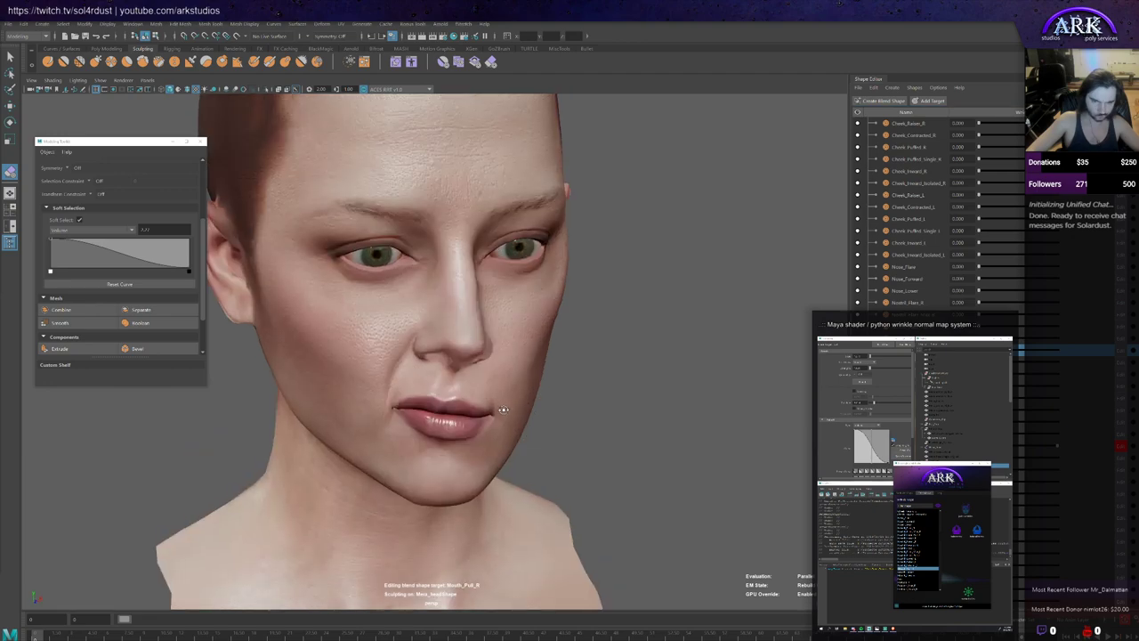
Step: Move the vertices around the right mouth corner of the Mouth_Pull_R target using soft selection, and return to object selection
alt+middle_drag(396, 393, 437, 389)
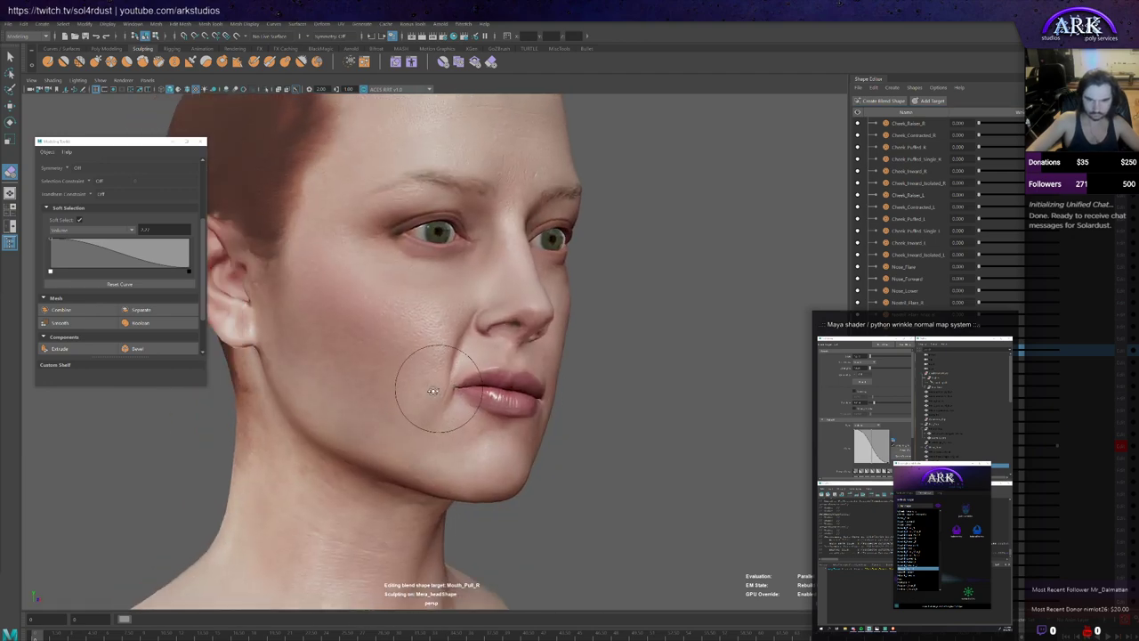
alt+drag(437, 389, 430, 393)
key(q)
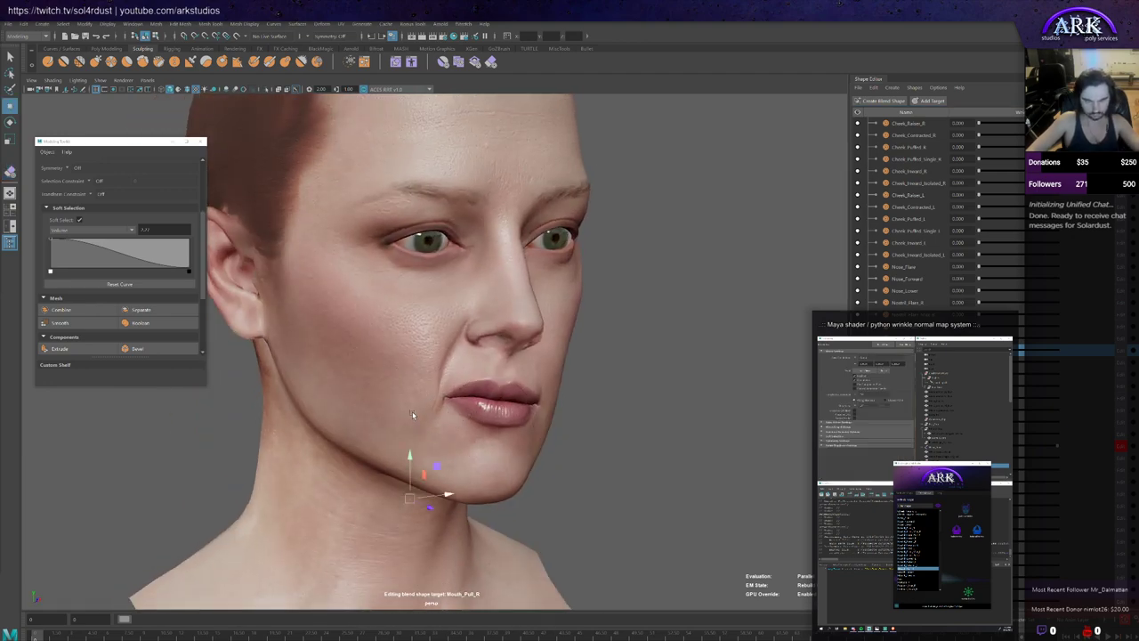
key(F9)
click(443, 400)
key(w)
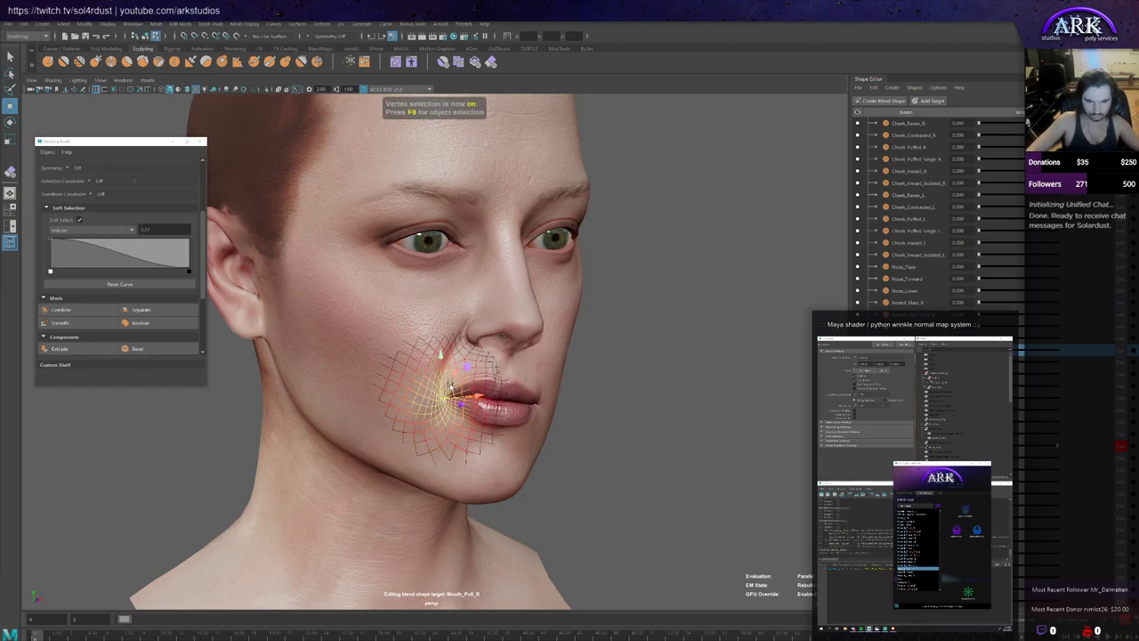
alt+drag(451, 387, 407, 417)
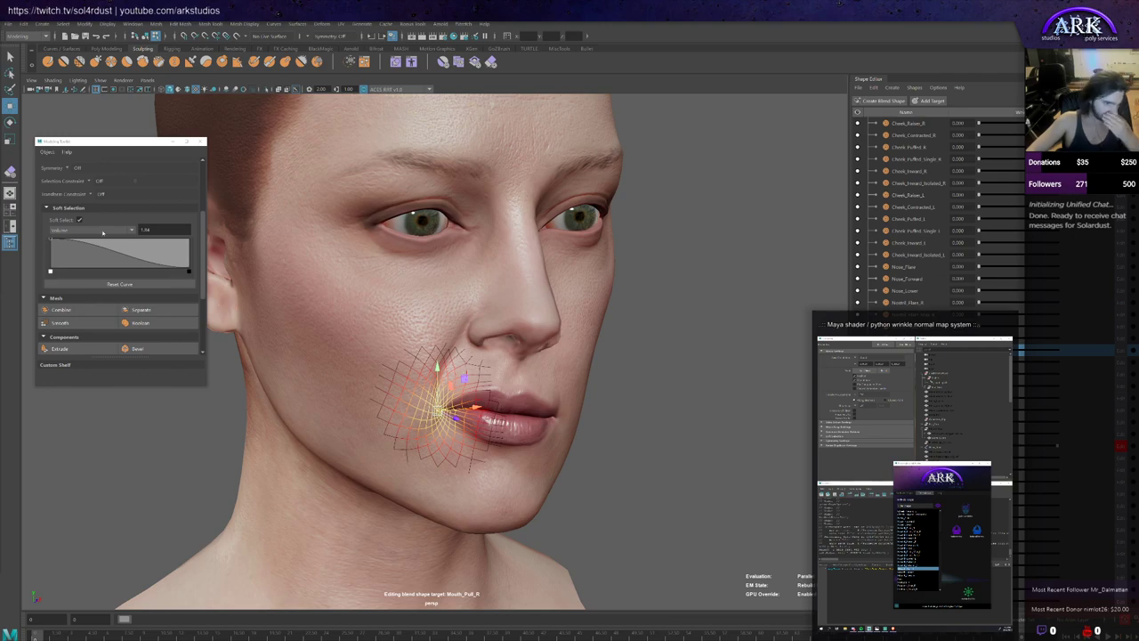
alt+drag(347, 357, 442, 393)
drag(436, 393, 480, 415)
key(F8)
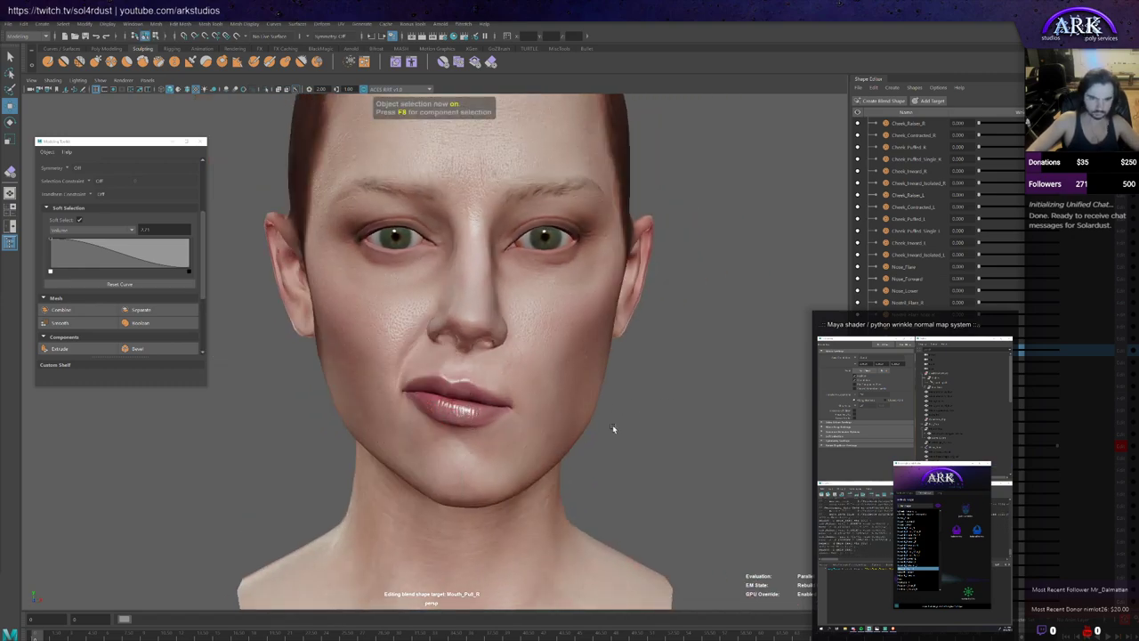
Step: Compare the Mouth_Pull_R pose with the neutral face and the woman's reference photo
alt+drag(560, 412, 583, 450)
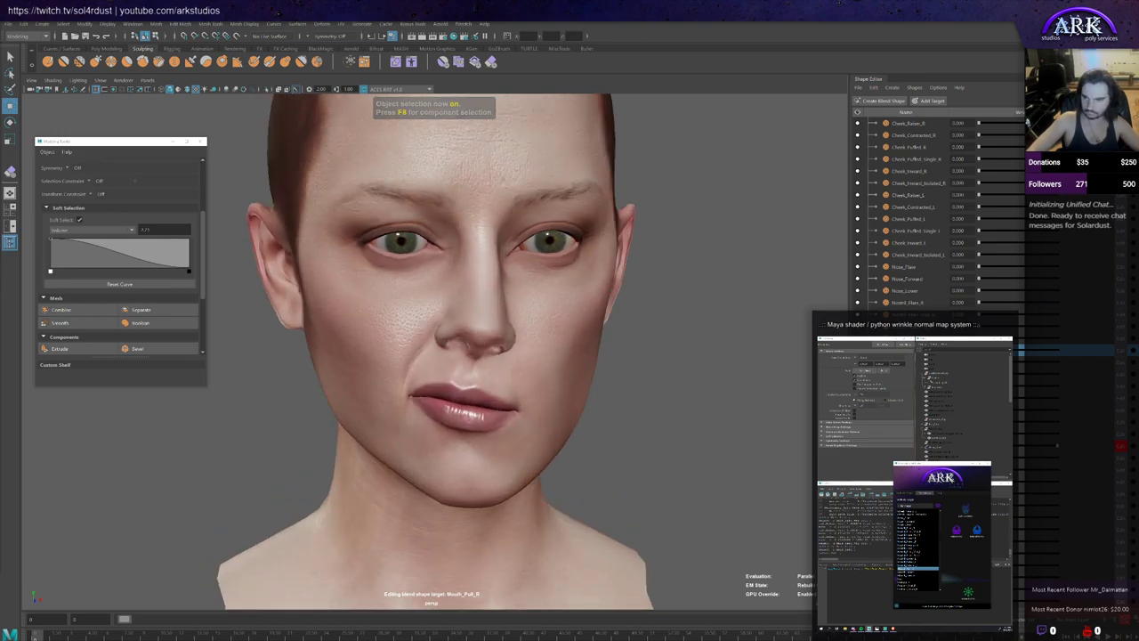
drag(1058, 445, 980, 445)
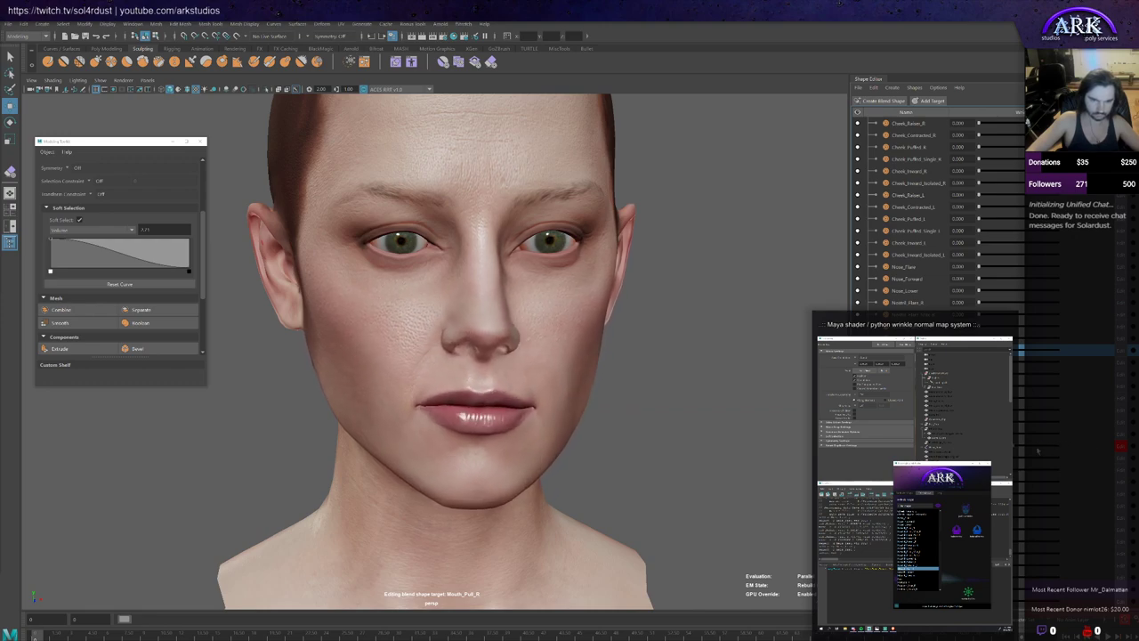
key(alt+Tab)
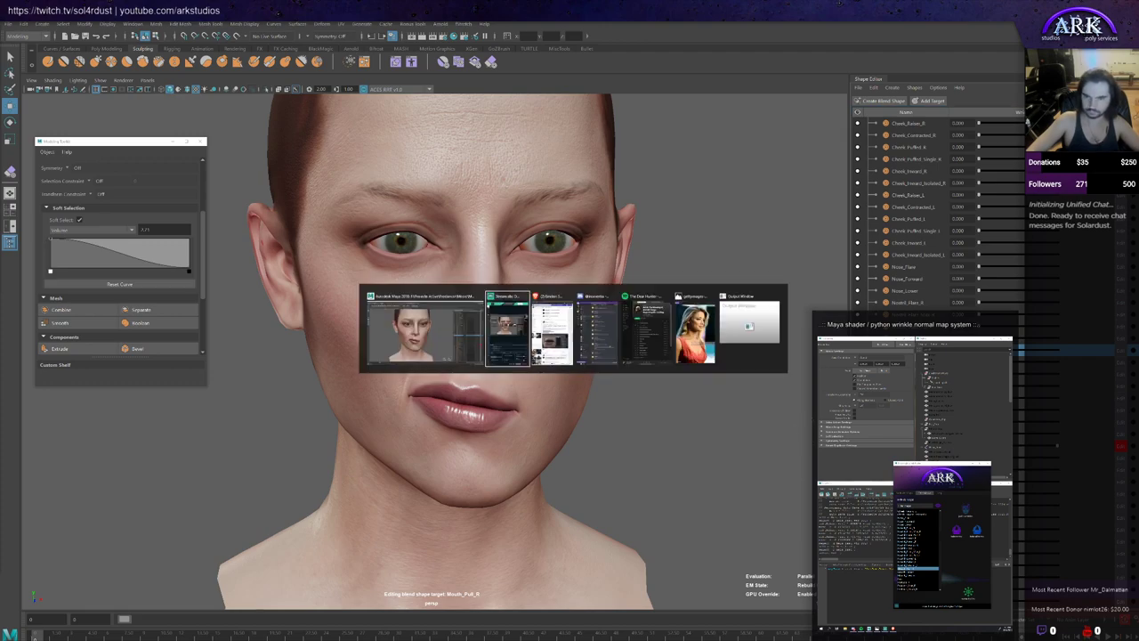
click(712, 339)
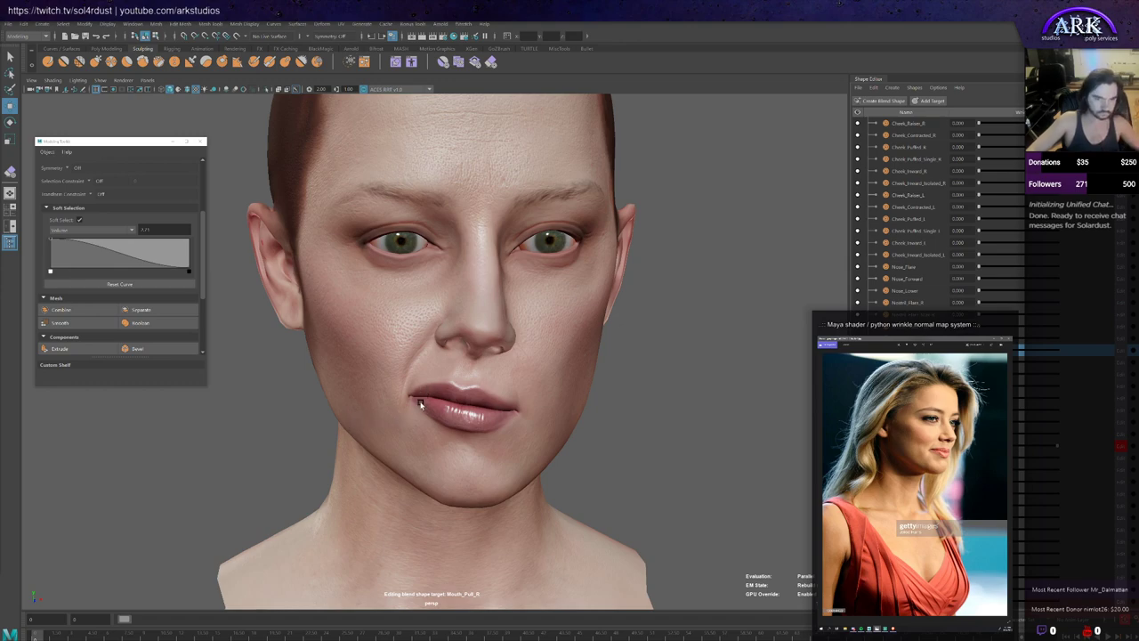
mouse_move(398, 416)
alt+mouse_down()
mouse_move(452, 415)
mouse_move(387, 402)
mouse_move(407, 412)
alt+mouse_up()
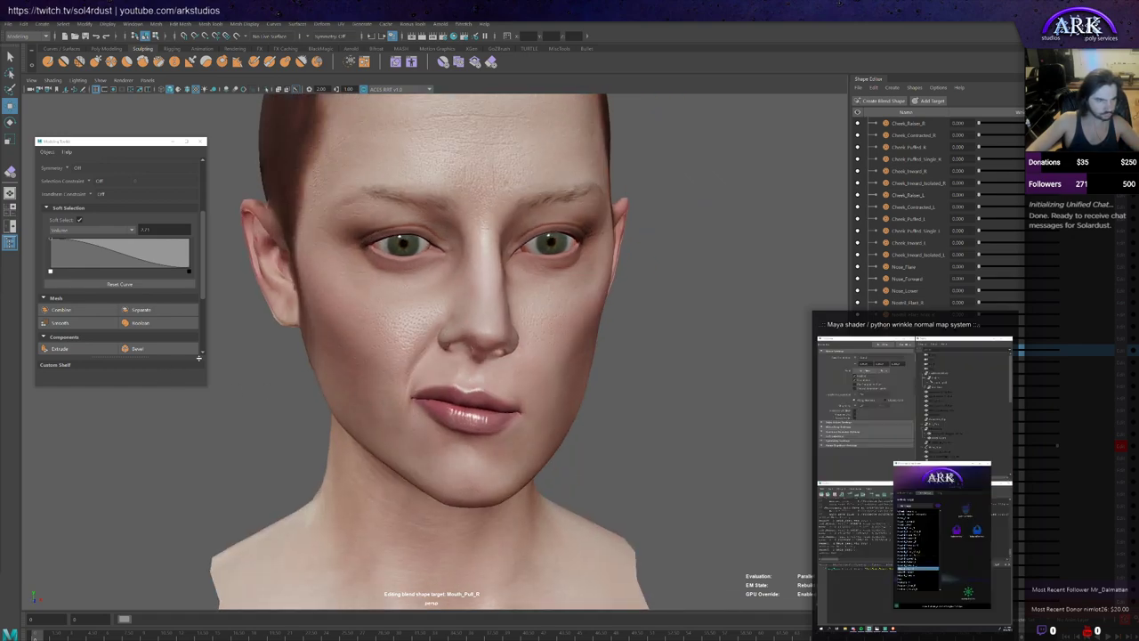
Step: Sculpt the right cheek and the area beside the mouth corner on the Mouth_Pull_R target with the Sculpt brush
click(48, 62)
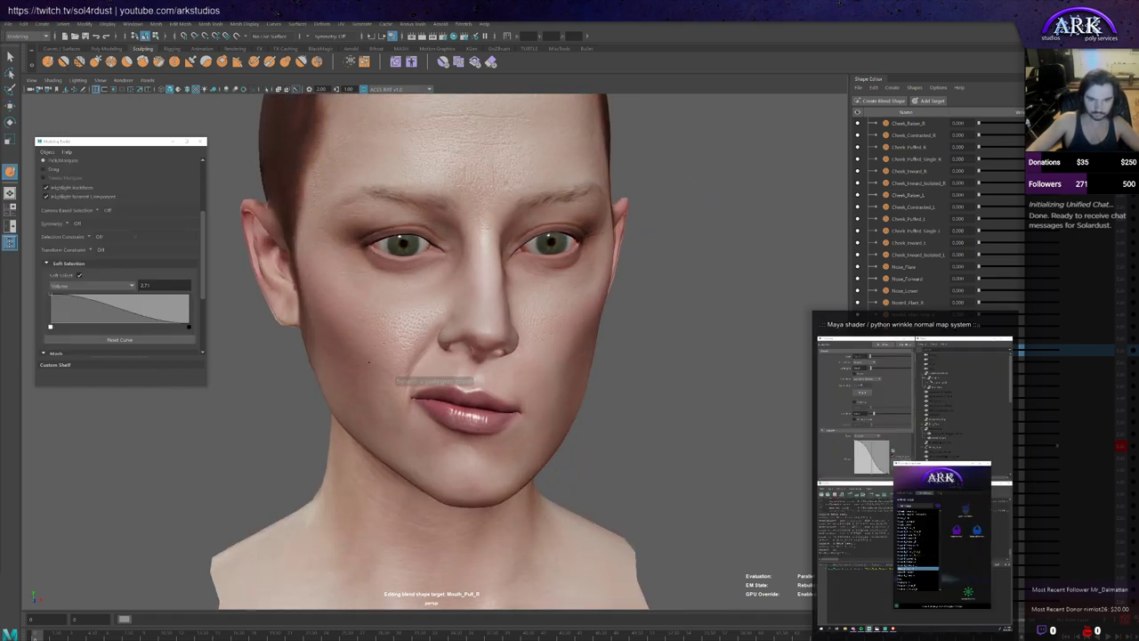
alt+drag(381, 330, 359, 333)
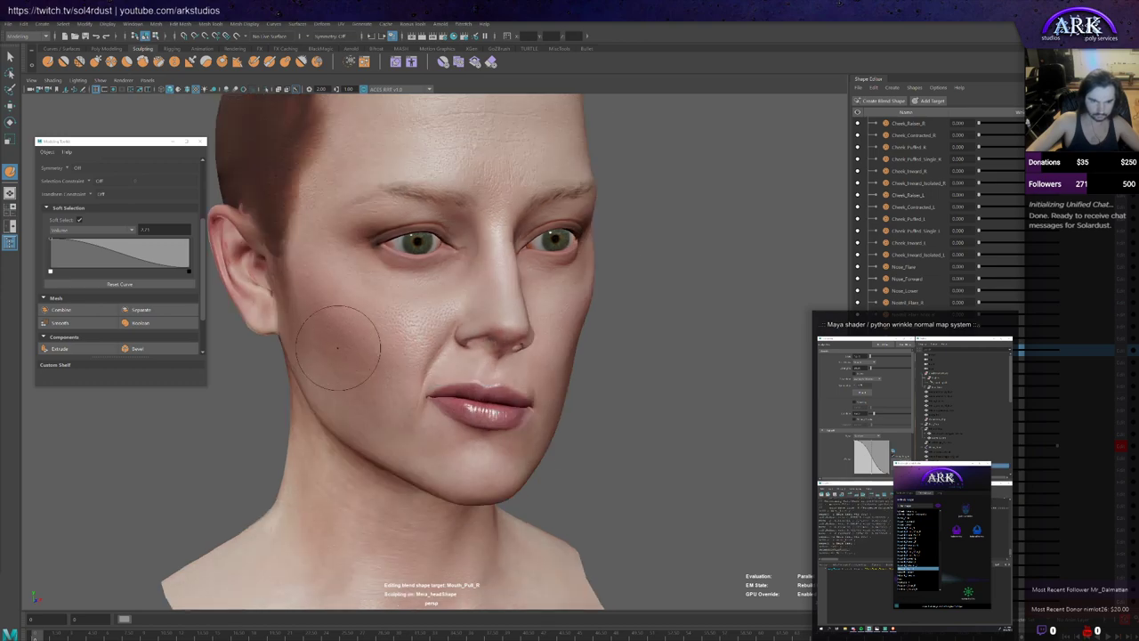
alt+drag(242, 306, 270, 300)
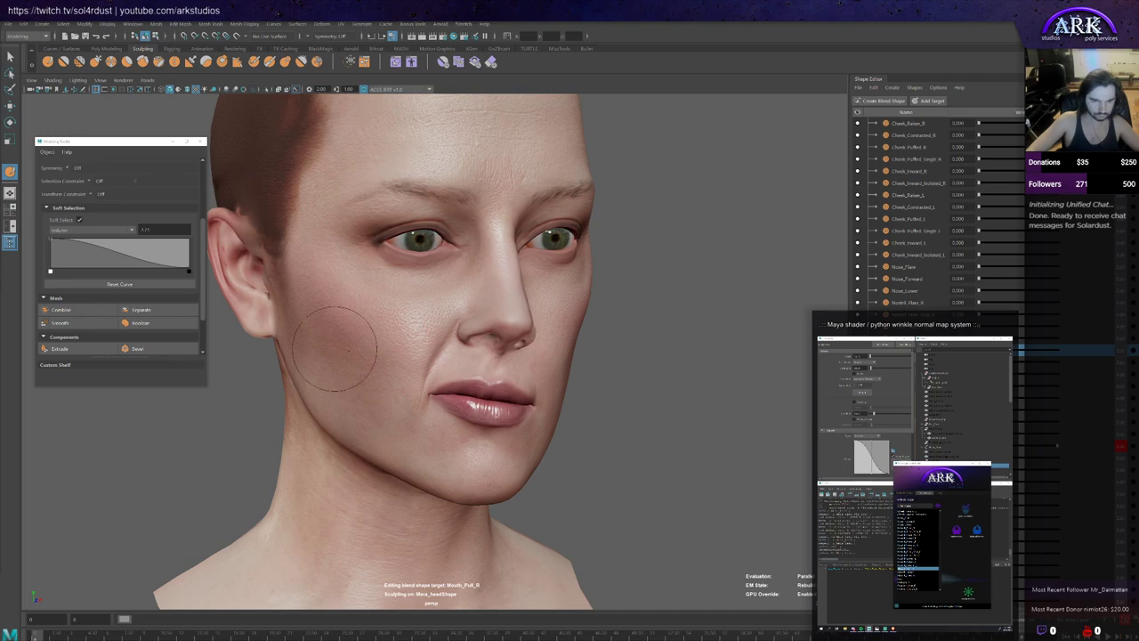
mouse_move(343, 350)
alt+mouse_down()
mouse_move(307, 354)
mouse_move(396, 364)
mouse_move(344, 356)
mouse_move(298, 318)
alt+mouse_up()
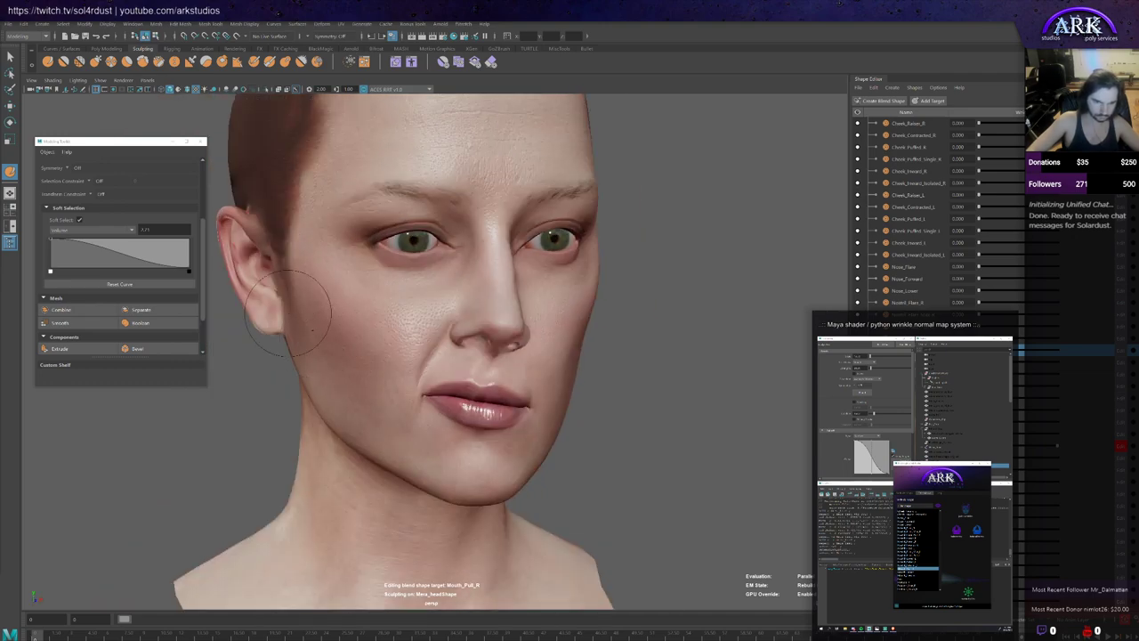
mouse_move(376, 356)
alt+mouse_down()
mouse_move(318, 361)
mouse_move(364, 356)
alt+mouse_up()
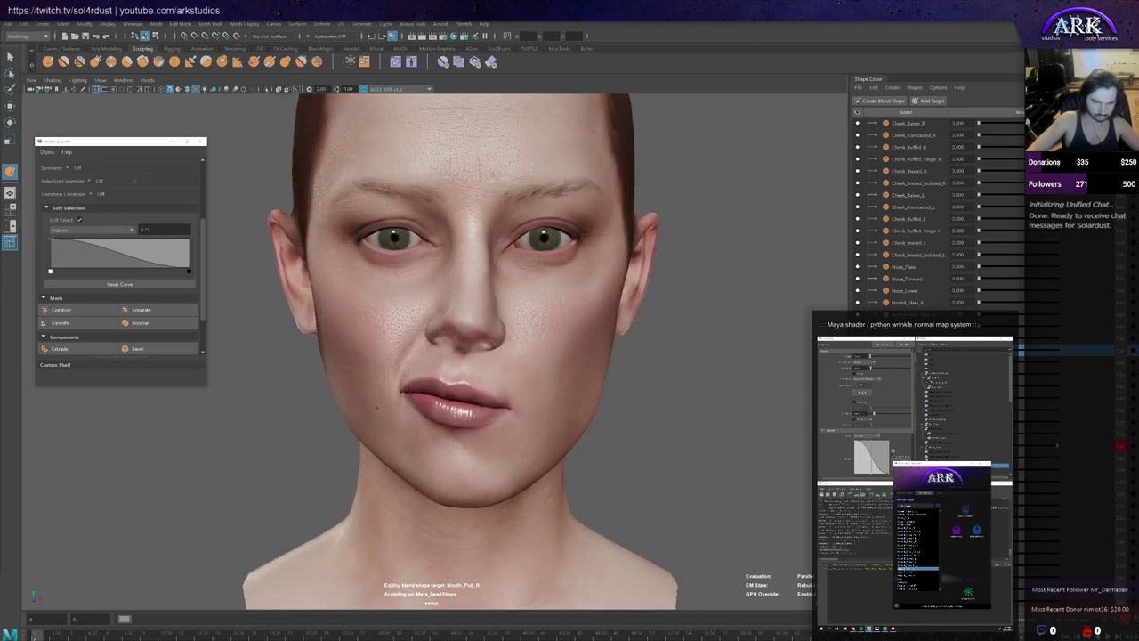
mouse_move(378, 406)
alt+mouse_down()
mouse_move(382, 380)
mouse_move(374, 407)
alt+mouse_up()
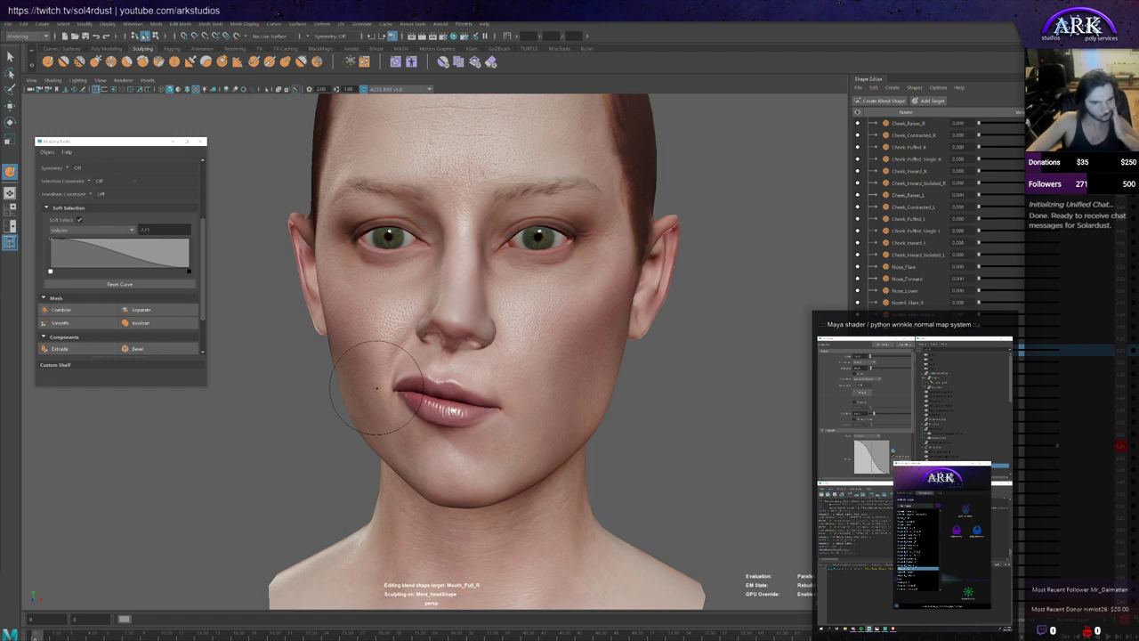
key(m)
mouse_move(336, 381)
alt+mouse_down()
mouse_move(377, 419)
mouse_move(346, 434)
alt+mouse_up()
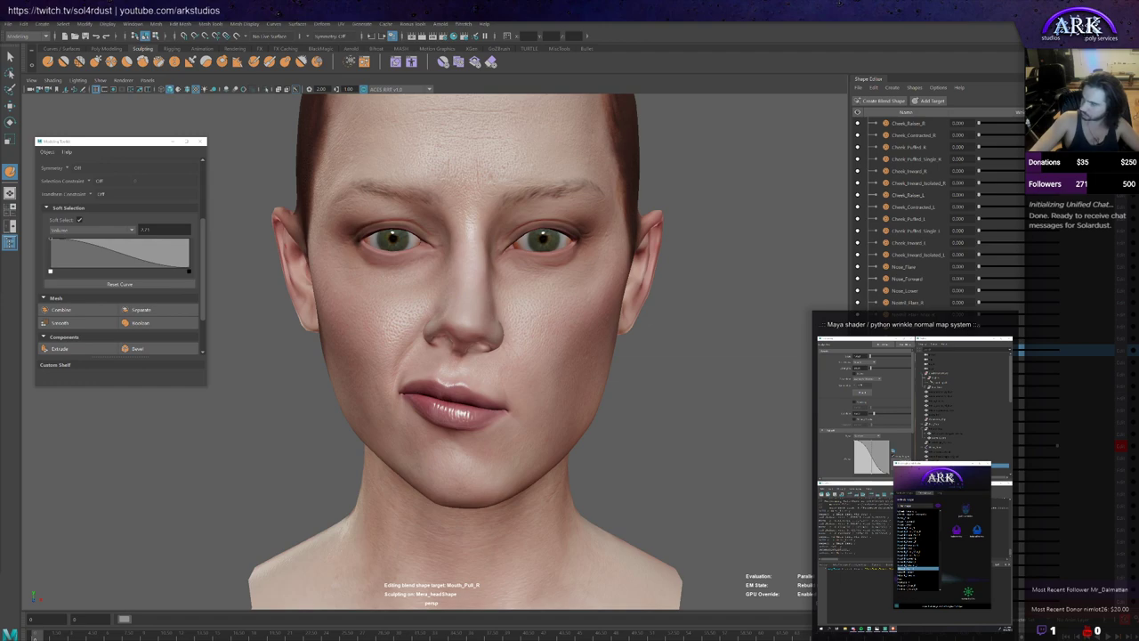
Step: Check the Mouth_Pull_R deformation by varying its weight and comparing the mouth with the reference photo
scroll(457, 178, down, 2)
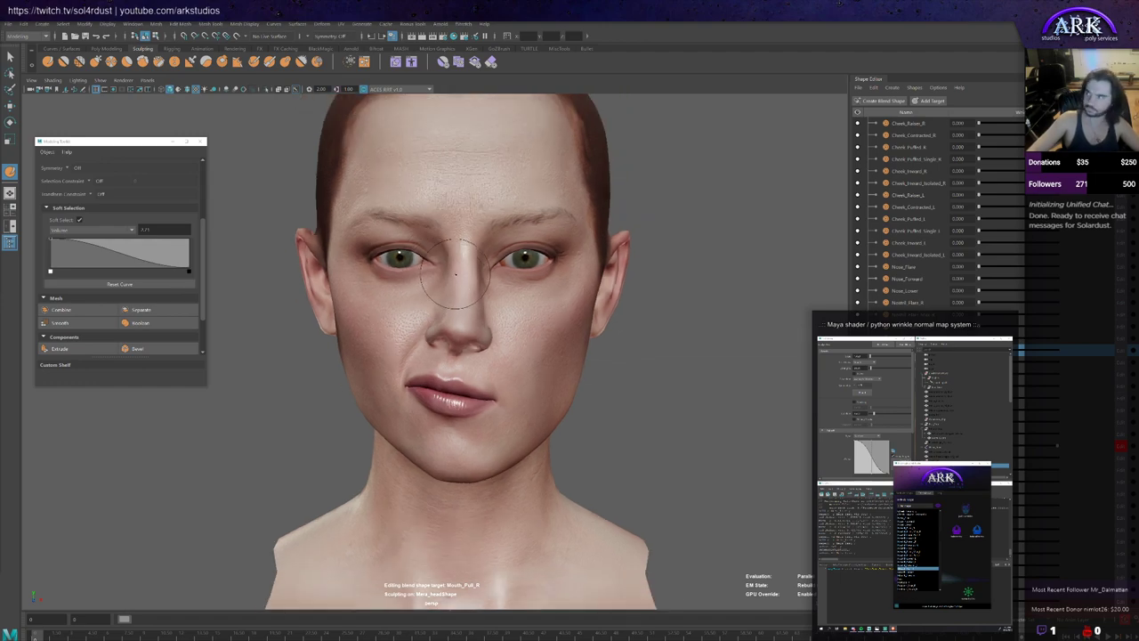
mouse_move(476, 296)
alt+mouse_down()
mouse_move(469, 302)
mouse_move(499, 329)
mouse_move(472, 325)
mouse_move(486, 323)
alt+mouse_up()
mouse_move(1055, 449)
mouse_down()
mouse_move(979, 450)
mouse_move(1068, 449)
mouse_move(979, 449)
mouse_move(1059, 446)
mouse_up()
mouse_move(418, 410)
alt+mouse_down()
mouse_move(490, 418)
mouse_move(381, 415)
mouse_move(329, 427)
mouse_move(348, 415)
alt+mouse_up()
scroll(366, 415, up, 3)
key(alt+Tab)
click(637, 342)
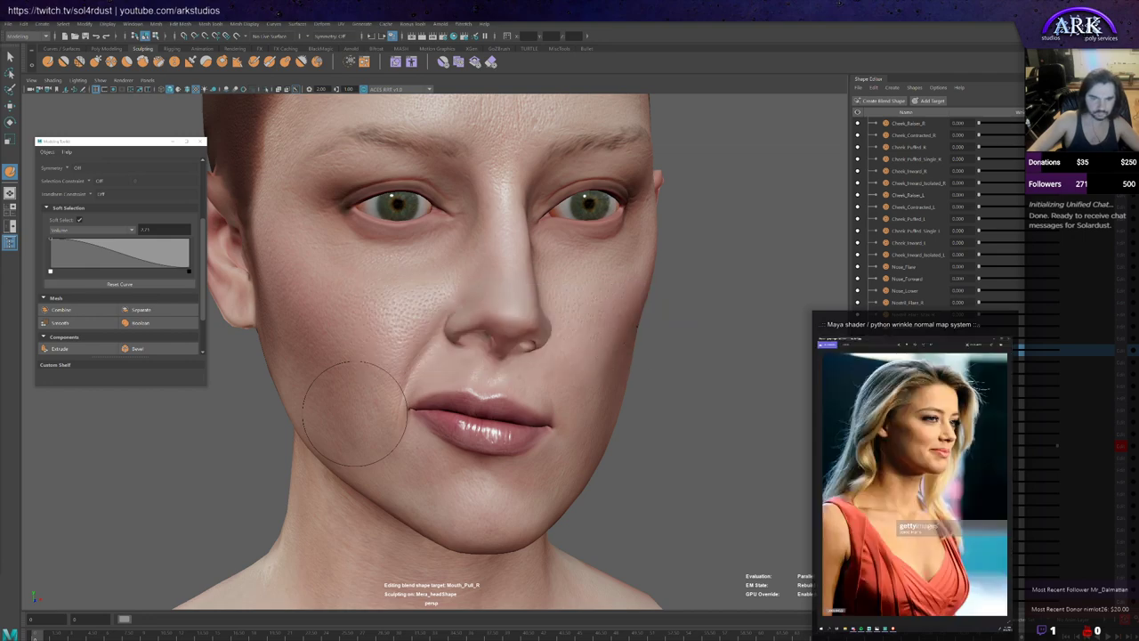
key(alt+Tab)
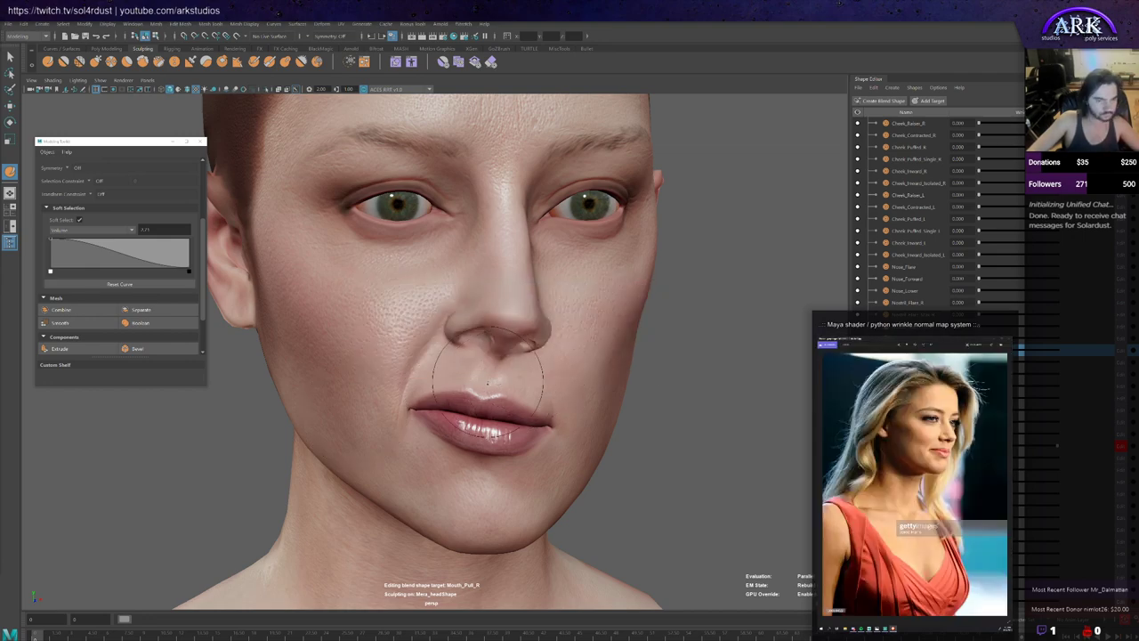
Step: Refine the right cheek and the crease beside the mouth with a smaller sculpting brush, using the reference photo as a guide
alt+drag(488, 383, 476, 386)
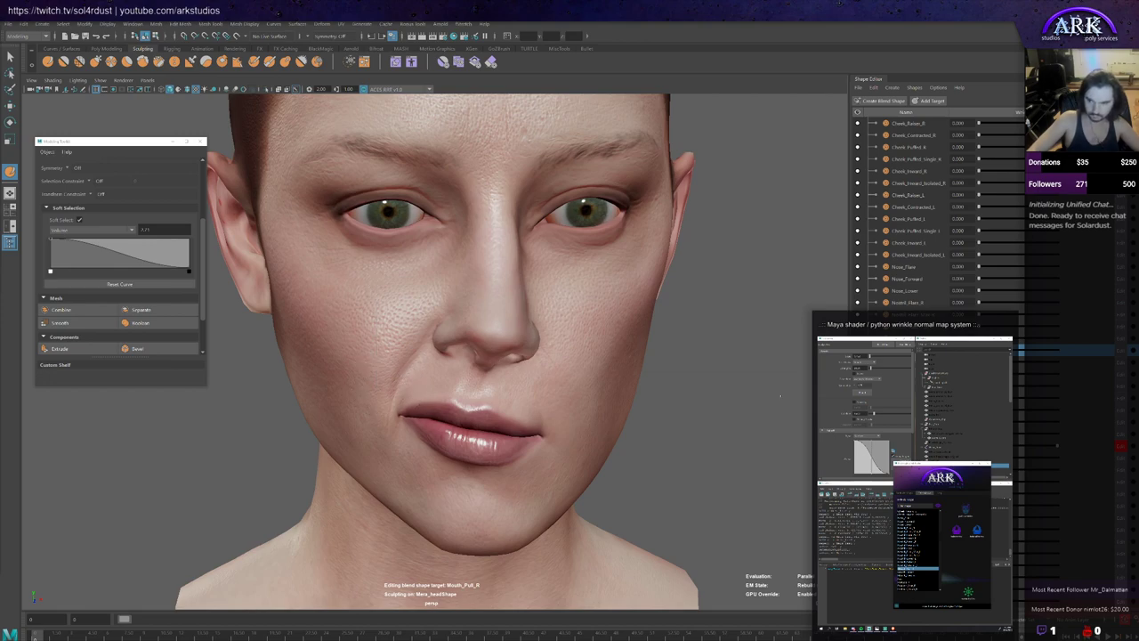
alt+drag(444, 378, 435, 383)
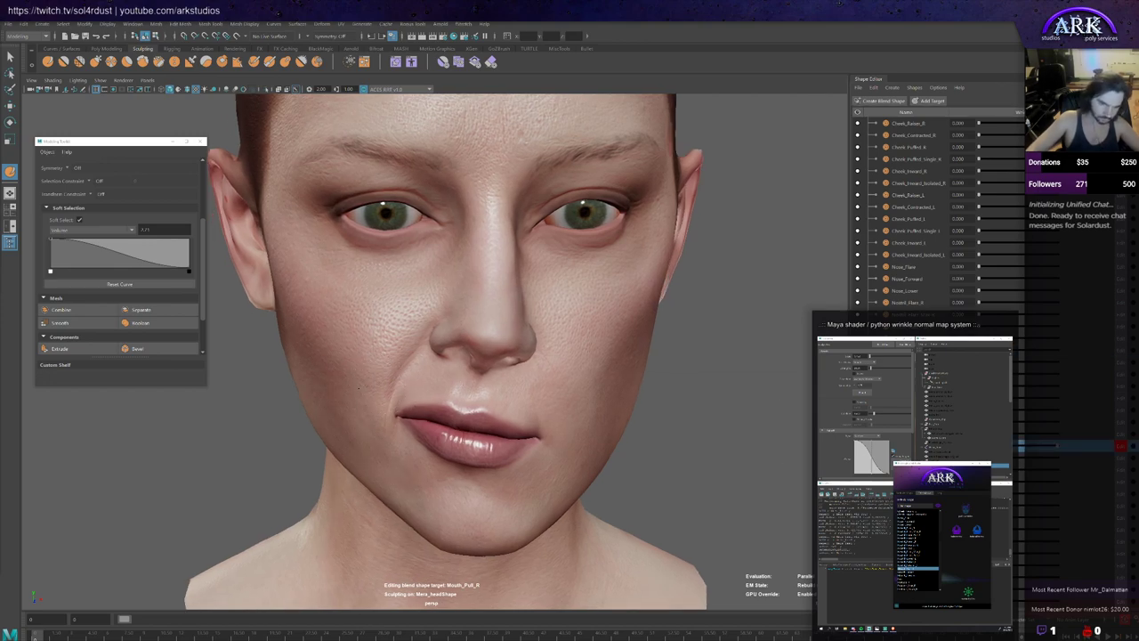
mouse_move(362, 394)
alt+mouse_down()
mouse_move(391, 394)
mouse_move(338, 399)
mouse_move(362, 404)
mouse_move(357, 391)
mouse_move(354, 427)
mouse_move(347, 409)
alt+mouse_up()
key(alt+Tab)
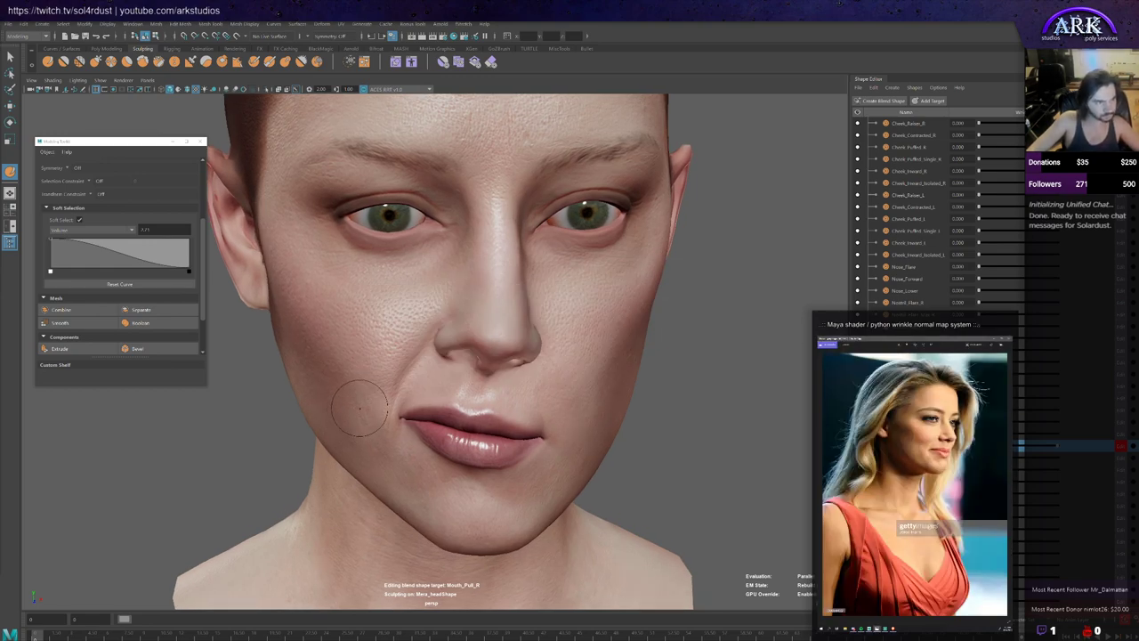
key(alt+Tab)
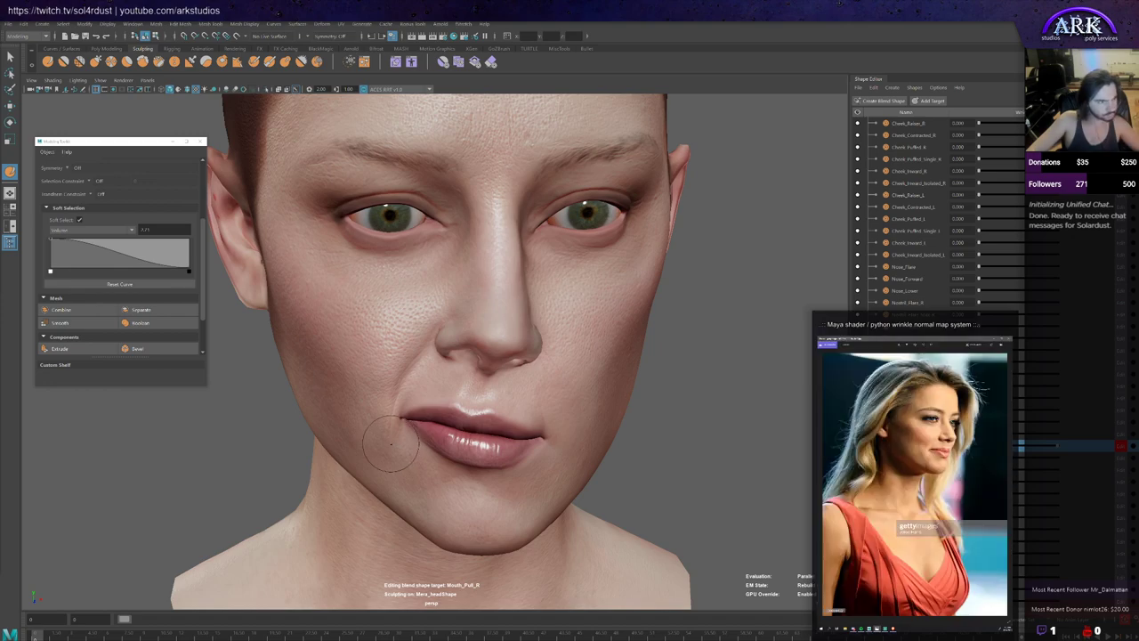
key(alt+Tab)
mouse_move(365, 437)
alt+mouse_down()
mouse_move(349, 436)
mouse_move(369, 458)
mouse_move(356, 433)
alt+mouse_up()
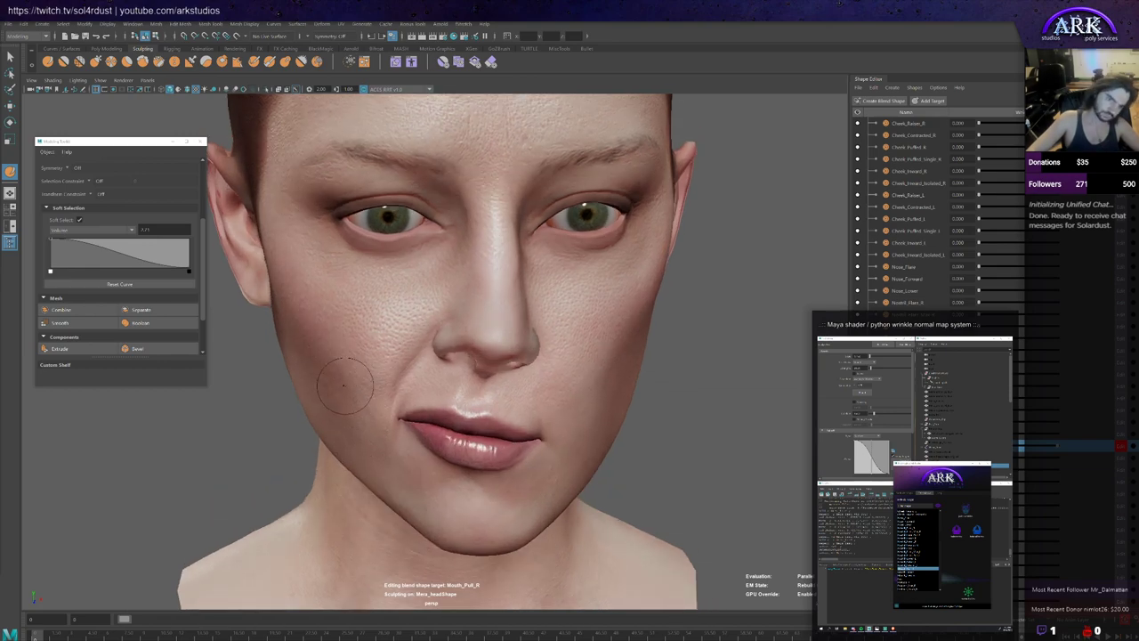
mouse_move(350, 383)
alt+mouse_down()
mouse_move(381, 400)
mouse_move(374, 417)
mouse_move(366, 399)
mouse_move(379, 456)
mouse_move(407, 476)
mouse_move(413, 467)
mouse_move(385, 451)
mouse_move(399, 463)
mouse_move(425, 456)
mouse_move(441, 473)
mouse_move(432, 480)
alt+mouse_up()
Step: Sculpt the right mouth corner and lower lip edge up close with a very small brush
key(alt+Tab)
key(alt+Tab)
alt+drag(381, 469, 412, 459)
scroll(410, 458, up, 1)
key(b)
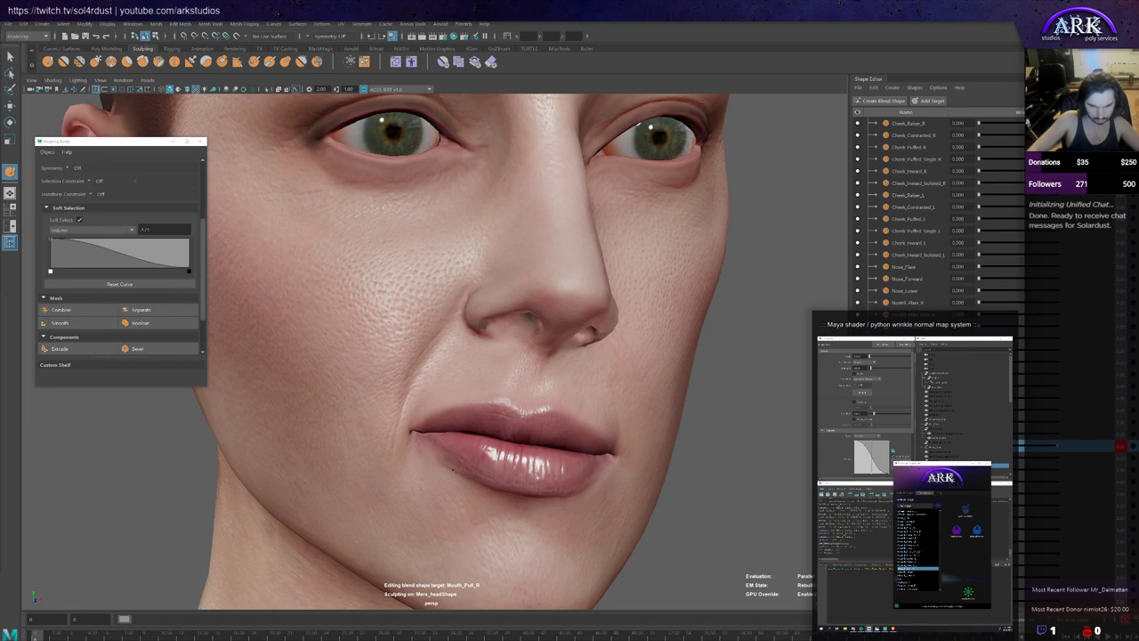
alt+drag(488, 486, 442, 484)
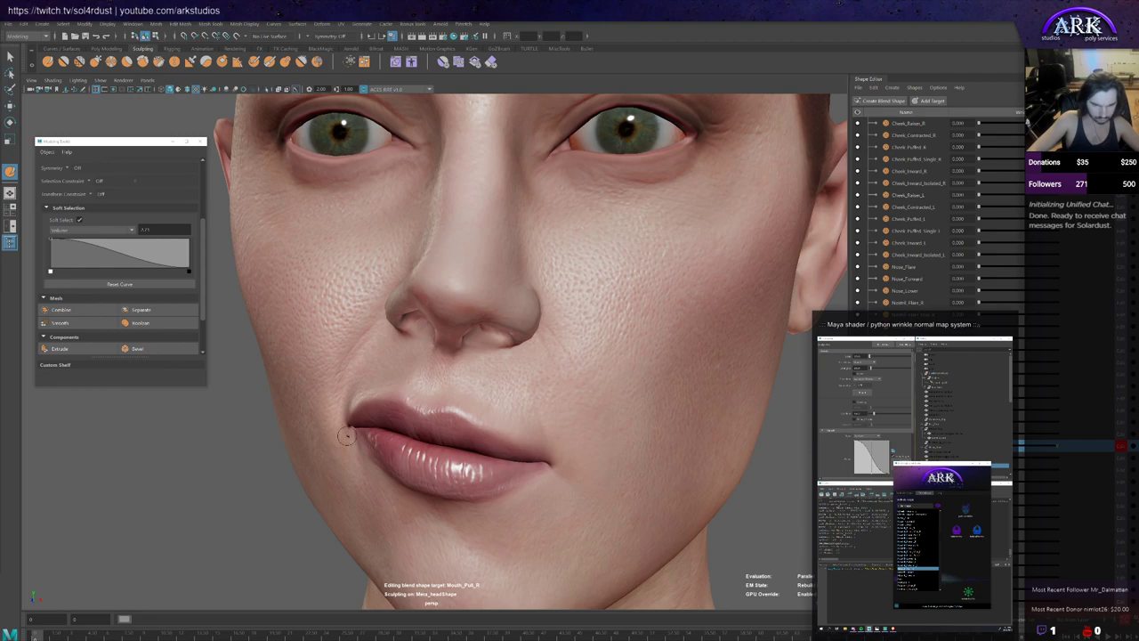
mouse_move(348, 436)
alt+mouse_down()
mouse_move(363, 467)
mouse_move(370, 456)
mouse_move(380, 476)
mouse_move(438, 501)
alt+mouse_up()
scroll(419, 501, down, 5)
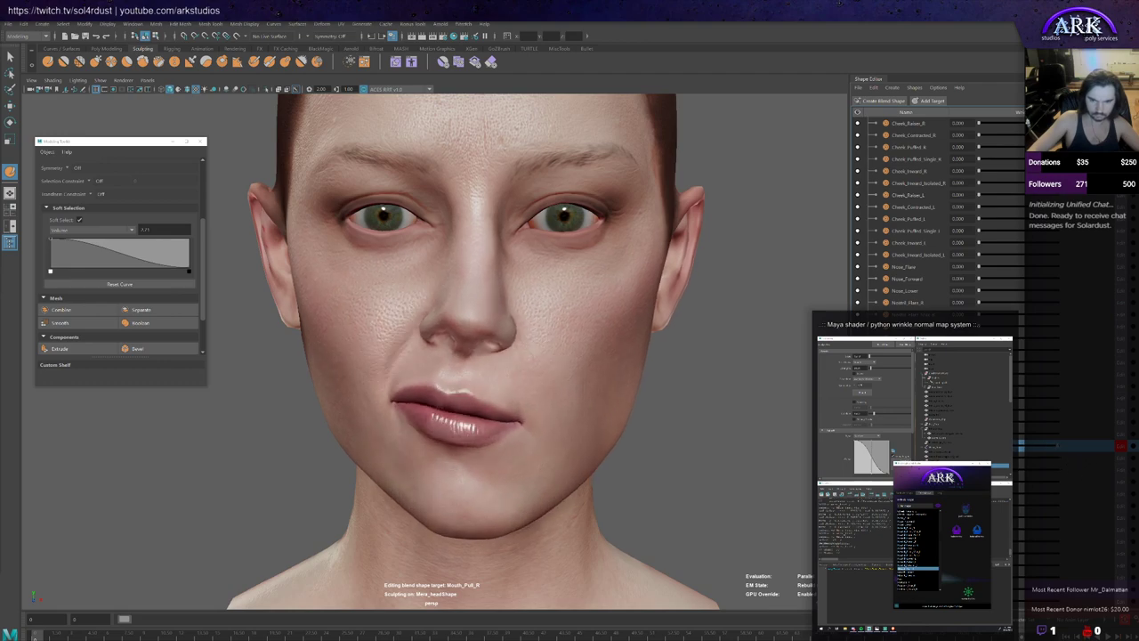
Step: Sculpt the face's left cheek beside the mouth corner with a large brush
alt+drag(756, 450, 671, 445)
alt+right_drag(671, 445, 648, 437)
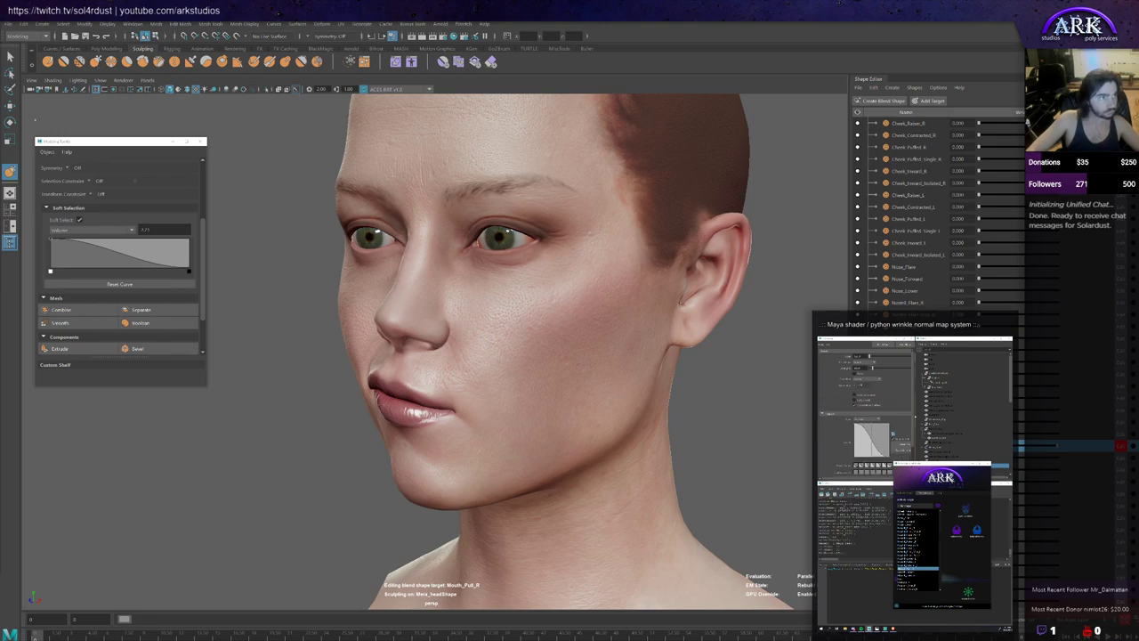
mouse_move(557, 378)
alt+mouse_down()
mouse_move(501, 394)
mouse_move(509, 412)
mouse_move(479, 389)
alt+mouse_up()
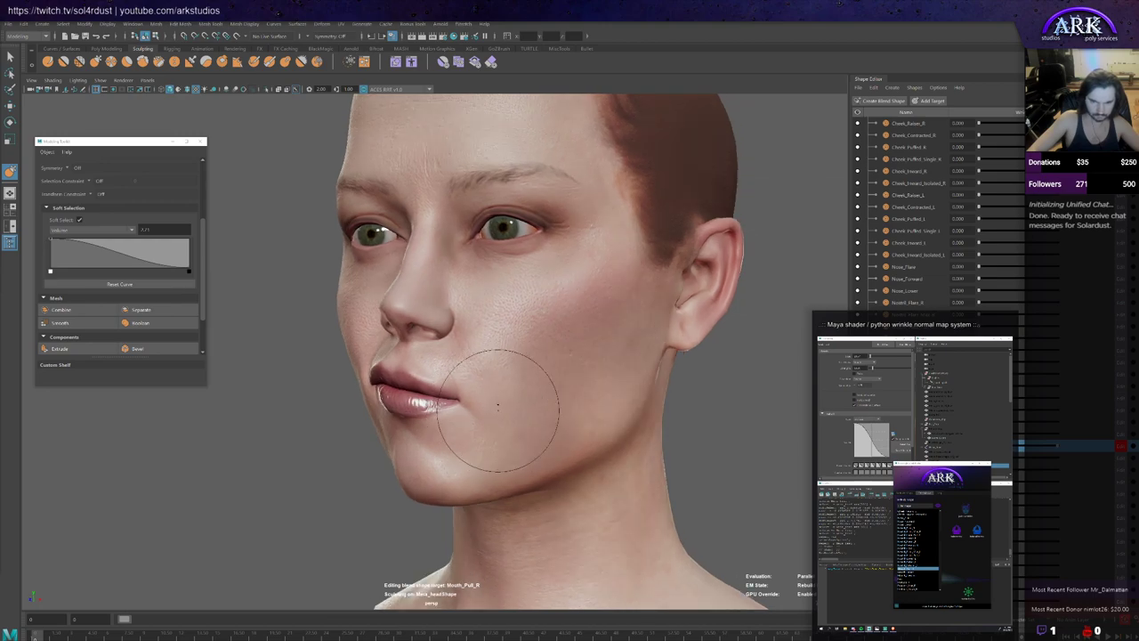
alt+drag(494, 387, 504, 389)
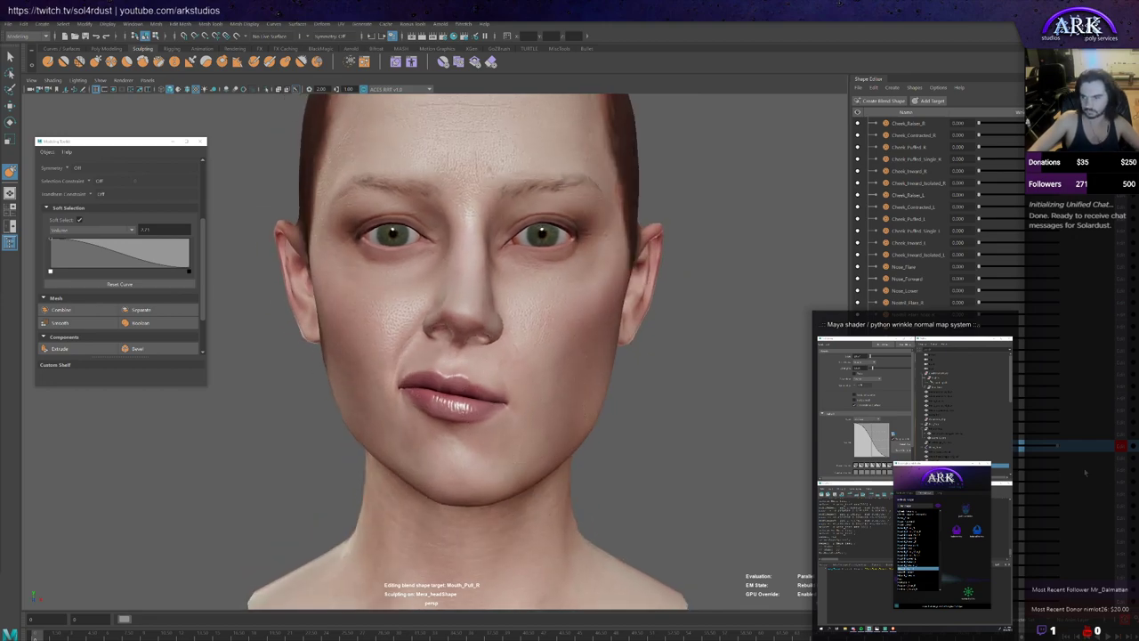
Step: Compare the neutral face with the full Mouth_Pull_R pose by repeatedly undoing and redoing the weight change
drag(1057, 446, 1097, 465)
key(shift+z)
key(ctrl+z)
key(shift+z)
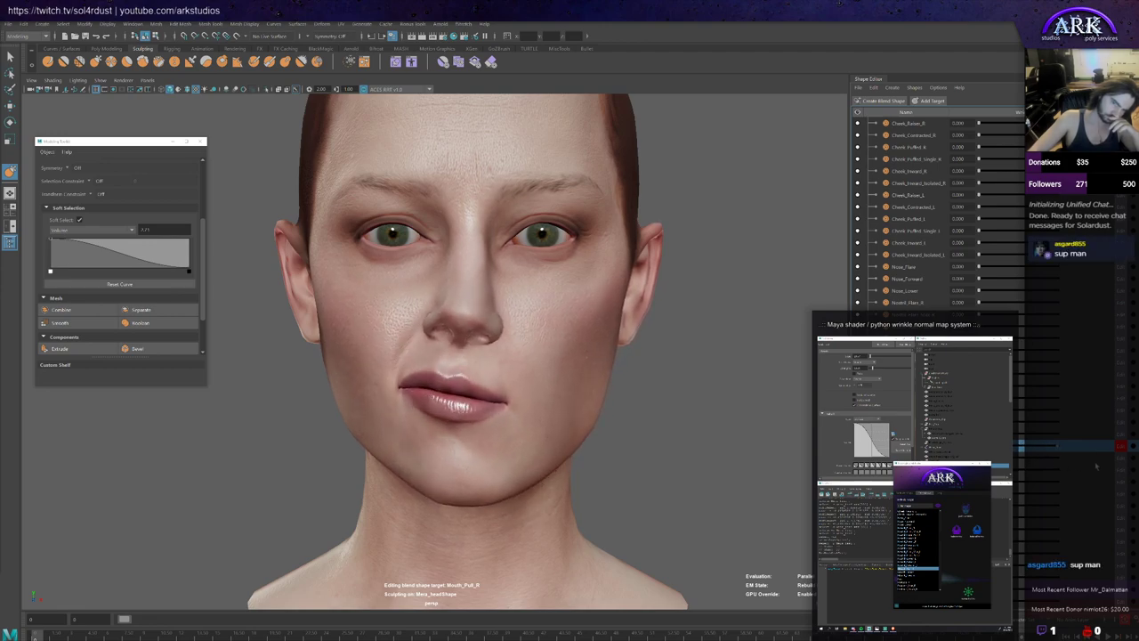
key(ctrl+z)
key(shift+z)
key(ctrl+z)
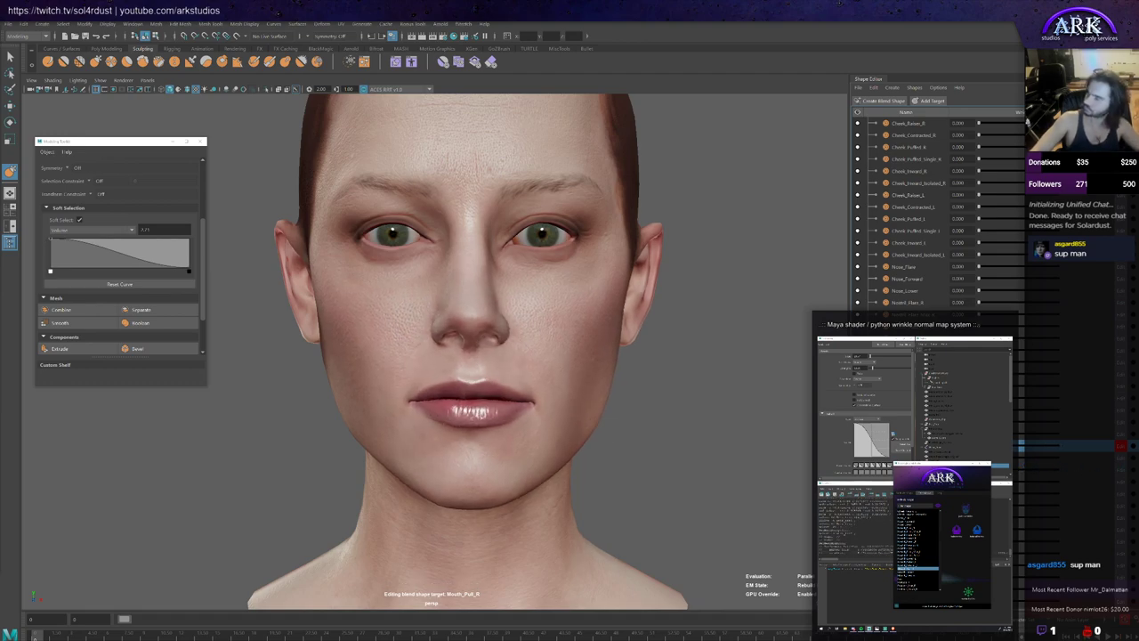
key(shift+z)
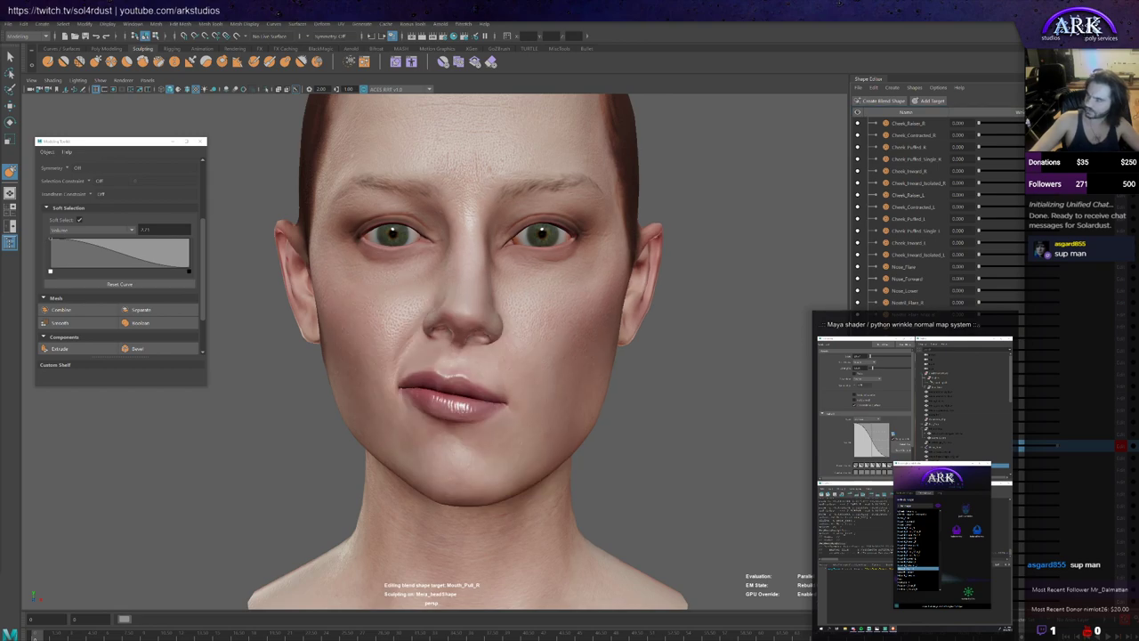
key(shift+z)
key(ctrl+z)
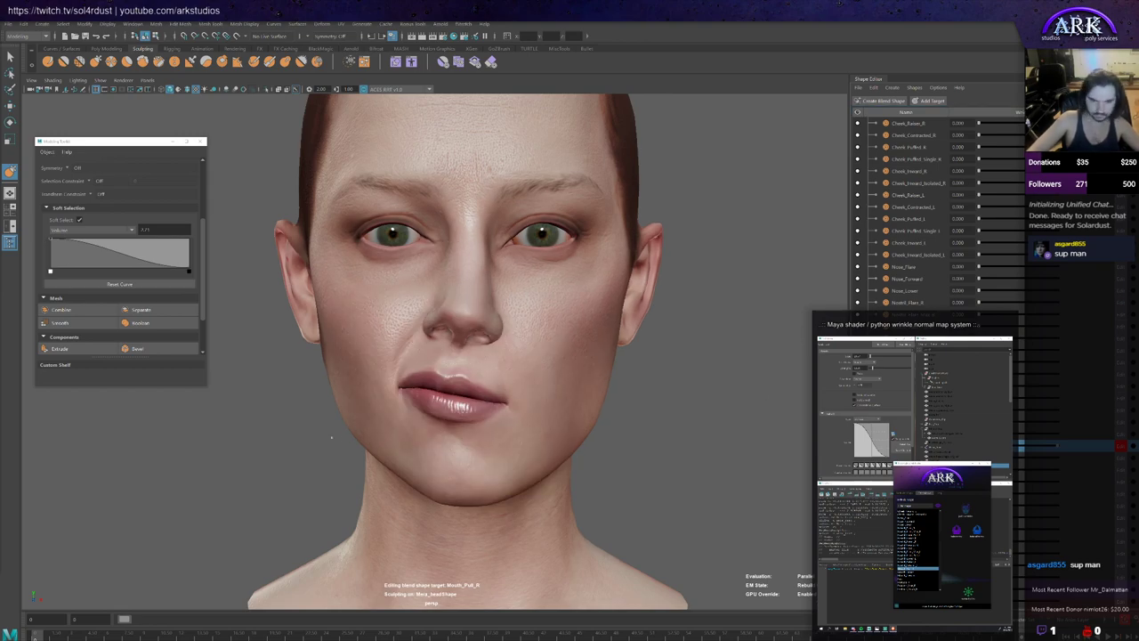
Step: Lower the Mouth_Pull_R weight and flip repeatedly between the neutral and pulled mouth in front view
drag(1052, 451, 979, 450)
key(shift+z)
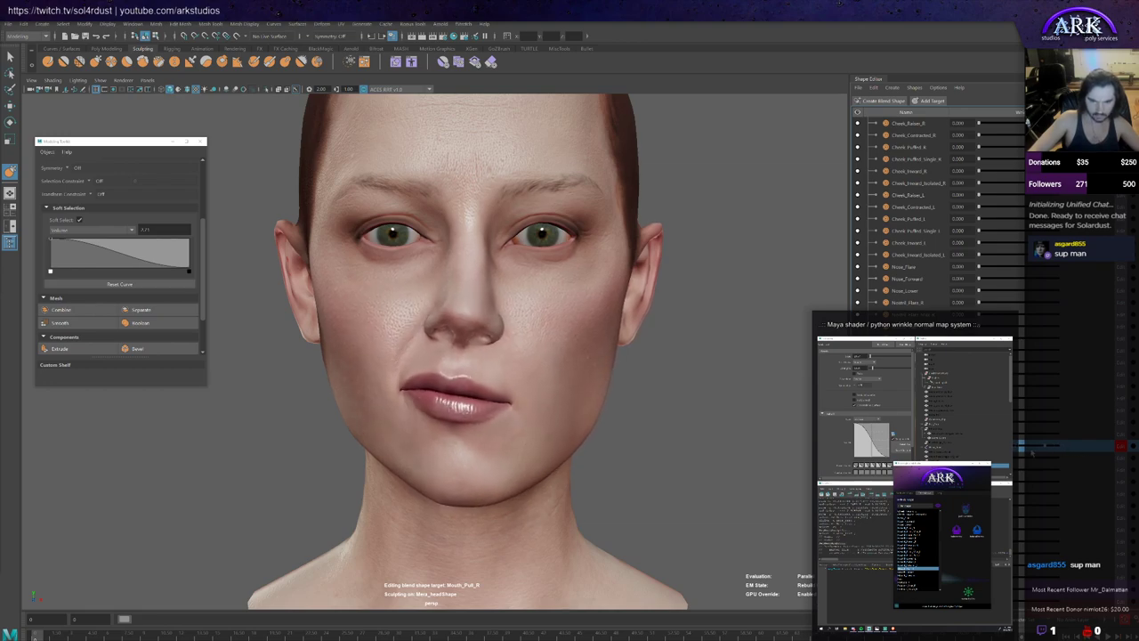
key(ctrl+z)
key(shift+z)
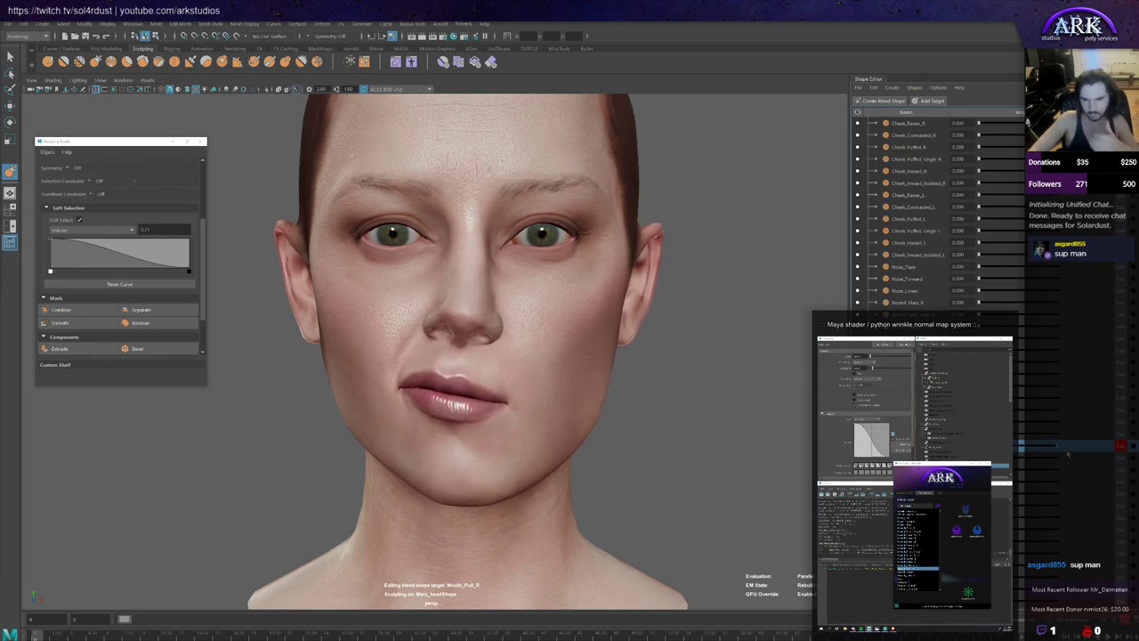
key(ctrl+z)
key(shift+z)
key(ctrl+z)
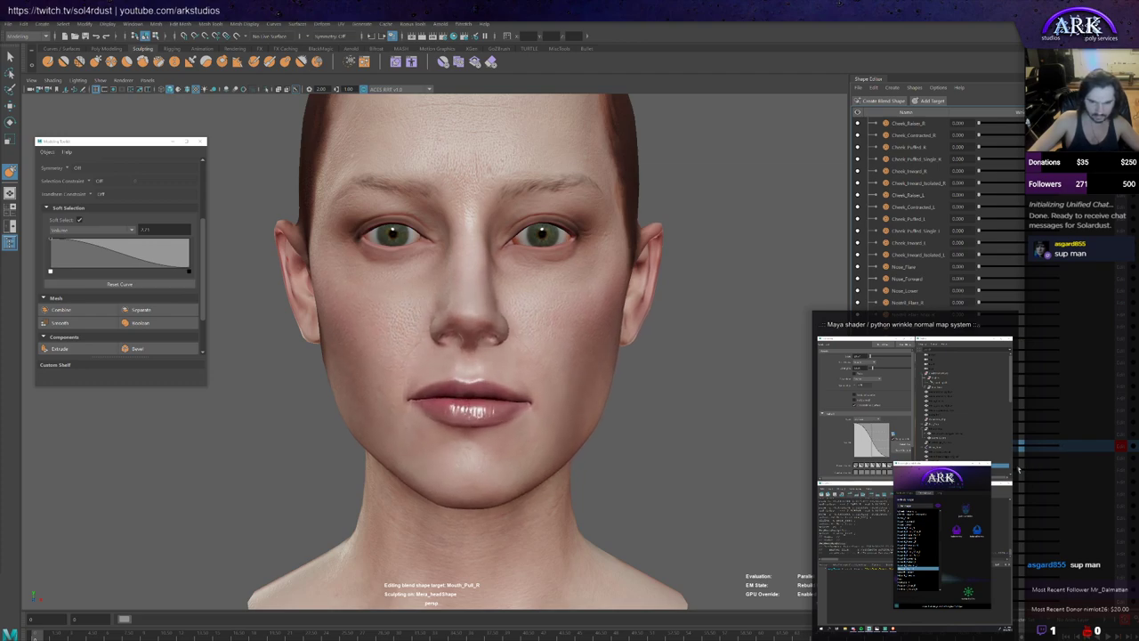
key(shift+z)
key(ctrl+z)
key(shift+z)
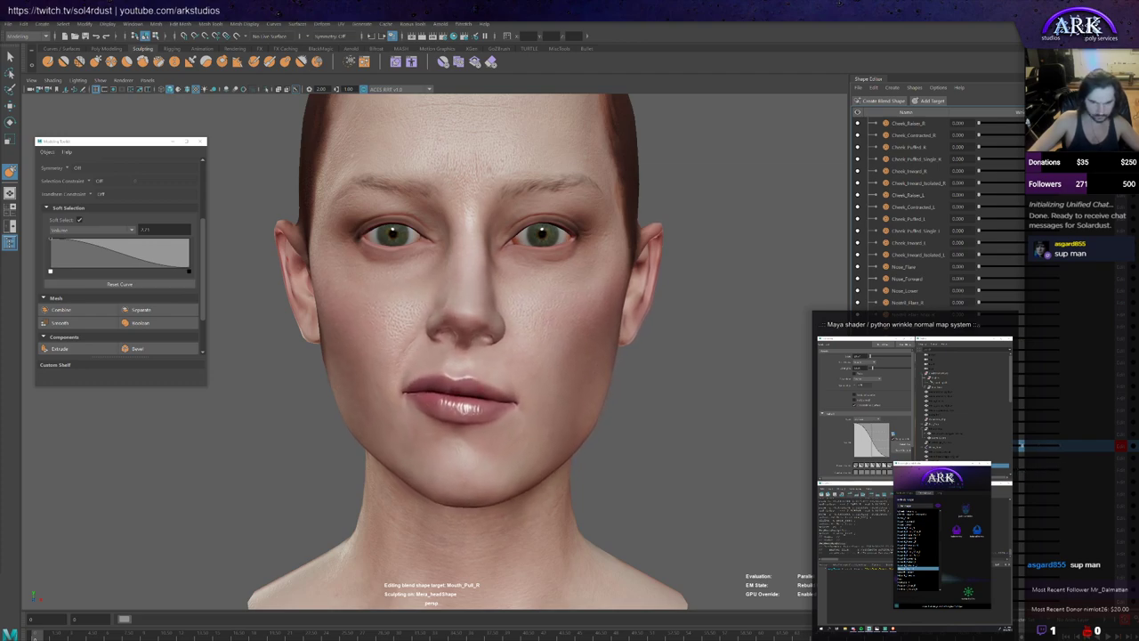
key(ctrl+z)
key(shift+z)
key(ctrl+z)
key(shift+z)
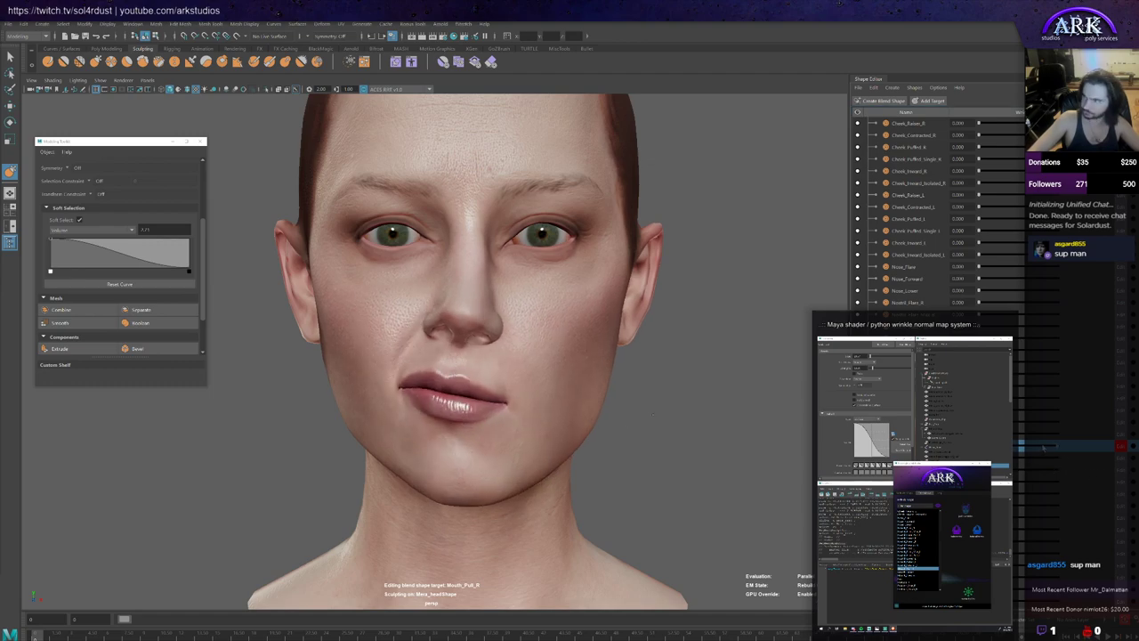
key(ctrl+z)
key(shift+z)
key(ctrl+z)
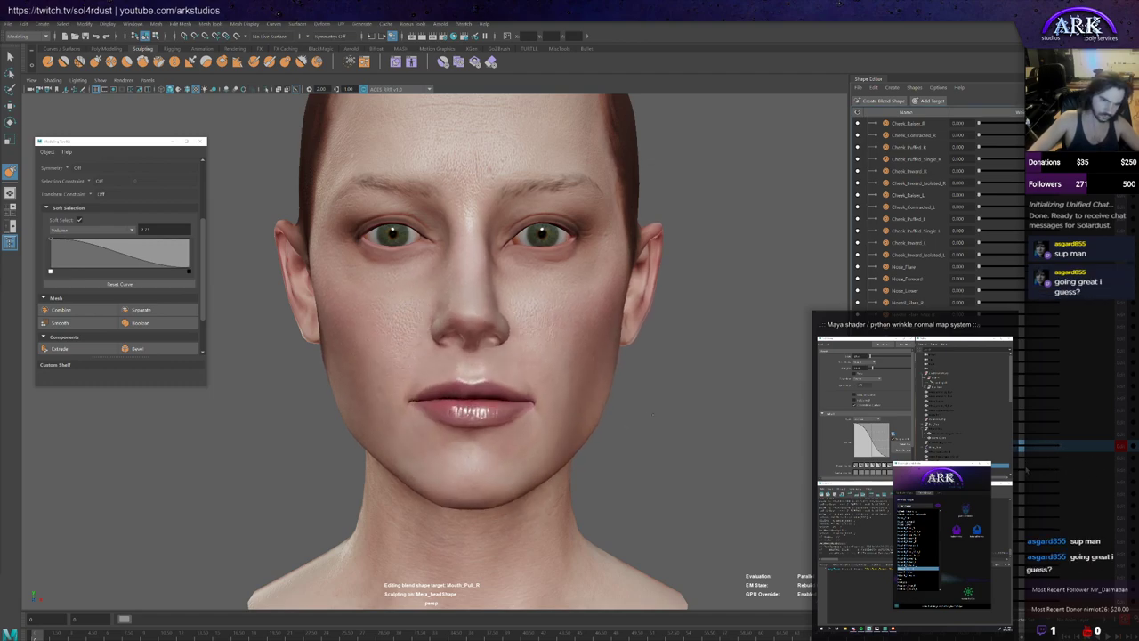
key(shift+z)
key(ctrl+z)
key(shift+z)
Step: Examine the right cheek and mouth corner from a raised three-quarter angle against the reference photo
alt+drag(492, 461, 466, 454)
mouse_move(458, 405)
alt+mouse_down()
mouse_move(378, 428)
mouse_move(450, 422)
alt+mouse_up()
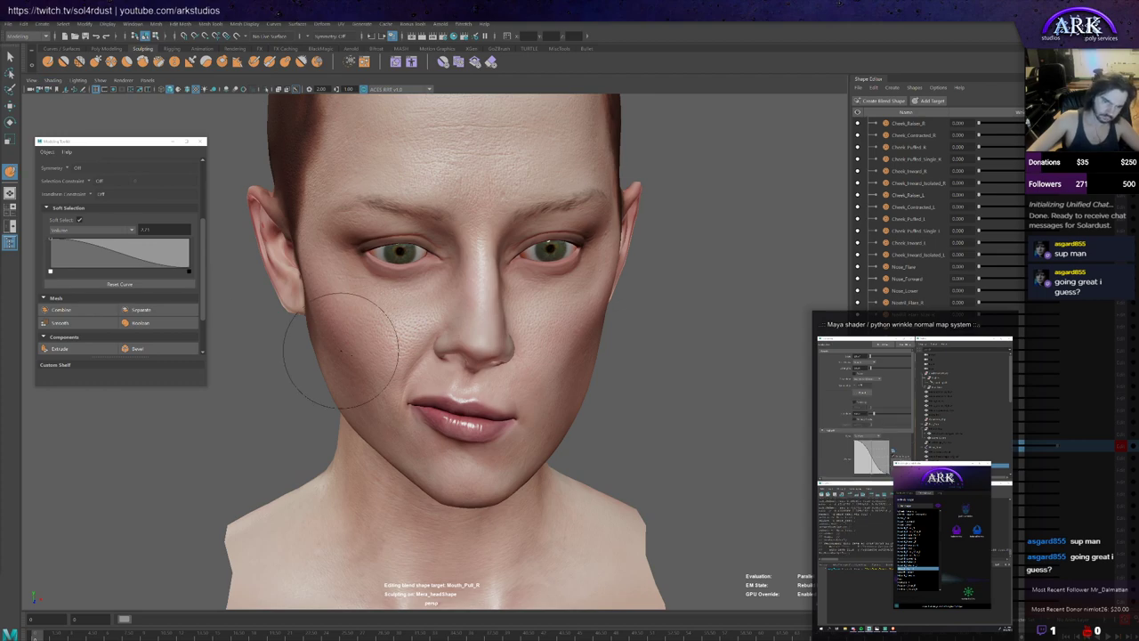
alt+drag(350, 413, 357, 409)
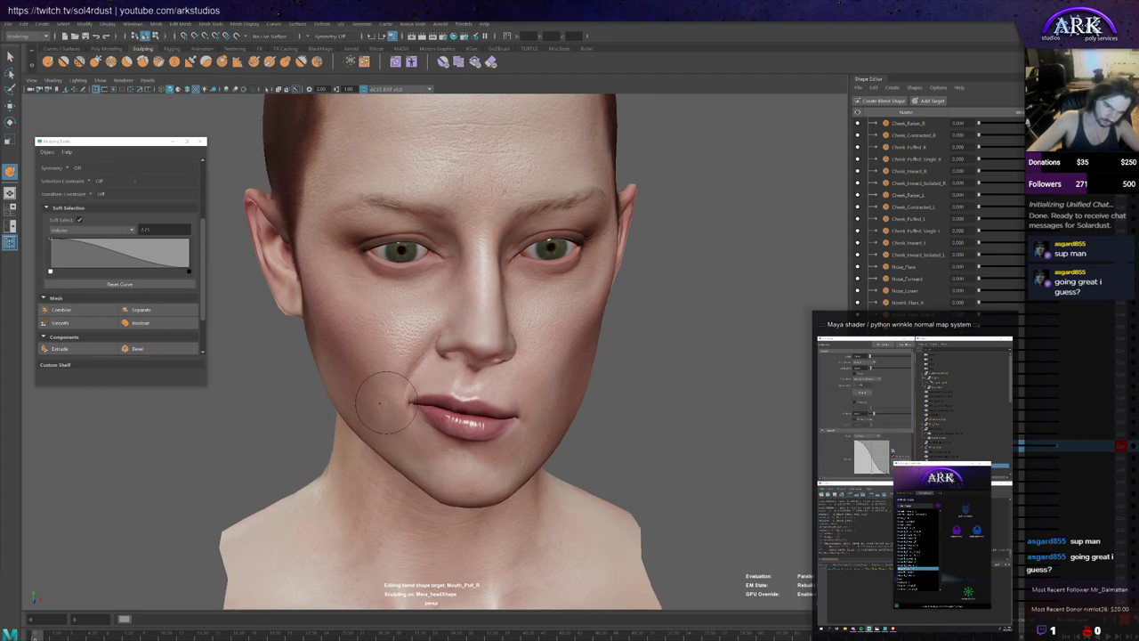
key(alt+Tab)
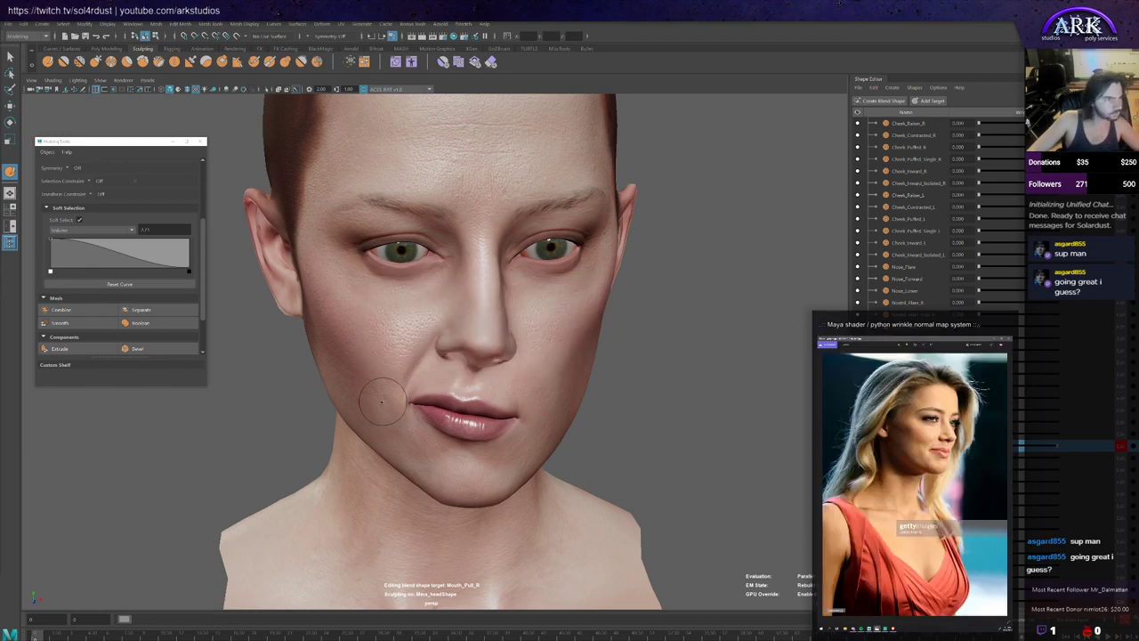
alt+drag(383, 402, 377, 401)
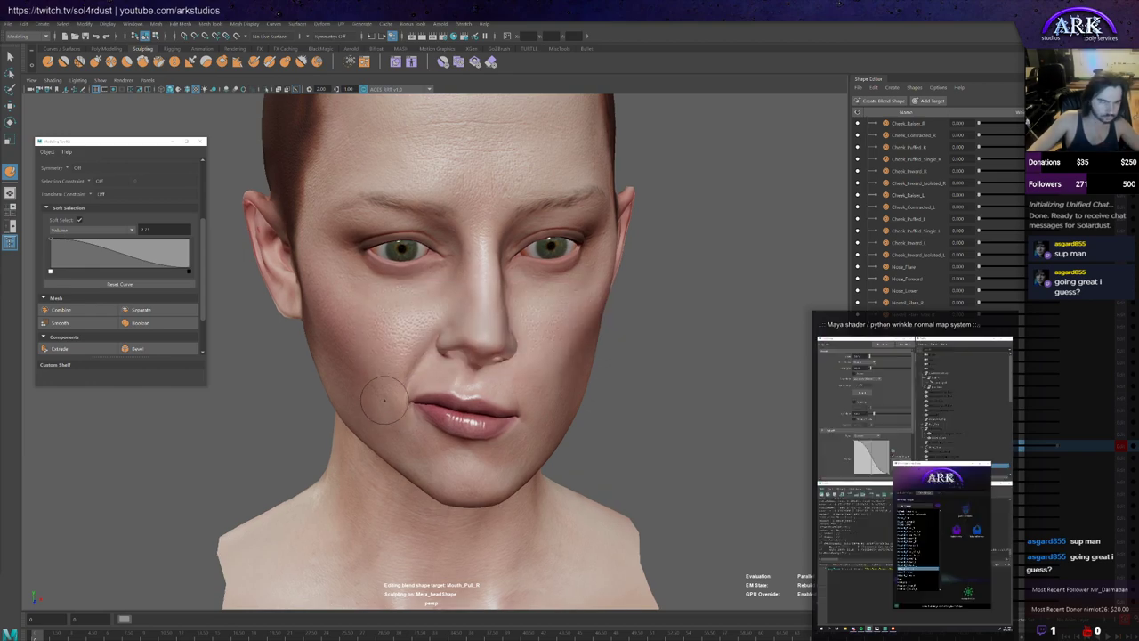
key(alt+Tab)
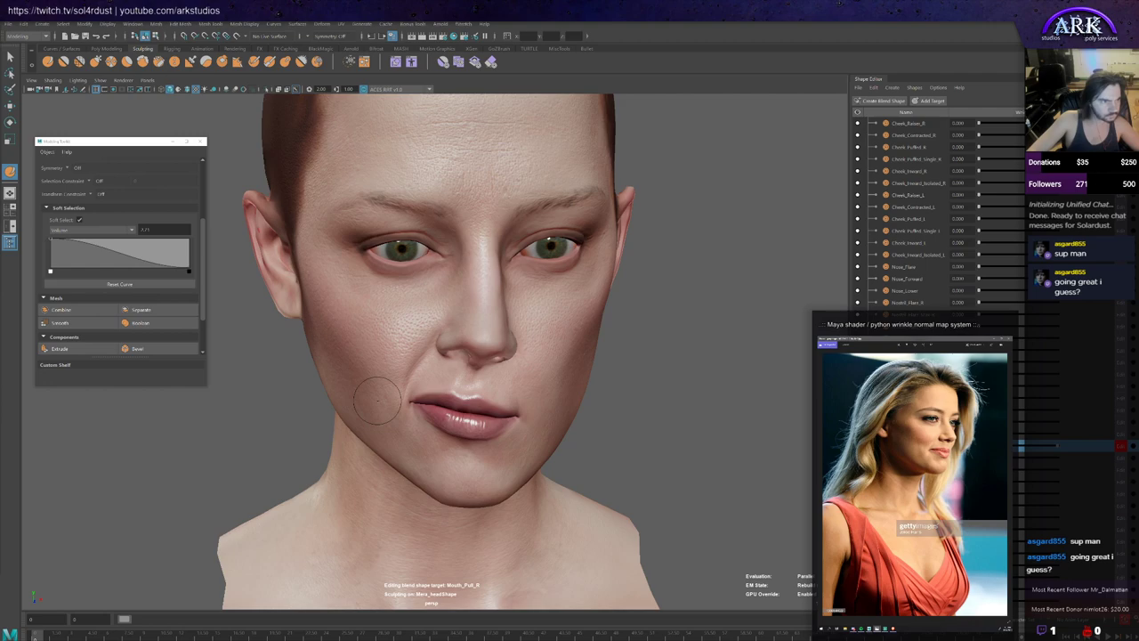
mouse_move(391, 428)
alt+mouse_down()
mouse_move(402, 430)
mouse_move(398, 414)
alt+mouse_up()
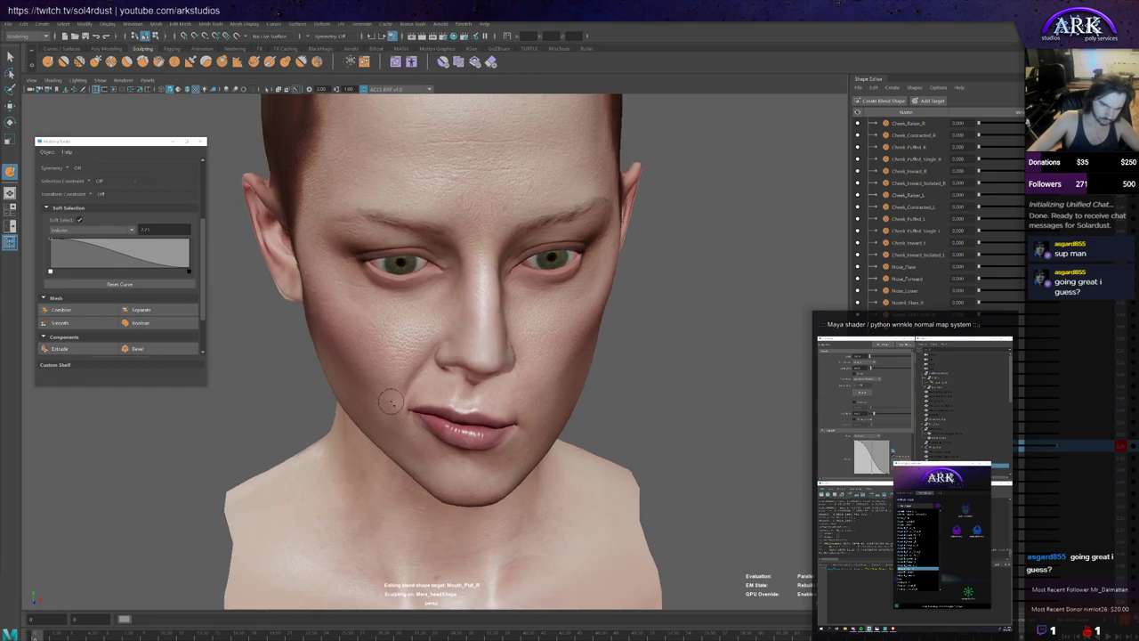
mouse_move(374, 411)
alt+mouse_down()
mouse_move(396, 414)
mouse_move(357, 374)
alt+mouse_up()
key(alt+Tab)
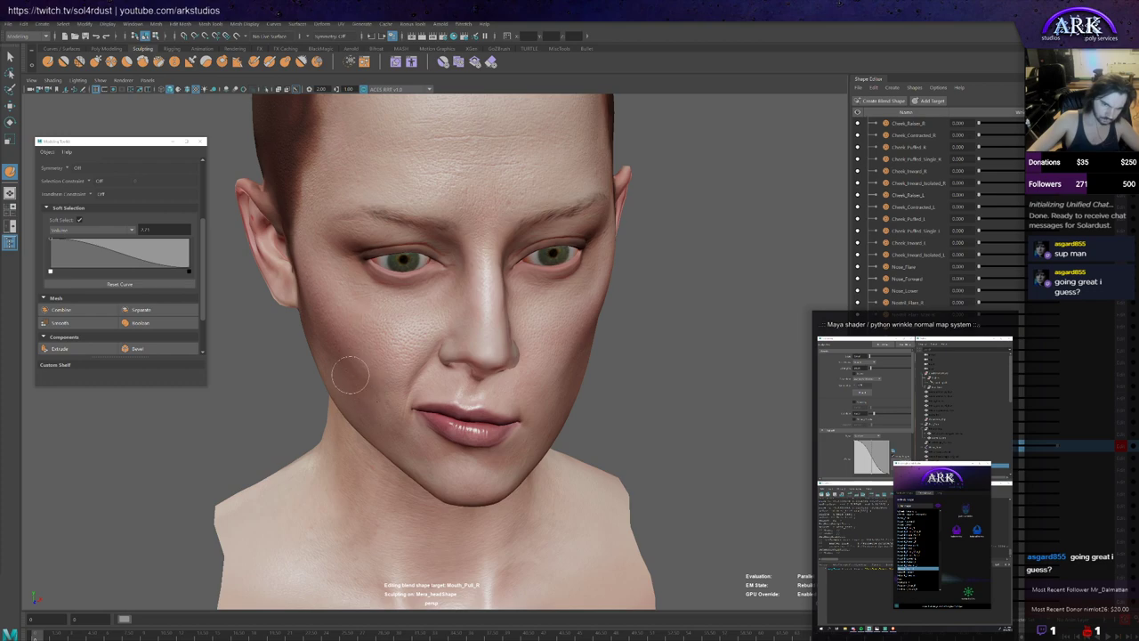
Step: Examine the lips and the face's left mouth corner from the side and front, adjusting the sculpting brush size
mouse_move(365, 381)
alt+mouse_down()
mouse_move(395, 433)
mouse_move(369, 407)
mouse_move(373, 431)
mouse_move(409, 441)
mouse_move(439, 431)
alt+mouse_up()
alt+right_drag(439, 431, 454, 415)
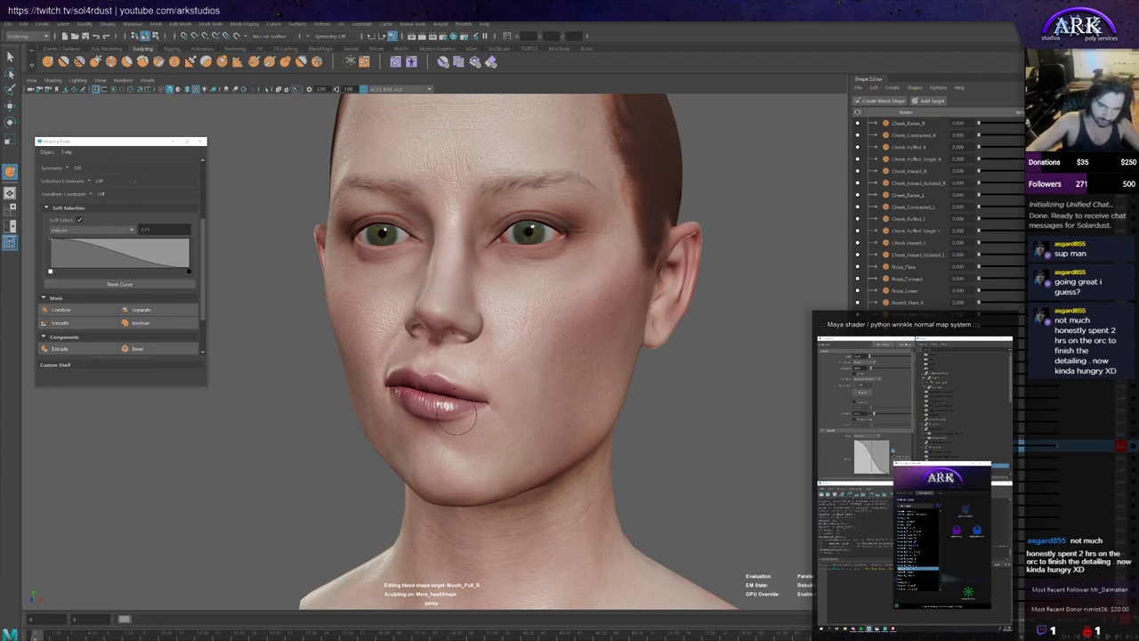
scroll(451, 396, up, 3)
mouse_move(407, 420)
alt+mouse_down()
mouse_move(422, 424)
mouse_move(409, 422)
mouse_move(416, 445)
mouse_move(422, 424)
mouse_move(434, 438)
alt+mouse_up()
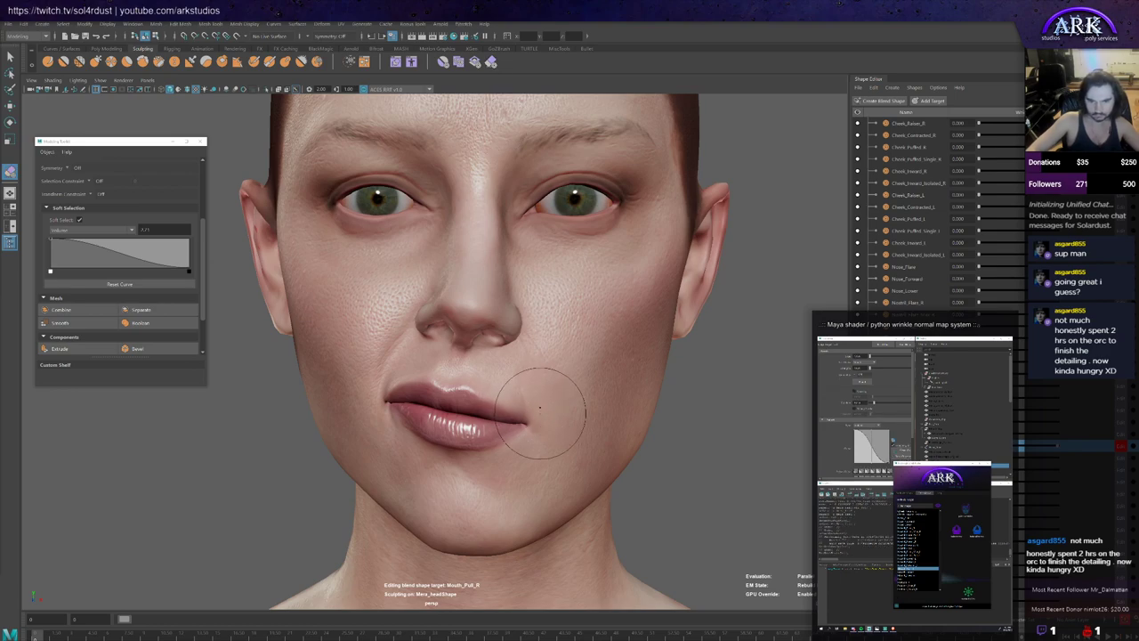
alt+drag(525, 401, 531, 448)
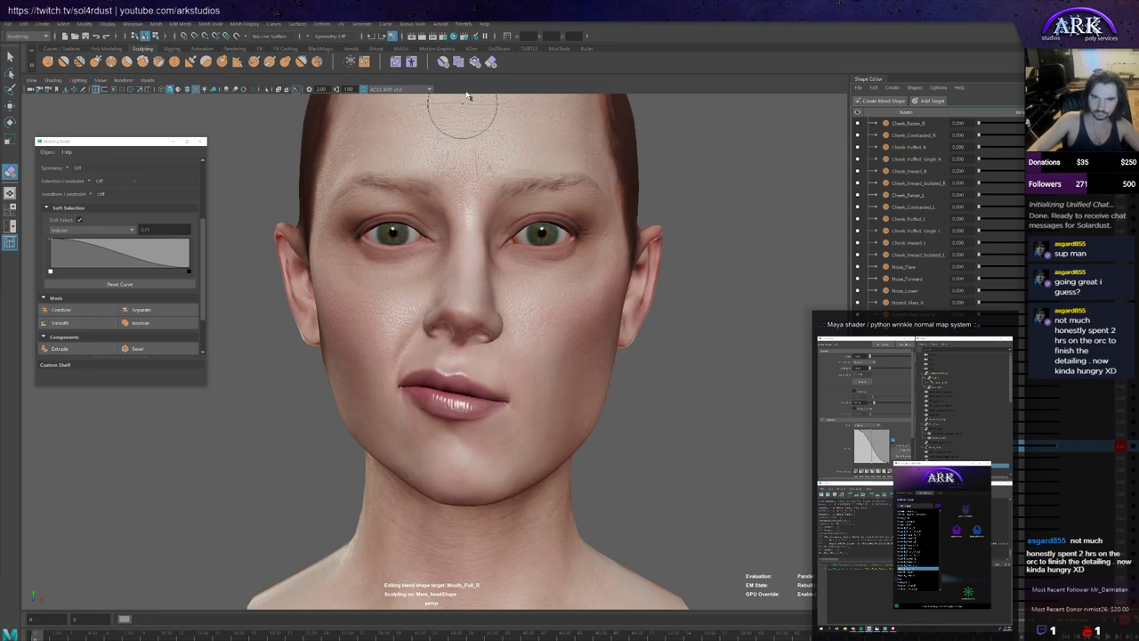
alt+drag(502, 334, 514, 337)
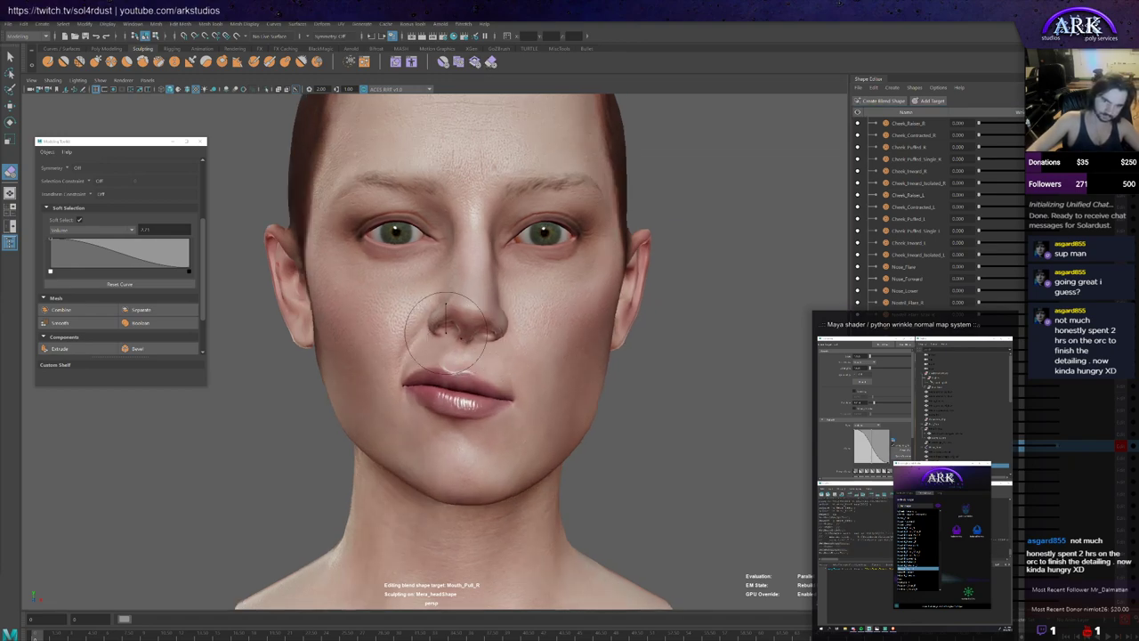
key(b)
drag(445, 333, 455, 332)
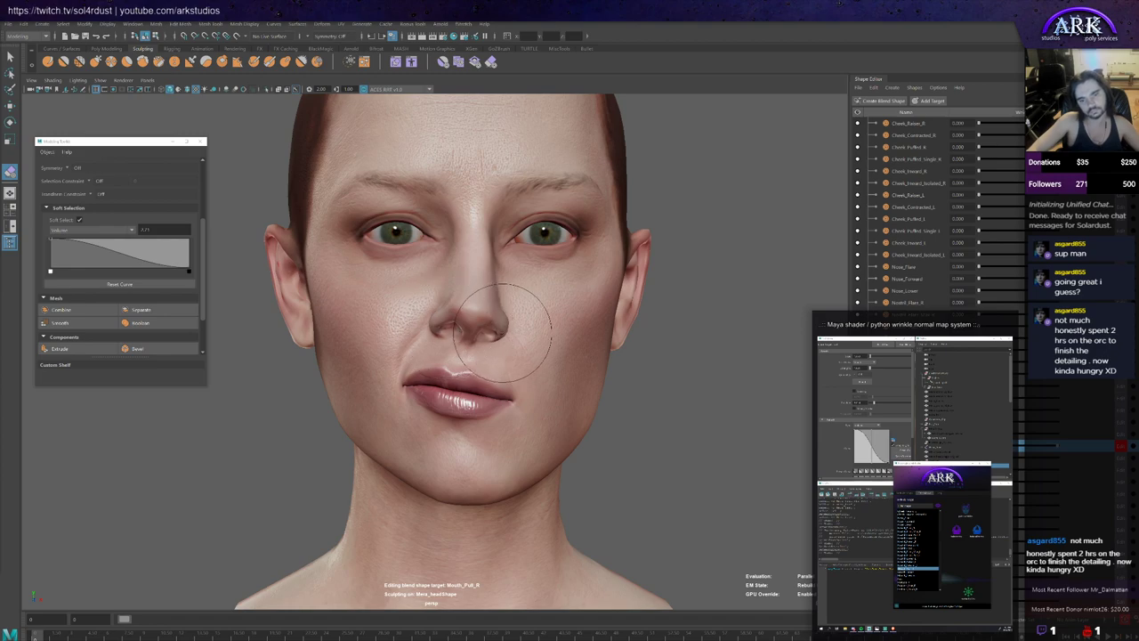
mouse_move(546, 320)
alt+mouse_down()
mouse_move(462, 316)
mouse_move(471, 333)
mouse_move(550, 338)
alt+mouse_up()
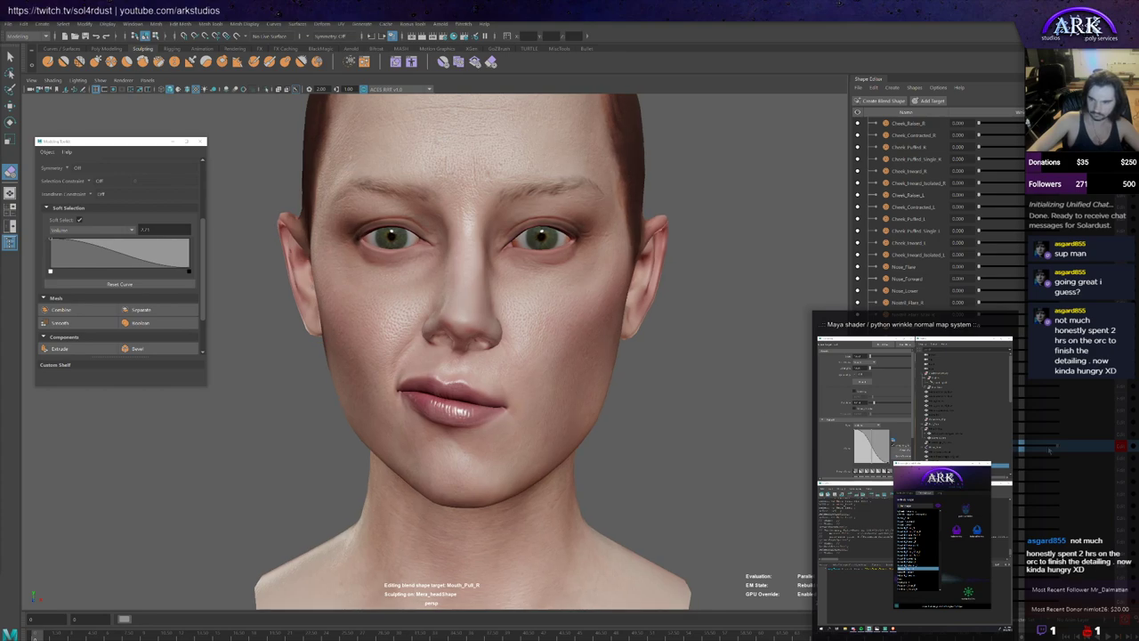
Step: Scrub the Mouth_Pull_R weight and compare the neutral and pulled mouth shapes from below, above and the front
drag(1056, 447, 1109, 462)
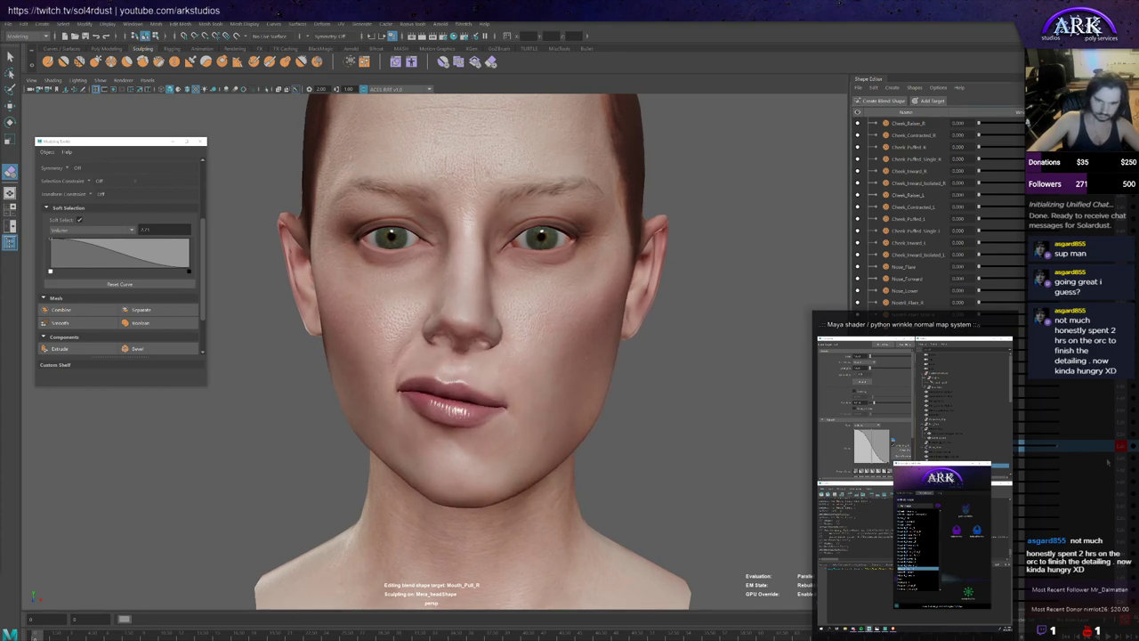
alt+drag(504, 336, 505, 356)
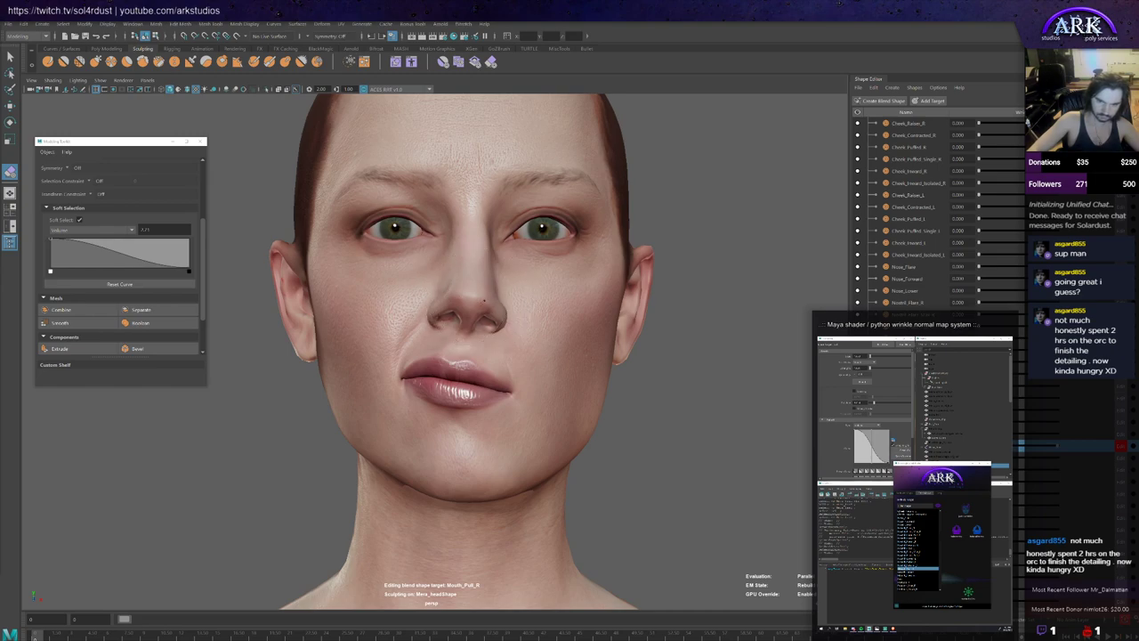
drag(1057, 445, 979, 445)
key(shift+z)
key(ctrl+z)
key(shift+z)
key(ctrl+z)
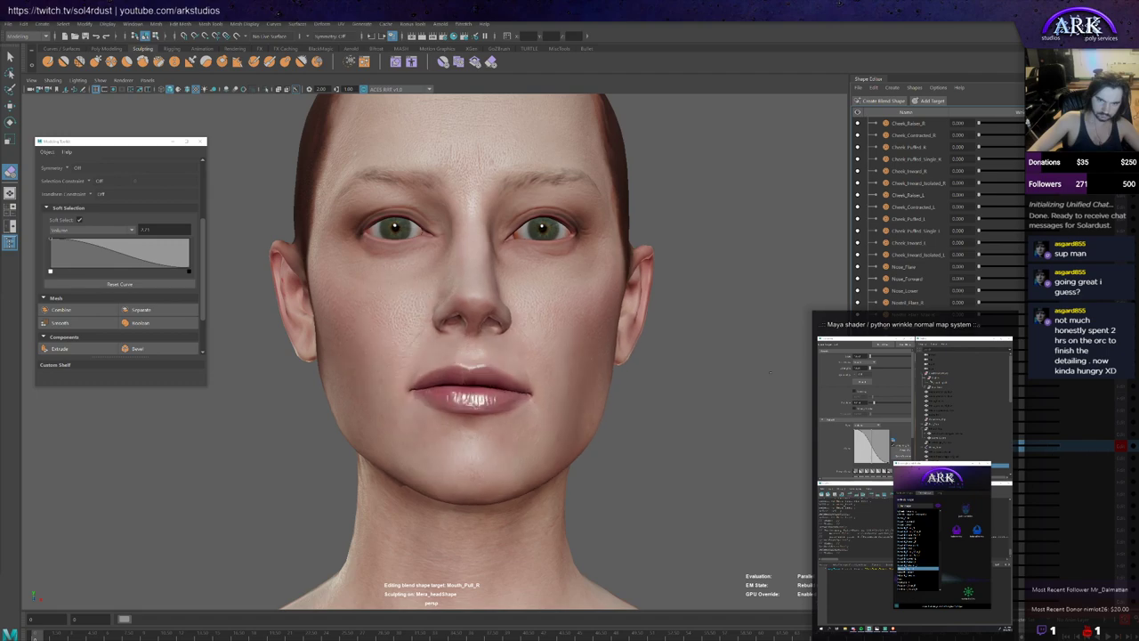
key(shift+z)
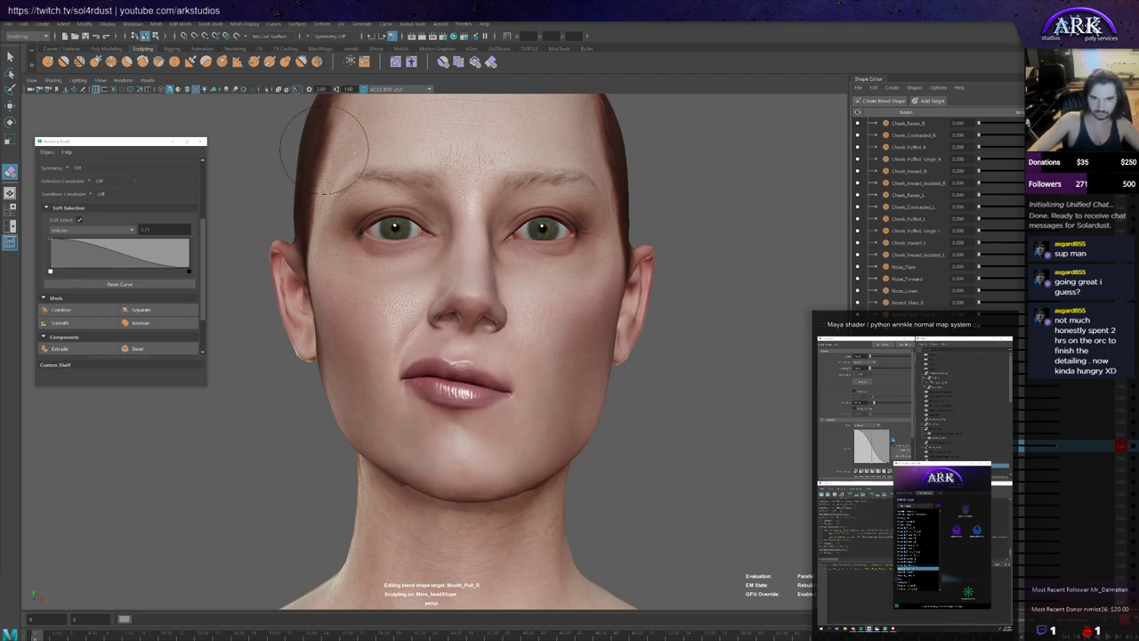
alt+drag(325, 144, 326, 192)
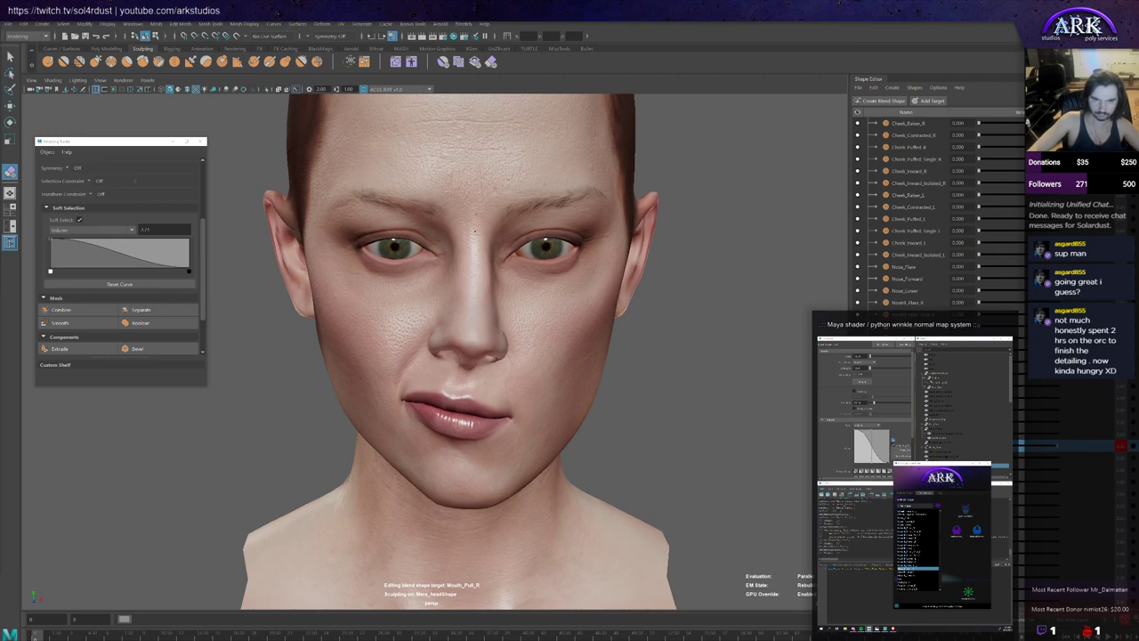
mouse_move(457, 222)
alt+mouse_down()
mouse_move(511, 221)
mouse_move(465, 251)
mouse_move(516, 293)
mouse_move(643, 356)
mouse_move(650, 384)
alt+mouse_up()
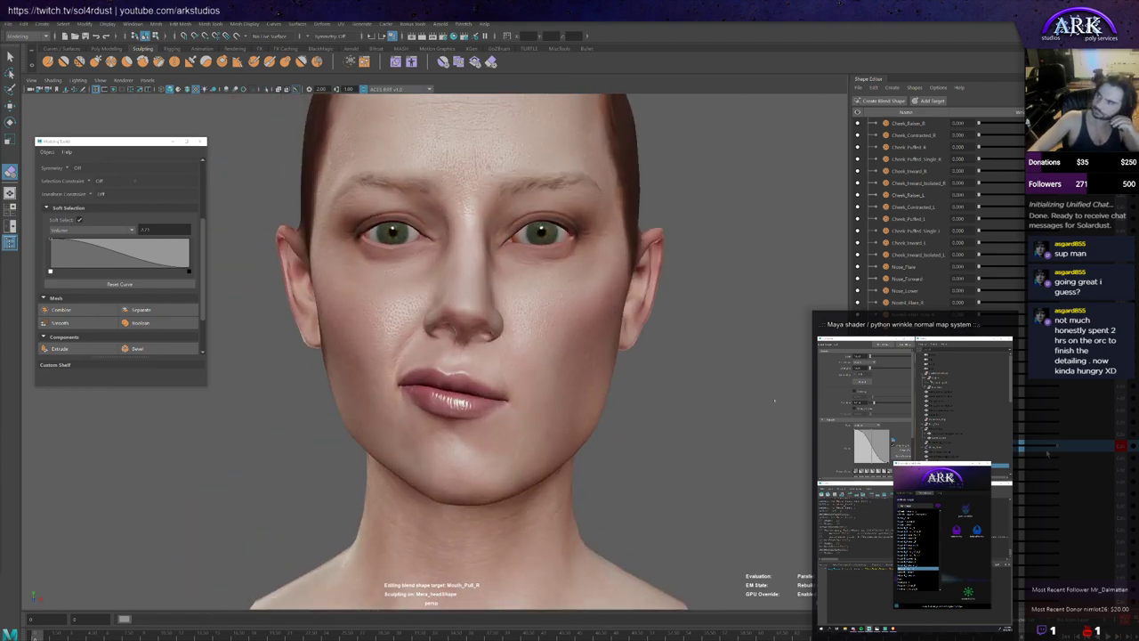
mouse_move(1073, 450)
mouse_down()
mouse_move(984, 448)
mouse_move(1083, 446)
mouse_up()
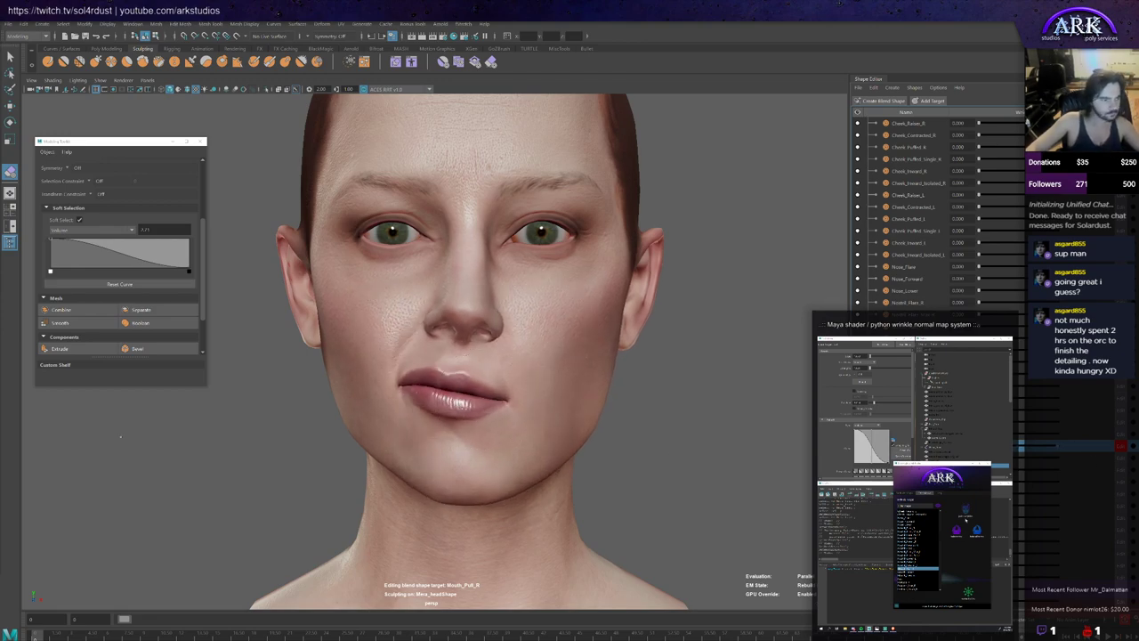
Step: Leave sculpting for a paint brush tool and examine the right cheek, mouth corner and chin from several angles
key(q)
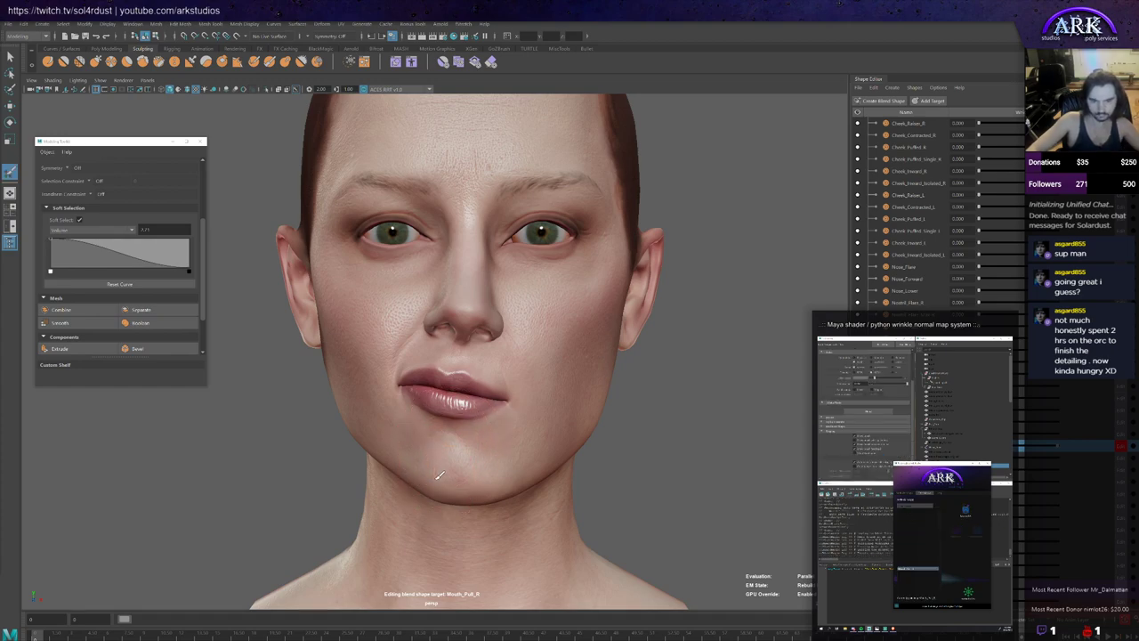
mouse_move(438, 476)
alt+mouse_down()
mouse_move(457, 469)
mouse_move(477, 502)
alt+mouse_up()
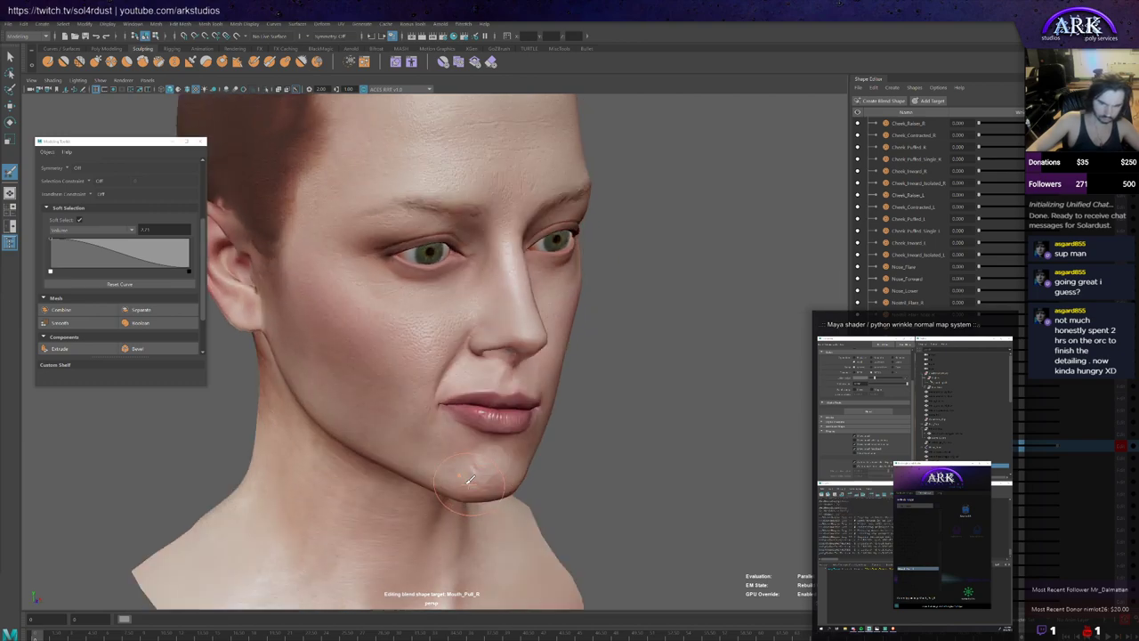
alt+drag(414, 452, 400, 417)
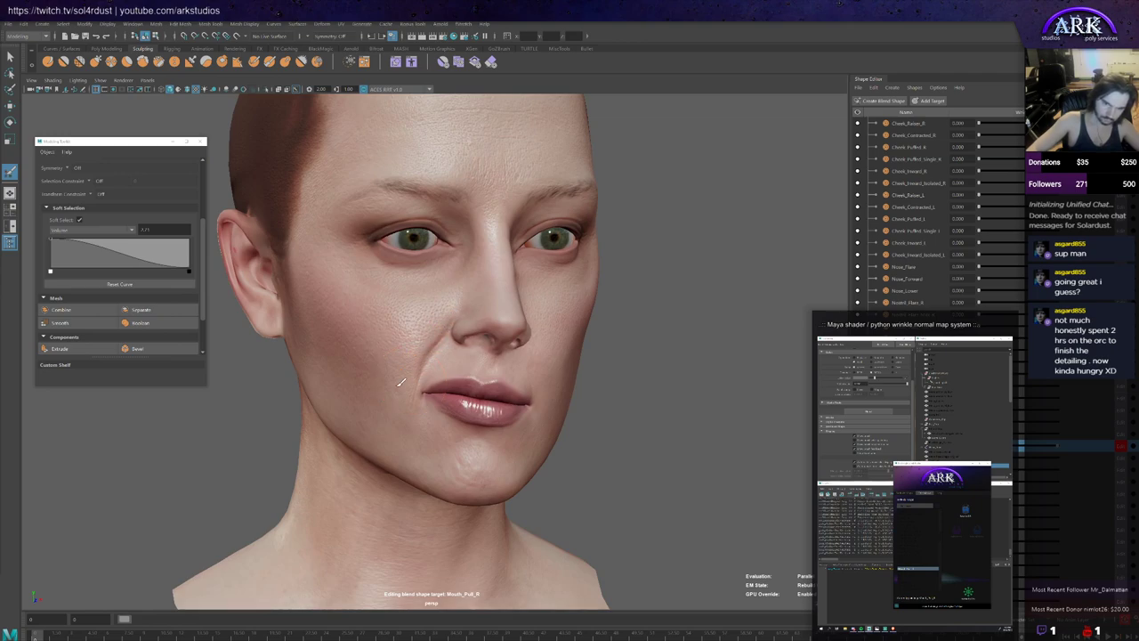
alt+drag(405, 383, 458, 379)
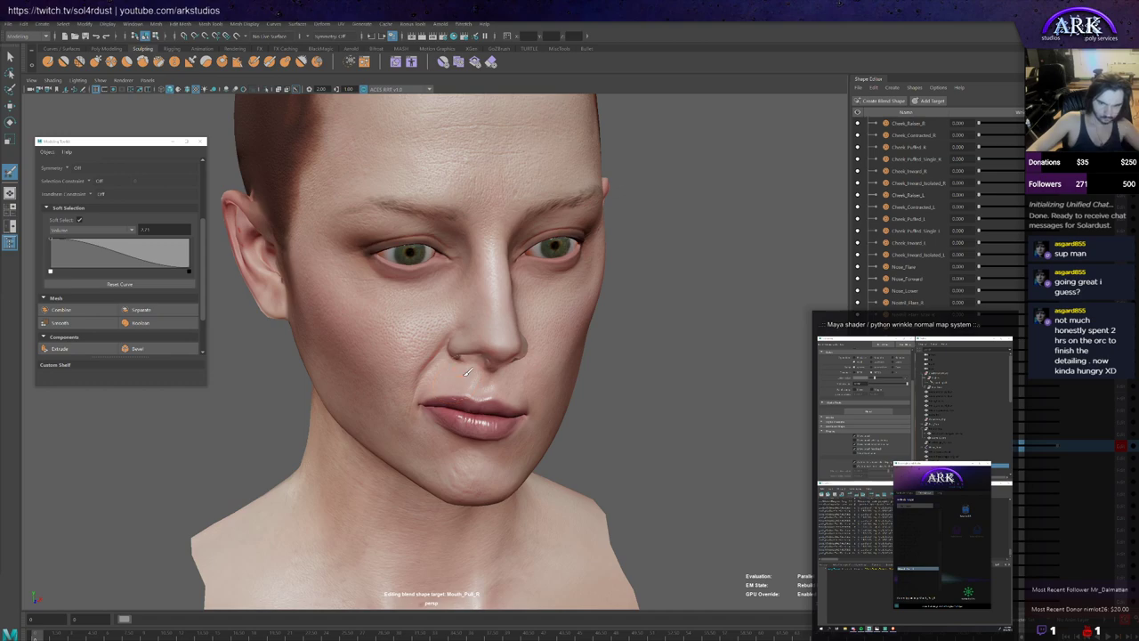
scroll(487, 394, up, 2)
scroll(481, 399, up, 2)
alt+drag(441, 389, 490, 356)
mouse_move(488, 402)
alt+mouse_down()
mouse_move(379, 408)
mouse_move(398, 409)
mouse_move(362, 427)
mouse_move(364, 360)
mouse_move(422, 429)
mouse_move(396, 432)
mouse_move(406, 450)
mouse_move(394, 433)
alt+mouse_up()
Step: Switch to the Move tool and check the pulled mouth from the front while scrubbing the Mouth_Pull_R weight
key(w)
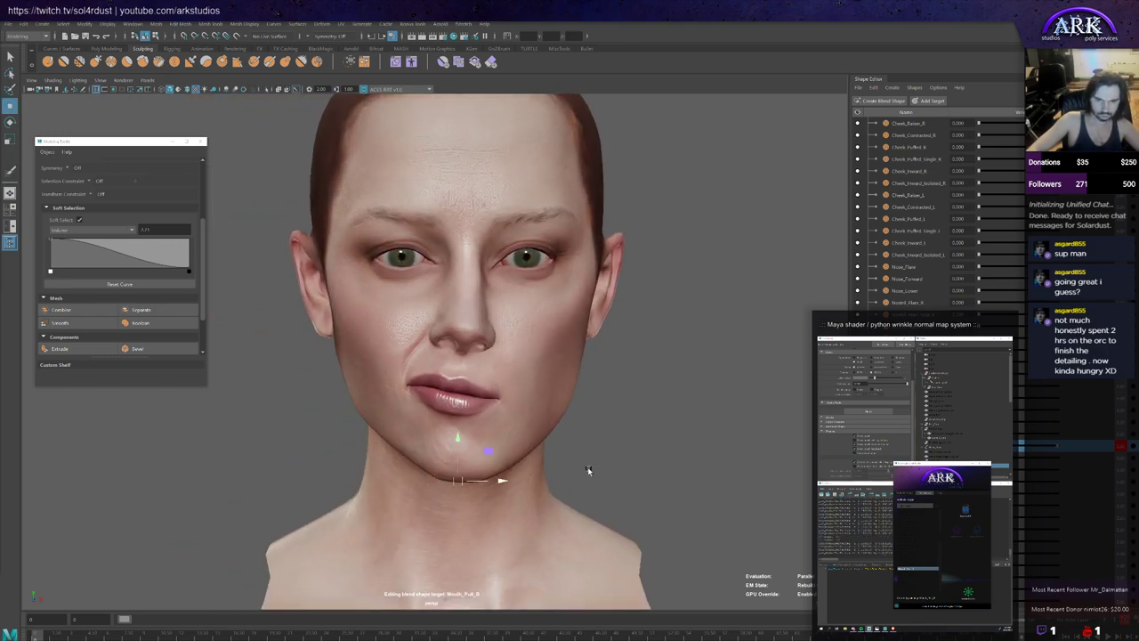
scroll(557, 459, up, 3)
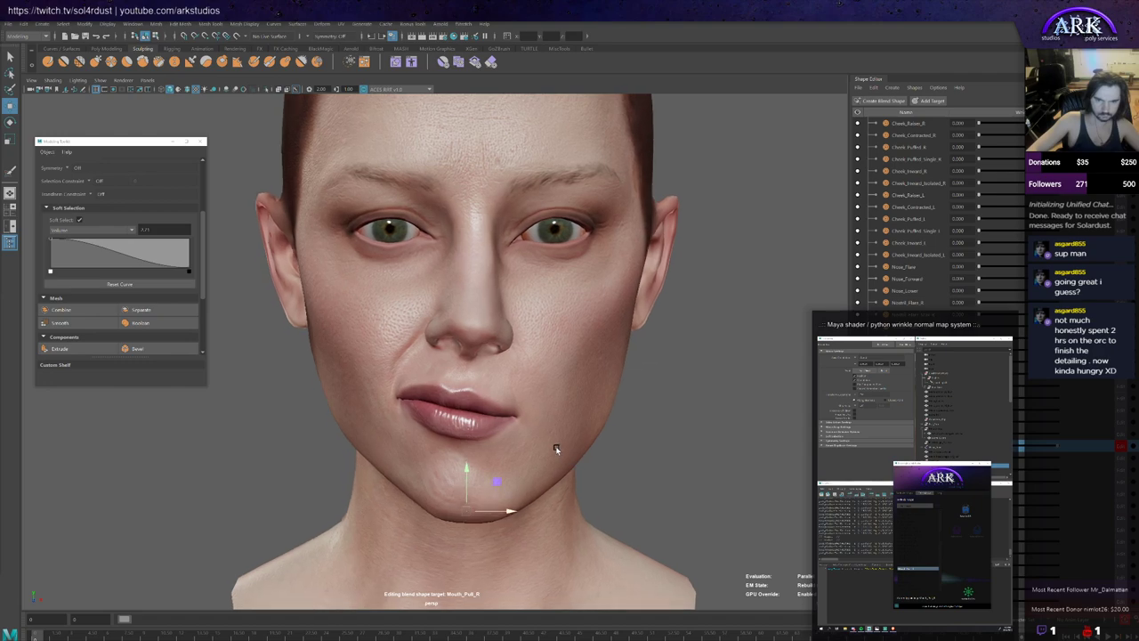
alt+drag(554, 448, 556, 449)
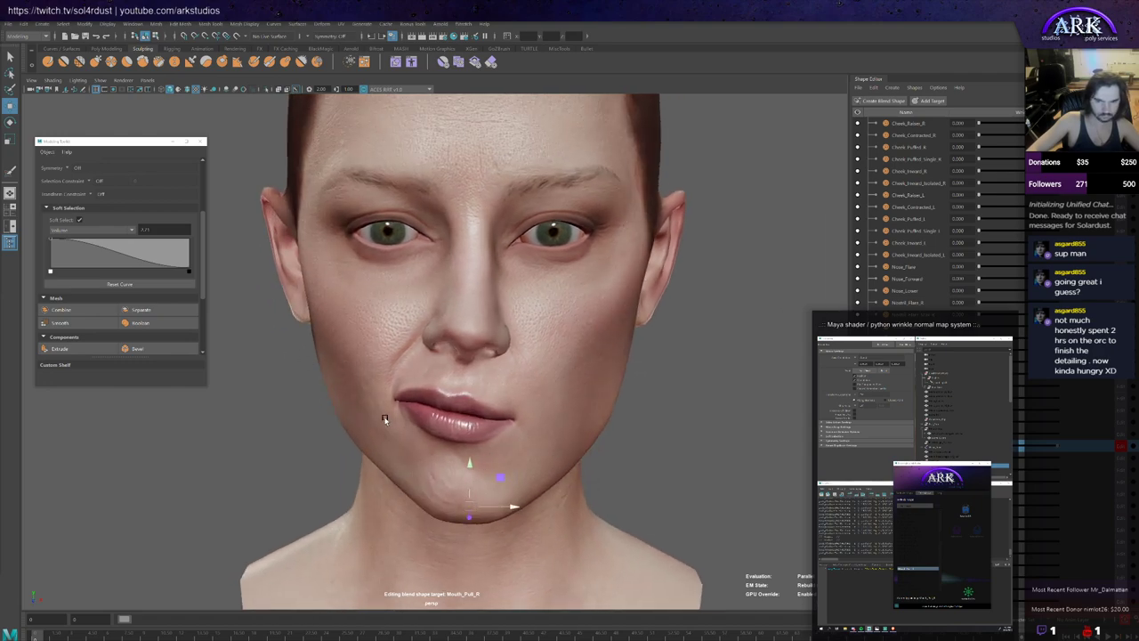
alt+drag(384, 419, 574, 472)
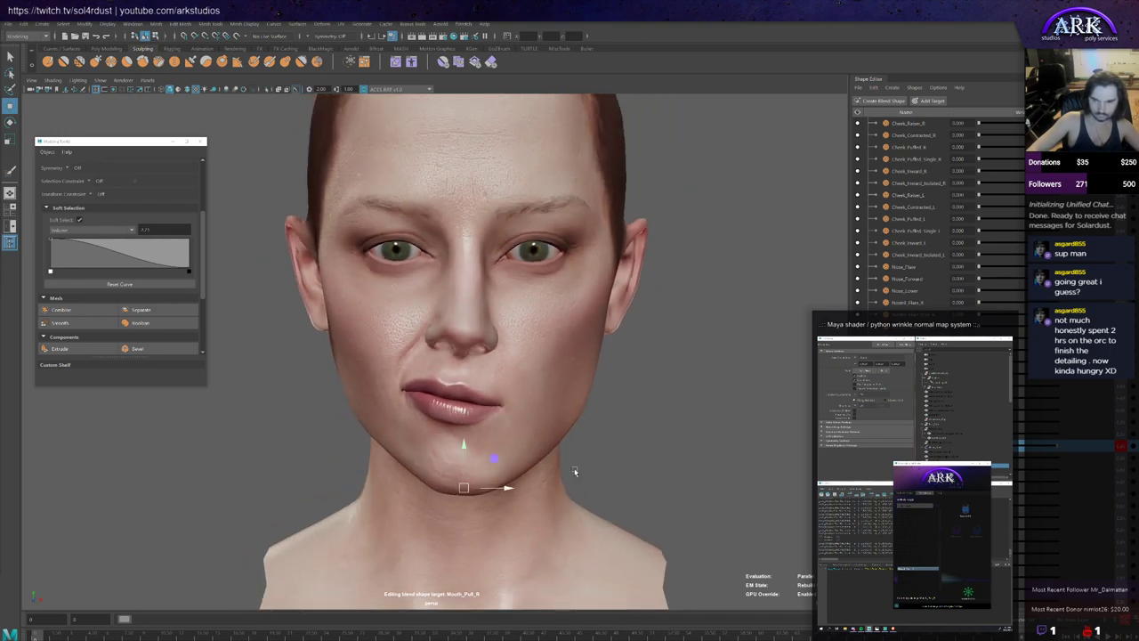
mouse_move(1053, 447)
mouse_down()
mouse_move(1007, 447)
mouse_move(1059, 447)
mouse_up()
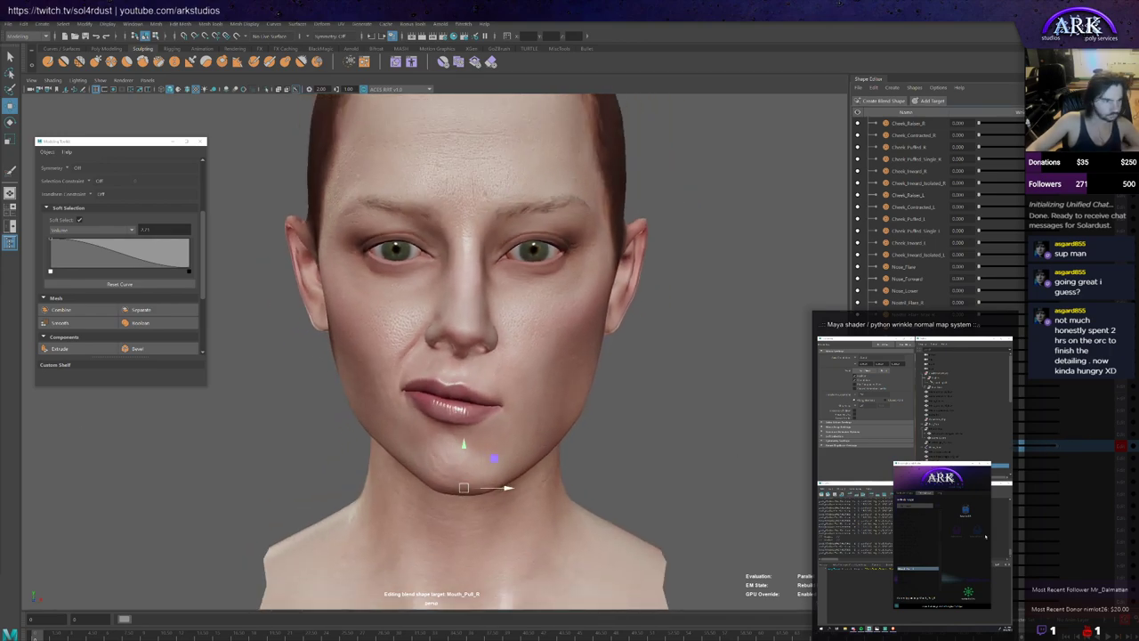
Step: Expand the ARK tool's shape list, return to the paint brush tool and examine the pulled mouth from the front and face's left side
click(967, 510)
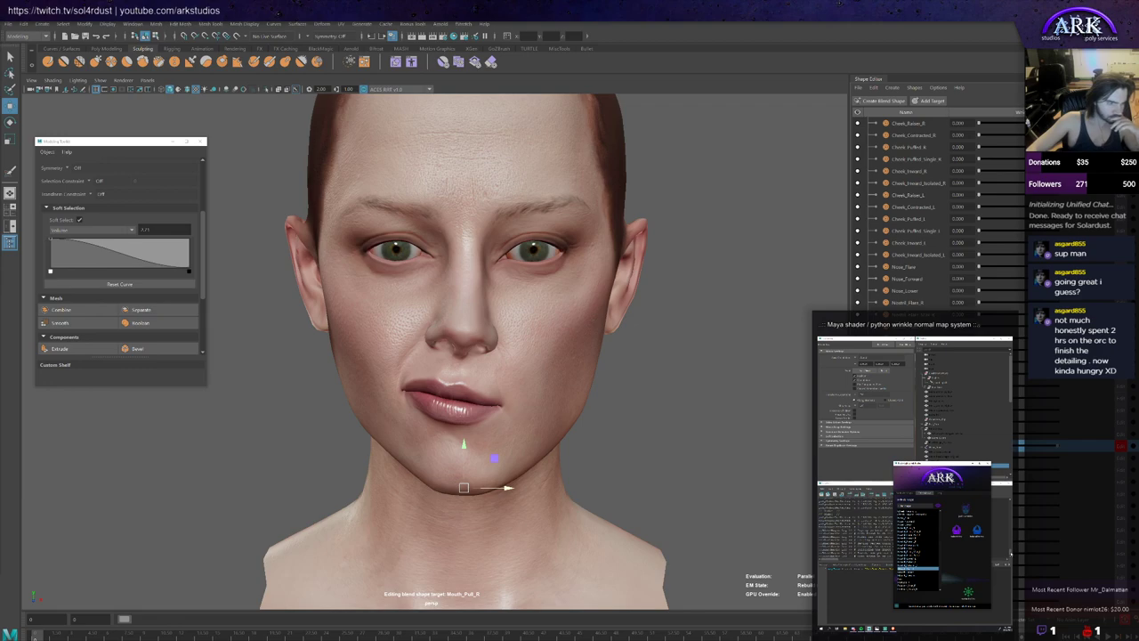
click(10, 171)
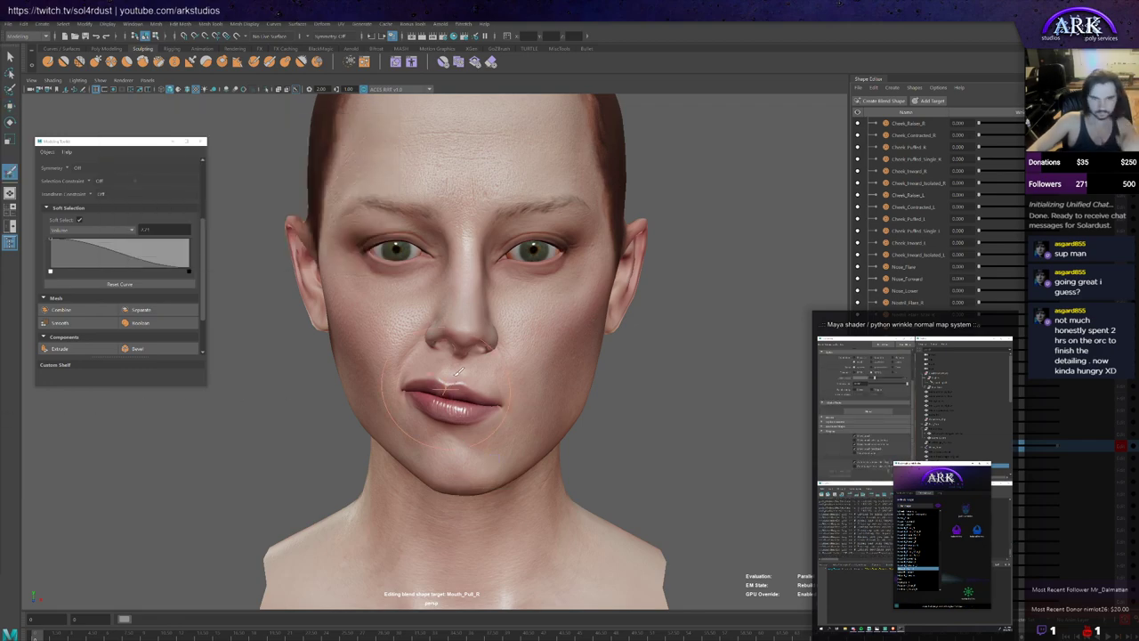
alt+right_drag(507, 445, 527, 434)
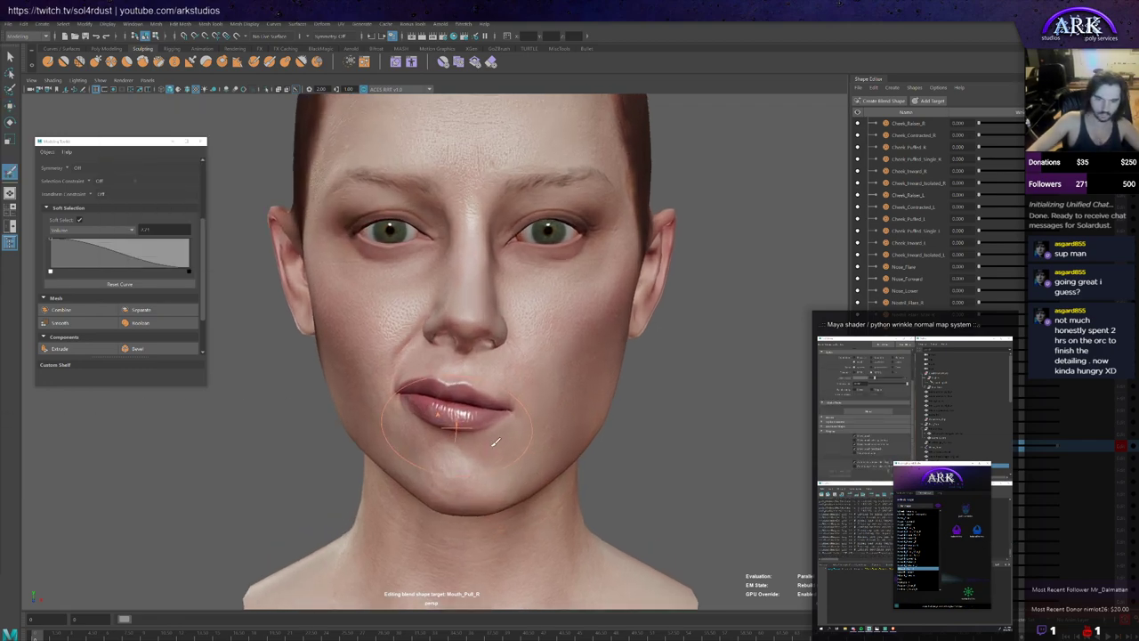
alt+drag(527, 434, 525, 413)
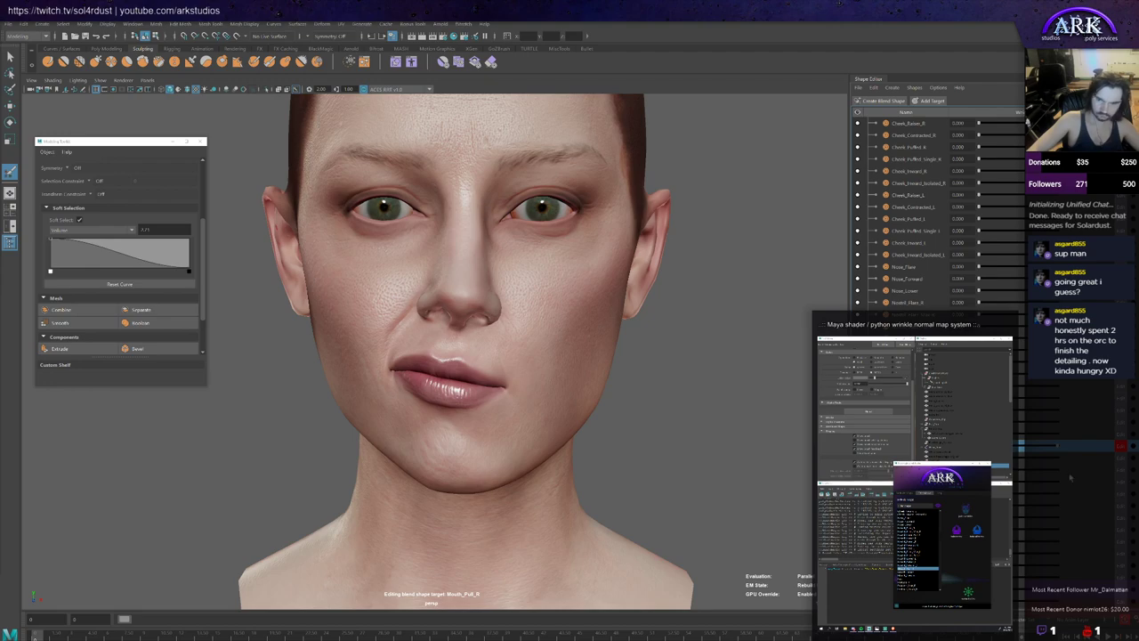
alt+drag(570, 354, 499, 377)
alt+right_drag(499, 377, 520, 389)
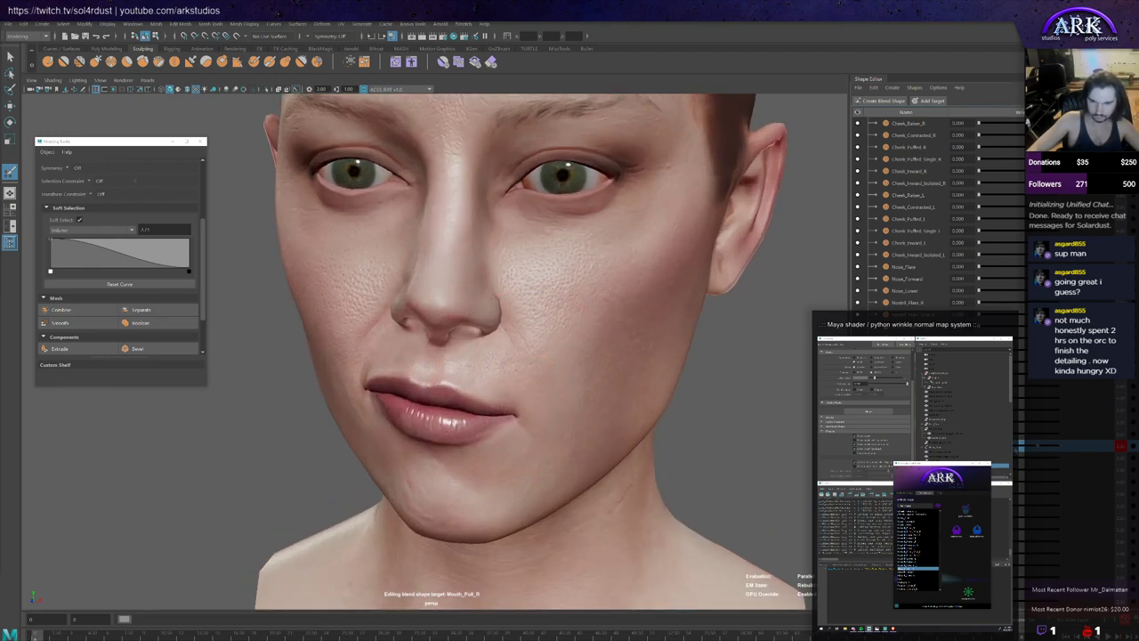
Step: Switch to a sculpting brush and examine the face's left mouth corner from several angles, scrubbing the Mouth_Pull_R weight from the front
alt+drag(805, 411, 704, 333)
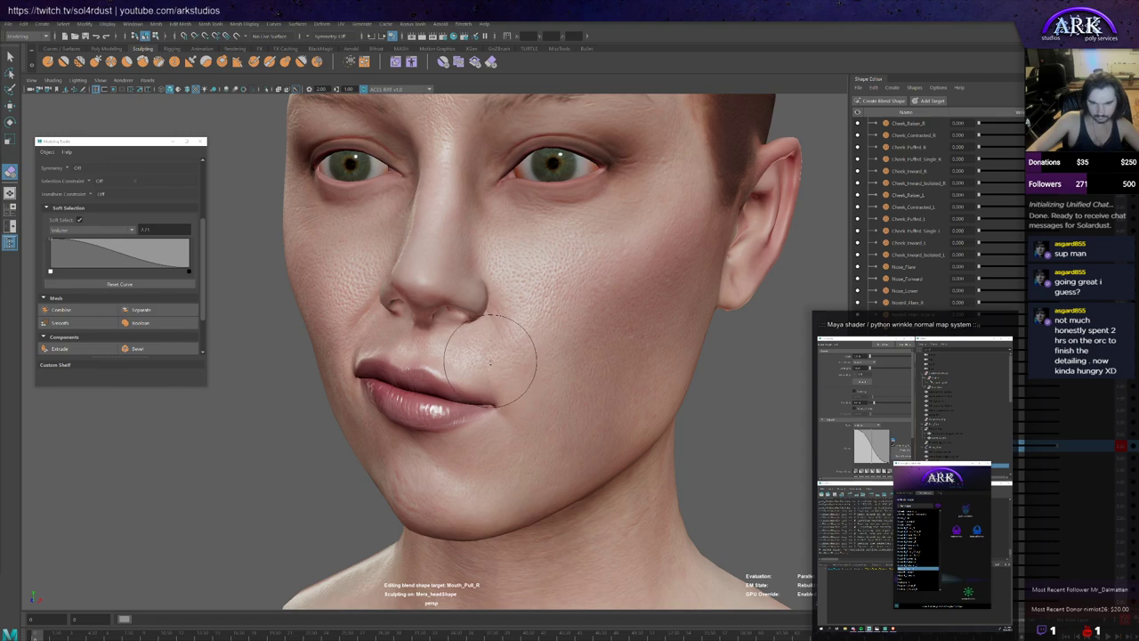
mouse_move(493, 369)
alt+mouse_down()
mouse_move(505, 384)
mouse_move(518, 331)
alt+mouse_up()
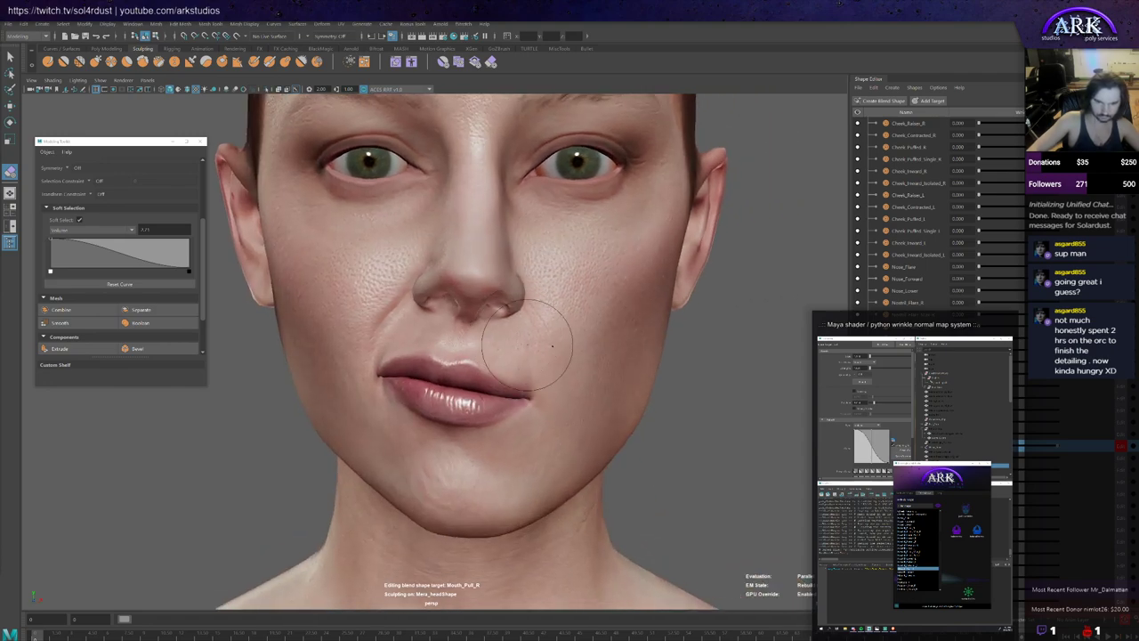
mouse_move(561, 372)
alt+mouse_down()
mouse_move(538, 363)
mouse_move(543, 377)
mouse_move(507, 381)
mouse_move(574, 385)
mouse_move(555, 383)
alt+mouse_up()
scroll(552, 383, up, 3)
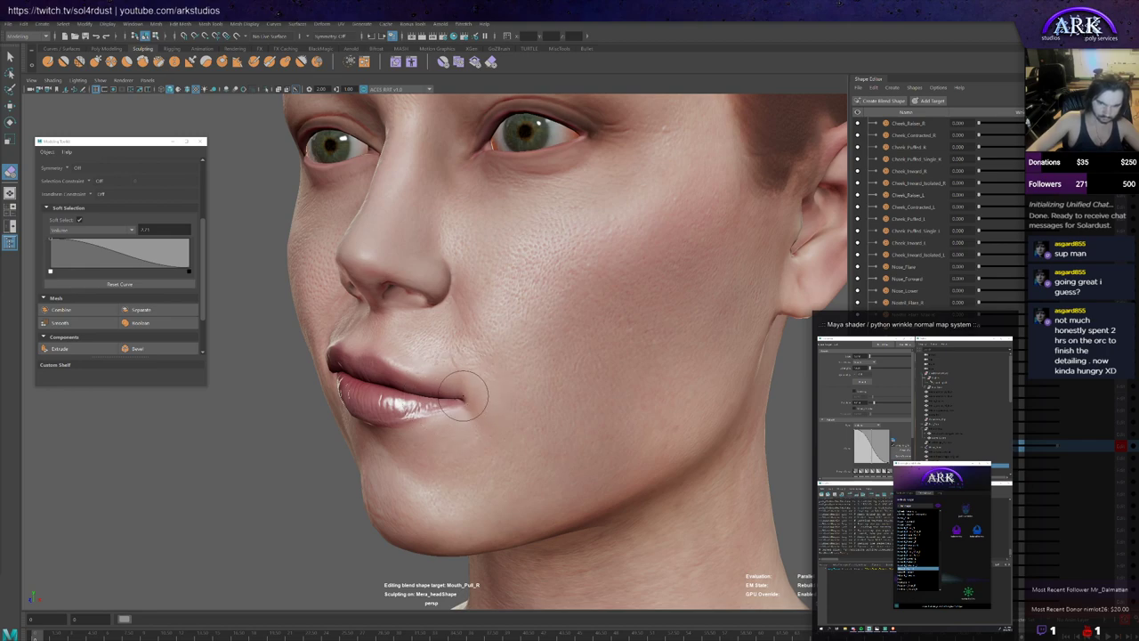
scroll(464, 394, down, 3)
alt+drag(464, 394, 567, 394)
scroll(568, 391, up, 2)
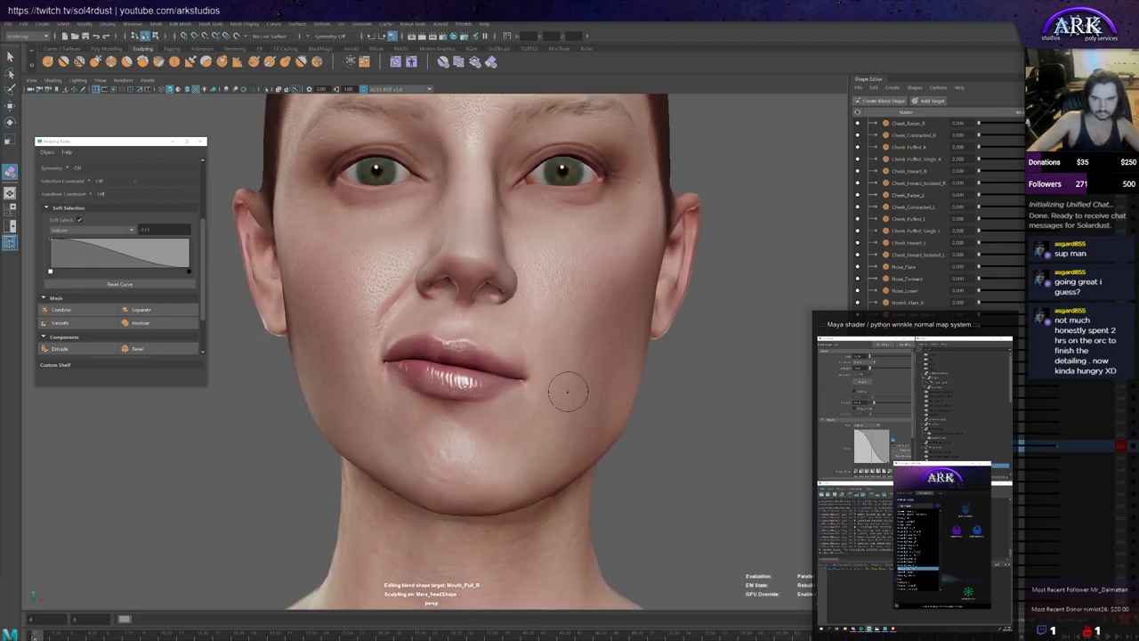
scroll(538, 383, down, 3)
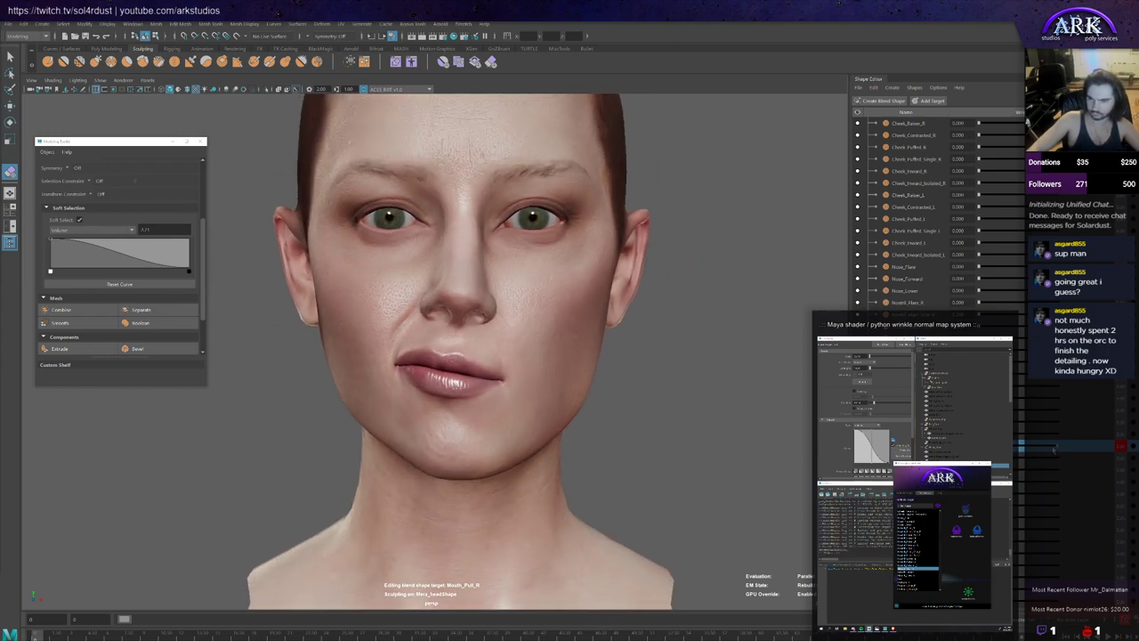
drag(1056, 447, 993, 449)
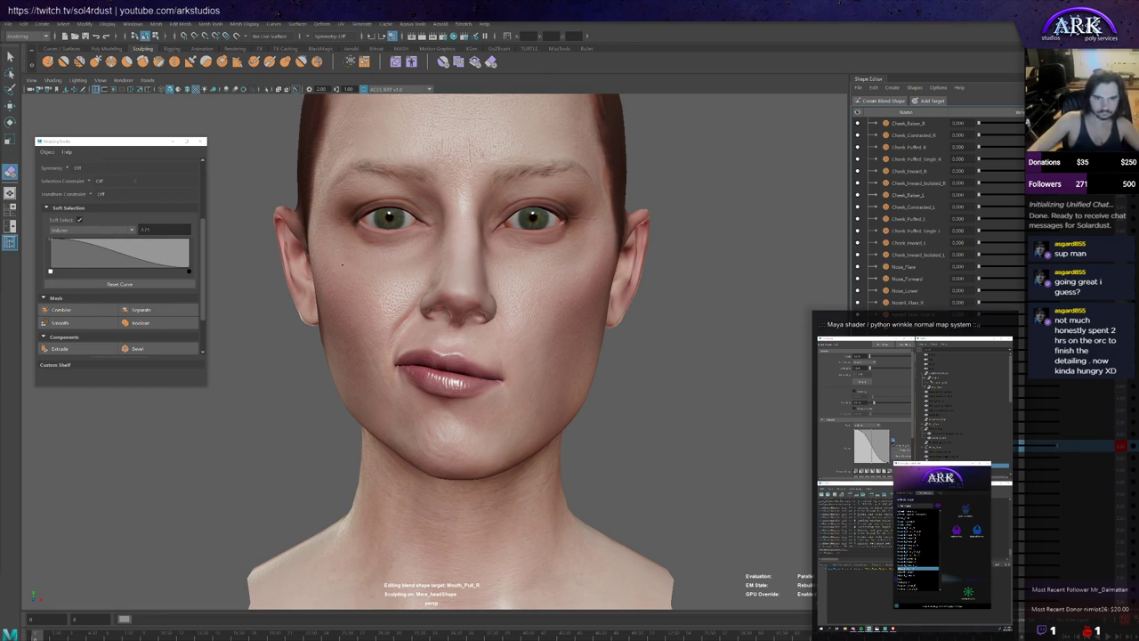
Step: Change to another sculpting brush and examine the right cheek and smile line from the side and three-quarter views
mouse_move(383, 313)
alt+mouse_down()
mouse_move(387, 331)
mouse_move(557, 356)
mouse_move(425, 347)
alt+mouse_up()
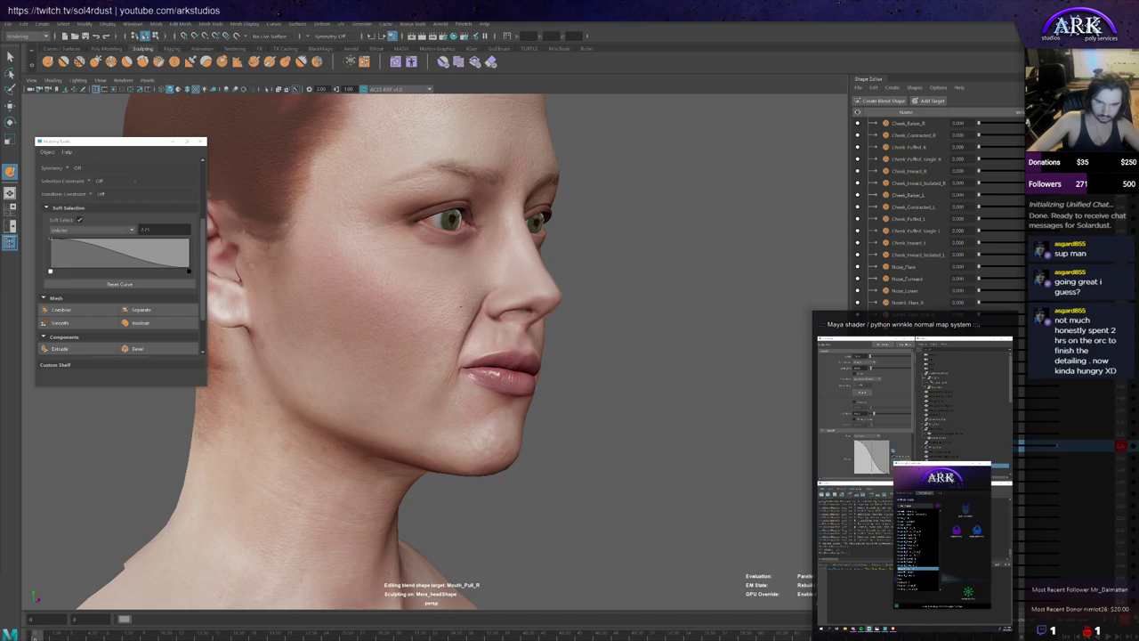
mouse_move(460, 307)
alt+mouse_down()
mouse_move(408, 355)
mouse_move(365, 363)
mouse_move(329, 318)
mouse_move(333, 328)
mouse_move(349, 312)
mouse_move(333, 276)
mouse_move(449, 265)
alt+mouse_up()
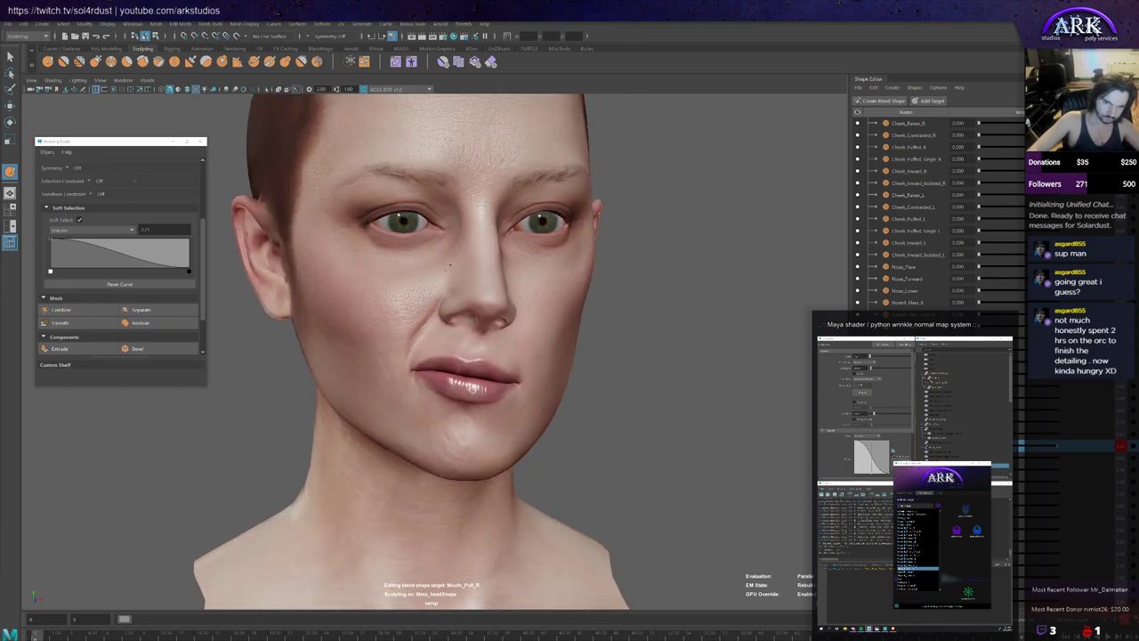
mouse_move(451, 308)
alt+mouse_down()
mouse_move(485, 313)
mouse_move(470, 323)
mouse_move(477, 331)
mouse_move(593, 364)
mouse_move(466, 336)
mouse_move(572, 367)
mouse_move(570, 376)
mouse_move(449, 360)
mouse_move(428, 374)
alt+mouse_up()
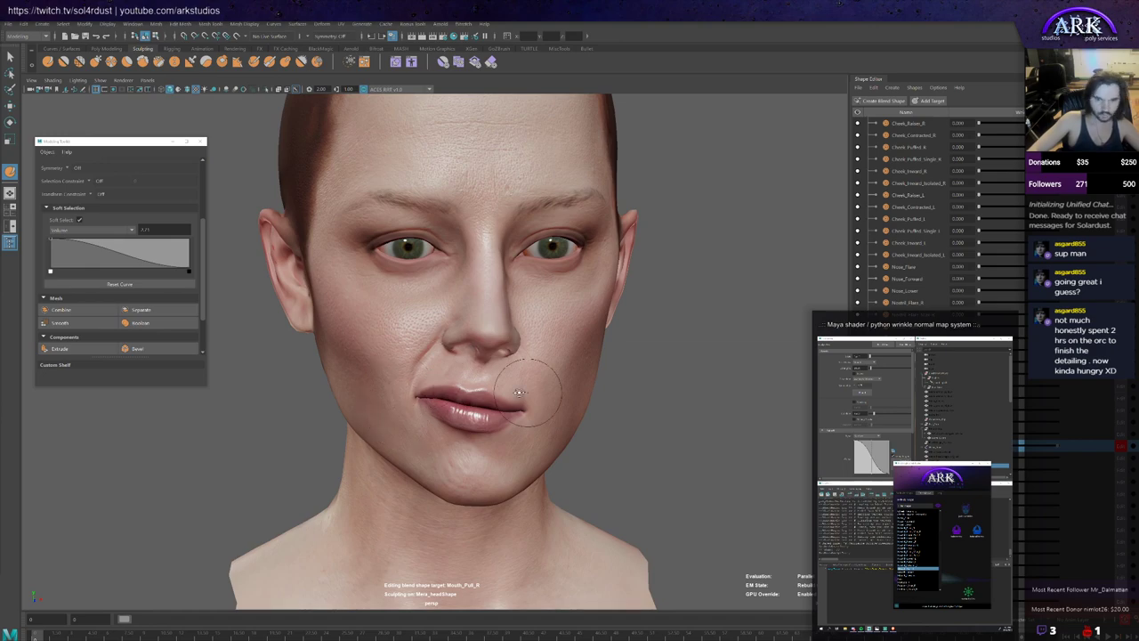
mouse_move(399, 412)
alt+mouse_down()
mouse_move(474, 324)
mouse_move(428, 358)
mouse_move(356, 361)
alt+mouse_up()
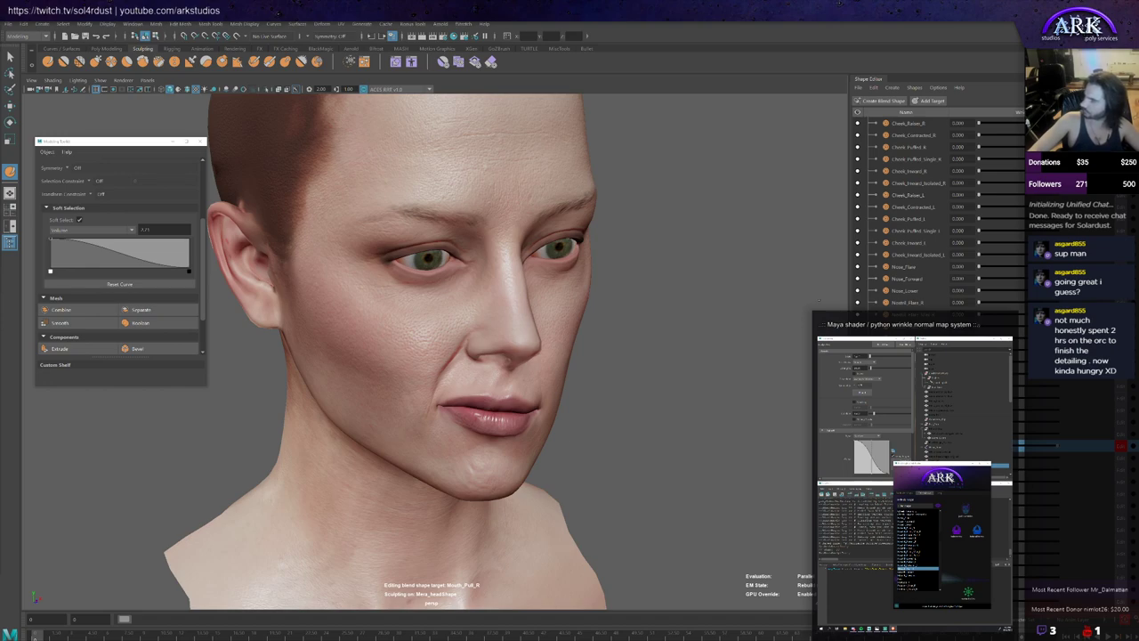
key(q)
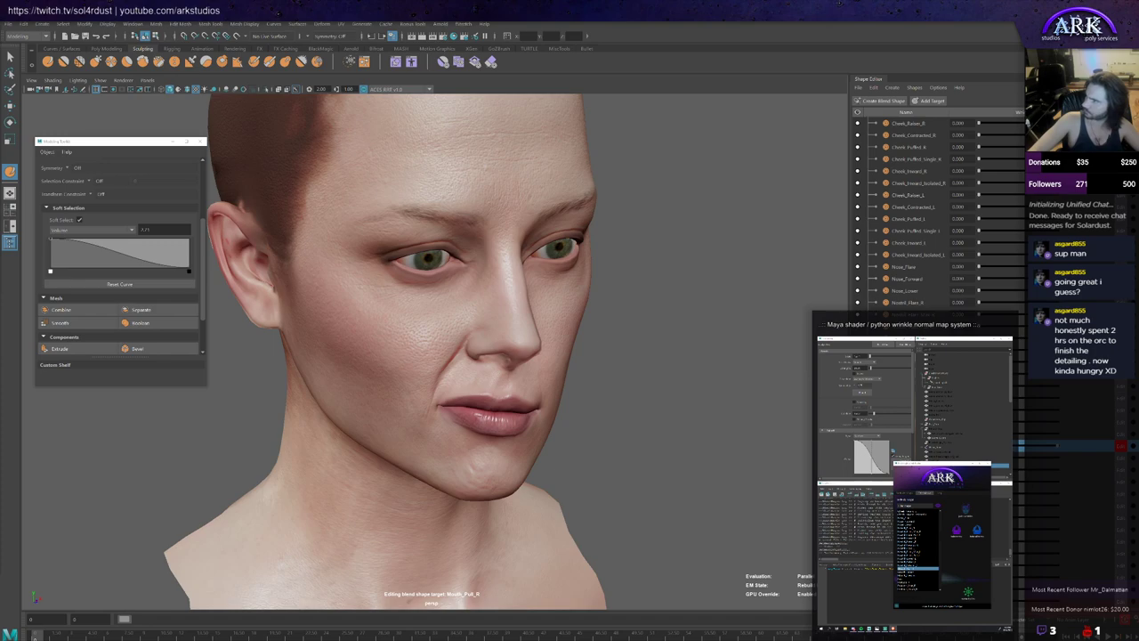
key(y)
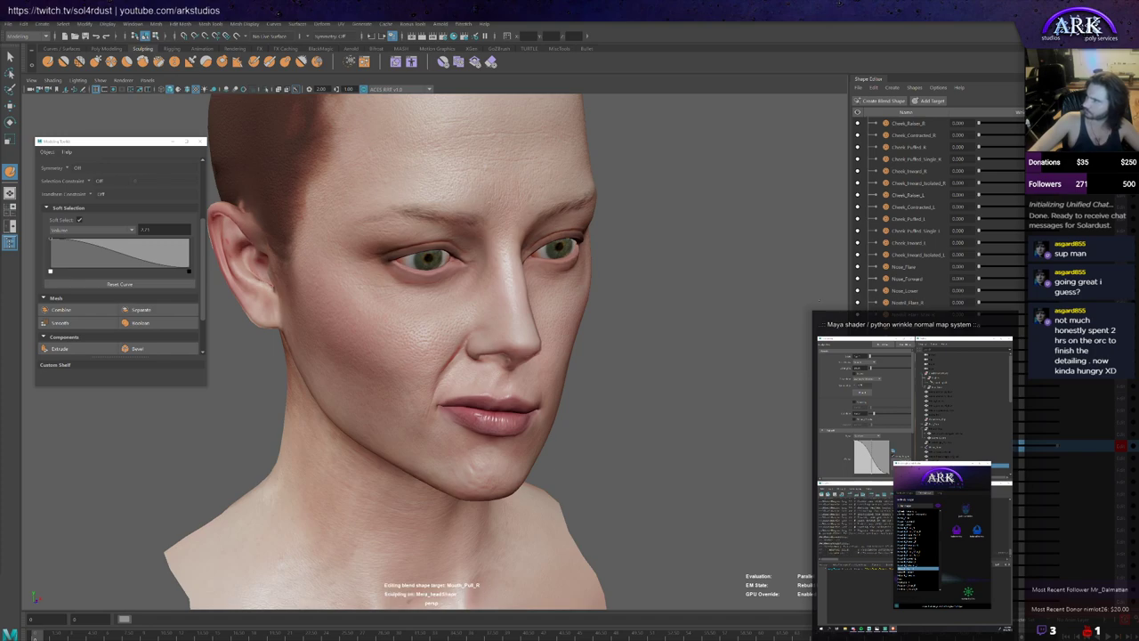
Step: Compare the pulled mouth from three-quarter and front views while scrubbing the Mouth_Pull_R weight
scroll(508, 289, down, 3)
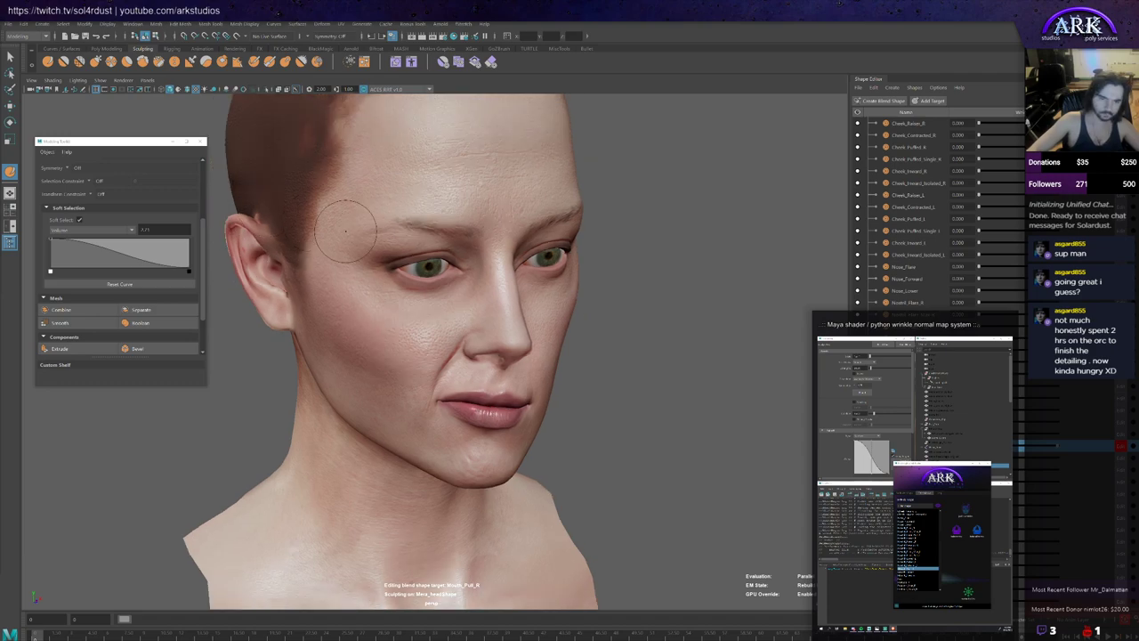
alt+drag(518, 288, 434, 288)
scroll(504, 317, up, 3)
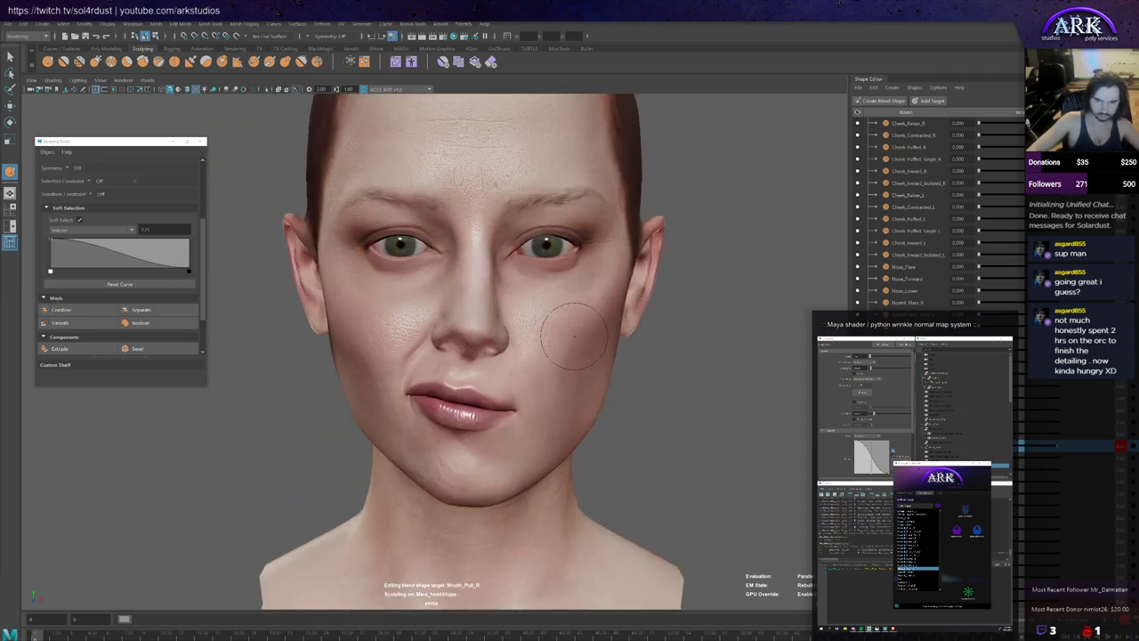
drag(1017, 450, 1126, 449)
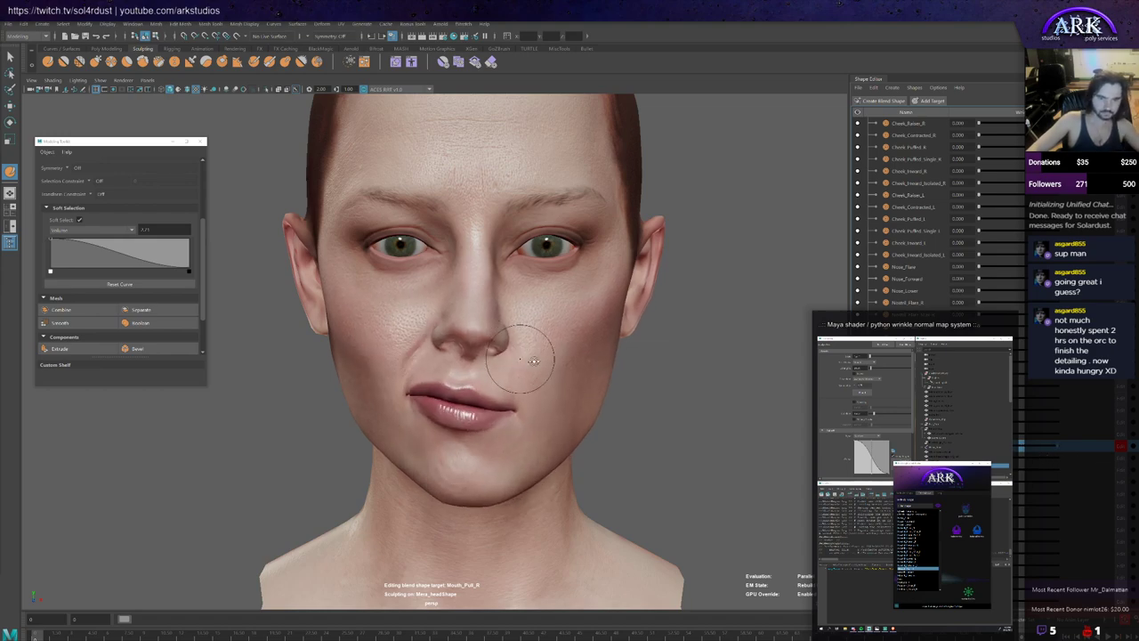
Step: Change the sculpting brush again and examine the right cheek, smile line and right mouth corner from several angles
alt+drag(529, 348, 614, 358)
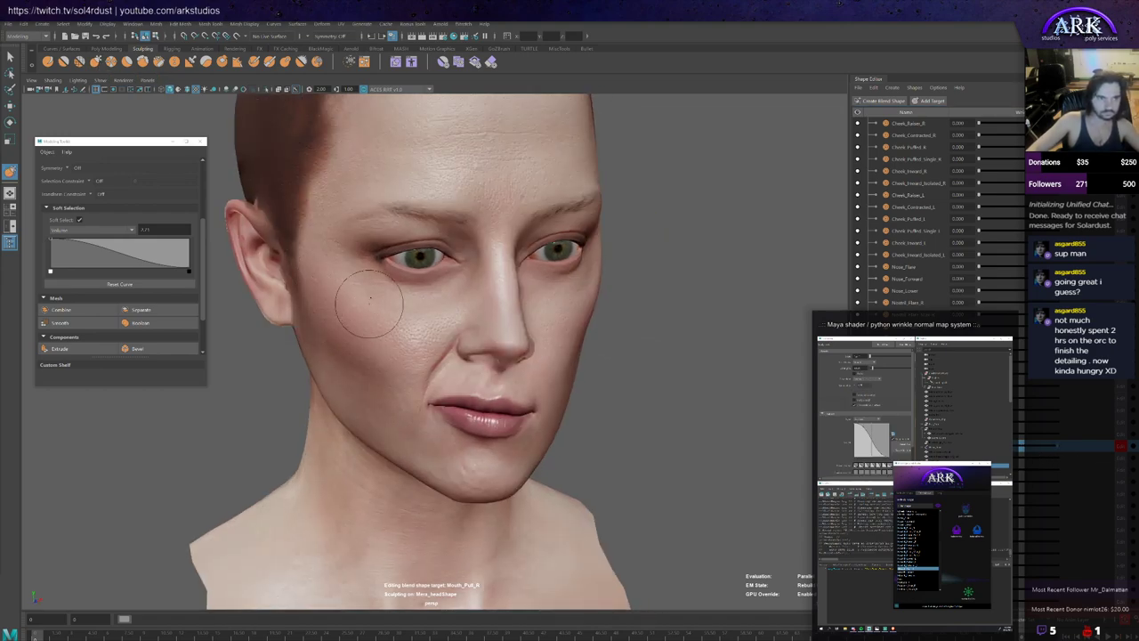
alt+drag(367, 317, 380, 306)
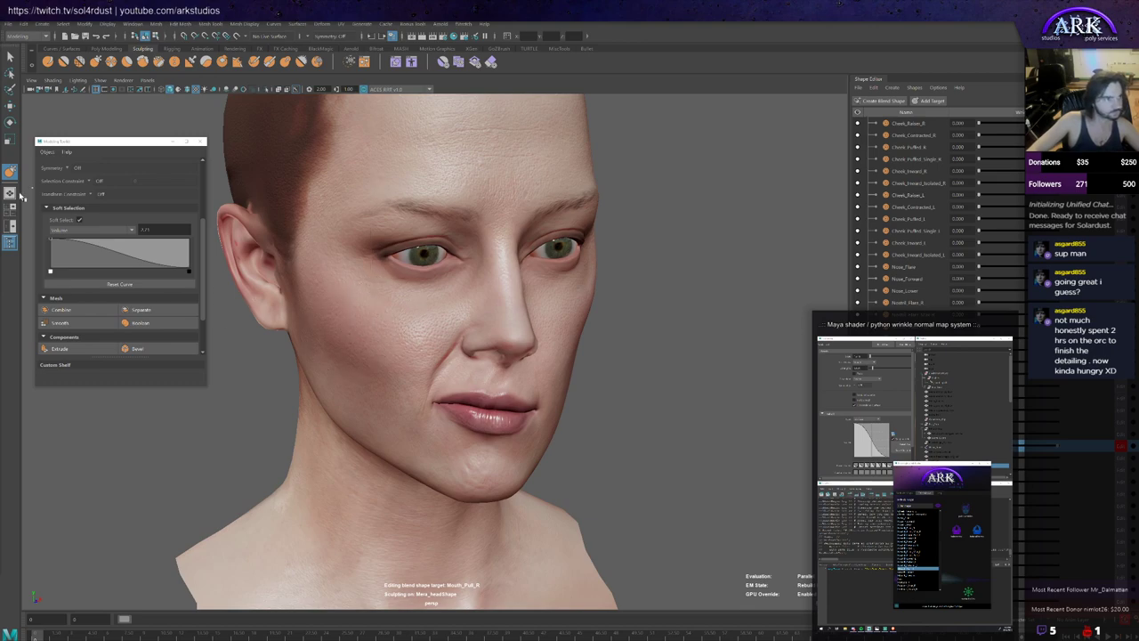
alt+drag(407, 318, 452, 338)
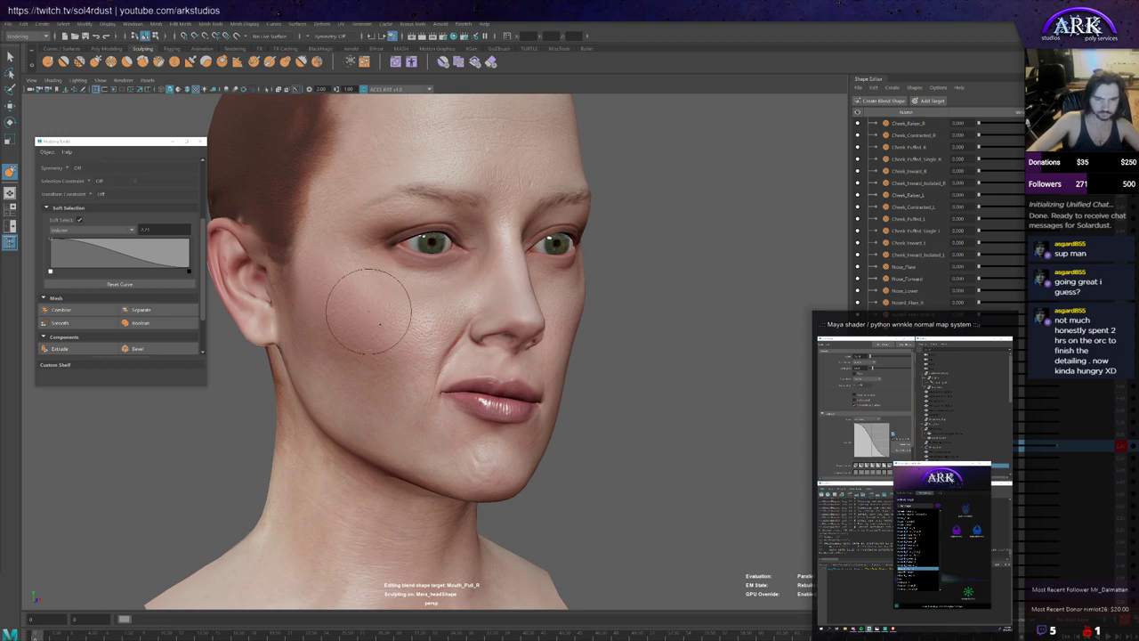
alt+drag(368, 318, 407, 330)
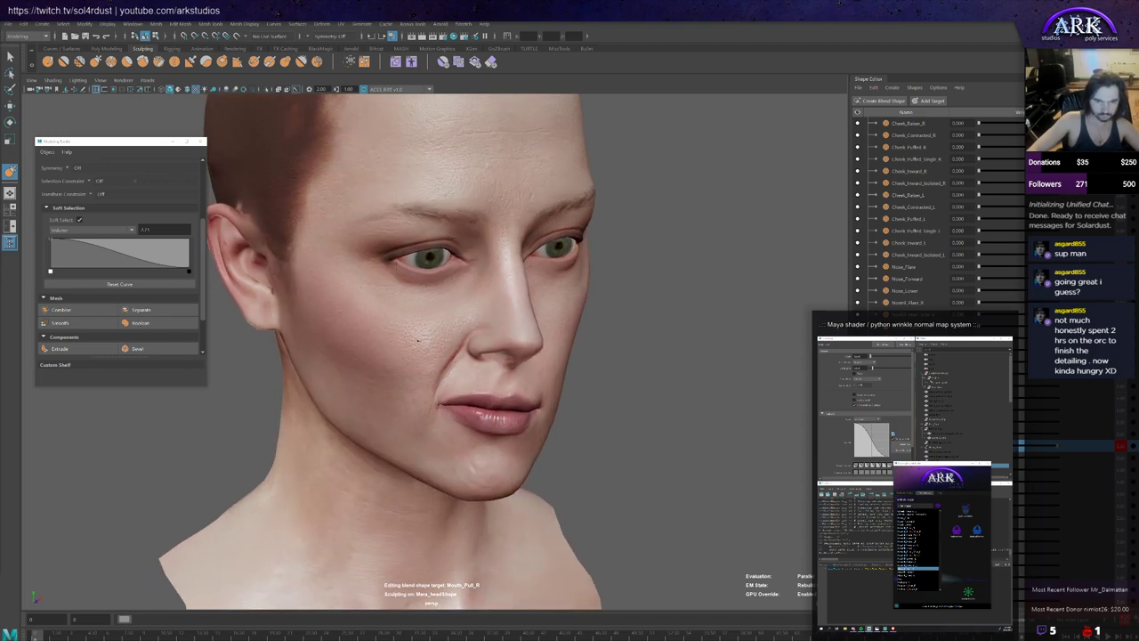
mouse_move(365, 336)
alt+mouse_down()
mouse_move(356, 325)
mouse_move(449, 321)
mouse_move(402, 376)
mouse_move(411, 389)
alt+mouse_up()
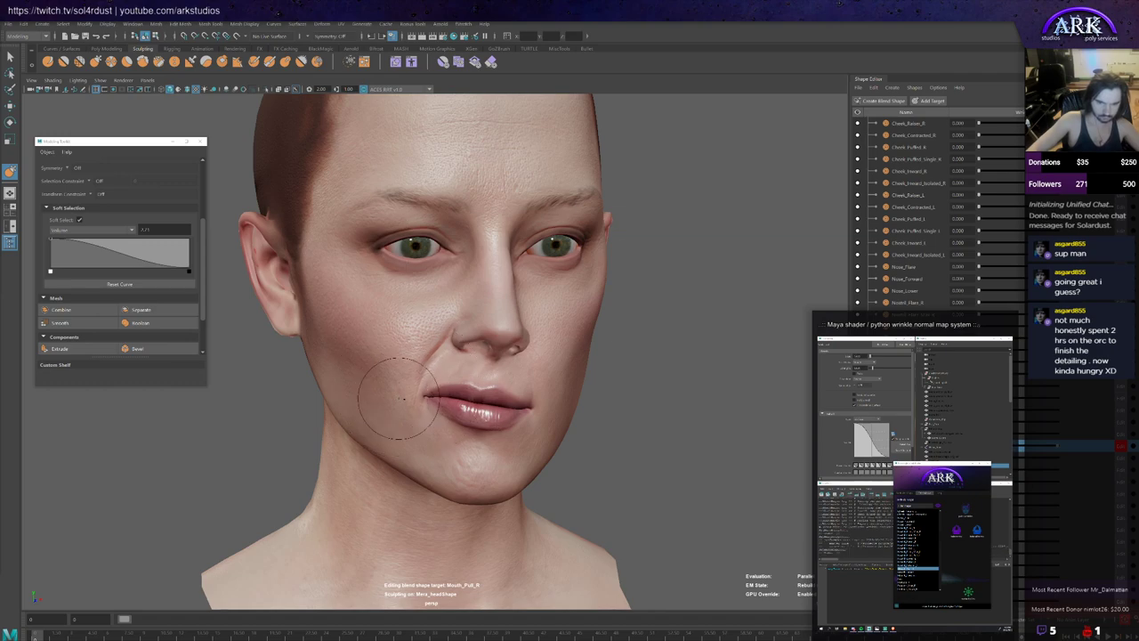
mouse_move(413, 399)
alt+mouse_down()
mouse_move(391, 406)
mouse_move(406, 430)
mouse_move(403, 421)
alt+mouse_up()
alt+drag(398, 413, 413, 430)
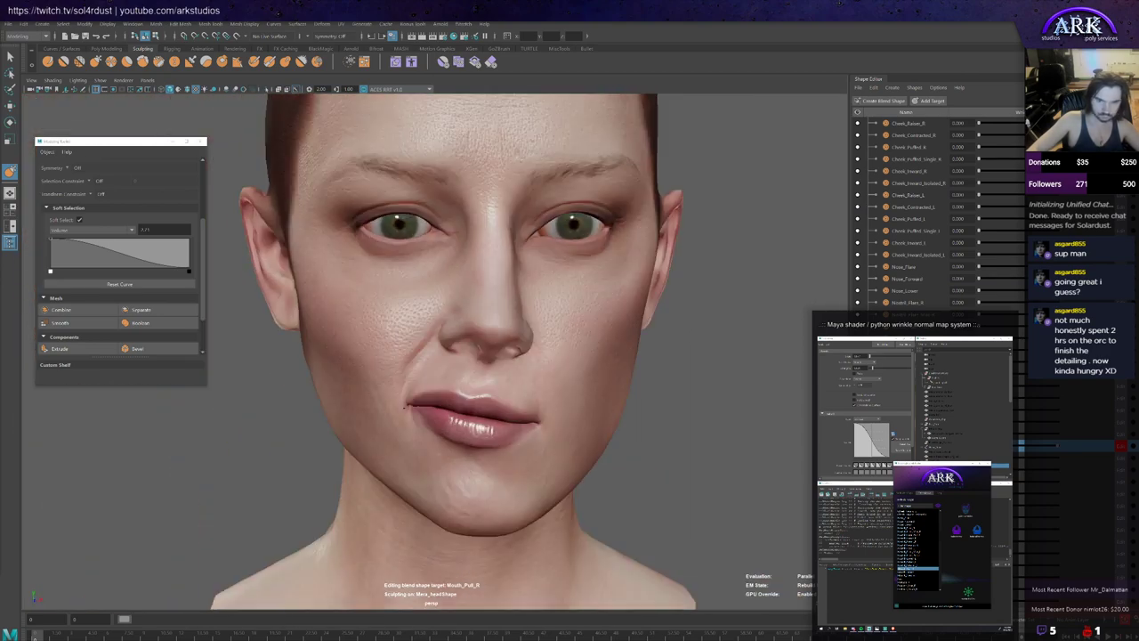
Step: Scrub the Mouth_Pull_R weight to compare the neutral and pulled shapes with the whole face seen from the front
alt+right_drag(413, 431, 369, 429)
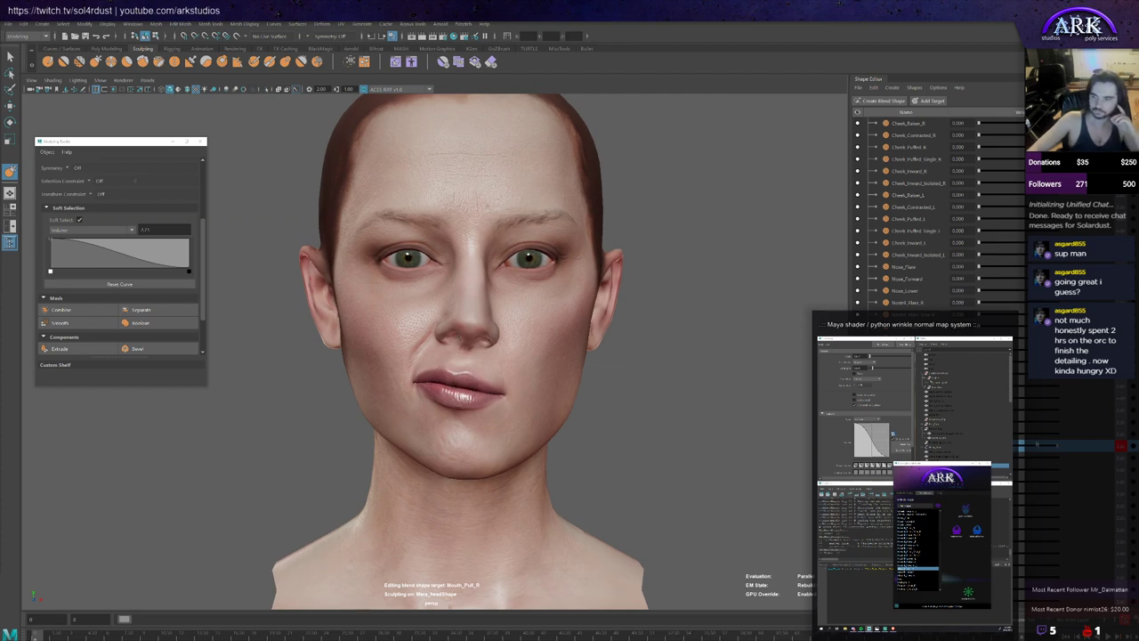
drag(1058, 446, 980, 445)
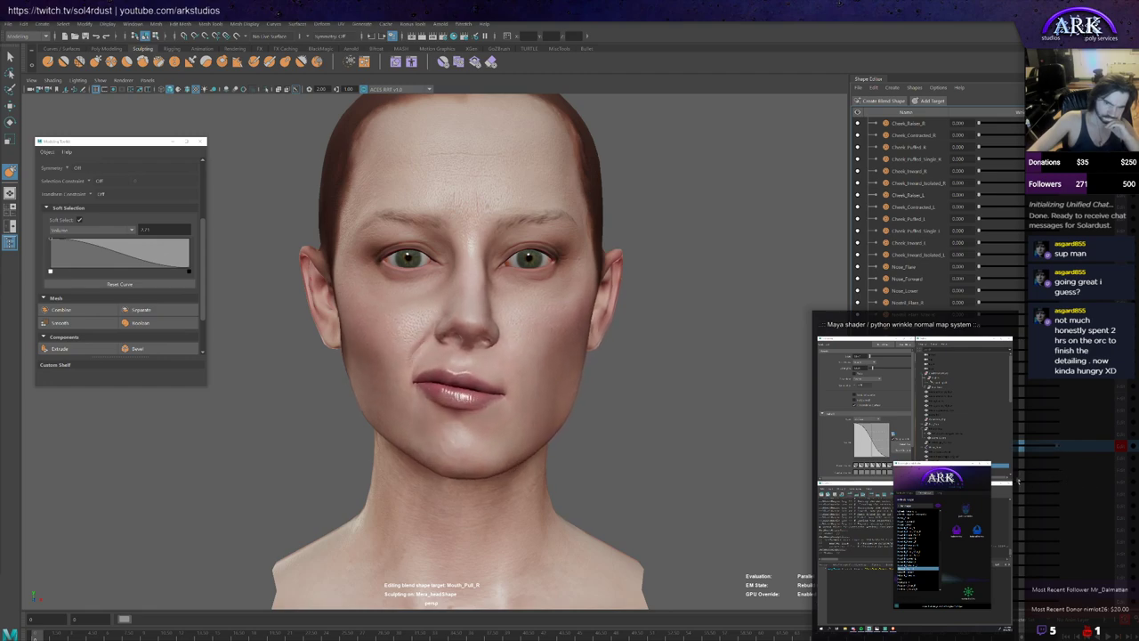
mouse_move(1035, 483)
mouse_down()
mouse_move(980, 483)
mouse_move(1056, 483)
mouse_up()
Step: Scrub the Mouth_Pull_R weight from the right three-quarter view and compare the latest changes by repeatedly undoing and redoing them
alt+right_drag(402, 350, 413, 354)
alt+drag(414, 354, 671, 395)
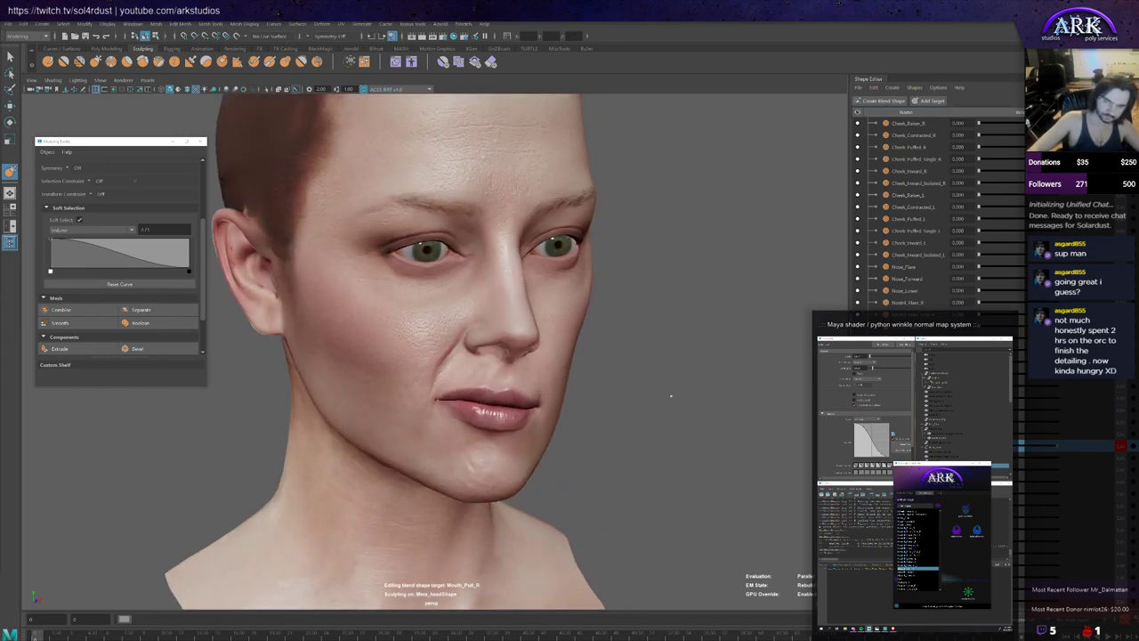
drag(1037, 450, 1064, 457)
key(shift+z)
key(z)
key(shift+z)
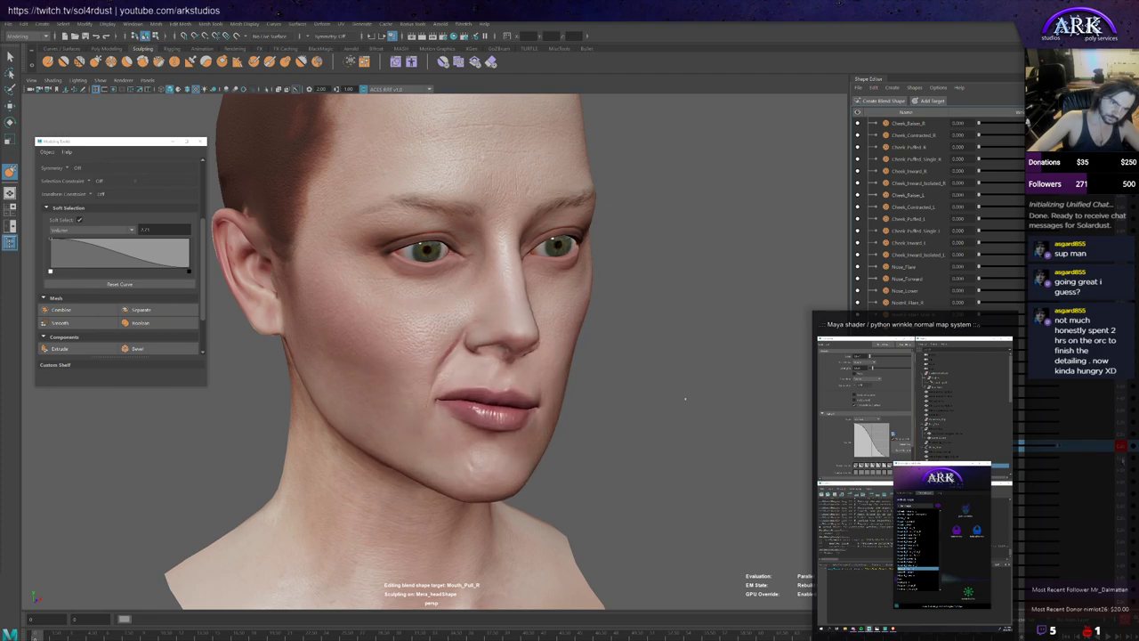
key(z)
alt+drag(685, 399, 528, 375)
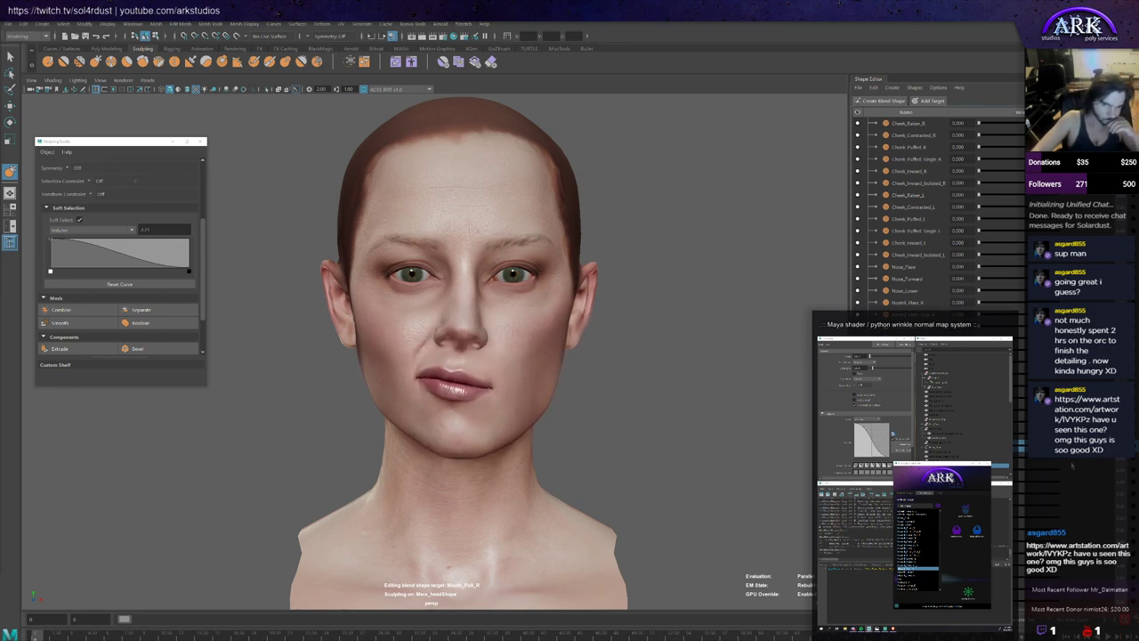
Step: Check the mouth shape from the face's left side and the front, and look further down the blend shape target list
alt+drag(565, 434, 485, 435)
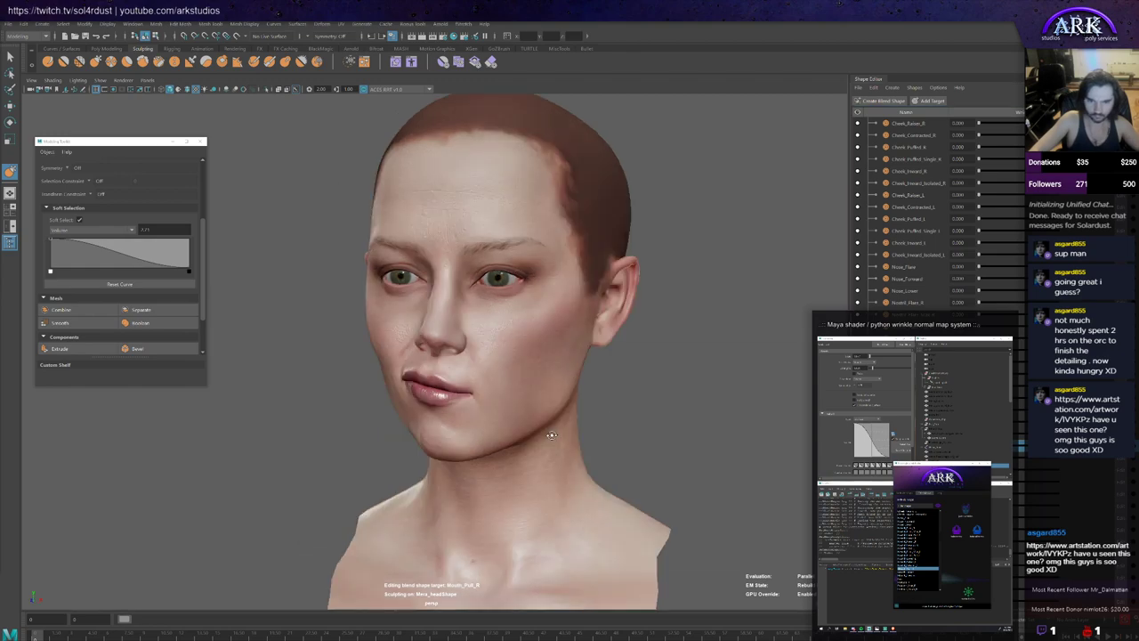
alt+right_drag(485, 434, 550, 429)
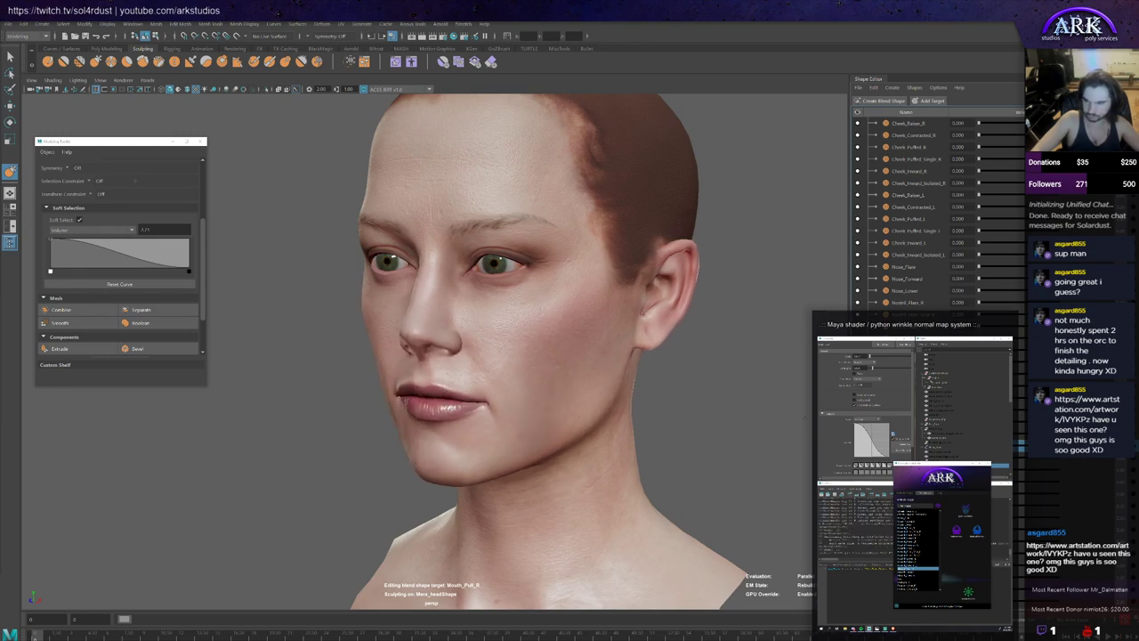
alt+drag(713, 439, 742, 437)
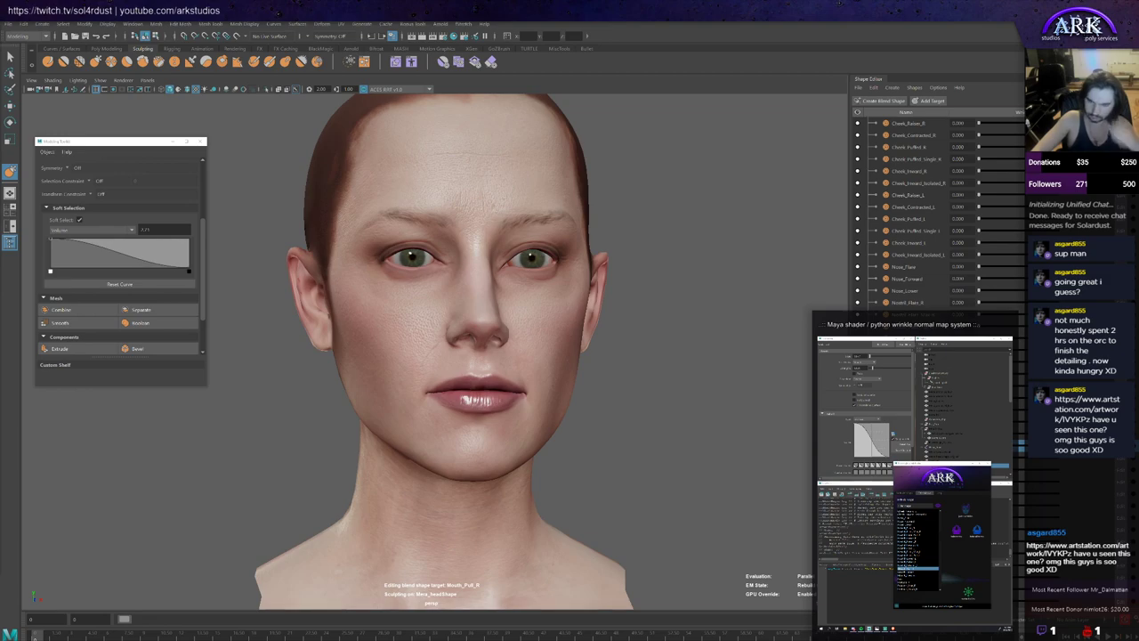
scroll(1063, 474, down, 2)
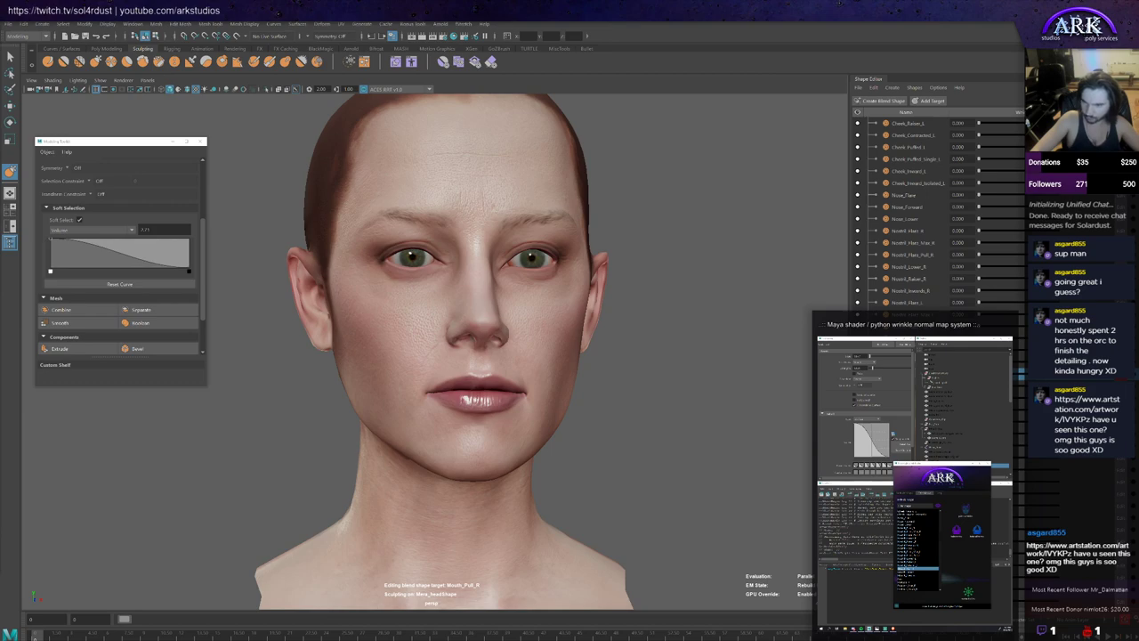
Step: Filter the blend shape target list by "mouth" and raise the Mouth_Pull_L weight to 1.000
scroll(926, 213, up, 1)
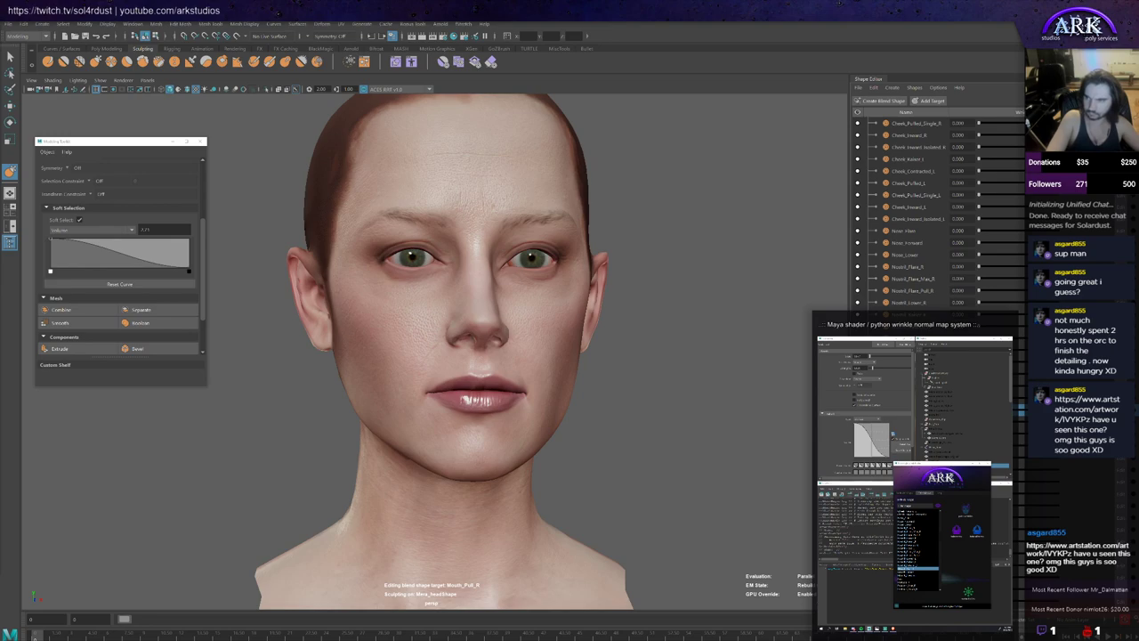
text(mouth)
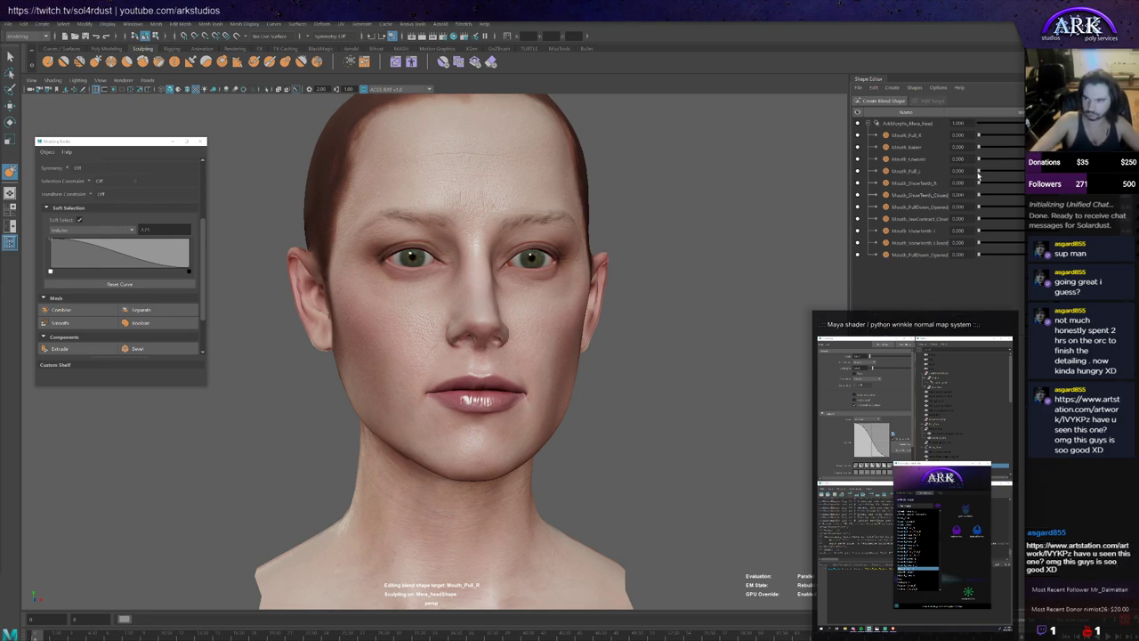
drag(979, 172, 1068, 172)
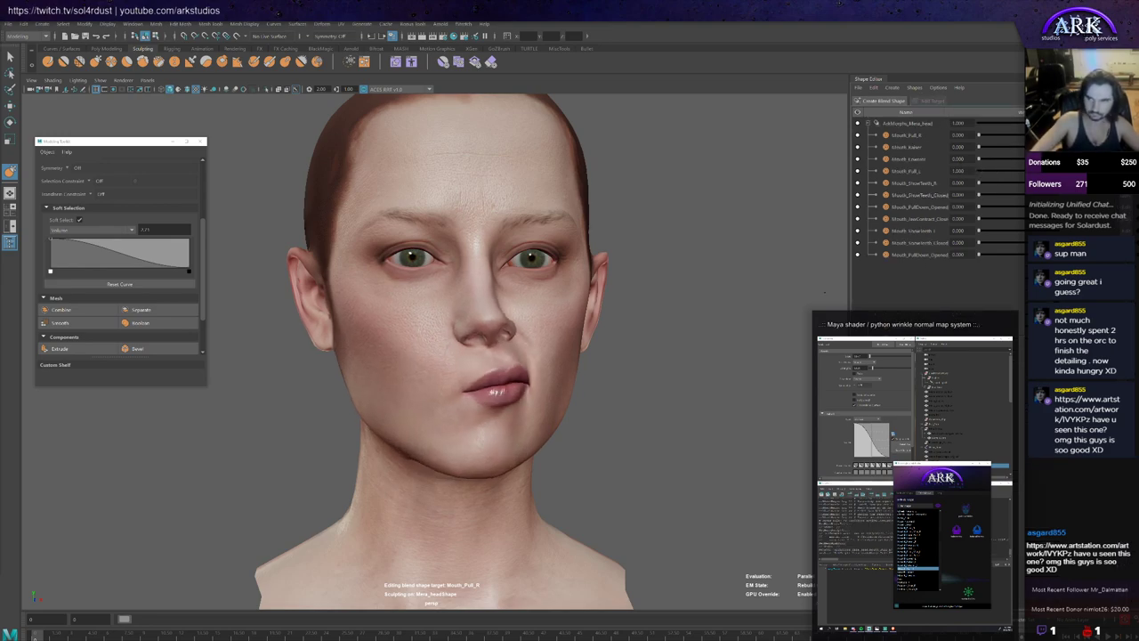
alt+drag(636, 362, 606, 374)
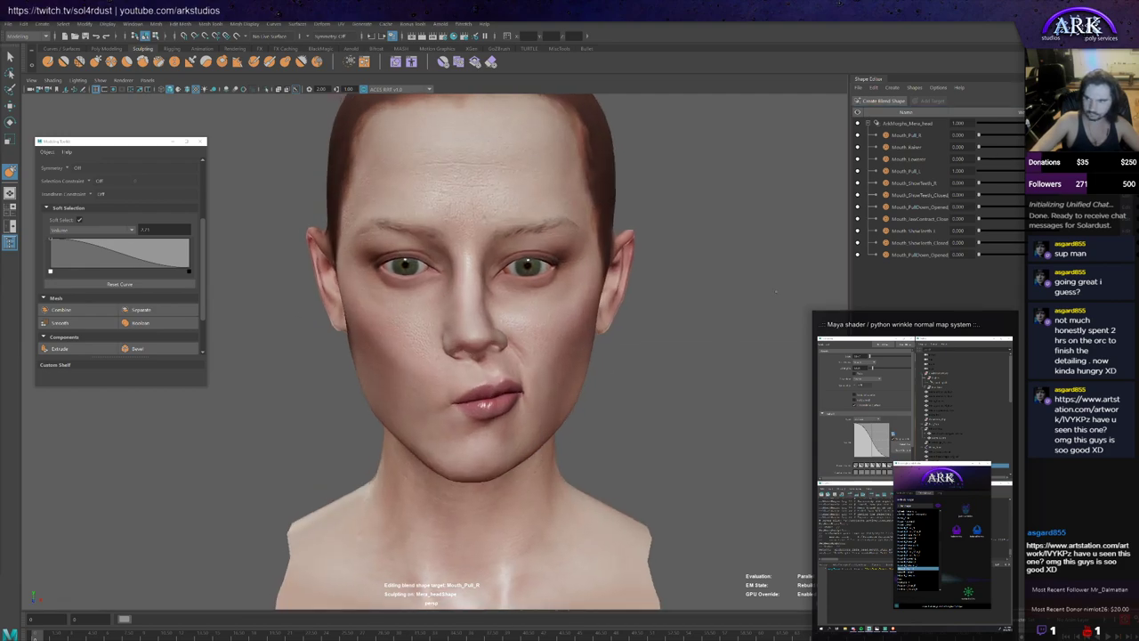
Step: Enable editing of the Mouth_Pull_L target and switch the sculpting brush for work on the left mouth corner
click(960, 174)
drag(1069, 171, 997, 170)
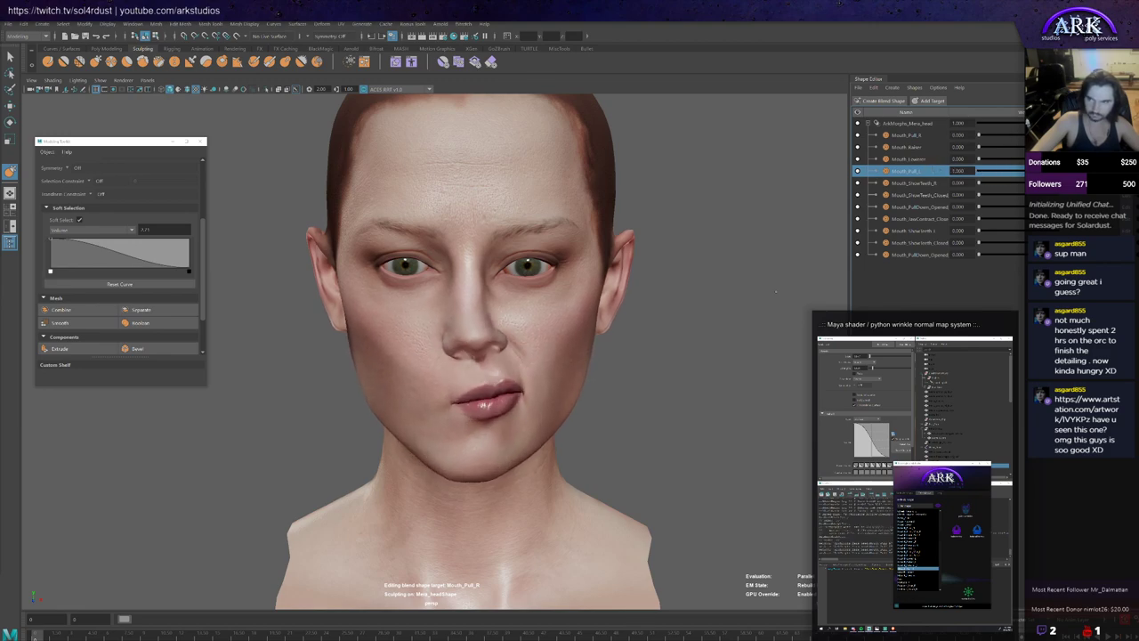
alt+right_drag(567, 406, 603, 436)
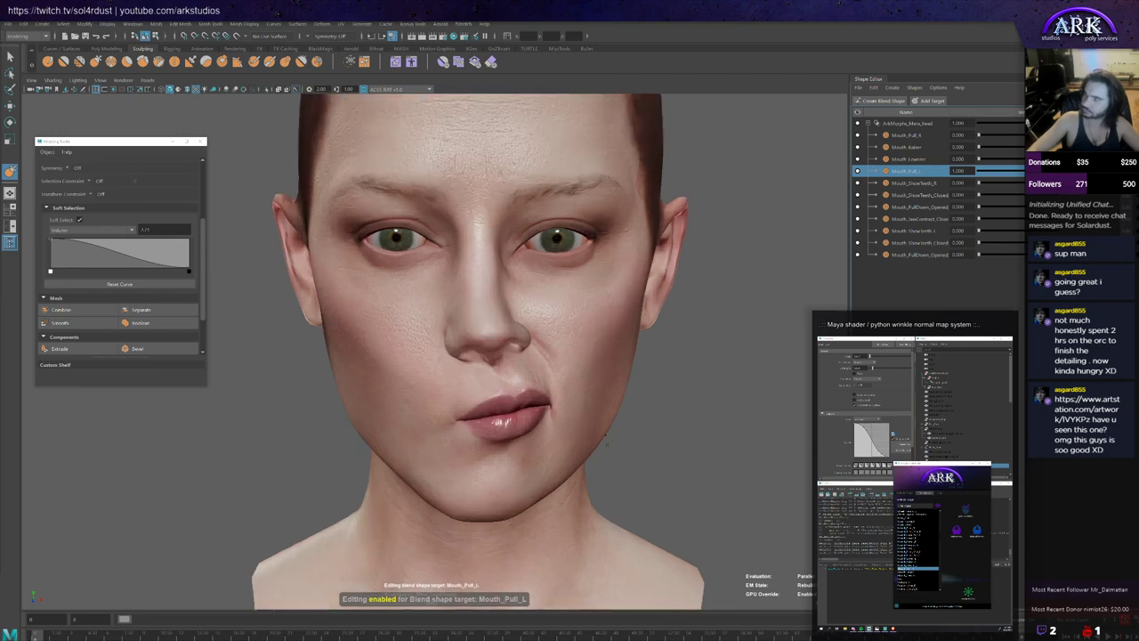
alt+middle_drag(603, 436, 603, 423)
alt+drag(602, 423, 603, 415)
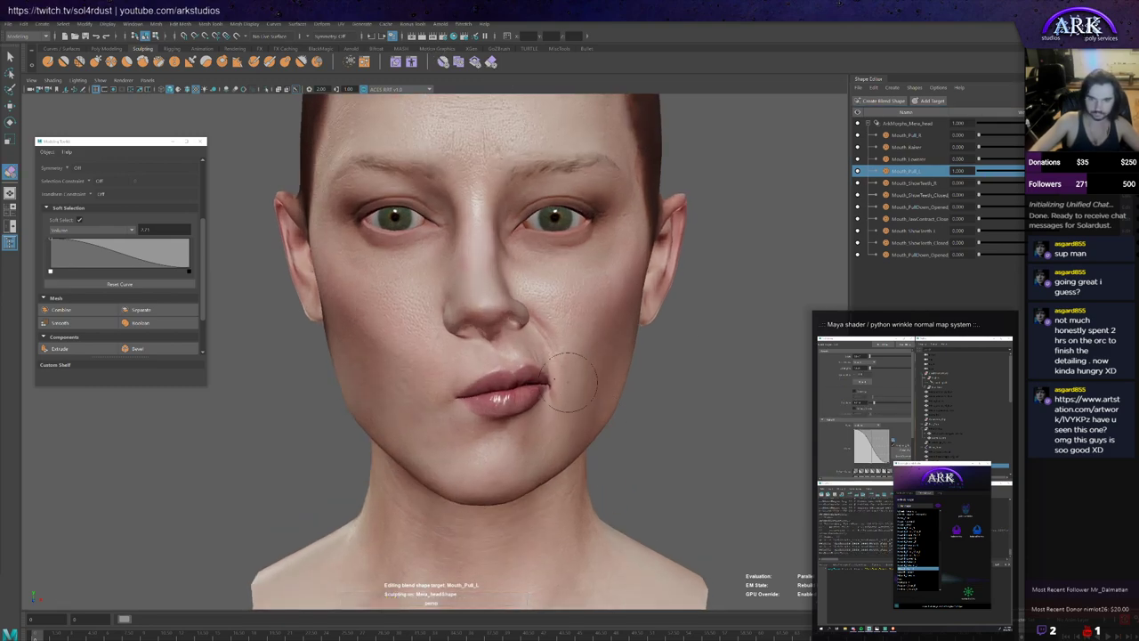
Step: Refine the lips and both mouth corners of Mouth_Pull_L with the sculpting brush, checking the shape from the front and both sides
alt+drag(454, 385, 479, 391)
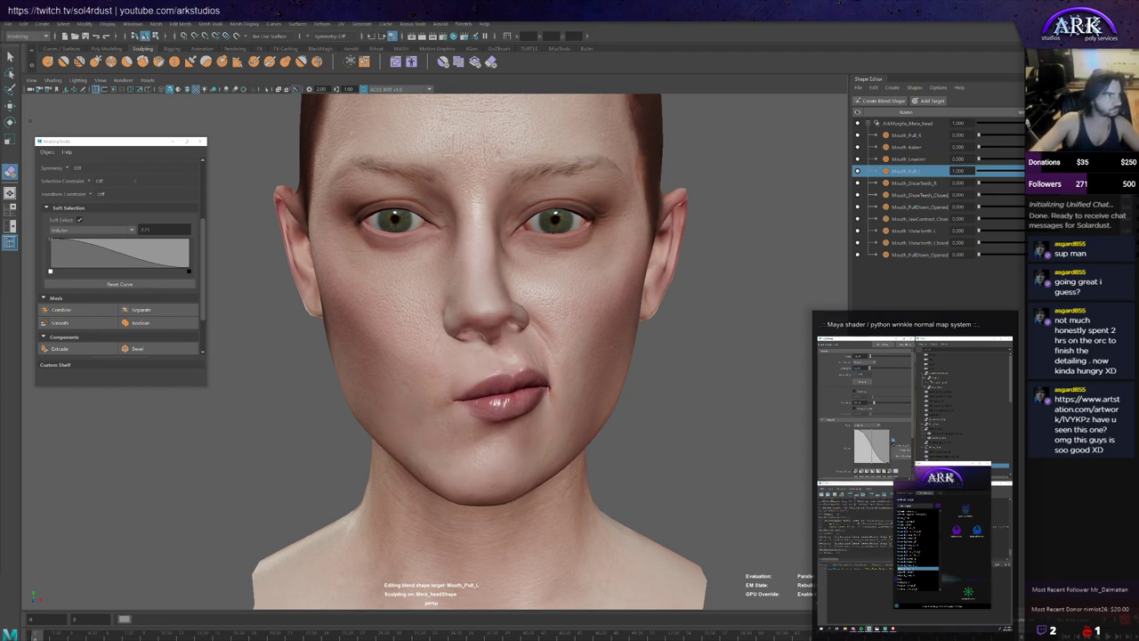
scroll(565, 385, up, 1)
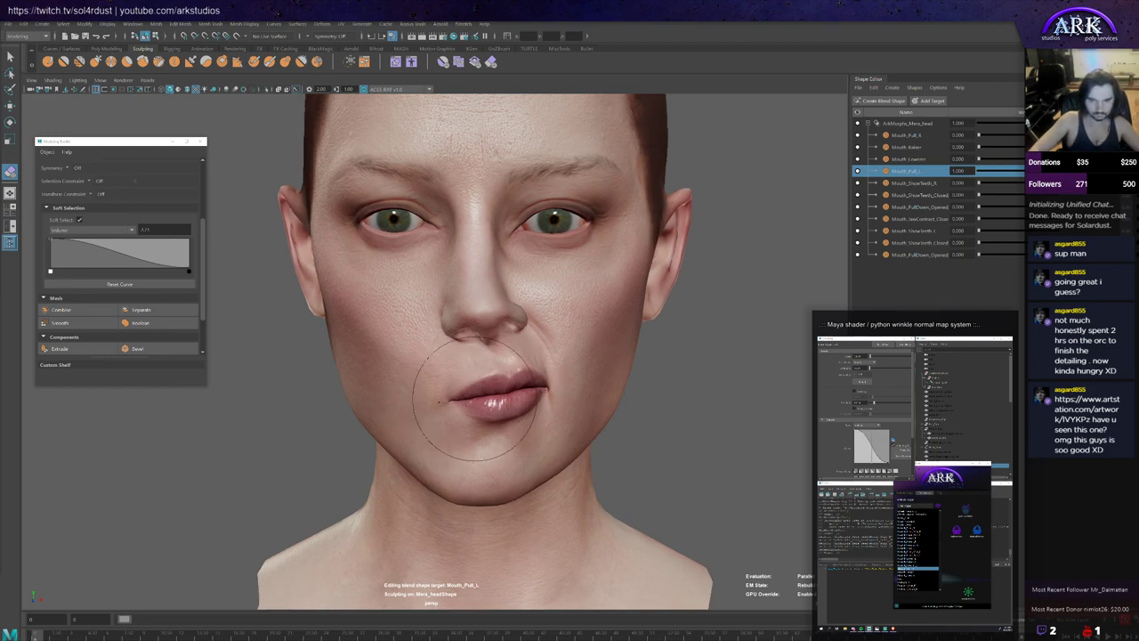
mouse_move(428, 402)
alt+mouse_down()
mouse_move(474, 405)
mouse_move(462, 381)
alt+mouse_up()
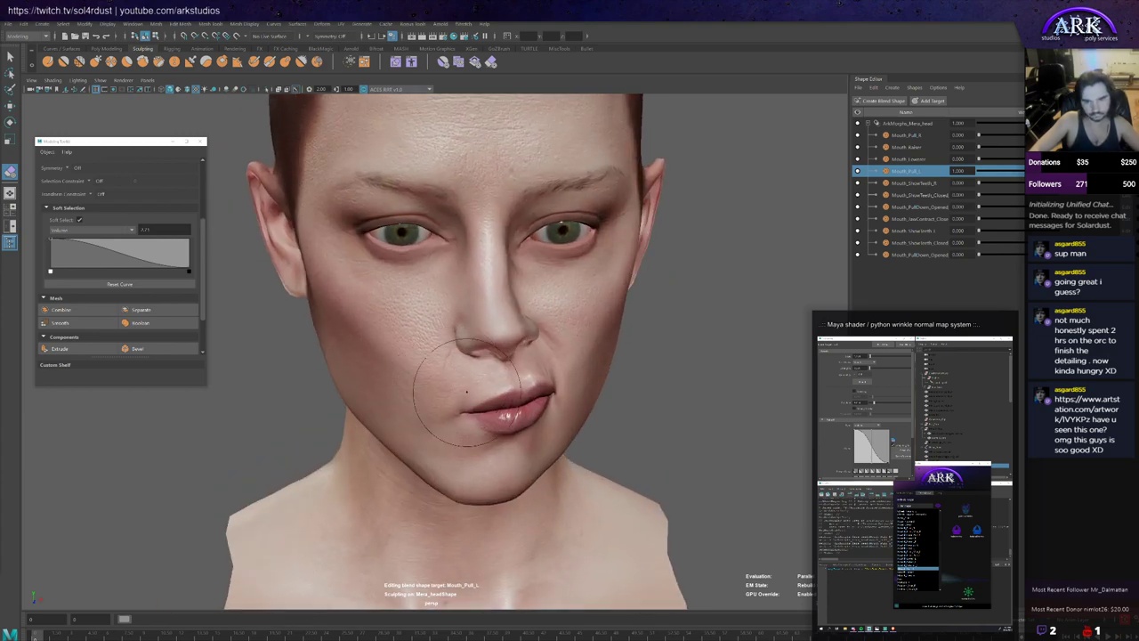
mouse_move(436, 414)
alt+mouse_down()
mouse_move(441, 375)
mouse_move(461, 381)
alt+mouse_up()
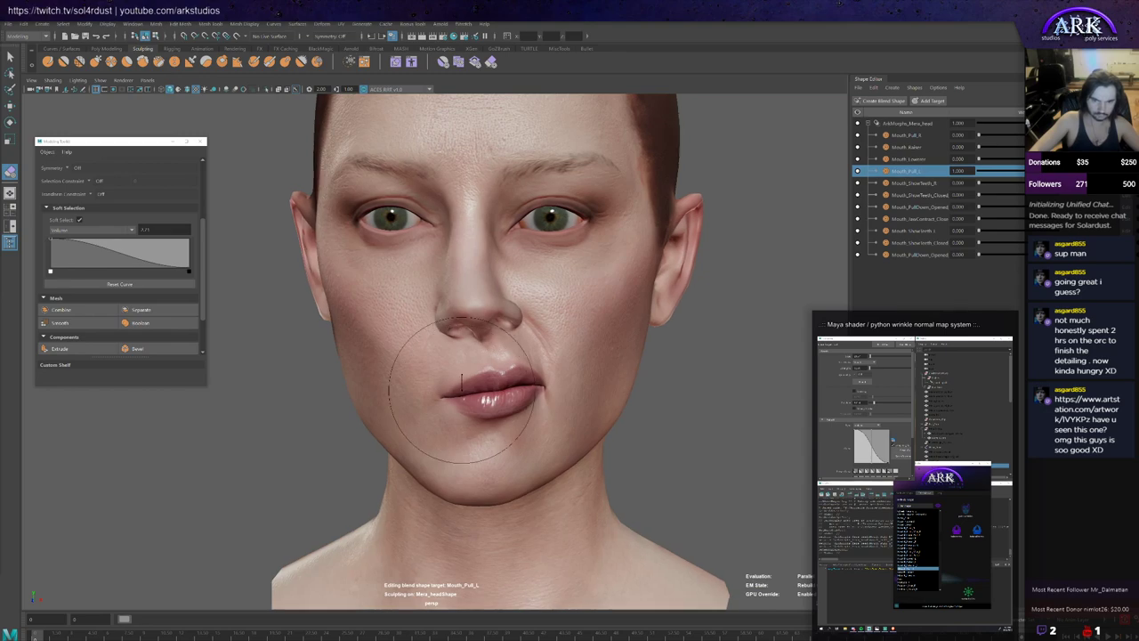
mouse_move(553, 405)
alt+mouse_down()
mouse_move(527, 400)
mouse_move(537, 412)
mouse_move(512, 389)
mouse_move(527, 394)
alt+mouse_up()
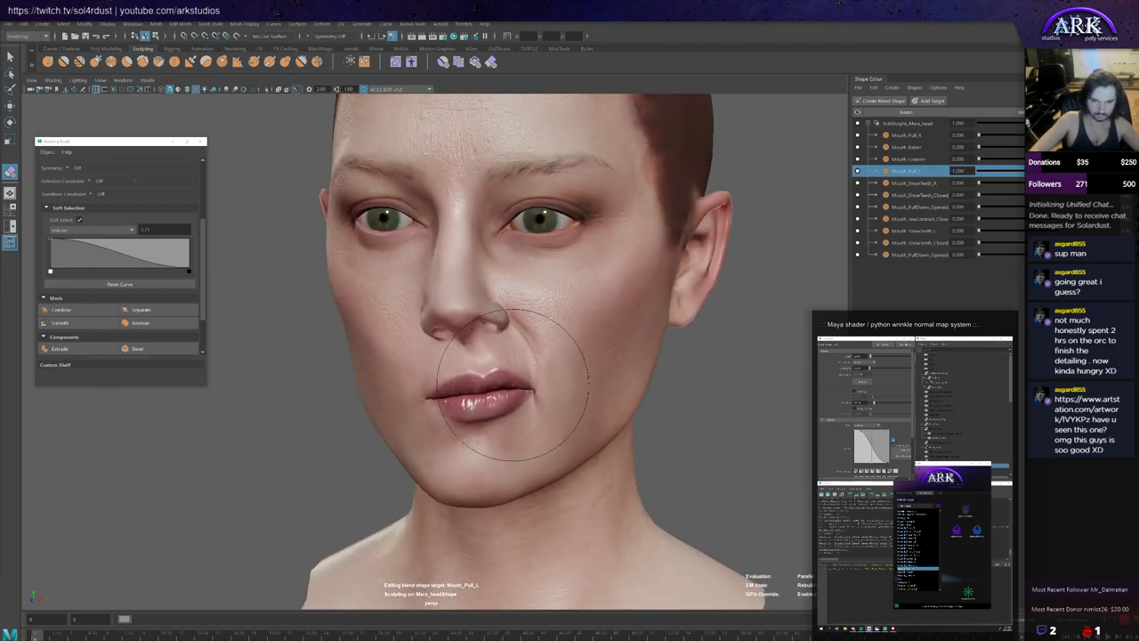
alt+drag(494, 378, 510, 383)
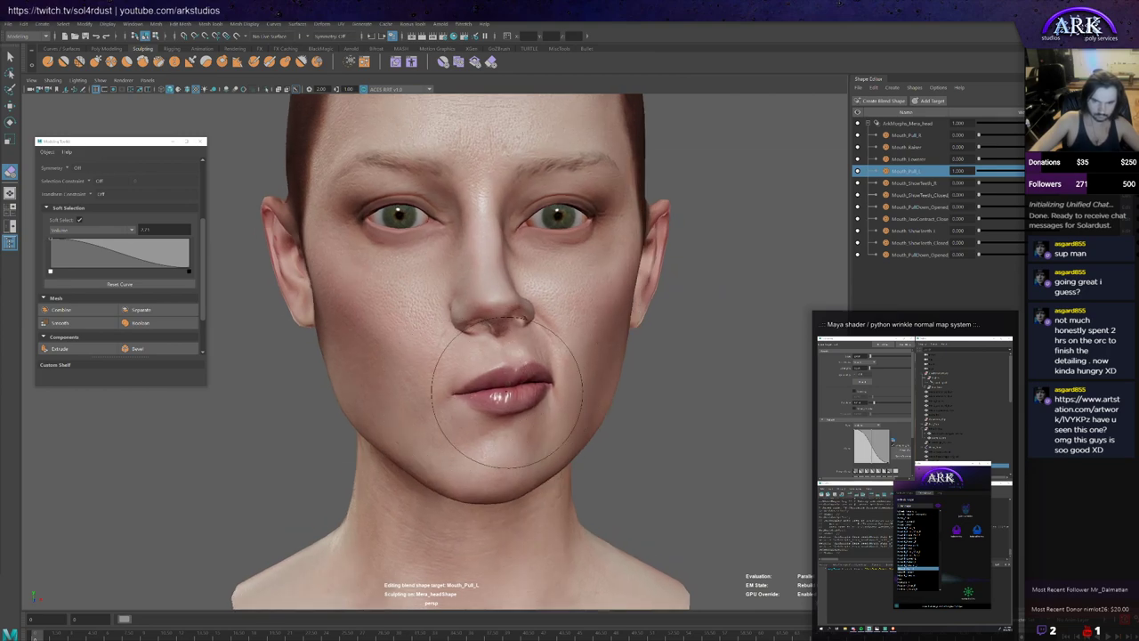
scroll(452, 395, down, 2)
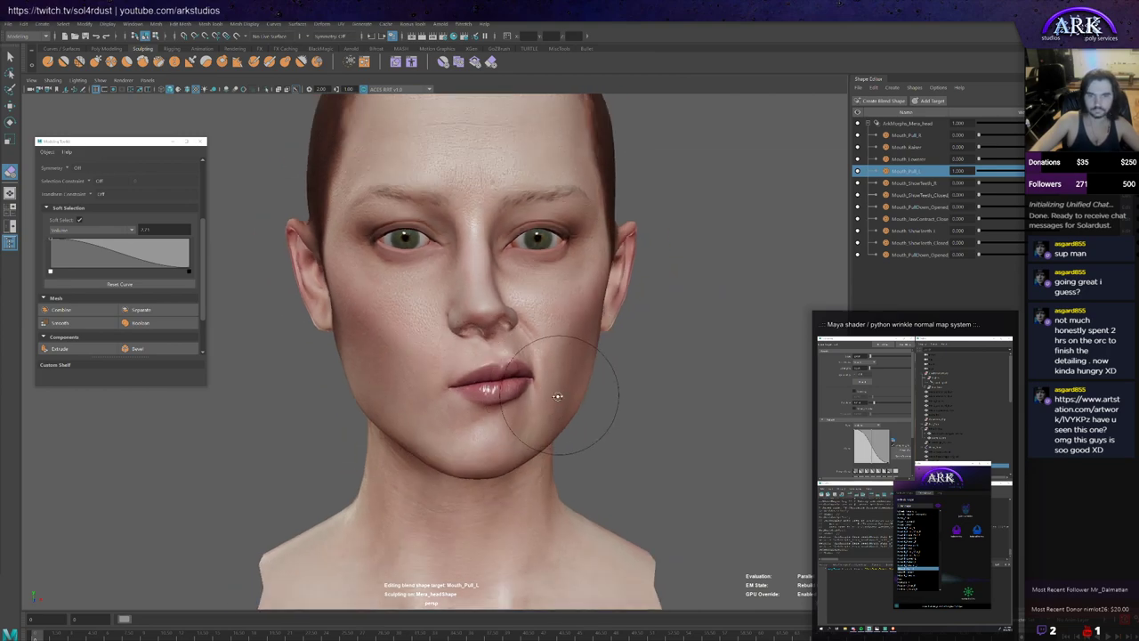
Step: Scrub the Mouth_Pull_L weight to check the pull, and reshape the right mouth corner with a large brush
mouse_move(1049, 172)
mouse_down()
mouse_move(984, 174)
mouse_move(1048, 165)
mouse_move(996, 148)
mouse_move(949, 158)
mouse_move(1037, 171)
mouse_up()
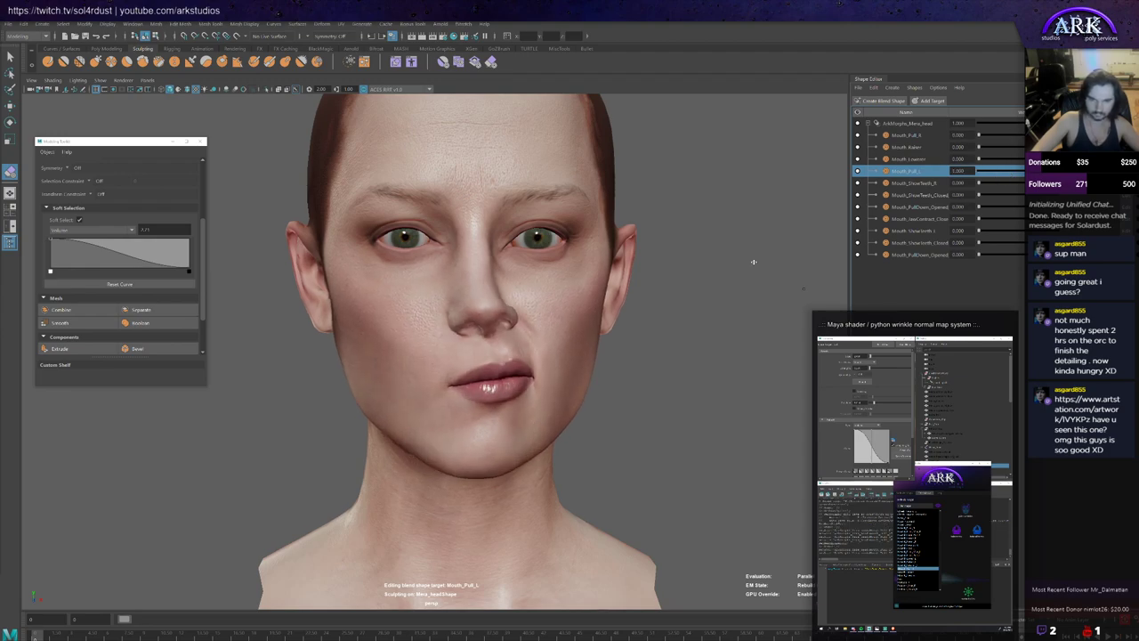
mouse_move(764, 259)
alt+mouse_down()
mouse_move(707, 265)
mouse_move(755, 267)
alt+mouse_up()
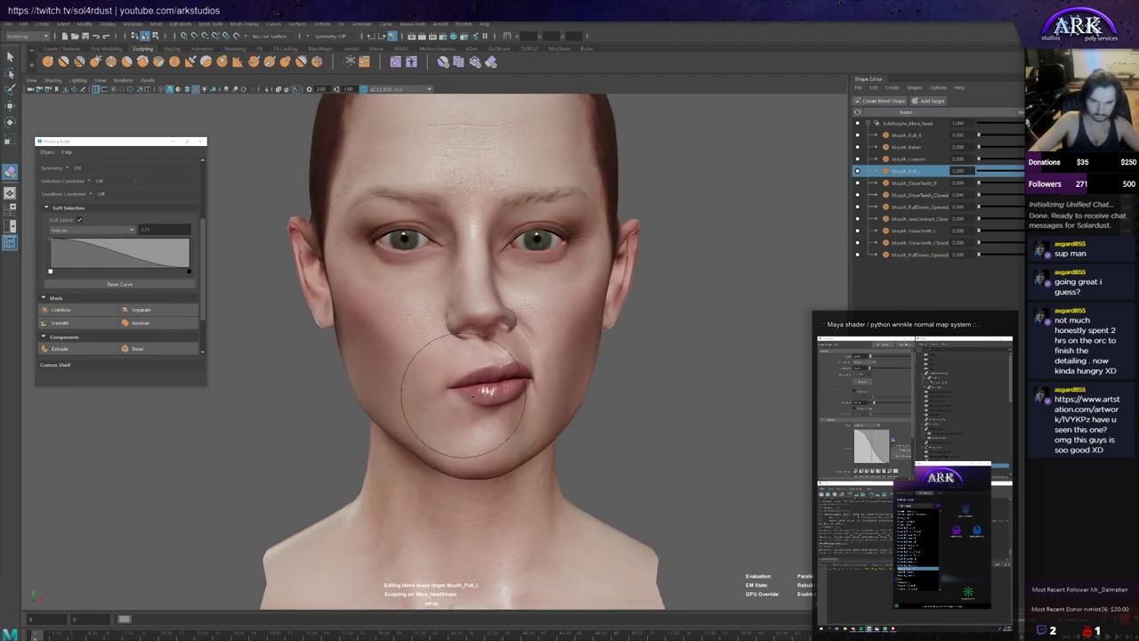
drag(464, 396, 480, 394)
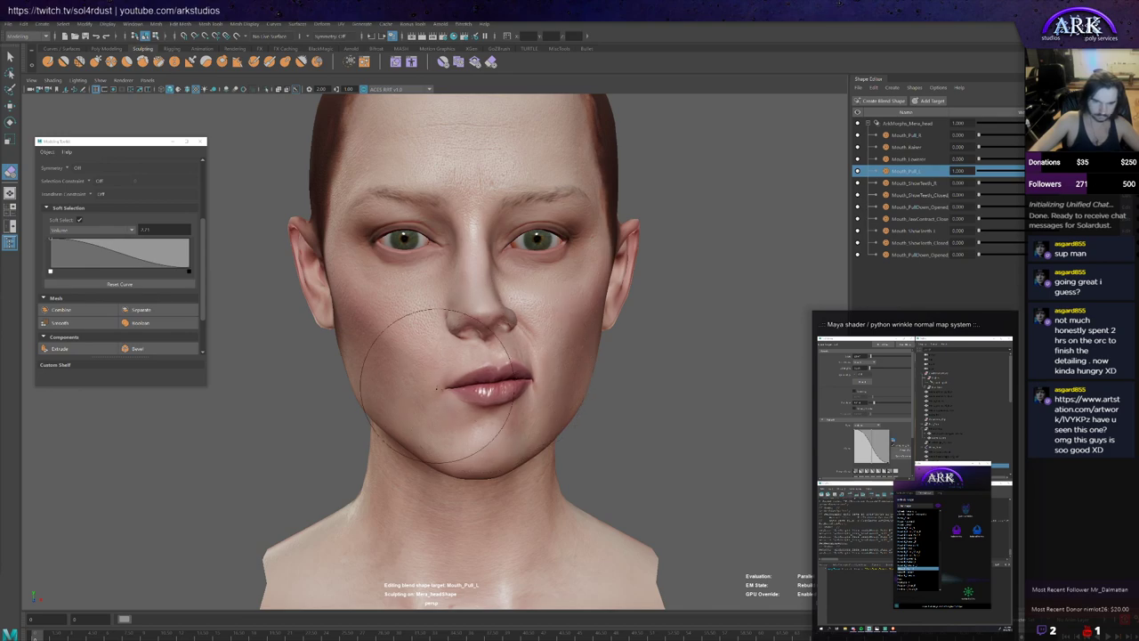
mouse_move(450, 385)
alt+mouse_down()
mouse_move(391, 383)
mouse_move(522, 364)
mouse_move(534, 374)
mouse_move(533, 307)
alt+mouse_up()
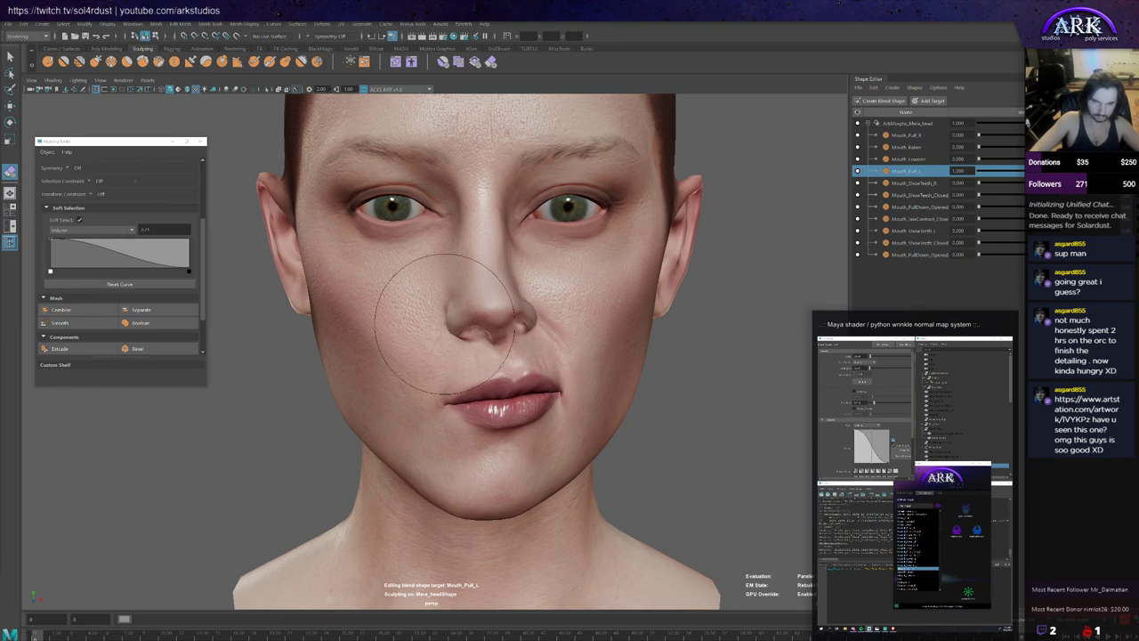
Step: Select a vertex at the left mouth corner with the Move tool and tighten the soft selection radius around it
mouse_move(431, 346)
alt+mouse_down()
mouse_move(483, 326)
mouse_move(496, 300)
mouse_move(611, 373)
mouse_move(539, 382)
mouse_move(499, 364)
alt+mouse_up()
key(w)
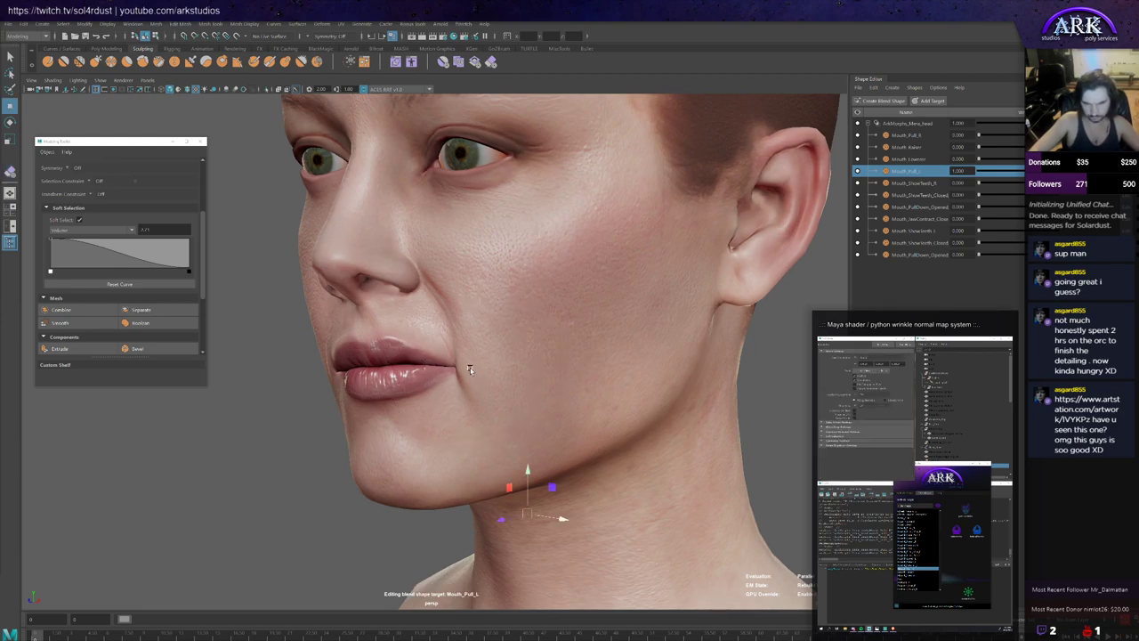
key(F9)
click(462, 376)
scroll(463, 377, up, 3)
key(b)
drag(464, 378, 427, 384)
scroll(458, 382, down, 1)
scroll(506, 380, down, 3)
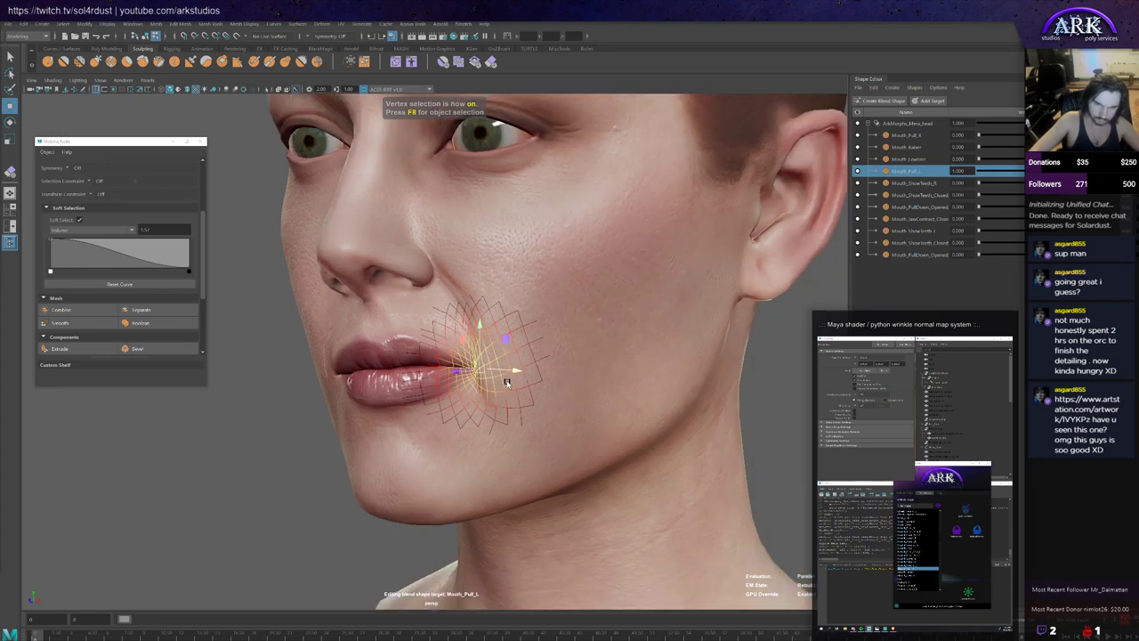
Step: Adjust the left mouth corner with a smaller soft selection falloff, return to object selection and deselect the head
scroll(497, 380, up, 1)
alt+drag(473, 374, 576, 359)
key(b)
alt+drag(584, 362, 543, 375)
scroll(543, 375, down, 2)
key(F8)
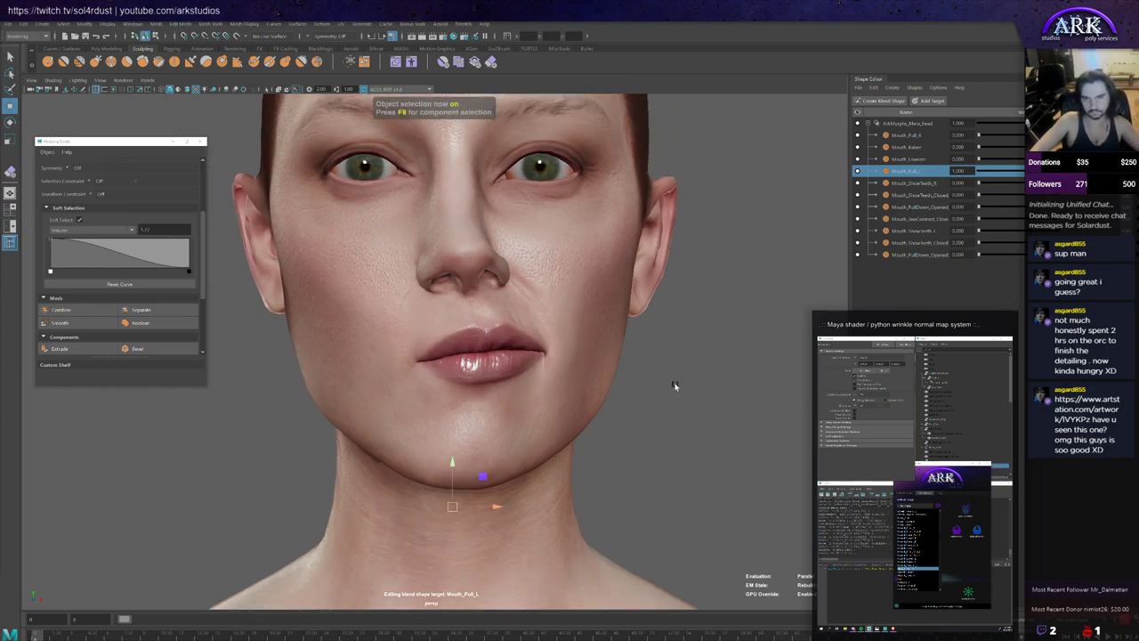
click(674, 387)
Step: Switch to the Grab brush for the area beside the left mouth corner and undo the last change
scroll(601, 412, down, 3)
alt+drag(601, 412, 565, 478)
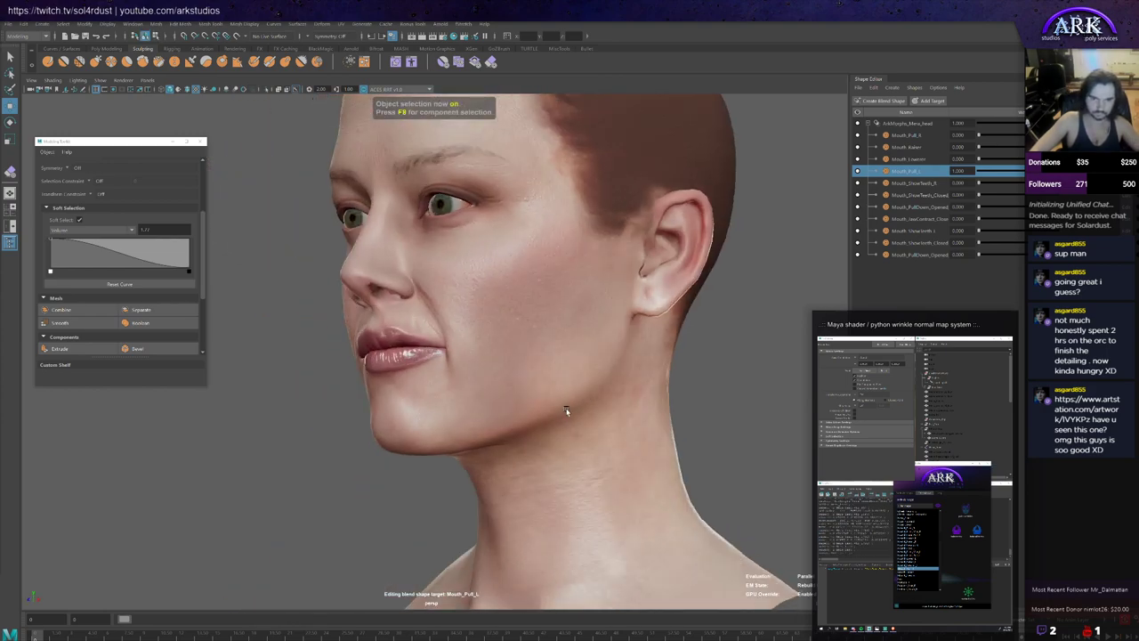
scroll(480, 365, up, 3)
click(95, 61)
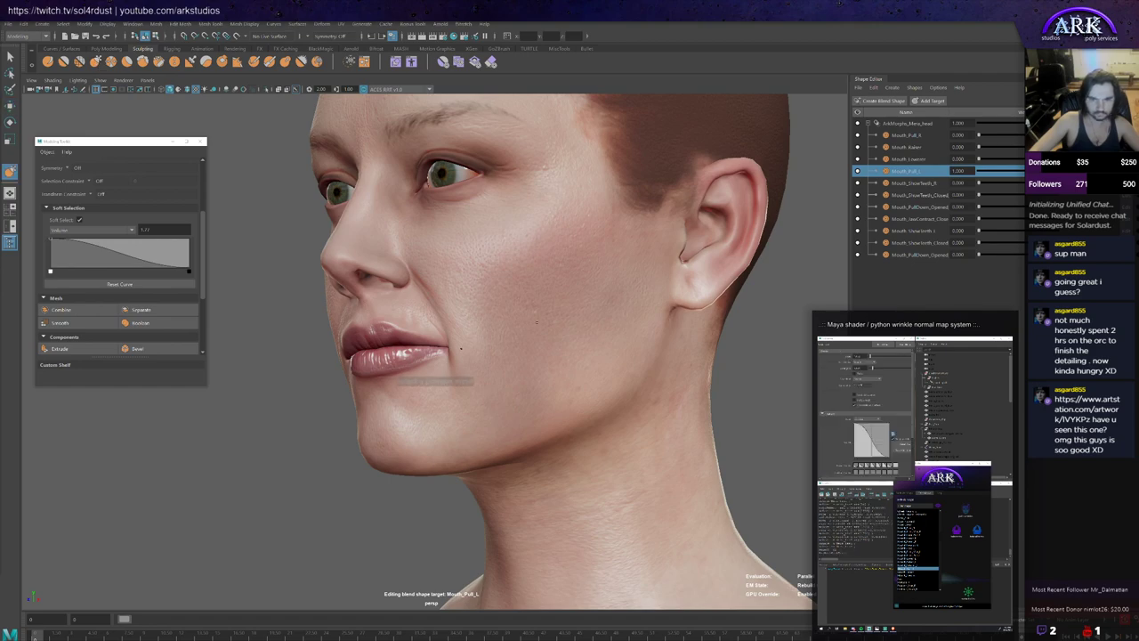
mouse_move(484, 381)
alt+mouse_down()
mouse_move(461, 362)
mouse_move(478, 364)
alt+mouse_up()
key(ctrl+z)
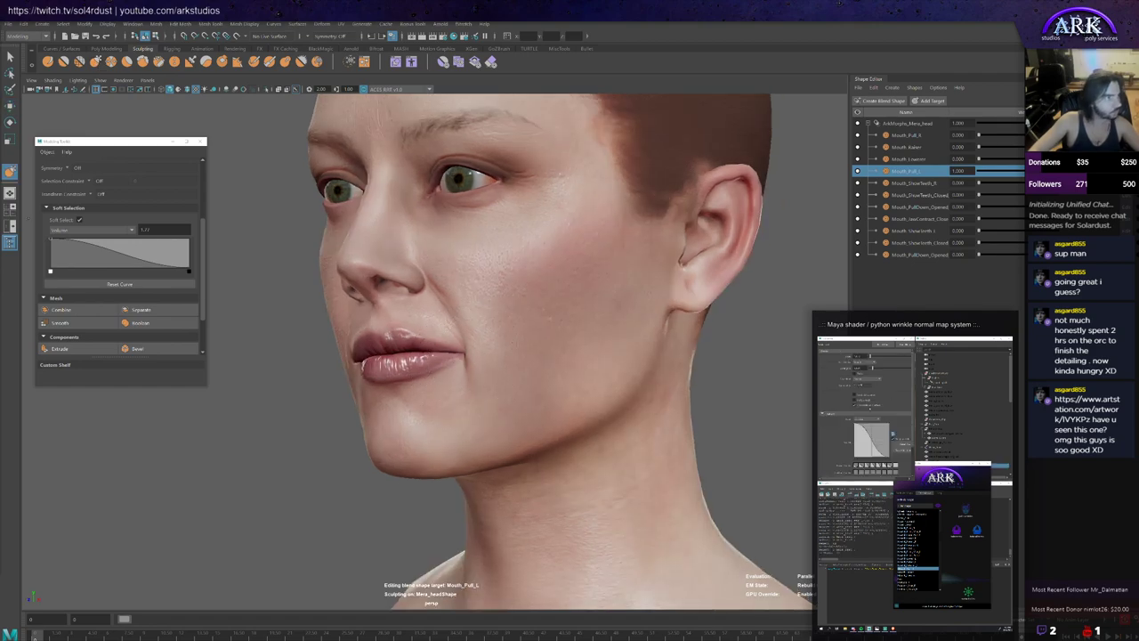
Step: Scrub the Mouth_Pull_L weight and compare the left mouth corner and smile line from below and in three-quarter view
mouse_move(491, 318)
alt+mouse_down()
mouse_move(484, 363)
mouse_move(529, 363)
alt+mouse_up()
alt+drag(538, 300, 583, 247)
mouse_move(1022, 171)
mouse_down()
mouse_move(977, 177)
mouse_move(1034, 182)
mouse_up()
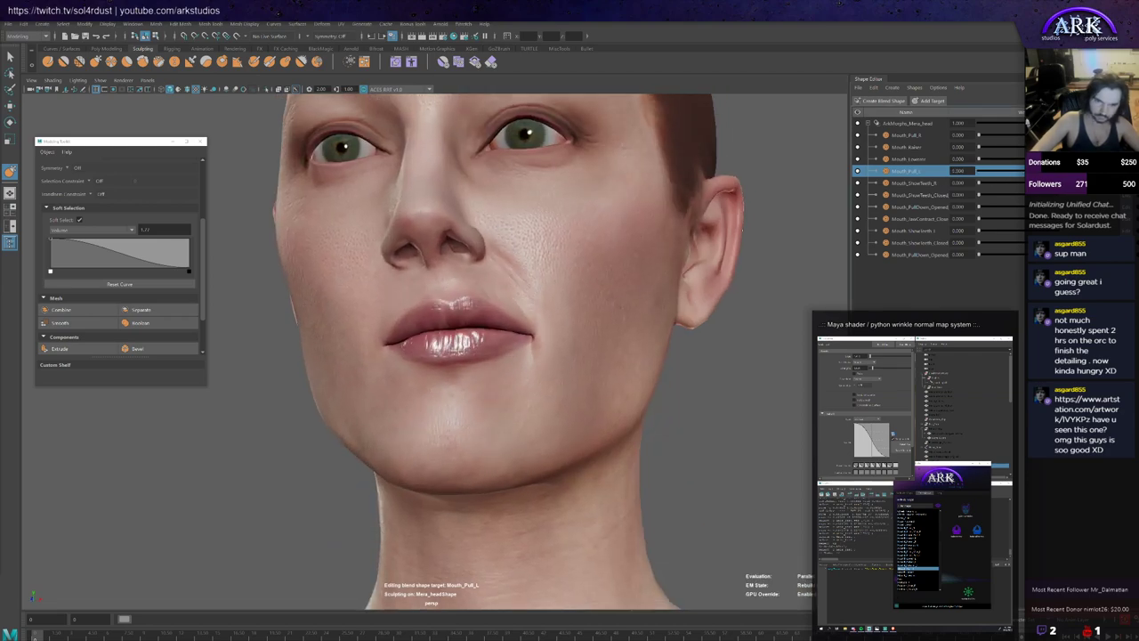
alt+drag(672, 201, 667, 244)
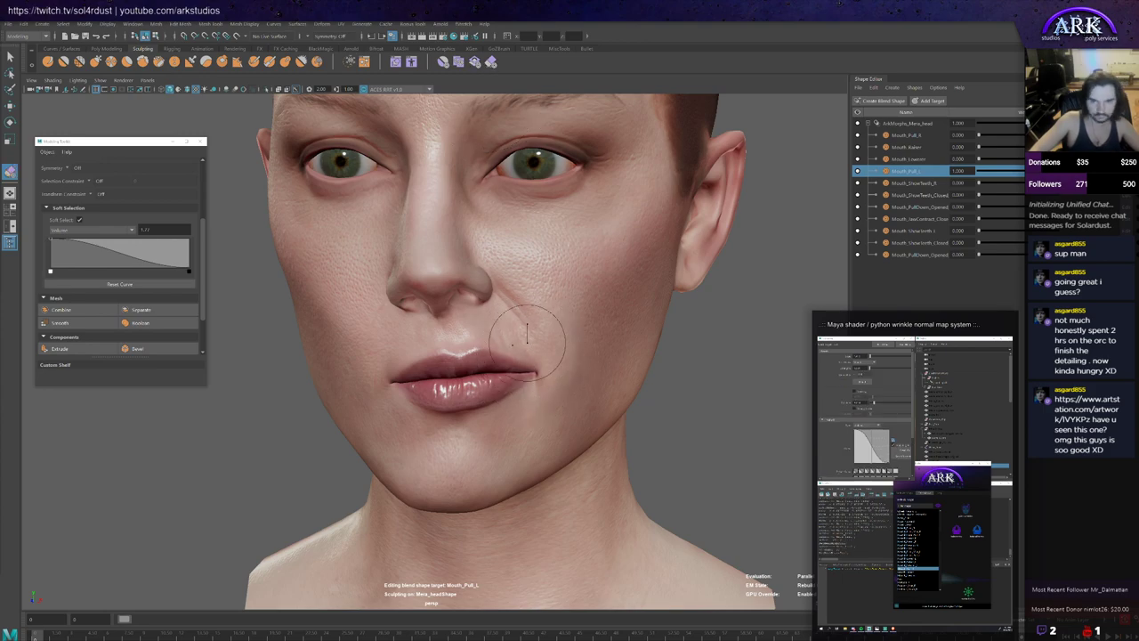
Step: Refine the left smile line and the lips with the brush, working on the mouth from the front with a larger brush size
mouse_move(520, 334)
alt+mouse_down()
mouse_move(478, 325)
mouse_move(529, 324)
mouse_move(503, 314)
mouse_move(521, 320)
mouse_move(460, 367)
mouse_move(523, 378)
alt+mouse_up()
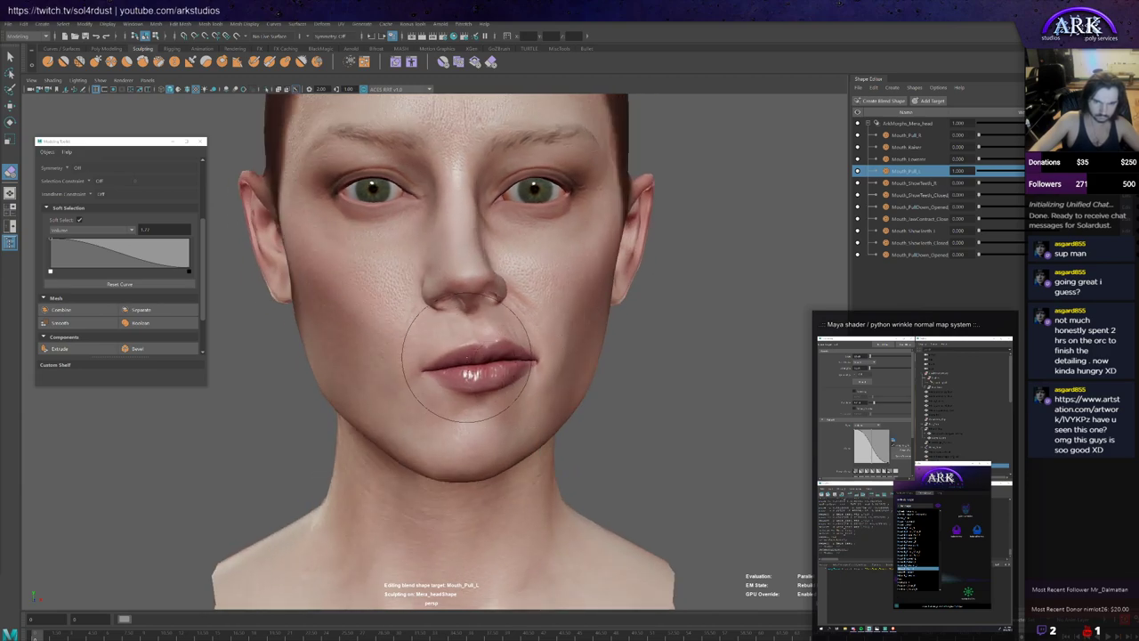
drag(454, 358, 472, 359)
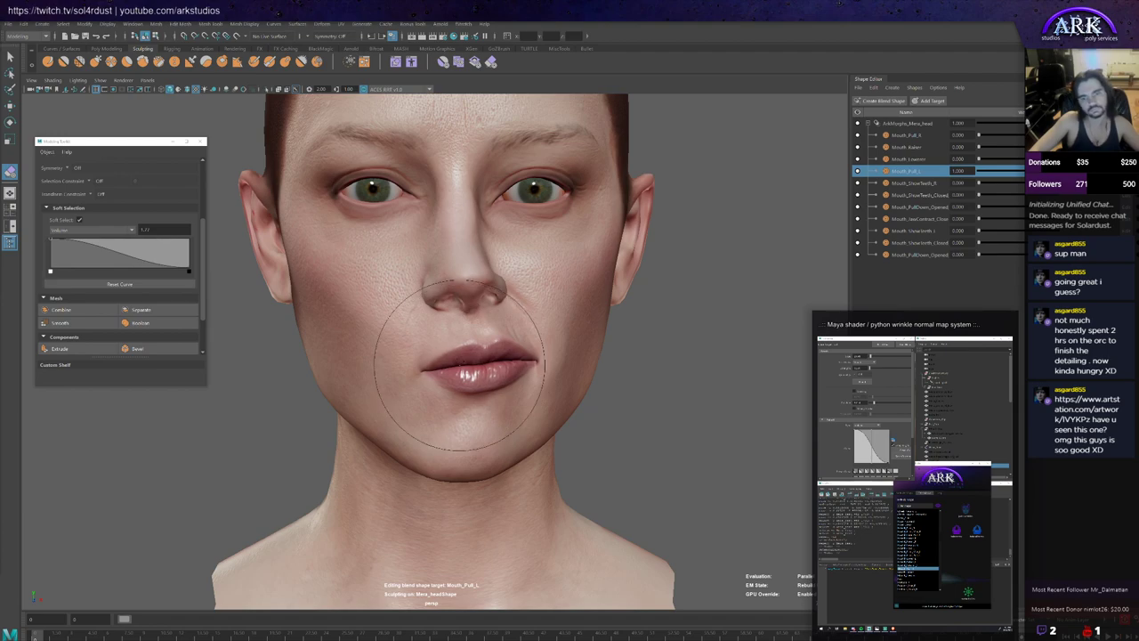
mouse_move(579, 378)
alt+mouse_down()
mouse_move(597, 381)
mouse_move(534, 387)
mouse_move(553, 376)
mouse_move(552, 392)
mouse_move(527, 383)
mouse_move(526, 365)
mouse_move(574, 369)
mouse_move(561, 384)
alt+mouse_up()
scroll(544, 389, up, 2)
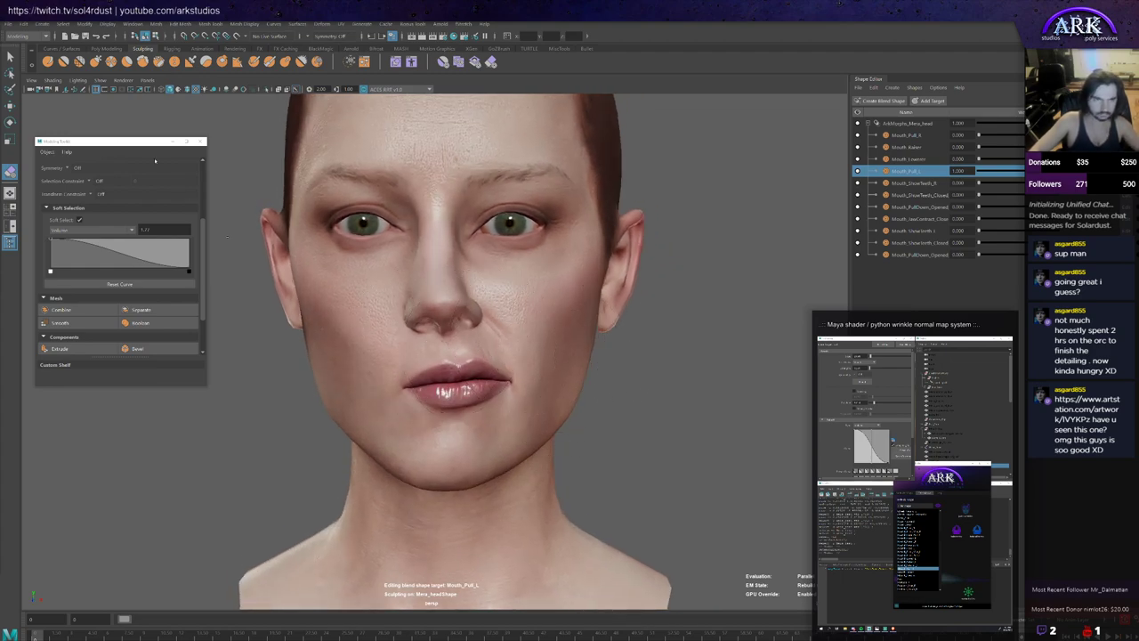
Step: Switch to the Sculpt brush and bring up the woman's reference photo to compare with the face's left three-quarter view
click(49, 63)
alt+drag(583, 360, 537, 358)
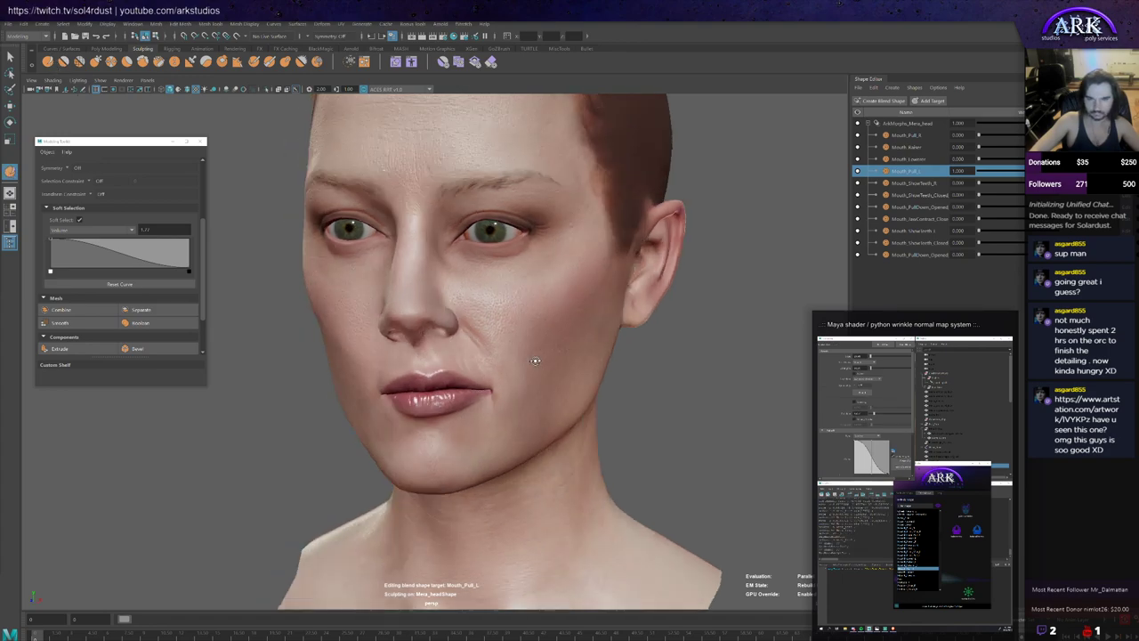
key(alt+Tab)
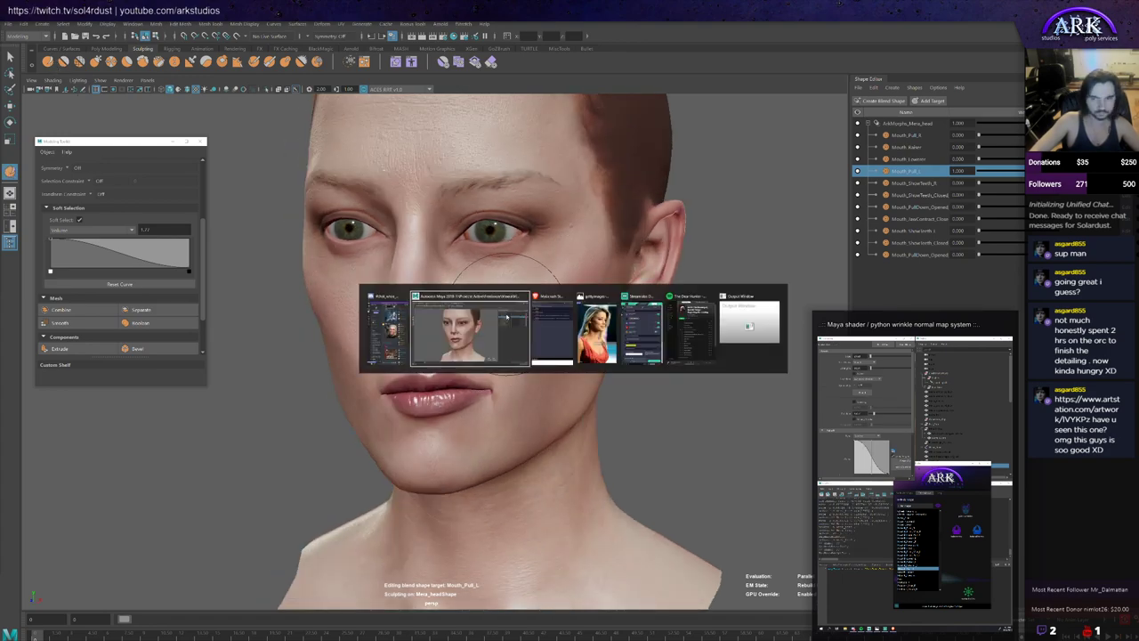
key(alt+Tab)
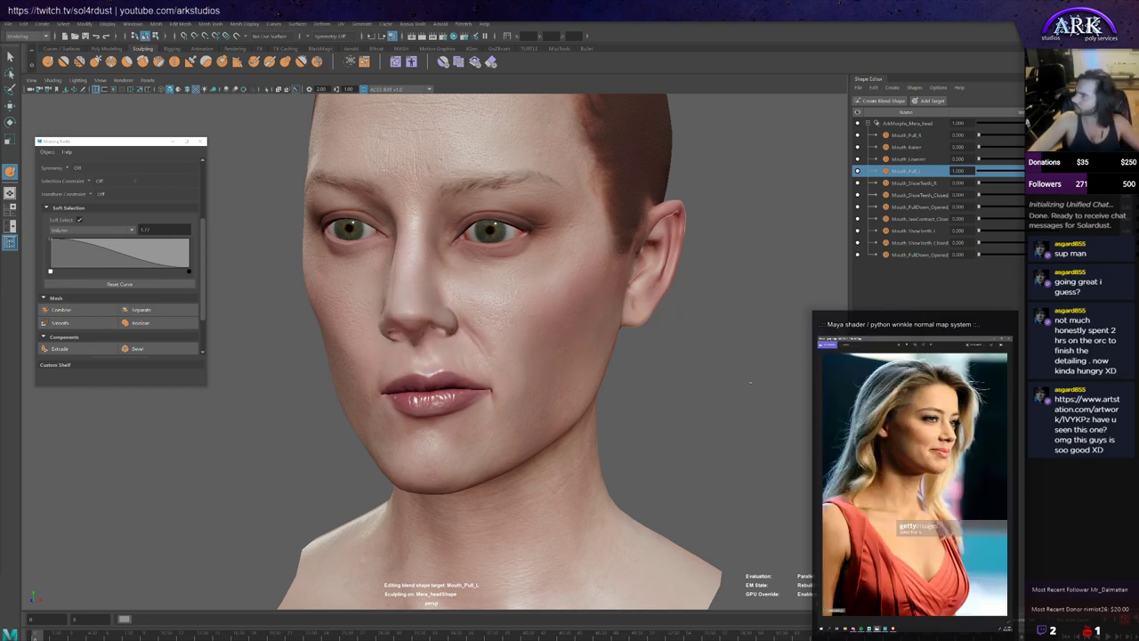
key(alt+Tab)
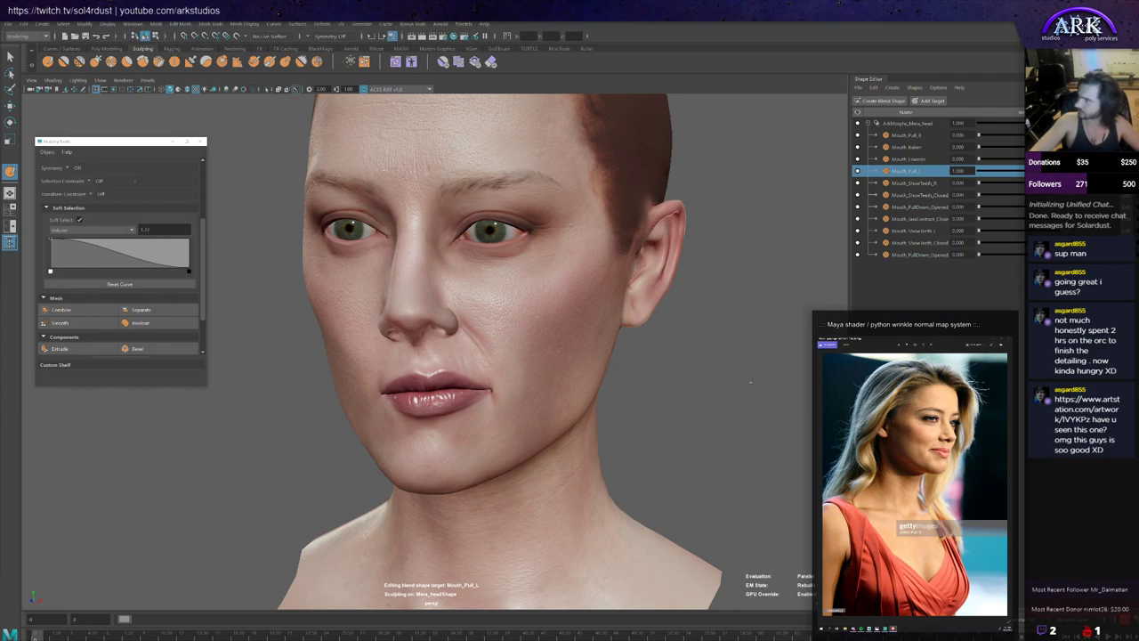
key(q)
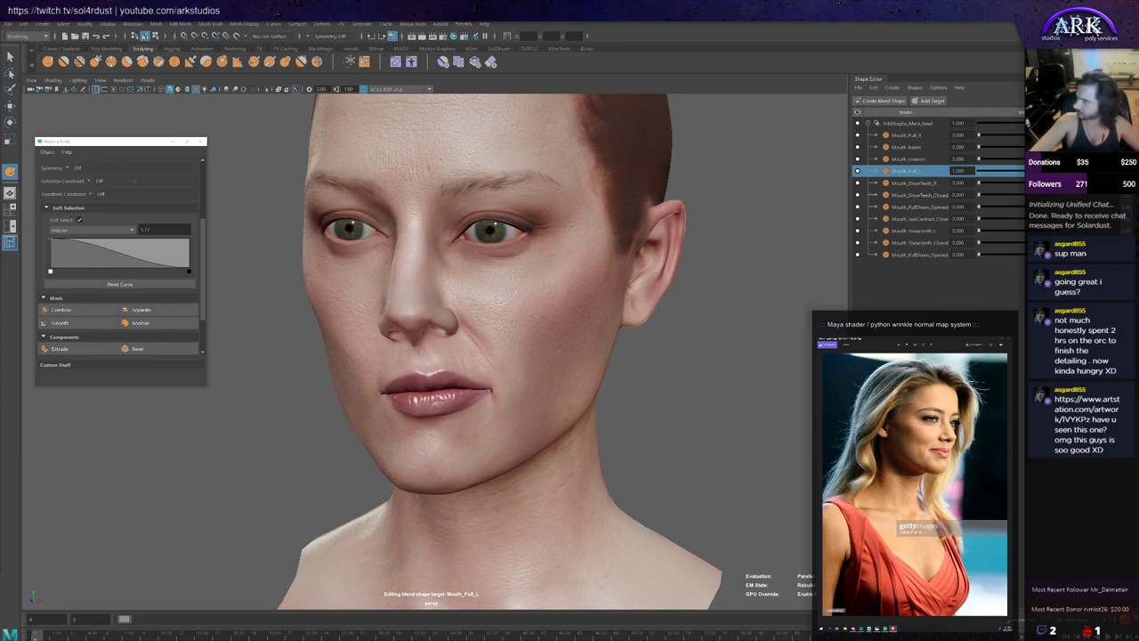
key(y)
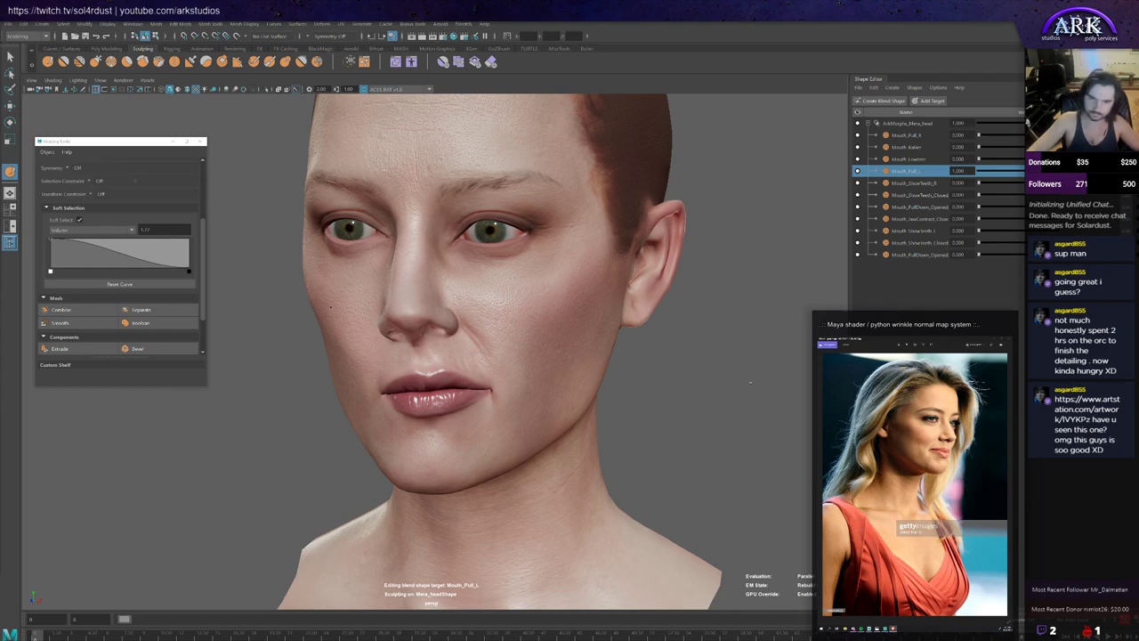
Step: Build up the left cheek and smile line with the Sculpt brush, checking the shape by scrubbing the Mouth_Pull_L weight
mouse_move(307, 346)
alt+mouse_down()
mouse_move(413, 334)
mouse_move(401, 363)
alt+mouse_up()
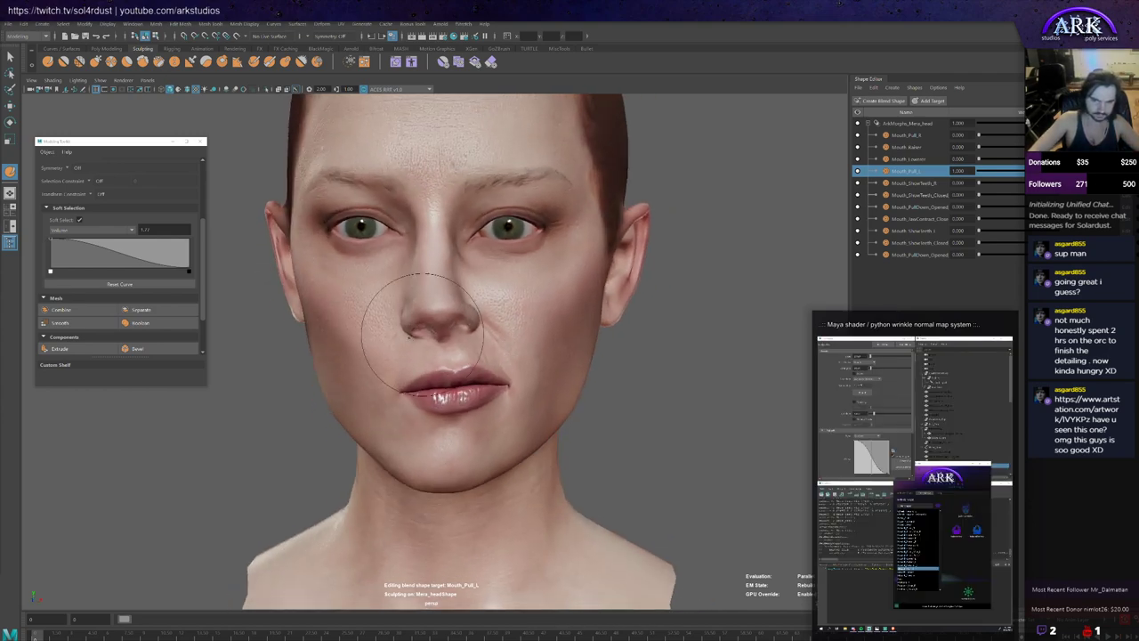
click(47, 64)
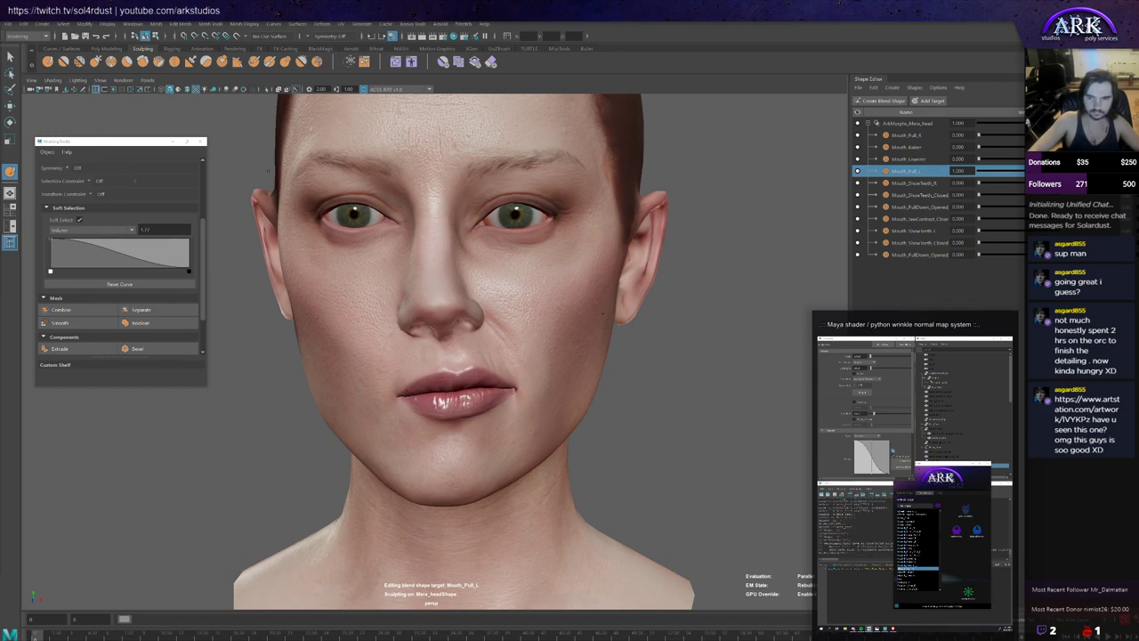
alt+drag(638, 356, 626, 377)
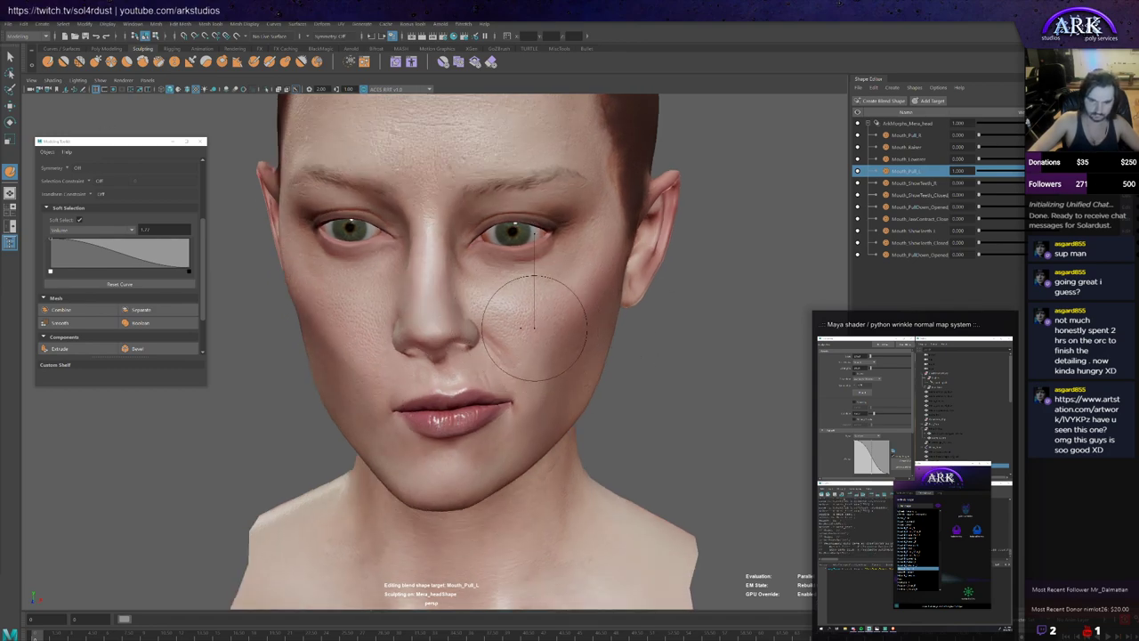
mouse_move(522, 318)
alt+mouse_down()
mouse_move(499, 337)
mouse_move(507, 370)
mouse_move(533, 392)
mouse_move(514, 390)
mouse_move(521, 376)
mouse_move(483, 357)
mouse_move(534, 293)
mouse_move(534, 318)
mouse_move(560, 332)
mouse_move(574, 418)
mouse_move(550, 346)
alt+mouse_up()
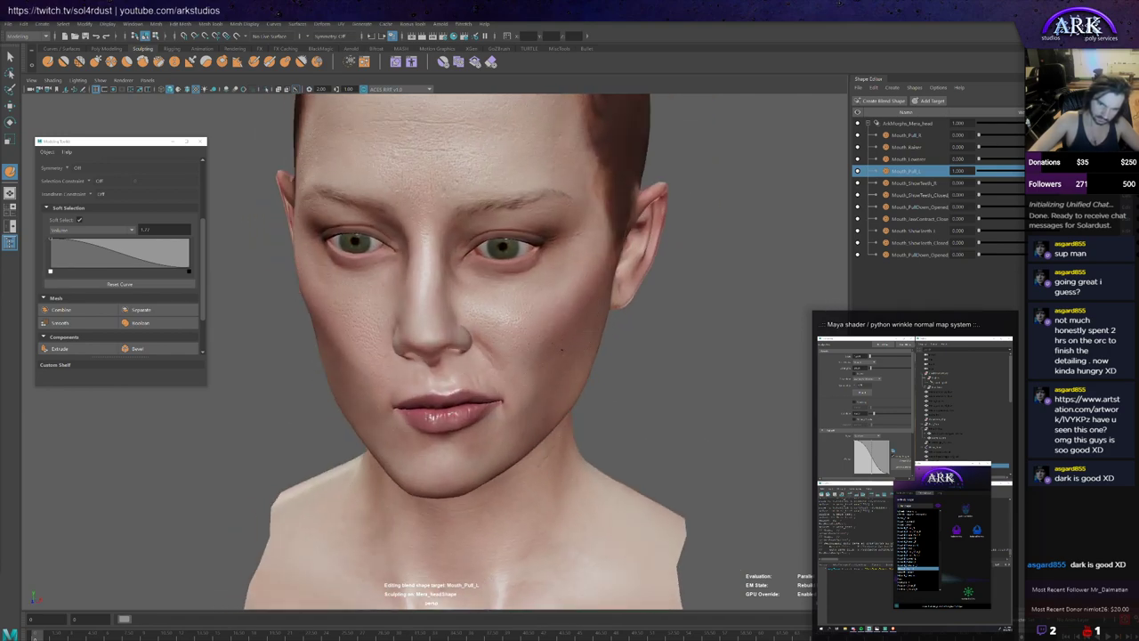
mouse_move(555, 339)
alt+mouse_down()
mouse_move(483, 330)
mouse_move(538, 382)
mouse_move(514, 374)
mouse_move(519, 385)
mouse_move(532, 347)
mouse_move(509, 347)
mouse_move(524, 361)
mouse_move(513, 364)
alt+mouse_up()
scroll(511, 374, up, 3)
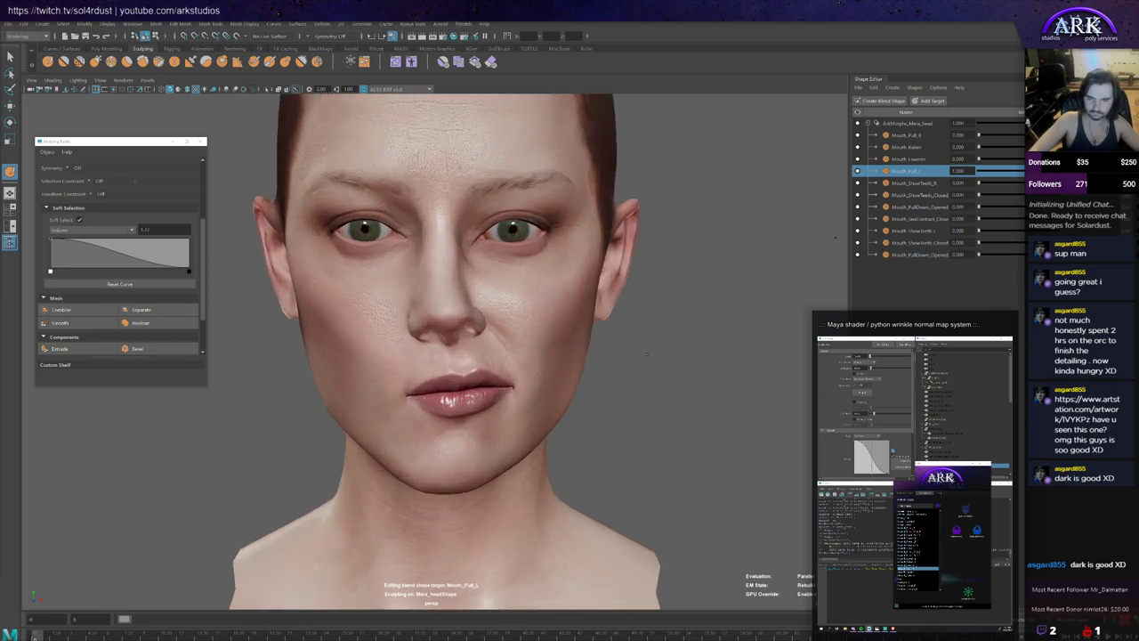
mouse_move(1062, 171)
mouse_down()
mouse_move(947, 181)
mouse_move(1060, 186)
mouse_move(977, 195)
mouse_move(1061, 207)
mouse_up()
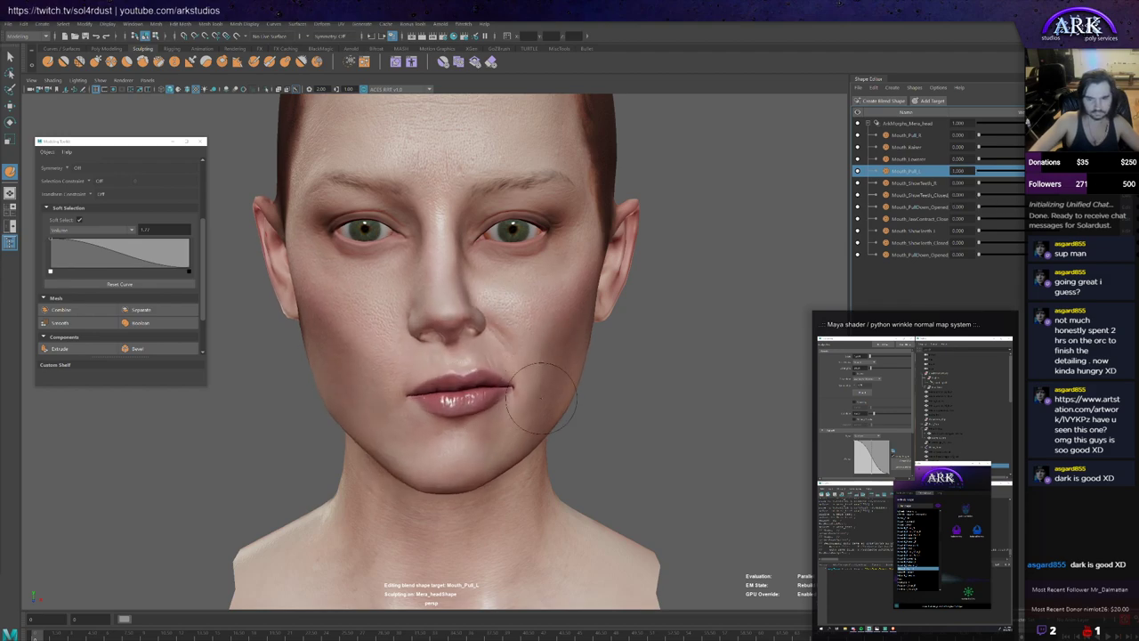
Step: Select vertices at the left mouth corner with a wider soft-selection falloff and adjust the corner with the Move tool
scroll(498, 457, up, 2)
alt+drag(530, 402, 488, 419)
key(w)
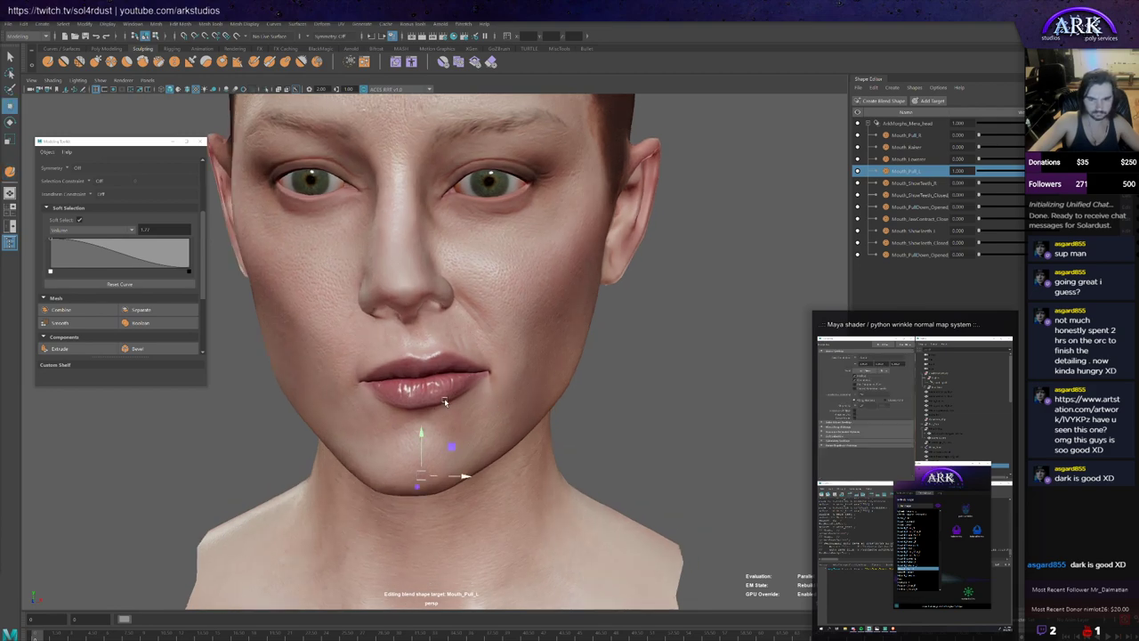
key(F9)
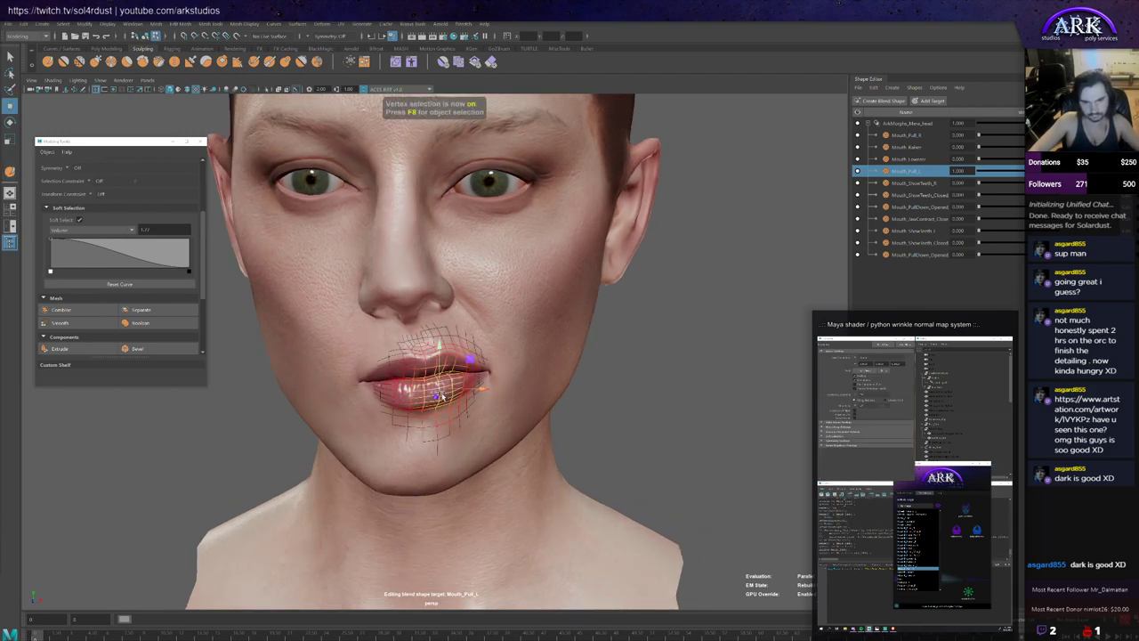
key(b)
drag(444, 398, 508, 432)
shift+click(446, 365)
click(476, 370)
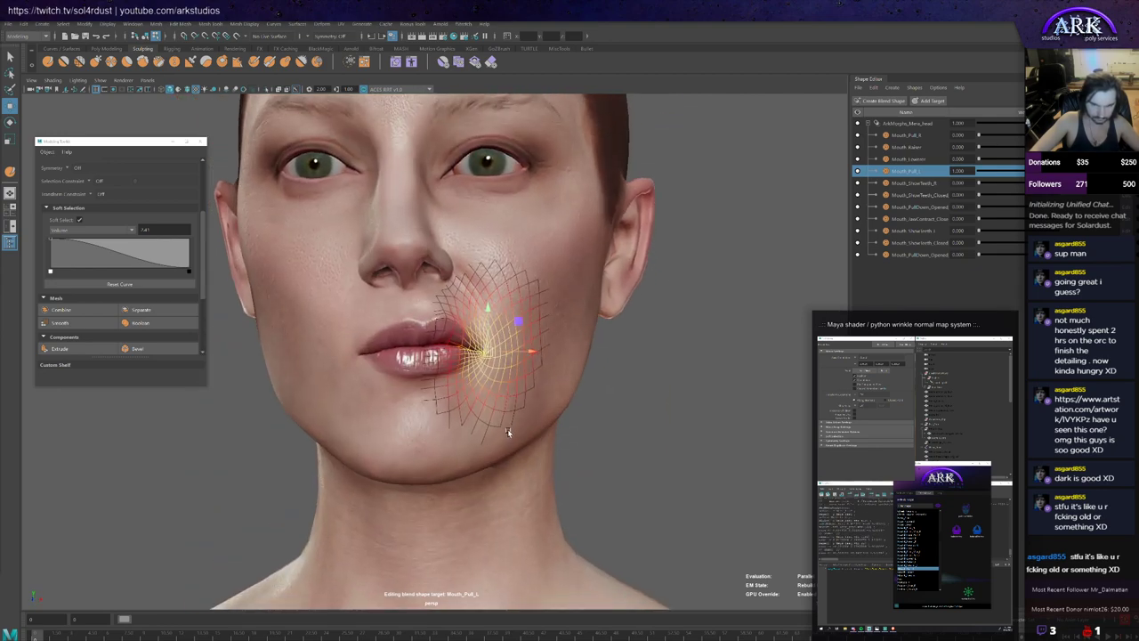
Step: Return to object selection and compare the Mouth_Pull_L and Mouth_Pull_R shapes from the front by scrubbing their weights
key(F8)
click(623, 408)
alt+right_drag(623, 408, 579, 434)
alt+drag(579, 436, 570, 436)
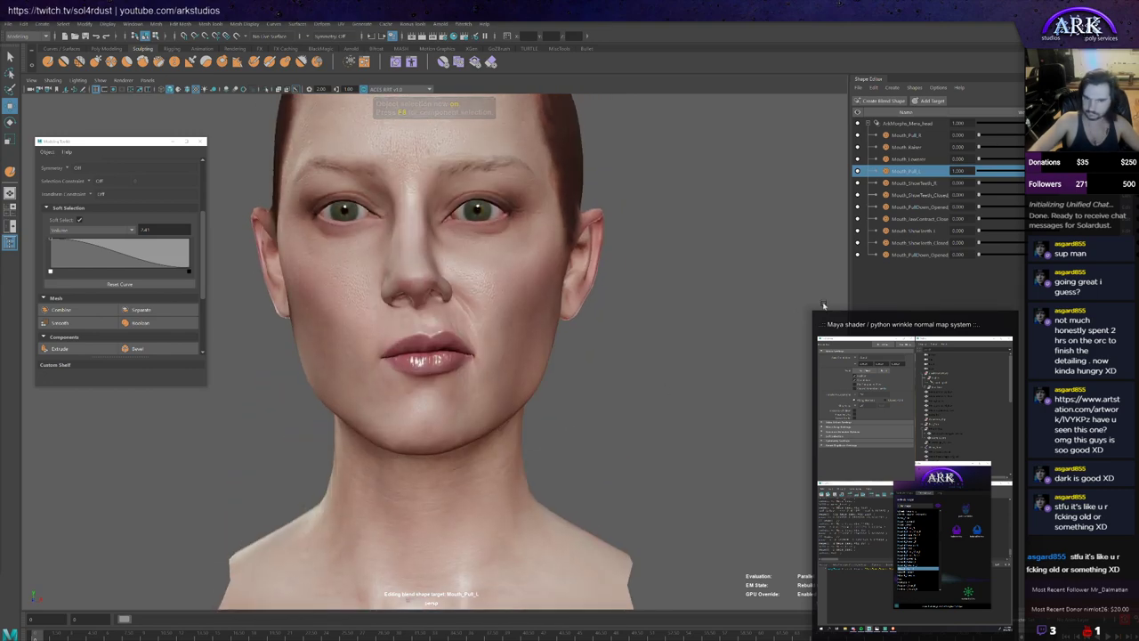
drag(1060, 170, 915, 194)
drag(980, 136, 1060, 172)
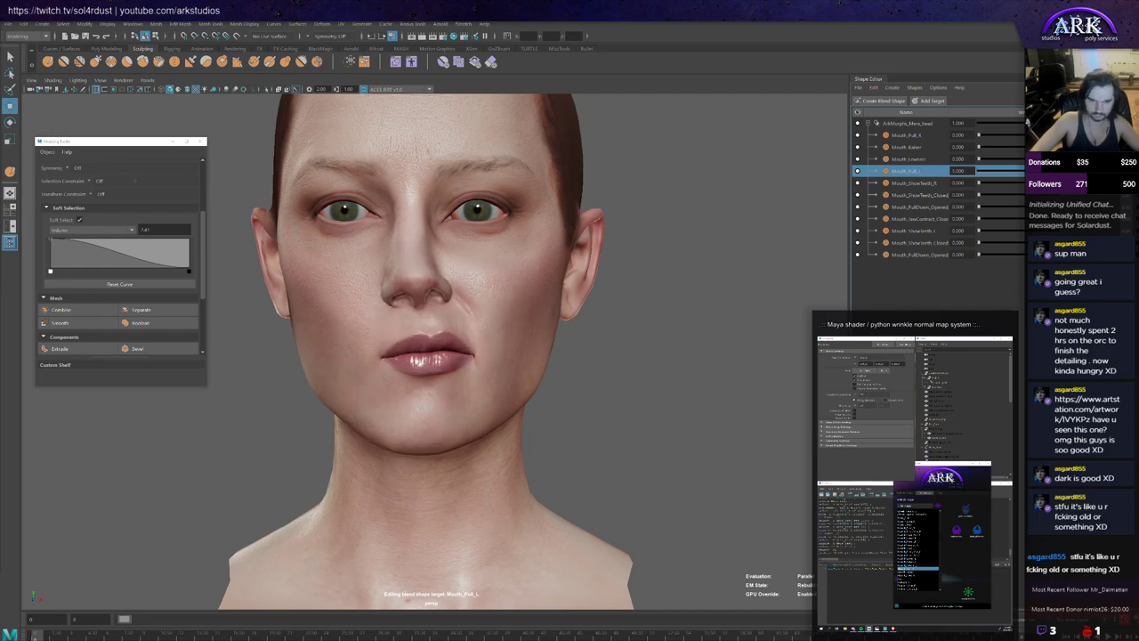
Step: Reposition the soft-selected vertices around the left mouth corner, working from several angles, and return to object selection
alt+drag(487, 358, 451, 374)
click(460, 361)
scroll(454, 370, up, 3)
click(386, 332)
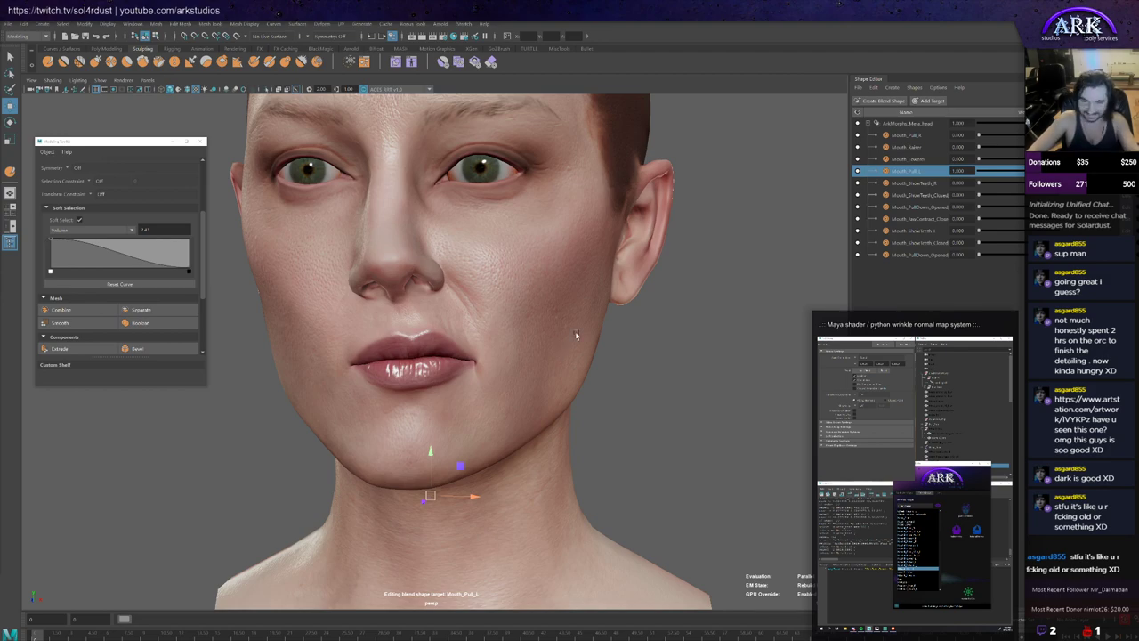
key(F8)
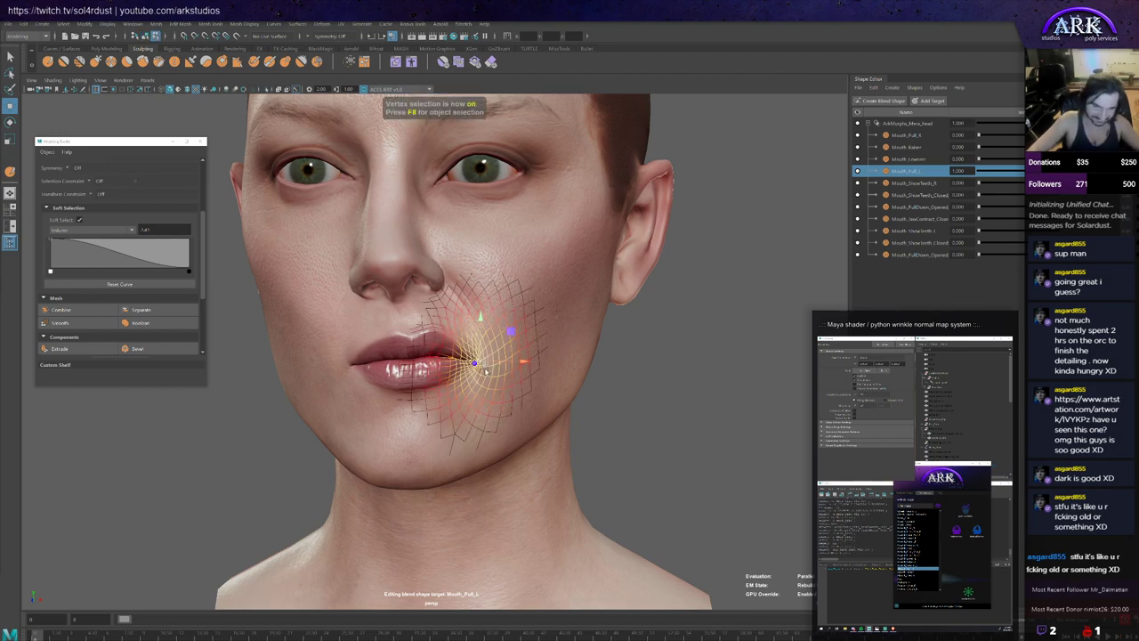
alt+drag(485, 368, 489, 229)
click(440, 388)
click(457, 372)
alt+drag(470, 258, 509, 250)
alt+drag(505, 209, 494, 381)
key(F8)
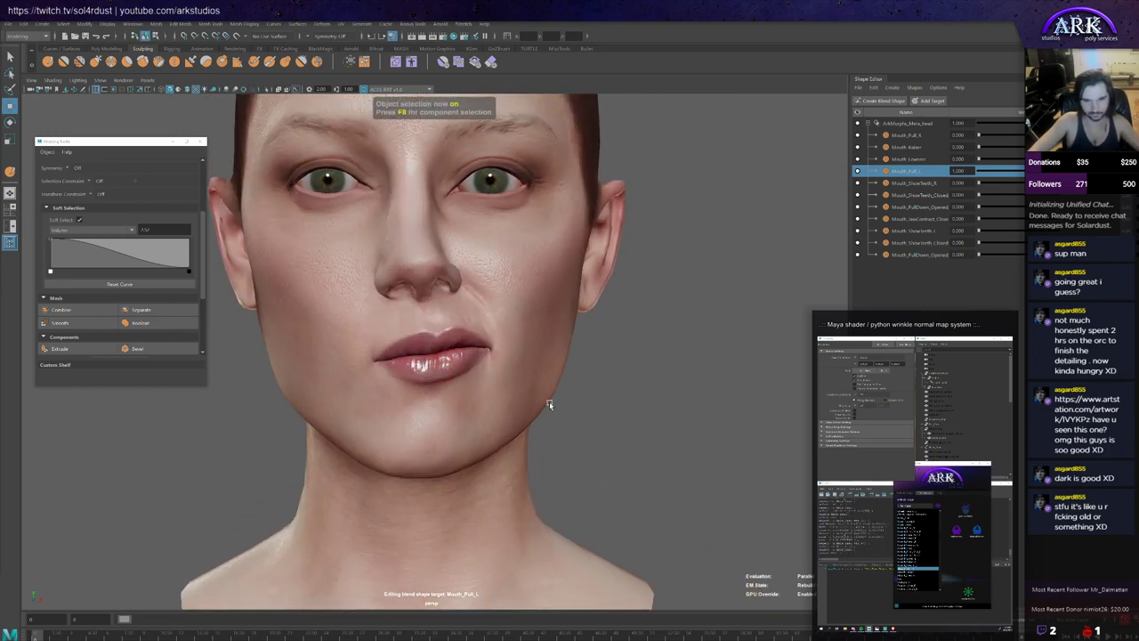
Step: Scrub the Mouth_Pull_L weight to compare the adjusted mouth corner with the neutral face from the front
scroll(549, 401, down, 3)
scroll(549, 399, up, 3)
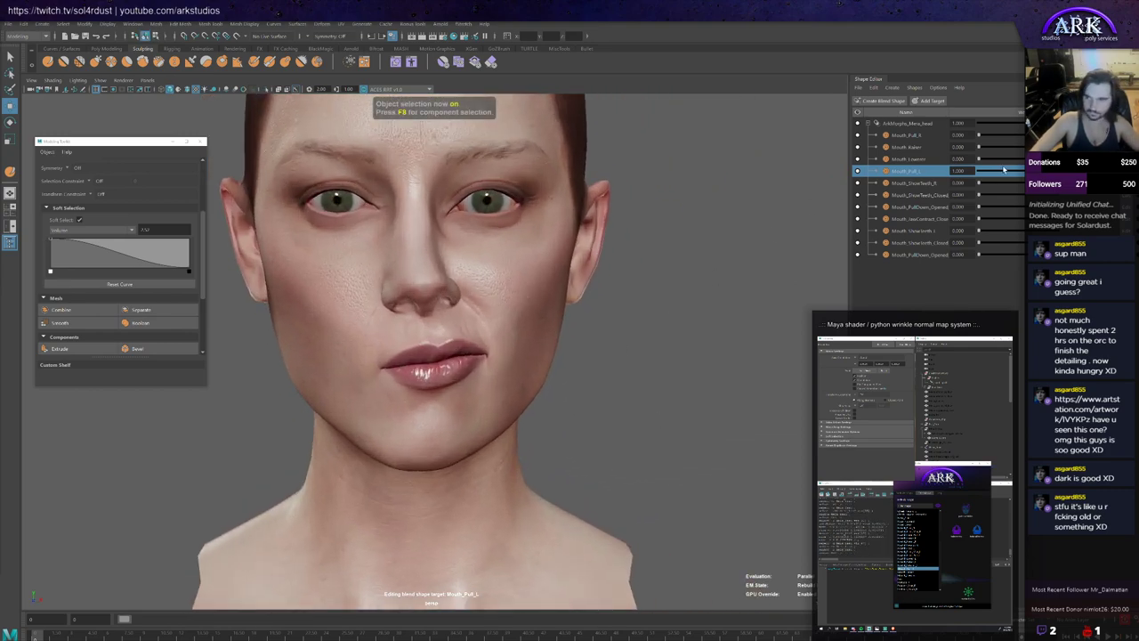
mouse_move(1072, 171)
mouse_down()
mouse_move(960, 176)
mouse_move(1068, 171)
mouse_move(943, 159)
mouse_move(1020, 136)
mouse_move(969, 139)
mouse_move(1001, 171)
mouse_move(1064, 171)
mouse_move(967, 178)
mouse_move(1063, 178)
mouse_up()
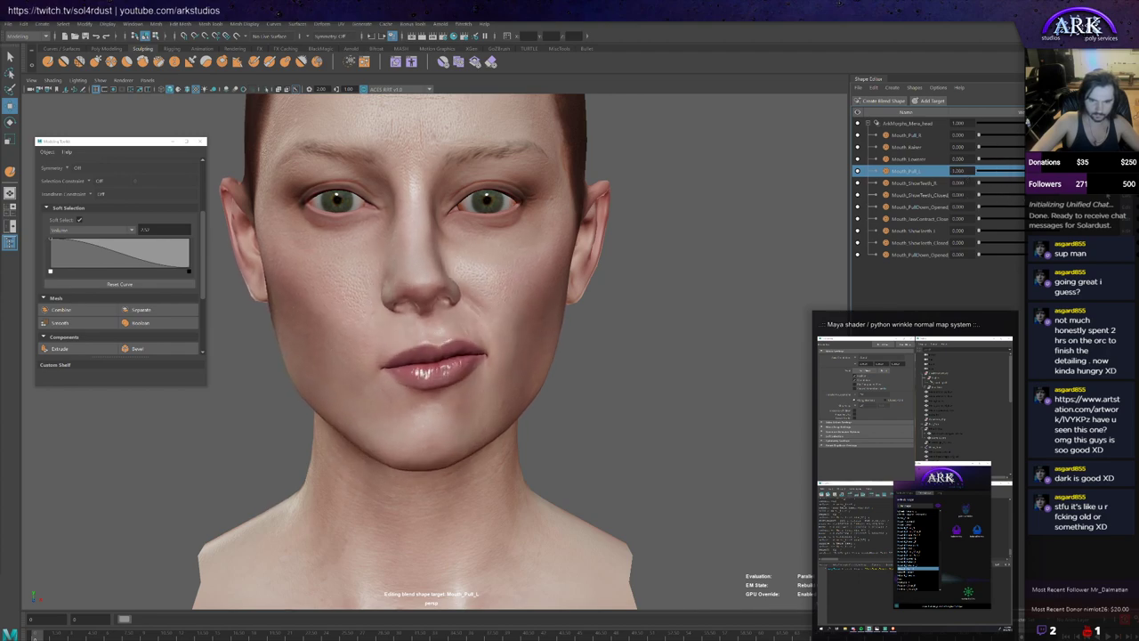
Step: Undo the last change, switch back to sculpting, and reshape the lips and the area below the left mouth corner
alt+drag(532, 376, 523, 377)
key(ctrl+z)
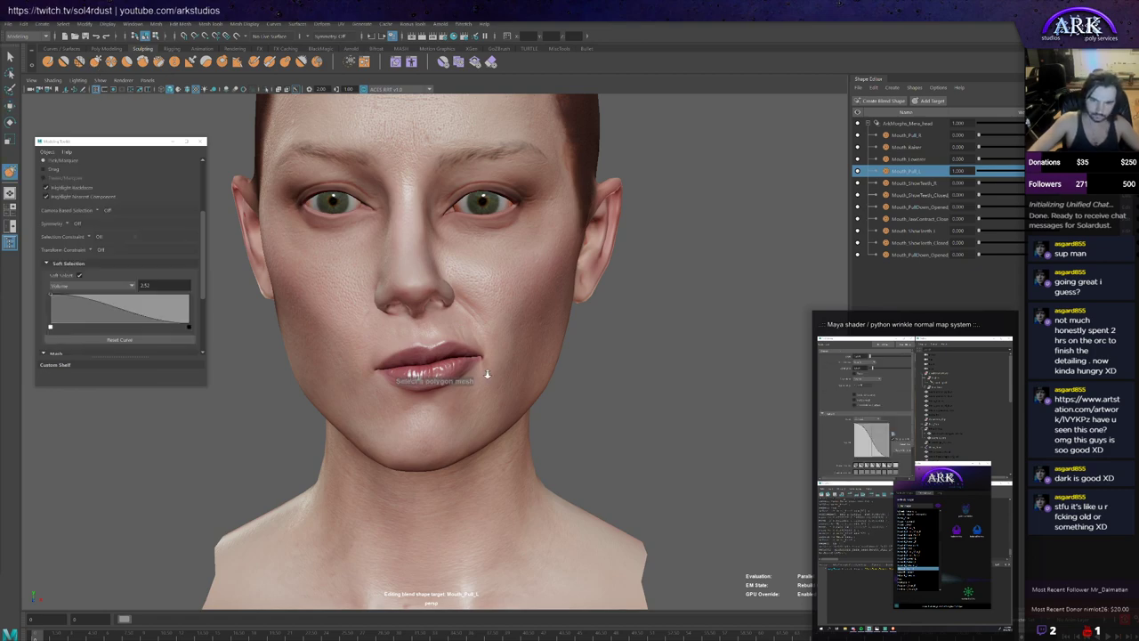
scroll(472, 375, up, 2)
key(y)
scroll(490, 369, up, 1)
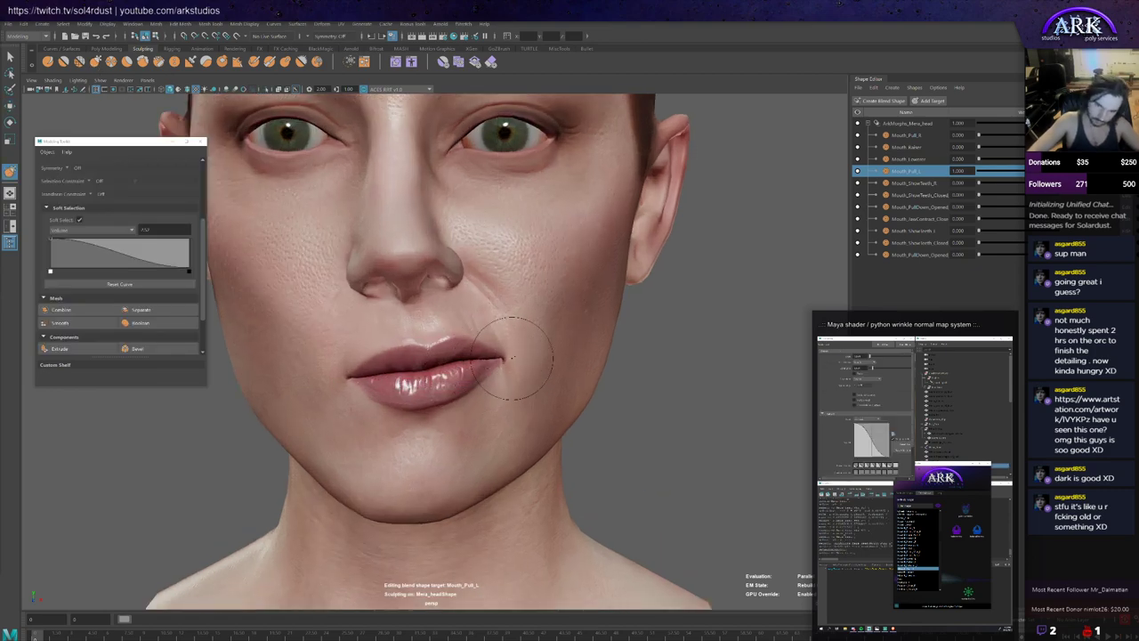
mouse_move(489, 336)
alt+mouse_down()
mouse_move(479, 358)
mouse_move(541, 329)
mouse_move(499, 343)
alt+mouse_up()
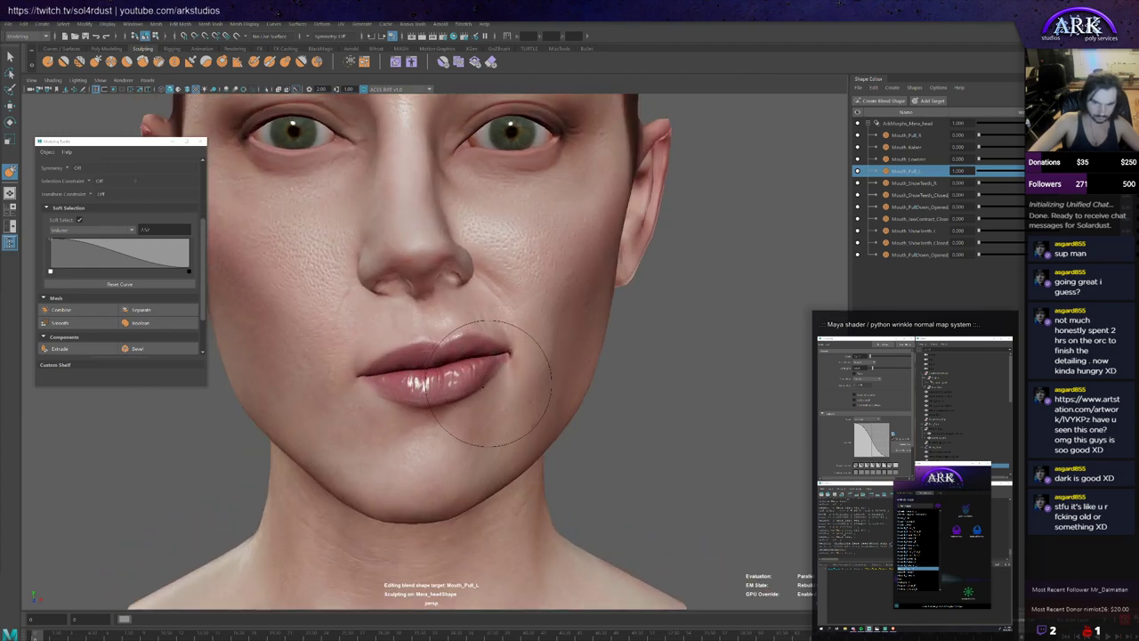
alt+drag(449, 385, 441, 380)
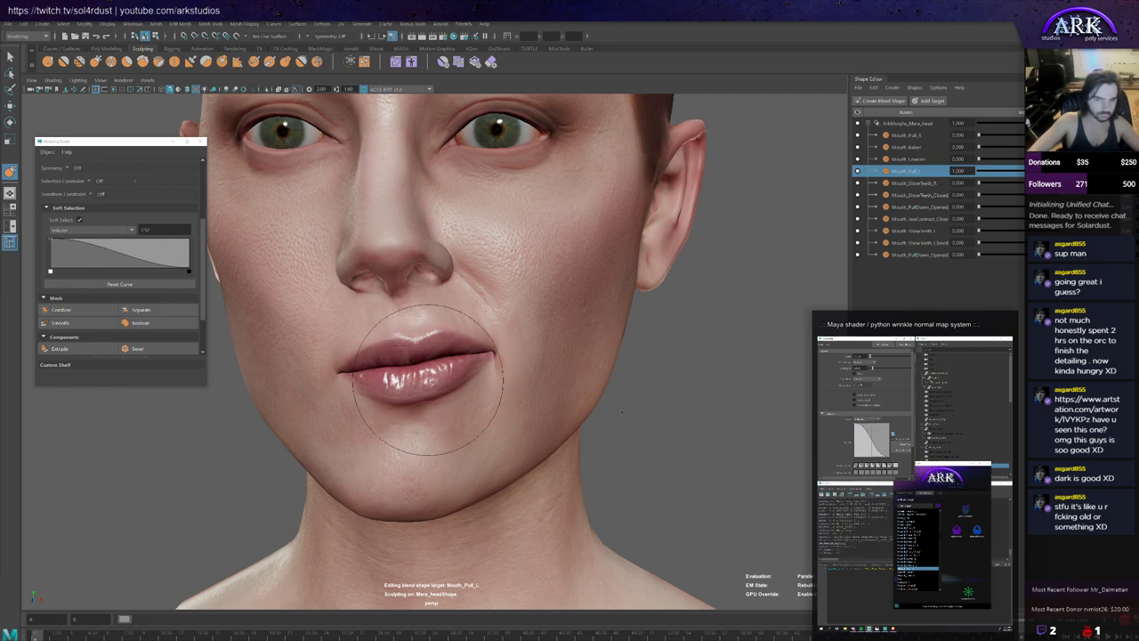
alt+drag(572, 401, 467, 386)
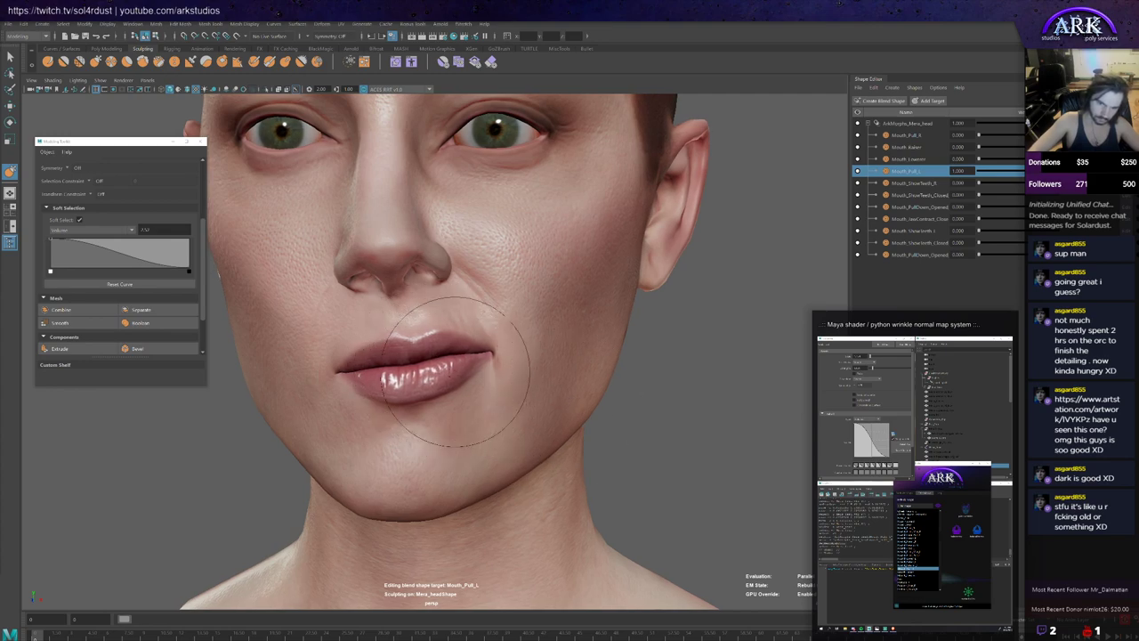
alt+drag(422, 383, 454, 387)
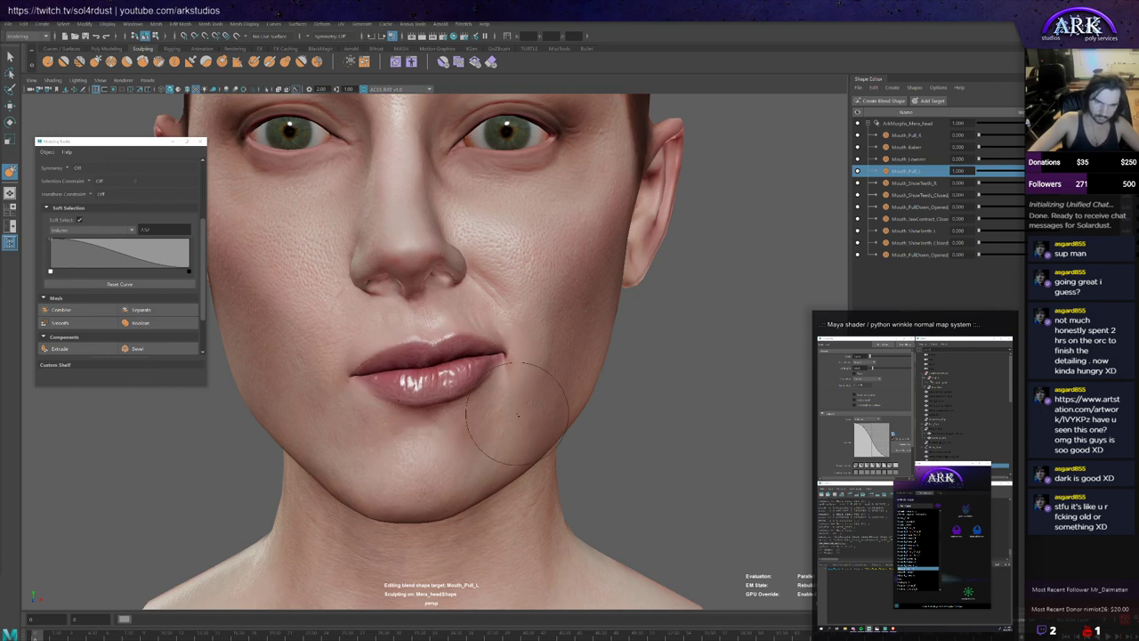
mouse_move(405, 445)
alt+mouse_down()
mouse_move(517, 430)
mouse_move(521, 407)
alt+mouse_up()
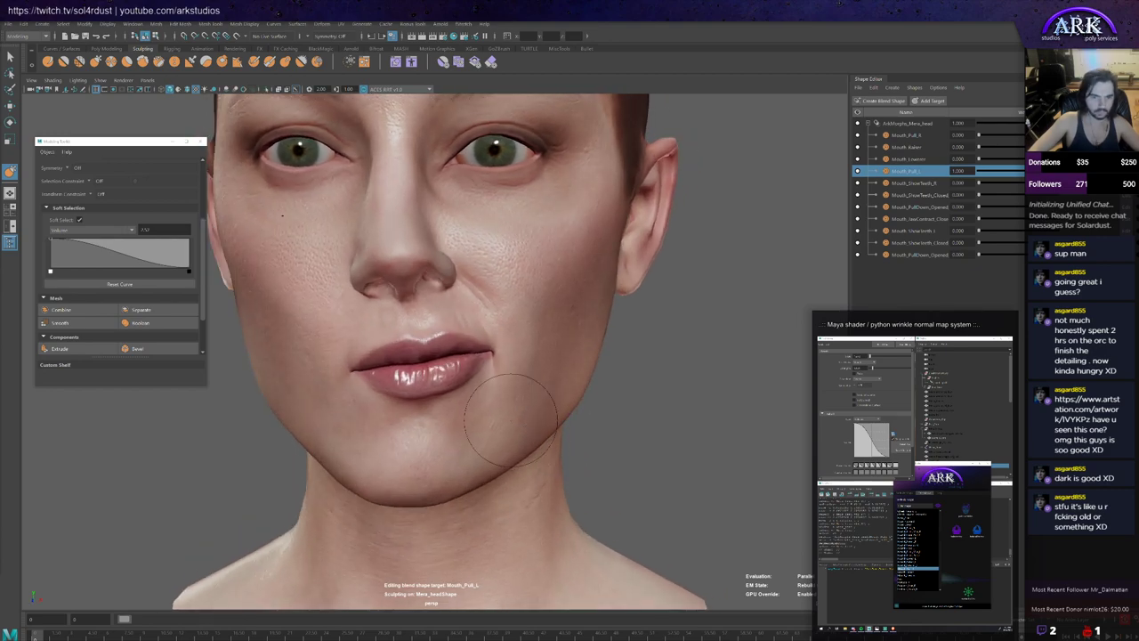
Step: Refine the left mouth corner and the skin just below the lower lip using the Sculpt brush at a small size
click(48, 63)
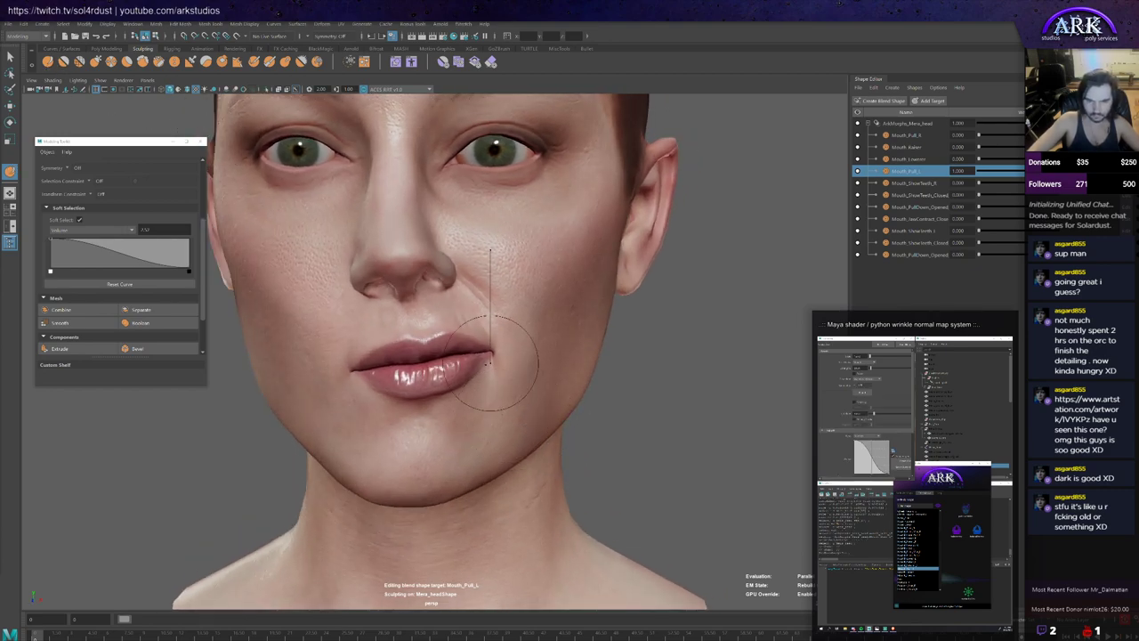
alt+right_drag(492, 363, 543, 366)
mouse_move(543, 366)
alt+mouse_down()
mouse_move(492, 363)
mouse_move(492, 354)
mouse_move(505, 434)
alt+mouse_up()
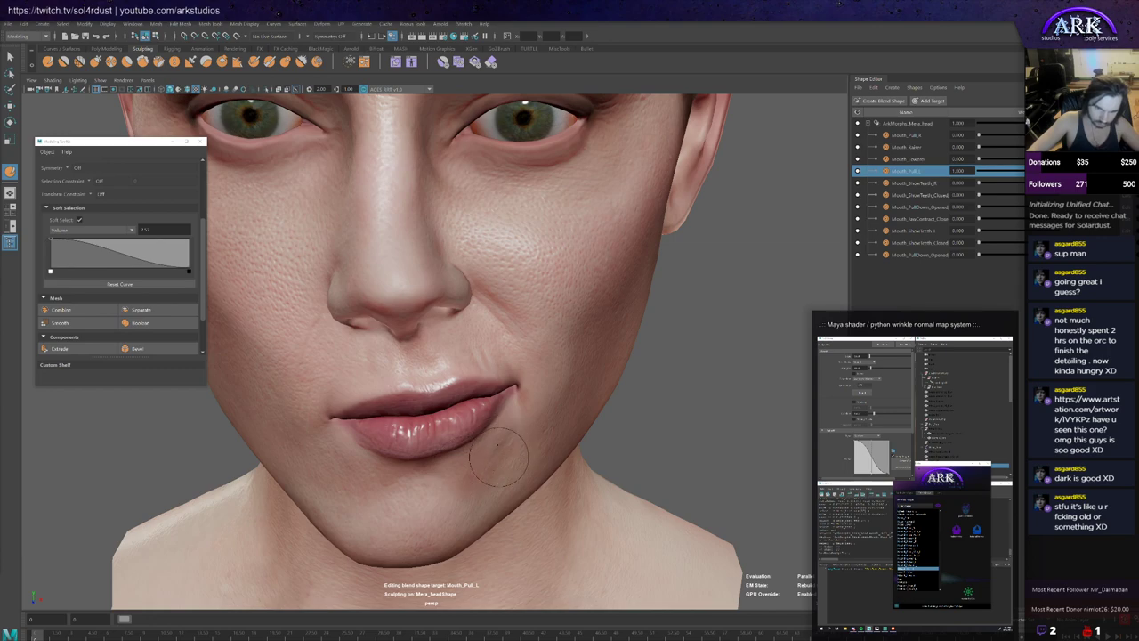
alt+drag(498, 456, 491, 376)
scroll(507, 405, up, 2)
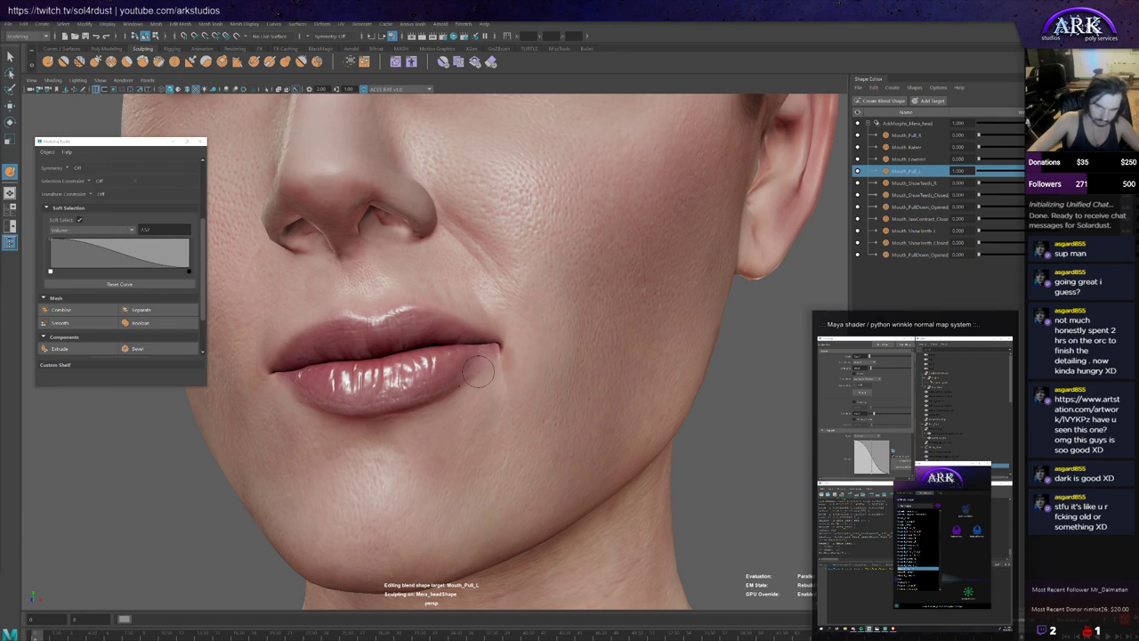
scroll(465, 419, down, 3)
mouse_move(467, 418)
alt+mouse_down()
mouse_move(495, 417)
mouse_move(505, 331)
alt+mouse_up()
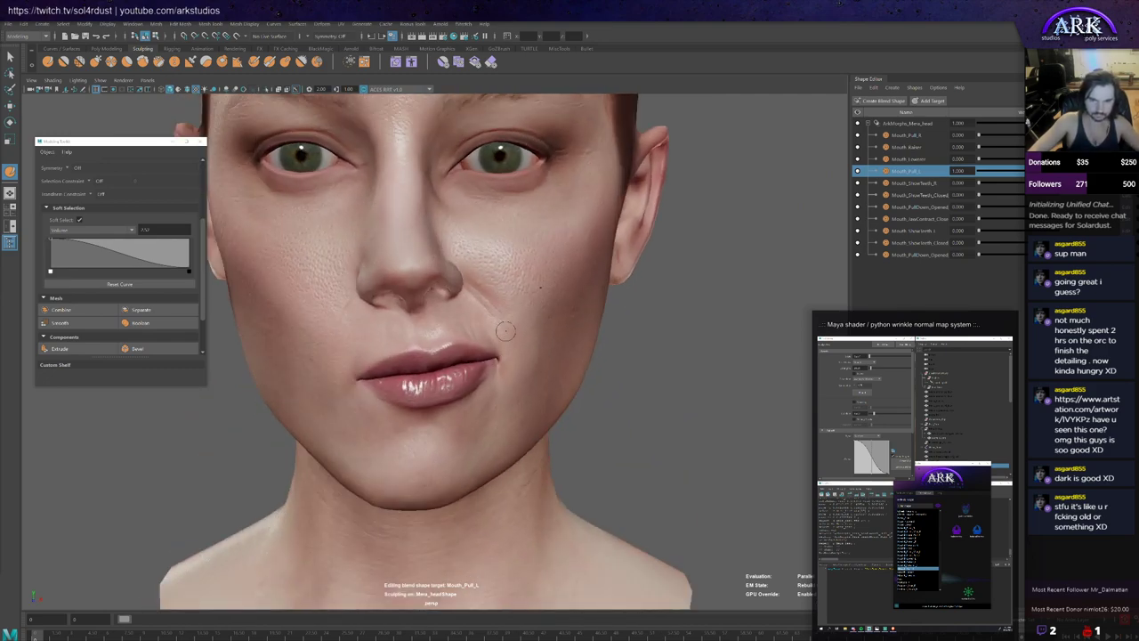
Step: Sculpt the left cheek and smile line with a larger brush, checking them against the woman's reference photo
alt+drag(566, 307, 527, 313)
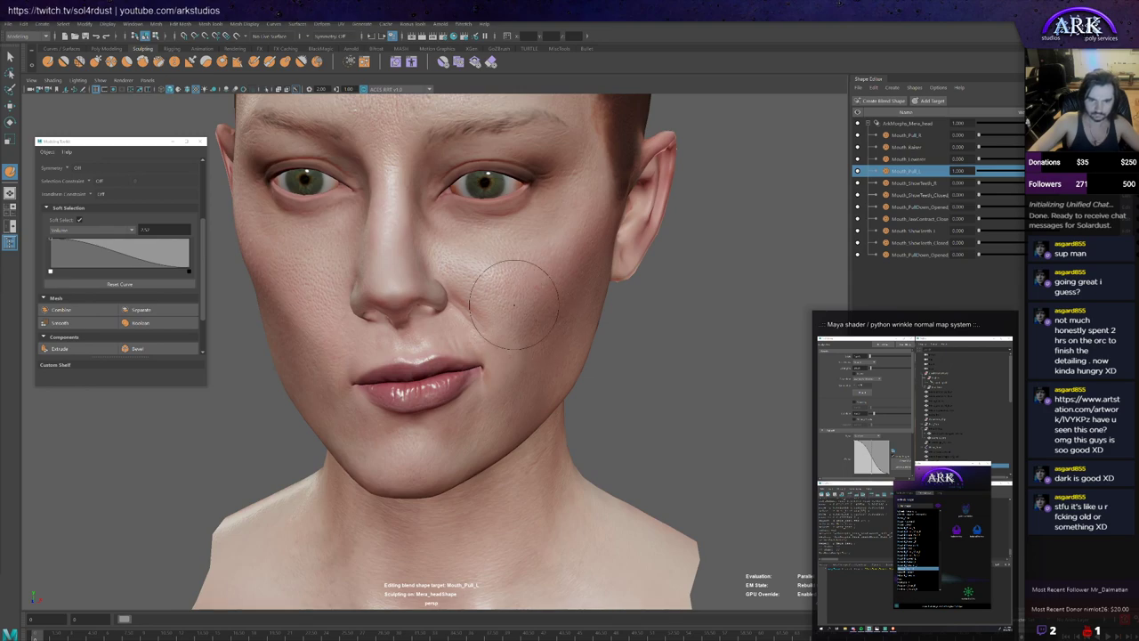
key(alt+Tab)
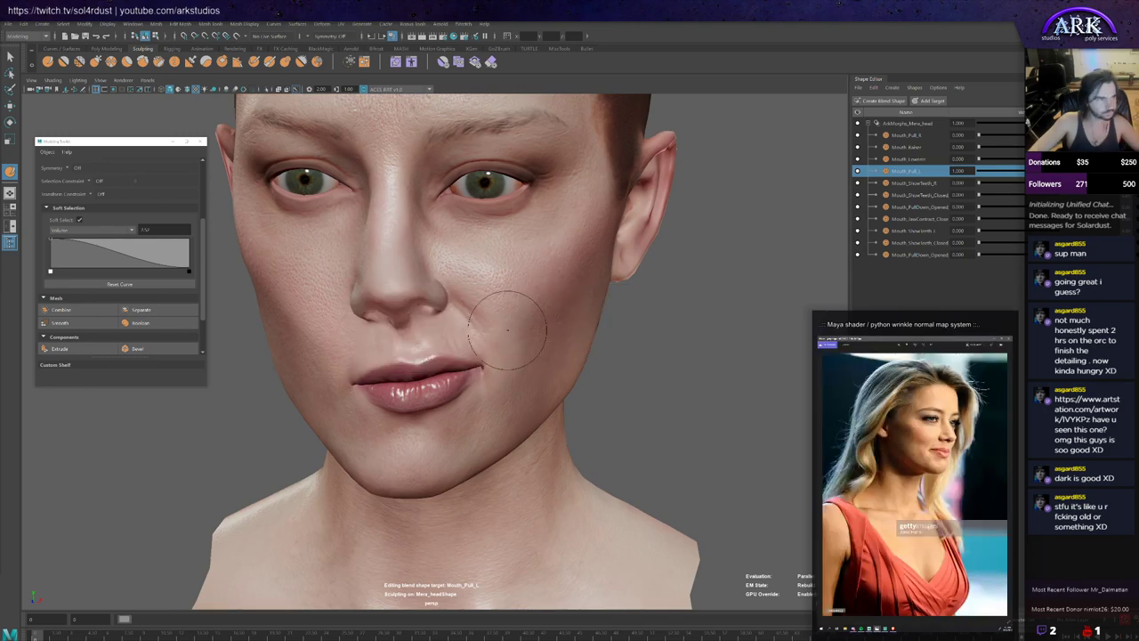
alt+drag(551, 343, 541, 320)
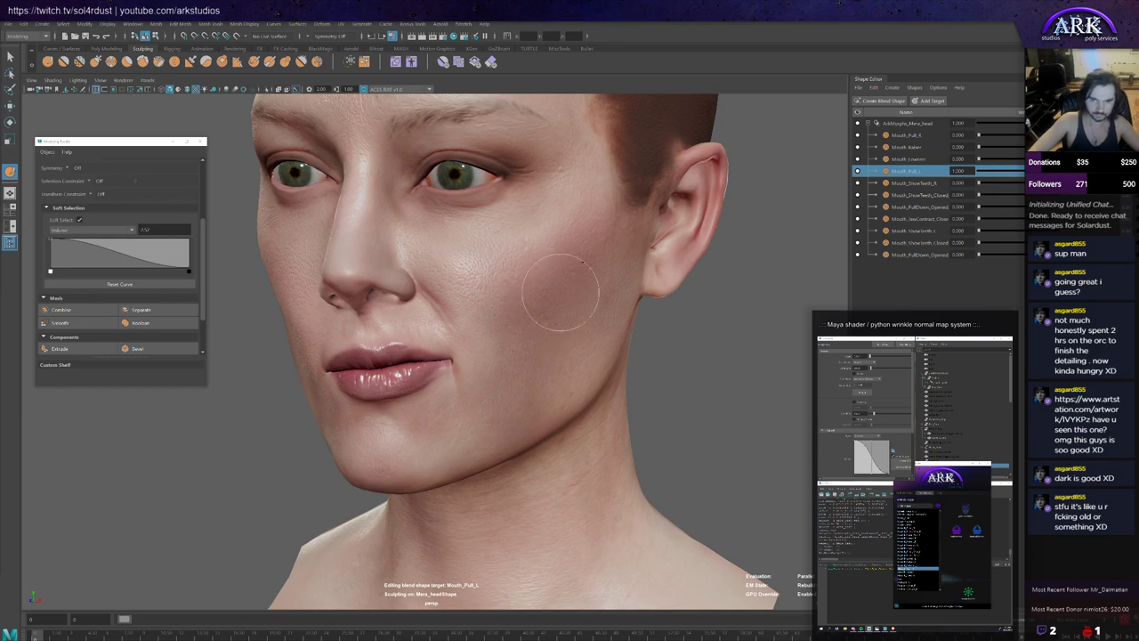
mouse_move(573, 259)
alt+mouse_down()
mouse_move(555, 290)
mouse_move(555, 268)
alt+mouse_up()
mouse_move(553, 320)
alt+mouse_down()
mouse_move(546, 298)
mouse_move(523, 294)
alt+mouse_up()
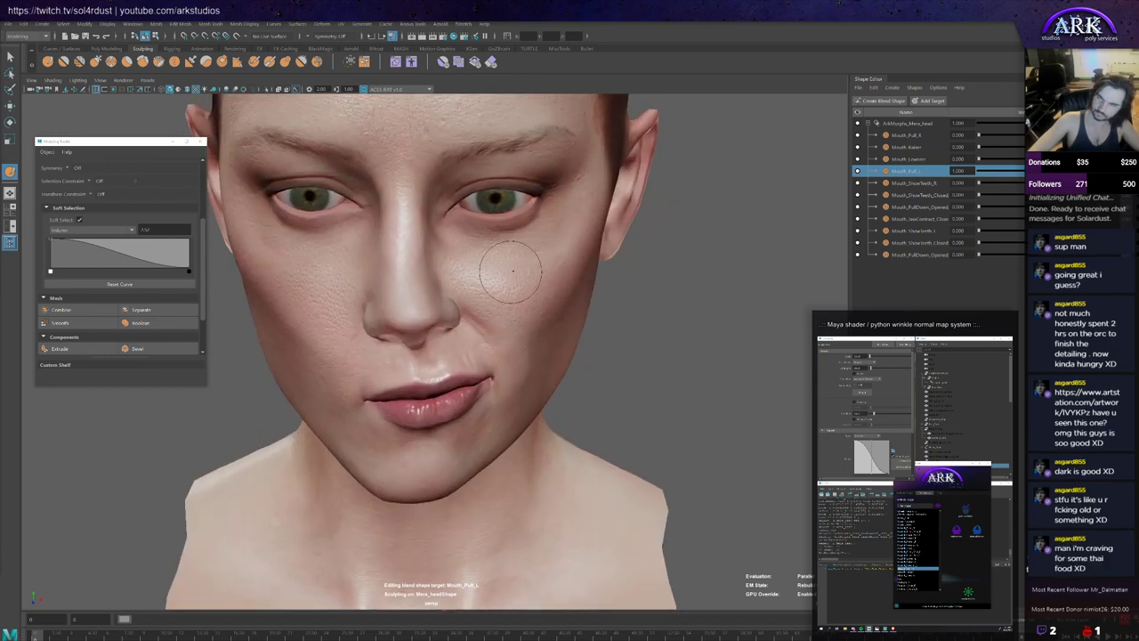
mouse_move(516, 288)
alt+mouse_down()
mouse_move(518, 300)
mouse_move(567, 284)
mouse_move(580, 314)
mouse_move(564, 360)
mouse_move(522, 352)
mouse_move(525, 378)
alt+mouse_up()
key(alt+Tab)
key(alt+Tab)
Step: Resize the brush, soften the lower left cheek near the jaw, and scrub the Mouth_Pull_L weight to check the shape
key(b)
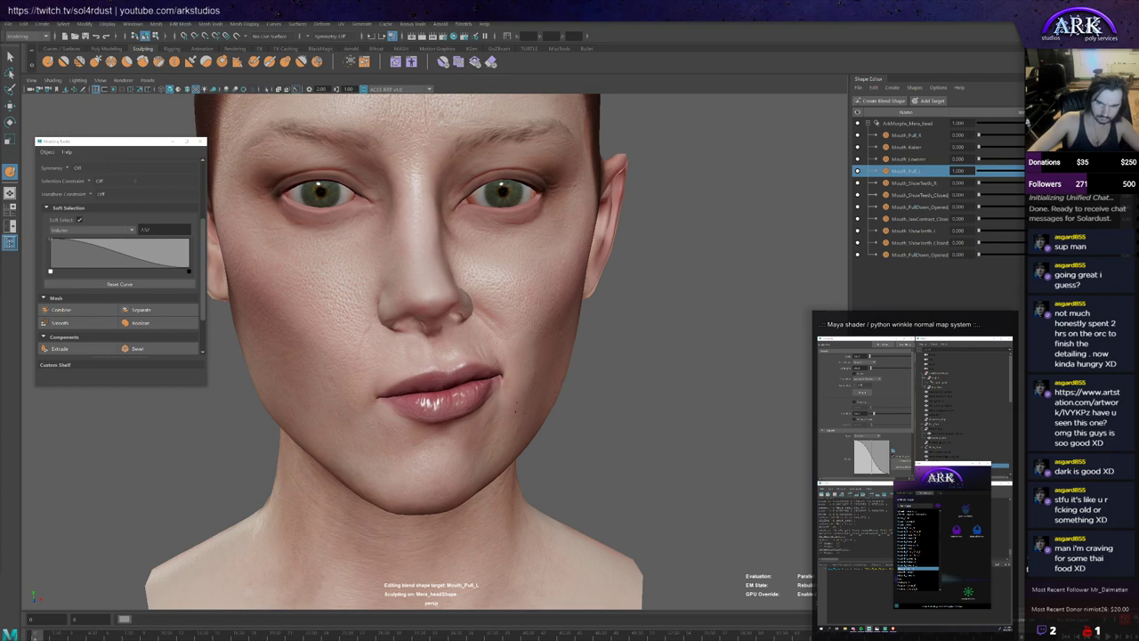
alt+drag(535, 368, 528, 376)
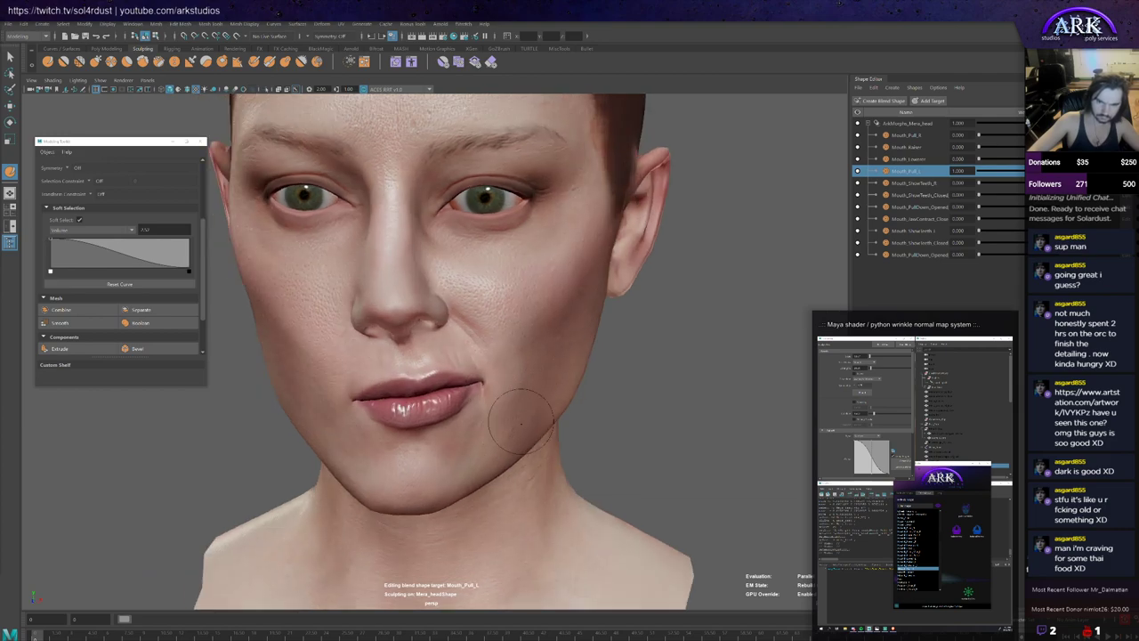
alt+drag(524, 426, 558, 407)
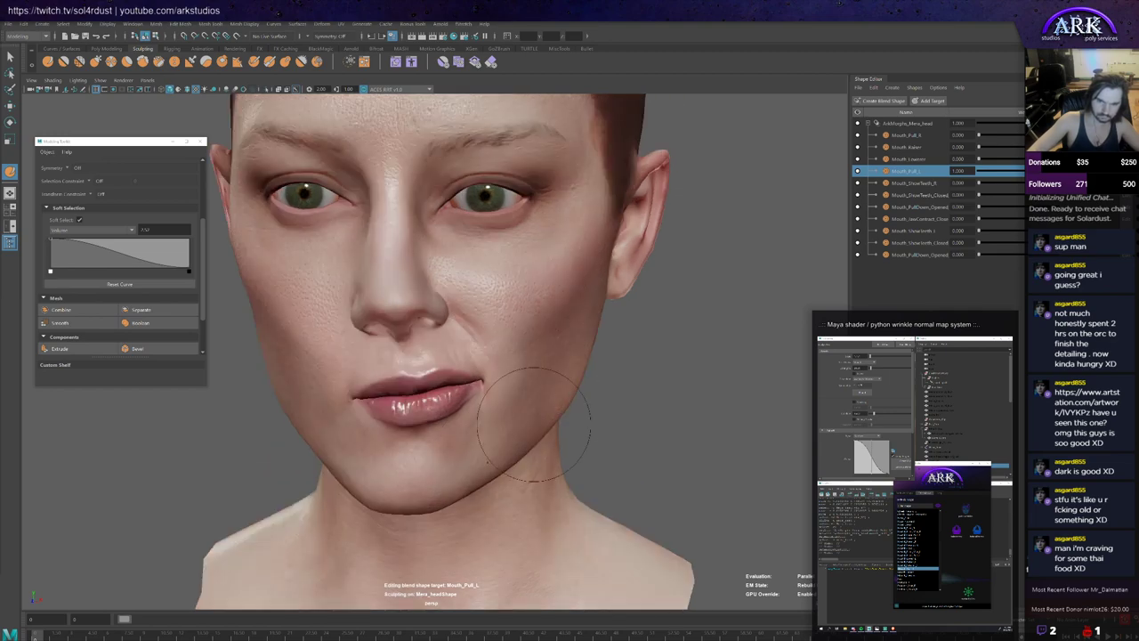
mouse_move(454, 485)
alt+mouse_down()
mouse_move(463, 418)
mouse_move(499, 360)
mouse_move(495, 282)
alt+mouse_up()
drag(1069, 171, 986, 207)
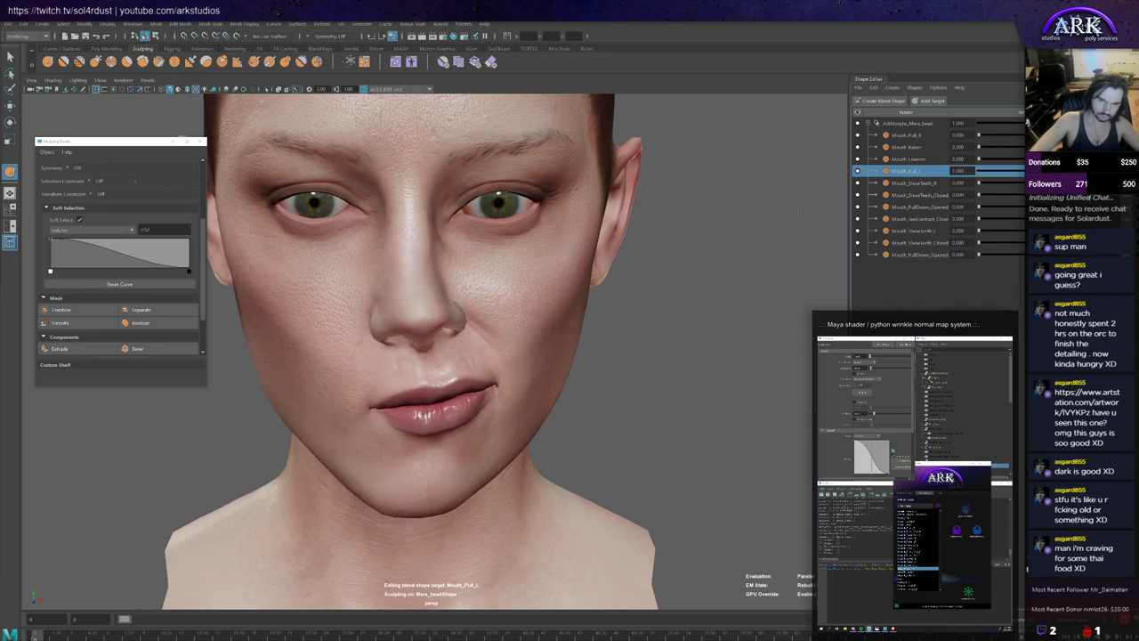
Step: Reduce the sculpt brush size and refine the skin around the left mouth corner on Mouth_Pull_L
mouse_move(550, 363)
alt+mouse_down()
mouse_move(472, 364)
mouse_move(560, 372)
alt+mouse_up()
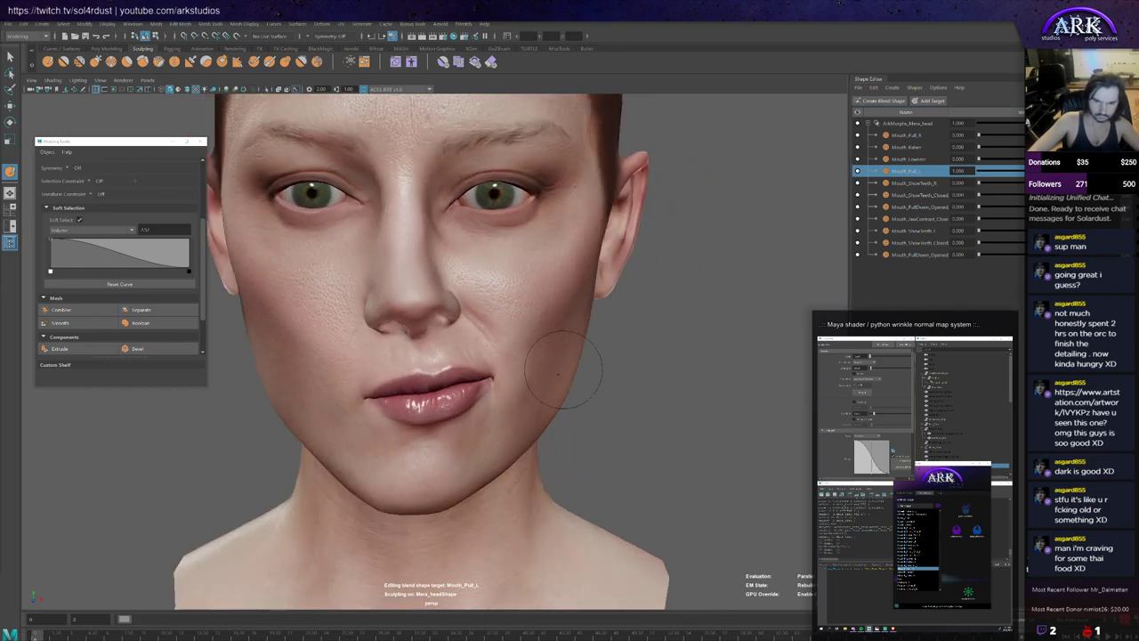
alt+right_drag(561, 372, 641, 374)
alt+drag(640, 374, 623, 361)
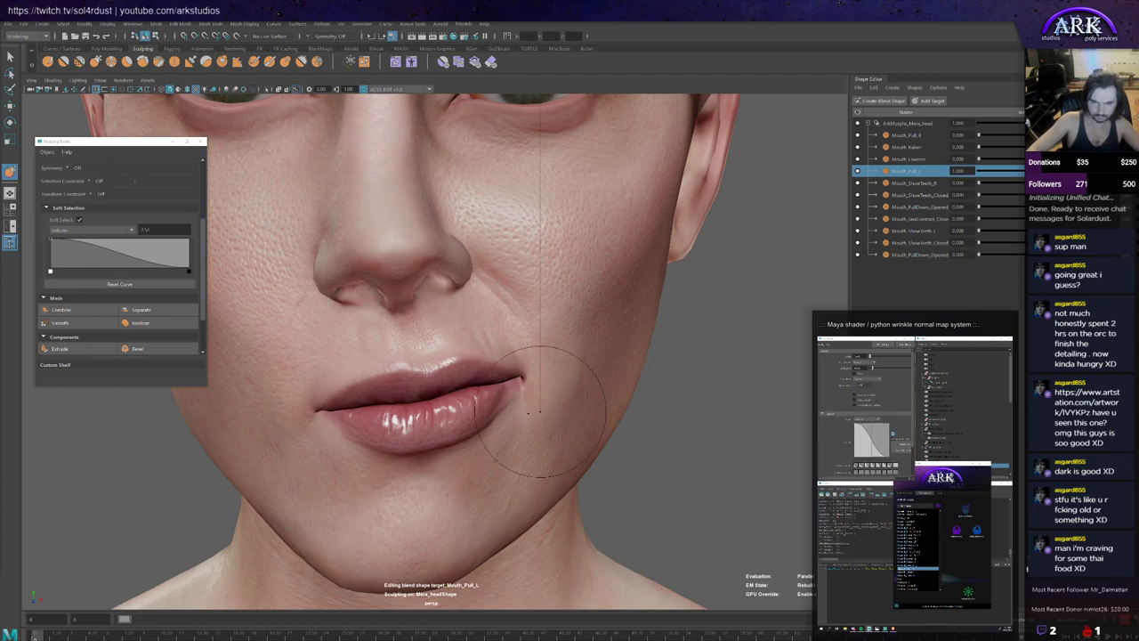
drag(528, 412, 505, 412)
alt+right_drag(553, 386, 574, 410)
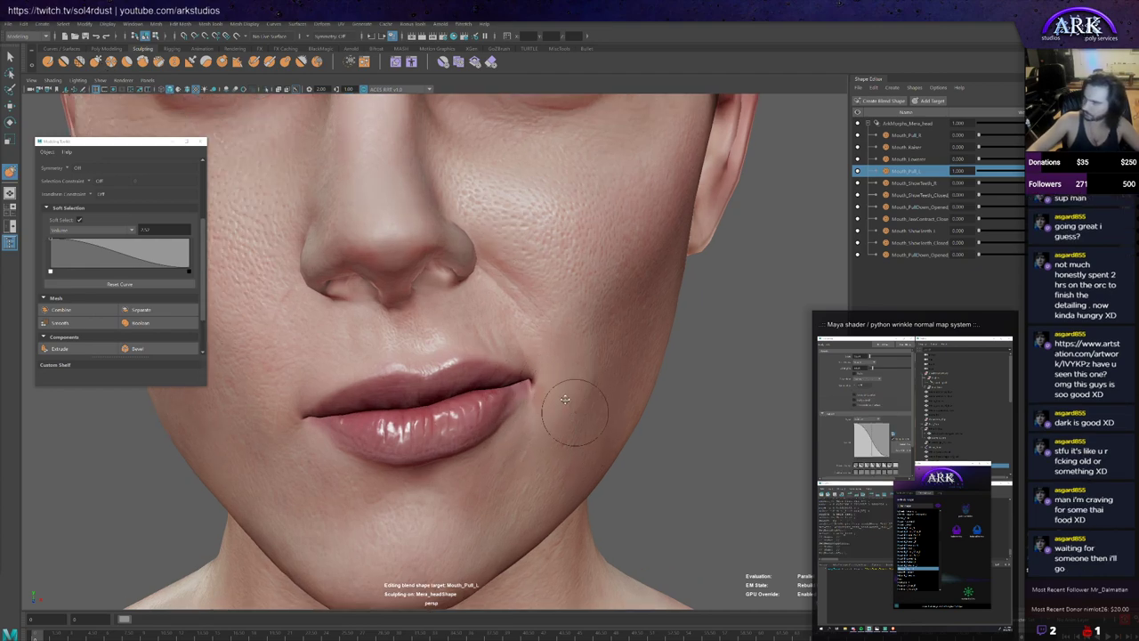
alt+middle_drag(574, 410, 567, 389)
alt+drag(549, 384, 537, 395)
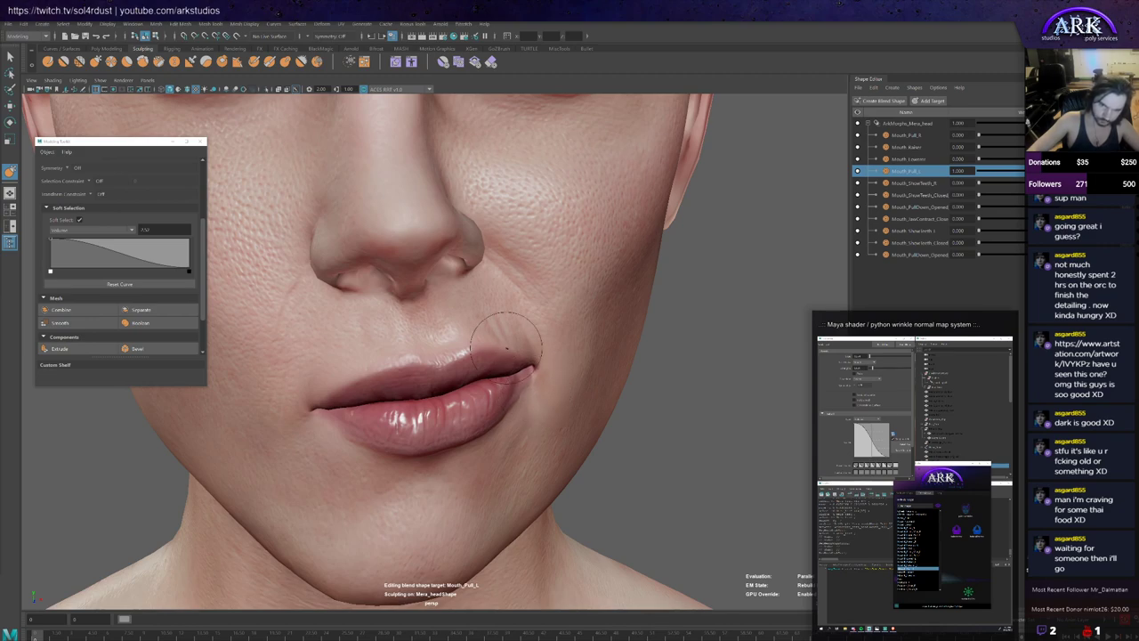
Step: Resize the brush and reshape the skin above the left mouth corner, then the area below the lower lip
alt+drag(506, 349, 527, 373)
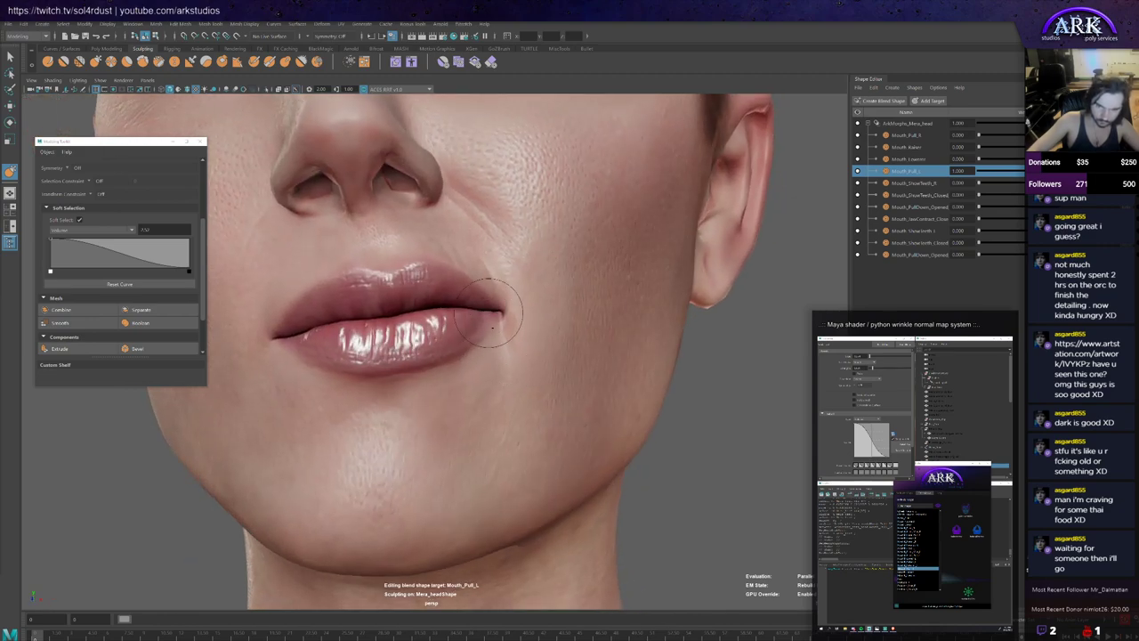
mouse_move(496, 337)
alt+mouse_down()
mouse_move(520, 338)
mouse_move(481, 327)
mouse_move(506, 356)
alt+mouse_up()
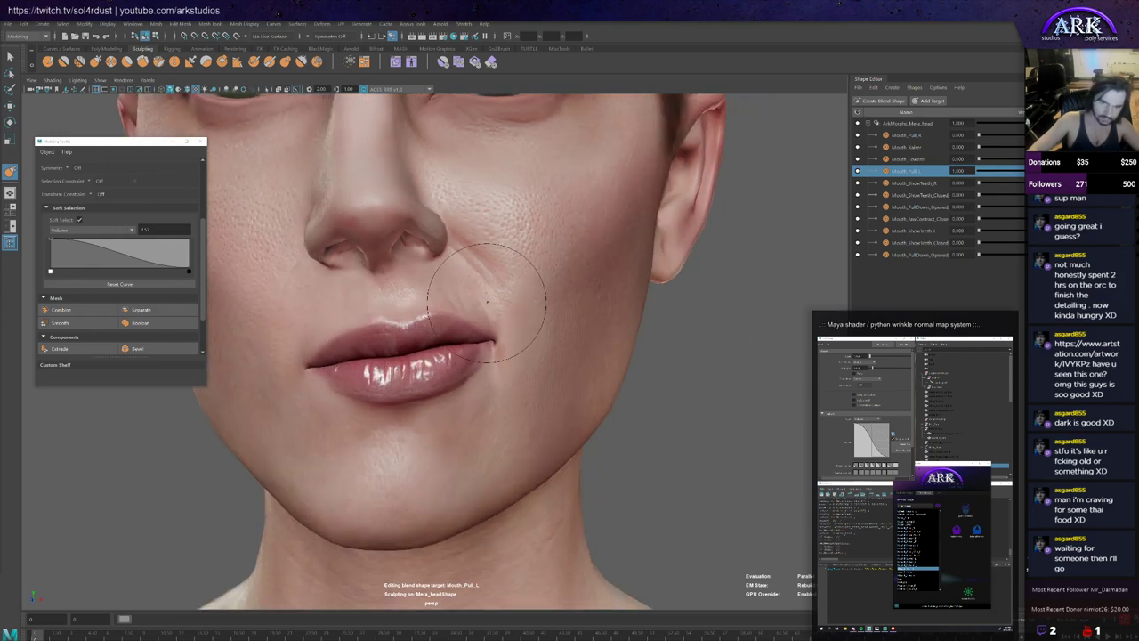
key(b)
mouse_move(487, 303)
mouse_down()
mouse_move(467, 300)
mouse_move(484, 308)
mouse_move(475, 318)
mouse_up()
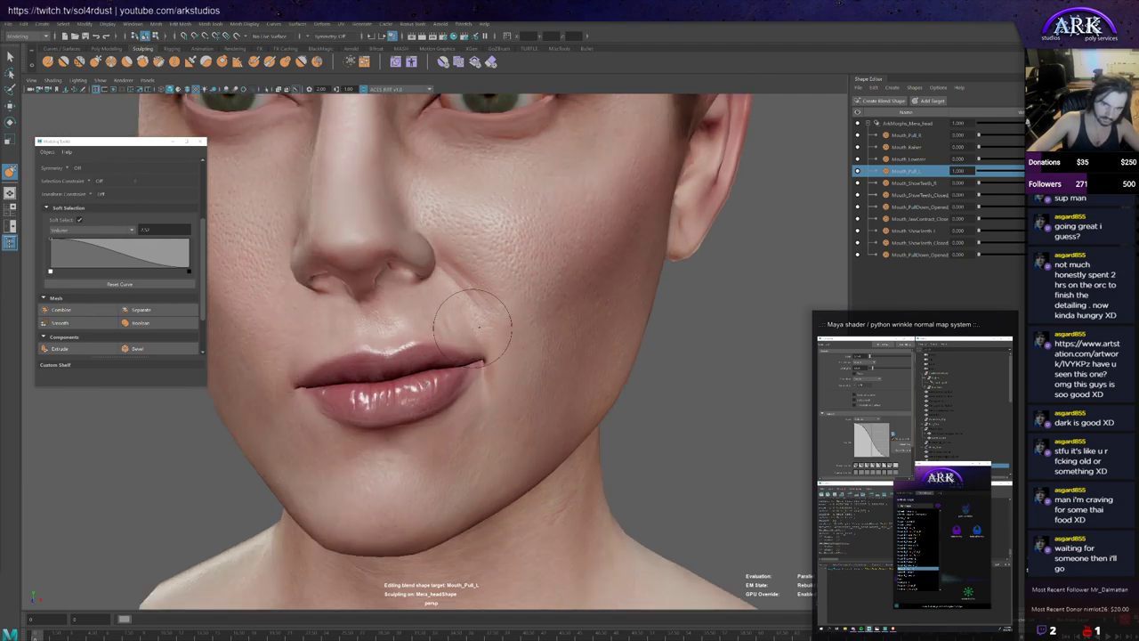
alt+right_drag(557, 367, 560, 374)
alt+drag(560, 373, 552, 369)
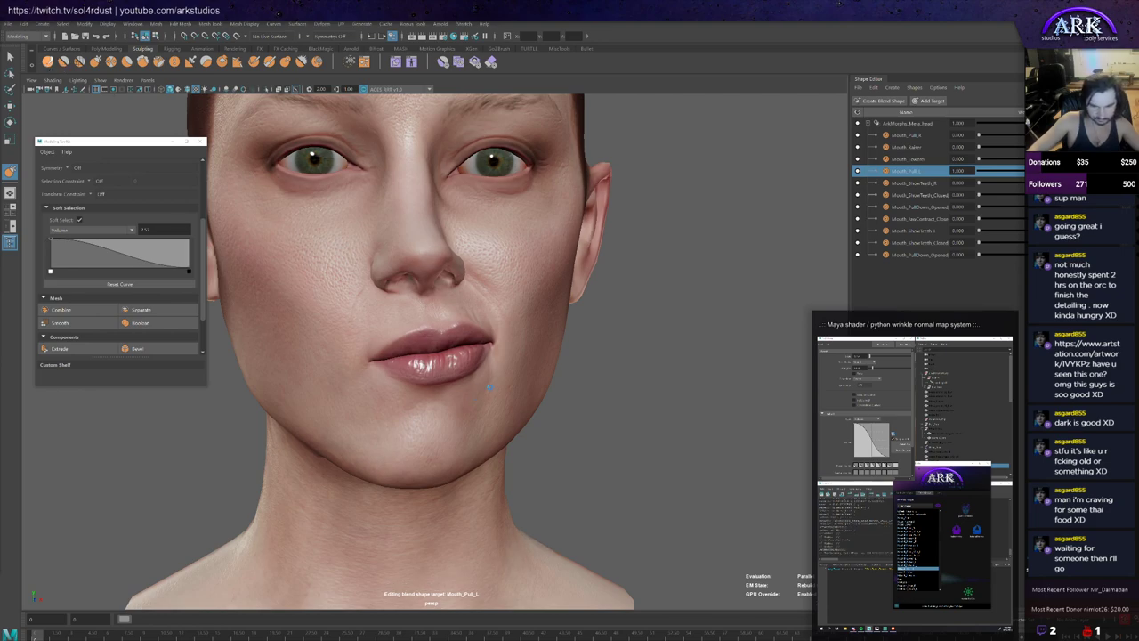
click(460, 398)
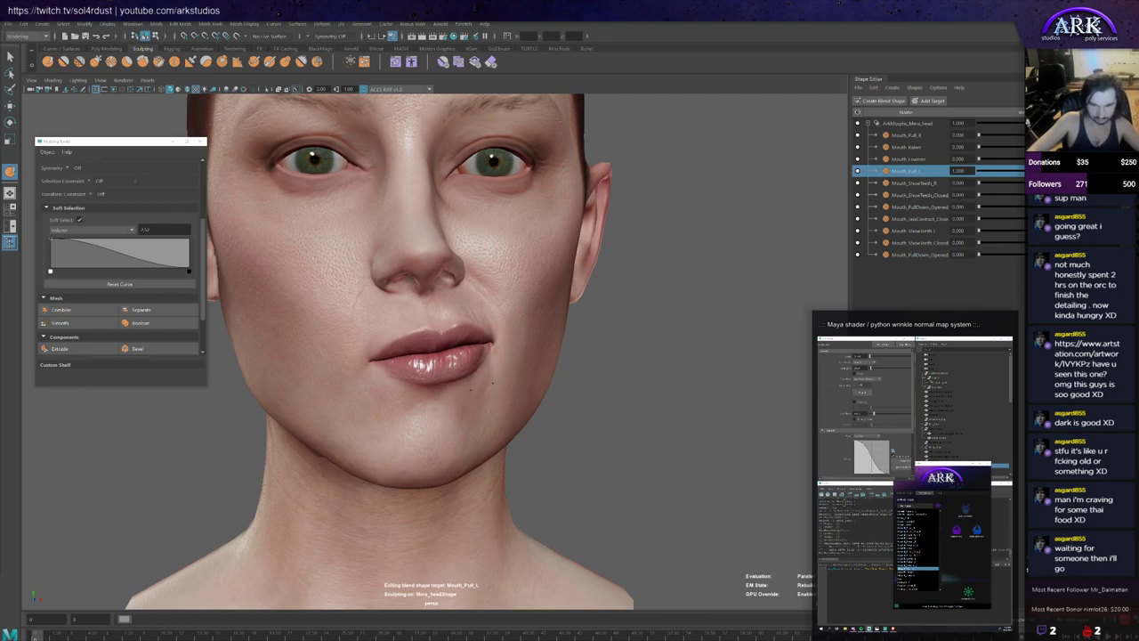
Step: Adjust the brush strength and refine the lower lip's edge beside the left mouth corner
alt+drag(492, 383, 463, 374)
alt+right_drag(481, 353, 502, 355)
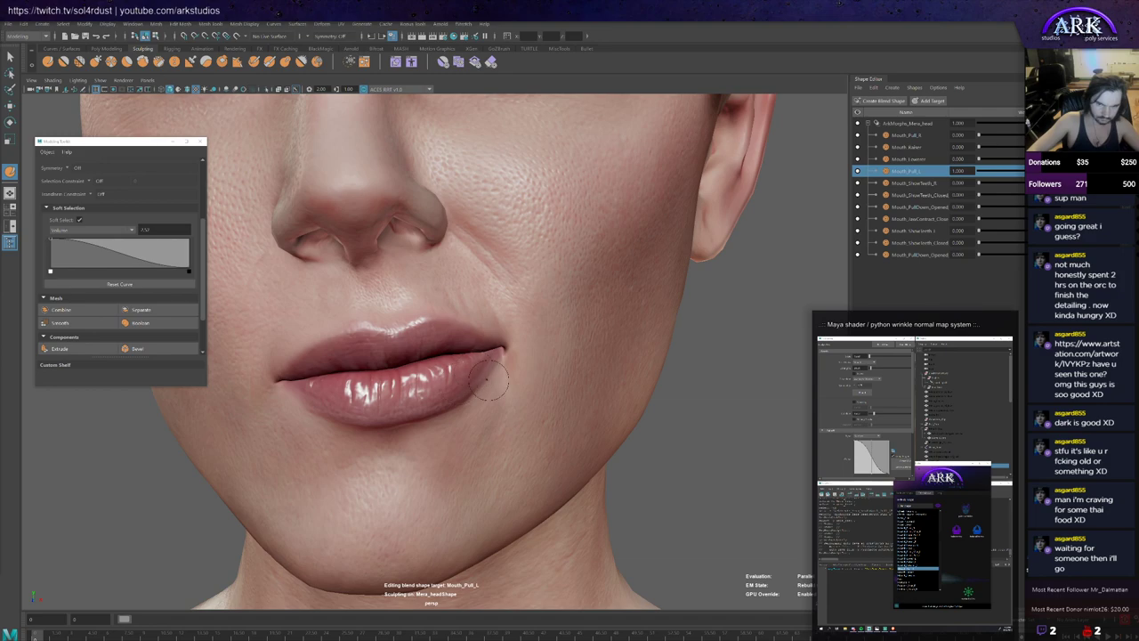
key(m)
drag(487, 380, 486, 376)
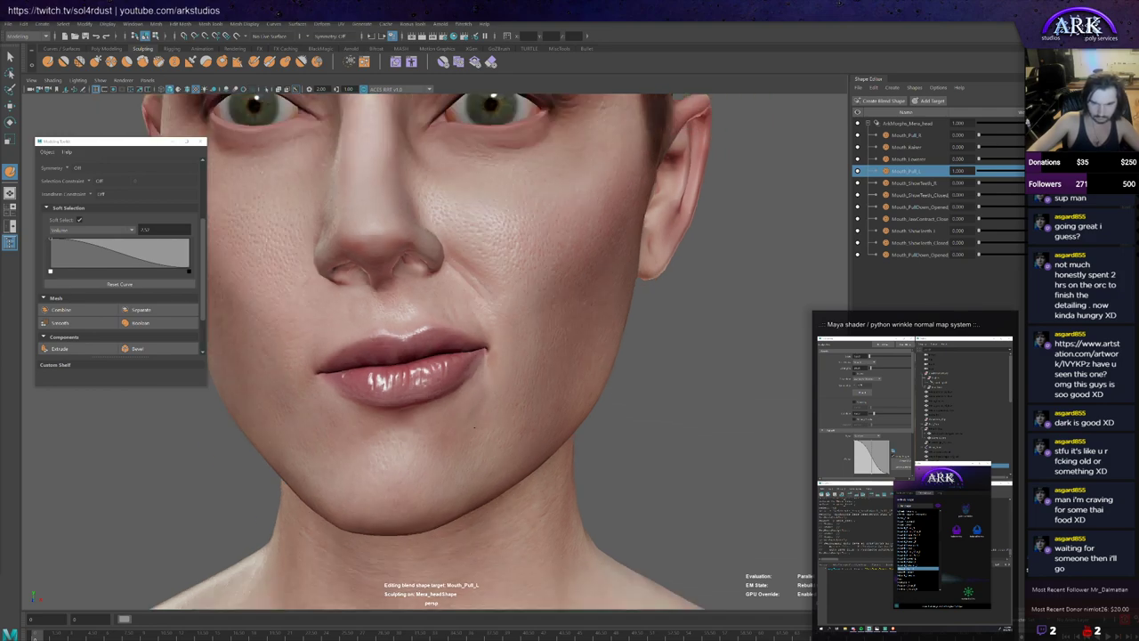
scroll(495, 383, down, 5)
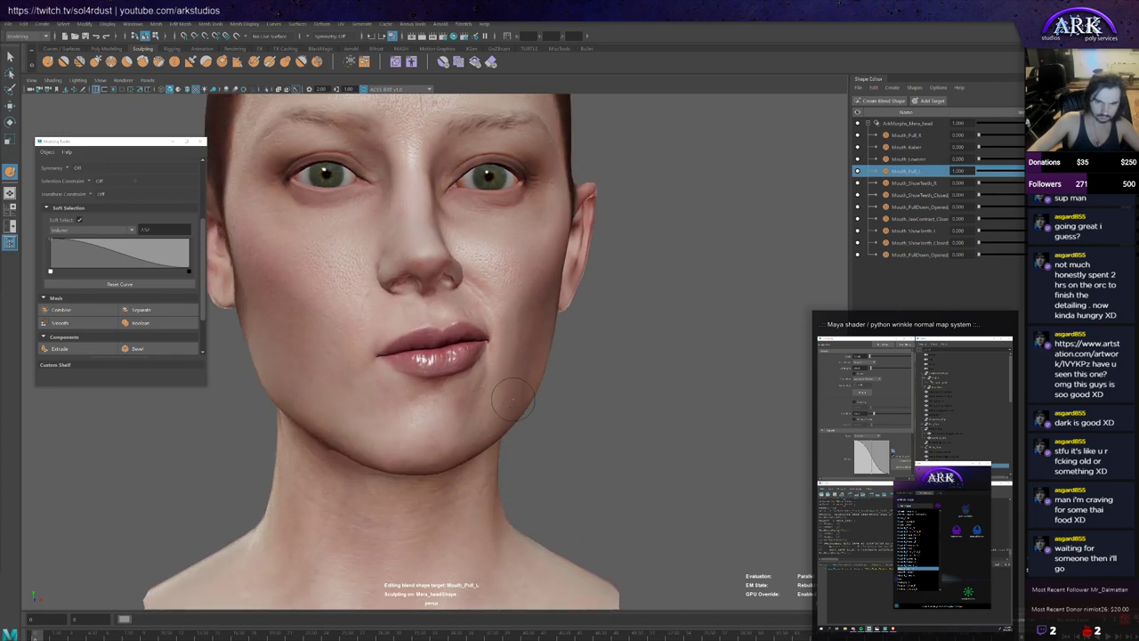
Step: Scrub the Mouth_Pull_L weight to examine the sculpted mouth pull from the front
alt+drag(512, 400, 509, 365)
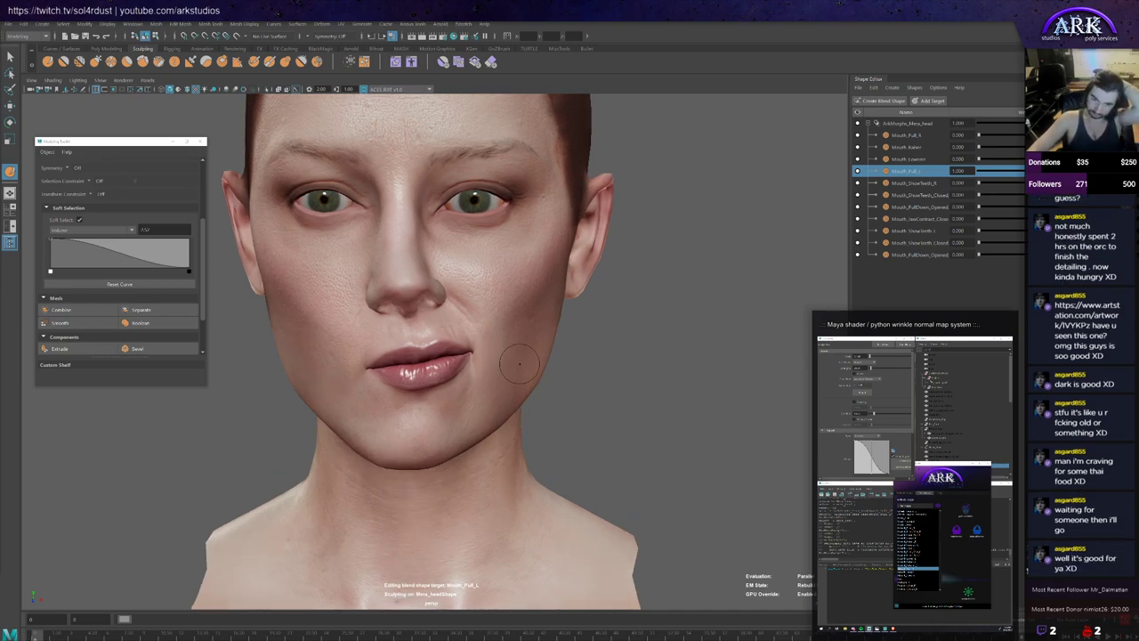
scroll(455, 344, up, 2)
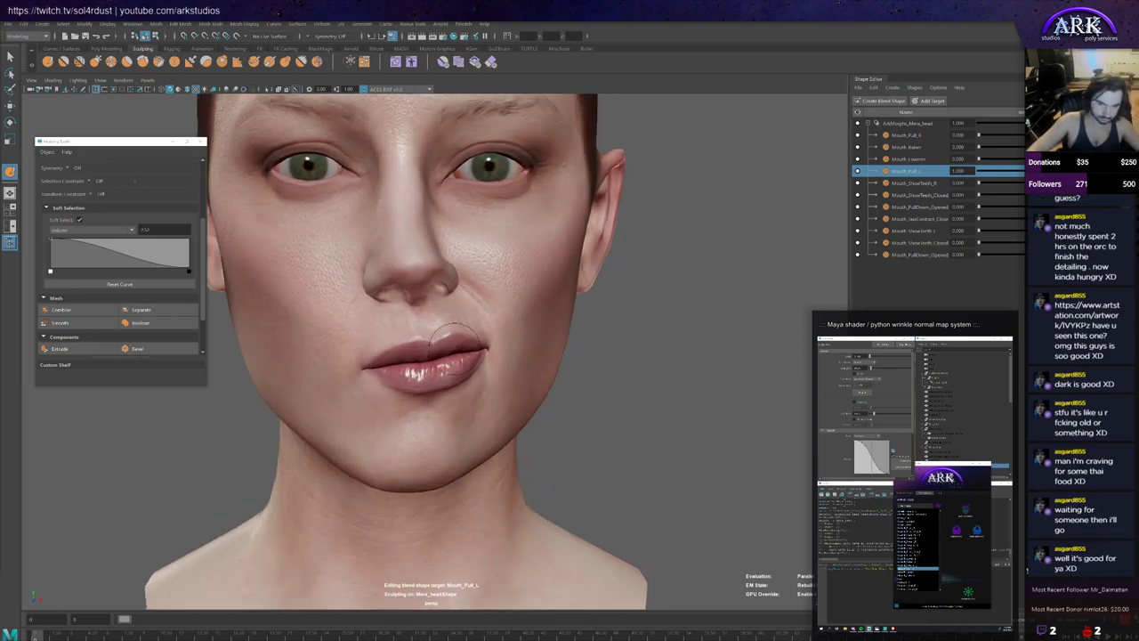
alt+drag(457, 342, 485, 328)
mouse_move(1020, 172)
mouse_down()
mouse_move(980, 178)
mouse_move(1025, 187)
mouse_move(976, 190)
mouse_move(1026, 188)
mouse_up()
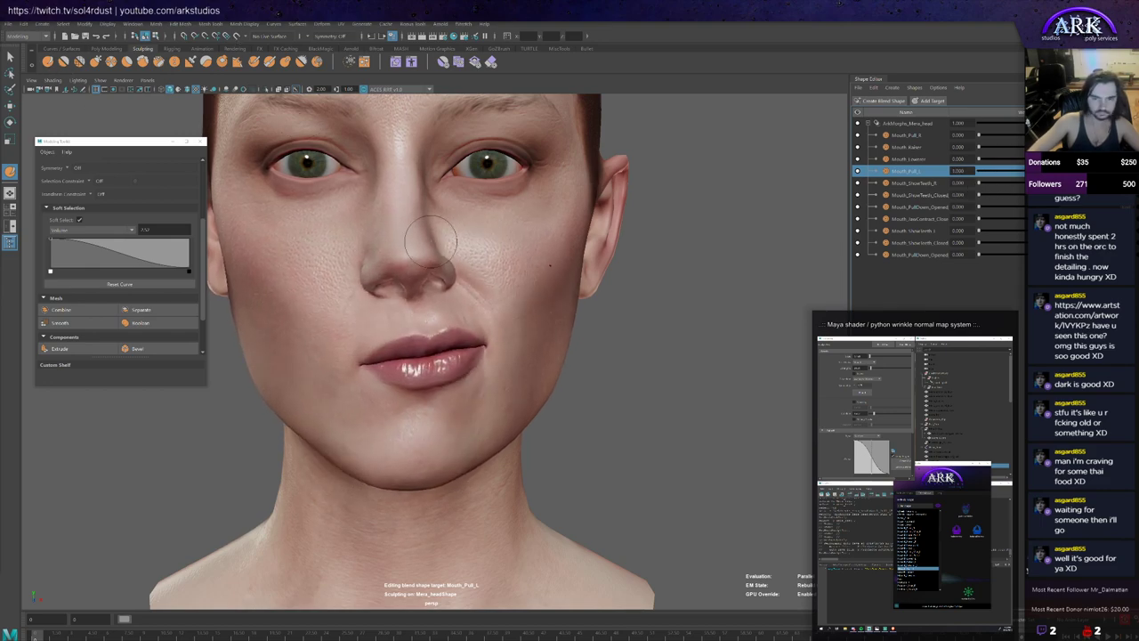
mouse_move(431, 241)
alt+mouse_down()
mouse_move(480, 245)
mouse_move(424, 258)
alt+mouse_up()
mouse_move(1025, 187)
mouse_down()
mouse_move(946, 185)
mouse_move(1025, 187)
mouse_up()
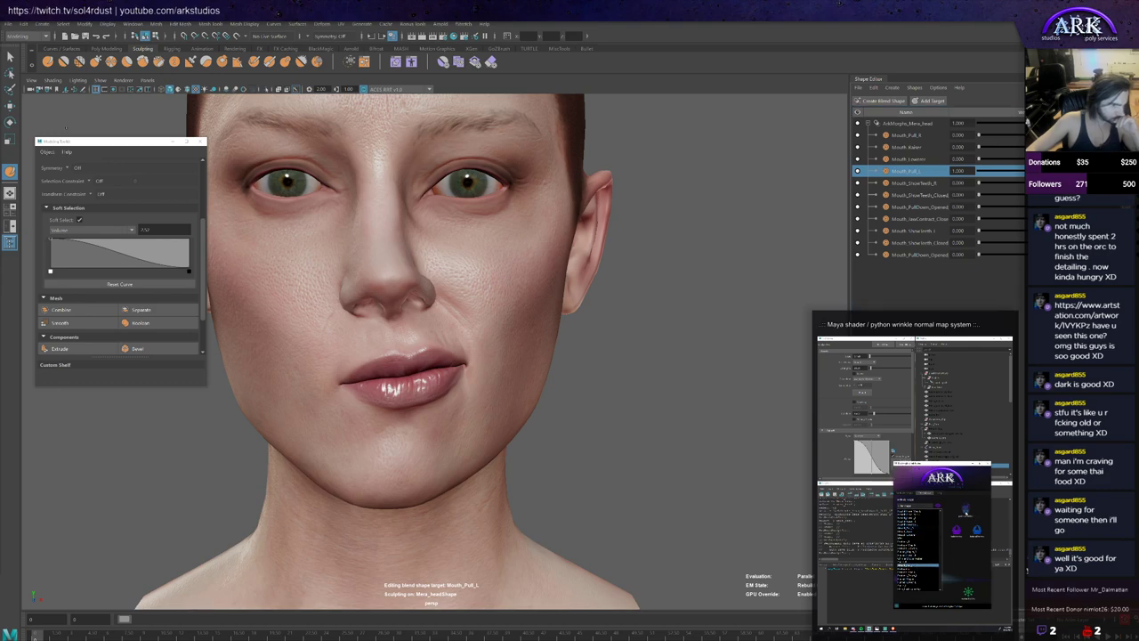
Step: Activate wrinkle map painting in the ARK tool and paint the mask over the left cheek and smile line
click(967, 512)
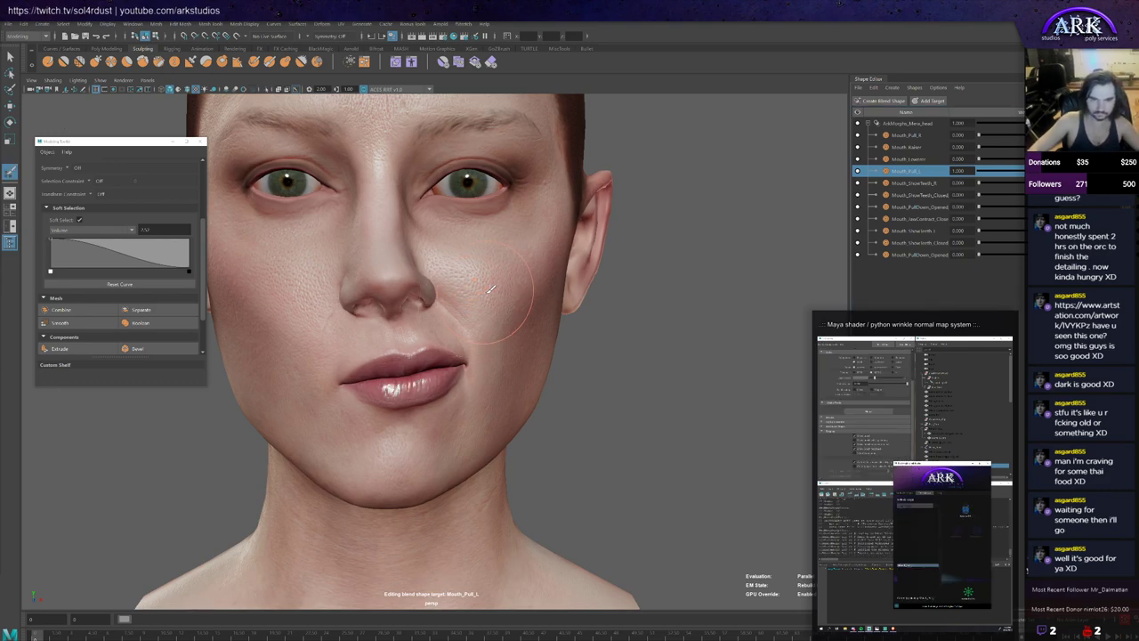
scroll(490, 288, up, 2)
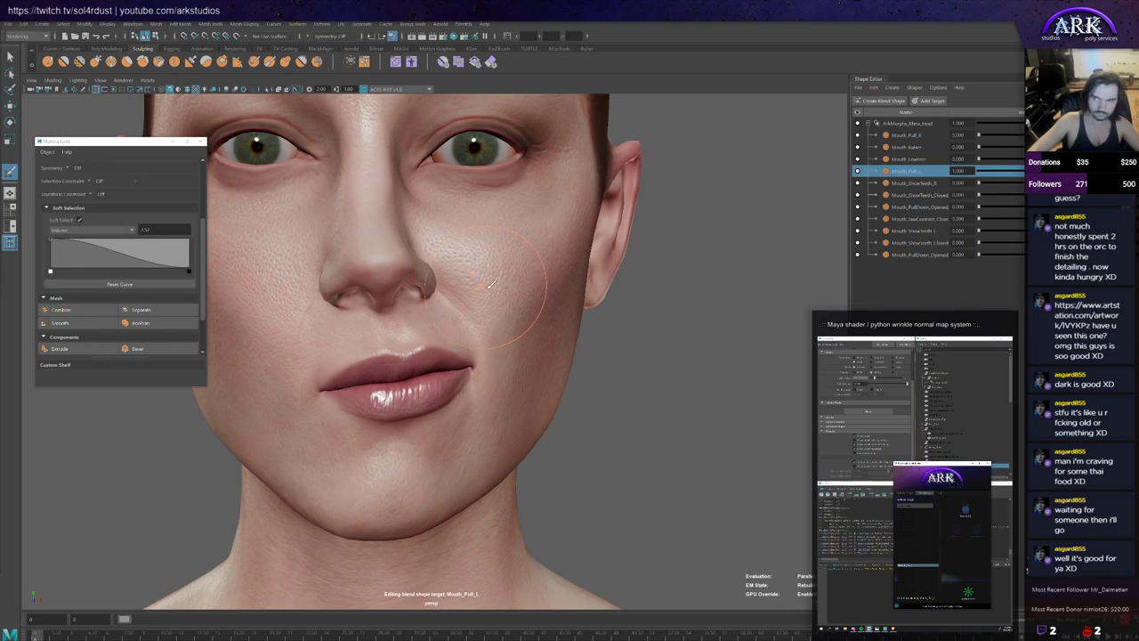
scroll(540, 310, down, 3)
scroll(537, 311, up, 2)
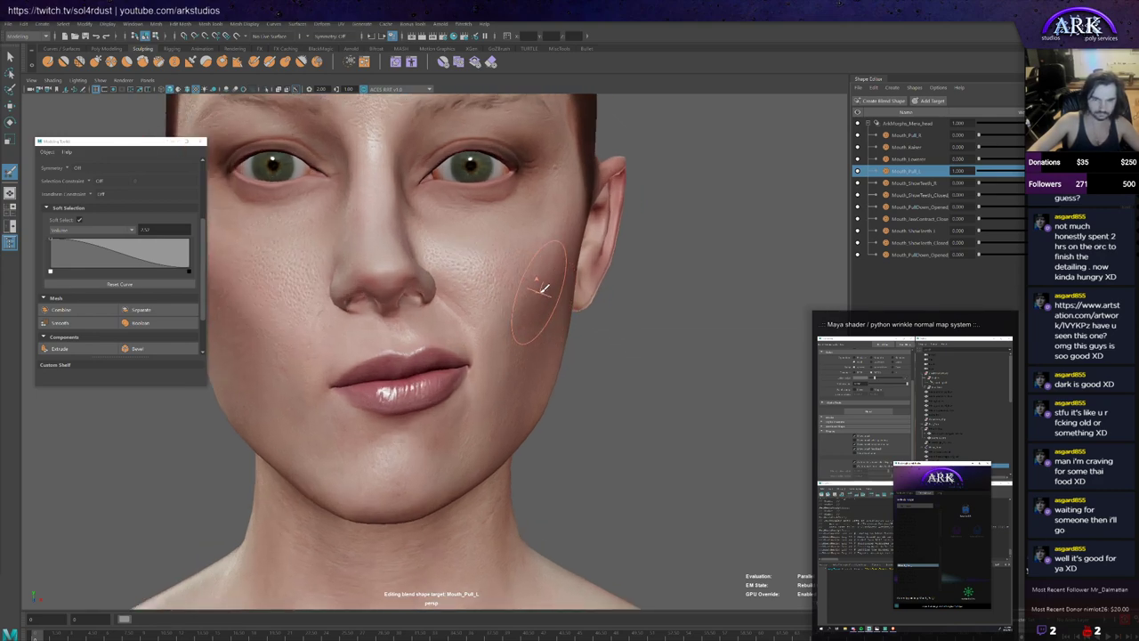
alt+drag(534, 300, 521, 305)
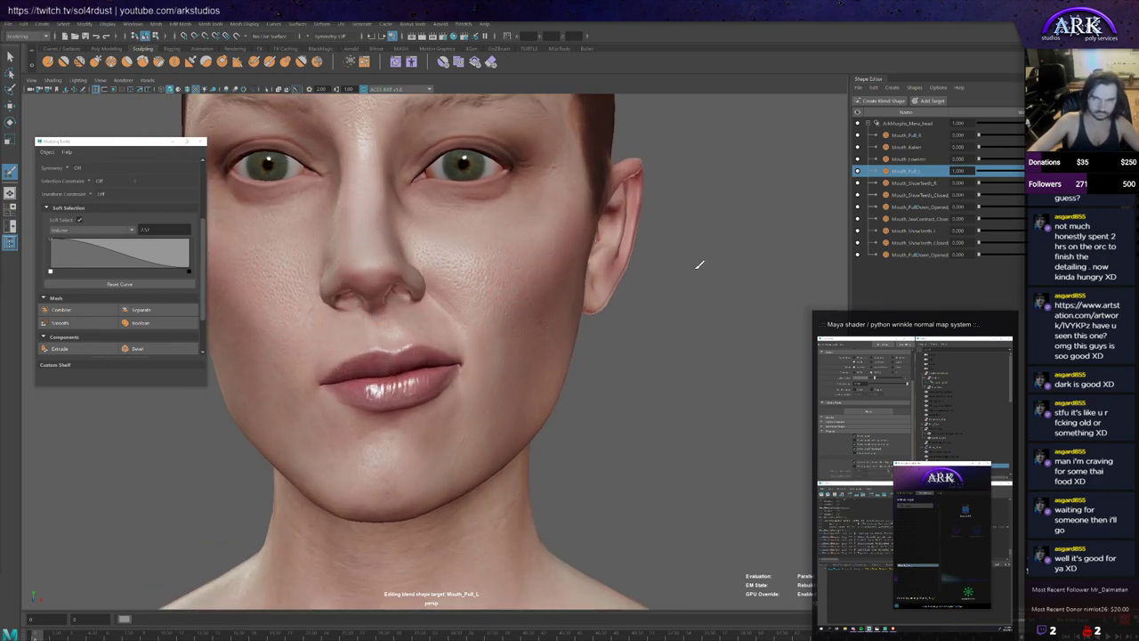
alt+drag(699, 264, 507, 294)
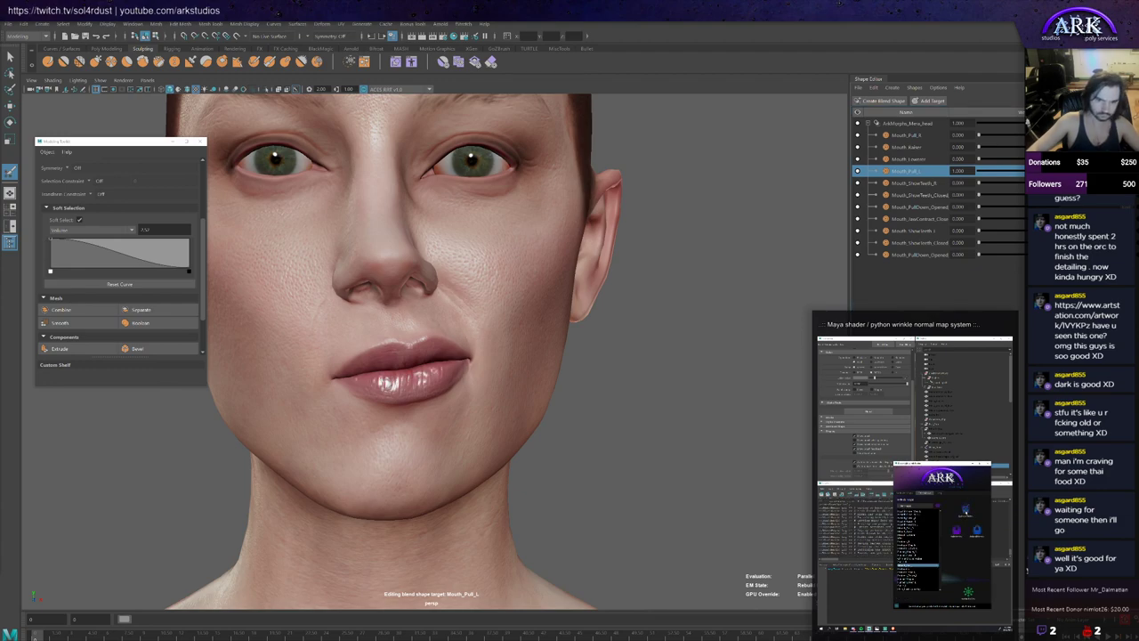
Step: Choose the wrinkle map entry in the ARK tool's list and scrub the Mouth_Pull_L weight to check it
click(924, 561)
click(924, 565)
mouse_move(1057, 172)
mouse_down()
mouse_move(994, 178)
mouse_move(1060, 181)
mouse_up()
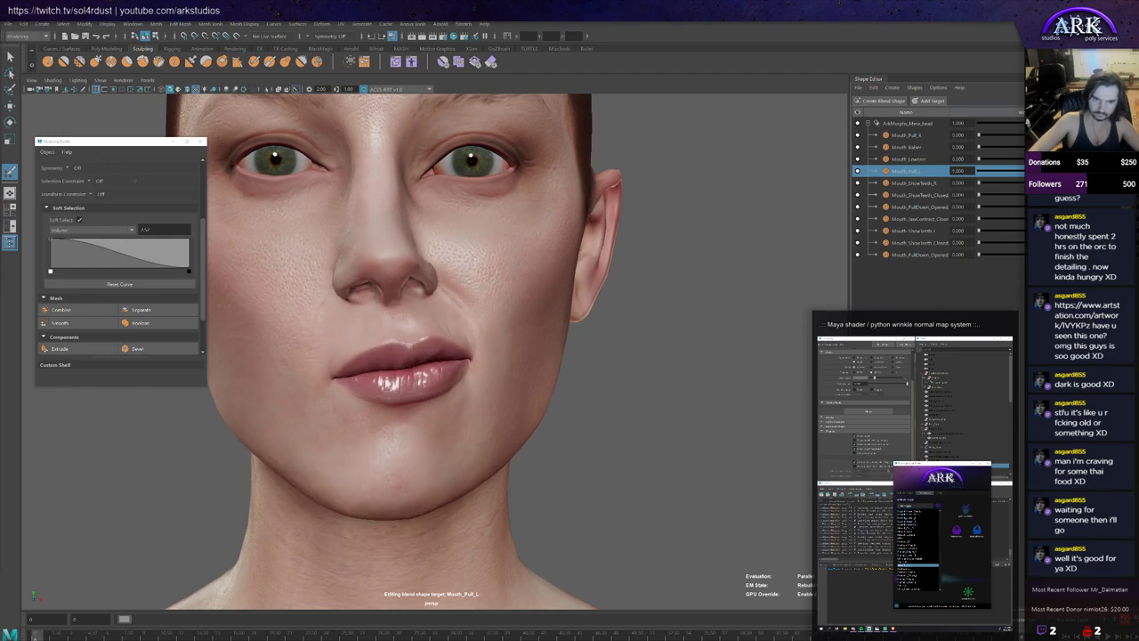
Step: Compare the last change by undoing and redoing it, reselect the Mouth_Pull_L target, and scrub its weight
key(ctrl+z)
key(shift+z)
key(ctrl+z)
key(shift+z)
click(985, 291)
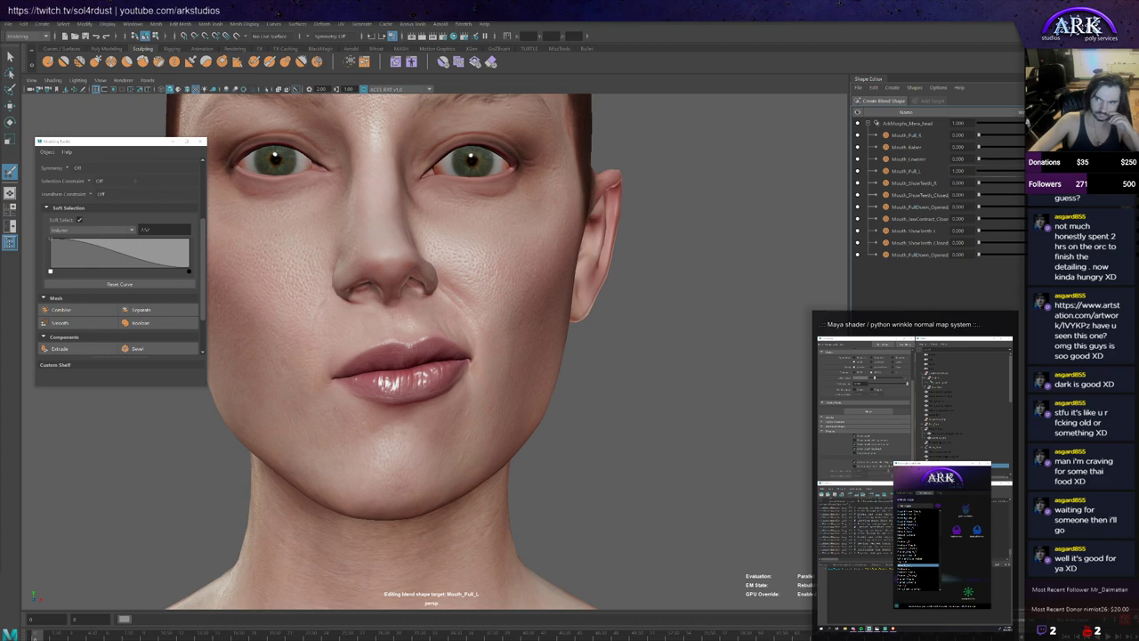
click(947, 171)
mouse_move(1059, 172)
mouse_down()
mouse_move(951, 184)
mouse_move(1055, 182)
mouse_up()
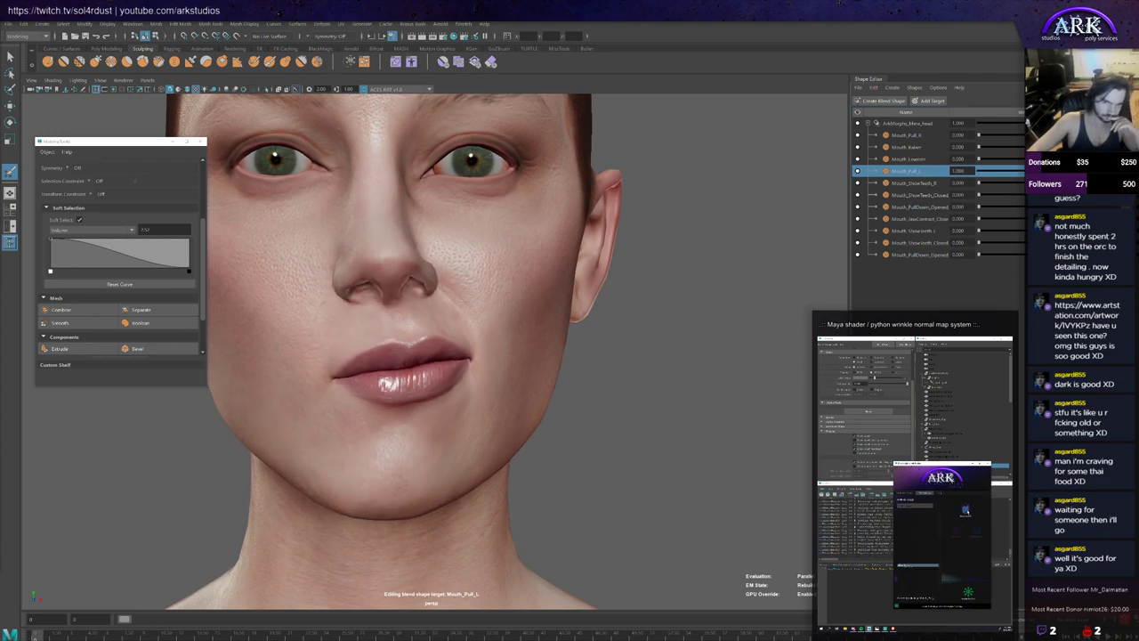
Step: Paint the wrinkle mask around the mouth, chin and left jaw, checking the face from several angles
alt+drag(370, 413, 418, 329)
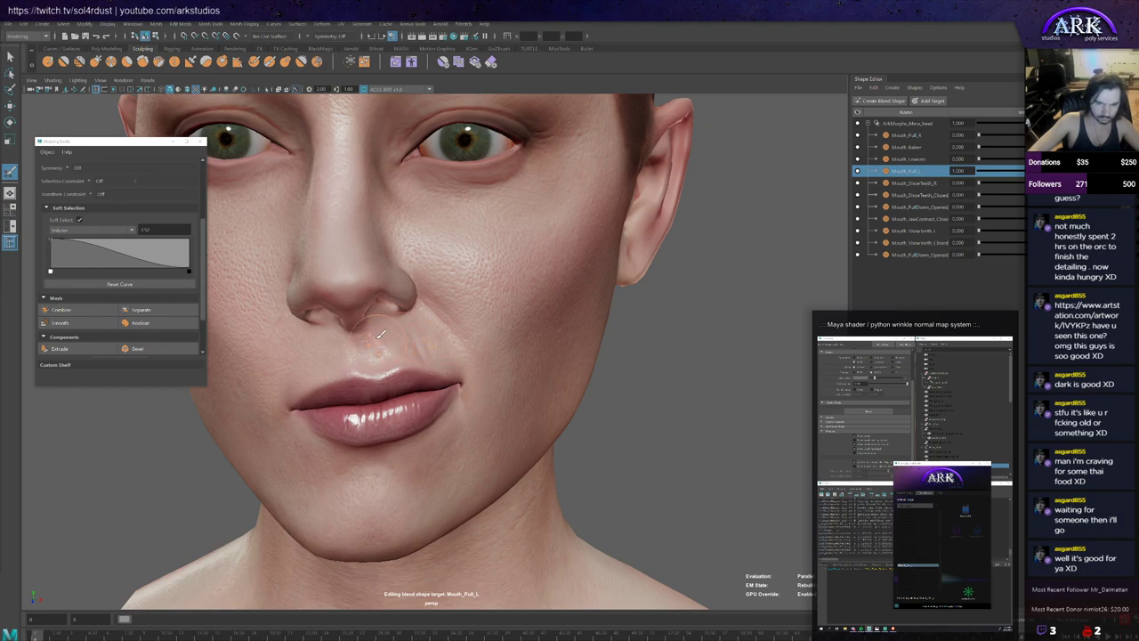
alt+drag(400, 318, 434, 399)
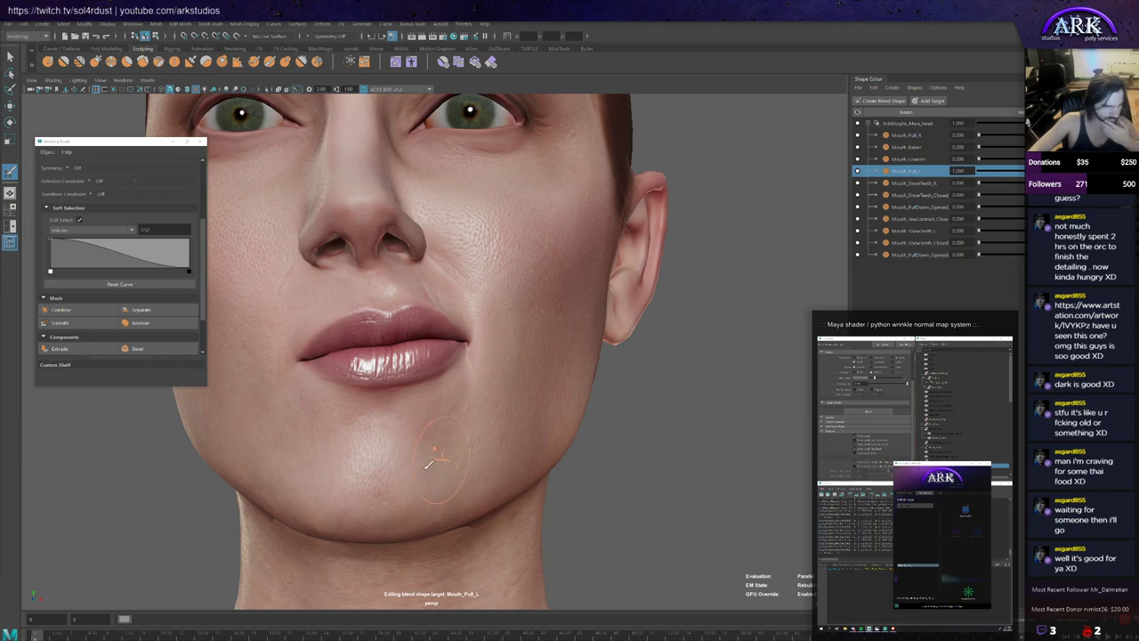
scroll(475, 473, down, 1)
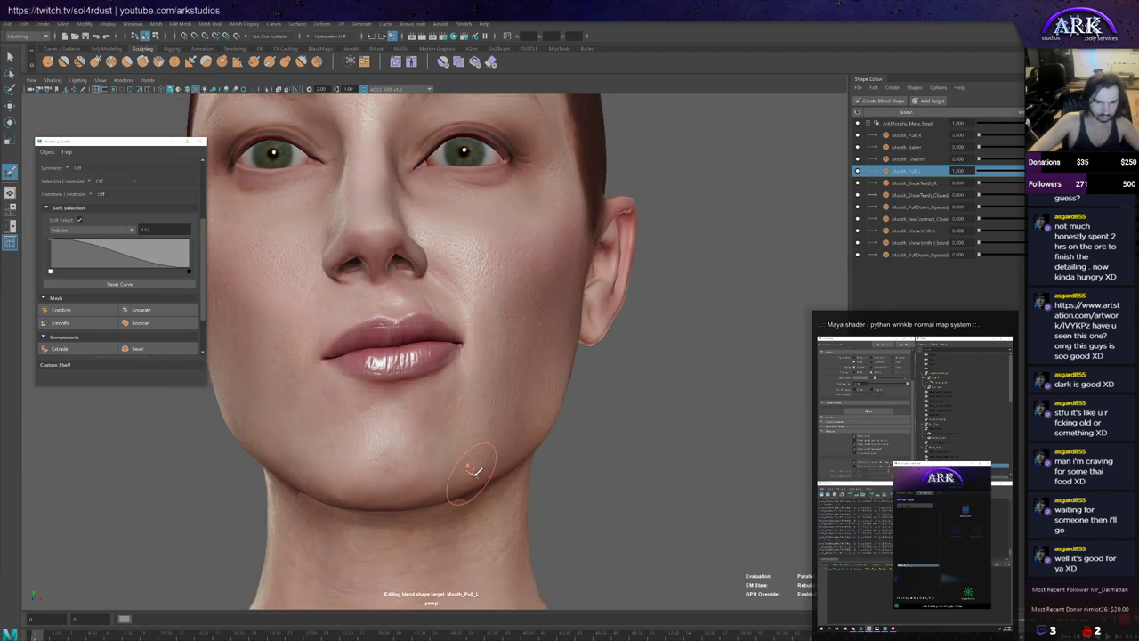
alt+drag(476, 473, 477, 478)
alt+drag(476, 373, 423, 461)
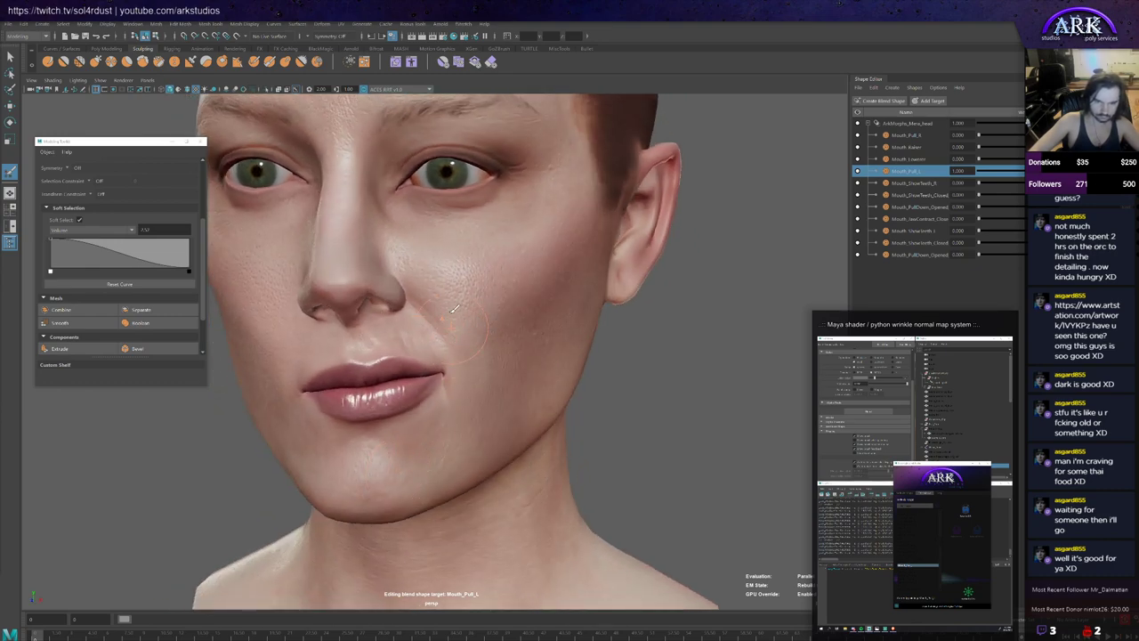
Step: Resize the paint brush and refine the wrinkle mask along the left smile line beside the mouth corner
scroll(439, 334, up, 5)
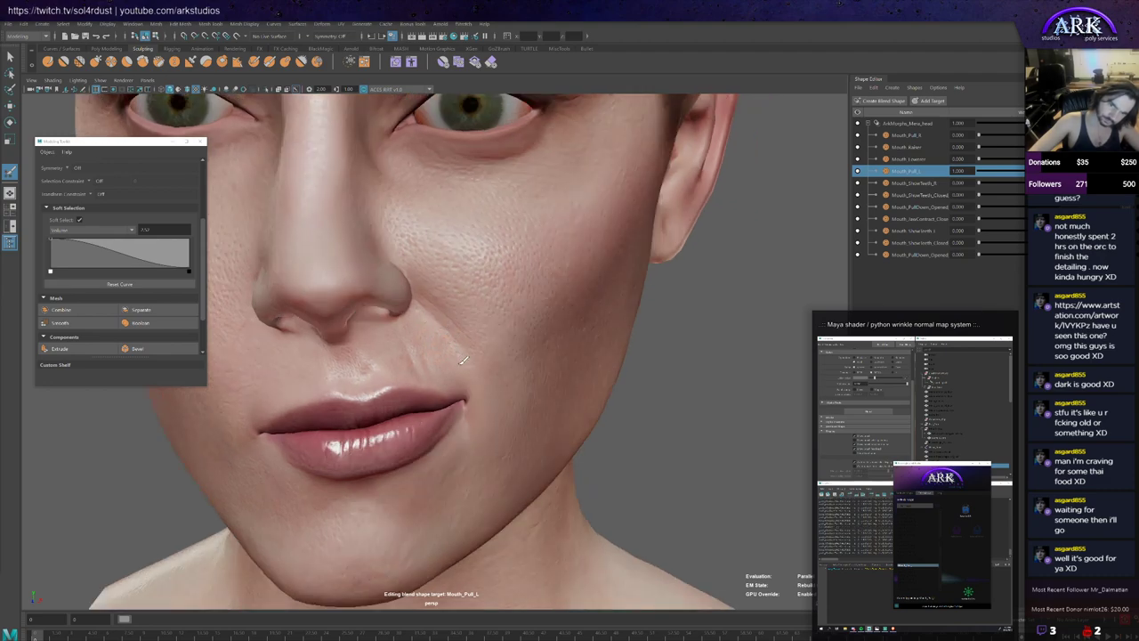
key(b)
drag(428, 323, 431, 330)
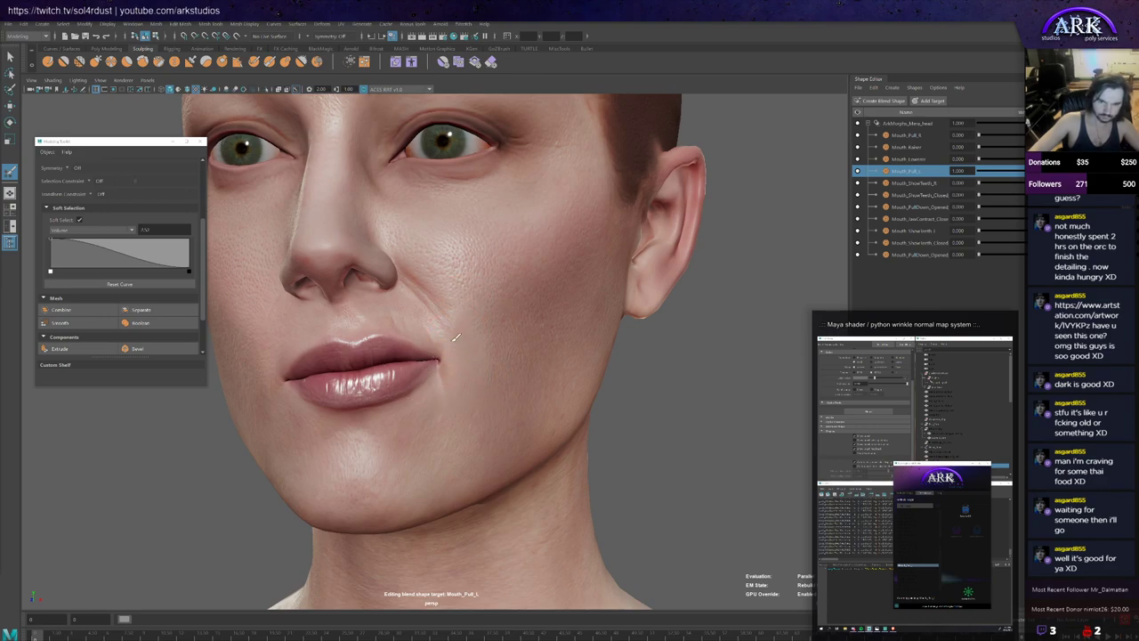
alt+drag(479, 394, 502, 399)
alt+right_drag(502, 398, 473, 394)
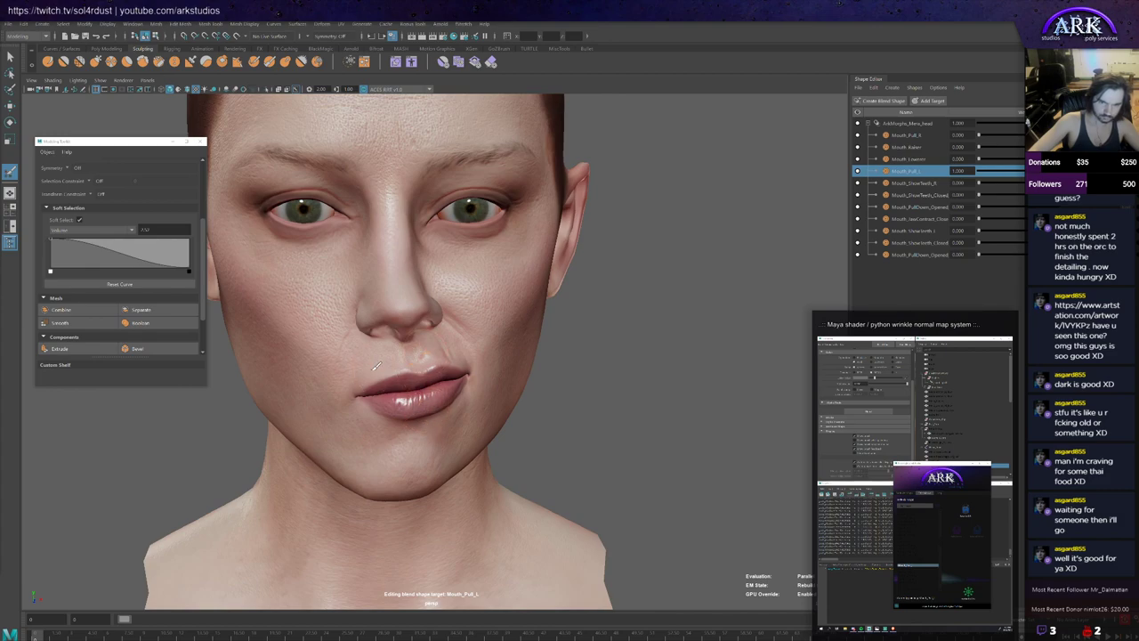
Step: Adjust the paint tool settings and touch up the wrinkle mask below the lower lip and above the left mouth corner
alt+drag(452, 422, 446, 420)
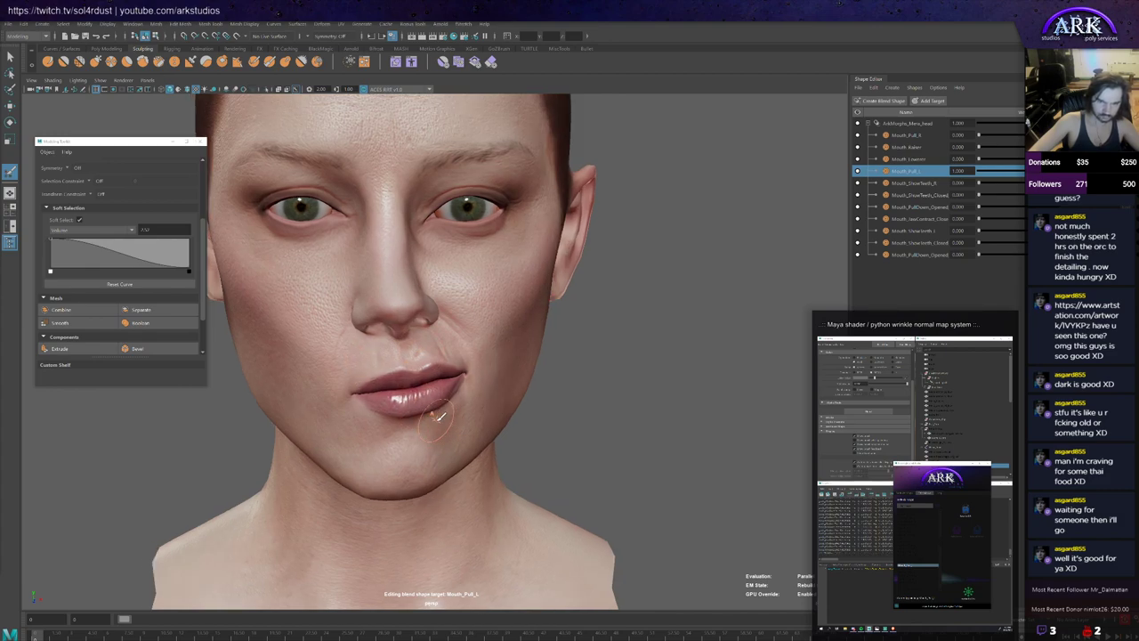
alt+right_drag(527, 426, 509, 425)
scroll(510, 425, up, 2)
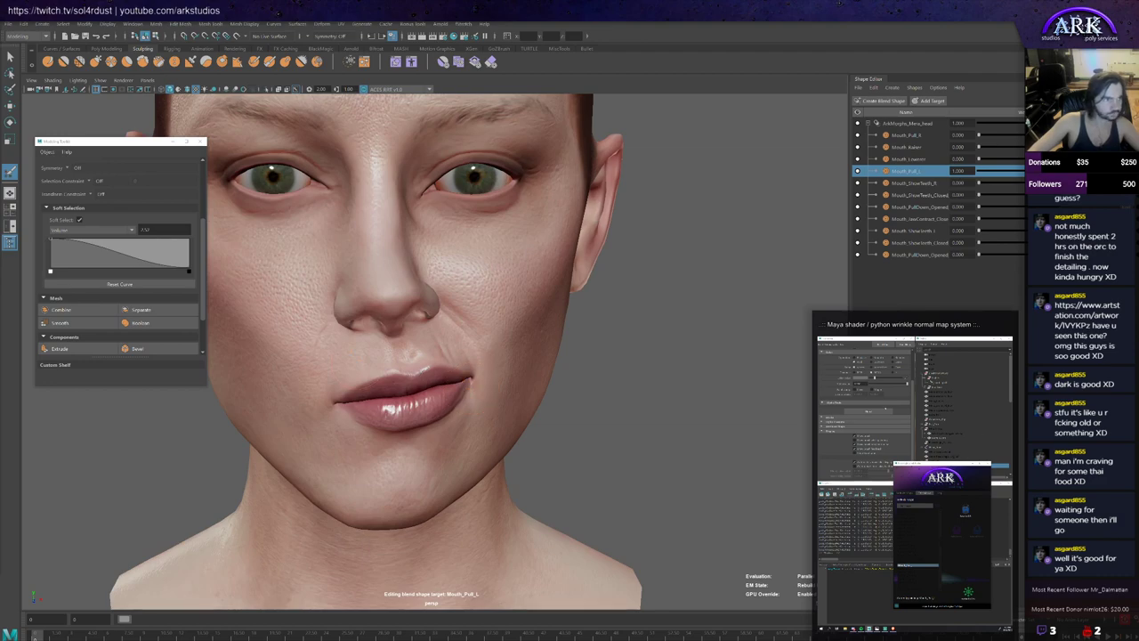
scroll(444, 345, up, 2)
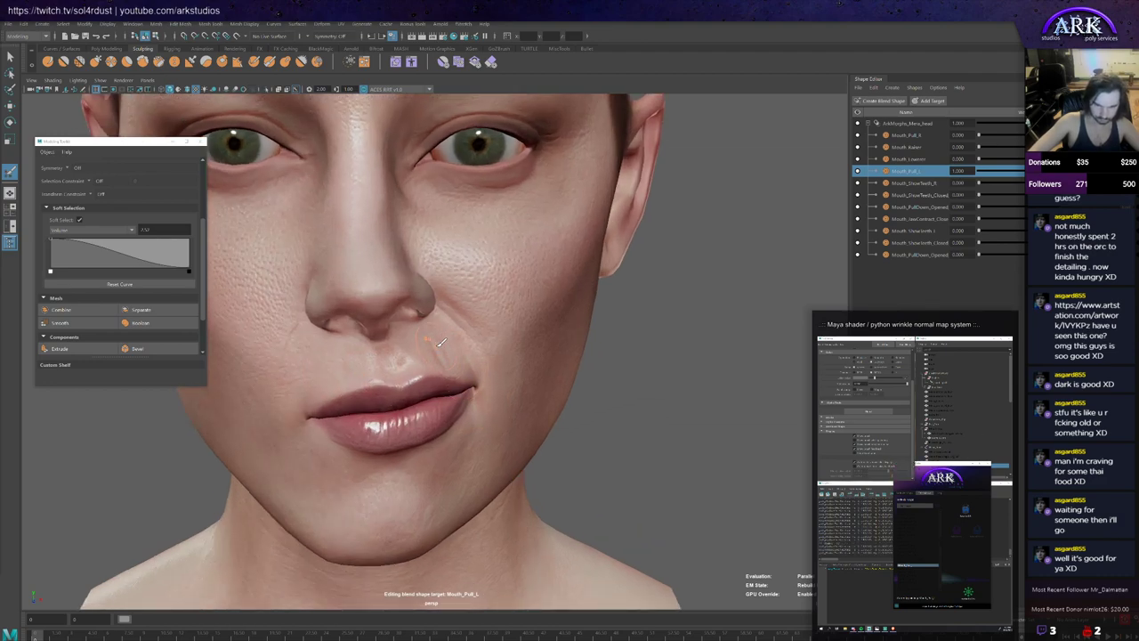
scroll(484, 434, down, 2)
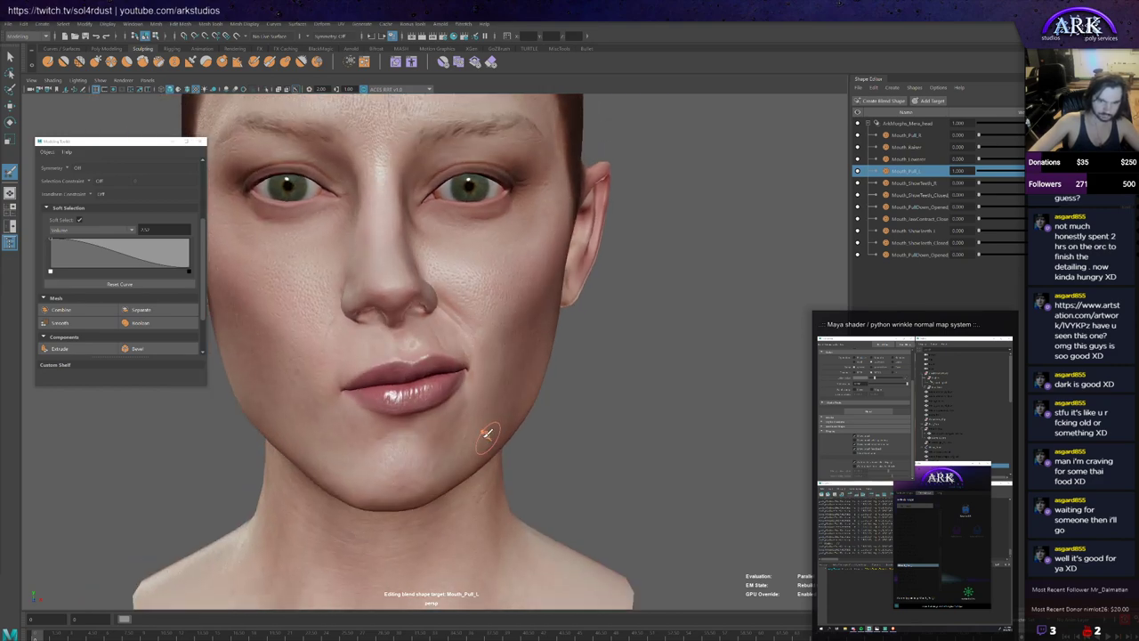
Step: Inspect the pulled left mouth corner at close and distant views, and reduce the Mouth_Pull_L weight to check the wrinkles fading
scroll(436, 402, up, 3)
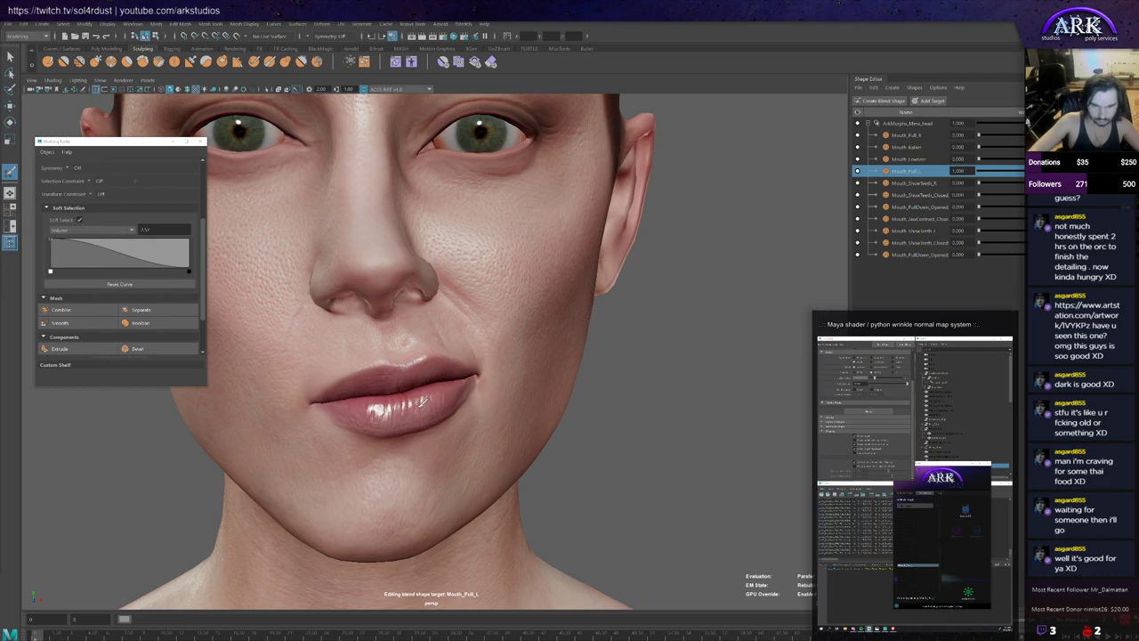
scroll(424, 403, down, 2)
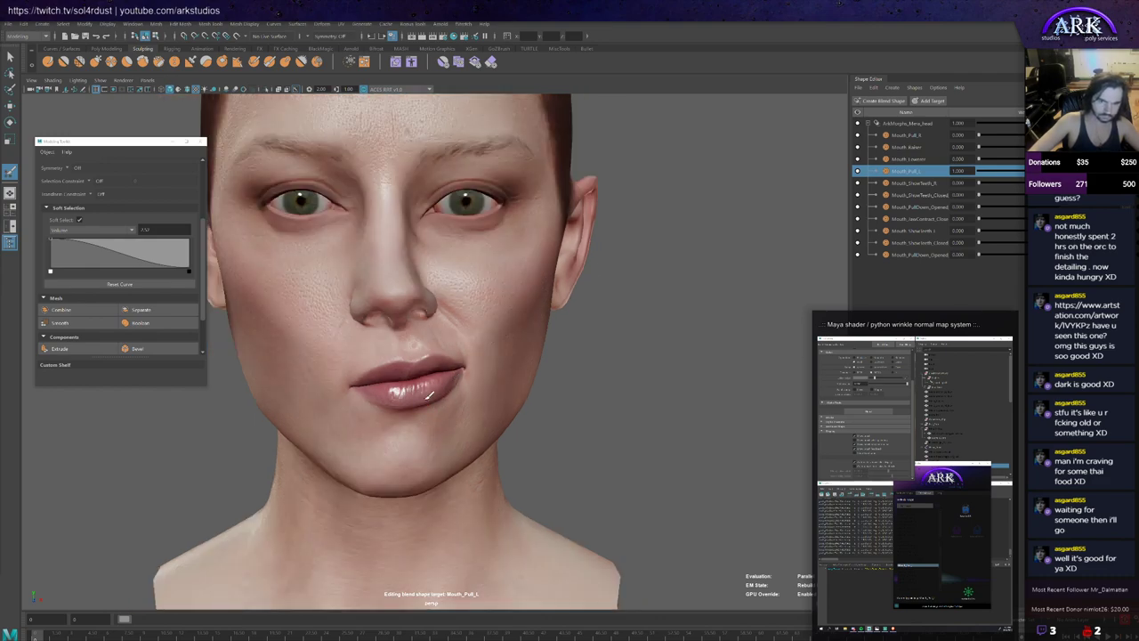
scroll(424, 399, up, 2)
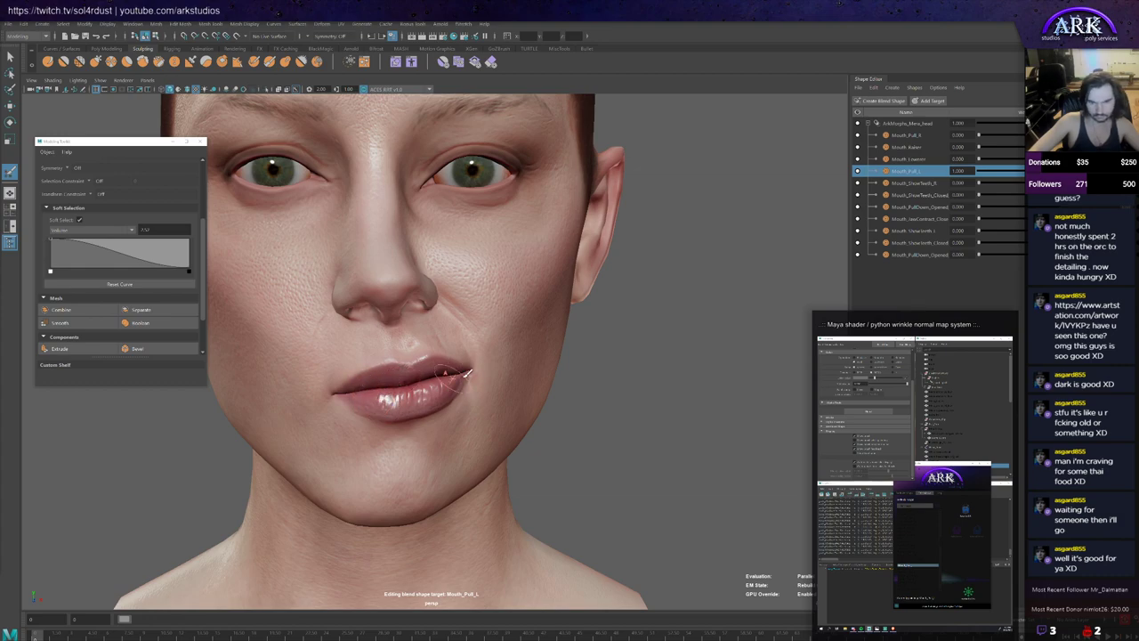
alt+drag(499, 411, 445, 414)
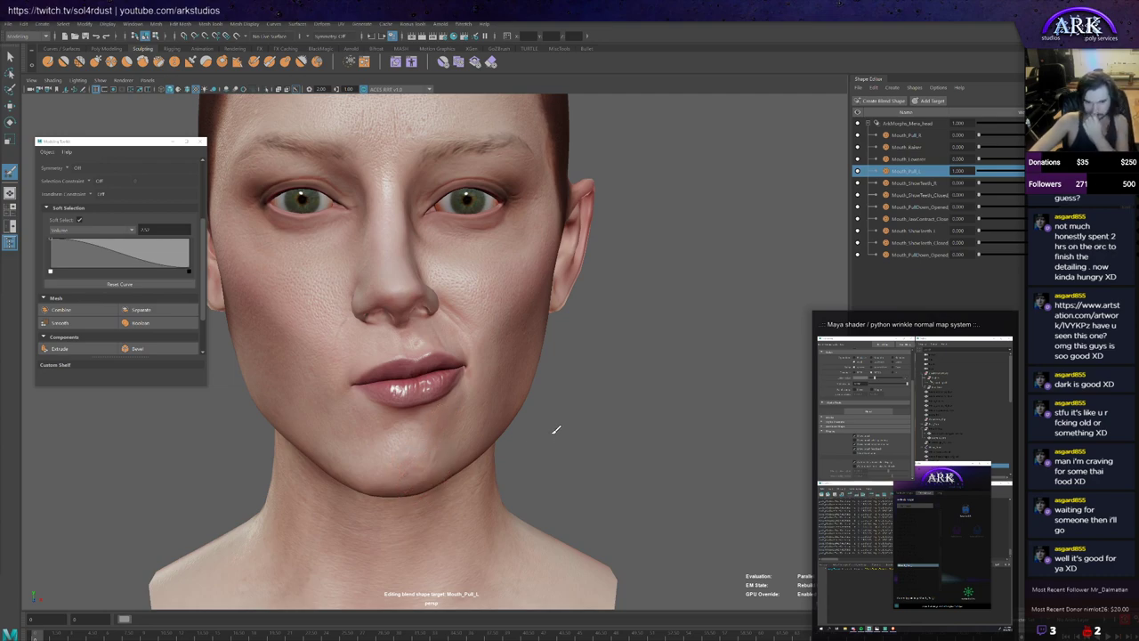
alt+drag(499, 336, 490, 345)
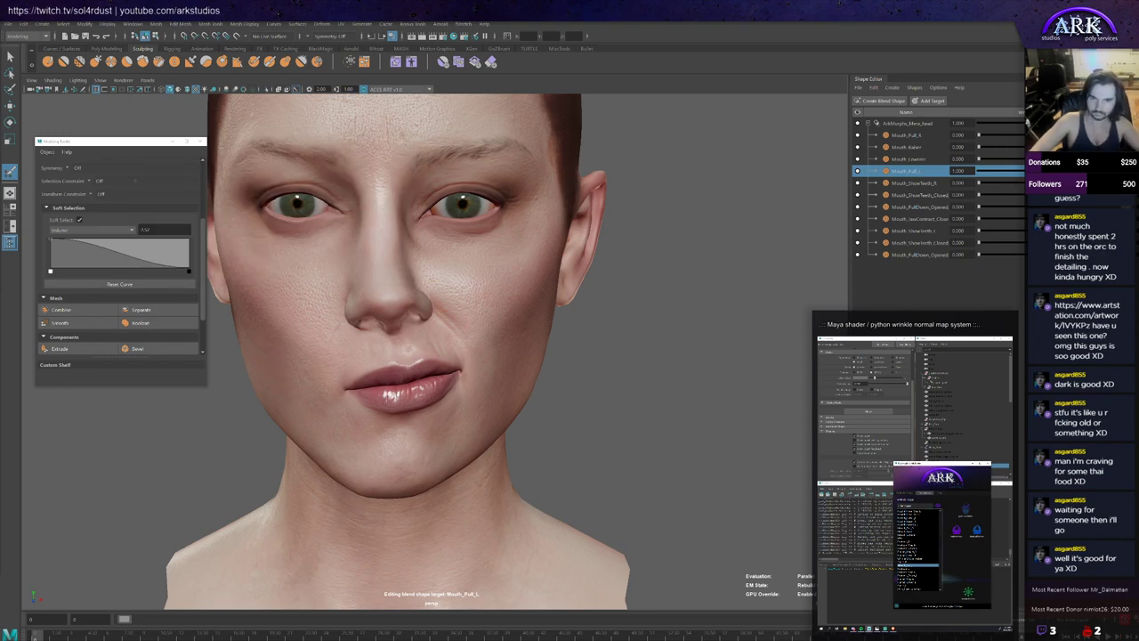
drag(1123, 171, 1068, 172)
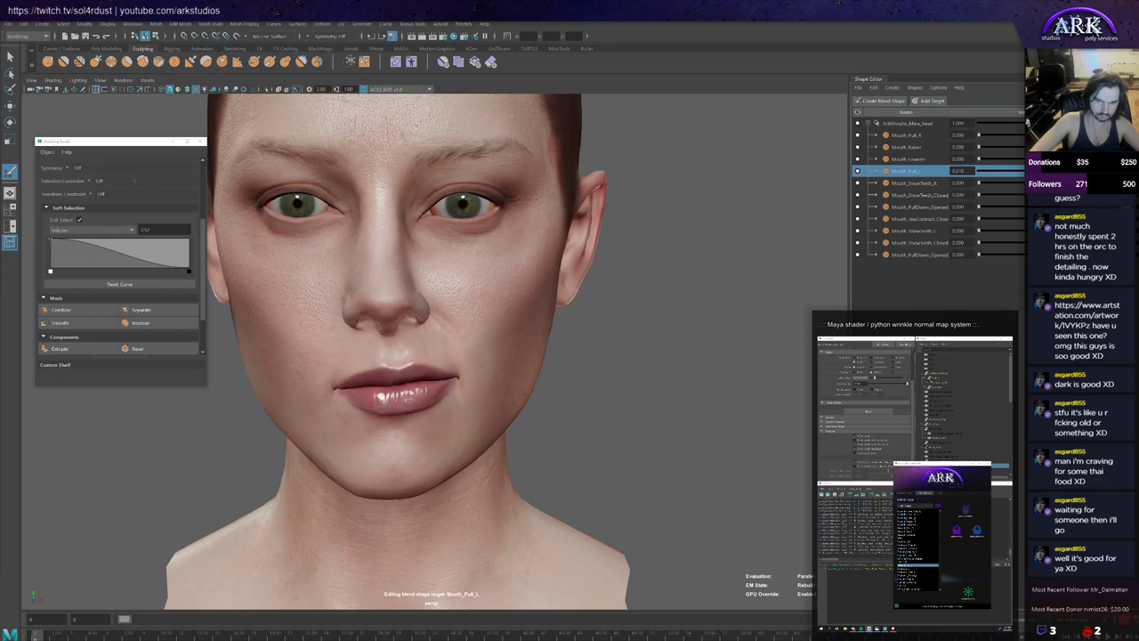
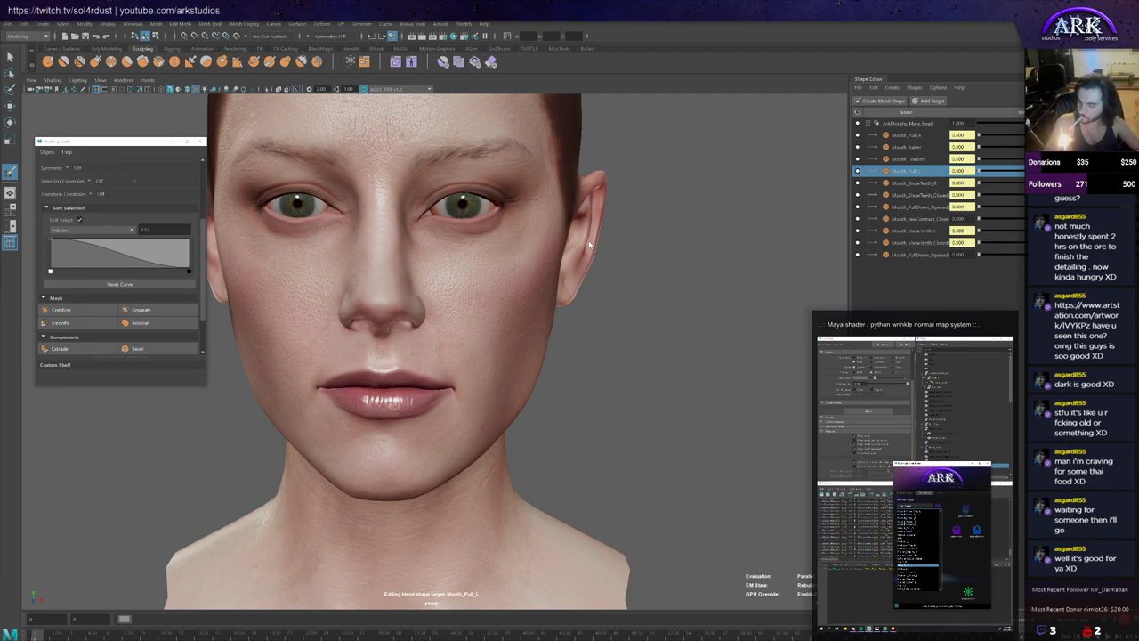
Step: Show the facial rig controls on the head and select the control just below the lower lip
key(ctrl+z)
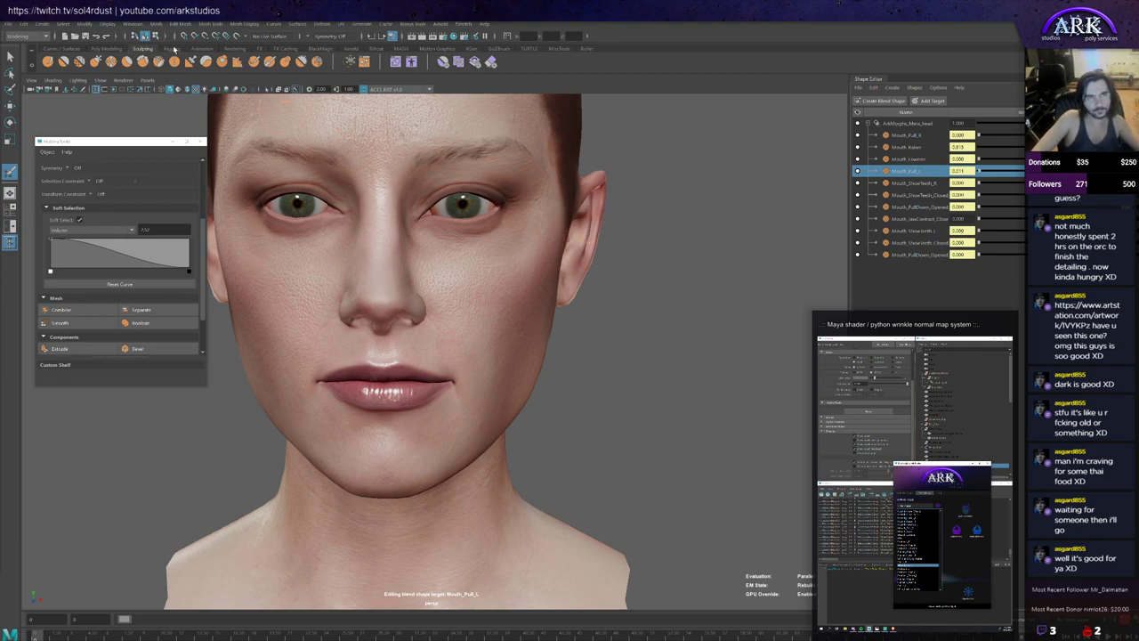
click(174, 49)
click(145, 50)
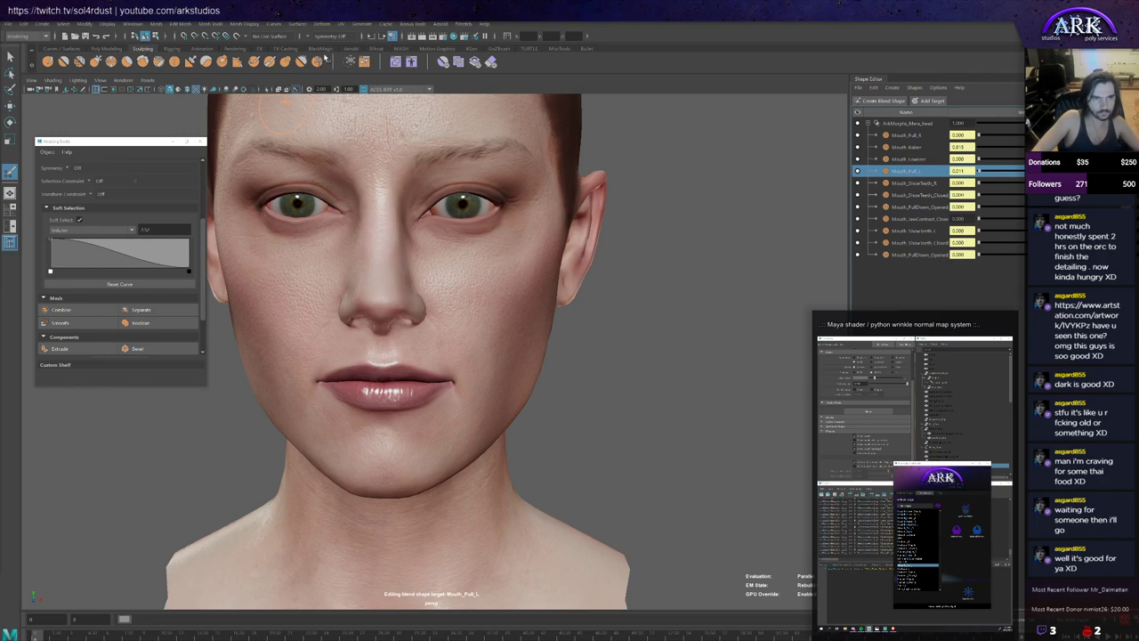
click(123, 81)
mouse_move(101, 81)
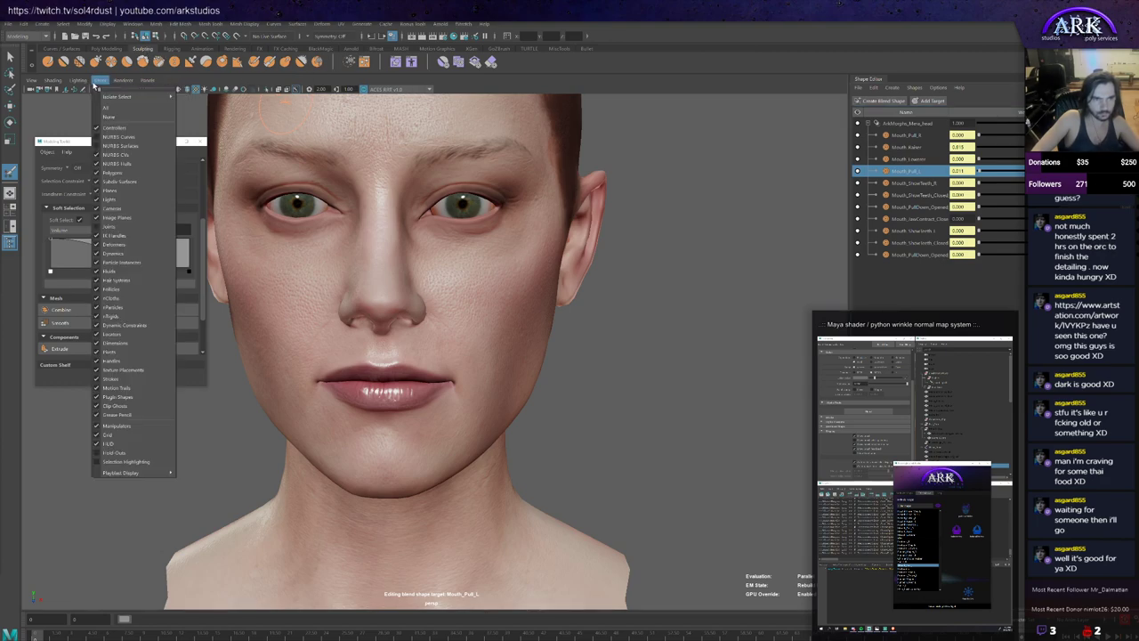
click(130, 154)
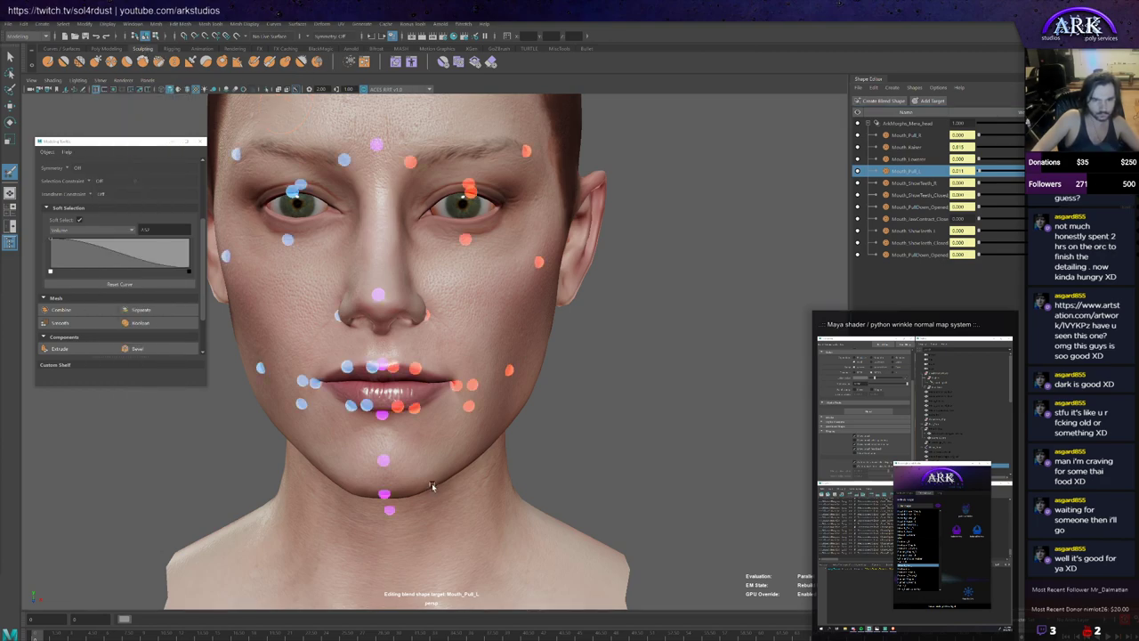
alt+drag(419, 485, 420, 482)
click(393, 417)
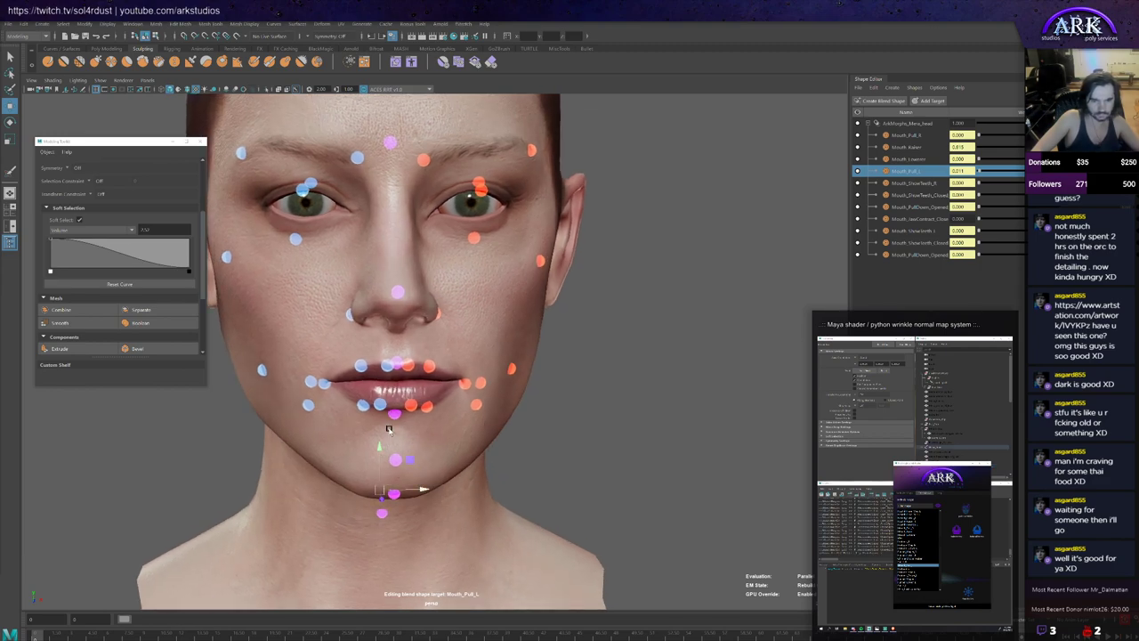
Step: Hide the NURBS surfaces in the viewport, keeping the mouth control selected
click(124, 80)
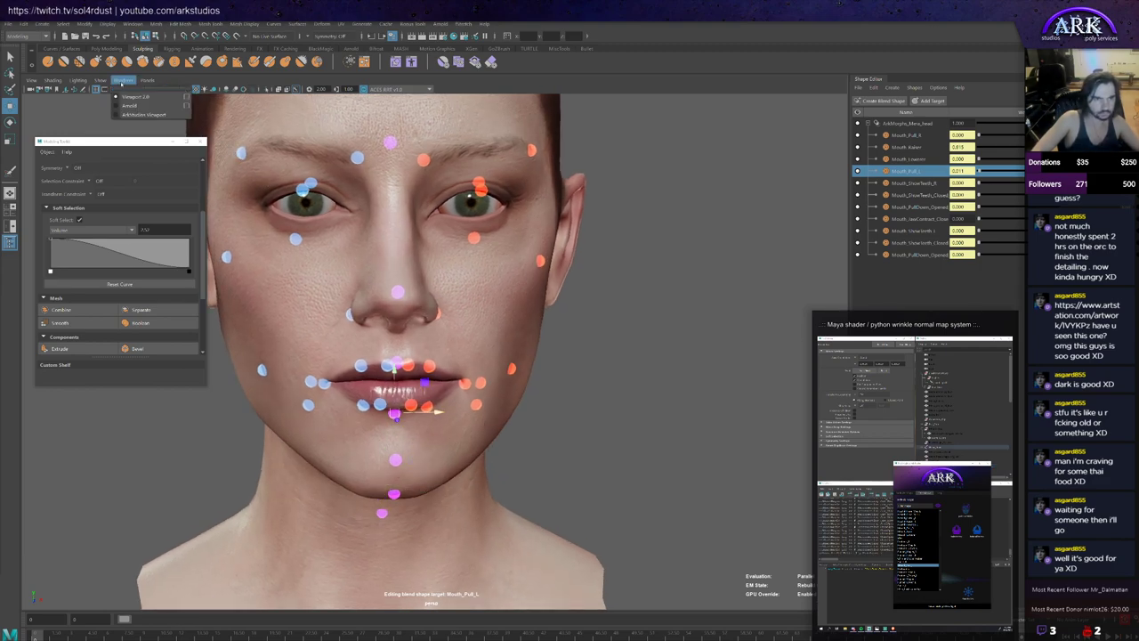
mouse_move(101, 81)
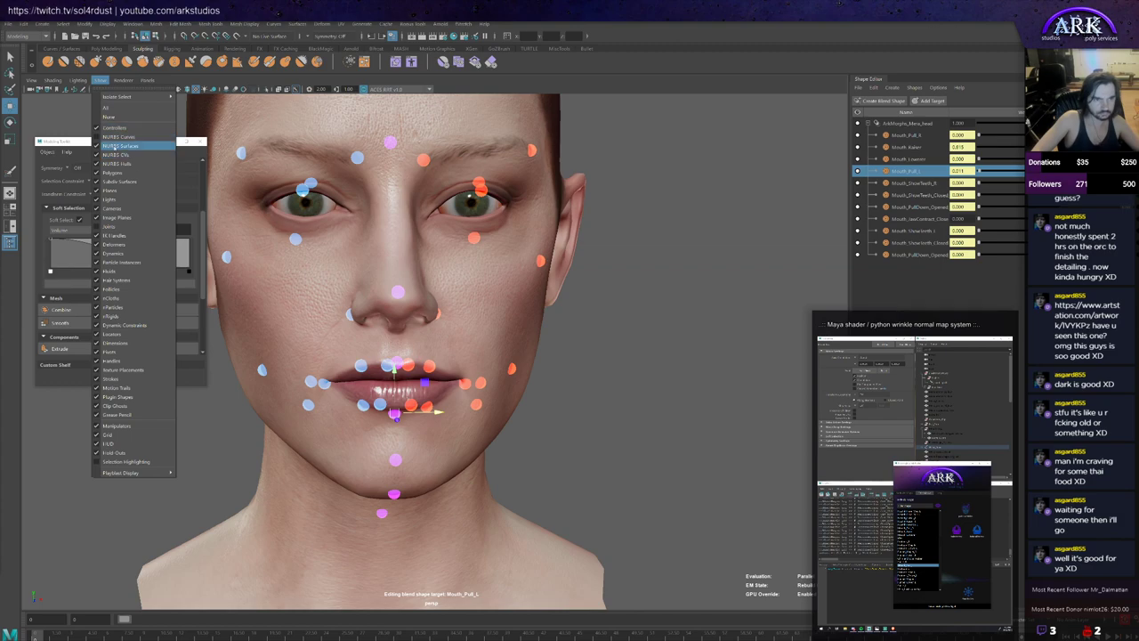
click(114, 146)
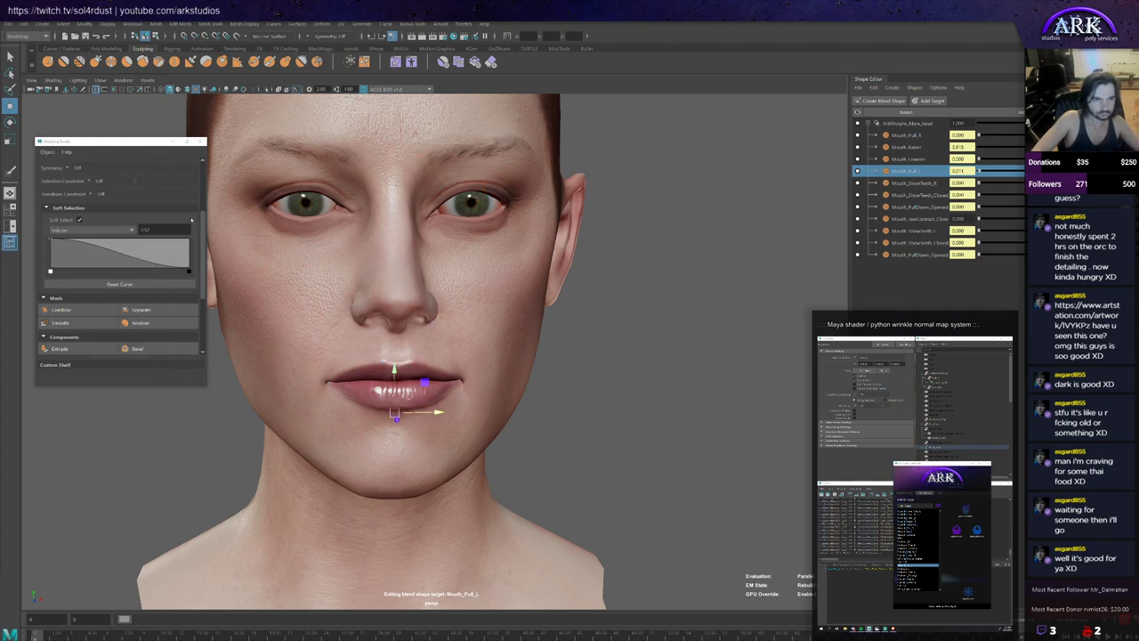
Step: Move the mouth control around to test the mouth shapes, return it to neutral, and raise it until Mouth_Raiser reaches 1.000
drag(425, 383, 400, 443)
middle_drag(418, 459, 383, 416)
alt+right_drag(388, 346, 404, 398)
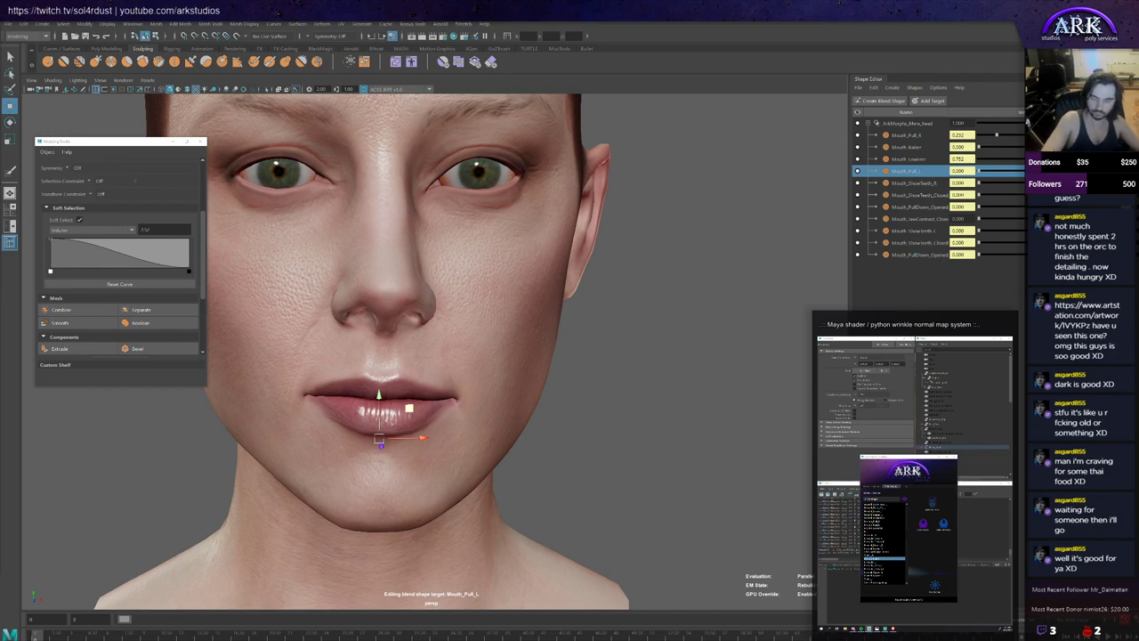
drag(997, 136, 979, 135)
drag(1036, 159, 979, 159)
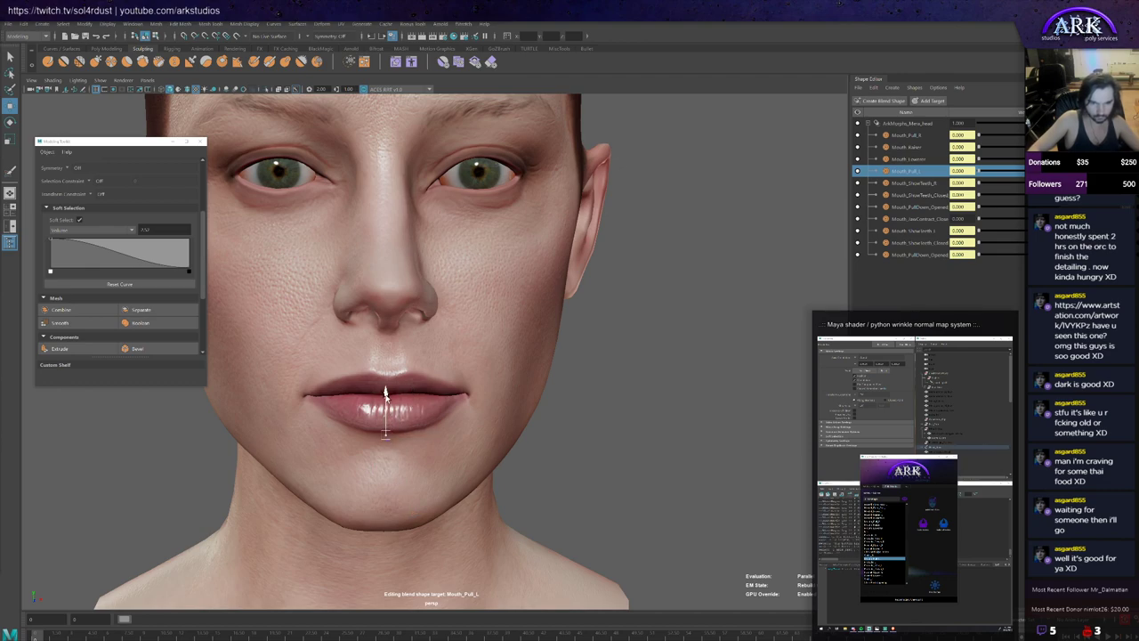
drag(386, 398, 386, 382)
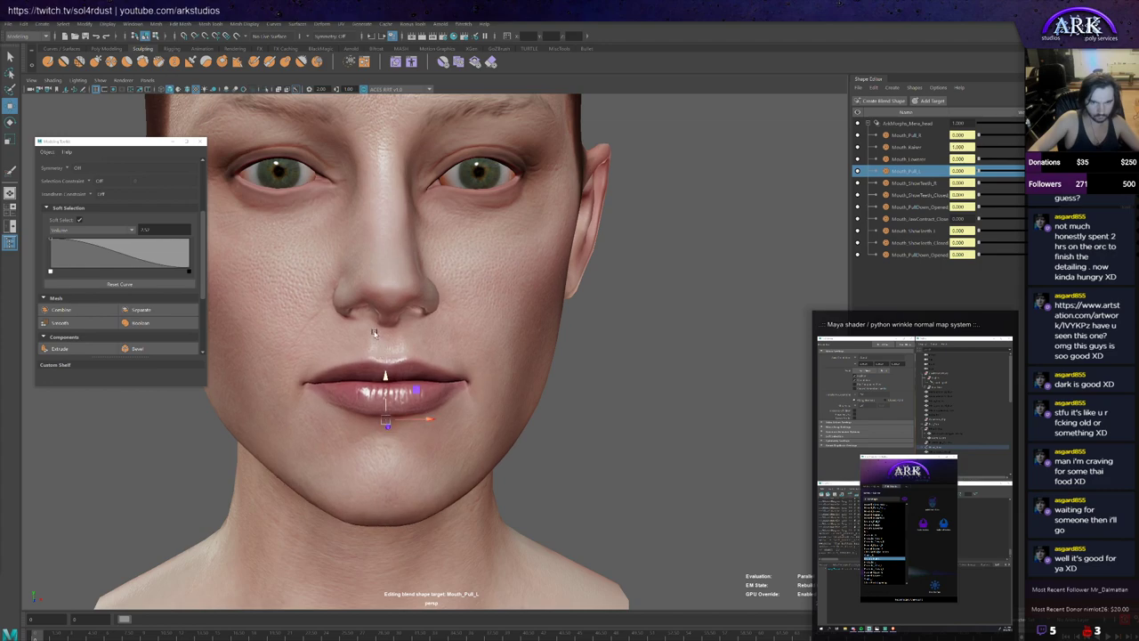
alt+middle_drag(374, 333, 404, 354)
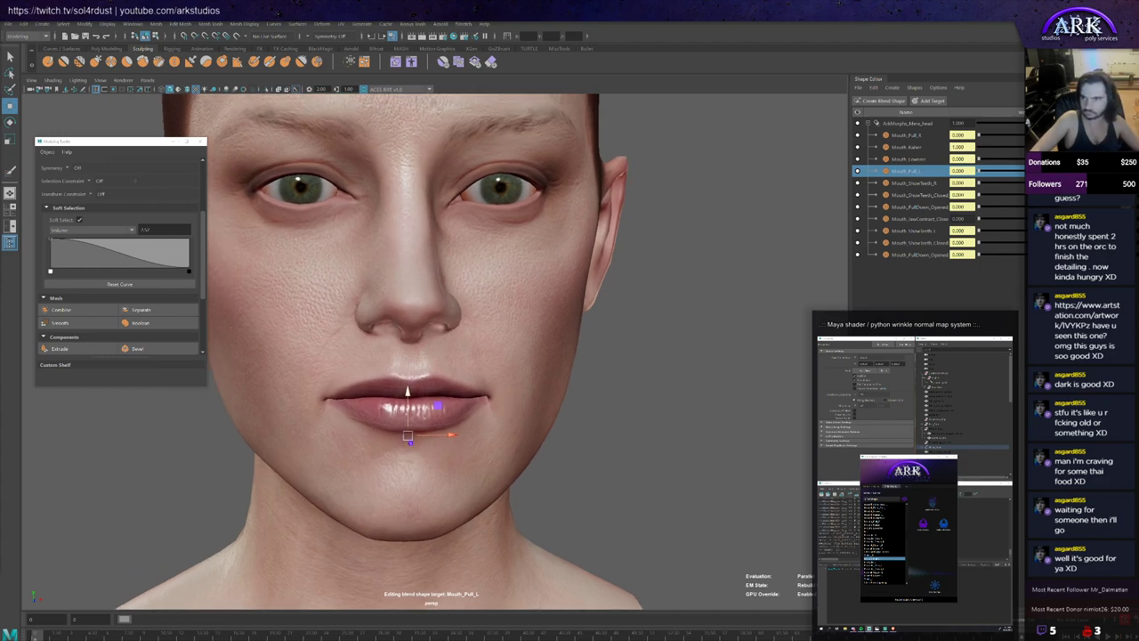
Step: Enable editing of the Mouth_Raiser target and activate the Sculpt tool, viewing the cheeks from the front and left side
click(917, 146)
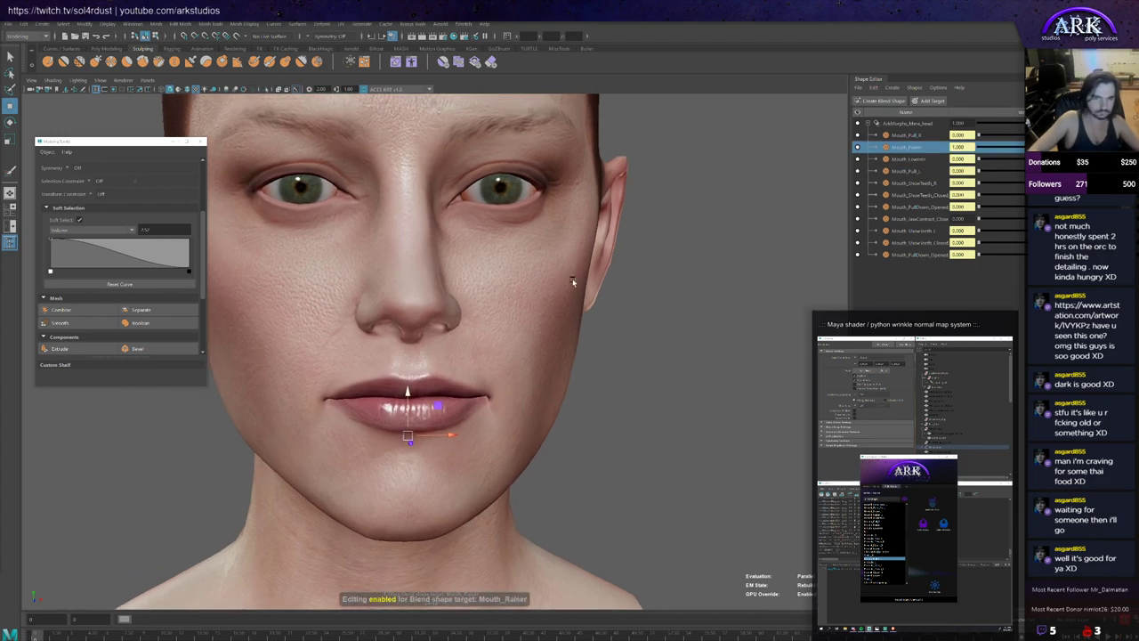
alt+middle_drag(525, 307, 552, 316)
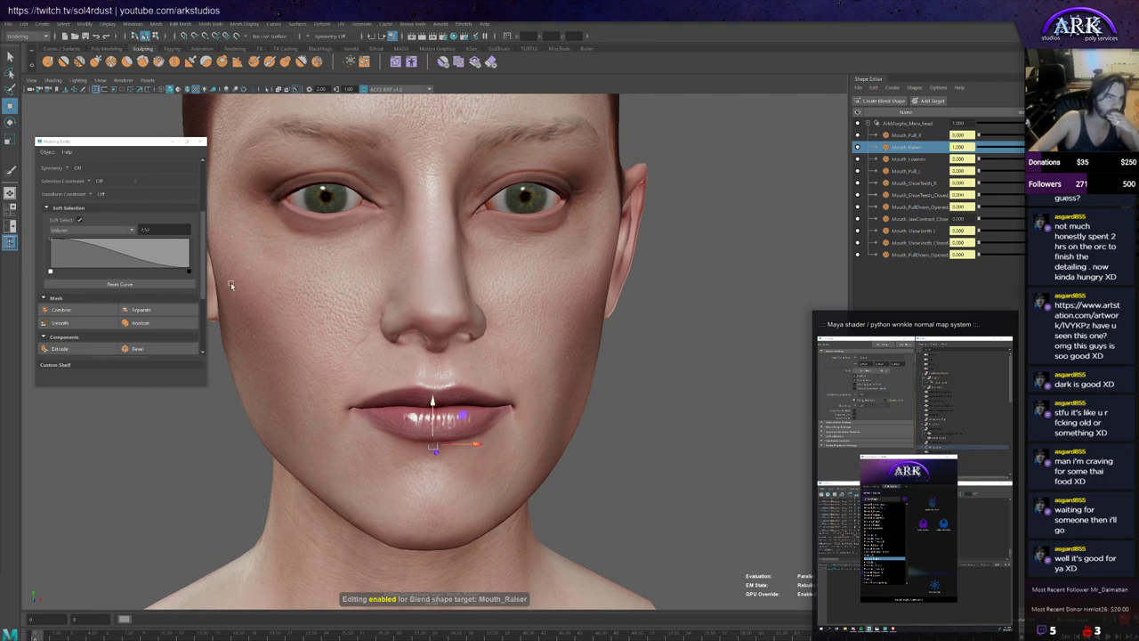
click(49, 62)
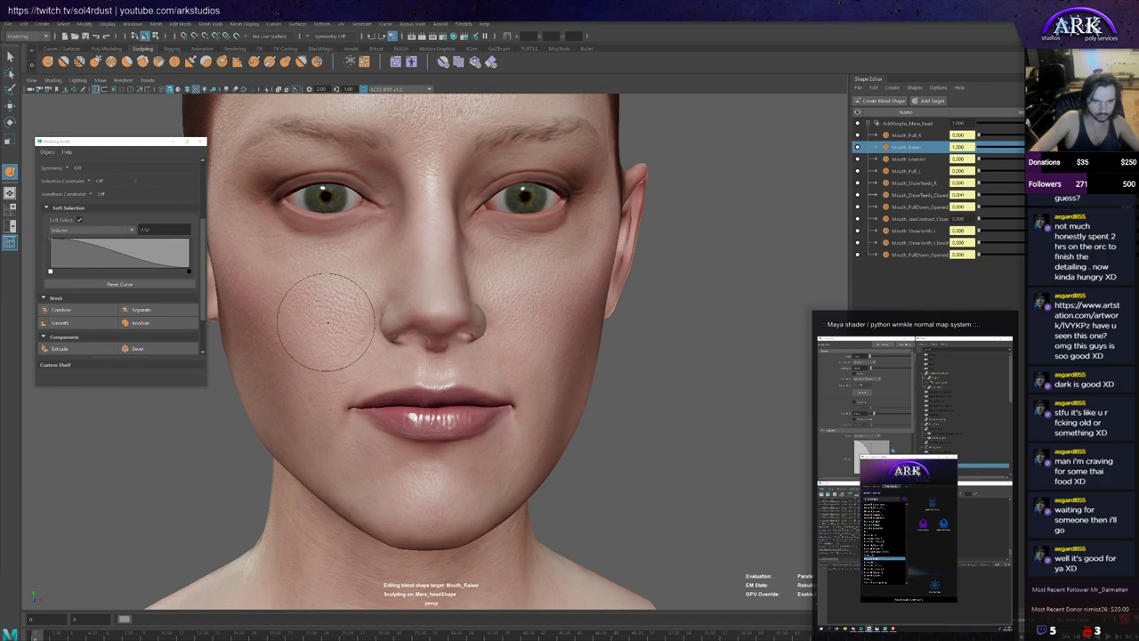
mouse_move(325, 327)
alt+mouse_down()
mouse_move(322, 346)
mouse_move(356, 356)
mouse_move(358, 375)
mouse_move(275, 330)
alt+mouse_up()
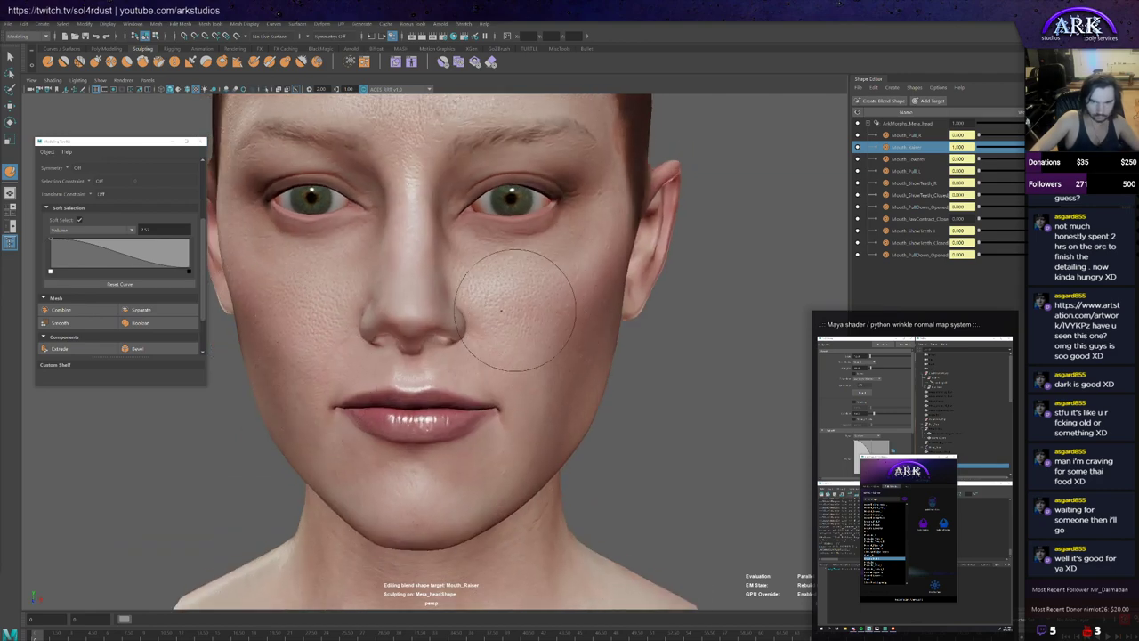
alt+drag(488, 285, 547, 341)
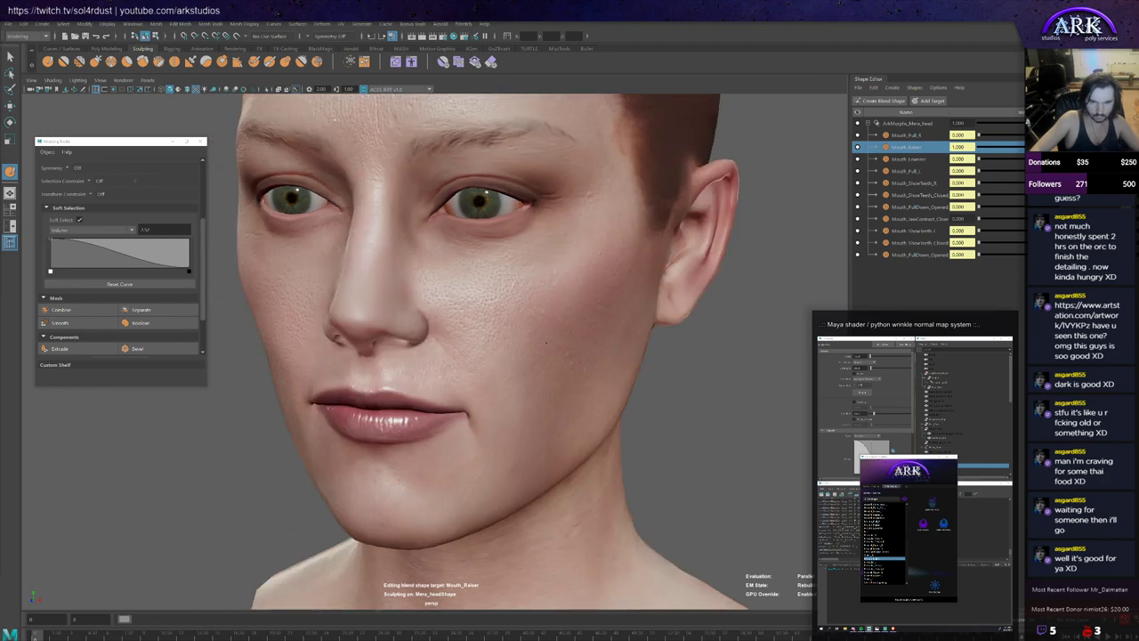
mouse_move(445, 293)
alt+mouse_down()
mouse_move(397, 325)
mouse_move(478, 285)
alt+mouse_up()
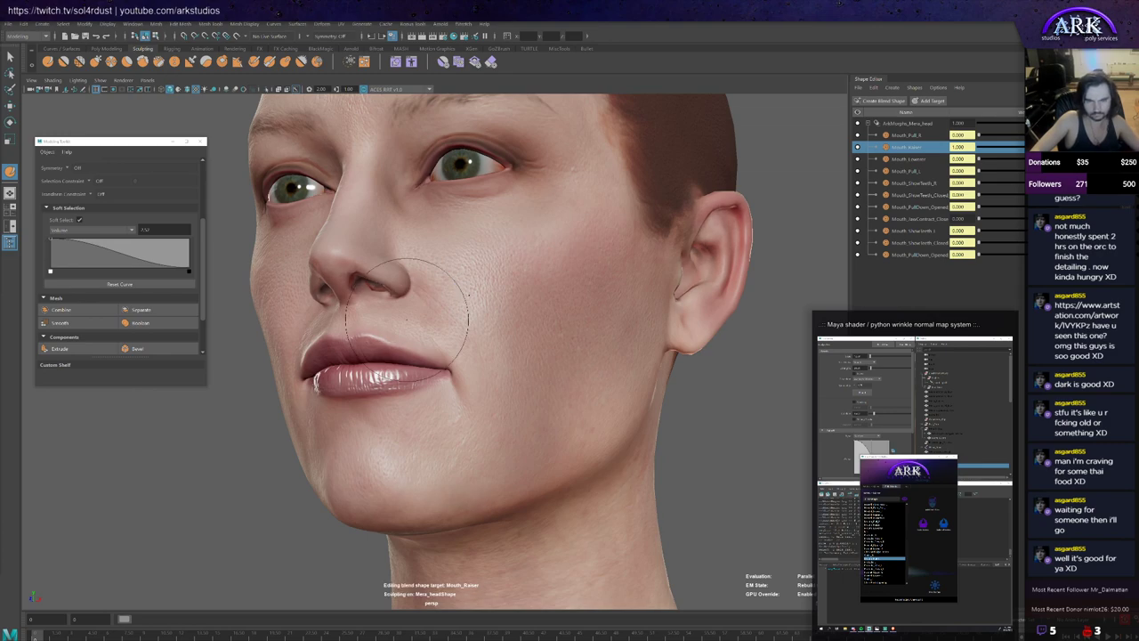
Step: Adjust the sculpt brush and work on the cheeks beside the nose for Mouth_Raiser, checking the face from several angles
key(m)
mouse_move(471, 285)
mouse_down()
mouse_move(455, 286)
mouse_move(504, 290)
mouse_move(500, 364)
mouse_up()
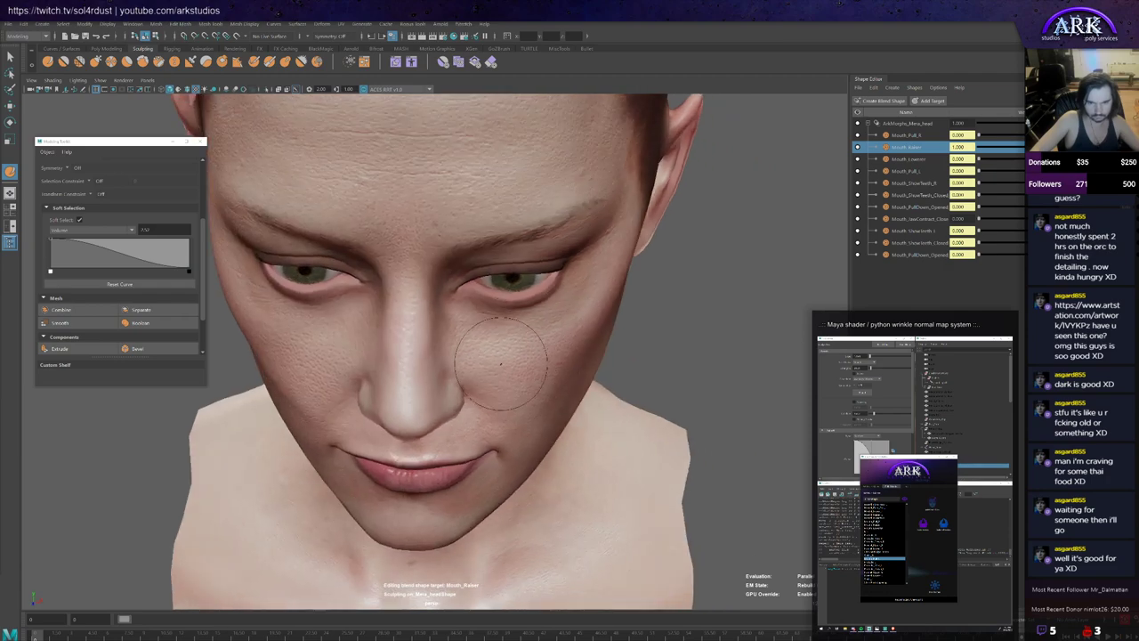
alt+drag(535, 415, 347, 337)
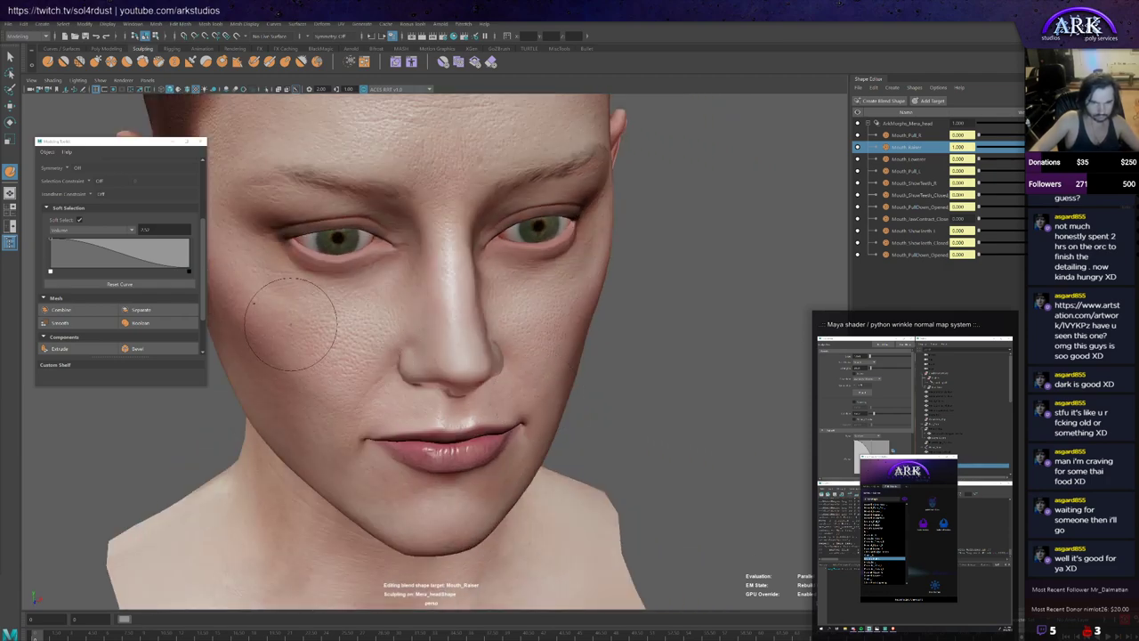
mouse_move(313, 348)
alt+mouse_down()
mouse_move(342, 353)
mouse_move(303, 199)
mouse_move(556, 279)
mouse_move(587, 272)
mouse_move(580, 287)
mouse_move(547, 293)
mouse_move(534, 325)
mouse_move(553, 343)
mouse_move(530, 331)
mouse_move(592, 334)
mouse_move(452, 308)
alt+mouse_up()
scroll(529, 366, down, 2)
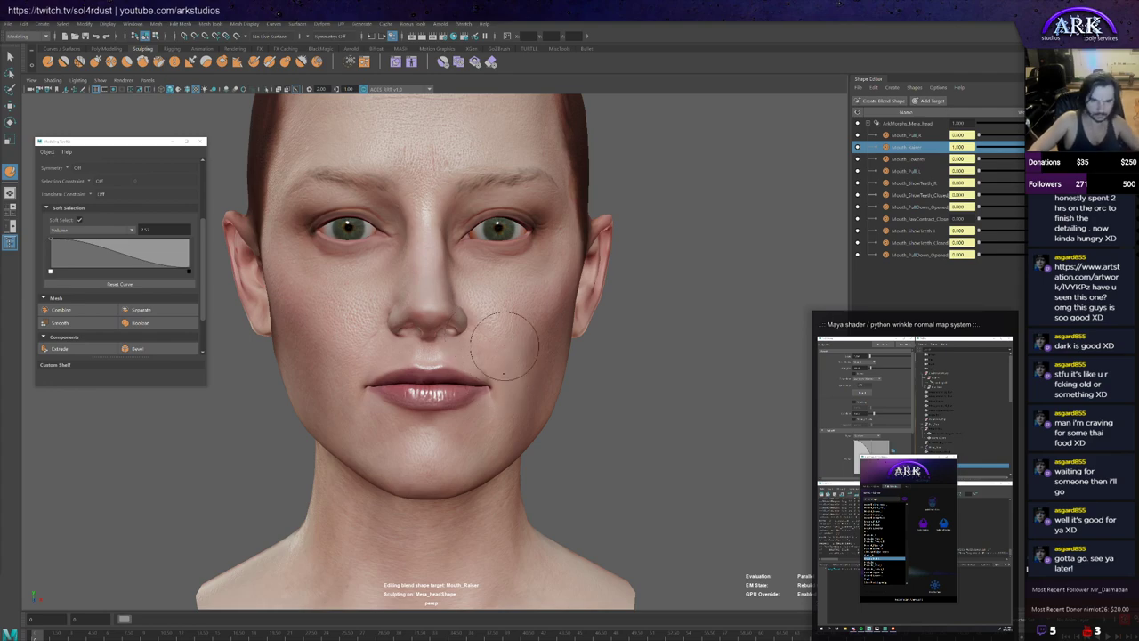
scroll(507, 348, up, 1)
alt+drag(513, 350, 543, 354)
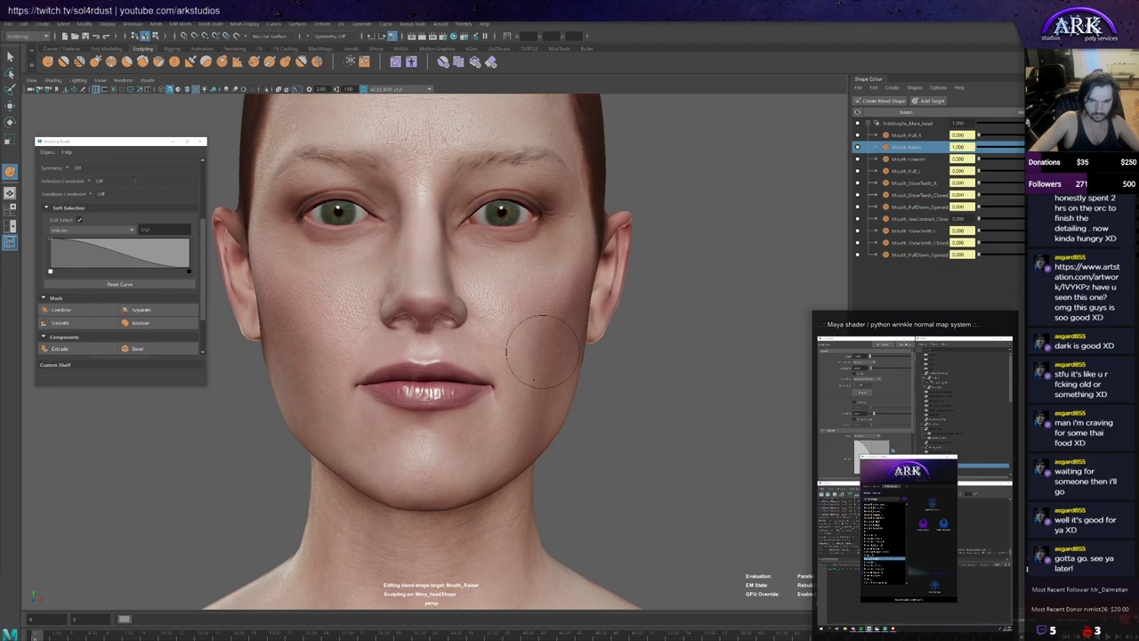
Step: Enlarge the brush, switch to the Grab tool, and reshape the chin of Mouth_Raiser, checking it from below and above
mouse_move(496, 420)
alt+mouse_down()
mouse_move(507, 426)
mouse_move(459, 446)
mouse_move(438, 474)
mouse_move(425, 471)
alt+mouse_up()
key(b)
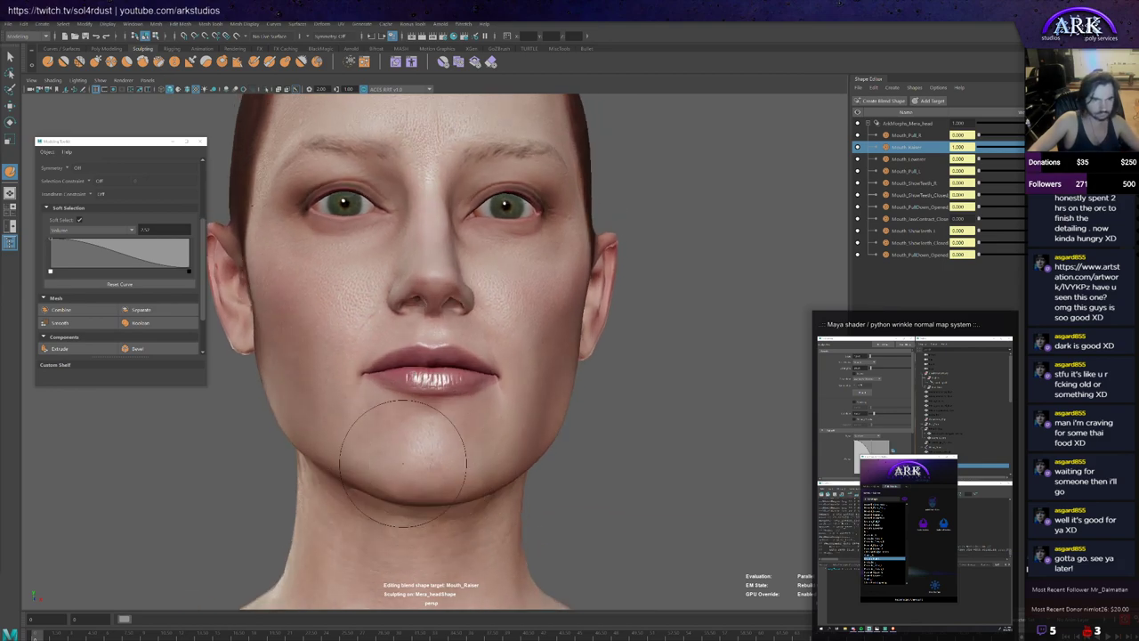
click(97, 63)
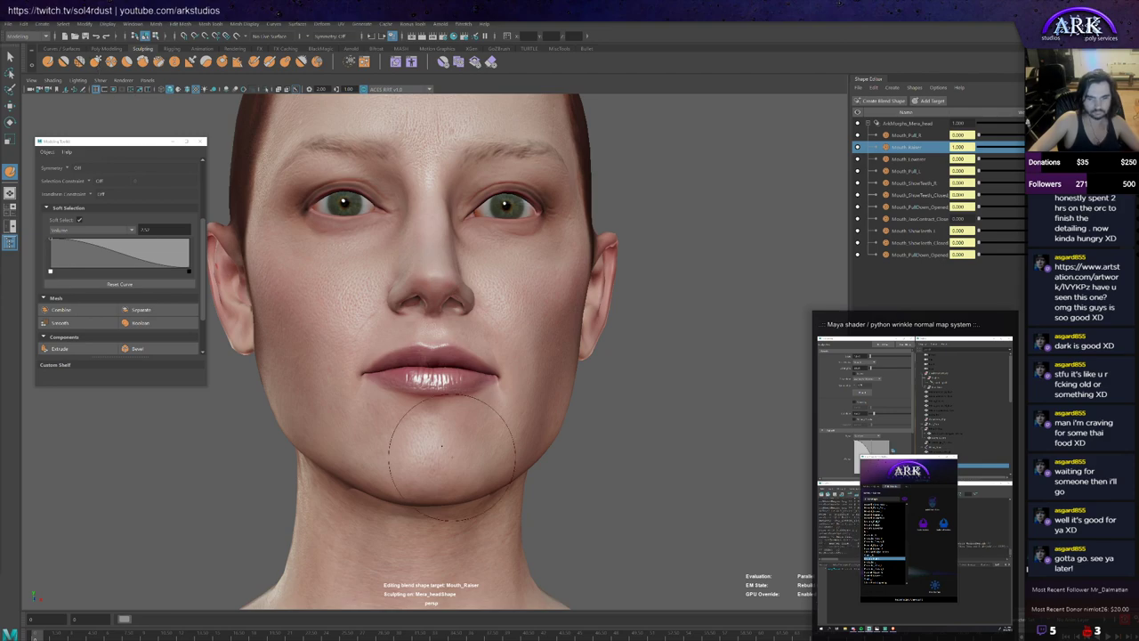
alt+drag(432, 475, 429, 443)
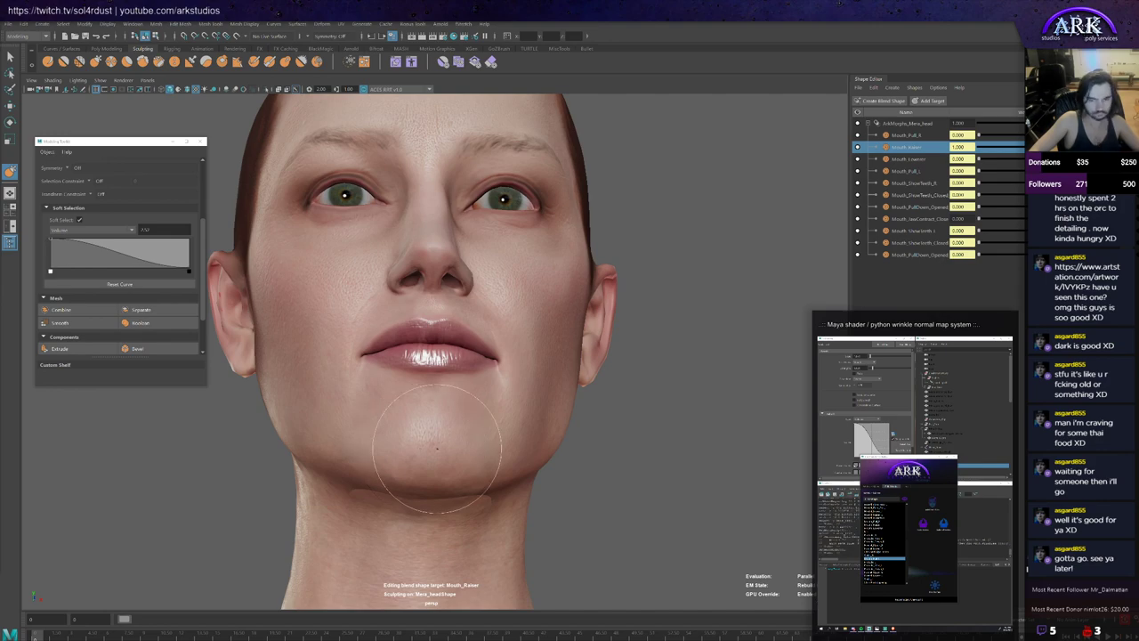
alt+drag(436, 459, 453, 436)
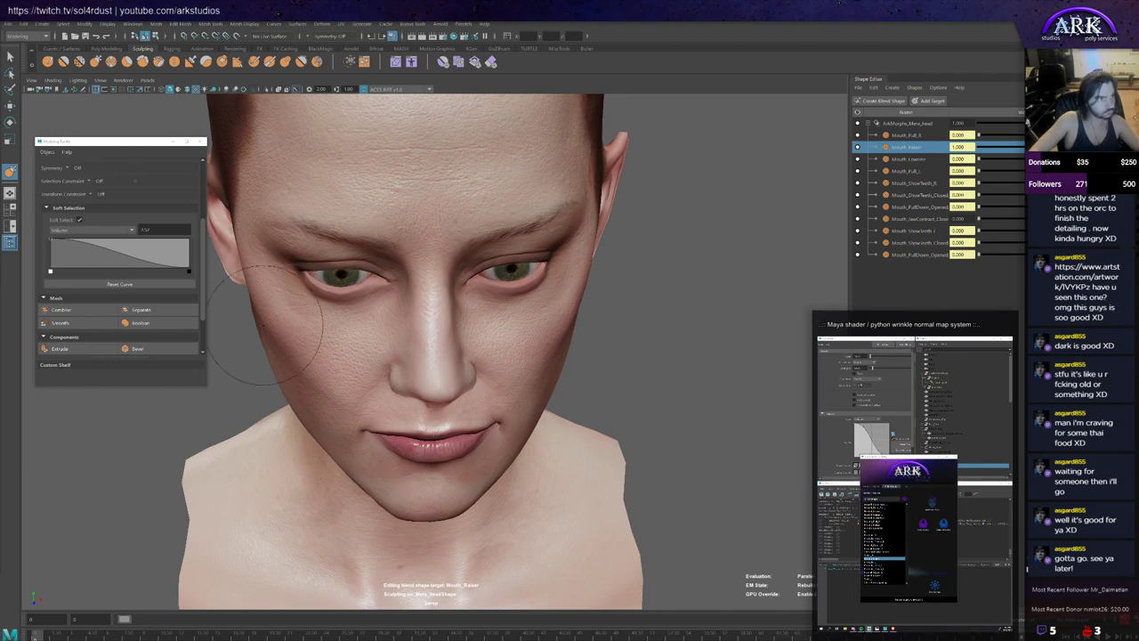
alt+drag(580, 470, 425, 439)
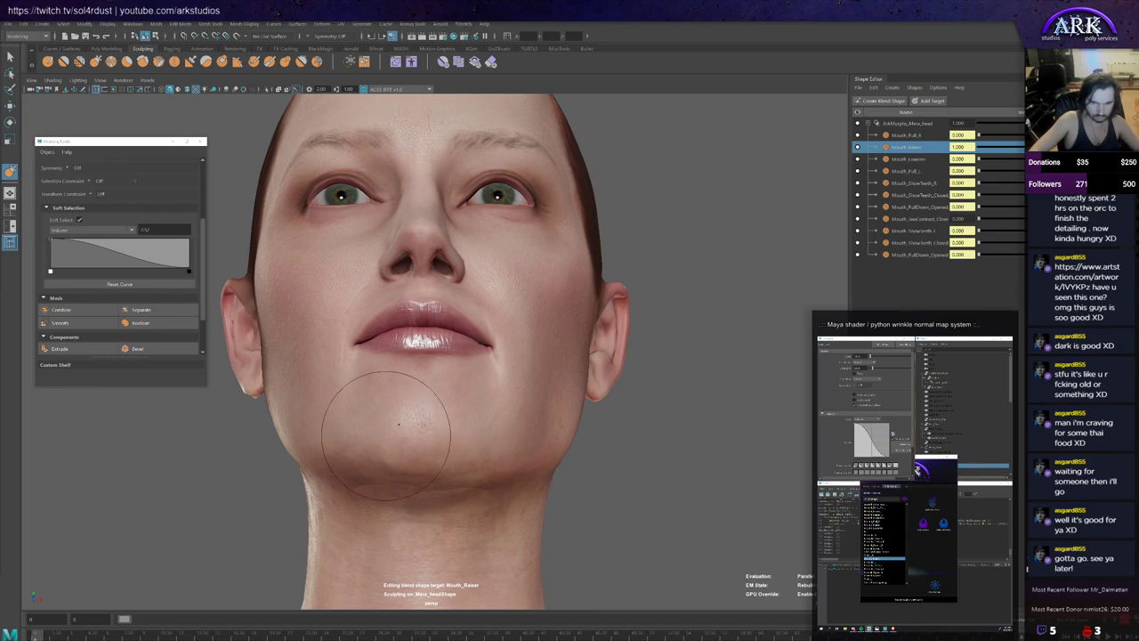
alt+drag(423, 403, 461, 478)
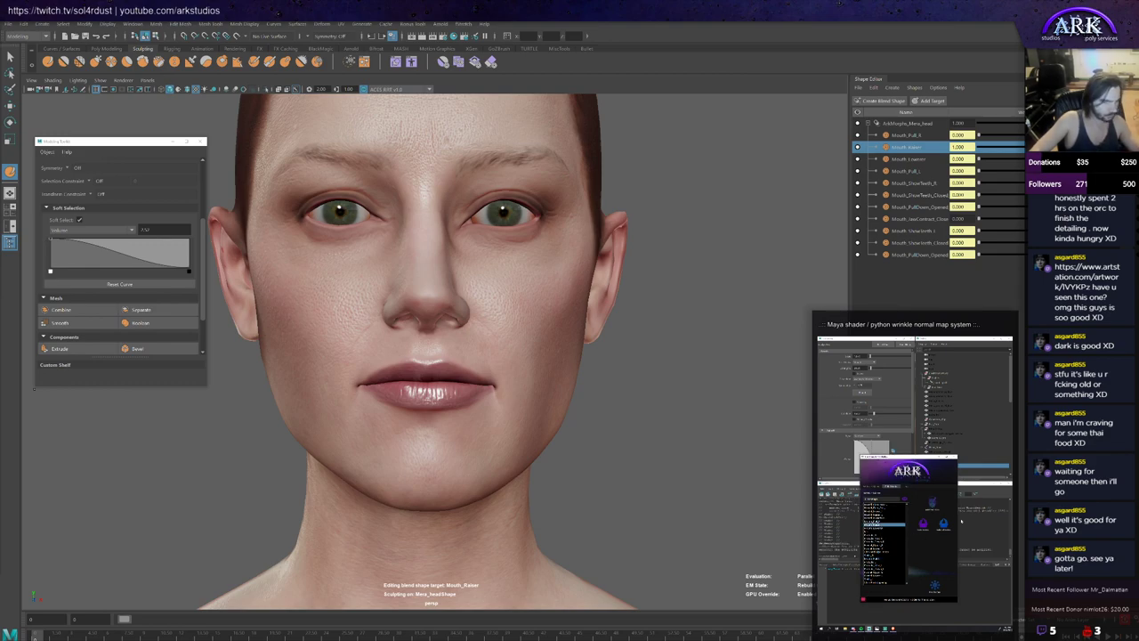
Step: Paint wrinkle map detail on the chin and beside the nose for Mouth_Raiser, checking the face close up and from farther away
click(944, 523)
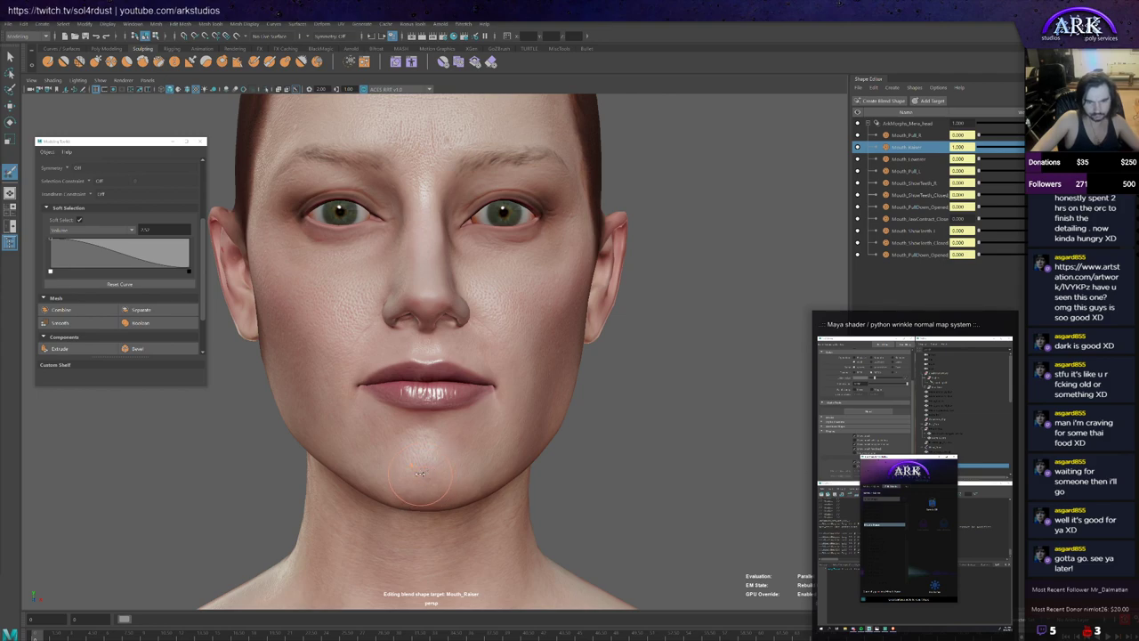
mouse_move(433, 472)
mouse_down()
mouse_move(419, 473)
mouse_move(442, 478)
mouse_move(414, 485)
mouse_up()
mouse_move(480, 497)
alt+mouse_down()
mouse_move(429, 480)
mouse_move(485, 494)
mouse_move(439, 481)
alt+mouse_up()
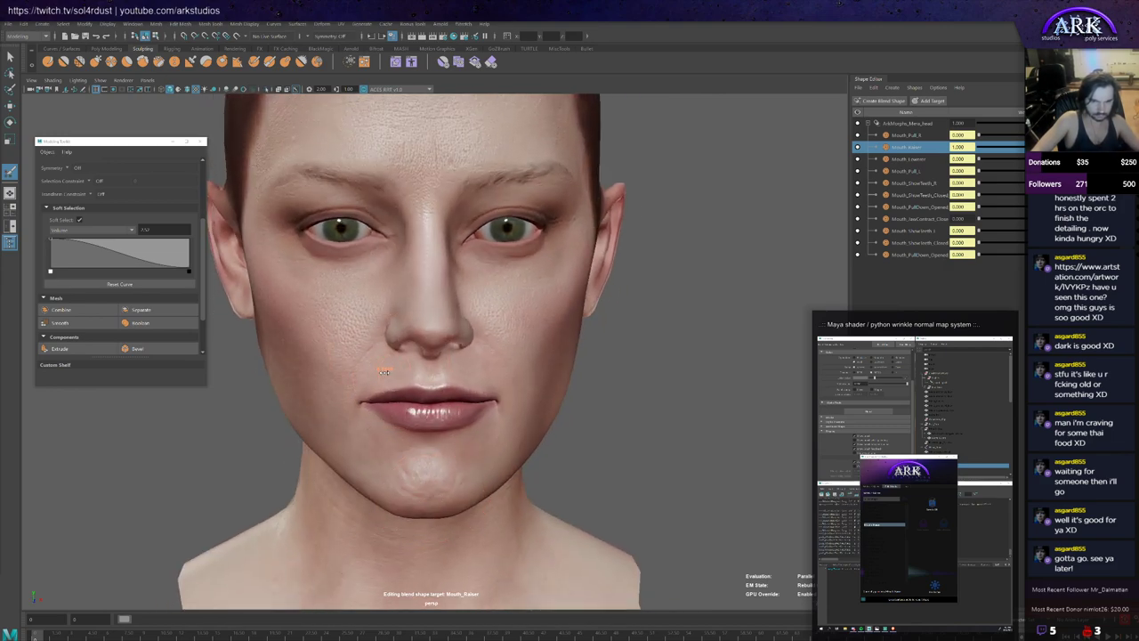
scroll(395, 363, up, 3)
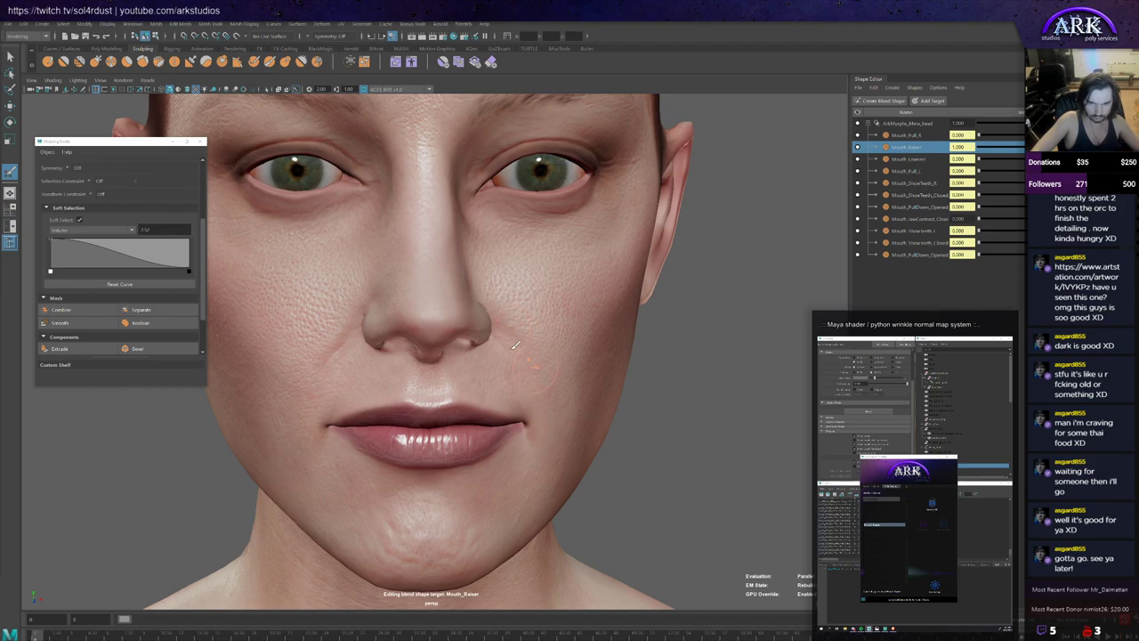
alt+right_drag(538, 352, 496, 406)
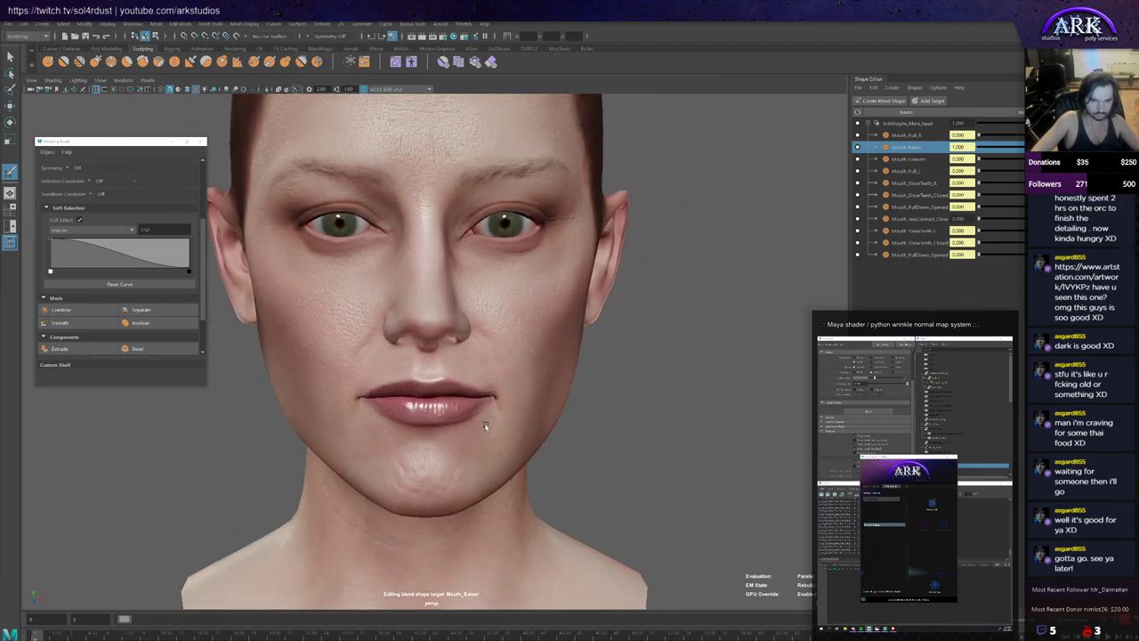
Step: Show the facial rig controls in the viewport and select the mouth control below the lower lip
key(w)
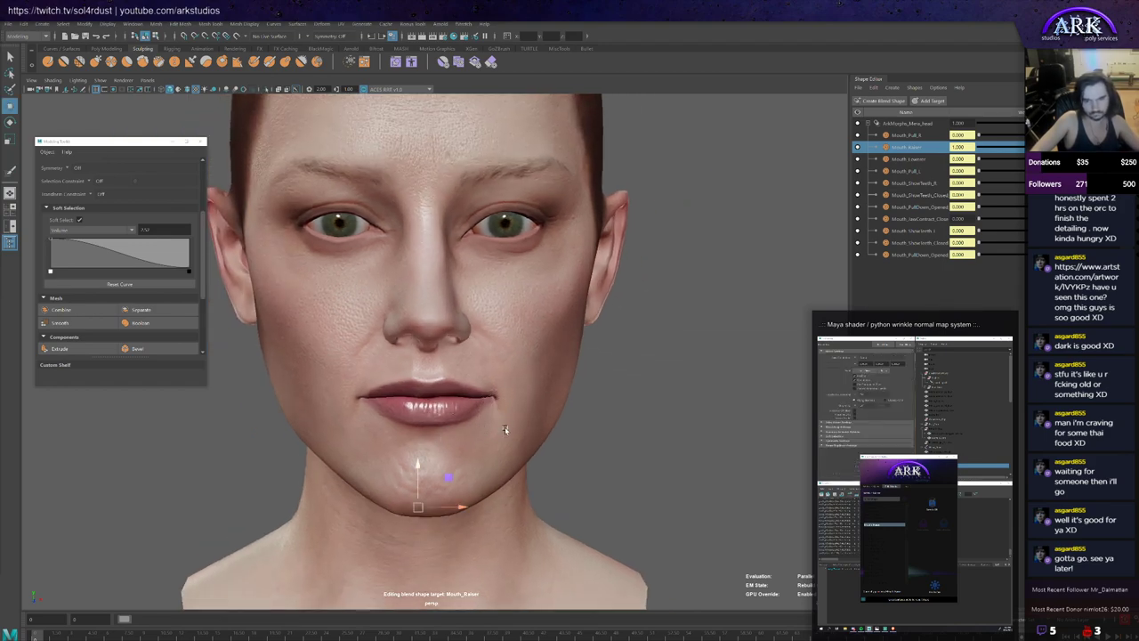
click(94, 82)
click(134, 257)
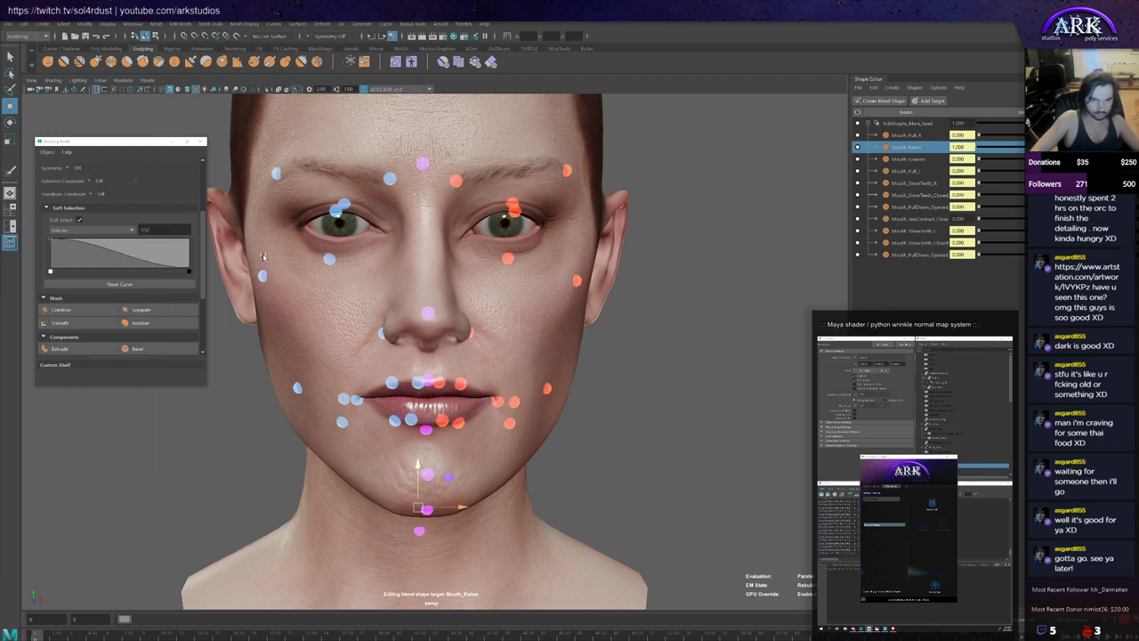
click(425, 433)
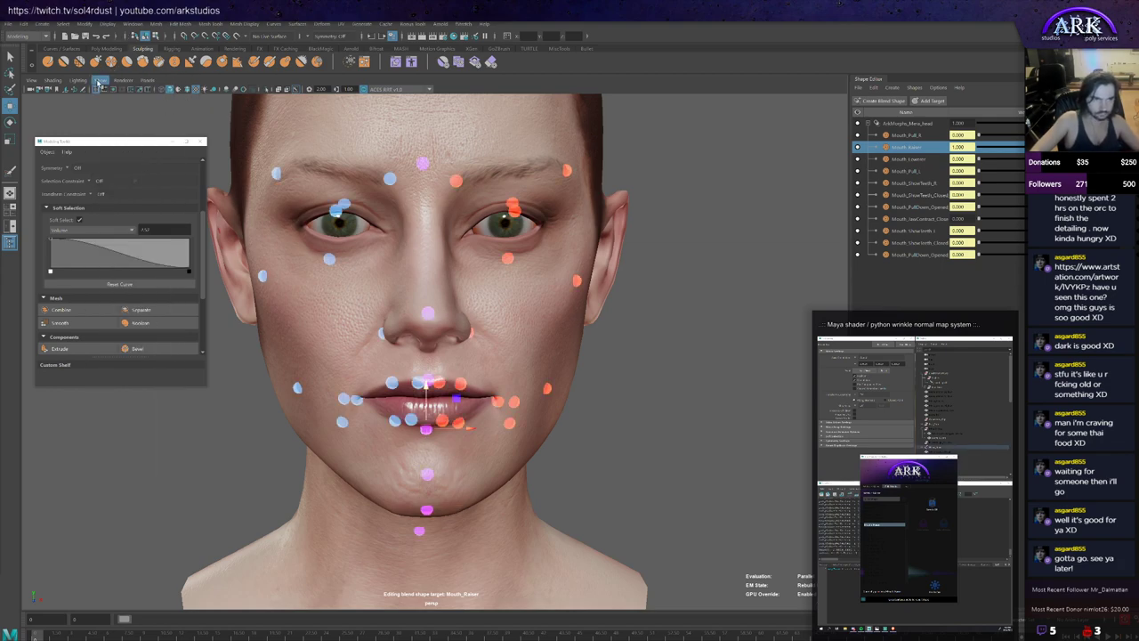
click(98, 81)
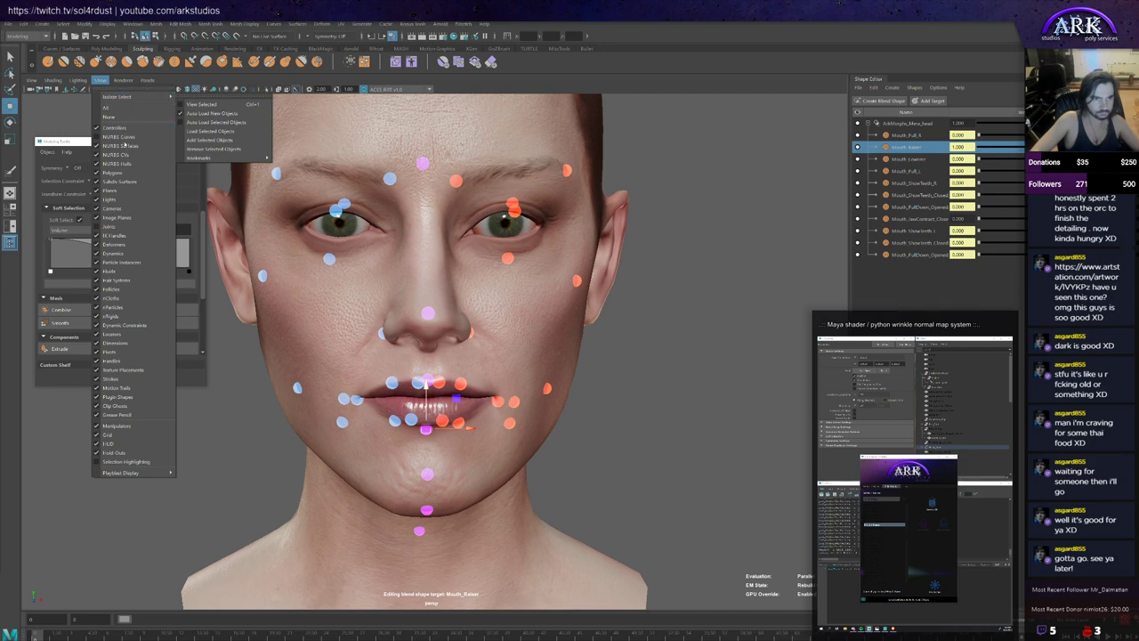
key(Escape)
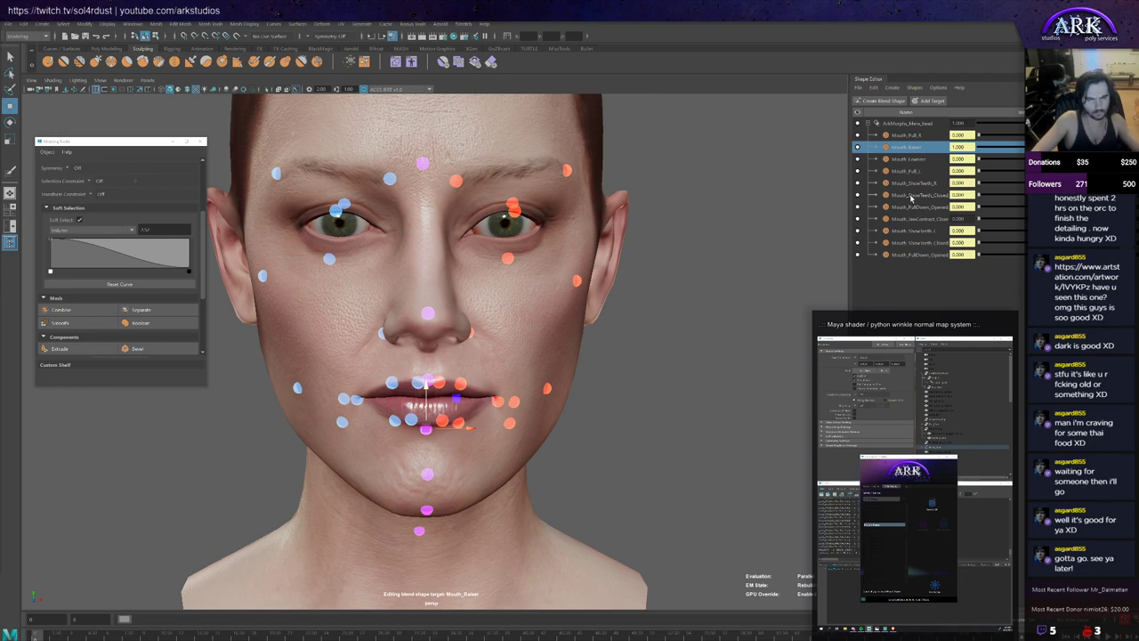
Step: Move the mouth control around to test the chin wrinkles, ending with Mouth_Raiser at 1.000
mouse_move(459, 398)
mouse_down()
mouse_move(450, 423)
mouse_move(458, 400)
mouse_up()
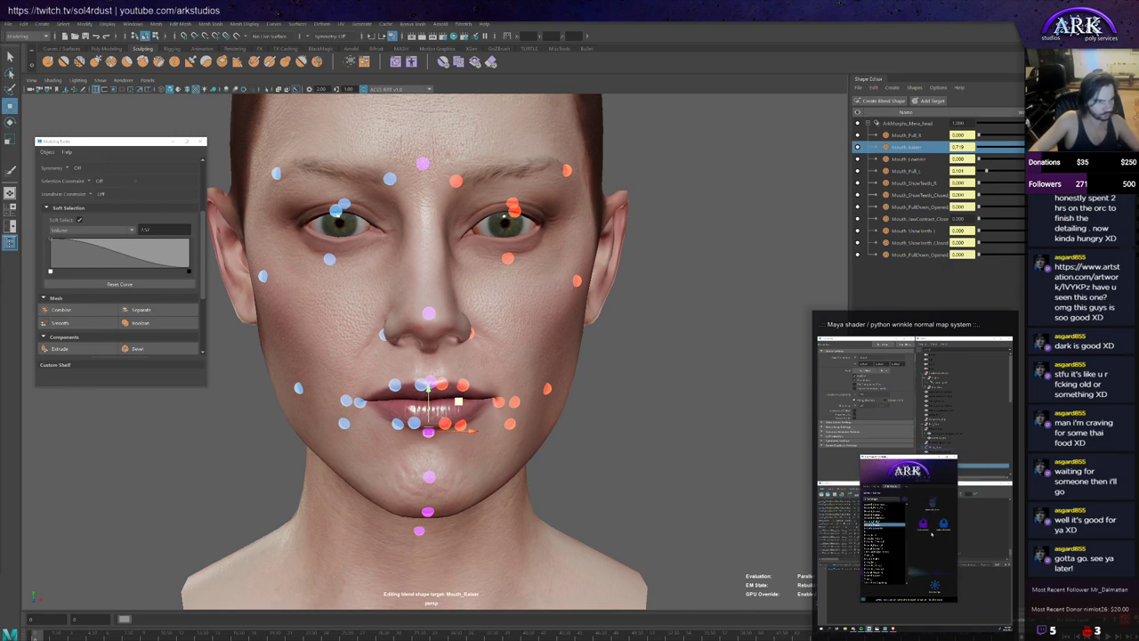
click(428, 509)
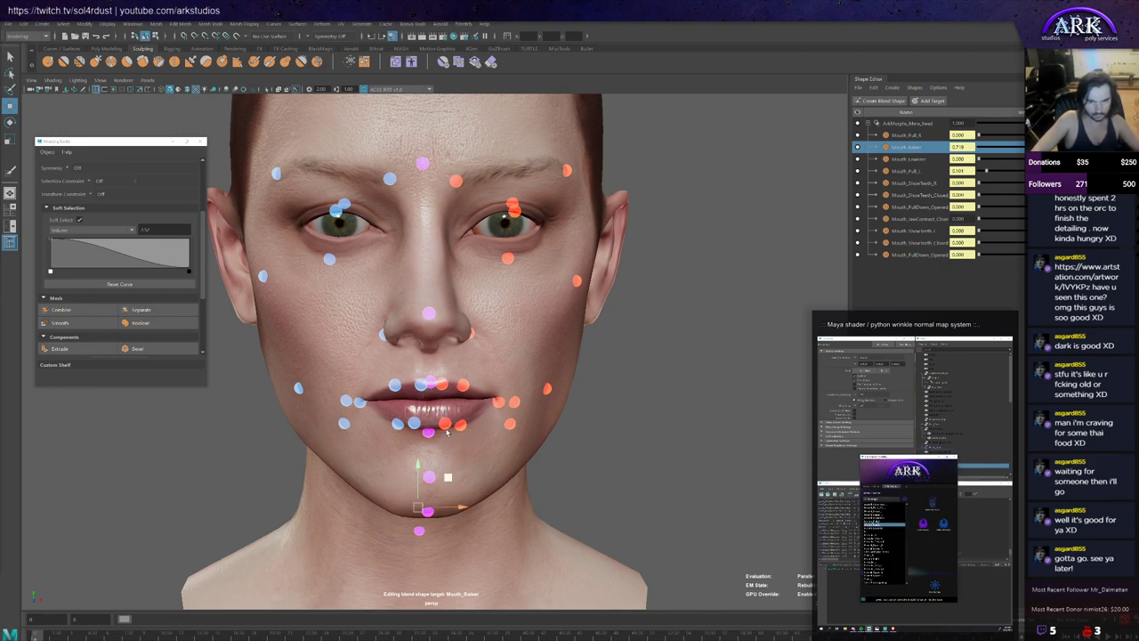
key(y)
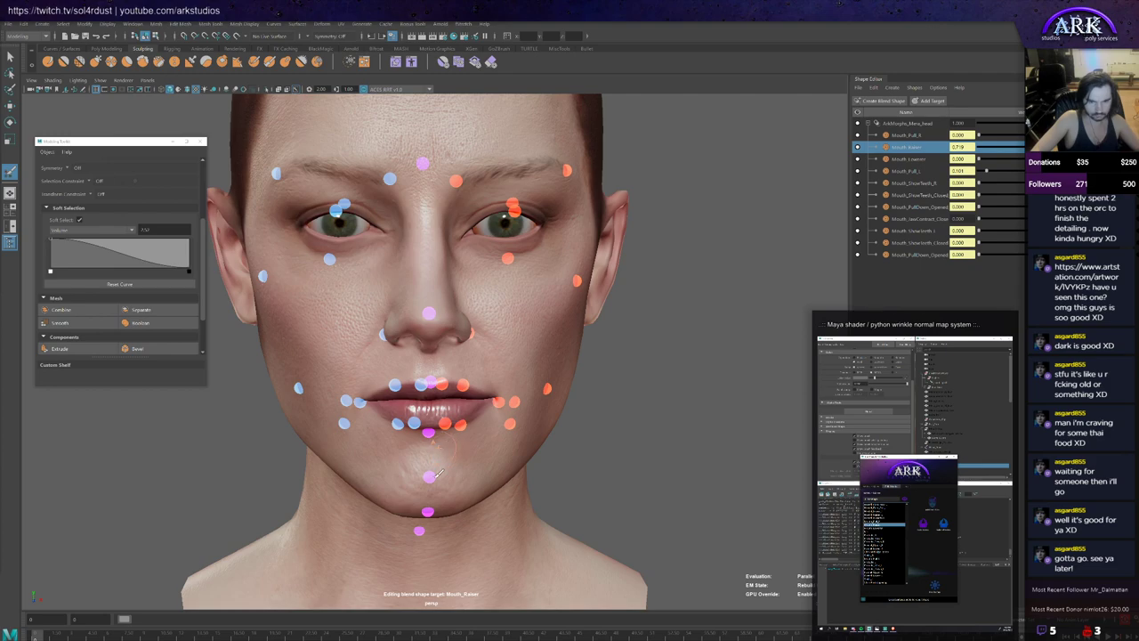
click(428, 433)
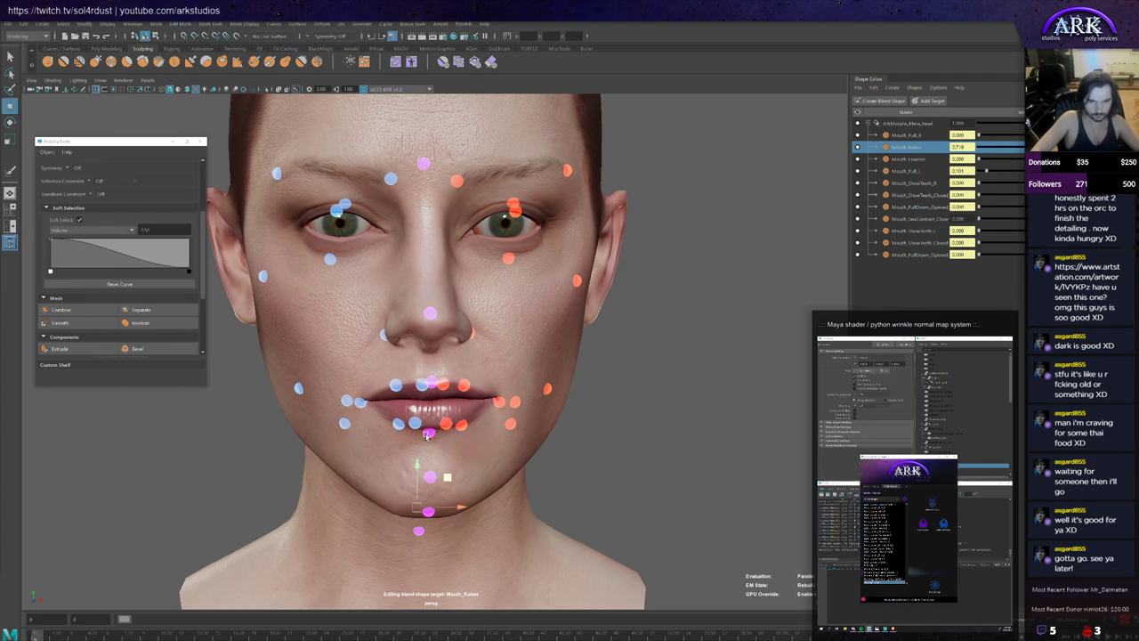
drag(452, 397, 511, 327)
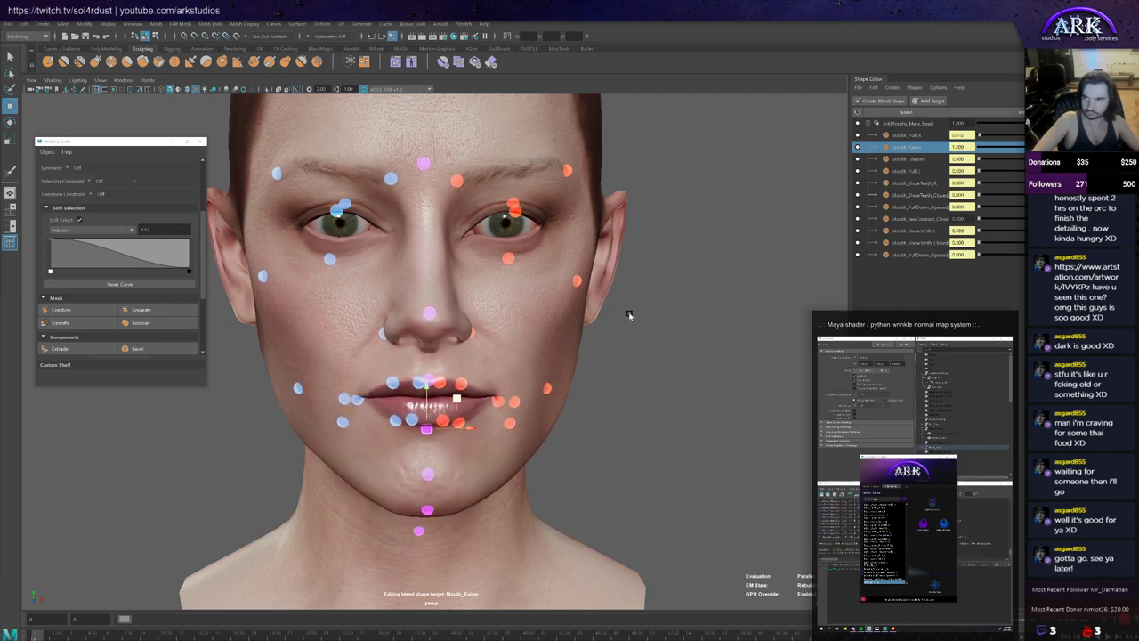
Step: Activate the Grab tool on the head for Mouth_Raiser, checking the face at an angle and testing the mouth control
click(490, 62)
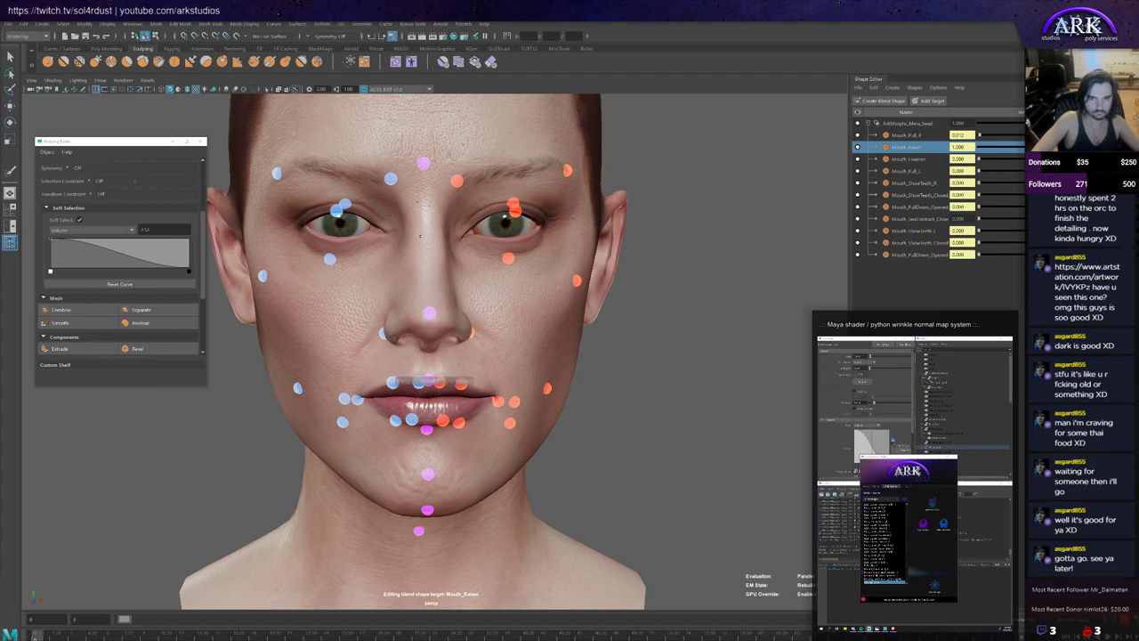
click(431, 193)
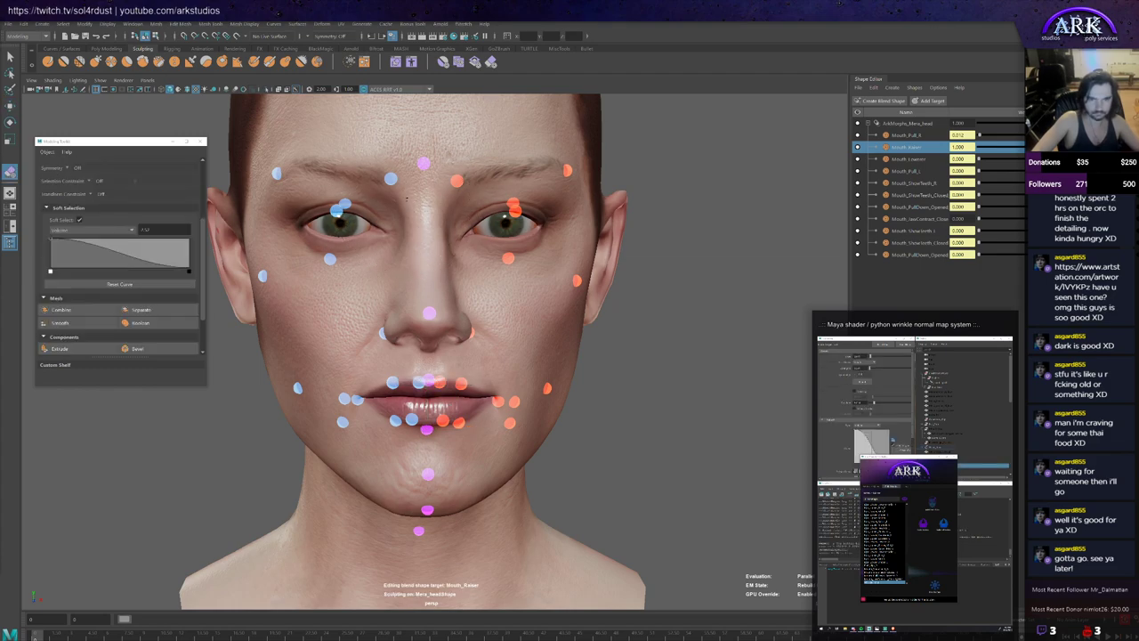
mouse_move(427, 189)
alt+mouse_down()
mouse_move(443, 205)
mouse_move(423, 200)
alt+mouse_up()
alt+drag(438, 259, 428, 246)
key(w)
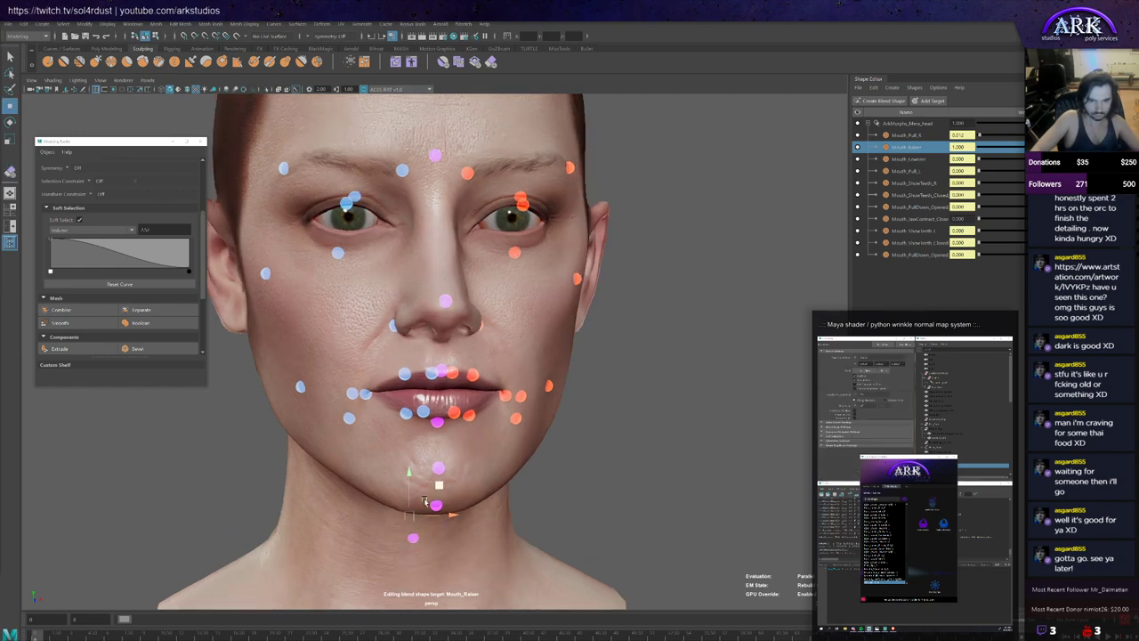
alt+drag(465, 429, 459, 362)
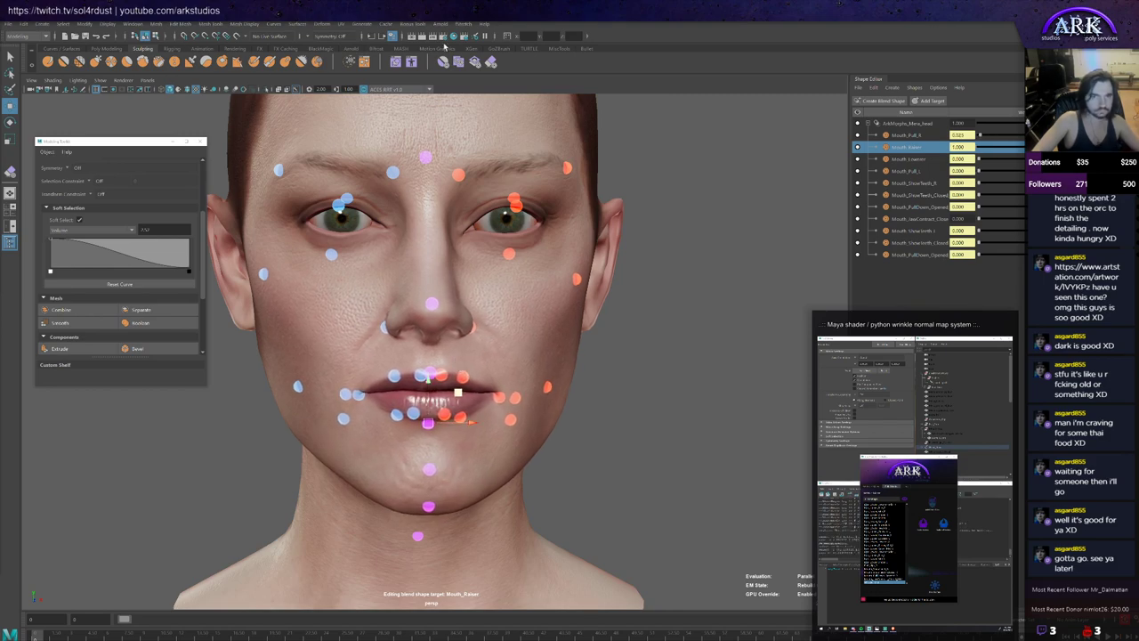
Step: Return to the Grab tool on the head mesh and inspect the Mouth_Raiser shape from the side, front and above
click(490, 64)
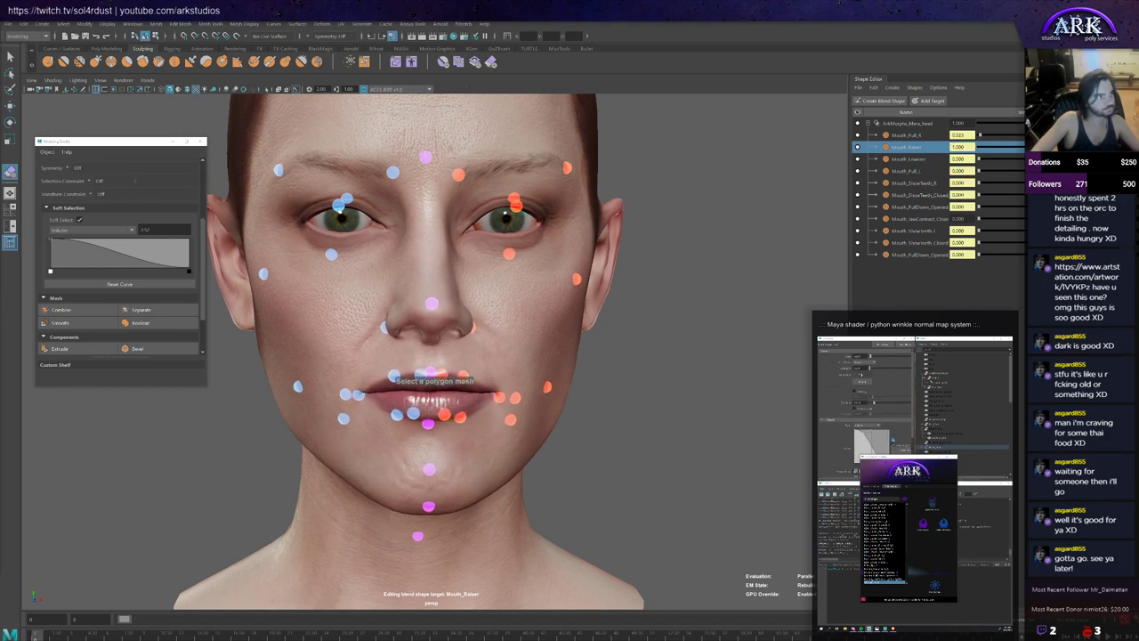
alt+drag(451, 334, 436, 256)
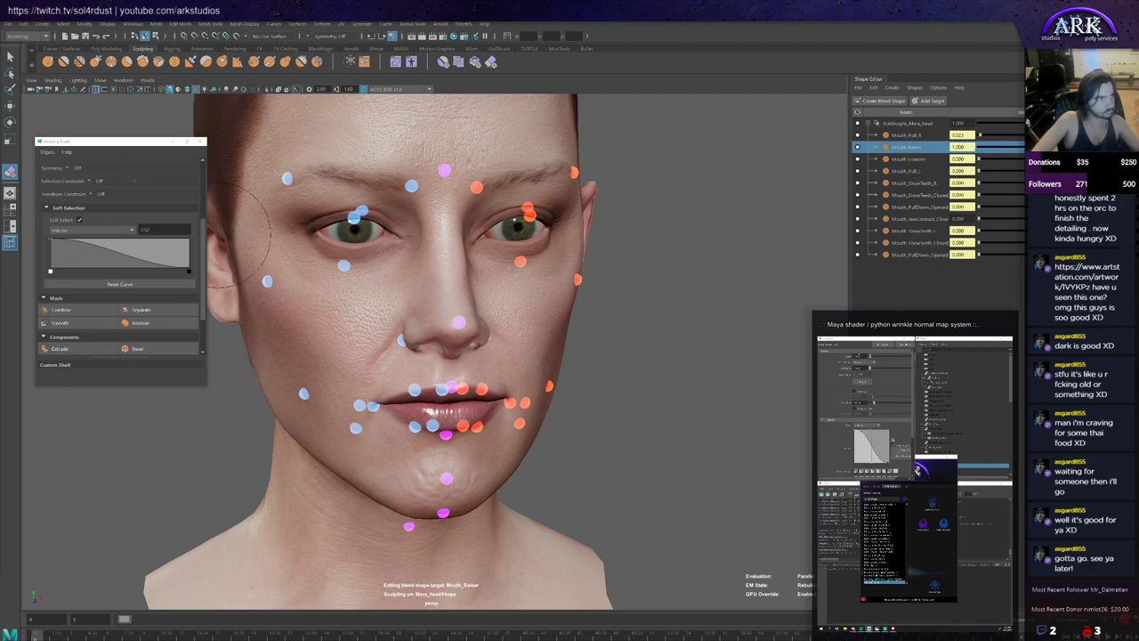
alt+drag(584, 342, 505, 294)
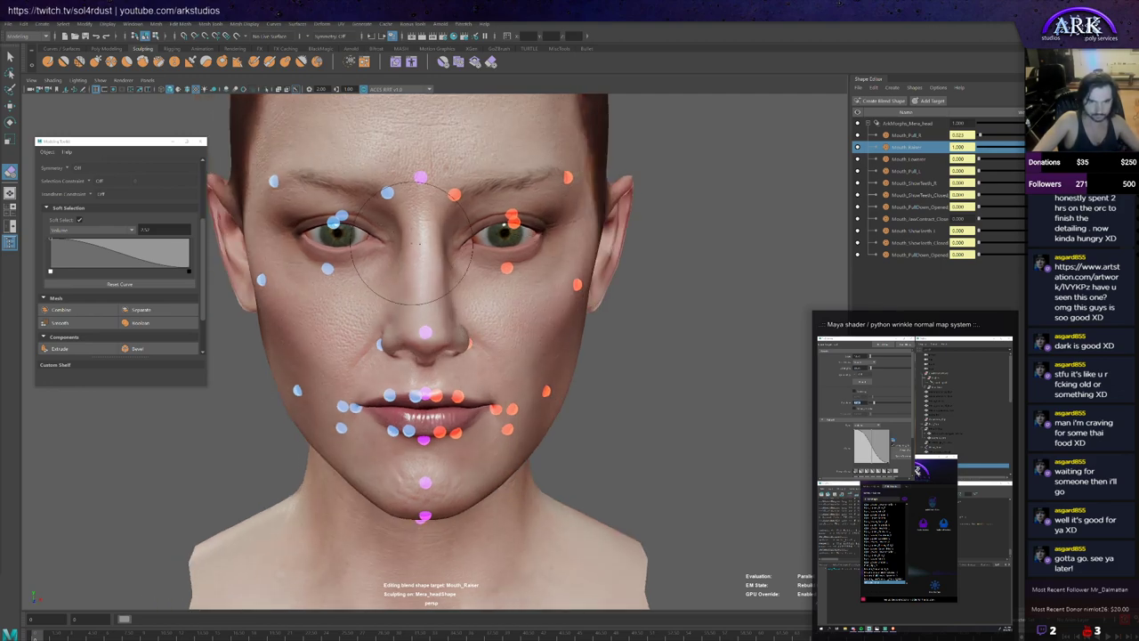
alt+drag(416, 245, 427, 241)
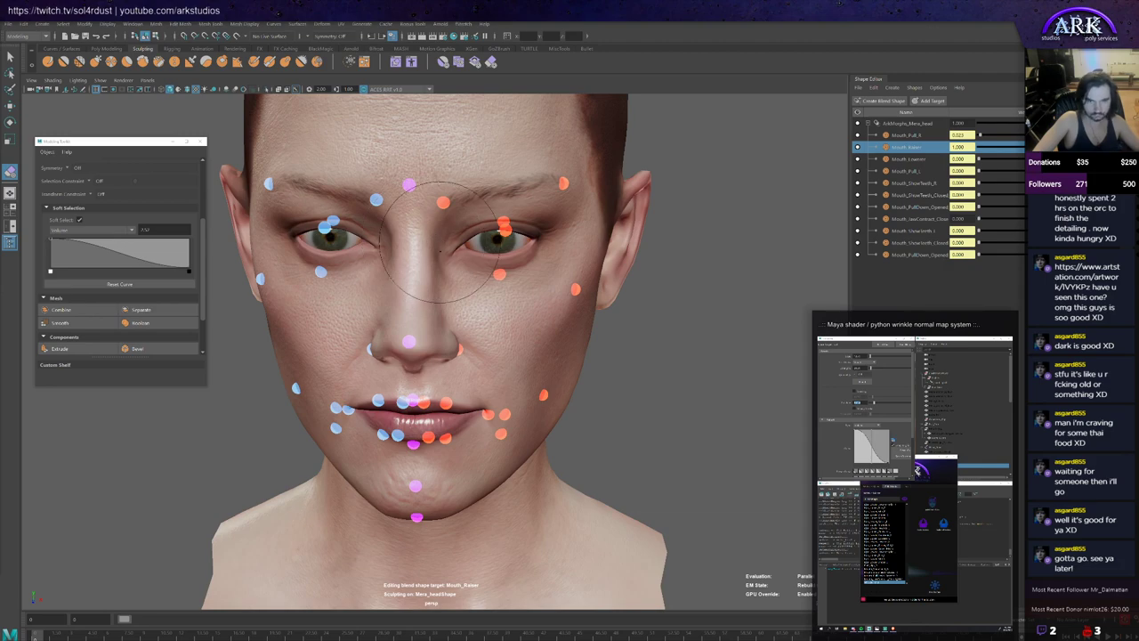
alt+drag(403, 184, 427, 166)
key(w)
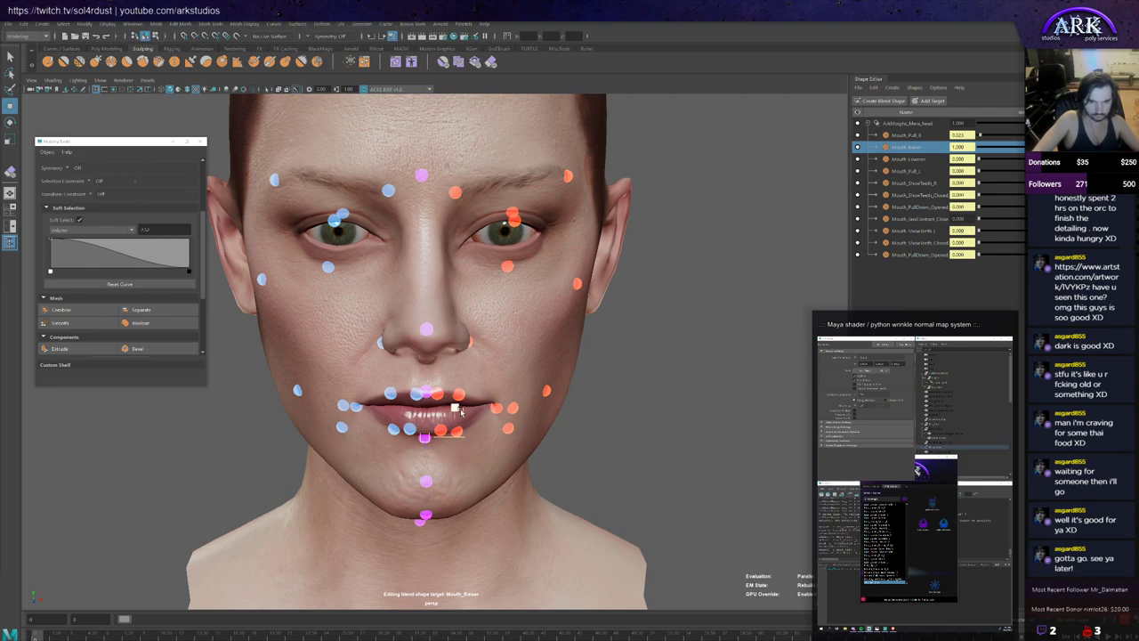
Step: Lower the mouth control until Mouth_Lowerer reaches 1.000, enable editing of that target, and activate the Grab tool on the head
drag(456, 406, 398, 466)
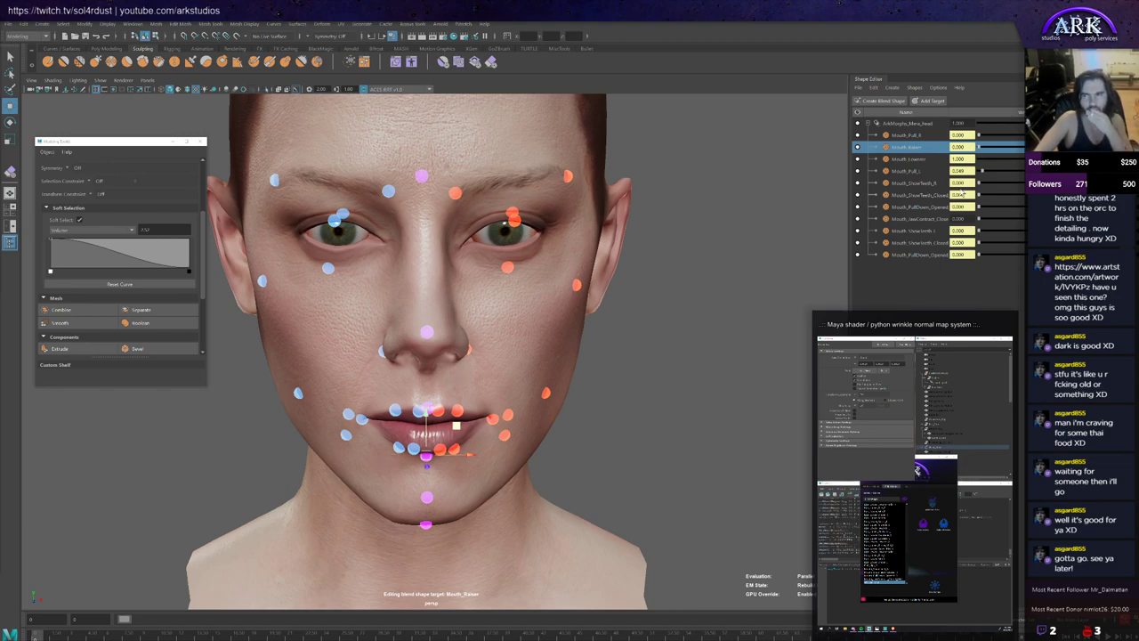
click(1090, 160)
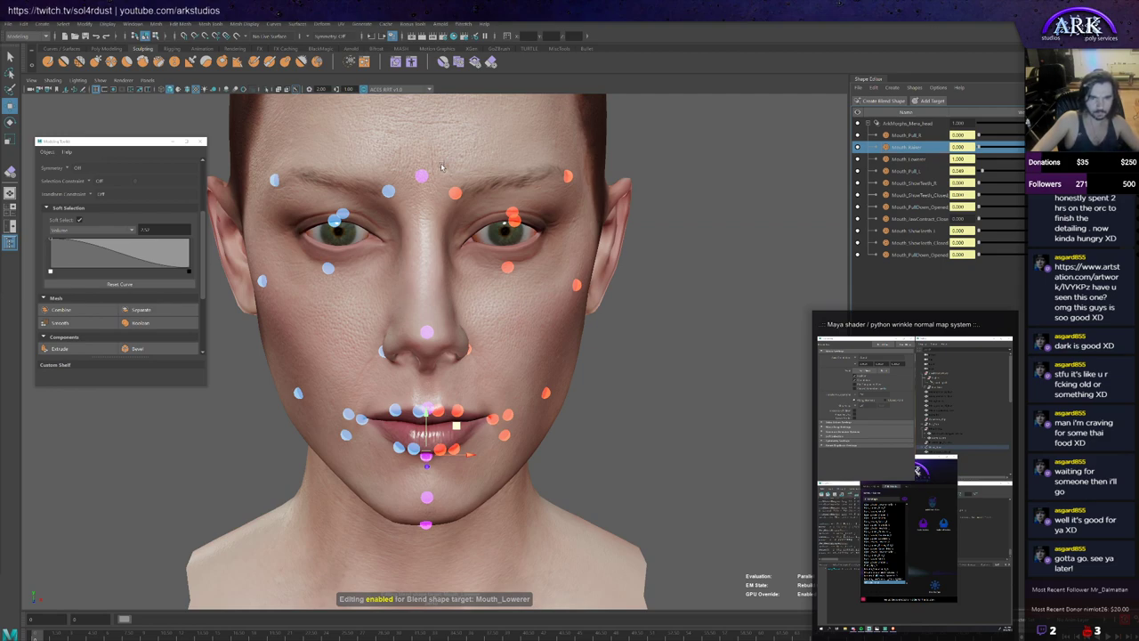
key(y)
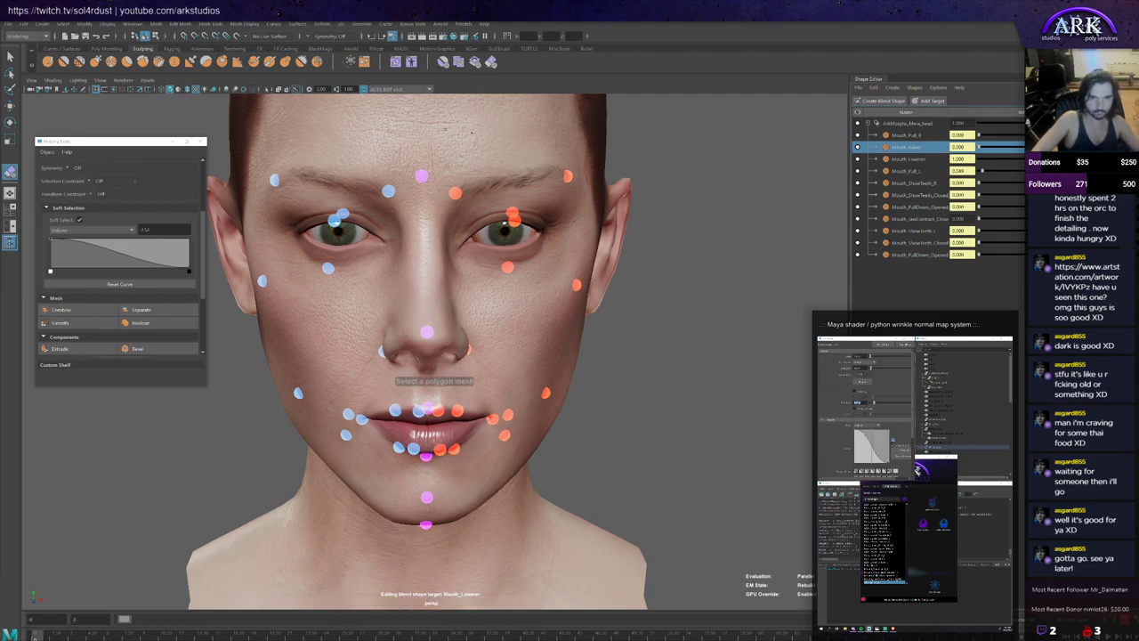
click(421, 130)
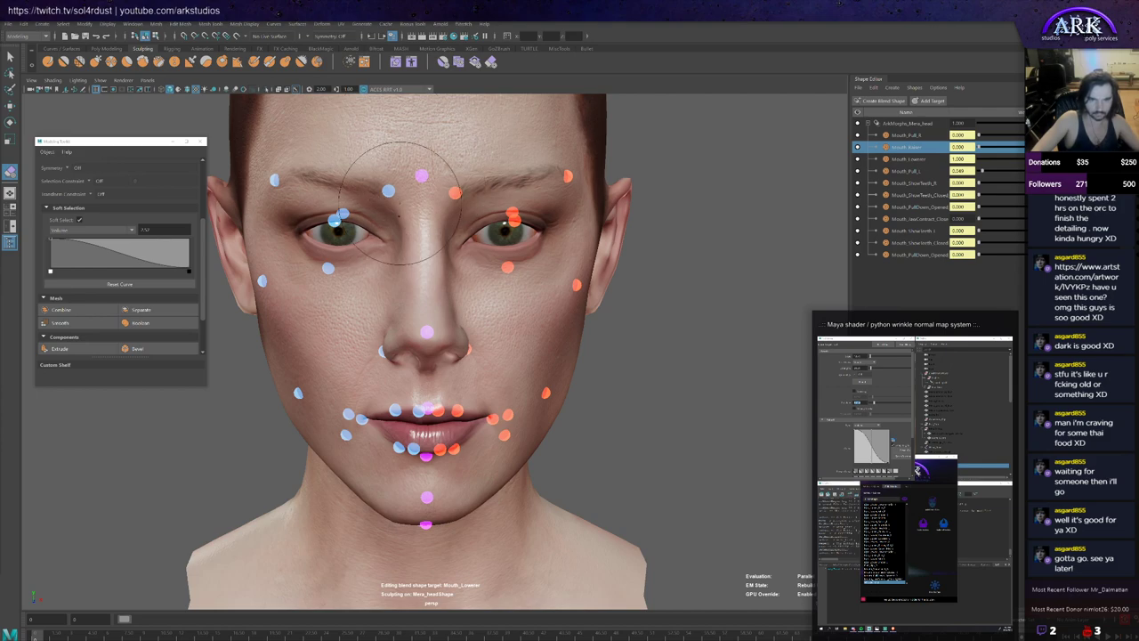
alt+drag(455, 157, 447, 120)
alt+drag(437, 357, 438, 353)
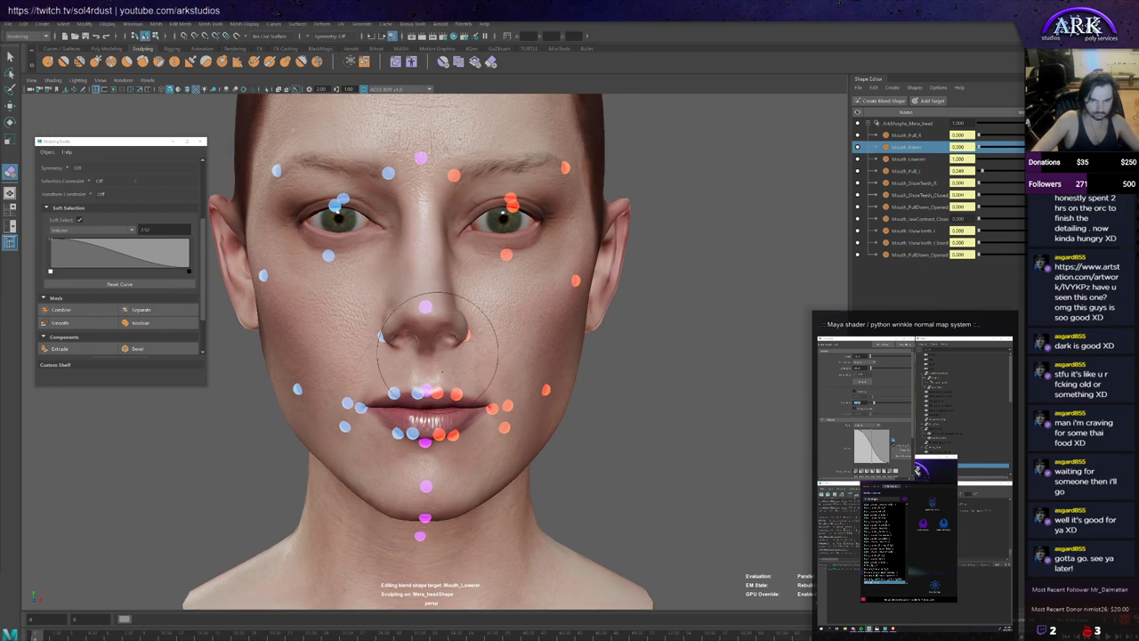
Step: Paint the wrinkle map around the chin and below the lower lip for Mouth_Lowerer, working close up and from below
alt+middle_drag(418, 417, 426, 374)
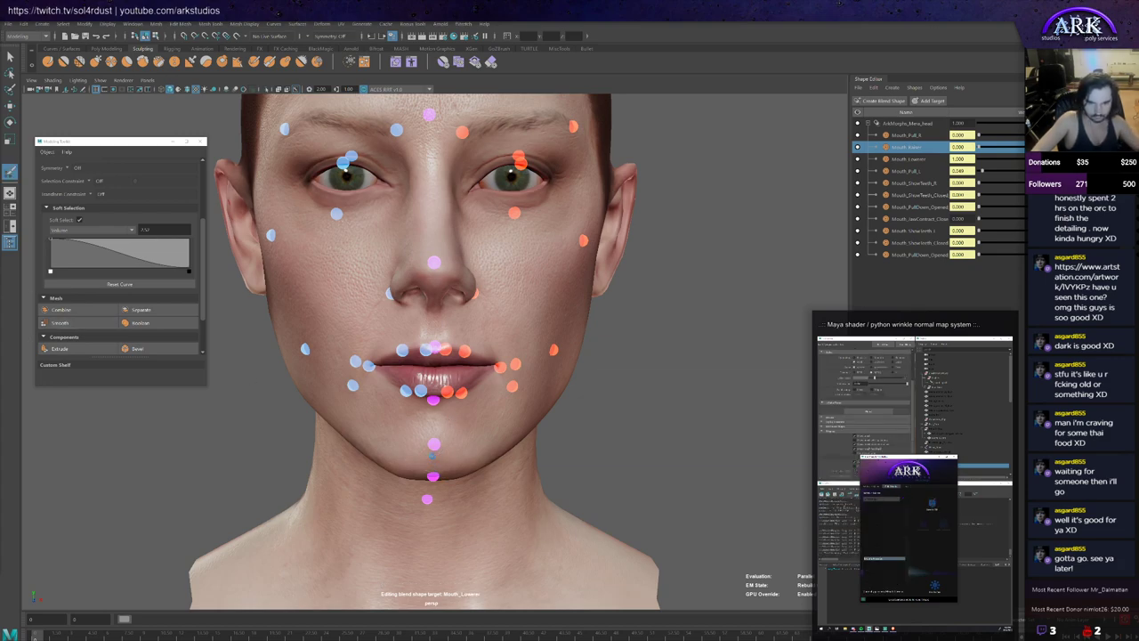
scroll(433, 456, up, 2)
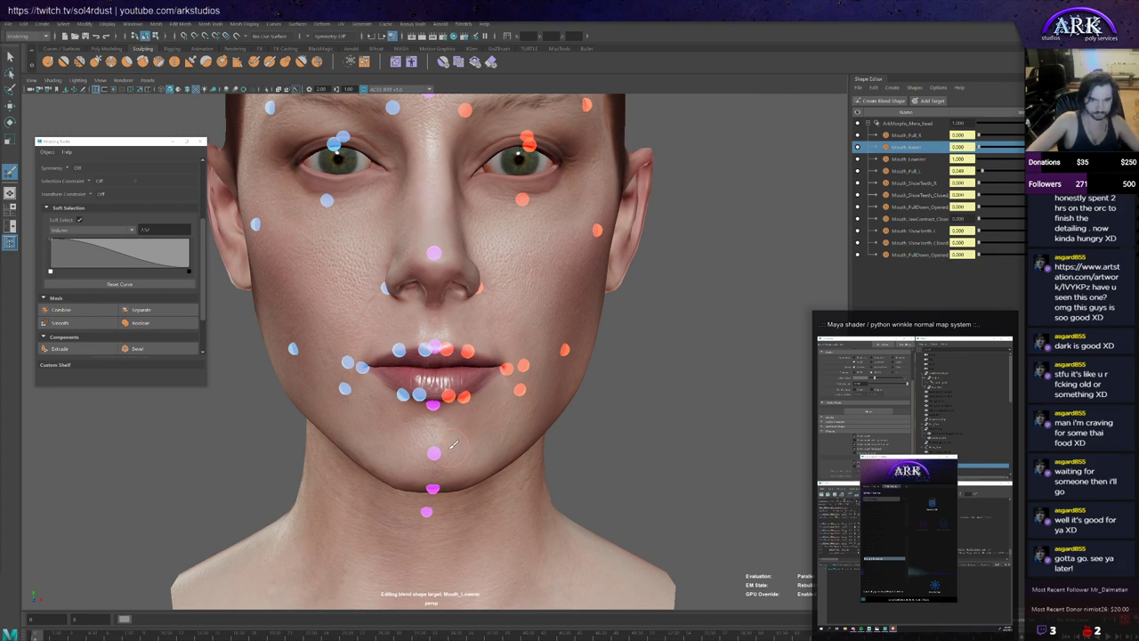
scroll(452, 443, up, 2)
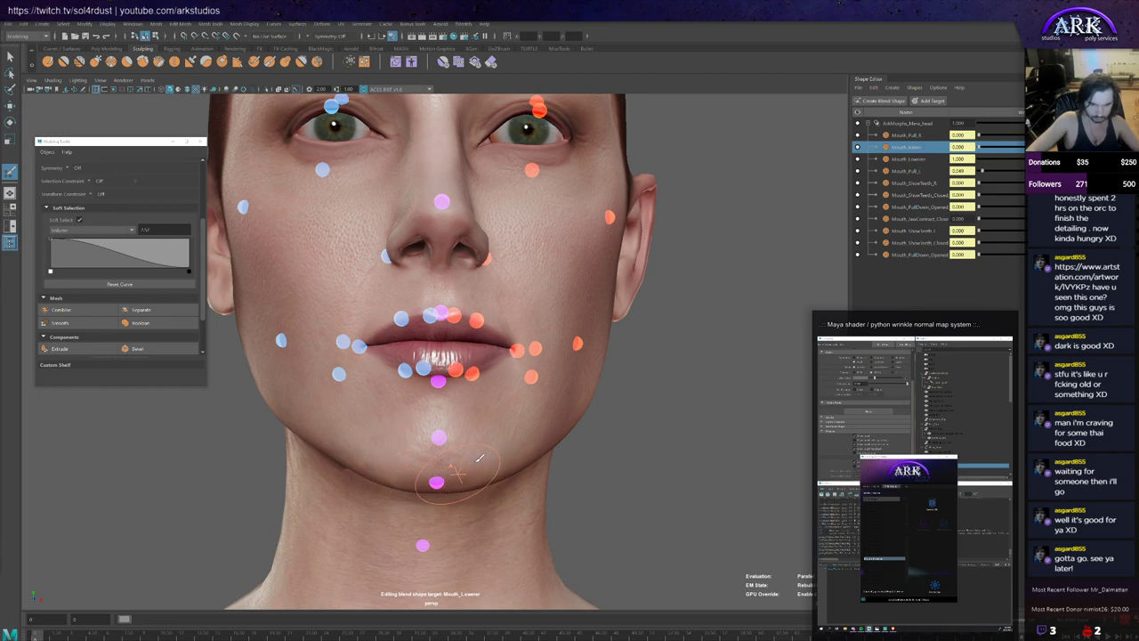
alt+drag(476, 461, 475, 470)
alt+drag(393, 465, 431, 406)
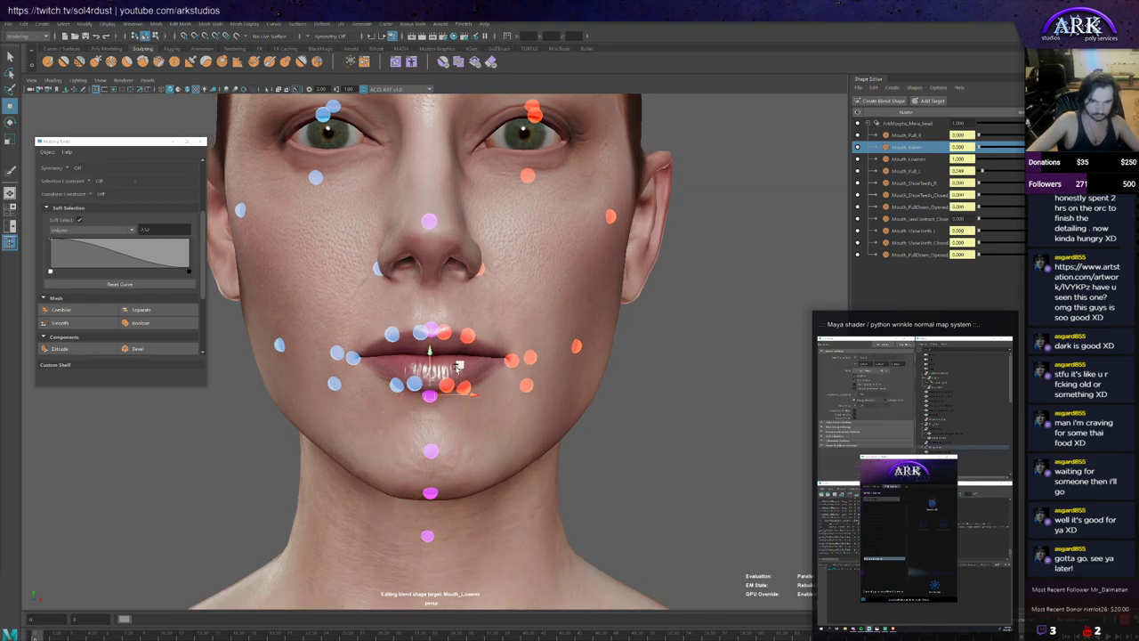
Step: Move the mouth control between raised and lowered positions to check the wrinkles around the lips and chin
mouse_move(458, 365)
mouse_down()
mouse_move(470, 348)
mouse_move(460, 351)
mouse_up()
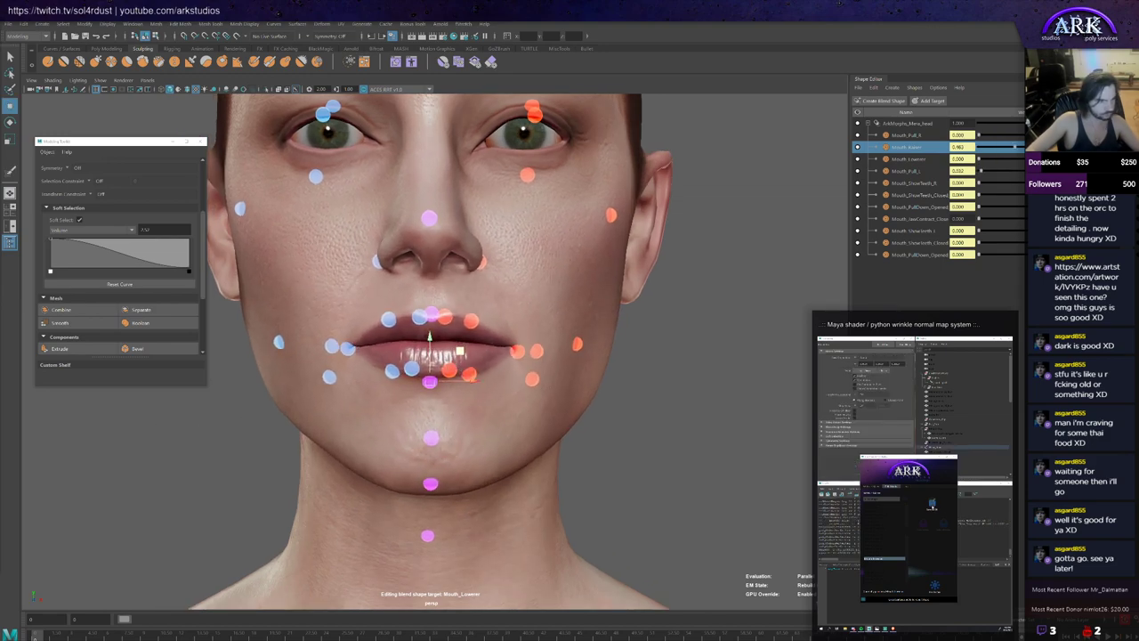
click(428, 536)
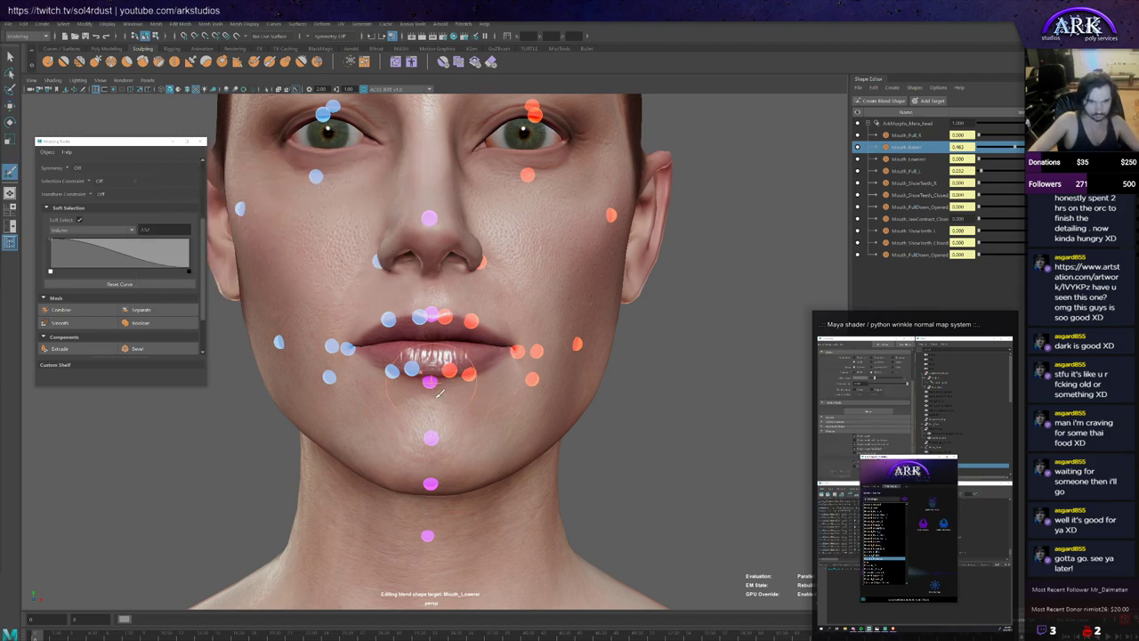
mouse_move(442, 356)
alt+mouse_down()
mouse_move(434, 404)
mouse_move(479, 367)
mouse_move(472, 388)
mouse_move(472, 367)
mouse_move(485, 389)
alt+mouse_up()
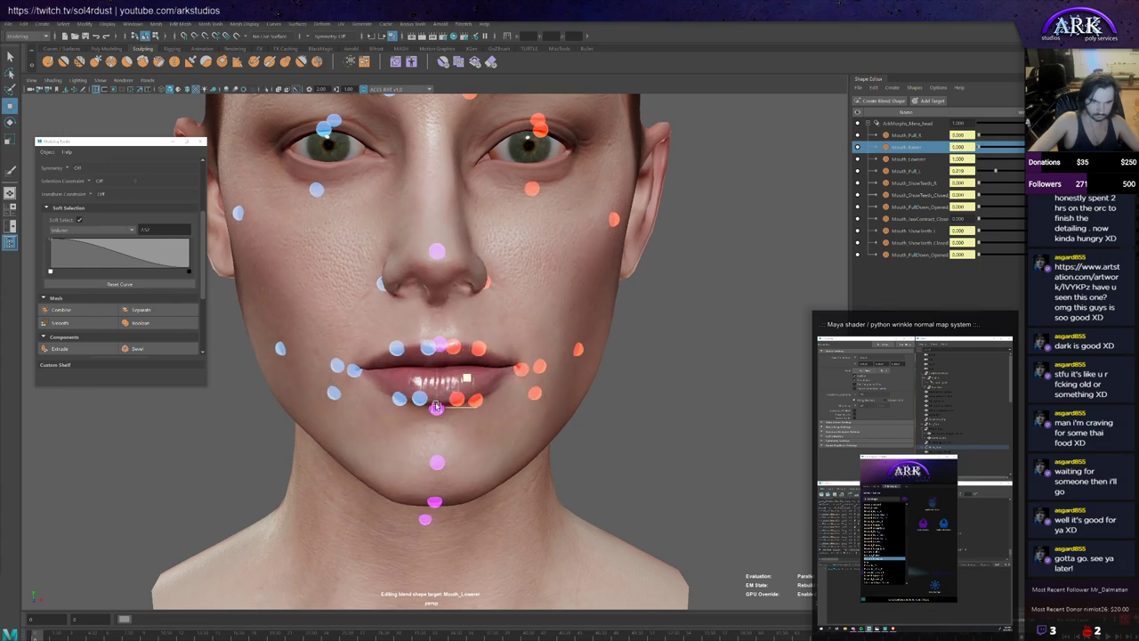
Step: Move the mouth control through sideways, raised and lowered positions to check how the pull, raise and lower shapes combine
mouse_move(390, 391)
mouse_down()
mouse_move(438, 410)
mouse_move(412, 388)
mouse_up()
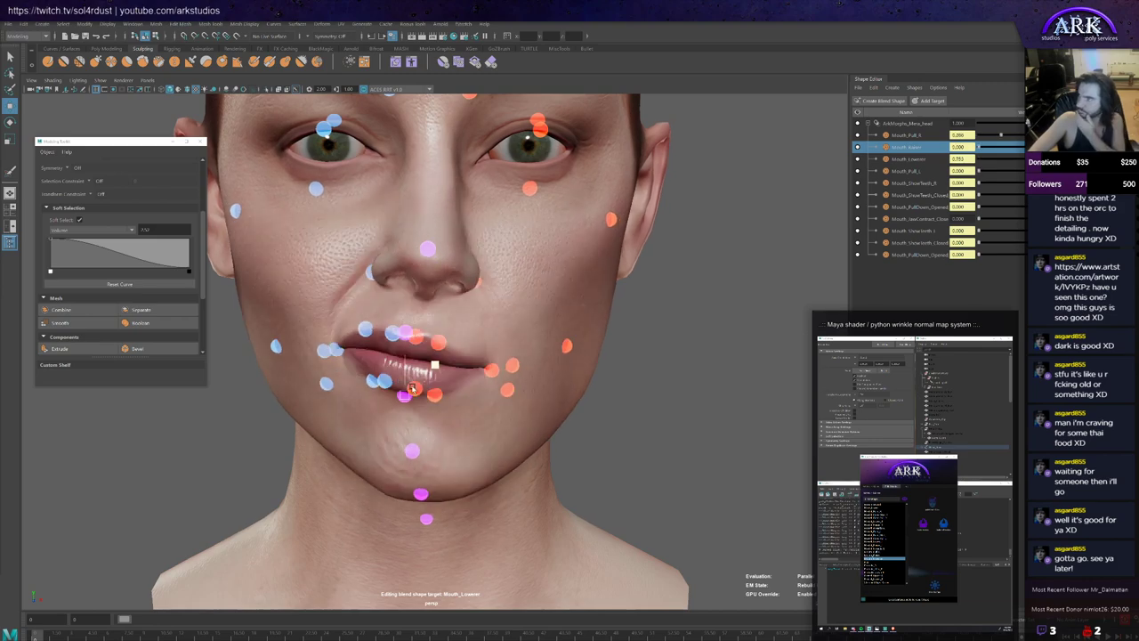
drag(482, 403, 449, 388)
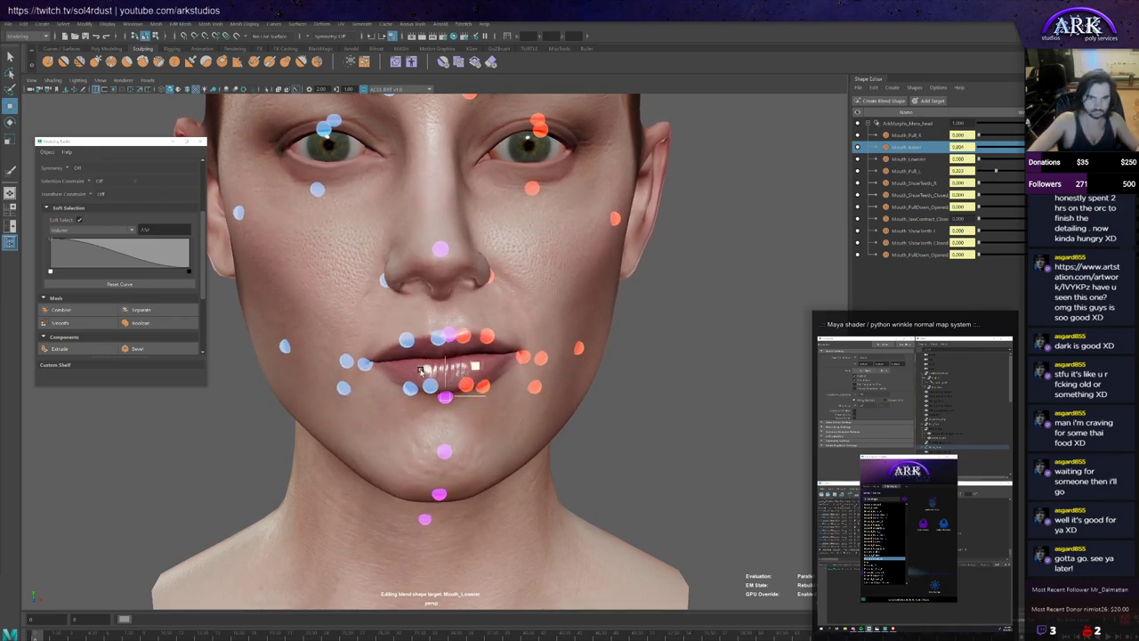
scroll(449, 388, down, 3)
alt+middle_drag(449, 388, 439, 420)
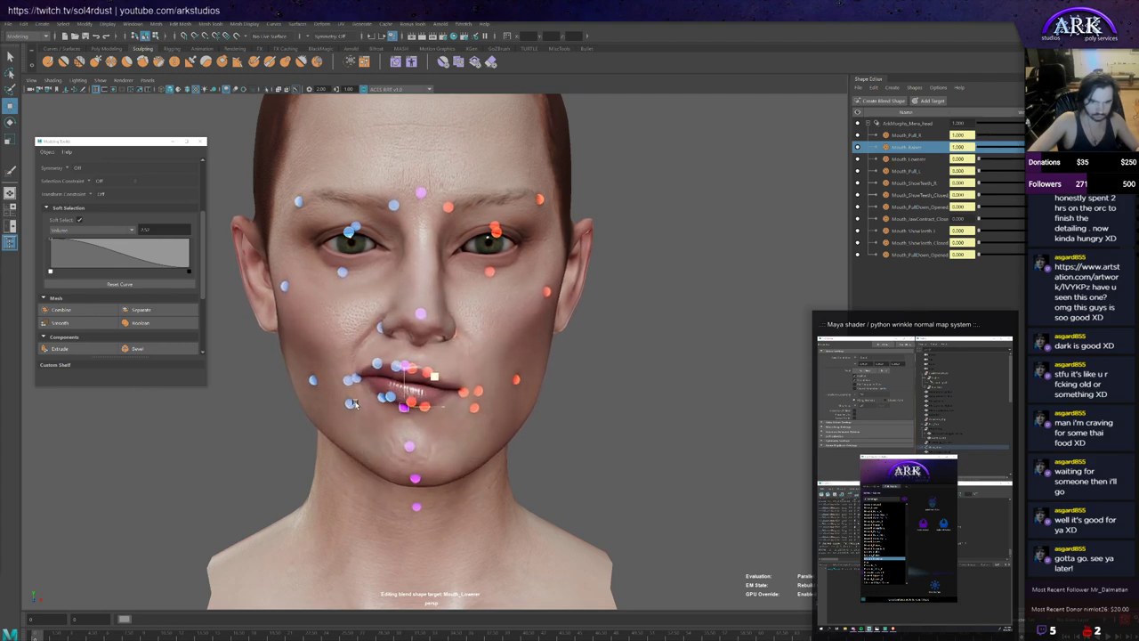
drag(448, 384, 387, 405)
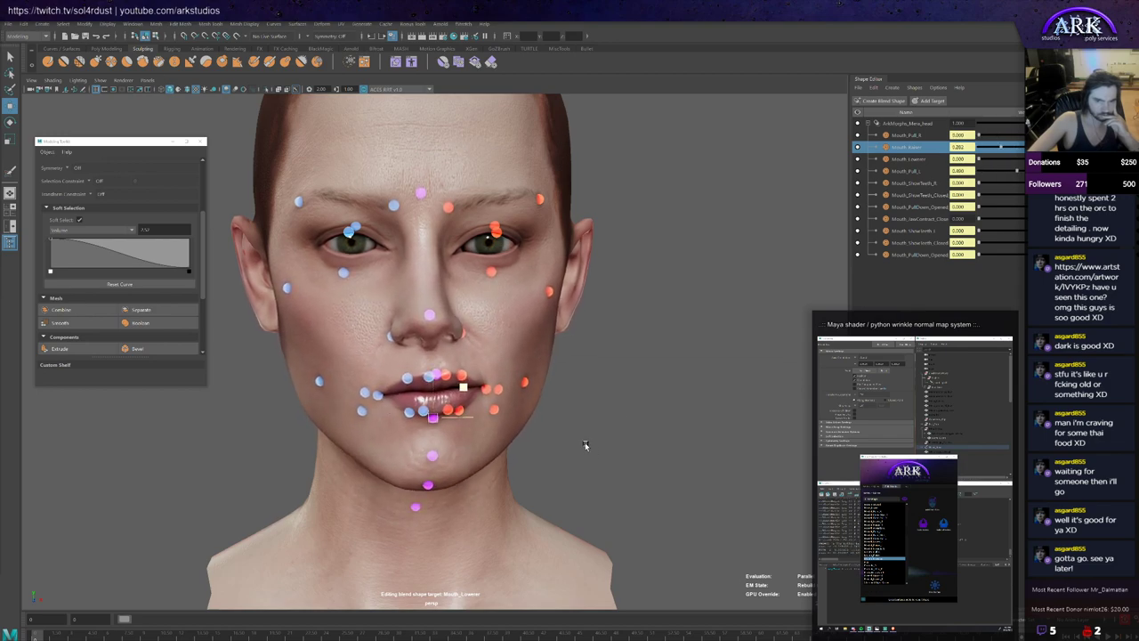
mouse_move(578, 445)
middle_down()
mouse_move(562, 450)
mouse_move(594, 455)
mouse_move(573, 422)
mouse_move(597, 446)
mouse_move(569, 429)
middle_up()
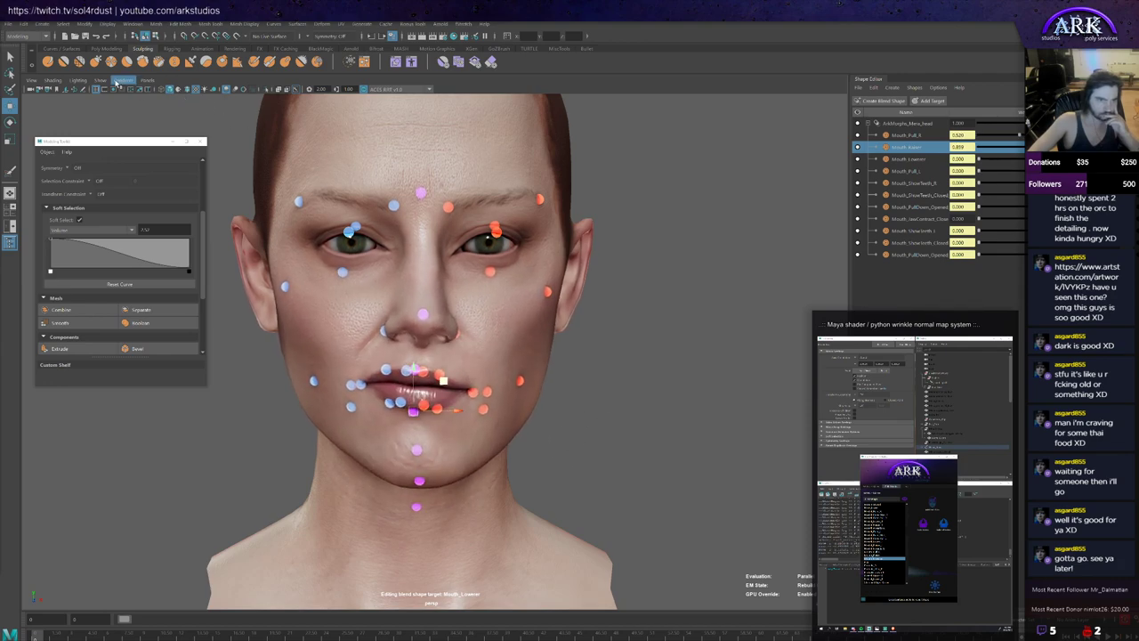
Step: Hide the face control markers in the viewport and shift the mouth control toward Mouth_Pull_L to examine the lips unobstructed
click(99, 81)
click(126, 146)
middle_drag(594, 435, 545, 236)
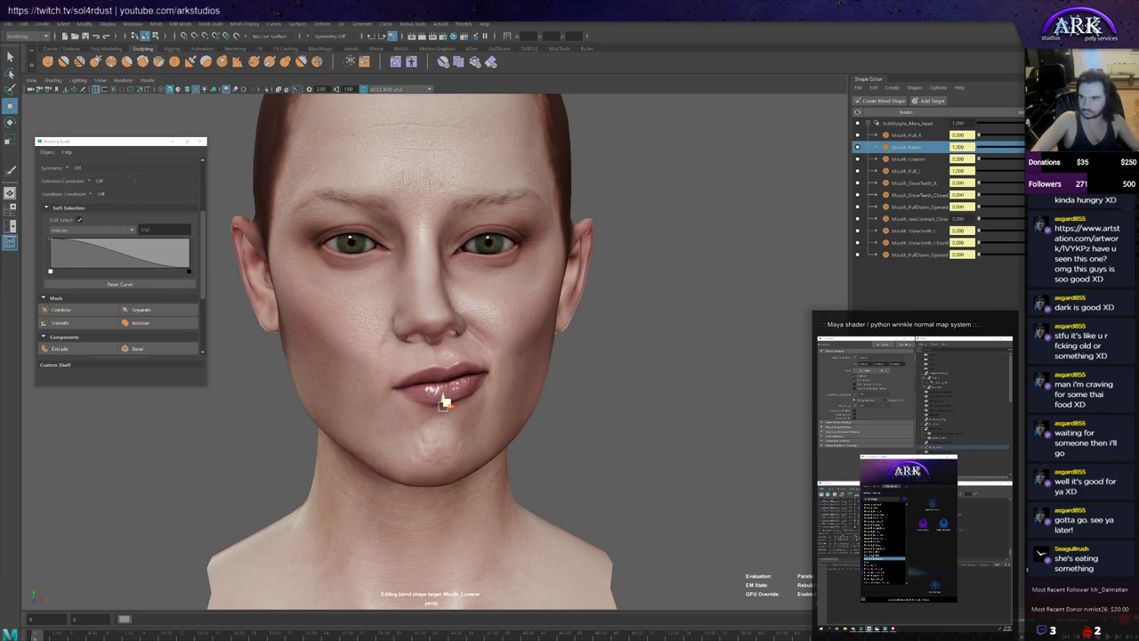
middle_drag(542, 398, 503, 412)
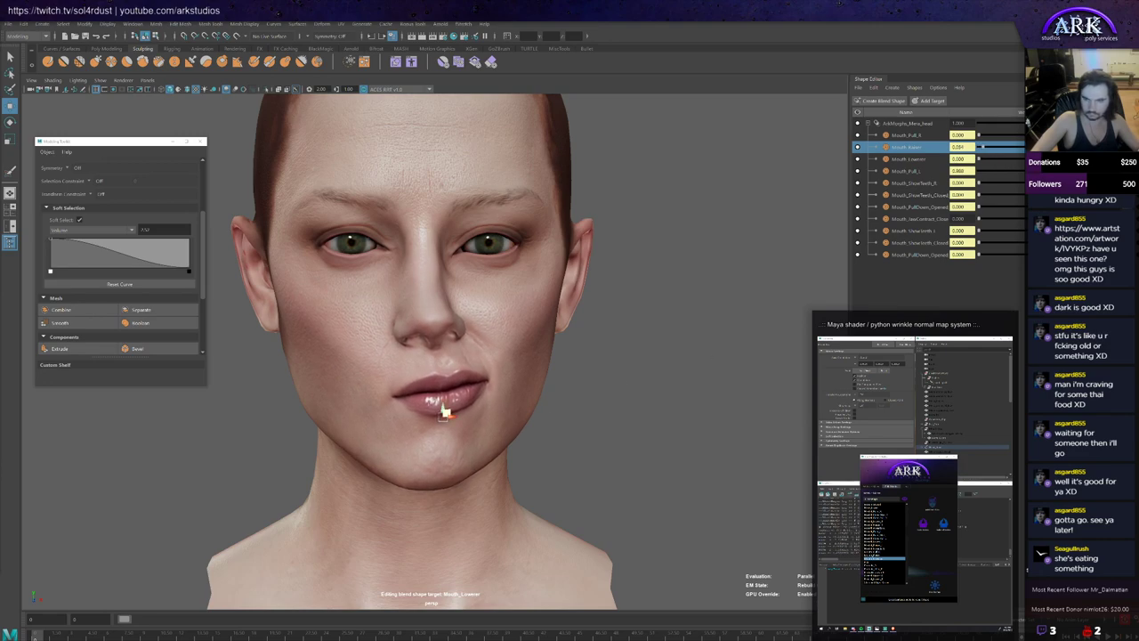
Step: Enable editing of the Mouth_Pull_L target, activate the Sculpt tool on the head, and inspect the pulled mouth corner from several angles
click(1066, 171)
alt+drag(610, 310, 580, 347)
alt+right_drag(475, 356, 494, 347)
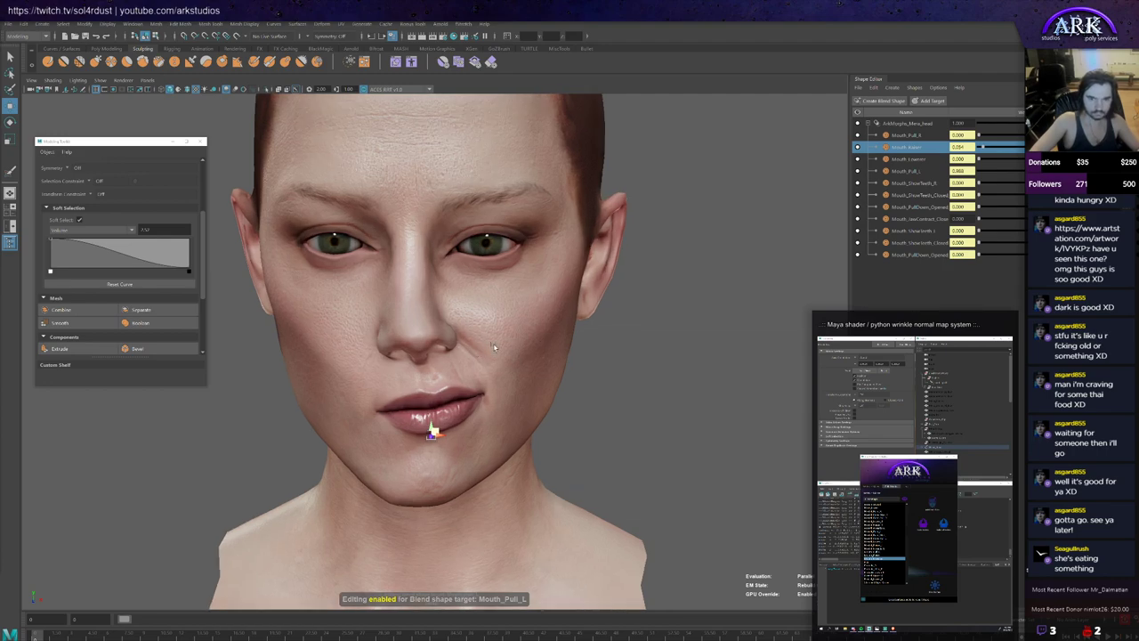
alt+drag(493, 343, 513, 376)
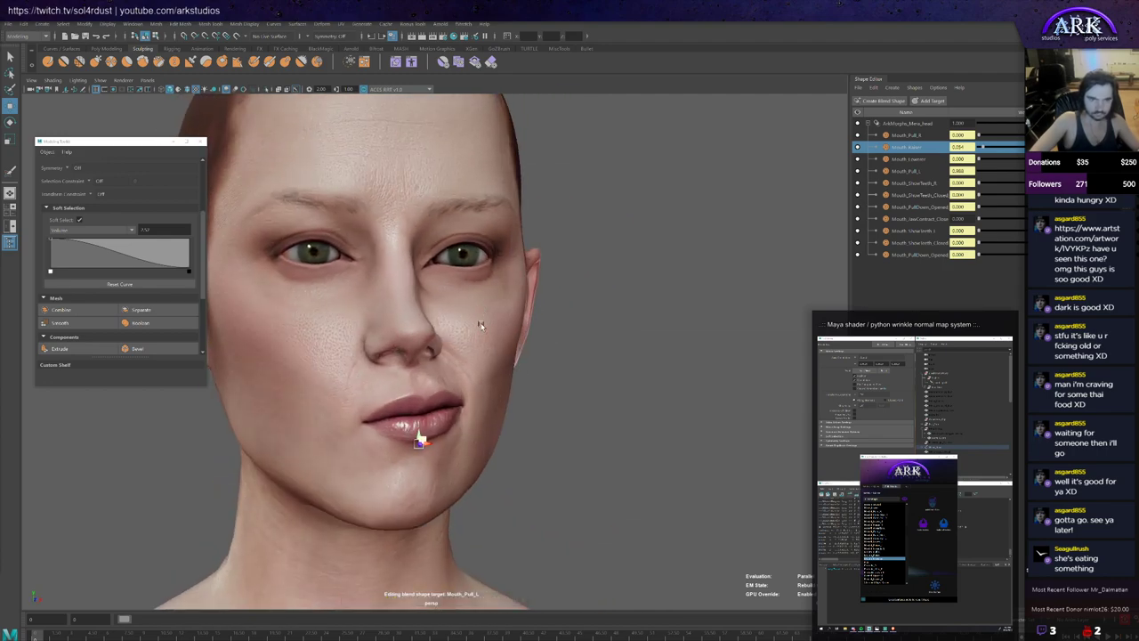
click(48, 63)
mouse_move(481, 325)
alt+mouse_down()
mouse_move(438, 329)
mouse_move(508, 334)
alt+mouse_up()
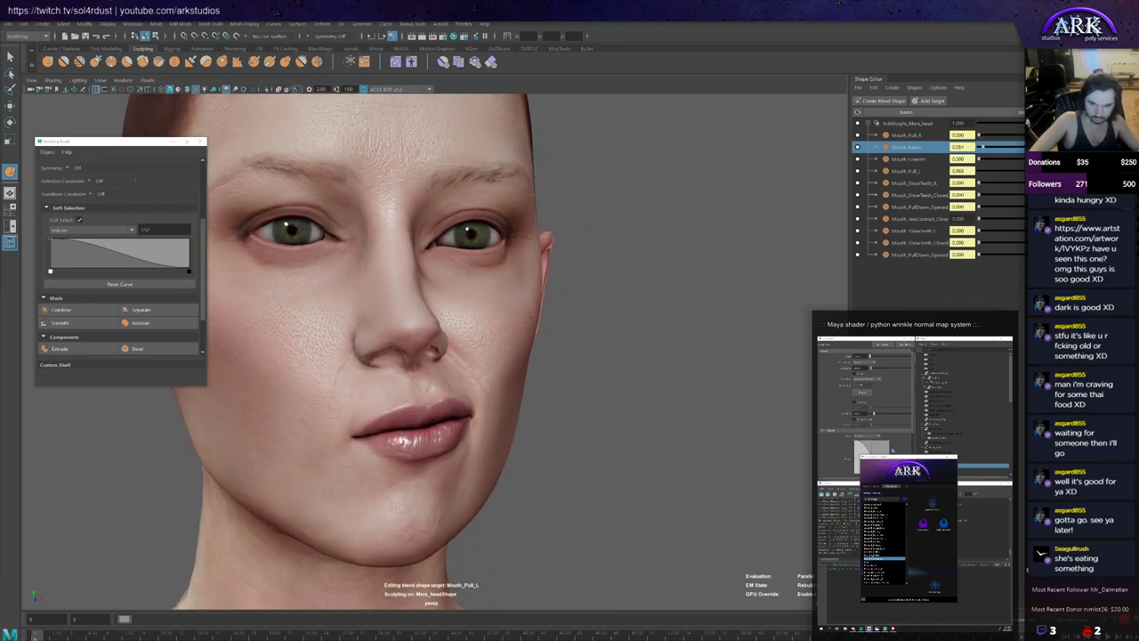
alt+drag(539, 331, 534, 308)
mouse_move(494, 342)
alt+mouse_down()
mouse_move(543, 336)
mouse_move(517, 331)
mouse_move(522, 275)
mouse_move(517, 294)
mouse_move(465, 234)
mouse_move(471, 259)
mouse_move(451, 247)
mouse_move(456, 293)
mouse_move(442, 290)
alt+mouse_up()
mouse_move(550, 274)
alt+mouse_down()
mouse_move(534, 279)
mouse_move(544, 307)
mouse_move(527, 299)
mouse_move(554, 318)
mouse_move(485, 428)
mouse_move(406, 471)
alt+mouse_up()
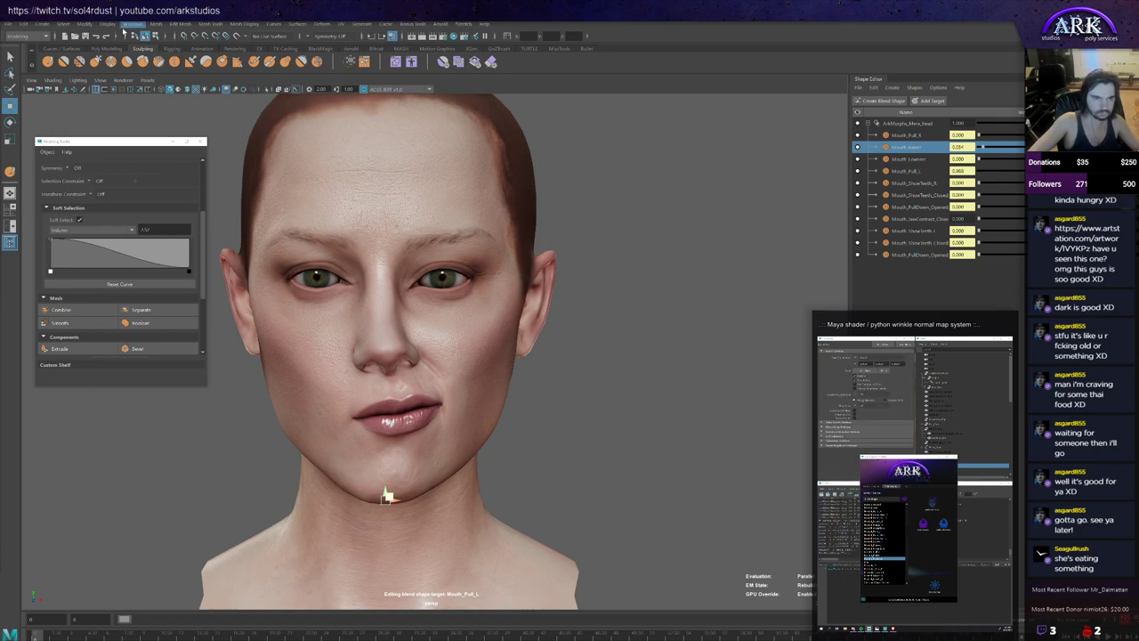
Step: Reselect the mouth control by briefly showing the face control markers, and swing it around to compare the left and right pull shapes
click(103, 82)
click(134, 146)
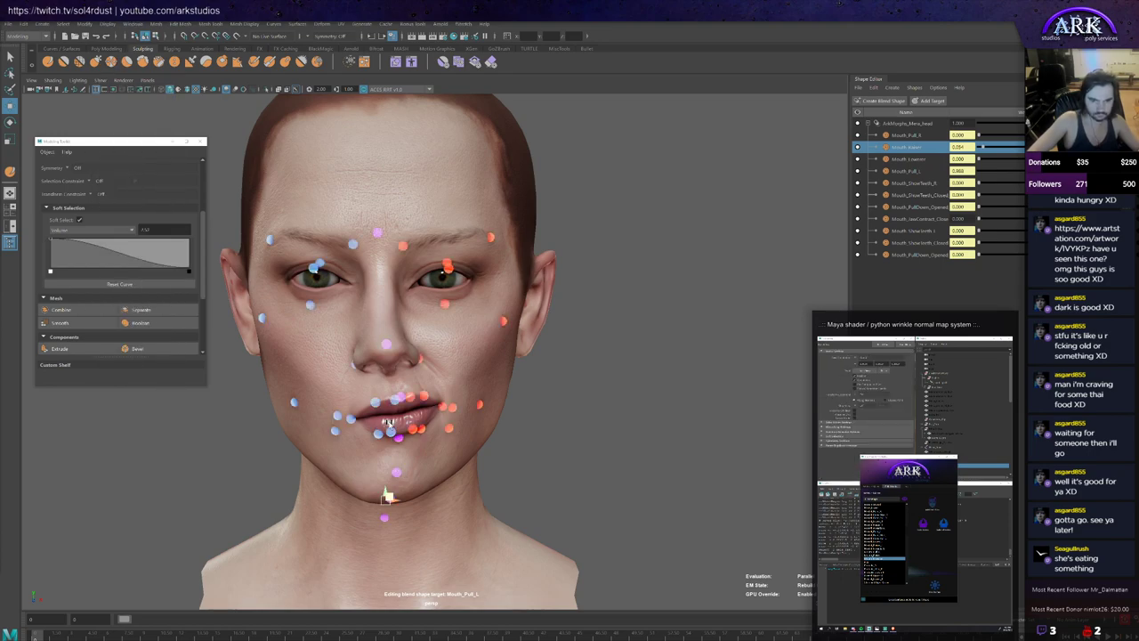
click(104, 83)
click(134, 146)
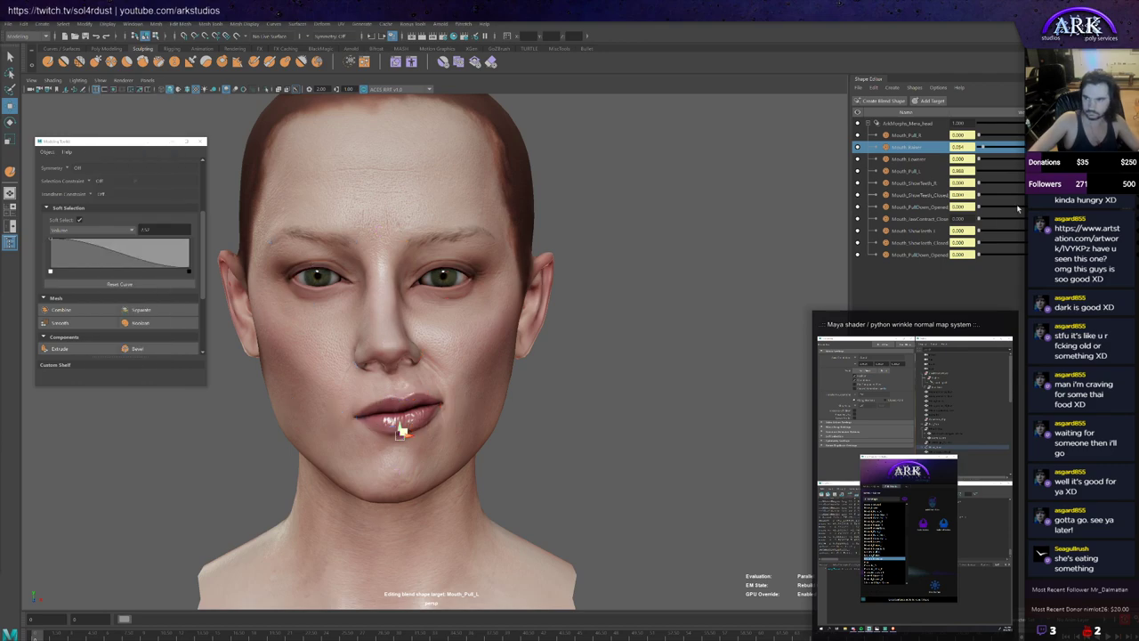
alt+drag(500, 349, 517, 349)
mouse_move(674, 365)
middle_down()
mouse_move(656, 353)
mouse_move(699, 361)
mouse_move(659, 351)
middle_up()
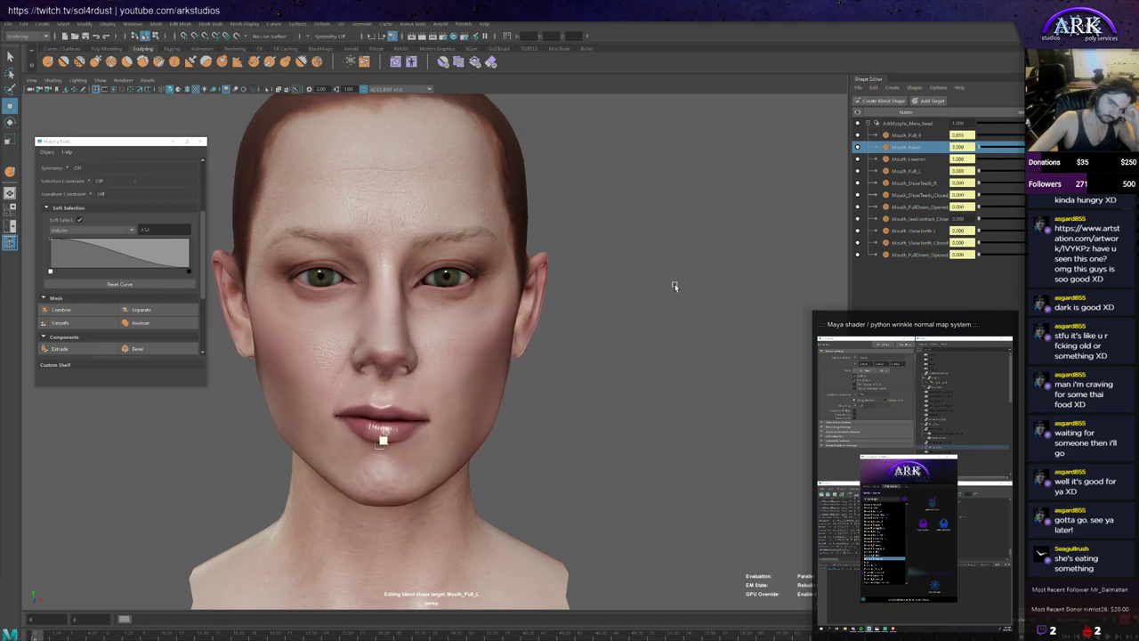
middle_drag(706, 281, 702, 247)
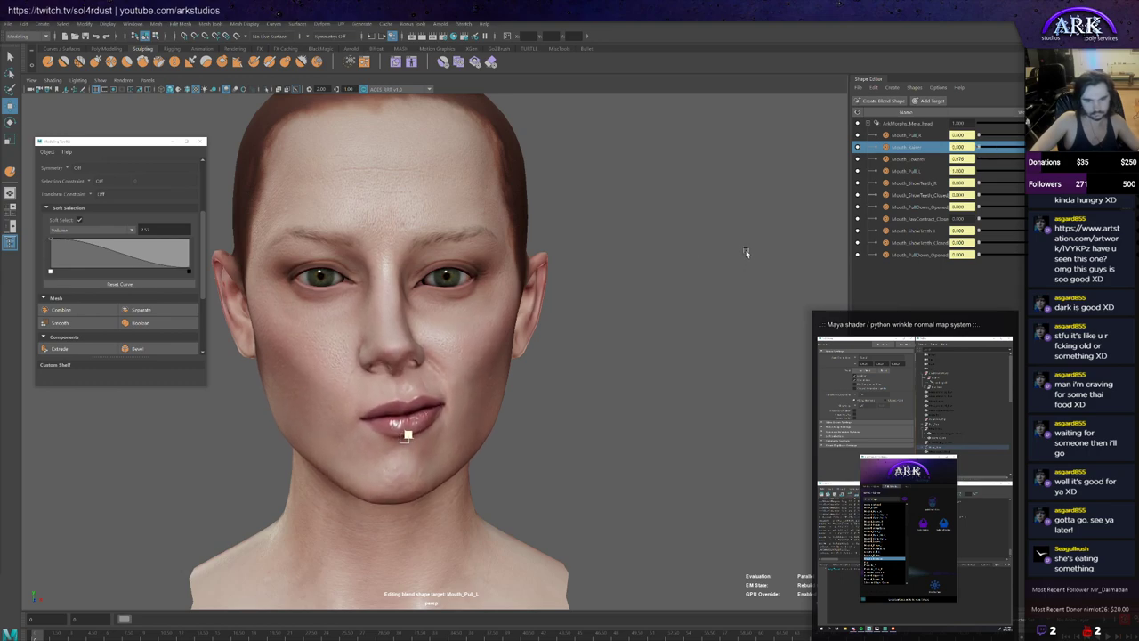
middle_drag(748, 256, 751, 265)
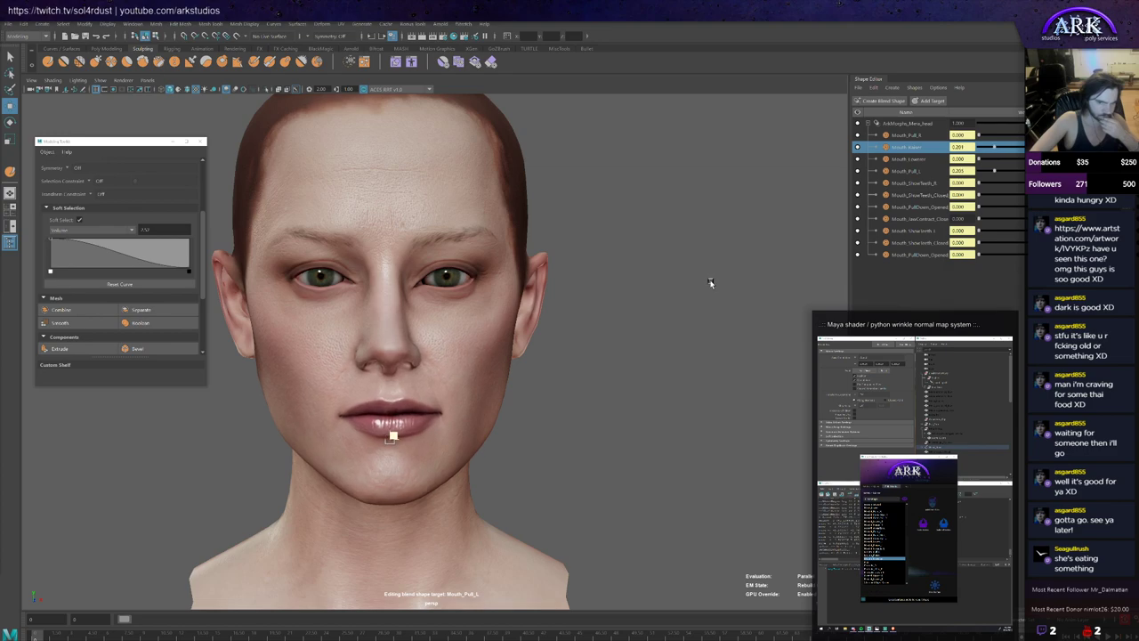
Step: Check the combined mouth shapes from below, from the front and close up while moving the mouth control in different directions
alt+drag(582, 311, 691, 309)
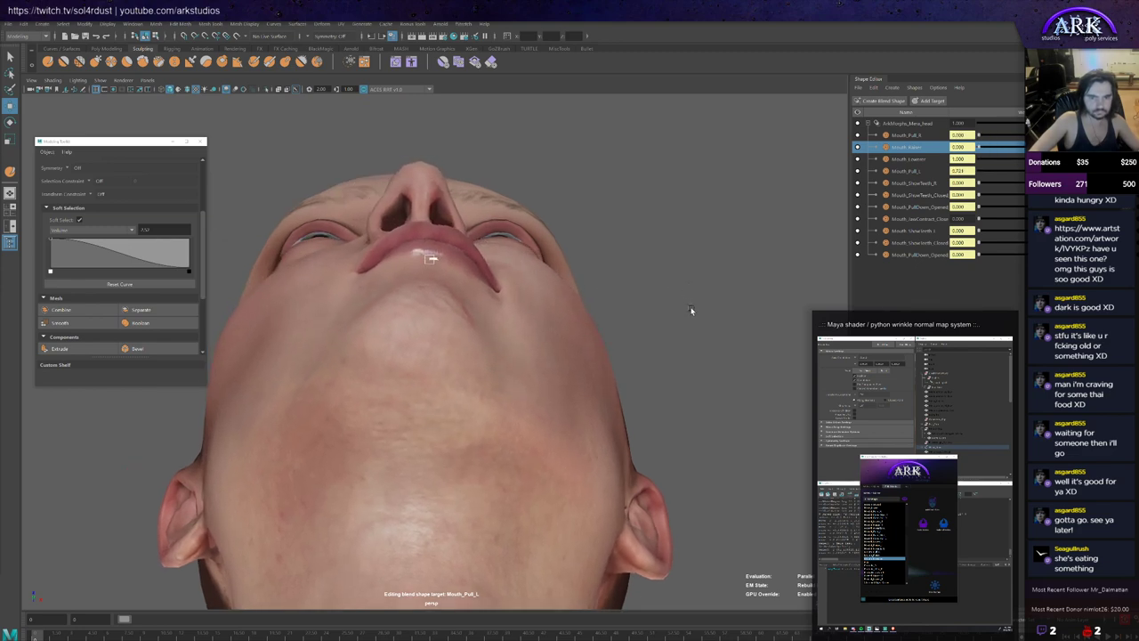
middle_drag(691, 309, 650, 282)
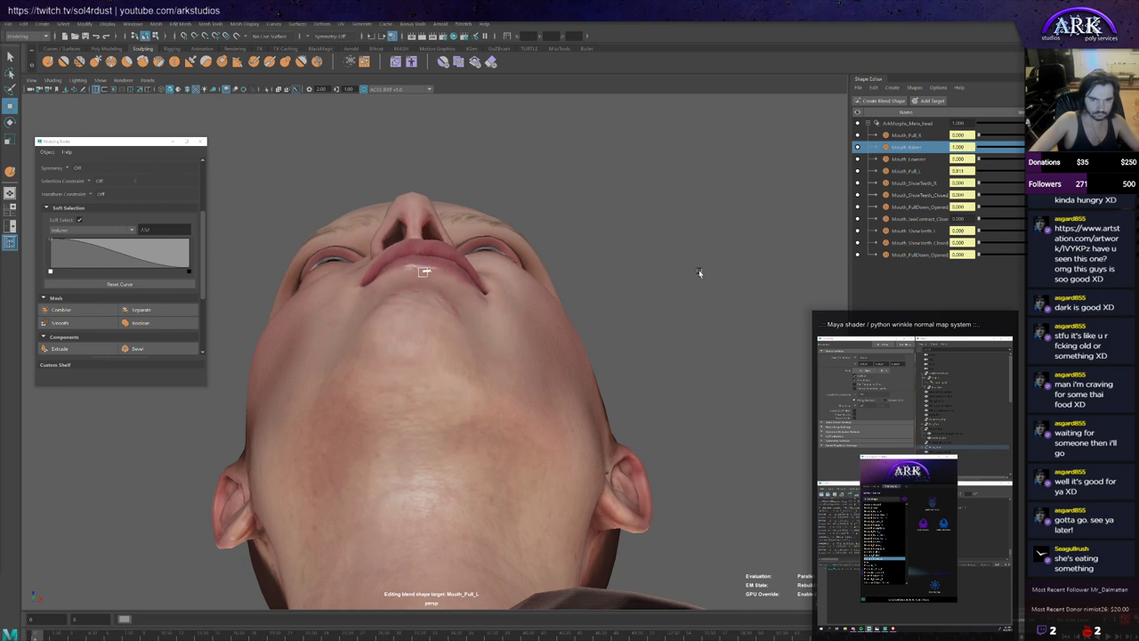
alt+drag(651, 245, 600, 268)
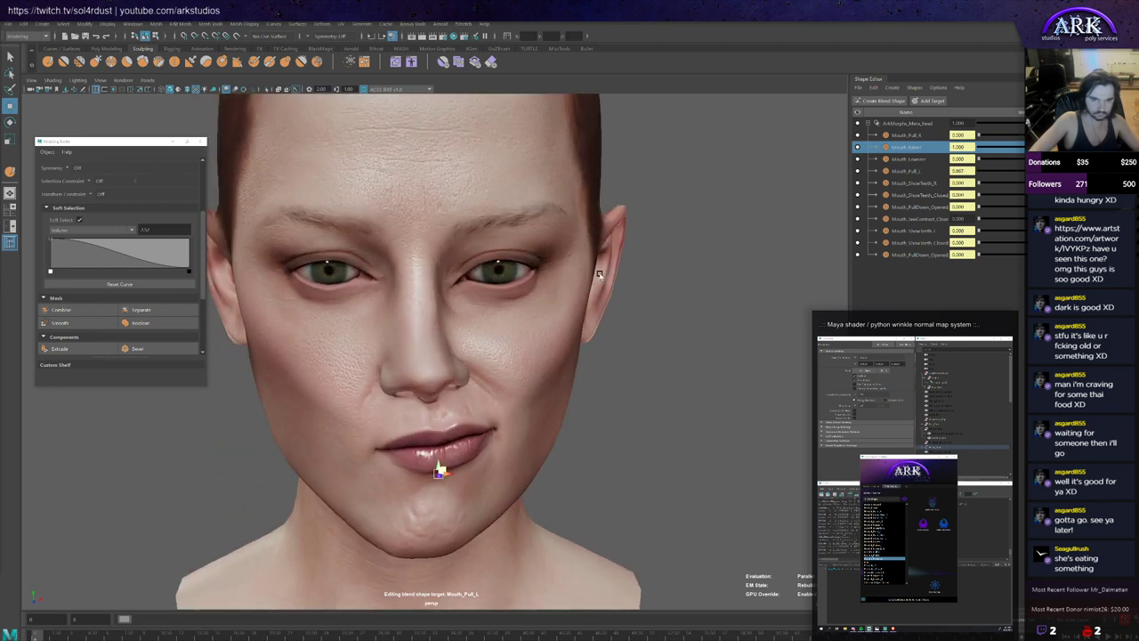
alt+right_drag(600, 269, 608, 377)
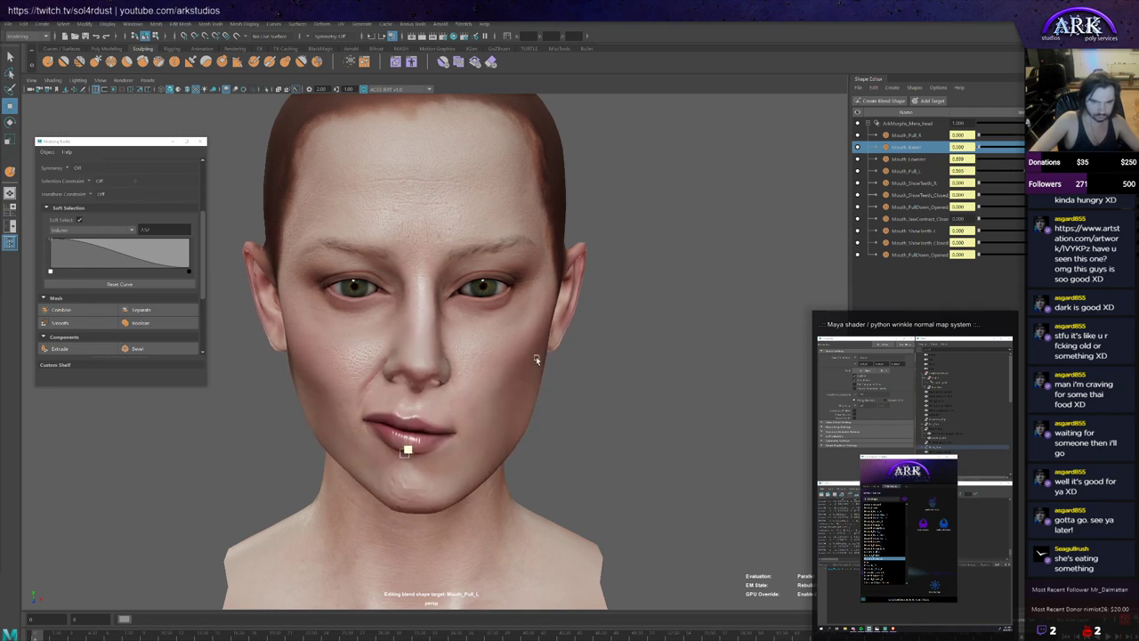
scroll(503, 411, up, 2)
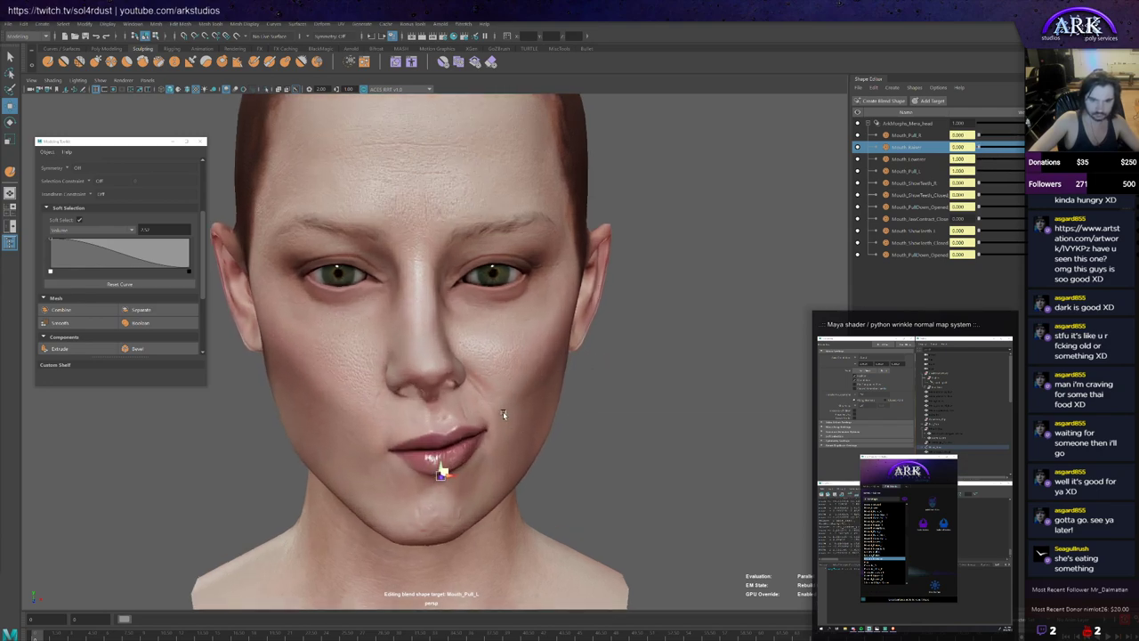
alt+drag(511, 409, 521, 389)
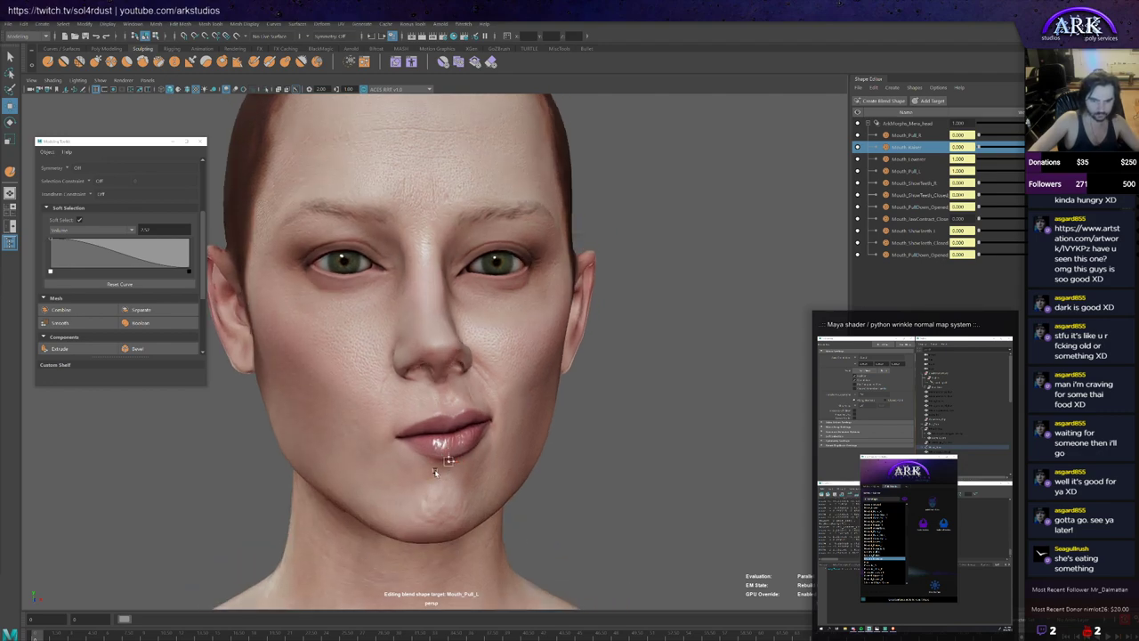
alt+drag(424, 469, 462, 416)
mouse_move(414, 460)
mouse_down()
mouse_move(467, 471)
mouse_move(458, 481)
mouse_move(415, 461)
mouse_up()
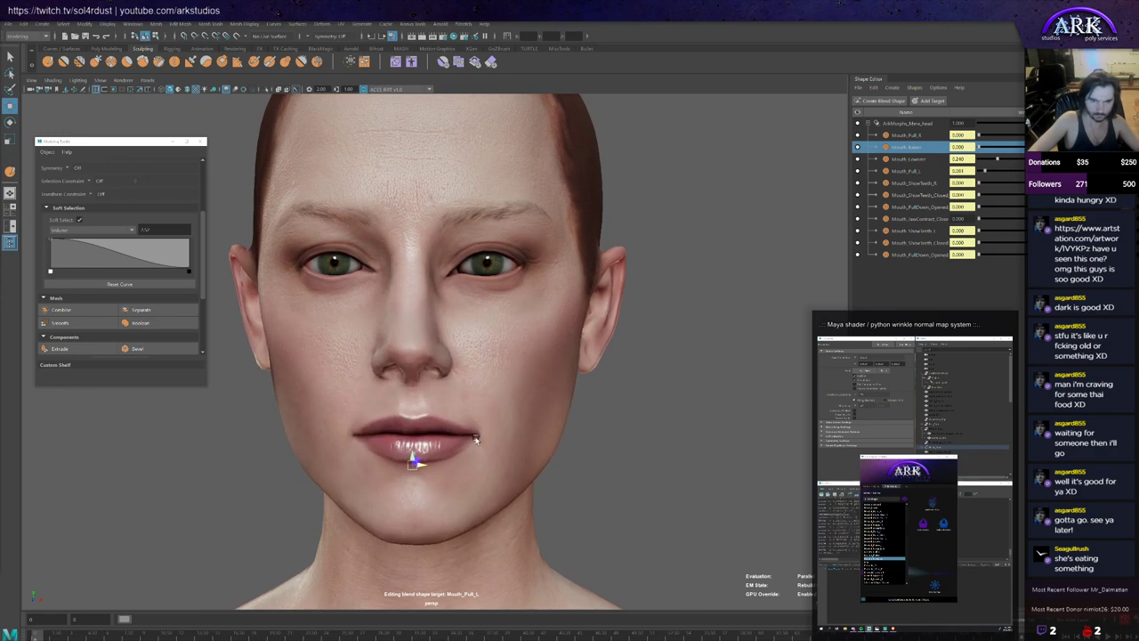
Step: Undo the recent mouth control moves and test the mouth between its raised and lowered positions
key(ctrl+z)
key(ctrl+z)
key(ctrl+z)
drag(414, 453, 416, 433)
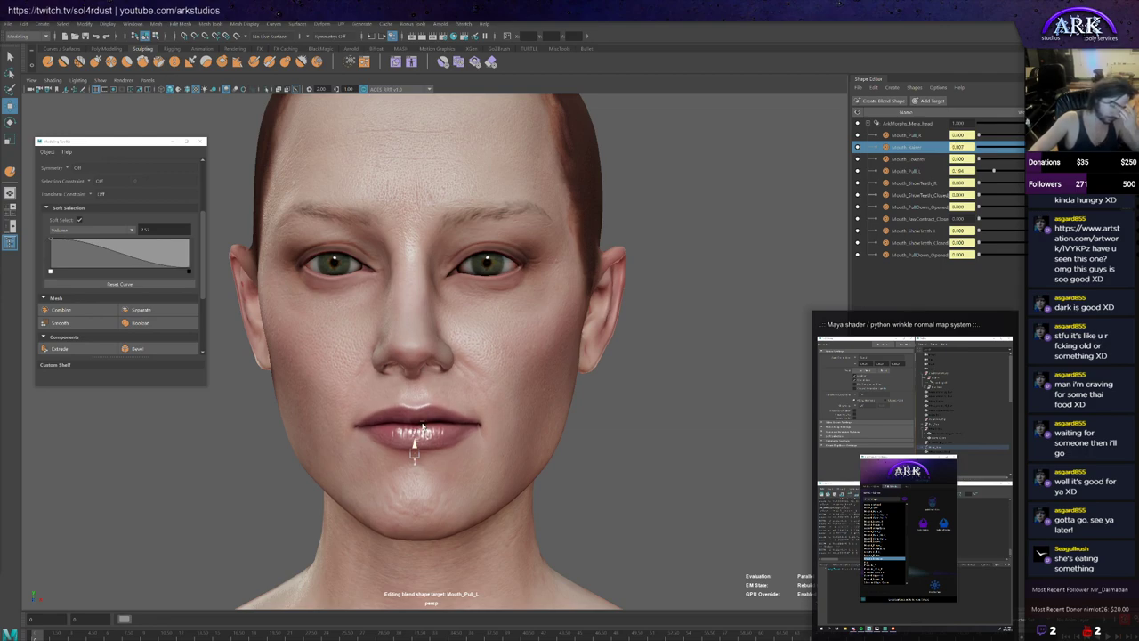
key(ctrl+z)
key(ctrl+z)
key(ctrl+z)
key(ctrl+z)
key(ctrl+z)
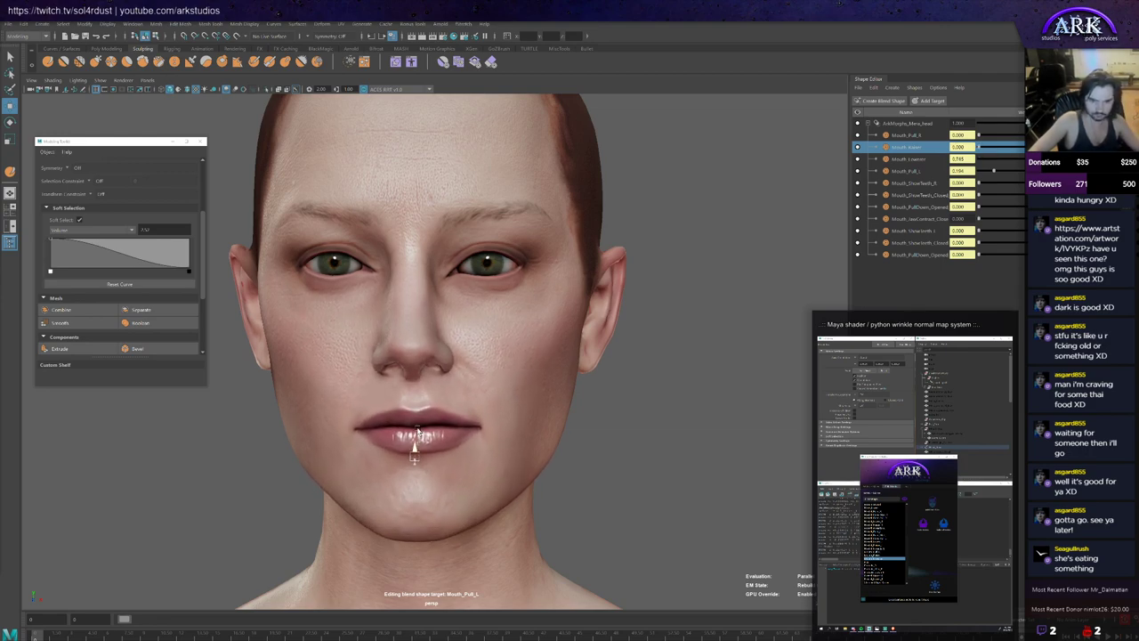
key(ctrl+z)
key(ctrl+z)
key(ctrl+z)
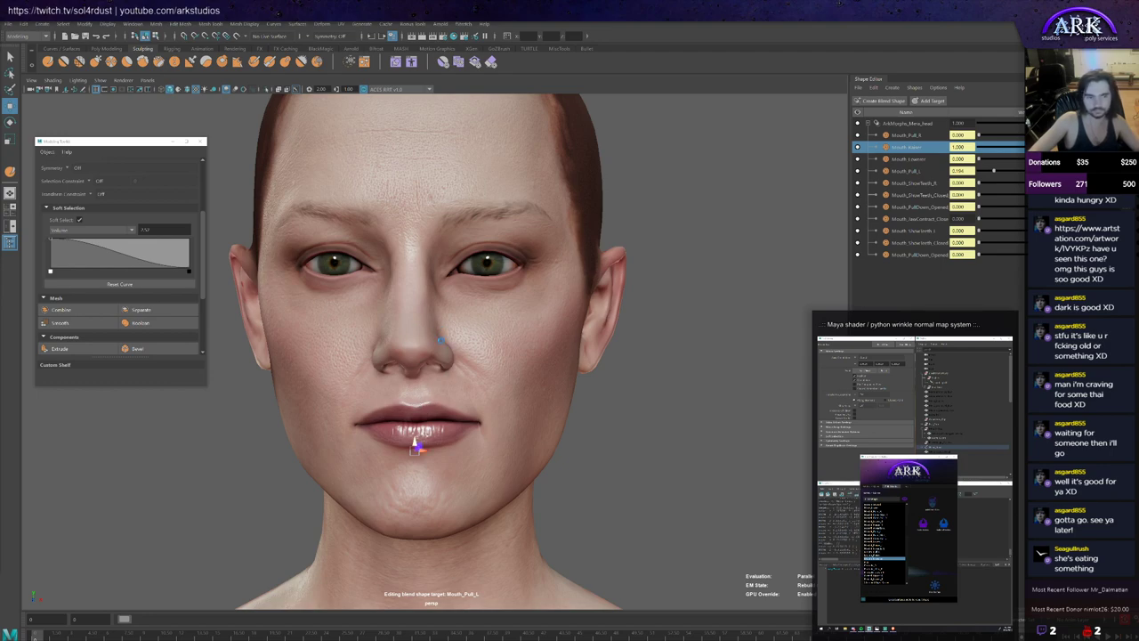
key(ctrl+z)
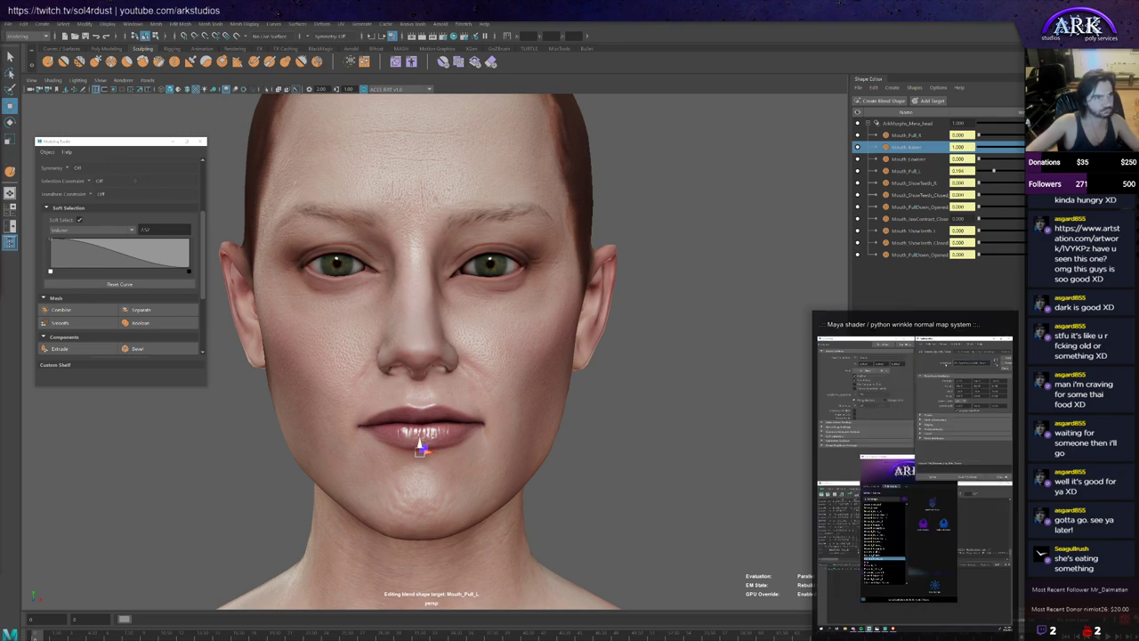
Step: Return the mouth control to neutral so every mouth target is 0.000, and disconnect the blend shape targets from the face controls
drag(419, 445, 415, 462)
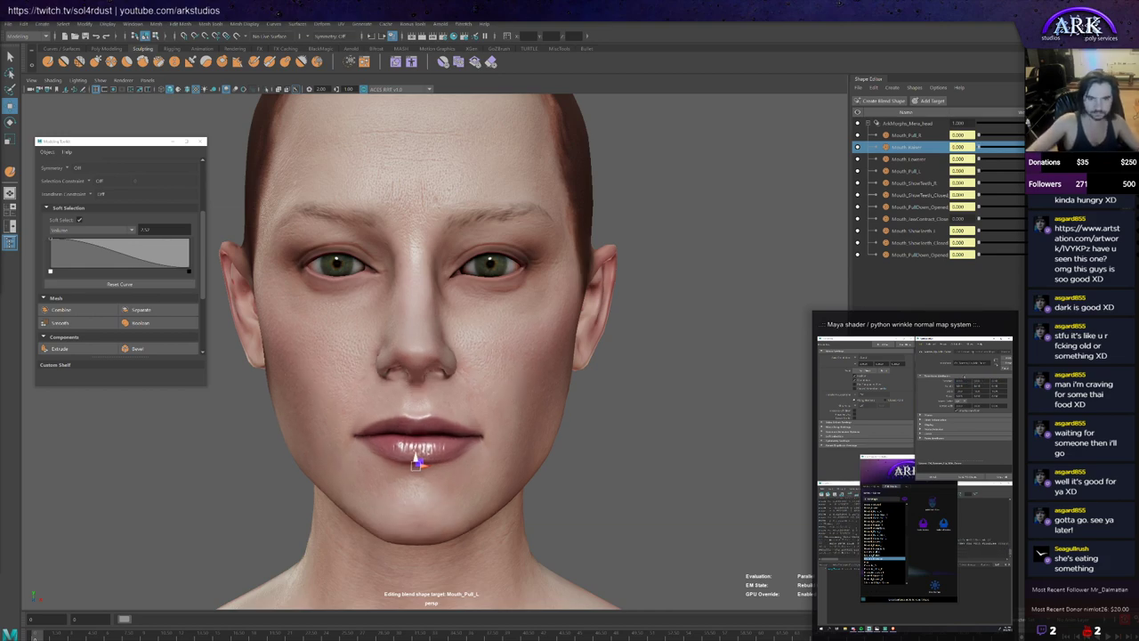
alt+right_drag(510, 330, 380, 307)
alt+middle_drag(212, 283, 219, 295)
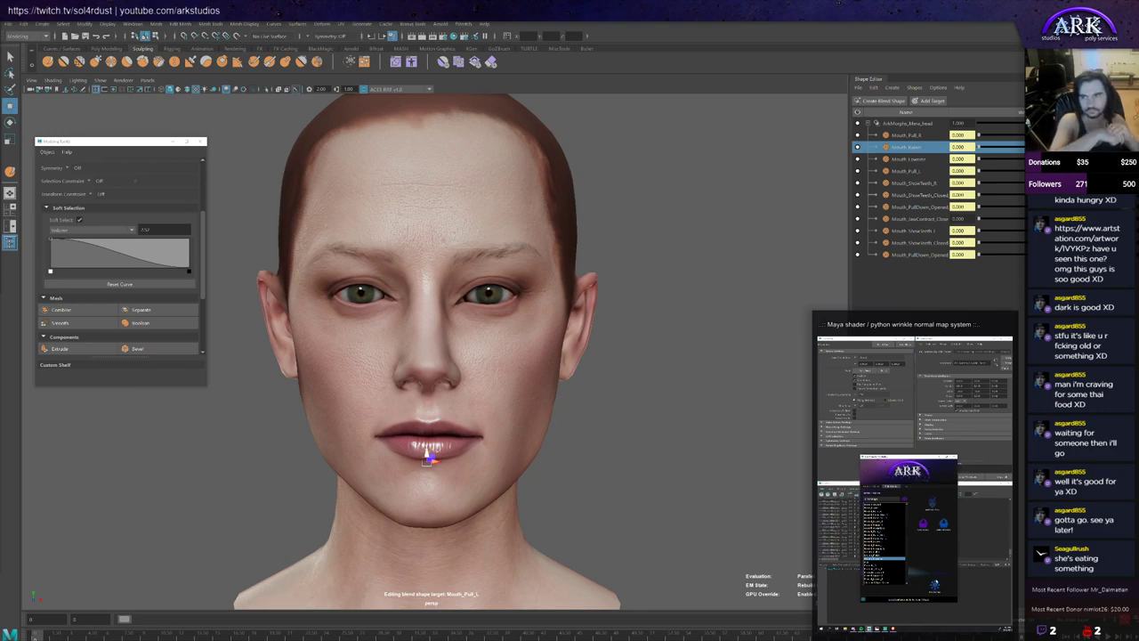
click(936, 583)
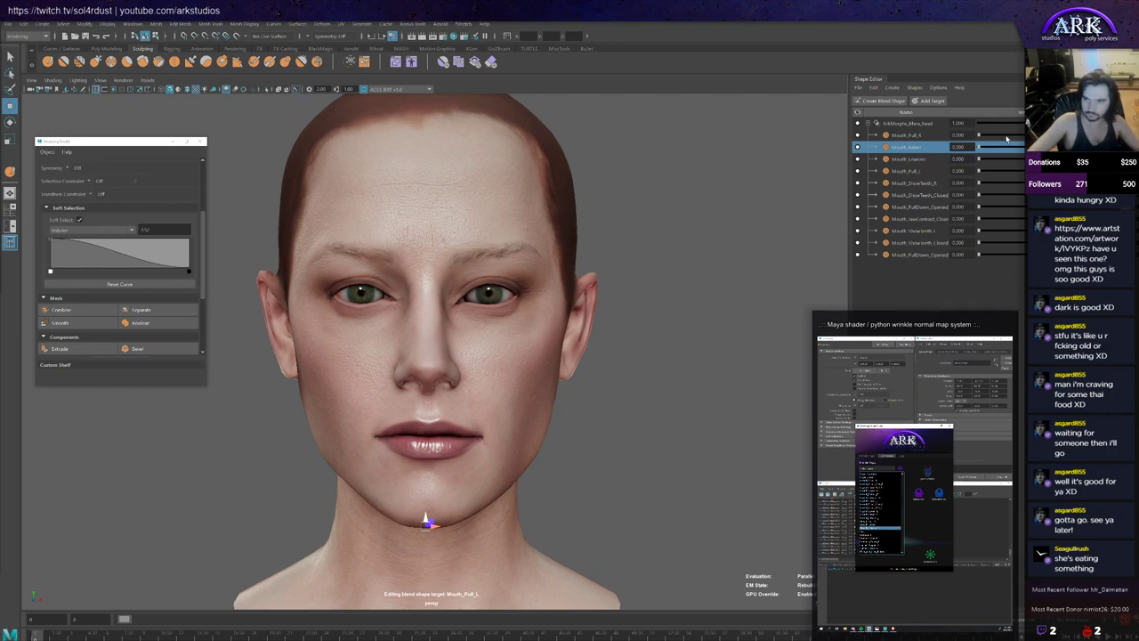
Step: Set Mouth_Pull_R to 1.000 with Mouth_Raiser enabled for editing, activate the Grab tool on the head, and inspect the pulled mouth
drag(980, 136, 1079, 137)
scroll(552, 290, up, 3)
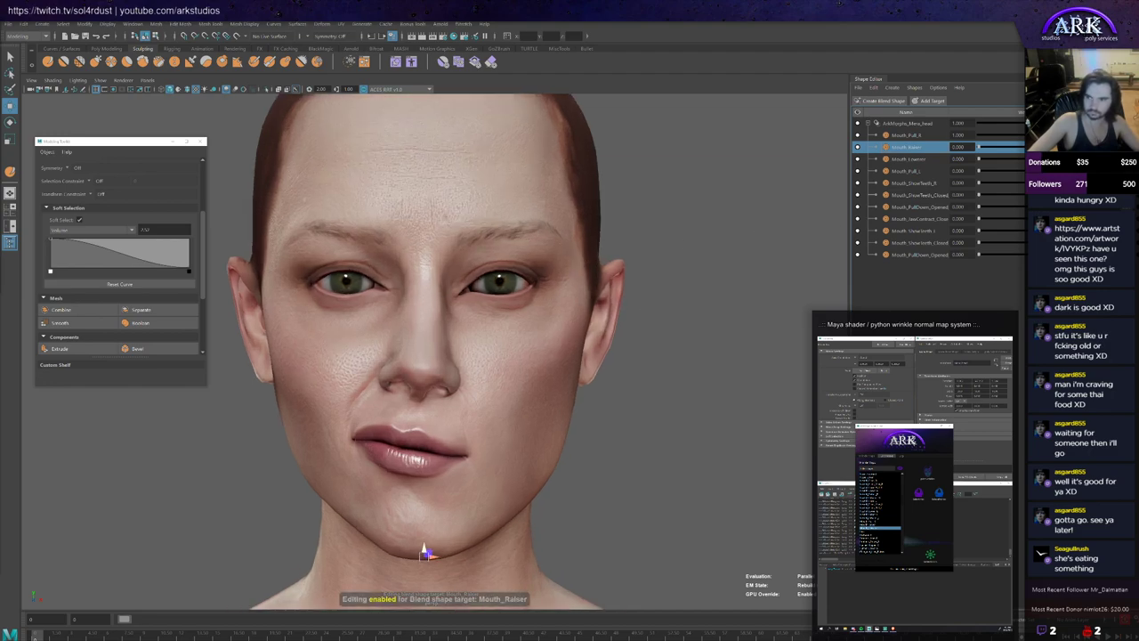
alt+middle_drag(570, 272, 571, 284)
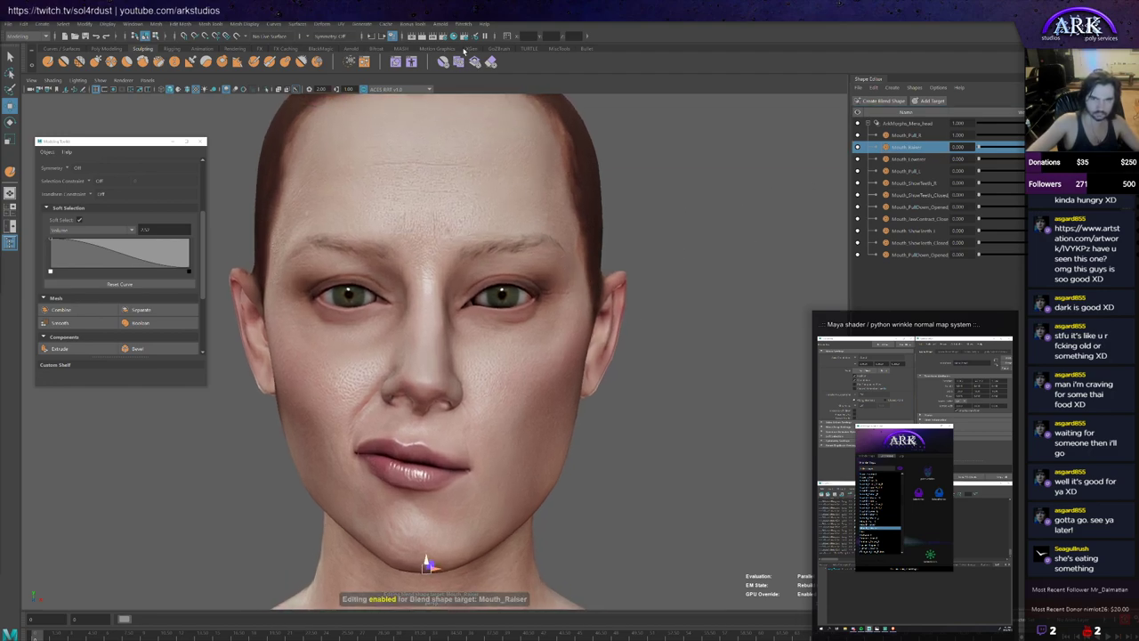
click(96, 61)
key(y)
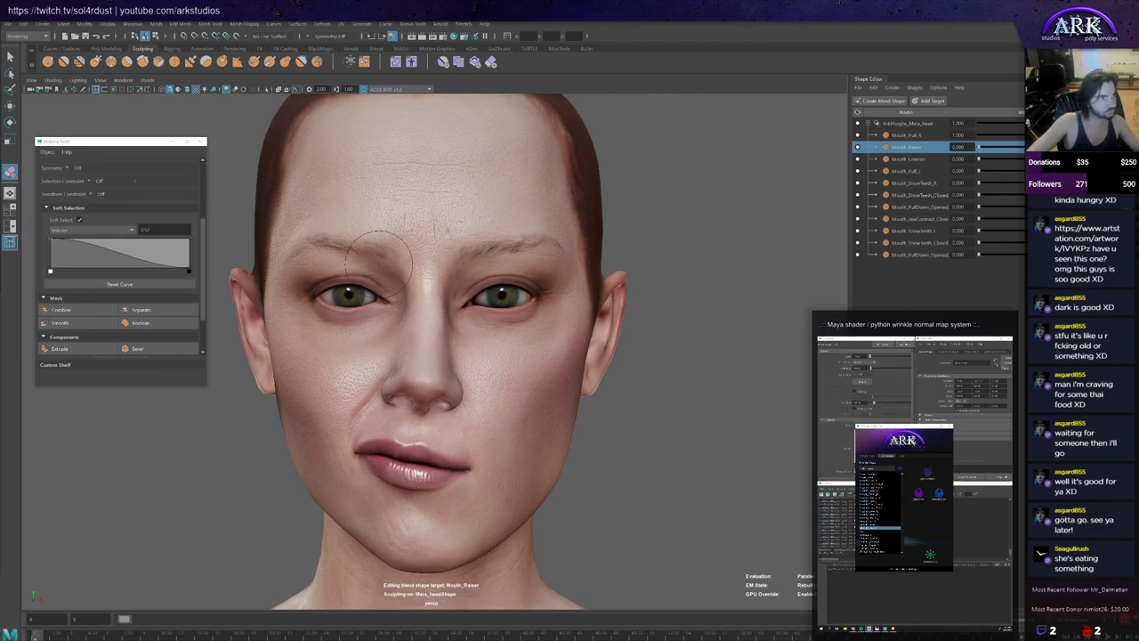
alt+drag(449, 326, 401, 355)
alt+right_drag(400, 355, 482, 325)
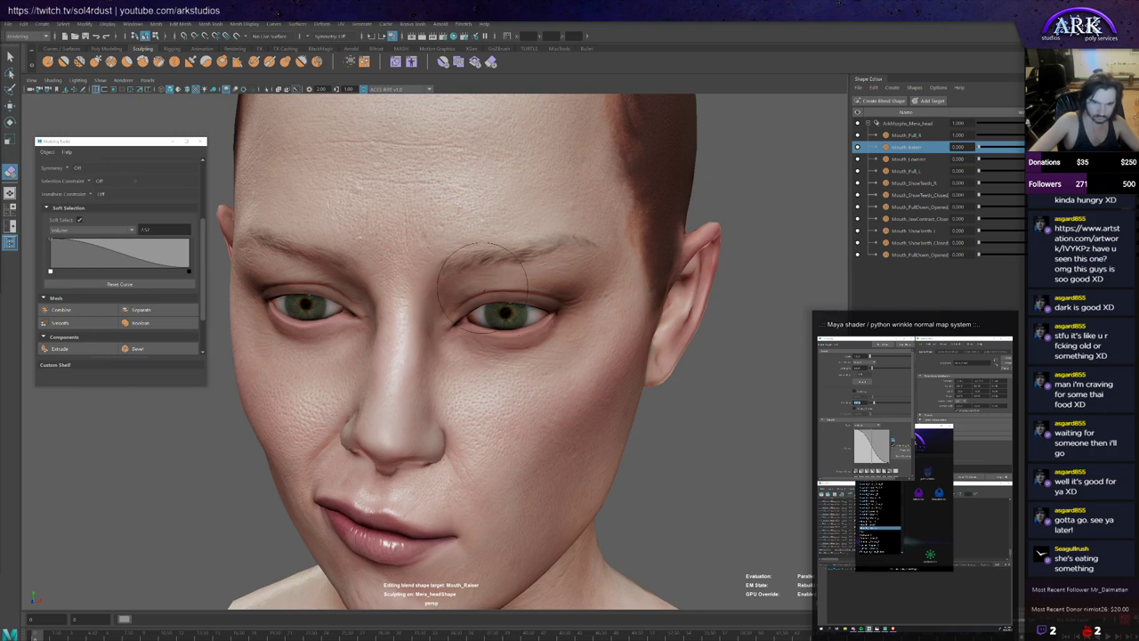
alt+drag(472, 286, 532, 246)
alt+right_drag(532, 247, 579, 246)
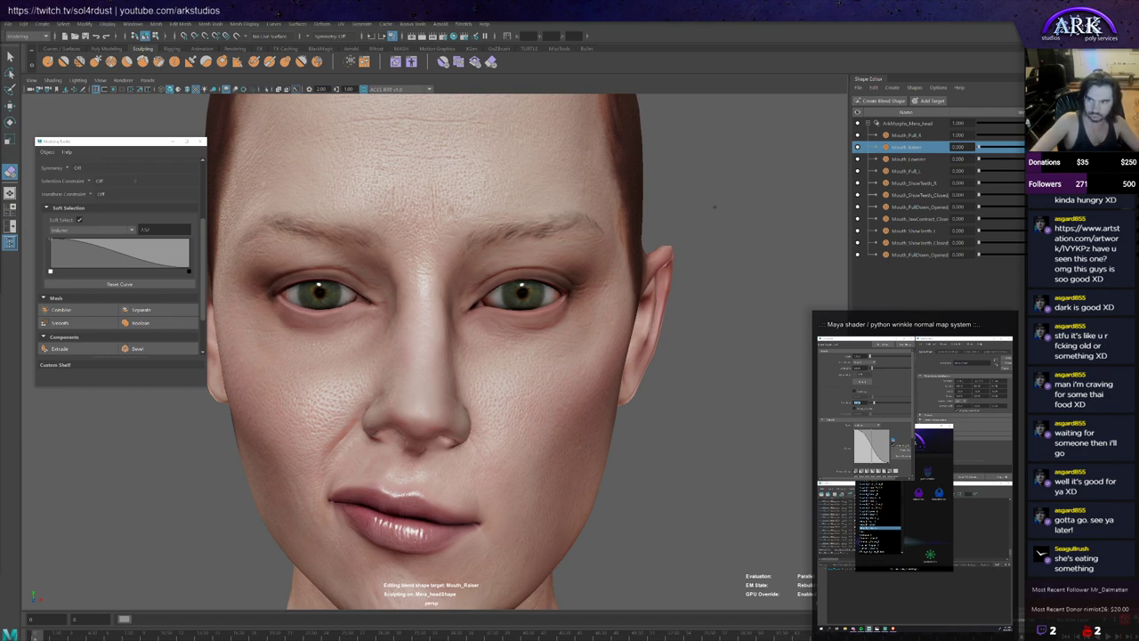
Step: Examine the pulled mouth from the front and side and close up, testing the Mouth_Pull_R and Mouth_Raiser weights
drag(1059, 136, 1059, 170)
alt+drag(490, 313, 481, 330)
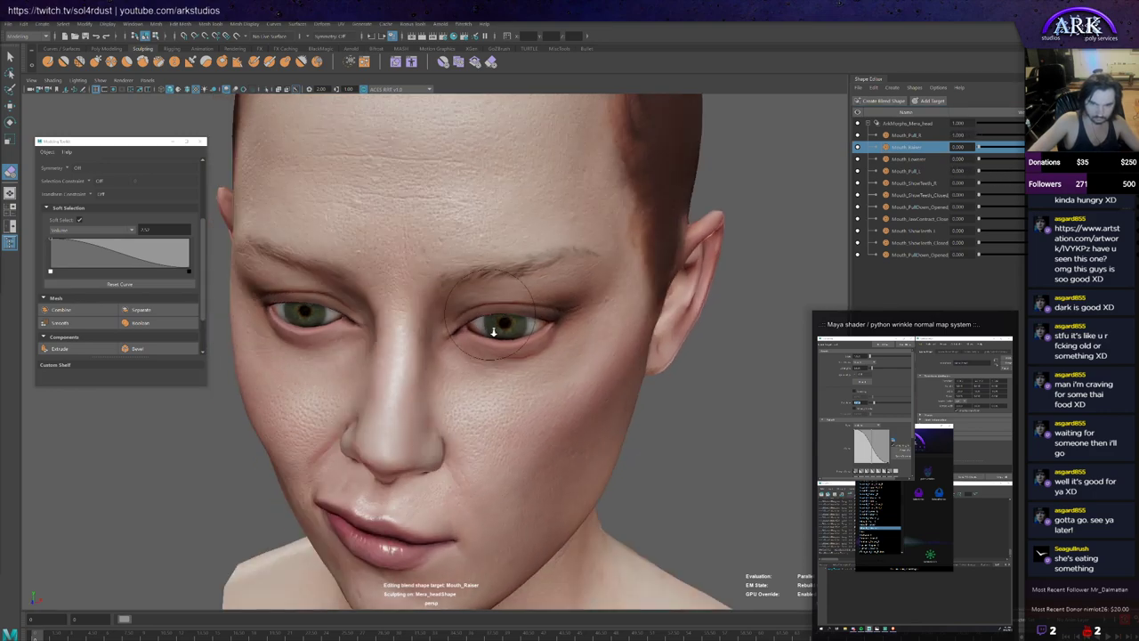
alt+right_drag(485, 329, 527, 335)
alt+drag(527, 334, 529, 324)
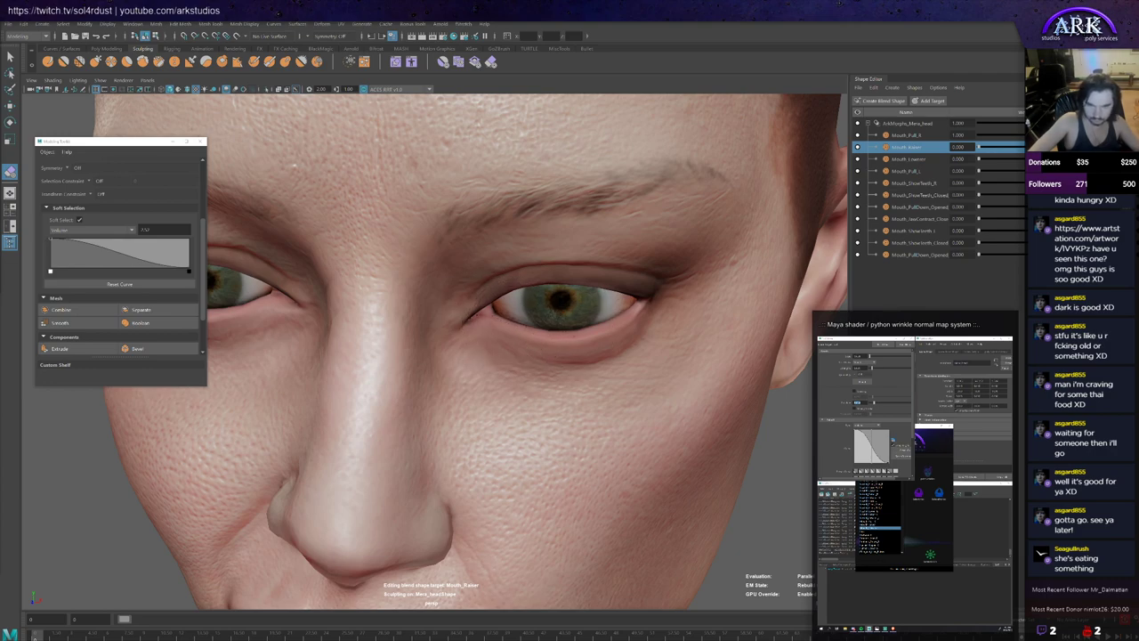
alt+right_drag(482, 324, 448, 325)
alt+drag(448, 326, 499, 313)
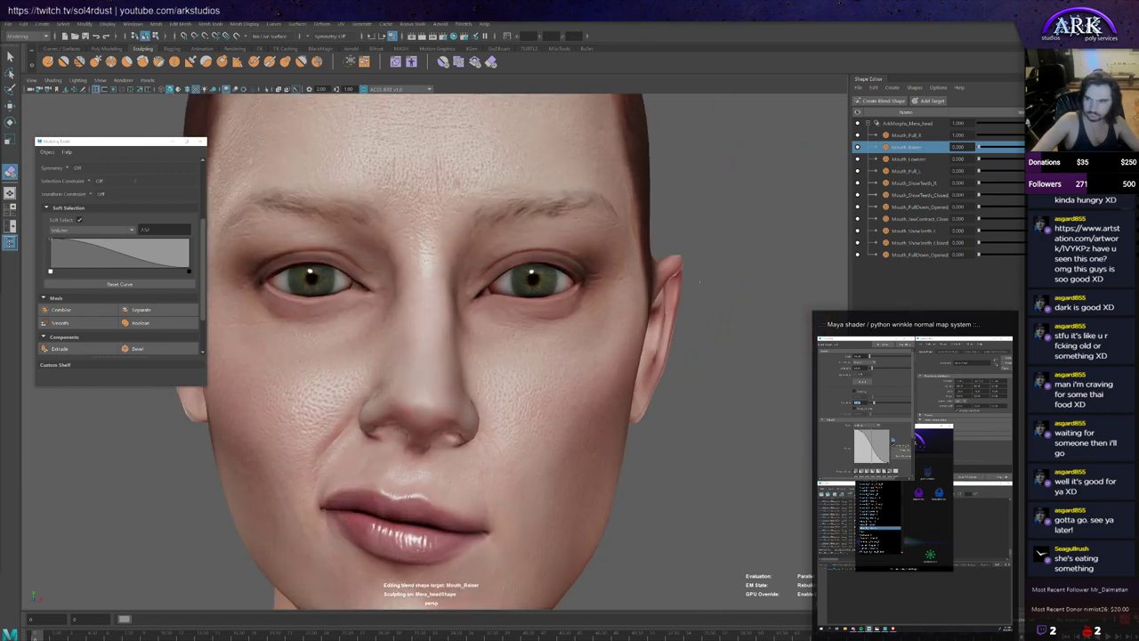
mouse_move(1029, 136)
mouse_down()
mouse_move(959, 145)
mouse_move(1006, 150)
mouse_move(974, 158)
mouse_move(1032, 156)
mouse_up()
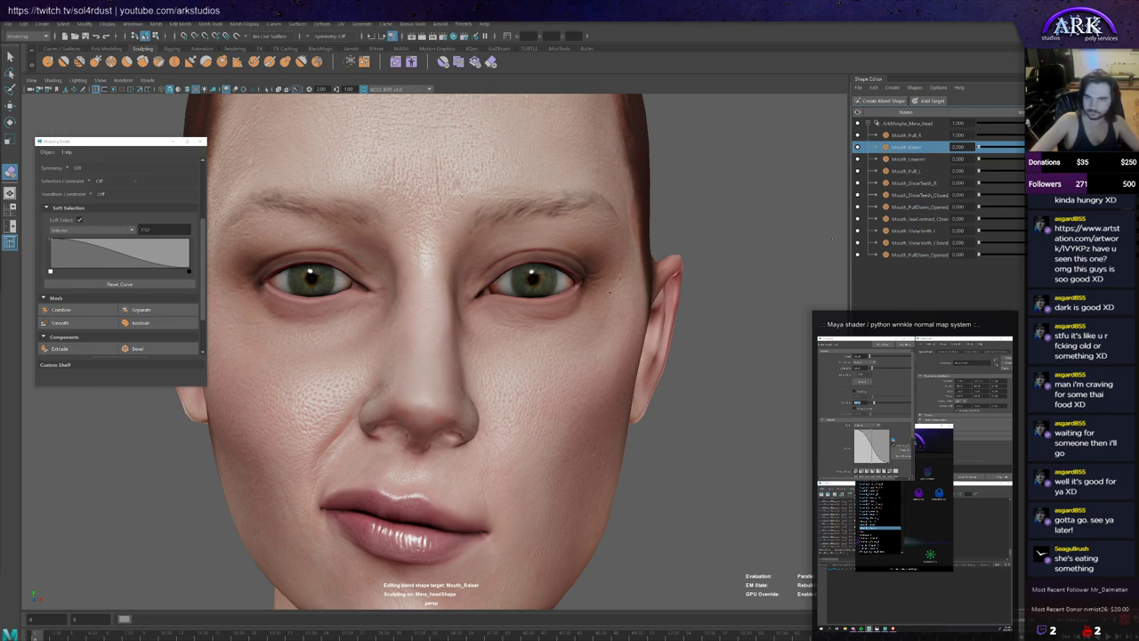
alt+drag(546, 344, 537, 348)
drag(982, 148, 885, 159)
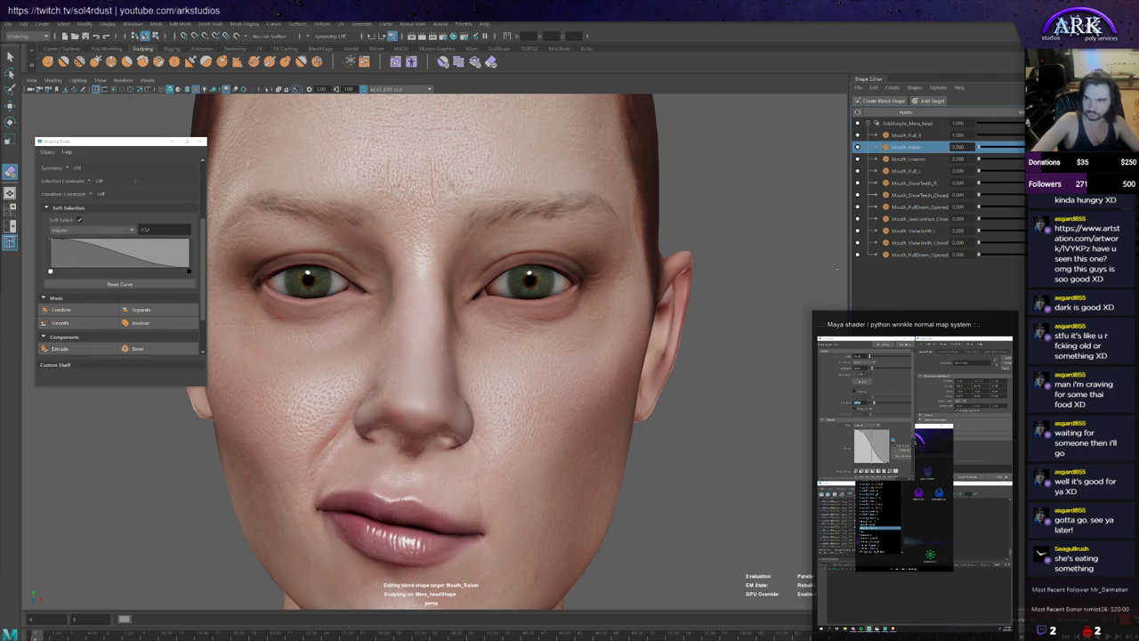
Step: Enable editing for Mouth_Pull_R and inspect the nose, cheeks and eye area closely from several angles
click(1081, 135)
scroll(507, 319, up, 2)
alt+drag(533, 320, 494, 375)
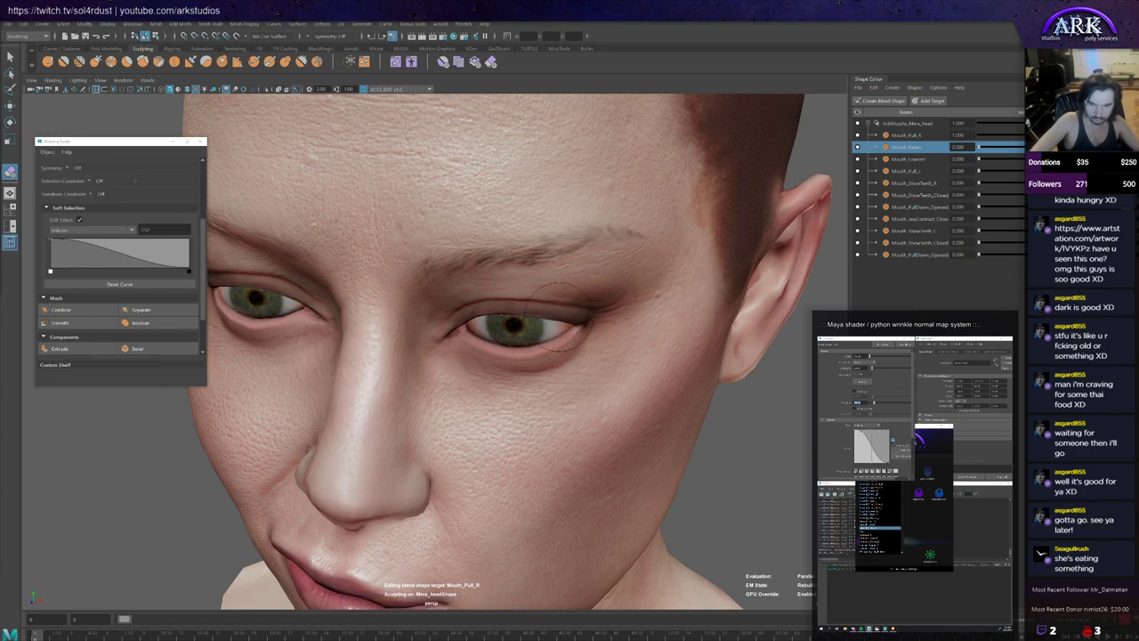
alt+drag(464, 354, 353, 326)
alt+right_drag(352, 325, 406, 345)
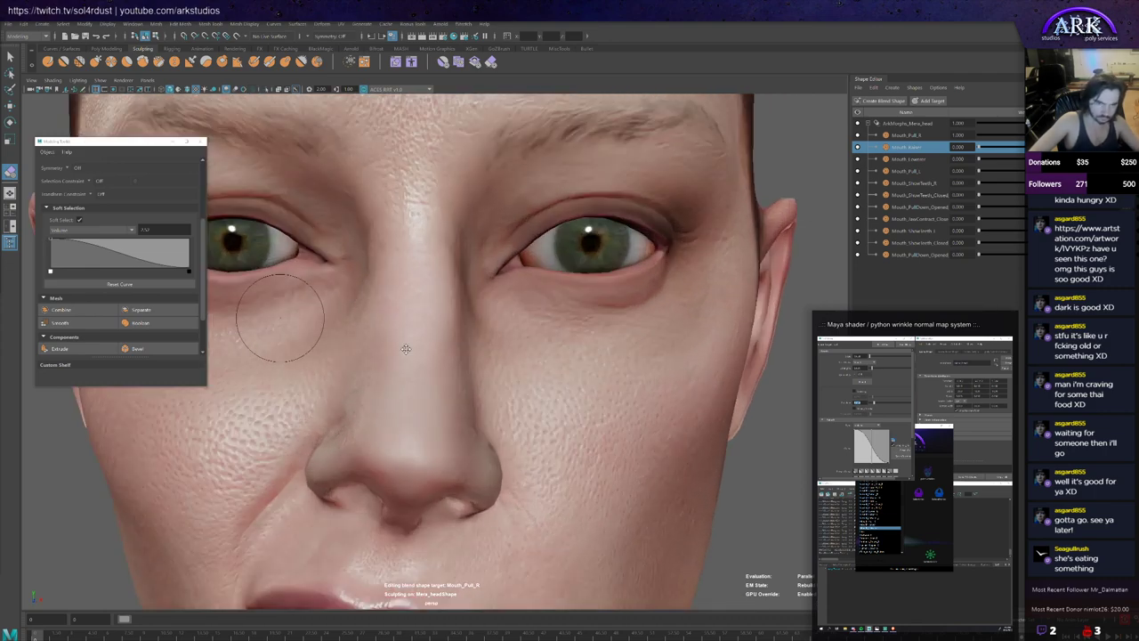
alt+middle_drag(280, 325, 407, 379)
alt+drag(408, 379, 433, 351)
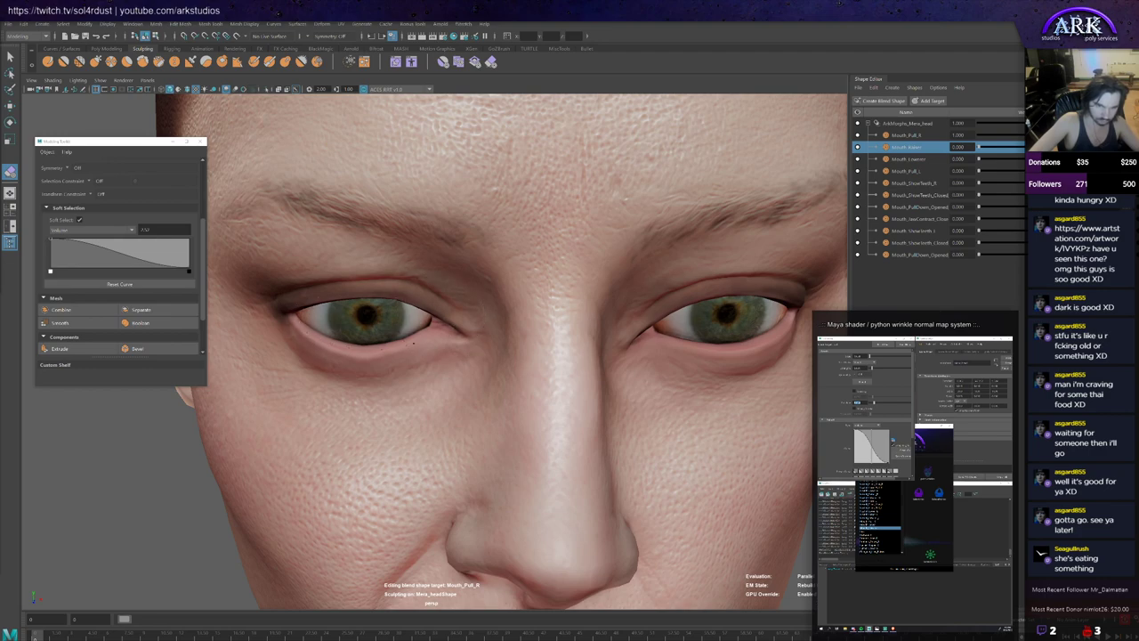
scroll(450, 347, down, 5)
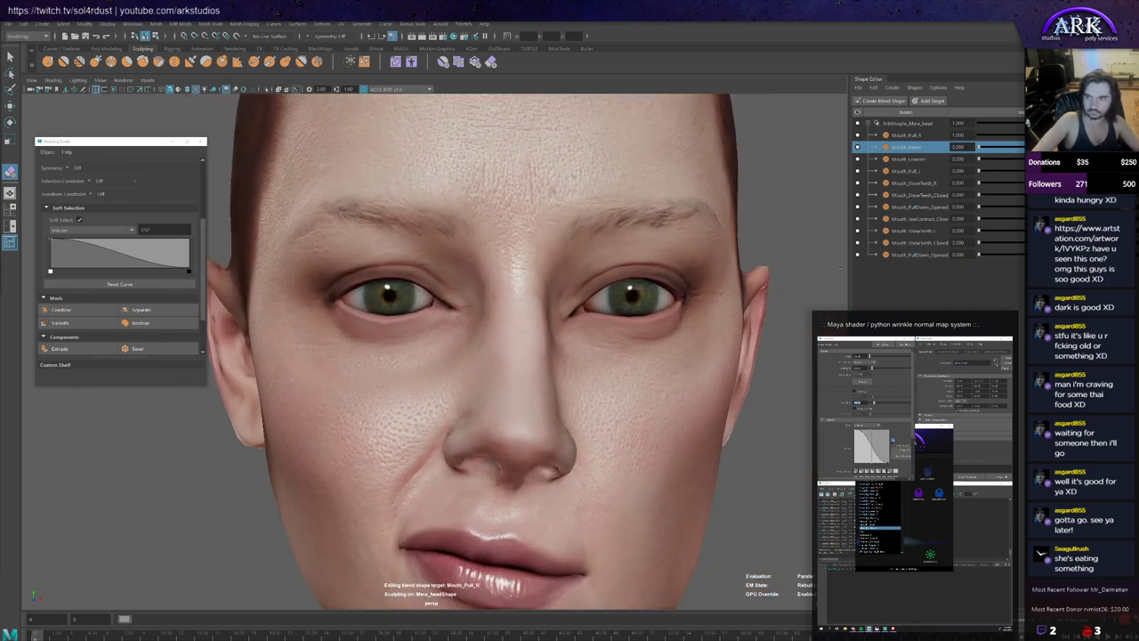
Step: Enlarge the sculpting brush on the head and test the Mouth_Pull_R weight from the front
mouse_move(1088, 135)
mouse_down()
mouse_move(1004, 135)
mouse_move(1088, 135)
mouse_up()
alt+right_drag(840, 269, 534, 262)
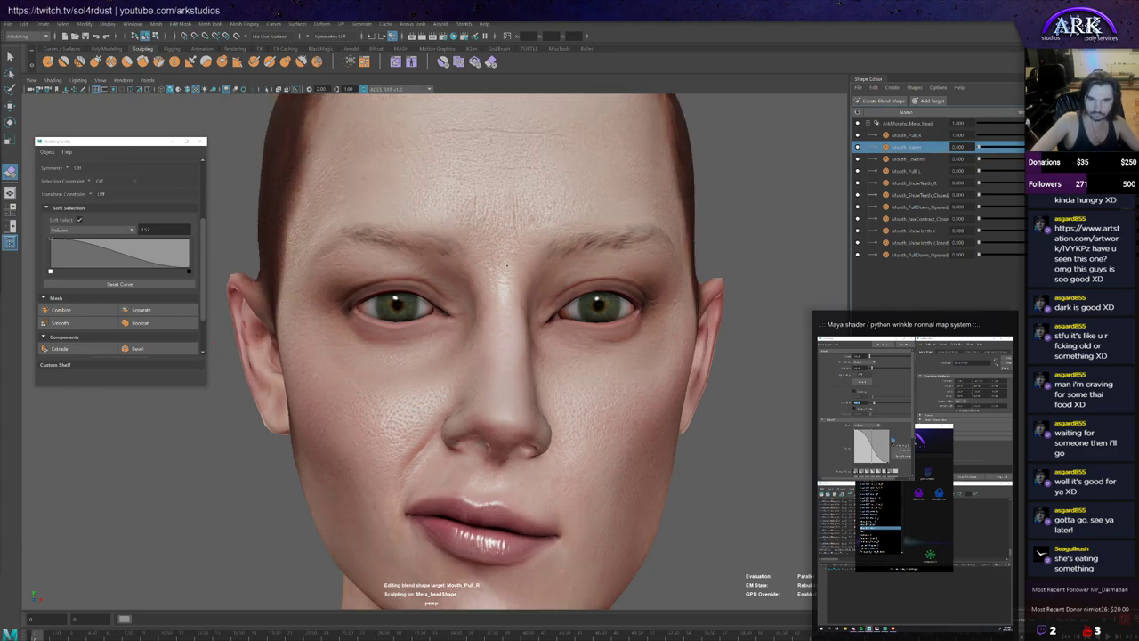
alt+middle_drag(523, 261, 508, 271)
drag(529, 235, 566, 237)
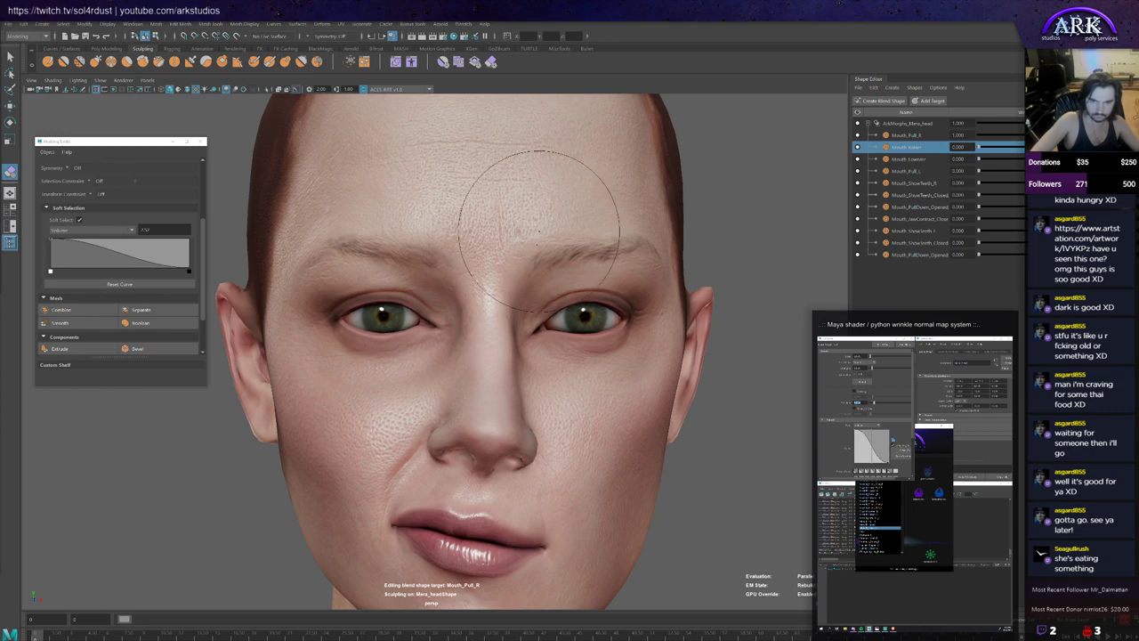
drag(1082, 135, 1082, 181)
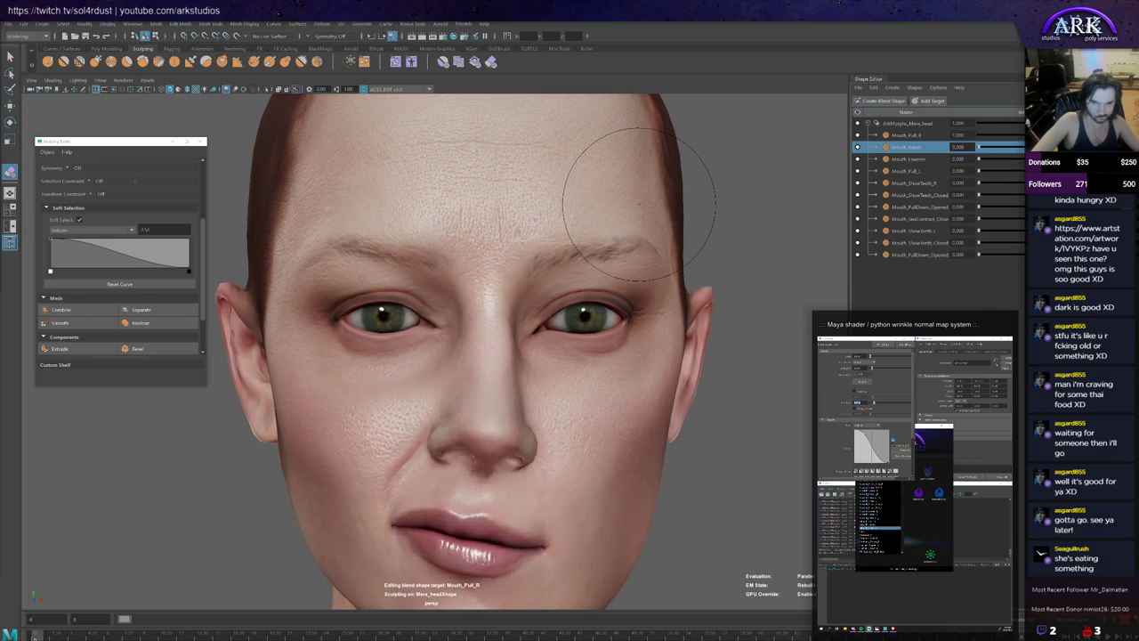
Step: Examine the Mouth_Pull_R wrinkles around the nose and smile line from the side and the front
alt+drag(639, 203, 564, 301)
alt+middle_drag(589, 306, 578, 269)
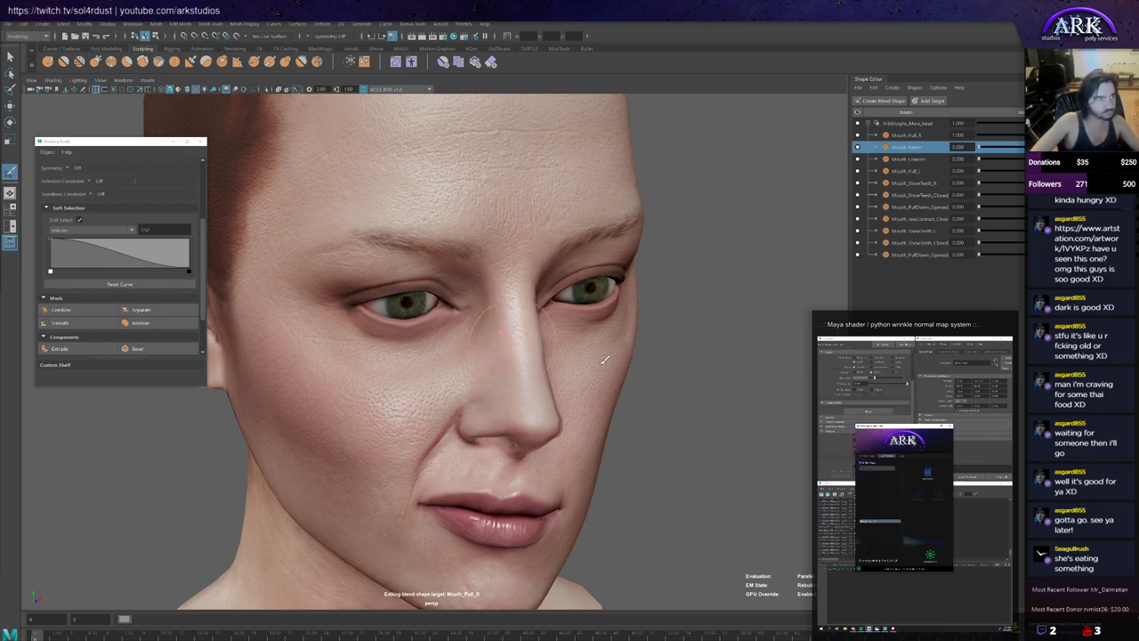
scroll(519, 323, up, 2)
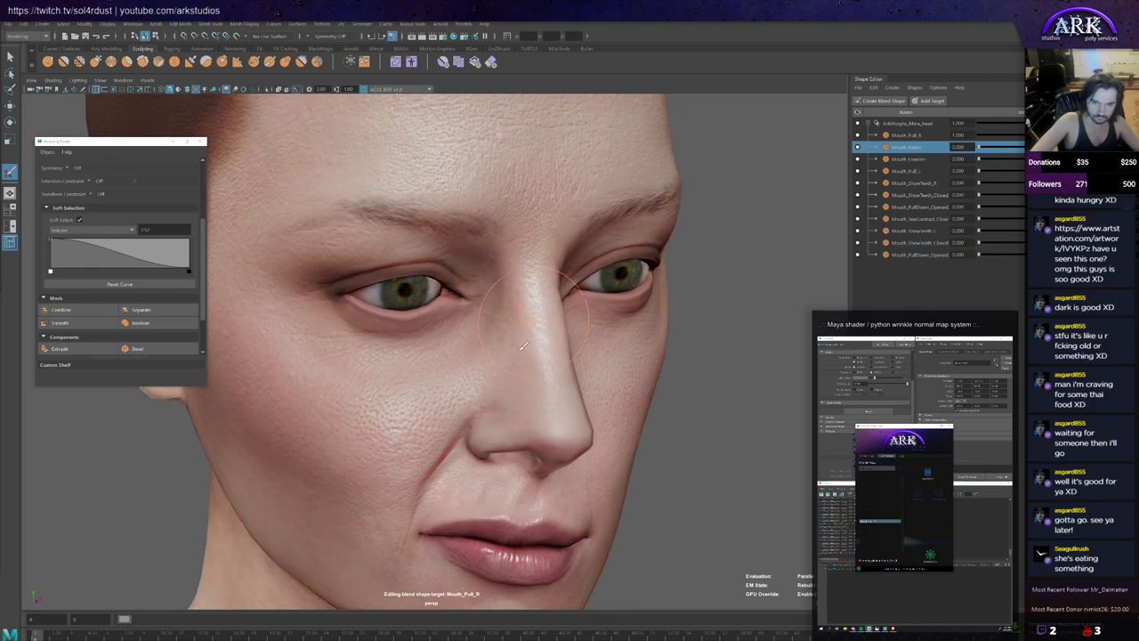
scroll(614, 411, down, 2)
alt+drag(593, 396, 577, 397)
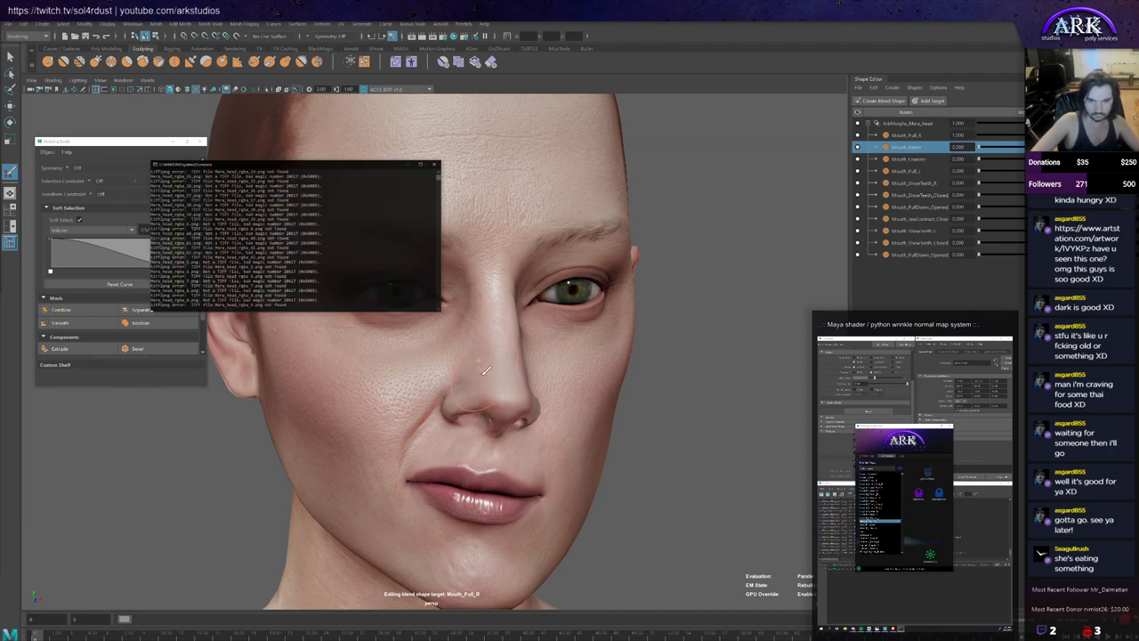
alt+drag(490, 372, 480, 381)
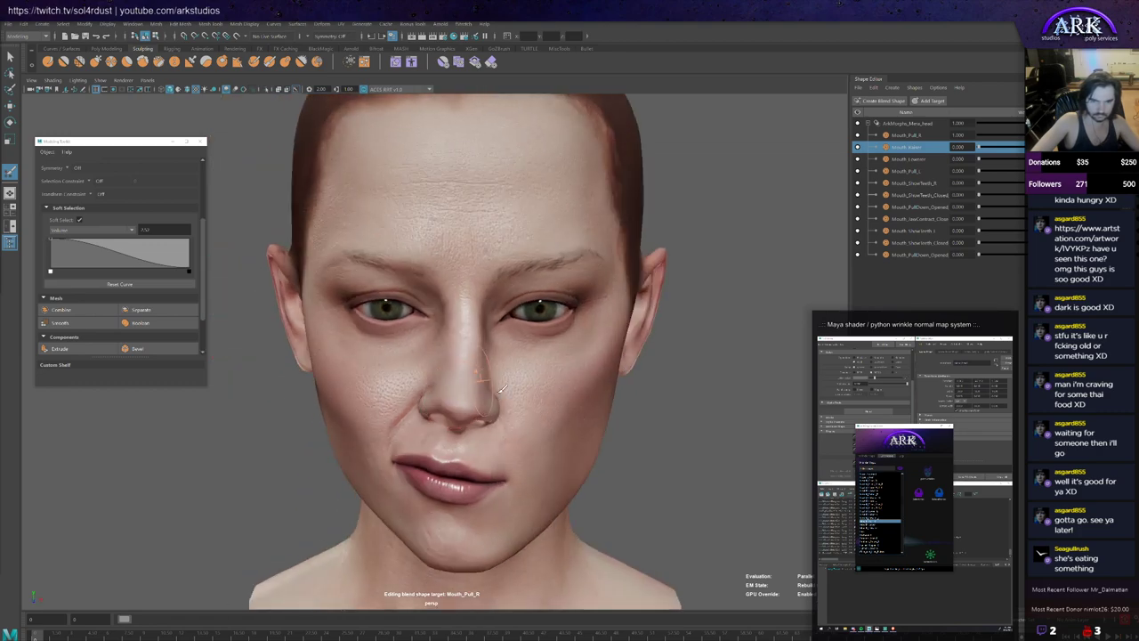
scroll(500, 408, up, 2)
alt+middle_drag(494, 405, 475, 375)
alt+drag(474, 375, 477, 369)
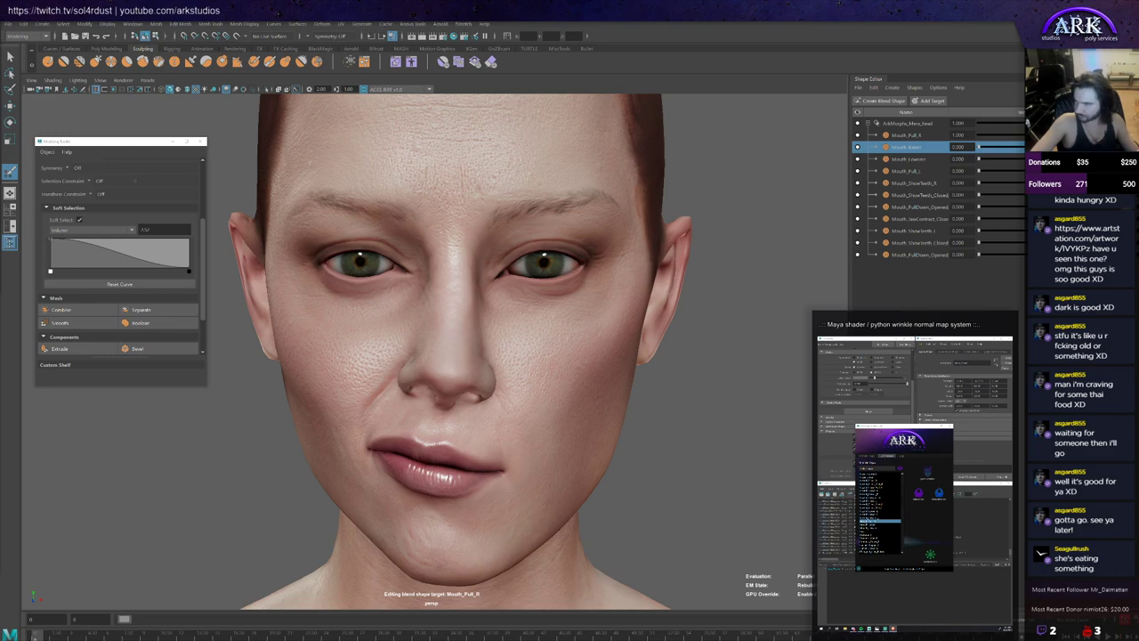
Step: Review the pulled mouth from farther back and undo the last two changes
alt+right_drag(475, 324, 447, 358)
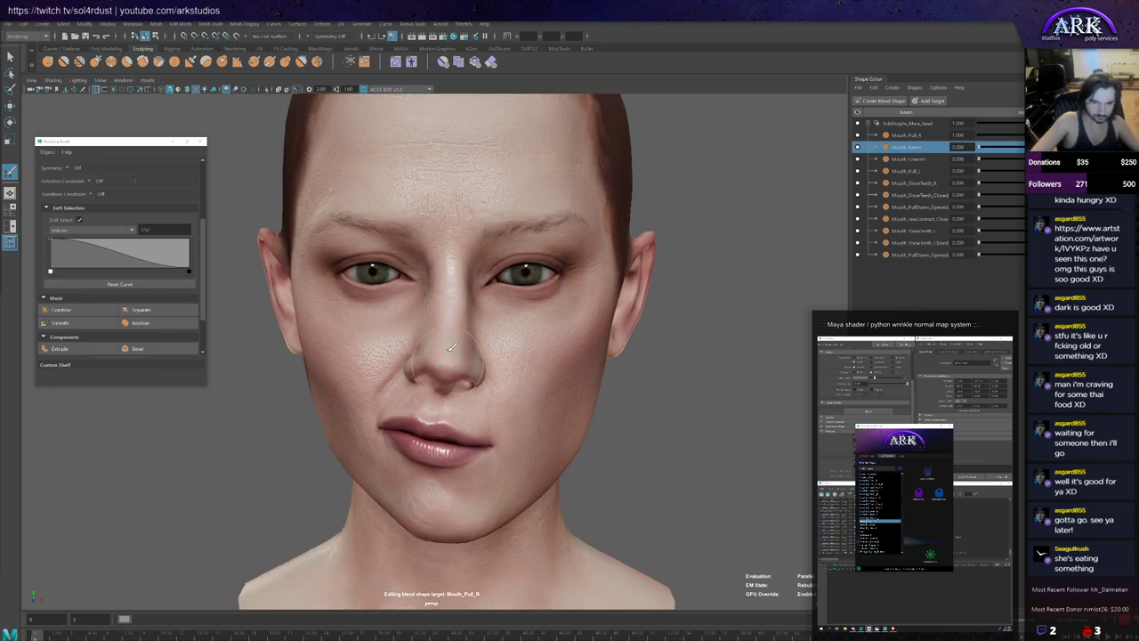
alt+drag(451, 348, 454, 332)
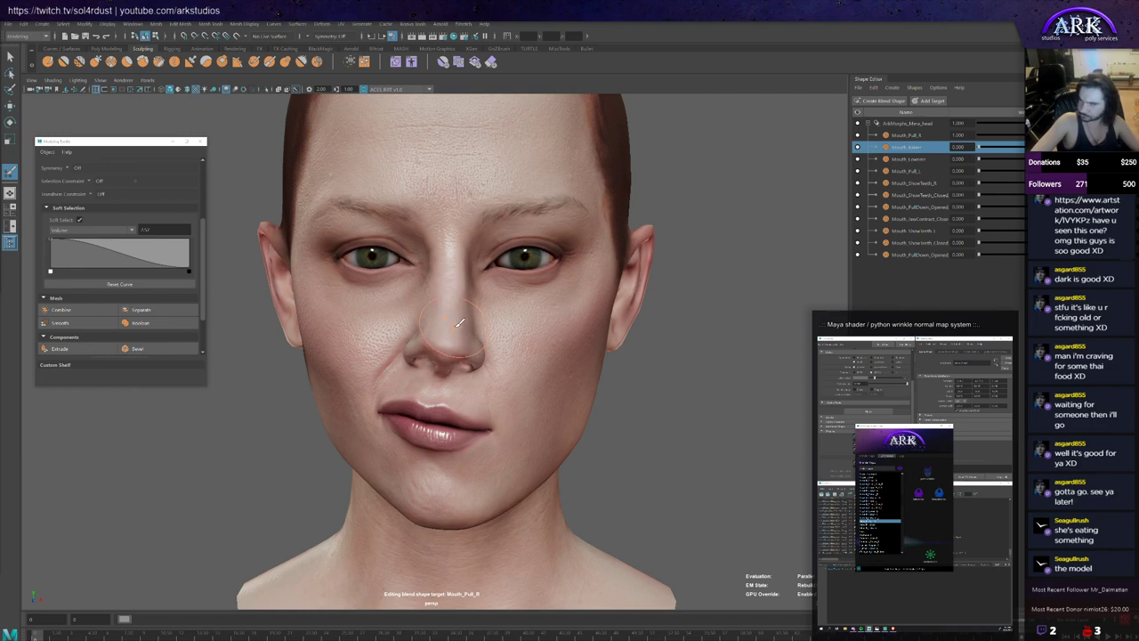
key(ctrl+z)
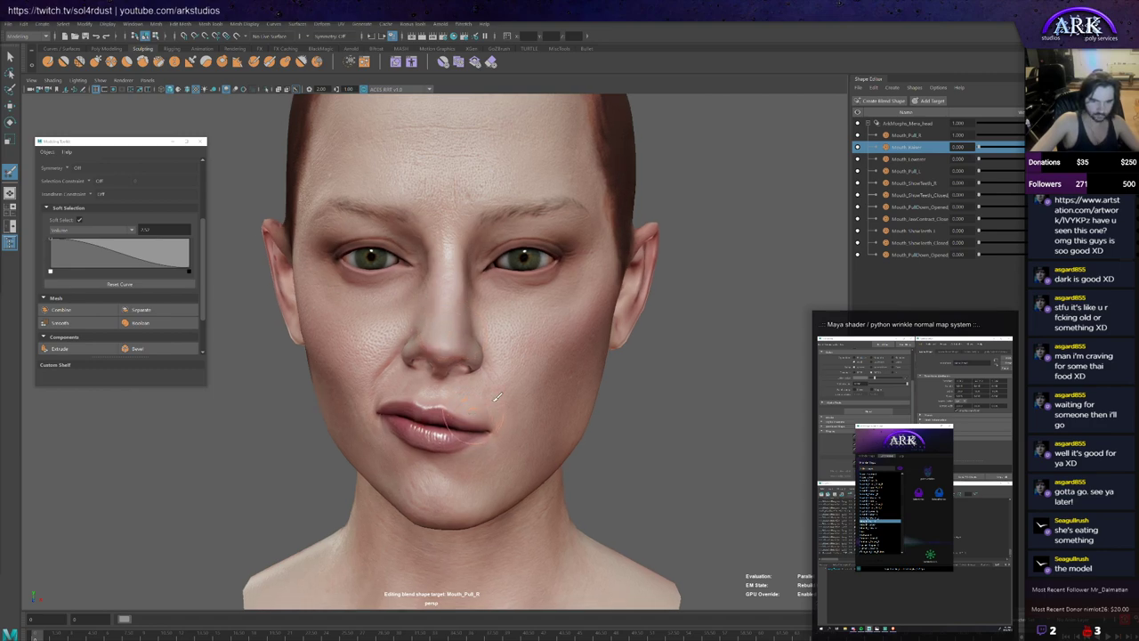
key(ctrl+z)
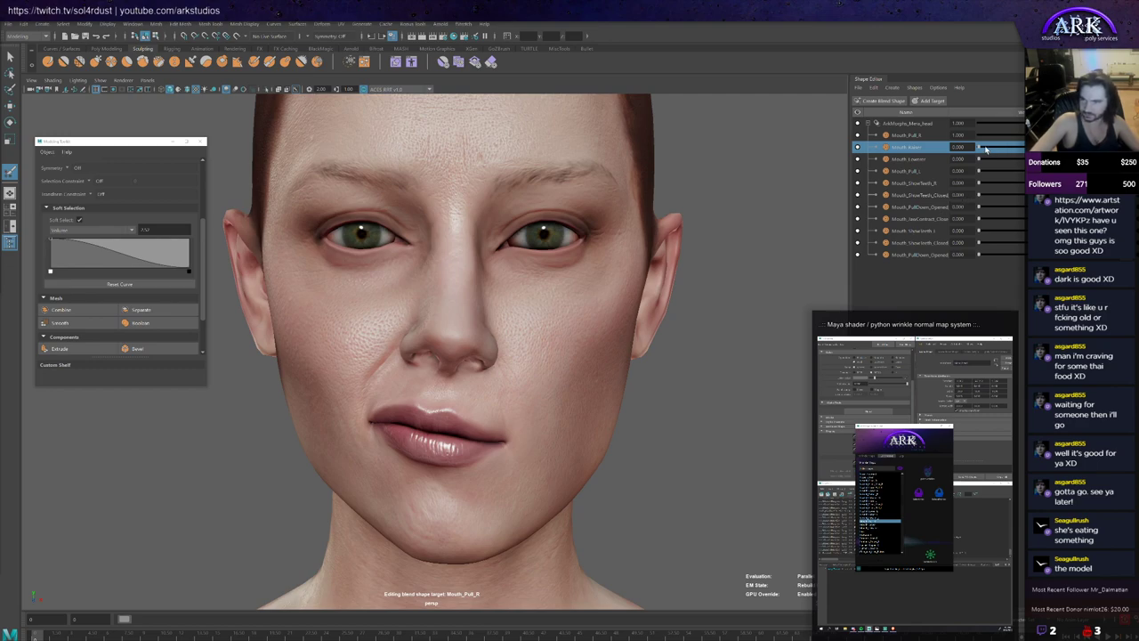
Step: Test different Mouth_Raiser weights on top of Mouth_Pull_R, ending with Mouth_Raiser at 1.000
drag(980, 148, 1055, 149)
key(ctrl+z)
key(ctrl+y)
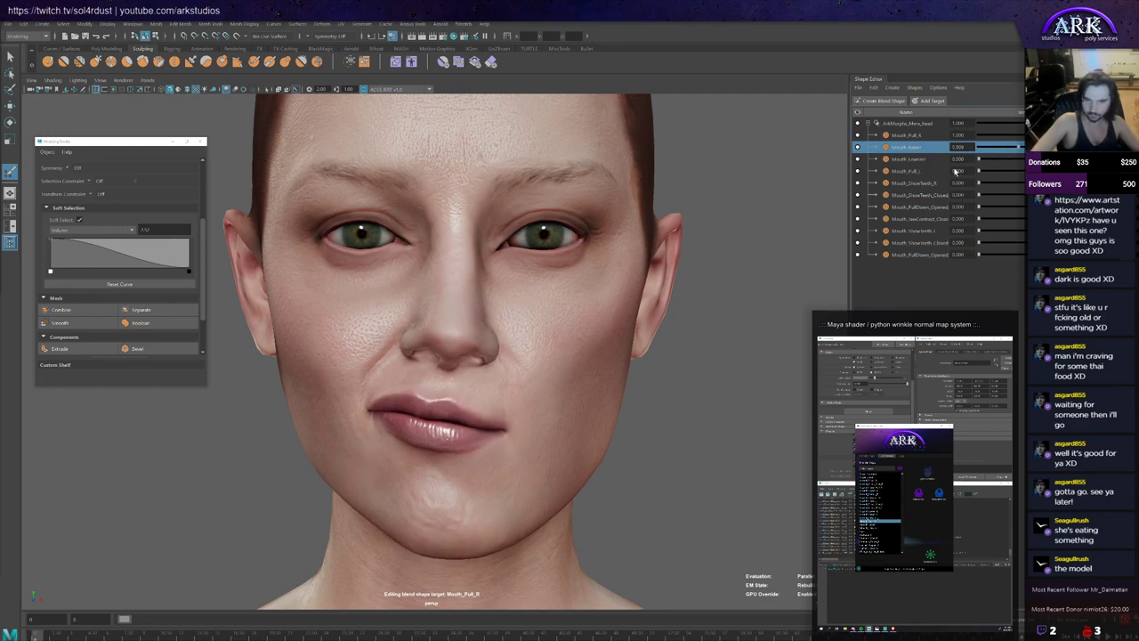
key(ctrl+z)
drag(989, 151, 1022, 150)
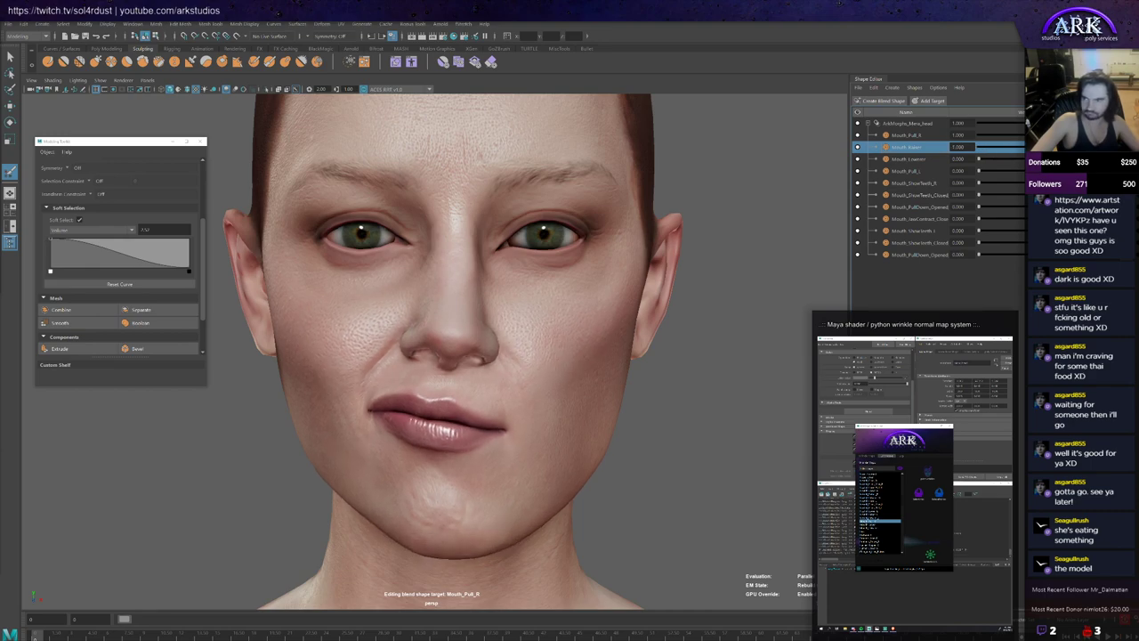
Step: Enable editing for Mouth_Raiser, reactivate the last sculpting tool and reduce its brush size
click(1068, 148)
alt+right_drag(526, 239, 480, 87)
alt+middle_drag(481, 87, 478, 110)
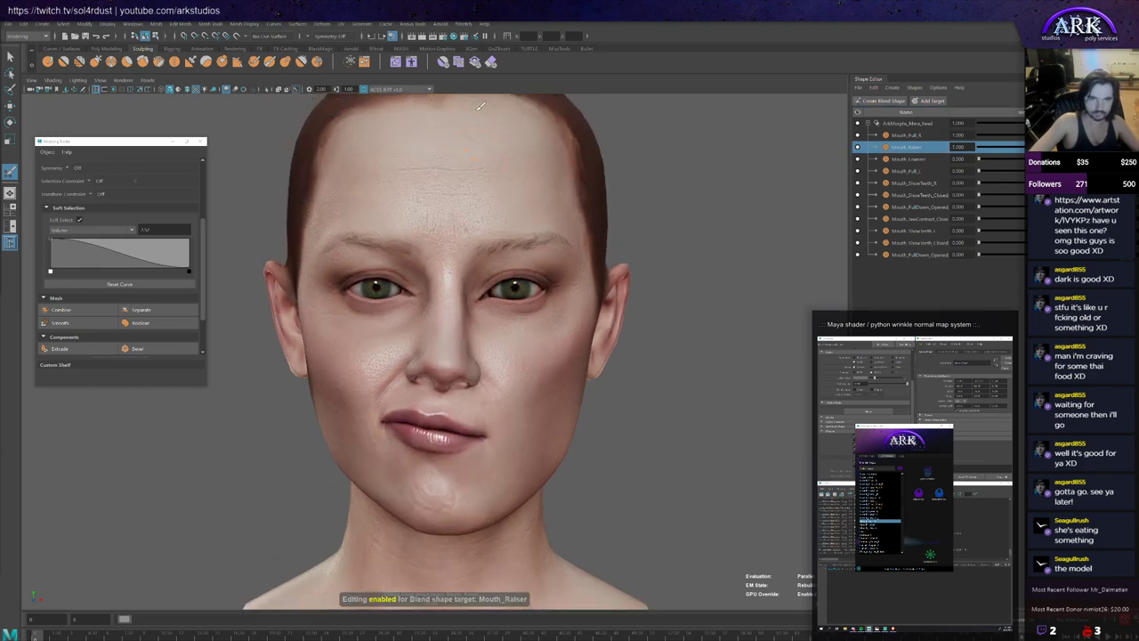
key(y)
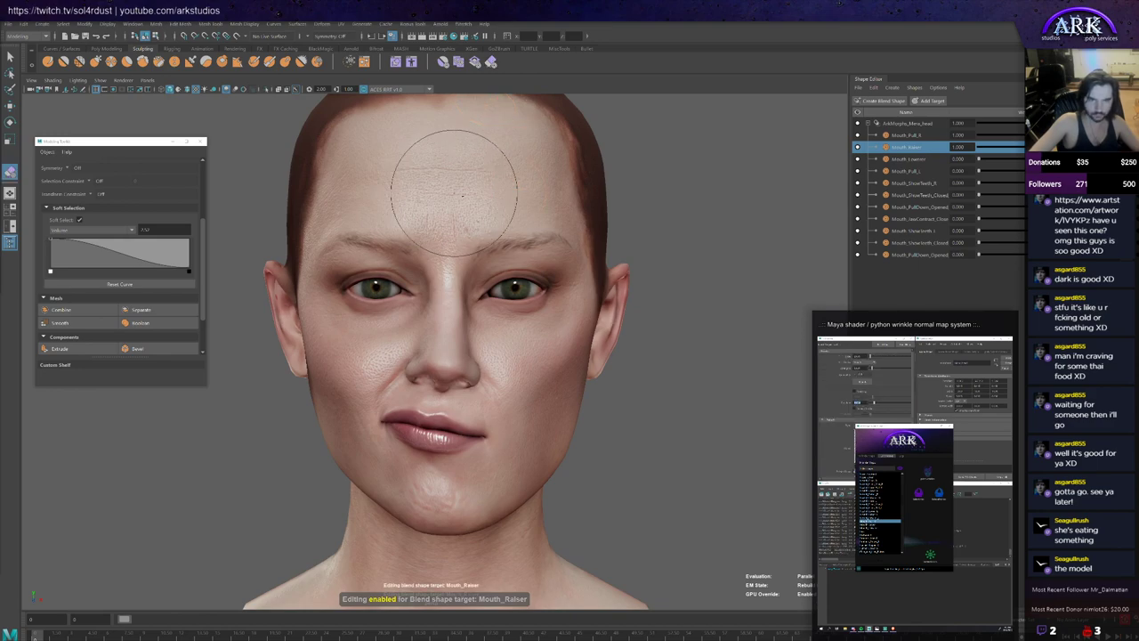
key(b)
drag(435, 210, 377, 206)
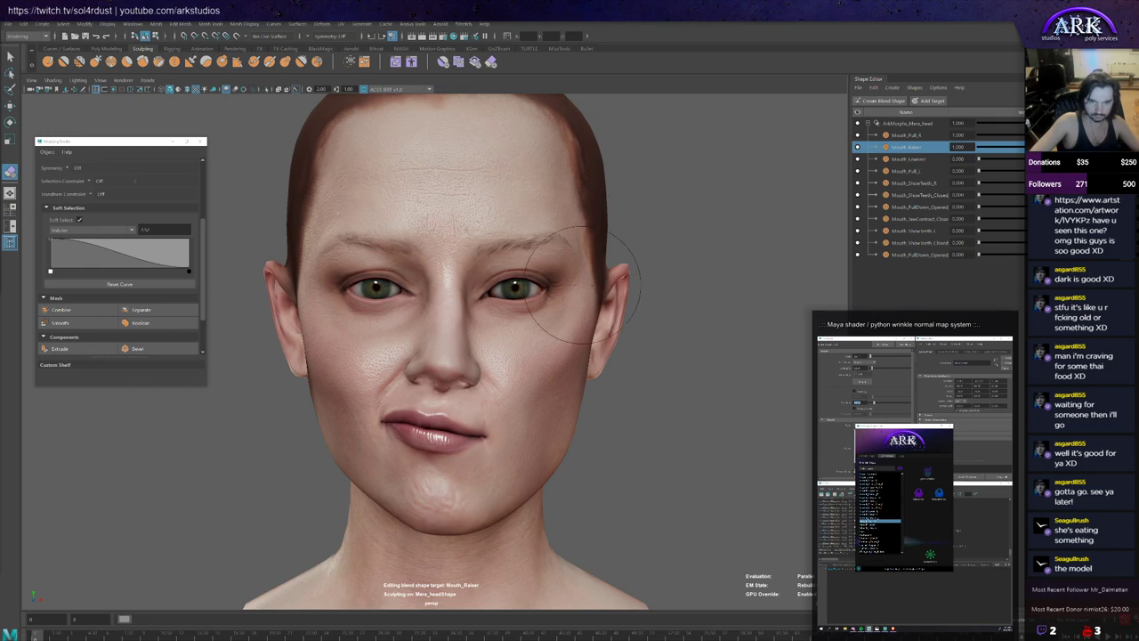
Step: Set Mouth_Pull_R to 0.000 and test the Mouth_Raiser shape on its own
scroll(597, 316, up, 1)
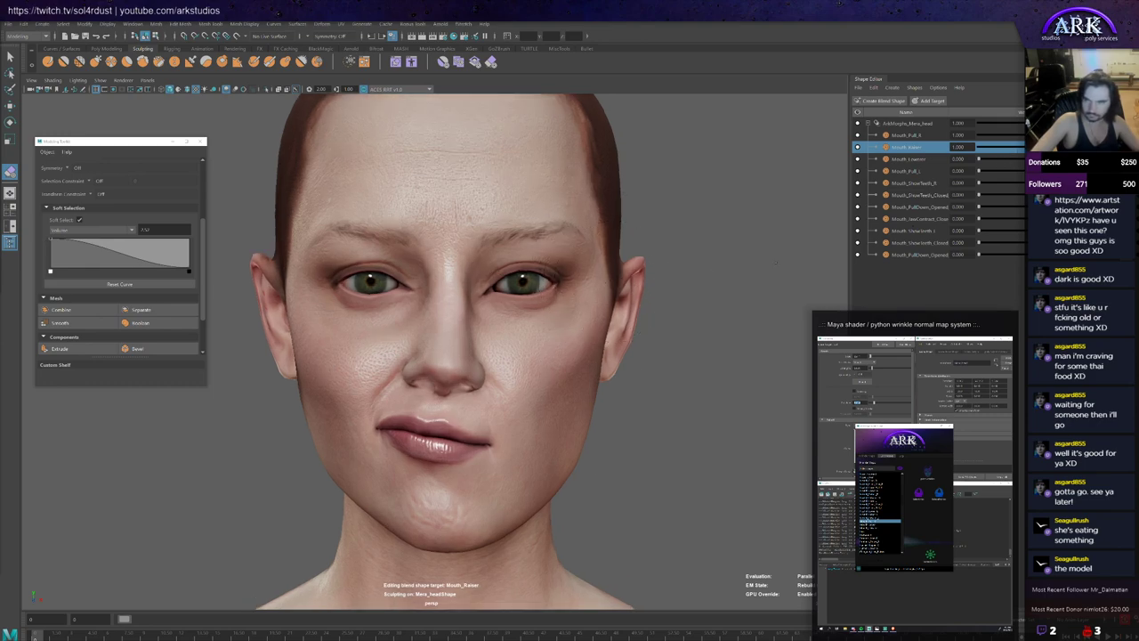
mouse_move(1112, 147)
mouse_down()
mouse_move(967, 152)
mouse_move(1112, 147)
mouse_up()
drag(987, 137, 961, 138)
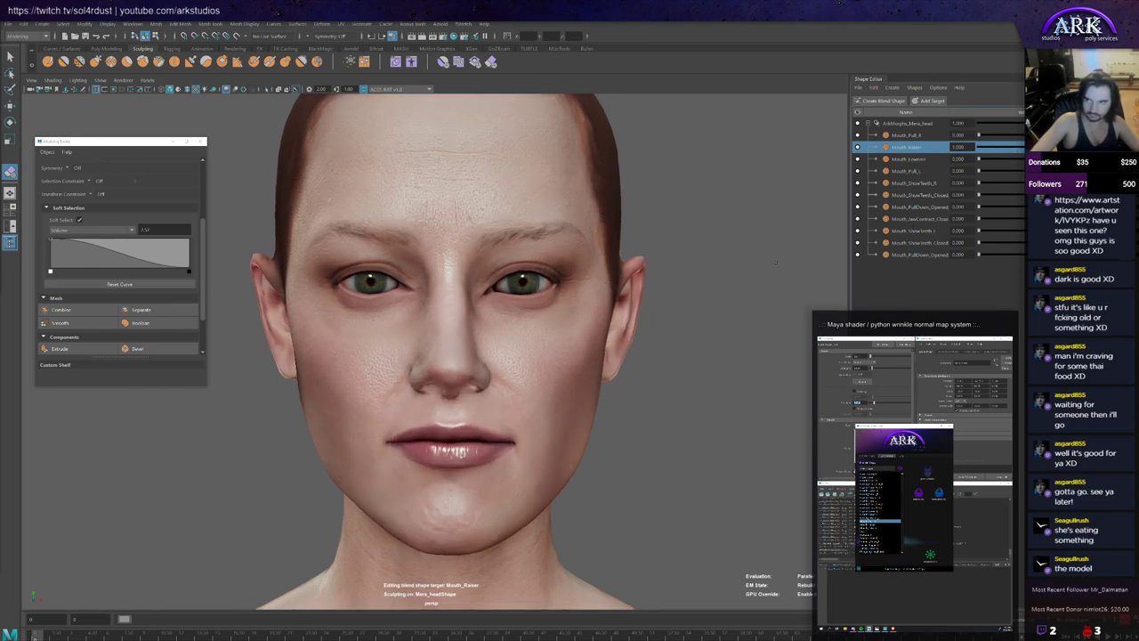
drag(1112, 147, 996, 149)
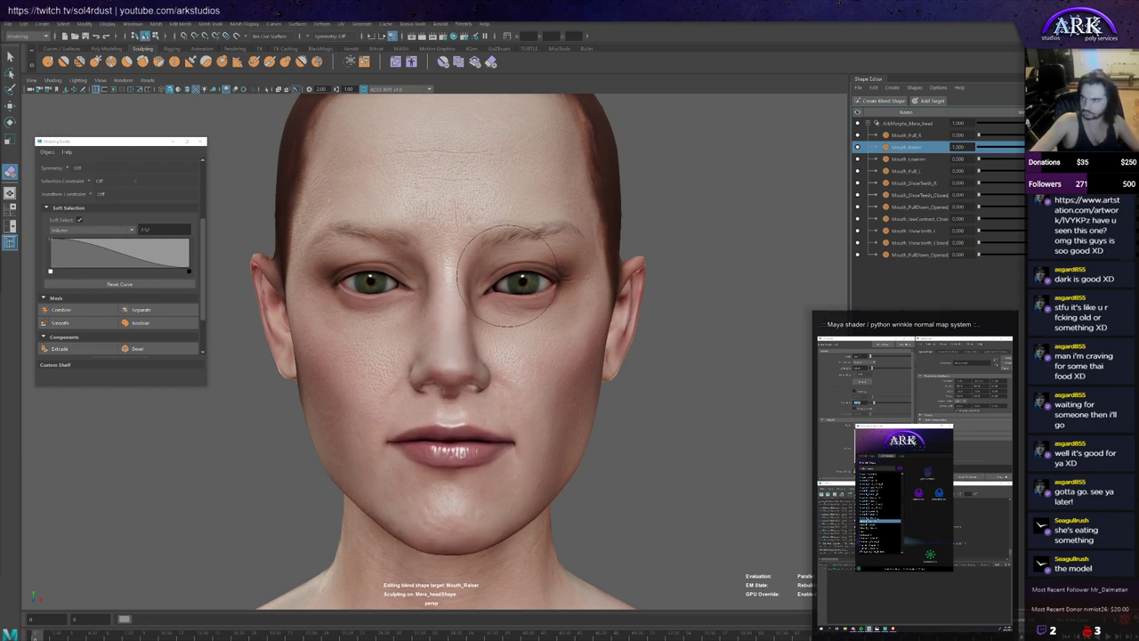
Step: Examine the raised mouth and the chin wrinkles of Mouth_Raiser close up, from the side and at a distance
scroll(547, 336, up, 2)
alt+drag(546, 335, 557, 333)
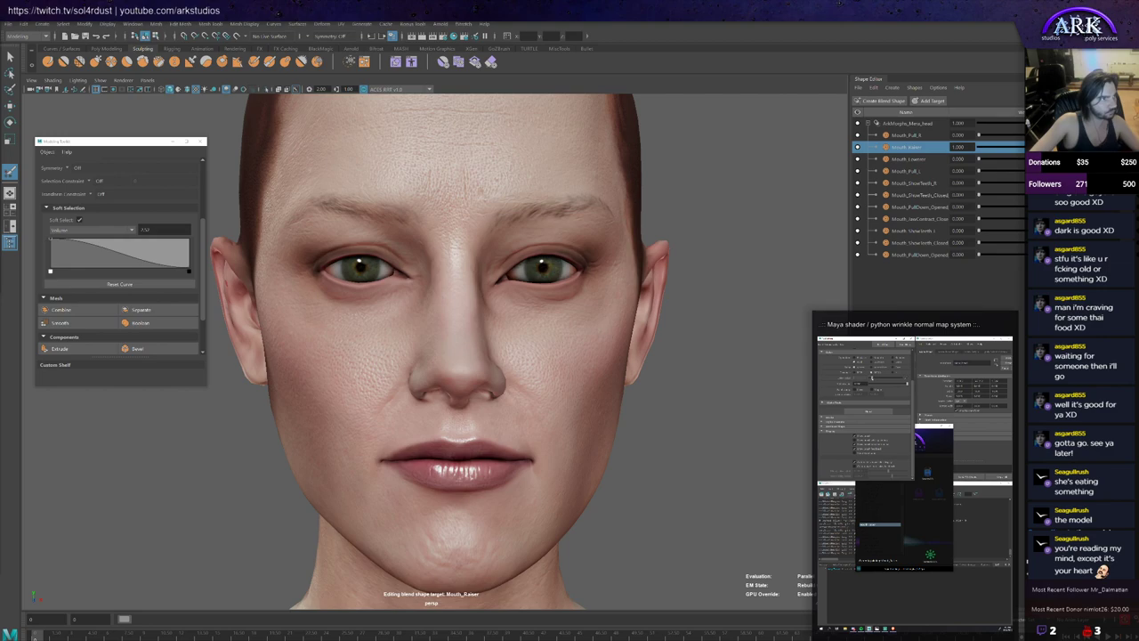
alt+drag(613, 424, 438, 302)
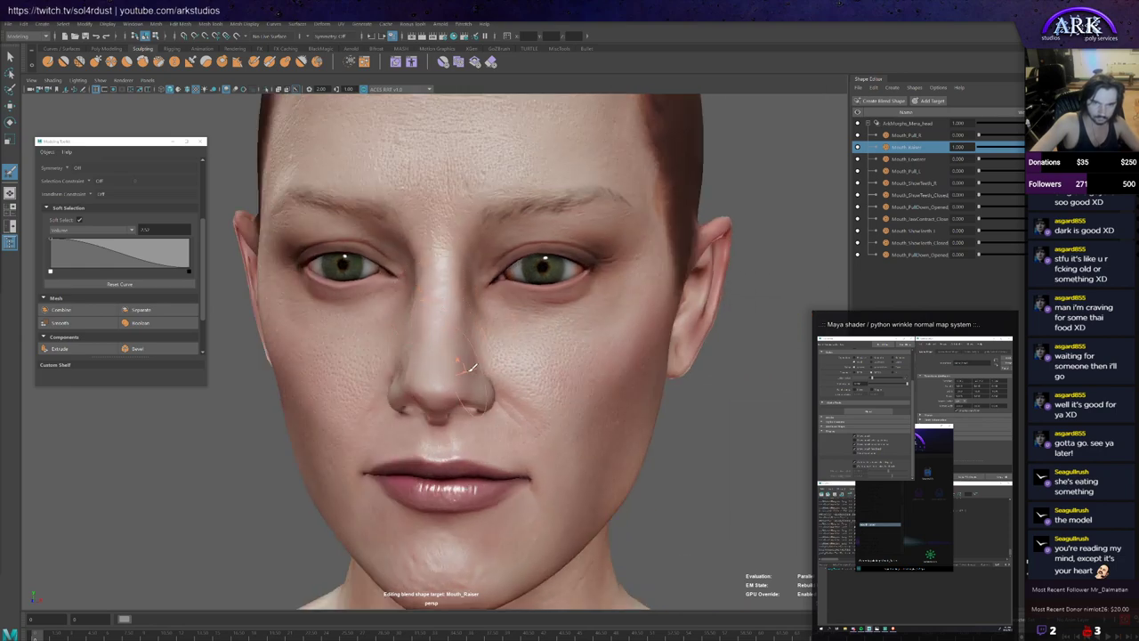
scroll(473, 368, down, 3)
mouse_move(472, 369)
alt+mouse_down()
mouse_move(448, 364)
mouse_move(486, 370)
alt+mouse_up()
scroll(485, 371, down, 1)
mouse_move(466, 258)
mouse_down()
mouse_move(470, 325)
mouse_move(474, 307)
mouse_up()
scroll(469, 353, down, 1)
alt+drag(469, 353, 475, 354)
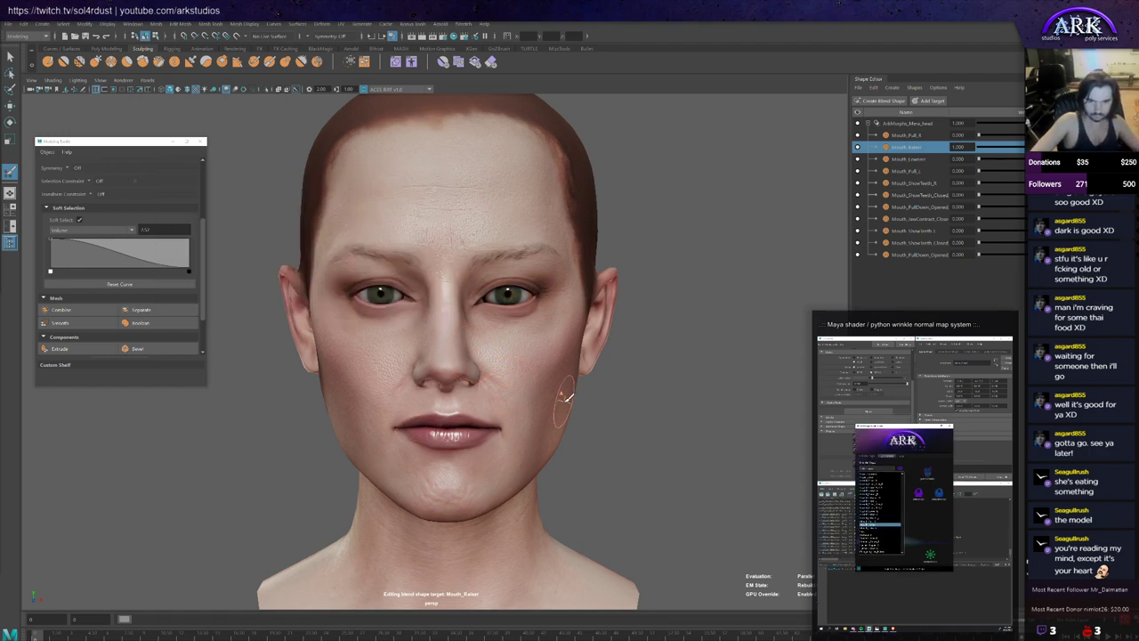
mouse_move(556, 408)
alt+mouse_down()
mouse_move(566, 408)
mouse_move(548, 402)
mouse_move(566, 405)
alt+mouse_up()
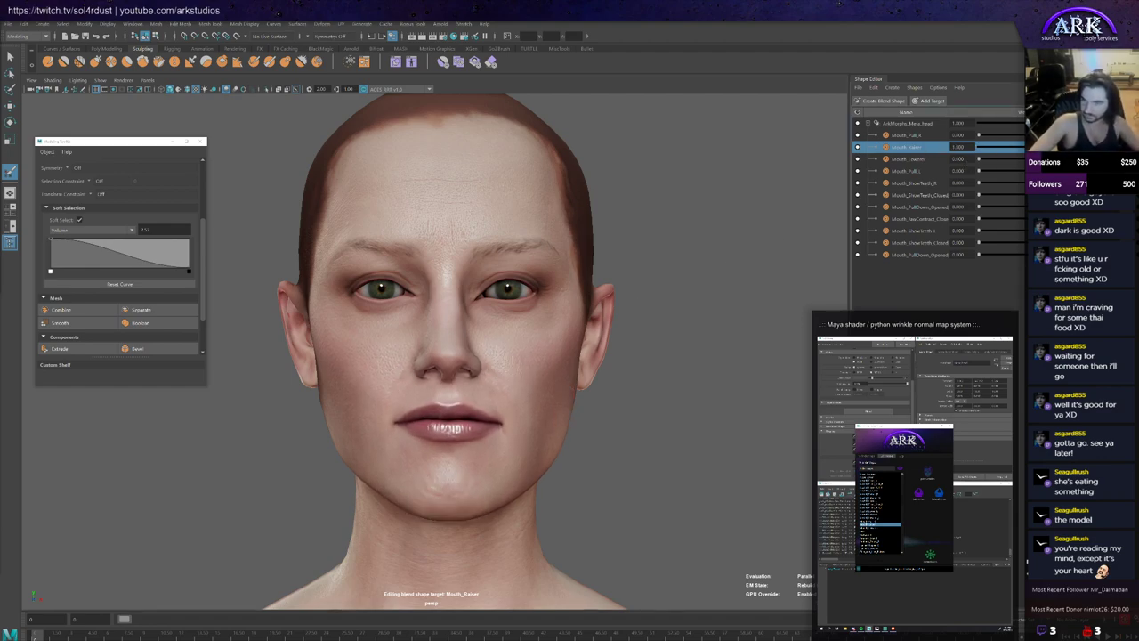
Step: Set Mouth_Raiser to 0.000 and Mouth_Lowerer to 1.000 with editing enabled, and activate the sculpting tool near the mouth
mouse_move(1068, 147)
mouse_down()
mouse_move(979, 148)
mouse_move(993, 164)
mouse_move(1059, 163)
mouse_move(984, 169)
mouse_move(1063, 166)
mouse_up()
alt+right_drag(427, 301, 481, 287)
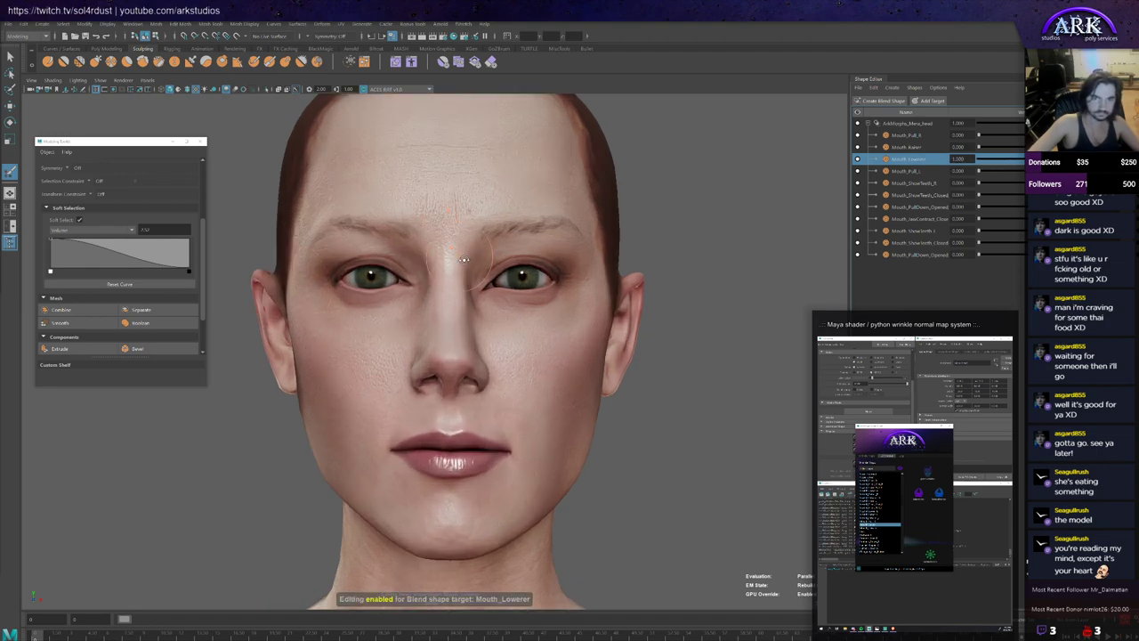
alt+drag(445, 276, 488, 290)
click(492, 65)
alt+right_drag(486, 318, 545, 316)
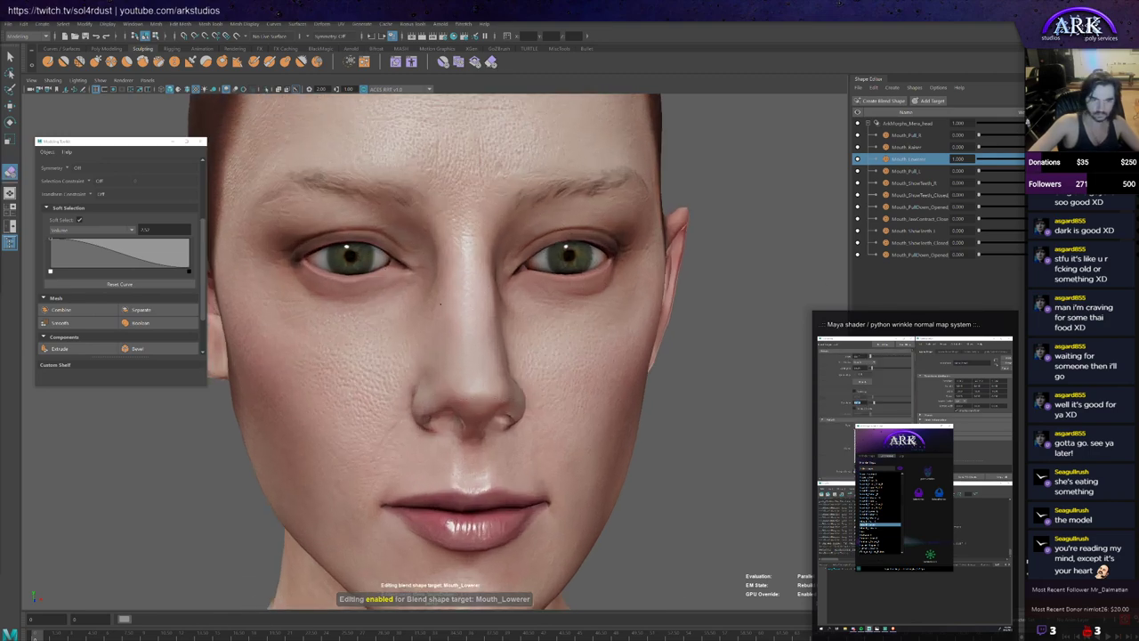
Step: Examine the Mouth_Lowerer shape from above, the side and the front, and test its weight
alt+drag(405, 258, 439, 278)
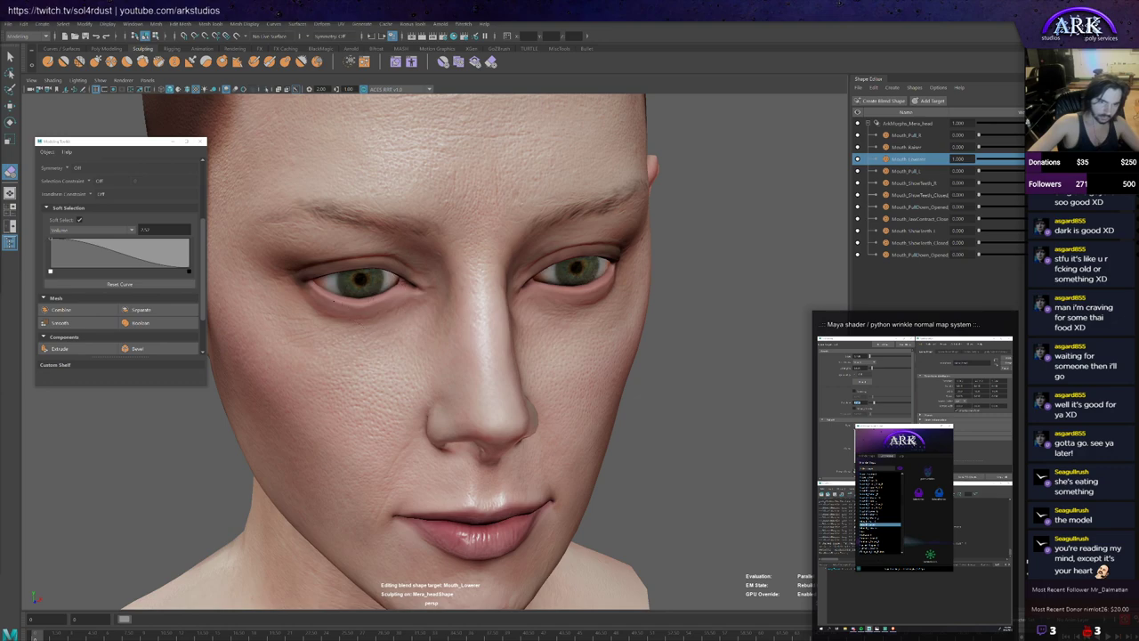
mouse_move(457, 306)
alt+mouse_down()
mouse_move(479, 309)
mouse_move(447, 329)
mouse_move(592, 230)
alt+mouse_up()
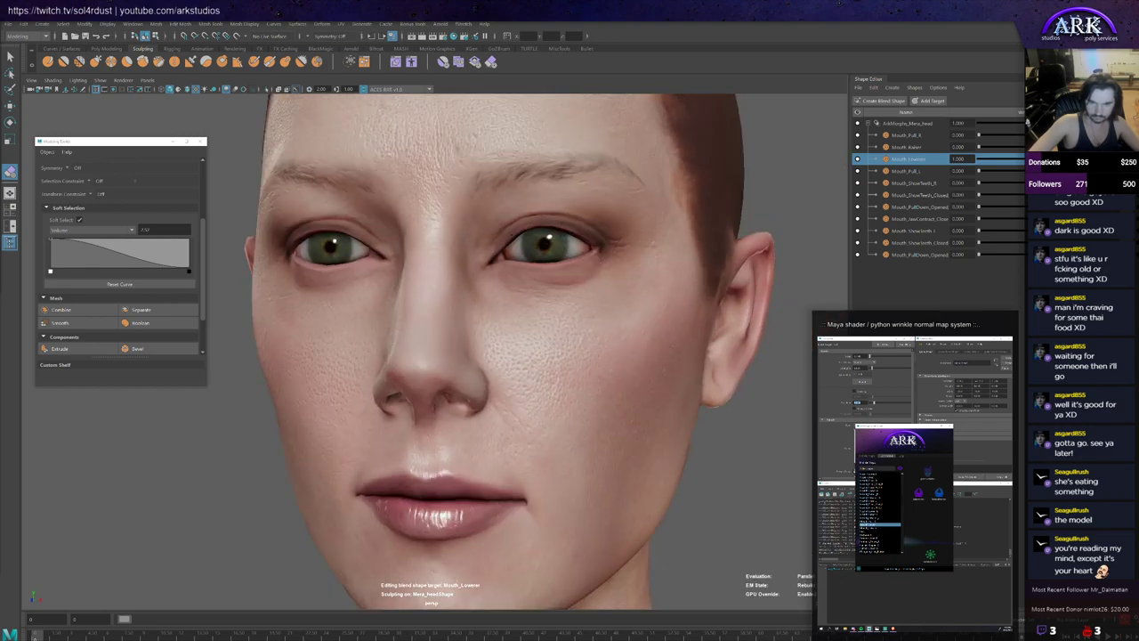
scroll(494, 275, down, 3)
mouse_move(494, 275)
alt+mouse_down()
mouse_move(425, 224)
mouse_move(452, 205)
alt+mouse_up()
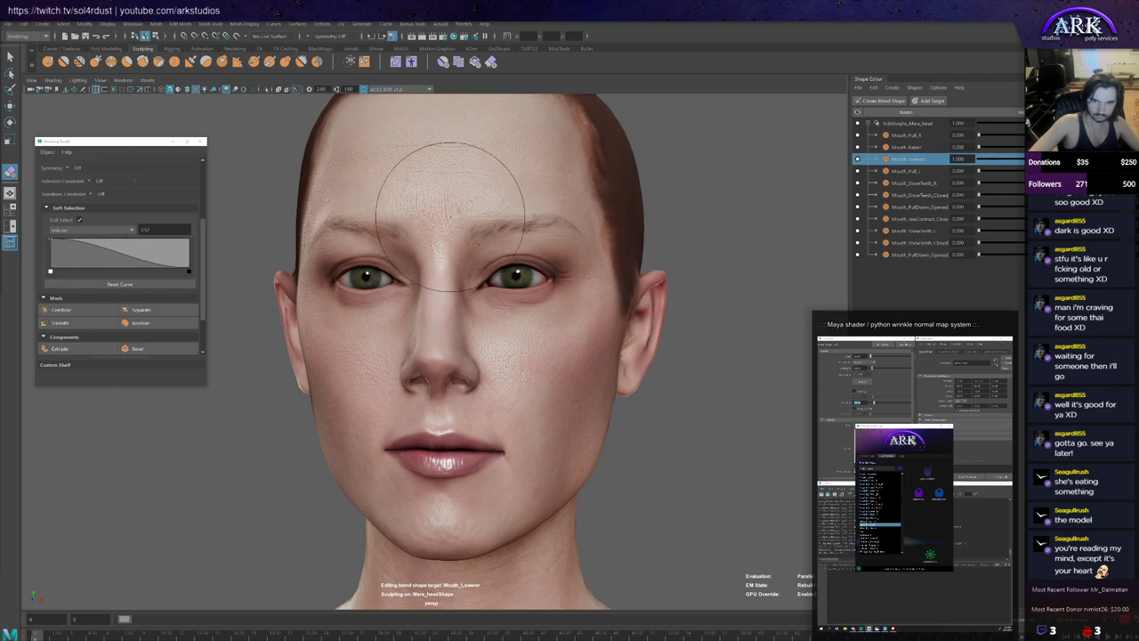
alt+drag(470, 229, 578, 267)
mouse_move(1029, 159)
mouse_down()
mouse_move(985, 161)
mouse_move(1006, 169)
mouse_move(1024, 159)
mouse_up()
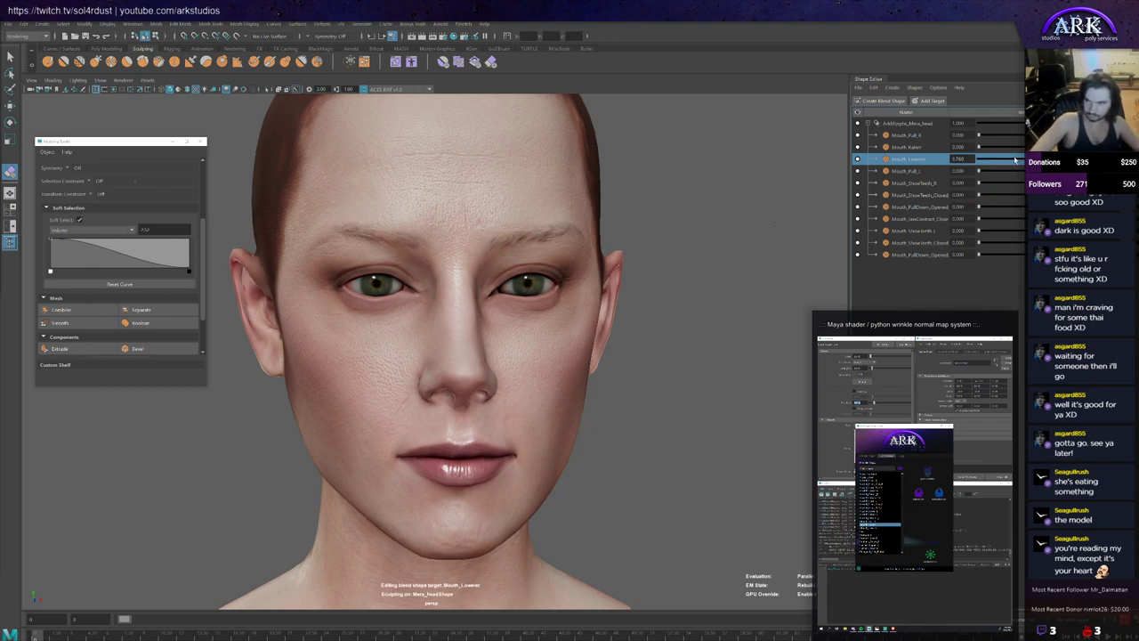
Step: Set Mouth_Lowerer to 0.000 and Mouth_Pull_L to 1.000 with editing enabled, and resize the sculpting brush
drag(1023, 159, 977, 173)
drag(979, 170, 1025, 189)
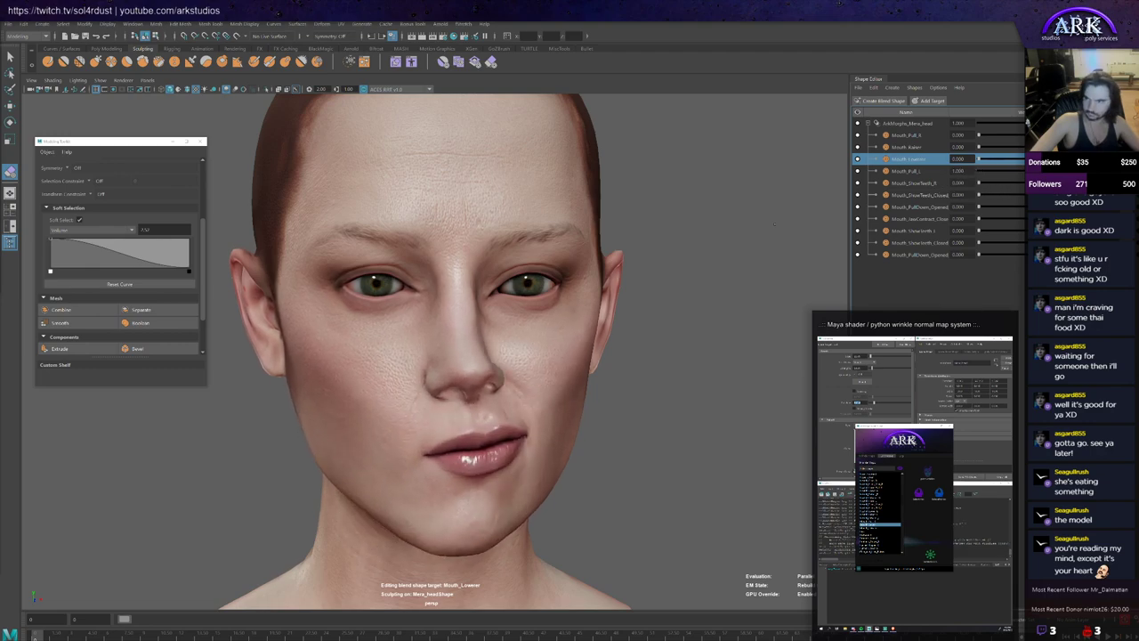
alt+right_drag(369, 305, 481, 307)
key(b)
mouse_move(303, 256)
mouse_down()
mouse_move(264, 270)
mouse_move(293, 250)
mouse_up()
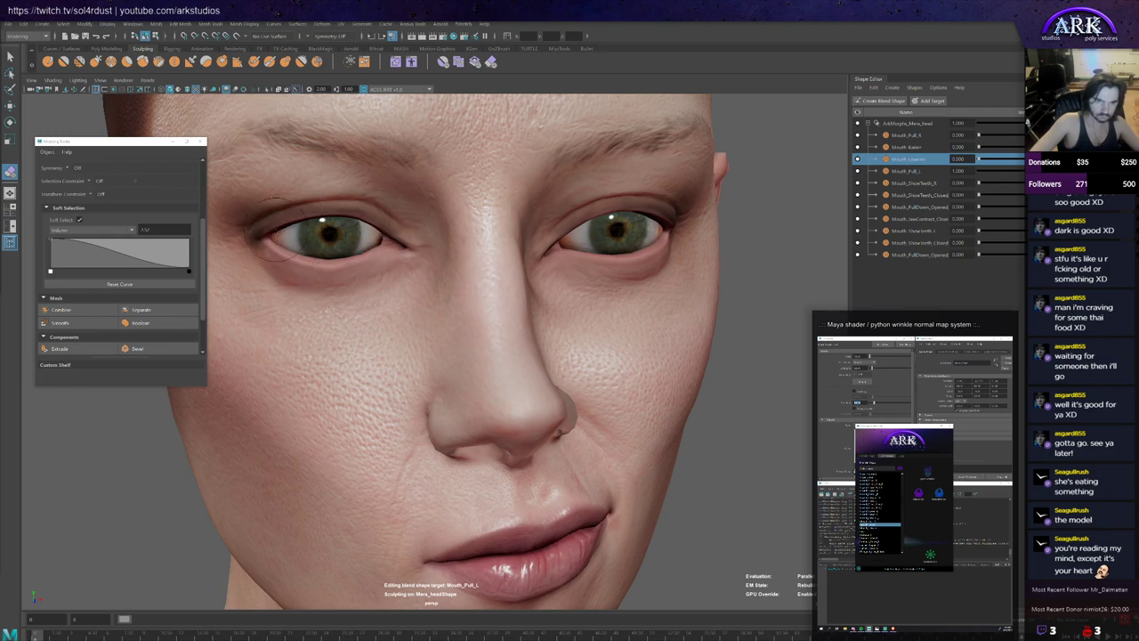
Step: Examine the pulled mouth corner and cheek from the side, select Mouth_Pull_L and test its weight up to 1.000
alt+right_drag(278, 230, 191, 233)
alt+drag(529, 298, 405, 303)
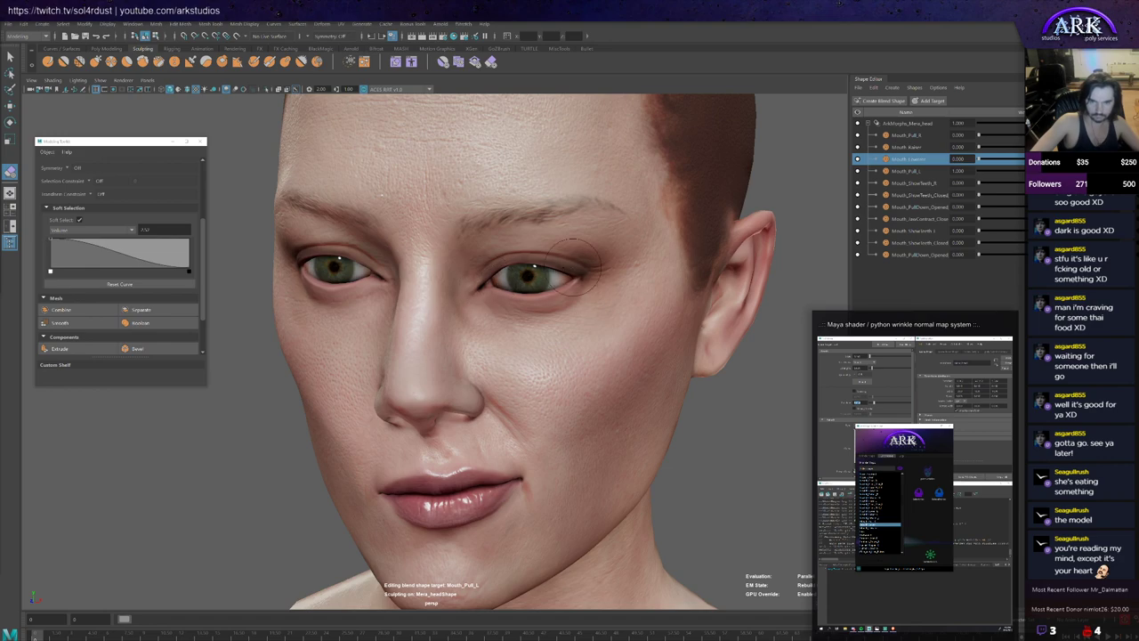
alt+right_drag(792, 233, 738, 234)
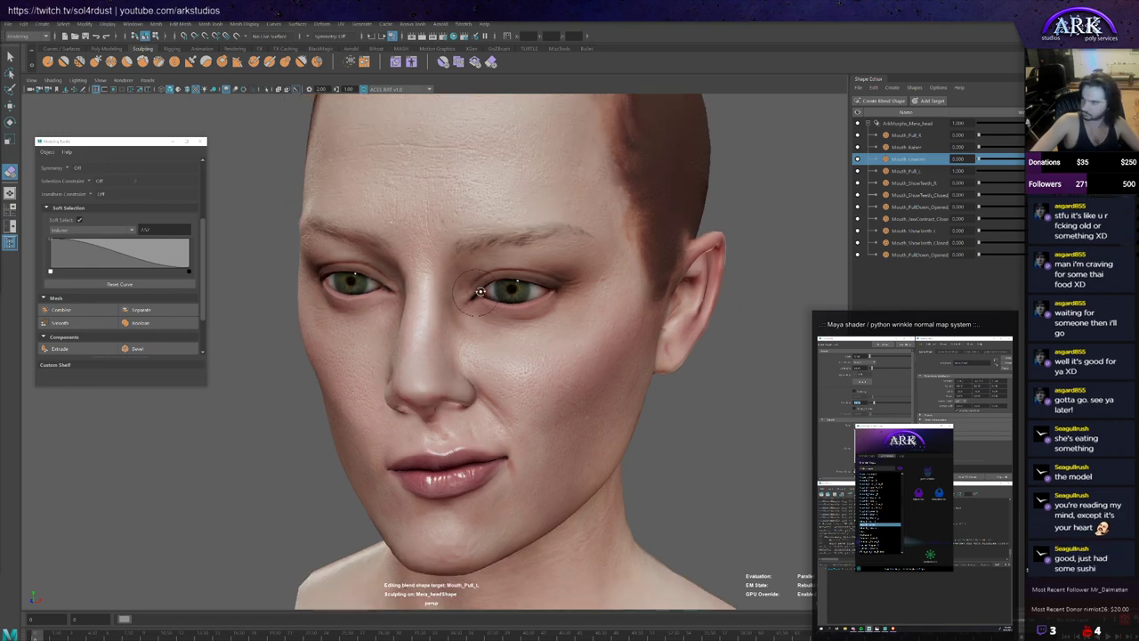
alt+drag(739, 233, 810, 230)
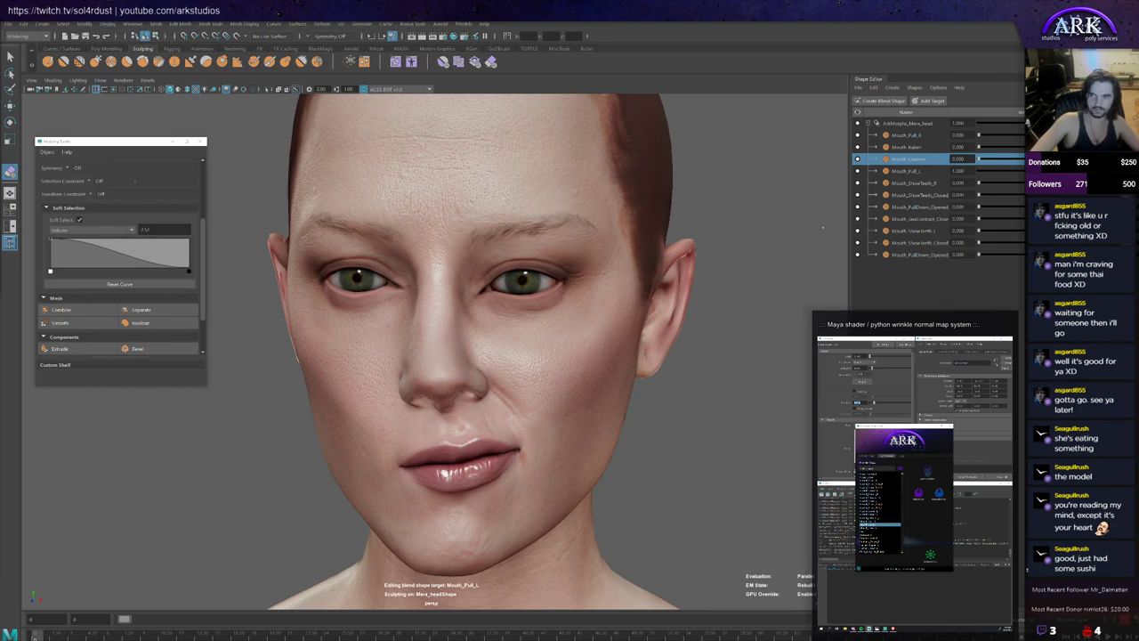
click(1022, 171)
drag(978, 176, 1032, 186)
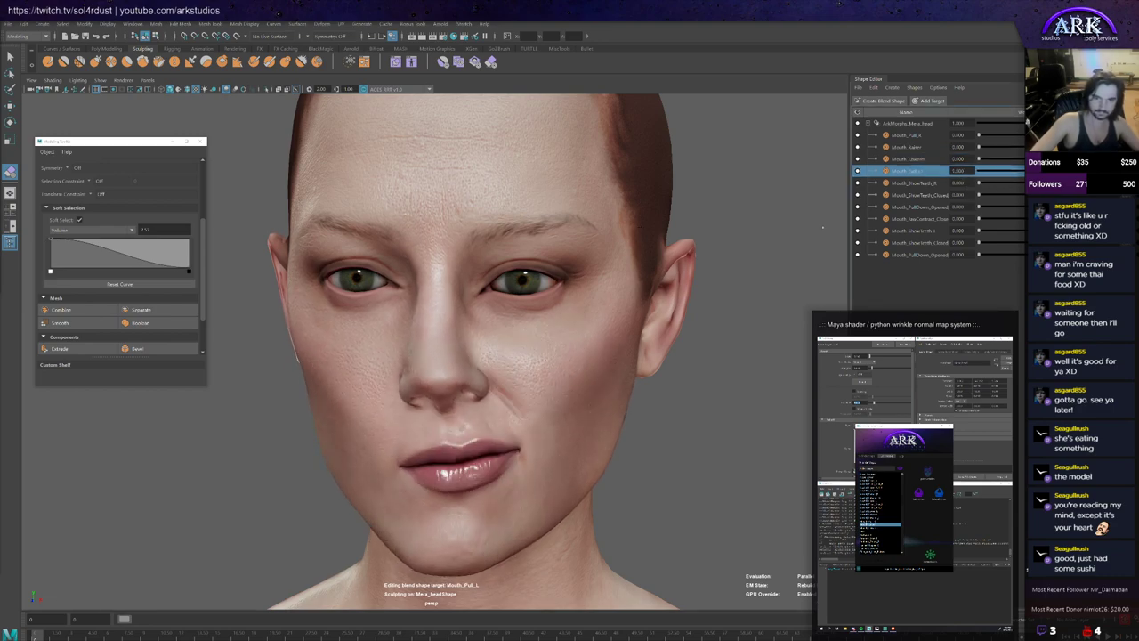
Step: Readjust the sculpting brush size in the front view and test the Mouth_Pull_L weight
alt+drag(576, 238, 623, 231)
key(b)
mouse_move(476, 195)
mouse_down()
mouse_move(518, 182)
mouse_move(527, 190)
mouse_up()
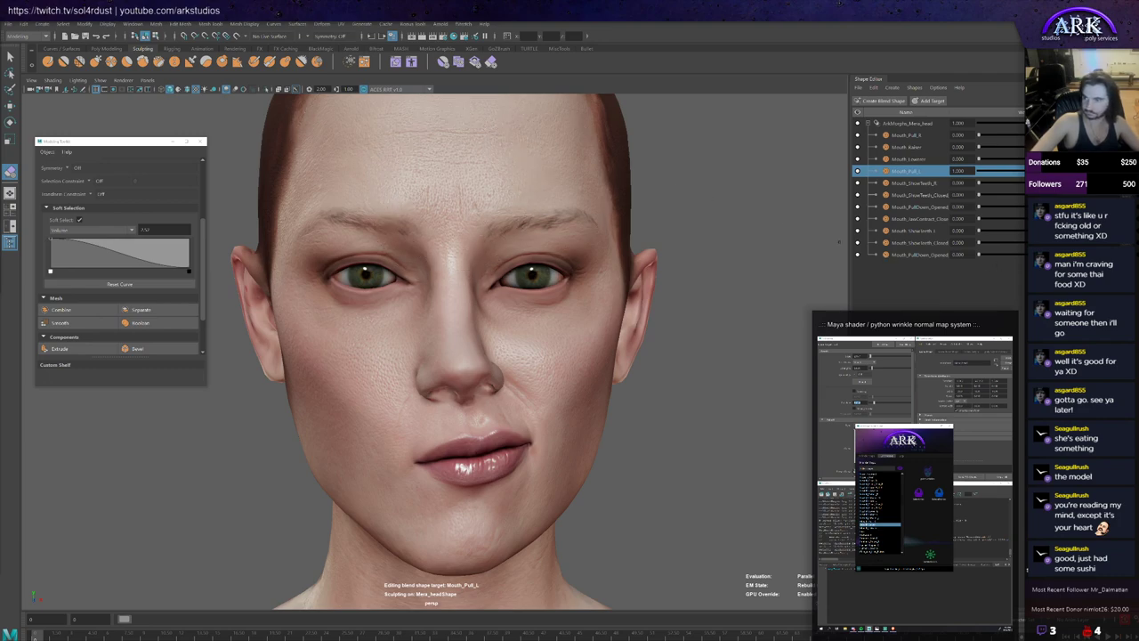
mouse_move(1104, 172)
mouse_down()
mouse_move(978, 180)
mouse_move(1105, 180)
mouse_up()
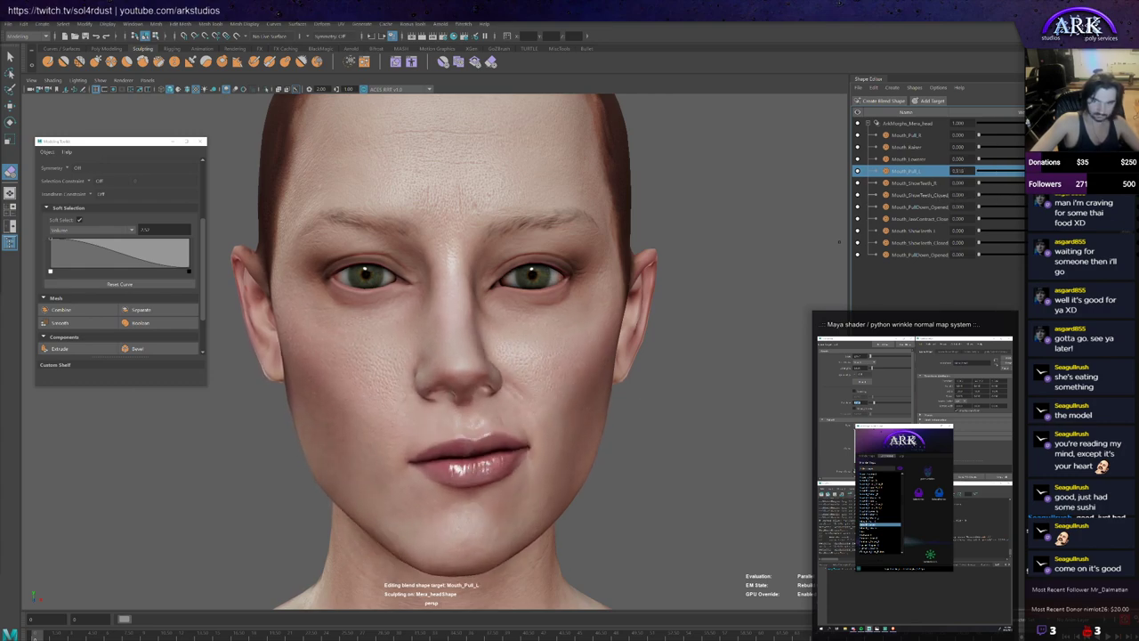
Step: Retouch the area between the inner eye corner and the nose bridge on Mouth_Pull_L with the sculpting brush
scroll(408, 301, up, 3)
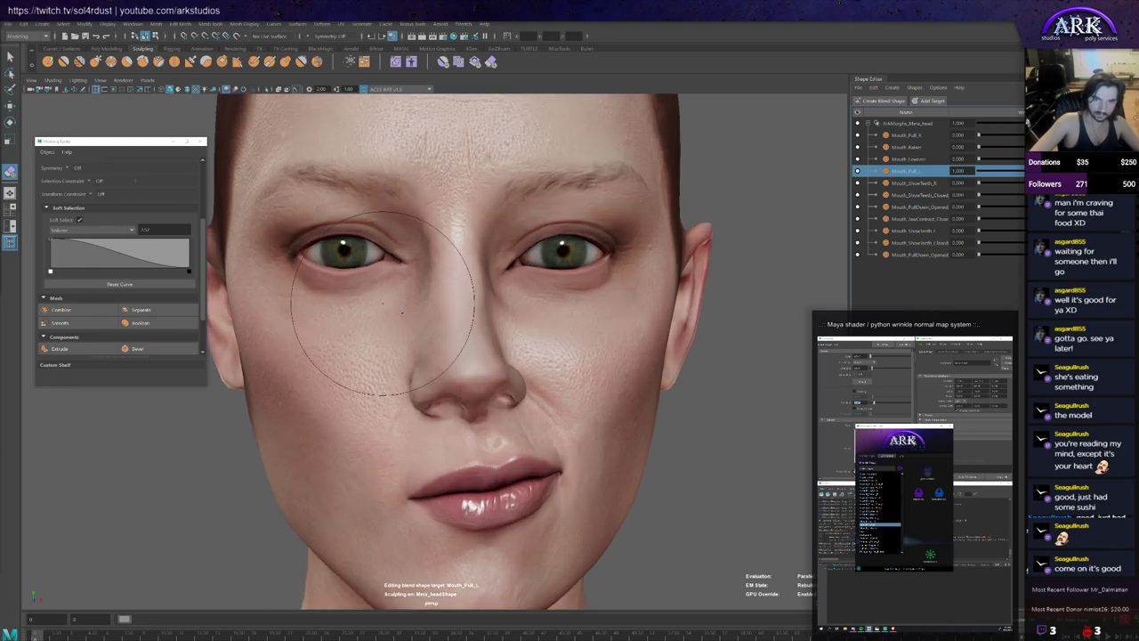
alt+middle_drag(400, 256, 494, 306)
scroll(497, 286, up, 1)
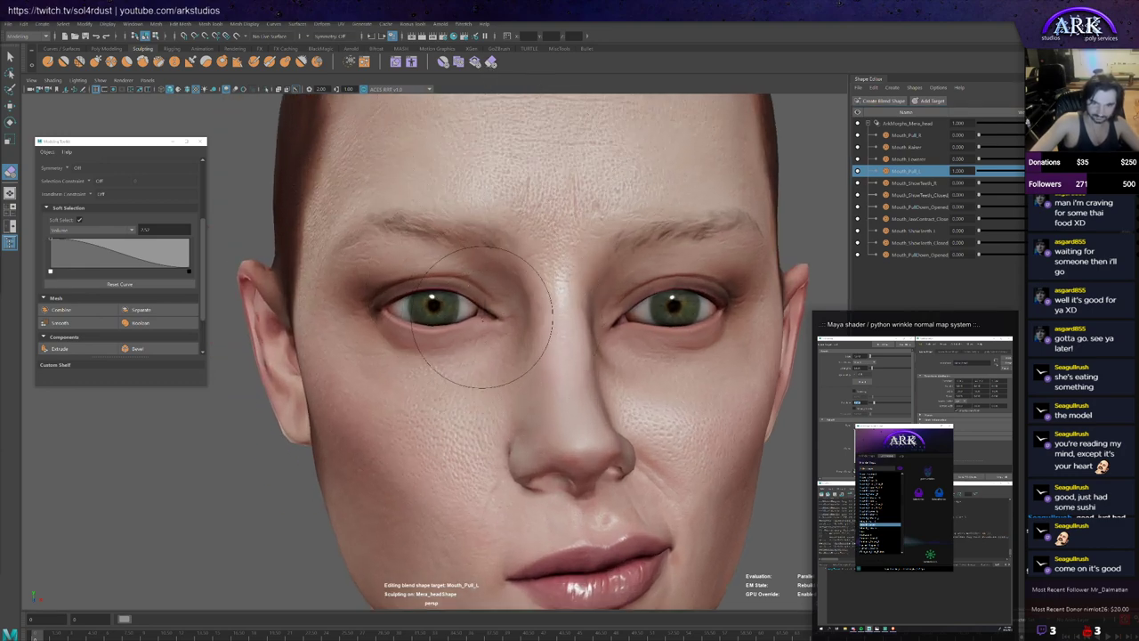
drag(476, 308, 490, 311)
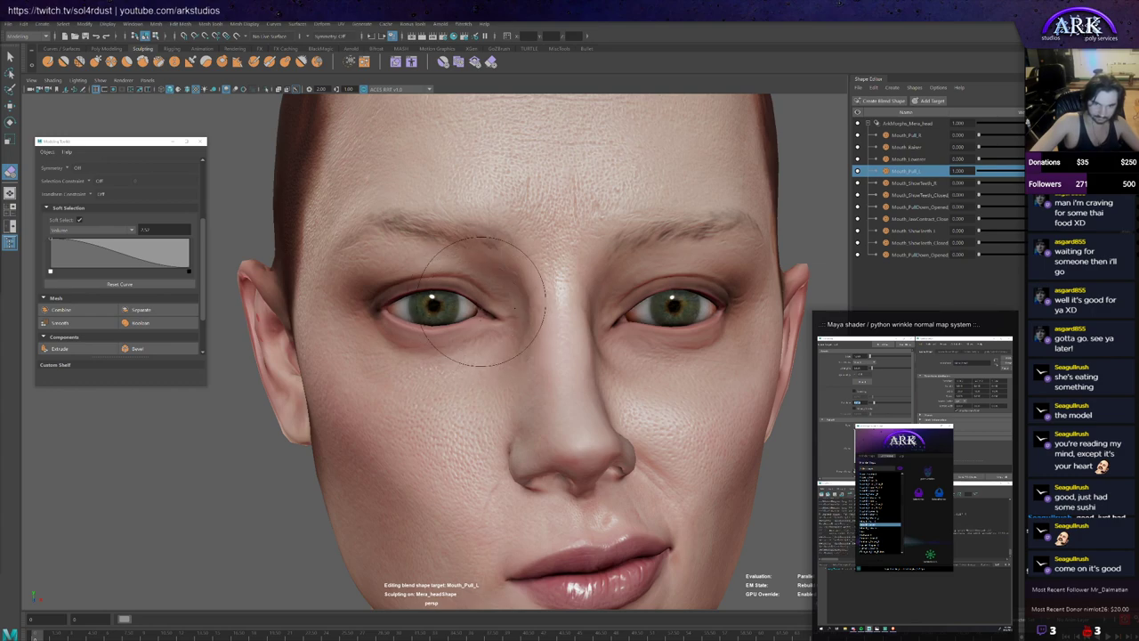
Step: Switch to the Move tool and test Mouth_Pull_L by varying its weight in the full-face view
scroll(482, 316, down, 3)
alt+drag(504, 322, 494, 311)
key(w)
drag(1052, 171, 986, 197)
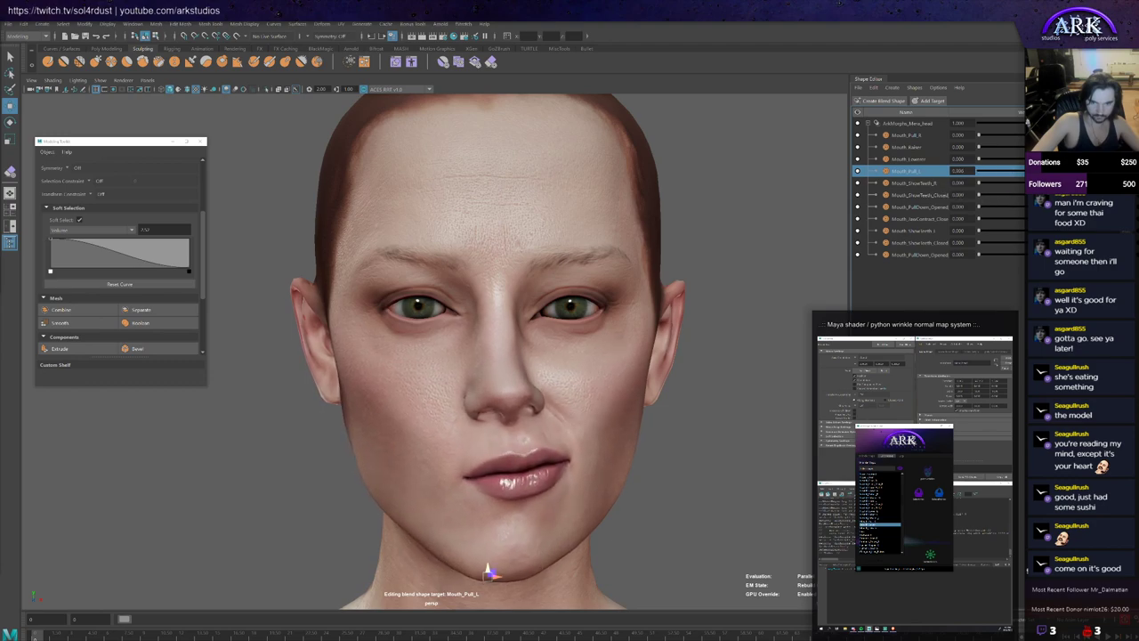
Step: Reactivate the sculpting tool, resize its brush over the nose and recheck the Mouth_Pull_L weight
click(498, 67)
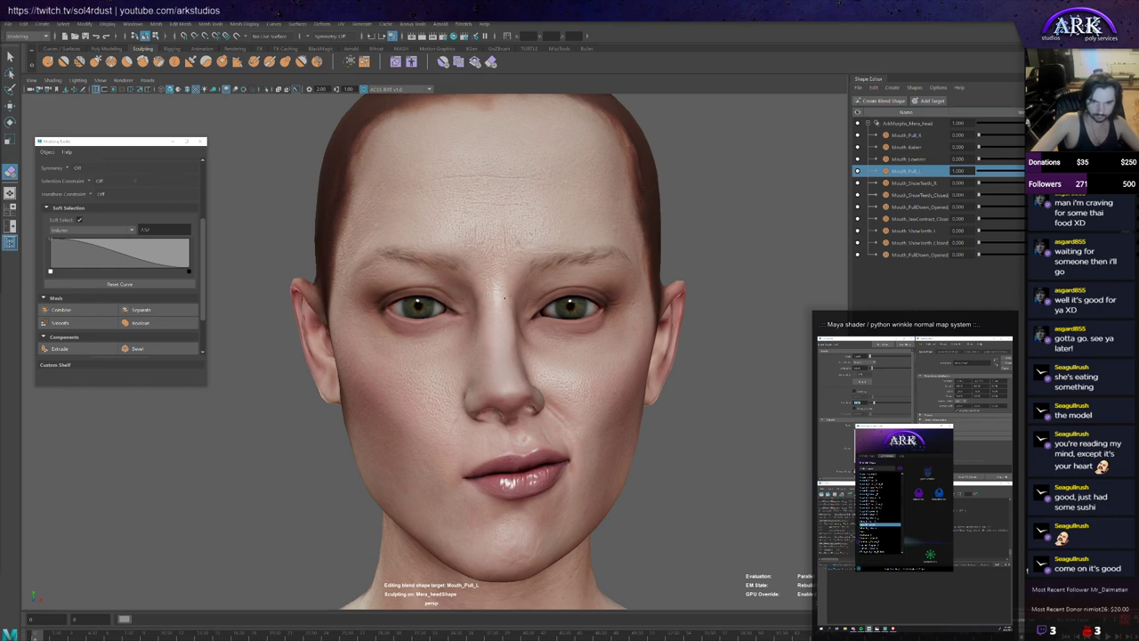
key(b)
drag(494, 283, 515, 290)
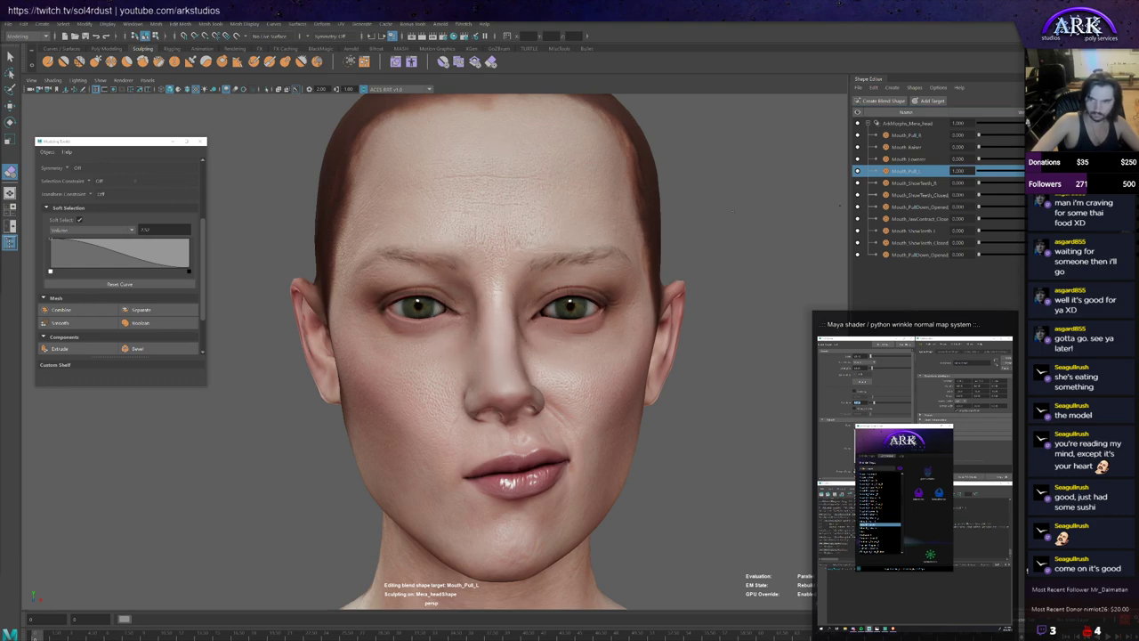
mouse_move(1104, 171)
mouse_down()
mouse_move(978, 174)
mouse_move(1104, 178)
mouse_up()
Step: Compare the neutral face with the full Mouth_Pull_L shape from the side, the front and close up
mouse_move(466, 294)
alt+mouse_down()
mouse_move(509, 298)
mouse_move(497, 322)
mouse_move(473, 321)
alt+mouse_up()
key(m)
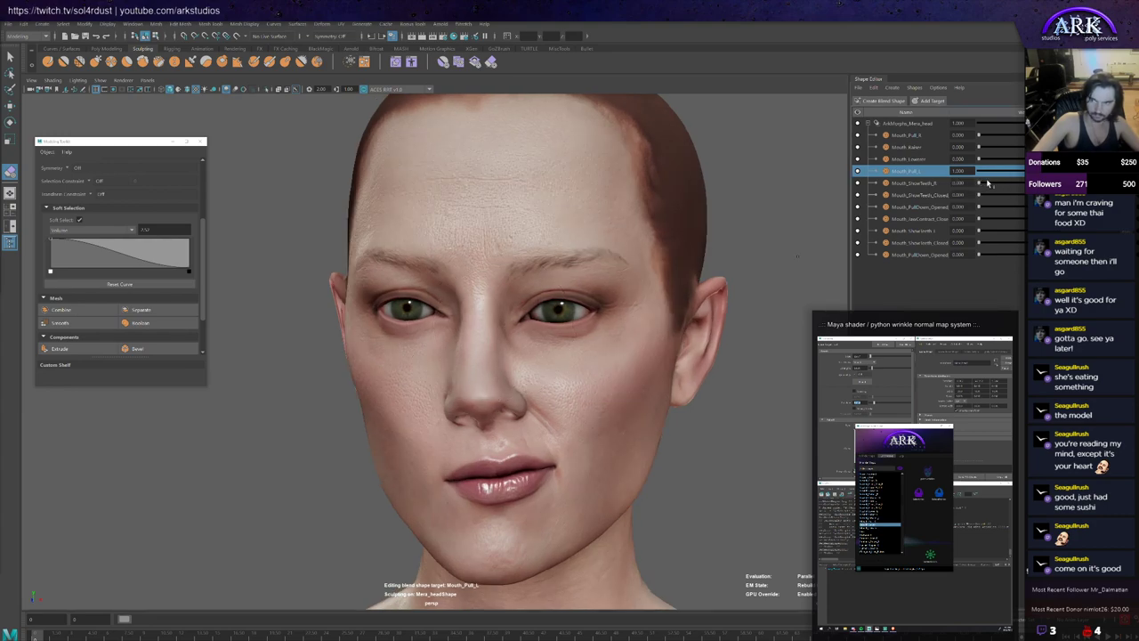
alt+drag(565, 296, 616, 295)
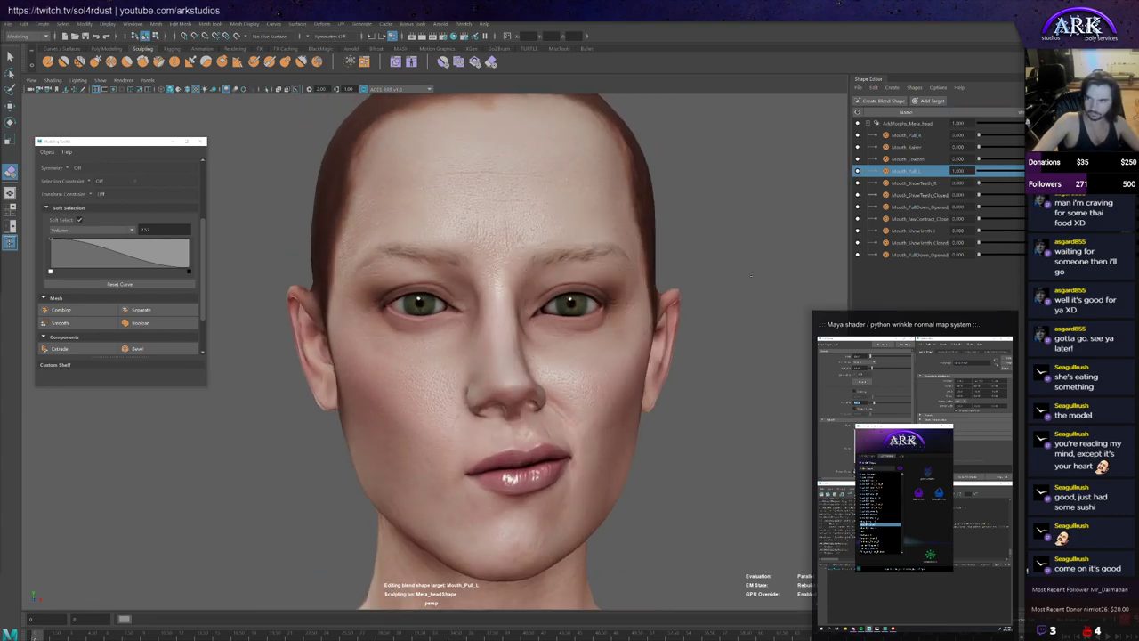
mouse_move(1068, 171)
mouse_down()
mouse_move(926, 181)
mouse_move(1062, 187)
mouse_up()
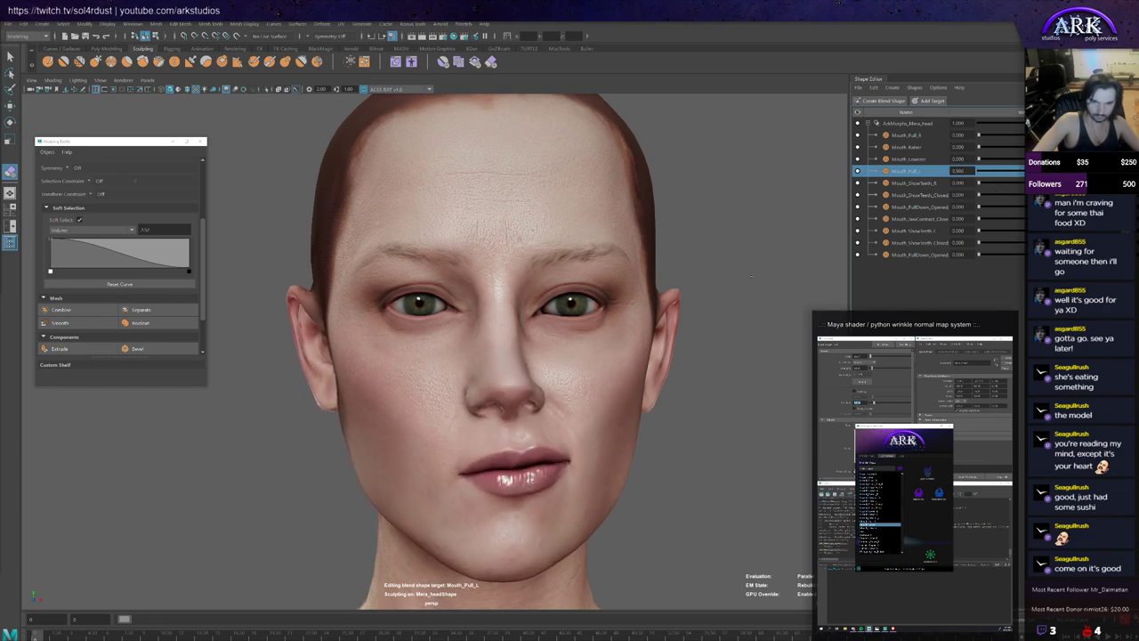
drag(962, 199, 1024, 198)
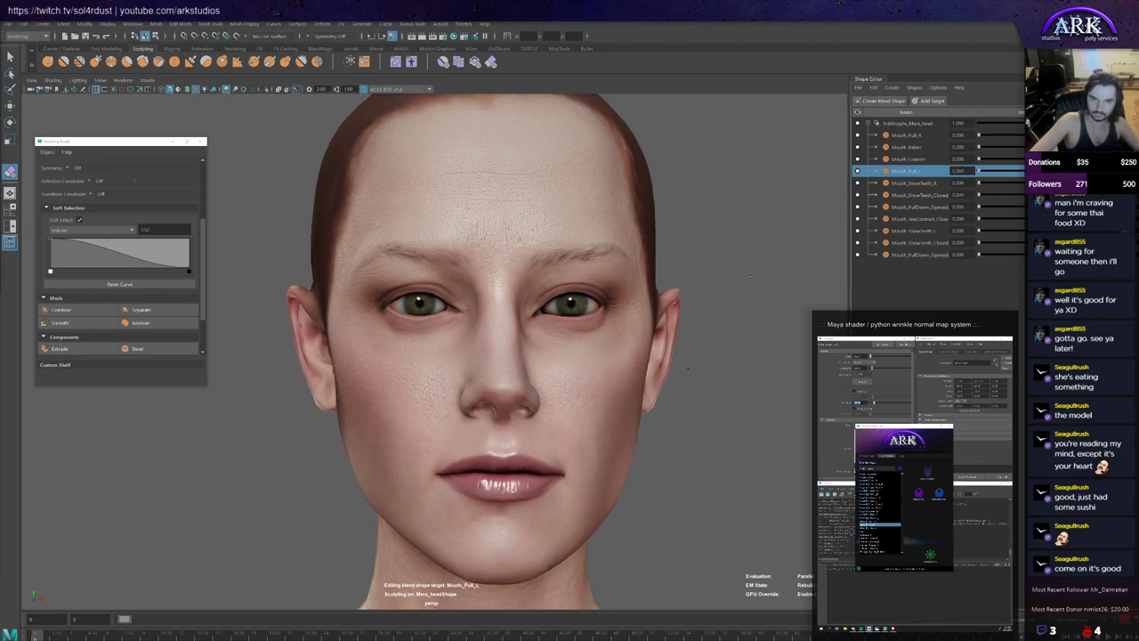
alt+middle_drag(620, 390, 616, 360)
mouse_move(725, 312)
alt+mouse_down()
mouse_move(759, 310)
mouse_move(728, 307)
alt+mouse_up()
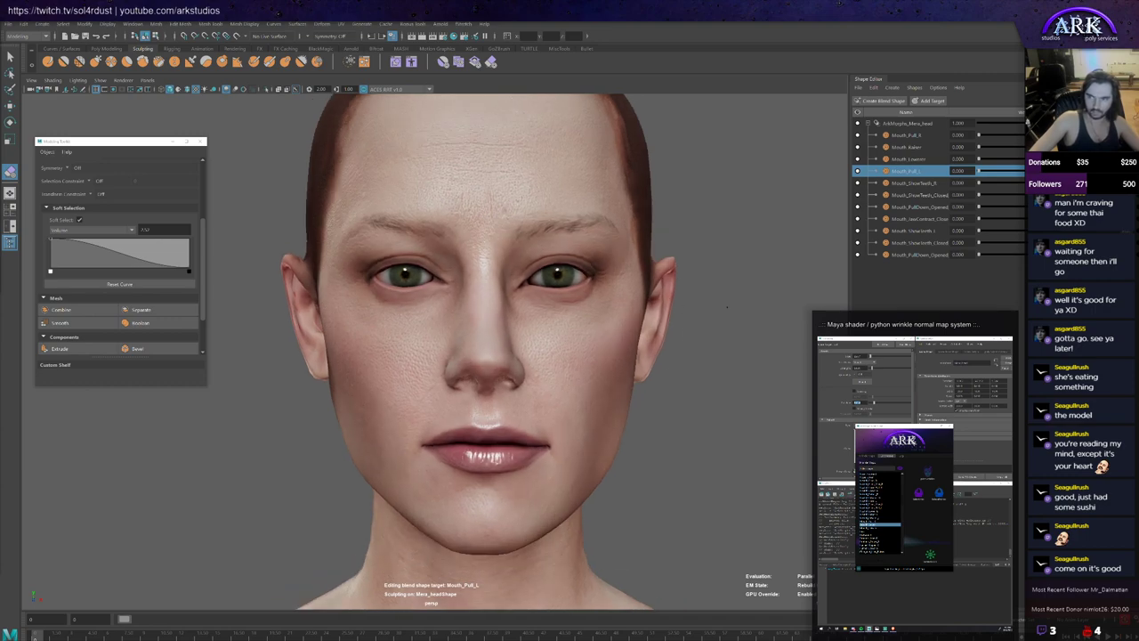
drag(986, 175, 1048, 180)
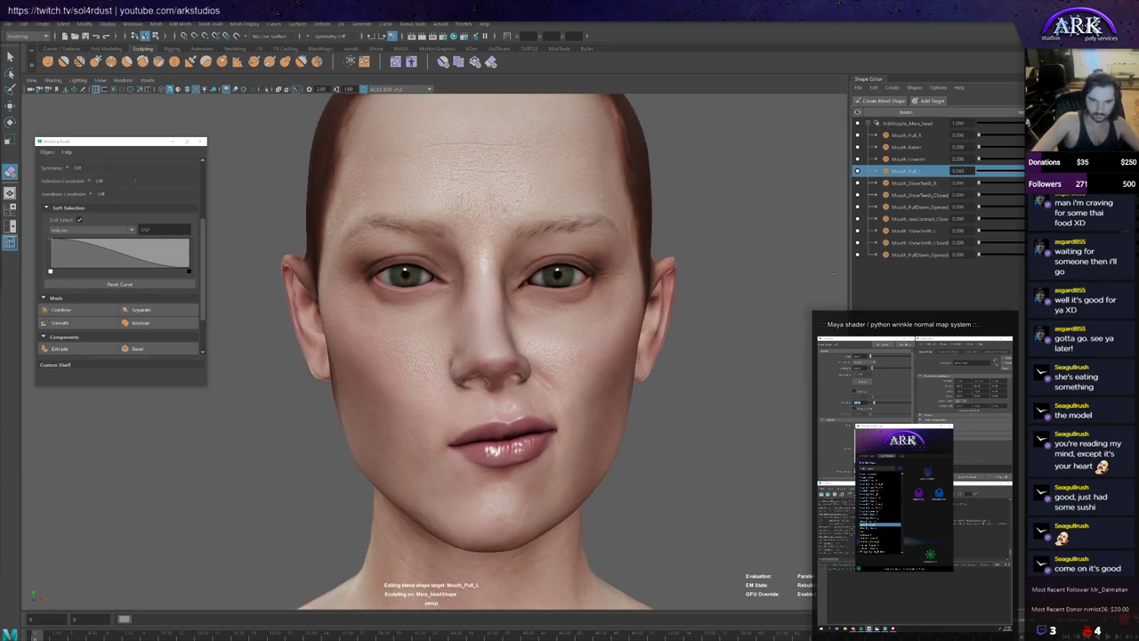
scroll(481, 340, up, 2)
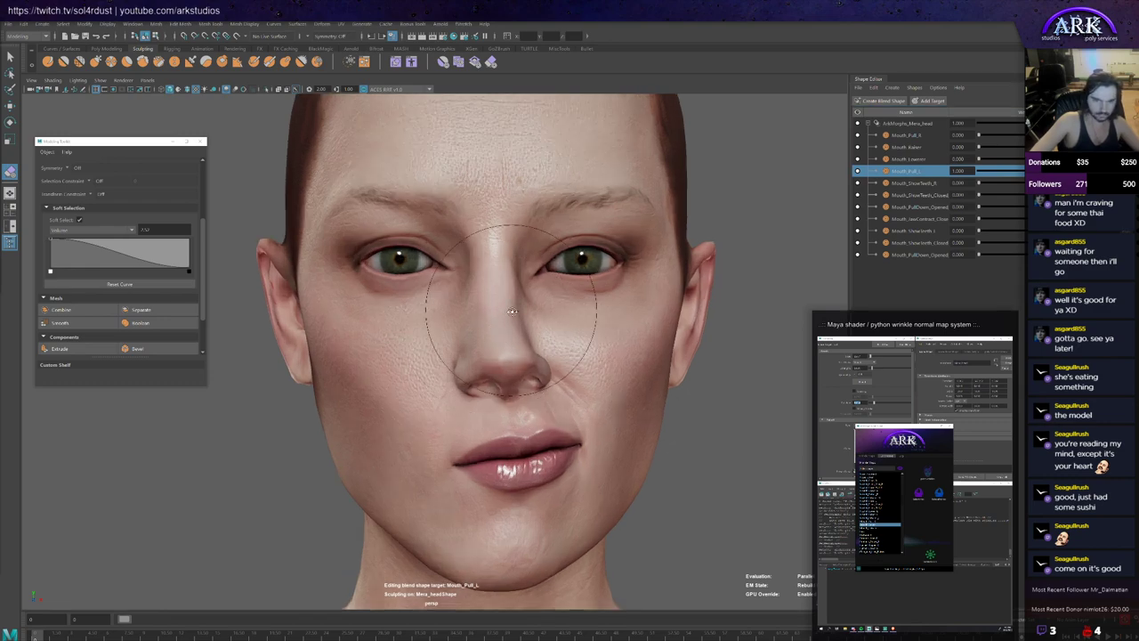
Step: Set the Mouth_Pull_L blend shape target's weight to 0 and turn off editing for that target
alt+drag(513, 310, 527, 318)
scroll(410, 379, up, 2)
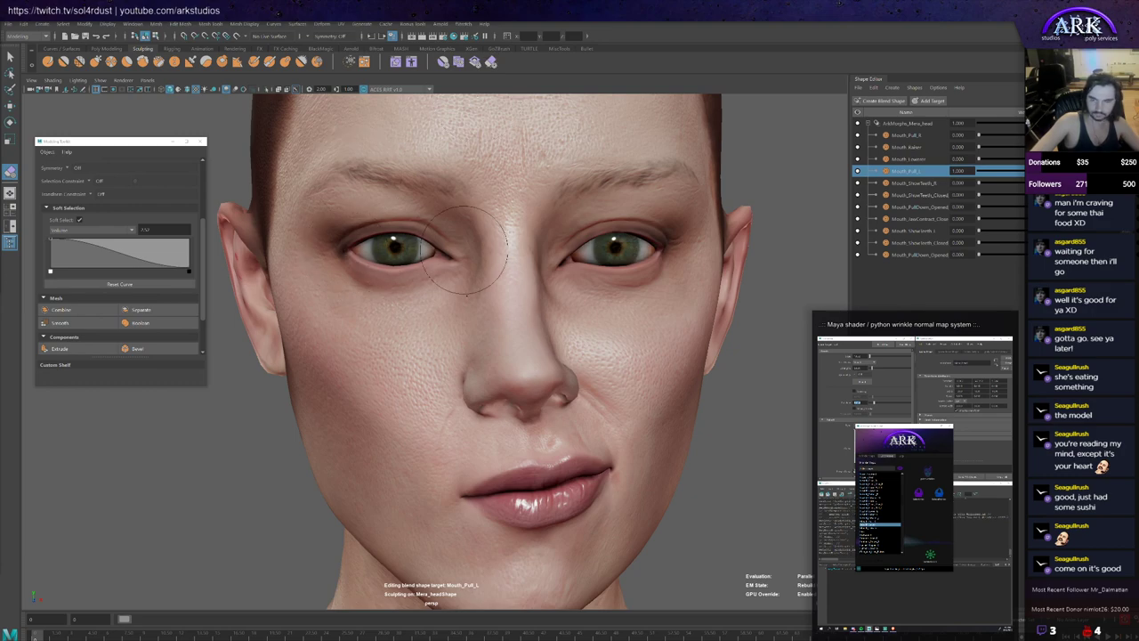
scroll(445, 267, down, 2)
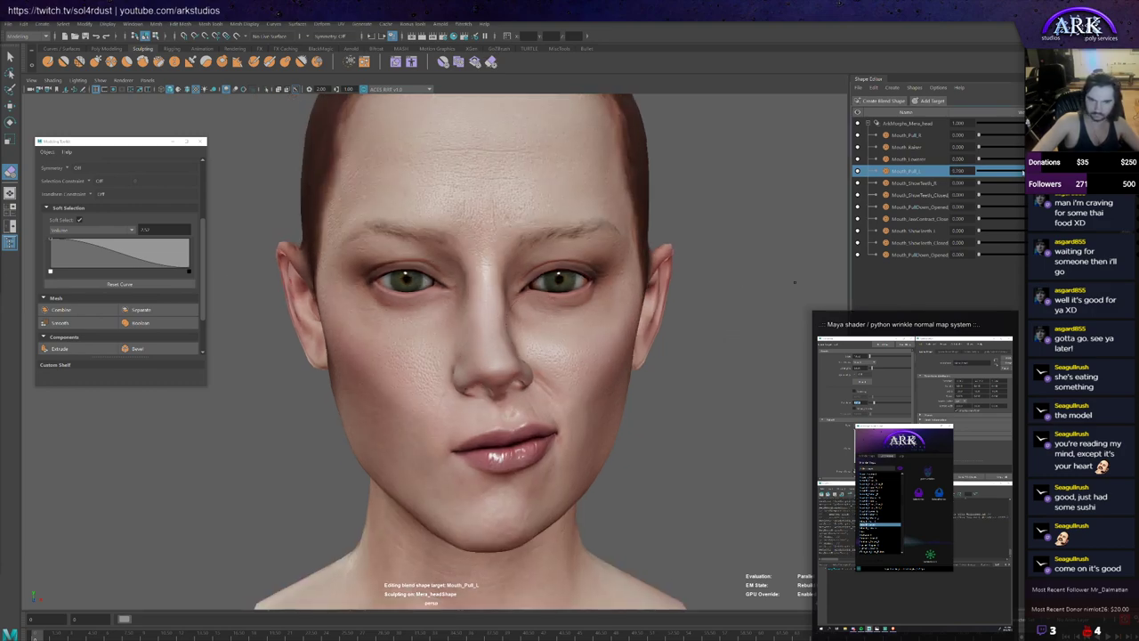
mouse_move(1069, 172)
mouse_down()
mouse_move(988, 174)
mouse_move(1068, 185)
mouse_up()
mouse_move(961, 189)
mouse_down()
mouse_move(1068, 185)
mouse_move(966, 187)
mouse_up()
scroll(566, 330, down, 2)
alt+middle_drag(596, 315, 584, 303)
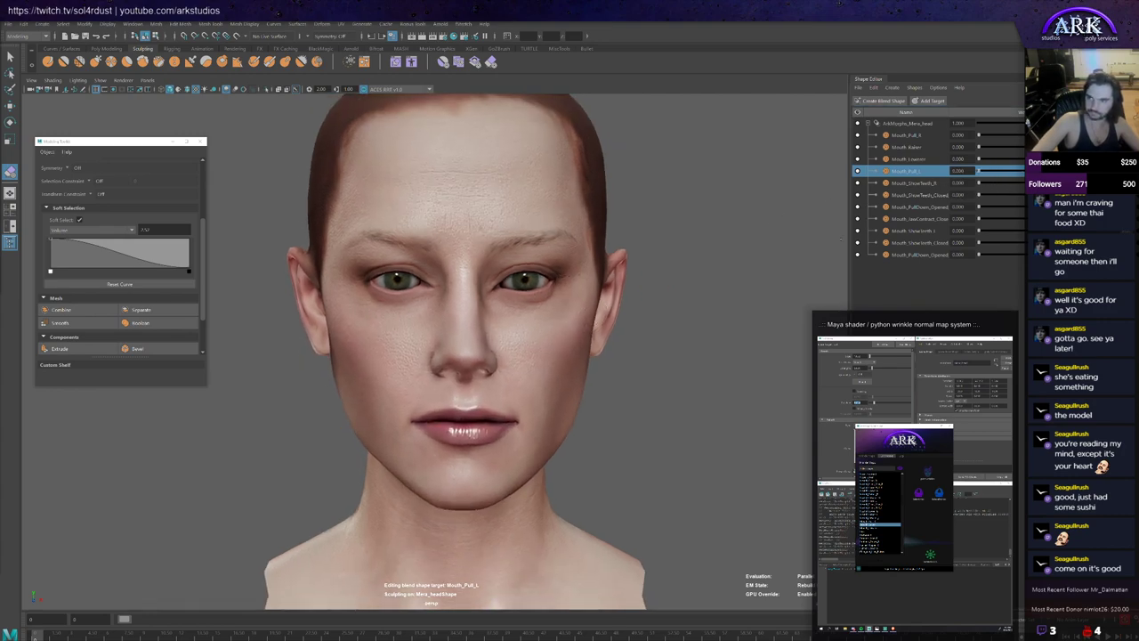
click(1082, 171)
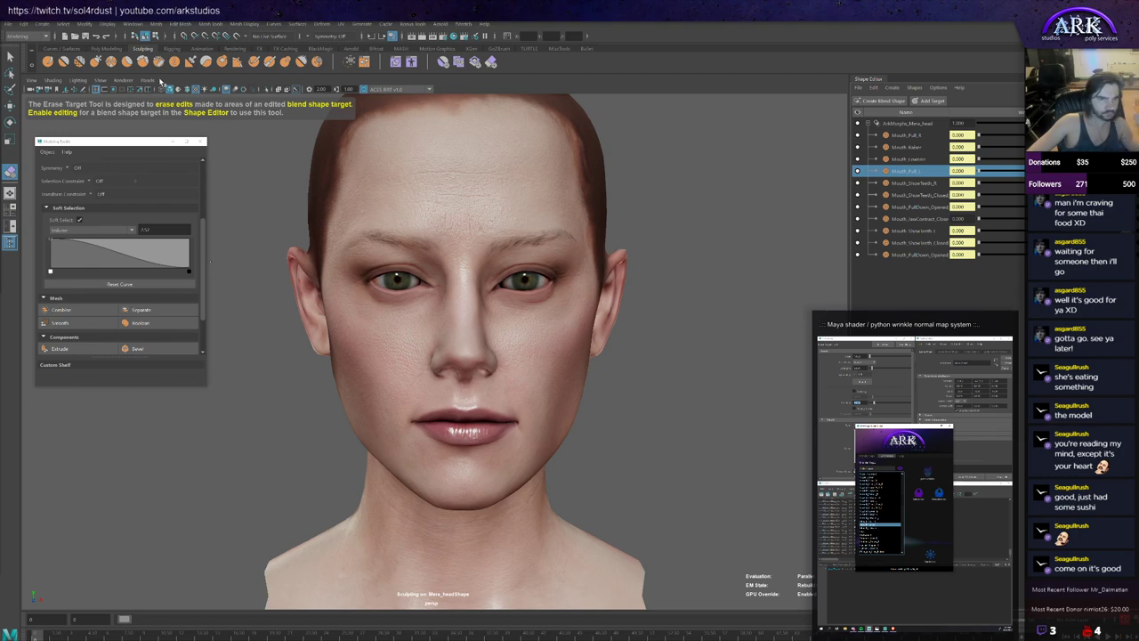
Step: Show NURBS surfaces in the viewport and select the centre face control just below the lower lip
click(123, 80)
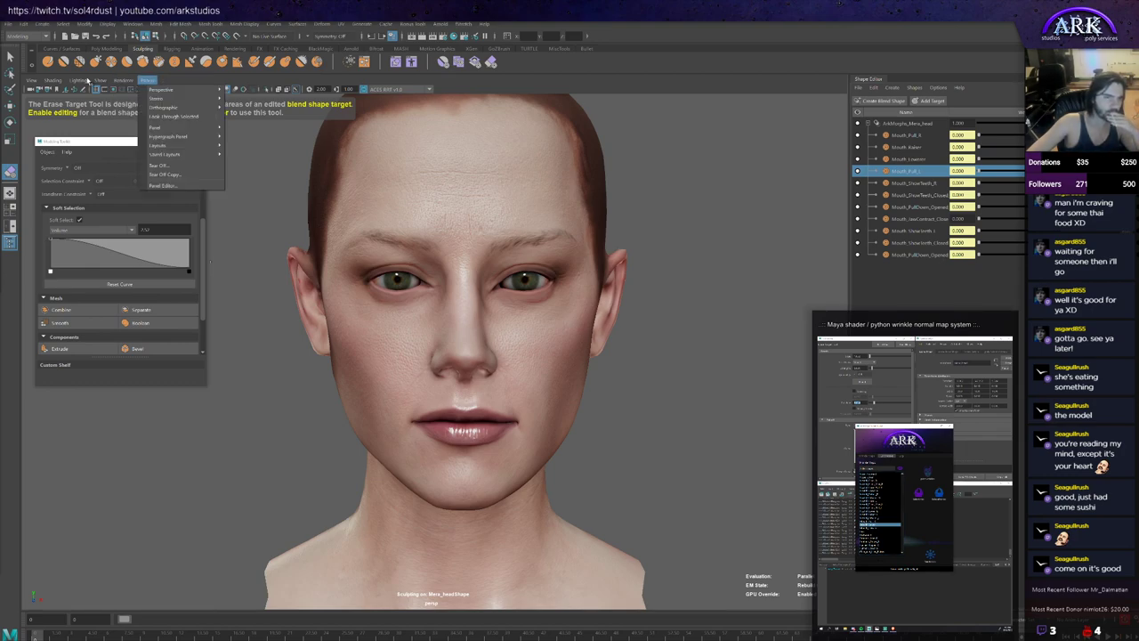
mouse_move(100, 80)
click(124, 148)
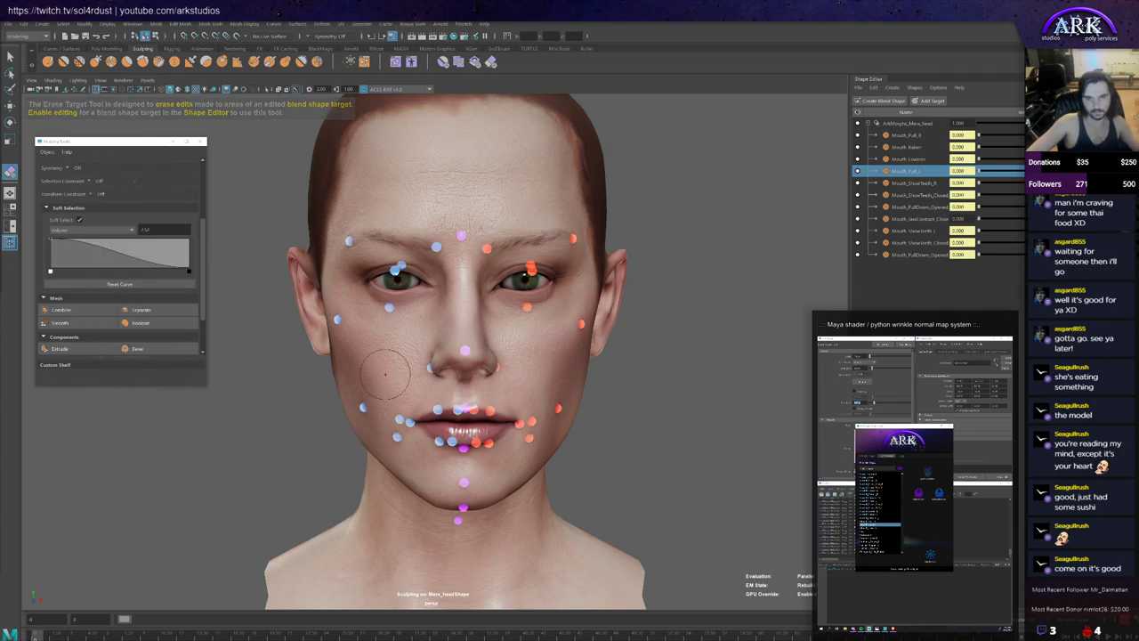
key(w)
alt+drag(471, 452, 473, 454)
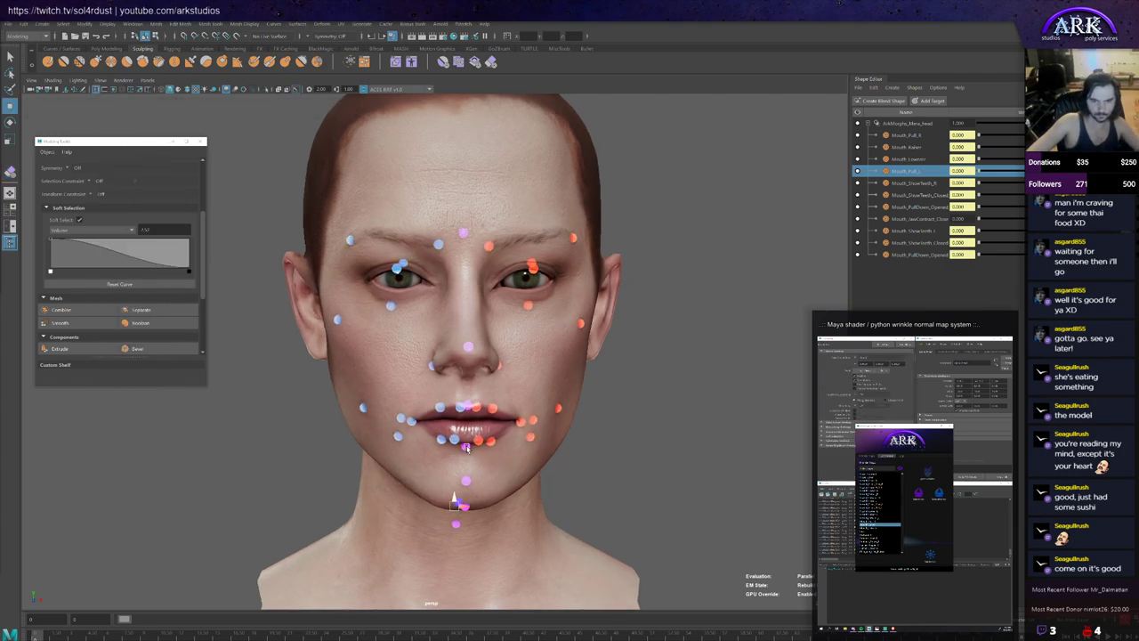
click(464, 447)
Step: Hide the NURBS surfaces in the viewport, keeping the lower-lip control selected
click(102, 80)
click(101, 80)
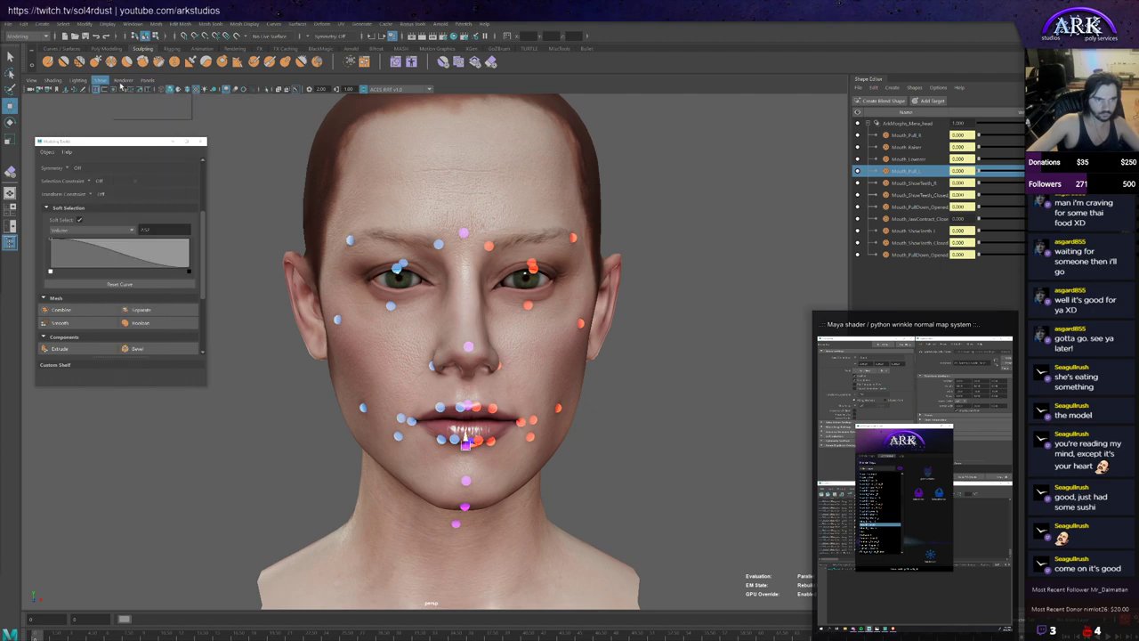
click(98, 81)
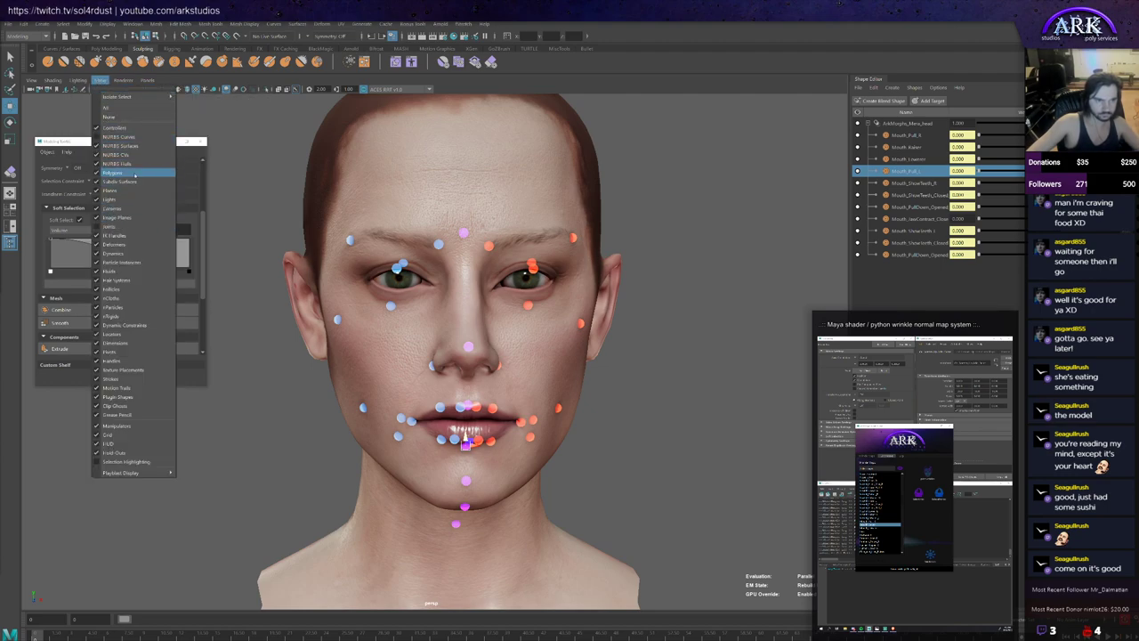
click(125, 146)
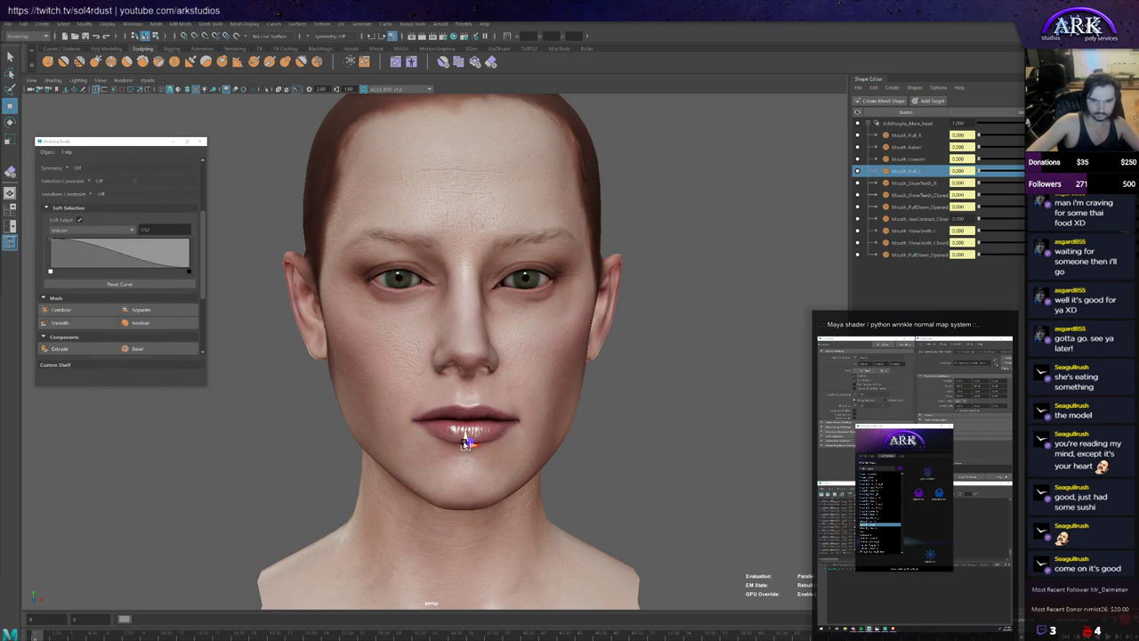
Step: Move the lower-lip control sideways, up and down to test the mouth pull shapes, and examine the left-pull pose from several angles
drag(467, 441, 507, 407)
alt+right_drag(507, 407, 500, 427)
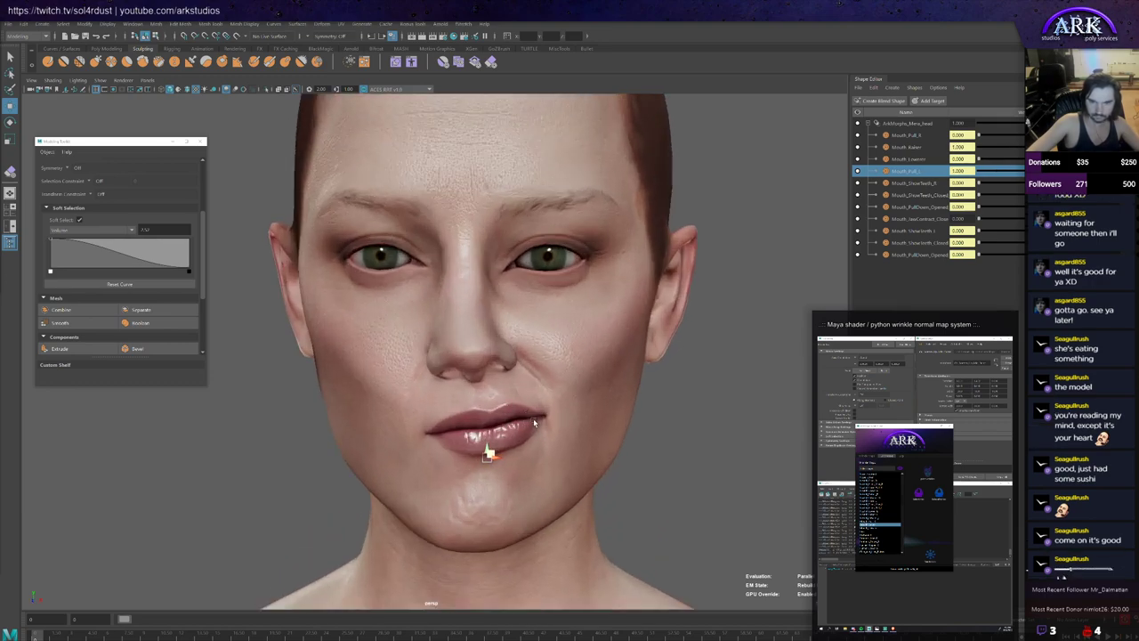
alt+drag(535, 423, 542, 423)
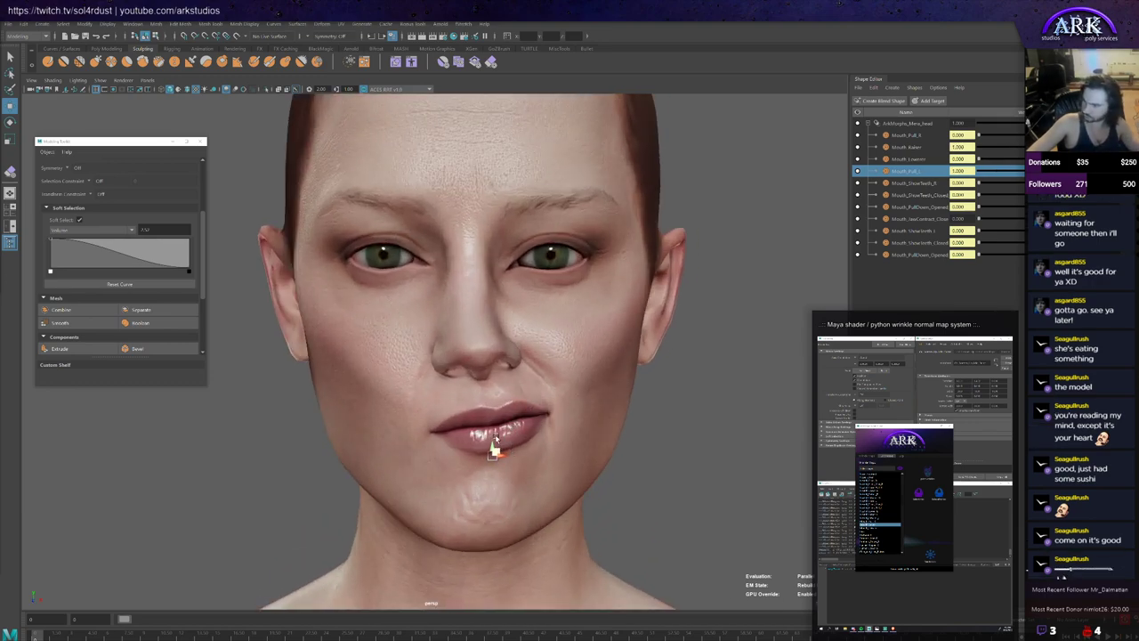
mouse_move(495, 450)
mouse_down()
mouse_move(495, 466)
mouse_move(482, 453)
mouse_up()
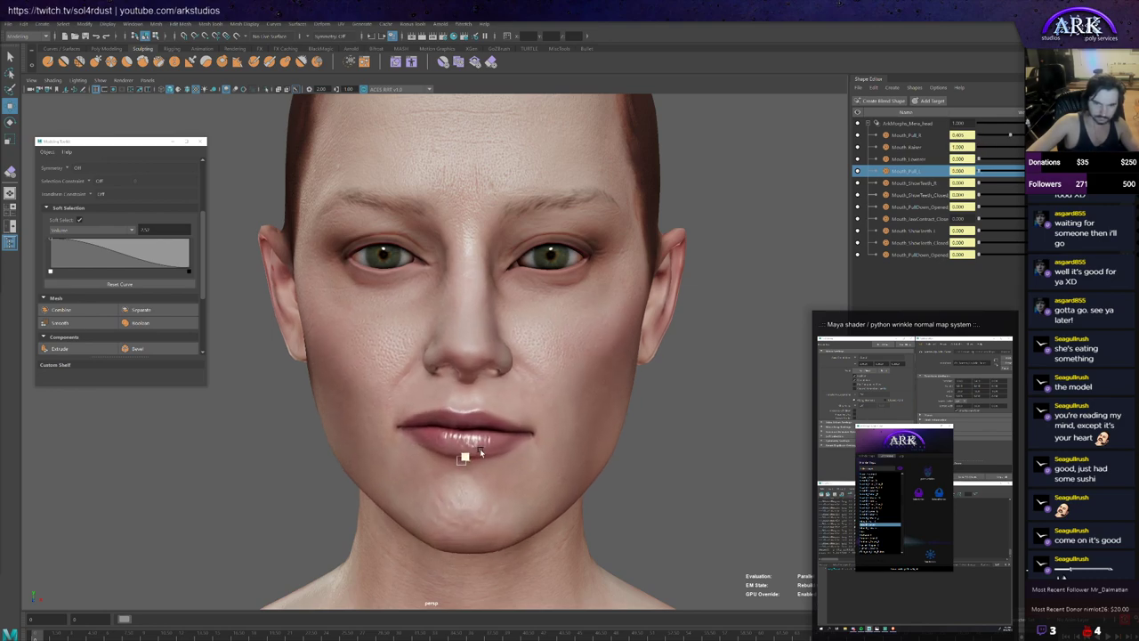
mouse_move(481, 453)
middle_down()
mouse_move(534, 463)
mouse_move(465, 459)
mouse_move(588, 477)
mouse_move(542, 474)
middle_up()
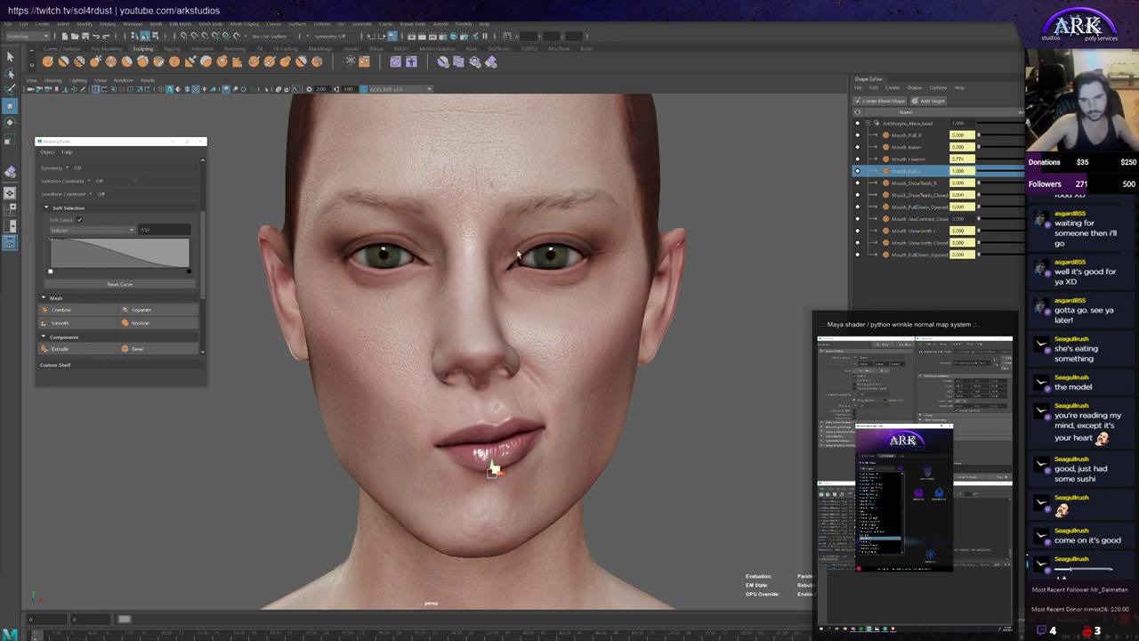
alt+drag(489, 314, 418, 312)
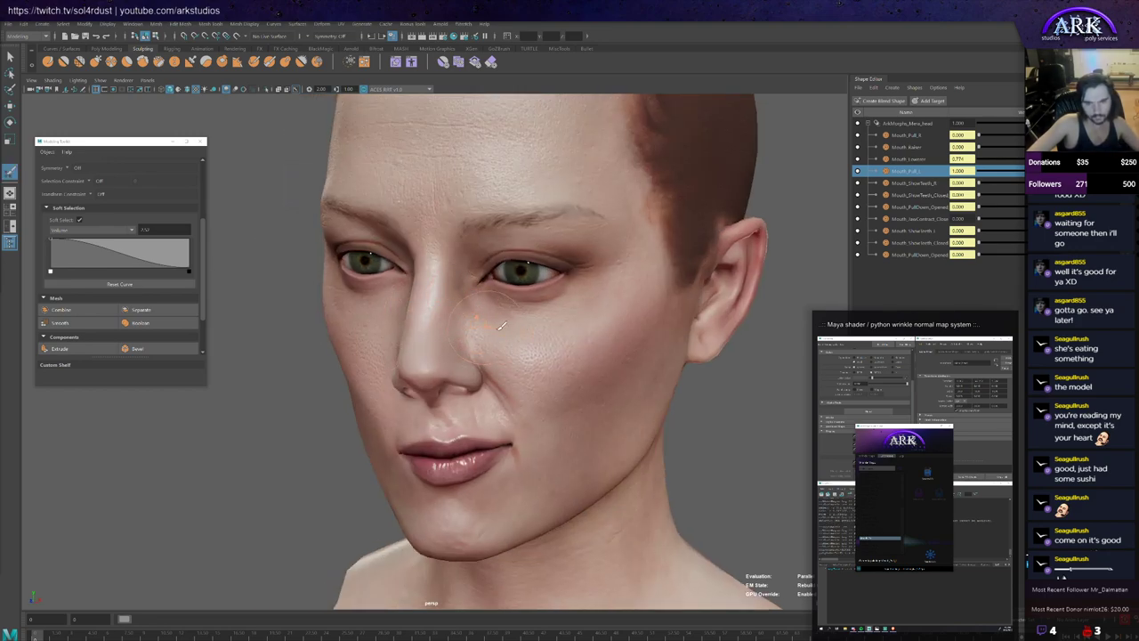
alt+drag(518, 340, 530, 337)
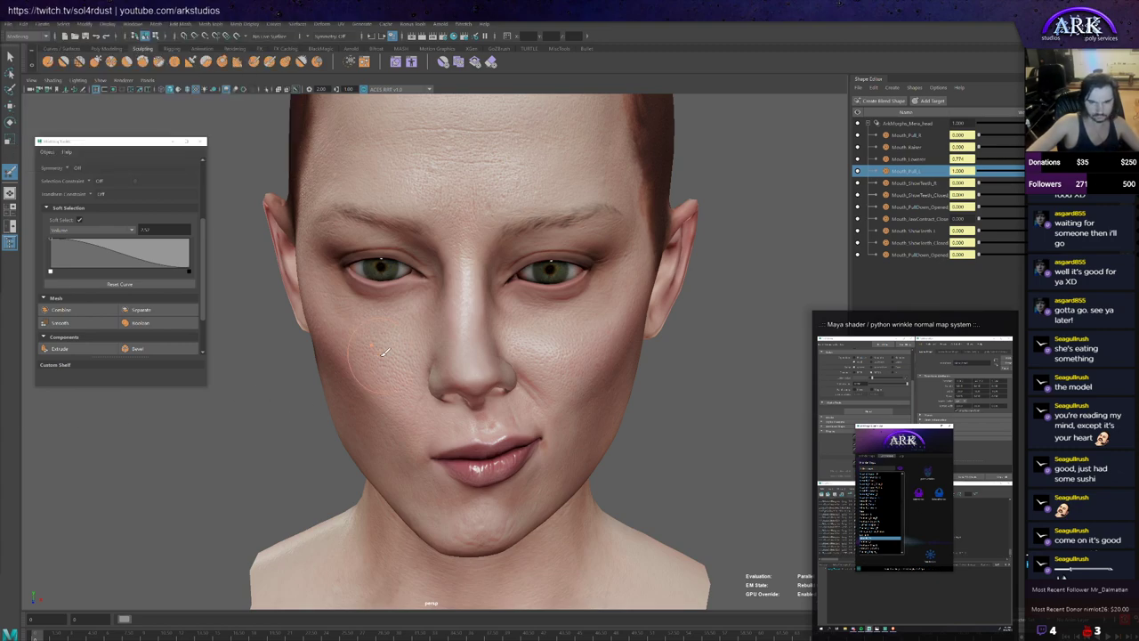
scroll(443, 380, down, 2)
alt+drag(442, 380, 456, 363)
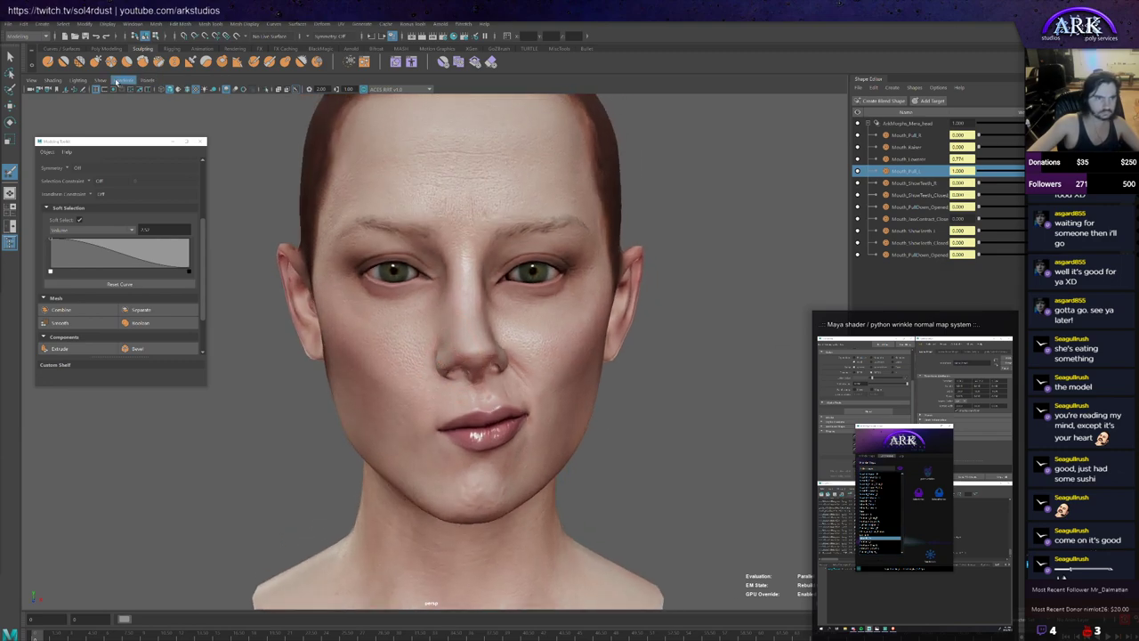
Step: Toggle the viewport display of NURBS curves
click(103, 81)
mouse_move(117, 84)
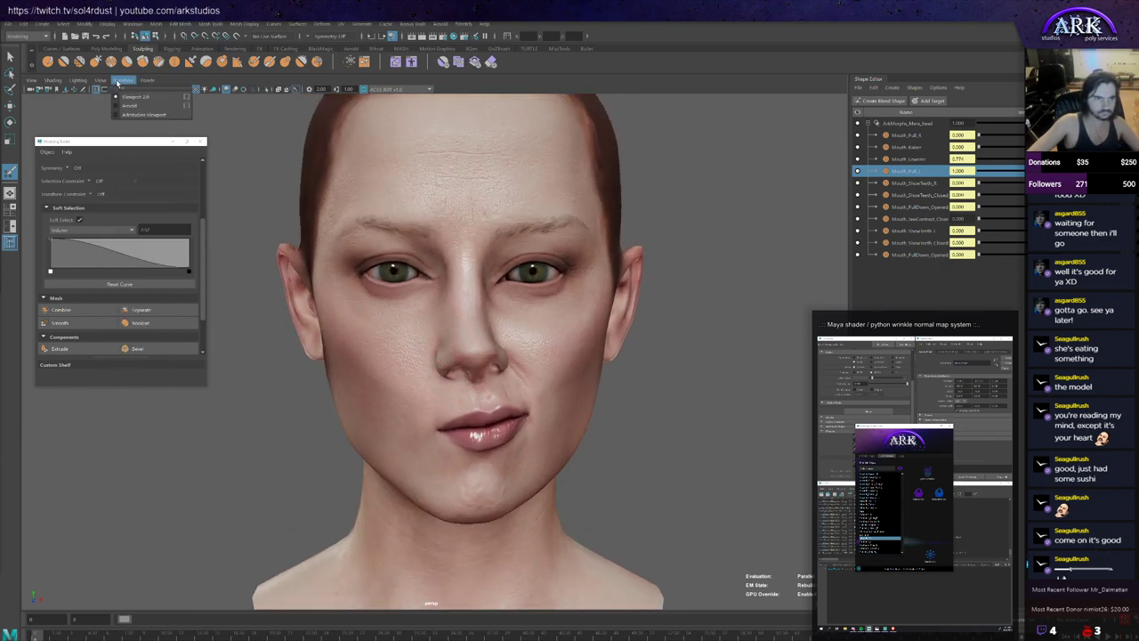
mouse_move(100, 81)
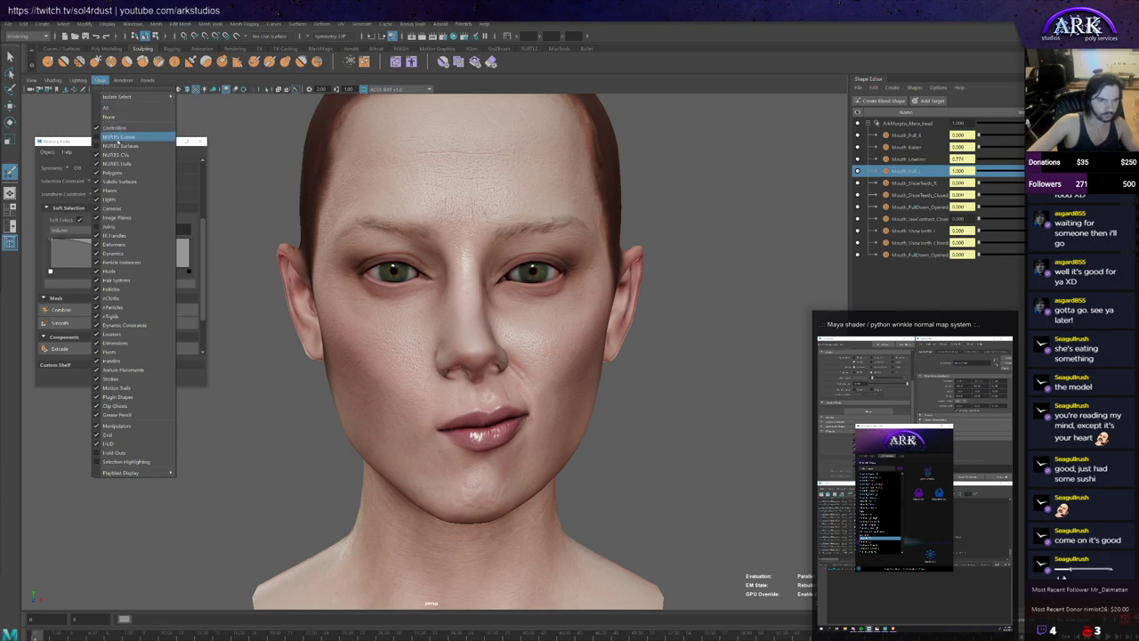
click(117, 138)
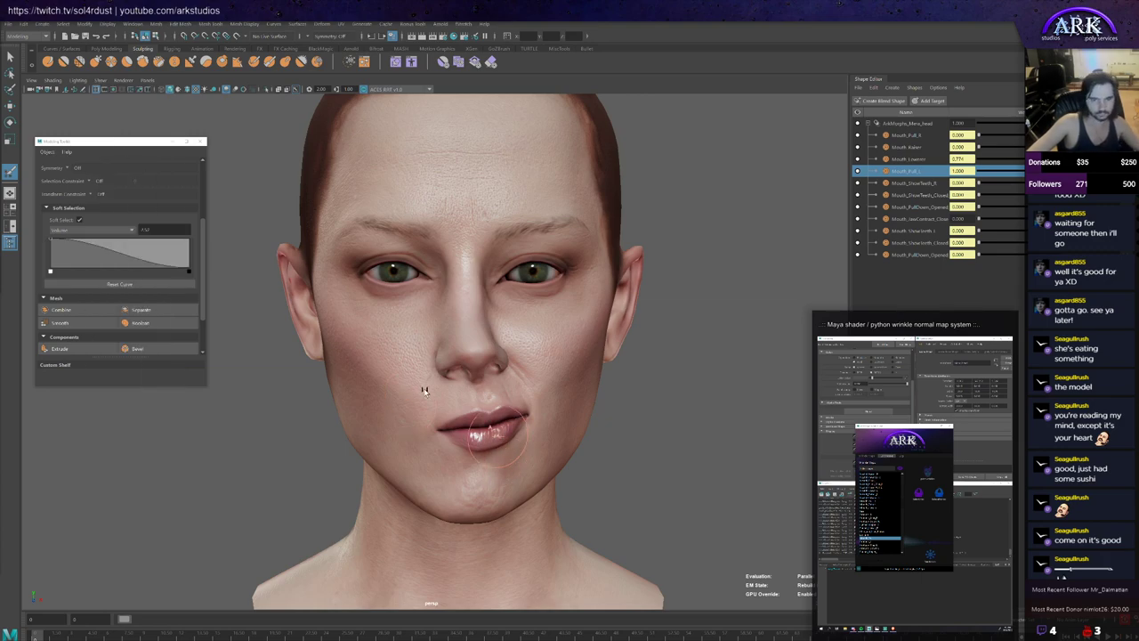
Step: Show the NURBS surfaces temporarily to reselect the centre lower-lip control with the Move tool, and hide them again
key(w)
click(100, 81)
click(119, 145)
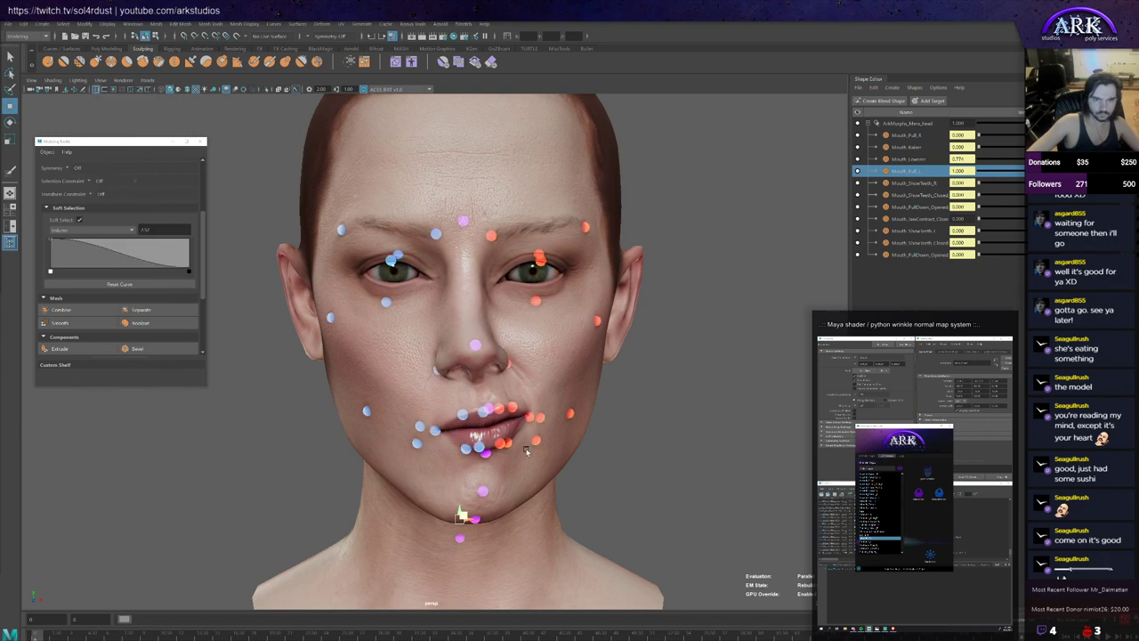
click(100, 81)
click(125, 146)
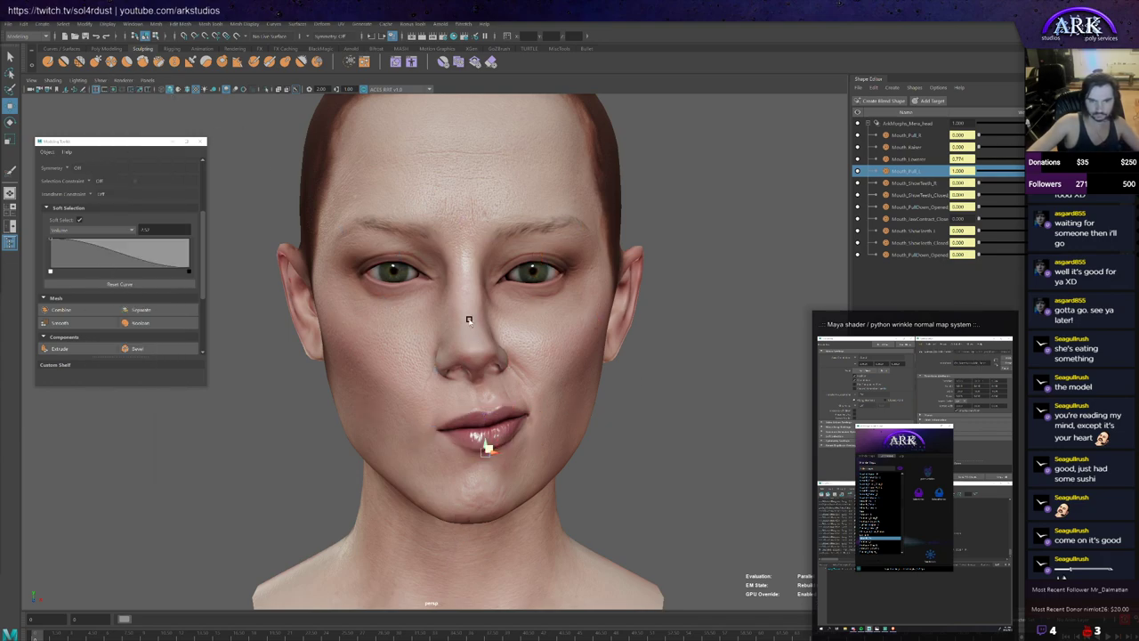
Step: Move the lower-lip control to preview the Mouth_Pull_R pose, checking the Hardware Renderer 2.0 settings along the way
middle_drag(574, 410, 512, 458)
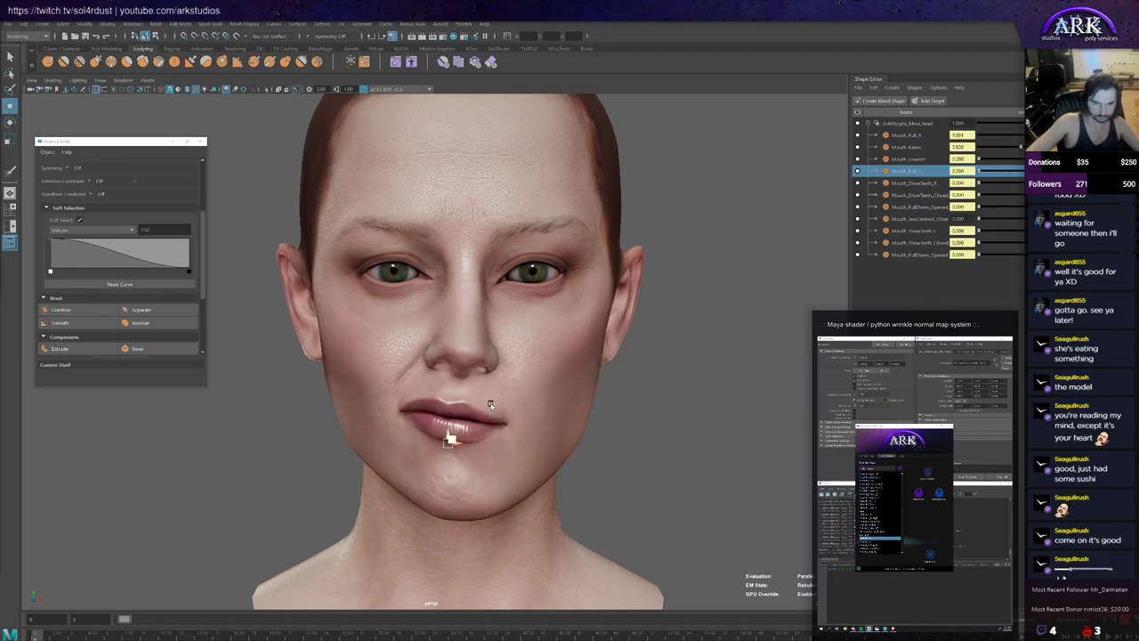
middle_drag(489, 405, 525, 383)
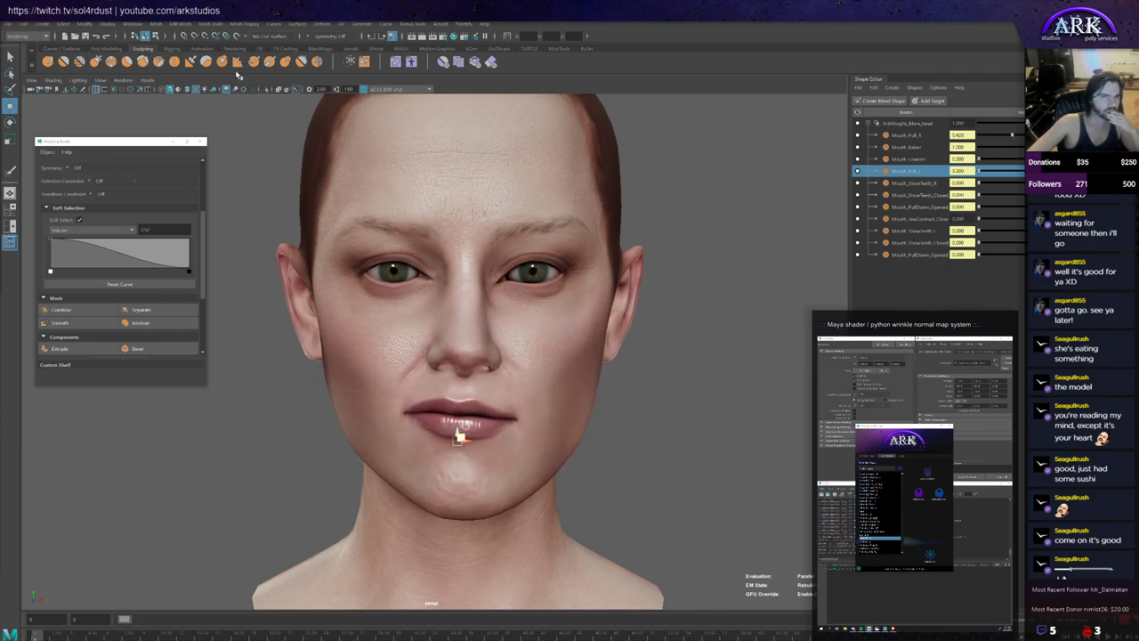
click(122, 80)
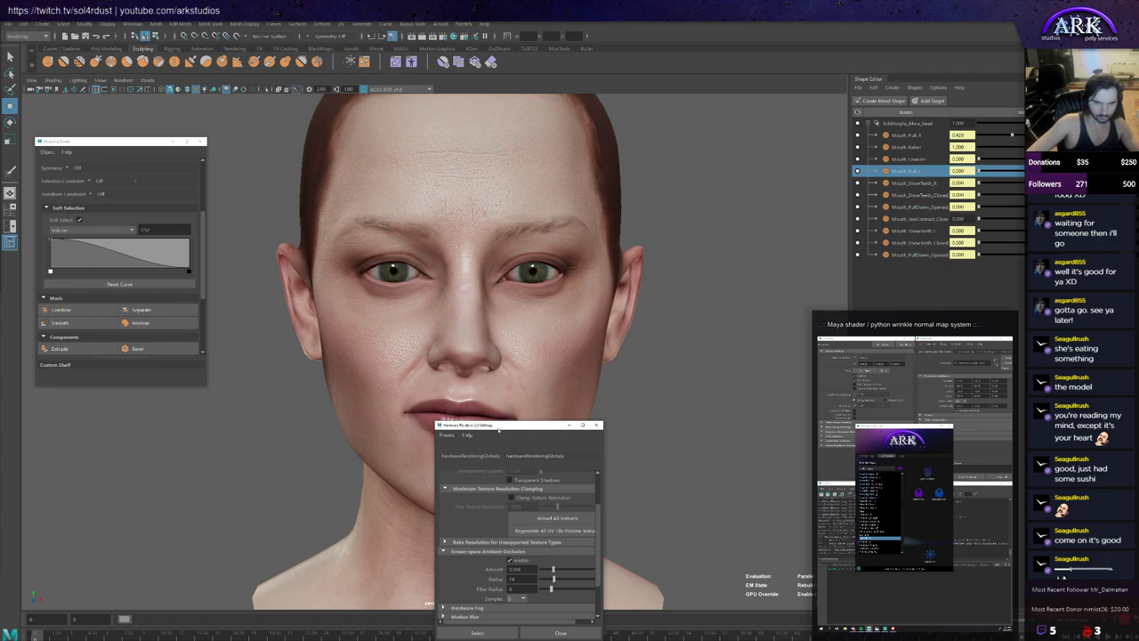
click(540, 634)
middle_drag(483, 405, 229, 393)
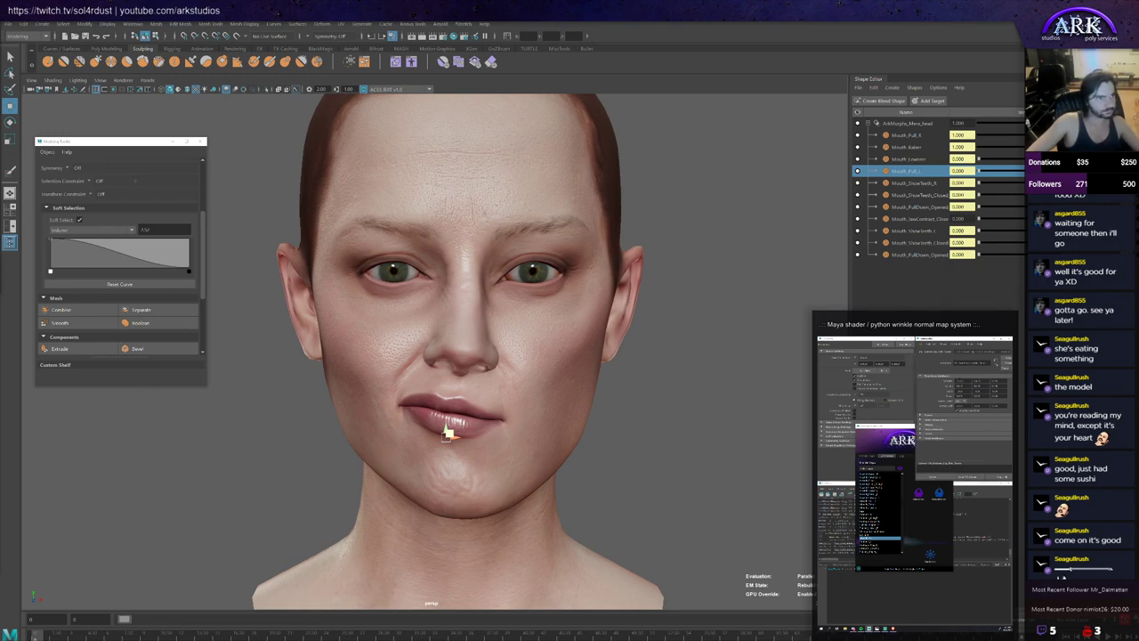
Step: Reset the lower-lip control's three translation values to 0
text(0)
key(Tab)
text(0)
key(Tab)
text(0)
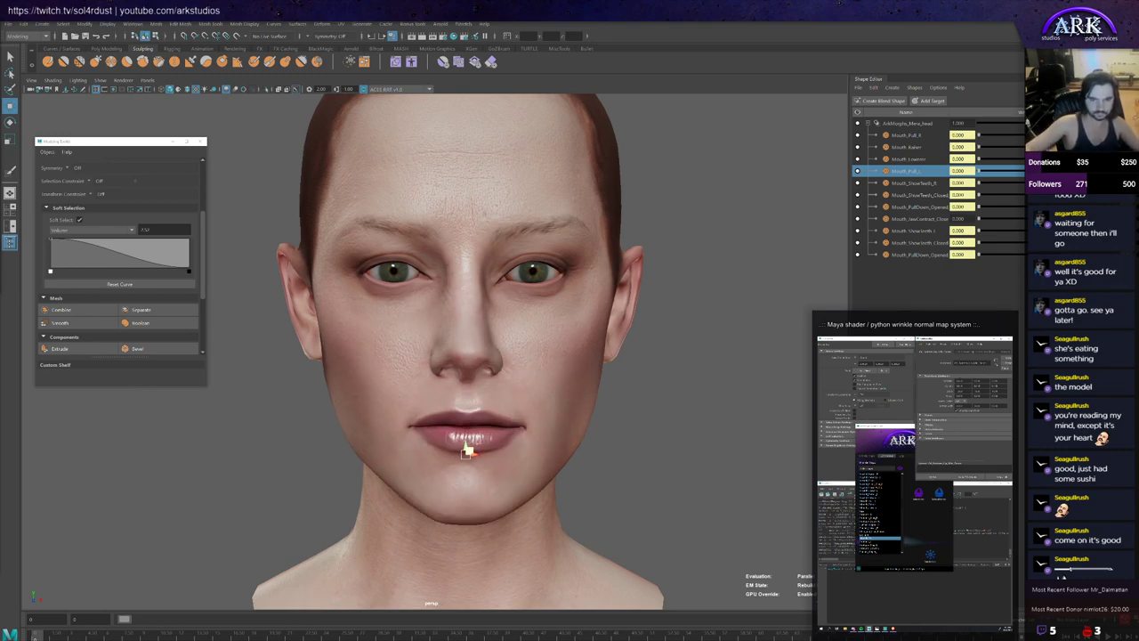
Step: Move the lower-lip control in depth to preview the inward lip roll and pucker, with editing enabled for the Lips_Inner_Roll_Add_1 target
alt+drag(620, 497, 383, 327)
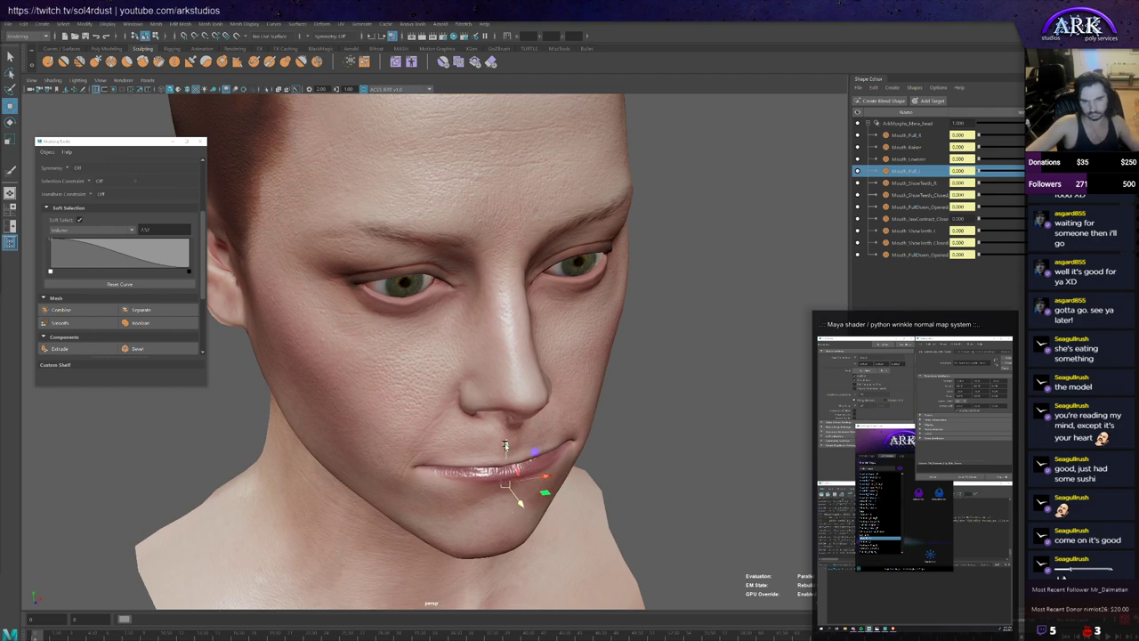
alt+drag(583, 481, 505, 439)
alt+right_drag(503, 440, 490, 525)
drag(492, 524, 438, 427)
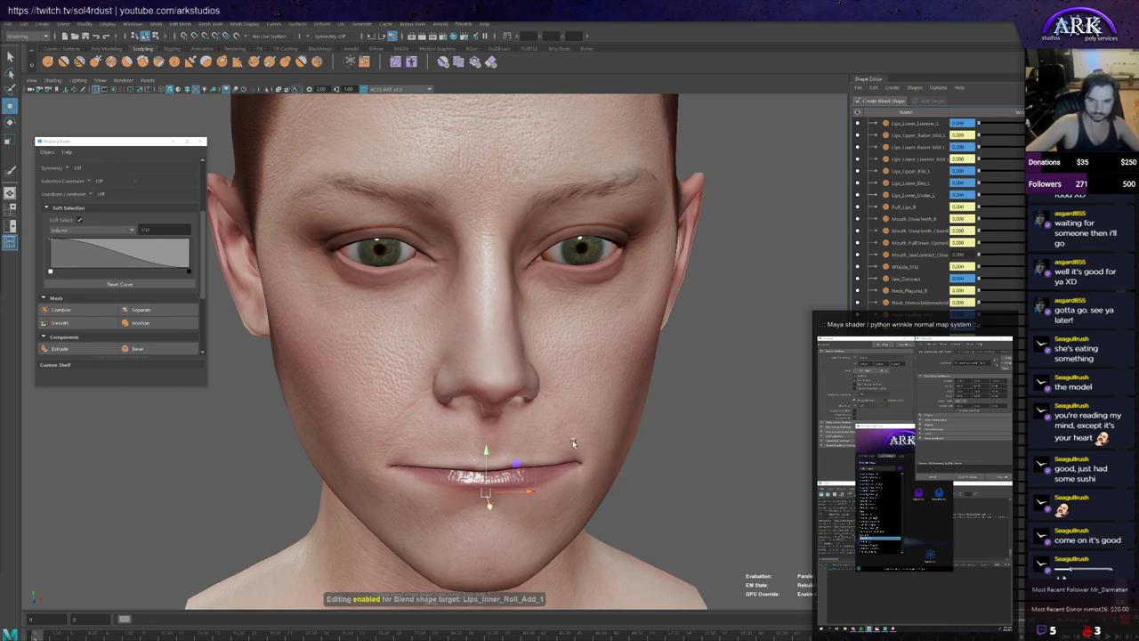
alt+middle_drag(574, 442, 559, 390)
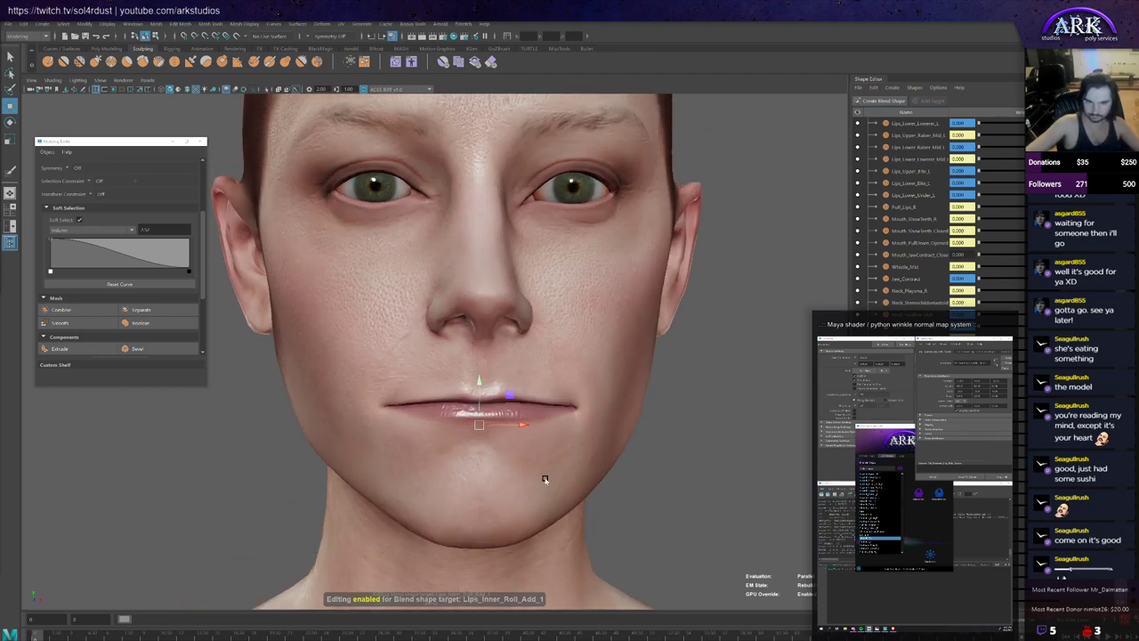
alt+drag(545, 480, 490, 541)
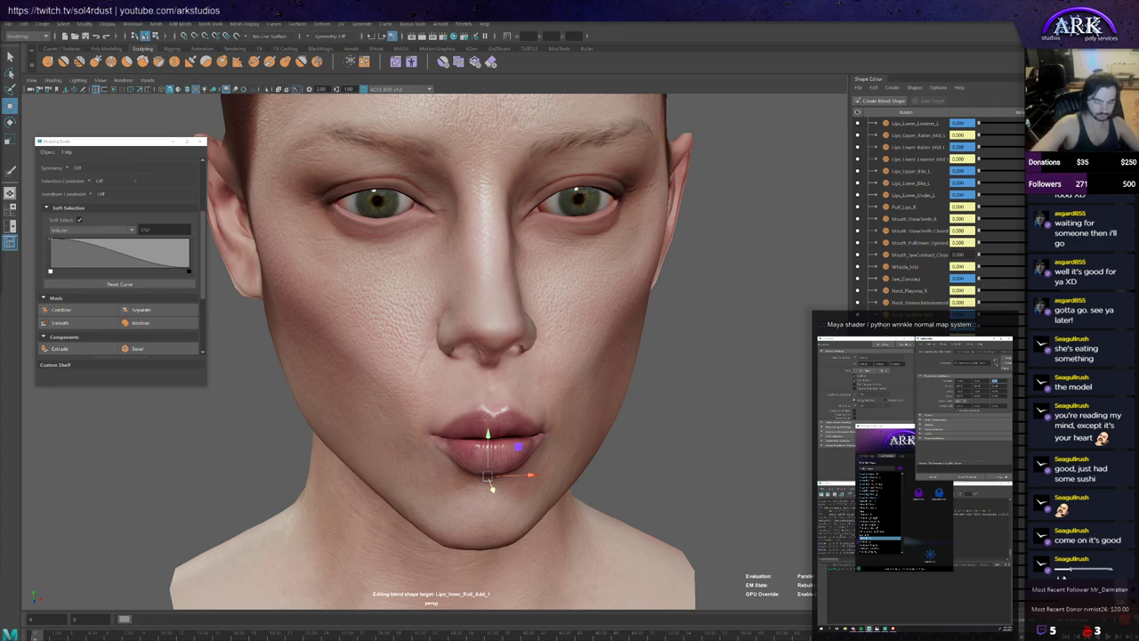
drag(493, 488, 489, 475)
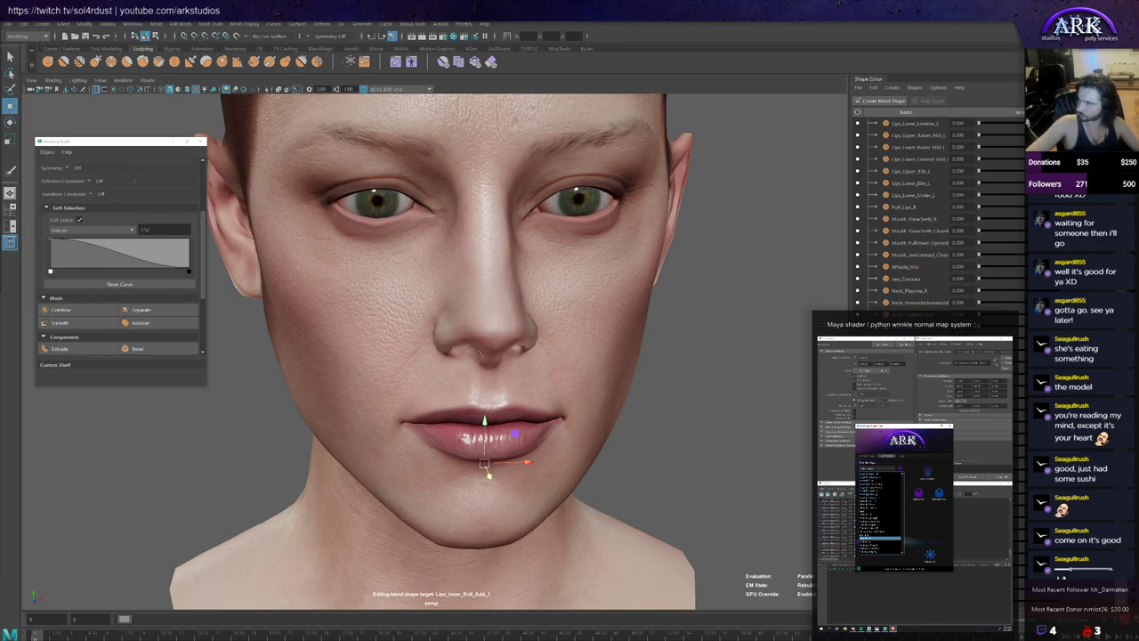
Step: Select the face control on the chin and frame the whole head
click(455, 520)
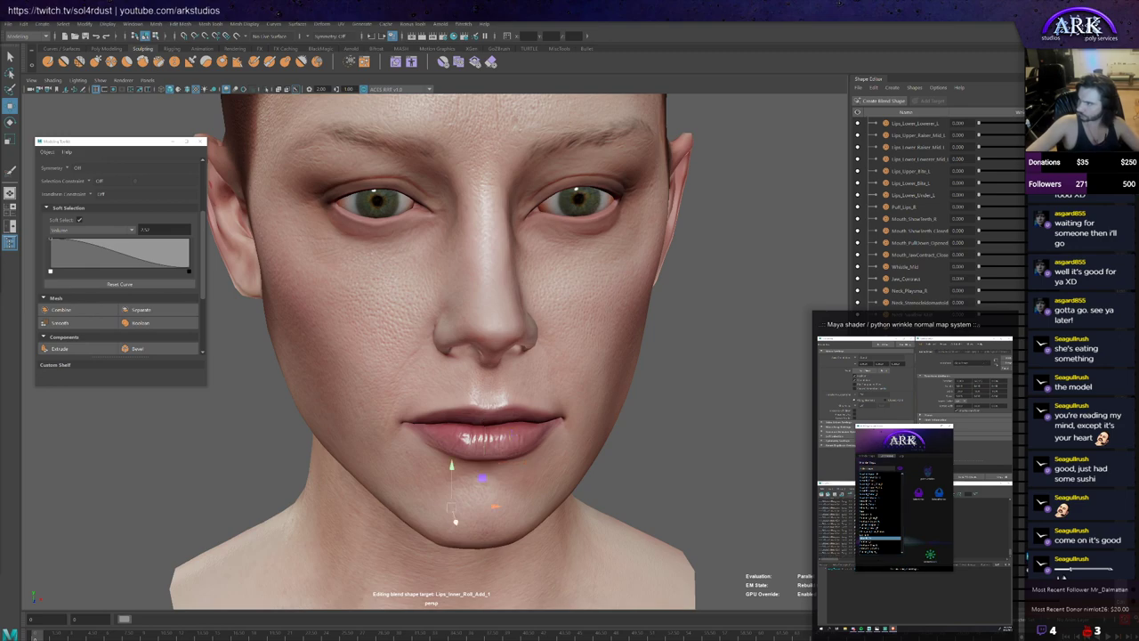
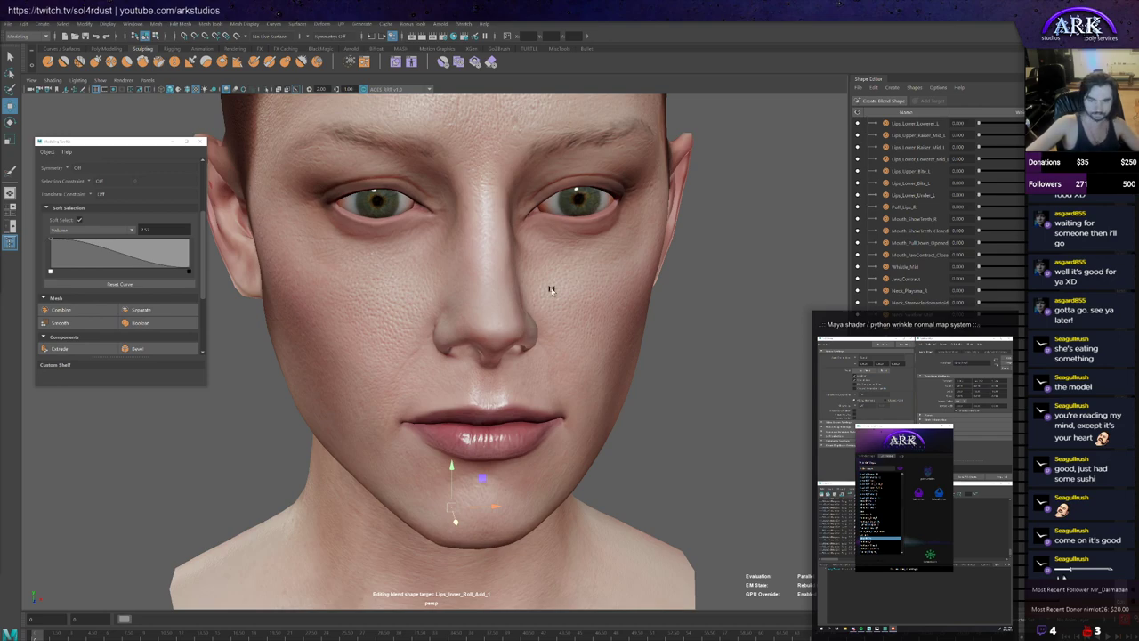
scroll(480, 349, down, 2)
alt+middle_drag(480, 349, 445, 338)
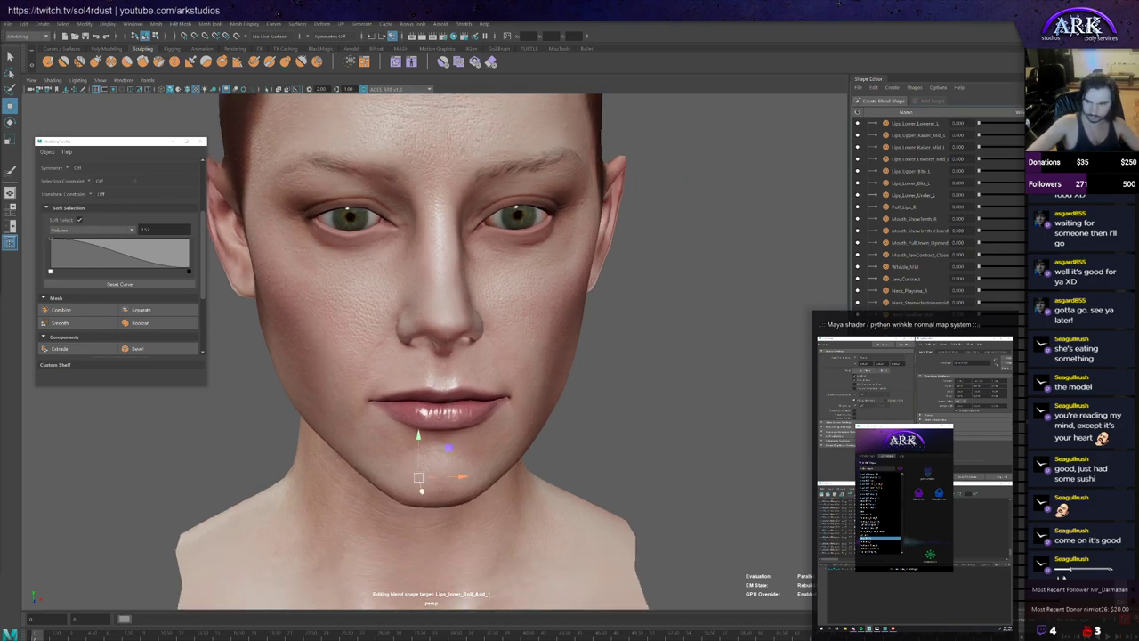
Step: Undo and redo the last control move to compare the lip shapes, ending on the undone state
key(ctrl+z)
key(ctrl+z)
key(ctrl+y)
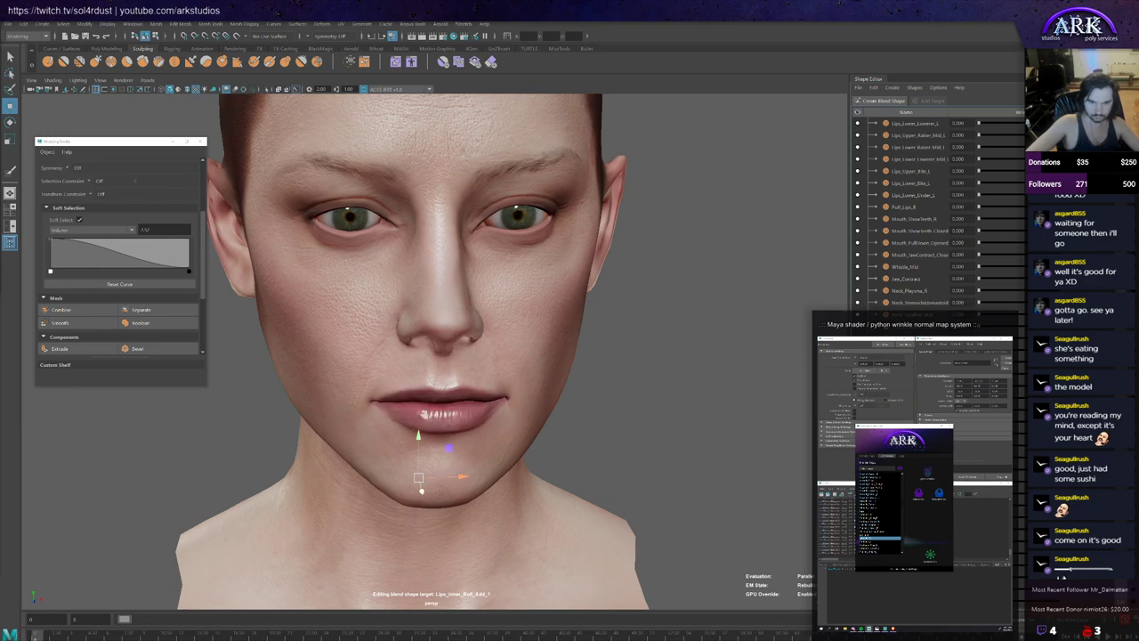
key(ctrl+z)
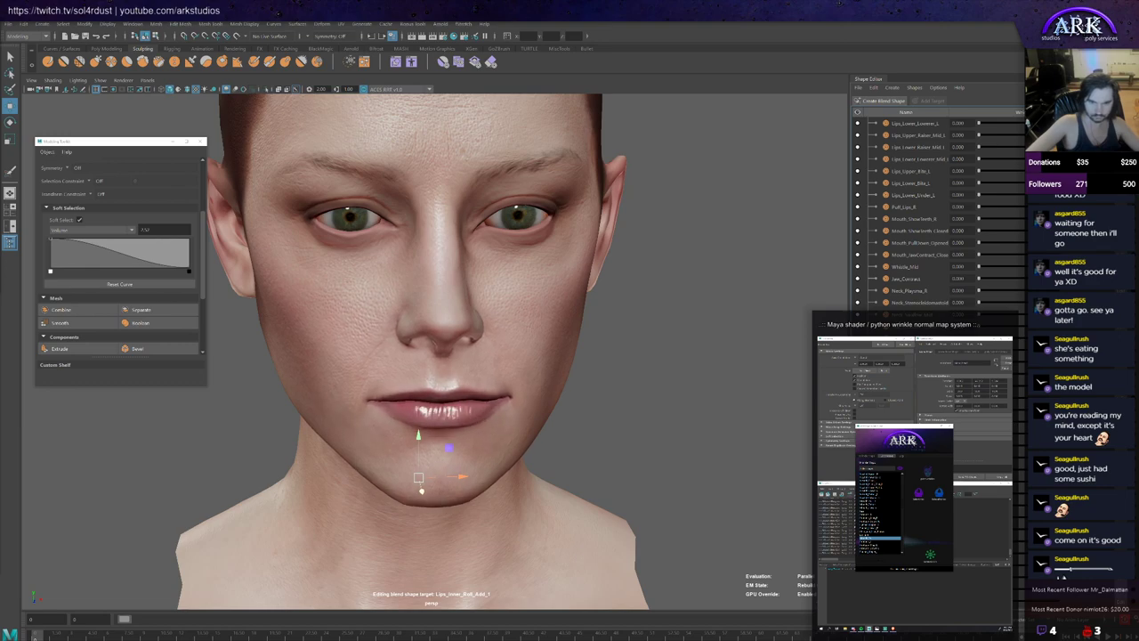
Step: Activate the sculpting brush on the head mesh and inspect the mouth of the Lips_Inner_Roll_Add_1 target from several angles
scroll(436, 354, up, 2)
scroll(485, 376, up, 2)
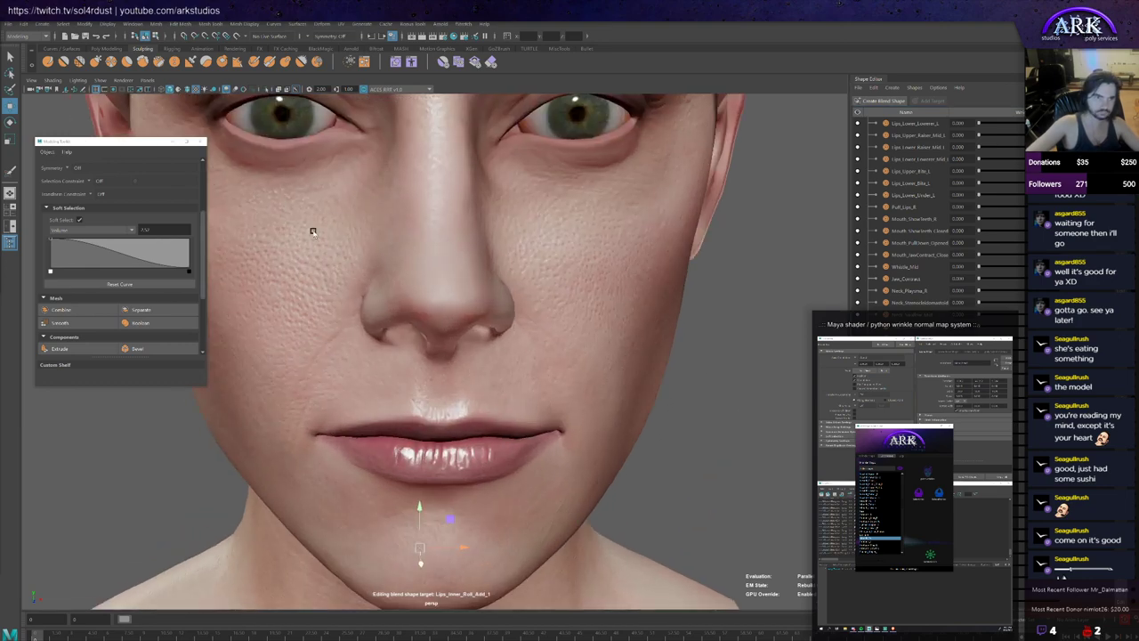
key(y)
alt+drag(436, 365, 437, 326)
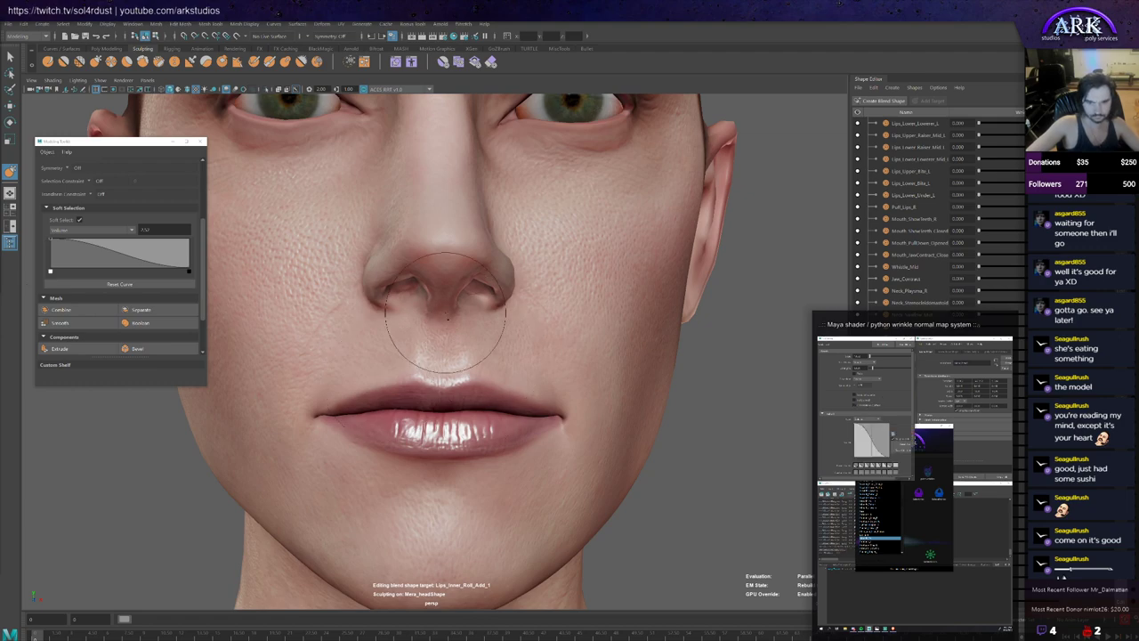
mouse_move(442, 334)
alt+mouse_down()
mouse_move(395, 318)
mouse_move(483, 306)
alt+mouse_up()
scroll(456, 363, down, 3)
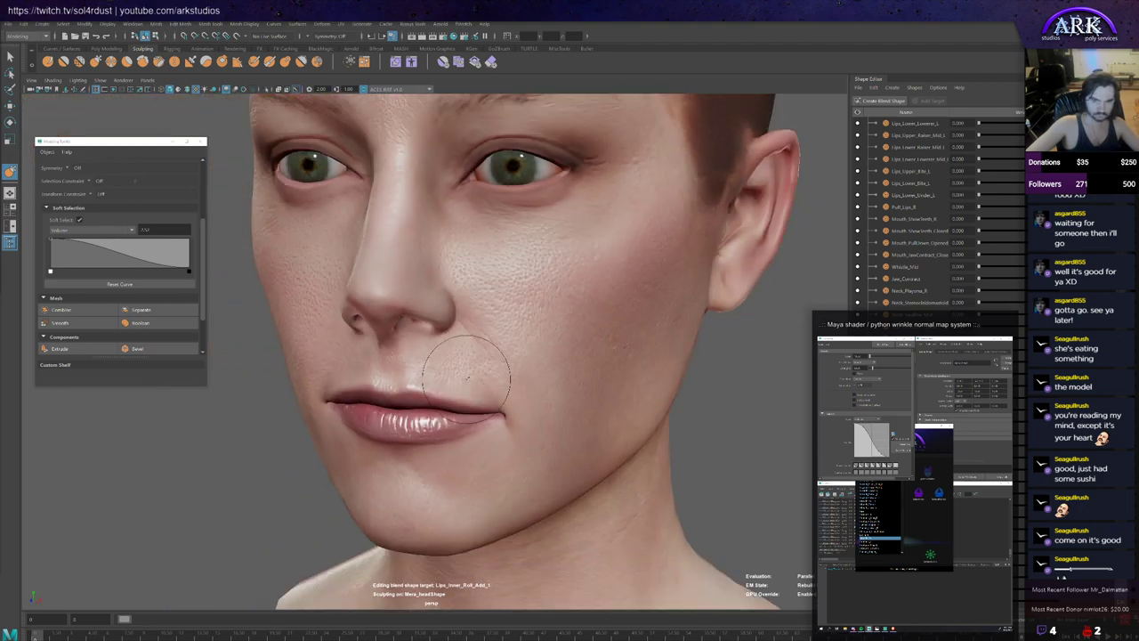
alt+drag(464, 374, 503, 367)
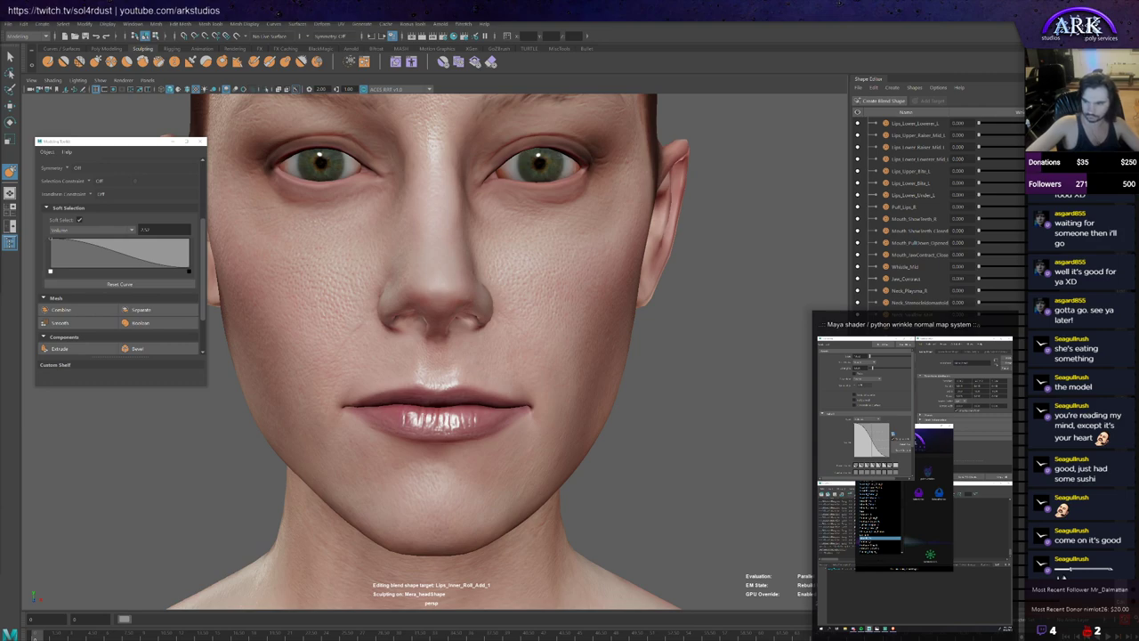
Step: Roll the lips further inward and enable editing of the Lips_Inner_Roll_Add_2 target for sculpting the mouth area
click(1020, 429)
mouse_move(1022, 423)
mouse_down()
mouse_move(983, 423)
mouse_move(1021, 423)
mouse_up()
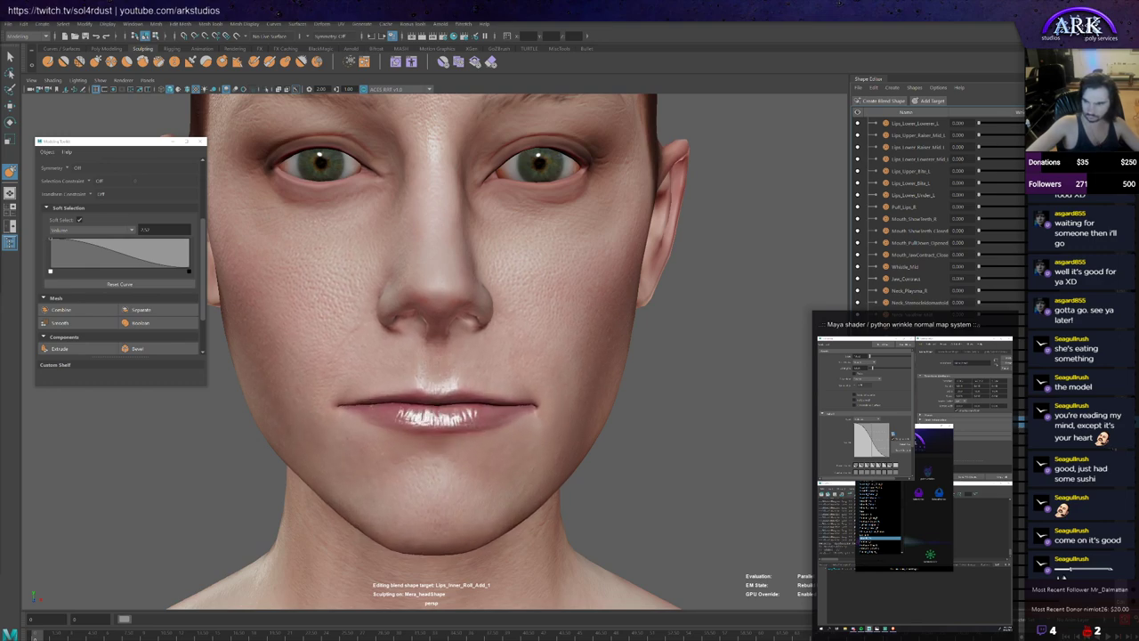
scroll(427, 360, up, 2)
alt+drag(428, 360, 454, 346)
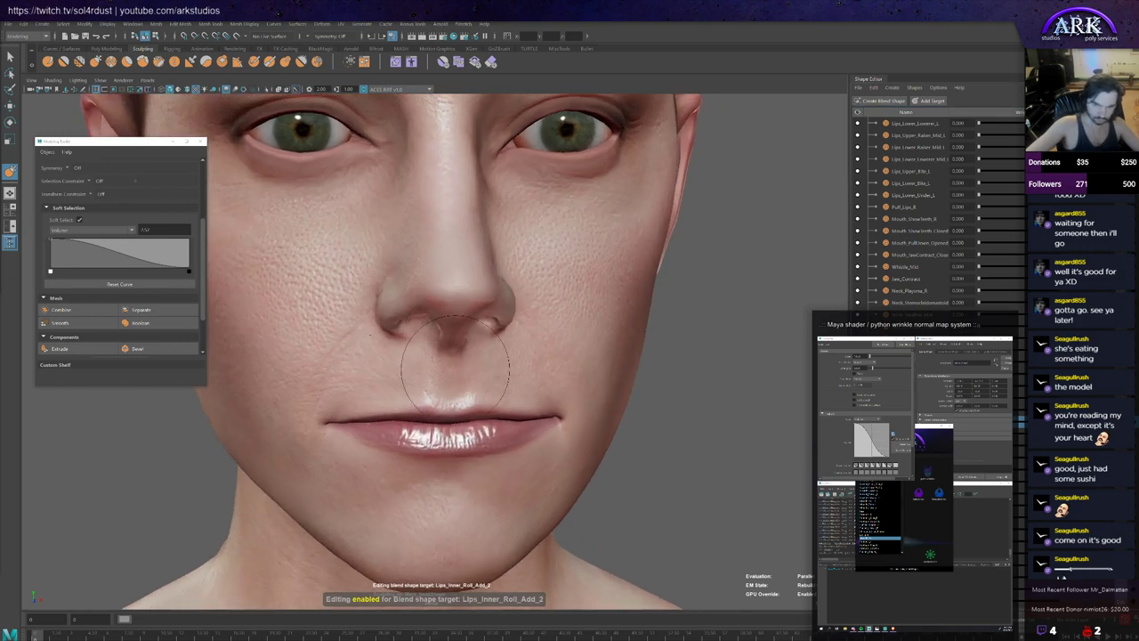
alt+drag(366, 333, 407, 330)
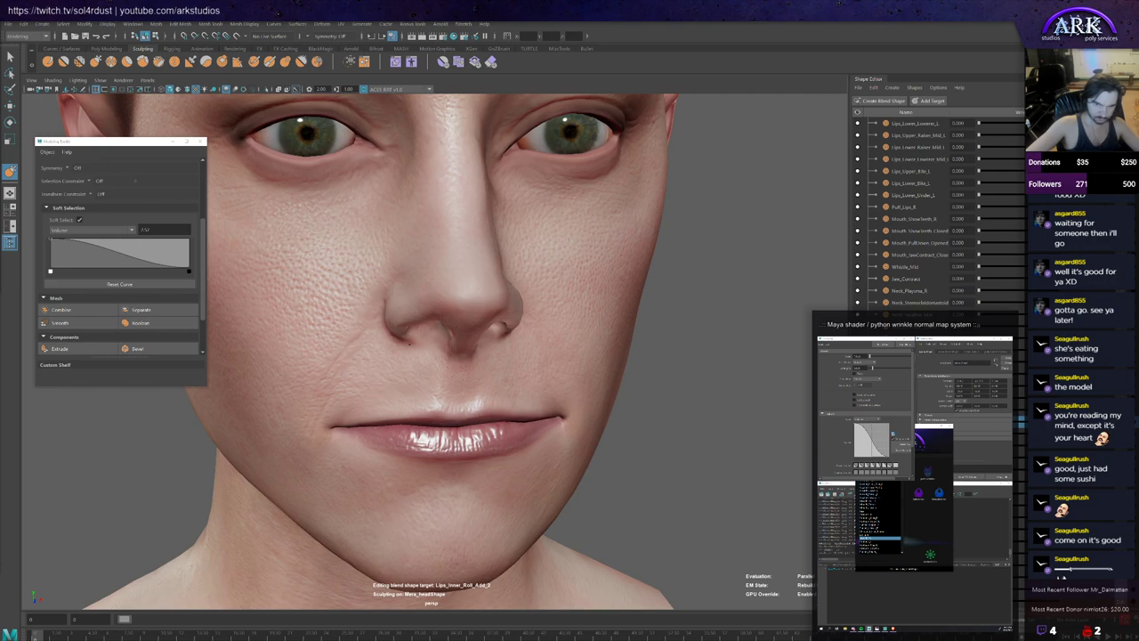
alt+drag(499, 360, 499, 336)
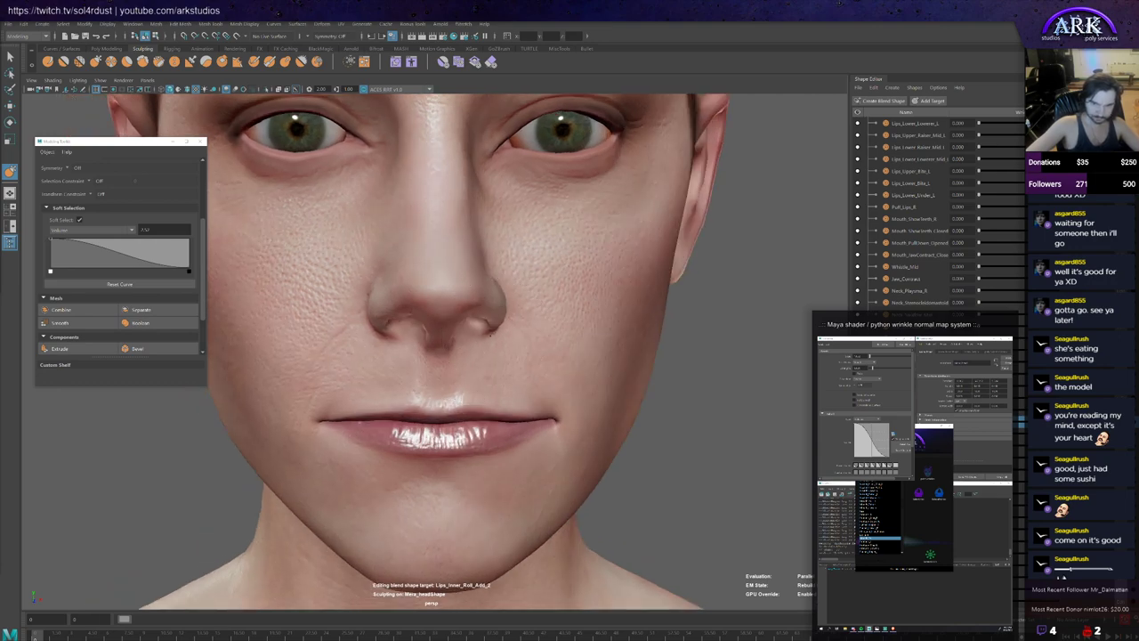
Step: Push the inward lip roll further and enable editing of the Lips_Inner_Roll_Add_3 target for sculpting the mouth area
scroll(482, 345, down, 3)
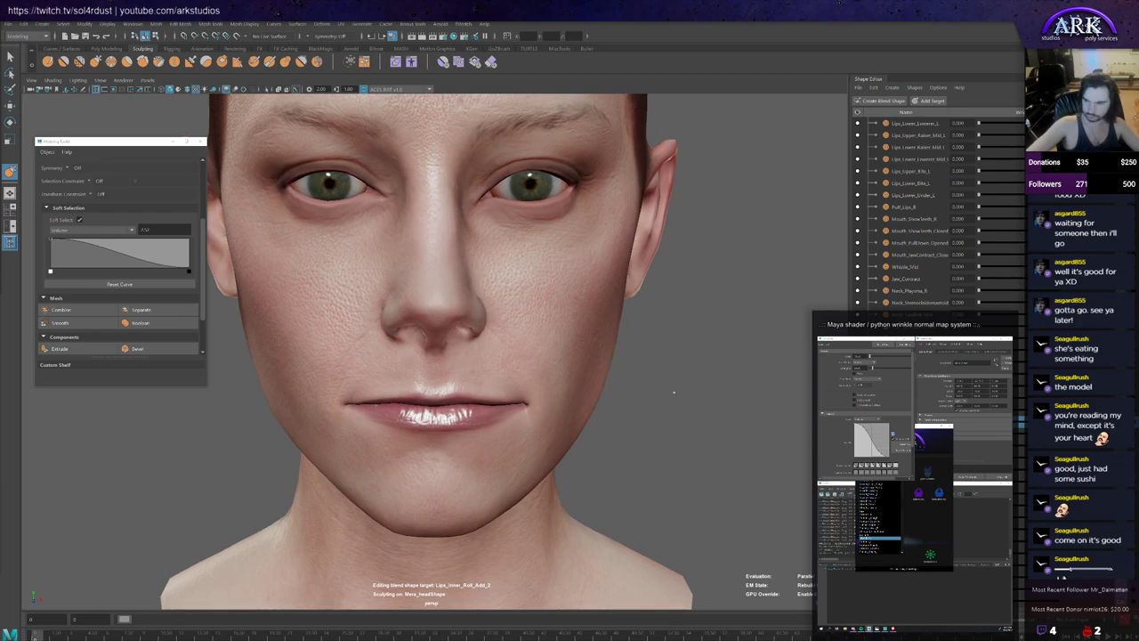
key(ctrl+z)
key(ctrl+z)
key(ctrl+z)
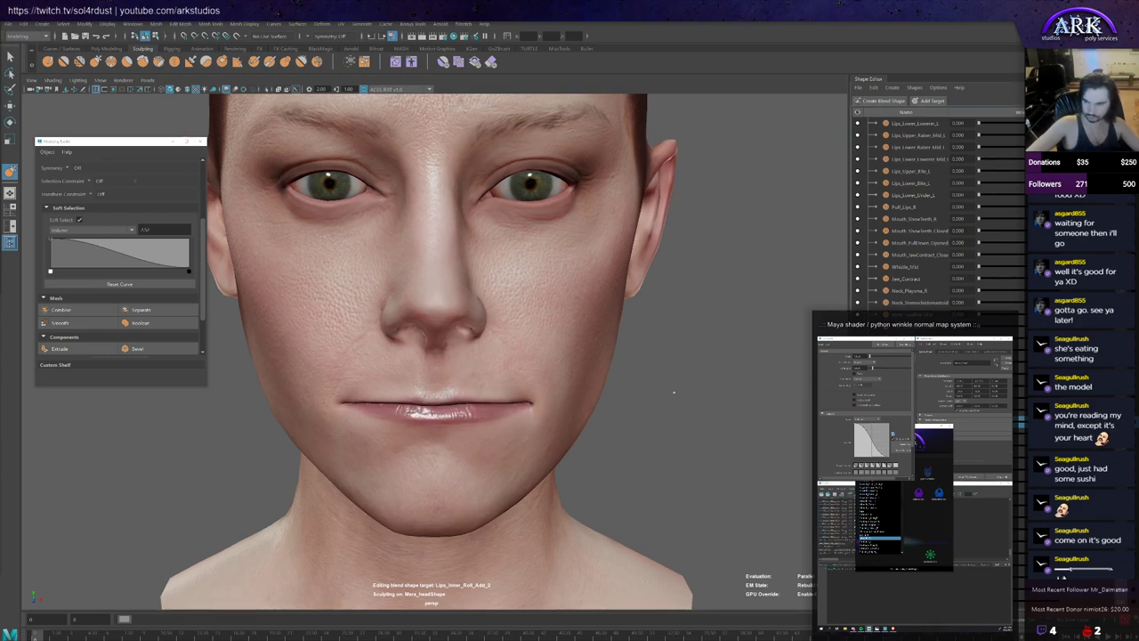
scroll(500, 343, up, 3)
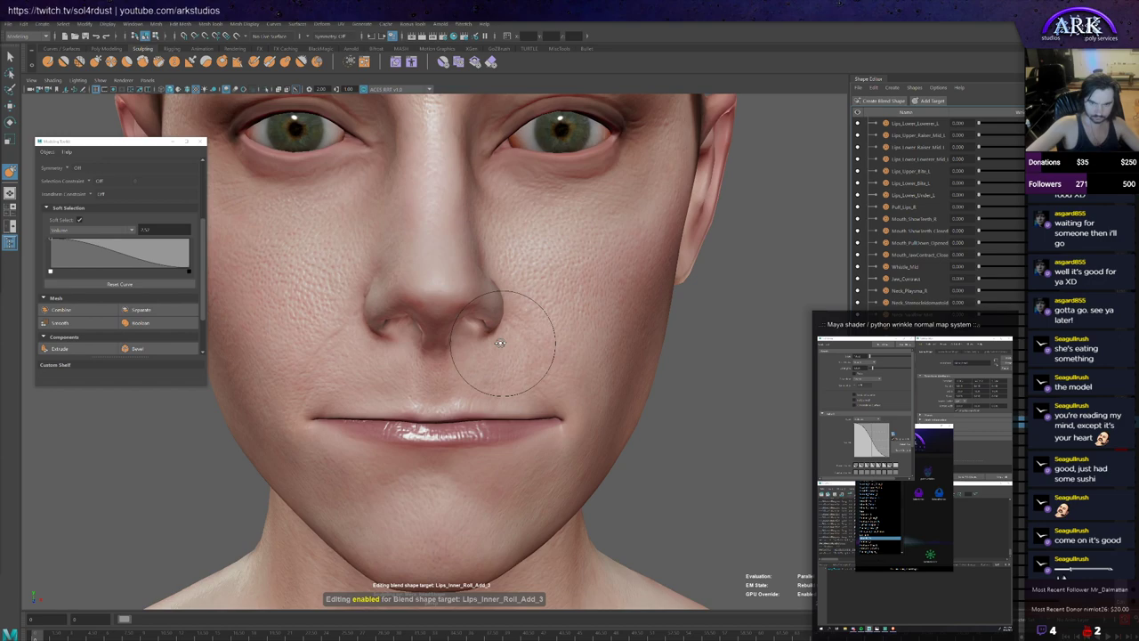
alt+drag(500, 343, 496, 340)
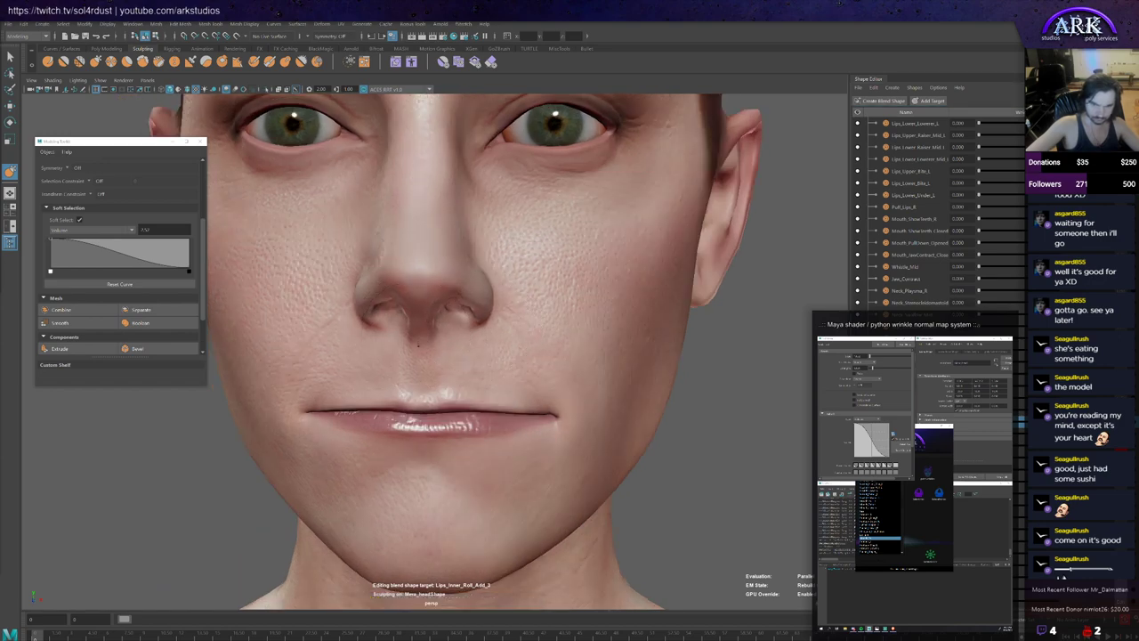
alt+drag(412, 343, 356, 285)
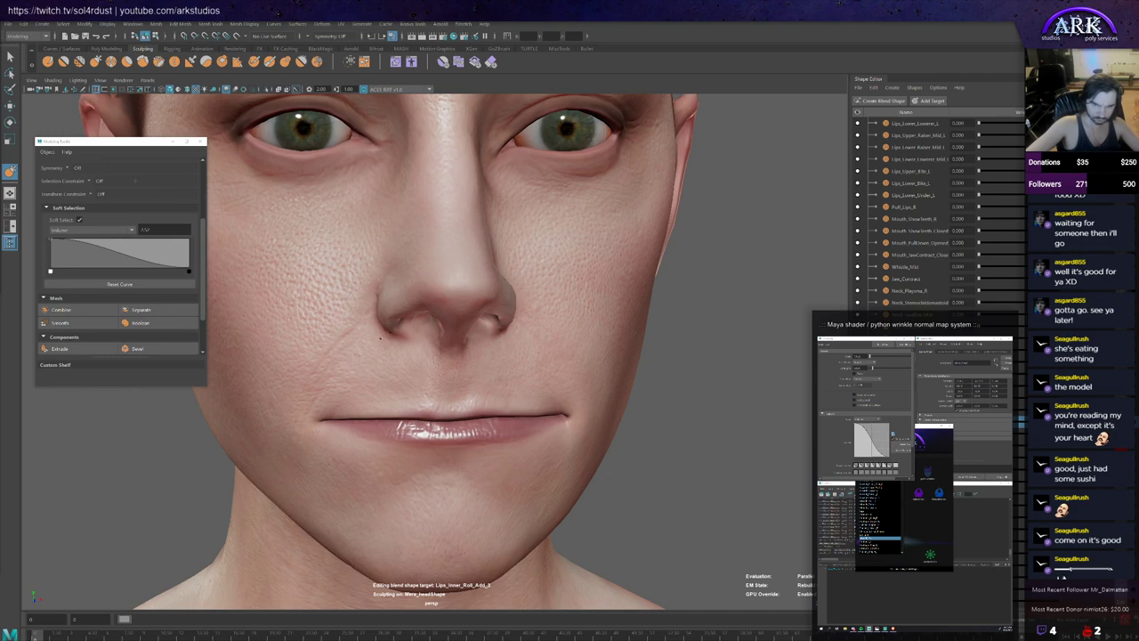
scroll(383, 340, down, 3)
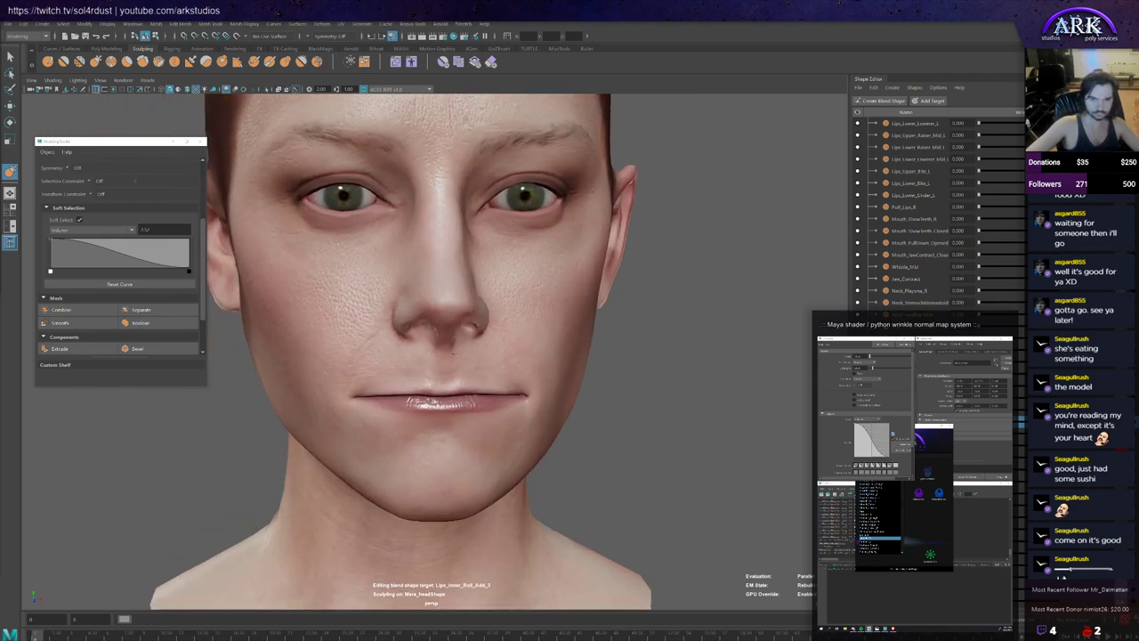
Step: Reduce the inward lip roll and compare the lip poses by repeatedly undoing and redoing the change
drag(1023, 451, 982, 448)
key(shift+z)
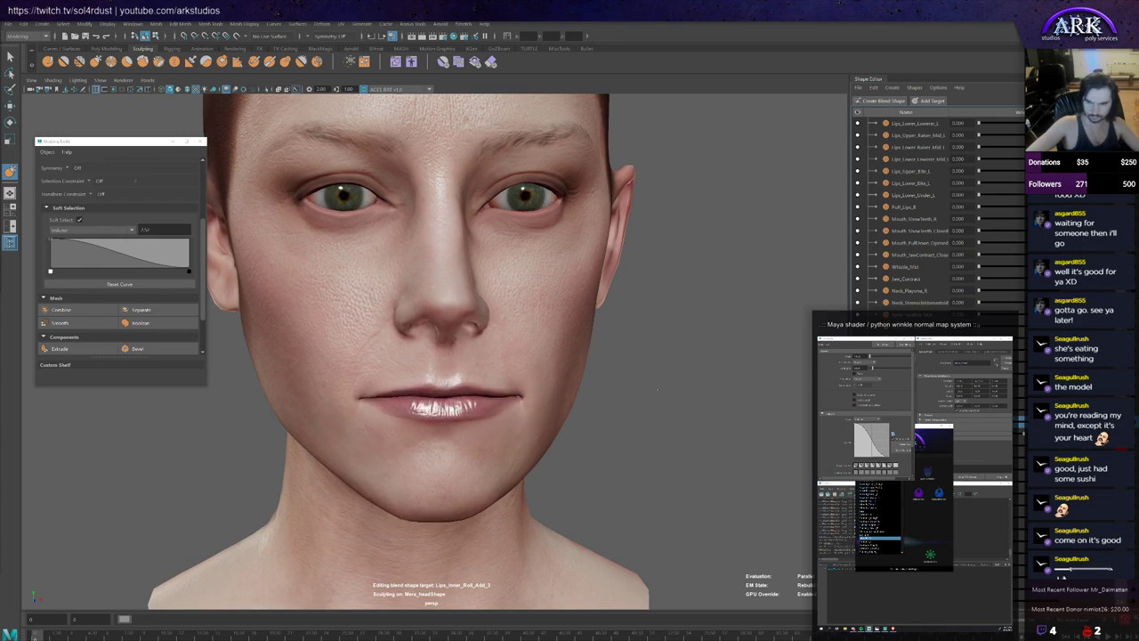
key(ctrl+z)
key(ctrl+z)
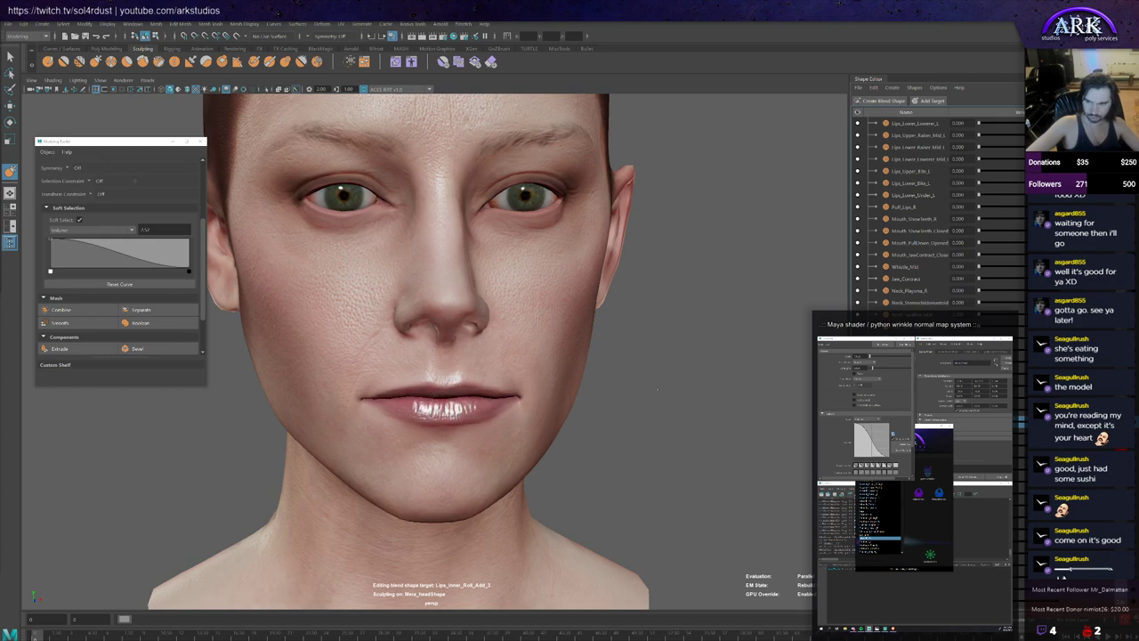
key(shift+z)
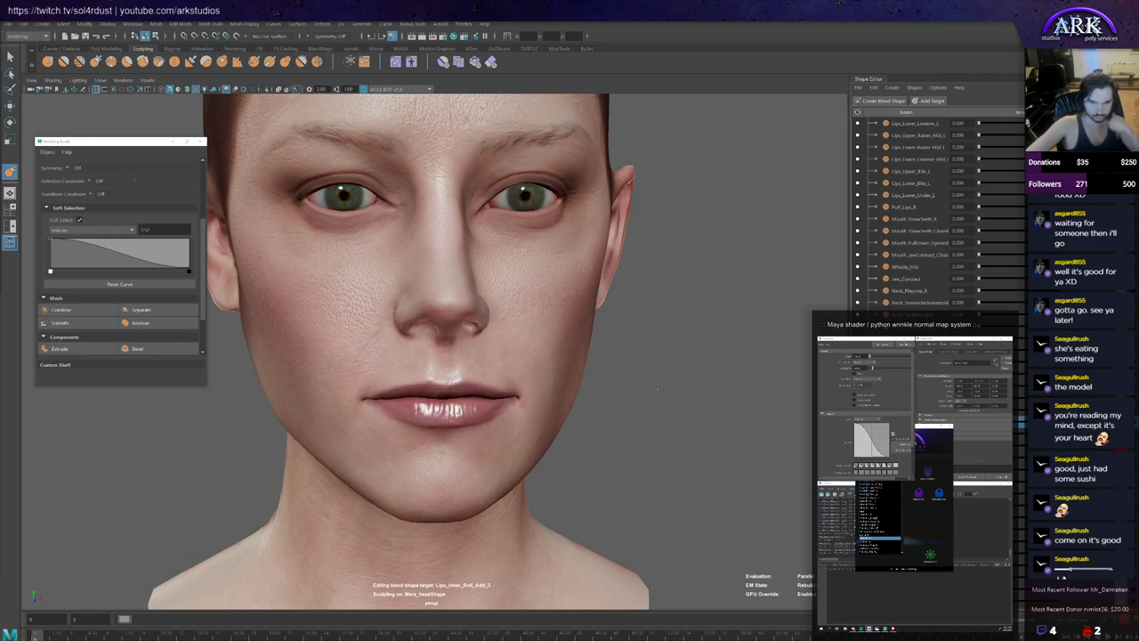
key(ctrl+z)
key(shift+z)
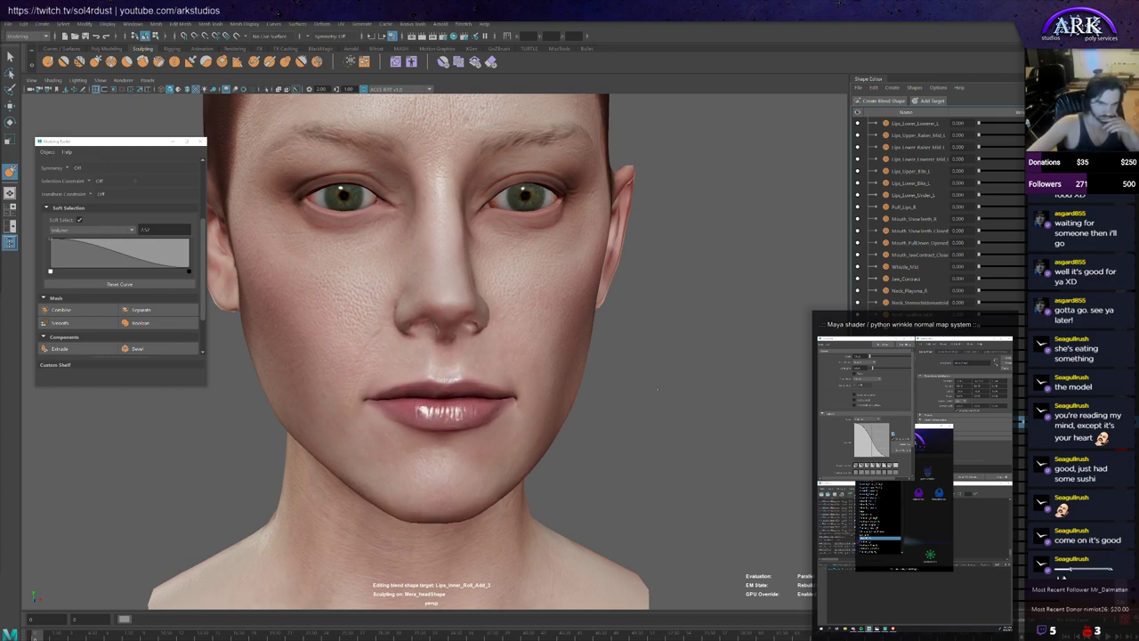
key(ctrl+z)
key(shift+z)
key(ctrl+z)
key(shift+z)
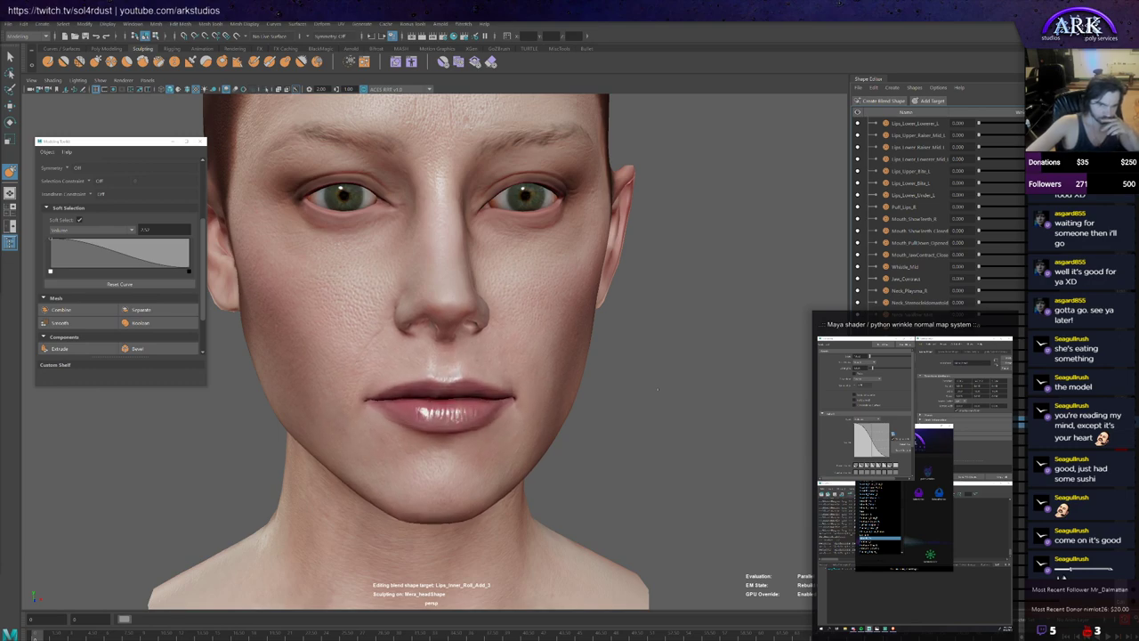
key(ctrl+z)
key(shift+z)
key(ctrl+z)
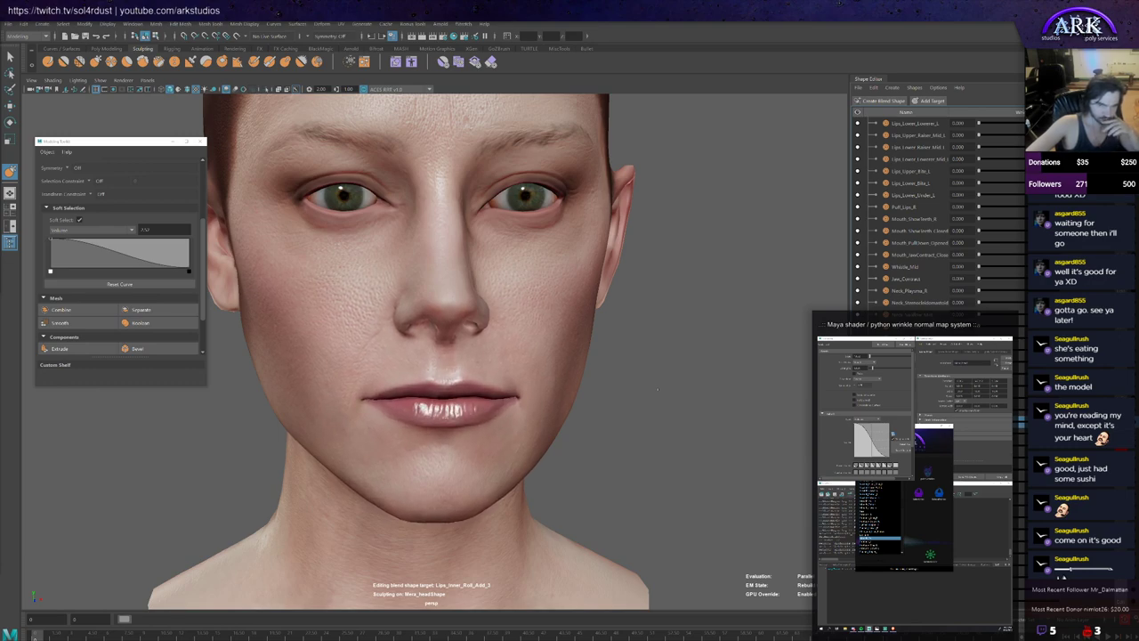
key(shift+z)
key(ctrl+z)
key(shift+z)
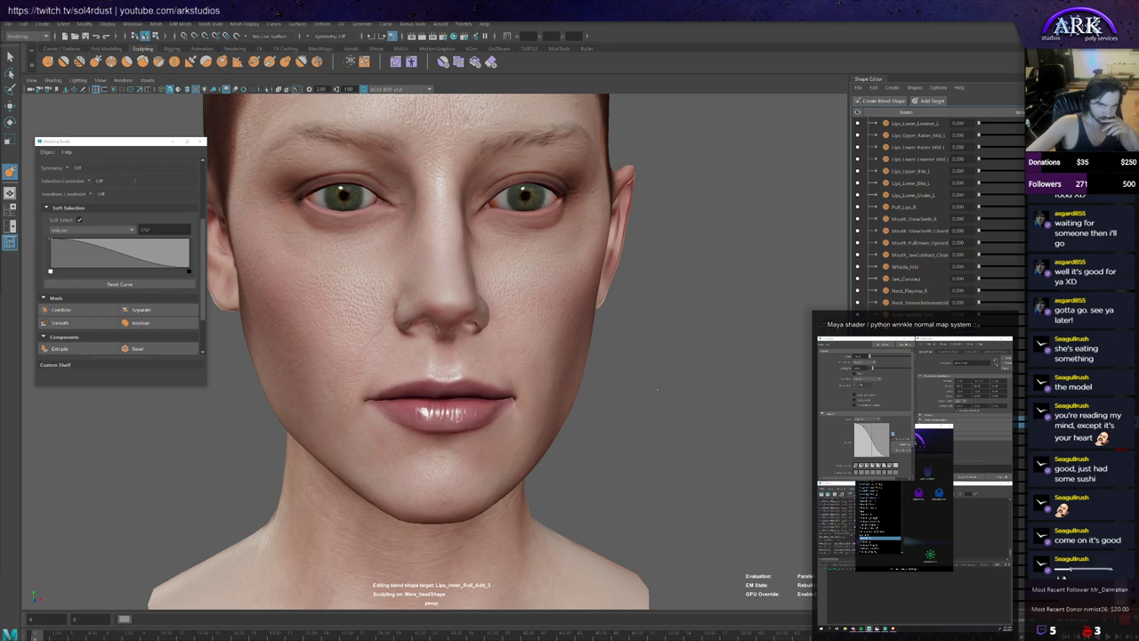
key(ctrl+z)
key(shift+z)
key(ctrl+z)
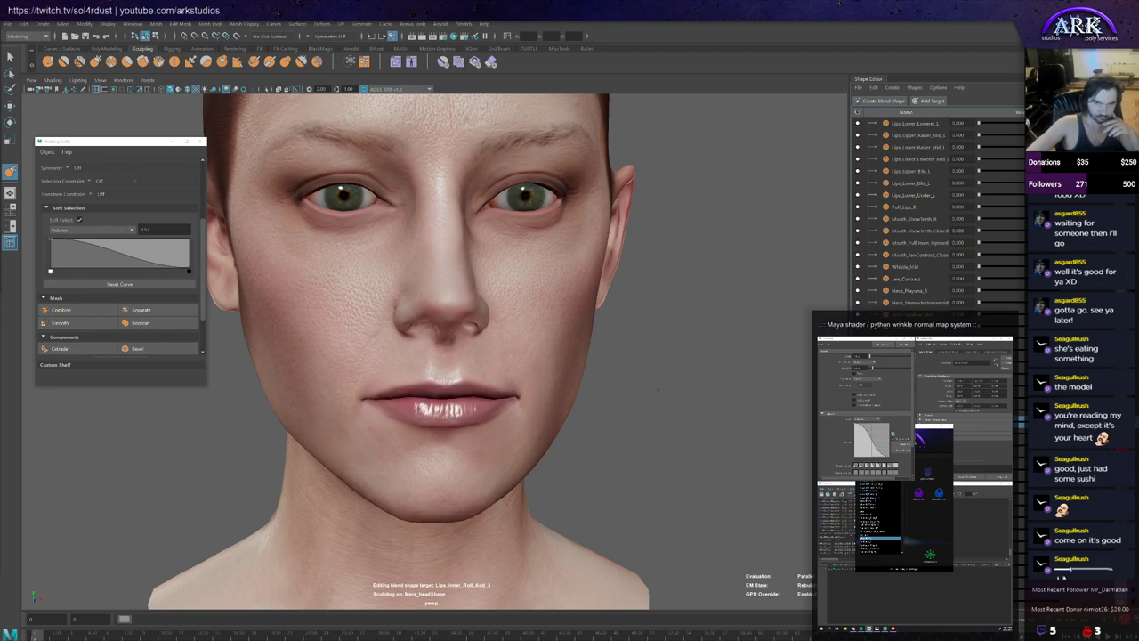
key(shift+z)
key(ctrl+z)
key(shift+z)
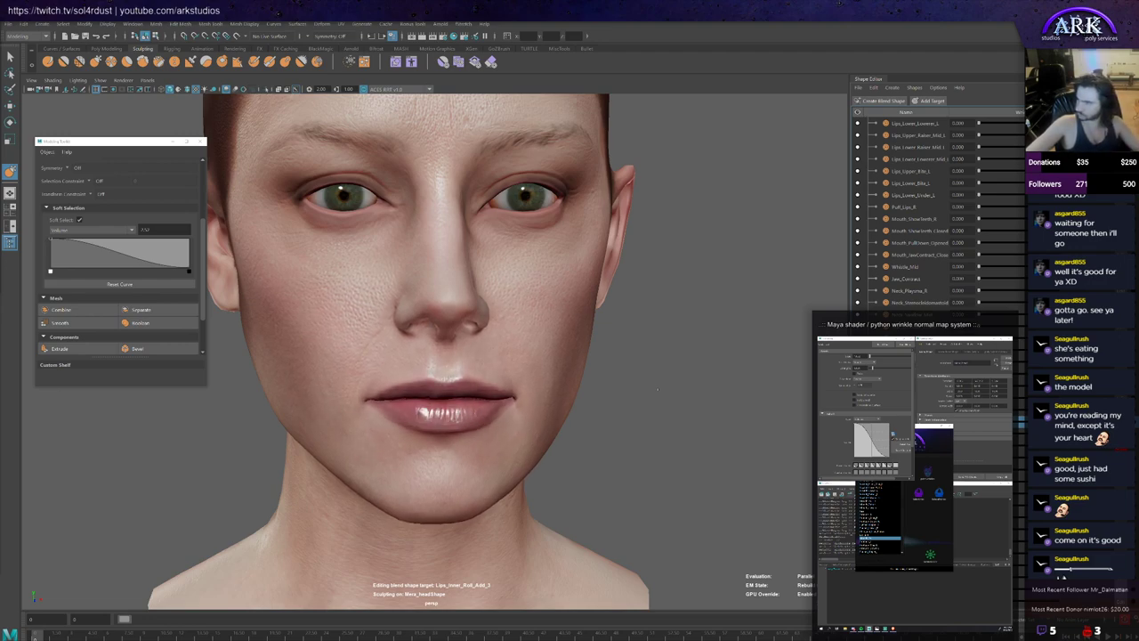
key(ctrl+z)
key(shift+z)
key(ctrl+z)
key(shift+z)
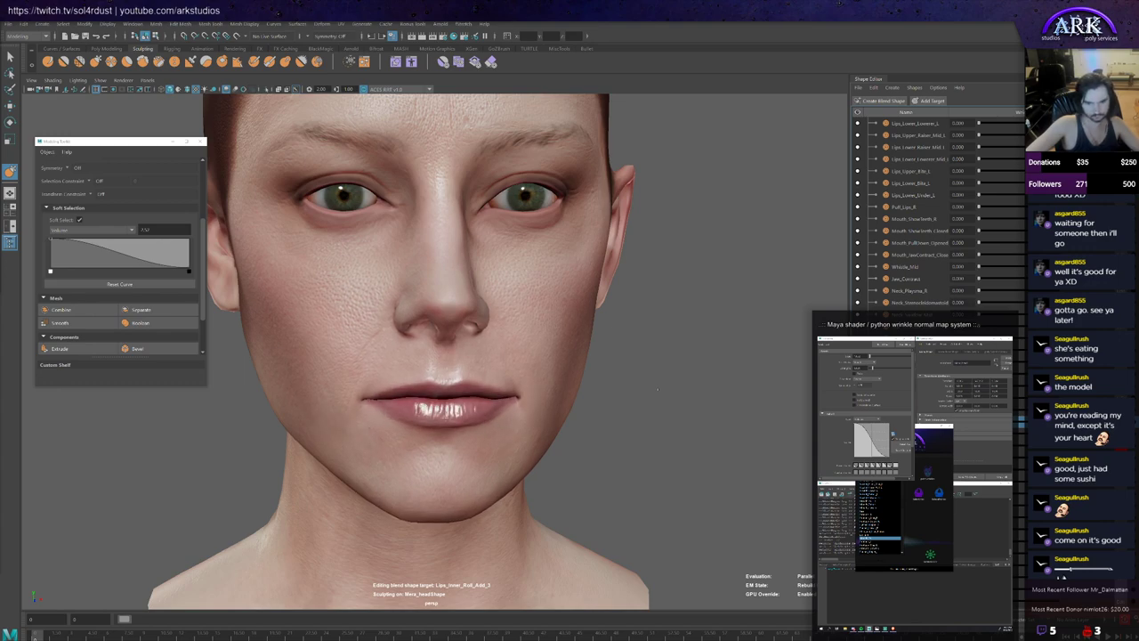
key(ctrl+z)
key(shift+z)
key(ctrl+z)
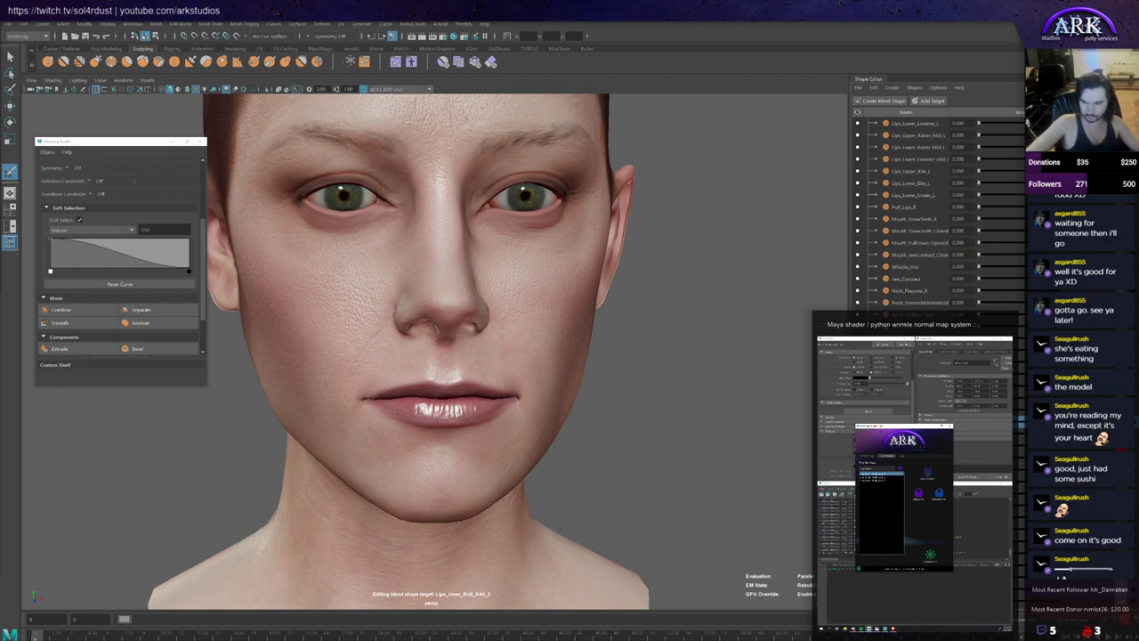
Step: Choose the second entry in the ARK tool's filtered shape list and paint its weights around both mouth corners
key(ctrl+z)
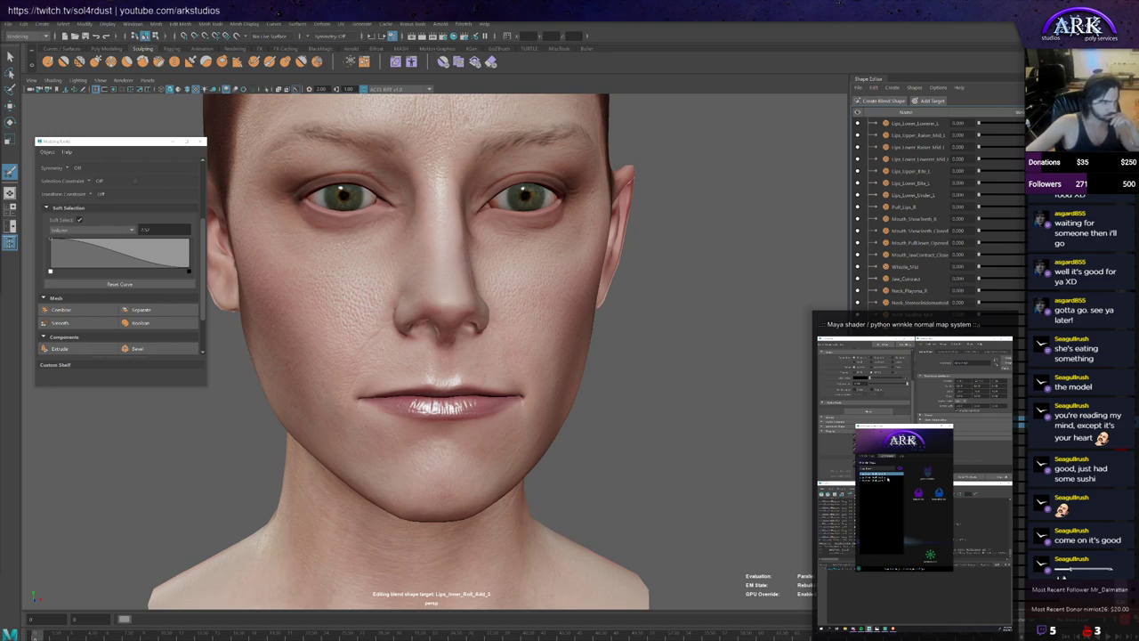
click(888, 478)
click(928, 473)
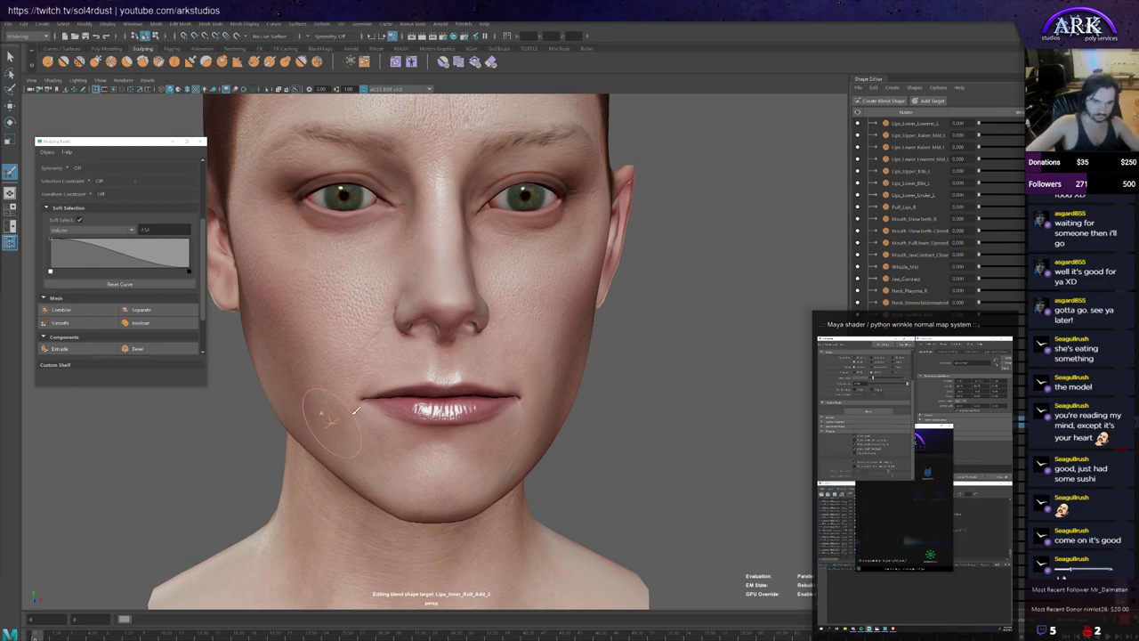
alt+drag(354, 411, 348, 402)
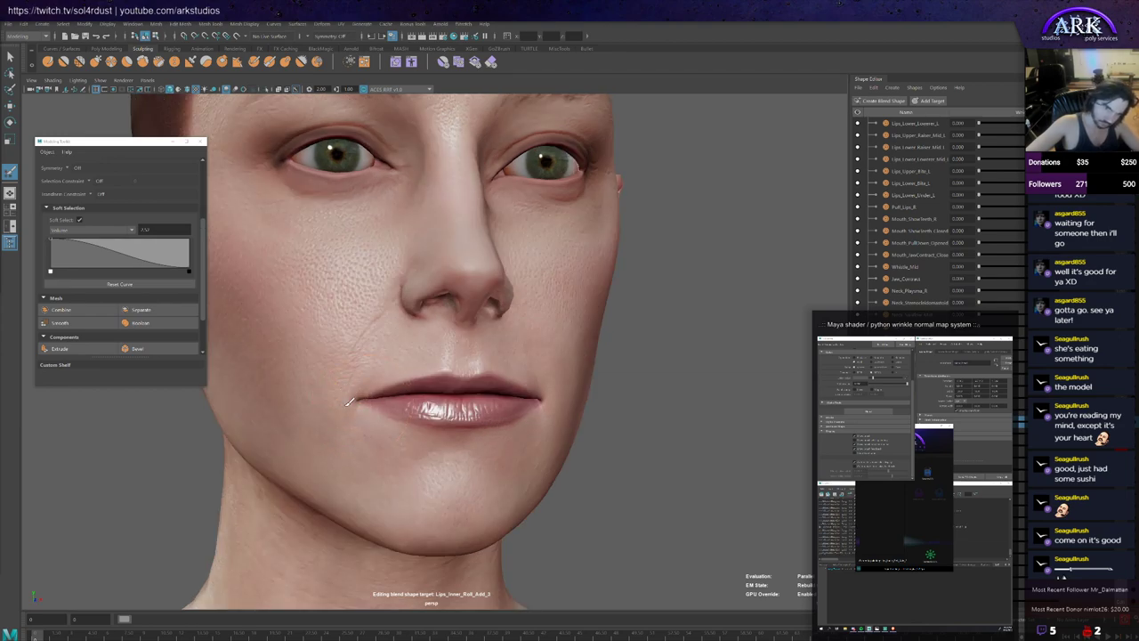
alt+drag(356, 401, 367, 388)
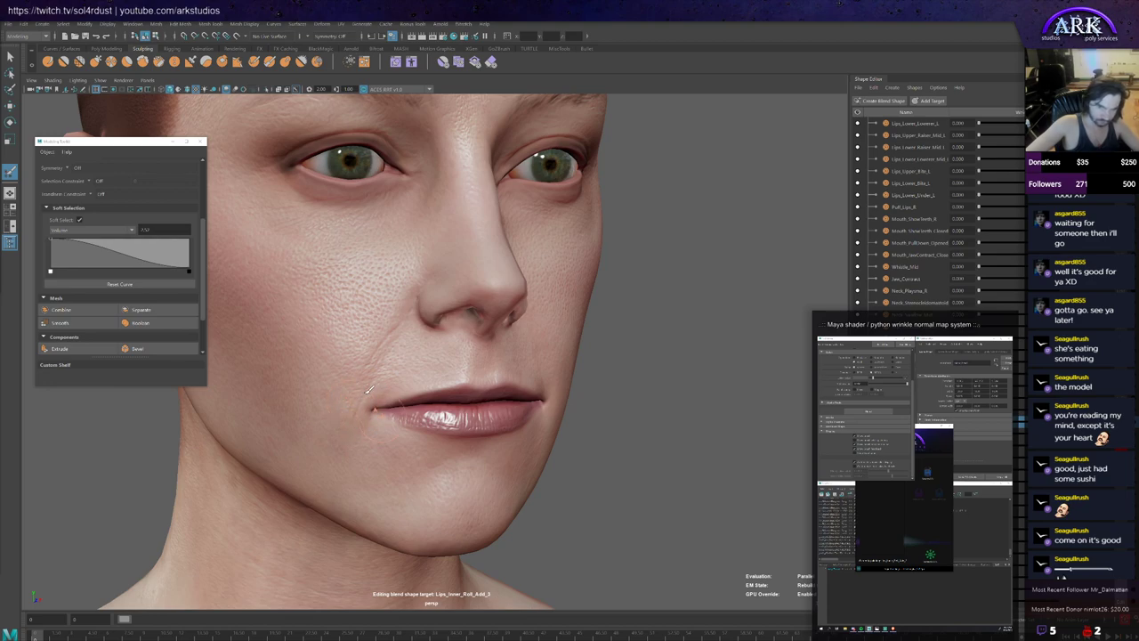
alt+drag(365, 422, 210, 360)
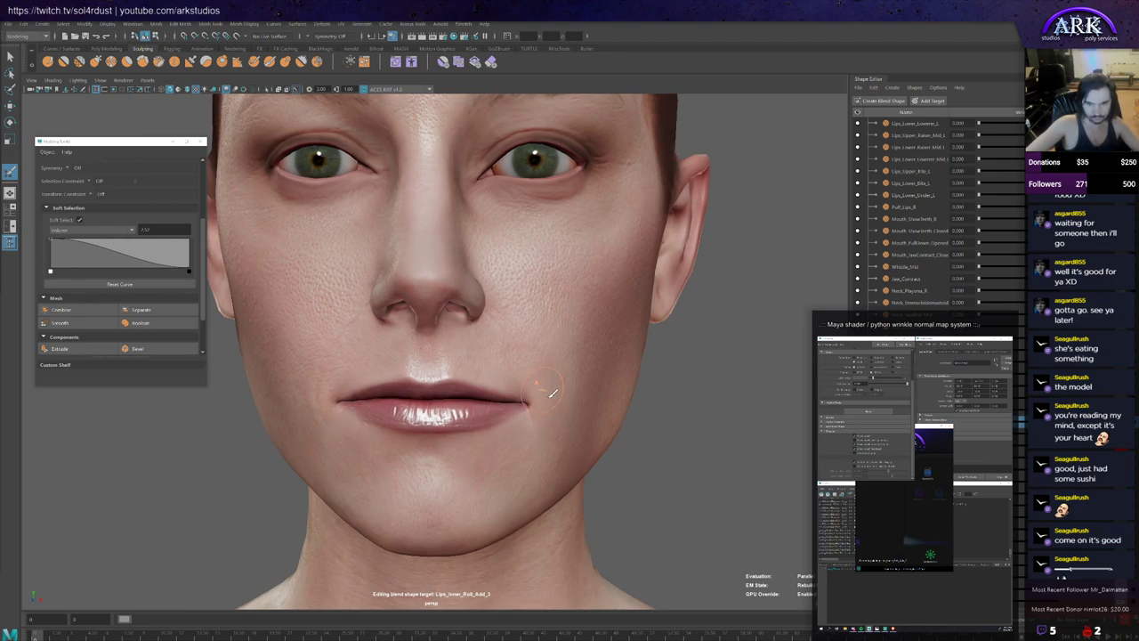
alt+drag(565, 426, 554, 423)
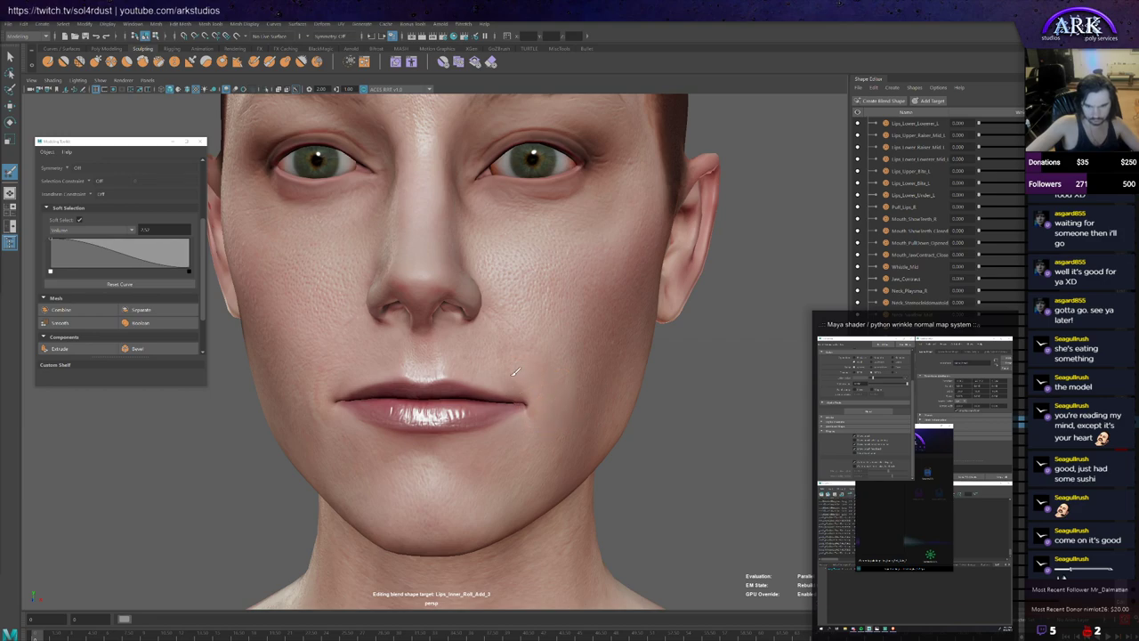
alt+drag(343, 383, 358, 383)
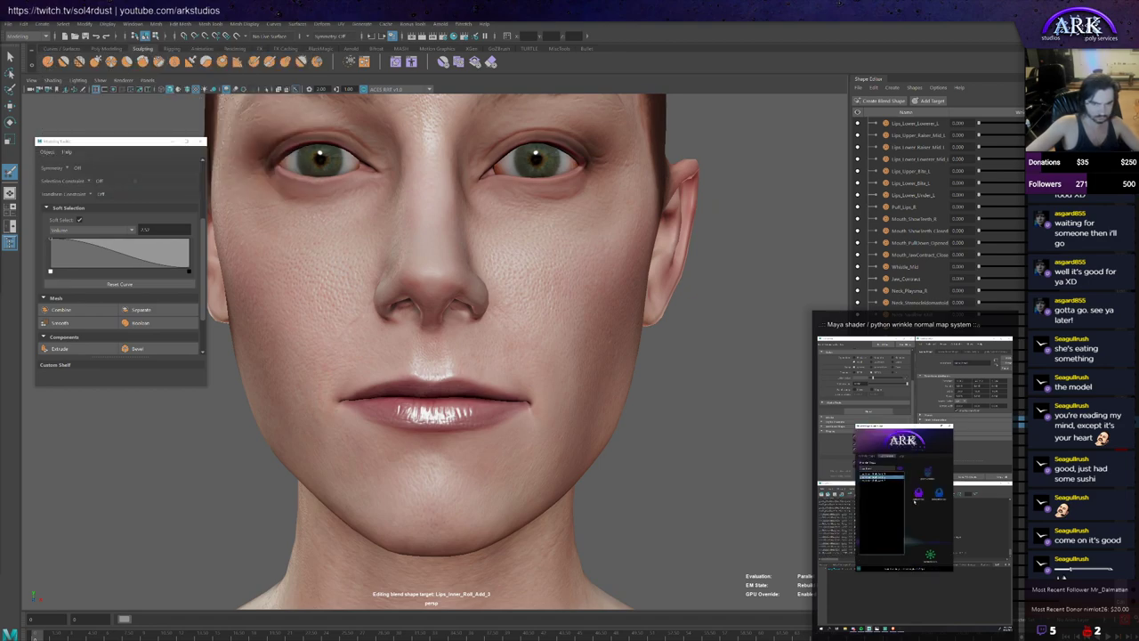
Step: Choose the first entry in the ARK tool's filtered shape list and paint its weights around the mouth, checking from slightly different angles
click(881, 473)
click(916, 497)
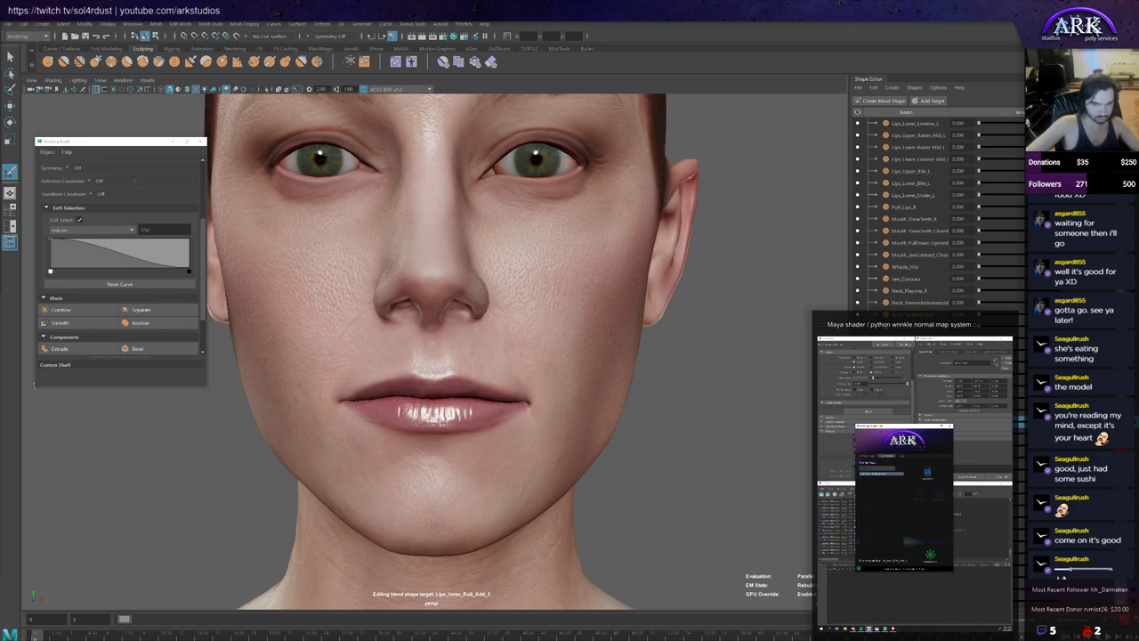
alt+drag(482, 428, 498, 433)
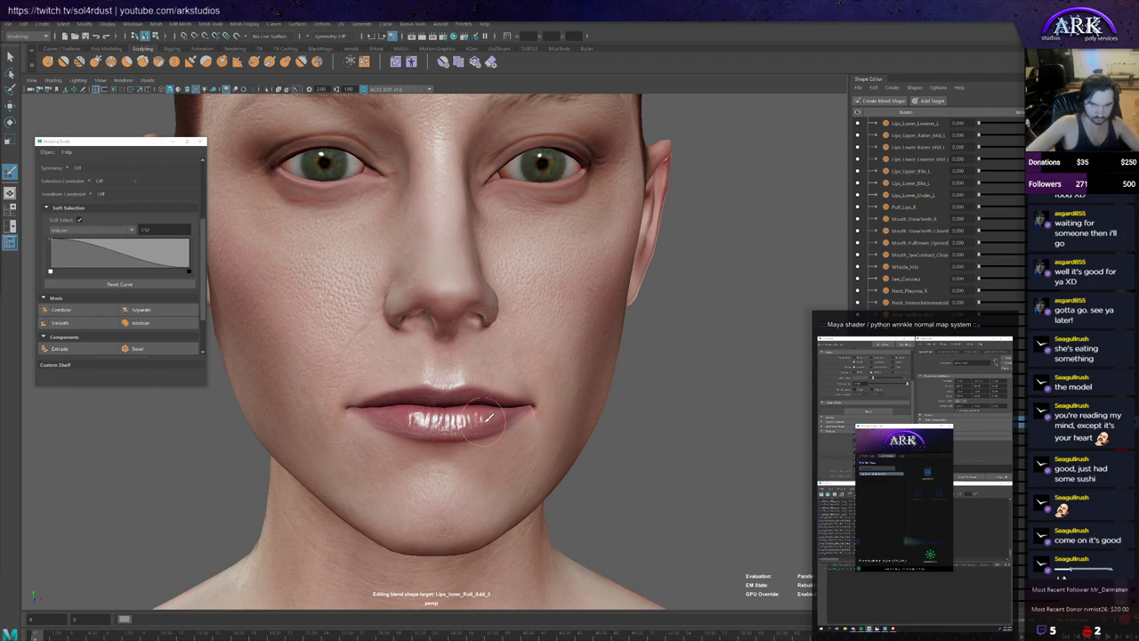
alt+drag(489, 419, 504, 410)
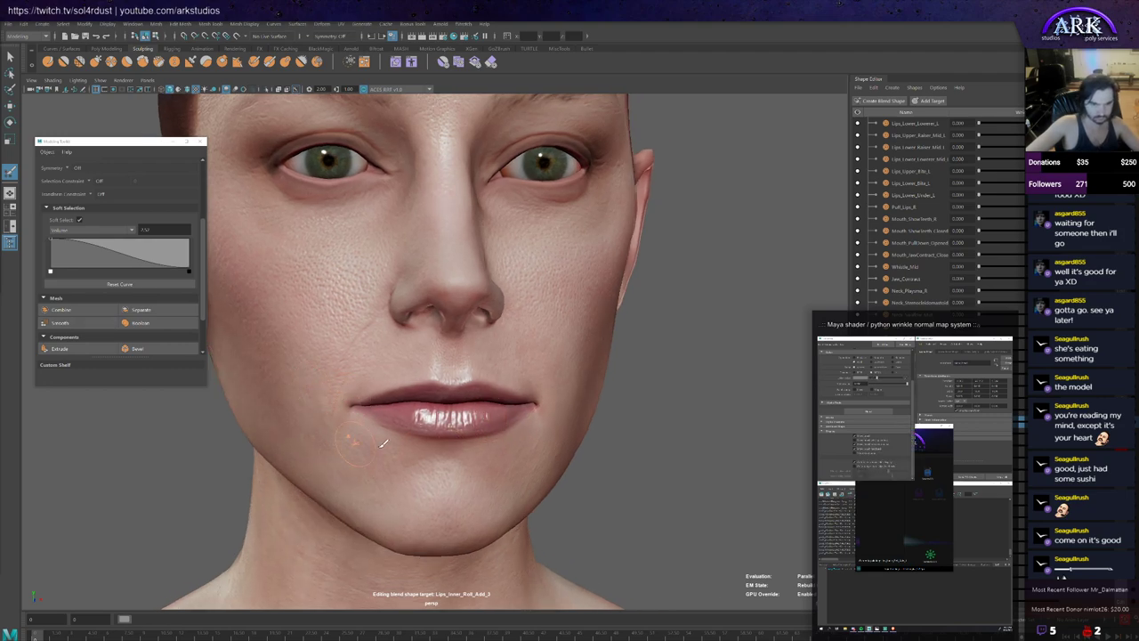
alt+drag(383, 442, 394, 432)
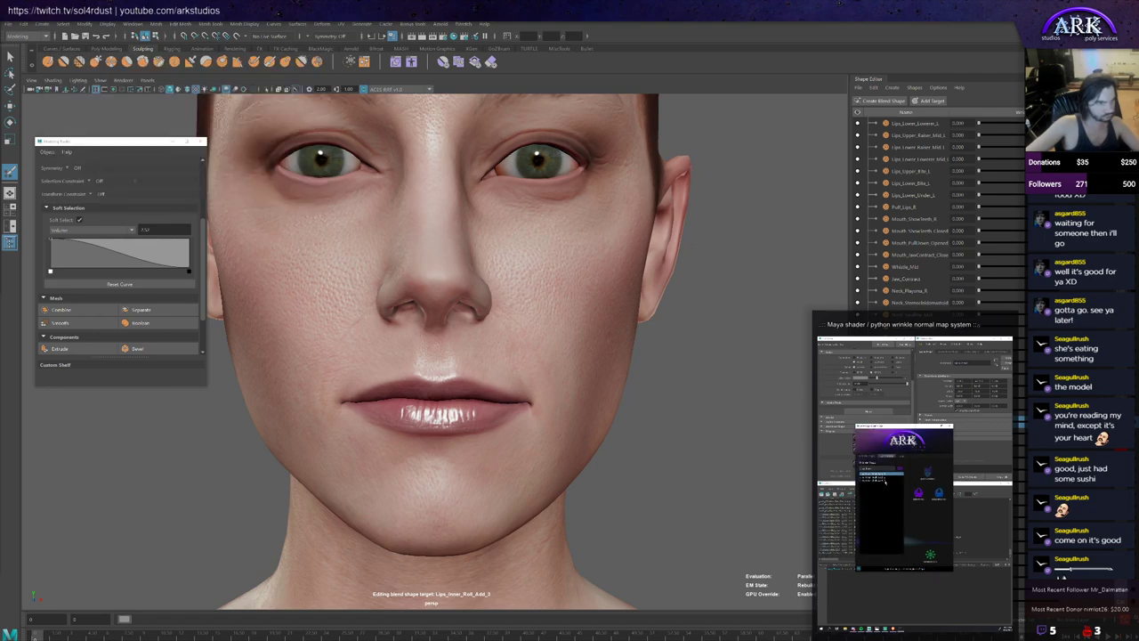
Step: Choose the third entry in the filtered shape list for weight painting and examine the mouth from closer and farther views
click(885, 482)
click(918, 494)
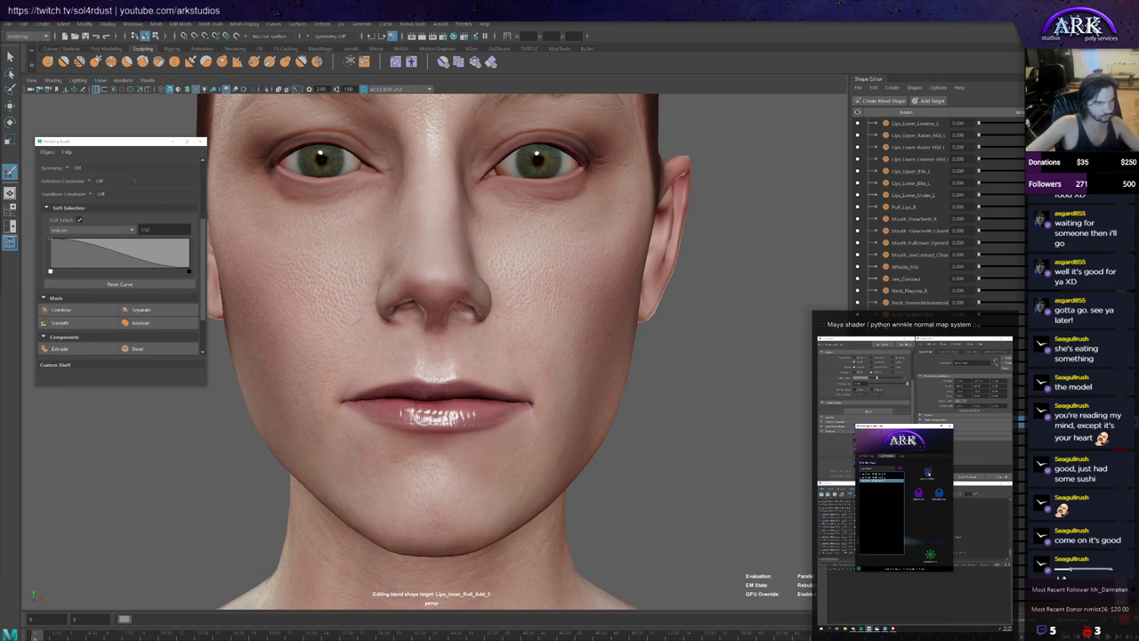
alt+drag(337, 411, 347, 381)
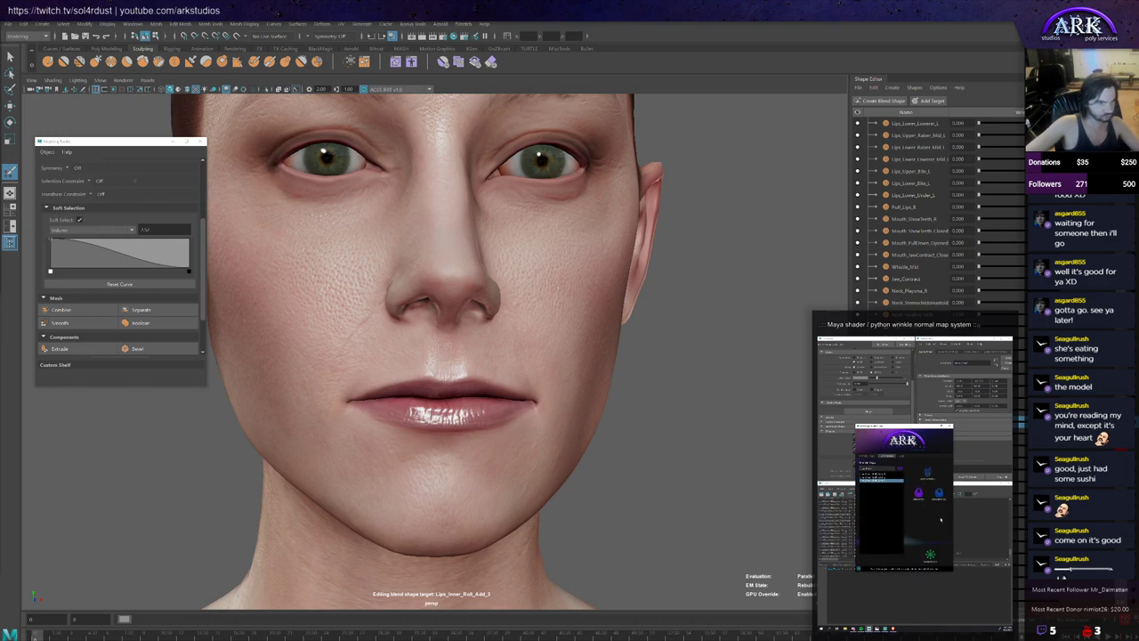
scroll(405, 412, down, 3)
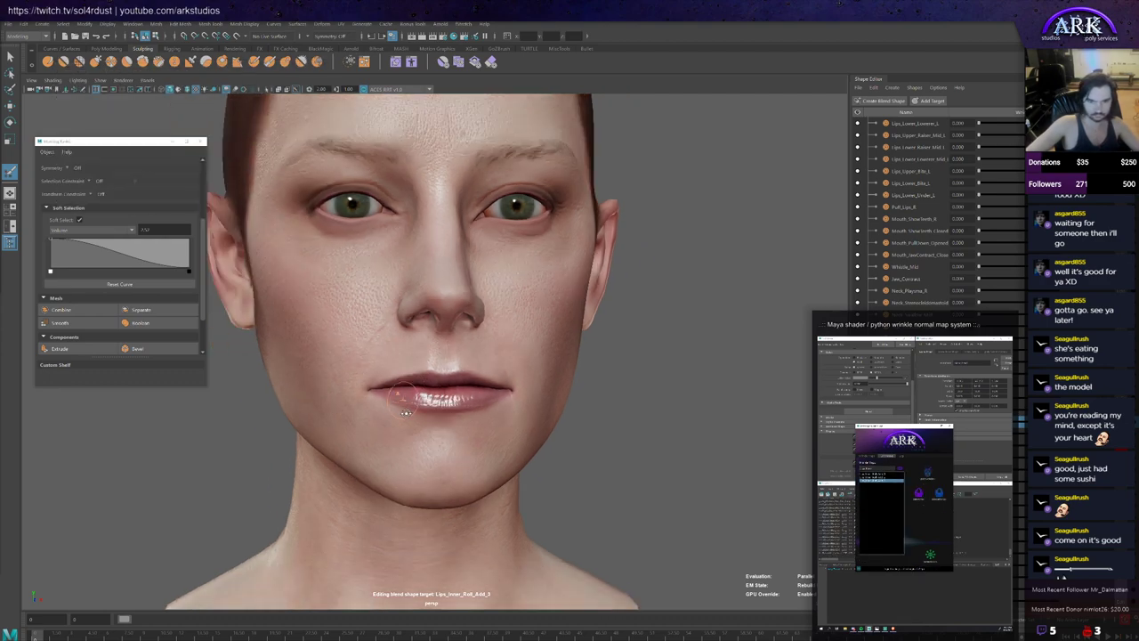
mouse_move(406, 413)
alt+mouse_down()
mouse_move(366, 416)
mouse_move(388, 419)
alt+mouse_up()
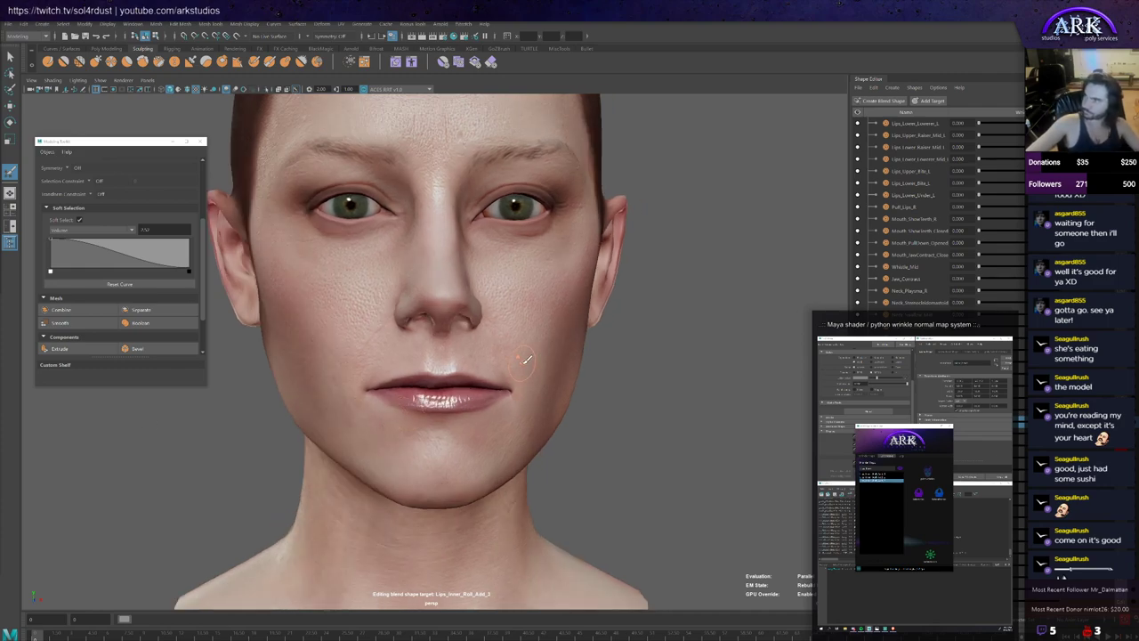
scroll(550, 409, down, 2)
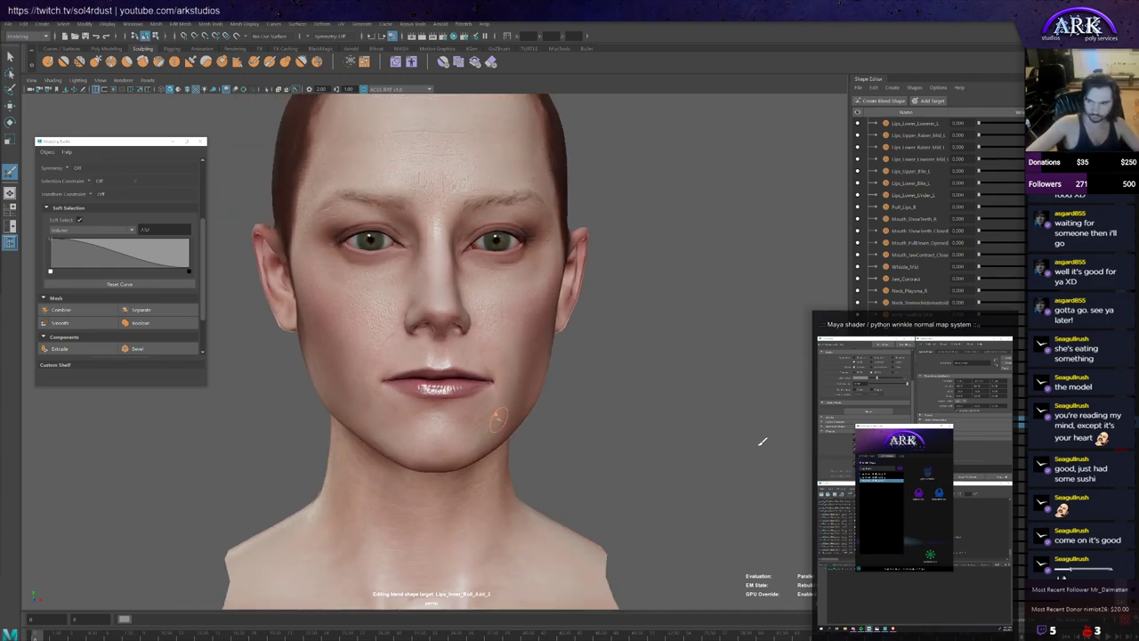
Step: Step back through the lip pose changes and adjust the inward lip roll to compare its intermediate and full poses
key(ctrl+z)
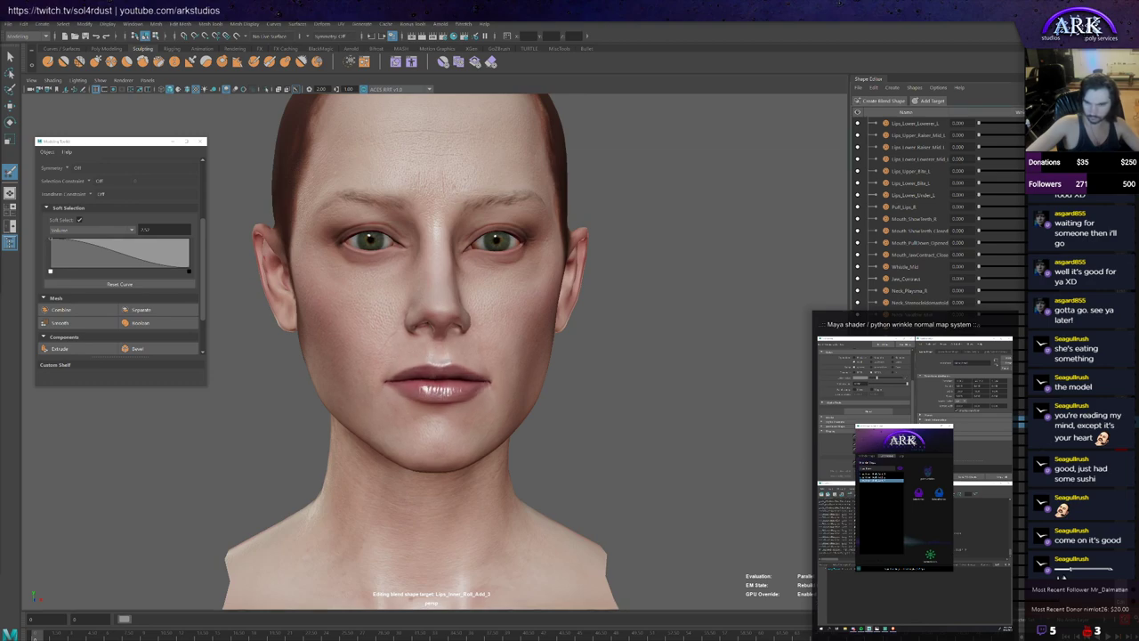
key(ctrl+z)
key(ctrl+z)
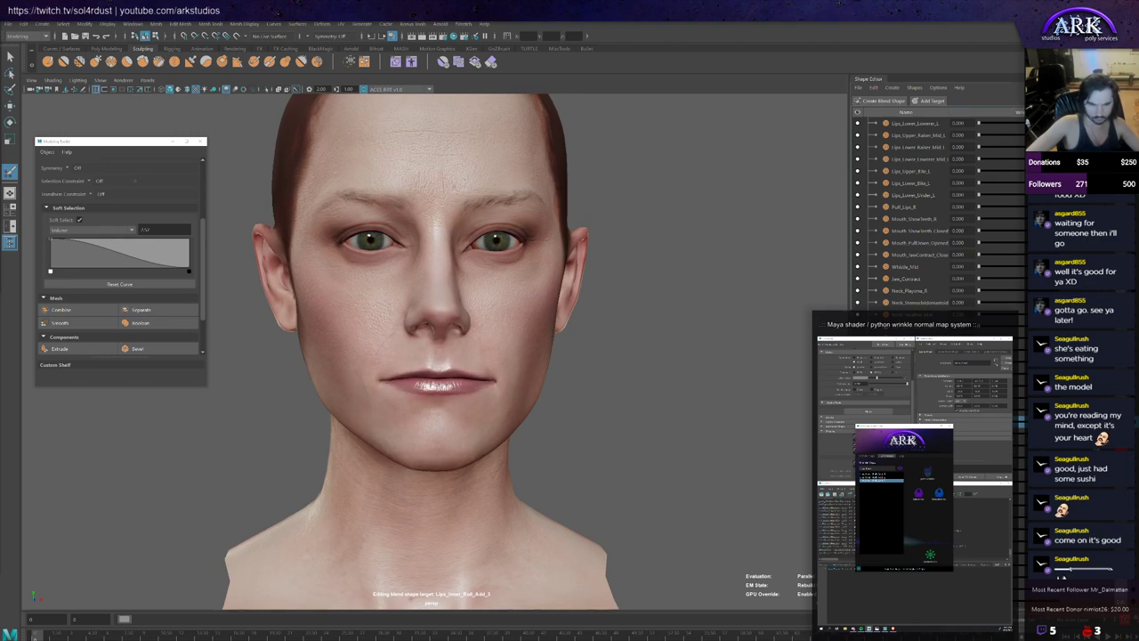
key(ctrl+z)
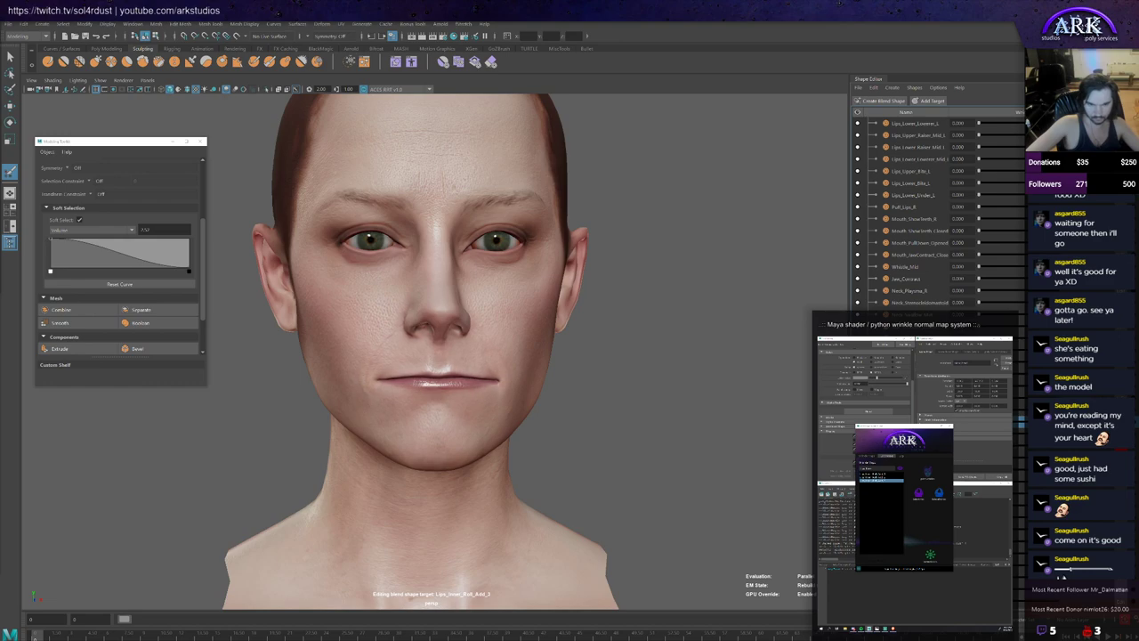
mouse_move(1021, 451)
mouse_down()
mouse_move(984, 451)
mouse_move(1014, 451)
mouse_up()
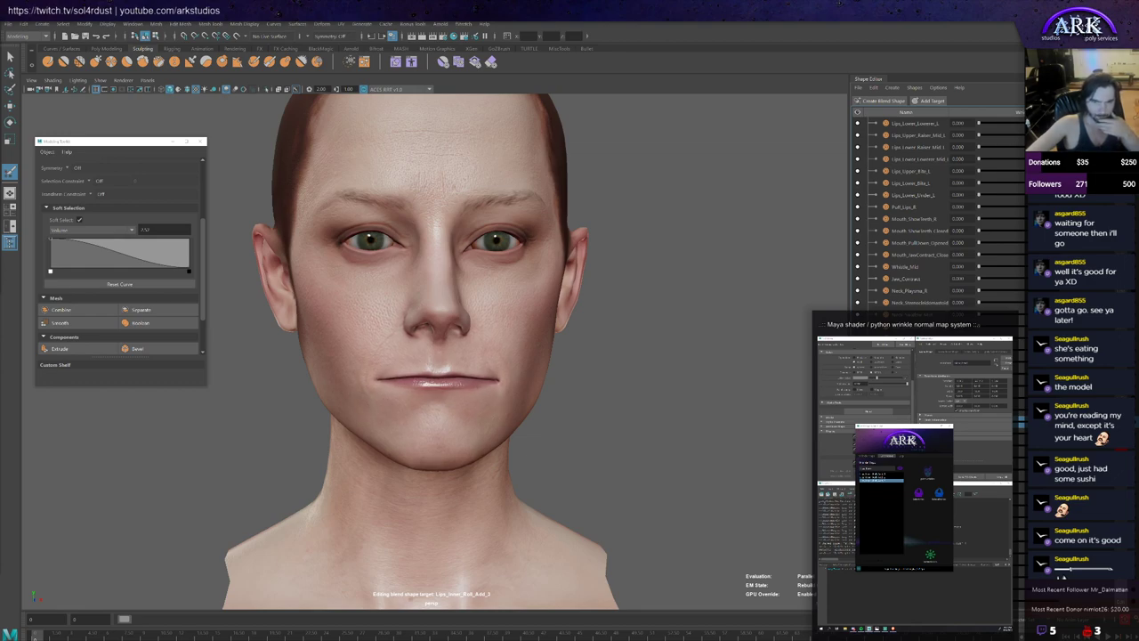
drag(1015, 451, 979, 451)
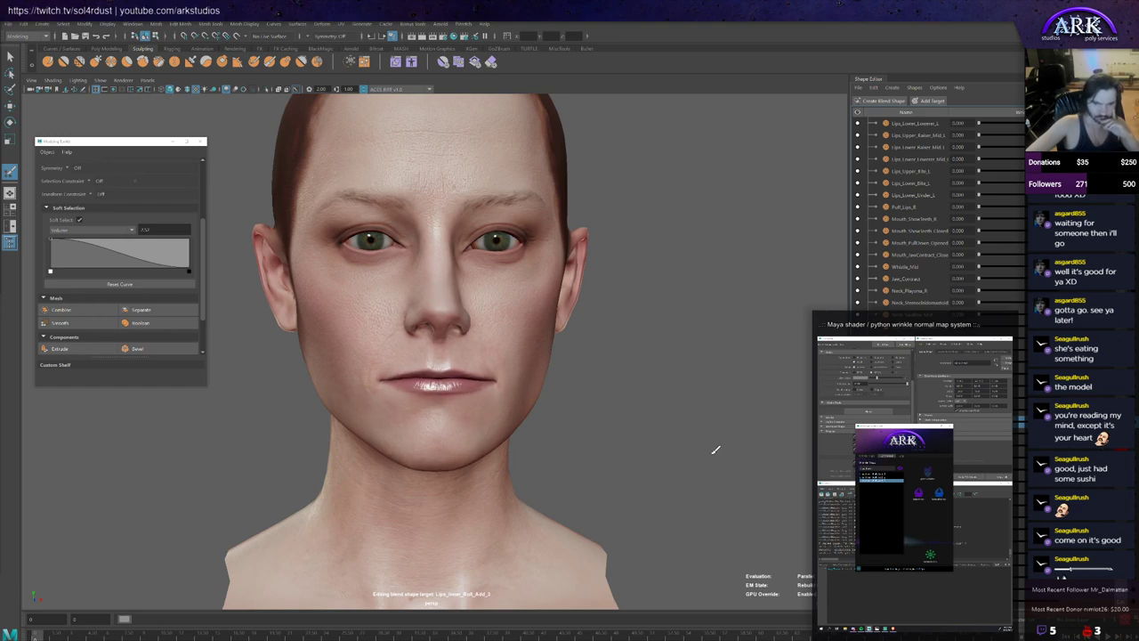
Step: Choose the second entry in the filtered shape list and refine its weights around the mouth and chin
click(883, 478)
key(ctrl+z)
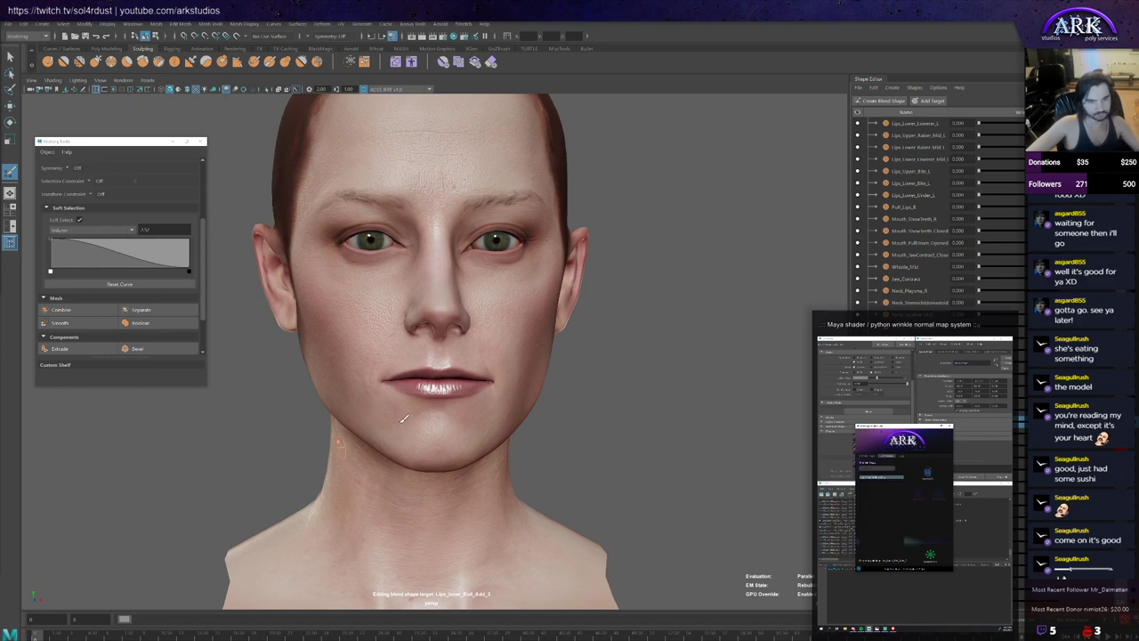
scroll(445, 472, up, 2)
alt+middle_drag(445, 472, 417, 426)
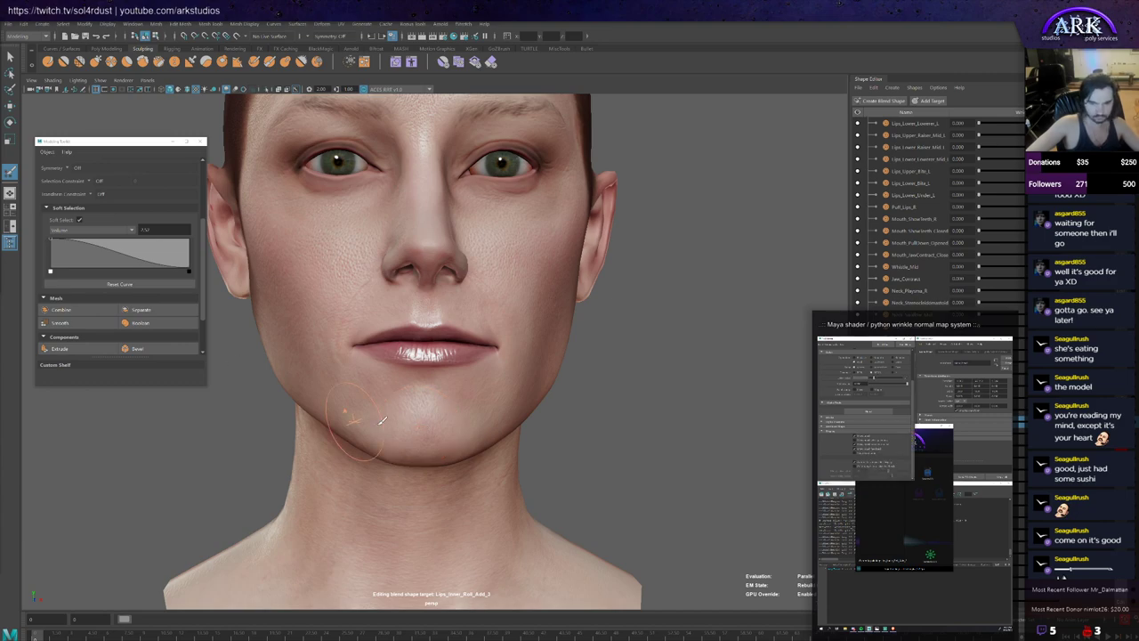
alt+drag(394, 431, 397, 423)
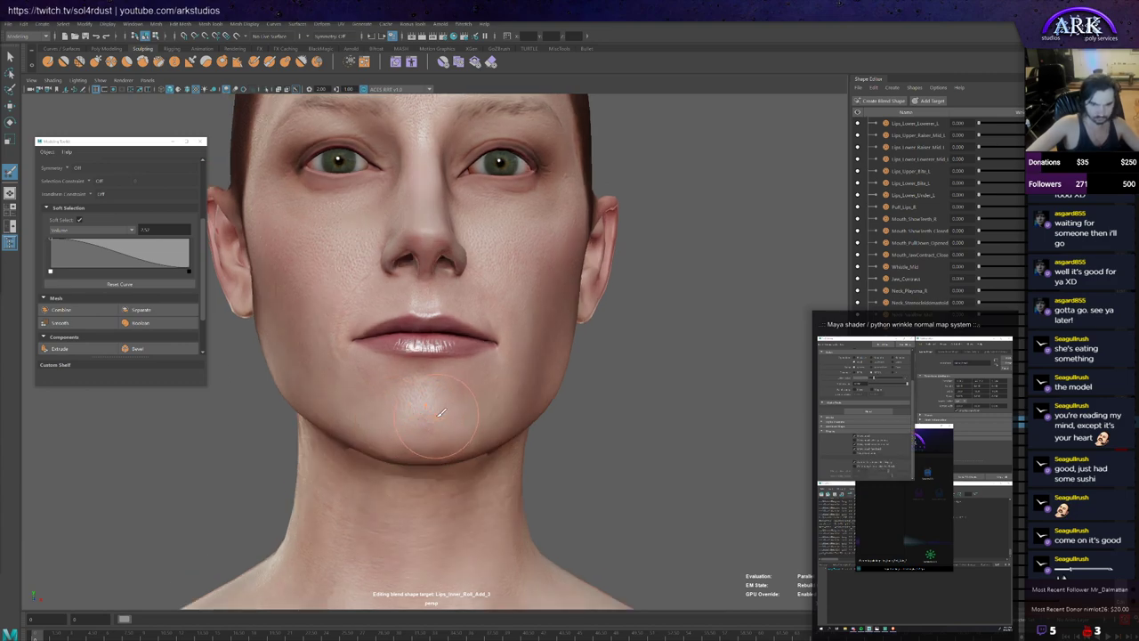
alt+drag(435, 431, 431, 440)
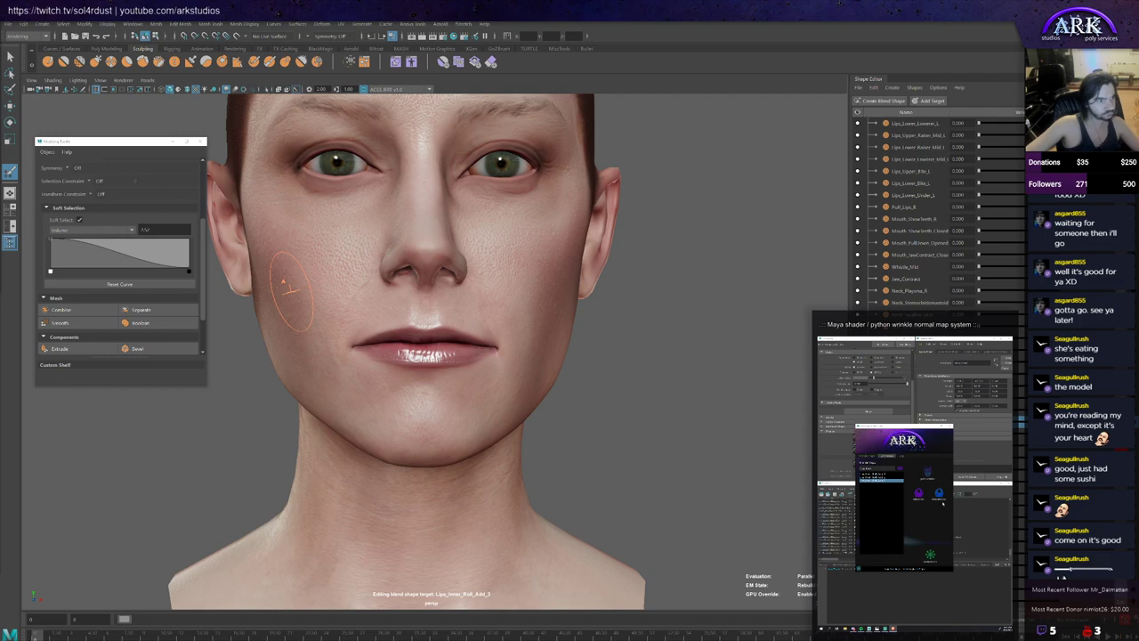
Step: Display the facial rig controls in the viewport and select the central control just below the lower lip
scroll(283, 286, down, 3)
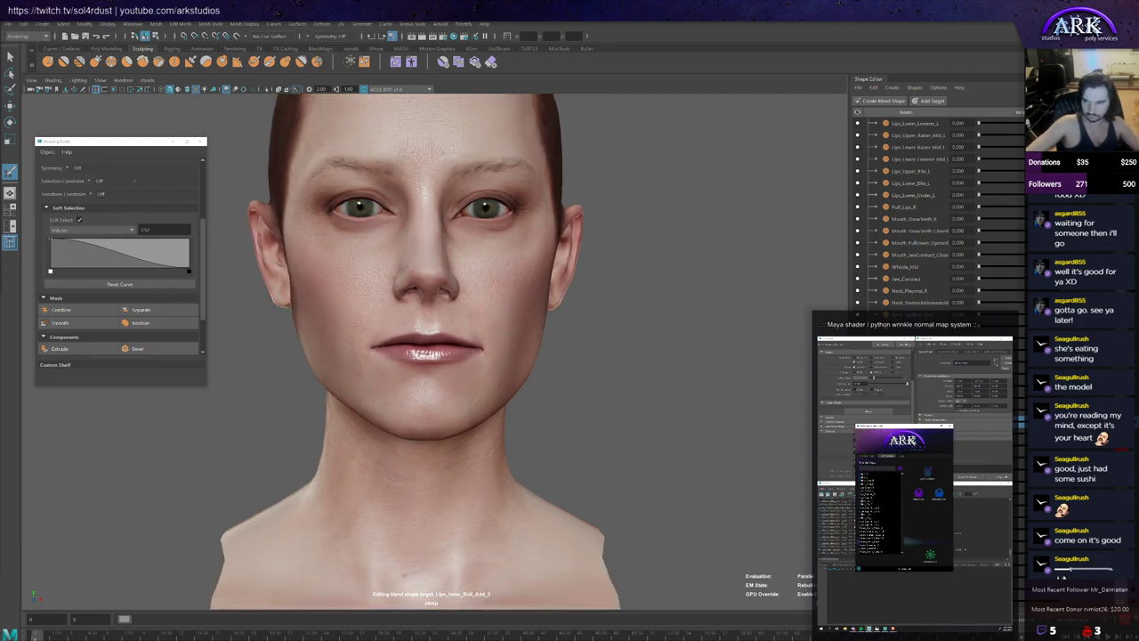
alt+drag(518, 381, 523, 376)
alt+drag(608, 369, 587, 372)
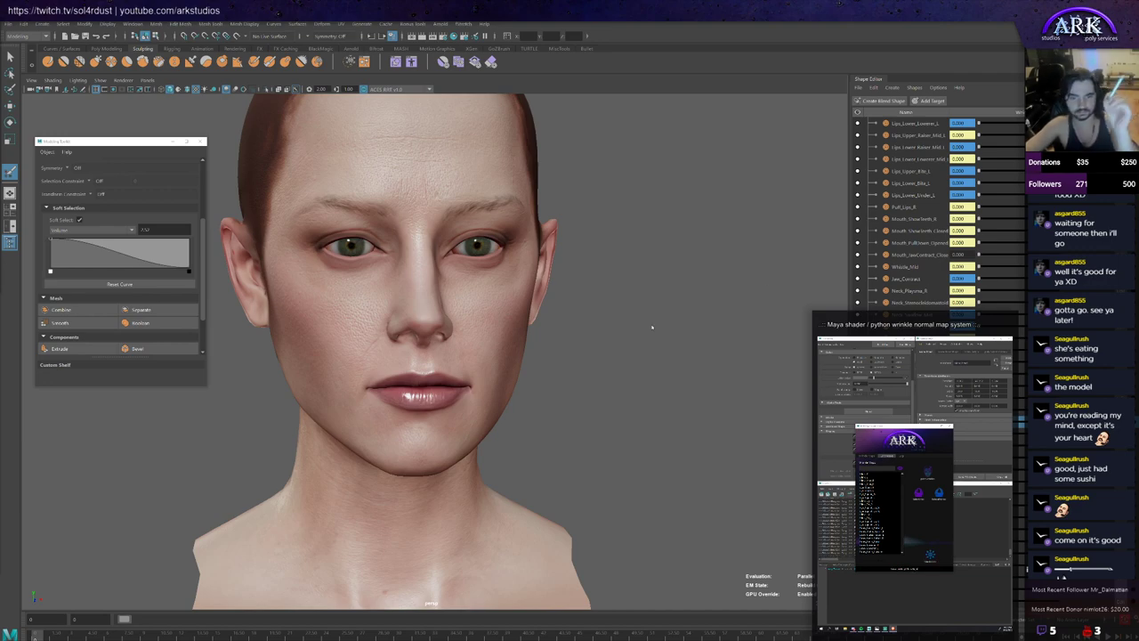
click(100, 81)
click(120, 146)
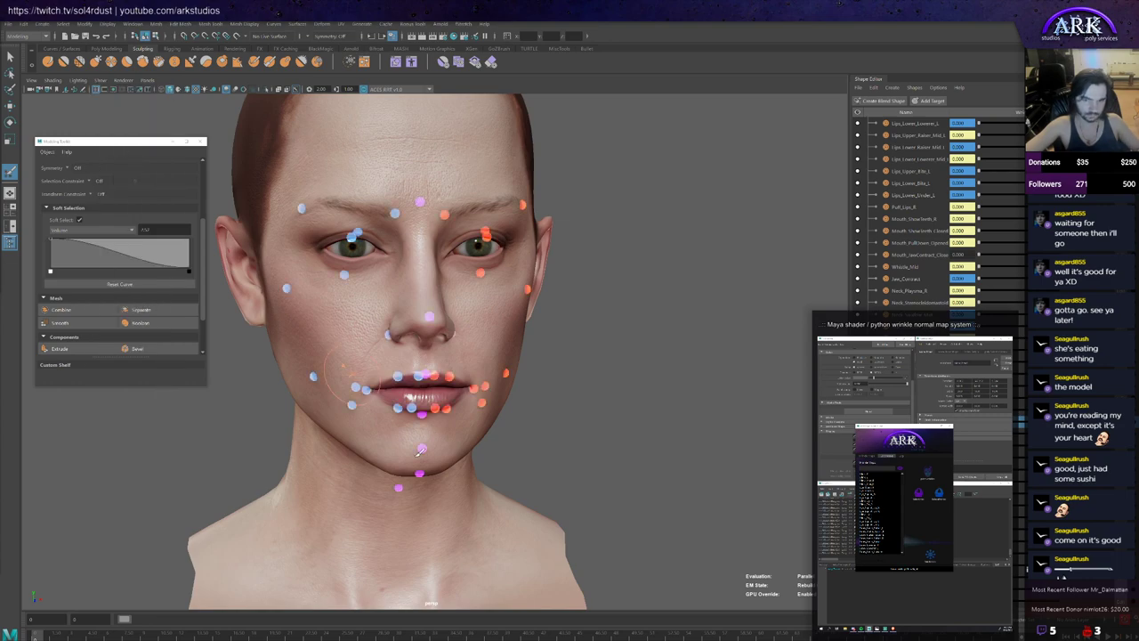
alt+drag(409, 396, 428, 394)
key(w)
click(429, 414)
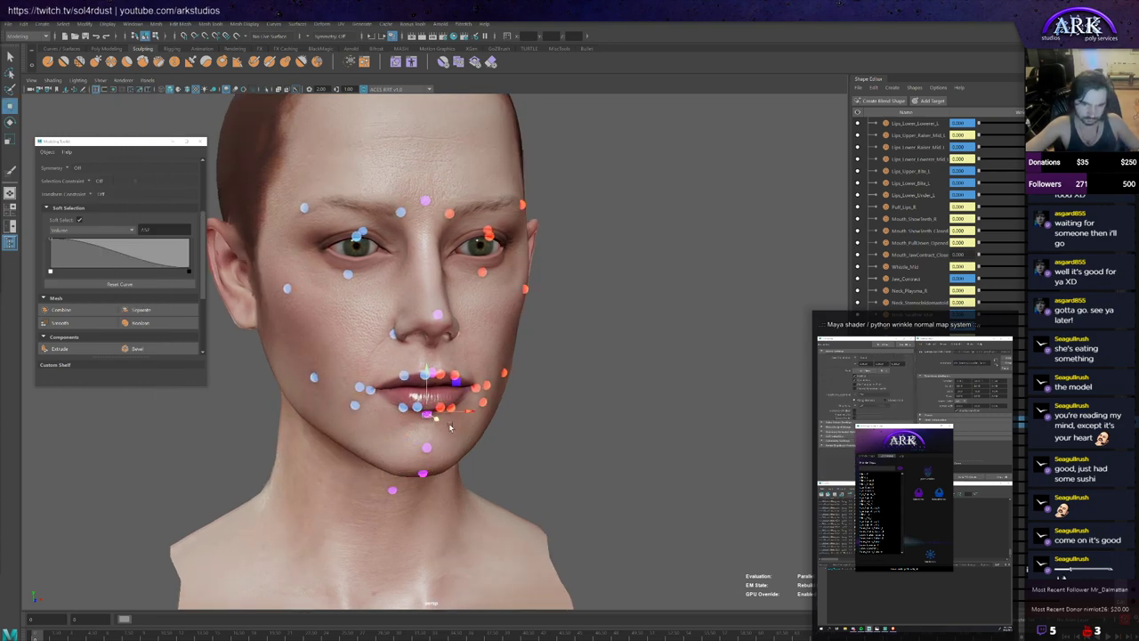
Step: Move the central lower lip control to pucker the lips into a kiss pose, undoing any stray adjustment
alt+right_drag(431, 416, 426, 481)
alt+middle_drag(425, 482, 436, 465)
drag(437, 465, 478, 476)
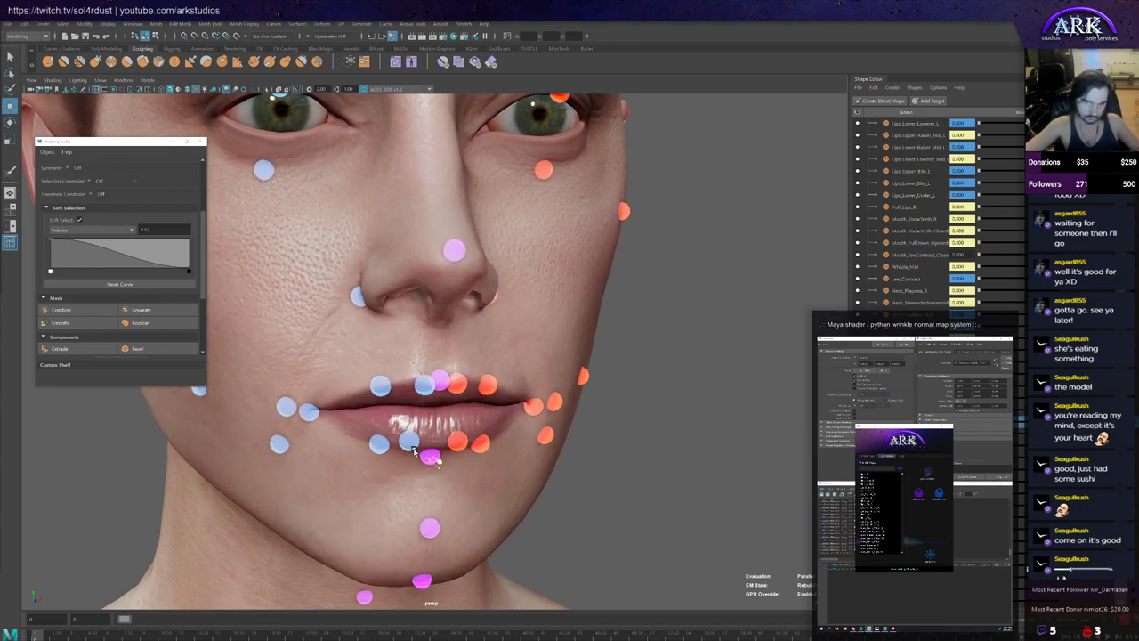
scroll(430, 439, down, 3)
alt+drag(431, 438, 434, 449)
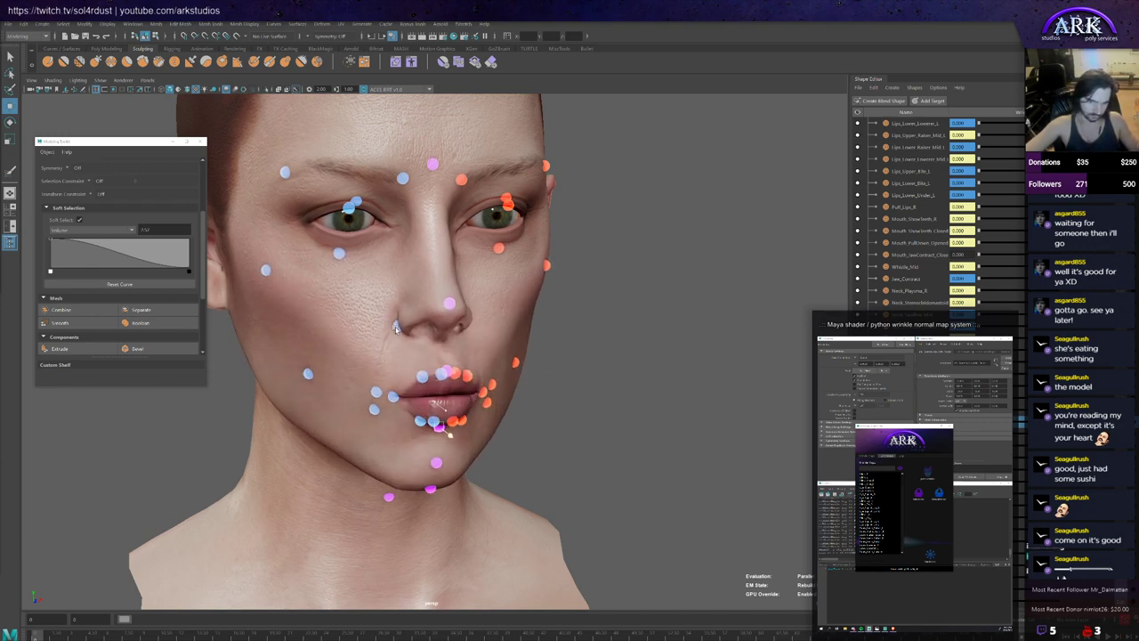
mouse_move(389, 325)
middle_down()
mouse_move(374, 315)
mouse_move(404, 337)
middle_up()
key(ctrl+z)
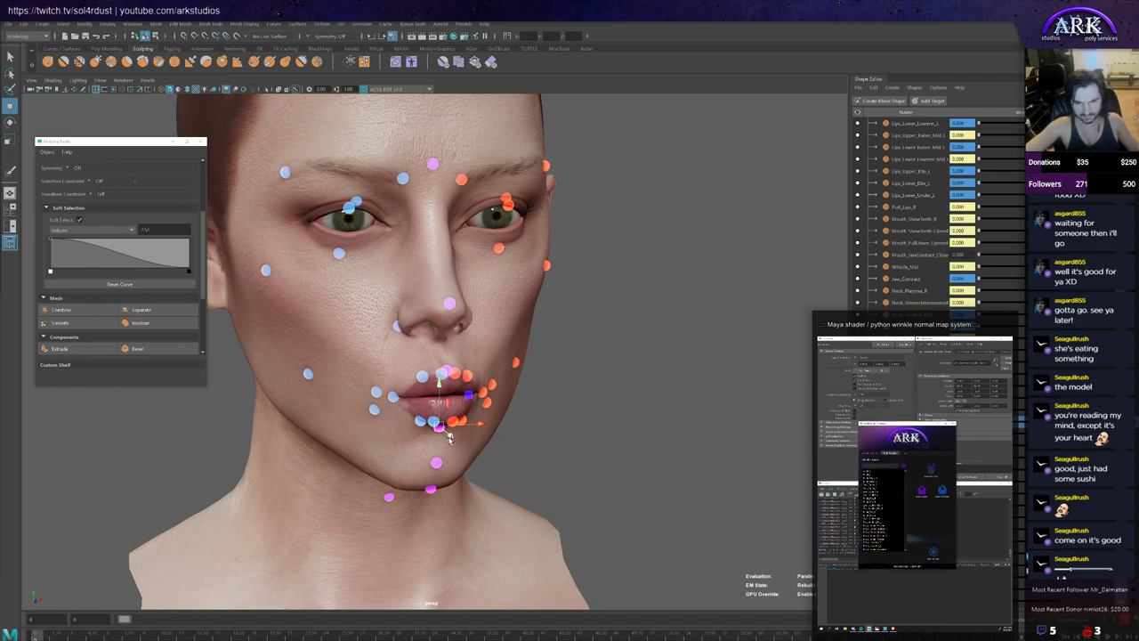
mouse_move(449, 436)
mouse_down()
mouse_move(401, 408)
mouse_move(459, 441)
mouse_move(399, 407)
mouse_move(457, 440)
mouse_move(400, 408)
mouse_move(443, 430)
mouse_move(420, 397)
mouse_move(423, 408)
mouse_move(414, 393)
mouse_move(401, 399)
mouse_move(423, 405)
mouse_move(396, 396)
mouse_move(428, 415)
mouse_move(393, 391)
mouse_move(439, 429)
mouse_up()
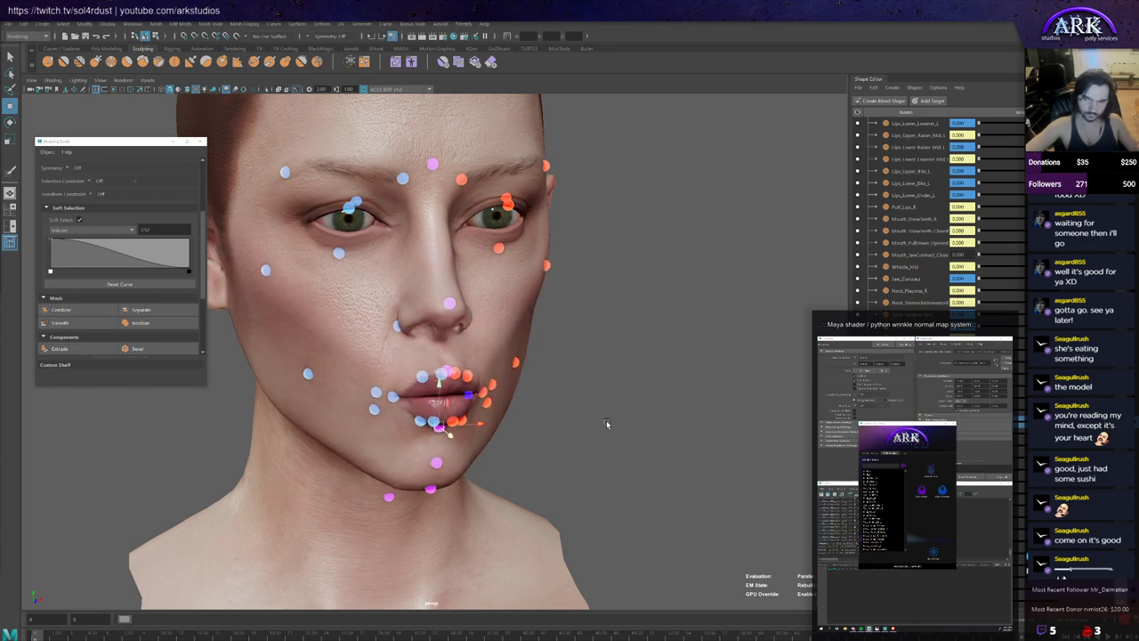
Step: Check the Kiss target with editing enabled, turn its editing off again and release the lip pucker on the lower lip control
scroll(935, 214, up, 12)
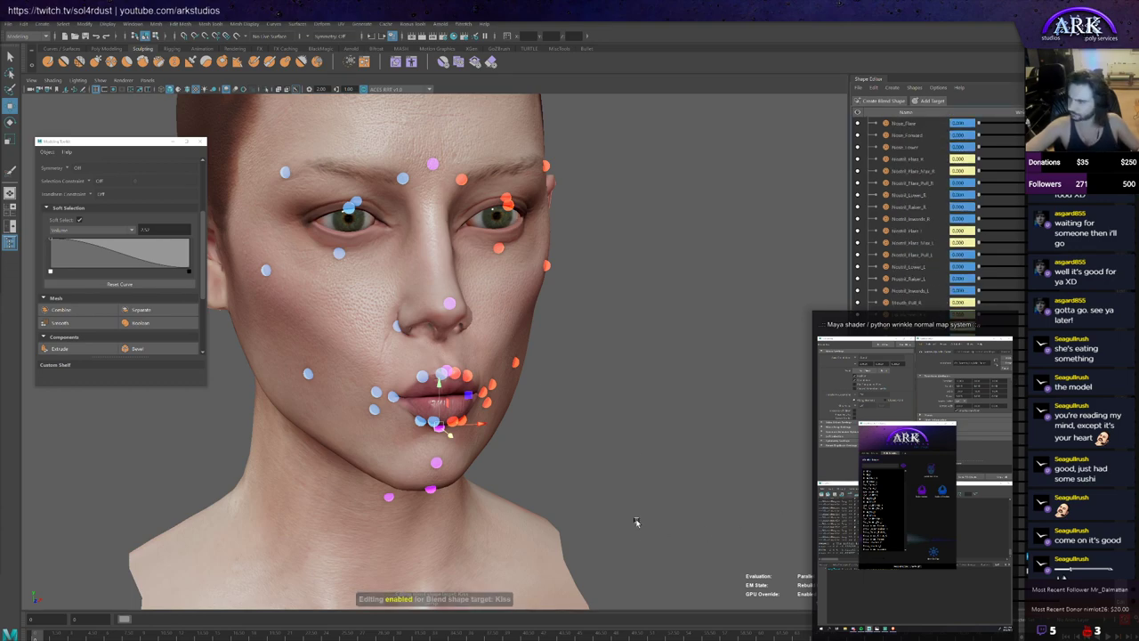
scroll(646, 447, up, 2)
alt+drag(646, 447, 641, 338)
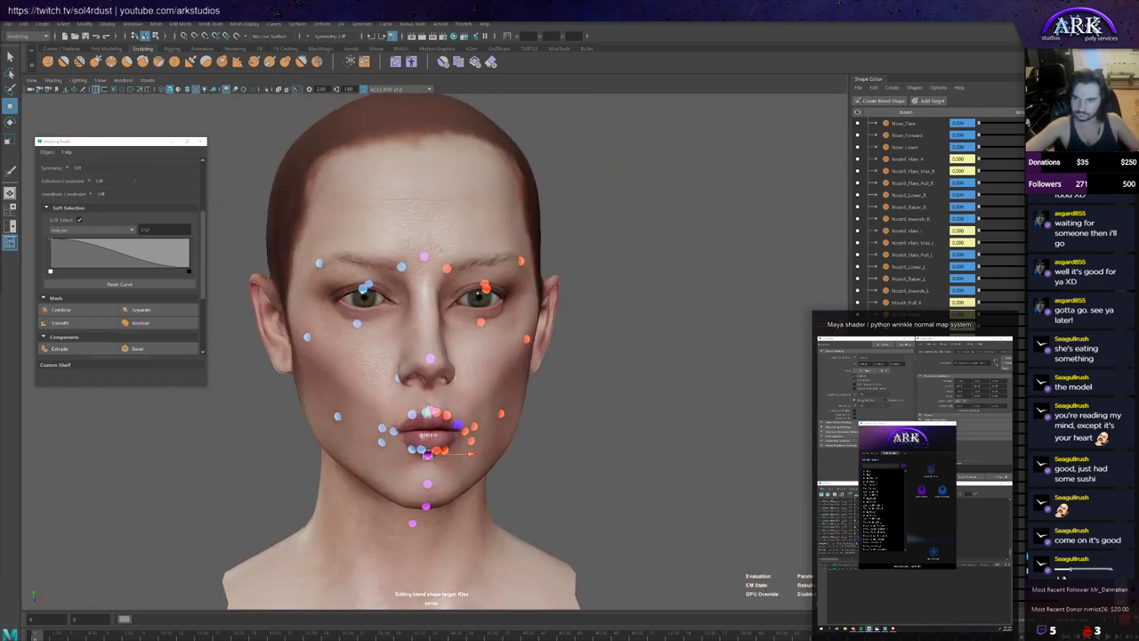
click(1093, 429)
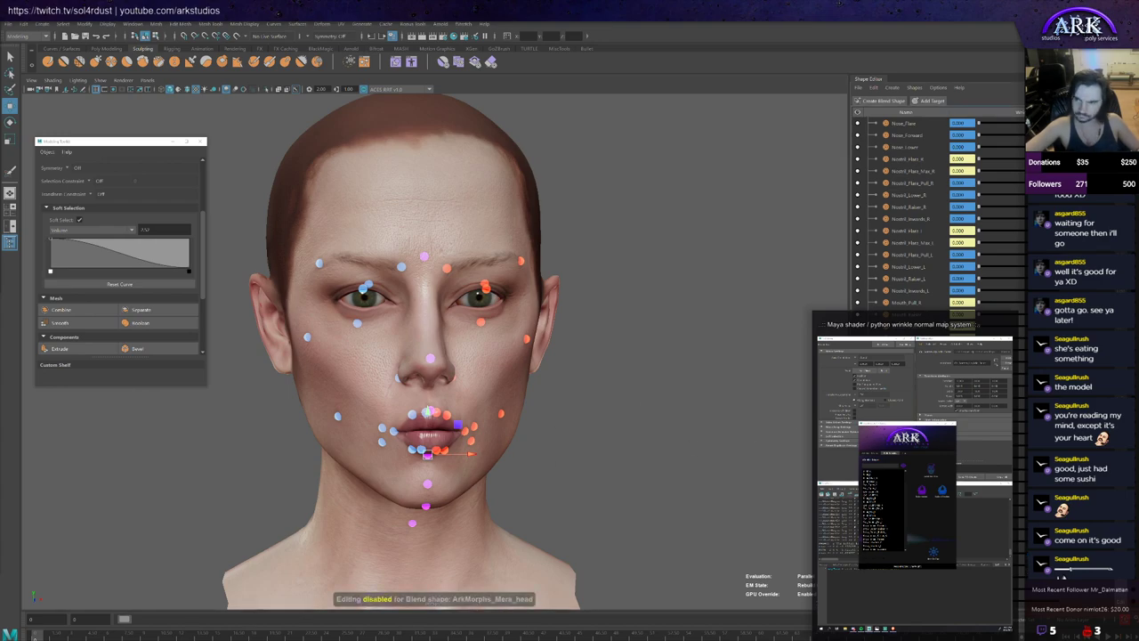
alt+drag(510, 420, 228, 277)
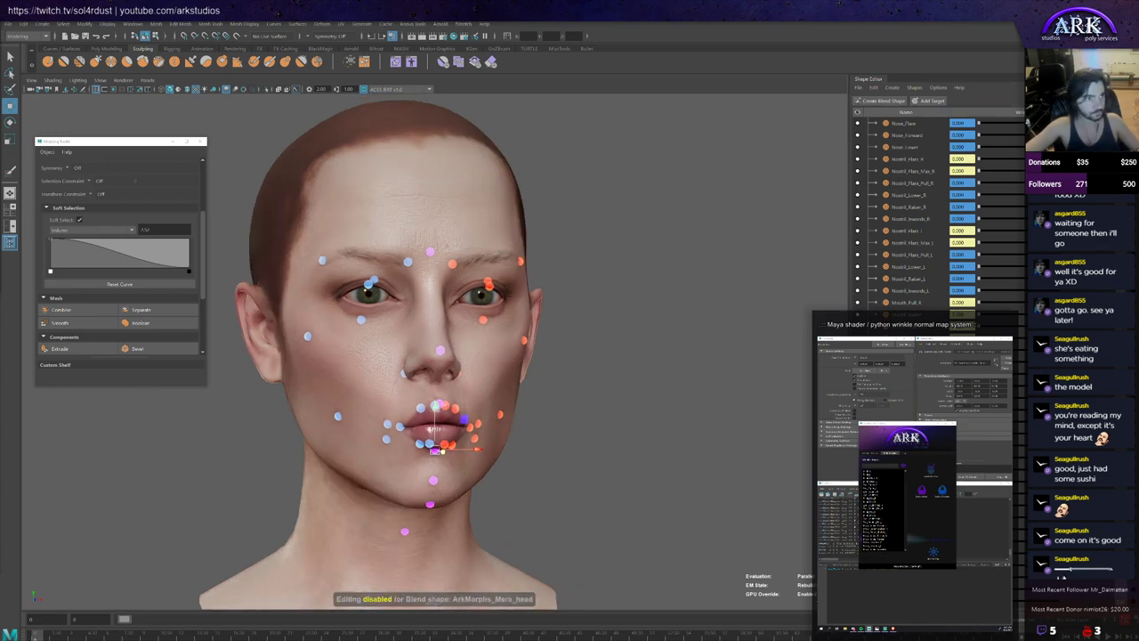
key(Return)
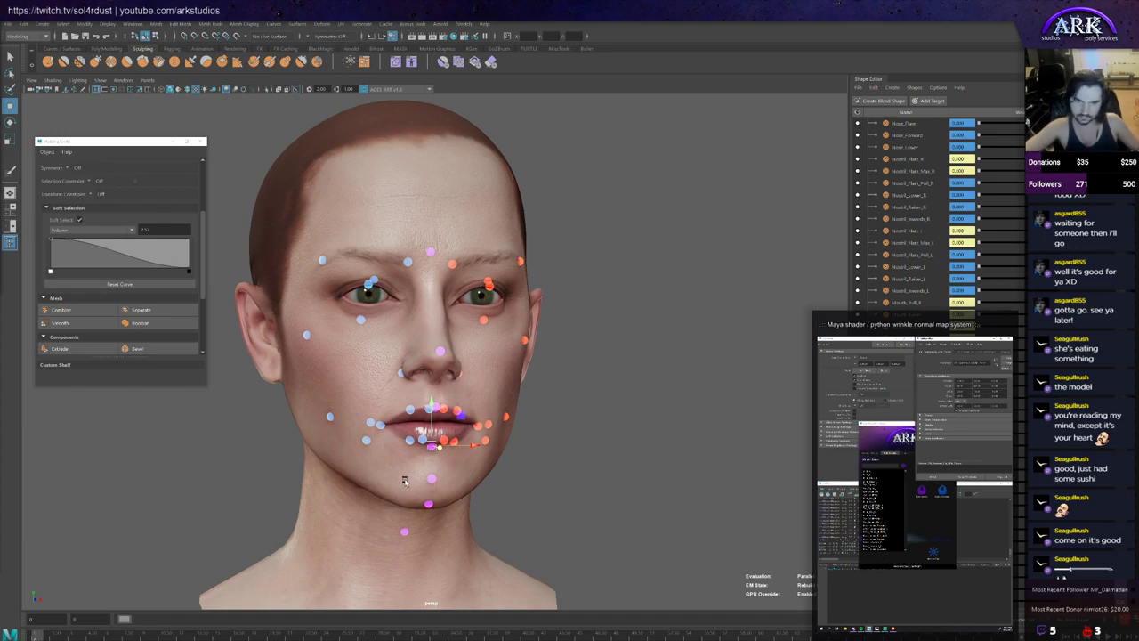
Step: Pull the head's right lip-corner control inward to protrude that side of the mouth and enable editing of the Protude_Max_R target
scroll(405, 481, up, 3)
alt+middle_drag(374, 459, 402, 395)
alt+drag(402, 395, 484, 435)
scroll(484, 410, up, 3)
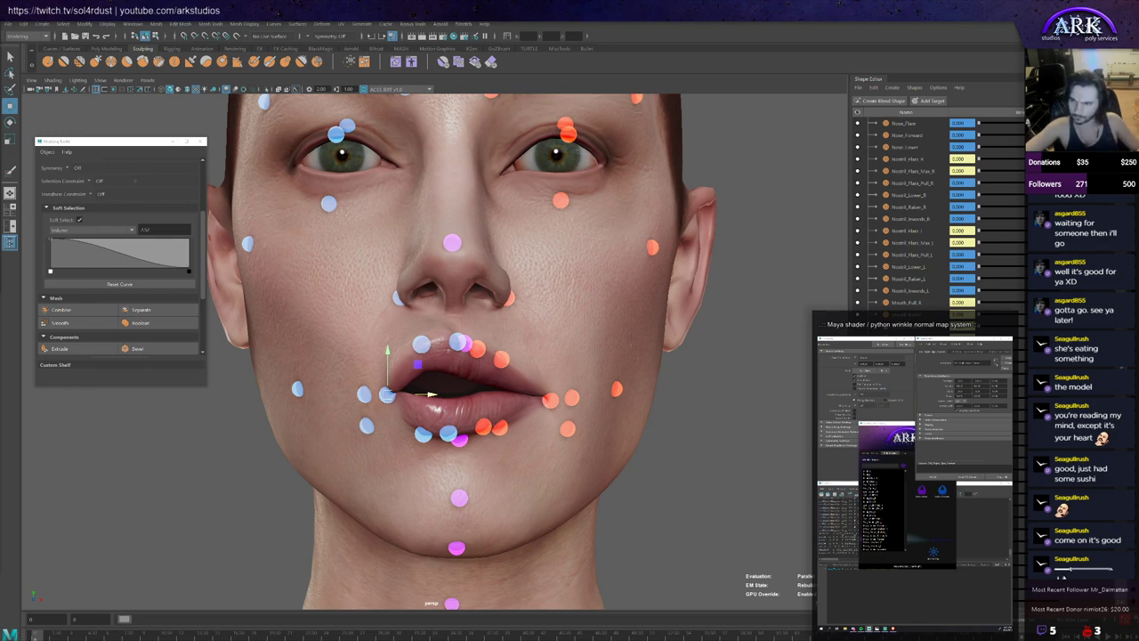
key(ctrl+e)
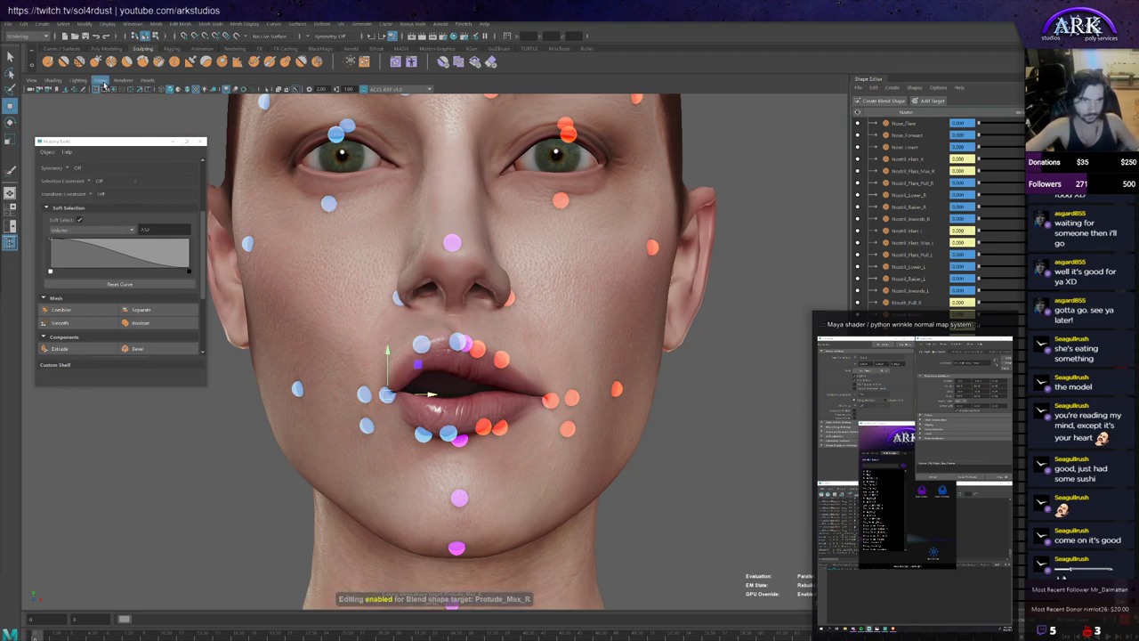
Step: Sculpt the protruding lips near the head's right mouth corner on the Protude_Max_R target with the Sculpt Tool
alt+drag(527, 392, 334, 406)
scroll(269, 428, up, 3)
alt+middle_drag(269, 429, 411, 362)
alt+drag(411, 362, 505, 354)
click(48, 60)
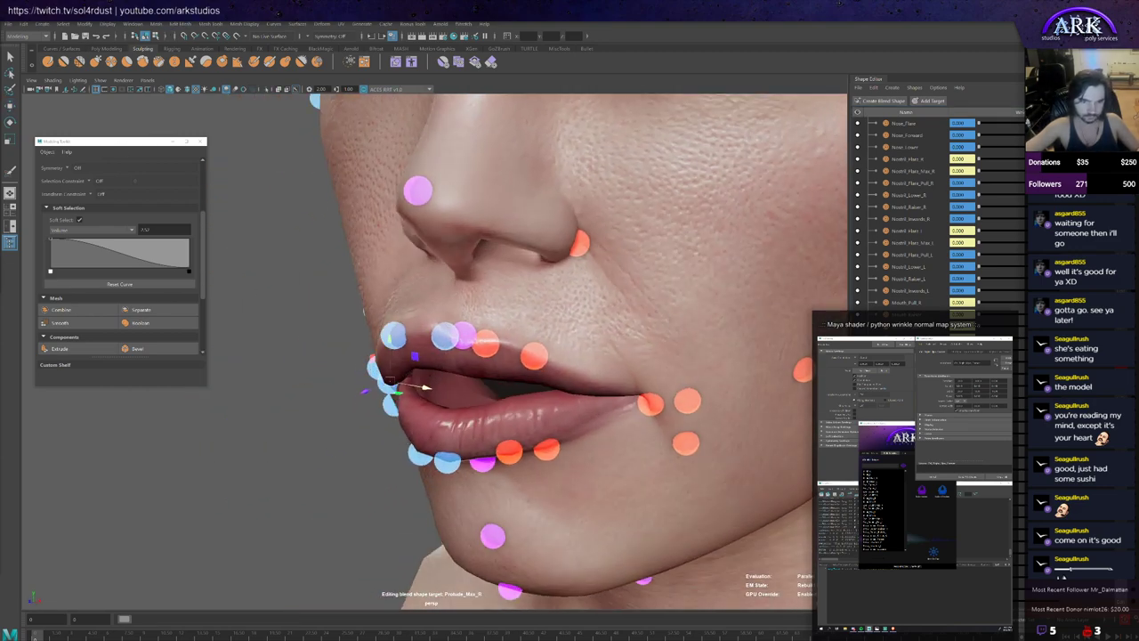
click(438, 377)
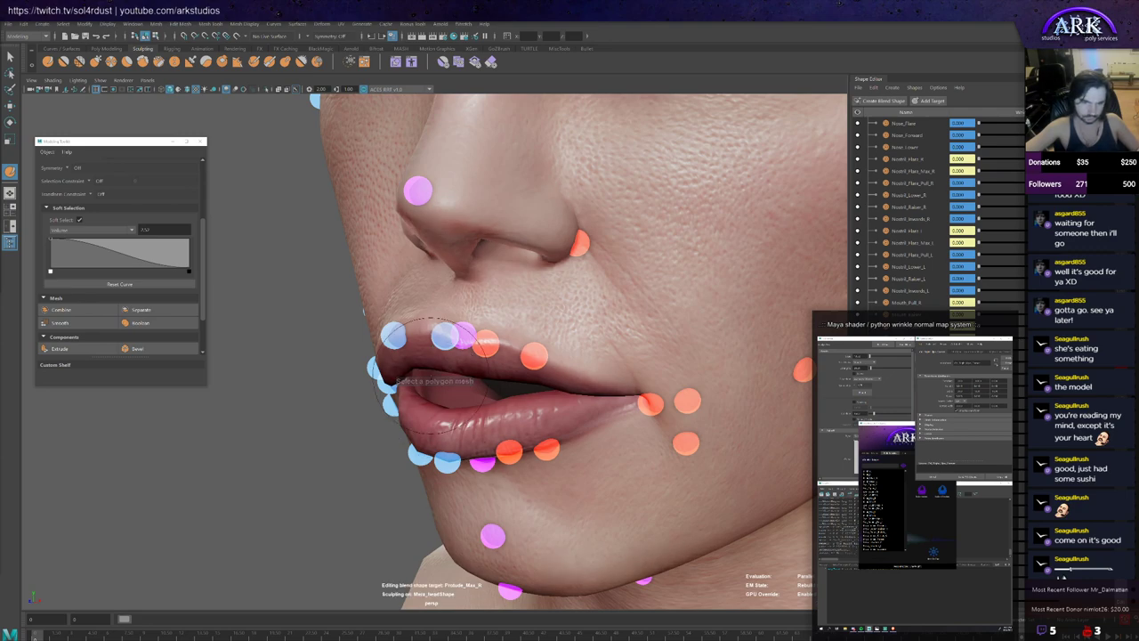
scroll(430, 375, up, 4)
alt+drag(420, 433, 342, 303)
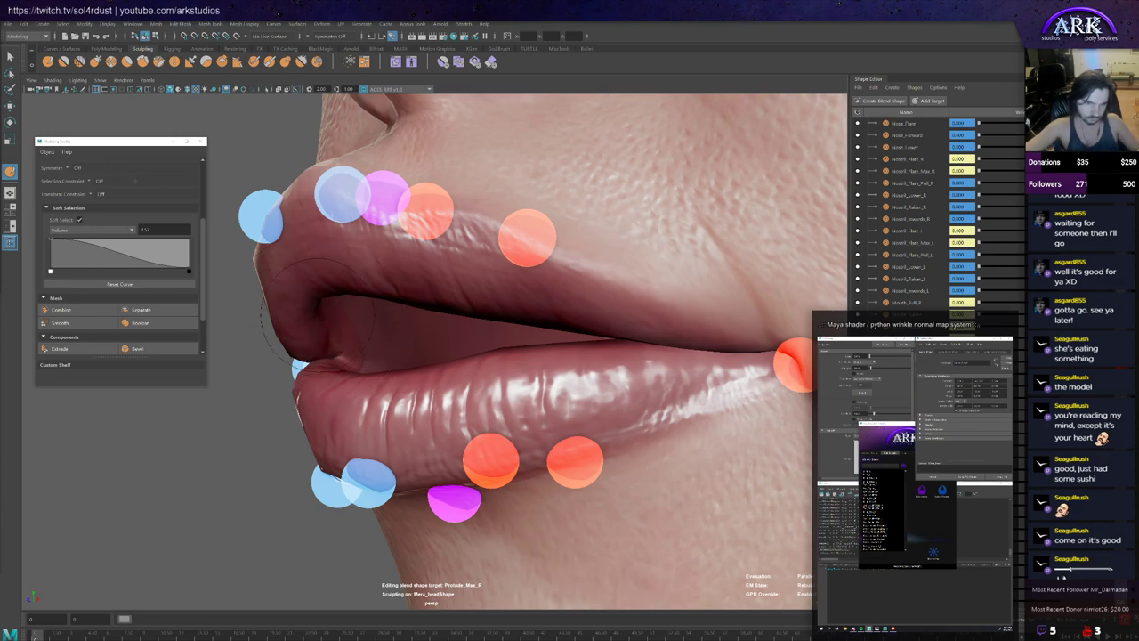
alt+drag(361, 344, 366, 344)
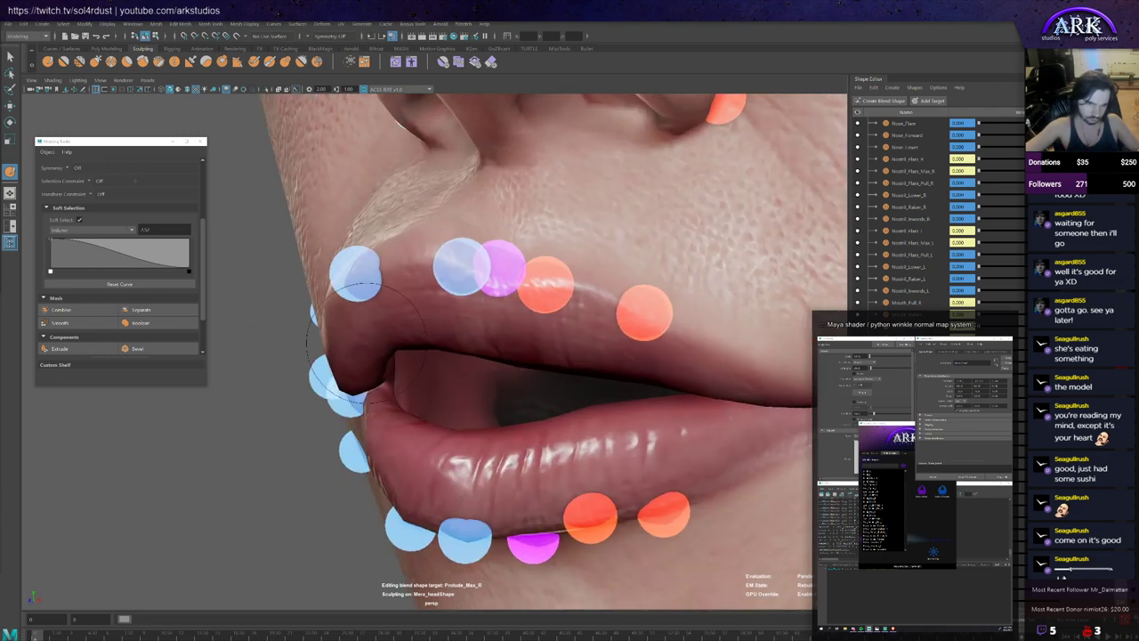
alt+drag(405, 405, 379, 431)
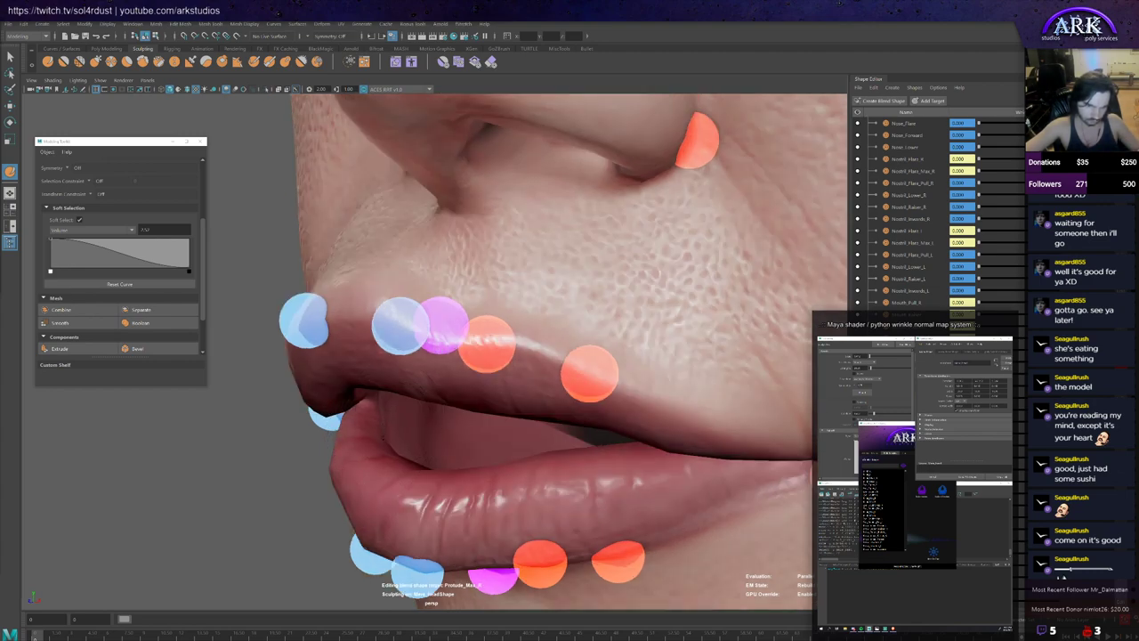
alt+drag(394, 437, 375, 400)
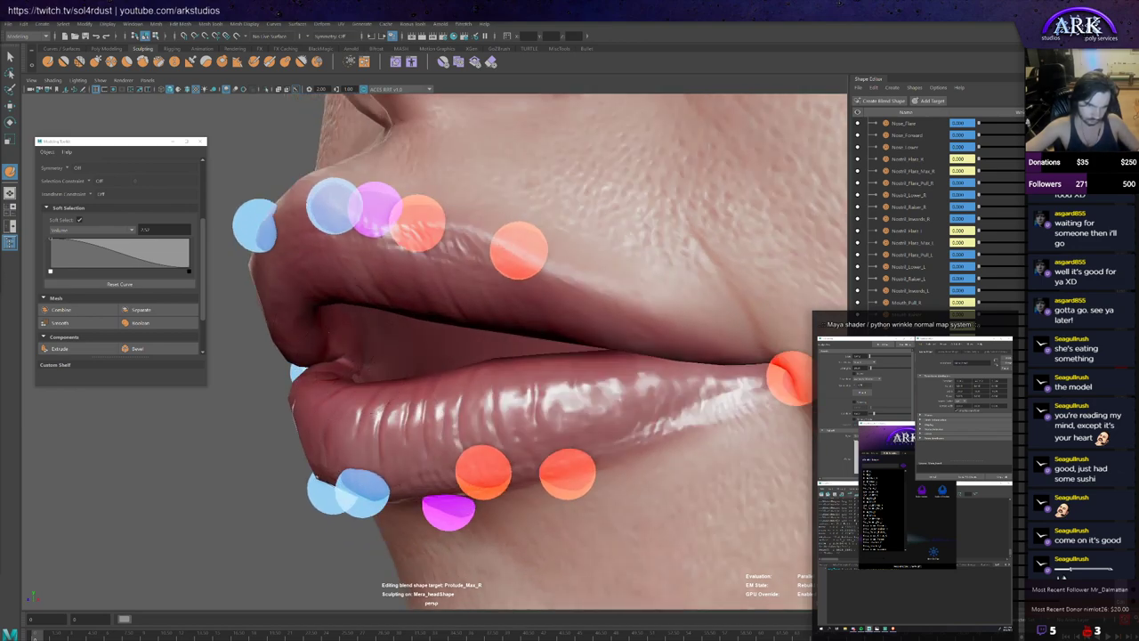
mouse_move(375, 400)
alt+mouse_down()
mouse_move(387, 357)
mouse_move(369, 414)
alt+mouse_up()
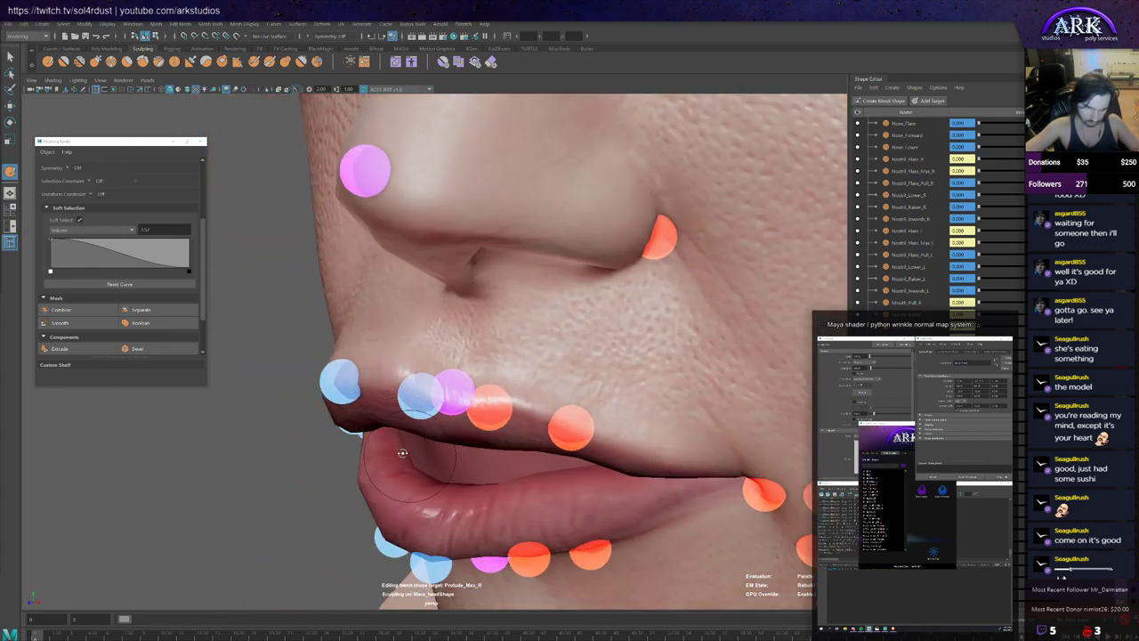
alt+drag(402, 453, 370, 408)
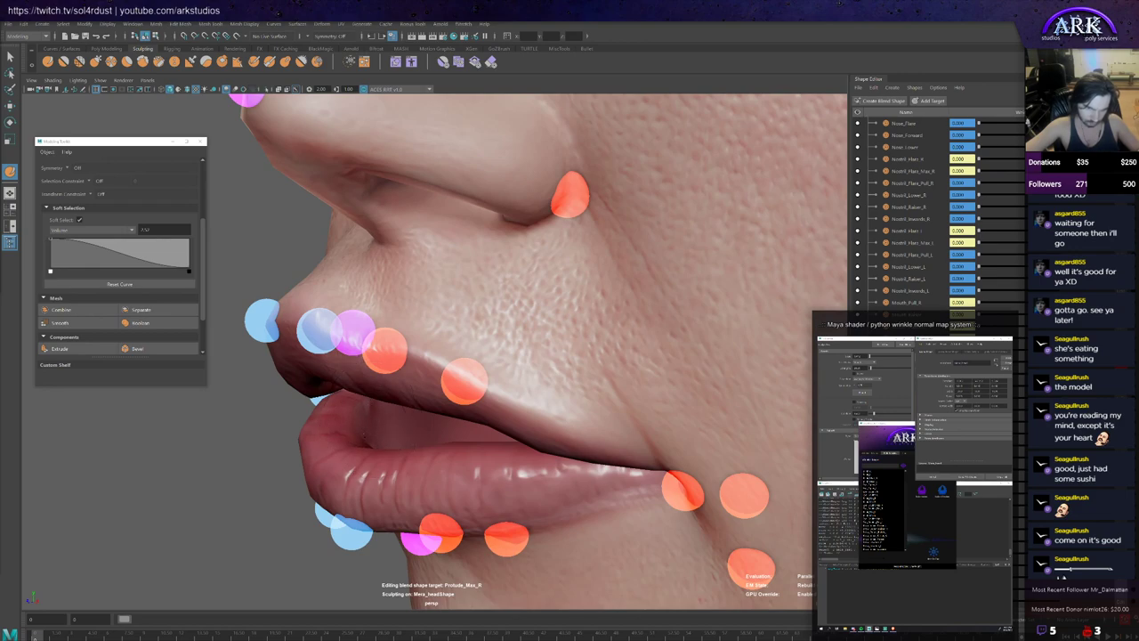
Step: Refine the outer contour of the upper and lower lips on the head's right side in the Protude_Max_R target
scroll(361, 430, down, 4)
alt+drag(360, 431, 513, 447)
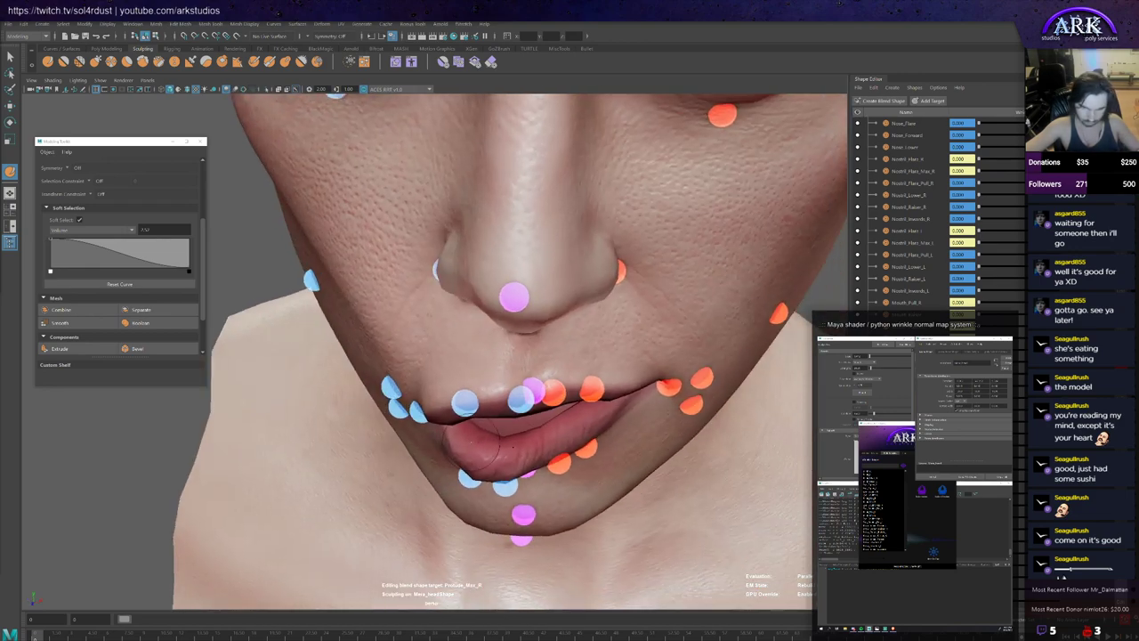
mouse_move(568, 423)
alt+mouse_down()
mouse_move(581, 377)
mouse_move(585, 412)
alt+mouse_up()
mouse_move(674, 364)
alt+mouse_down()
mouse_move(637, 353)
mouse_move(419, 461)
mouse_move(423, 440)
mouse_move(498, 418)
mouse_move(445, 400)
alt+mouse_up()
scroll(445, 401, up, 2)
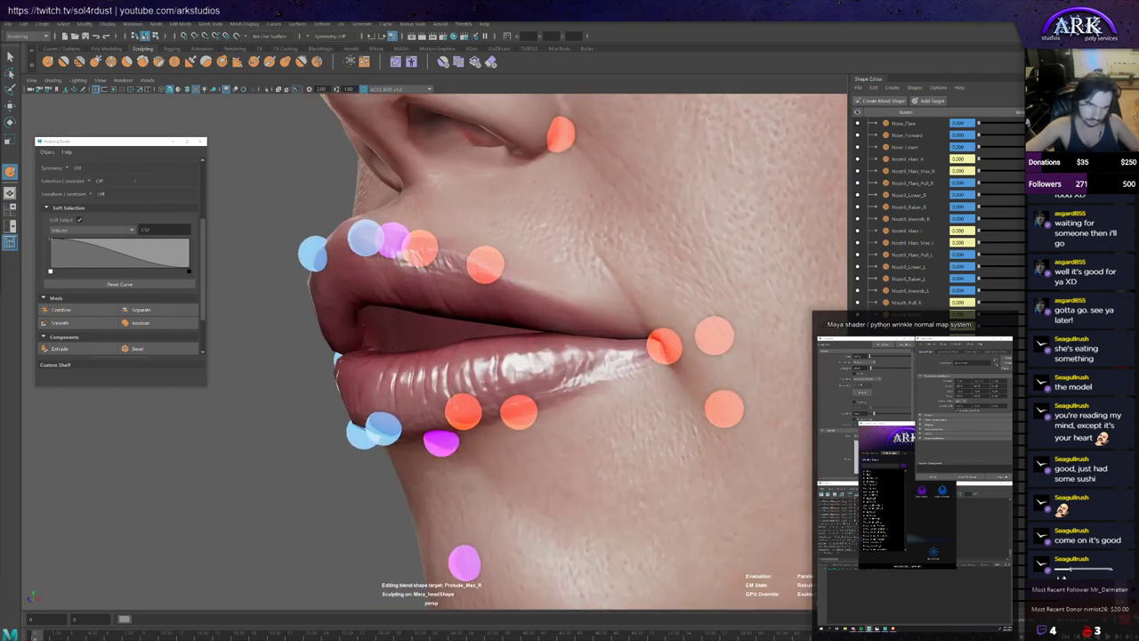
alt+drag(374, 298, 423, 227)
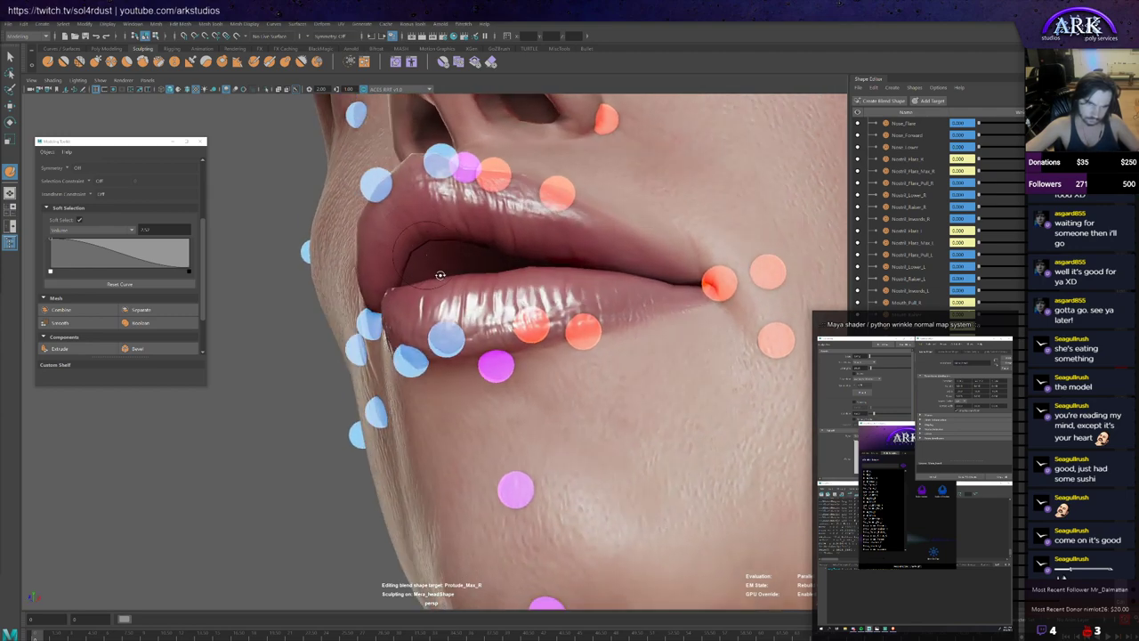
alt+drag(440, 275, 495, 365)
Step: Pull the head's left lip-corner control inward to protrude that side of the mouth and enable editing of the Protude_Max_L target
key(w)
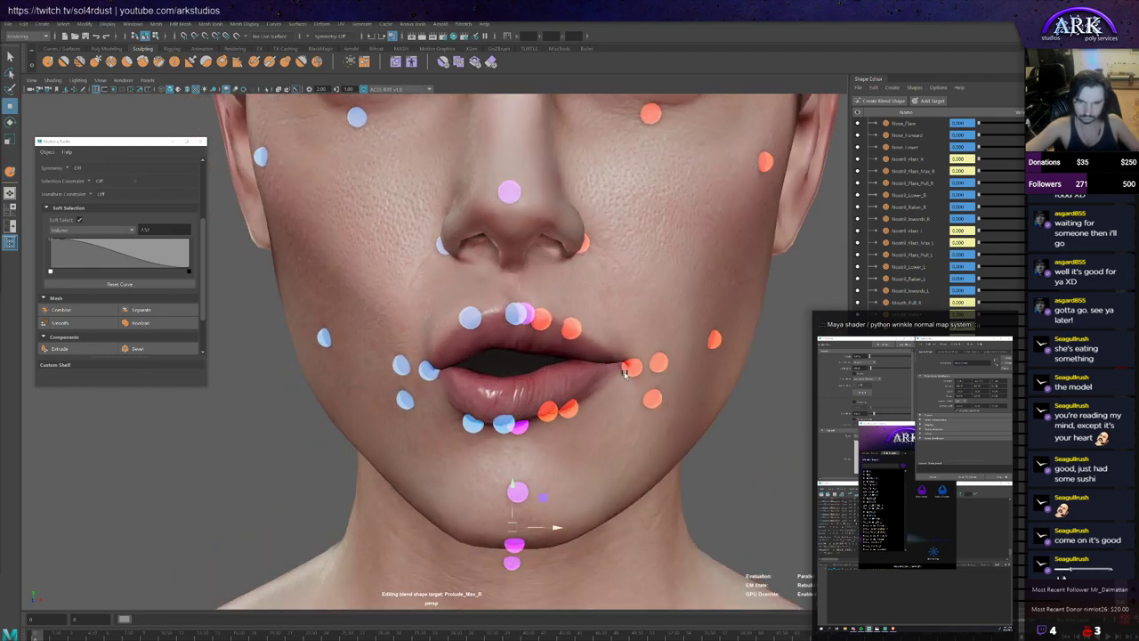
drag(663, 367, 614, 374)
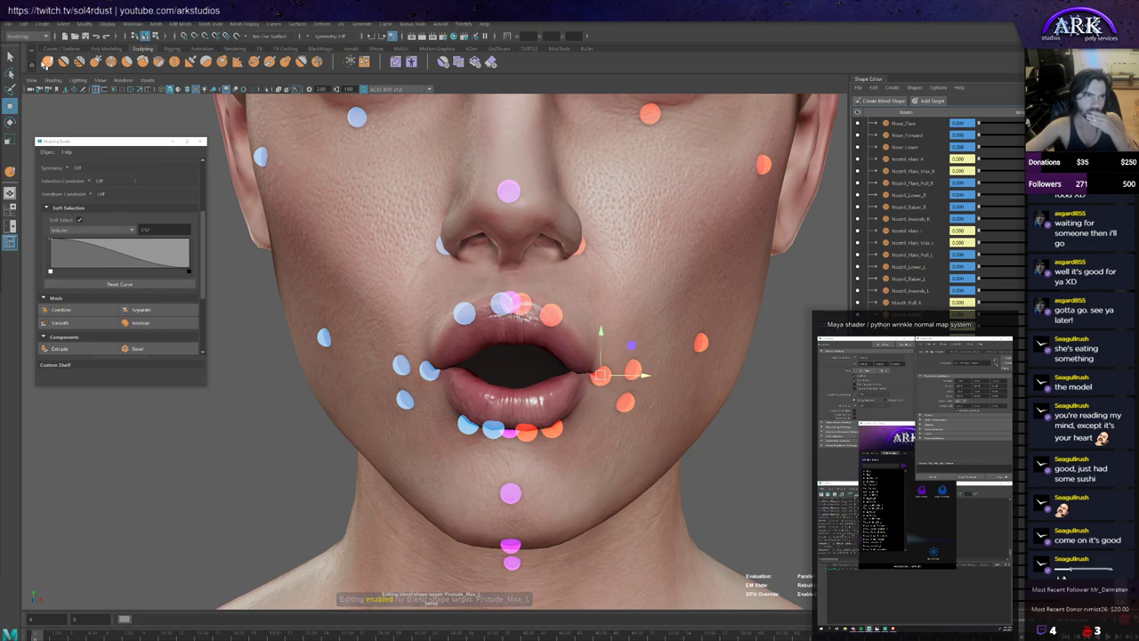
Step: Sculpt the upper and lower lips on the head's left side in the Protude_Max_L target with the Sculpt Tool
click(48, 62)
click(654, 360)
alt+right_drag(668, 374, 721, 374)
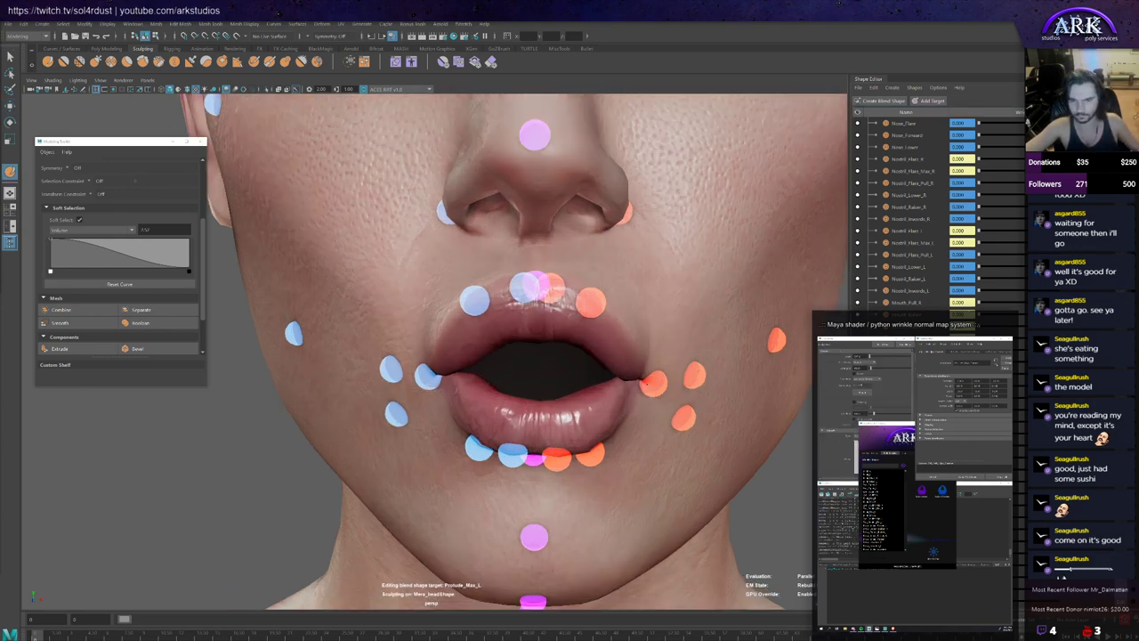
mouse_move(669, 363)
alt+mouse_down()
mouse_move(528, 377)
mouse_move(597, 370)
mouse_move(564, 370)
alt+mouse_up()
alt+drag(552, 330, 606, 303)
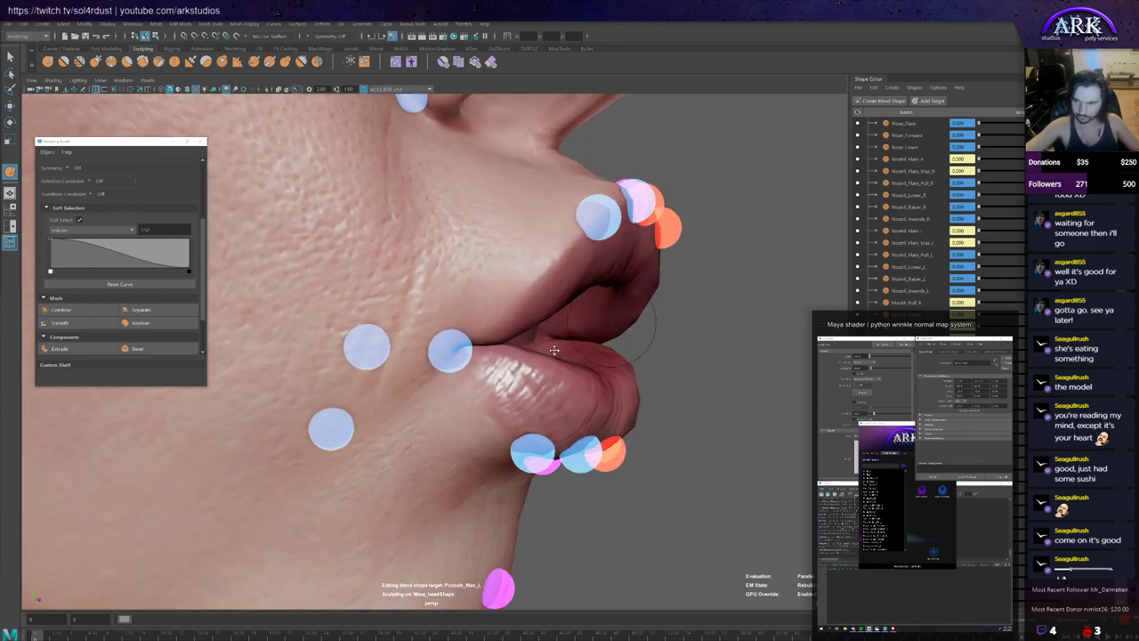
alt+drag(554, 350, 517, 353)
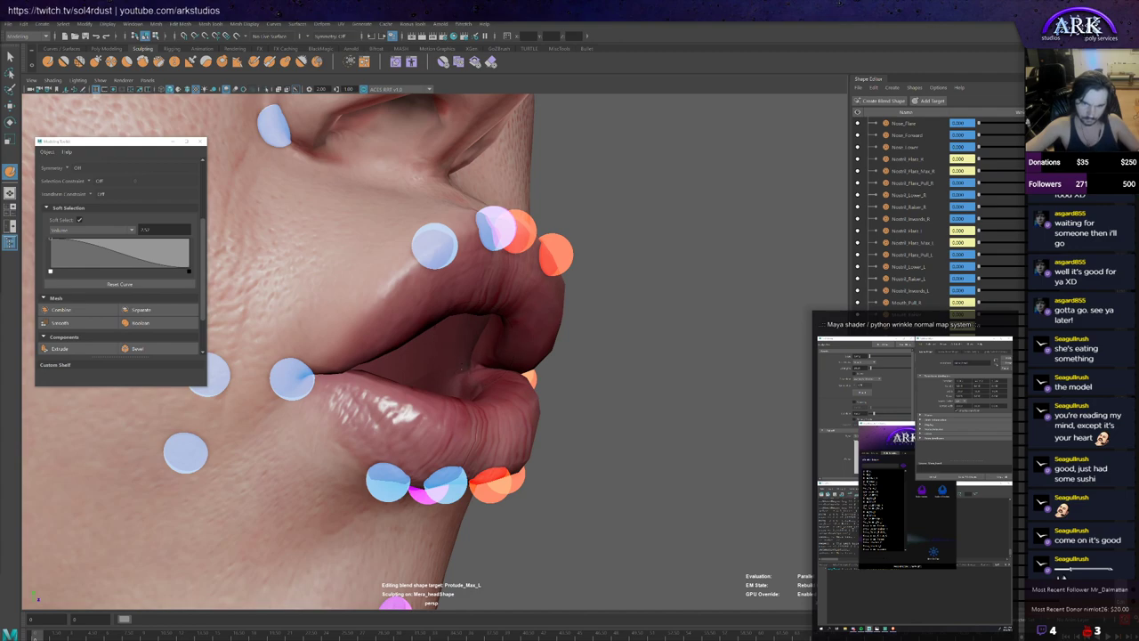
alt+drag(450, 366, 454, 374)
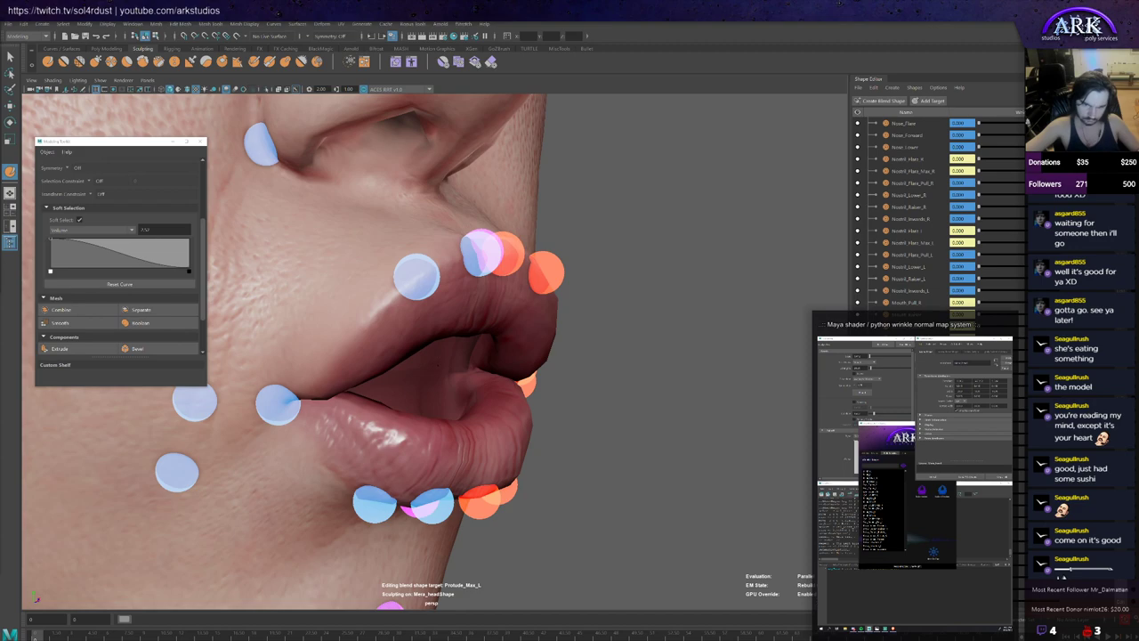
mouse_move(449, 385)
alt+mouse_down()
mouse_move(468, 395)
mouse_move(456, 393)
mouse_move(461, 363)
mouse_move(439, 362)
mouse_move(435, 384)
mouse_move(363, 436)
alt+mouse_up()
alt+middle_drag(364, 436, 431, 432)
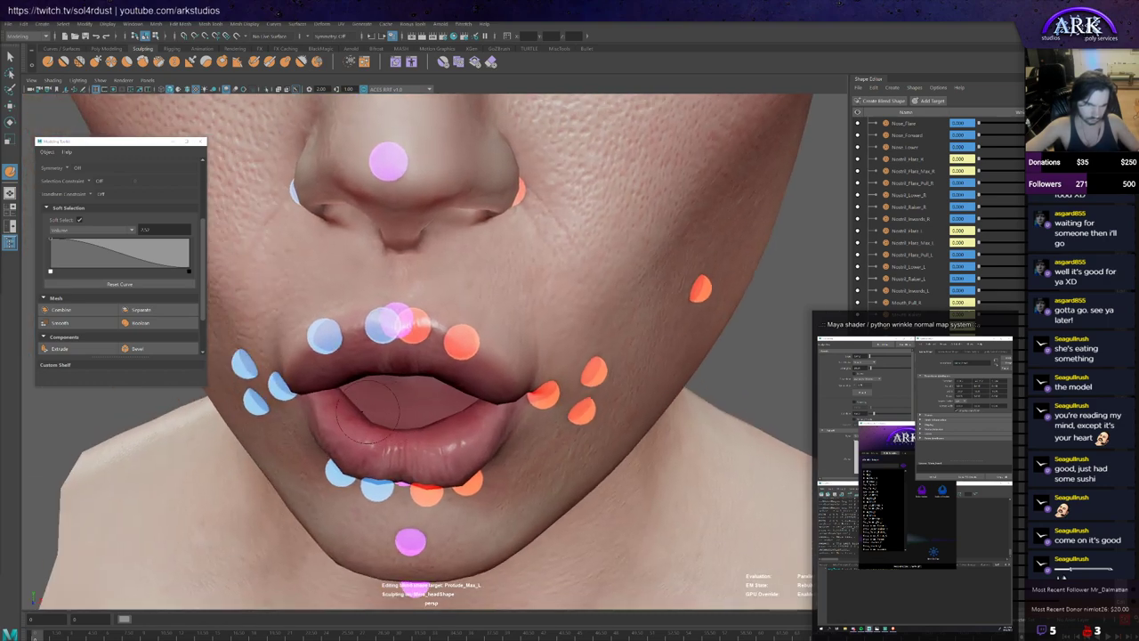
alt+drag(431, 432, 433, 420)
Step: Enable editing of the Protude_Max_R target and touch up the lips around the head's right mouth corner
click(1081, 445)
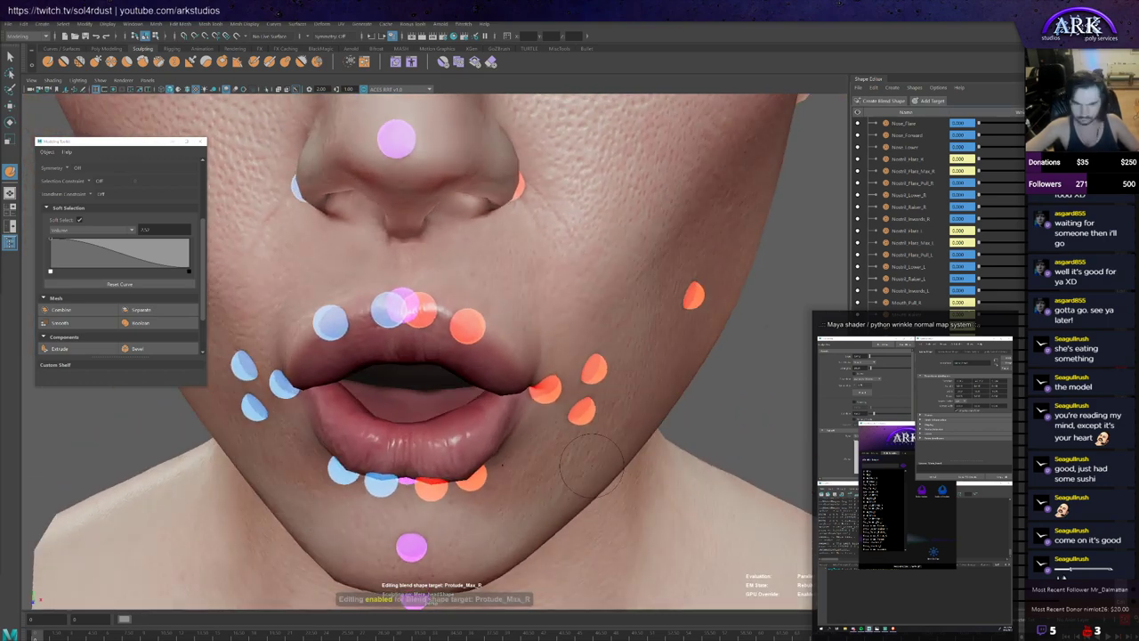
mouse_move(470, 462)
alt+mouse_down()
mouse_move(321, 377)
mouse_move(372, 379)
alt+mouse_up()
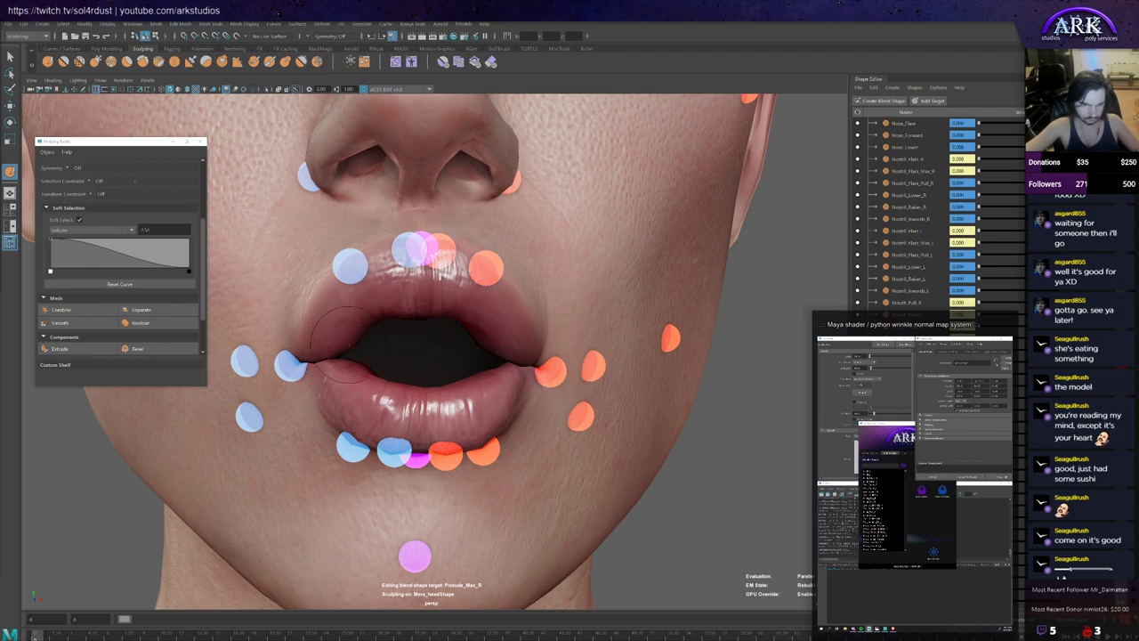
scroll(442, 393, down, 4)
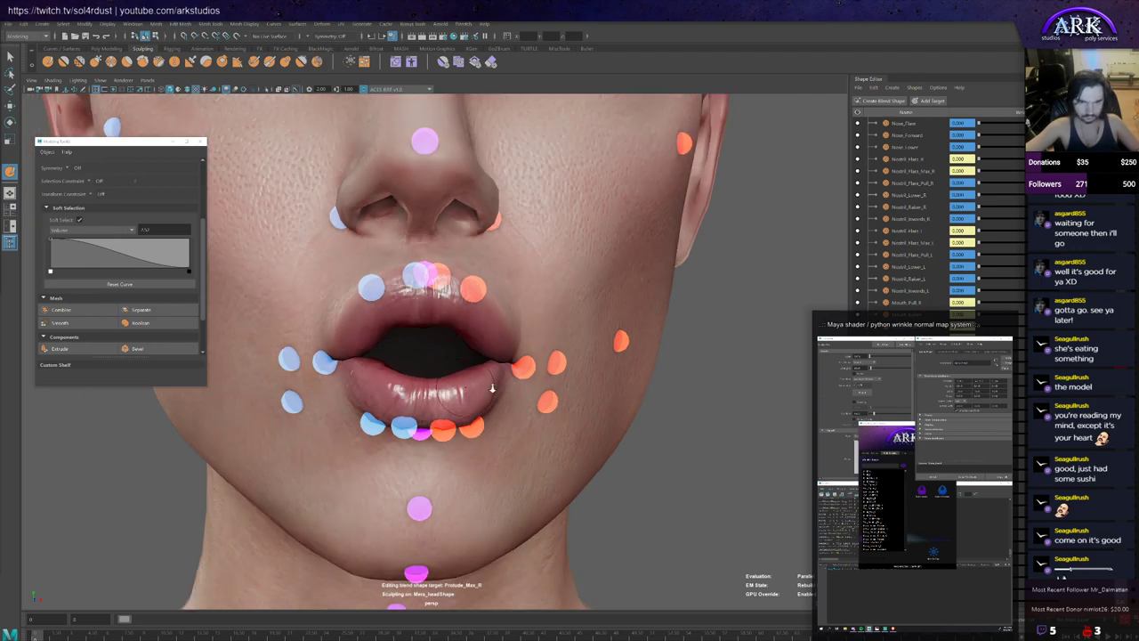
scroll(493, 391, up, 1)
Step: Even out both sides of the protruding lips, alternating editing between the Protude_Max_L and Protude_Max_R targets
click(1100, 403)
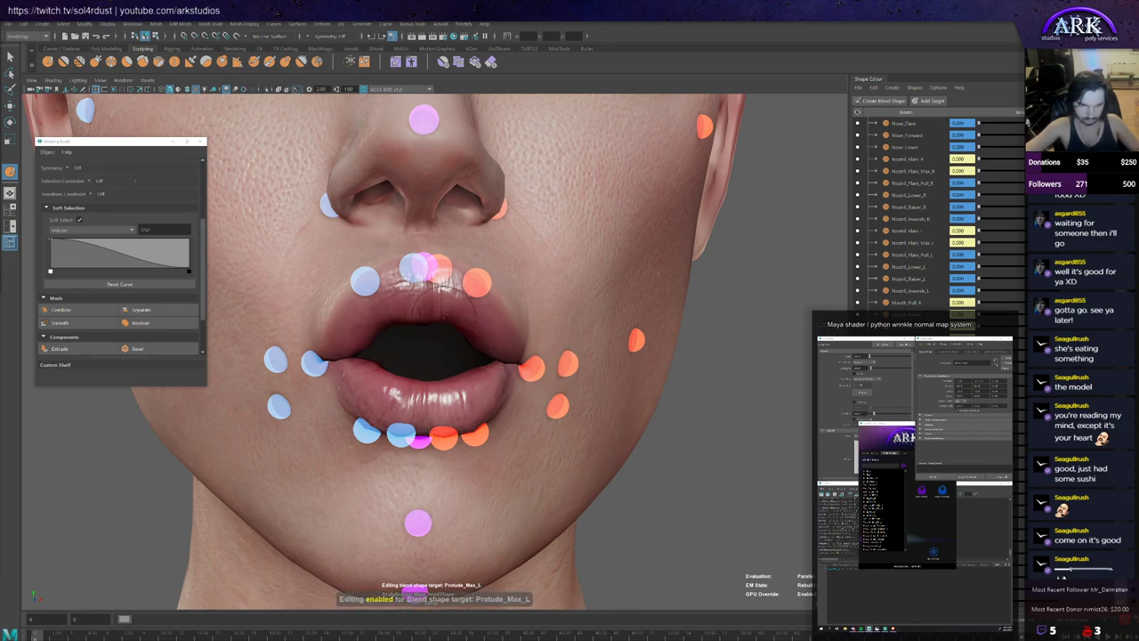
mouse_move(461, 332)
alt+mouse_down()
mouse_move(529, 341)
mouse_move(501, 359)
mouse_move(467, 428)
mouse_move(449, 419)
mouse_move(461, 427)
alt+mouse_up()
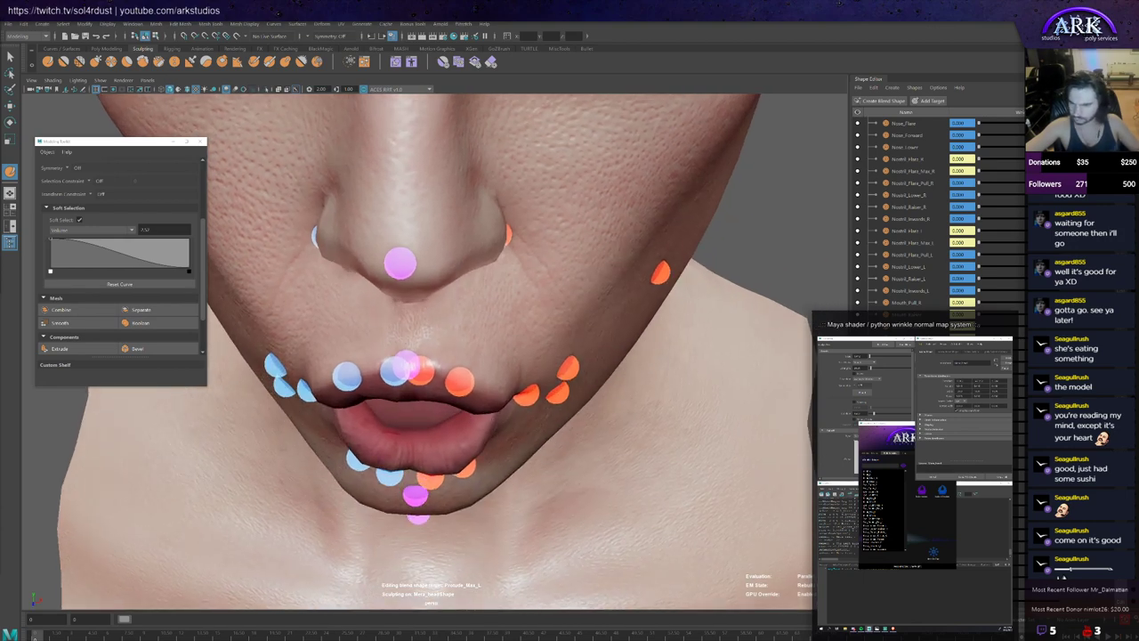
alt+drag(398, 437, 467, 392)
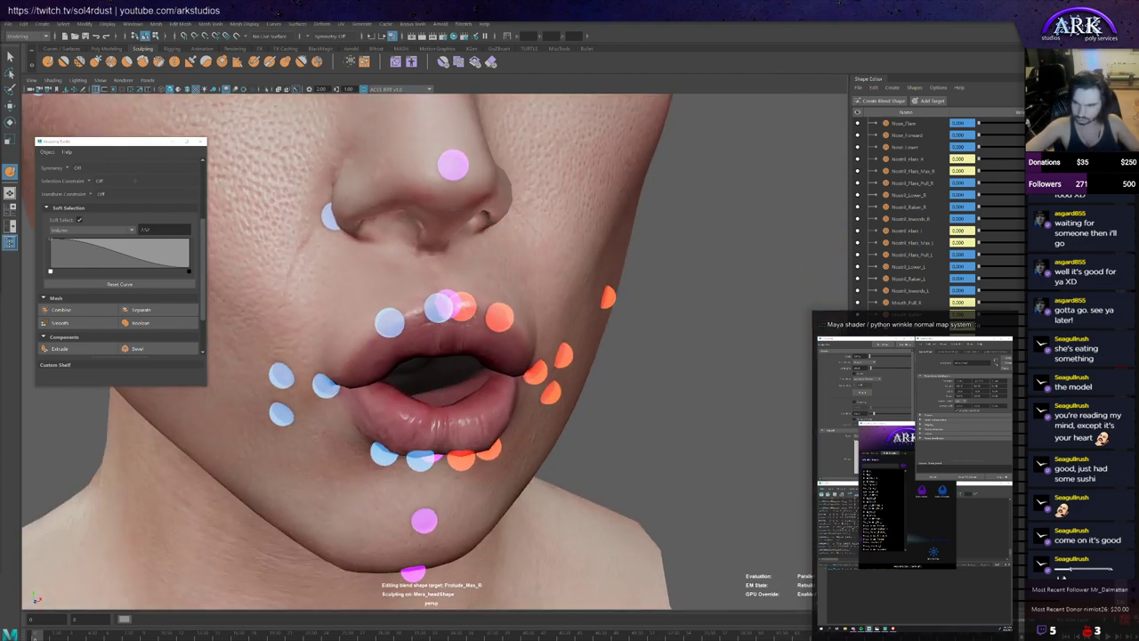
alt+drag(513, 428, 517, 431)
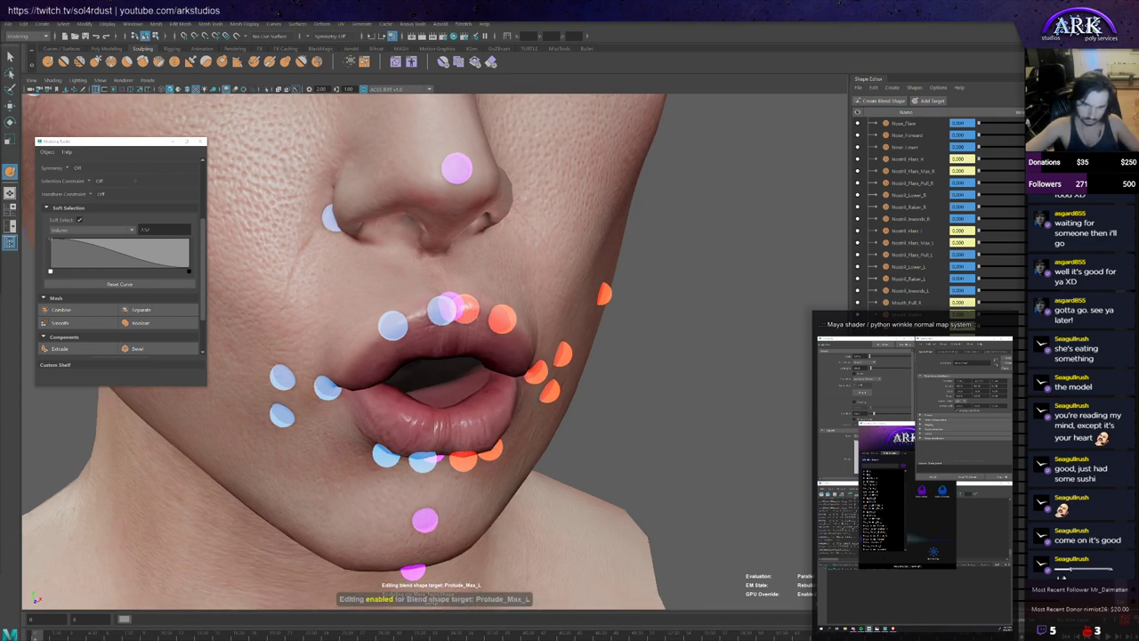
alt+drag(477, 398, 420, 392)
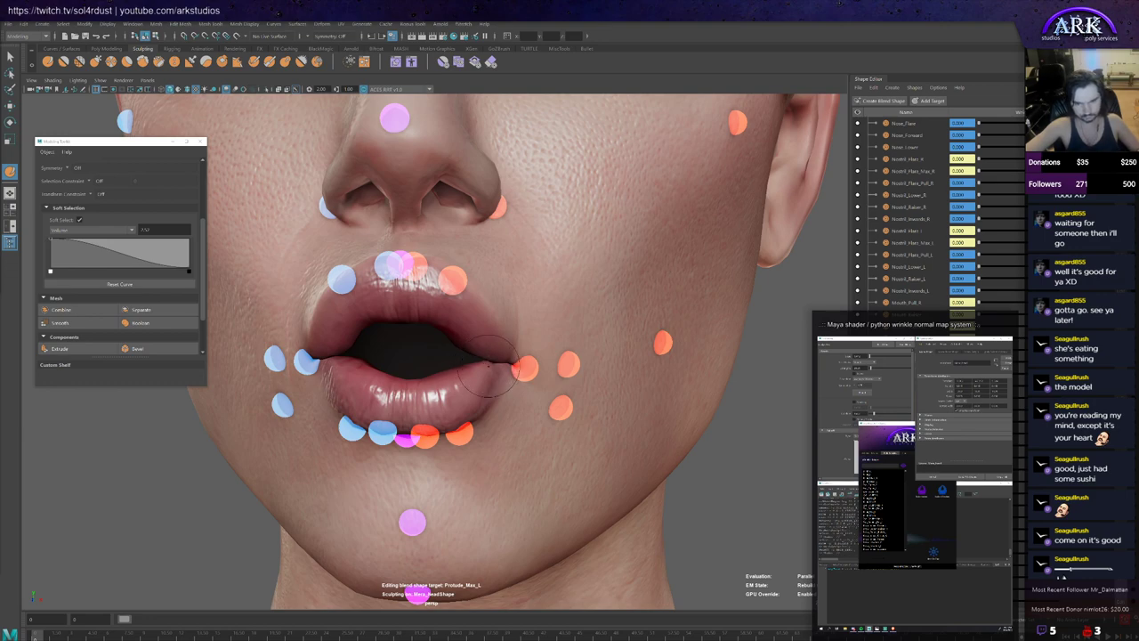
alt+drag(496, 371, 496, 411)
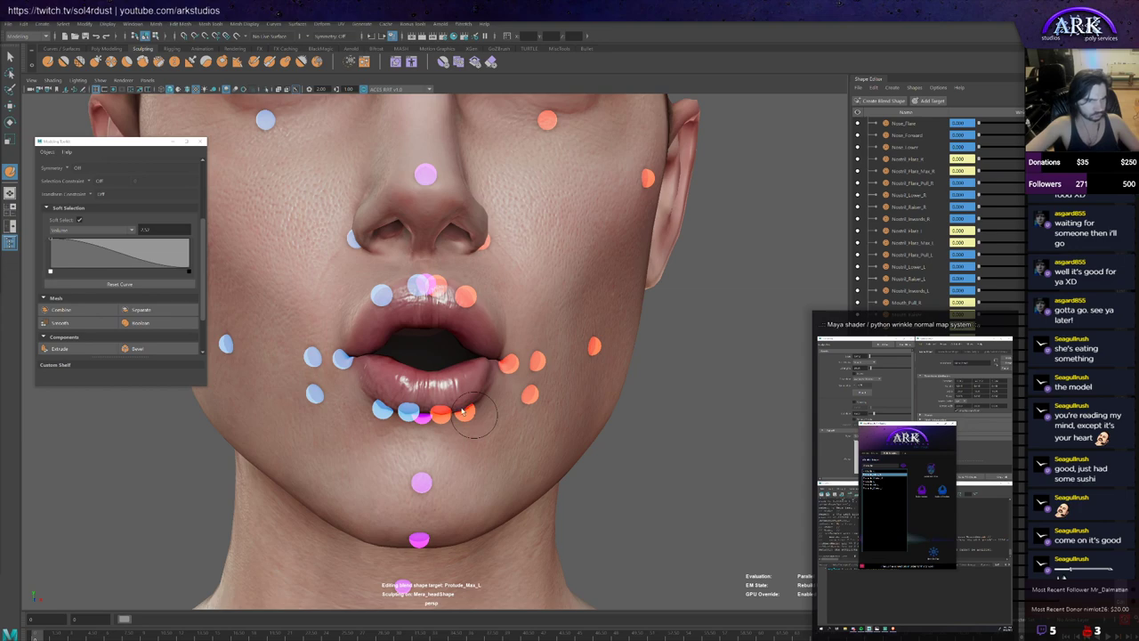
Step: Paint blend shape weights around the upper lip, lower lip and mouth corner on the head's right side
mouse_move(465, 411)
alt+mouse_down()
mouse_move(403, 306)
mouse_move(411, 309)
alt+mouse_up()
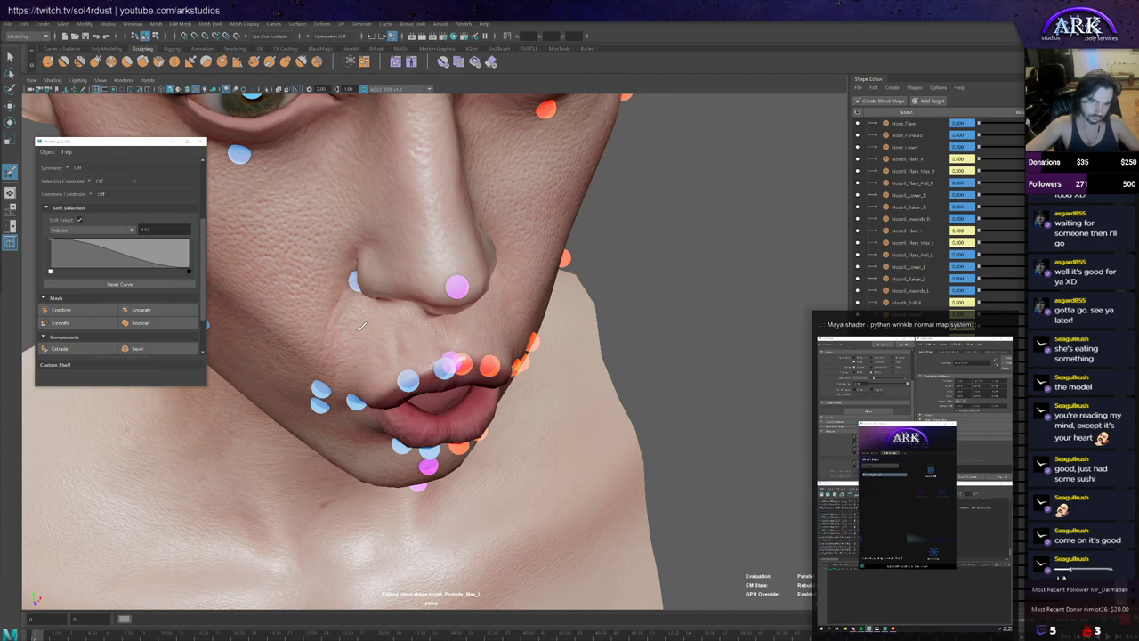
alt+drag(365, 327, 394, 332)
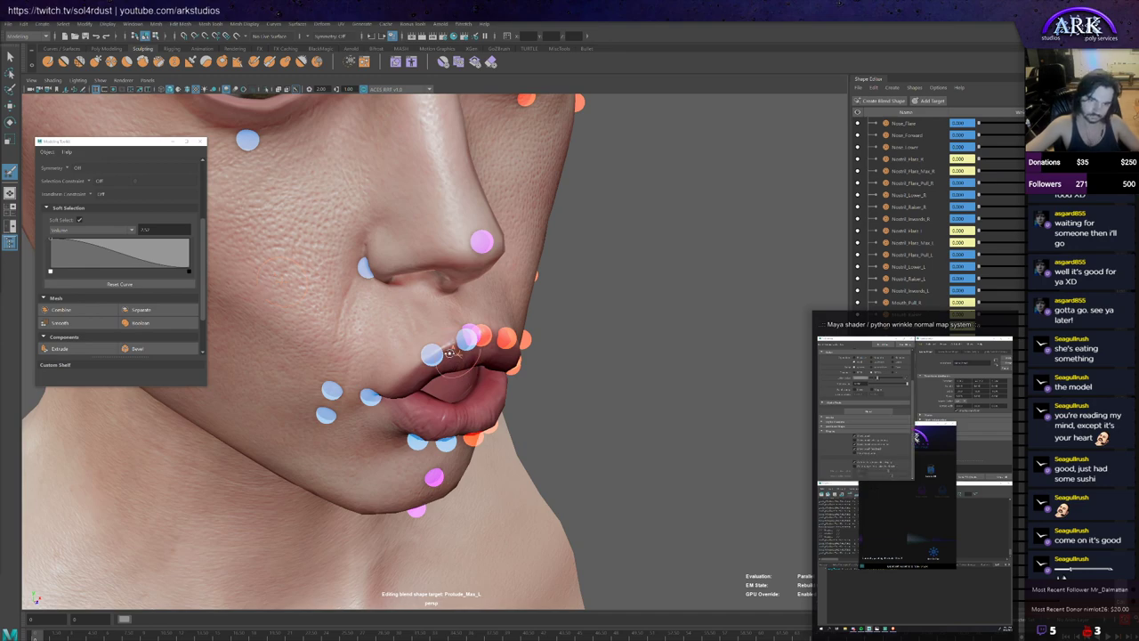
alt+drag(431, 311, 402, 335)
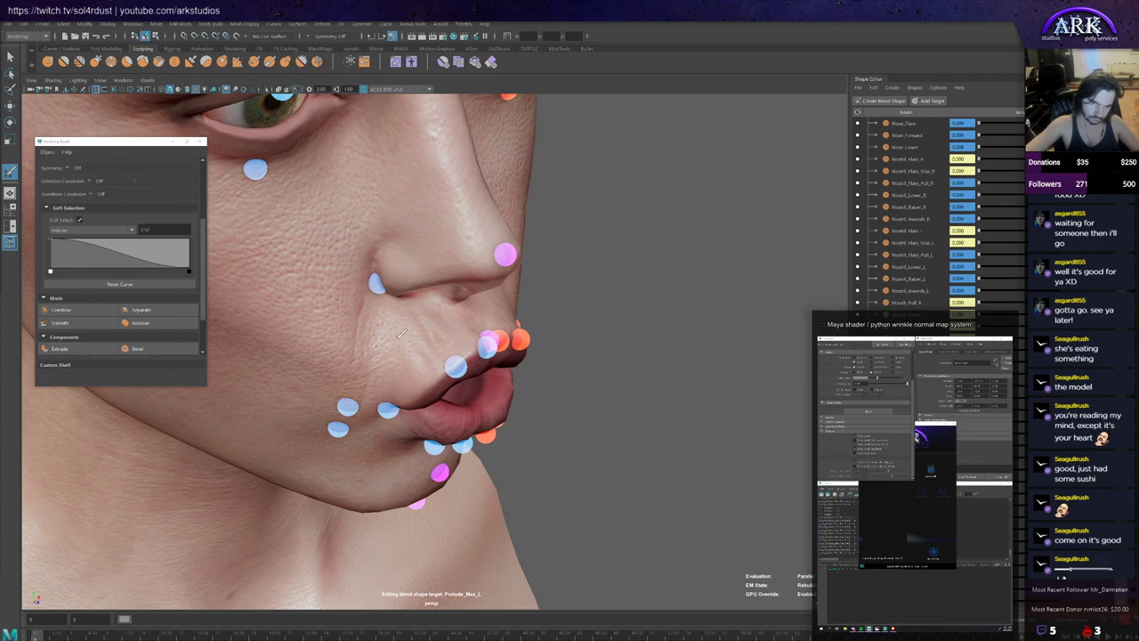
alt+drag(437, 374, 407, 318)
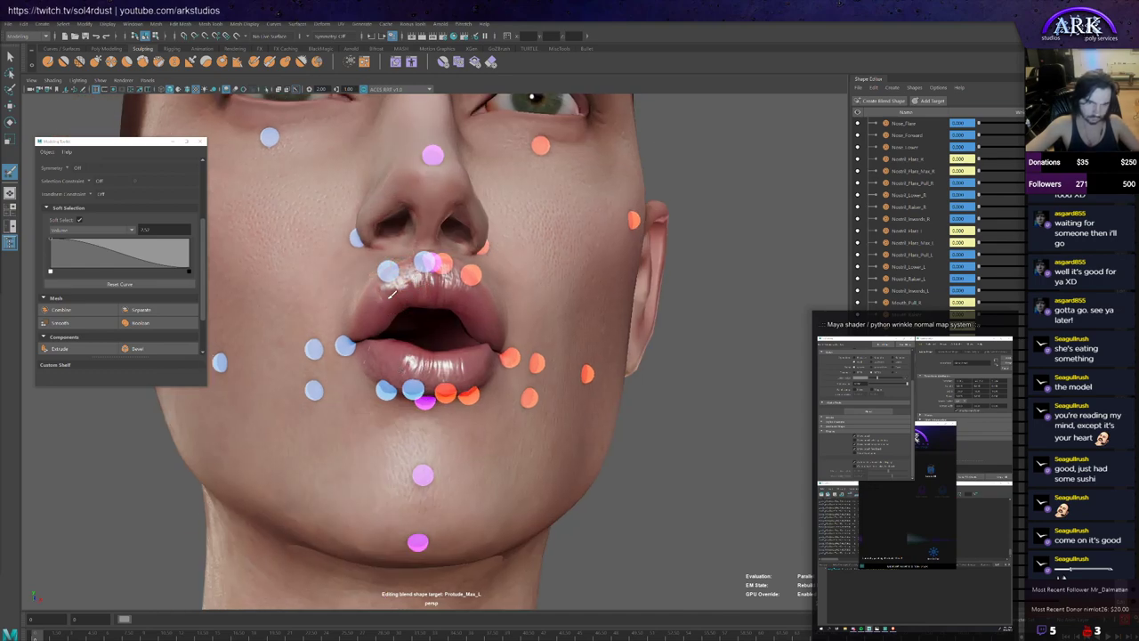
alt+drag(367, 336, 399, 329)
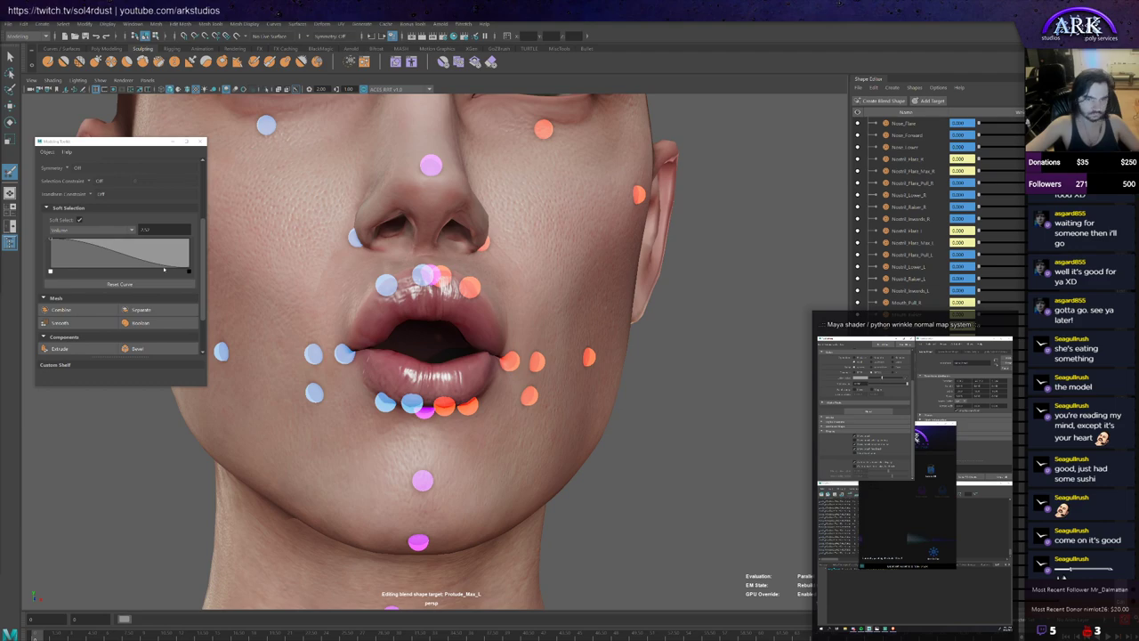
key(q)
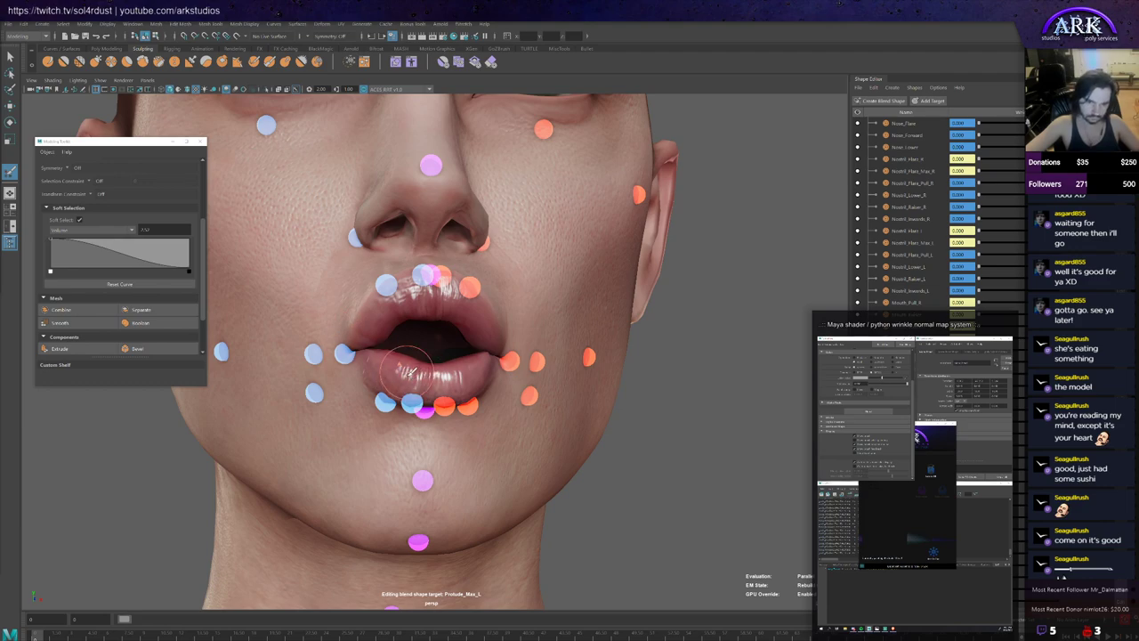
alt+drag(380, 376, 428, 410)
alt+drag(390, 353, 393, 343)
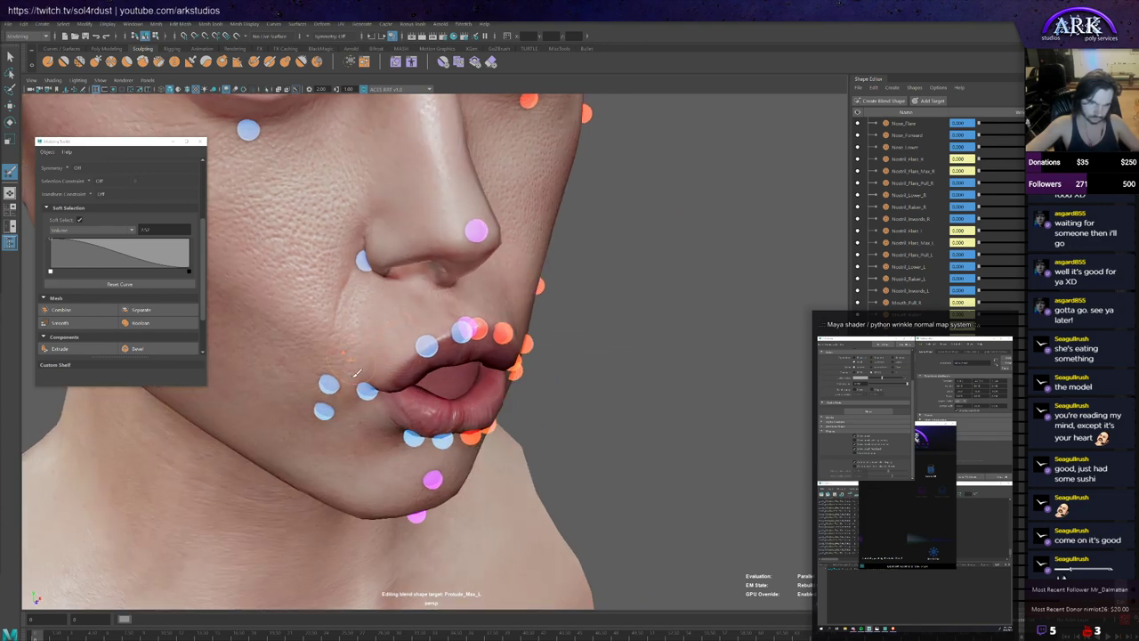
mouse_move(412, 315)
alt+mouse_down()
mouse_move(388, 309)
mouse_move(418, 321)
alt+mouse_up()
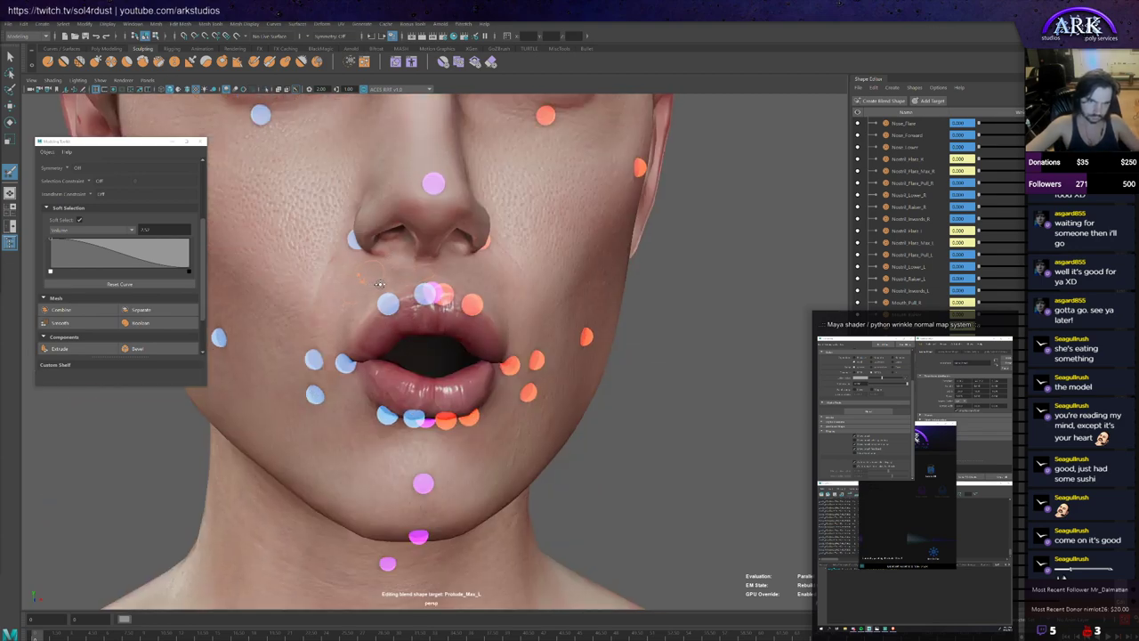
alt+drag(367, 276, 416, 361)
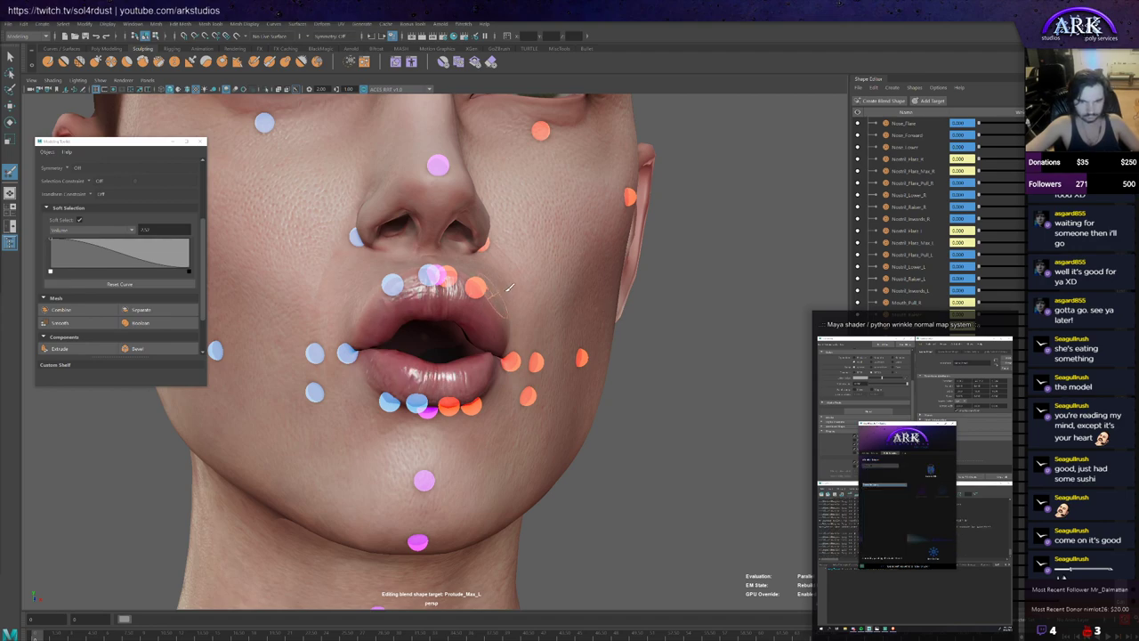
Step: Paint blend shape weights between the nostril, upper lip and mouth corner on the head's left side while Protude_Max_L is being edited
alt+drag(608, 300, 458, 292)
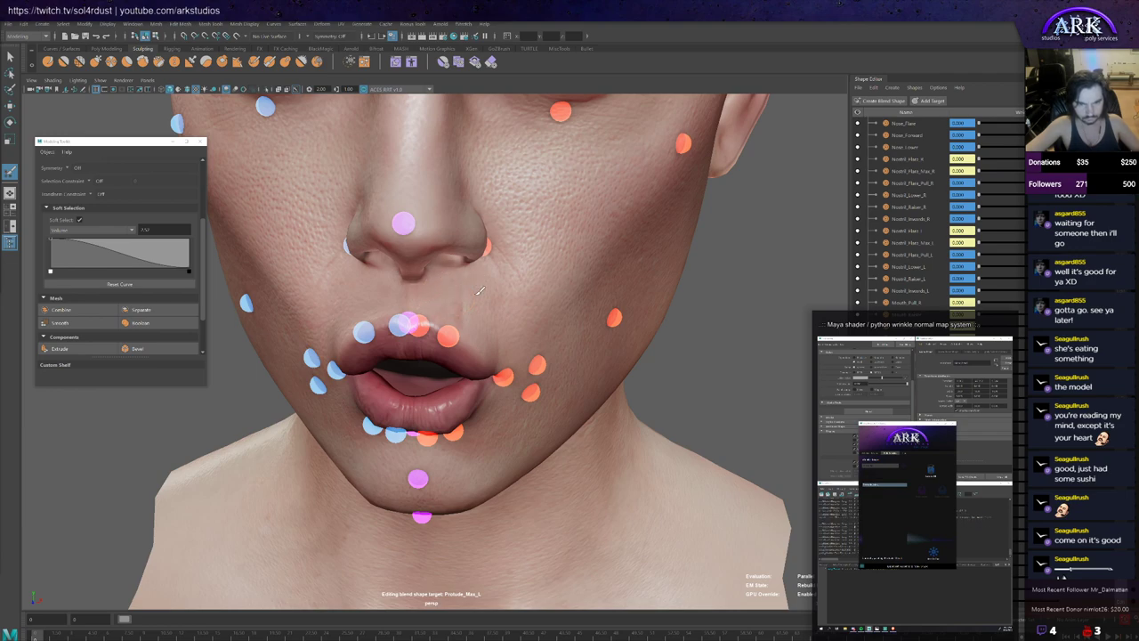
alt+drag(488, 333, 480, 301)
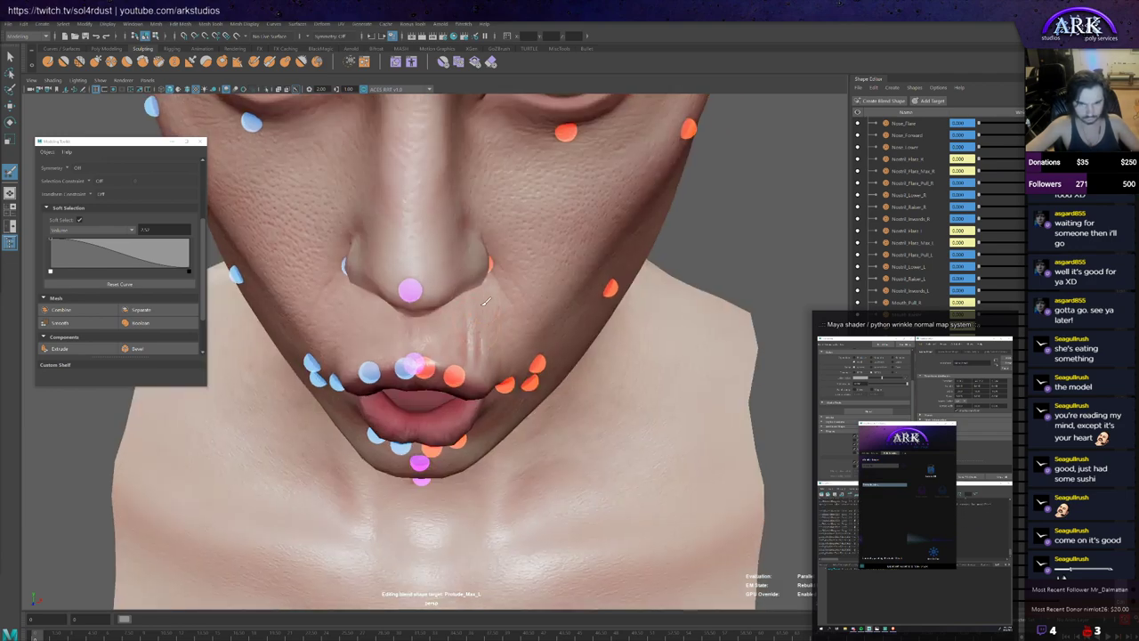
alt+drag(452, 337, 448, 294)
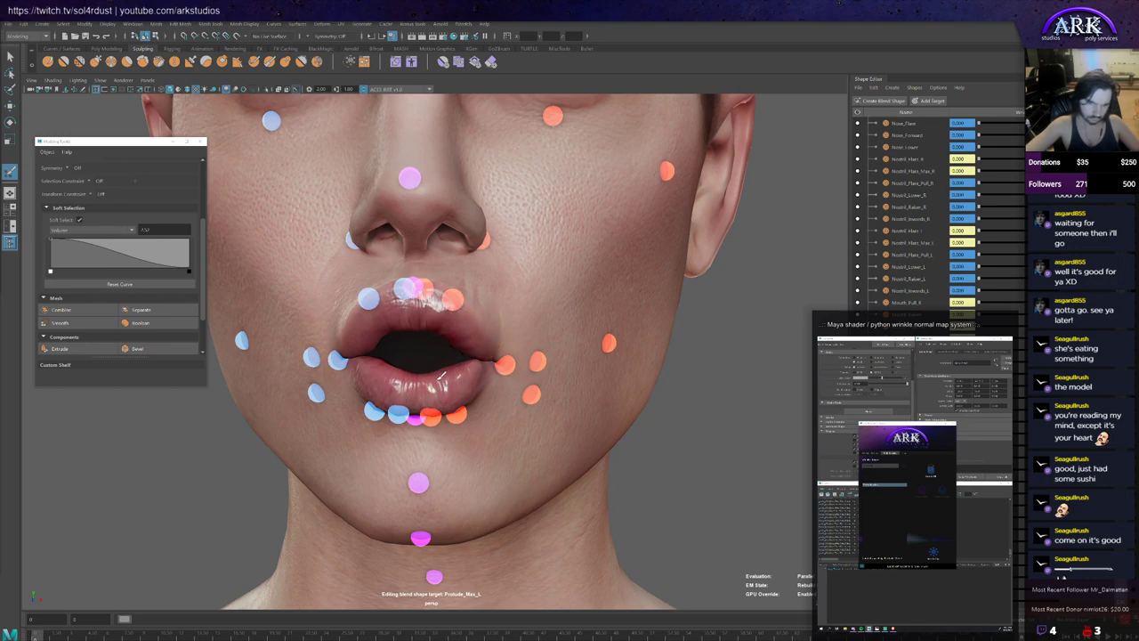
mouse_move(451, 383)
alt+mouse_down()
mouse_move(466, 410)
mouse_move(470, 366)
mouse_move(457, 374)
alt+mouse_up()
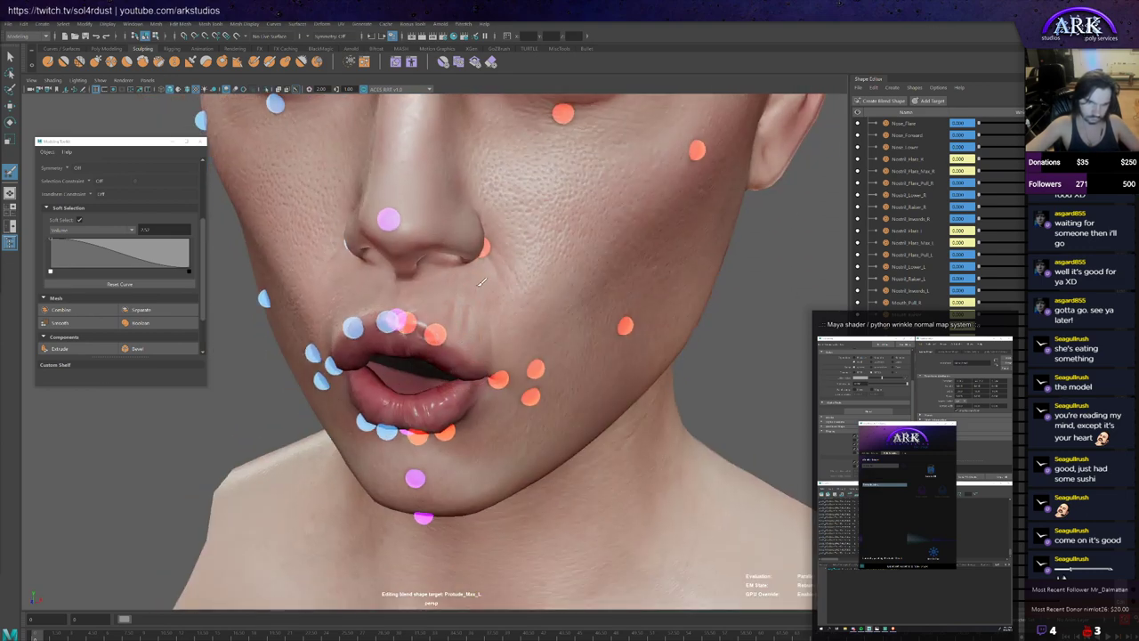
mouse_move(463, 308)
alt+mouse_down()
mouse_move(460, 335)
mouse_move(456, 304)
alt+mouse_up()
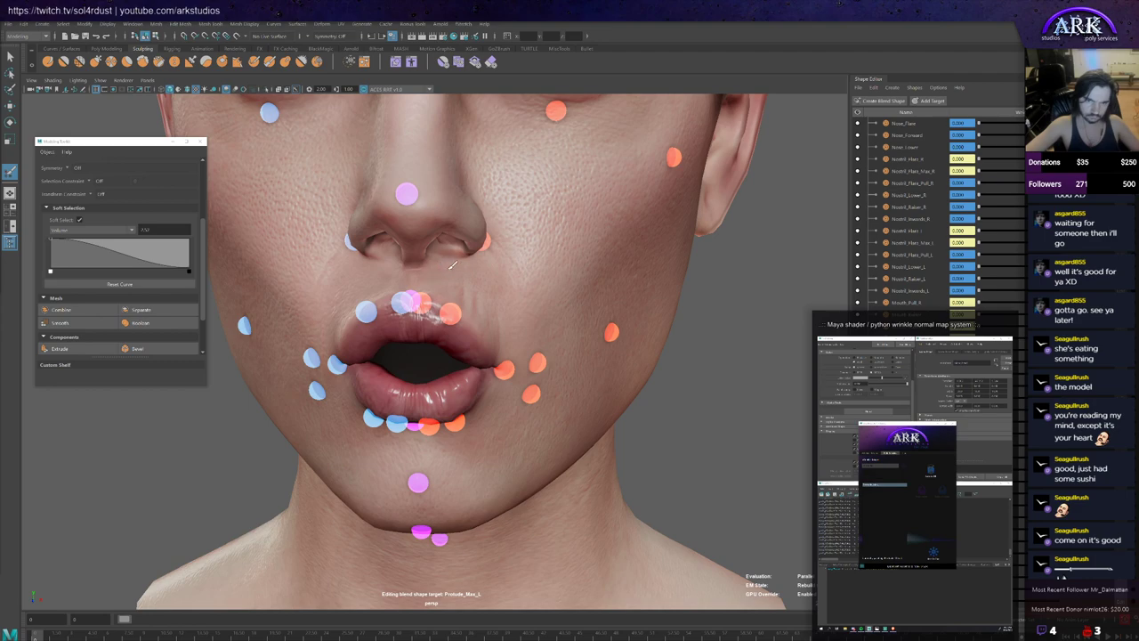
alt+drag(453, 265, 463, 302)
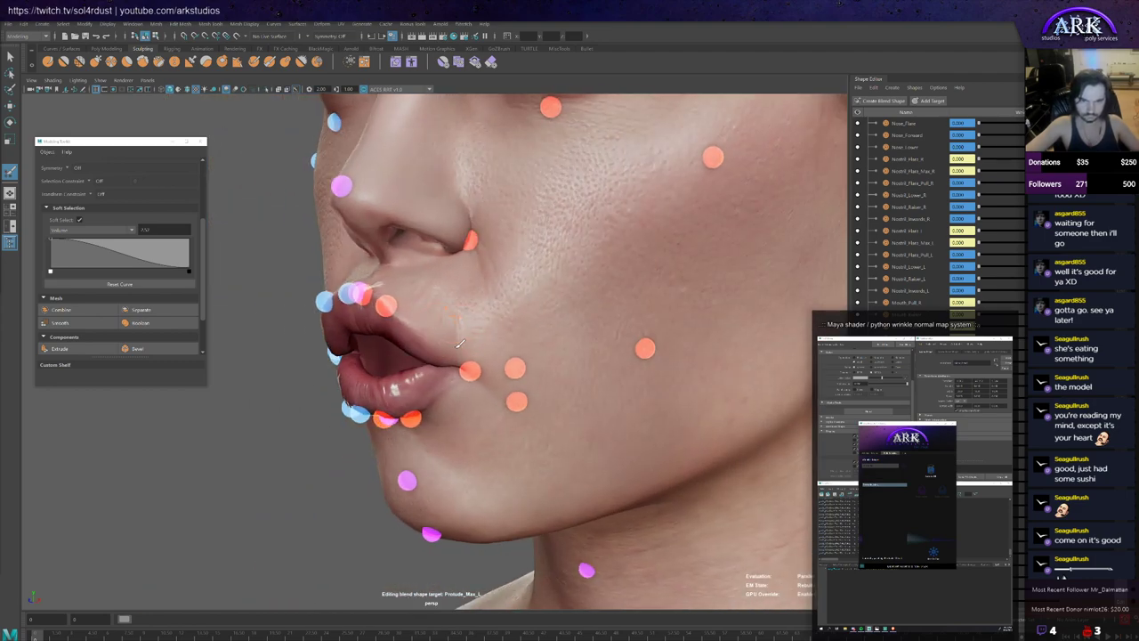
alt+drag(460, 341, 490, 345)
alt+drag(472, 291, 491, 328)
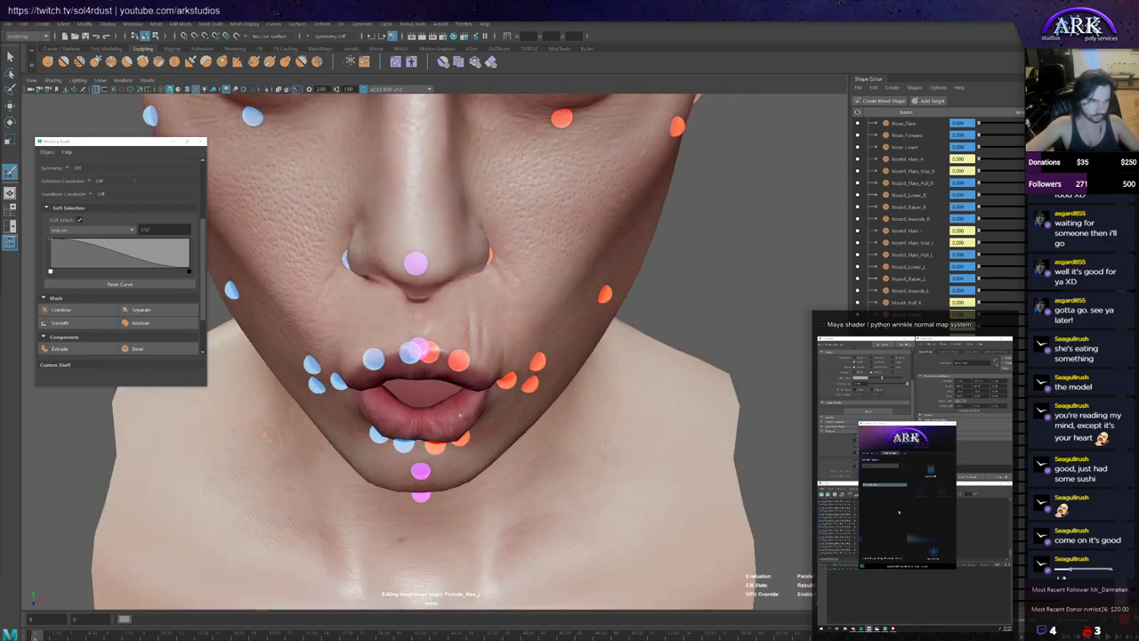
alt+drag(429, 404, 429, 369)
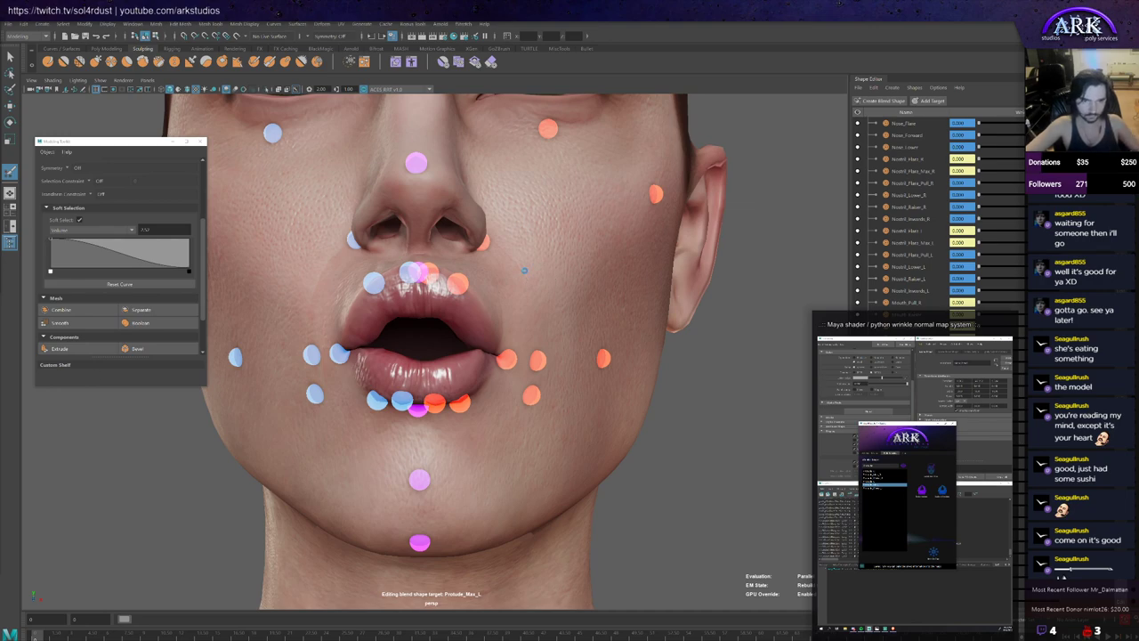
alt+drag(496, 262, 491, 307)
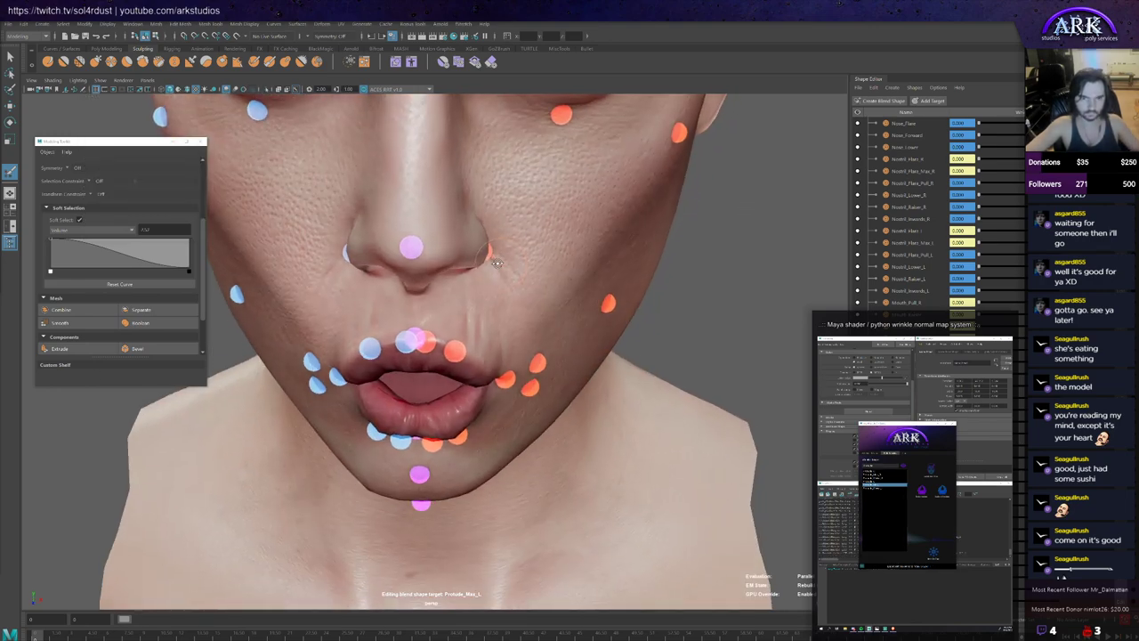
alt+right_drag(491, 307, 481, 294)
alt+drag(481, 294, 485, 274)
Step: Slide the head's left lip-corner control sideways to test how that side of the mouth protrudes
key(w)
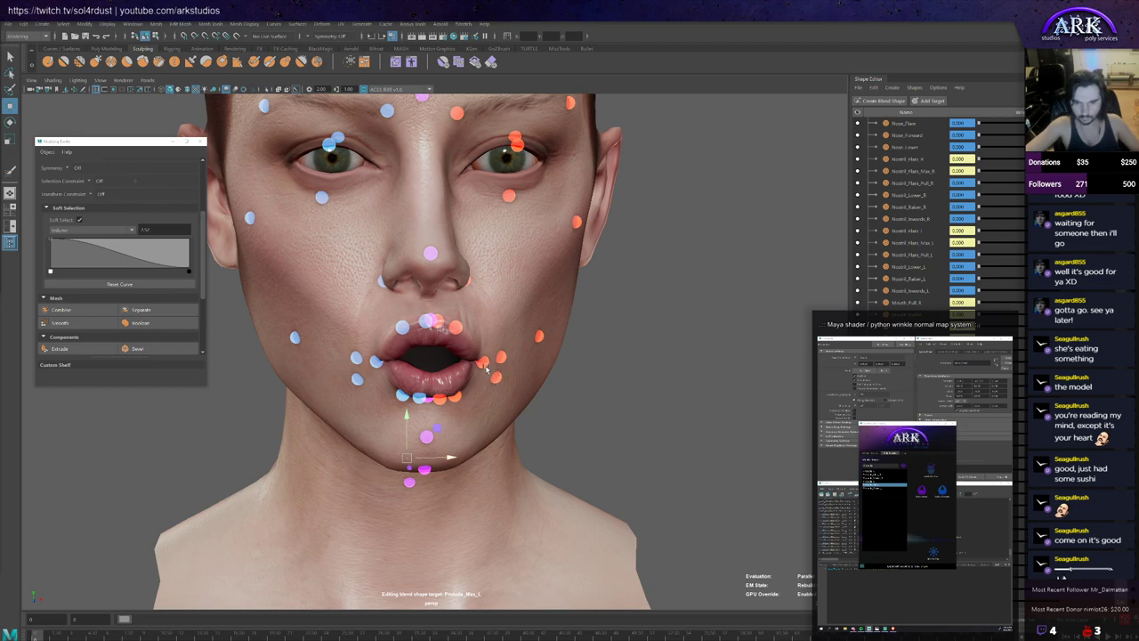
click(500, 360)
drag(514, 363, 426, 363)
scroll(426, 365, down, 2)
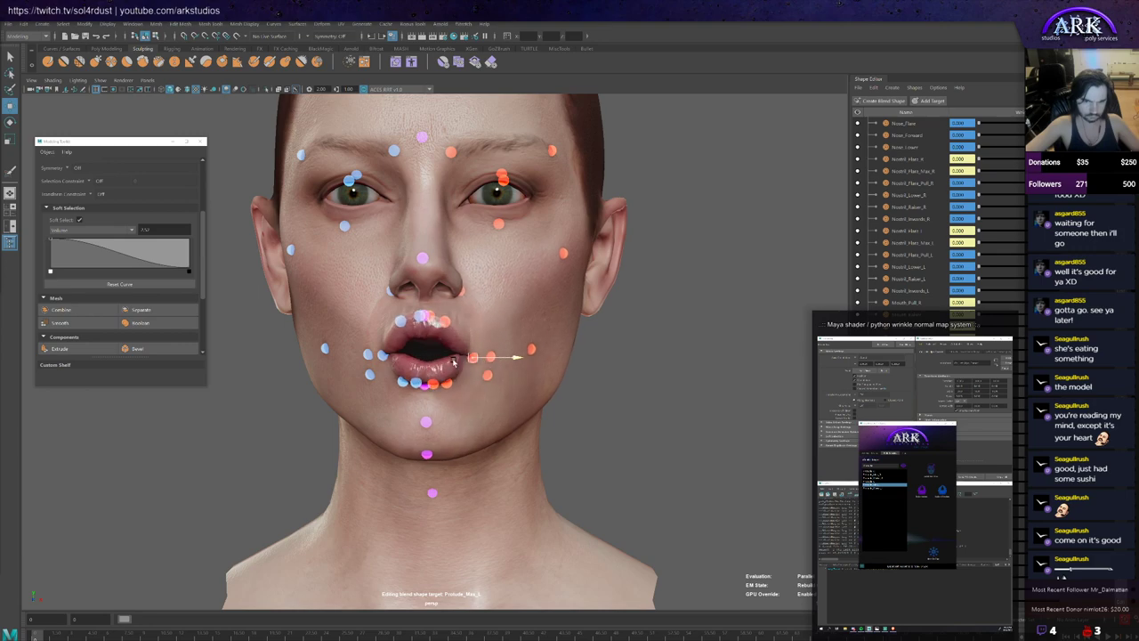
mouse_move(453, 360)
mouse_down()
mouse_move(471, 361)
mouse_move(431, 363)
mouse_up()
scroll(501, 389, up, 2)
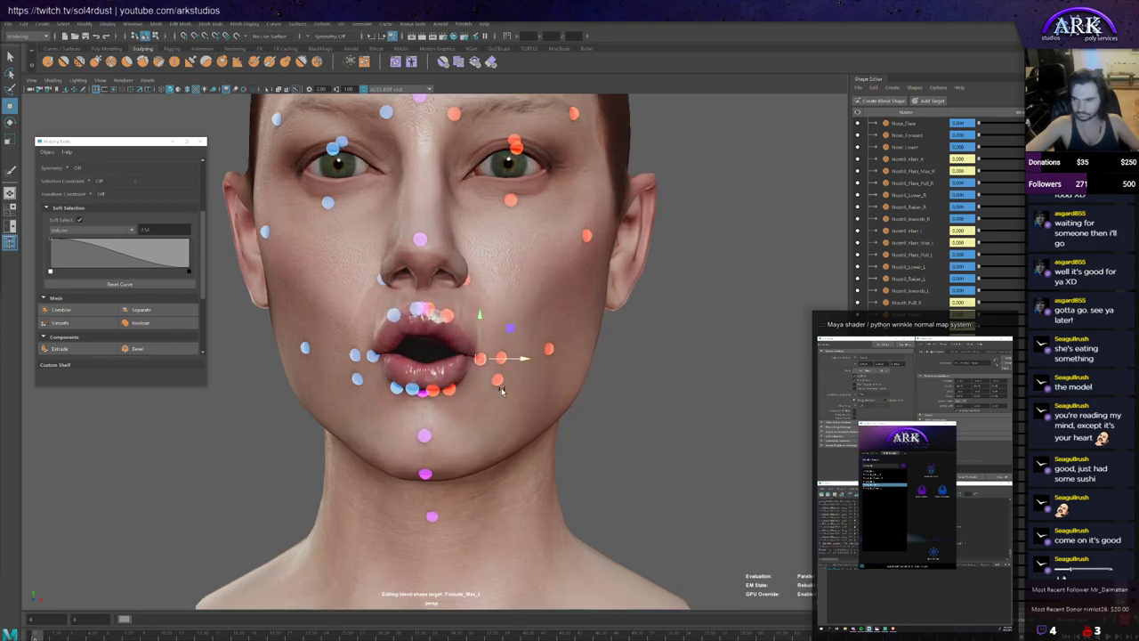
Step: Reshape the lips on the head's left side in the Protude_Max_L target with the Grab Tool, using a resized brush
scroll(501, 389, up, 2)
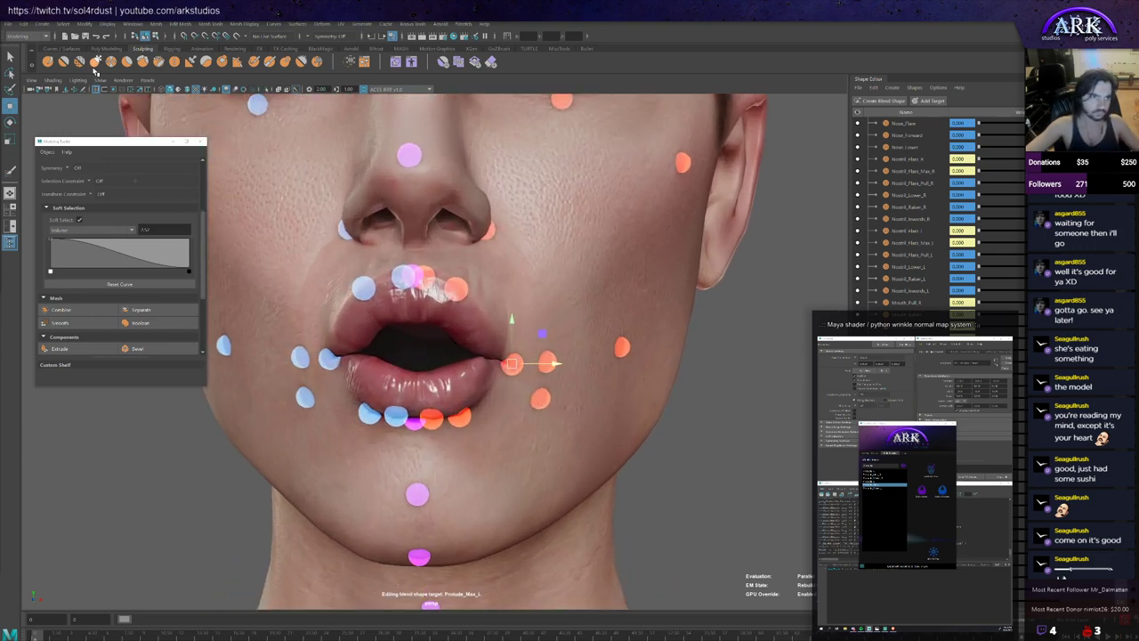
click(95, 65)
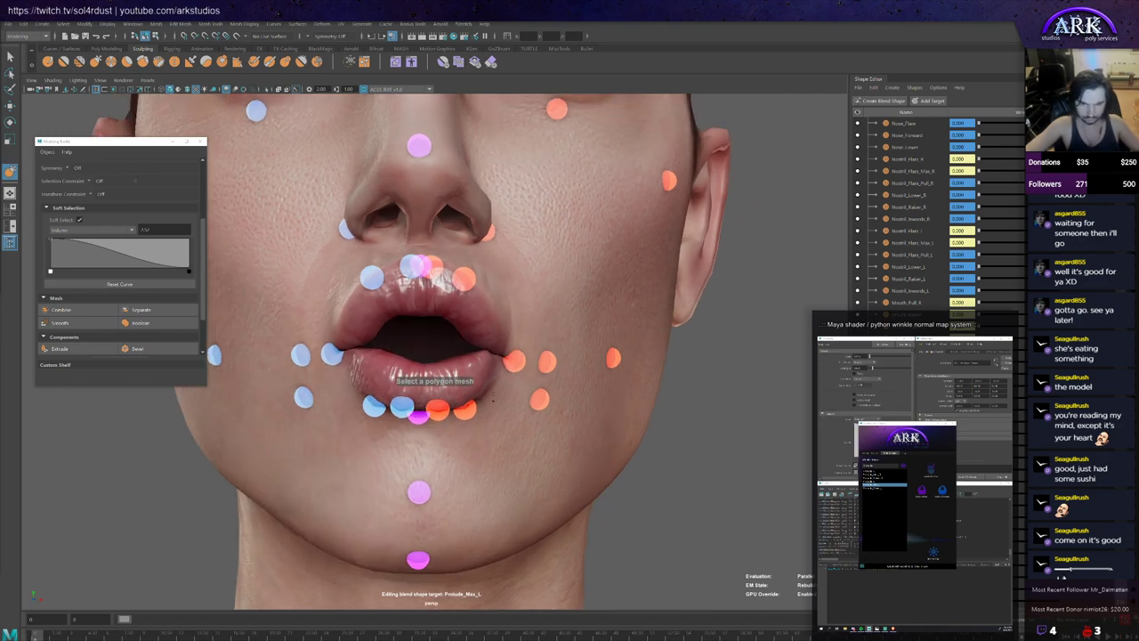
click(496, 423)
mouse_move(491, 413)
alt+mouse_down()
mouse_move(475, 397)
mouse_move(497, 401)
mouse_move(504, 385)
alt+mouse_up()
key(b)
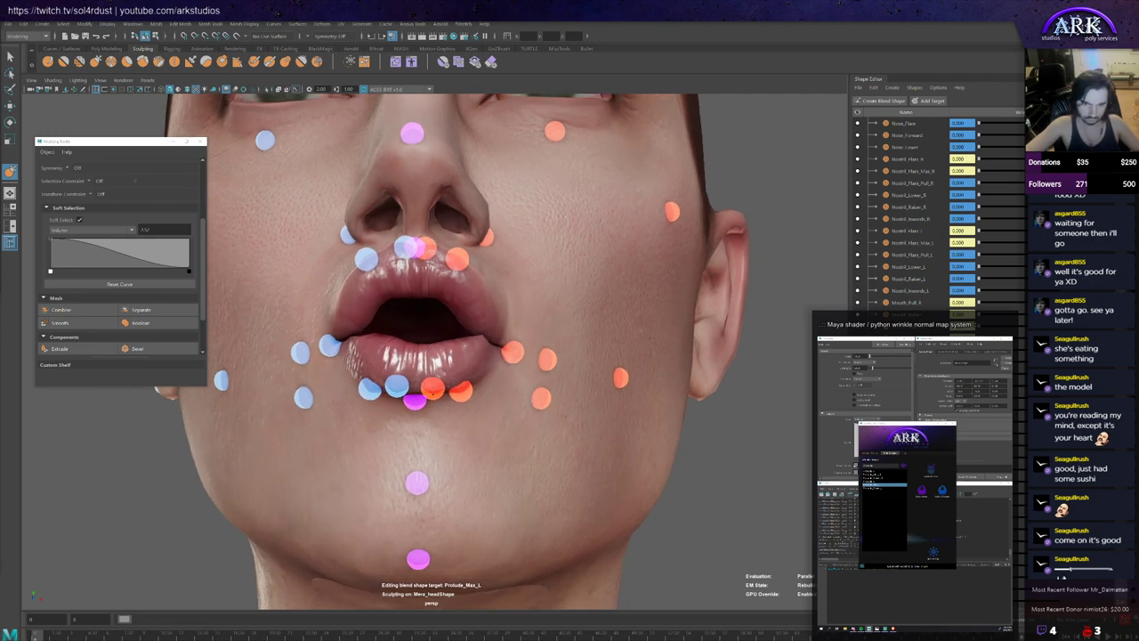
mouse_move(442, 425)
alt+mouse_down()
mouse_move(456, 394)
mouse_move(447, 401)
mouse_move(479, 397)
alt+mouse_up()
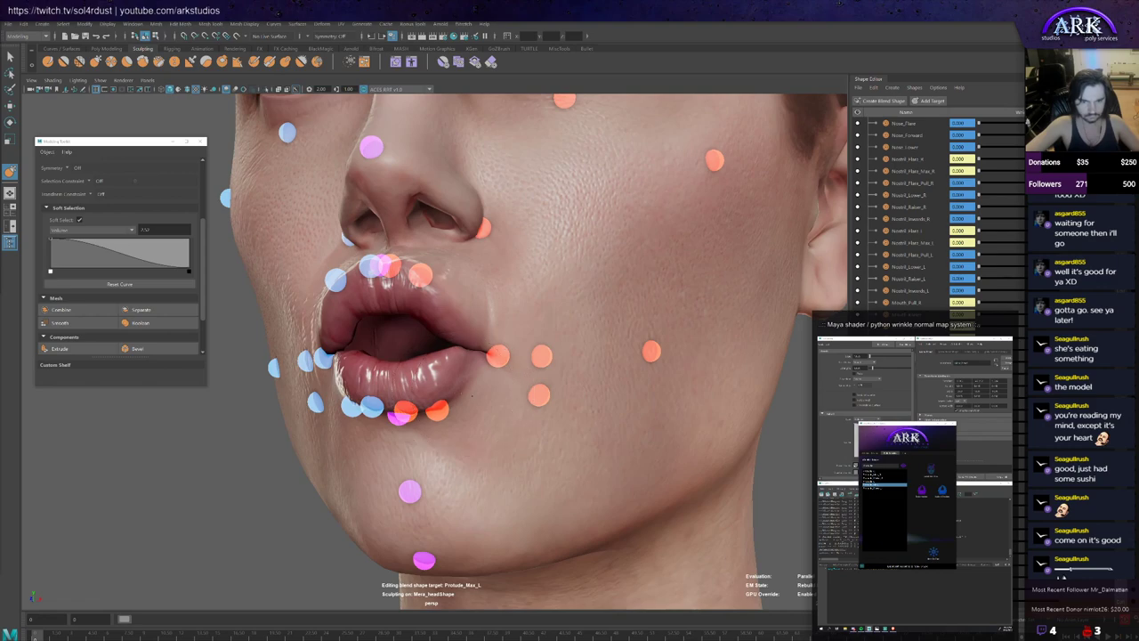
mouse_move(465, 396)
alt+mouse_down()
mouse_move(460, 408)
mouse_move(480, 384)
mouse_move(457, 373)
mouse_move(463, 289)
alt+mouse_up()
scroll(479, 396, up, 3)
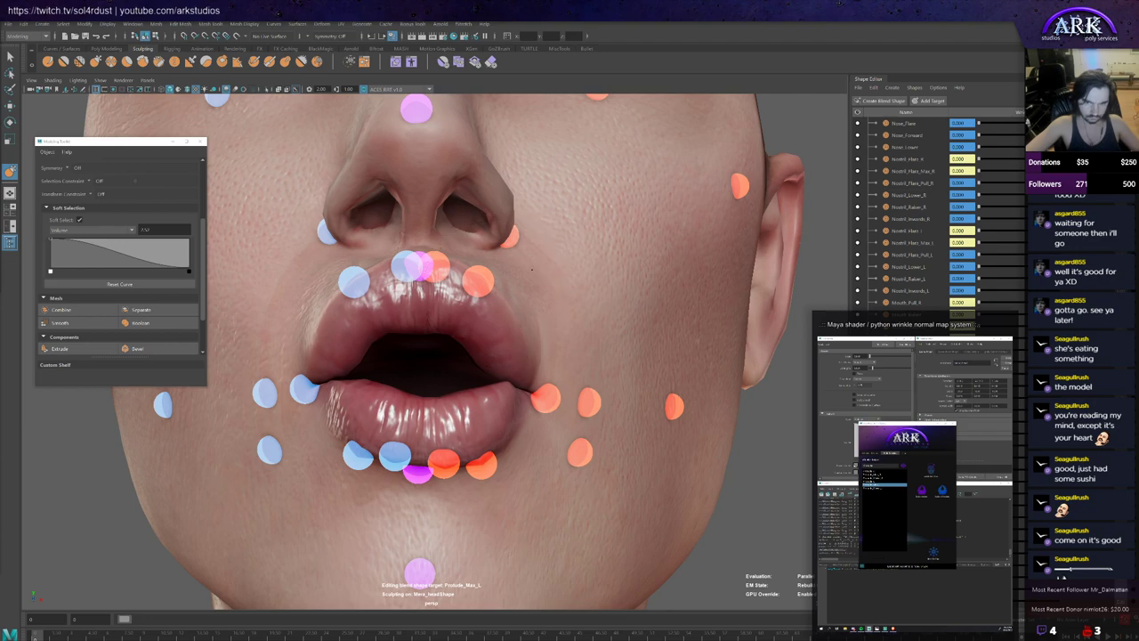
drag(556, 248, 554, 249)
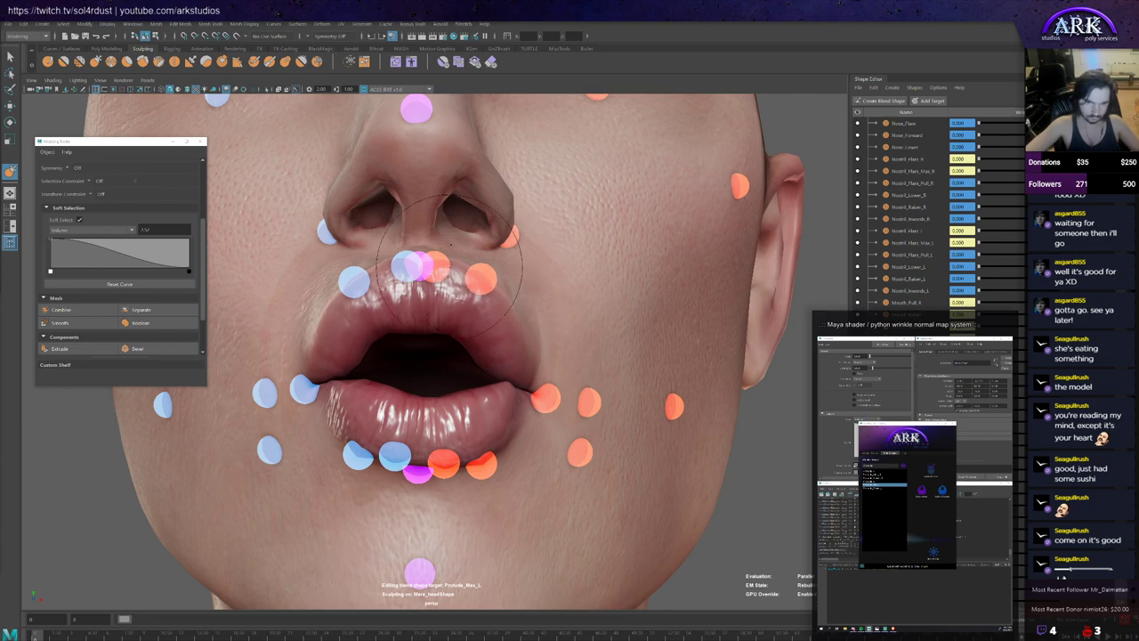
drag(449, 278, 452, 285)
Step: Enable editing of the Protude_Max_R target and adjust the upper and lower lips on the head's right side with the Grab Tool
scroll(467, 316, down, 3)
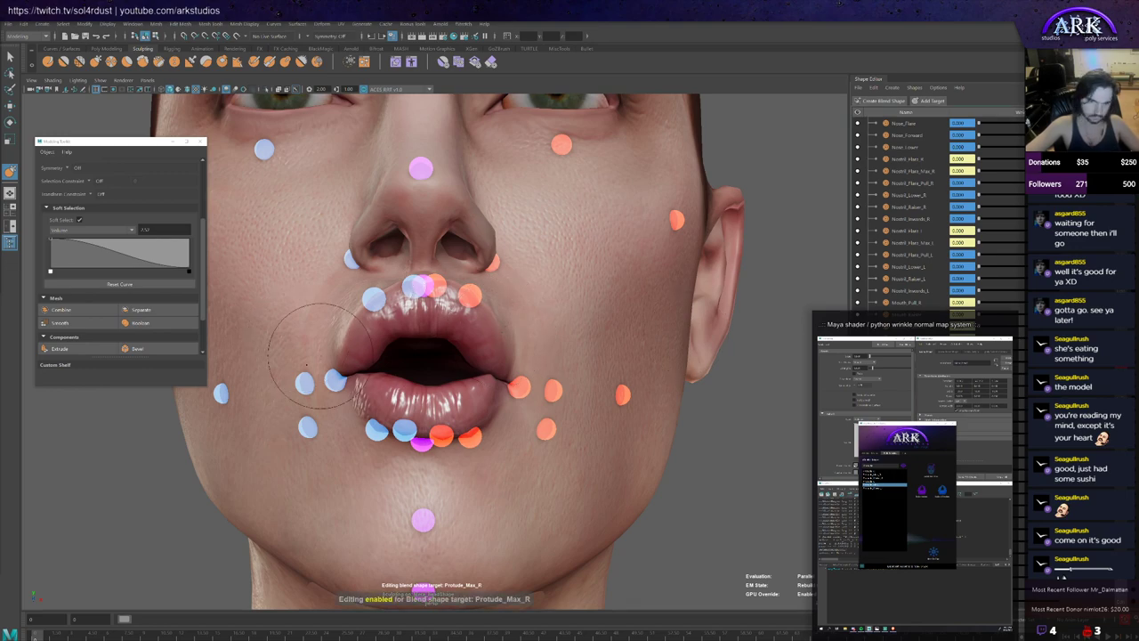
scroll(347, 338, up, 2)
scroll(369, 317, up, 2)
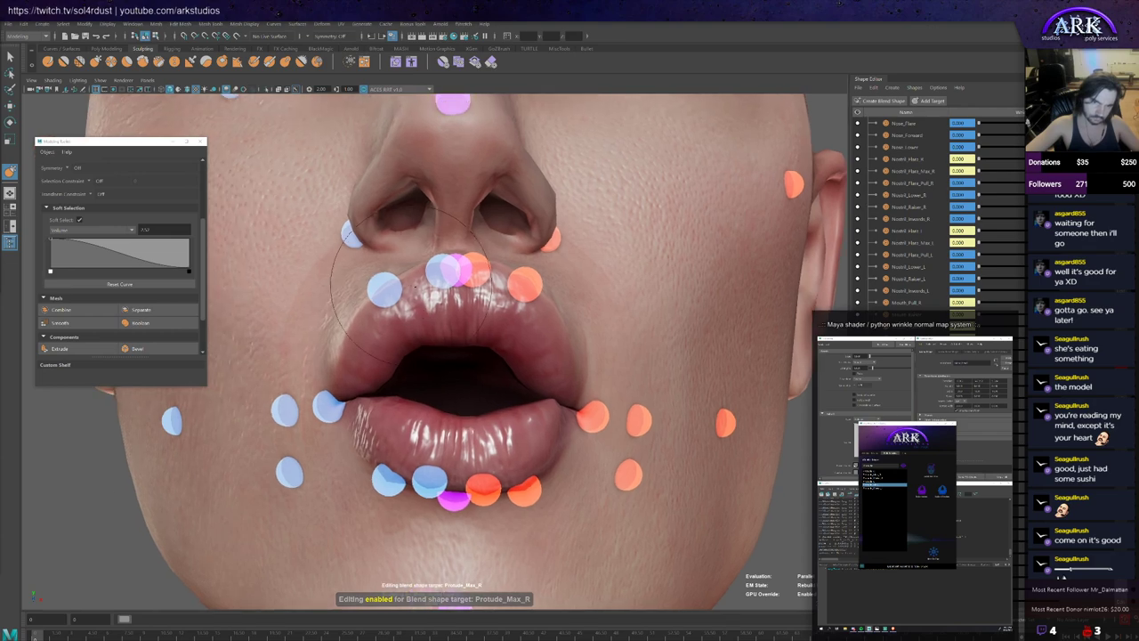
drag(382, 297, 380, 281)
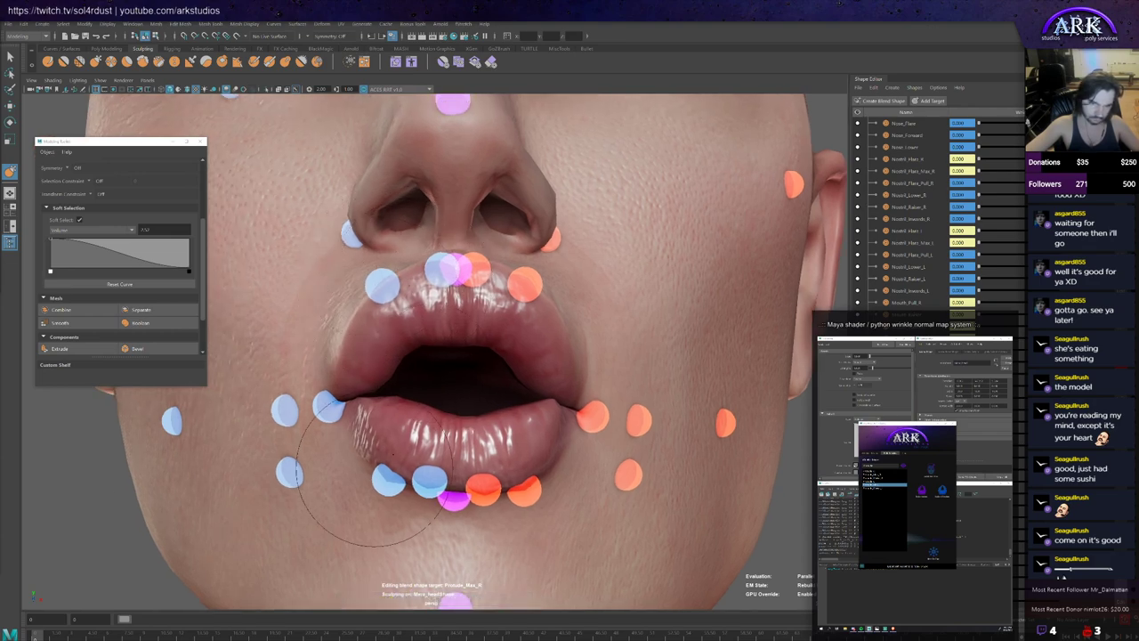
alt+drag(399, 460, 401, 465)
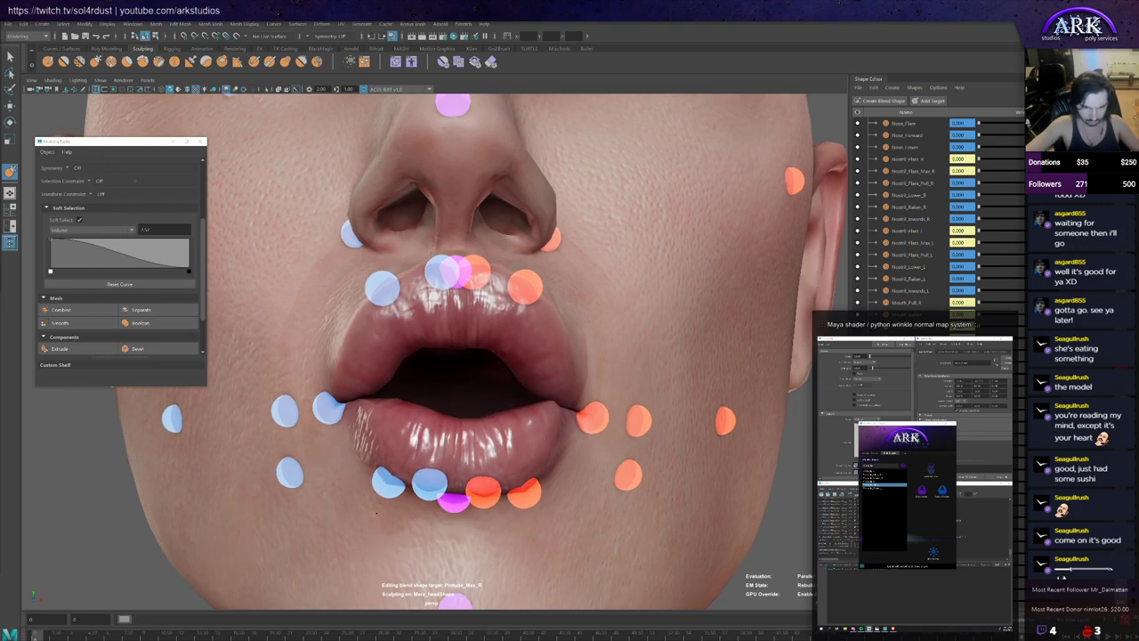
alt+drag(436, 485, 445, 419)
Step: Test both lip-corner controls with the Move tool, undoing the outward pull on the head's left control
scroll(438, 463, down, 3)
key(w)
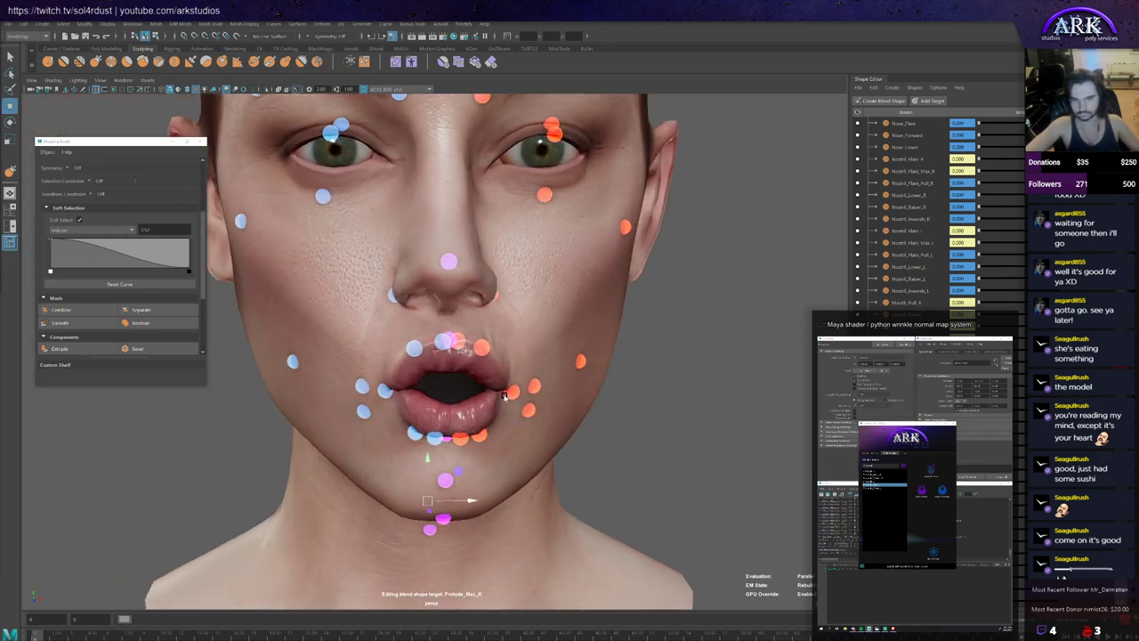
drag(513, 393, 545, 390)
key(ctrl+z)
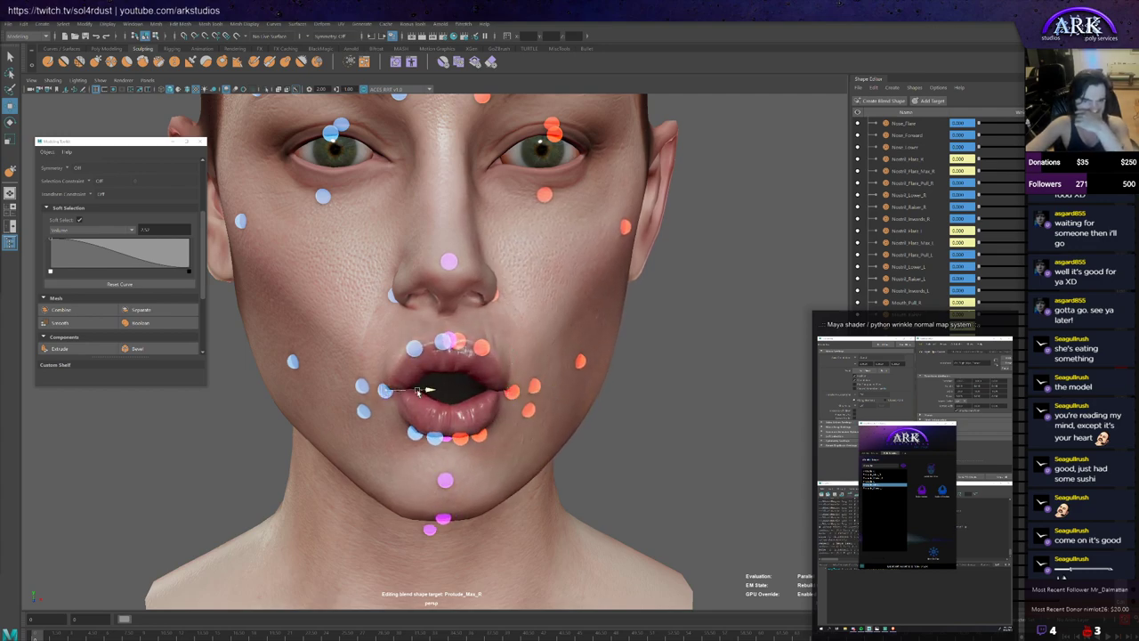
drag(419, 392, 507, 398)
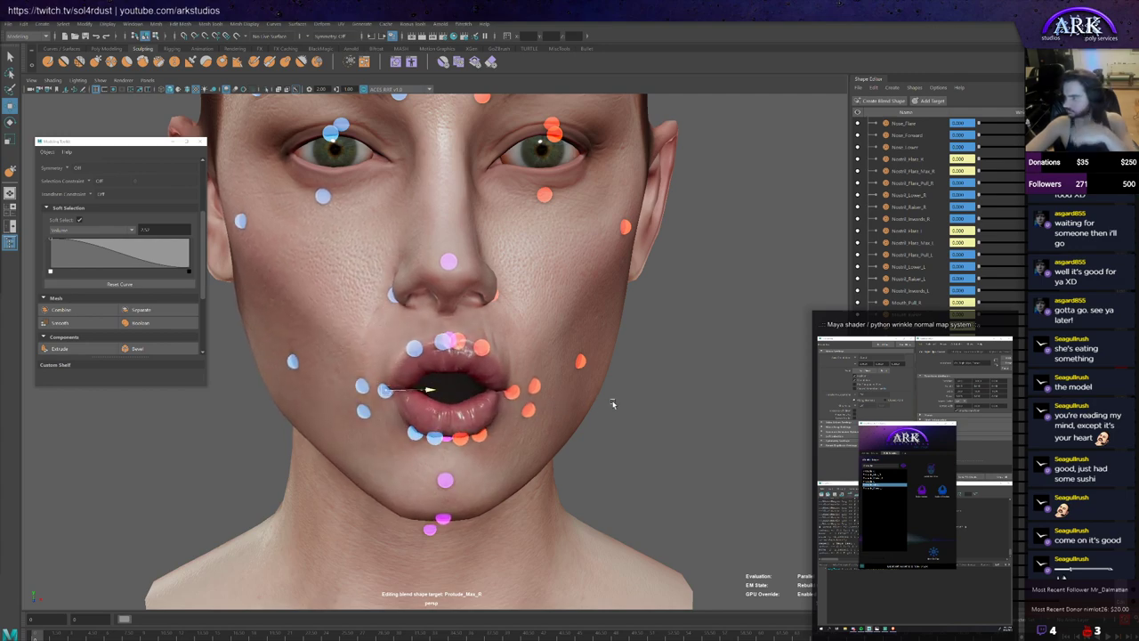
drag(612, 404, 610, 420)
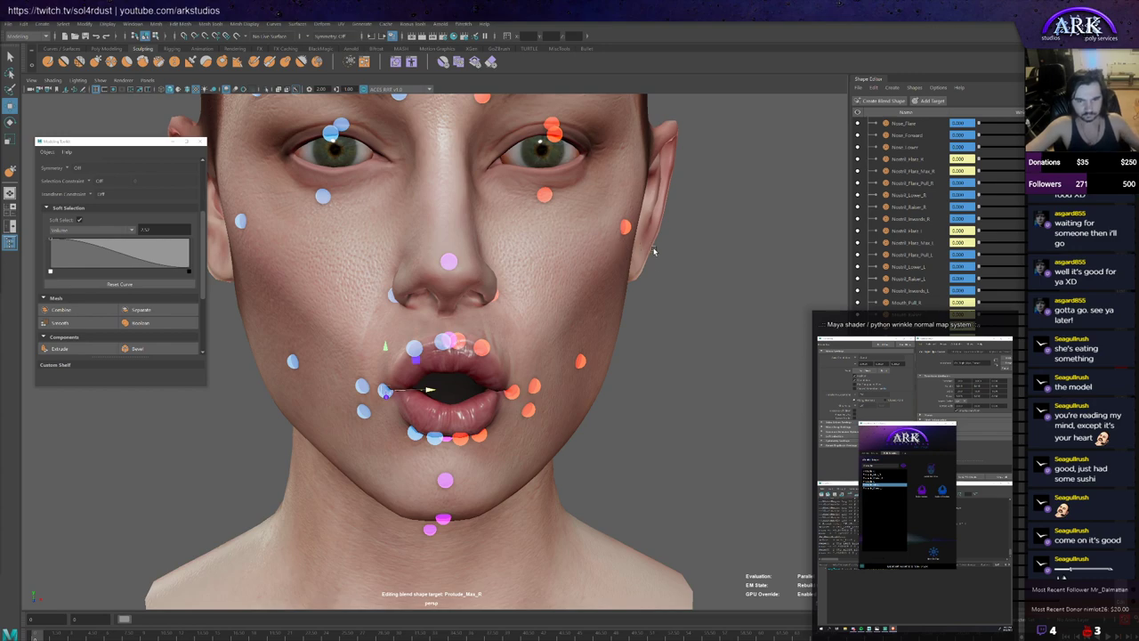
Step: Turn on shadow display in the viewport and view the protruded lips from several angles
alt+right_drag(700, 237, 659, 295)
alt+drag(660, 295, 572, 272)
click(206, 90)
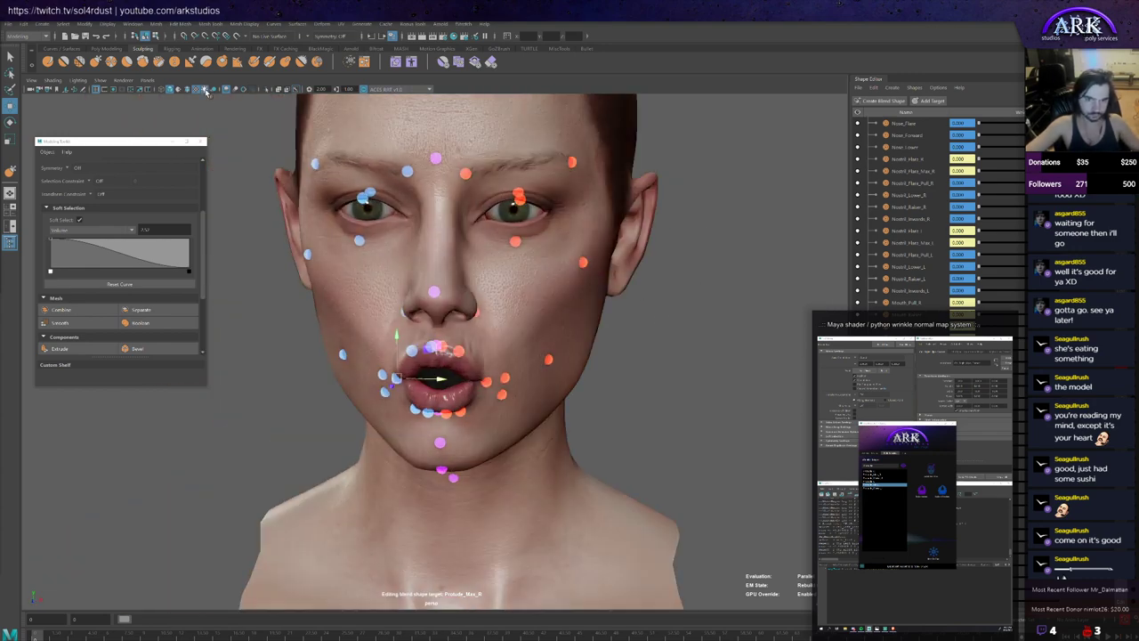
alt+drag(588, 344, 603, 347)
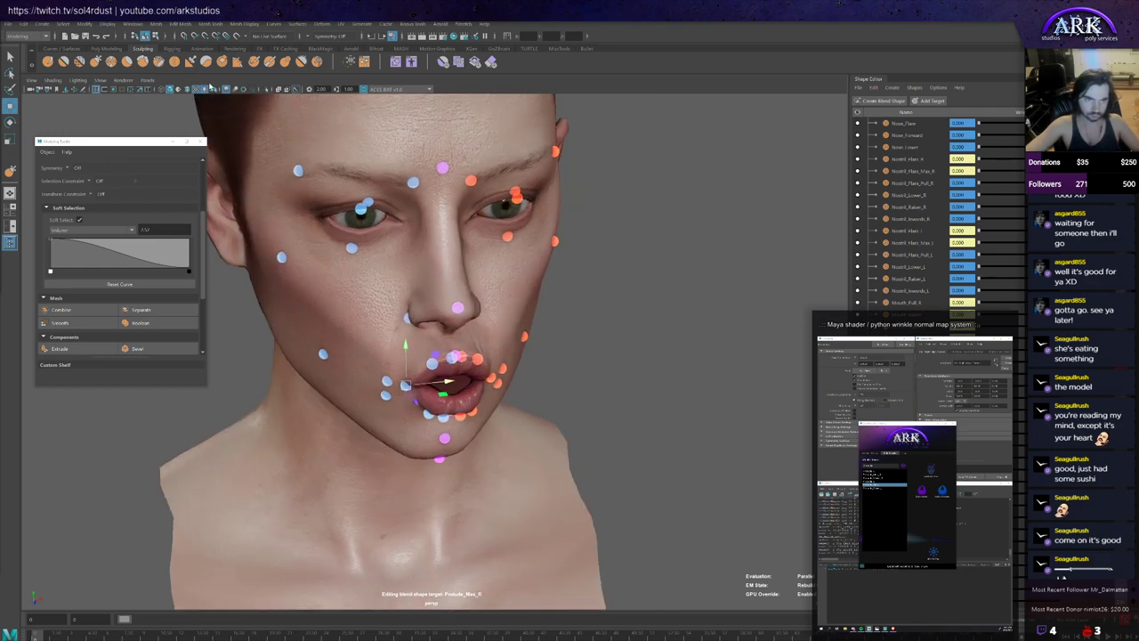
click(216, 89)
alt+drag(428, 254, 478, 284)
click(603, 350)
alt+drag(536, 410, 513, 388)
Step: Select the lip-corner control on each side of the mouth in turn and compare the protruded lips up close
click(399, 379)
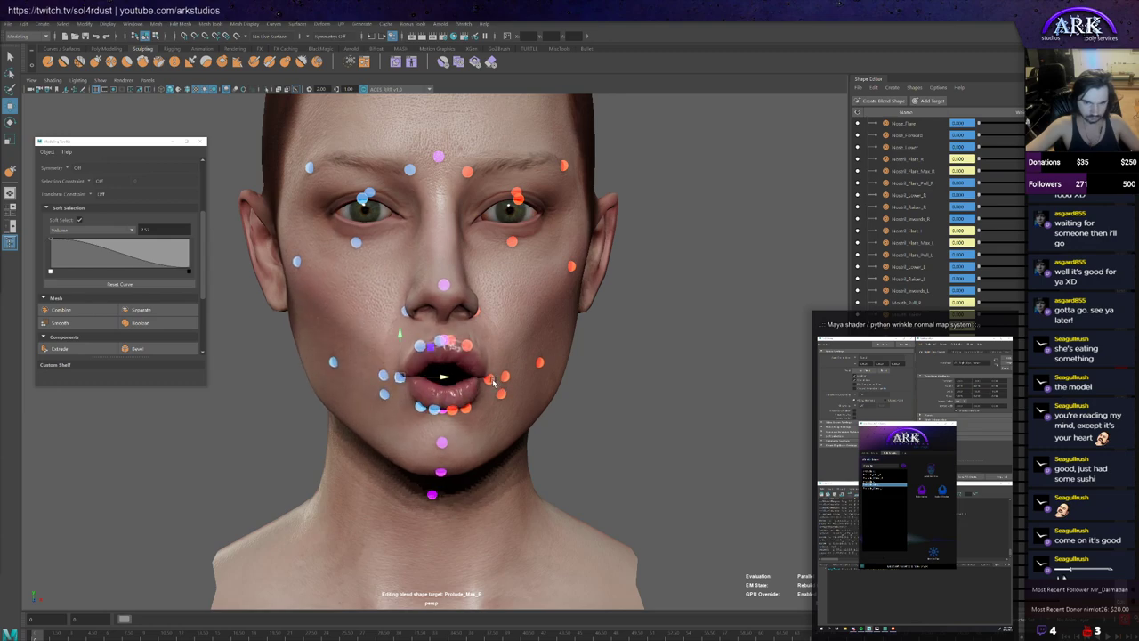
click(492, 381)
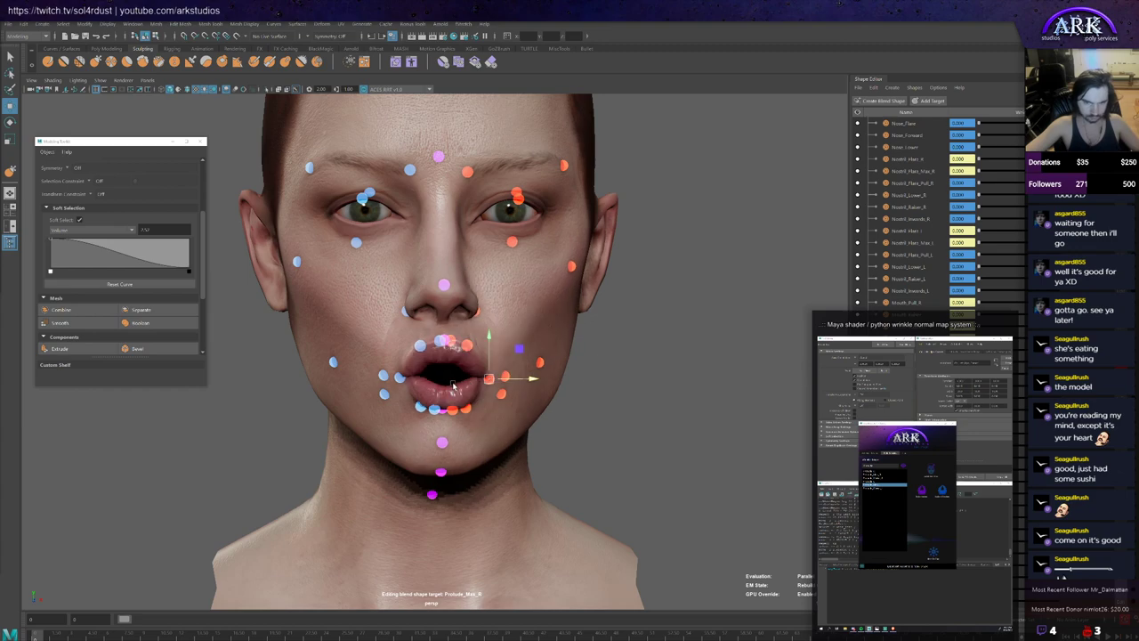
alt+right_drag(454, 384, 474, 422)
alt+drag(474, 422, 491, 398)
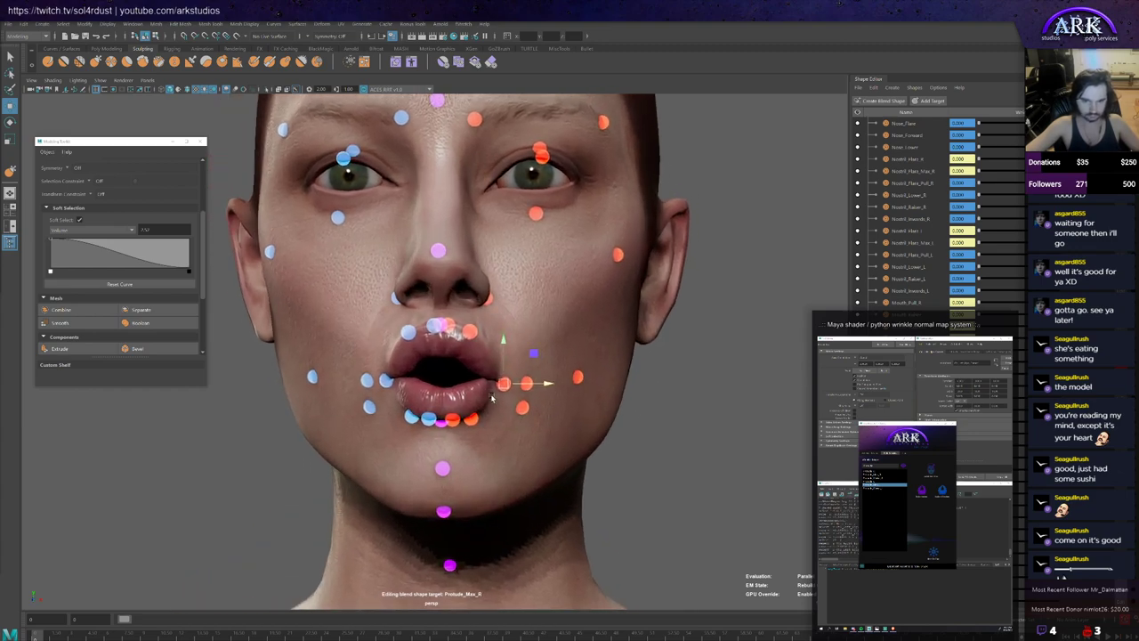
Step: Enable editing of the Protude_Max_L target and reshape the lips on the head's left side with the Grab Tool
click(1091, 445)
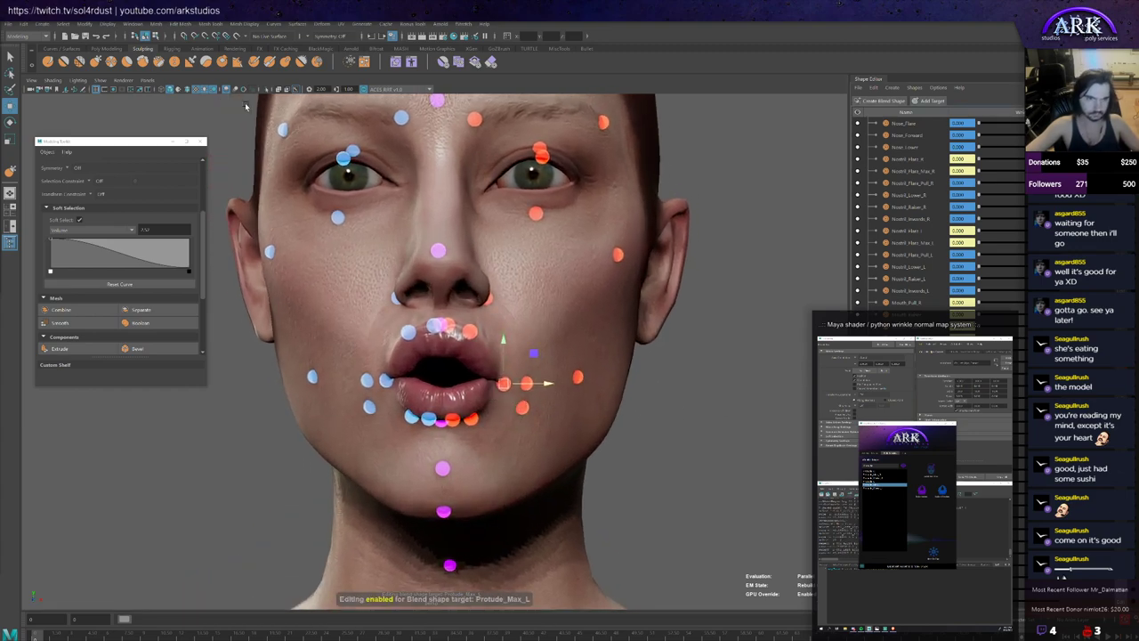
scroll(486, 418, up, 1)
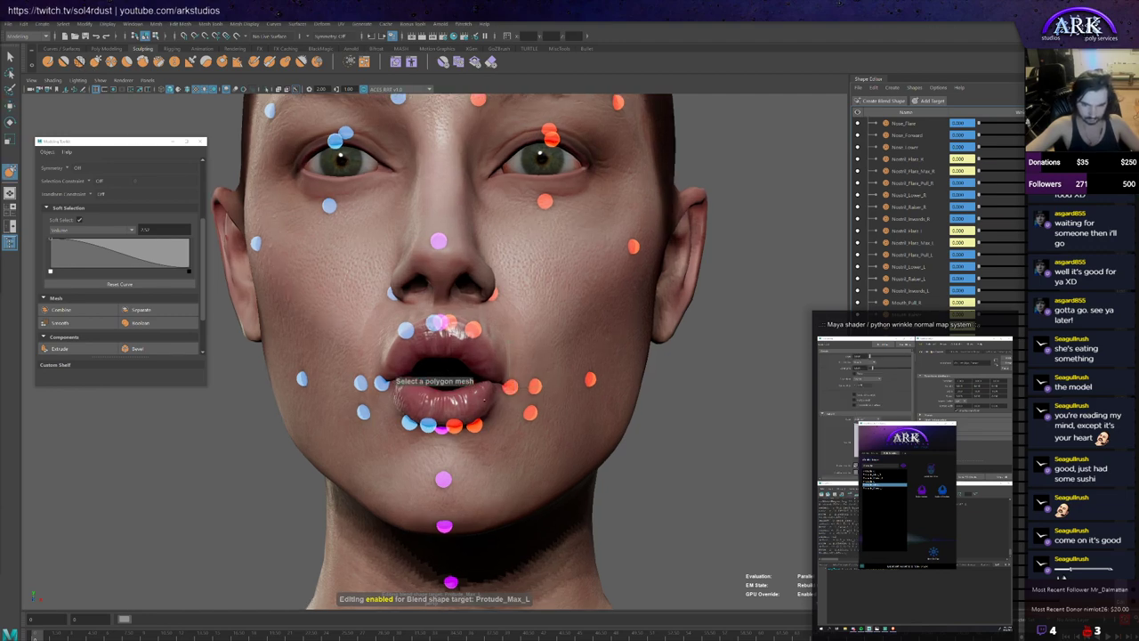
scroll(486, 428, up, 1)
scroll(483, 430, up, 2)
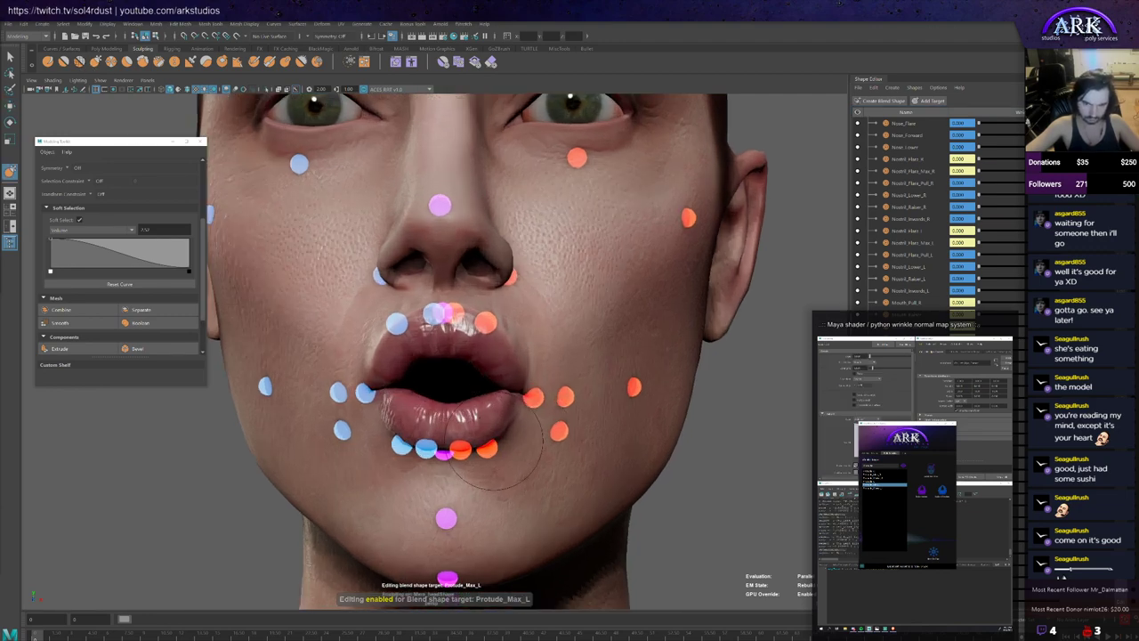
alt+drag(494, 441, 479, 451)
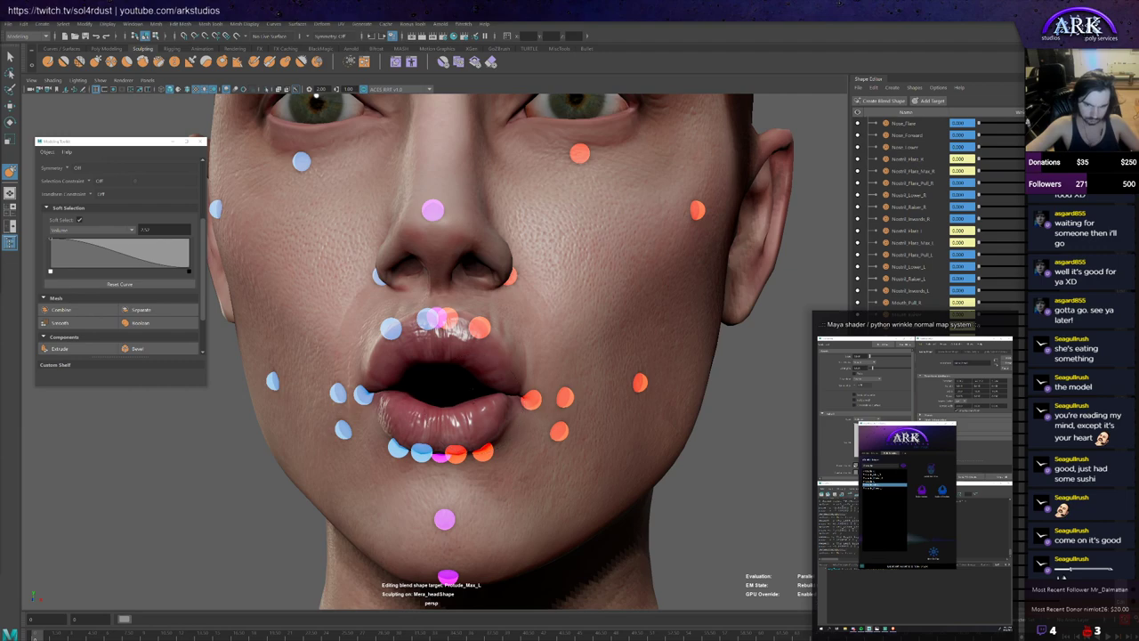
alt+drag(470, 398, 459, 378)
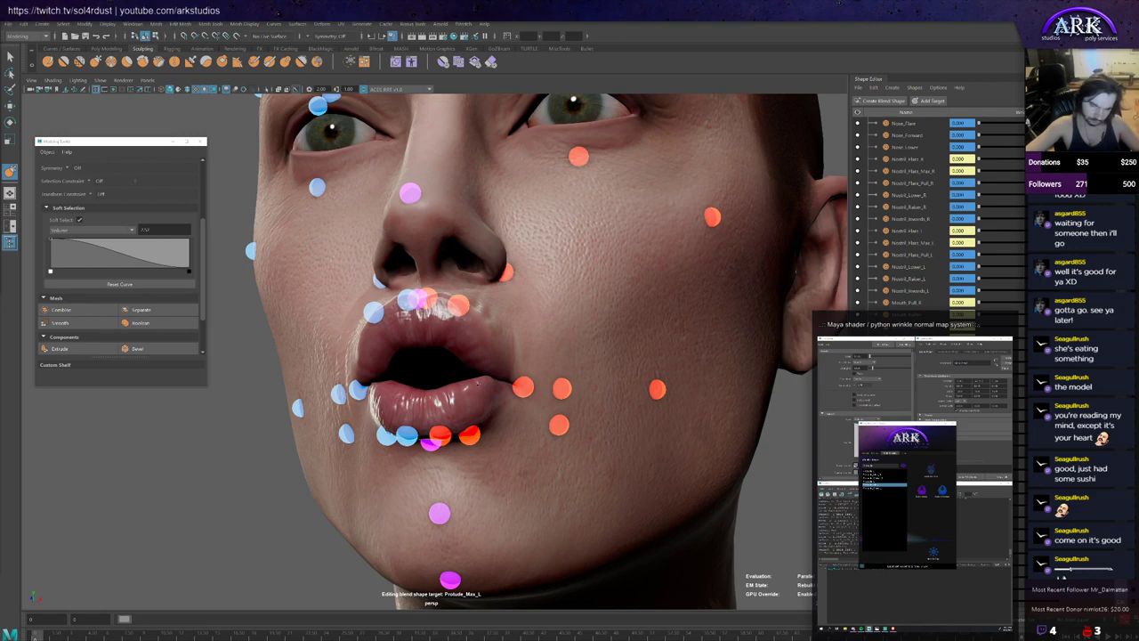
alt+drag(477, 382, 473, 384)
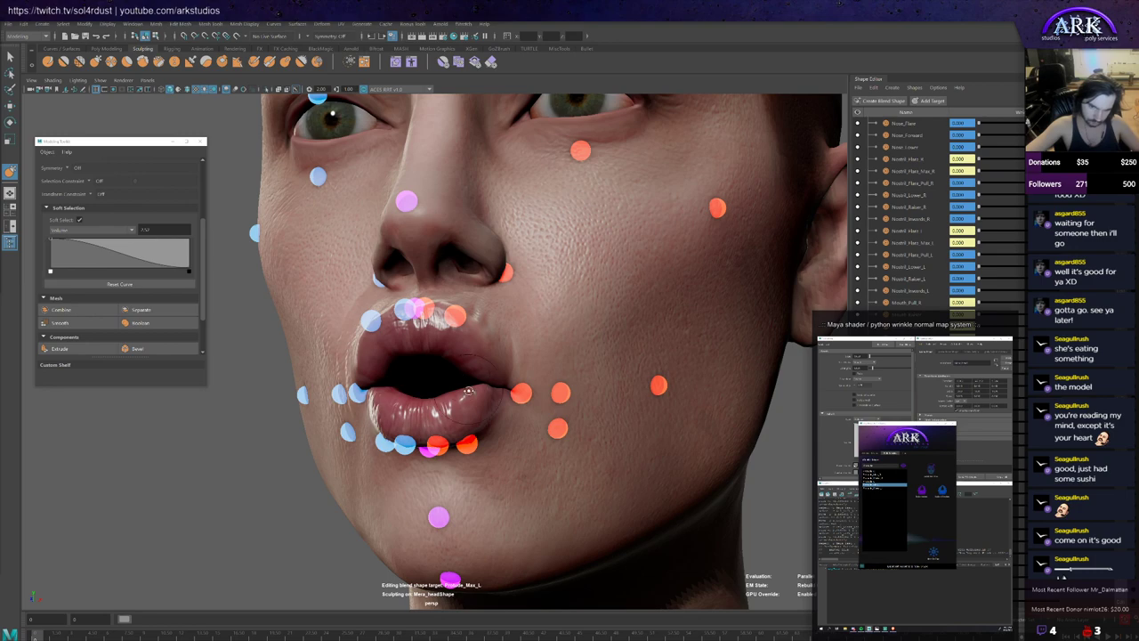
alt+drag(468, 391, 469, 394)
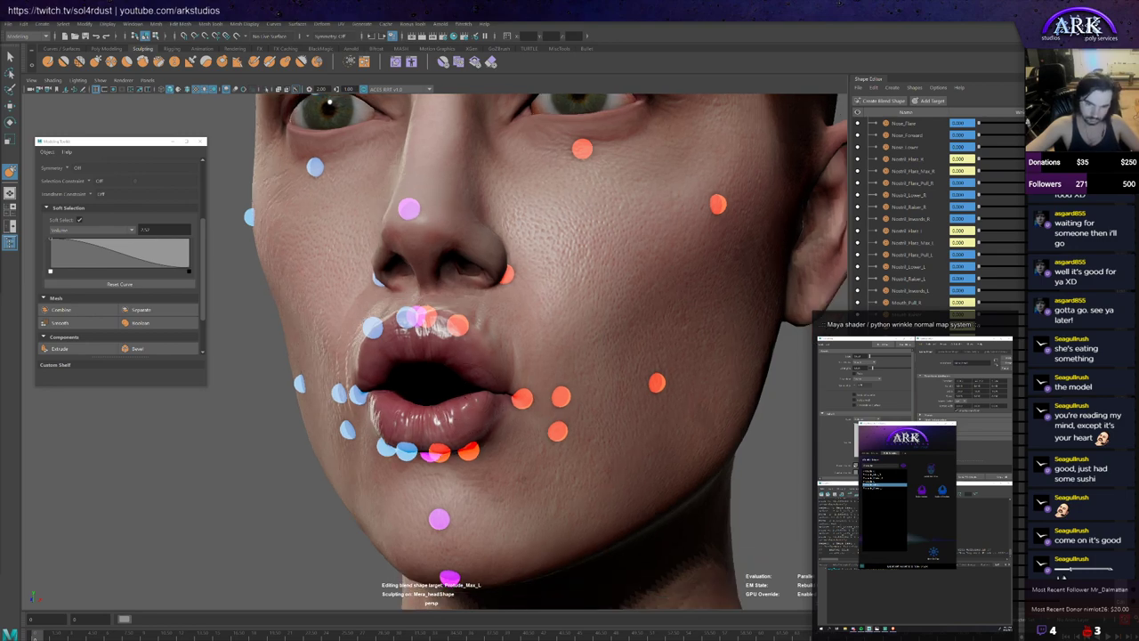
alt+drag(473, 397, 479, 400)
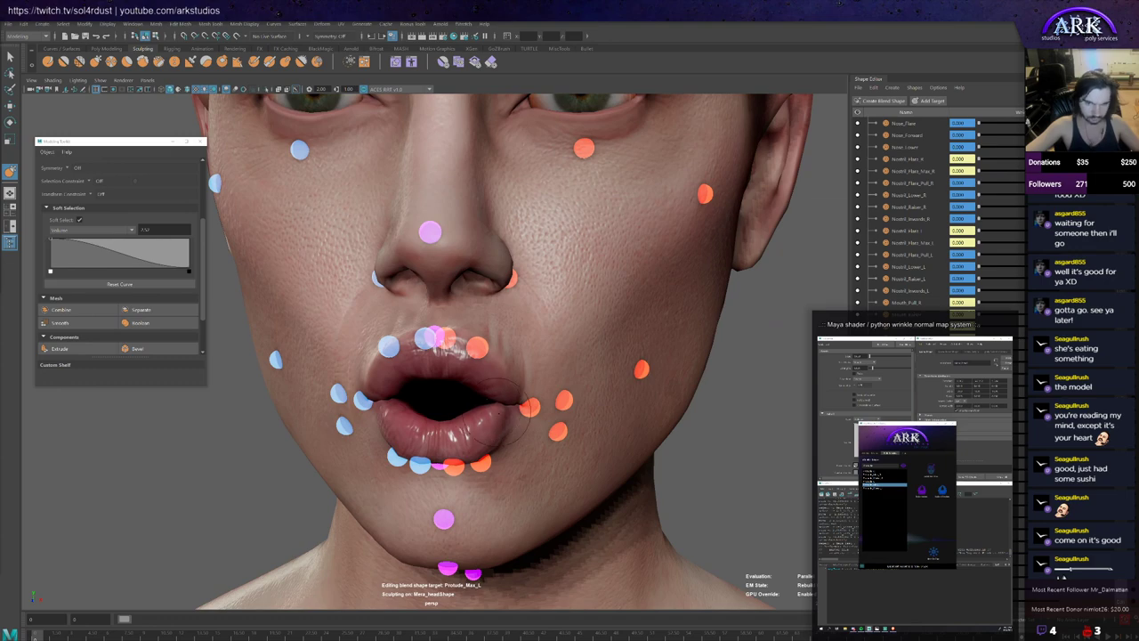
Step: Test the inward slide of both lip-corner controls with the Move tool to check the revised protrusion
scroll(512, 448, down, 3)
alt+drag(512, 447, 513, 442)
key(w)
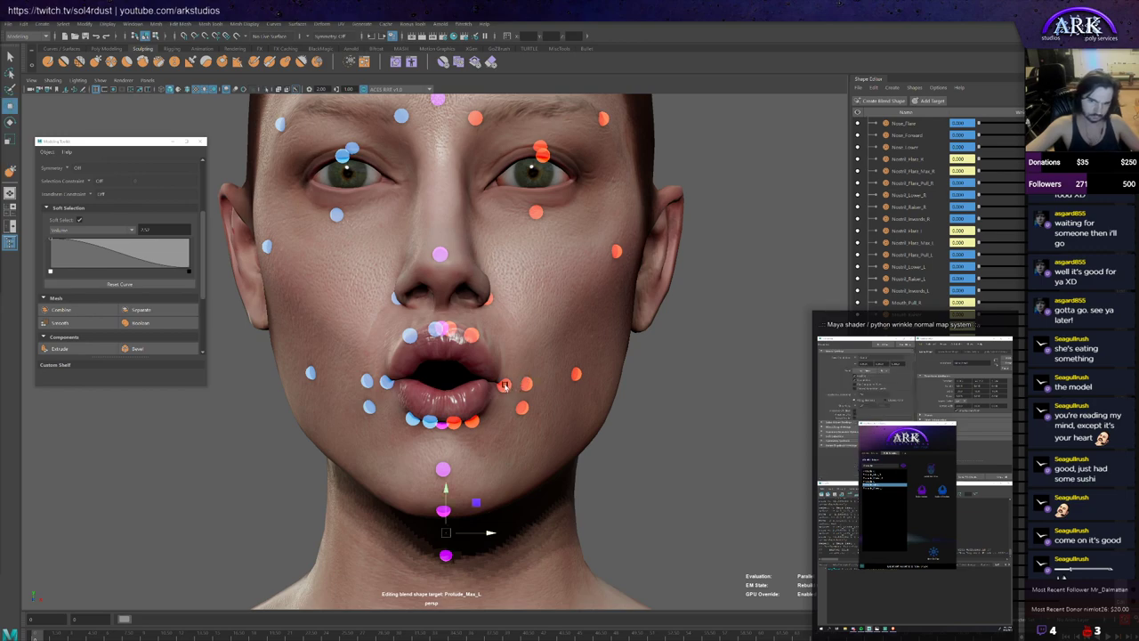
click(527, 386)
drag(542, 389, 505, 392)
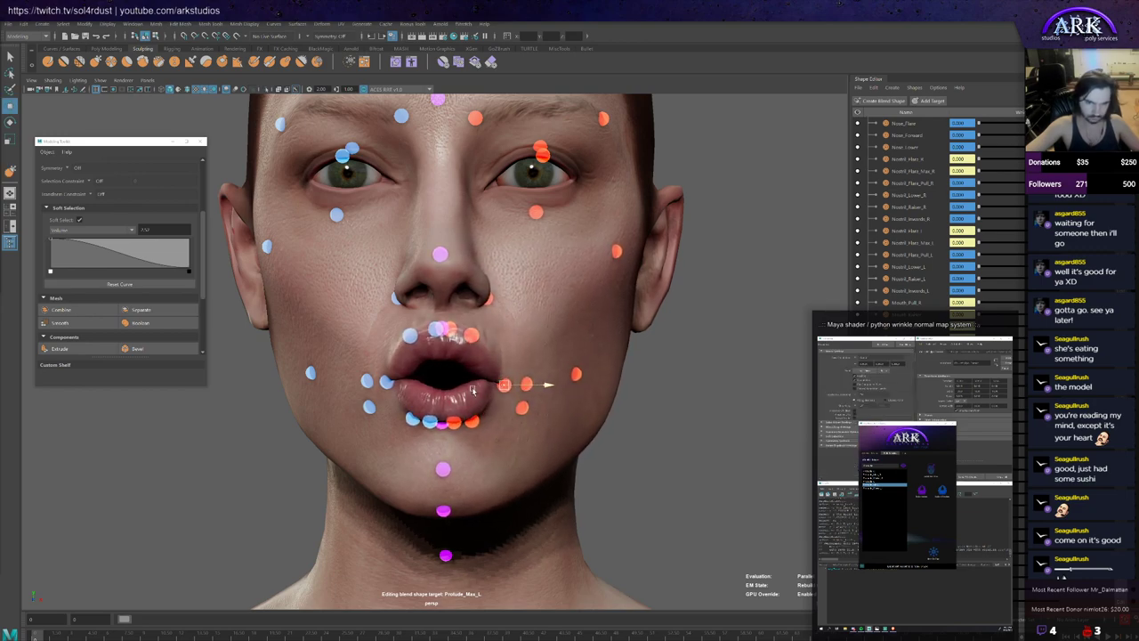
click(388, 383)
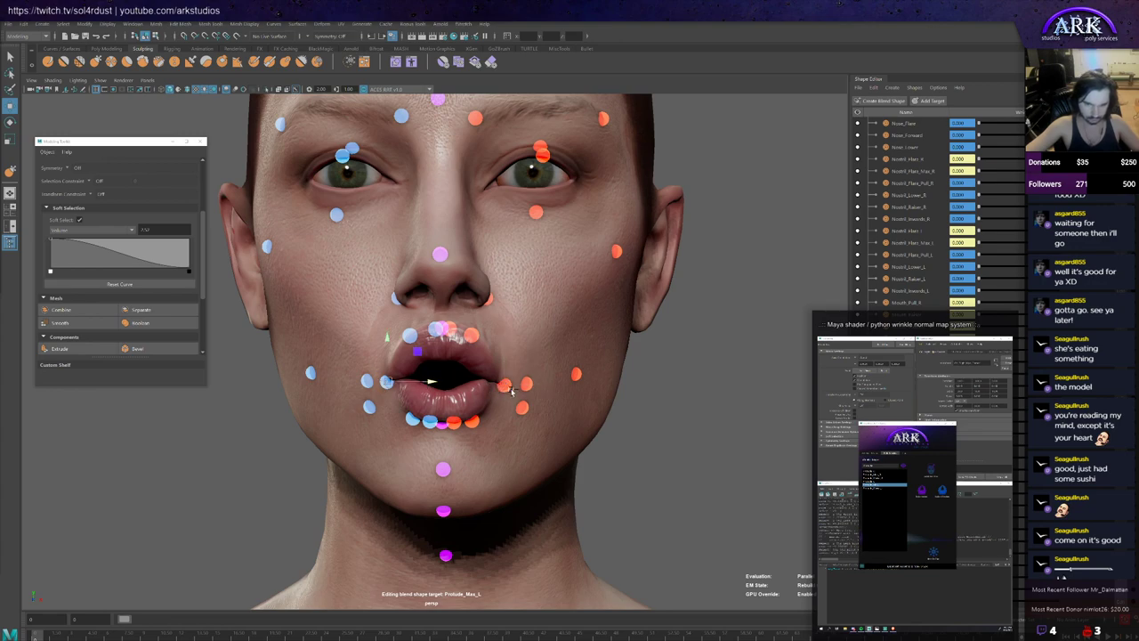
mouse_move(420, 385)
mouse_down()
mouse_move(403, 385)
mouse_move(420, 385)
mouse_up()
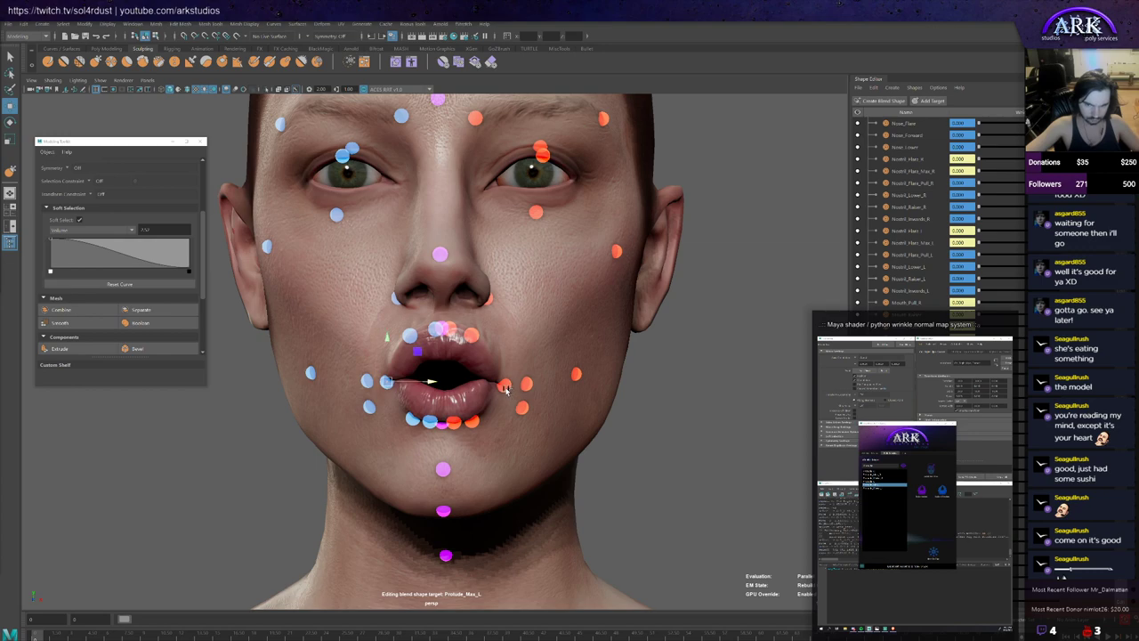
click(504, 385)
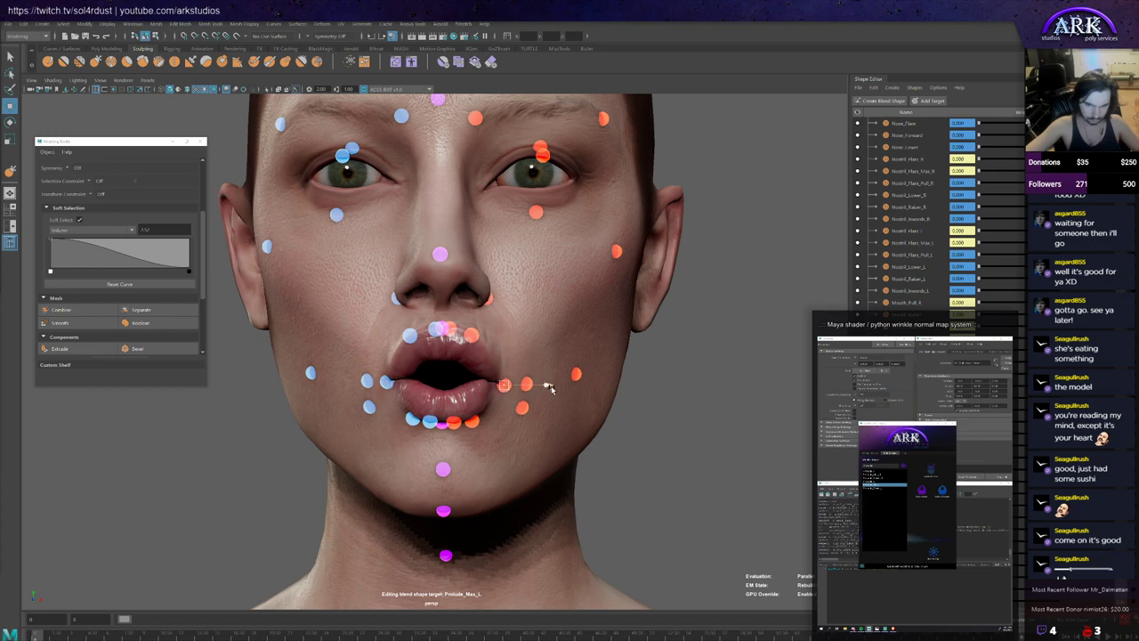
mouse_move(551, 388)
mouse_down()
mouse_move(468, 392)
mouse_move(538, 396)
mouse_move(494, 402)
mouse_move(527, 414)
mouse_move(505, 415)
mouse_move(495, 442)
mouse_move(492, 433)
mouse_up()
Step: Return the lip-corner controls on both sides of the head to their rest positions, closing the mouth
scroll(497, 404, down, 3)
scroll(506, 412, up, 3)
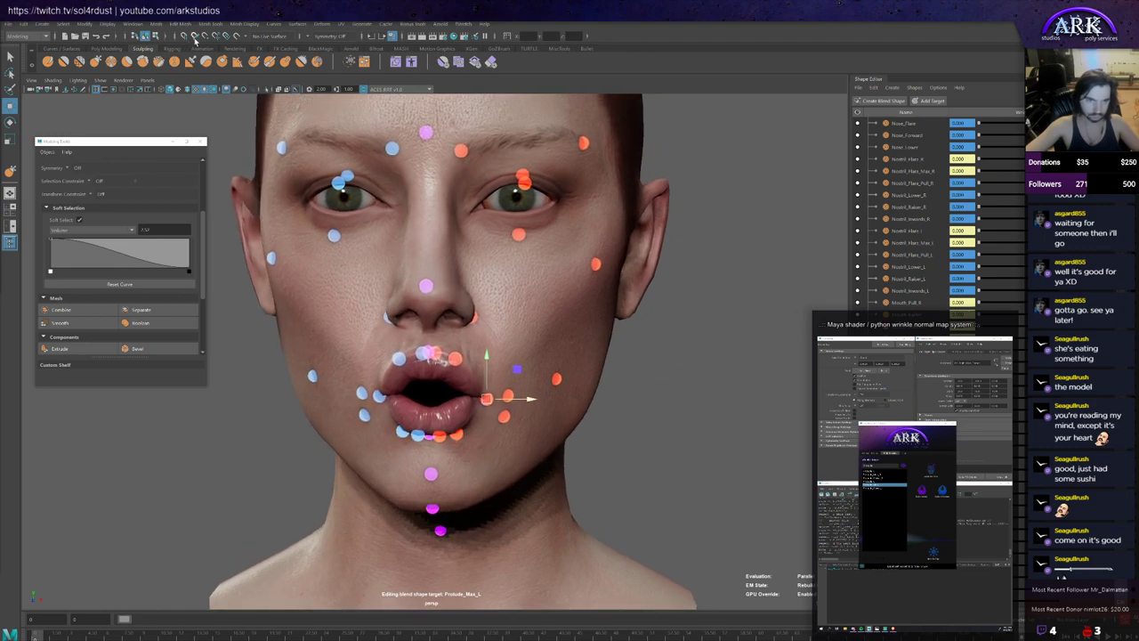
alt+drag(440, 311, 442, 310)
drag(487, 401, 534, 410)
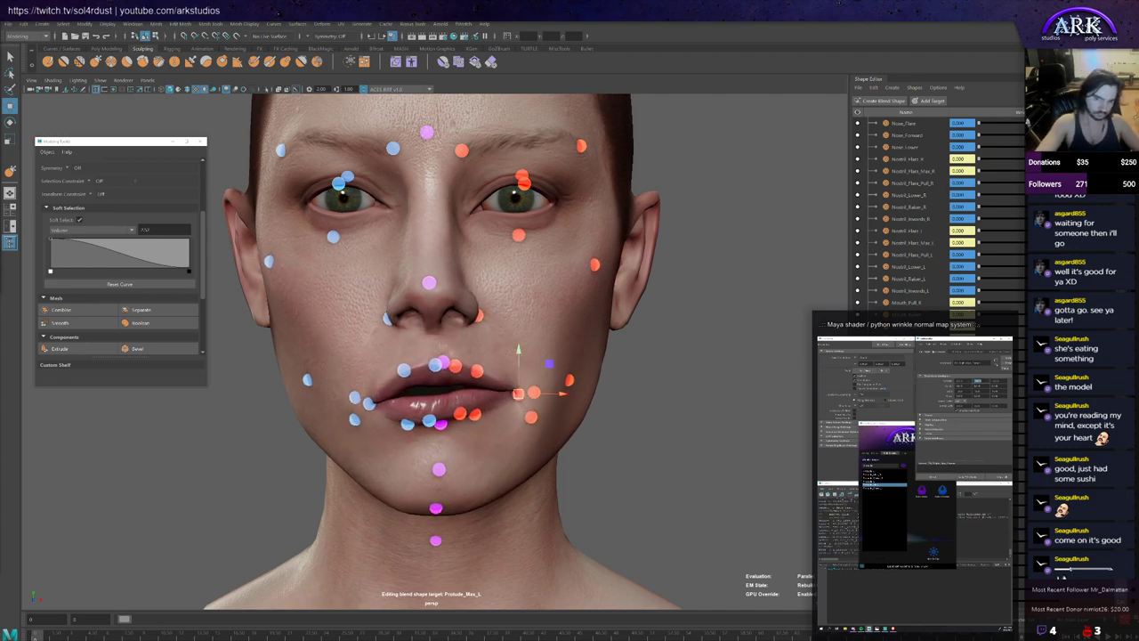
click(359, 395)
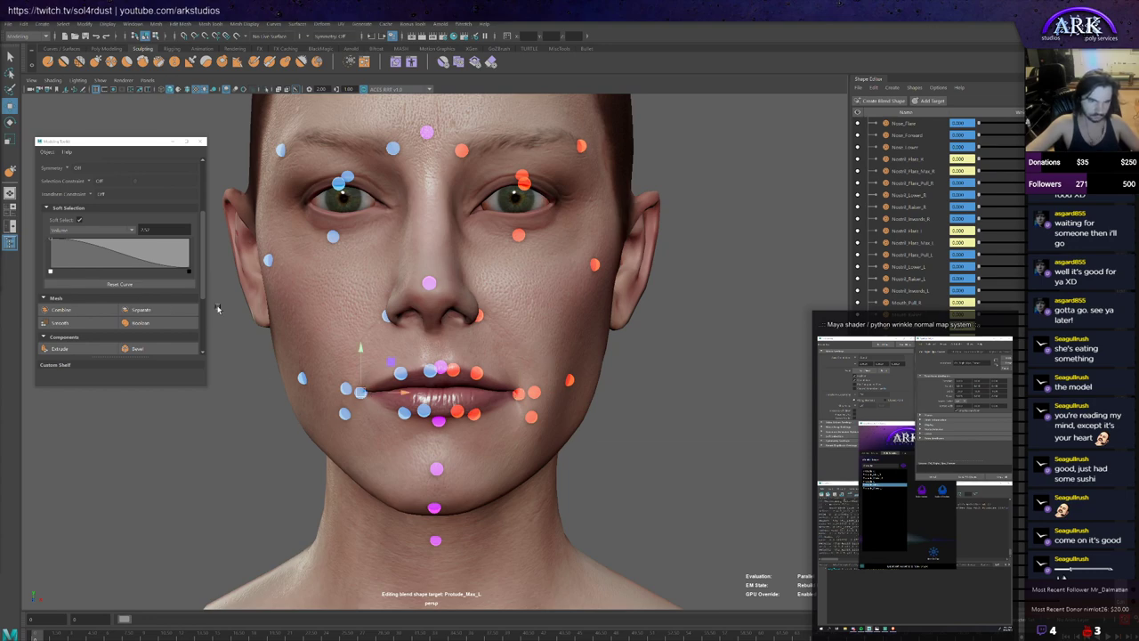
click(519, 395)
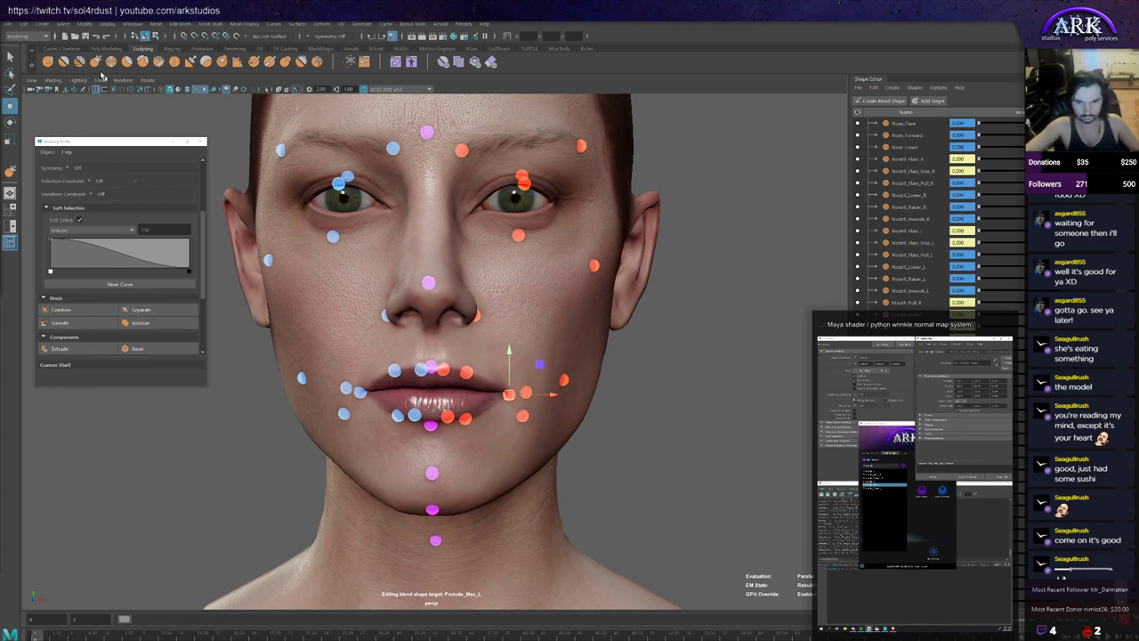
Step: Shift the head's left lip-corner control slightly sideways and compare the mouth corner by undoing and redoing the move
alt+drag(505, 413, 512, 411)
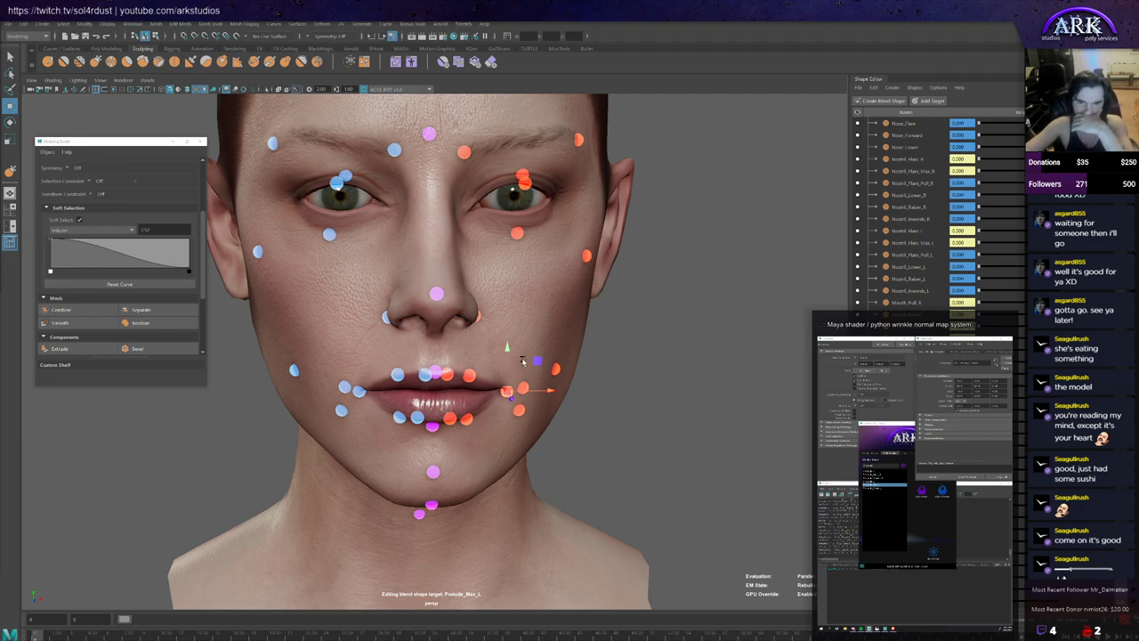
alt+drag(515, 392, 545, 400)
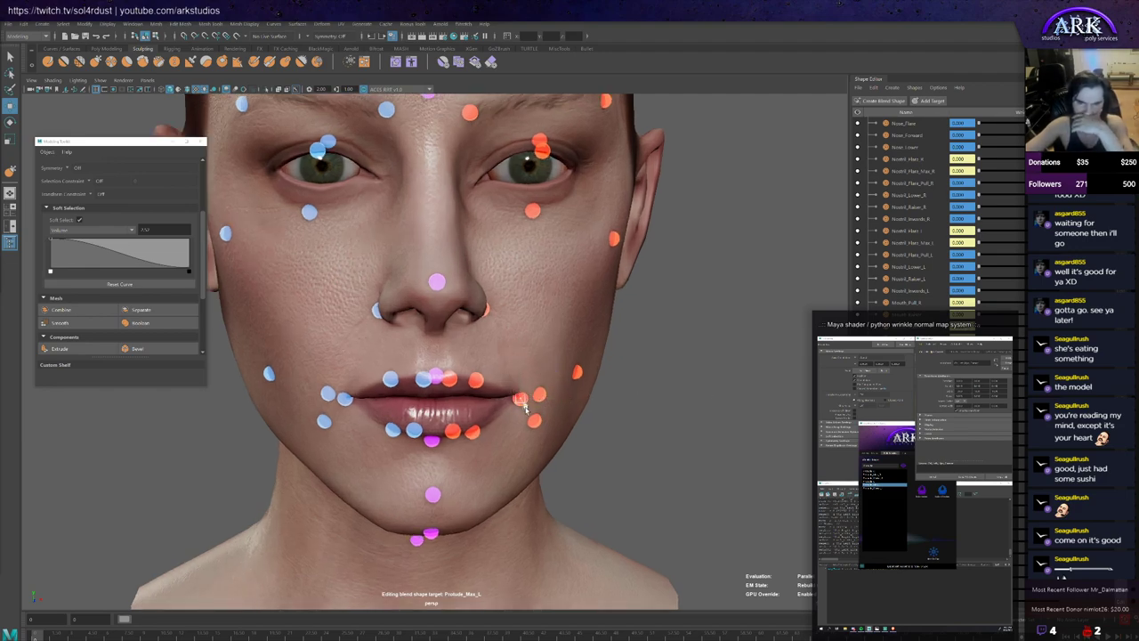
click(531, 406)
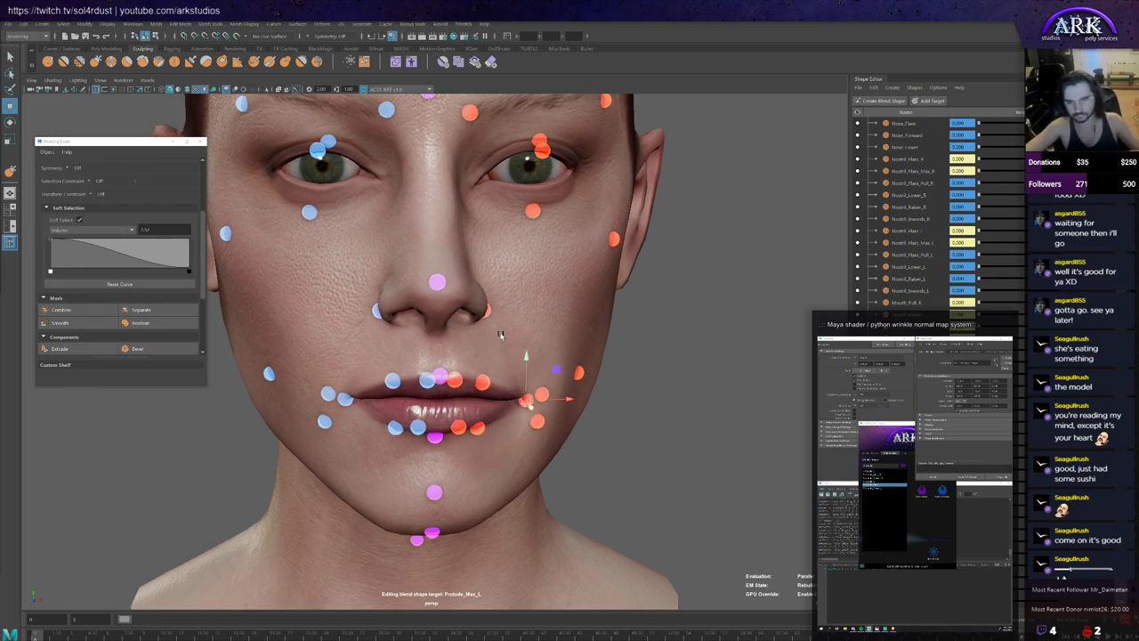
alt+drag(525, 402, 516, 418)
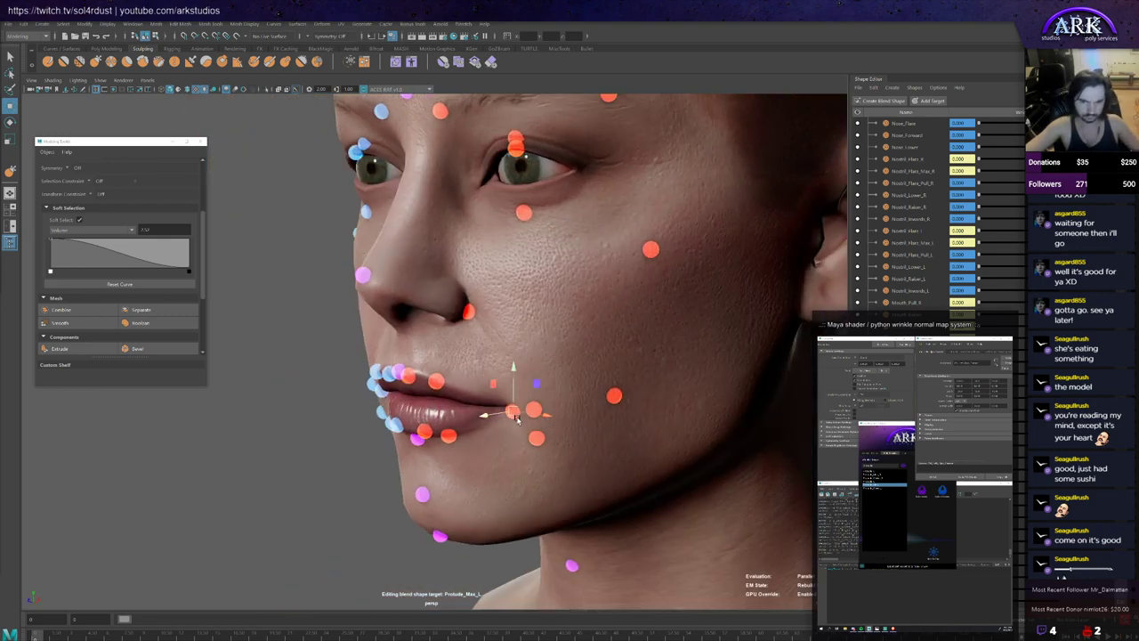
key(ctrl+z)
key(ctrl+y)
key(ctrl+z)
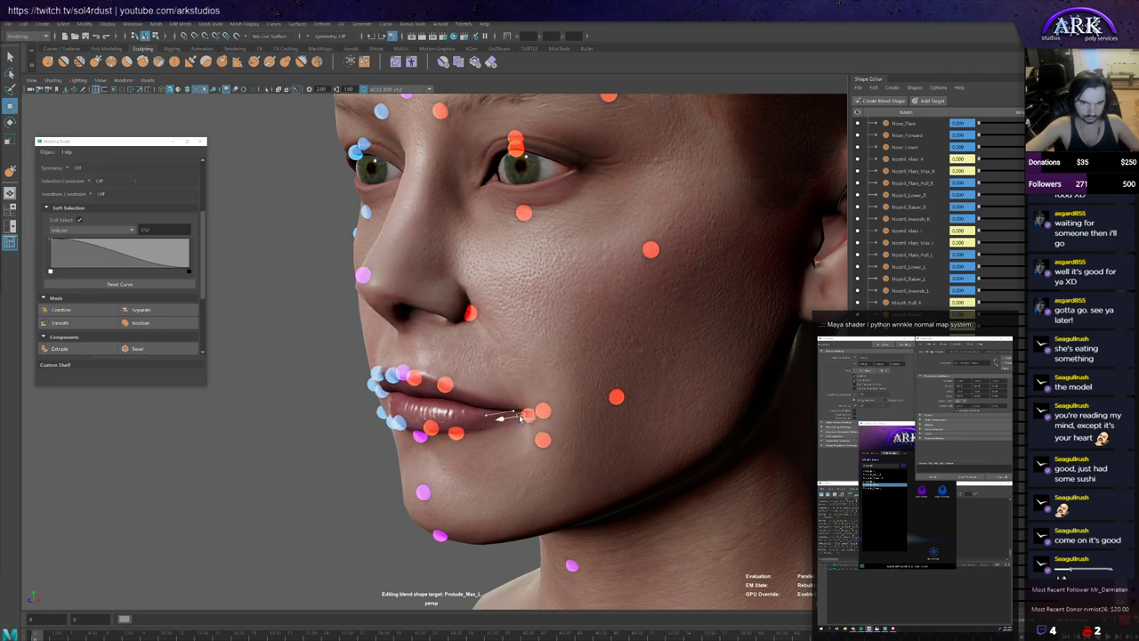
key(ctrl+y)
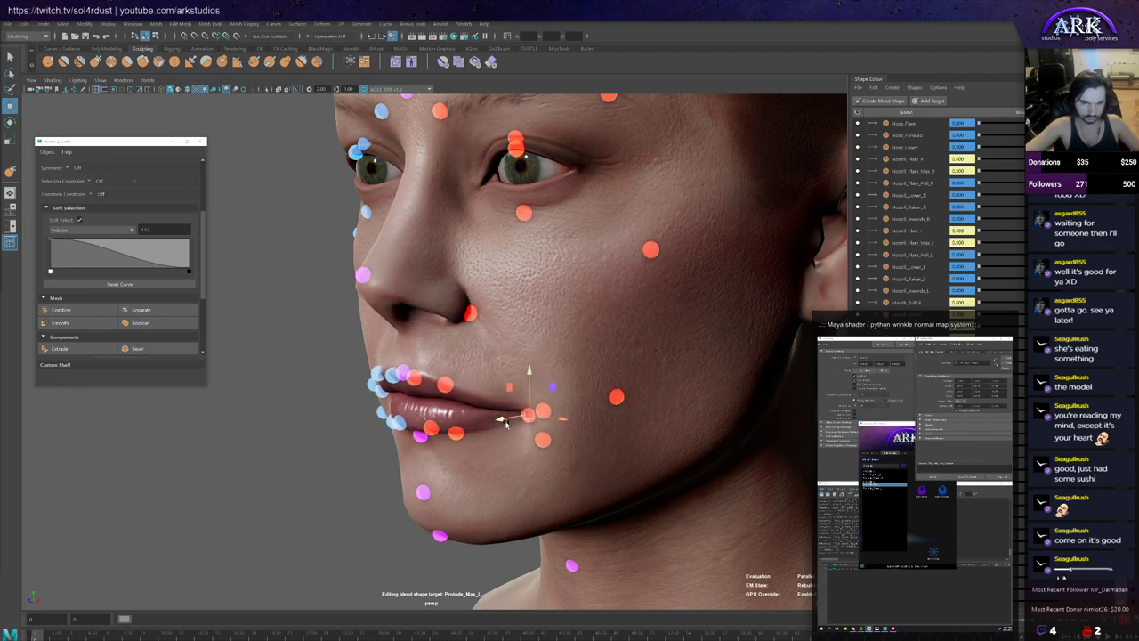
mouse_move(513, 417)
alt+mouse_down()
mouse_move(577, 418)
mouse_move(521, 410)
mouse_move(547, 439)
mouse_move(504, 400)
mouse_move(515, 418)
alt+mouse_up()
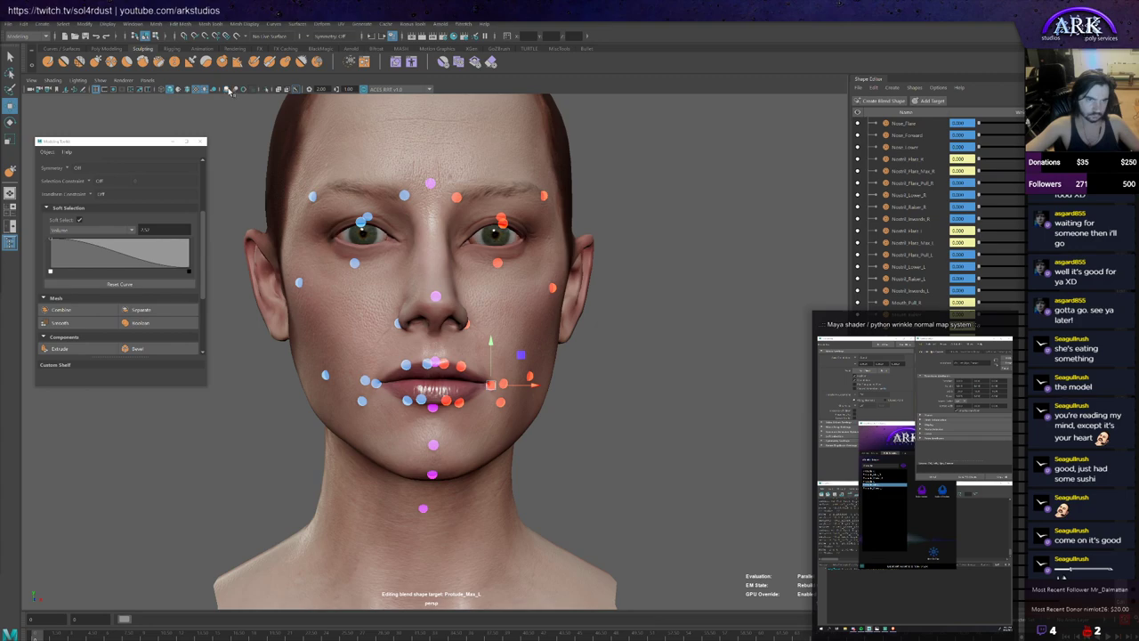
Step: Pull the outer mouth-corner control on the head's left outward to test the stretch, and undo the move
mouse_move(509, 383)
alt+mouse_down()
mouse_move(485, 420)
mouse_move(485, 394)
mouse_move(527, 393)
mouse_move(422, 390)
mouse_move(498, 391)
alt+mouse_up()
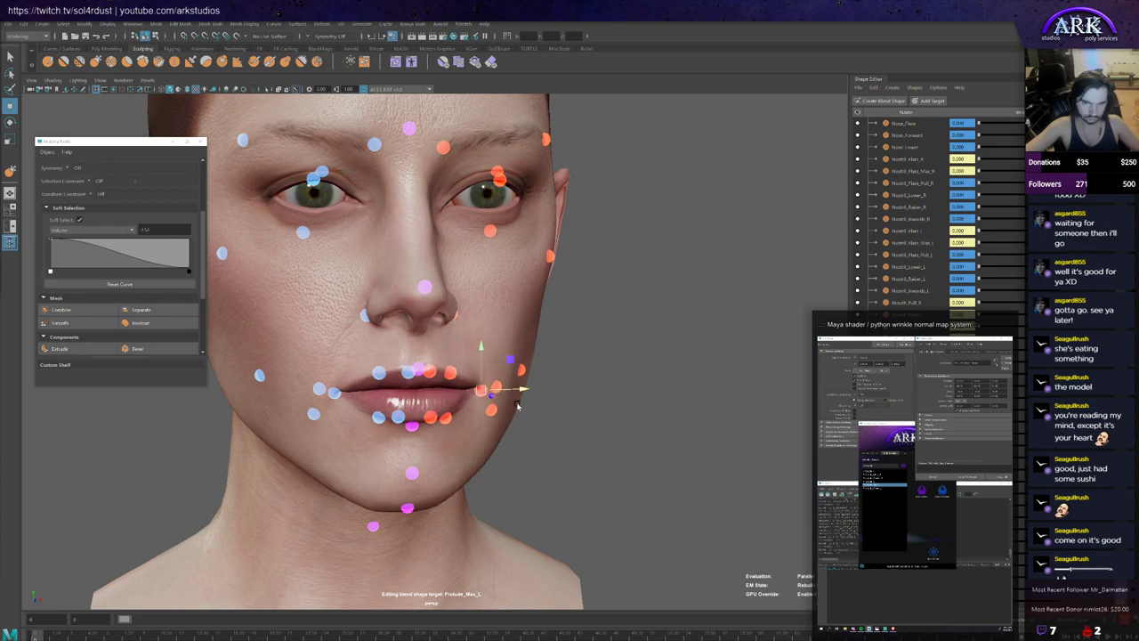
alt+drag(579, 422, 560, 424)
click(614, 441)
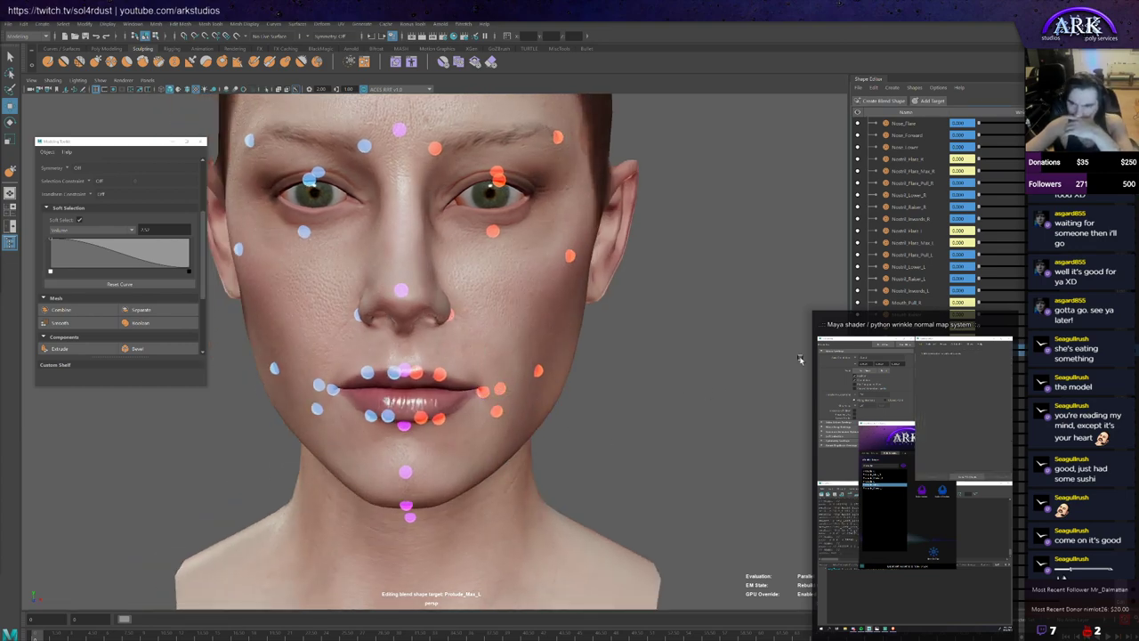
scroll(532, 405, up, 3)
click(529, 405)
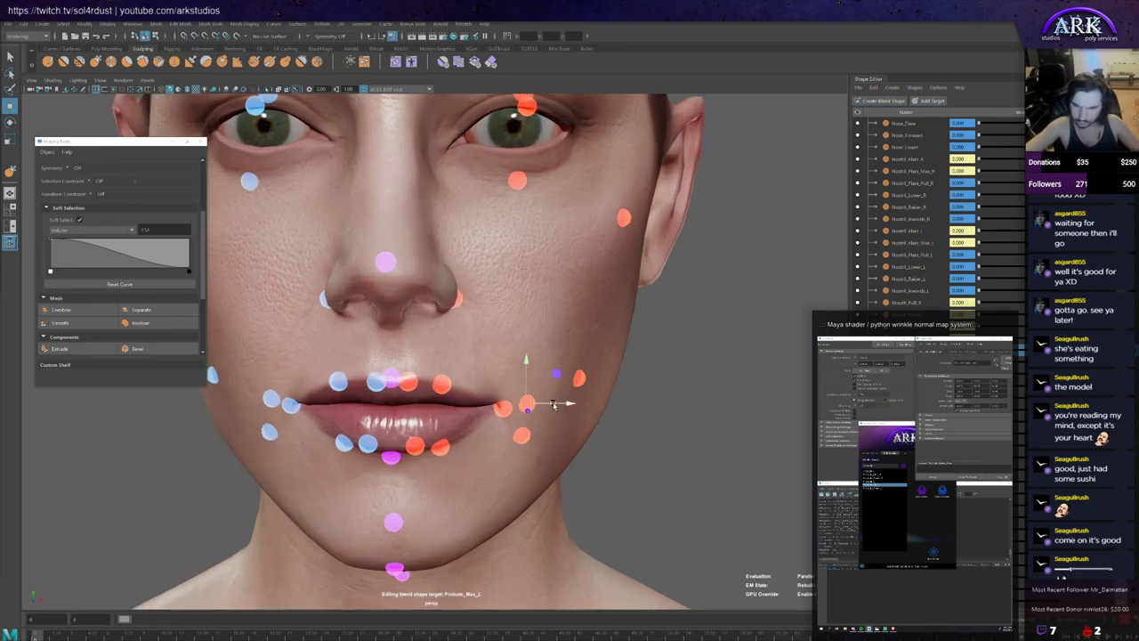
drag(553, 405, 640, 406)
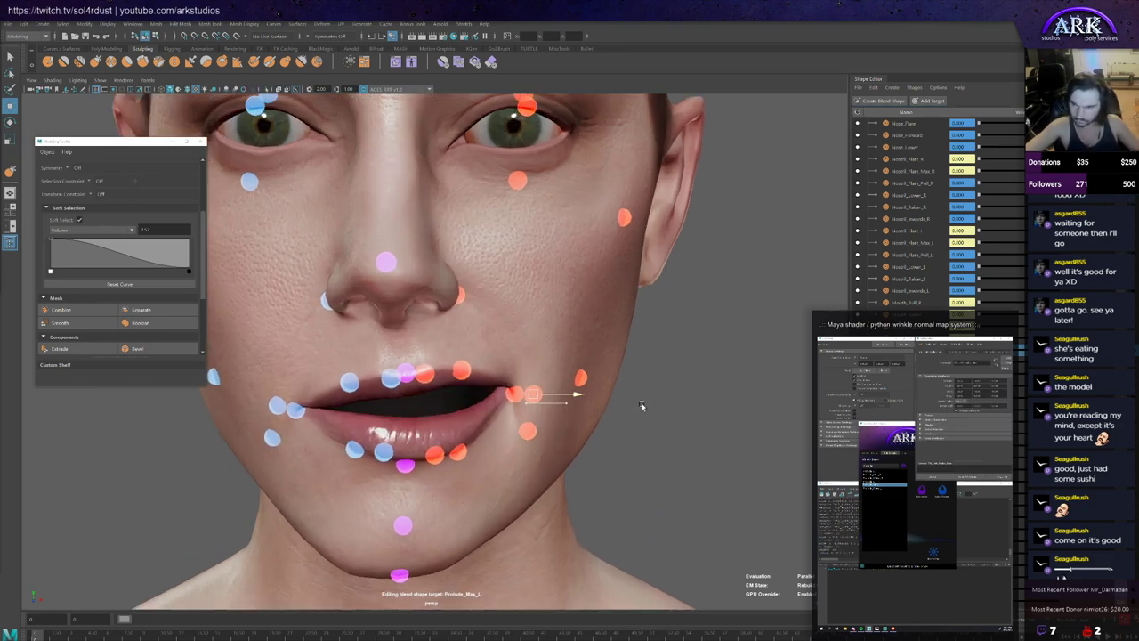
key(ctrl+z)
Step: Pull the outer mouth-corner control on the head's right outward to test that side and bring the protrusion targets into view
click(274, 400)
drag(303, 401, 211, 399)
scroll(433, 403, down, 3)
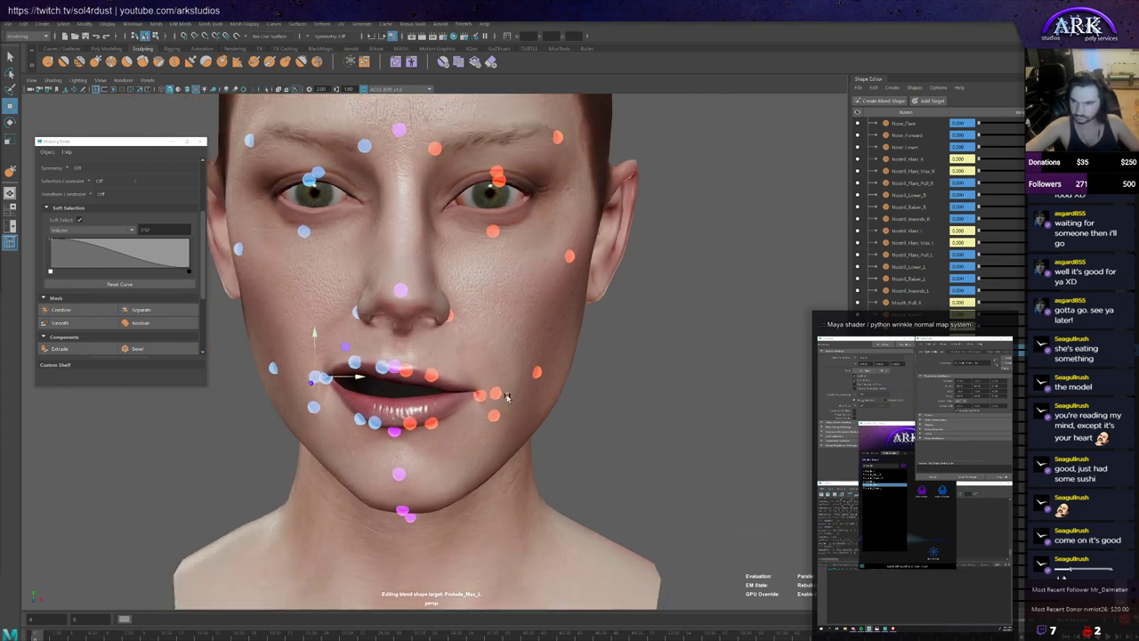
scroll(935, 338, down, 6)
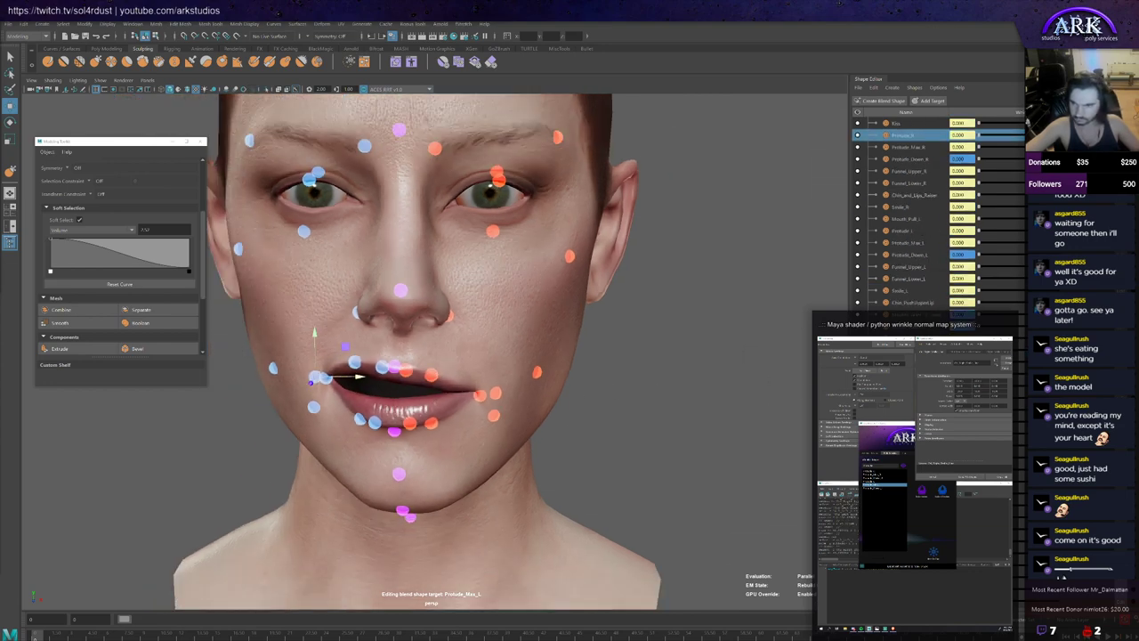
Step: Locate the Protude_R target in the shape list and undo the outward pull of the outer mouth-corner control on the head's right
scroll(935, 338, up, 5)
alt+drag(478, 408, 468, 399)
scroll(926, 213, down, 5)
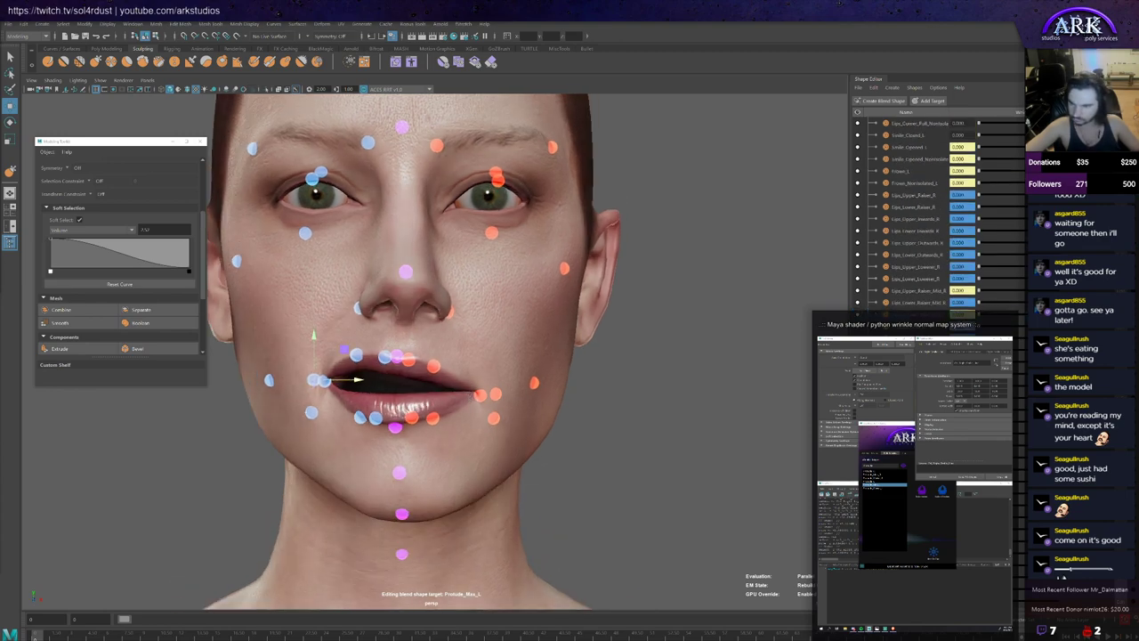
scroll(916, 213, up, 2)
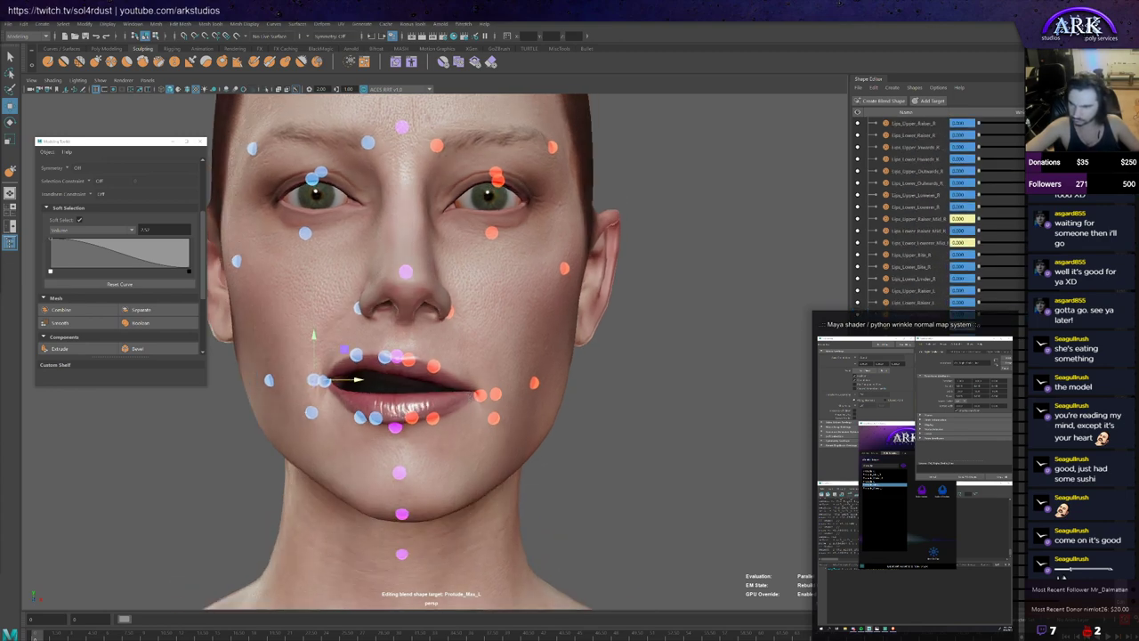
scroll(916, 214, up, 3)
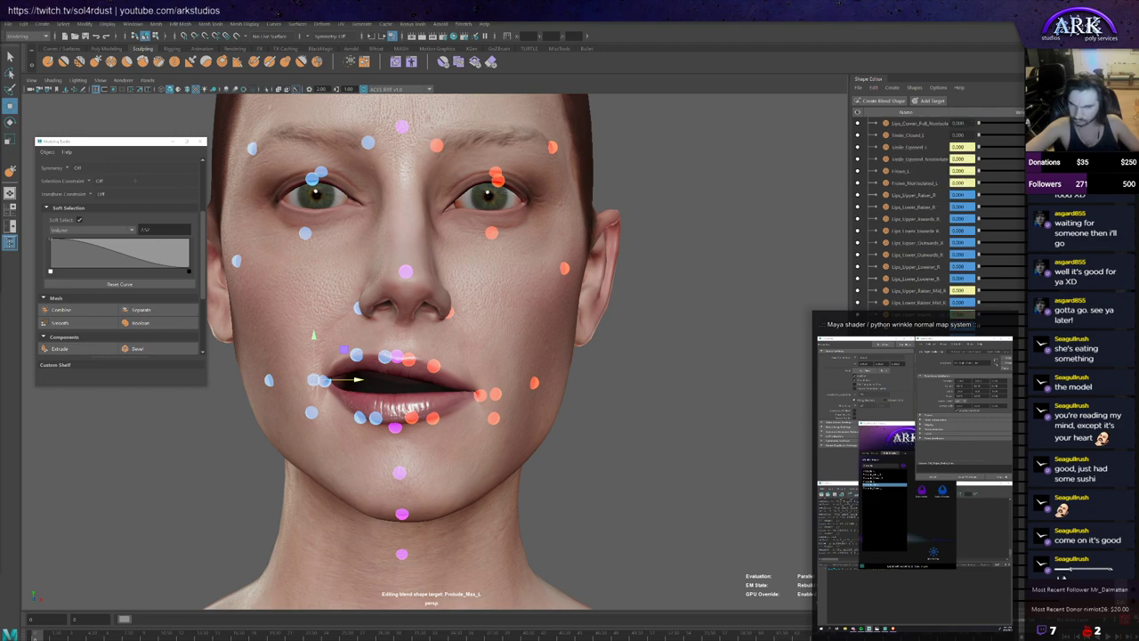
scroll(917, 213, up, 5)
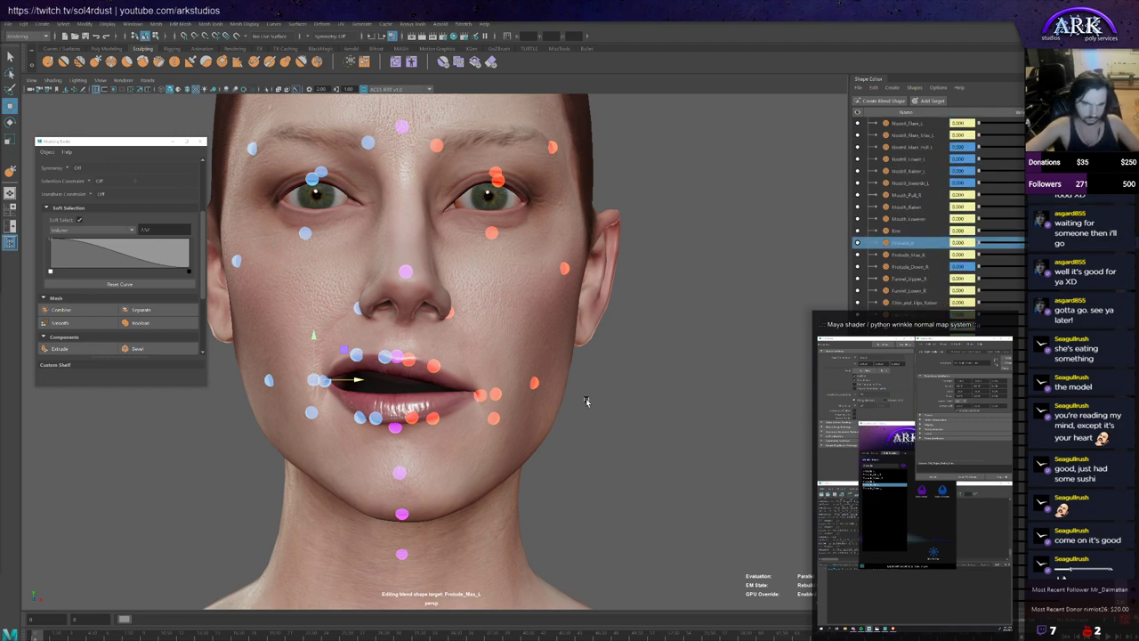
alt+drag(587, 403, 593, 431)
alt+drag(372, 376, 369, 381)
key(ctrl+z)
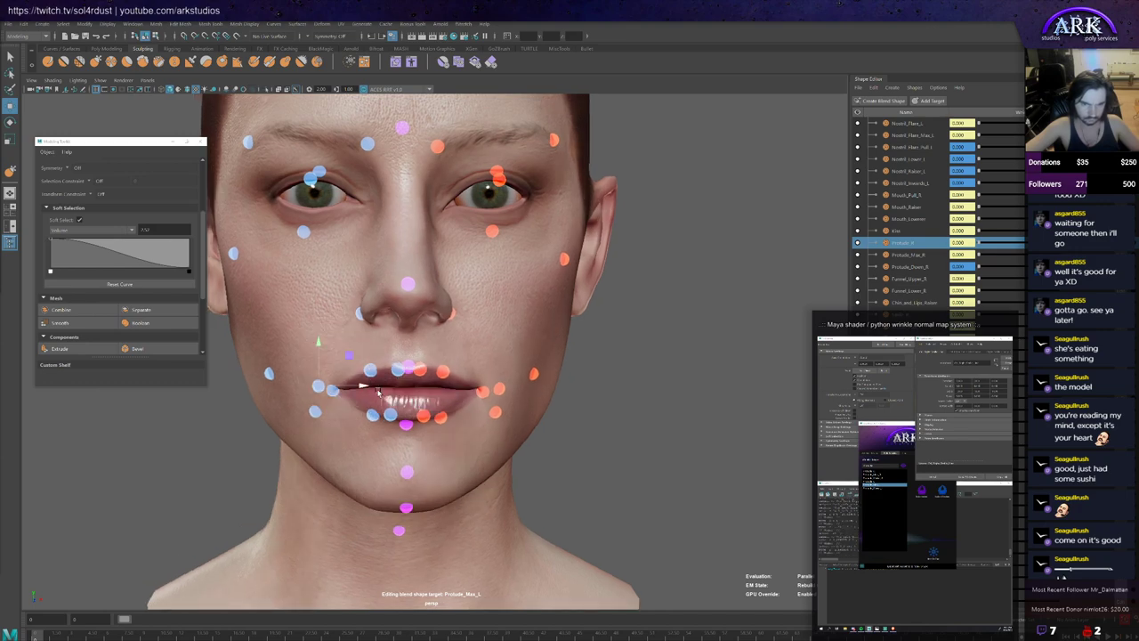
Step: Test the lip-corner control on the head's right by moving it upward and outward, undoing each move
click(331, 391)
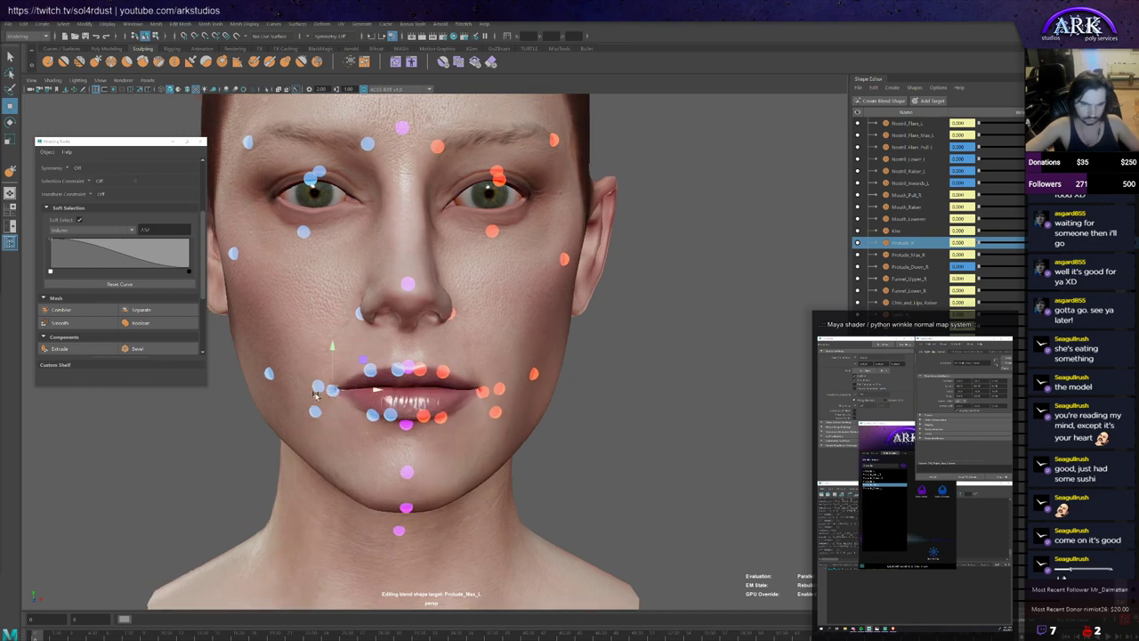
drag(333, 381, 320, 322)
key(ctrl+z)
drag(352, 389, 279, 382)
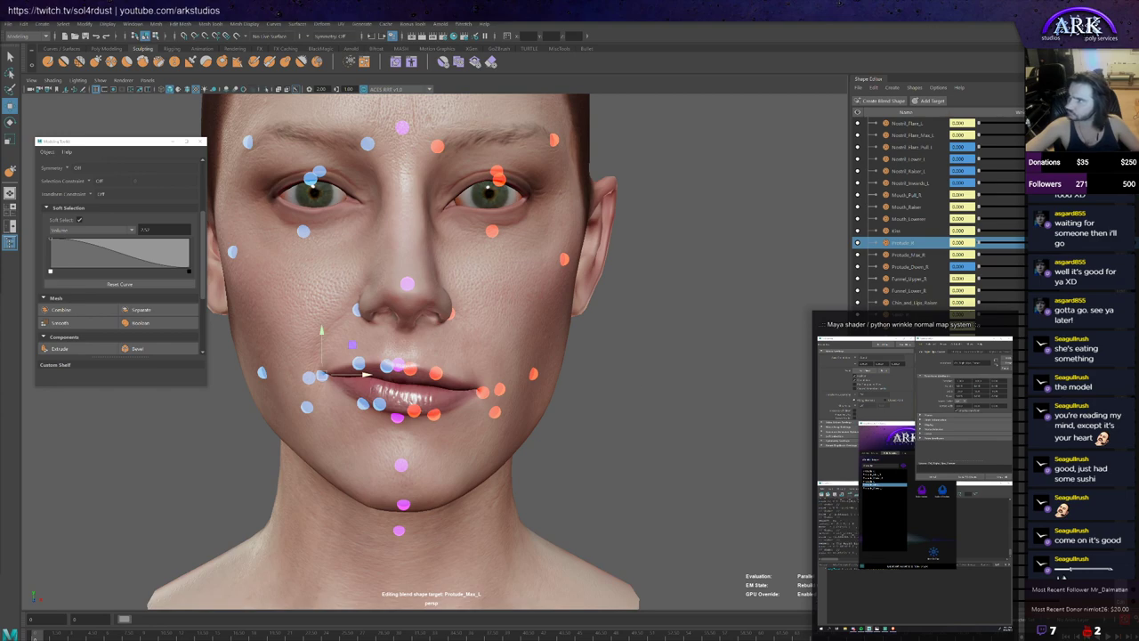
key(ctrl+z)
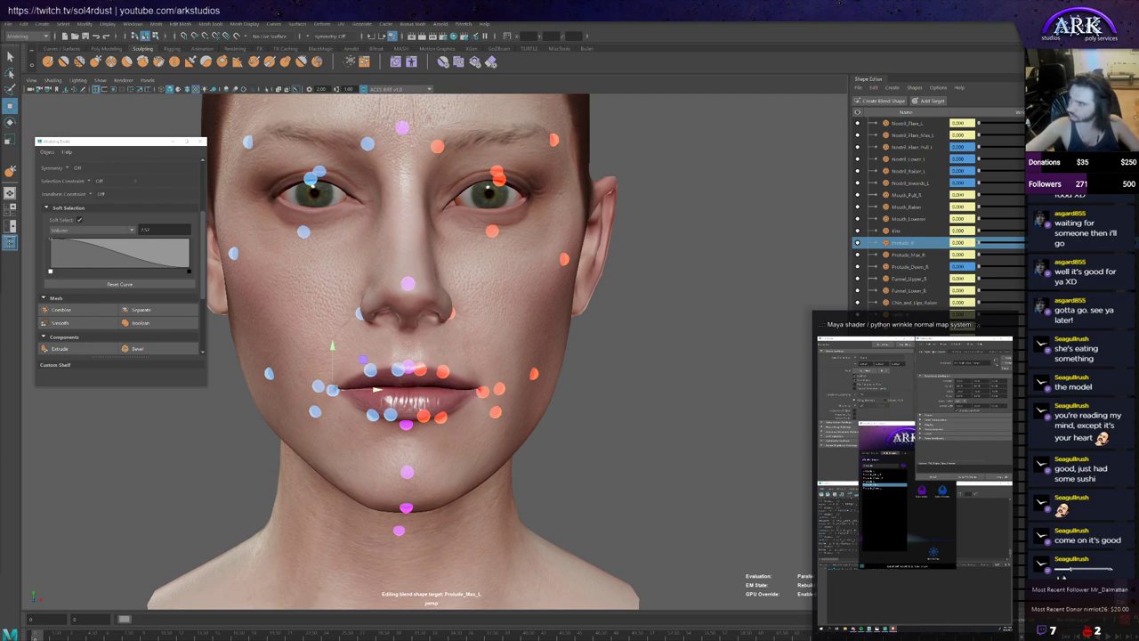
Step: Test the lip-corner control on the head's left with a sideways move and undo it
scroll(450, 316, up, 3)
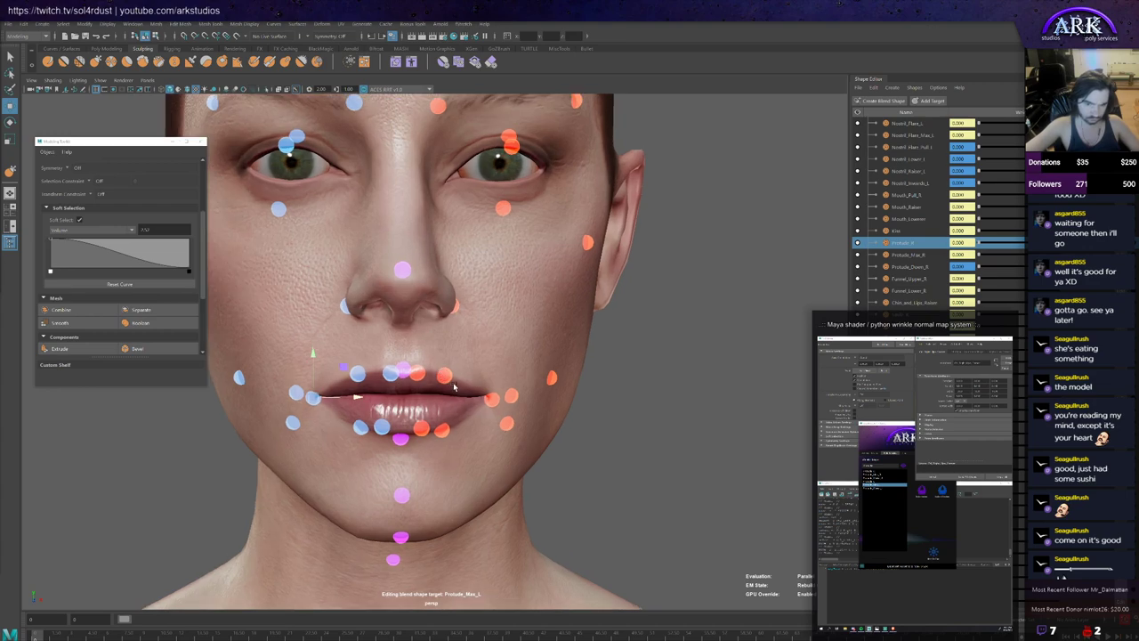
alt+drag(452, 386, 467, 386)
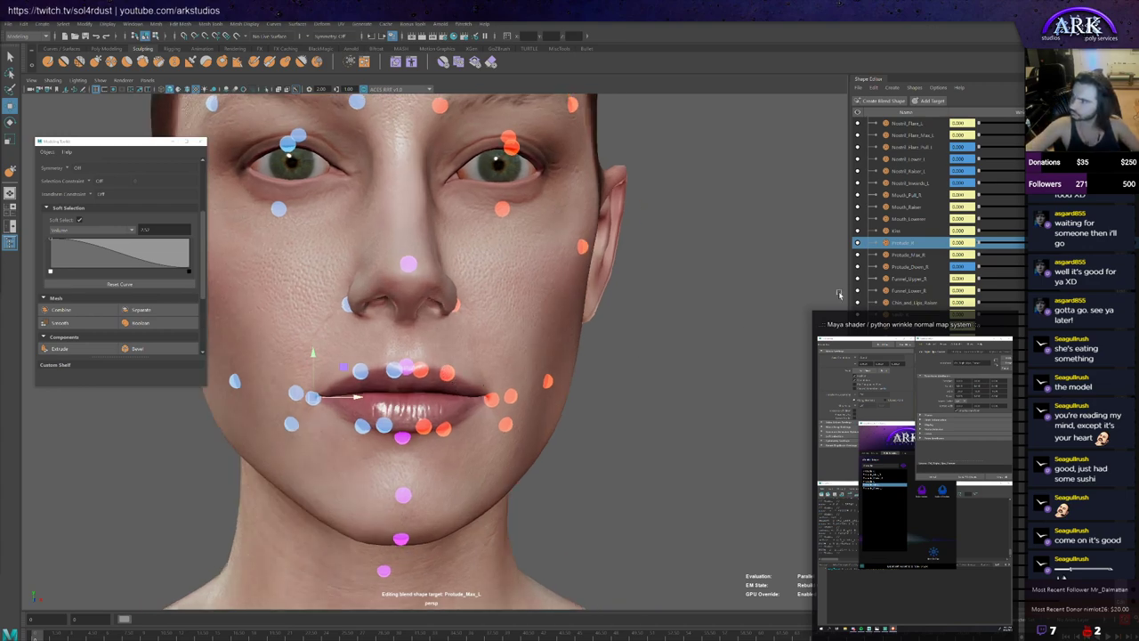
alt+drag(442, 313, 736, 347)
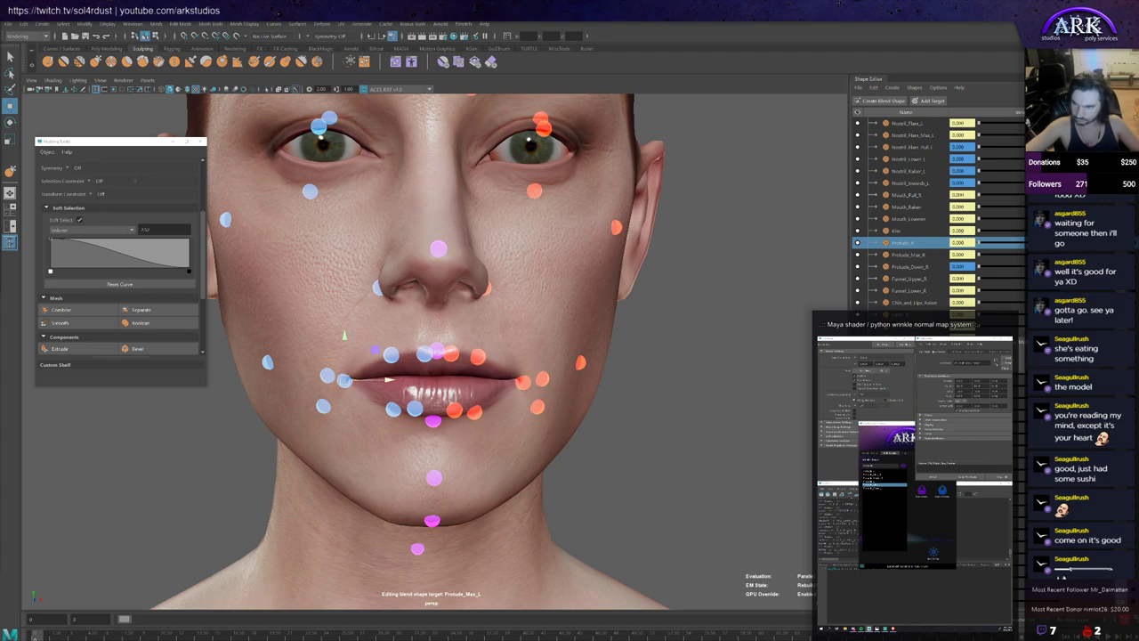
click(545, 382)
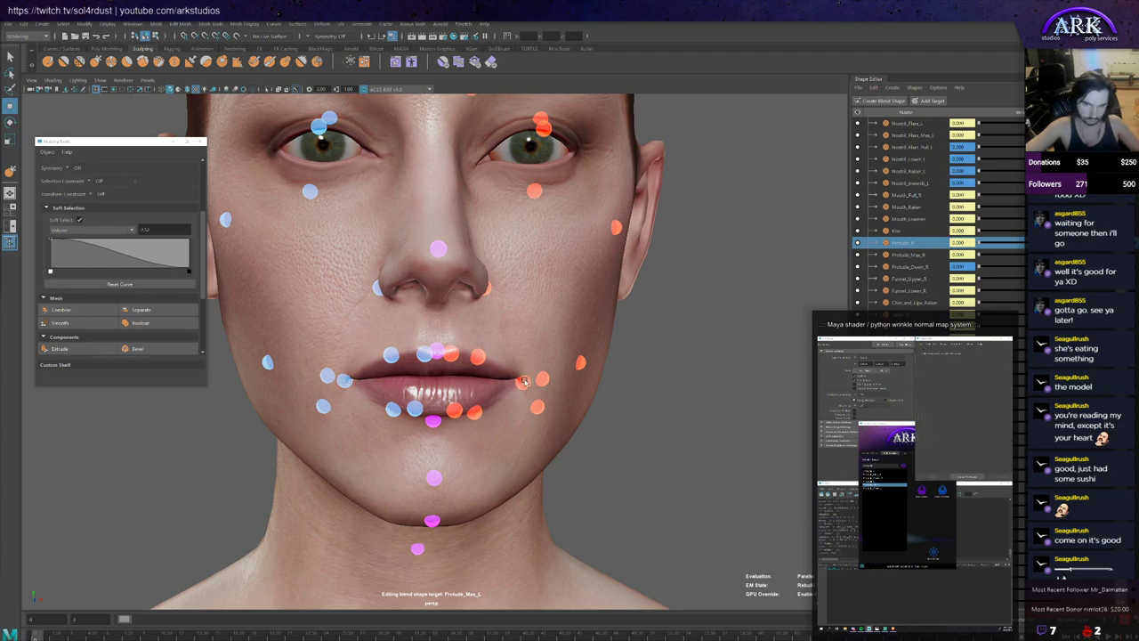
mouse_move(566, 383)
mouse_down()
mouse_move(648, 378)
mouse_move(548, 386)
mouse_up()
key(ctrl+z)
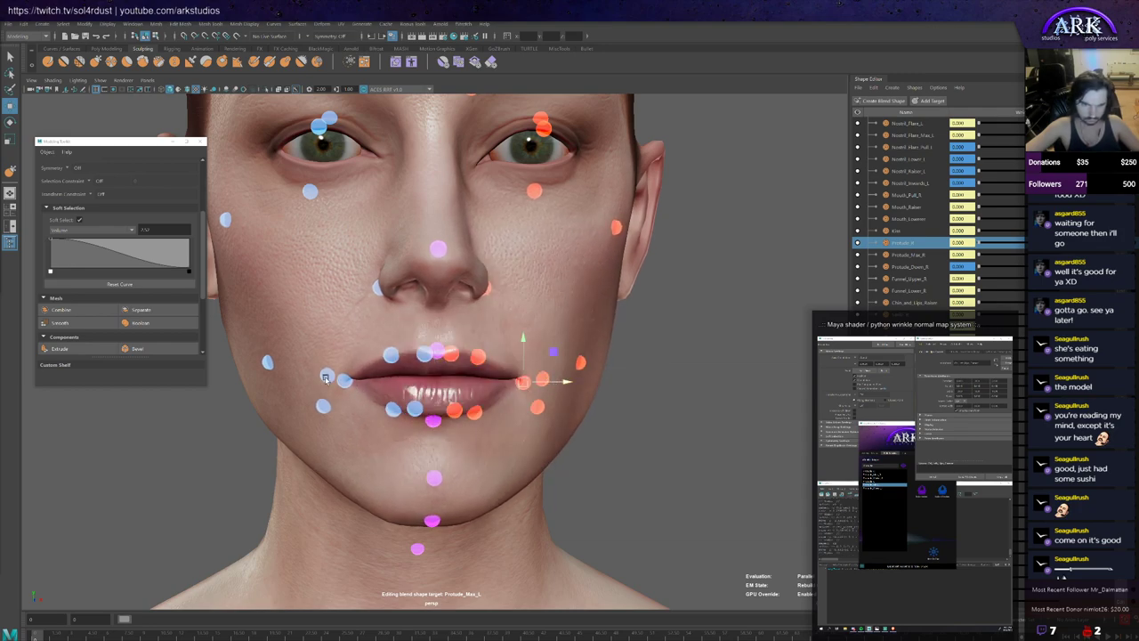
Step: Move the outer mouth-corner control on the head's right inward until the Protude_R target is at 1.000
click(324, 378)
drag(369, 376, 410, 400)
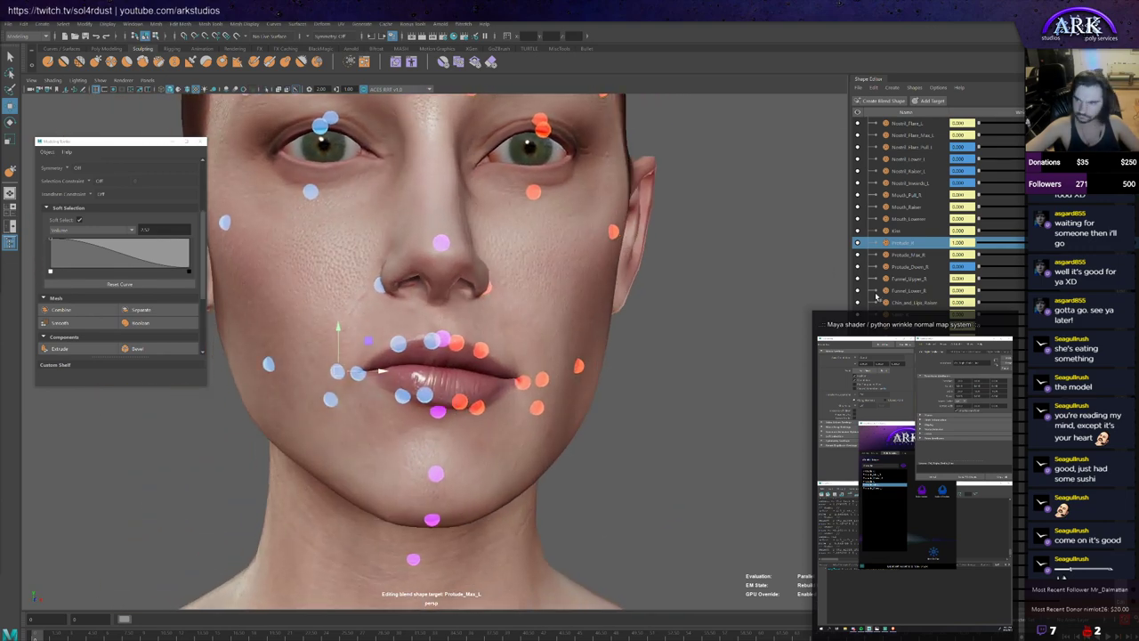
alt+drag(561, 370, 505, 383)
mouse_move(372, 374)
mouse_down()
mouse_move(333, 377)
mouse_move(374, 383)
mouse_up()
middle_drag(373, 379, 474, 384)
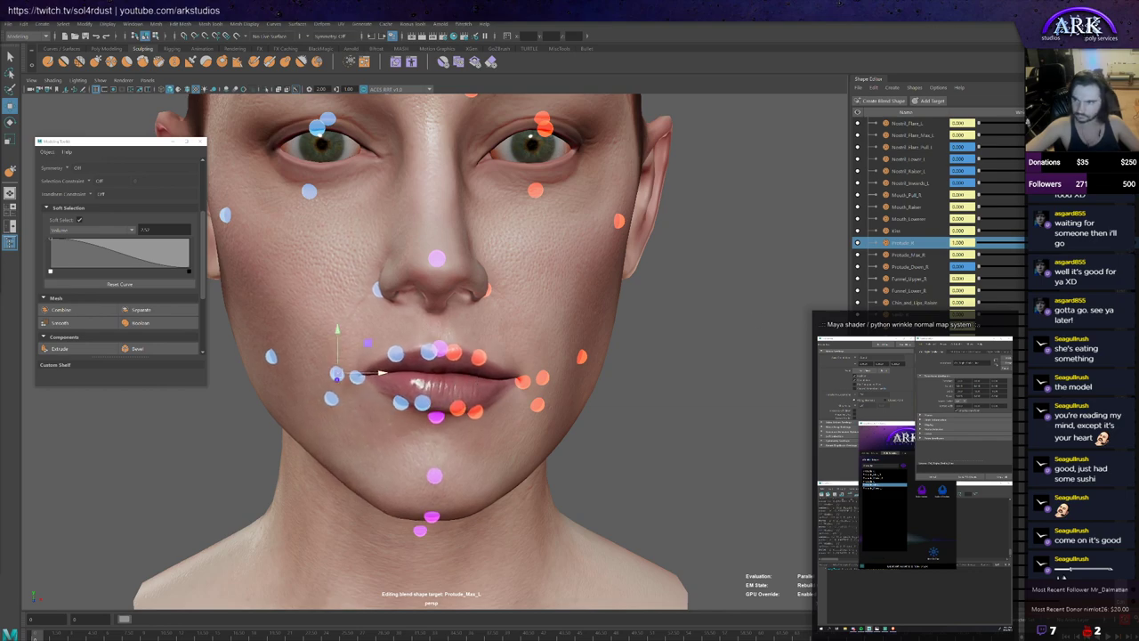
Step: Set the Protude_R target up for editing and activate the sculpting tool on the head mesh, close to the lips
scroll(463, 400, up, 4)
alt+drag(406, 406, 435, 389)
click(374, 378)
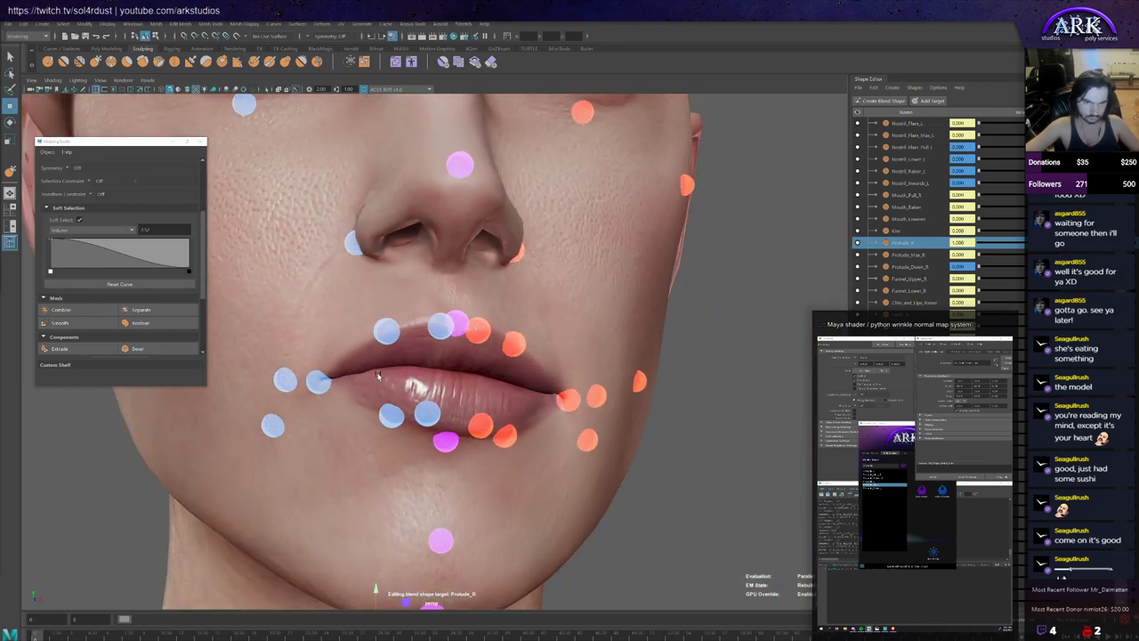
scroll(383, 115, up, 2)
key(y)
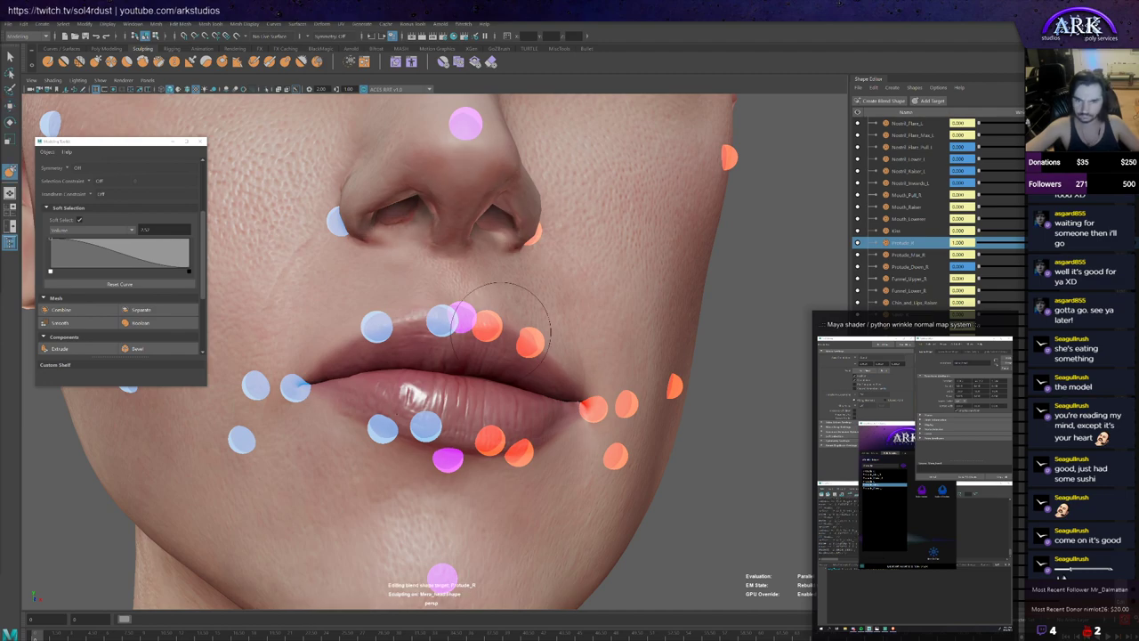
mouse_move(317, 421)
alt+mouse_down()
mouse_move(330, 421)
mouse_move(306, 421)
mouse_move(341, 391)
mouse_move(374, 417)
alt+mouse_up()
scroll(306, 421, up, 3)
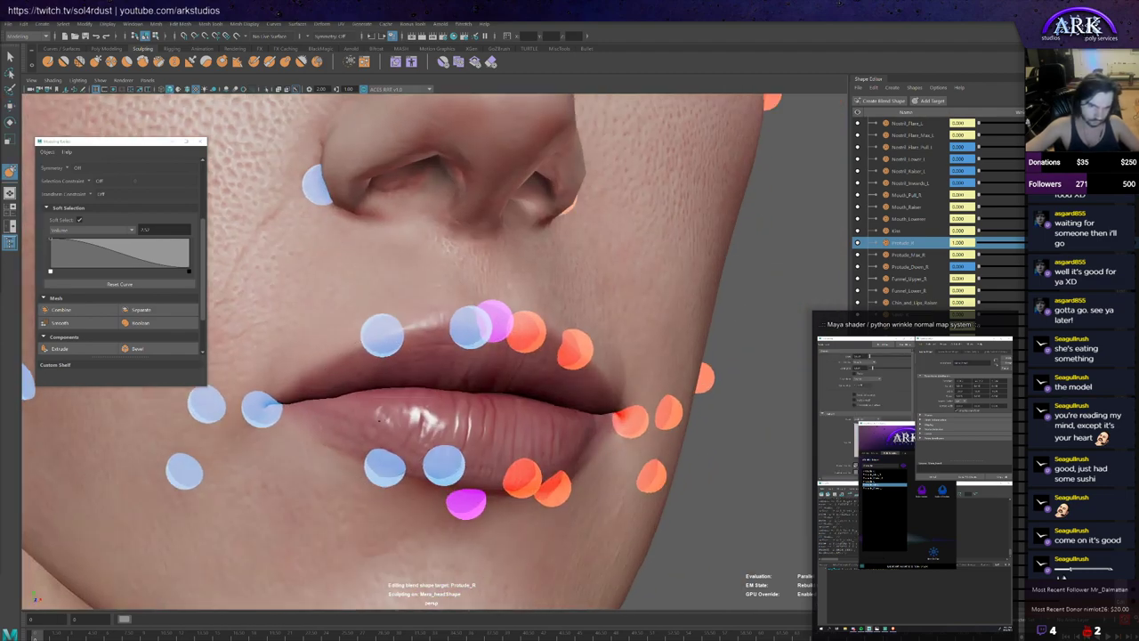
Step: Hide the NURBS surface controls in the viewport and switch the renderer to ArkStudios Viewport
click(102, 80)
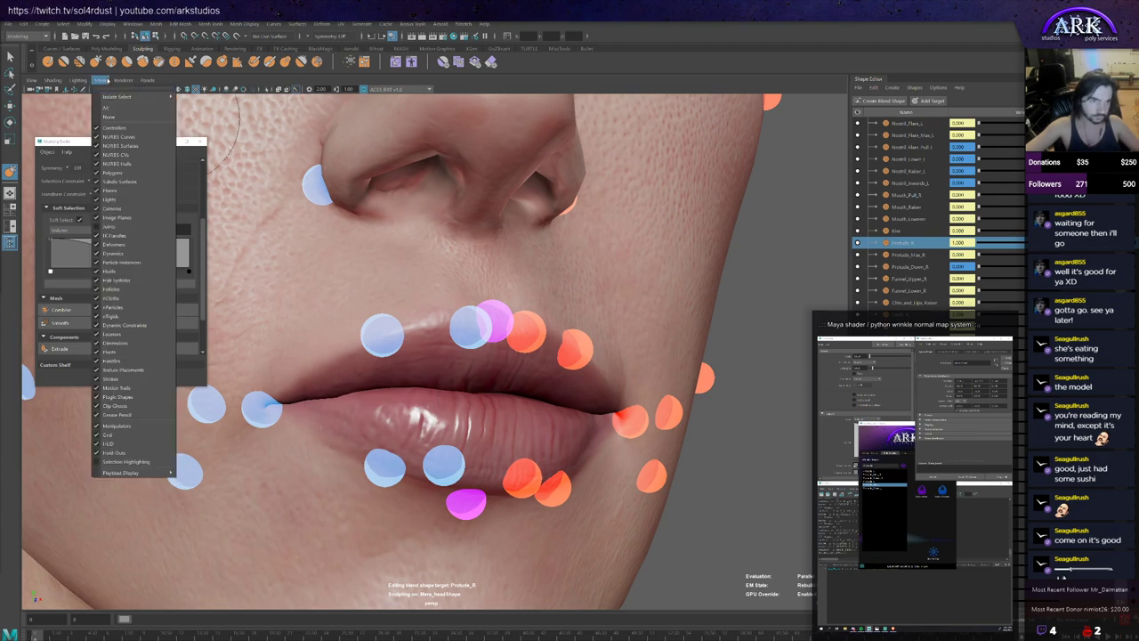
click(115, 145)
click(123, 80)
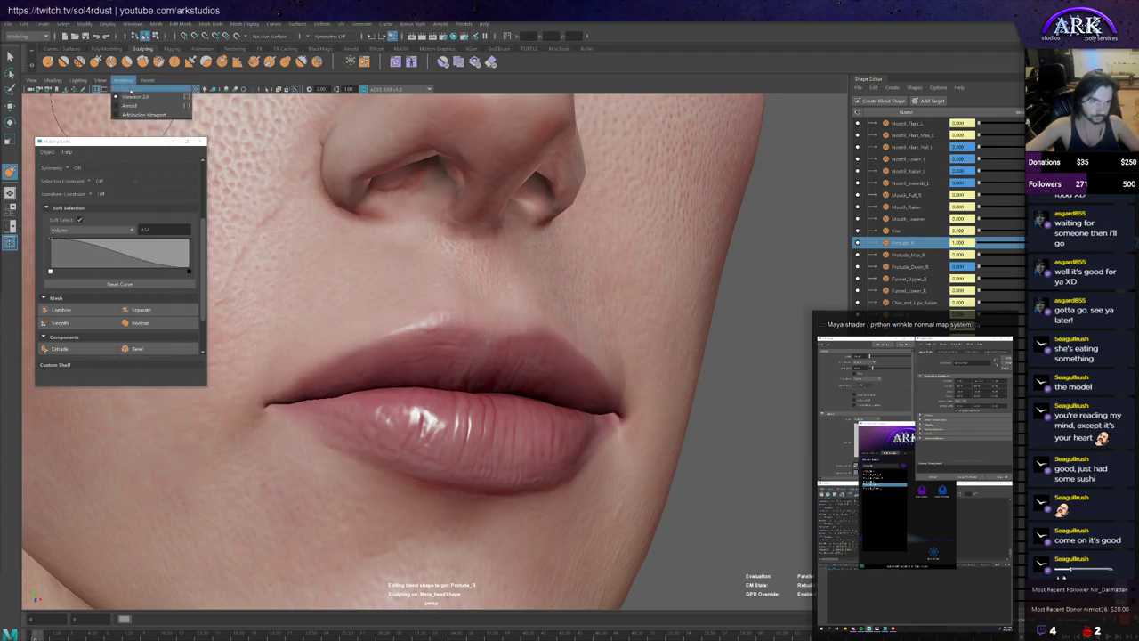
click(142, 114)
Step: Inspect the protruded lips of the Protude_R target from the front and sides, near and far, adjusting the brush size
mouse_move(433, 344)
alt+mouse_down()
mouse_move(412, 318)
mouse_move(430, 336)
mouse_move(356, 325)
alt+mouse_up()
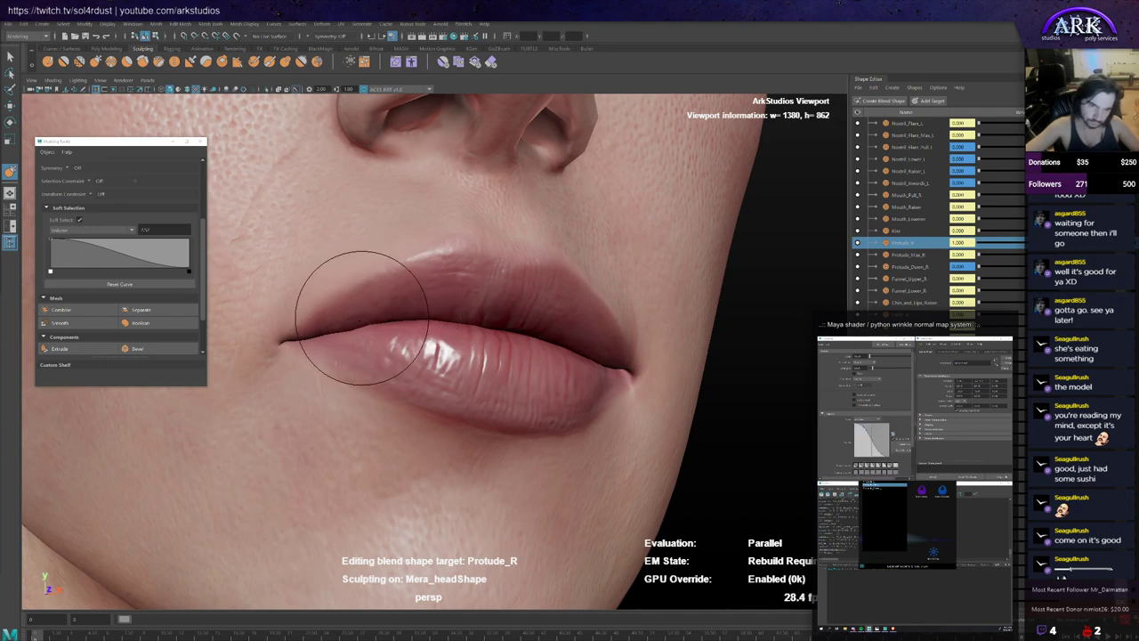
alt+drag(370, 330, 364, 335)
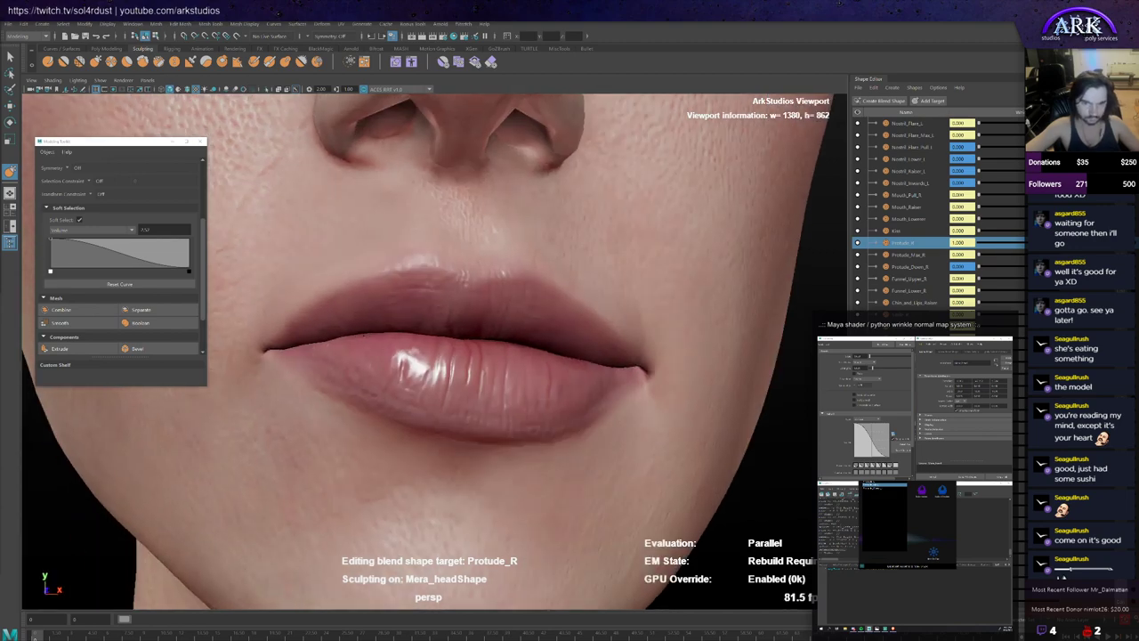
mouse_move(366, 422)
alt+mouse_down()
mouse_move(351, 342)
mouse_move(305, 343)
alt+mouse_up()
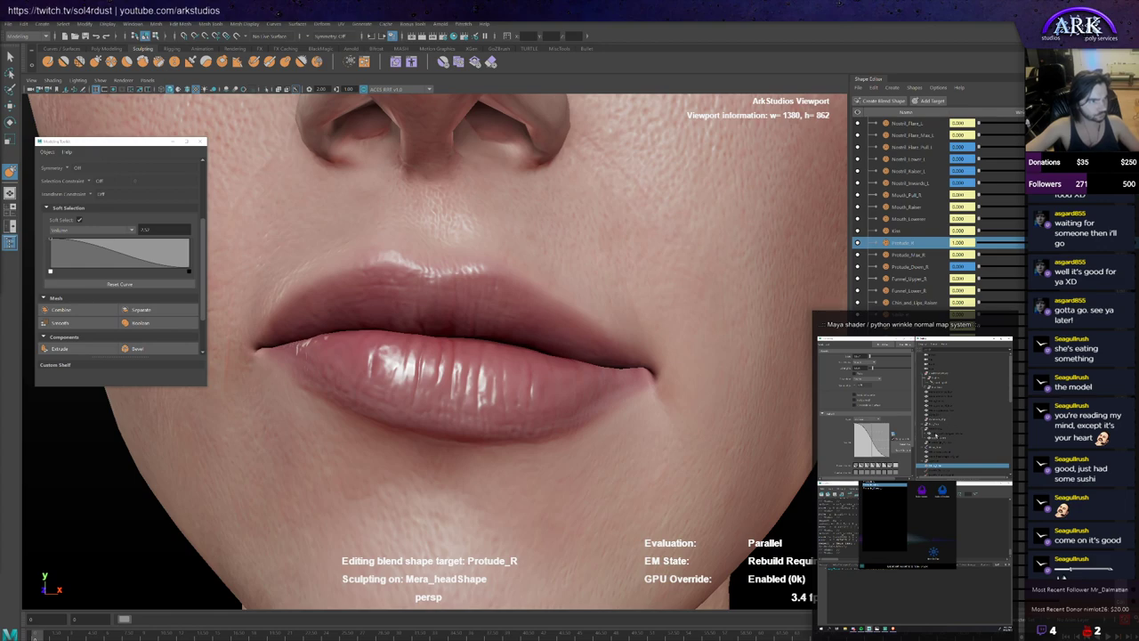
scroll(297, 267, down, 5)
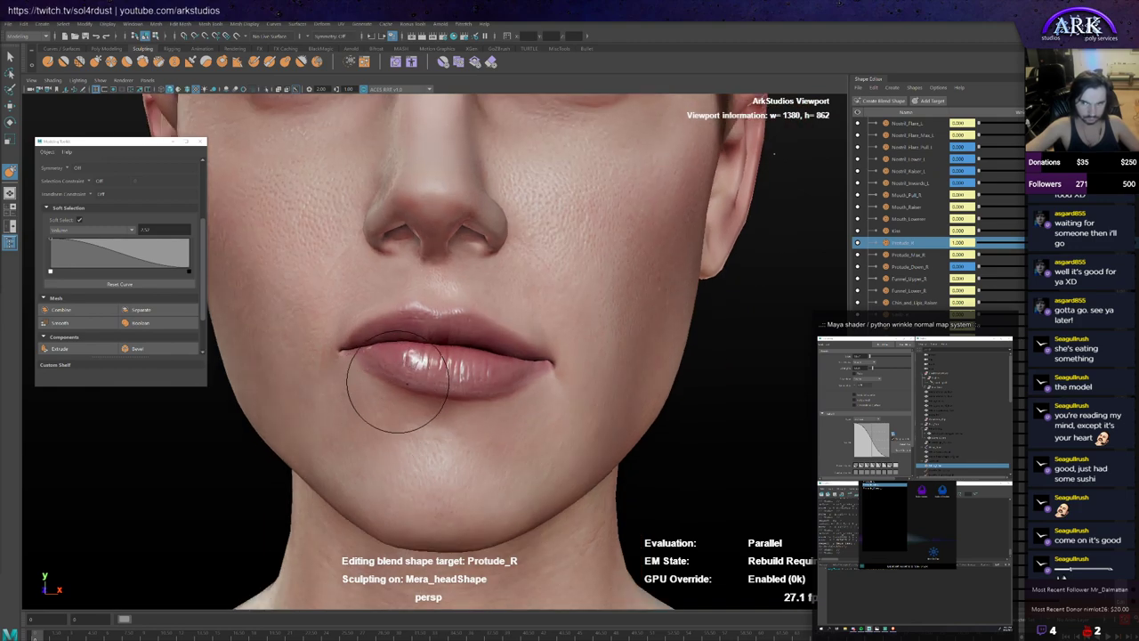
scroll(376, 348, up, 1)
scroll(375, 348, up, 4)
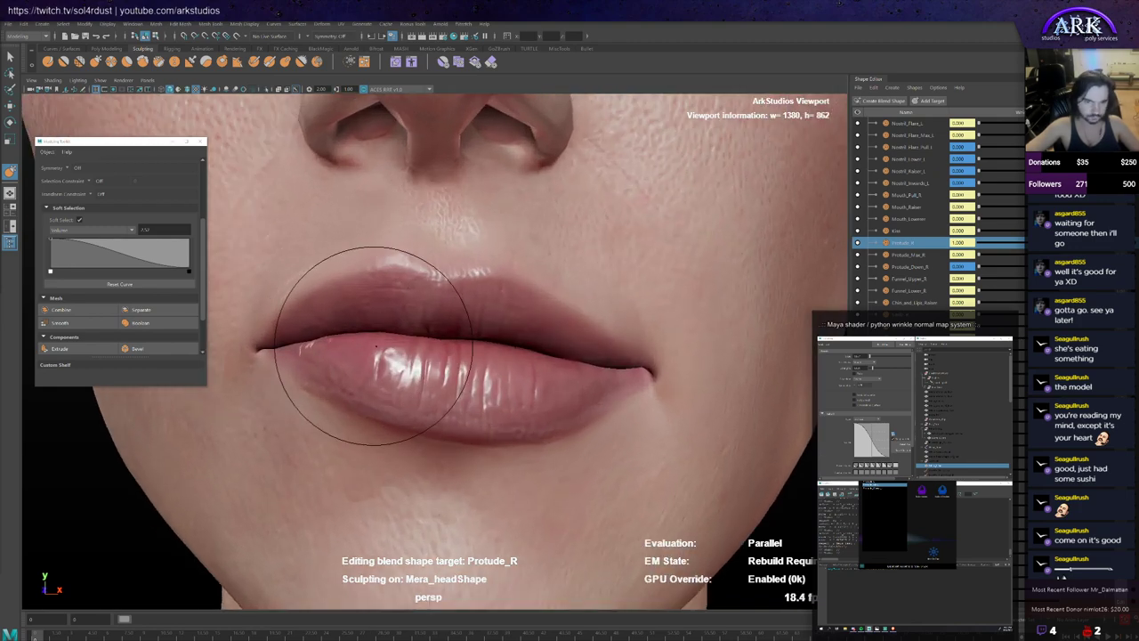
mouse_move(346, 300)
alt+mouse_down()
mouse_move(321, 307)
mouse_move(356, 321)
alt+mouse_up()
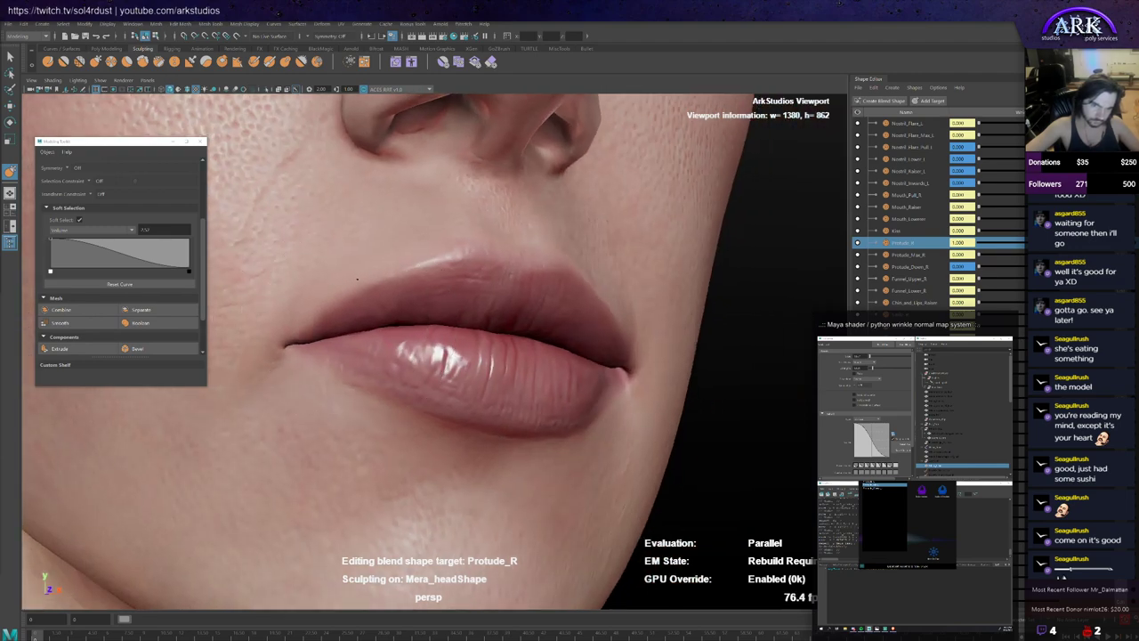
alt+drag(358, 279, 374, 297)
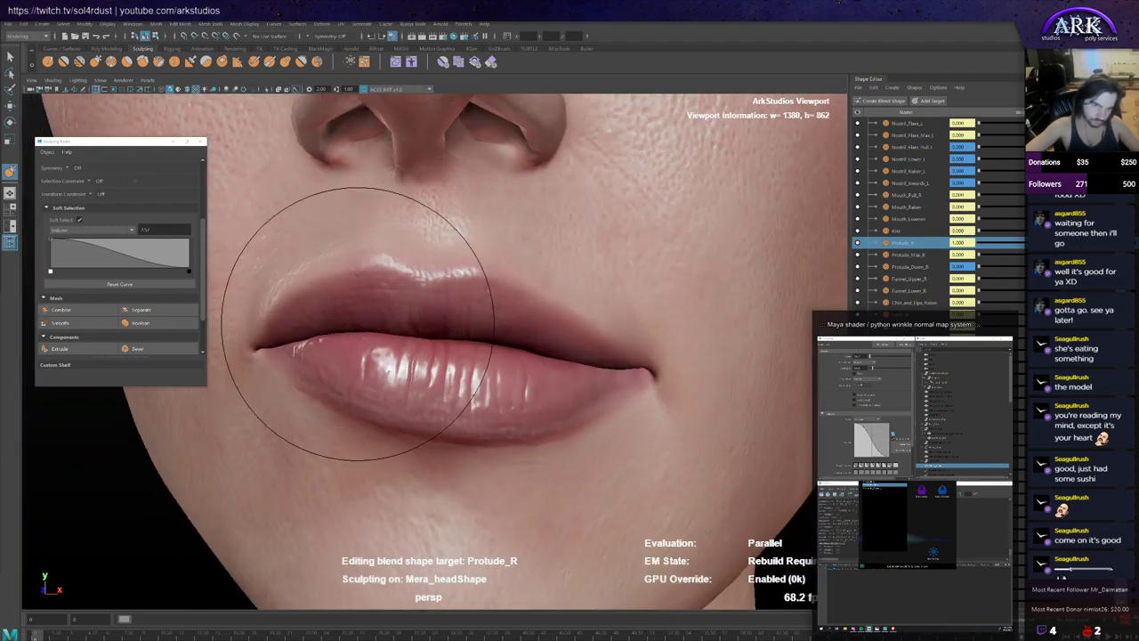
Step: Undo the latest changes to the Protude_R lip sculpt and restore the head mesh selection for sculpting
key(ctrl+z)
key(ctrl+z)
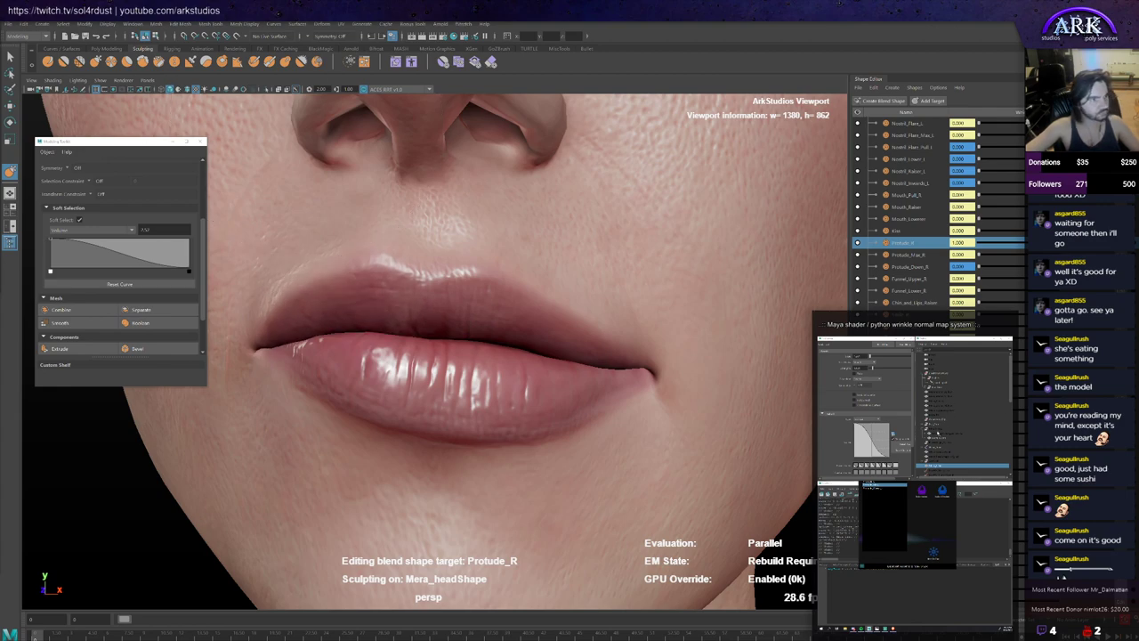
click(937, 431)
alt+drag(386, 315, 387, 309)
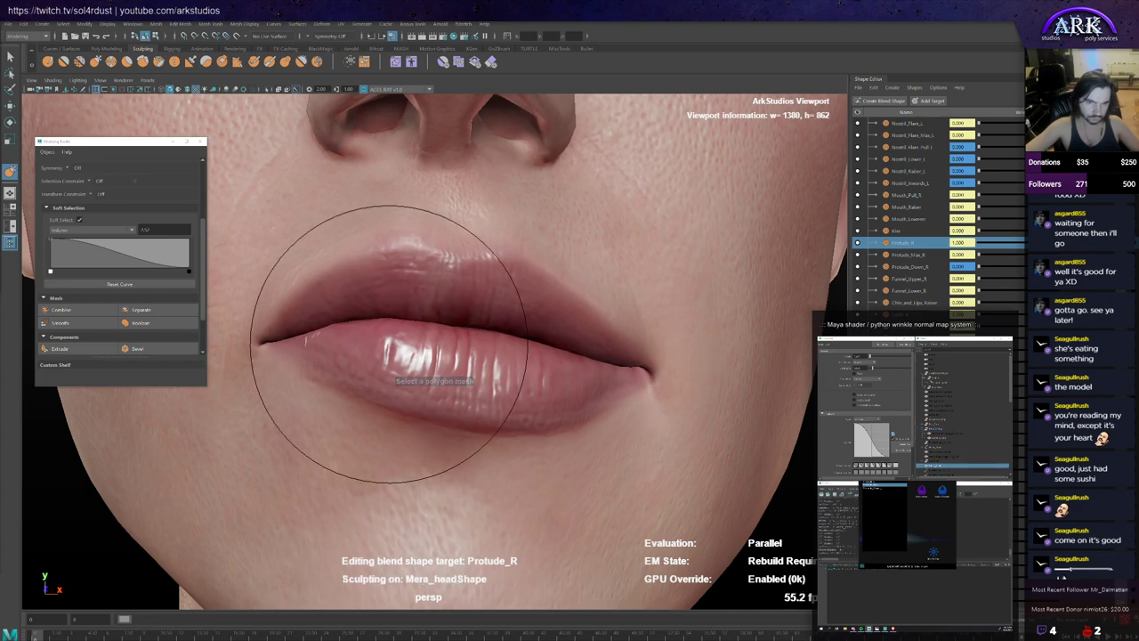
mouse_move(319, 319)
alt+mouse_down()
mouse_move(330, 325)
mouse_move(333, 309)
alt+mouse_up()
key(ctrl+z)
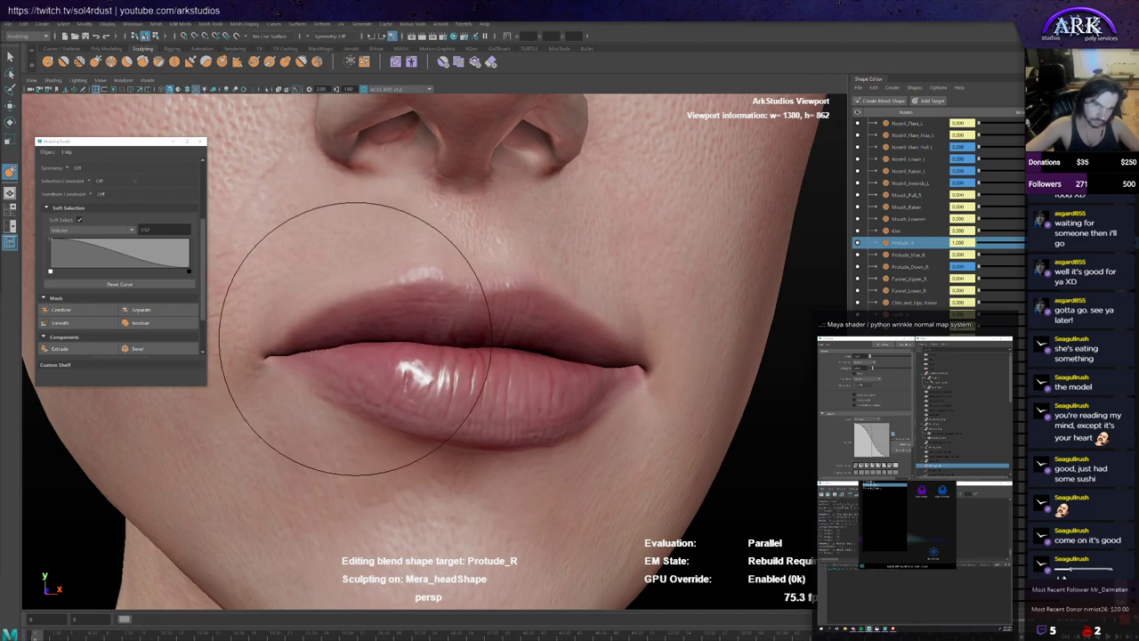
Step: Examine the seam and corners of the Protude_R lips from several angles and reduce the sculpting brush size
alt+drag(400, 374, 409, 311)
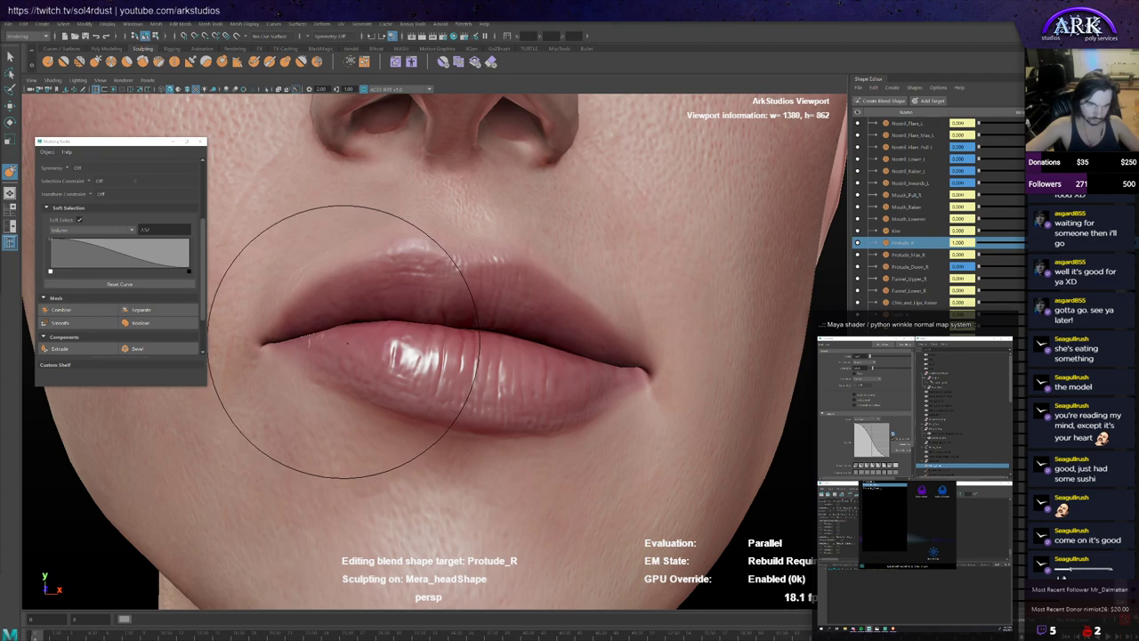
mouse_move(367, 342)
alt+mouse_down()
mouse_move(352, 342)
mouse_move(363, 344)
alt+mouse_up()
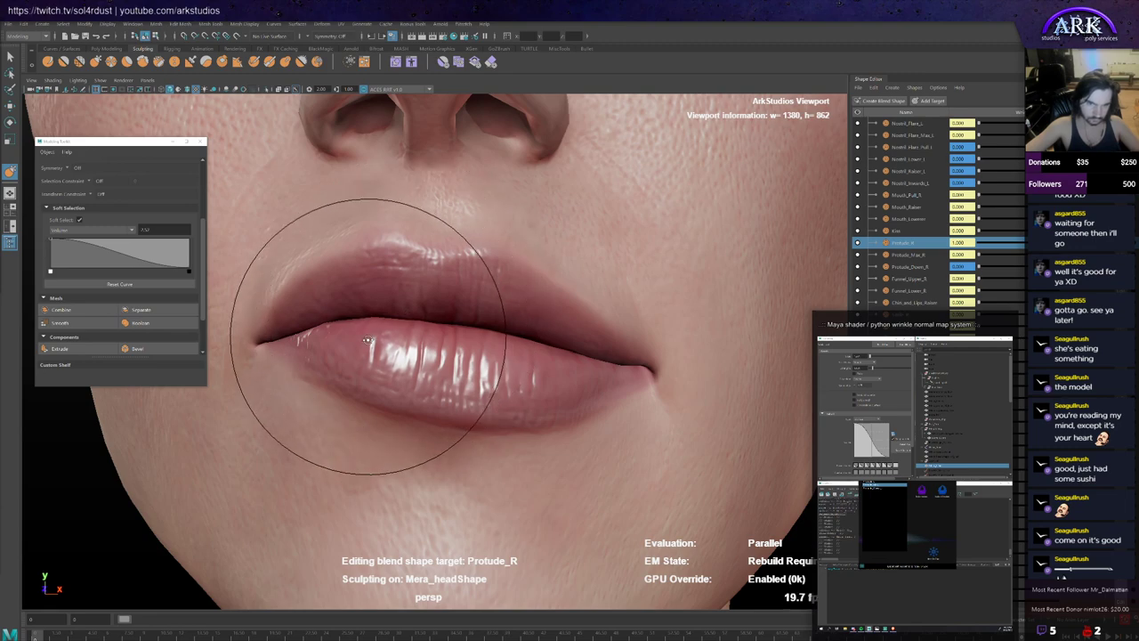
alt+drag(346, 318, 360, 311)
alt+drag(496, 350, 522, 368)
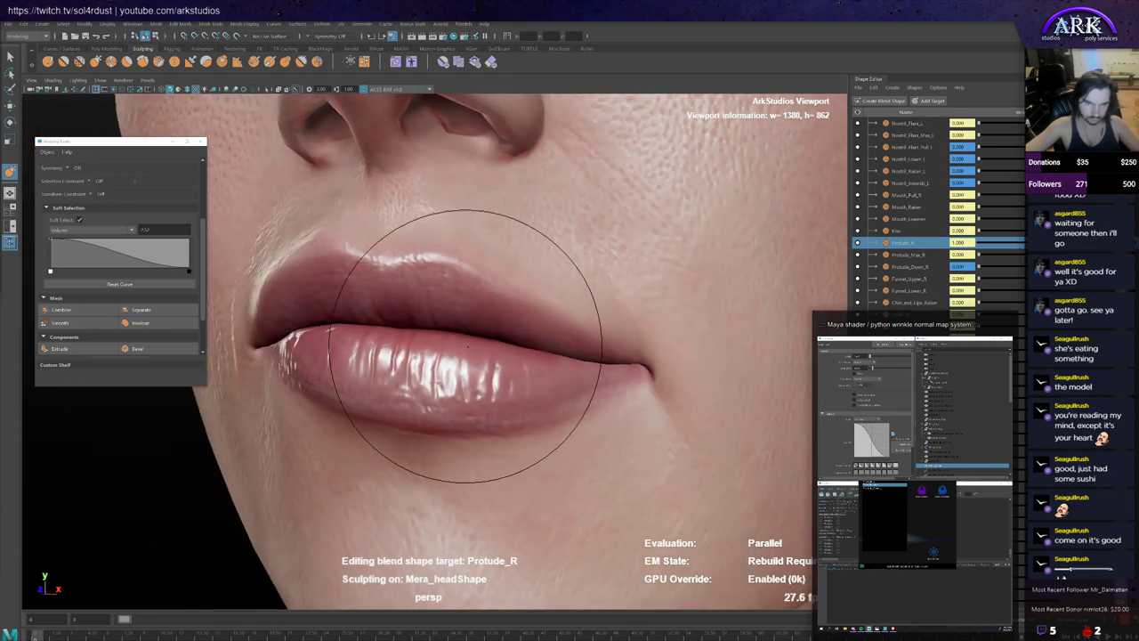
alt+drag(530, 312, 537, 308)
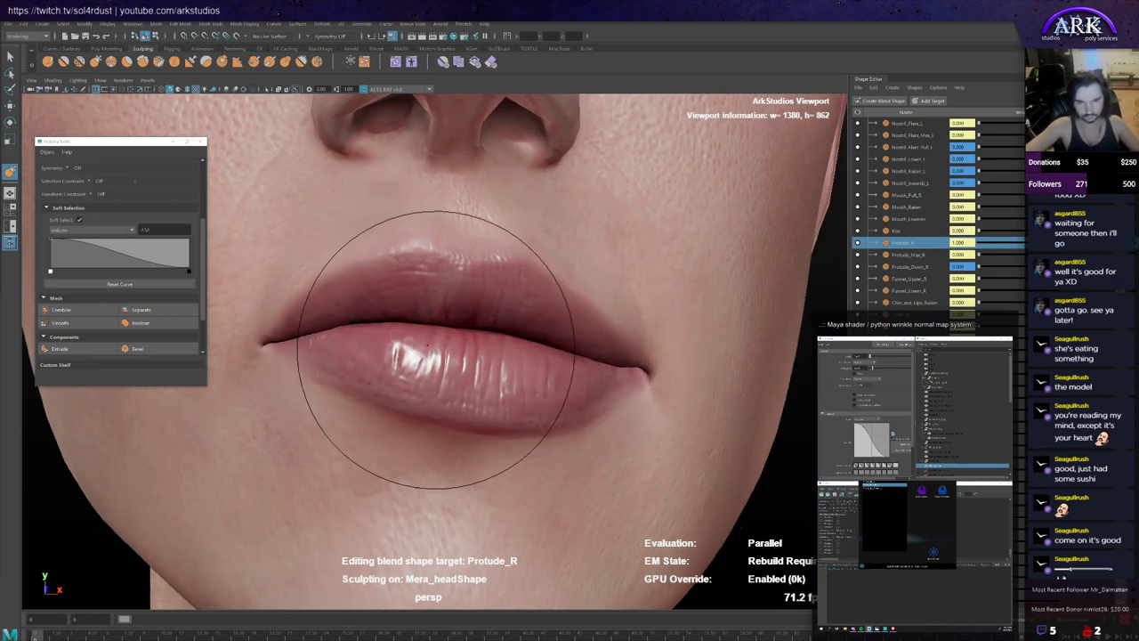
mouse_move(394, 376)
alt+mouse_down()
mouse_move(421, 328)
mouse_move(373, 338)
alt+mouse_up()
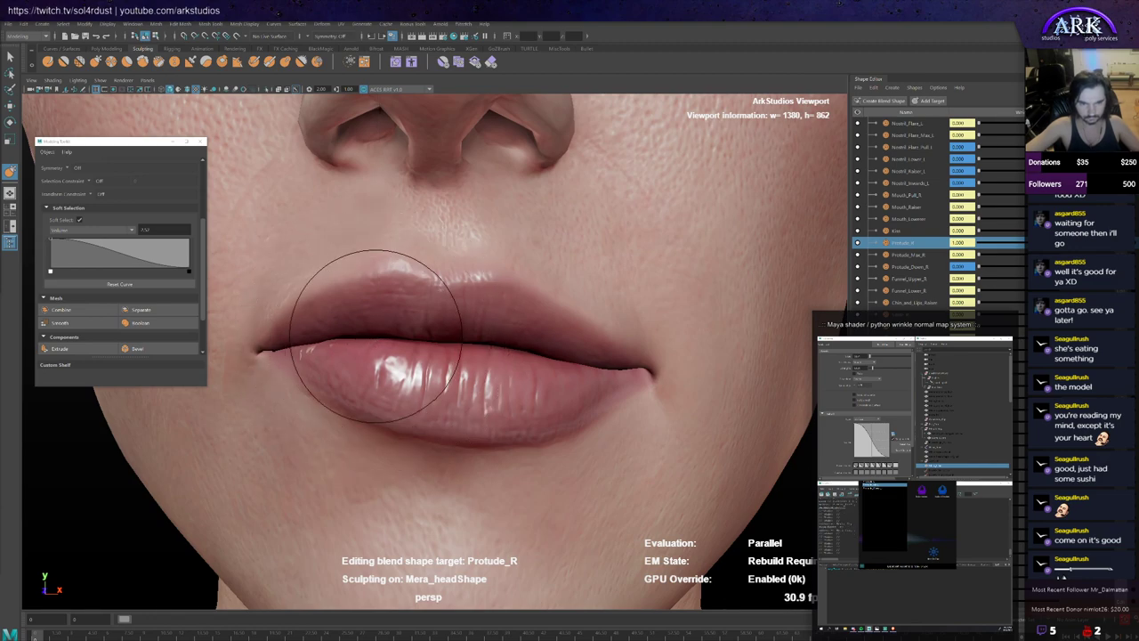
Step: Examine the Protude_R mouth shape up close from the side and in a frontal view of the whole face
alt+drag(343, 332, 316, 322)
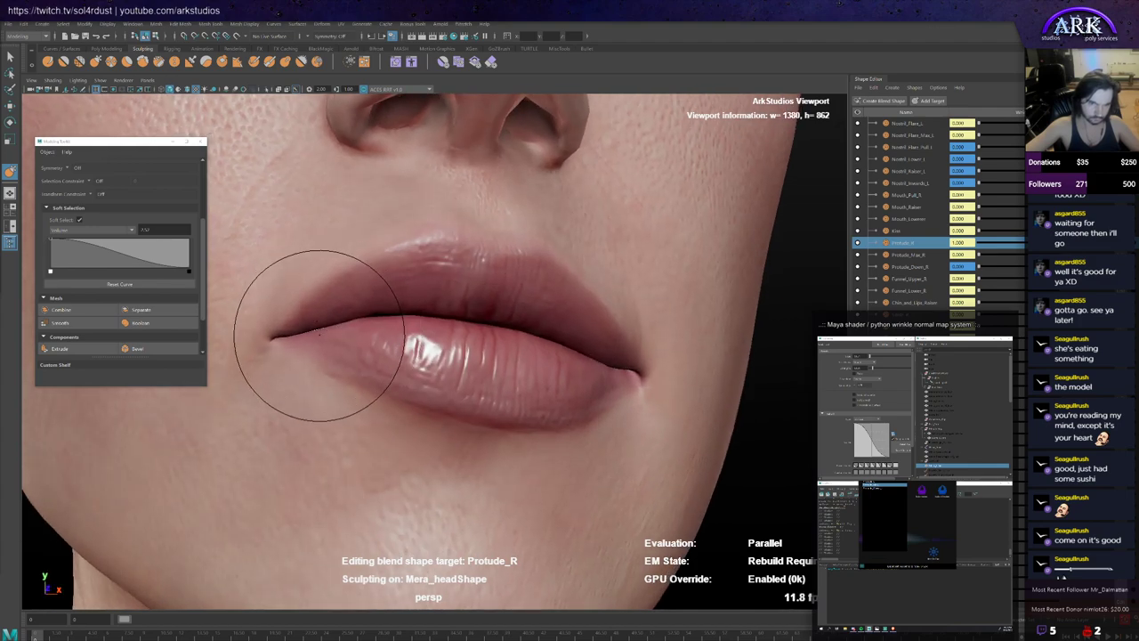
scroll(318, 331, down, 3)
mouse_move(361, 330)
alt+mouse_down()
mouse_move(354, 313)
mouse_move(402, 357)
mouse_move(501, 329)
alt+mouse_up()
scroll(405, 357, down, 4)
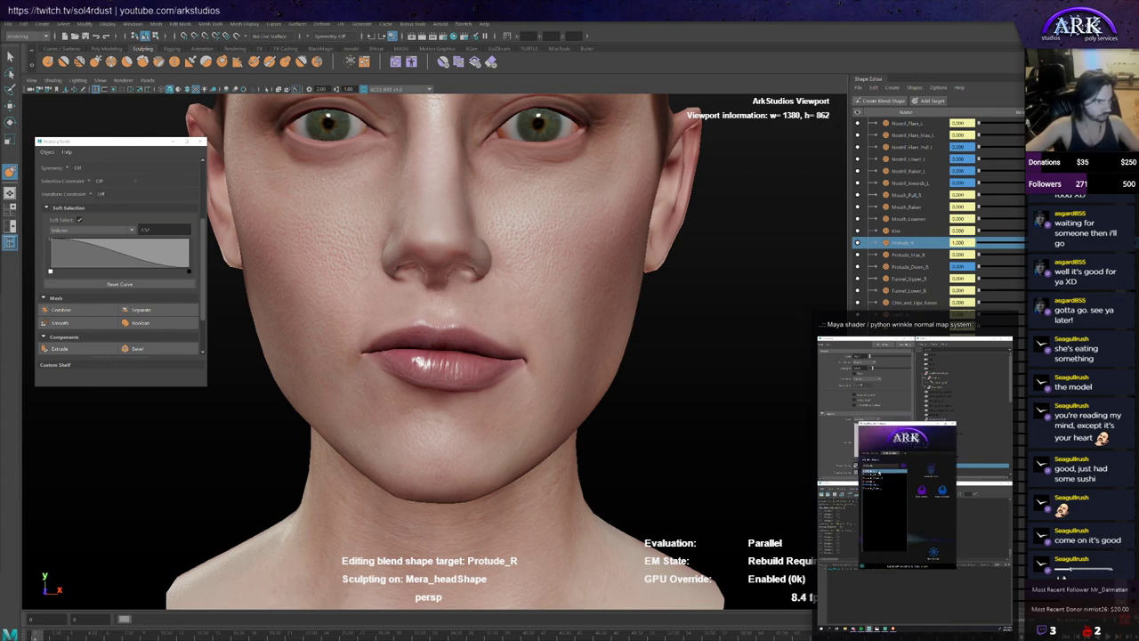
Step: Start weight painting for the shape selected in the ARK tool and check the brush area around the nose and lips
click(933, 469)
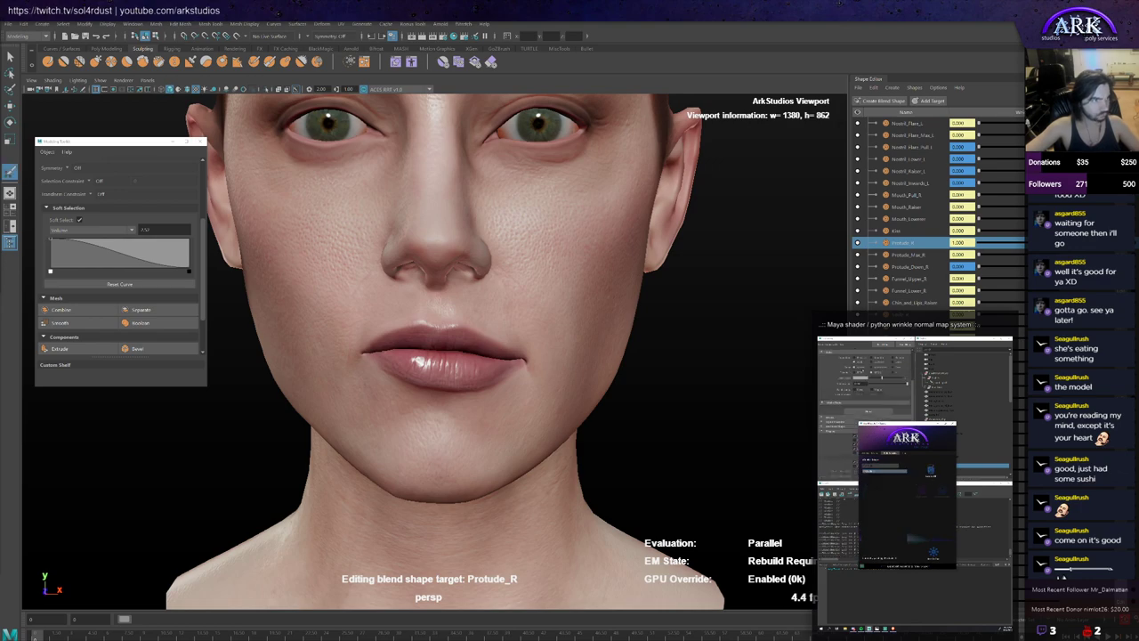
scroll(450, 385, up, 2)
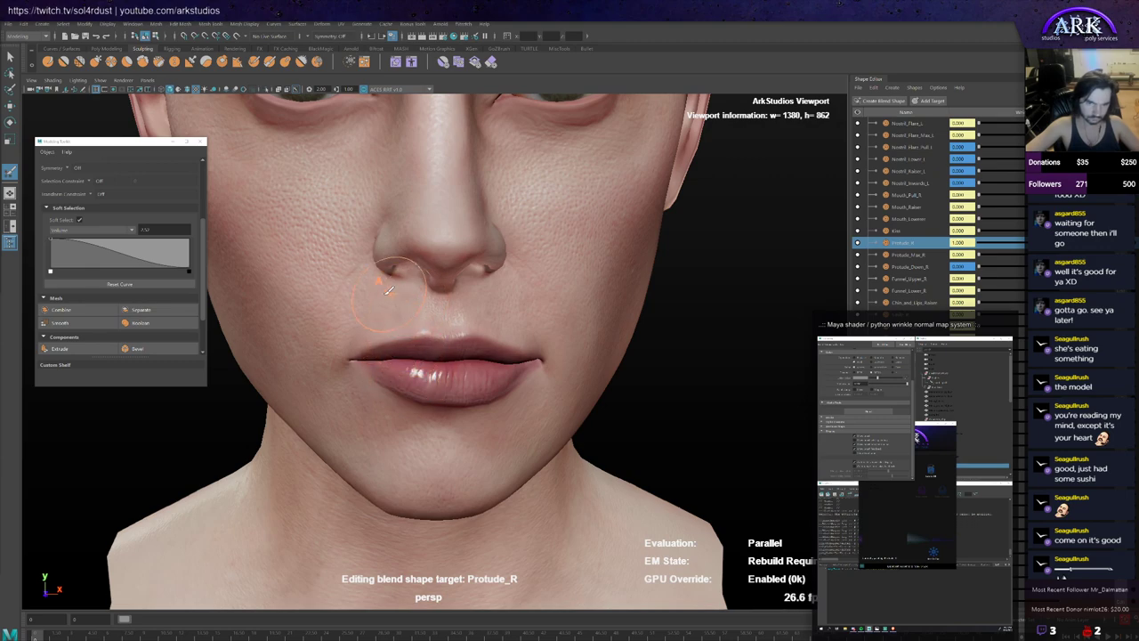
alt+drag(440, 397, 433, 418)
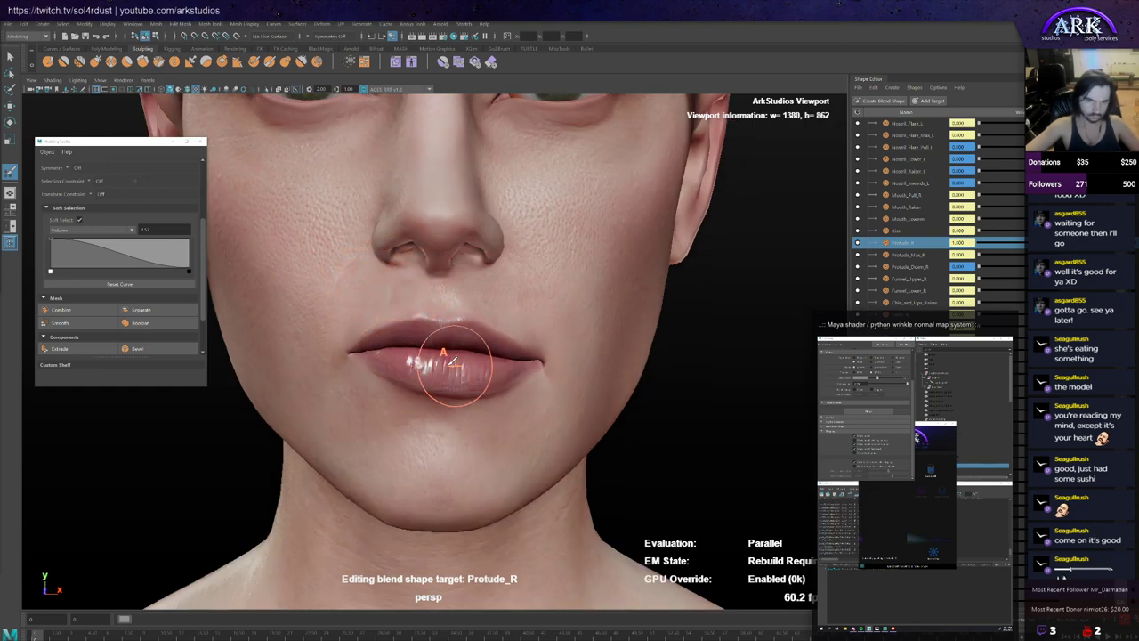
mouse_move(471, 344)
alt+mouse_down()
mouse_move(456, 391)
mouse_move(437, 372)
mouse_move(447, 381)
alt+mouse_up()
scroll(437, 372, up, 2)
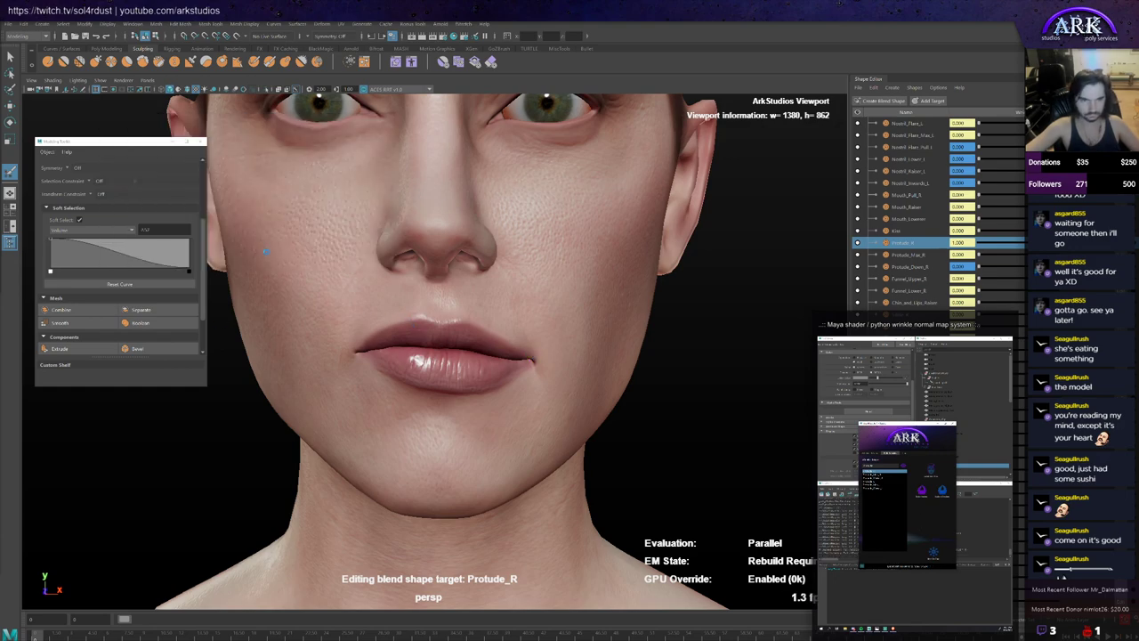
Step: Show the NURBS surface controls in the viewport and test the lip pose by moving the outer left mouth-corner control inward
click(101, 80)
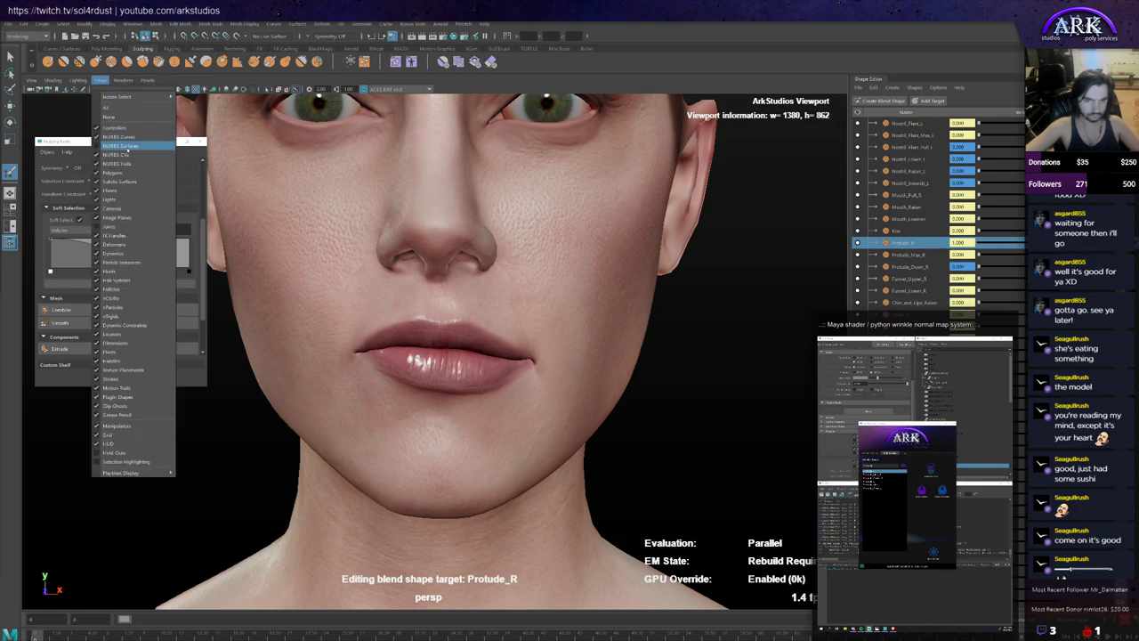
click(127, 148)
key(w)
click(537, 363)
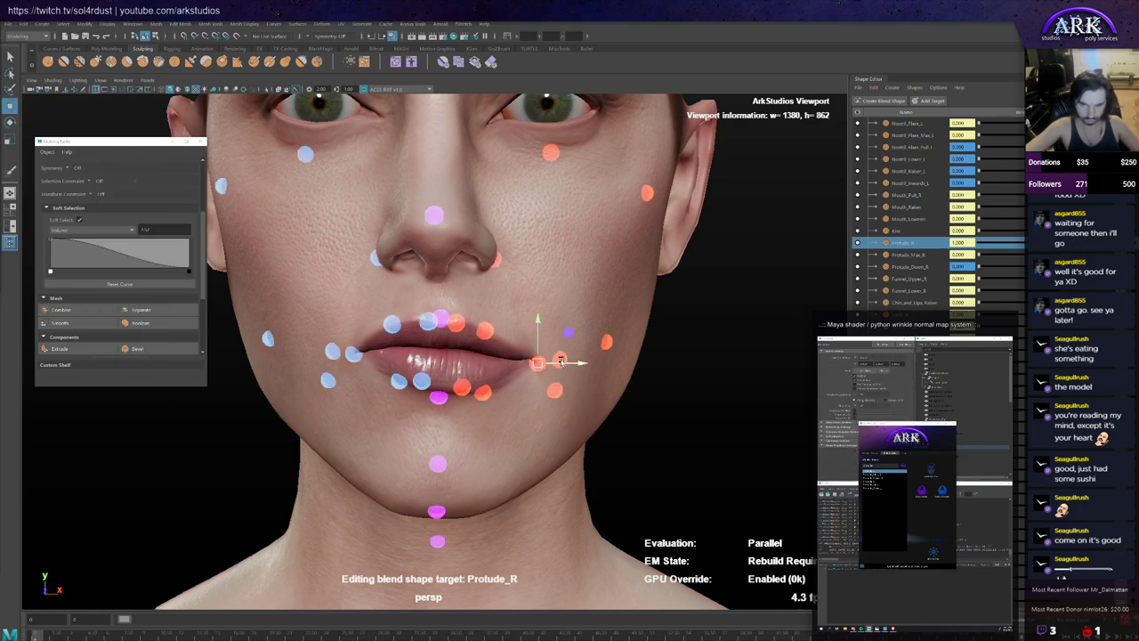
key(ctrl+z)
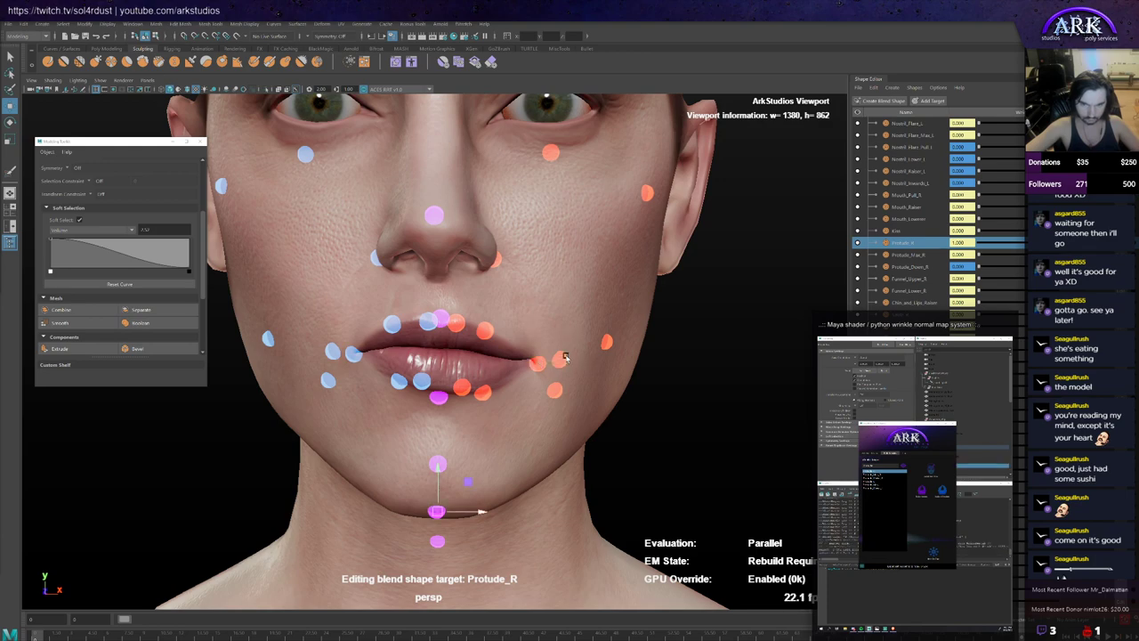
click(559, 360)
drag(583, 362, 487, 366)
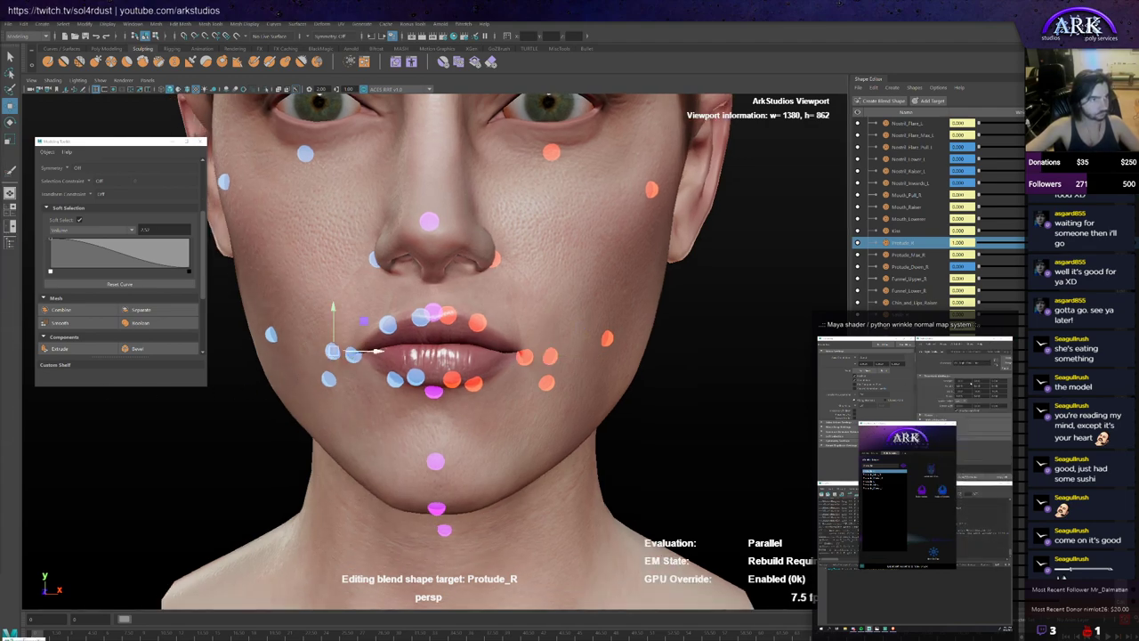
Step: Reset the outer right mouth-corner control by setting its translation to 0
text(0)
key(Return)
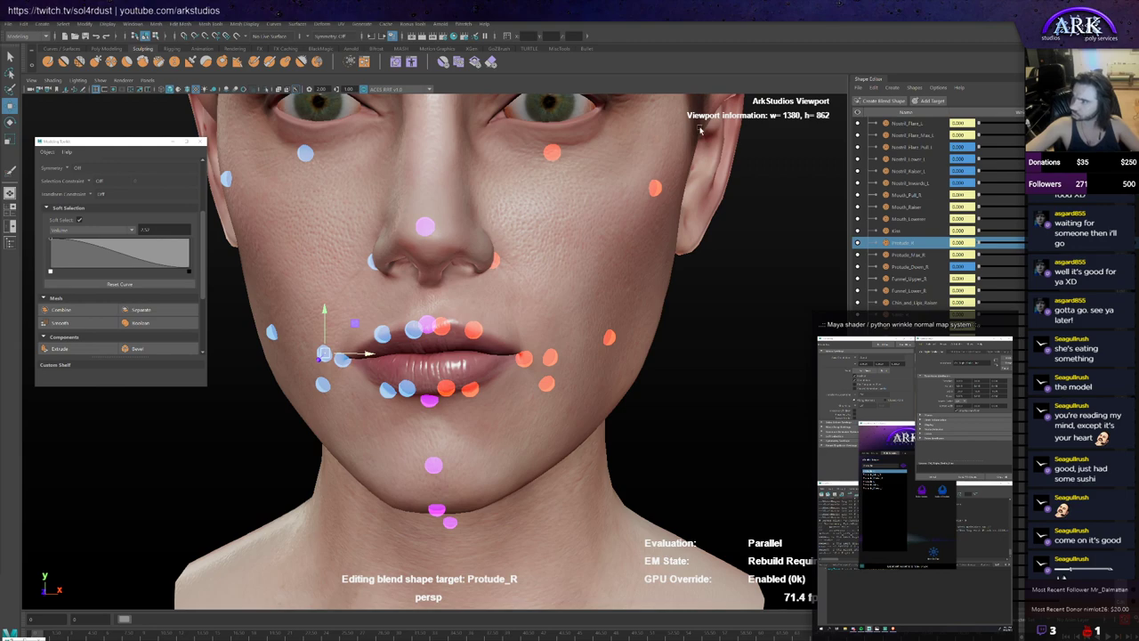
alt+drag(409, 230, 428, 267)
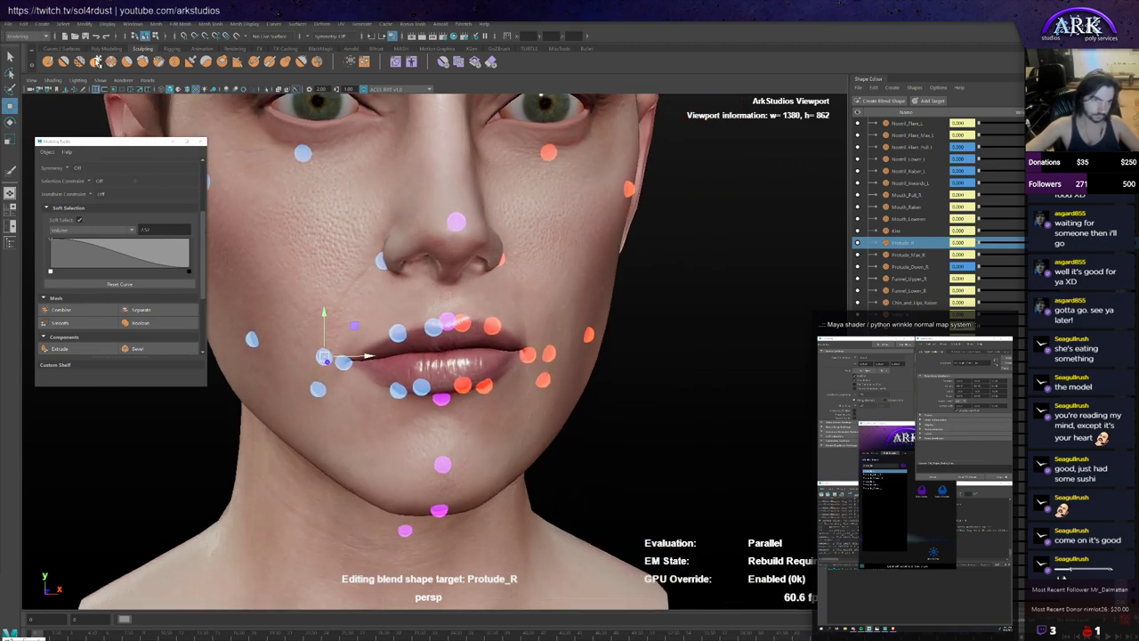
Step: Activate the sculpting brush on the head mesh and make Protude_L the edited blend shape target
click(96, 61)
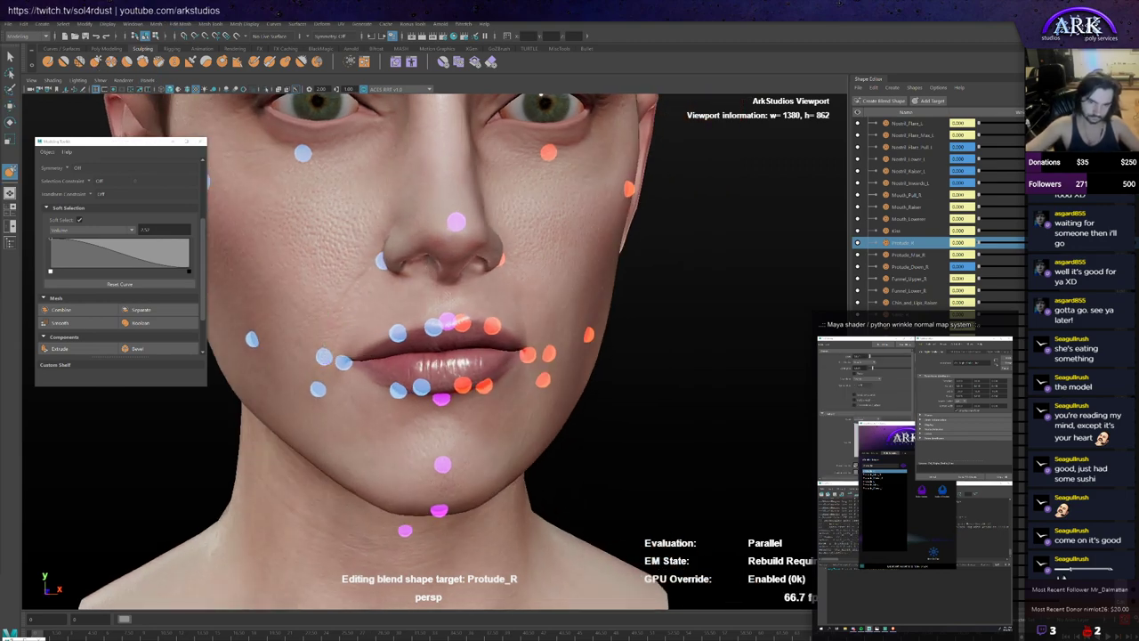
alt+drag(437, 347, 491, 324)
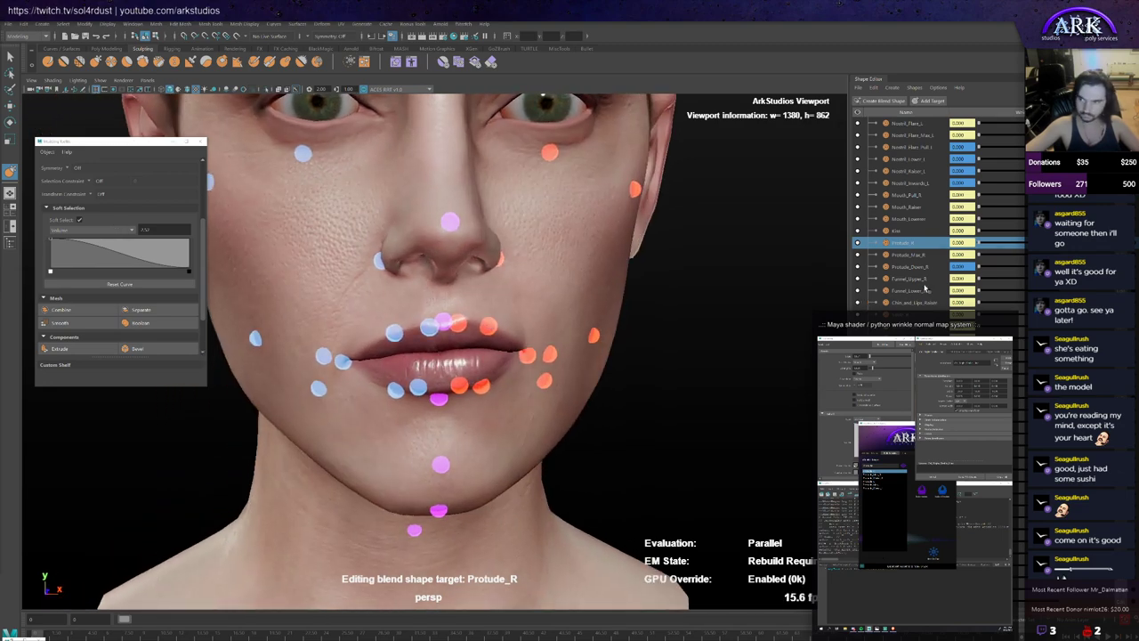
click(914, 87)
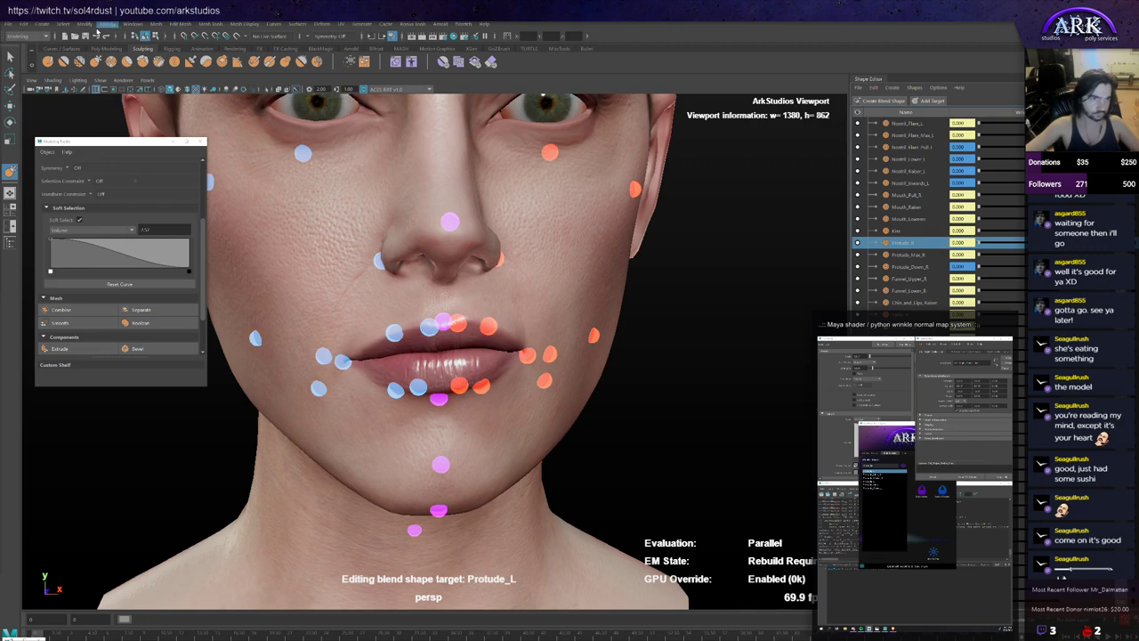
mouse_move(507, 315)
alt+mouse_down()
mouse_move(481, 293)
mouse_move(495, 326)
alt+mouse_up()
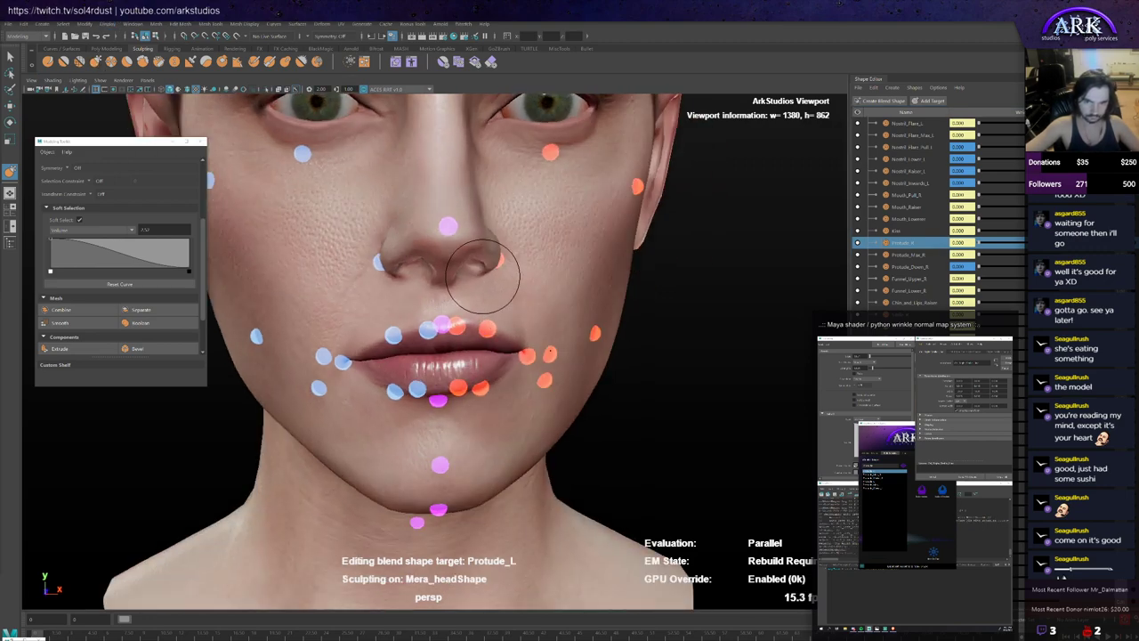
Step: Inspect the lips of the Protude_L target from both sides and from the front, enlarging the sculpting brush
scroll(483, 277, up, 5)
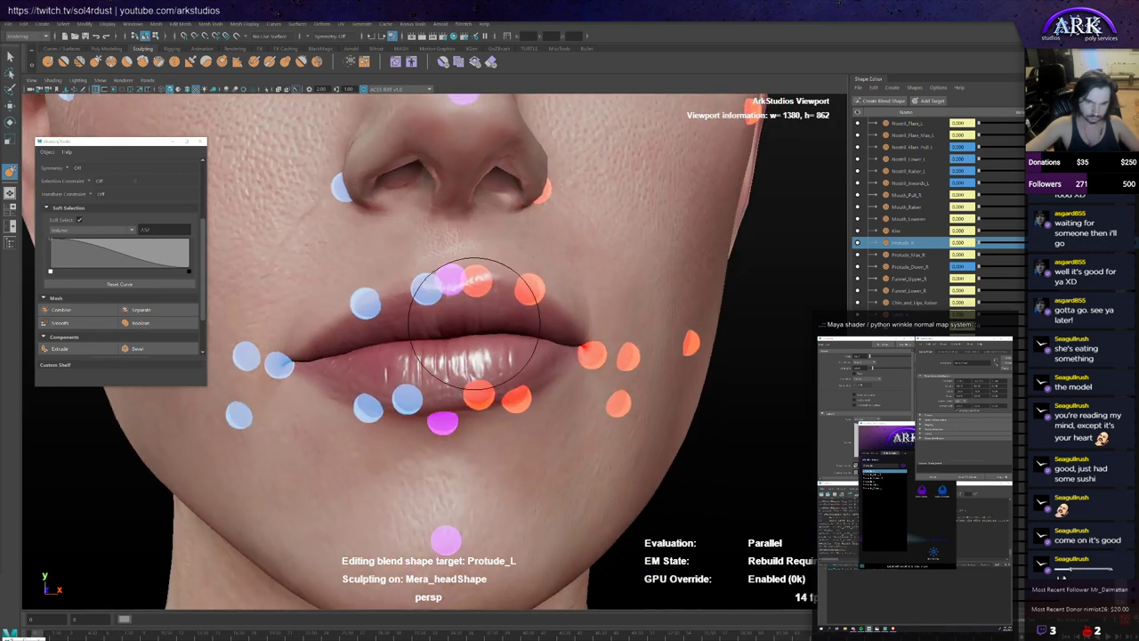
alt+drag(393, 331, 406, 332)
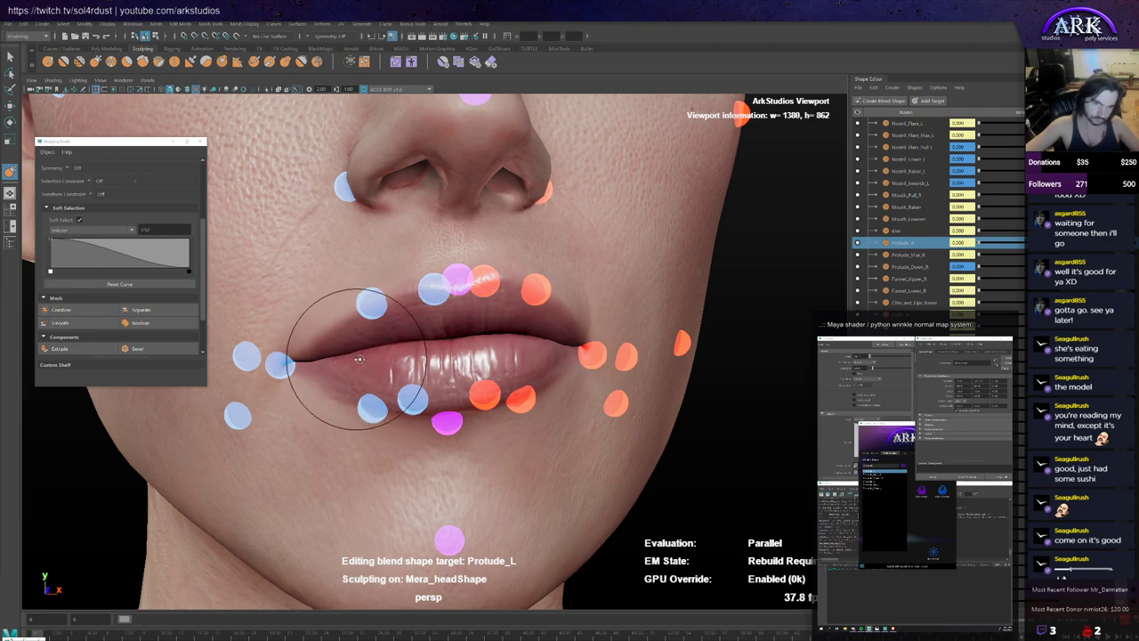
alt+drag(360, 359, 395, 331)
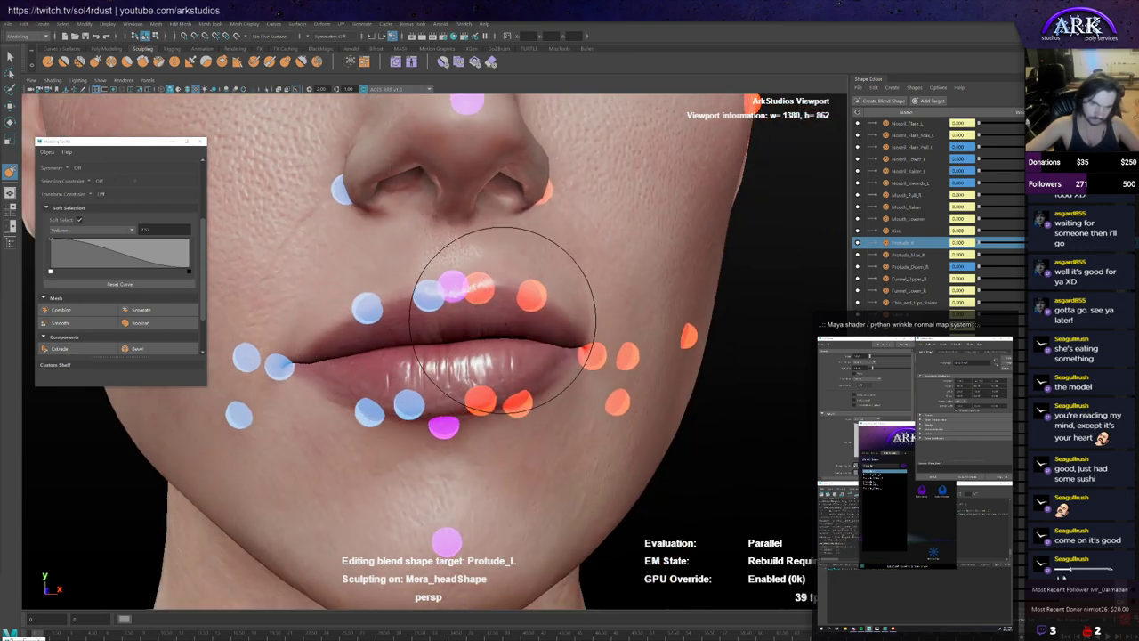
mouse_move(502, 317)
alt+mouse_down()
mouse_move(486, 320)
mouse_move(534, 321)
alt+mouse_up()
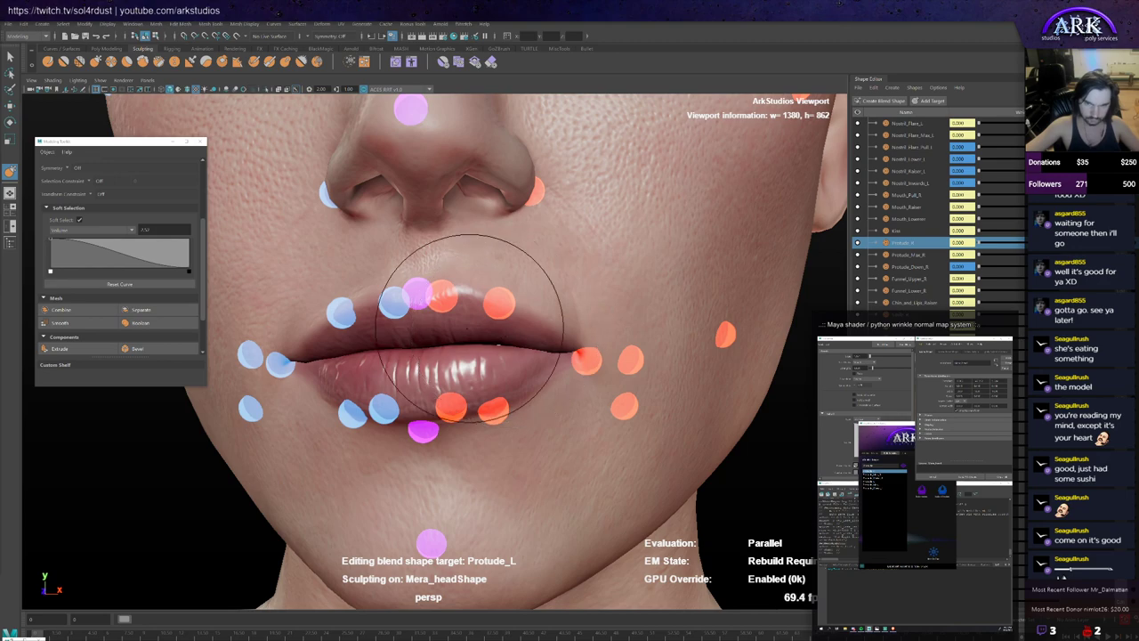
alt+drag(391, 320, 431, 334)
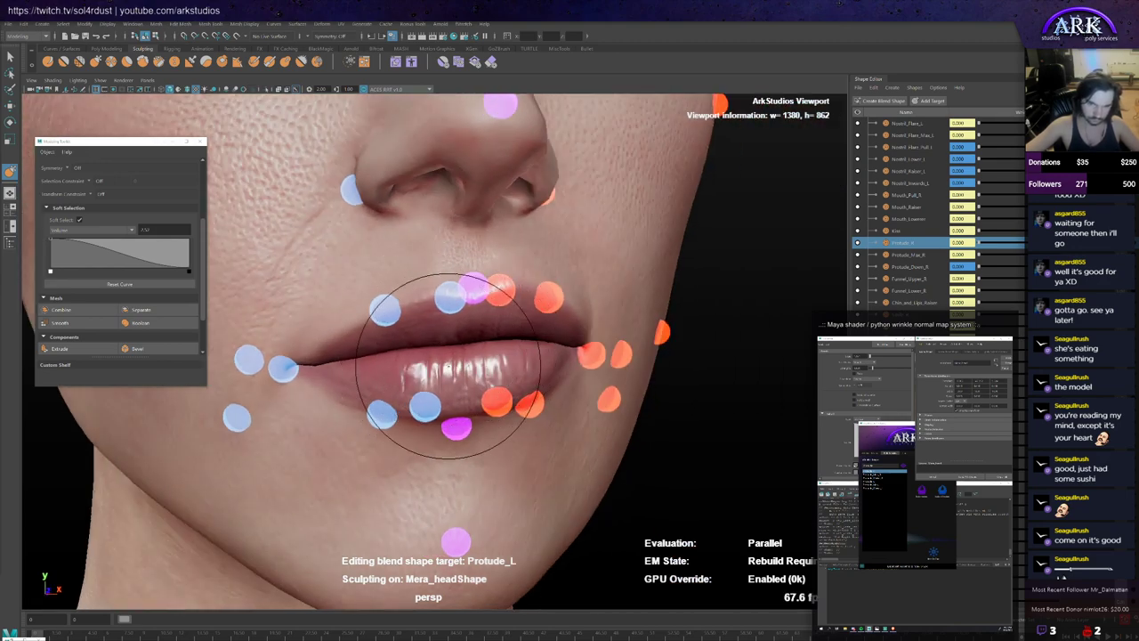
alt+drag(470, 408, 453, 401)
mouse_move(466, 356)
alt+mouse_down()
mouse_move(484, 344)
mouse_move(529, 346)
mouse_move(495, 349)
mouse_move(525, 360)
alt+mouse_up()
scroll(500, 341, down, 4)
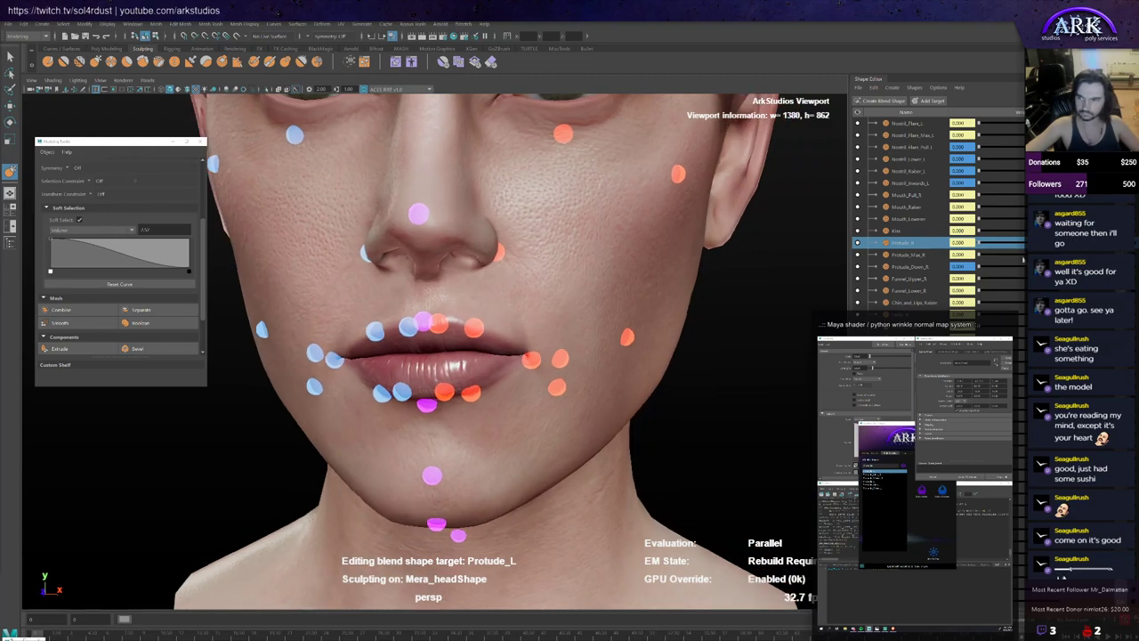
Step: Move the outer right mouth-corner control to bring Protude_R to 1.000 and resume sculpting on Protude_L
mouse_move(390, 378)
alt+mouse_down()
mouse_move(401, 377)
mouse_move(360, 354)
mouse_move(492, 360)
mouse_move(473, 358)
alt+mouse_up()
key(w)
click(316, 356)
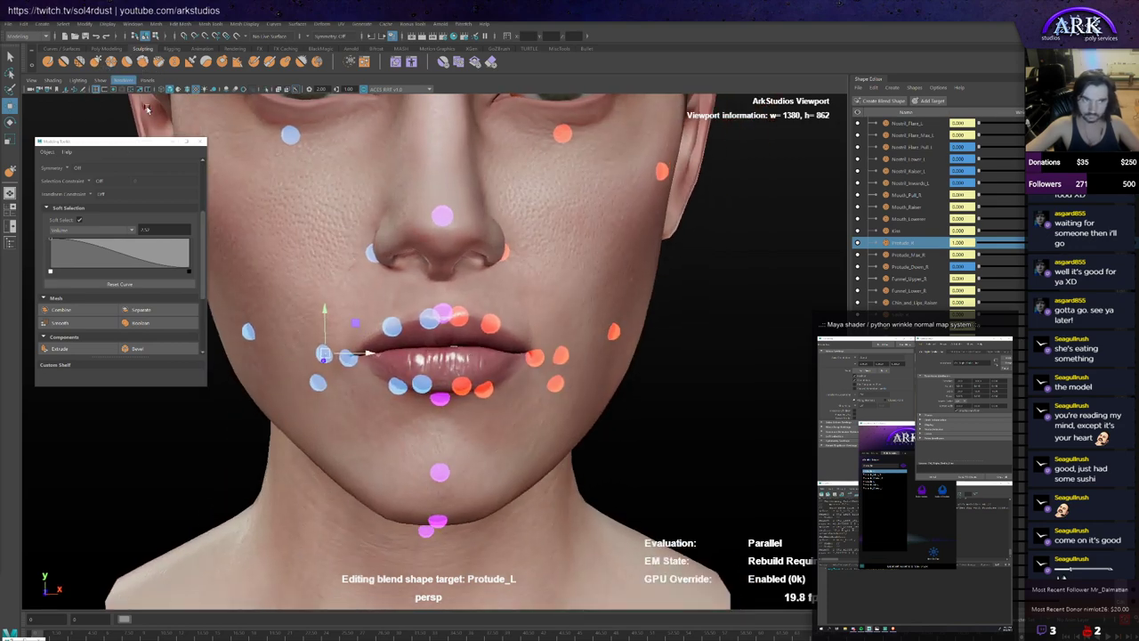
click(96, 61)
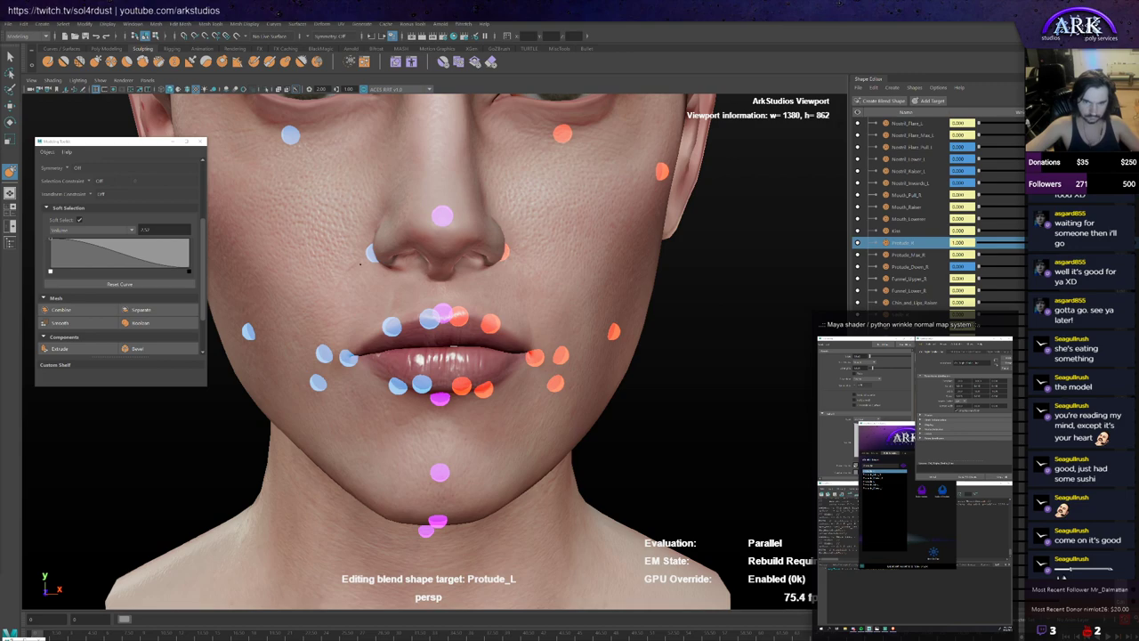
key(y)
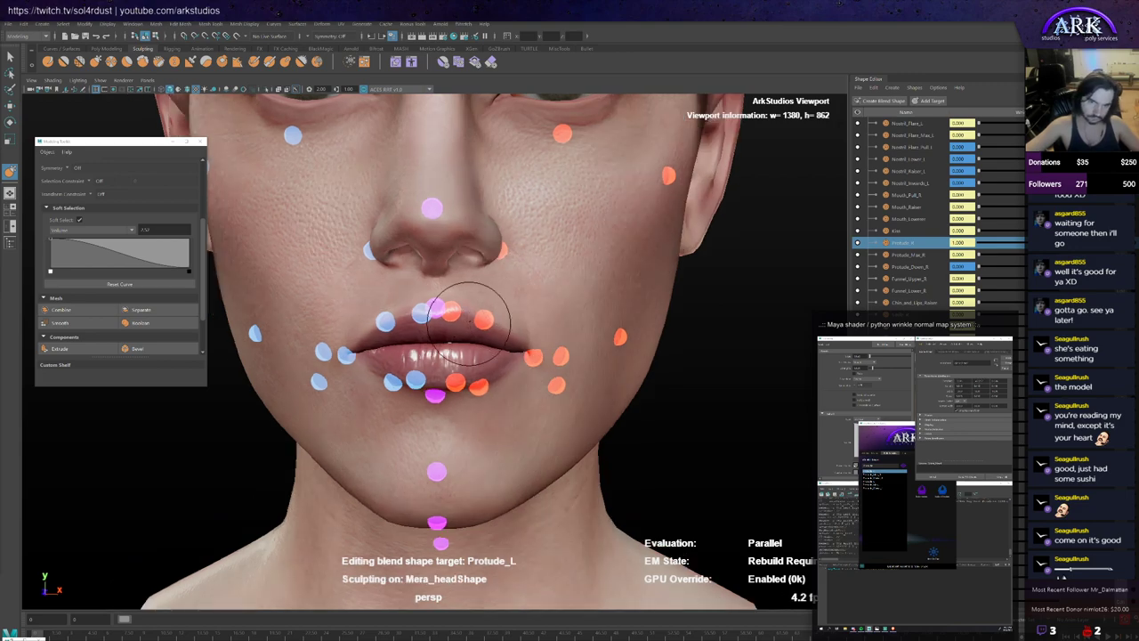
Step: Compare the two halves of the protruded lips from the front at near and far distances
scroll(472, 325, up, 2)
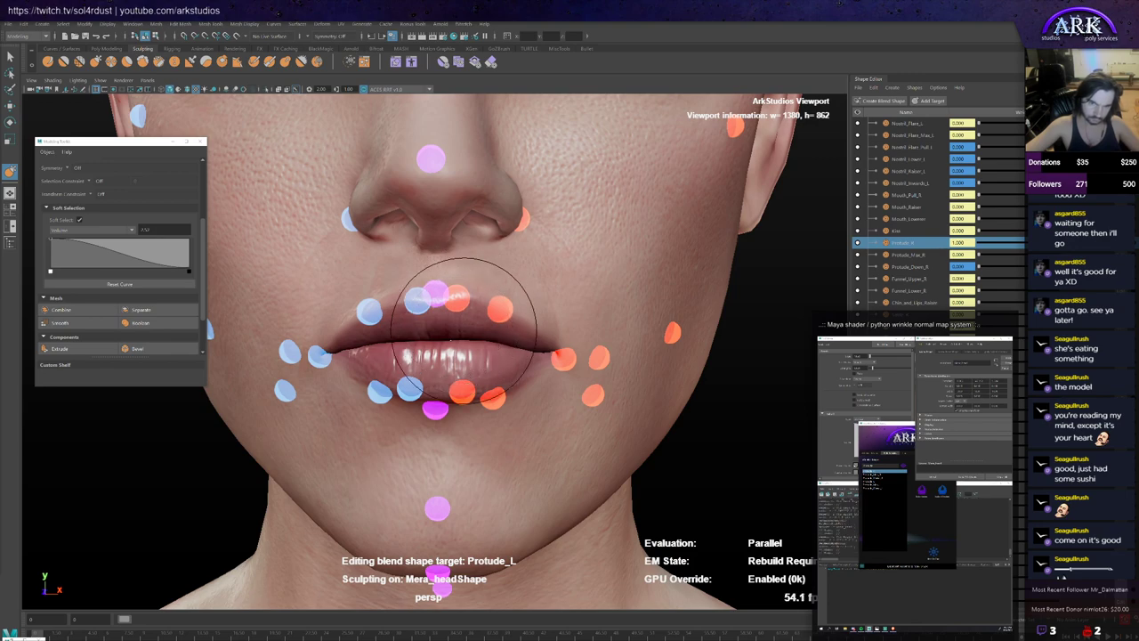
scroll(504, 325, down, 3)
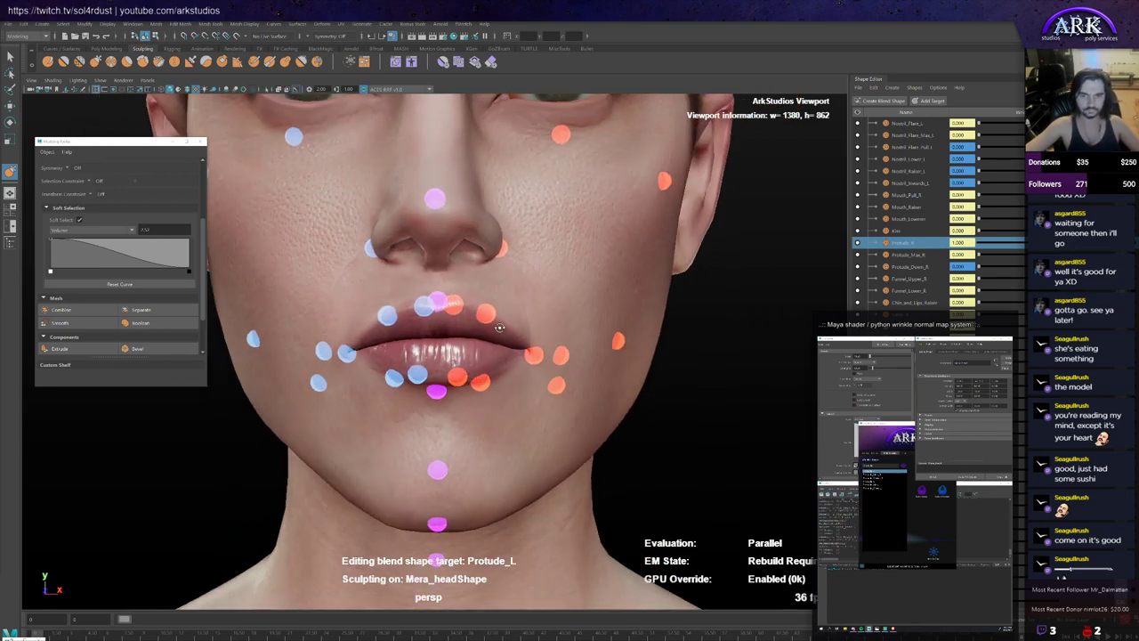
mouse_move(500, 328)
alt+mouse_down()
mouse_move(504, 258)
mouse_move(484, 327)
alt+mouse_up()
scroll(410, 342, up, 2)
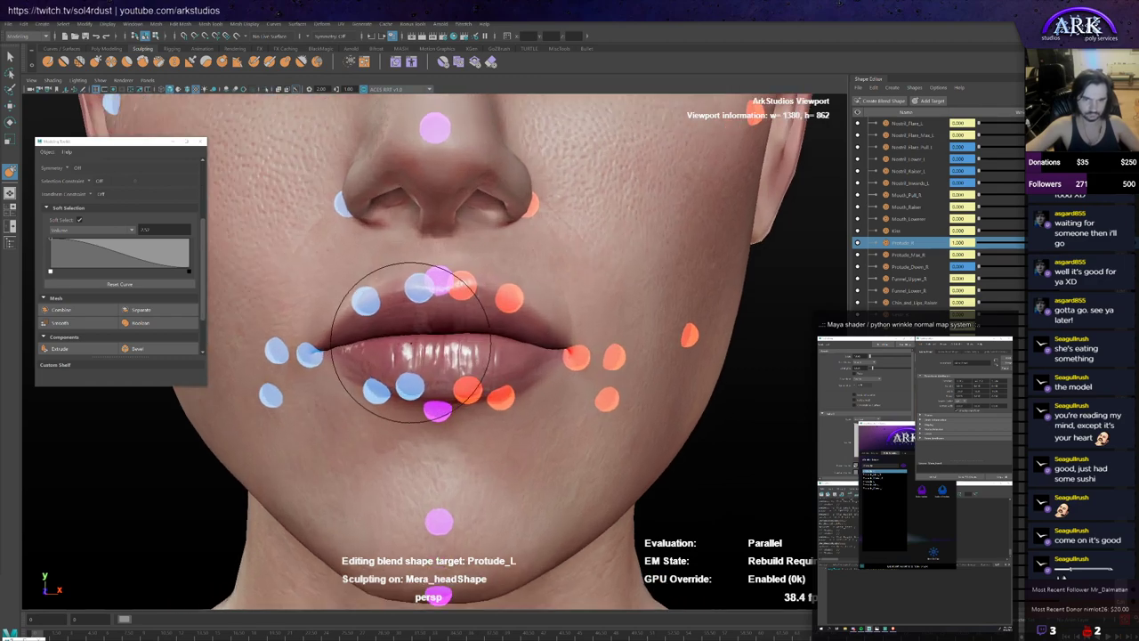
scroll(412, 340, up, 2)
Step: Switch the edited target to Protude_R, view the lips from the side and return to editing Protude_L
click(1124, 242)
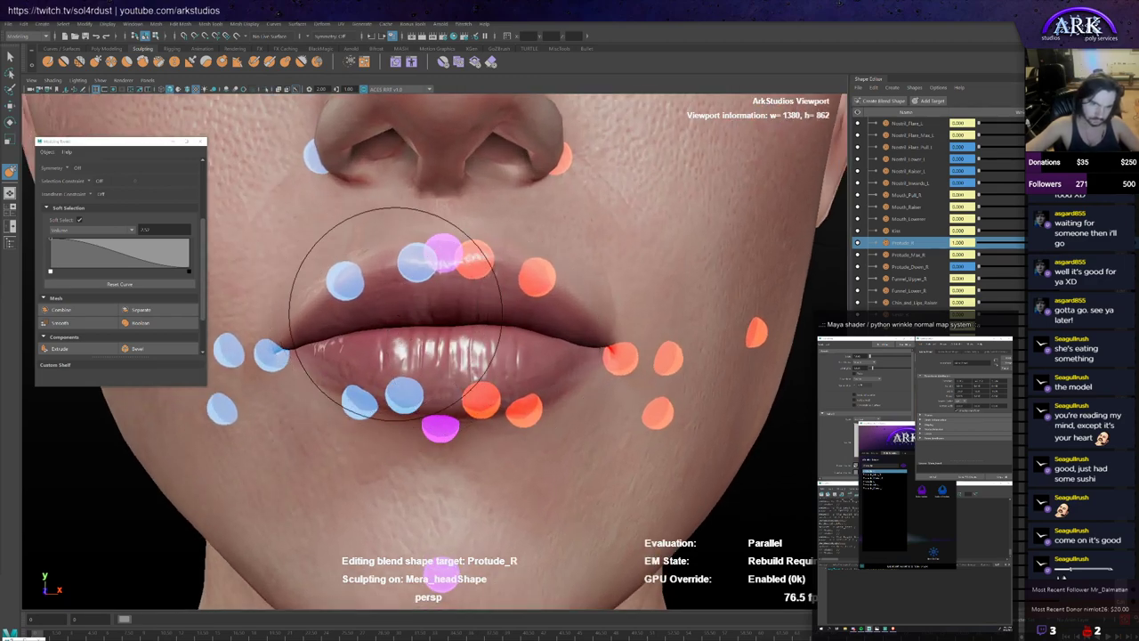
alt+drag(420, 300, 394, 317)
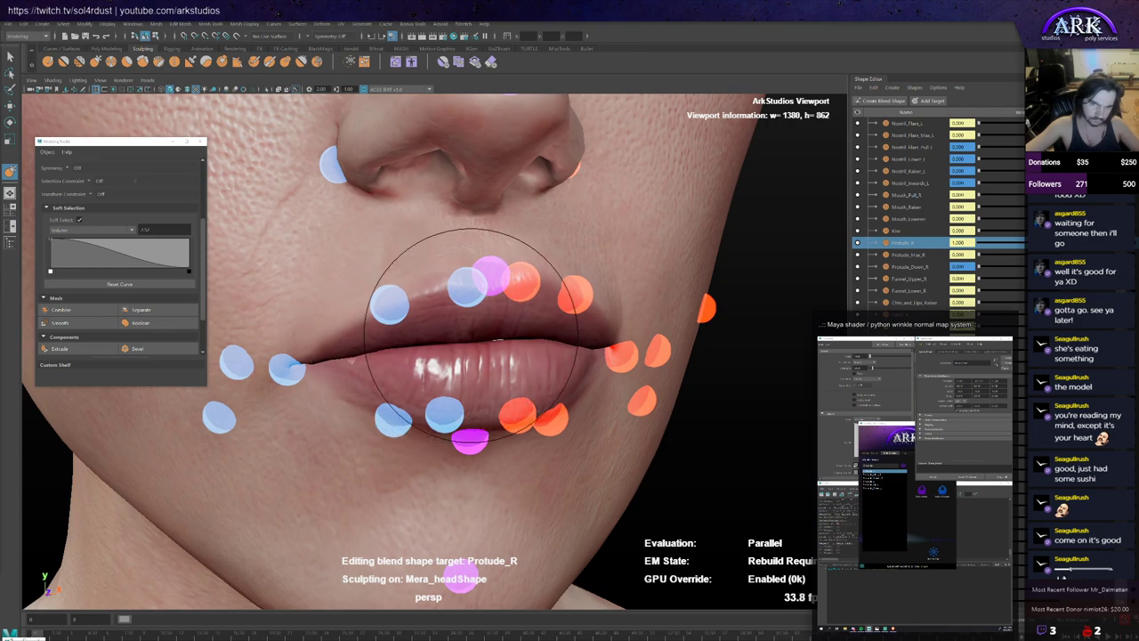
alt+drag(490, 331, 521, 334)
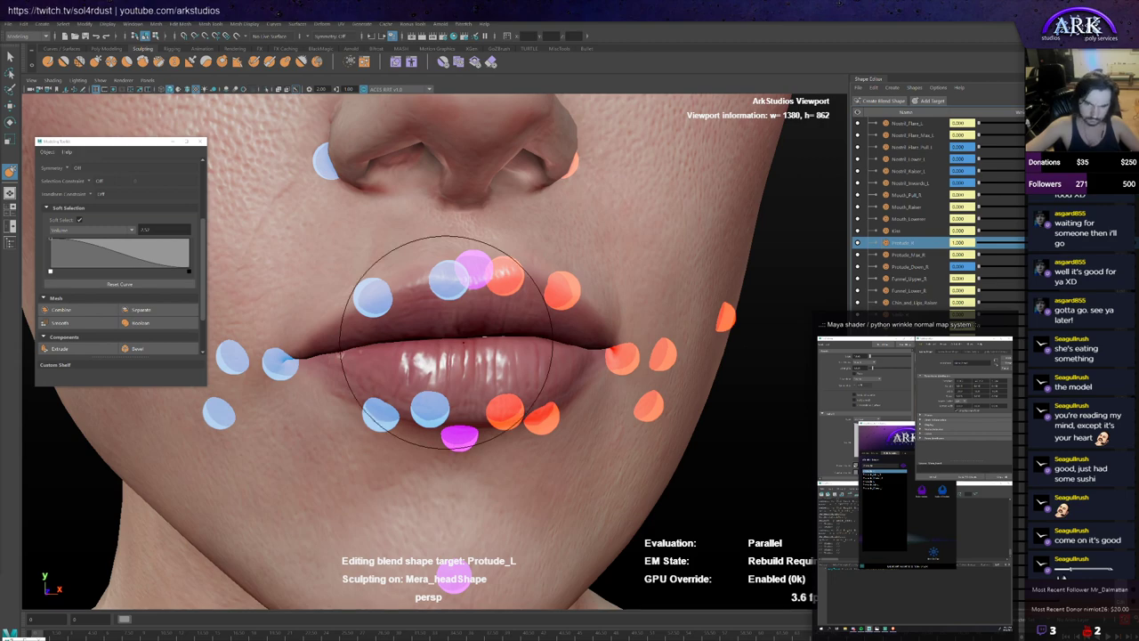
Step: Examine the Protude_L lip seam and mouth corners at close range and in relation to the whole face
alt+drag(446, 343, 467, 342)
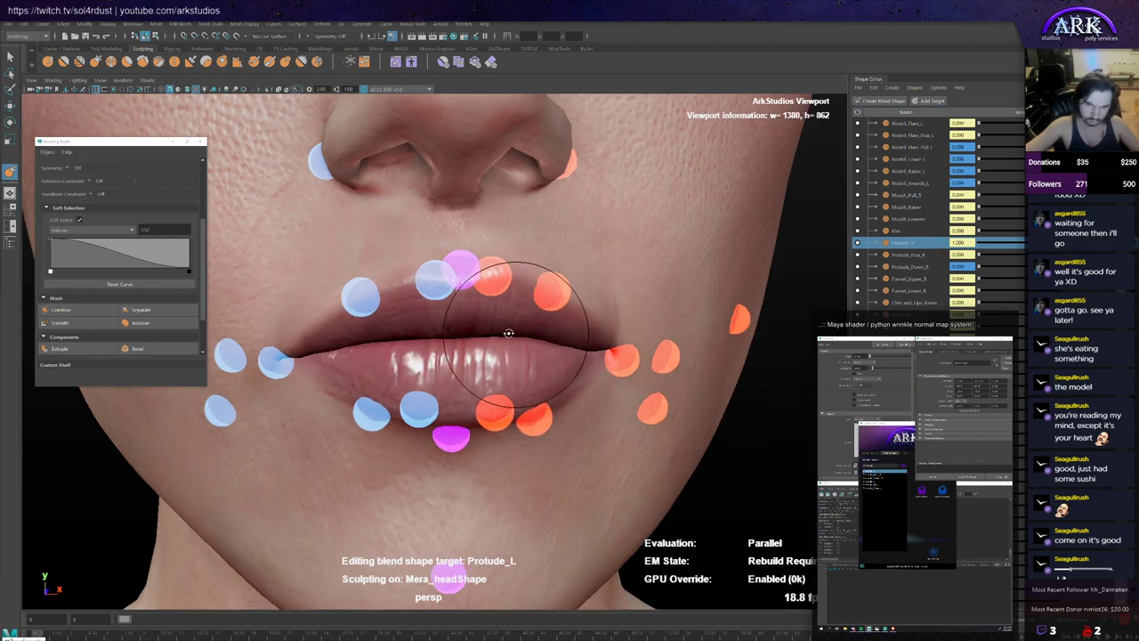
alt+drag(509, 333, 493, 344)
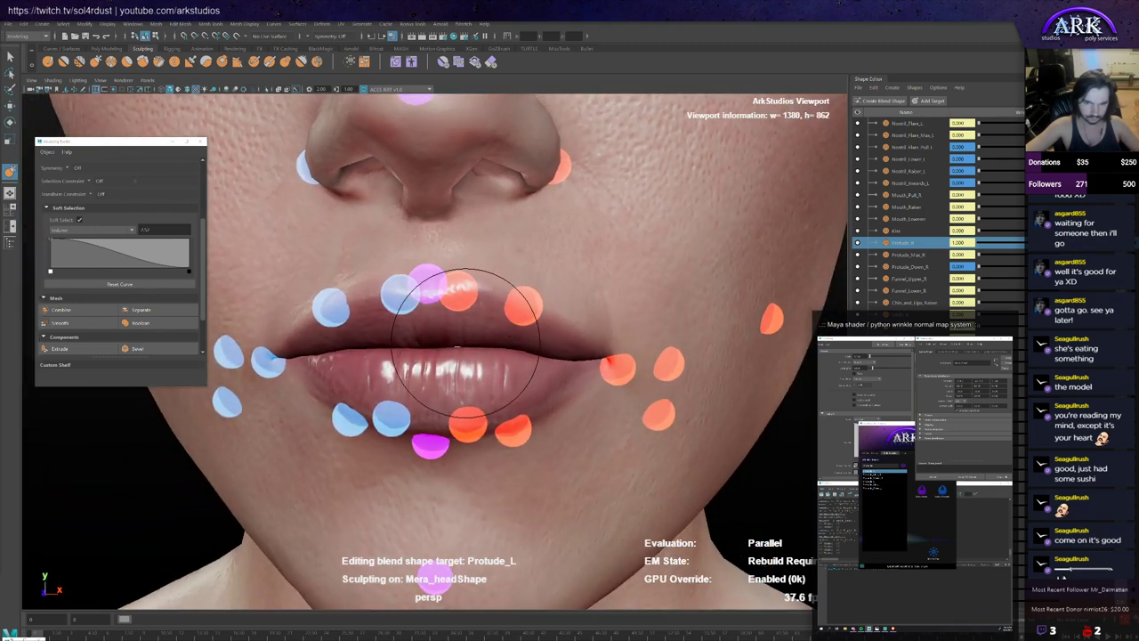
scroll(480, 345, down, 7)
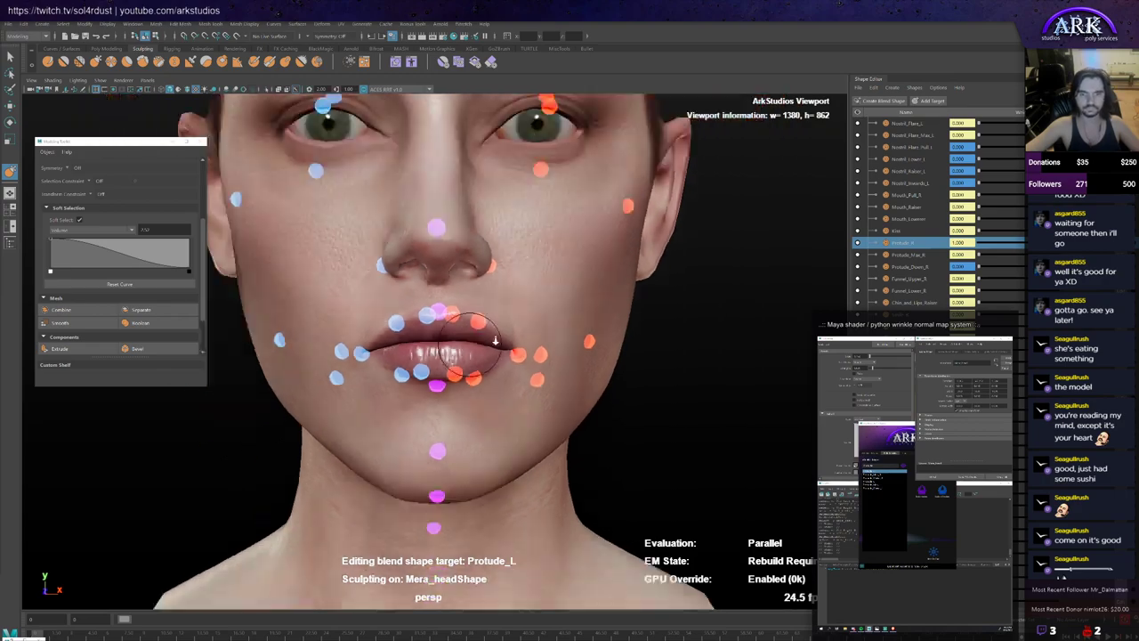
mouse_move(481, 345)
alt+mouse_down()
mouse_move(542, 345)
mouse_move(494, 350)
mouse_move(517, 352)
mouse_move(480, 352)
mouse_move(503, 345)
mouse_move(507, 330)
mouse_move(496, 332)
mouse_move(581, 324)
mouse_move(535, 334)
alt+mouse_up()
scroll(504, 344, down, 1)
scroll(522, 328, up, 4)
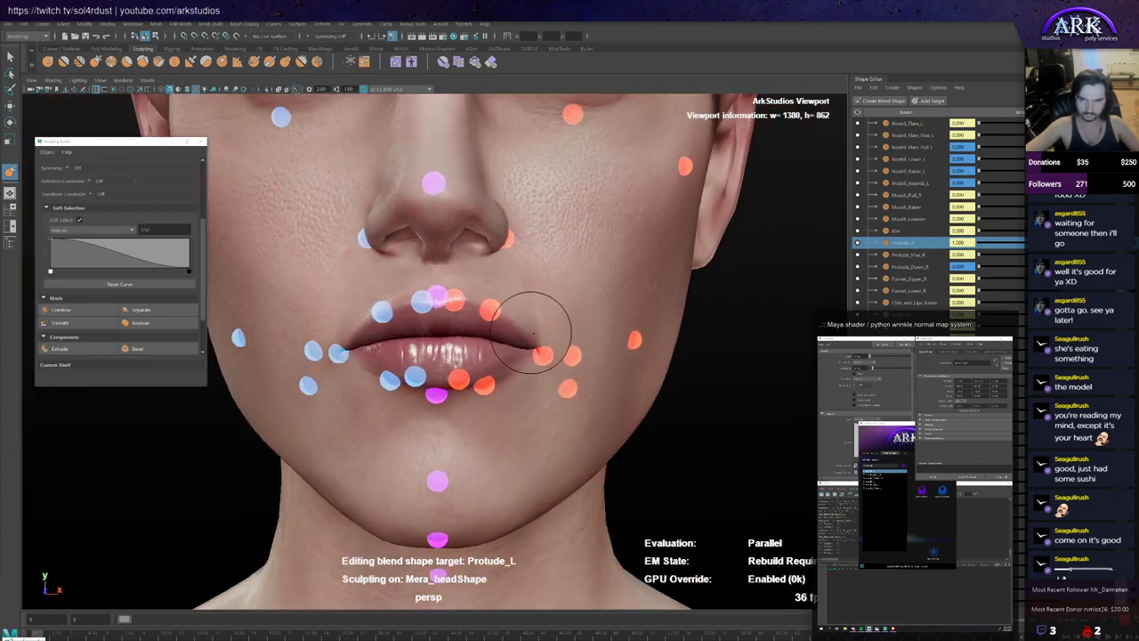
Step: Choose a target entry in the ARK tool's list, run its paint option for Protude_L and check the lips from the front
alt+drag(521, 283, 500, 308)
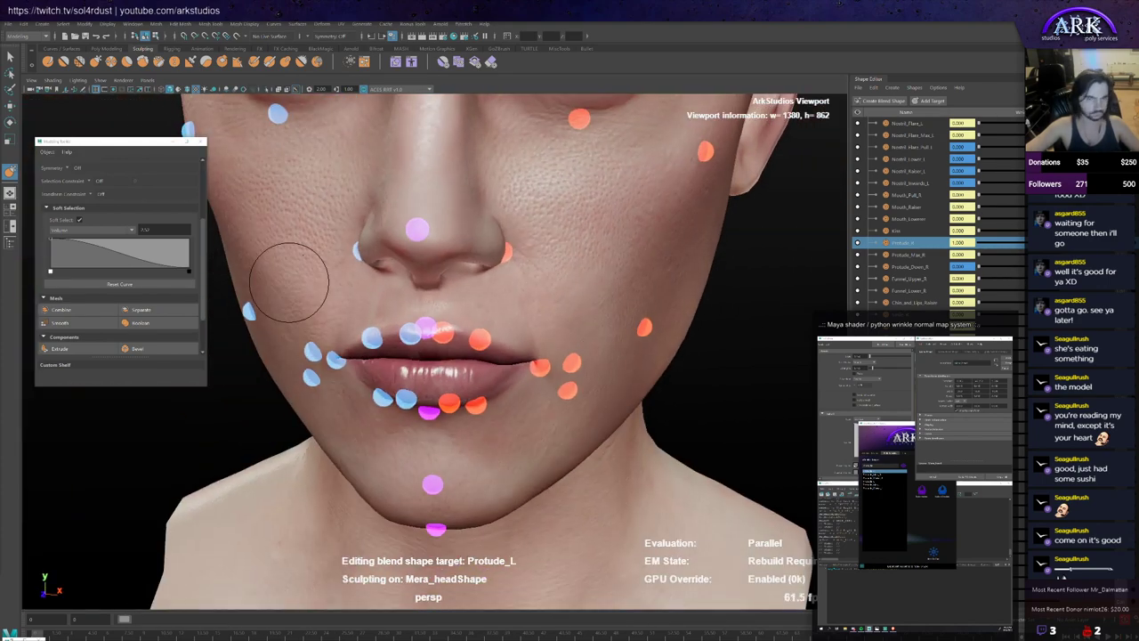
click(881, 481)
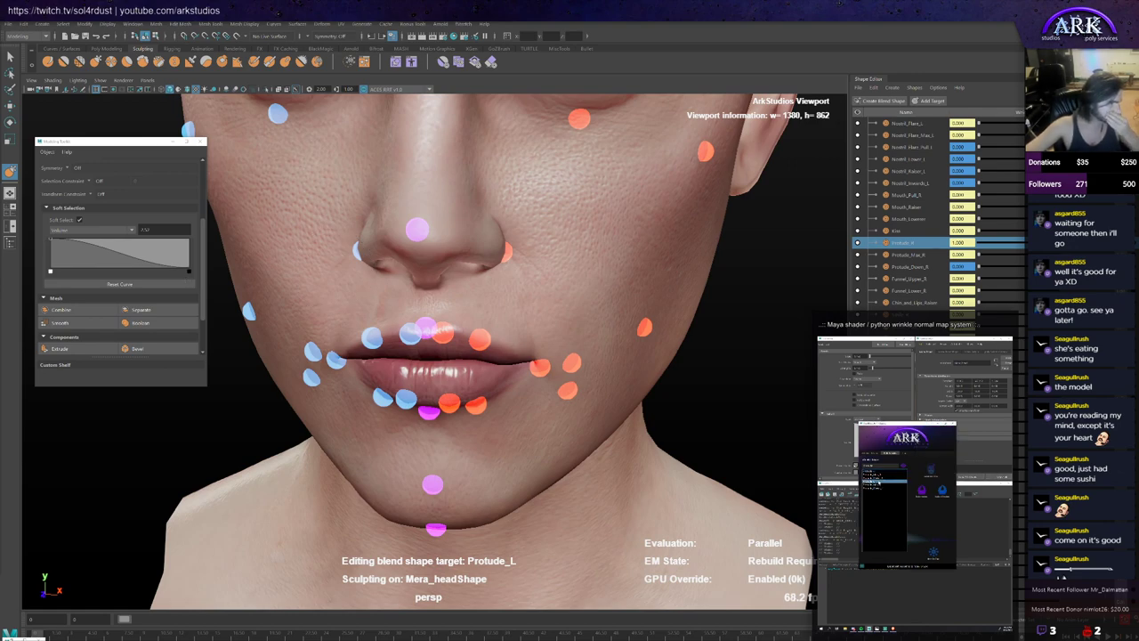
click(937, 474)
key(q)
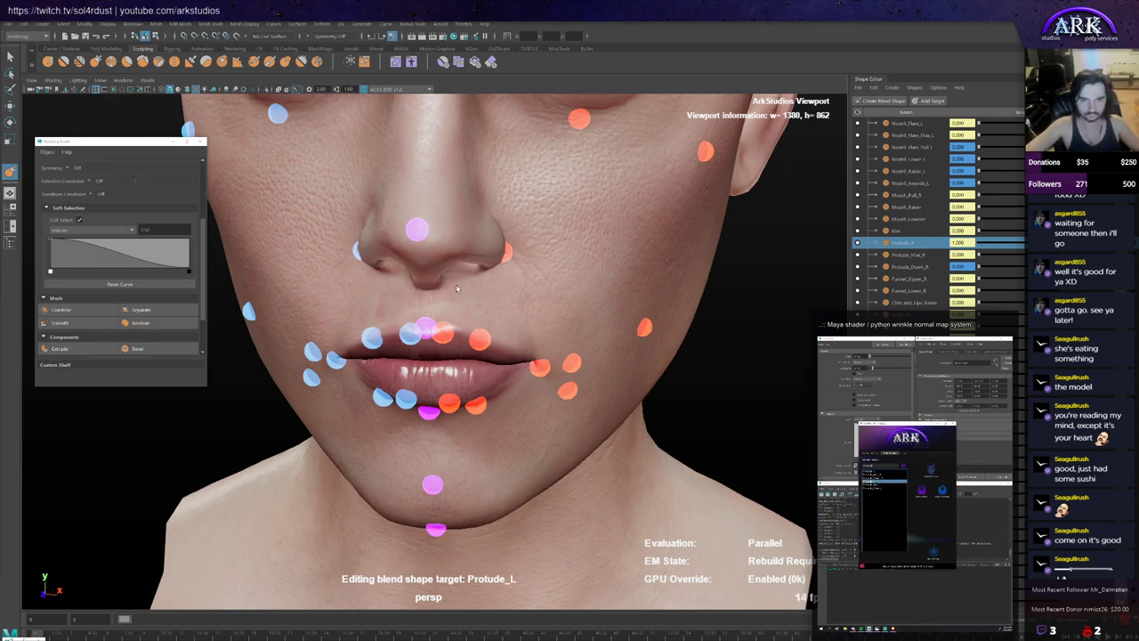
mouse_move(462, 297)
alt+mouse_down()
mouse_move(489, 307)
mouse_move(463, 272)
mouse_move(472, 291)
alt+mouse_up()
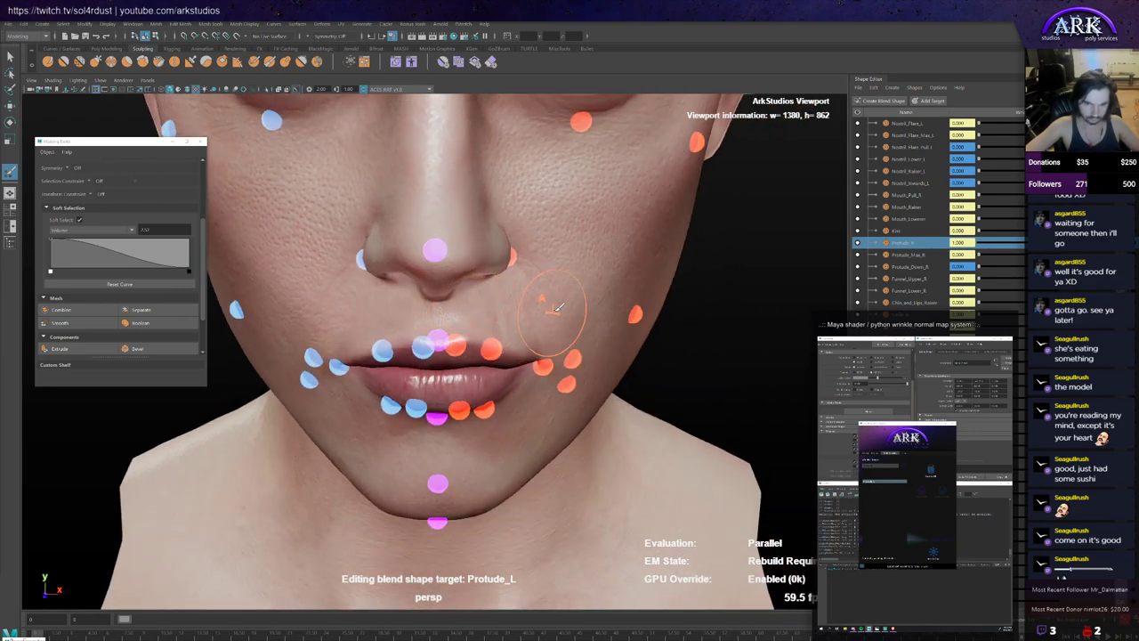
alt+drag(558, 307, 498, 350)
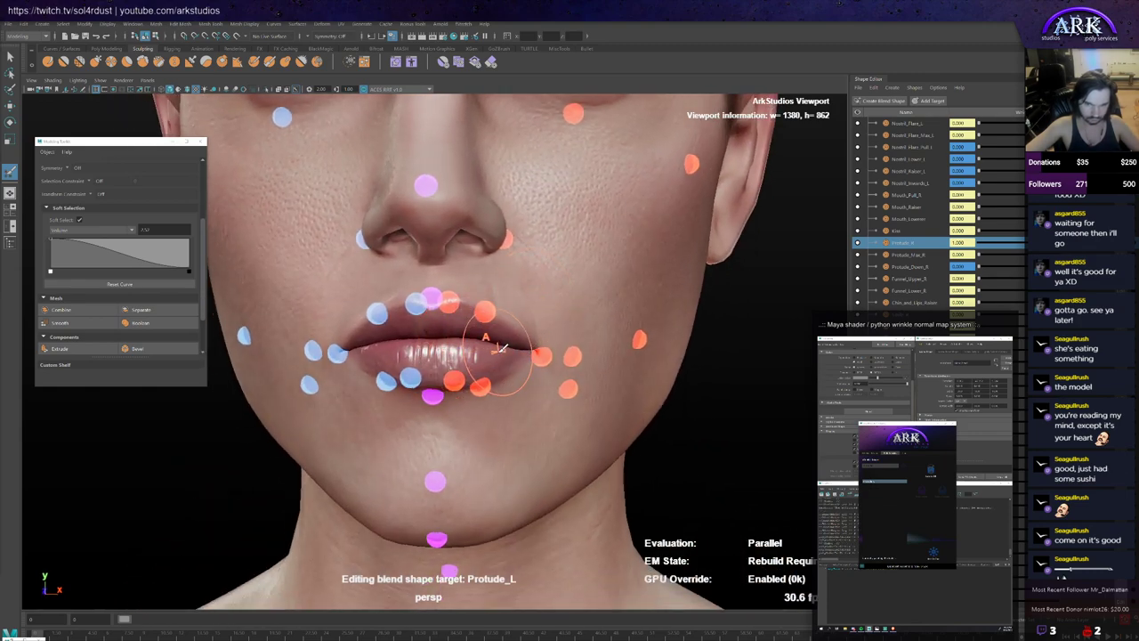
scroll(479, 323, down, 1)
mouse_move(487, 347)
alt+mouse_down()
mouse_move(512, 348)
mouse_move(475, 349)
alt+mouse_up()
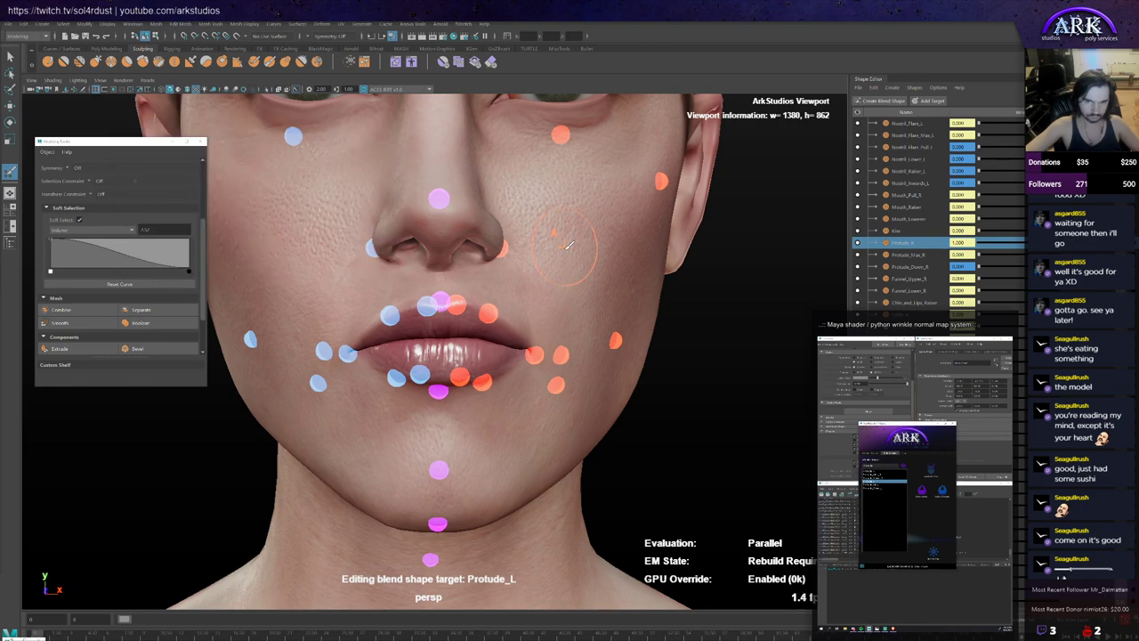
Step: Try shifting the outer left mouth-corner control sideways to test the protruded lips against the whole face
mouse_move(570, 254)
alt+mouse_down()
mouse_move(536, 263)
mouse_move(576, 275)
mouse_move(516, 280)
alt+mouse_up()
alt+drag(469, 277, 513, 311)
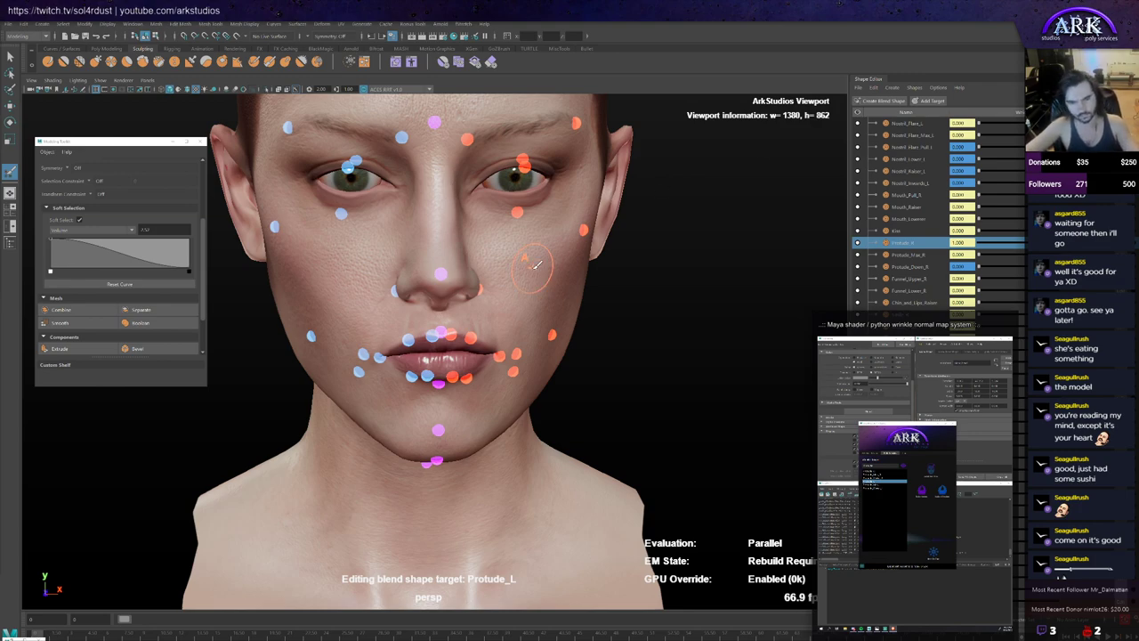
scroll(450, 354, up, 3)
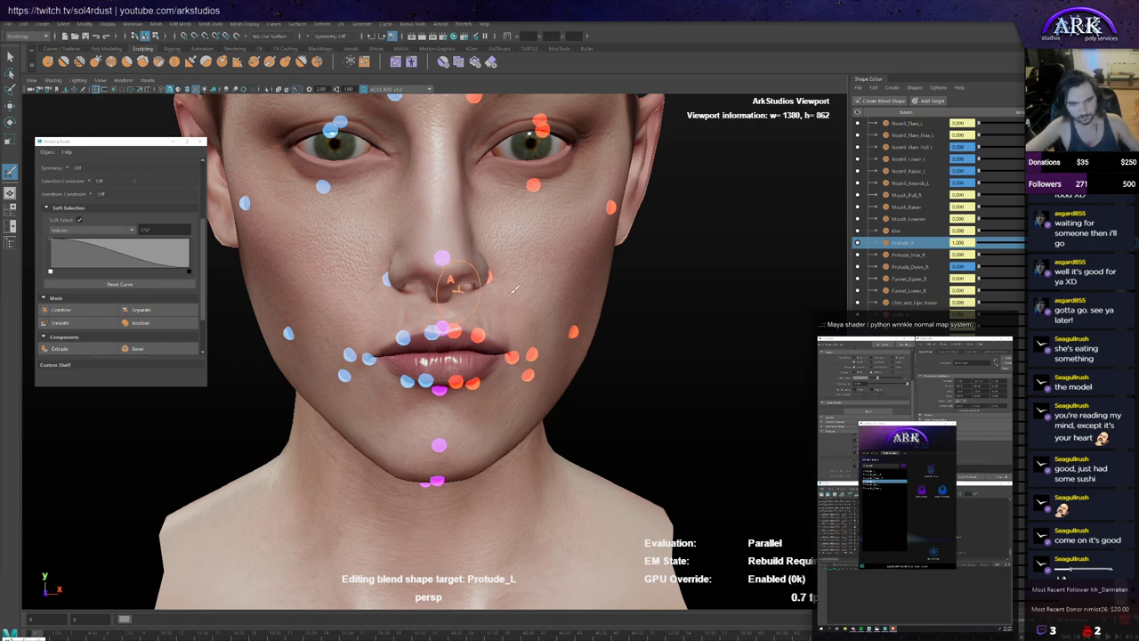
alt+drag(495, 358, 494, 337)
key(w)
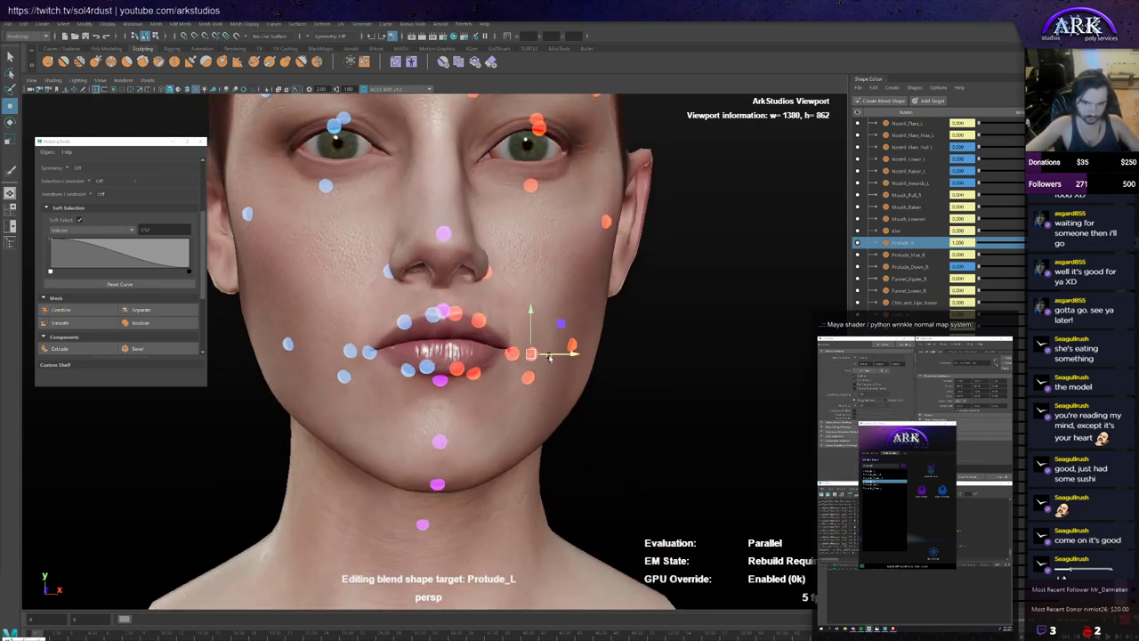
mouse_move(549, 356)
mouse_down()
mouse_move(565, 354)
mouse_move(538, 359)
mouse_move(622, 362)
mouse_move(540, 359)
mouse_up()
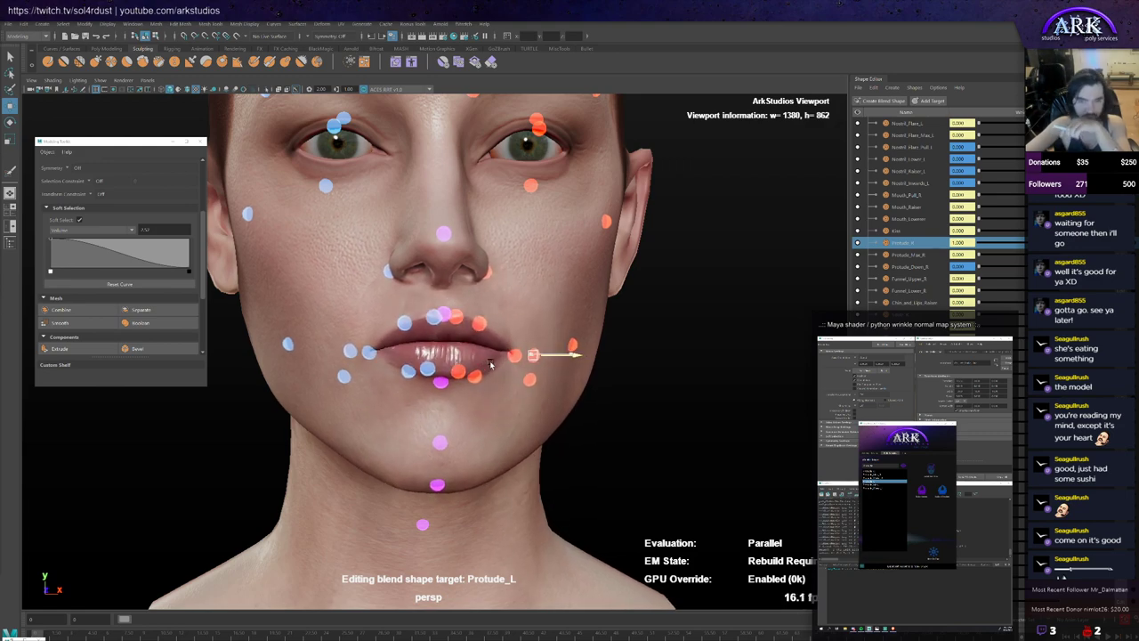
drag(512, 360, 471, 361)
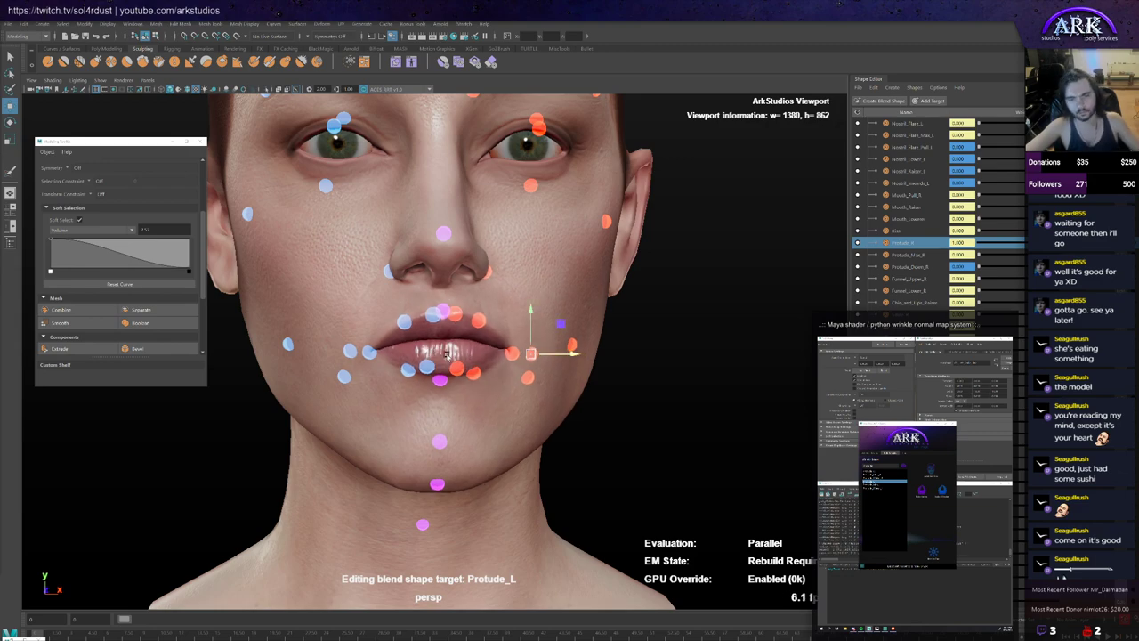
Step: Switch the edited target to Protude_R and adjust the right mouth corner with a soft vertex selection
scroll(447, 355, down, 3)
alt+drag(447, 354, 750, 374)
scroll(493, 367, up, 3)
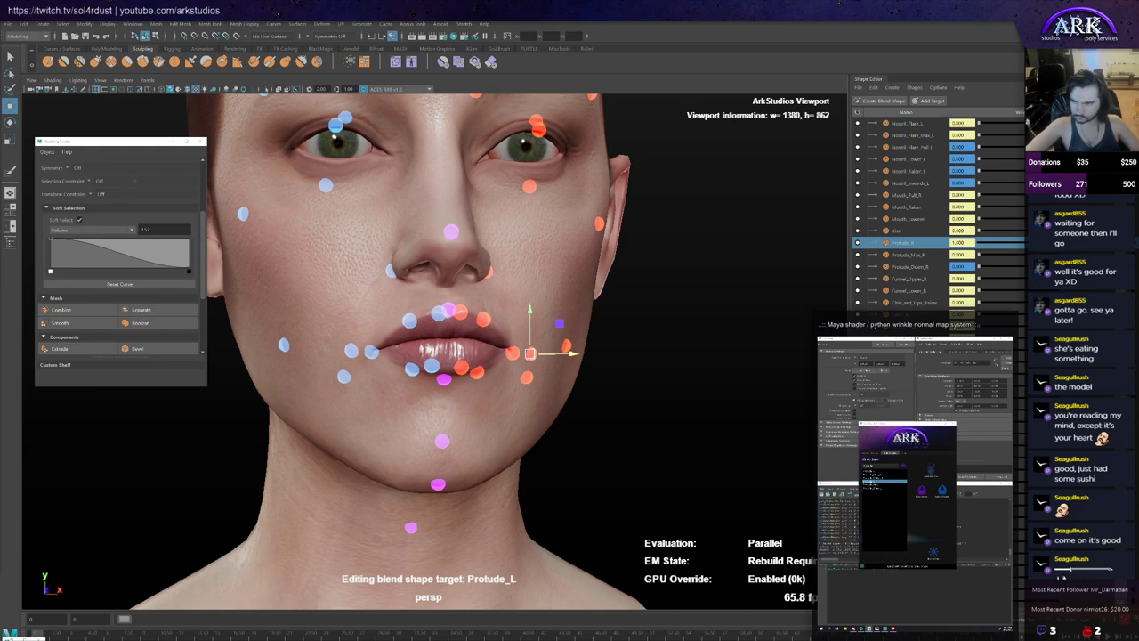
alt+drag(383, 403, 385, 316)
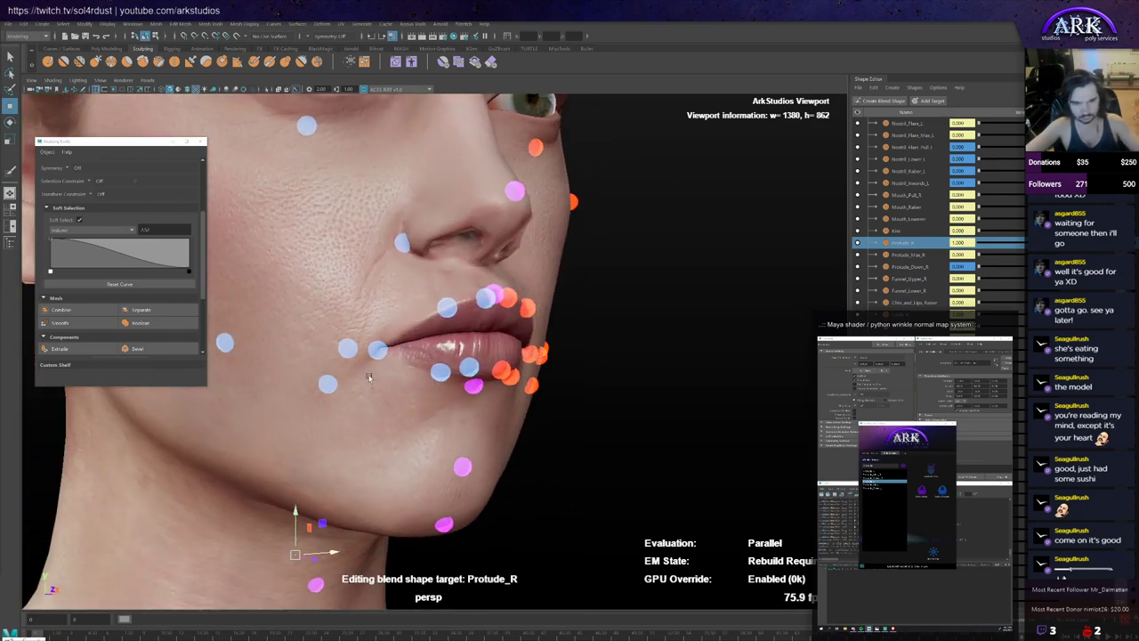
alt+drag(388, 379, 428, 378)
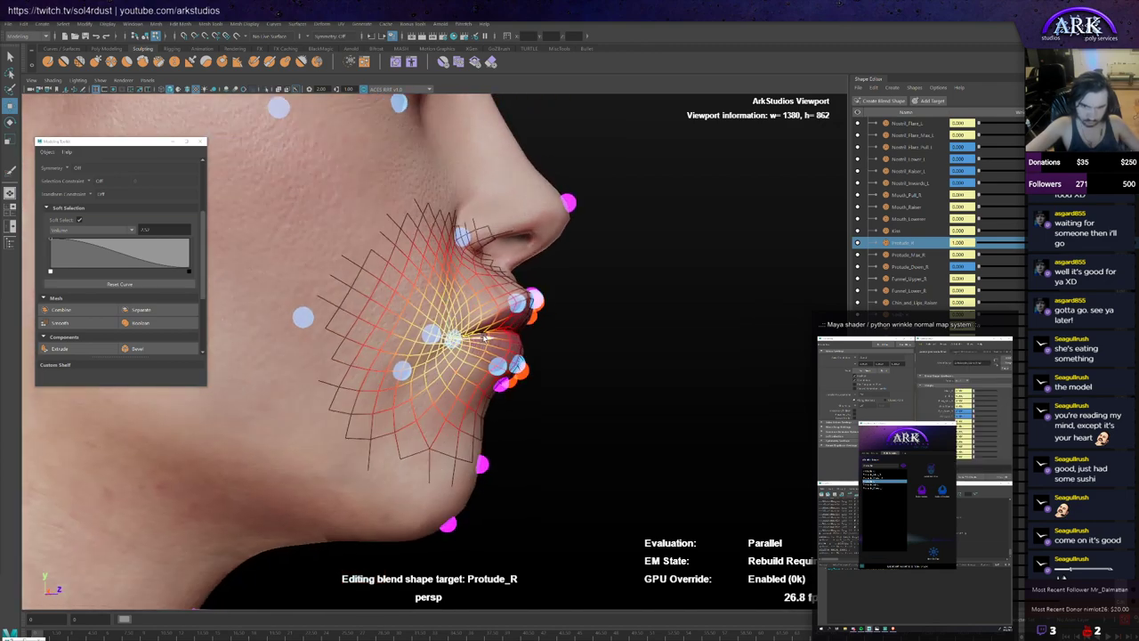
alt+drag(494, 337, 396, 361)
scroll(570, 383, down, 2)
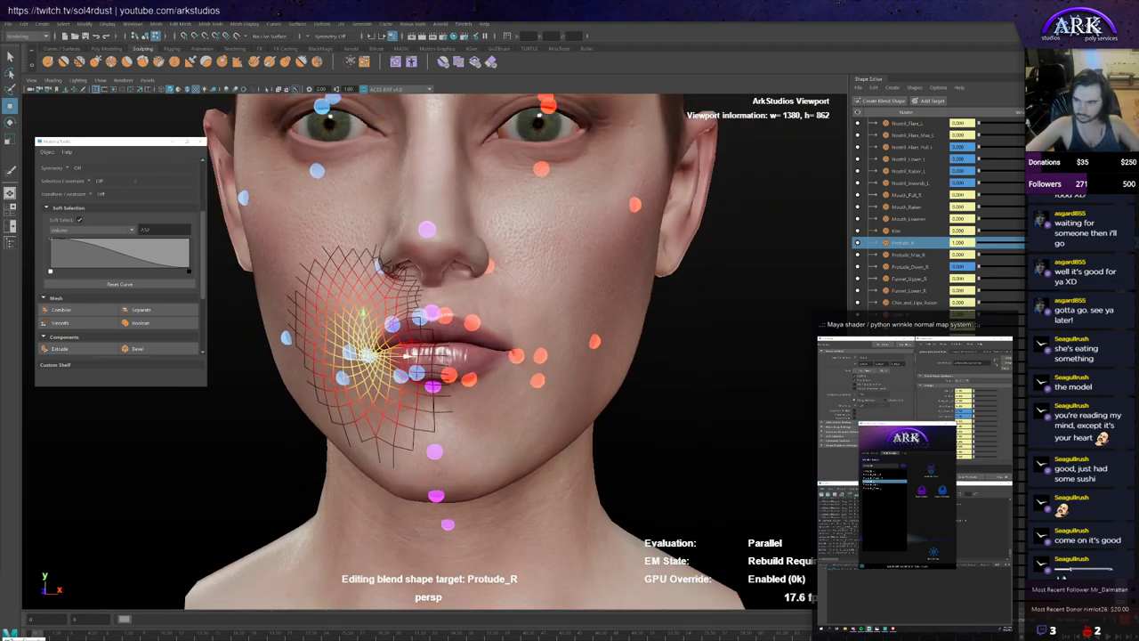
Step: Adjust the left mouth corner on Protude_L with a soft vertex selection and return to object mode
click(514, 350)
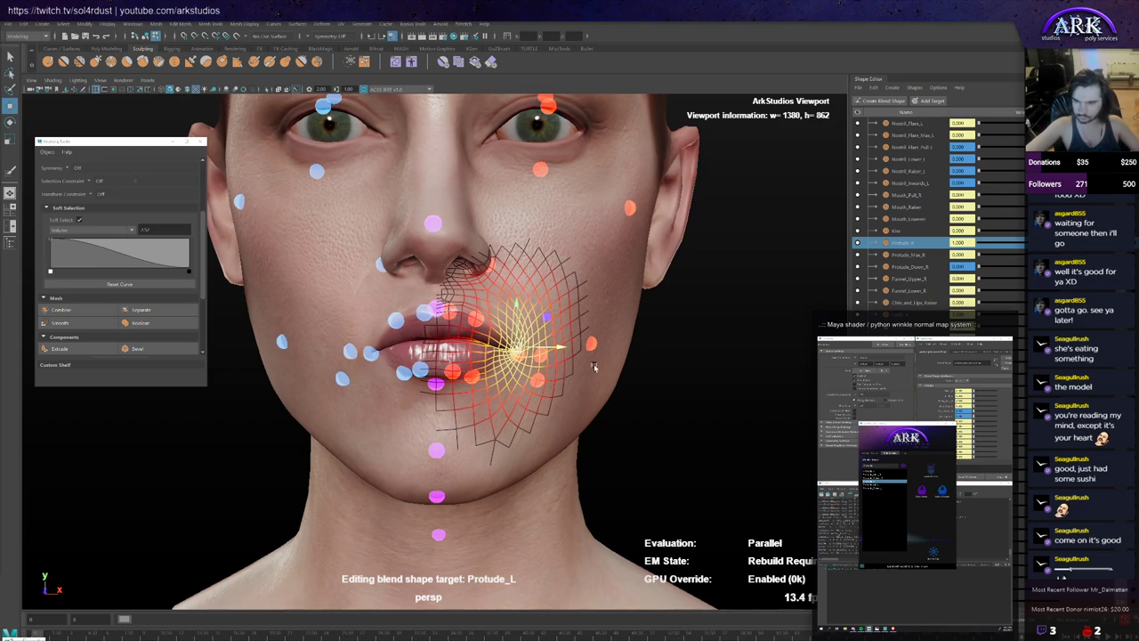
scroll(595, 367, up, 1)
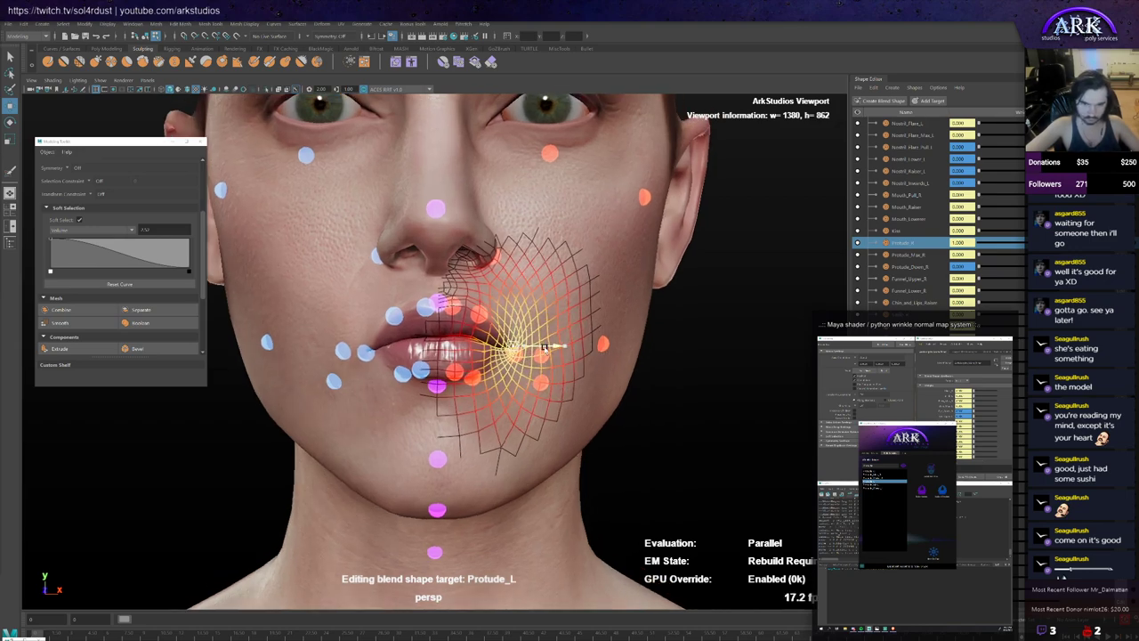
alt+drag(557, 349, 465, 349)
drag(511, 294, 503, 338)
scroll(499, 363, down, 1)
scroll(499, 365, down, 1)
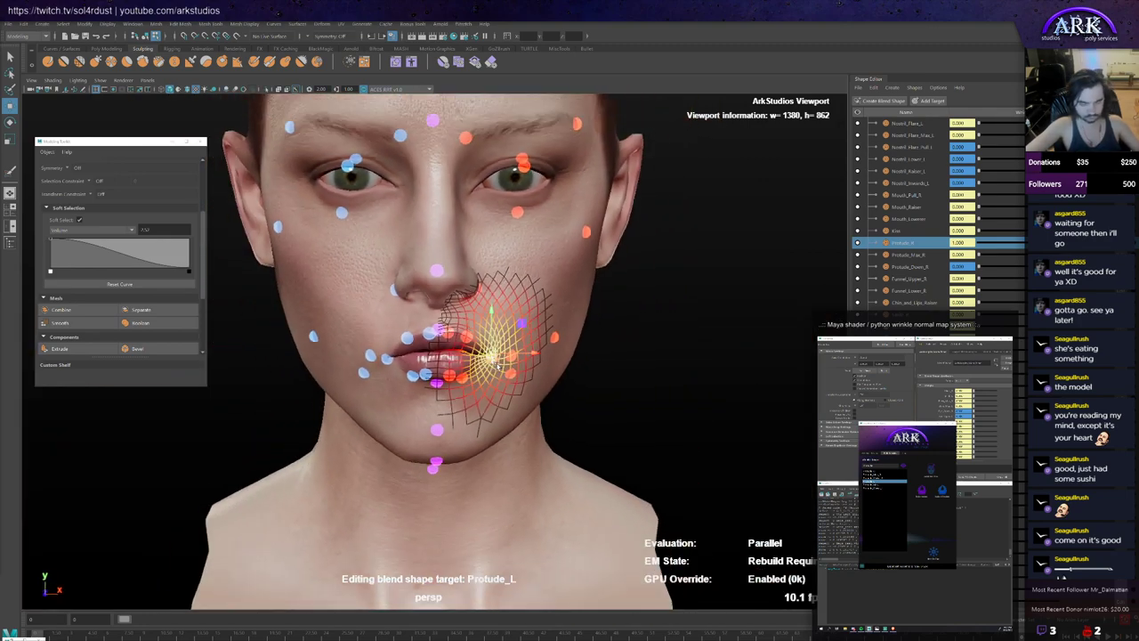
key(F8)
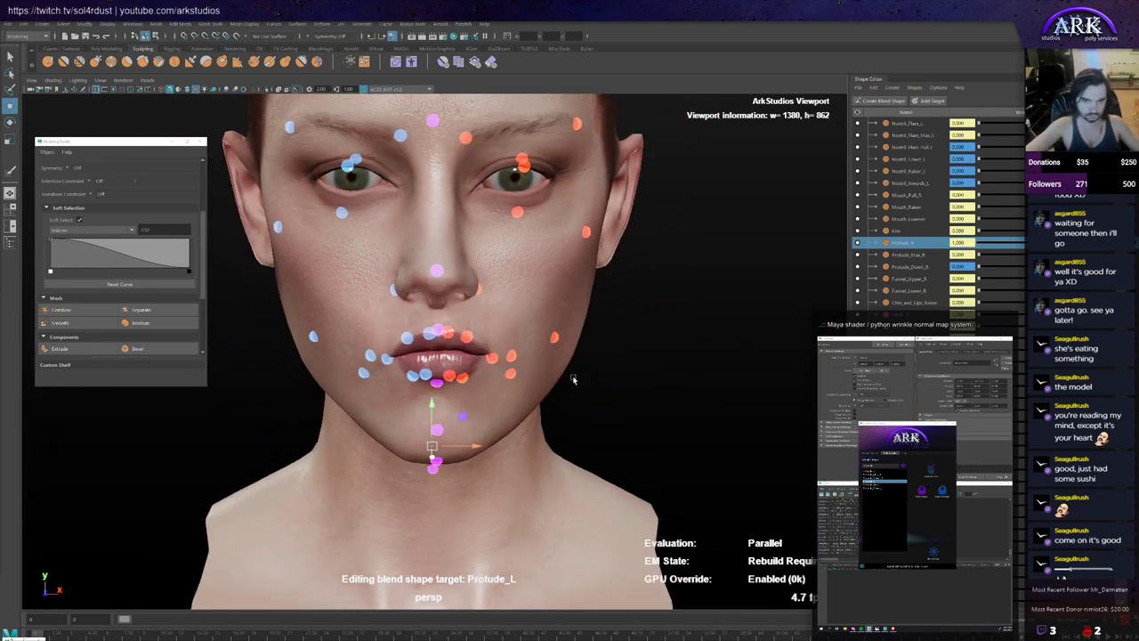
Step: Sculpt the area around the left mouth corner of Protude_L with a resized Grab brush
alt+drag(573, 381, 534, 373)
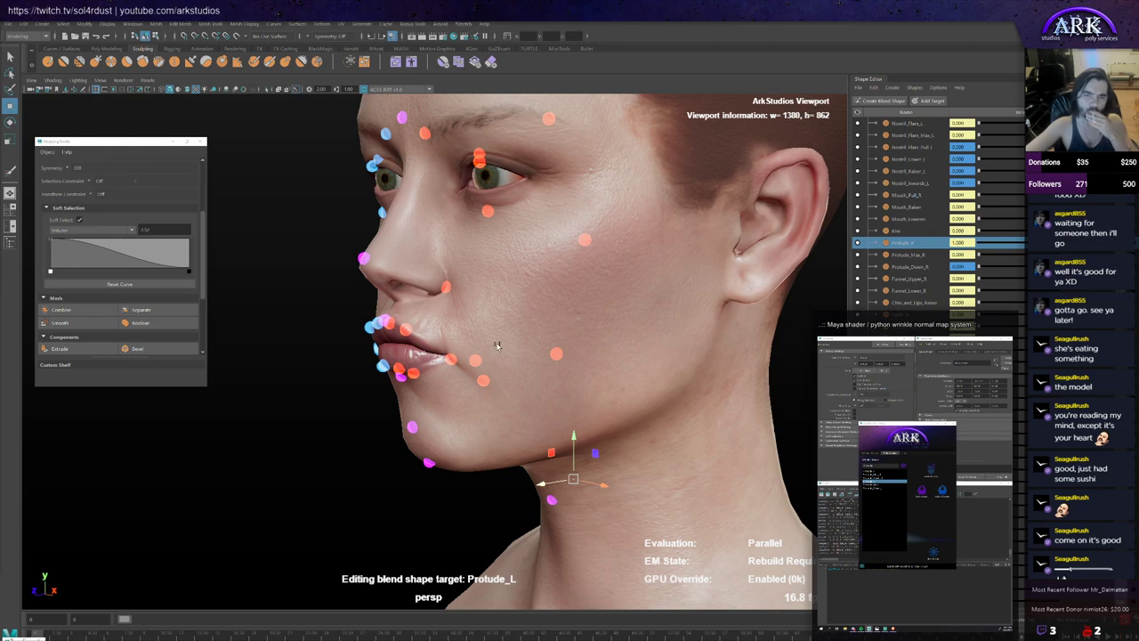
click(95, 62)
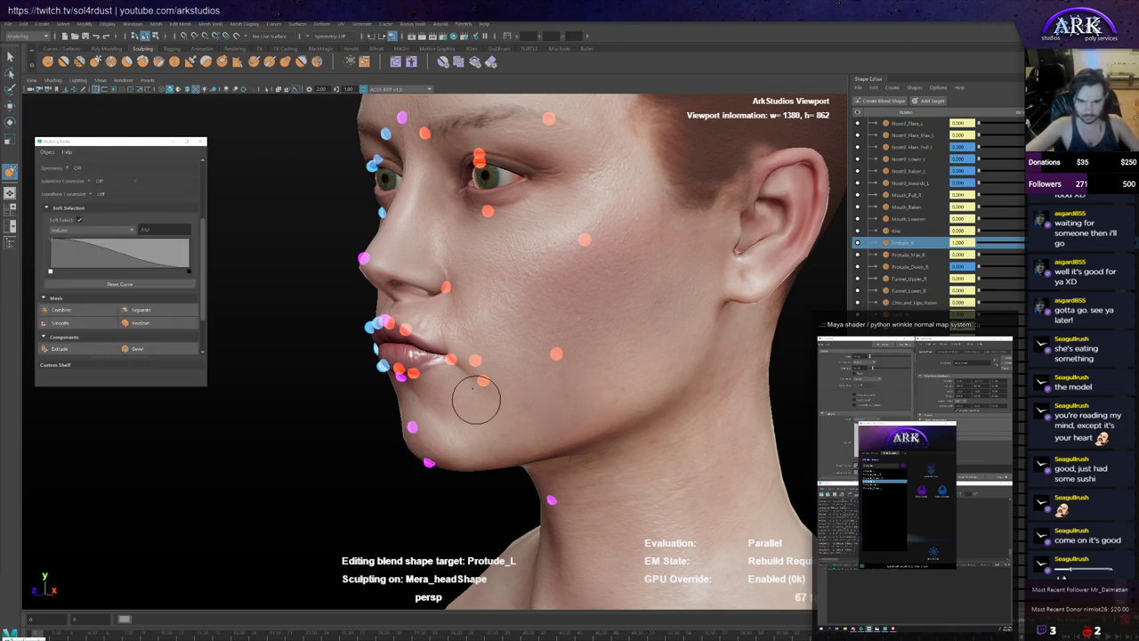
alt+drag(478, 395, 482, 383)
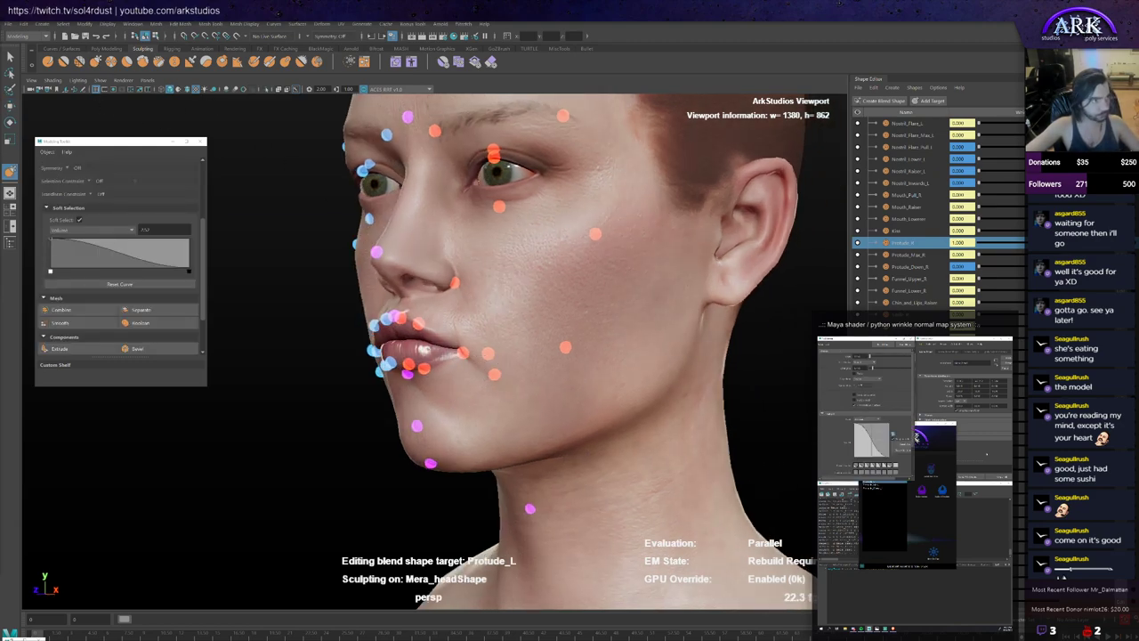
alt+drag(368, 346, 388, 344)
key(b)
drag(503, 376, 538, 392)
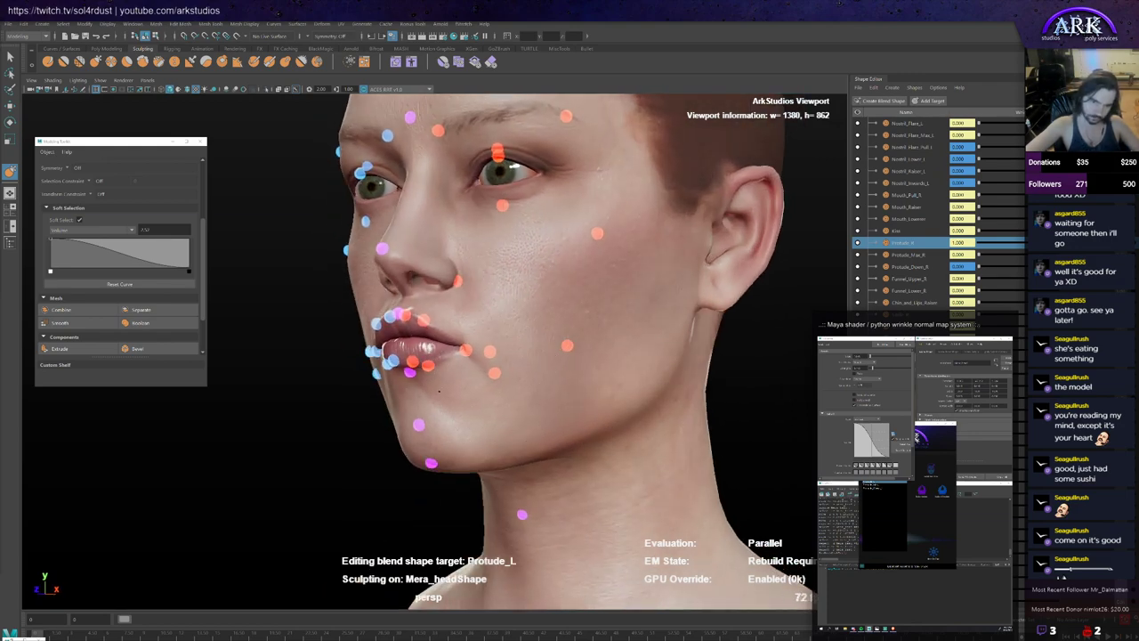
mouse_move(439, 390)
alt+mouse_down()
mouse_move(522, 390)
mouse_move(465, 401)
mouse_move(498, 317)
mouse_move(484, 278)
mouse_move(505, 356)
mouse_move(534, 379)
mouse_move(488, 381)
mouse_move(458, 401)
alt+mouse_up()
scroll(490, 380, up, 5)
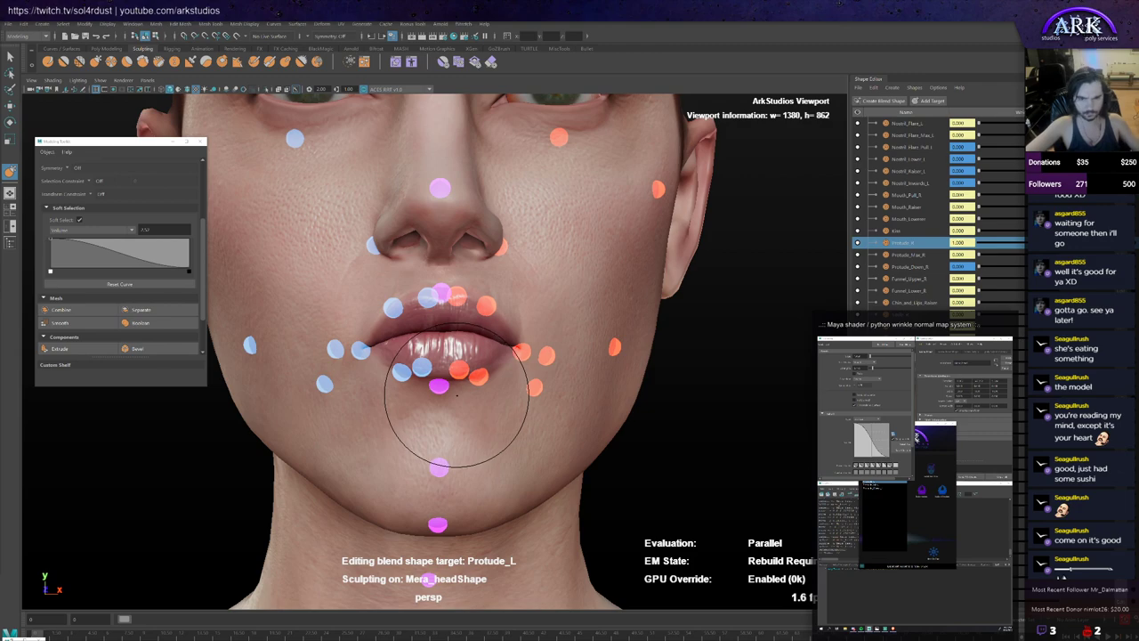
Step: Examine the right mouth corner and cheek from the side while resizing the sculpting brush
alt+drag(382, 411, 434, 373)
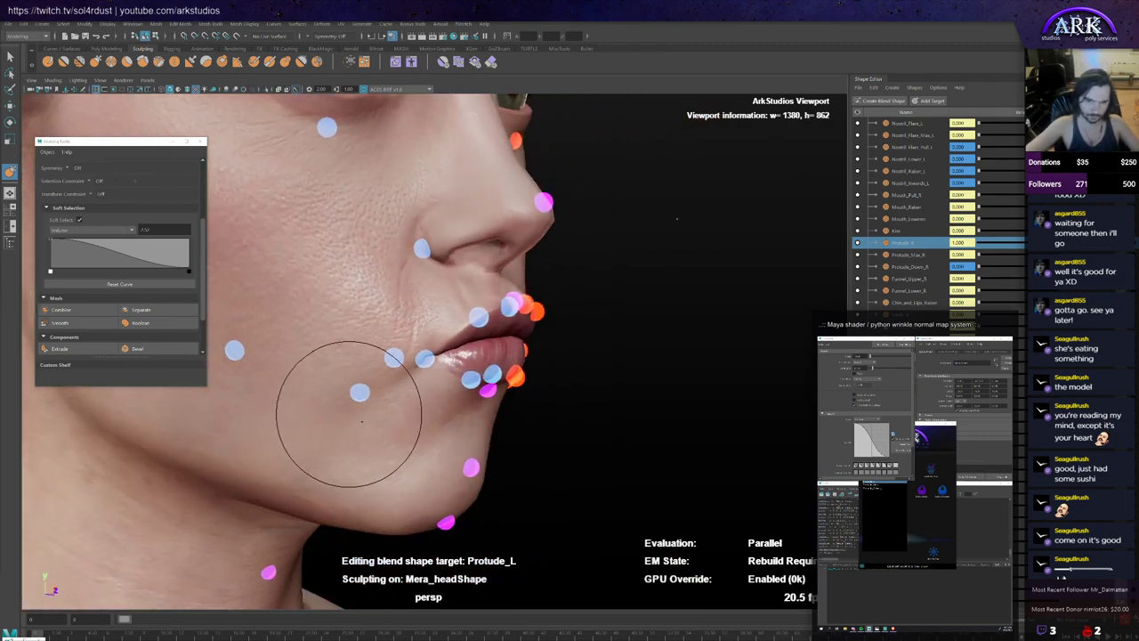
mouse_move(356, 453)
alt+mouse_down()
mouse_move(348, 407)
mouse_move(367, 411)
mouse_move(330, 423)
mouse_move(408, 407)
mouse_move(387, 407)
mouse_move(377, 432)
mouse_move(330, 432)
mouse_move(254, 382)
mouse_move(320, 405)
mouse_move(305, 401)
mouse_move(329, 385)
alt+mouse_up()
key(b)
key(b)
mouse_move(307, 276)
alt+mouse_down()
mouse_move(285, 329)
mouse_move(310, 354)
mouse_move(392, 345)
mouse_move(386, 358)
mouse_move(365, 357)
alt+mouse_up()
Step: Switch to a resized Erase Target brush and soften the Protude_L shape around the left mouth corner
click(491, 63)
key(b)
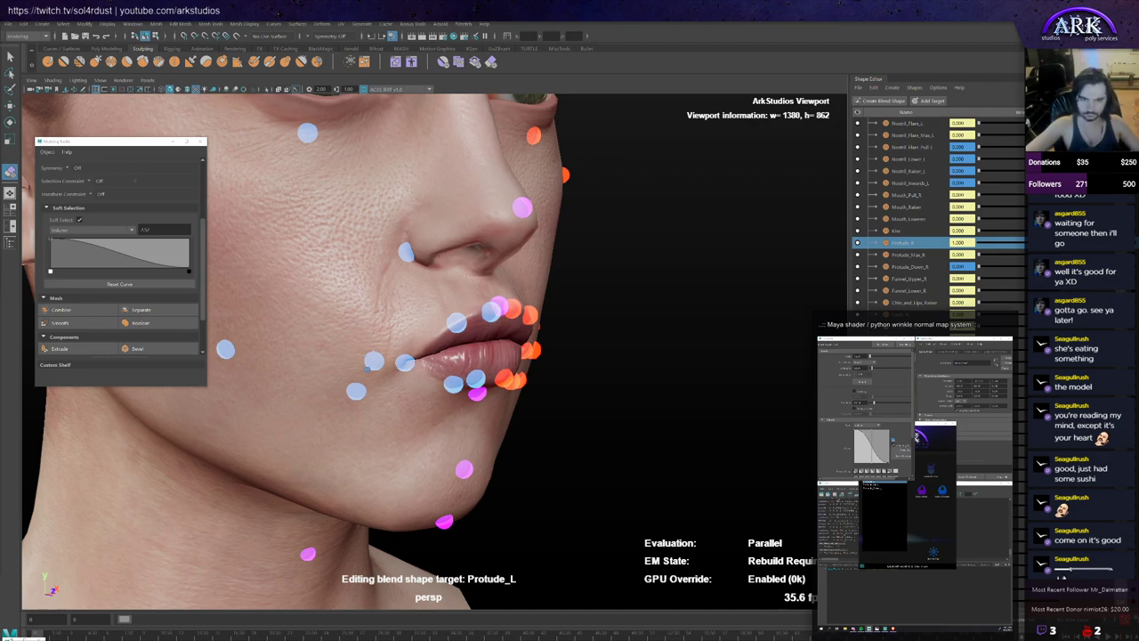
alt+drag(368, 330, 376, 407)
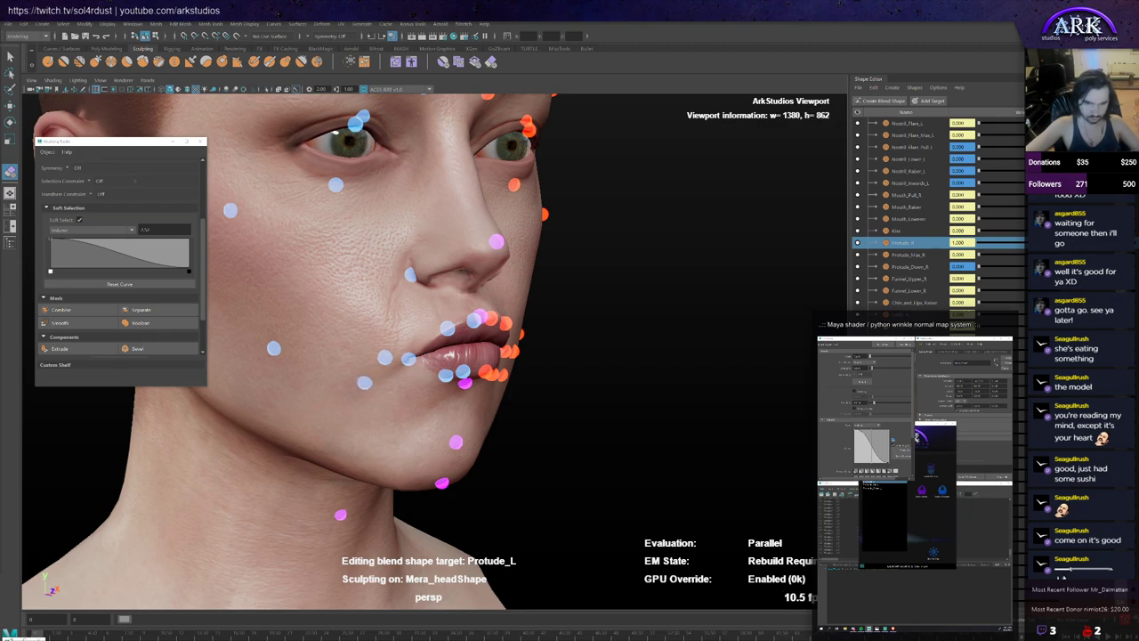
mouse_move(485, 425)
alt+mouse_down()
mouse_move(466, 425)
mouse_move(516, 425)
mouse_move(465, 419)
alt+mouse_up()
scroll(534, 333, up, 2)
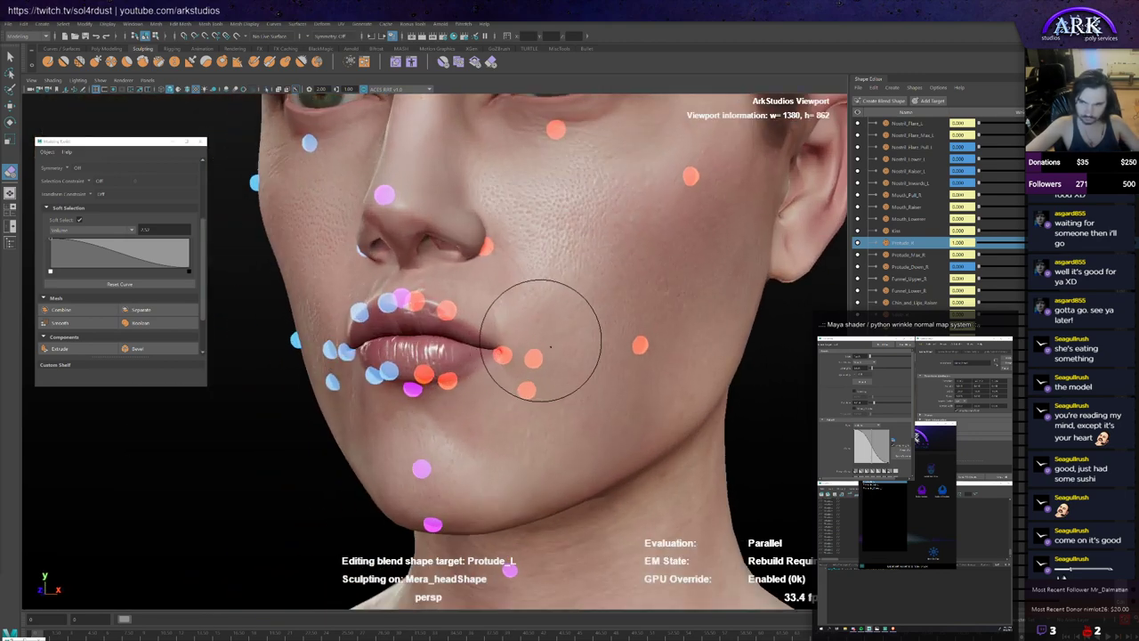
alt+middle_drag(541, 343, 497, 347)
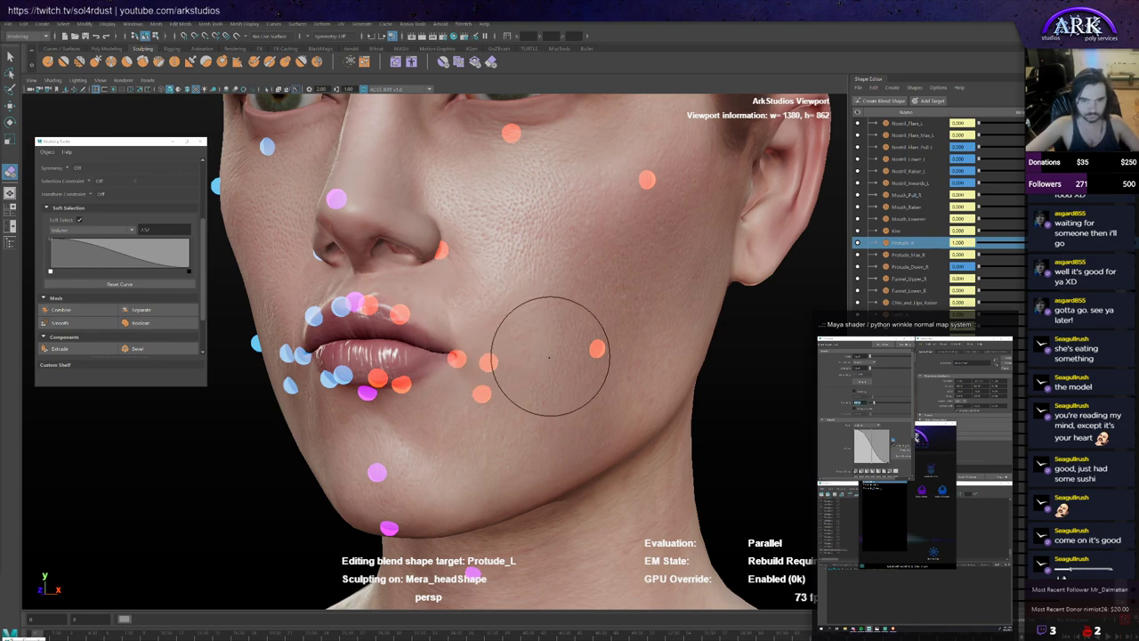
alt+drag(522, 356, 419, 330)
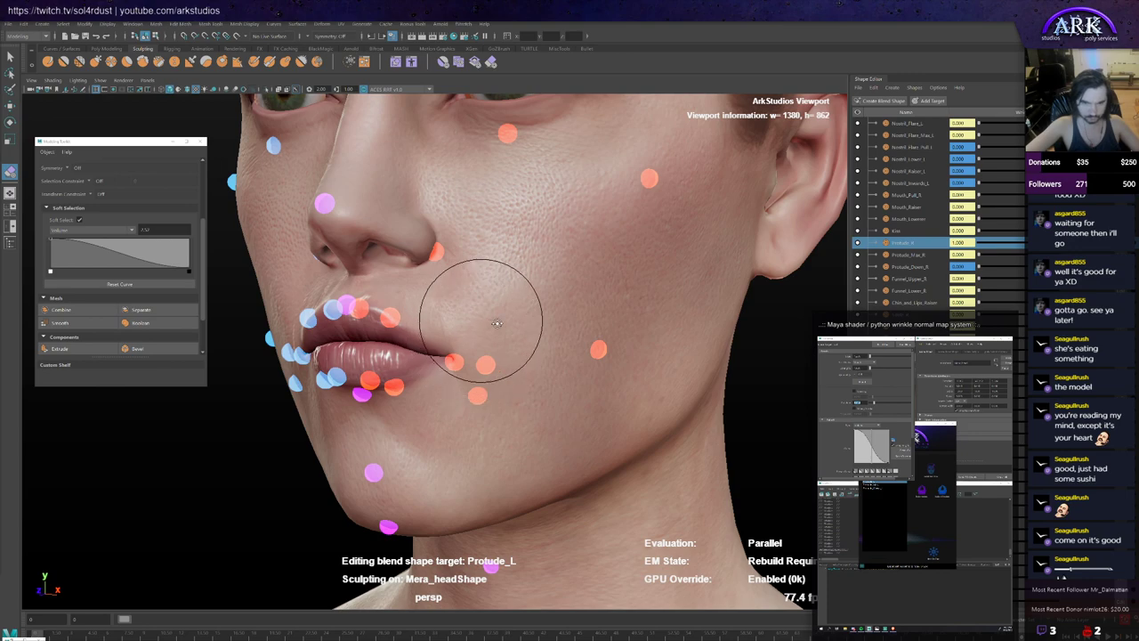
alt+drag(484, 311, 552, 367)
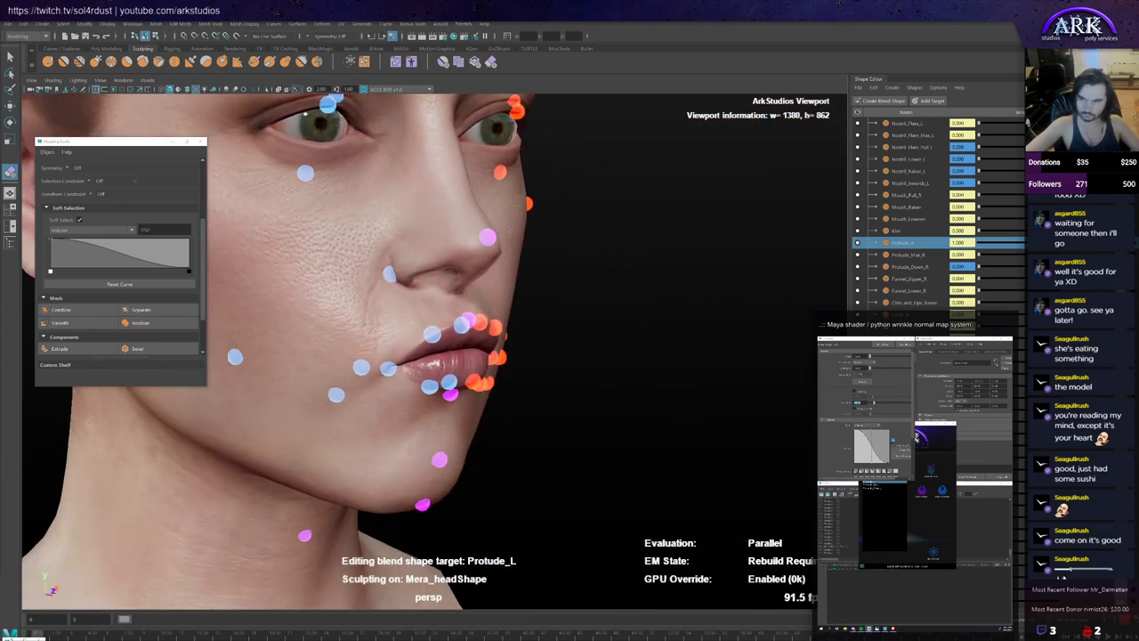
Step: Nudge the skin below the right mouth corner towards the lips on Protude_R with the Grab tool
mouse_move(381, 412)
alt+mouse_down()
mouse_move(397, 394)
mouse_move(372, 411)
mouse_move(377, 427)
alt+mouse_up()
click(96, 61)
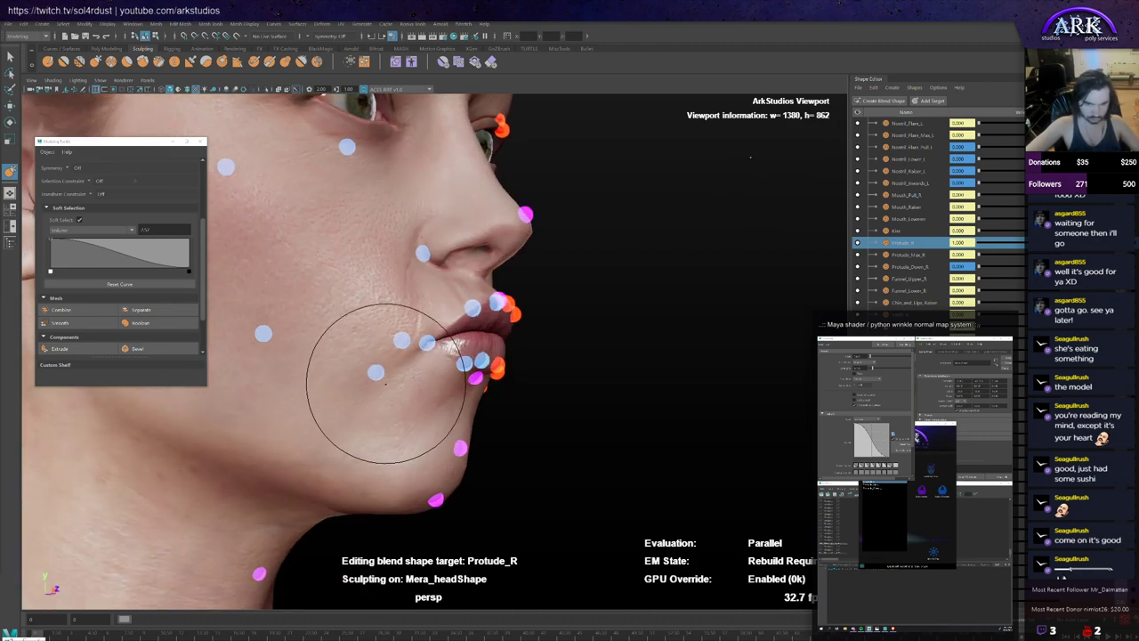
drag(345, 418, 349, 411)
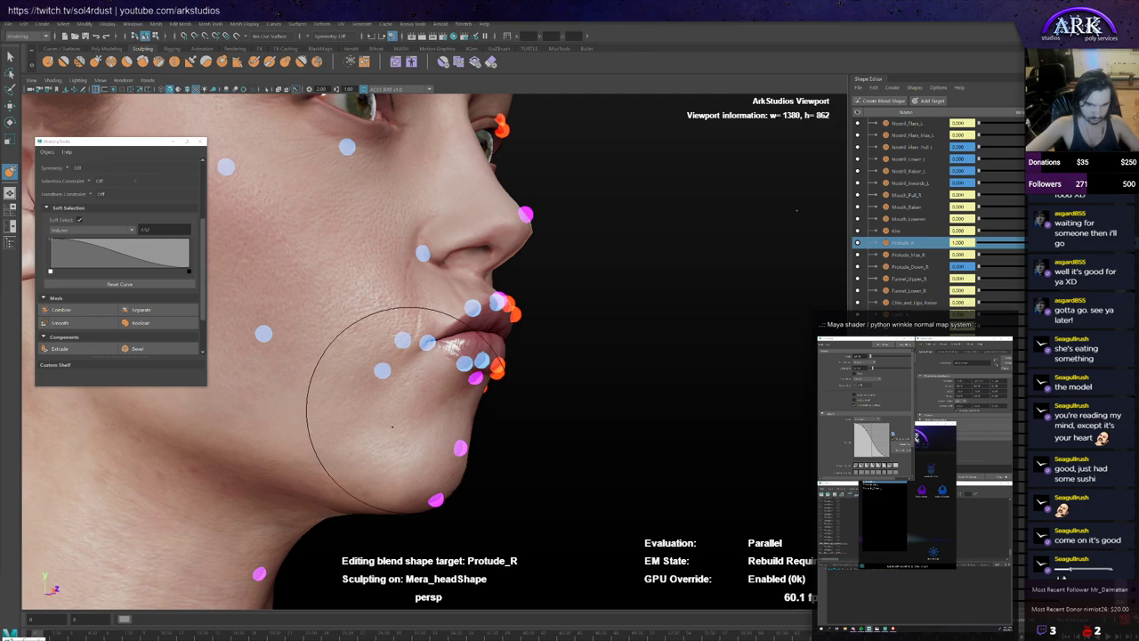
mouse_move(397, 416)
alt+mouse_down()
mouse_move(379, 434)
mouse_move(363, 408)
mouse_move(356, 429)
alt+mouse_up()
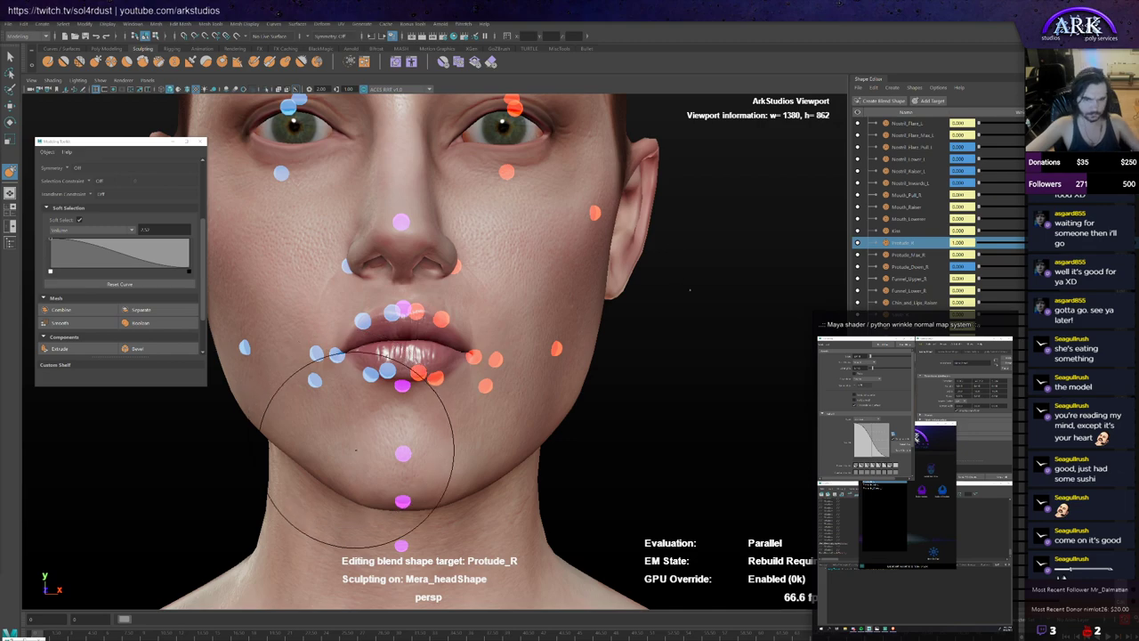
alt+drag(368, 463, 380, 389)
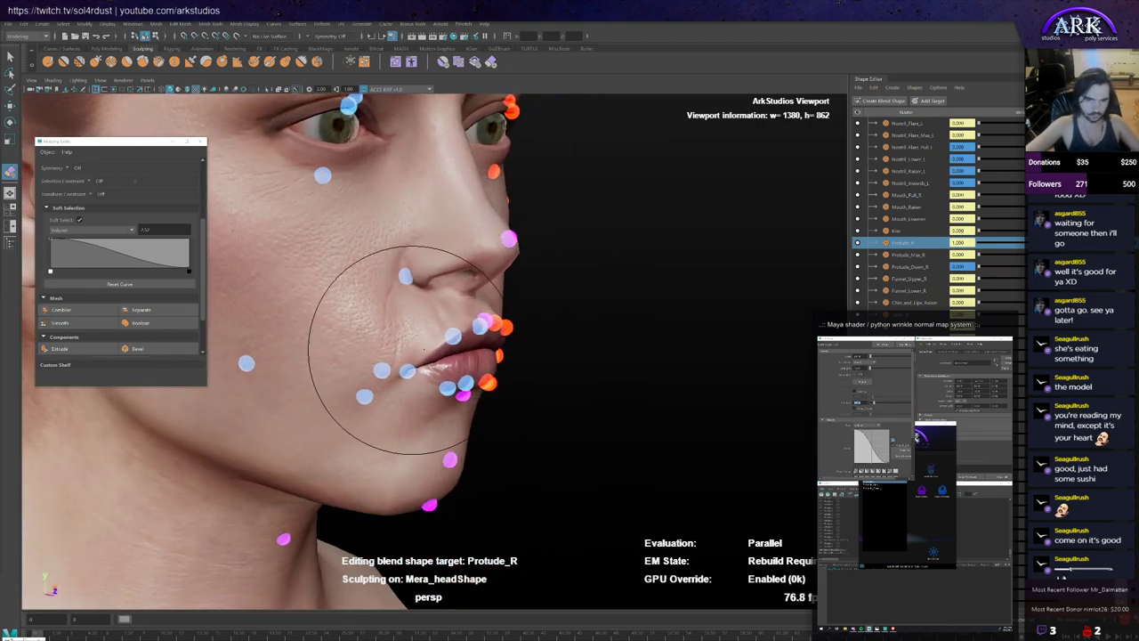
Step: Examine the protruded lips and mouth corners of Protude_R from the side, front and slightly below
scroll(396, 363, up, 2)
mouse_move(383, 356)
mouse_down()
mouse_move(353, 363)
mouse_move(325, 345)
mouse_move(287, 360)
mouse_move(258, 347)
mouse_move(296, 330)
mouse_up()
scroll(347, 335, down, 3)
alt+drag(358, 354, 373, 340)
scroll(356, 334, up, 3)
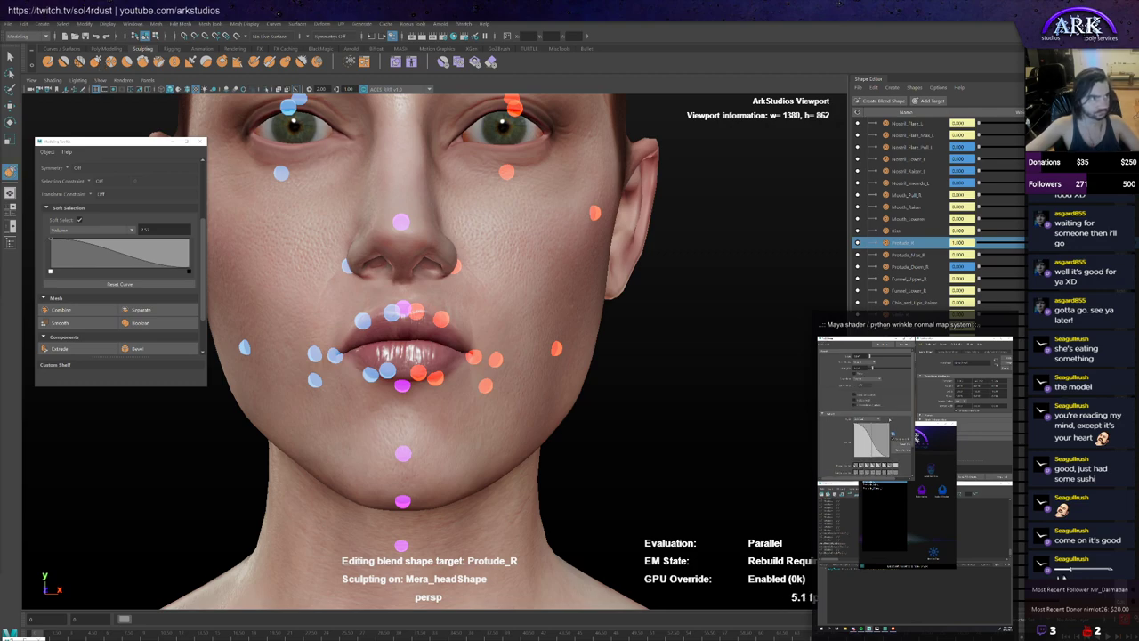
scroll(356, 384, up, 1)
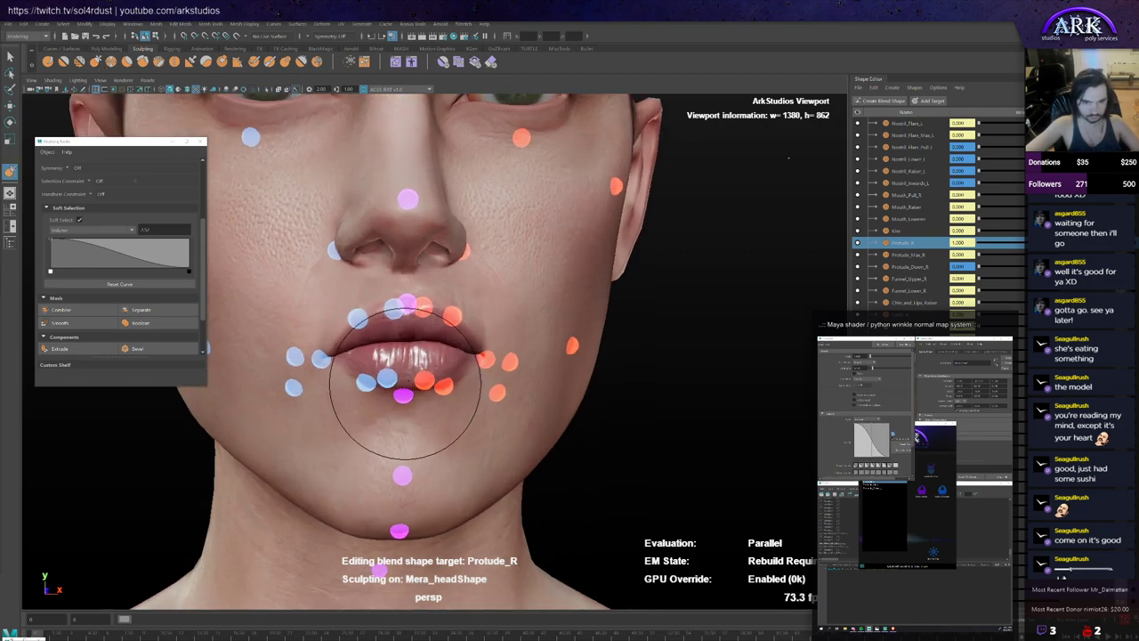
alt+drag(406, 384, 399, 392)
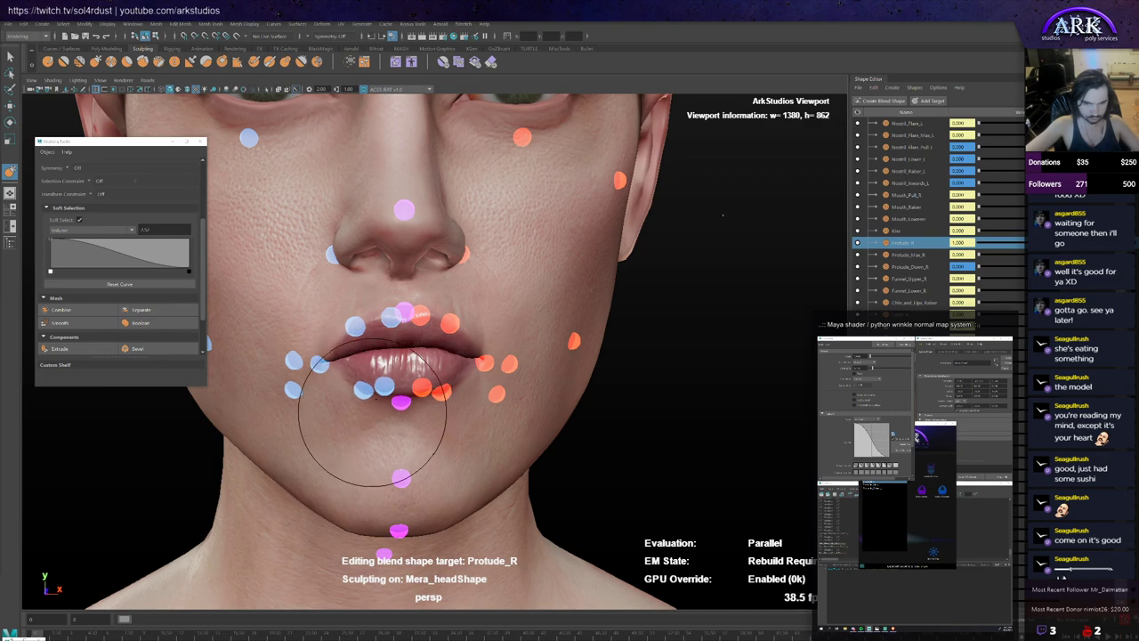
alt+drag(381, 418, 383, 363)
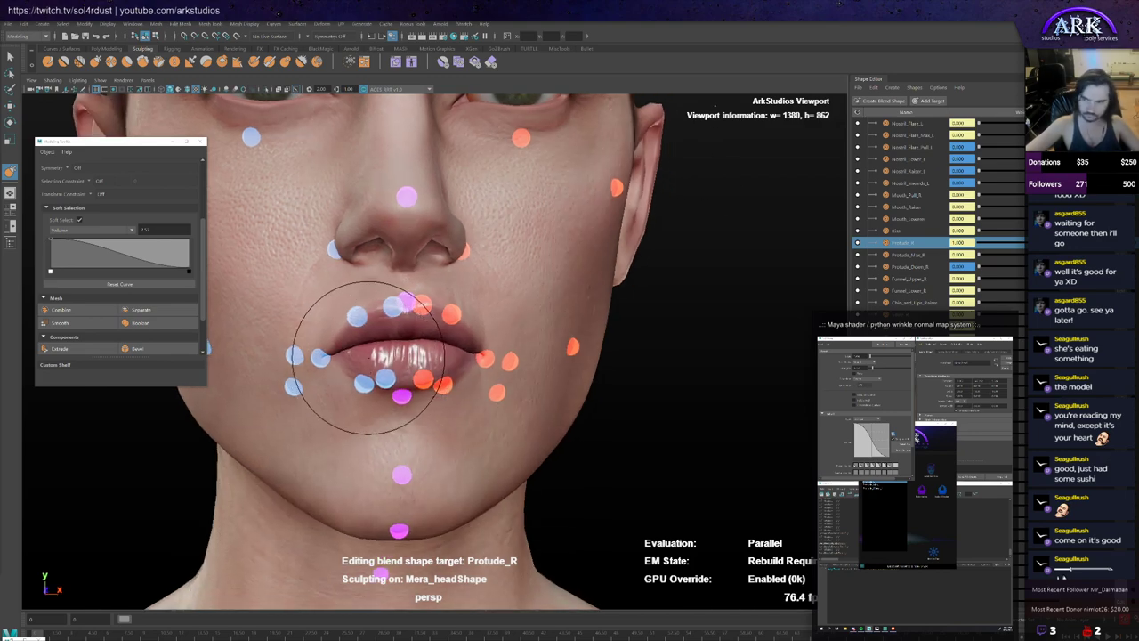
Step: Reduce the sculpting brush size, switch the edited target to Protude_L and check the upper lip
key(b)
drag(364, 292, 350, 295)
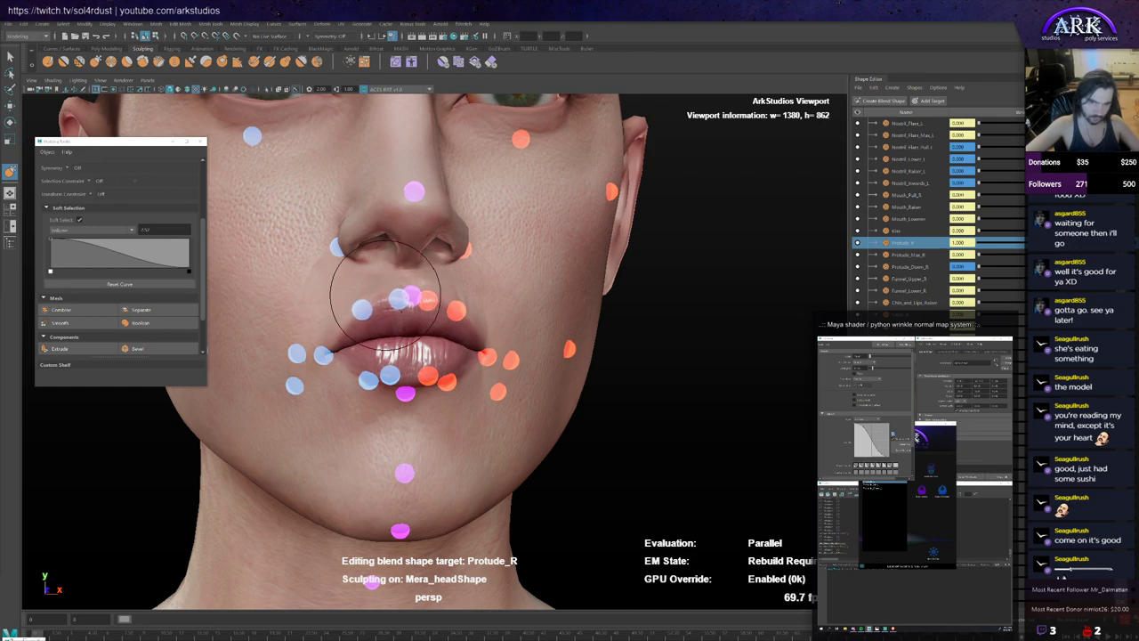
alt+drag(394, 297, 363, 304)
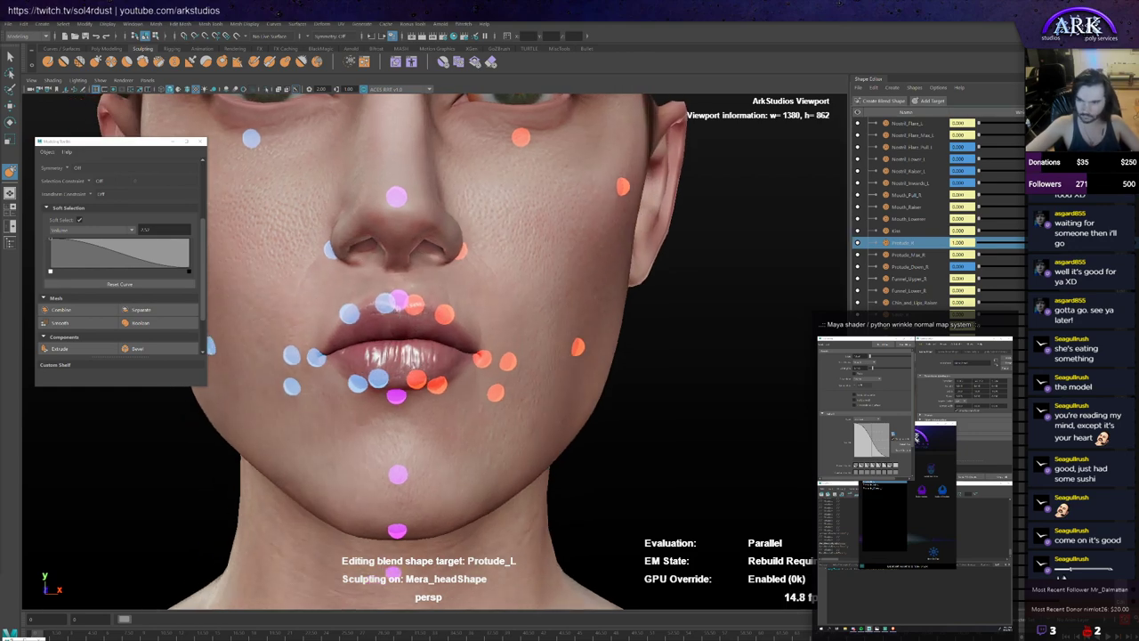
mouse_move(437, 311)
alt+mouse_down()
mouse_move(433, 261)
mouse_move(440, 343)
mouse_move(458, 316)
mouse_move(418, 410)
mouse_move(433, 382)
mouse_move(458, 385)
mouse_move(374, 383)
mouse_move(445, 371)
mouse_move(407, 374)
mouse_move(438, 373)
mouse_move(512, 324)
mouse_move(501, 349)
mouse_move(454, 353)
alt+mouse_up()
scroll(435, 363, up, 2)
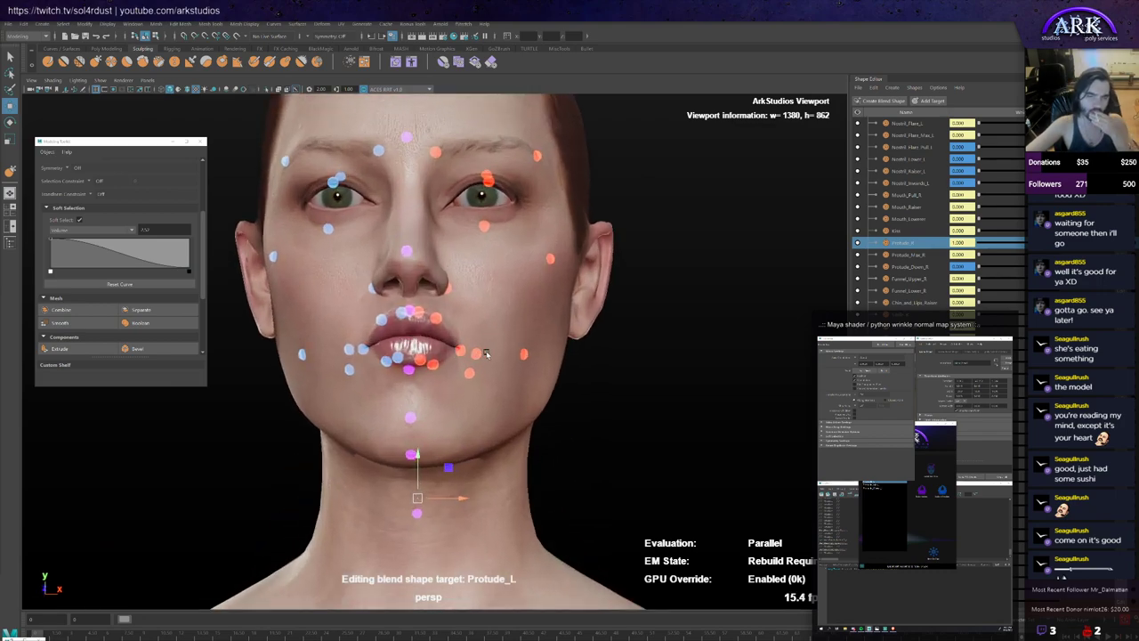
Step: Try moving the control outside the left mouth corner sideways, and undo the move
click(476, 354)
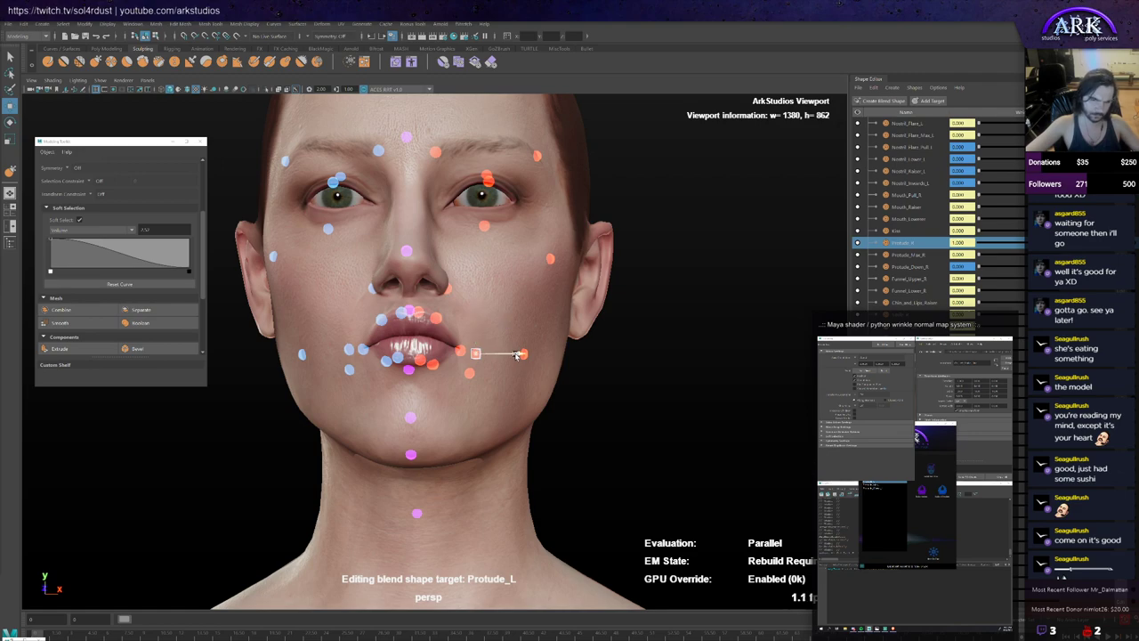
mouse_move(517, 355)
mouse_down()
mouse_move(564, 356)
mouse_move(502, 356)
mouse_move(523, 355)
mouse_up()
key(ctrl+z)
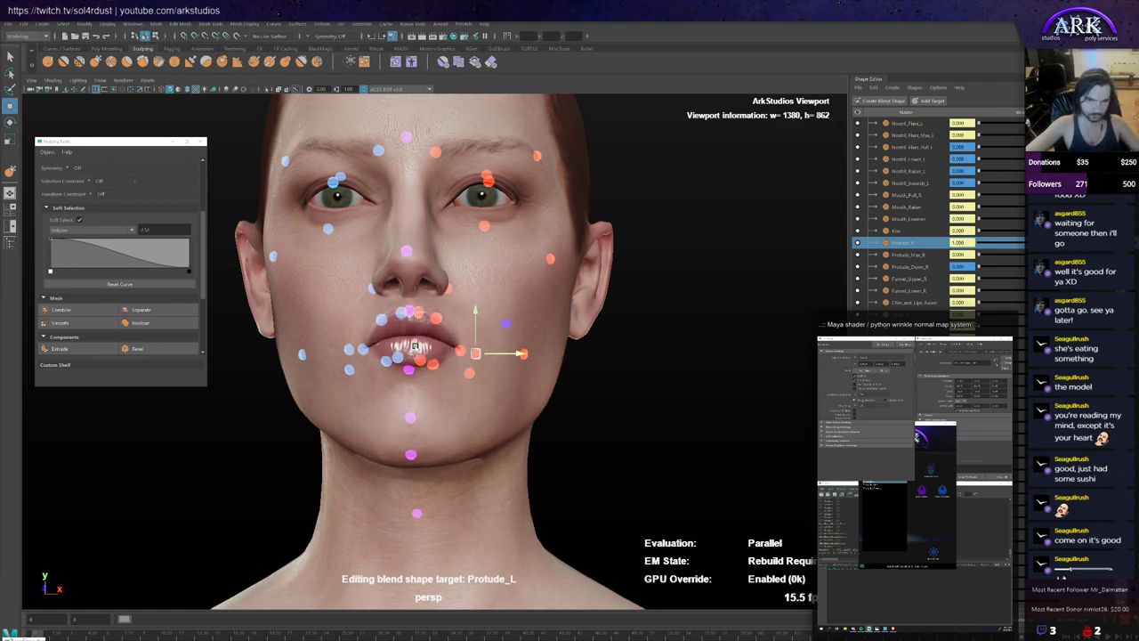
Step: Try moving the chin control to test the jaw with the protruded lips, and undo the move
mouse_move(415, 347)
alt+mouse_down()
mouse_move(381, 374)
mouse_move(415, 361)
alt+mouse_up()
click(360, 359)
click(414, 451)
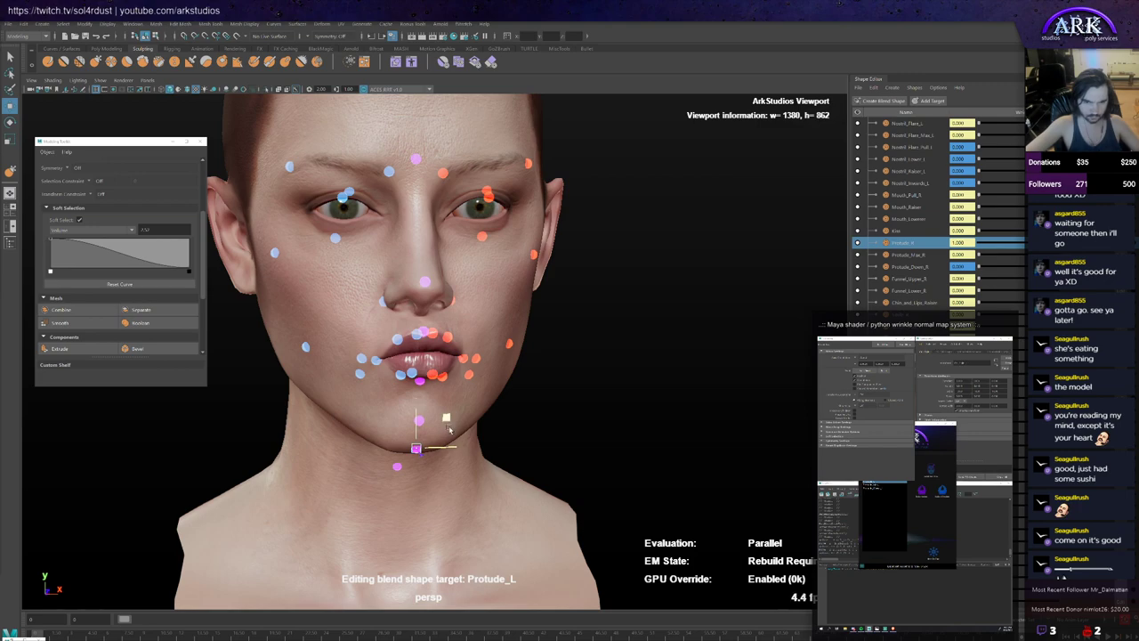
mouse_move(448, 419)
mouse_down()
mouse_move(443, 437)
mouse_move(450, 423)
mouse_up()
middle_drag(449, 424, 464, 412)
drag(465, 412, 463, 375)
key(ctrl+z)
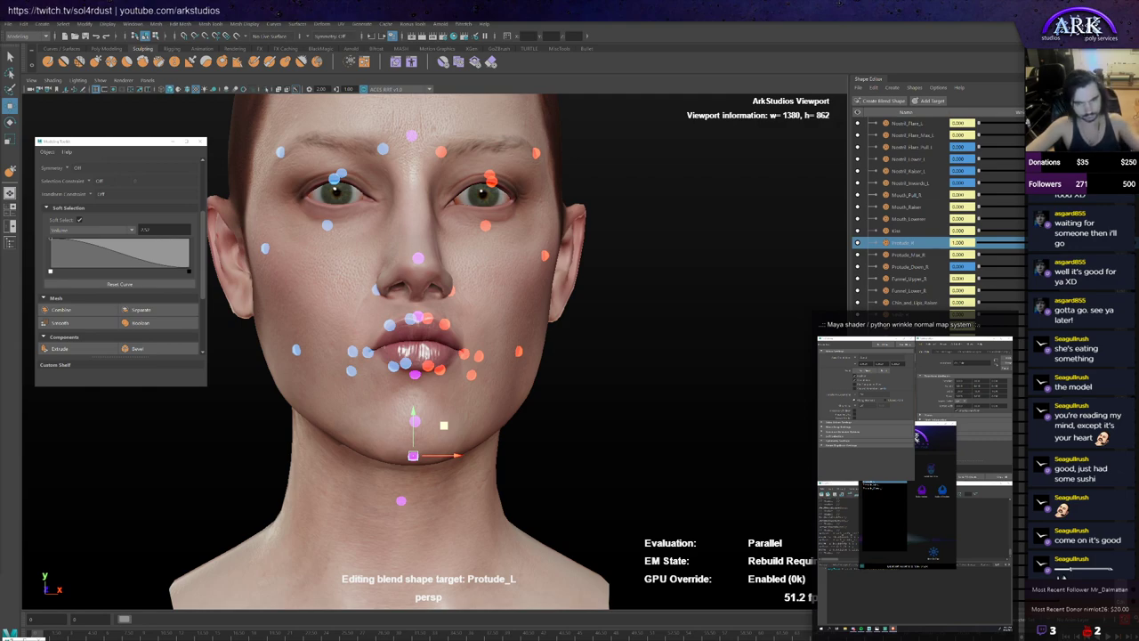
Step: Select the control outside the right mouth corner, switch the edited target to Protude_R and work on the right lip corner with the sculpting brush
click(353, 351)
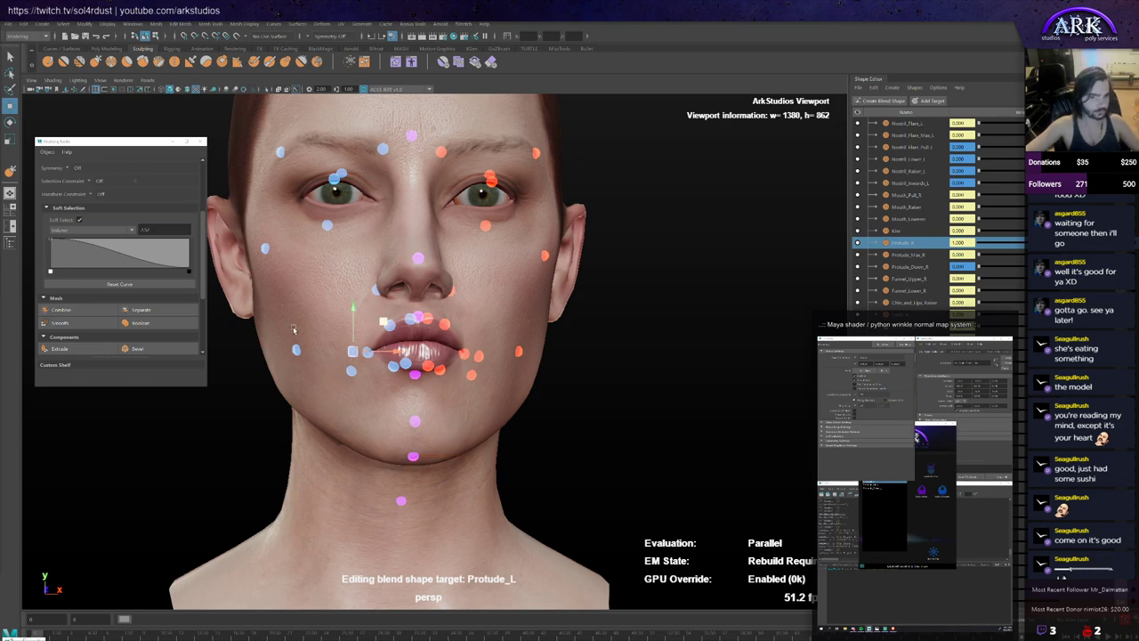
alt+right_drag(294, 330, 426, 362)
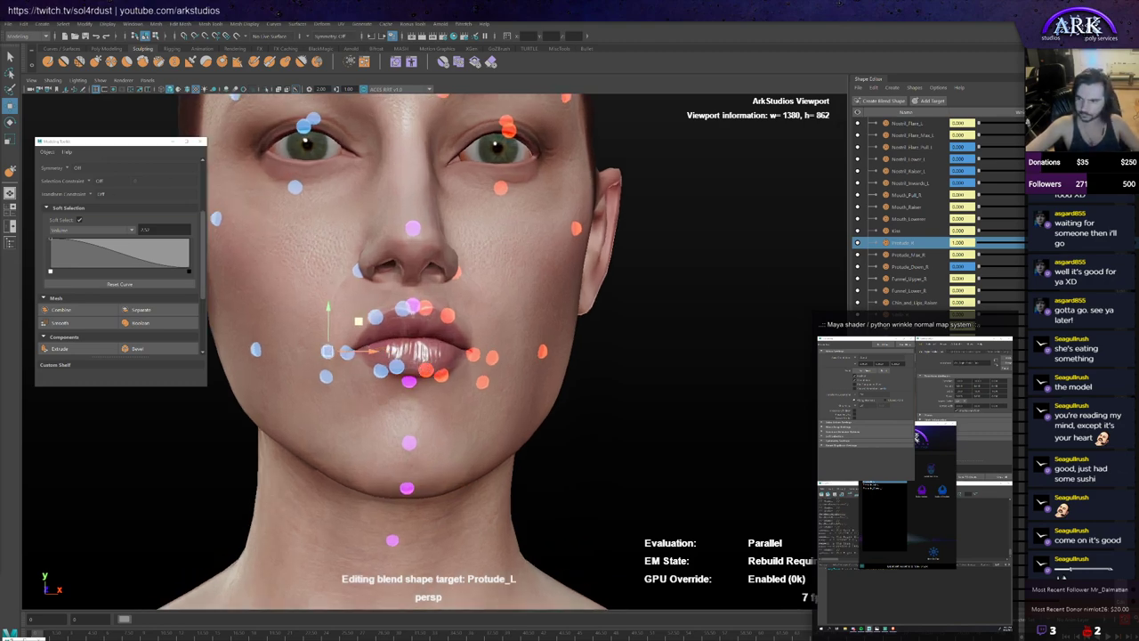
alt+drag(462, 395, 461, 395)
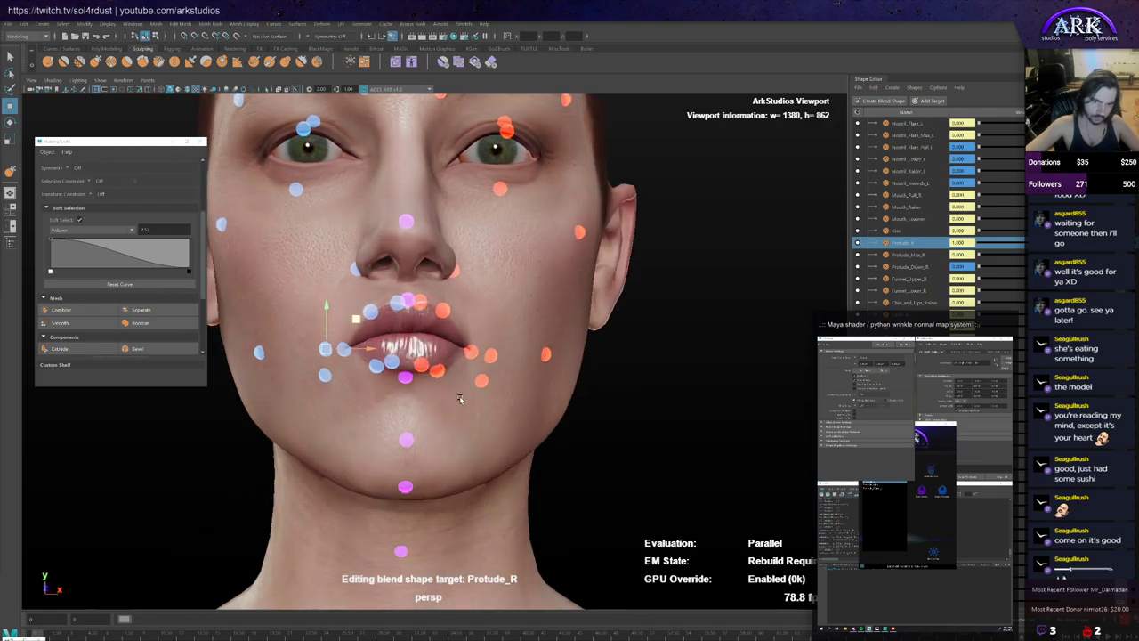
scroll(364, 380, up, 5)
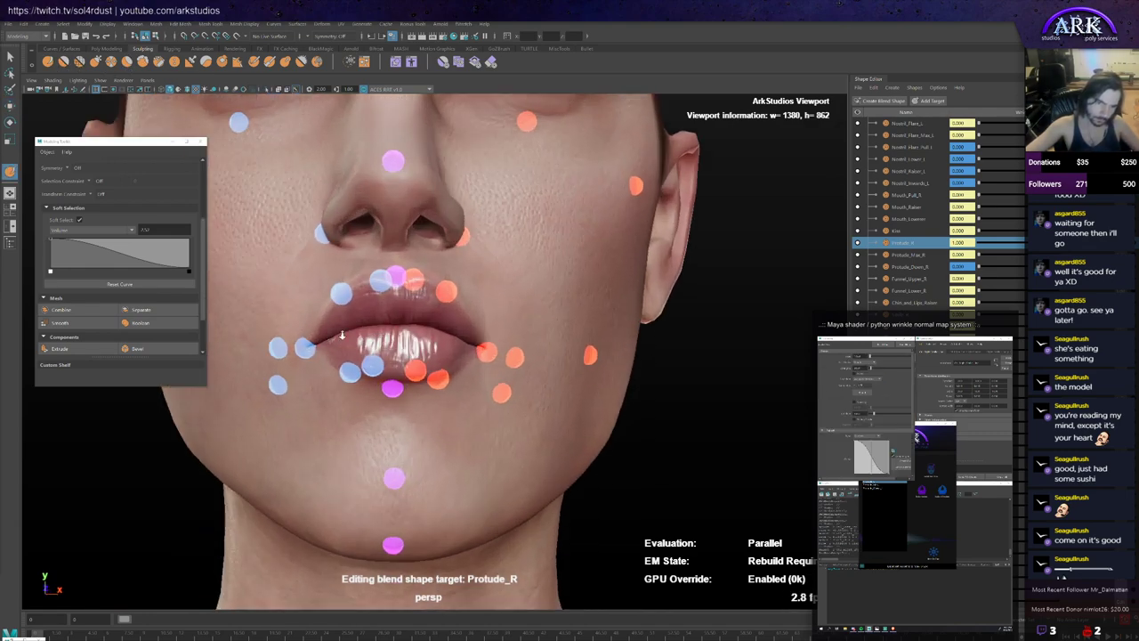
alt+drag(364, 380, 377, 383)
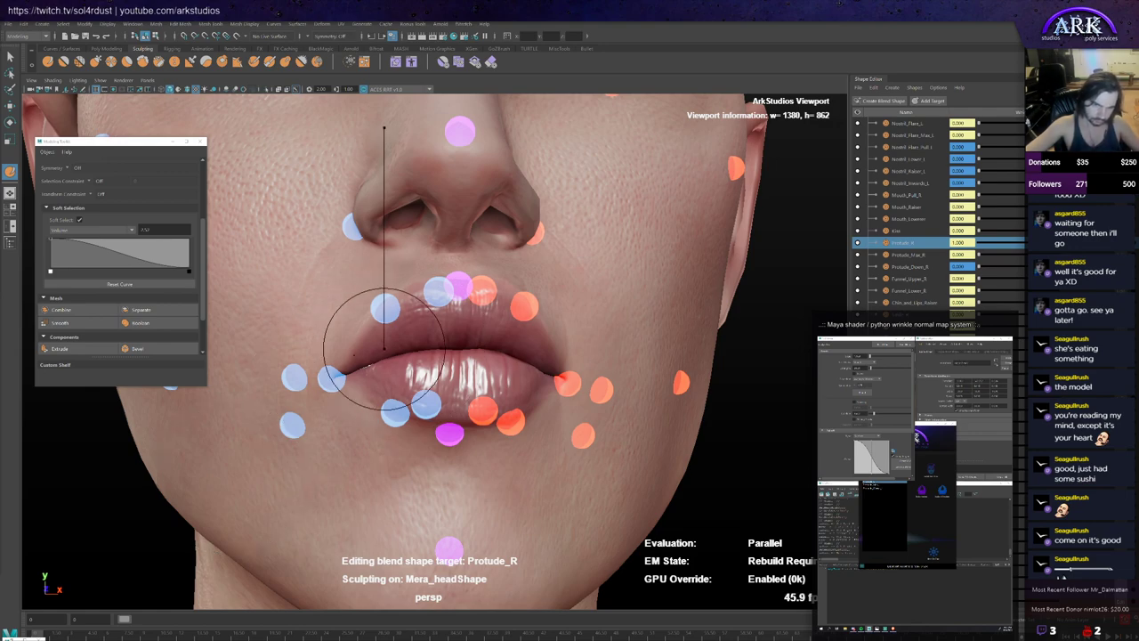
mouse_move(368, 369)
alt+mouse_down()
mouse_move(407, 445)
mouse_move(407, 407)
mouse_move(382, 402)
mouse_move(458, 396)
mouse_move(409, 400)
mouse_move(417, 420)
mouse_move(462, 415)
alt+mouse_up()
Step: Return to the Move tool and examine the protruded lips on the whole face from several angles
key(w)
click(589, 398)
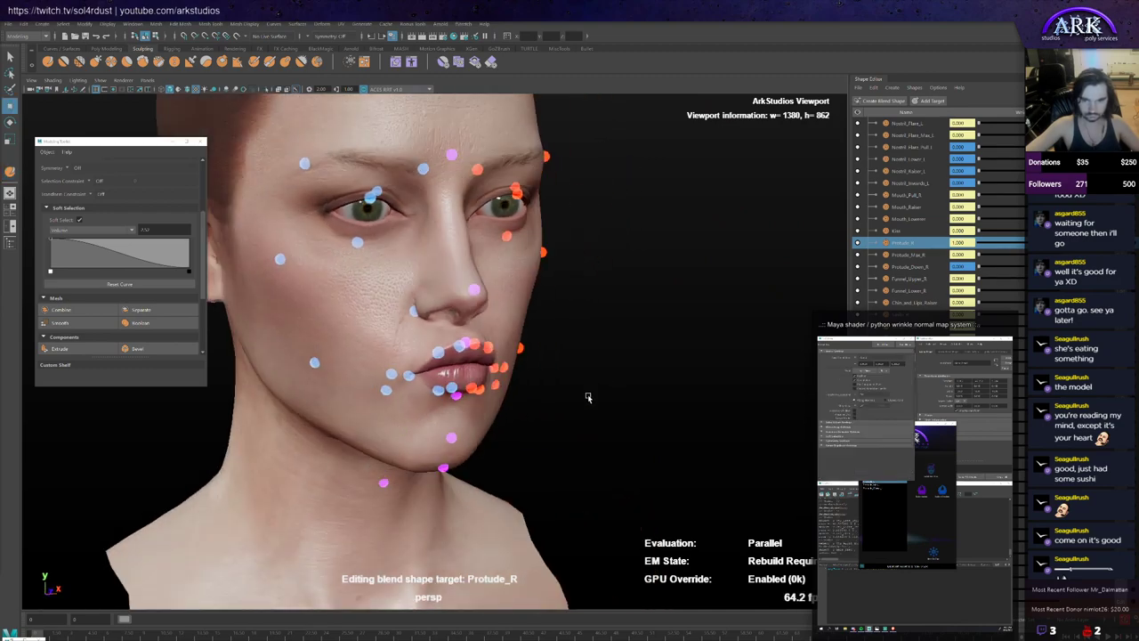
scroll(578, 407, down, 5)
alt+drag(554, 433, 513, 400)
scroll(509, 410, up, 2)
scroll(518, 406, down, 1)
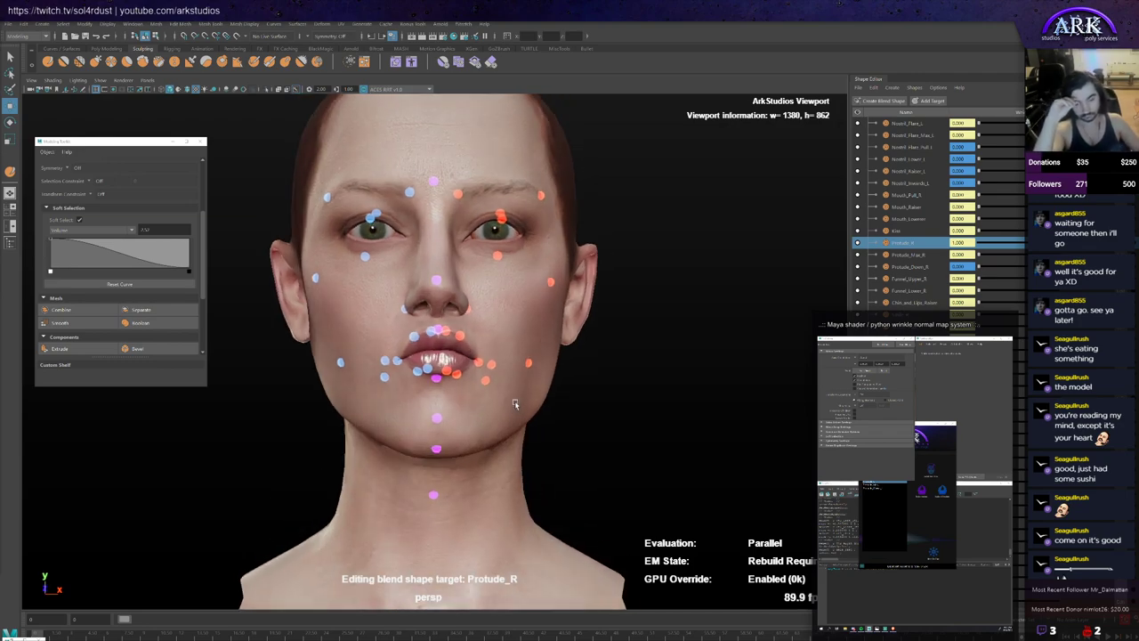
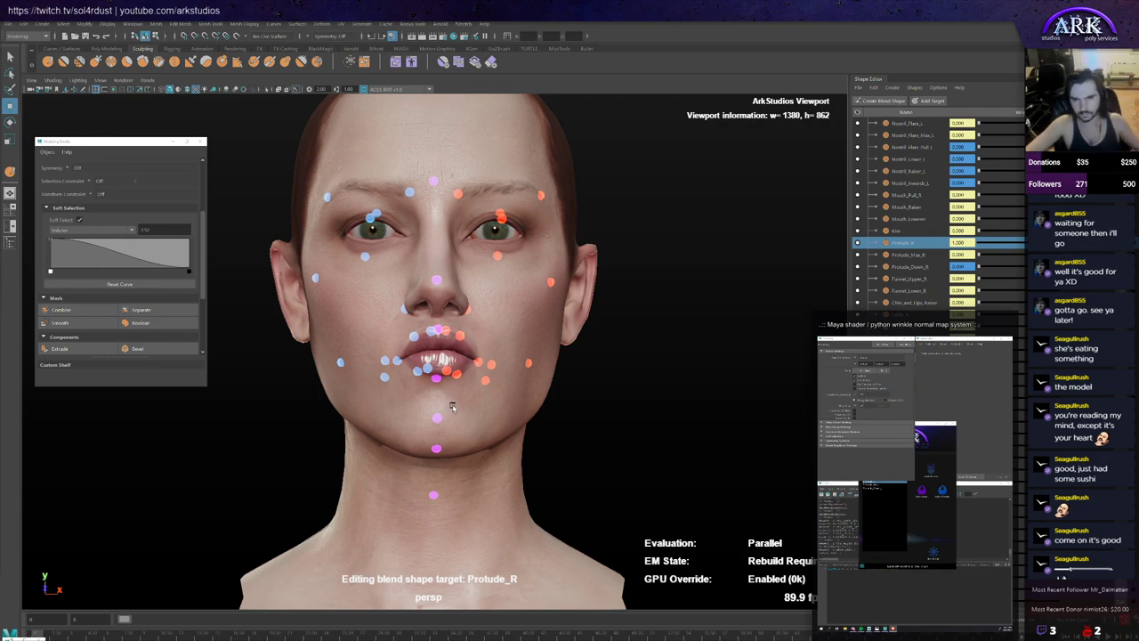
scroll(454, 405, up, 3)
mouse_move(484, 336)
alt+mouse_down()
mouse_move(500, 340)
mouse_move(478, 341)
alt+mouse_up()
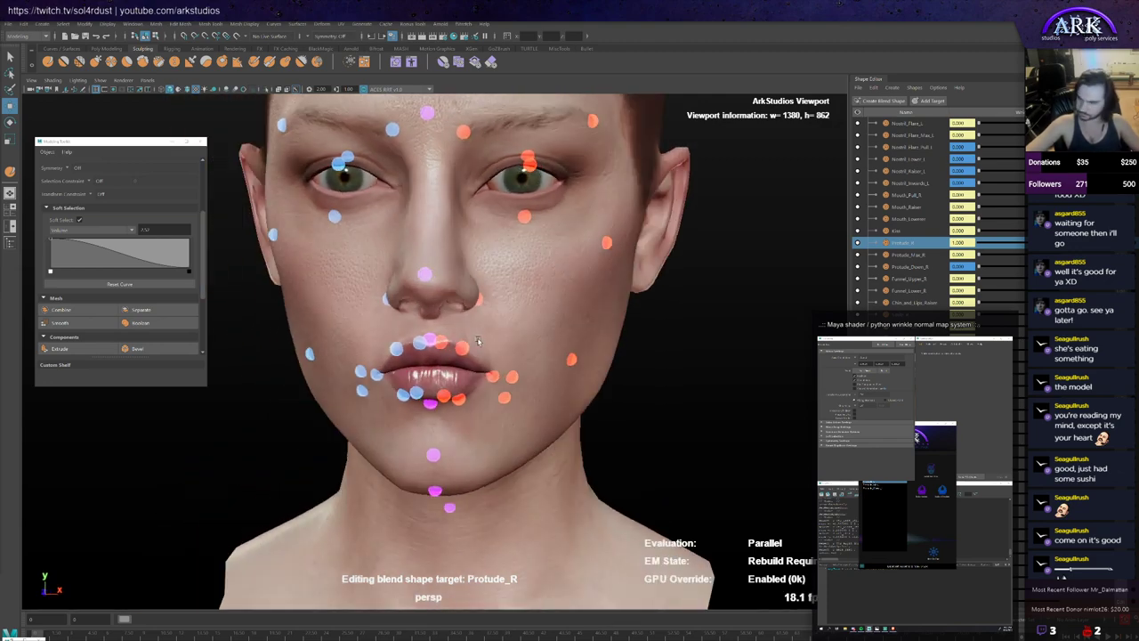
key(super)
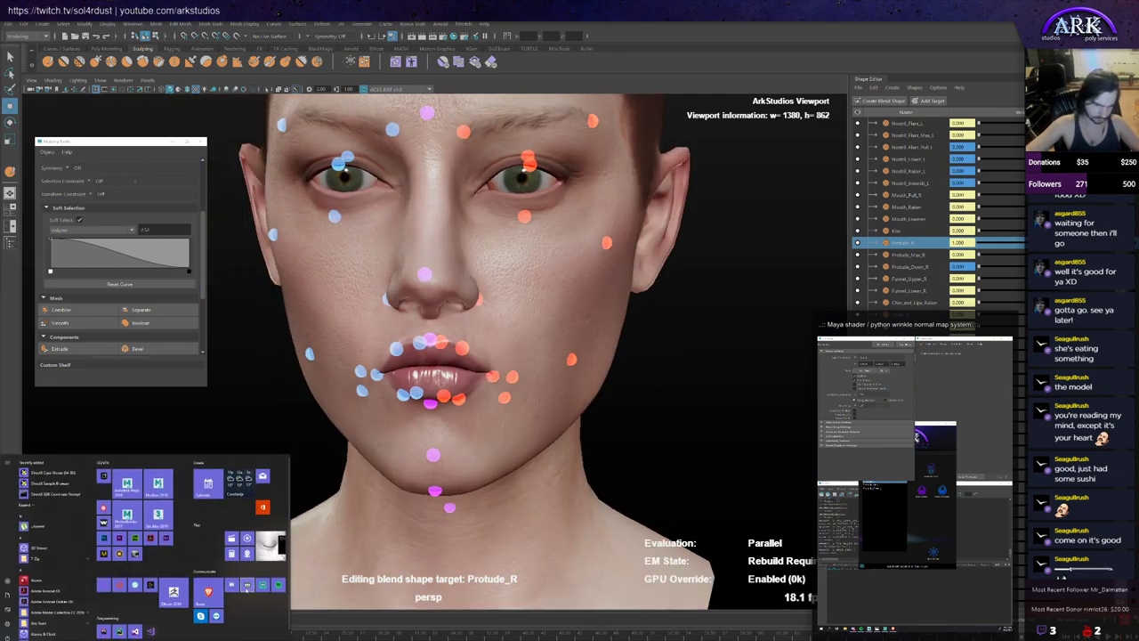
click(247, 589)
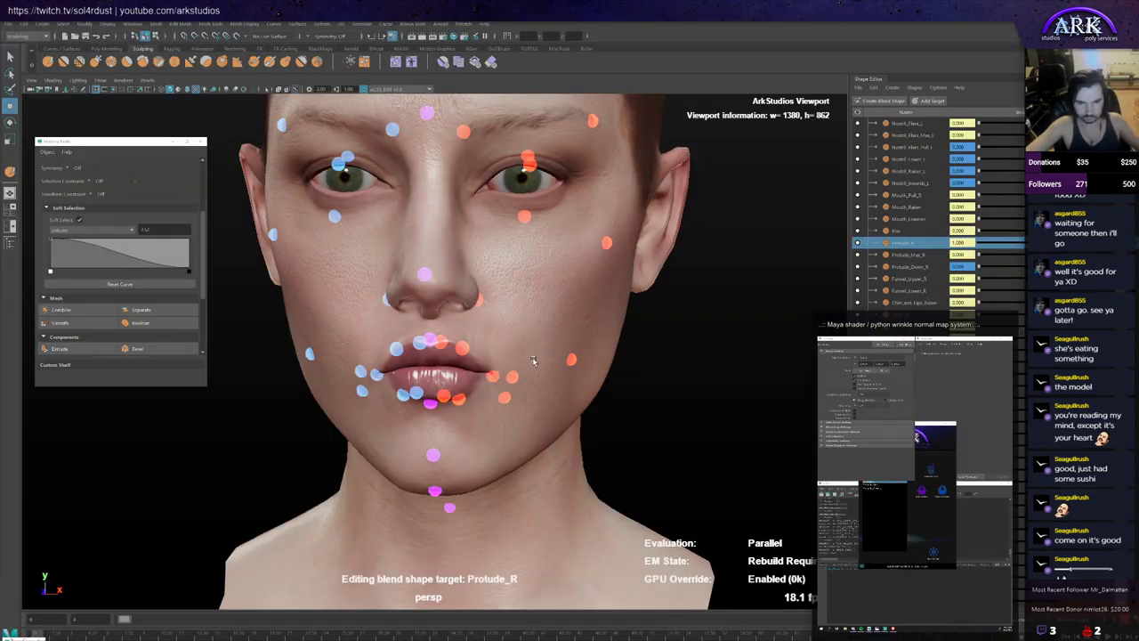
Step: Move the controls outside the left and right mouth corners outward to release the lip protrusion on both sides
mouse_move(498, 350)
alt+mouse_down()
mouse_move(521, 342)
mouse_move(447, 349)
mouse_move(514, 348)
mouse_move(503, 349)
alt+mouse_up()
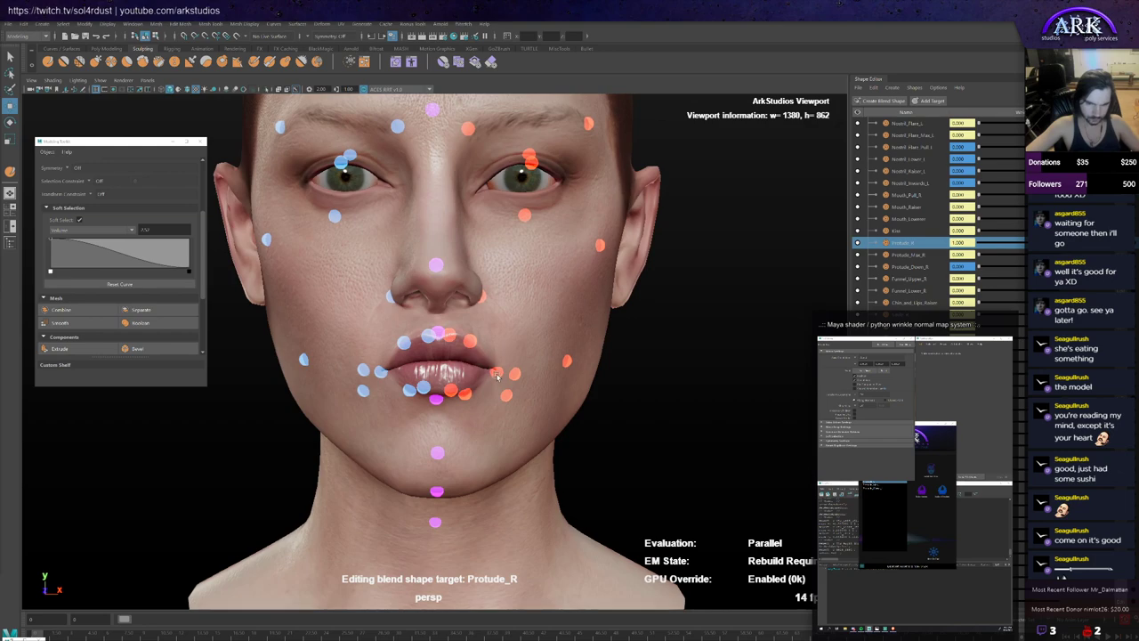
click(496, 373)
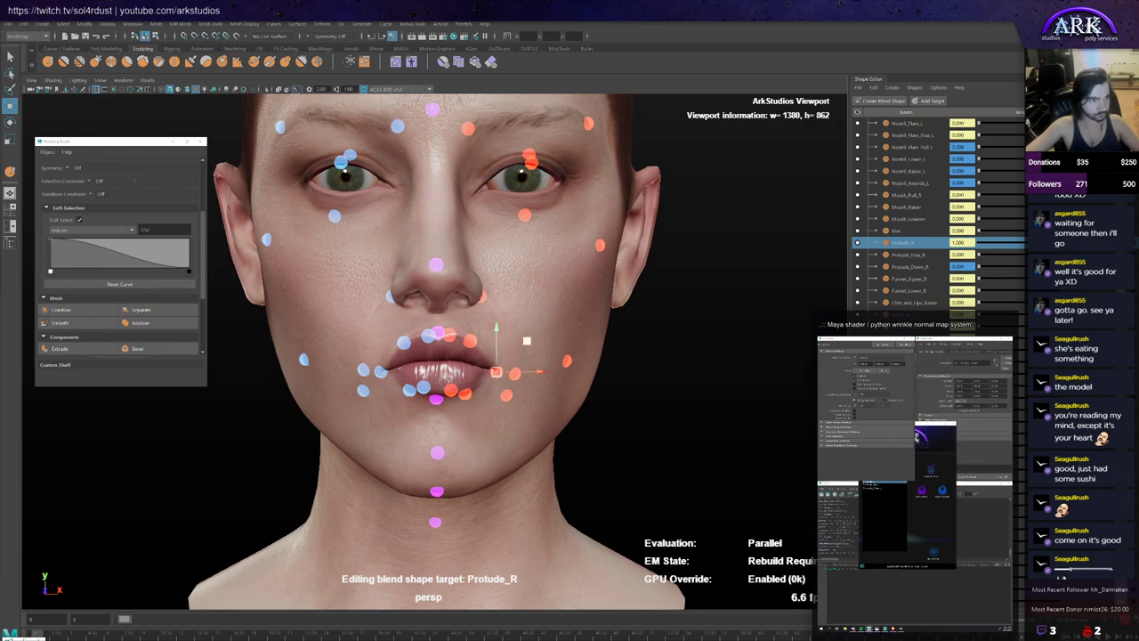
click(507, 384)
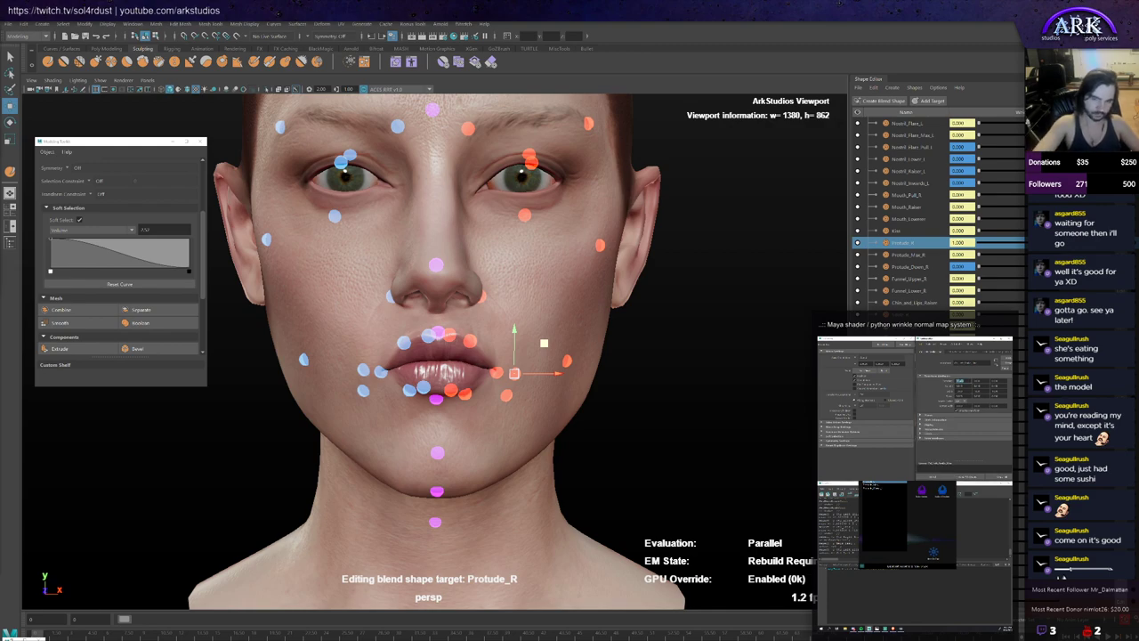
drag(514, 373, 532, 375)
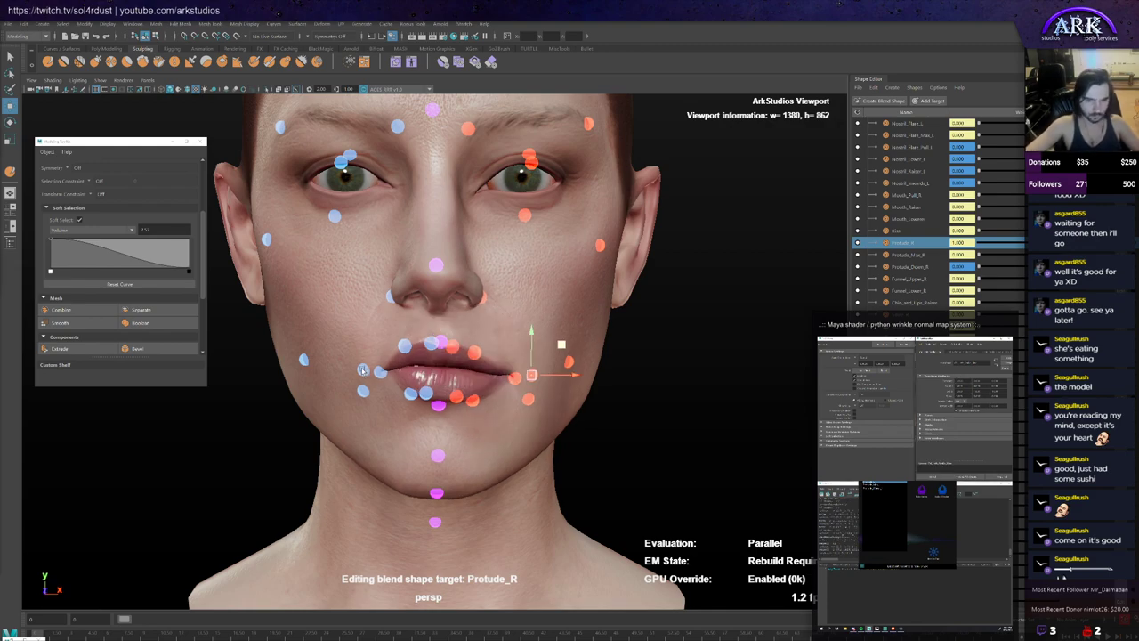
click(362, 369)
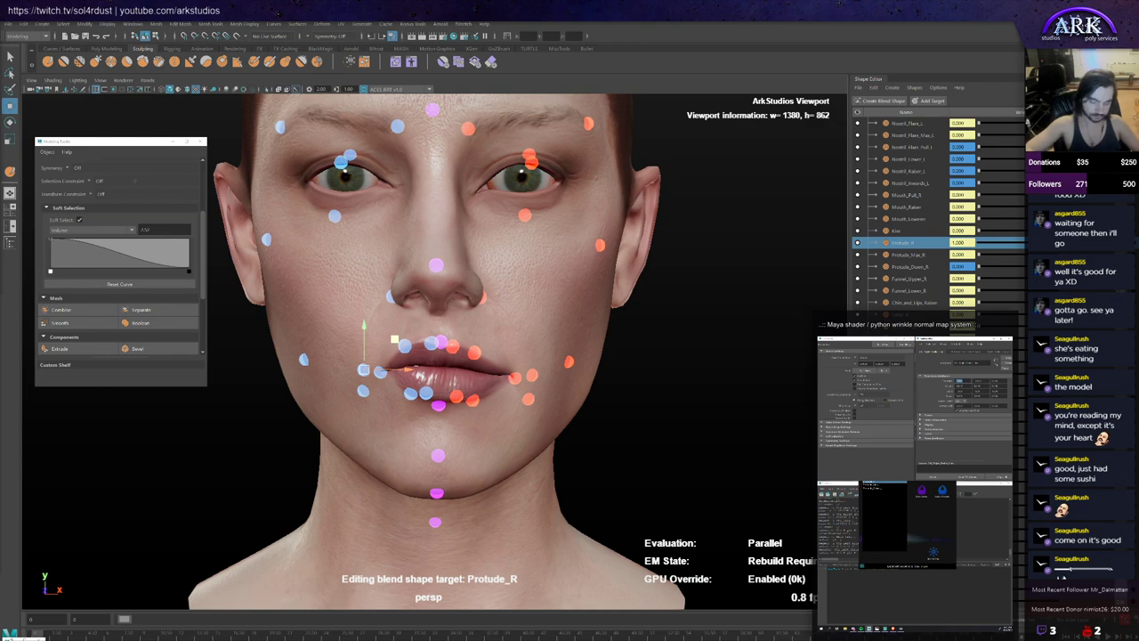
drag(363, 370, 349, 371)
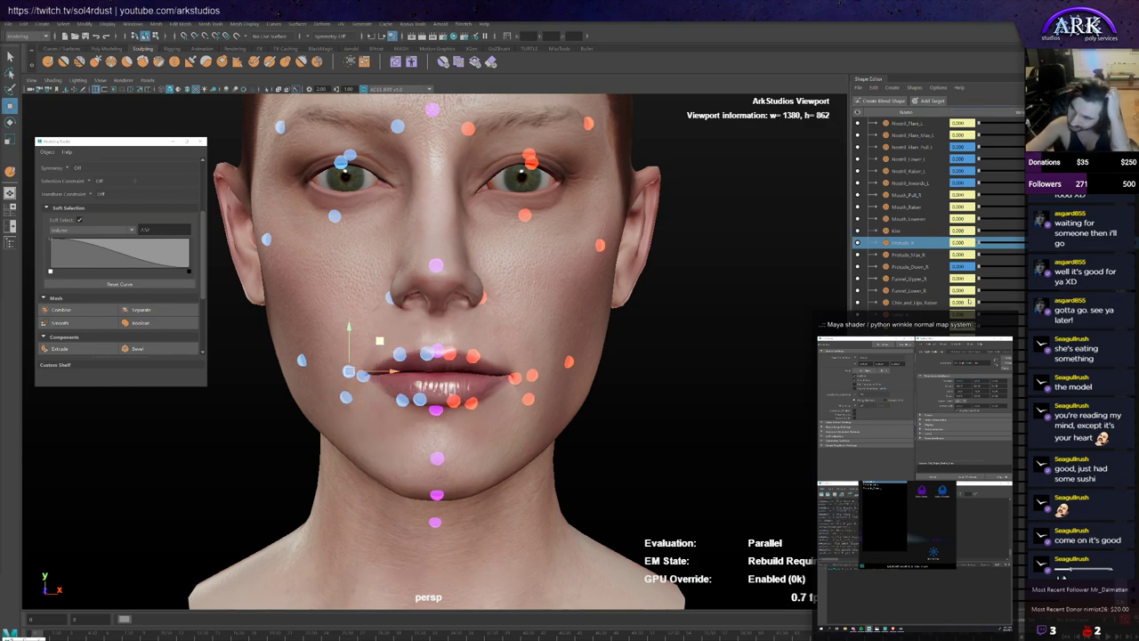
drag(980, 267, 930, 283)
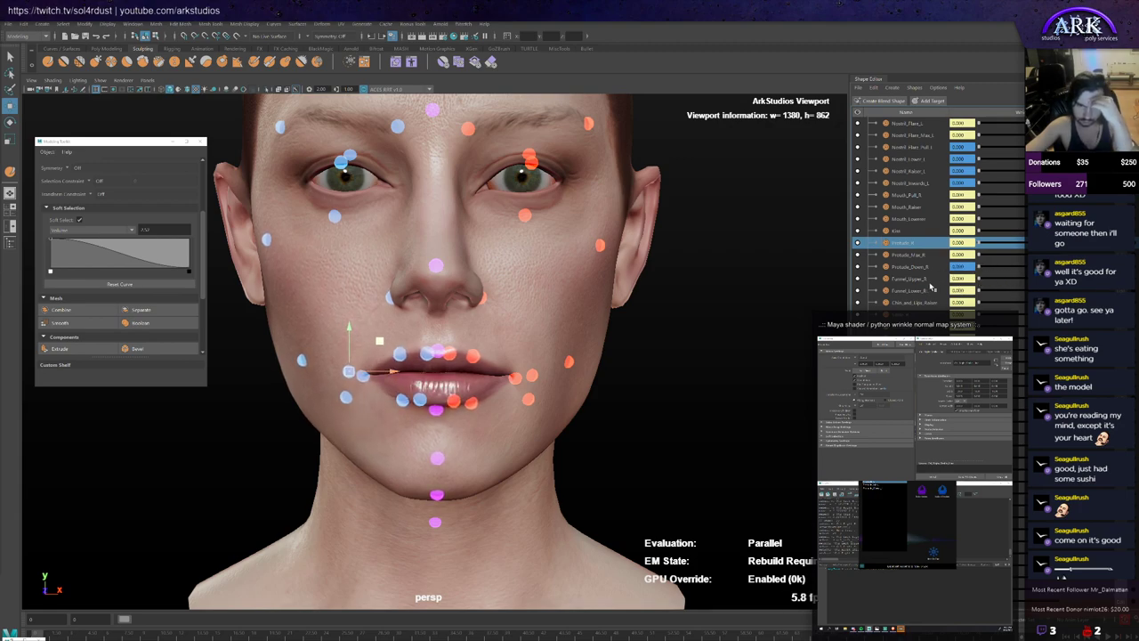
Step: Try the facial controls around the right mouth corner and the right side of the lips one after another
click(403, 401)
alt+drag(402, 400, 417, 418)
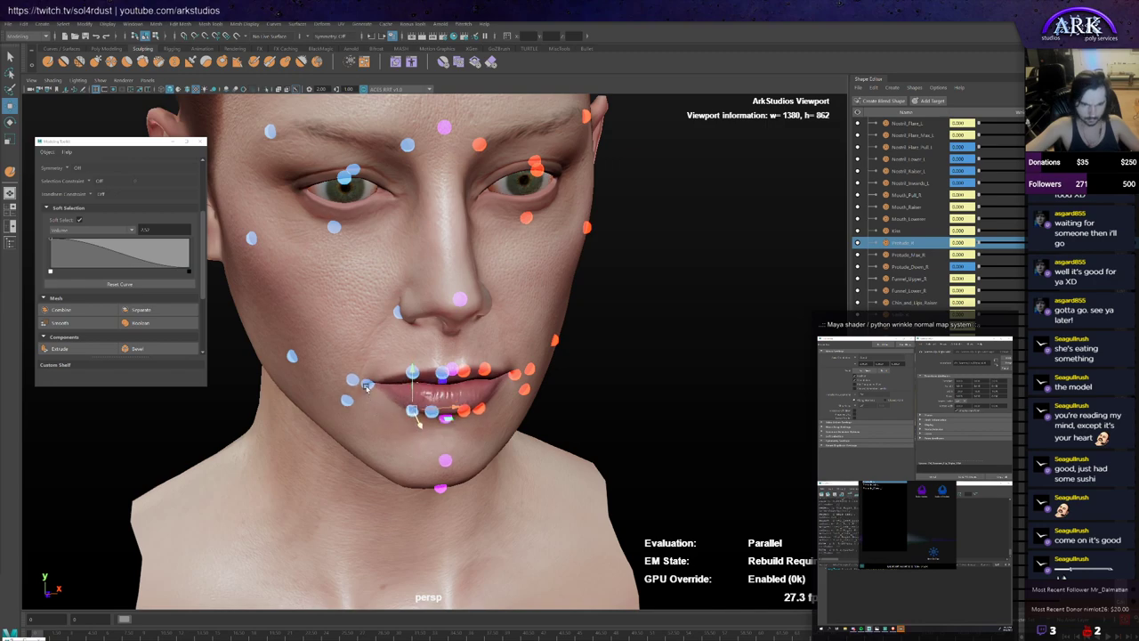
click(371, 393)
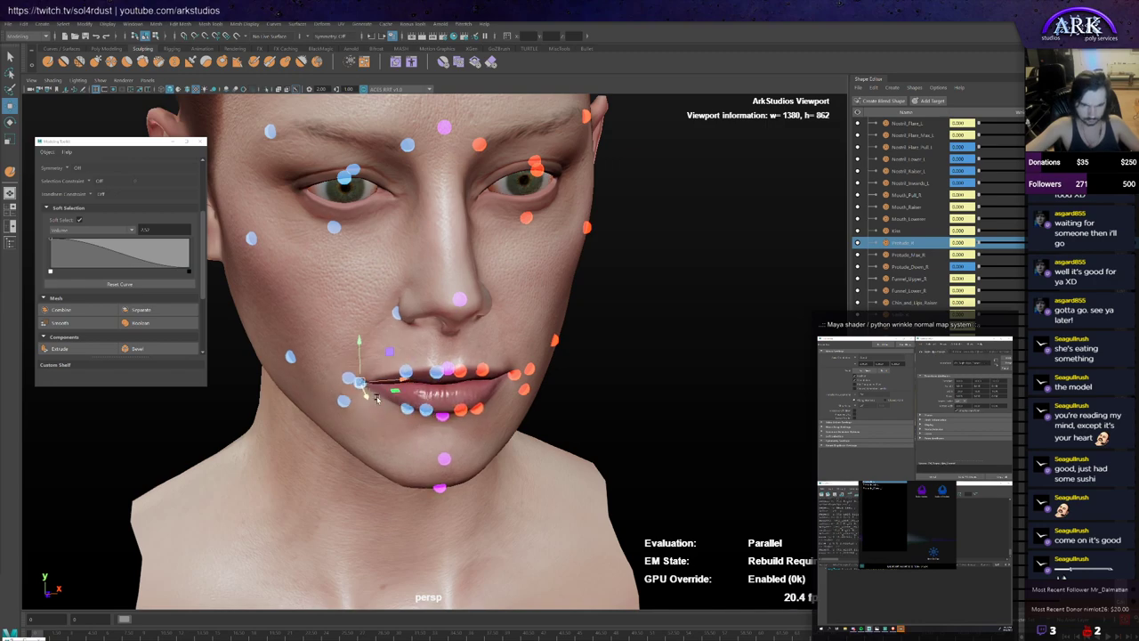
key(w)
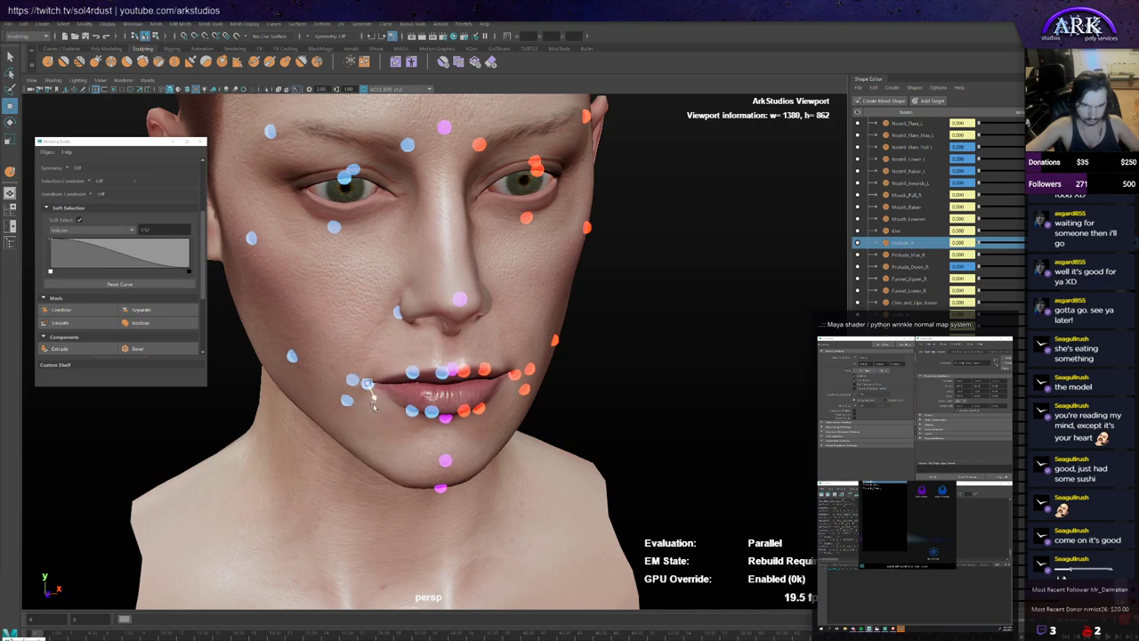
alt+drag(430, 406, 425, 398)
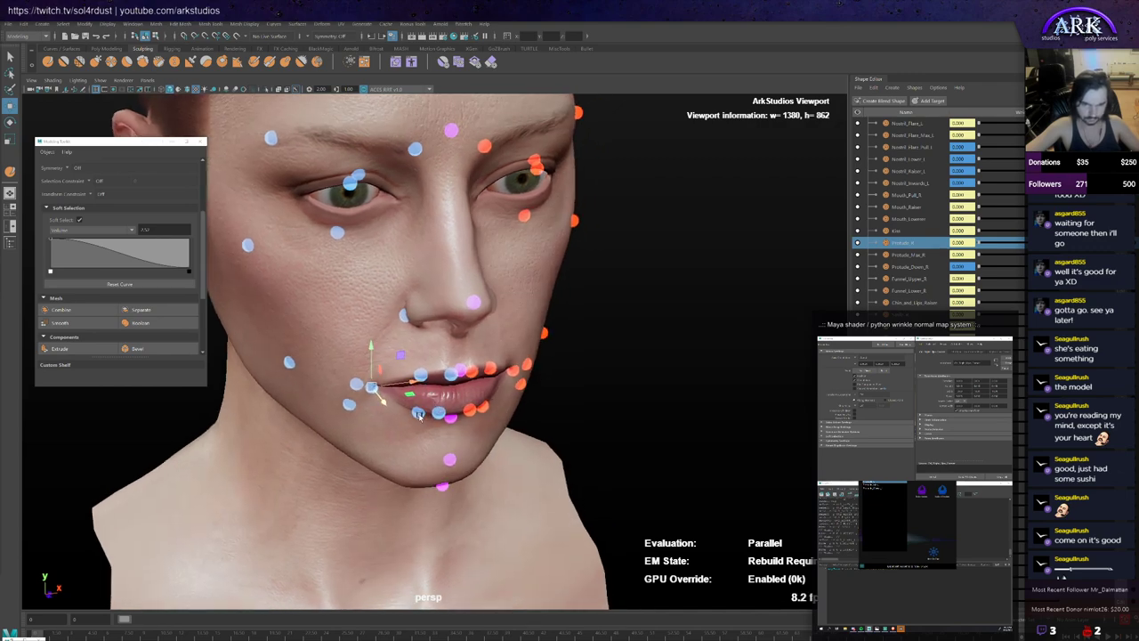
click(355, 390)
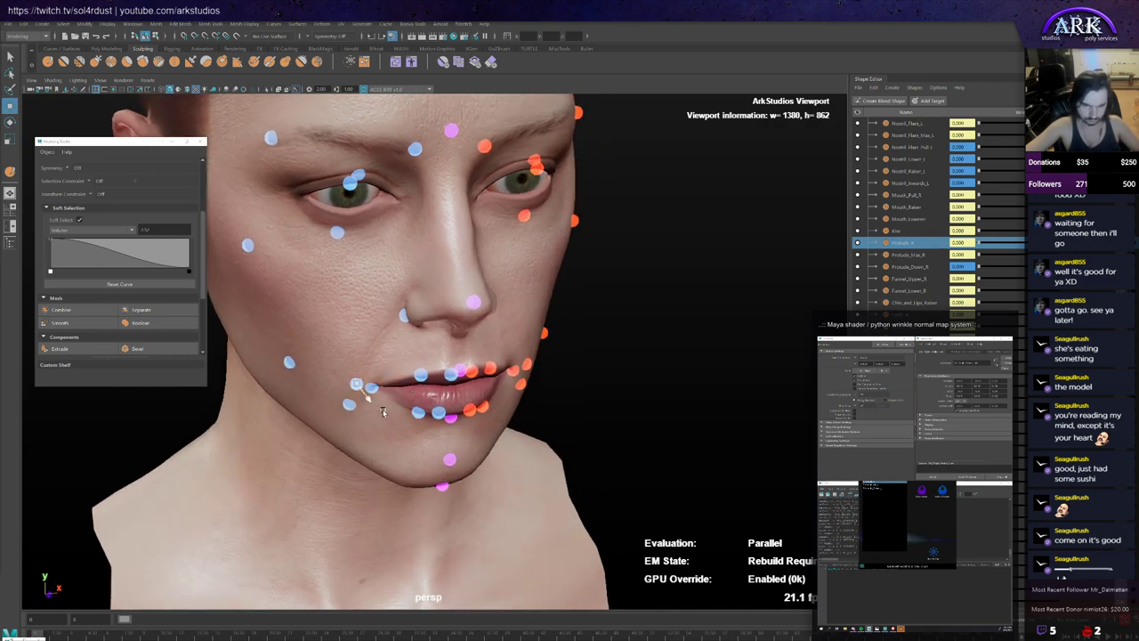
click(423, 376)
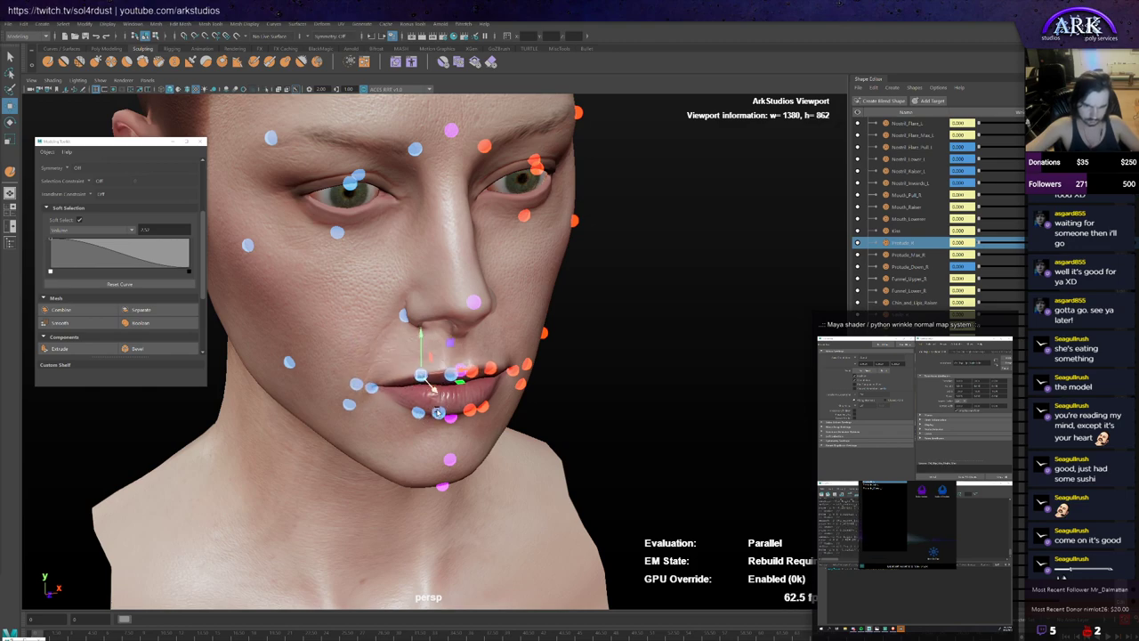
Step: Move the inner right lower-lip control forward to activate the Protude_Down_R shape
click(438, 412)
mouse_move(447, 422)
mouse_down()
mouse_move(449, 432)
mouse_move(467, 405)
mouse_move(476, 411)
mouse_move(462, 430)
mouse_up()
alt+right_drag(491, 422, 528, 455)
alt+middle_drag(529, 455, 532, 398)
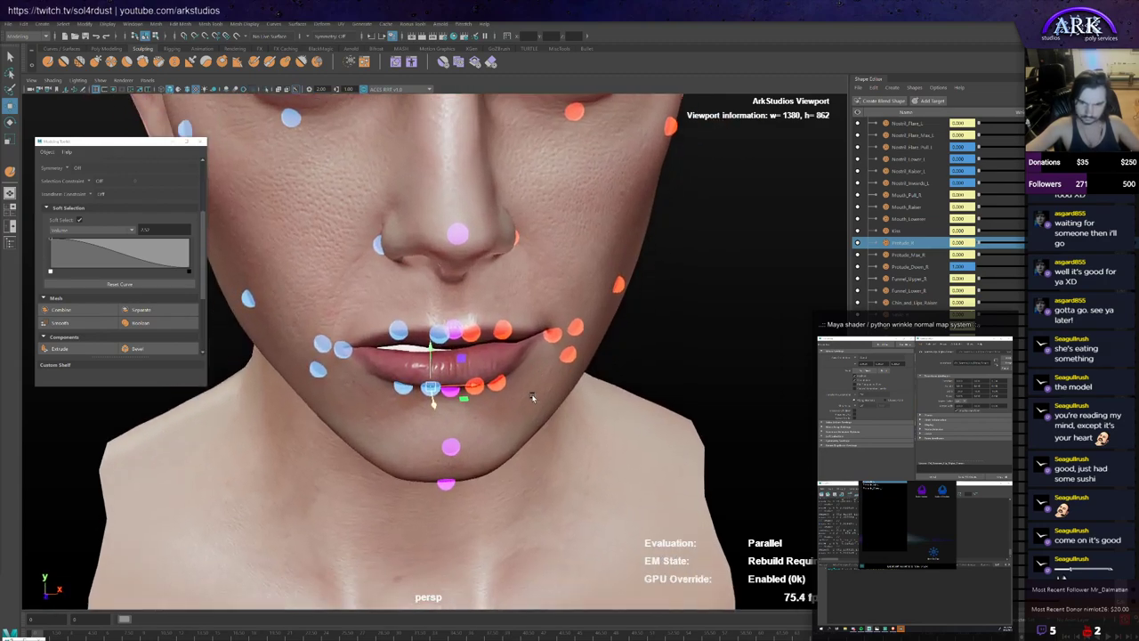
Step: Try the inner left lower-lip control forward and back to compare the two sides of the lower lip
drag(477, 402, 508, 387)
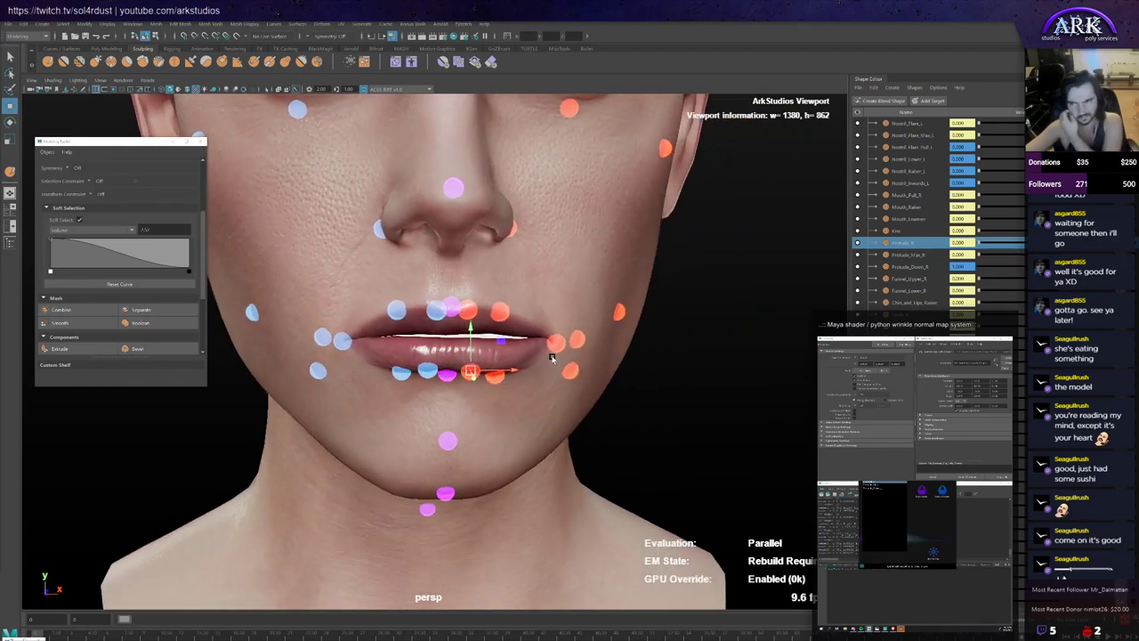
drag(473, 377, 476, 373)
key(ctrl+z)
key(ctrl+y)
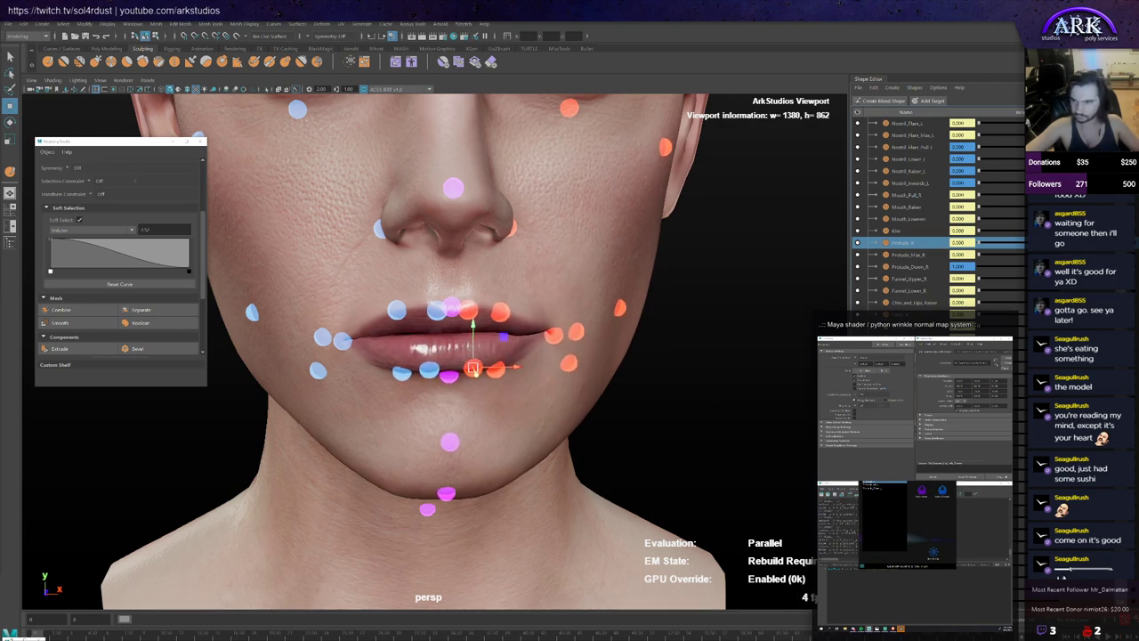
Step: Switch the edited target to Protude_Down_R and work on the right side of the lower lip with an enlarged sculpting brush
click(1093, 266)
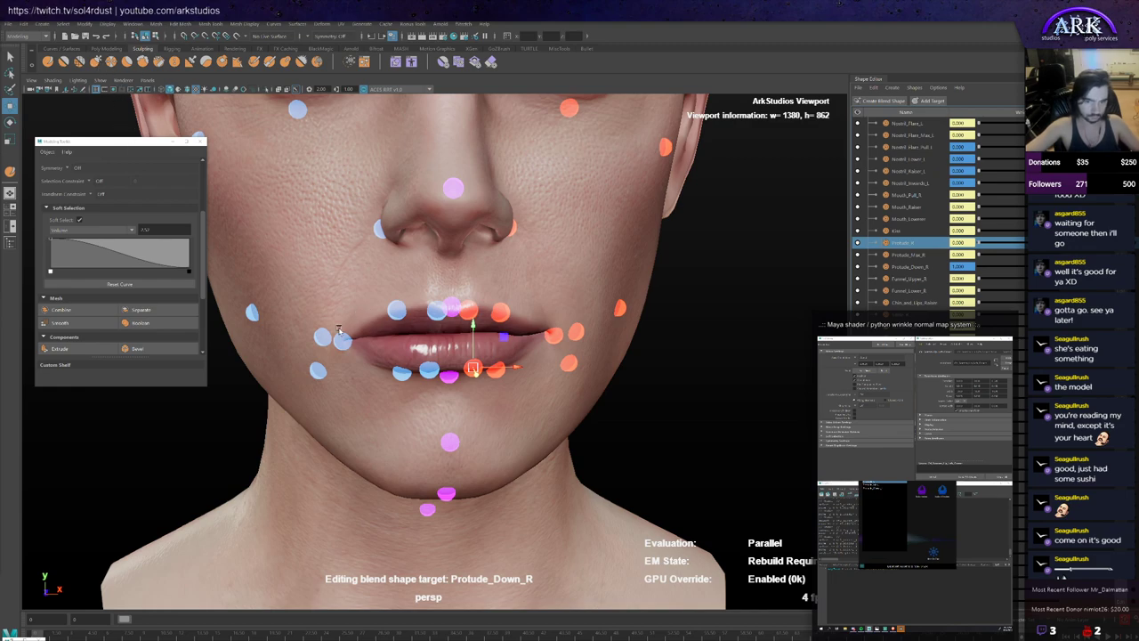
key(y)
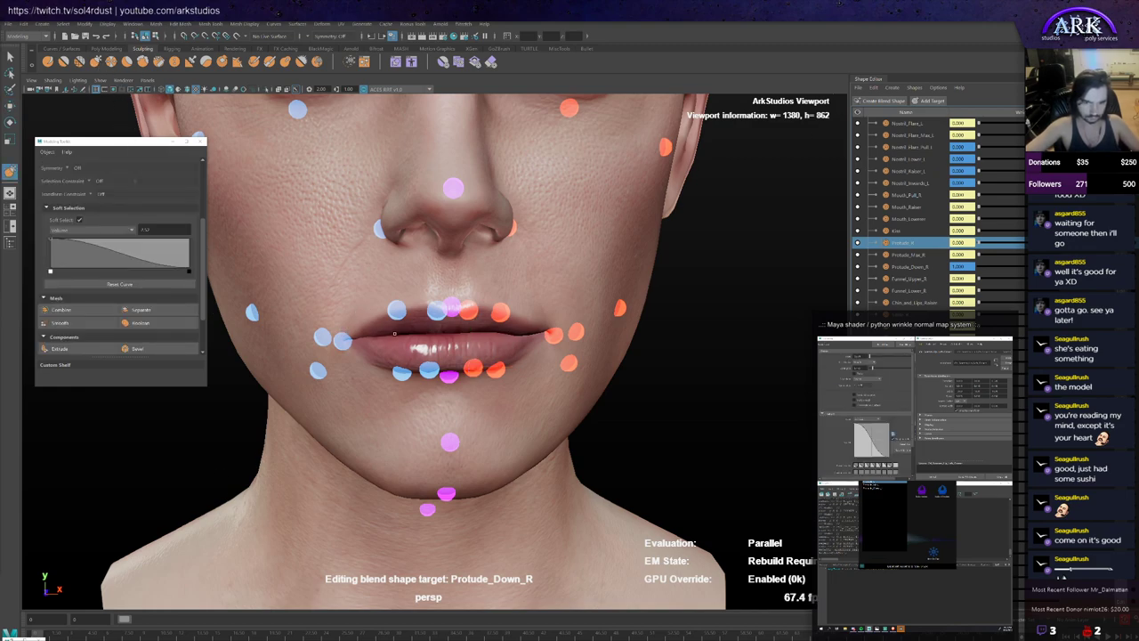
alt+drag(394, 333, 218, 470)
alt+right_drag(401, 401, 469, 402)
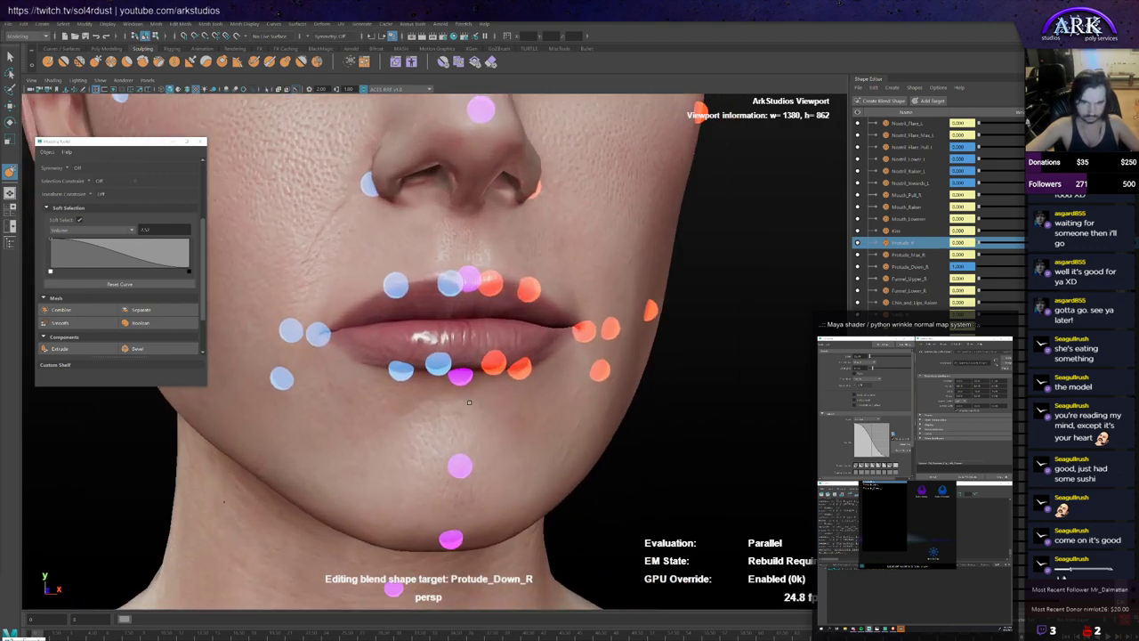
alt+drag(470, 403, 387, 335)
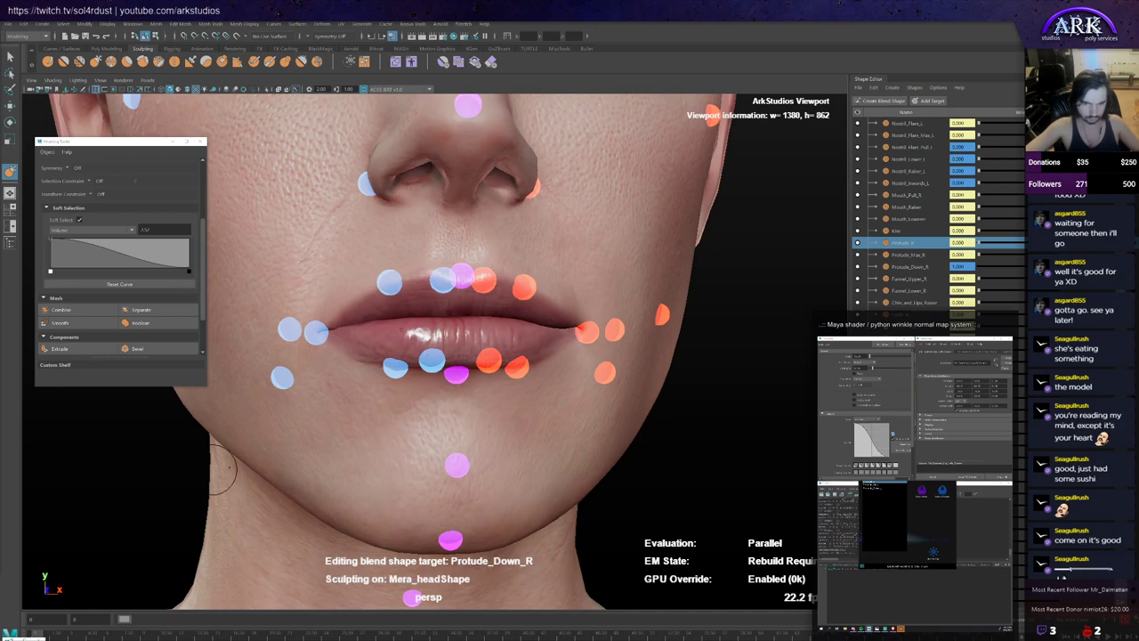
mouse_move(417, 352)
alt+mouse_down()
mouse_move(421, 378)
mouse_move(424, 327)
mouse_move(417, 344)
alt+mouse_up()
key(b)
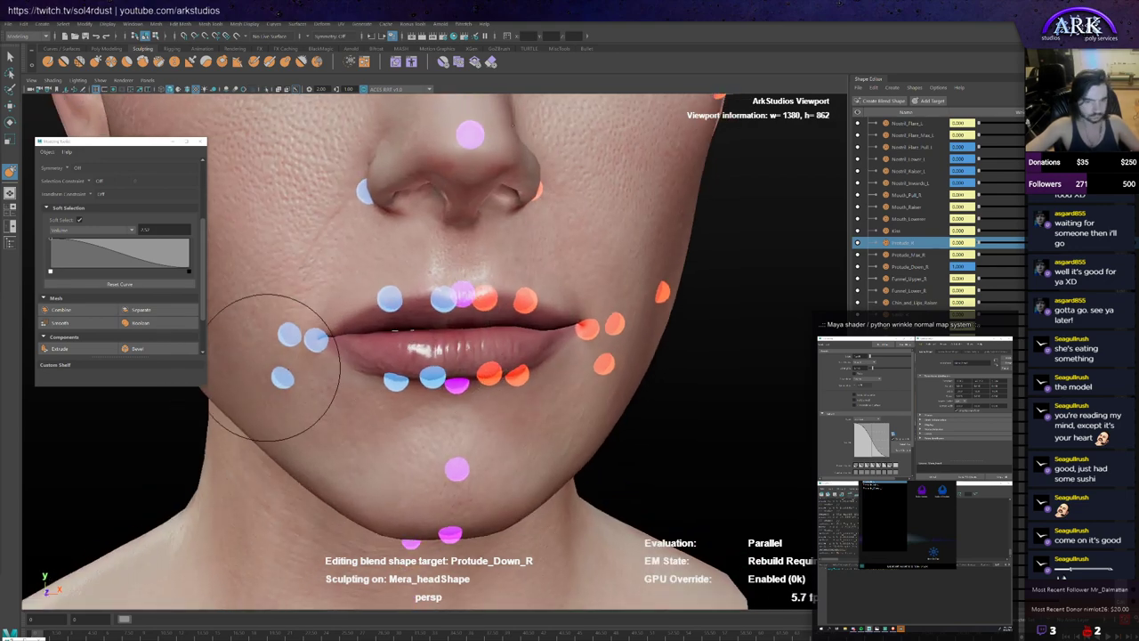
alt+drag(273, 368, 353, 353)
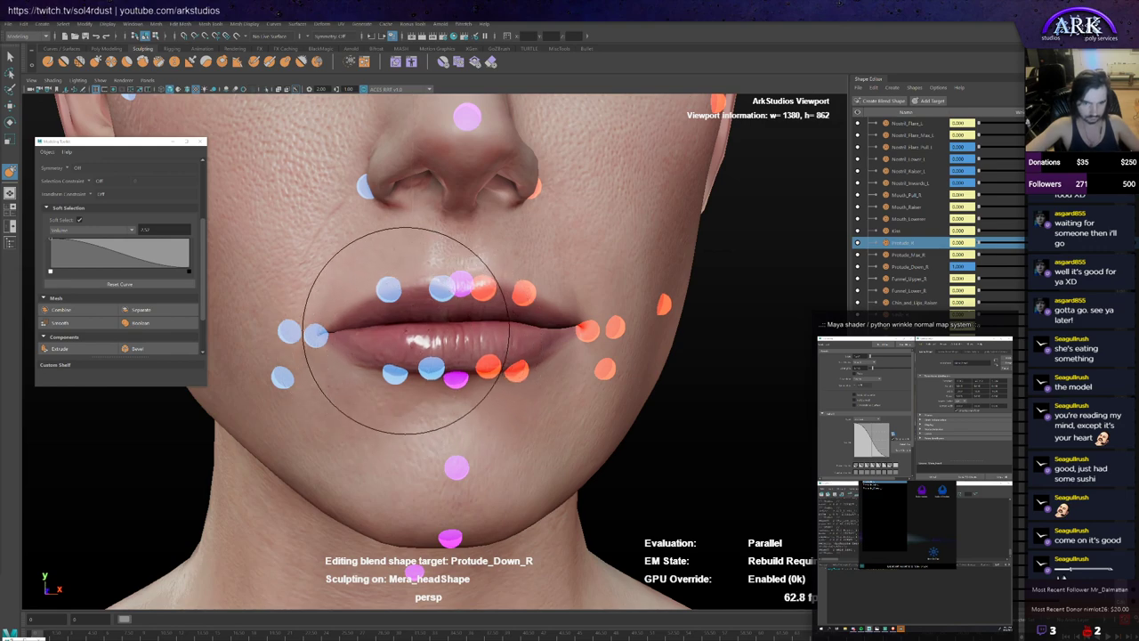
mouse_move(407, 330)
alt+mouse_down()
mouse_move(392, 351)
mouse_move(415, 358)
alt+mouse_up()
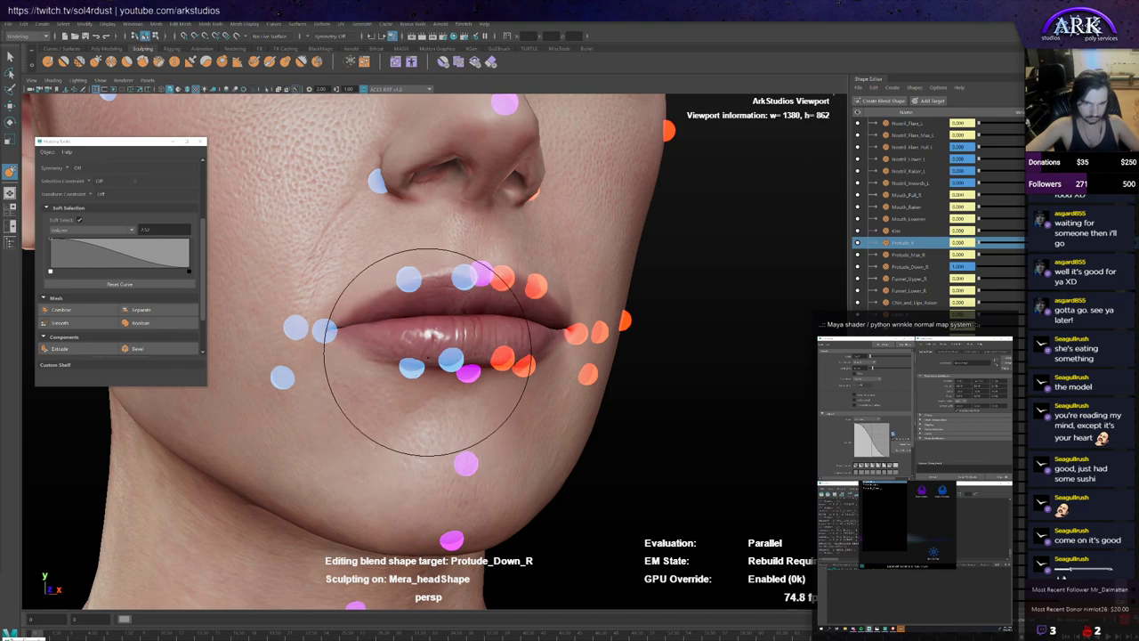
mouse_move(441, 365)
alt+mouse_down()
mouse_move(425, 345)
mouse_move(420, 381)
mouse_move(454, 385)
mouse_move(405, 384)
mouse_move(490, 389)
mouse_move(381, 348)
mouse_move(504, 387)
mouse_move(480, 321)
alt+mouse_up()
Step: Refine the inner edge of the right lower lip close up with the sculpting brush on the Protude_Down_R target
scroll(381, 348, up, 3)
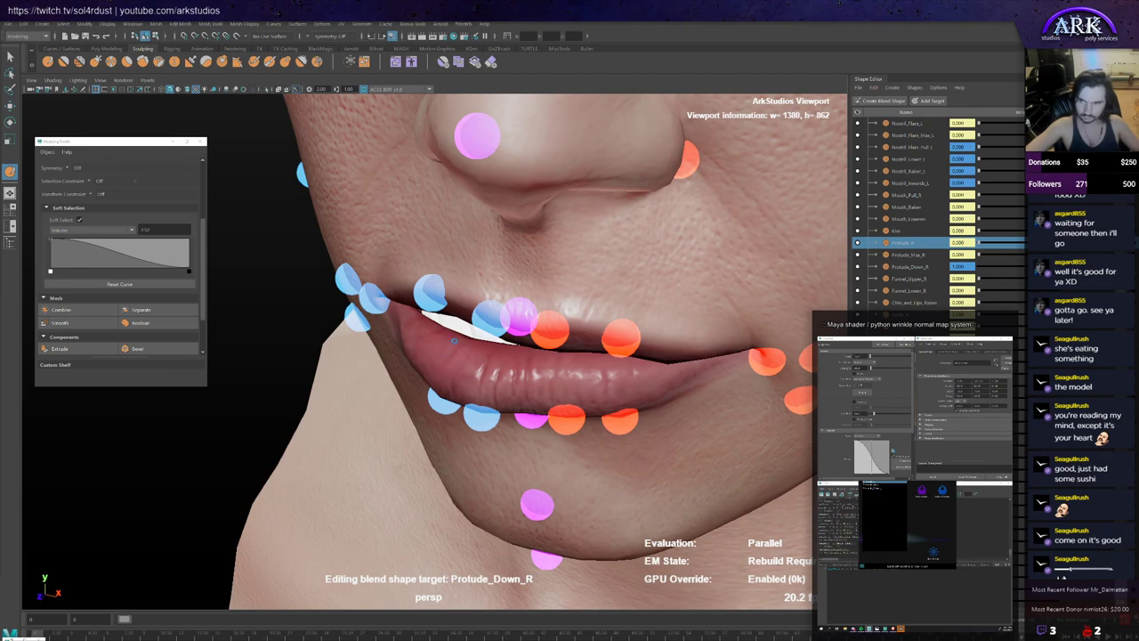
alt+drag(483, 330, 470, 367)
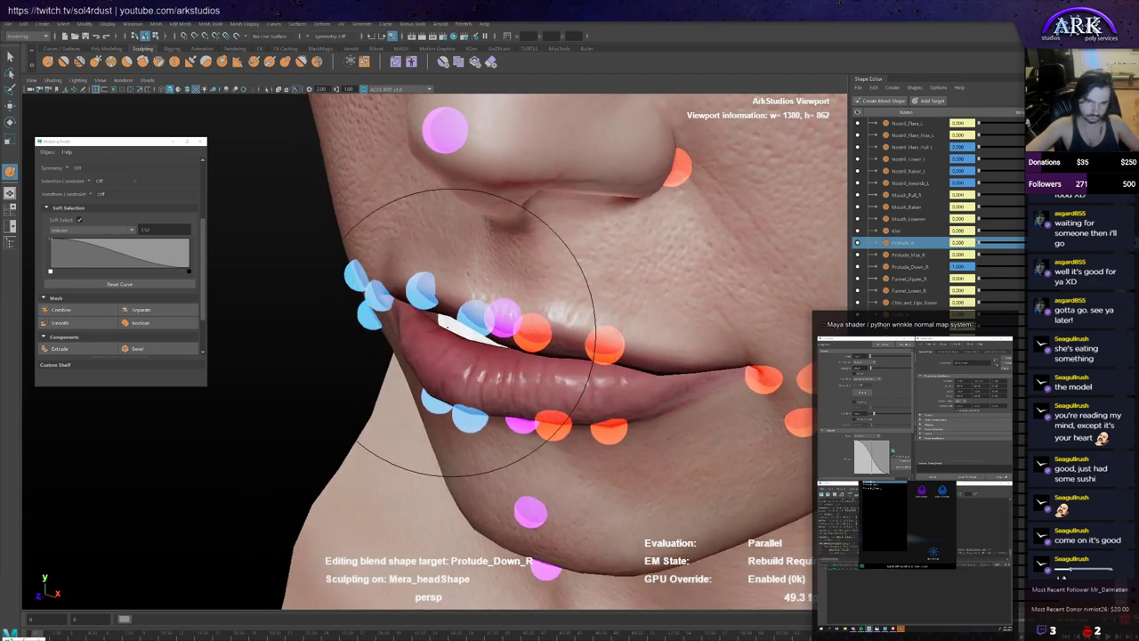
scroll(456, 338, up, 6)
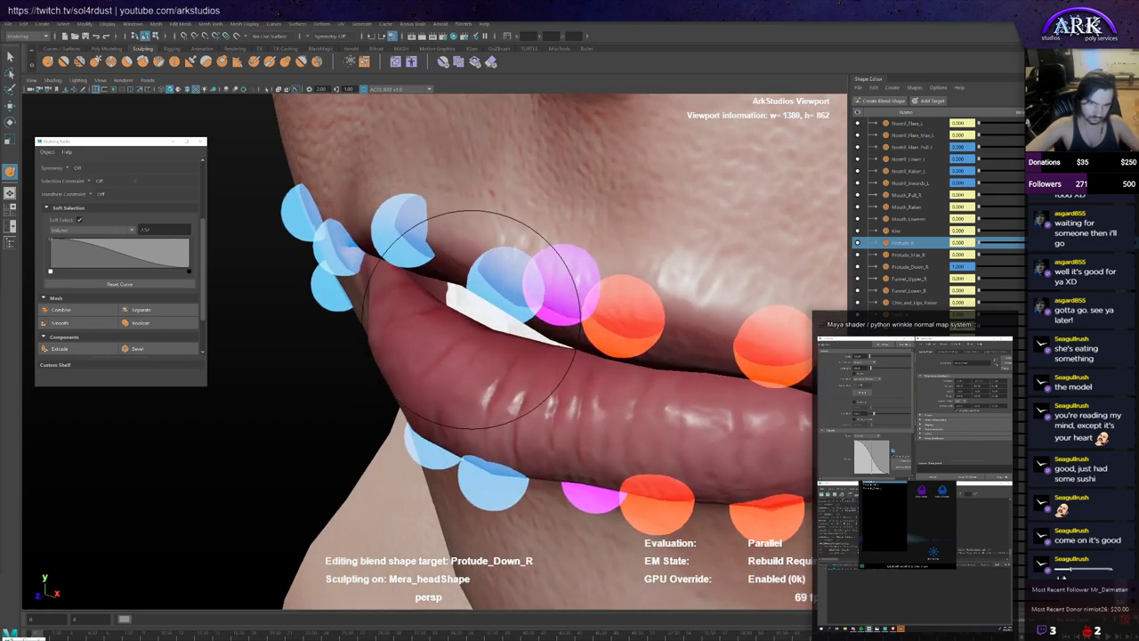
mouse_move(476, 321)
alt+mouse_down()
mouse_move(435, 293)
mouse_move(437, 302)
alt+mouse_up()
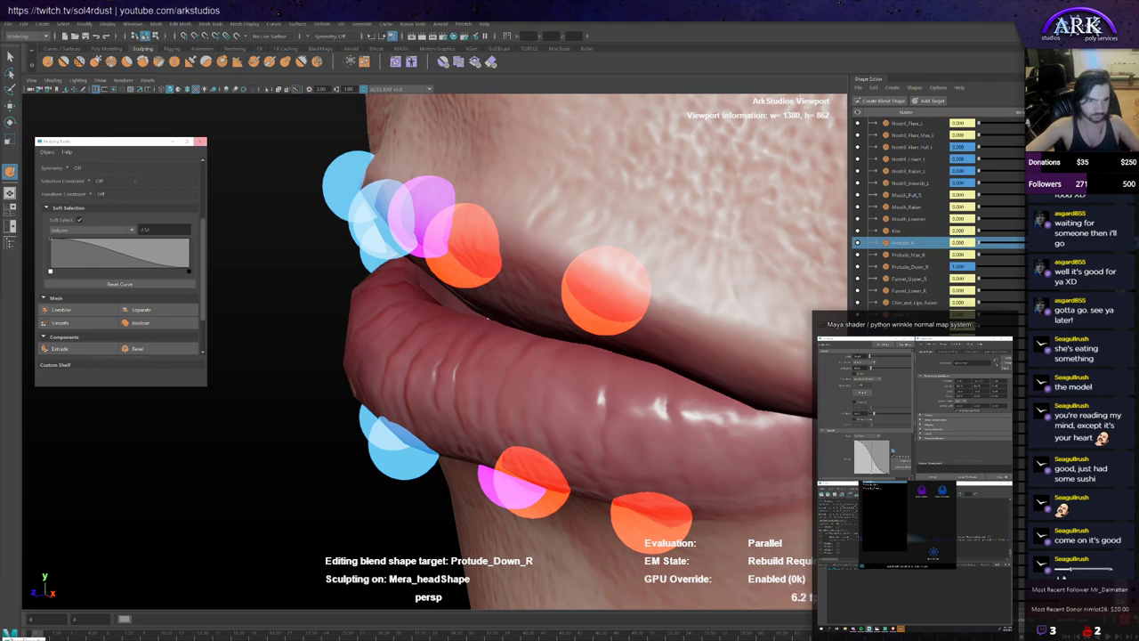
scroll(412, 268, up, 6)
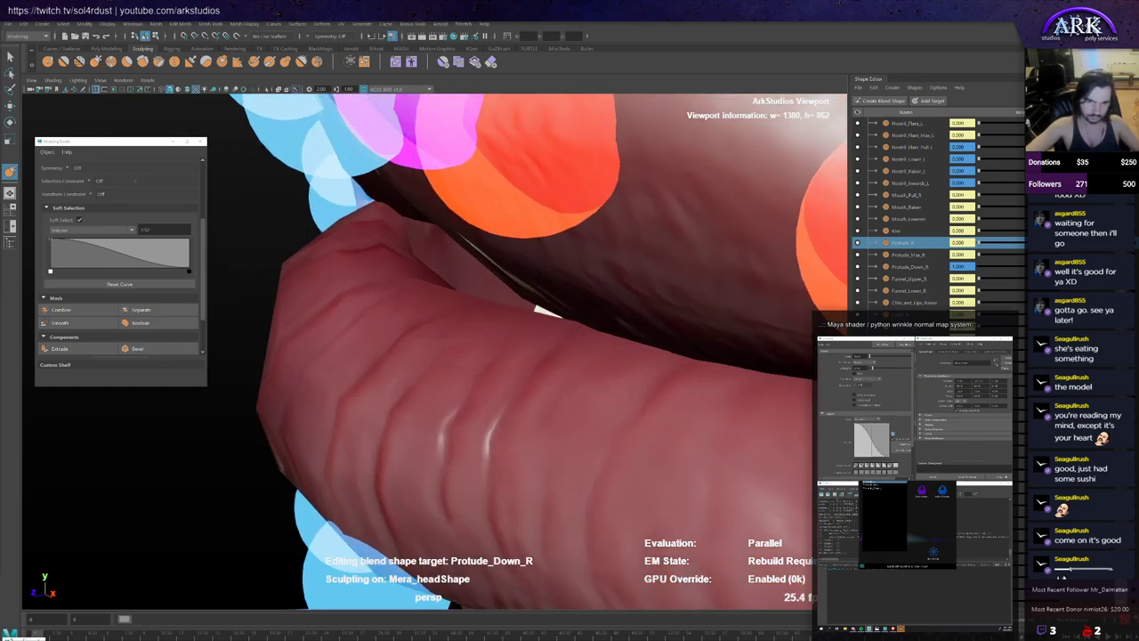
mouse_move(467, 249)
alt+mouse_down()
mouse_move(389, 232)
mouse_move(452, 250)
mouse_move(333, 239)
mouse_move(460, 252)
mouse_move(383, 267)
mouse_move(398, 224)
alt+mouse_up()
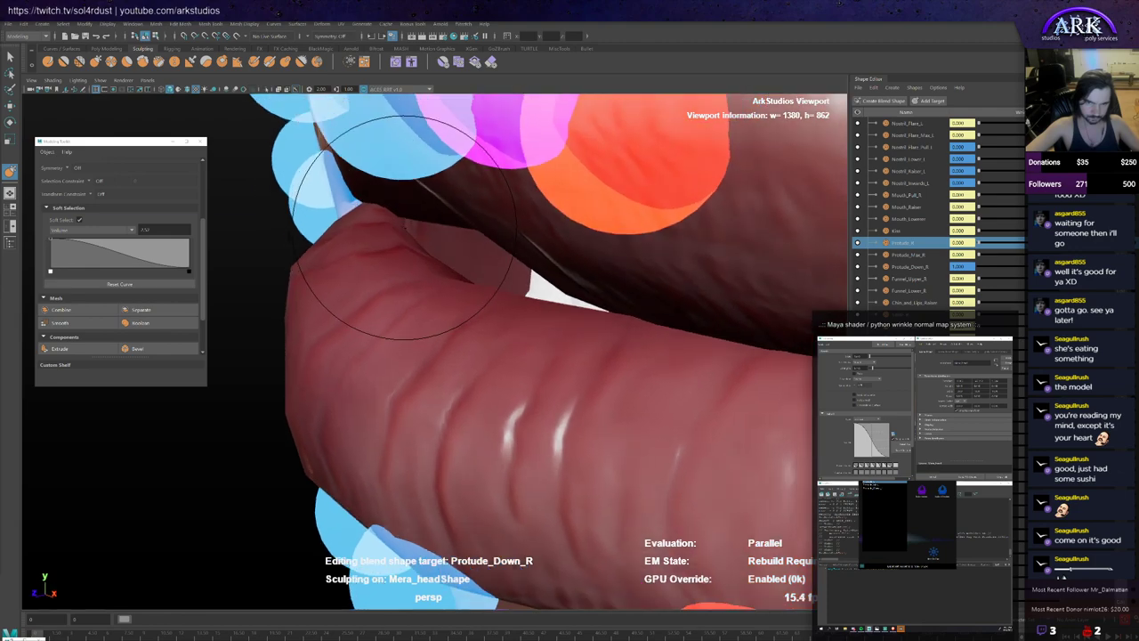
mouse_move(527, 289)
alt+mouse_down()
mouse_move(527, 263)
mouse_move(537, 295)
alt+mouse_up()
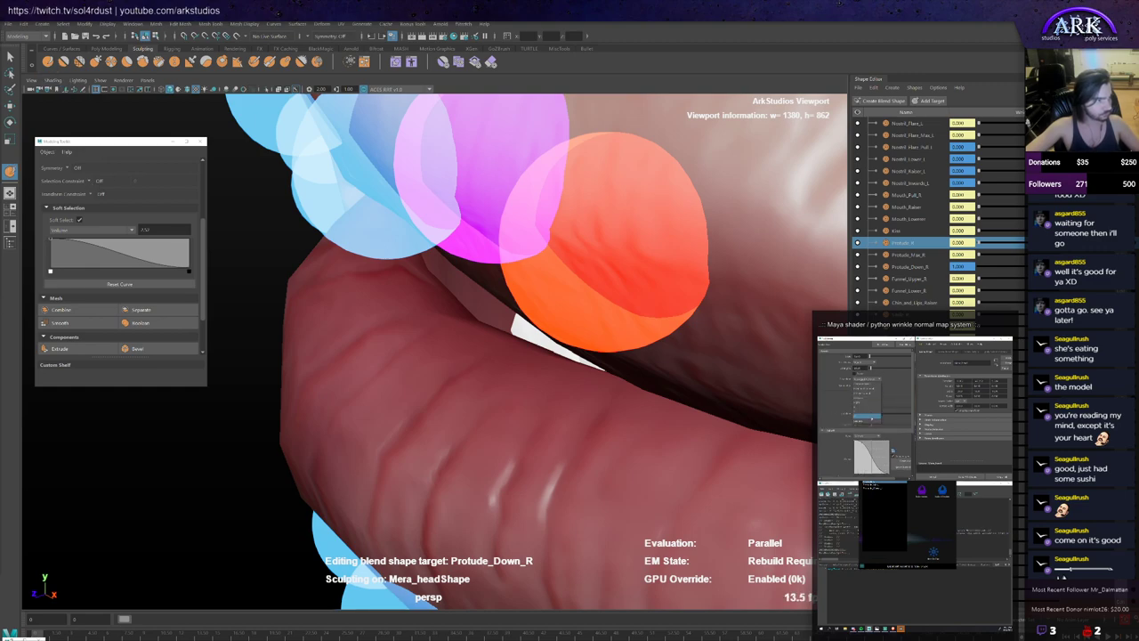
mouse_move(546, 372)
alt+mouse_down()
mouse_move(523, 375)
mouse_move(524, 344)
alt+mouse_up()
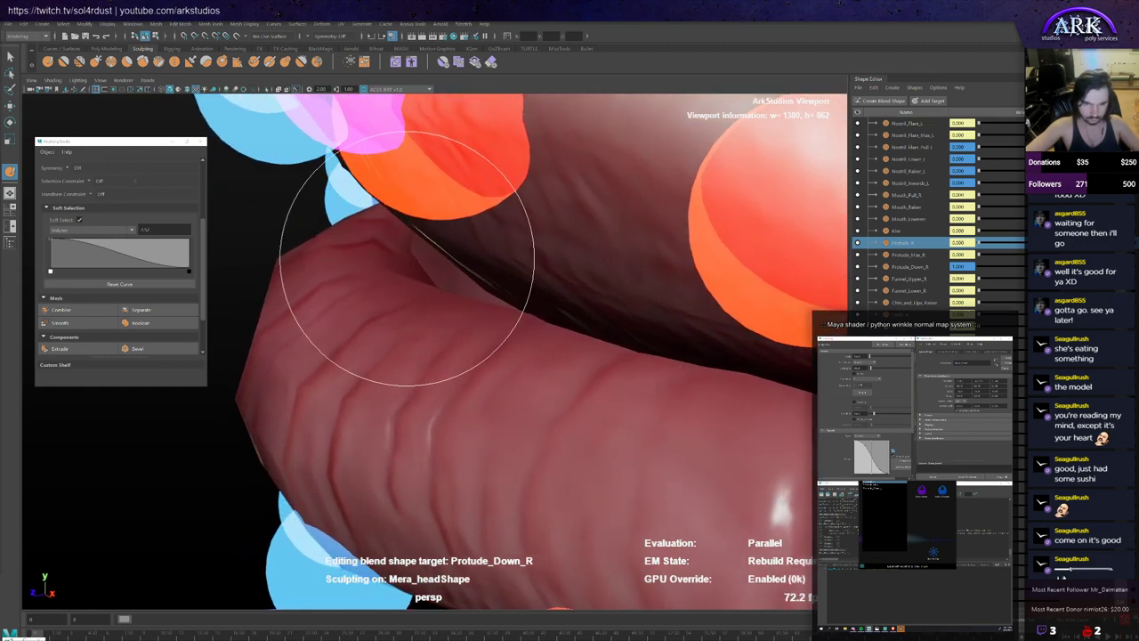
mouse_move(356, 330)
alt+mouse_down()
mouse_move(427, 262)
mouse_move(412, 312)
alt+mouse_up()
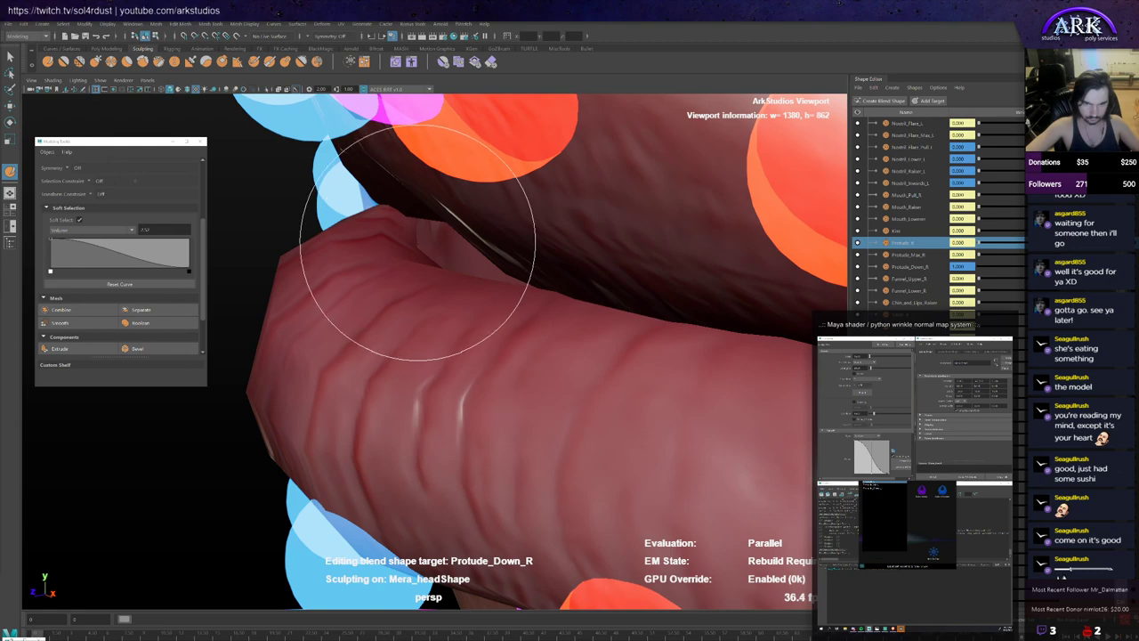
alt+drag(427, 236, 421, 239)
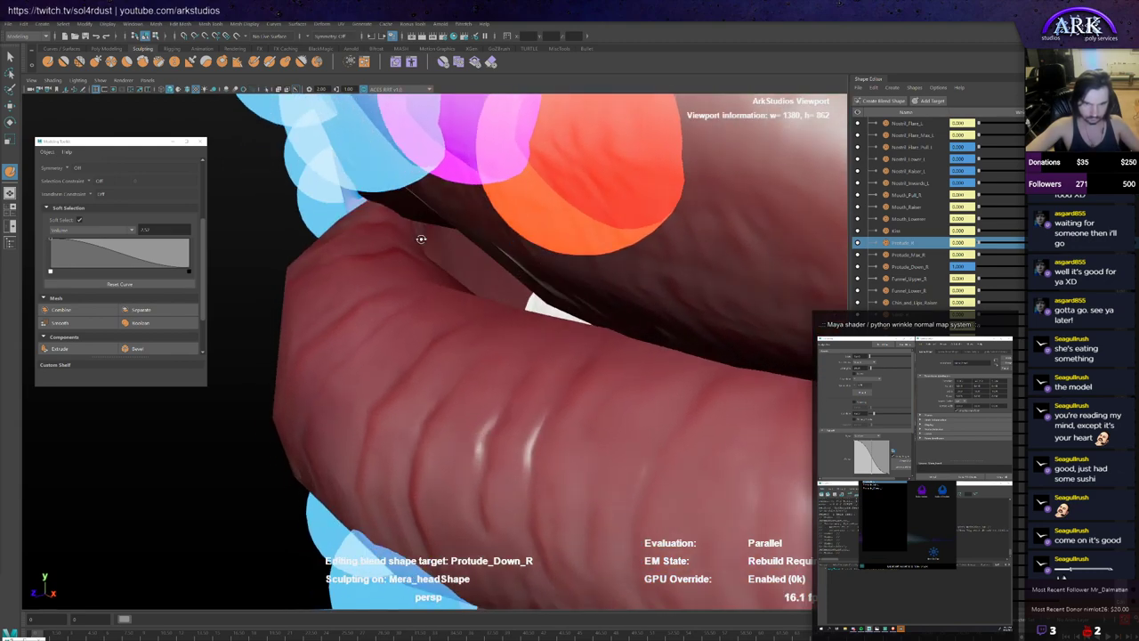
scroll(444, 297, down, 5)
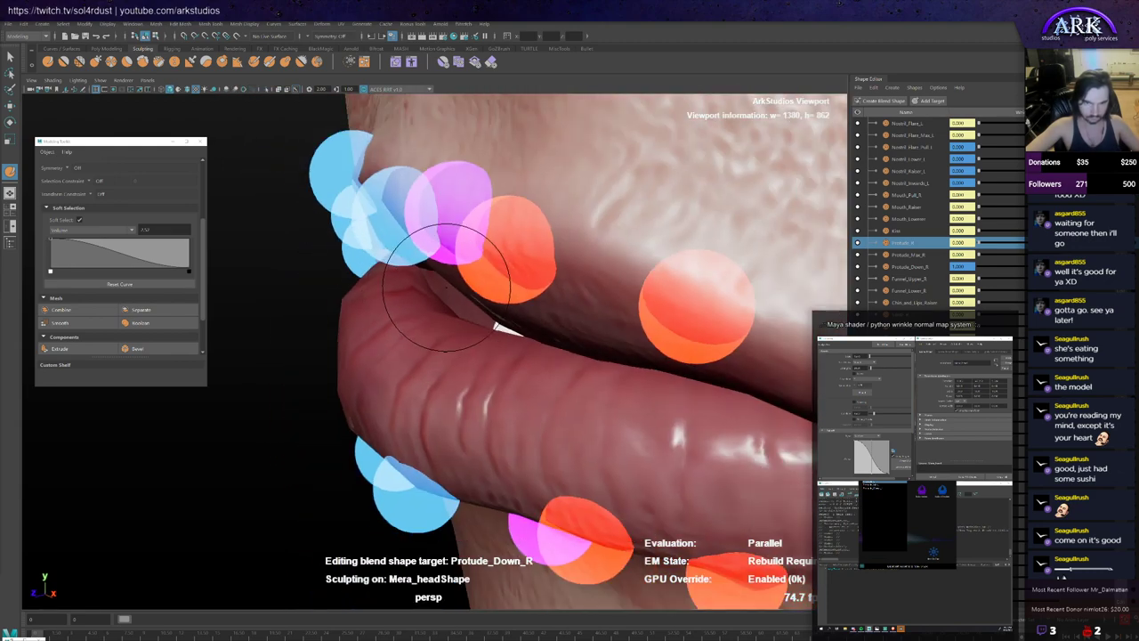
mouse_move(450, 295)
alt+mouse_down()
mouse_move(568, 320)
mouse_move(473, 384)
mouse_move(489, 374)
mouse_move(481, 368)
alt+mouse_up()
scroll(449, 317, down, 5)
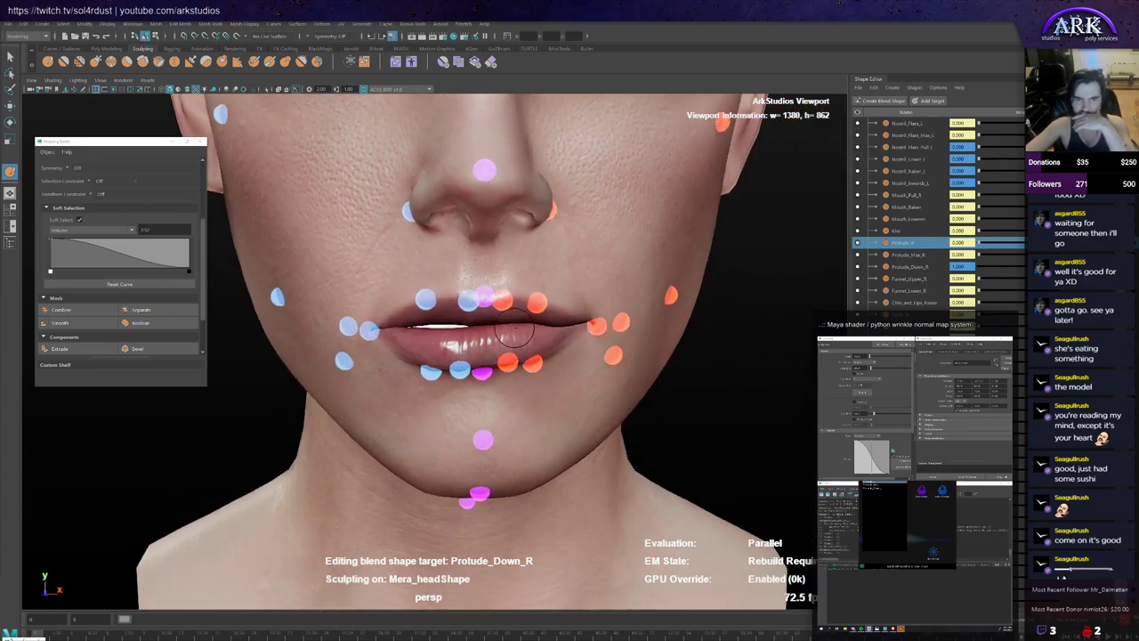
Step: Return to the Move tool, check the right lower-lip control and move the inner left lower-lip control forward
key(w)
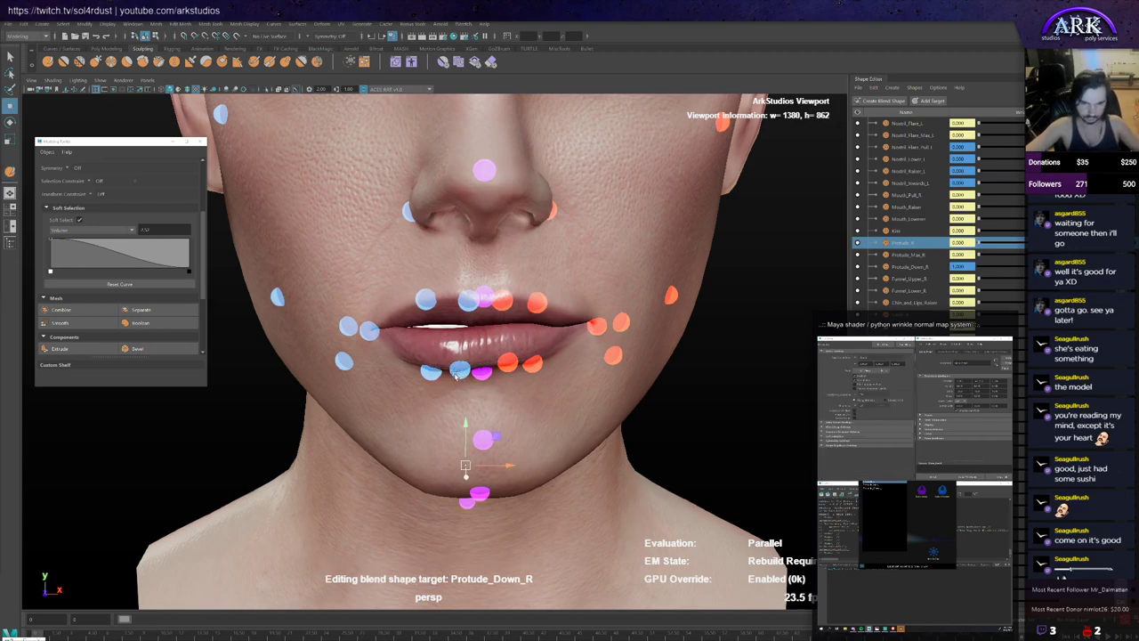
mouse_move(453, 353)
alt+mouse_down()
mouse_move(466, 403)
mouse_move(463, 390)
mouse_move(439, 441)
alt+mouse_up()
click(464, 377)
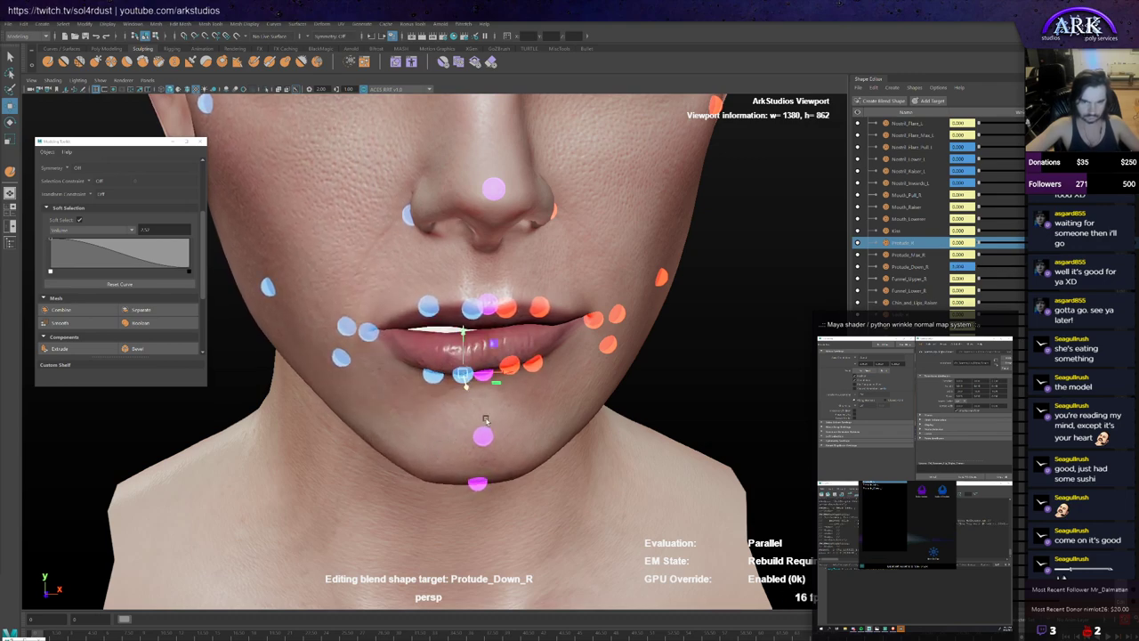
click(510, 363)
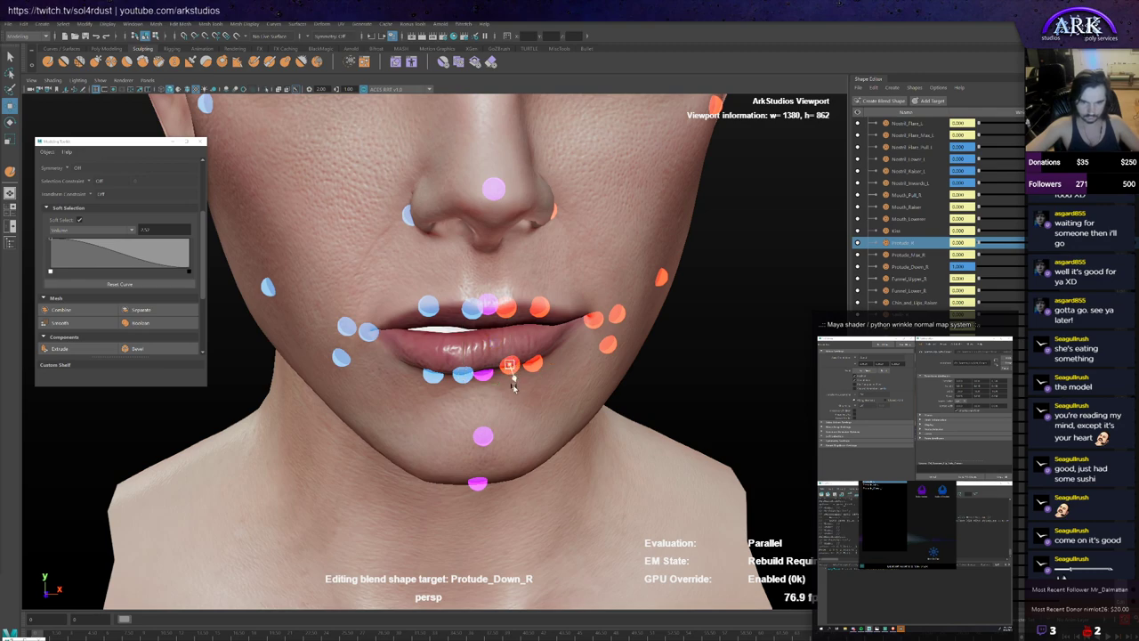
drag(512, 387, 511, 417)
alt+middle_drag(566, 354, 519, 336)
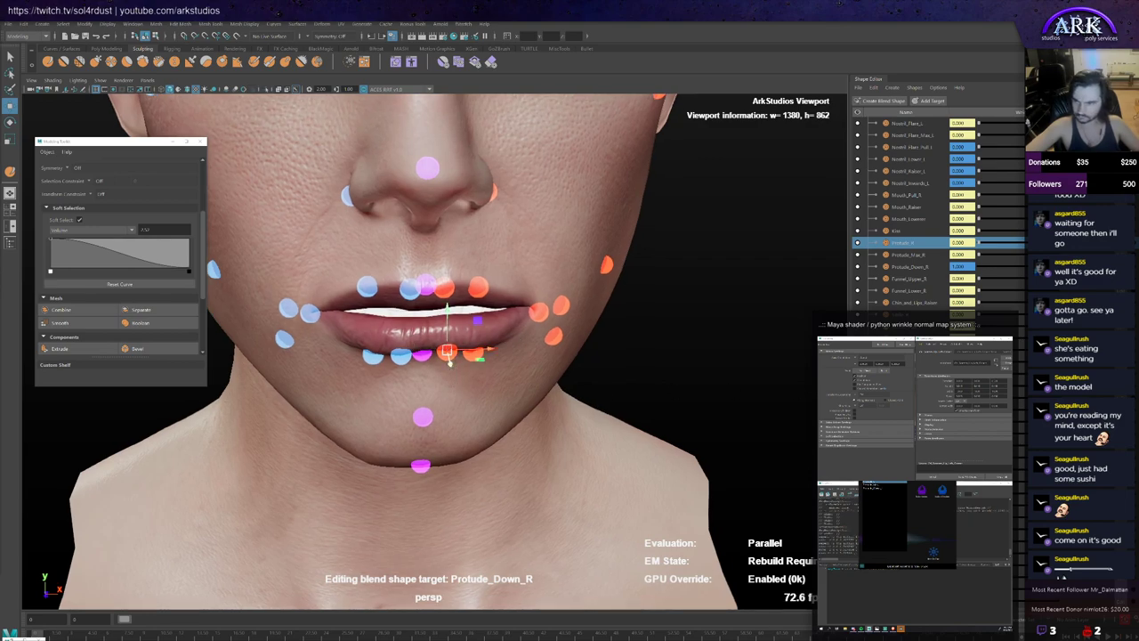
Step: Switch the edited target to Protude_Down_L and work on the left side of the lower lip with an enlarged sculpting brush
alt+drag(476, 347, 533, 331)
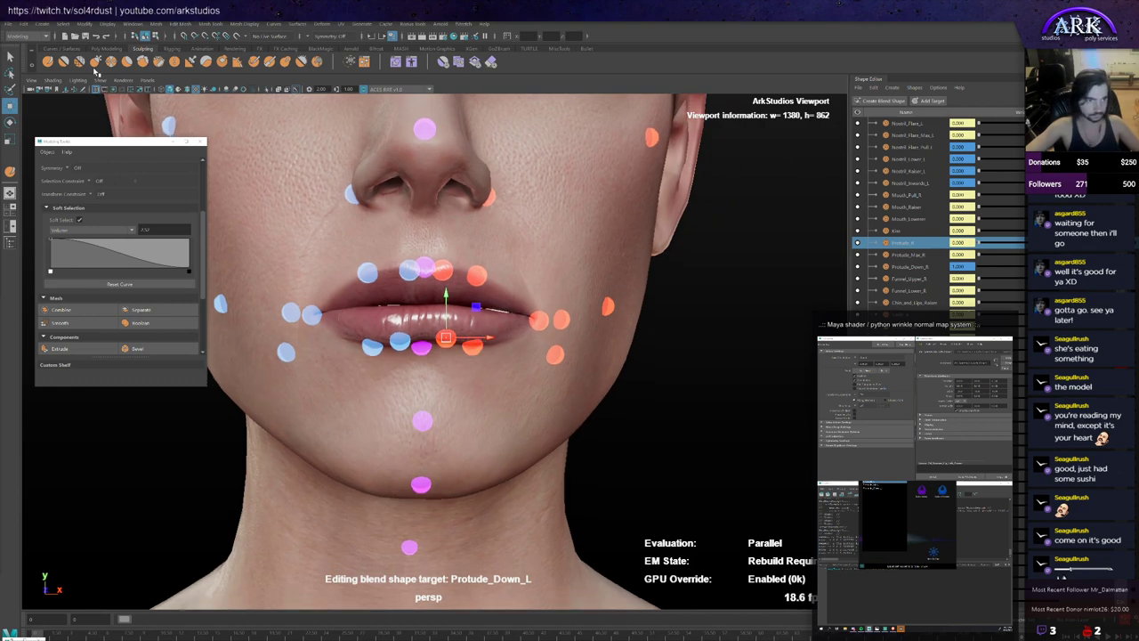
key(y)
key(ctrl+1)
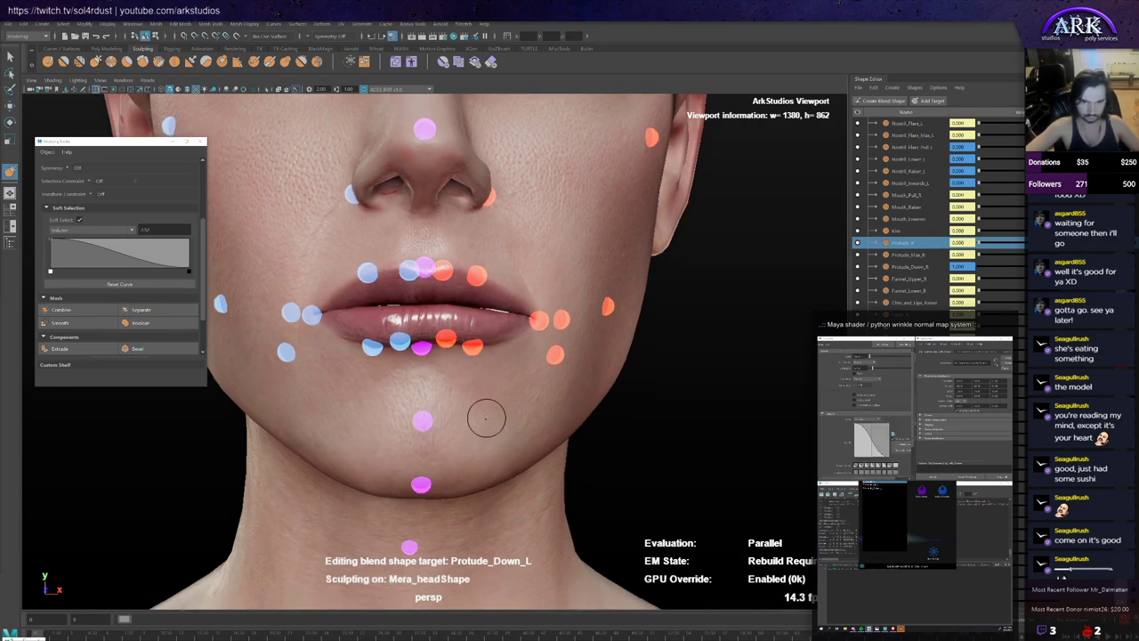
alt+drag(480, 368, 437, 341)
scroll(440, 343, up, 3)
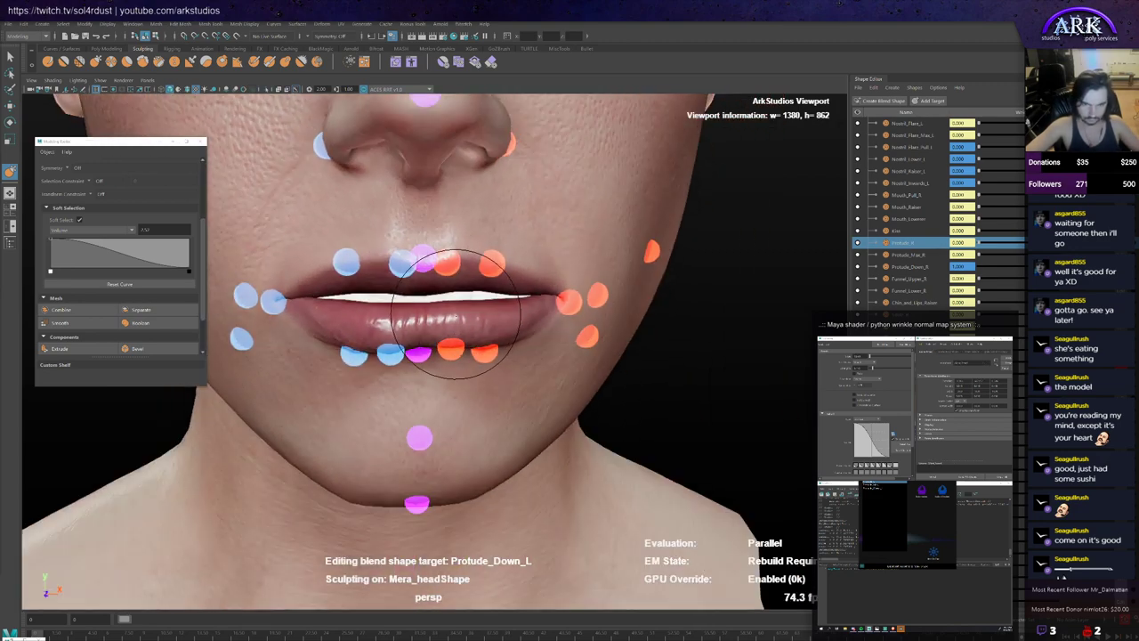
mouse_move(457, 349)
alt+mouse_down()
mouse_move(444, 354)
mouse_move(448, 327)
mouse_move(479, 348)
mouse_move(485, 331)
mouse_move(450, 356)
mouse_move(426, 341)
alt+mouse_up()
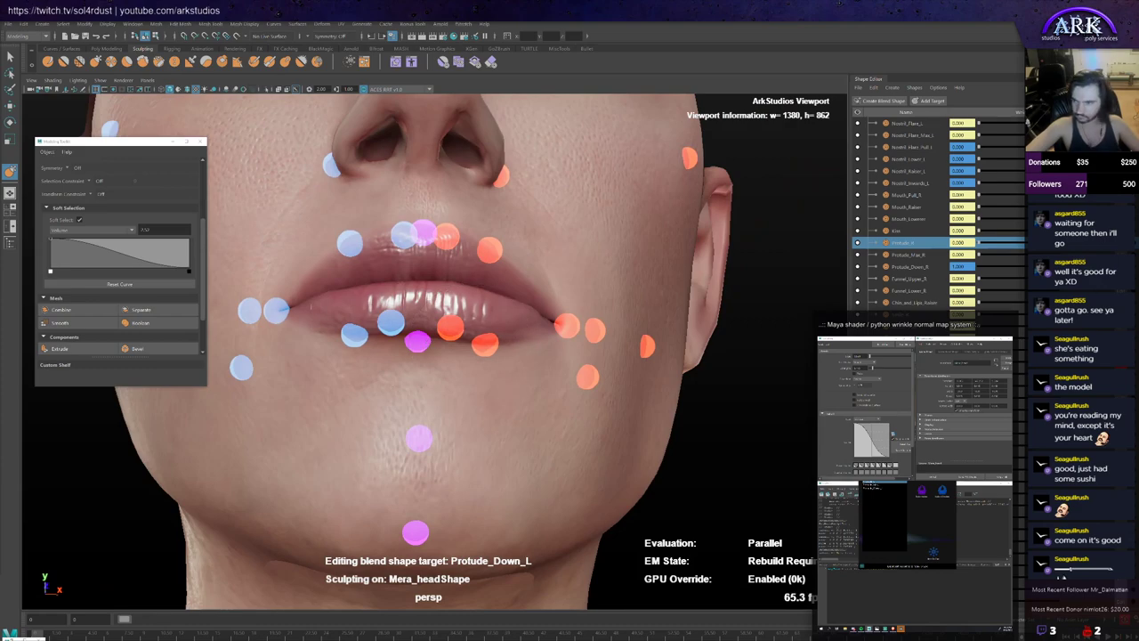
Step: Set Protude_Down_R as the edited target and check the lower lip's shape from below and the front with a larger sculpting brush
alt+drag(425, 372, 411, 328)
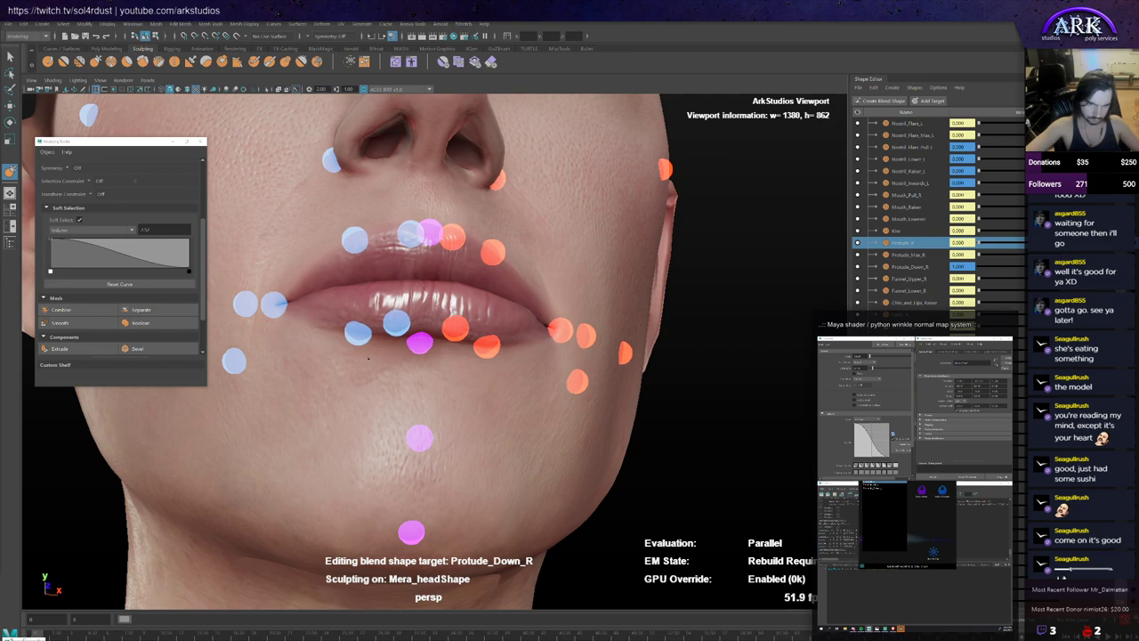
scroll(388, 374, down, 3)
mouse_move(388, 374)
alt+mouse_down()
mouse_move(399, 438)
mouse_move(395, 379)
mouse_move(436, 429)
mouse_move(438, 364)
alt+mouse_up()
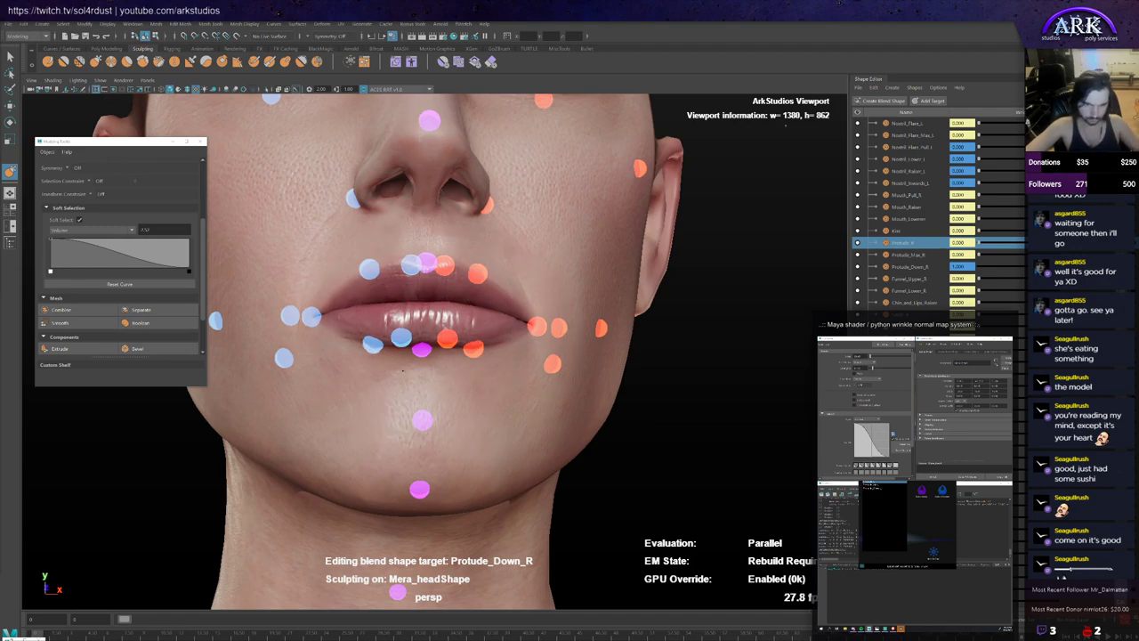
mouse_move(463, 360)
alt+mouse_down()
mouse_move(436, 382)
mouse_move(412, 471)
alt+mouse_up()
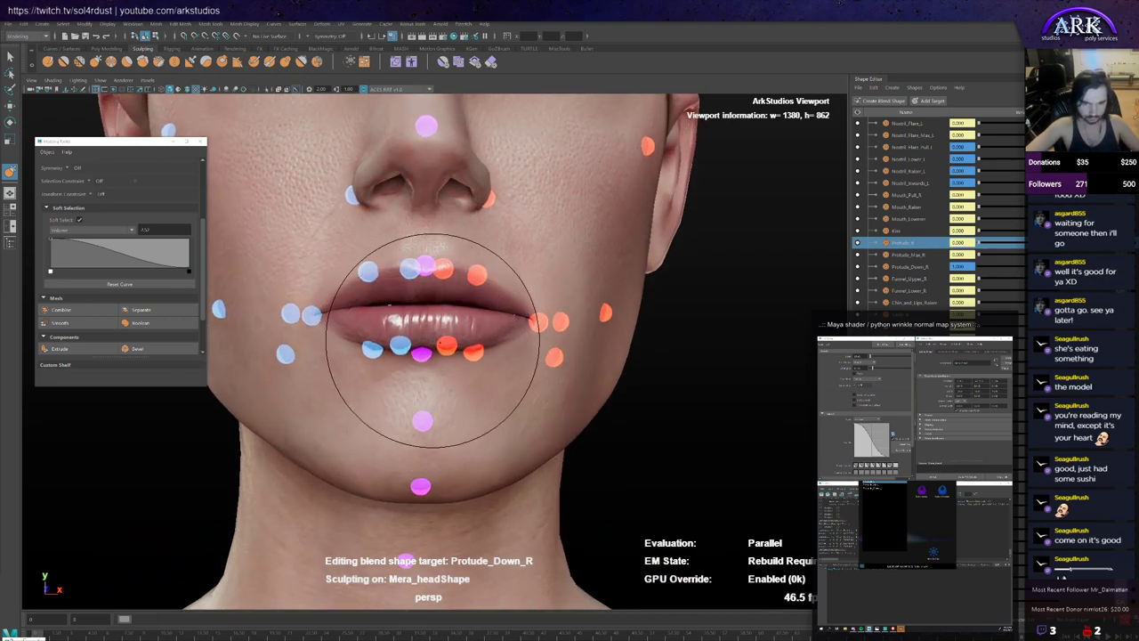
alt+drag(441, 341, 450, 340)
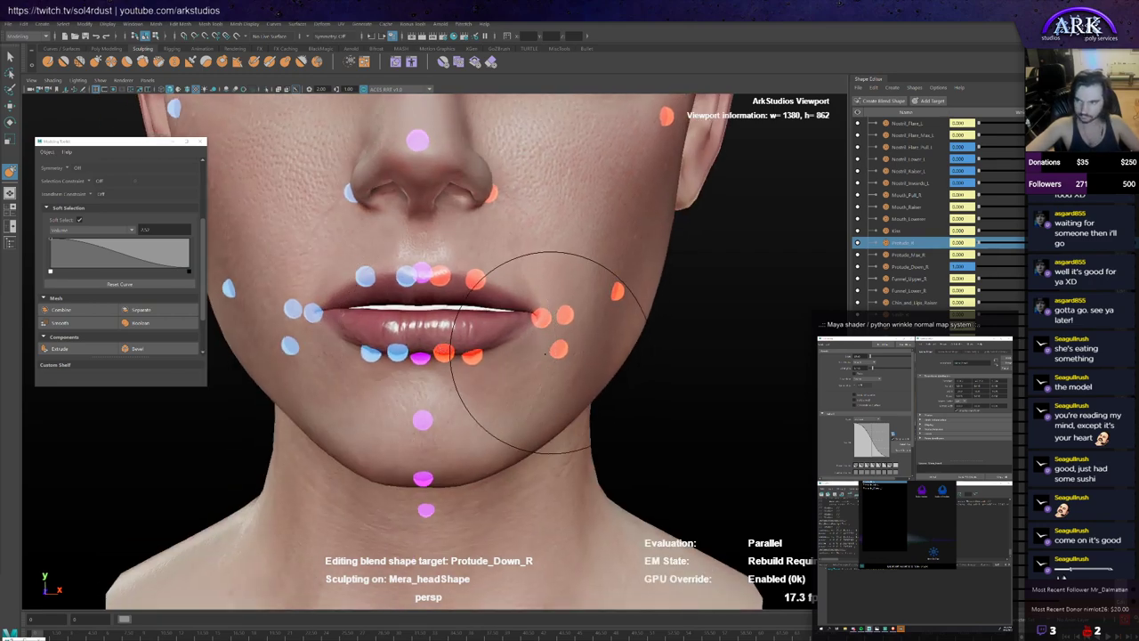
Step: Return to the Protude_Down_L target and check the lower lip from below with the sculpting brush
alt+drag(546, 353, 402, 380)
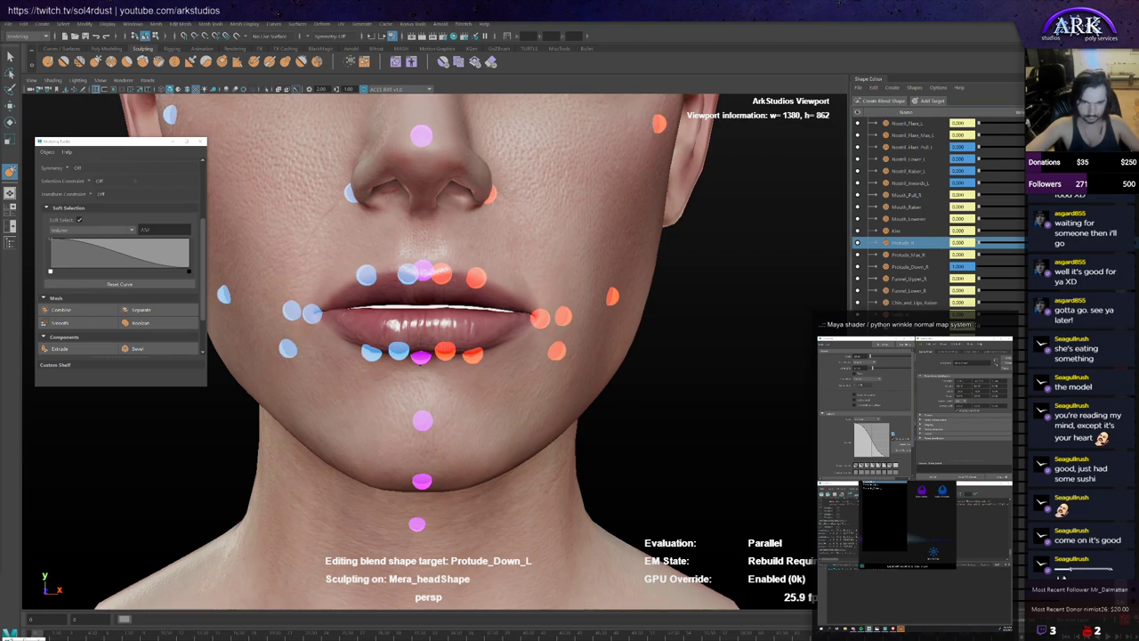
alt+drag(442, 341, 427, 289)
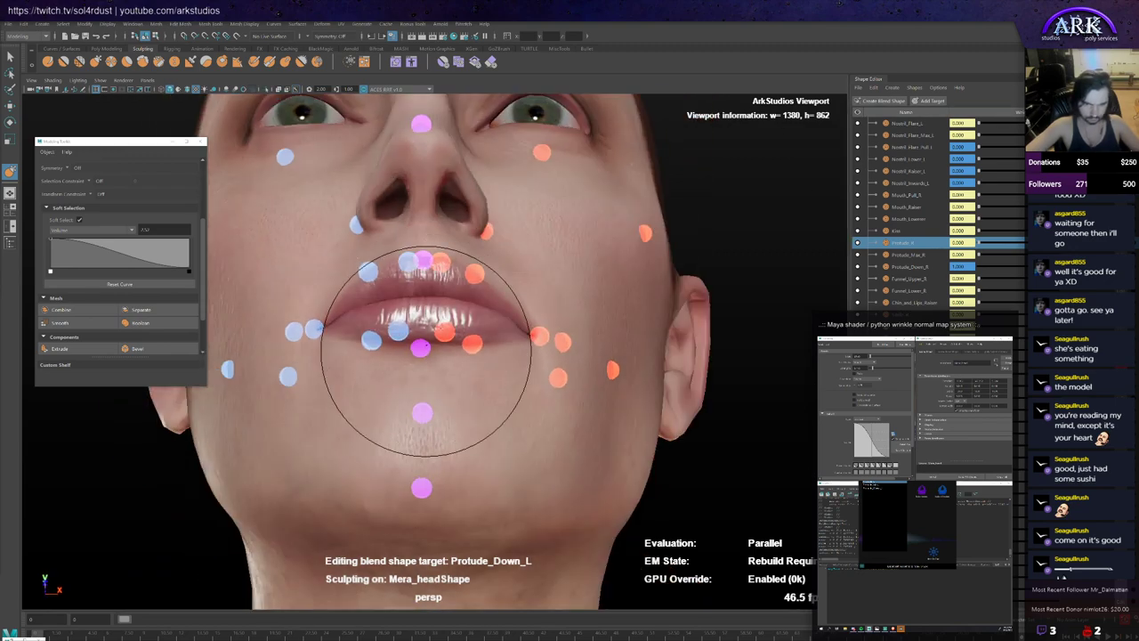
Step: Sculpt the middle of the lower lip downward on the Protude_Down_L blend shape target
alt+drag(426, 330, 431, 373)
mouse_move(455, 314)
mouse_down()
mouse_move(421, 314)
mouse_move(450, 316)
mouse_move(449, 346)
mouse_up()
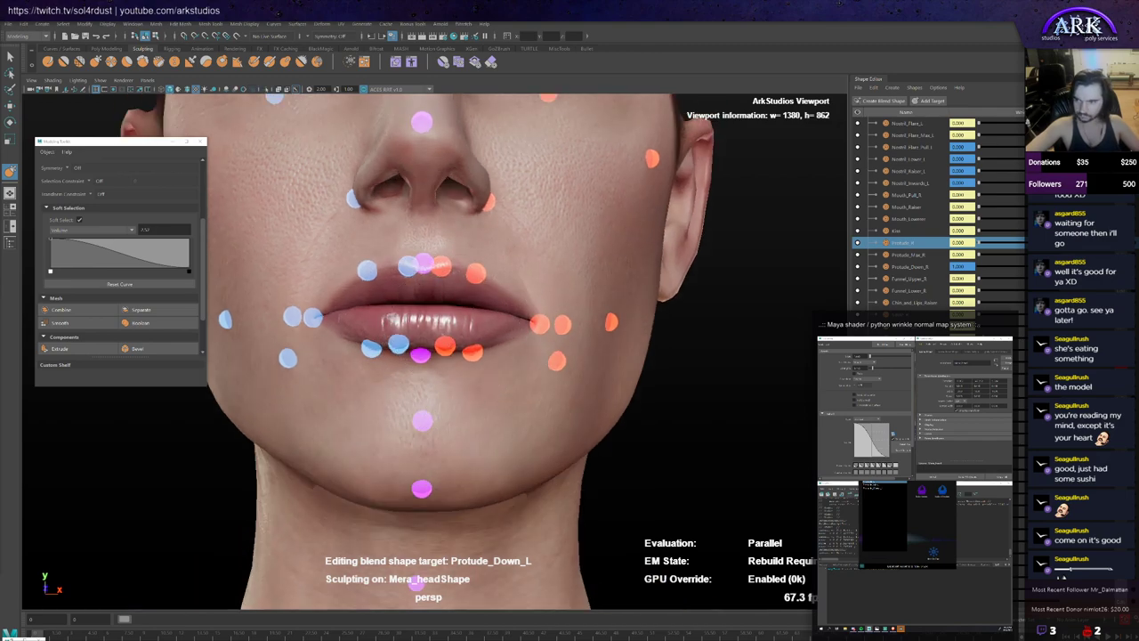
mouse_move(546, 343)
alt+mouse_down()
mouse_move(561, 390)
mouse_move(547, 341)
alt+mouse_up()
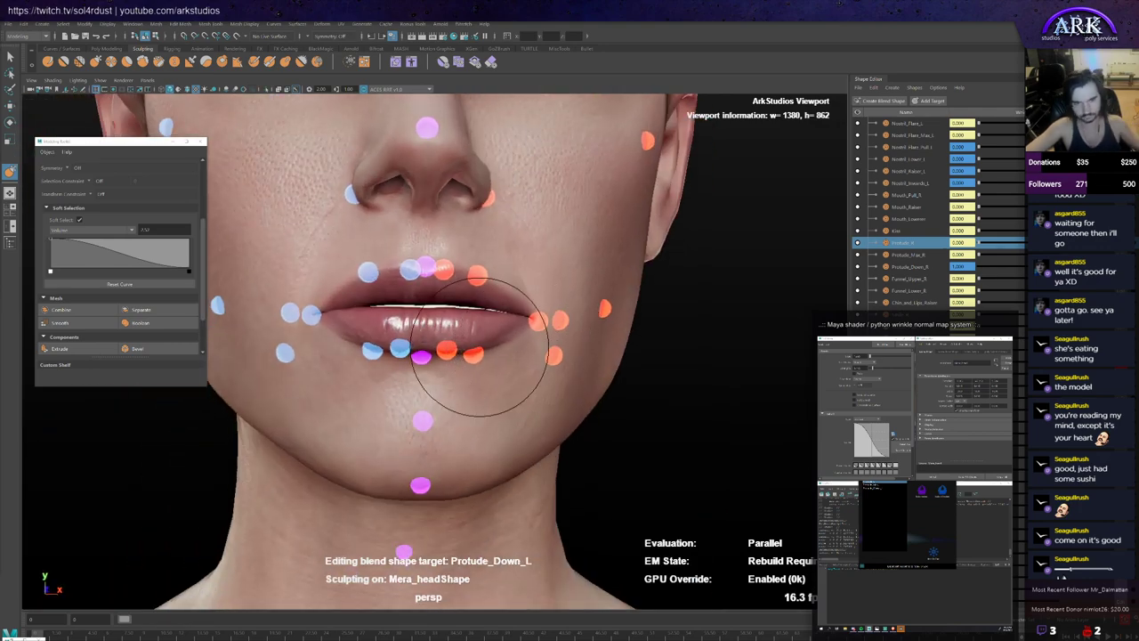
Step: Select the inner lower-lip control on each side and check the protruded lip from the front and above
key(w)
click(403, 350)
mouse_move(406, 349)
alt+mouse_down()
mouse_move(428, 370)
mouse_move(405, 375)
mouse_move(410, 393)
alt+mouse_up()
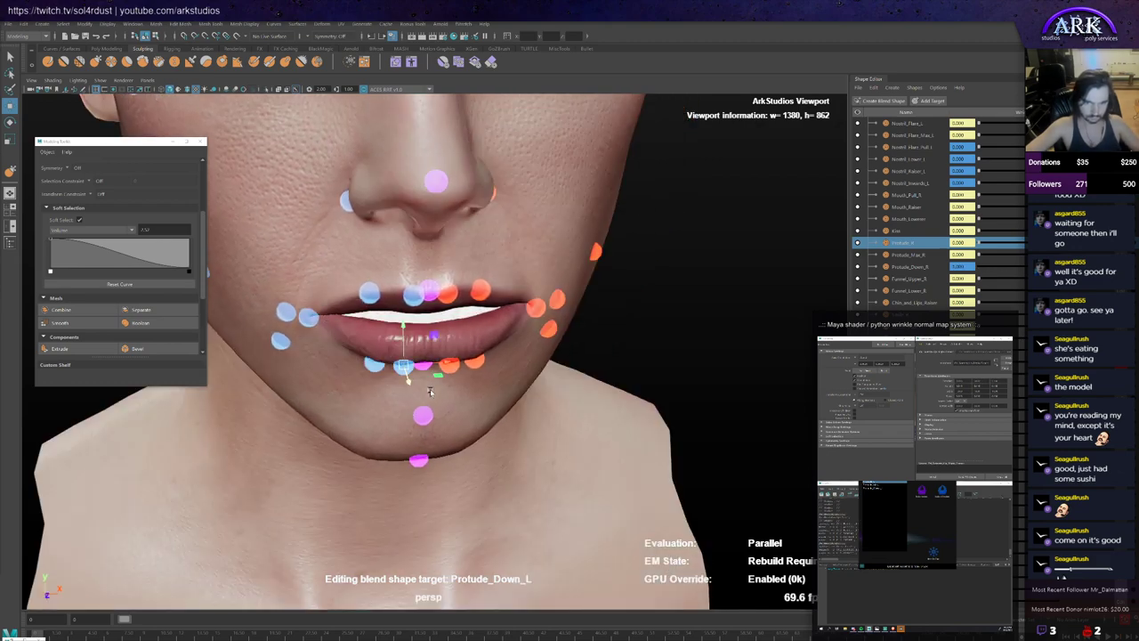
click(452, 367)
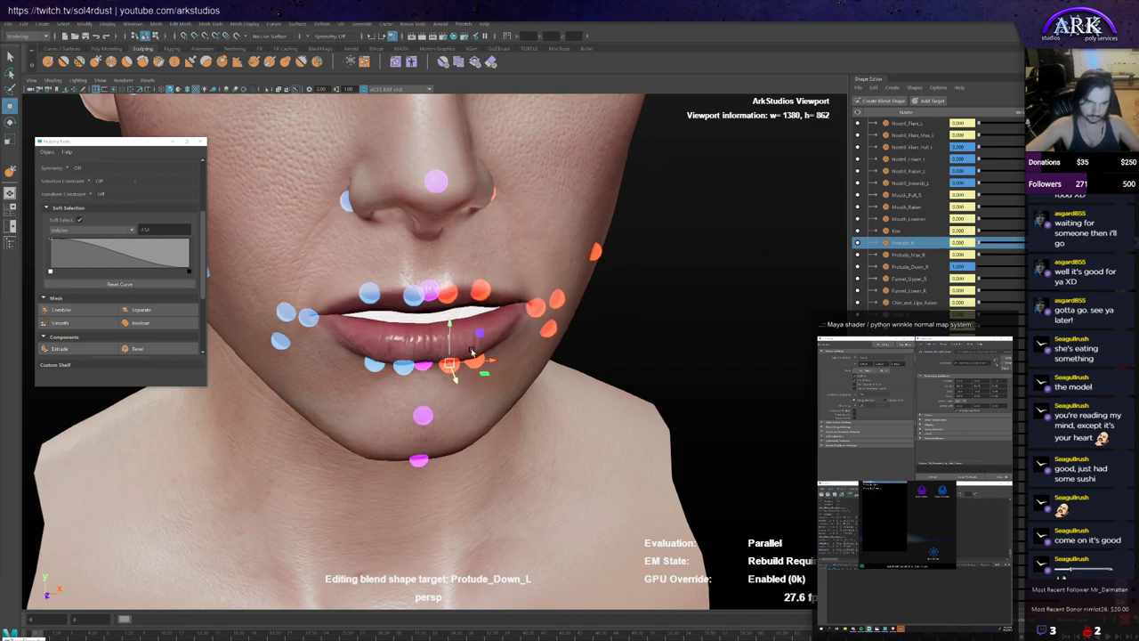
mouse_move(473, 352)
alt+mouse_down()
mouse_move(418, 343)
mouse_move(455, 346)
alt+mouse_up()
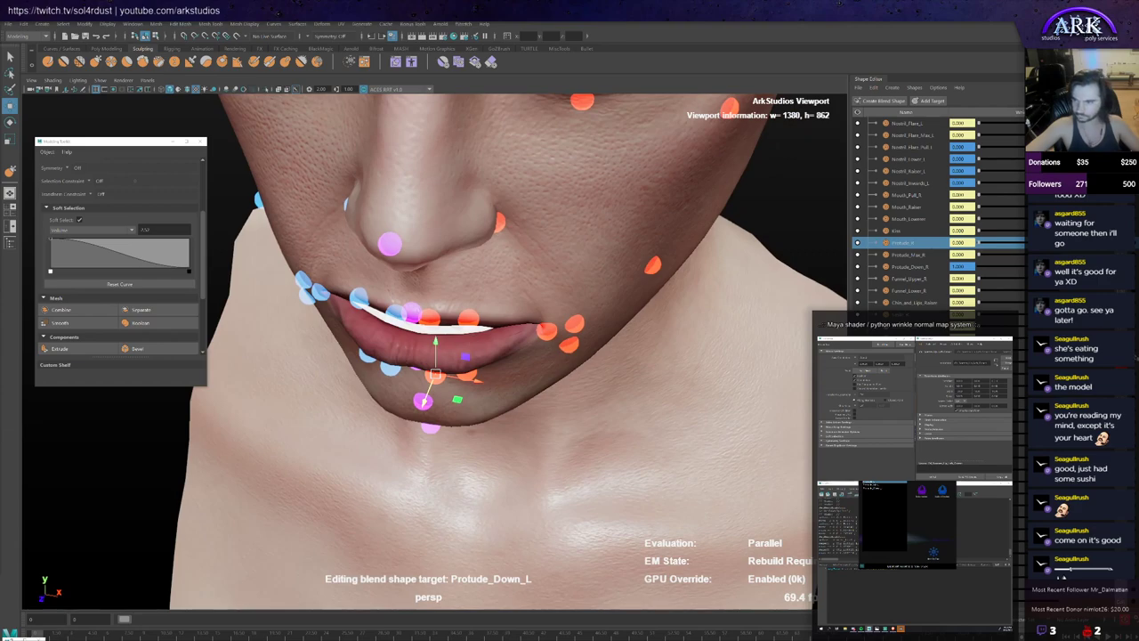
alt+drag(510, 363, 521, 356)
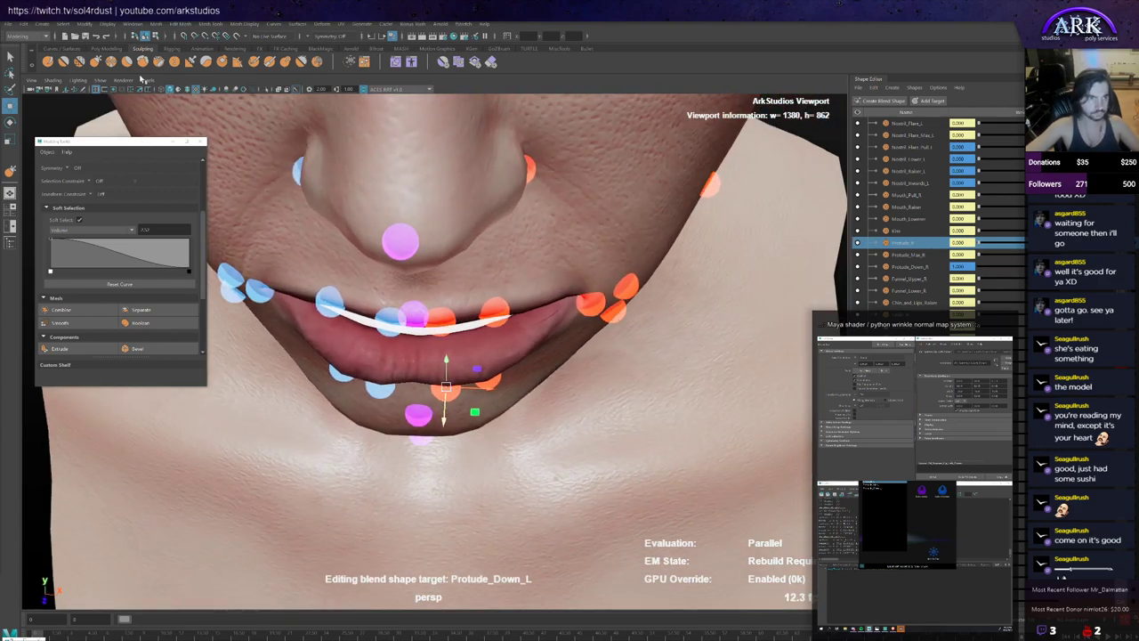
Step: Resize the sculpting brush and shape the lower lip's protrusion in profile on the Protude_Down_L target
key(y)
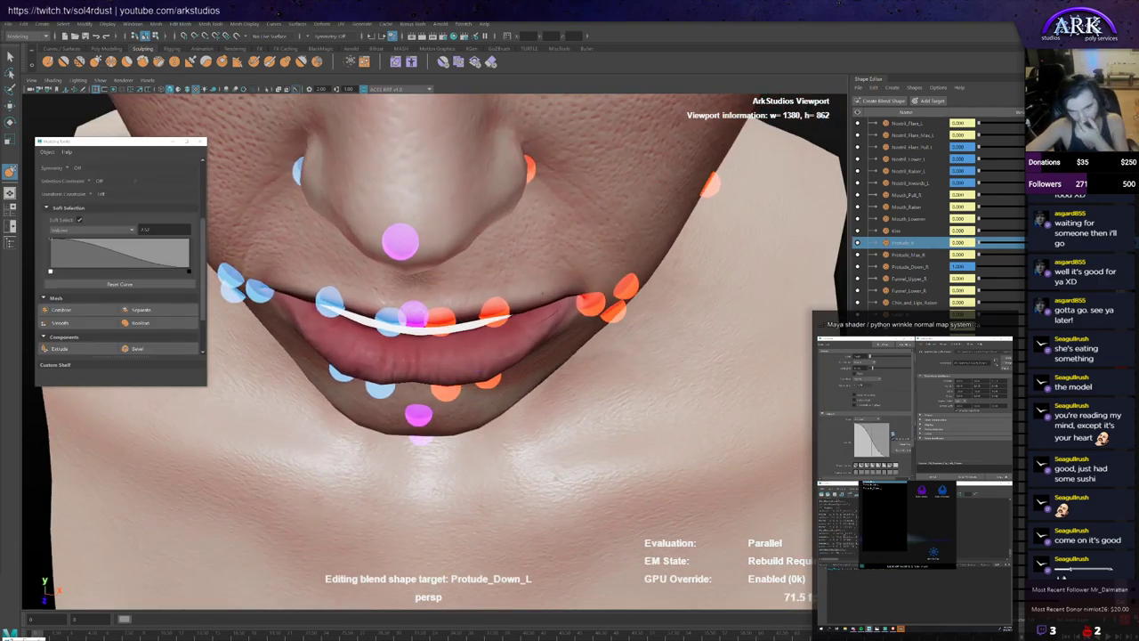
scroll(469, 324, up, 3)
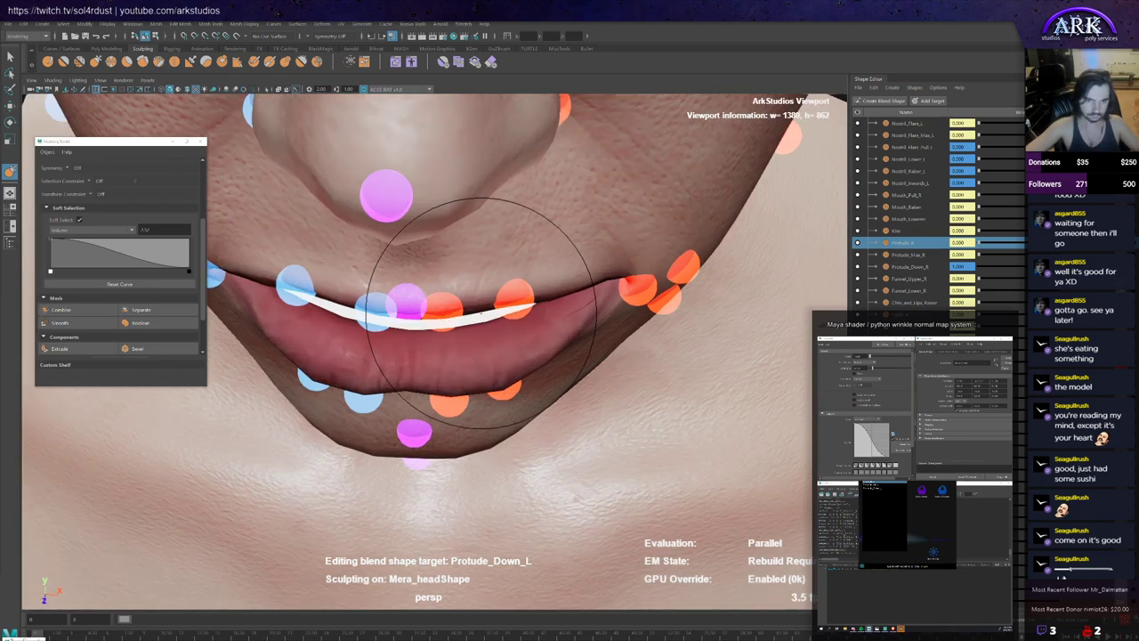
mouse_move(462, 318)
alt+mouse_down()
mouse_move(462, 287)
mouse_move(450, 356)
alt+mouse_up()
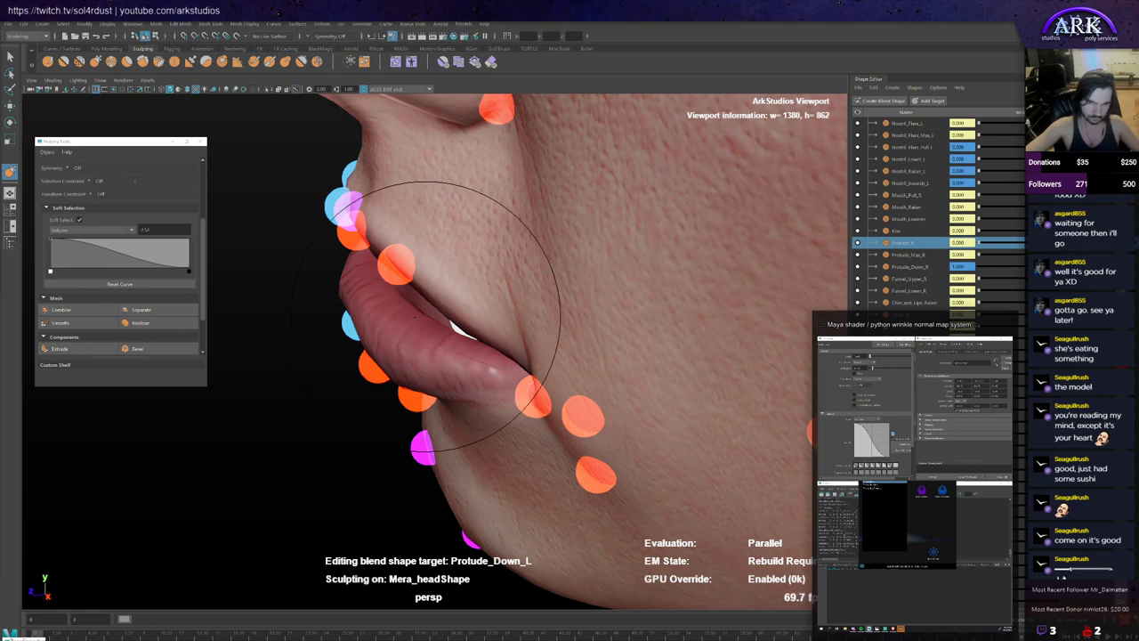
key(b)
mouse_move(425, 317)
mouse_down()
mouse_move(357, 316)
mouse_move(445, 327)
mouse_up()
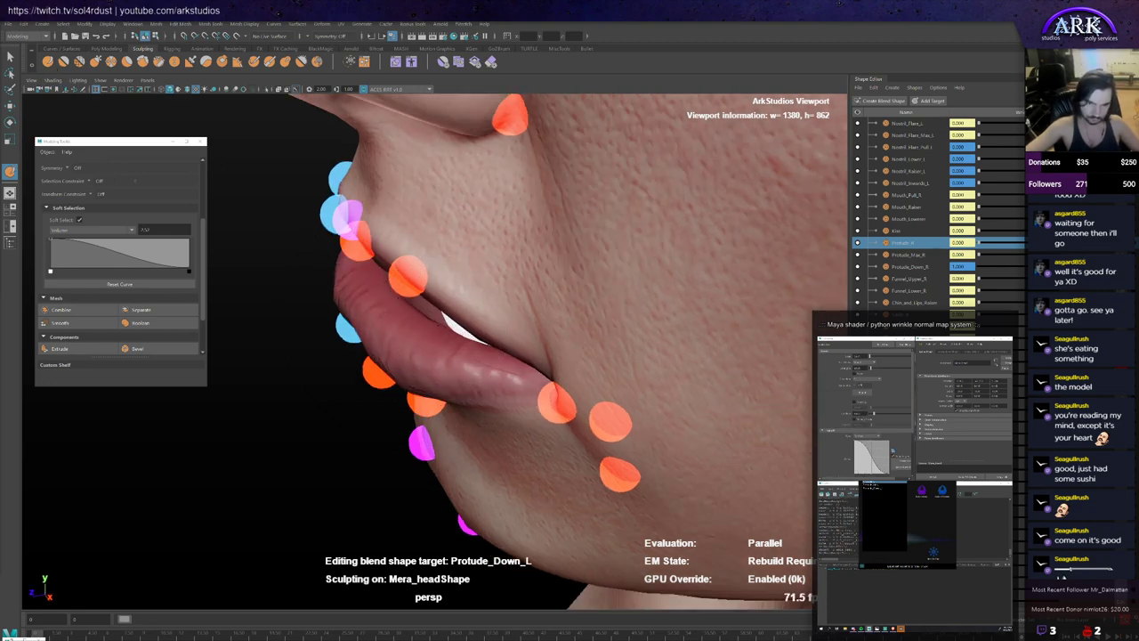
mouse_move(424, 314)
mouse_down()
mouse_move(431, 325)
mouse_move(457, 308)
mouse_move(430, 306)
mouse_move(509, 319)
mouse_up()
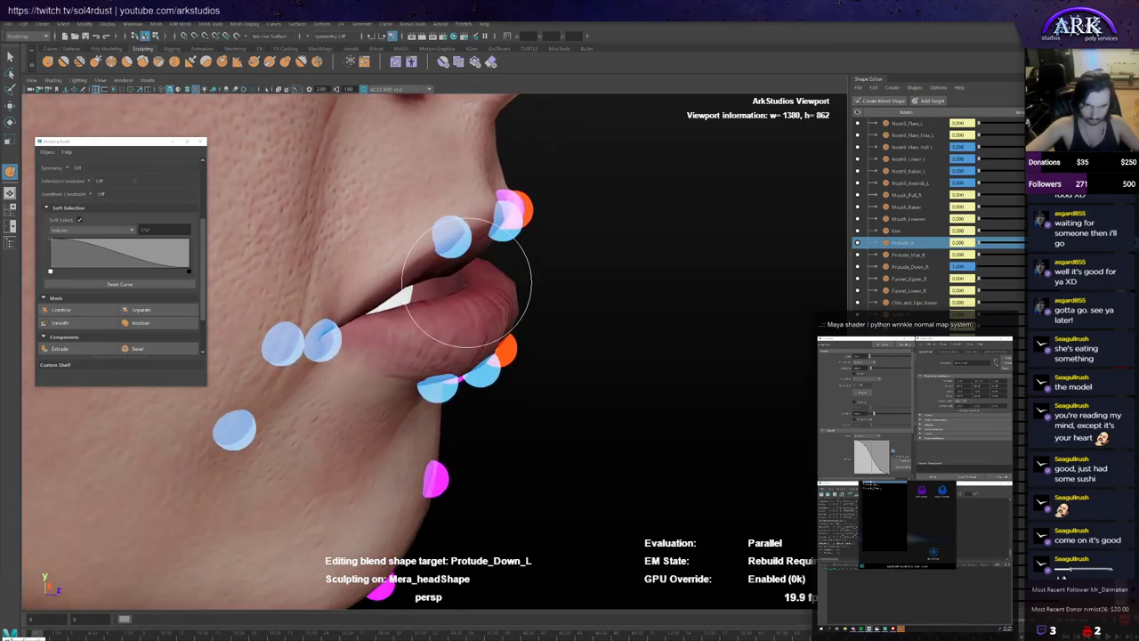
mouse_move(464, 283)
alt+mouse_down()
mouse_move(430, 311)
mouse_move(483, 280)
mouse_move(526, 283)
mouse_move(447, 280)
mouse_move(463, 305)
alt+mouse_up()
Step: Switch sculpt editing to the Protude_Down_R target and inspect the lower lip from both sides
click(857, 266)
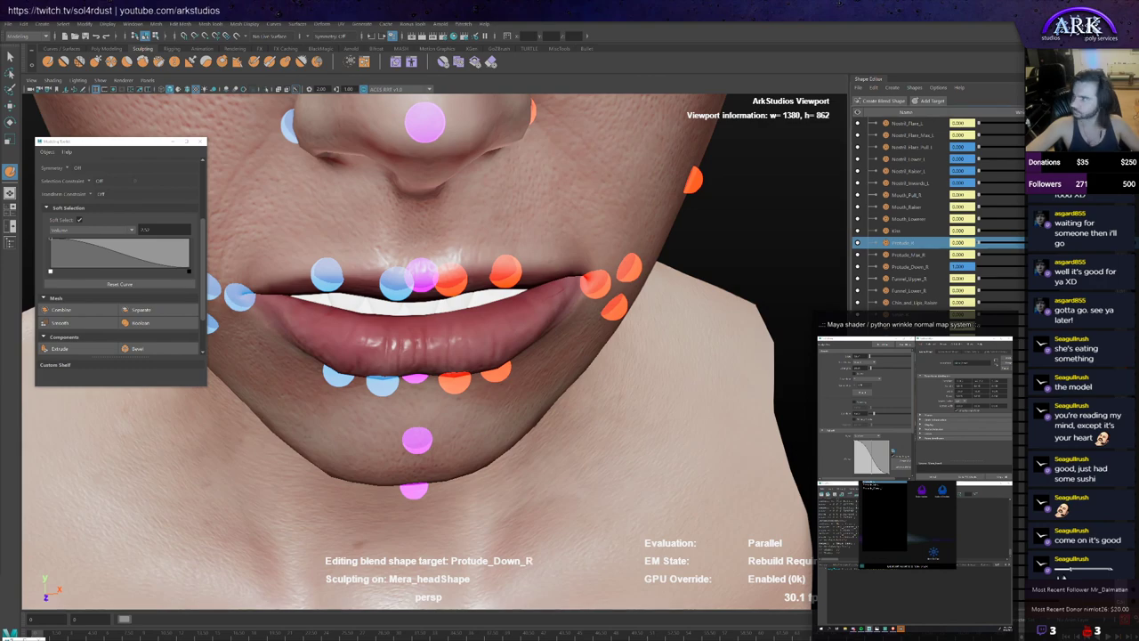
alt+drag(365, 279, 347, 294)
mouse_move(445, 233)
alt+mouse_down()
mouse_move(372, 268)
mouse_move(505, 326)
mouse_move(534, 307)
alt+mouse_up()
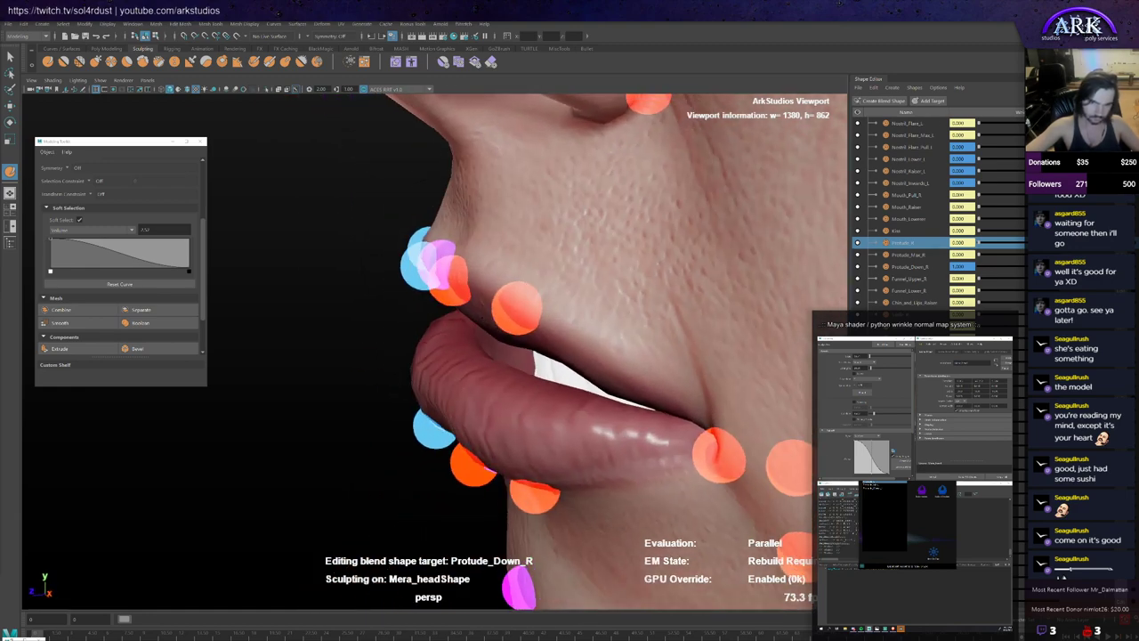
alt+drag(490, 345, 454, 352)
alt+right_drag(356, 352, 392, 352)
alt+drag(392, 353, 434, 353)
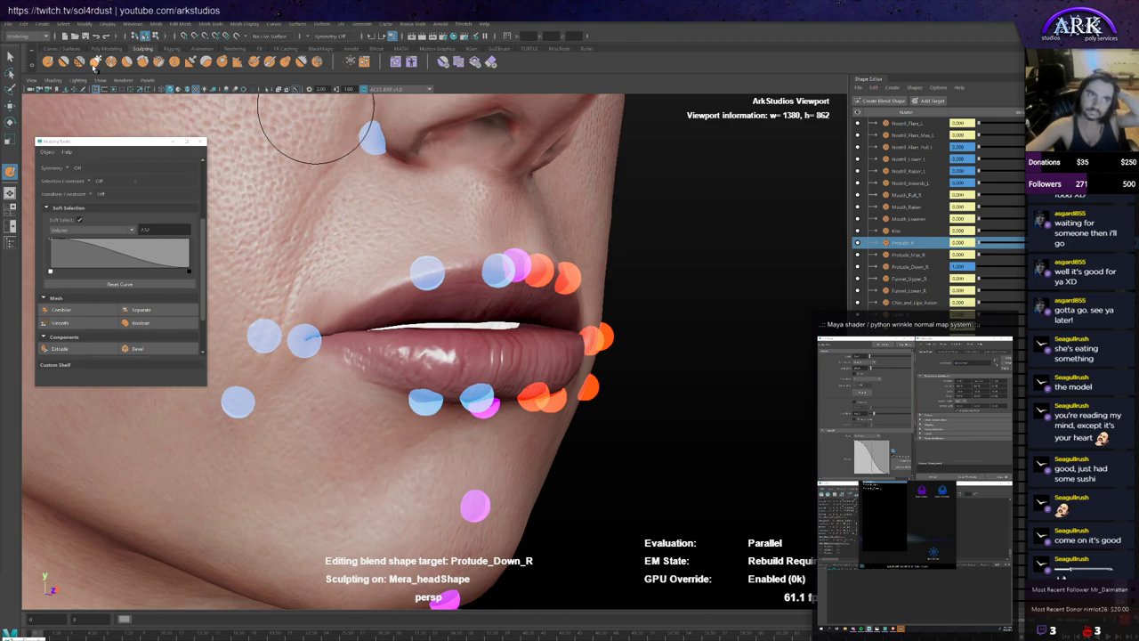
alt+drag(415, 356, 322, 330)
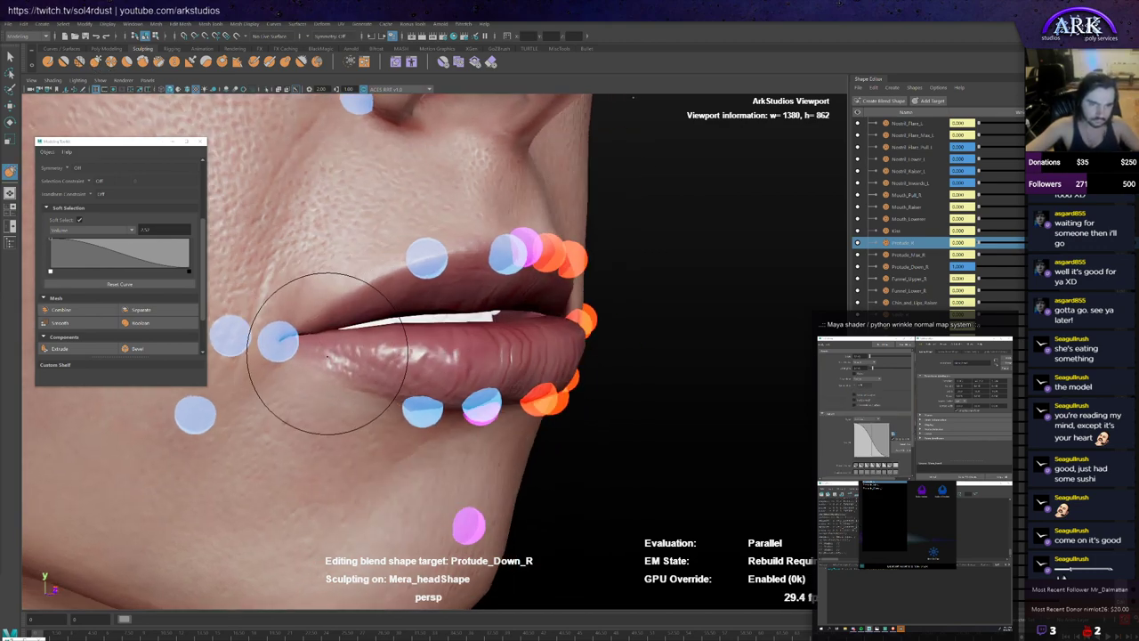
alt+drag(313, 363, 334, 358)
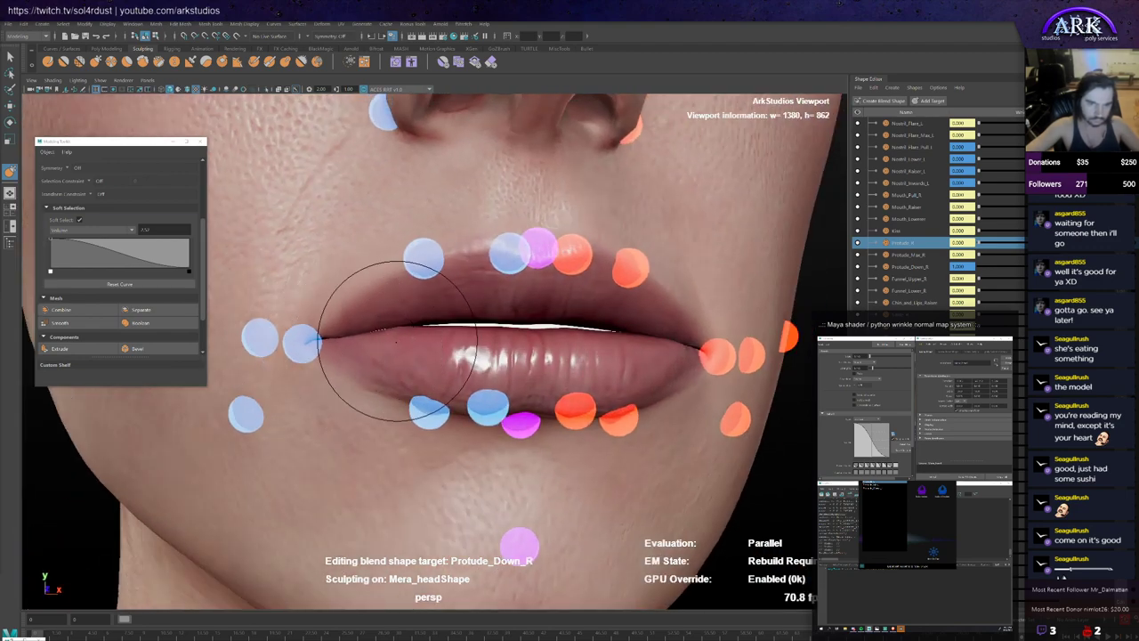
Step: Return to the Protude_Down_L target and sculpt the lower lip downward from the front
scroll(534, 361, down, 3)
alt+drag(570, 357, 553, 372)
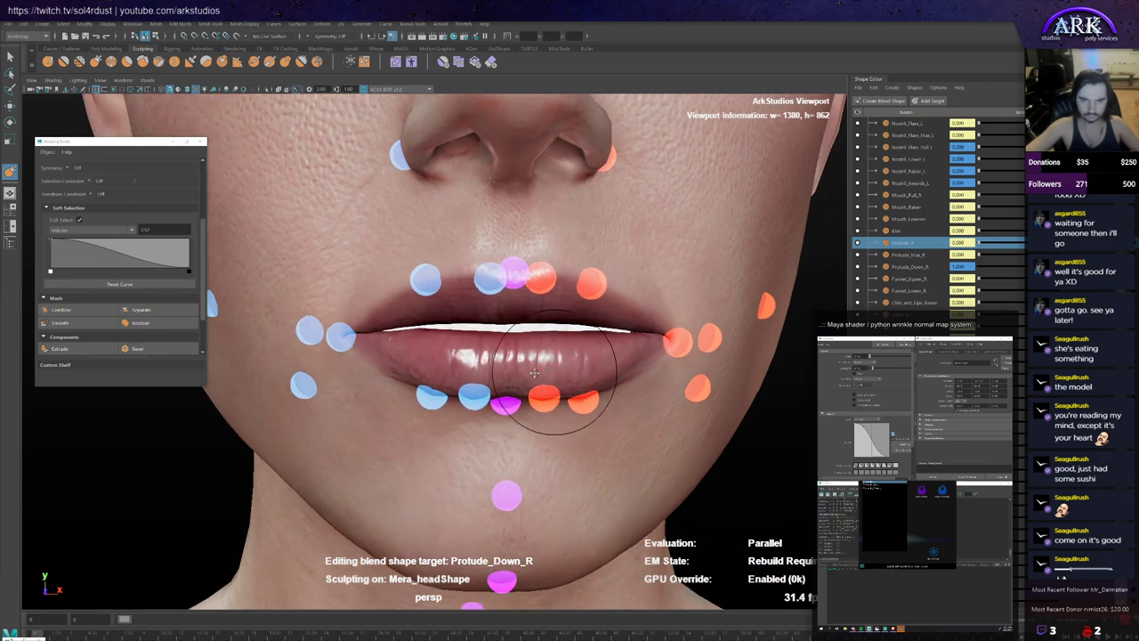
alt+middle_drag(553, 372, 532, 369)
mouse_move(469, 343)
mouse_down()
mouse_move(489, 347)
mouse_move(454, 409)
mouse_up()
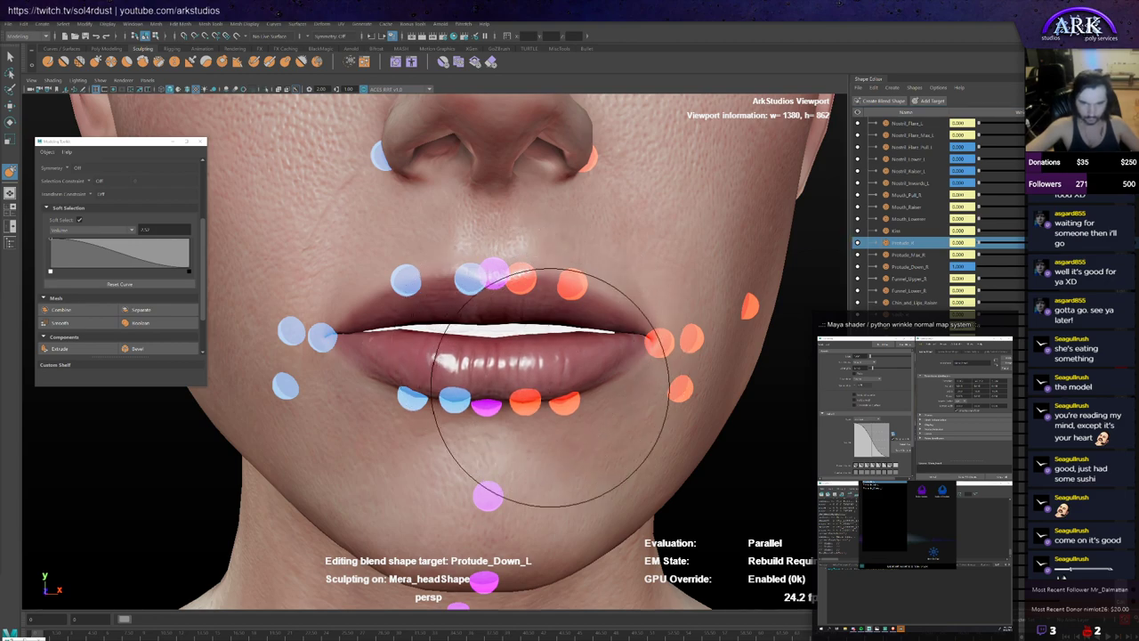
Step: Select the outer lower-lip control on each side and nudge the blue one to test the protruded mouth pose
mouse_move(485, 467)
alt+mouse_down()
mouse_move(572, 432)
mouse_move(638, 378)
mouse_move(501, 377)
mouse_move(583, 374)
mouse_move(564, 361)
mouse_move(543, 370)
mouse_move(560, 362)
mouse_move(552, 354)
mouse_move(484, 372)
alt+mouse_up()
click(474, 378)
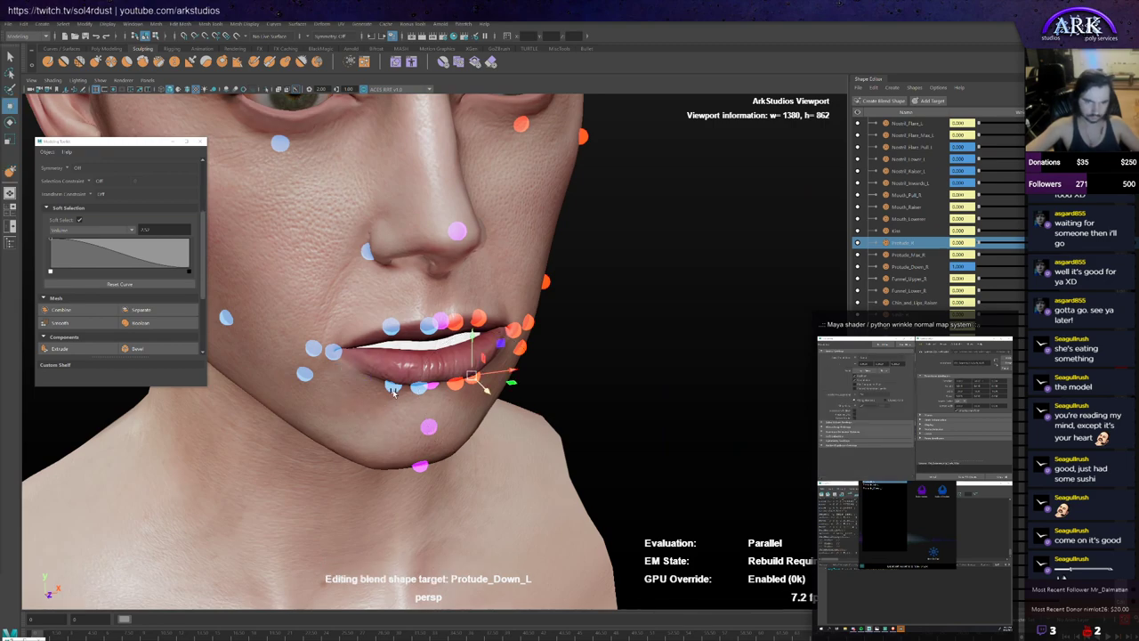
click(396, 386)
mouse_move(397, 390)
mouse_down()
mouse_move(402, 405)
mouse_move(364, 396)
mouse_move(396, 391)
mouse_up()
scroll(445, 398, down, 2)
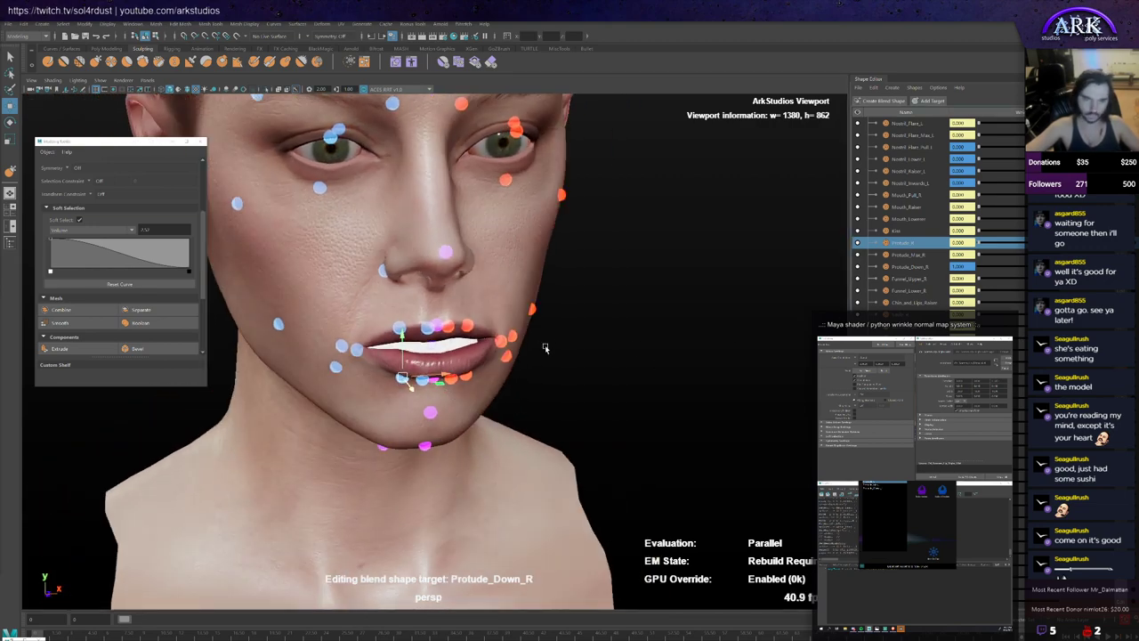
scroll(507, 276, up, 4)
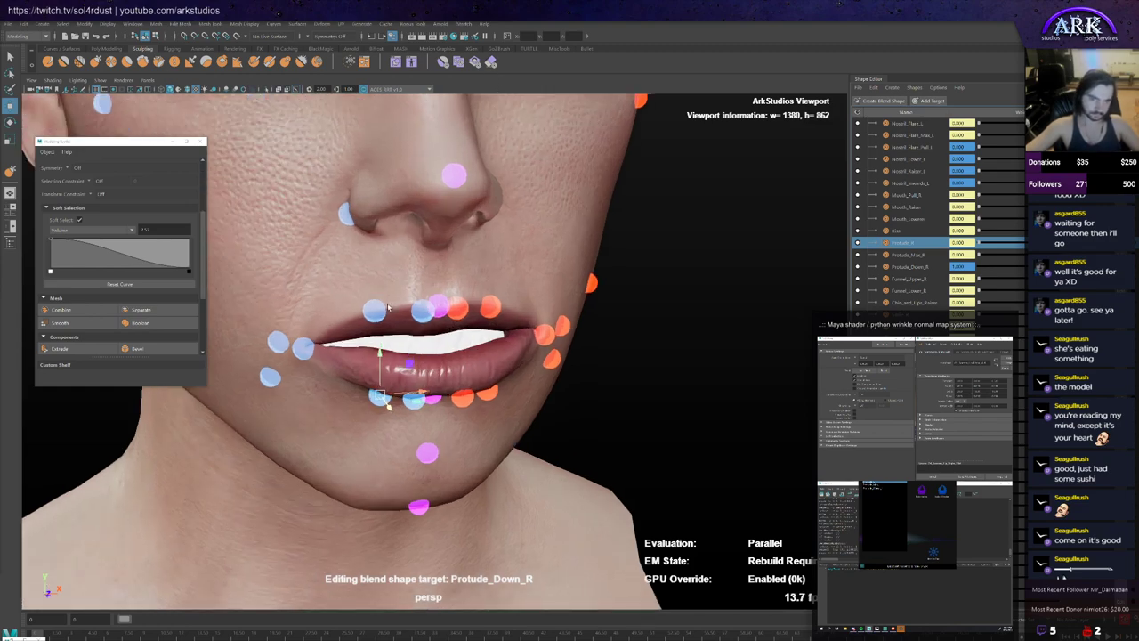
Step: Reactivate the sculpting brush and examine the Protude_Down_R lip shape in profile and from the front
key(y)
key(y)
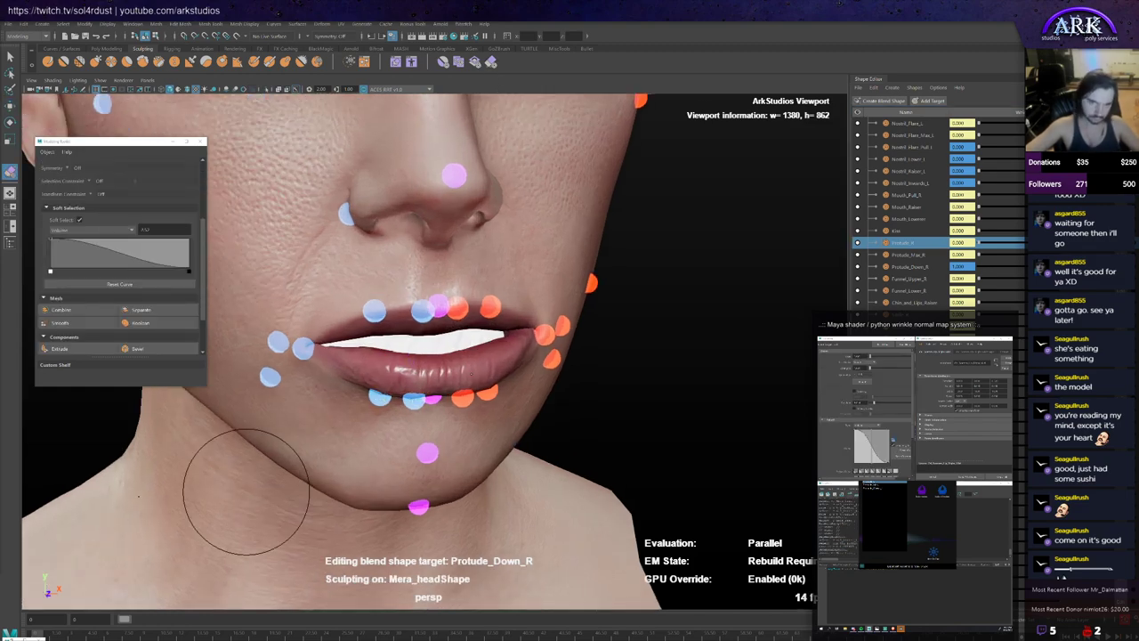
scroll(343, 356, up, 2)
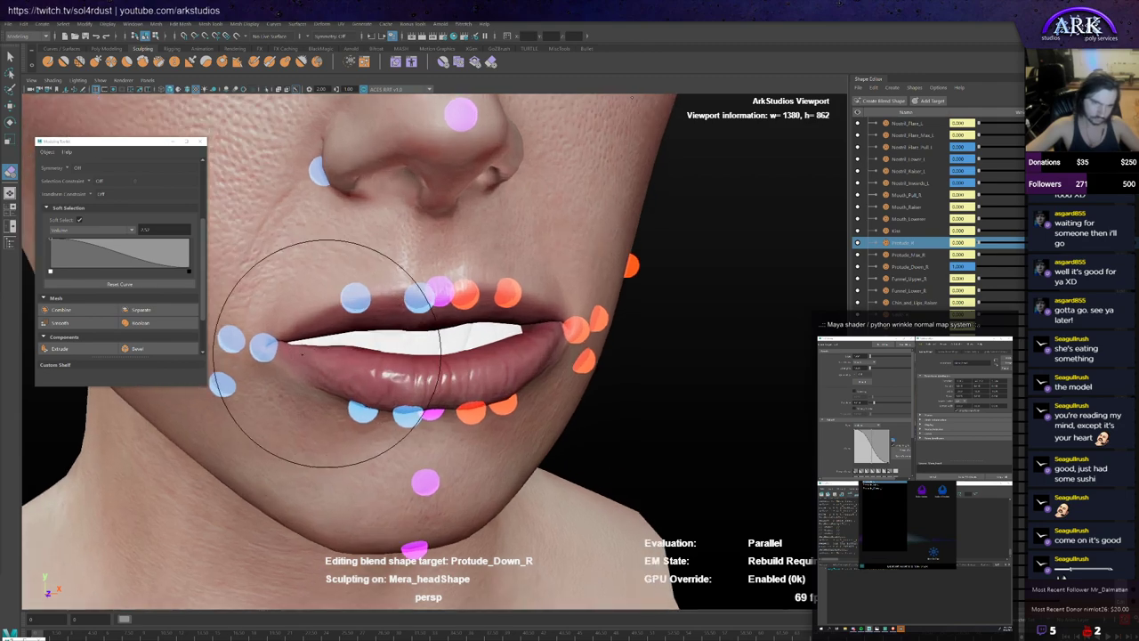
mouse_move(299, 355)
alt+mouse_down()
mouse_move(320, 354)
mouse_move(372, 409)
mouse_move(302, 392)
mouse_move(313, 376)
mouse_move(234, 374)
mouse_move(311, 330)
mouse_move(200, 336)
alt+mouse_up()
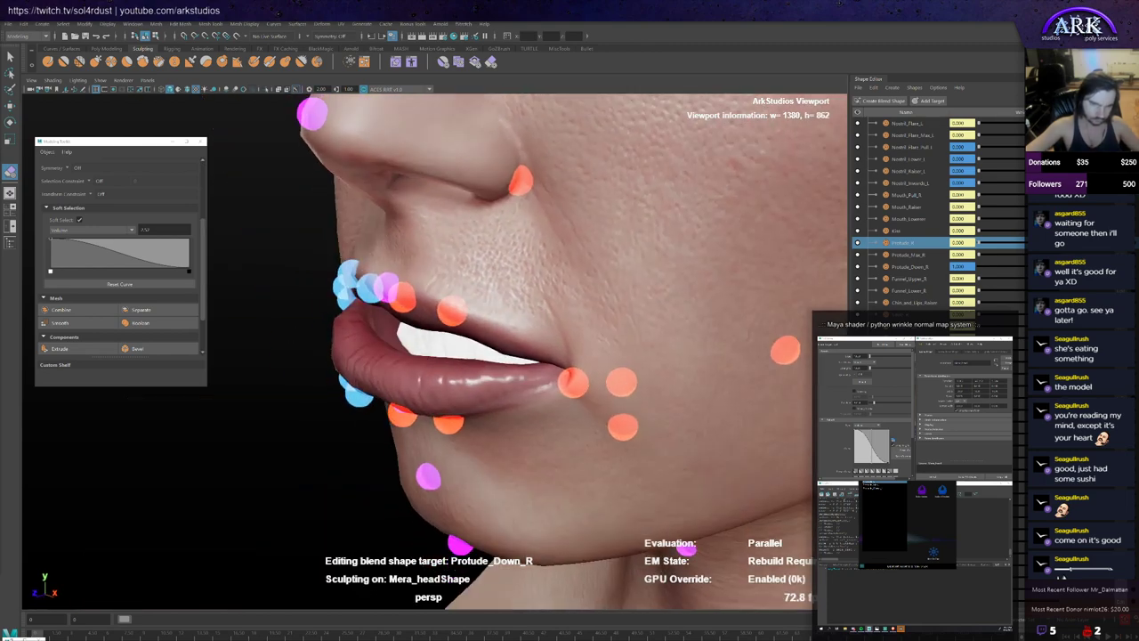
scroll(378, 318, up, 4)
alt+middle_drag(331, 315, 360, 333)
mouse_move(359, 333)
alt+mouse_down()
mouse_move(419, 338)
mouse_move(300, 364)
mouse_move(354, 349)
mouse_move(420, 360)
mouse_move(410, 369)
alt+mouse_up()
scroll(356, 351, down, 4)
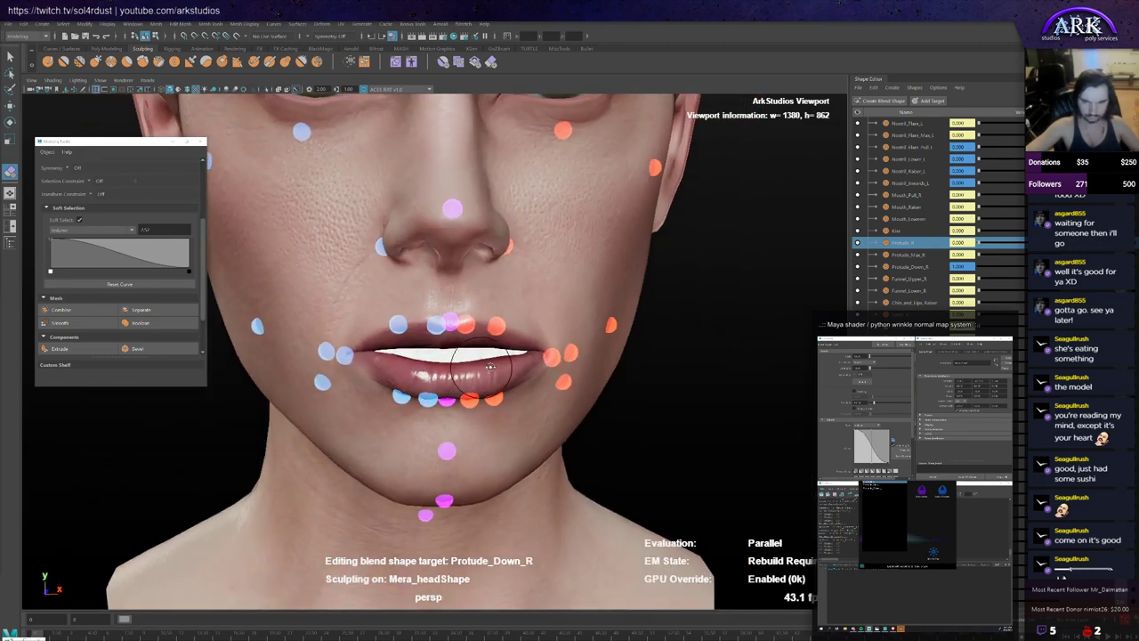
mouse_move(490, 367)
alt+mouse_down()
mouse_move(529, 368)
mouse_move(498, 367)
mouse_move(511, 367)
alt+mouse_up()
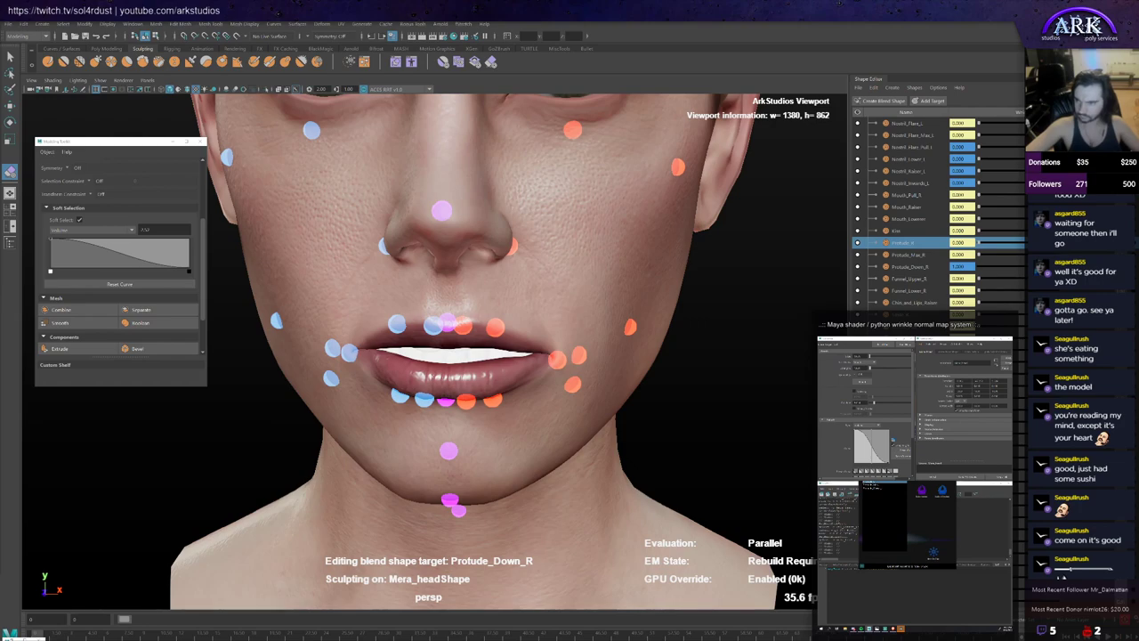
Step: Examine the lower lip on the Protude_Down_L target up close from above, in profile and from the front
scroll(579, 369, up, 4)
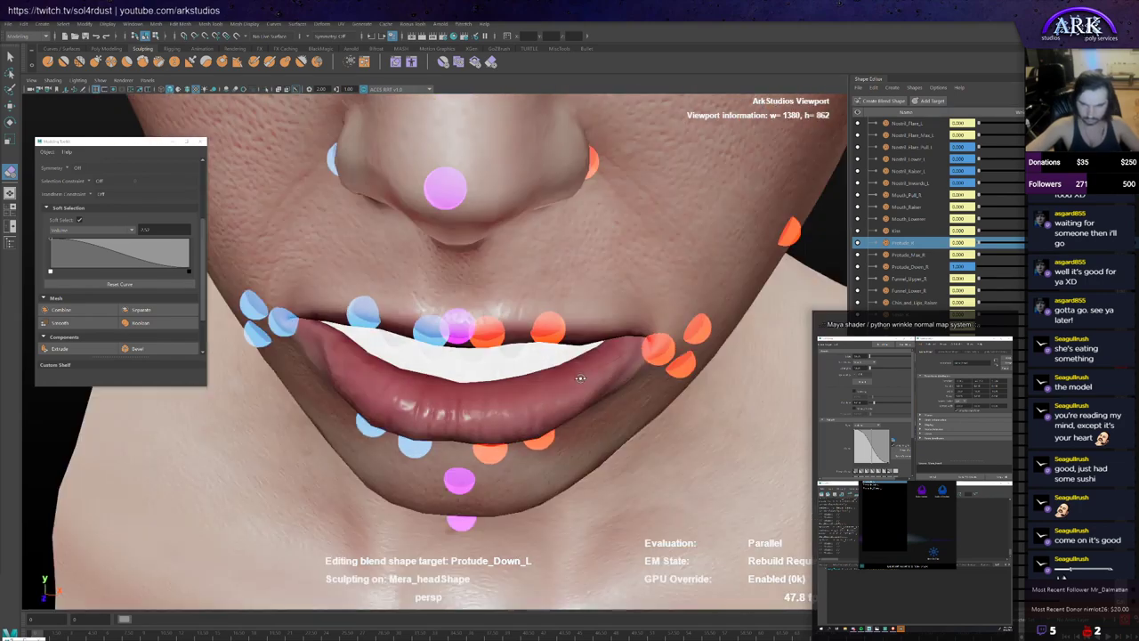
alt+drag(624, 330, 712, 351)
alt+drag(645, 379, 469, 371)
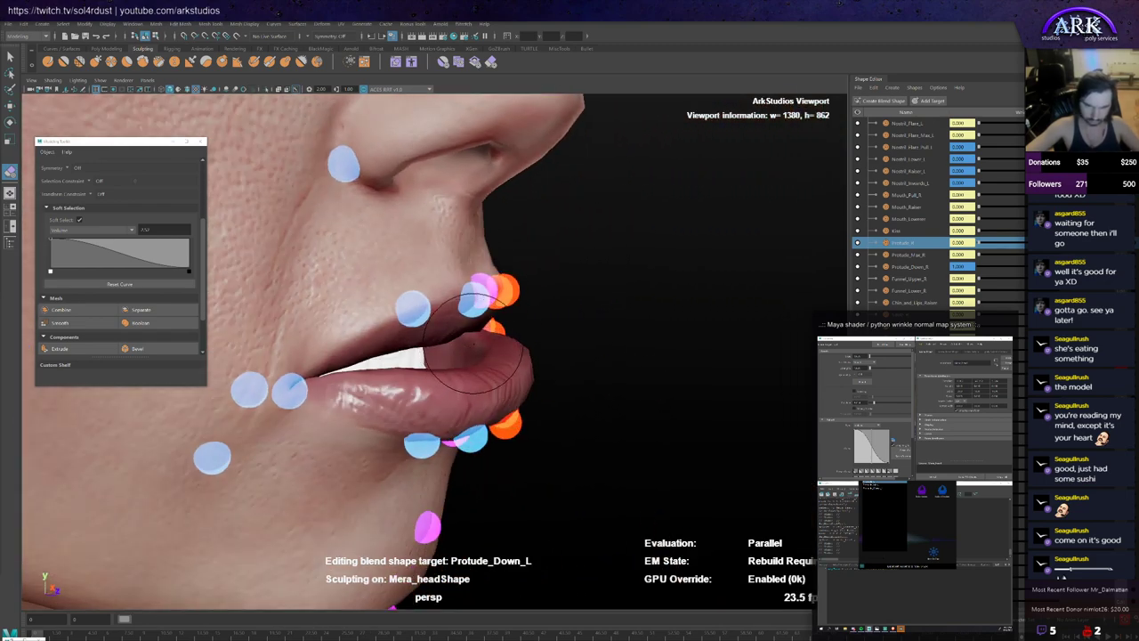
scroll(481, 351, up, 5)
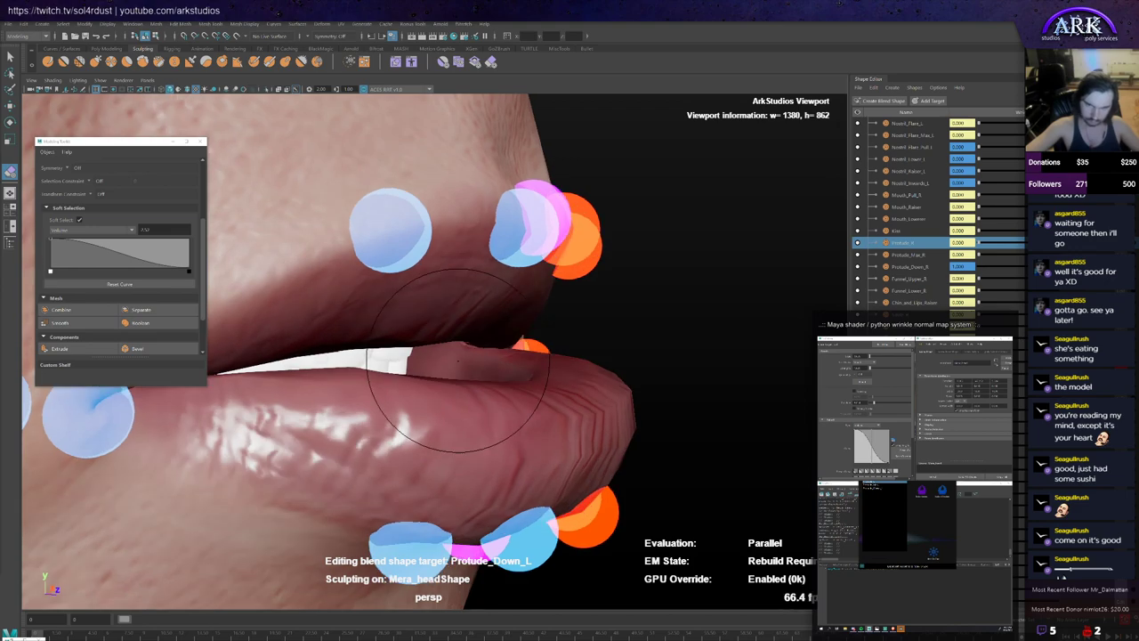
scroll(481, 356, down, 3)
alt+drag(436, 357, 521, 362)
scroll(511, 360, down, 5)
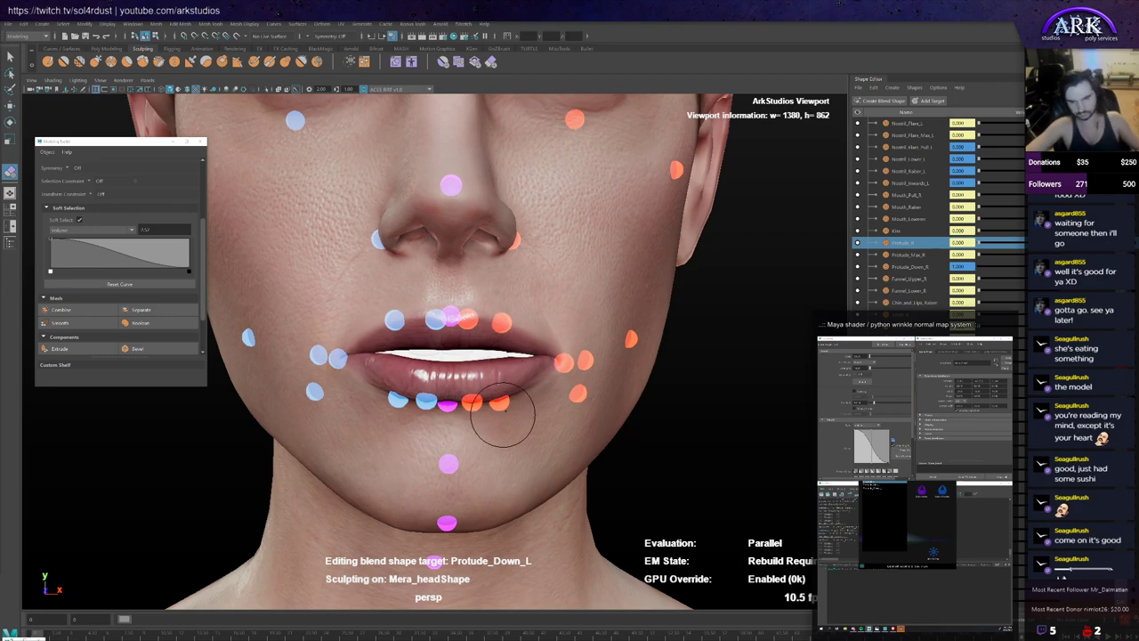
Step: Raise the lower-lip controls on both sides with the Move tool to test closing the mouth
key(w)
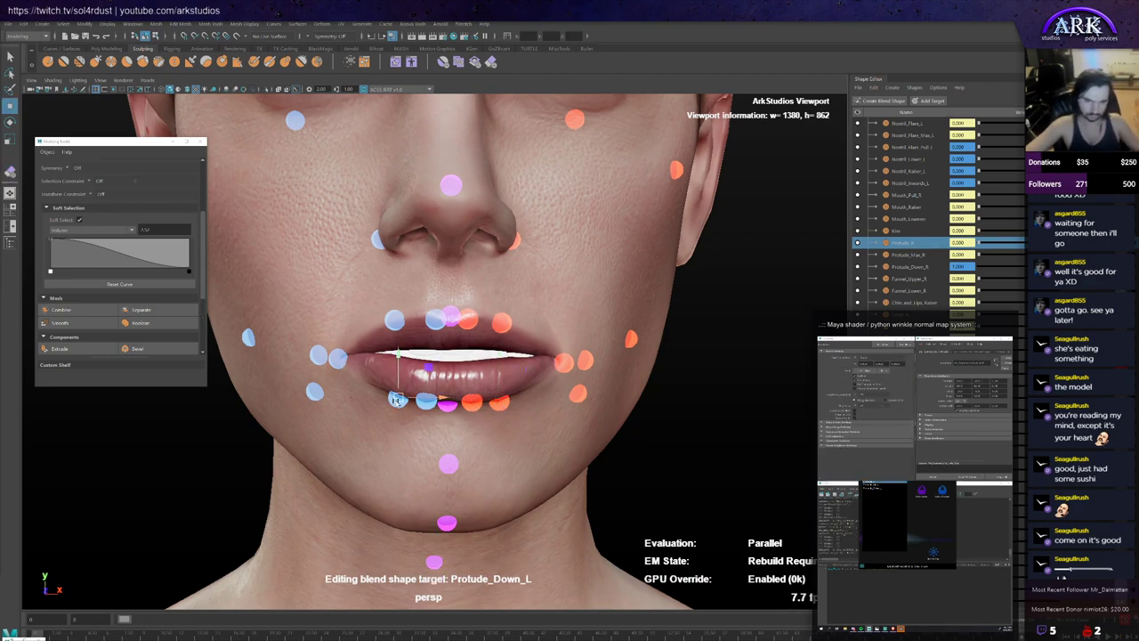
scroll(397, 401, down, 4)
alt+drag(410, 409, 420, 409)
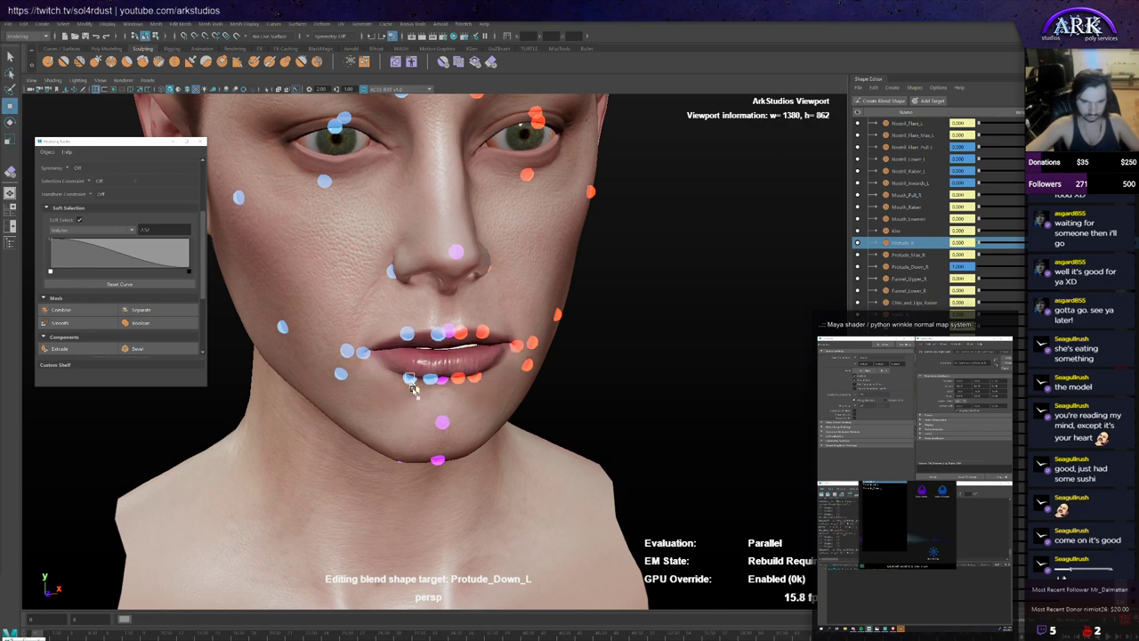
alt+drag(434, 357, 477, 381)
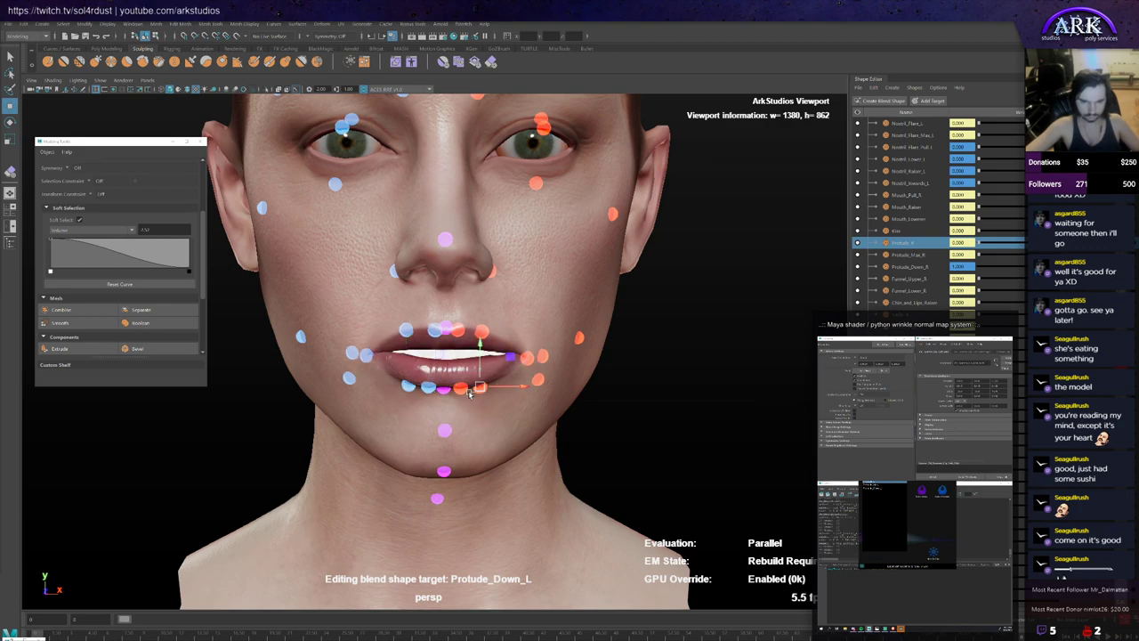
click(463, 392)
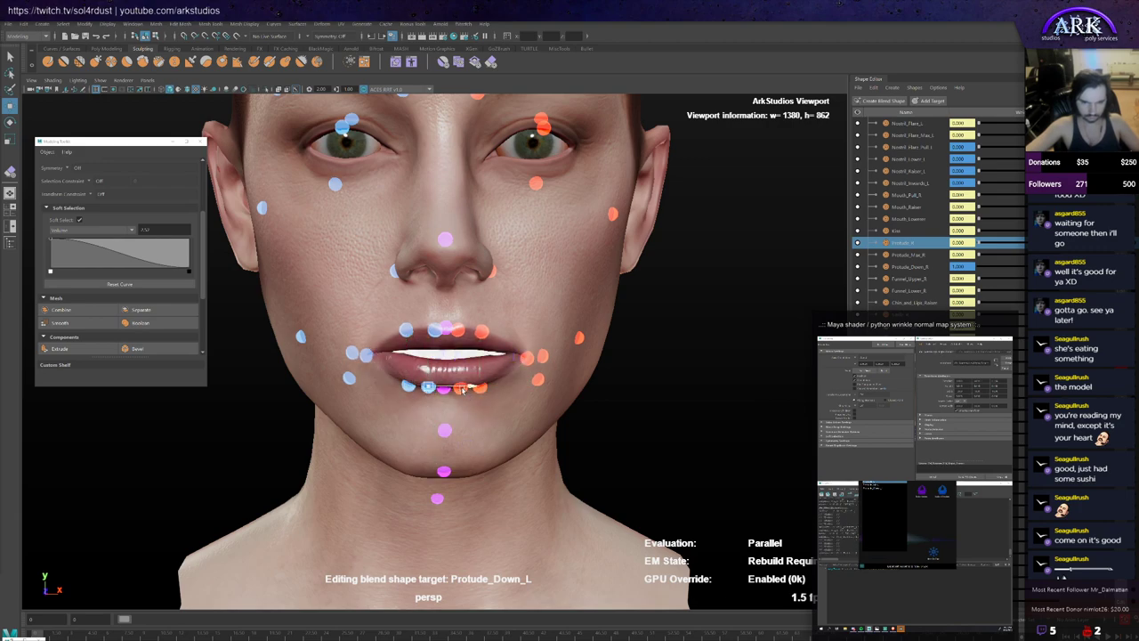
alt+drag(462, 391, 443, 435)
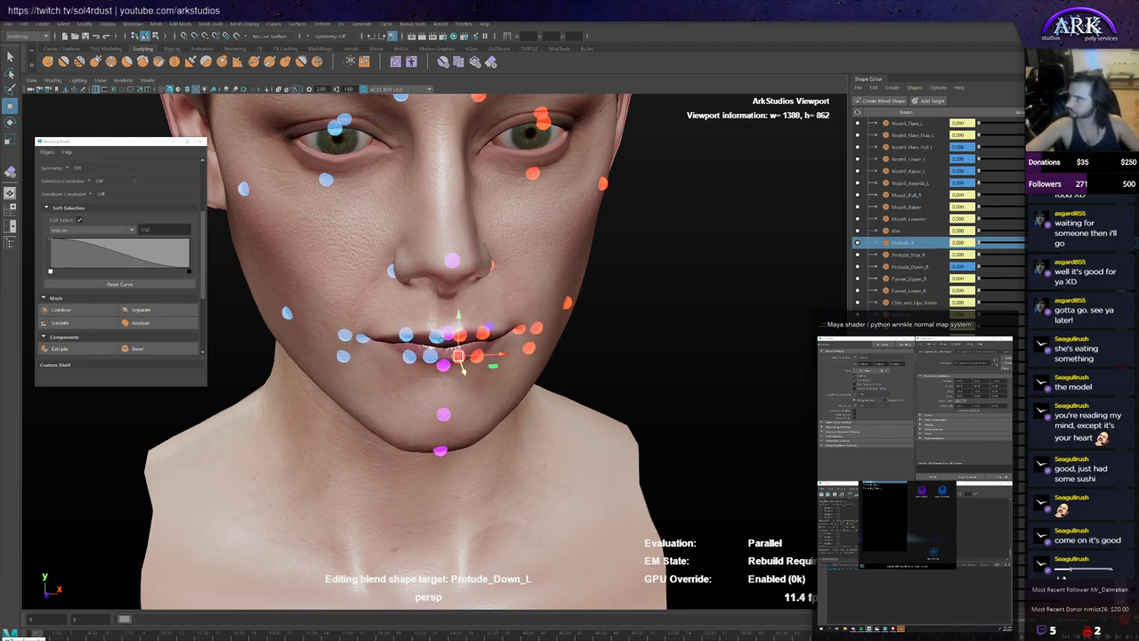
Step: Reset the lower-lip controls on both sides to their rest positions
scroll(709, 348, down, 5)
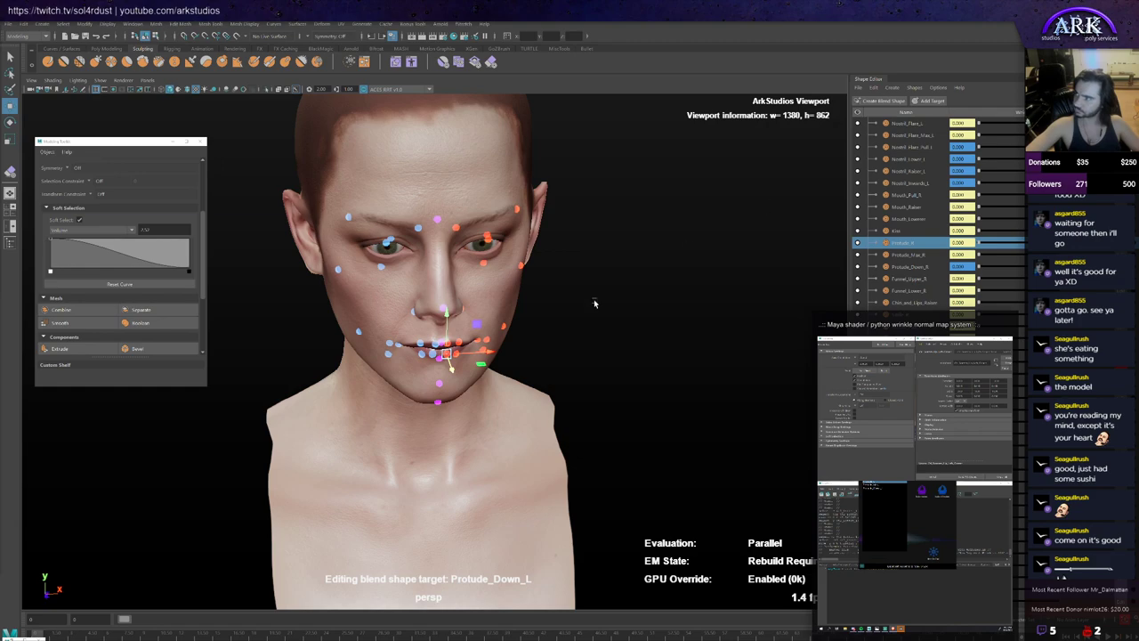
alt+drag(453, 335, 533, 315)
scroll(476, 352, up, 6)
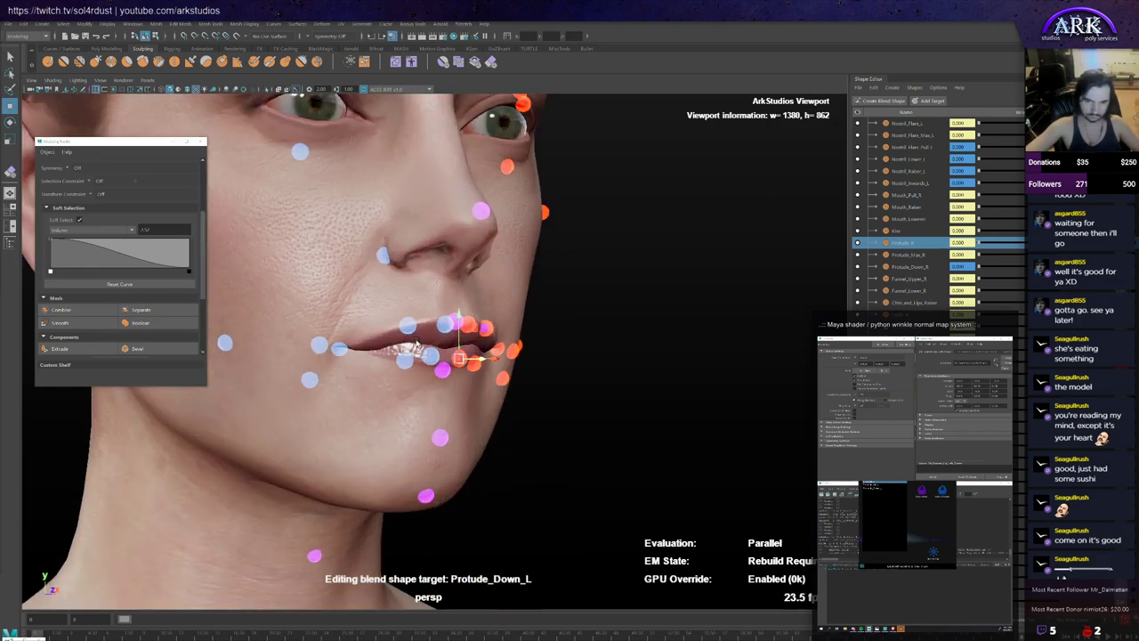
alt+drag(418, 341, 424, 349)
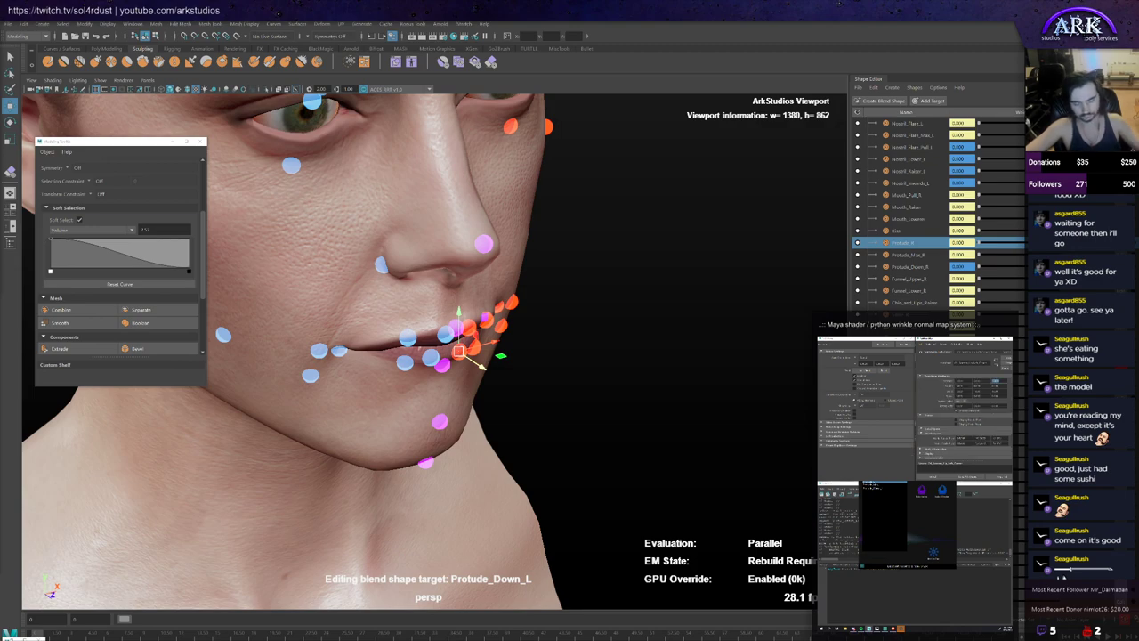
drag(458, 351, 400, 358)
click(405, 366)
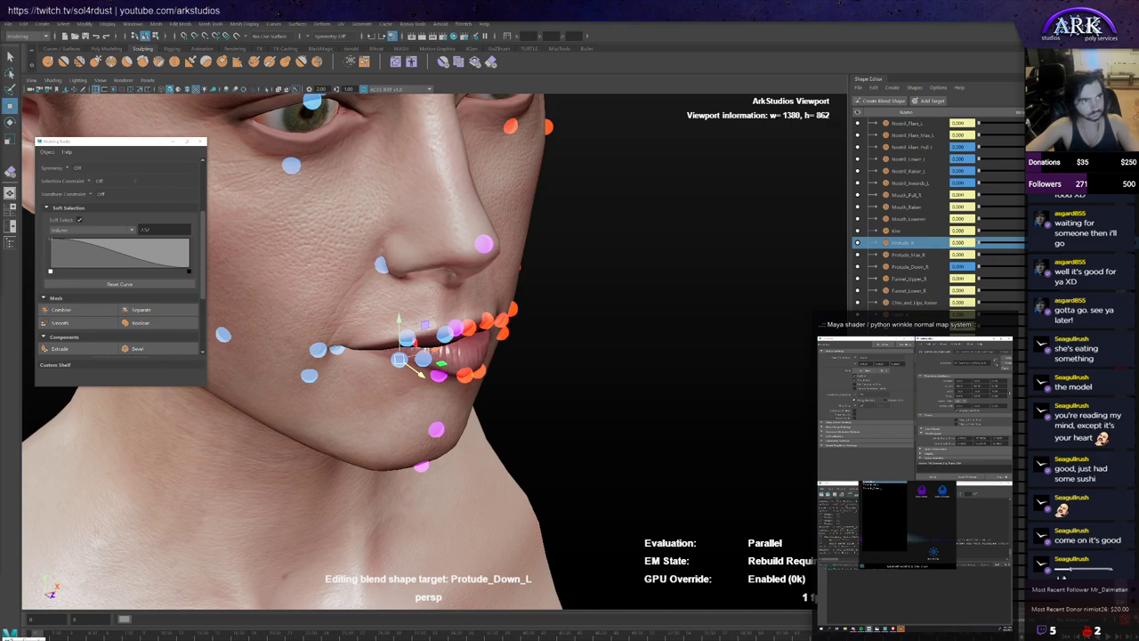
click(425, 360)
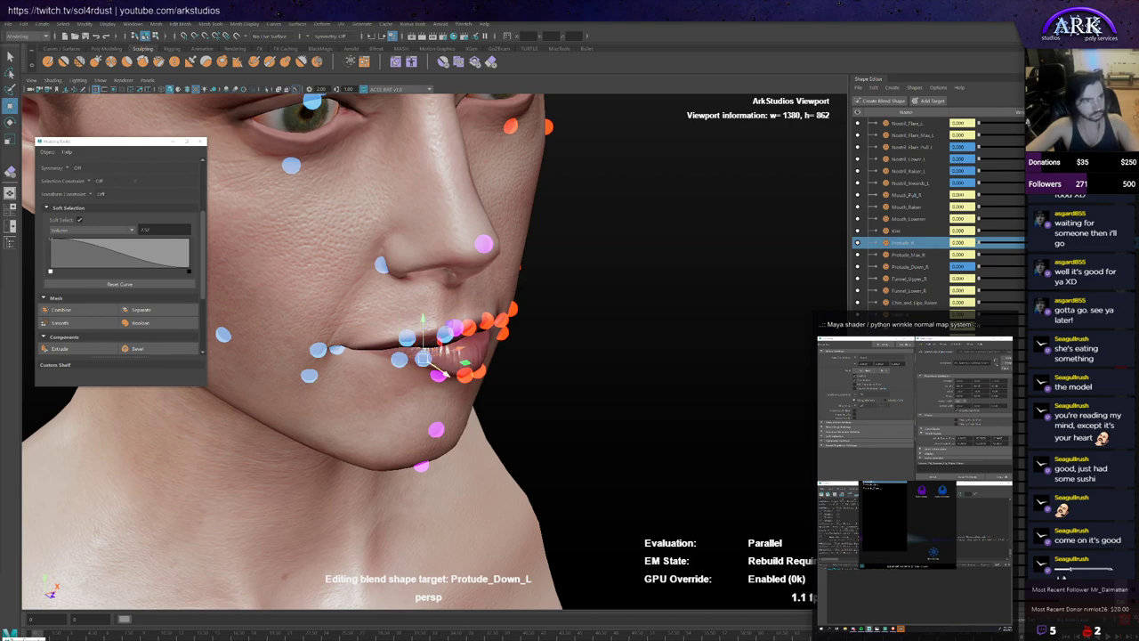
key(Return)
alt+drag(521, 398, 492, 393)
click(488, 390)
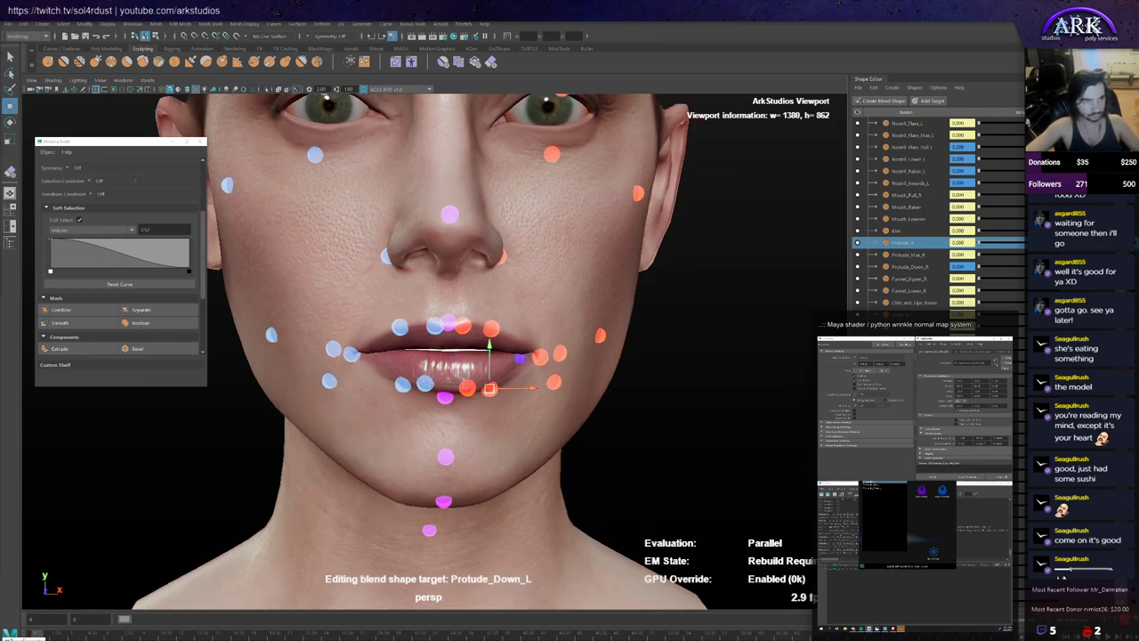
key(Return)
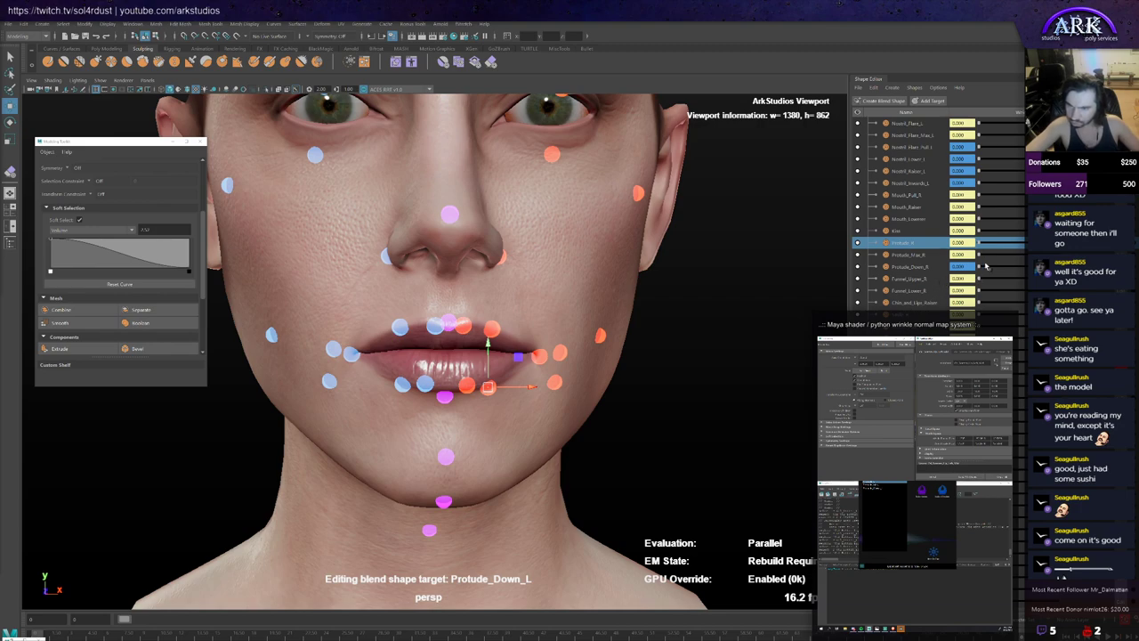
Step: Preview Protude_Down_R with its weight slider, return it to zero, and select the Funnel_Upper_R target
drag(980, 267, 1086, 267)
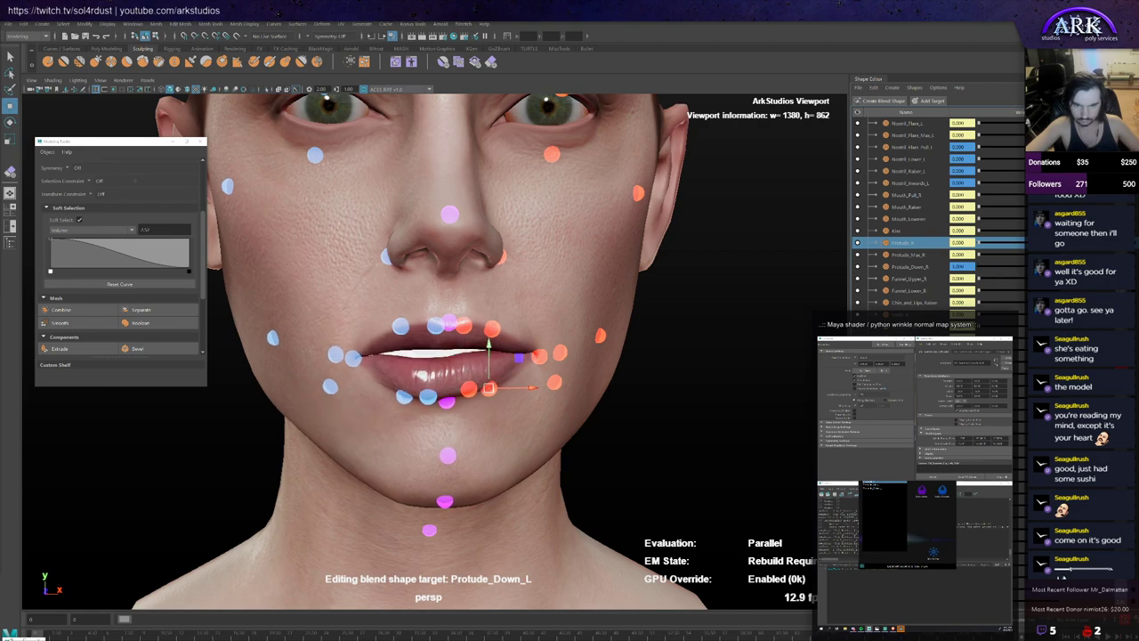
drag(1014, 273, 948, 285)
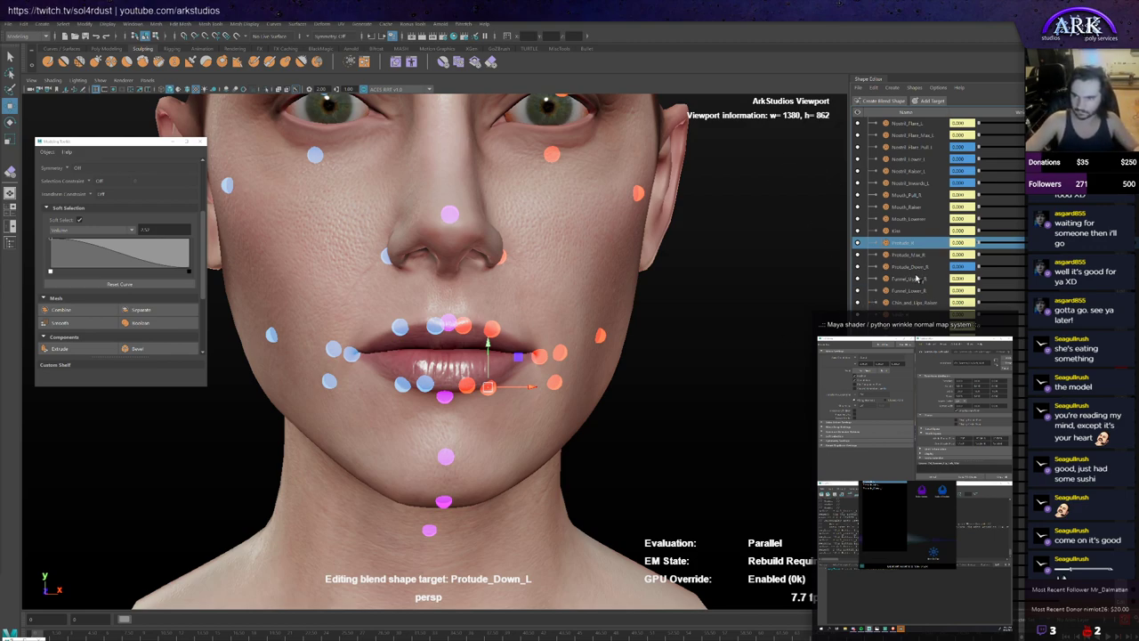
click(917, 279)
Step: Slide the outer upper-lip controls on both sides inward to apply the full upper funnel pose
scroll(452, 393, up, 3)
alt+middle_drag(390, 392, 426, 392)
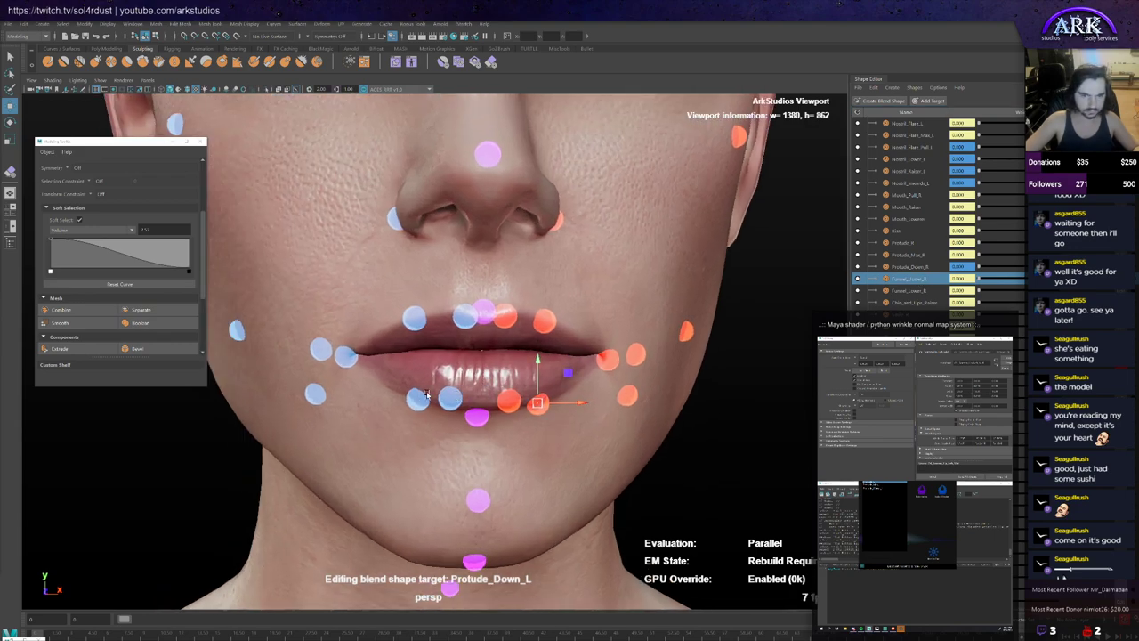
click(421, 326)
drag(437, 320, 623, 326)
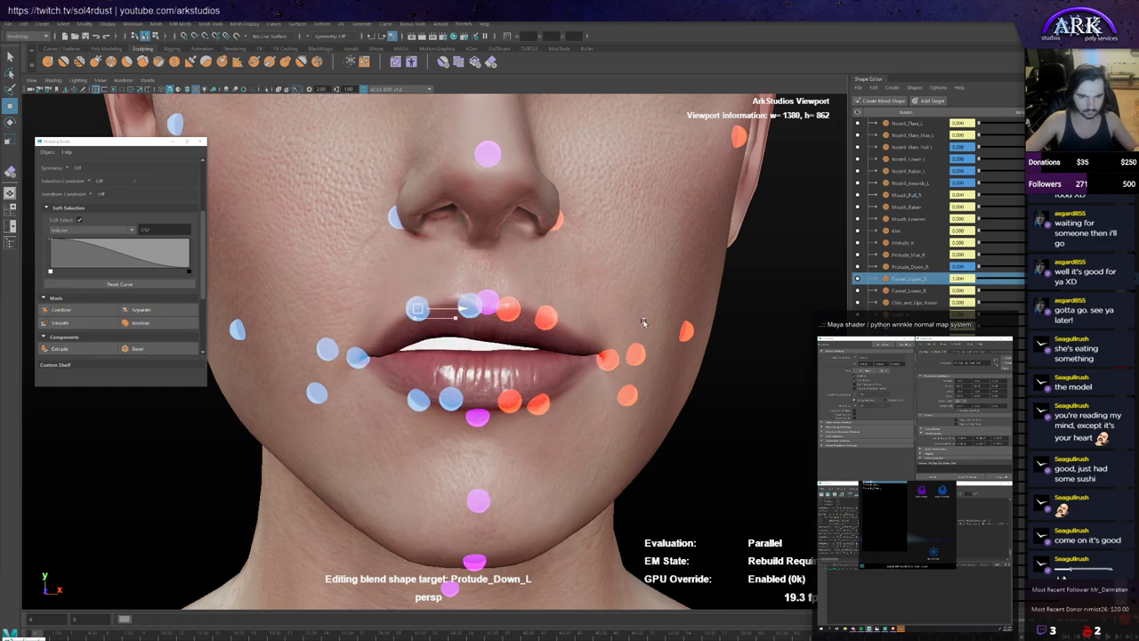
mouse_move(504, 345)
alt+mouse_down()
mouse_move(491, 345)
mouse_move(510, 338)
mouse_move(508, 350)
alt+mouse_up()
click(550, 319)
drag(582, 317, 437, 313)
scroll(469, 337, down, 3)
alt+drag(548, 342, 507, 346)
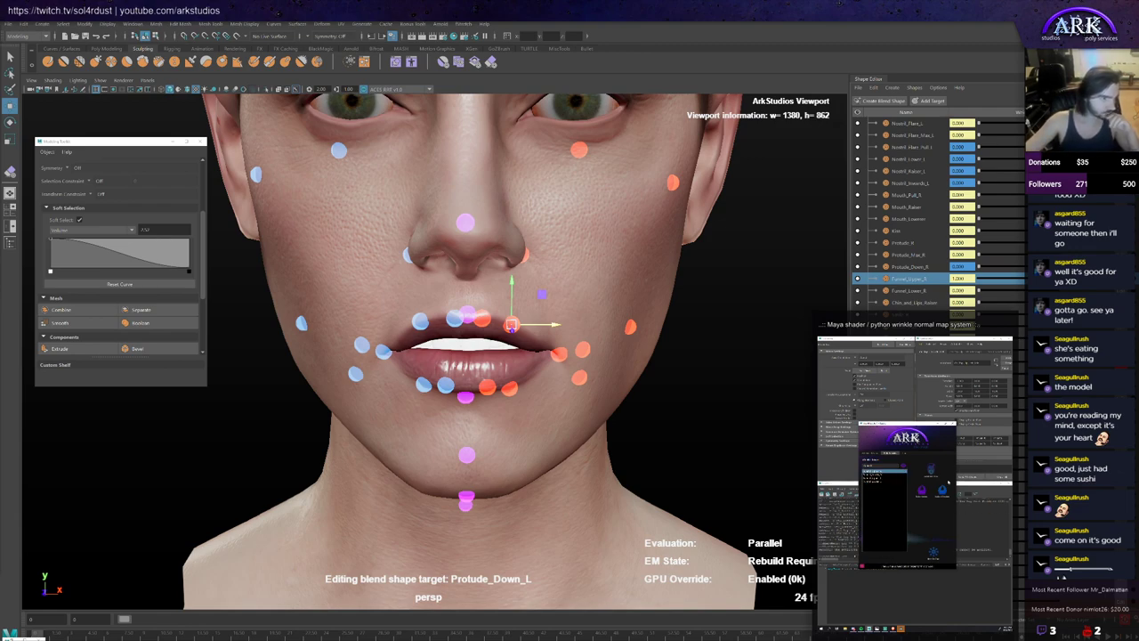
Step: Examine the funnelled upper lip and the skin above it from below, from the front and from above
mouse_move(431, 294)
alt+mouse_down()
mouse_move(449, 299)
mouse_move(450, 328)
alt+mouse_up()
alt+drag(434, 288, 452, 318)
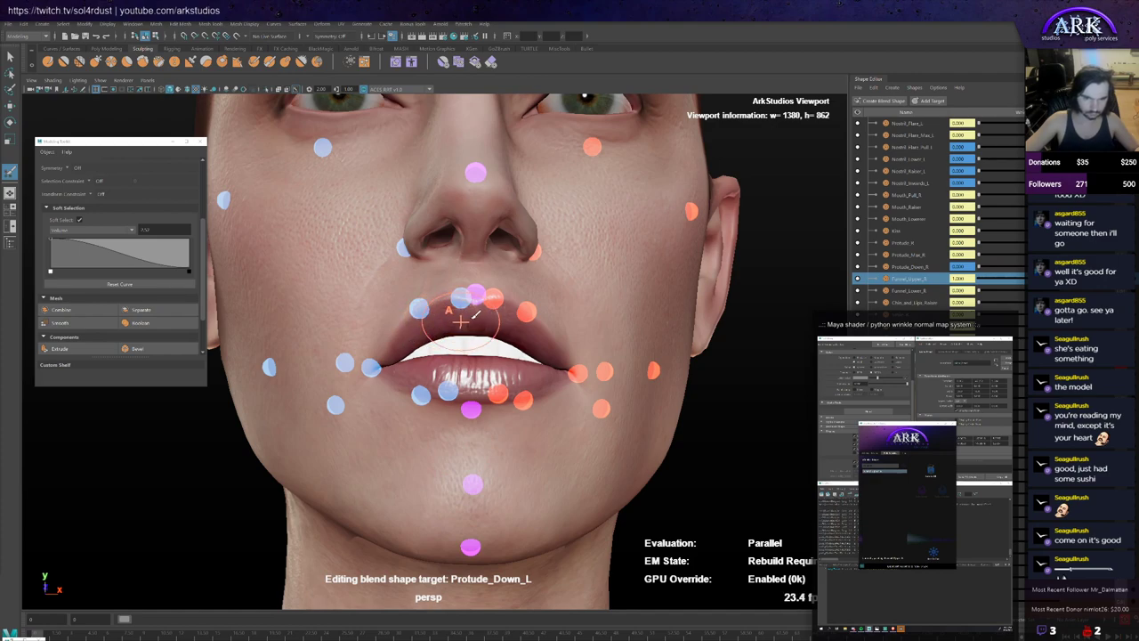
alt+drag(466, 320, 450, 346)
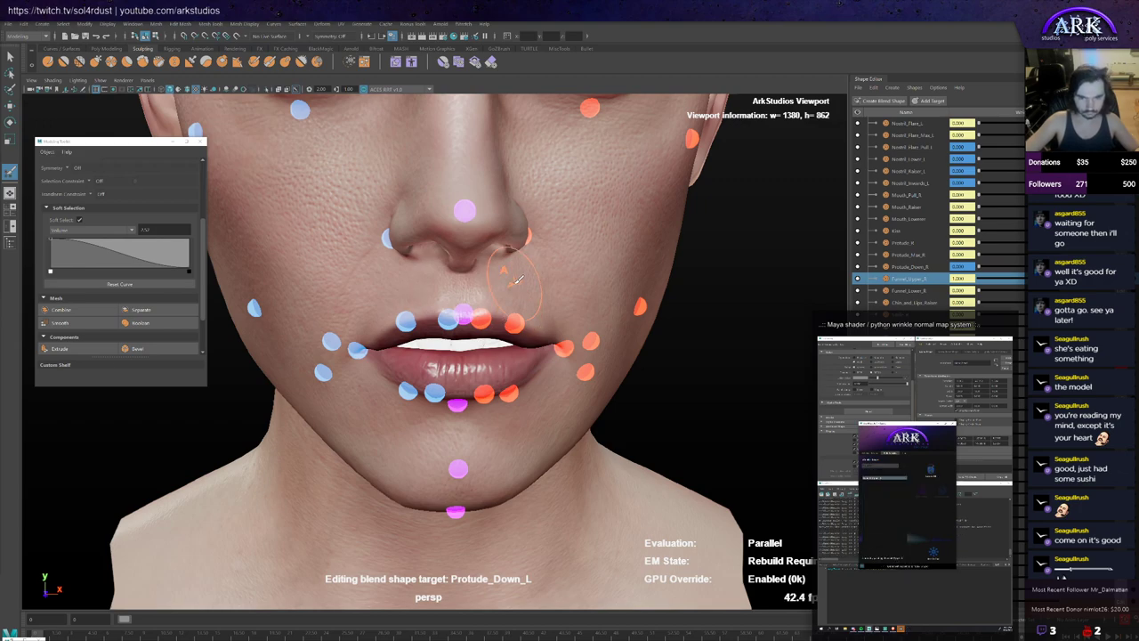
alt+drag(521, 271, 504, 285)
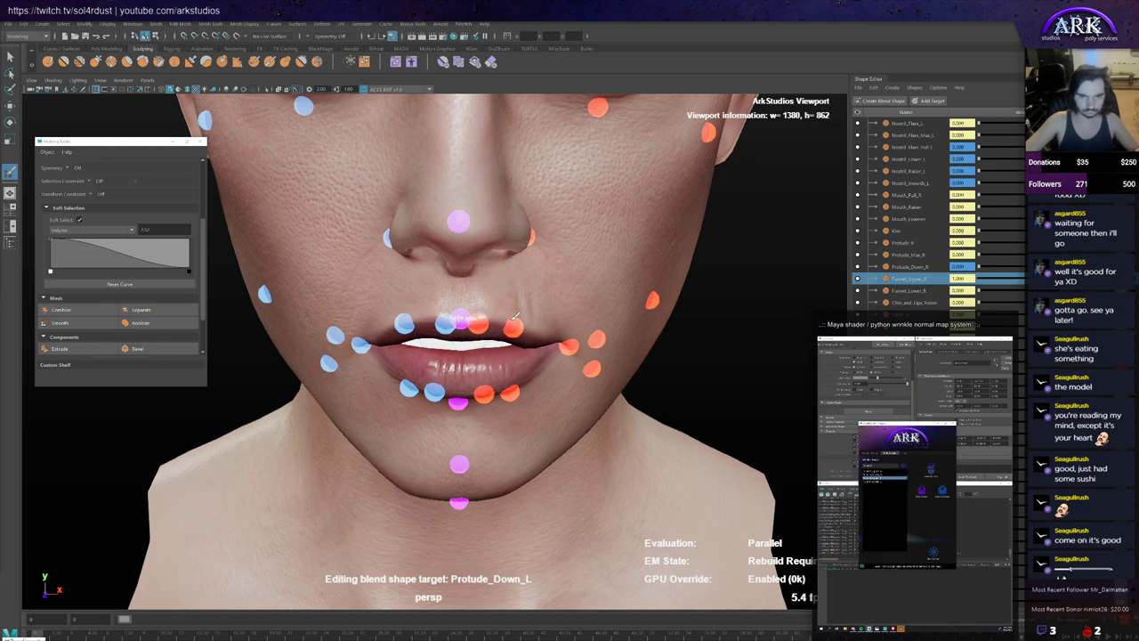
alt+drag(442, 349, 451, 342)
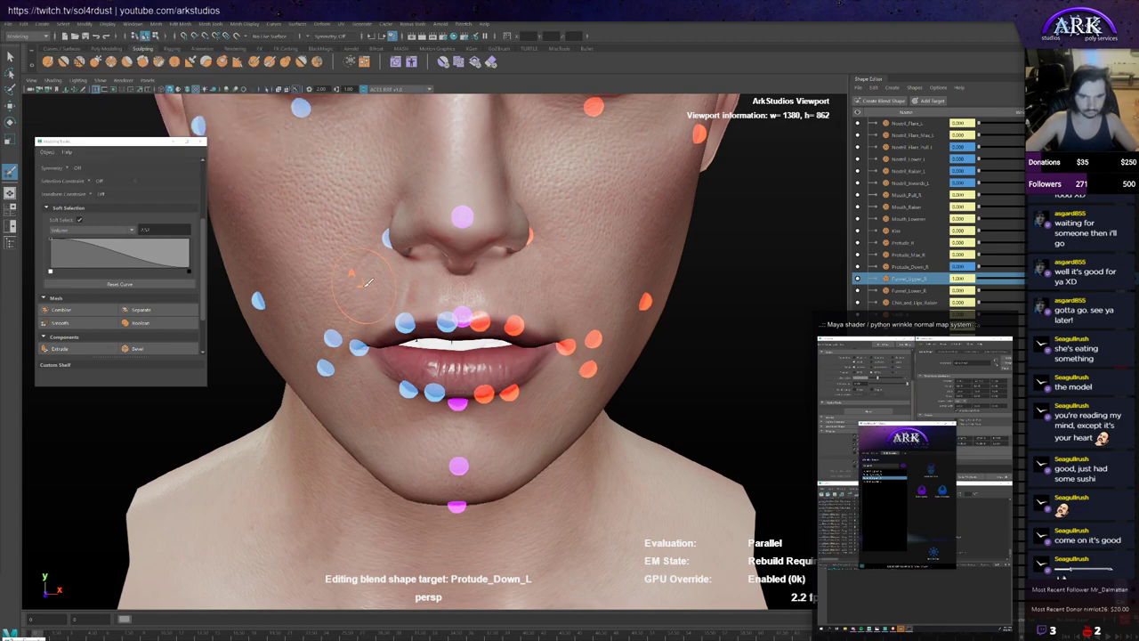
alt+drag(428, 343, 506, 287)
Step: Slide the outer upper-lip control on each side with the Move tool to preview the upper funnel pose
key(w)
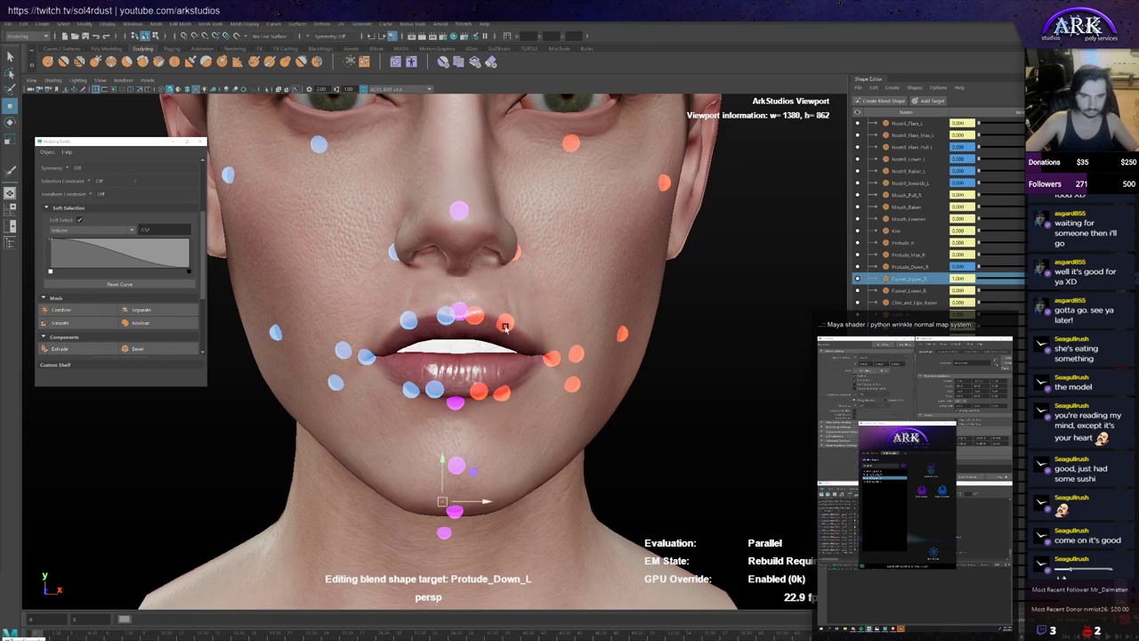
click(505, 325)
drag(542, 324, 500, 332)
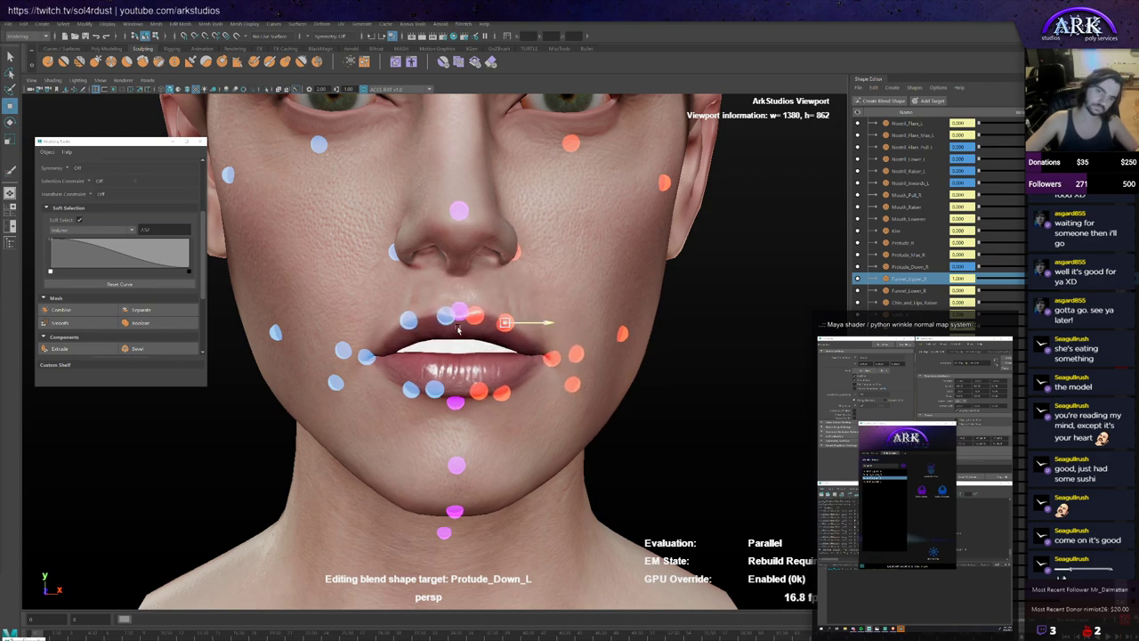
click(409, 320)
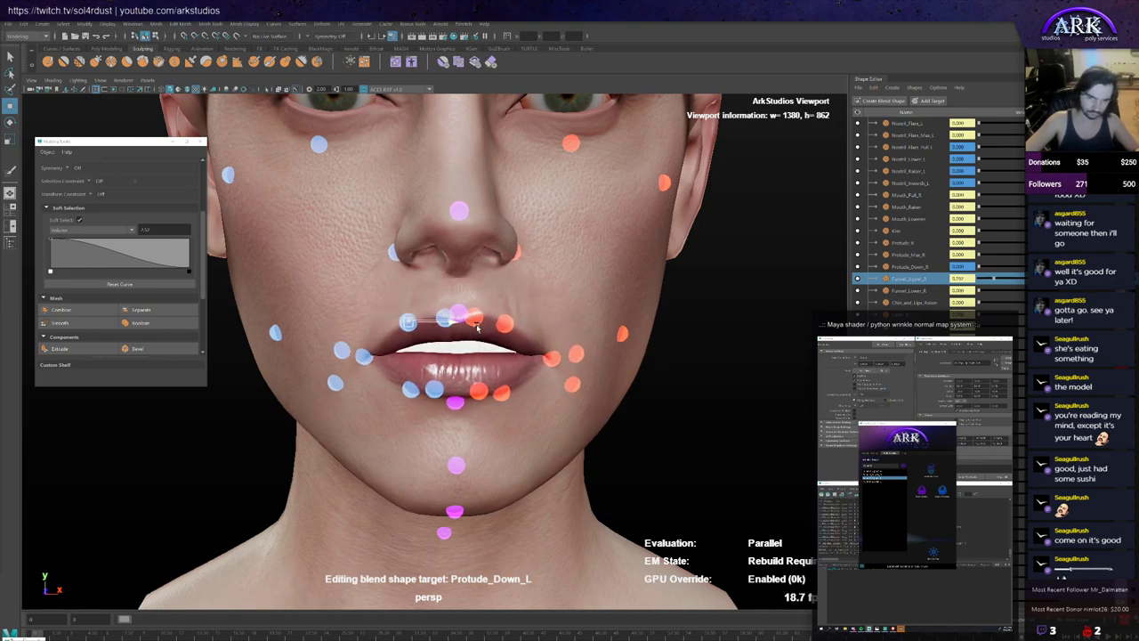
Step: Slide the outer lower-lip controls on both sides inward to apply the lower funnel pose and put Funnel_Lower_L in edit mode
click(410, 389)
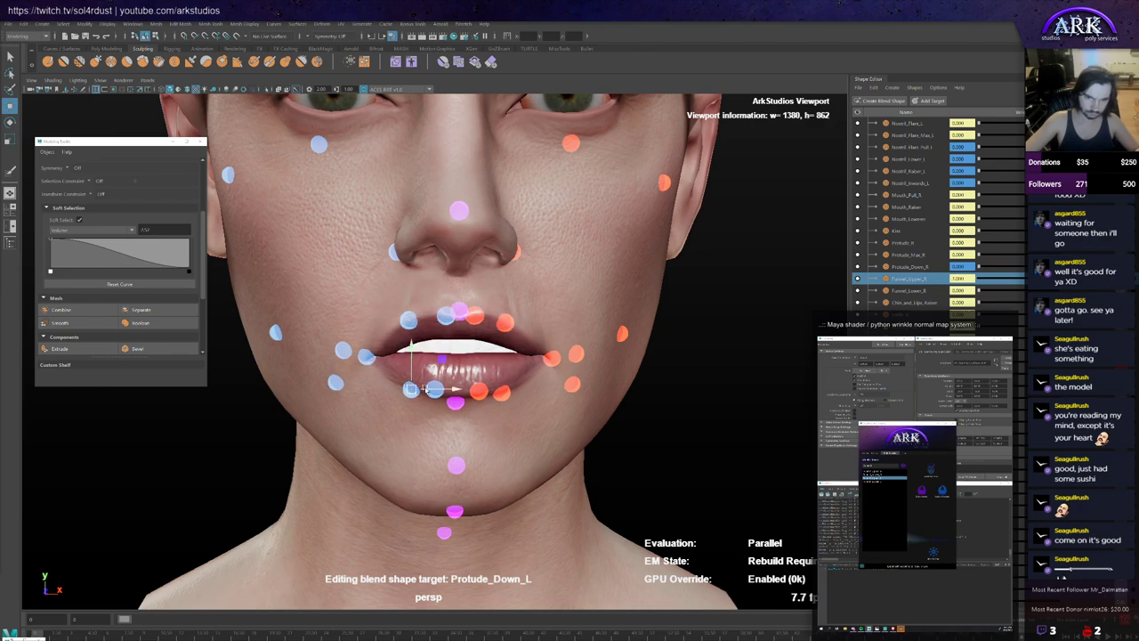
drag(451, 389, 518, 395)
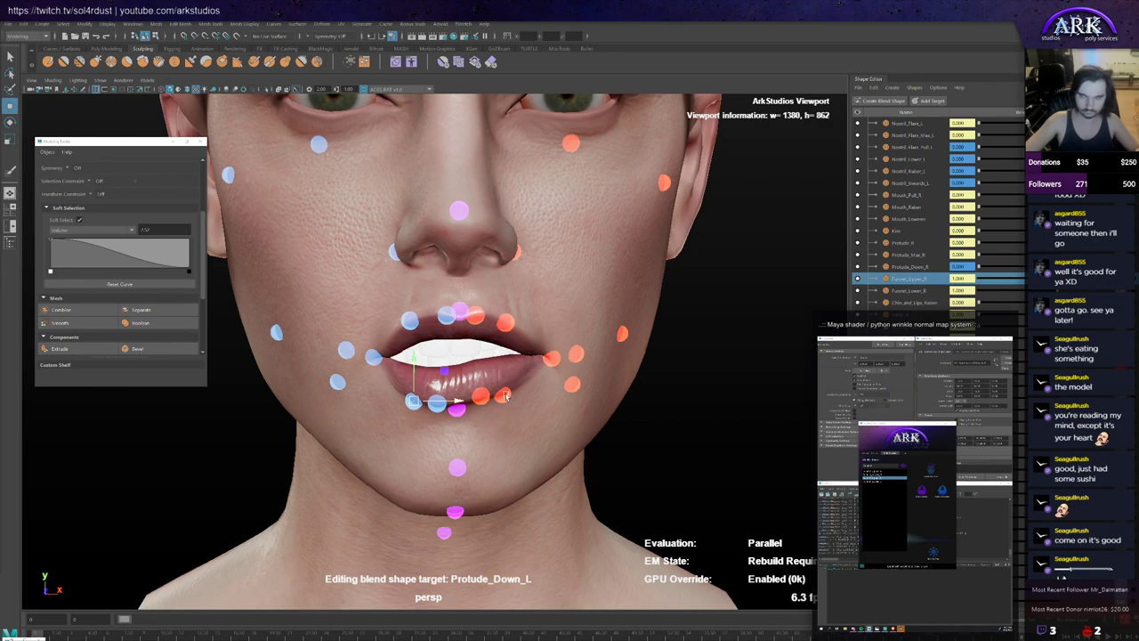
click(504, 397)
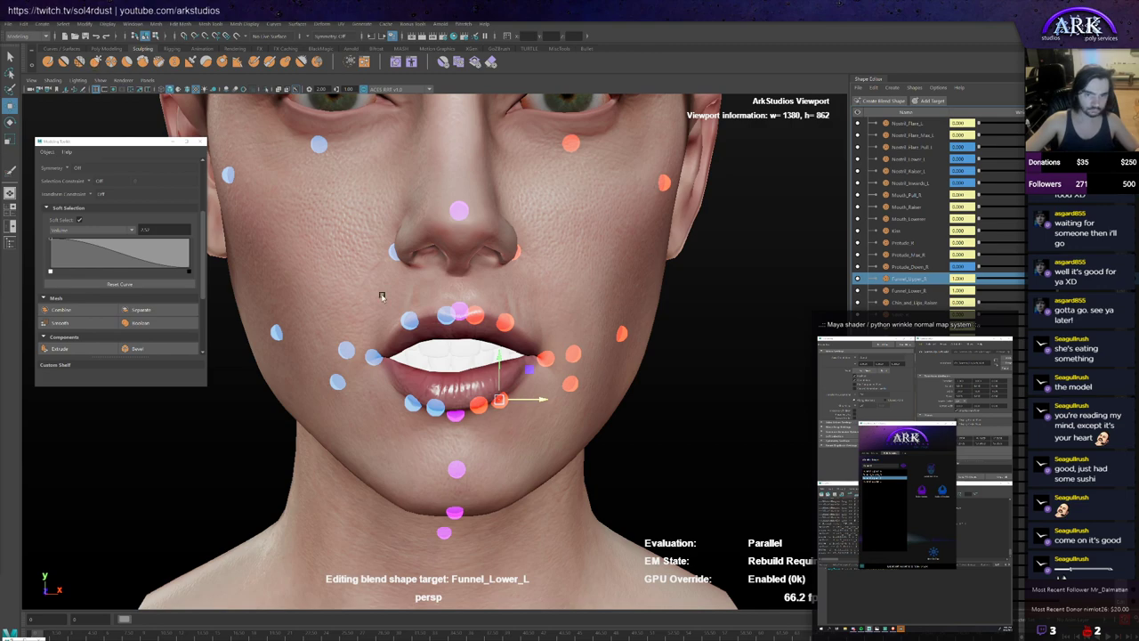
Step: Activate the sculpting brush on Funnel_Lower_L and examine the lower lip from above and at an angle
key(y)
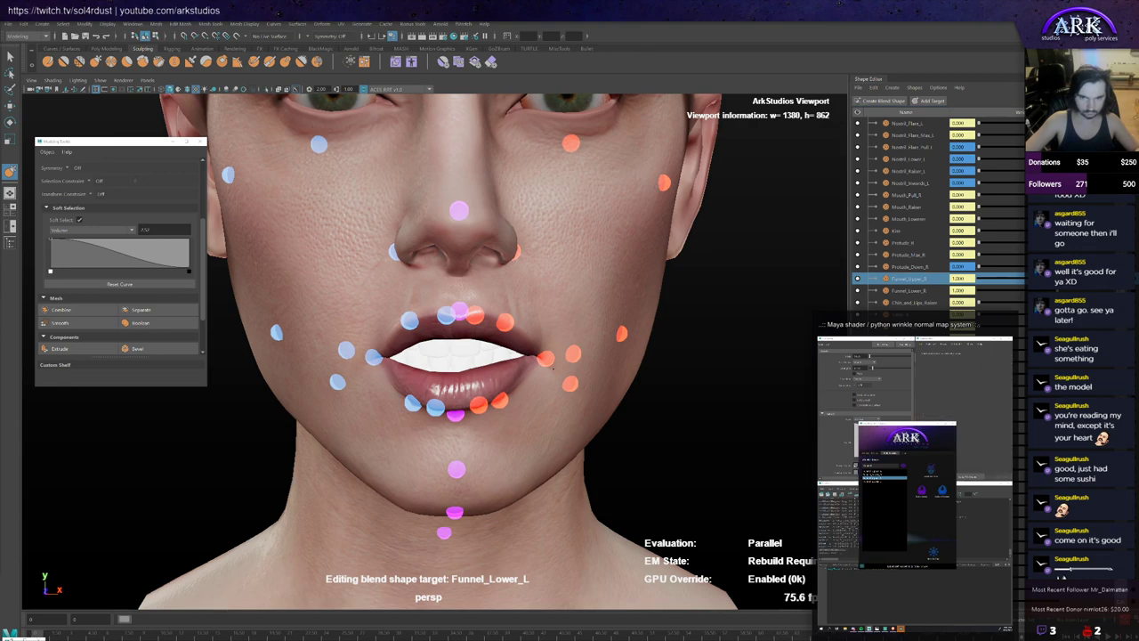
key(3)
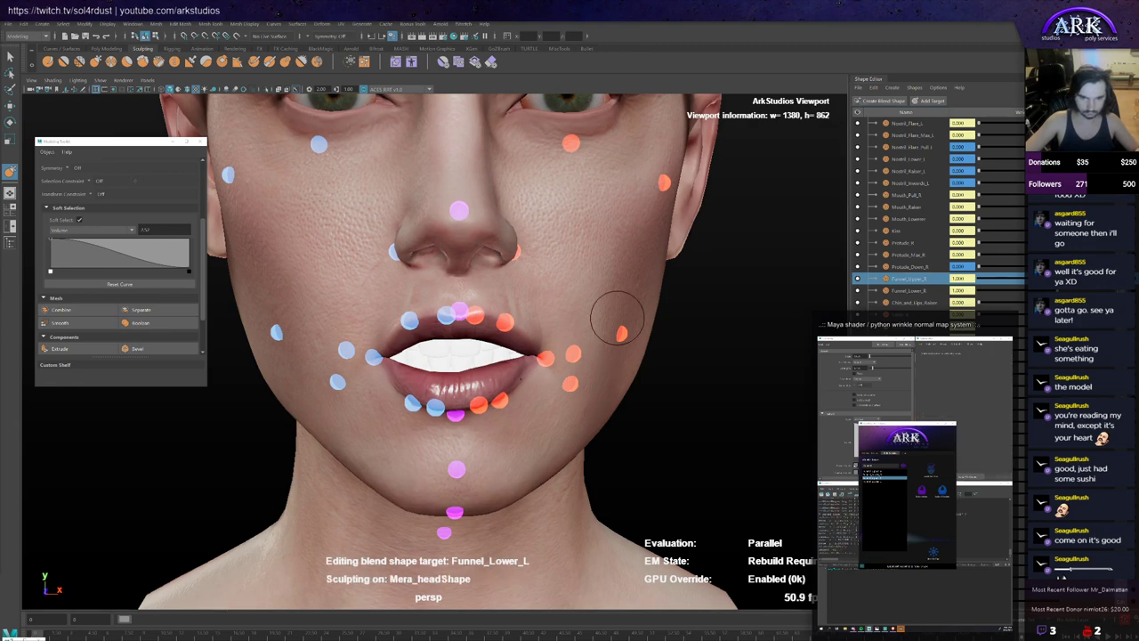
alt+middle_drag(481, 363, 469, 351)
mouse_move(469, 352)
alt+mouse_down()
mouse_move(467, 365)
mouse_move(500, 378)
mouse_move(475, 359)
alt+mouse_up()
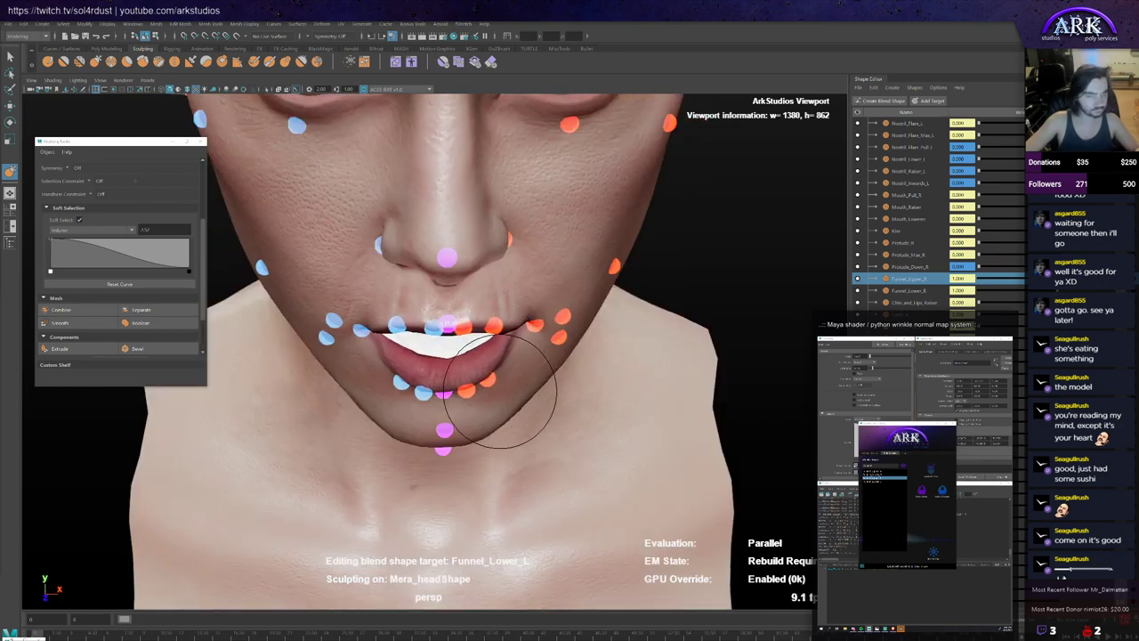
mouse_move(496, 412)
alt+mouse_down()
mouse_move(474, 392)
mouse_move(510, 370)
mouse_move(499, 360)
mouse_move(488, 436)
mouse_move(483, 356)
mouse_move(436, 352)
alt+mouse_up()
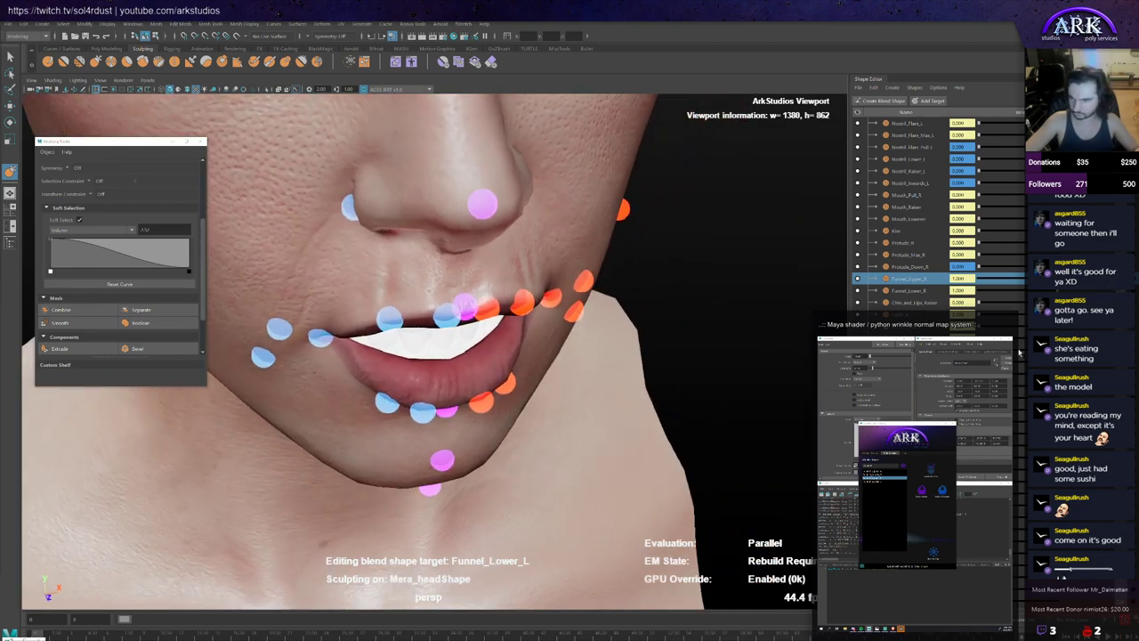
Step: Switch sculpt editing to the Funnel_Lower_R target and view the lower lip from above and from the side
click(1090, 290)
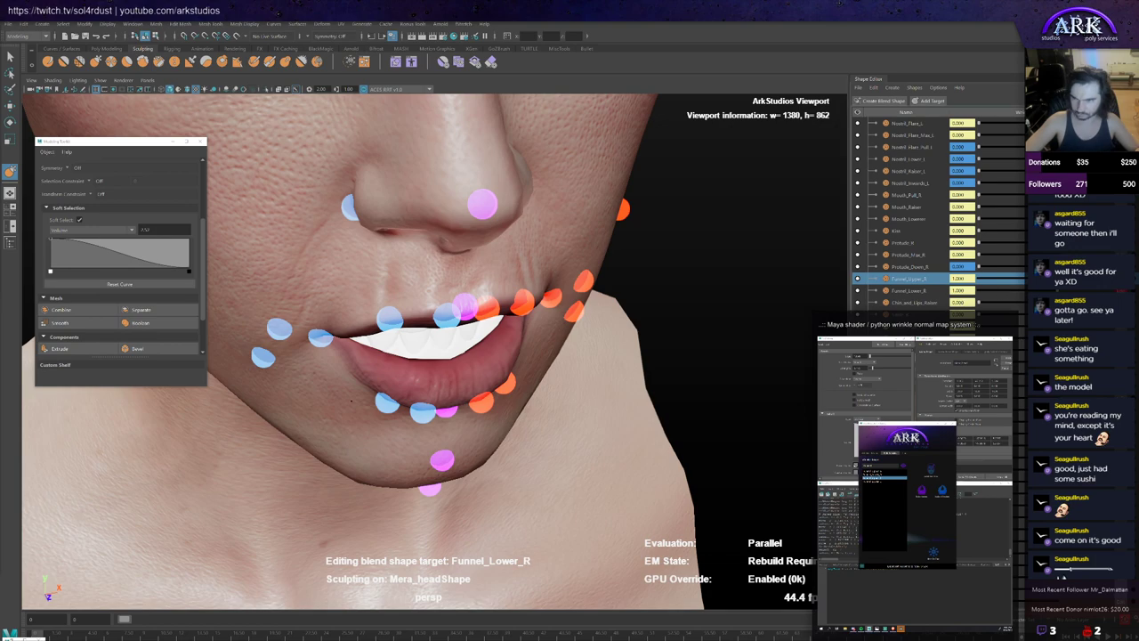
scroll(270, 401, up, 2)
mouse_move(364, 407)
alt+mouse_down()
mouse_move(341, 414)
mouse_move(356, 407)
alt+mouse_up()
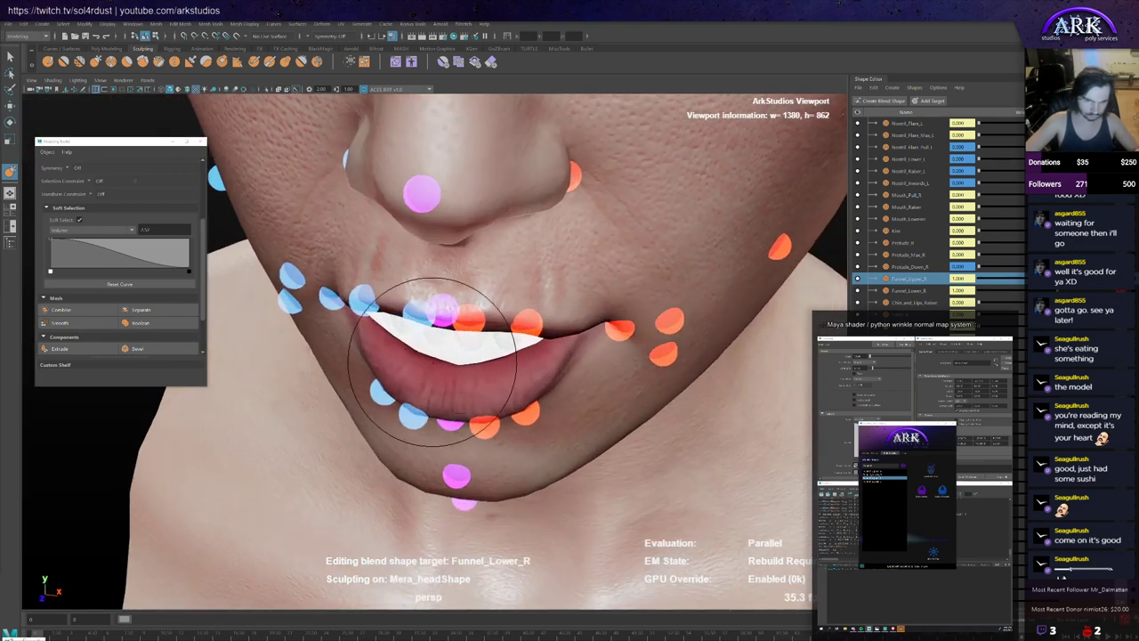
mouse_move(409, 348)
alt+mouse_down()
mouse_move(423, 337)
mouse_move(444, 354)
mouse_move(392, 381)
mouse_move(447, 385)
alt+mouse_up()
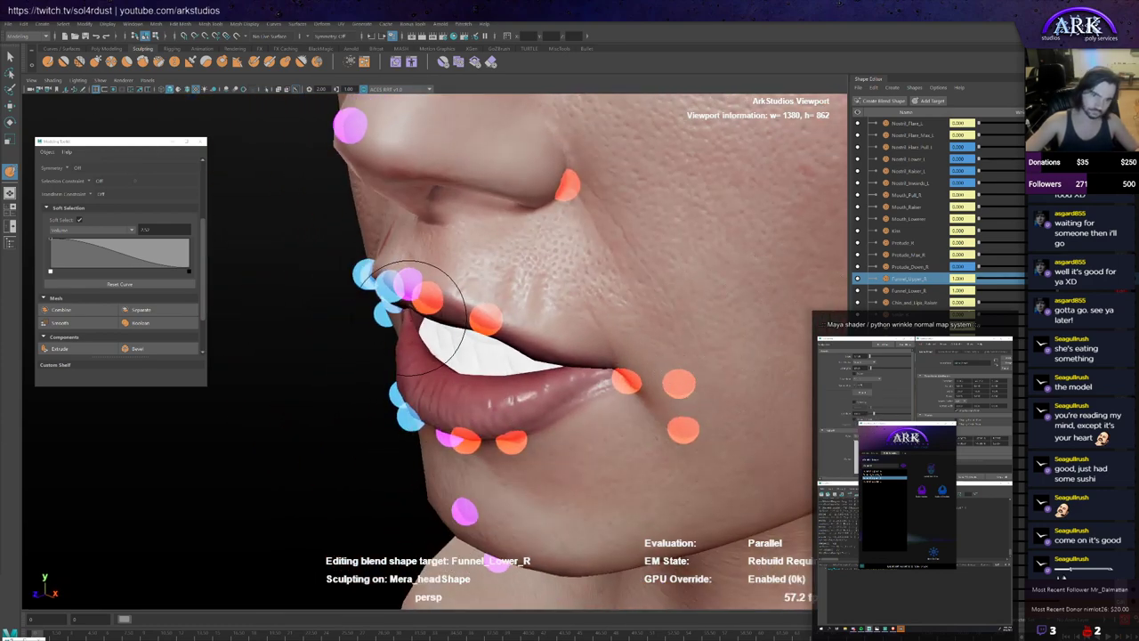
Step: Examine the inner rim of the lower lip on Funnel_Lower_R up close from the side
scroll(414, 348, up, 6)
mouse_move(415, 348)
alt+mouse_down()
mouse_move(394, 335)
mouse_move(406, 336)
alt+mouse_up()
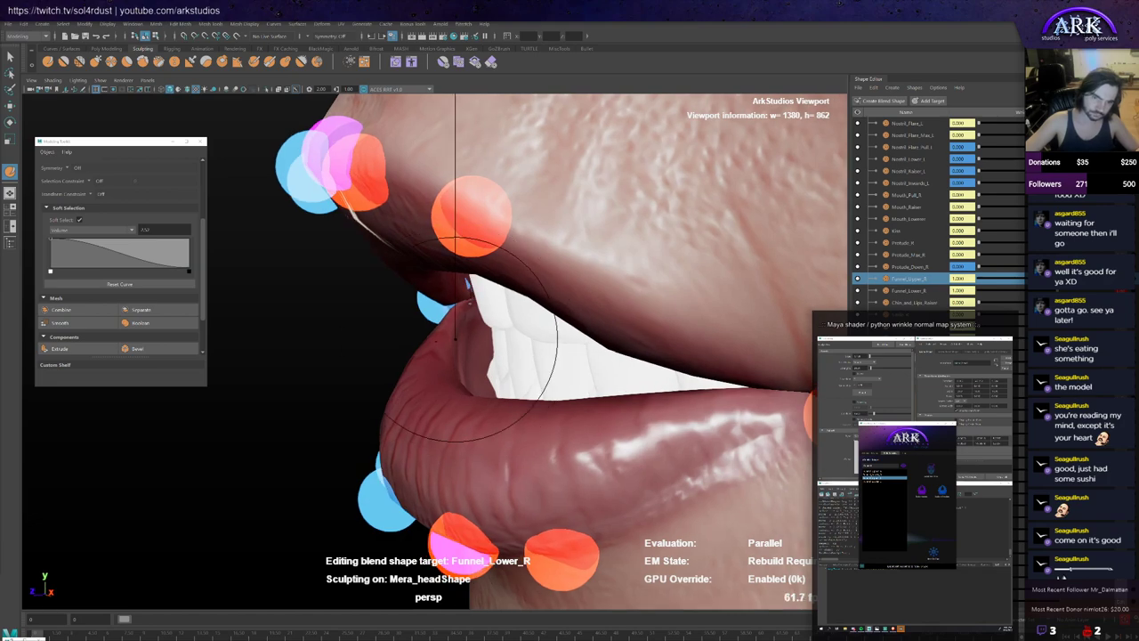
alt+drag(495, 358, 485, 360)
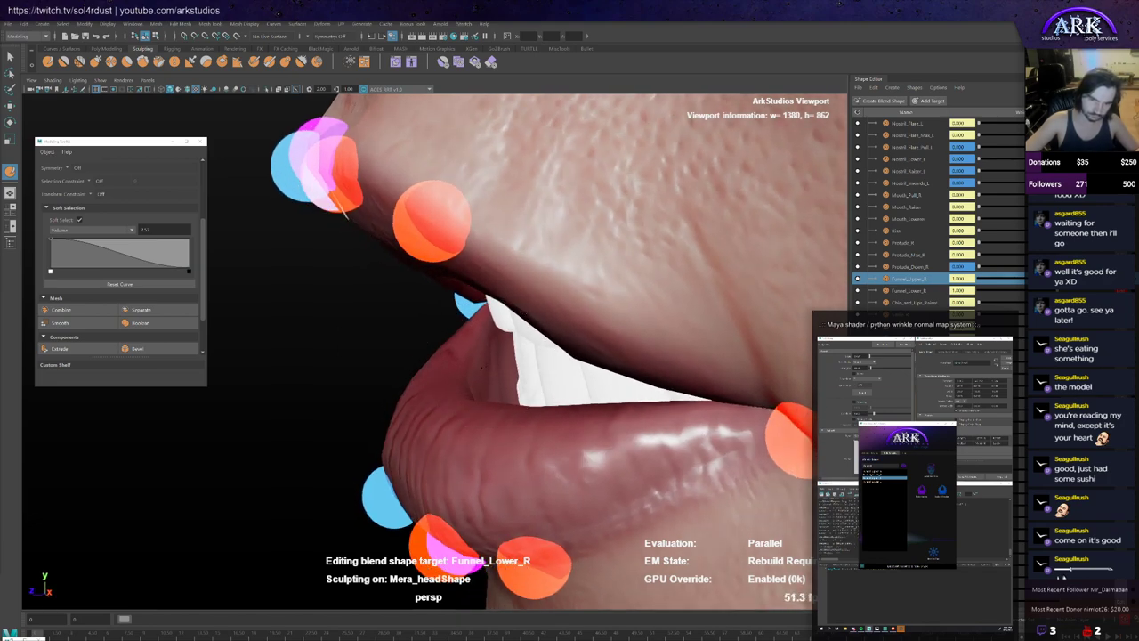
mouse_move(495, 362)
alt+mouse_down()
mouse_move(418, 339)
mouse_move(406, 318)
mouse_move(427, 325)
alt+mouse_up()
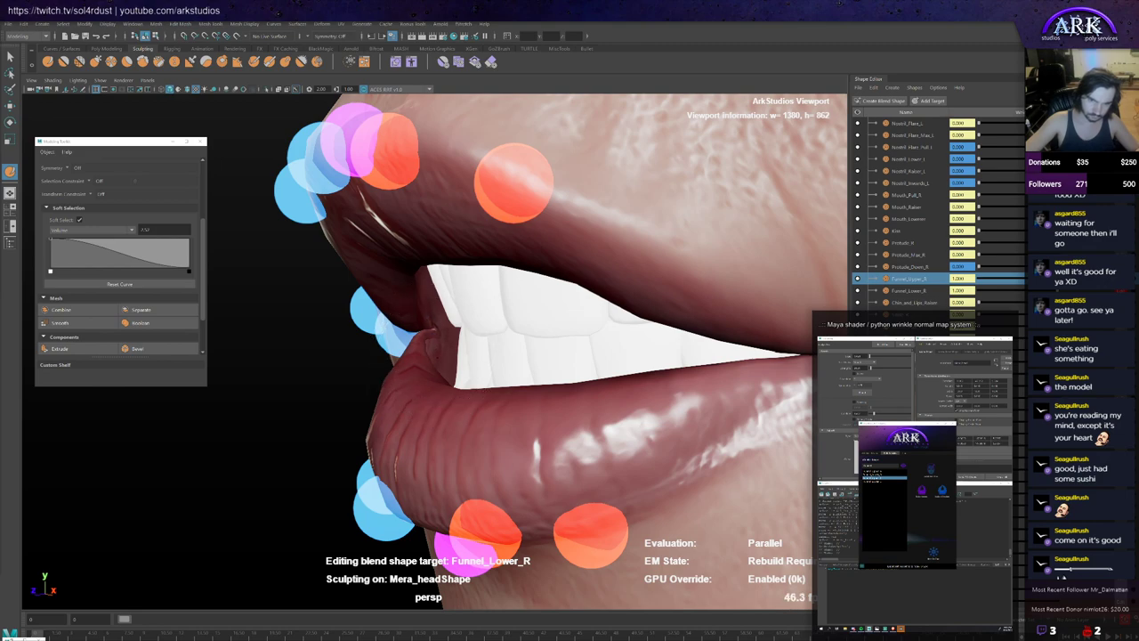
mouse_move(443, 361)
alt+mouse_down()
mouse_move(511, 359)
mouse_move(460, 359)
mouse_move(612, 397)
mouse_move(514, 415)
mouse_move(459, 340)
alt+mouse_up()
scroll(501, 363, down, 4)
scroll(459, 338, up, 6)
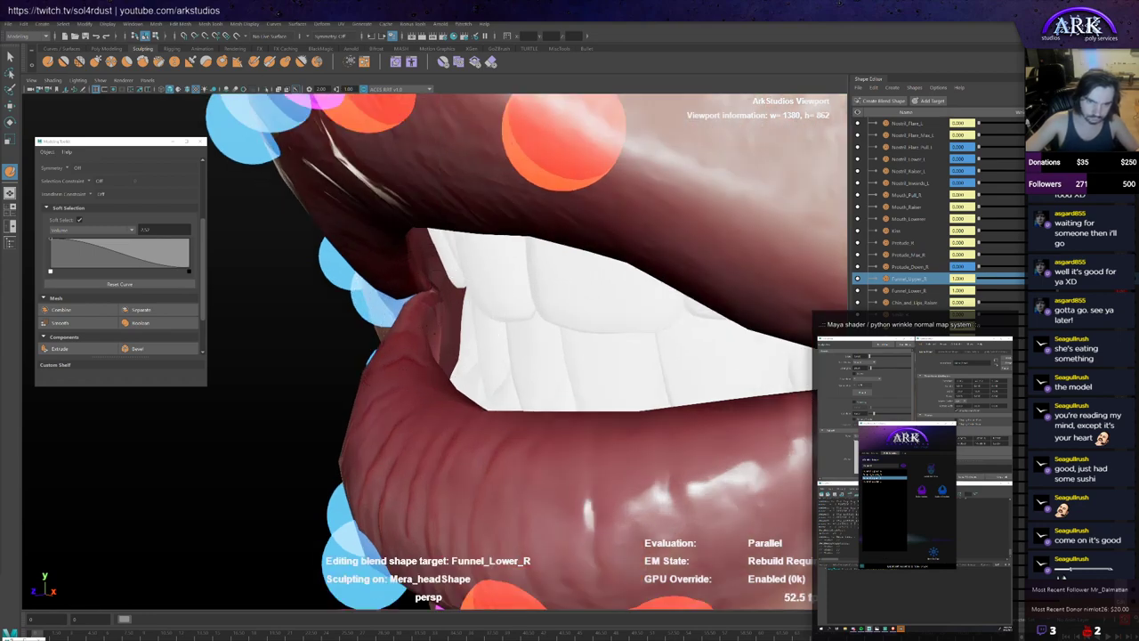
mouse_move(429, 343)
alt+mouse_down()
mouse_move(465, 343)
mouse_move(539, 374)
mouse_move(513, 371)
alt+mouse_up()
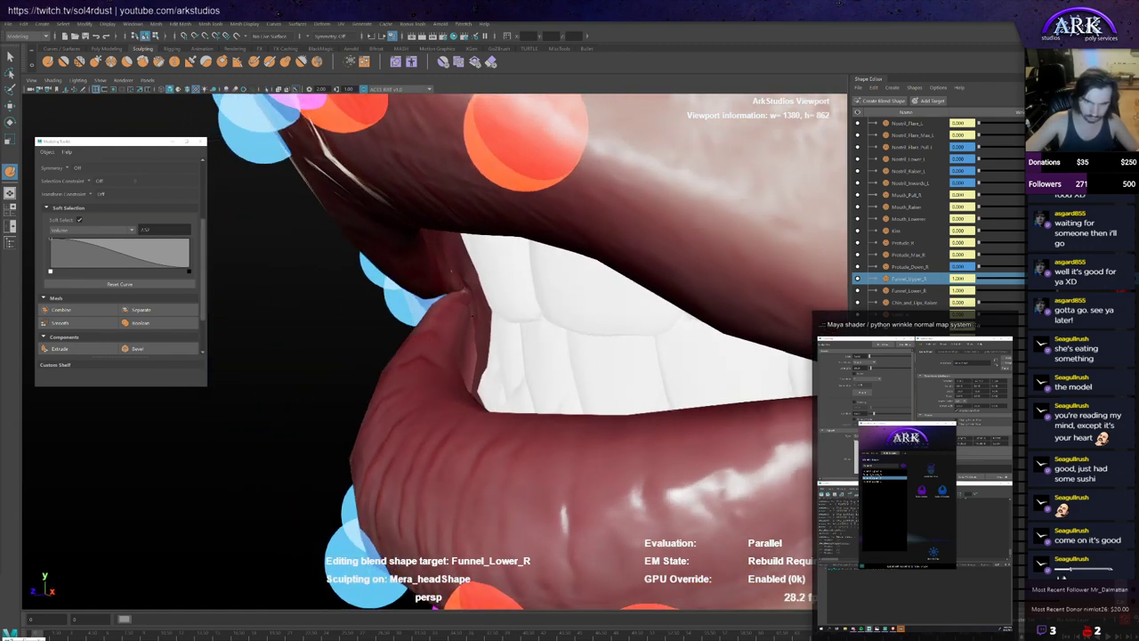
mouse_move(469, 315)
alt+mouse_down()
mouse_move(496, 312)
mouse_move(482, 314)
alt+mouse_up()
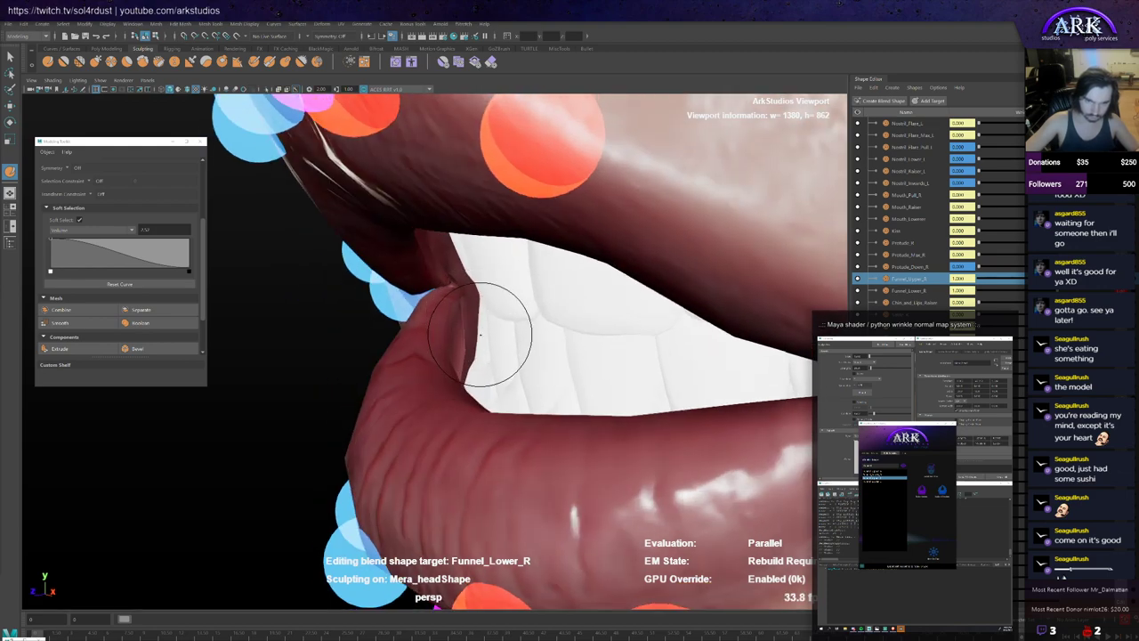
Step: Undo the last sculpt edit on Funnel_Lower_R and check the inner rim of the lower lip from the side
alt+drag(481, 334, 481, 331)
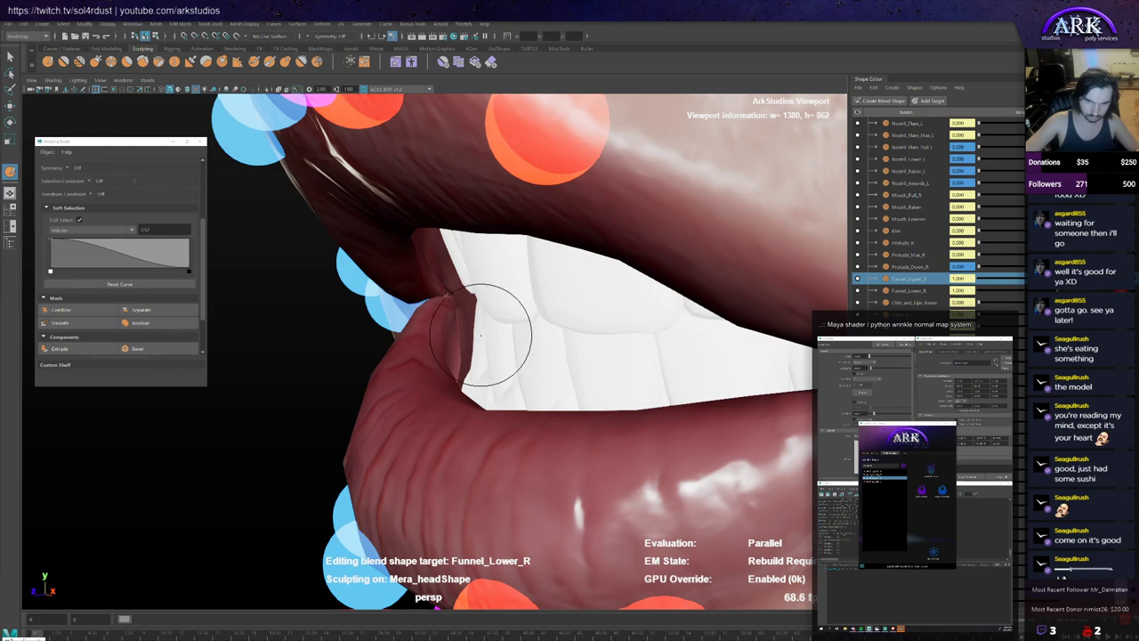
key(ctrl+z)
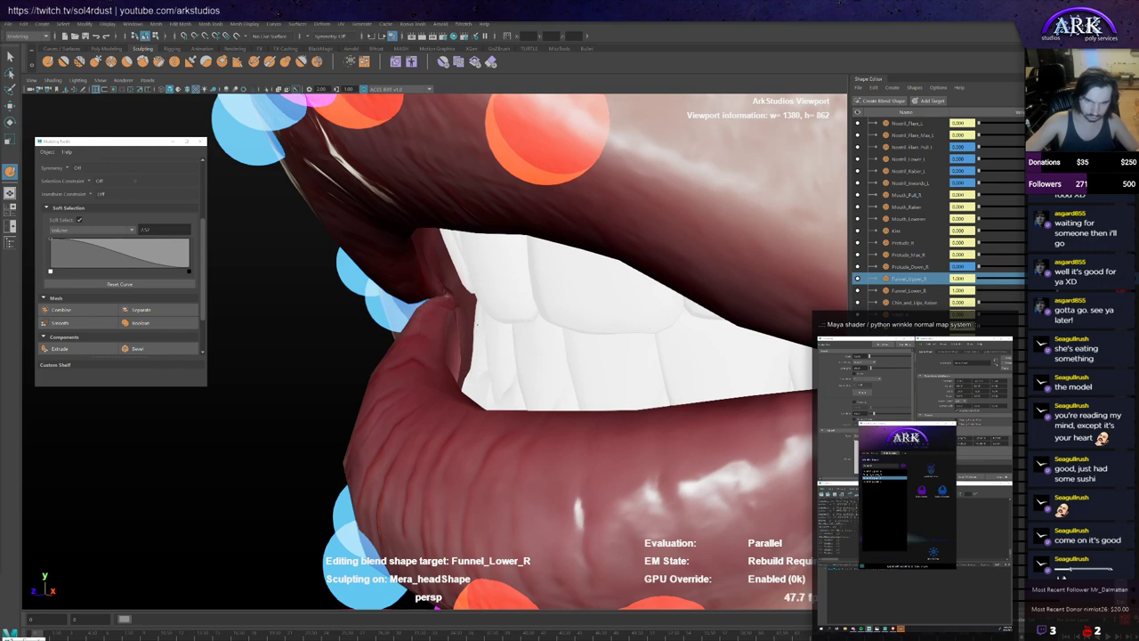
scroll(469, 345, down, 3)
mouse_move(469, 346)
alt+mouse_down()
mouse_move(498, 348)
mouse_move(468, 348)
alt+mouse_up()
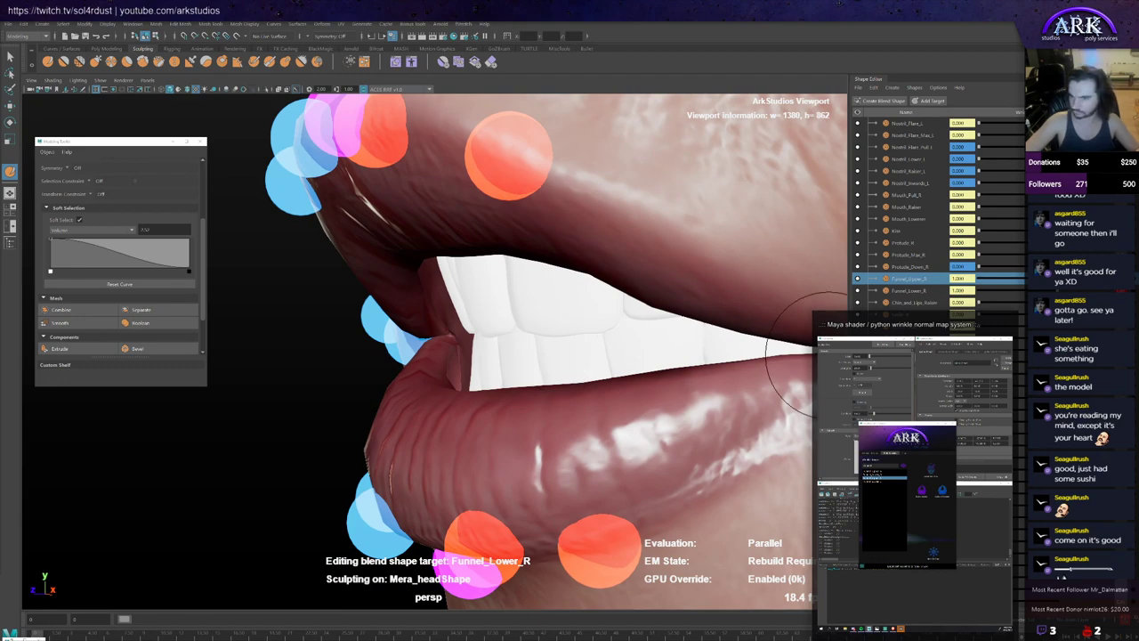
alt+drag(507, 333, 506, 333)
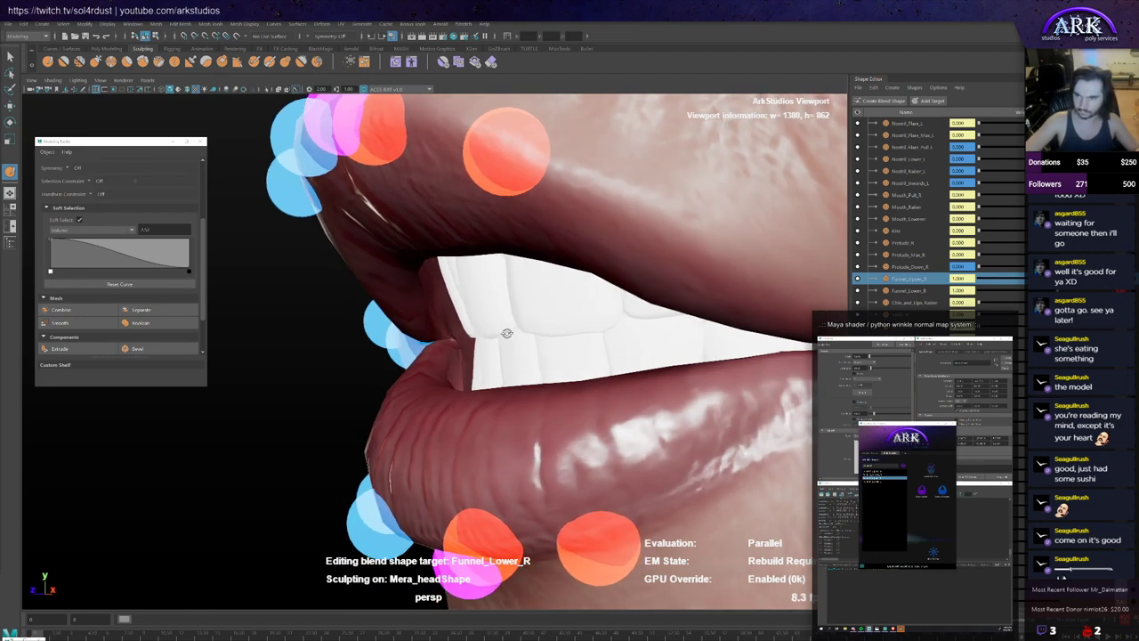
Step: Switch sculpt editing to Funnel_Upper_R and examine the upper lip's inner side up close and the whole face from the front
click(910, 278)
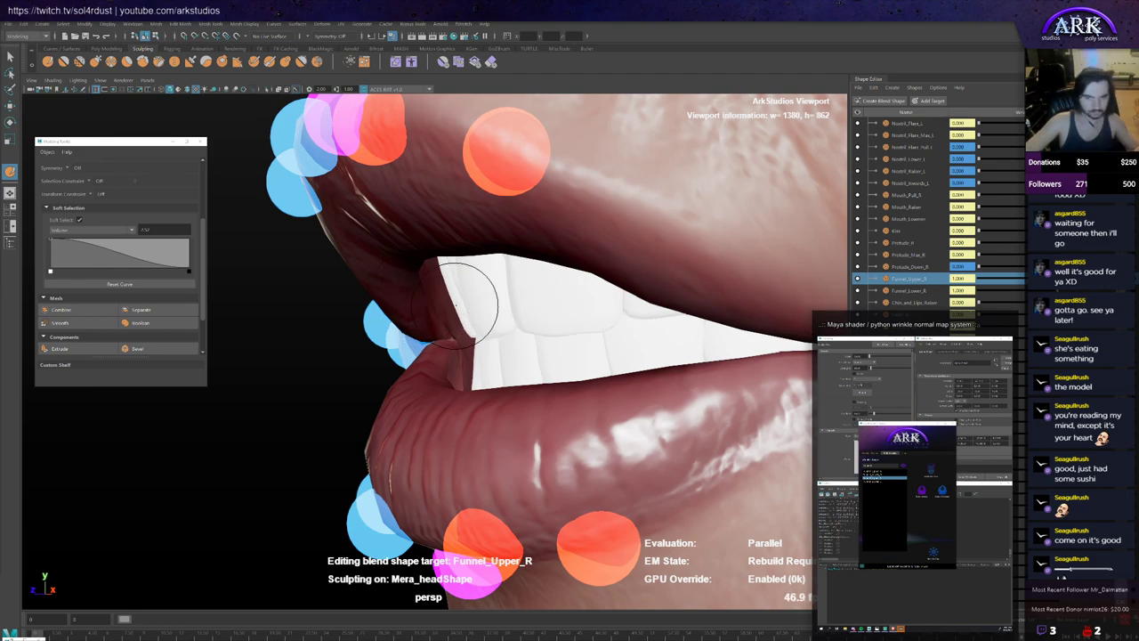
alt+drag(452, 338, 451, 307)
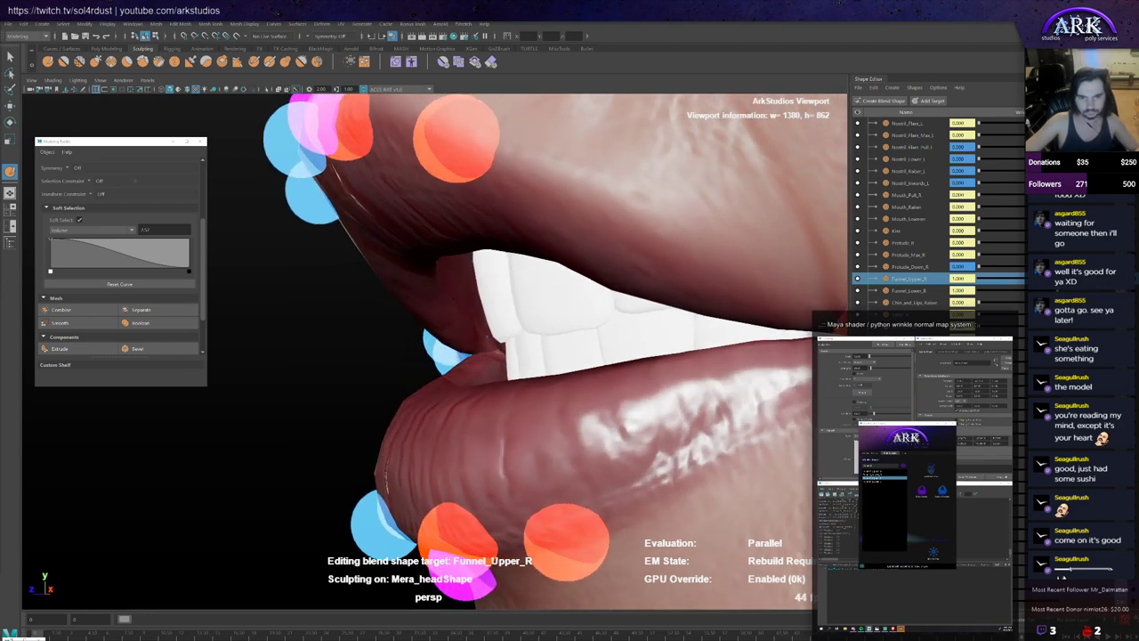
alt+drag(494, 292, 481, 302)
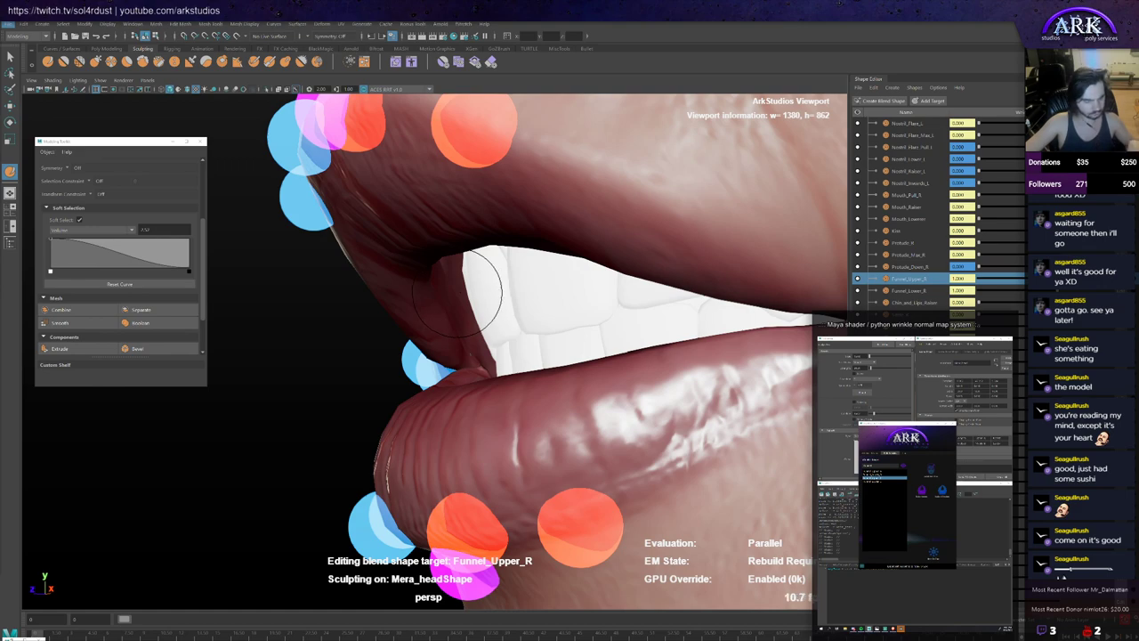
alt+drag(468, 294, 456, 293)
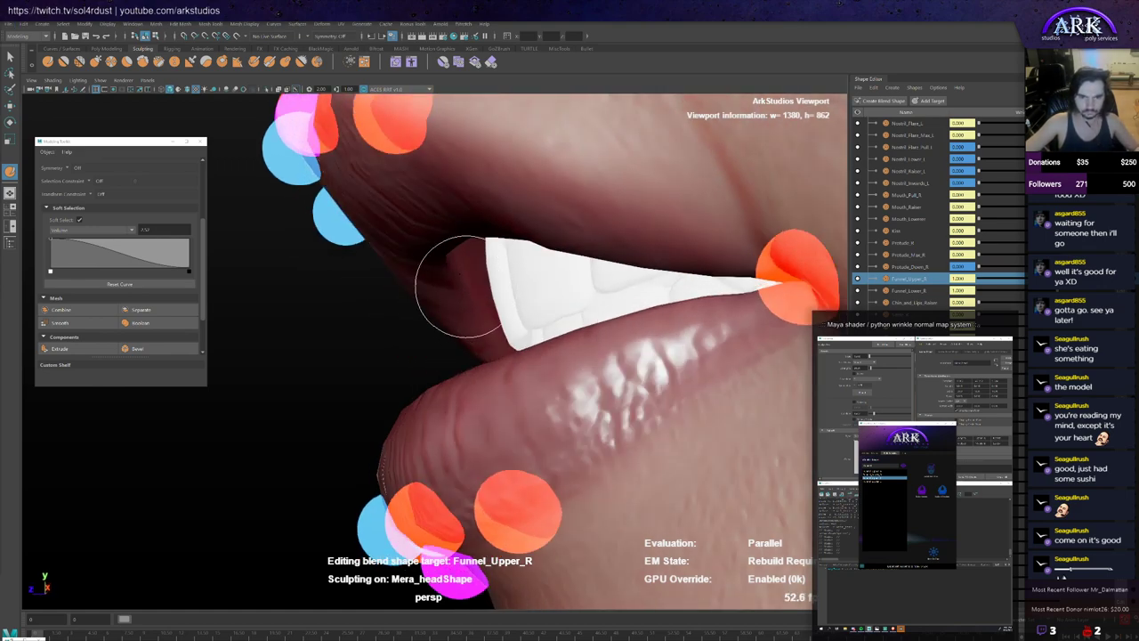
alt+drag(485, 284, 436, 358)
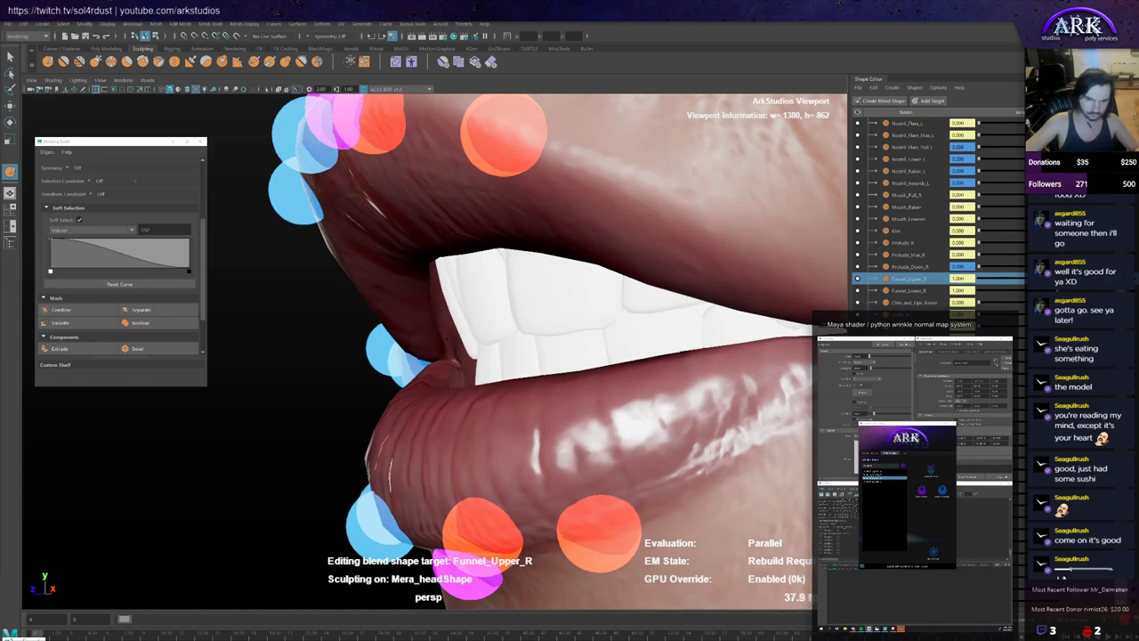
alt+drag(400, 344, 512, 366)
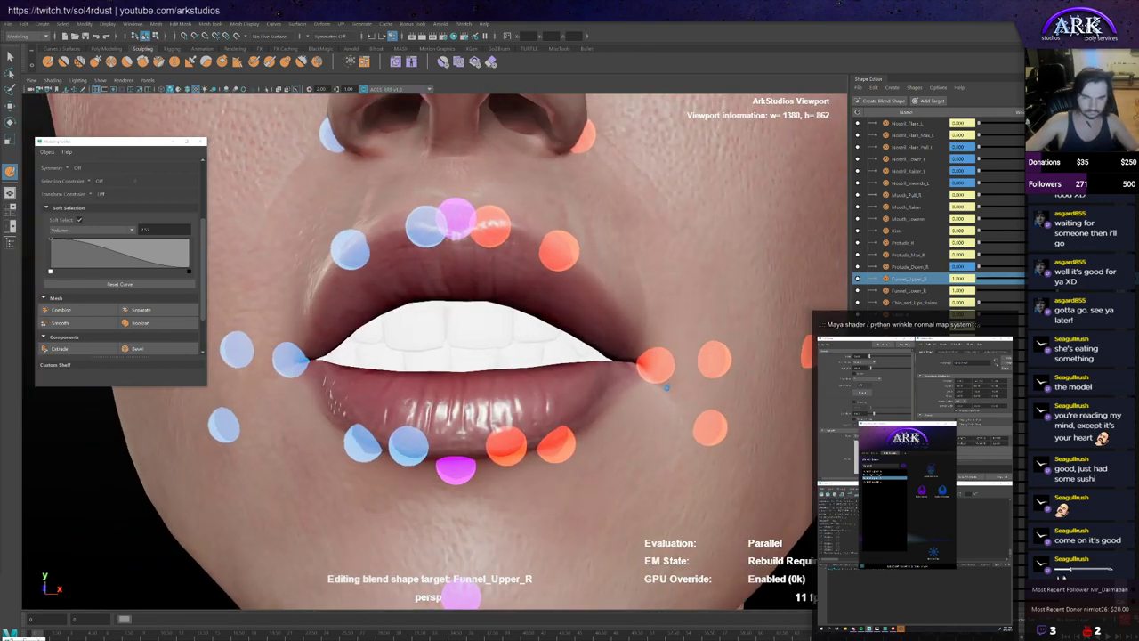
scroll(639, 351, down, 6)
mouse_move(624, 371)
alt+mouse_down()
mouse_move(621, 381)
mouse_move(674, 378)
mouse_move(616, 376)
alt+mouse_up()
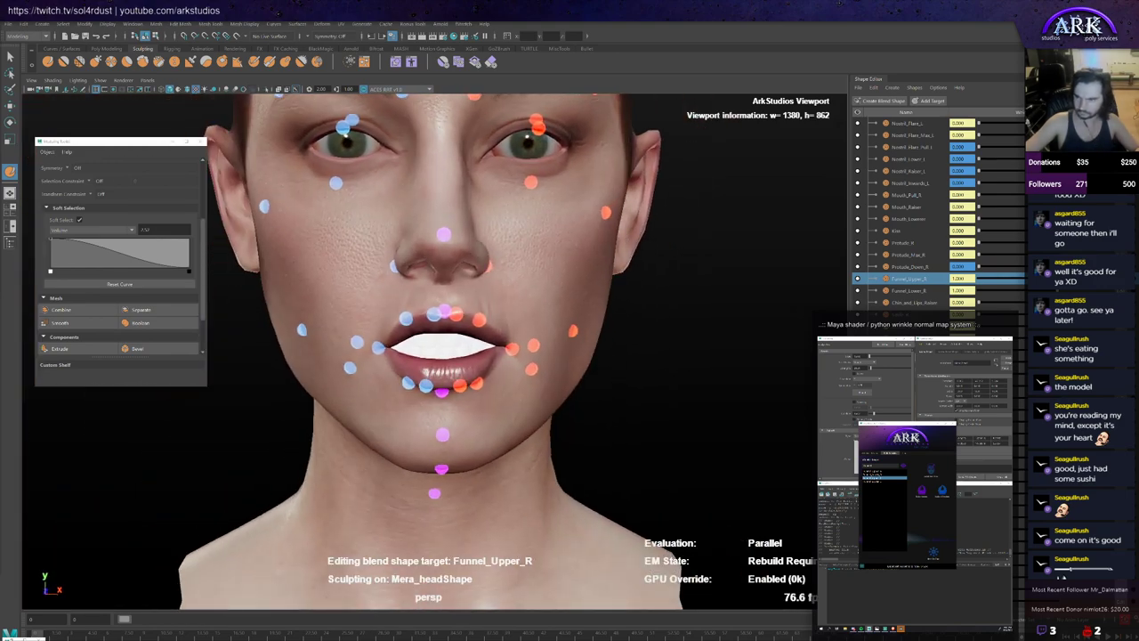
Step: Put Funnel_Lower_R in edit mode, activate the Grab brush and enlarge it to cover about half of the lower lip
click(1093, 290)
scroll(501, 353, up, 4)
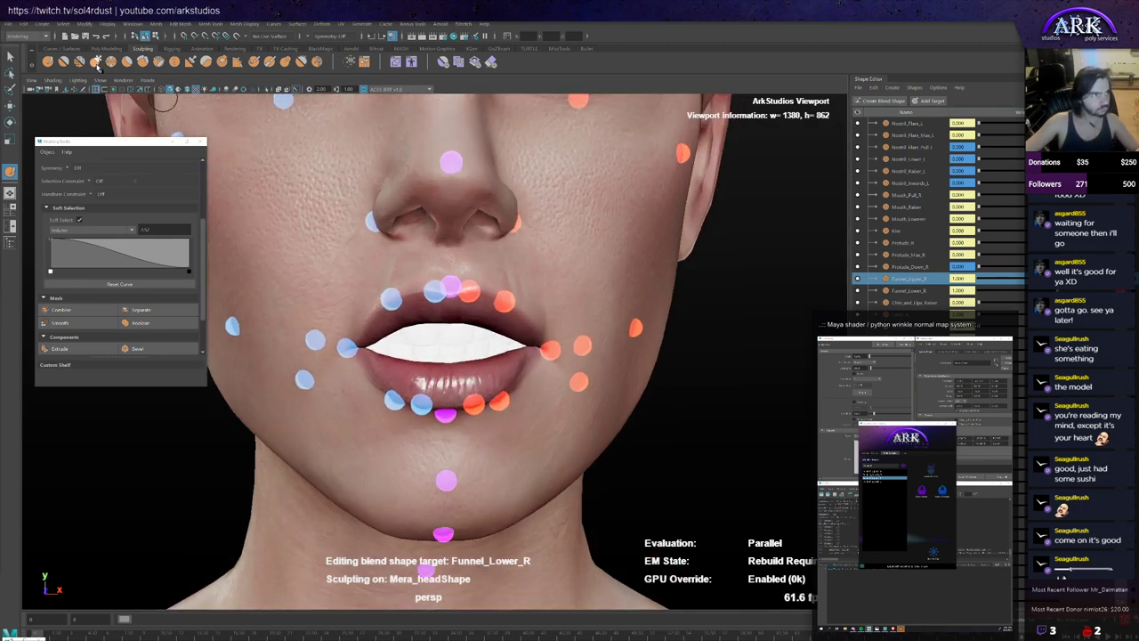
click(97, 65)
alt+drag(428, 274, 454, 249)
key(b)
mouse_move(410, 366)
mouse_down()
mouse_move(449, 379)
mouse_move(411, 424)
mouse_move(395, 471)
mouse_move(407, 471)
mouse_up()
key(b)
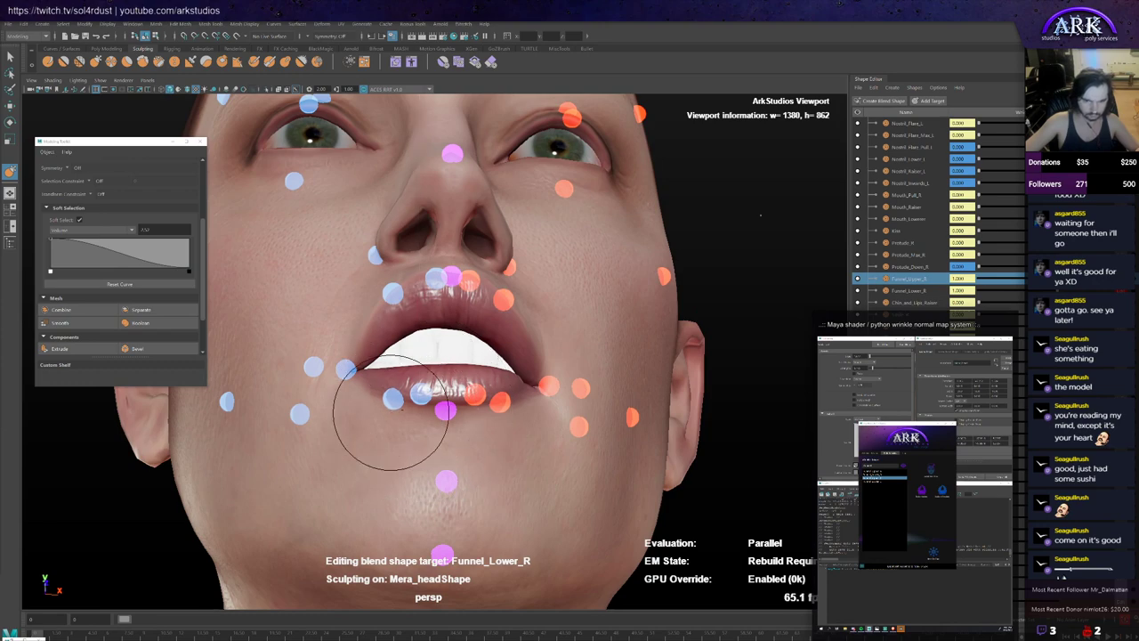
Step: Examine the lower lip on Funnel_Lower_R and Funnel_Lower_L from the front, from below and at an angle
alt+drag(431, 422, 426, 407)
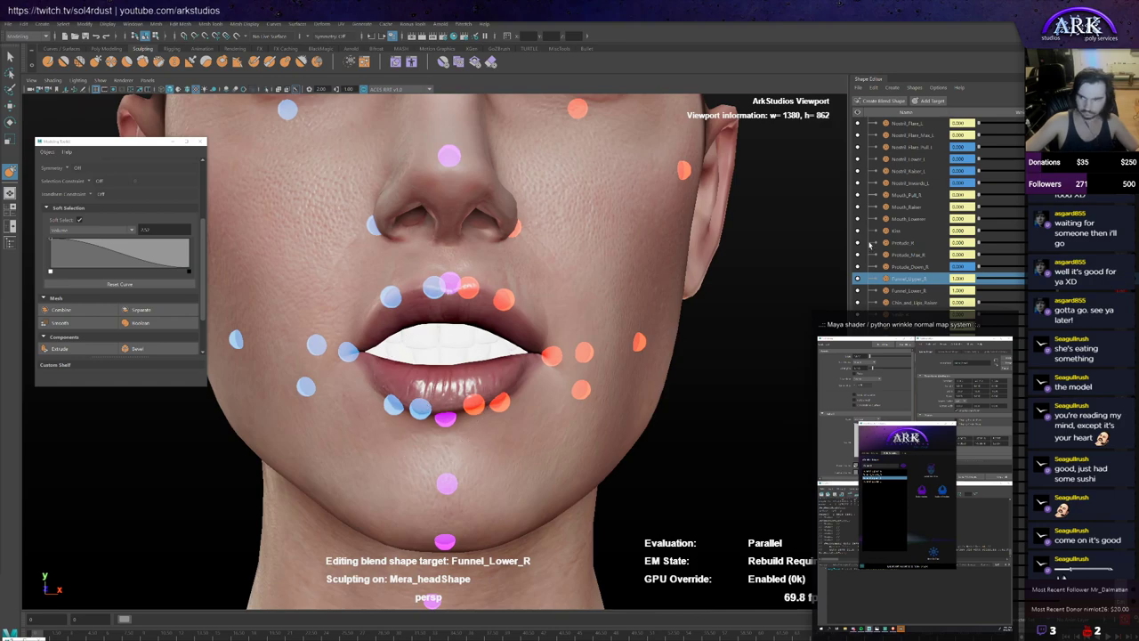
alt+drag(479, 357, 484, 356)
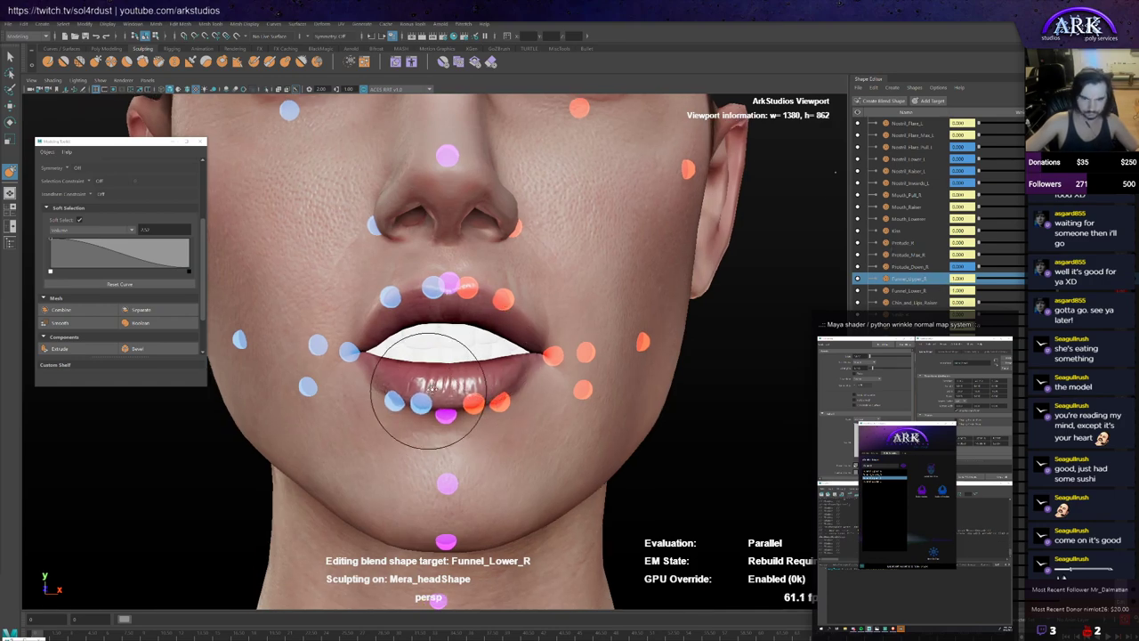
mouse_move(430, 388)
alt+mouse_down()
mouse_move(433, 410)
mouse_move(434, 395)
alt+mouse_up()
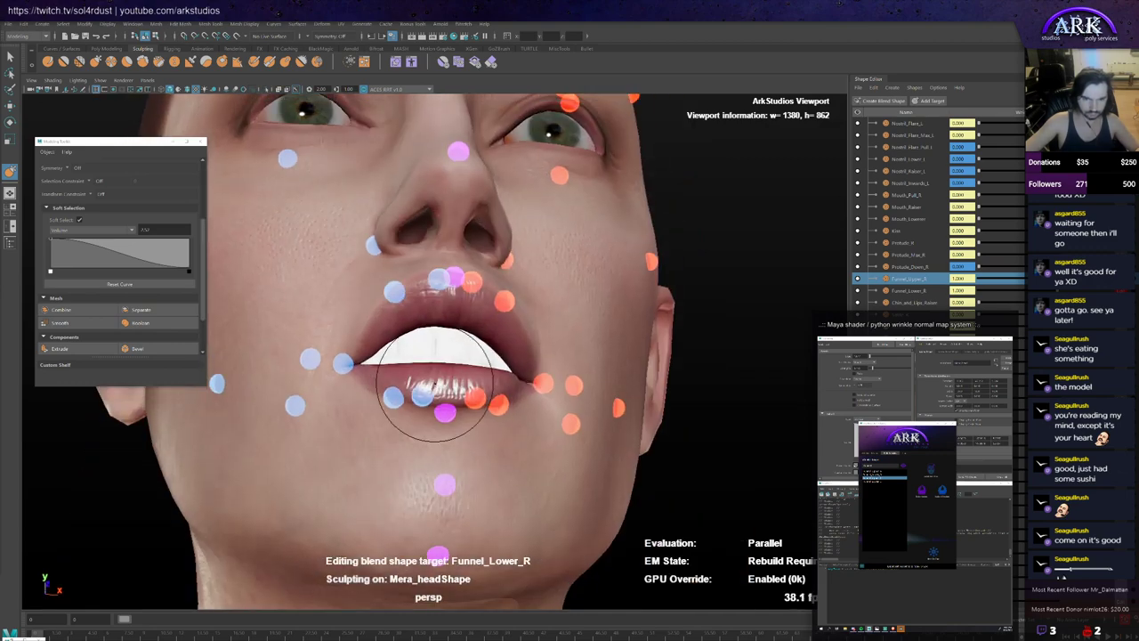
mouse_move(357, 438)
alt+mouse_down()
mouse_move(394, 445)
mouse_move(421, 403)
alt+mouse_up()
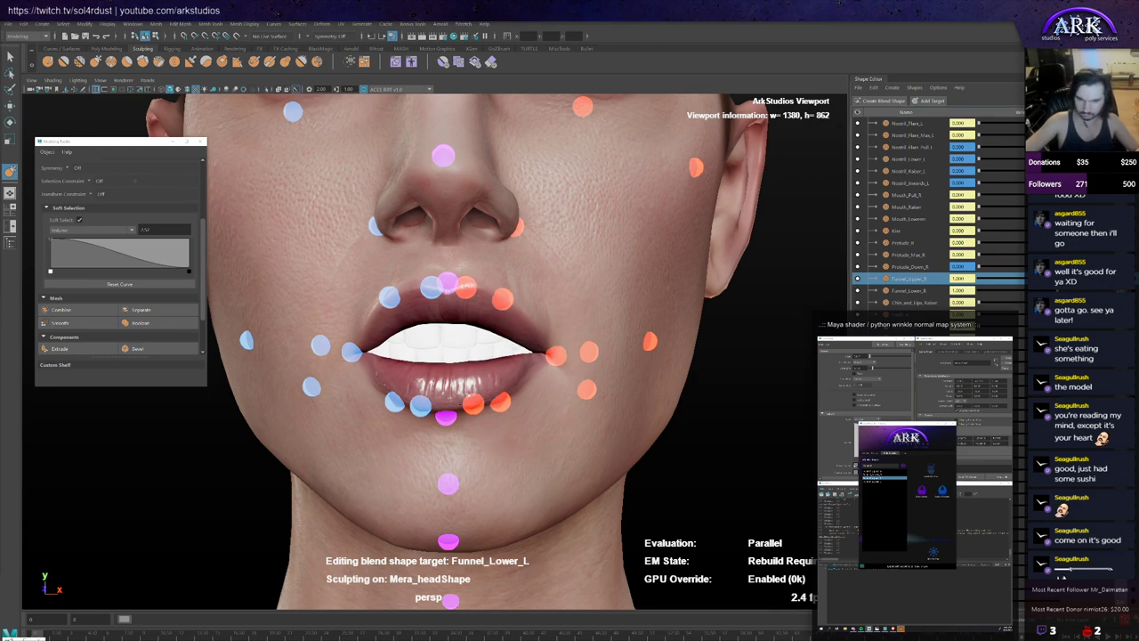
alt+drag(526, 396, 542, 404)
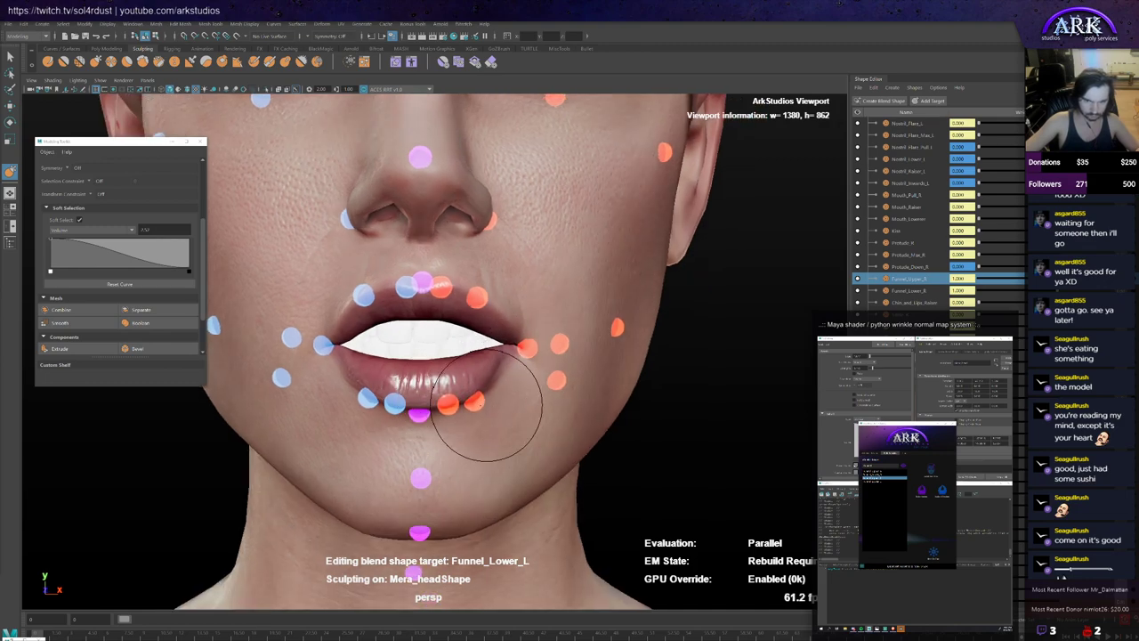
mouse_move(483, 407)
alt+mouse_down()
mouse_move(484, 361)
mouse_move(463, 445)
mouse_move(445, 392)
alt+mouse_up()
alt+middle_drag(441, 342, 478, 364)
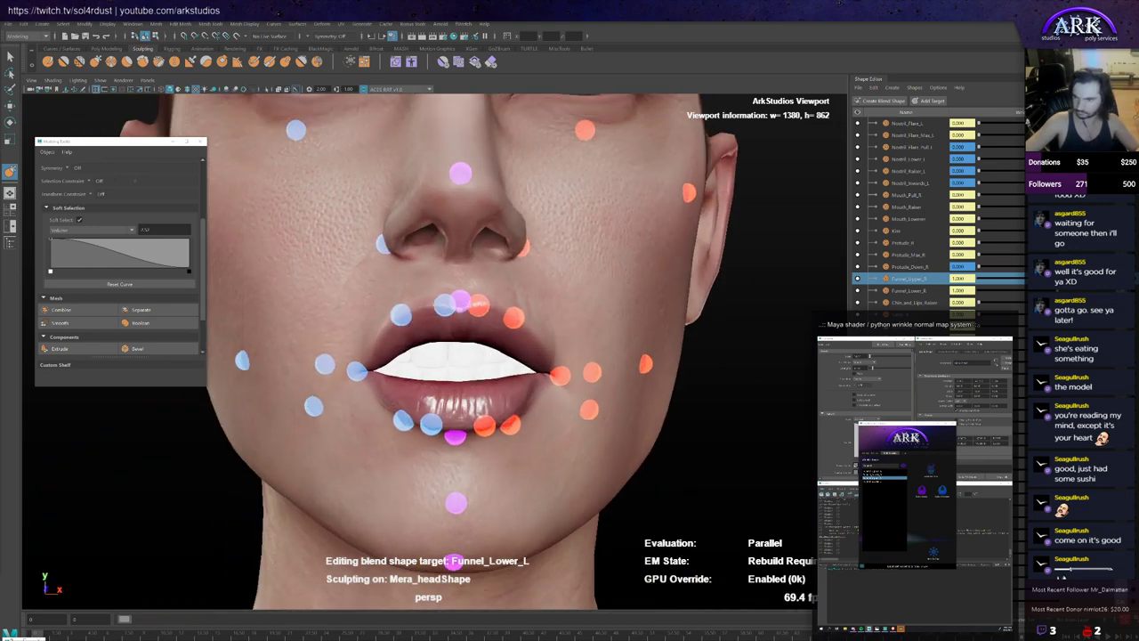
mouse_move(394, 346)
alt+mouse_down()
mouse_move(397, 297)
mouse_move(395, 308)
mouse_move(434, 307)
mouse_move(382, 344)
mouse_move(569, 316)
alt+mouse_up()
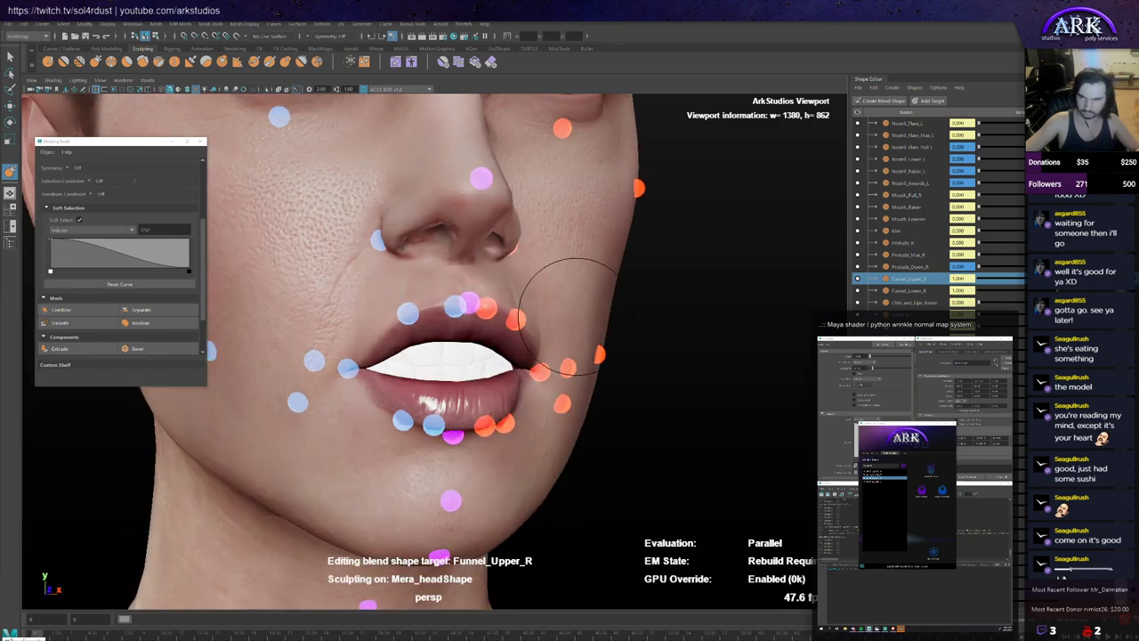
Step: Switch sculpt editing from Funnel_Lower_R to Funnel_Upper_L and view the mouth from the front
click(1072, 290)
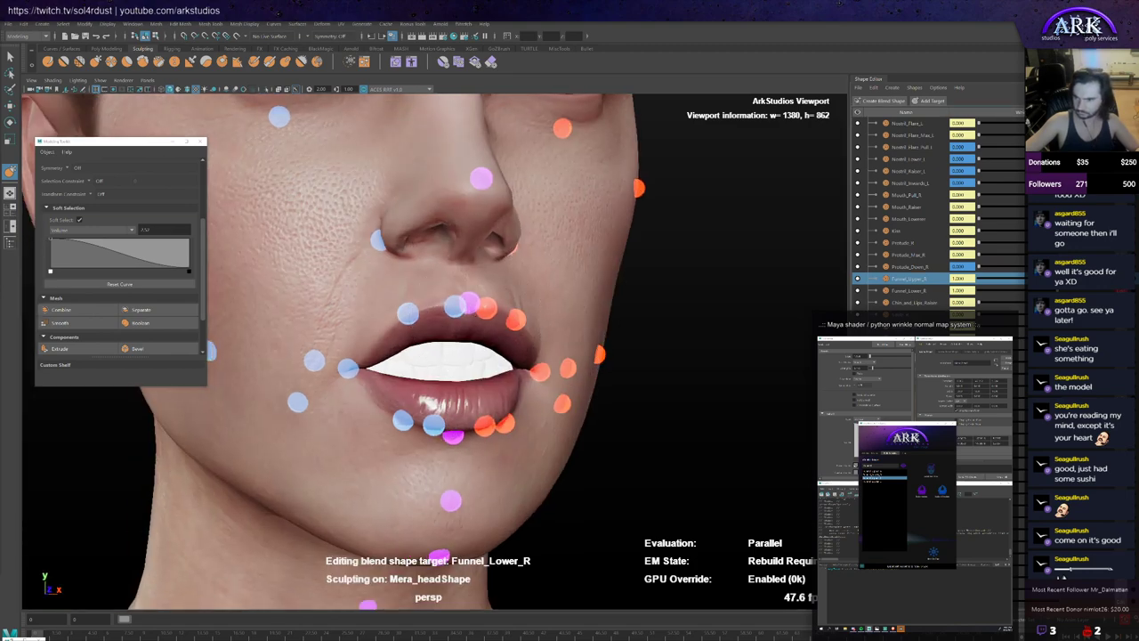
click(1072, 279)
alt+drag(685, 298, 611, 297)
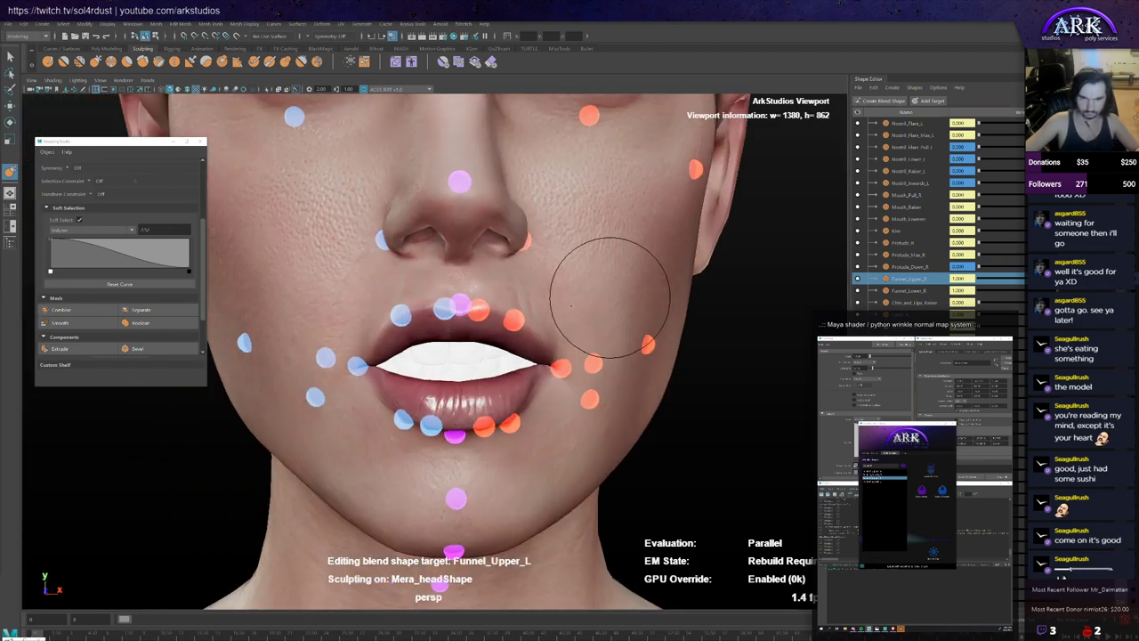
alt+drag(547, 265, 552, 266)
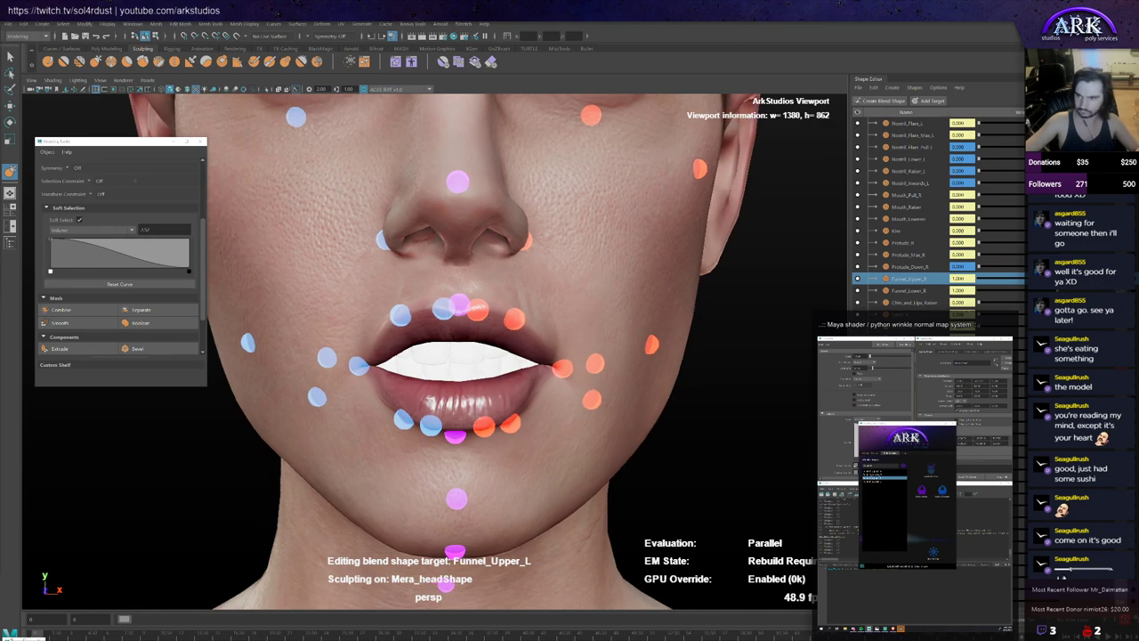
Step: Slide the outer upper-lip controls on both sides outward to release the upper funnel pose
key(w)
click(511, 320)
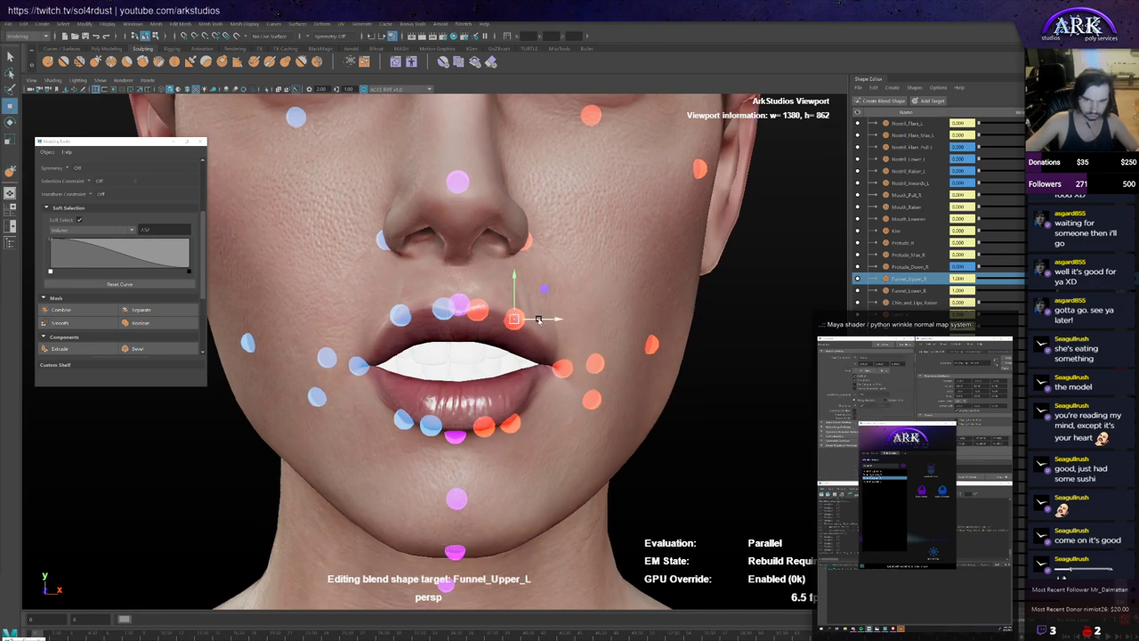
drag(538, 320, 545, 328)
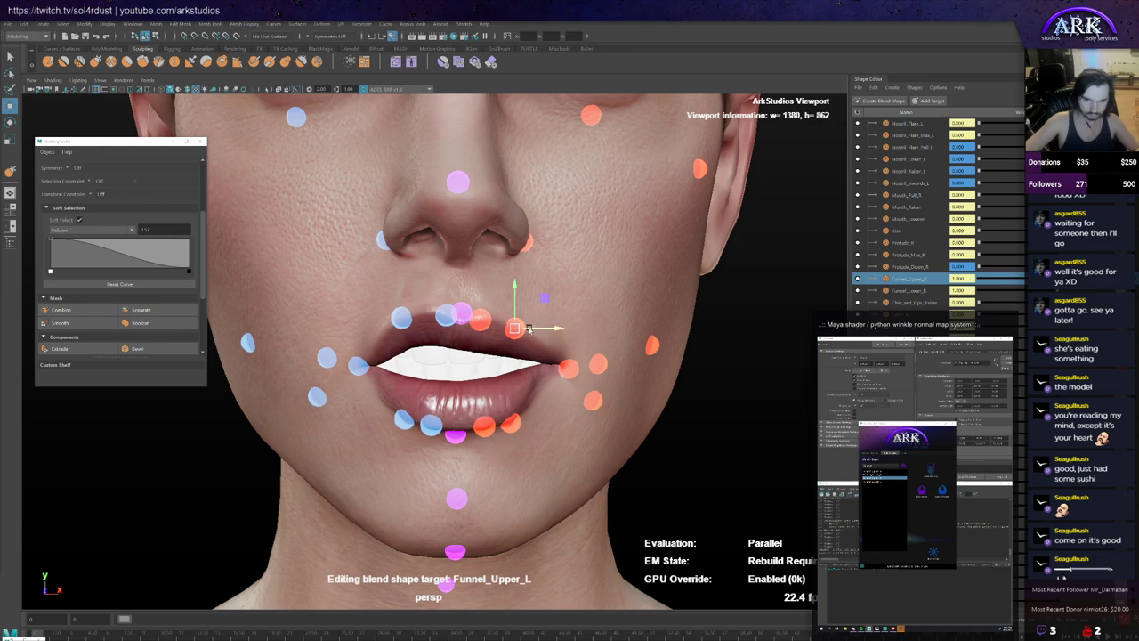
click(470, 331)
click(514, 329)
mouse_move(529, 330)
mouse_down()
mouse_move(556, 330)
mouse_move(528, 331)
mouse_up()
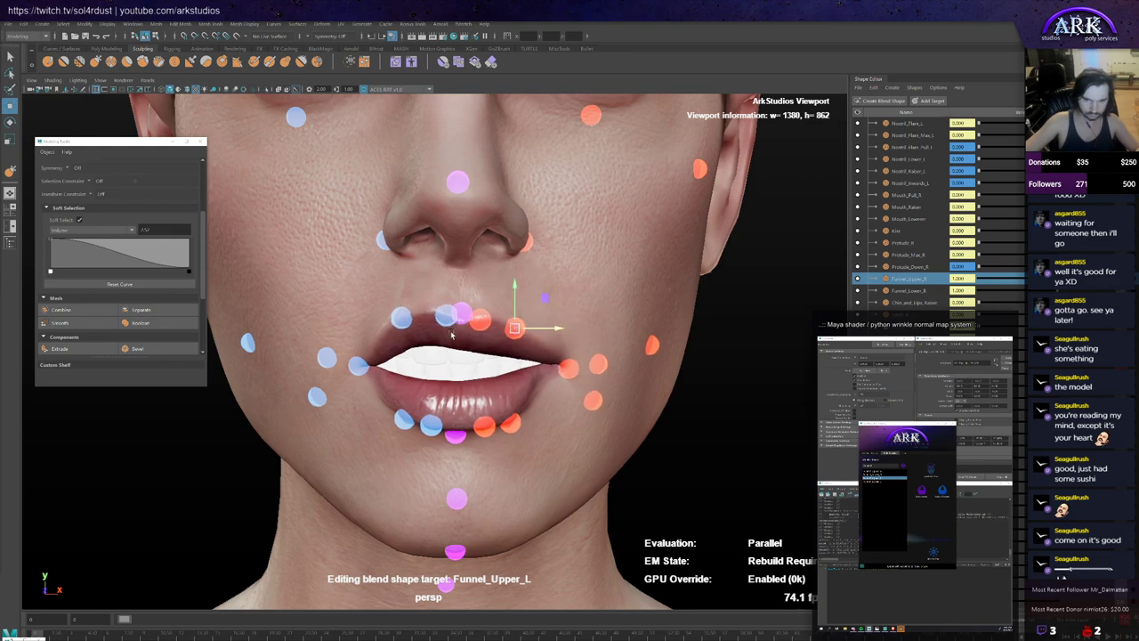
click(402, 319)
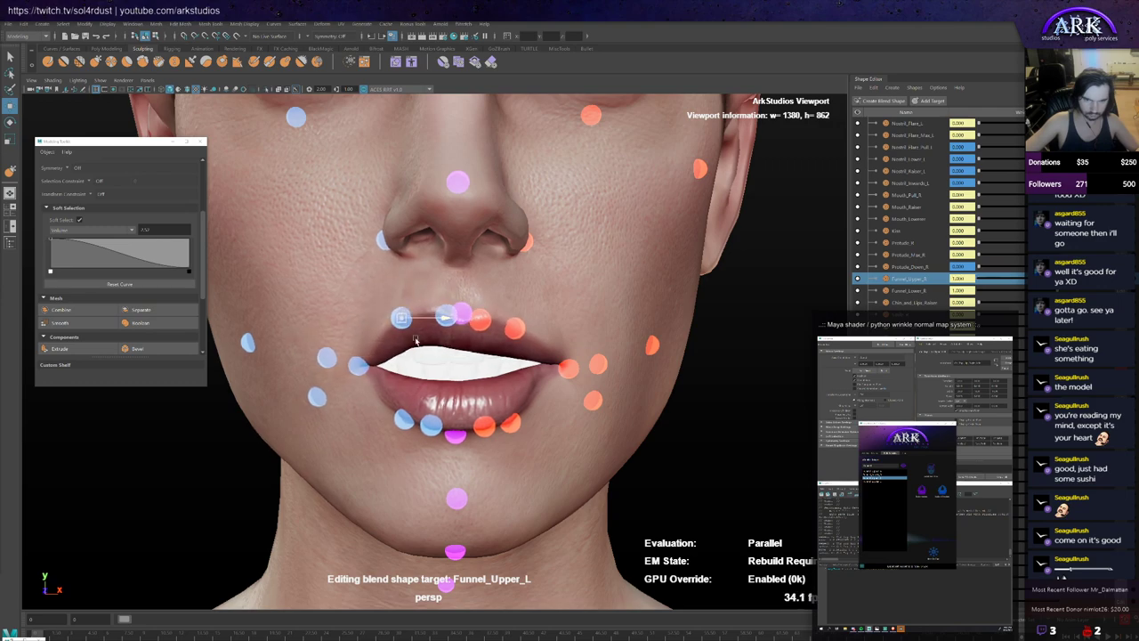
drag(416, 340, 305, 353)
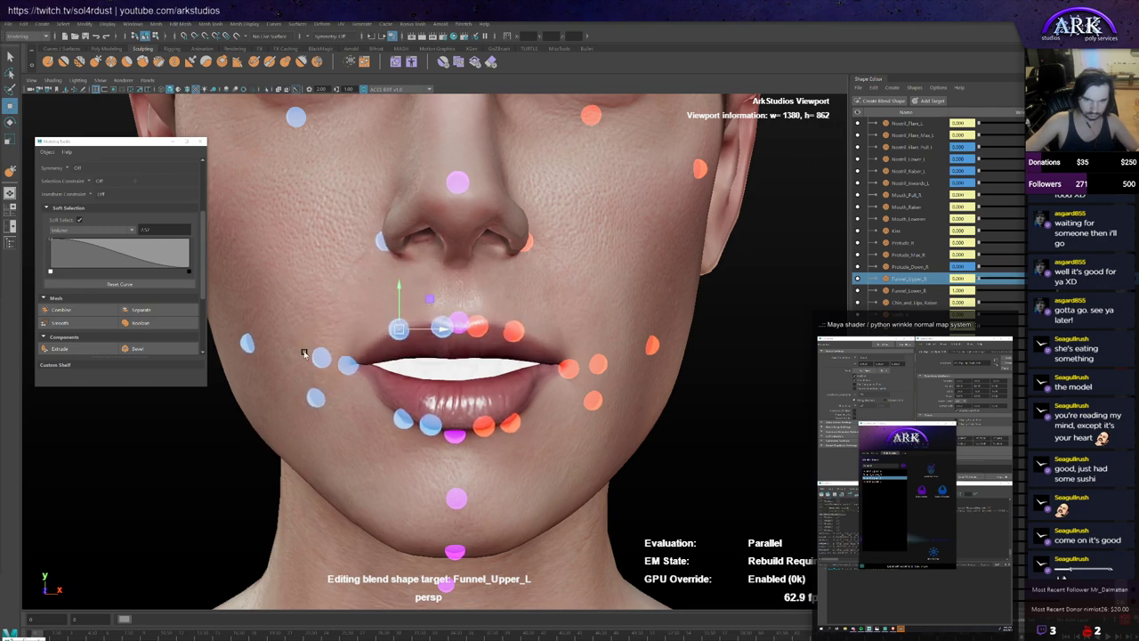
Step: Select the blue outer lower-lip control, put Funnel_Lower_L in edit mode and view the lower lip up close from the side
click(402, 417)
drag(464, 421, 547, 402)
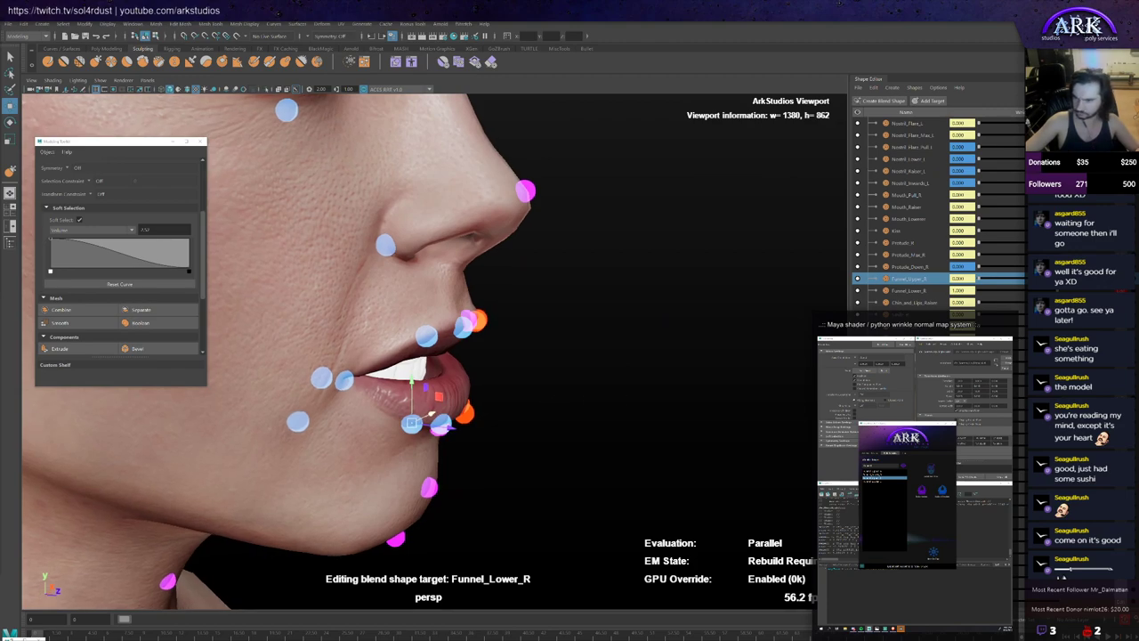
scroll(516, 387, up, 5)
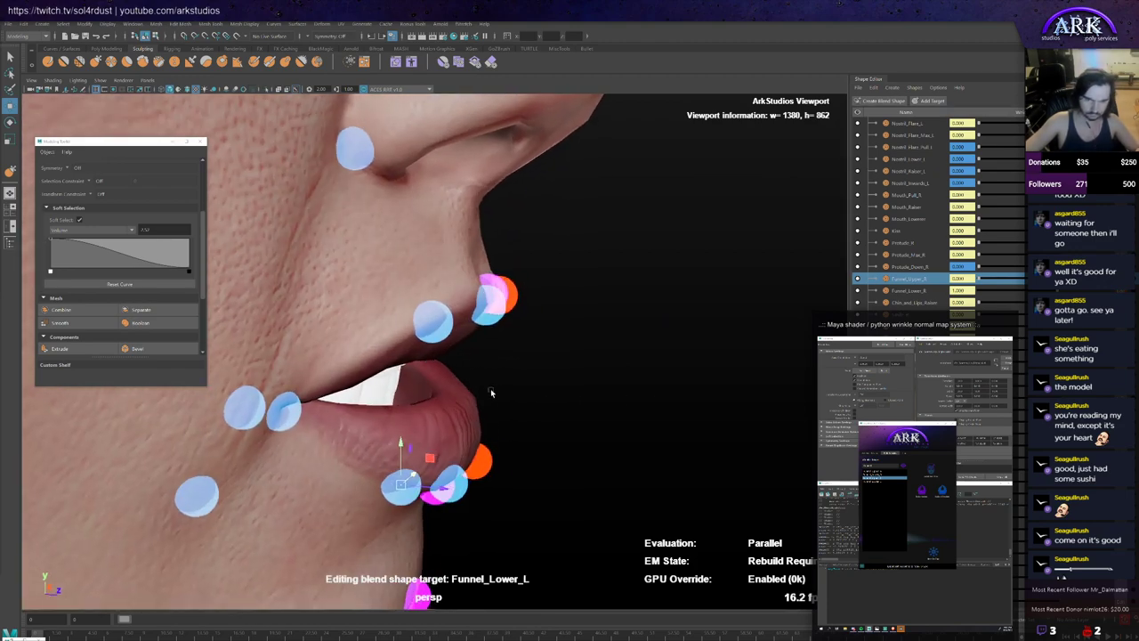
alt+drag(490, 392, 474, 386)
alt+middle_drag(491, 386, 509, 357)
scroll(382, 322, up, 5)
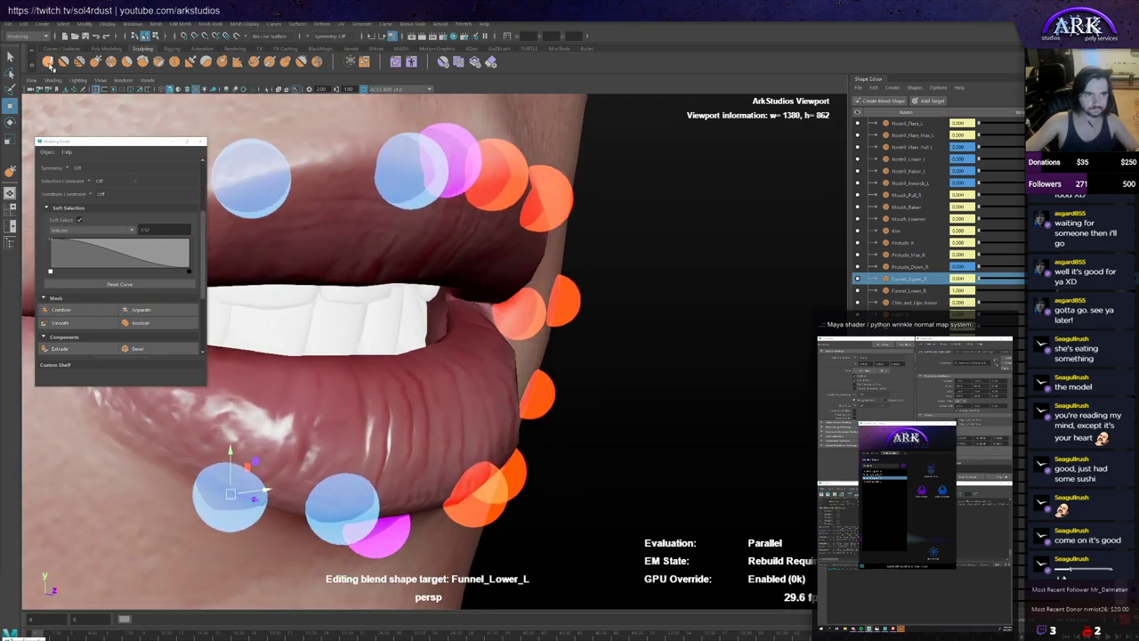
Step: Activate the Sculpt brush on Funnel_Lower_L, shrink it to fit the lip and view the lower lip's inner rim up close
click(48, 62)
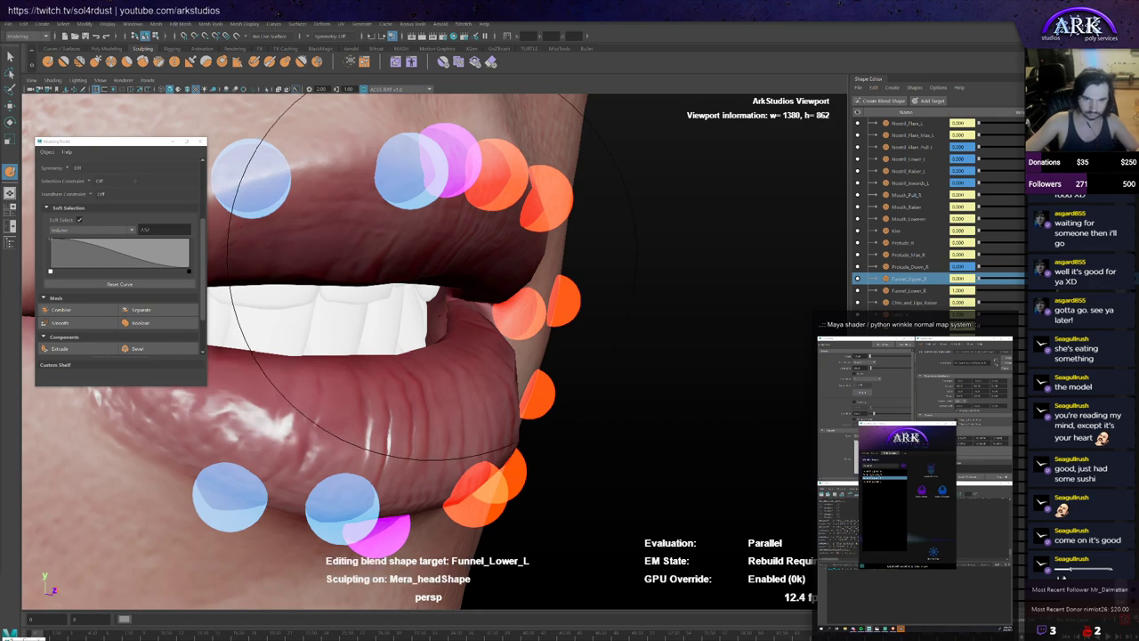
alt+drag(432, 256, 430, 318)
key(b)
mouse_move(436, 278)
mouse_down()
mouse_move(356, 279)
mouse_move(431, 264)
mouse_move(425, 245)
mouse_up()
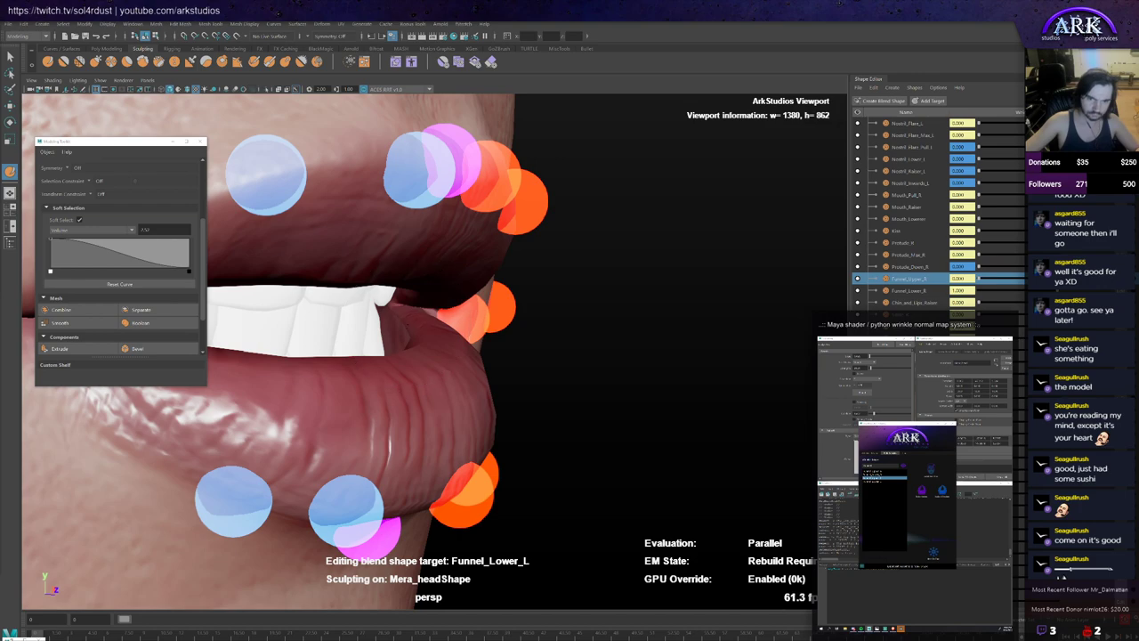
mouse_move(470, 344)
alt+mouse_down()
mouse_move(390, 311)
mouse_move(436, 342)
mouse_move(407, 335)
alt+mouse_up()
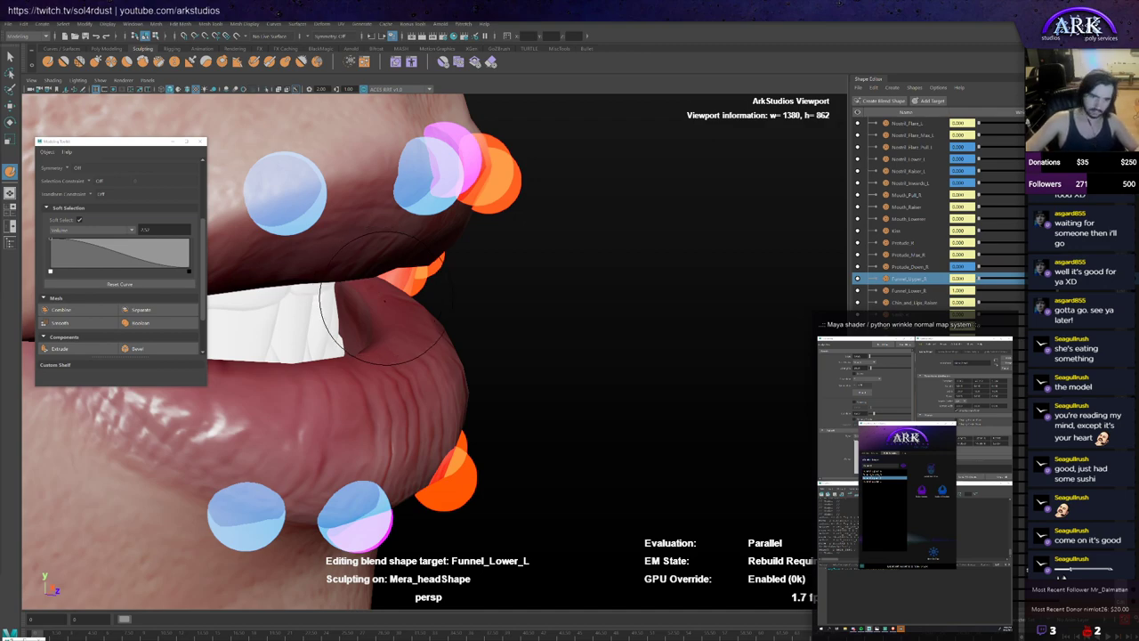
scroll(379, 289, up, 2)
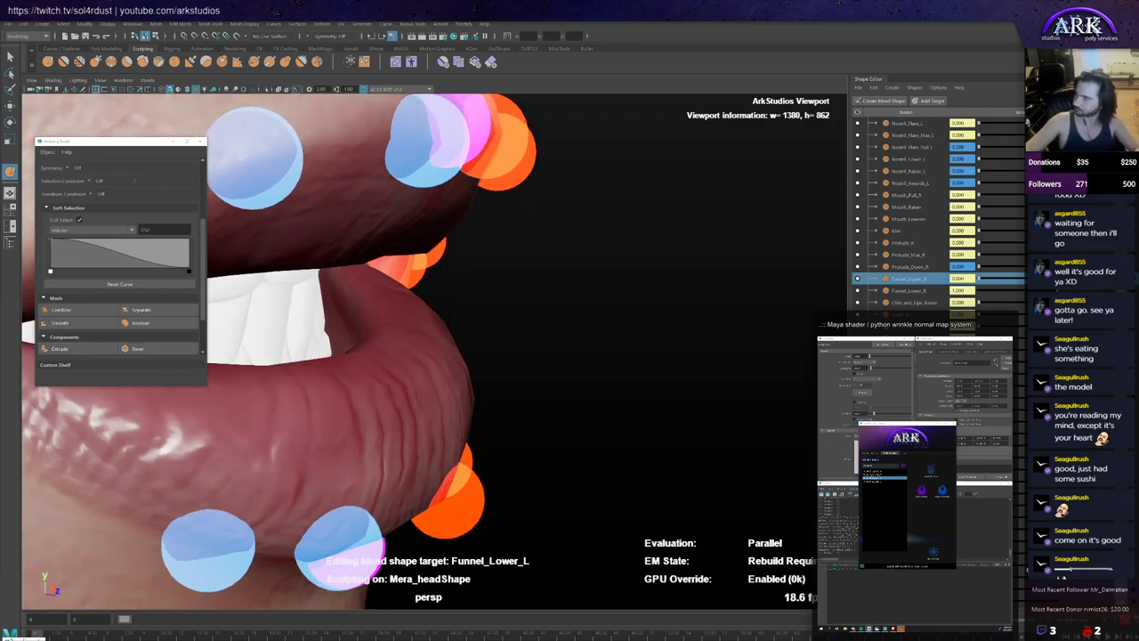
Step: View the mouth from the front, switch from the Sculpt brush to the Move tool and select the orange outer lower-lip control
alt+drag(394, 268, 432, 292)
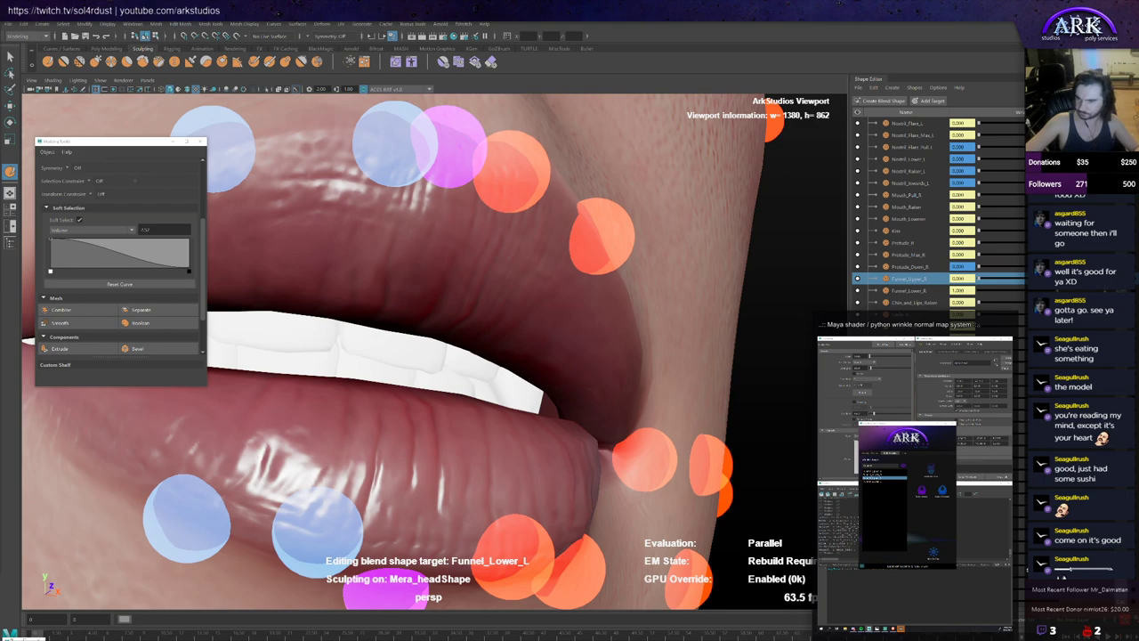
scroll(538, 391, down, 5)
mouse_move(545, 389)
alt+mouse_down()
mouse_move(491, 422)
mouse_move(489, 395)
mouse_move(544, 386)
mouse_move(492, 393)
mouse_move(482, 377)
mouse_move(554, 378)
mouse_move(513, 383)
alt+mouse_up()
scroll(492, 392, down, 4)
key(w)
click(495, 385)
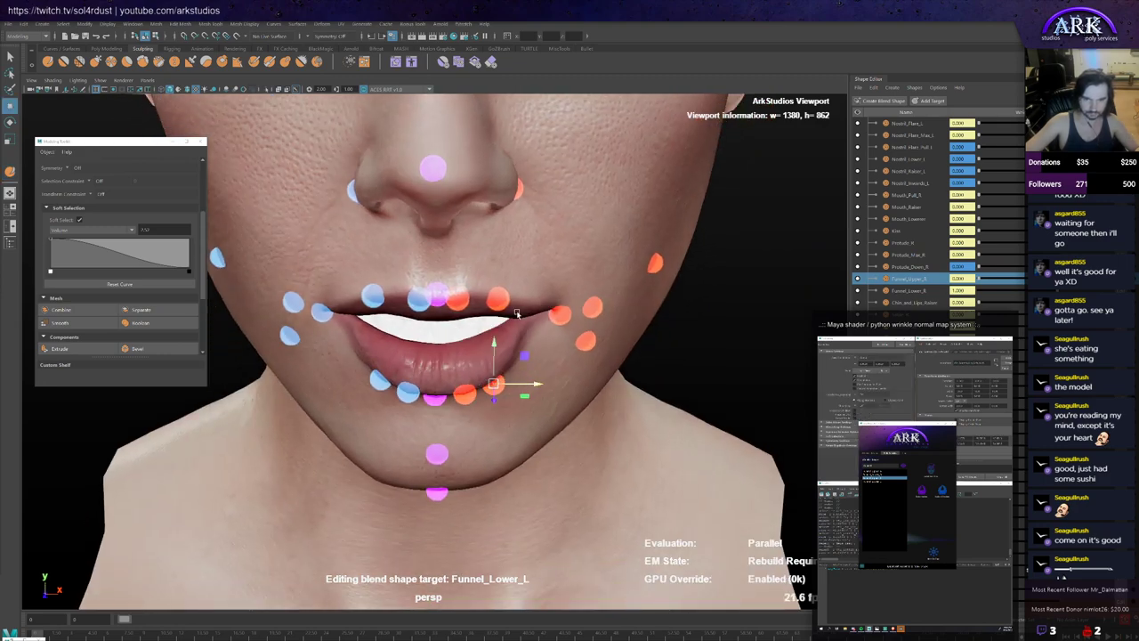
Step: Try sliding the orange outer upper-lip control inward, undo it and reselect the orange outer lower-lip control
scroll(495, 310, down, 2)
click(487, 309)
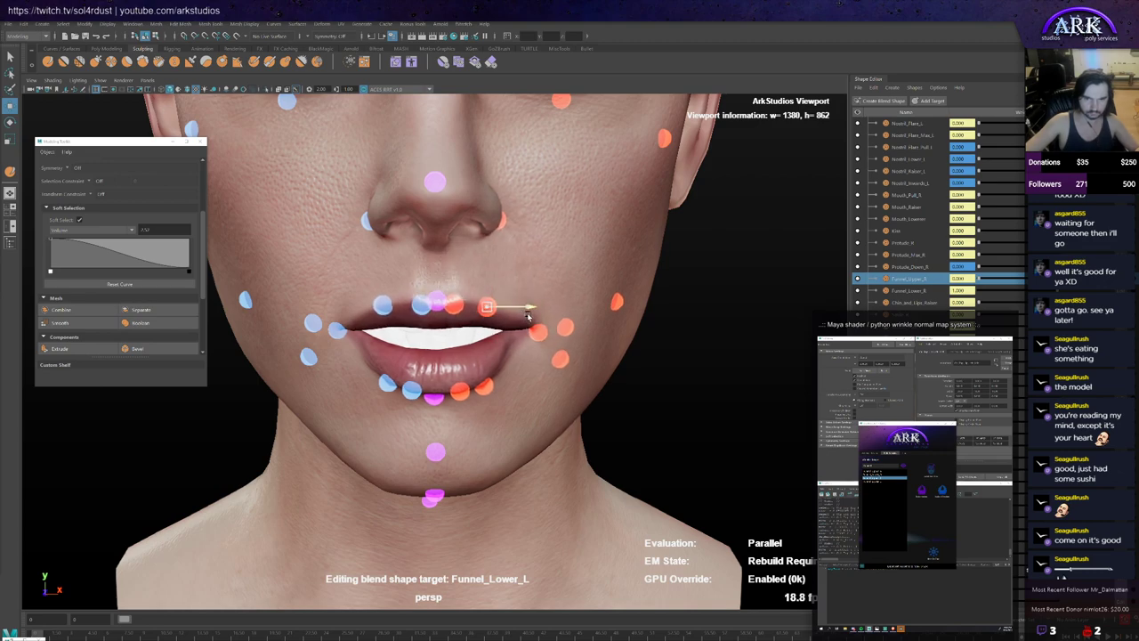
drag(528, 316, 485, 321)
key(ctrl+z)
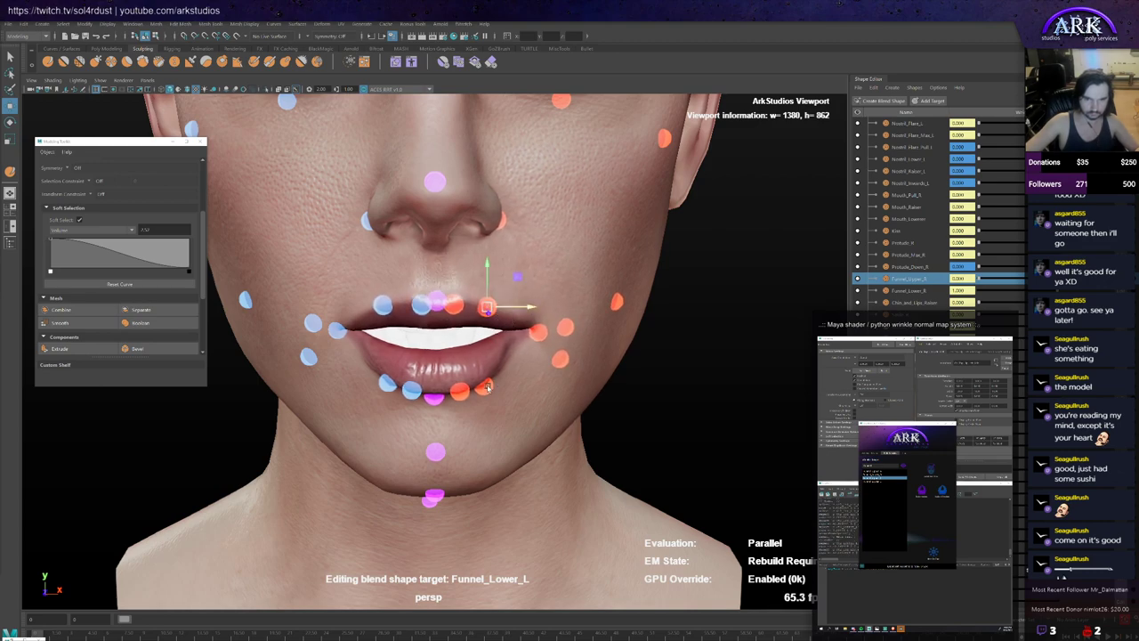
click(486, 387)
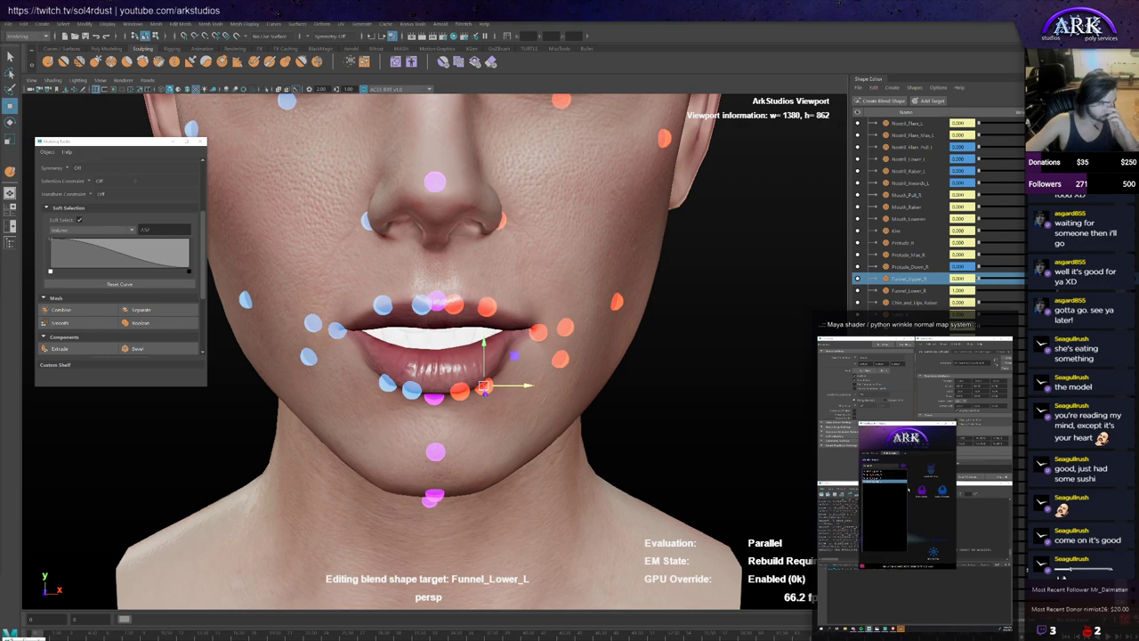
Step: Reactivate the last-used paint tool, brush over the orange side of the lower lip and check the mouth from several angles
key(y)
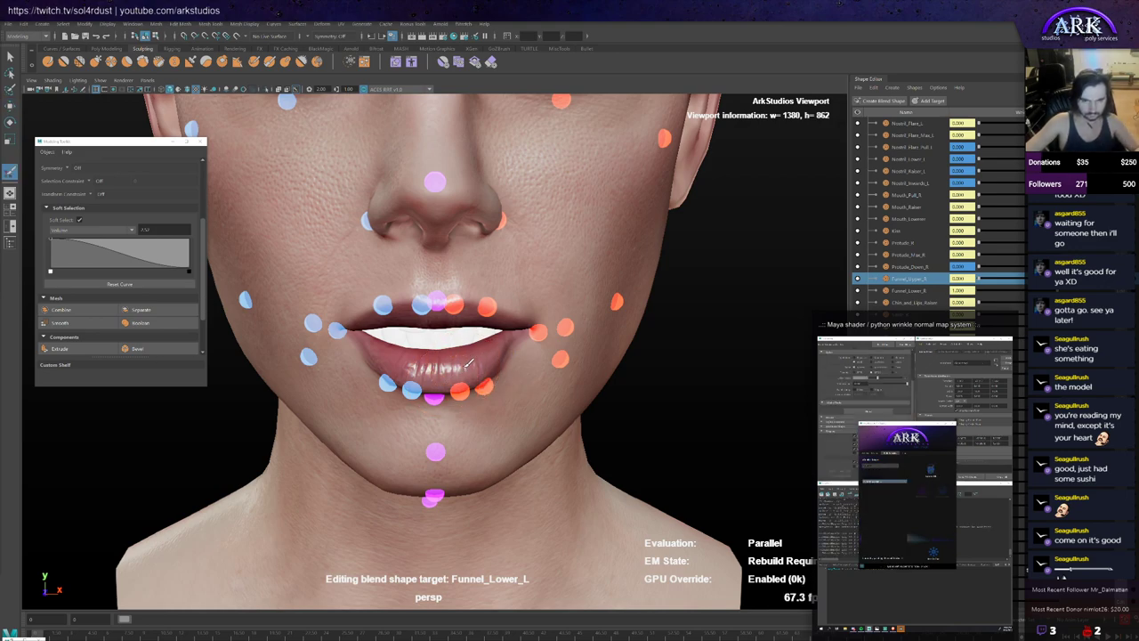
mouse_move(486, 350)
alt+mouse_down()
mouse_move(459, 353)
mouse_move(492, 377)
mouse_move(477, 388)
alt+mouse_up()
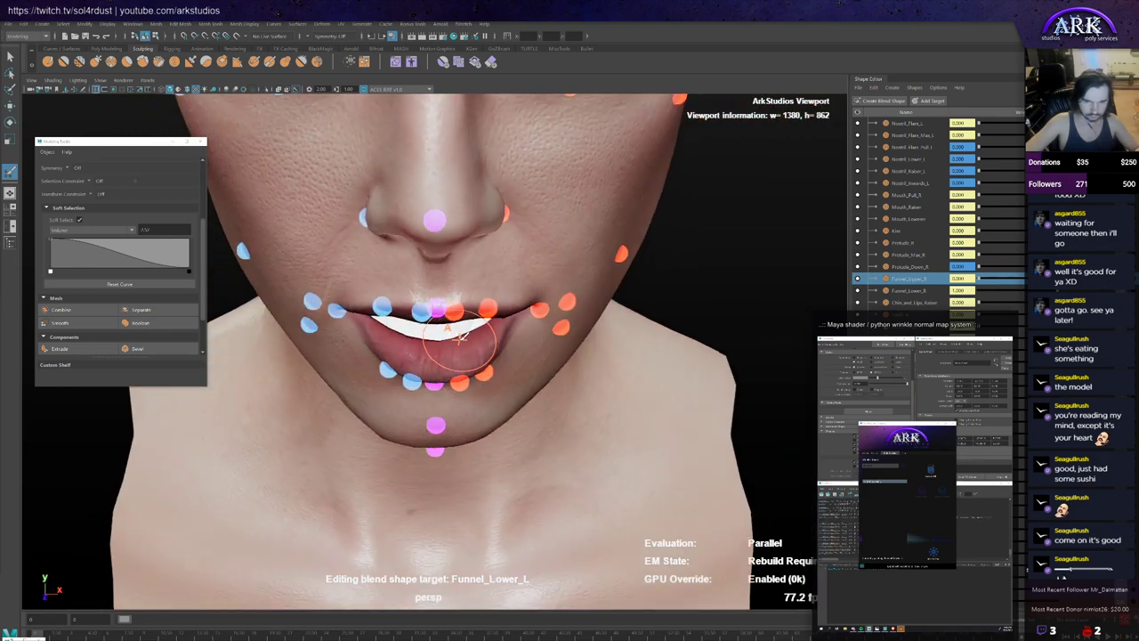
mouse_move(453, 350)
mouse_down()
mouse_move(470, 389)
mouse_move(477, 367)
mouse_up()
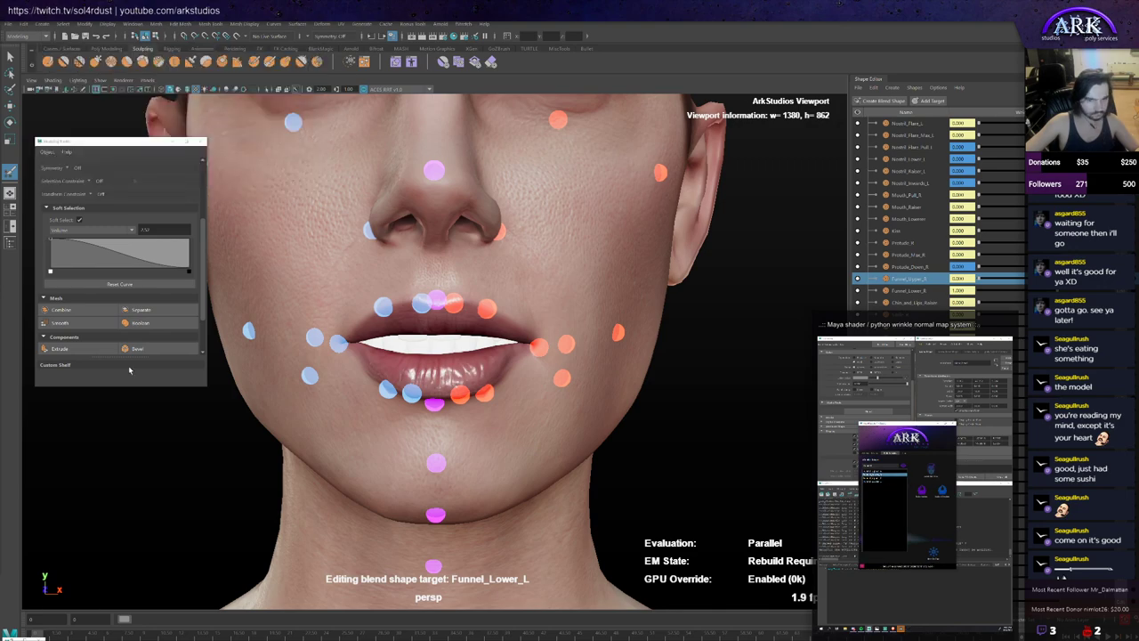
alt+drag(390, 343, 413, 374)
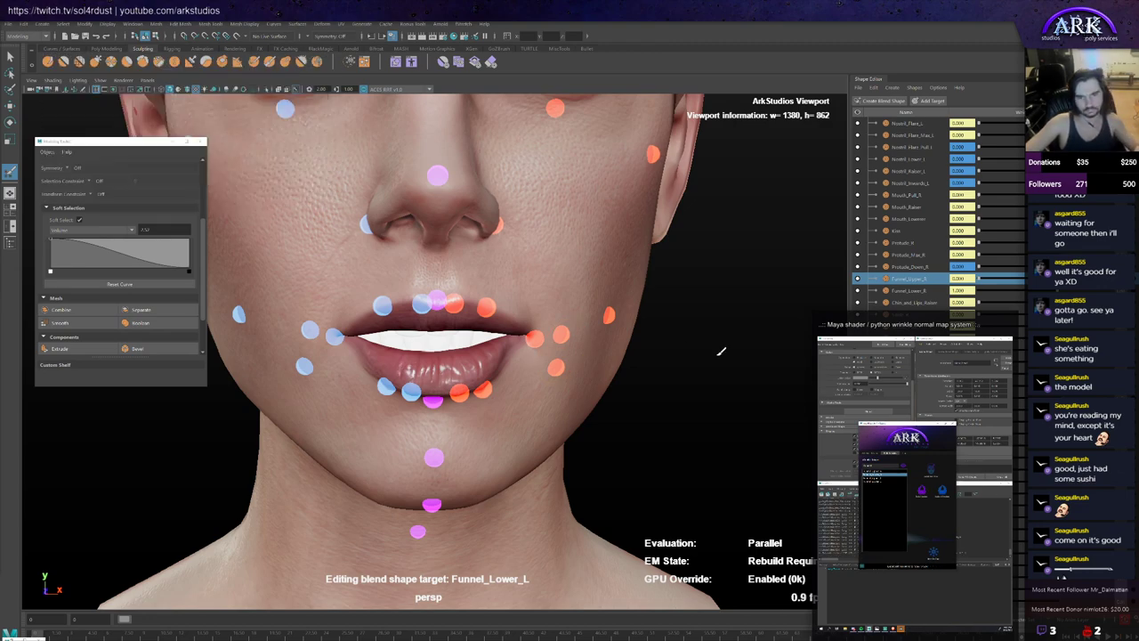
mouse_move(533, 348)
alt+mouse_down()
mouse_move(539, 388)
mouse_move(541, 350)
alt+mouse_up()
Step: Slide the outer upper-lip controls on both sides inward and back to test the upper funnel pose
key(w)
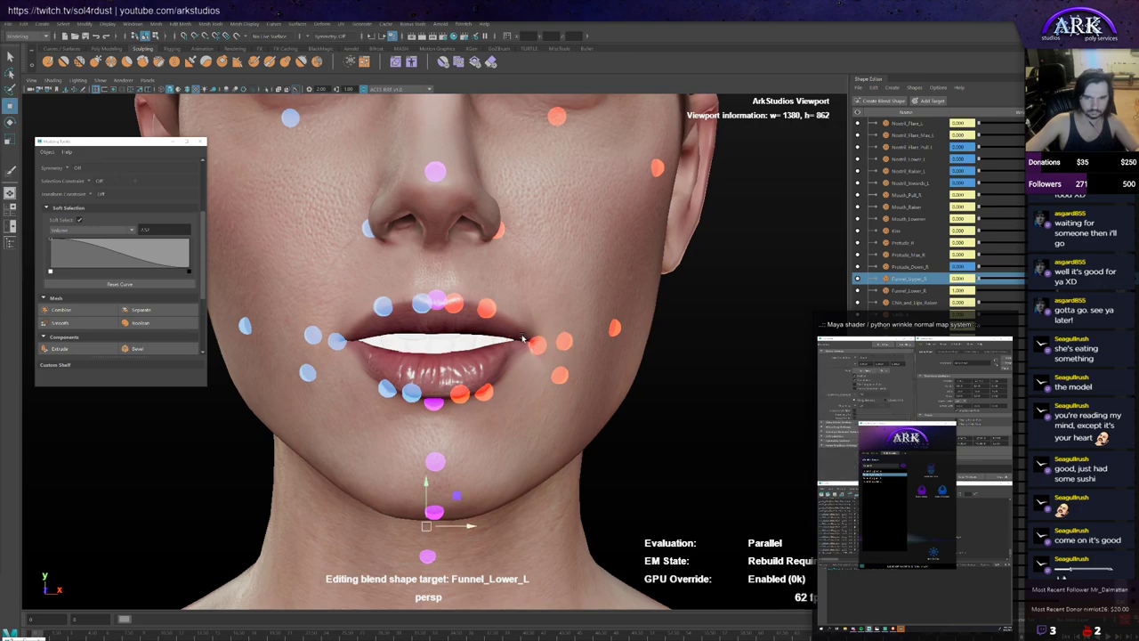
click(484, 307)
middle_drag(560, 312, 440, 314)
drag(441, 313, 472, 316)
click(384, 307)
drag(373, 305, 396, 316)
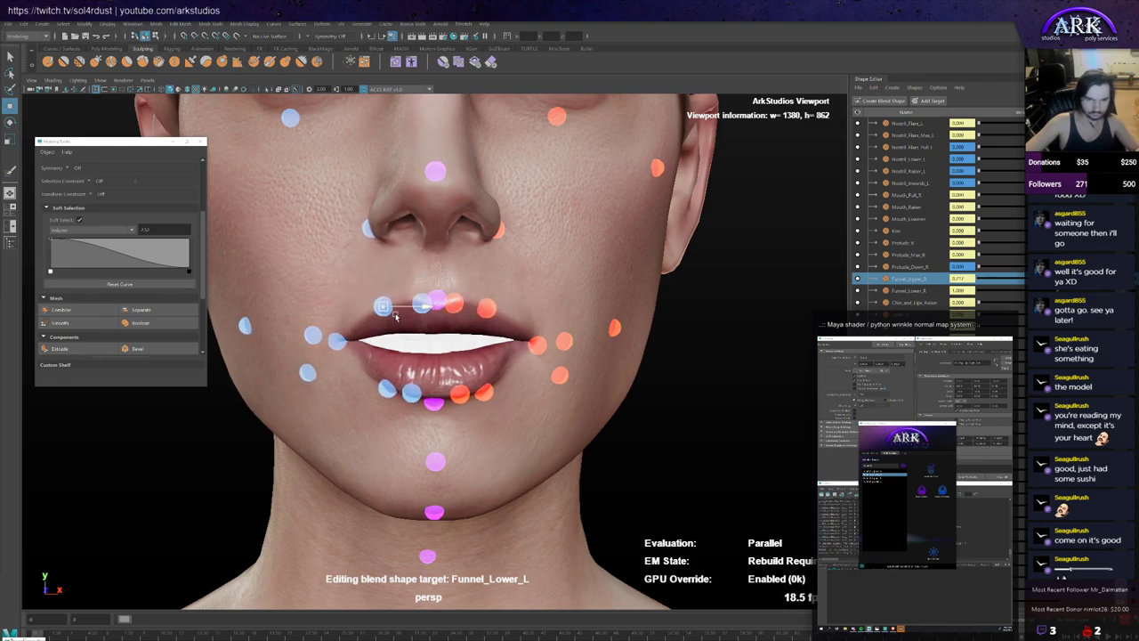
Step: Slide the outer lower-lip controls on both sides outward to release the lower funnel pose and view the closed mouth
click(385, 388)
drag(431, 389, 401, 388)
click(487, 394)
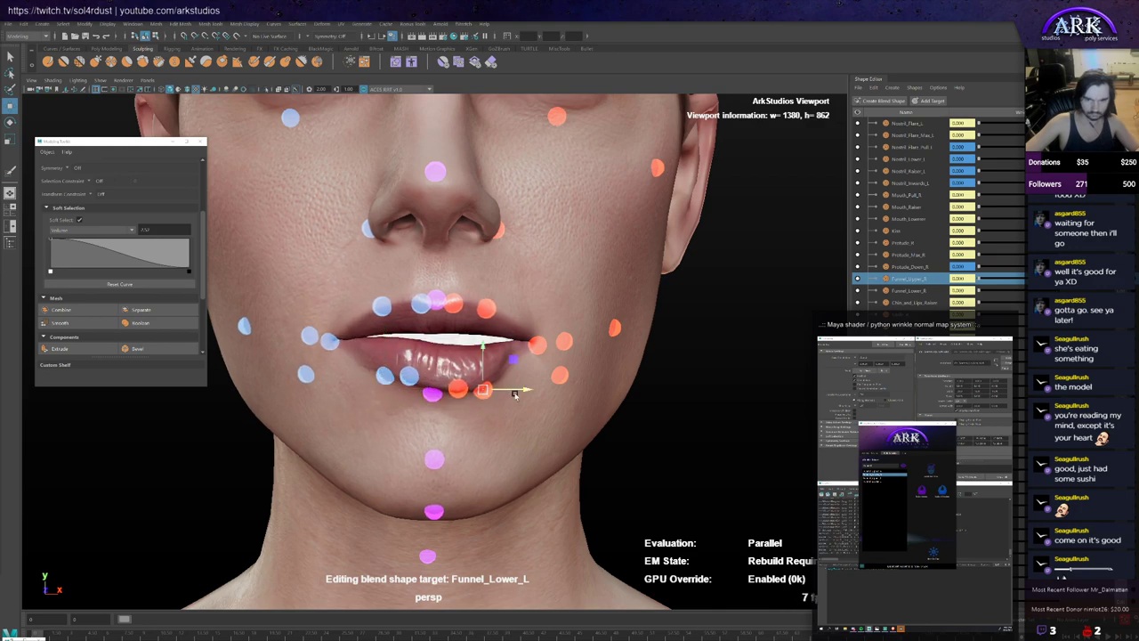
drag(524, 390, 753, 400)
scroll(715, 453, down, 4)
scroll(659, 436, up, 3)
alt+drag(602, 420, 600, 421)
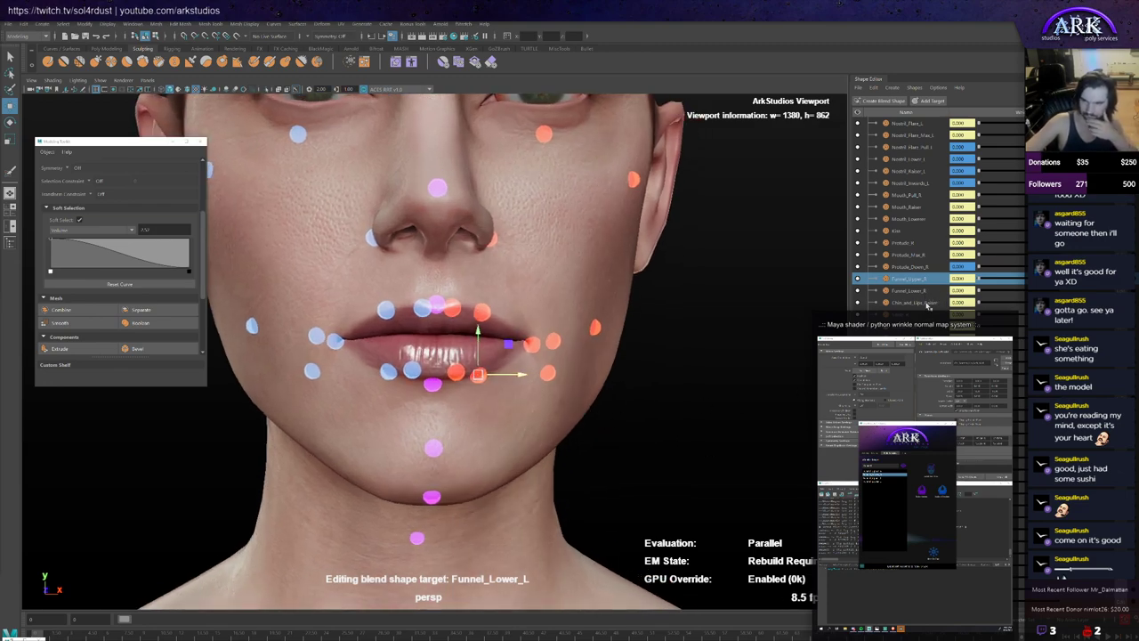
Step: Select the Chin_and_Lips_Raiser target, try raising the central jaw control at the chin's lower edge and undo the move
click(926, 304)
click(433, 496)
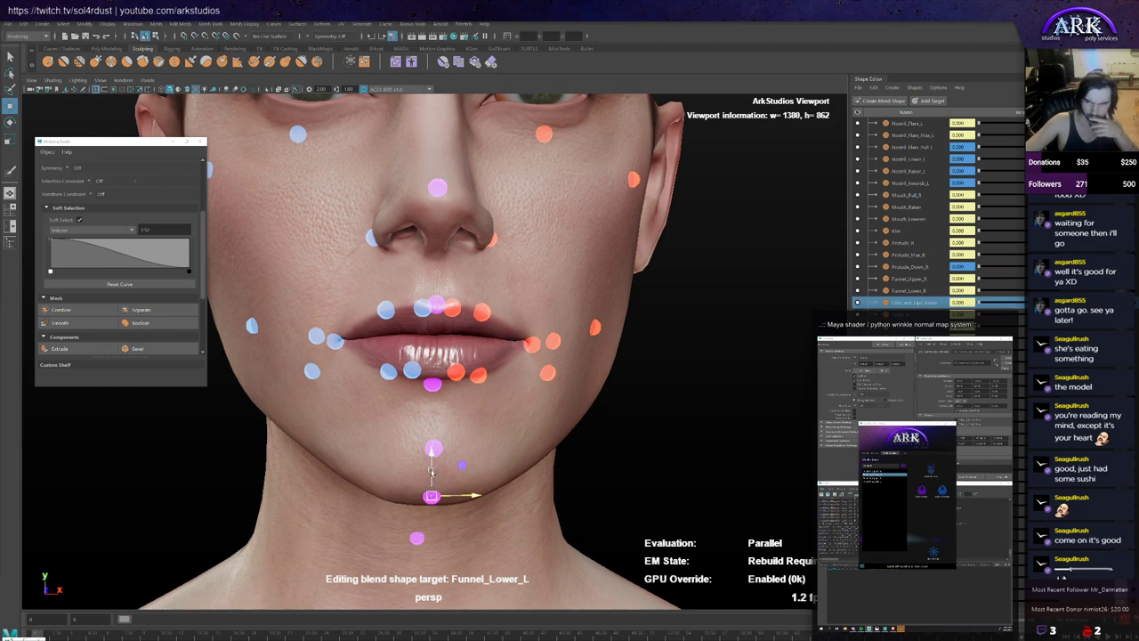
drag(431, 472, 451, 347)
key(ctrl+z)
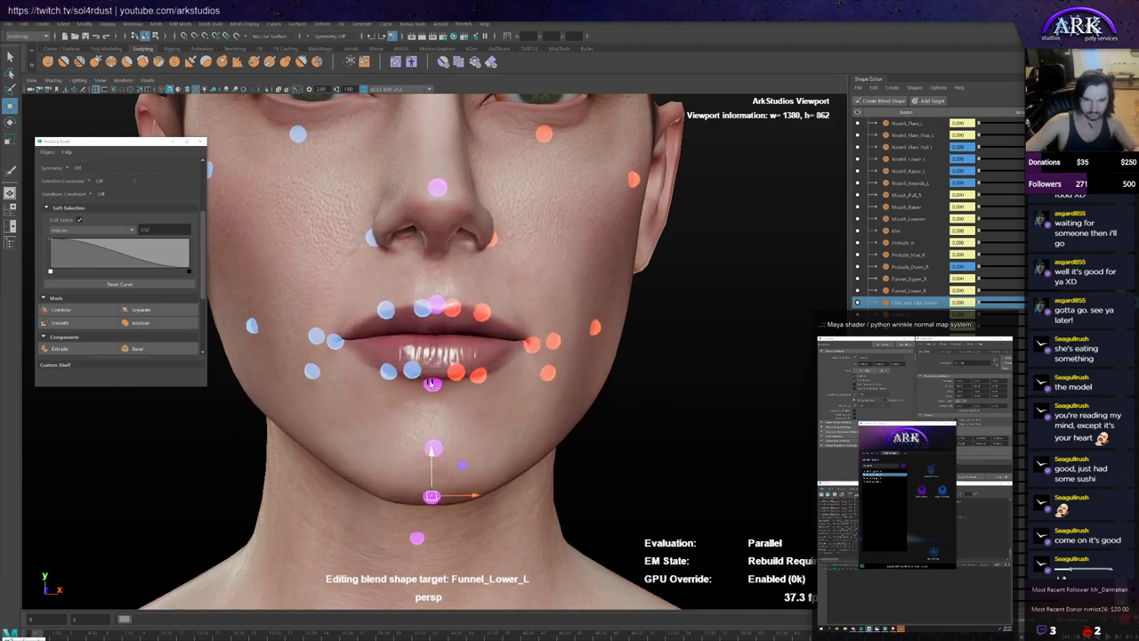
Step: Raise the central upper-lip control until Chin_and_Lips_Raiser reaches 1.000 and view the whole face
click(431, 383)
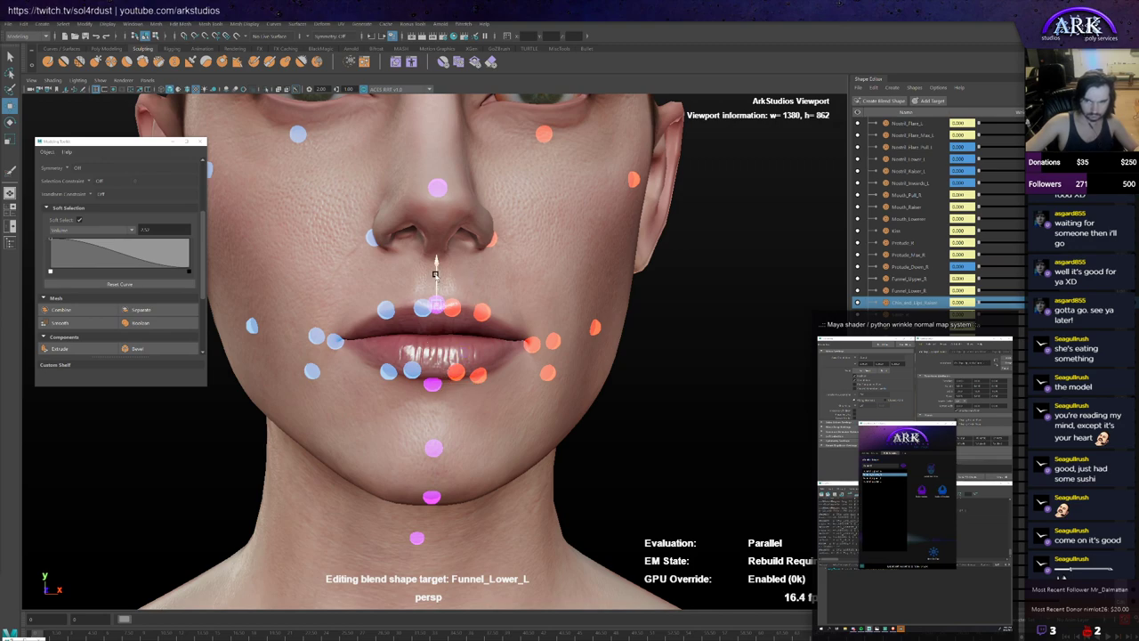
drag(436, 273, 436, 227)
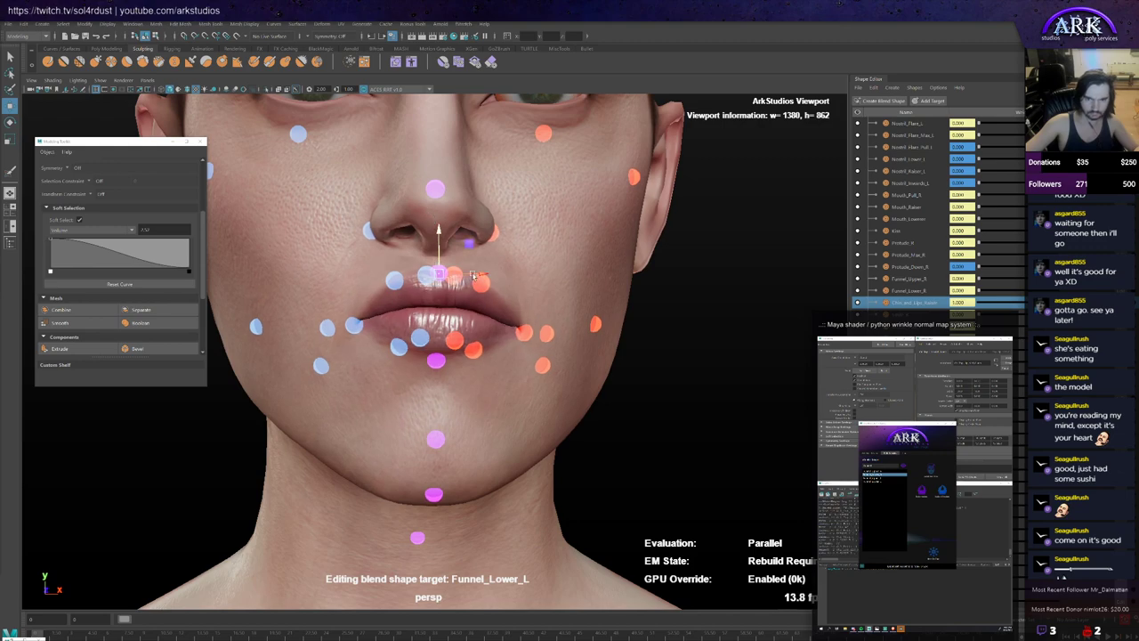
alt+drag(475, 276, 419, 360)
drag(422, 271, 792, 352)
Step: Put Chin_and_Lips_Raiser in edit mode, activate the Sculpt brush on the head and view the chin from below
click(1073, 302)
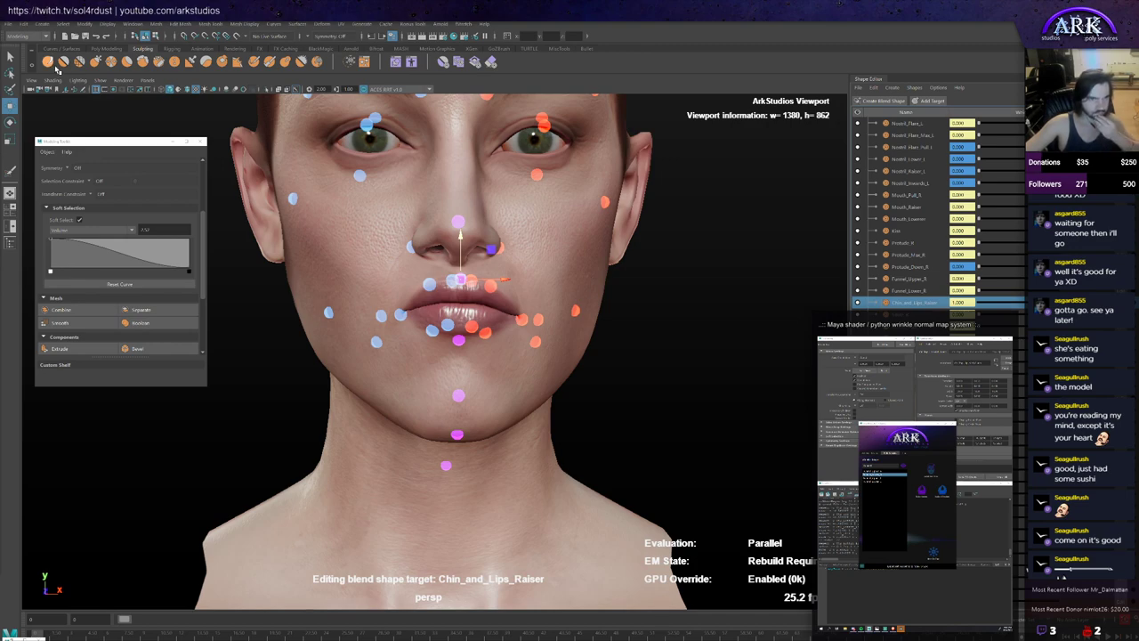
click(47, 61)
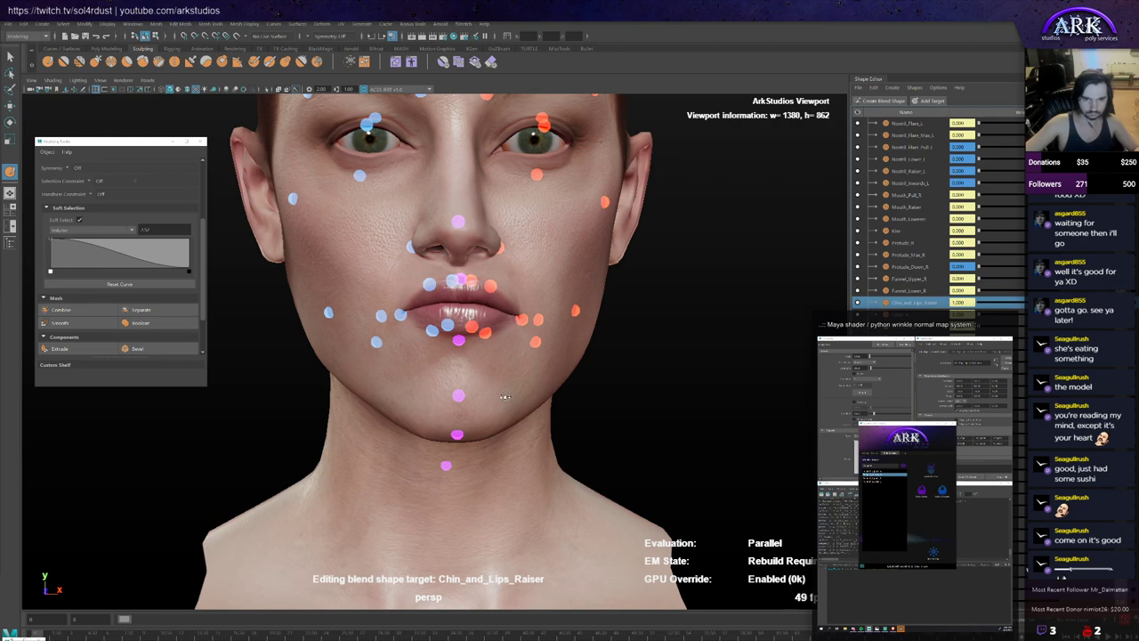
alt+drag(504, 397, 412, 354)
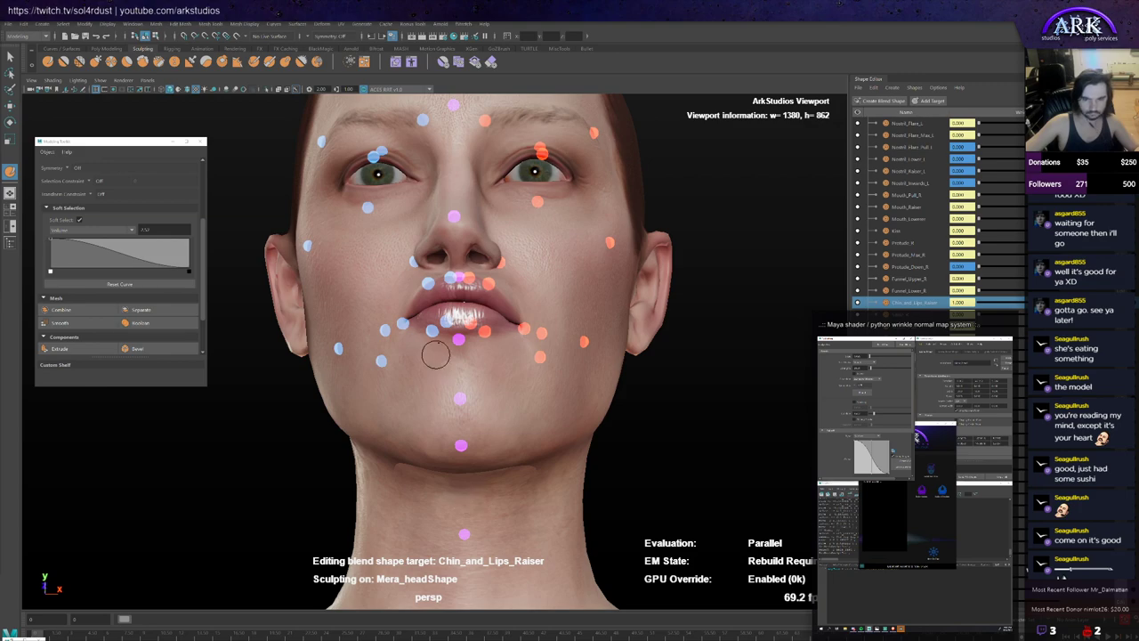
mouse_move(437, 349)
alt+mouse_down()
mouse_move(451, 360)
mouse_move(434, 377)
alt+mouse_up()
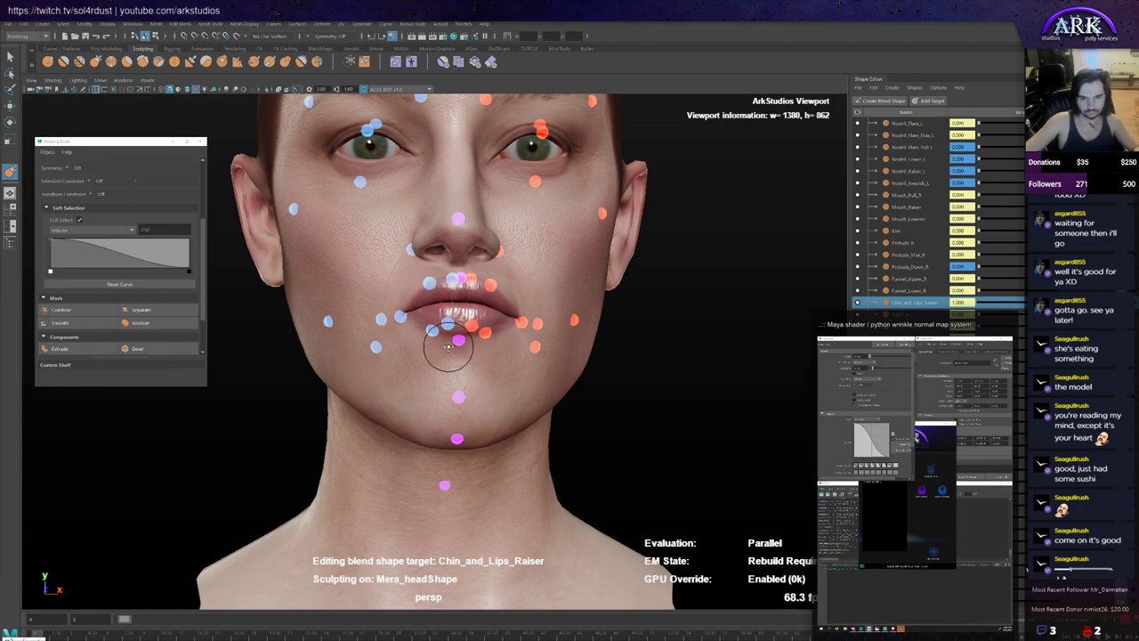
Step: Enlarge the Sculpt brush to cover the chin and sculpt the chin area of Chin_and_Lips_Raiser
mouse_move(448, 347)
alt+mouse_down()
mouse_move(434, 398)
mouse_move(478, 400)
mouse_move(455, 416)
alt+mouse_up()
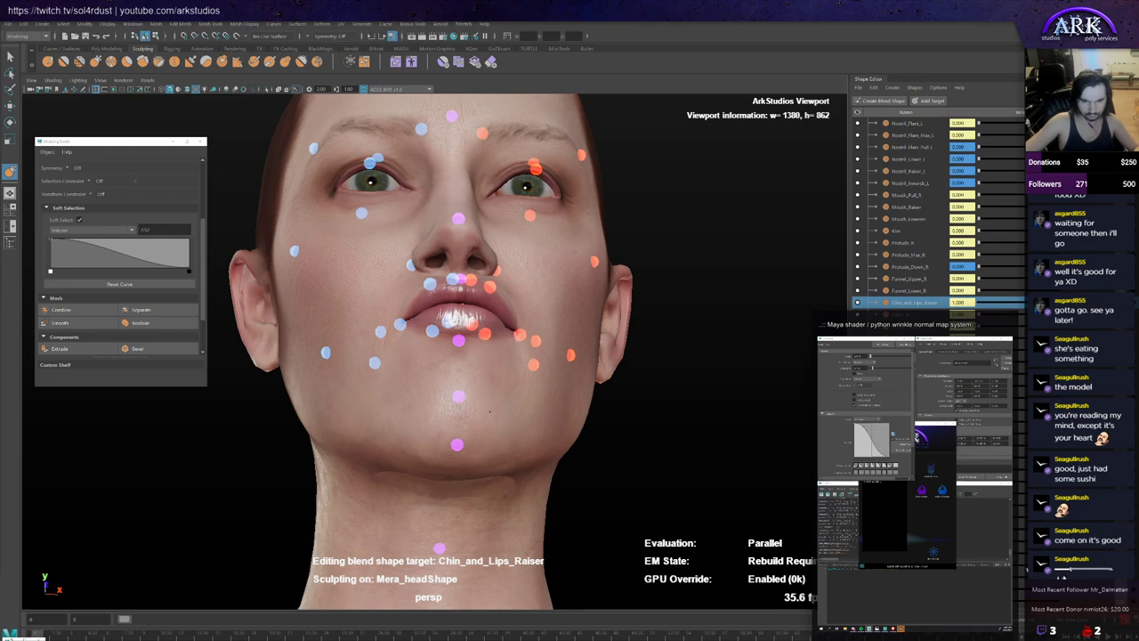
alt+drag(402, 422, 430, 429)
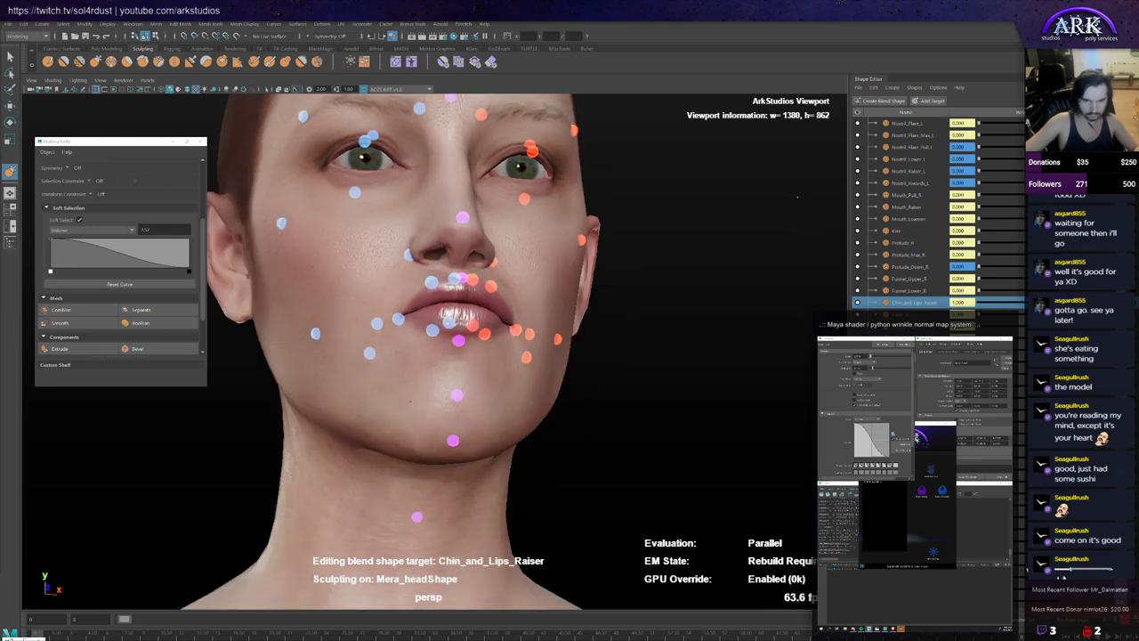
mouse_move(457, 419)
alt+mouse_down()
mouse_move(462, 436)
mouse_move(407, 432)
mouse_move(423, 440)
alt+mouse_up()
alt+right_drag(443, 398, 468, 379)
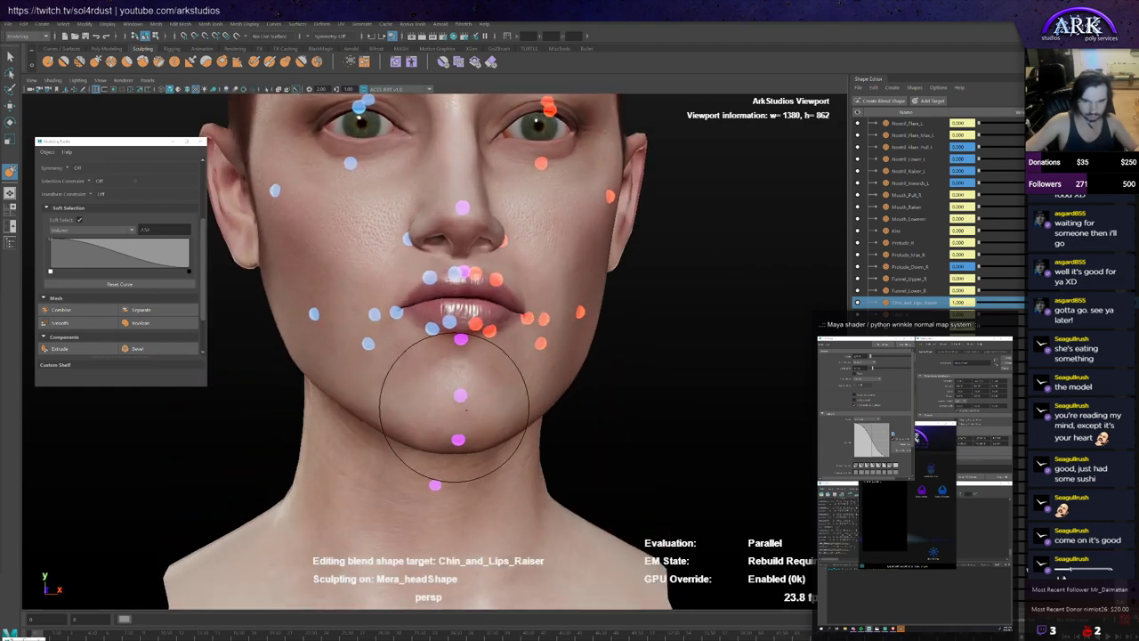
drag(454, 406, 461, 420)
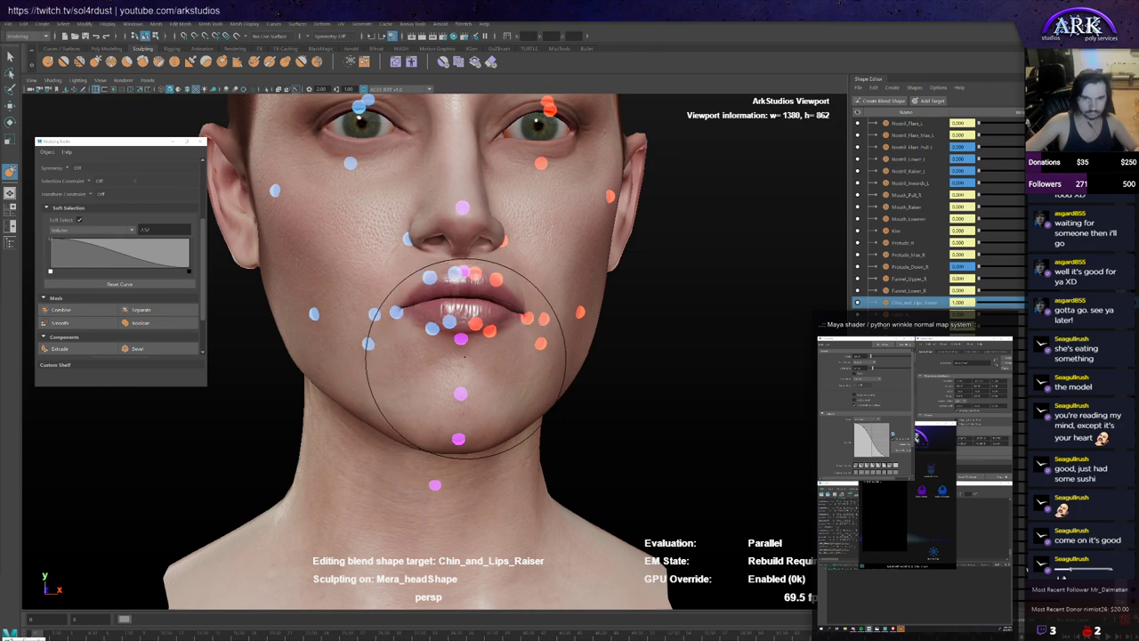
alt+drag(468, 358, 458, 365)
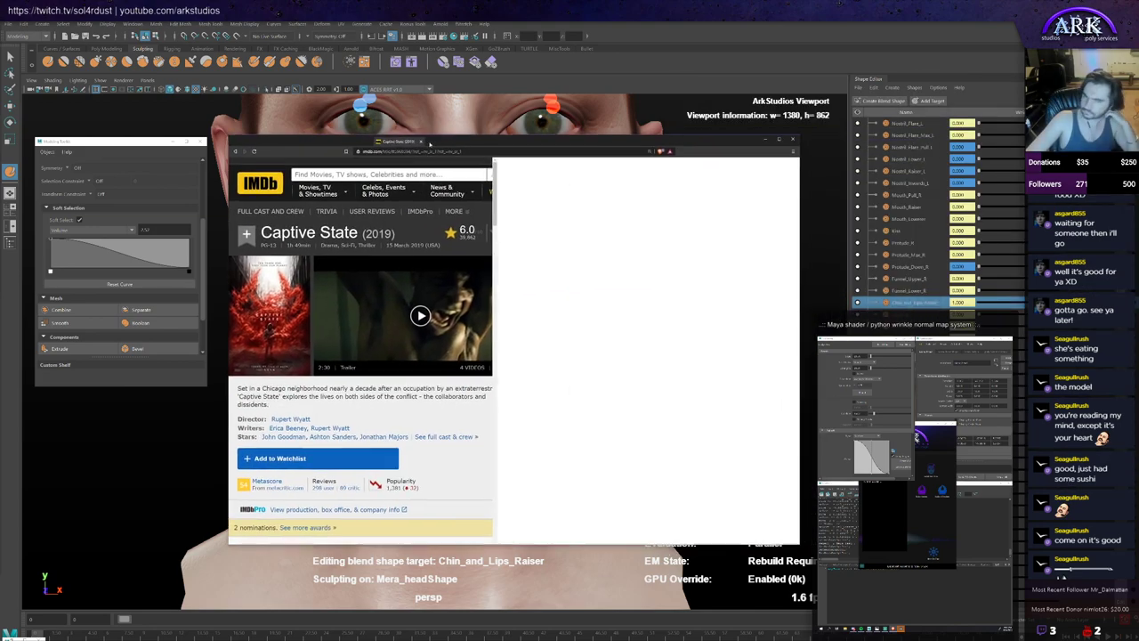
Step: Switch to the browser, maximize the IMDb page for Captive State (2019), look through it and start the trailer
double_click(623, 135)
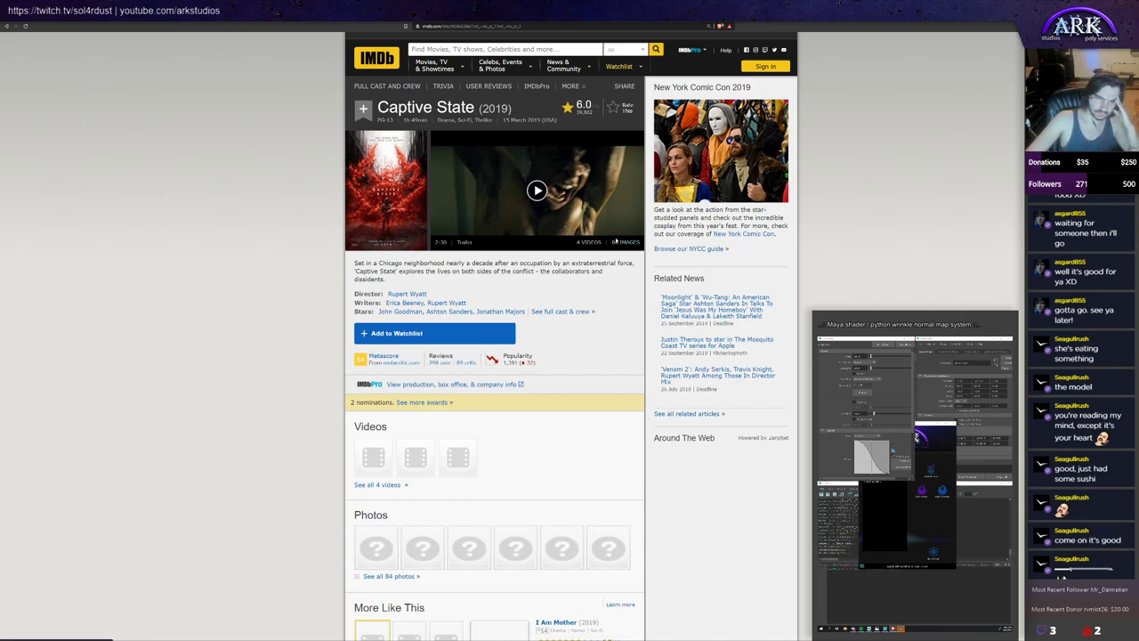
scroll(609, 249, down, 3)
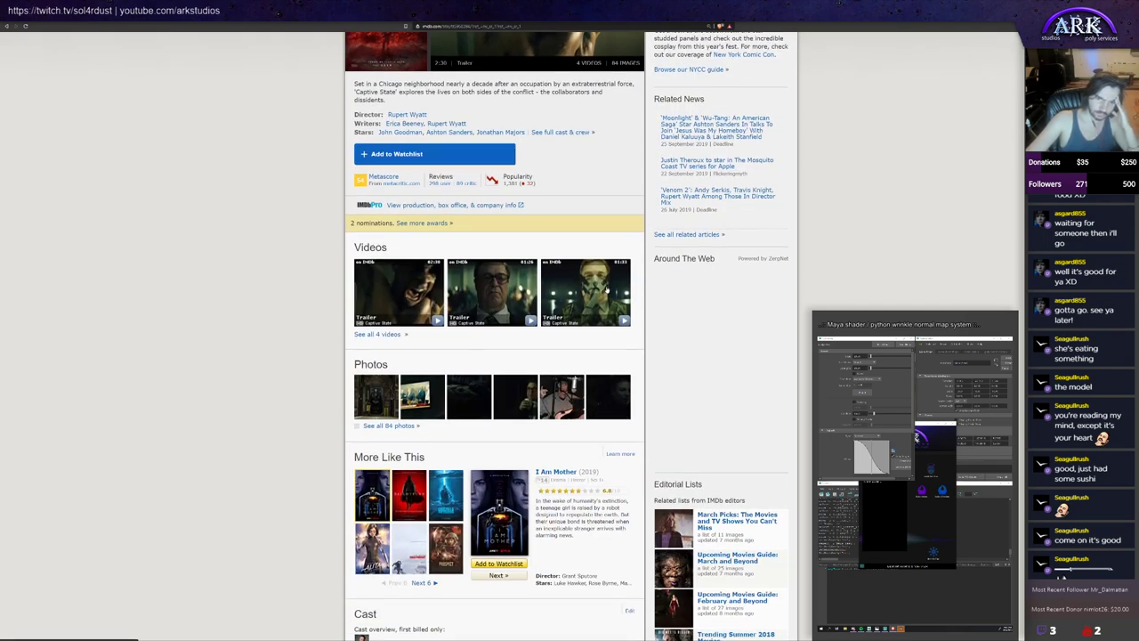
scroll(608, 285, up, 3)
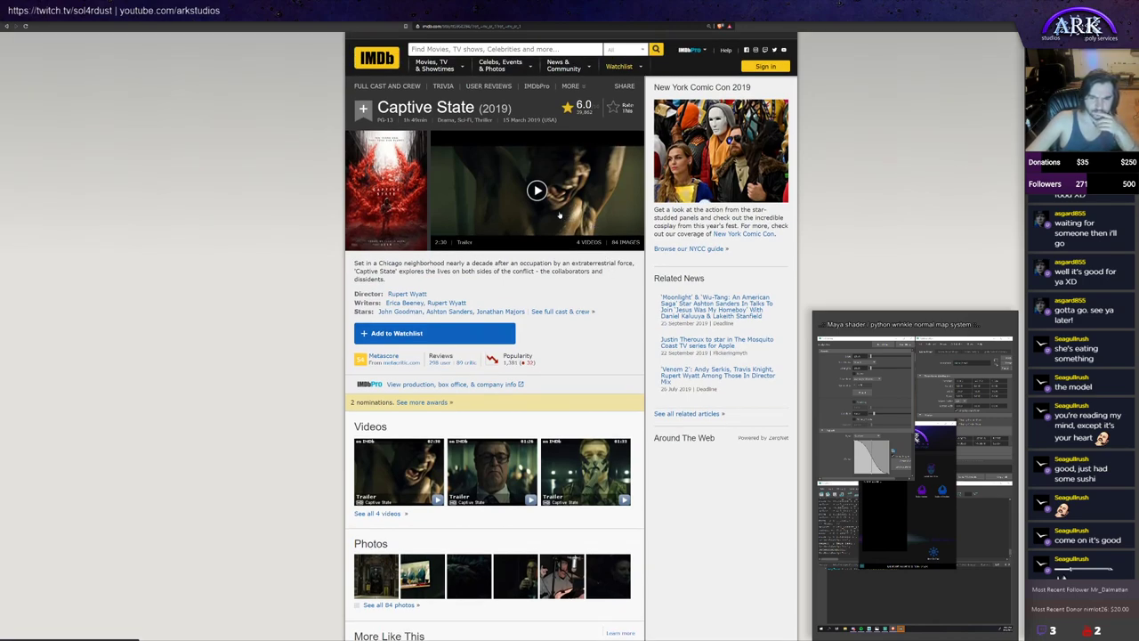
scroll(553, 285, down, 5)
scroll(552, 179, up, 5)
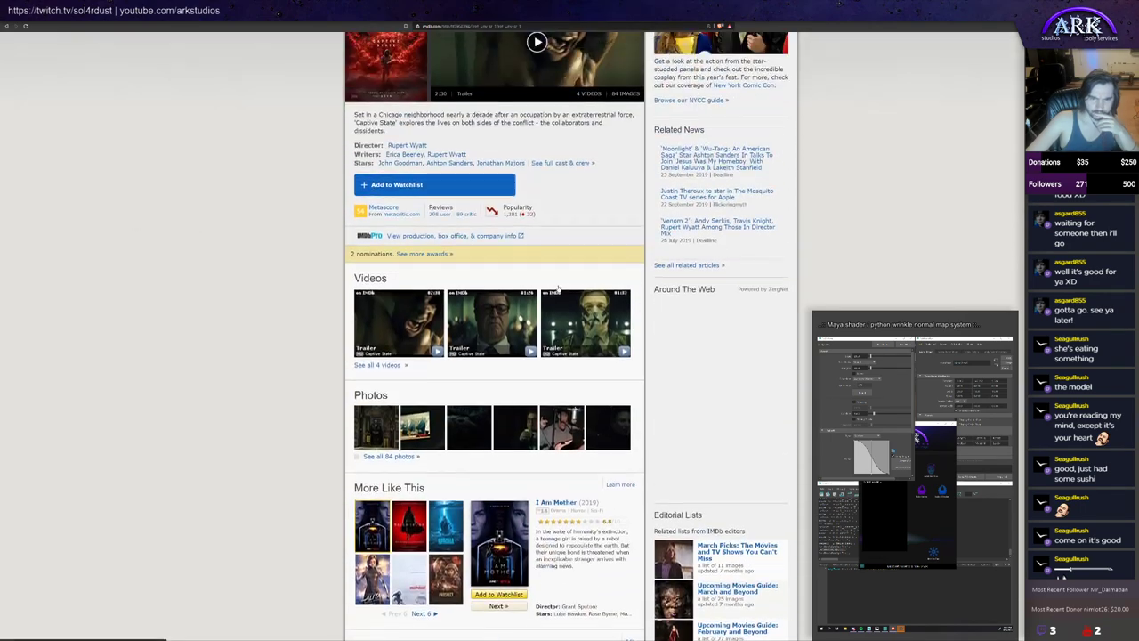
click(552, 179)
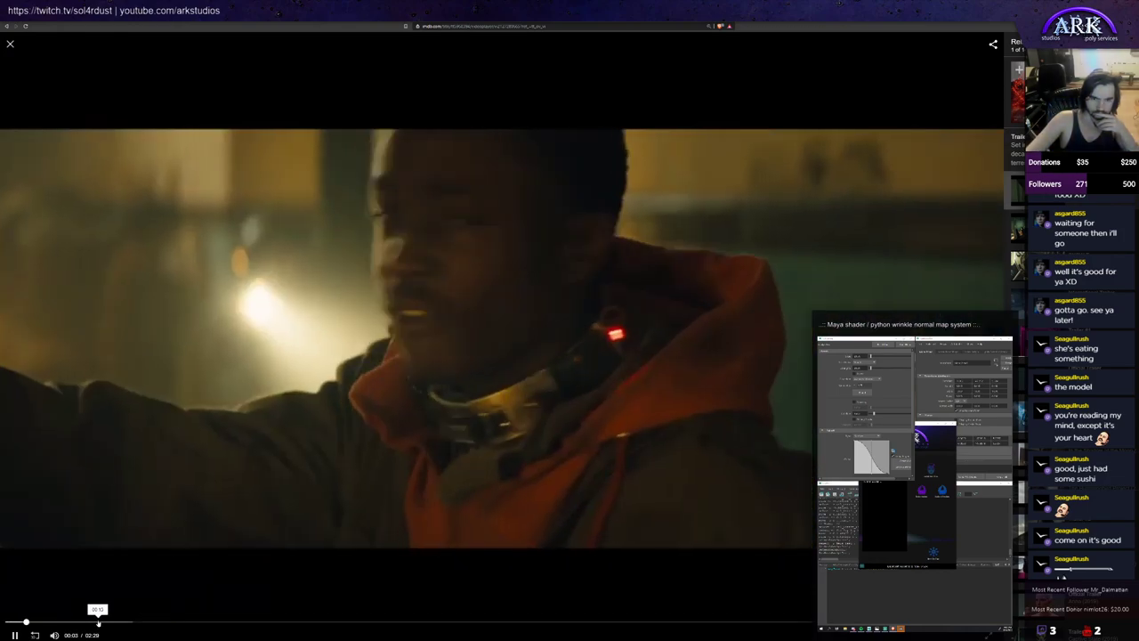
Step: Skip forward through the Captive State trailer to about 1:14
click(99, 622)
click(148, 622)
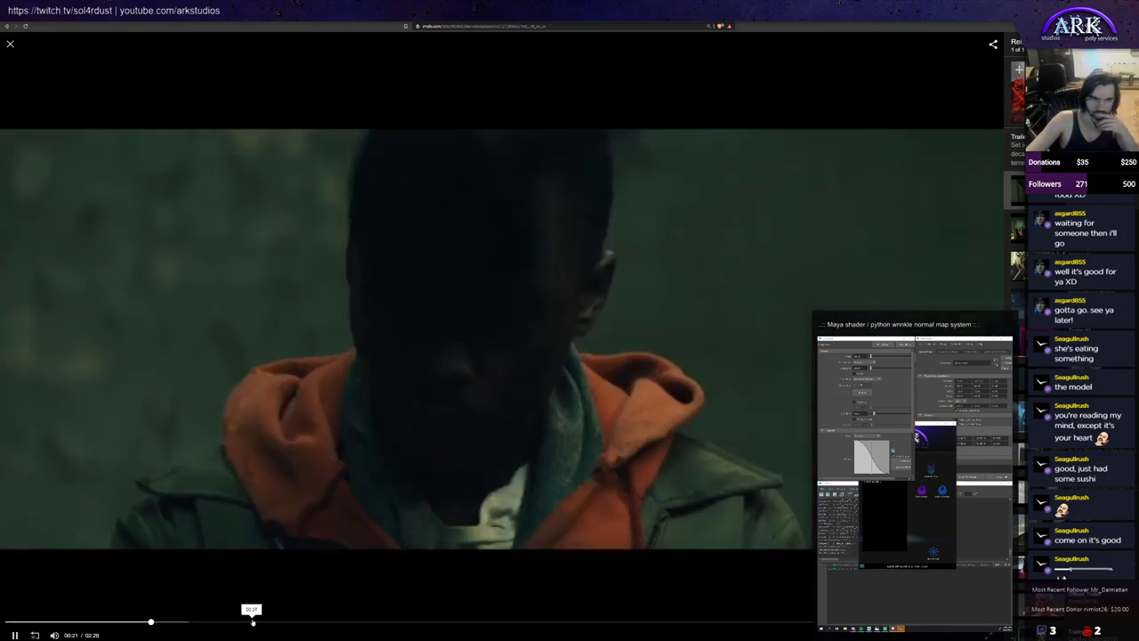
click(283, 622)
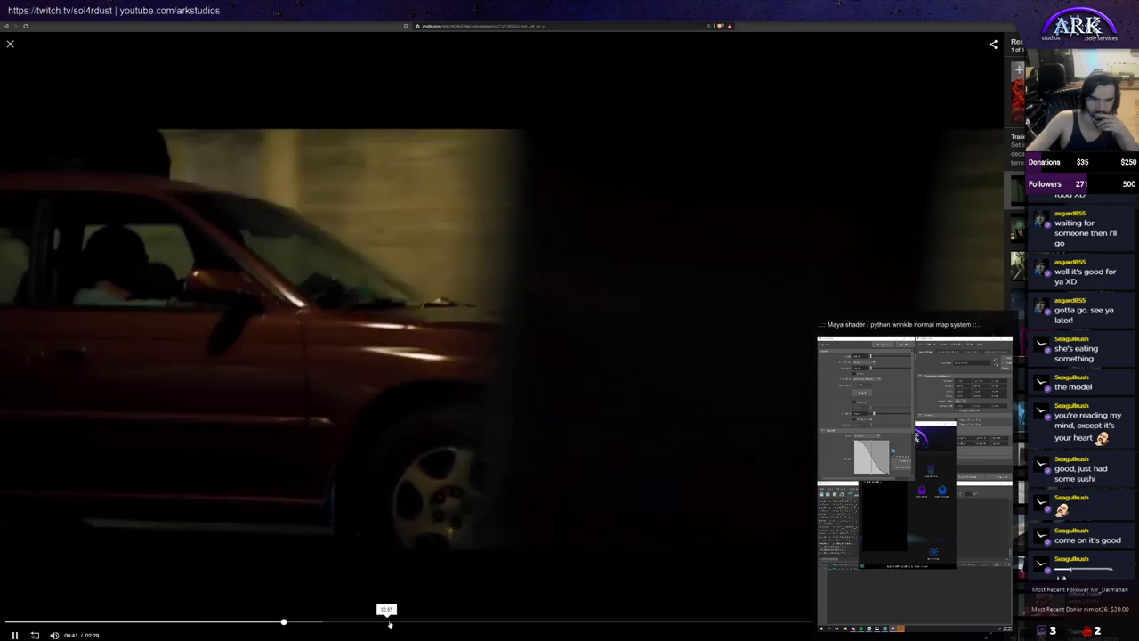
click(406, 622)
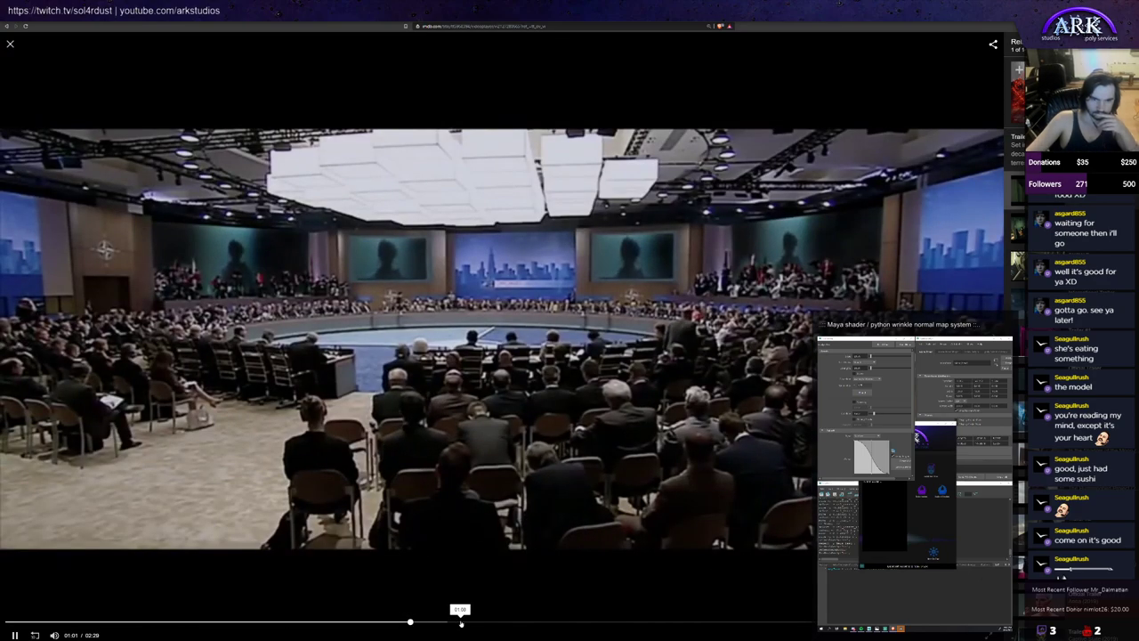
click(493, 622)
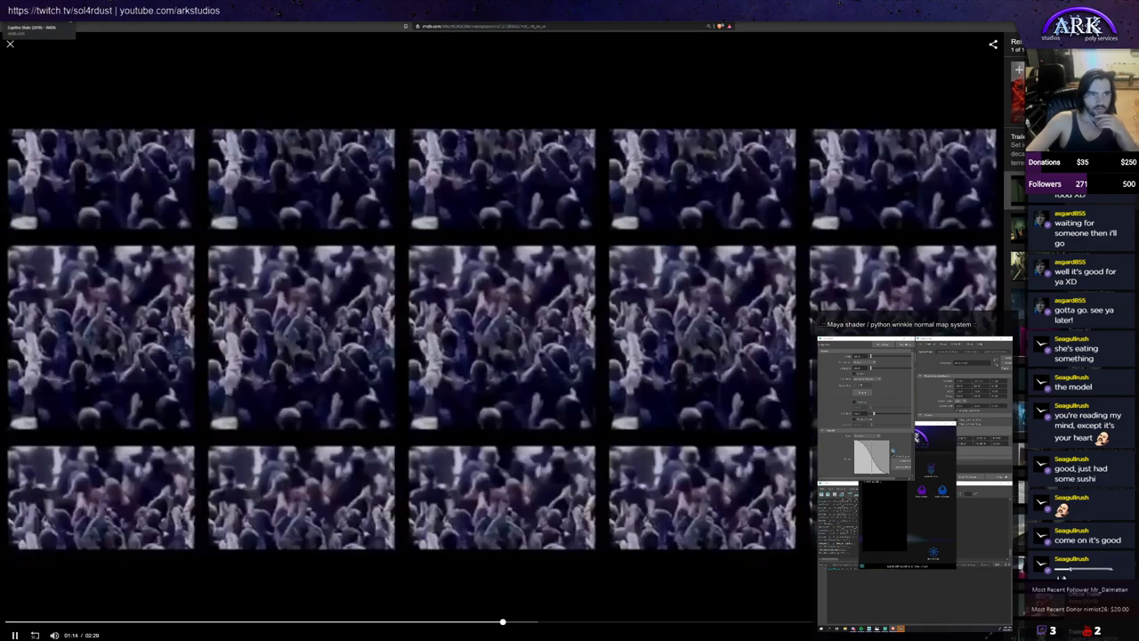
Step: Leave the trailer, return to Maya and activate the Sculpt brush on the head for the Chin_and_Lips_Raiser target
click(69, 16)
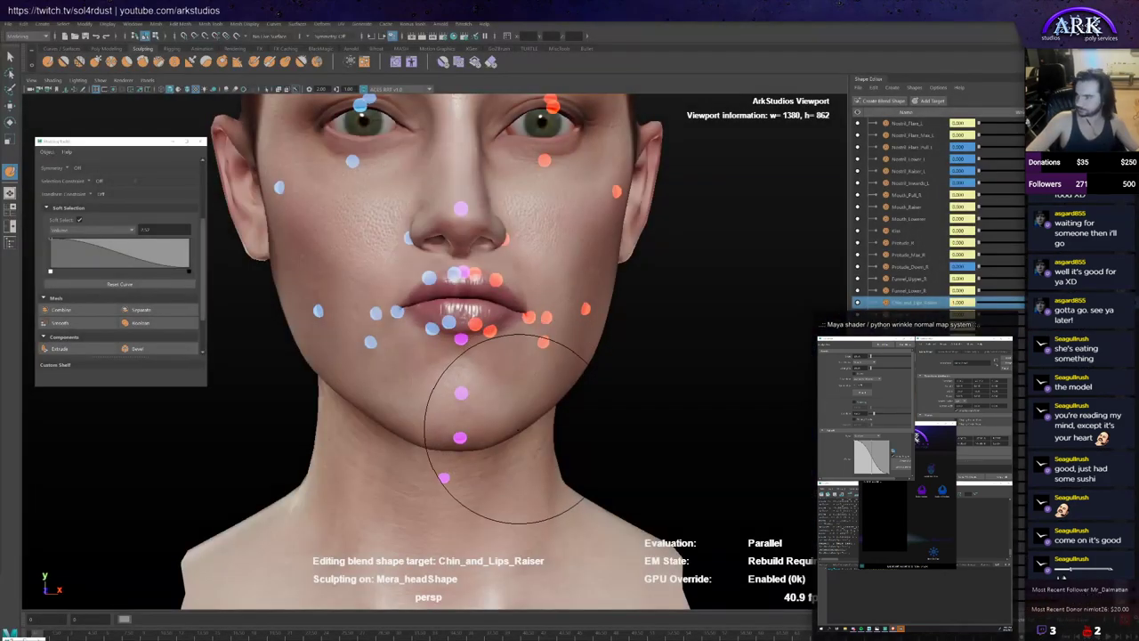
alt+right_drag(553, 387, 557, 422)
mouse_move(541, 406)
alt+mouse_down()
mouse_move(526, 406)
mouse_move(514, 429)
mouse_move(500, 400)
alt+mouse_up()
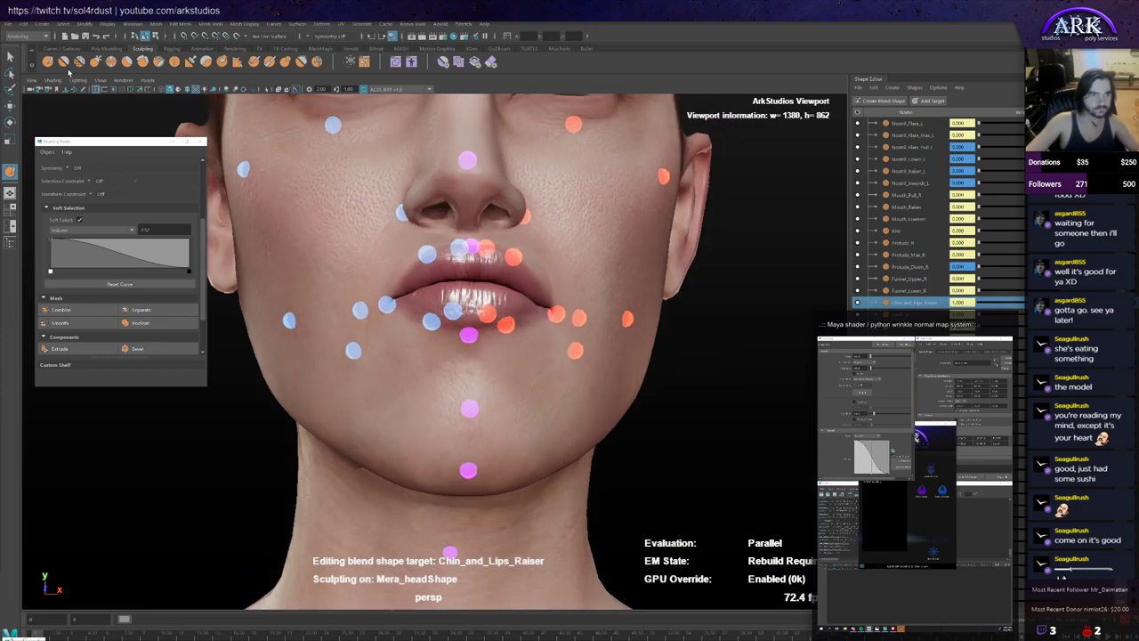
click(97, 63)
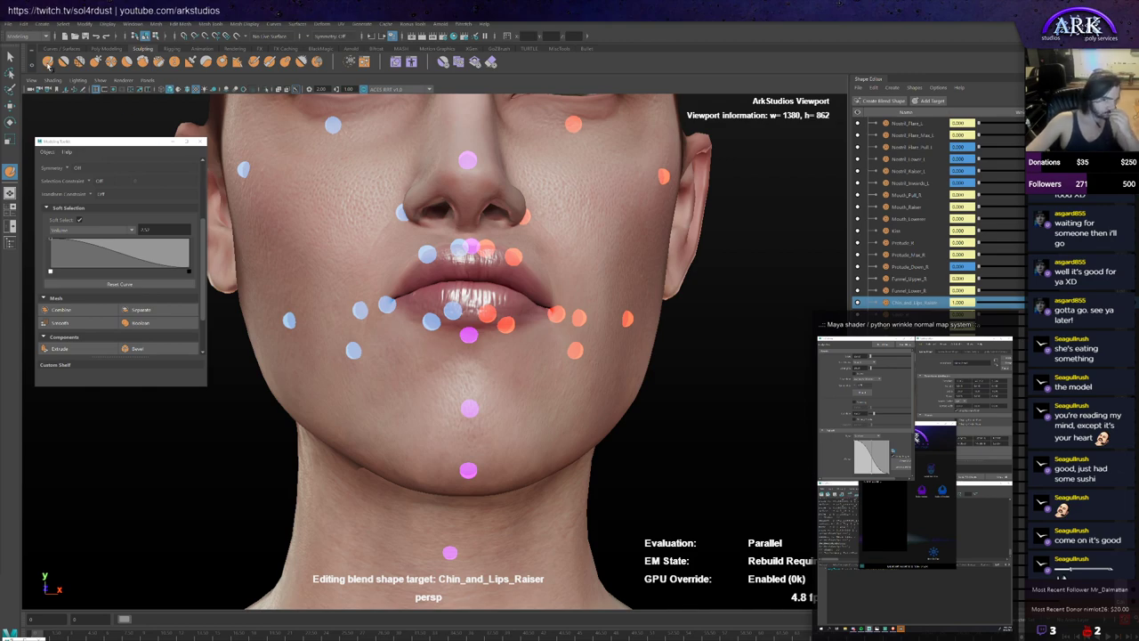
click(48, 66)
Step: Reduce the Sculpt brush size and sculpt the area between the lower lip and chin on Chin_and_Lips_Raiser
mouse_move(472, 390)
alt+mouse_down()
mouse_move(470, 402)
mouse_move(486, 347)
mouse_move(470, 349)
alt+mouse_up()
key(b)
alt+drag(470, 449, 466, 432)
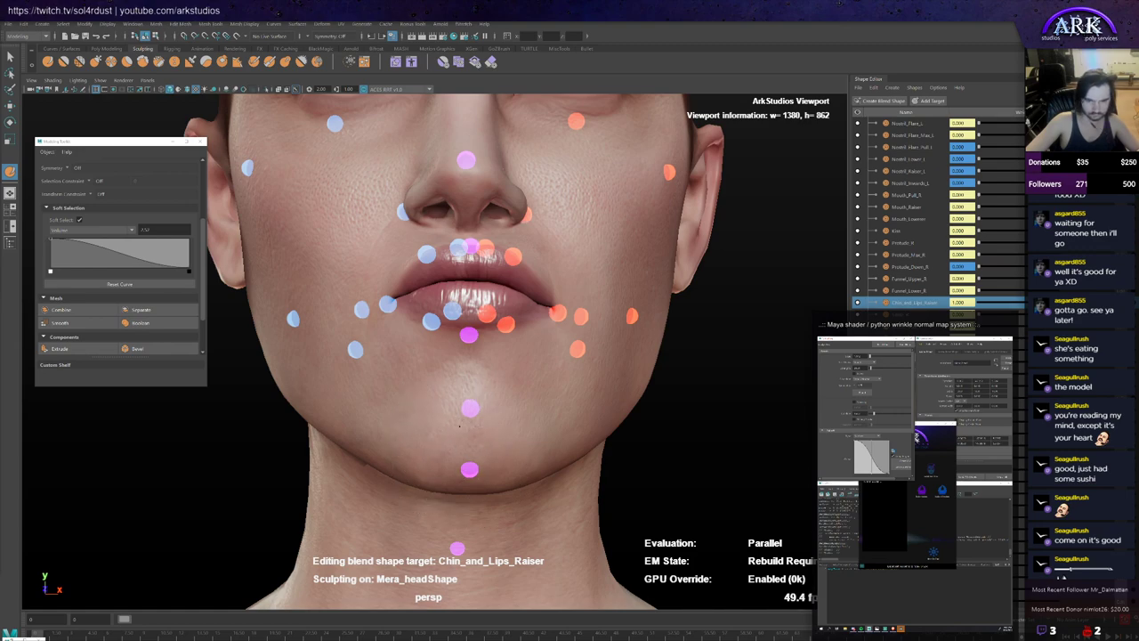
alt+drag(485, 433, 475, 471)
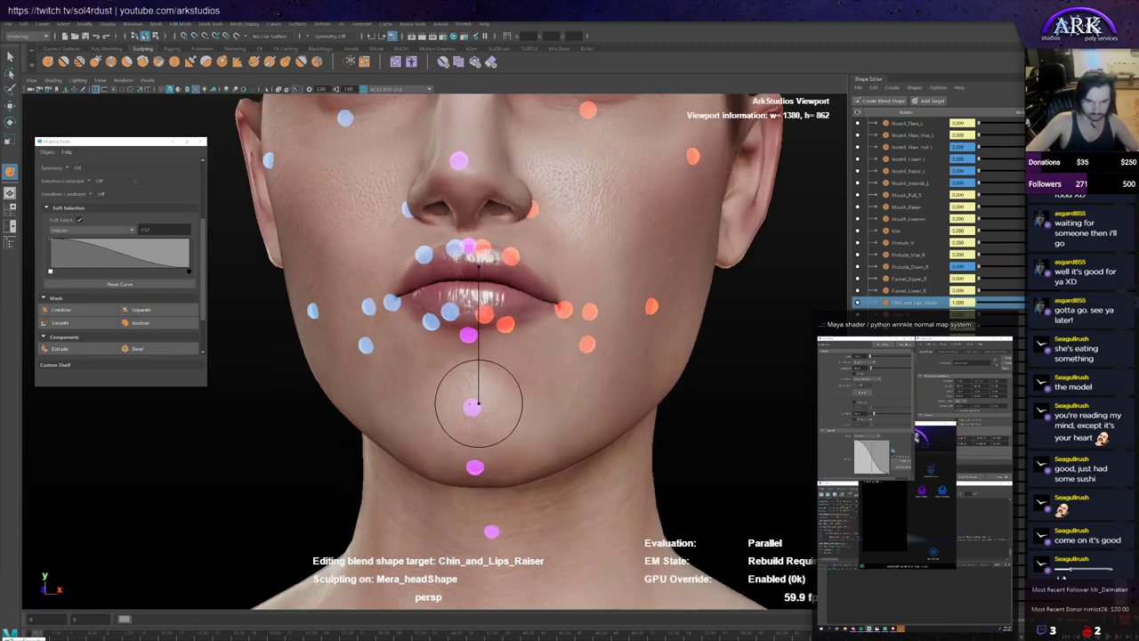
drag(460, 376, 444, 378)
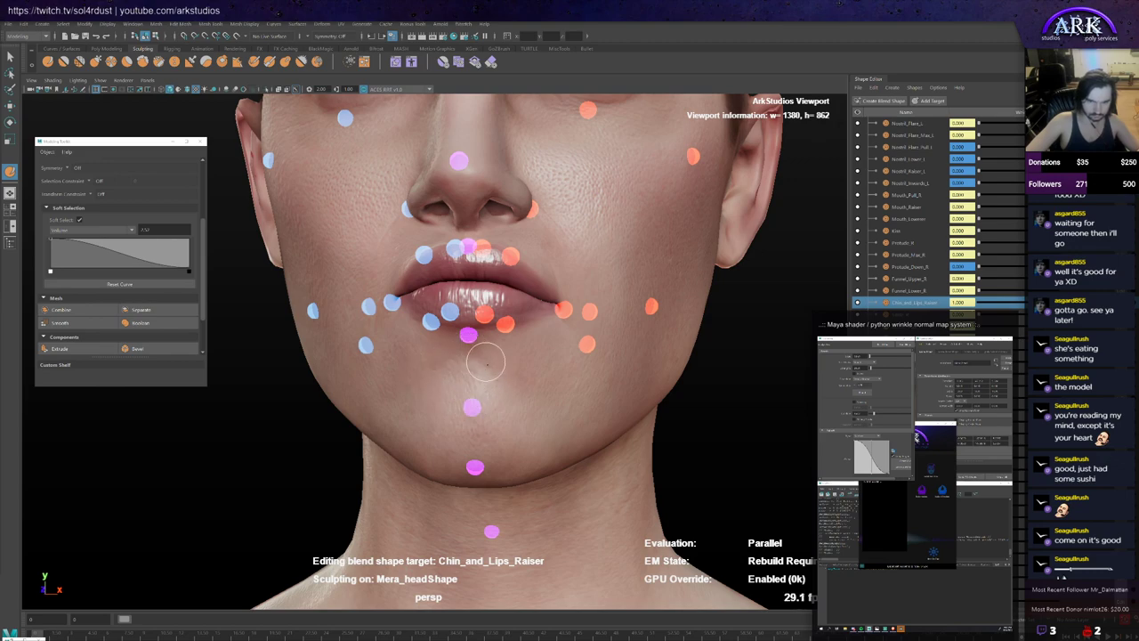
alt+drag(500, 375, 426, 378)
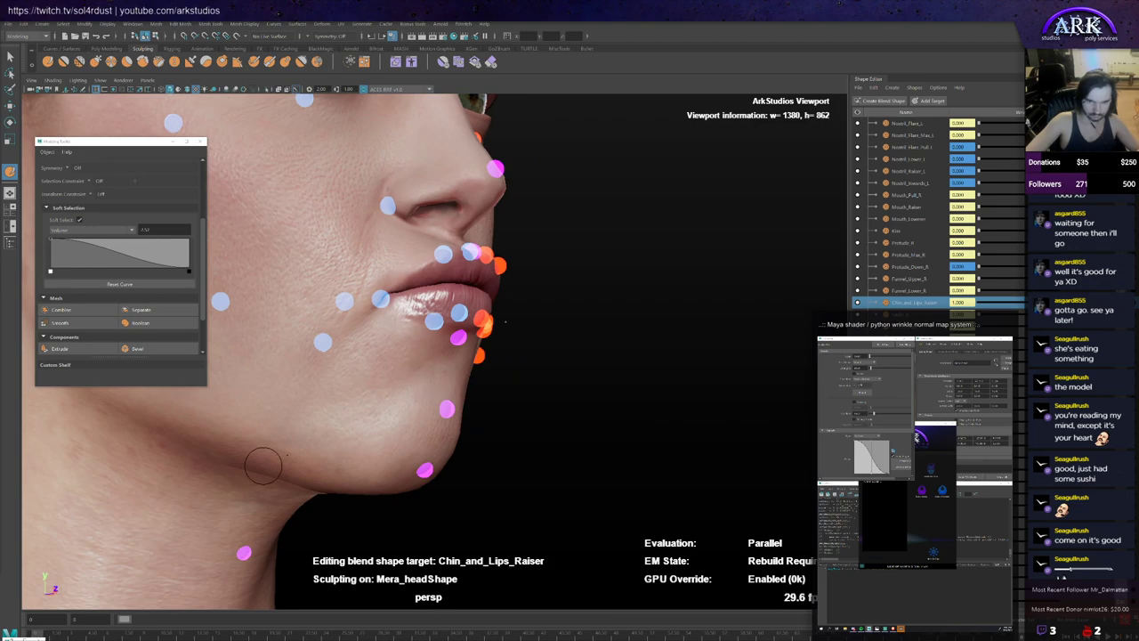
alt+drag(263, 465, 515, 381)
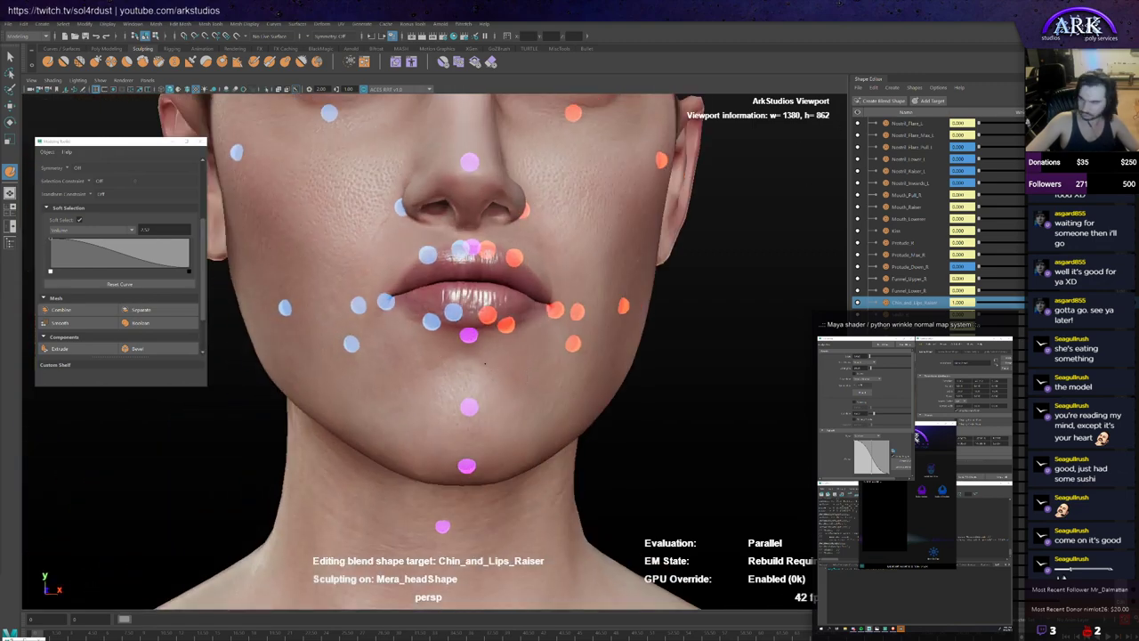
Step: Refine the chin and the skin below the mouth corners with the Sculpt brush, checking the form from several angles
scroll(505, 419, up, 2)
alt+drag(472, 422, 441, 376)
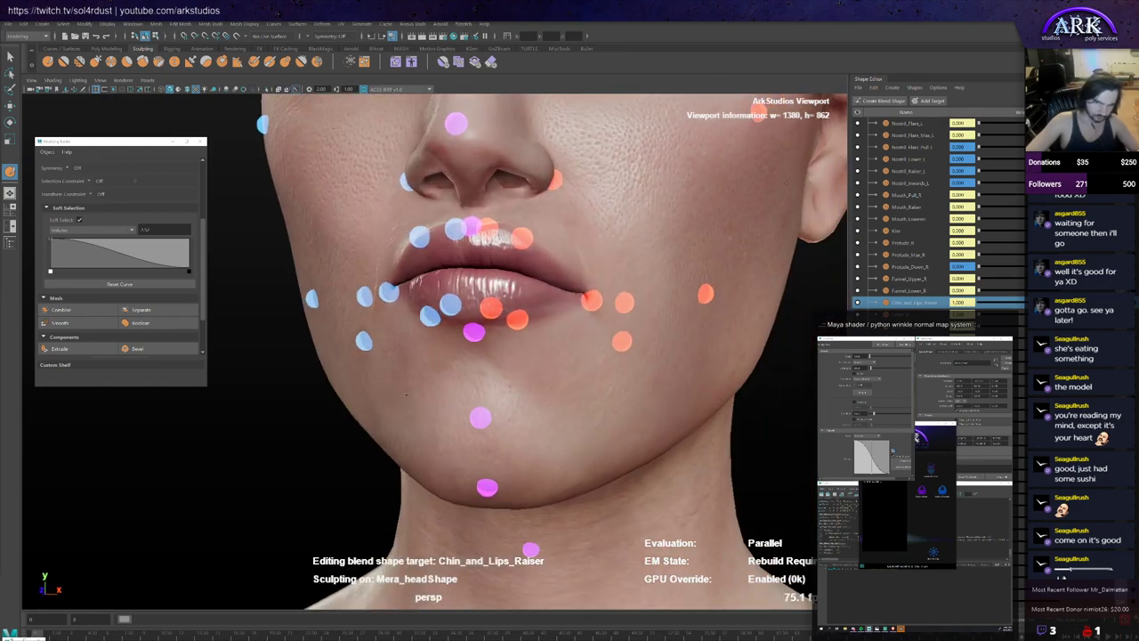
alt+drag(498, 395, 498, 323)
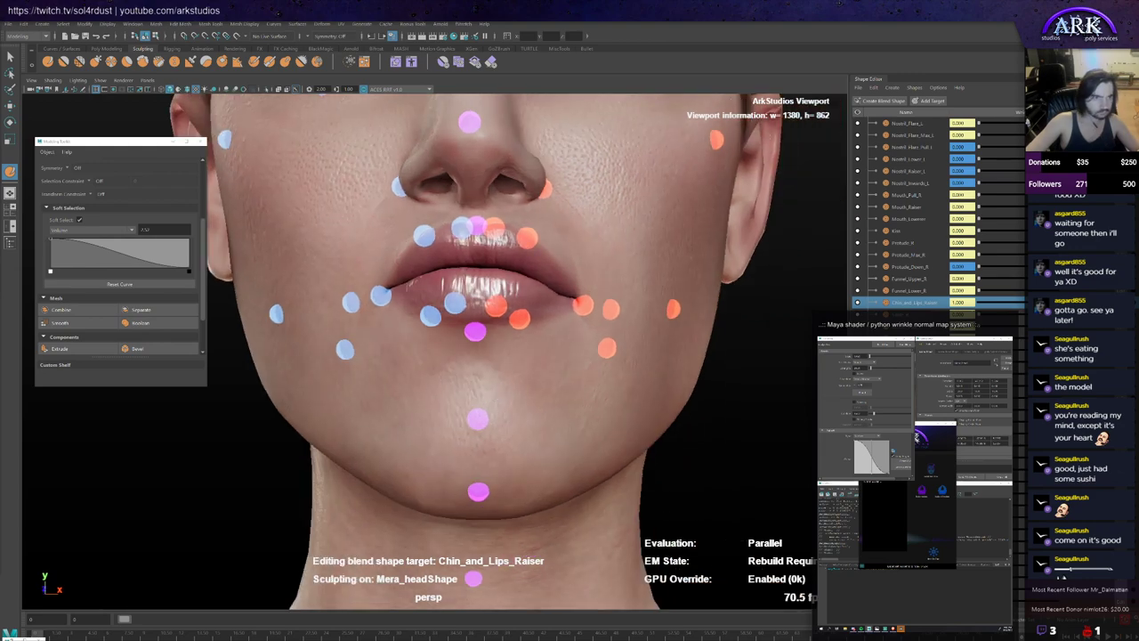
alt+drag(430, 348, 395, 363)
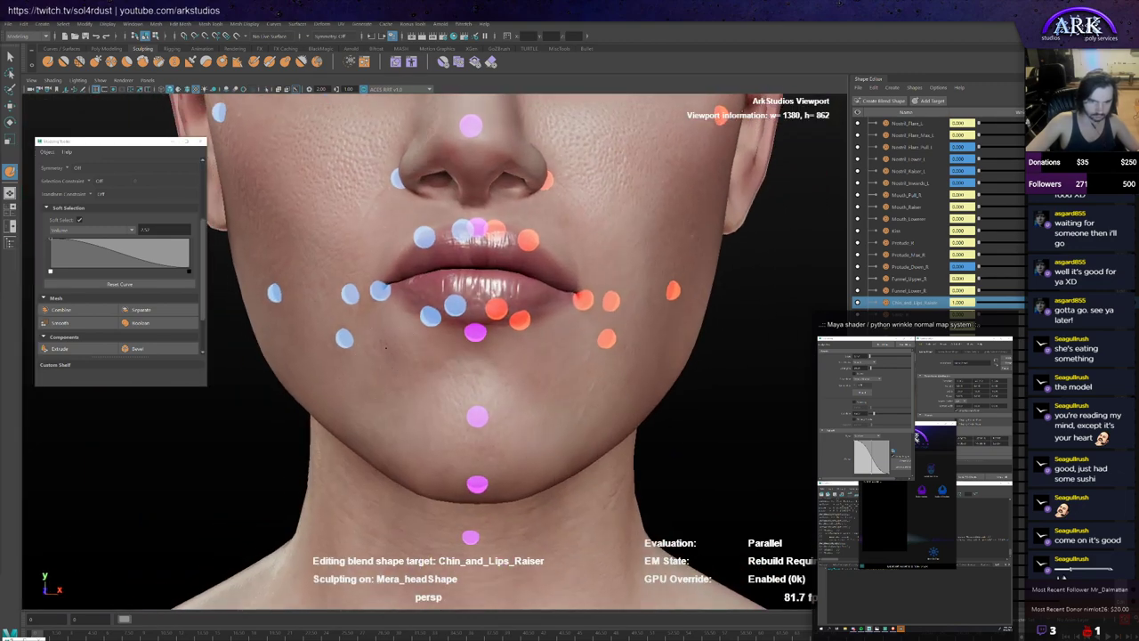
alt+drag(475, 360, 550, 347)
Step: Activate the Grab brush and reshape the lower lip of Chin_and_Lips_Raiser
click(95, 61)
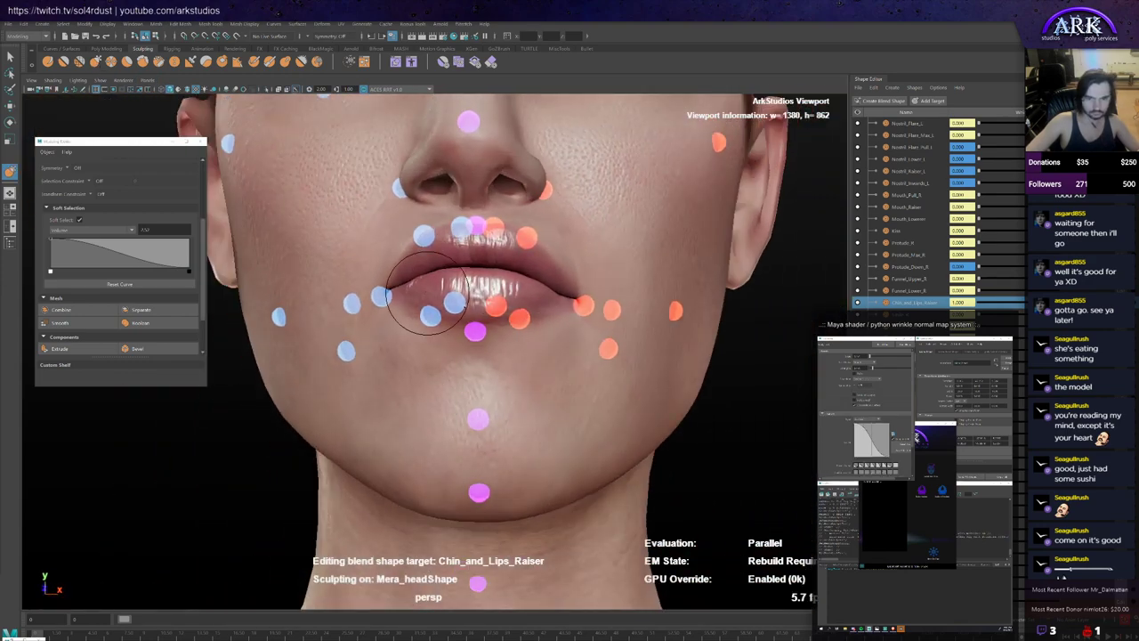
mouse_move(461, 313)
alt+mouse_down()
mouse_move(418, 311)
mouse_move(419, 331)
alt+mouse_up()
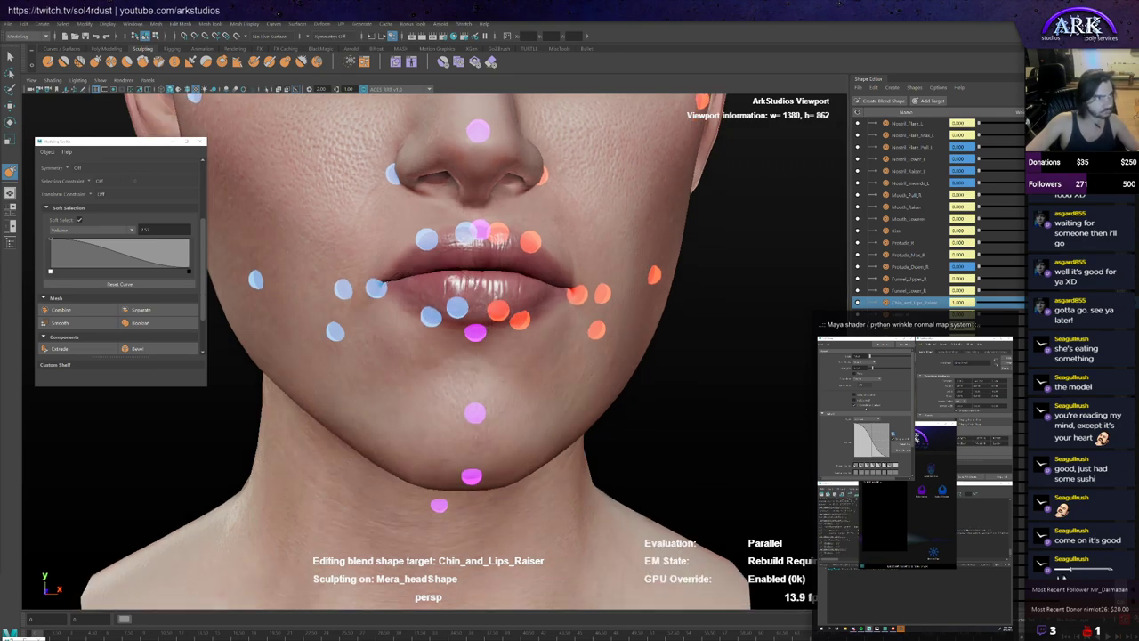
alt+drag(374, 298, 412, 330)
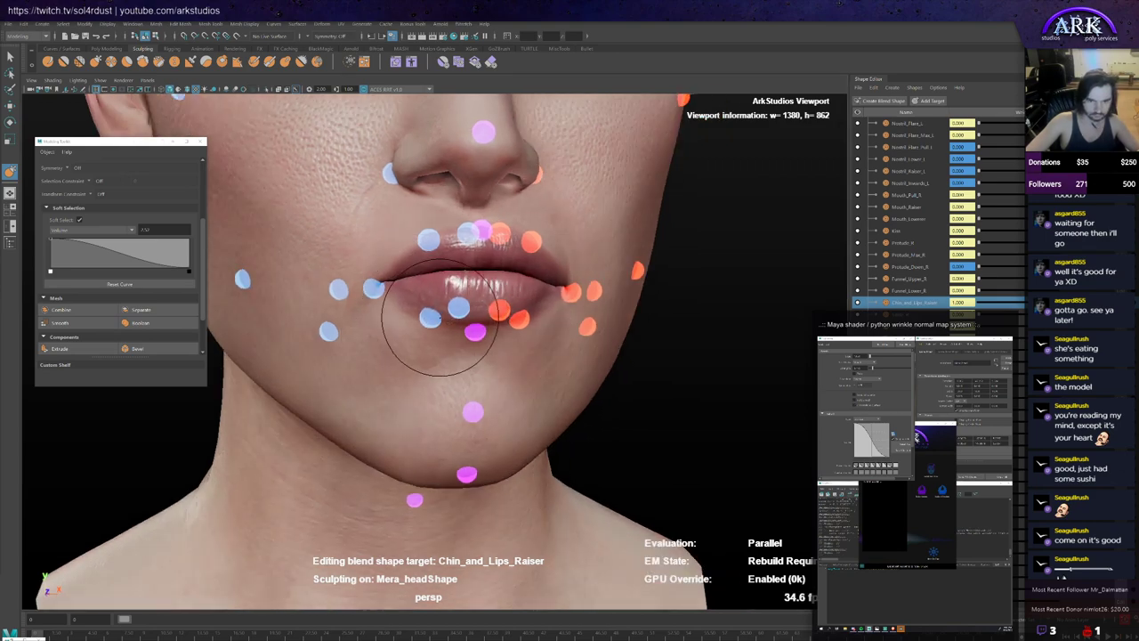
mouse_move(492, 338)
alt+mouse_down()
mouse_move(470, 407)
mouse_move(502, 330)
mouse_move(531, 318)
mouse_move(427, 315)
alt+mouse_up()
mouse_move(406, 254)
alt+mouse_down()
mouse_move(374, 258)
mouse_move(445, 229)
mouse_move(570, 218)
alt+mouse_up()
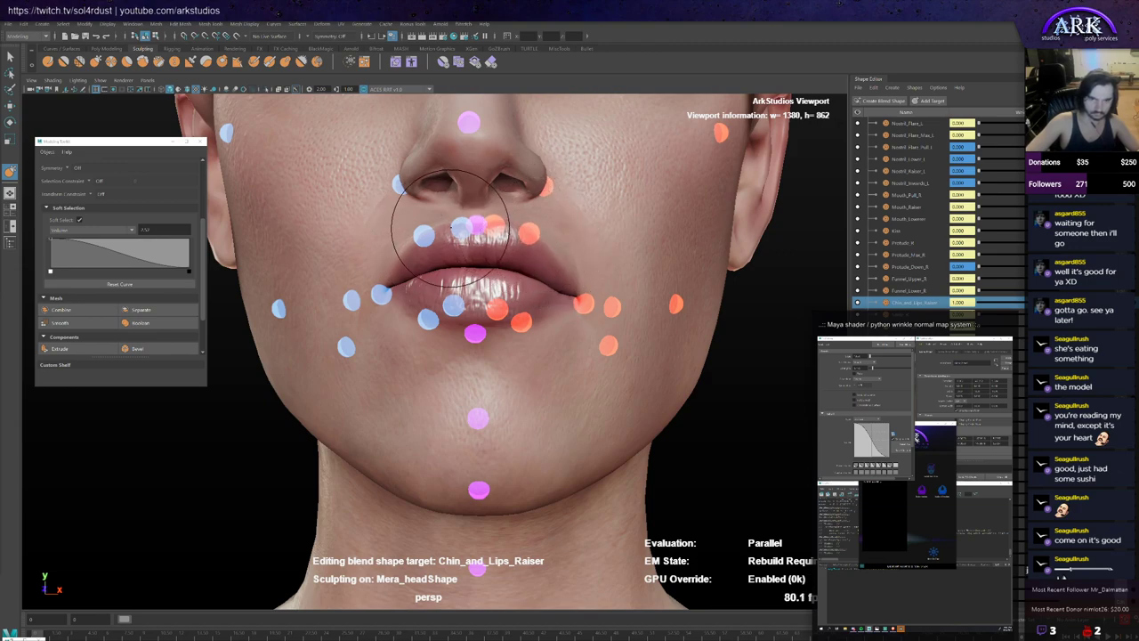
Step: Reshape the upper lip and the line between the lips with the Grab brush, checking front and three-quarter views
mouse_move(430, 236)
alt+mouse_down()
mouse_move(441, 255)
mouse_move(440, 231)
alt+mouse_up()
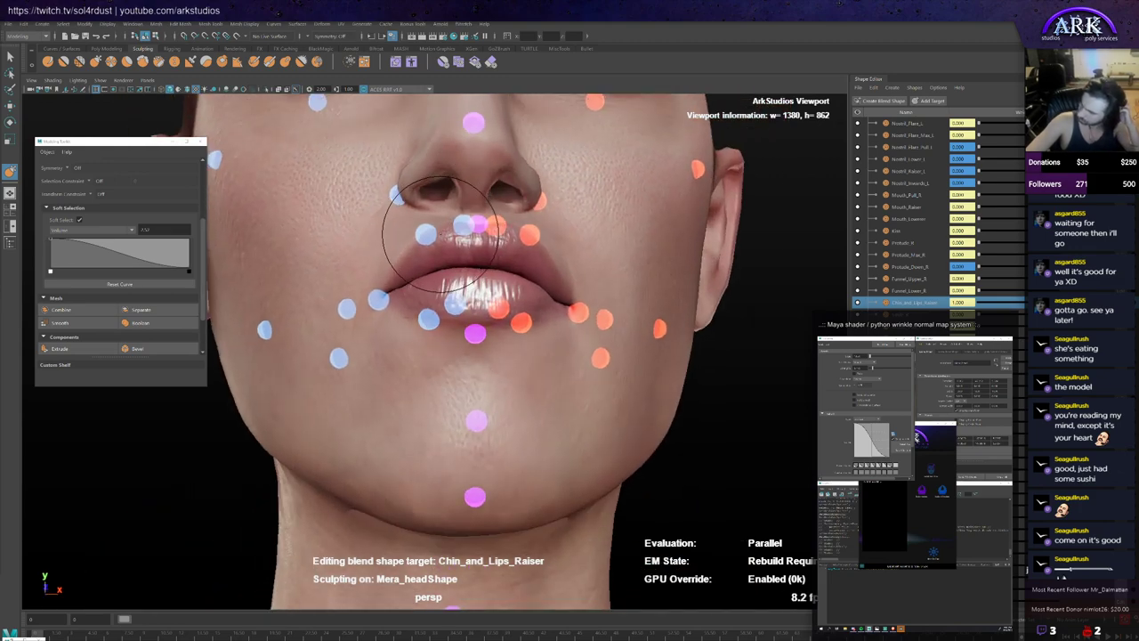
alt+right_drag(419, 241, 483, 309)
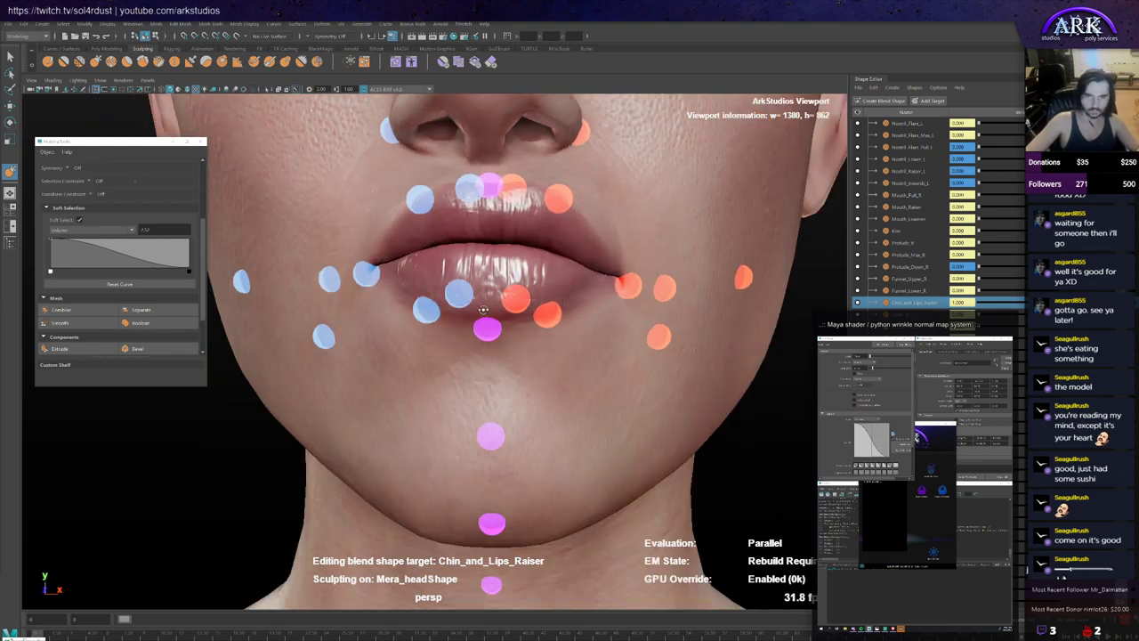
mouse_move(483, 309)
alt+mouse_down()
mouse_move(489, 340)
mouse_move(492, 298)
alt+mouse_up()
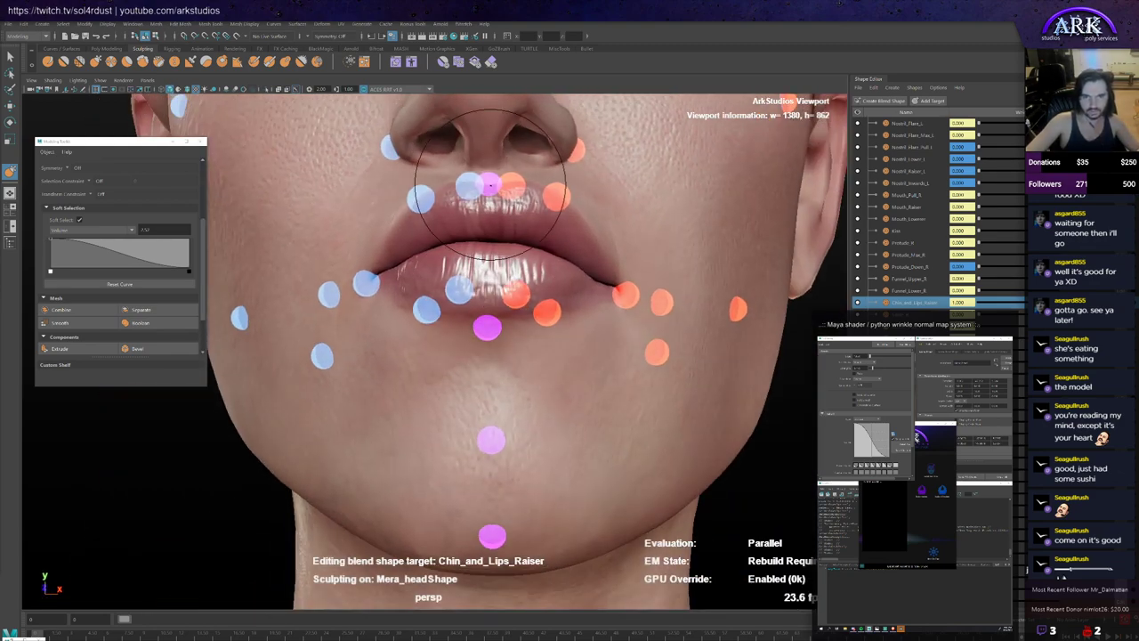
mouse_move(394, 191)
alt+mouse_down()
mouse_move(500, 250)
mouse_move(534, 249)
mouse_move(472, 242)
alt+mouse_up()
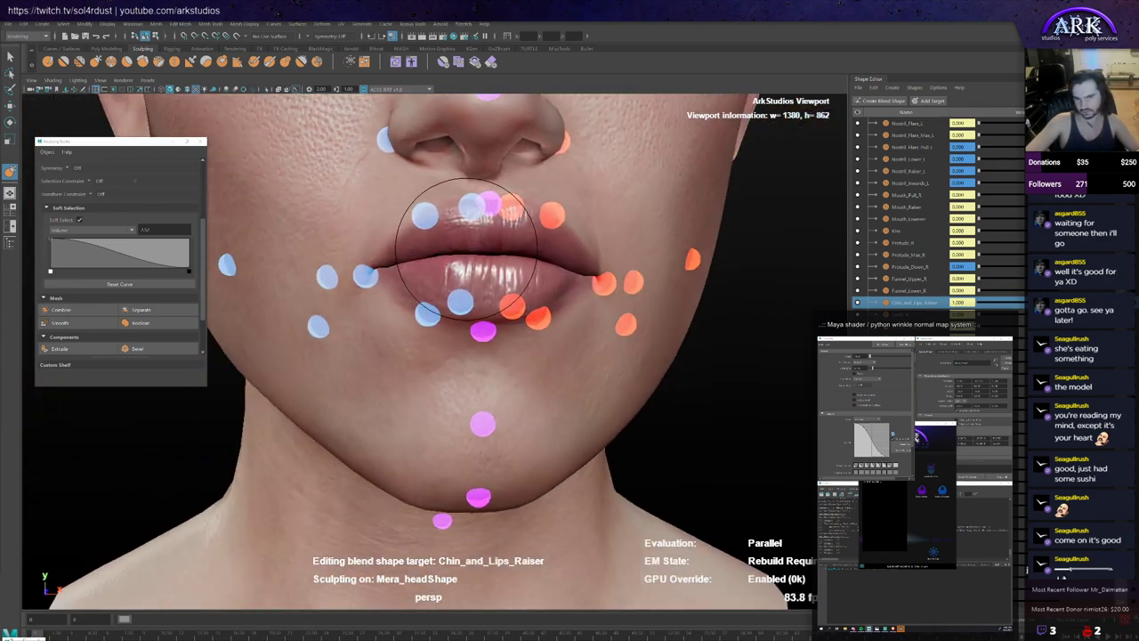
mouse_move(465, 288)
alt+mouse_down()
mouse_move(534, 293)
mouse_move(433, 293)
mouse_move(518, 291)
mouse_move(458, 294)
alt+mouse_up()
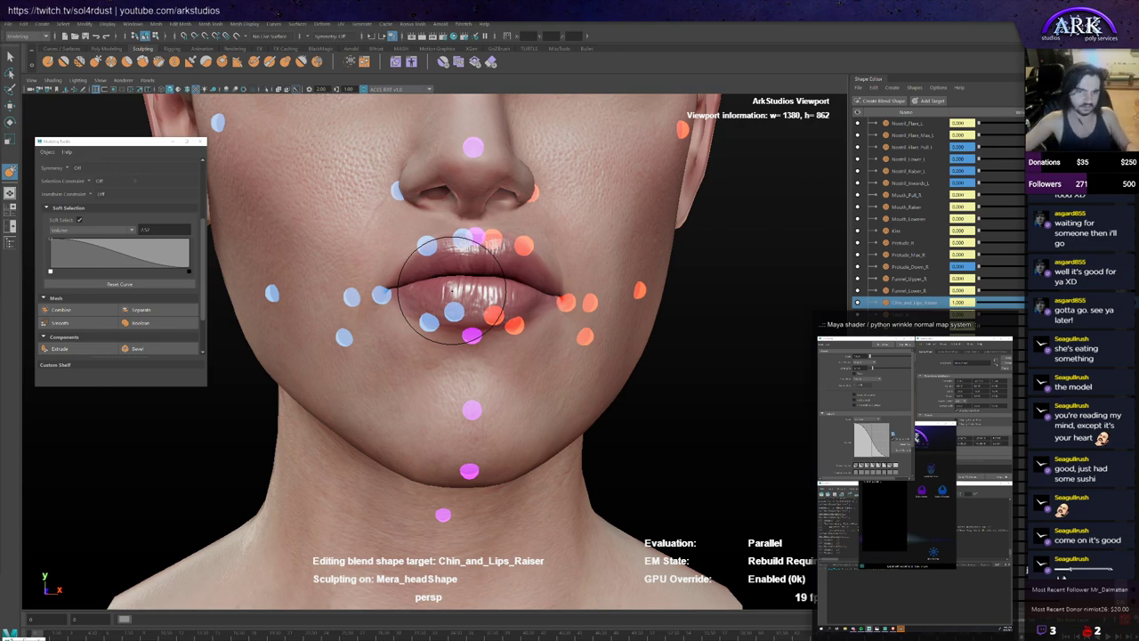
scroll(508, 356, up, 2)
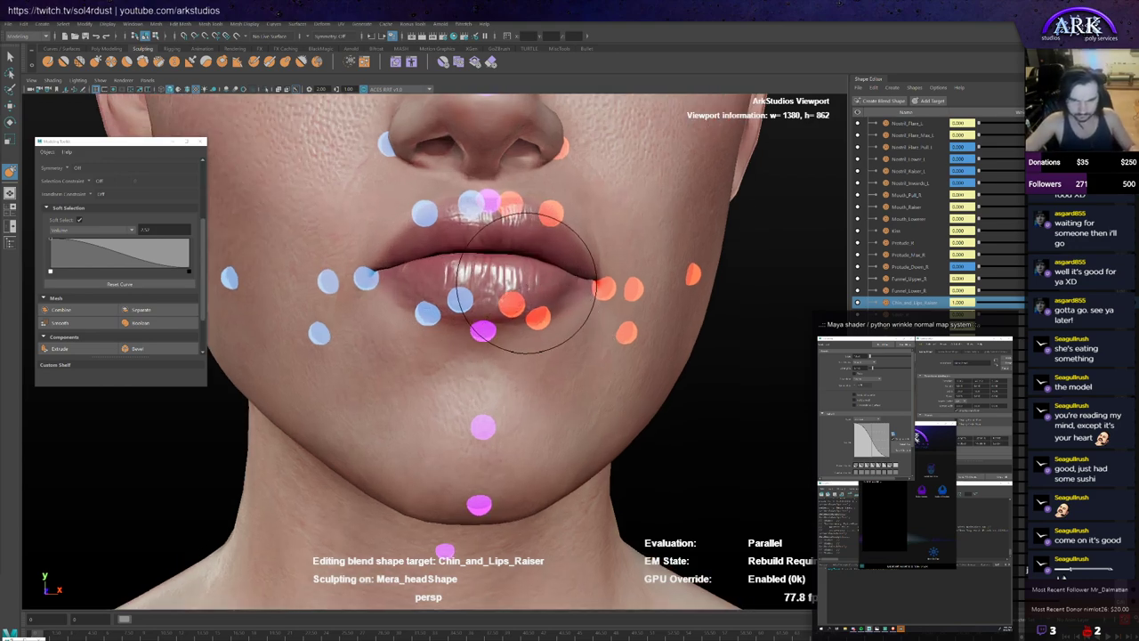
alt+drag(525, 283, 537, 326)
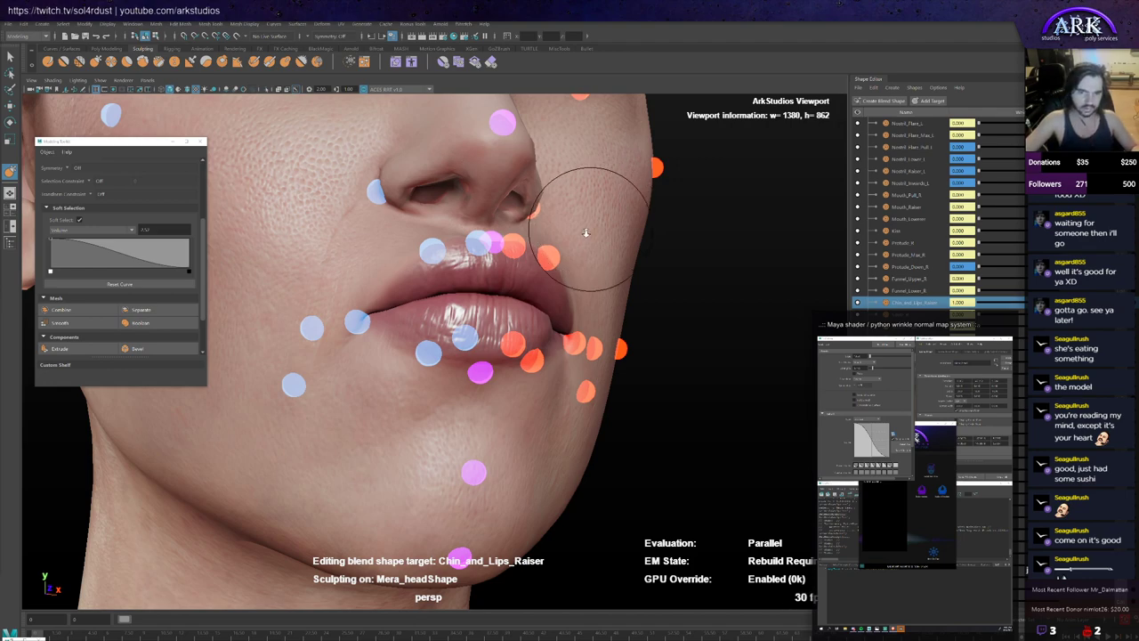
mouse_move(505, 213)
alt+mouse_down()
mouse_move(556, 242)
mouse_move(505, 242)
mouse_move(572, 241)
alt+mouse_up()
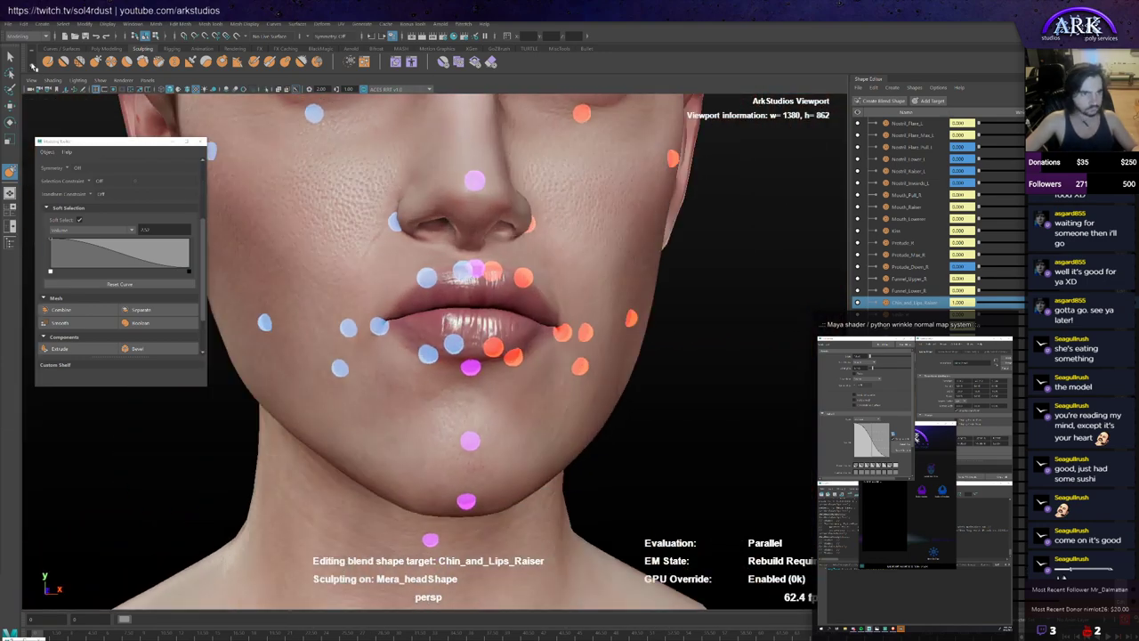
Step: Reactivate the Sculpt brush and sculpt the upper lip with a small brush
scroll(522, 344, up, 2)
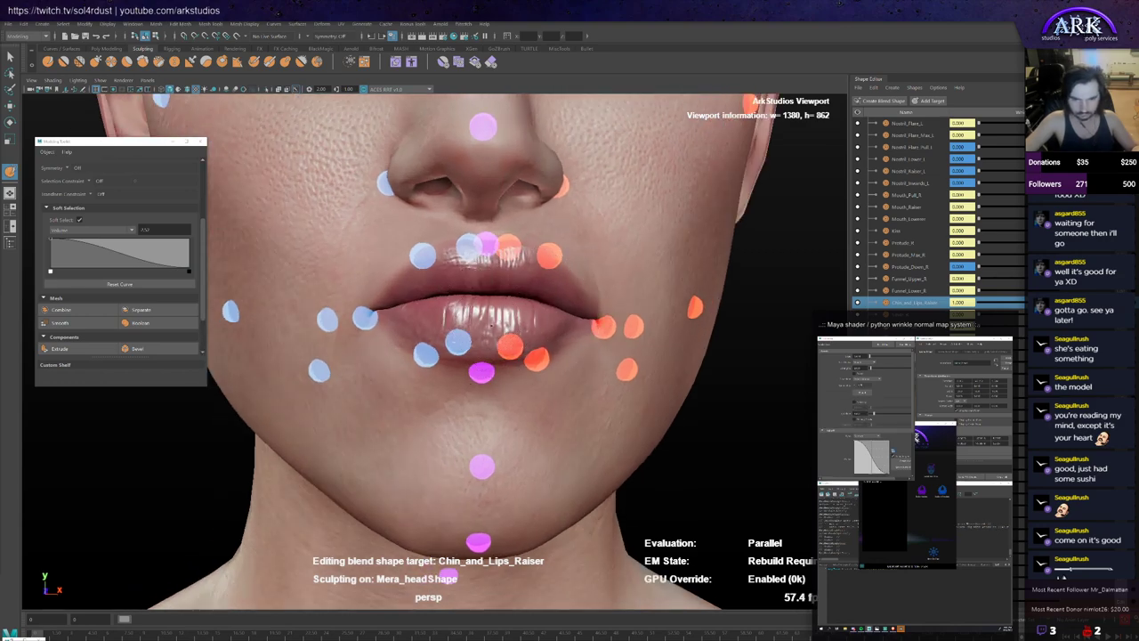
alt+drag(517, 358, 587, 358)
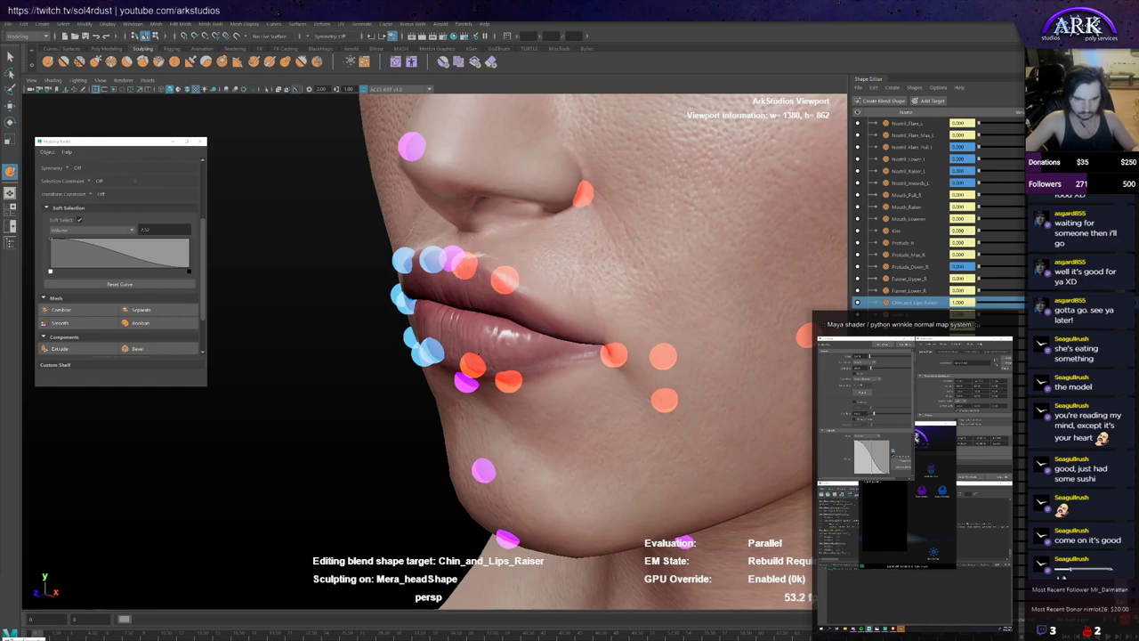
mouse_move(499, 354)
alt+mouse_down()
mouse_move(450, 327)
mouse_move(428, 343)
mouse_move(415, 247)
mouse_move(480, 263)
mouse_move(506, 283)
mouse_move(519, 261)
alt+mouse_up()
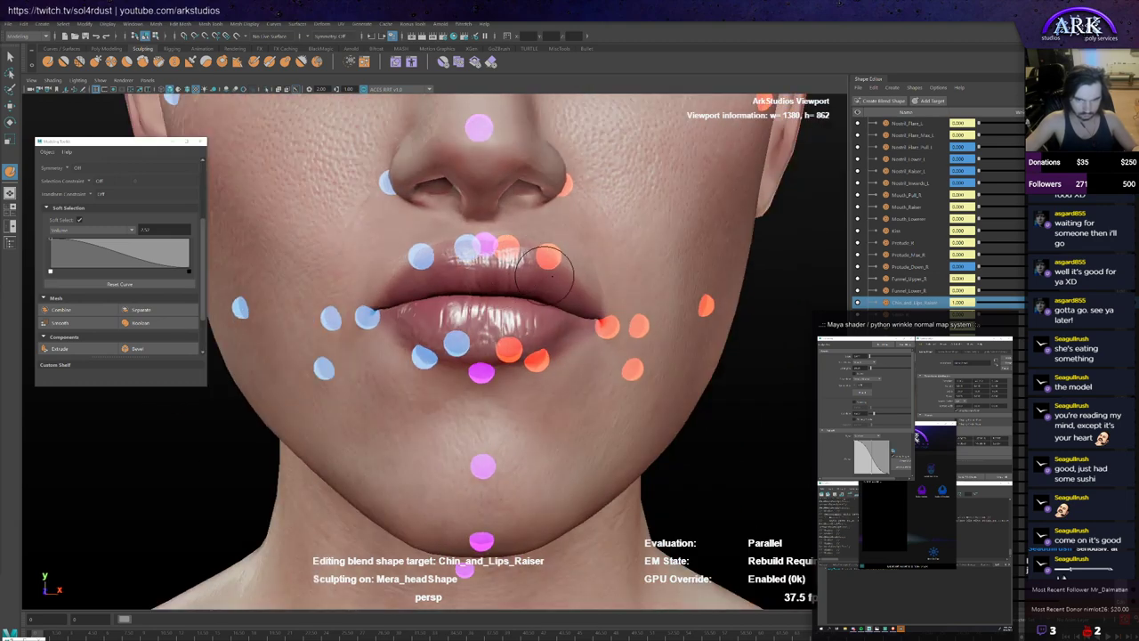
mouse_move(536, 285)
alt+mouse_down()
mouse_move(472, 297)
mouse_move(532, 288)
alt+mouse_up()
mouse_move(457, 293)
alt+mouse_down()
mouse_move(516, 294)
mouse_move(457, 294)
mouse_move(356, 321)
mouse_move(390, 339)
mouse_move(590, 350)
mouse_move(532, 382)
mouse_move(580, 384)
mouse_move(504, 397)
mouse_move(496, 355)
alt+mouse_up()
Step: Adjust the Sculpt brush strength and refine the lips of Chin_and_Lips_Raiser where they meet
key(m)
scroll(489, 303, up, 5)
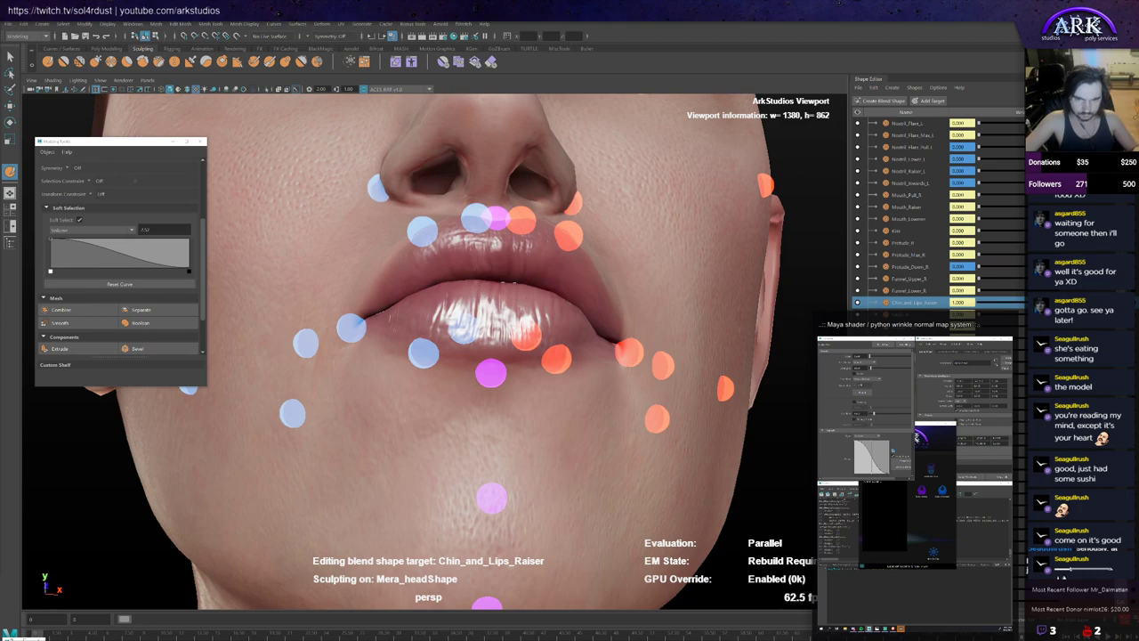
alt+drag(503, 291, 614, 301)
mouse_move(431, 285)
alt+mouse_down()
mouse_move(419, 229)
mouse_move(430, 281)
mouse_move(373, 308)
mouse_move(593, 308)
mouse_move(570, 318)
mouse_move(610, 326)
mouse_move(619, 300)
mouse_move(626, 326)
mouse_move(636, 322)
mouse_move(558, 310)
mouse_move(588, 298)
mouse_move(582, 290)
mouse_move(534, 303)
mouse_move(522, 363)
alt+mouse_up()
scroll(650, 308, up, 3)
scroll(613, 318, down, 3)
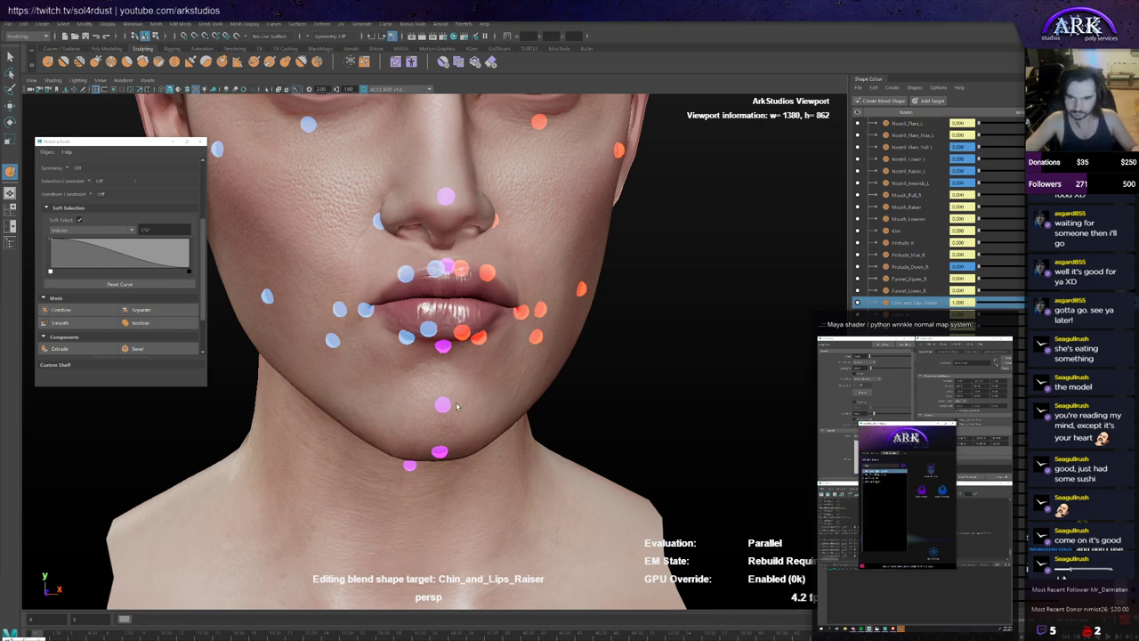
Step: Paint the wrinkle normal map onto the chin for the Chin_and_Lips_Raiser shape
alt+drag(452, 381, 450, 363)
mouse_move(436, 419)
mouse_down()
mouse_move(459, 419)
mouse_move(435, 421)
mouse_move(432, 434)
mouse_move(449, 437)
mouse_move(419, 462)
mouse_move(450, 314)
mouse_move(439, 296)
mouse_move(480, 331)
mouse_move(445, 316)
mouse_move(481, 349)
mouse_move(414, 354)
mouse_up()
scroll(446, 311, up, 2)
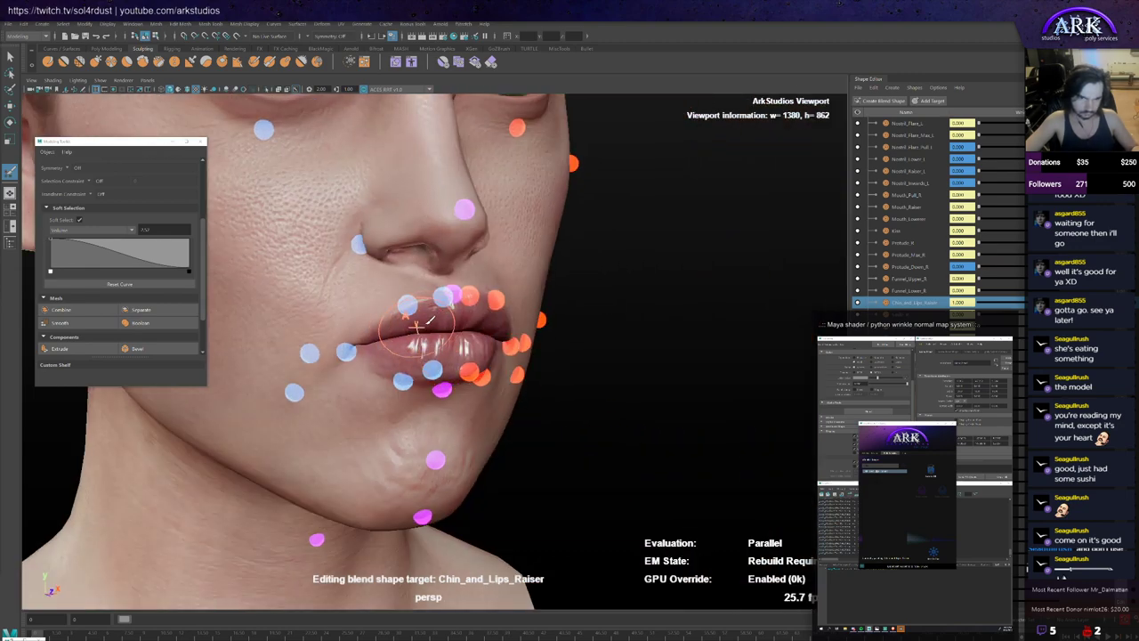
scroll(409, 367, down, 5)
alt+drag(434, 371, 427, 396)
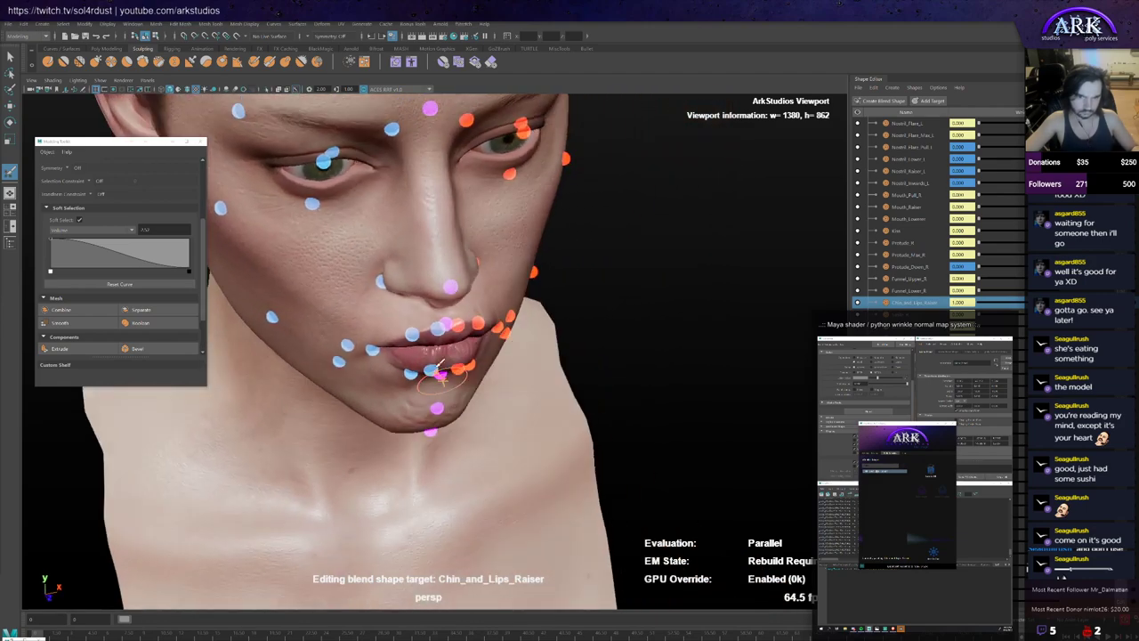
Step: Paint the wrinkle normal map around the upper lip on both sides of the face for Chin_and_Lips_Raiser
scroll(409, 338, up, 5)
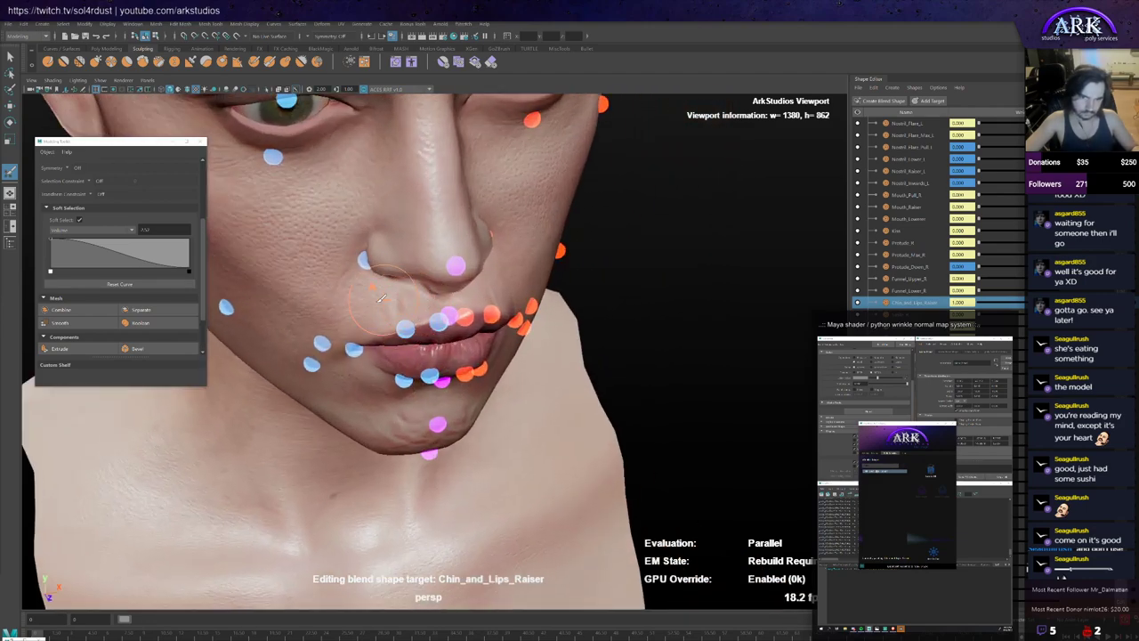
alt+drag(381, 297, 381, 294)
mouse_move(463, 312)
alt+mouse_down()
mouse_move(392, 311)
mouse_move(487, 311)
mouse_move(452, 299)
alt+mouse_up()
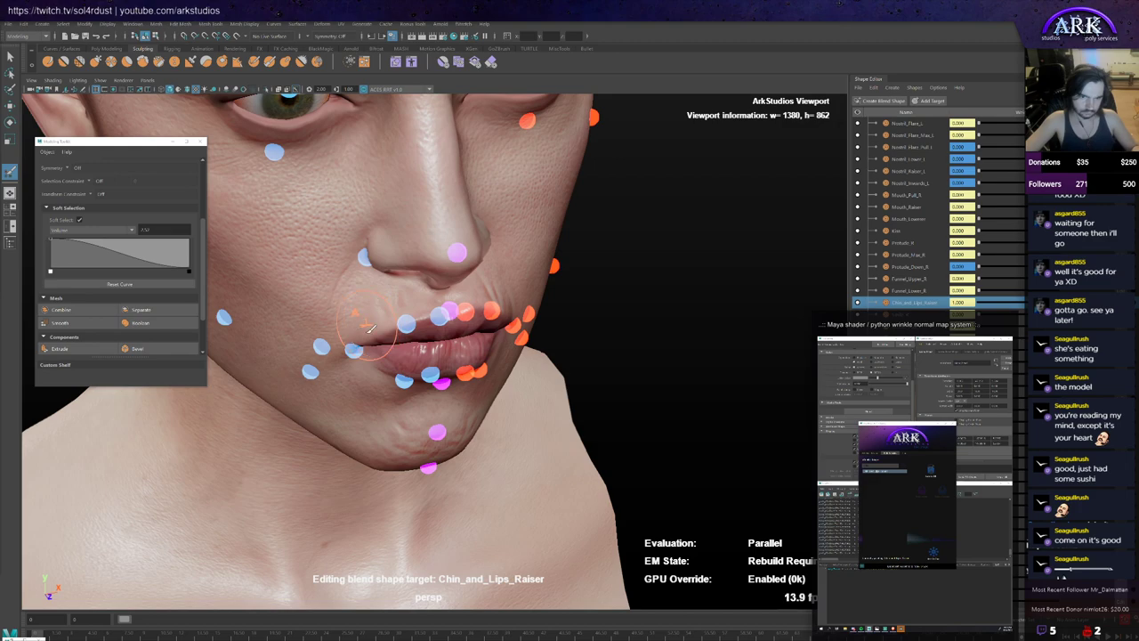
alt+drag(372, 310, 529, 307)
scroll(527, 311, down, 4)
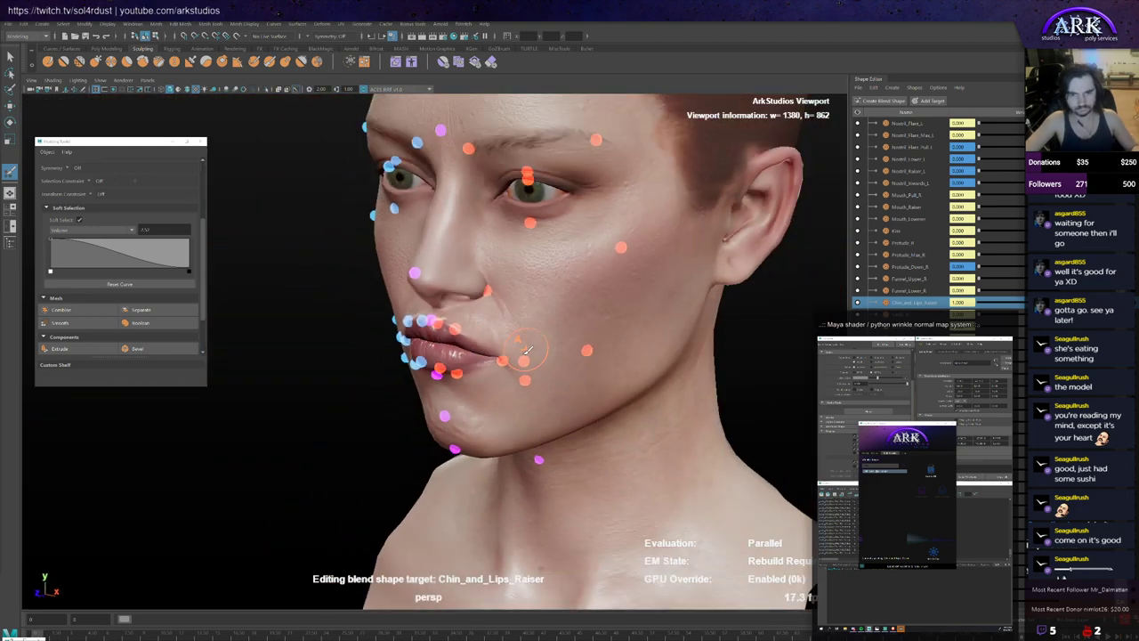
alt+drag(480, 352, 510, 357)
scroll(509, 356, up, 4)
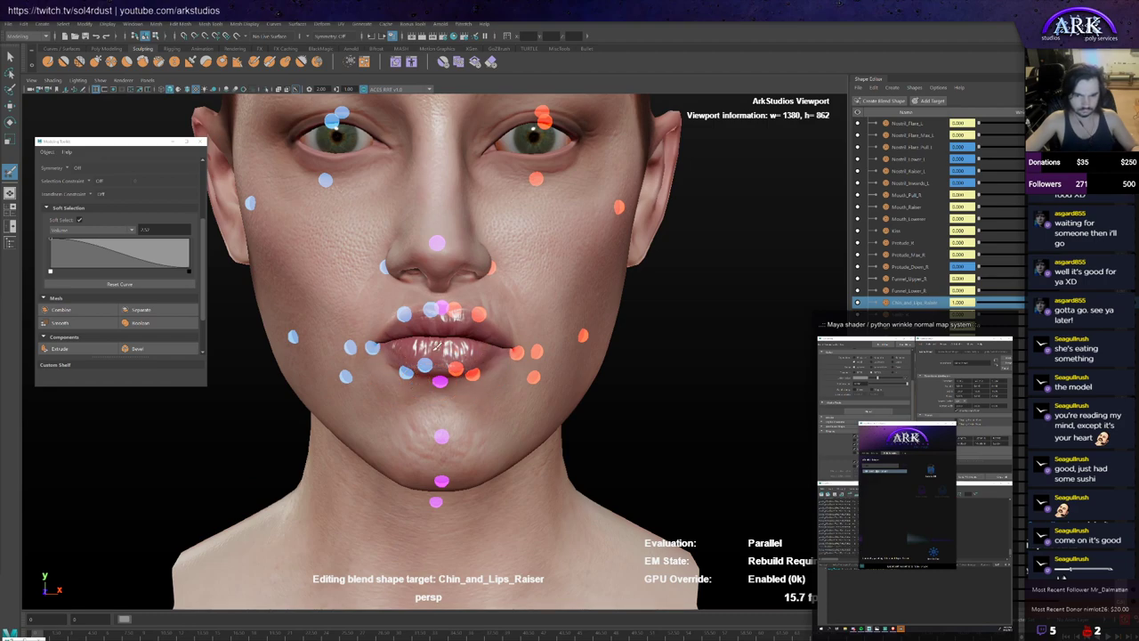
alt+drag(404, 333, 276, 343)
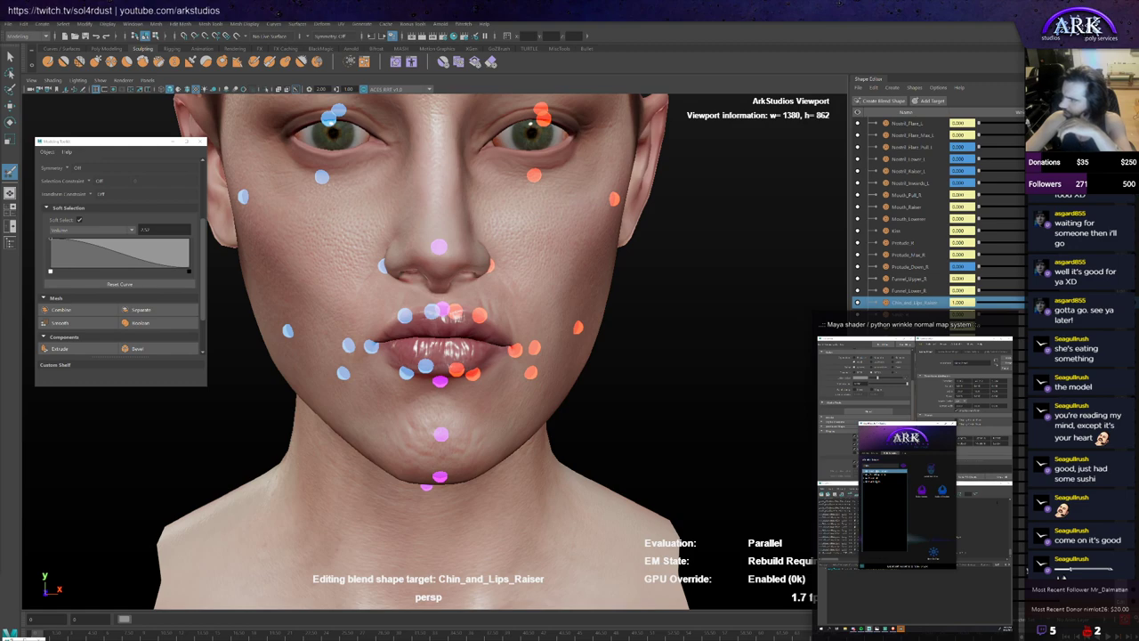
Step: Activate the Smooth sculpting brush on Chin_and_Lips_Raiser and adjust its size for work around the mouth
scroll(431, 356, down, 3)
scroll(449, 383, up, 3)
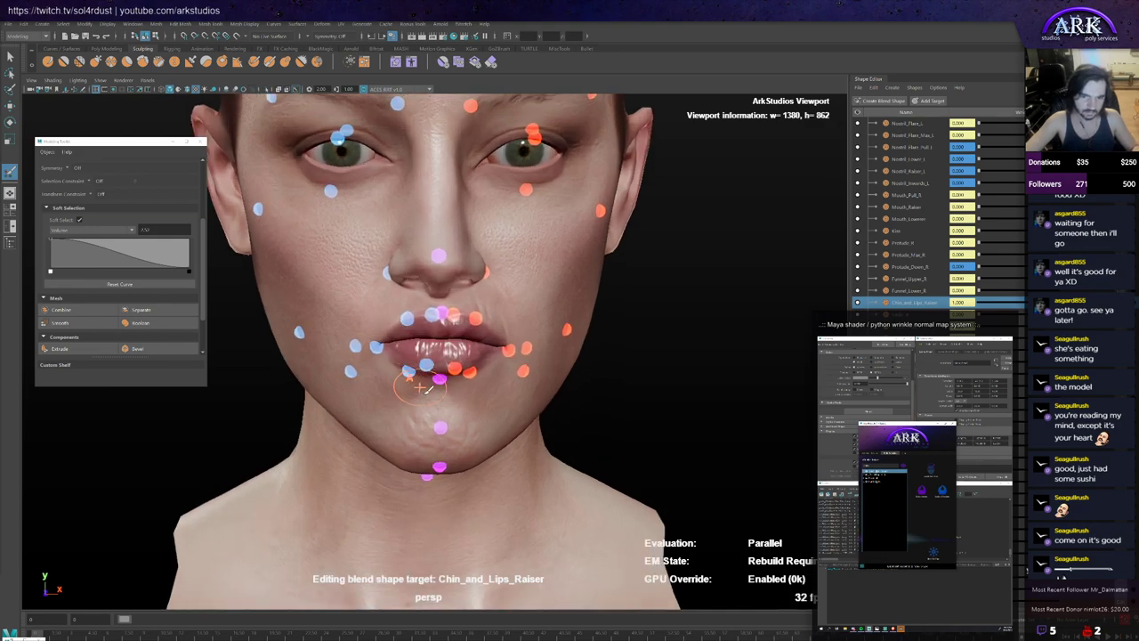
mouse_move(421, 392)
alt+mouse_down()
mouse_move(448, 399)
mouse_move(387, 392)
mouse_move(421, 376)
mouse_move(459, 394)
alt+mouse_up()
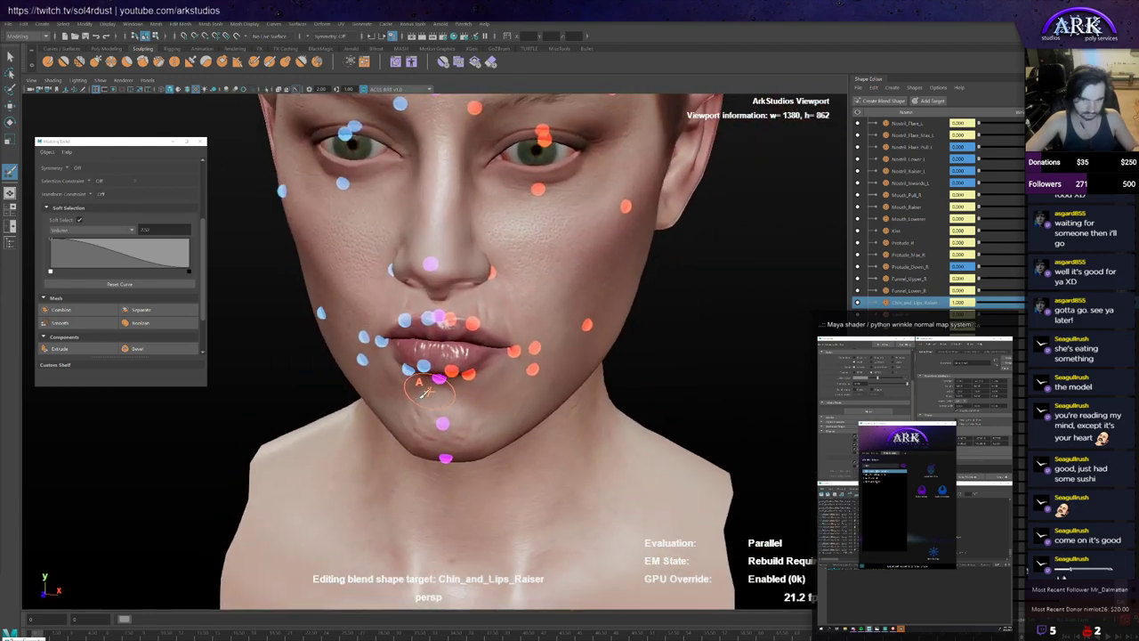
scroll(462, 394, up, 3)
scroll(462, 394, up, 1)
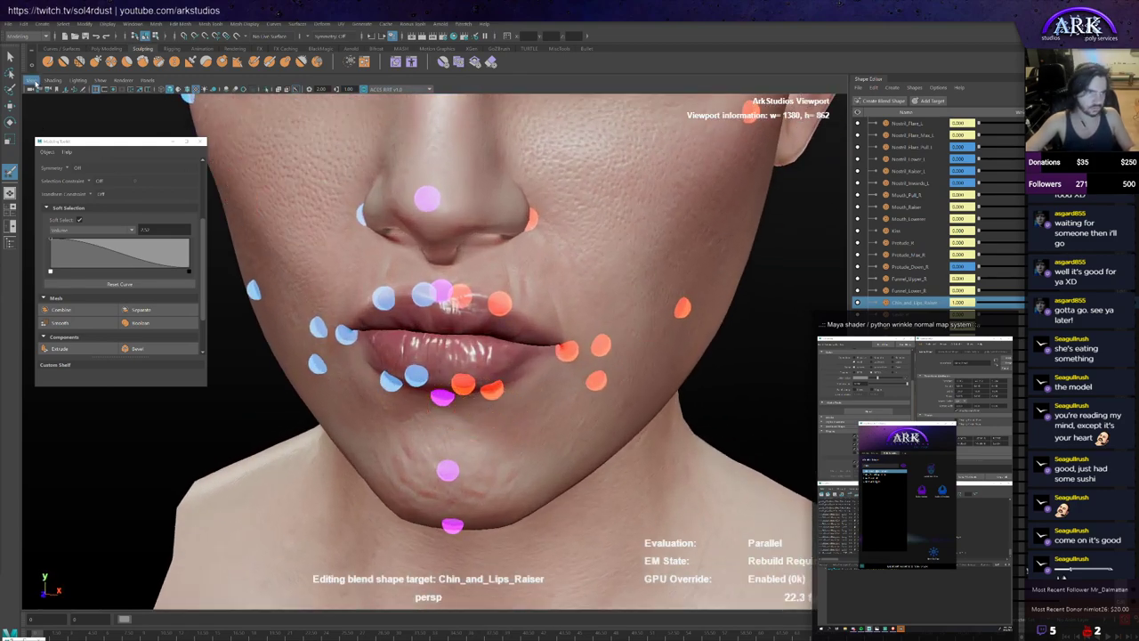
click(63, 62)
key(b)
mouse_move(561, 365)
mouse_down()
mouse_move(543, 385)
mouse_move(556, 356)
mouse_move(543, 345)
mouse_up()
Step: Smooth the lips and mouth corners of Chin_and_Lips_Raiser with the small brush
scroll(557, 365, up, 2)
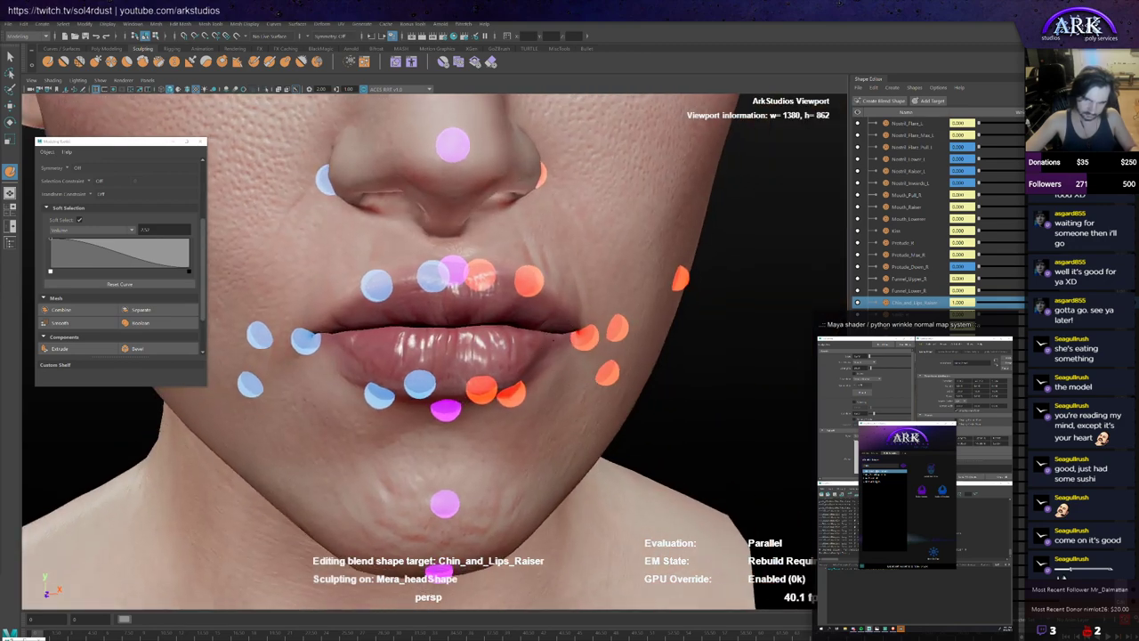
alt+drag(430, 368, 437, 367)
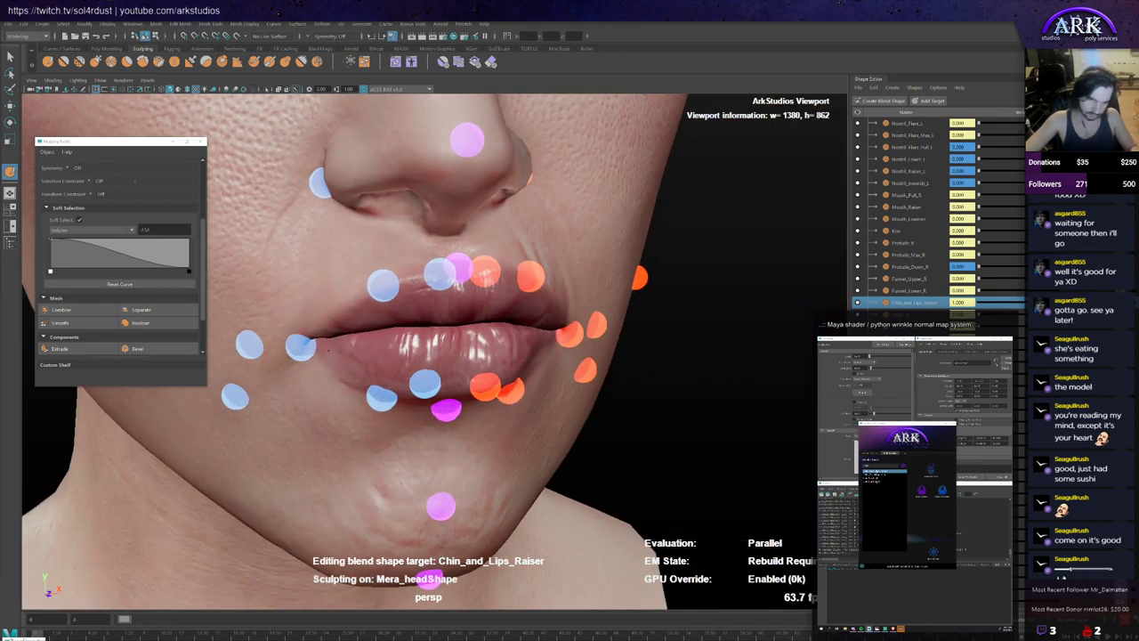
alt+drag(337, 352, 331, 372)
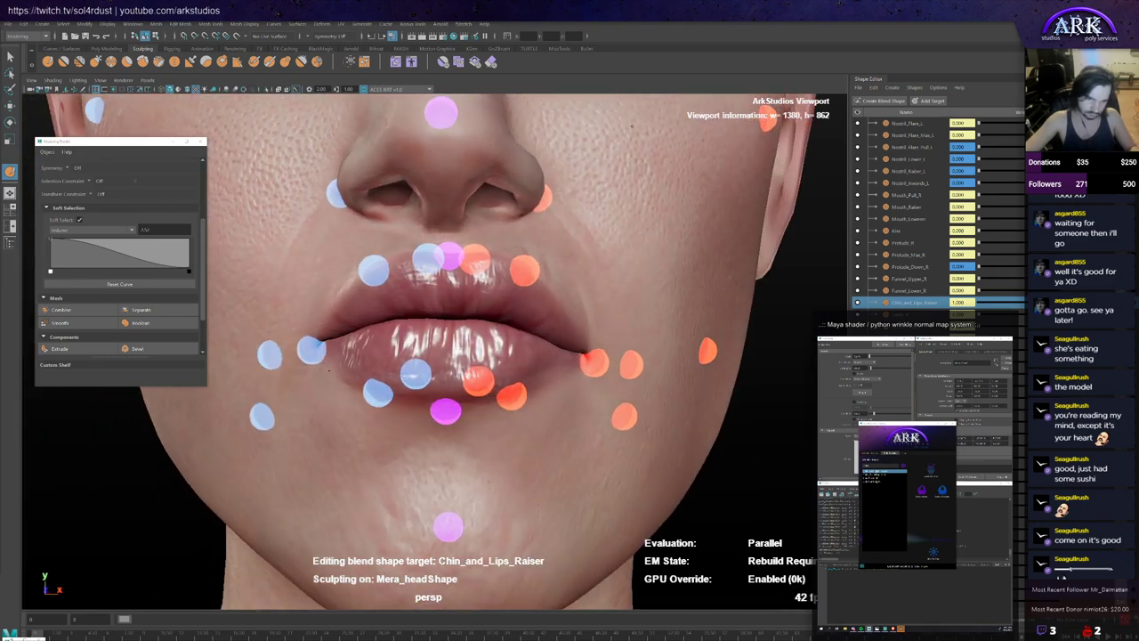
mouse_move(412, 374)
alt+mouse_down()
mouse_move(403, 374)
mouse_move(427, 372)
mouse_move(380, 370)
mouse_move(390, 387)
mouse_move(424, 356)
alt+mouse_up()
scroll(424, 361, down, 3)
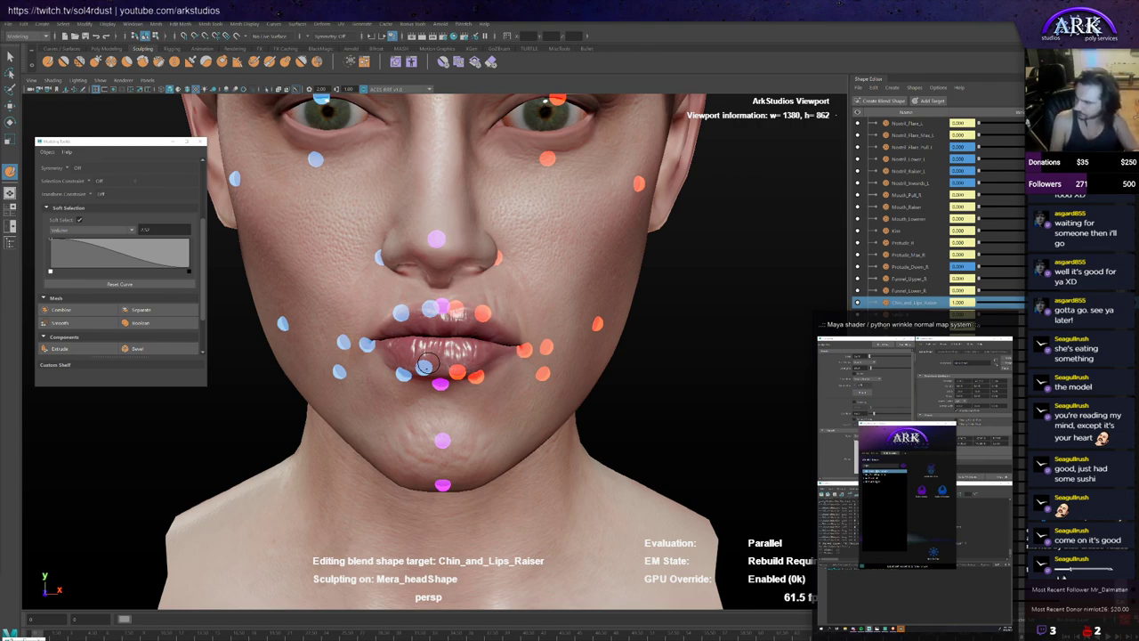
key(q)
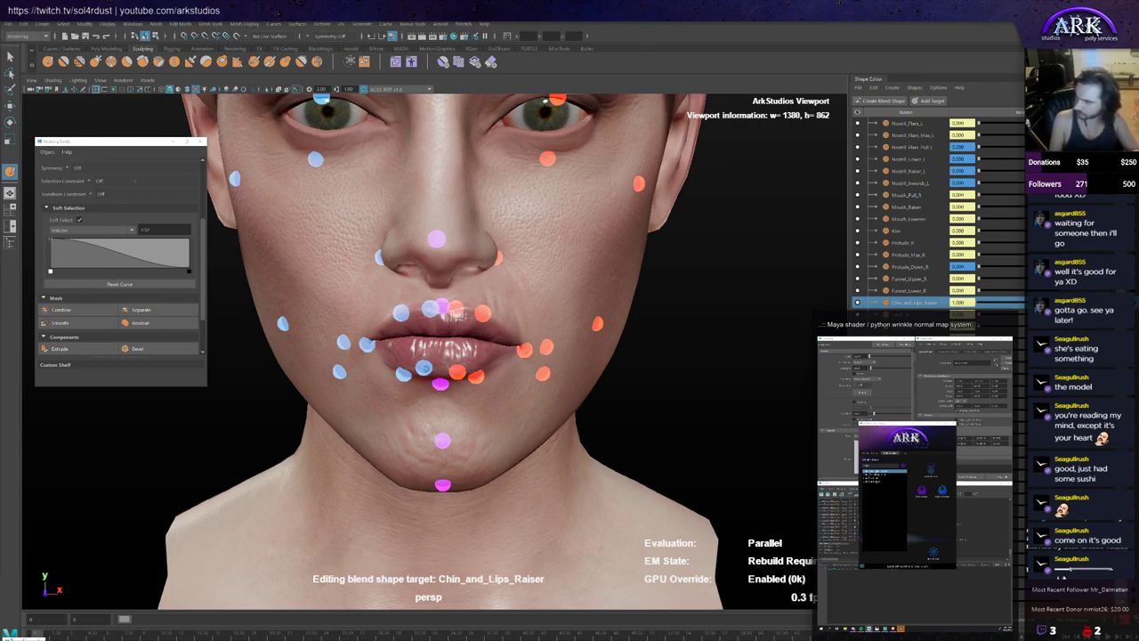
key(y)
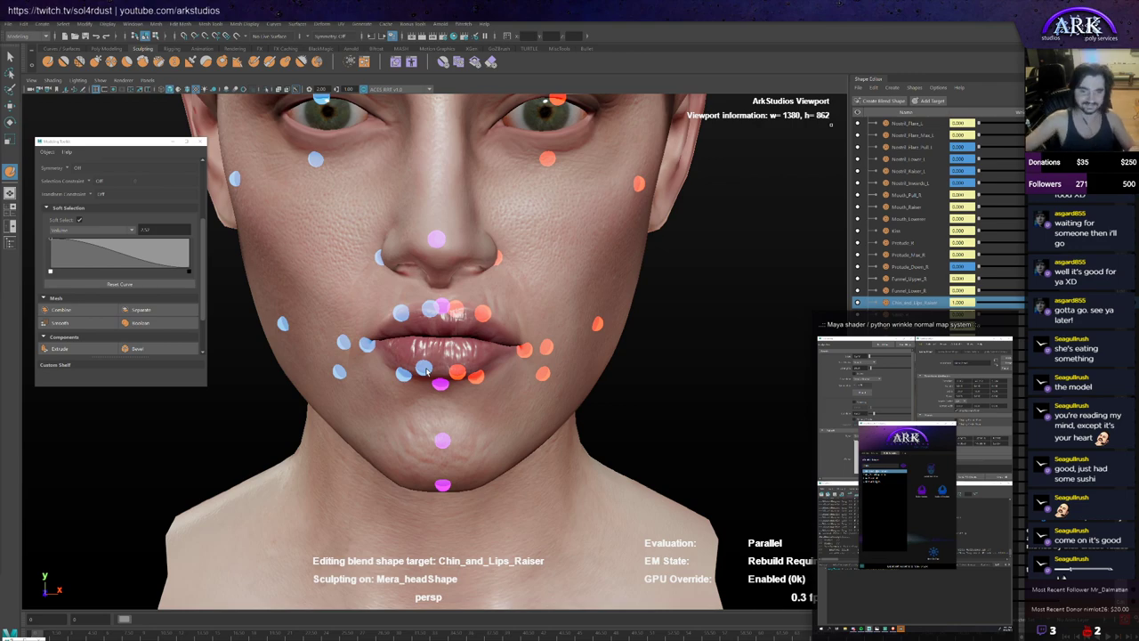
Step: Activate the Move tool, select the upper lip's centre control and shift it slightly
alt+drag(532, 361, 510, 361)
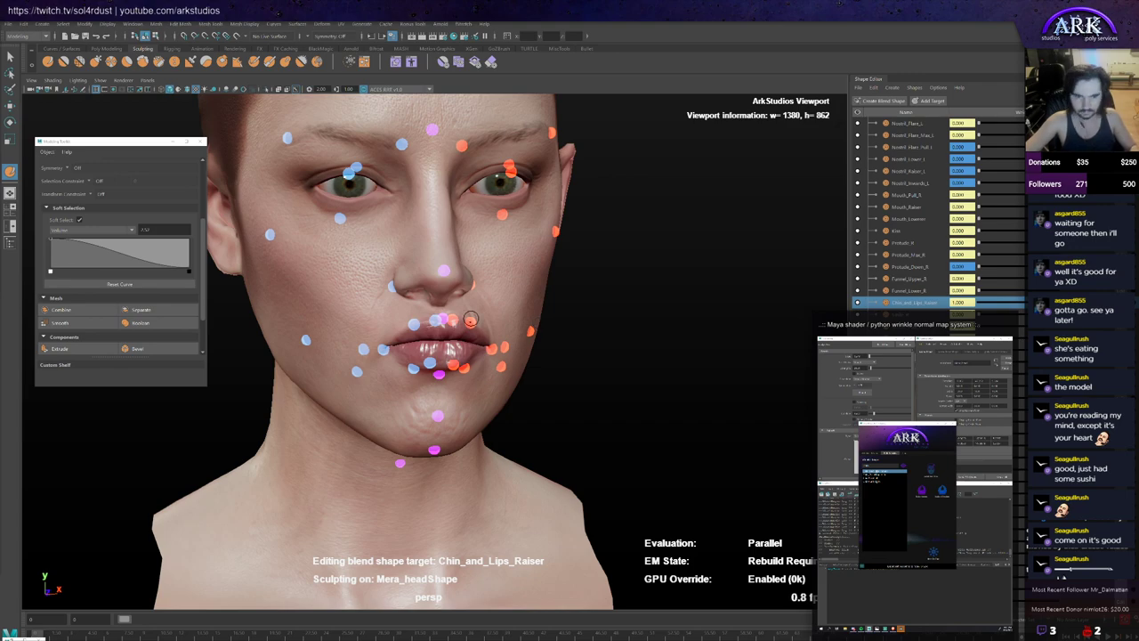
alt+drag(535, 324, 411, 335)
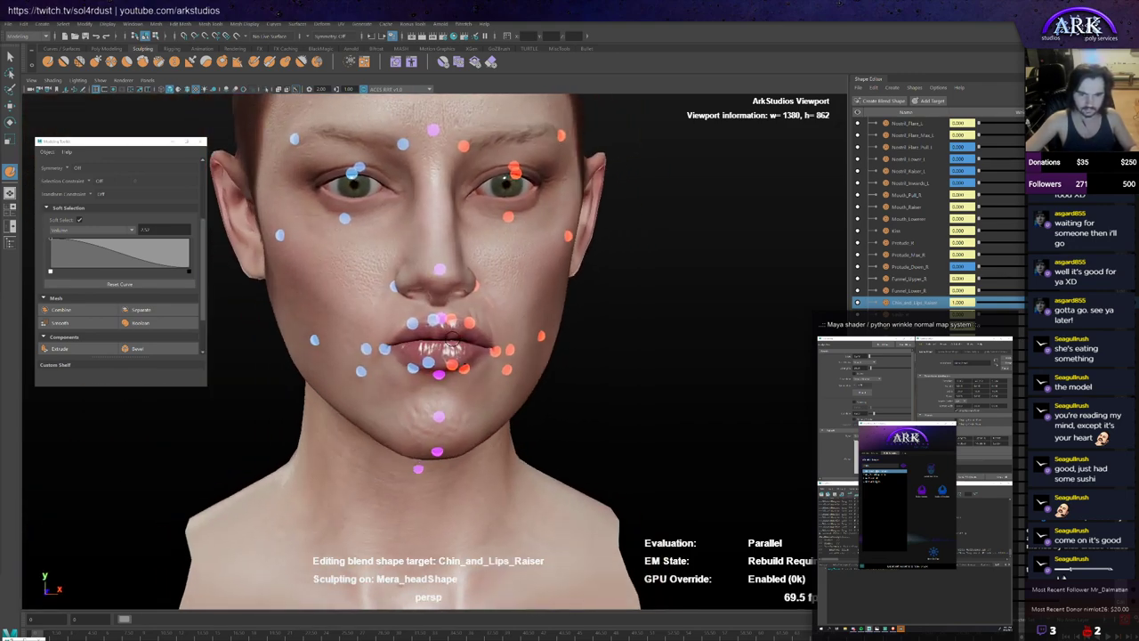
alt+right_drag(412, 335, 484, 360)
mouse_move(484, 378)
alt+mouse_down()
mouse_move(470, 359)
mouse_move(478, 347)
mouse_move(445, 362)
mouse_move(446, 321)
alt+mouse_up()
key(w)
click(445, 425)
click(444, 365)
click(448, 288)
mouse_move(448, 266)
mouse_down()
mouse_move(447, 257)
mouse_move(447, 269)
mouse_up()
scroll(448, 281, down, 3)
alt+middle_drag(448, 281, 445, 315)
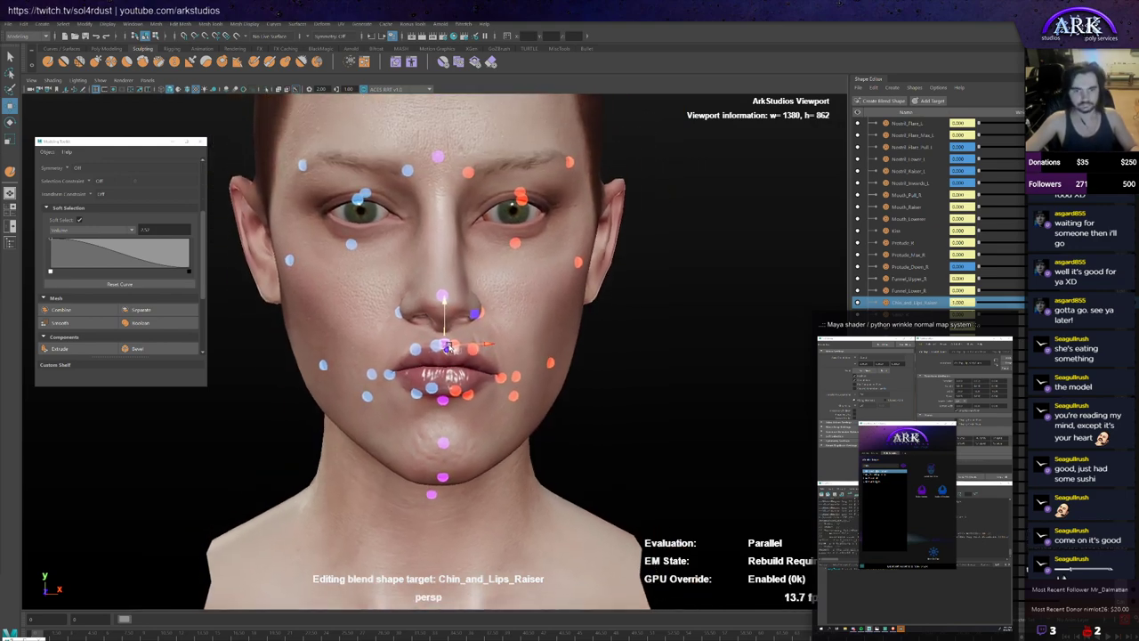
Step: Move the upper lip's centre control down and up to test the lip press, and browse the lip targets in the Shape Editor
drag(444, 318, 428, 343)
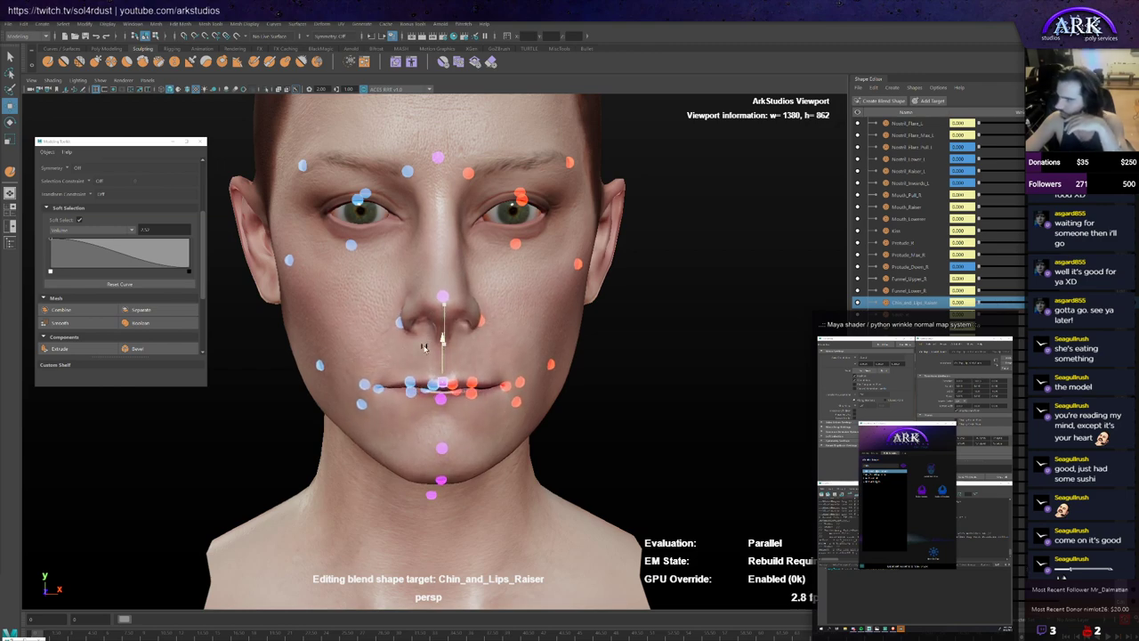
drag(424, 347, 427, 339)
scroll(938, 228, down, 9)
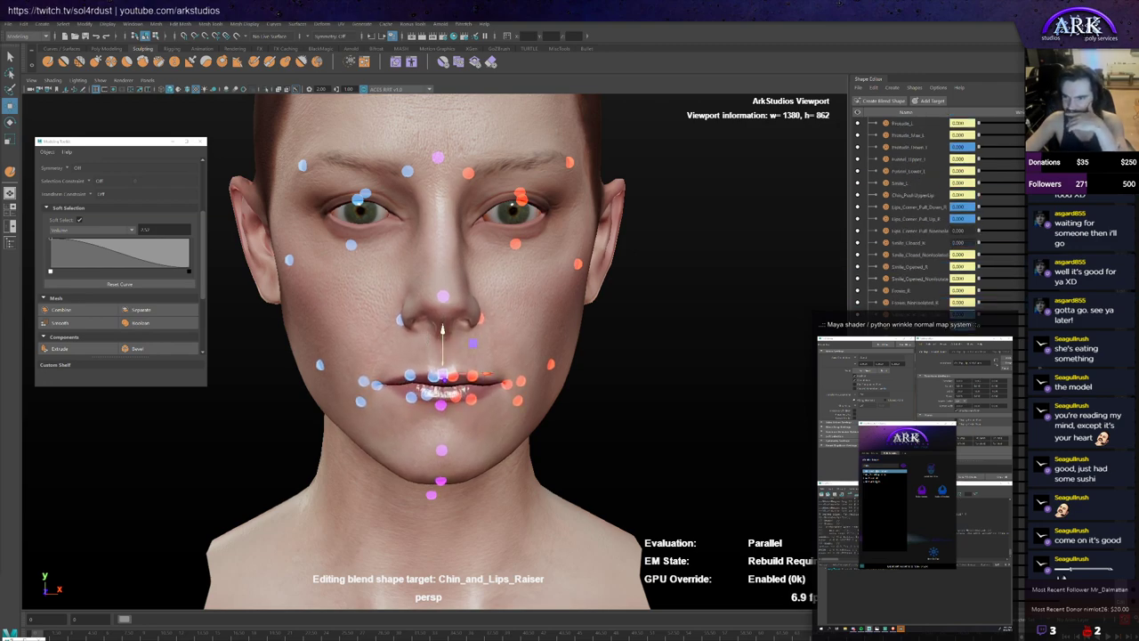
scroll(938, 219, down, 1)
scroll(938, 219, down, 2)
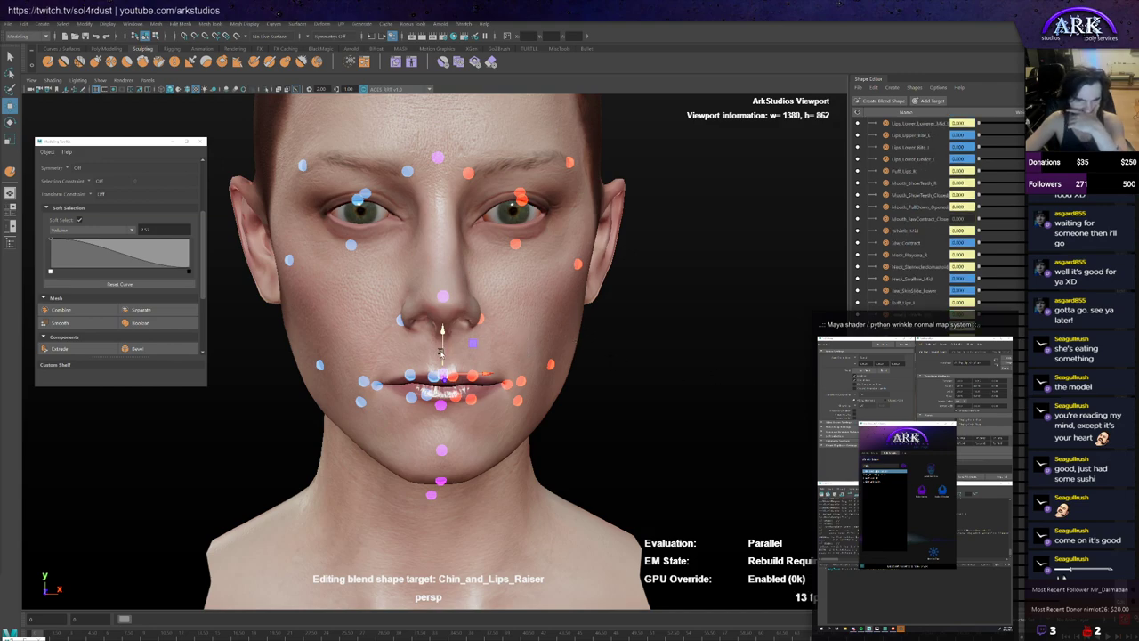
drag(442, 353, 442, 345)
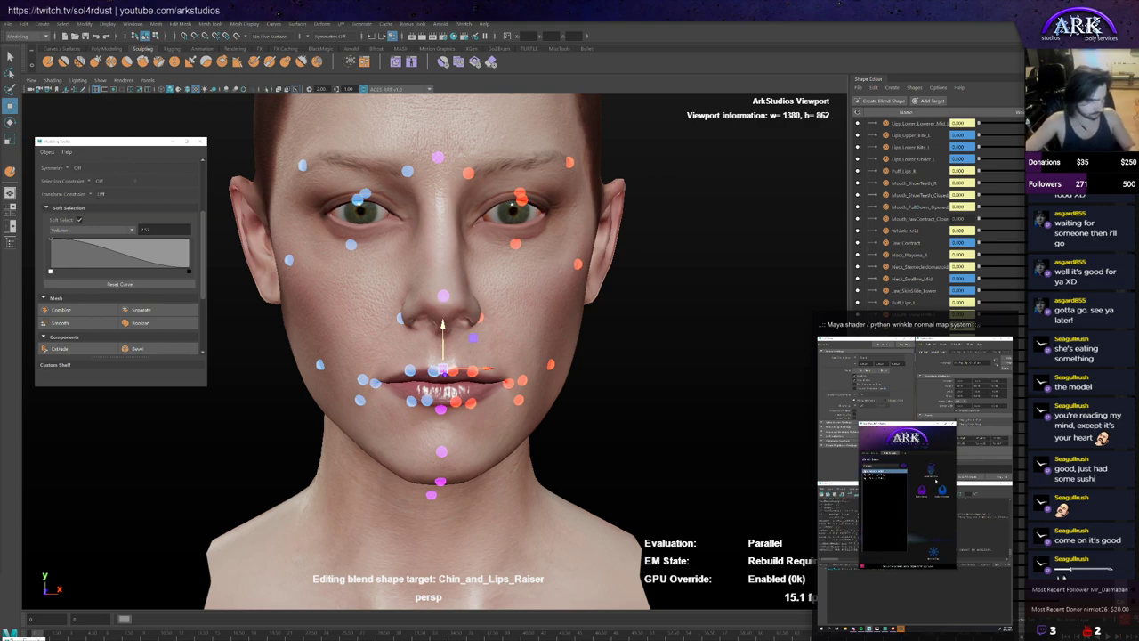
Step: Start painting a lip wrinkle map from the ARK wrinkle tool with a lower paint value and the Replace operation
click(937, 477)
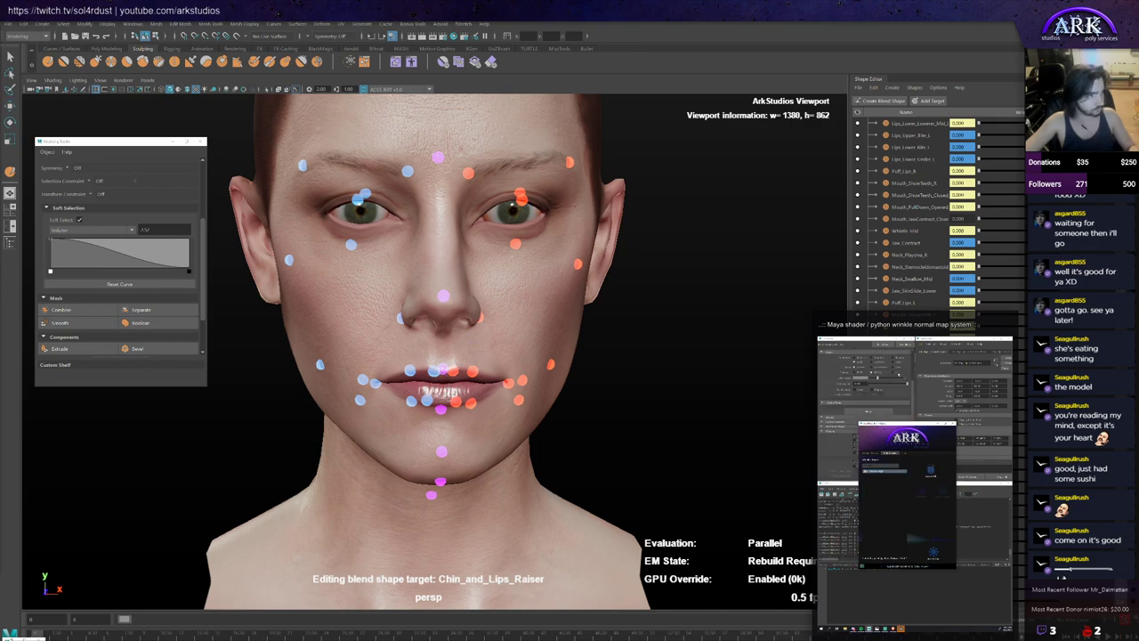
drag(877, 378, 866, 377)
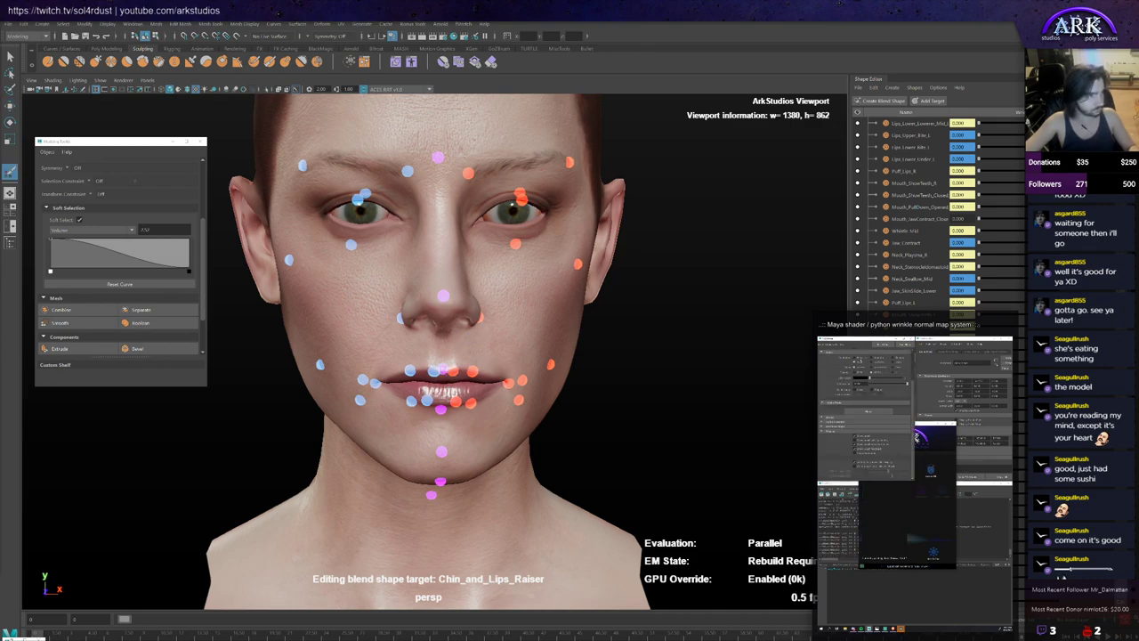
click(860, 357)
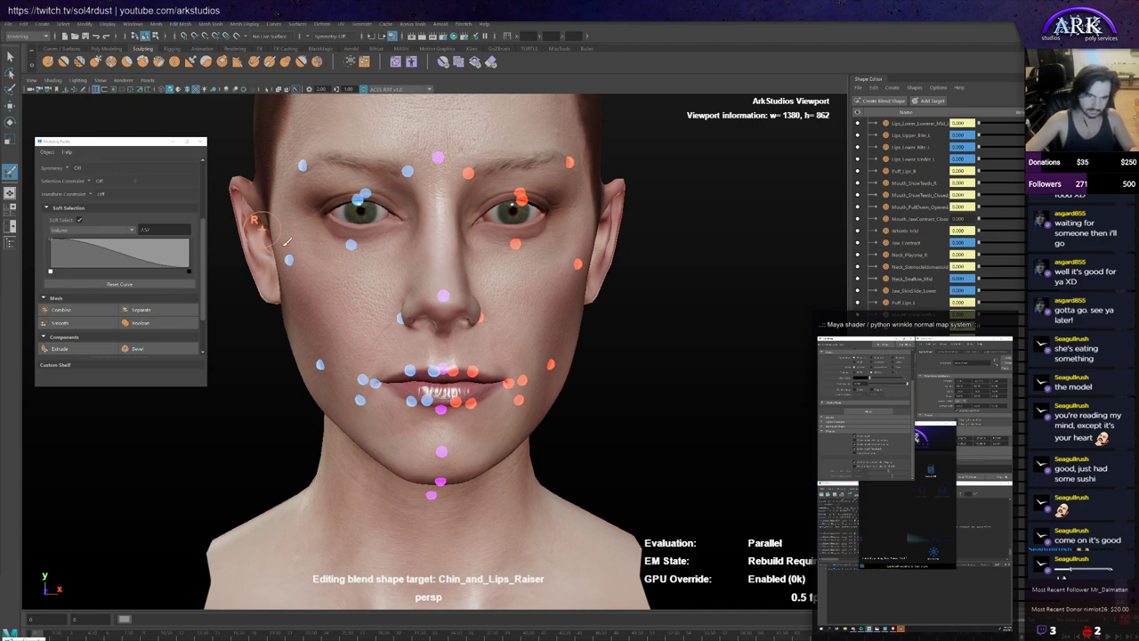
scroll(445, 382, up, 2)
alt+drag(430, 377, 456, 345)
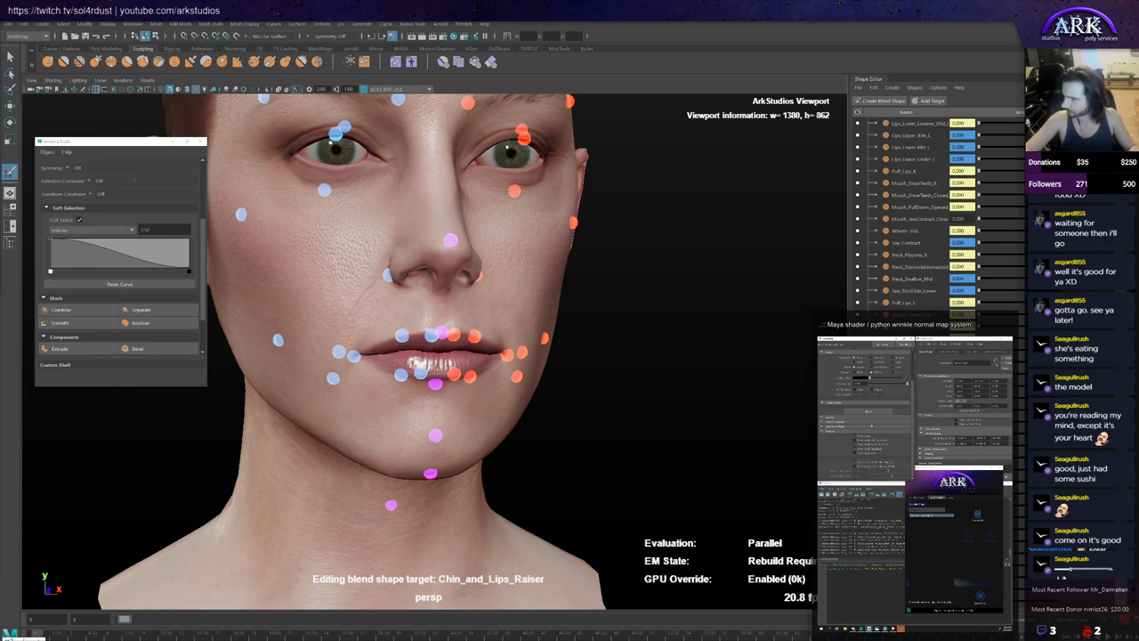
Step: Lower the upper lip's centre control with the Move tool to test the painted wrinkles
alt+drag(402, 341, 380, 351)
alt+drag(509, 363, 490, 356)
key(w)
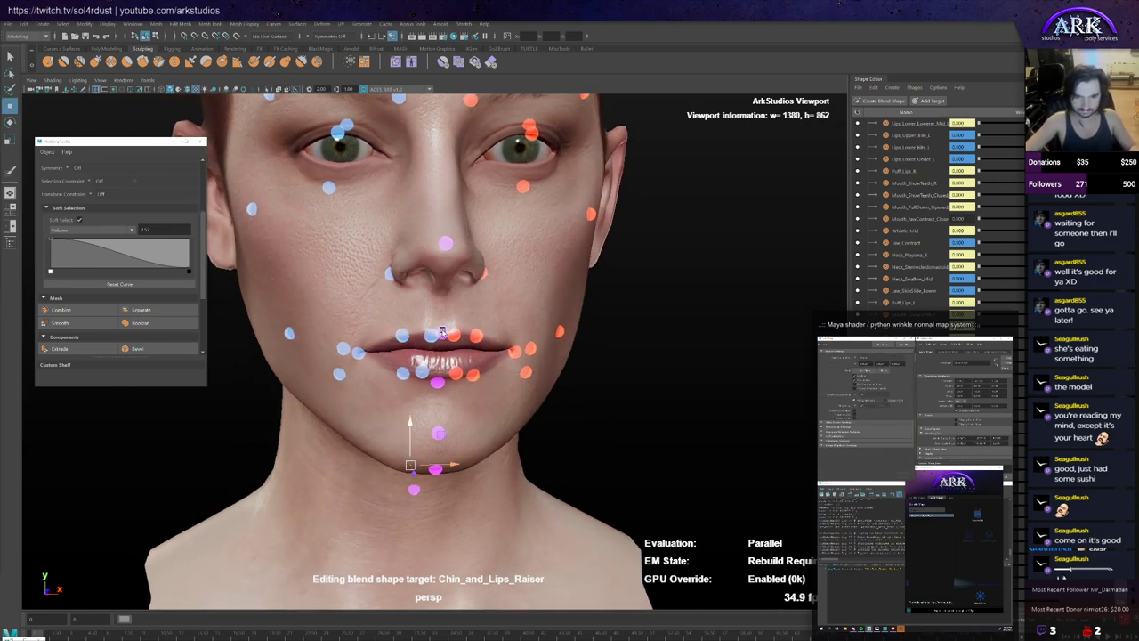
click(443, 333)
drag(444, 318, 439, 329)
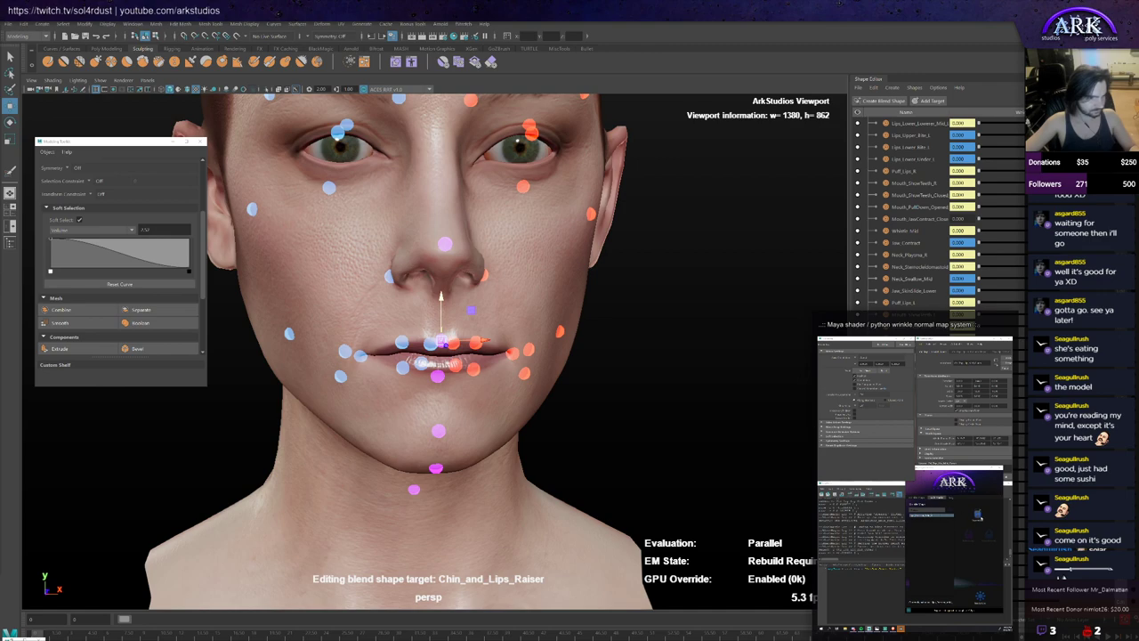
Step: Choose a wrinkle map in the ARK wrinkle tool and paint it around the middle of the lips
click(978, 514)
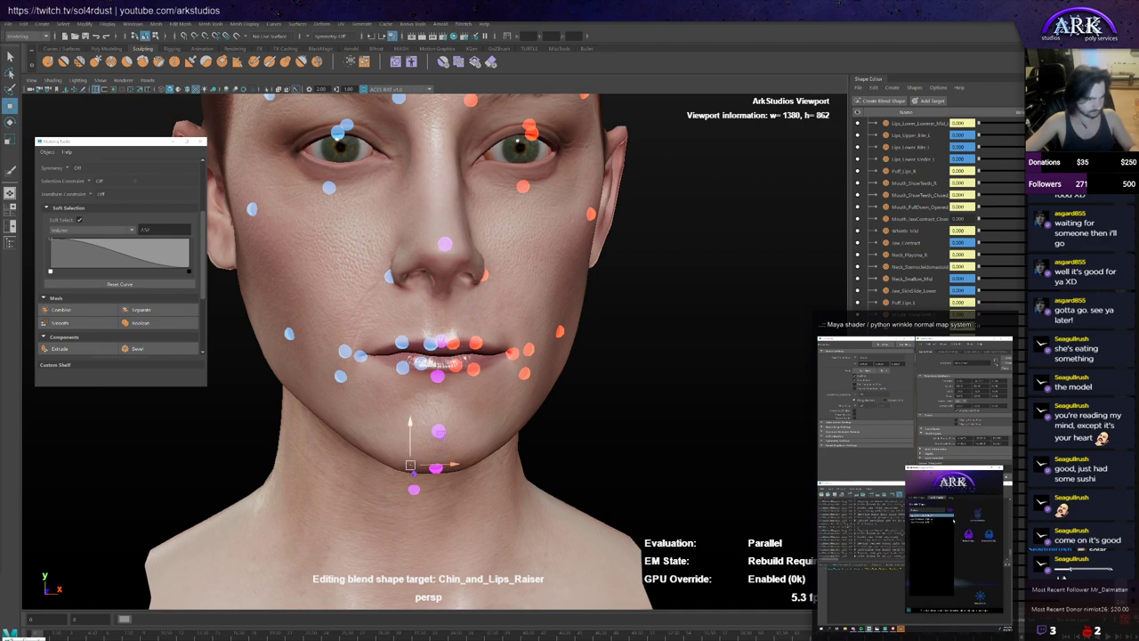
click(953, 520)
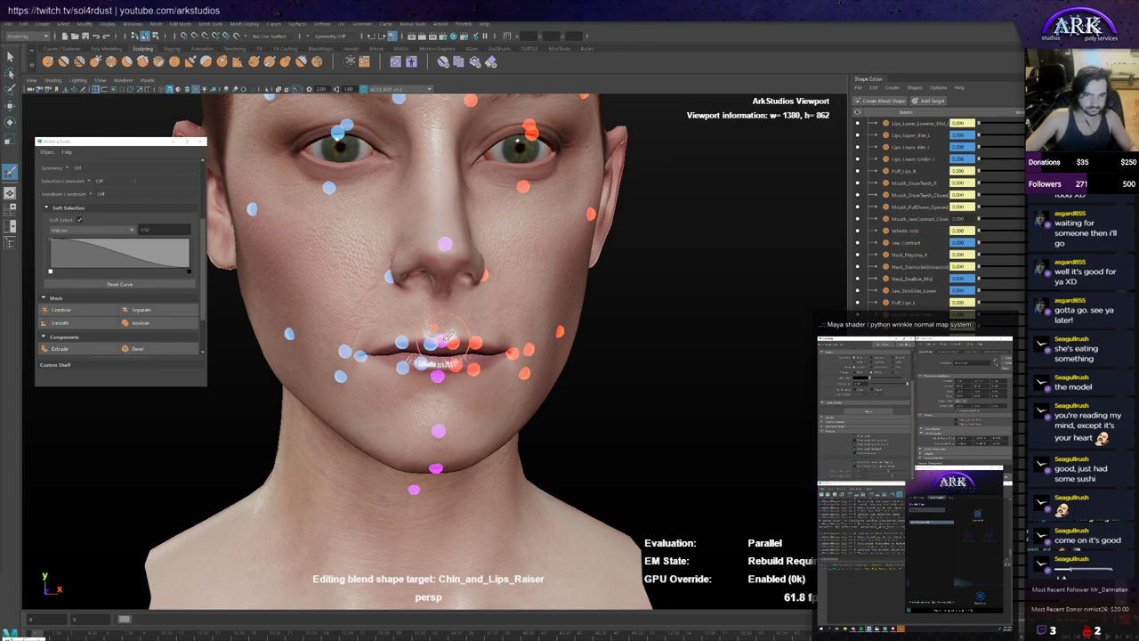
scroll(472, 331, up, 3)
mouse_move(473, 331)
alt+mouse_down()
mouse_move(492, 336)
mouse_move(475, 308)
mouse_move(487, 325)
alt+mouse_up()
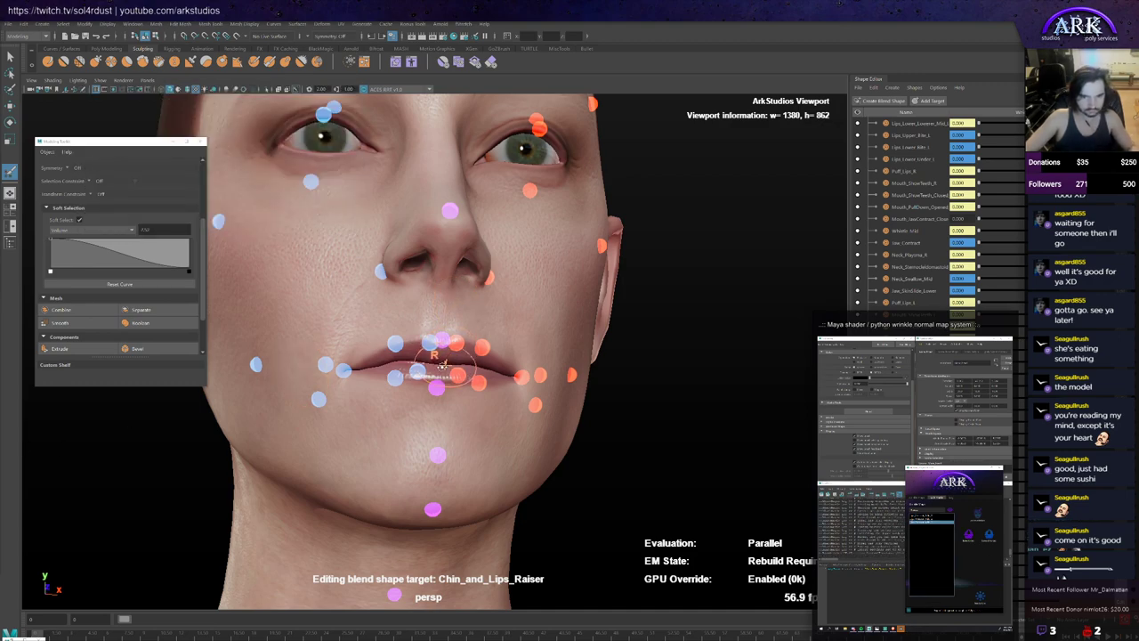
mouse_move(442, 357)
alt+mouse_down()
mouse_move(461, 394)
mouse_move(527, 384)
mouse_move(417, 373)
mouse_move(442, 373)
alt+mouse_up()
Step: Reselect the upper lip's centre control and move it to check how the lips press together
key(w)
click(445, 338)
drag(444, 330, 436, 340)
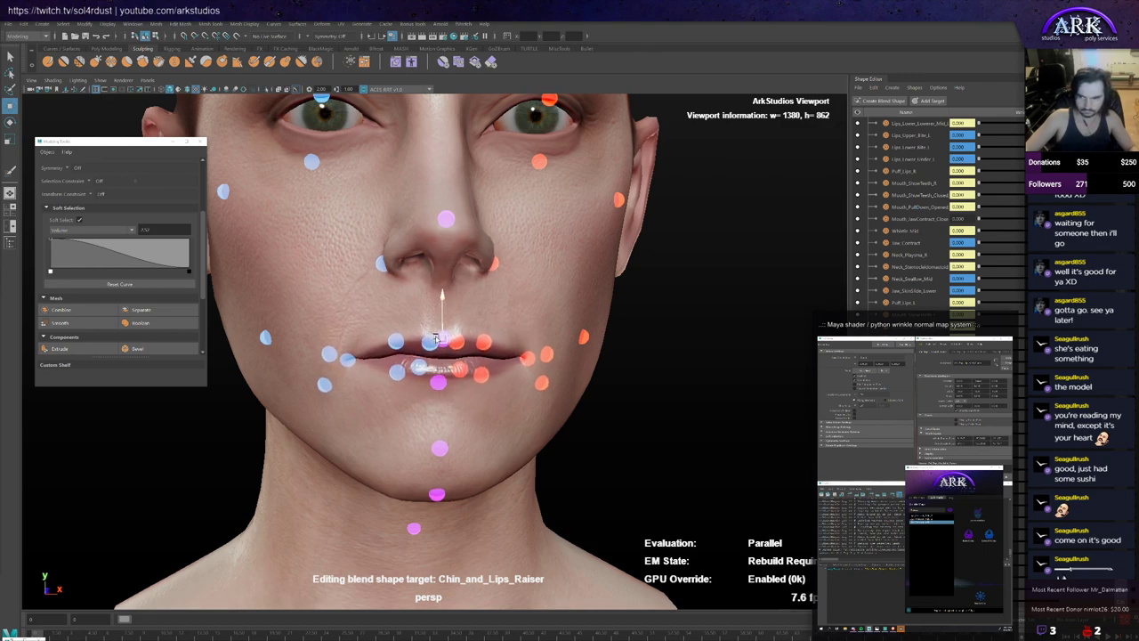
mouse_move(466, 415)
alt+mouse_down()
mouse_move(524, 412)
mouse_move(464, 411)
alt+mouse_up()
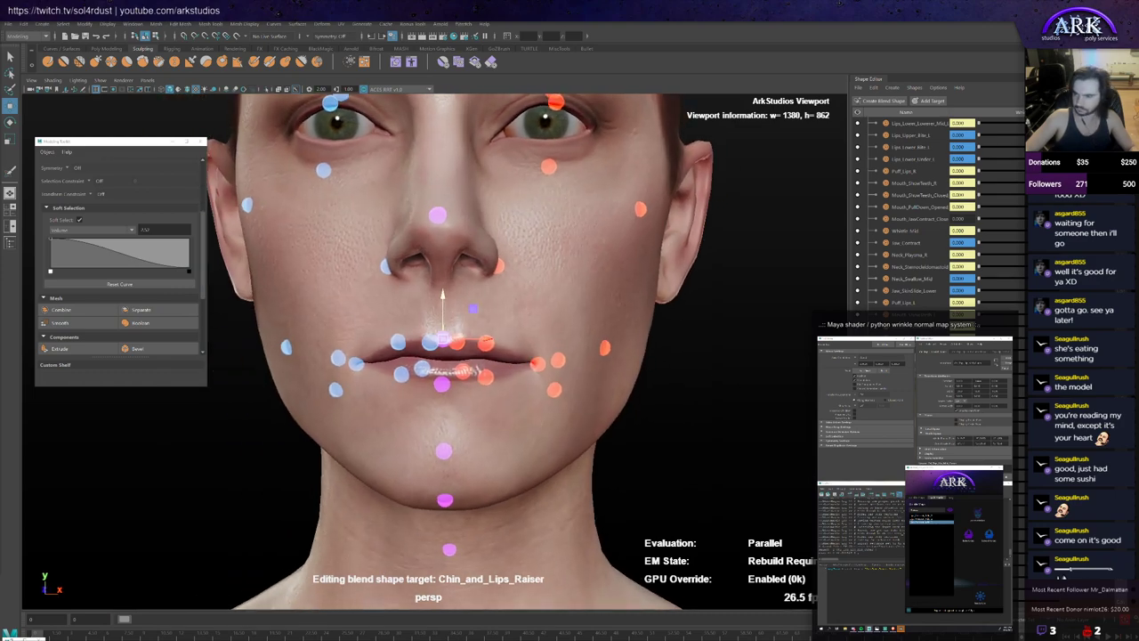
Step: Make Lips_Pressor_Add_2 the edited blend shape target and start sculpting the middle of the lips on the head mesh
click(1112, 401)
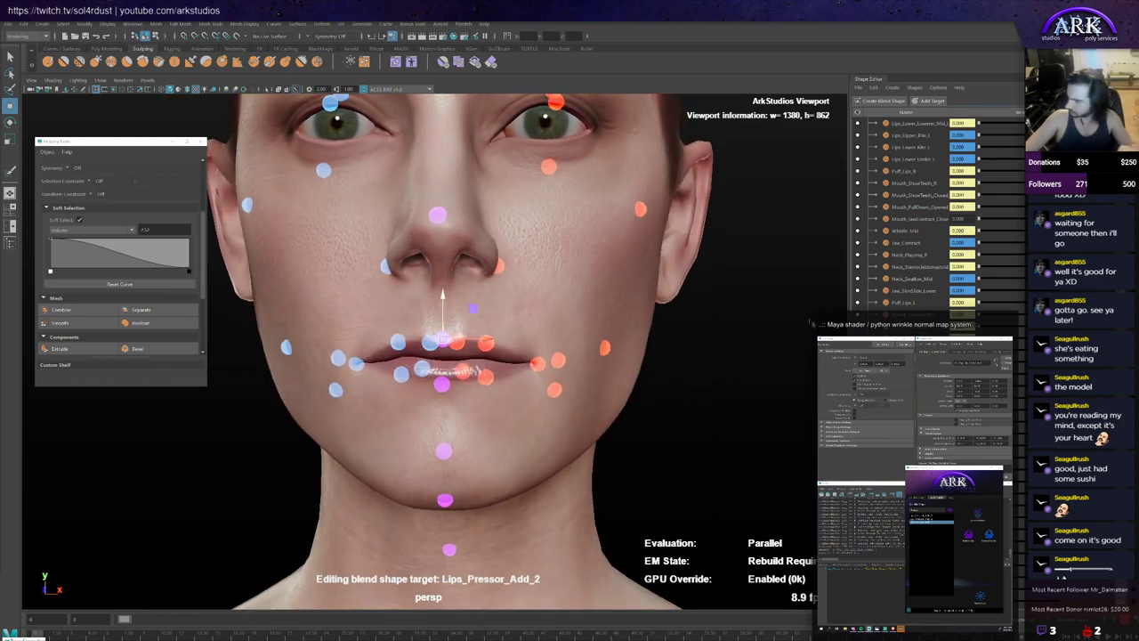
click(80, 62)
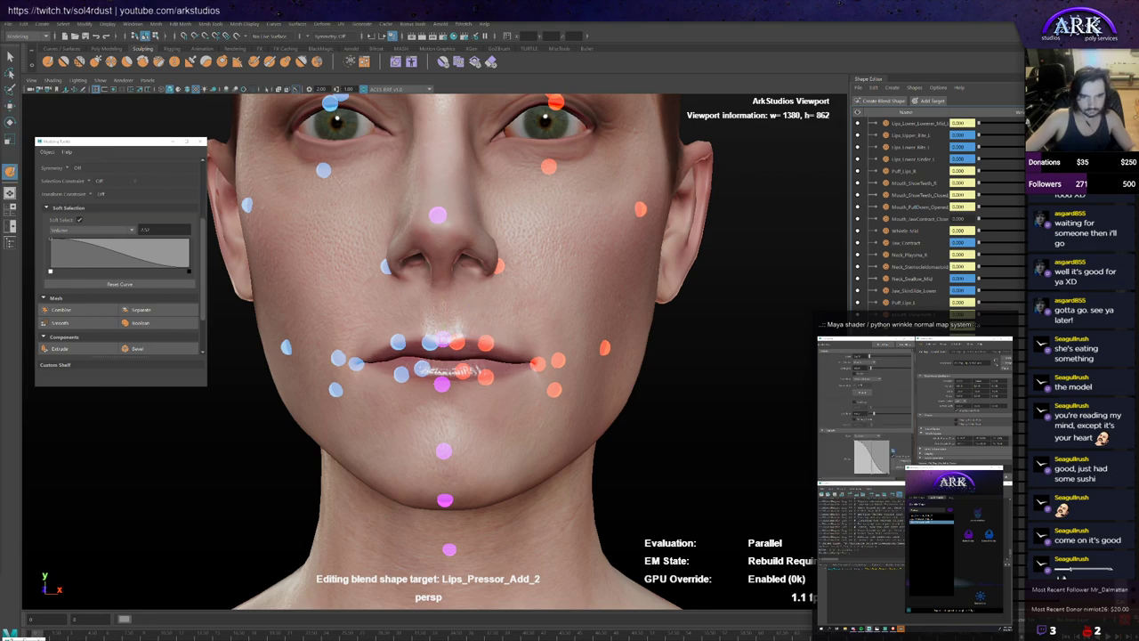
scroll(437, 356, up, 3)
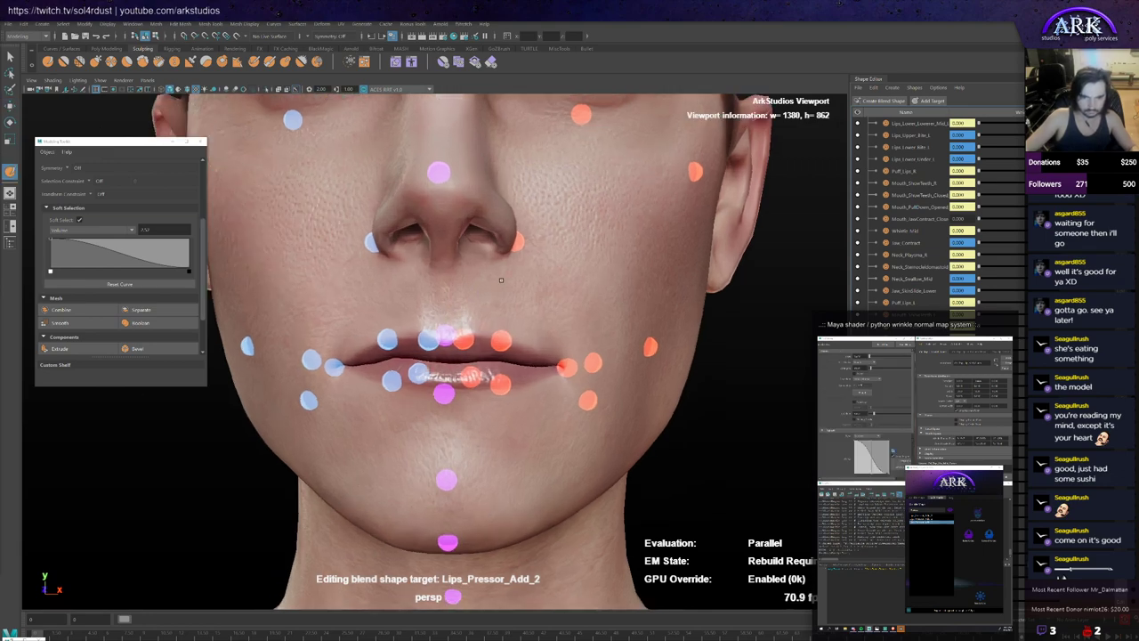
scroll(544, 260, down, 2)
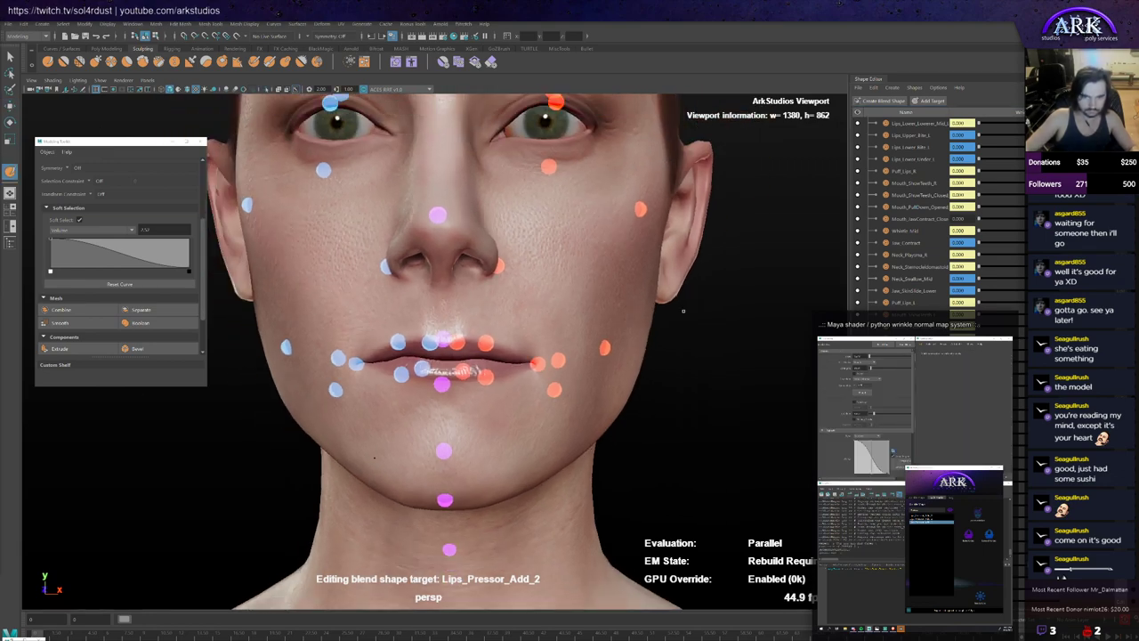
alt+drag(528, 305, 546, 307)
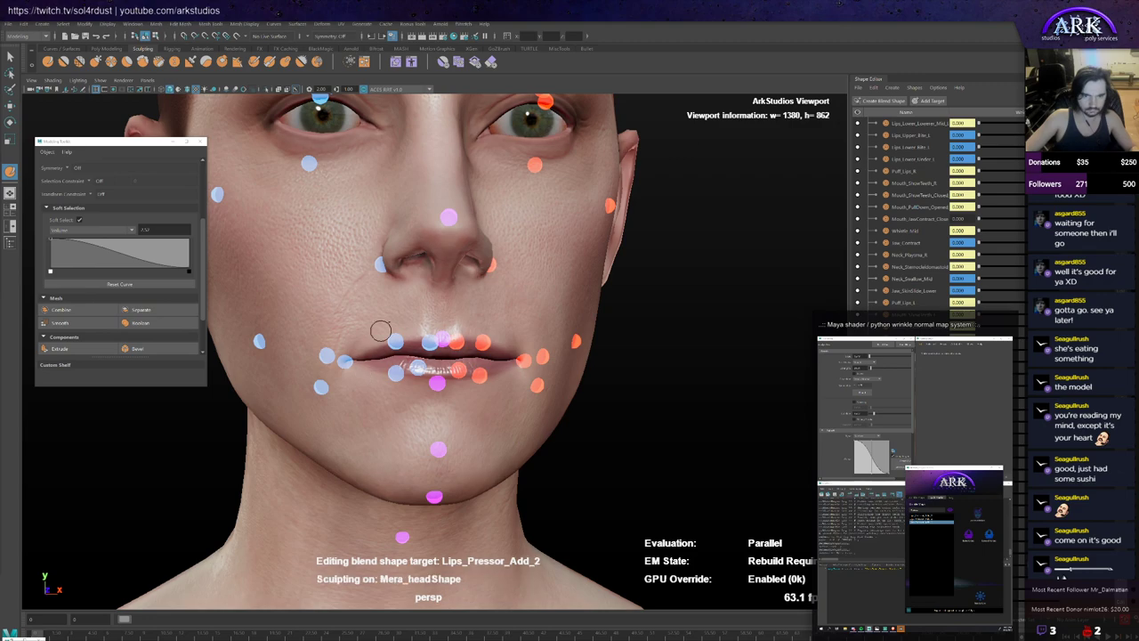
scroll(436, 378, up, 5)
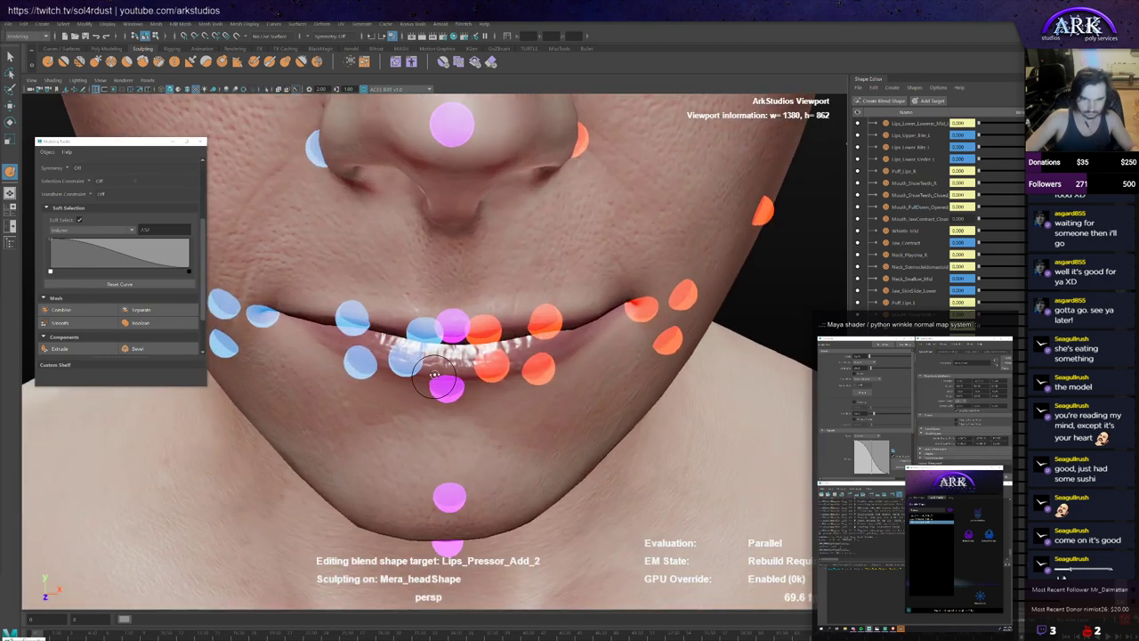
mouse_move(436, 374)
alt+mouse_down()
mouse_move(443, 338)
mouse_move(447, 368)
mouse_move(497, 399)
mouse_move(414, 385)
alt+mouse_up()
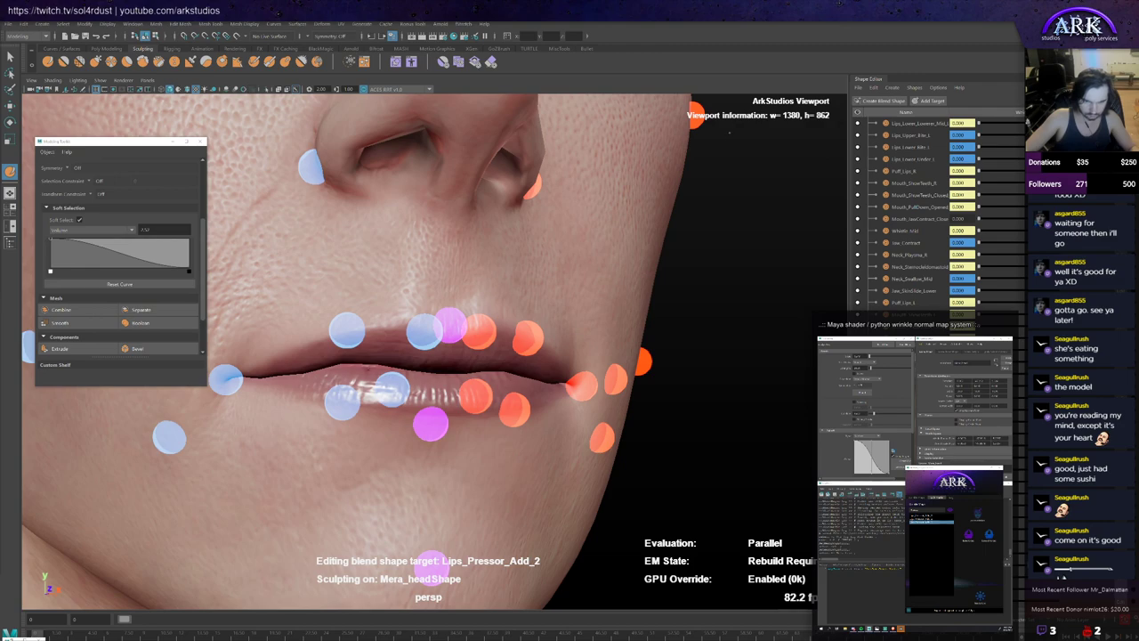
Step: Sculpt along the seam between the upper and lower lips in Lips_Pressor_Add_2 with a larger brush
mouse_move(334, 374)
alt+mouse_down()
mouse_move(393, 360)
mouse_move(420, 374)
mouse_move(372, 382)
mouse_move(381, 386)
mouse_move(359, 377)
mouse_move(463, 385)
alt+mouse_up()
scroll(388, 381, up, 3)
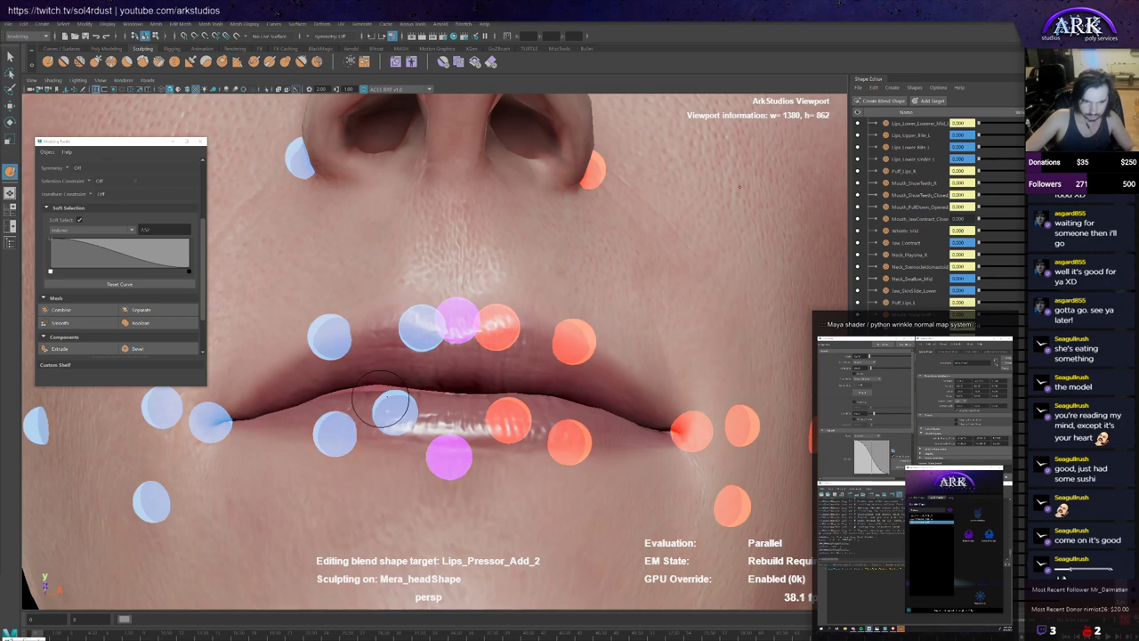
alt+drag(381, 402, 356, 344)
alt+drag(426, 365, 436, 374)
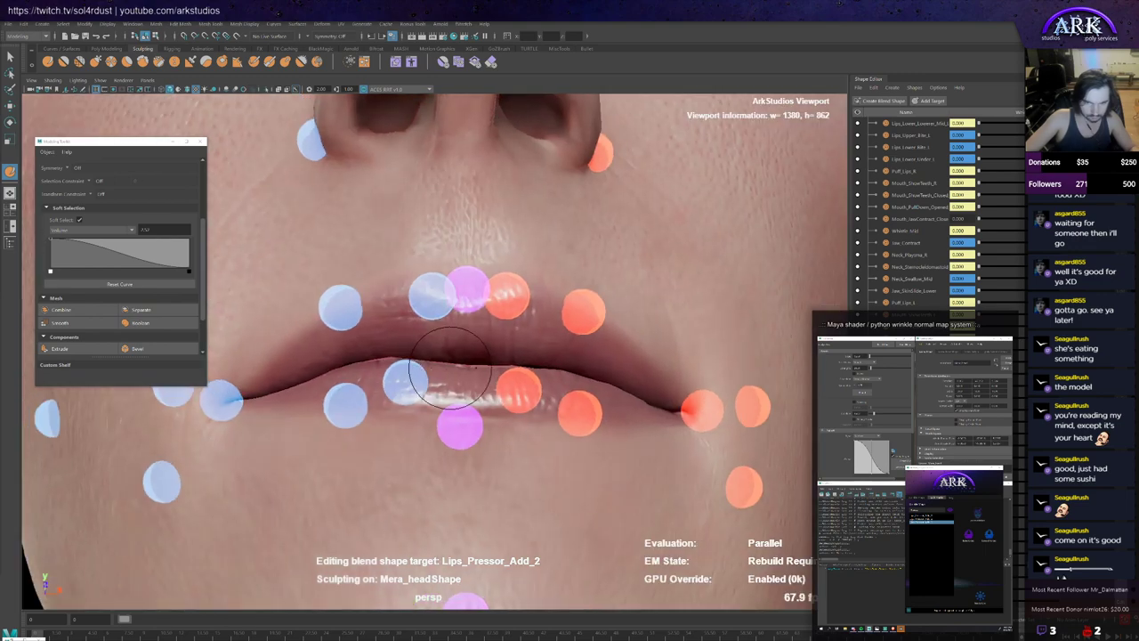
alt+drag(513, 368, 498, 376)
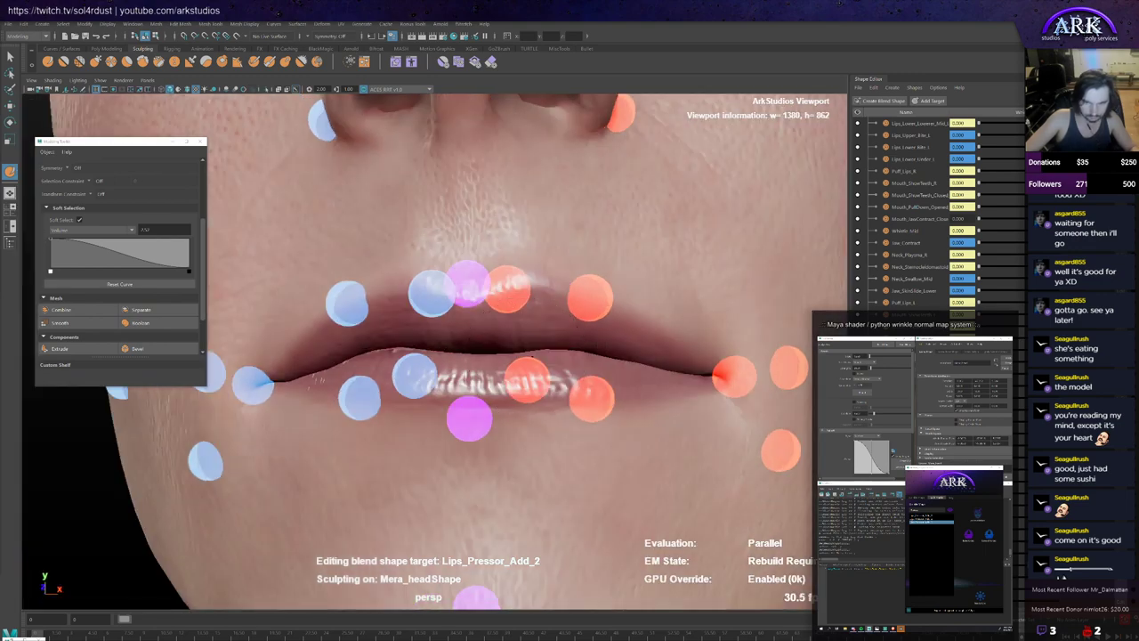
alt+drag(409, 354, 425, 355)
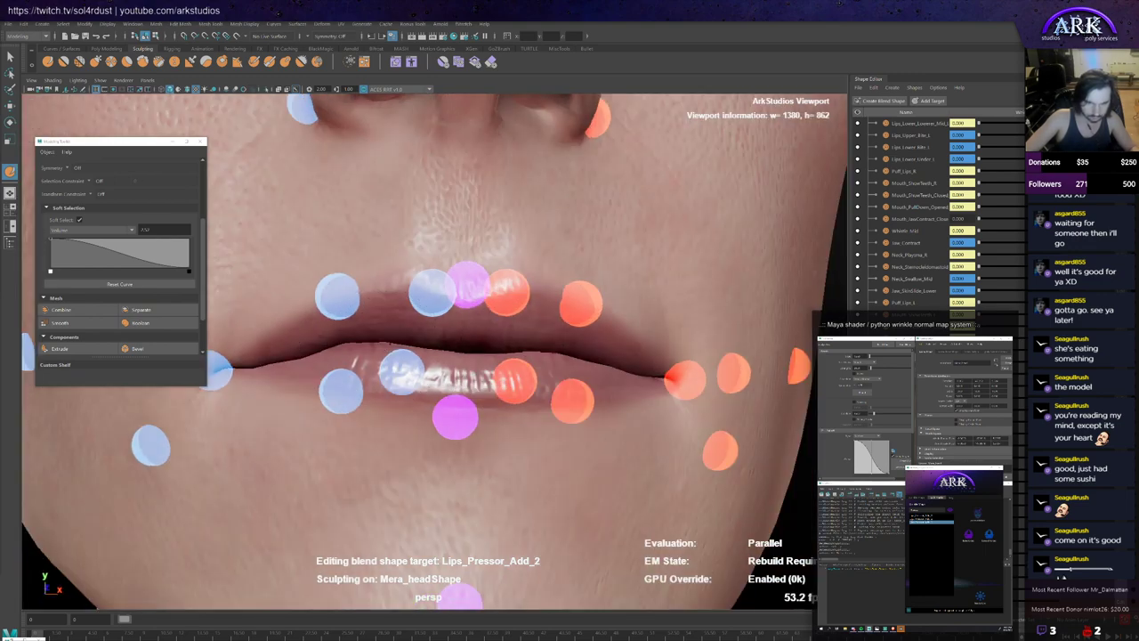
alt+right_drag(569, 480, 469, 381)
alt+drag(454, 378, 424, 364)
alt+right_drag(379, 356, 389, 376)
mouse_move(419, 374)
alt+mouse_down()
mouse_move(476, 374)
mouse_move(414, 374)
alt+mouse_up()
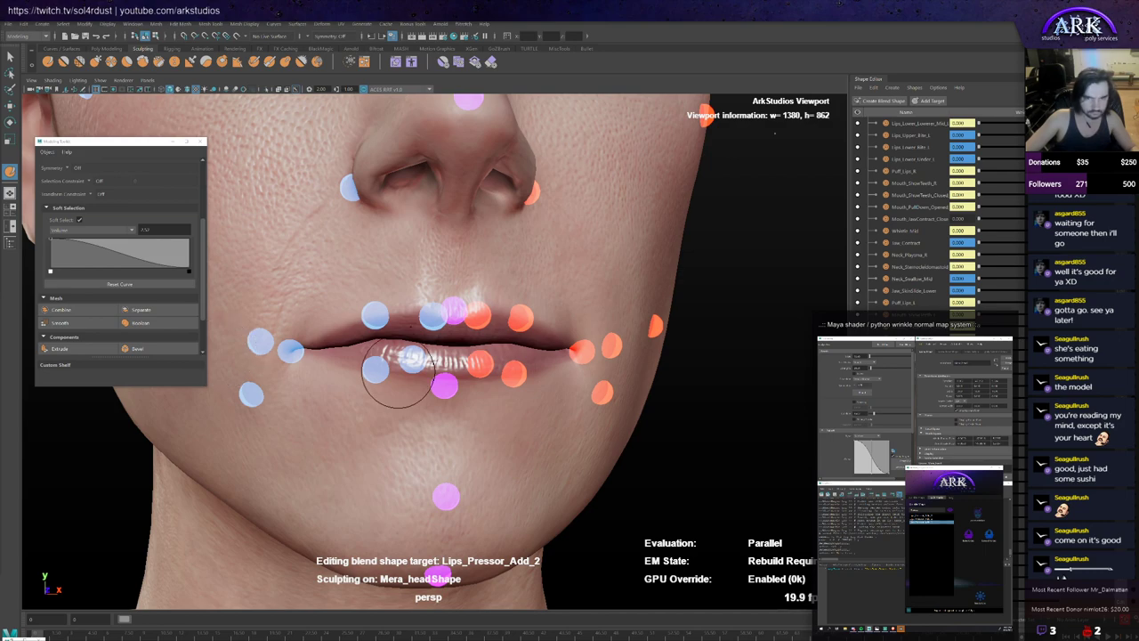
Step: Raise the upper lip's centre control with the Move tool and switch editing to the Lips_Pressor_Add_1 target
key(w)
click(456, 309)
mouse_move(452, 289)
mouse_down()
mouse_move(451, 264)
mouse_move(451, 276)
mouse_up()
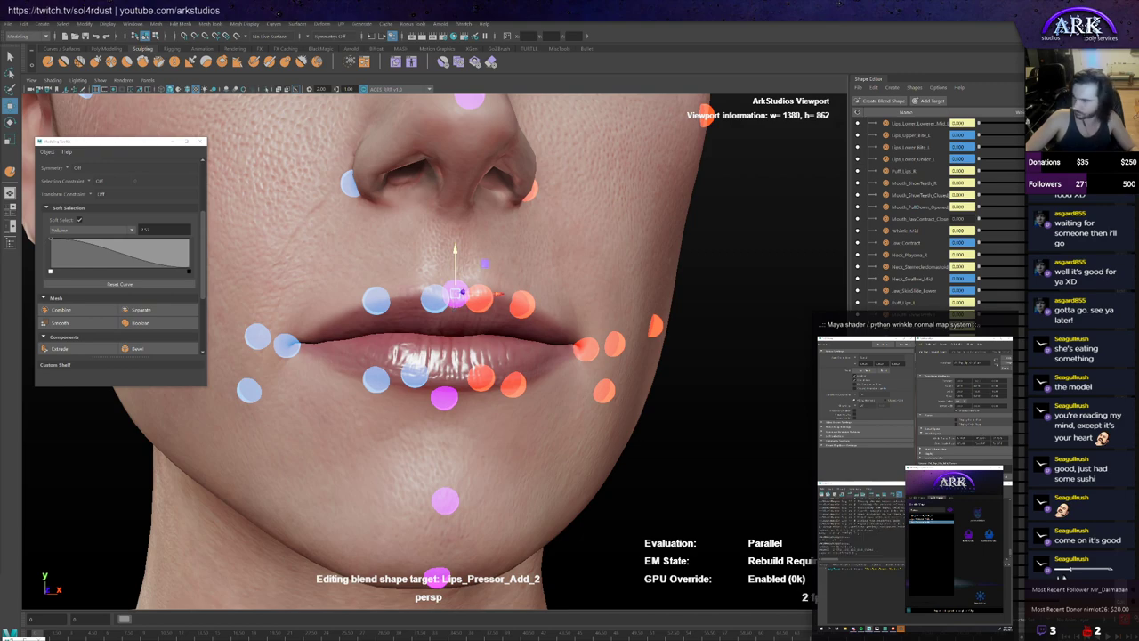
scroll(418, 380, down, 2)
alt+drag(481, 358, 456, 348)
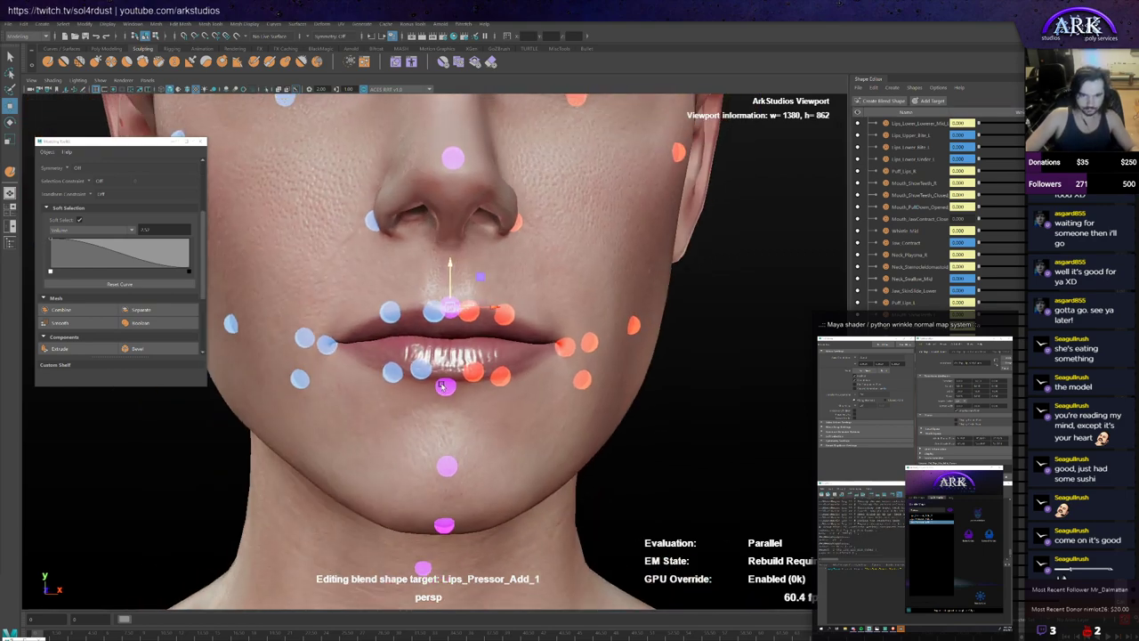
Step: Select the middle of the lip opening on the head mesh and reduce the soft selection radius to narrow its falloff
click(457, 348)
click(461, 354)
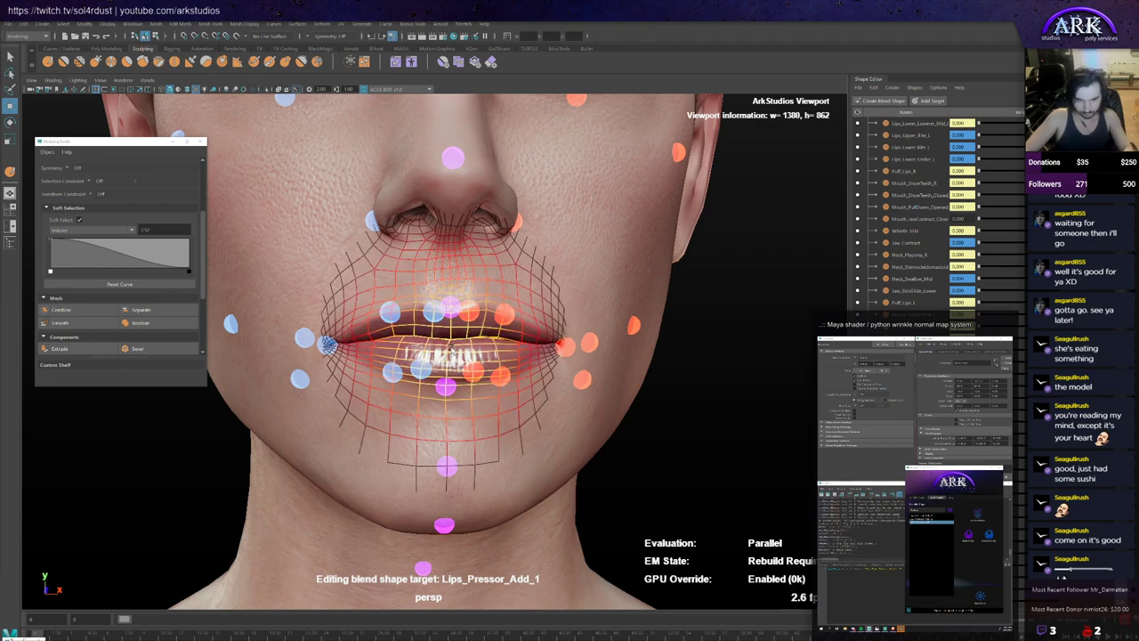
alt+drag(465, 333, 387, 356)
key(b)
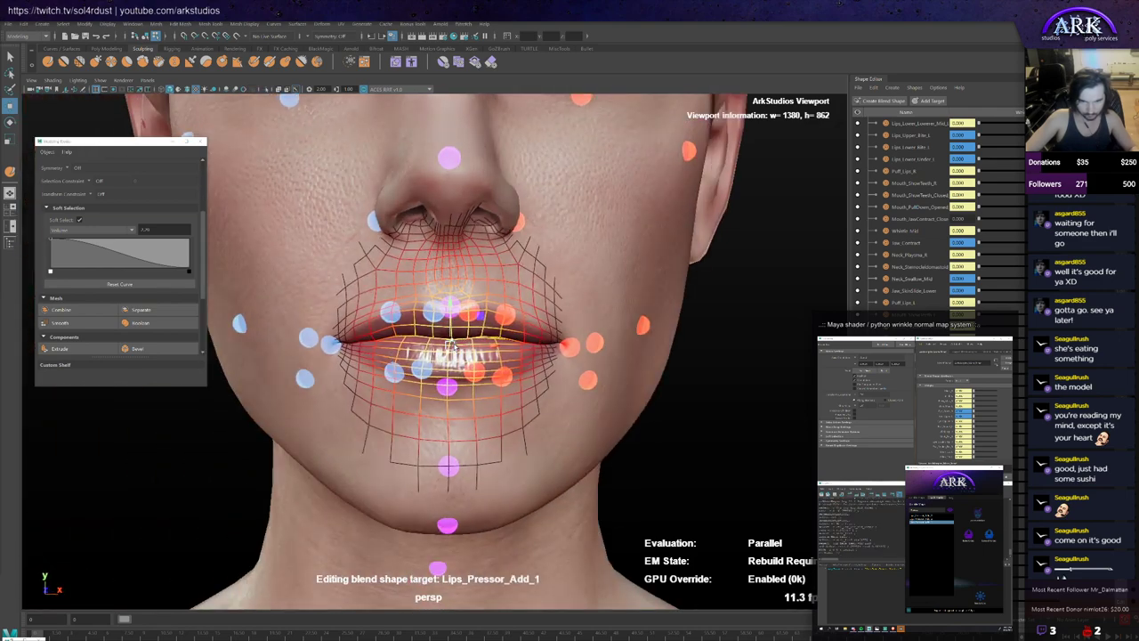
scroll(476, 342, up, 3)
click(474, 342)
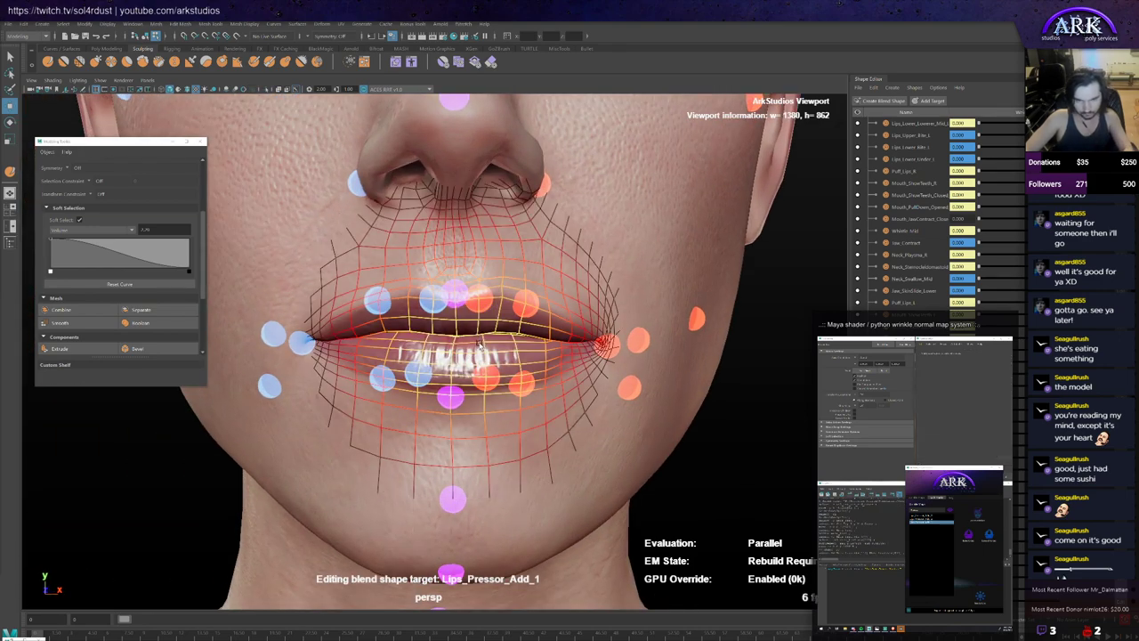
Step: Soft-select the full edge loop around the mouth opening for Lips_Pressor_Add_1 and test the lips by lowering the upper lip's centre control
double_click(441, 346)
key(b)
mouse_move(436, 348)
mouse_down()
mouse_move(383, 356)
mouse_move(421, 362)
mouse_up()
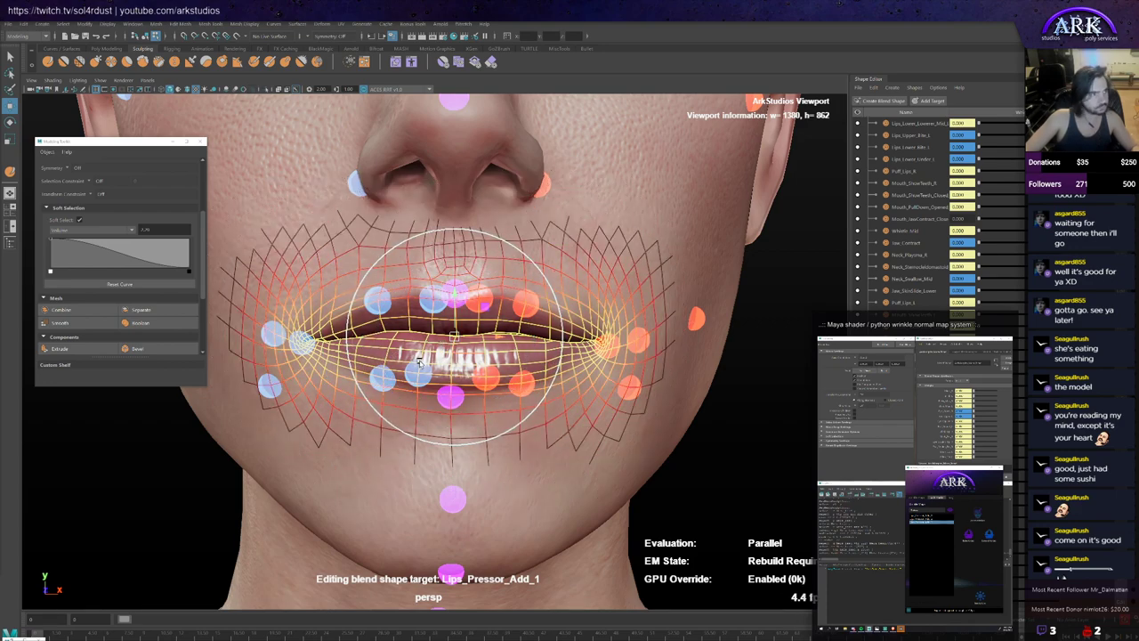
alt+drag(418, 362, 451, 387)
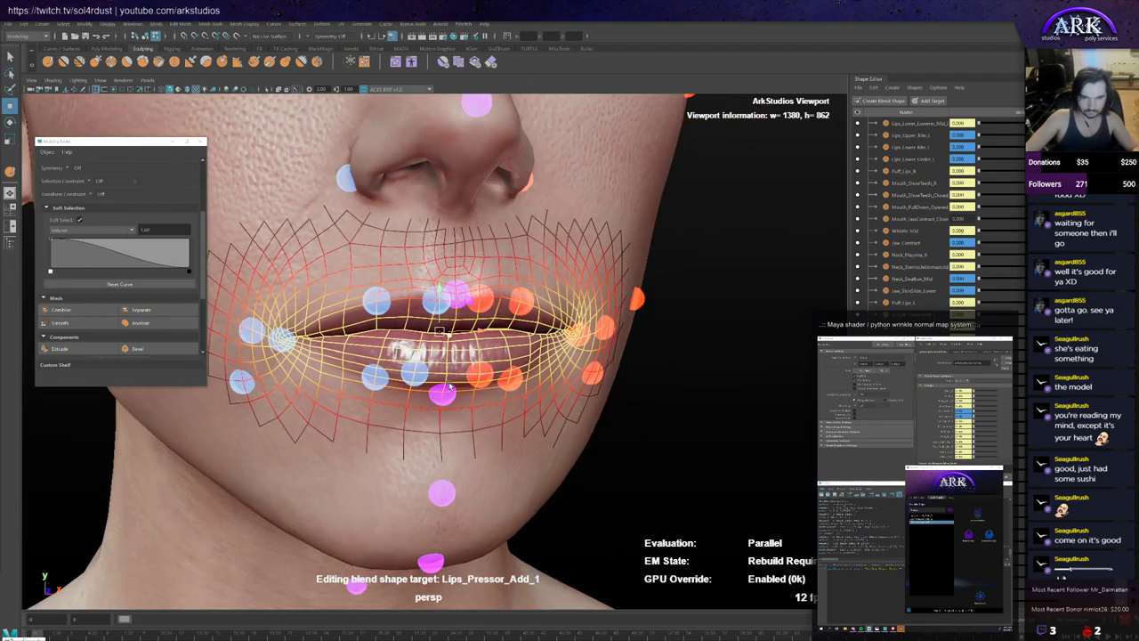
alt+drag(559, 391, 513, 392)
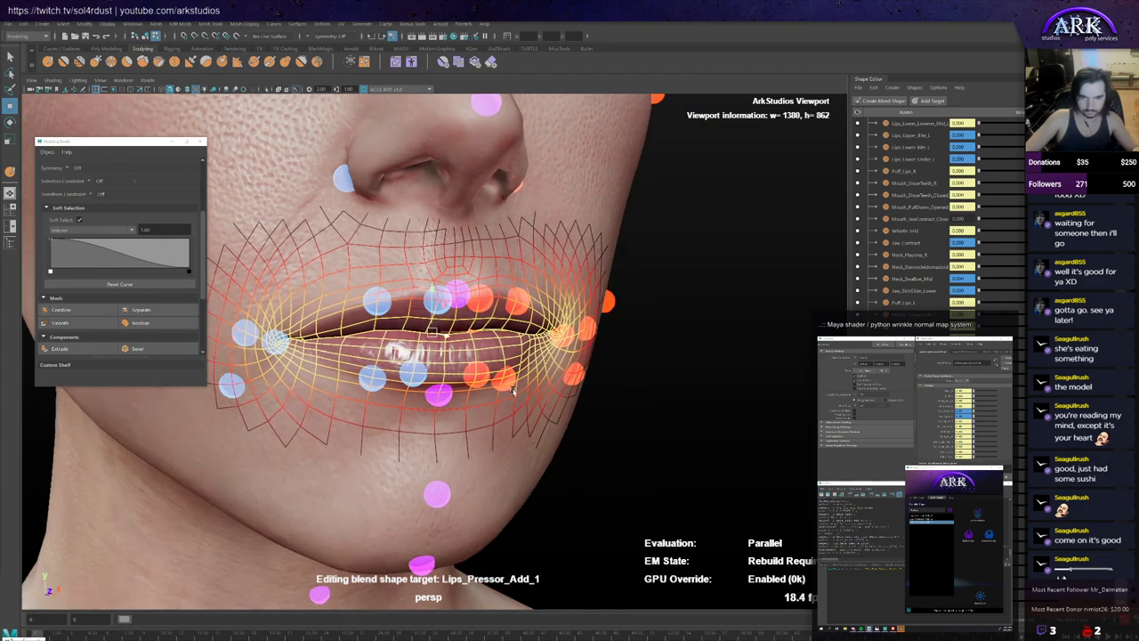
click(475, 305)
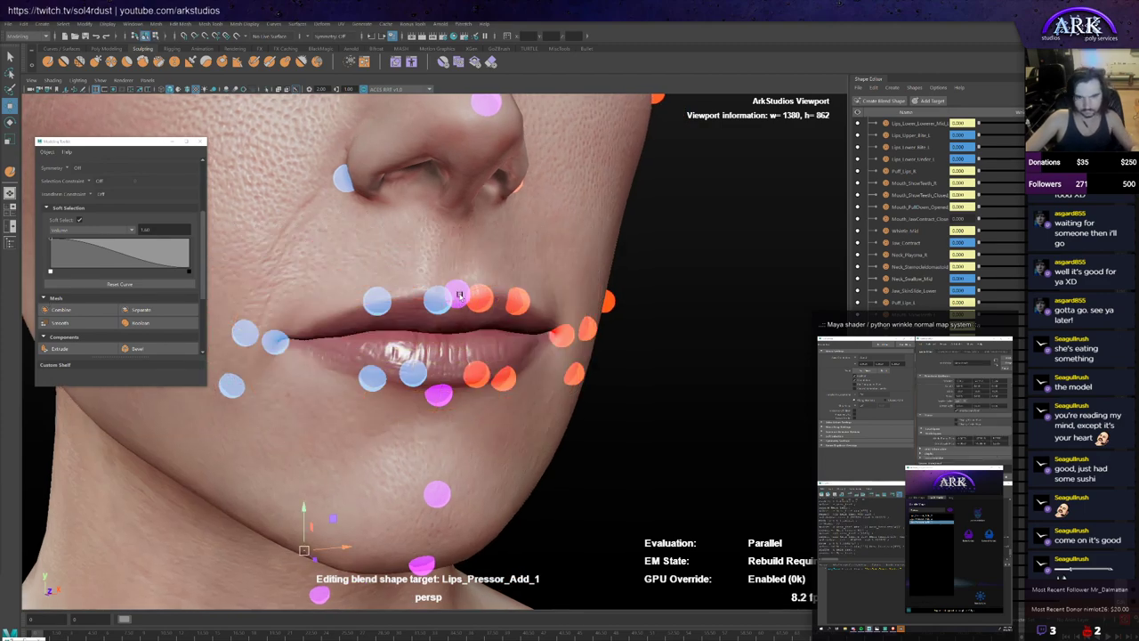
alt+drag(474, 305, 449, 307)
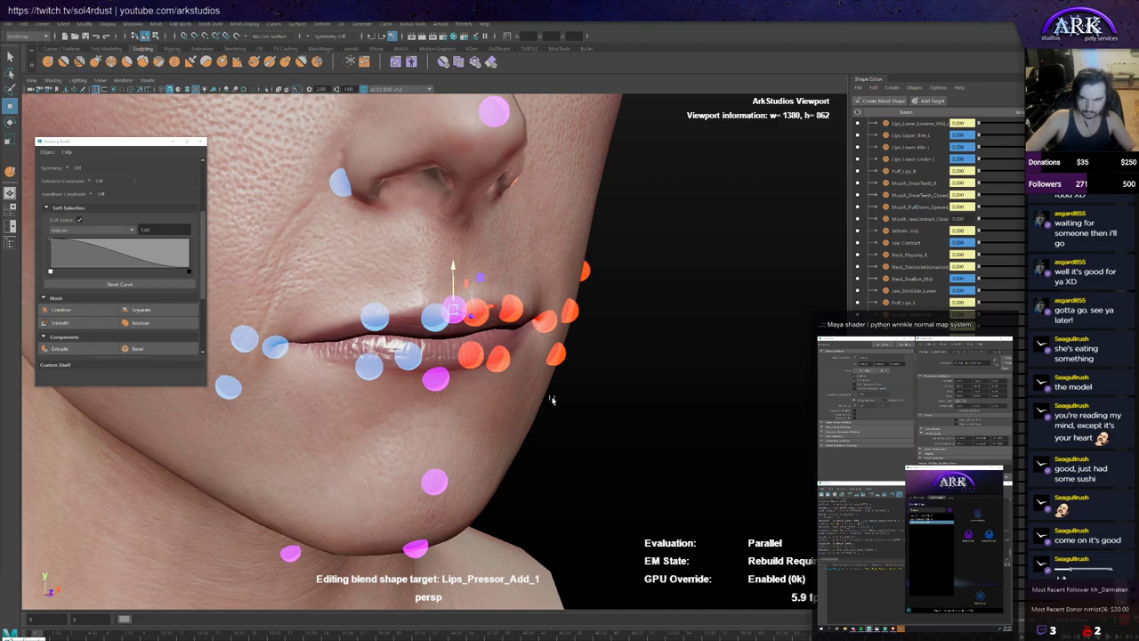
Step: Reselect the mouth's edge loop for Lips_Pressor_Add_2, adjust its soft selection radius and reshape the lips with the Move and Scale tools
click(428, 357)
key(F8)
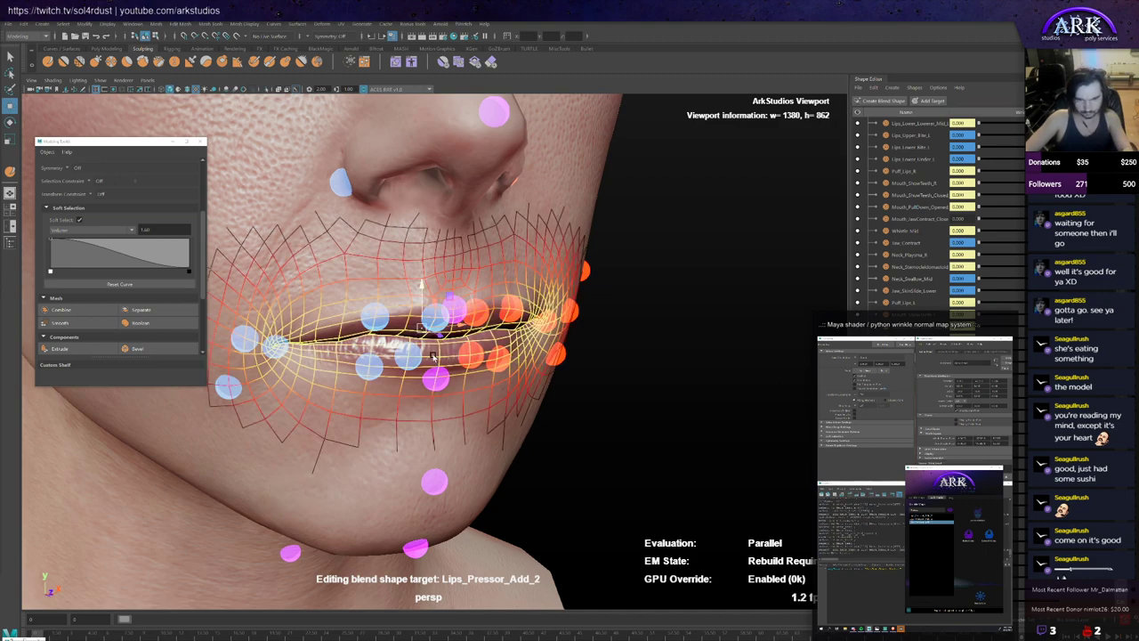
alt+drag(408, 311, 433, 329)
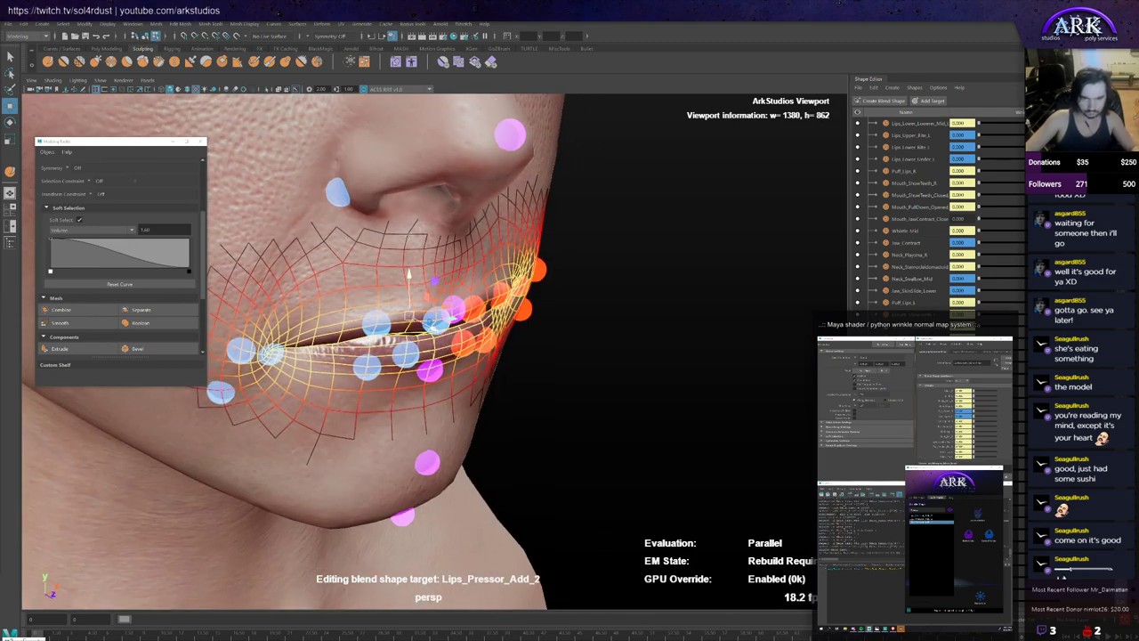
mouse_move(431, 325)
mouse_down()
mouse_move(397, 342)
mouse_move(444, 354)
mouse_move(448, 339)
mouse_move(490, 328)
mouse_move(422, 317)
mouse_up()
key(b)
key(r)
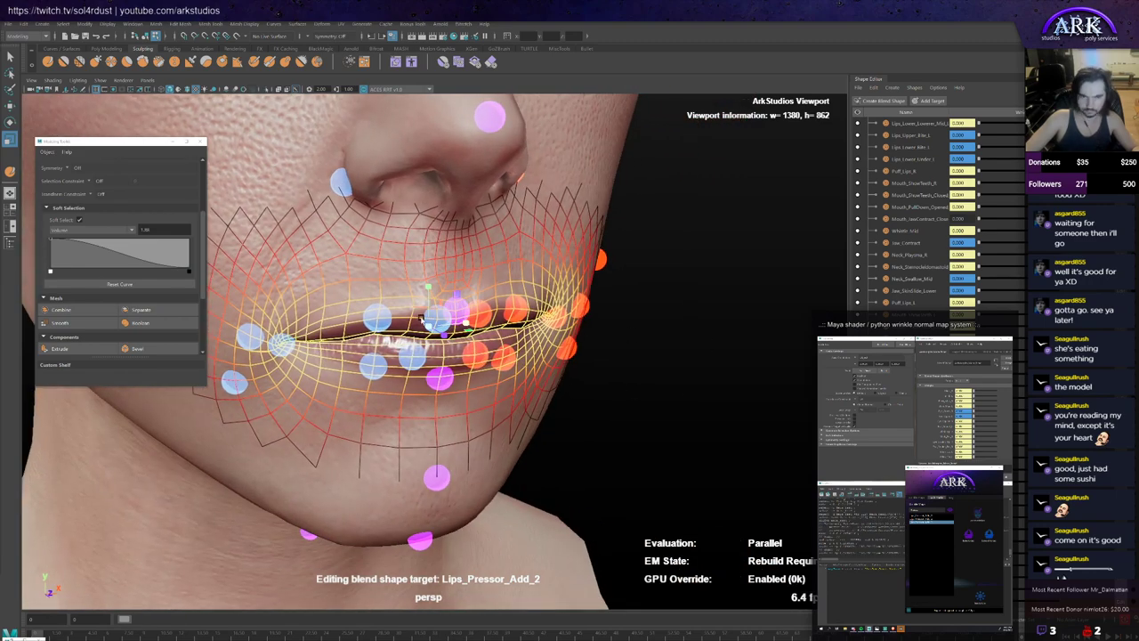
Step: Move the upper lip's centre control up and back down to test the lip press, and switch editing to Lips_Pressor_Add_3
key(F8)
click(638, 358)
click(456, 307)
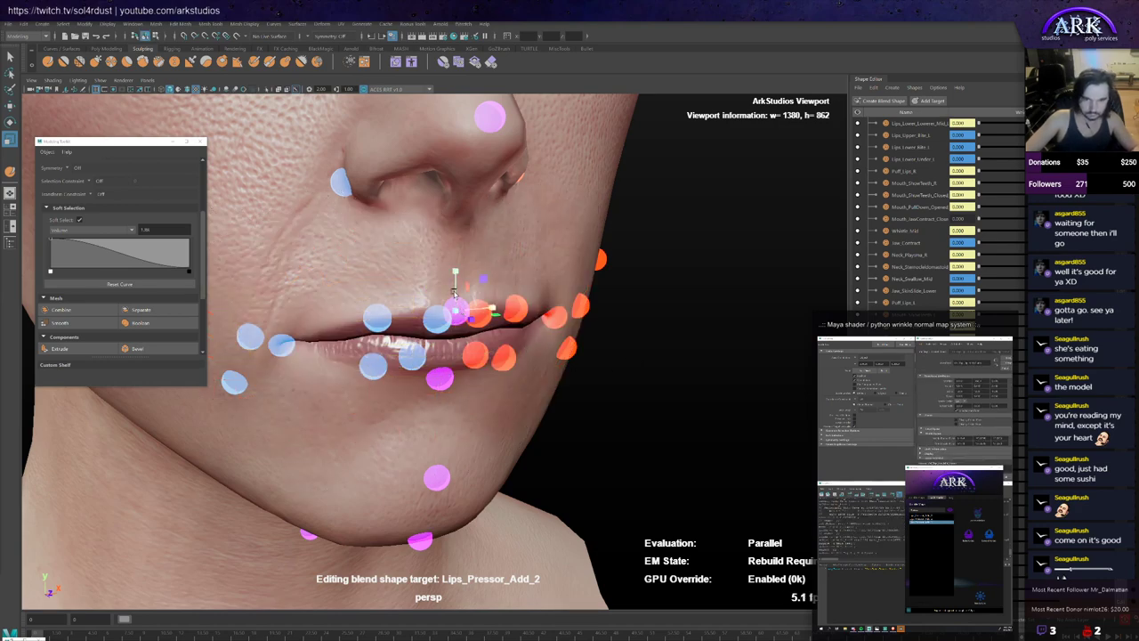
drag(454, 286, 452, 265)
drag(454, 263, 455, 262)
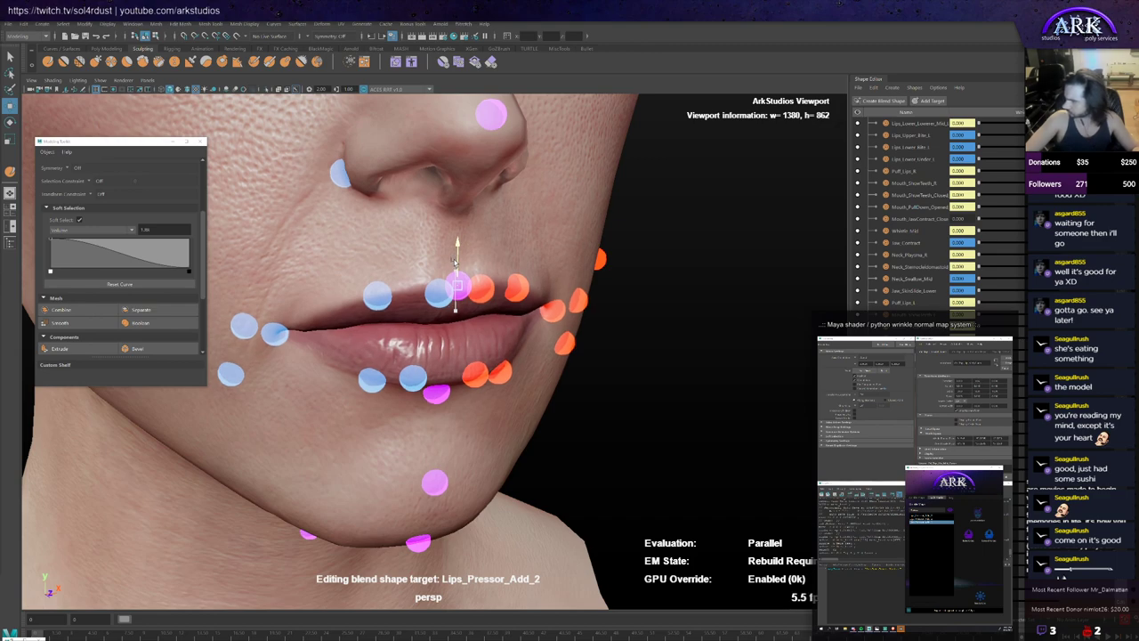
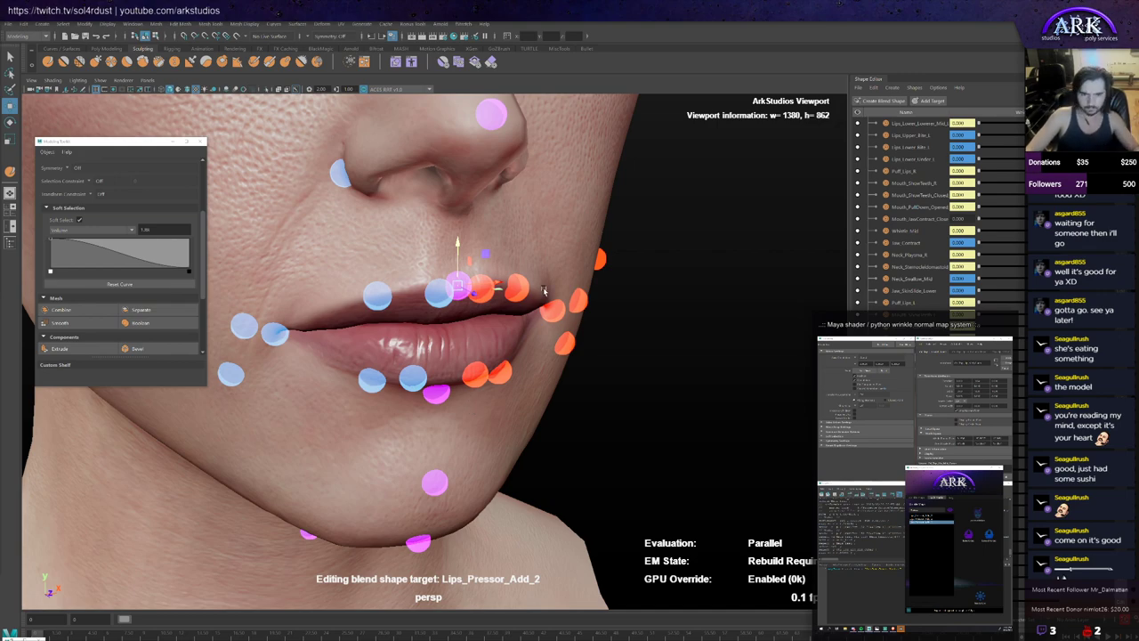
alt+drag(543, 290, 451, 291)
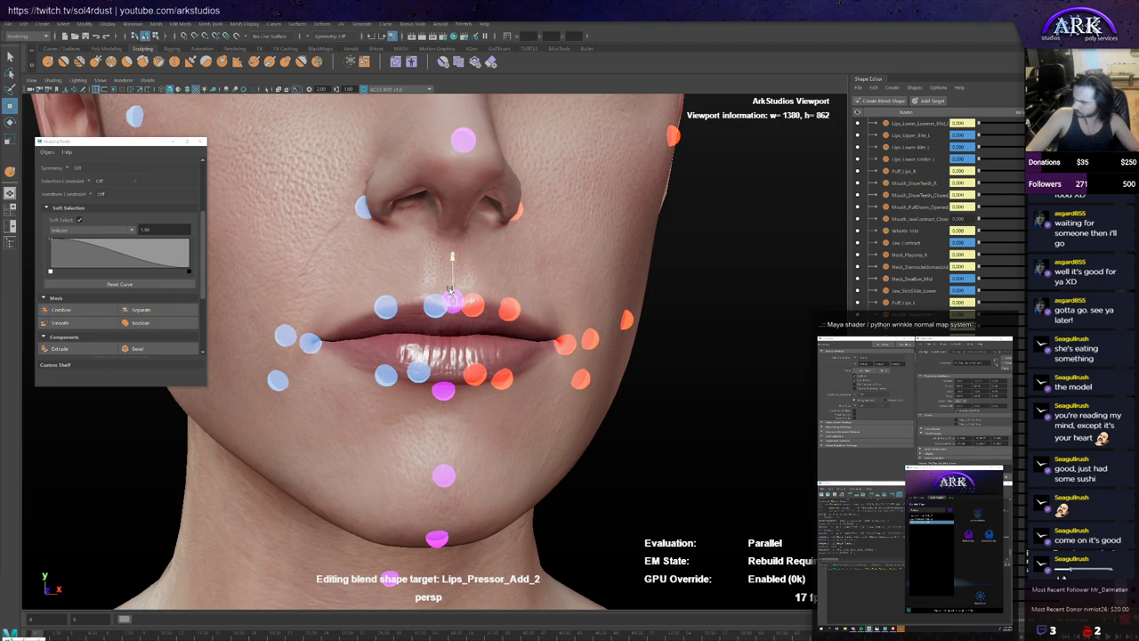
drag(450, 291, 518, 328)
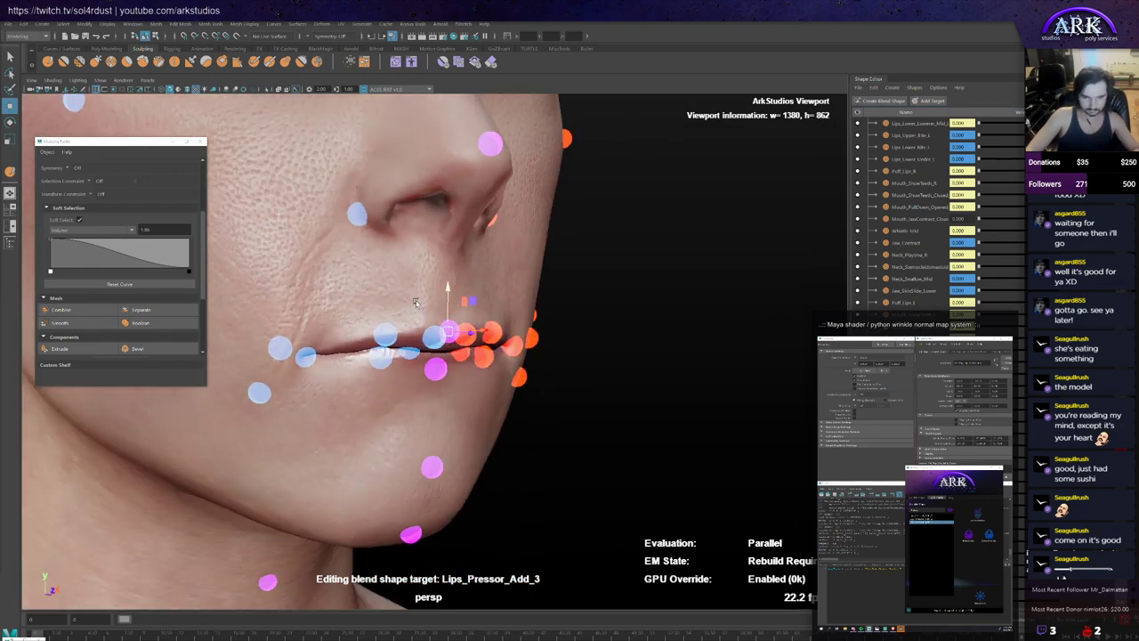
Step: Soft-select the edge loop around the mouth opening for Lips_Pressor_Add_3 and reshape the lips with the Scale and Move tools
click(419, 307)
key(F8)
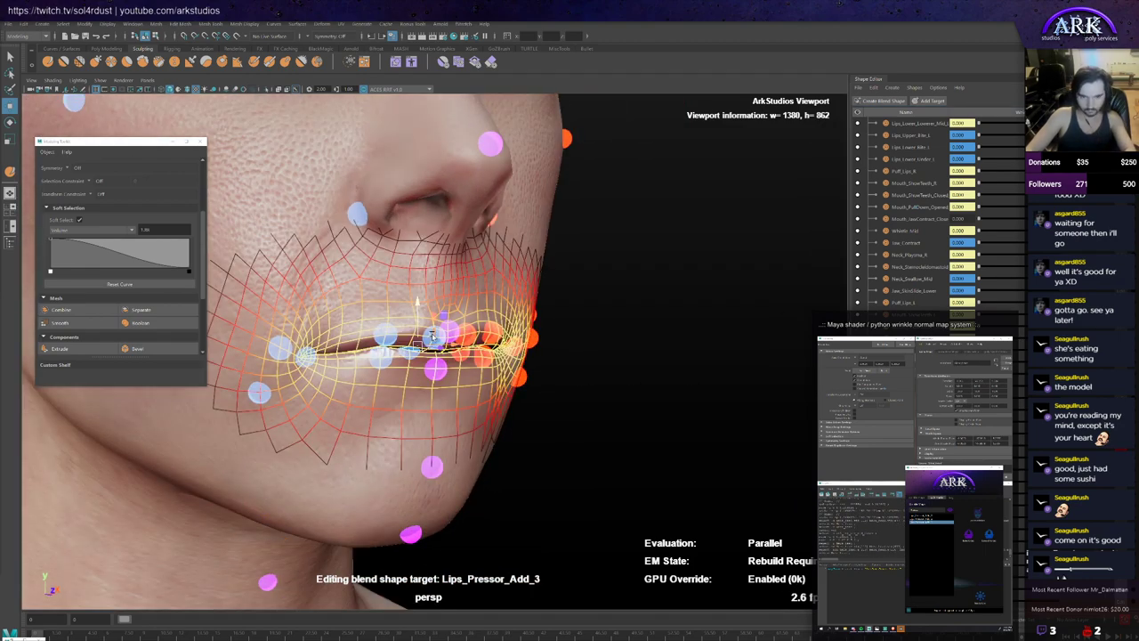
alt+drag(499, 356, 503, 353)
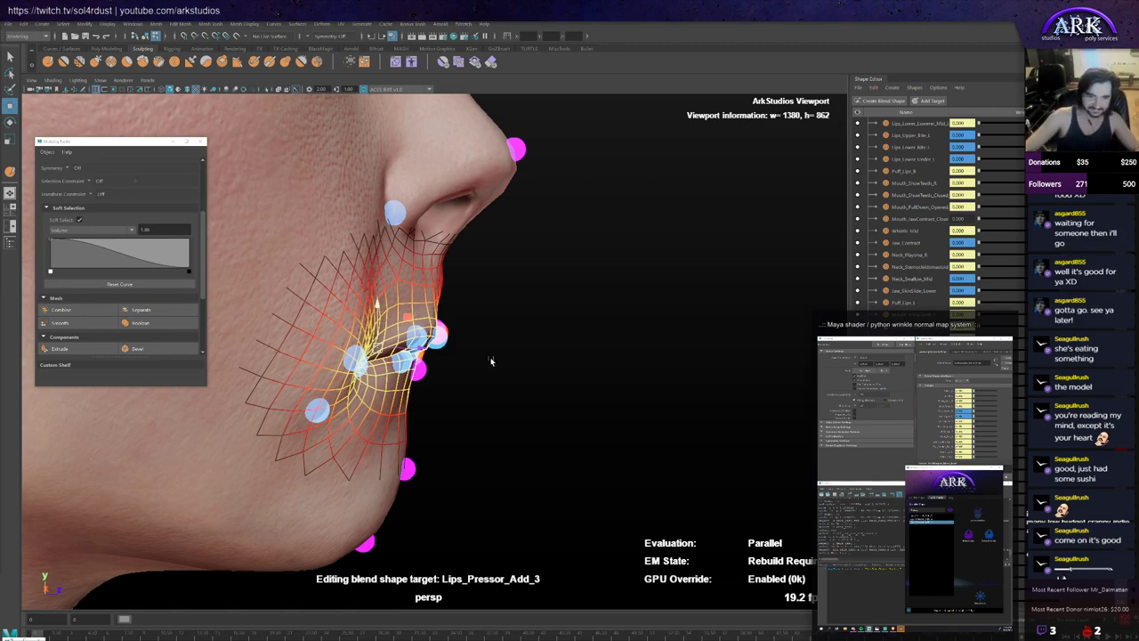
alt+drag(493, 362, 450, 321)
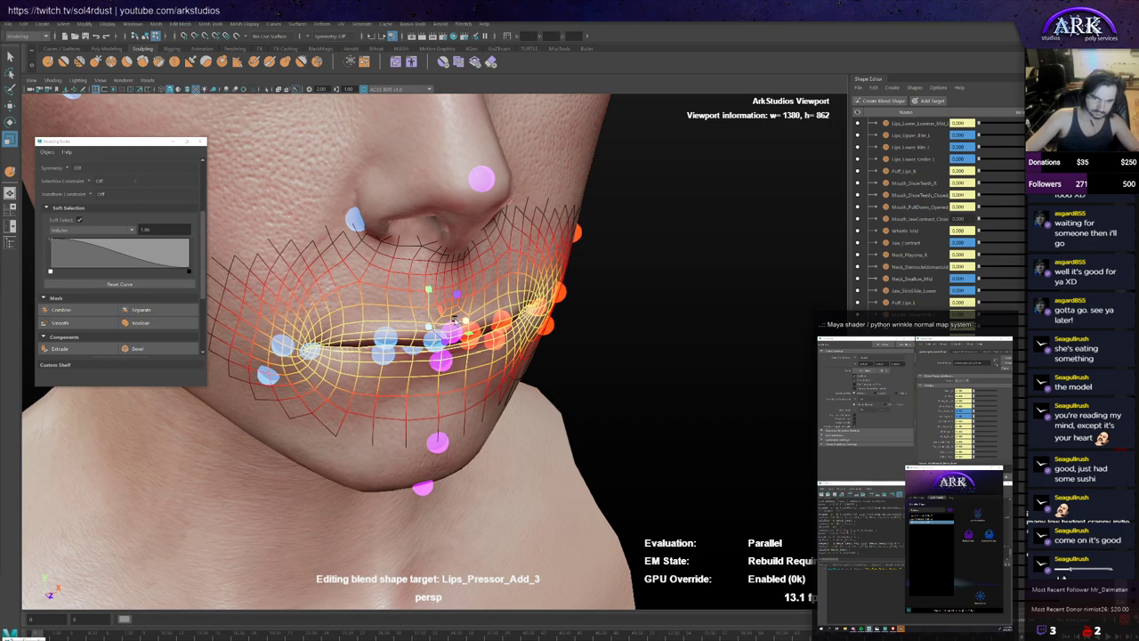
click(468, 327)
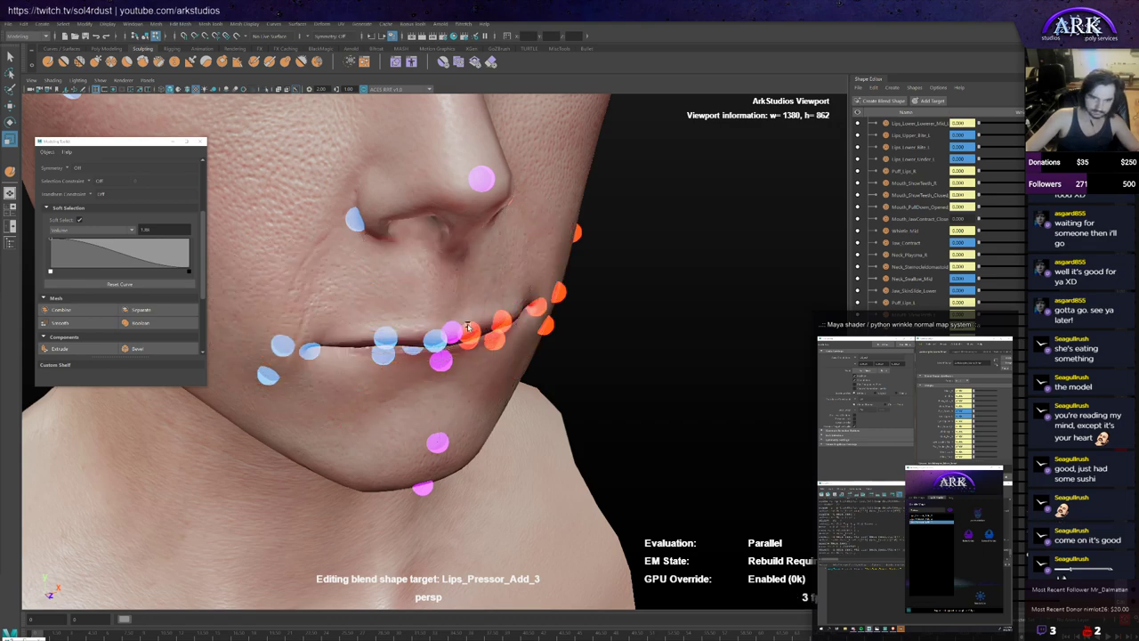
click(464, 325)
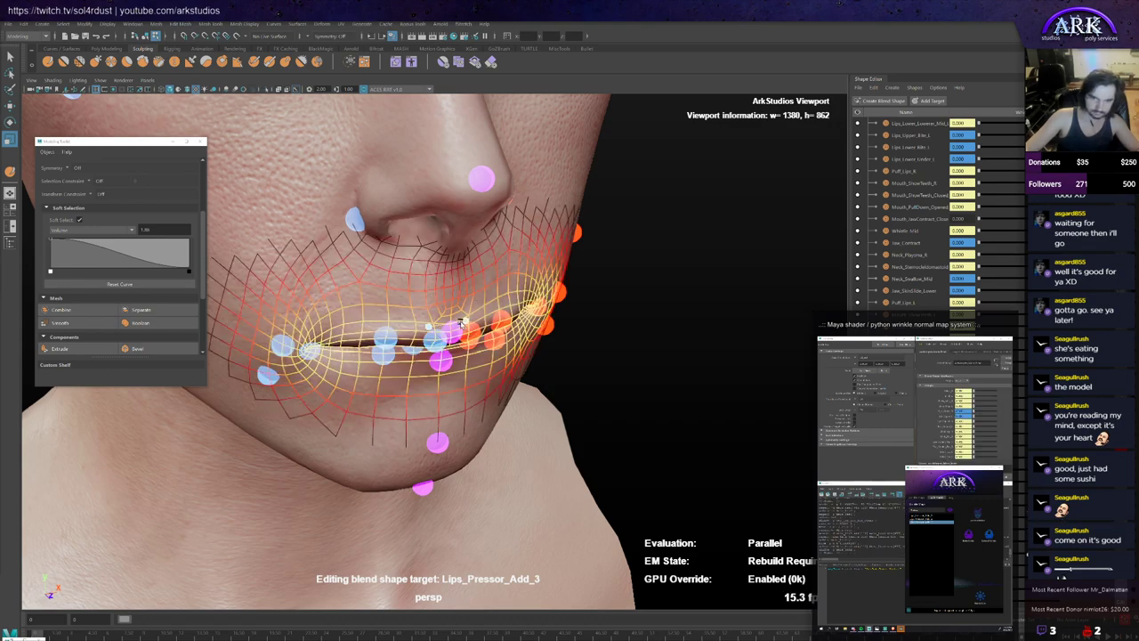
alt+drag(462, 323, 519, 353)
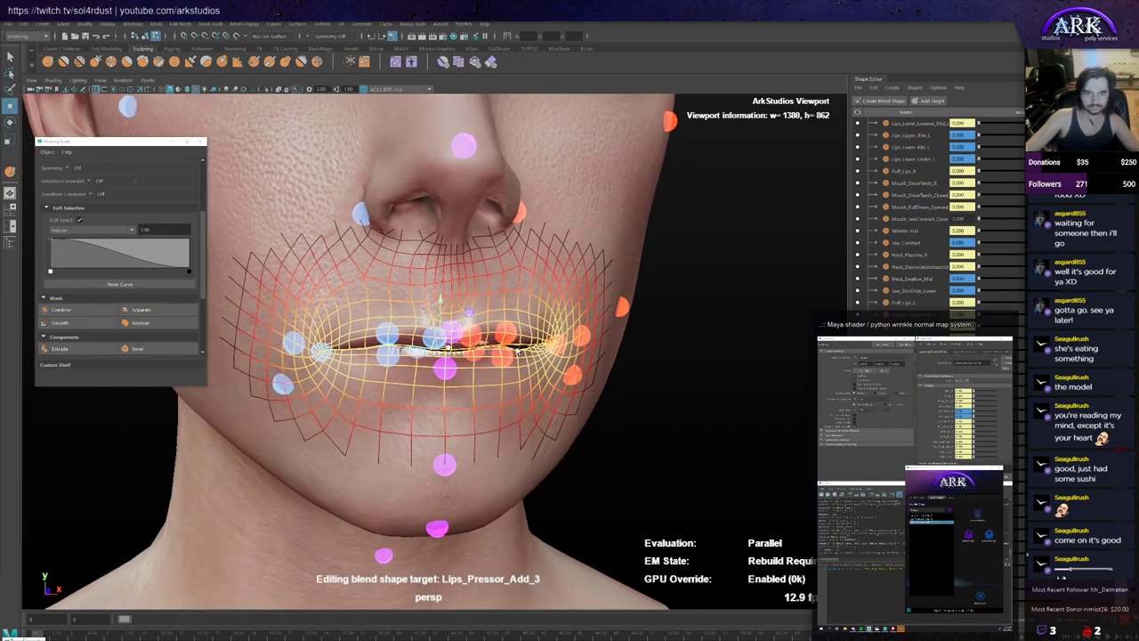
Step: Return to object selection and move the upper lip's centre control up and down to test the lip press
scroll(519, 352, down, 2)
key(F8)
click(600, 374)
scroll(559, 396, down, 2)
alt+drag(557, 397, 430, 359)
scroll(477, 360, up, 2)
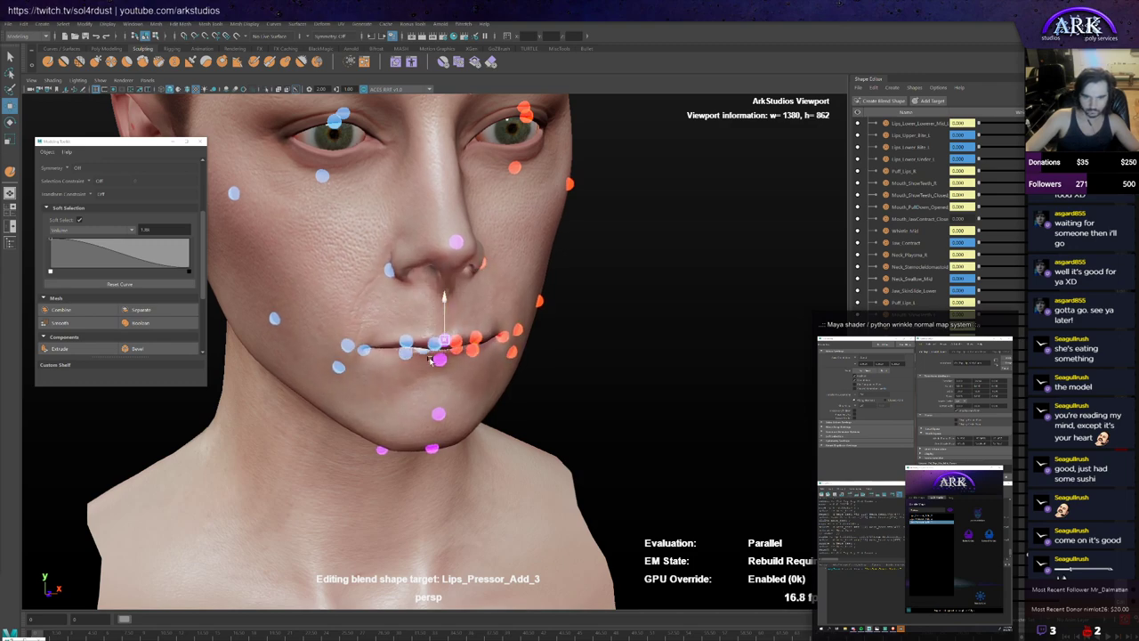
mouse_move(428, 372)
middle_down()
mouse_move(429, 354)
mouse_move(424, 372)
middle_up()
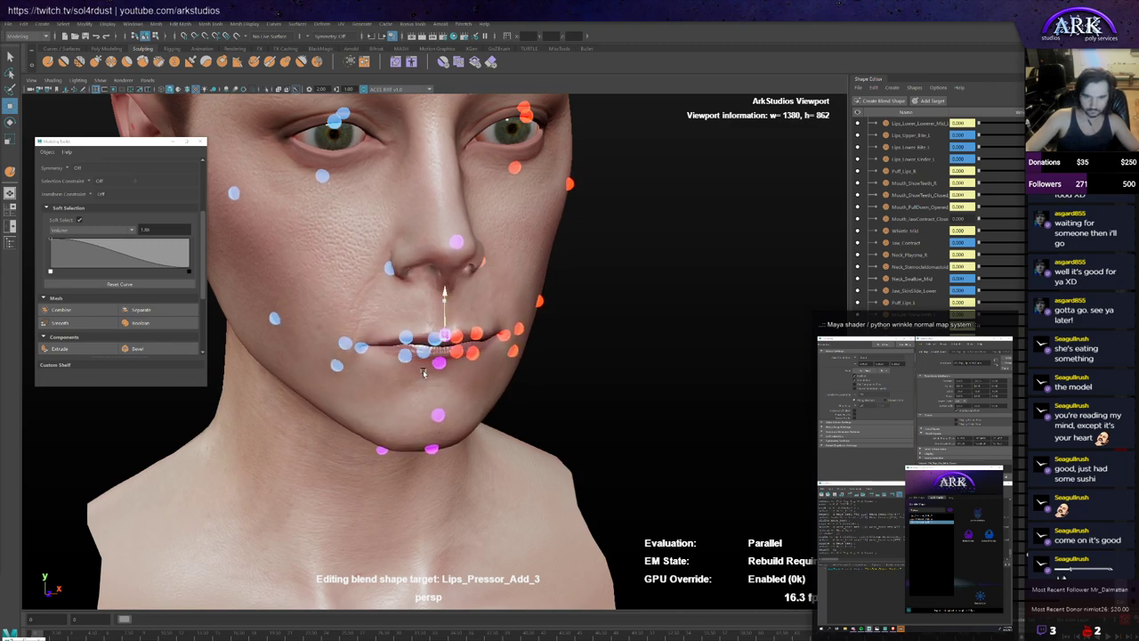
mouse_move(423, 369)
mouse_down()
mouse_move(420, 392)
mouse_move(417, 383)
mouse_up()
middle_drag(423, 367, 414, 408)
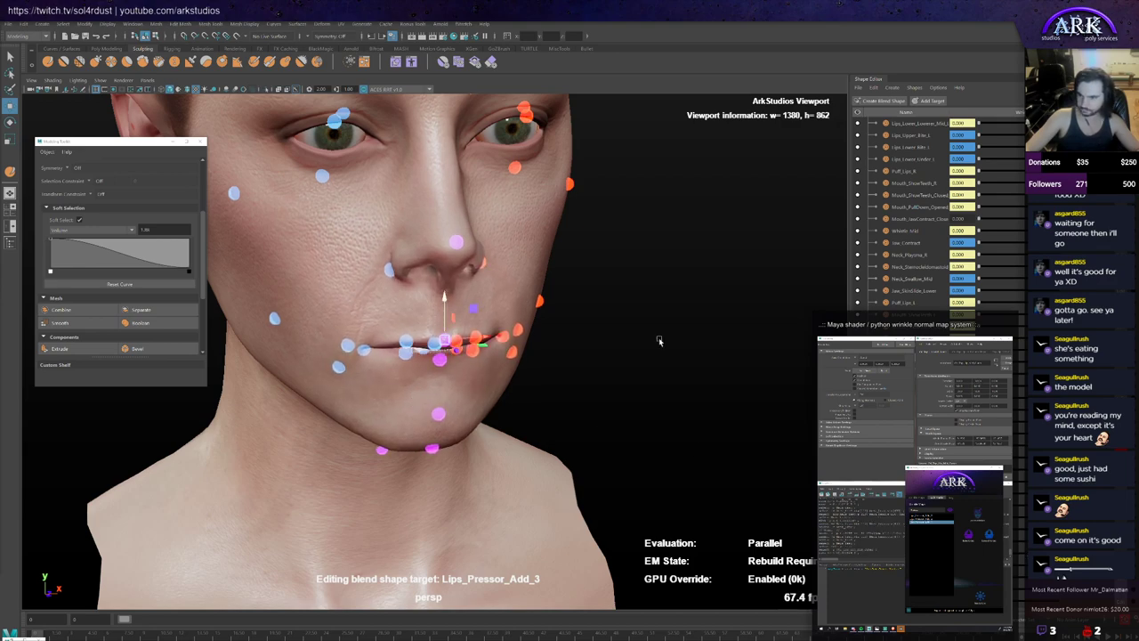
Step: Sculpt the lips of Lips_Pressor_Add_3 on the head mesh with the Sculpt tool, adjusting the brush size
click(49, 62)
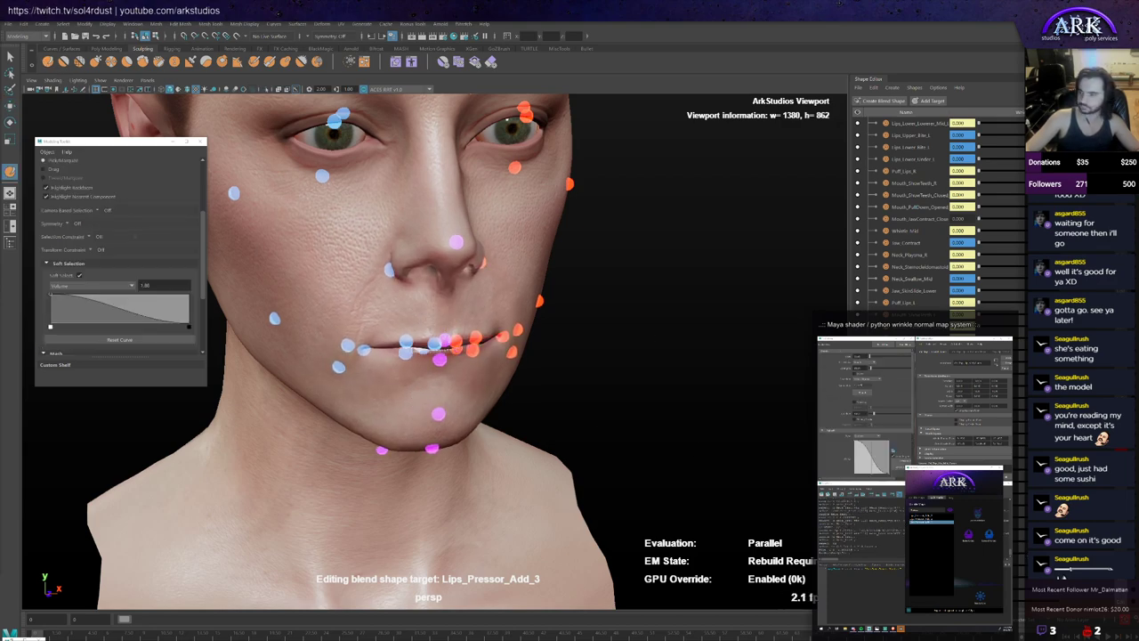
scroll(580, 403, up, 2)
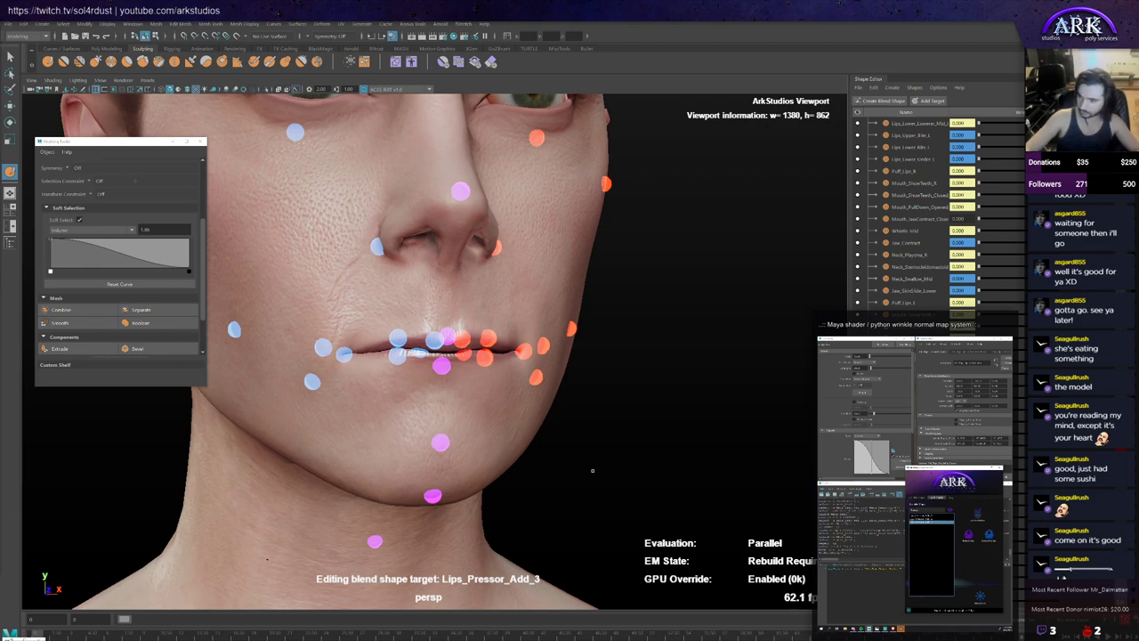
alt+drag(592, 468, 624, 469)
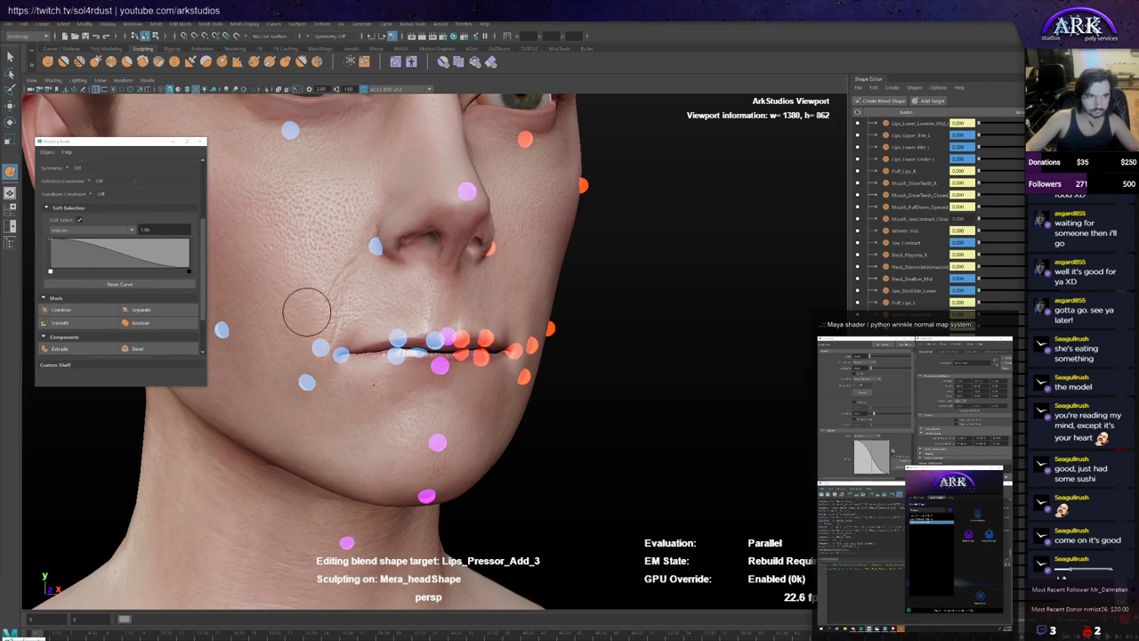
mouse_move(378, 372)
alt+mouse_down()
mouse_move(371, 393)
mouse_move(427, 400)
mouse_move(416, 384)
mouse_move(427, 404)
mouse_move(491, 393)
alt+mouse_up()
key(b)
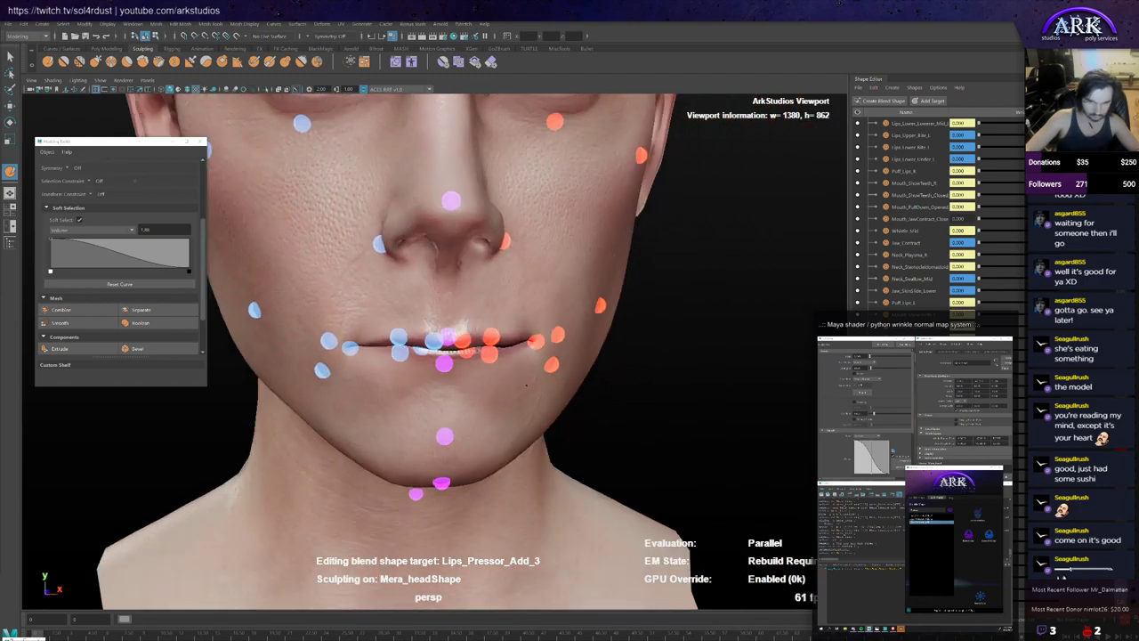
mouse_move(579, 399)
alt+mouse_down()
mouse_move(548, 386)
mouse_move(521, 394)
mouse_move(542, 393)
alt+mouse_up()
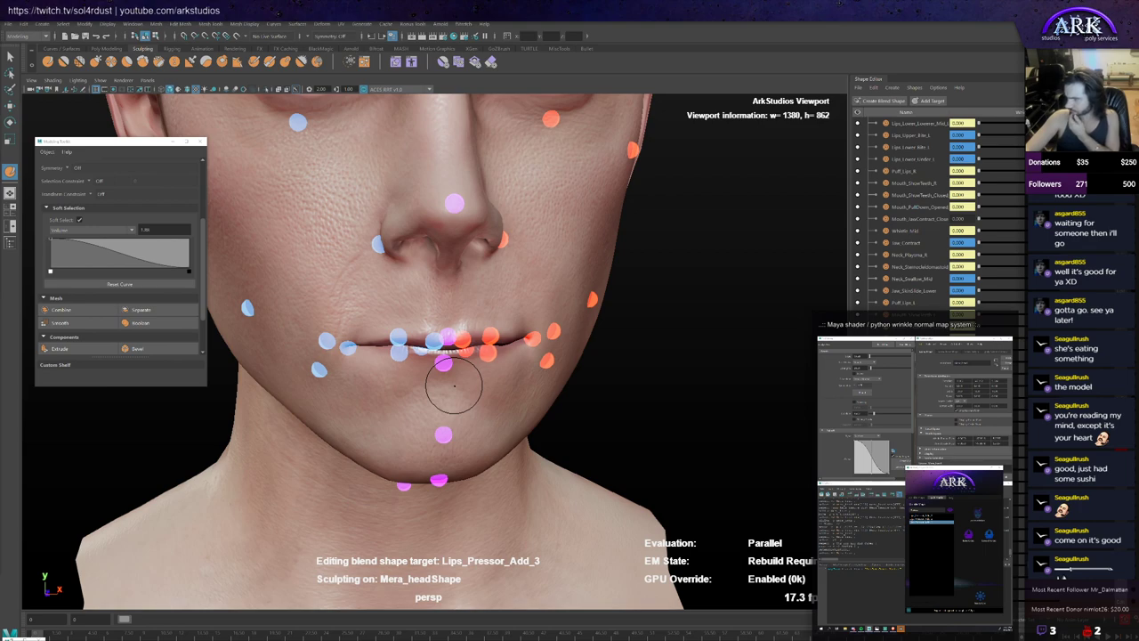
scroll(461, 389, down, 2)
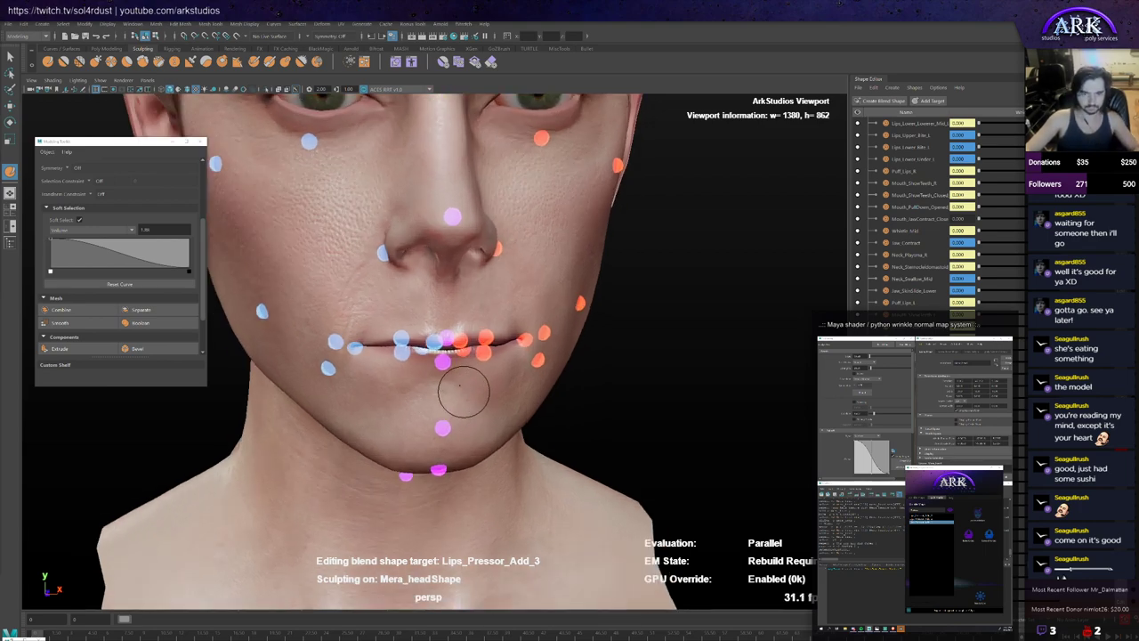
mouse_move(463, 384)
alt+mouse_down()
mouse_move(418, 388)
mouse_move(454, 386)
mouse_move(427, 386)
mouse_move(437, 389)
alt+mouse_up()
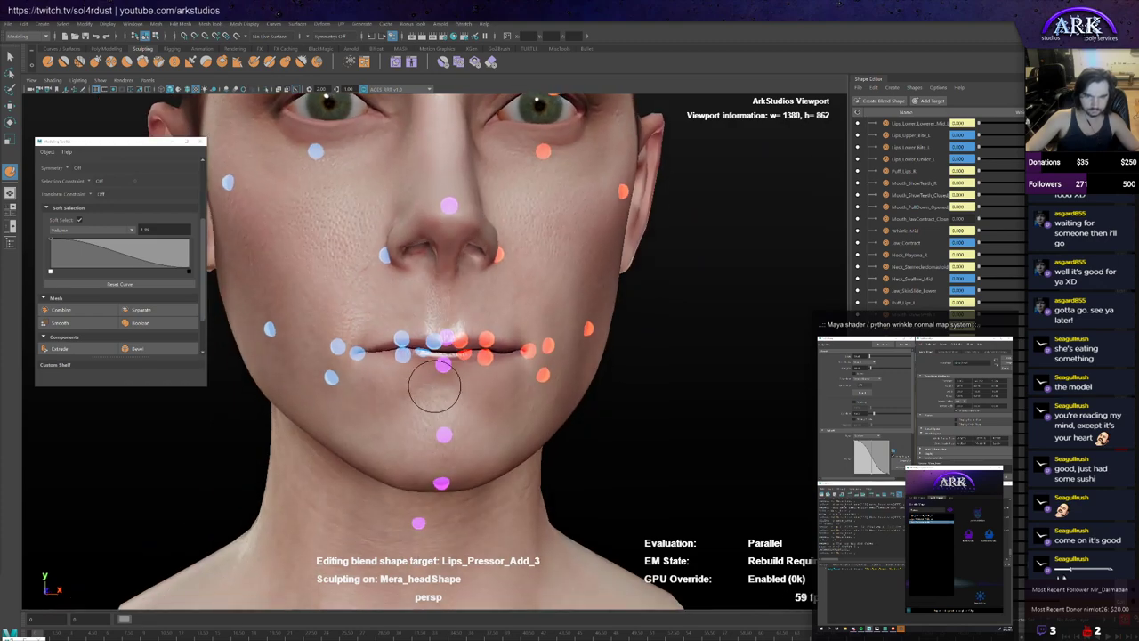
Step: Move the upper lip's centre control down and back up to test the sculpted Lips_Pressor_Add_3 shape
key(w)
click(446, 339)
drag(441, 314, 448, 351)
middle_drag(447, 352, 453, 337)
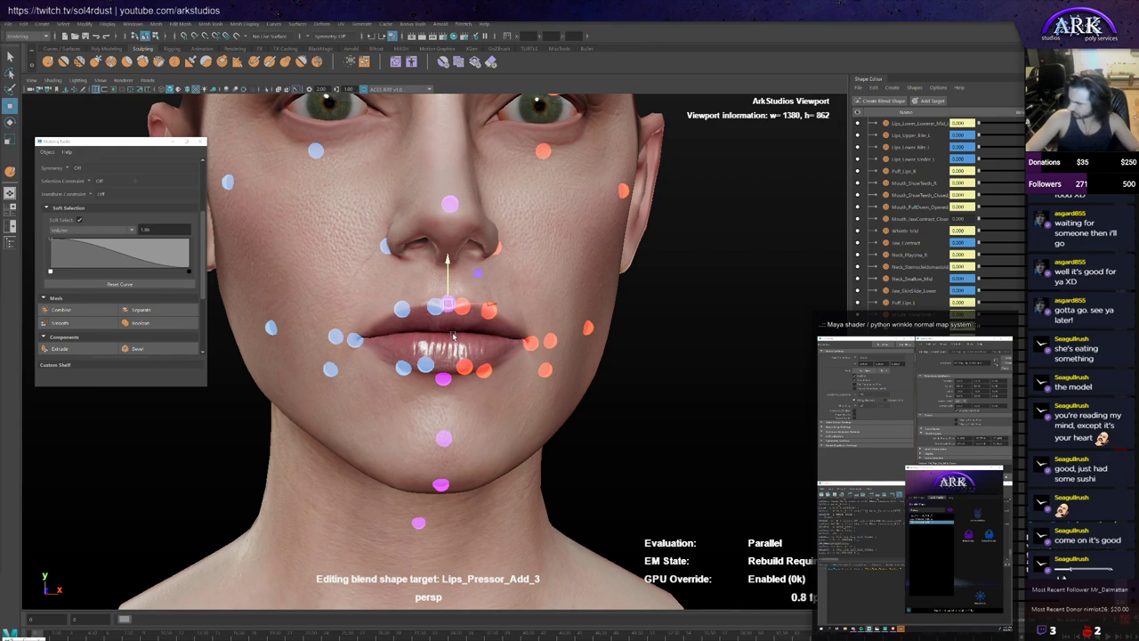
alt+drag(452, 336, 466, 354)
Step: Find the Chin_and_Lips_Raiser target in the blend shape list and switch editing to it
scroll(926, 219, up, 8)
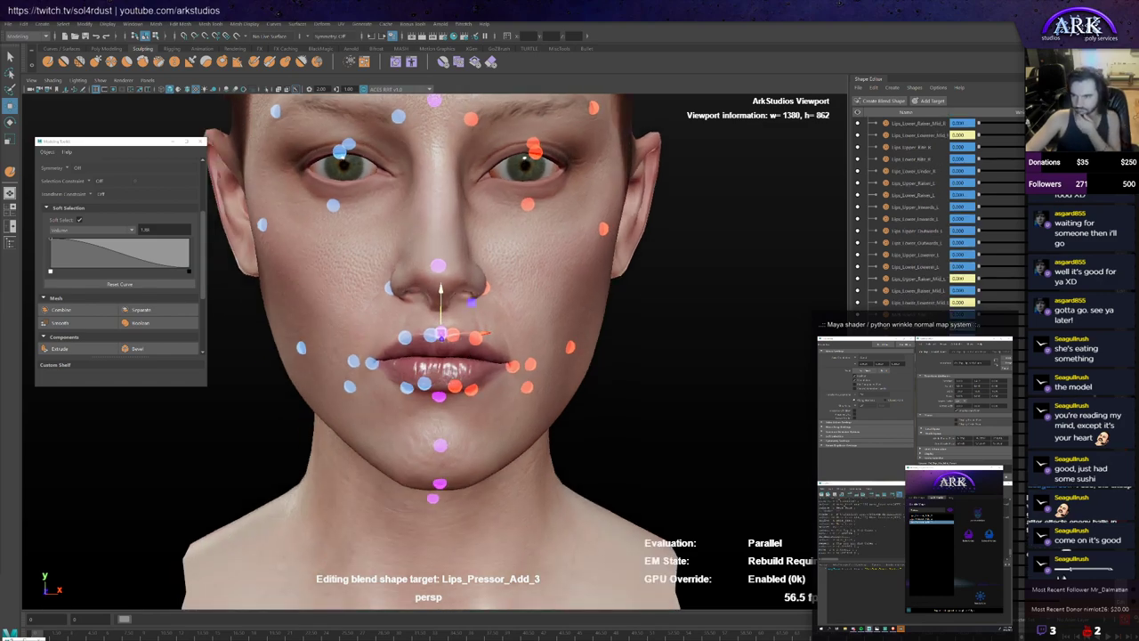
scroll(925, 222, up, 5)
click(913, 266)
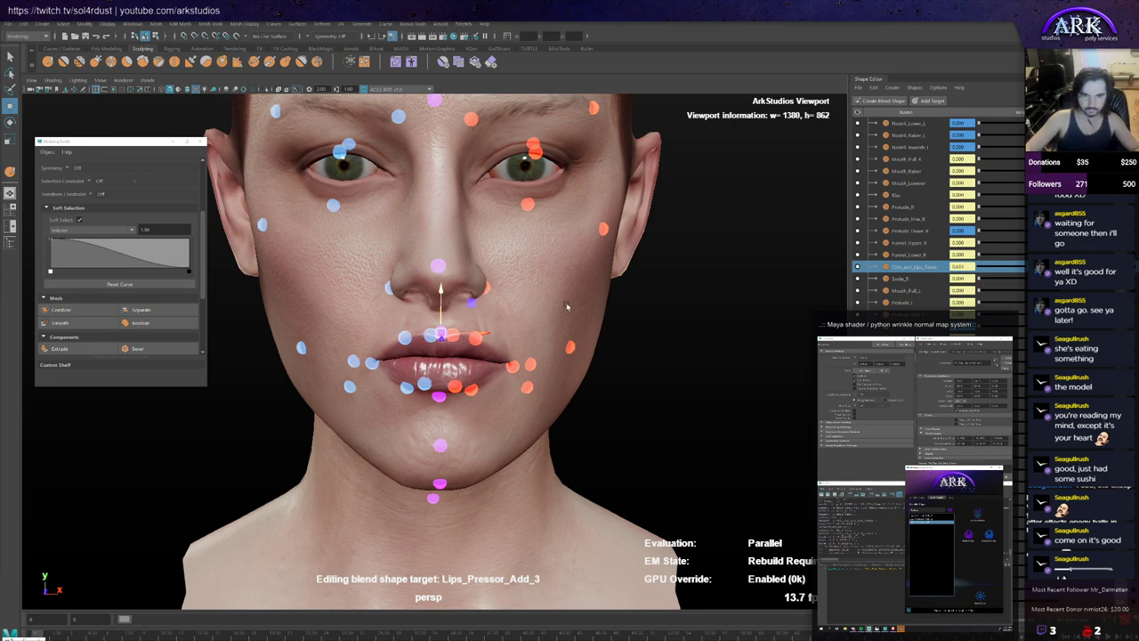
scroll(489, 326, up, 3)
alt+drag(676, 347, 679, 310)
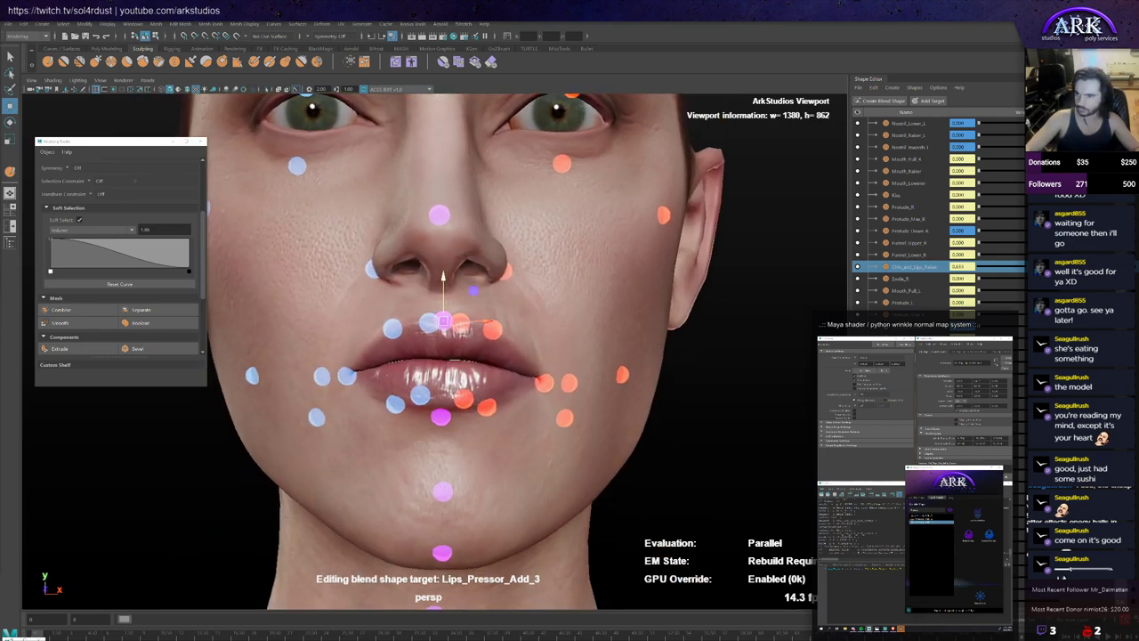
click(1077, 267)
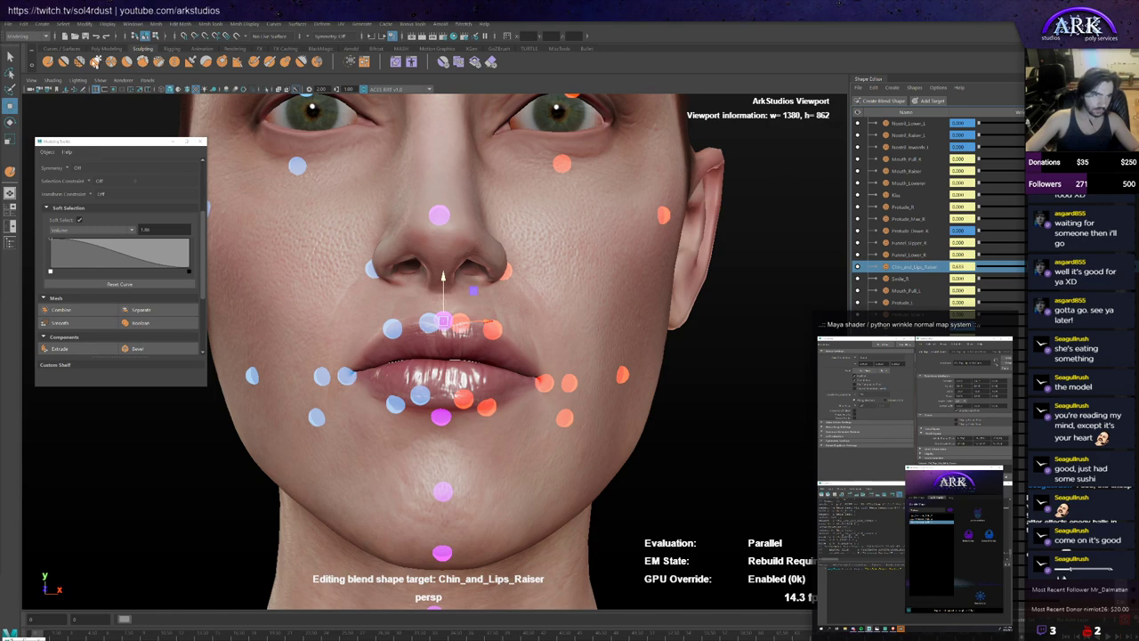
Step: Adjust the area around the upper lip of Chin_and_Lips_Raiser with the Grab tool, then return to the Move tool
click(95, 62)
mouse_move(477, 315)
alt+mouse_down()
mouse_move(476, 294)
mouse_move(478, 308)
alt+mouse_up()
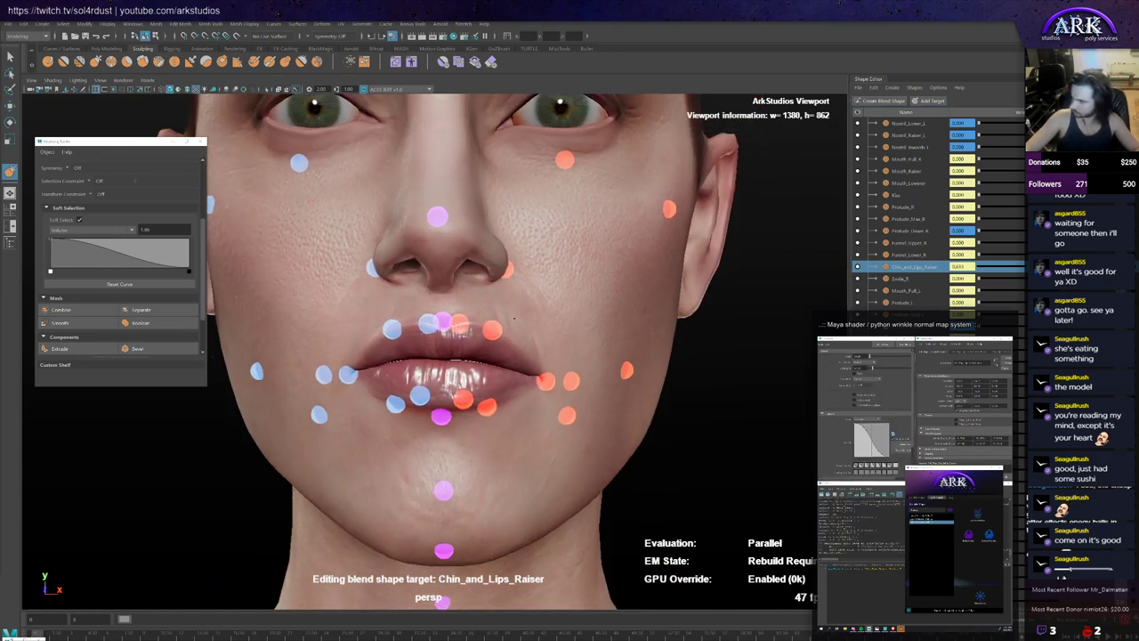
alt+drag(519, 315, 476, 343)
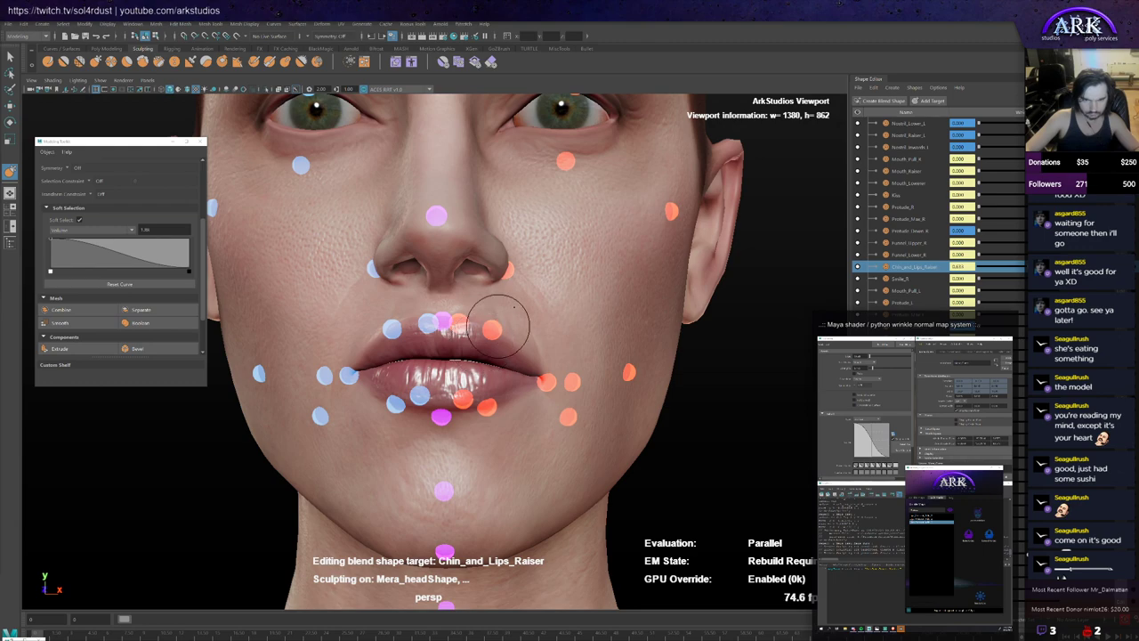
mouse_move(515, 294)
alt+mouse_down()
mouse_move(525, 295)
mouse_move(514, 295)
alt+mouse_up()
key(w)
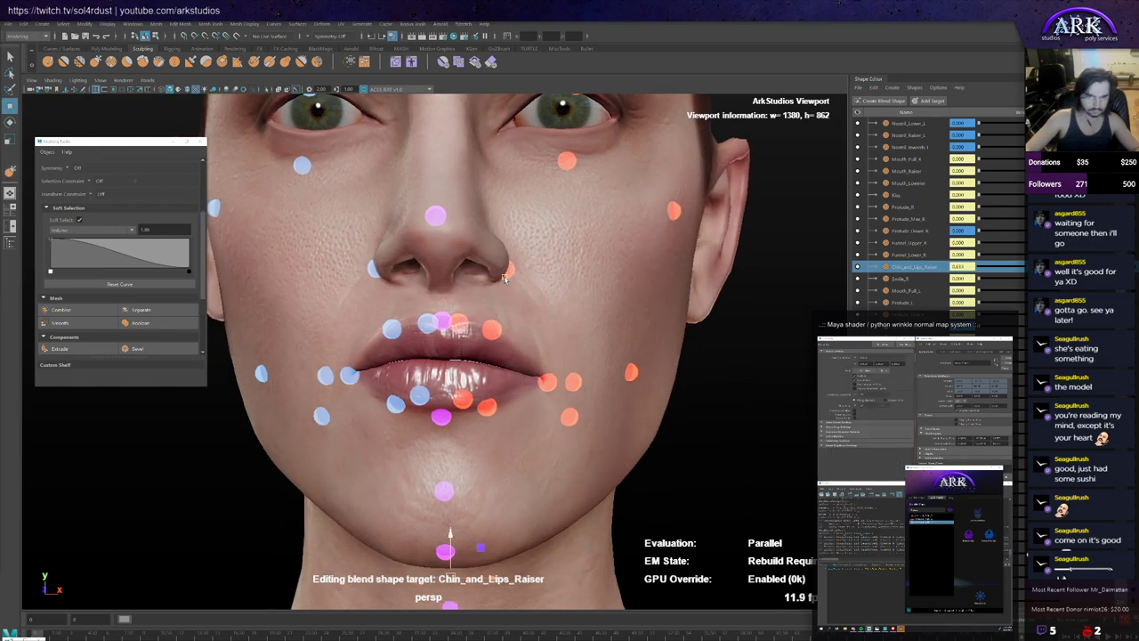
Step: Reselect only the head mesh and sculpt the lips and chin of Chin_and_Lips_Raiser with the Sculpt tool
click(696, 326)
alt+drag(693, 326, 704, 327)
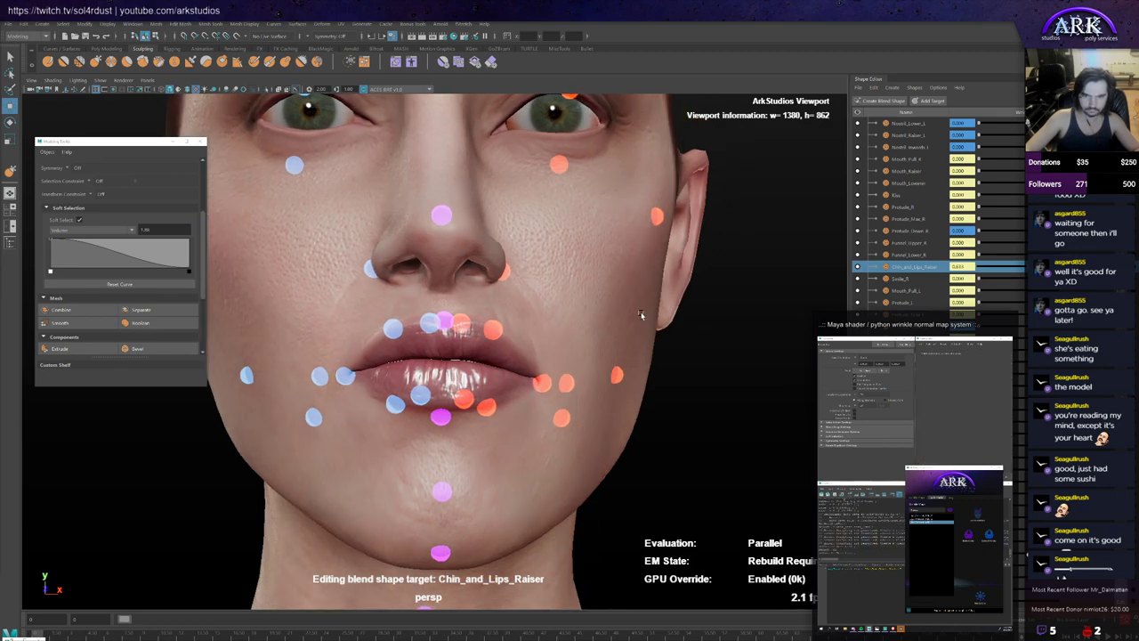
click(643, 315)
click(49, 61)
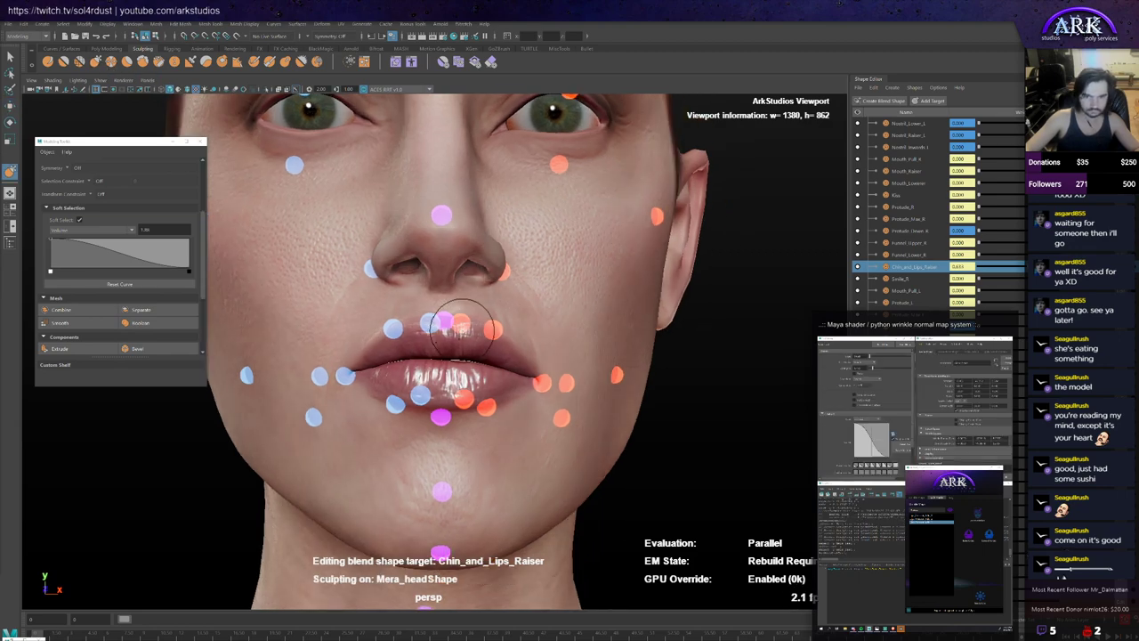
scroll(464, 358, up, 2)
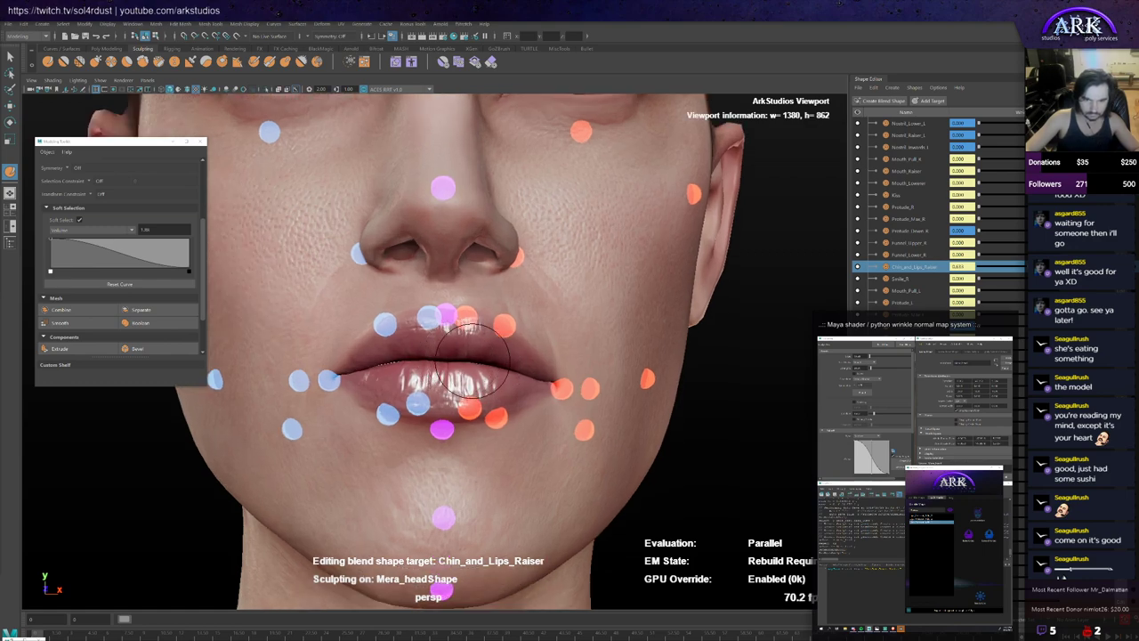
mouse_move(418, 360)
alt+mouse_down()
mouse_move(456, 355)
mouse_move(464, 334)
mouse_move(516, 380)
mouse_move(534, 357)
alt+mouse_up()
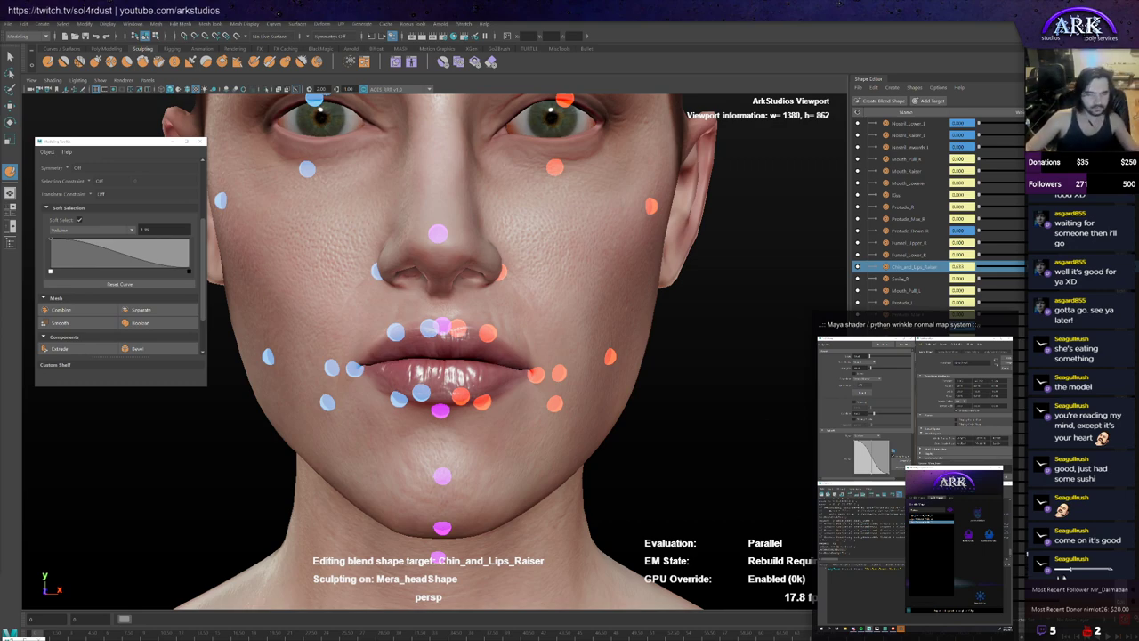
scroll(595, 327, down, 1)
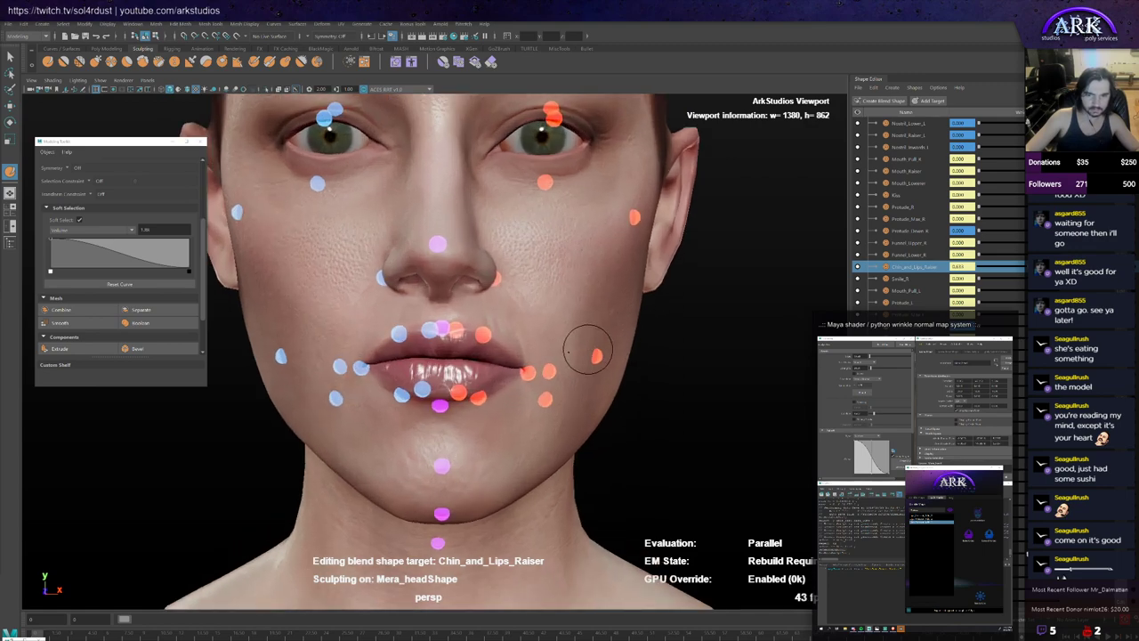
mouse_move(561, 353)
alt+mouse_down()
mouse_move(573, 352)
mouse_move(557, 354)
alt+mouse_up()
Step: Select the upper lip's centre control to test Chin_and_Lips_Raiser and undo the last changes
key(w)
mouse_move(476, 351)
alt+mouse_down()
mouse_move(442, 314)
mouse_move(442, 293)
alt+mouse_up()
click(522, 383)
click(443, 327)
key(ctrl+z)
key(ctrl+z)
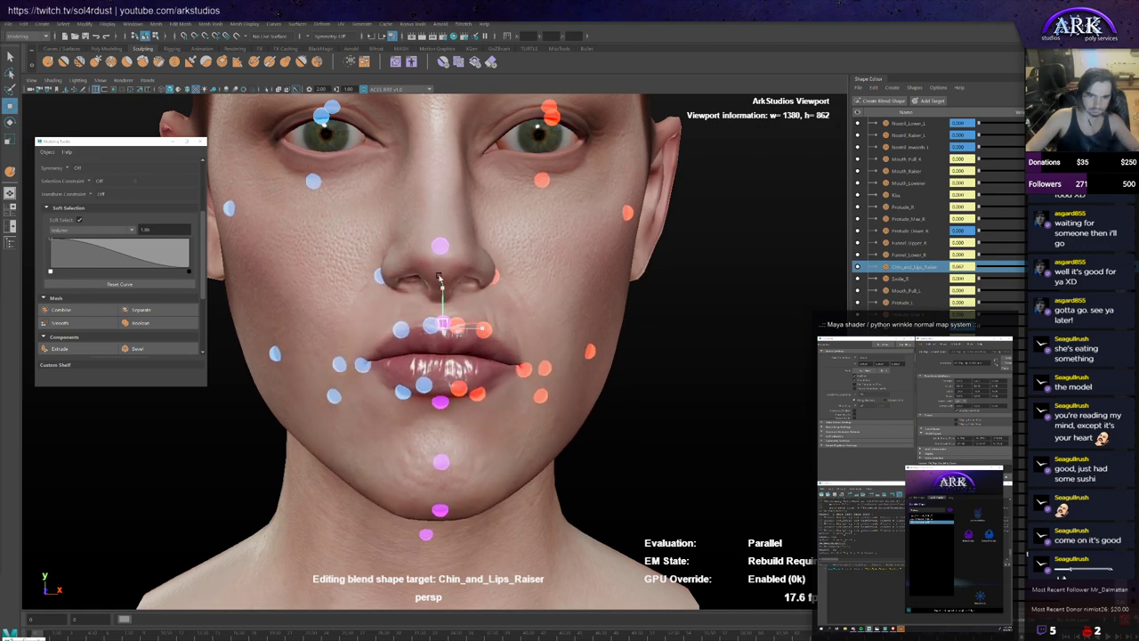
key(ctrl+z)
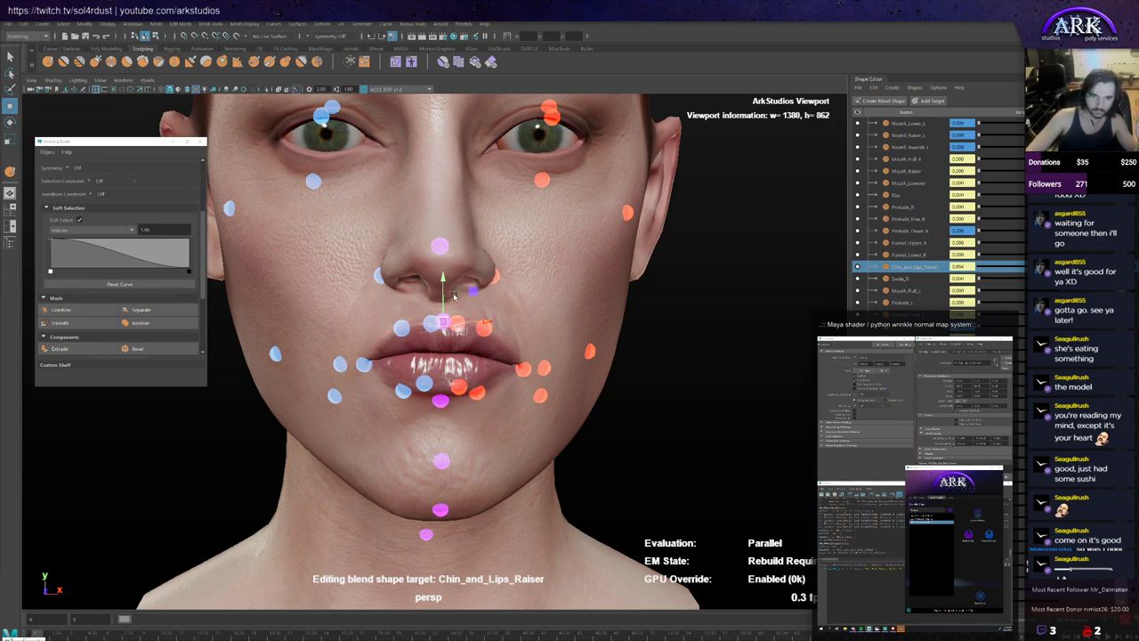
Step: Lower the upper lip's centre control until the lips press together, then raise it slightly and inspect the mouth
drag(444, 280, 430, 363)
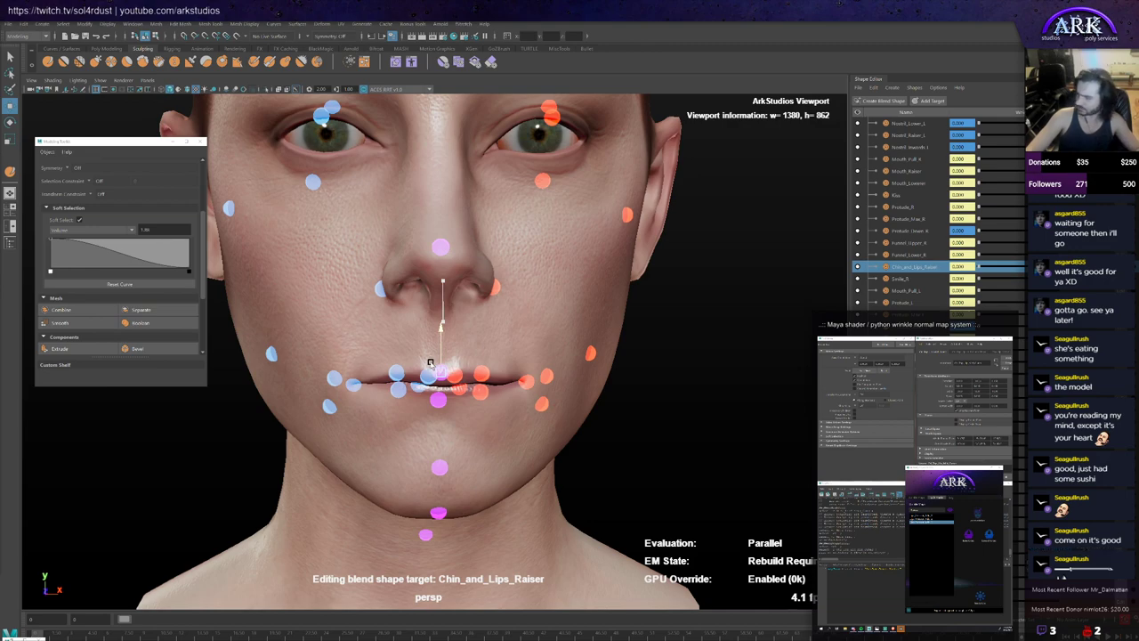
drag(431, 364, 435, 358)
alt+right_drag(447, 357, 477, 366)
mouse_move(472, 371)
alt+mouse_down()
mouse_move(458, 357)
mouse_move(501, 365)
mouse_move(461, 356)
alt+mouse_up()
Step: Look through the blend shape targets and raise the upper lip's centre control to test Chin_and_Lips_Raiser
scroll(938, 218, down, 5)
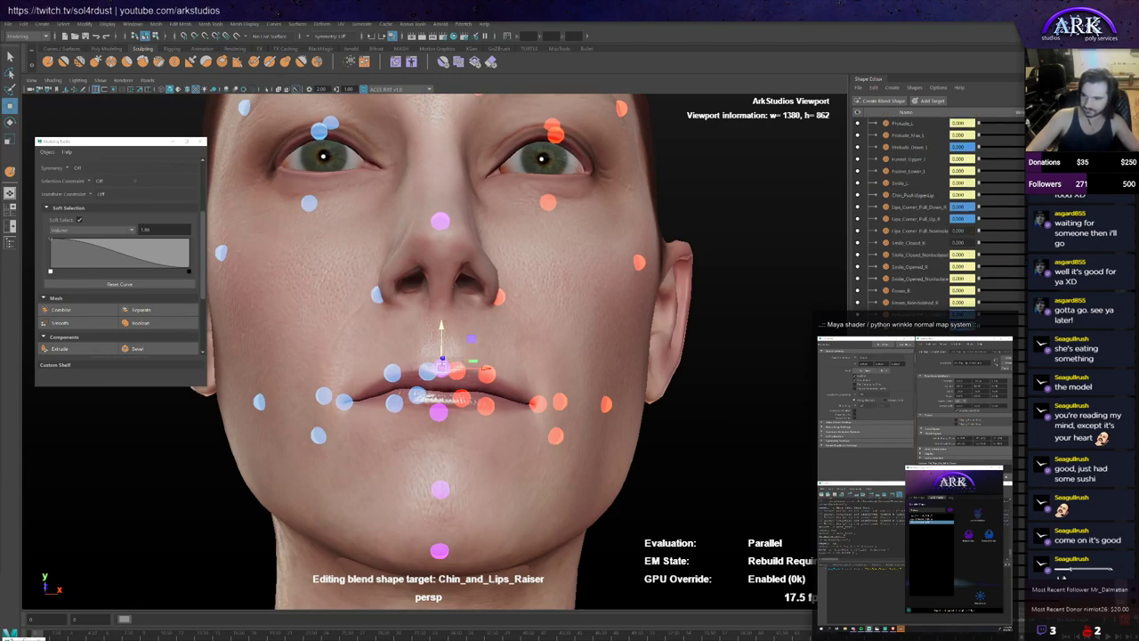
scroll(938, 218, up, 11)
scroll(935, 213, up, 5)
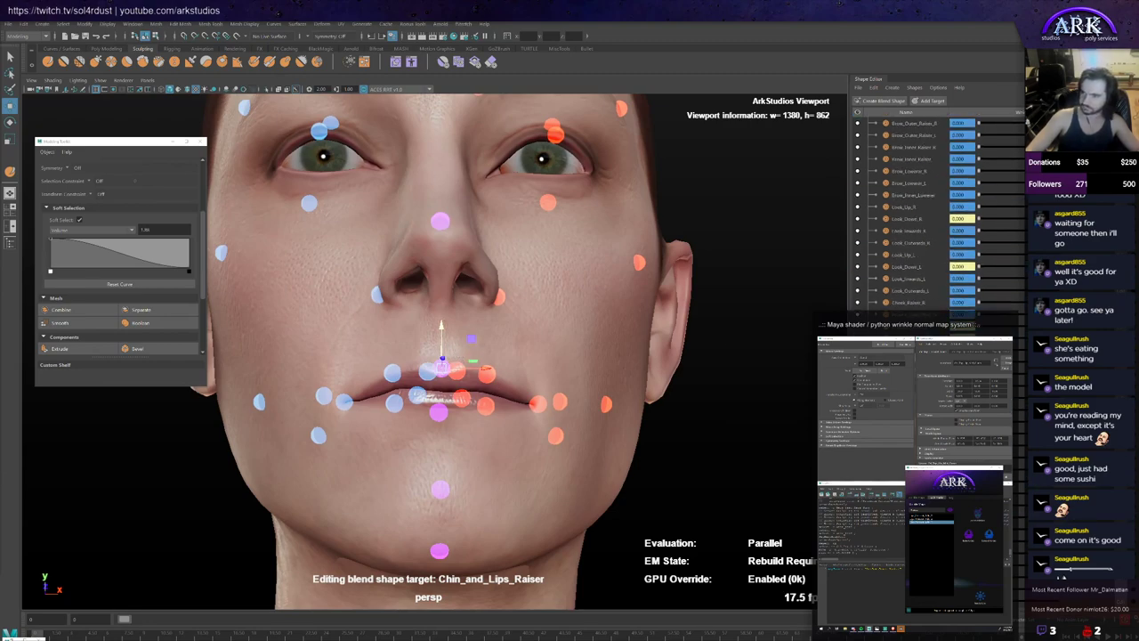
scroll(916, 214, down, 10)
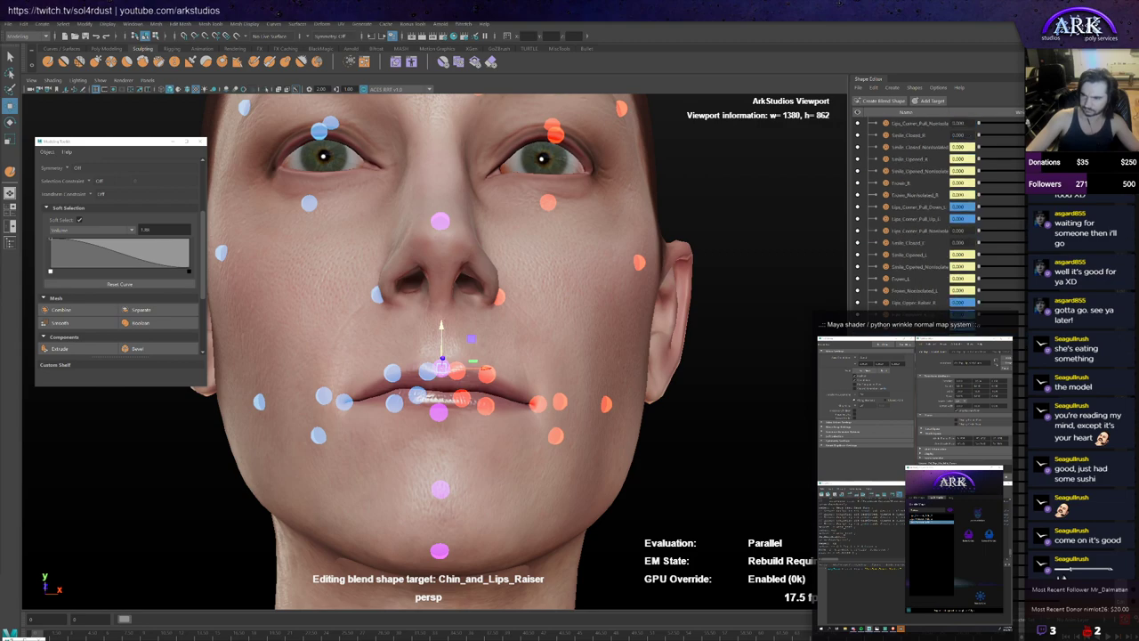
scroll(917, 214, down, 4)
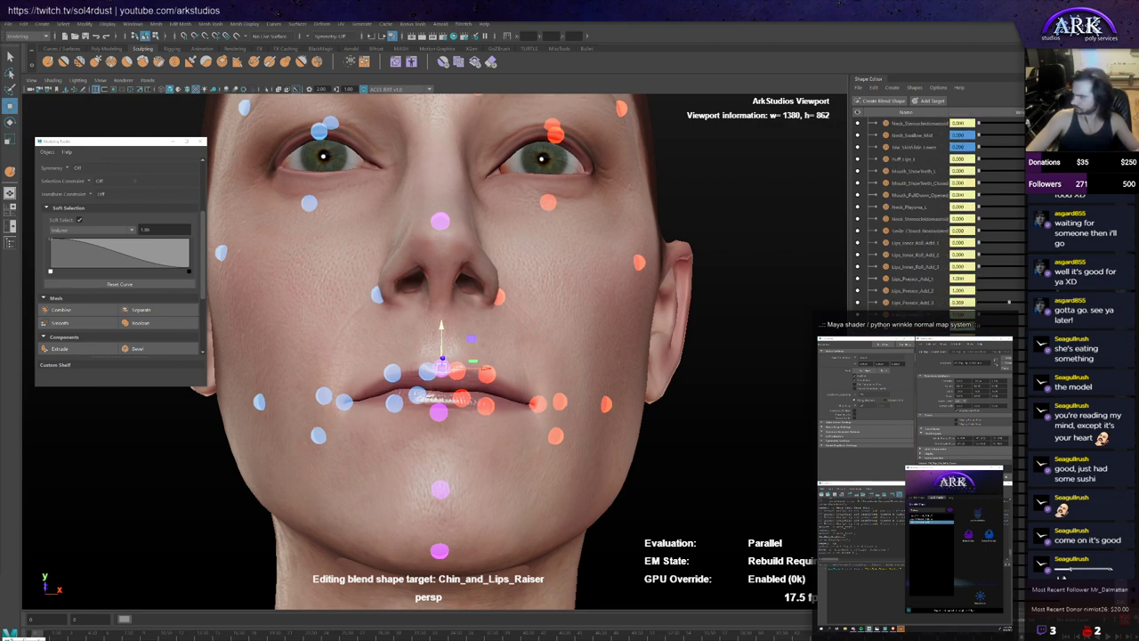
drag(446, 358, 456, 322)
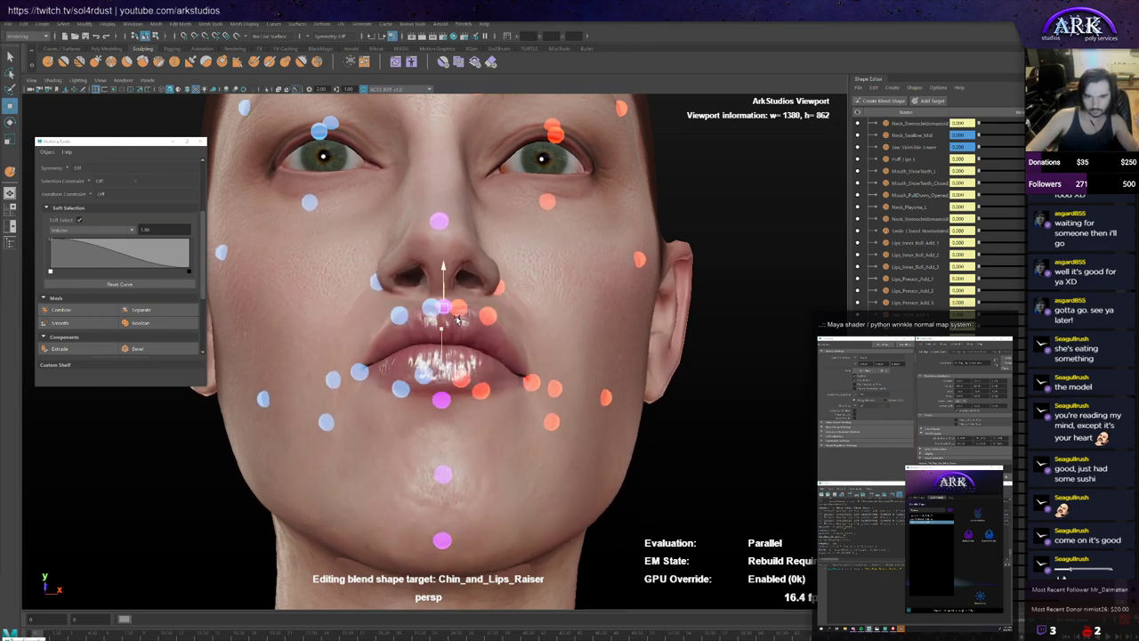
Step: Select the control at the tip of the chin, test a sideways move, and undo it
scroll(461, 454, down, 3)
alt+drag(447, 485, 514, 416)
click(442, 478)
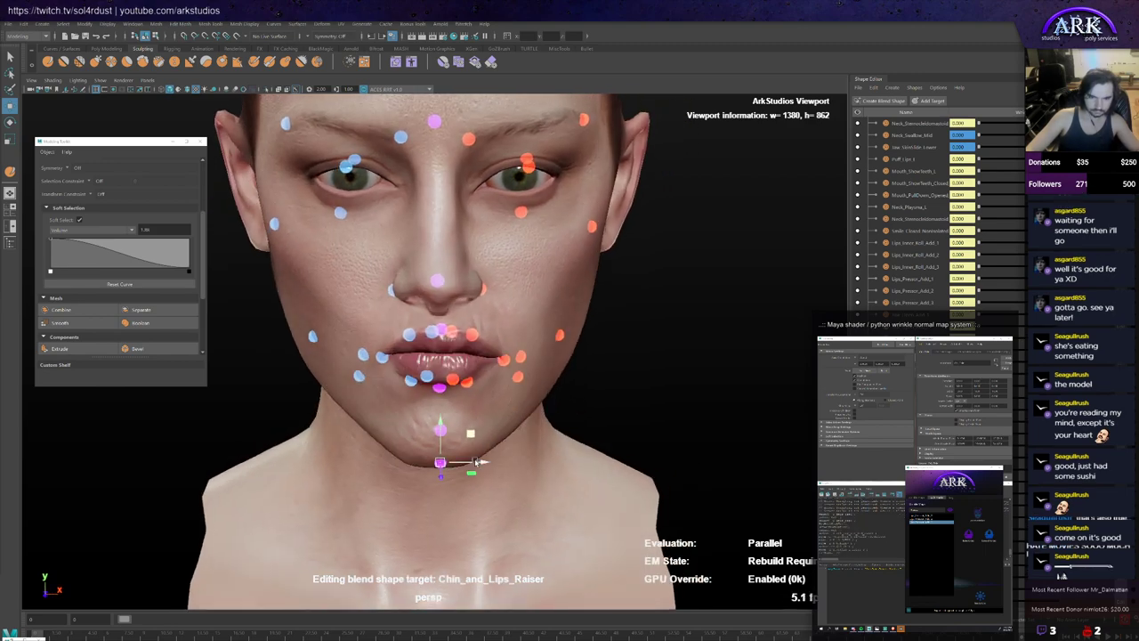
mouse_move(501, 462)
mouse_down()
mouse_move(480, 462)
mouse_move(513, 457)
mouse_up()
key(ctrl+z)
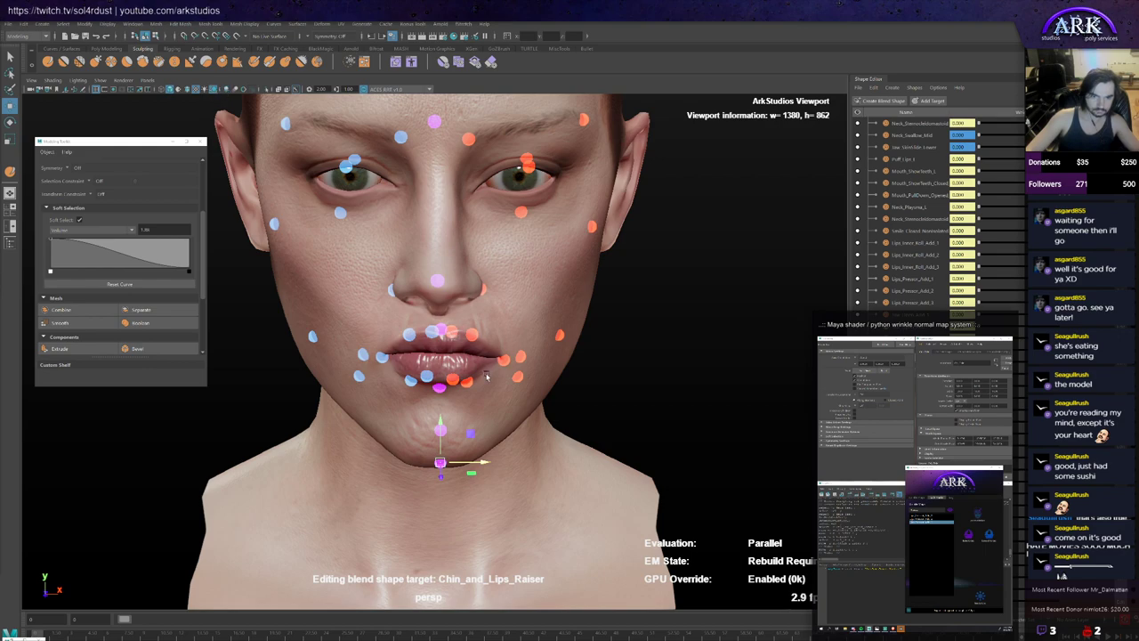
Step: Inspect the raised lips and chin, test another move of the chin-tip control, undo it and clear the selection
mouse_move(486, 376)
alt+mouse_down()
mouse_move(484, 367)
mouse_move(547, 386)
mouse_move(516, 360)
mouse_move(487, 357)
alt+mouse_up()
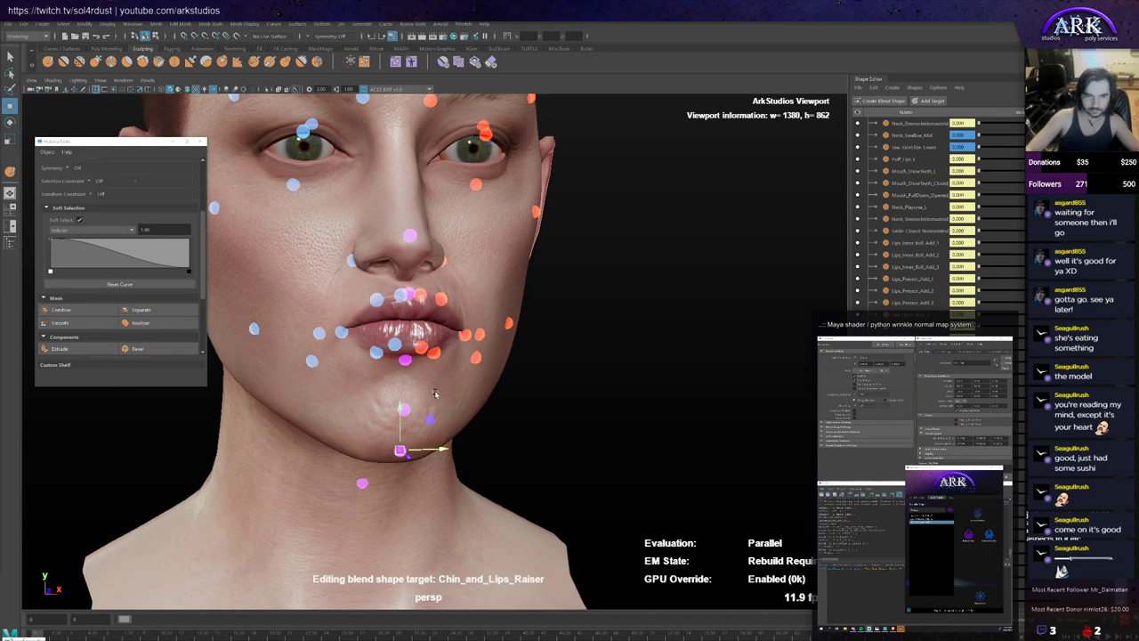
alt+drag(488, 356, 418, 405)
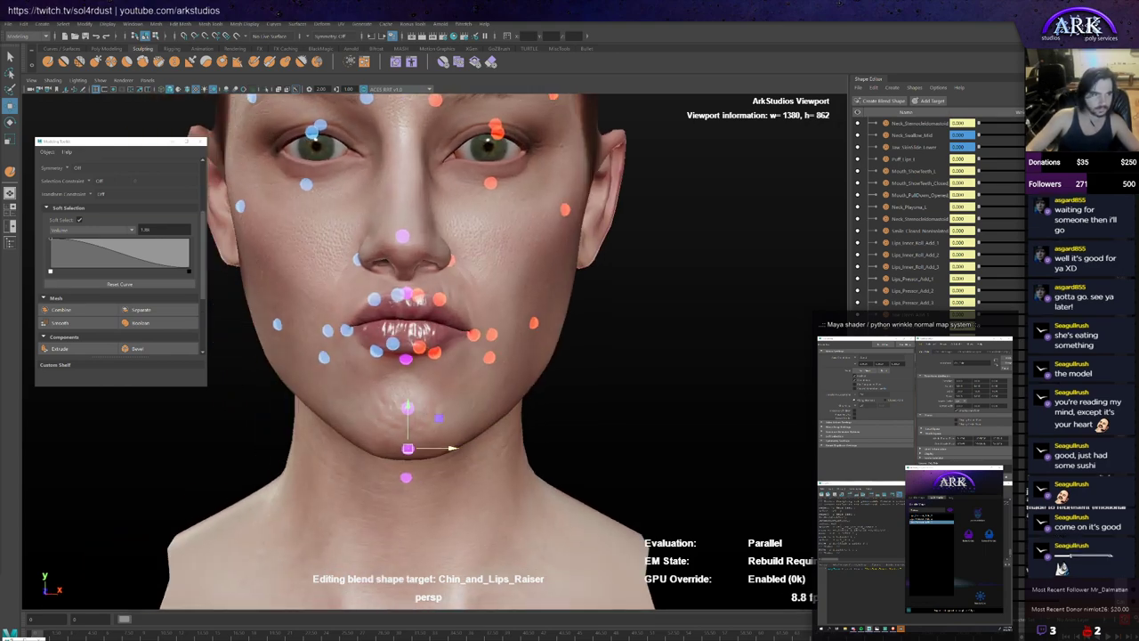
alt+drag(451, 478, 470, 481)
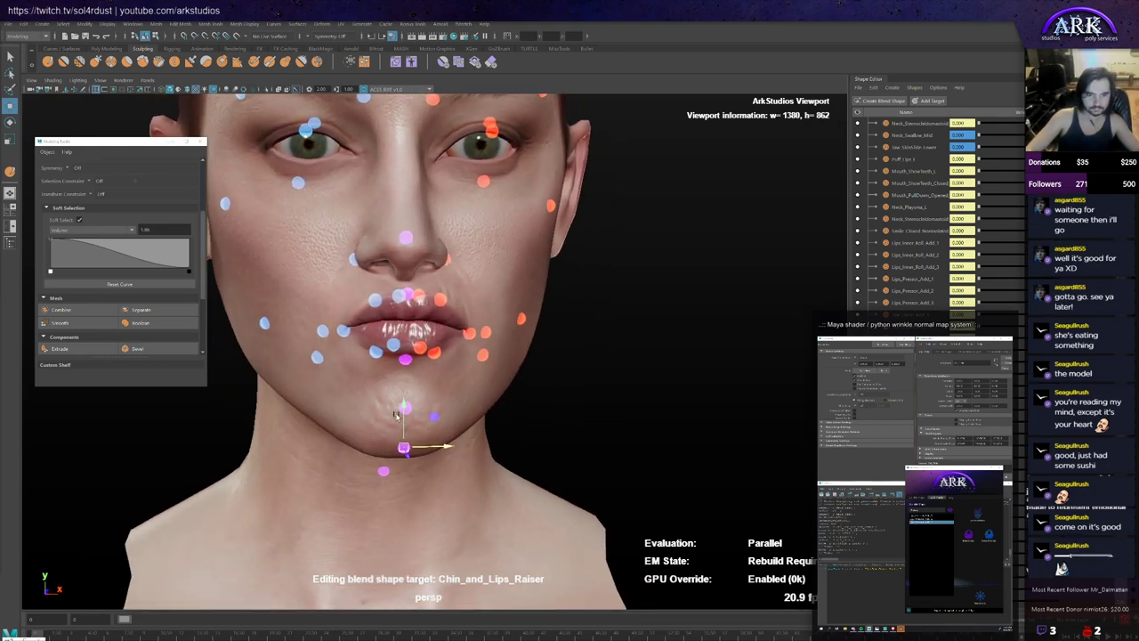
drag(433, 415, 437, 472)
key(ctrl+z)
click(578, 398)
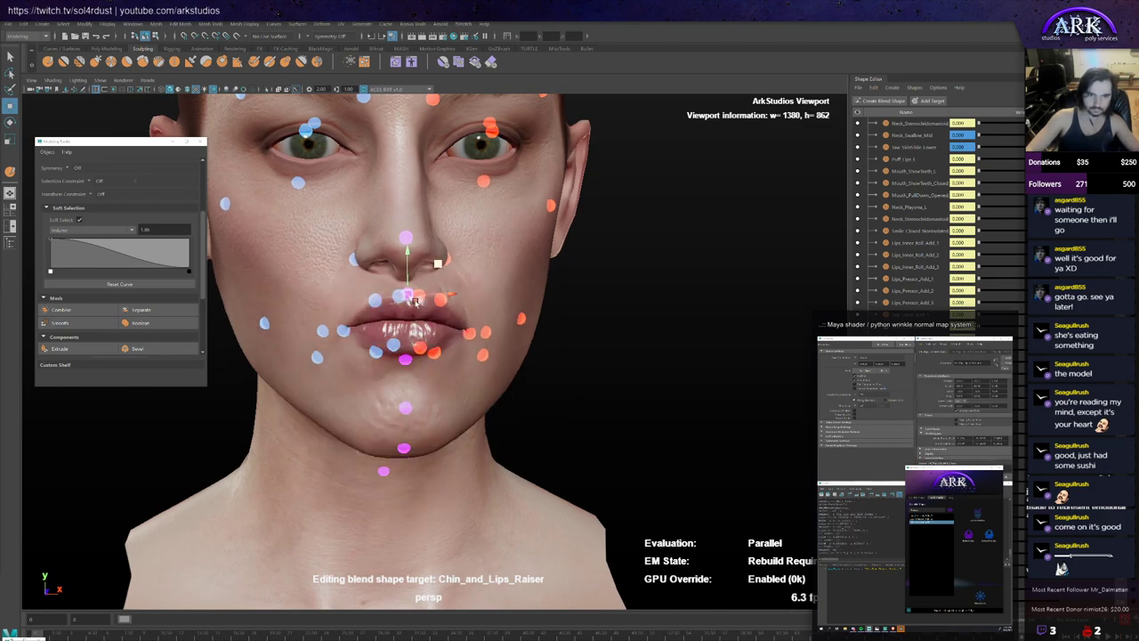
Step: Lower the upper lip's centre control until the lips press together, then reset its translation values to 0
click(408, 295)
drag(408, 279, 442, 354)
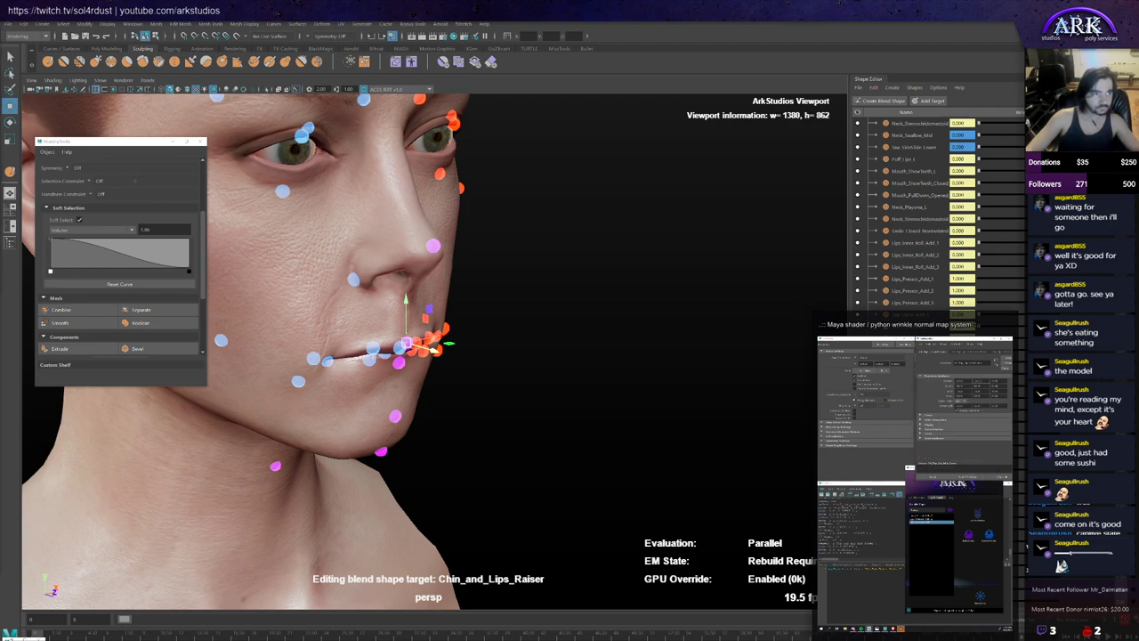
text(0)
key(Tab)
text(0)
key(Tab)
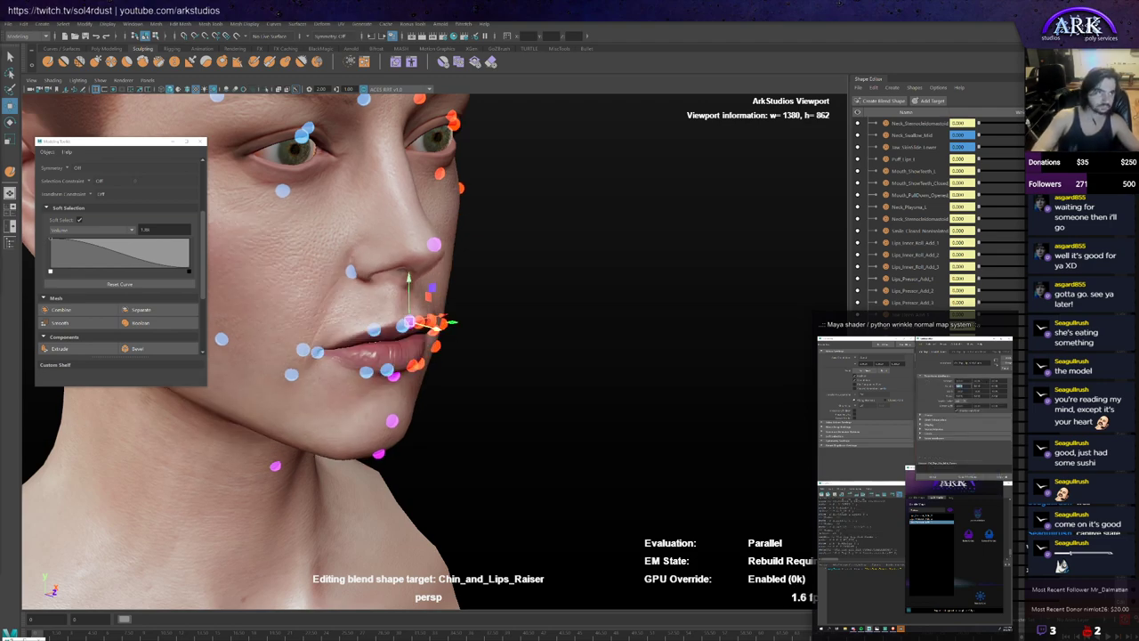
Step: Check the lips from the side and below, set Whistle_Mid as the edited target, and activate the Sculpt tool
alt+drag(612, 361, 544, 340)
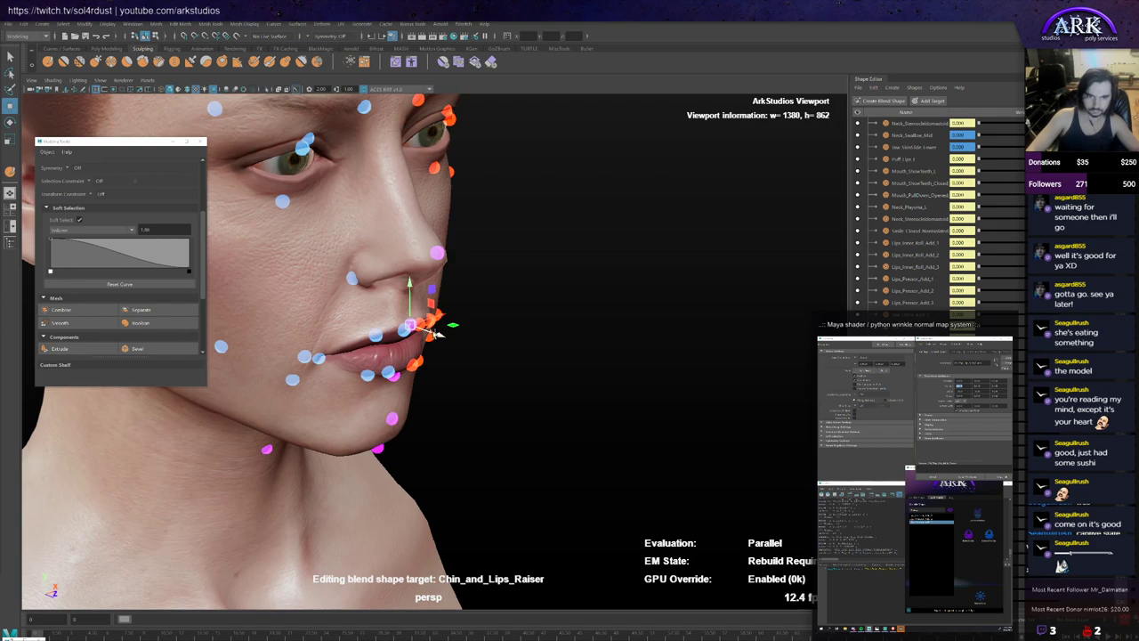
drag(427, 330, 470, 332)
alt+middle_drag(387, 333, 397, 296)
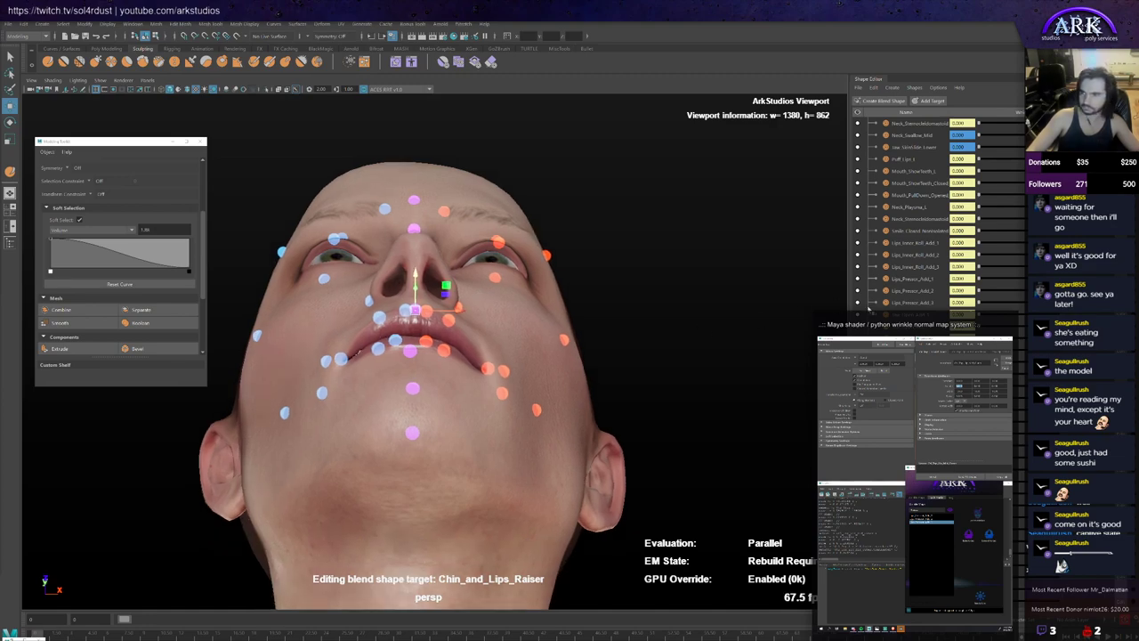
scroll(917, 276, up, 6)
click(1059, 401)
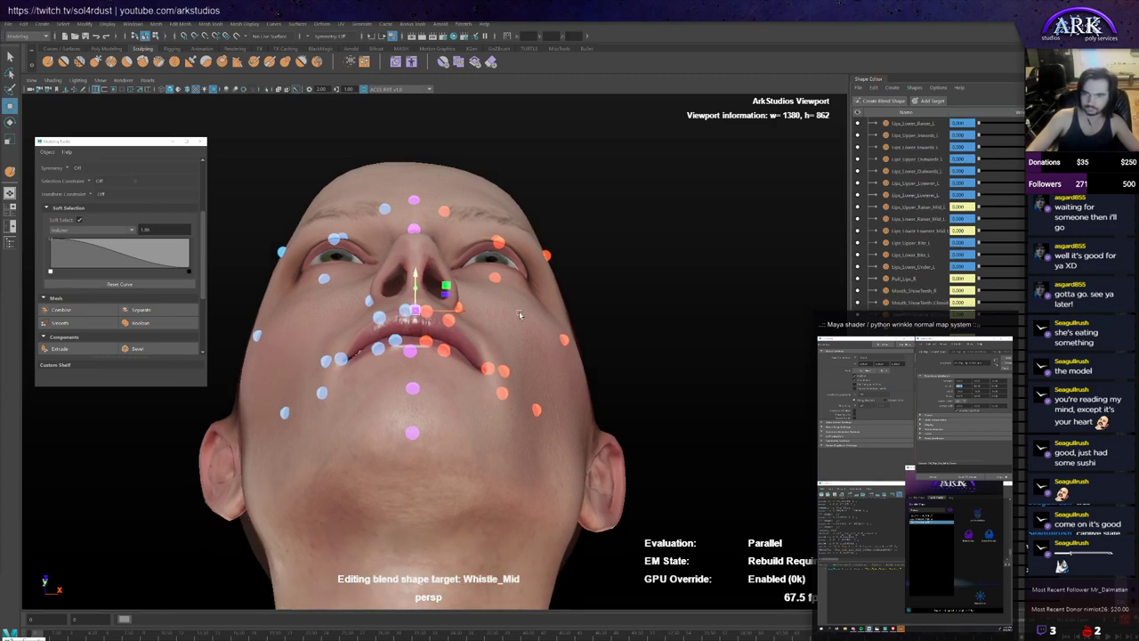
click(47, 62)
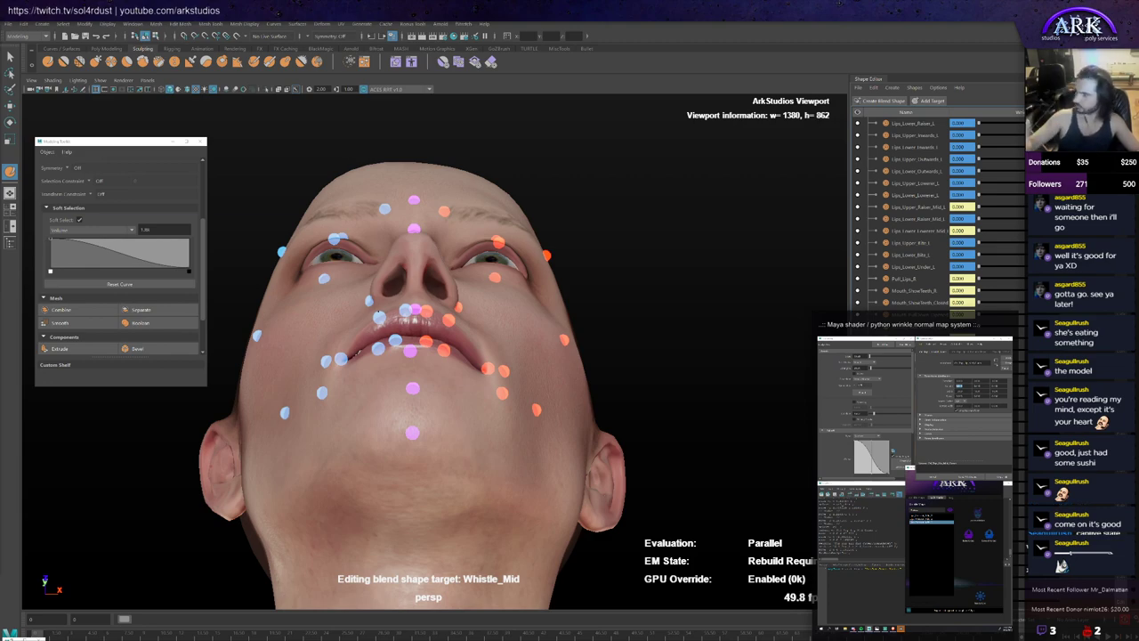
Step: Examine the seam between the lips from below with the Sculpt tool active on Mera_headShape
alt+drag(336, 401, 331, 476)
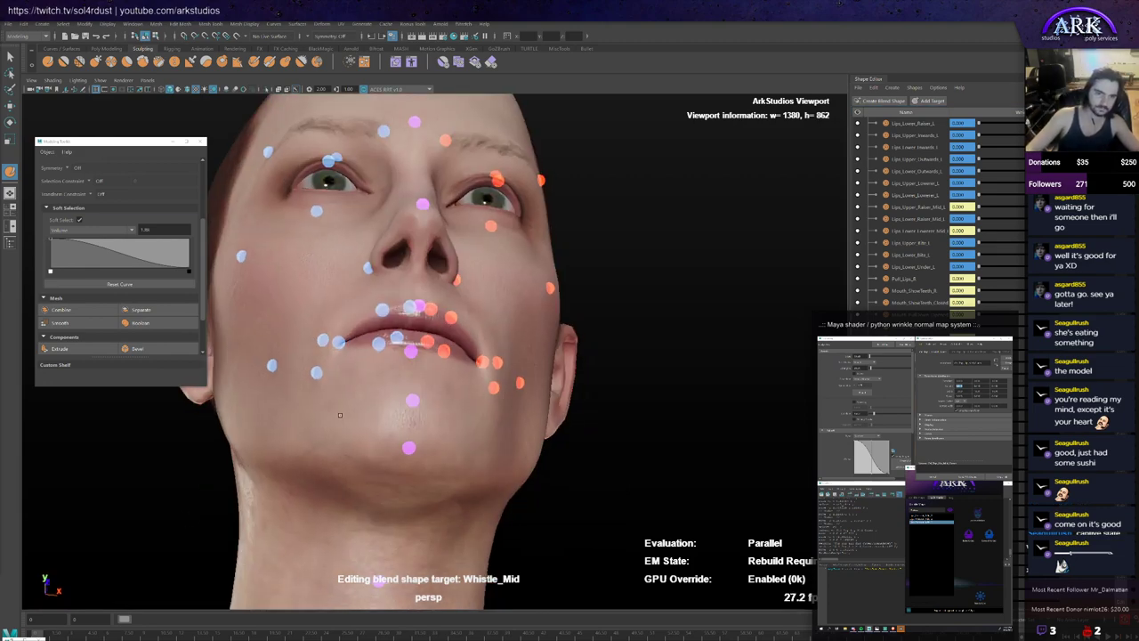
alt+right_drag(258, 436, 311, 436)
alt+drag(276, 436, 513, 315)
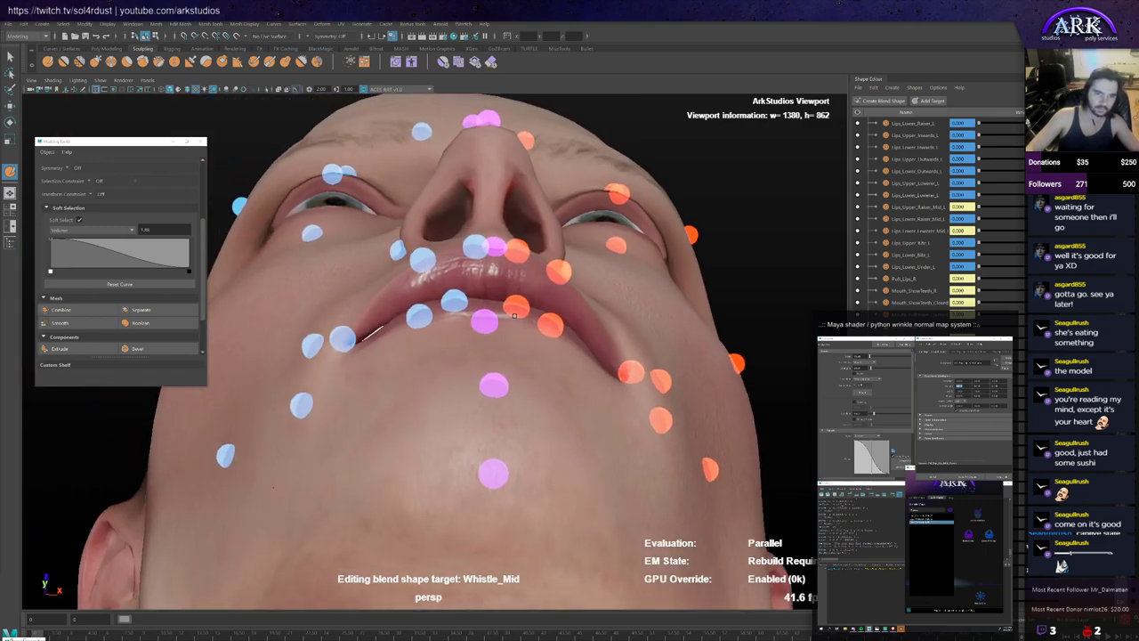
key(g)
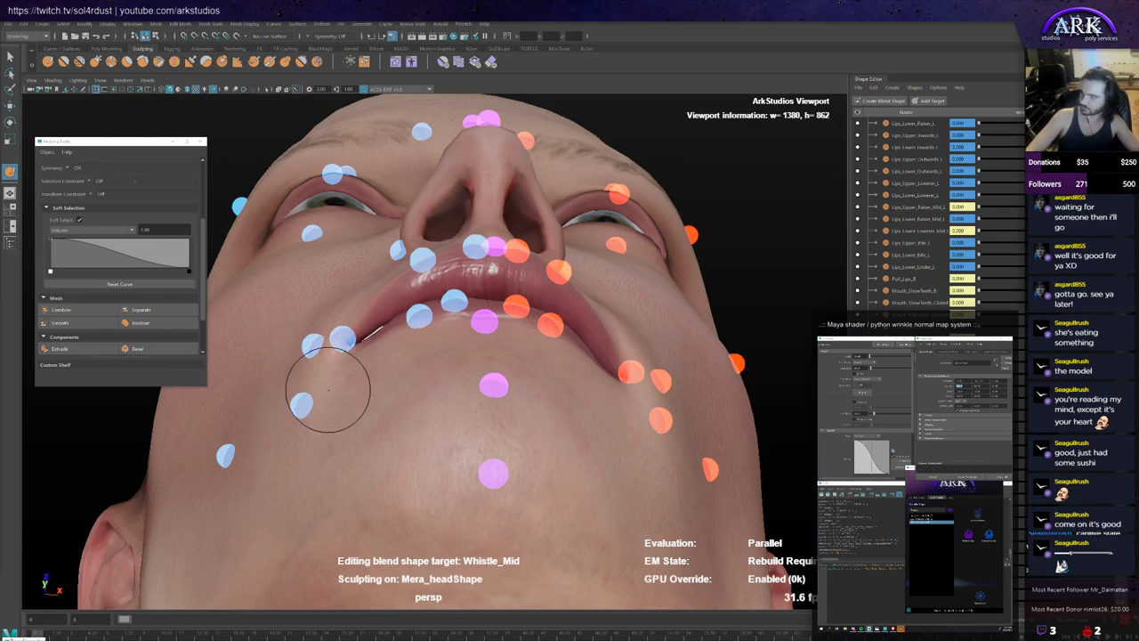
alt+drag(381, 377, 382, 348)
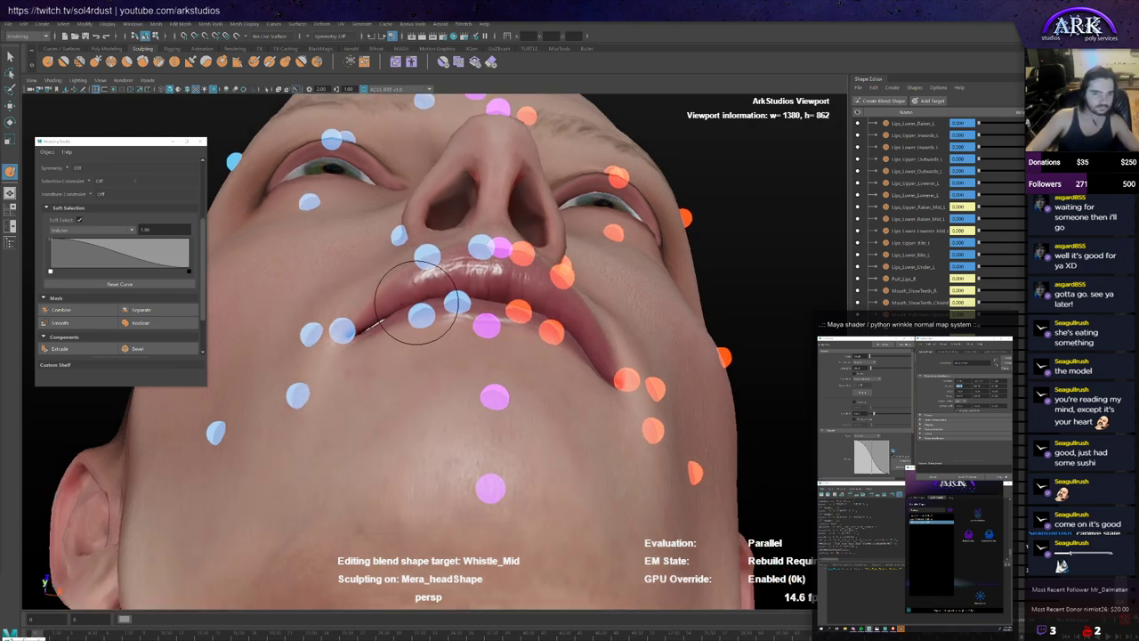
mouse_move(420, 306)
alt+mouse_down()
mouse_move(379, 318)
mouse_move(395, 306)
mouse_move(446, 344)
mouse_move(443, 329)
mouse_move(406, 318)
alt+mouse_up()
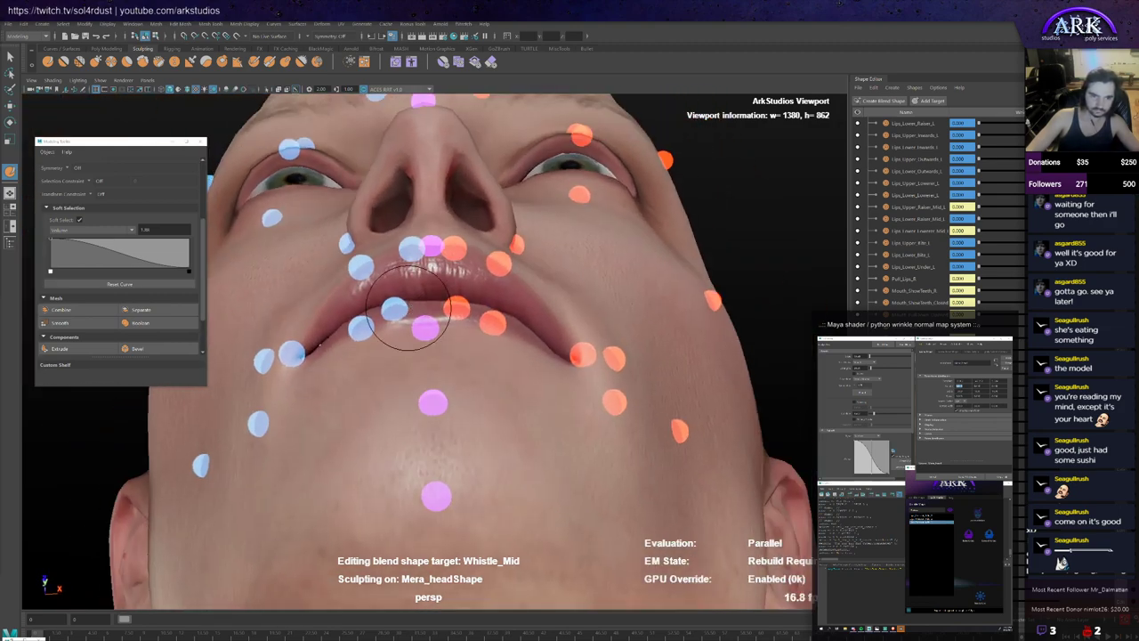
mouse_move(320, 339)
alt+mouse_down()
mouse_move(330, 356)
mouse_move(345, 336)
alt+mouse_up()
alt+drag(429, 322, 467, 291)
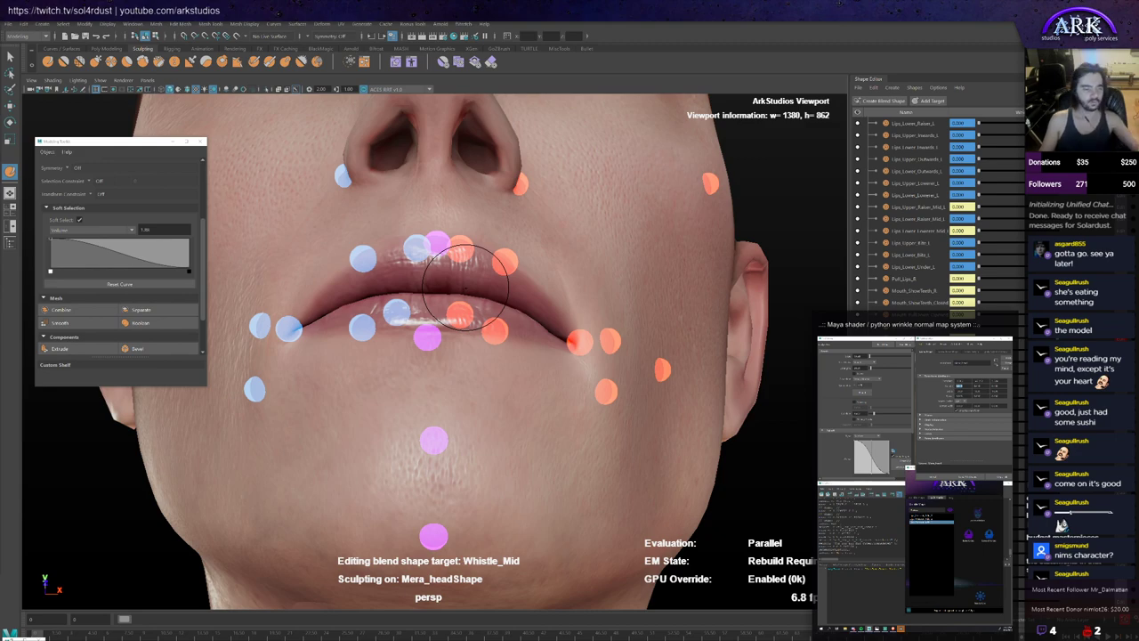
scroll(482, 245, down, 3)
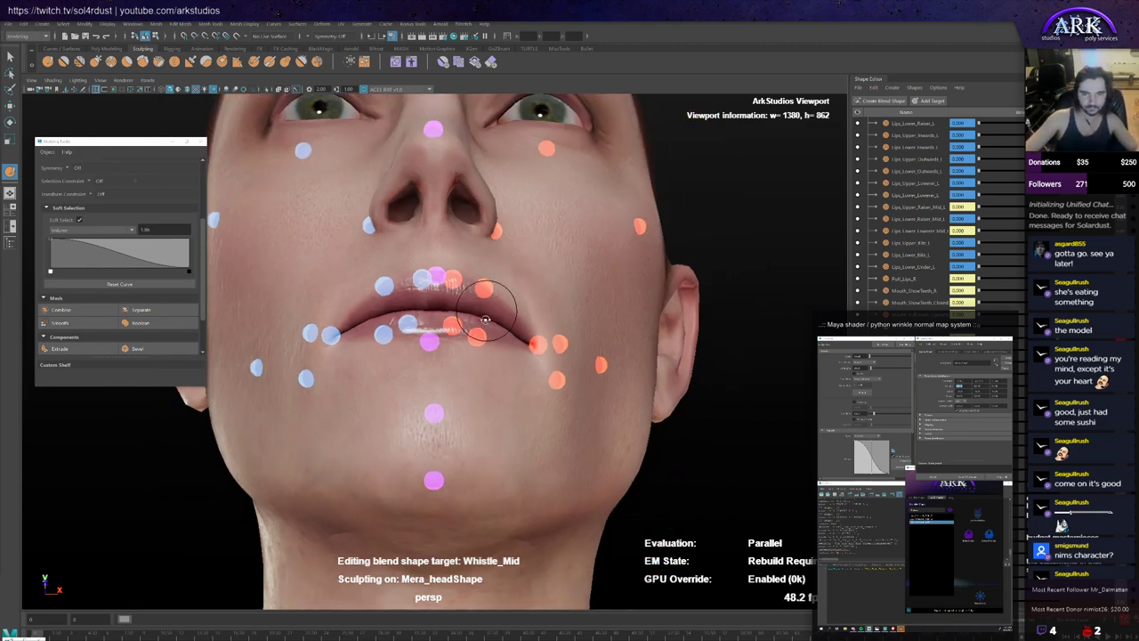
Step: Return to the Move tool, raise the upper lip's centre control to test the lips, and reset its position
mouse_move(483, 309)
alt+mouse_down()
mouse_move(475, 342)
mouse_move(487, 329)
mouse_move(481, 321)
mouse_move(469, 339)
mouse_move(468, 321)
mouse_move(514, 320)
mouse_move(445, 310)
mouse_move(450, 274)
mouse_move(447, 322)
mouse_move(552, 323)
mouse_move(519, 318)
mouse_move(462, 352)
mouse_move(495, 361)
alt+mouse_up()
scroll(445, 313, up, 1)
key(w)
scroll(521, 359, down, 4)
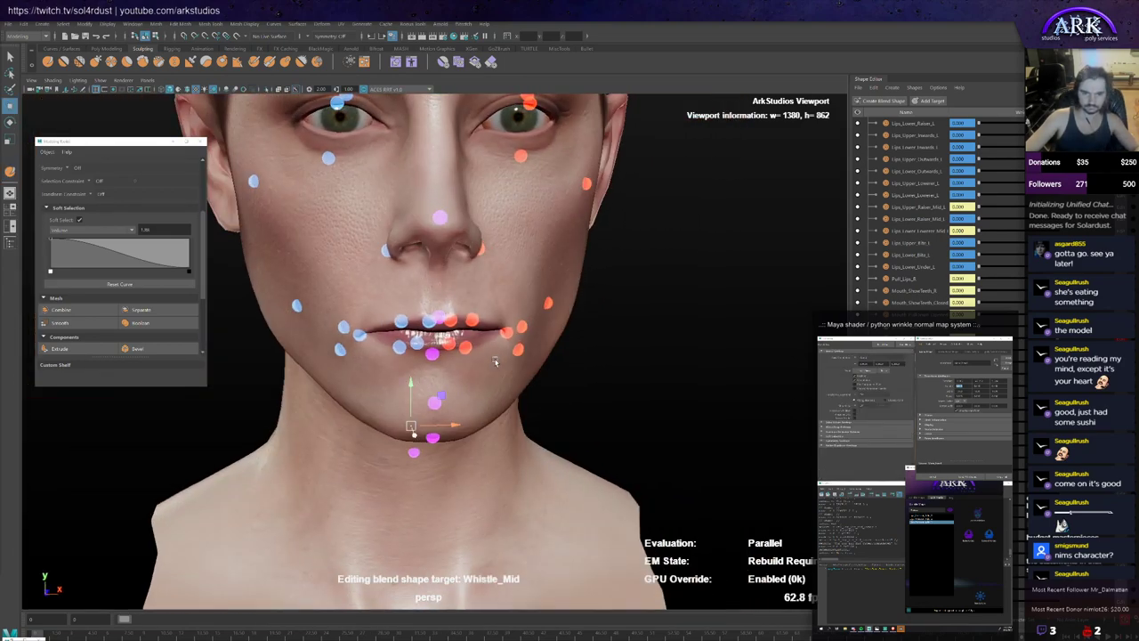
click(438, 317)
drag(438, 317, 482, 294)
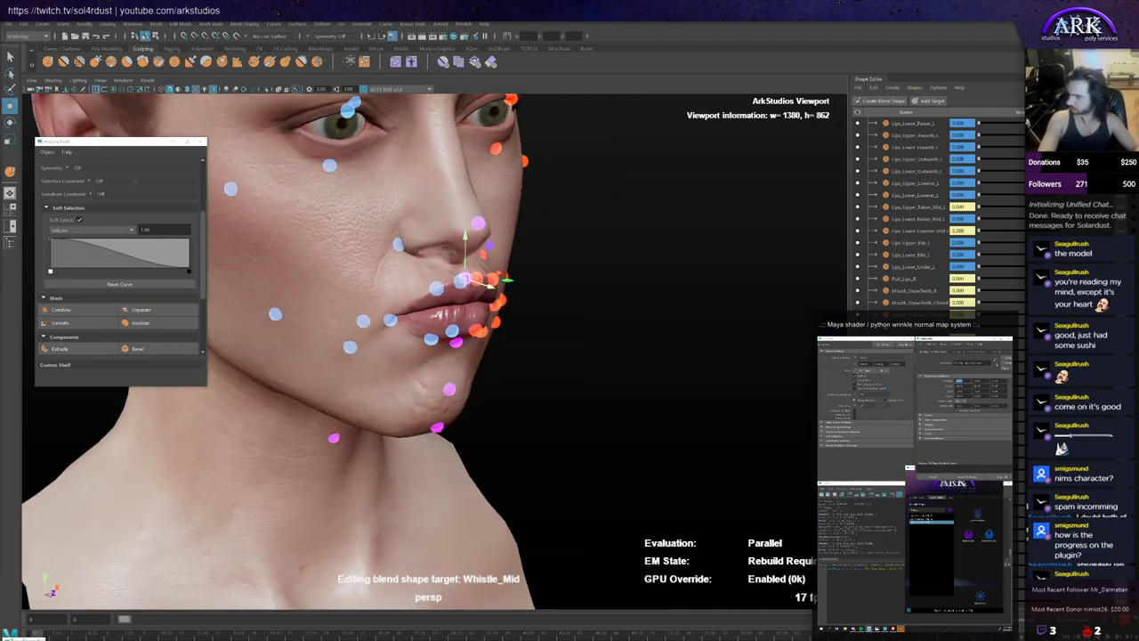
key(Return)
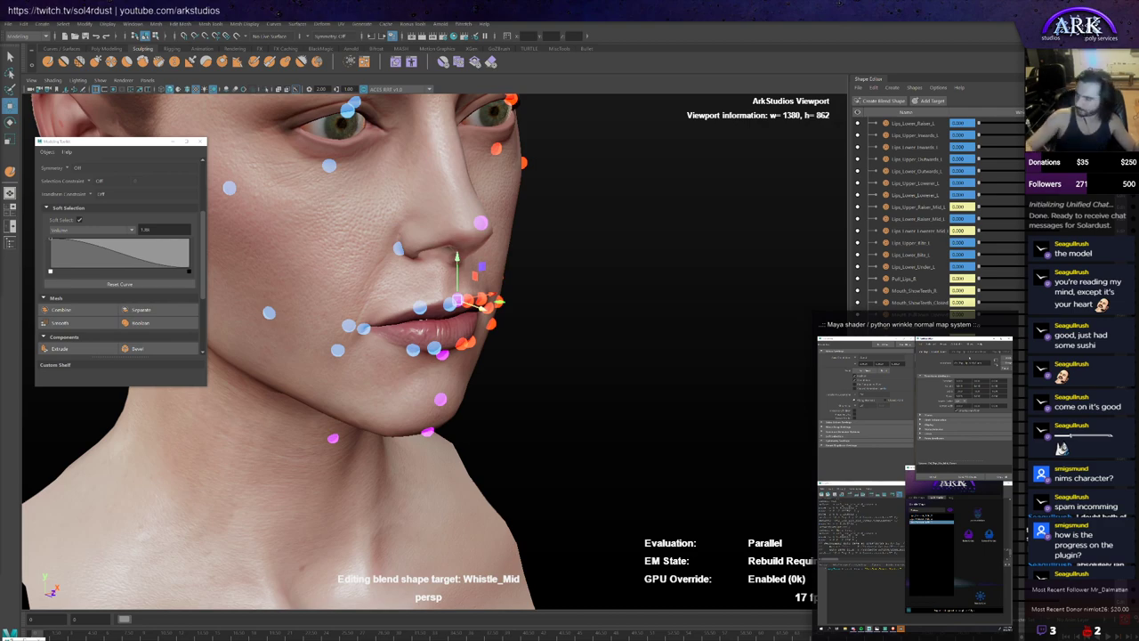
Step: Test the upper lip's side controls on both halves of the mouth, undoing each move
alt+drag(301, 277, 427, 281)
scroll(466, 347, up, 2)
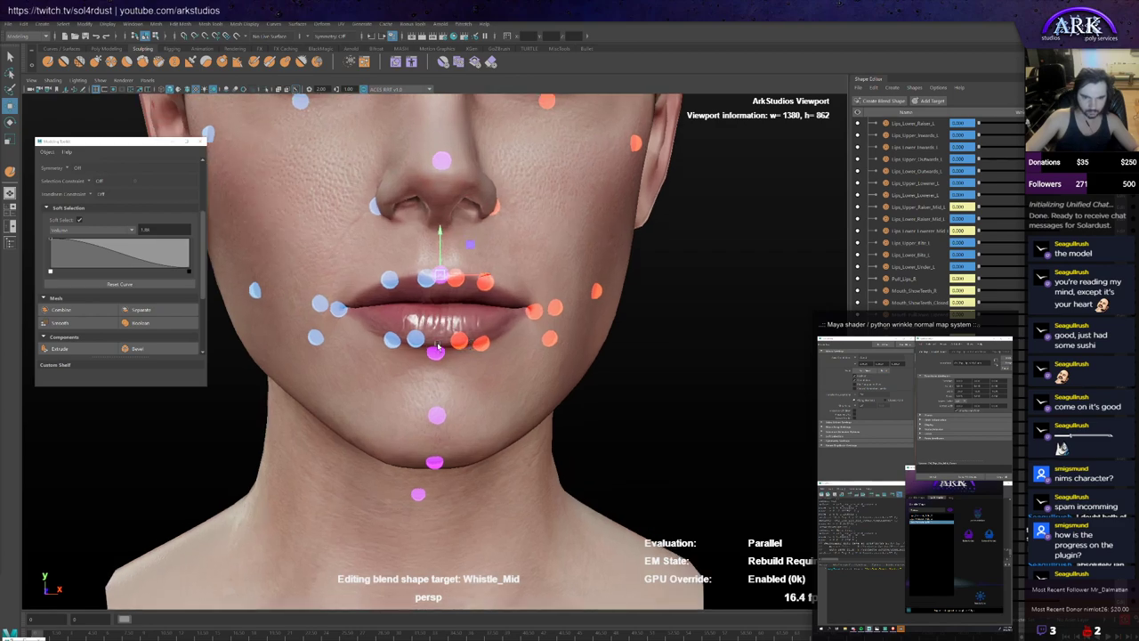
click(389, 284)
drag(388, 267, 368, 283)
key(ctrl+z)
click(483, 285)
mouse_move(486, 274)
mouse_down()
mouse_move(486, 253)
mouse_move(466, 277)
mouse_move(474, 265)
mouse_up()
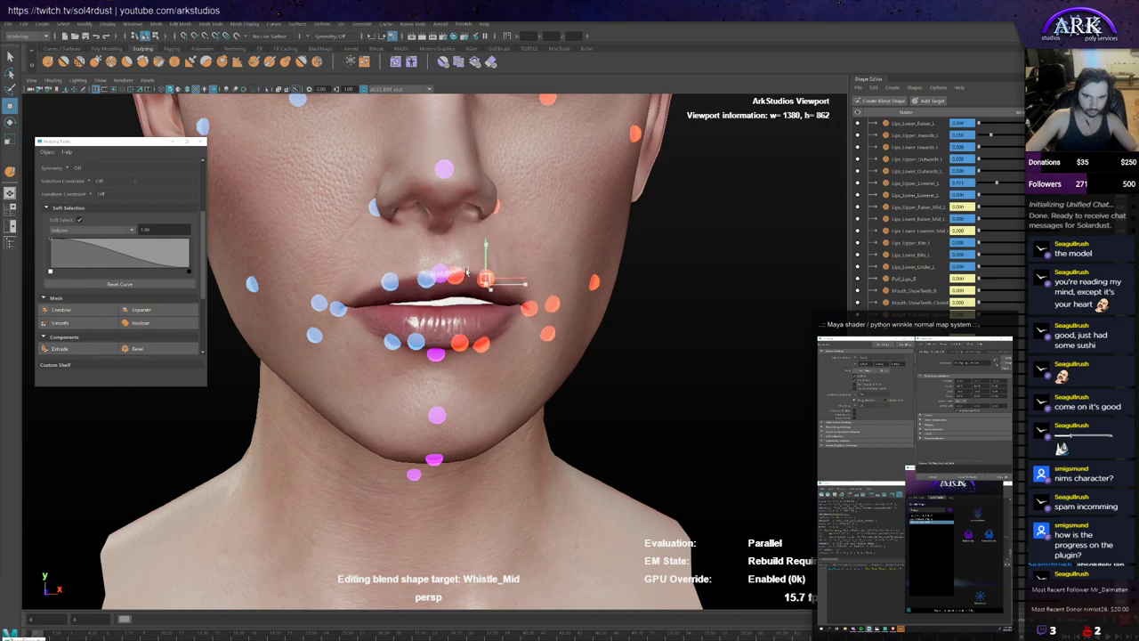
key(ctrl+z)
Step: Select the control at the character's left mouth corner and undo the test change
scroll(502, 329, down, 2)
alt+drag(502, 329, 619, 316)
click(524, 319)
key(ctrl+z)
alt+drag(487, 320, 445, 264)
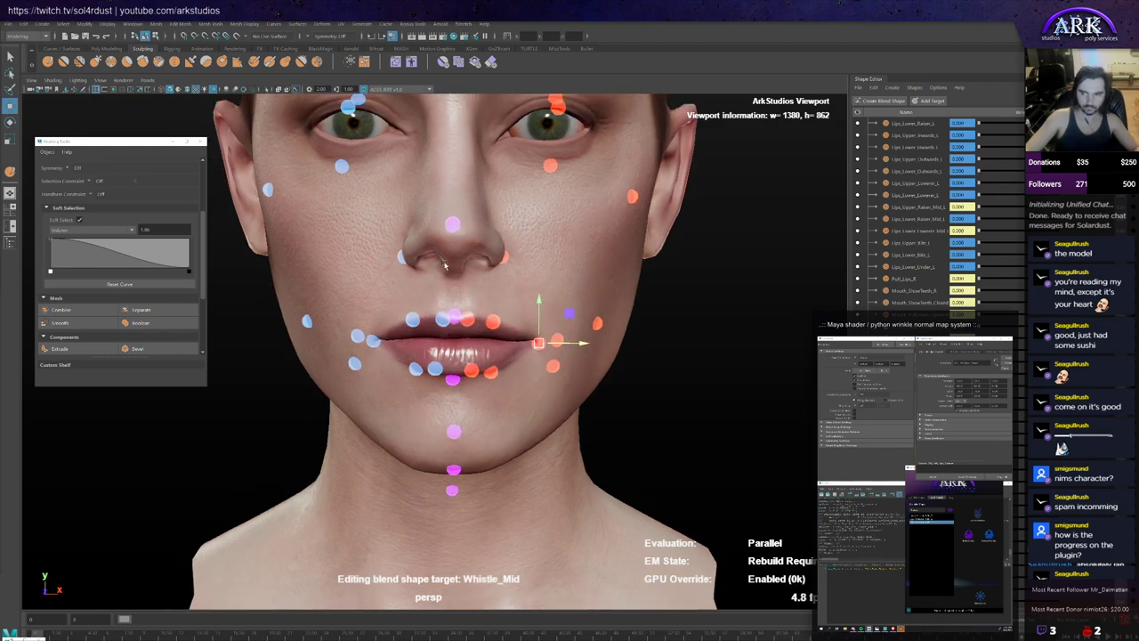
Step: Raise the character's right mouth-corner control into a one-sided smile, undo the last adjustment, and inspect the whole face
scroll(476, 367, up, 2)
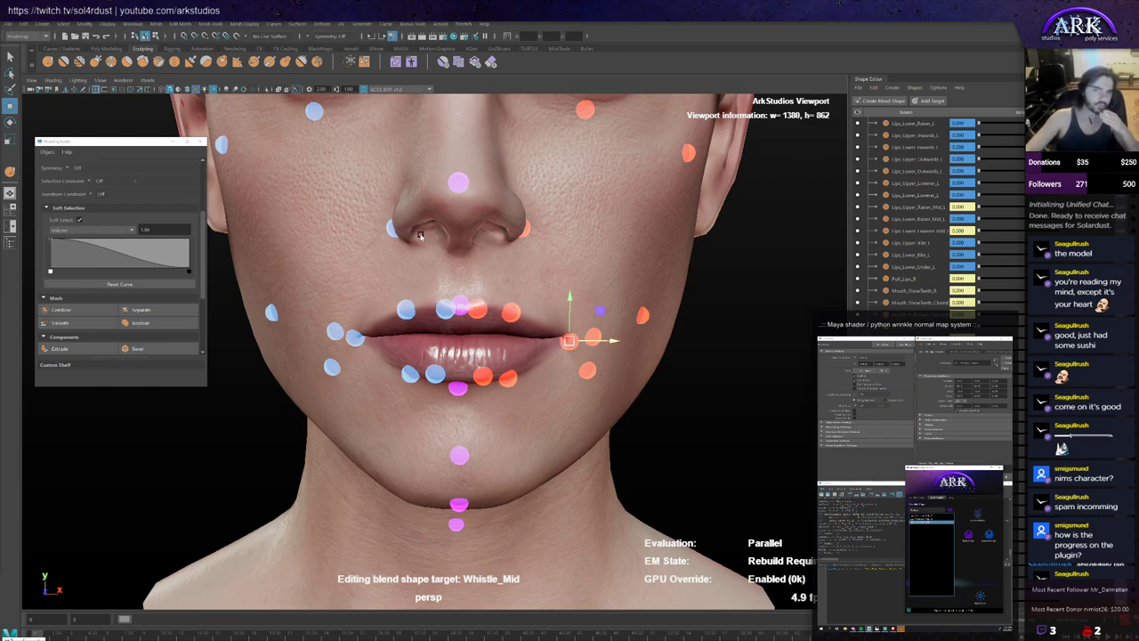
click(355, 335)
drag(354, 316, 343, 269)
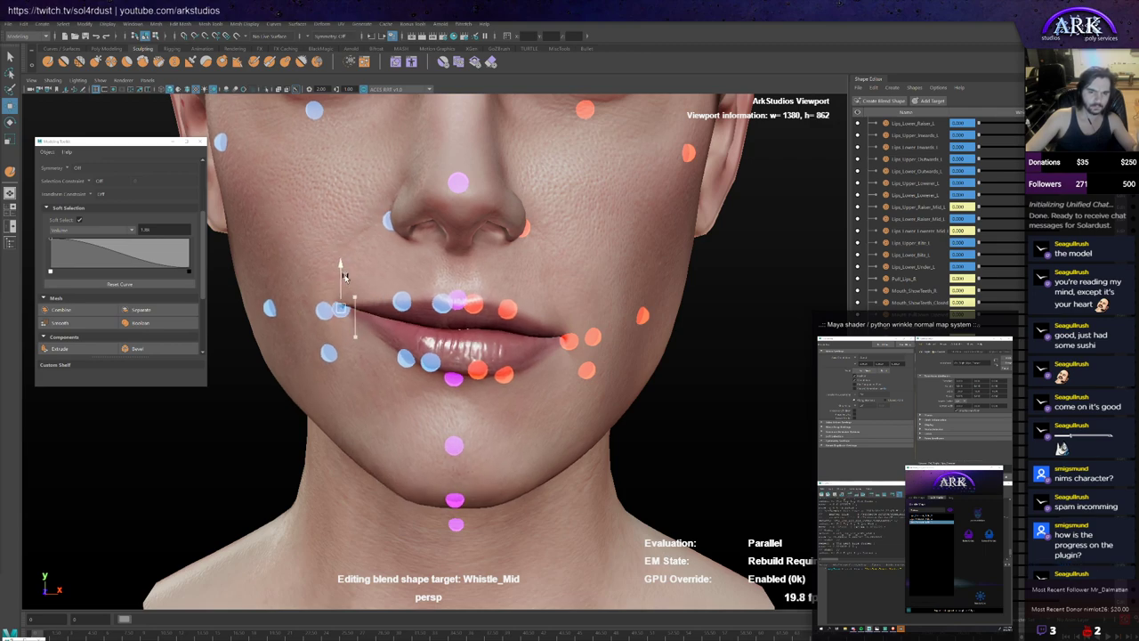
scroll(941, 255, up, 12)
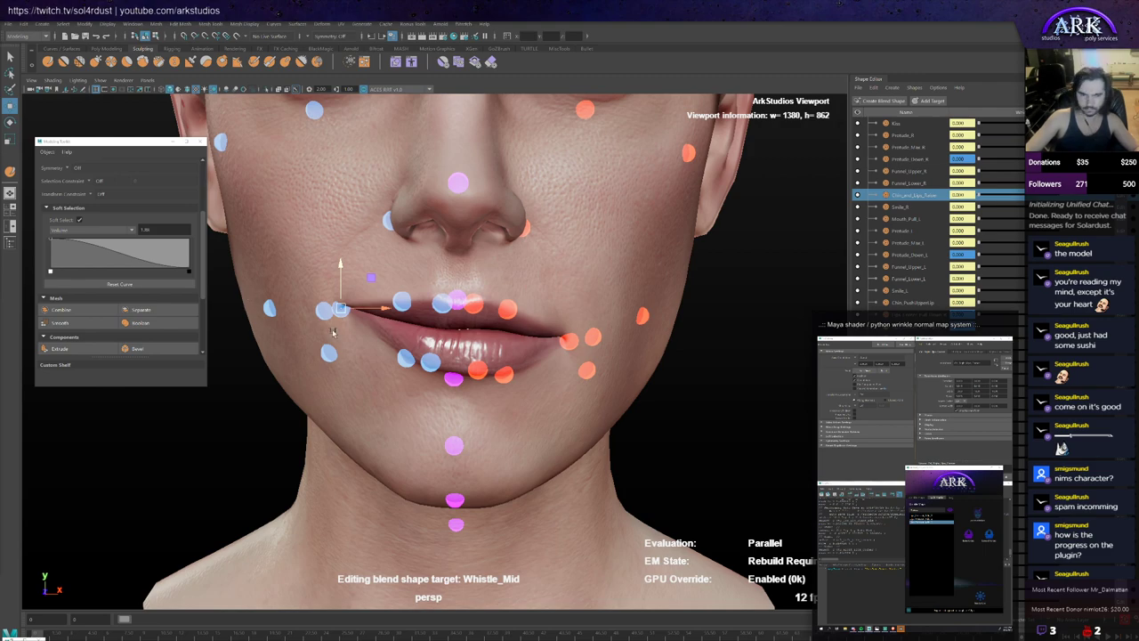
alt+drag(334, 332, 310, 330)
key(ctrl+z)
alt+drag(566, 331, 488, 349)
mouse_move(597, 343)
alt+mouse_down()
mouse_move(580, 353)
mouse_move(605, 340)
alt+mouse_up()
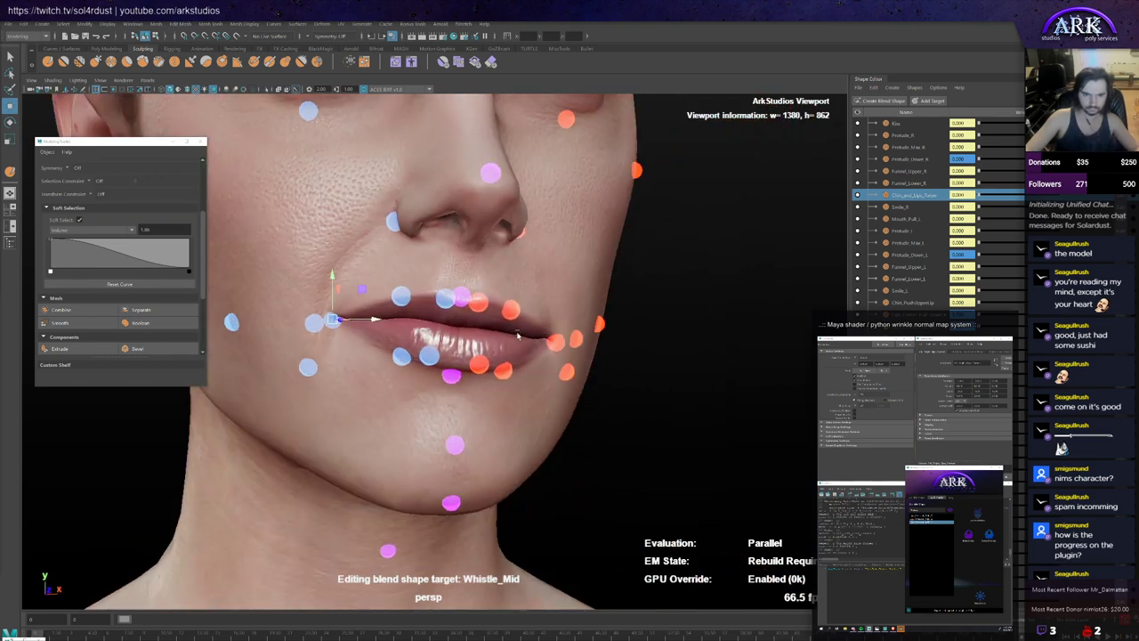
alt+middle_drag(365, 301, 422, 312)
alt+right_drag(422, 312, 356, 307)
alt+drag(538, 335, 597, 349)
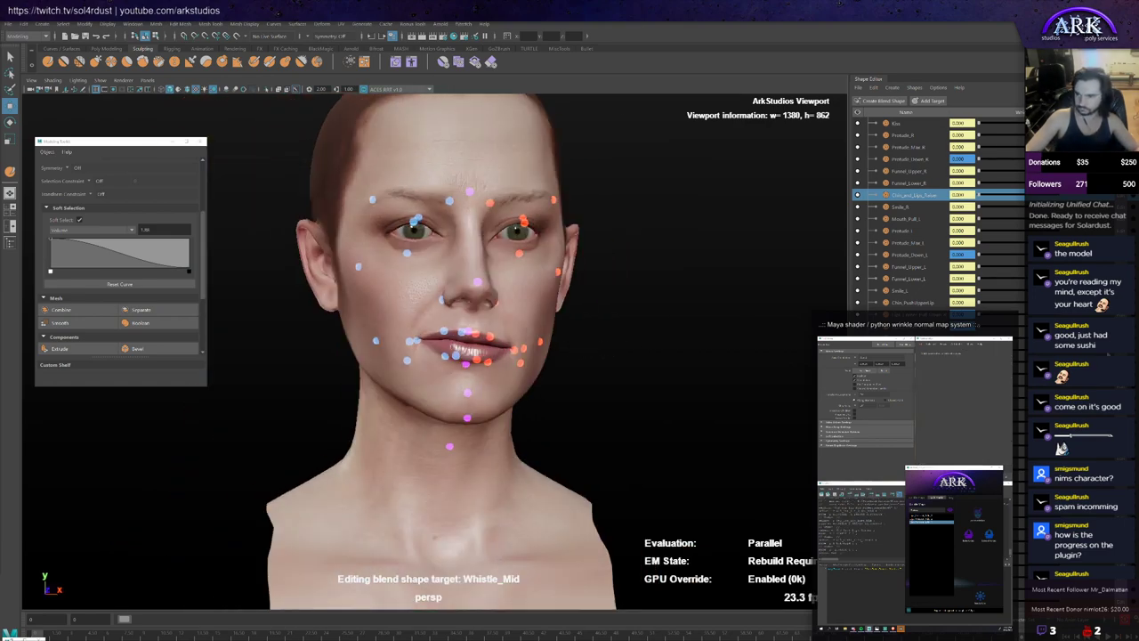
Step: Use the Sculpt tool to close the lip gap at the character's right mouth corner on the Smile_Closed_NonIsolated_R target
alt+right_drag(491, 326, 555, 332)
alt+drag(511, 331, 563, 313)
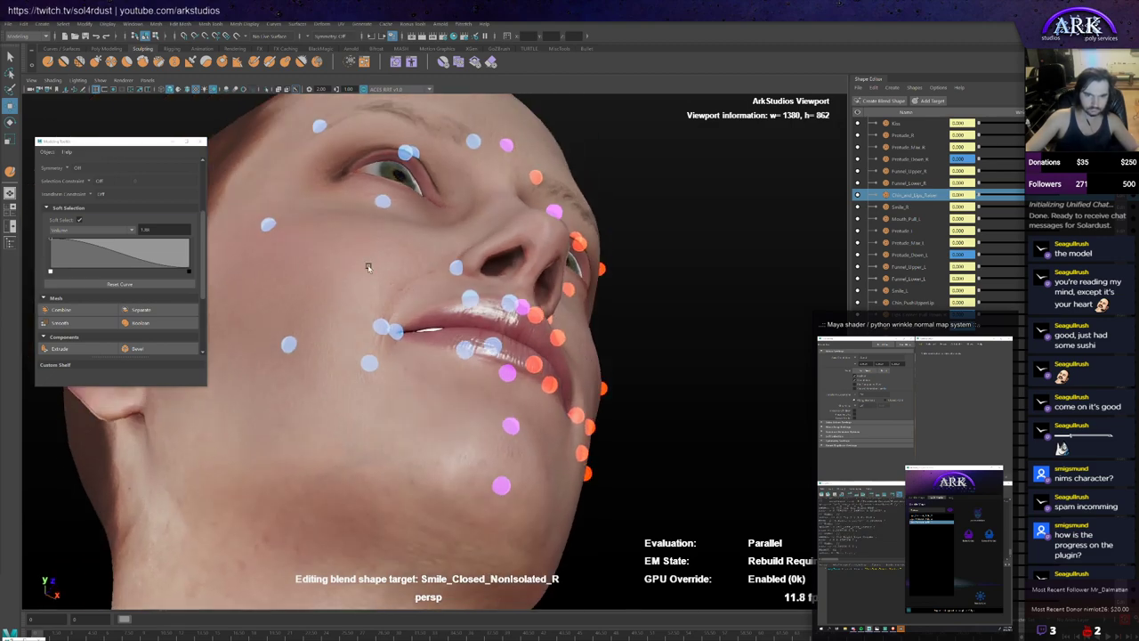
click(51, 65)
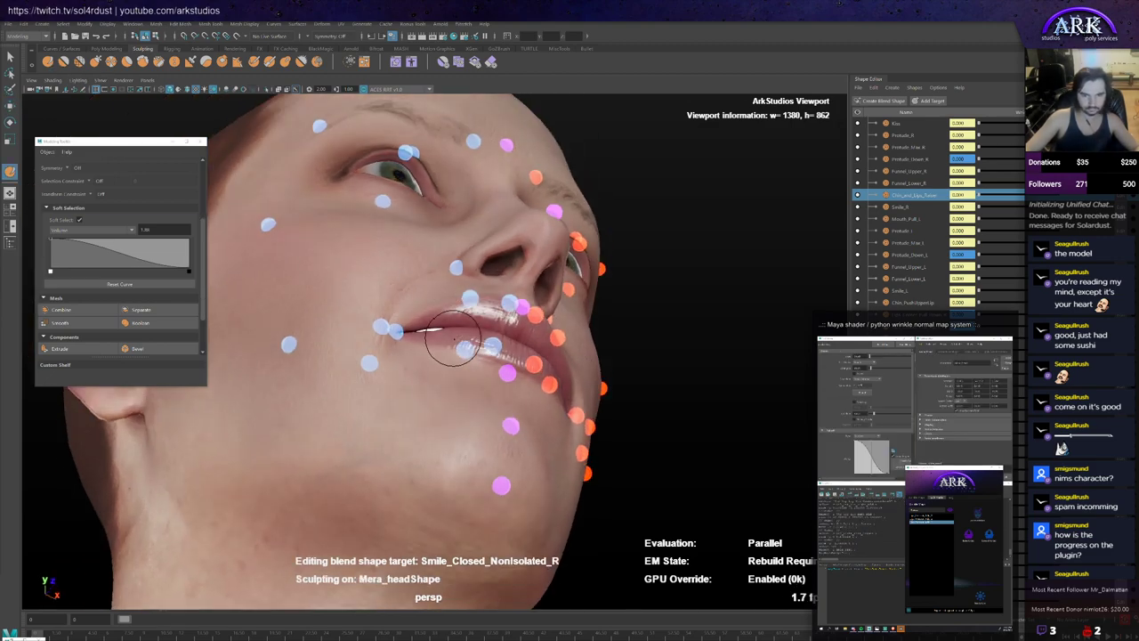
alt+drag(442, 308, 440, 317)
alt+right_drag(440, 317, 443, 321)
mouse_move(442, 322)
alt+mouse_down()
mouse_move(419, 325)
mouse_move(456, 331)
mouse_move(435, 300)
mouse_move(410, 310)
mouse_move(415, 348)
alt+mouse_up()
scroll(480, 302, down, 3)
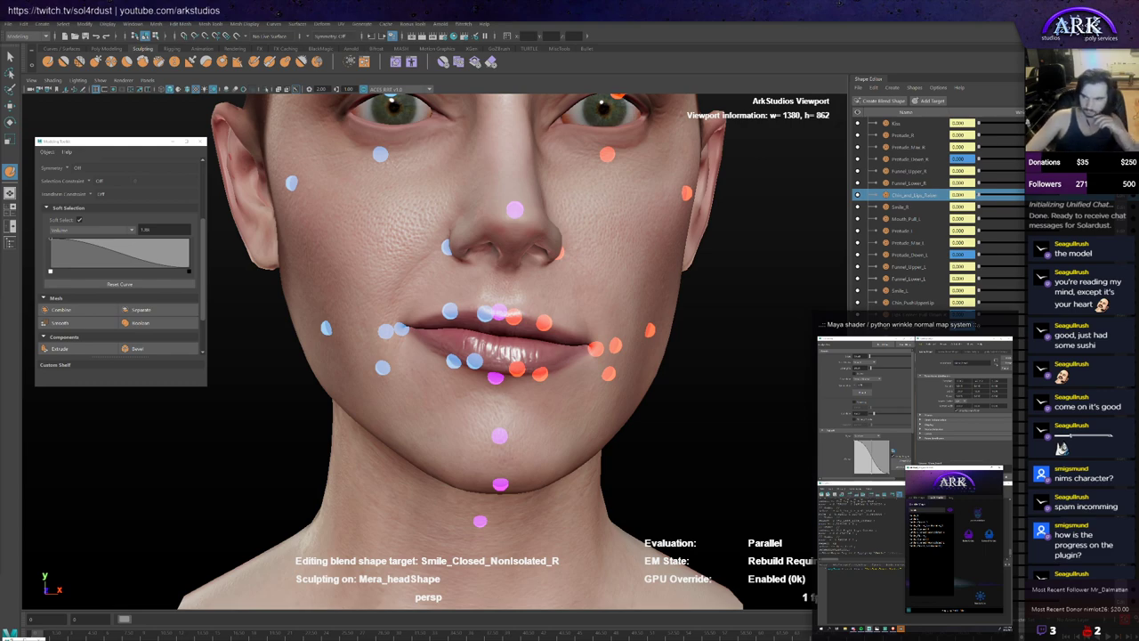
Step: Widen the Shape Editor's name column, leave sculpting, and activate wrinkle-mask painting for the right-side smile
drag(949, 113, 968, 113)
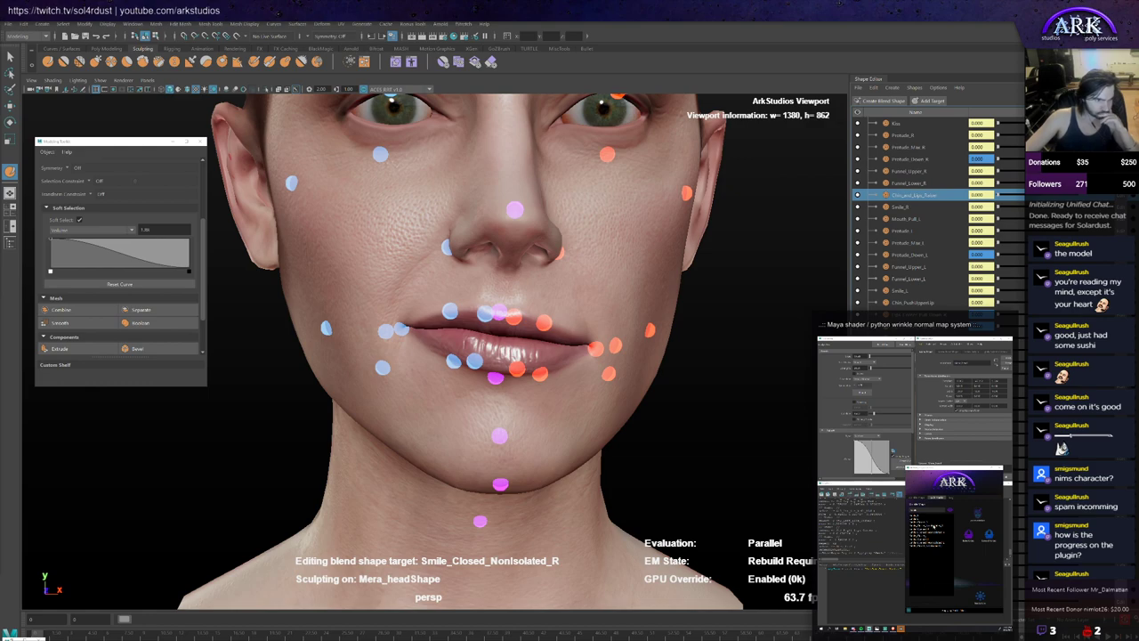
key(q)
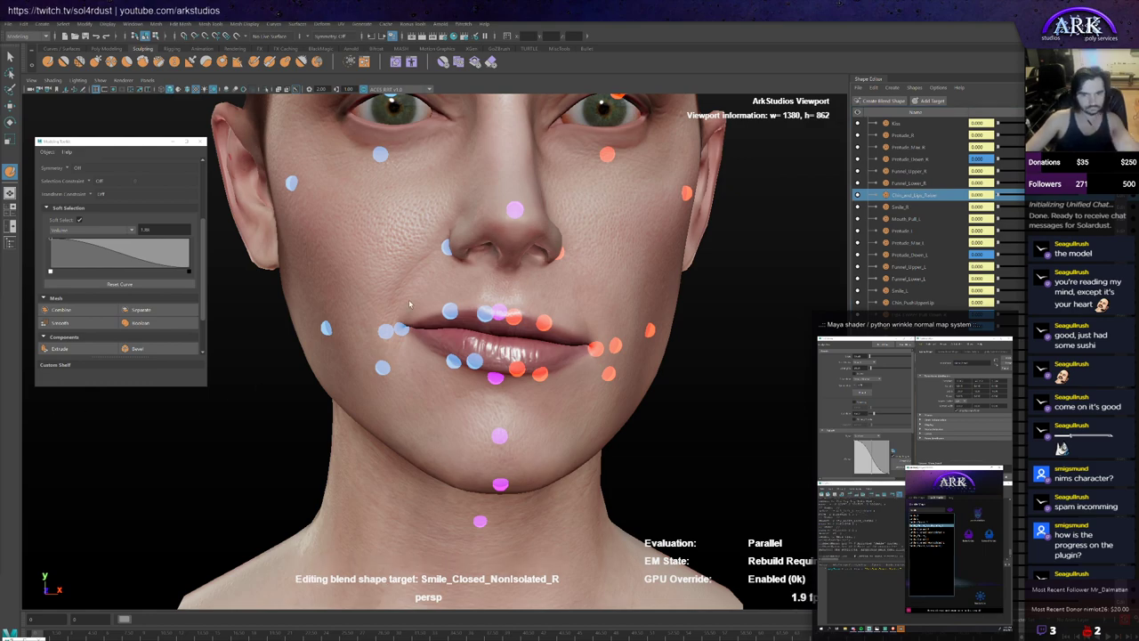
alt+drag(345, 308, 384, 312)
alt+middle_drag(384, 312, 408, 323)
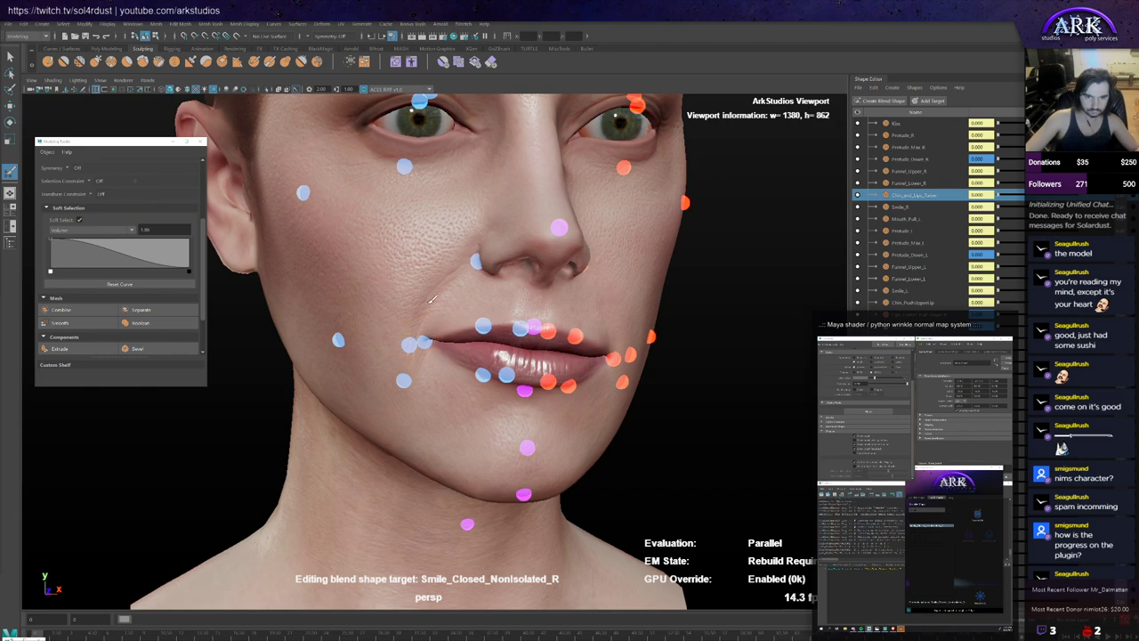
Step: Paint the wrinkle mask along the character's right nasolabial fold and around that mouth corner, checking it from several angles
mouse_move(432, 300)
alt+mouse_down()
mouse_move(467, 320)
mouse_move(441, 331)
mouse_move(465, 330)
alt+mouse_up()
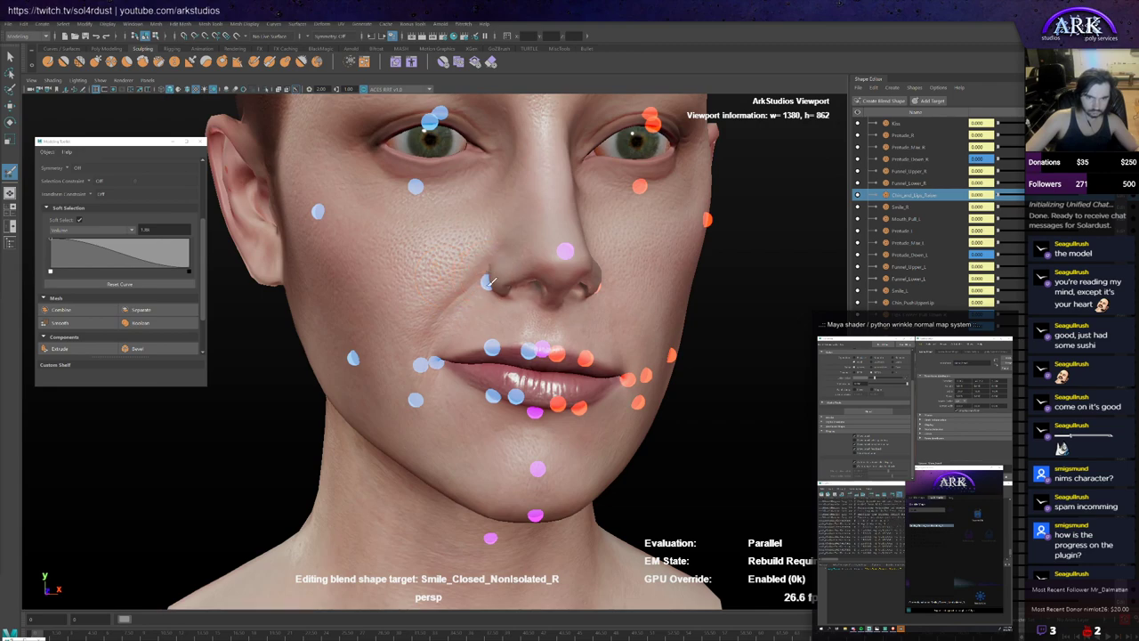
alt+drag(489, 282, 436, 352)
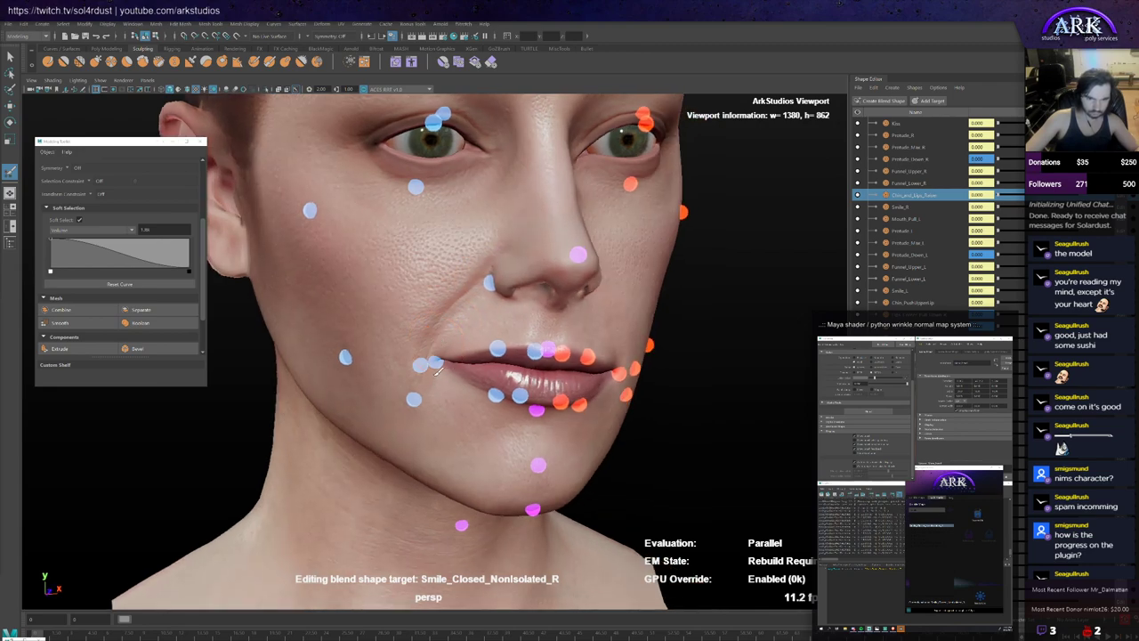
alt+drag(471, 385, 443, 396)
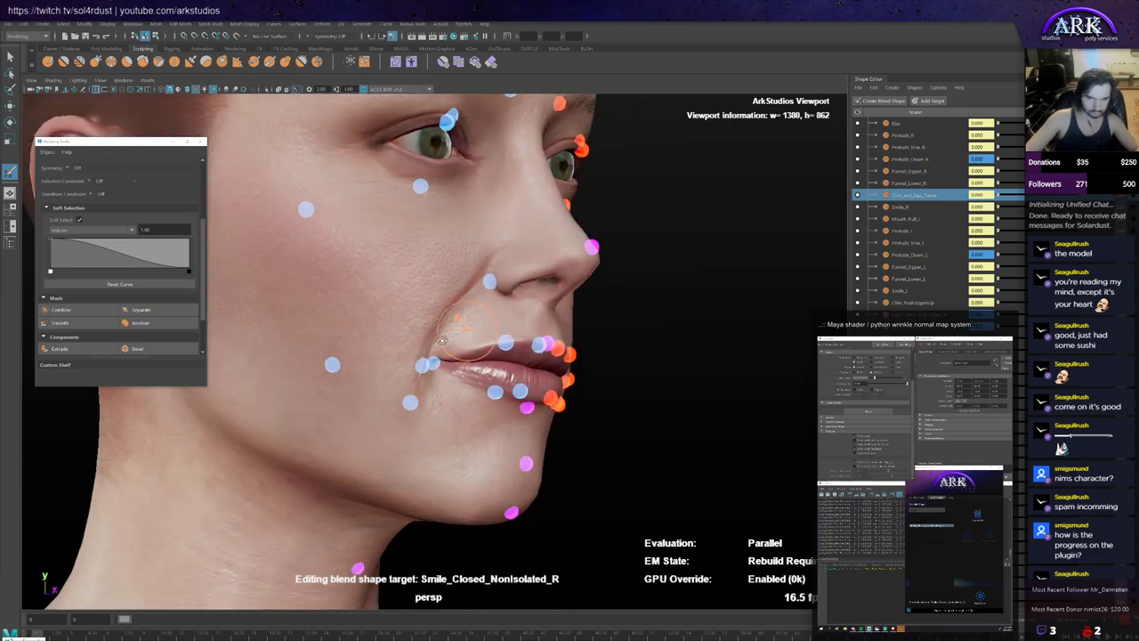
alt+drag(442, 340, 492, 357)
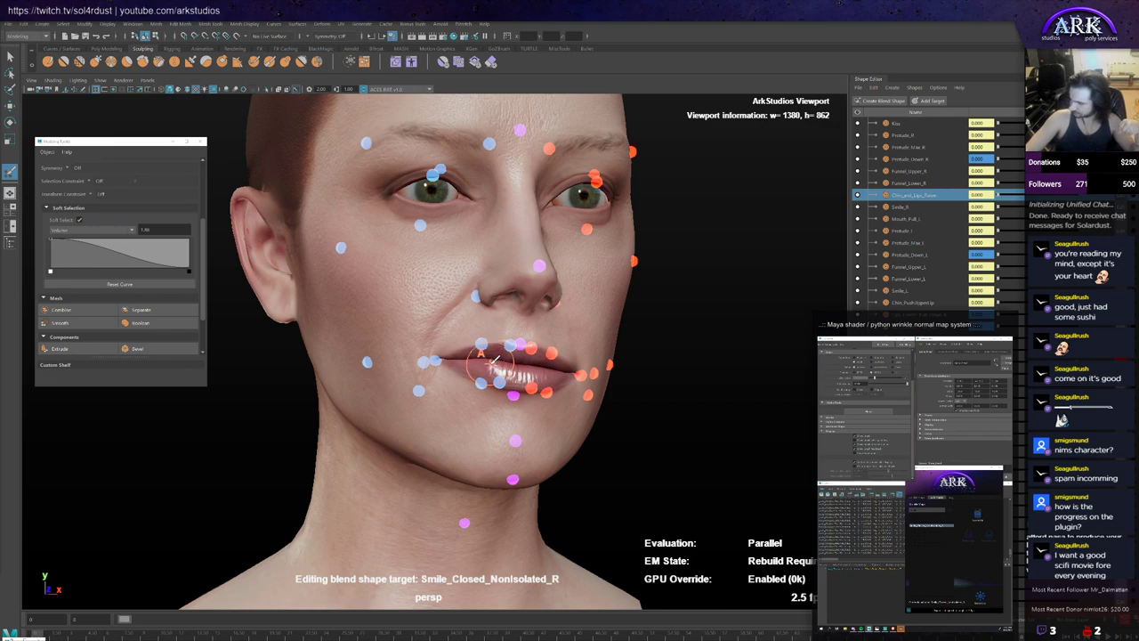
mouse_move(488, 354)
alt+mouse_down()
mouse_move(503, 356)
mouse_move(449, 360)
mouse_move(481, 360)
mouse_move(450, 363)
mouse_move(486, 369)
mouse_move(472, 361)
mouse_move(463, 365)
mouse_move(481, 379)
mouse_move(438, 372)
mouse_move(445, 331)
alt+mouse_up()
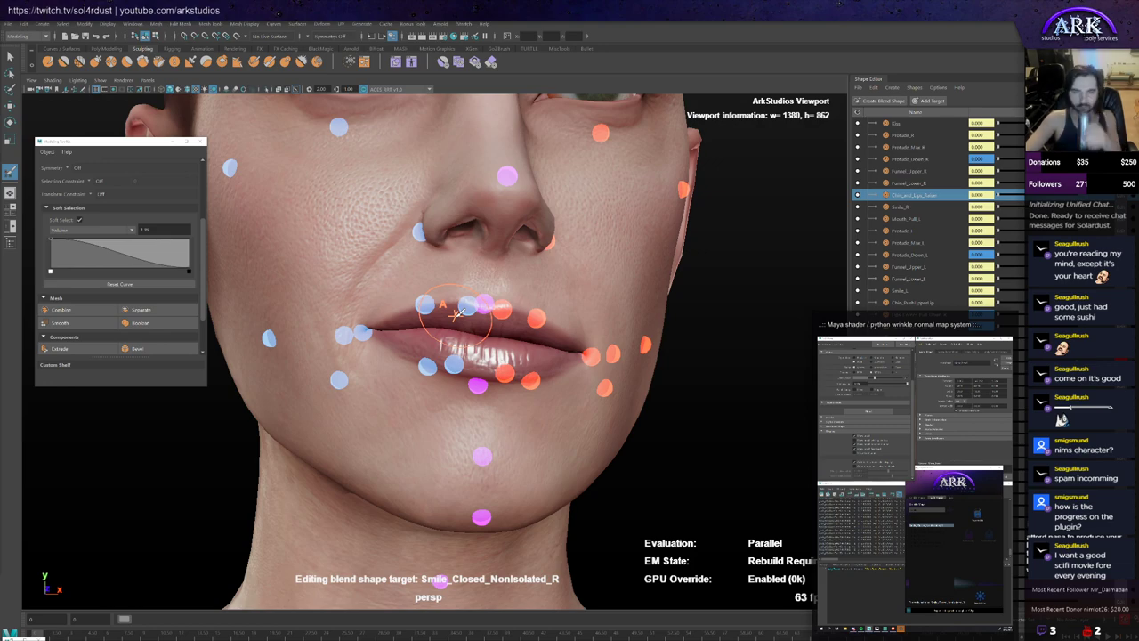
mouse_move(416, 299)
alt+mouse_down()
mouse_move(472, 301)
mouse_move(404, 304)
alt+mouse_up()
alt+drag(385, 347, 373, 335)
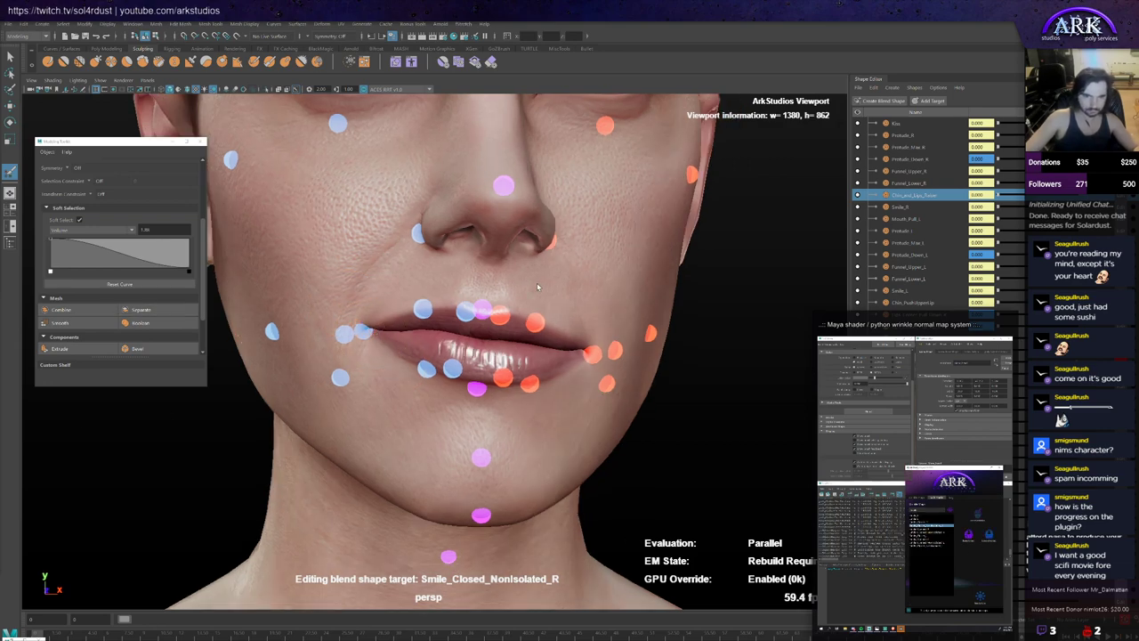
alt+drag(523, 290, 417, 302)
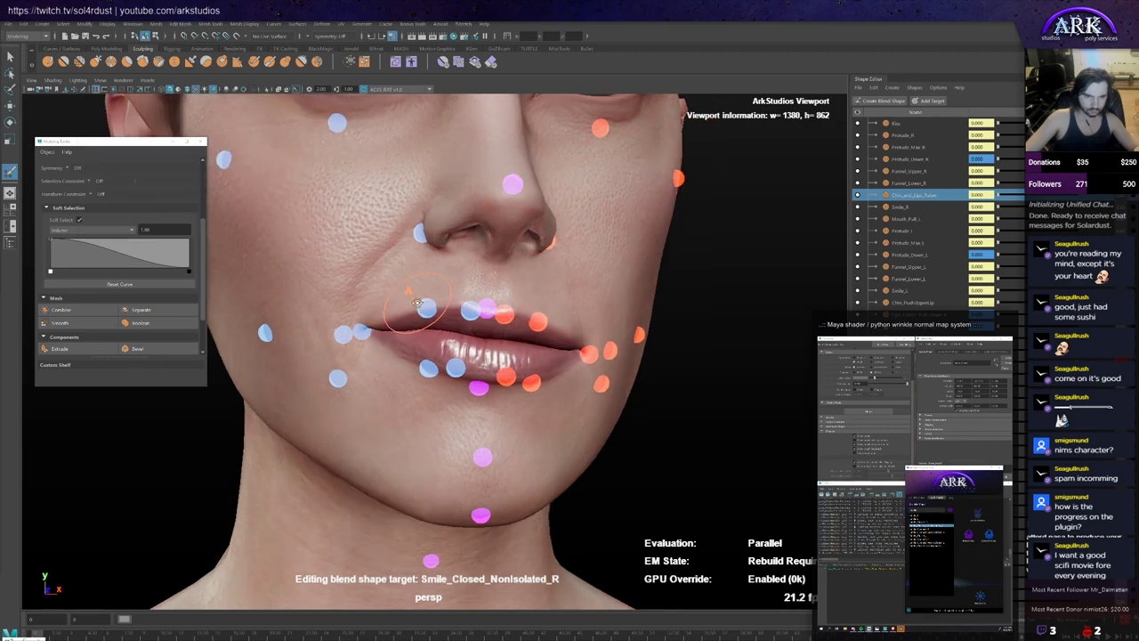
Step: Select the character's right mouth-corner control with the Move tool, check the smile wrinkles, and return the control to neutral
key(w)
click(360, 333)
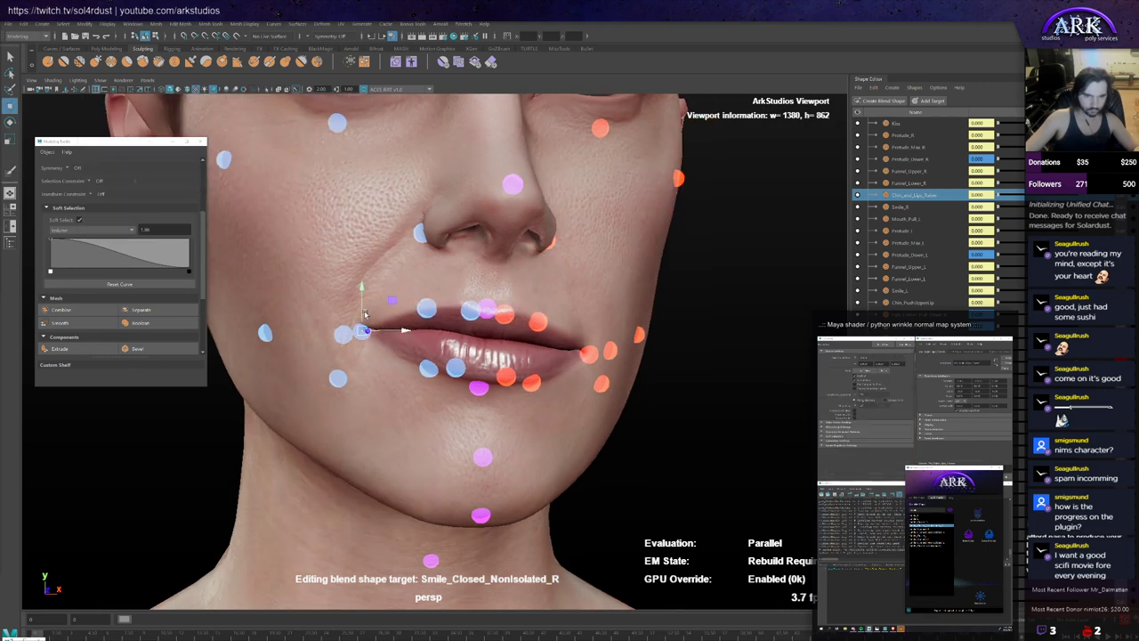
key(ctrl+z)
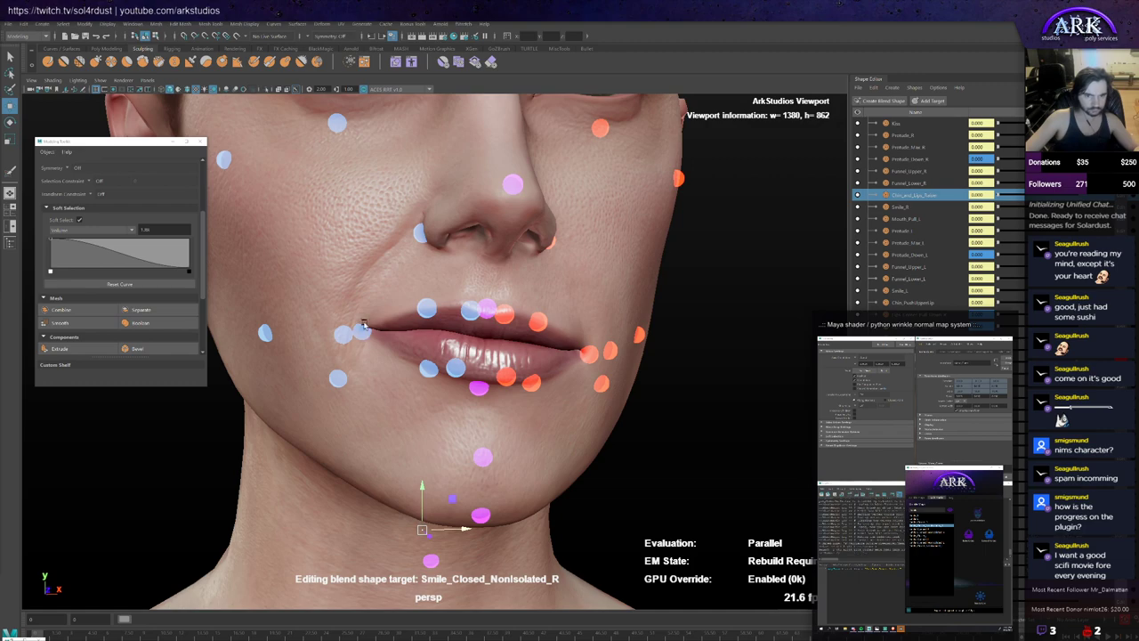
click(360, 333)
mouse_move(363, 308)
mouse_down()
mouse_move(361, 321)
mouse_move(362, 309)
mouse_up()
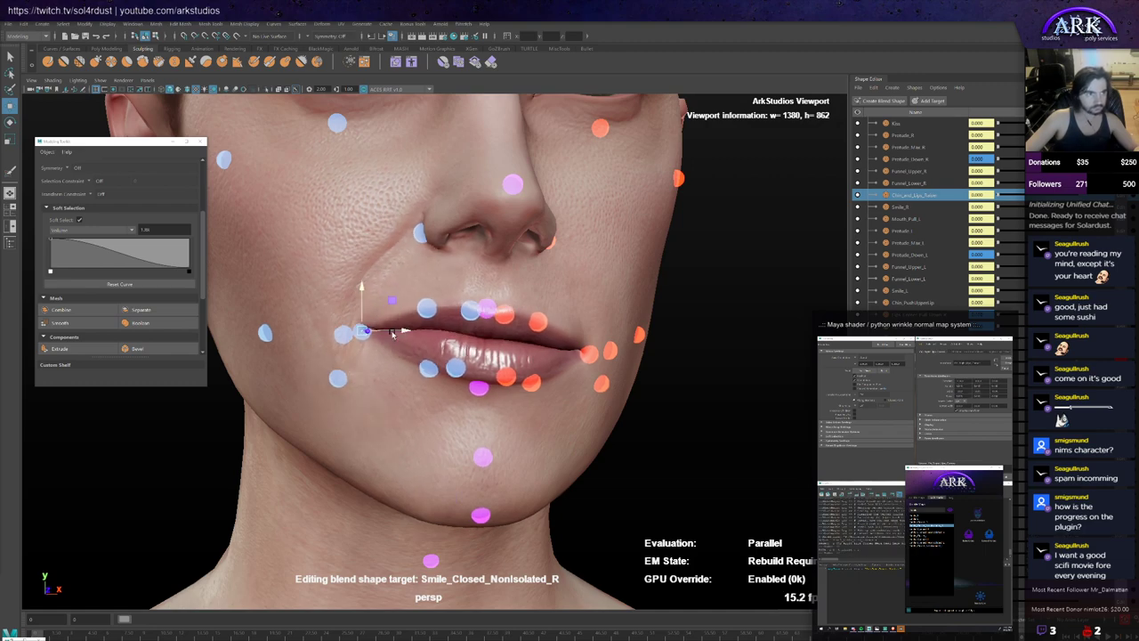
alt+drag(422, 333, 294, 334)
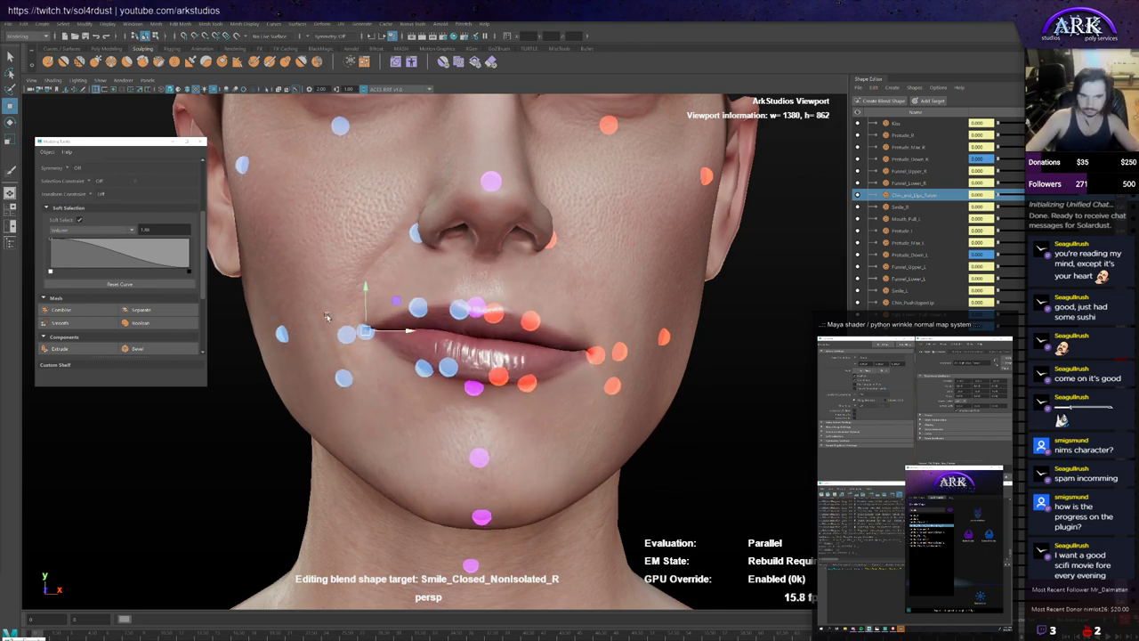
scroll(327, 316, down, 5)
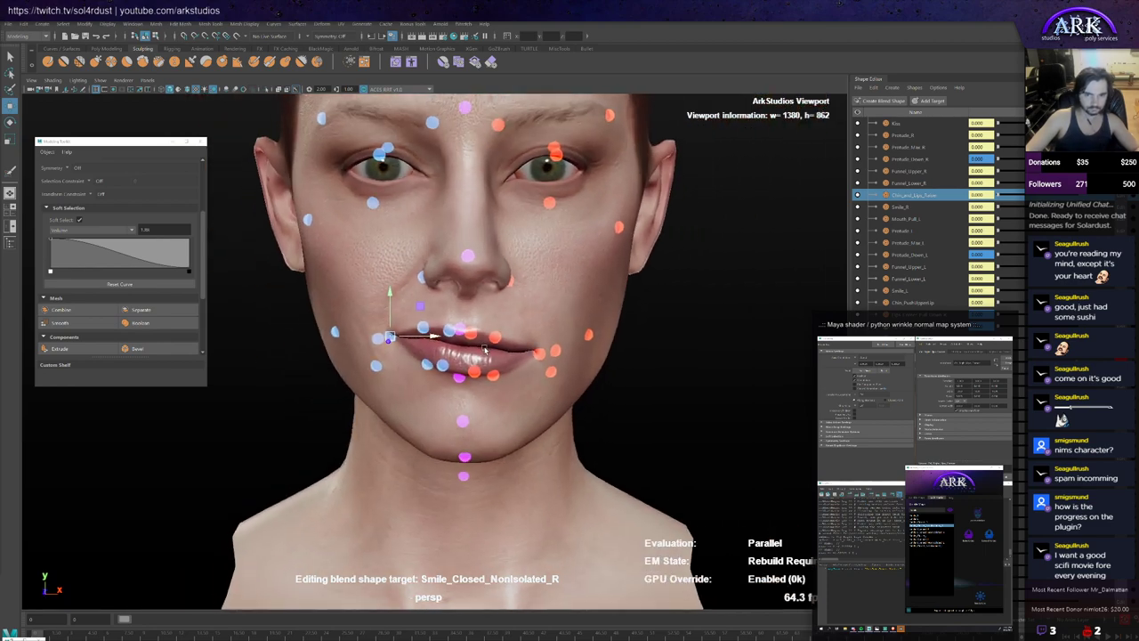
mouse_move(486, 350)
alt+mouse_down()
mouse_move(536, 350)
mouse_move(489, 351)
alt+mouse_up()
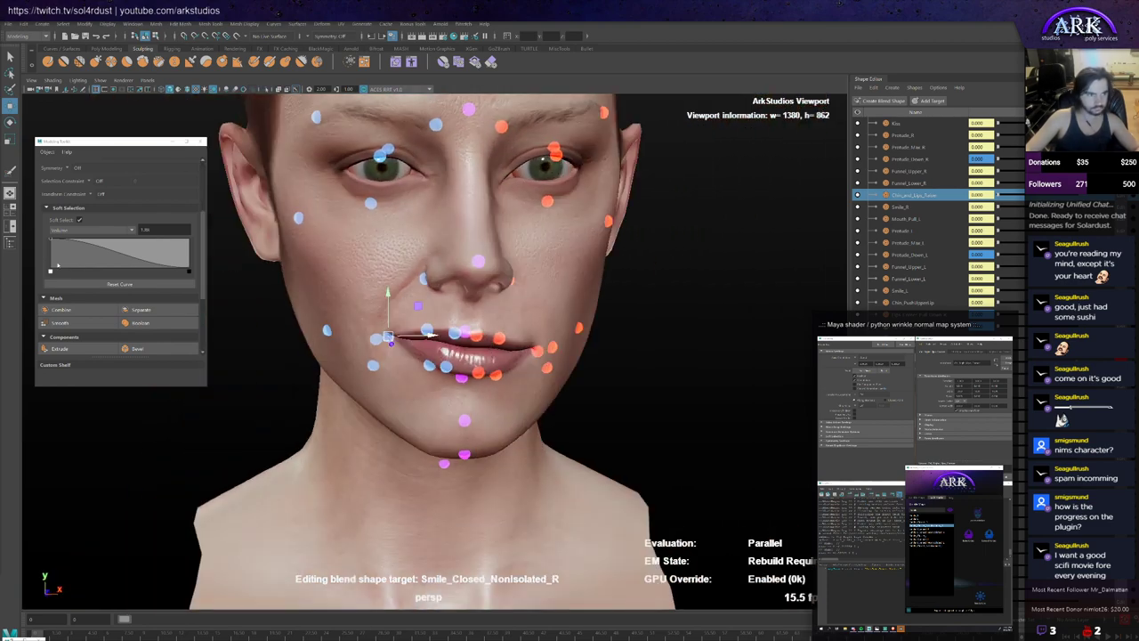
key(ctrl+z)
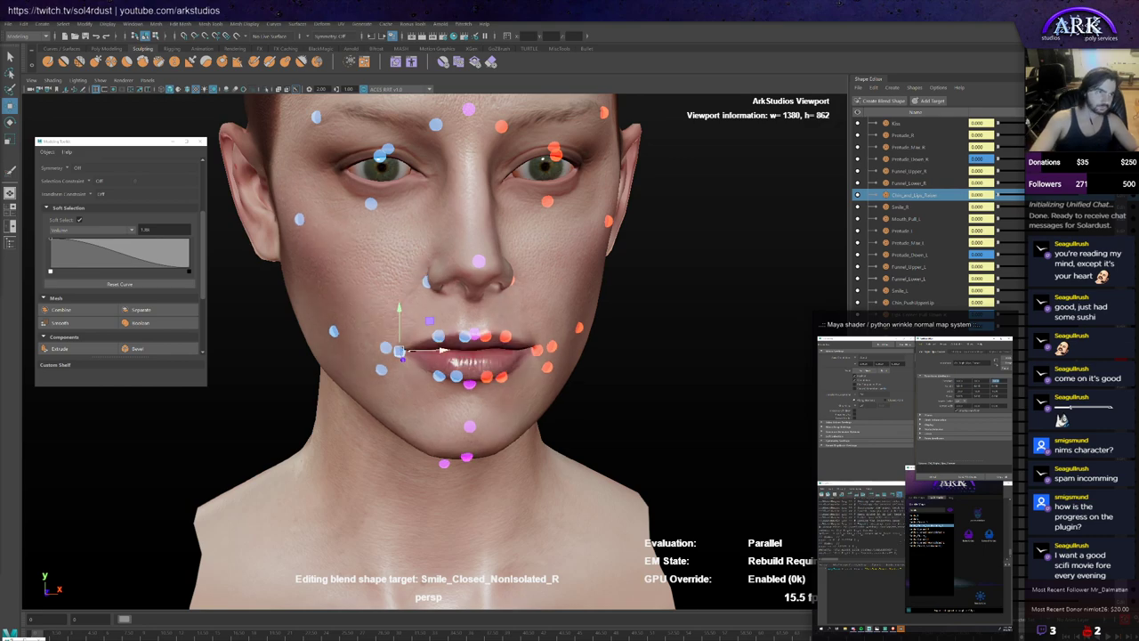
Step: Raise the character's left mouth-corner control up and outward into a one-sided smile
scroll(542, 316, up, 3)
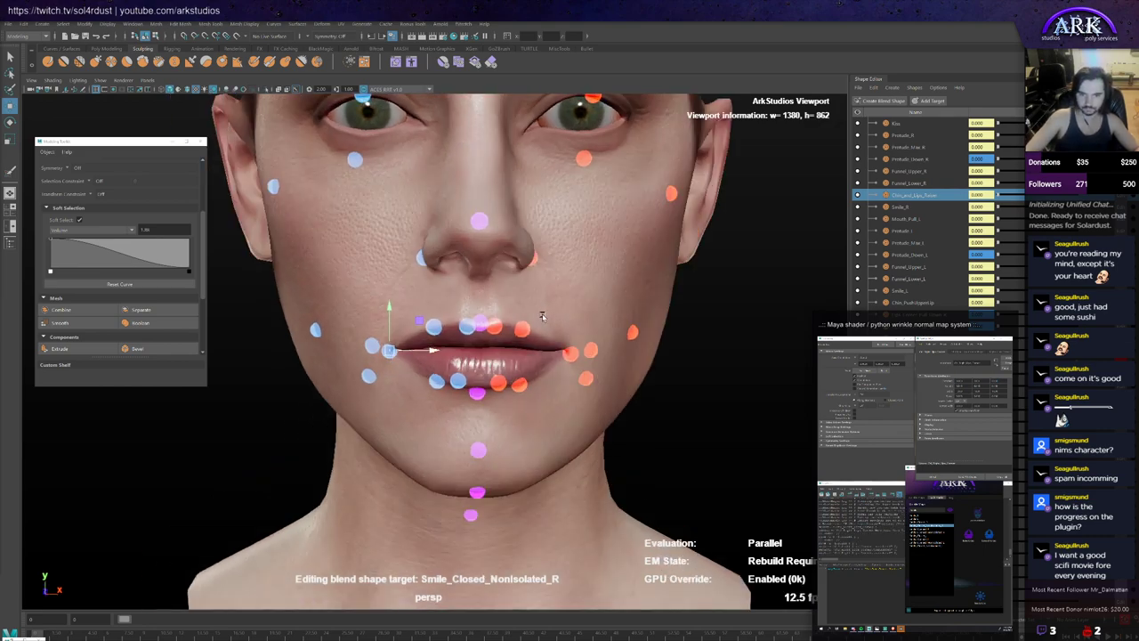
click(575, 355)
drag(575, 354, 592, 333)
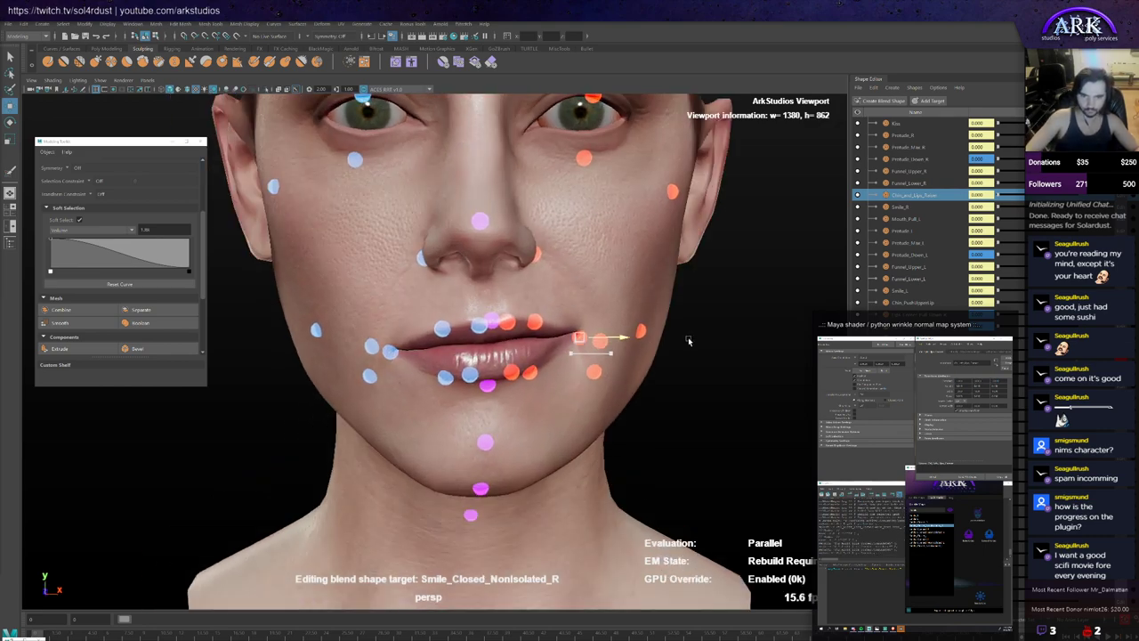
alt+middle_drag(592, 333, 538, 310)
alt+drag(539, 310, 551, 303)
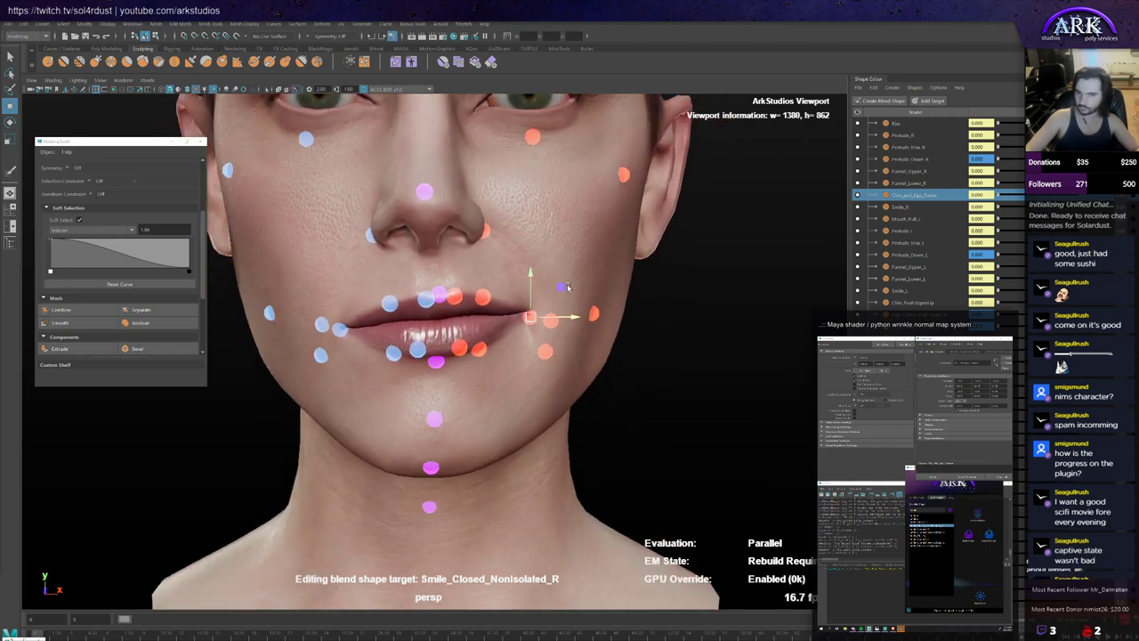
Step: Examine the left-side smile's lip contact and cheek wrinkles from the front and the side, both close up and across the whole face
scroll(551, 303, down, 2)
scroll(551, 304, down, 2)
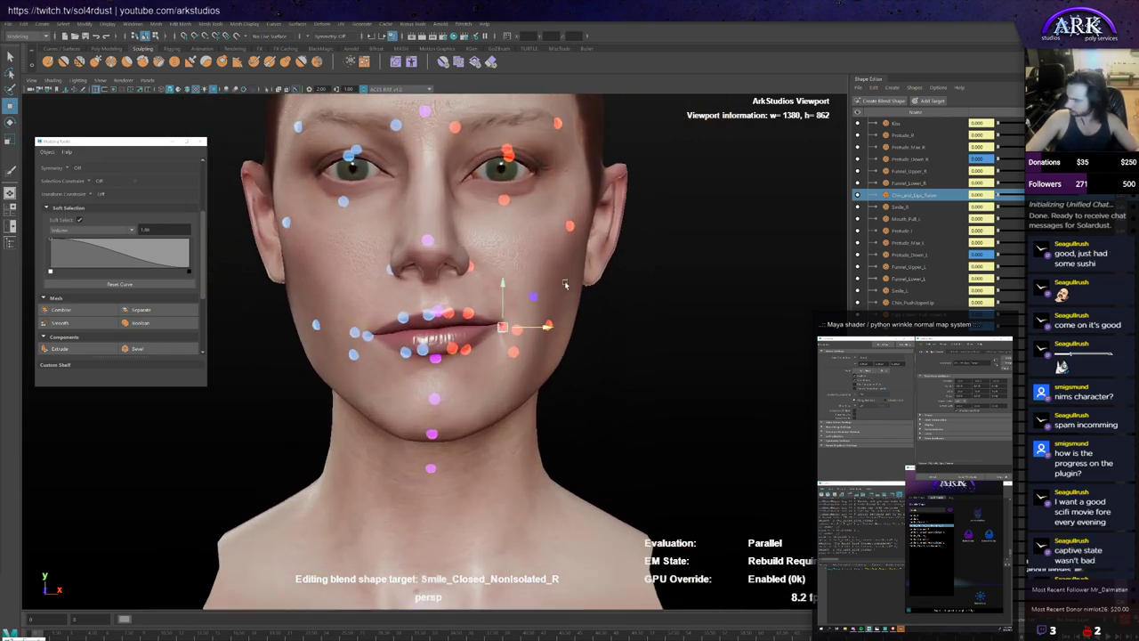
alt+middle_drag(564, 284, 547, 294)
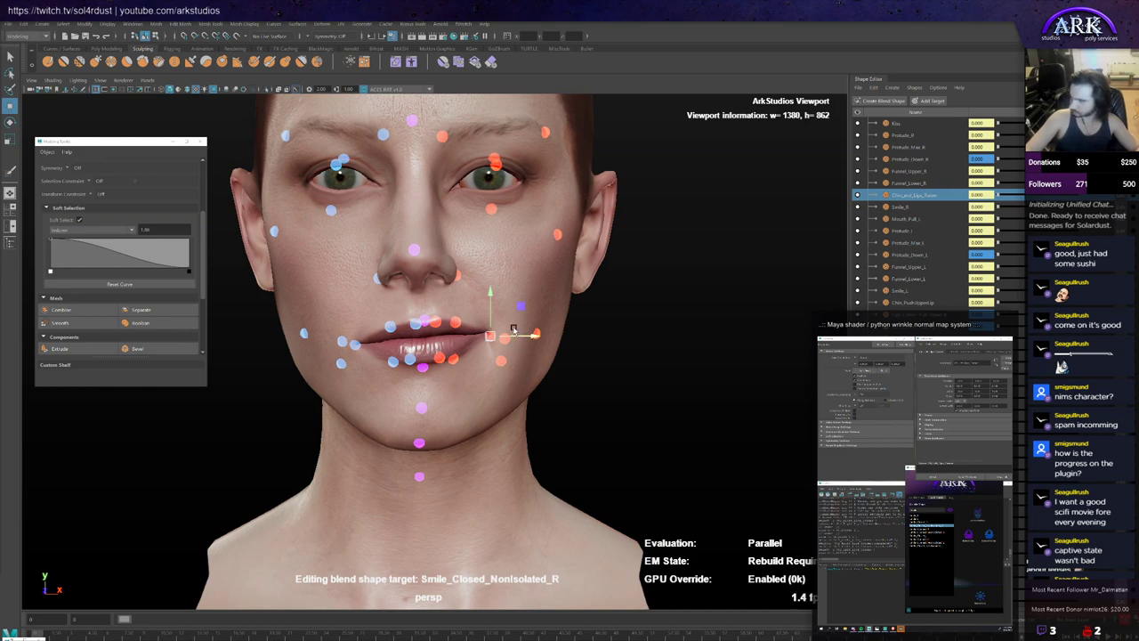
scroll(514, 330, up, 2)
alt+middle_drag(534, 313, 472, 313)
alt+drag(506, 310, 536, 327)
scroll(482, 331, up, 2)
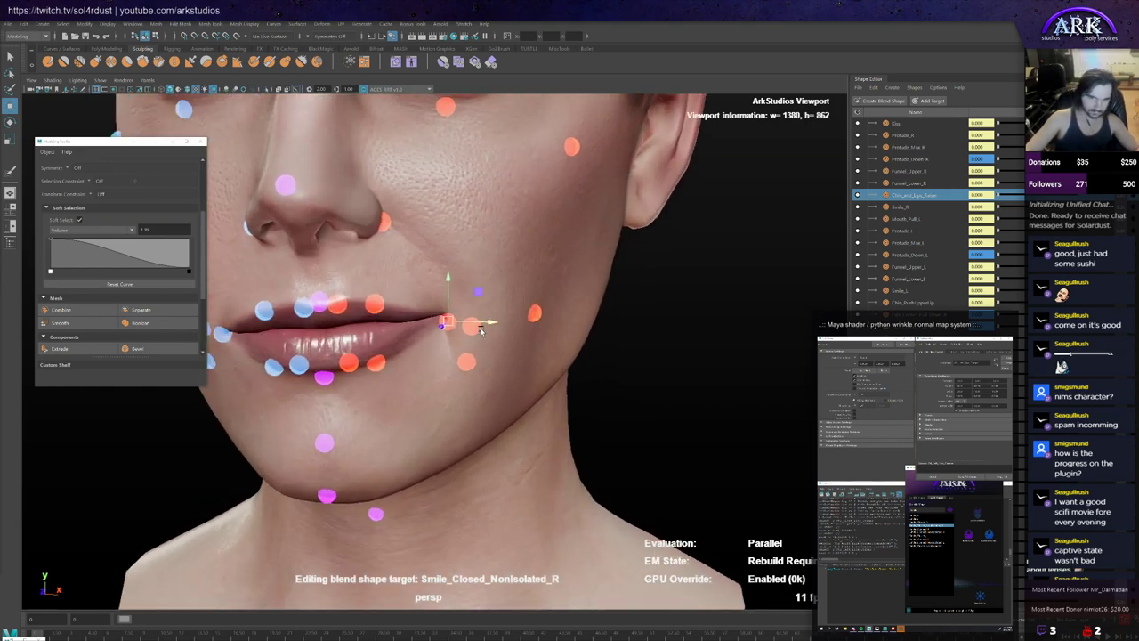
scroll(486, 341, down, 3)
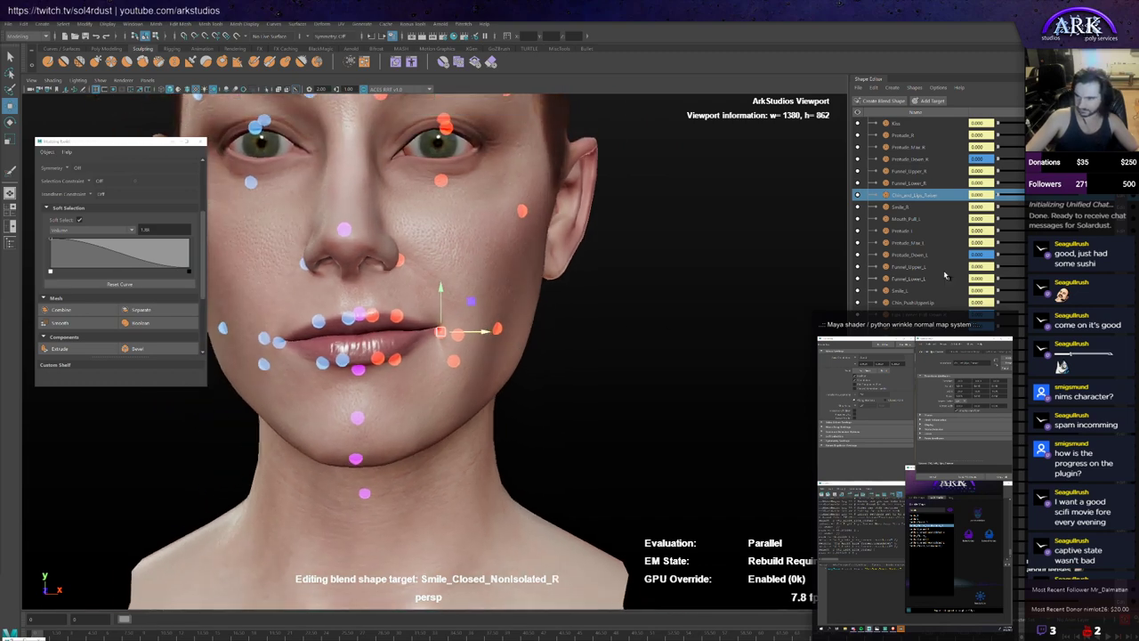
Step: Switch blend shape editing to the Smile_Closed_NonIsolated_L target and frame the character's left mouth corner
scroll(947, 275, up, 10)
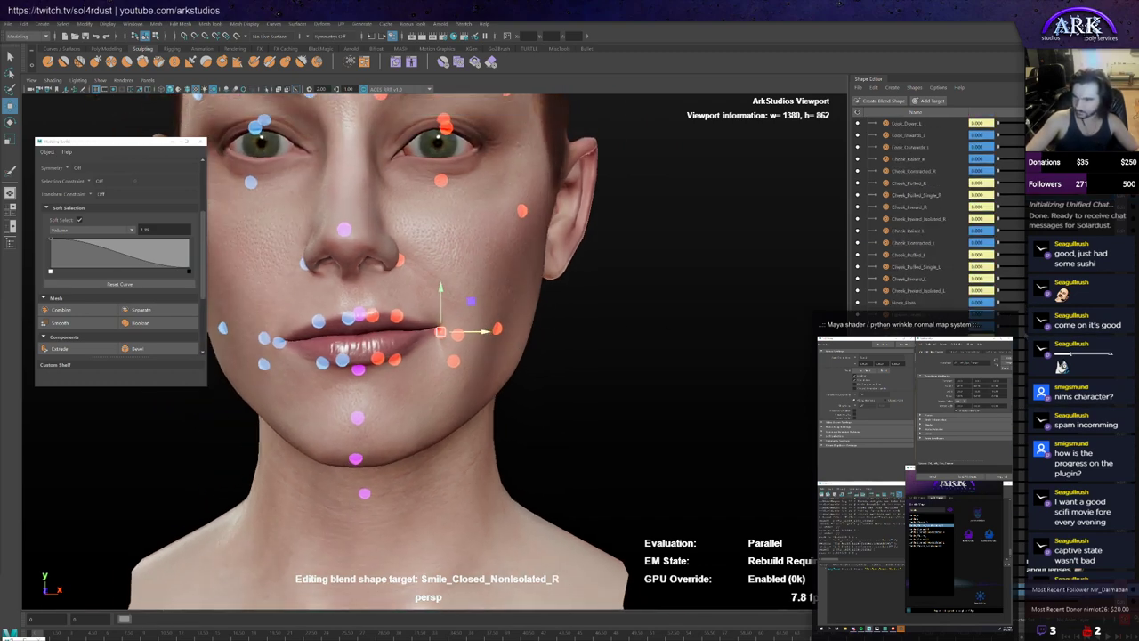
scroll(924, 217, down, 6)
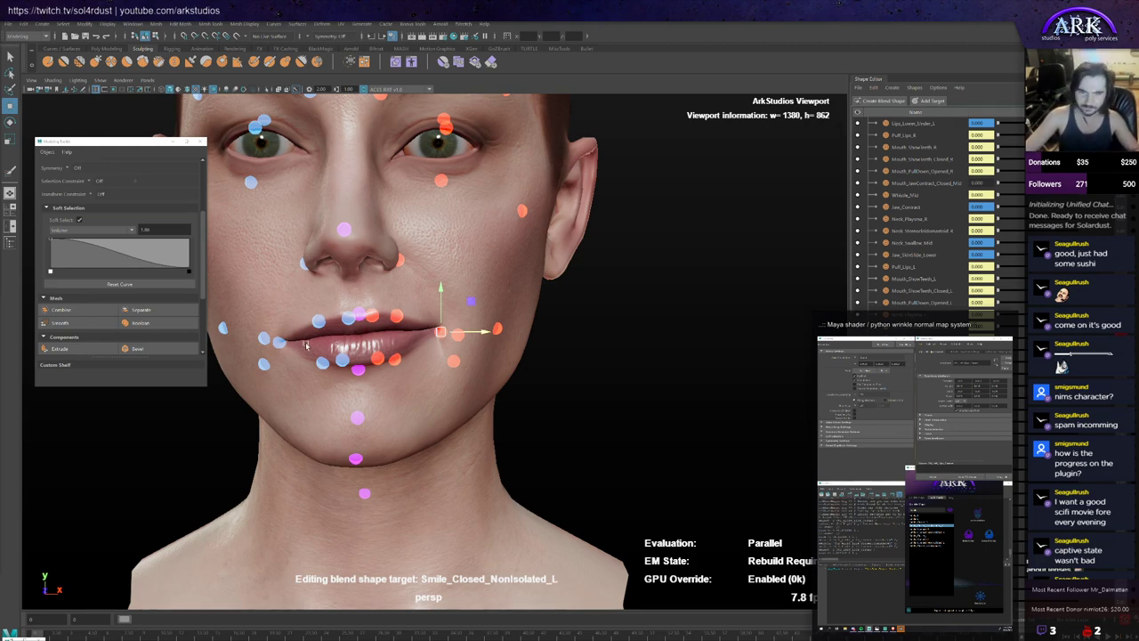
alt+right_drag(307, 344, 469, 355)
alt+drag(469, 354, 490, 332)
alt+drag(502, 366, 495, 368)
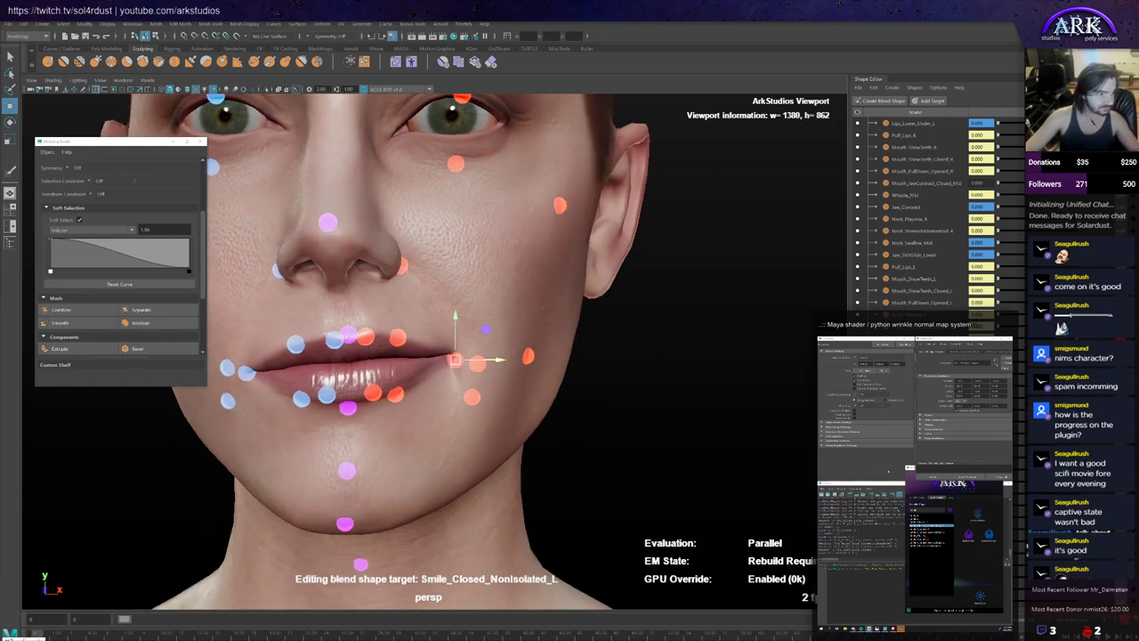
Step: Move the ArkStudios tool window aside and paint the smile wrinkle mask around the character's left nasolabial fold and mouth corner
drag(910, 468, 842, 467)
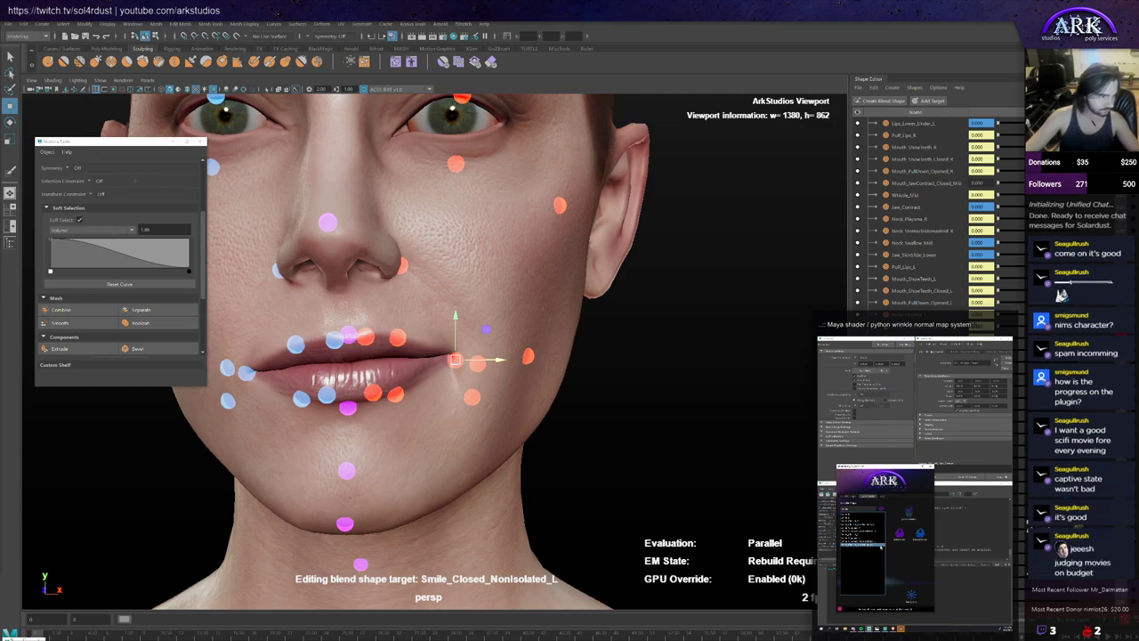
key(y)
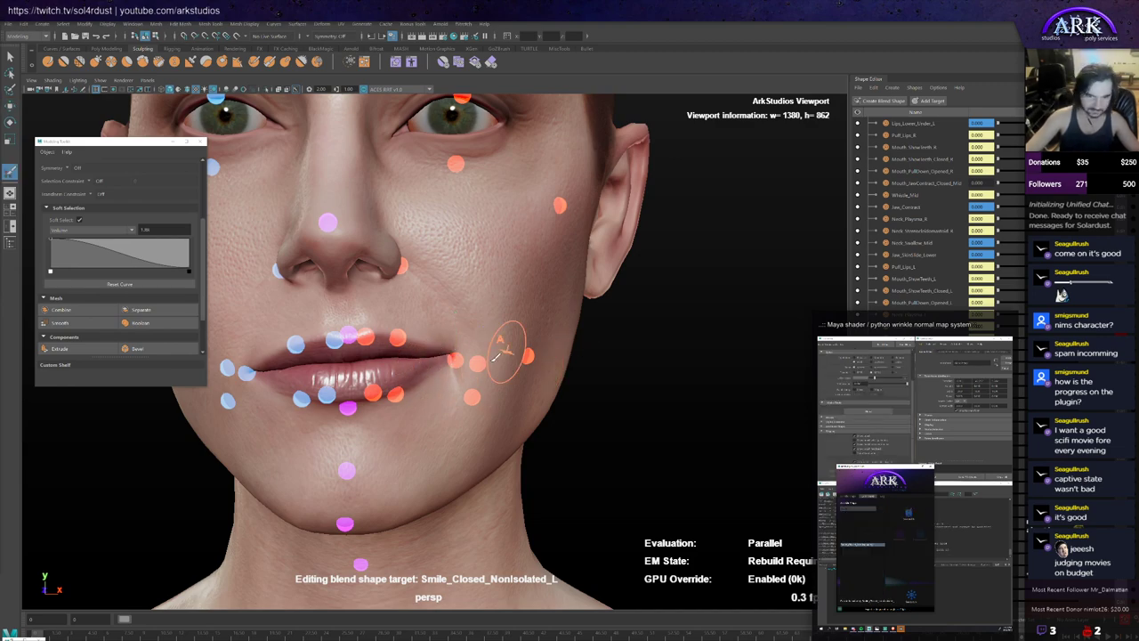
scroll(494, 361, up, 2)
mouse_move(486, 366)
alt+mouse_down()
mouse_move(512, 363)
mouse_move(487, 365)
alt+mouse_up()
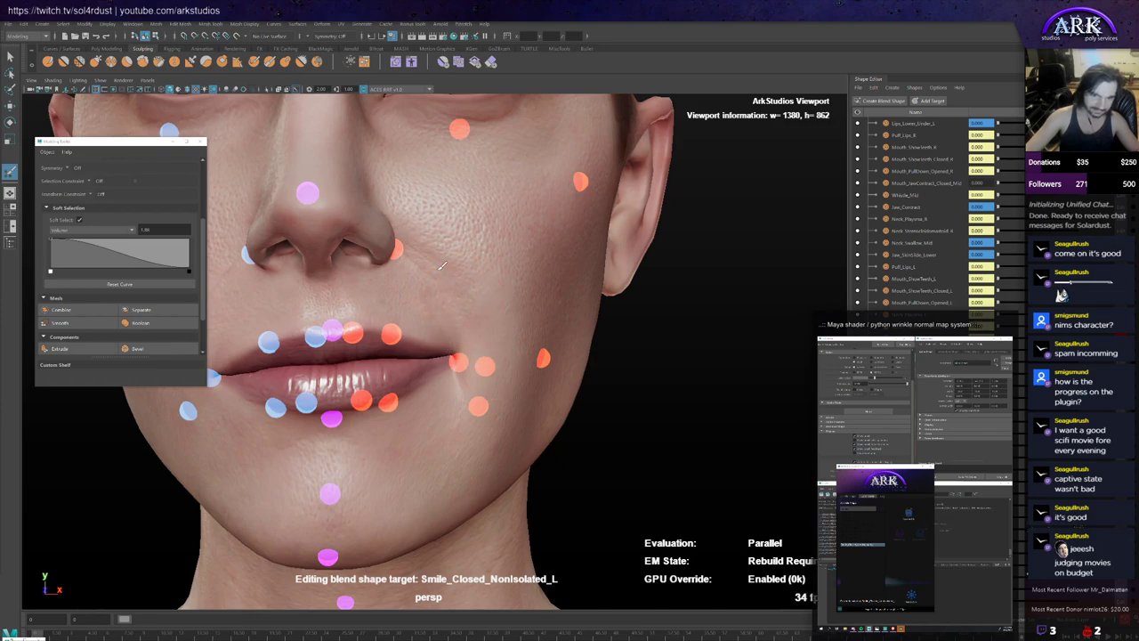
mouse_move(496, 328)
alt+mouse_down()
mouse_move(490, 344)
mouse_move(485, 332)
mouse_move(507, 368)
alt+mouse_up()
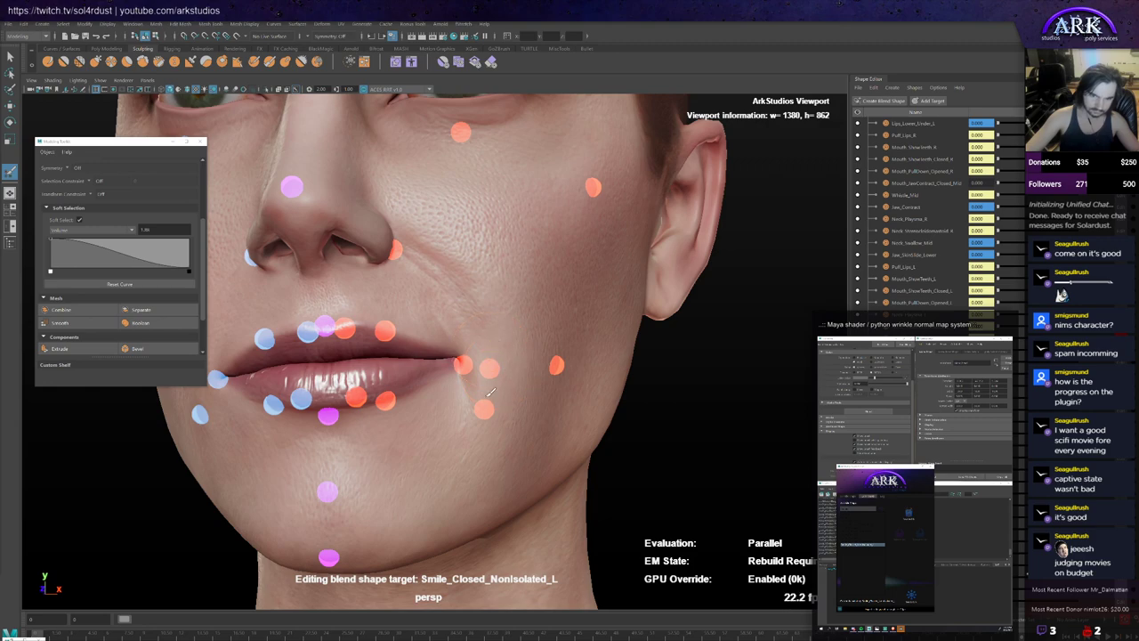
scroll(502, 409, down, 3)
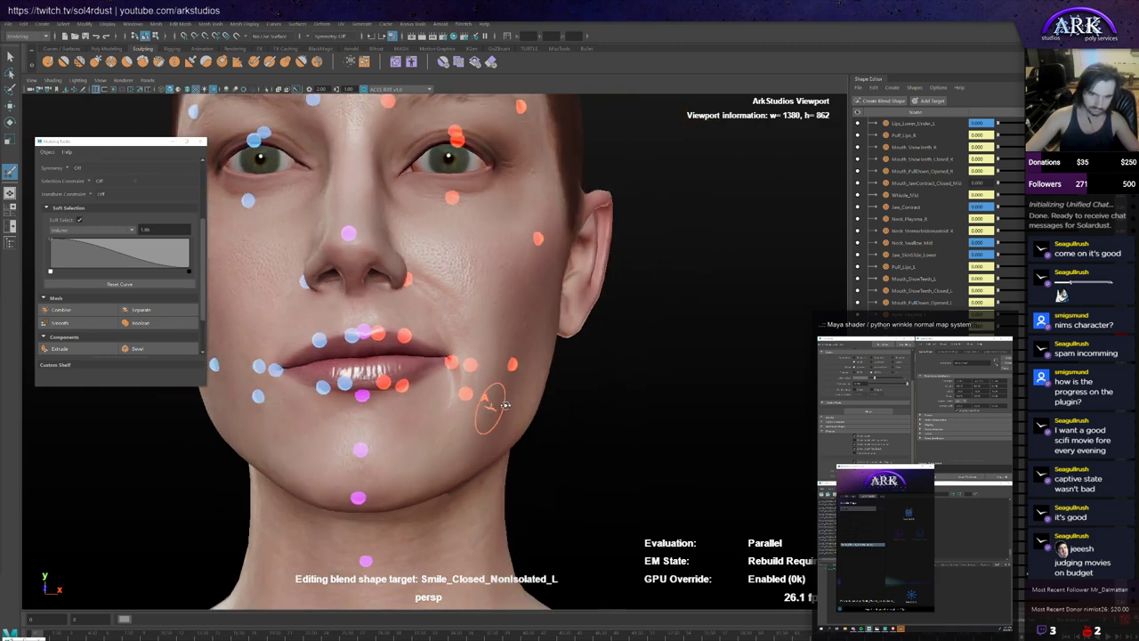
Step: Examine the painted wrinkles on the character's left cheek and mouth corner from below, from the side and from the front
mouse_move(502, 409)
alt+mouse_down()
mouse_move(478, 405)
mouse_move(506, 408)
mouse_move(500, 416)
mouse_move(507, 404)
alt+mouse_up()
mouse_move(475, 280)
alt+mouse_down()
mouse_move(501, 330)
mouse_move(522, 338)
mouse_move(519, 329)
alt+mouse_up()
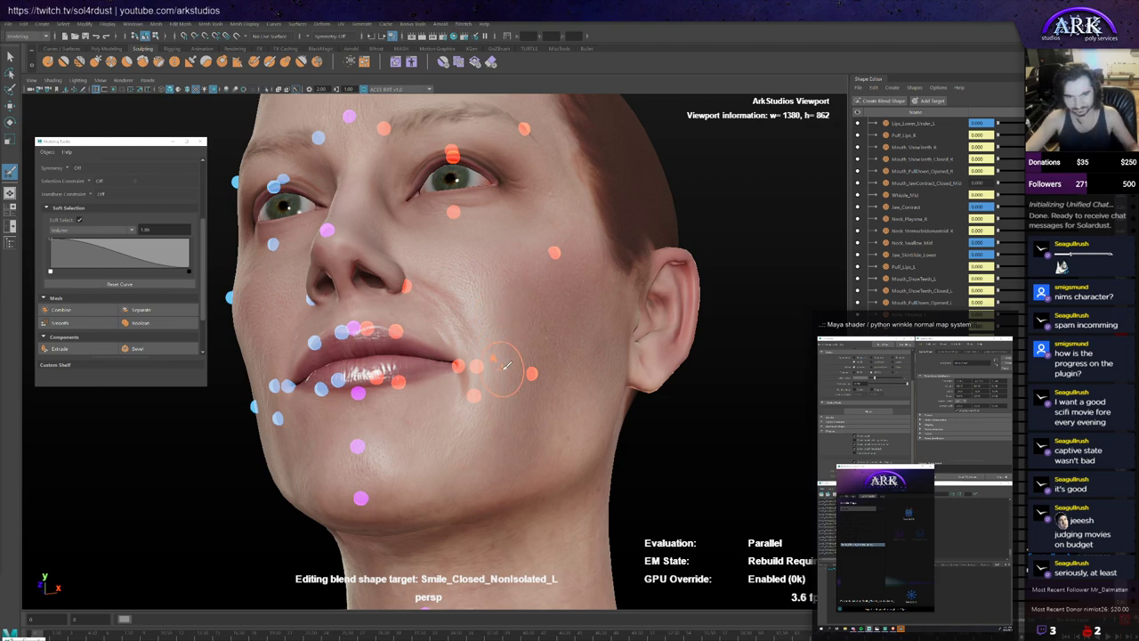
mouse_move(503, 311)
alt+mouse_down()
mouse_move(494, 254)
mouse_move(452, 299)
mouse_move(485, 331)
mouse_move(485, 319)
mouse_move(463, 316)
mouse_move(488, 357)
mouse_move(460, 381)
alt+mouse_up()
alt+right_drag(460, 381, 483, 371)
mouse_move(483, 371)
alt+mouse_down()
mouse_move(508, 374)
mouse_move(482, 377)
mouse_move(445, 342)
mouse_move(481, 364)
mouse_move(494, 354)
alt+mouse_up()
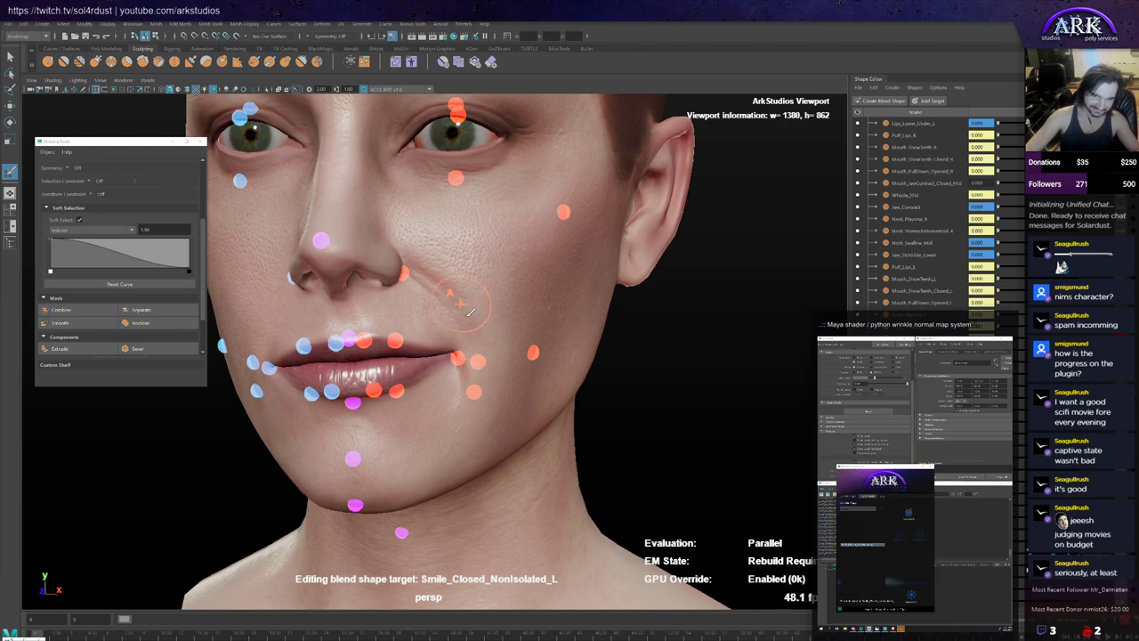
mouse_move(469, 311)
alt+mouse_down()
mouse_move(462, 331)
mouse_move(425, 329)
mouse_move(419, 308)
mouse_move(430, 306)
alt+mouse_up()
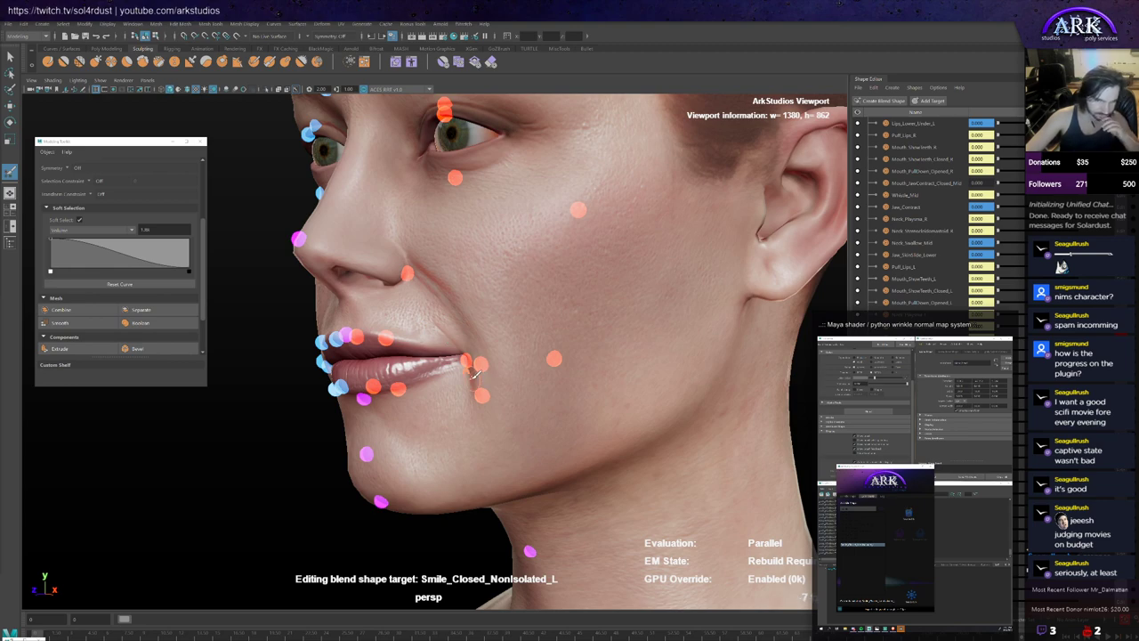
alt+drag(469, 377, 325, 378)
alt+middle_drag(418, 435, 435, 418)
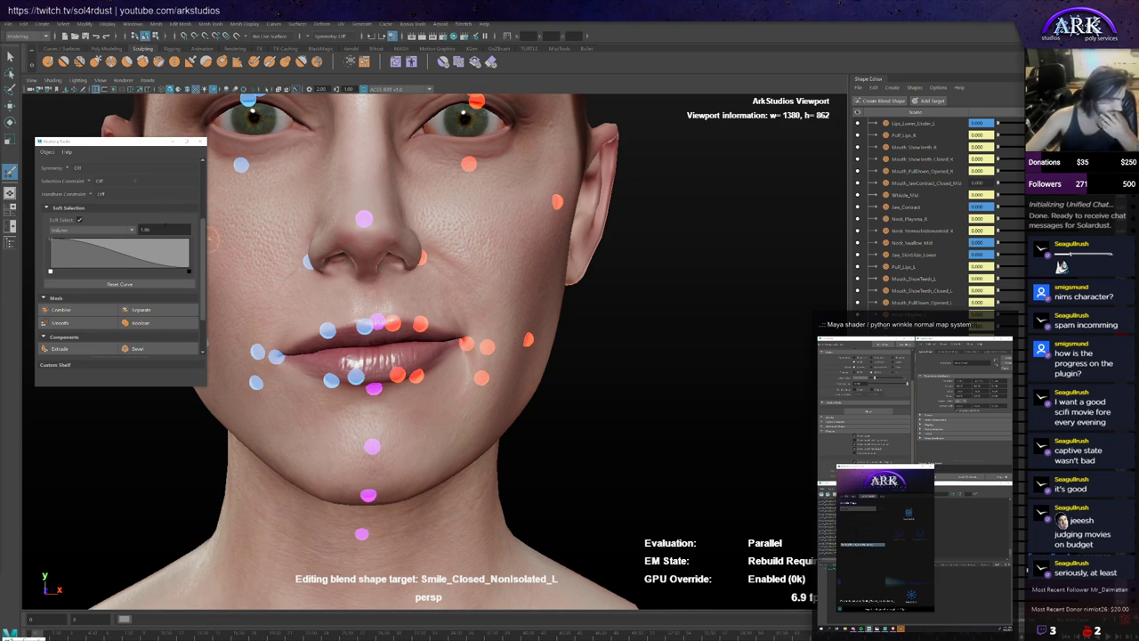
alt+drag(533, 335, 486, 333)
alt+middle_drag(537, 313, 521, 335)
mouse_move(518, 335)
alt+mouse_down()
mouse_move(534, 334)
mouse_move(515, 334)
alt+mouse_up()
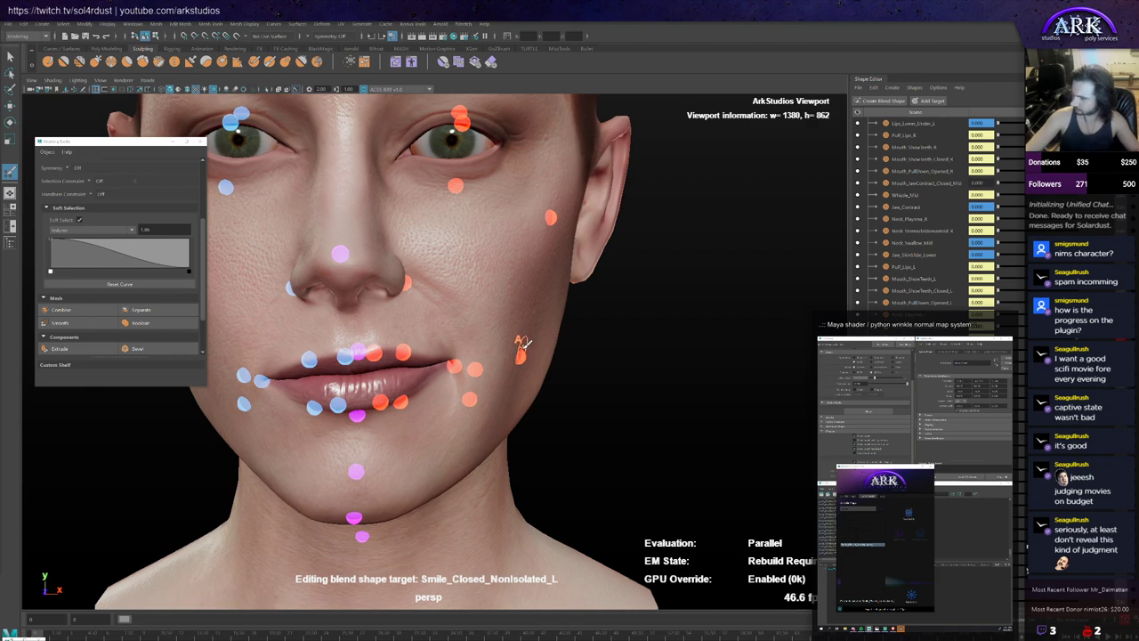
alt+drag(525, 343, 523, 345)
Step: Select the character's left mouth-corner control with the Move tool
key(w)
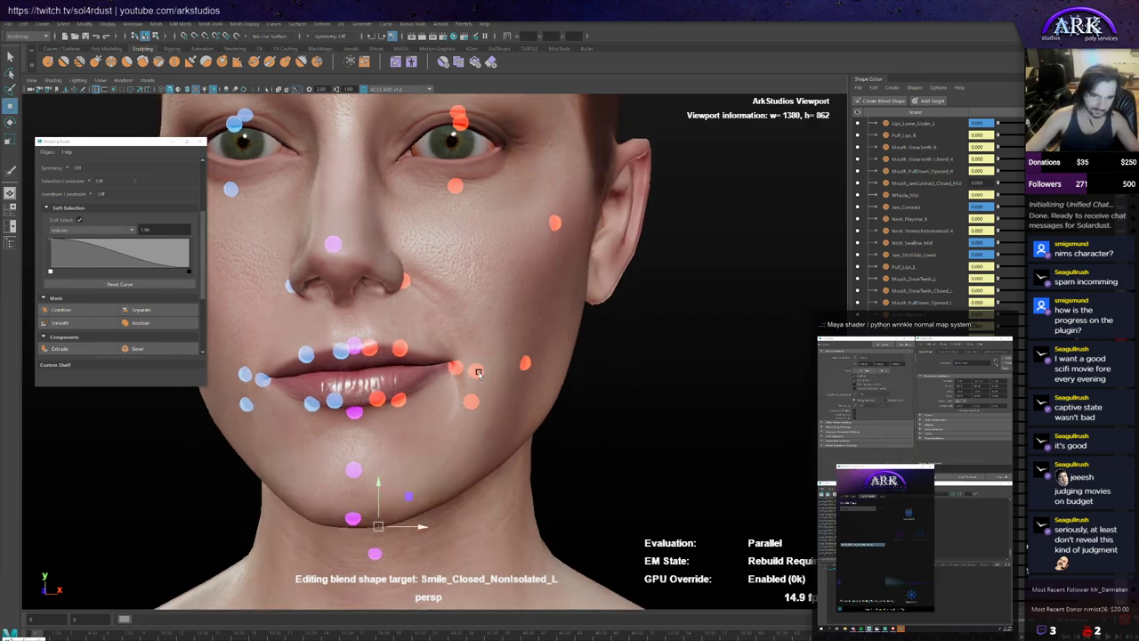
click(452, 369)
alt+drag(464, 375, 474, 370)
mouse_move(467, 368)
mouse_down()
mouse_move(442, 372)
mouse_move(449, 364)
mouse_up()
mouse_move(522, 360)
alt+mouse_down()
mouse_move(557, 359)
mouse_move(535, 360)
alt+mouse_up()
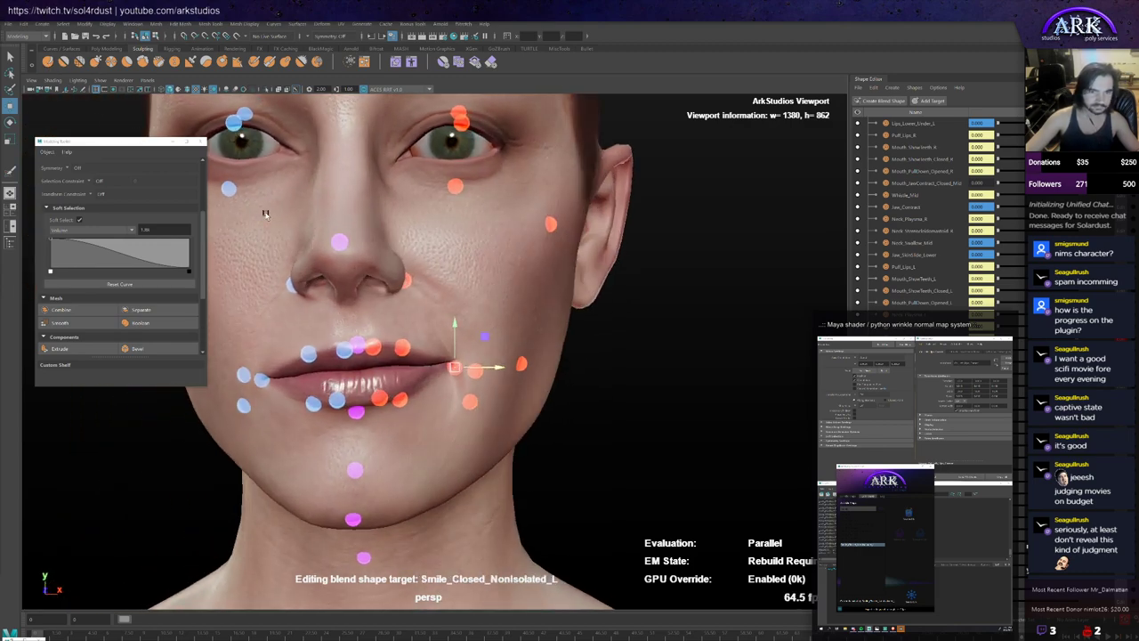
Step: Select the head mesh and resume painting its wrinkle mask on the character's left cheek beside the nose
click(487, 295)
key(y)
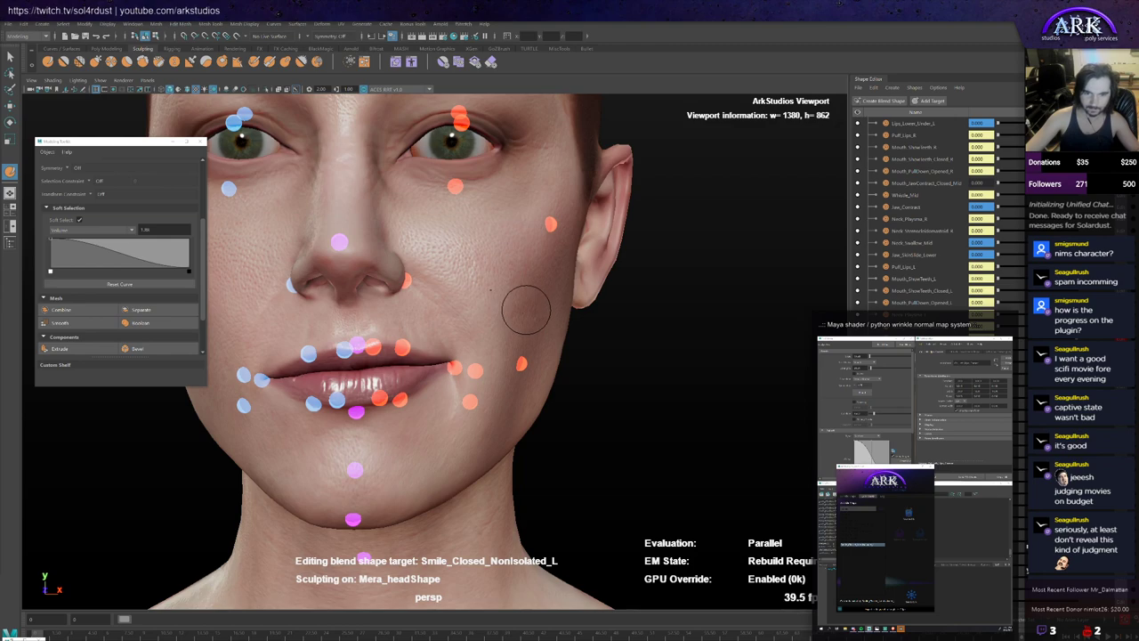
alt+drag(491, 322, 494, 346)
key(w)
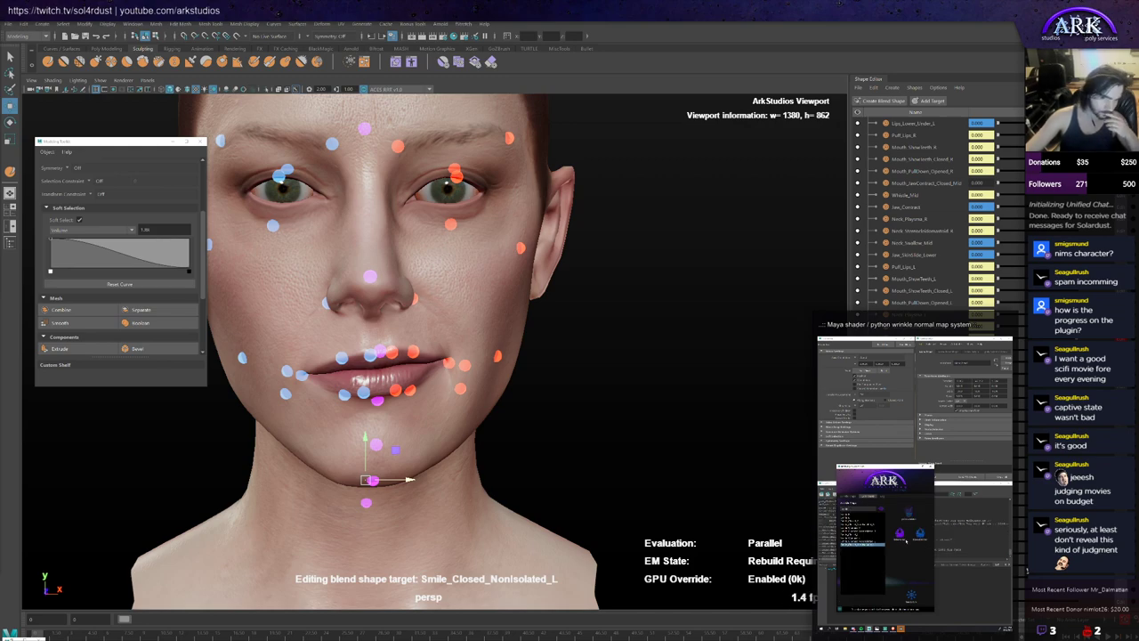
click(906, 539)
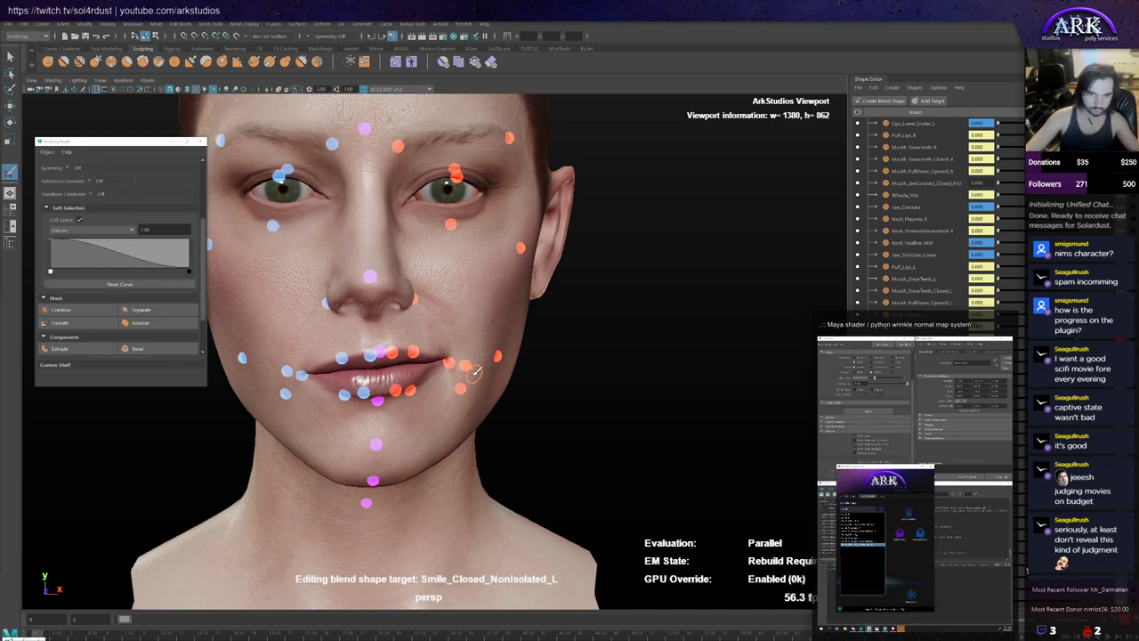
mouse_move(475, 368)
alt+mouse_down()
mouse_move(419, 352)
mouse_move(457, 358)
alt+mouse_up()
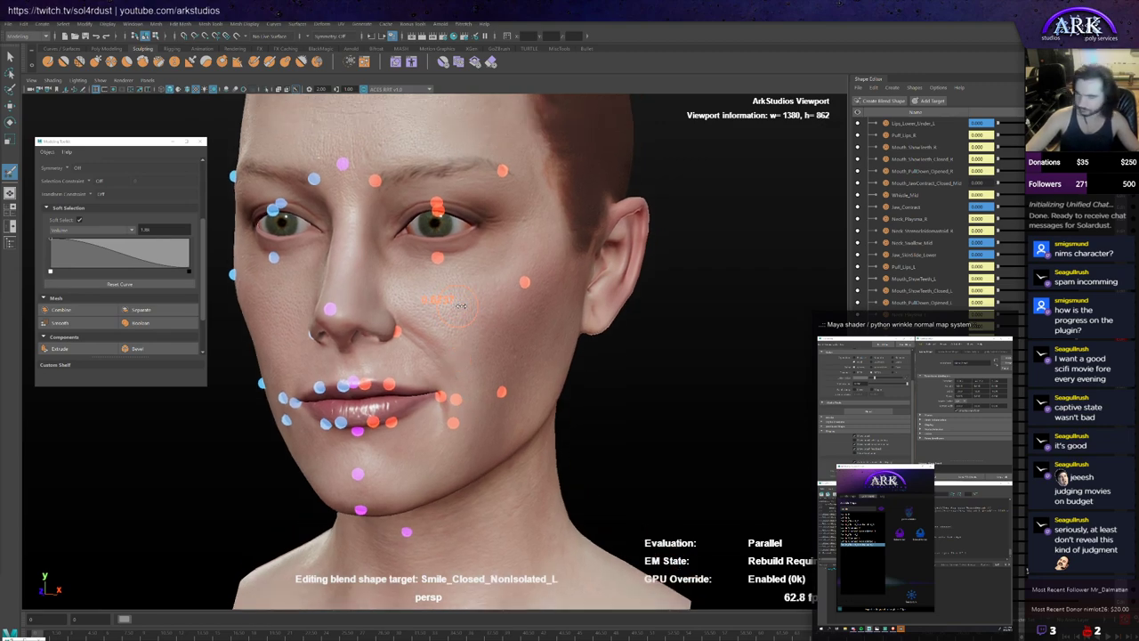
mouse_move(462, 310)
mouse_down()
mouse_move(472, 311)
mouse_move(430, 315)
mouse_move(509, 321)
mouse_move(436, 318)
mouse_up()
scroll(468, 310, up, 2)
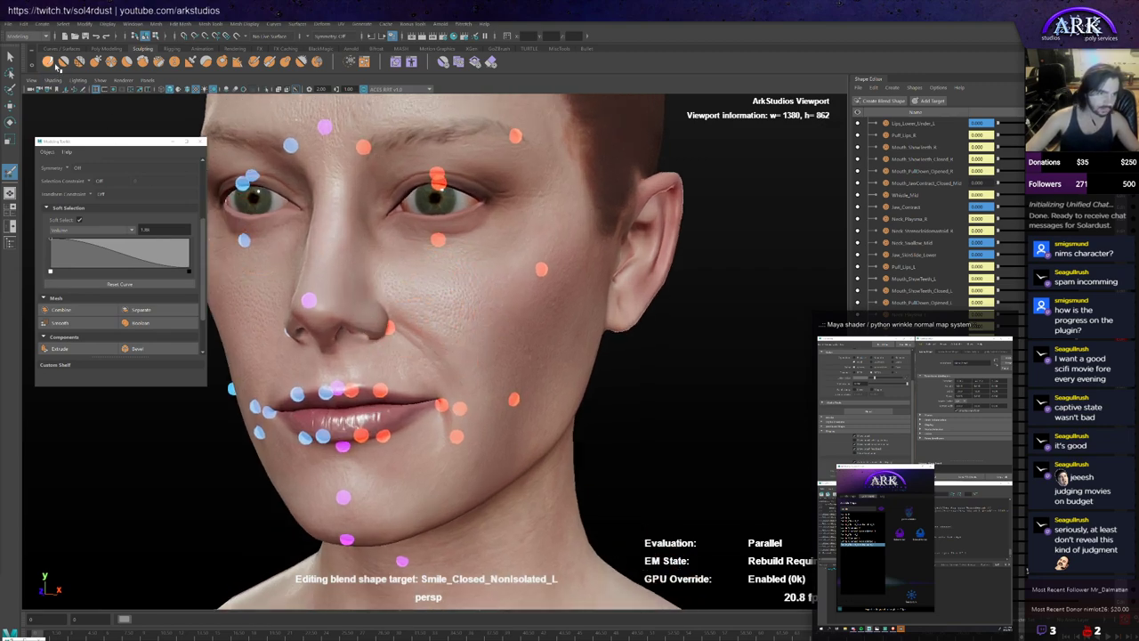
Step: Sculpt the character's left cheek fuller beside the nasolabial fold with the Sculpt tool on the Smile_Closed_NonIsolated_L target
click(49, 63)
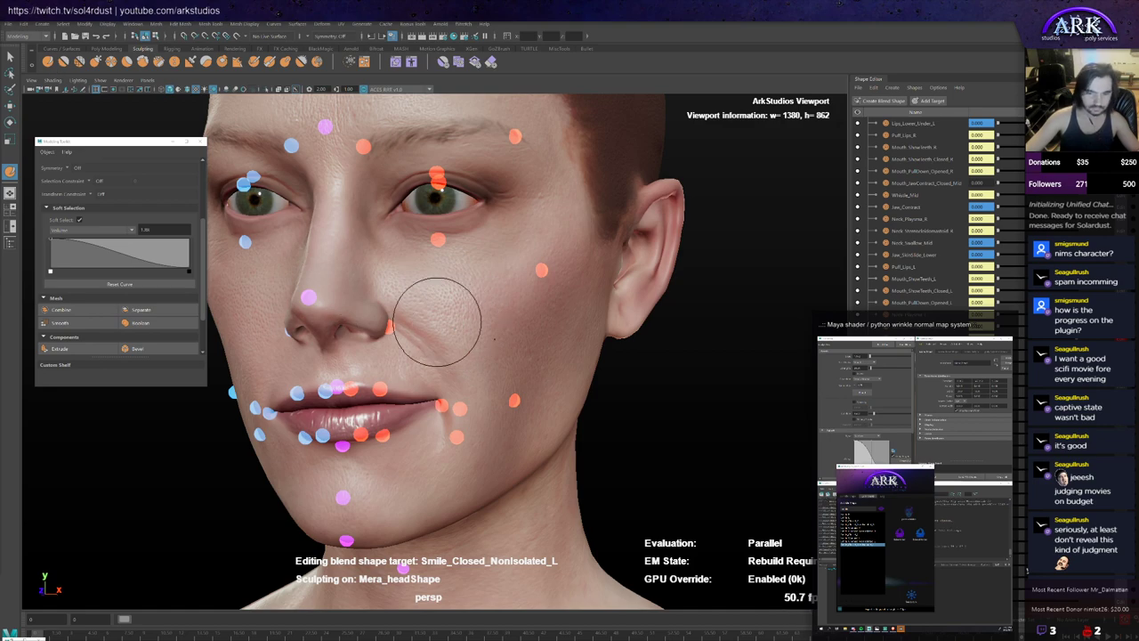
mouse_move(483, 323)
alt+mouse_down()
mouse_move(427, 296)
mouse_move(487, 353)
alt+mouse_up()
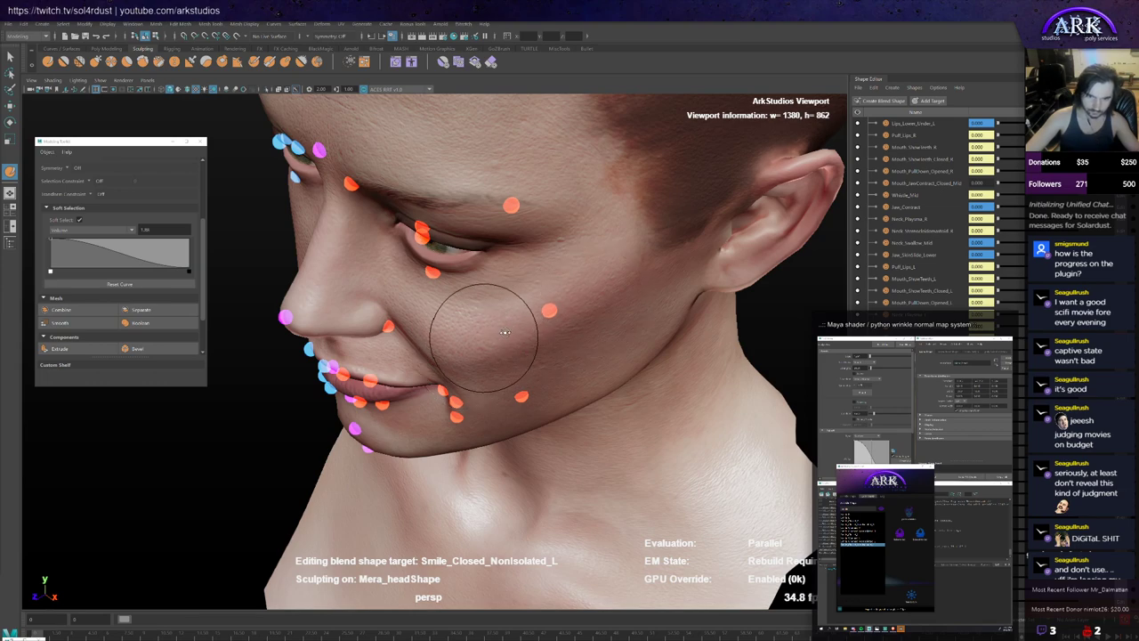
alt+drag(504, 332, 509, 279)
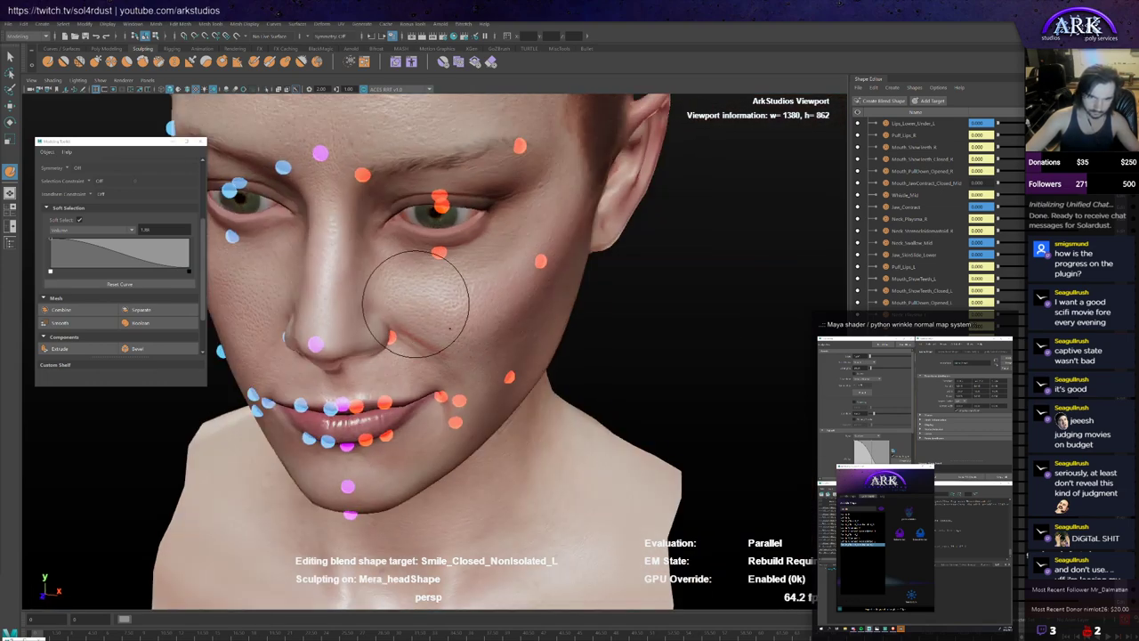
alt+drag(449, 328, 418, 283)
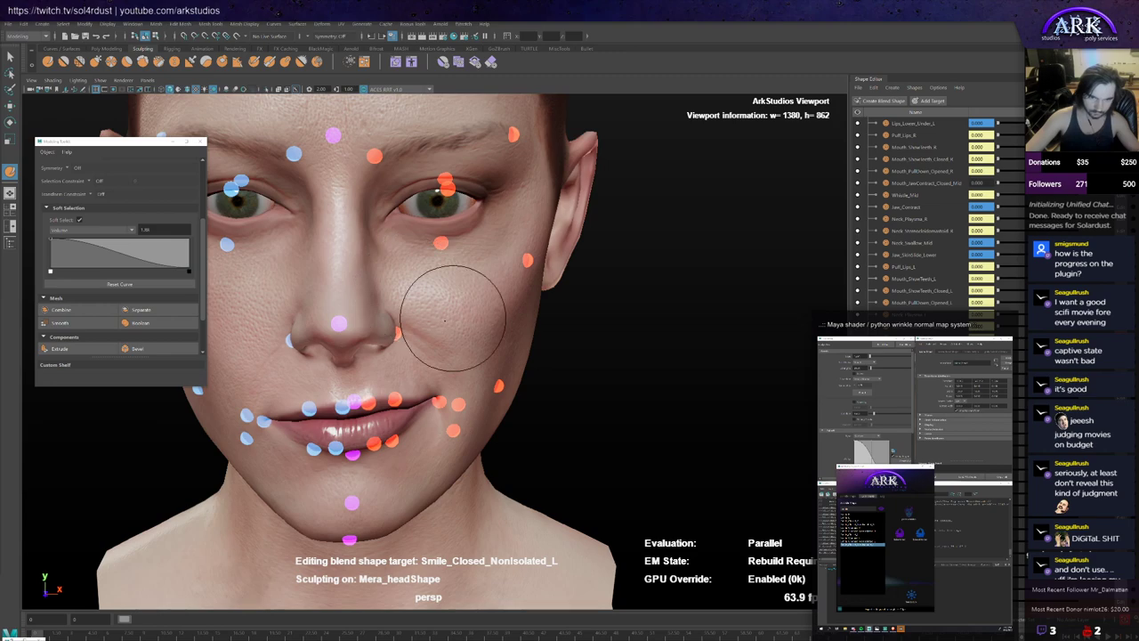
mouse_move(454, 349)
alt+mouse_down()
mouse_move(440, 356)
mouse_move(478, 358)
mouse_move(457, 407)
mouse_move(476, 372)
mouse_move(454, 375)
mouse_move(508, 412)
mouse_move(473, 415)
mouse_move(492, 430)
alt+mouse_up()
Step: Compare the sculpted left-side smile with the reference photo of a smiling woman from matching three-quarter and side angles
scroll(478, 432, down, 3)
key(alt+Tab)
key(alt+Tab)
key(alt+Tab)
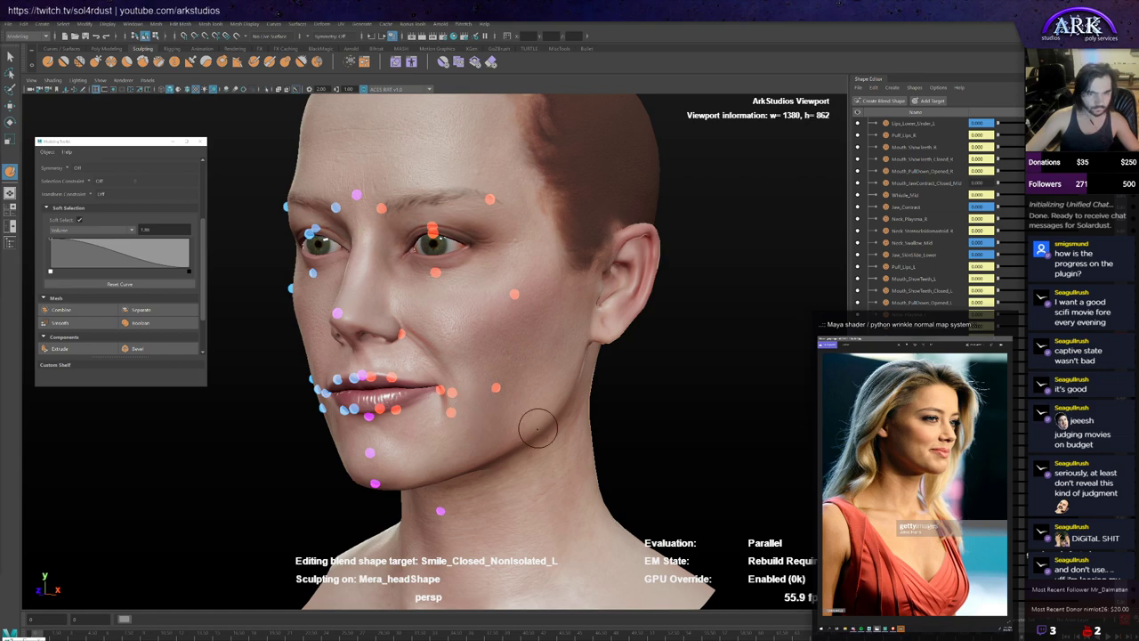
alt+drag(538, 429, 510, 427)
key(alt+Tab)
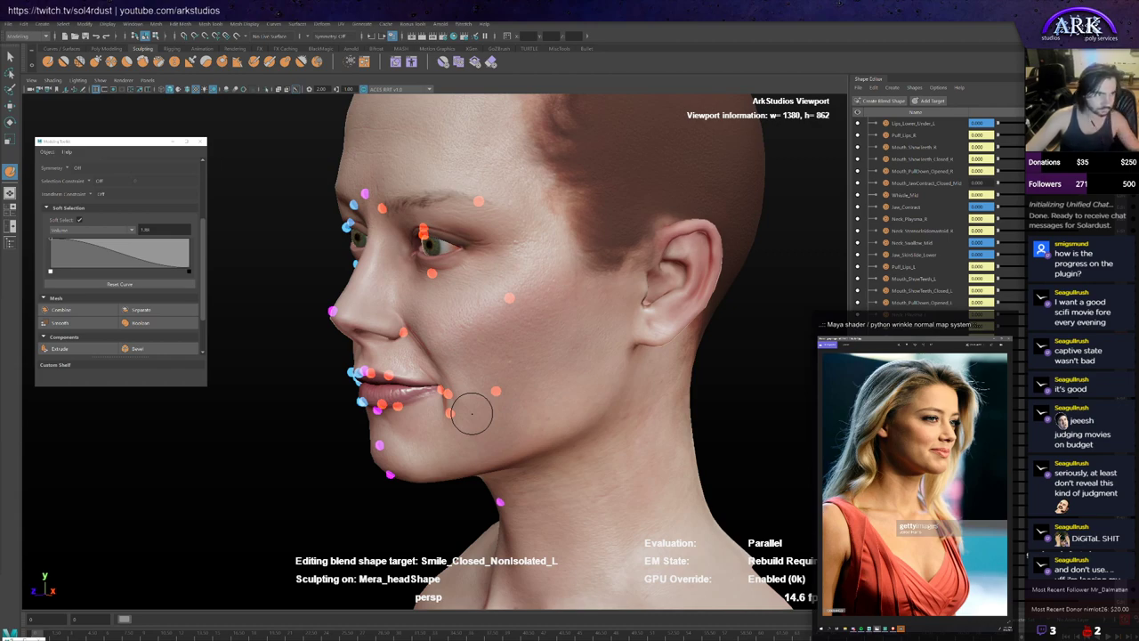
alt+drag(471, 413, 463, 431)
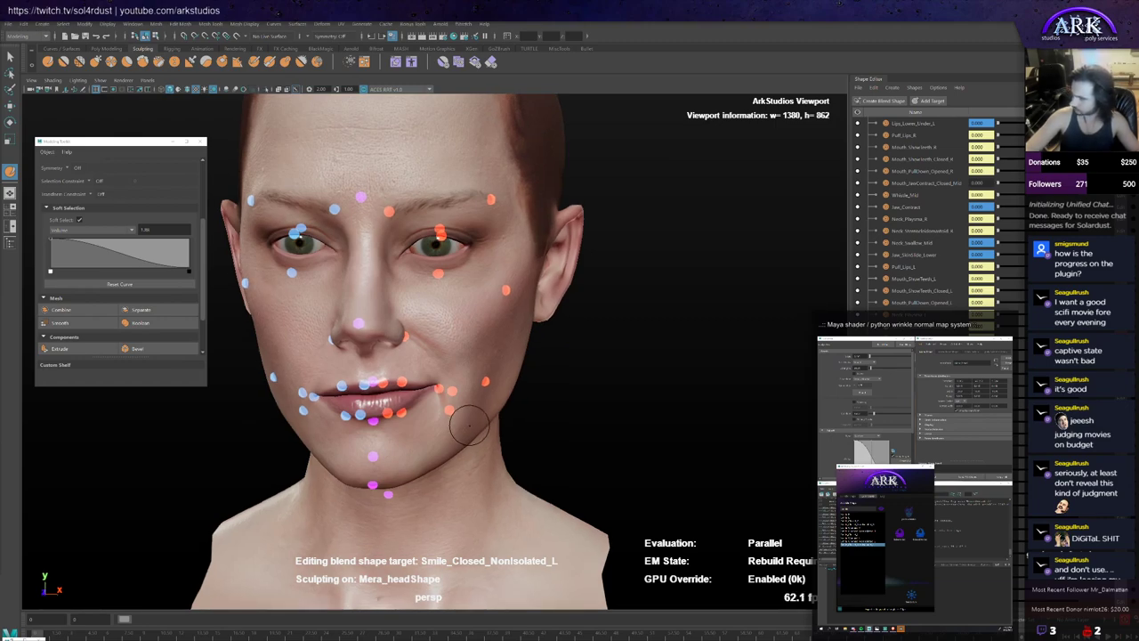
Step: Refine the volume of the character's left cheek and mouth corner with the Sculpt tool, checking it from the front and above
scroll(437, 438, up, 4)
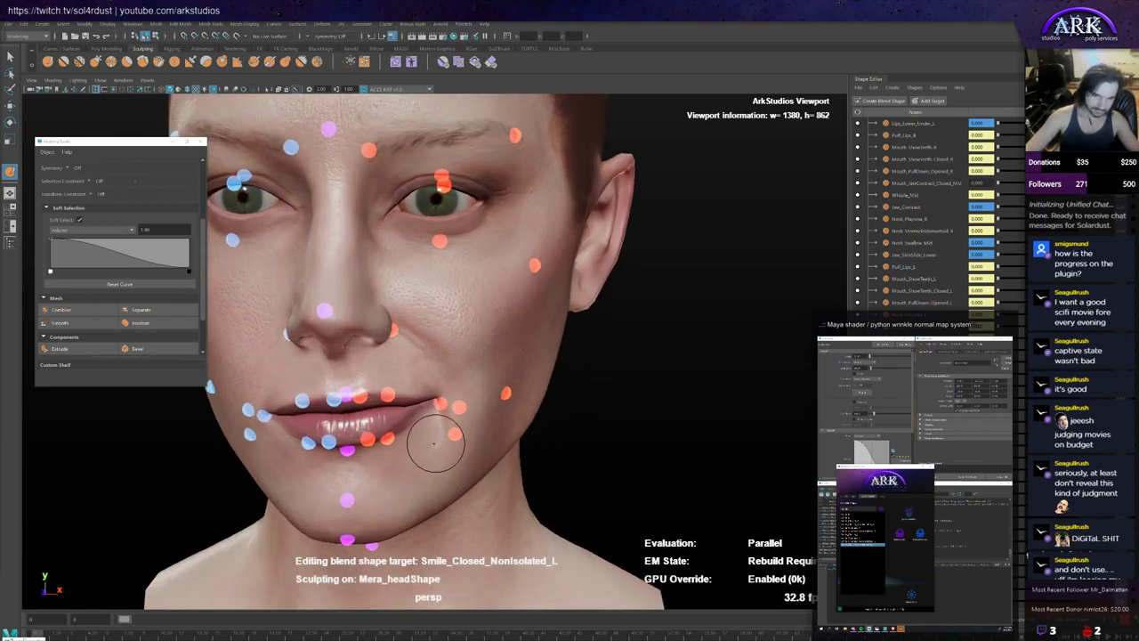
alt+middle_drag(436, 446, 475, 392)
mouse_move(475, 392)
alt+mouse_down()
mouse_move(461, 365)
mouse_move(509, 369)
mouse_move(467, 417)
mouse_move(500, 410)
mouse_move(508, 427)
mouse_move(503, 400)
mouse_move(530, 401)
mouse_move(545, 384)
mouse_move(512, 398)
alt+mouse_up()
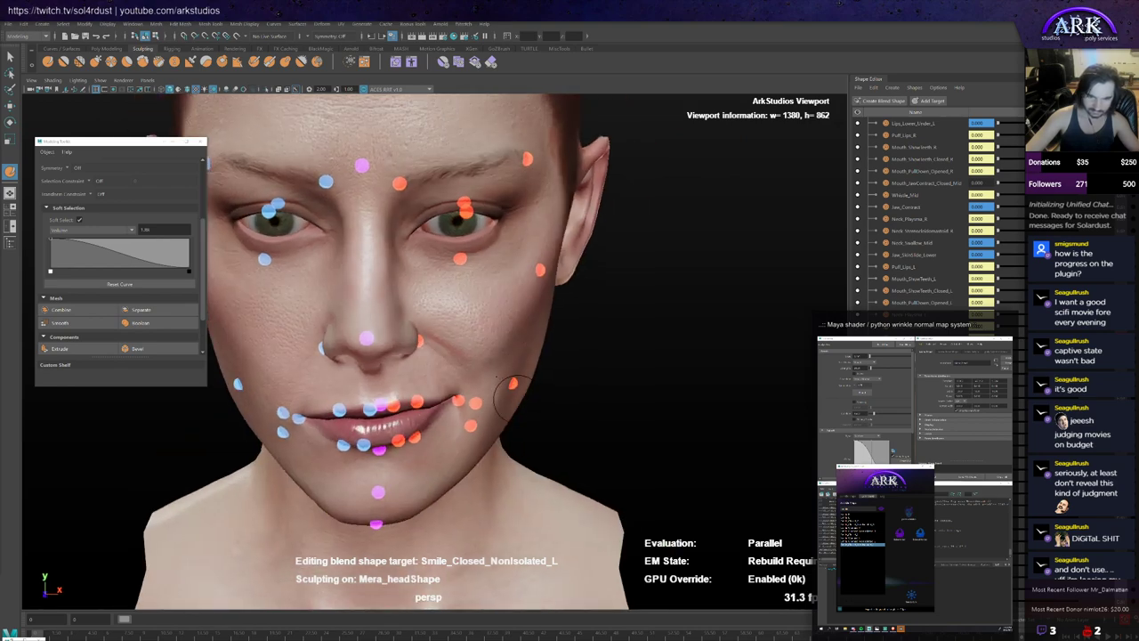
mouse_move(492, 341)
alt+mouse_down()
mouse_move(485, 356)
mouse_move(458, 344)
alt+mouse_up()
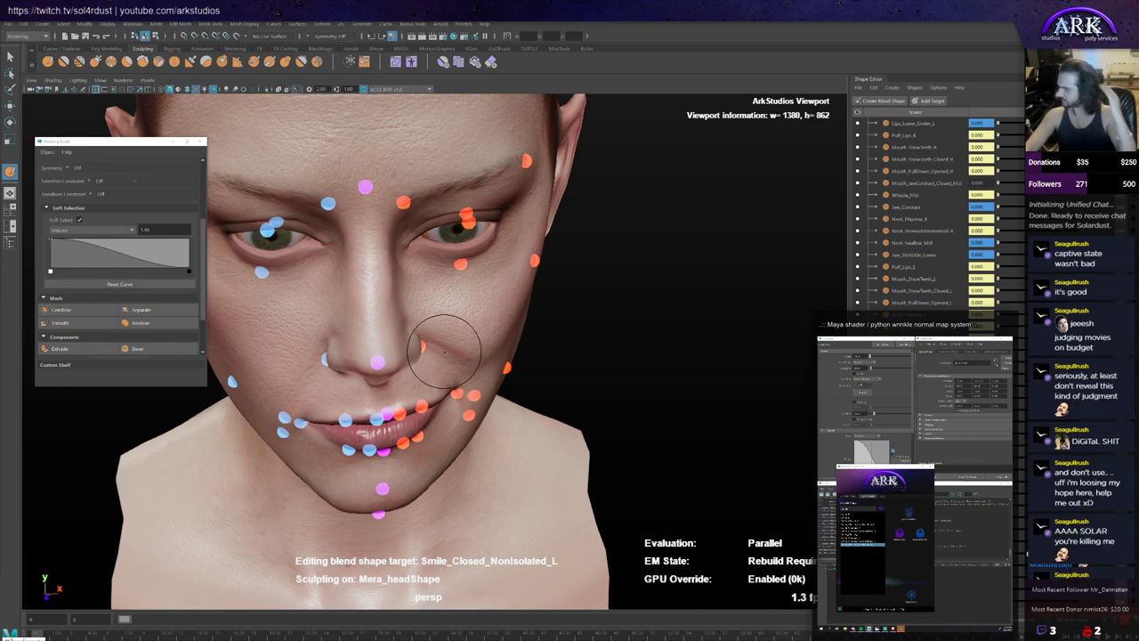
mouse_move(417, 373)
alt+mouse_down()
mouse_move(484, 351)
mouse_move(503, 361)
mouse_move(498, 477)
mouse_move(488, 418)
alt+mouse_up()
scroll(488, 419, up, 2)
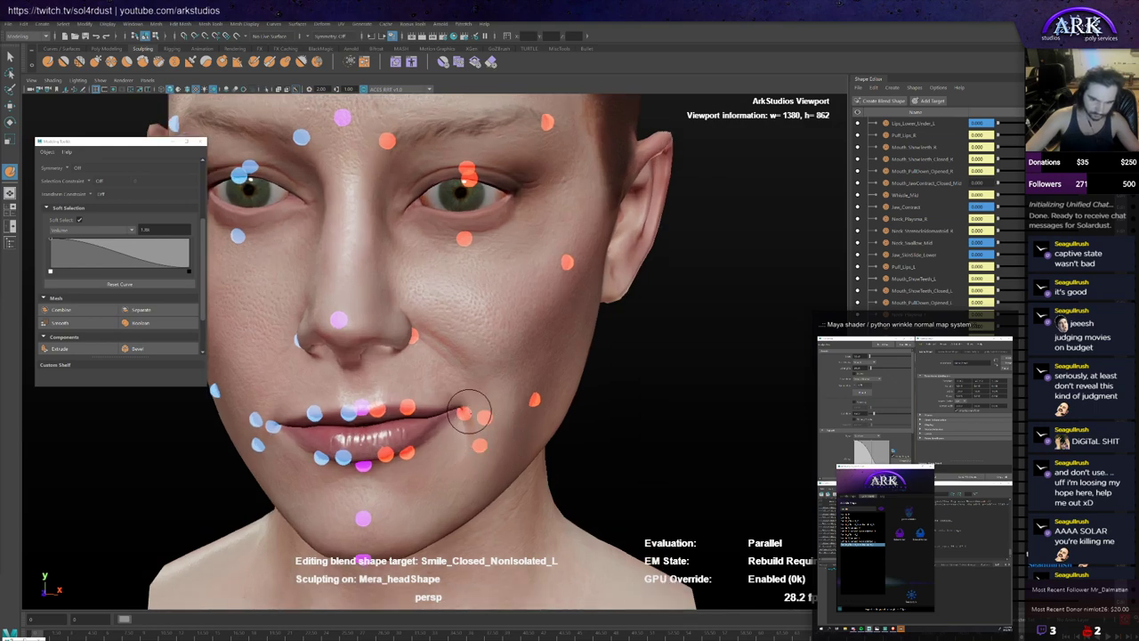
mouse_move(477, 435)
alt+mouse_down()
mouse_move(453, 453)
mouse_move(500, 427)
mouse_move(480, 421)
mouse_move(504, 450)
alt+mouse_up()
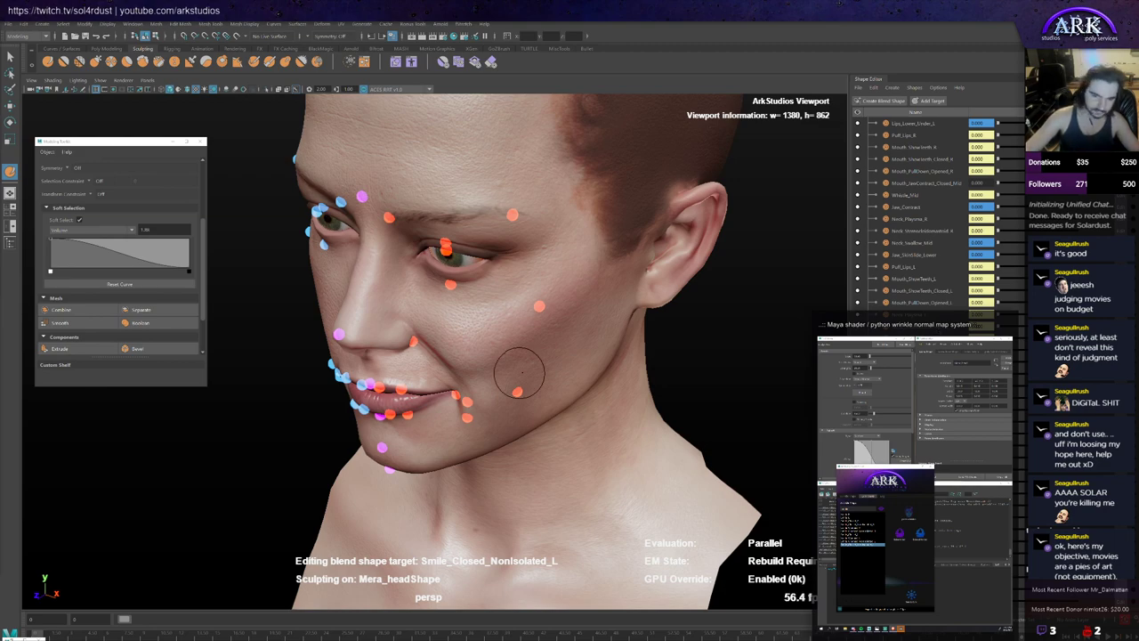
Step: Sculpt the cheek along the nasolabial fold from the character's left nostril toward the mouth corner to define the crease
mouse_move(522, 370)
alt+mouse_down()
mouse_move(548, 364)
mouse_move(534, 373)
alt+mouse_up()
mouse_move(489, 326)
mouse_down()
mouse_move(506, 327)
mouse_move(475, 331)
mouse_move(451, 360)
mouse_move(450, 346)
mouse_move(478, 351)
mouse_move(459, 358)
mouse_move(454, 334)
mouse_move(450, 356)
mouse_move(445, 338)
mouse_move(439, 348)
mouse_move(452, 348)
mouse_move(434, 347)
mouse_up()
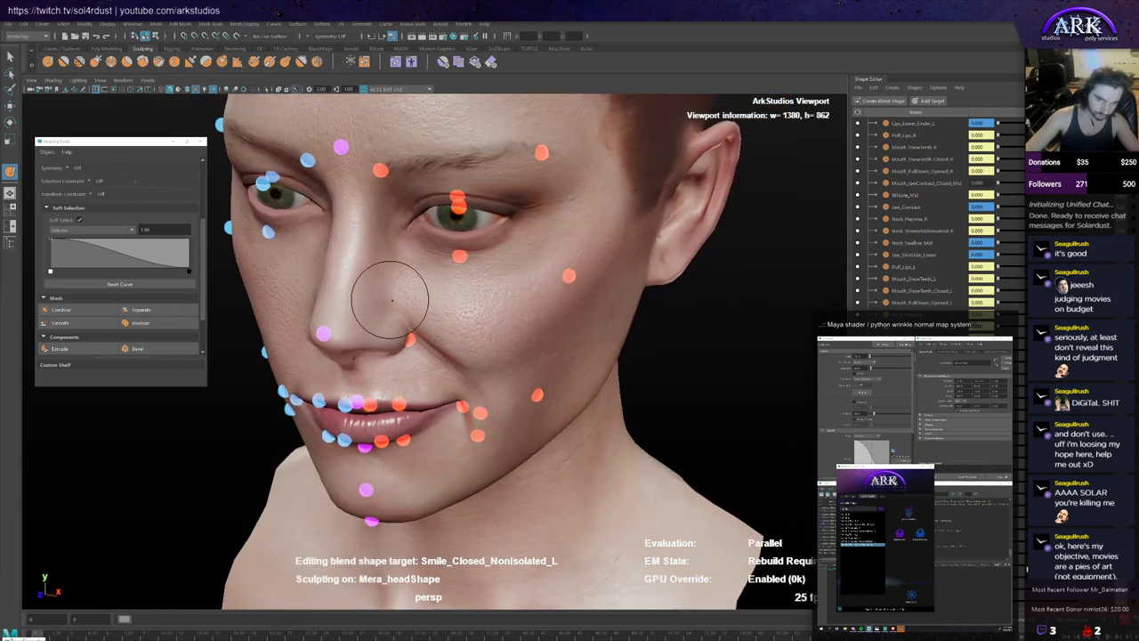
mouse_move(398, 292)
alt+mouse_down()
mouse_move(373, 286)
mouse_move(471, 314)
mouse_move(555, 292)
mouse_move(536, 365)
mouse_move(518, 354)
alt+mouse_up()
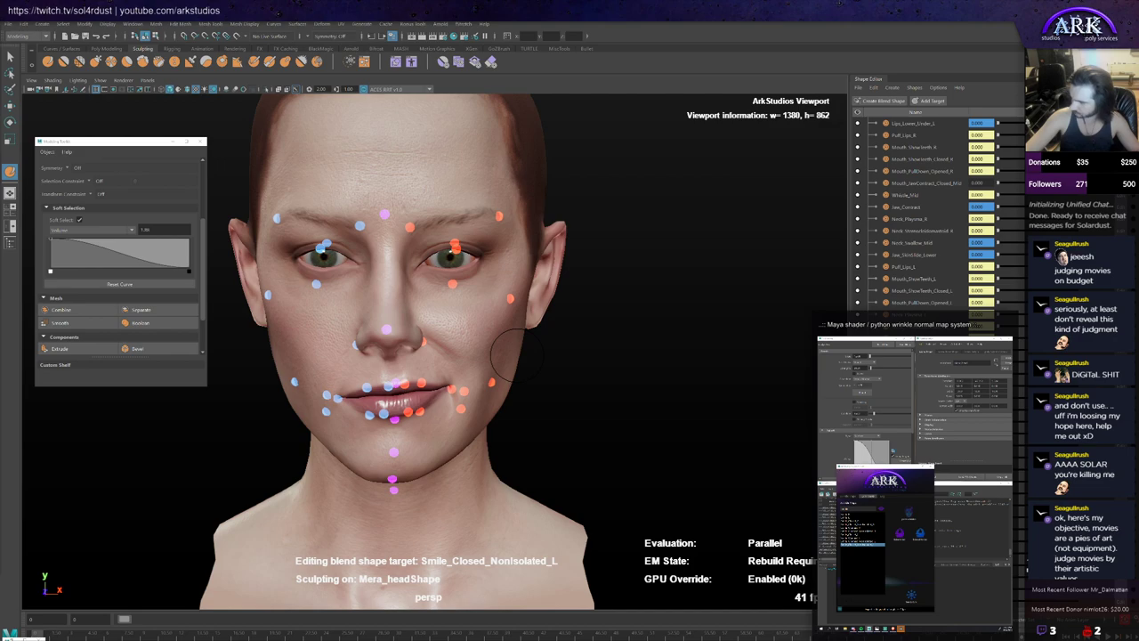
mouse_move(514, 353)
alt+mouse_down()
mouse_move(493, 390)
mouse_move(512, 396)
alt+mouse_up()
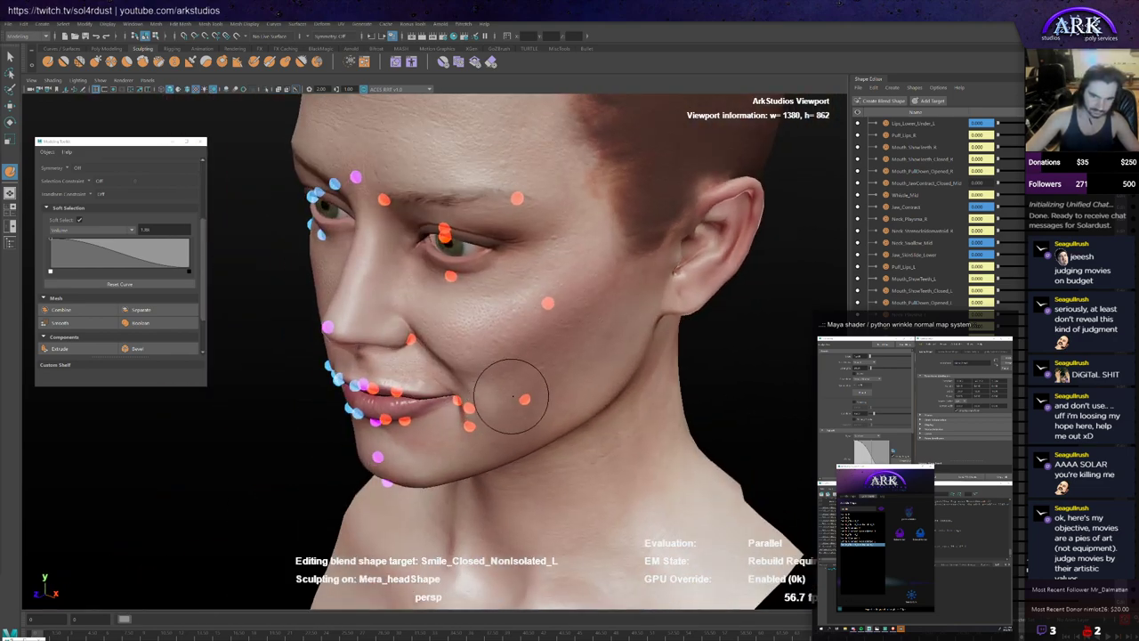
scroll(512, 397, up, 3)
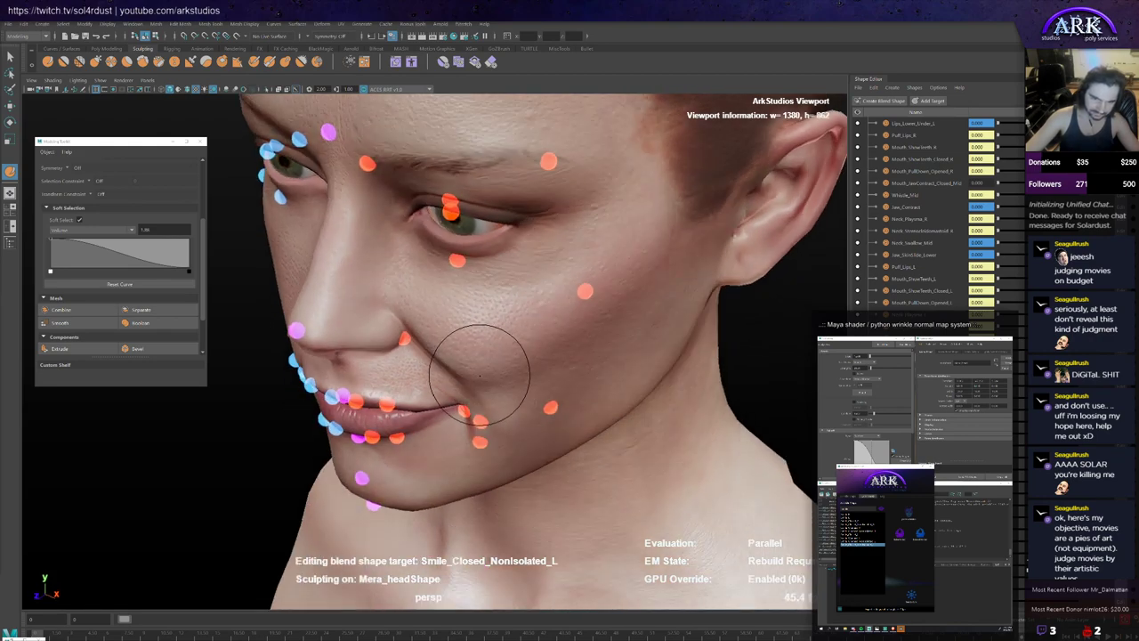
Step: Move the left mouth-corner control outward and test the Smile_Closed_NonIsolated_L shape on the face from the front
mouse_move(480, 375)
alt+mouse_down()
mouse_move(534, 317)
mouse_move(522, 350)
mouse_move(569, 337)
mouse_move(508, 338)
mouse_move(571, 354)
mouse_move(485, 357)
mouse_move(490, 370)
mouse_move(475, 376)
mouse_move(491, 375)
alt+mouse_up()
scroll(492, 374, up, 5)
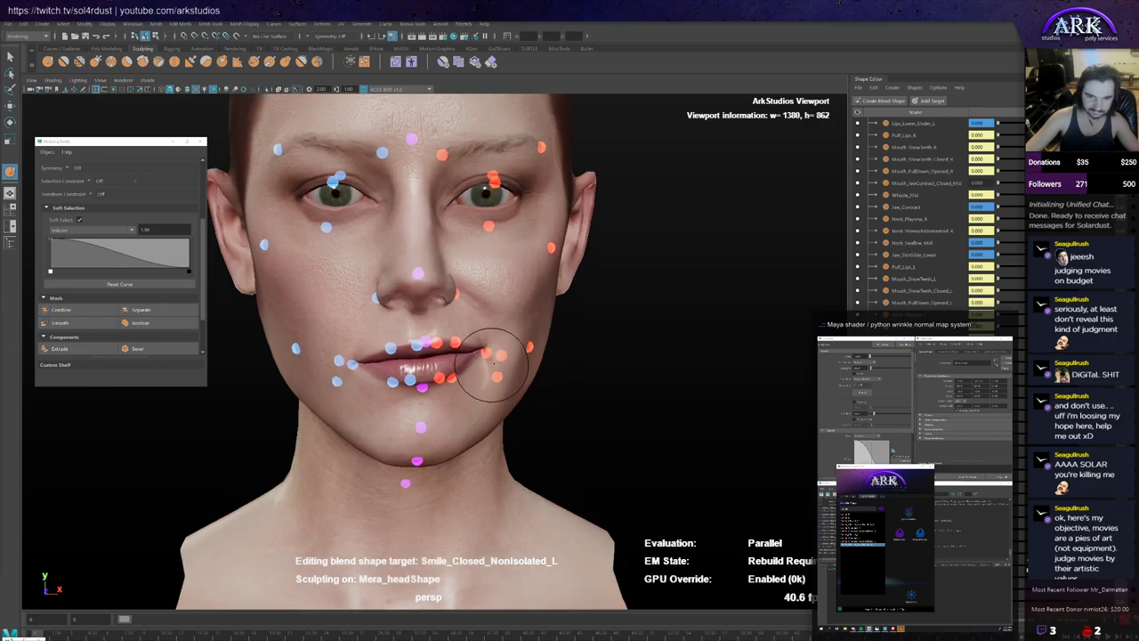
key(w)
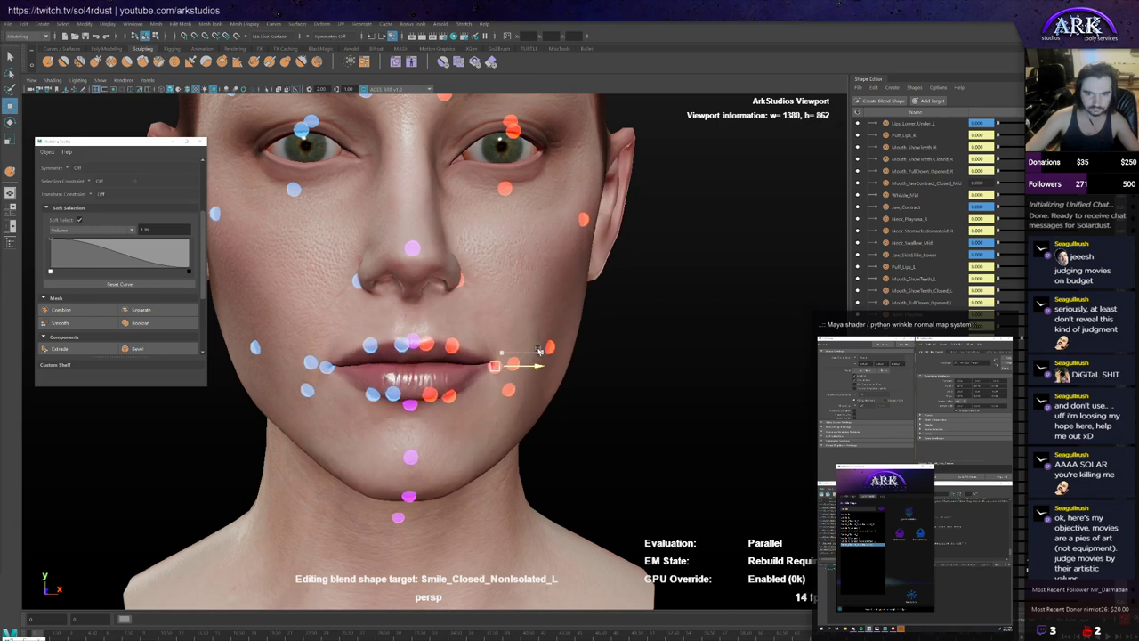
drag(539, 351, 584, 346)
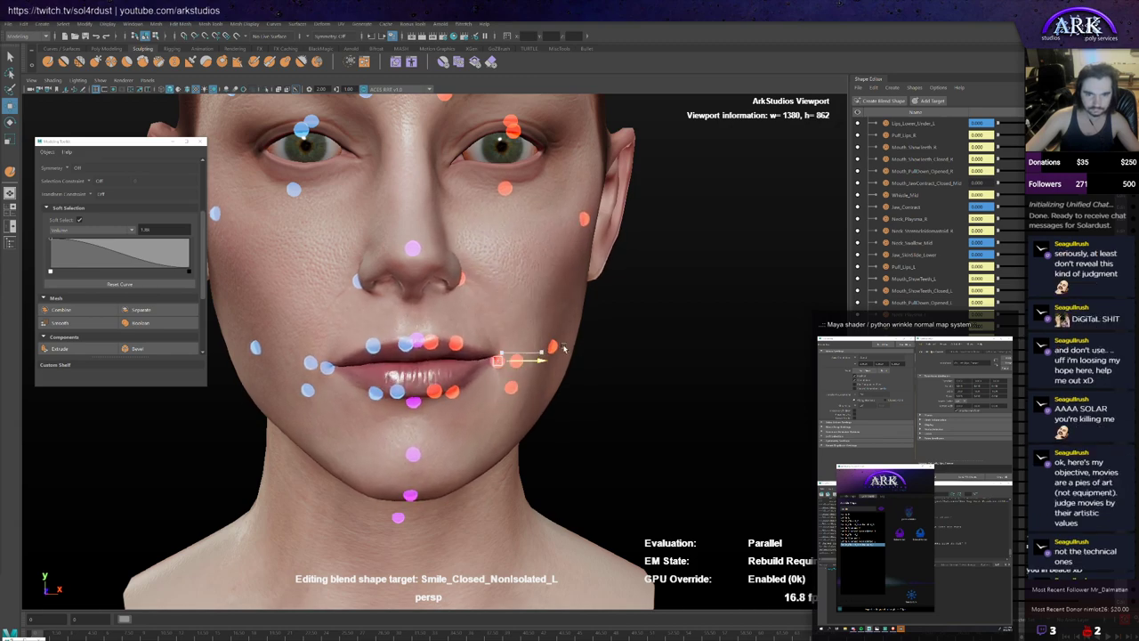
middle_drag(563, 348, 644, 341)
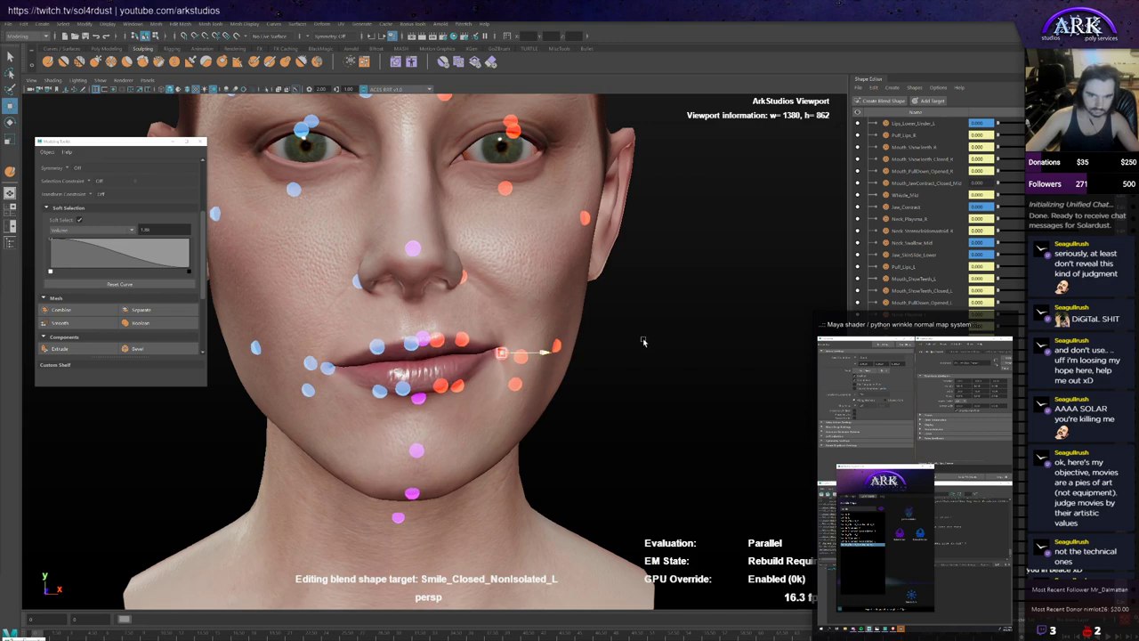
alt+drag(628, 342, 576, 347)
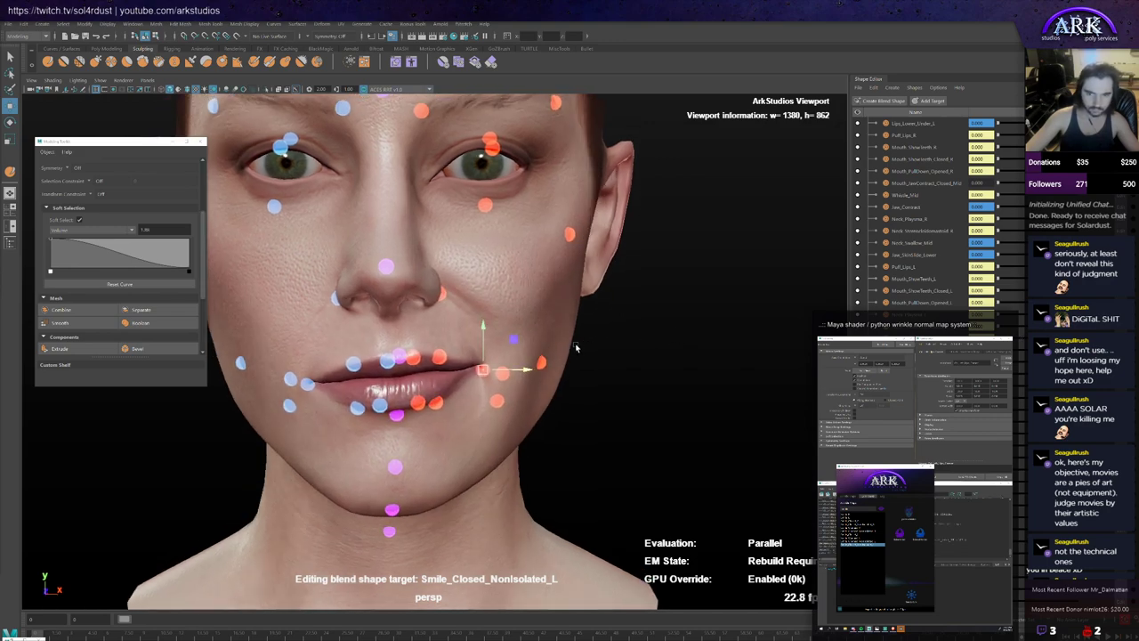
Step: Return to the last sculpting brush and refine the character's left cheek beside the nostril and nasolabial fold
key(y)
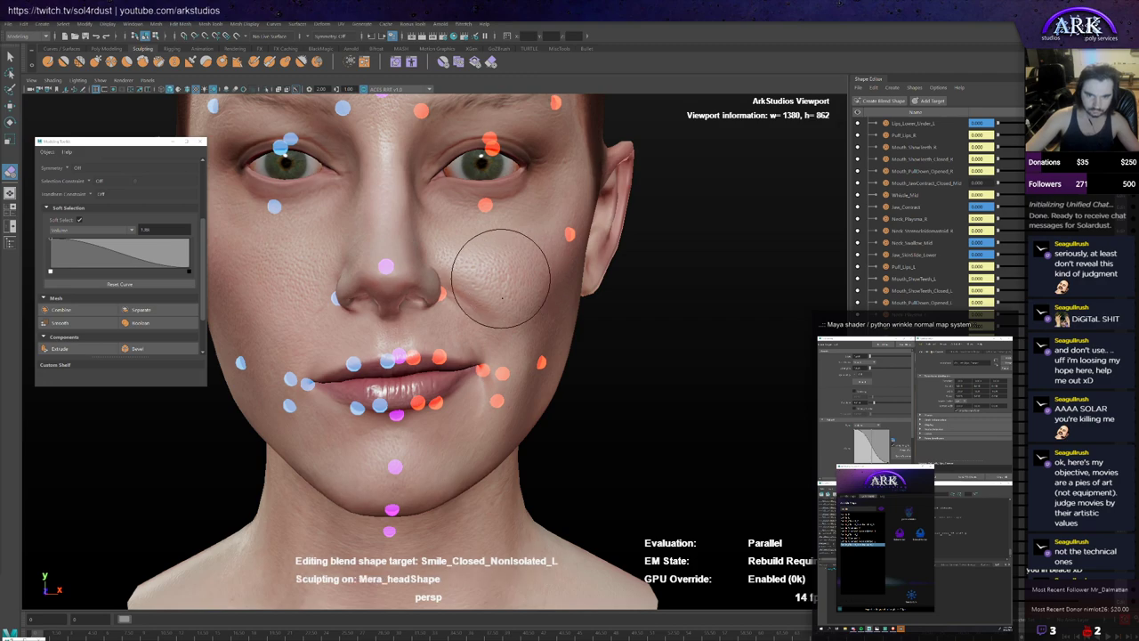
mouse_move(512, 270)
alt+mouse_down()
mouse_move(486, 278)
mouse_move(527, 287)
mouse_move(492, 278)
alt+mouse_up()
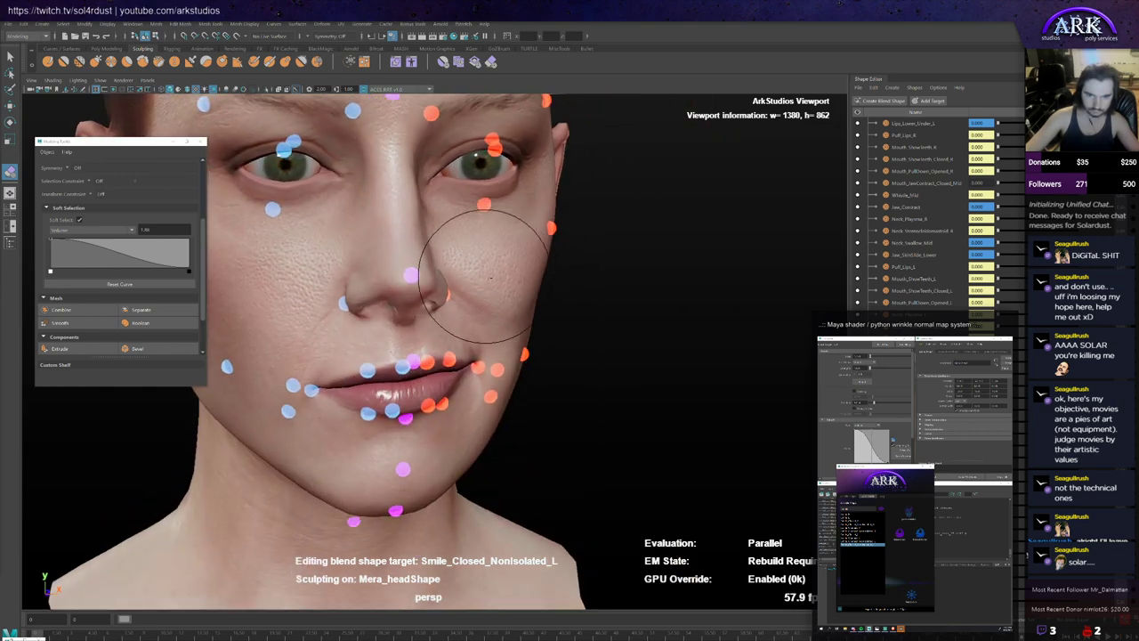
mouse_move(591, 286)
alt+mouse_down()
mouse_move(582, 290)
mouse_move(621, 272)
mouse_move(543, 311)
mouse_move(470, 275)
mouse_move(476, 263)
mouse_move(446, 299)
mouse_move(435, 272)
mouse_move(488, 305)
alt+mouse_up()
Step: Reposition the left mouth-corner control sideways and check the smile's cheek and fold from front and three-quarter angles
key(w)
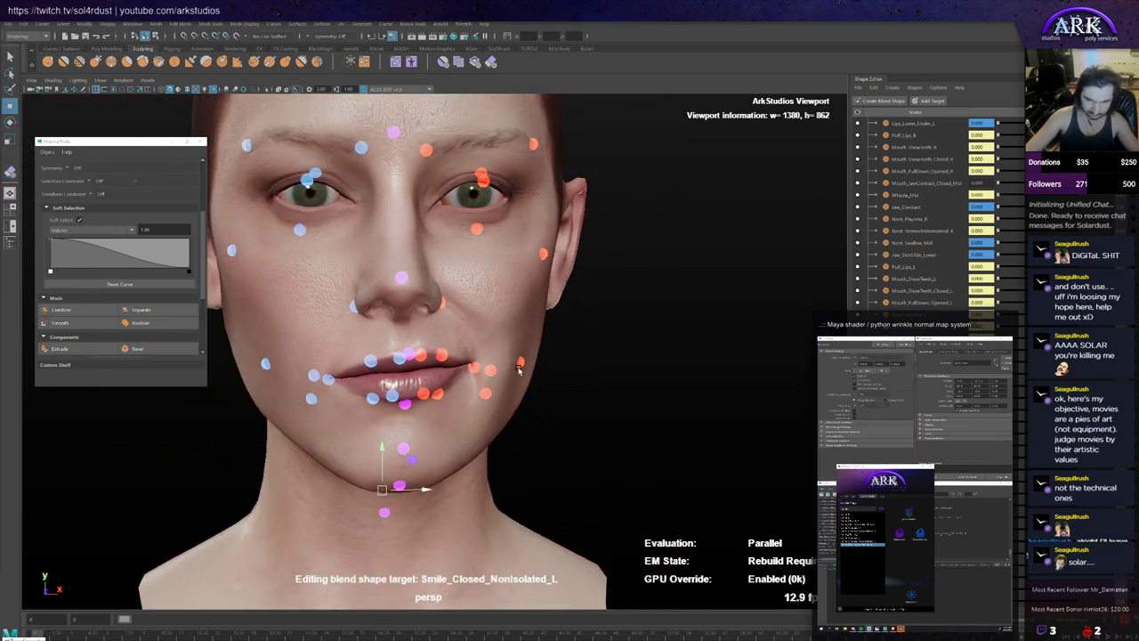
click(490, 371)
alt+drag(531, 366, 520, 370)
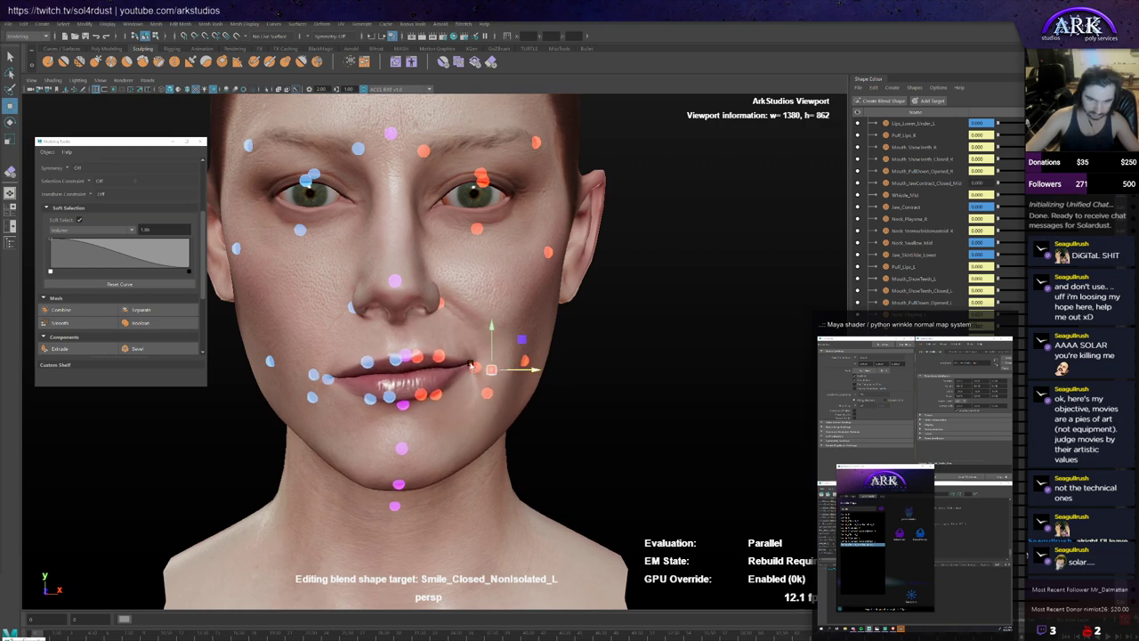
mouse_move(492, 369)
mouse_down()
mouse_move(475, 368)
mouse_move(502, 368)
mouse_move(460, 369)
mouse_move(511, 368)
mouse_move(498, 366)
mouse_move(580, 331)
mouse_move(488, 376)
mouse_up()
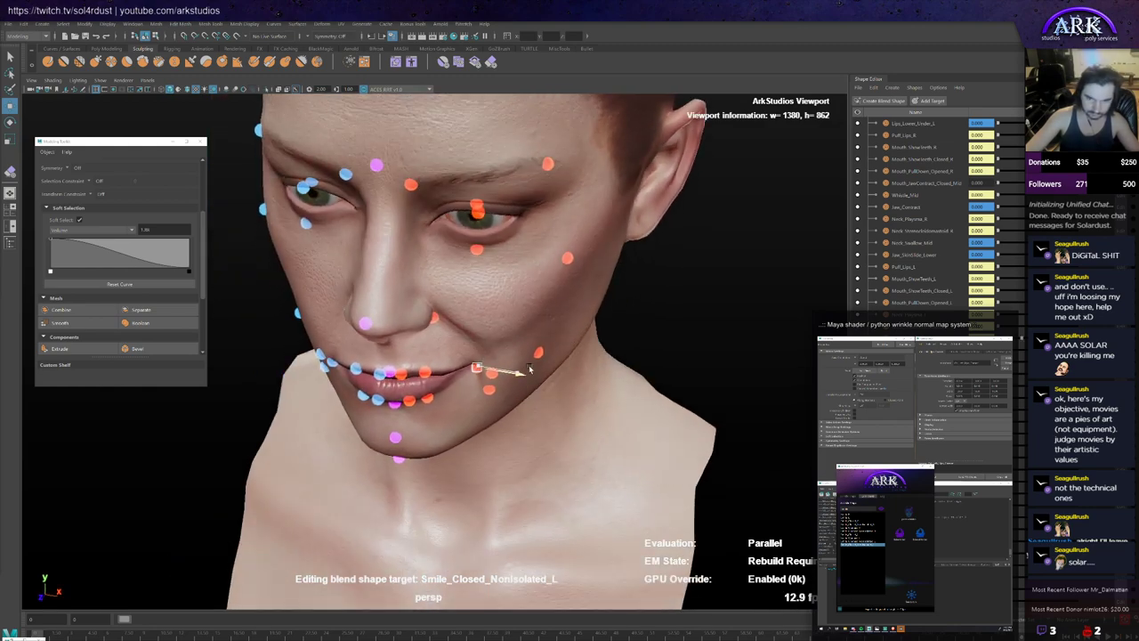
drag(548, 366, 575, 364)
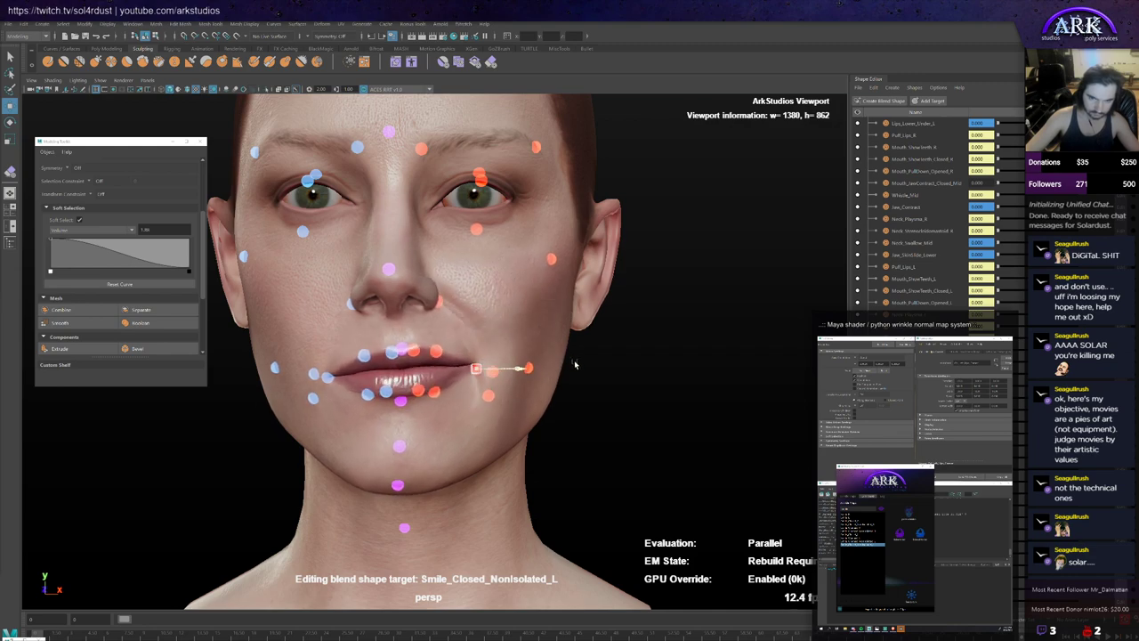
alt+drag(538, 299, 528, 303)
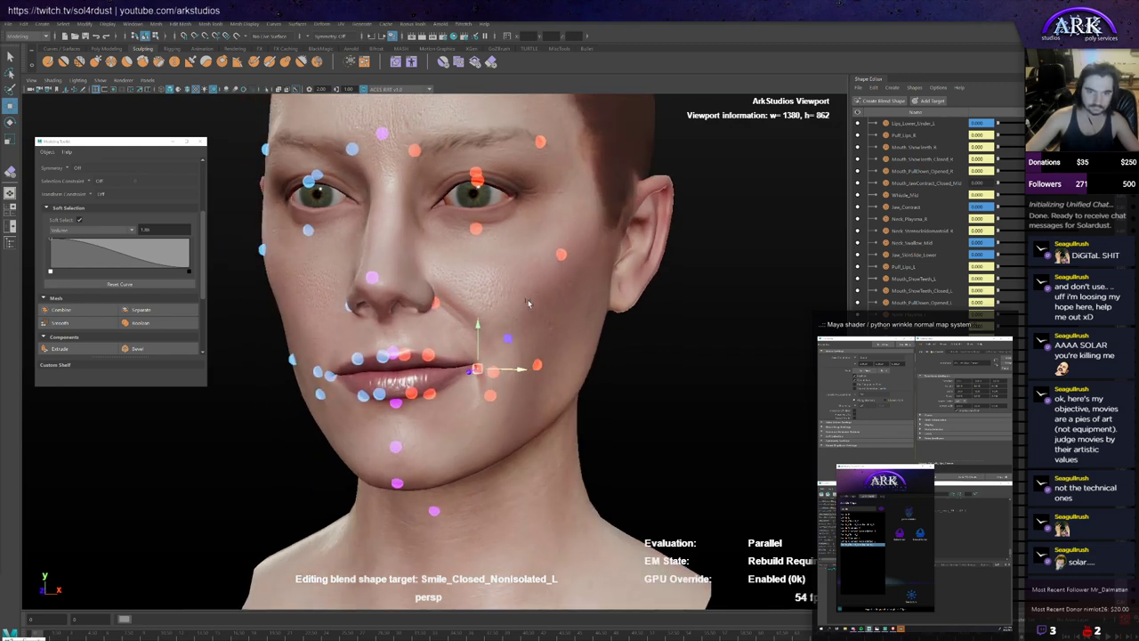
Step: Reshape the left cheek beside the nasolabial fold with the Grab tool on the Smile_Closed_NonIsolated_L target
click(98, 61)
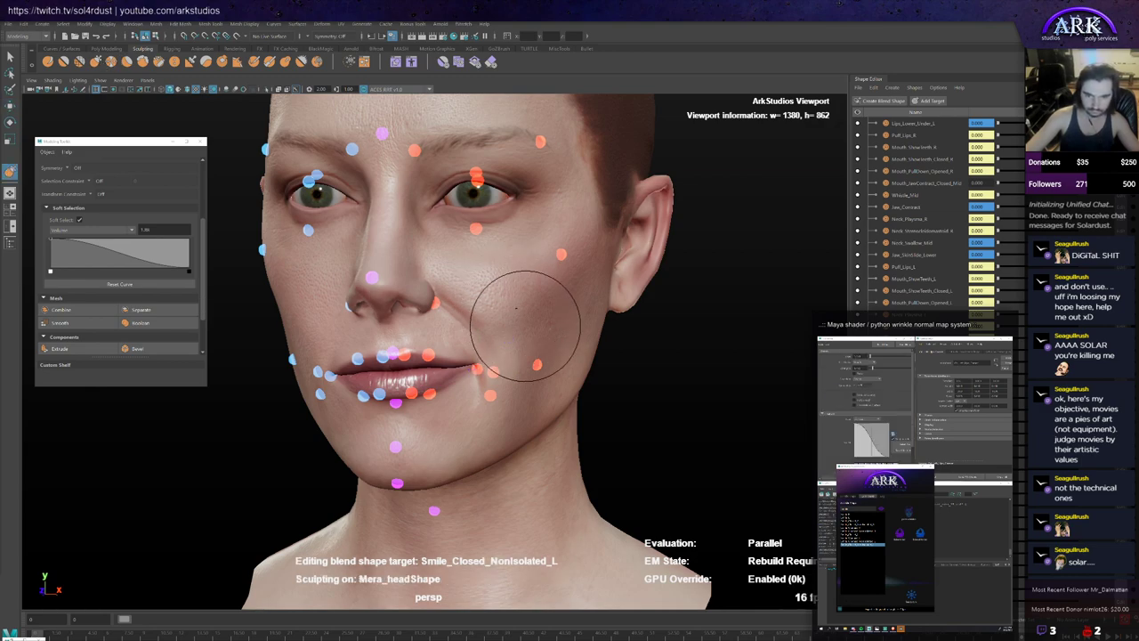
alt+drag(525, 326, 505, 313)
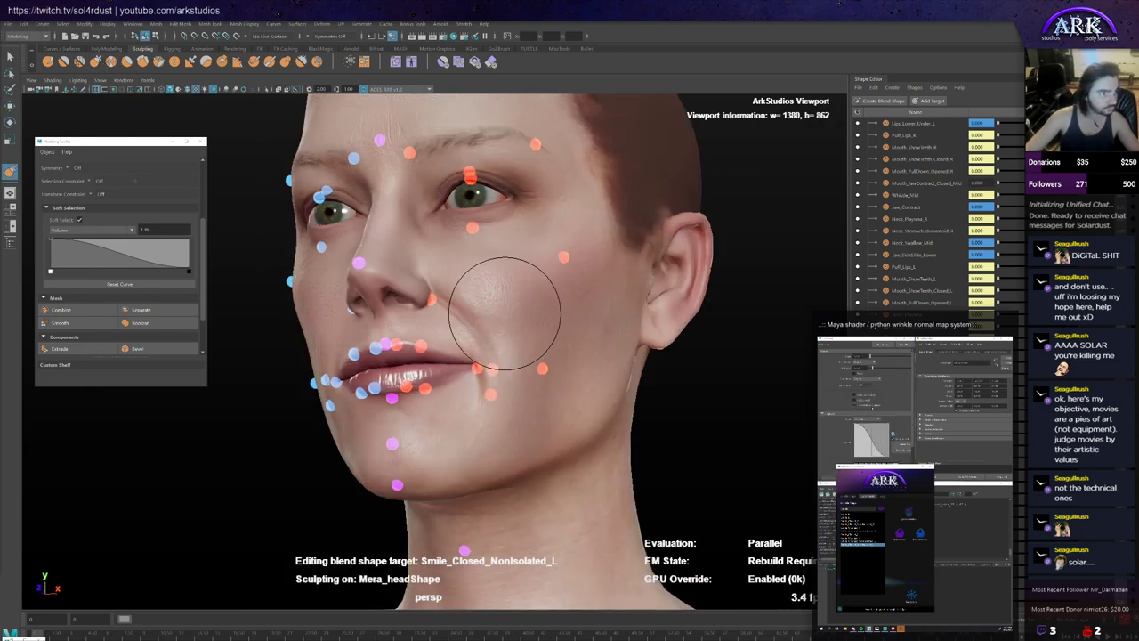
Step: Inspect the left cheek and smile crease from several angles, and browse the smile reference photos for comparison
scroll(541, 347, up, 2)
mouse_move(541, 346)
alt+mouse_down()
mouse_move(523, 295)
mouse_move(532, 280)
alt+mouse_up()
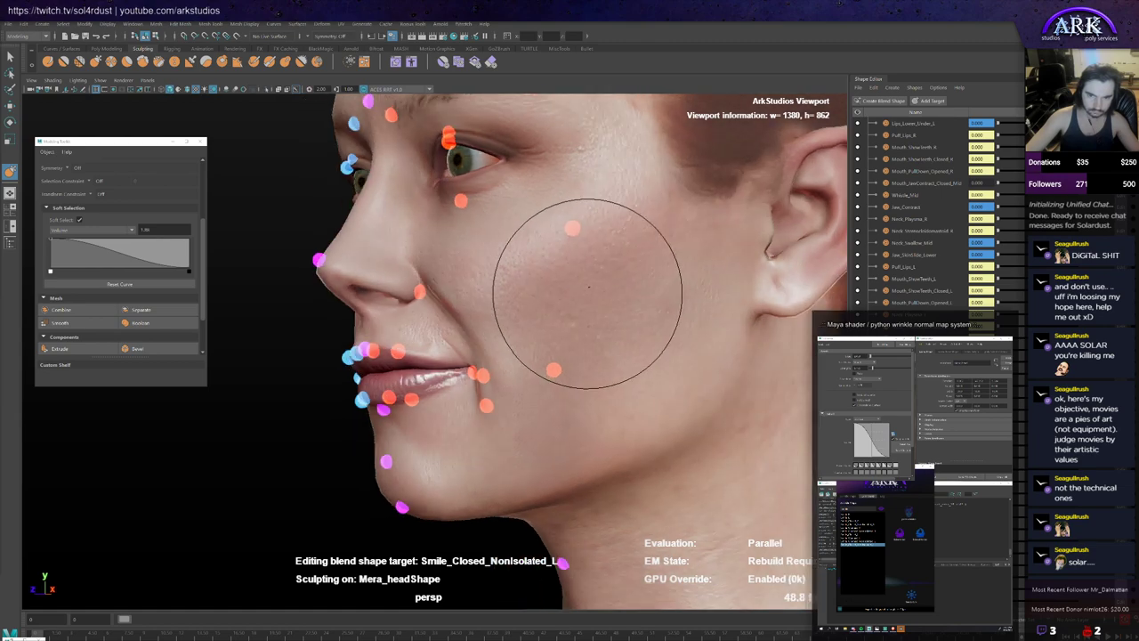
mouse_move(536, 267)
alt+mouse_down()
mouse_move(575, 275)
mouse_move(567, 241)
alt+mouse_up()
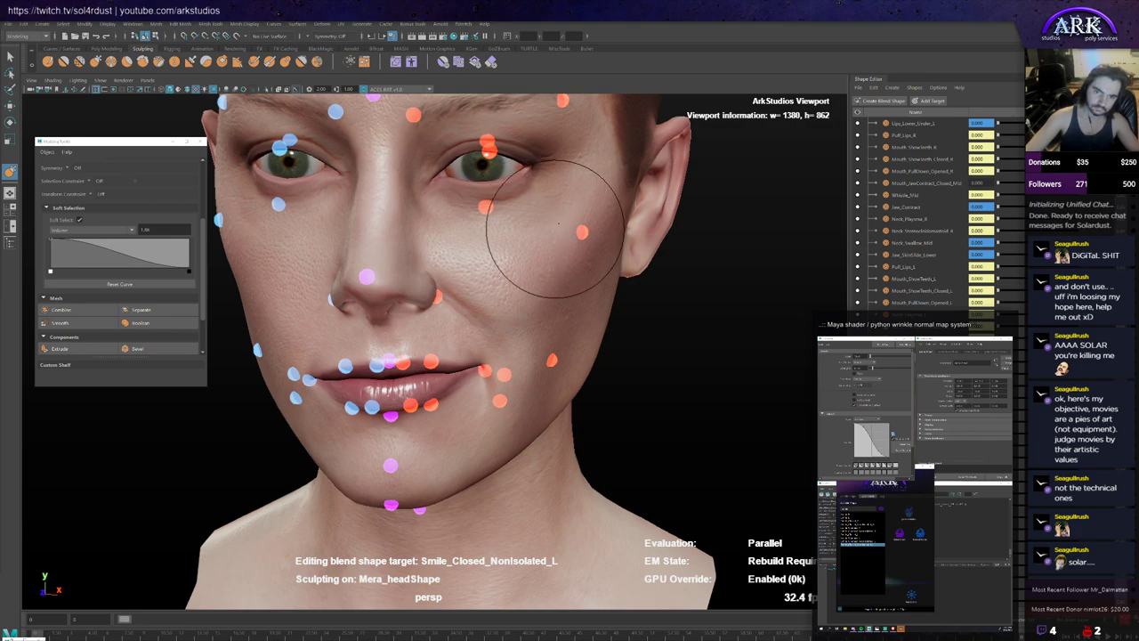
mouse_move(576, 253)
alt+mouse_down()
mouse_move(445, 313)
mouse_move(476, 291)
mouse_move(443, 334)
mouse_move(391, 330)
mouse_move(448, 341)
alt+mouse_up()
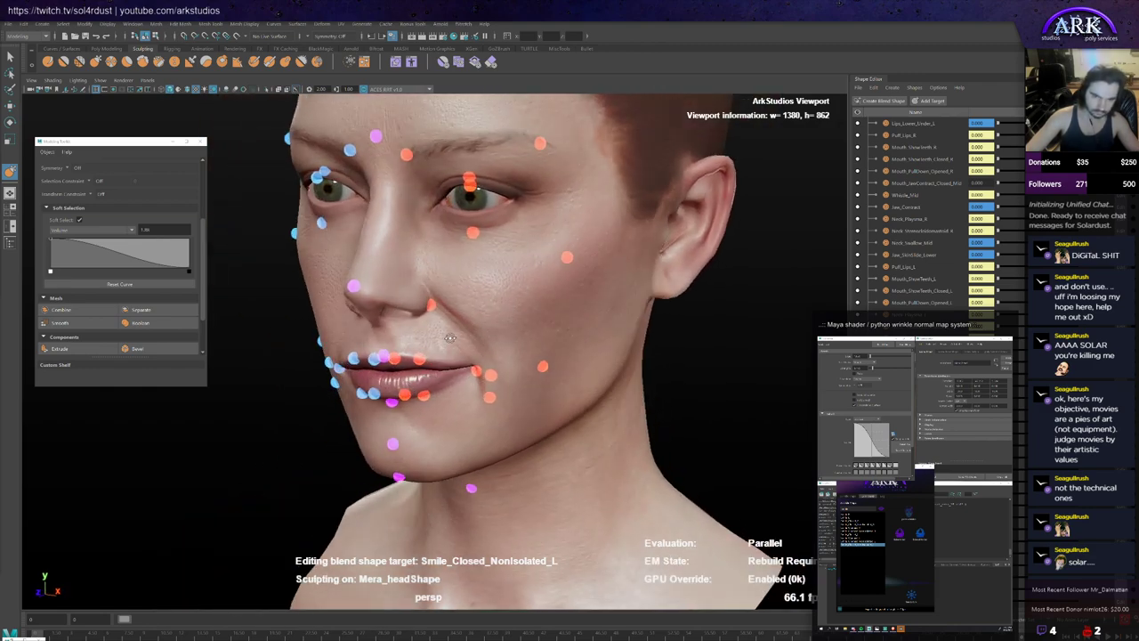
scroll(437, 338, up, 3)
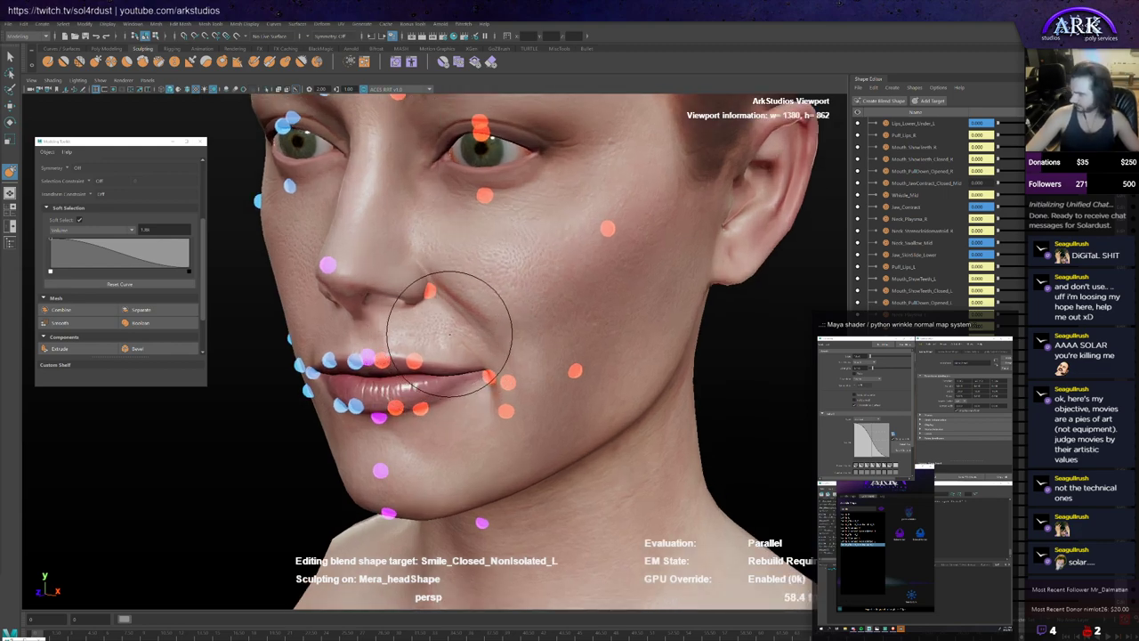
mouse_move(444, 335)
alt+mouse_down()
mouse_move(495, 315)
mouse_move(476, 348)
mouse_move(454, 349)
mouse_move(492, 348)
mouse_move(483, 356)
mouse_move(463, 364)
mouse_move(473, 363)
mouse_move(460, 343)
alt+mouse_up()
key(alt+Tab)
key(alt+Tab)
key(alt+Tab)
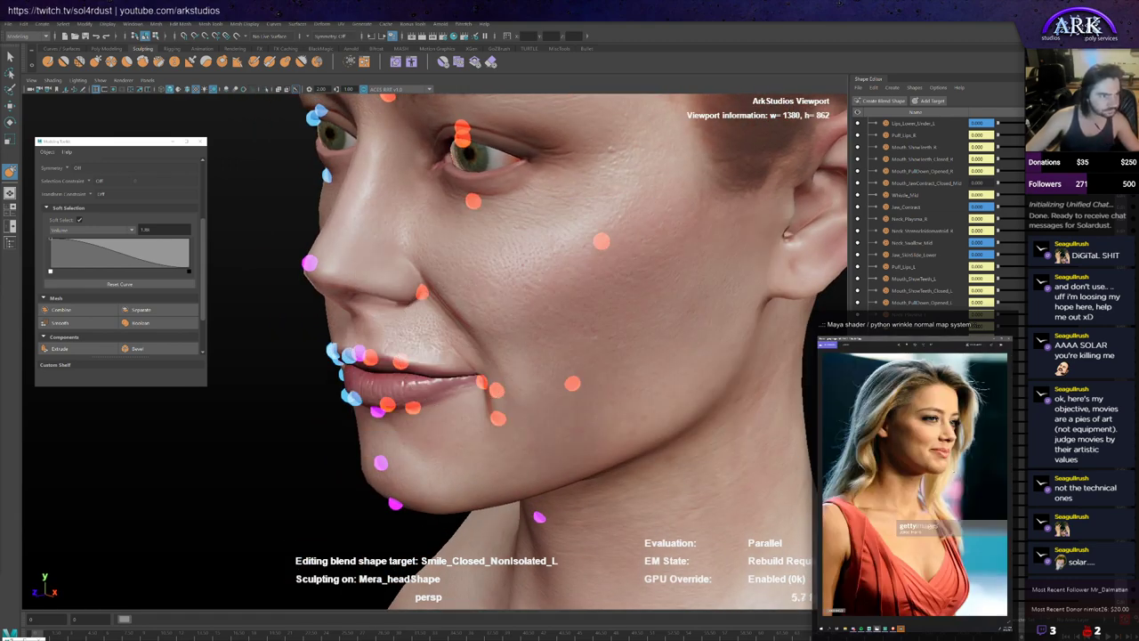
key(Right)
key(Right)
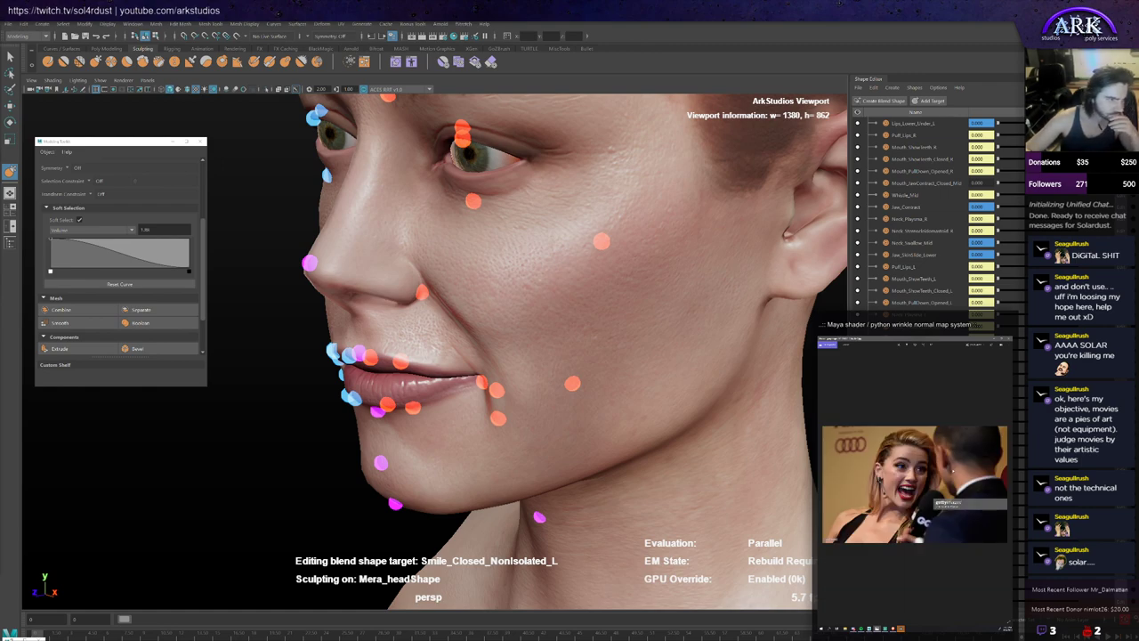
Step: Sculpt the smile crease between the left nostril and mouth corner on Smile_Closed_NonIsolated_L, using a smaller brush
alt+drag(543, 381, 478, 345)
key(q)
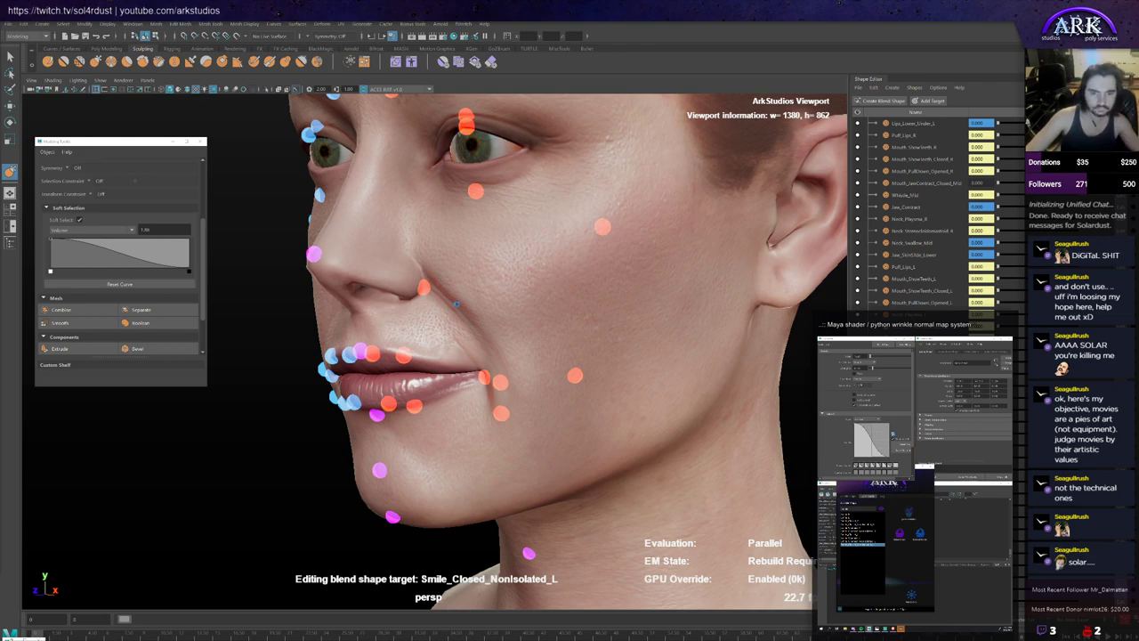
scroll(322, 183, up, 2)
key(y)
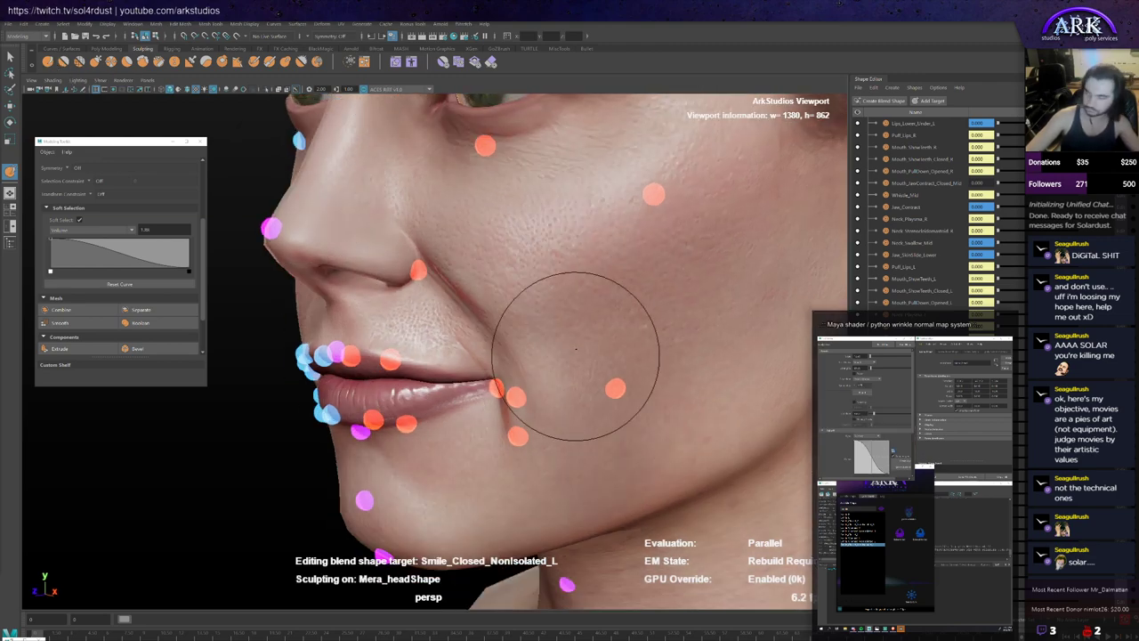
mouse_move(498, 356)
alt+mouse_down()
mouse_move(515, 307)
mouse_move(495, 283)
mouse_move(493, 308)
alt+mouse_up()
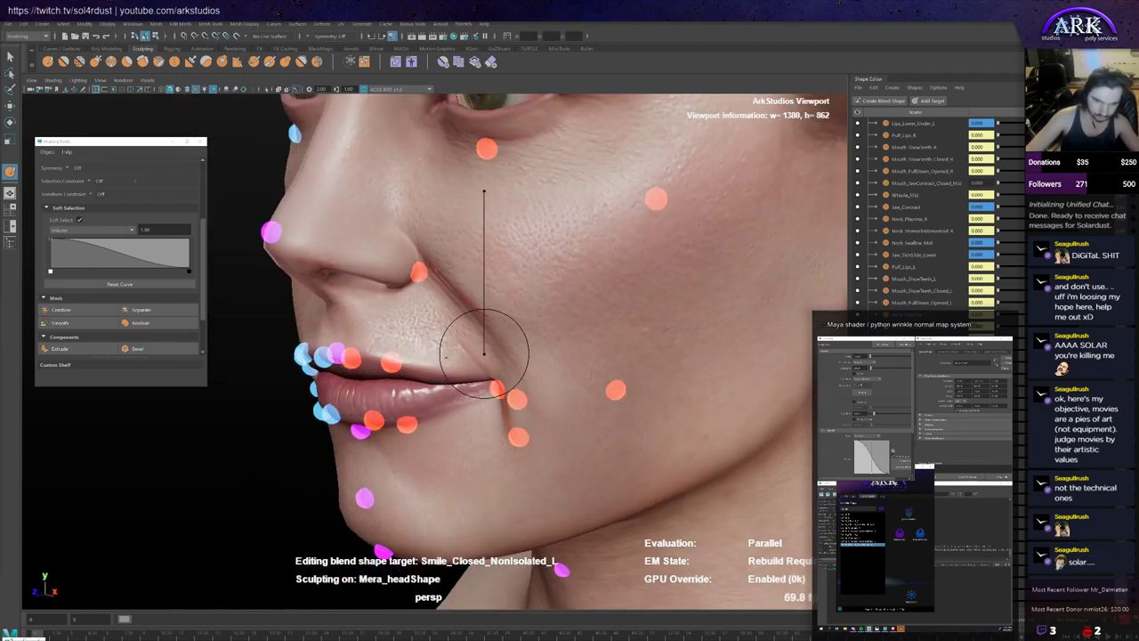
alt+drag(450, 339, 443, 331)
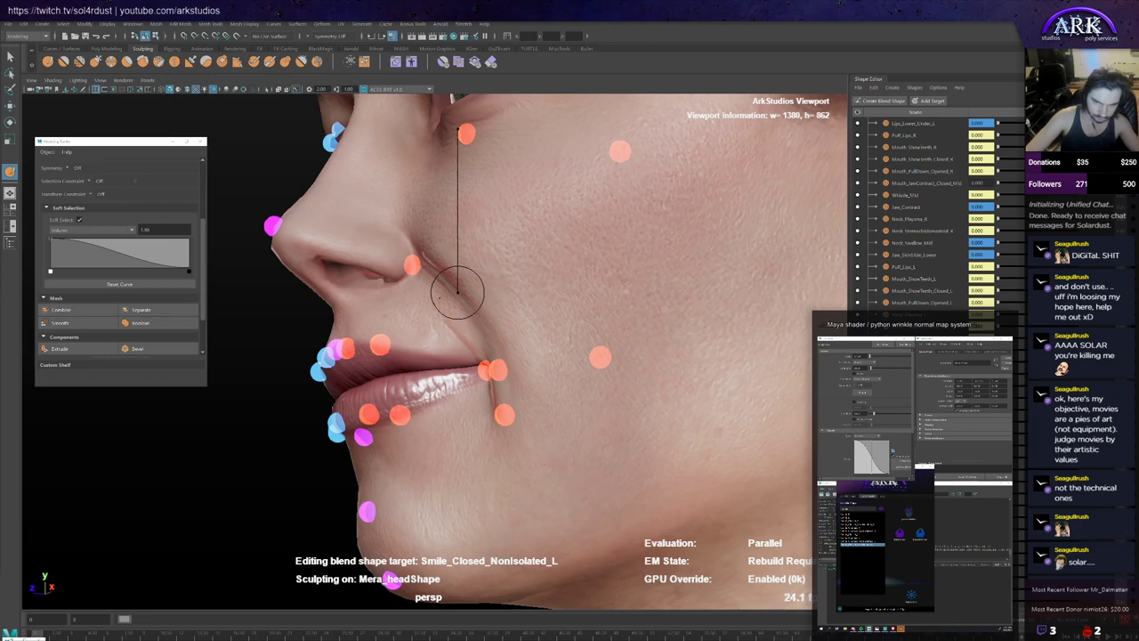
mouse_move(457, 292)
alt+mouse_down()
mouse_move(423, 290)
mouse_move(470, 316)
alt+mouse_up()
mouse_move(481, 368)
alt+mouse_down()
mouse_move(436, 296)
mouse_move(478, 335)
mouse_move(522, 335)
mouse_move(445, 340)
mouse_move(509, 345)
alt+mouse_up()
scroll(489, 350, down, 3)
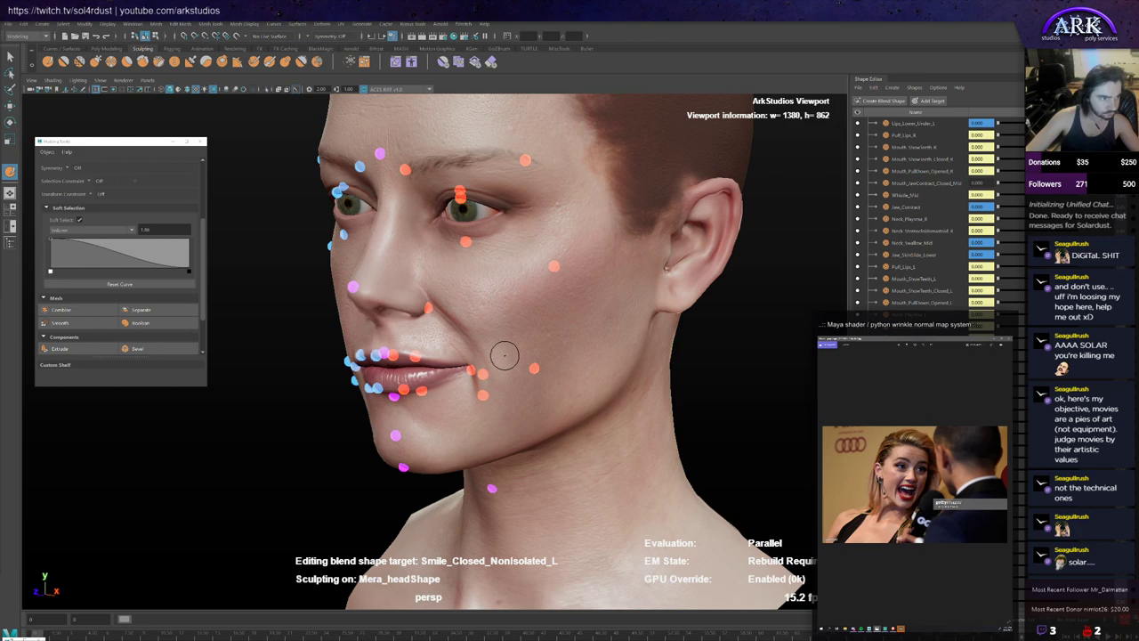
Step: Select the left mouth-corner control and move it to test the closed smile from the front
mouse_move(505, 354)
alt+mouse_down()
mouse_move(534, 377)
mouse_move(508, 358)
mouse_move(526, 364)
mouse_move(483, 367)
mouse_move(549, 418)
mouse_move(524, 358)
alt+mouse_up()
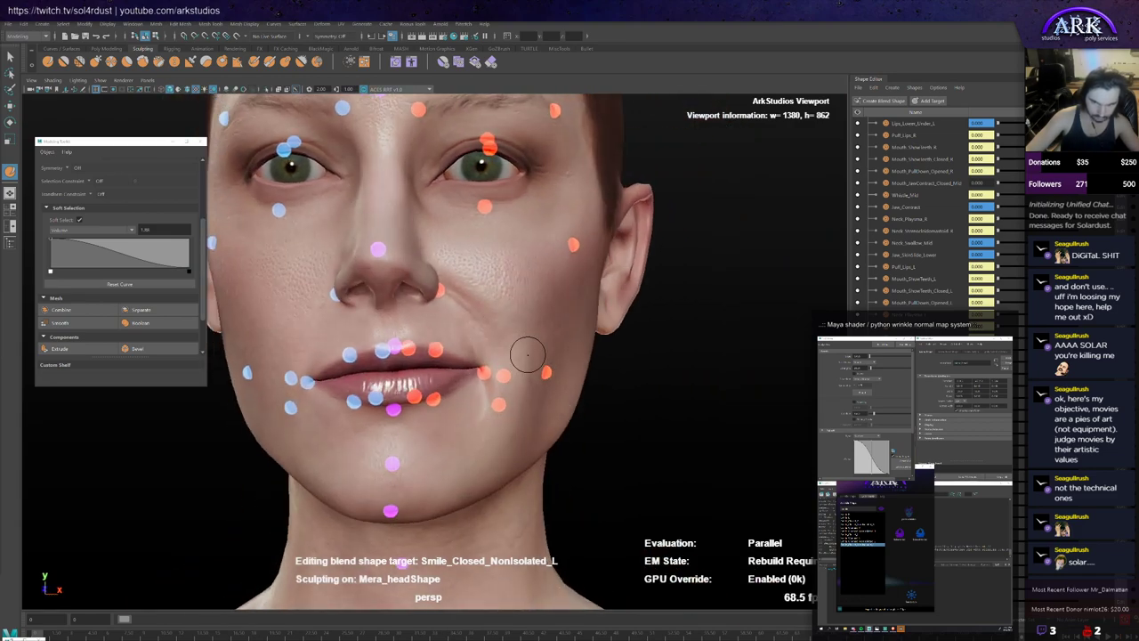
mouse_move(534, 365)
alt+mouse_down()
mouse_move(515, 380)
mouse_move(522, 394)
mouse_move(572, 373)
mouse_move(509, 392)
mouse_move(531, 387)
mouse_move(509, 400)
mouse_move(522, 419)
mouse_move(537, 412)
mouse_move(483, 383)
alt+mouse_up()
key(w)
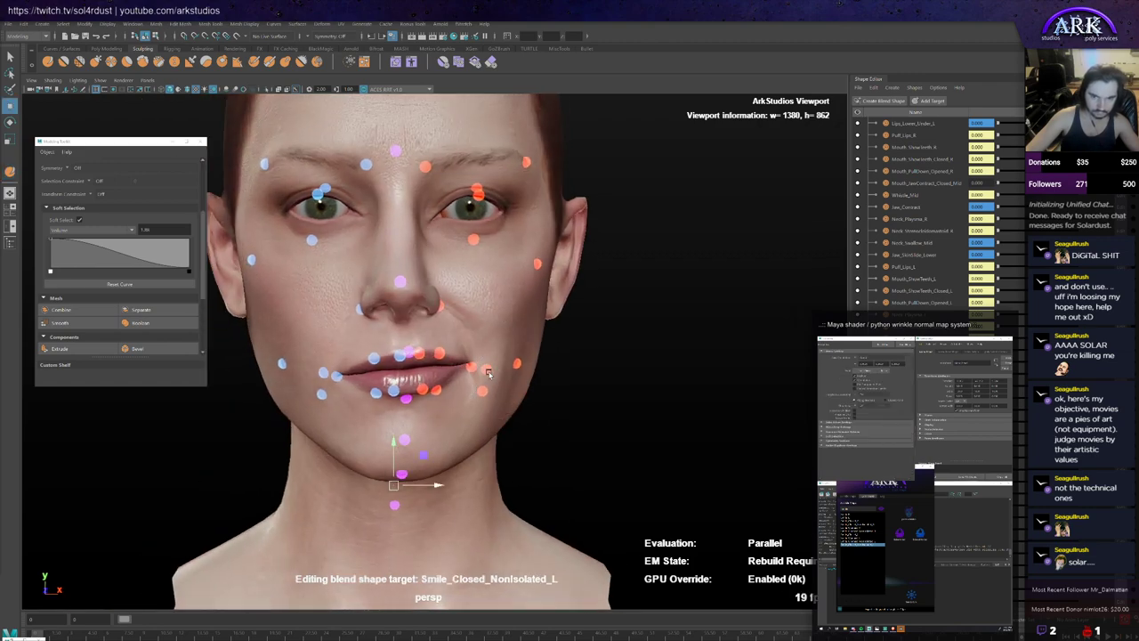
click(488, 372)
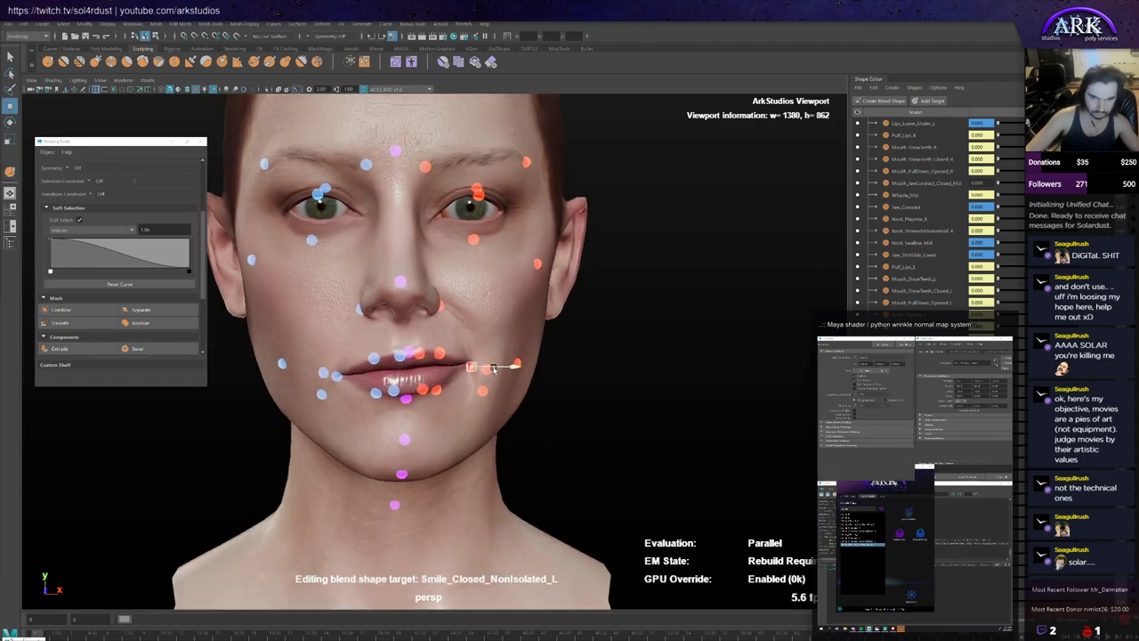
mouse_move(494, 369)
mouse_down()
mouse_move(474, 371)
mouse_move(536, 366)
mouse_move(420, 233)
mouse_up()
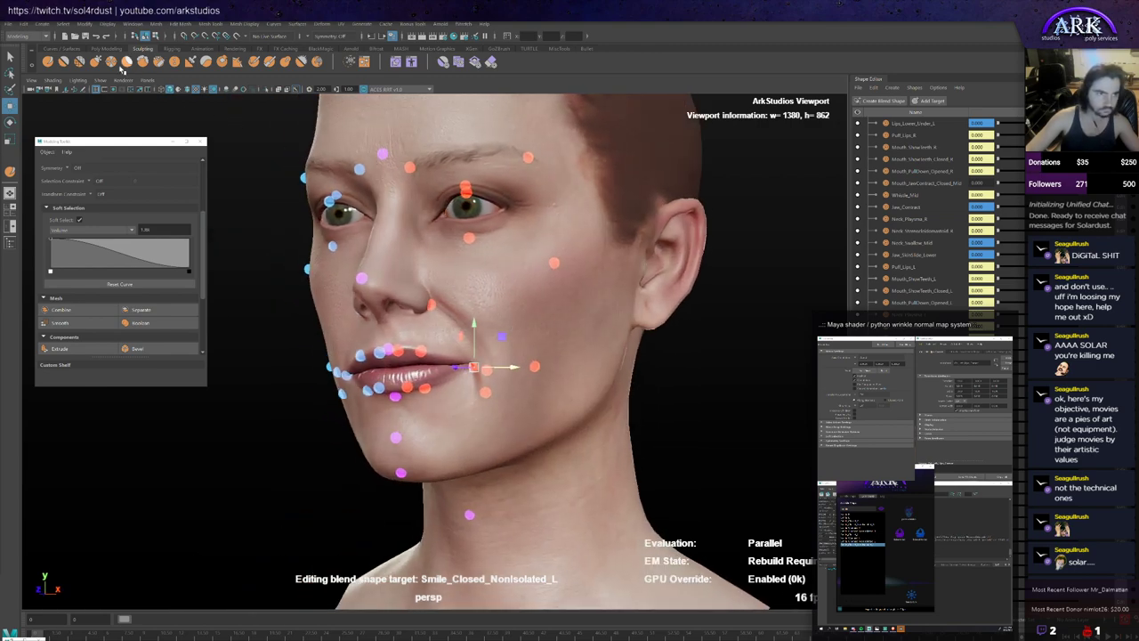
Step: Refine the left cheek volume beside the smile crease with the Grab brush, adjusting the brush radius
click(96, 62)
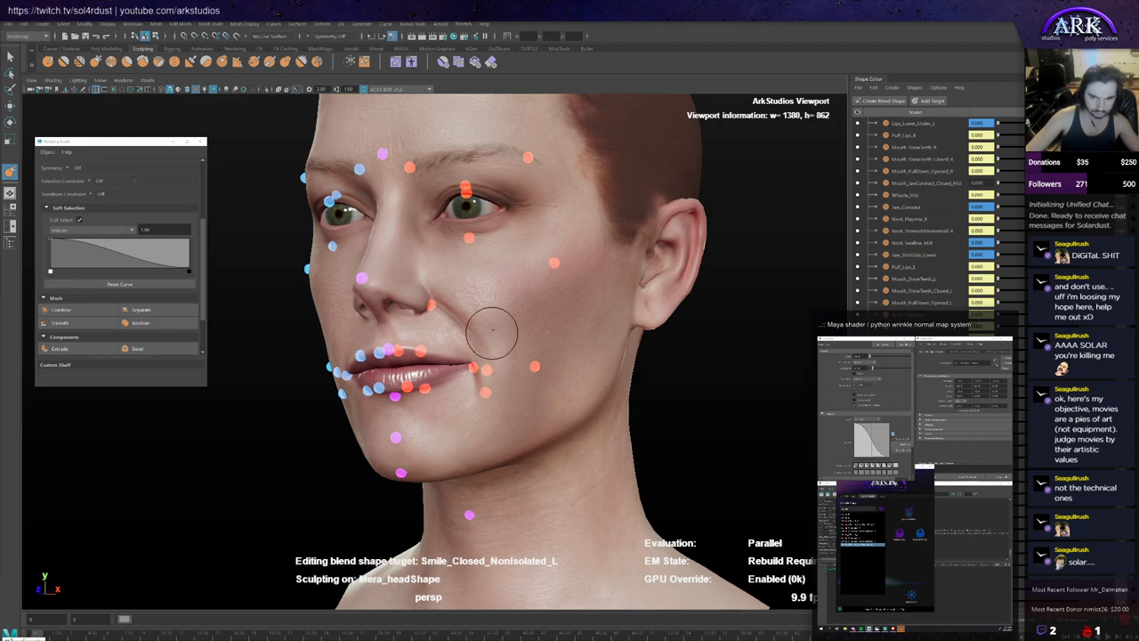
mouse_move(493, 330)
alt+mouse_down()
mouse_move(493, 356)
mouse_move(491, 275)
mouse_move(493, 331)
alt+mouse_up()
key(b)
mouse_move(493, 330)
mouse_down()
mouse_move(522, 336)
mouse_move(494, 325)
mouse_up()
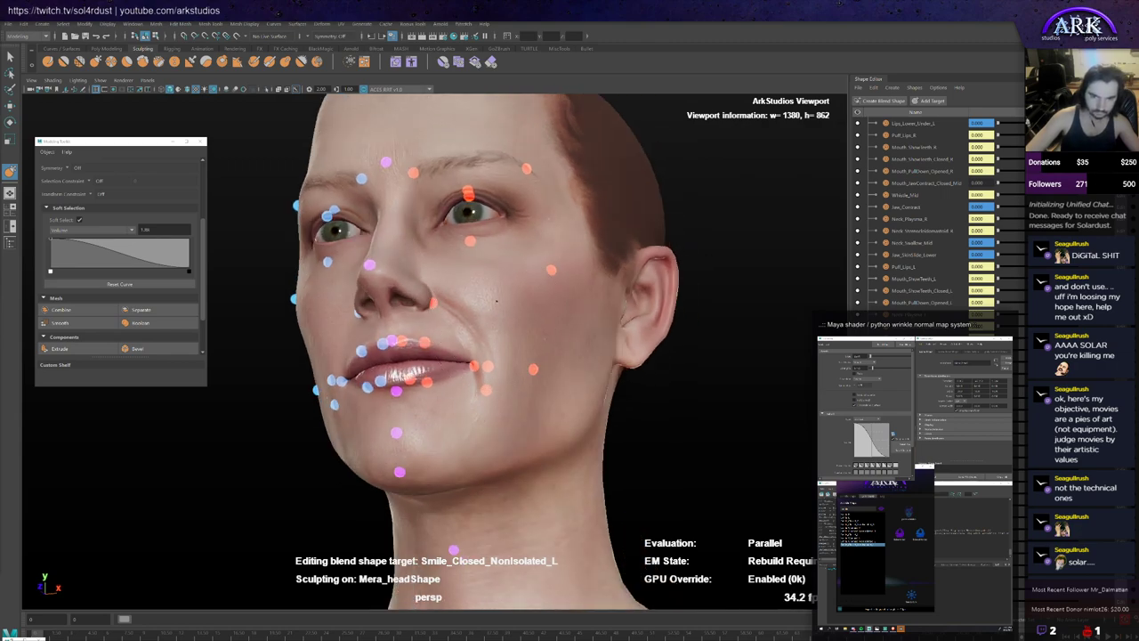
mouse_move(500, 337)
alt+mouse_down()
mouse_move(525, 351)
mouse_move(504, 361)
mouse_move(515, 335)
mouse_move(521, 381)
alt+mouse_up()
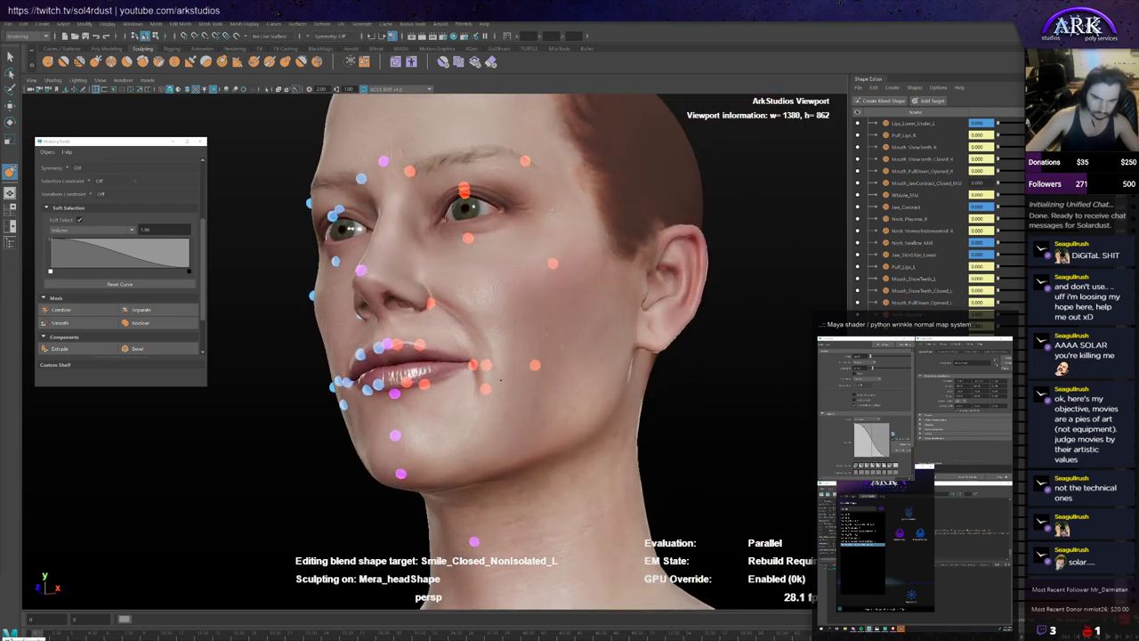
mouse_move(536, 318)
alt+mouse_down()
mouse_move(496, 309)
mouse_move(535, 323)
mouse_move(489, 366)
mouse_move(471, 365)
mouse_move(629, 341)
mouse_move(676, 374)
mouse_move(572, 382)
alt+mouse_up()
Step: Test the smile with the left mouth-corner control, undo the last change, and check the reference photo
key(w)
click(472, 364)
scroll(589, 369, down, 2)
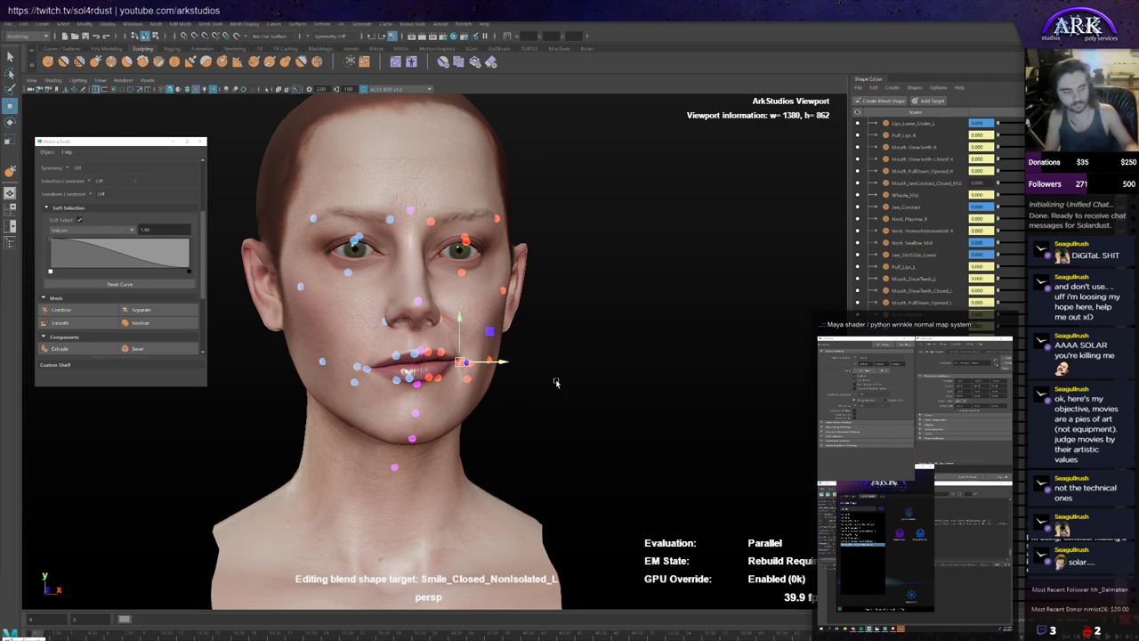
alt+right_drag(423, 384, 527, 391)
alt+drag(527, 392, 519, 363)
key(ctrl+z)
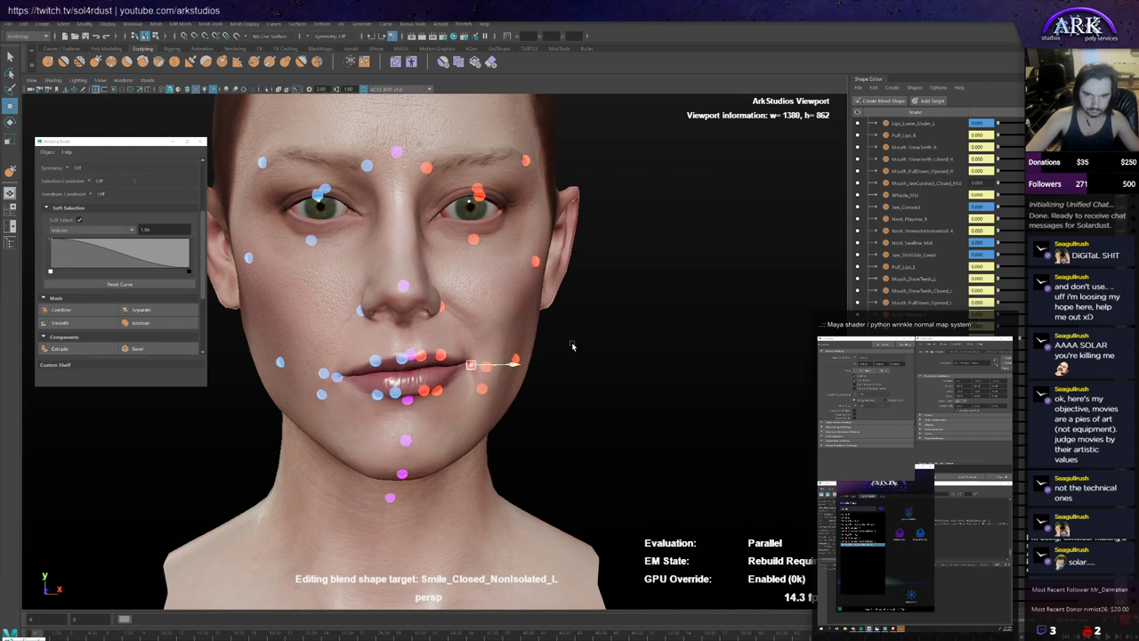
key(alt+Tab)
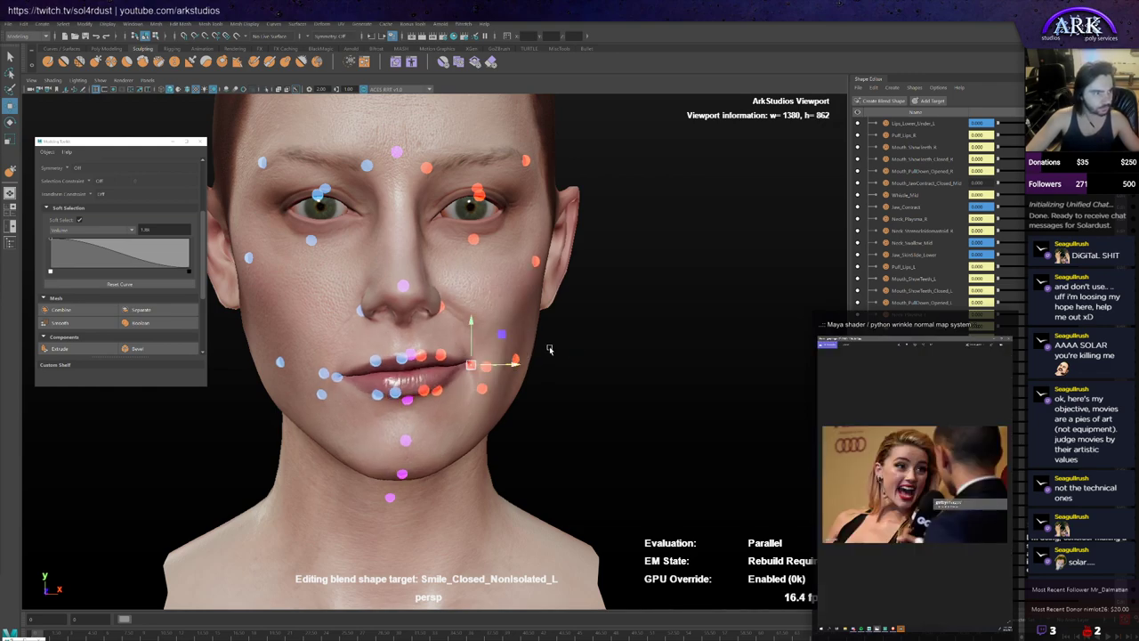
key(alt+Tab)
Step: Refine the left cheek of the Smile_Closed_NonIsolated_L target with the Sculpt brush, checking its form from several angles
mouse_move(544, 341)
alt+mouse_down()
mouse_move(480, 345)
mouse_move(547, 342)
mouse_move(498, 345)
mouse_move(534, 343)
alt+mouse_up()
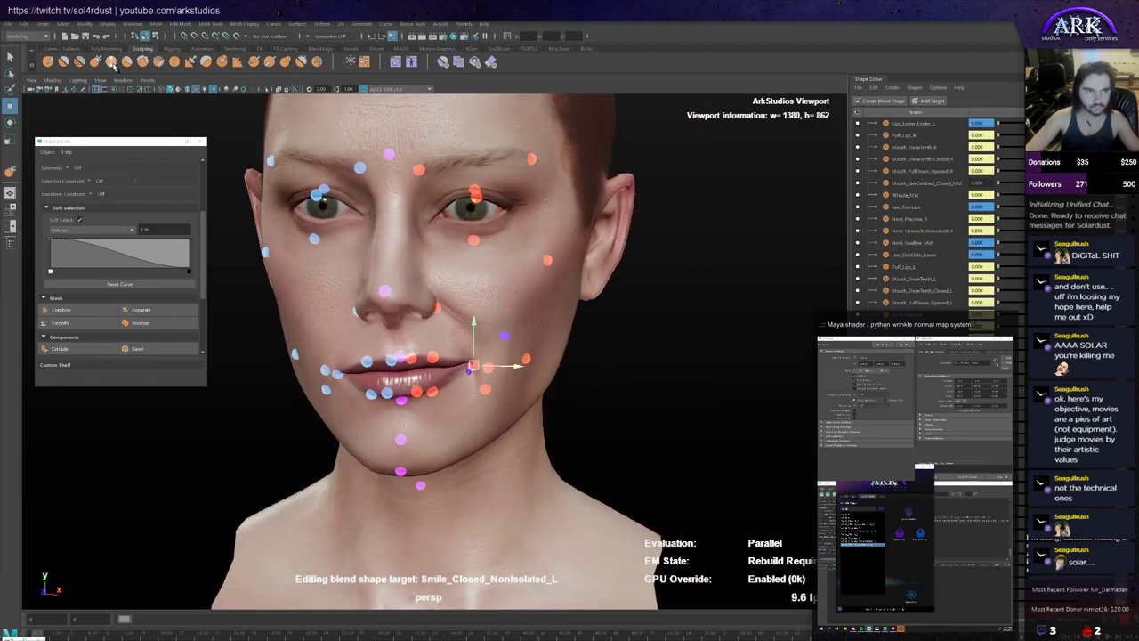
click(47, 62)
alt+middle_drag(526, 269, 512, 289)
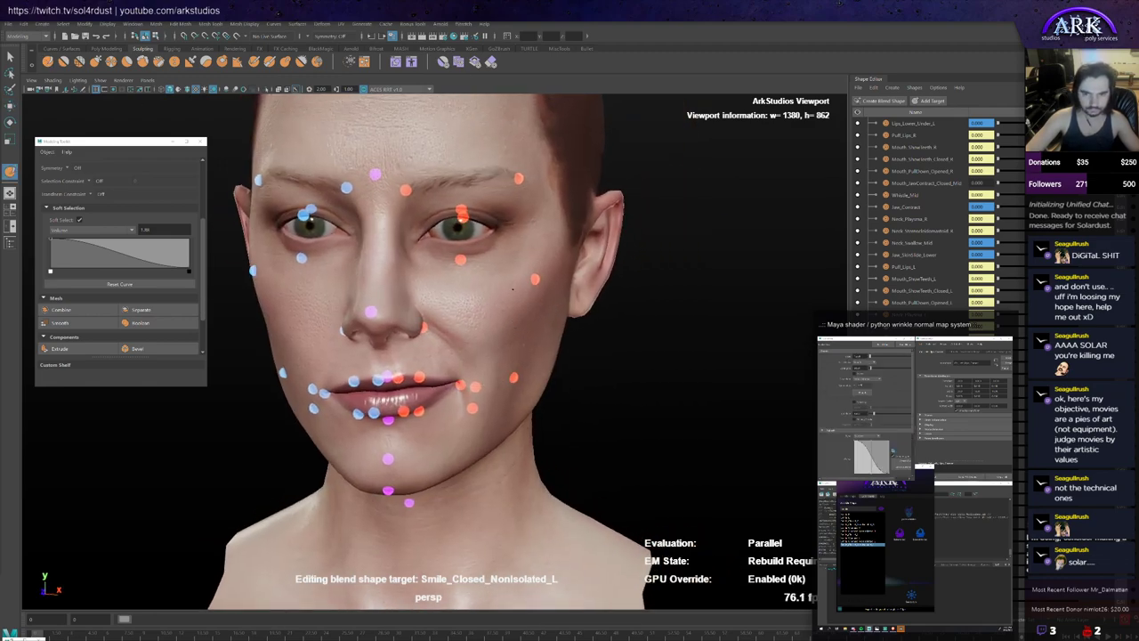
mouse_move(472, 238)
alt+mouse_down()
mouse_move(517, 270)
mouse_move(501, 283)
mouse_move(530, 260)
mouse_move(500, 276)
mouse_move(503, 293)
mouse_move(478, 285)
mouse_move(524, 260)
mouse_move(540, 290)
mouse_move(498, 297)
mouse_move(495, 367)
alt+mouse_up()
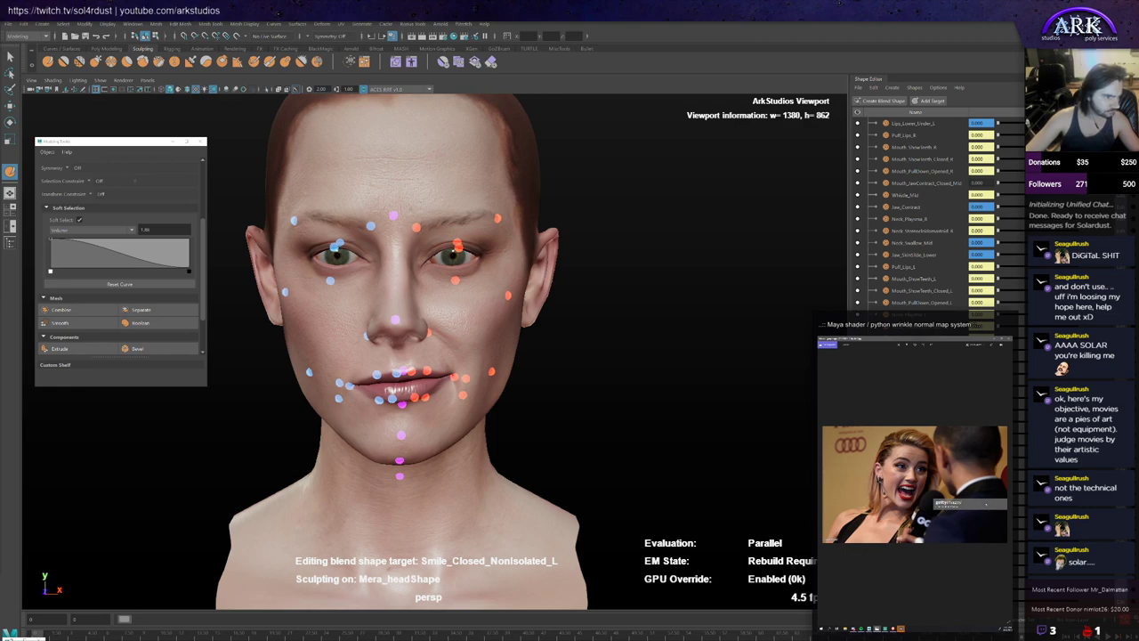
mouse_move(485, 347)
alt+mouse_down()
mouse_move(529, 374)
mouse_move(505, 357)
mouse_move(478, 302)
alt+mouse_up()
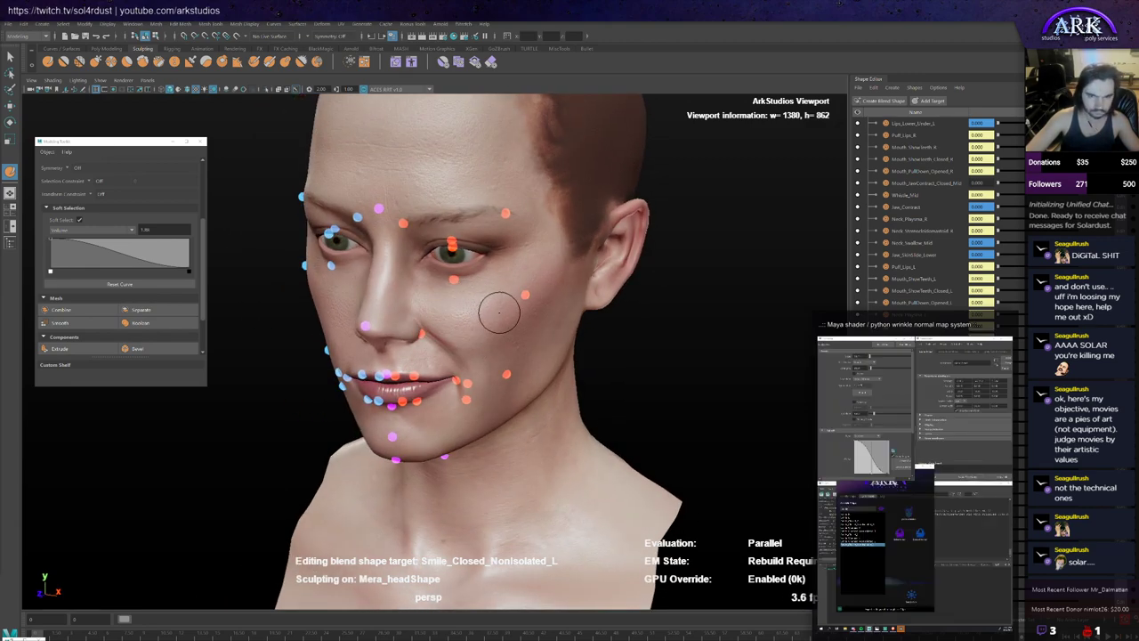
mouse_move(495, 311)
alt+mouse_down()
mouse_move(508, 330)
mouse_move(515, 304)
mouse_move(512, 322)
mouse_move(534, 334)
mouse_move(535, 296)
alt+mouse_up()
Step: Move the left mouth-corner control to test the smile transition, and undo back to the neutral mouth pose
key(w)
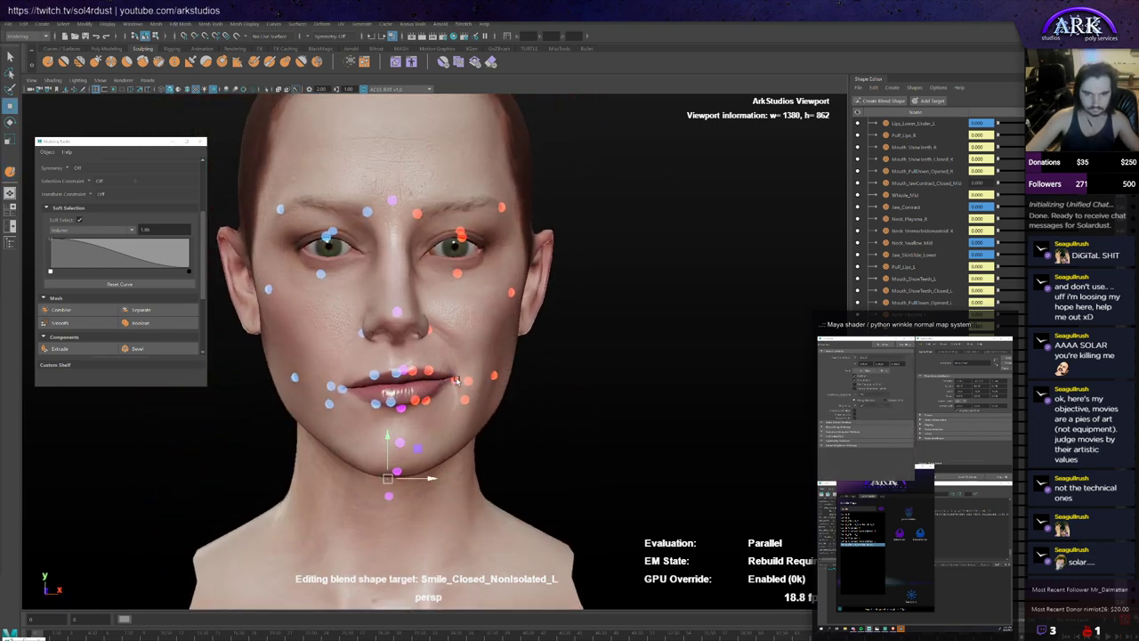
click(456, 381)
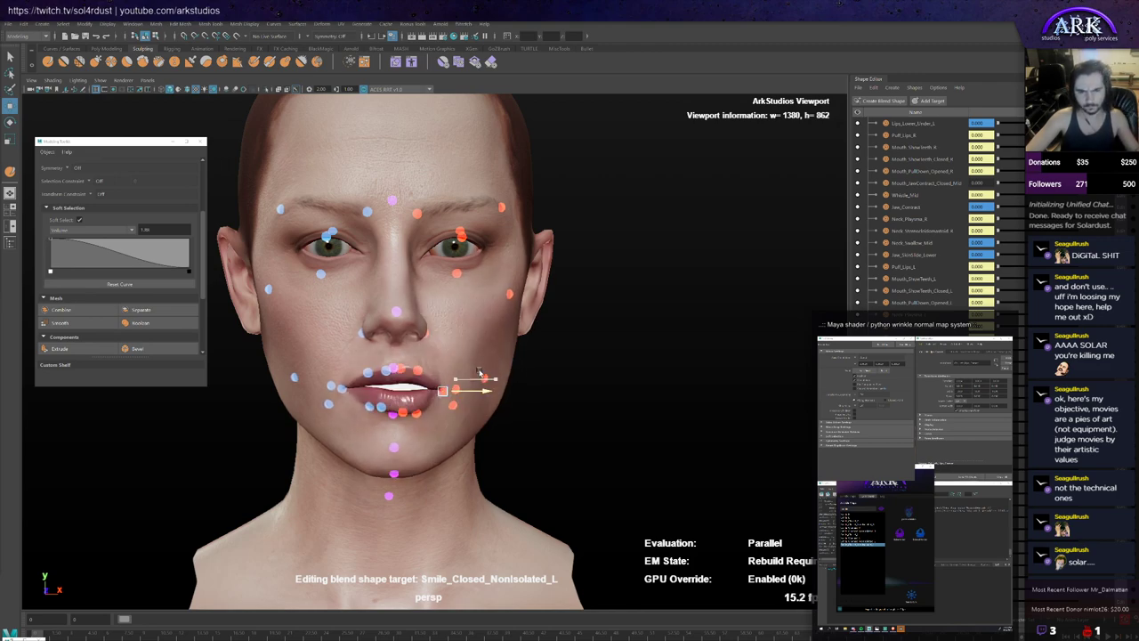
middle_drag(535, 367, 613, 341)
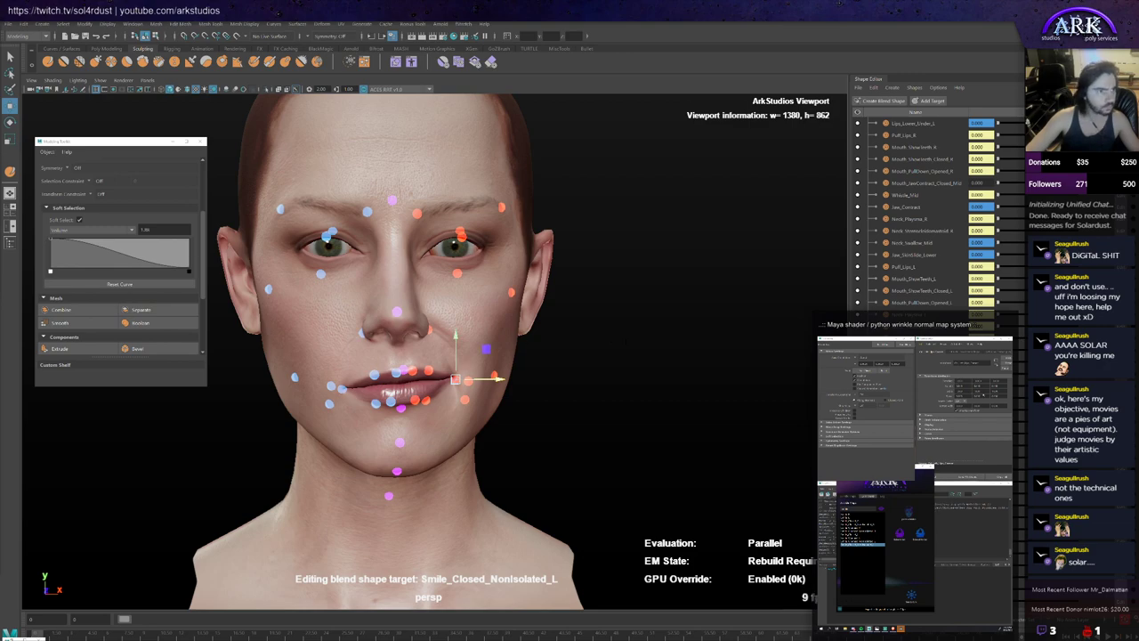
key(ctrl+z)
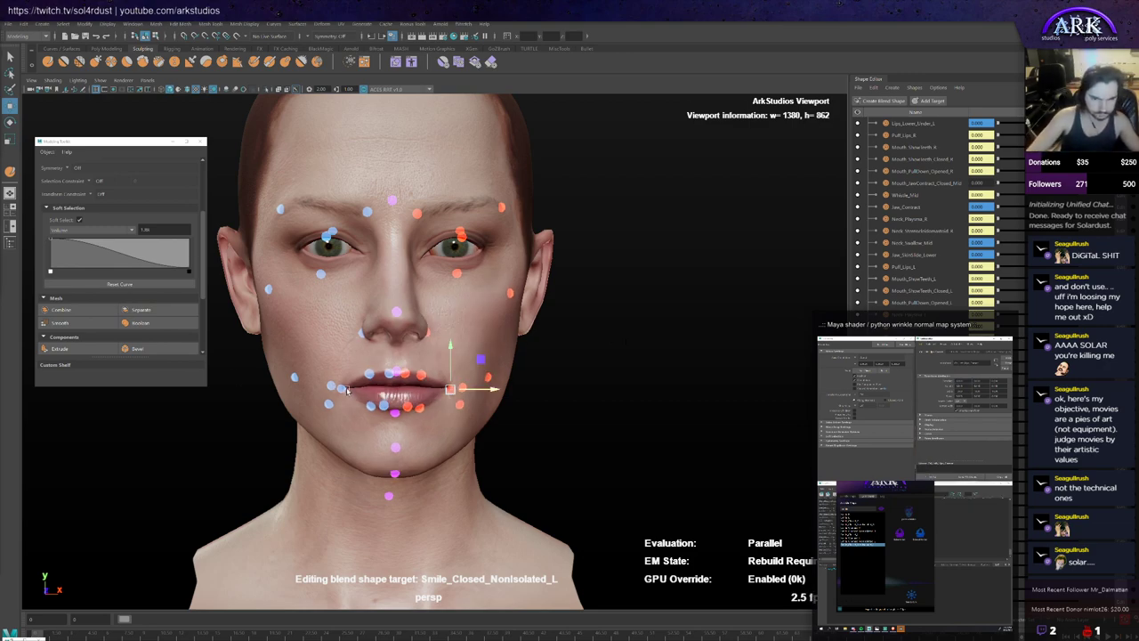
Step: Pull the right mouth-corner control outward and up into a smile, and make Smile_Closed_NonIsolated_R the blend shape target being edited
click(345, 390)
middle_drag(345, 390, 274, 379)
scroll(328, 379, up, 2)
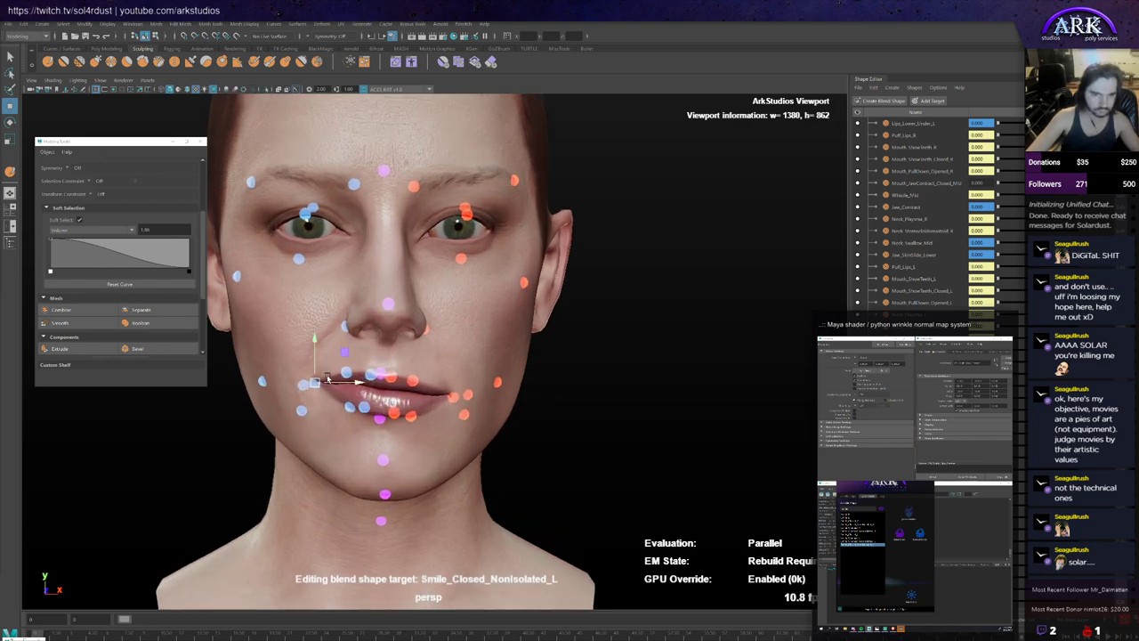
alt+drag(327, 379, 329, 382)
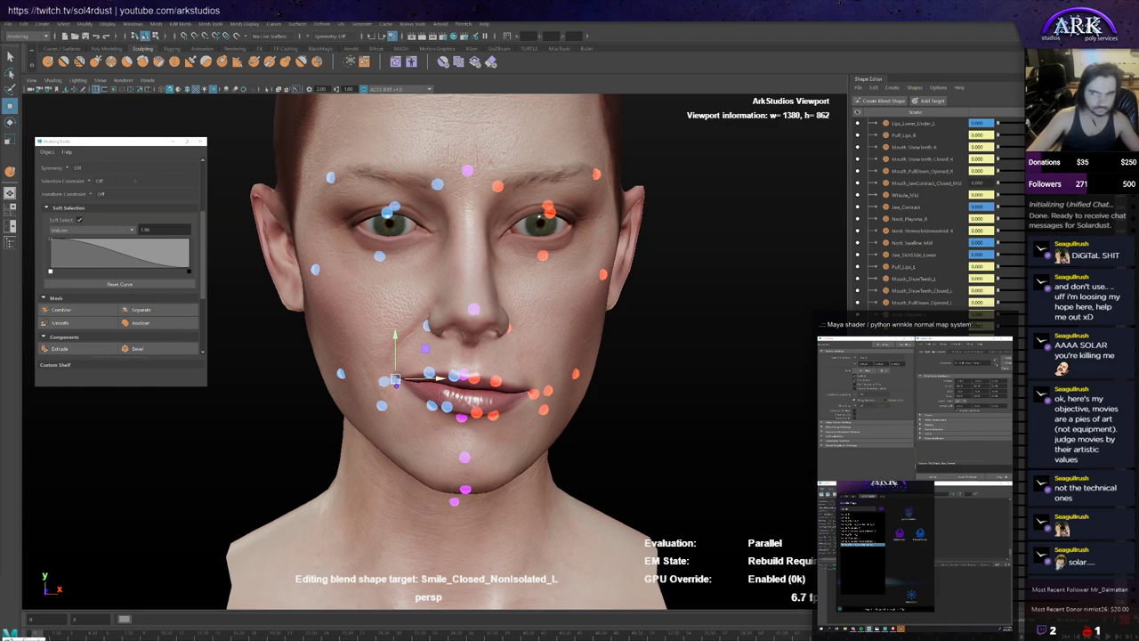
scroll(925, 218, up, 10)
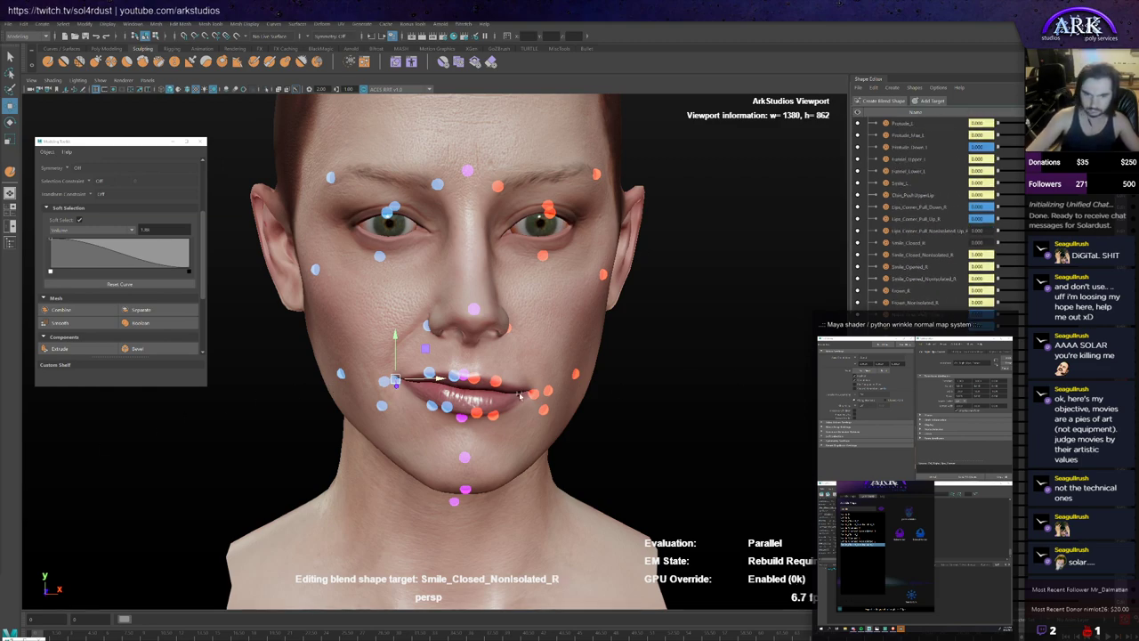
alt+drag(489, 381, 422, 355)
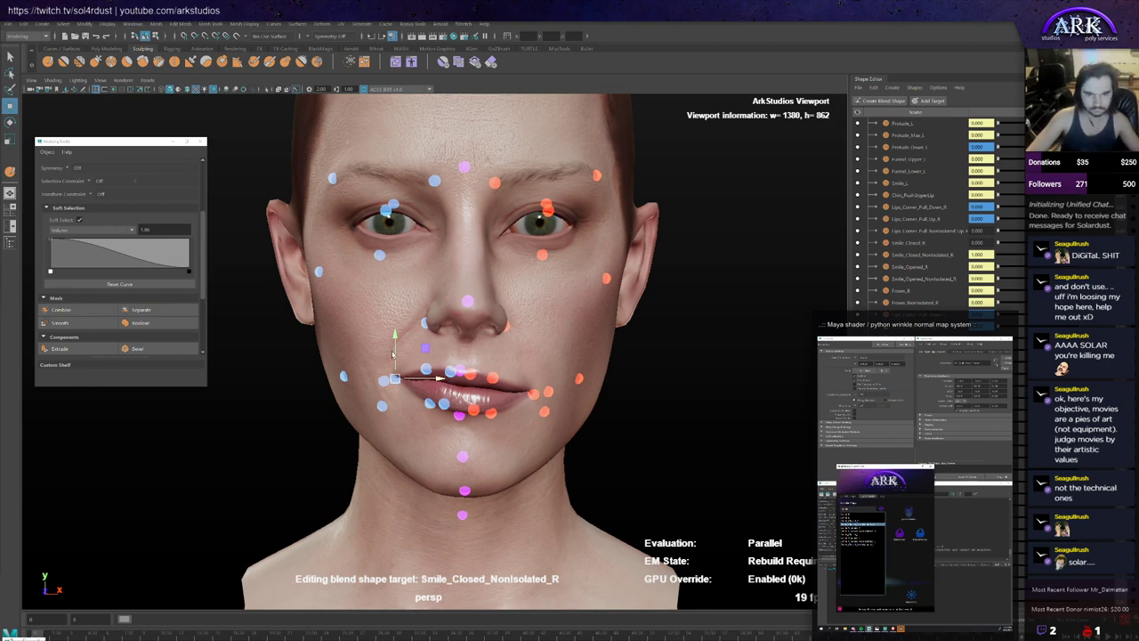
Step: Refine the right smile crease and mouth corner of the Smile_Closed_NonIsolated_R target with a smaller brush, working from several angles
key(y)
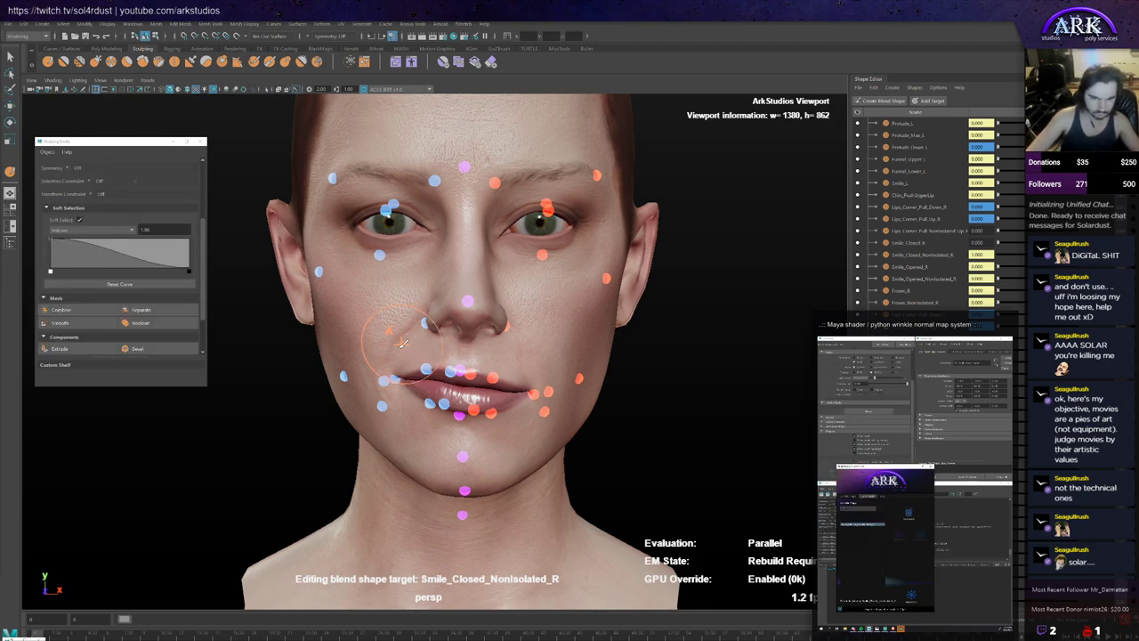
alt+right_drag(404, 344, 414, 382)
alt+drag(414, 383, 436, 378)
key(b)
drag(402, 336, 385, 336)
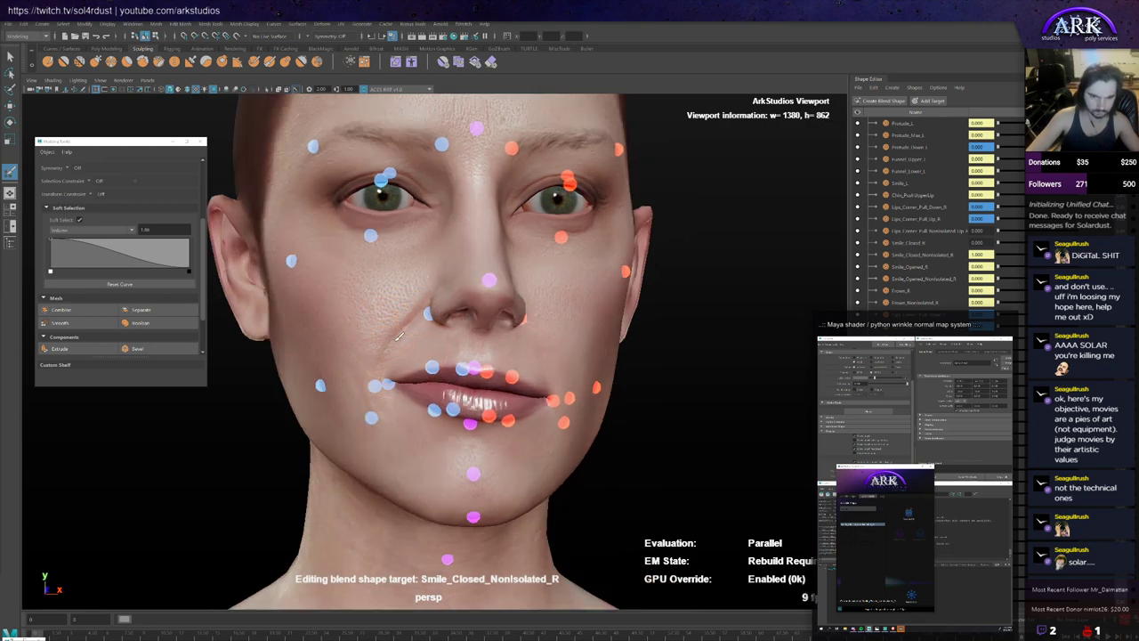
alt+drag(383, 395, 385, 366)
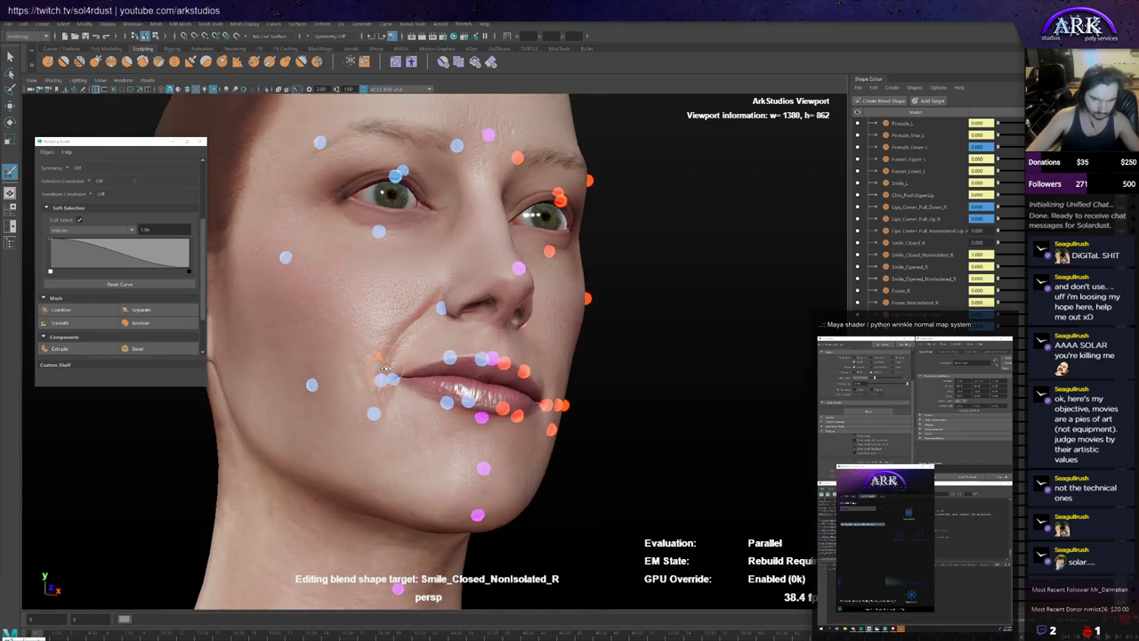
alt+drag(389, 405, 386, 376)
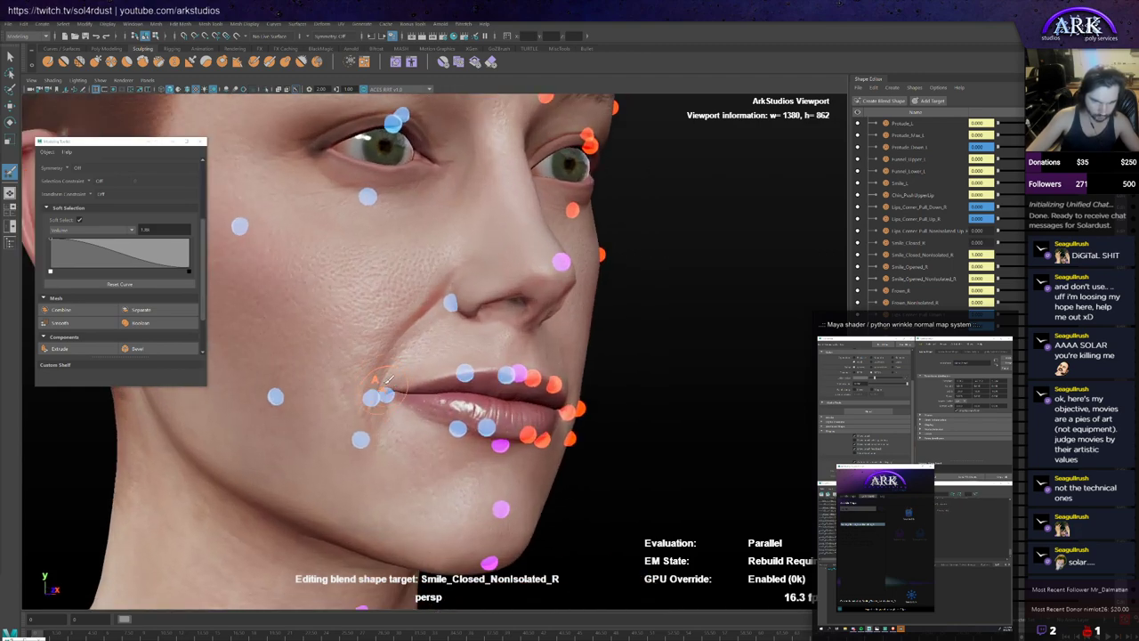
mouse_move(389, 412)
alt+mouse_down()
mouse_move(369, 422)
mouse_move(381, 402)
alt+mouse_up()
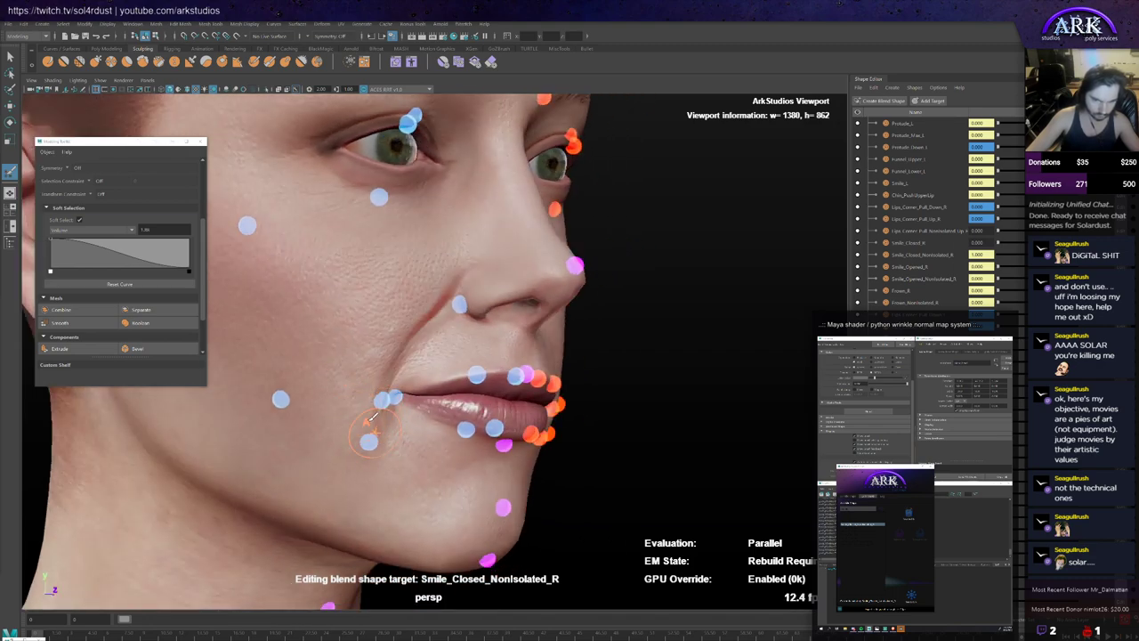
alt+drag(372, 416, 358, 431)
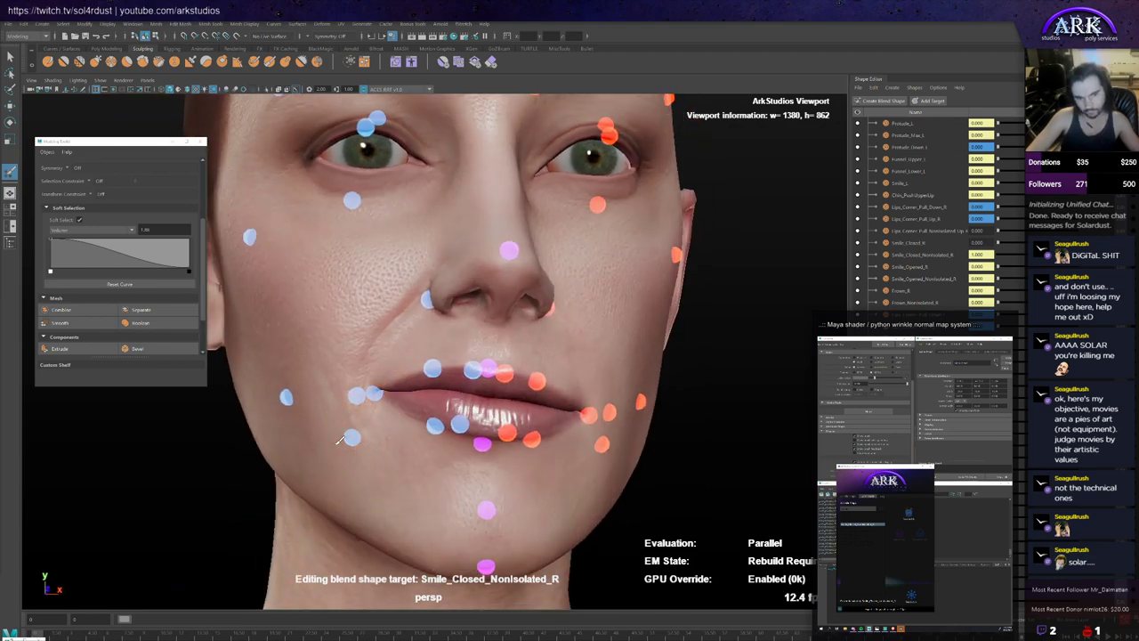
alt+drag(367, 429, 377, 435)
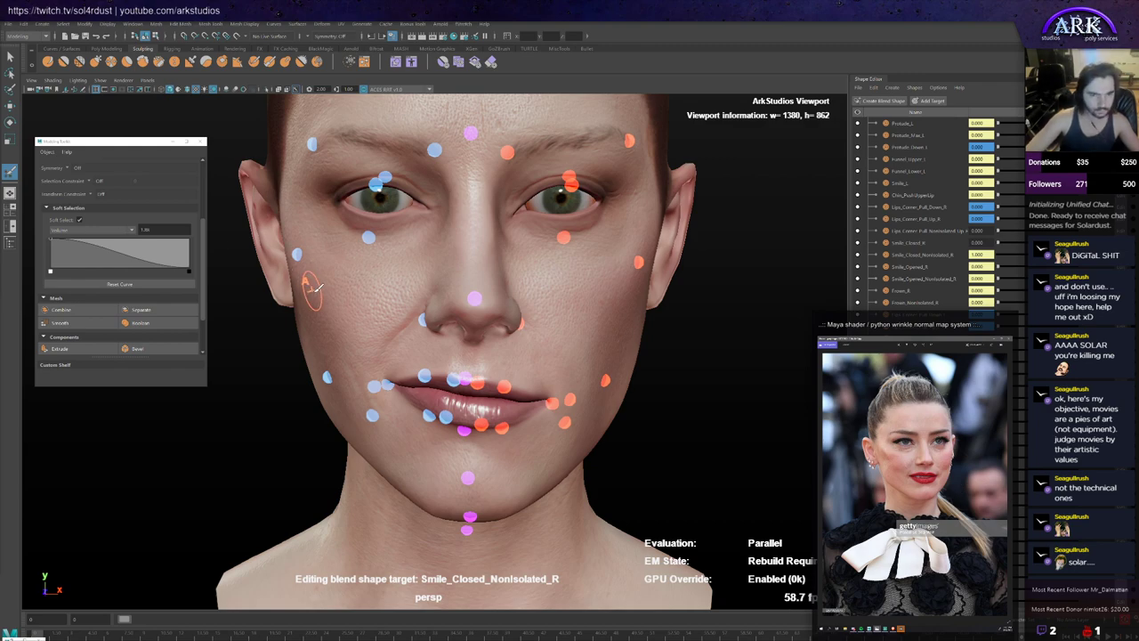
Step: Brush over the right cheek beside the nose, comparing the face with the reference photo
alt+drag(312, 292, 308, 298)
alt+right_drag(308, 297, 323, 308)
alt+drag(323, 308, 318, 303)
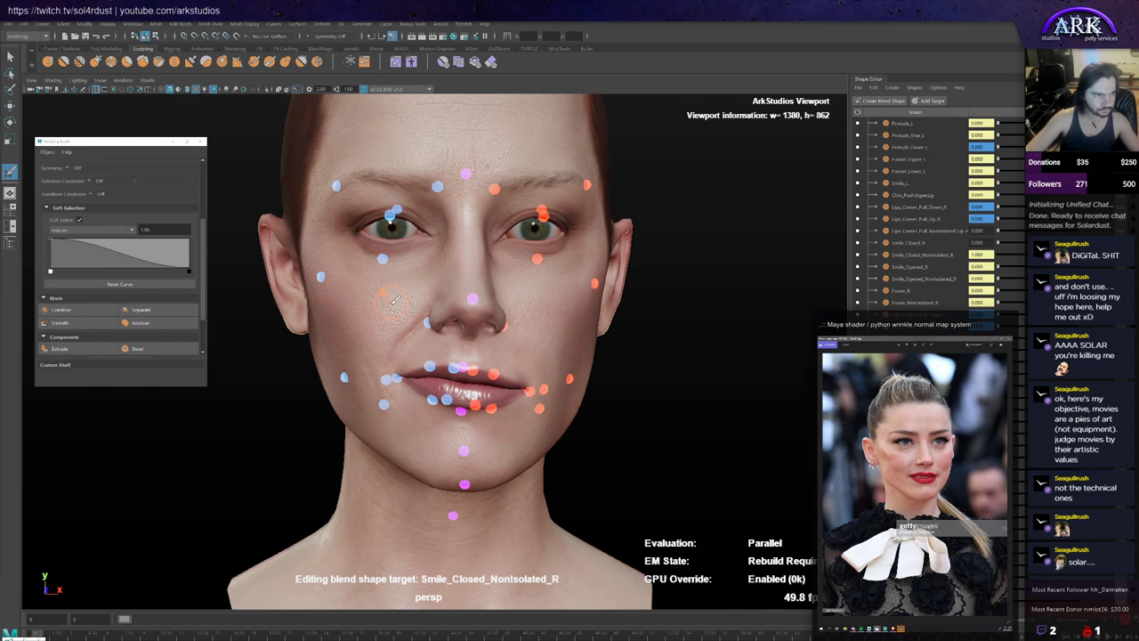
mouse_move(365, 294)
alt+mouse_down()
mouse_move(392, 303)
mouse_move(364, 312)
mouse_move(383, 317)
mouse_move(373, 318)
alt+mouse_up()
Step: Shape the right cheek and smile crease of the head with the Sculpt brush, checking against the reference photo from several angles
click(50, 62)
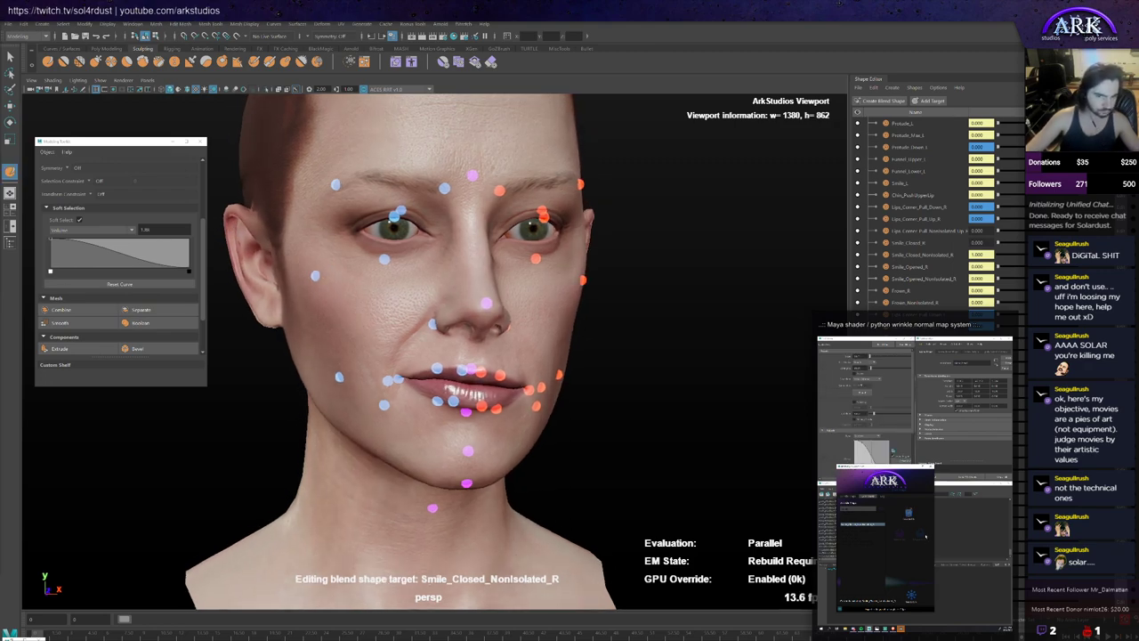
click(901, 535)
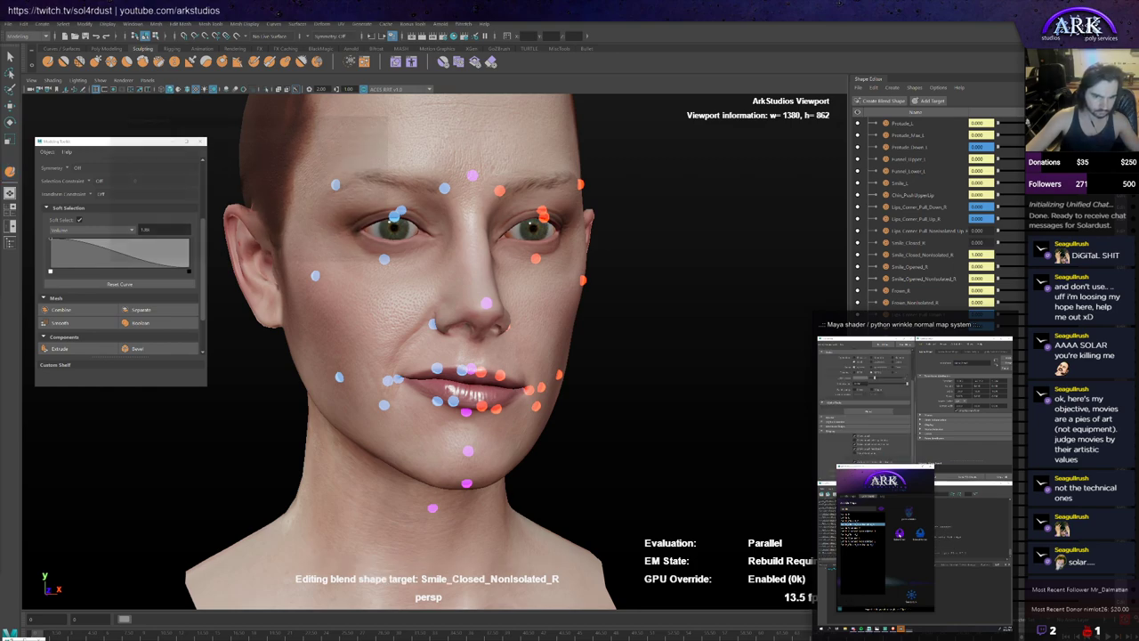
alt+drag(599, 332, 364, 318)
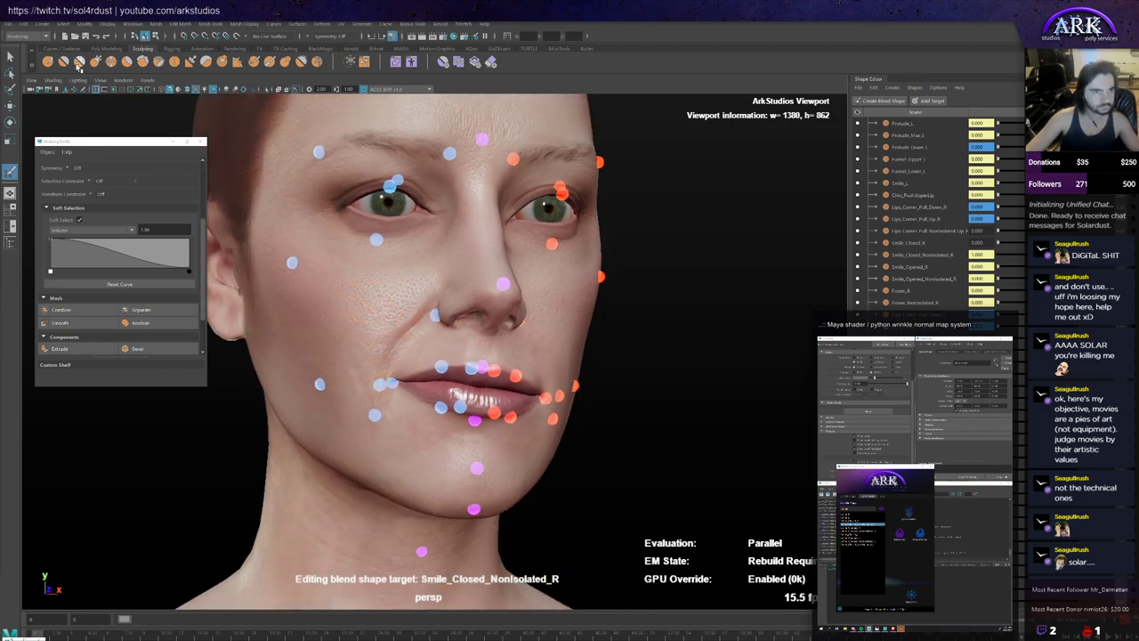
click(49, 63)
mouse_move(383, 308)
alt+mouse_down()
mouse_move(367, 327)
mouse_move(401, 338)
mouse_move(384, 357)
mouse_move(411, 311)
mouse_move(360, 327)
mouse_move(345, 317)
mouse_move(376, 401)
mouse_move(376, 310)
mouse_move(397, 326)
mouse_move(391, 336)
mouse_move(405, 331)
mouse_move(326, 323)
mouse_move(353, 312)
mouse_move(378, 355)
alt+mouse_up()
key(alt+Tab)
key(alt+Tab)
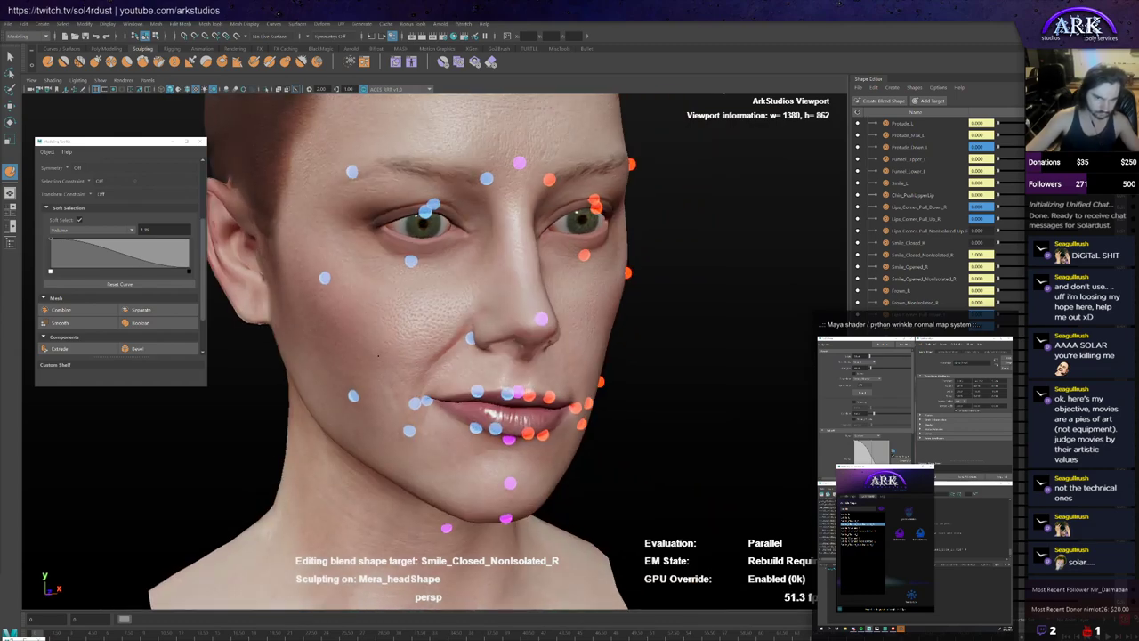
key(q)
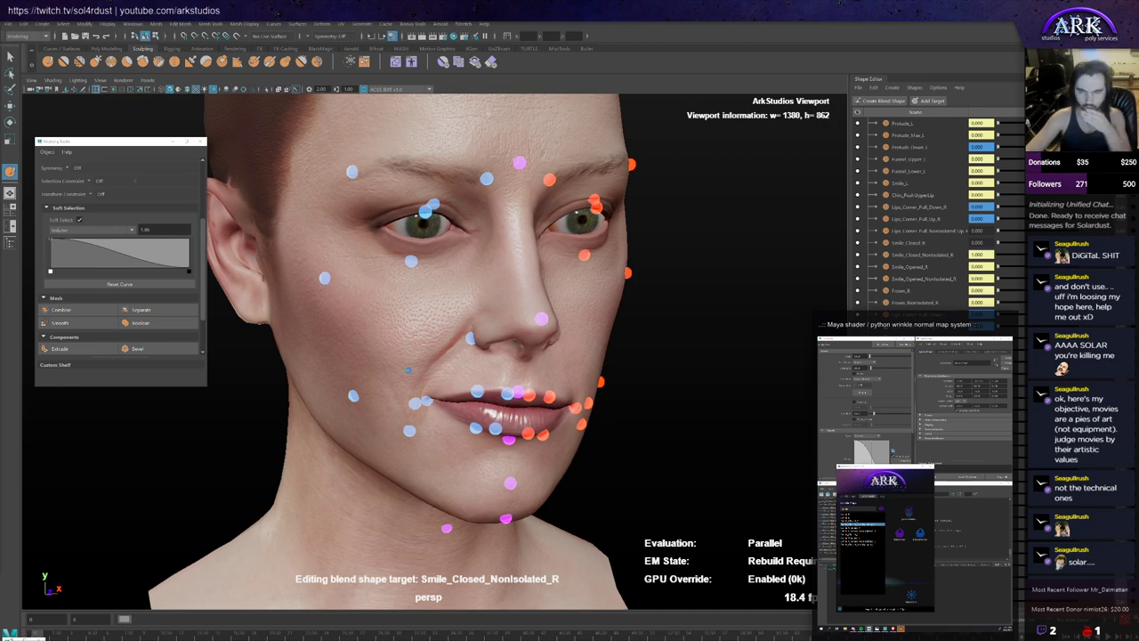
mouse_move(409, 370)
alt+mouse_down()
mouse_move(442, 388)
mouse_move(369, 395)
mouse_move(388, 372)
mouse_move(365, 390)
alt+mouse_up()
mouse_move(352, 313)
alt+mouse_down()
mouse_move(374, 300)
mouse_move(332, 316)
mouse_move(356, 302)
mouse_move(360, 328)
mouse_move(373, 330)
alt+mouse_up()
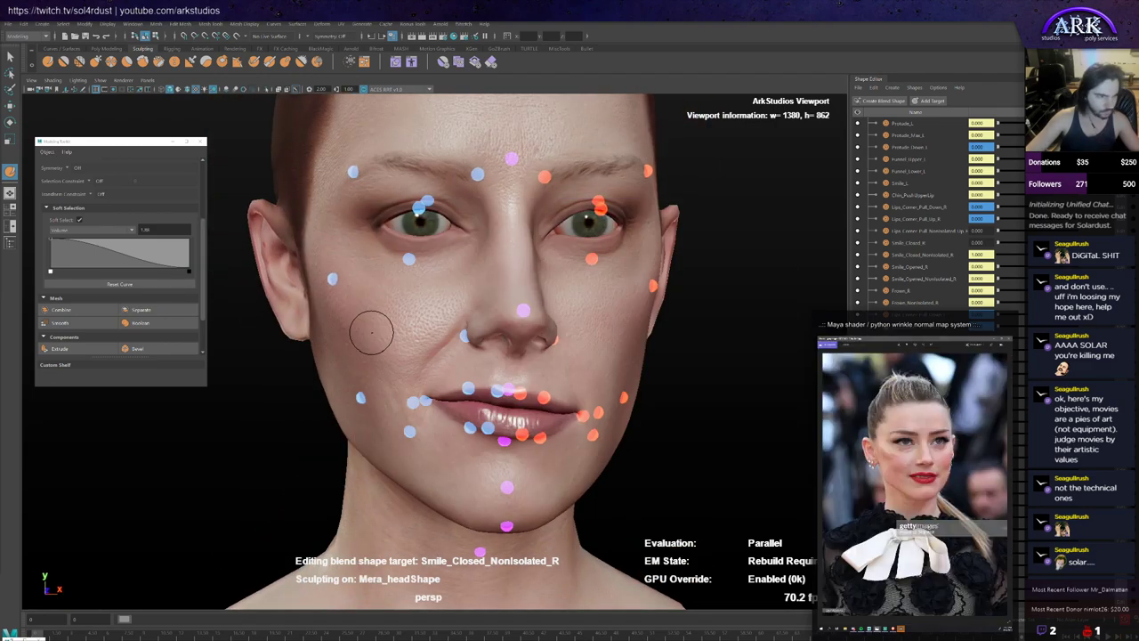
mouse_move(415, 386)
alt+mouse_down()
mouse_move(424, 392)
mouse_move(387, 402)
alt+mouse_up()
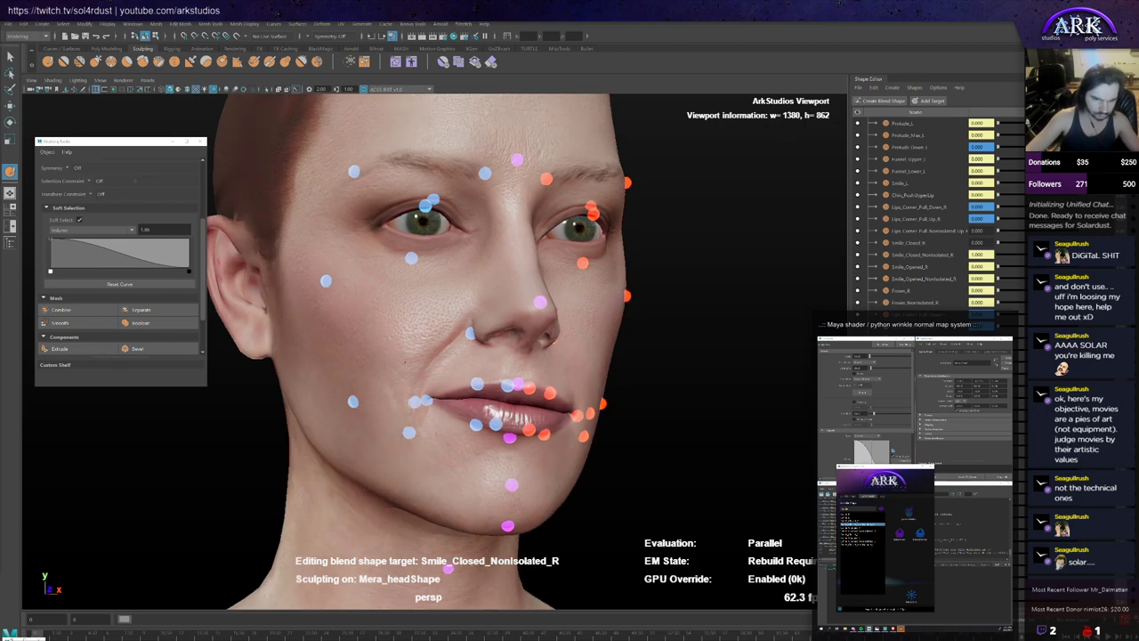
mouse_move(415, 352)
alt+mouse_down()
mouse_move(436, 372)
mouse_move(457, 330)
mouse_move(405, 370)
mouse_move(360, 362)
mouse_move(399, 374)
mouse_move(395, 425)
mouse_move(378, 398)
alt+mouse_up()
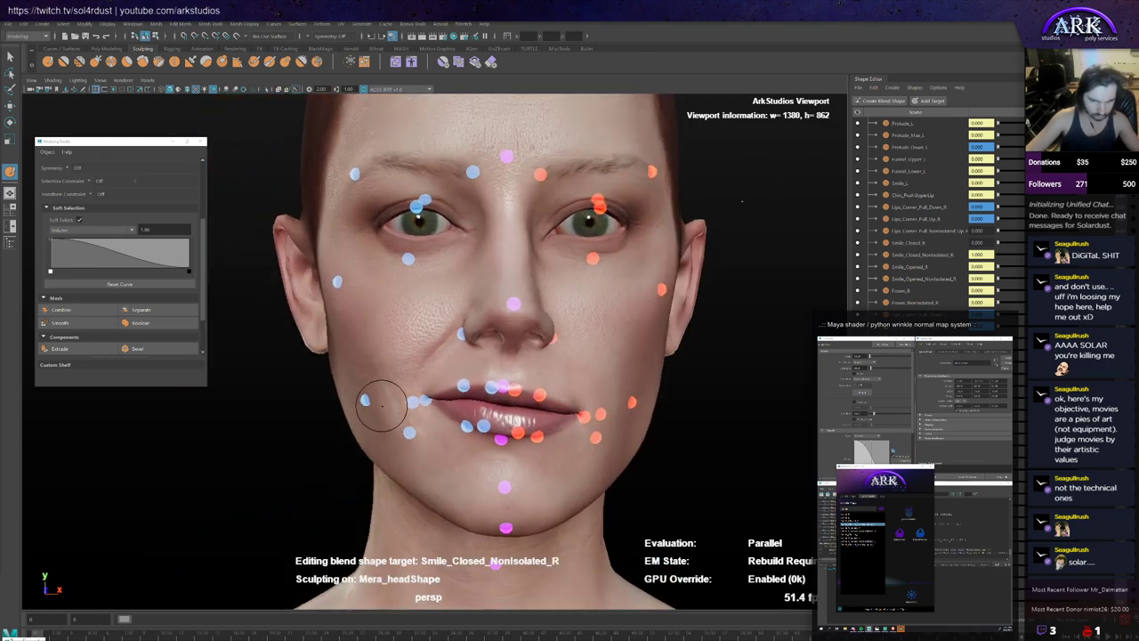
Step: Adjust the Sculpt brush strength and refine the area between the right mouth corner and cheek against the reference photo
key(m)
drag(399, 392, 397, 393)
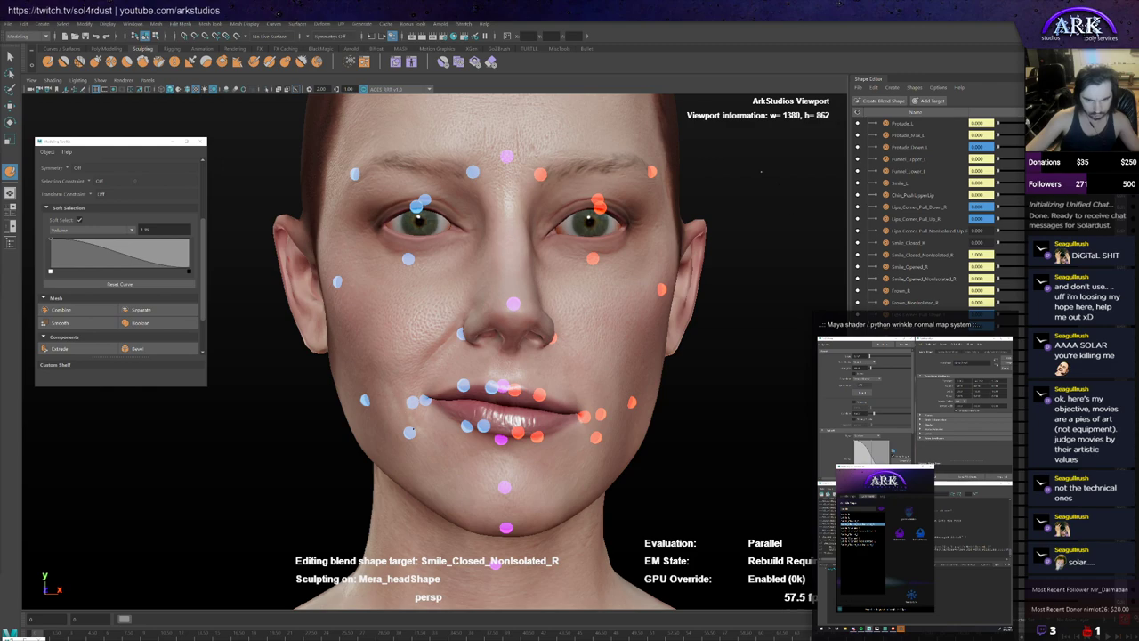
alt+drag(411, 431, 396, 408)
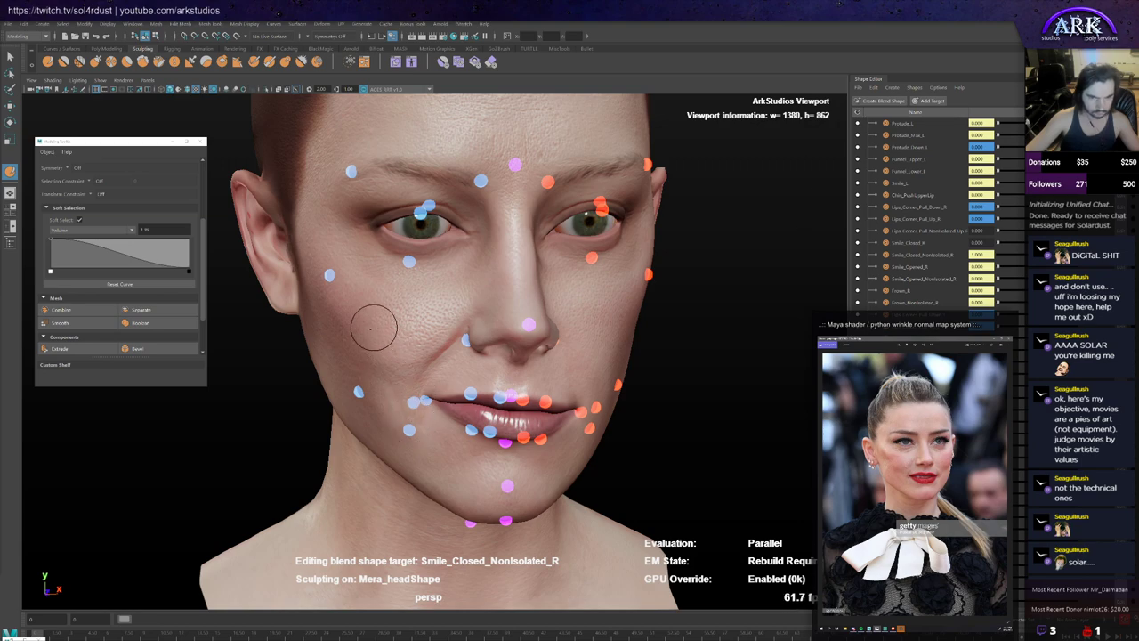
alt+drag(386, 326, 361, 341)
scroll(414, 418, down, 2)
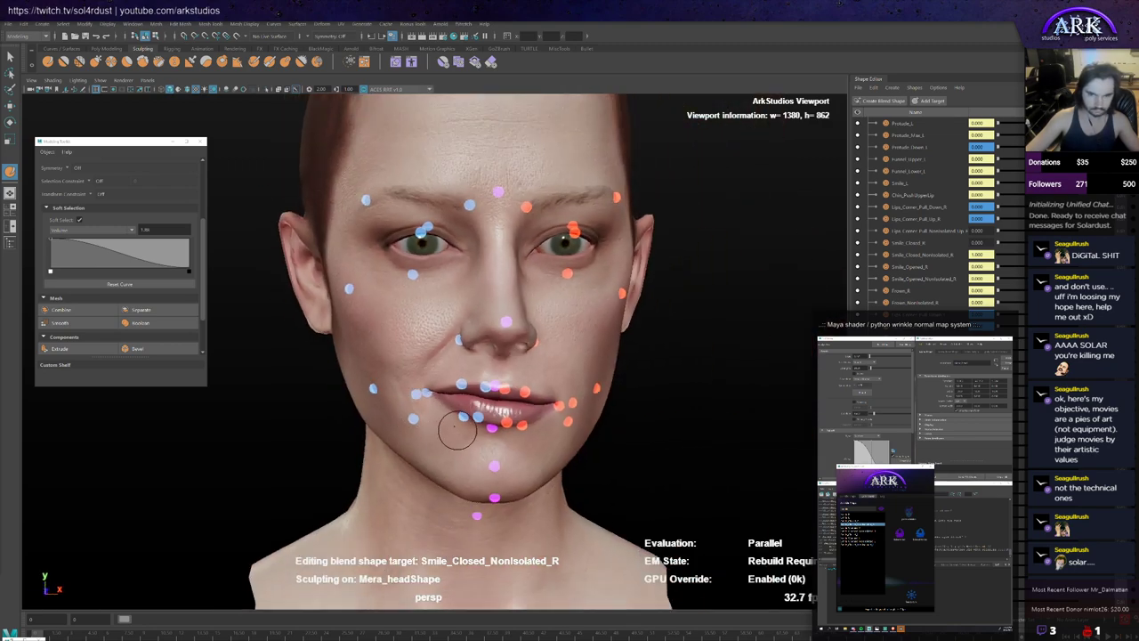
Step: Move the right mouth-corner control to test the closed smile from several angles, and undo back to the neutral mouth pose
alt+middle_drag(437, 422, 410, 388)
alt+drag(411, 388, 416, 360)
click(392, 360)
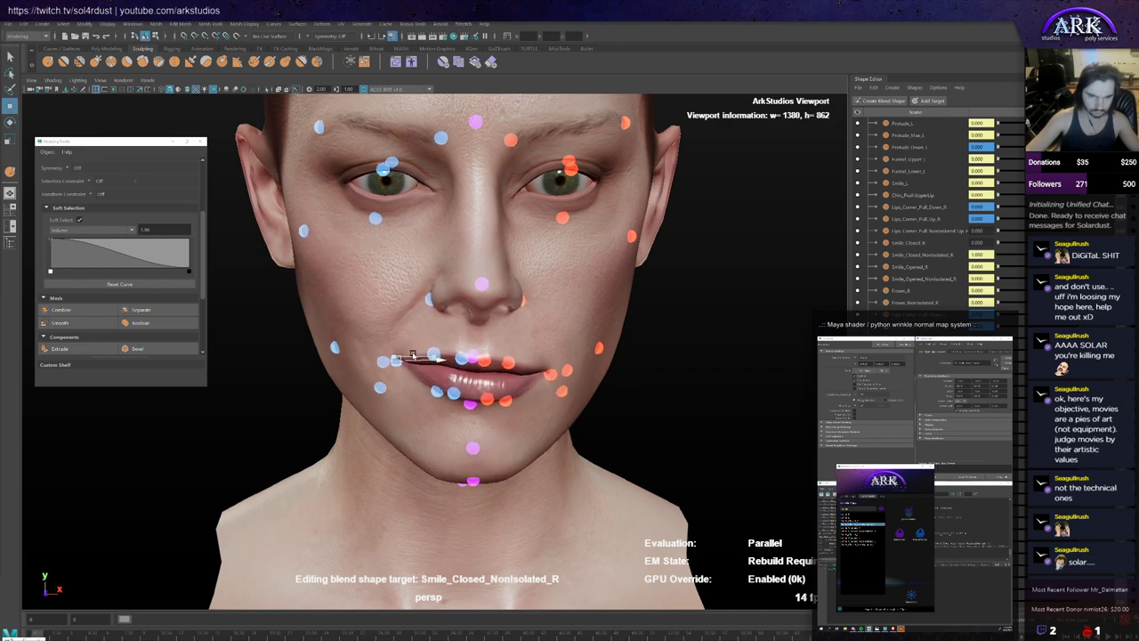
drag(423, 348, 406, 315)
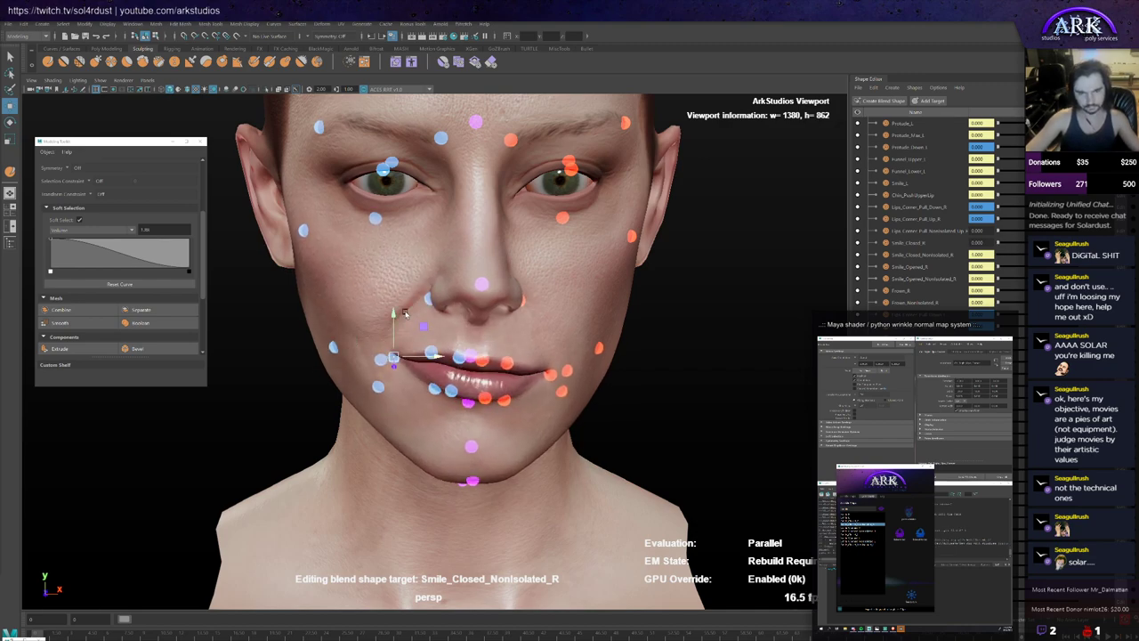
mouse_move(429, 355)
alt+mouse_down()
mouse_move(432, 392)
mouse_move(452, 367)
mouse_move(415, 350)
mouse_move(430, 326)
mouse_move(415, 357)
alt+mouse_up()
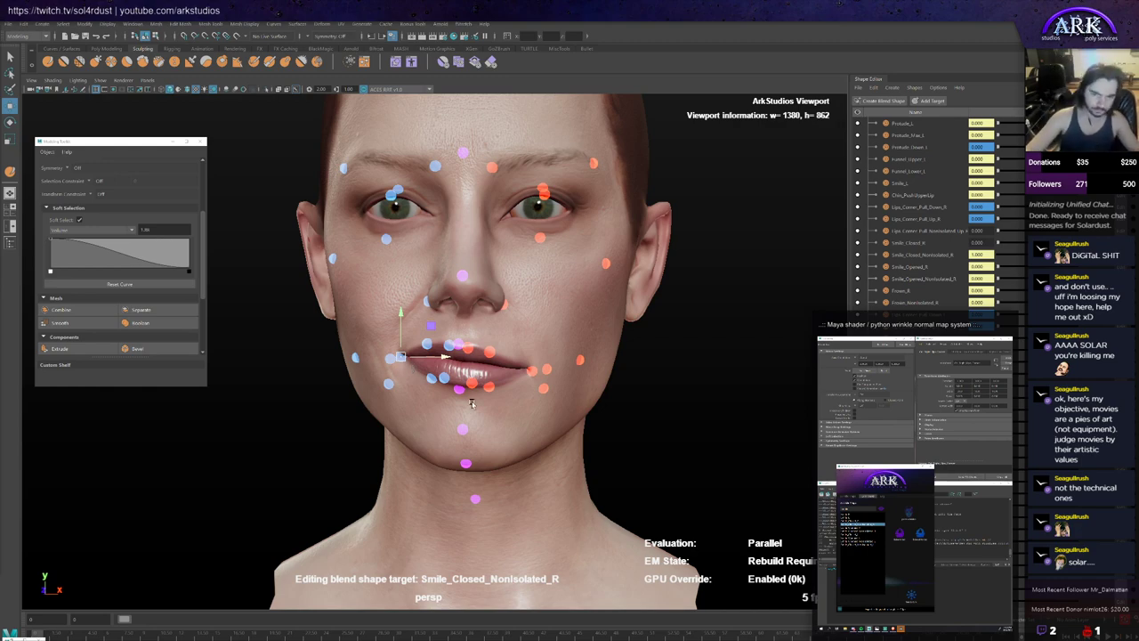
scroll(472, 405, up, 2)
alt+drag(449, 381, 498, 367)
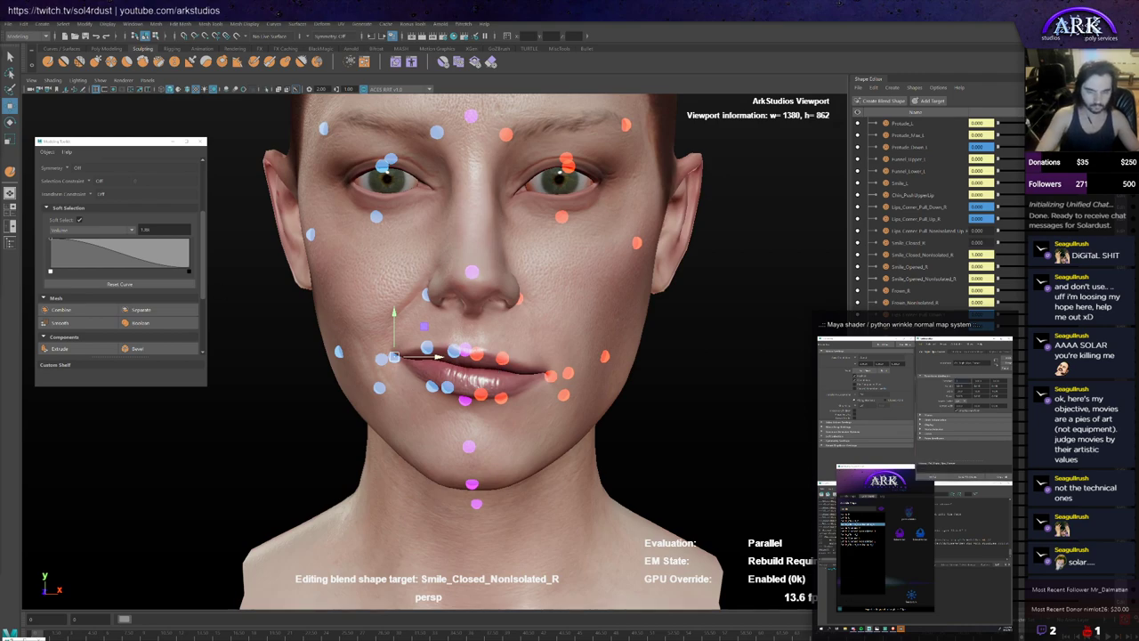
key(ctrl+z)
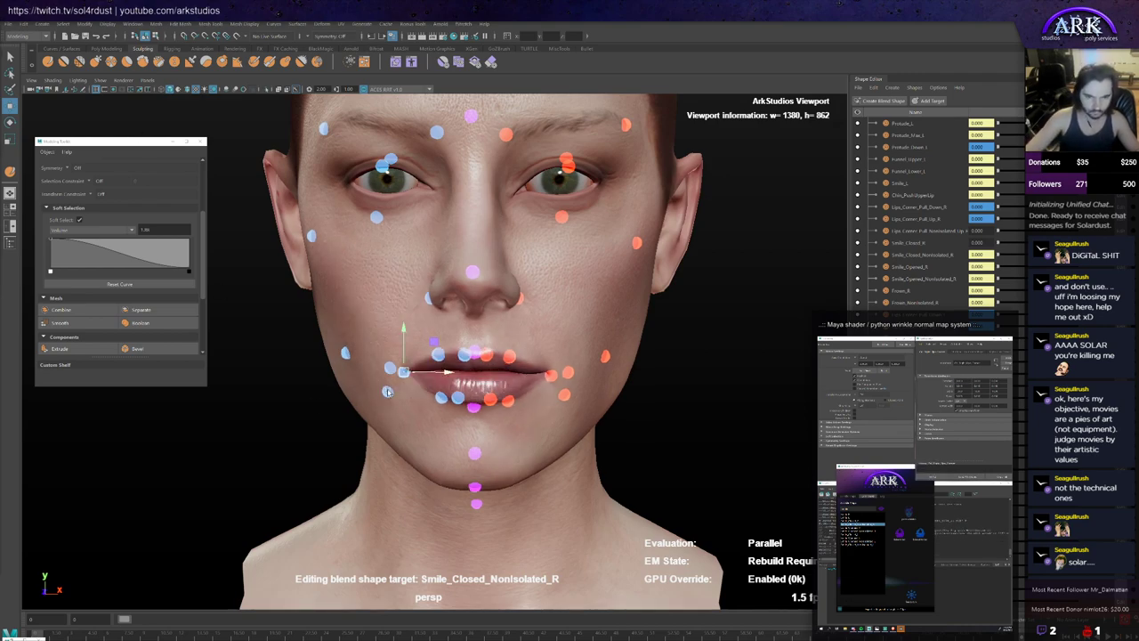
Step: Pull the outer right mouth-corner control into an open smile, look through the blend shape targets, and undo the pose
alt+drag(388, 392, 365, 370)
click(391, 369)
scroll(926, 218, up, 10)
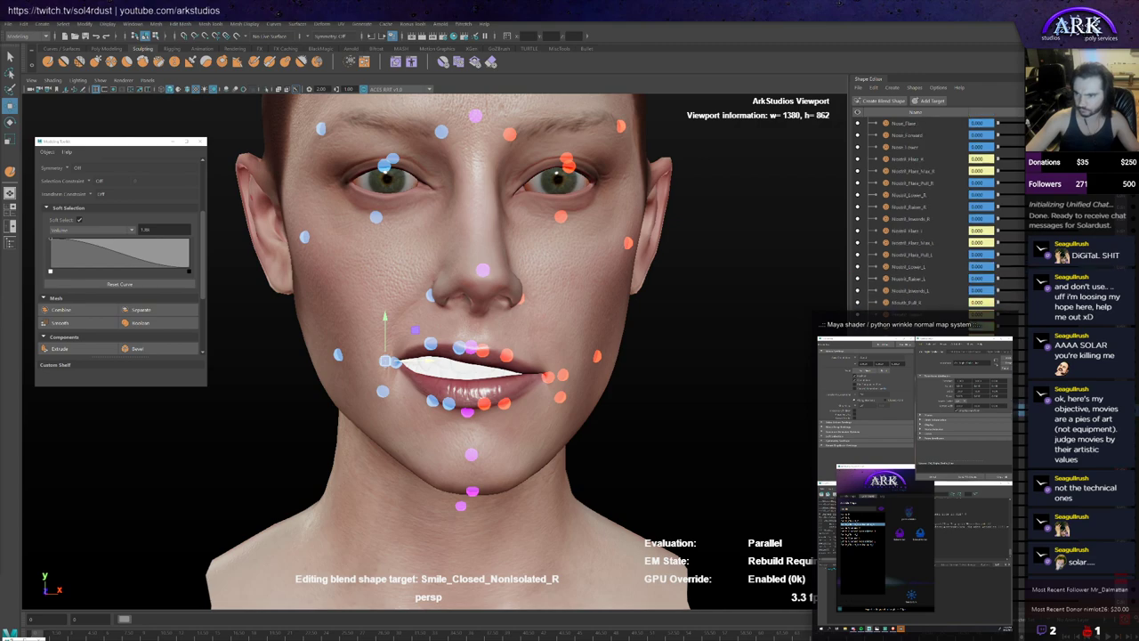
scroll(926, 214, down, 5)
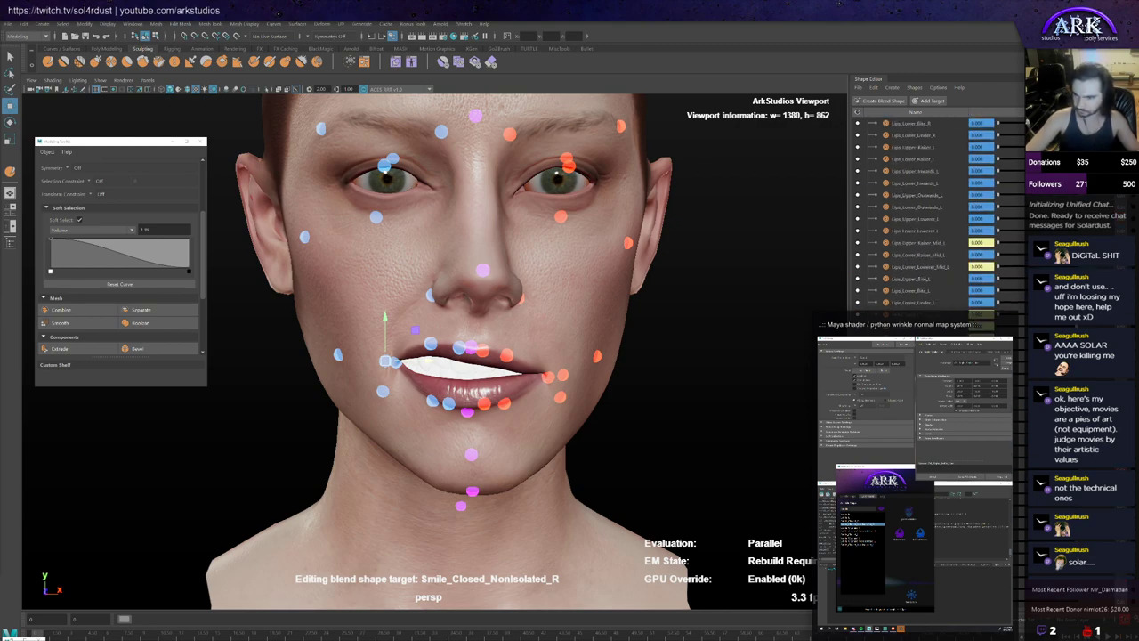
alt+drag(507, 374, 494, 378)
key(ctrl+z)
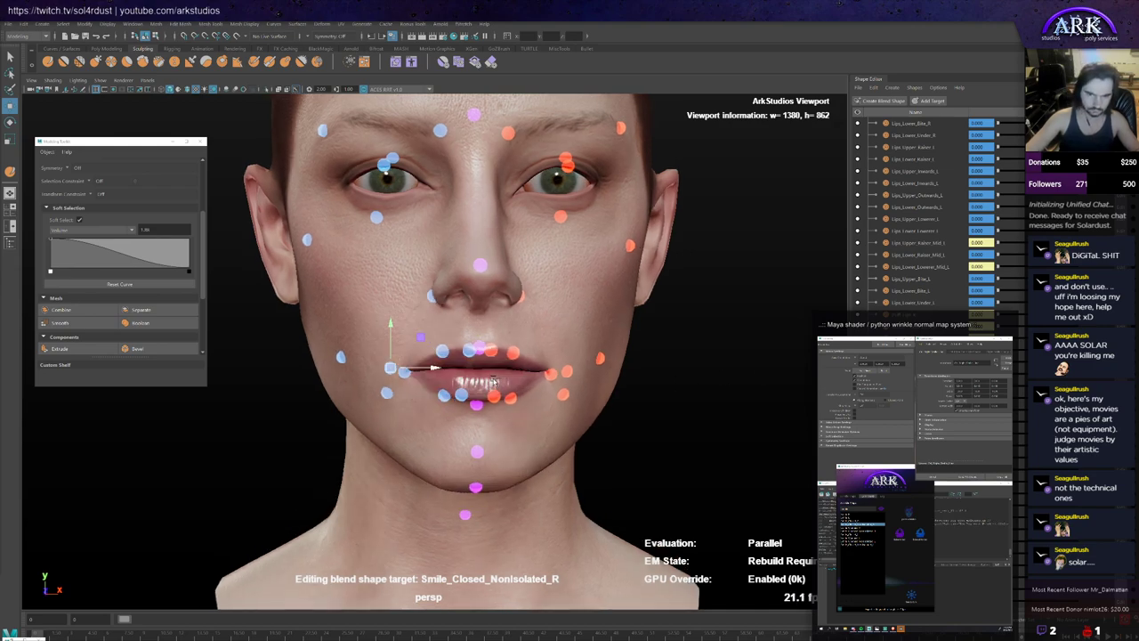
Step: Raise the outer right and outer left mouth-corner controls to pose an open smile on both sides
drag(389, 352, 378, 288)
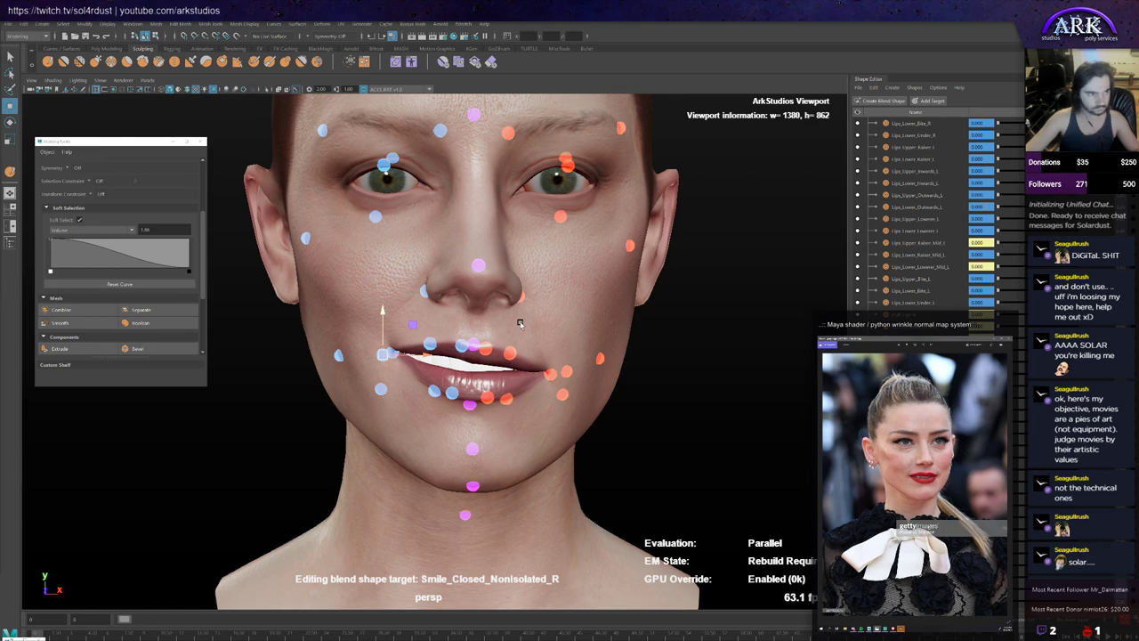
alt+drag(608, 354, 606, 361)
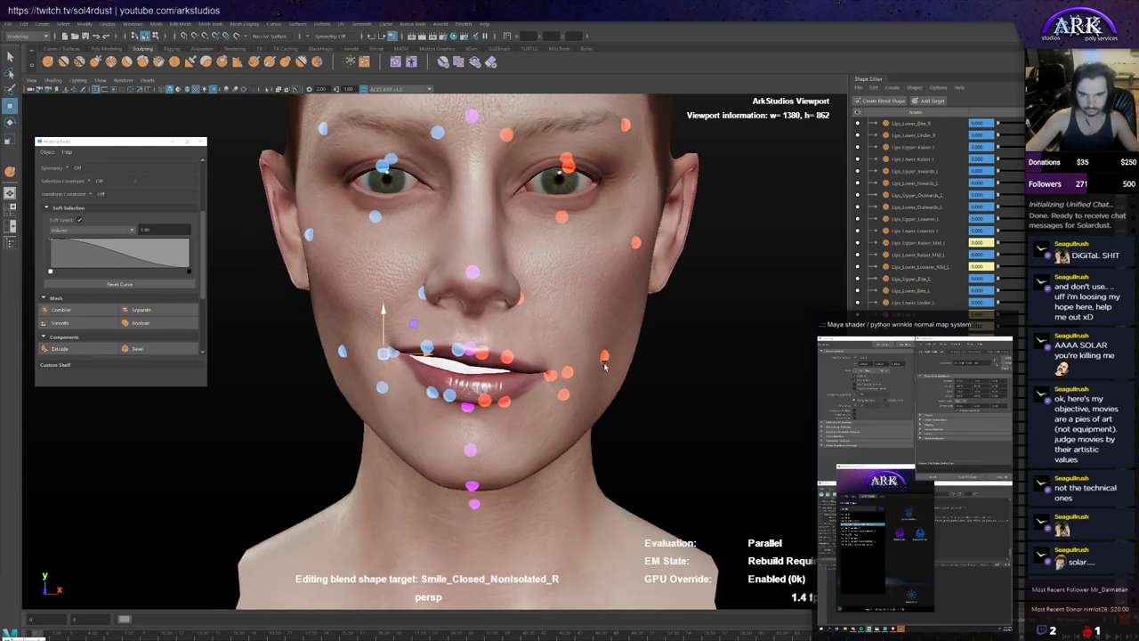
scroll(926, 218, up, 12)
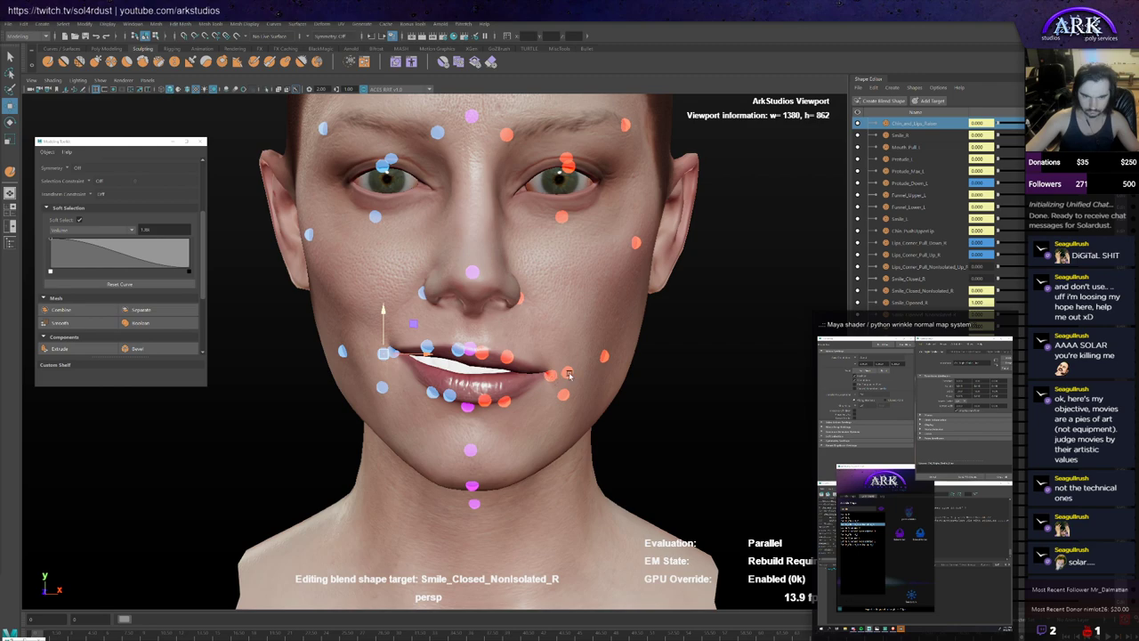
click(568, 375)
drag(568, 356, 559, 344)
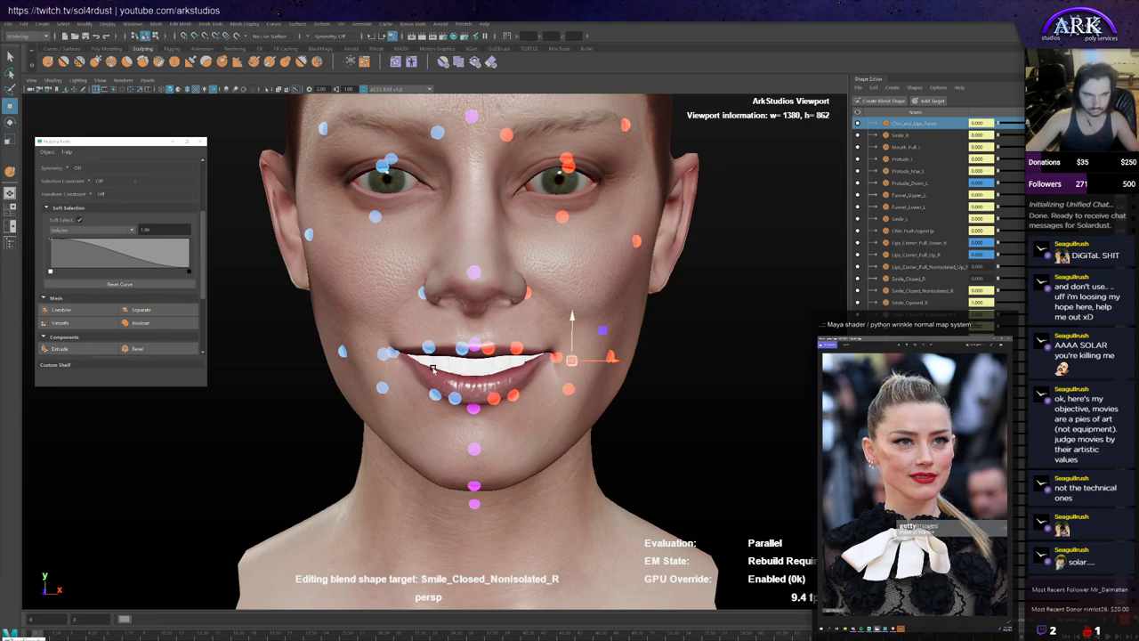
Step: Readjust the outer right mouth-corner control and examine the open smile from several angles
mouse_move(534, 394)
alt+mouse_down()
mouse_move(549, 389)
mouse_move(538, 394)
alt+mouse_up()
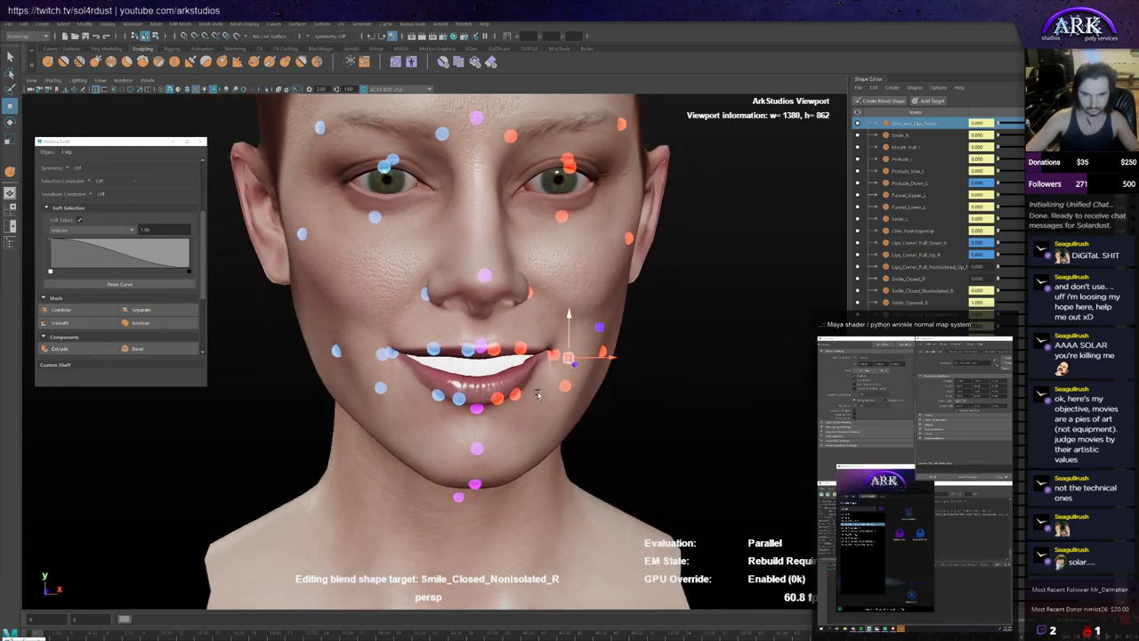
click(383, 355)
mouse_move(380, 332)
mouse_down()
mouse_move(382, 301)
mouse_move(385, 315)
mouse_up()
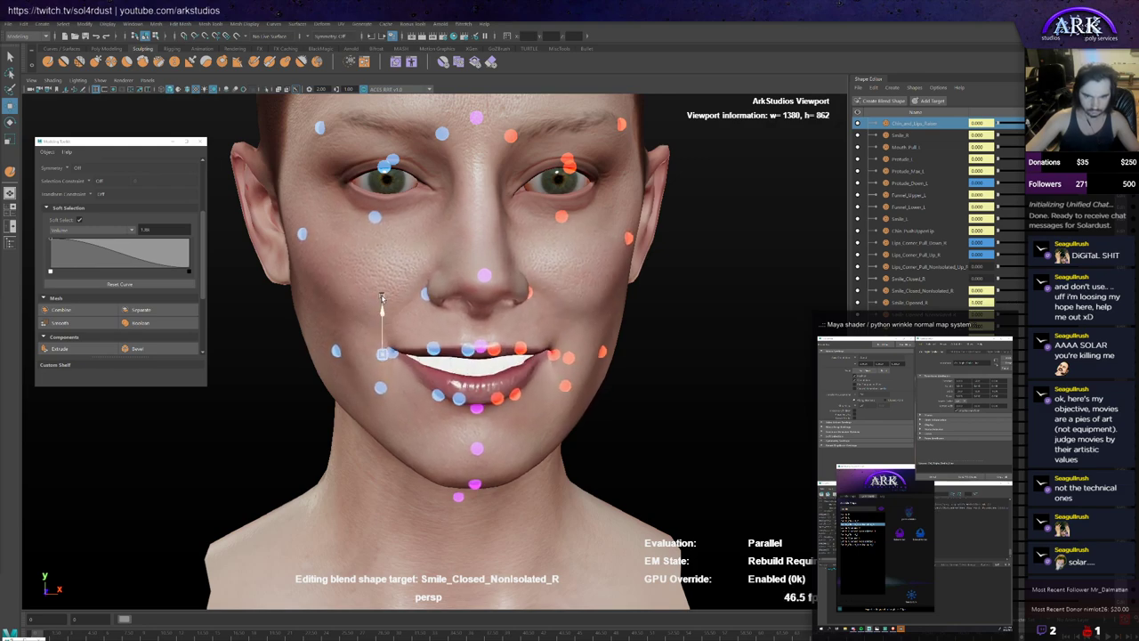
key(alt+Tab)
alt+drag(446, 371, 437, 369)
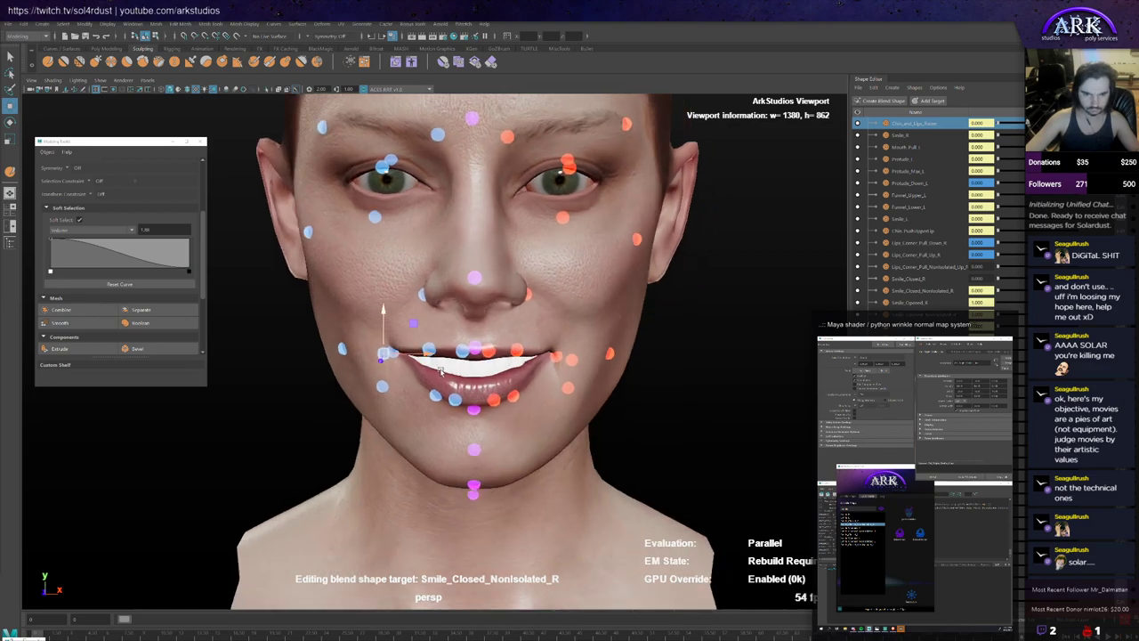
alt+drag(483, 424, 579, 420)
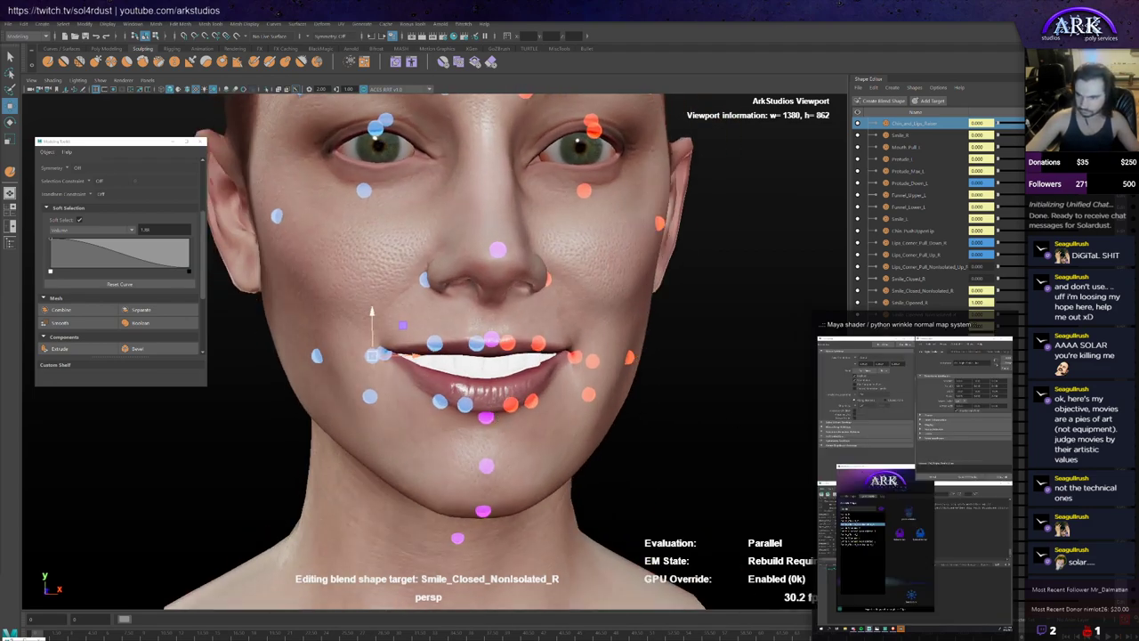
Step: Activate the paint tool and add weight with the additive brush along the right smile crease and mouth corner of the open smile
alt+drag(657, 397, 642, 398)
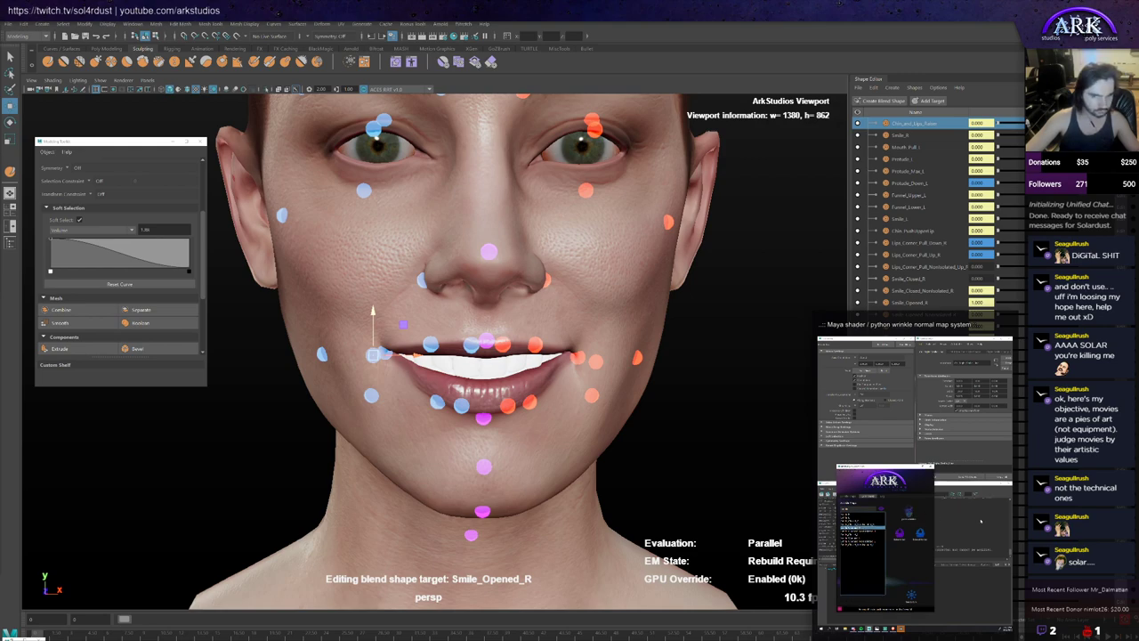
key(y)
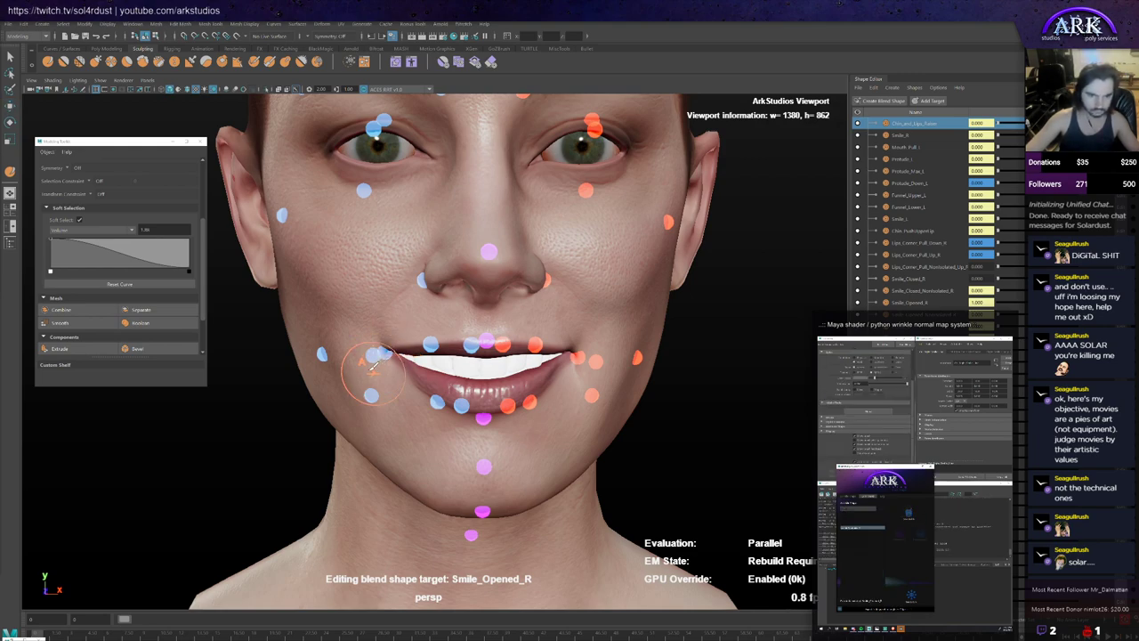
alt+drag(370, 383, 399, 290)
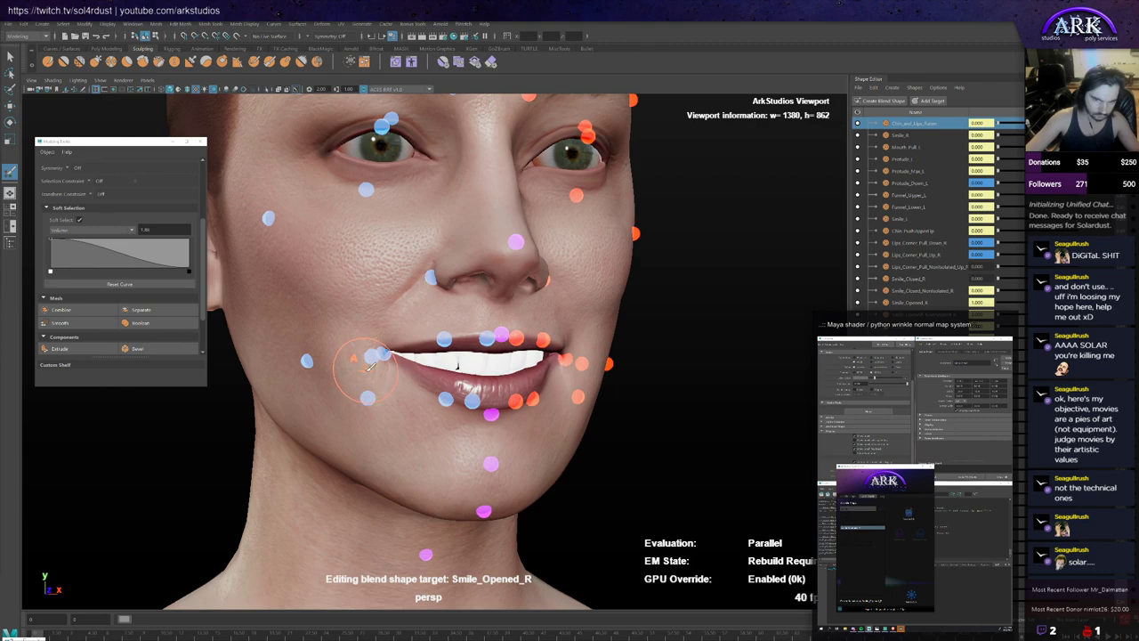
alt+drag(371, 361, 383, 336)
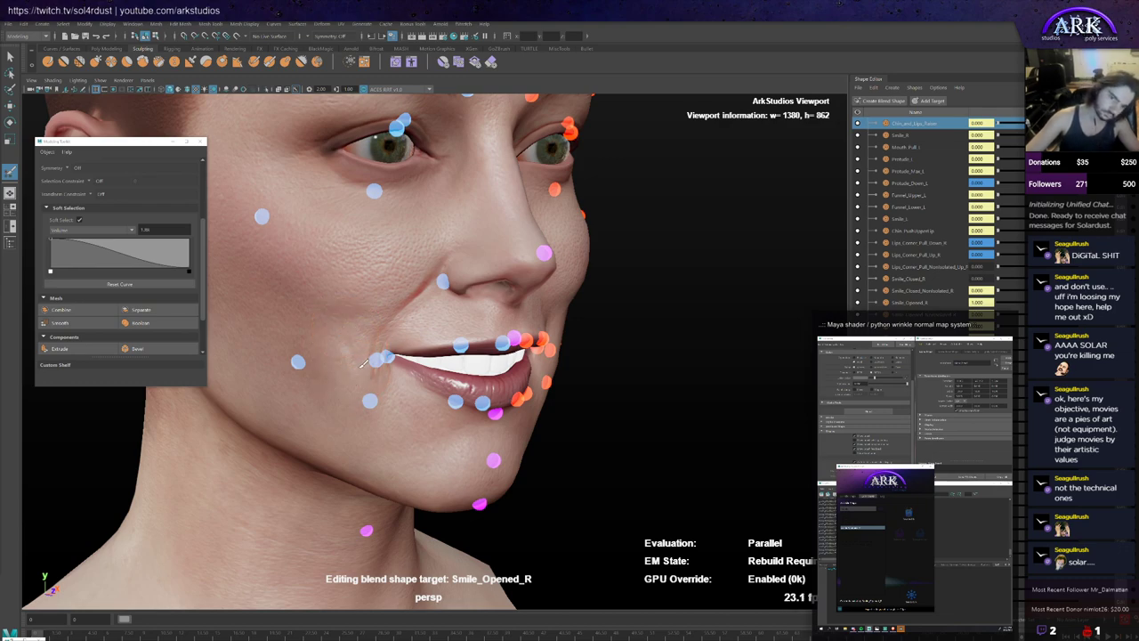
mouse_move(428, 416)
alt+mouse_down()
mouse_move(406, 387)
mouse_move(416, 409)
alt+mouse_up()
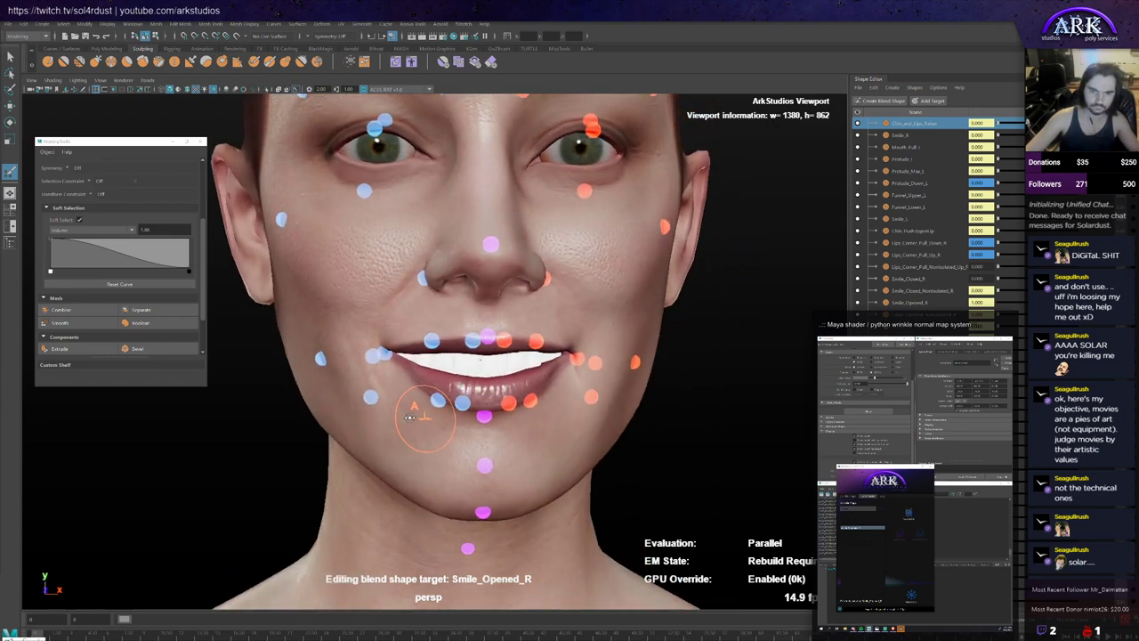
alt+middle_drag(416, 406, 395, 392)
alt+drag(395, 389, 284, 294)
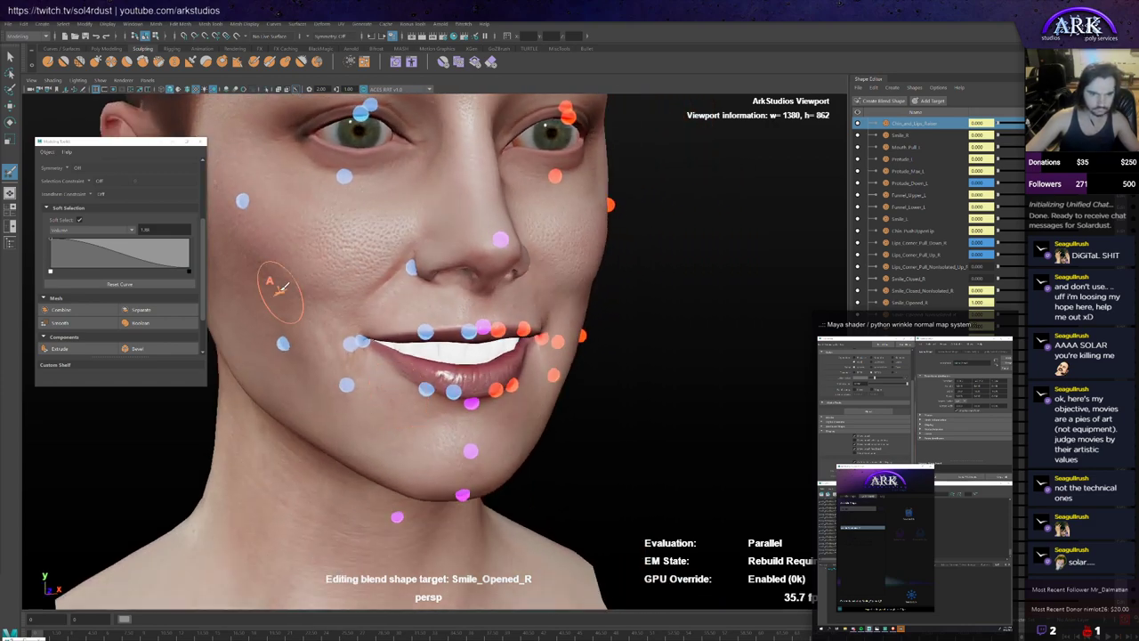
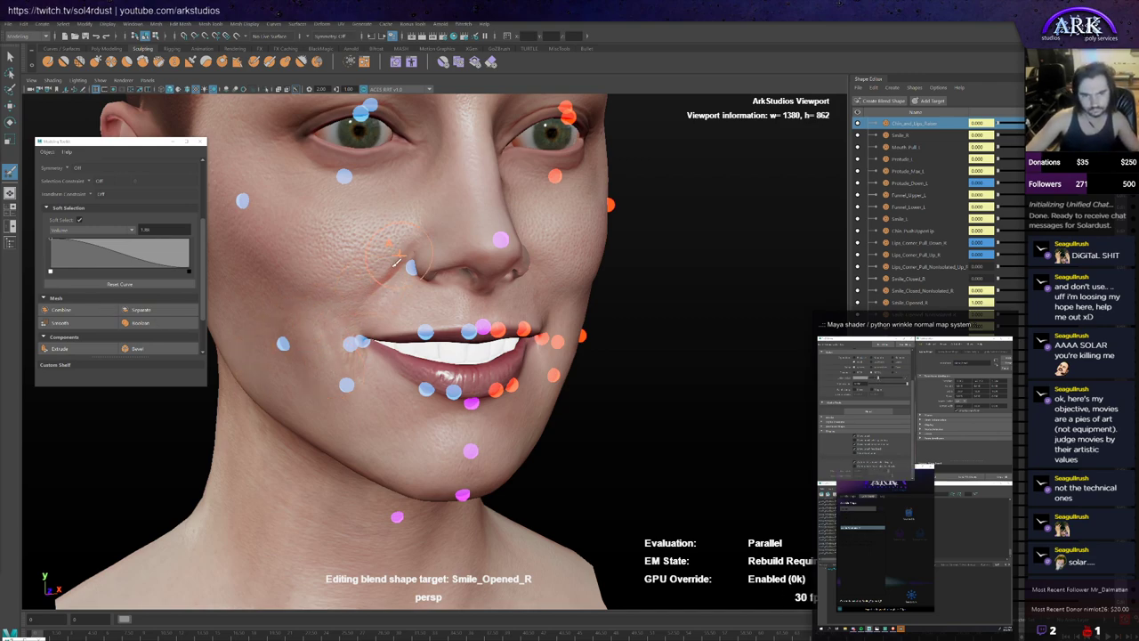
scroll(378, 352, down, 2)
alt+drag(379, 352, 413, 263)
alt+drag(407, 347, 369, 330)
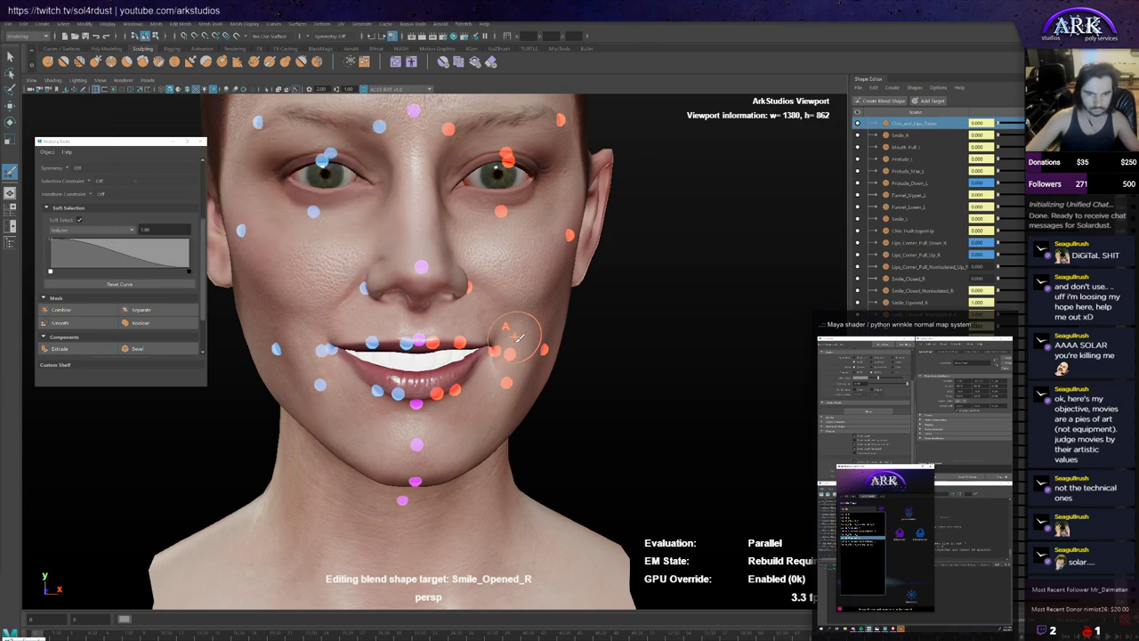
Step: Paint the left smile crease and the area beside the left mouth corner with the additive brush
alt+drag(517, 336, 509, 343)
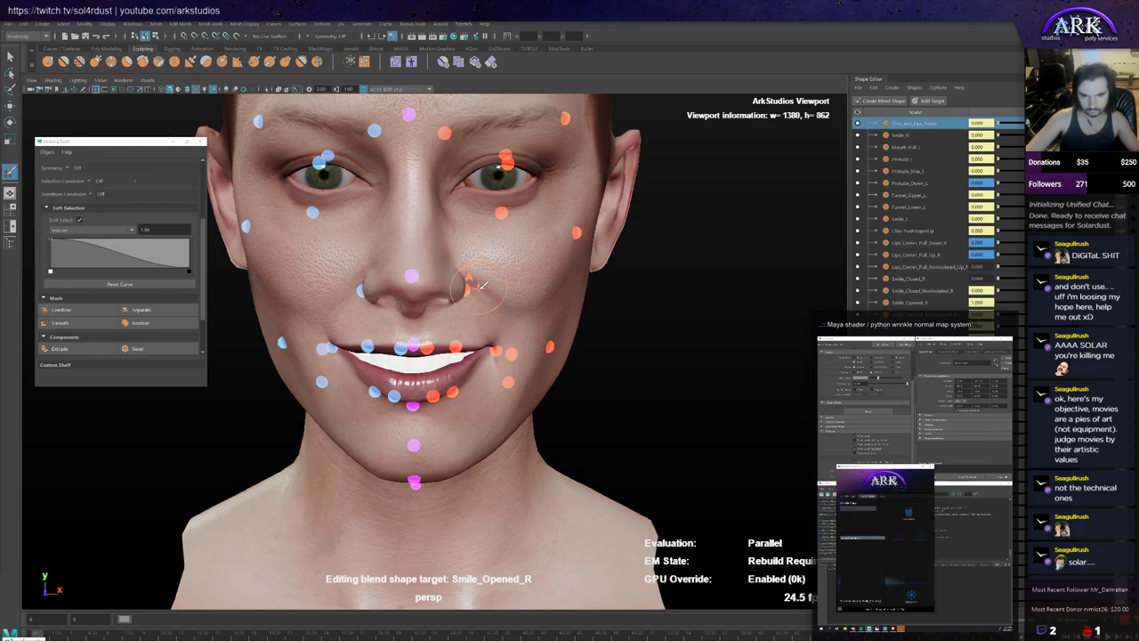
mouse_move(481, 285)
alt+mouse_down()
mouse_move(467, 286)
mouse_move(511, 306)
alt+mouse_up()
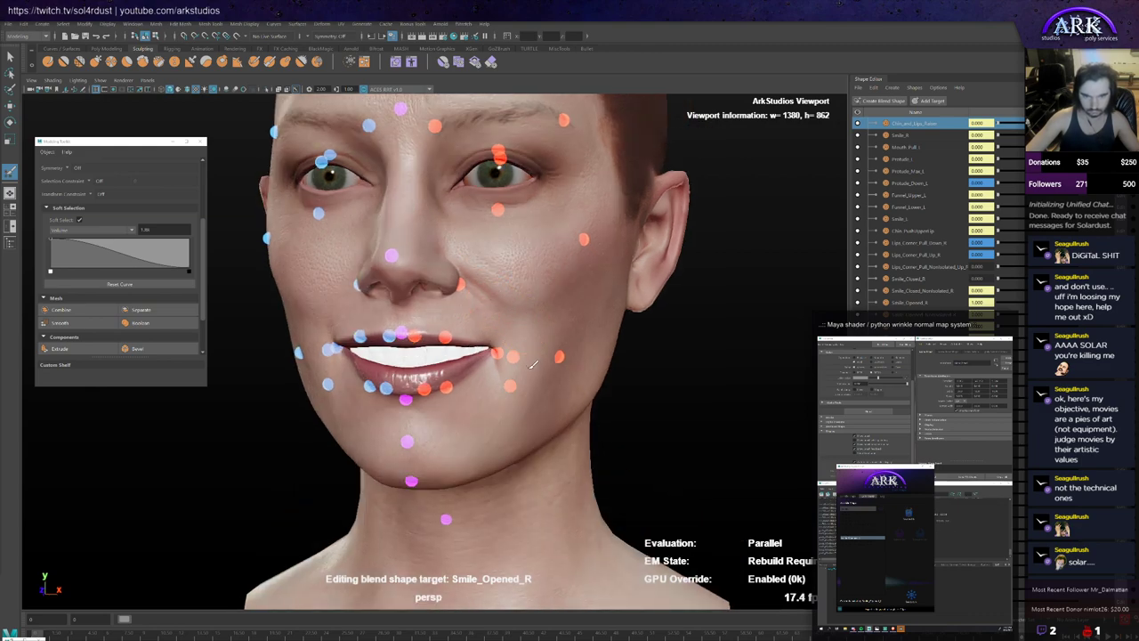
alt+drag(532, 352, 576, 378)
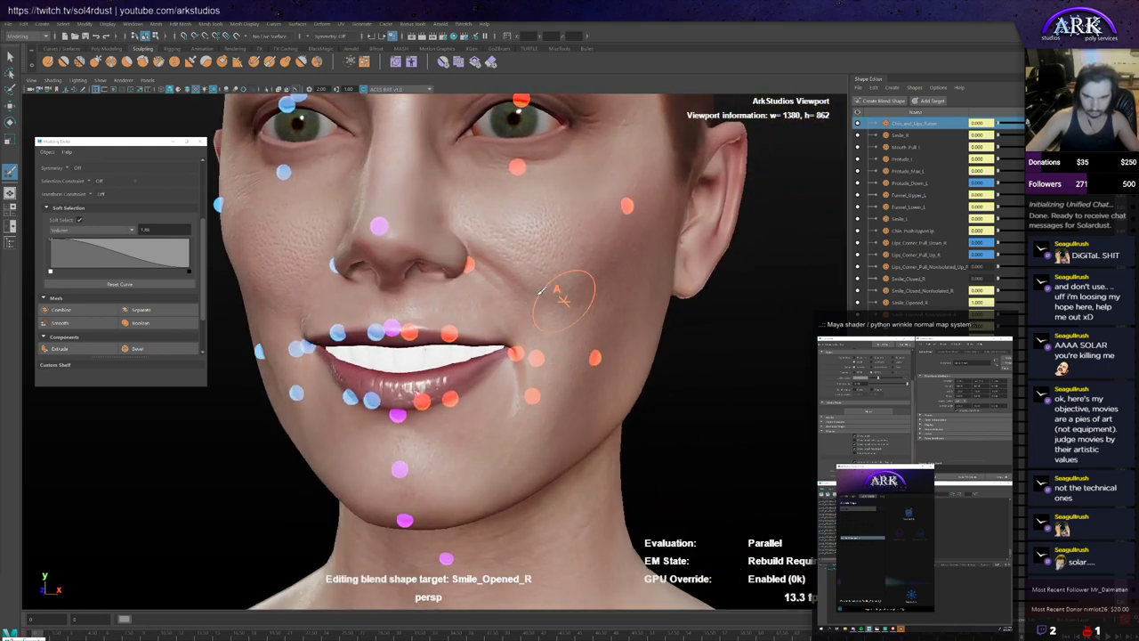
alt+drag(603, 316, 551, 367)
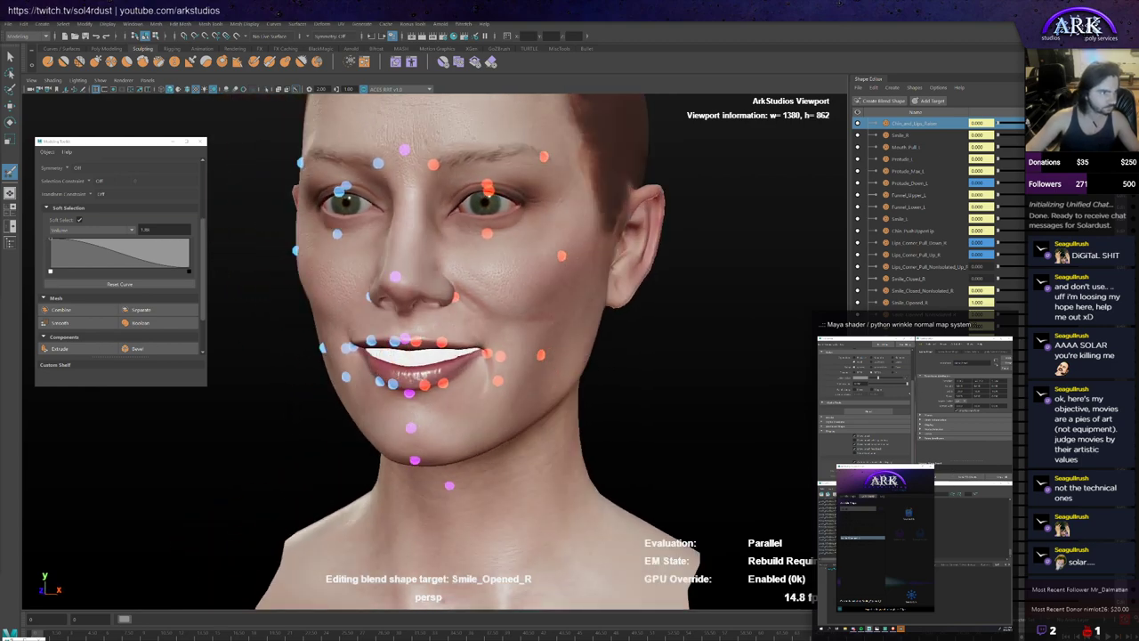
Step: Examine the open smile from the front and both sides, comparing the cheeks and creases with the reference photo
mouse_move(536, 354)
alt+mouse_down()
mouse_move(525, 343)
mouse_move(532, 317)
alt+mouse_up()
alt+drag(576, 396, 582, 394)
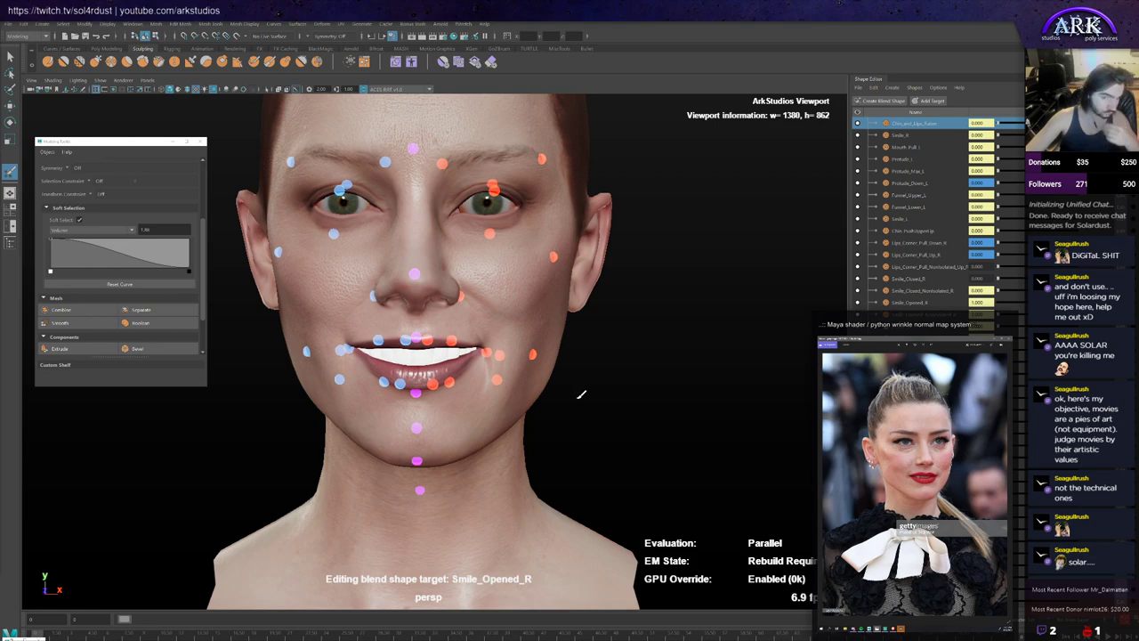
mouse_move(534, 402)
alt+mouse_down()
mouse_move(572, 407)
mouse_move(524, 407)
mouse_move(531, 424)
alt+mouse_up()
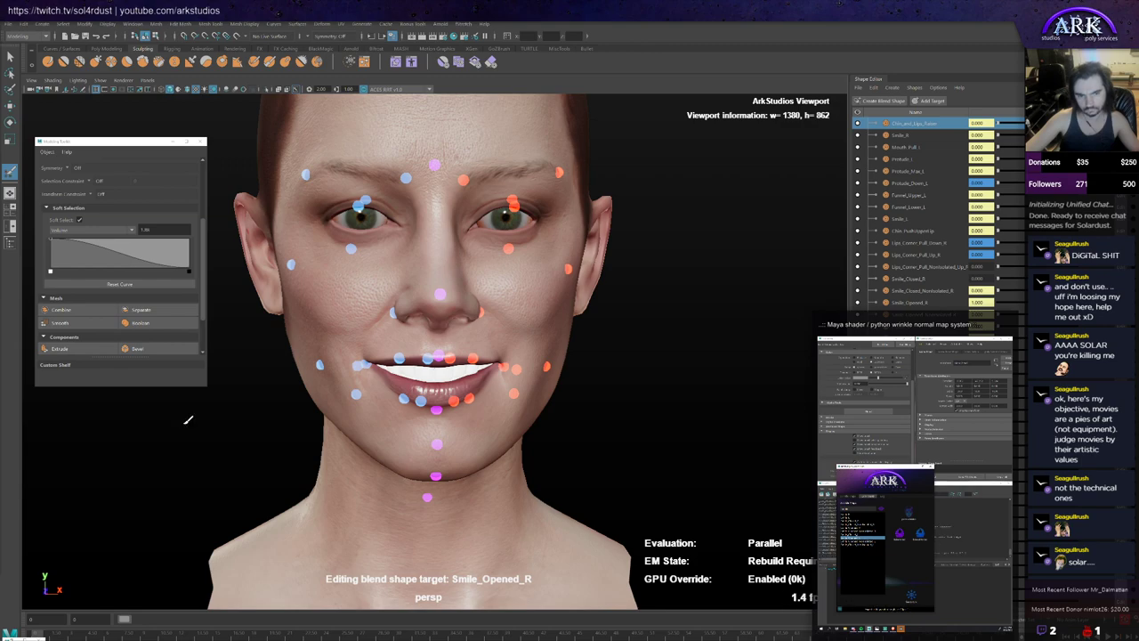
alt+drag(188, 419, 328, 433)
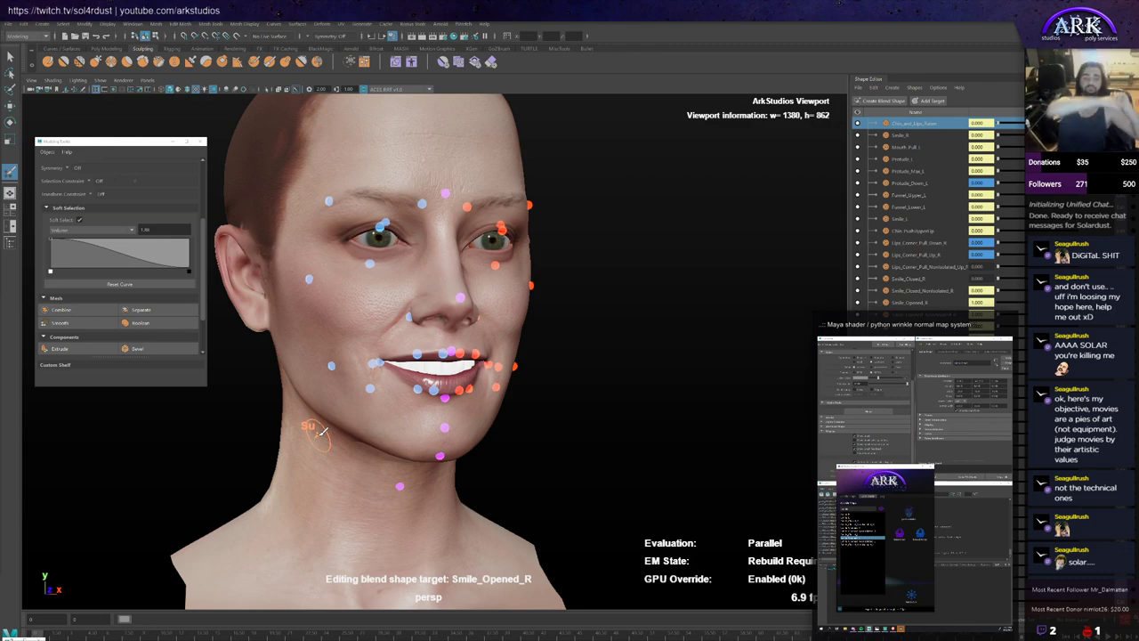
scroll(434, 380, up, 2)
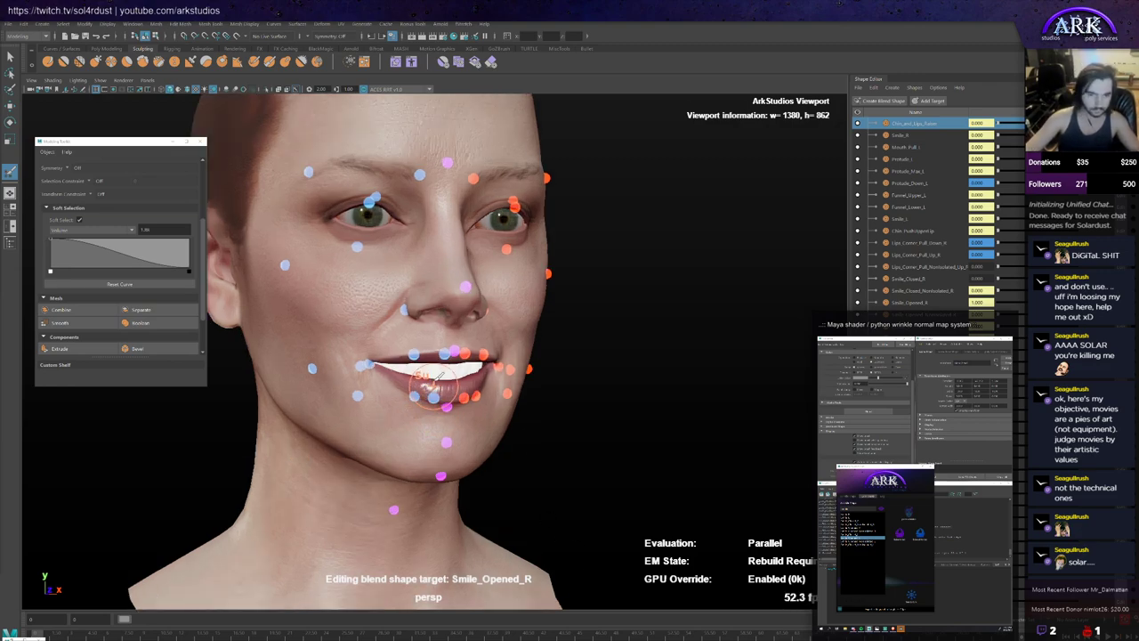
alt+middle_drag(434, 382, 471, 416)
mouse_move(469, 409)
alt+mouse_down()
mouse_move(423, 411)
mouse_move(440, 393)
alt+mouse_up()
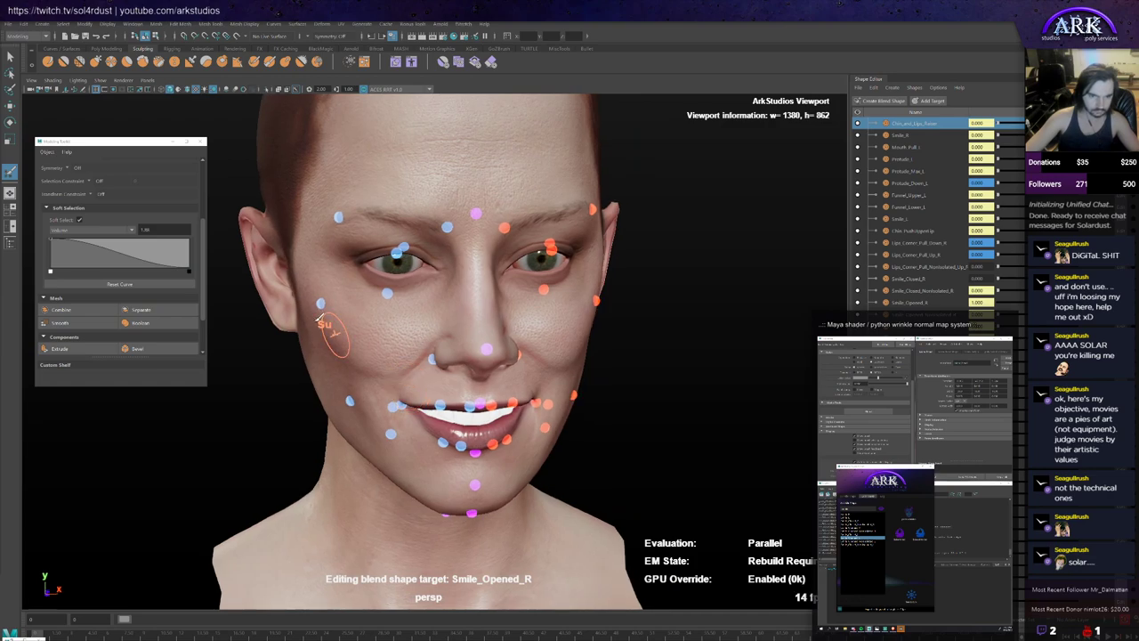
Step: Switch to the Sculpt tool and reshape the right cheek above the mouth corner on the Smile_Opened_R target, using the reference photo
click(48, 62)
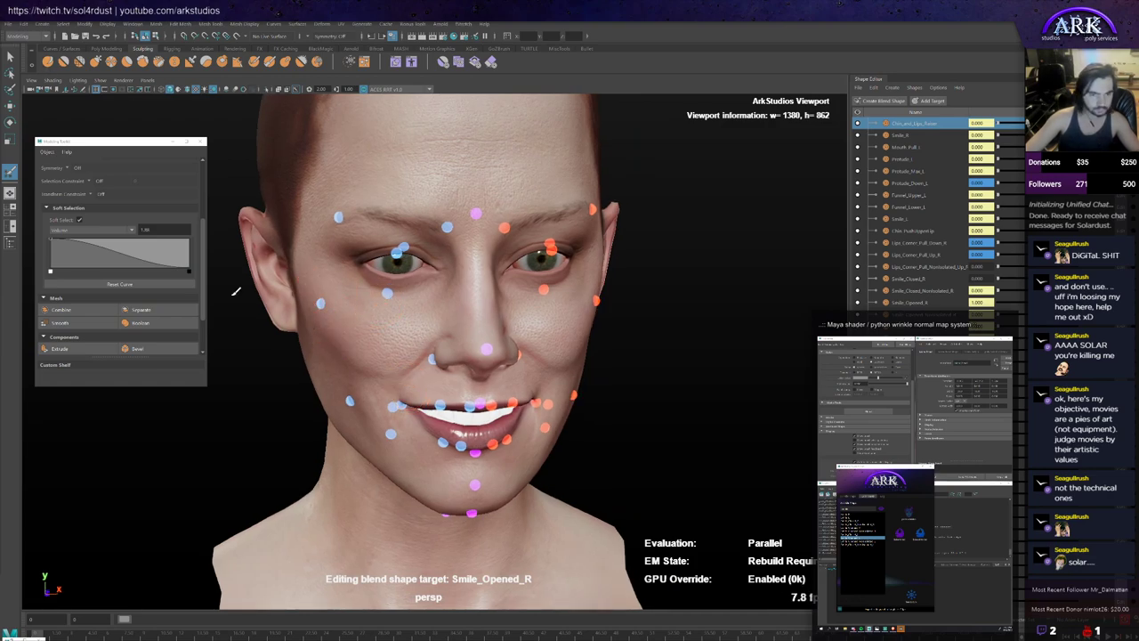
alt+drag(338, 313, 338, 341)
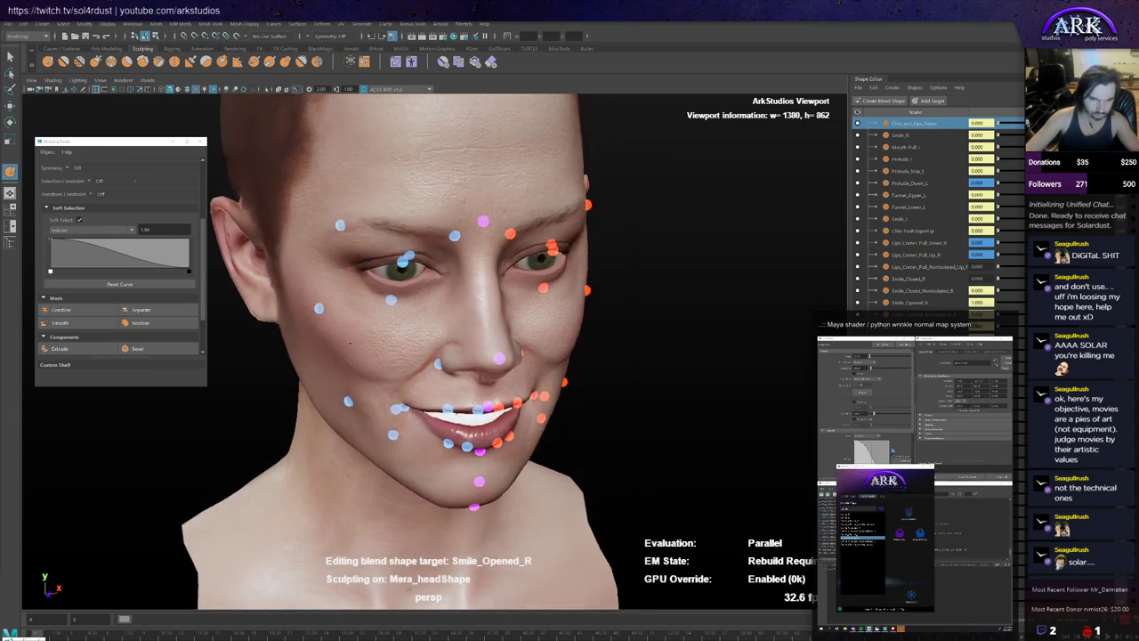
alt+drag(347, 350, 389, 405)
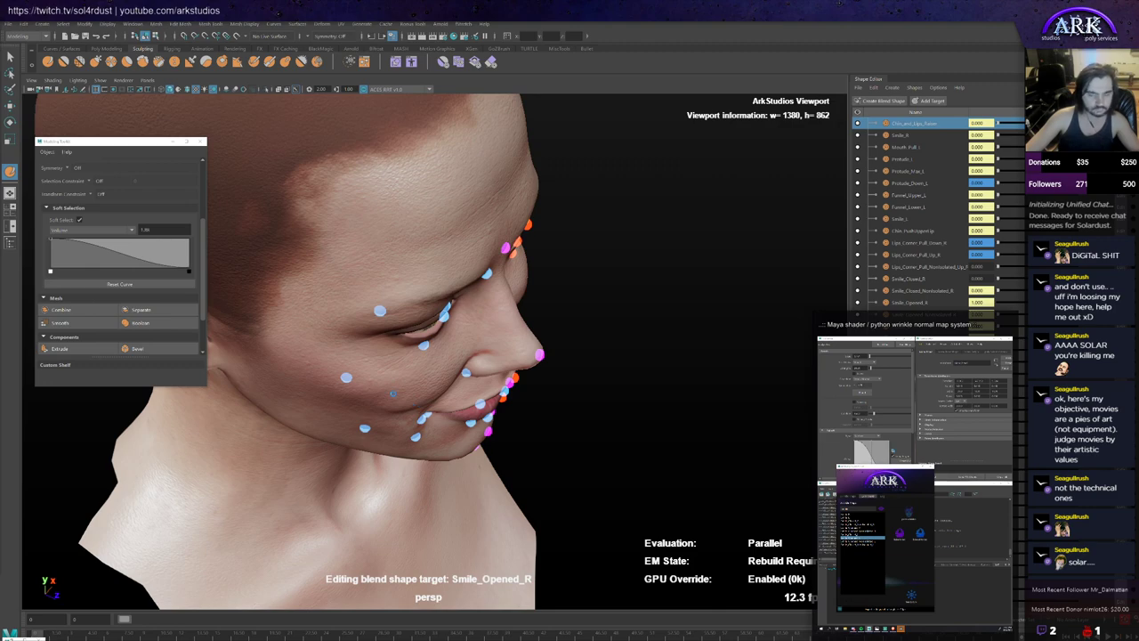
alt+drag(408, 398, 373, 383)
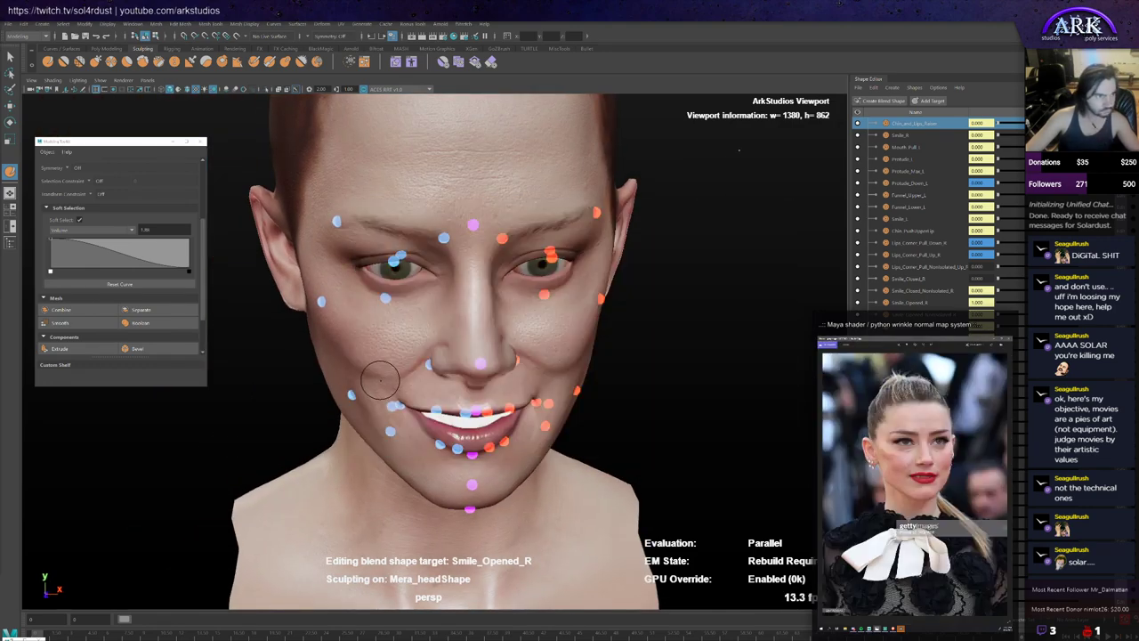
key(alt+Tab)
key(alt+Tab)
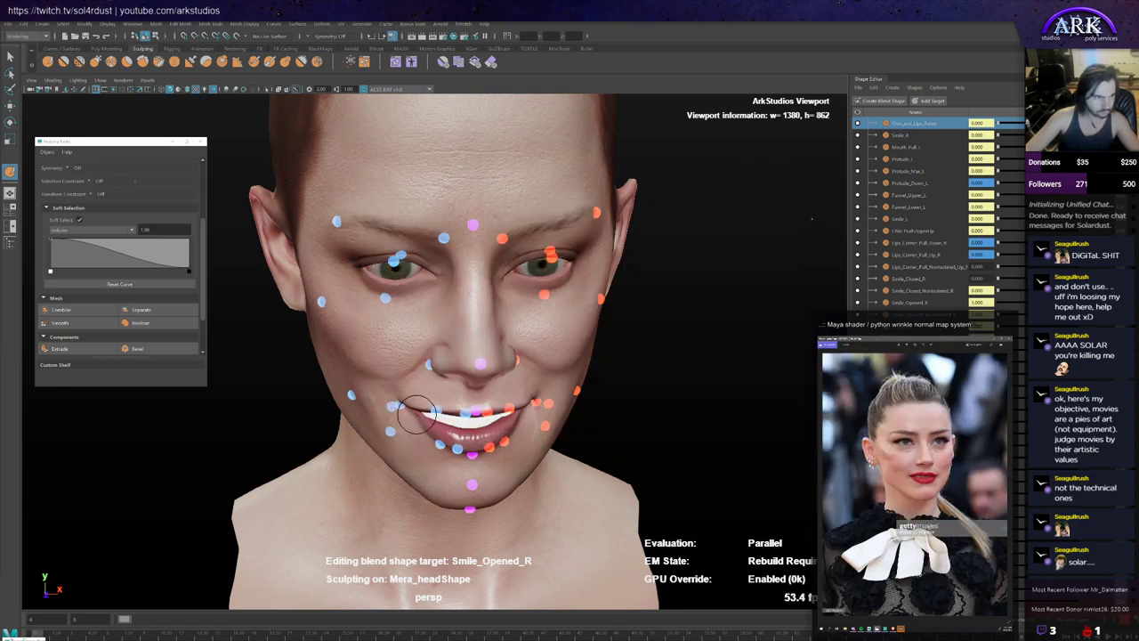
alt+drag(401, 394, 410, 402)
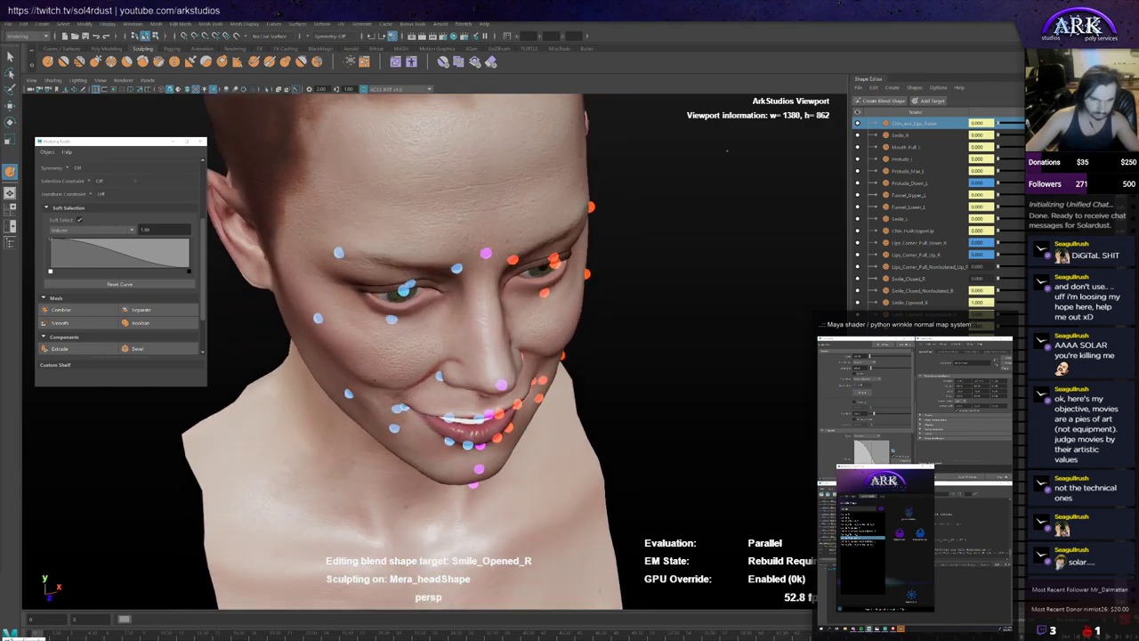
mouse_move(397, 391)
alt+mouse_down()
mouse_move(331, 357)
mouse_move(346, 344)
mouse_move(416, 424)
mouse_move(376, 412)
alt+mouse_up()
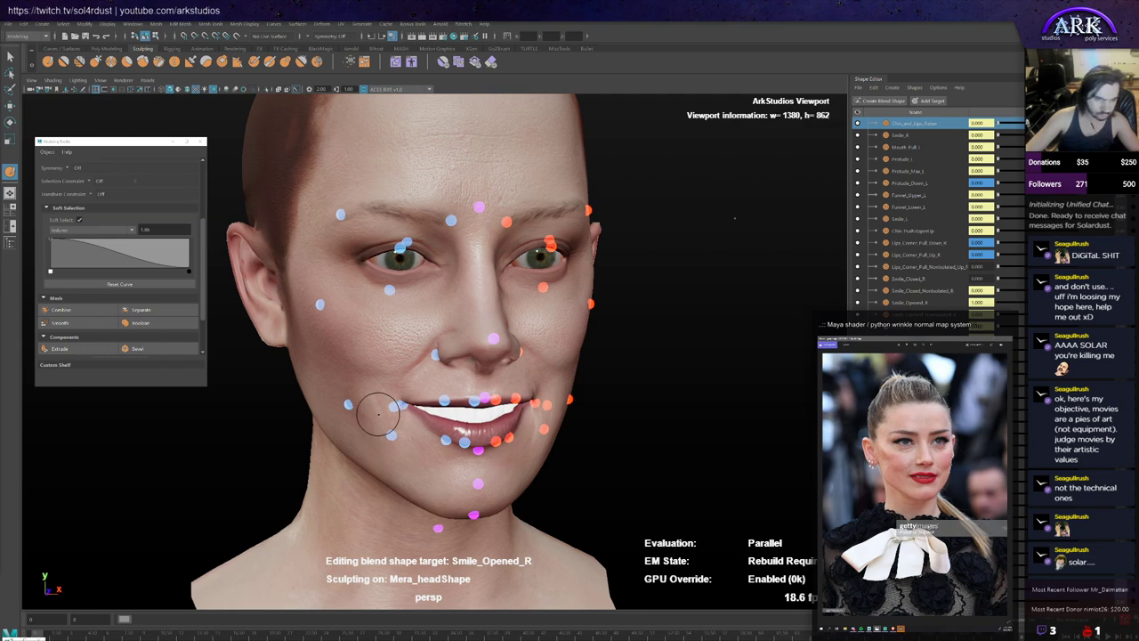
Step: Refine the lower right cheek beside the mouth corner of Smile_Opened_R with the Sculpt tool, comparing it with the reference photo
scroll(380, 416, up, 2)
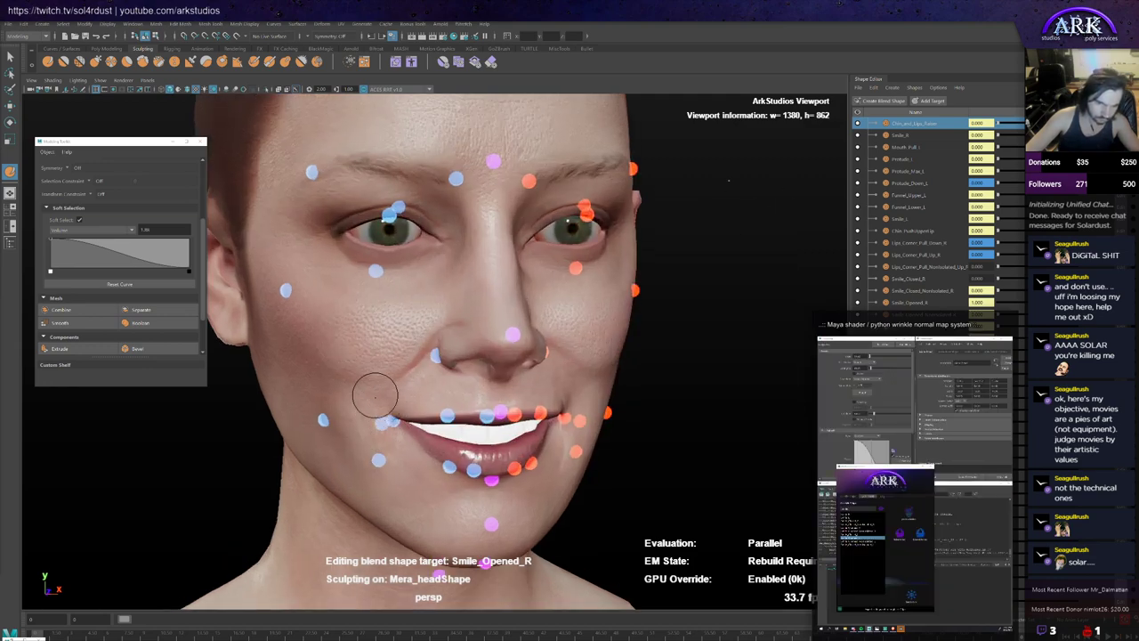
mouse_move(369, 404)
alt+mouse_down()
mouse_move(383, 413)
mouse_move(366, 428)
alt+mouse_up()
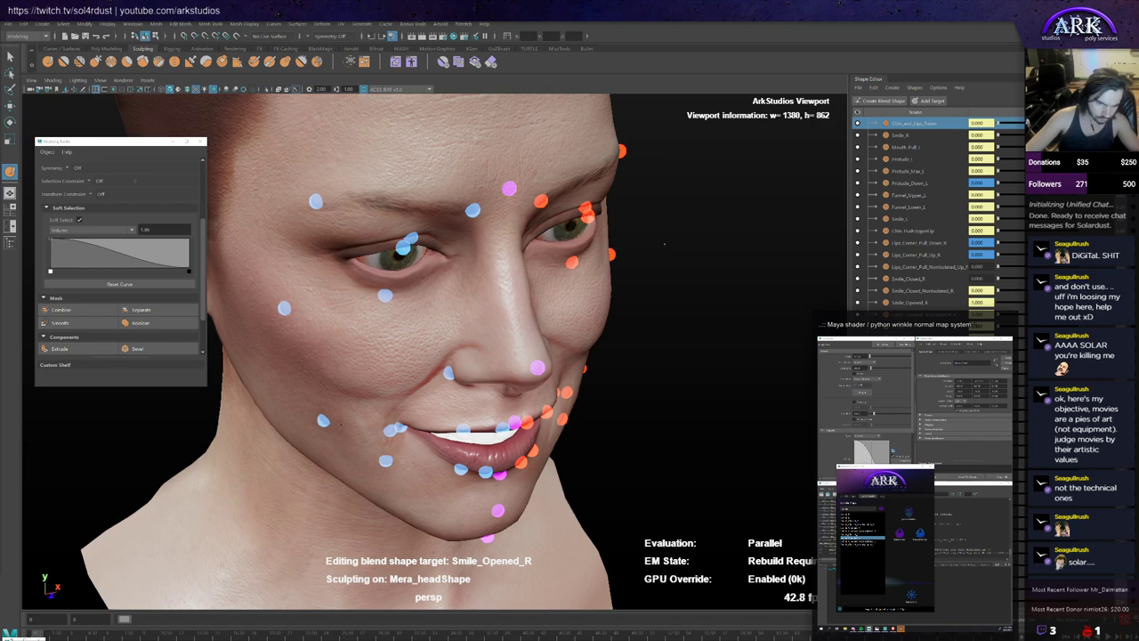
key(alt+Tab)
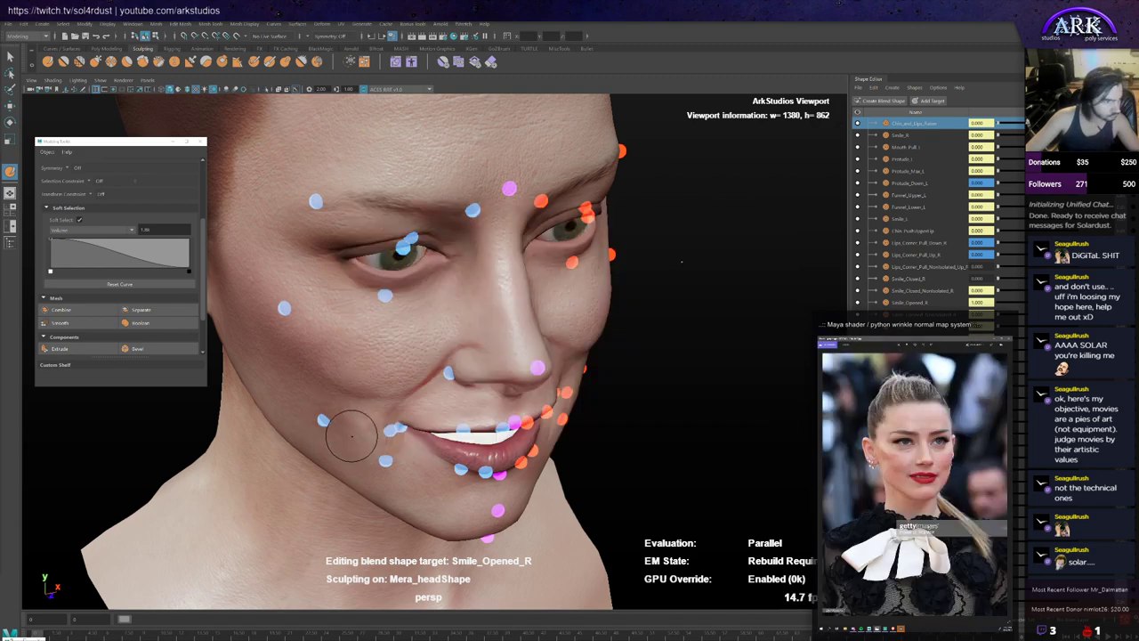
key(alt+Tab)
alt+drag(356, 451, 364, 417)
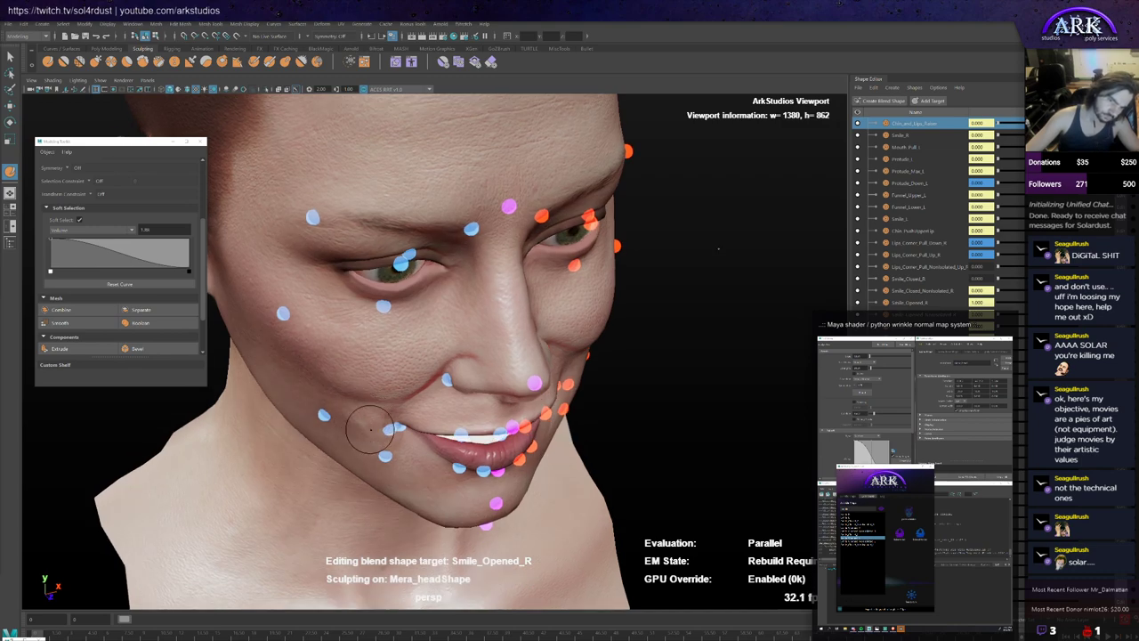
mouse_move(372, 430)
alt+mouse_down()
mouse_move(366, 438)
mouse_move(345, 403)
mouse_move(303, 400)
mouse_move(340, 395)
mouse_move(288, 398)
mouse_move(310, 384)
alt+mouse_up()
Step: Refine the right cheek and jawline of the open smile with the Sculpt tool, checking the face against the reference photo
key(alt+Tab)
key(alt+Tab)
key(alt+Tab)
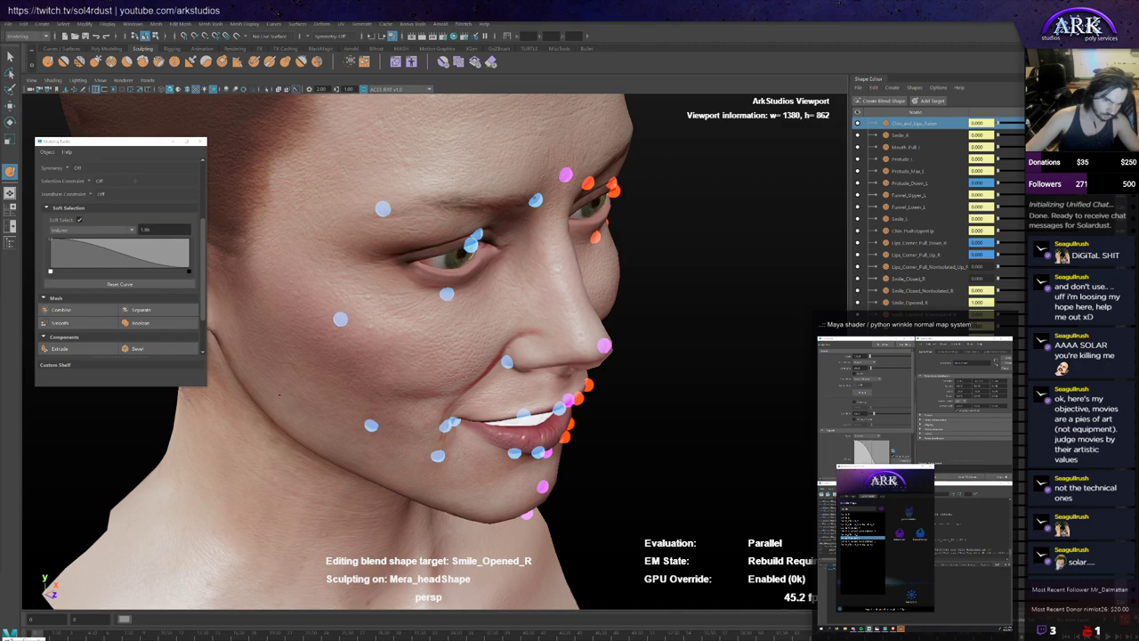
alt+drag(254, 374, 260, 388)
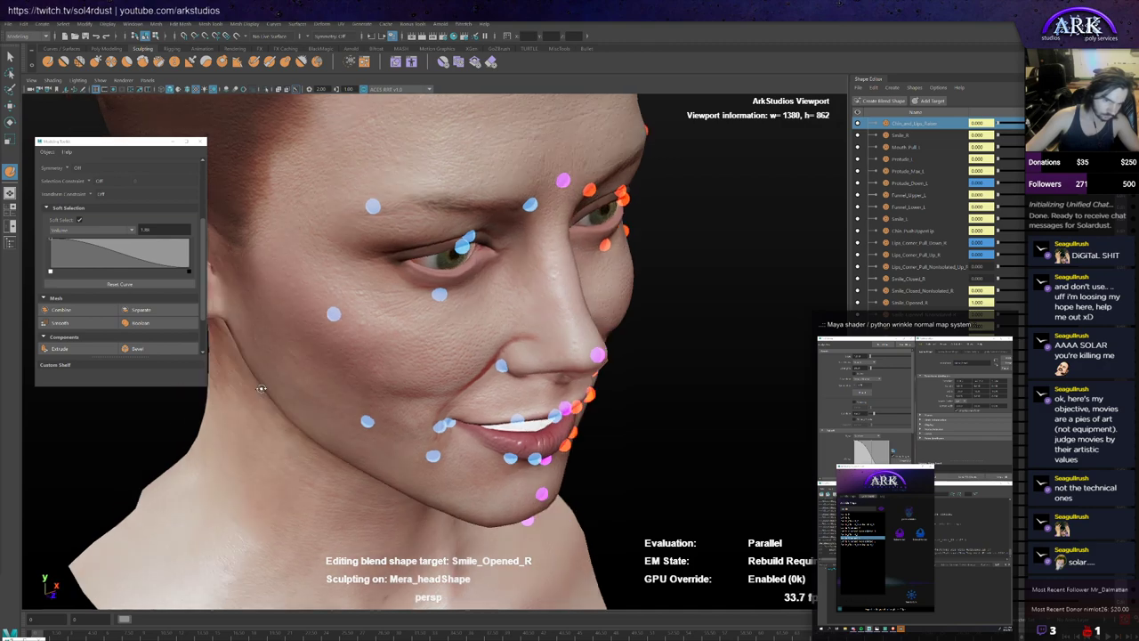
mouse_move(317, 410)
alt+mouse_down()
mouse_move(327, 398)
mouse_move(291, 399)
mouse_move(314, 400)
mouse_move(299, 415)
mouse_move(304, 402)
alt+mouse_up()
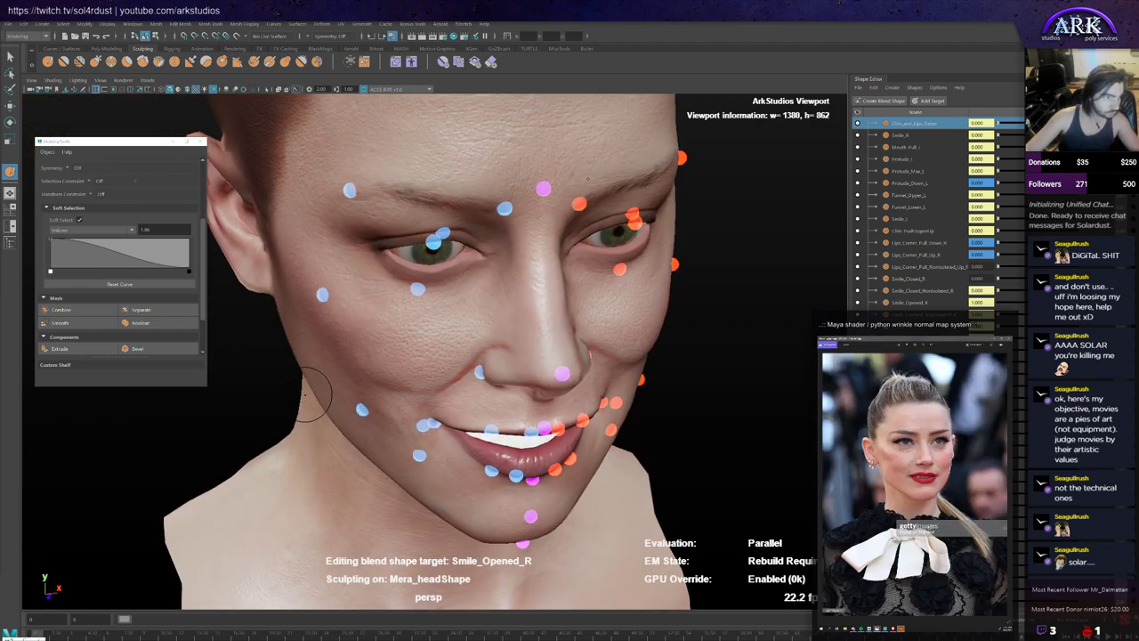
alt+drag(419, 394, 435, 392)
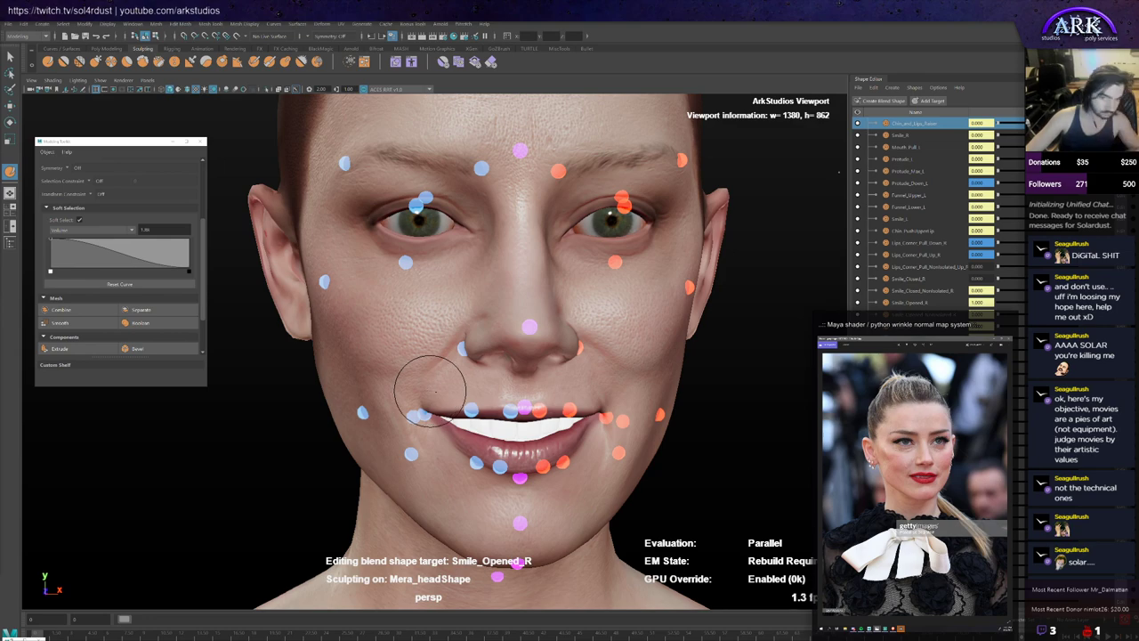
mouse_move(426, 389)
alt+mouse_down()
mouse_move(417, 398)
mouse_move(426, 405)
alt+mouse_up()
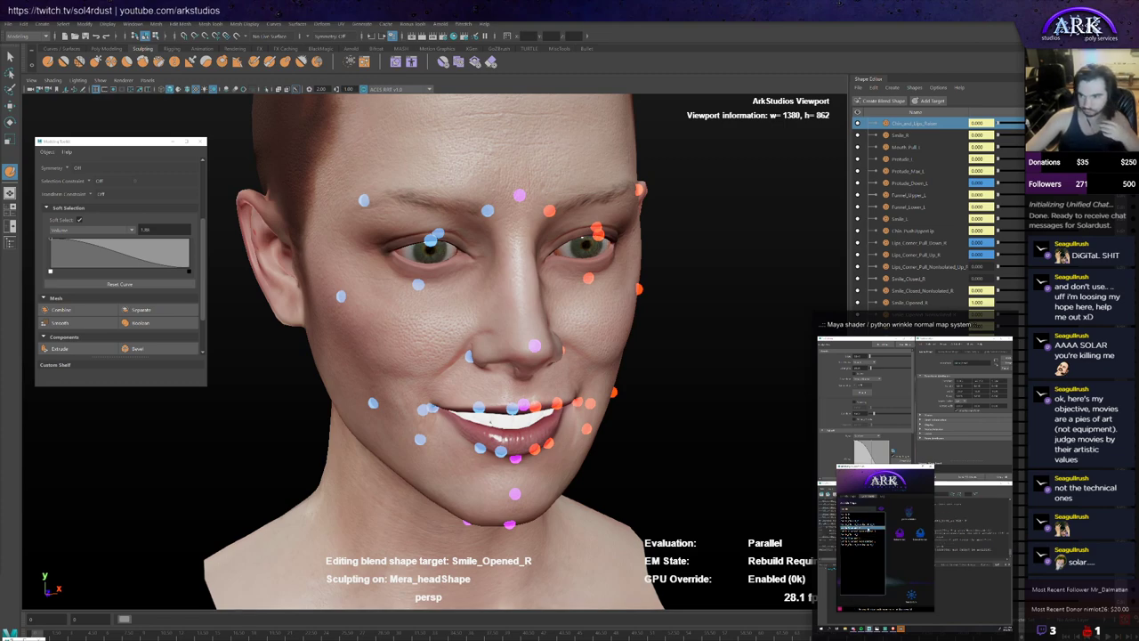
Step: Leave sculpting and refine the painted crease mask on the right cheek below the eye with the paint brush
key(q)
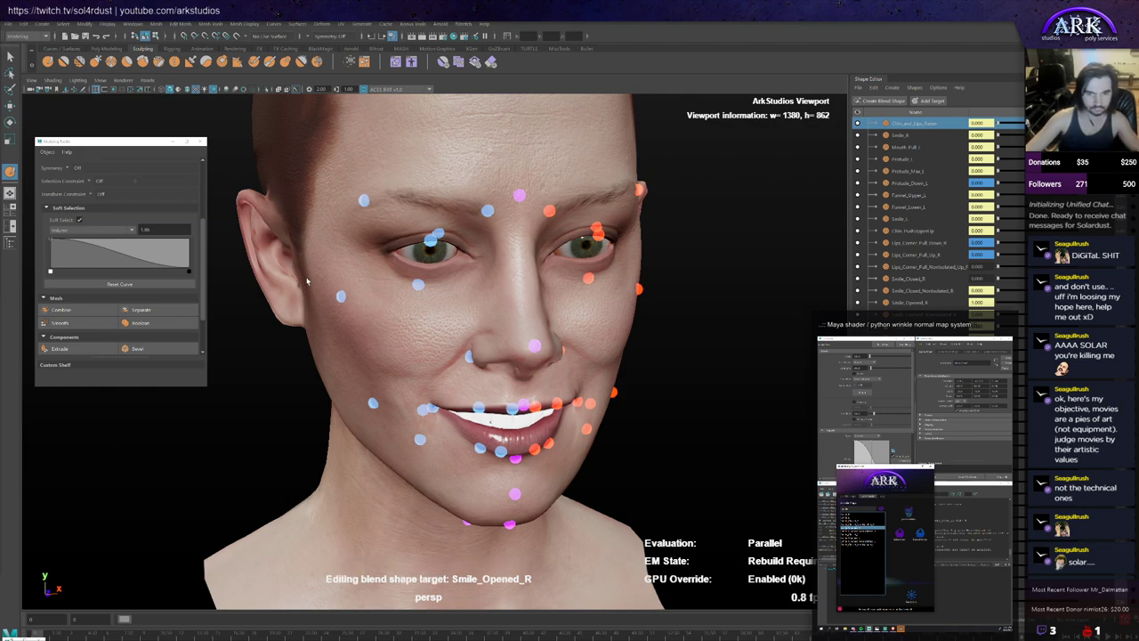
key(y)
scroll(453, 285, up, 2)
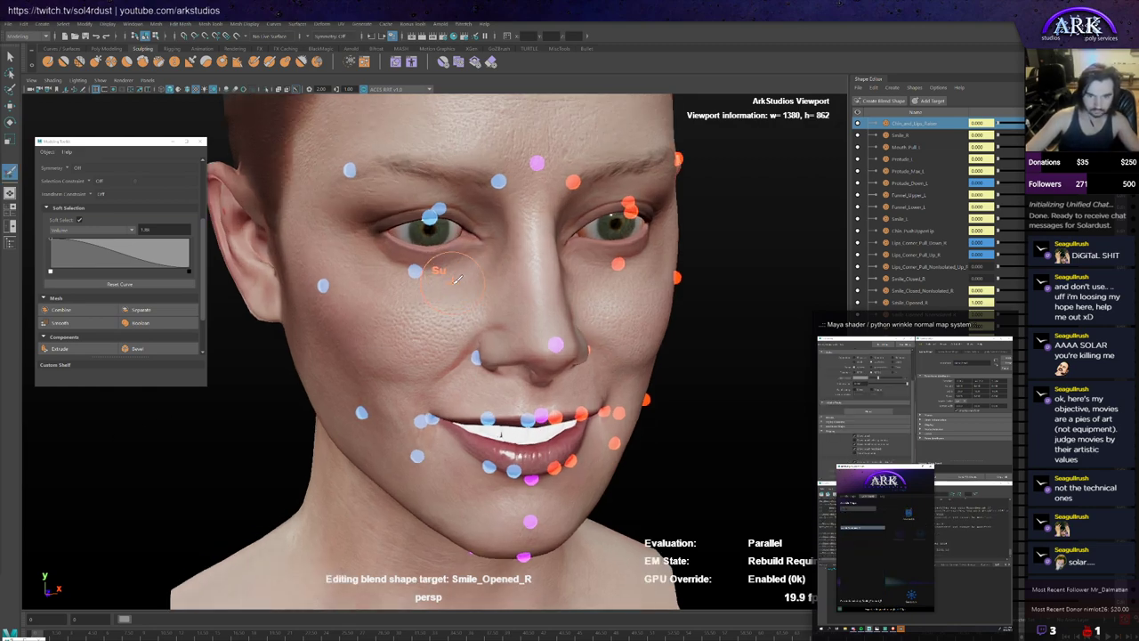
alt+middle_drag(453, 269, 452, 303)
alt+drag(456, 298, 434, 291)
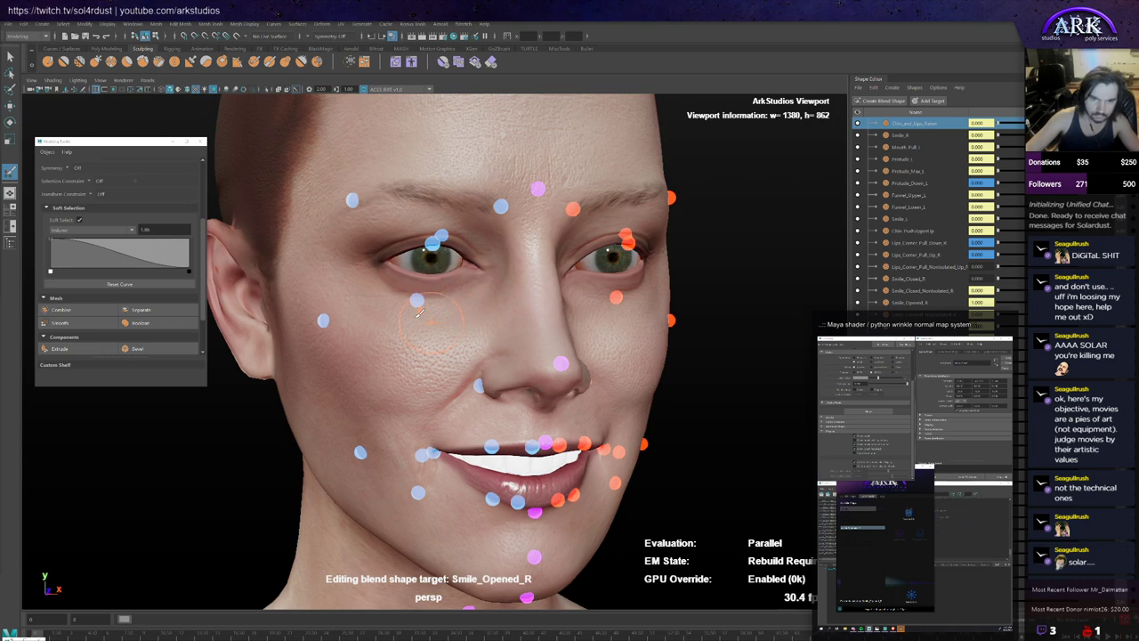
alt+drag(418, 311, 396, 278)
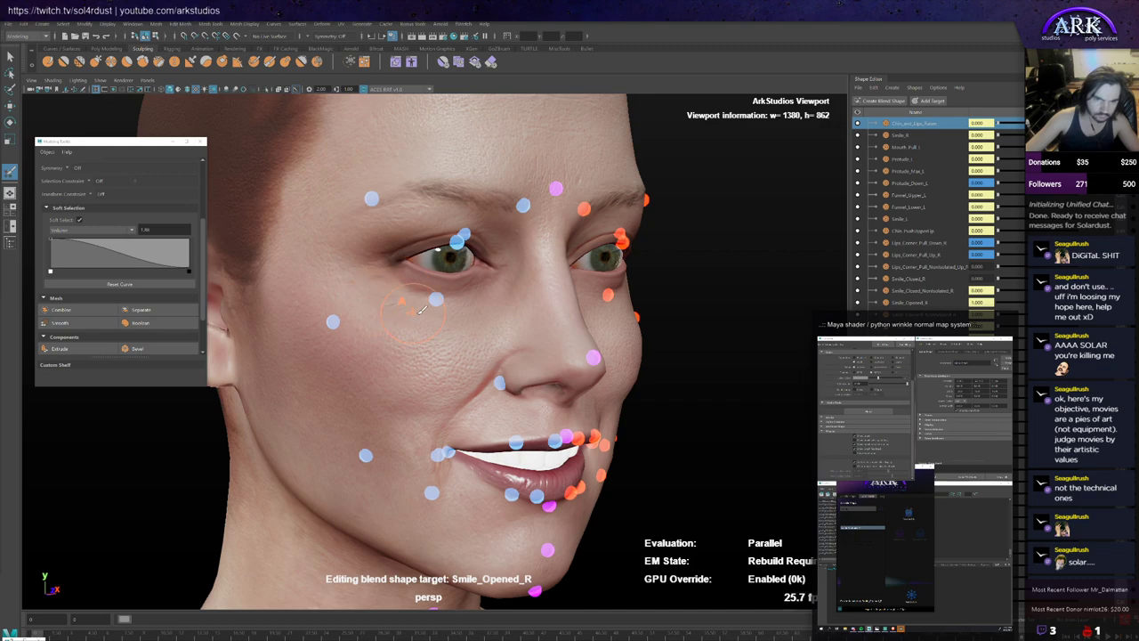
alt+drag(422, 308, 403, 296)
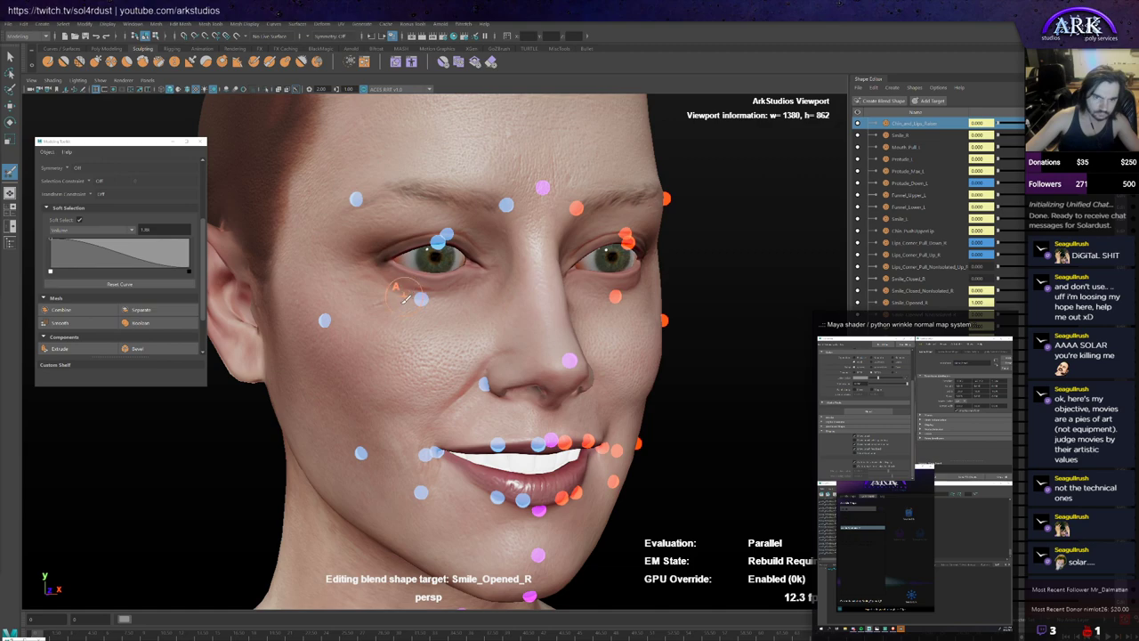
mouse_move(445, 325)
alt+mouse_down()
mouse_move(469, 336)
mouse_move(409, 330)
mouse_move(396, 298)
alt+mouse_up()
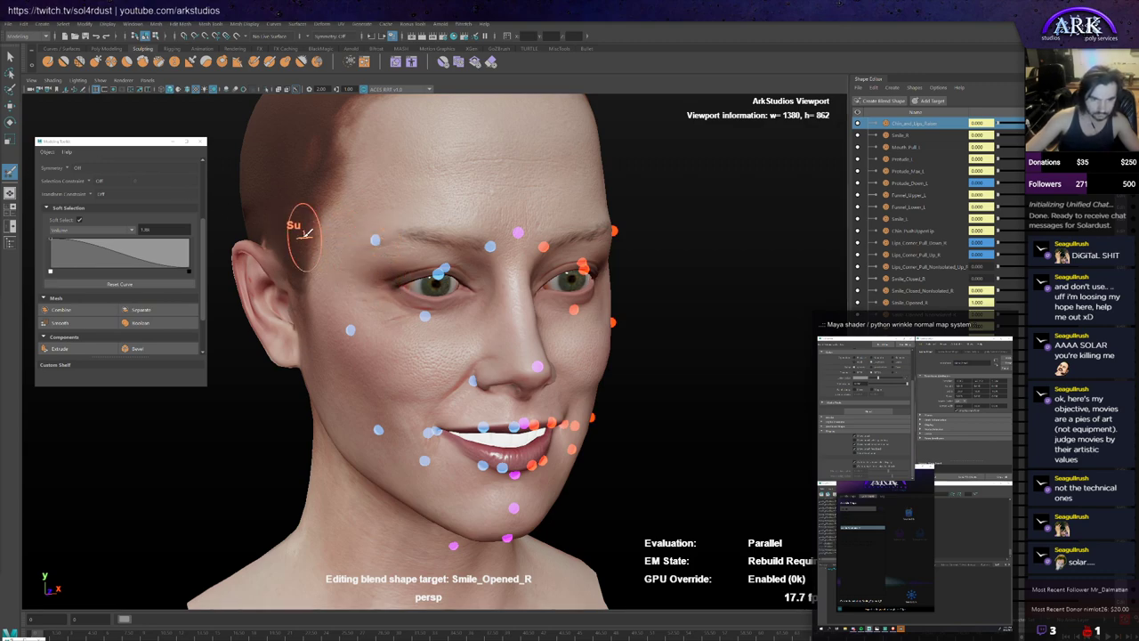
Step: Compare the open smile with the reference photo from the front, checking the cheeks and the left mouth corner control
mouse_move(305, 233)
alt+mouse_down()
mouse_move(414, 281)
mouse_move(405, 294)
mouse_move(453, 294)
mouse_move(401, 312)
mouse_move(405, 329)
mouse_move(442, 345)
mouse_move(481, 328)
mouse_move(262, 308)
alt+mouse_up()
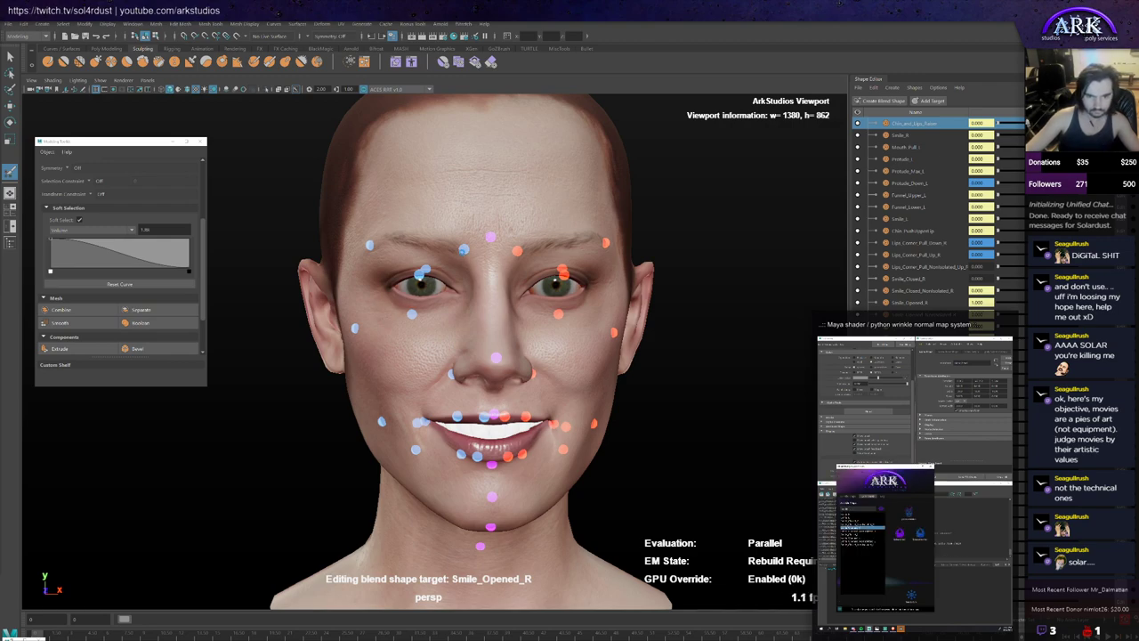
alt+drag(627, 322, 609, 284)
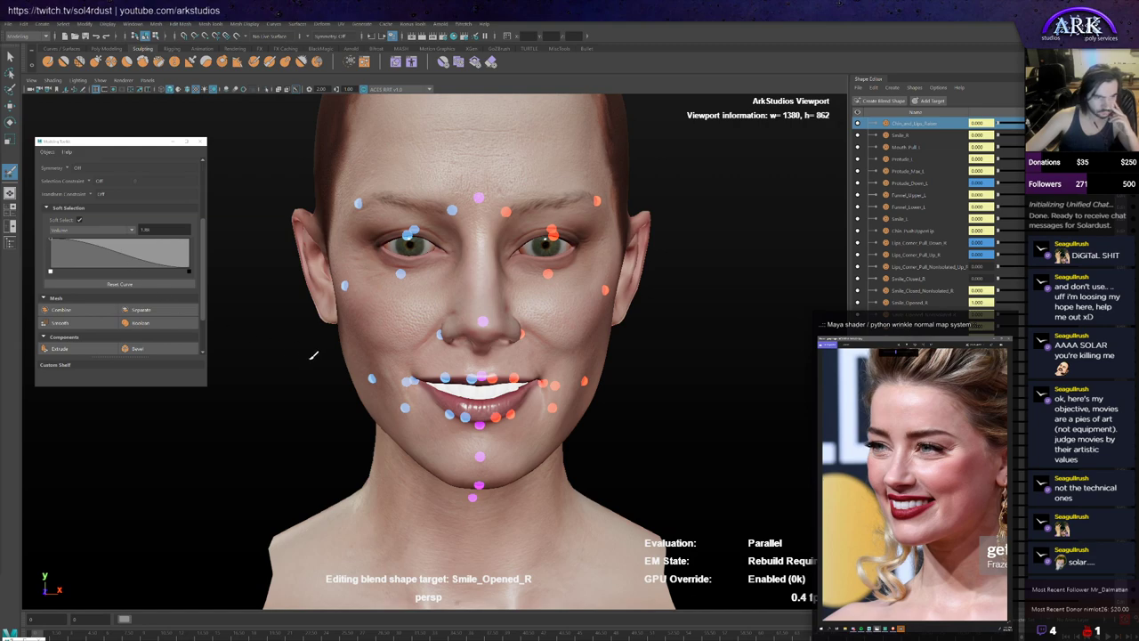
alt+drag(573, 375, 568, 359)
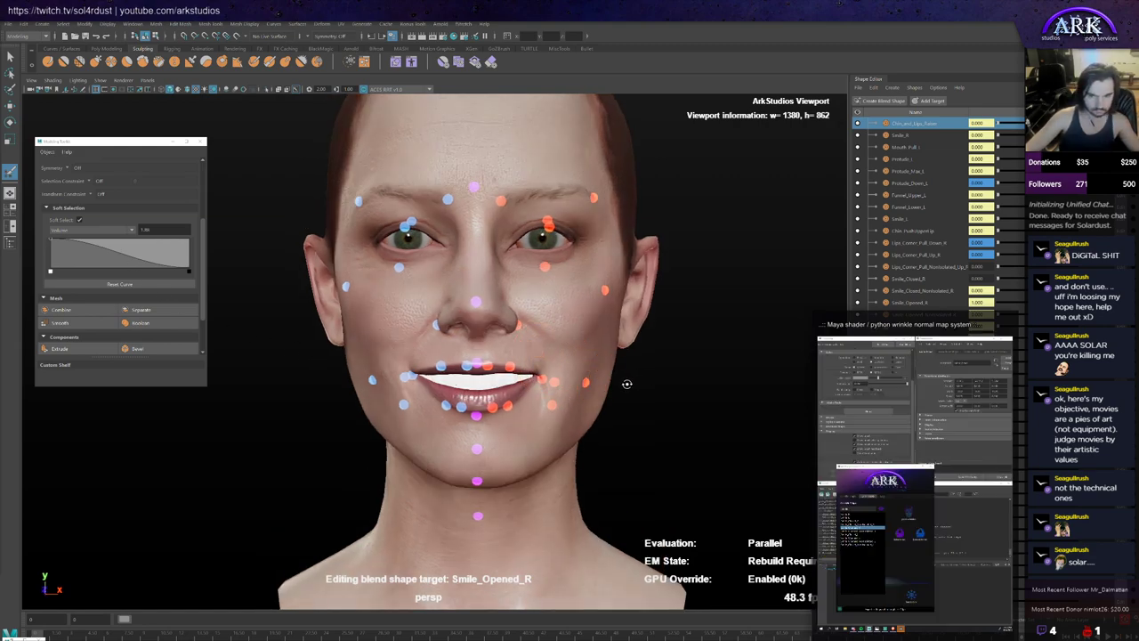
mouse_move(630, 382)
alt+mouse_down()
mouse_move(592, 386)
mouse_move(618, 394)
mouse_move(599, 361)
mouse_move(549, 366)
mouse_move(572, 337)
alt+mouse_up()
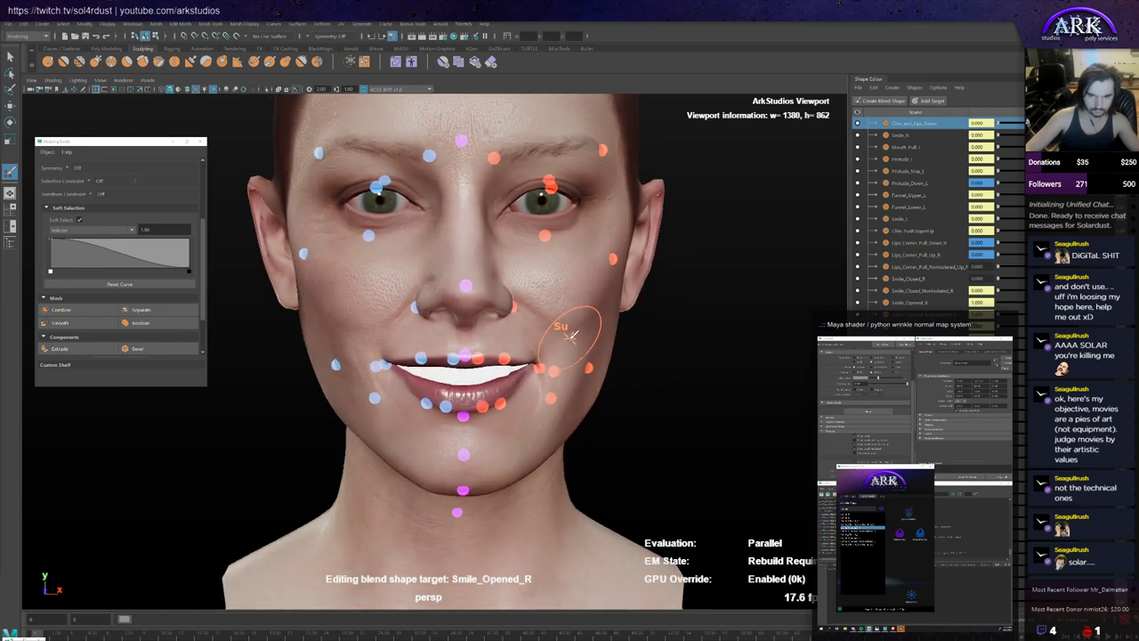
key(w)
click(539, 367)
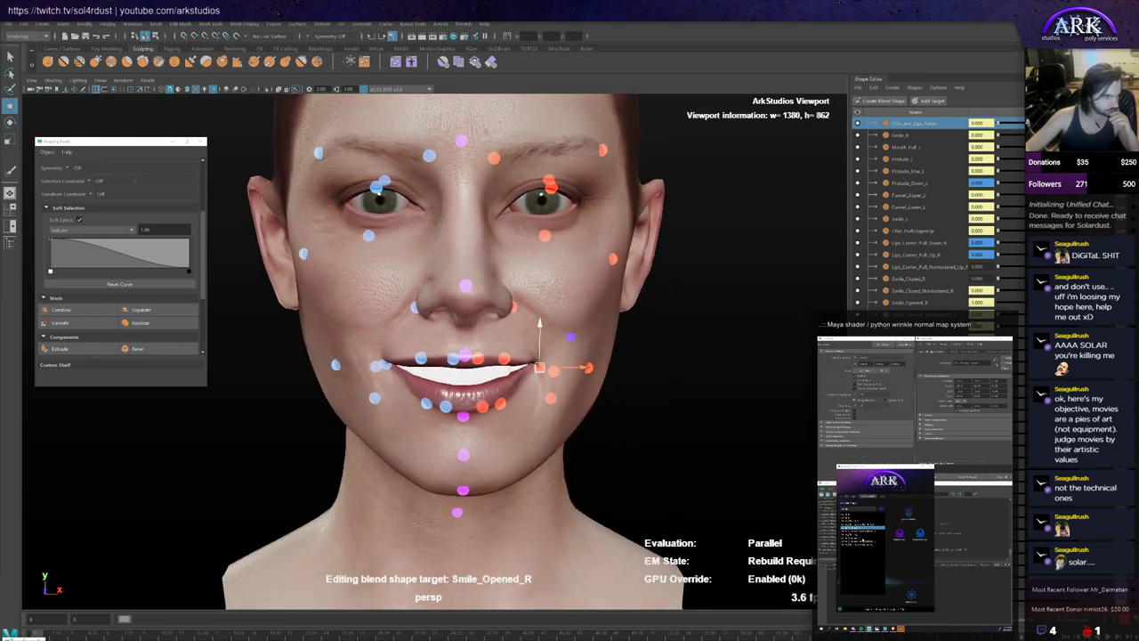
alt+drag(564, 285, 542, 322)
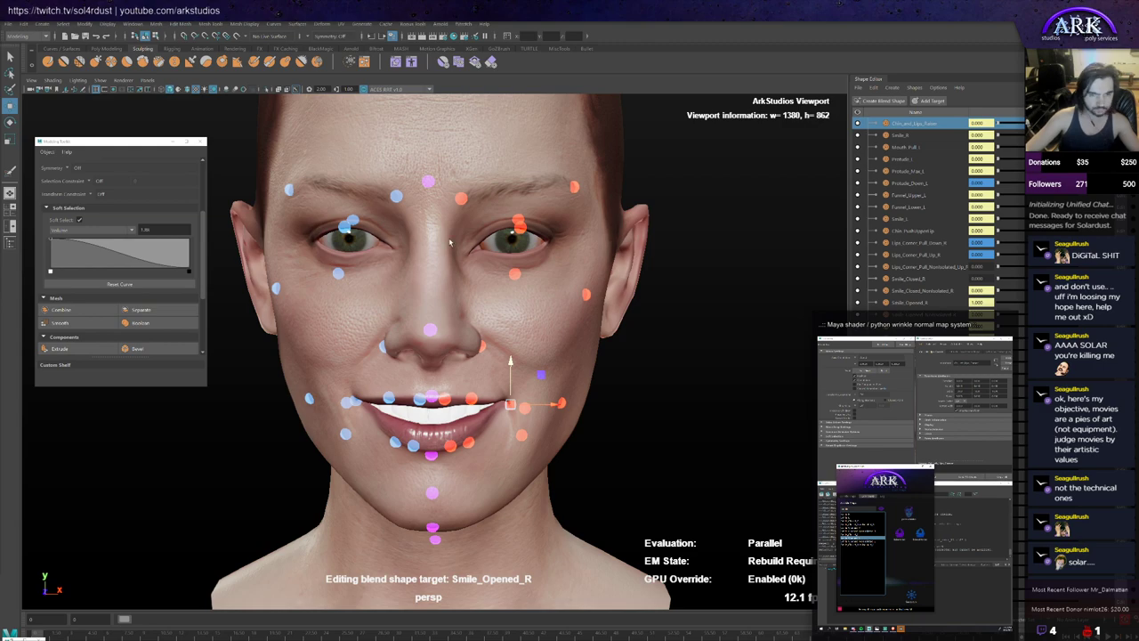
Step: Return to the paint brush and refine the crease mask on the left cheek below the eye, using the reference photo
key(y)
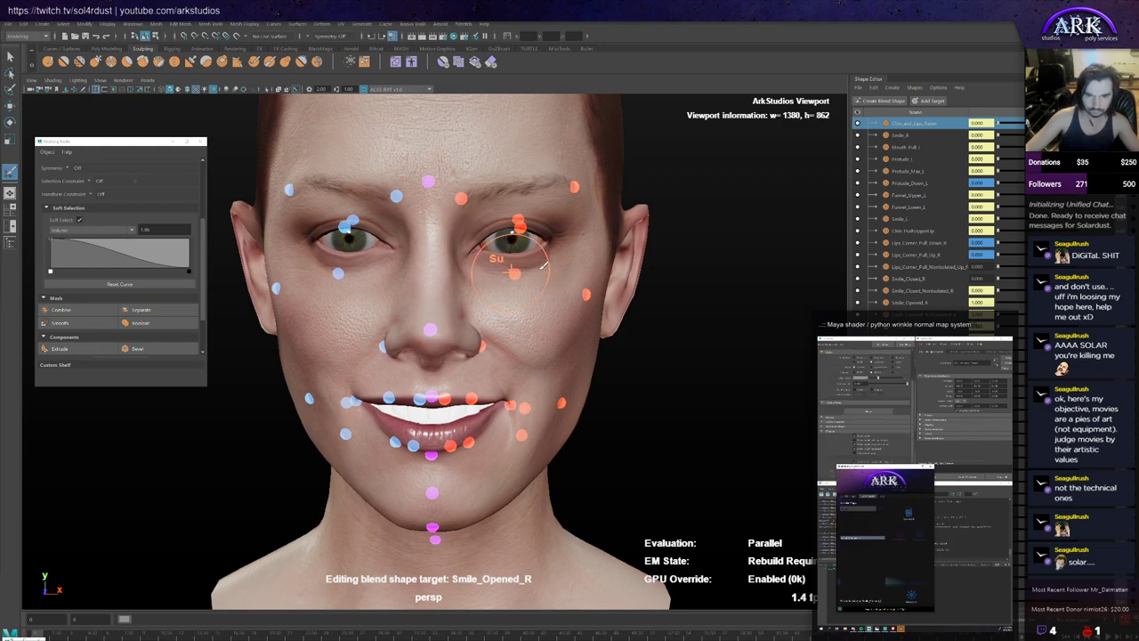
scroll(541, 266, up, 2)
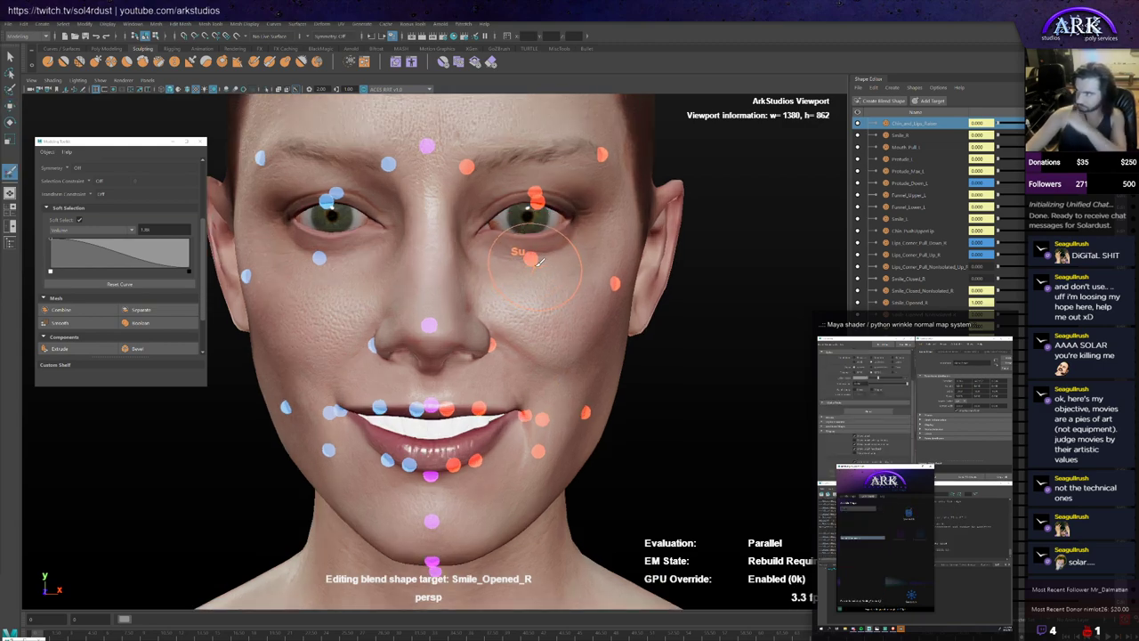
scroll(569, 230, up, 2)
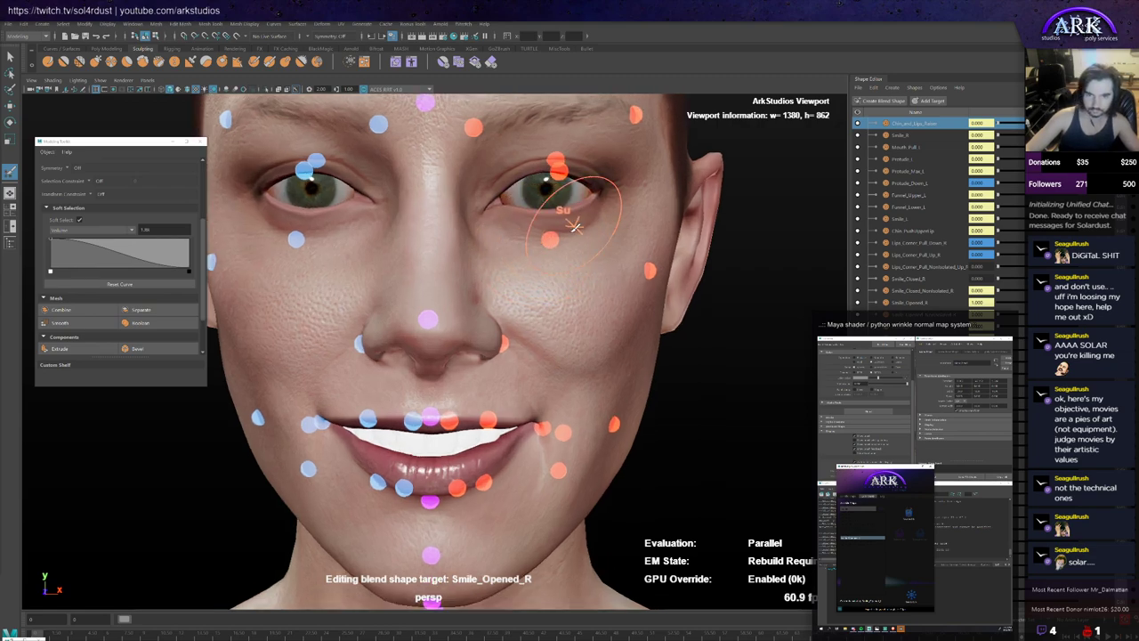
alt+middle_drag(575, 226, 551, 248)
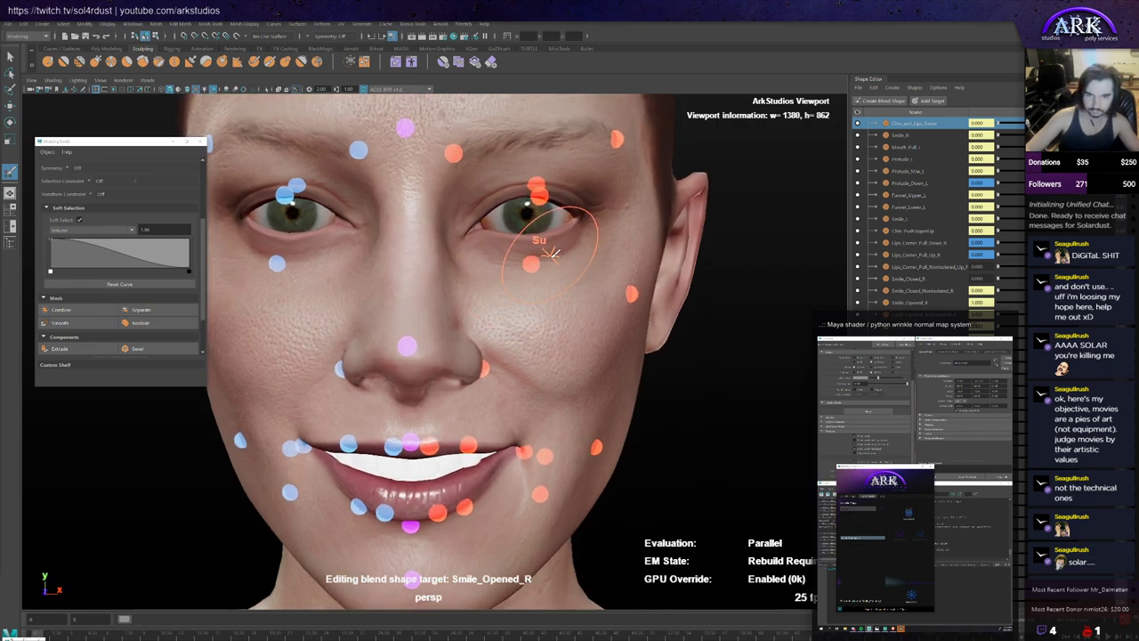
scroll(551, 247, up, 1)
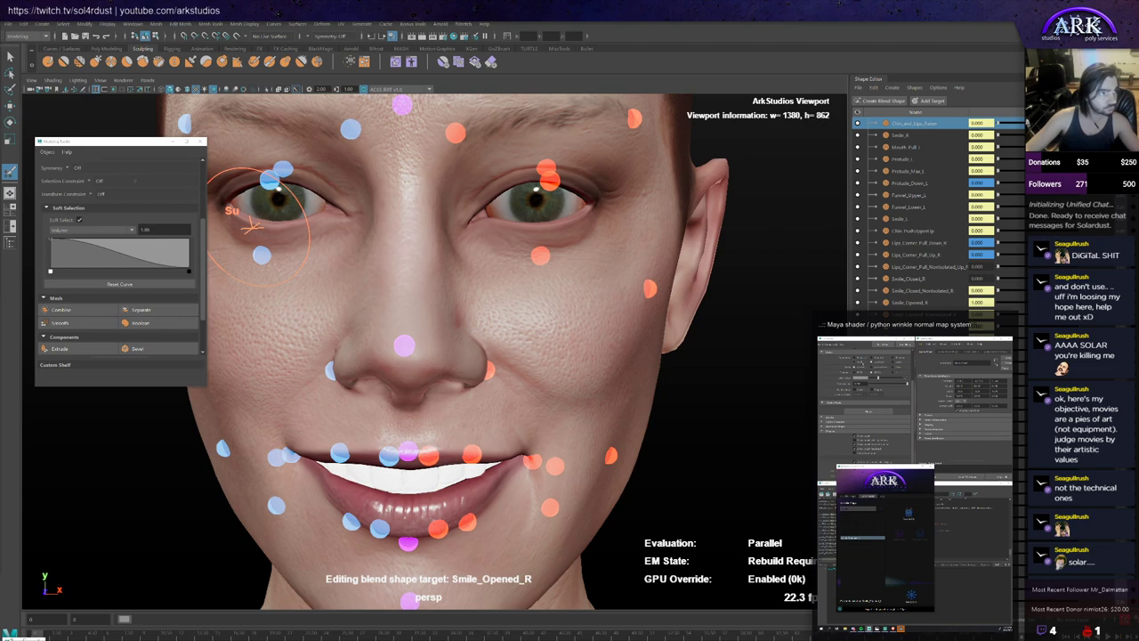
alt+drag(595, 350, 576, 355)
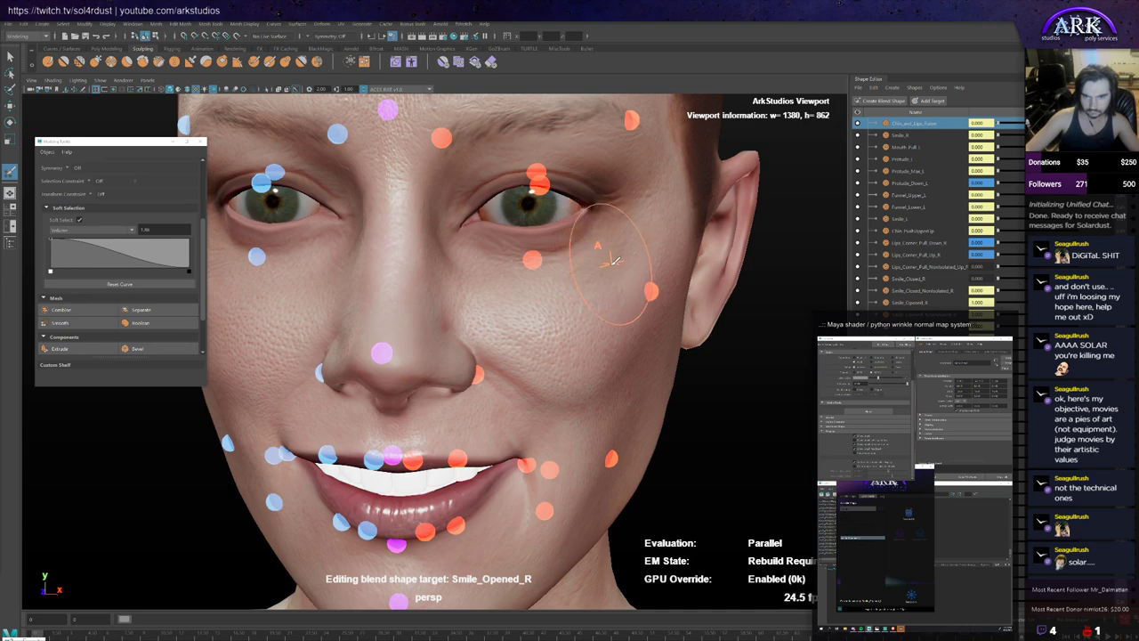
alt+drag(547, 286, 561, 275)
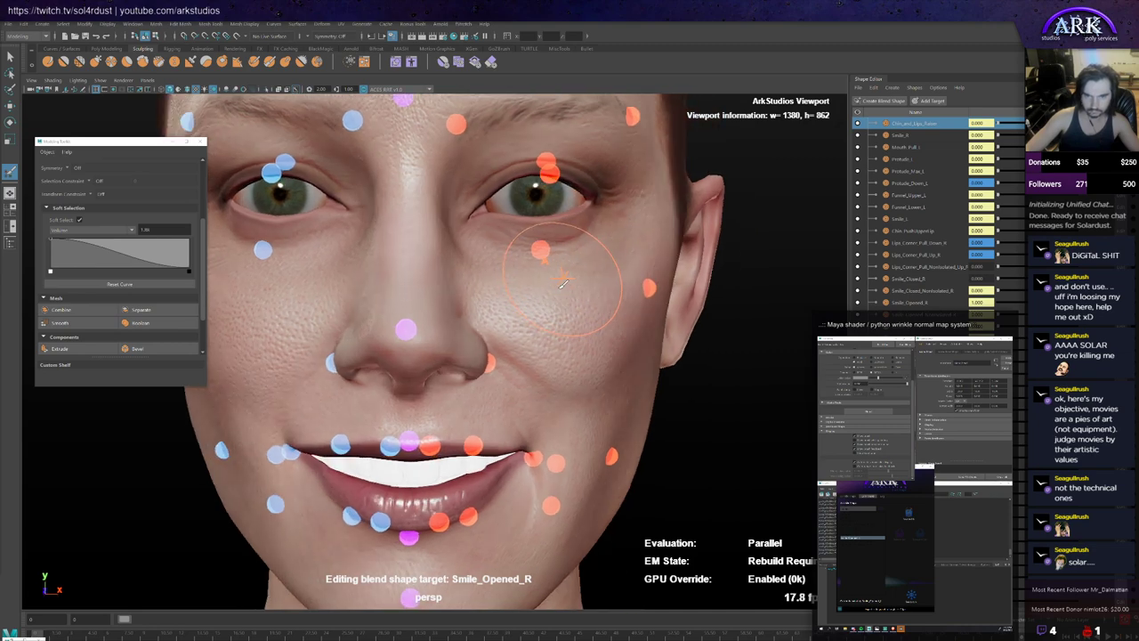
alt+right_drag(588, 307, 567, 317)
alt+drag(561, 316, 566, 313)
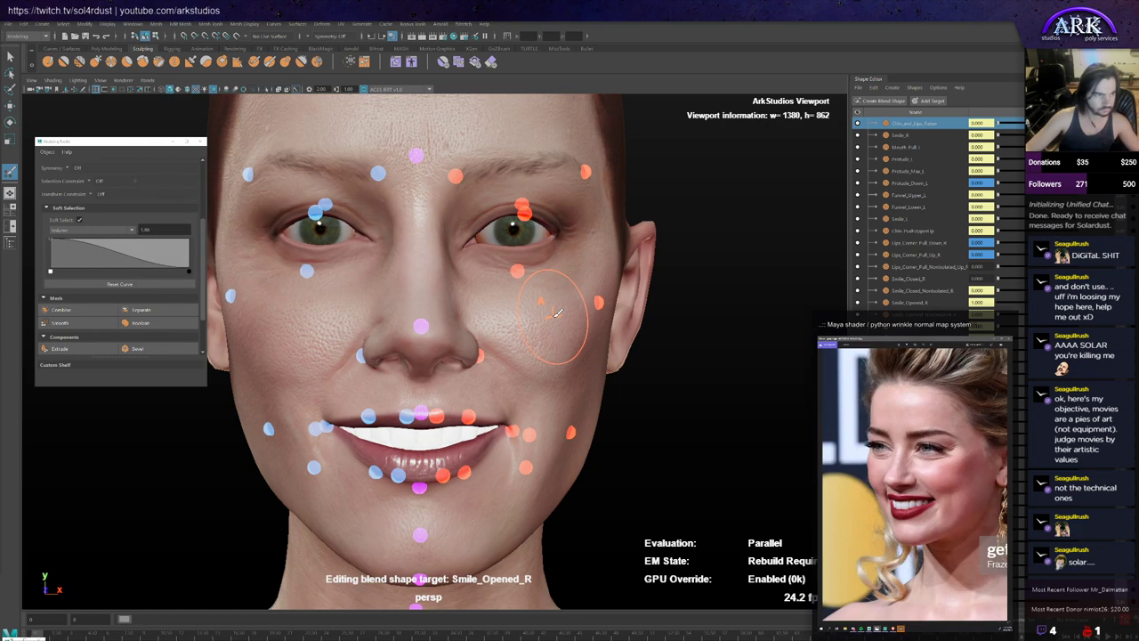
mouse_move(579, 373)
alt+mouse_down()
mouse_move(577, 331)
mouse_move(562, 348)
mouse_move(549, 331)
alt+mouse_up()
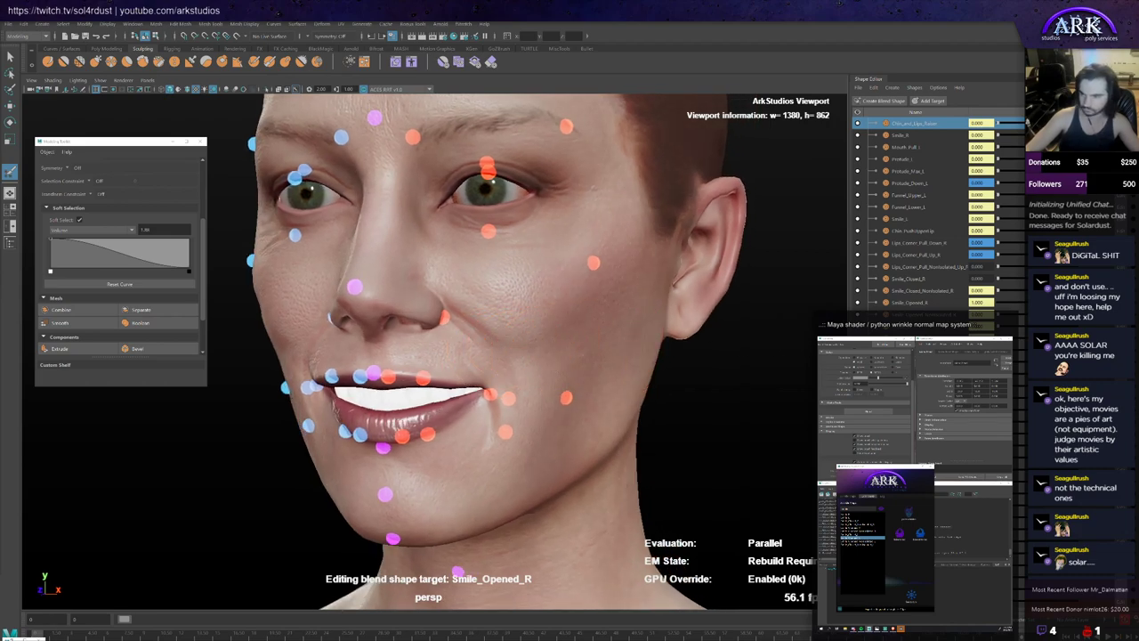
alt+drag(329, 317, 413, 381)
key(alt+Tab)
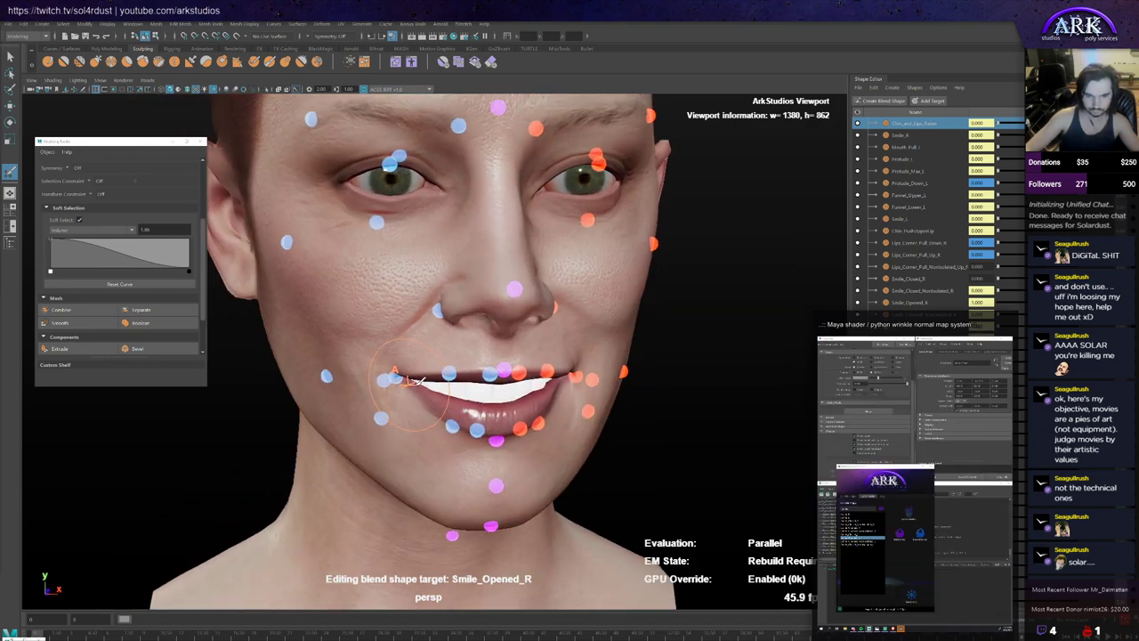
Step: Try to raise the facial control beside the left mouth corner and check the smile from the front
click(386, 380)
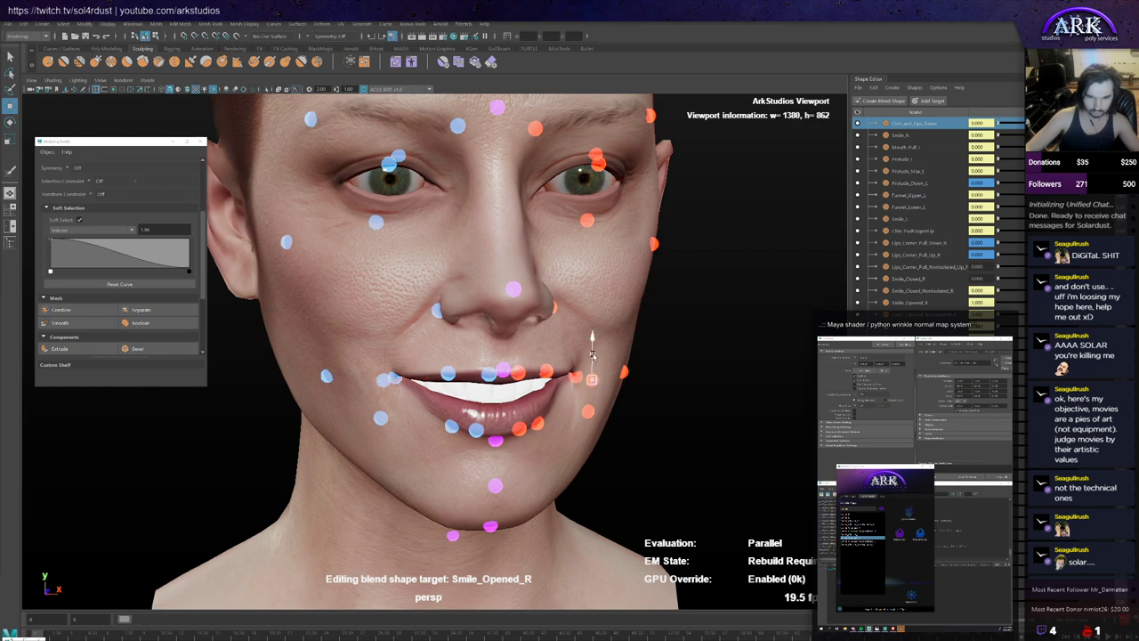
mouse_move(593, 355)
mouse_down()
mouse_move(594, 383)
mouse_move(595, 344)
mouse_up()
alt+drag(388, 349, 447, 339)
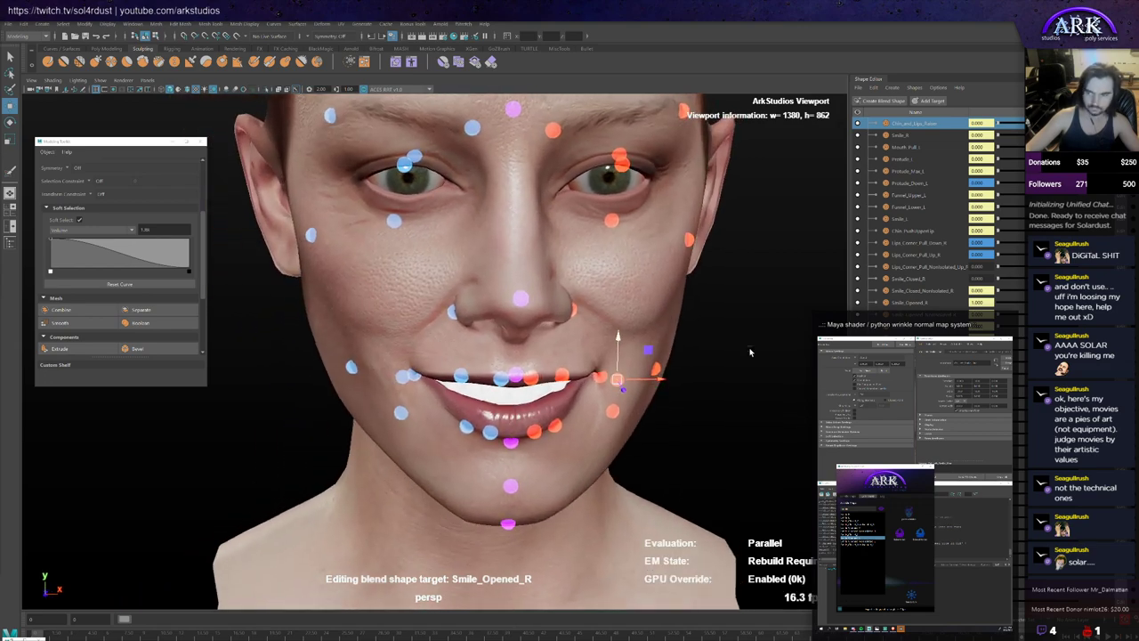
Step: Tone down the Smile_Opened_R deformation on the right cheek above the mouth corner with the Erase Target tool
click(493, 62)
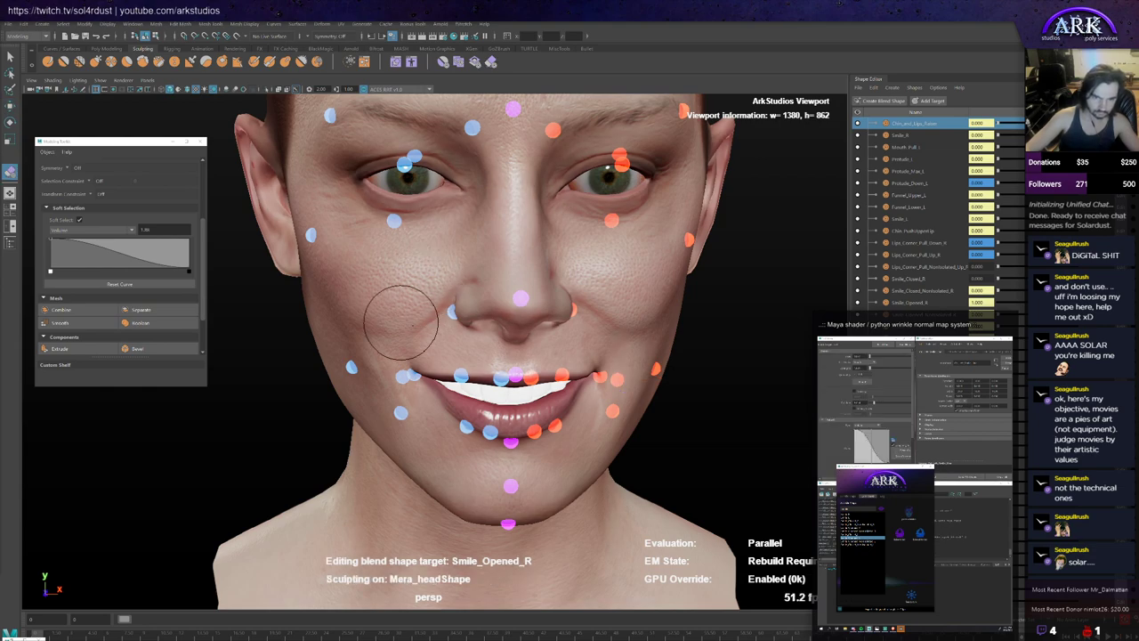
alt+drag(400, 328, 411, 328)
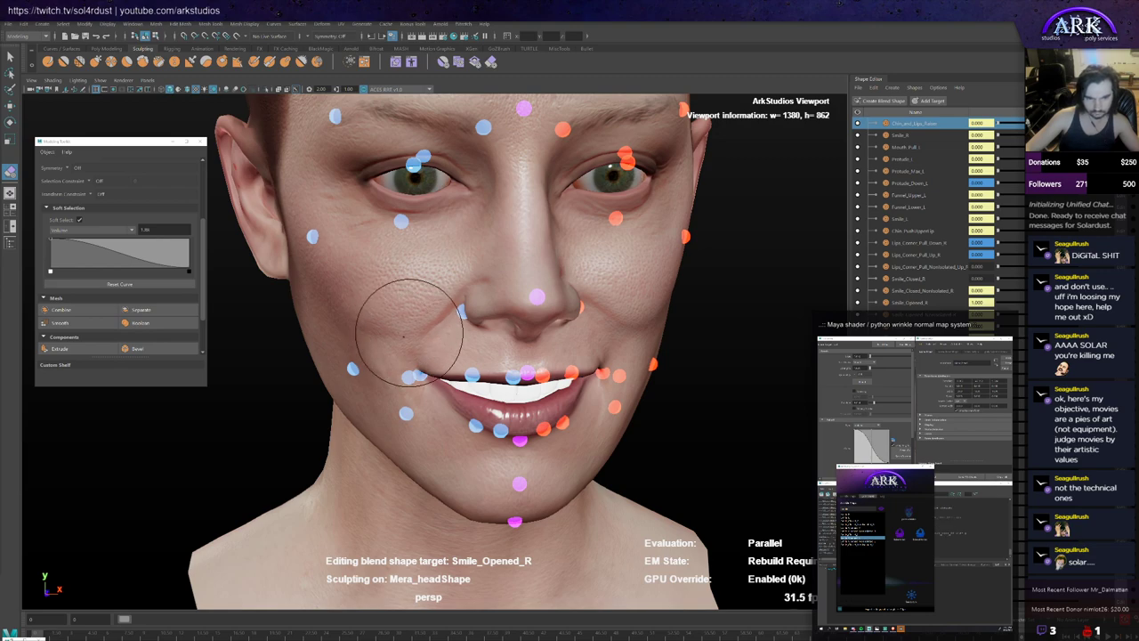
mouse_move(363, 342)
alt+mouse_down()
mouse_move(403, 344)
mouse_move(418, 325)
mouse_move(398, 343)
mouse_move(420, 354)
mouse_move(393, 329)
mouse_move(418, 333)
mouse_move(407, 330)
mouse_move(412, 354)
mouse_move(424, 350)
mouse_move(413, 347)
mouse_move(424, 344)
mouse_move(414, 347)
mouse_move(421, 316)
mouse_move(405, 380)
mouse_move(417, 370)
mouse_move(409, 342)
mouse_move(398, 345)
mouse_move(403, 375)
mouse_move(384, 361)
mouse_move(411, 349)
mouse_move(410, 396)
mouse_move(390, 340)
mouse_move(326, 333)
mouse_move(420, 347)
mouse_move(406, 335)
mouse_move(396, 360)
mouse_move(556, 358)
mouse_move(467, 360)
mouse_move(458, 368)
mouse_move(520, 365)
mouse_move(454, 374)
mouse_move(414, 365)
mouse_move(443, 366)
alt+mouse_up()
Step: Refine the right mouth corner and the area above the upper lip on Smile_Opened_R with the Sculpt tool
click(48, 62)
scroll(438, 366, down, 4)
scroll(452, 372, up, 4)
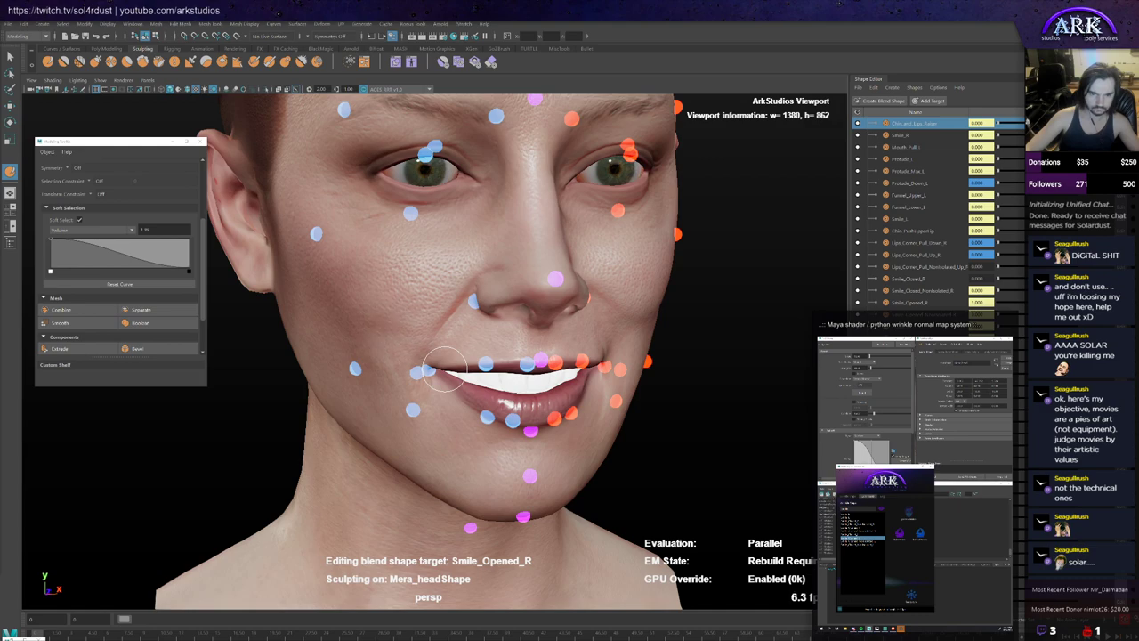
key(q)
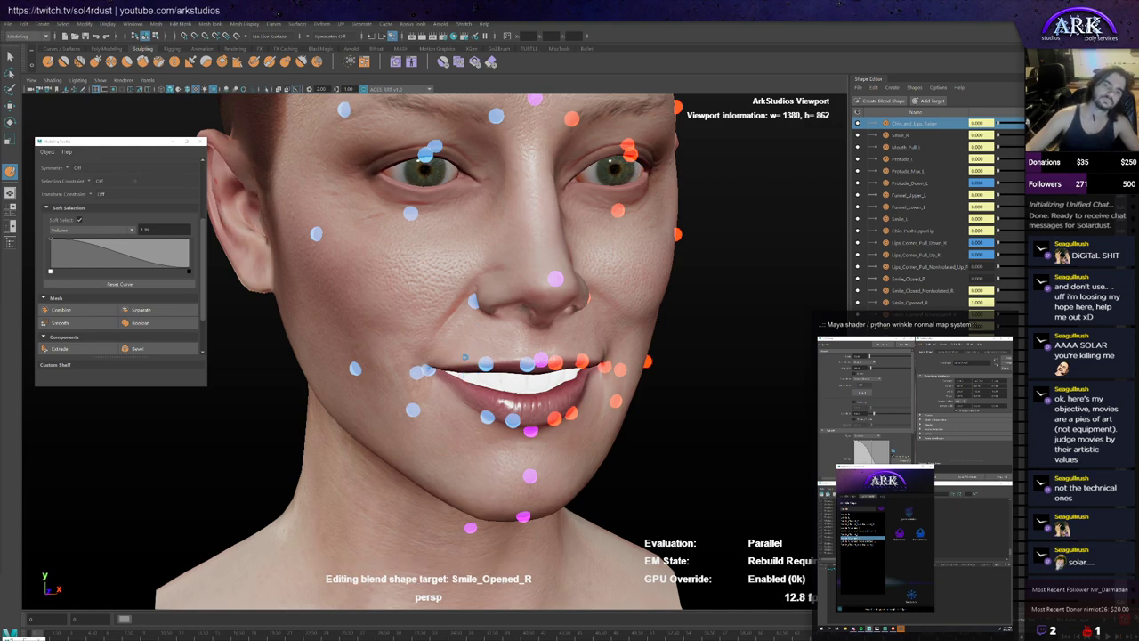
key(y)
mouse_move(472, 339)
alt+mouse_down()
mouse_move(452, 339)
mouse_move(457, 347)
alt+mouse_up()
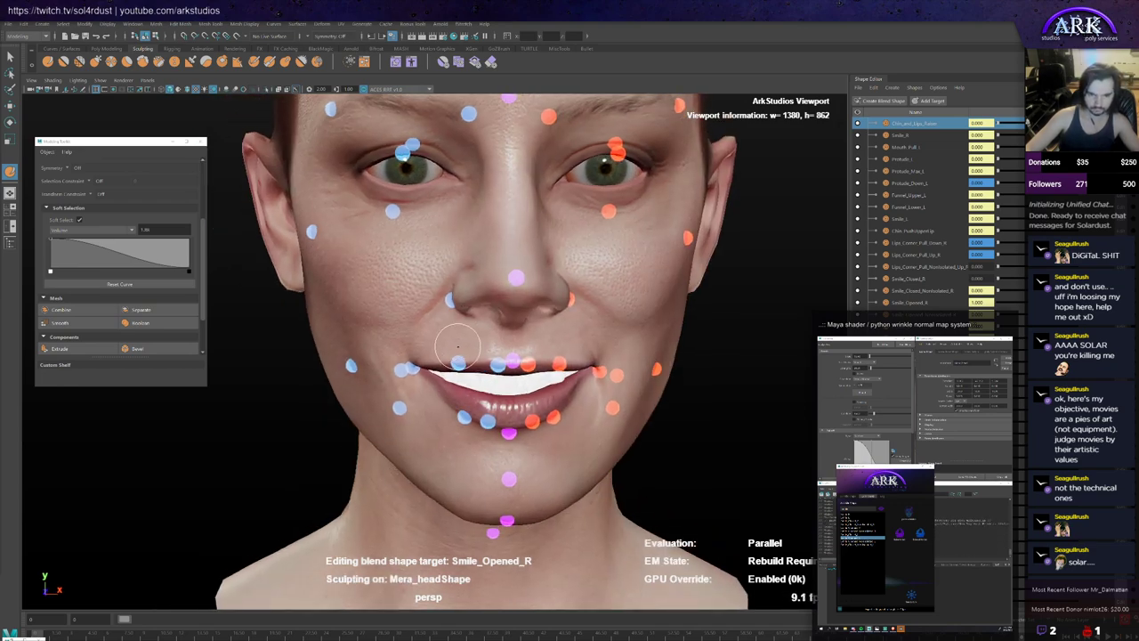
key(q)
scroll(457, 348, down, 2)
scroll(457, 348, up, 1)
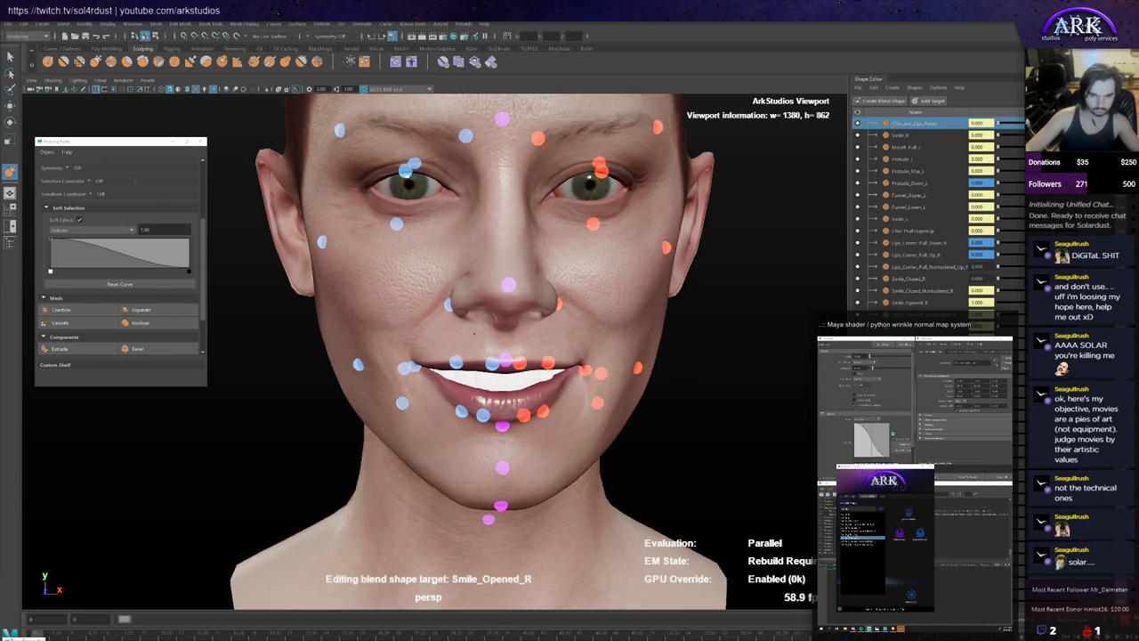
Step: Limit sculpting to the Mera head mesh, with the sculpt tool's settings open, while editing Smile_Opened_R
mouse_move(485, 344)
alt+mouse_down()
mouse_move(417, 382)
mouse_move(394, 322)
alt+mouse_up()
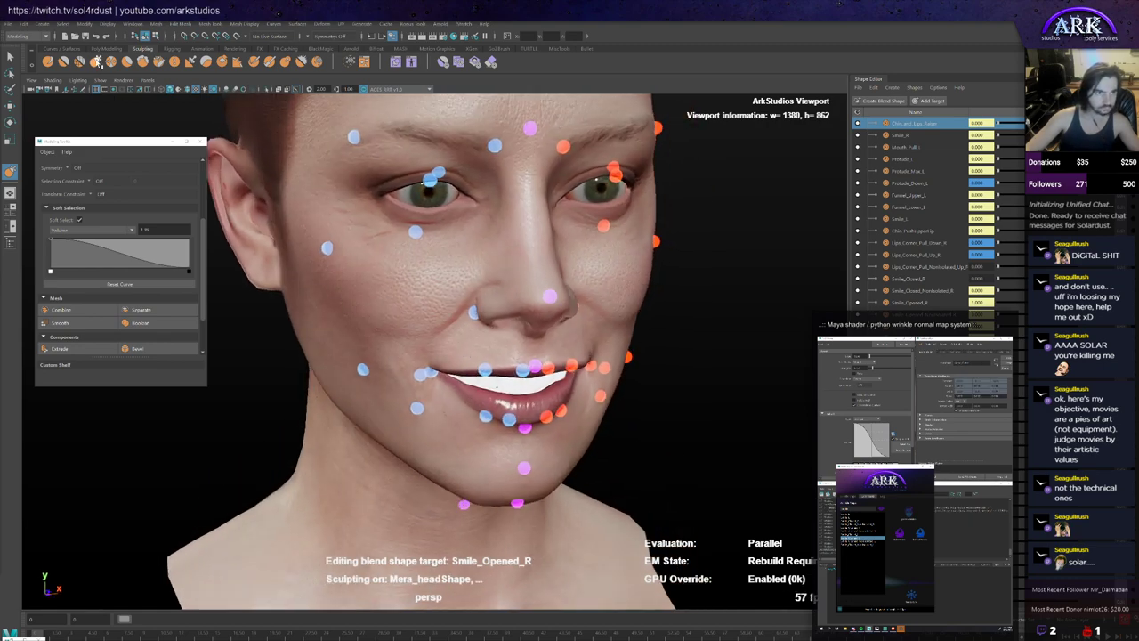
double_click(10, 172)
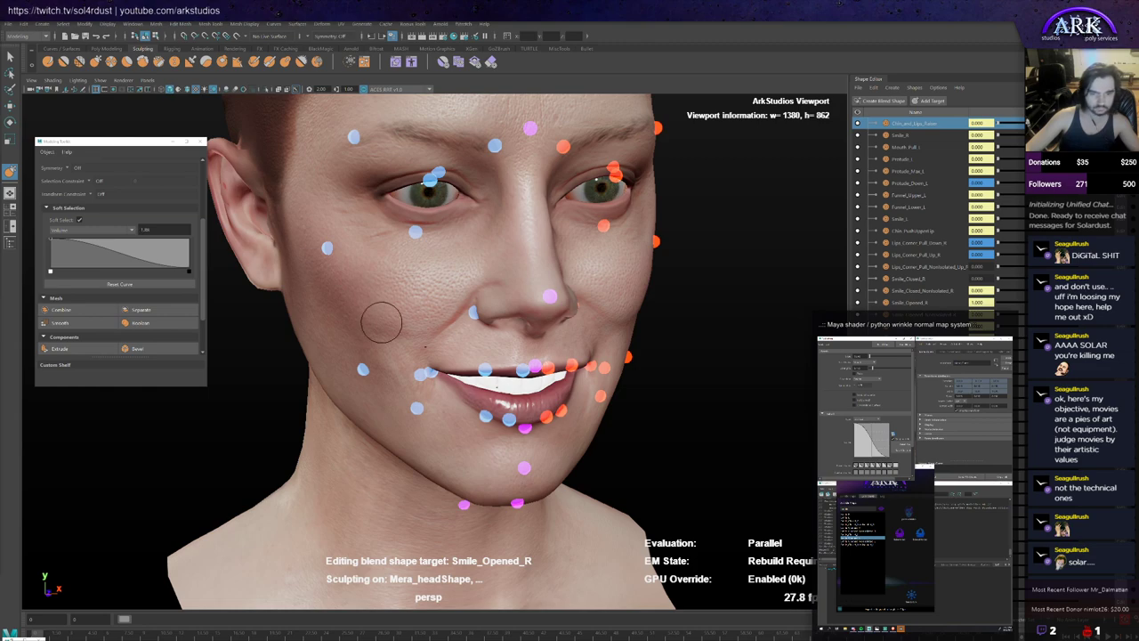
alt+drag(418, 344, 418, 315)
key(w)
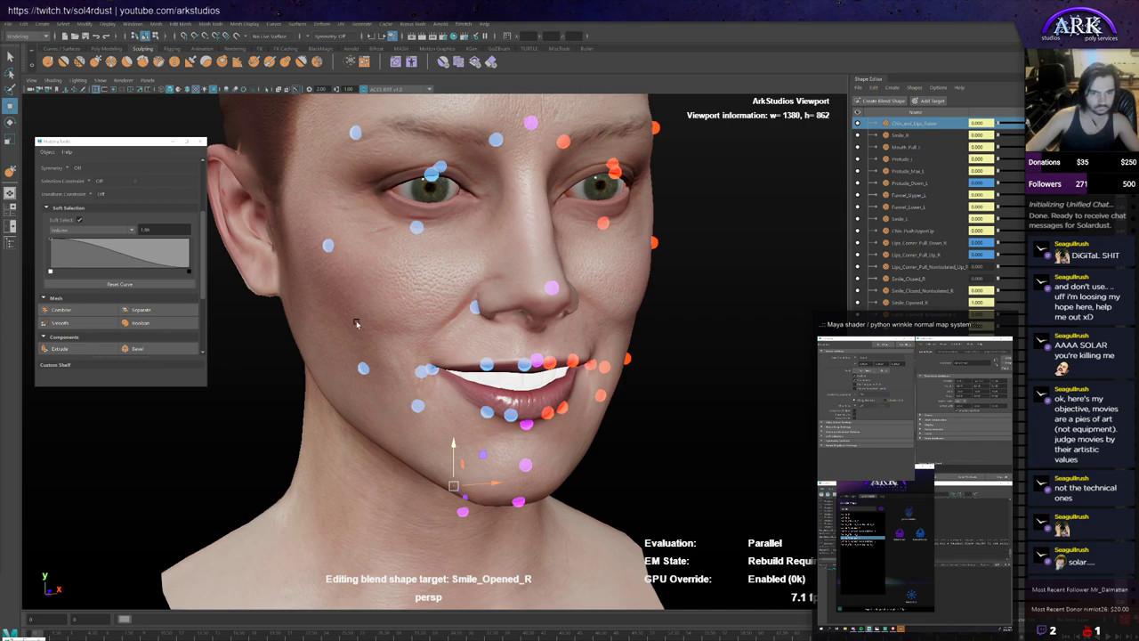
key(y)
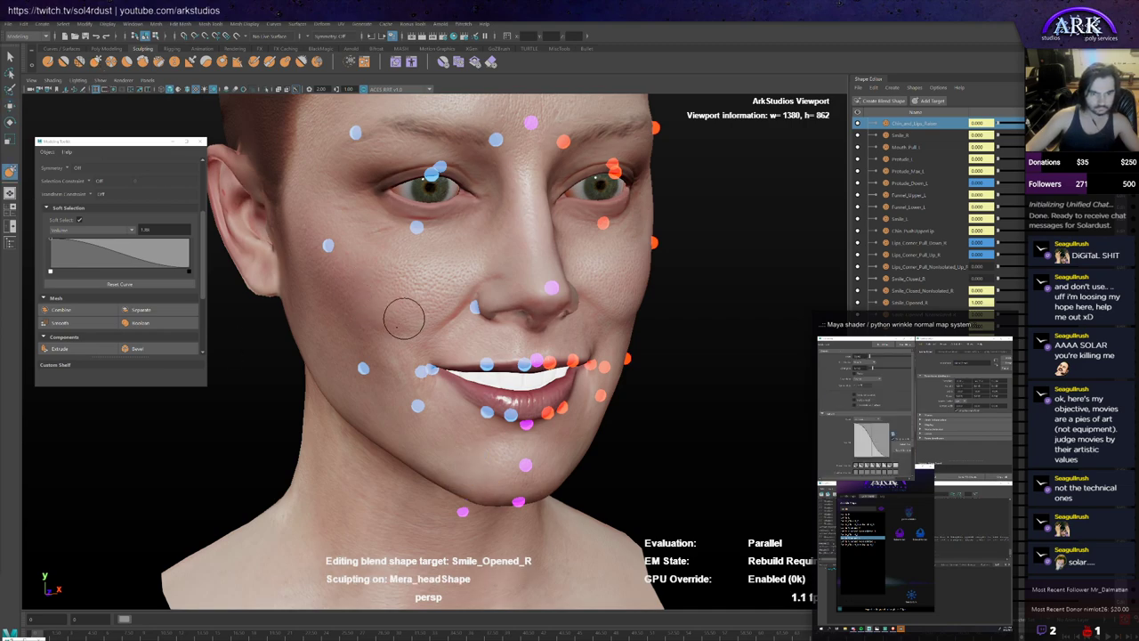
Step: Sculpt the right cheek above the mouth corner on Smile_Opened_R, enlarging the brush for broader strokes
mouse_move(406, 317)
alt+mouse_down()
mouse_move(385, 340)
mouse_move(426, 340)
mouse_move(402, 351)
alt+mouse_up()
key(b)
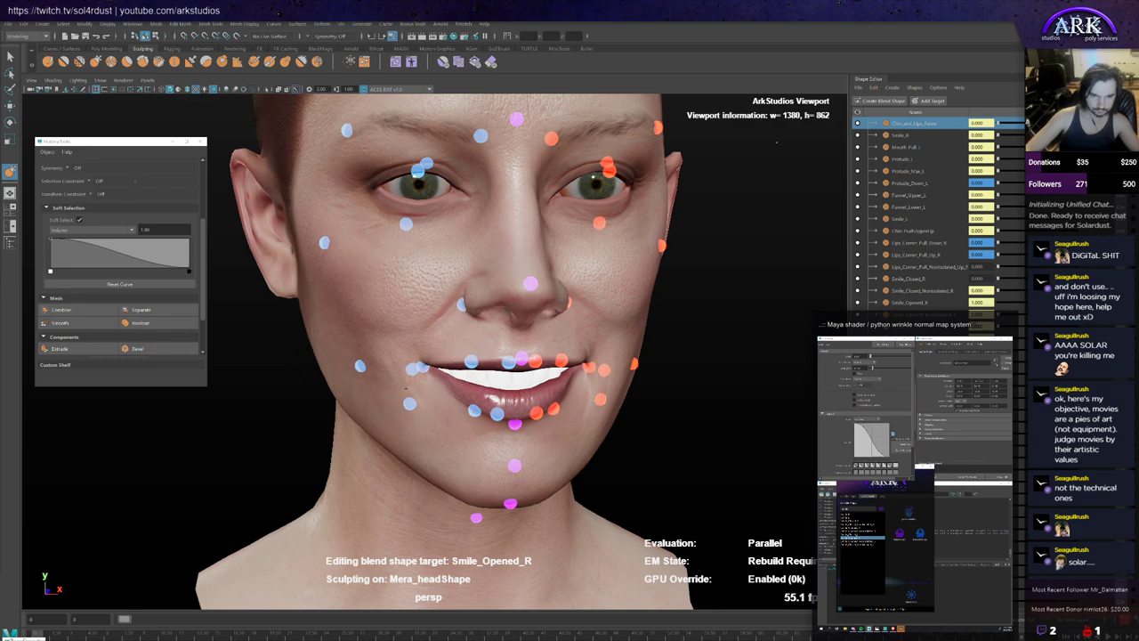
mouse_move(337, 333)
alt+mouse_down()
mouse_move(392, 356)
mouse_move(445, 347)
mouse_move(385, 332)
mouse_move(426, 333)
mouse_move(419, 344)
mouse_move(441, 316)
mouse_move(426, 357)
mouse_move(391, 374)
alt+mouse_up()
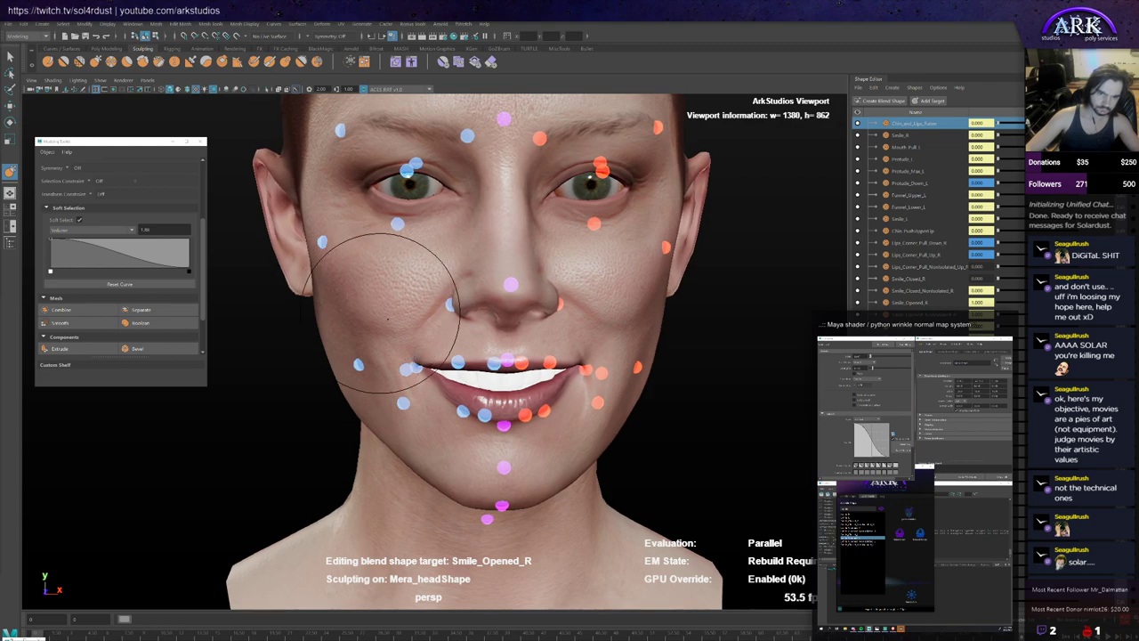
mouse_move(397, 331)
alt+mouse_down()
mouse_move(393, 312)
mouse_move(413, 385)
mouse_move(414, 246)
mouse_move(413, 283)
mouse_move(421, 245)
mouse_move(416, 267)
mouse_move(436, 299)
mouse_move(422, 214)
mouse_move(406, 269)
mouse_move(428, 294)
mouse_move(390, 331)
mouse_move(427, 329)
mouse_move(389, 330)
mouse_move(438, 326)
mouse_move(392, 332)
mouse_move(413, 311)
alt+mouse_up()
Step: Try the facial control beside the right mouth corner, undo the changes, and inspect the smile with that control reselected
key(w)
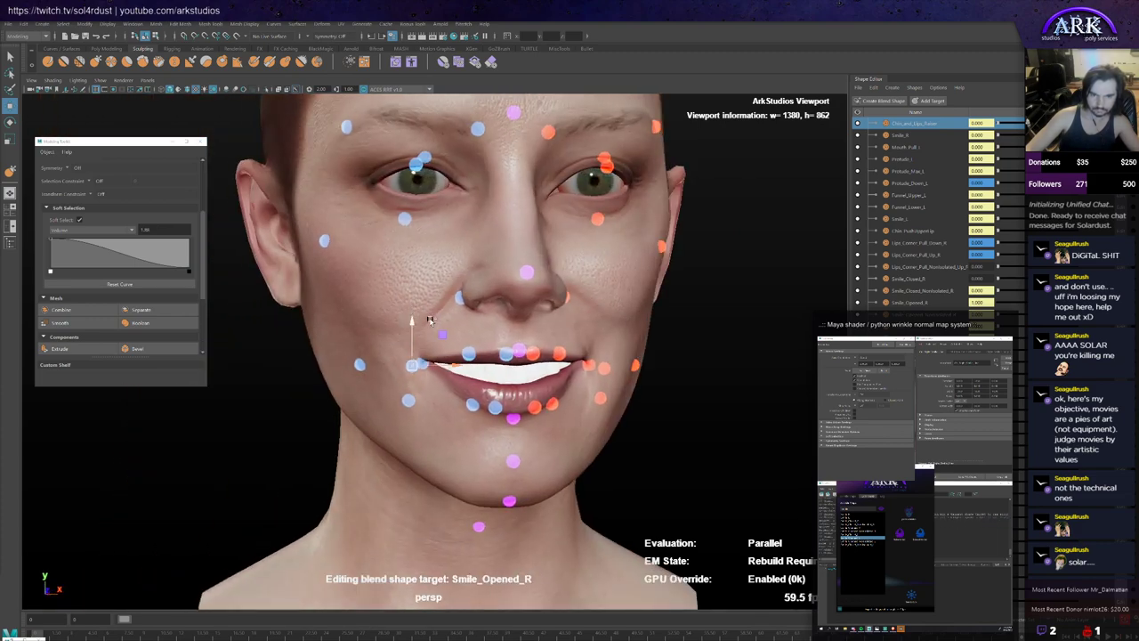
mouse_move(454, 353)
alt+mouse_down()
mouse_move(452, 338)
mouse_move(435, 344)
alt+mouse_up()
click(437, 345)
key(ctrl+z)
key(ctrl+z)
key(ctrl+z)
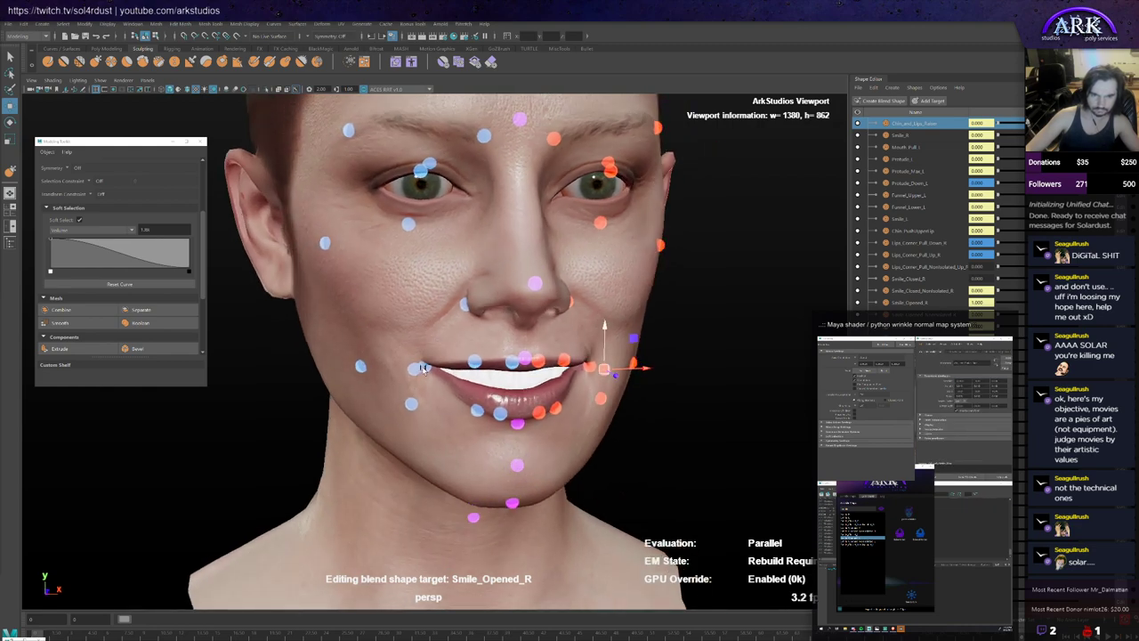
click(415, 368)
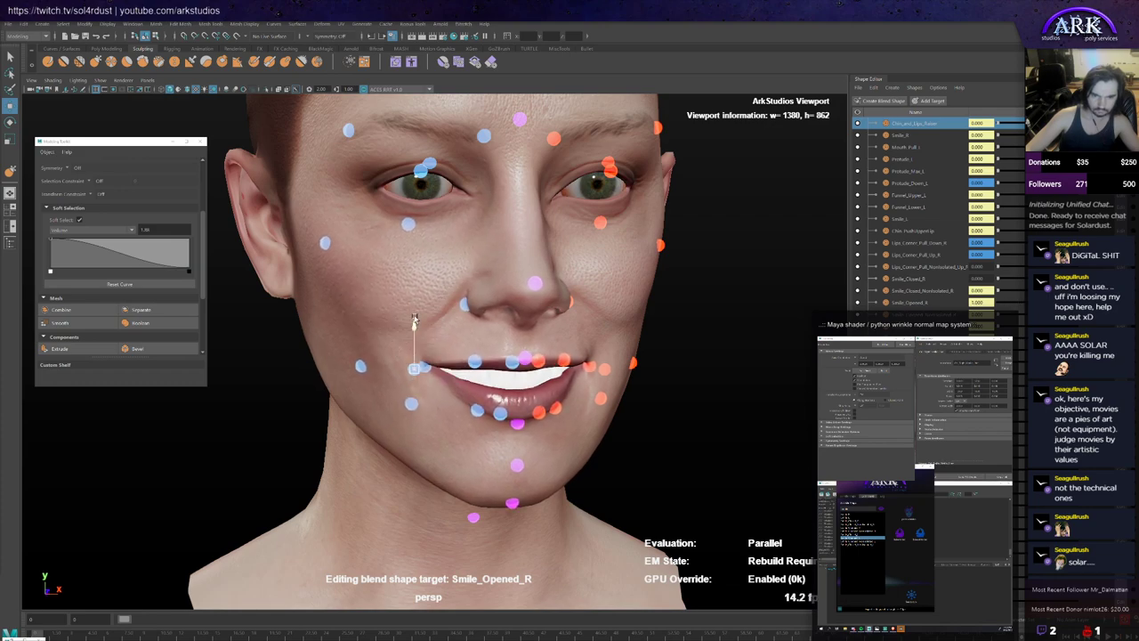
mouse_move(443, 343)
alt+mouse_down()
mouse_move(479, 340)
mouse_move(461, 374)
mouse_move(444, 340)
alt+mouse_up()
alt+drag(379, 322, 376, 352)
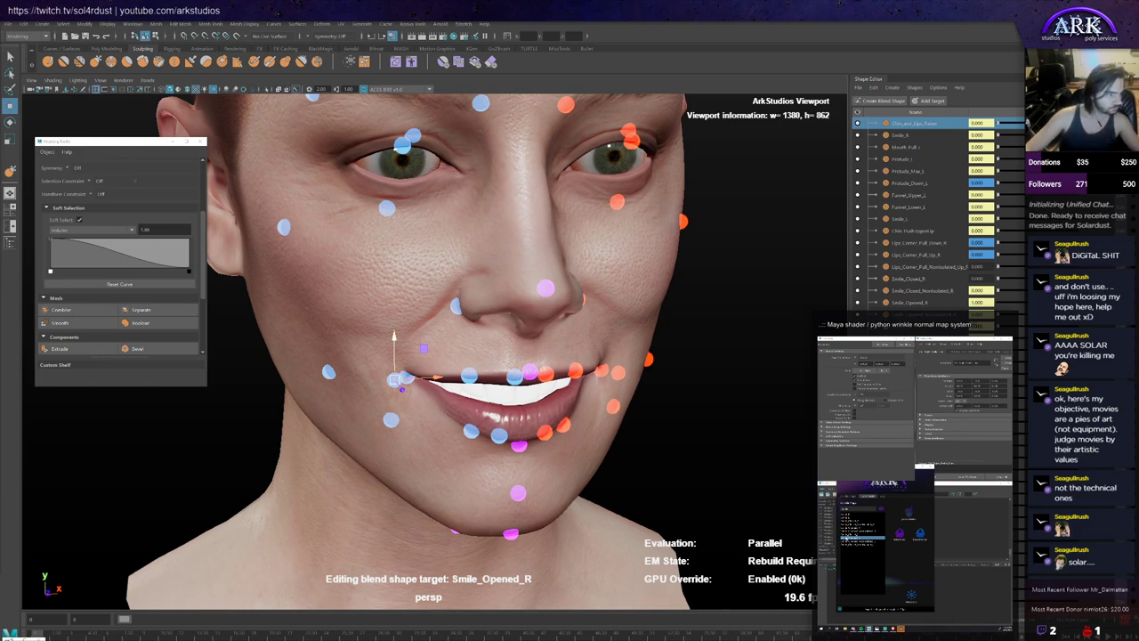
Step: Load the smile wrinkle mask in the ARK wrinkle map tool and paint the crease on the right cheek
click(861, 529)
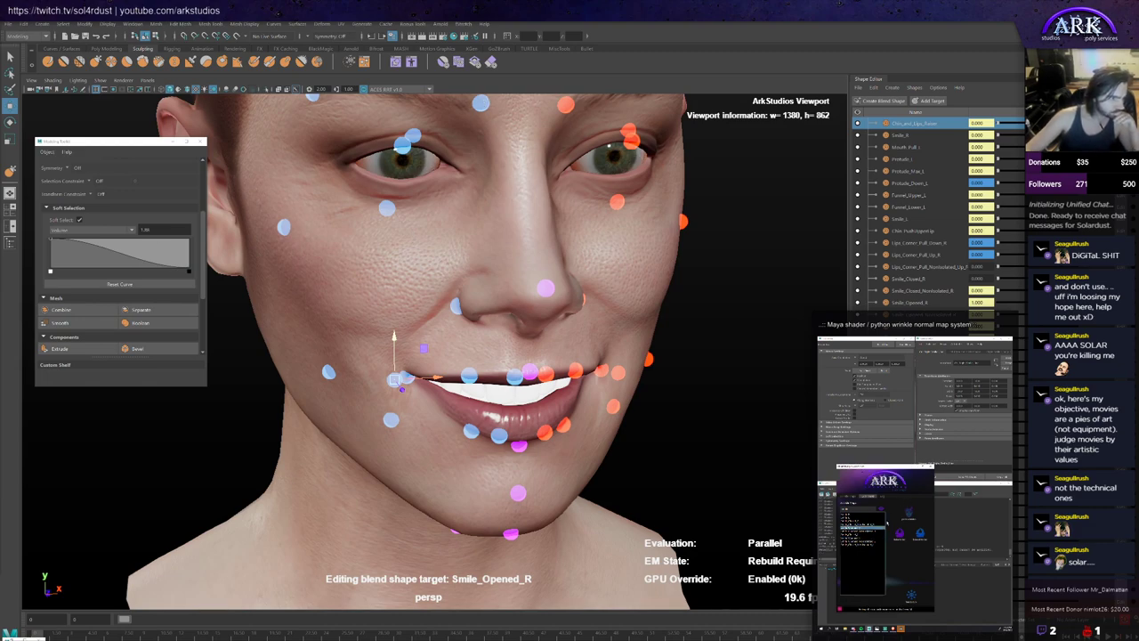
key(y)
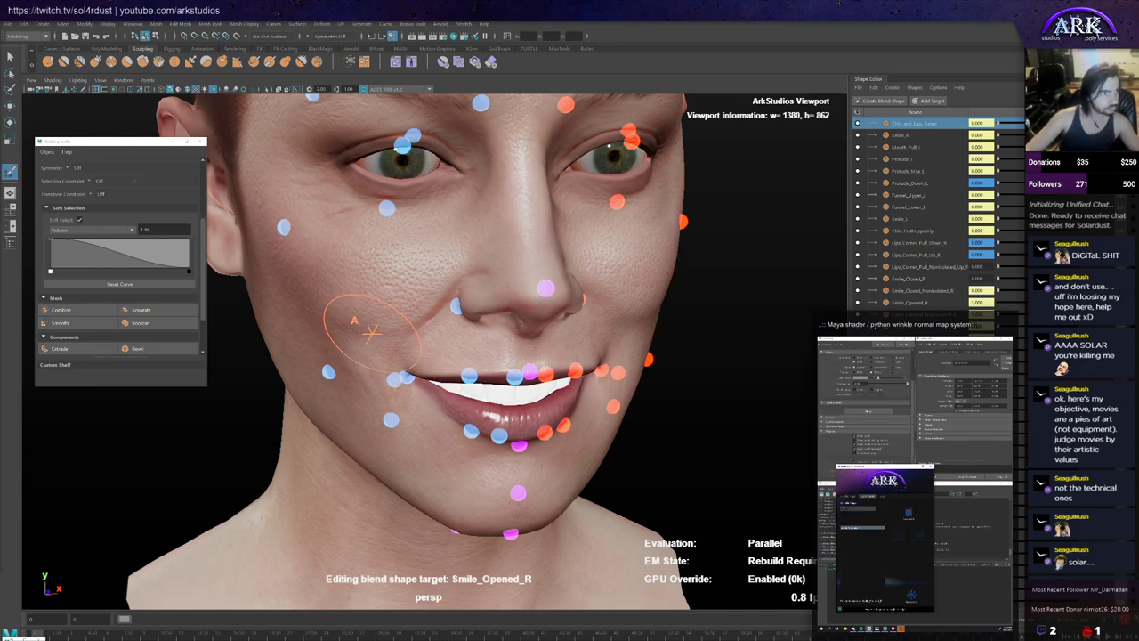
click(880, 363)
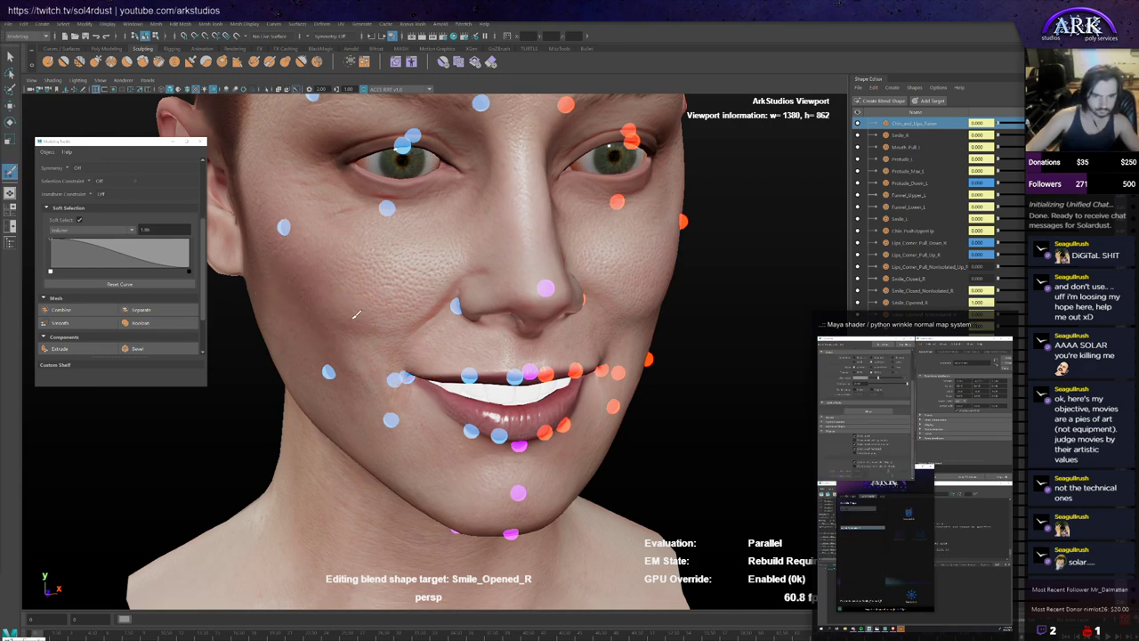
mouse_move(368, 322)
mouse_down()
mouse_move(390, 340)
mouse_move(376, 325)
mouse_up()
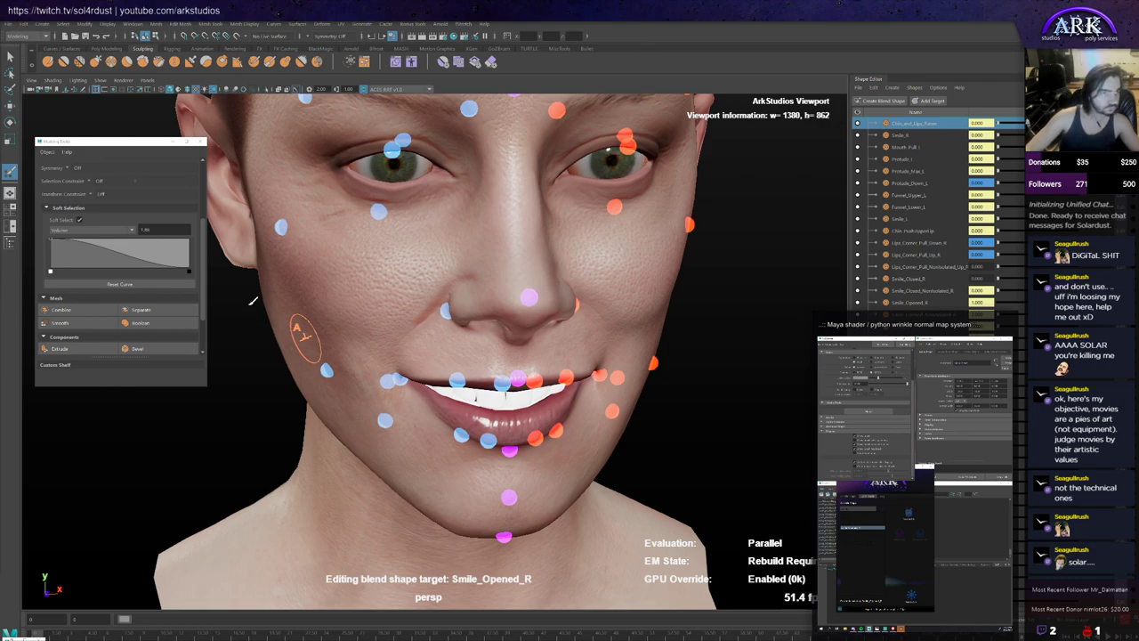
Step: Refine the crease mask beside and below the right mouth corner with a resized paint brush
alt+drag(341, 342, 344, 329)
key(b)
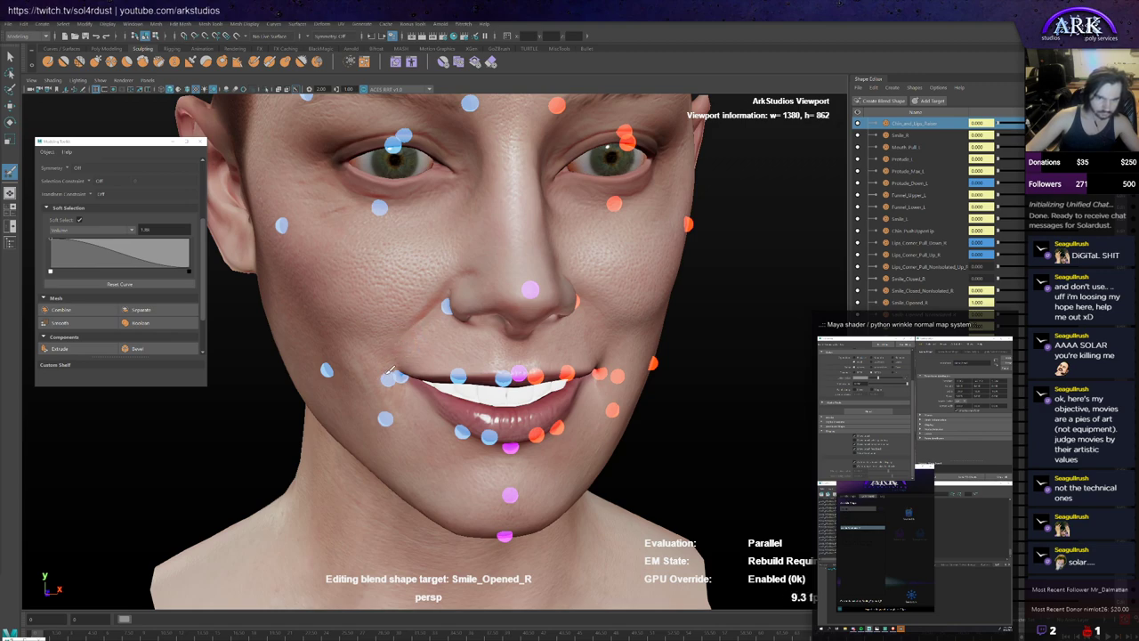
alt+drag(389, 368, 381, 351)
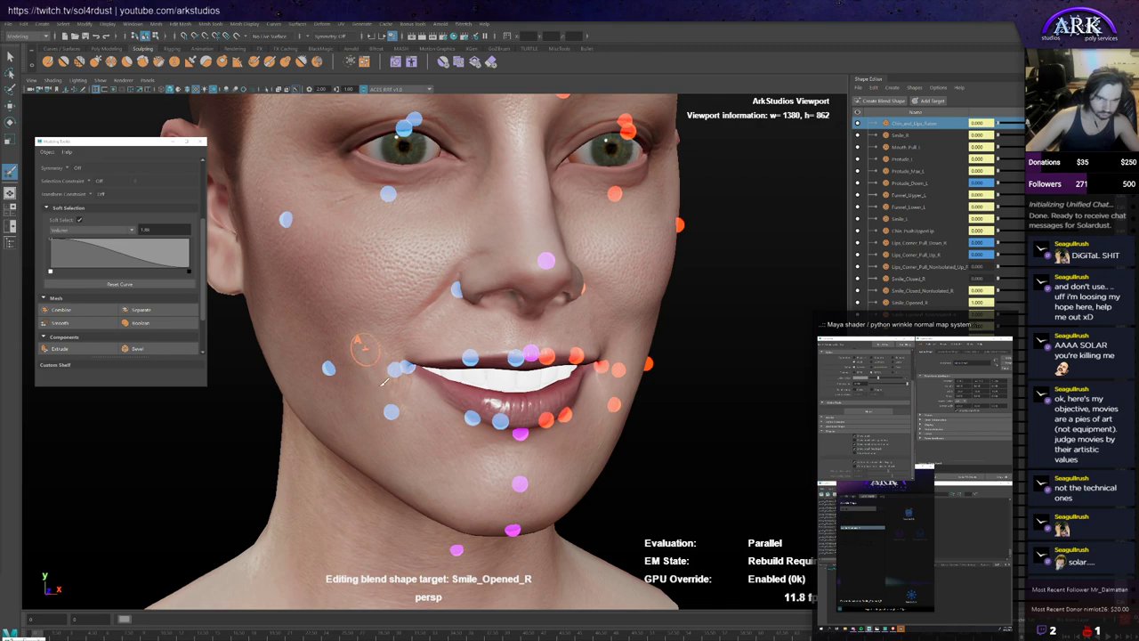
alt+drag(381, 370, 390, 374)
mouse_move(380, 333)
mouse_down()
mouse_move(381, 456)
mouse_move(398, 403)
mouse_move(374, 399)
mouse_up()
key(alt+Tab)
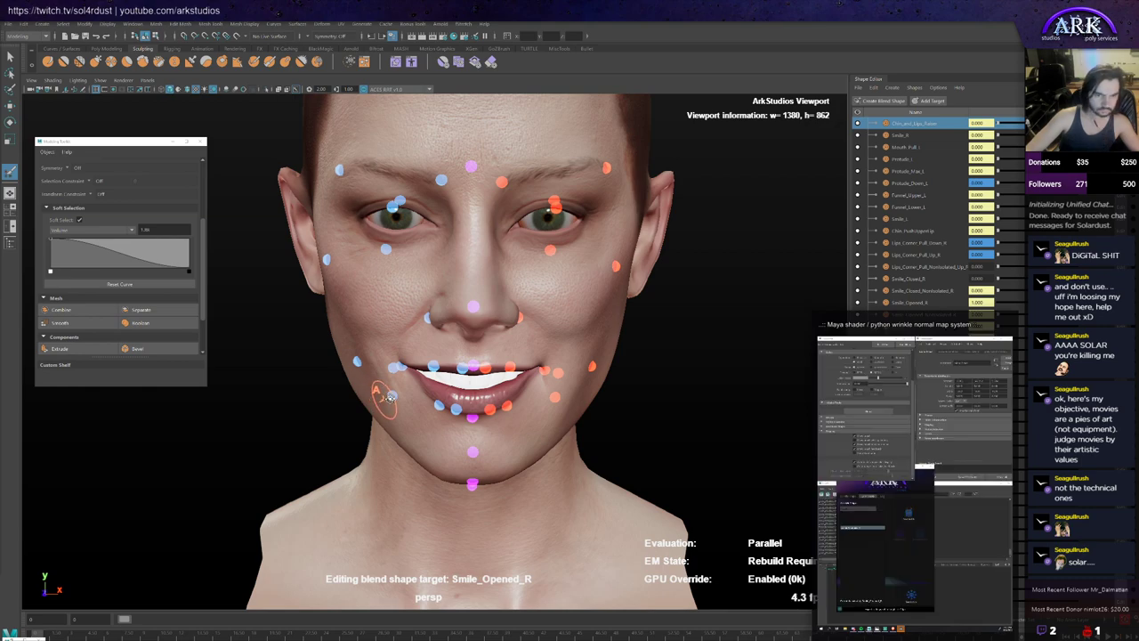
Step: Soft-select the head vertices around the right mouth corner and widen the falloff radius
alt+drag(381, 397, 419, 384)
key(w)
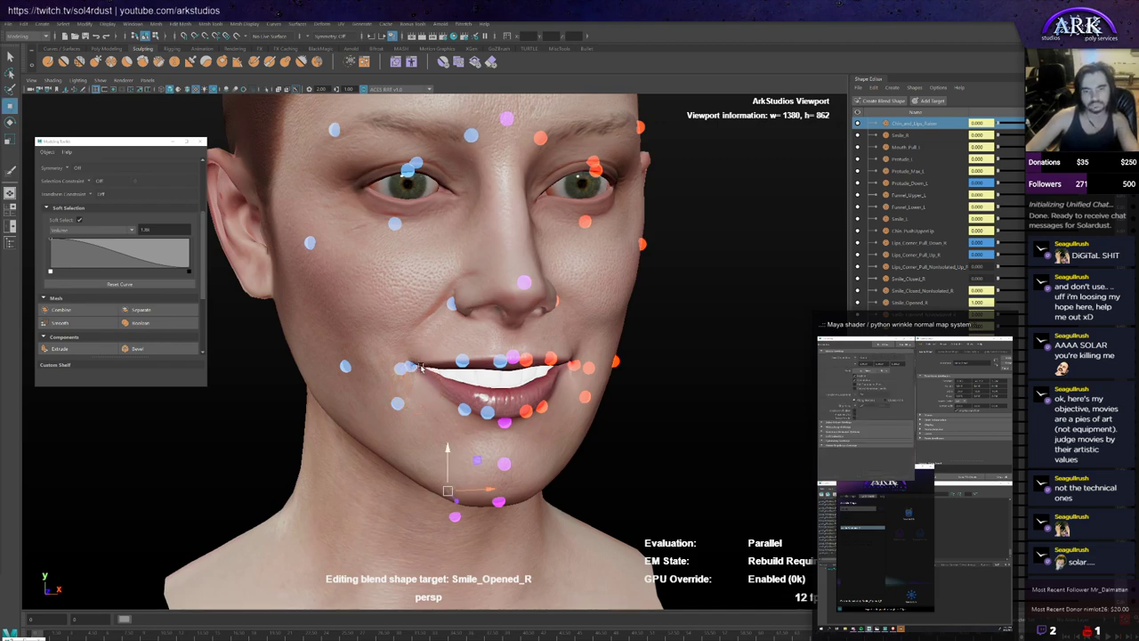
click(348, 390)
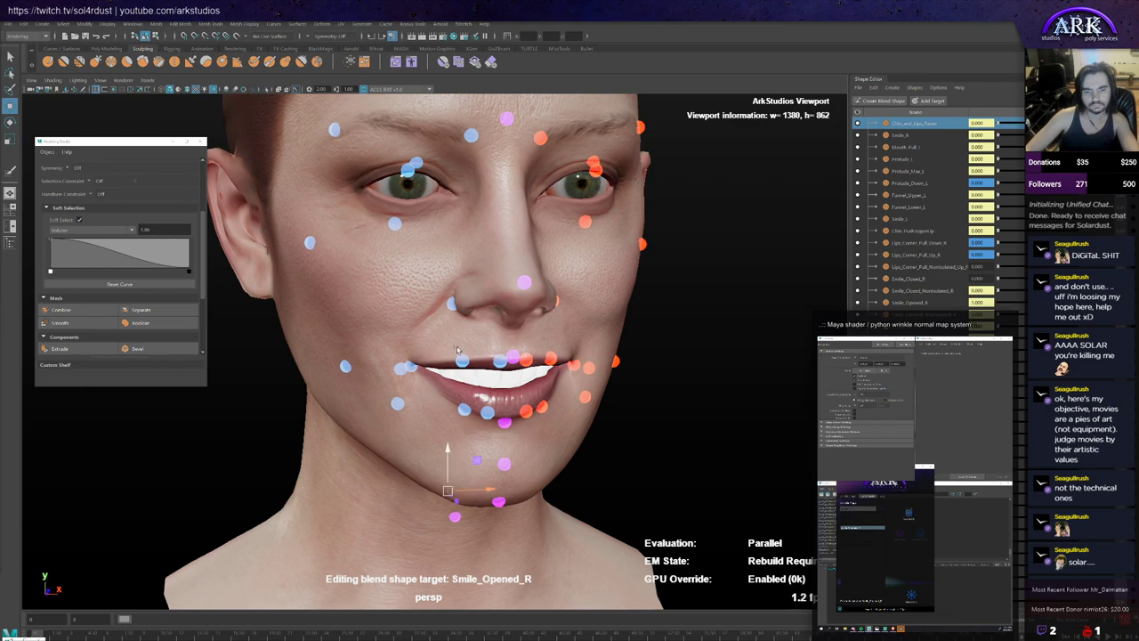
click(409, 365)
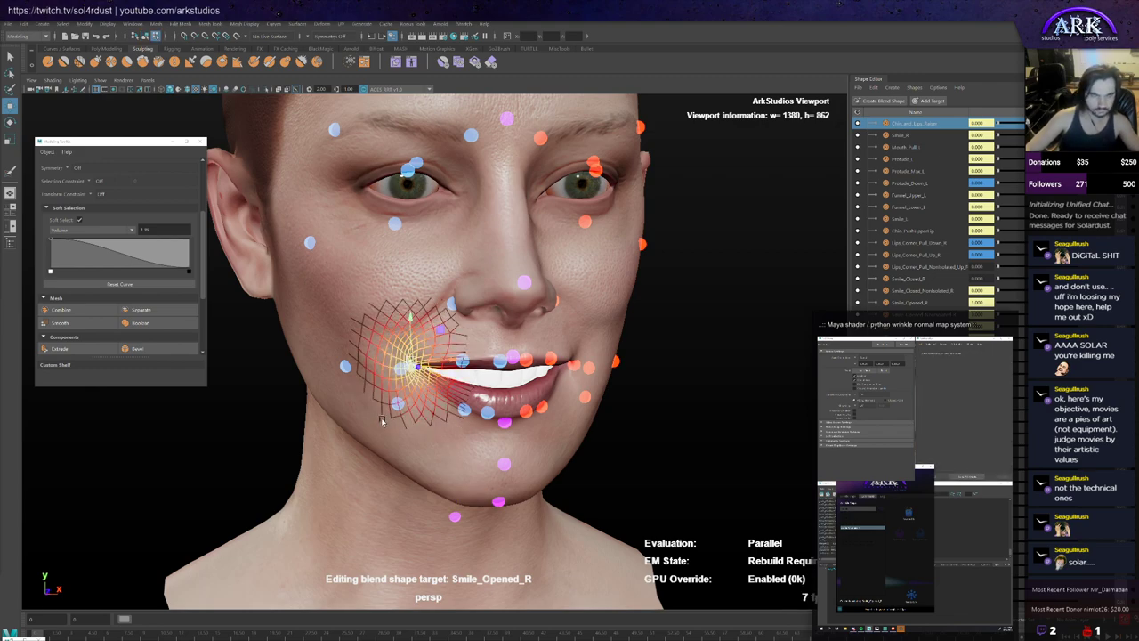
alt+drag(382, 421, 456, 308)
key(b)
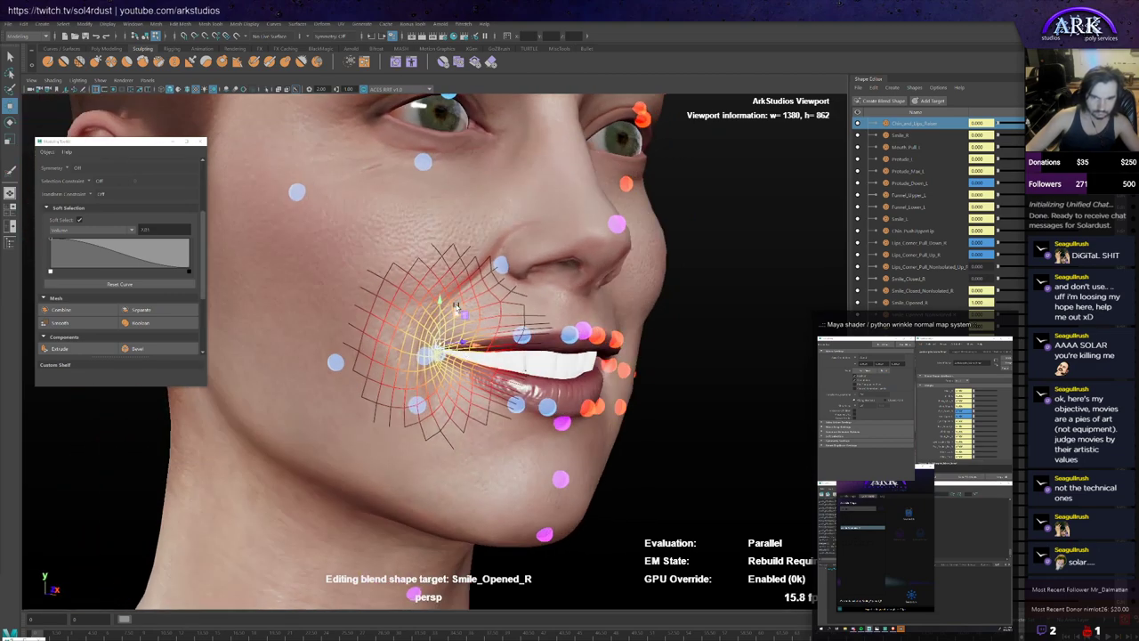
Step: Narrow the soft-selection falloff, adjust the right mouth corner with the Move tool, and compare the smile with the reference
alt+drag(449, 347, 408, 341)
key(b)
key(b)
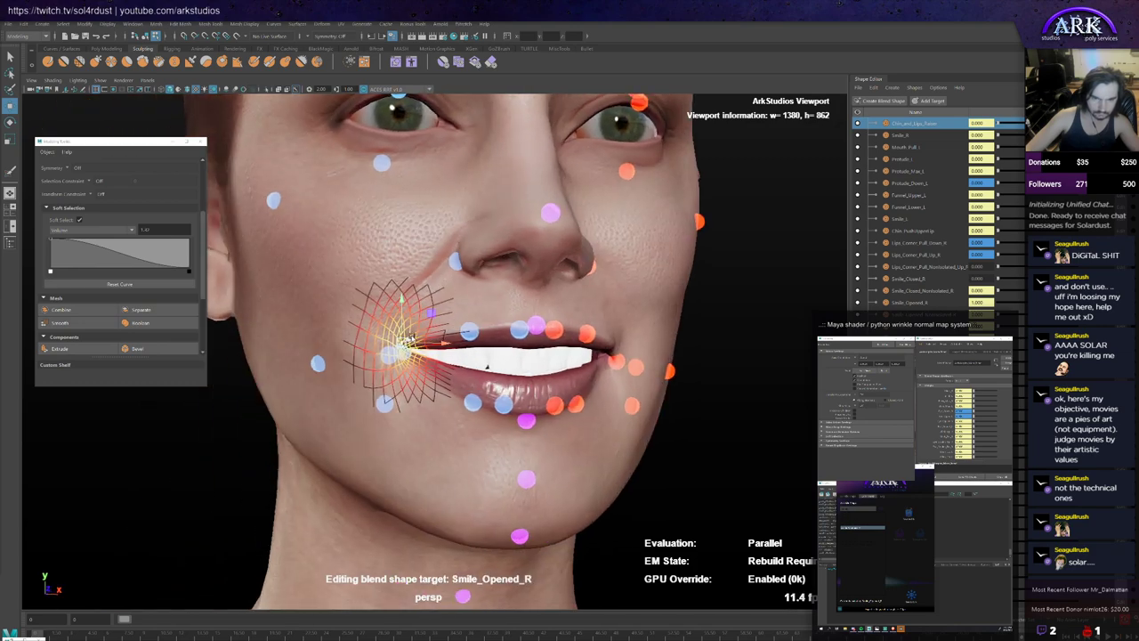
alt+drag(487, 365, 507, 366)
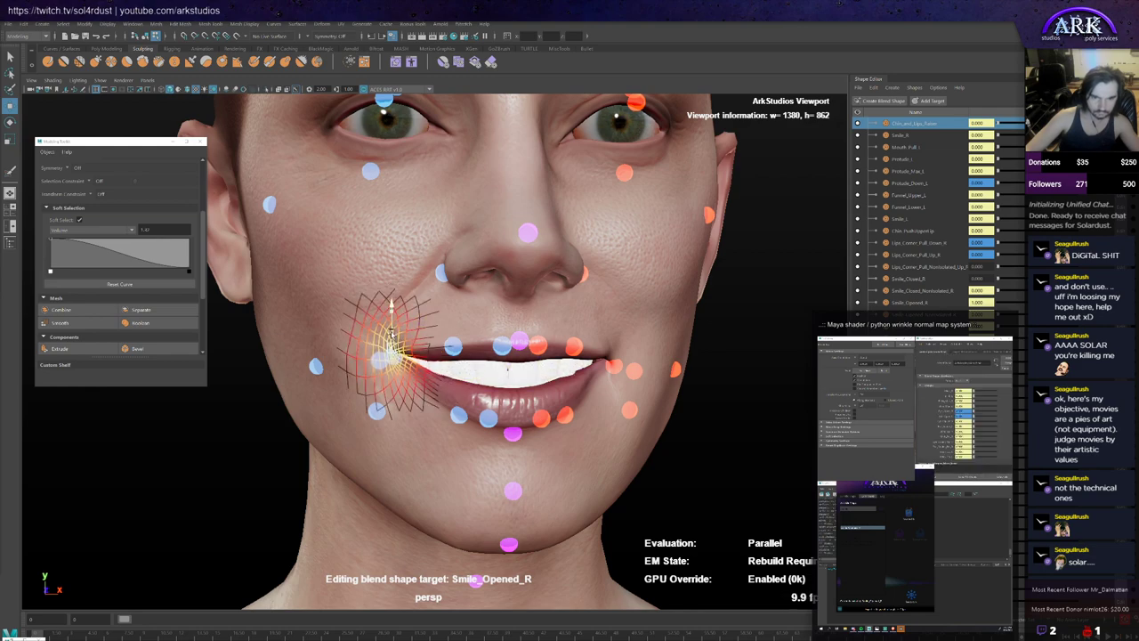
alt+drag(392, 332, 499, 378)
click(668, 366)
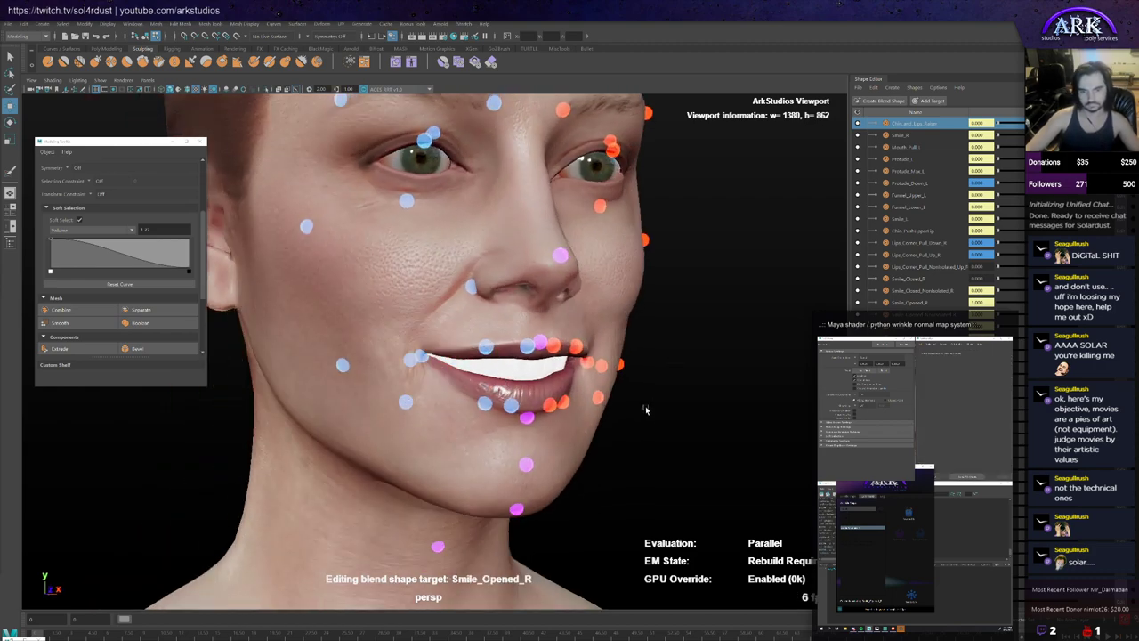
scroll(628, 415, down, 3)
alt+drag(628, 416, 699, 398)
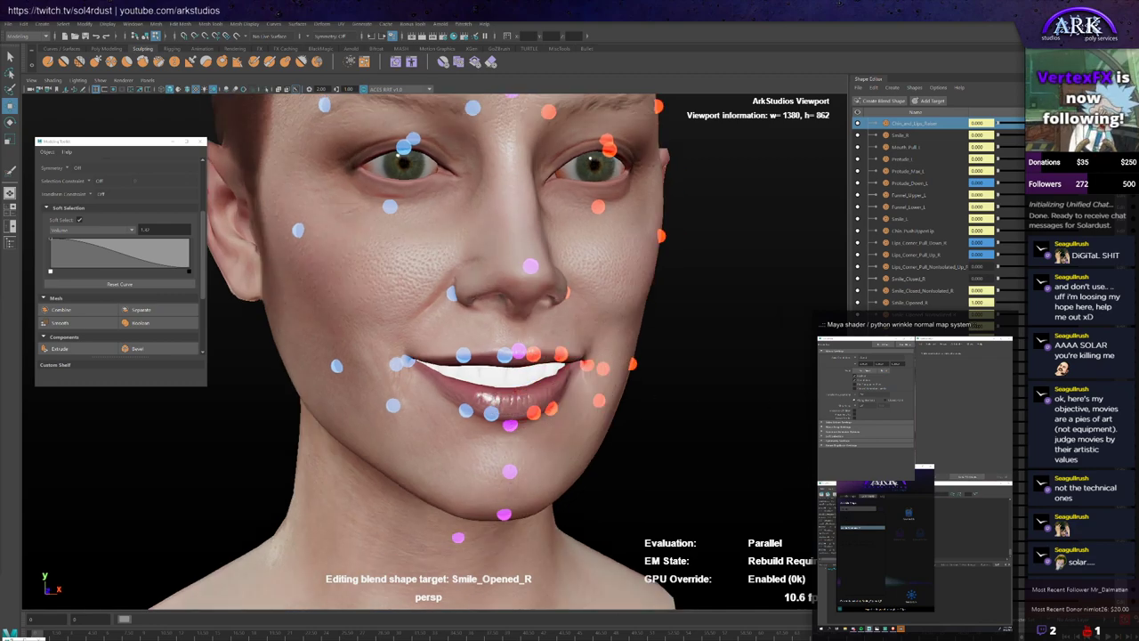
key(alt+Tab)
key(alt+Tab)
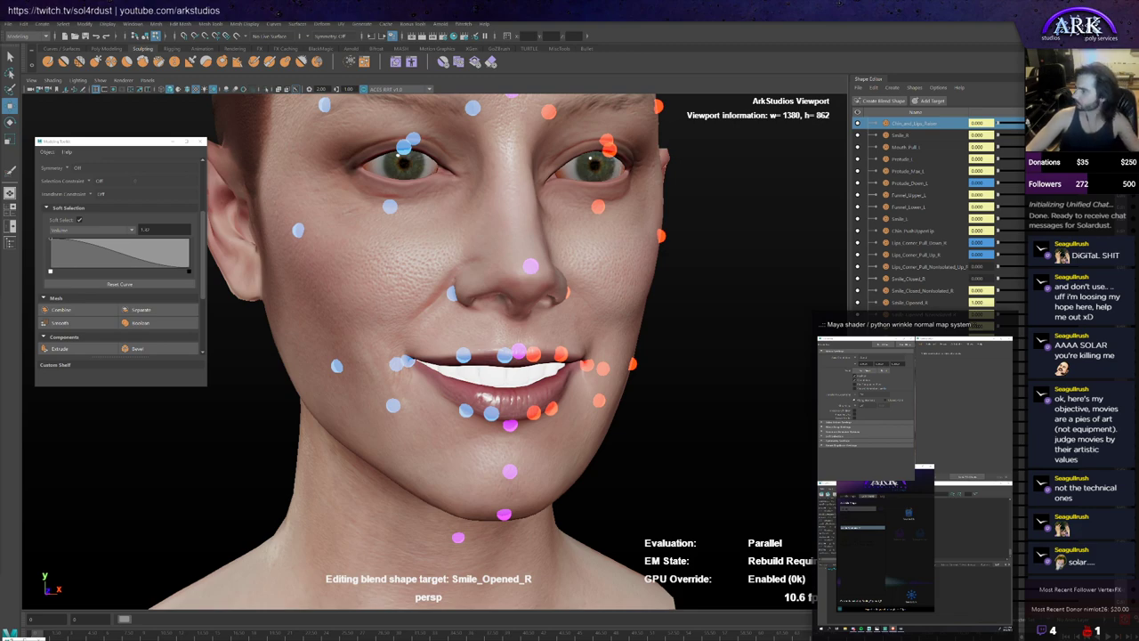
Step: Return from component to object selection and activate the Erase Target tool for the head mesh
scroll(397, 347, up, 2)
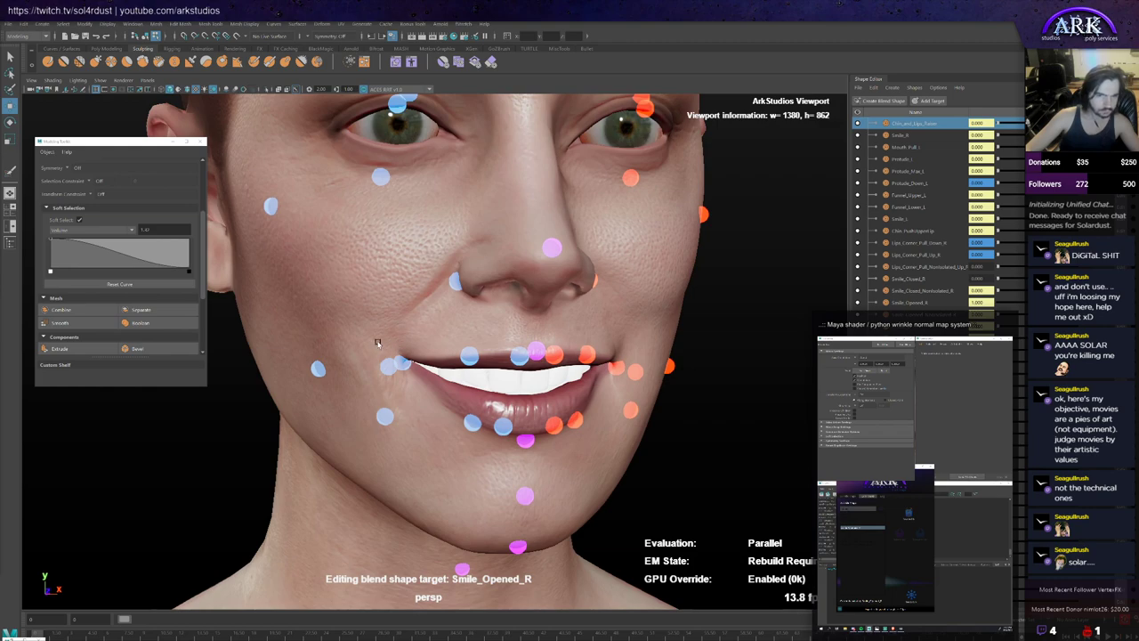
alt+drag(377, 342, 391, 339)
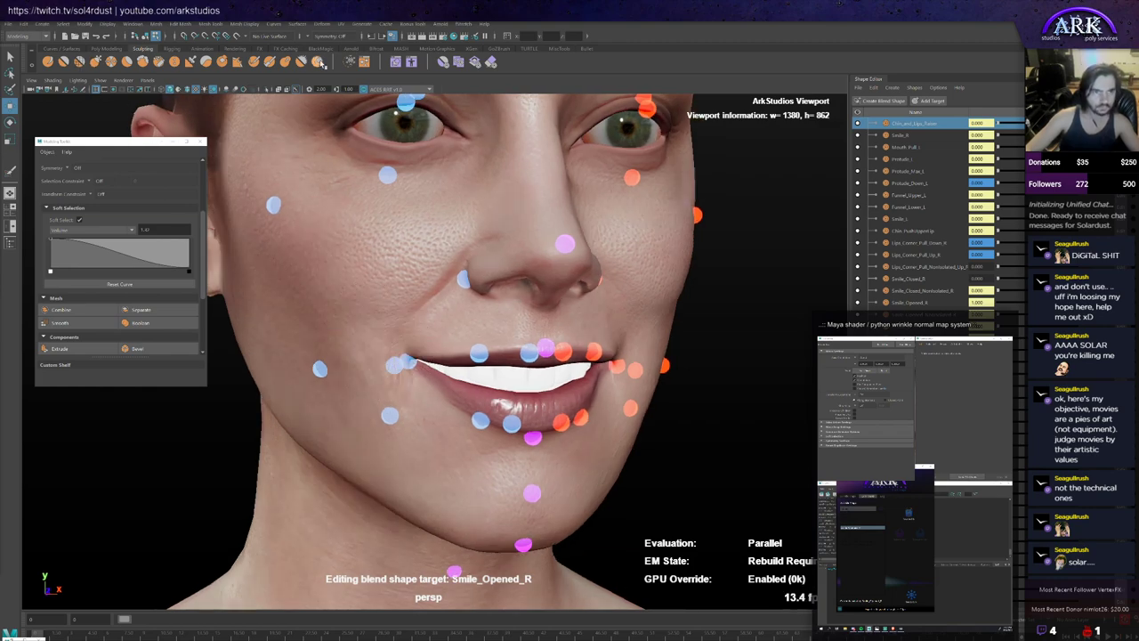
click(495, 64)
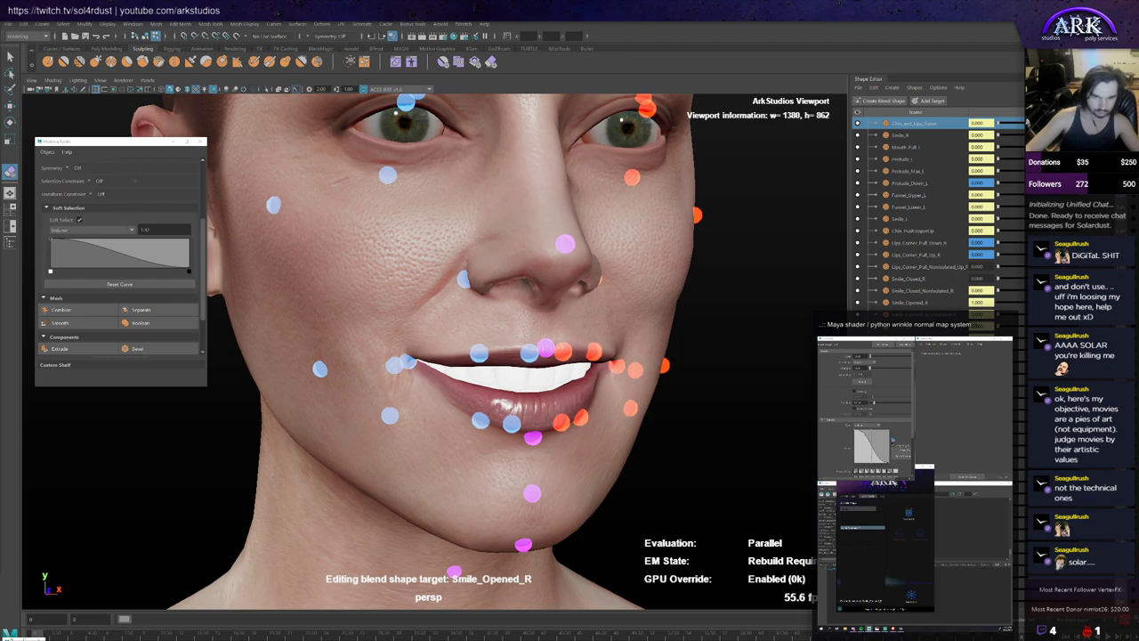
key(w)
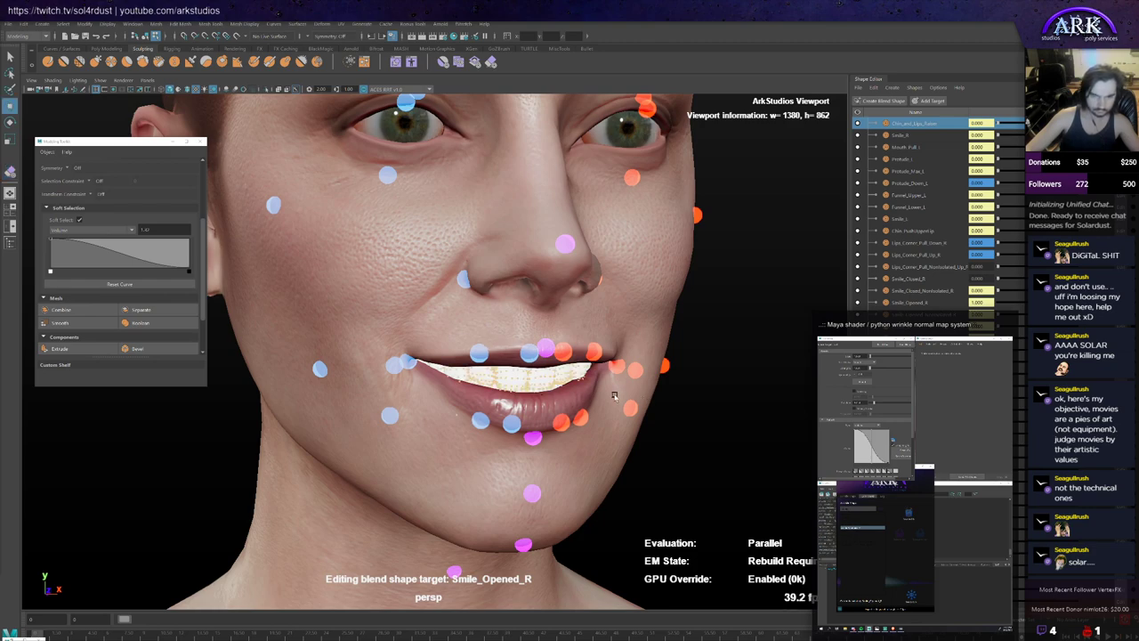
key(F8)
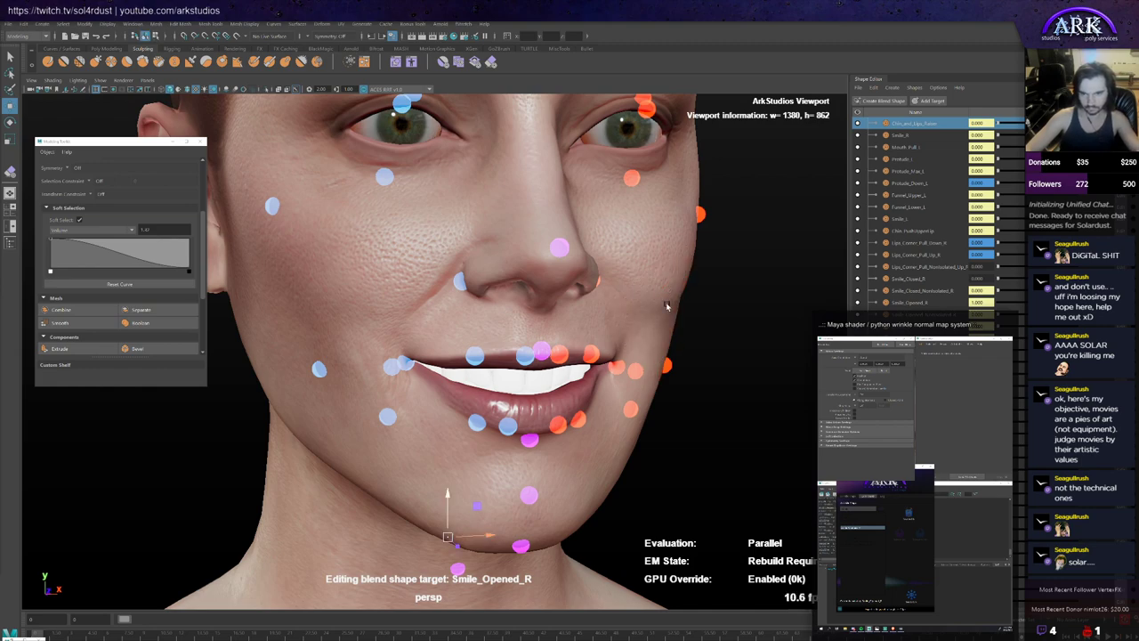
click(742, 340)
click(491, 63)
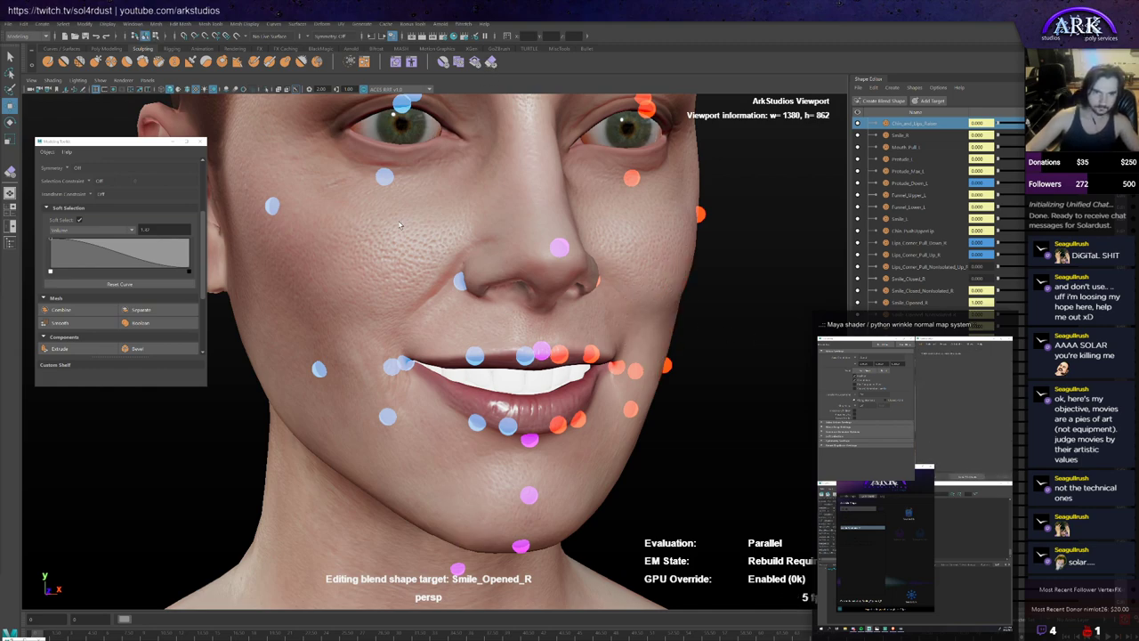
Step: Tone down Smile_Opened_R along the right cheek fold above the mouth corner with a resized Erase Target brush
mouse_move(375, 336)
alt+mouse_down()
mouse_move(381, 349)
mouse_move(386, 341)
mouse_move(371, 356)
mouse_move(364, 348)
mouse_move(412, 325)
alt+mouse_up()
key(b)
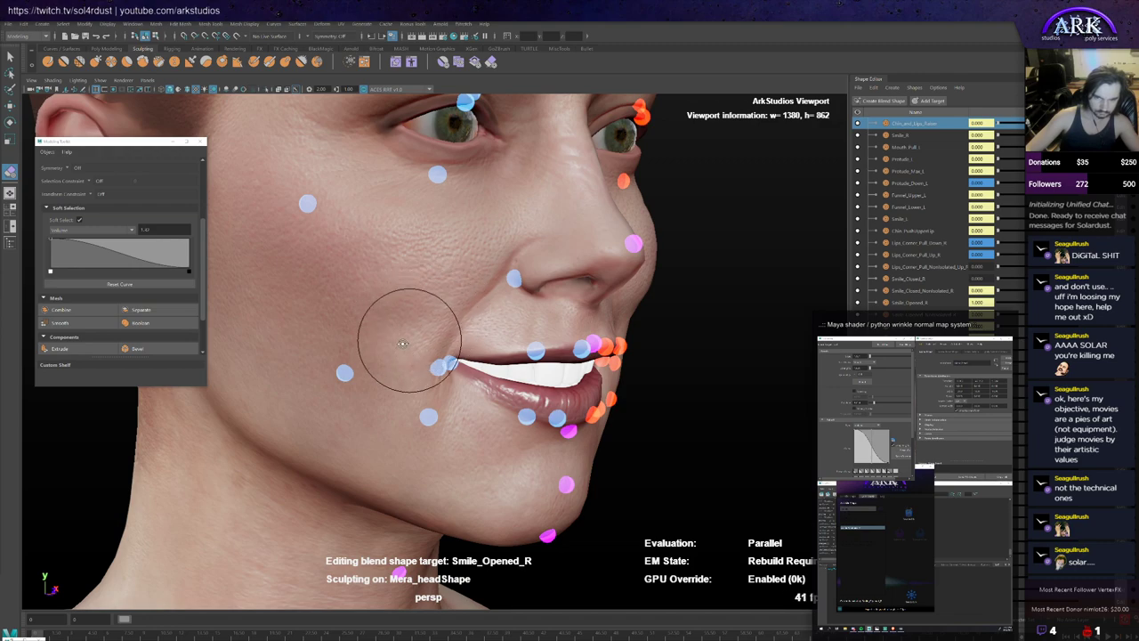
mouse_move(403, 344)
alt+mouse_down()
mouse_move(391, 343)
mouse_move(399, 360)
mouse_move(434, 392)
alt+mouse_up()
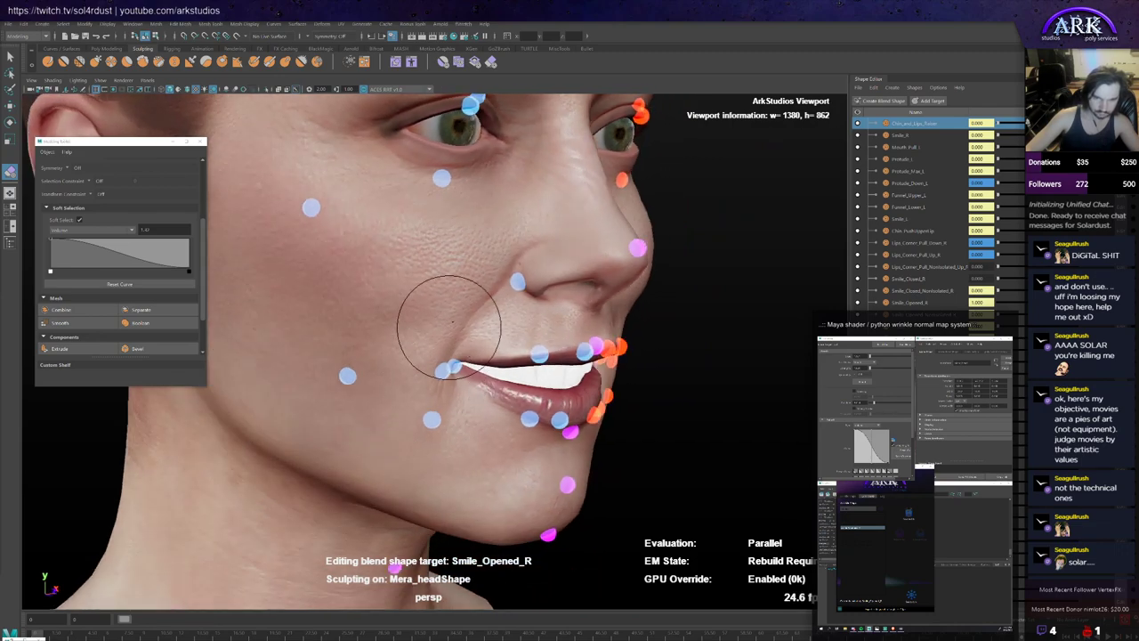
mouse_move(466, 305)
alt+mouse_down()
mouse_move(456, 336)
mouse_move(407, 330)
alt+mouse_up()
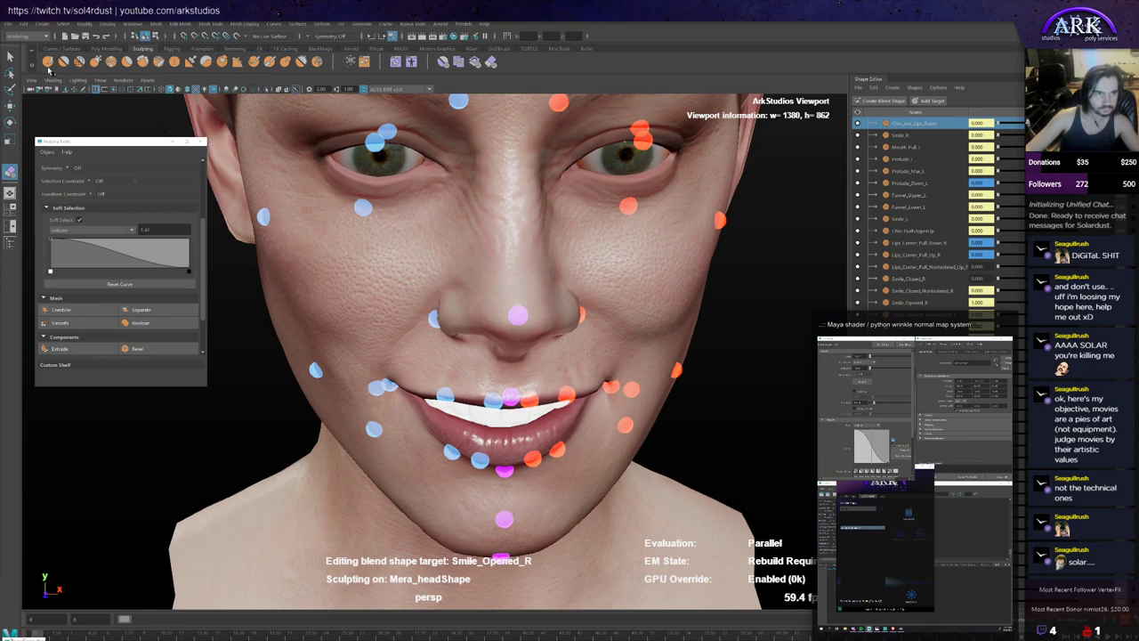
Step: Sculpt the Smile_Opened_R target on the lower right cheek beside the mouth corner with the Sculpt tool
click(48, 64)
alt+drag(299, 322, 308, 316)
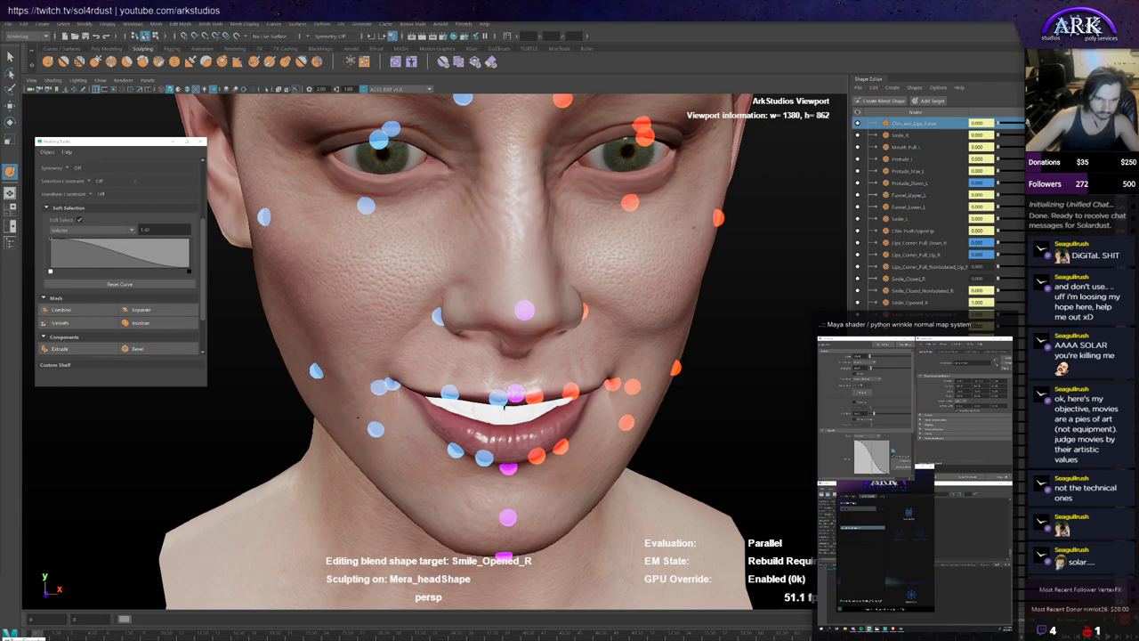
alt+drag(357, 411, 352, 389)
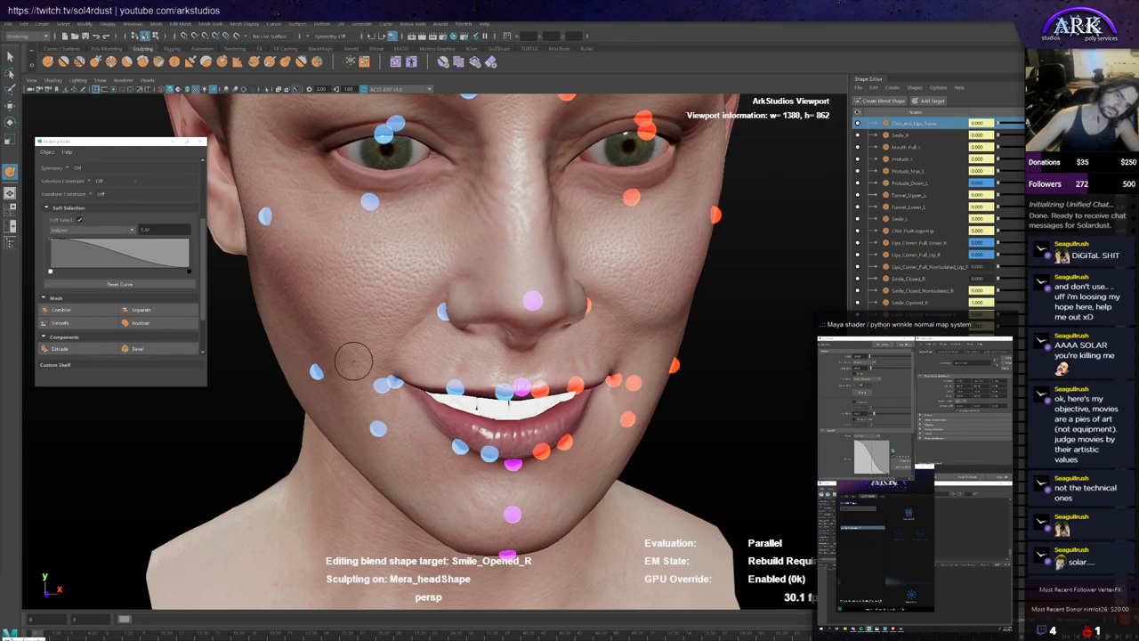
mouse_move(353, 360)
alt+mouse_down()
mouse_move(336, 352)
mouse_move(374, 354)
mouse_move(358, 336)
mouse_move(388, 361)
mouse_move(353, 370)
alt+mouse_up()
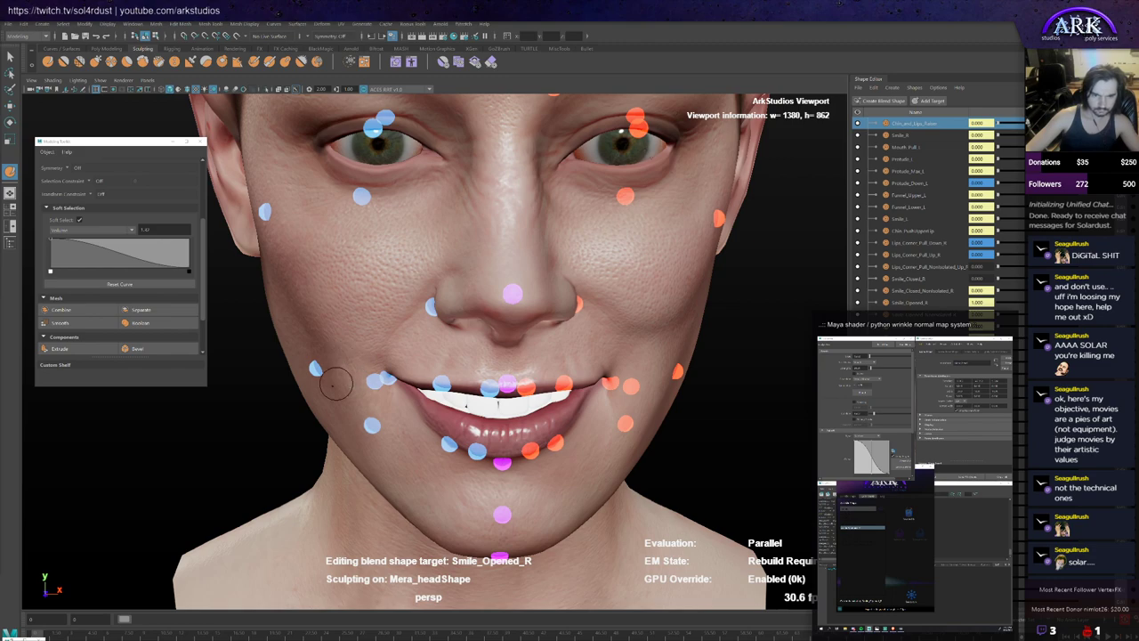
alt+drag(332, 383, 331, 381)
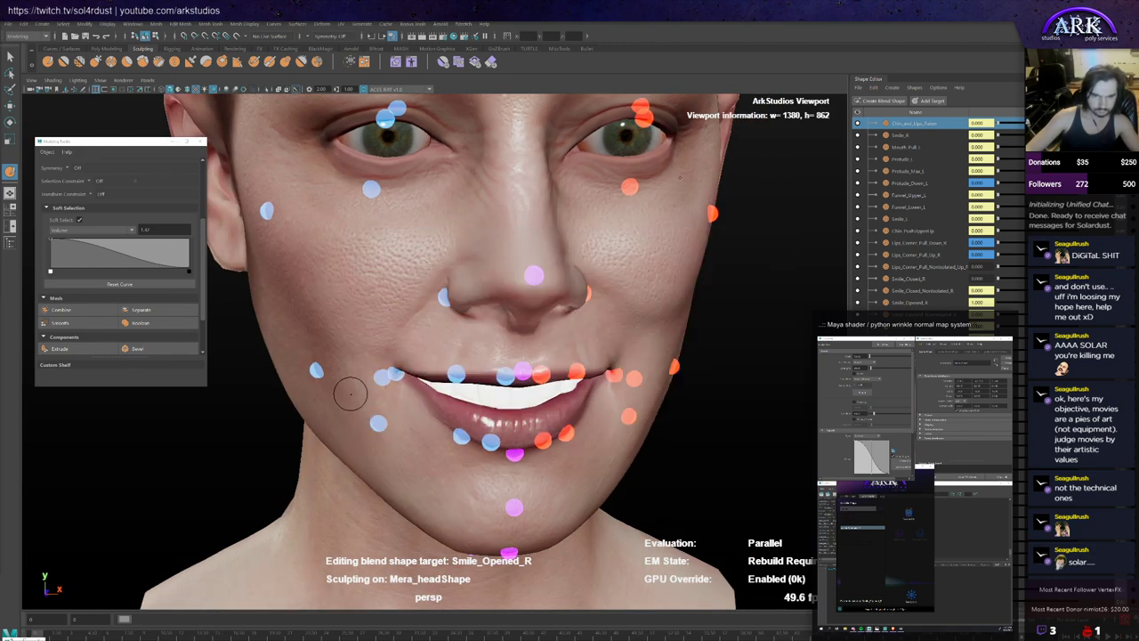
Step: Compare the opened smile with the smiling reference photo from a matching three-quarter angle
key(alt+Tab)
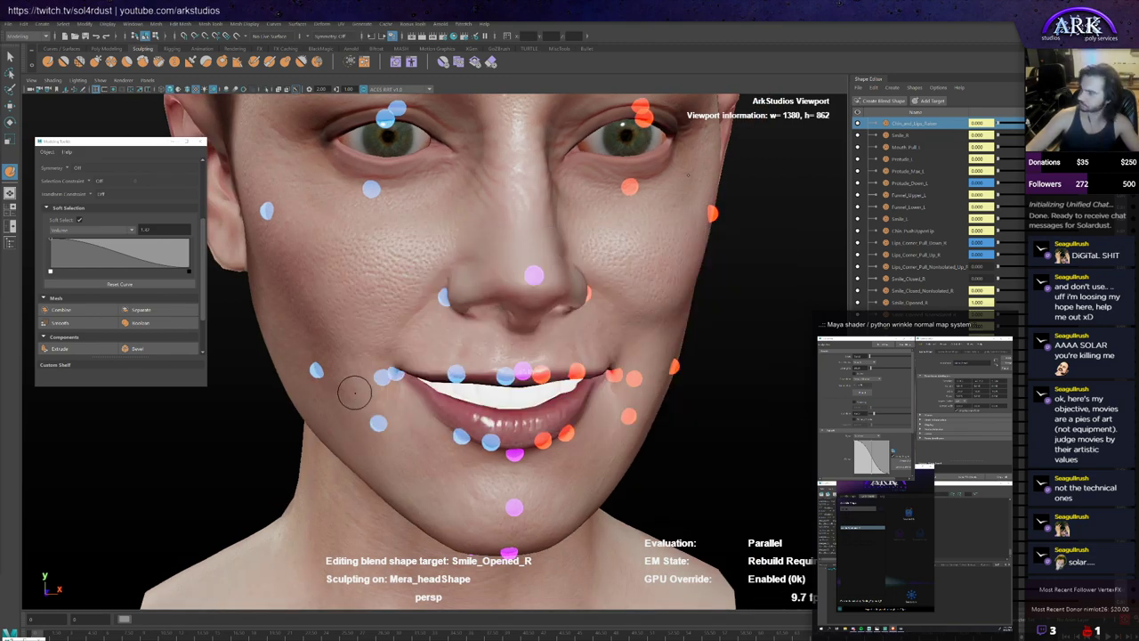
key(alt+Tab)
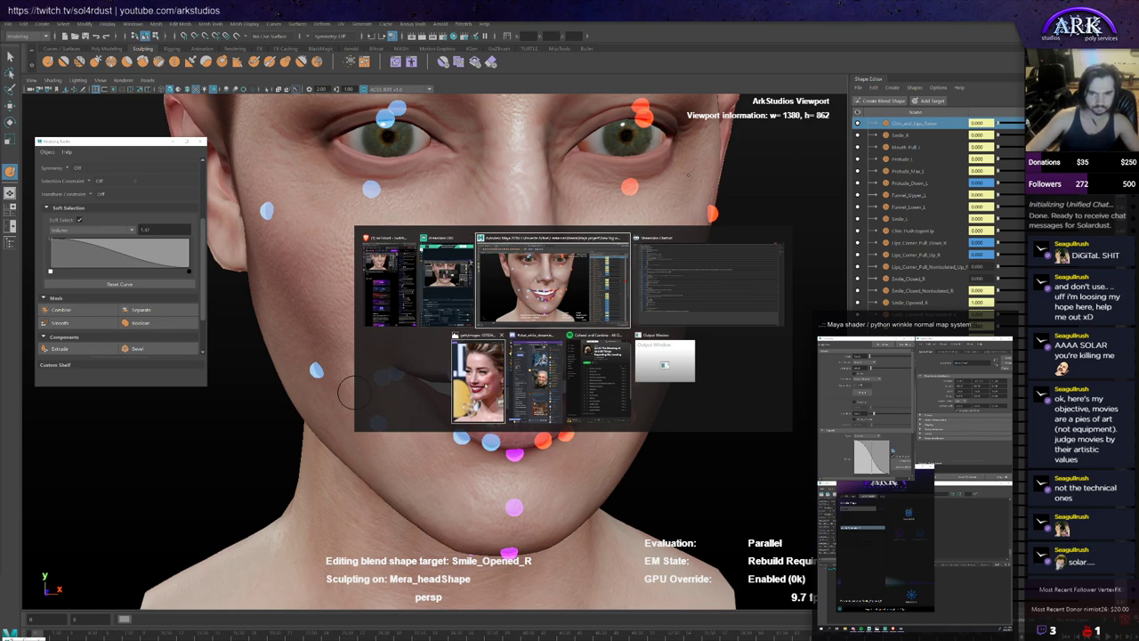
click(480, 392)
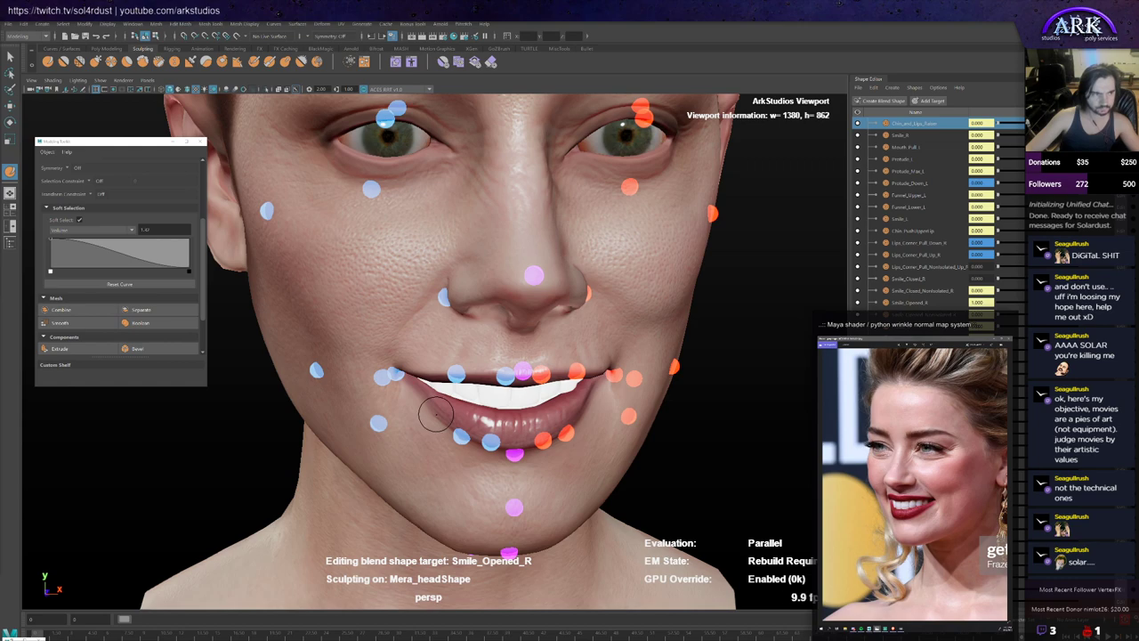
alt+drag(437, 412, 373, 401)
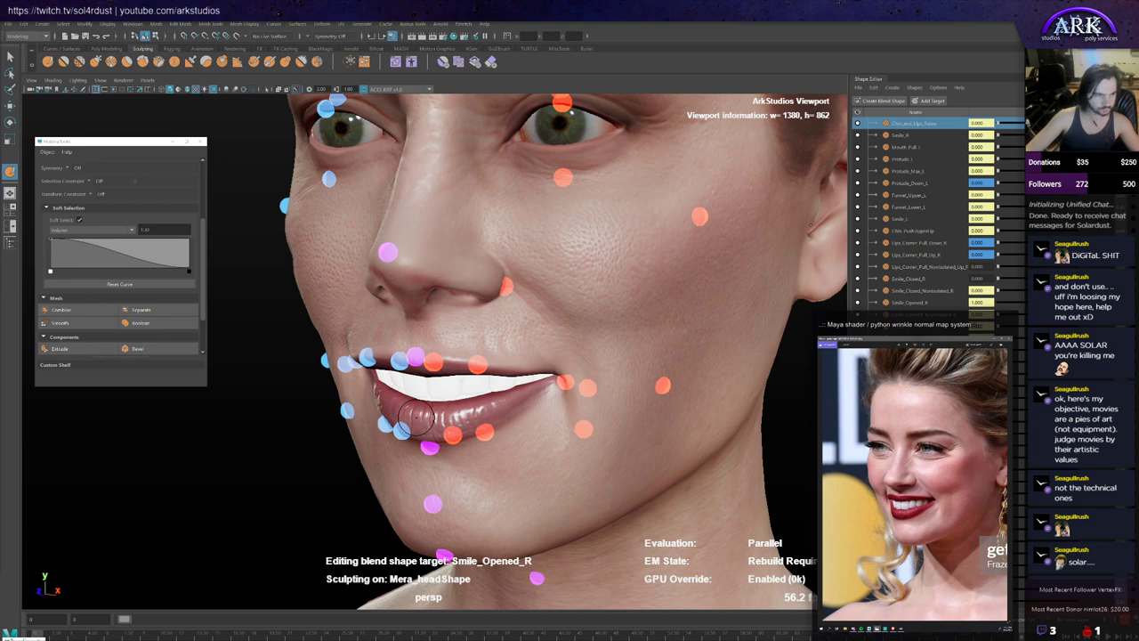
mouse_move(413, 417)
alt+mouse_down()
mouse_move(509, 408)
mouse_move(447, 415)
mouse_move(466, 418)
mouse_move(424, 414)
mouse_move(430, 406)
alt+mouse_up()
key(alt+Tab)
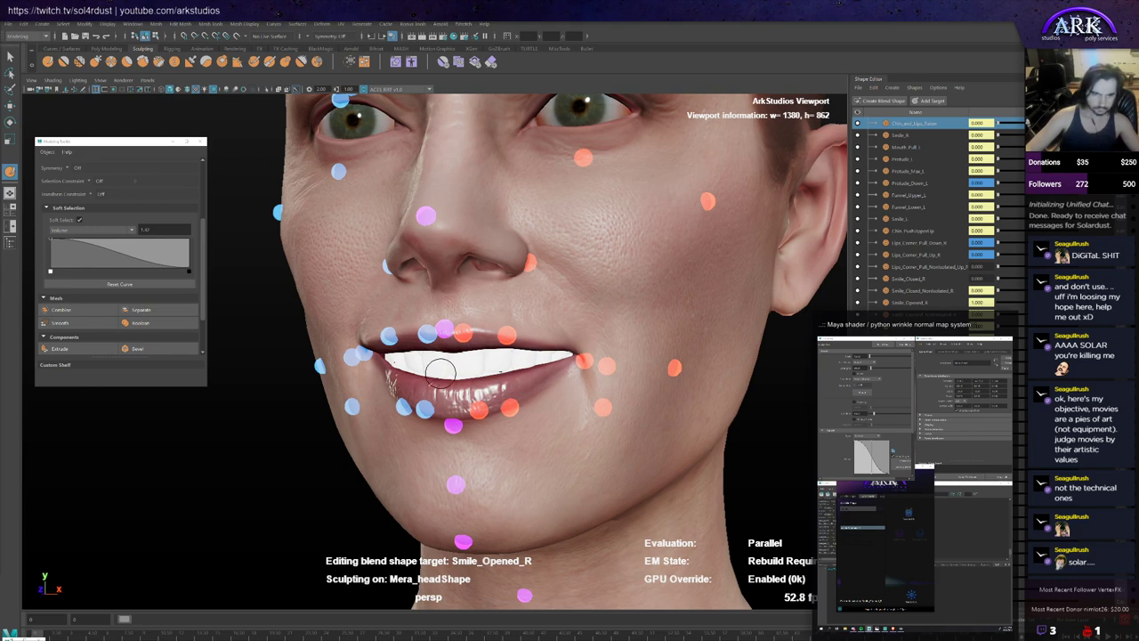
Step: Switch to moving vertices, soft-select the right mouth corner, and adjust the falloff radius
key(w)
key(F9)
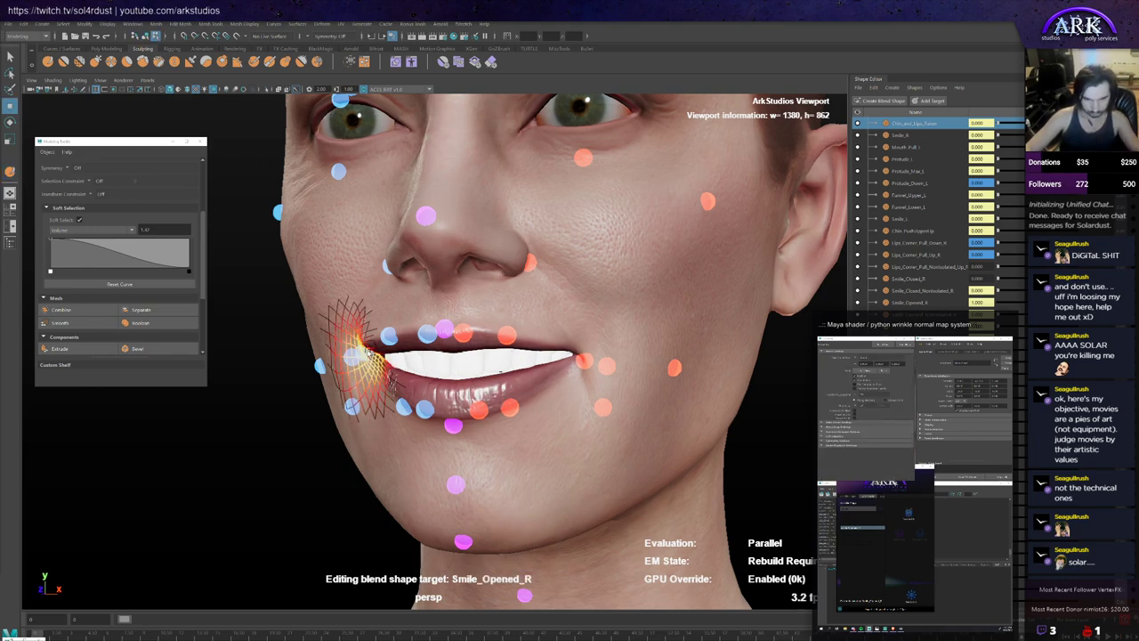
key(b)
mouse_move(361, 354)
mouse_down()
mouse_move(390, 354)
mouse_move(366, 369)
mouse_move(369, 338)
mouse_move(385, 329)
mouse_move(429, 347)
mouse_move(381, 346)
mouse_move(398, 354)
mouse_move(356, 392)
mouse_move(327, 394)
mouse_up()
scroll(377, 376, up, 3)
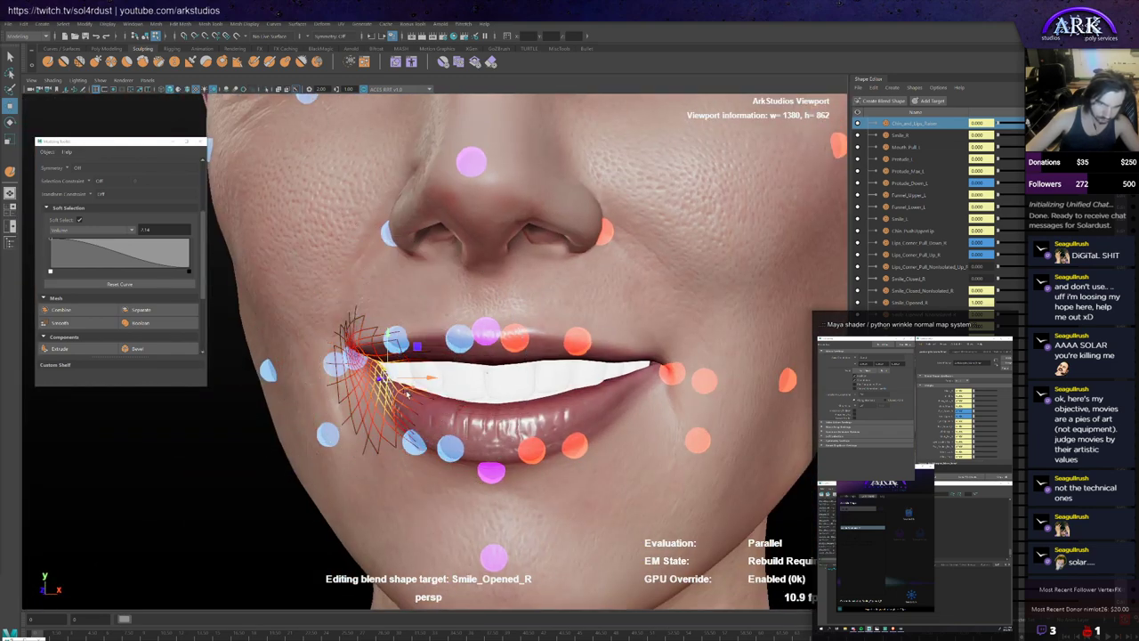
Step: Reselect the right mouth-corner vertices from below, narrow the soft-selection falloff, and reposition the corner with the Move tool
alt+drag(406, 390, 390, 408)
alt+drag(404, 405, 404, 400)
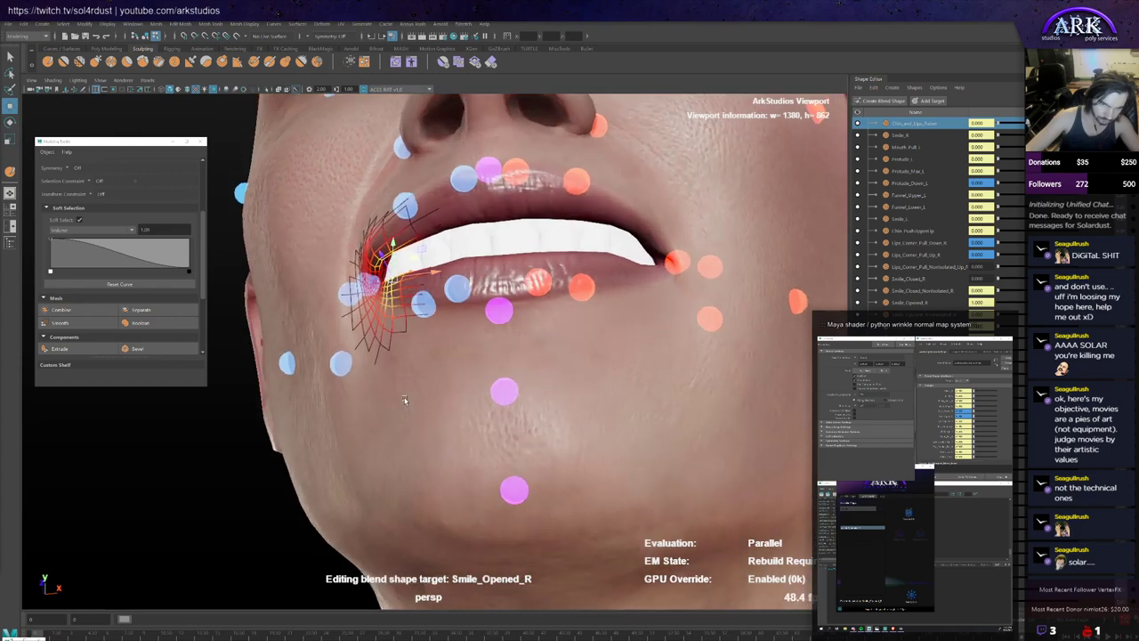
click(379, 274)
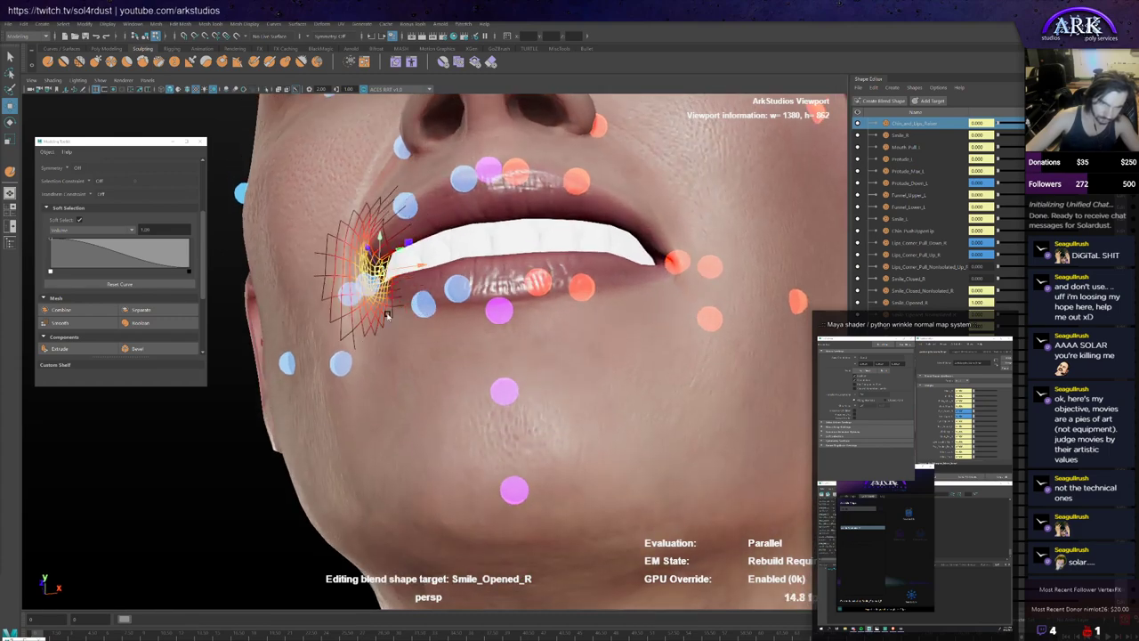
key(ctrl+z)
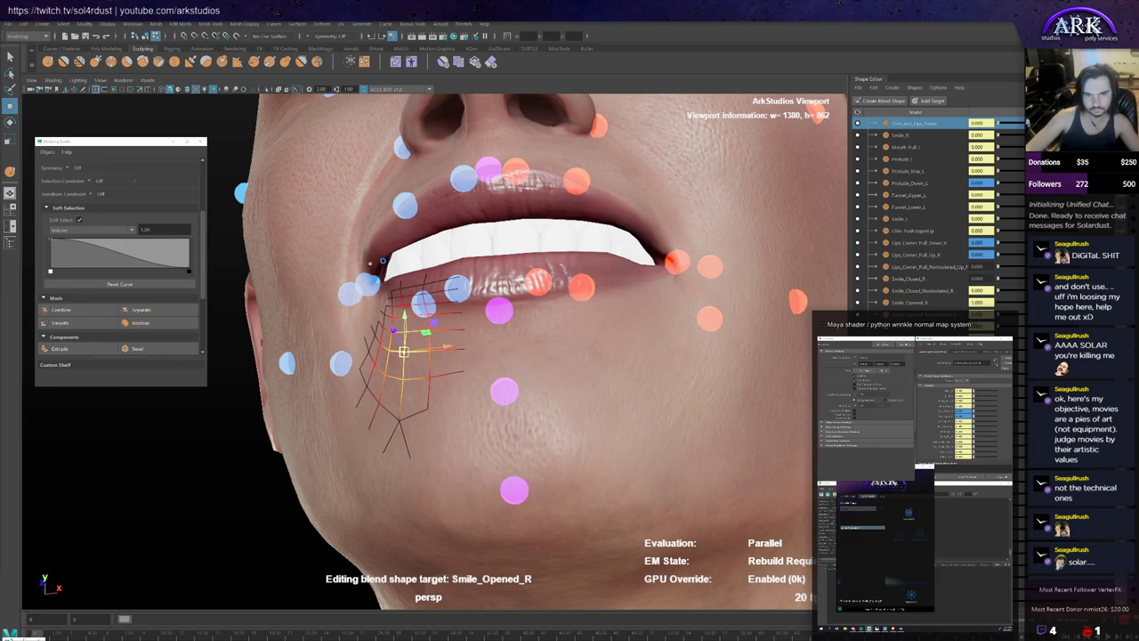
click(377, 263)
mouse_move(378, 263)
alt+mouse_down()
mouse_move(397, 299)
mouse_move(388, 263)
alt+mouse_up()
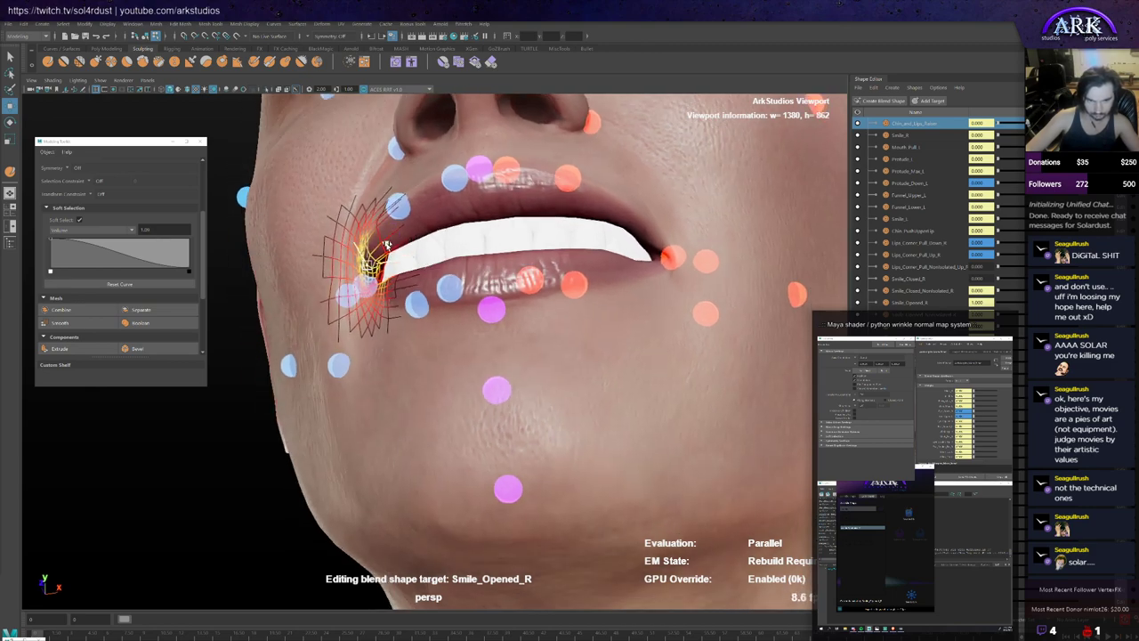
key(w)
key(b)
mouse_move(385, 274)
mouse_down()
mouse_move(358, 268)
mouse_move(389, 239)
mouse_move(404, 247)
mouse_move(386, 296)
mouse_up()
key(b)
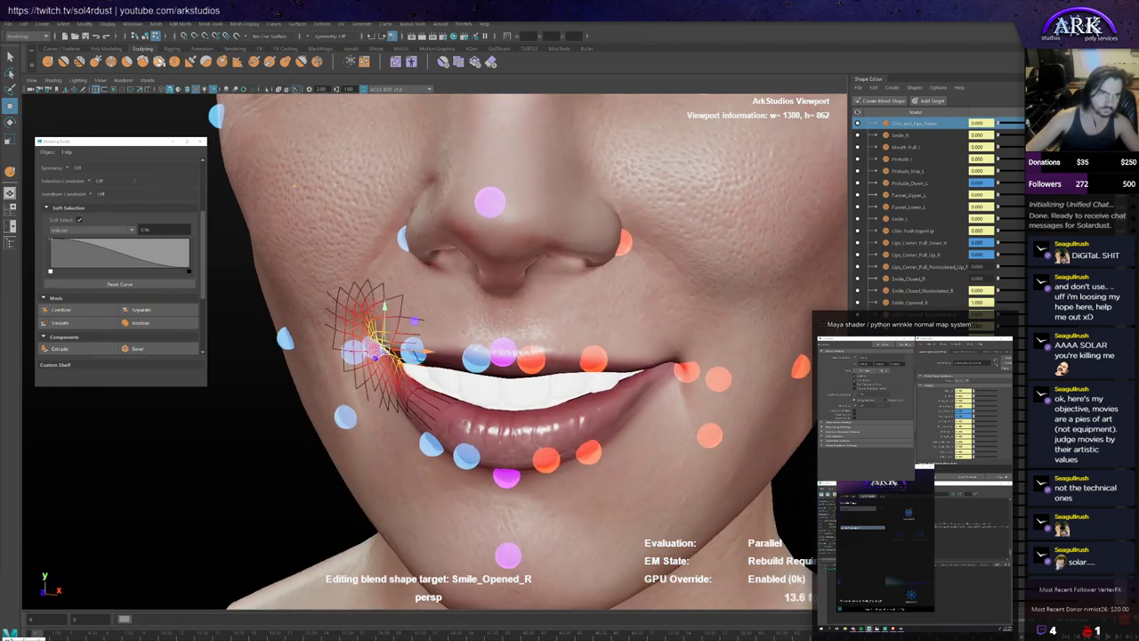
Step: Activate the Grab tool on the head mesh and check the right mouth corner against the reference photo
click(98, 63)
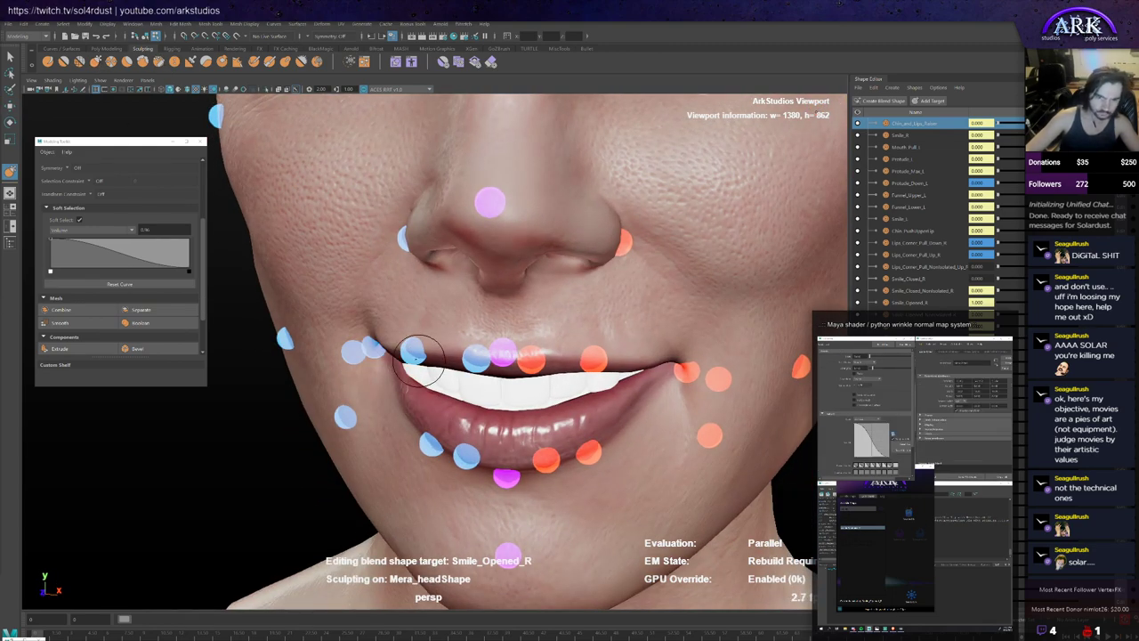
mouse_move(405, 379)
alt+mouse_down()
mouse_move(381, 356)
mouse_move(390, 347)
alt+mouse_up()
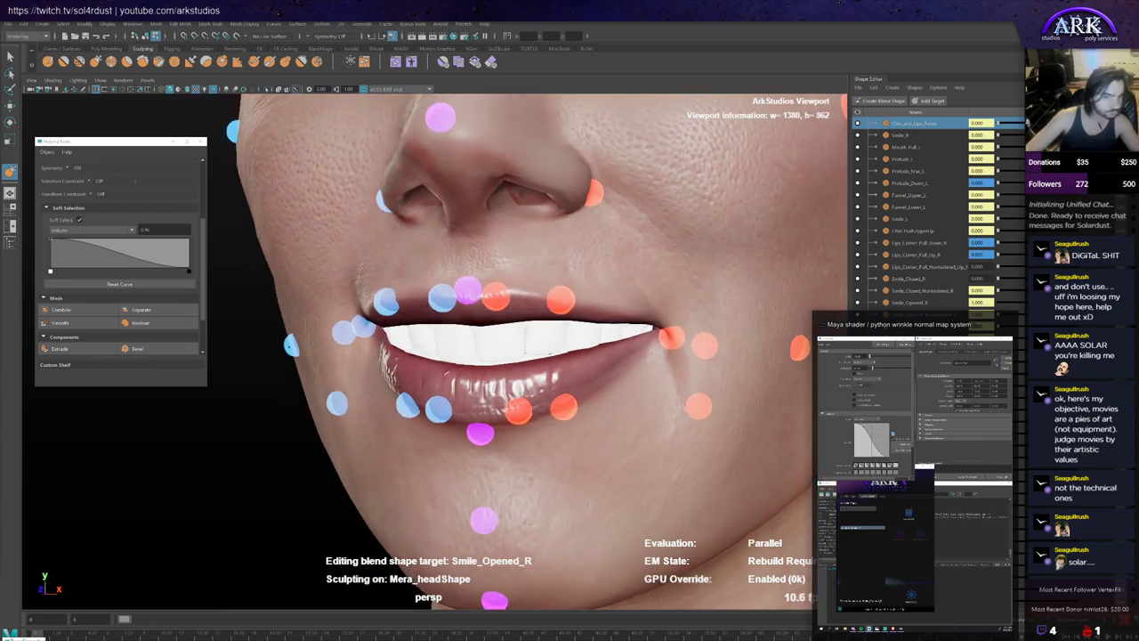
mouse_move(376, 344)
alt+mouse_down()
mouse_move(381, 356)
mouse_move(357, 361)
alt+mouse_up()
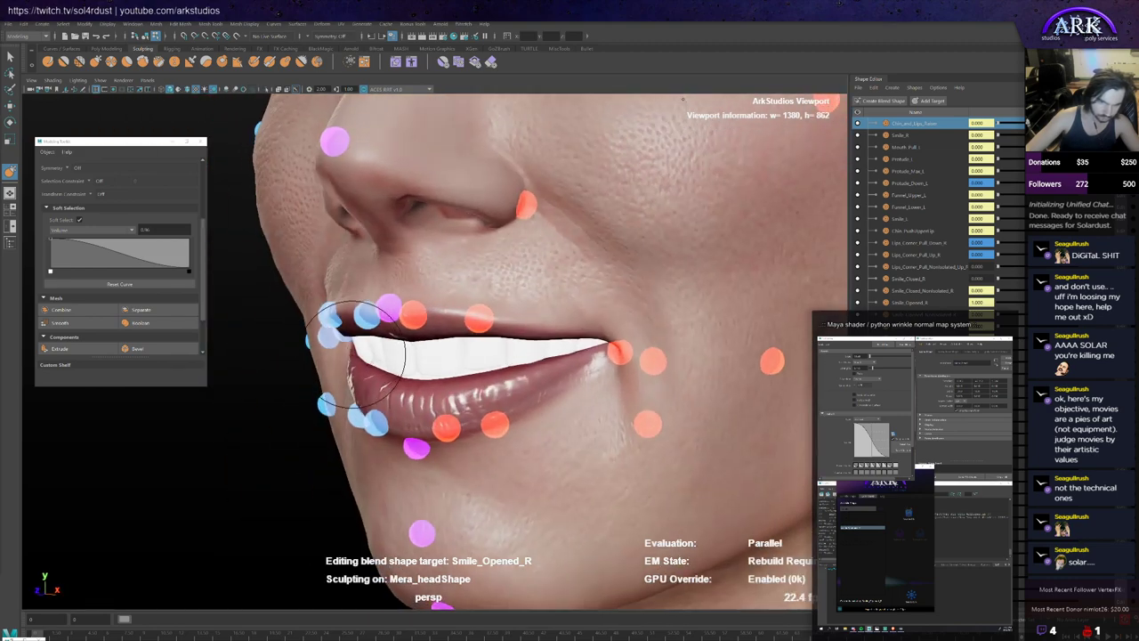
key(alt+Tab)
key(alt+Tab)
key(alt+Tab)
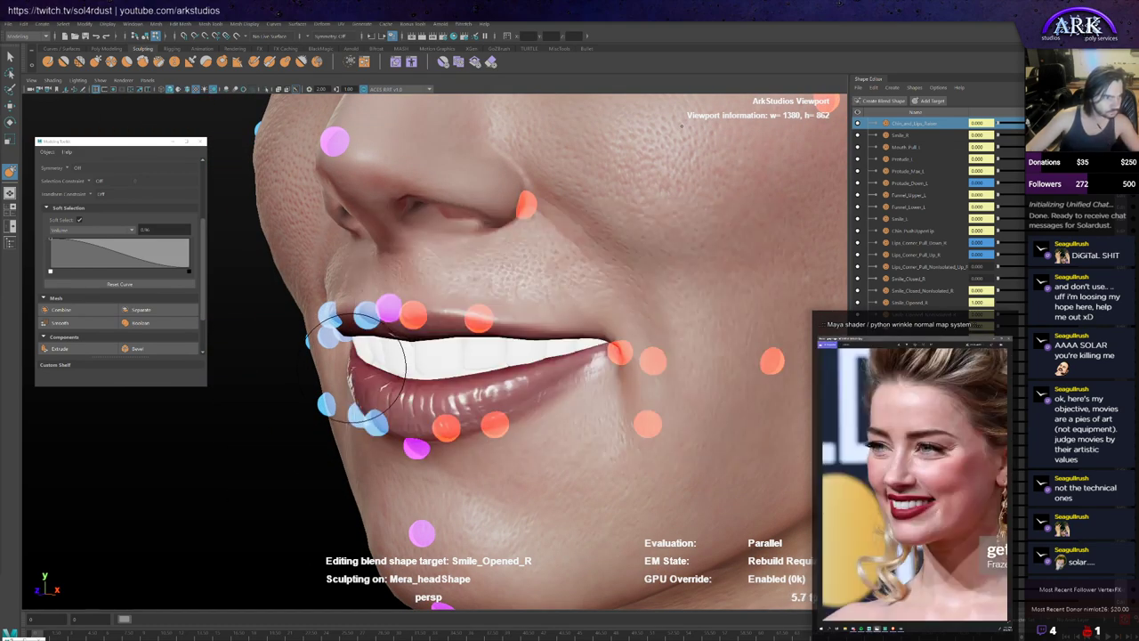
key(alt+Tab)
Step: Hide NURBS surfaces in the viewport to clear the facial control dots around the right mouth corner
mouse_move(363, 365)
alt+mouse_down()
mouse_move(379, 361)
mouse_move(351, 368)
mouse_move(381, 340)
alt+mouse_up()
scroll(370, 320, up, 6)
alt+middle_drag(356, 308, 463, 366)
mouse_move(463, 366)
alt+mouse_down()
mouse_move(369, 330)
mouse_move(407, 317)
mouse_move(408, 329)
alt+mouse_up()
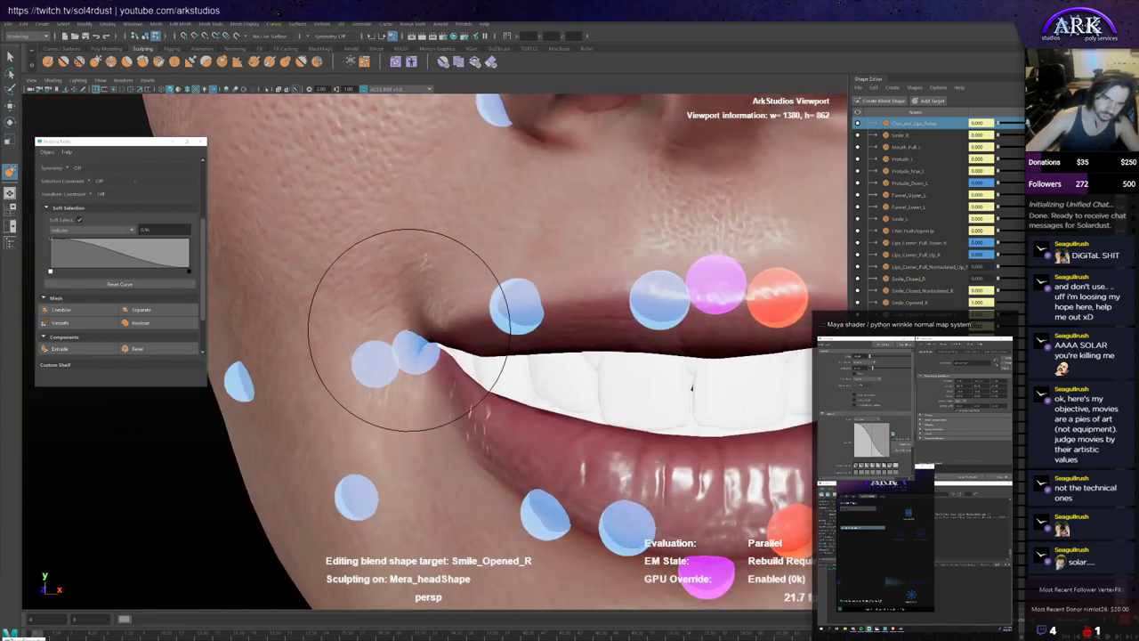
click(102, 80)
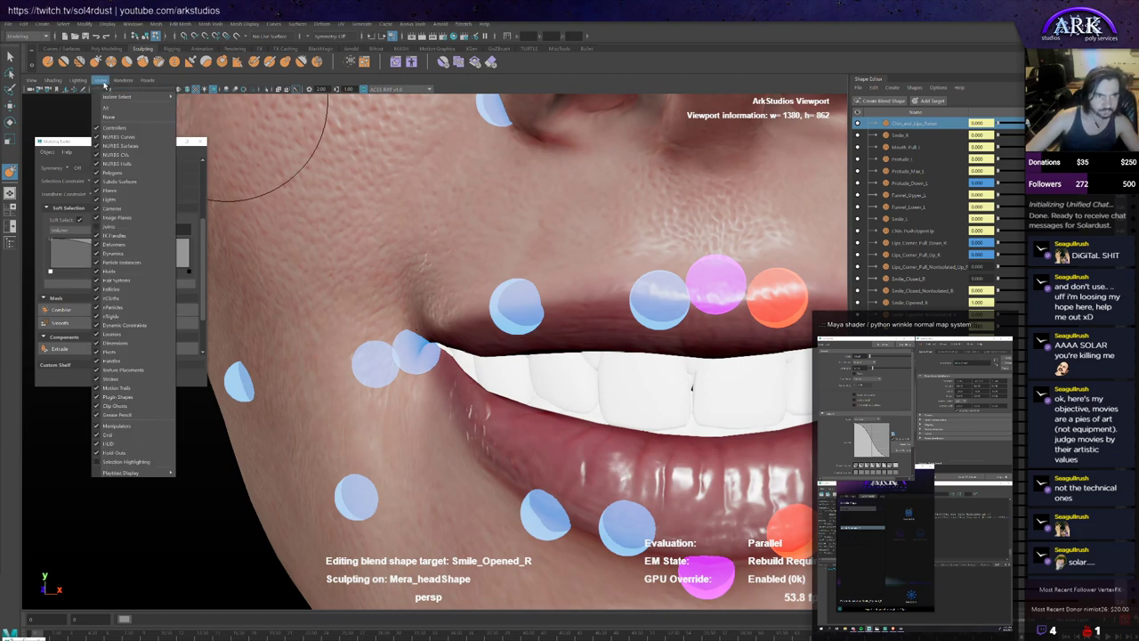
click(124, 146)
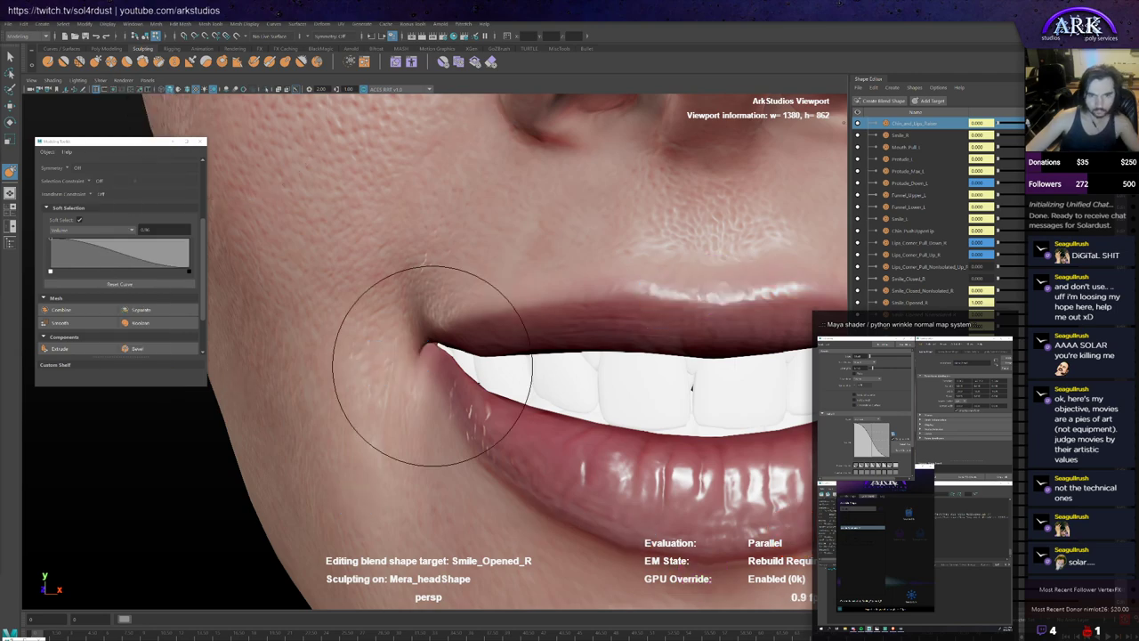
Step: Refine the right mouth corner and adjoining lip edges on Smile_Opened_R with a resized Grab brush
alt+right_drag(432, 366, 365, 365)
alt+drag(365, 365, 298, 336)
mouse_move(298, 337)
alt+right_down()
mouse_move(372, 340)
mouse_move(392, 305)
alt+right_up()
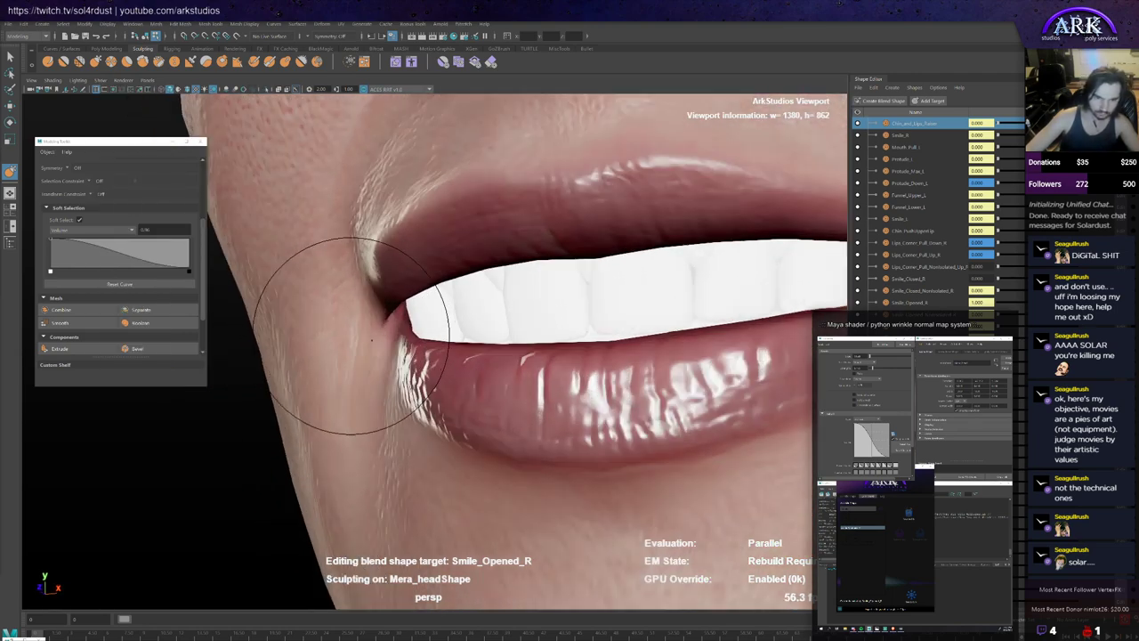
alt+drag(392, 306, 417, 267)
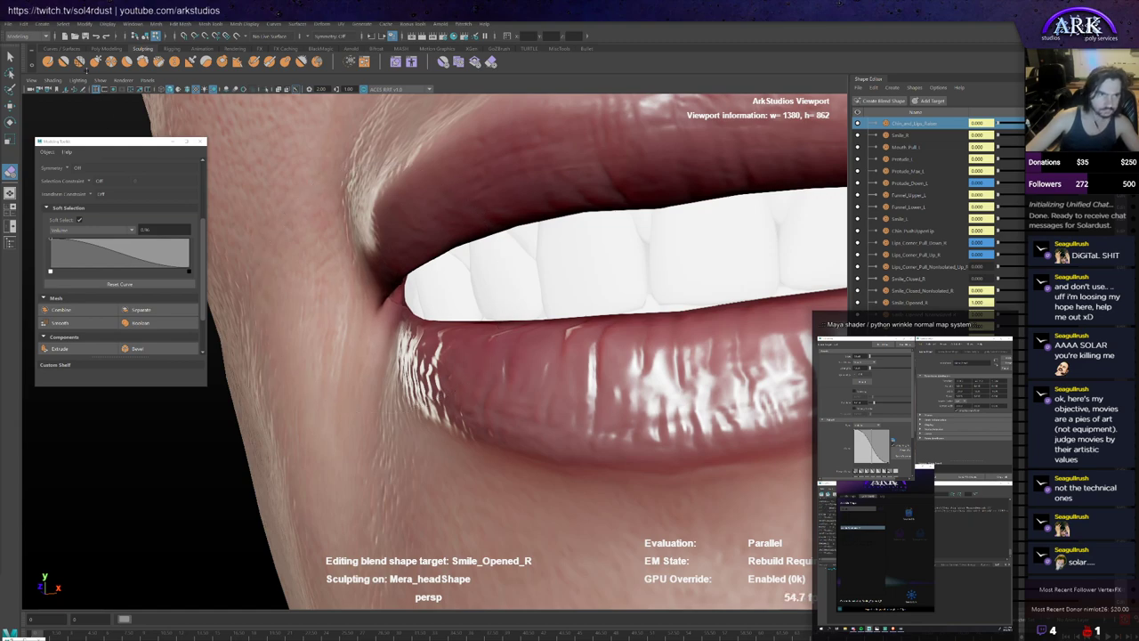
mouse_move(364, 330)
alt+mouse_down()
mouse_move(394, 306)
mouse_move(342, 327)
mouse_move(358, 327)
alt+mouse_up()
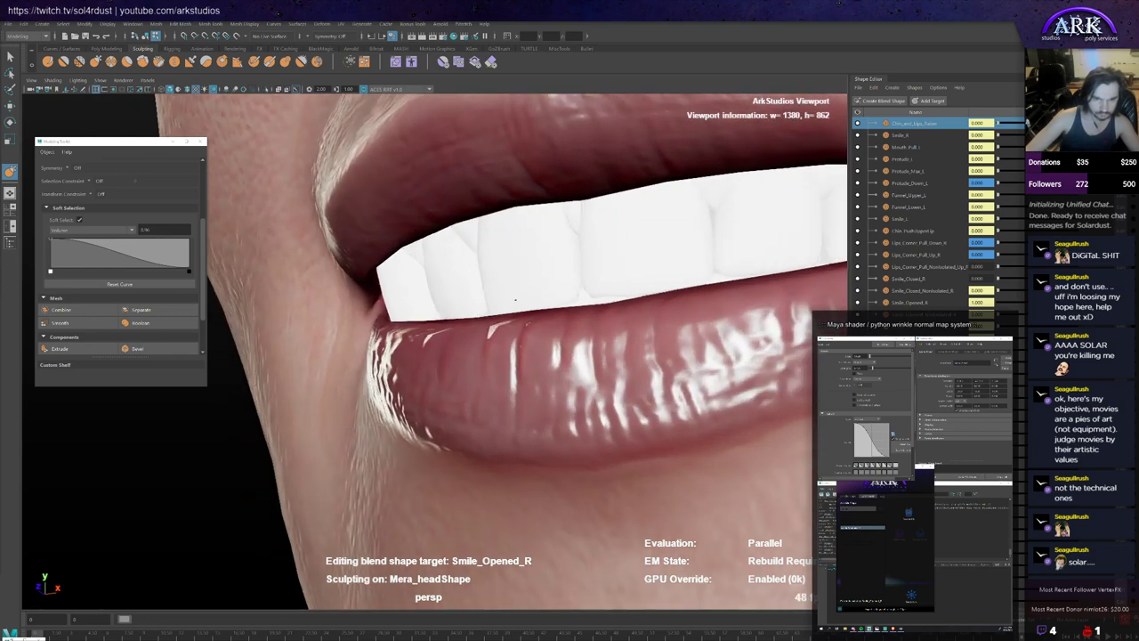
alt+drag(478, 337, 503, 333)
scroll(509, 361, down, 4)
mouse_move(513, 389)
alt+mouse_down()
mouse_move(530, 390)
mouse_move(489, 363)
mouse_move(568, 372)
mouse_move(490, 361)
mouse_move(523, 381)
alt+mouse_up()
key(b)
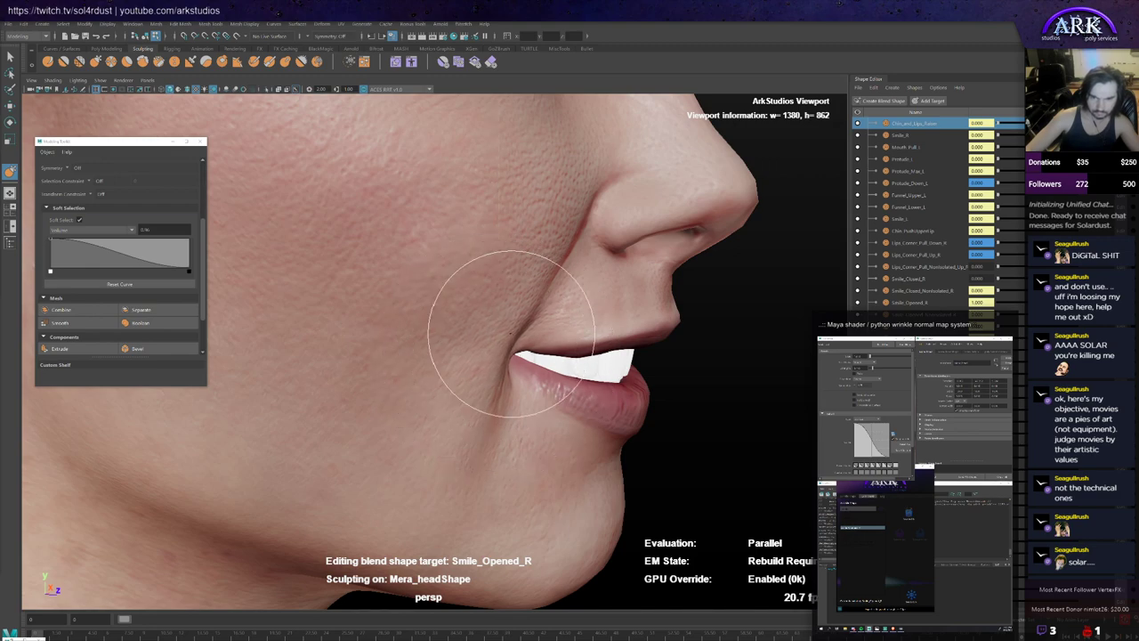
Step: Examine the smile in profile and from the front against the reference photo
mouse_move(498, 362)
alt+mouse_down()
mouse_move(487, 358)
mouse_move(494, 372)
mouse_move(472, 402)
mouse_move(475, 437)
mouse_move(531, 433)
mouse_move(522, 423)
alt+mouse_up()
scroll(475, 437, down, 5)
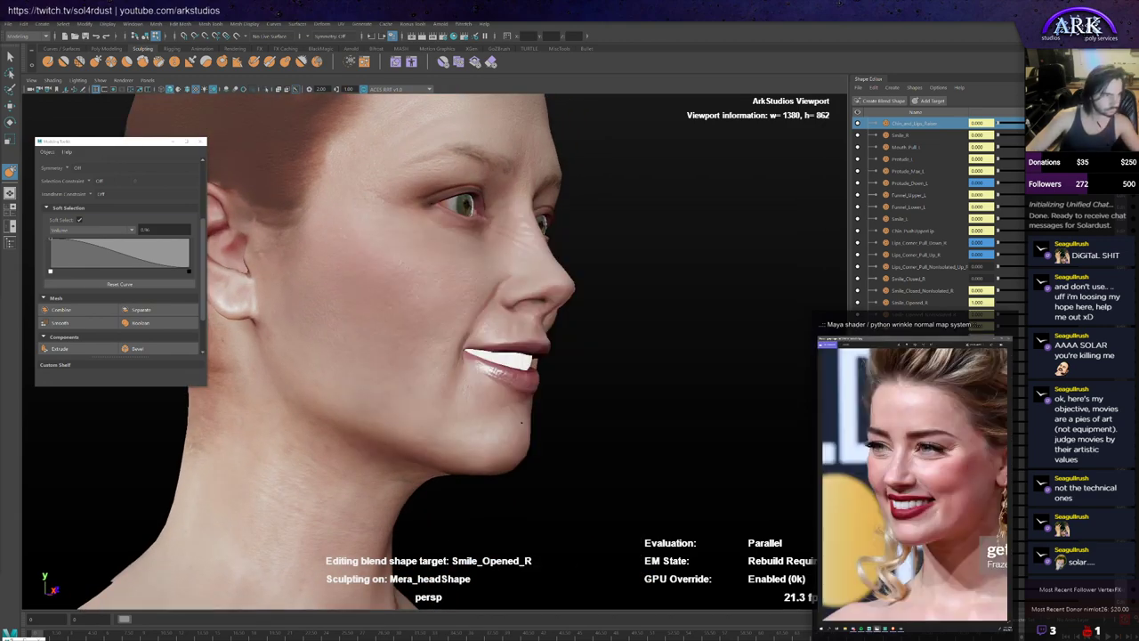
scroll(522, 423, up, 5)
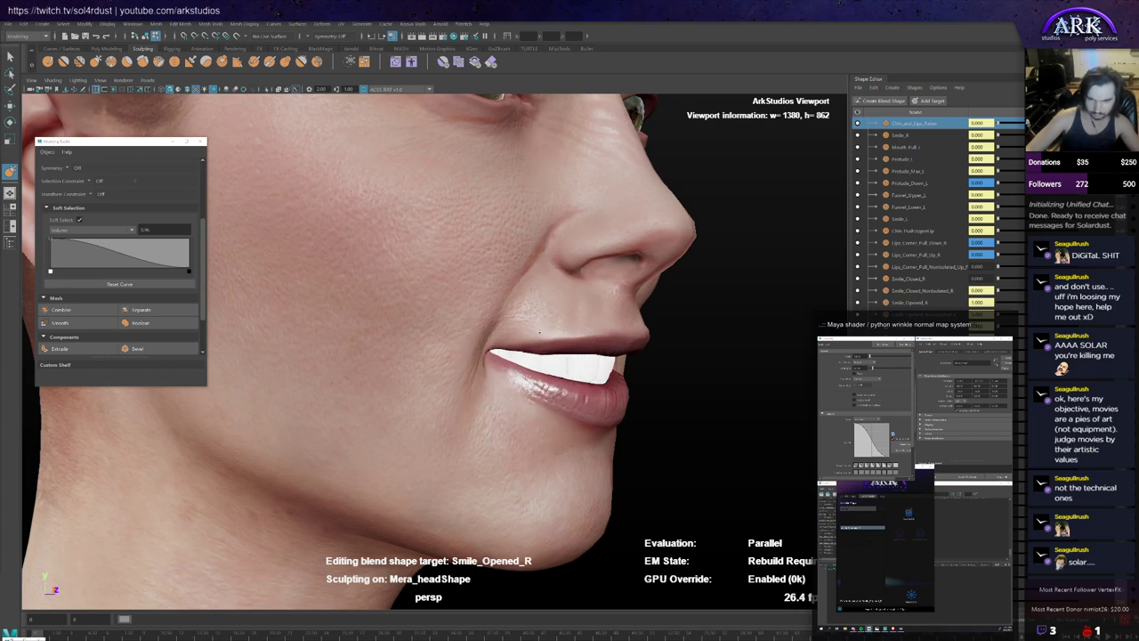
scroll(562, 368, down, 3)
alt+drag(562, 368, 464, 424)
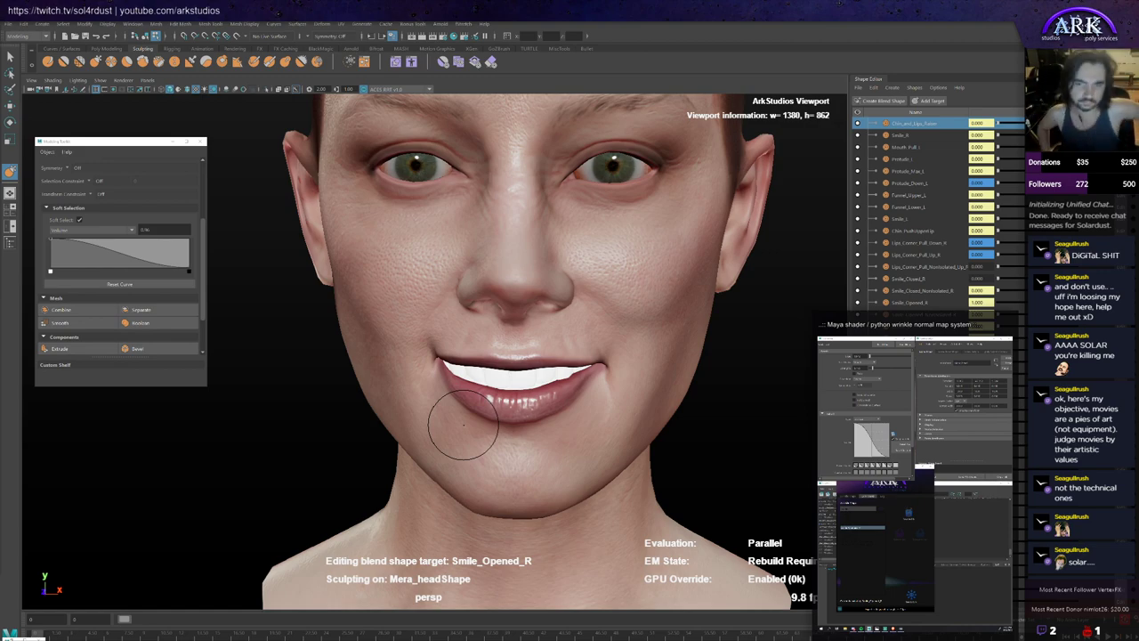
scroll(442, 466, down, 4)
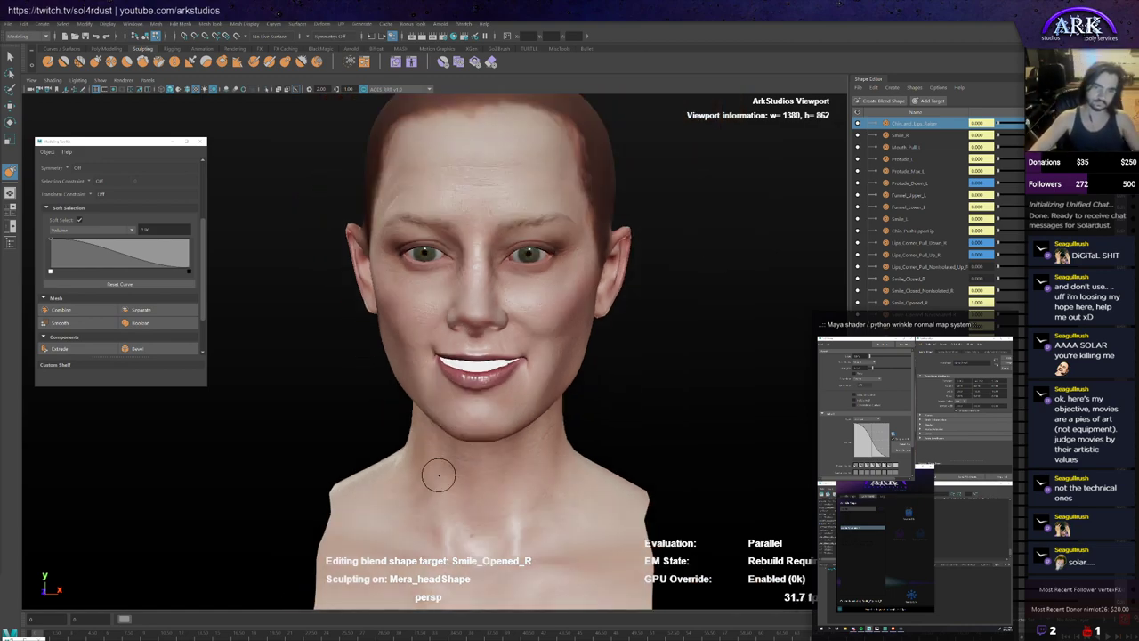
Step: Switch to the Sculpt tool, resize its brush, and sculpt the skin just below the right mouth corner
scroll(446, 423, up, 2)
alt+drag(448, 417, 434, 400)
scroll(434, 400, up, 6)
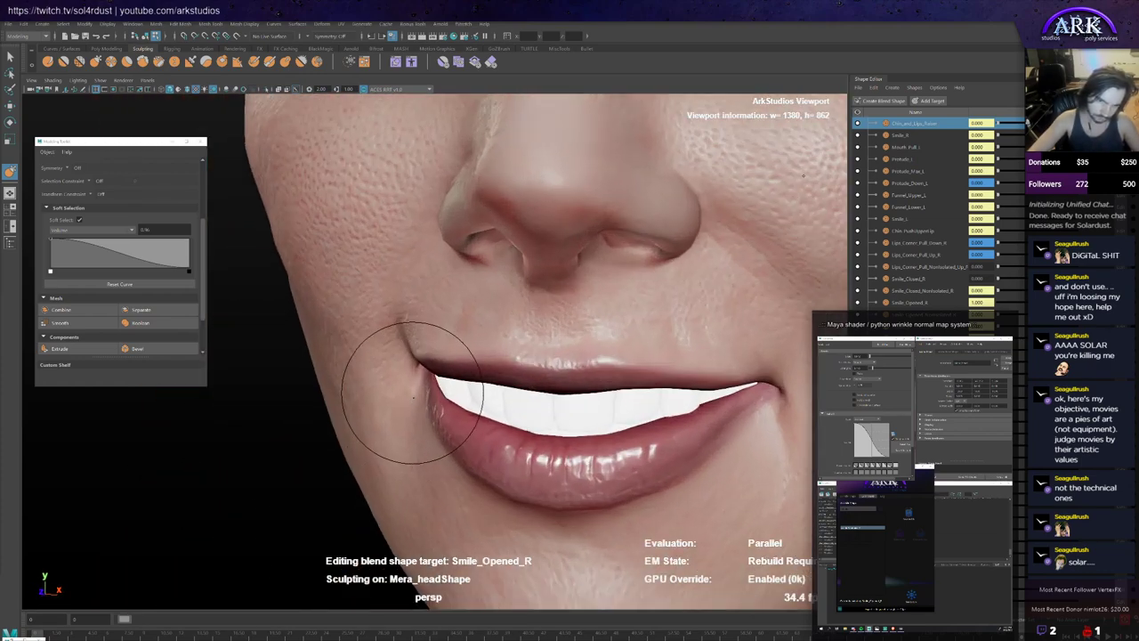
click(49, 62)
scroll(454, 357, up, 3)
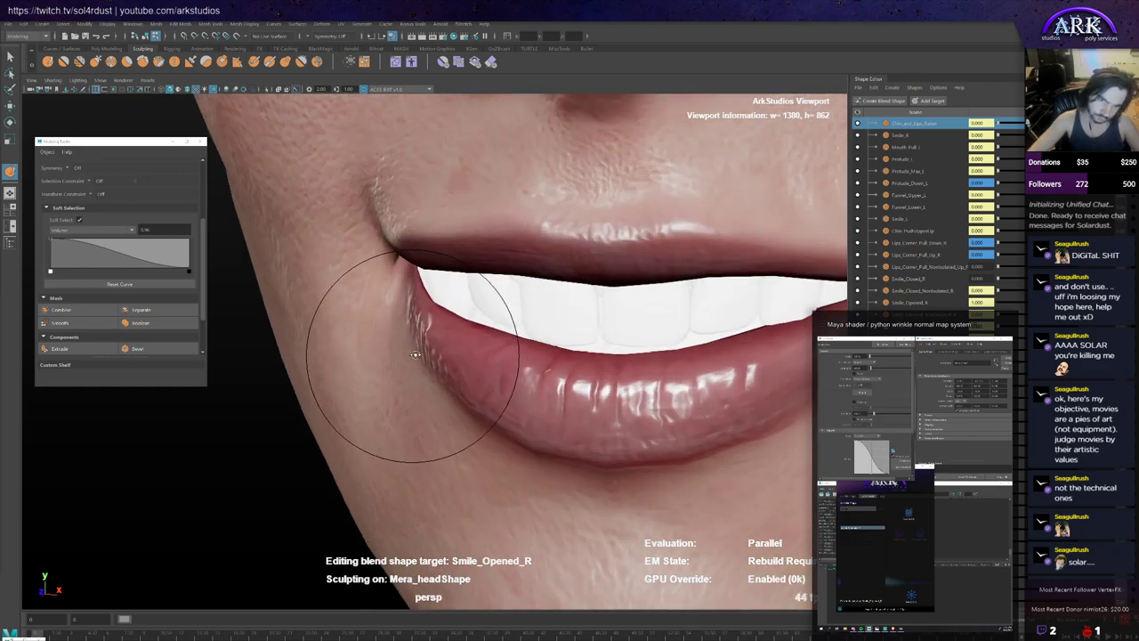
alt+middle_drag(413, 348, 415, 330)
key(b)
mouse_move(415, 328)
mouse_down()
mouse_move(358, 335)
mouse_move(452, 312)
mouse_move(404, 292)
mouse_move(421, 274)
mouse_move(406, 287)
mouse_up()
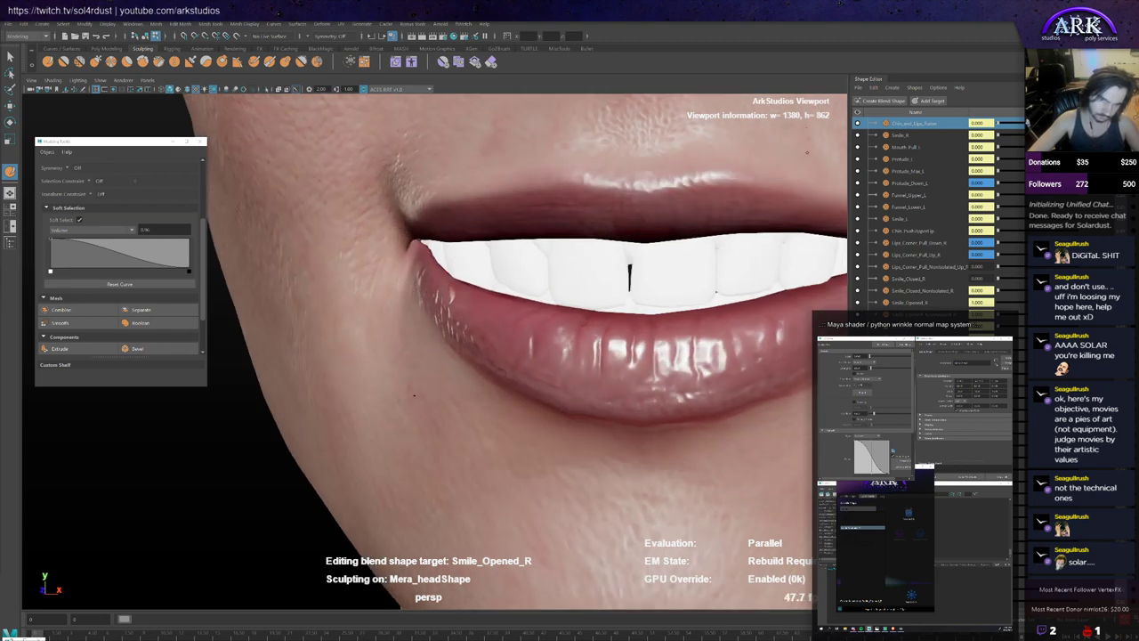
Step: Review the sculpted smile from the front and compare it with the reference photo
scroll(439, 416, down, 4)
key(alt+Tab)
key(alt+Tab)
alt+drag(438, 416, 445, 358)
scroll(452, 478, down, 3)
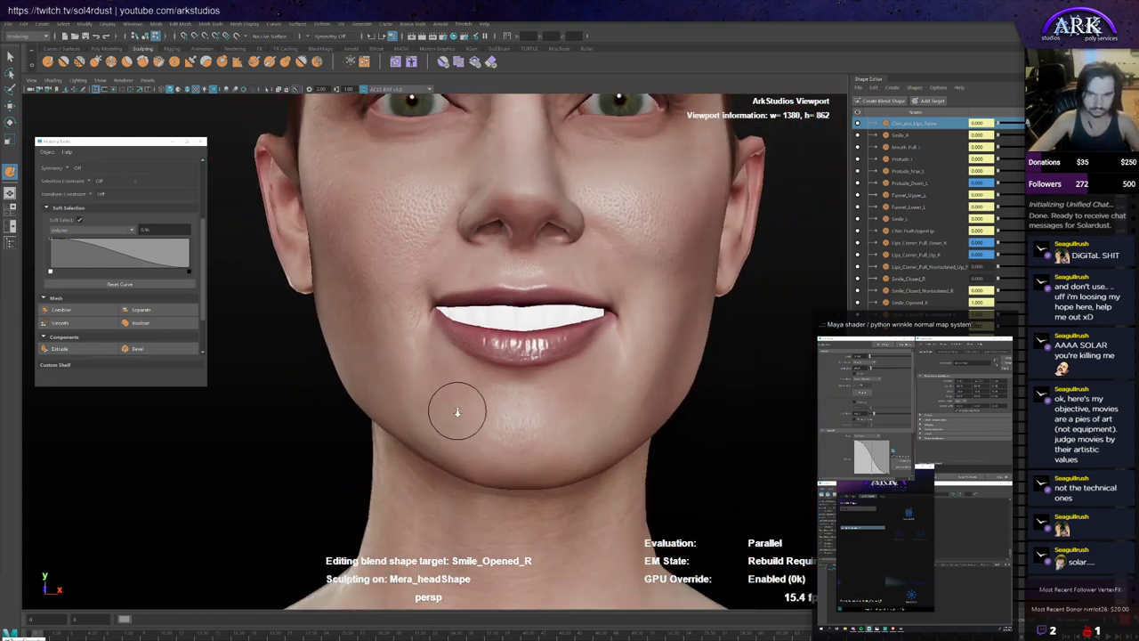
Step: Examine the open smile in profile, from above, at three-quarter angle and from the front against the reference photo
alt+drag(452, 478, 537, 451)
scroll(485, 421, down, 5)
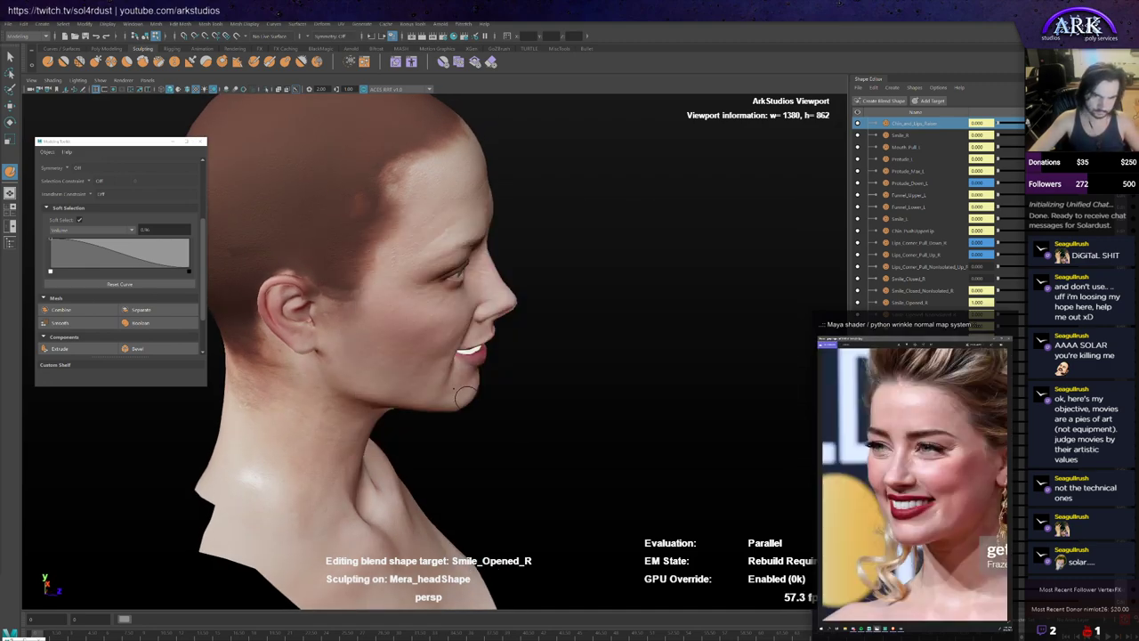
alt+drag(465, 397, 384, 403)
alt+right_drag(385, 356, 421, 317)
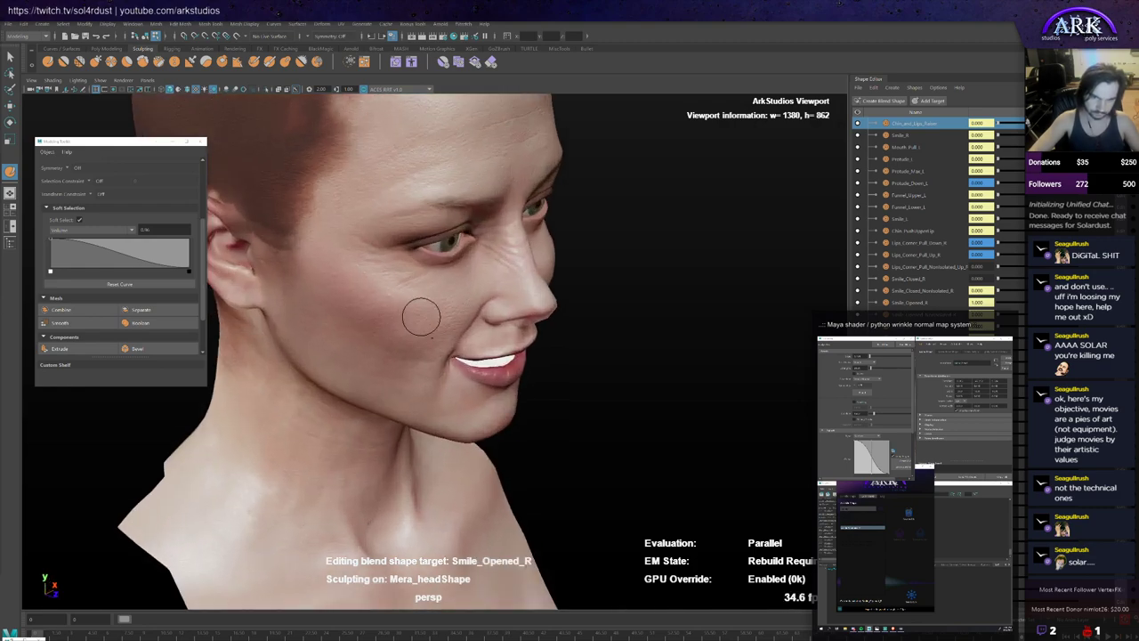
mouse_move(421, 317)
alt+mouse_down()
mouse_move(400, 329)
mouse_move(386, 317)
alt+mouse_up()
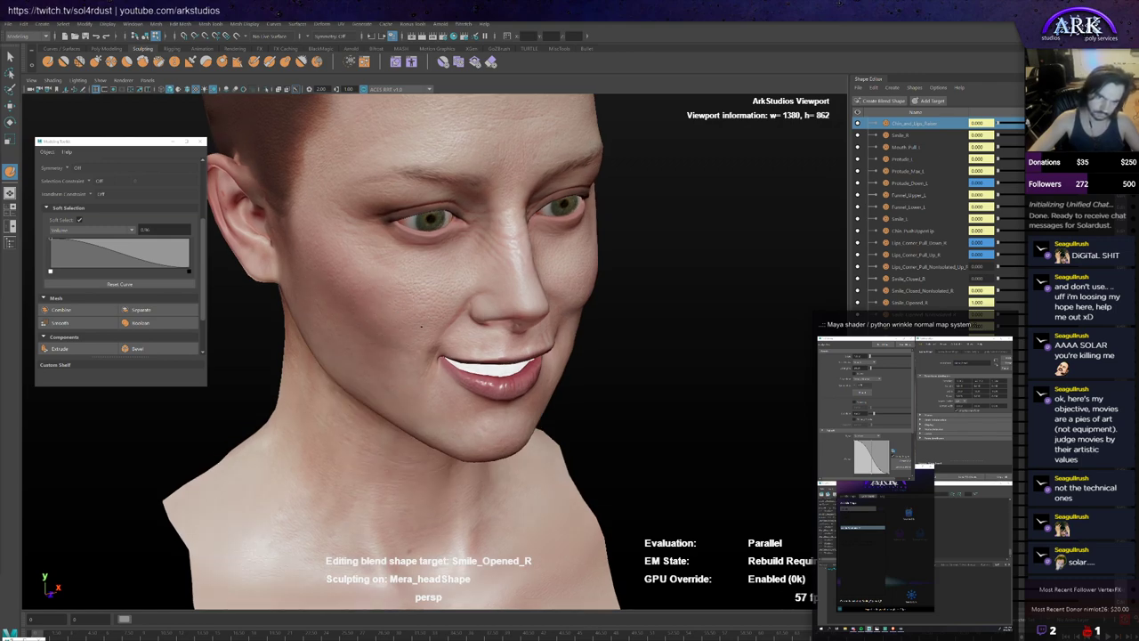
alt+drag(420, 338, 417, 365)
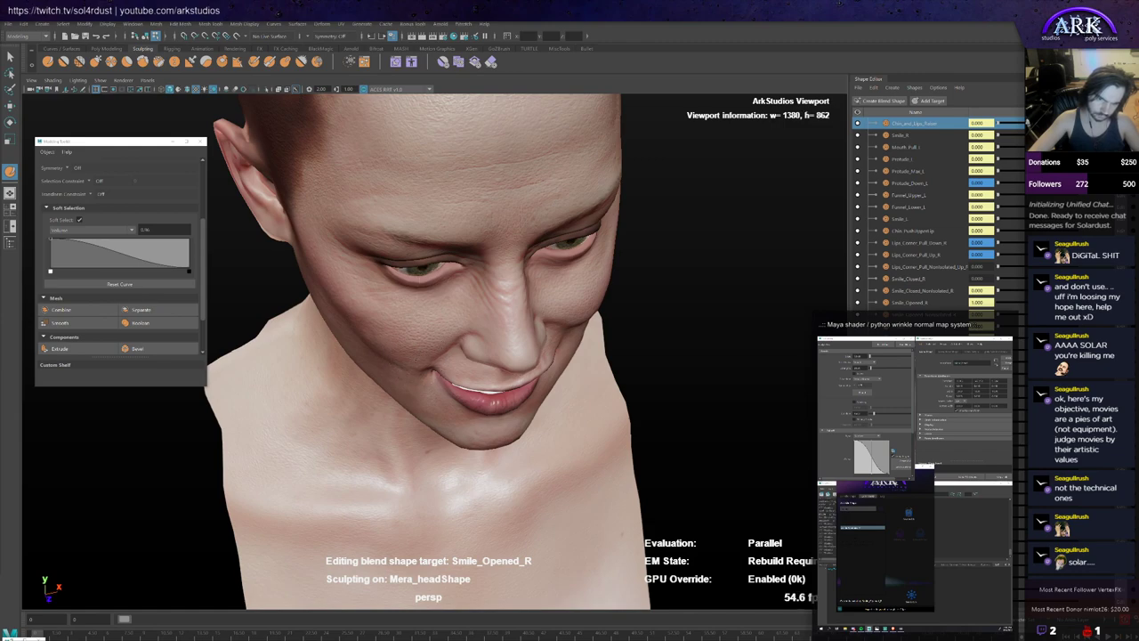
mouse_move(416, 374)
alt+mouse_down()
mouse_move(419, 356)
mouse_move(403, 369)
mouse_move(391, 353)
mouse_move(400, 377)
mouse_move(410, 357)
mouse_move(391, 370)
mouse_move(436, 381)
mouse_move(469, 369)
alt+mouse_up()
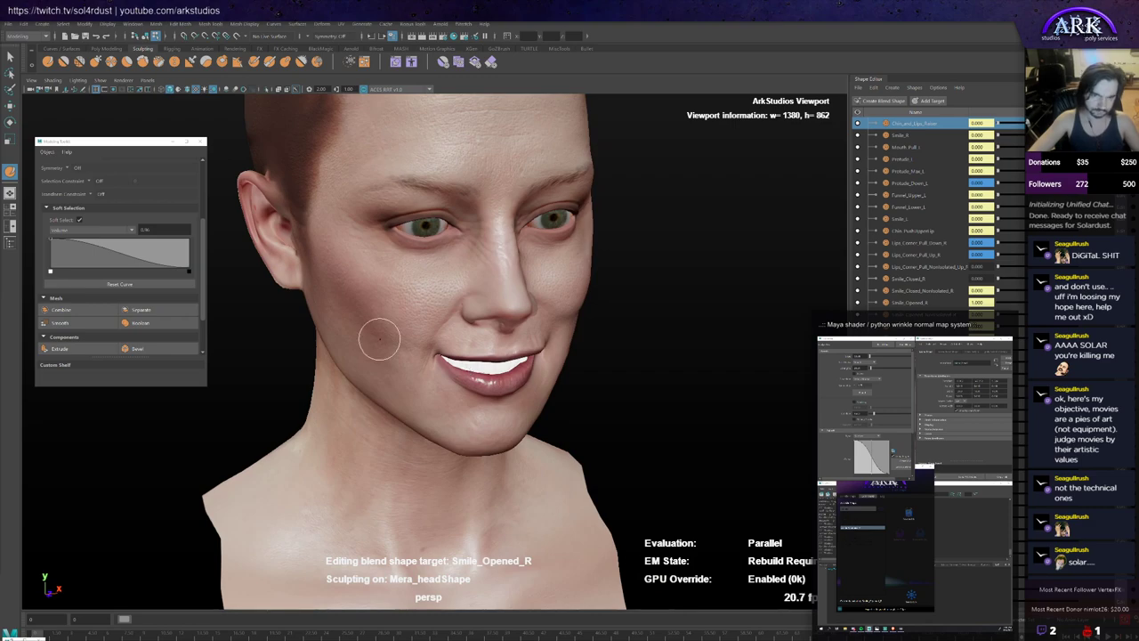
alt+drag(380, 339, 509, 400)
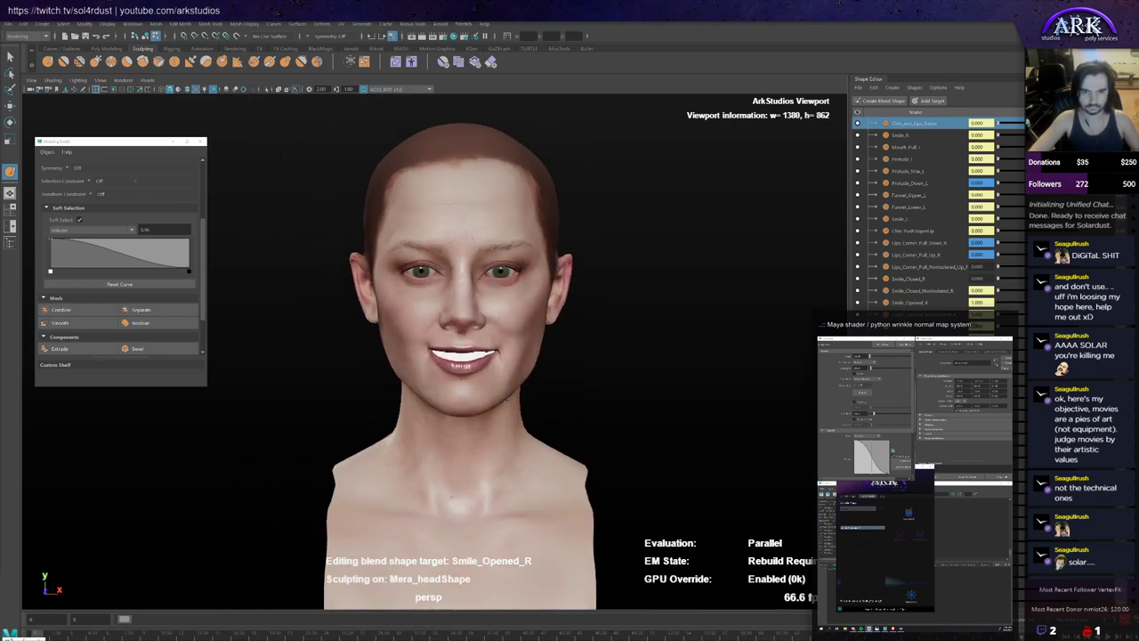
scroll(508, 396, up, 5)
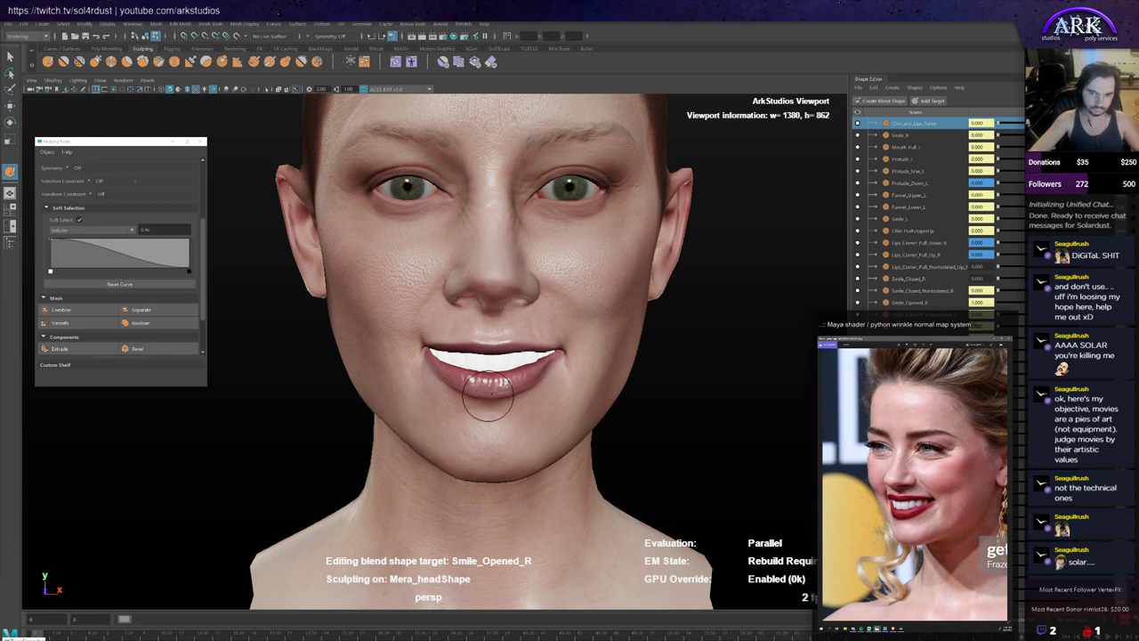
scroll(502, 392, up, 2)
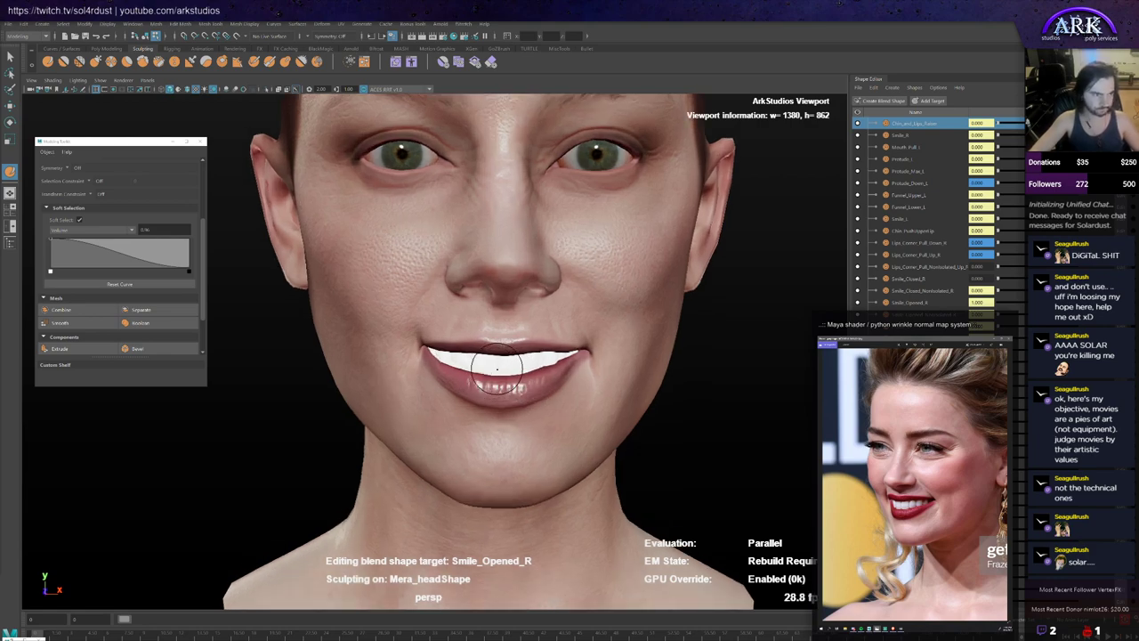
Step: Enlarge the Grab brush and adjust the right side of the mouth and lower lip on Smile_Opened_R
mouse_move(508, 378)
alt+mouse_down()
mouse_move(514, 353)
mouse_move(498, 335)
mouse_move(520, 342)
alt+mouse_up()
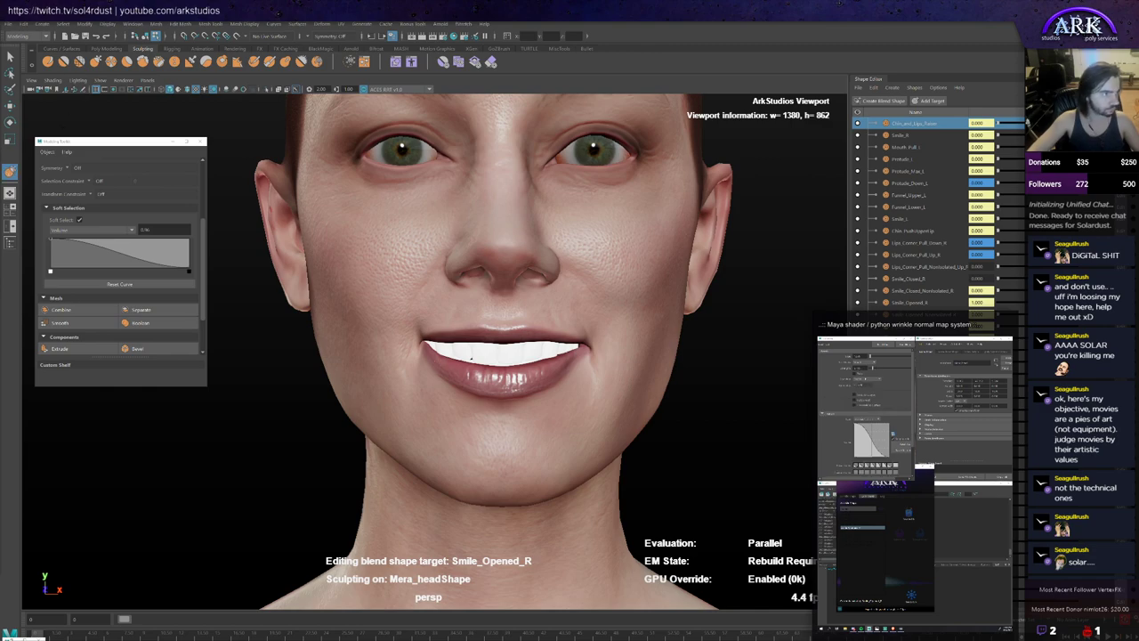
mouse_move(495, 336)
alt+mouse_down()
mouse_move(509, 340)
mouse_move(494, 367)
alt+mouse_up()
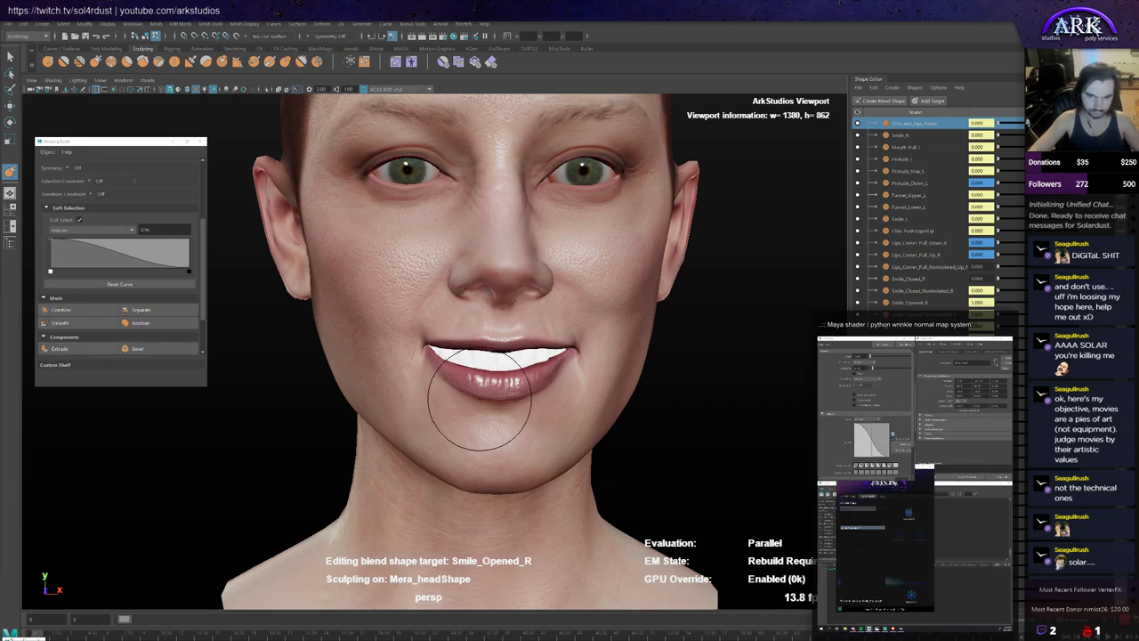
alt+drag(478, 406, 483, 390)
drag(486, 389, 504, 389)
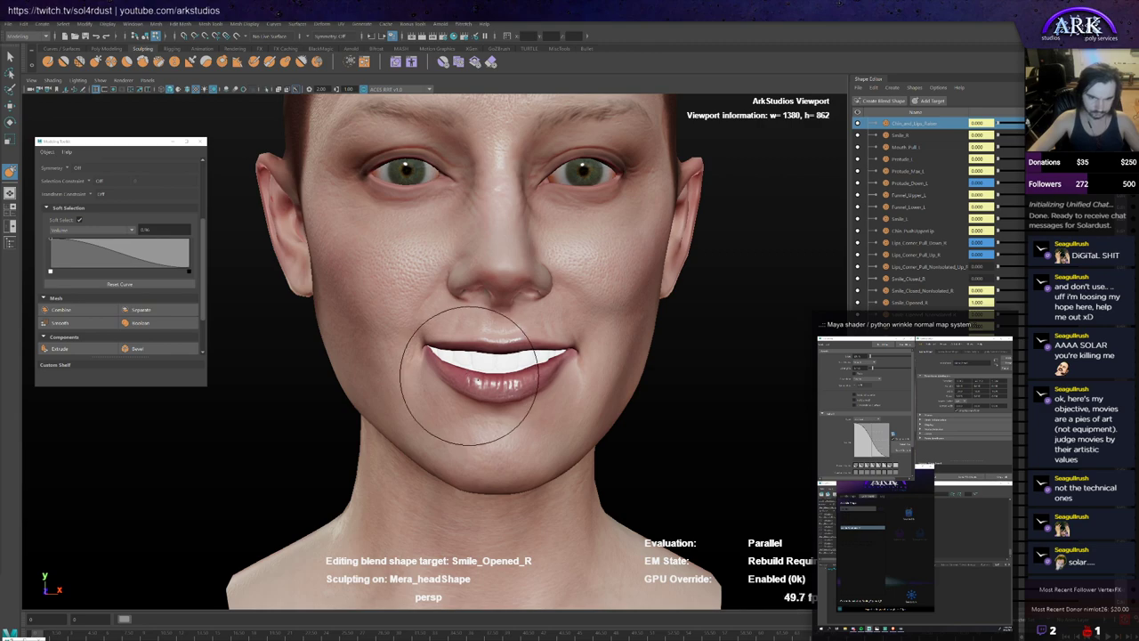
scroll(476, 382, up, 3)
mouse_move(460, 377)
mouse_down()
mouse_move(441, 377)
mouse_move(488, 390)
mouse_up()
scroll(479, 401, down, 5)
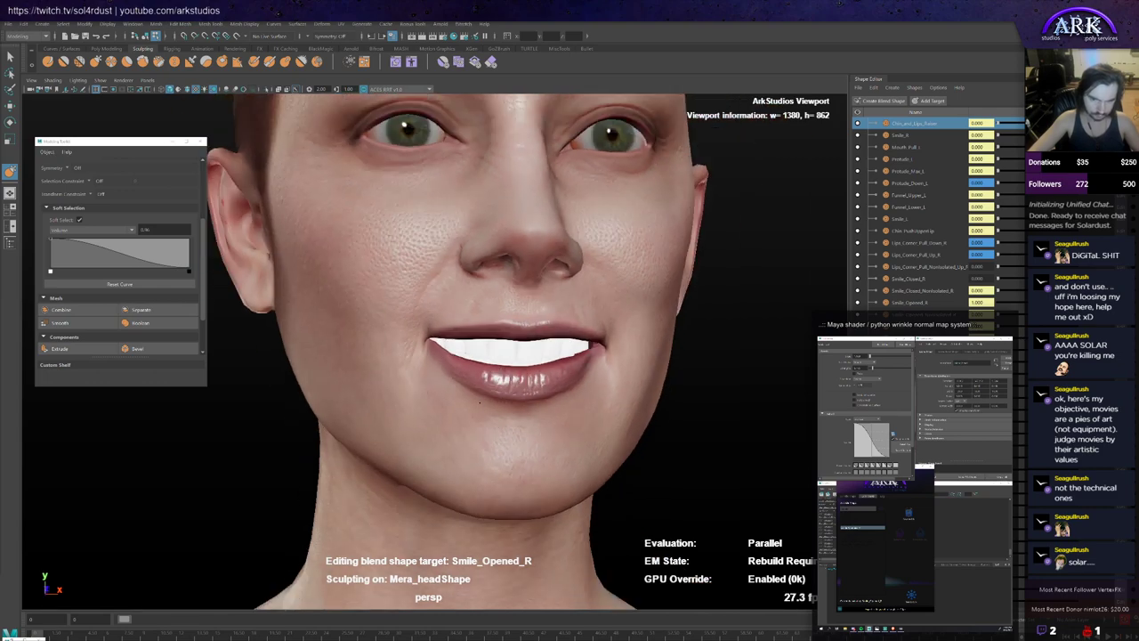
Step: Switch to the Sculpt brush, reduce its size, and sculpt the right cheek beside the mouth corner on Smile_Opened_R
alt+drag(478, 400, 478, 389)
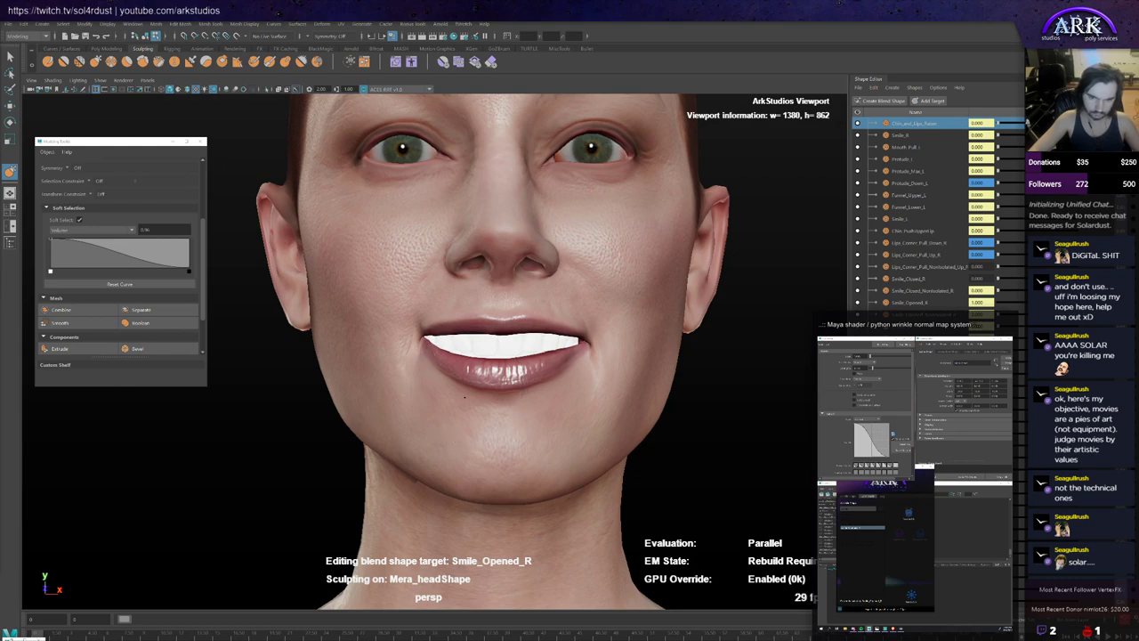
alt+right_drag(478, 395, 511, 378)
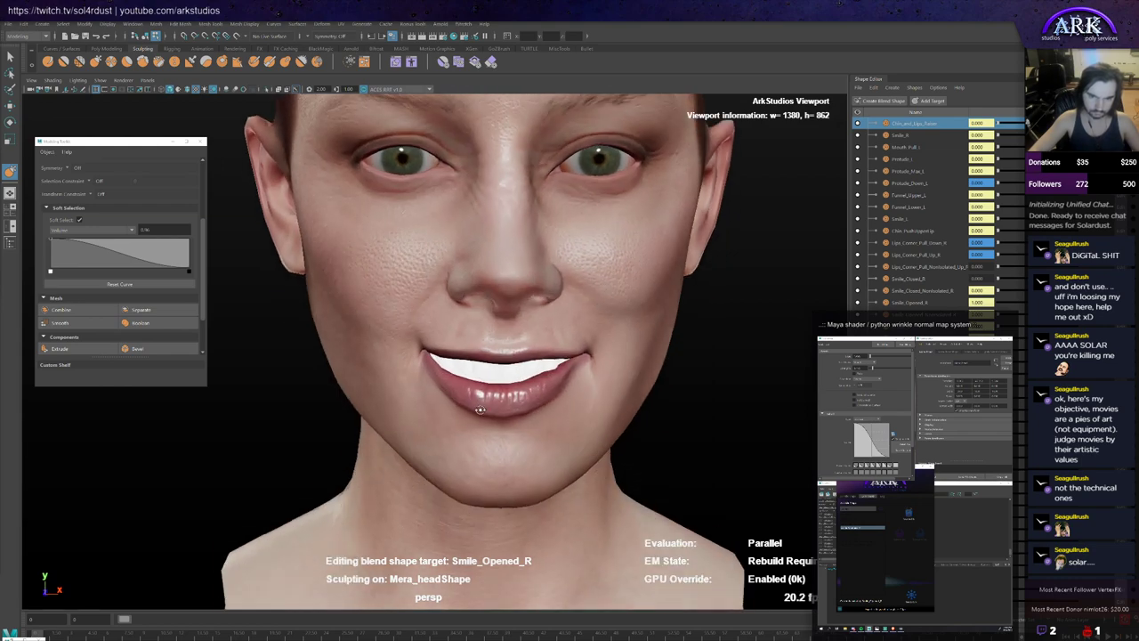
mouse_move(512, 378)
alt+mouse_down()
mouse_move(501, 350)
mouse_move(480, 401)
mouse_move(558, 386)
mouse_move(575, 394)
mouse_move(553, 389)
alt+mouse_up()
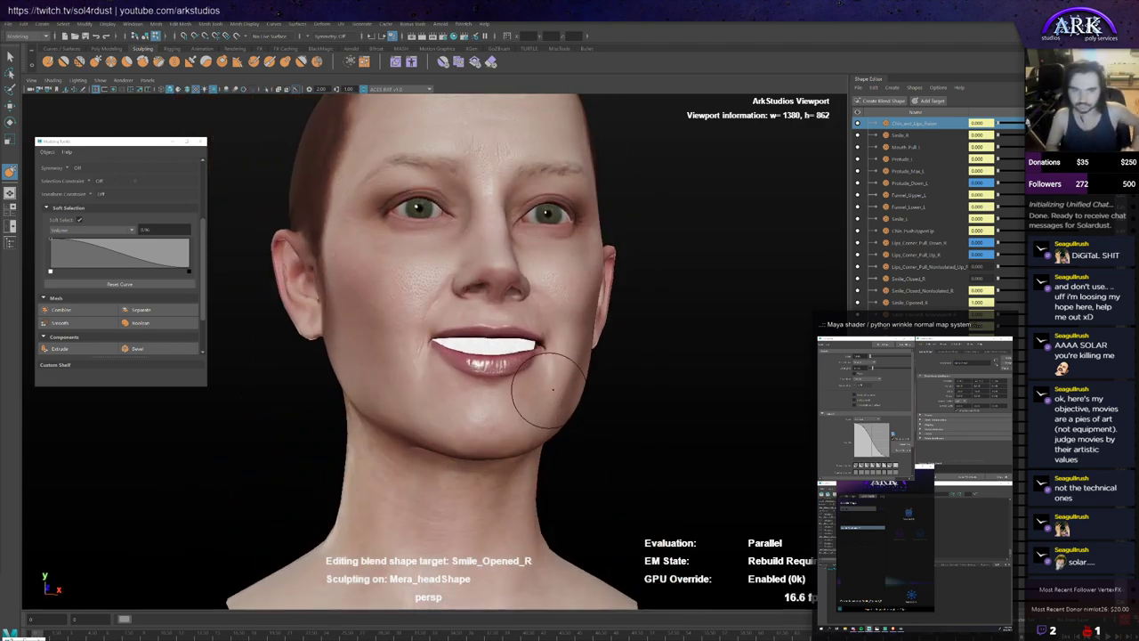
mouse_move(515, 350)
alt+mouse_down()
mouse_move(484, 376)
mouse_move(499, 363)
alt+mouse_up()
scroll(424, 374, up, 2)
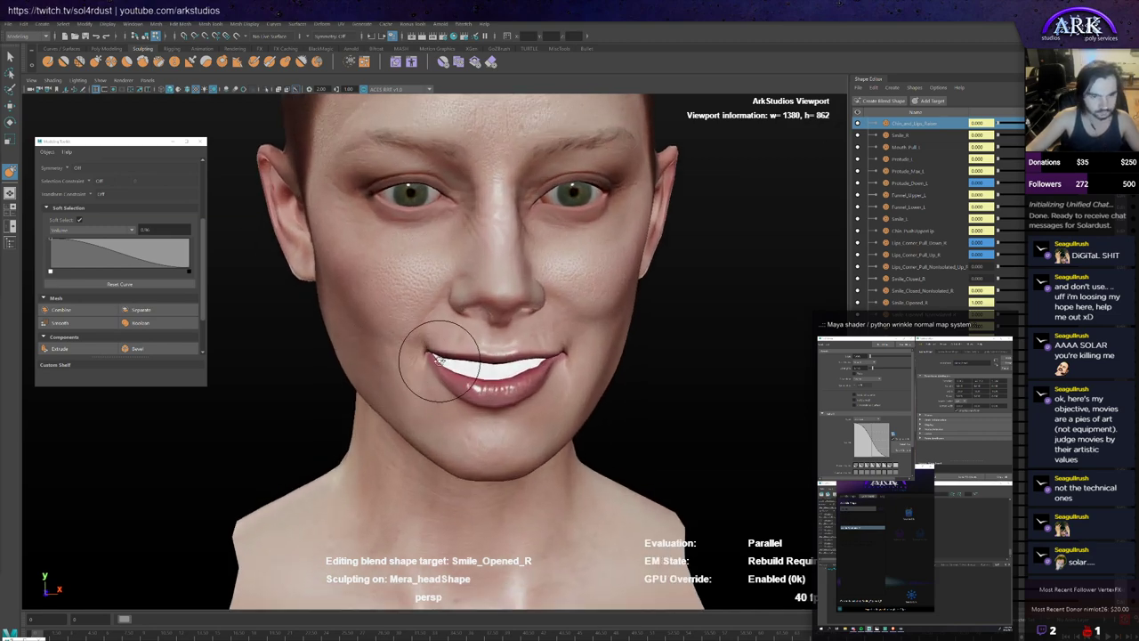
drag(372, 364, 362, 361)
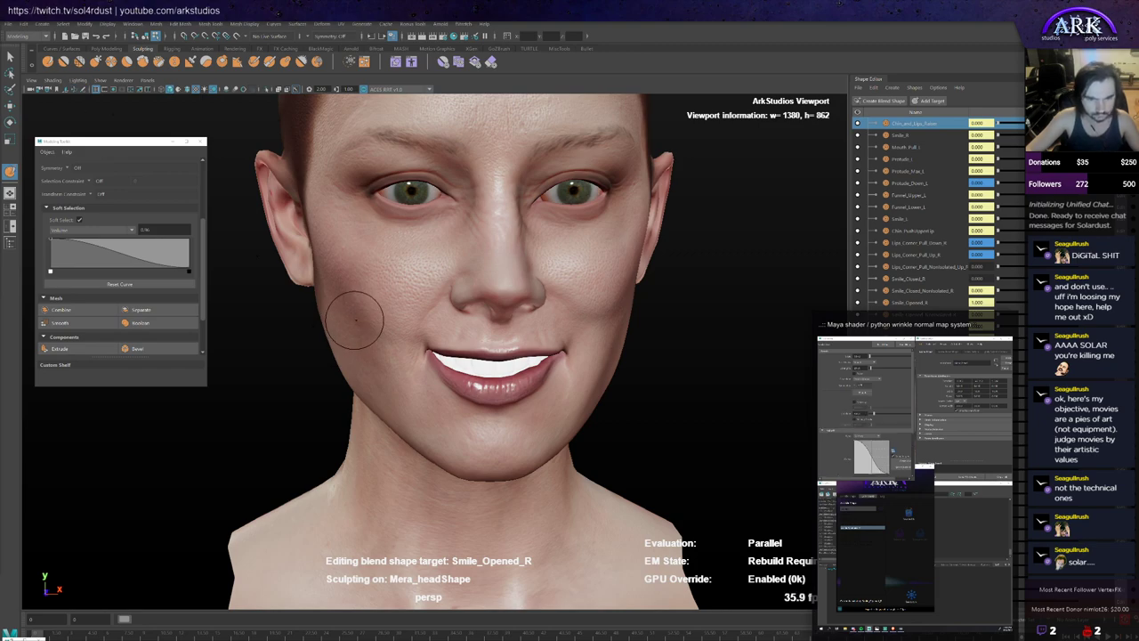
mouse_move(356, 318)
alt+mouse_down()
mouse_move(375, 352)
mouse_move(366, 364)
mouse_move(392, 391)
mouse_move(398, 374)
alt+mouse_up()
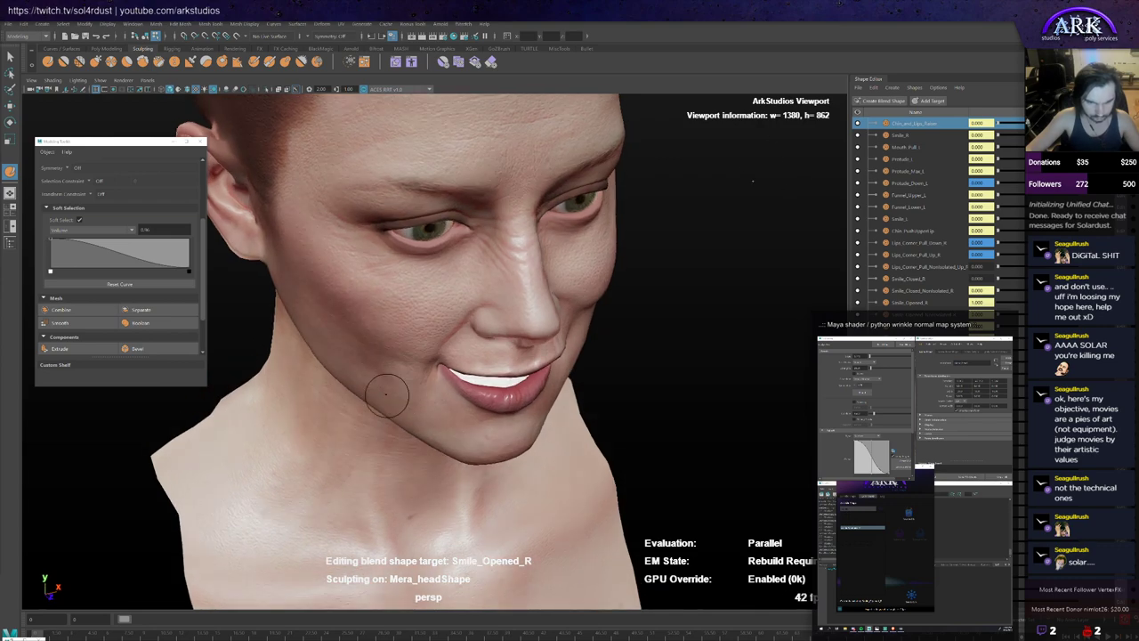
mouse_move(400, 399)
alt+mouse_down()
mouse_move(377, 418)
mouse_move(368, 384)
mouse_move(377, 351)
mouse_move(388, 352)
mouse_move(369, 339)
alt+mouse_up()
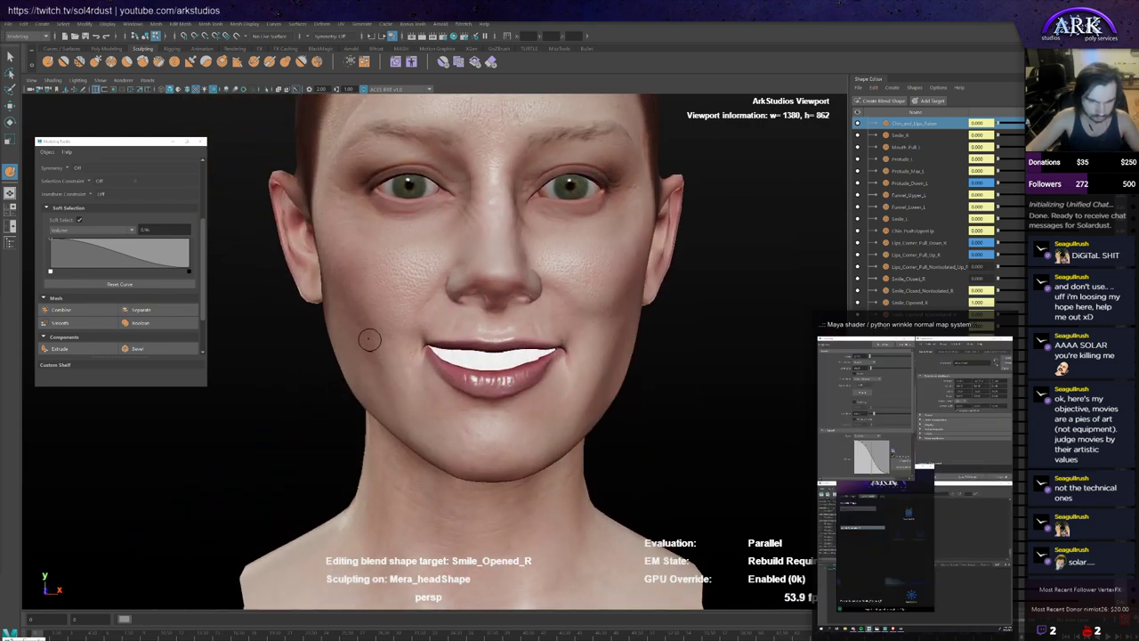
Step: Examine the right cheek and mouth corner close up, from above and from the front
scroll(375, 341, up, 3)
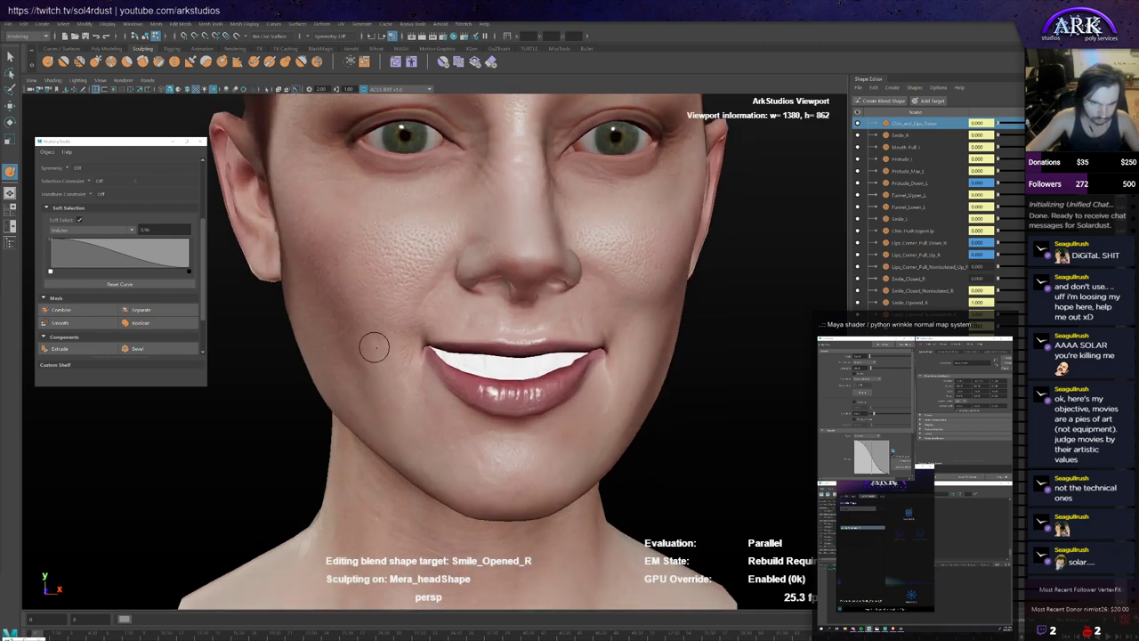
mouse_move(356, 340)
alt+mouse_down()
mouse_move(373, 363)
mouse_move(312, 445)
mouse_move(376, 351)
mouse_move(394, 350)
alt+mouse_up()
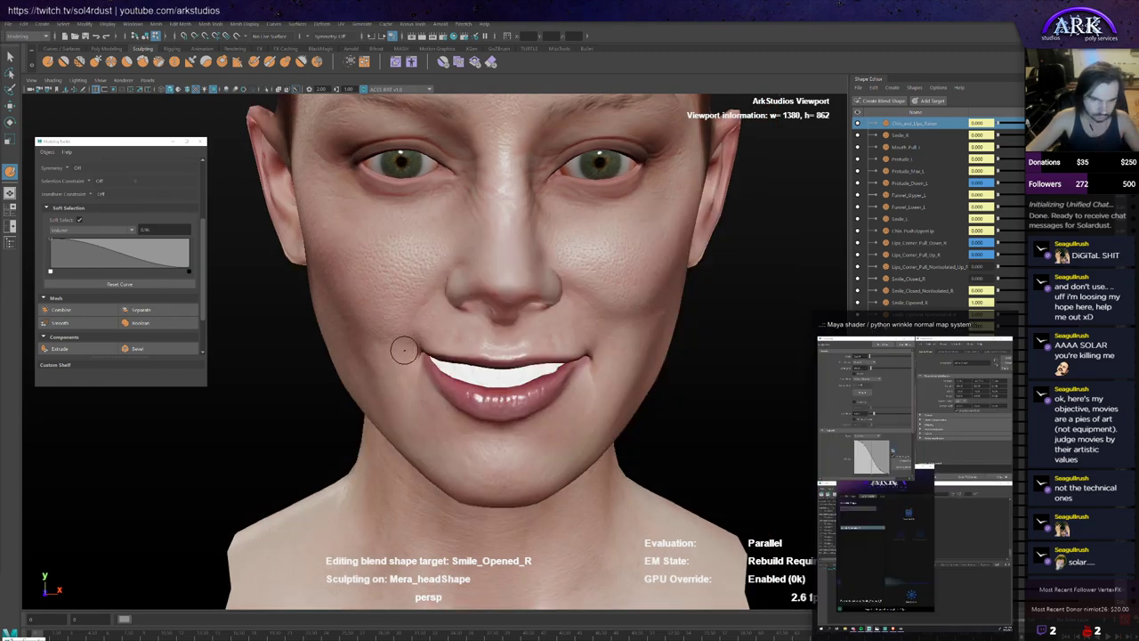
alt+drag(400, 352, 404, 351)
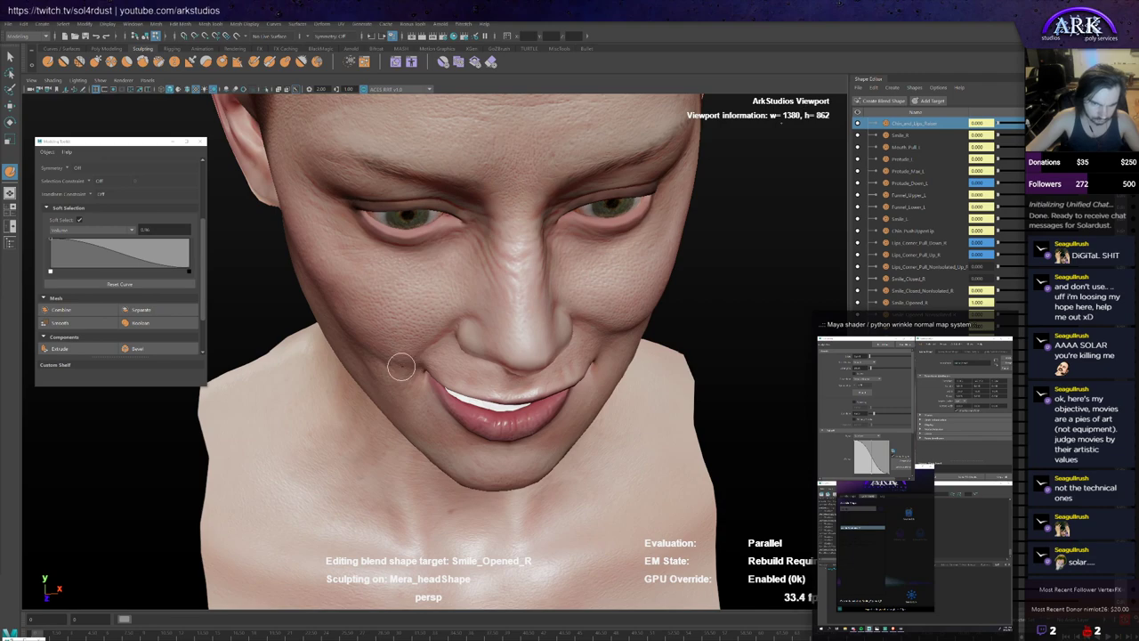
alt+drag(397, 373, 419, 363)
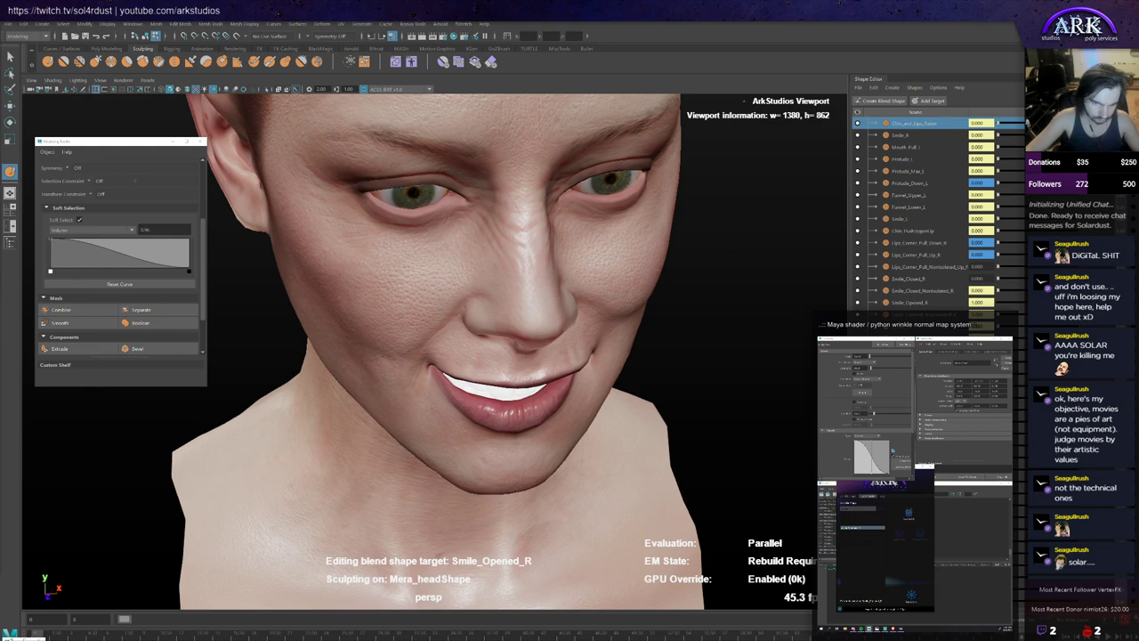
mouse_move(418, 363)
alt+mouse_down()
mouse_move(422, 352)
mouse_move(435, 360)
mouse_move(379, 341)
alt+mouse_up()
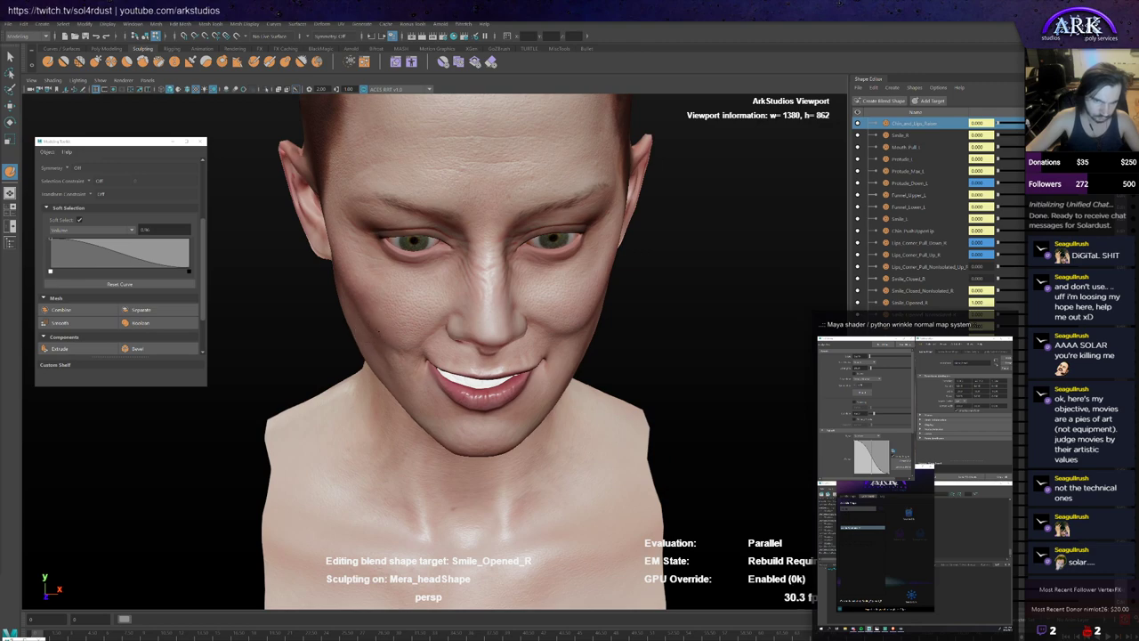
alt+drag(348, 291, 350, 292)
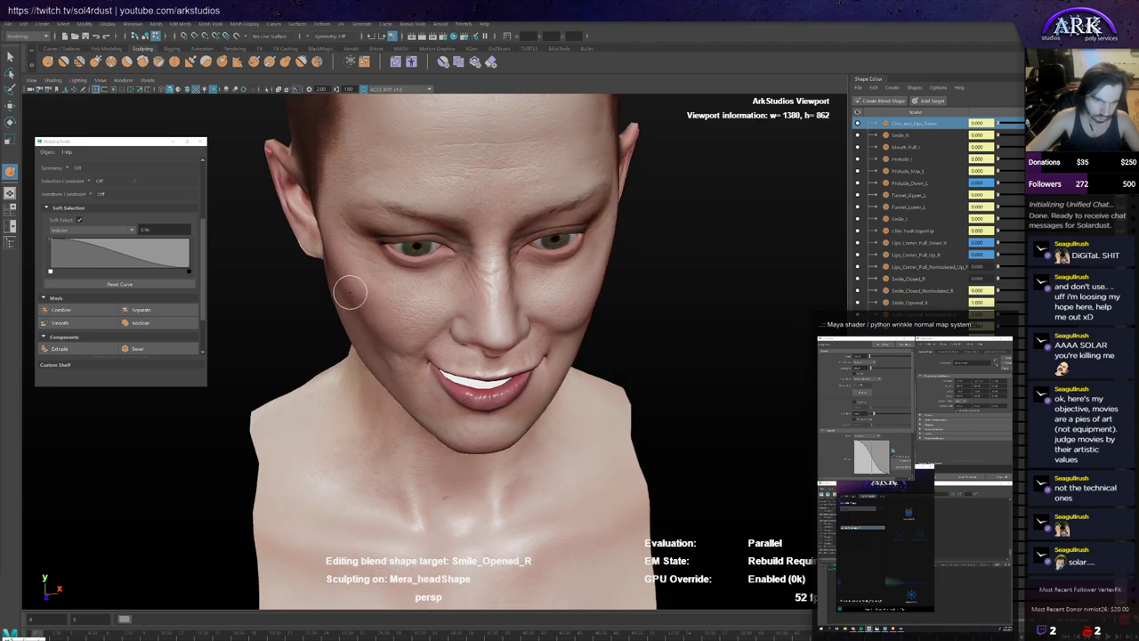
mouse_move(403, 349)
alt+mouse_down()
mouse_move(415, 342)
mouse_move(473, 457)
mouse_move(498, 407)
mouse_move(481, 403)
mouse_move(516, 466)
mouse_move(528, 400)
mouse_move(516, 468)
mouse_move(485, 400)
mouse_move(428, 401)
alt+mouse_up()
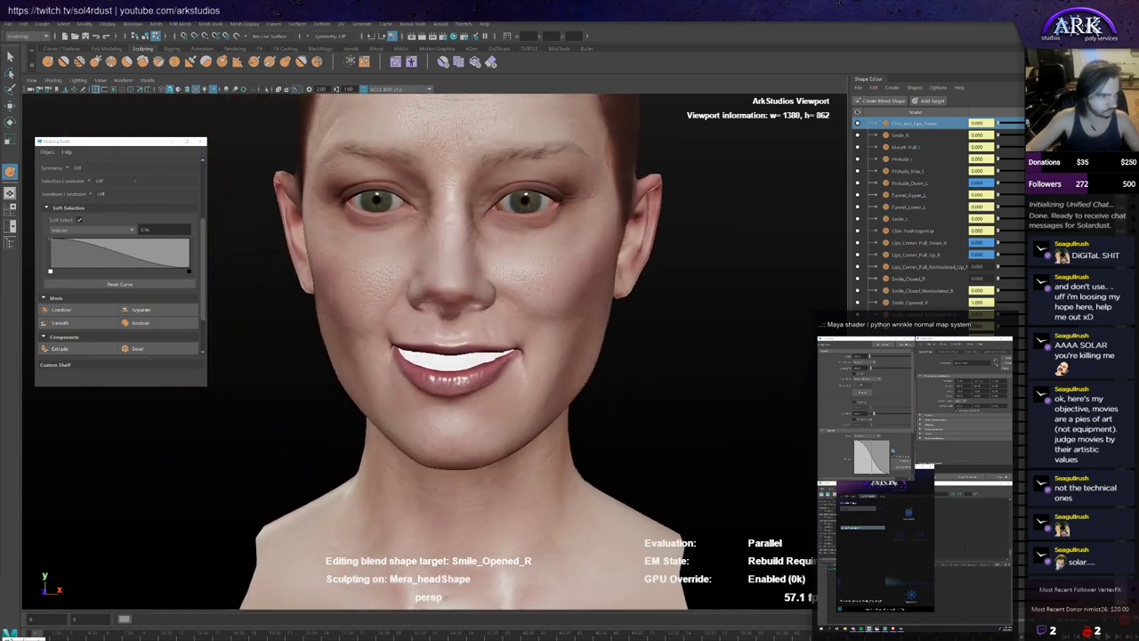
Step: Load the head's blend shape list in the ARK tool and return to the sculpting brush
click(909, 514)
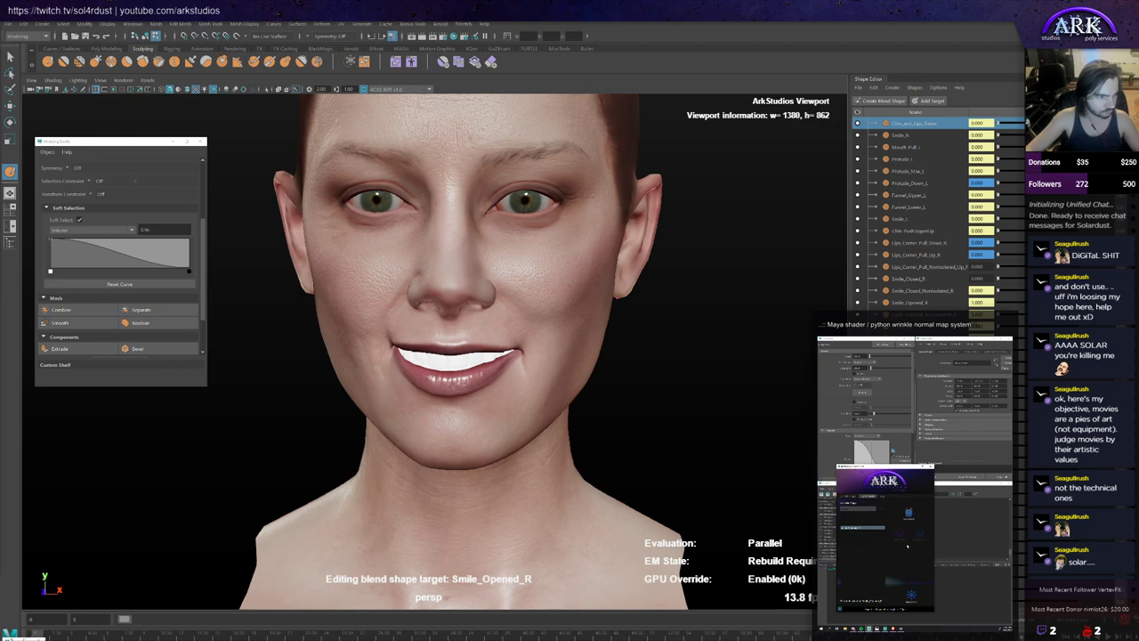
key(y)
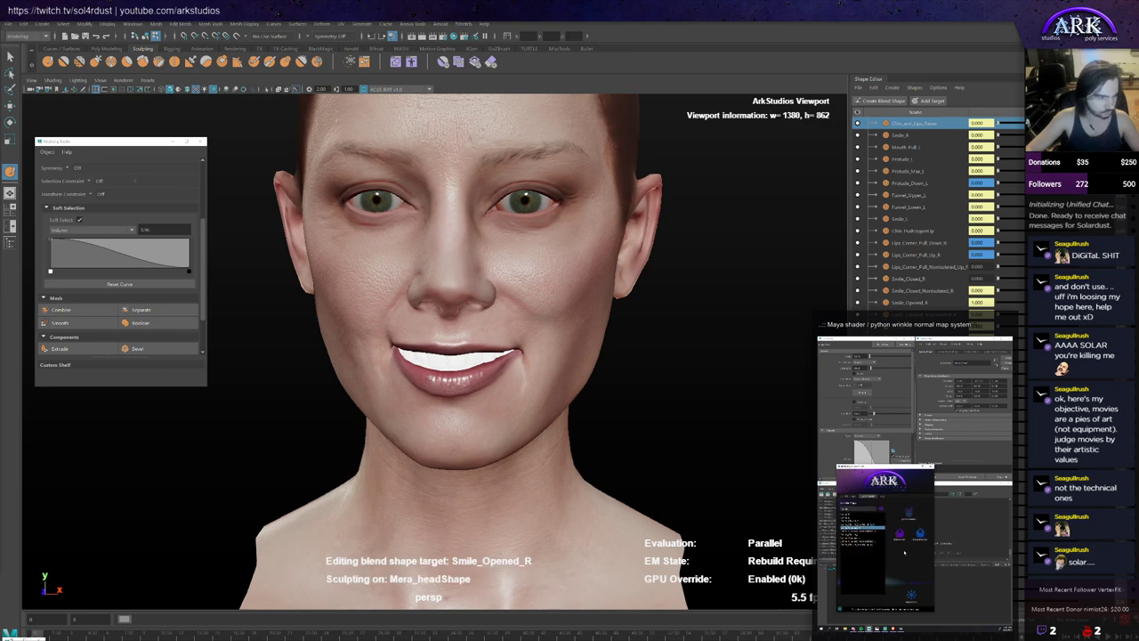
key(q)
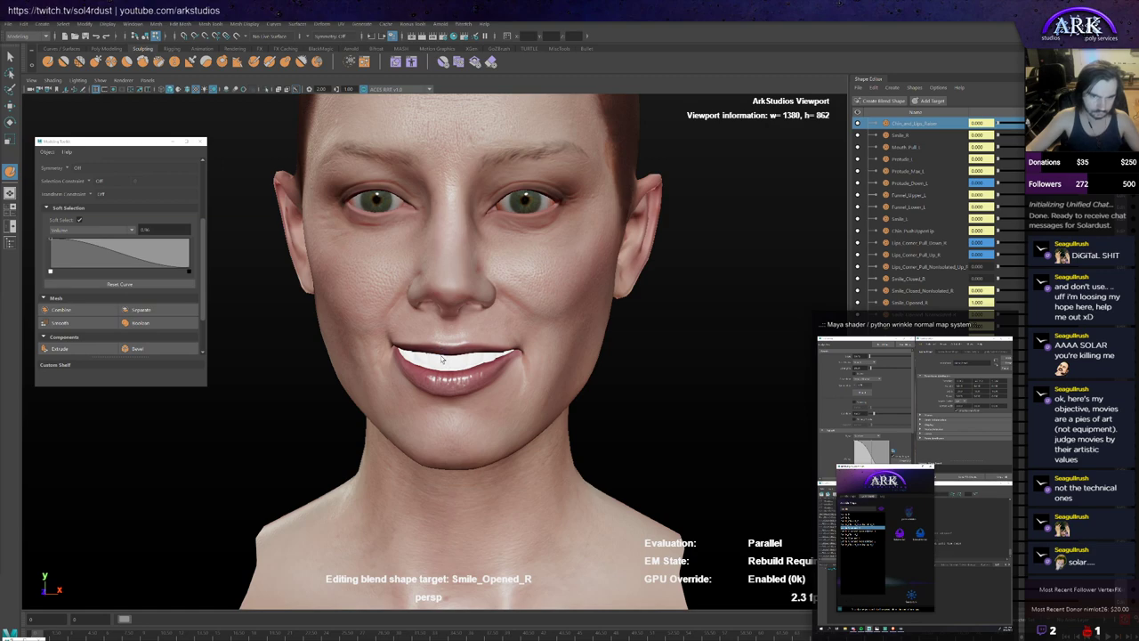
key(y)
Step: Inspect the nasolabial fold and mouth up close, and review the whole head from the front
mouse_move(434, 378)
alt+mouse_down()
mouse_move(465, 378)
mouse_move(414, 376)
mouse_move(447, 377)
mouse_move(423, 405)
mouse_move(436, 395)
mouse_move(418, 381)
mouse_move(426, 367)
alt+mouse_up()
scroll(427, 367, up, 4)
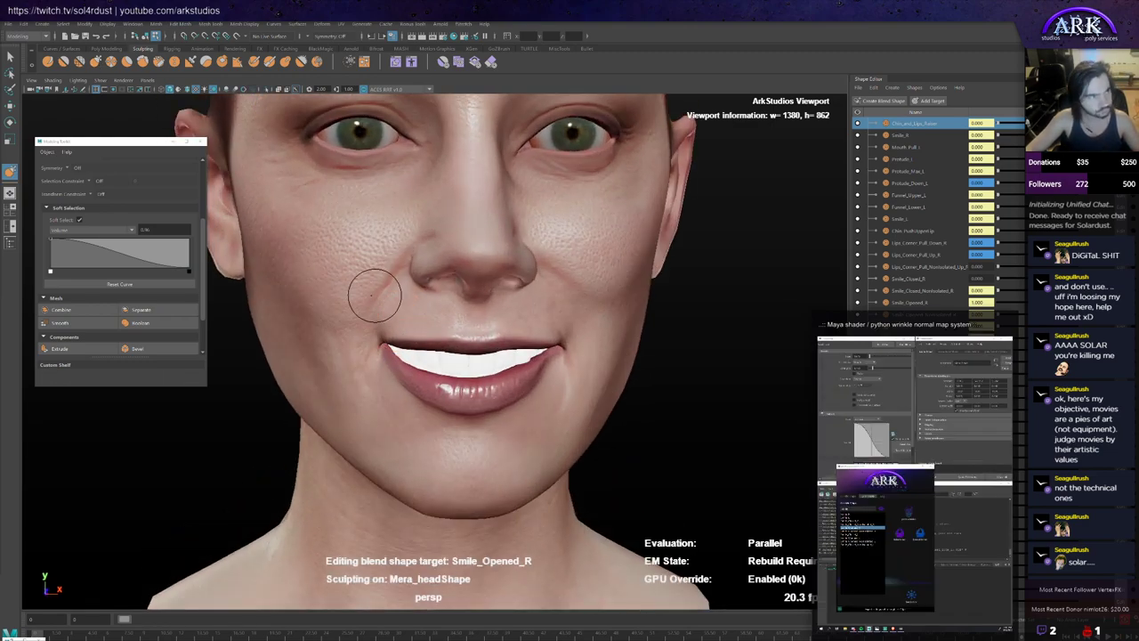
alt+drag(356, 293, 374, 296)
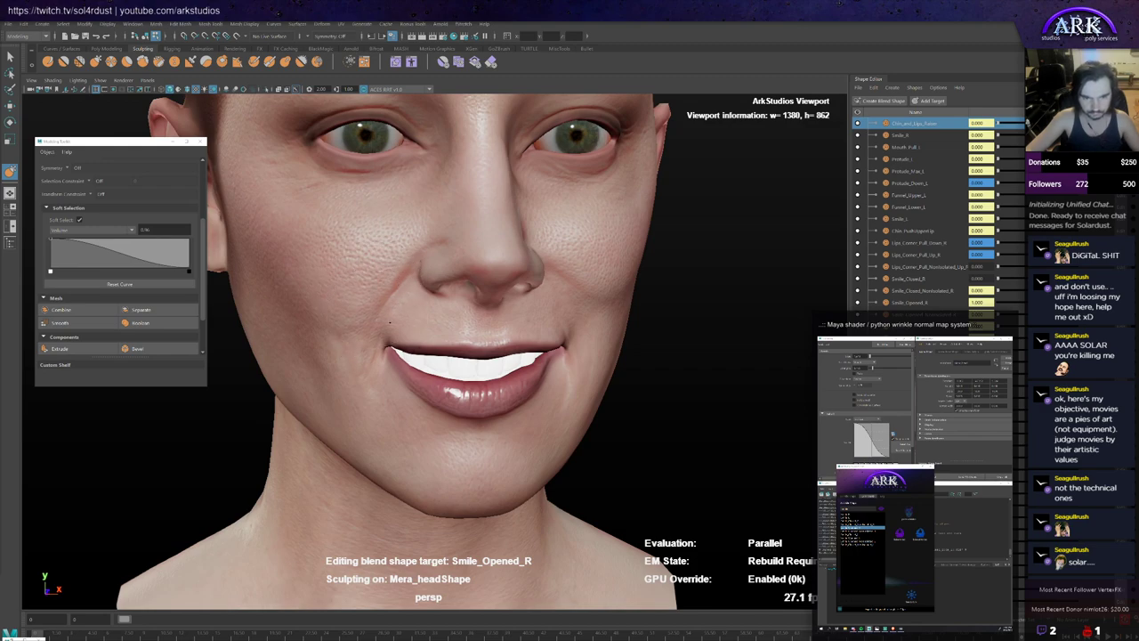
mouse_move(403, 304)
alt+mouse_down()
mouse_move(397, 349)
mouse_move(367, 340)
alt+mouse_up()
scroll(389, 355, down, 7)
mouse_move(472, 390)
alt+mouse_down()
mouse_move(534, 389)
mouse_move(470, 383)
alt+mouse_up()
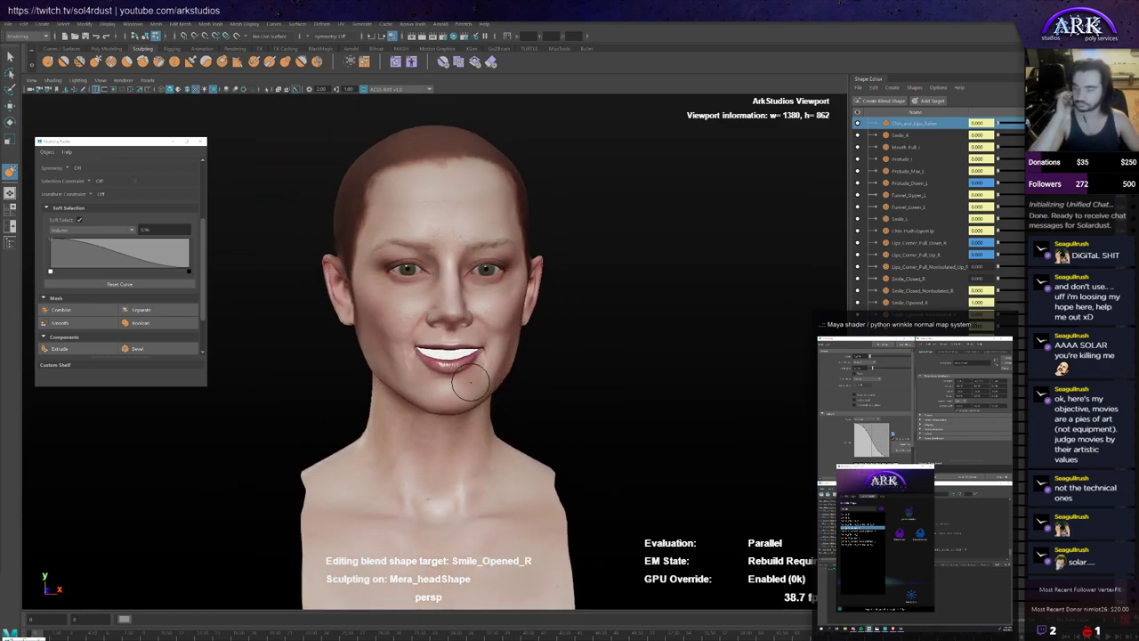
Step: Make Smile_Opened_L the edited blend shape target and activate the Grab brush on the head's mouth area
key(q)
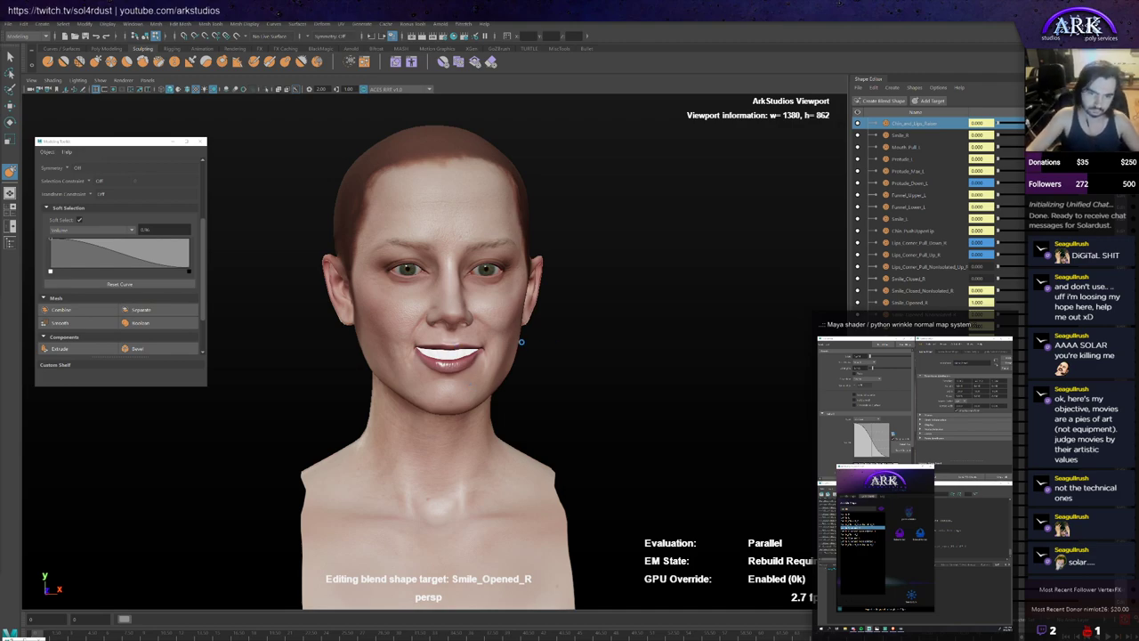
scroll(510, 343, up, 3)
key(y)
alt+drag(513, 358, 490, 354)
key(q)
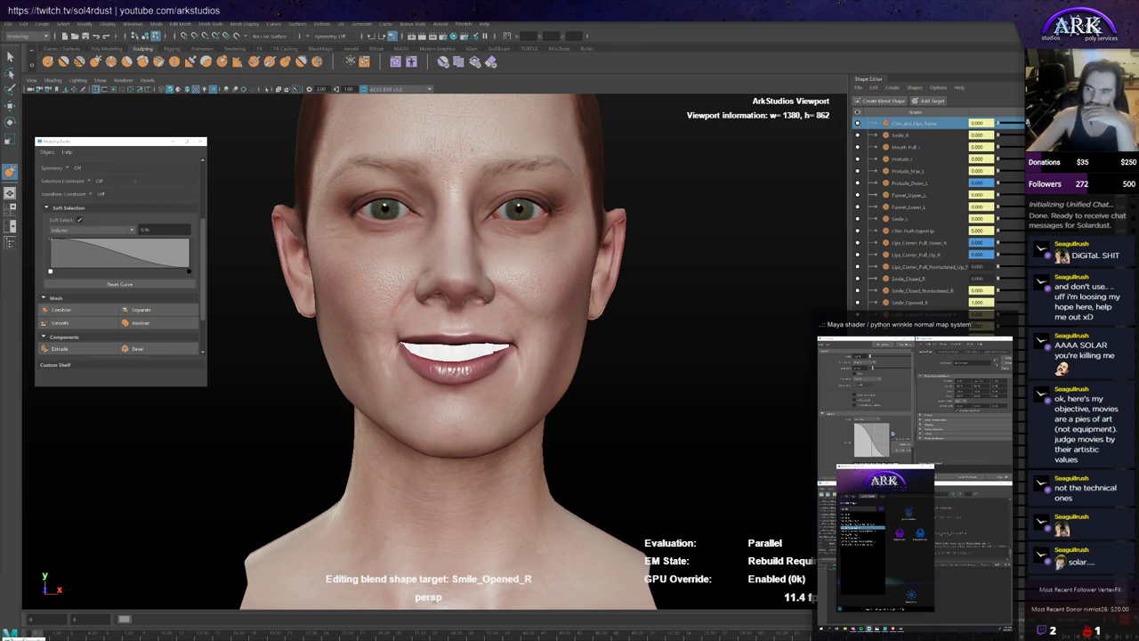
key(y)
scroll(522, 351, up, 2)
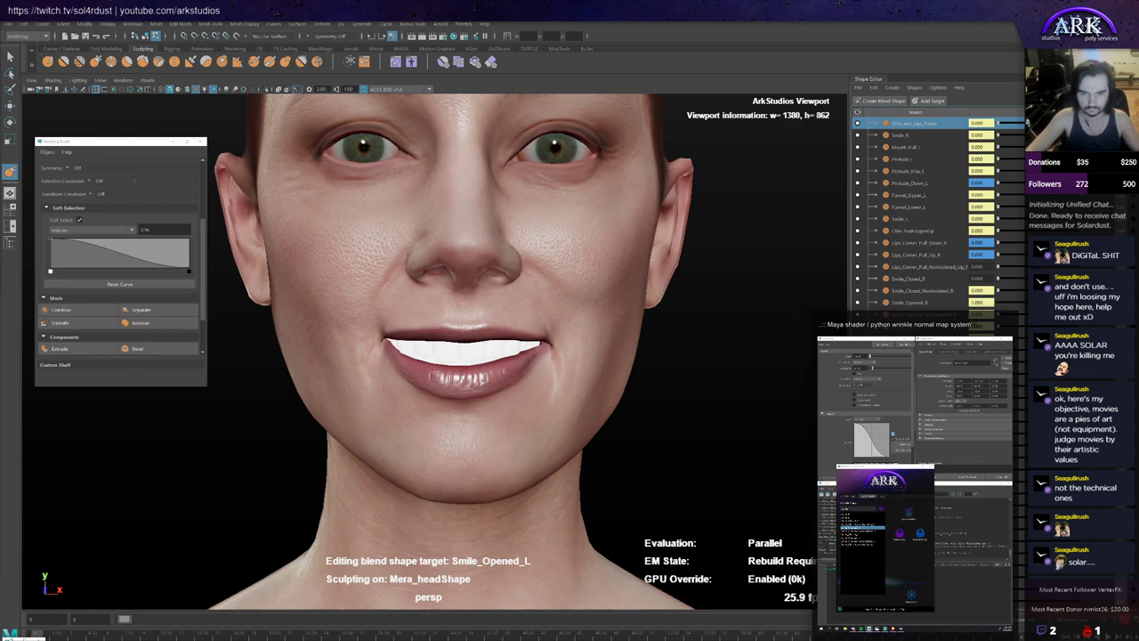
Step: Brush the skin at the left mouth corner of Smile_Opened_L outward toward the cheek with a different shelf brush
alt+drag(776, 425, 764, 428)
mouse_move(667, 405)
alt+mouse_down()
mouse_move(632, 372)
mouse_move(651, 377)
mouse_move(559, 360)
mouse_move(564, 378)
mouse_move(535, 375)
alt+mouse_up()
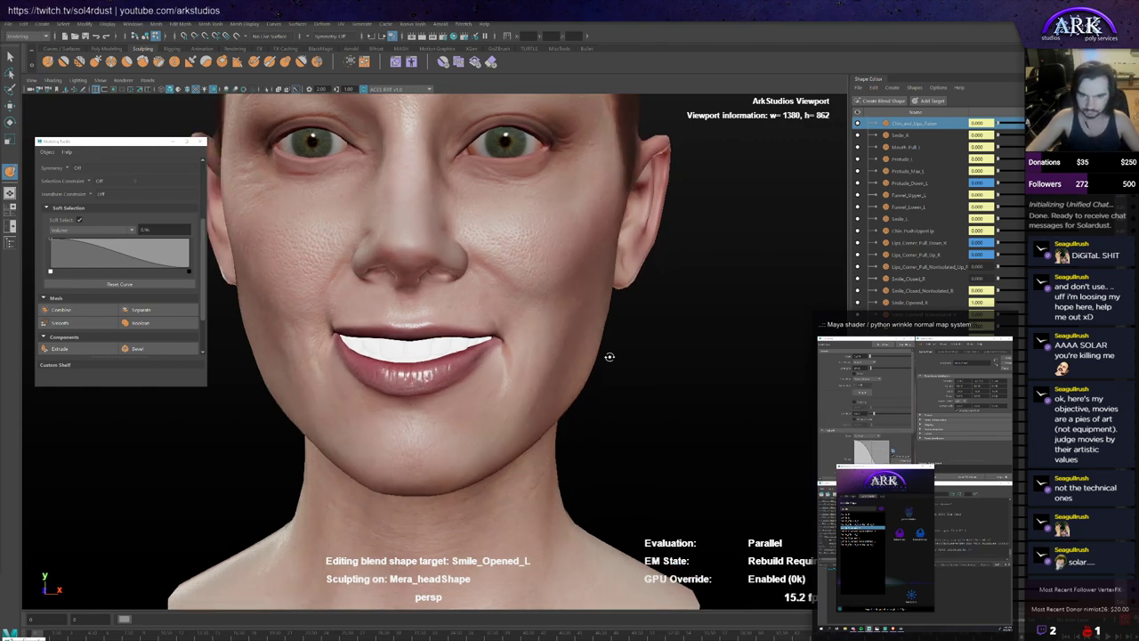
alt+drag(609, 357, 569, 350)
mouse_move(520, 296)
alt+mouse_down()
mouse_move(539, 310)
mouse_move(545, 330)
mouse_move(534, 333)
mouse_move(549, 335)
mouse_move(538, 328)
alt+mouse_up()
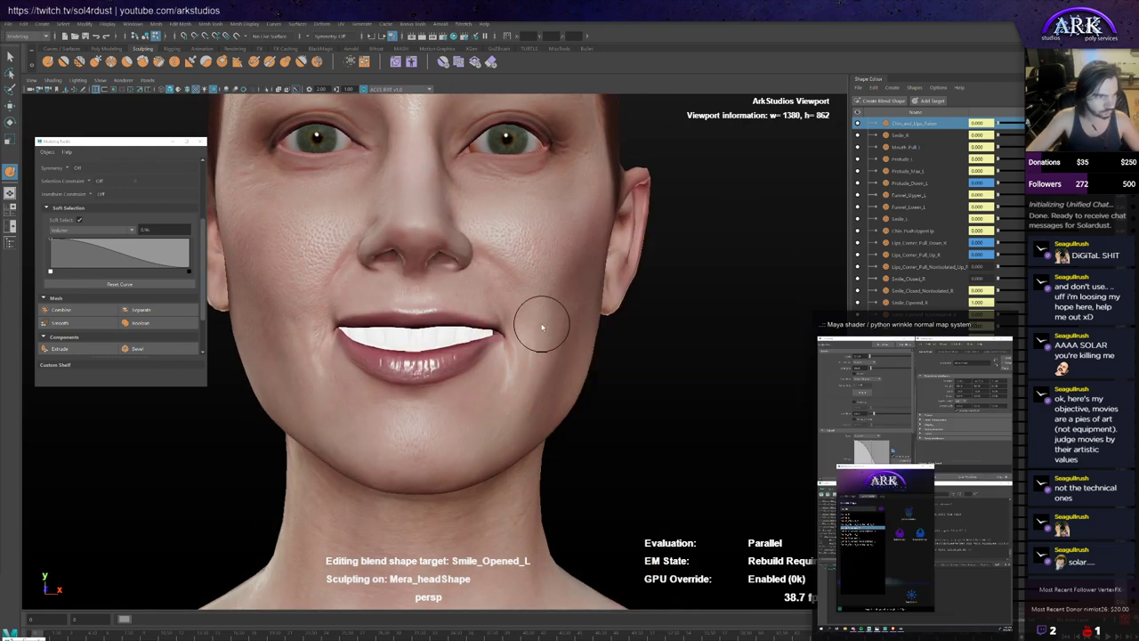
mouse_move(537, 323)
alt+mouse_down()
mouse_move(541, 335)
mouse_move(499, 344)
mouse_move(565, 344)
mouse_move(542, 356)
mouse_move(527, 336)
alt+mouse_up()
scroll(547, 341, up, 4)
click(491, 64)
mouse_move(527, 335)
mouse_down()
mouse_move(545, 338)
mouse_move(532, 319)
mouse_move(517, 339)
mouse_move(471, 336)
mouse_move(583, 330)
mouse_move(552, 330)
mouse_up()
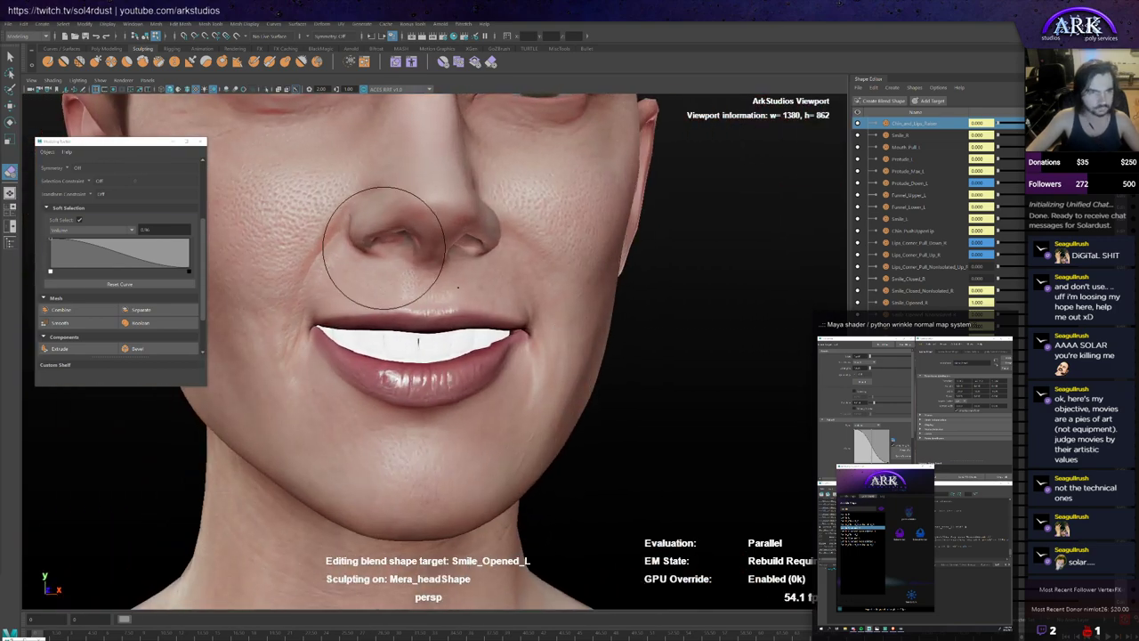
Step: Soft-select the vertices at the left mouth corner with the Move tool and adjust the soft selection's falloff radius
key(w)
click(540, 329)
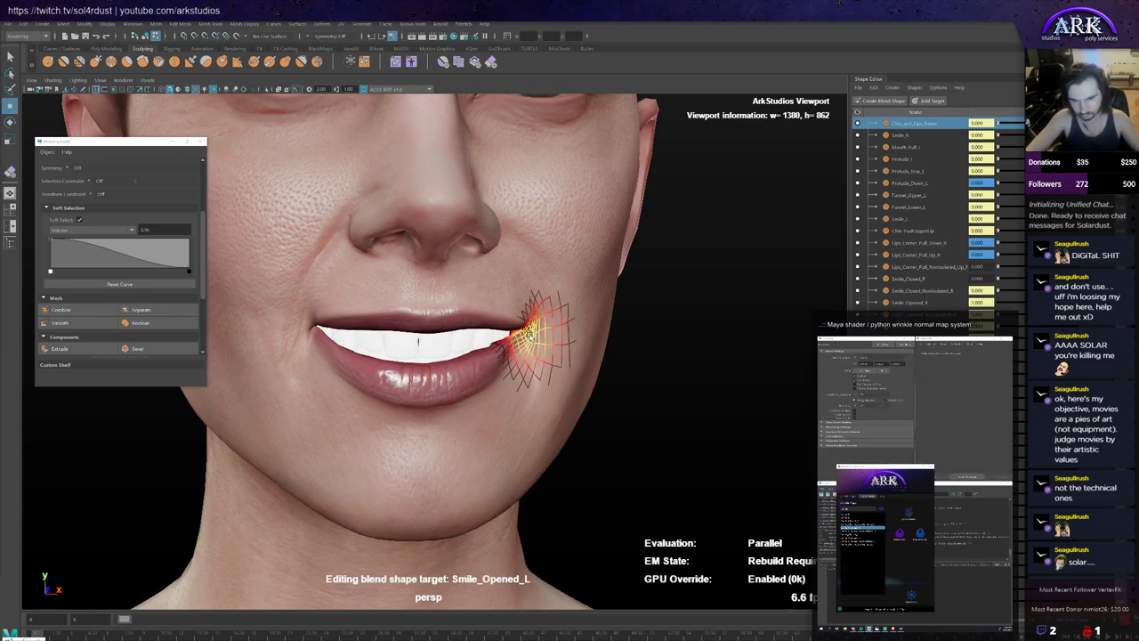
alt+drag(540, 328, 331, 318)
scroll(502, 372, up, 2)
key(b)
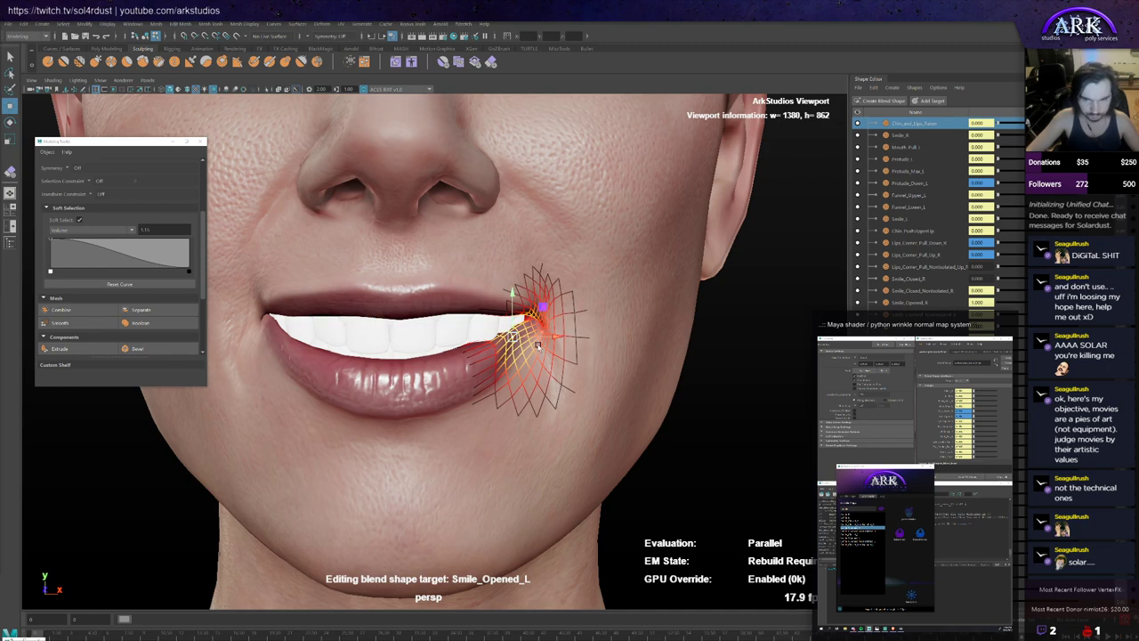
alt+drag(524, 326, 561, 327)
alt+drag(547, 322, 502, 233)
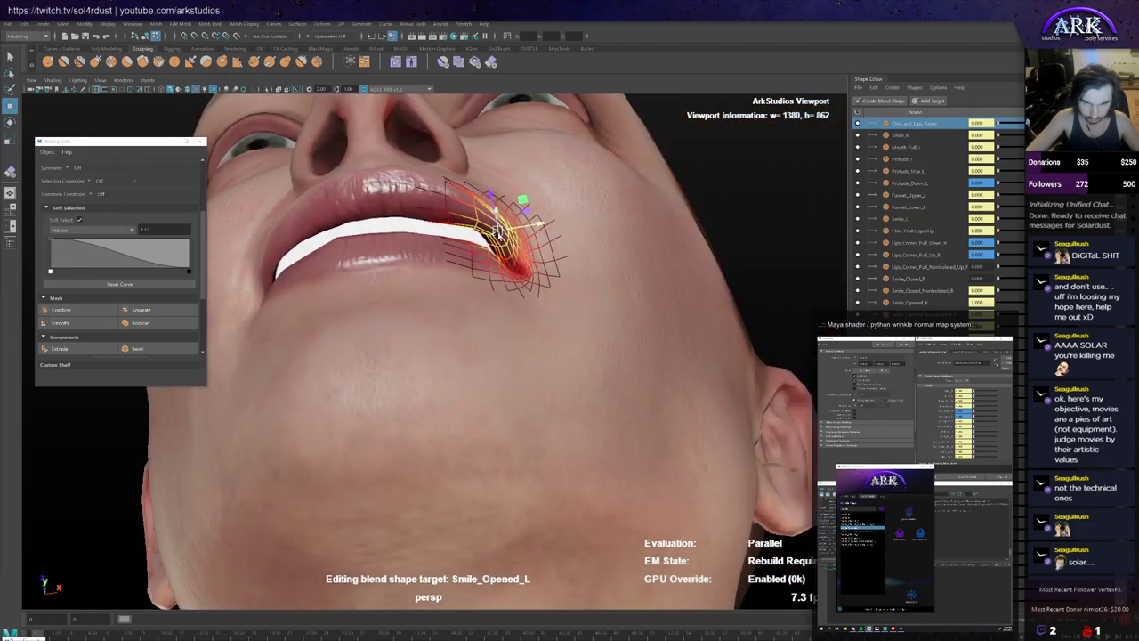
Step: Reactivate the Grab brush and check the left mouth corner from below, above and the front
click(96, 61)
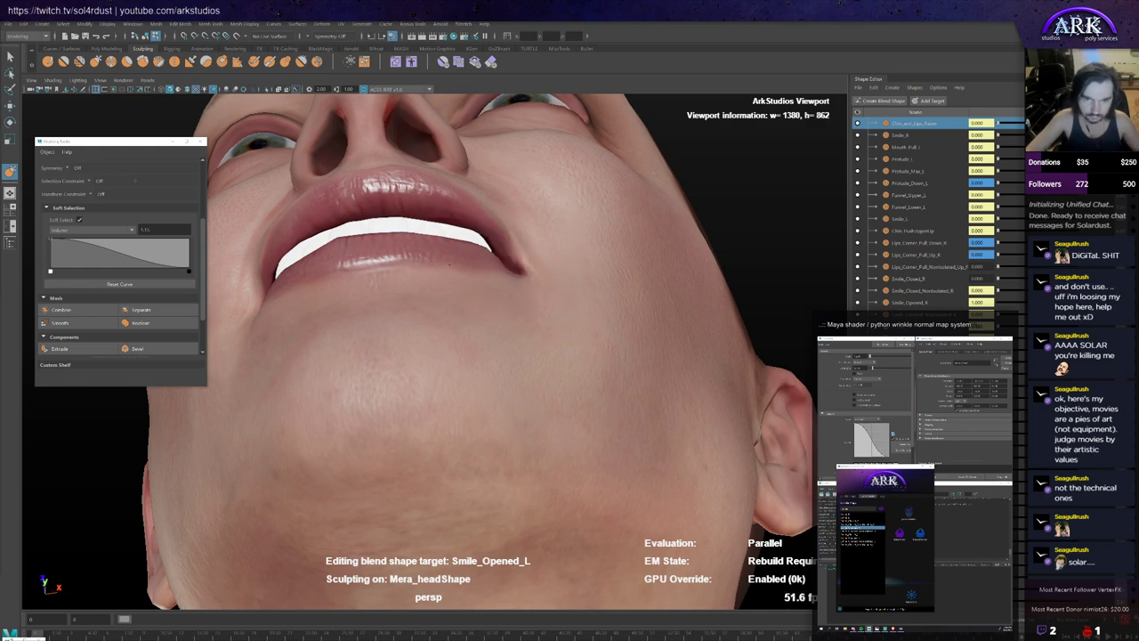
alt+drag(450, 263, 496, 270)
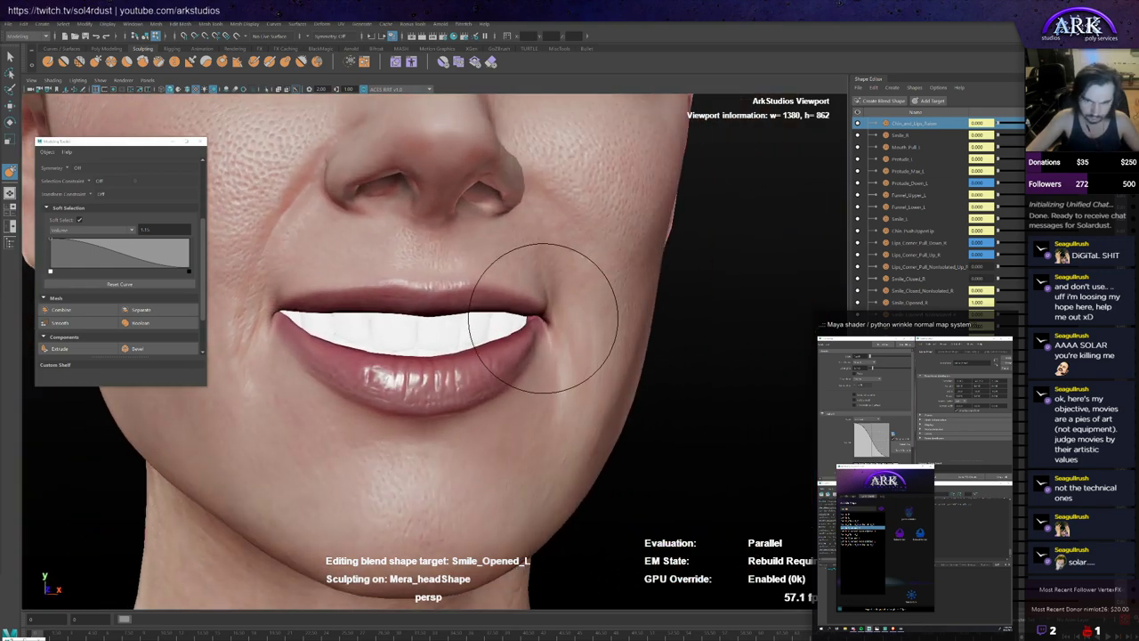
alt+drag(539, 328, 533, 328)
alt+drag(435, 308, 535, 344)
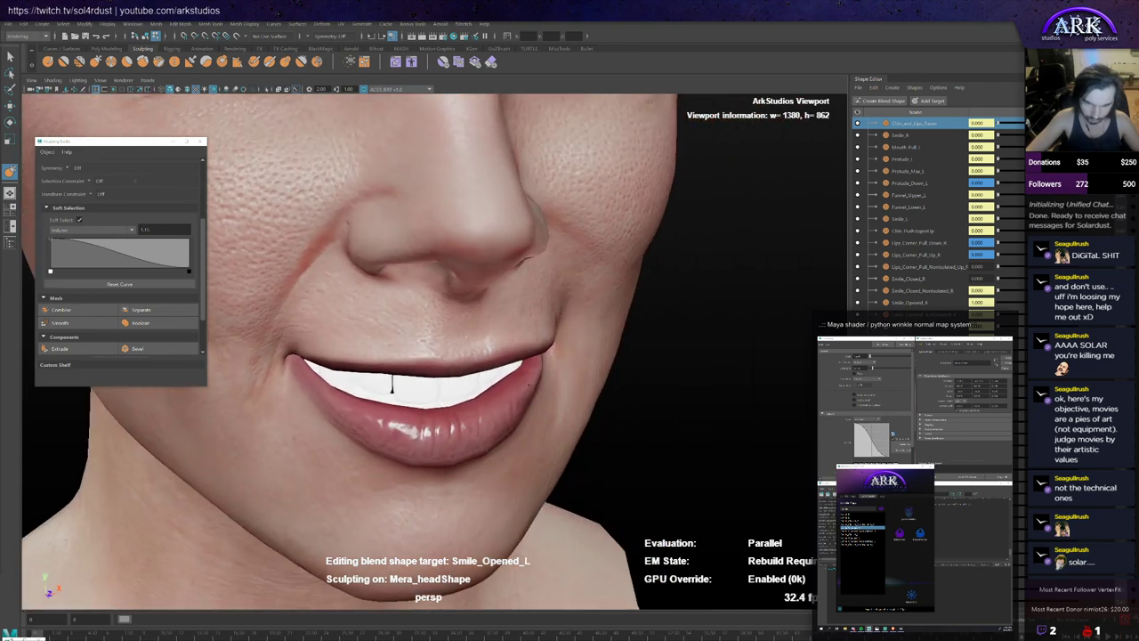
mouse_move(534, 384)
alt+mouse_down()
mouse_move(481, 425)
mouse_move(483, 407)
alt+mouse_up()
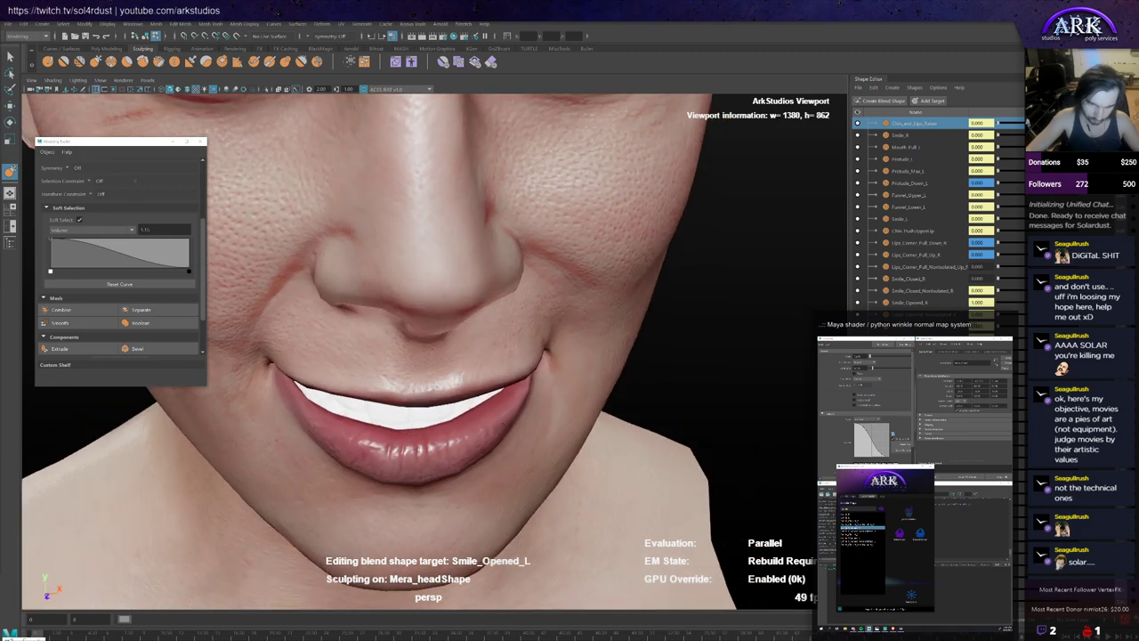
mouse_move(445, 483)
alt+mouse_down()
mouse_move(500, 350)
mouse_move(418, 419)
mouse_move(529, 371)
mouse_move(525, 343)
mouse_move(536, 363)
alt+mouse_up()
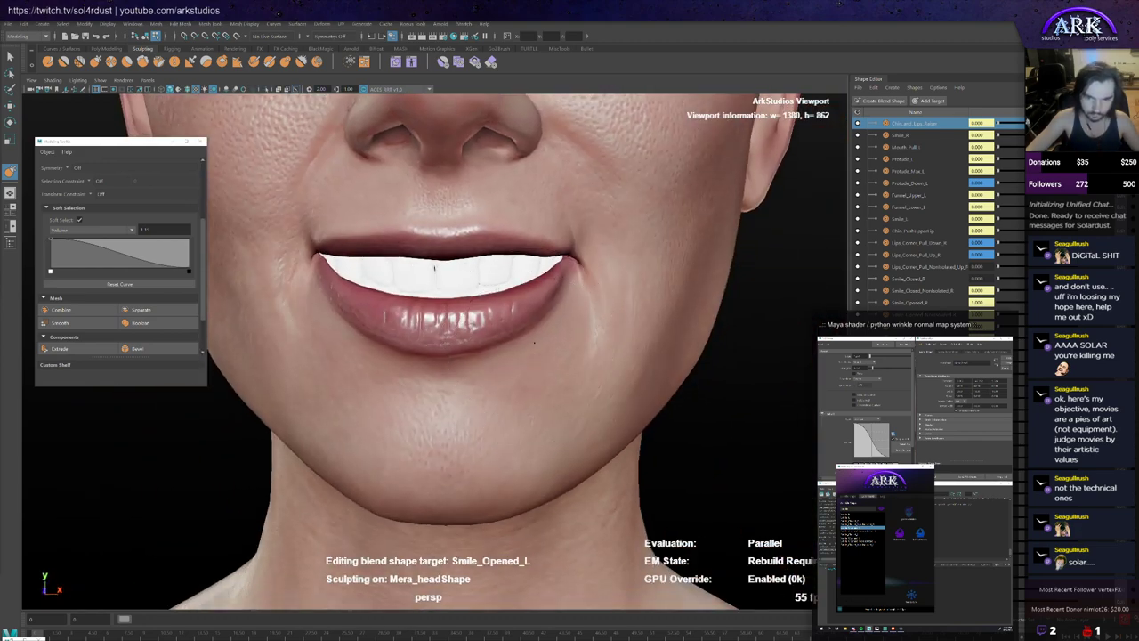
scroll(519, 367, down, 2)
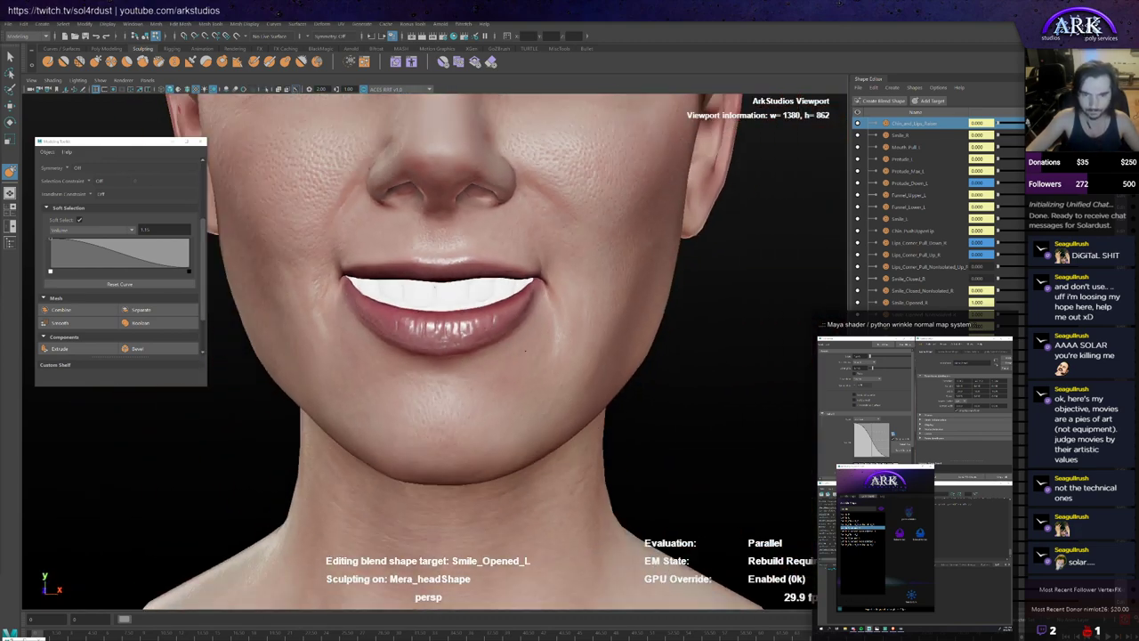
alt+drag(518, 367, 523, 341)
Step: Examine the left mouth corner and nasolabial fold from the side, from above and in three-quarter view
key(alt+Tab)
alt+drag(540, 268, 504, 279)
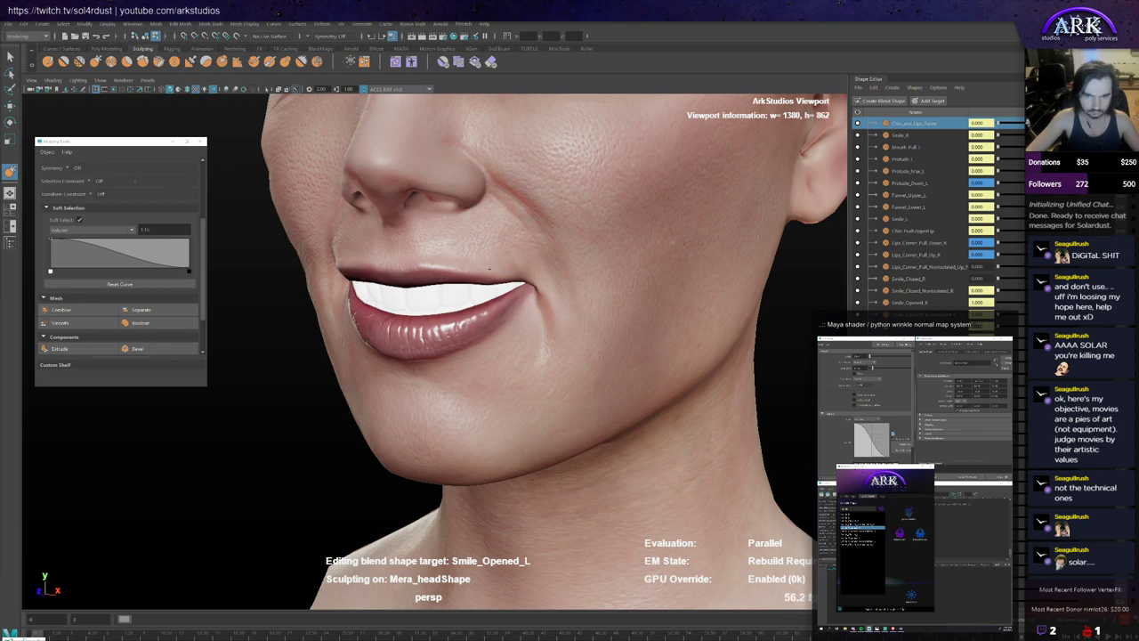
alt+drag(487, 279, 520, 268)
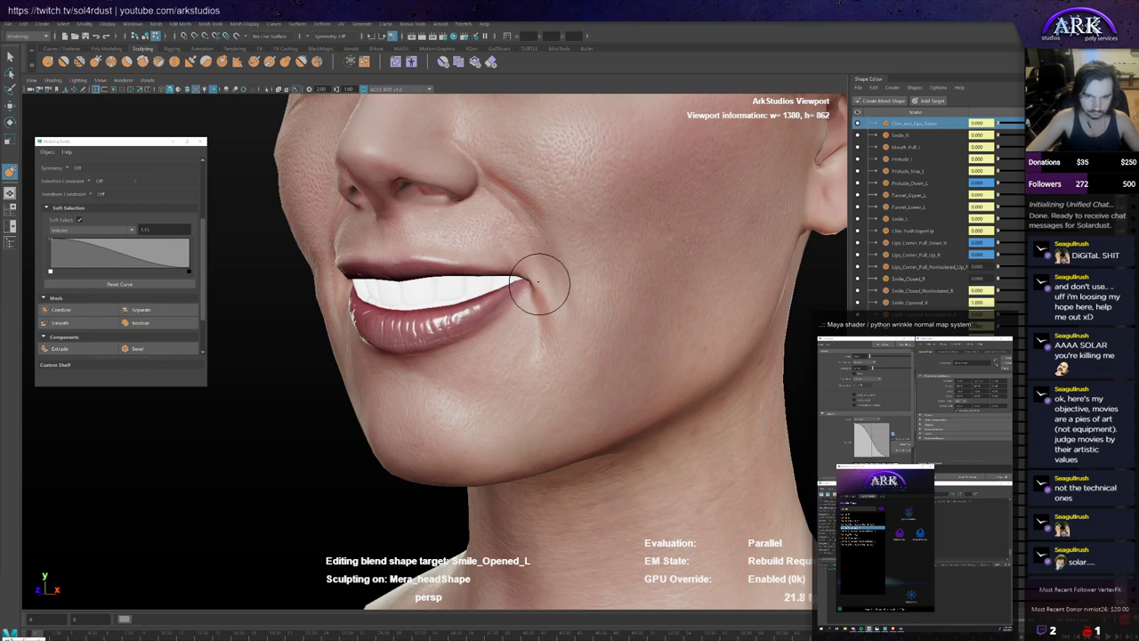
alt+drag(535, 262, 540, 300)
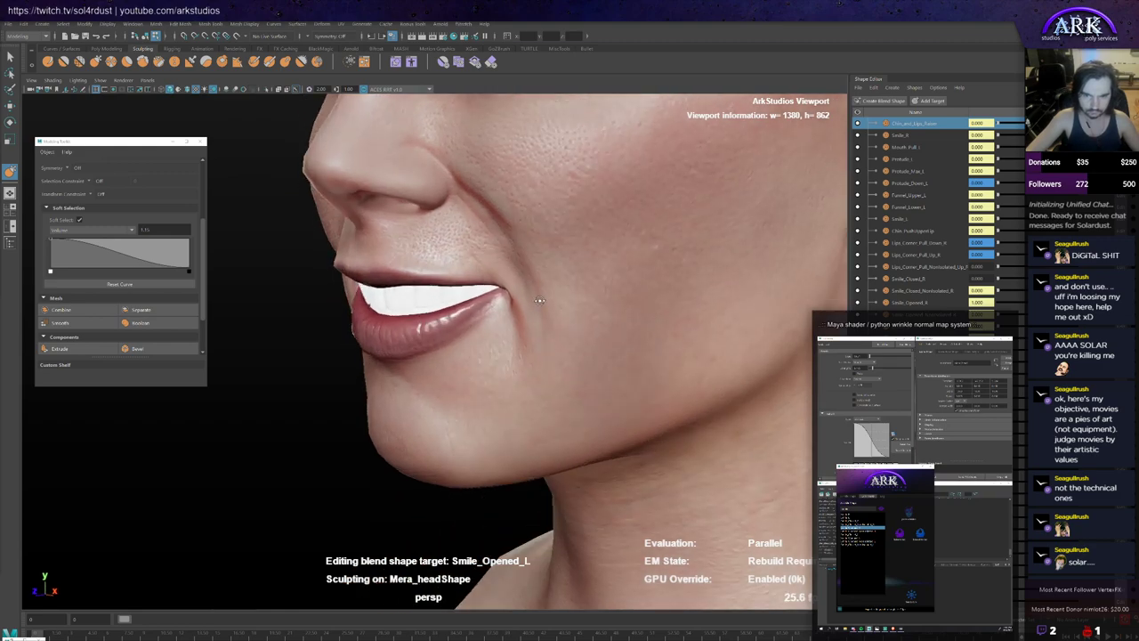
alt+right_drag(539, 300, 572, 262)
alt+middle_drag(573, 261, 505, 314)
alt+drag(505, 311, 275, 158)
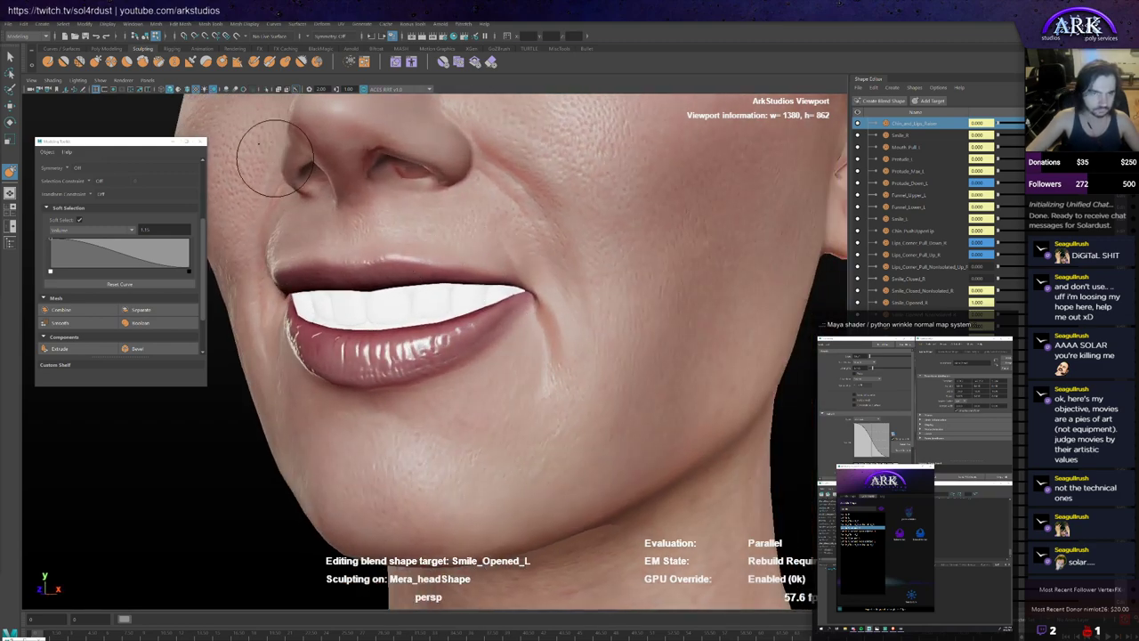
mouse_move(600, 315)
alt+mouse_down()
mouse_move(571, 306)
mouse_move(587, 303)
mouse_move(570, 354)
mouse_move(508, 306)
mouse_move(553, 306)
alt+mouse_up()
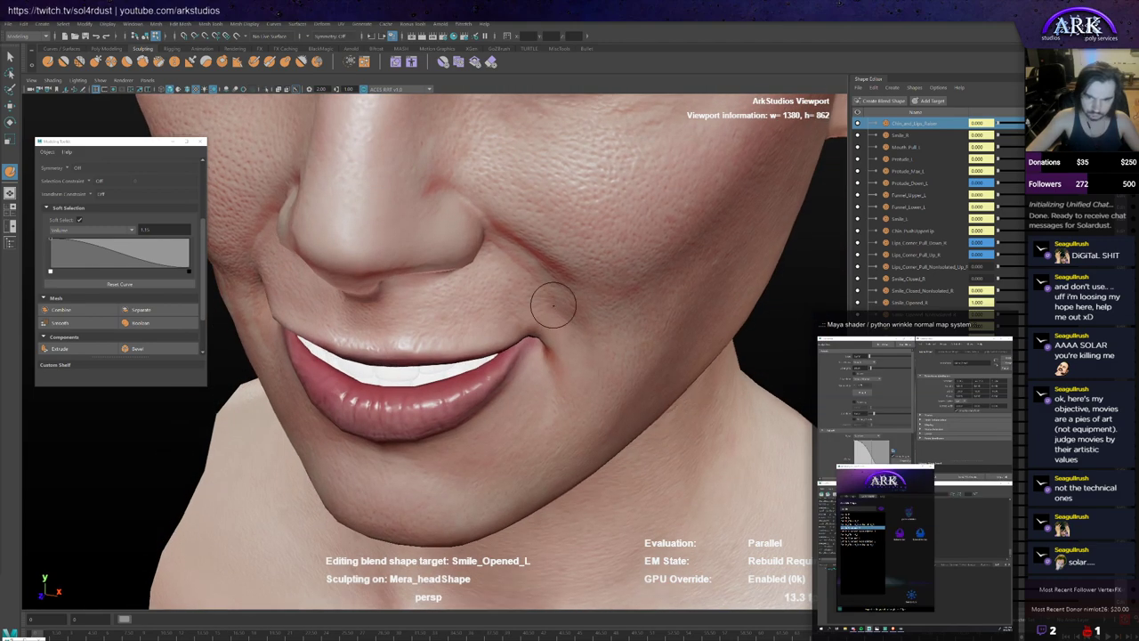
mouse_move(569, 356)
alt+mouse_down()
mouse_move(537, 309)
mouse_move(548, 322)
mouse_move(537, 330)
mouse_move(473, 278)
mouse_move(499, 302)
mouse_move(531, 288)
alt+mouse_up()
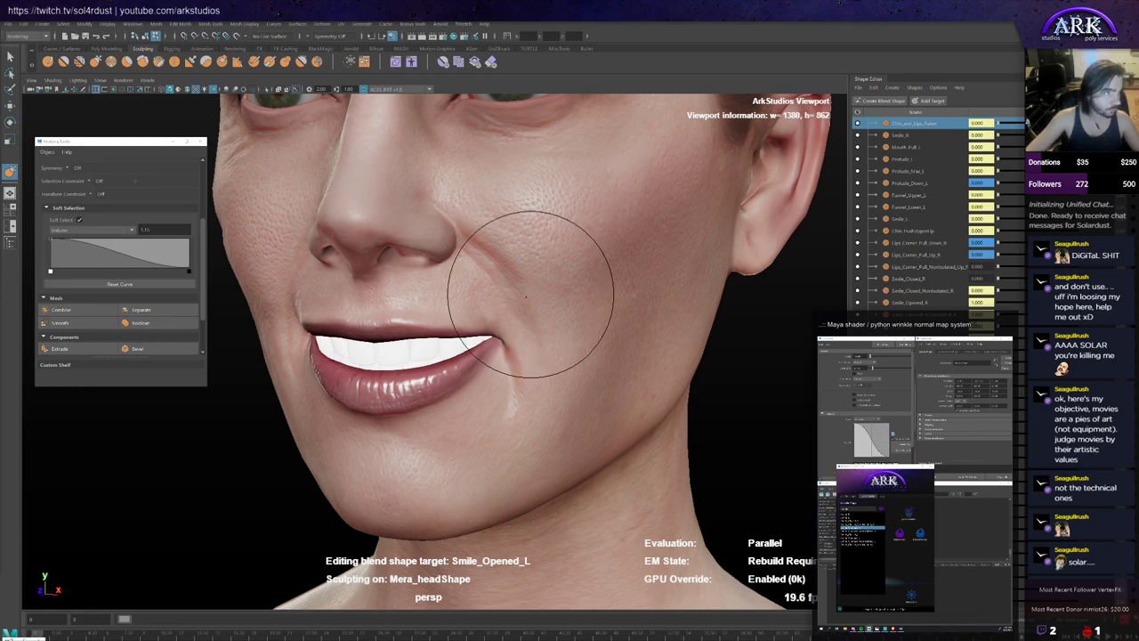
alt+drag(526, 297, 500, 299)
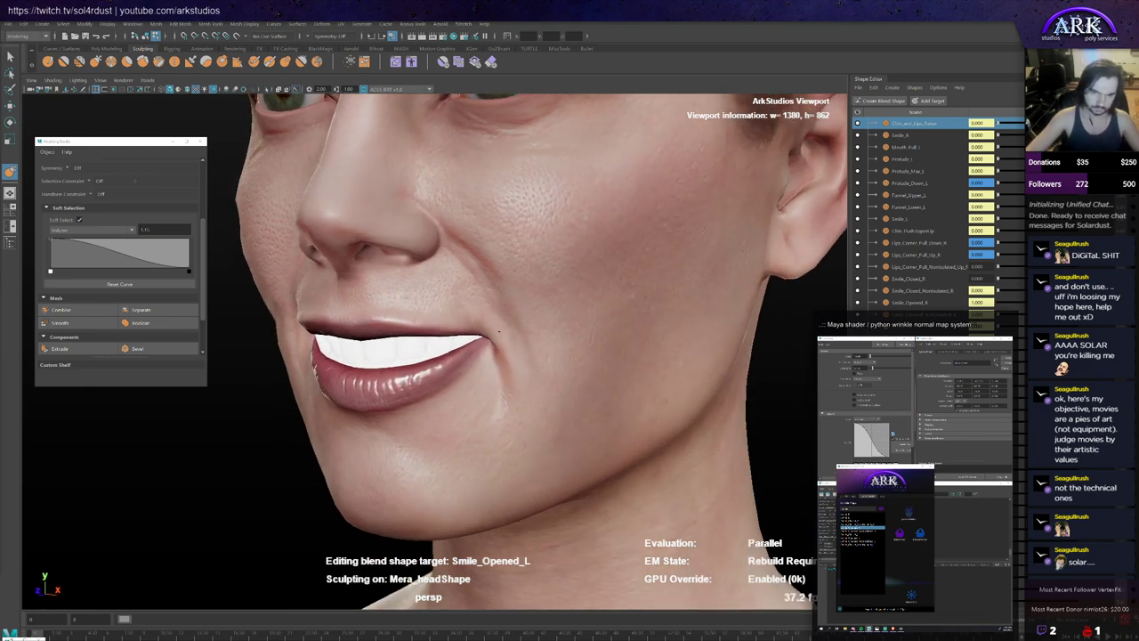
alt+drag(551, 330, 531, 344)
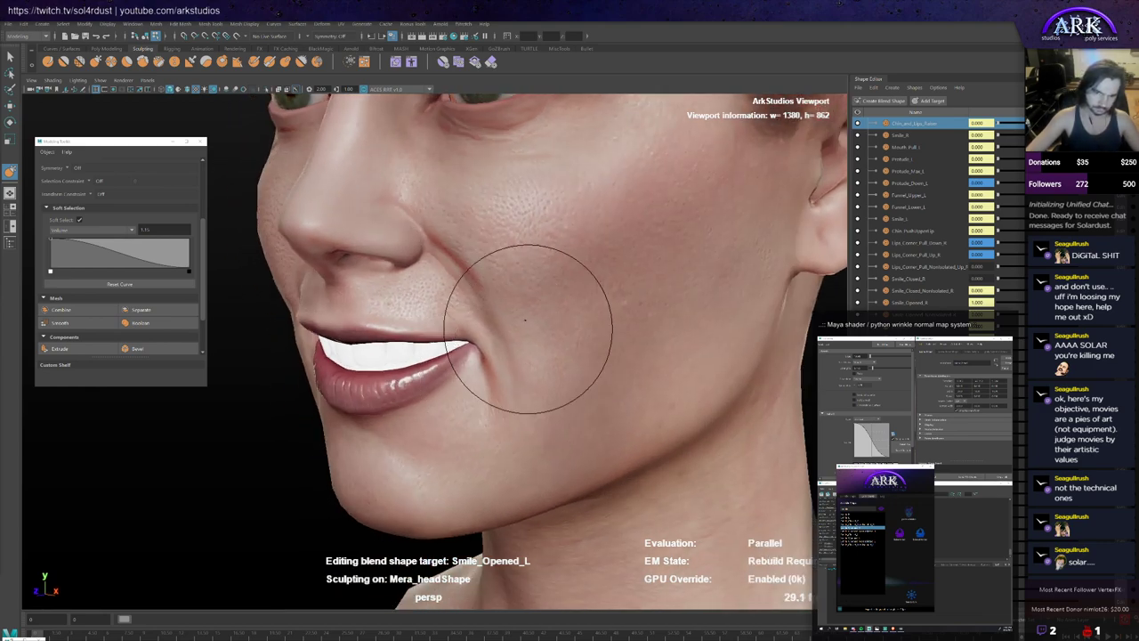
Step: Compare the smile's left cheek fold and mouth corner with the reference photo, from the front and both three-quarter sides
alt+drag(495, 283, 535, 329)
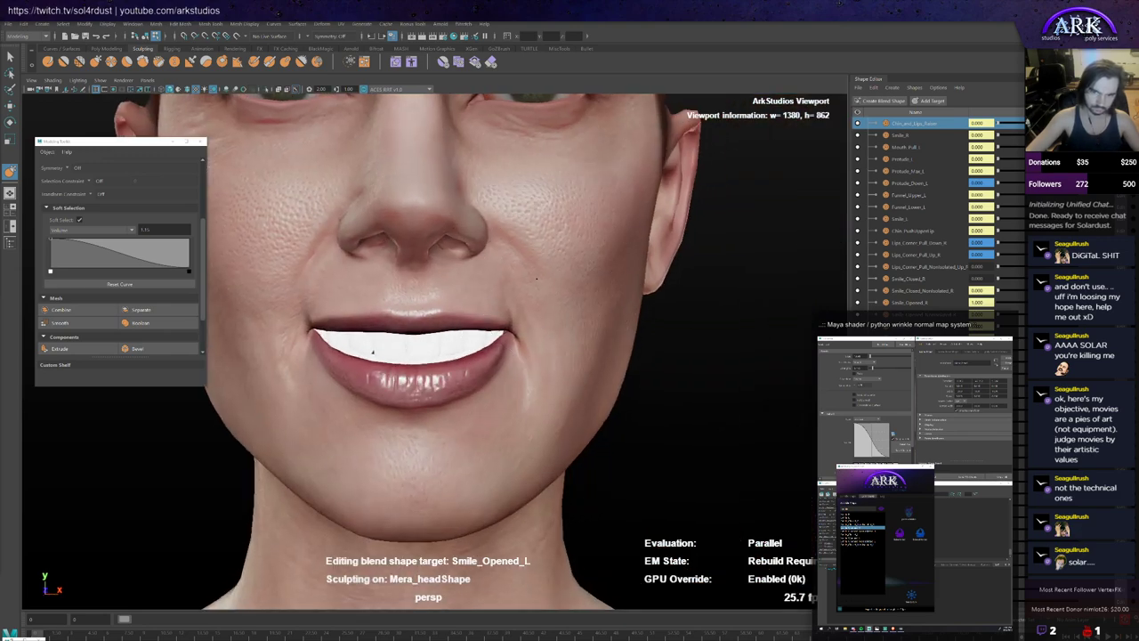
alt+drag(541, 279, 517, 283)
mouse_move(550, 337)
alt+mouse_down()
mouse_move(526, 344)
mouse_move(520, 362)
alt+mouse_up()
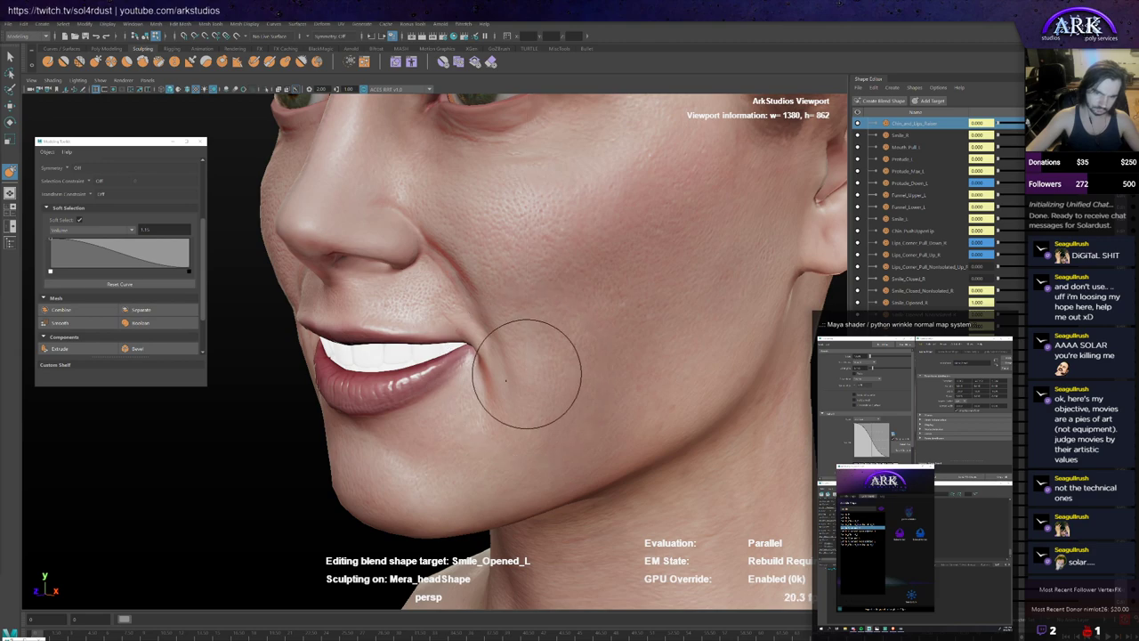
alt+drag(518, 366, 562, 309)
mouse_move(569, 364)
alt+mouse_down()
mouse_move(579, 368)
mouse_move(527, 353)
alt+mouse_up()
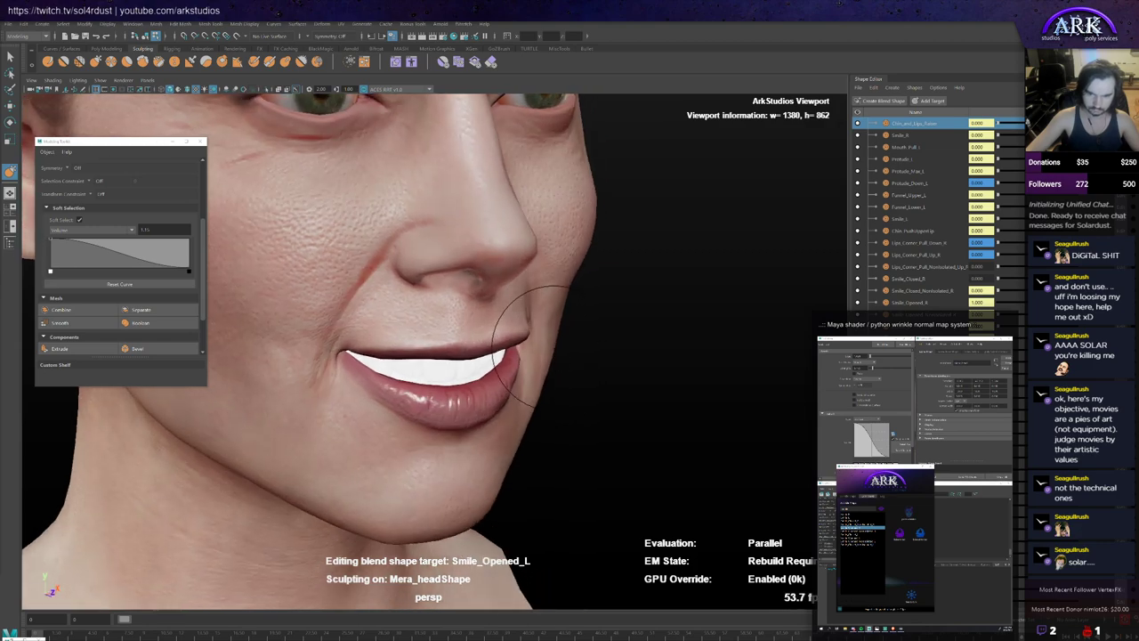
mouse_move(609, 330)
alt+mouse_down()
mouse_move(588, 348)
mouse_move(563, 344)
alt+mouse_up()
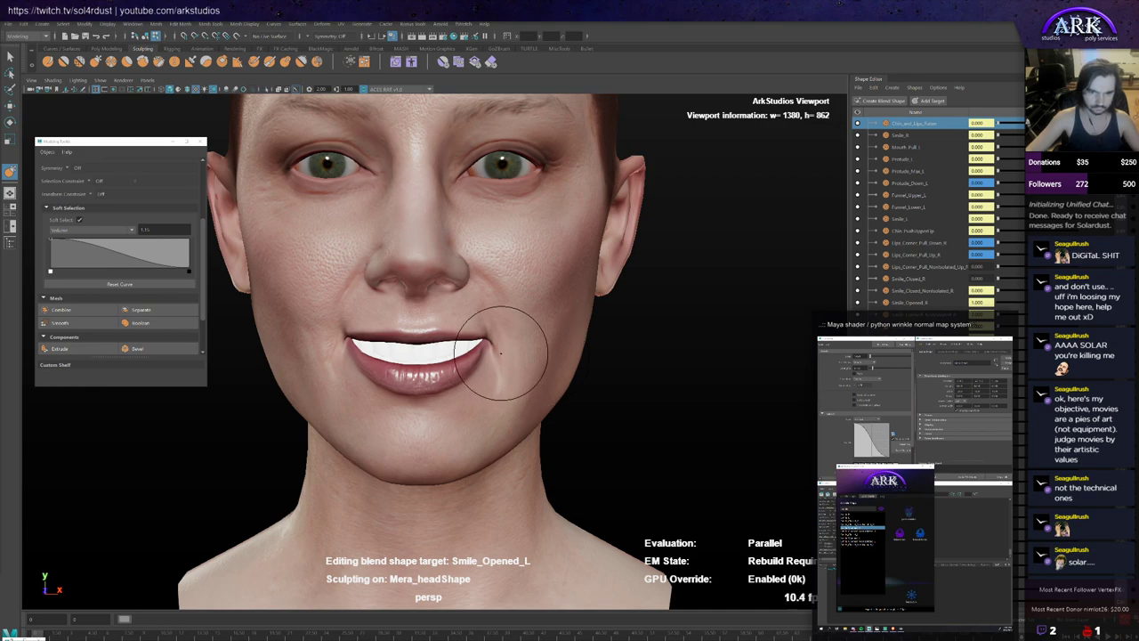
scroll(501, 353, up, 2)
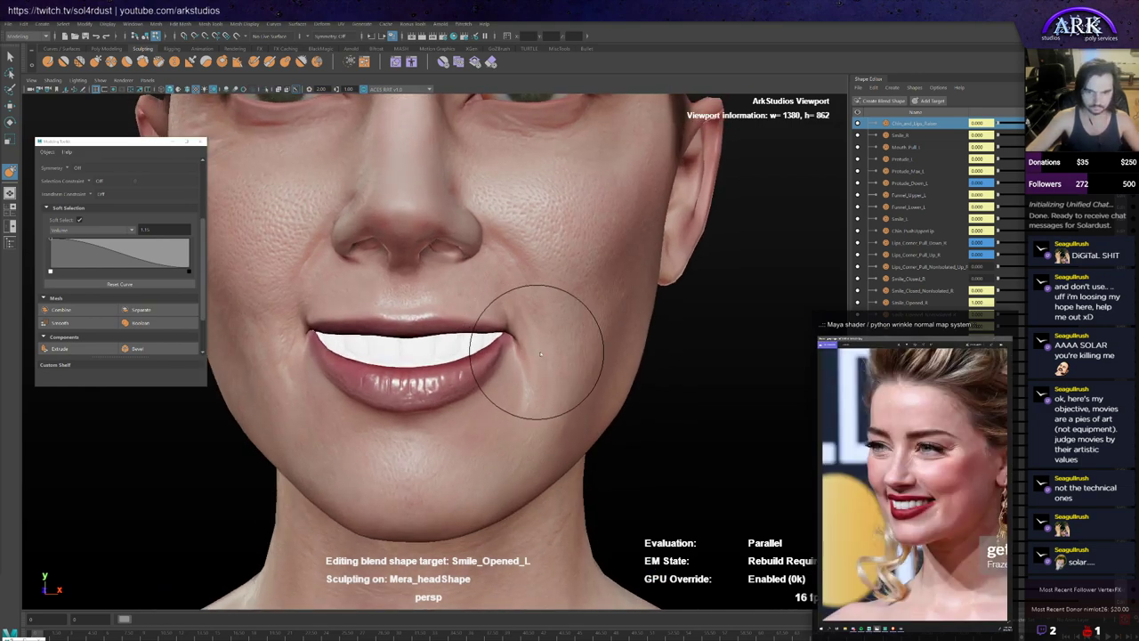
alt+drag(539, 354, 466, 356)
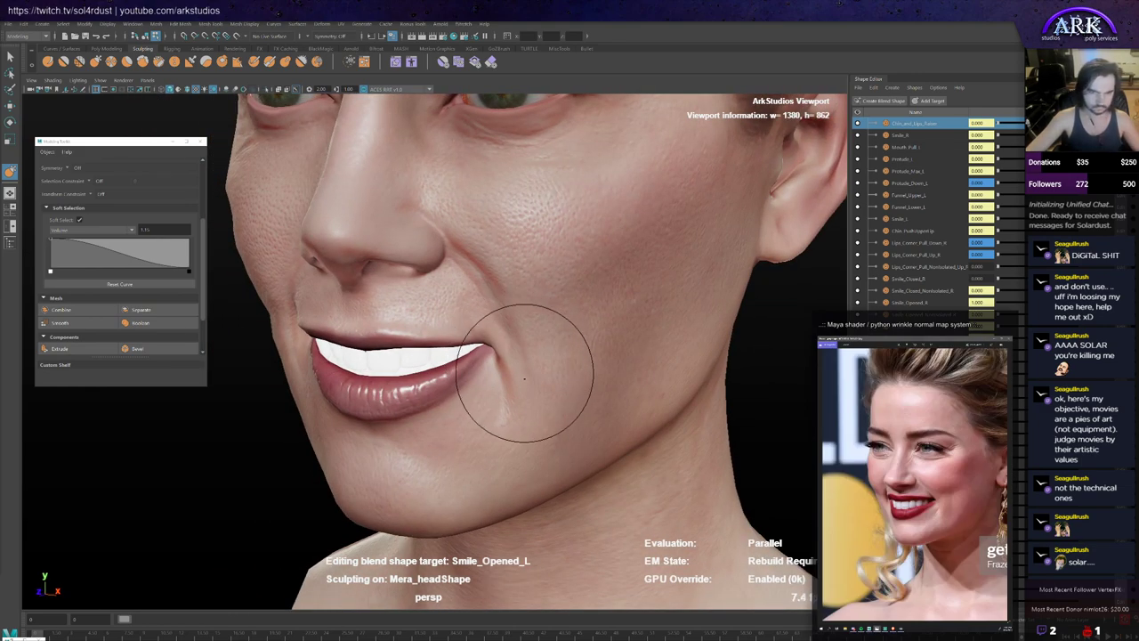
Step: Examine the left lip corner from below, and review the whole head's smile from a distance
mouse_move(523, 381)
alt+mouse_down()
mouse_move(551, 374)
mouse_move(526, 395)
mouse_move(532, 361)
mouse_move(470, 285)
mouse_move(526, 301)
mouse_move(469, 245)
mouse_move(507, 267)
mouse_move(494, 246)
alt+mouse_up()
scroll(551, 372, down, 3)
scroll(469, 285, up, 3)
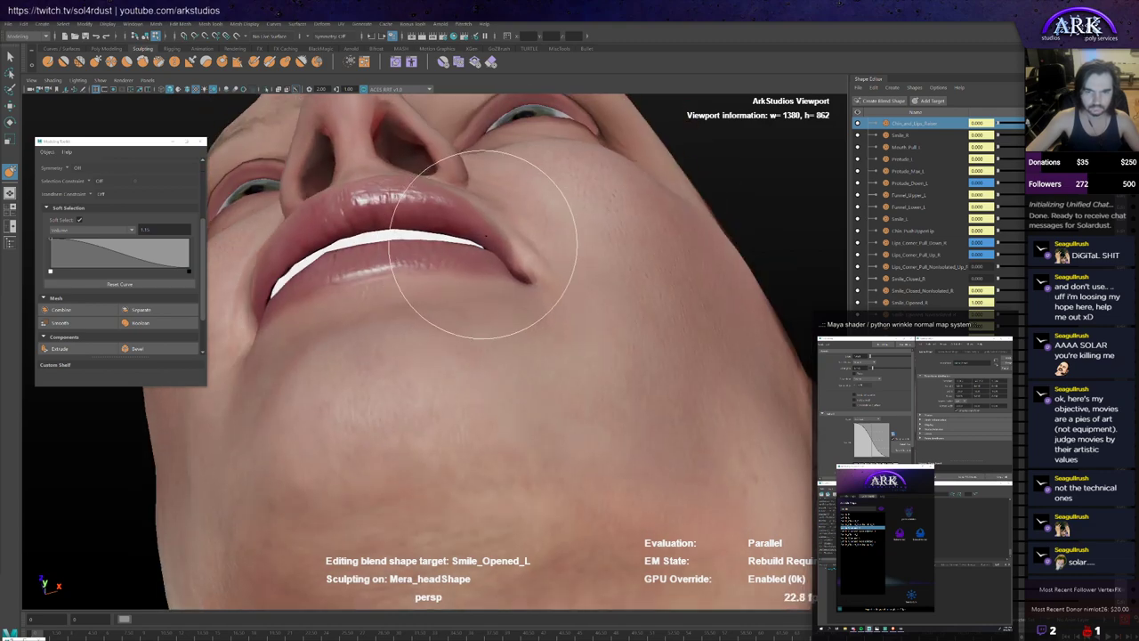
alt+drag(479, 242, 566, 395)
scroll(570, 319, down, 4)
scroll(562, 359, down, 7)
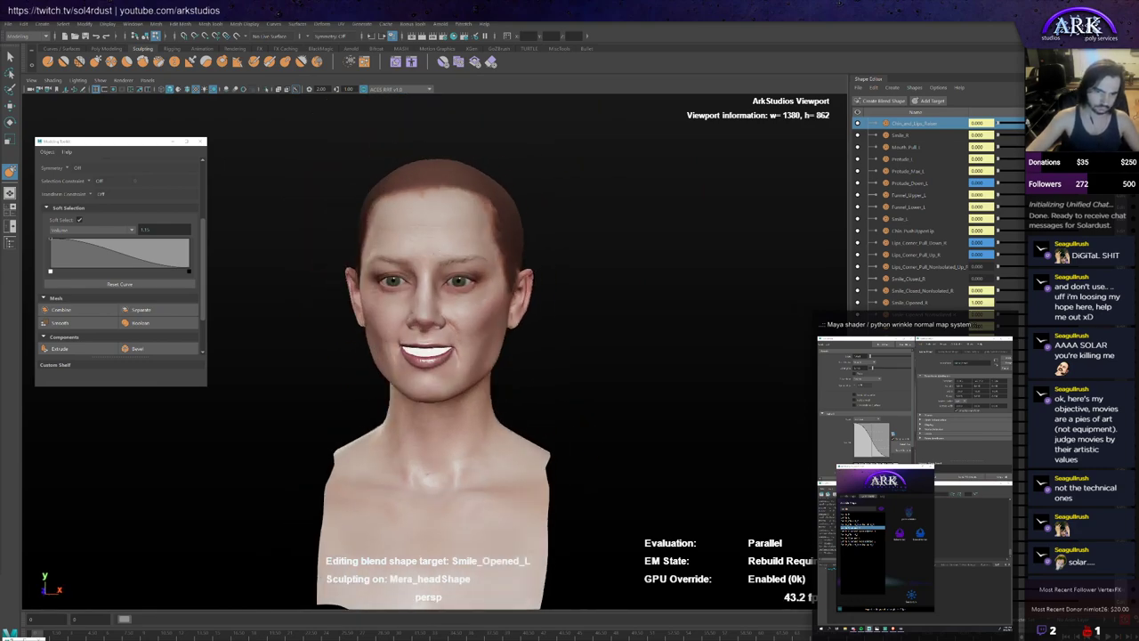
scroll(485, 379, up, 4)
mouse_move(483, 380)
alt+mouse_down()
mouse_move(410, 383)
mouse_move(517, 377)
mouse_move(425, 381)
mouse_move(495, 376)
alt+mouse_up()
scroll(503, 366, up, 3)
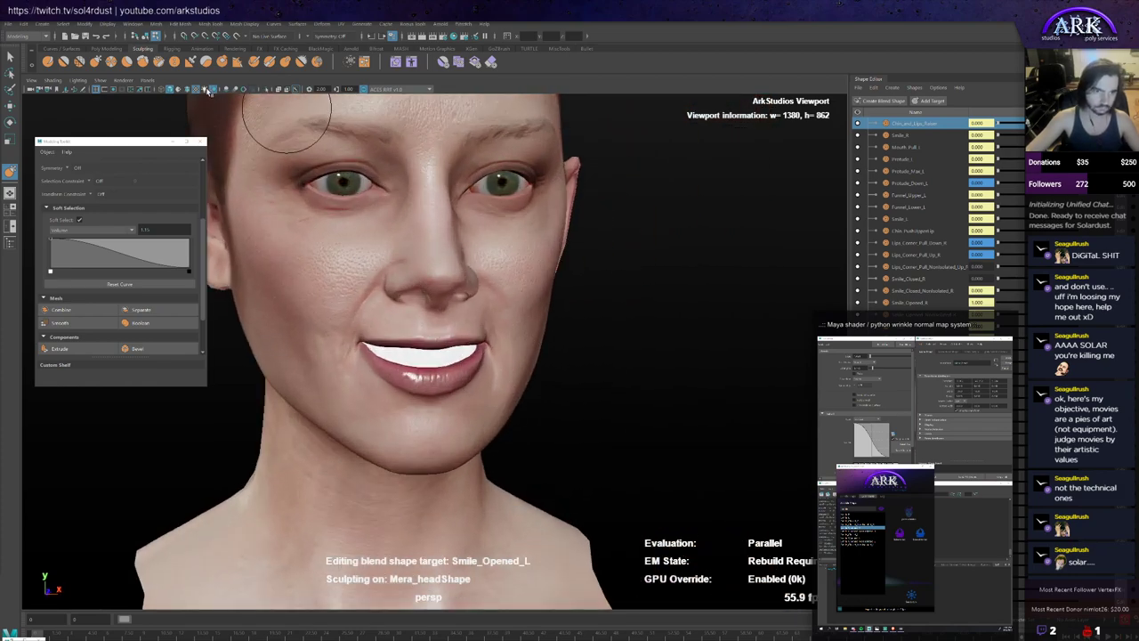
Step: Switch the viewport's lighting effects so the head is displayed with shadows, and face it from the front
click(207, 90)
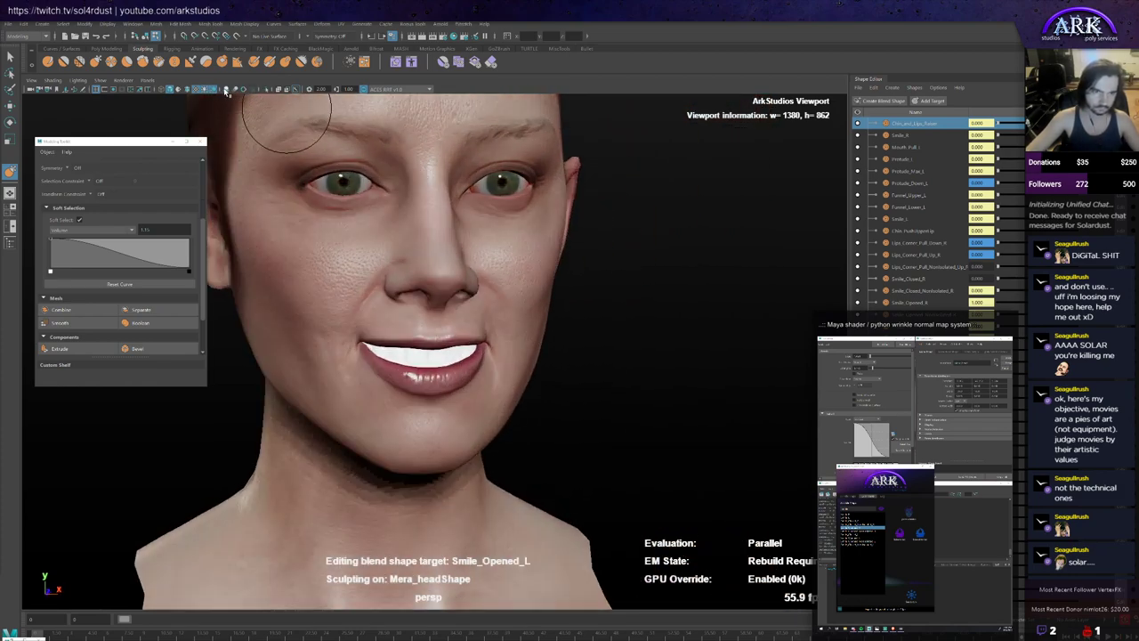
click(213, 91)
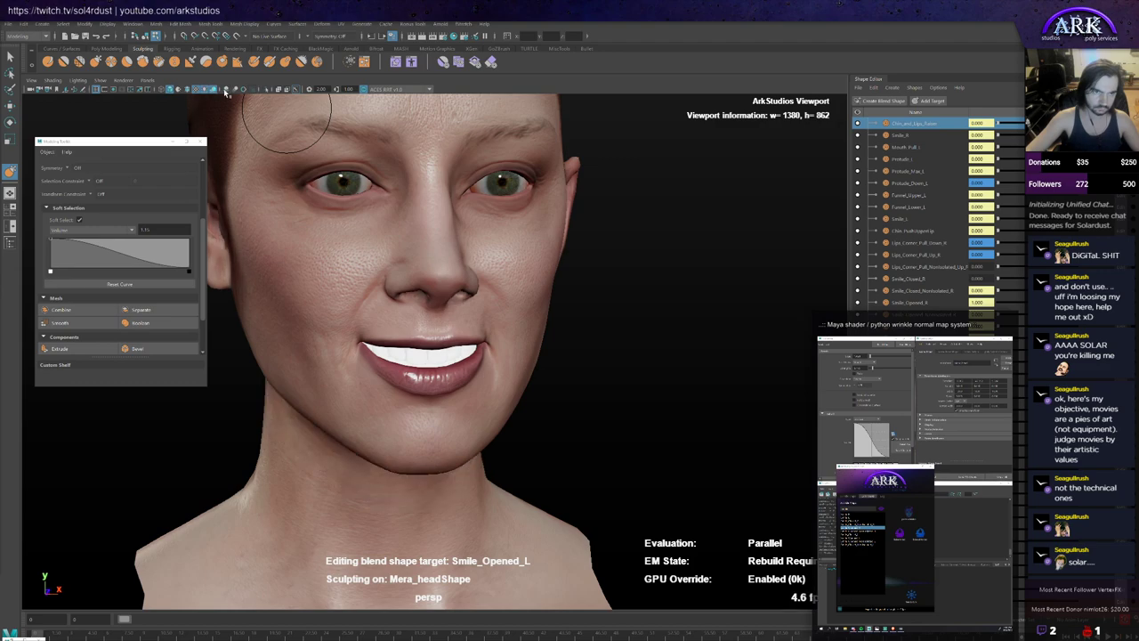
click(227, 91)
scroll(520, 369, down, 2)
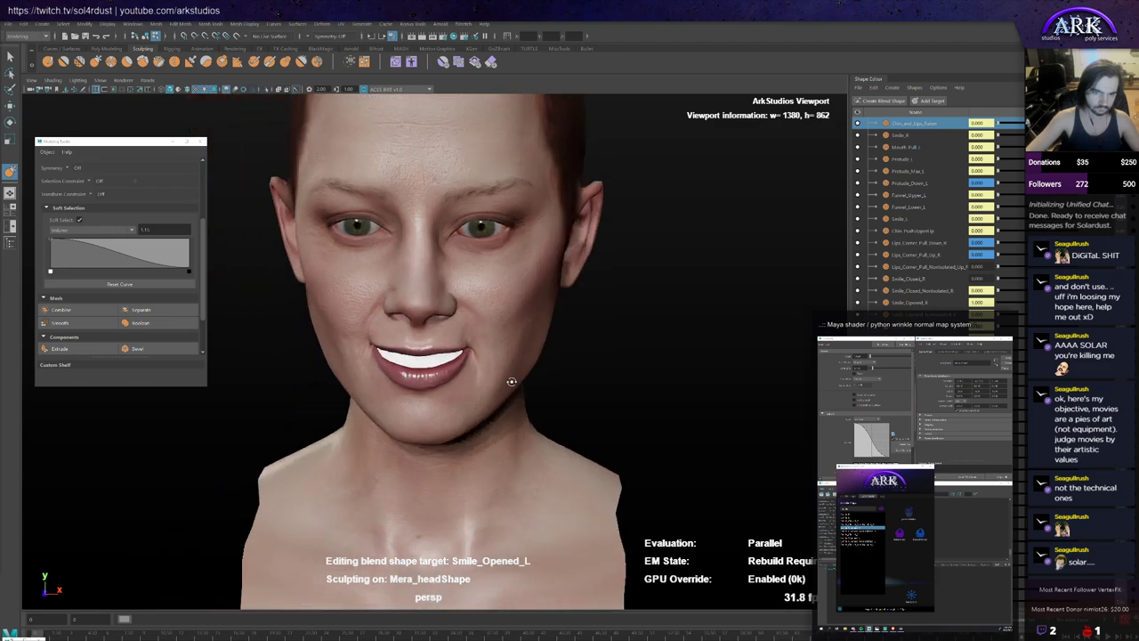
mouse_move(517, 382)
alt+mouse_down()
mouse_move(538, 432)
mouse_move(498, 451)
mouse_move(541, 356)
mouse_move(527, 359)
mouse_move(483, 427)
mouse_move(517, 437)
mouse_move(534, 376)
mouse_move(522, 376)
mouse_move(529, 383)
alt+mouse_up()
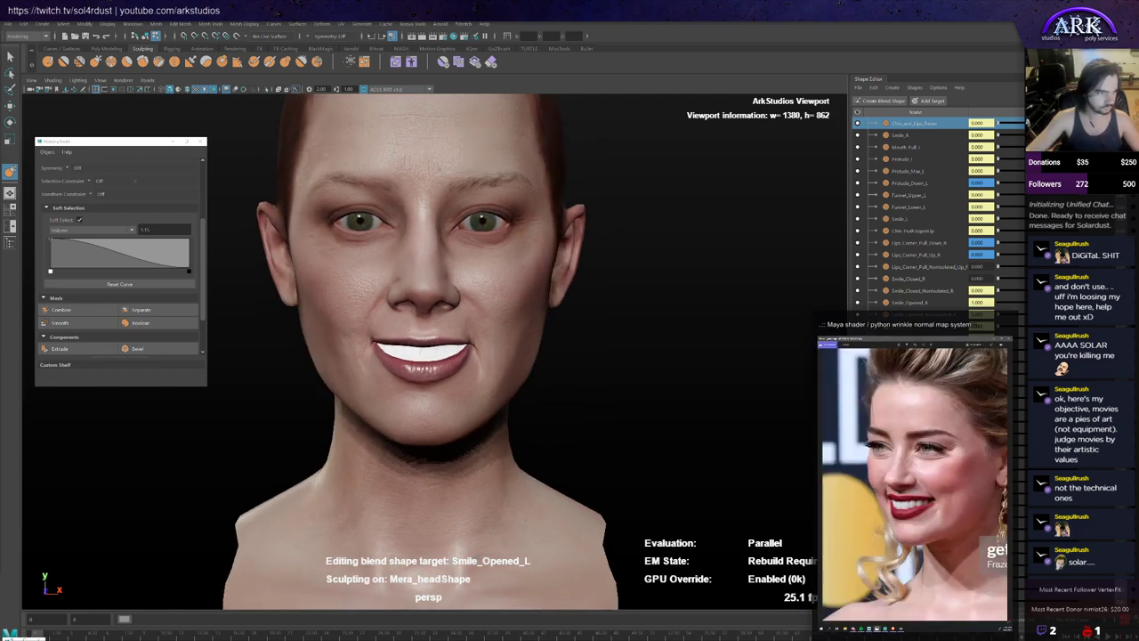
Step: Inspect the shadowed left mouth corner and cheek fold close up against the smile reference photo
alt+right_drag(507, 377, 579, 374)
alt+drag(579, 374, 523, 364)
alt+drag(494, 307, 512, 294)
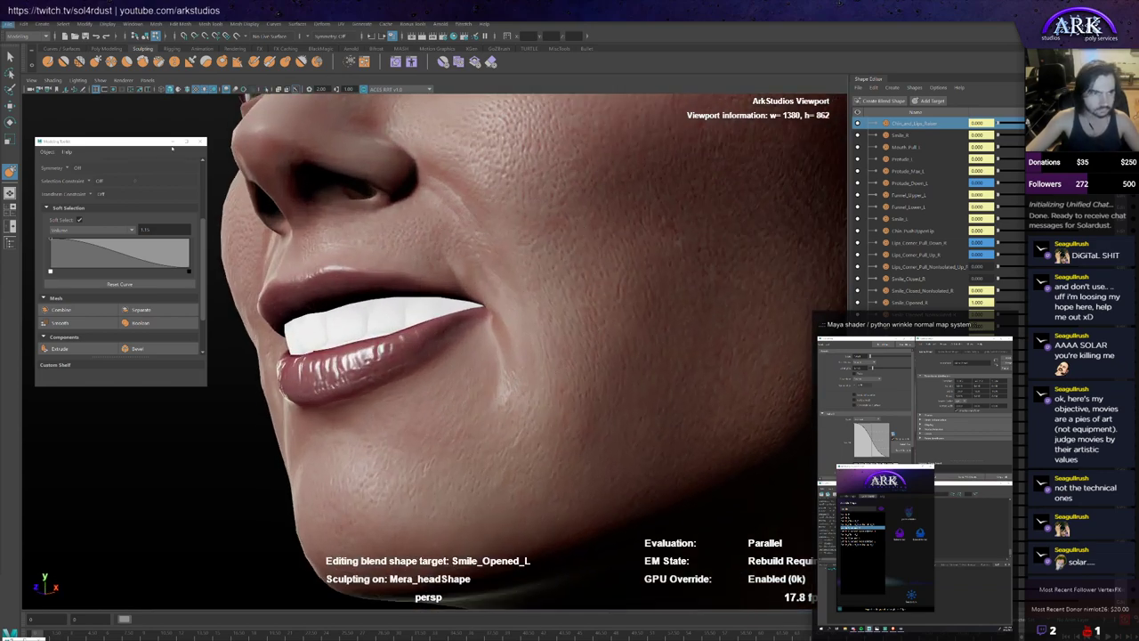
key(alt+Tab)
key(alt+Tab)
alt+drag(458, 258, 530, 227)
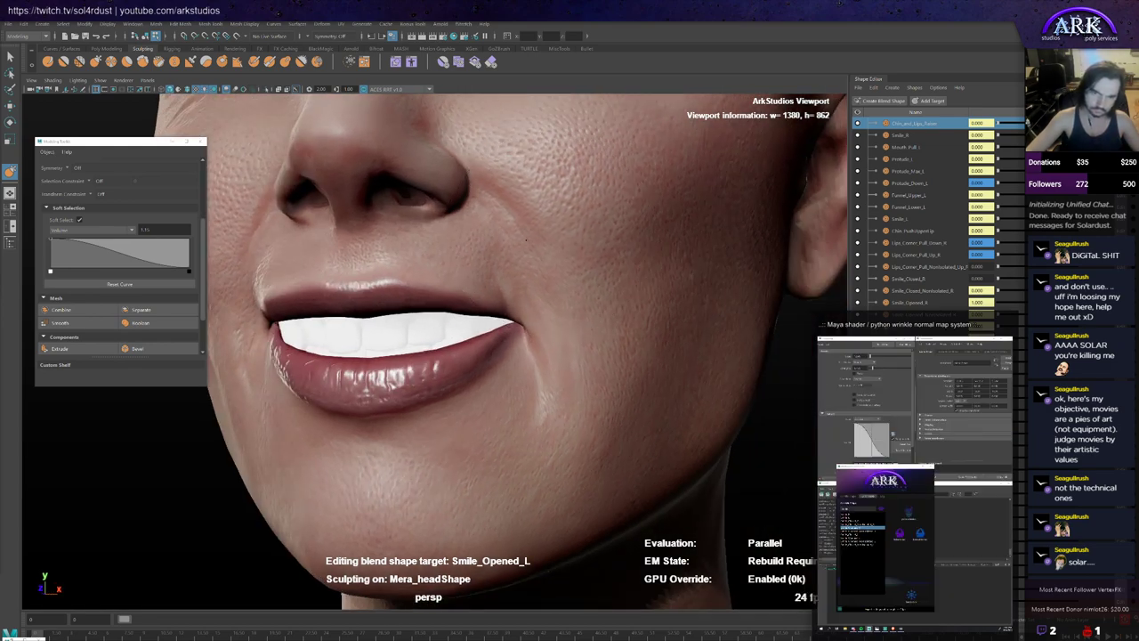
Step: Examine the left mouth corner and cheek fold from the left three-quarter side and from below the chin
mouse_move(569, 264)
alt+mouse_down()
mouse_move(489, 271)
mouse_move(489, 191)
mouse_move(494, 209)
alt+mouse_up()
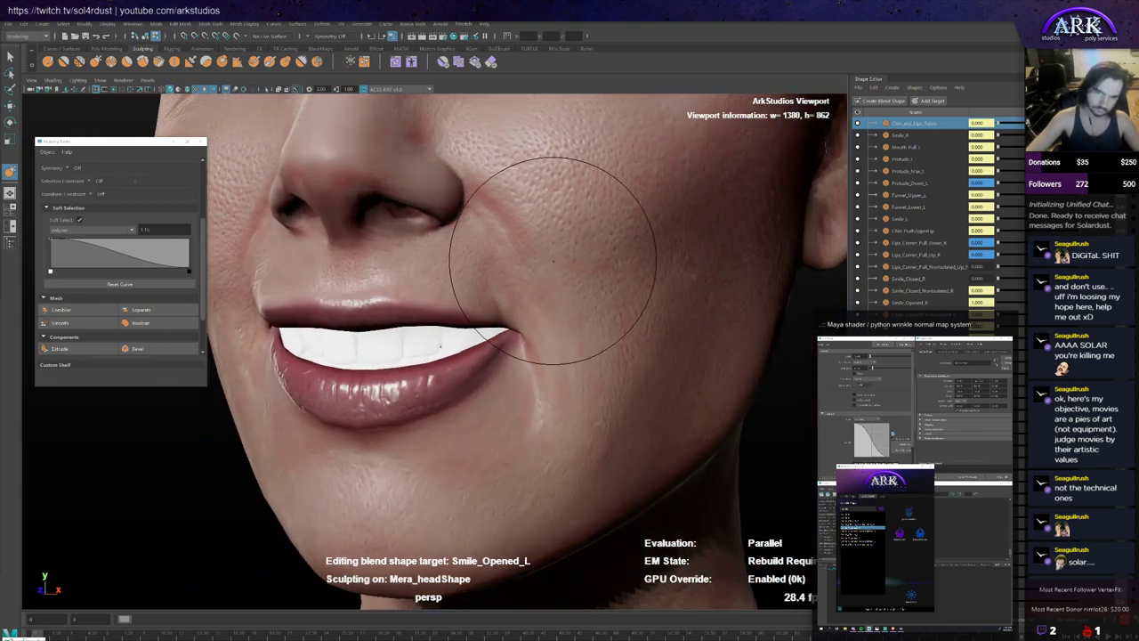
scroll(585, 346, down, 4)
mouse_move(575, 348)
alt+mouse_down()
mouse_move(585, 348)
mouse_move(539, 336)
mouse_move(575, 330)
mouse_move(557, 338)
mouse_move(515, 325)
mouse_move(528, 285)
alt+mouse_up()
scroll(572, 336, down, 2)
scroll(566, 340, down, 3)
scroll(526, 330, up, 5)
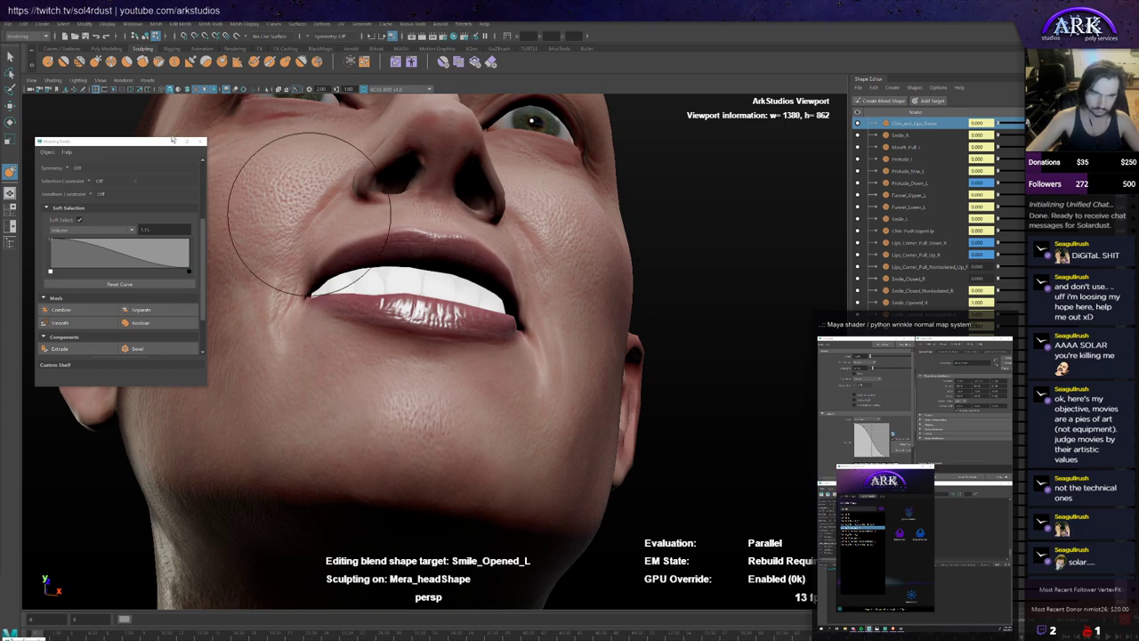
mouse_move(546, 356)
alt+mouse_down()
mouse_move(537, 300)
mouse_move(519, 292)
mouse_move(555, 318)
mouse_move(525, 320)
mouse_move(517, 336)
mouse_move(499, 321)
mouse_move(534, 311)
mouse_move(471, 305)
alt+mouse_up()
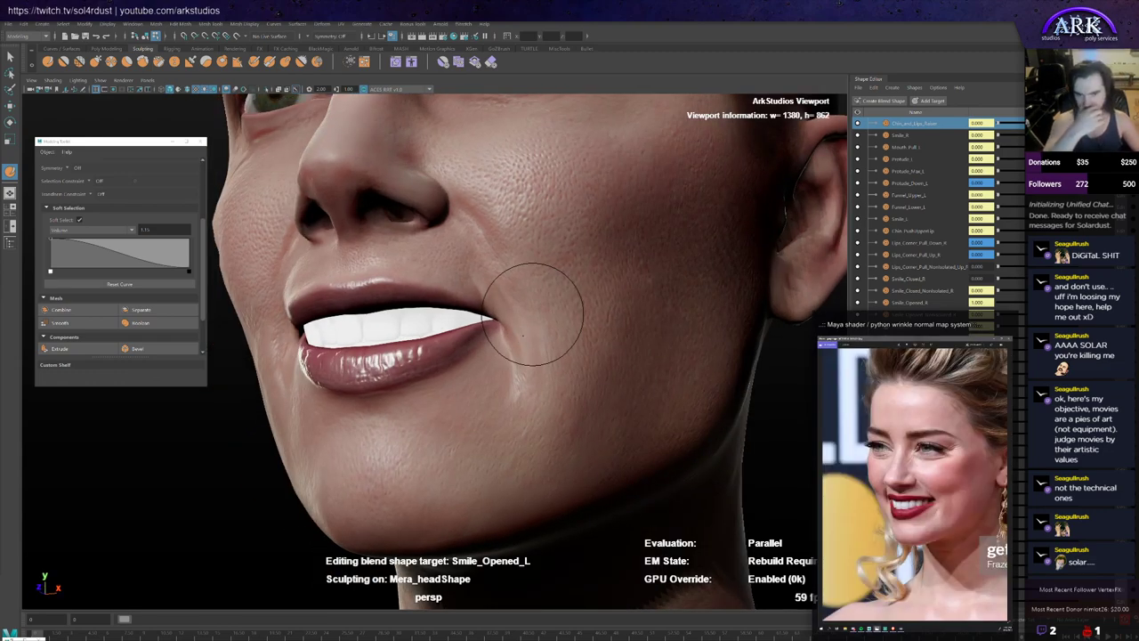
Step: Nudge the cheek fold just above the left mouth corner with a short sculpt stroke, and check it from the front
drag(493, 296, 507, 290)
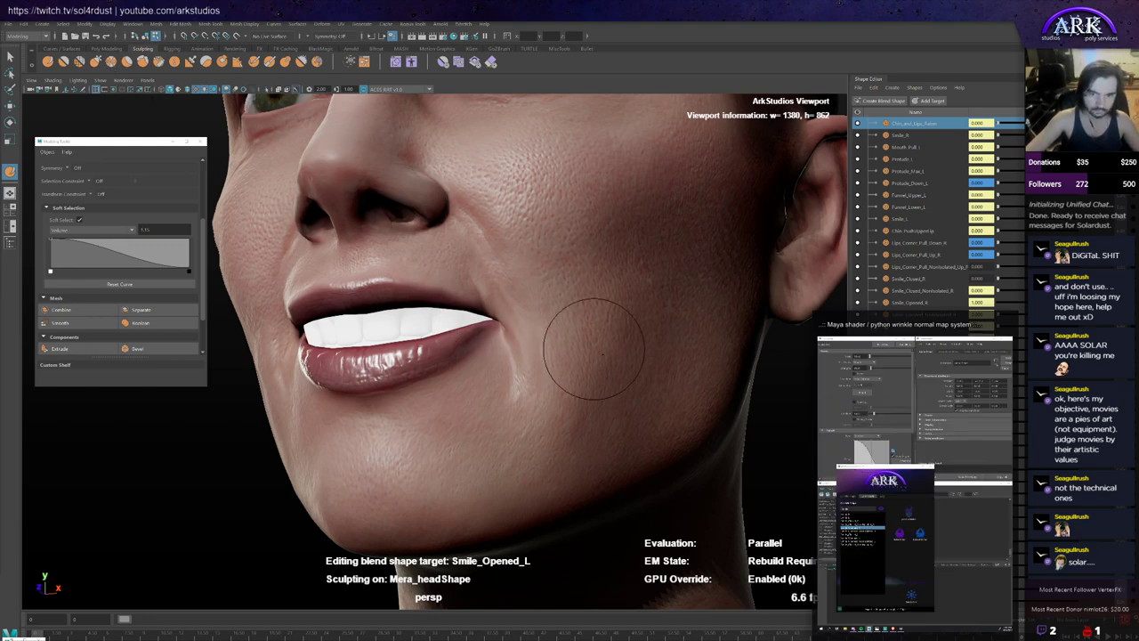
alt+drag(521, 356, 510, 306)
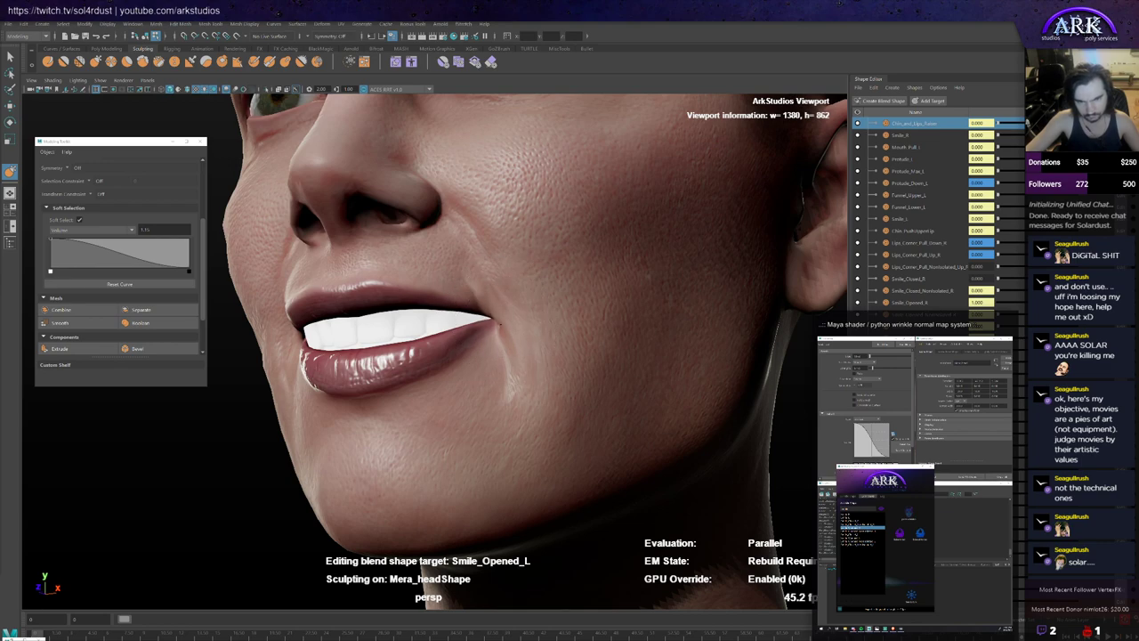
alt+drag(508, 306, 519, 334)
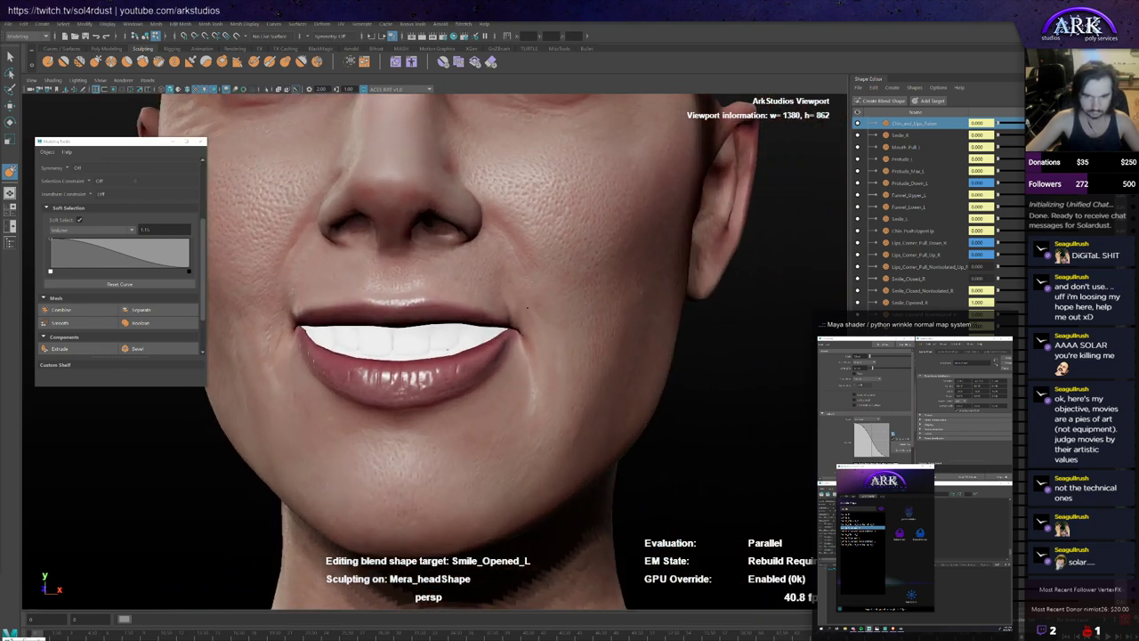
alt+drag(503, 294, 511, 316)
key(alt+Tab)
key(alt+Tab)
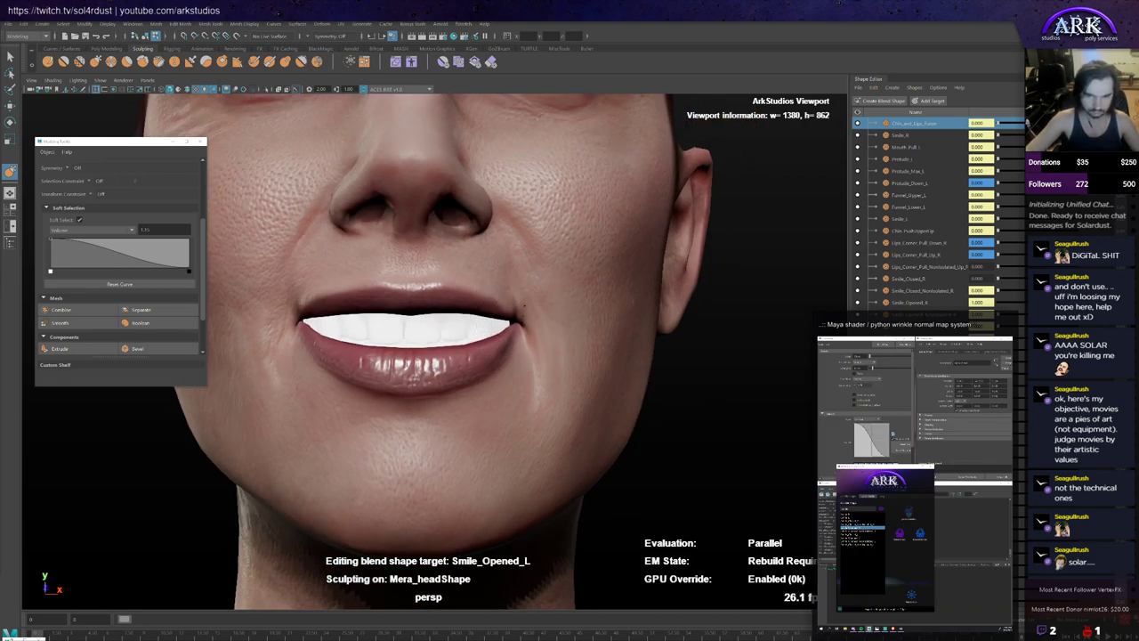
Step: Inspect both mouth corners from the right side, the front and the left three-quarter side against the smile reference photo
mouse_move(524, 317)
alt+mouse_down()
mouse_move(347, 333)
mouse_move(313, 312)
mouse_move(345, 331)
alt+mouse_up()
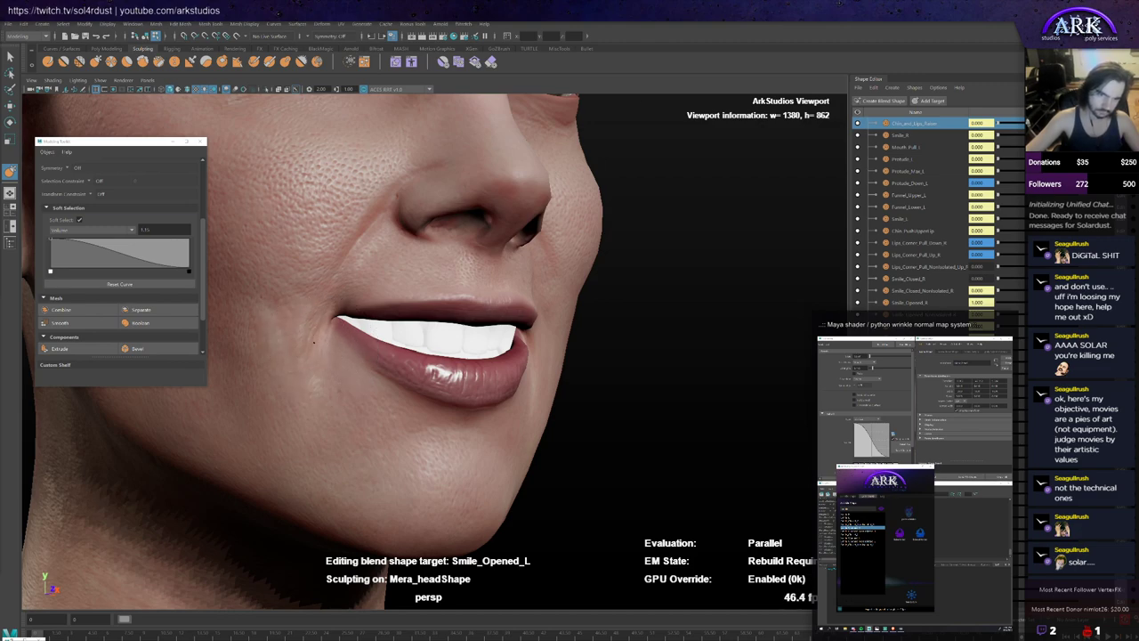
alt+right_drag(331, 364, 276, 363)
alt+drag(445, 365, 338, 374)
alt+right_drag(338, 374, 374, 349)
alt+drag(374, 349, 300, 329)
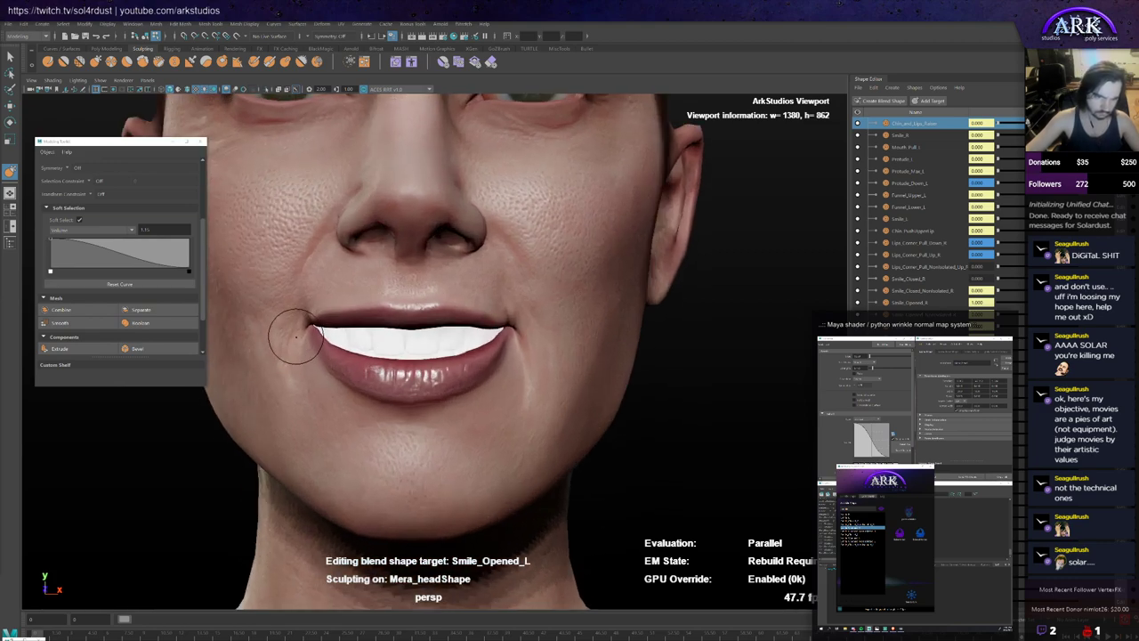
mouse_move(287, 333)
alt+mouse_down()
mouse_move(323, 354)
mouse_move(294, 373)
mouse_move(398, 385)
alt+mouse_up()
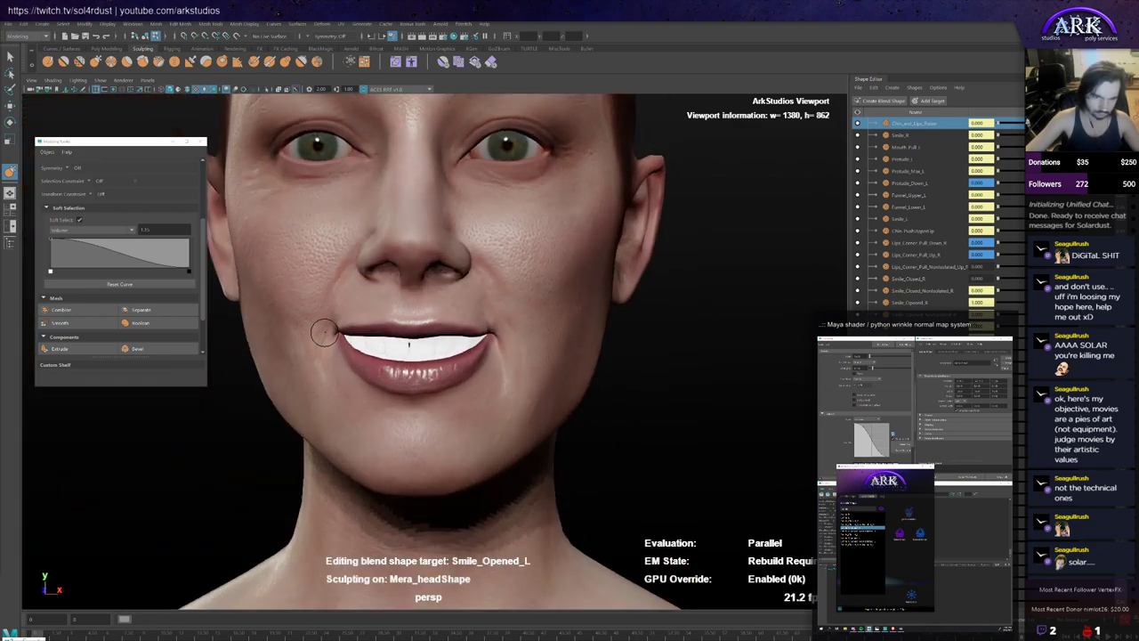
mouse_move(368, 366)
alt+mouse_down()
mouse_move(392, 365)
mouse_move(339, 367)
mouse_move(496, 359)
mouse_move(445, 356)
mouse_move(501, 348)
alt+mouse_up()
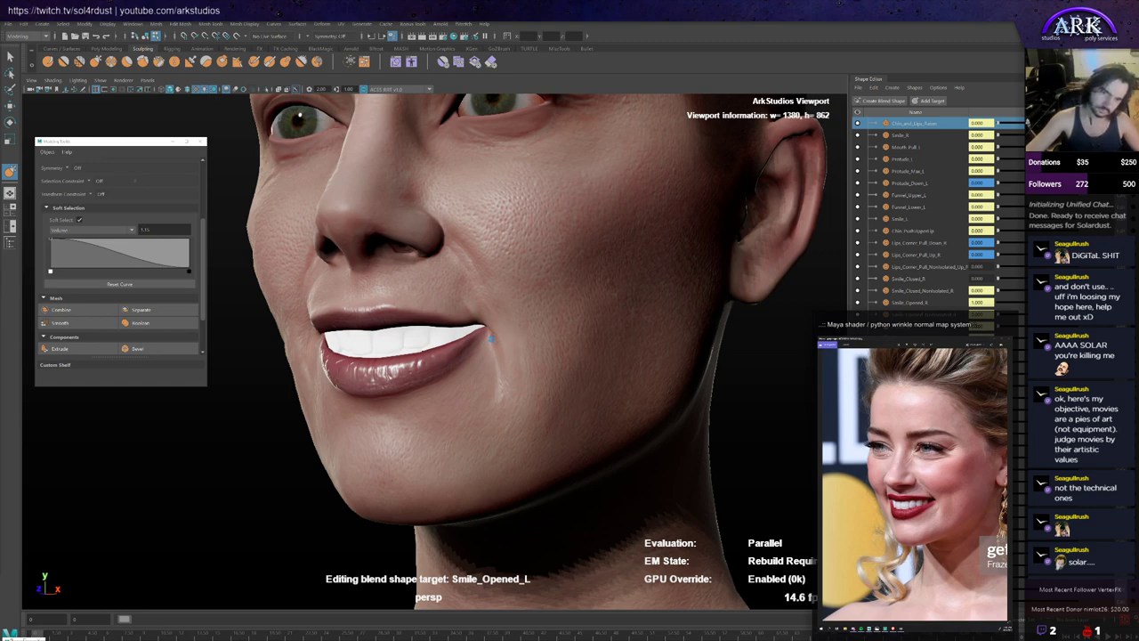
mouse_move(525, 339)
alt+mouse_down()
mouse_move(417, 322)
mouse_move(445, 317)
mouse_move(420, 313)
alt+mouse_up()
key(b)
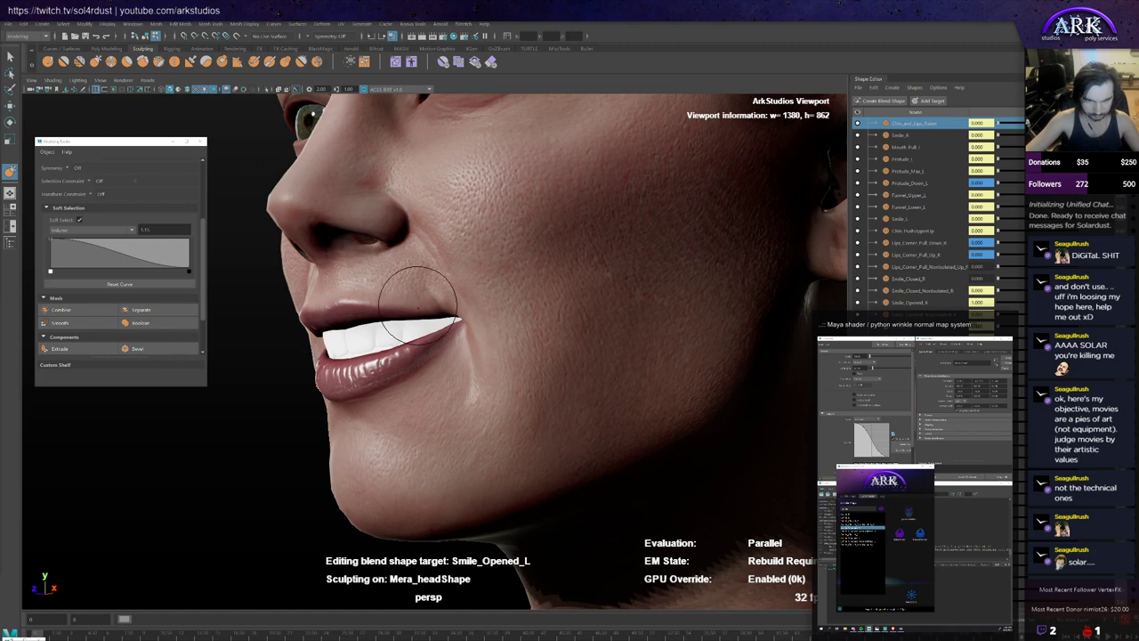
alt+drag(445, 356, 552, 409)
Step: Compare the whole head's smile with the reference photo from a distance, facing front and turned to the right three-quarter side
key(alt+Tab)
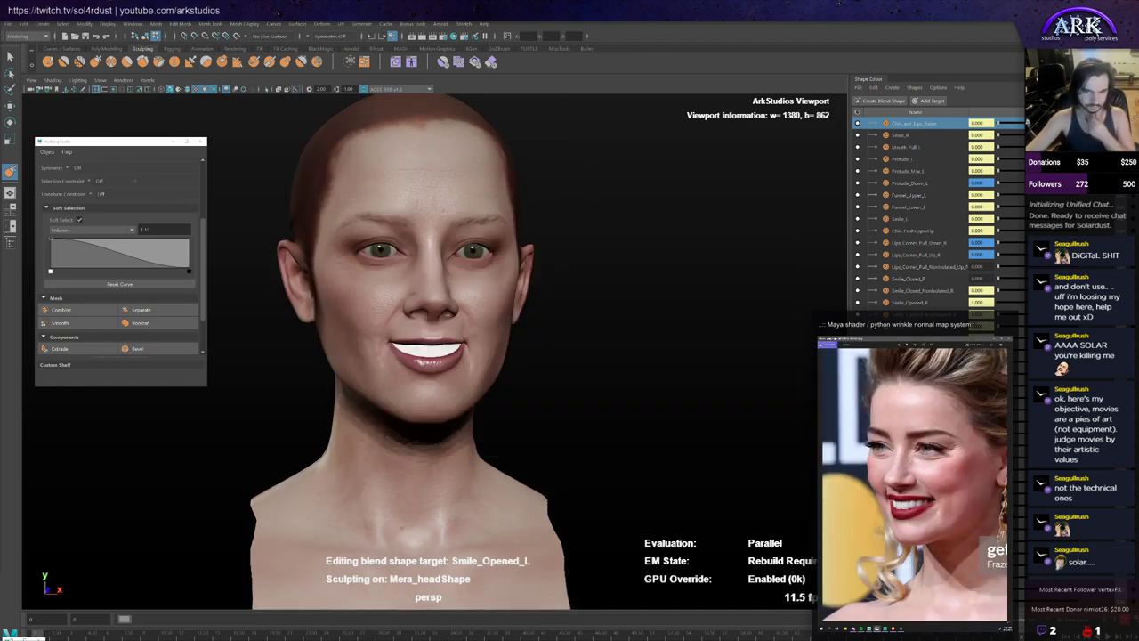
scroll(525, 368, up, 2)
alt+drag(529, 371, 525, 368)
key(alt+Tab)
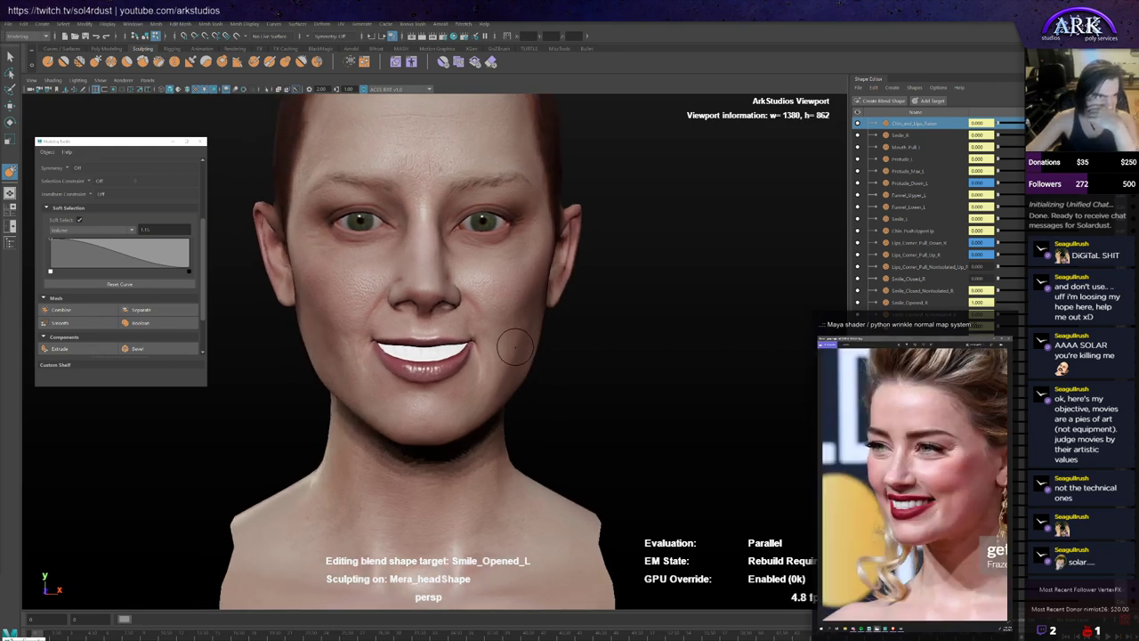
scroll(530, 331, up, 2)
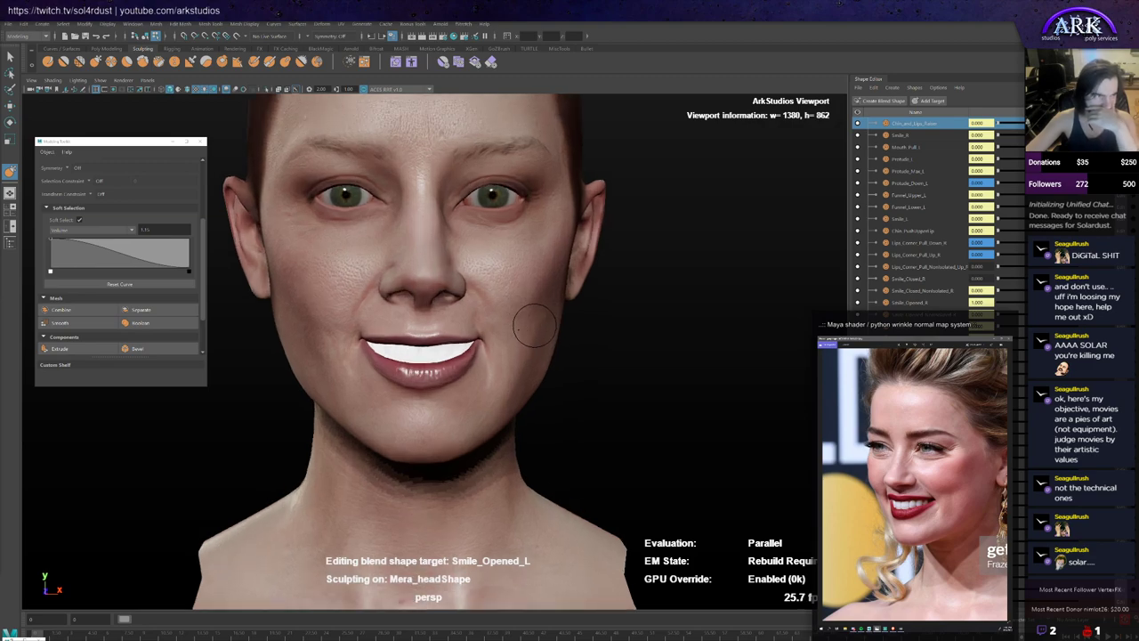
alt+drag(533, 327, 498, 416)
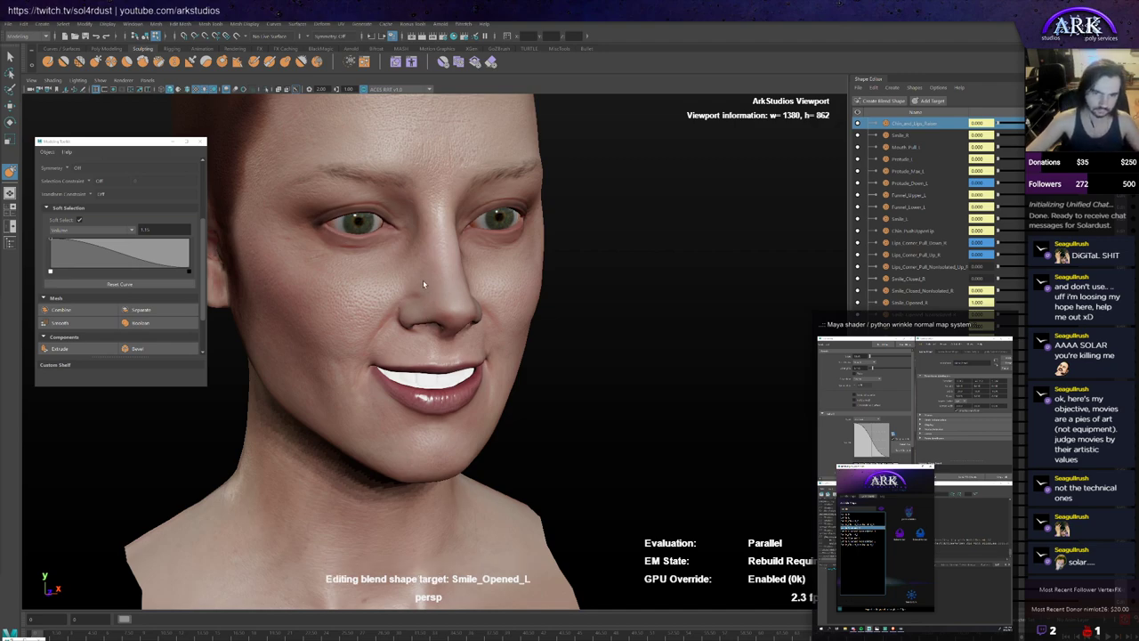
mouse_move(423, 283)
alt+mouse_down()
mouse_move(429, 300)
mouse_move(467, 300)
mouse_move(418, 289)
alt+mouse_up()
Step: Adjust the paint brush size over the nose and right cheek with the head in right three-quarter view
key(b)
scroll(370, 286, up, 2)
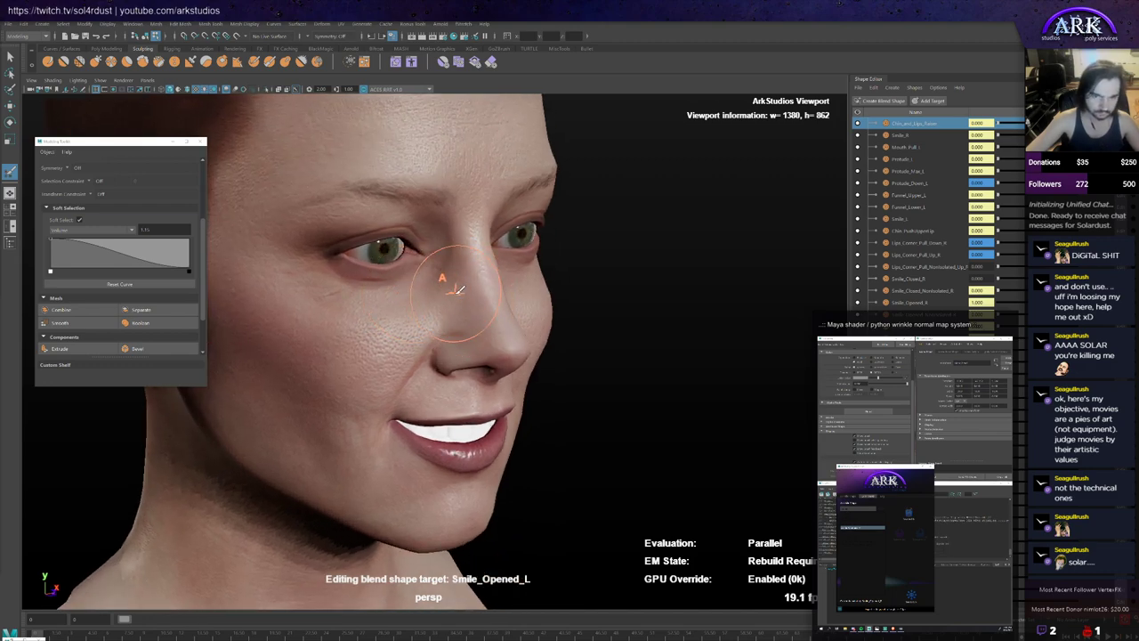
key(alt+Tab)
key(alt+Tab)
alt+drag(448, 286, 453, 282)
key(b)
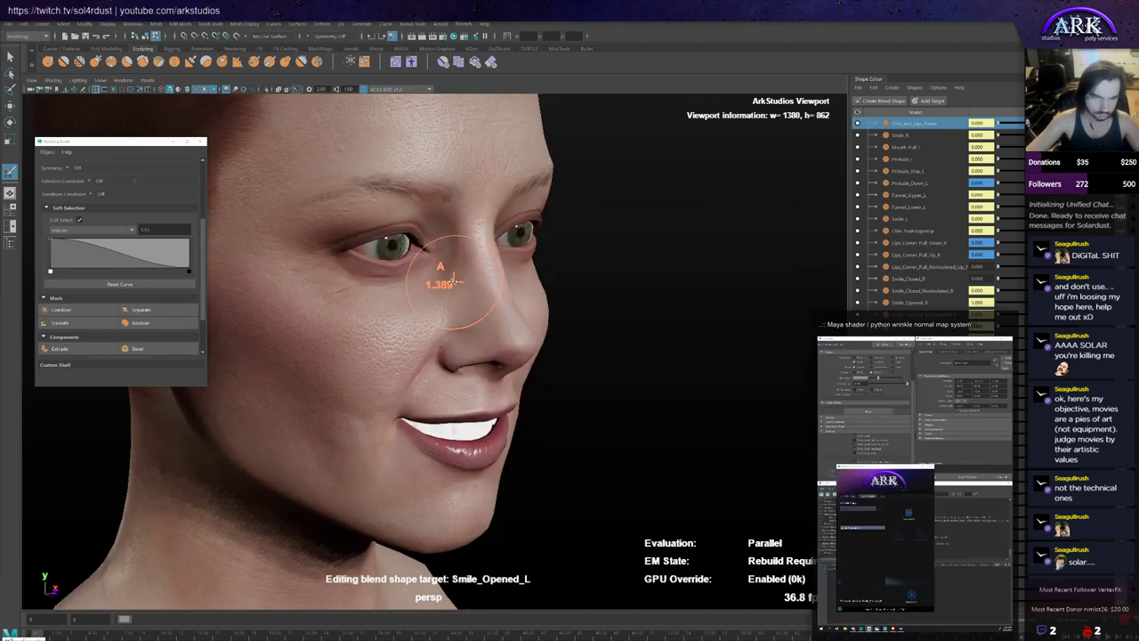
key(alt+Tab)
key(alt+Tab)
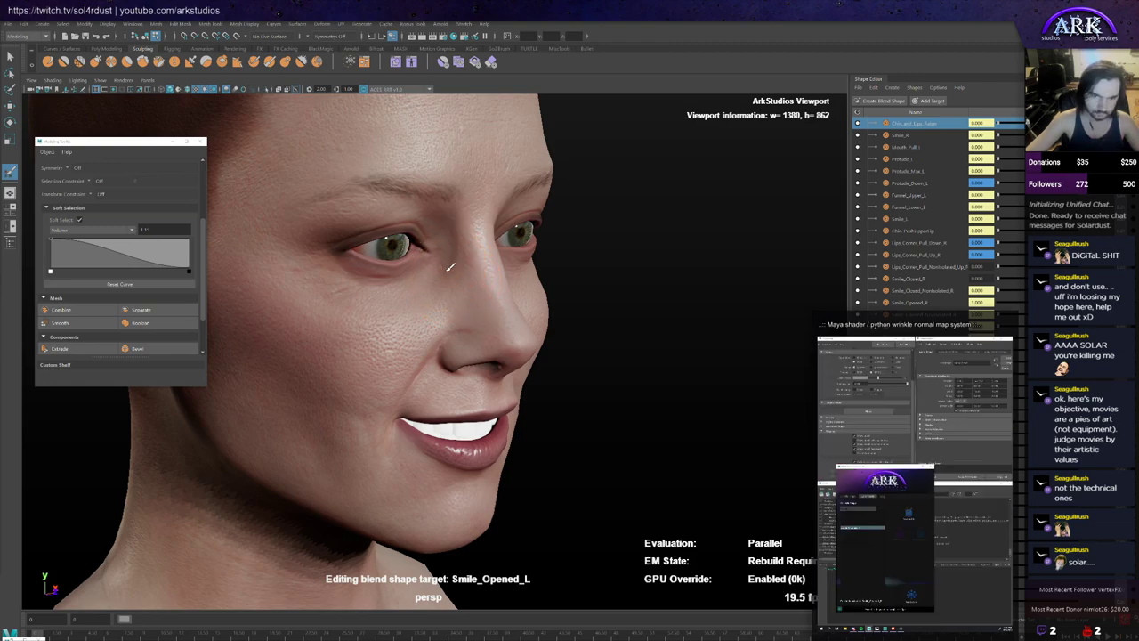
key(alt+Tab)
key(alt+Tab)
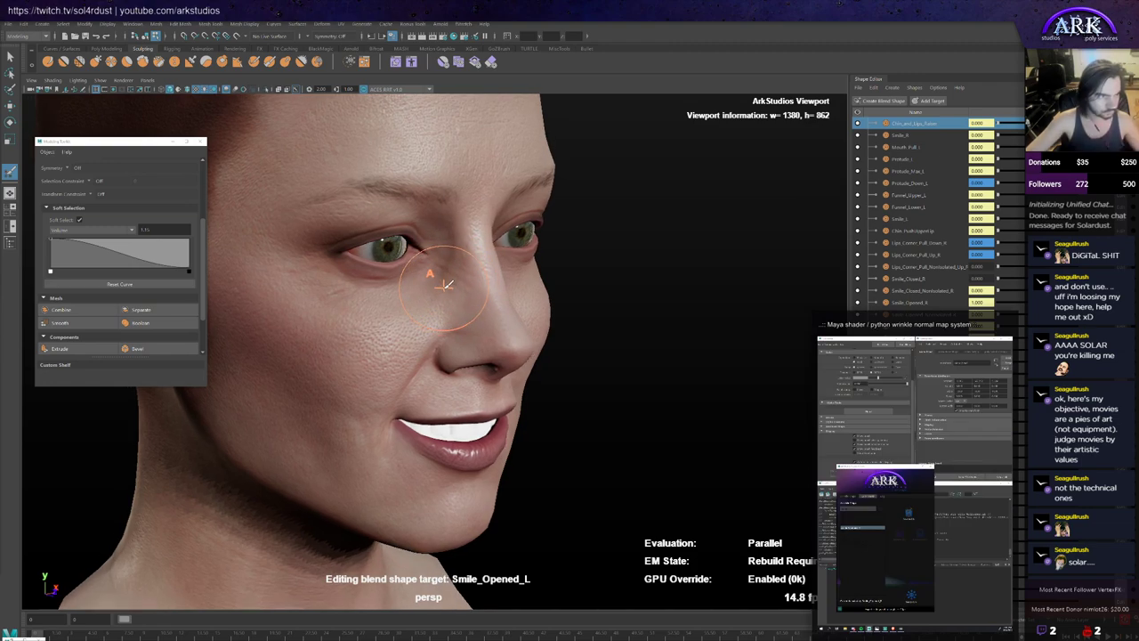
mouse_move(445, 286)
alt+mouse_down()
mouse_move(437, 265)
mouse_move(384, 278)
mouse_move(426, 283)
mouse_move(423, 303)
alt+mouse_up()
key(b)
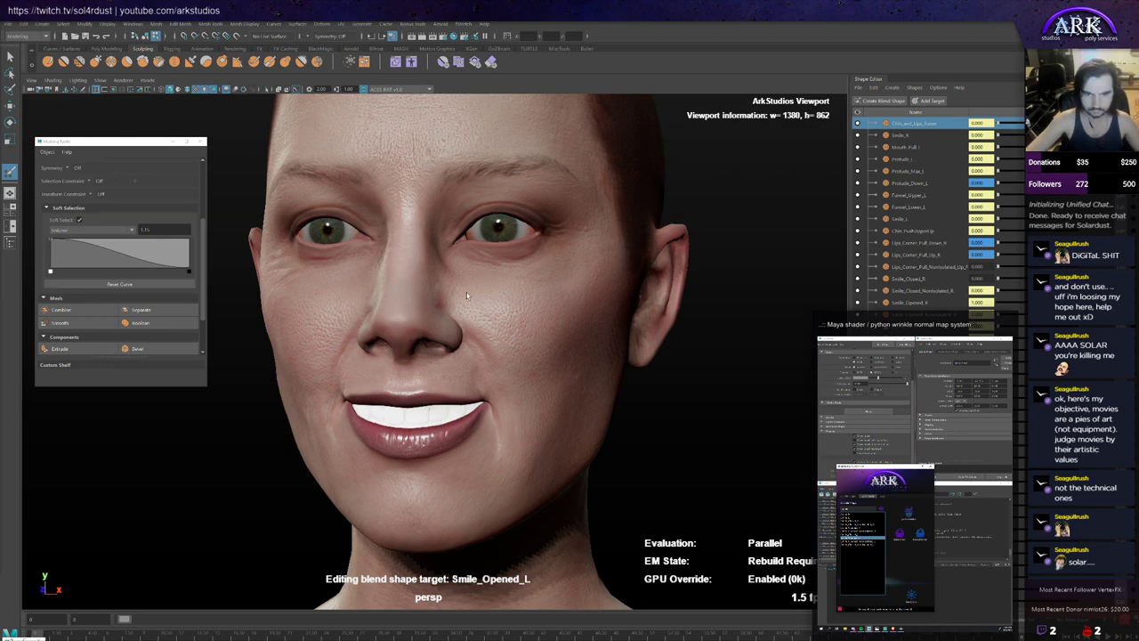
Step: Review the full face's smile from the left three-quarter side and from the front at a distance
mouse_move(466, 292)
alt+mouse_down()
mouse_move(419, 287)
mouse_move(463, 316)
mouse_move(447, 323)
mouse_move(435, 294)
mouse_move(444, 300)
alt+mouse_up()
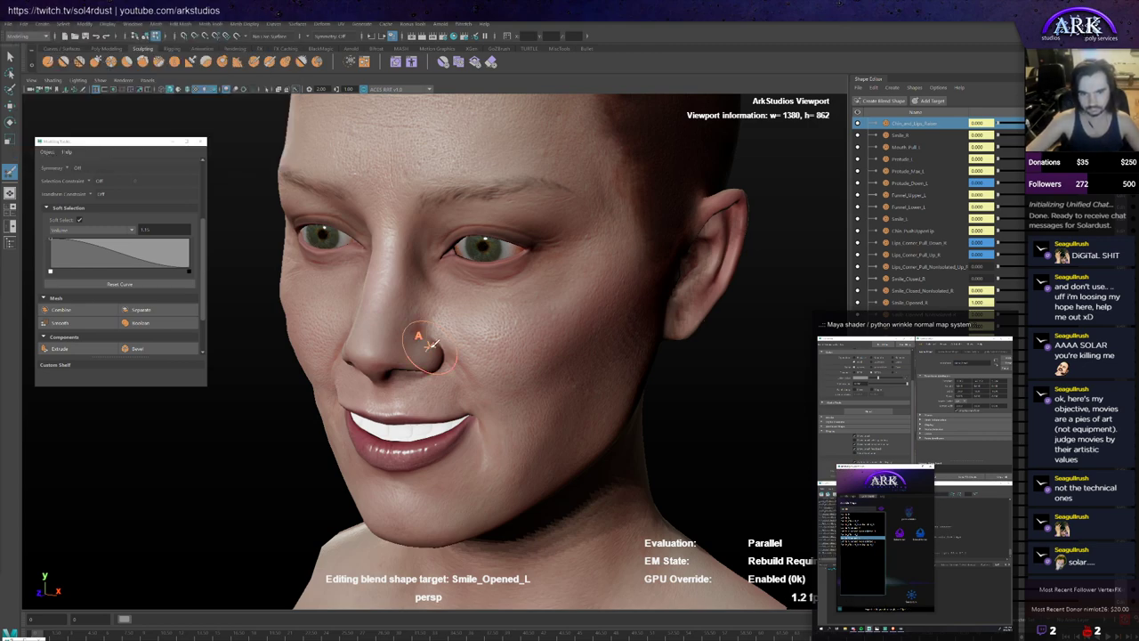
mouse_move(464, 385)
alt+mouse_down()
mouse_move(450, 392)
mouse_move(483, 401)
mouse_move(465, 395)
mouse_move(476, 389)
mouse_move(513, 476)
mouse_move(549, 409)
mouse_move(513, 410)
mouse_move(557, 389)
mouse_move(501, 407)
mouse_move(522, 395)
mouse_move(515, 409)
mouse_move(572, 407)
mouse_move(519, 410)
mouse_move(531, 407)
alt+mouse_up()
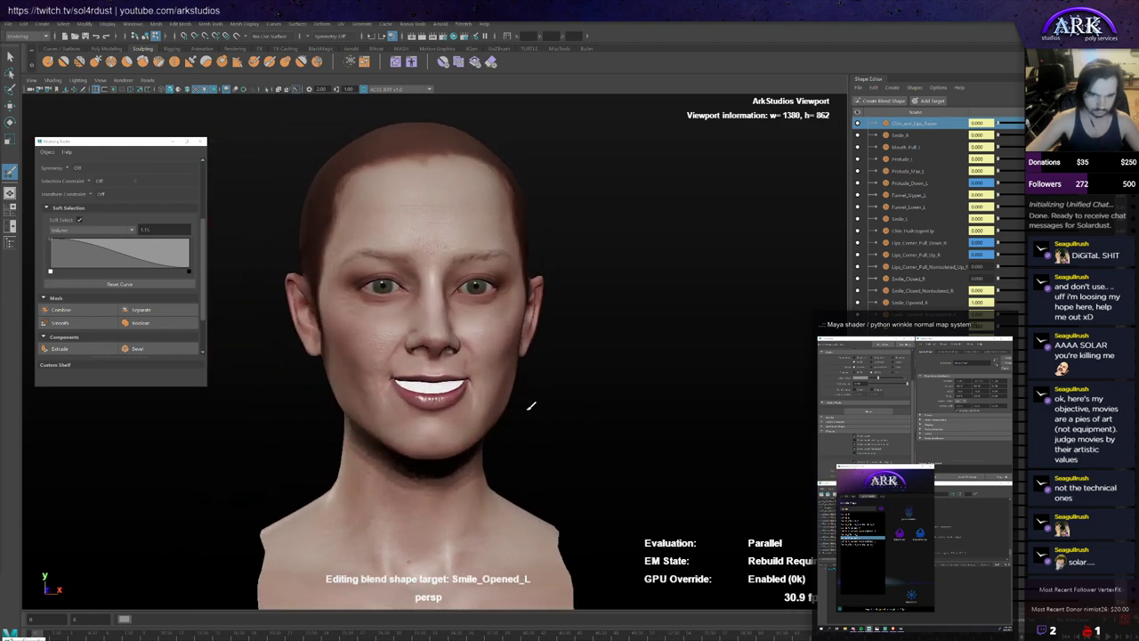
scroll(488, 413, down, 4)
scroll(487, 436, up, 3)
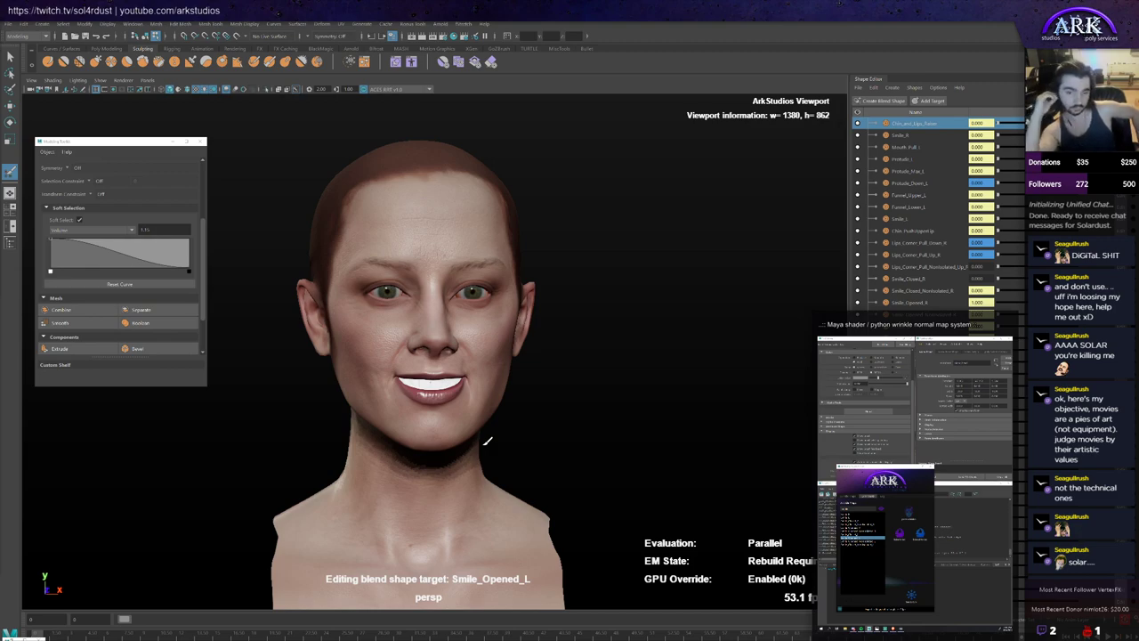
scroll(488, 441, up, 3)
alt+drag(474, 445, 463, 437)
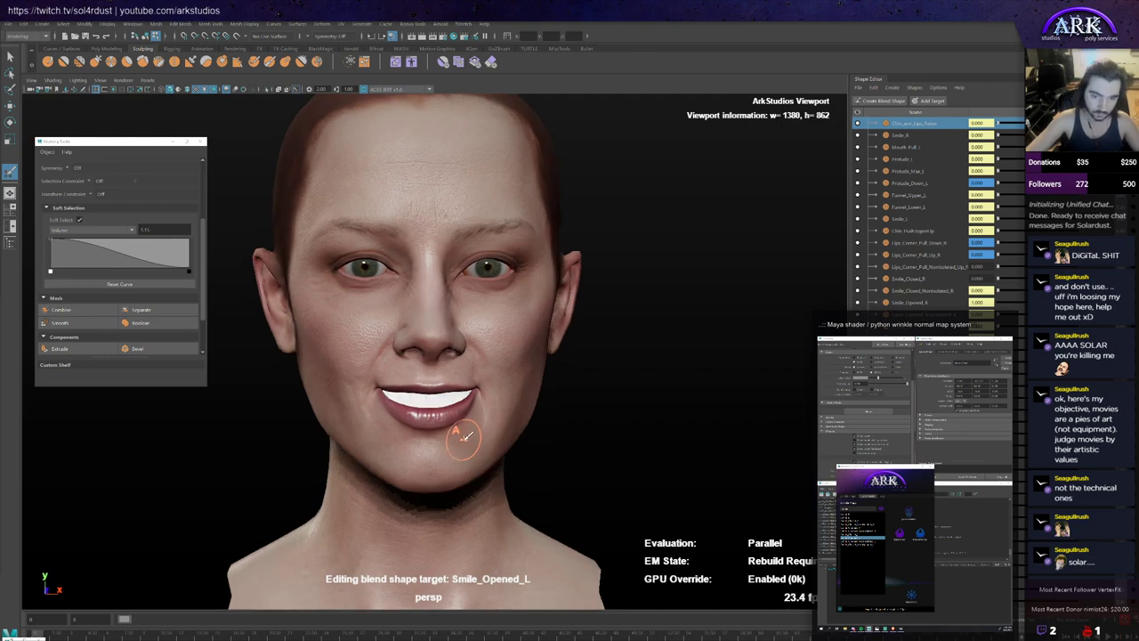
Step: Return to object selection with the Move tool, select the white teeth mesh and assign it the existing Mouth_Interior1 material
key(w)
key(F8)
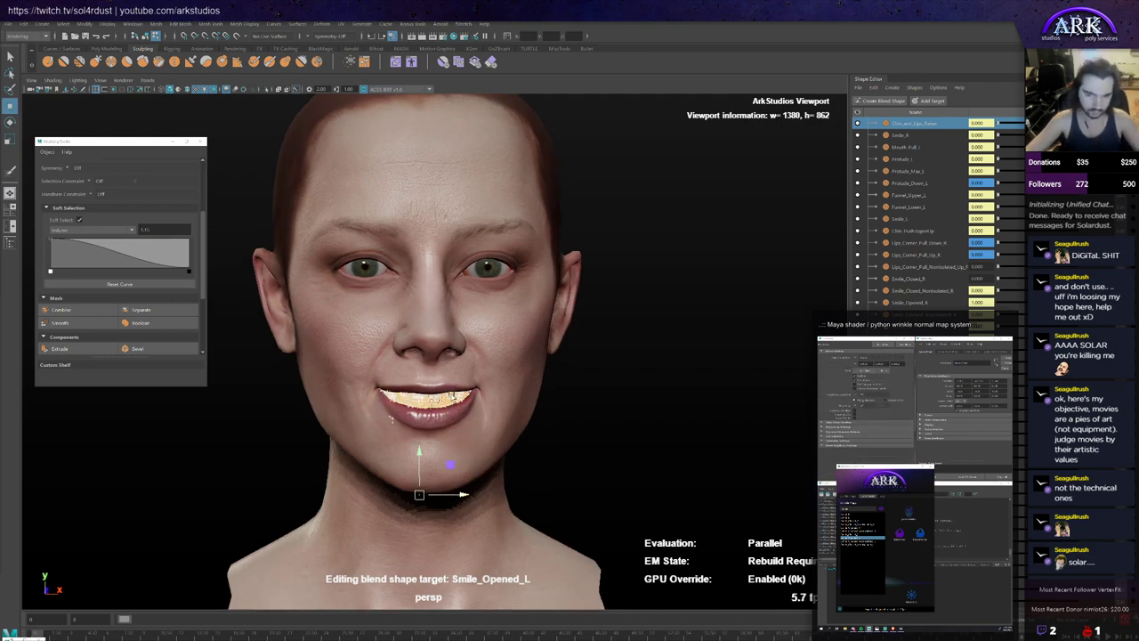
click(453, 406)
scroll(454, 409, up, 2)
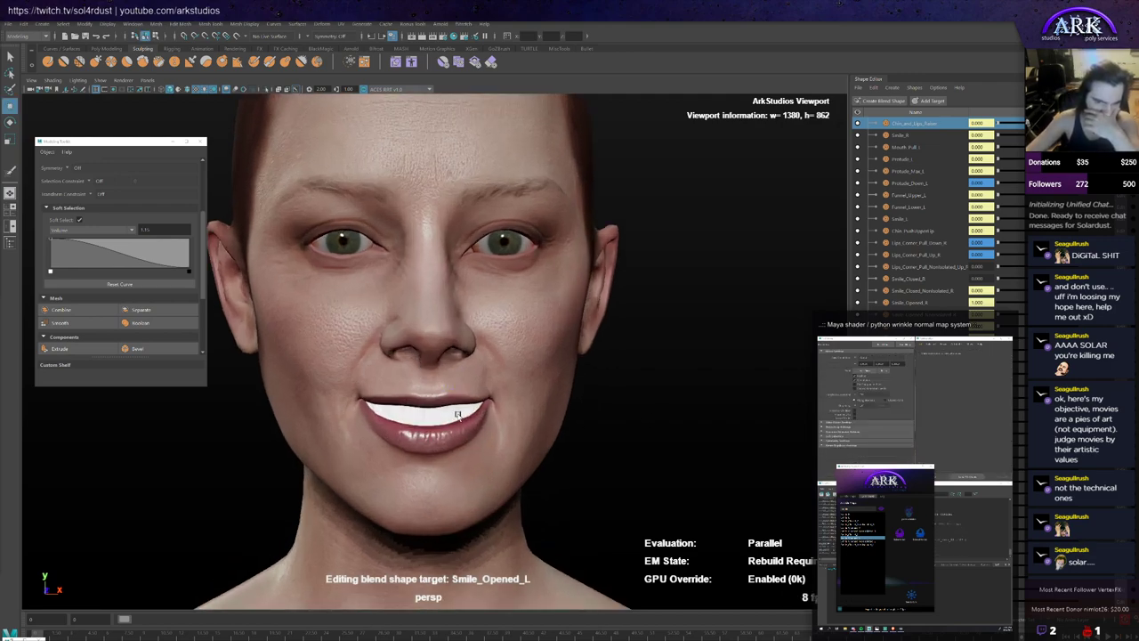
right_drag(457, 414, 542, 565)
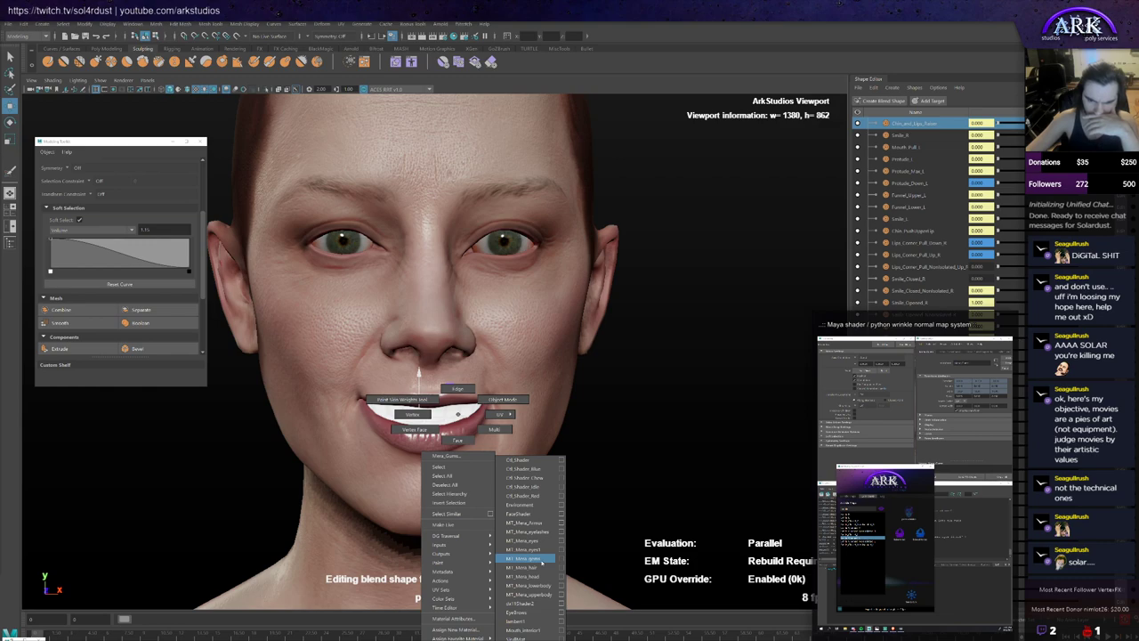
right_drag(541, 563, 537, 630)
scroll(460, 431, down, 1)
scroll(461, 430, up, 2)
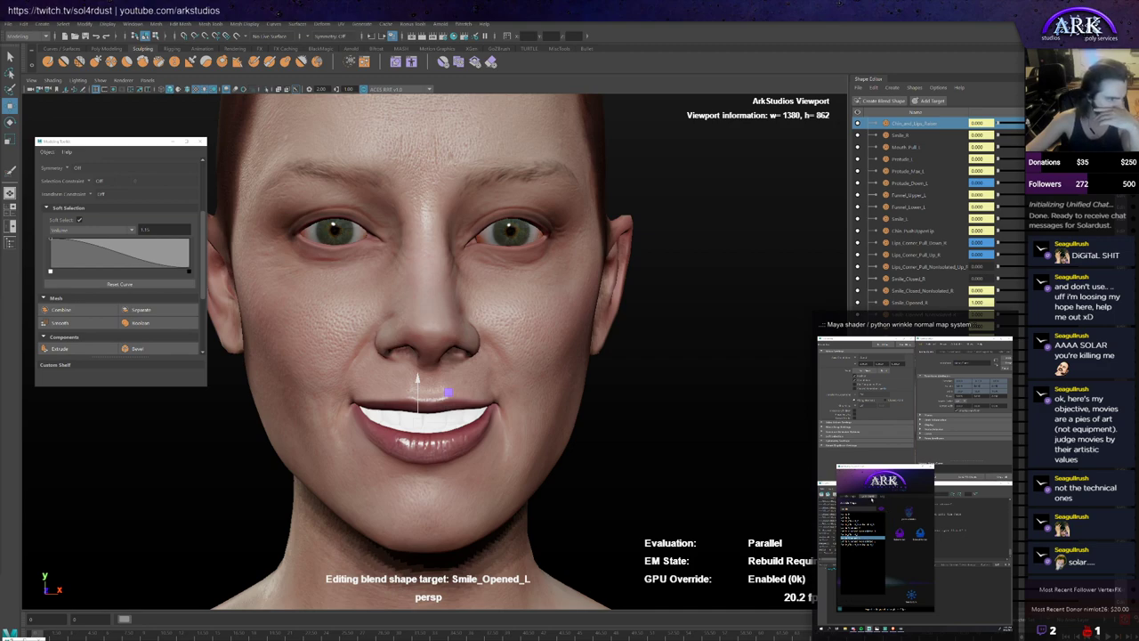
Step: Reselect the teeth mesh and dock the Attribute Editor beside the viewport to show its Mouth_Interior1 material
click(745, 221)
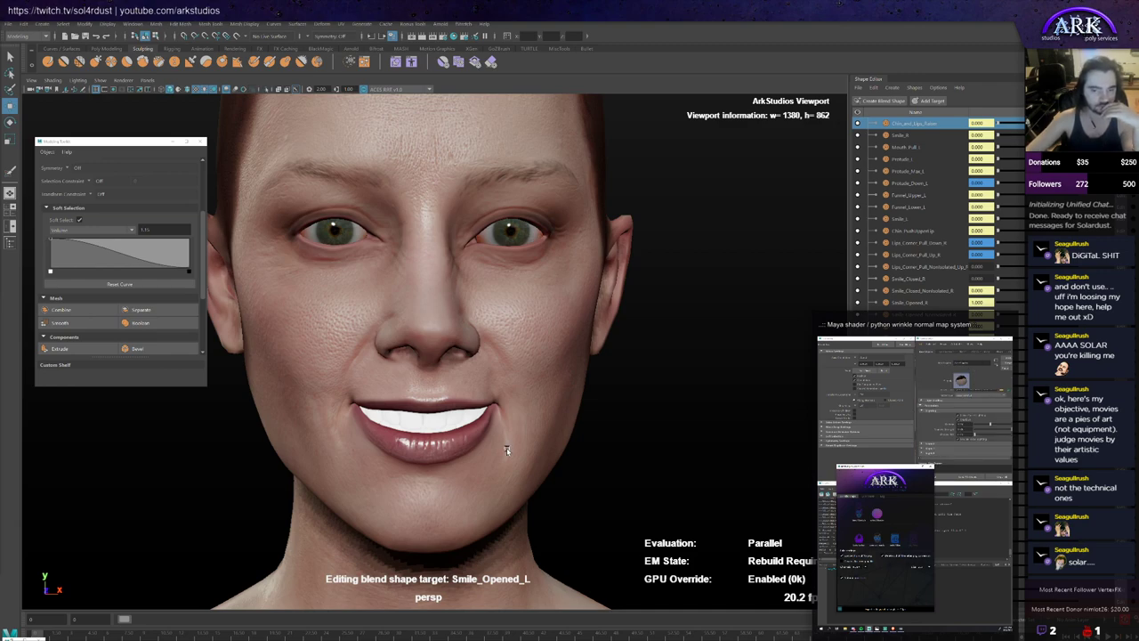
click(447, 425)
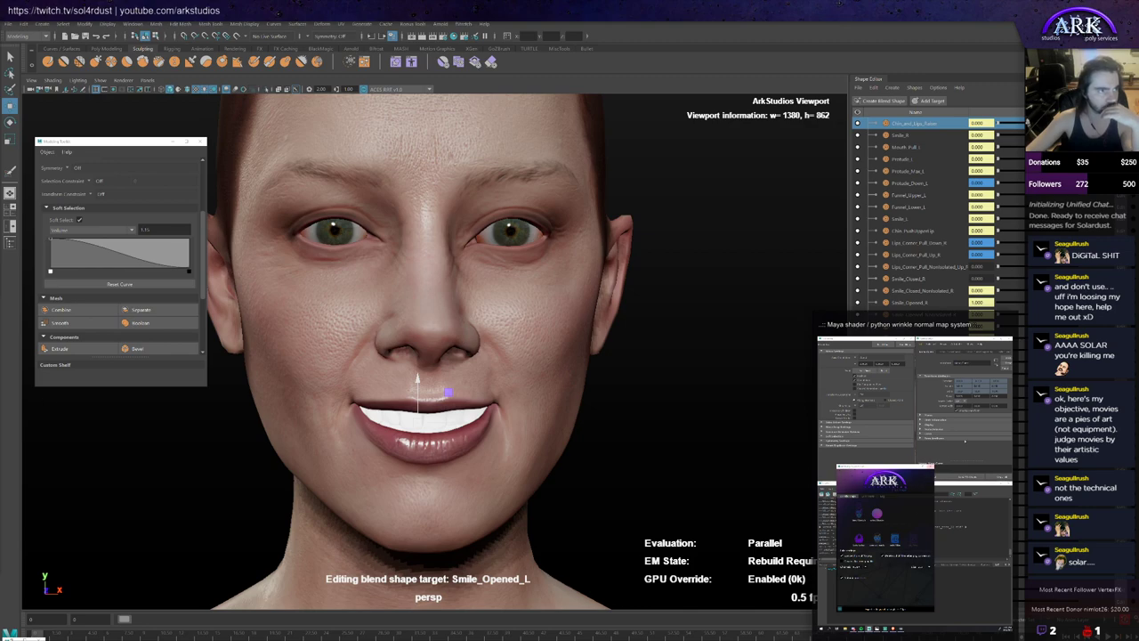
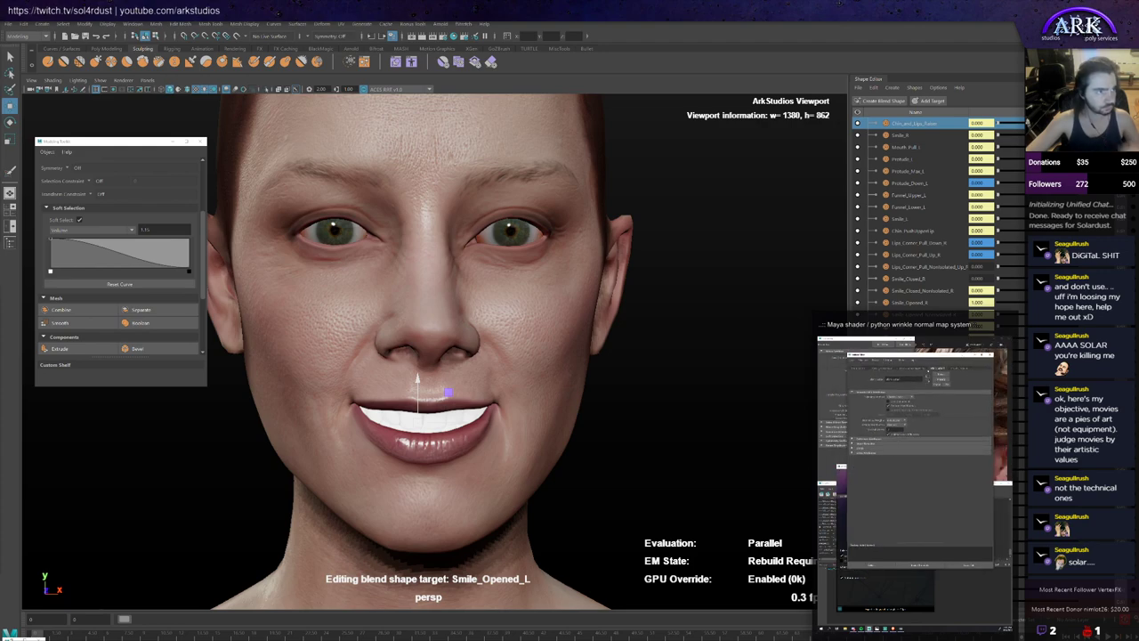
drag(918, 357, 851, 269)
alt+drag(523, 288, 612, 267)
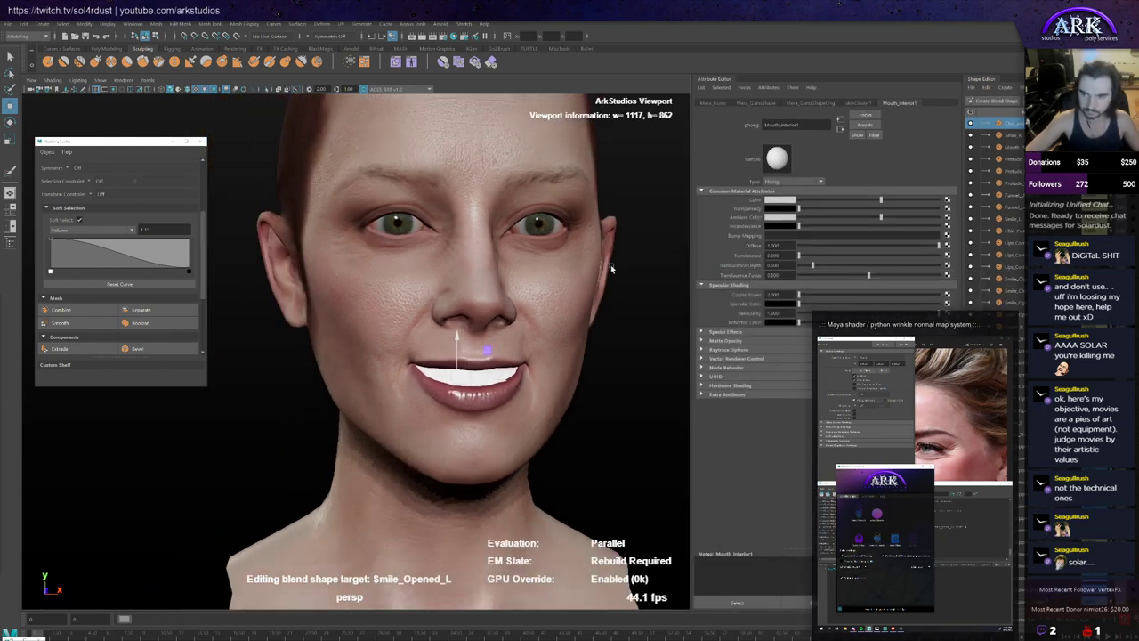
Step: Change the teeth's Mouth_Interior1 material type to a DirectX 11 shader, and view the mouth from the front
click(807, 184)
click(800, 221)
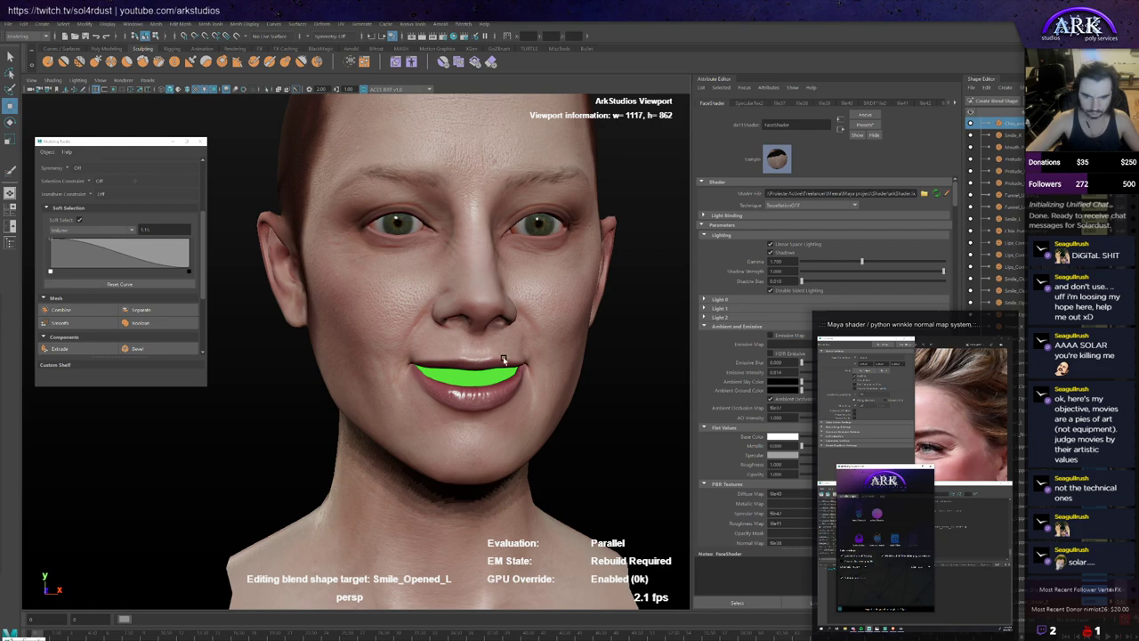
mouse_move(503, 359)
alt+mouse_down()
mouse_move(536, 379)
mouse_move(516, 356)
mouse_move(512, 365)
alt+mouse_up()
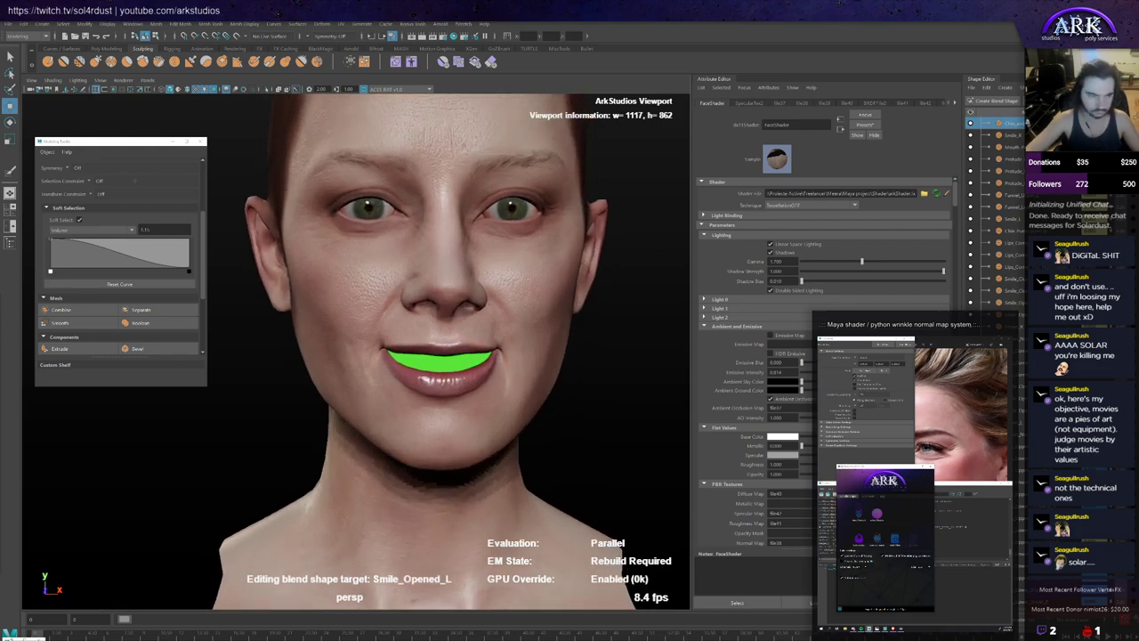
Step: Load the face shader's shader file into the teeth's DirectX 11 shader, reusing the file path from the face material
triple_click(859, 193)
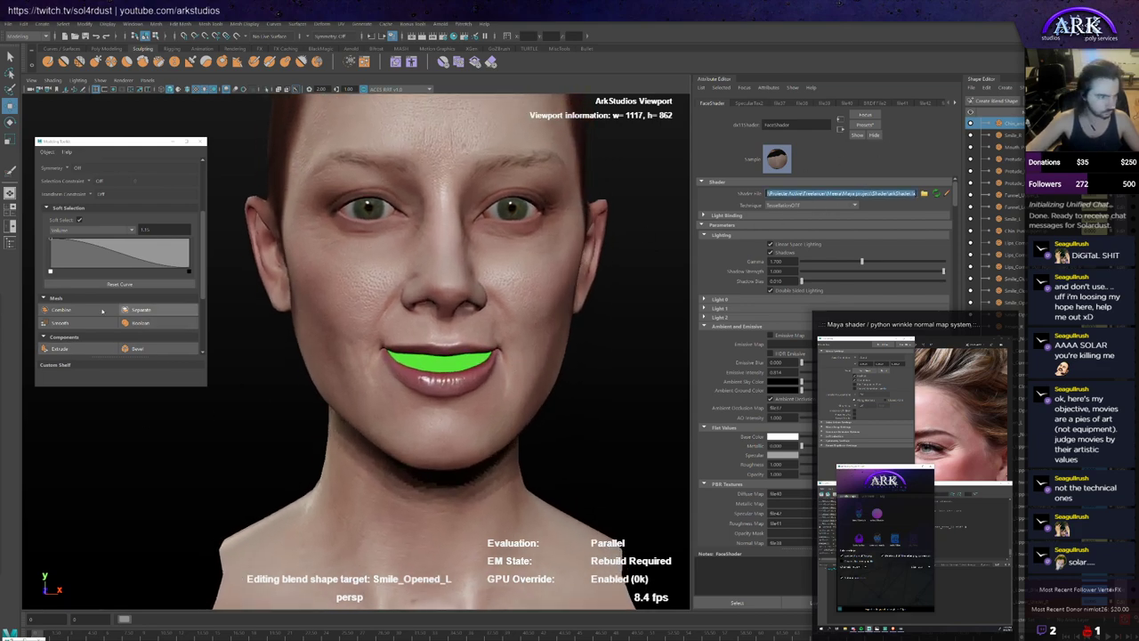
click(449, 359)
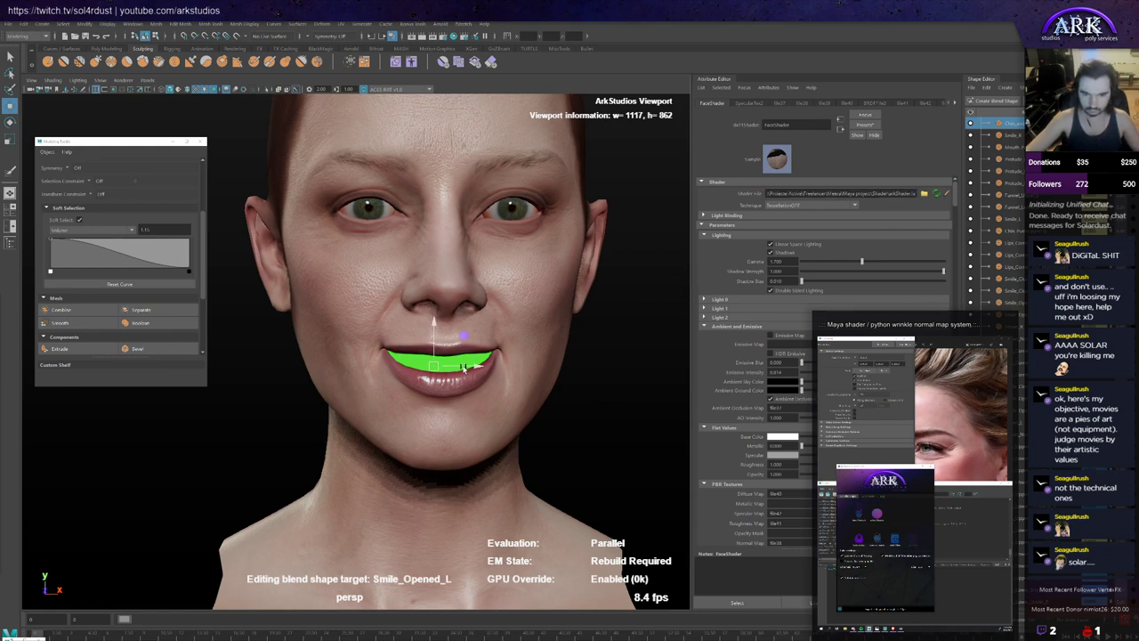
click(897, 103)
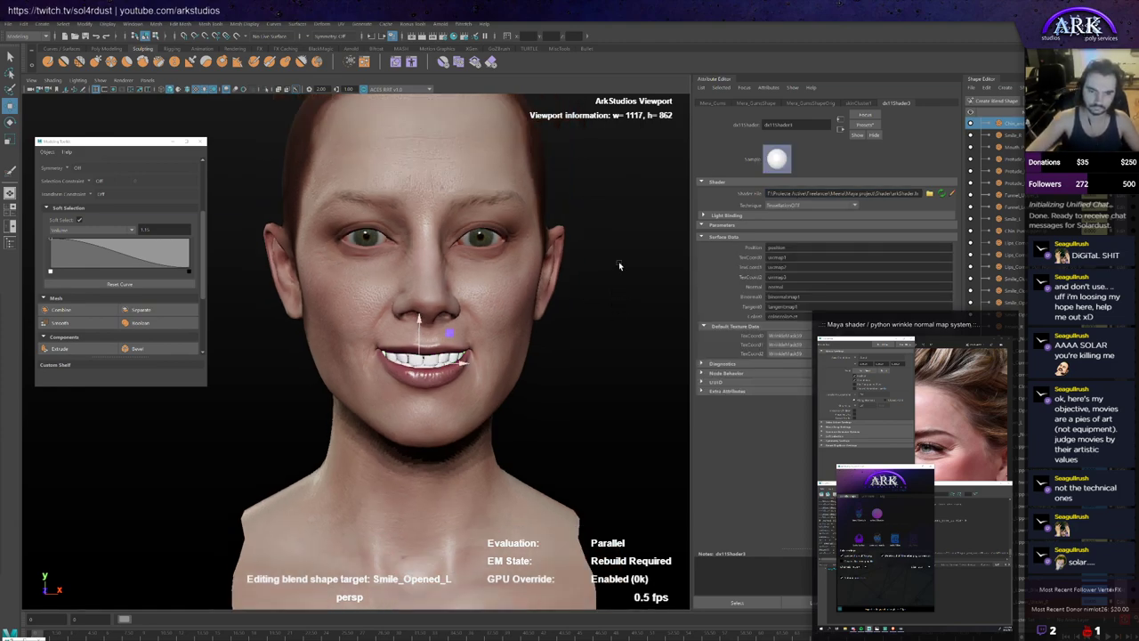
scroll(591, 312, up, 3)
mouse_move(597, 296)
alt+mouse_down()
mouse_move(617, 302)
mouse_move(594, 296)
alt+mouse_up()
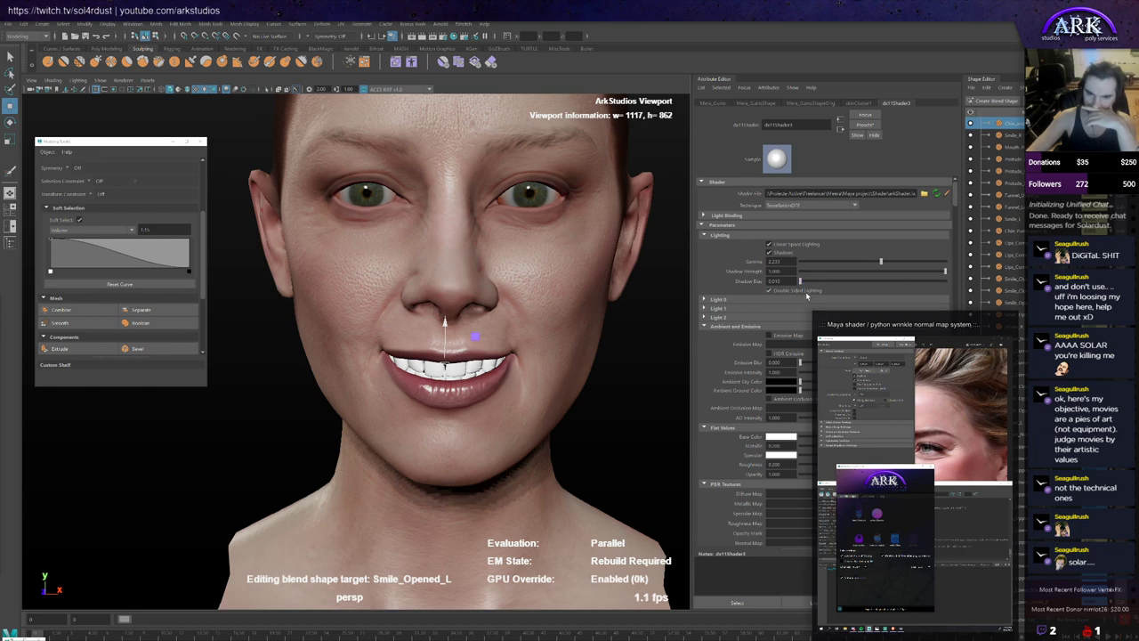
Step: Connect a file texture to the teeth shader's Diffuse Map and open the browser for its image
scroll(805, 291, down, 4)
scroll(804, 346, down, 3)
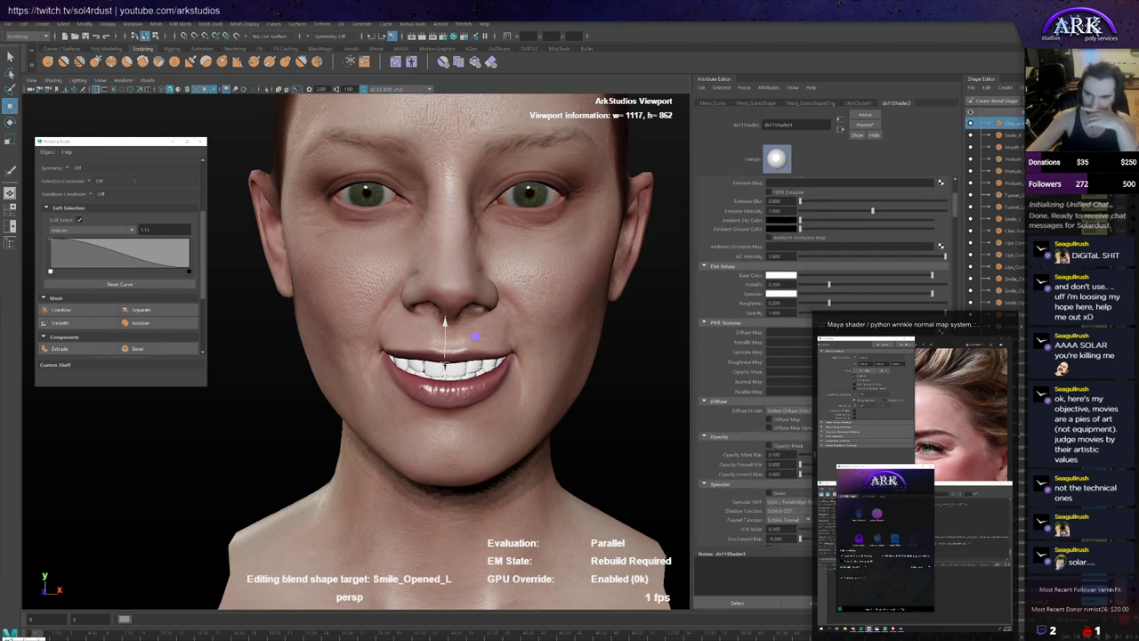
click(940, 332)
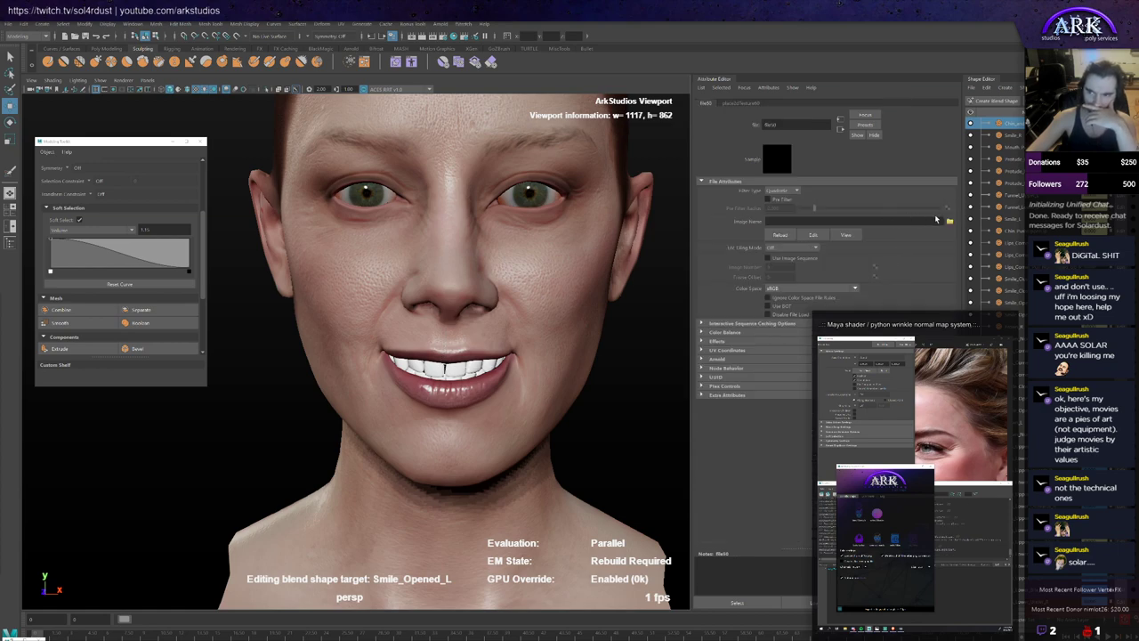
click(950, 221)
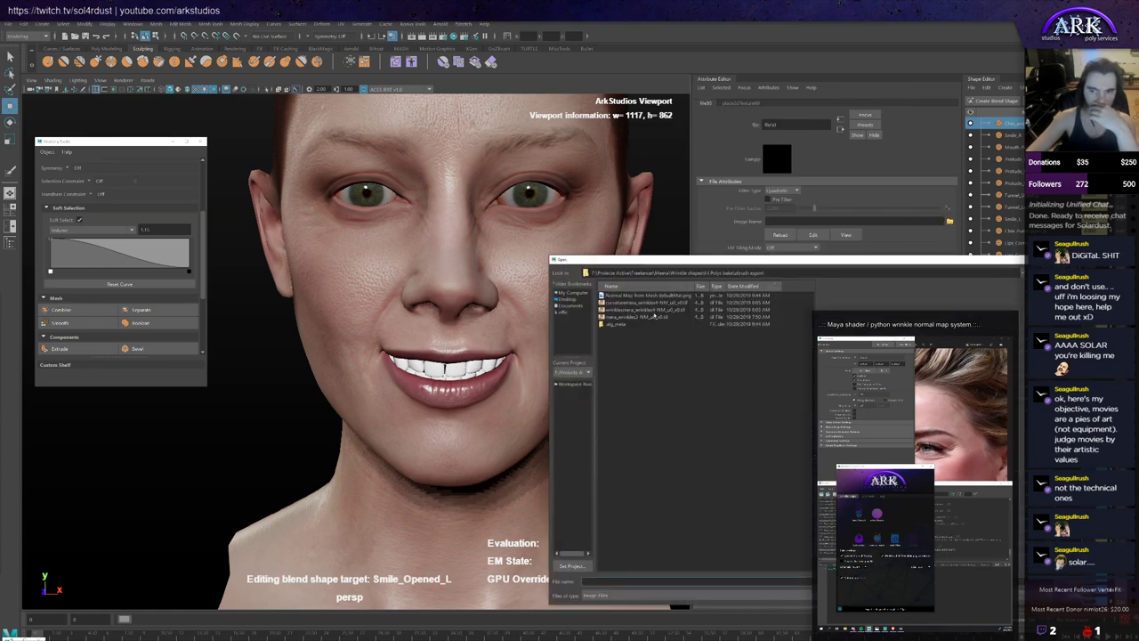
Step: Browse from the wrinkle shapes folder to the Maya project's mouth interior Textures folder
click(1057, 273)
click(1056, 274)
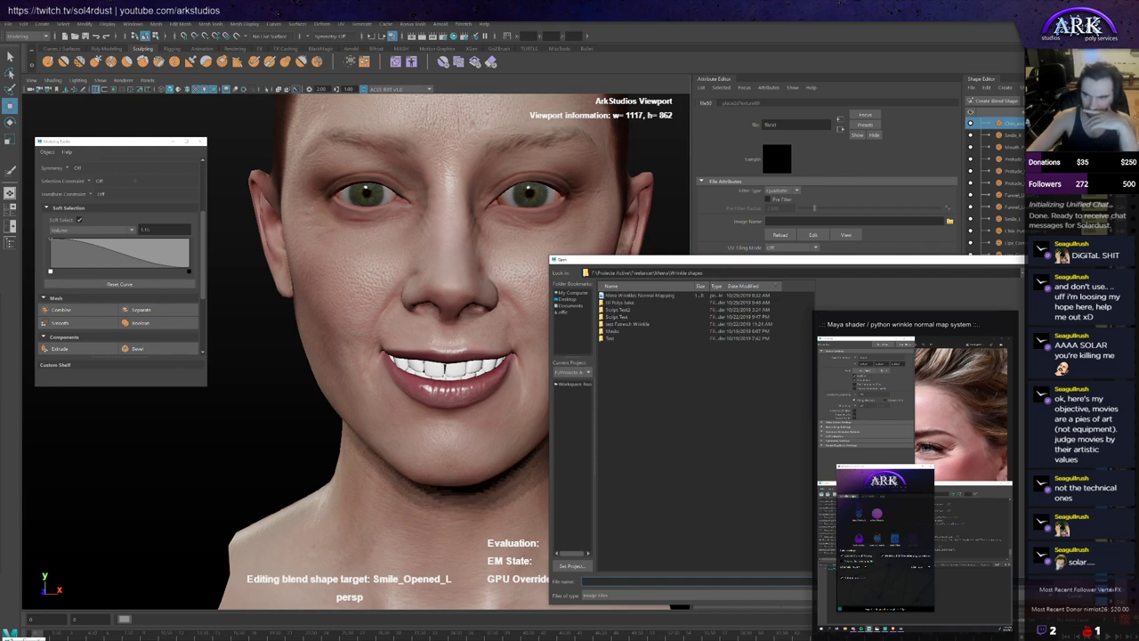
click(1057, 273)
double_click(627, 297)
click(623, 325)
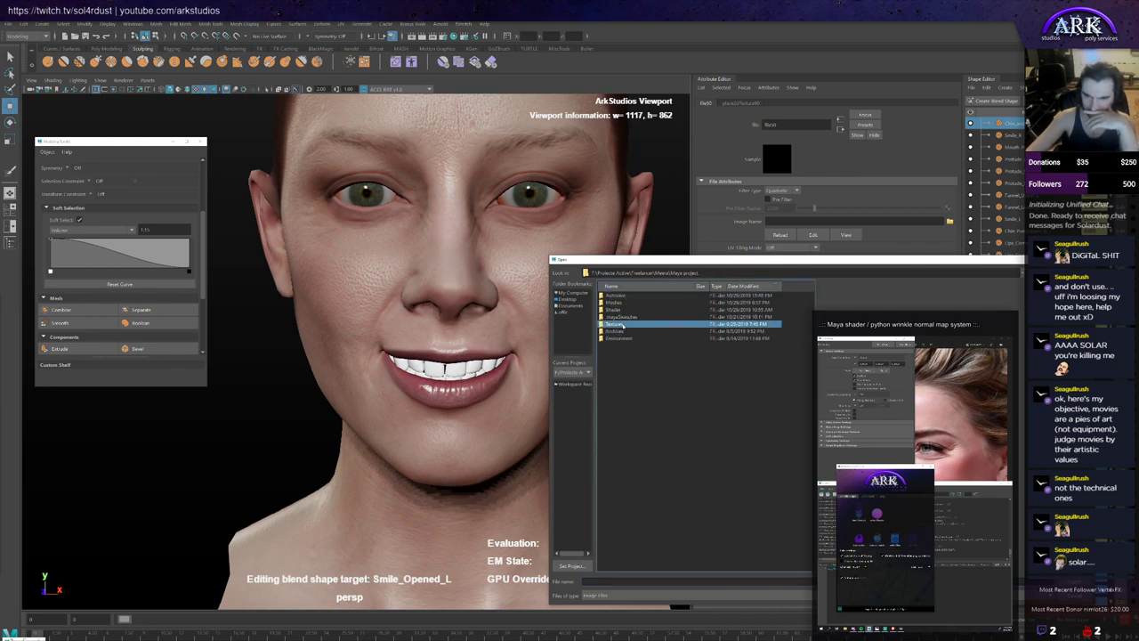
double_click(621, 325)
double_click(626, 303)
double_click(618, 303)
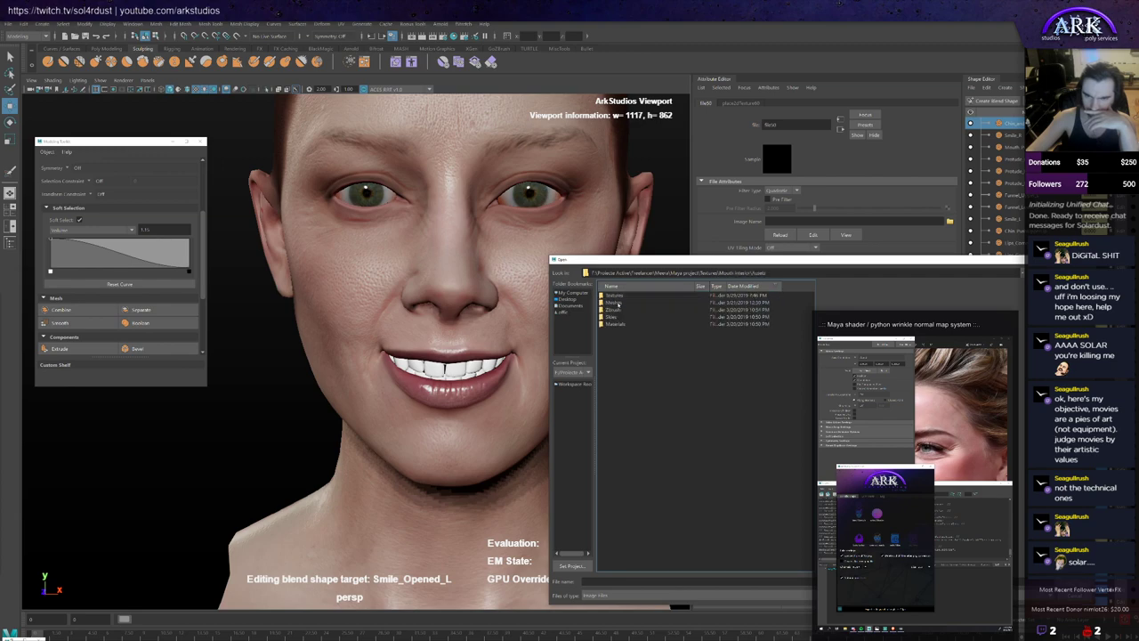
double_click(622, 296)
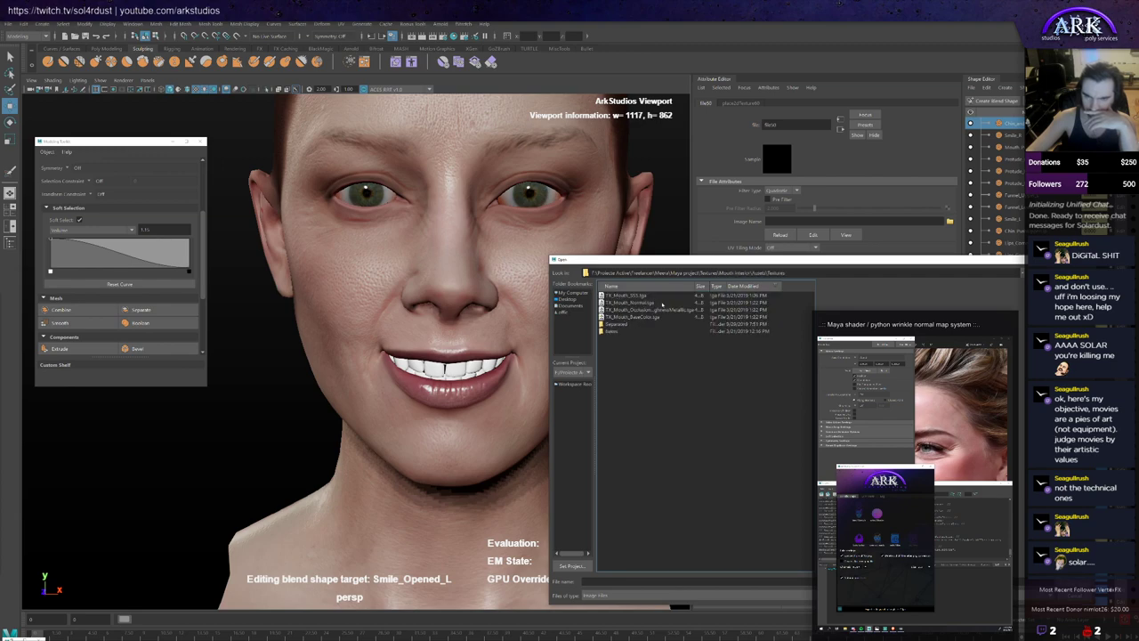
Step: Preview the mouth textures and load TX_Mouth_BaseColor.png from the Separated folder as the diffuse image
click(643, 295)
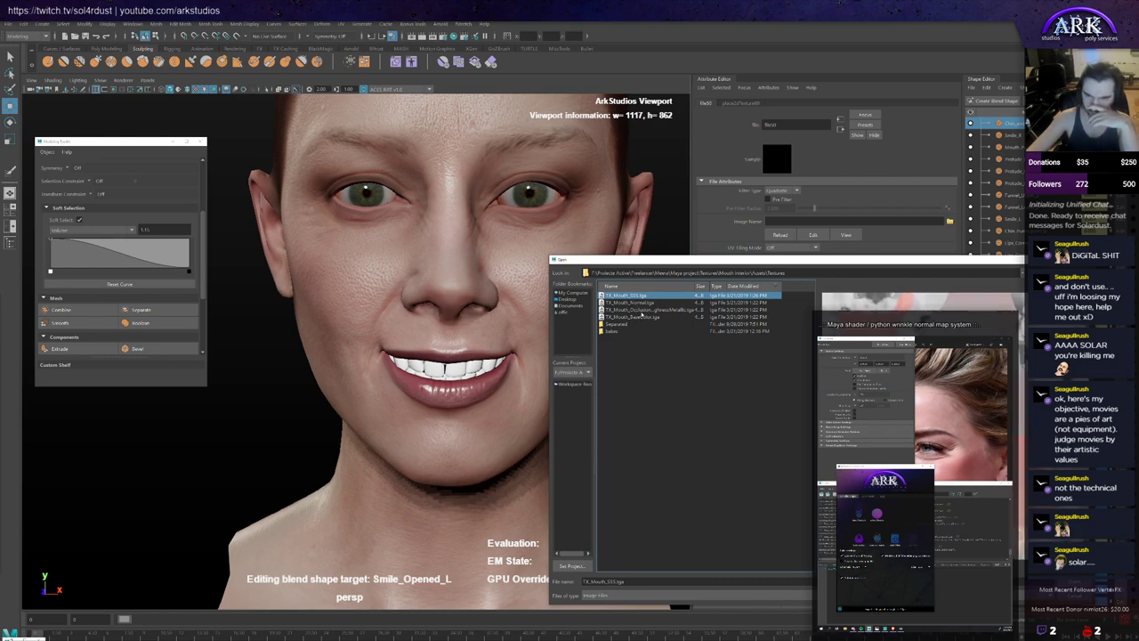
click(642, 310)
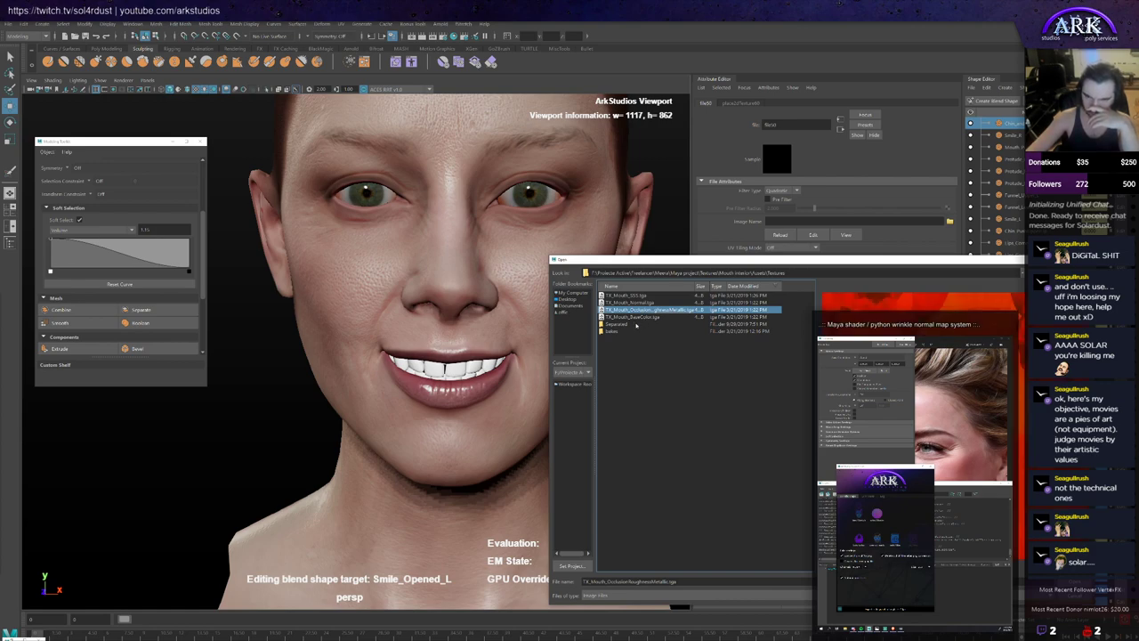
double_click(635, 325)
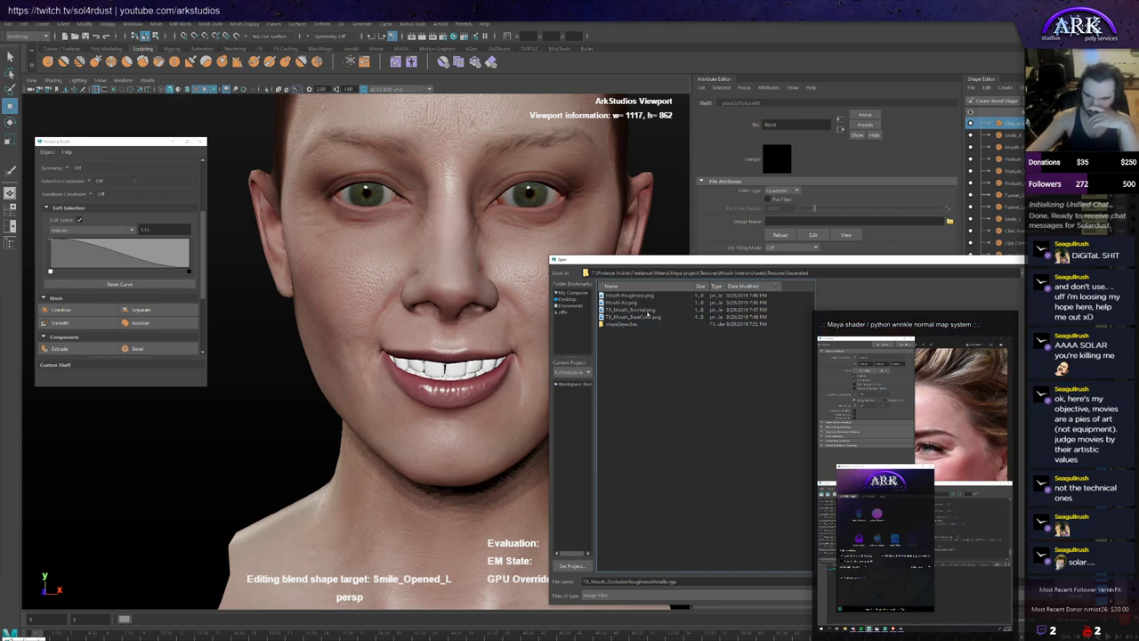
click(646, 317)
double_click(644, 318)
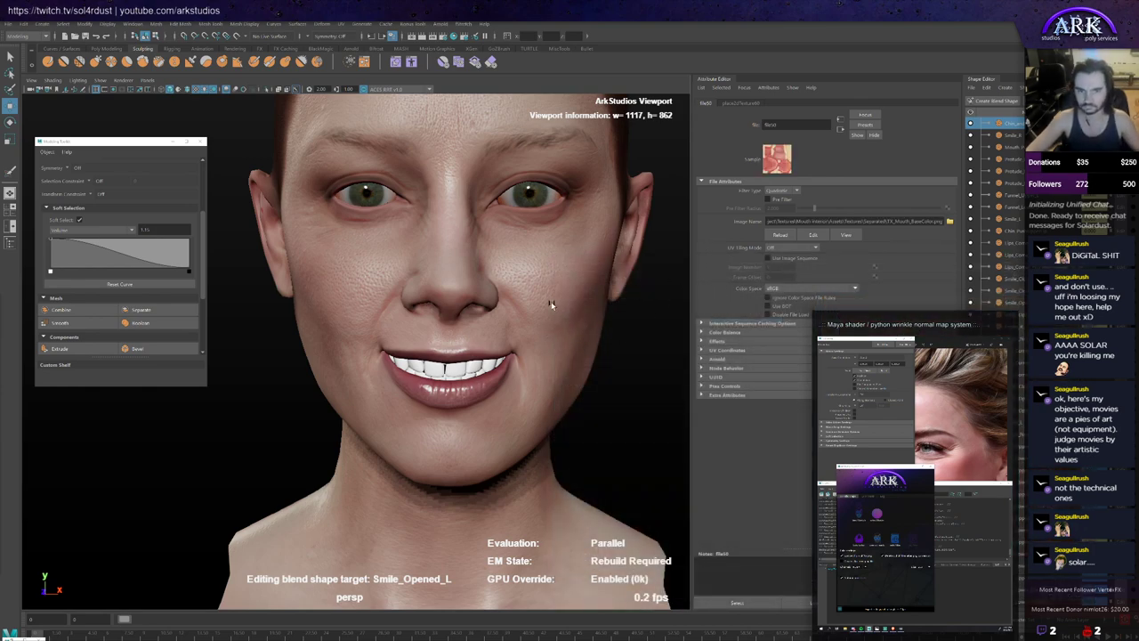
Step: Enable the diffuse map on the teeth's shader, trying the Diffuse_Burley diffuse model before choosing Unreal Lambert
alt+middle_drag(562, 297, 558, 291)
alt+drag(558, 291, 562, 292)
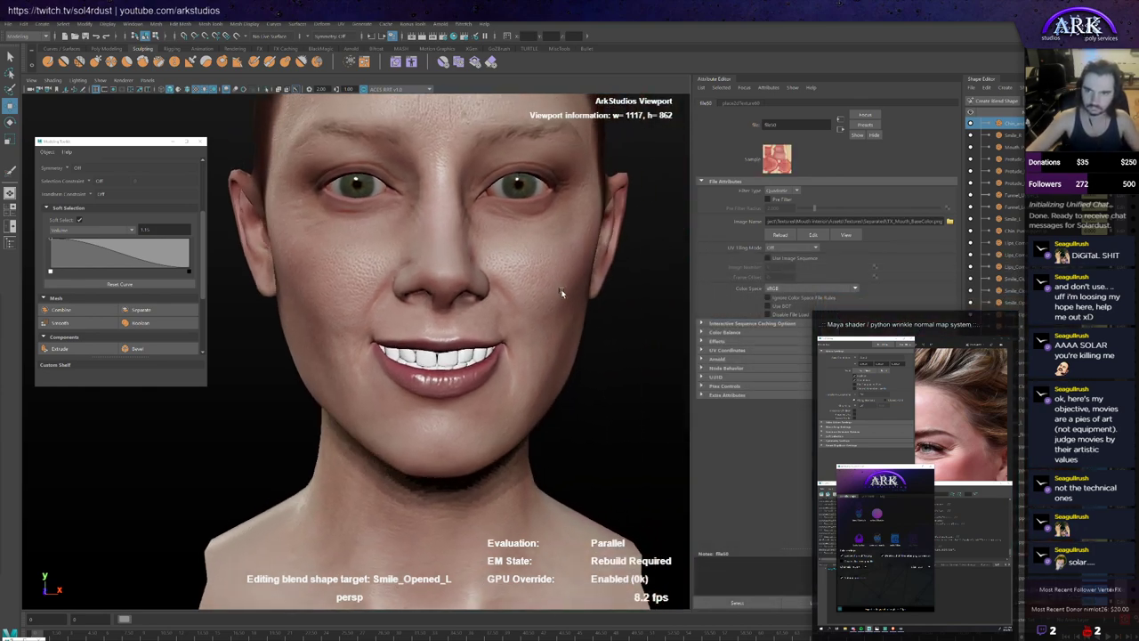
click(458, 356)
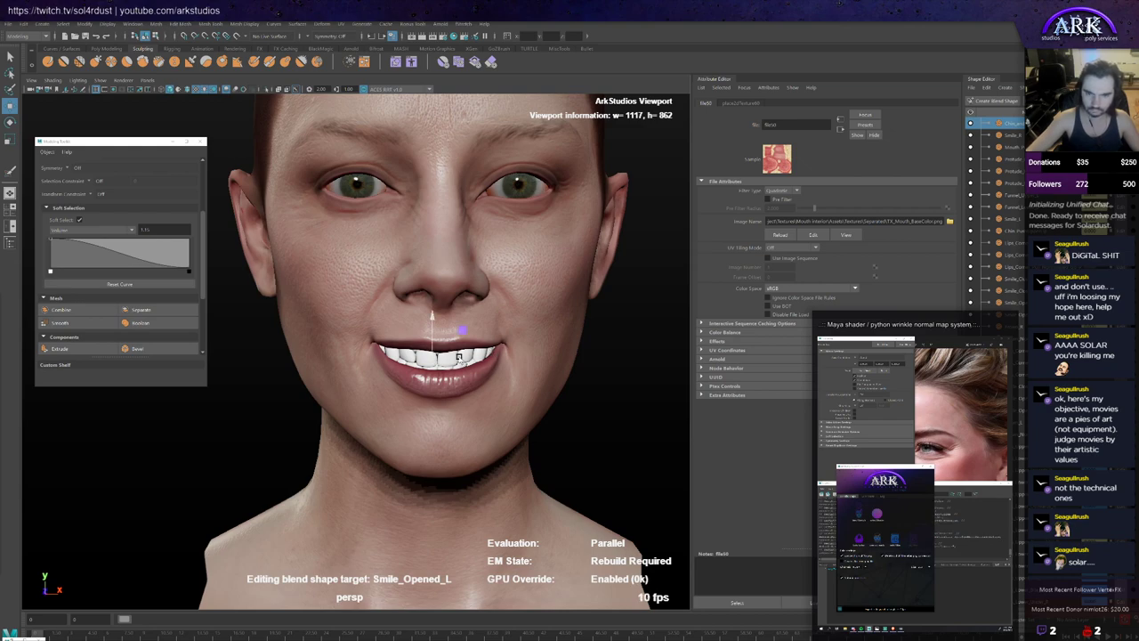
alt+drag(625, 355, 630, 355)
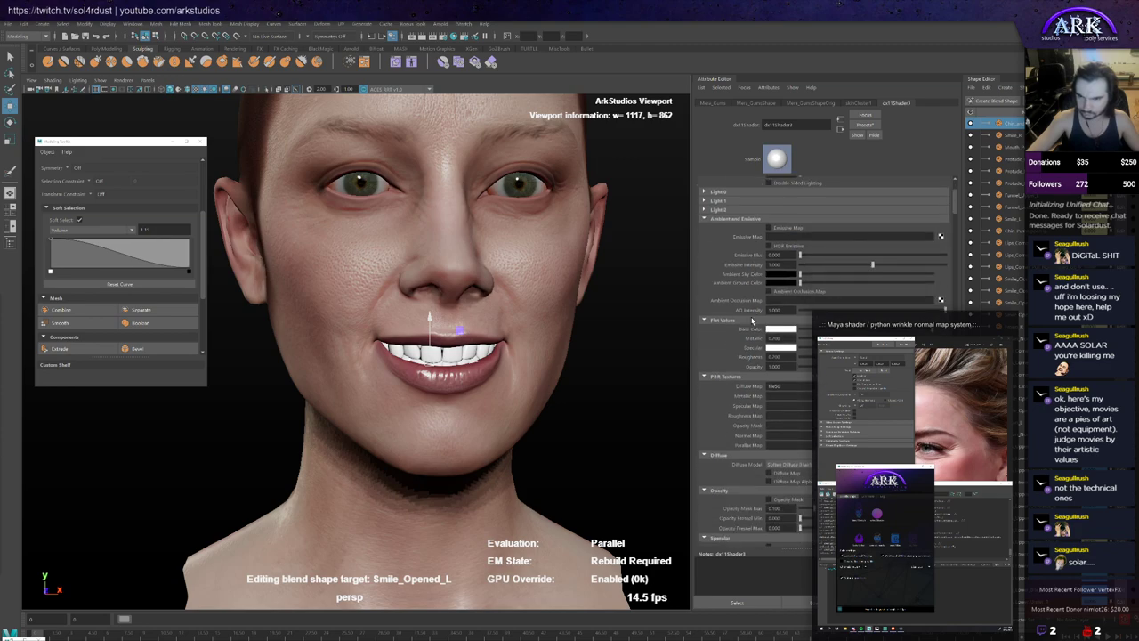
scroll(752, 320, down, 3)
scroll(762, 319, down, 2)
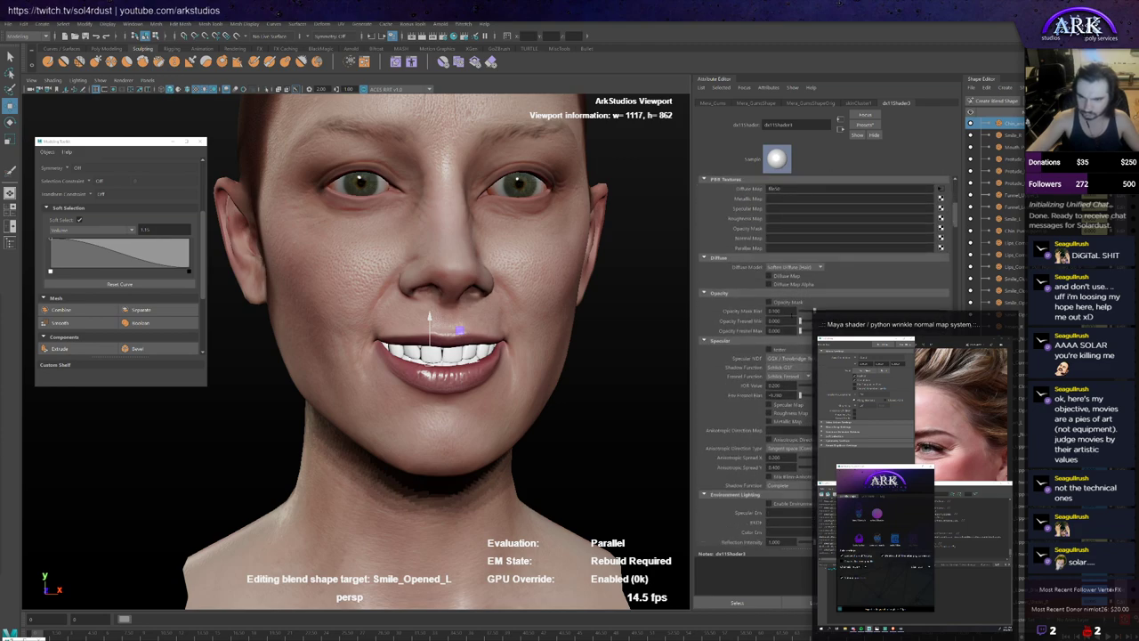
click(809, 268)
click(795, 291)
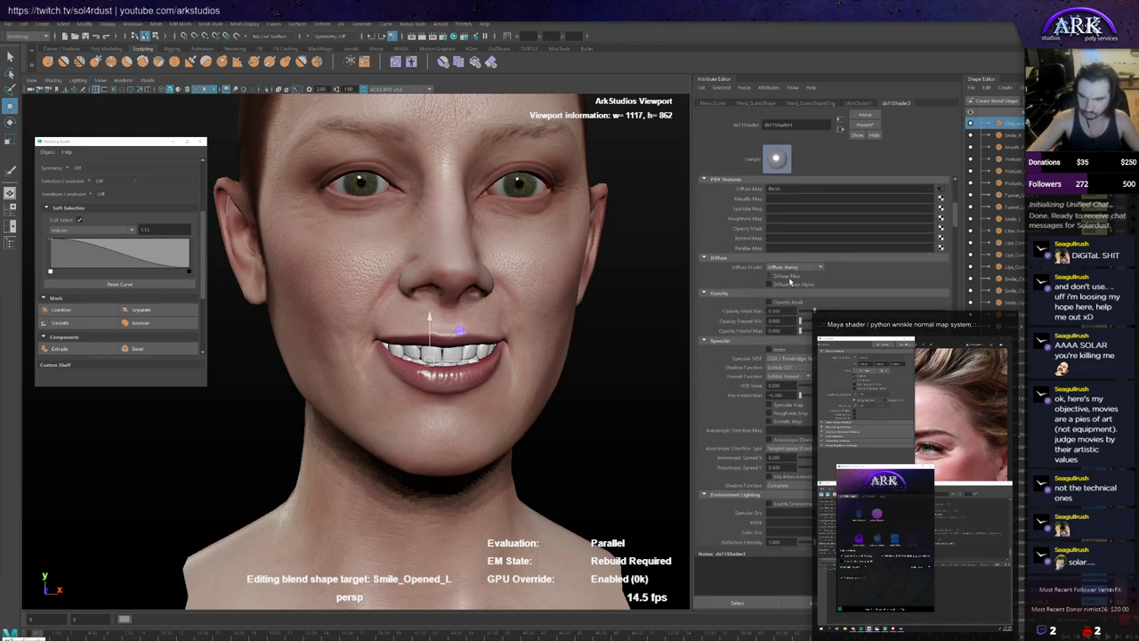
click(789, 277)
mouse_move(521, 326)
alt+mouse_down()
mouse_move(508, 333)
mouse_move(551, 333)
mouse_move(512, 330)
alt+mouse_up()
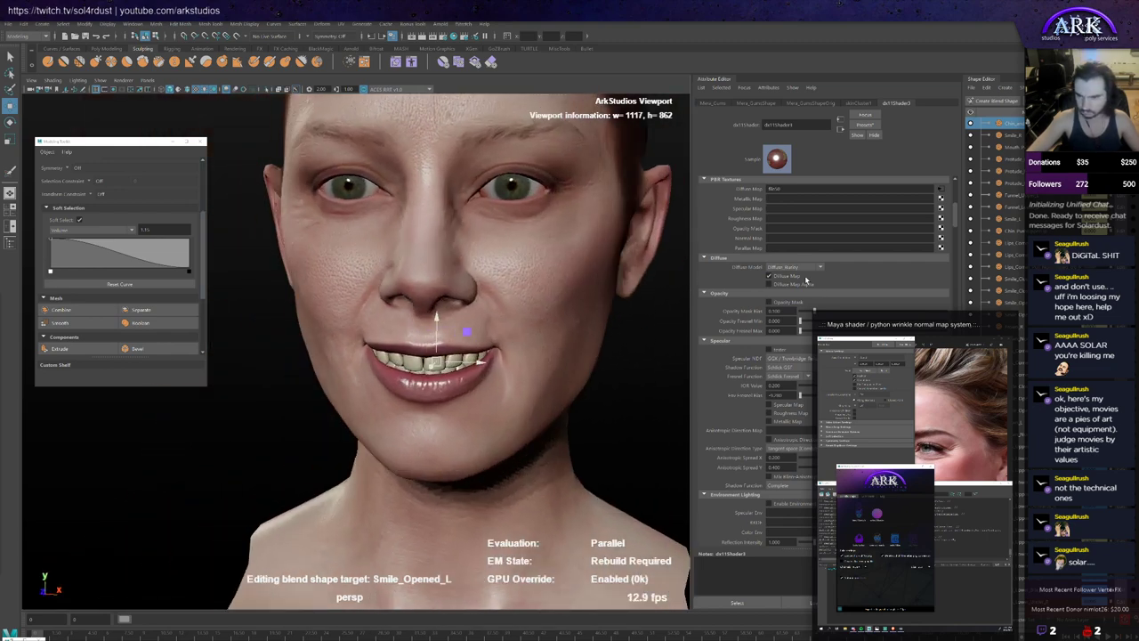
click(807, 268)
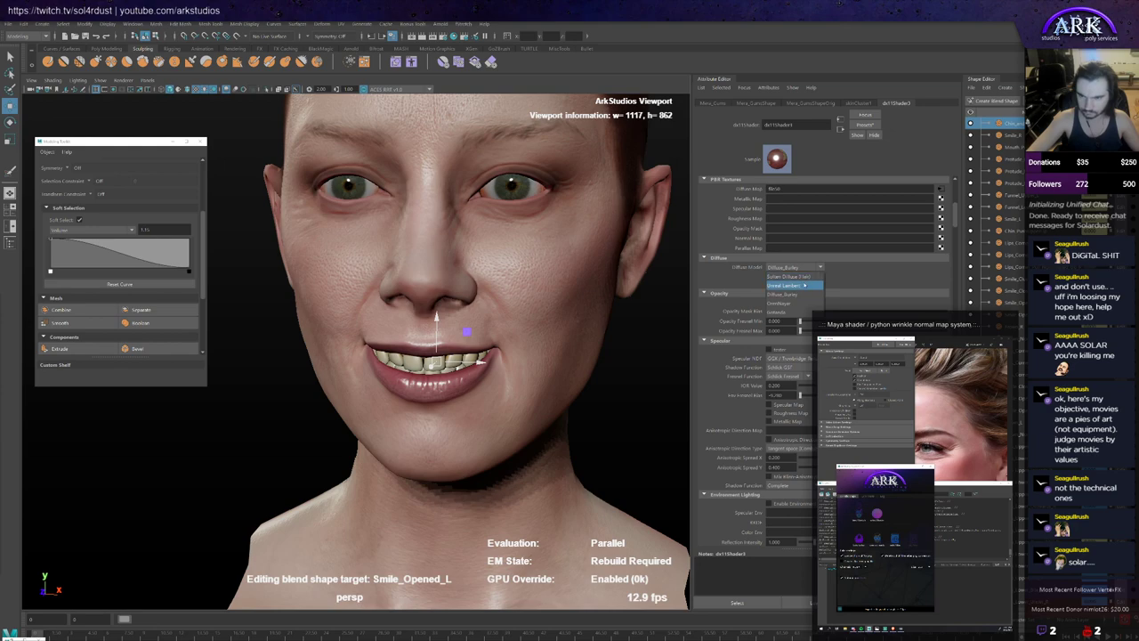
click(801, 286)
Step: Try the Specular Map and Roughness Map options on the teeth's shader
scroll(786, 290, down, 2)
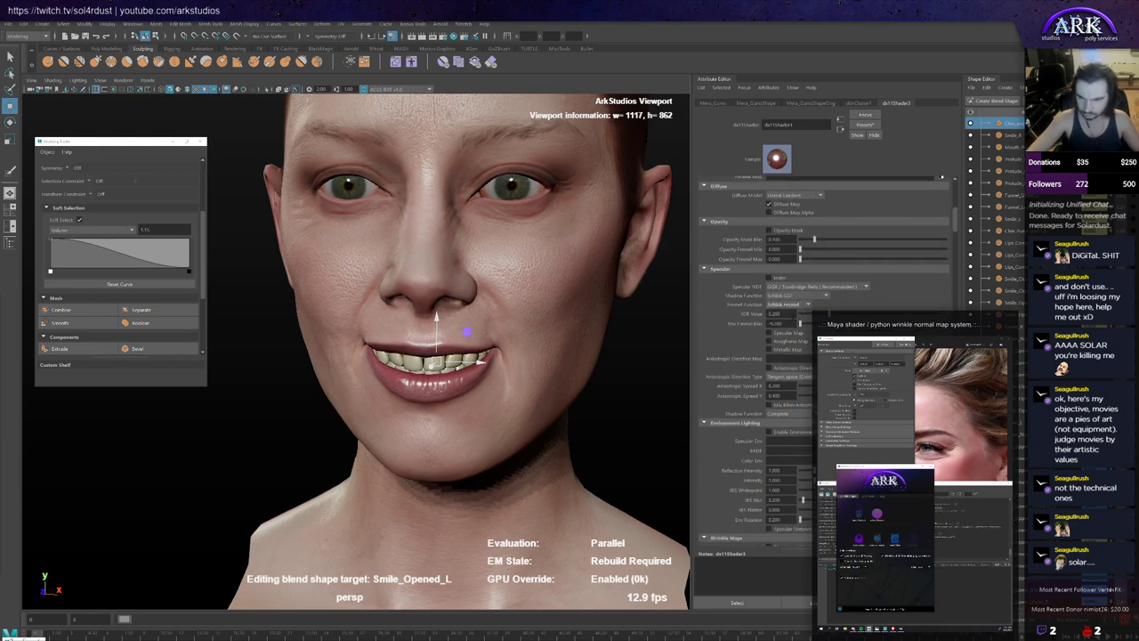
click(796, 335)
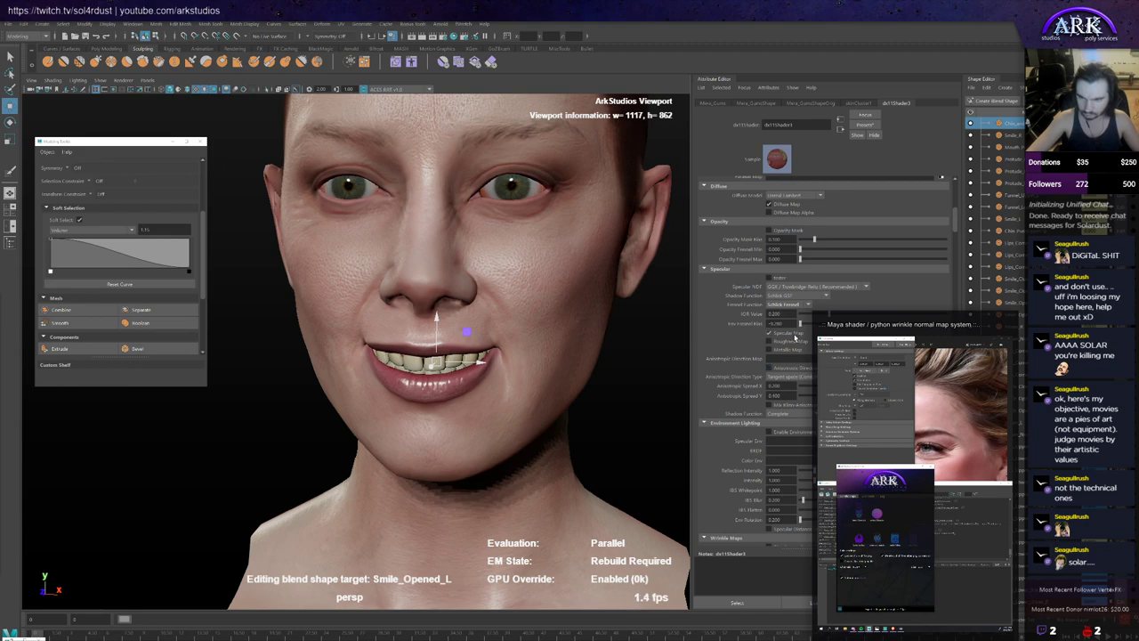
click(795, 343)
click(796, 333)
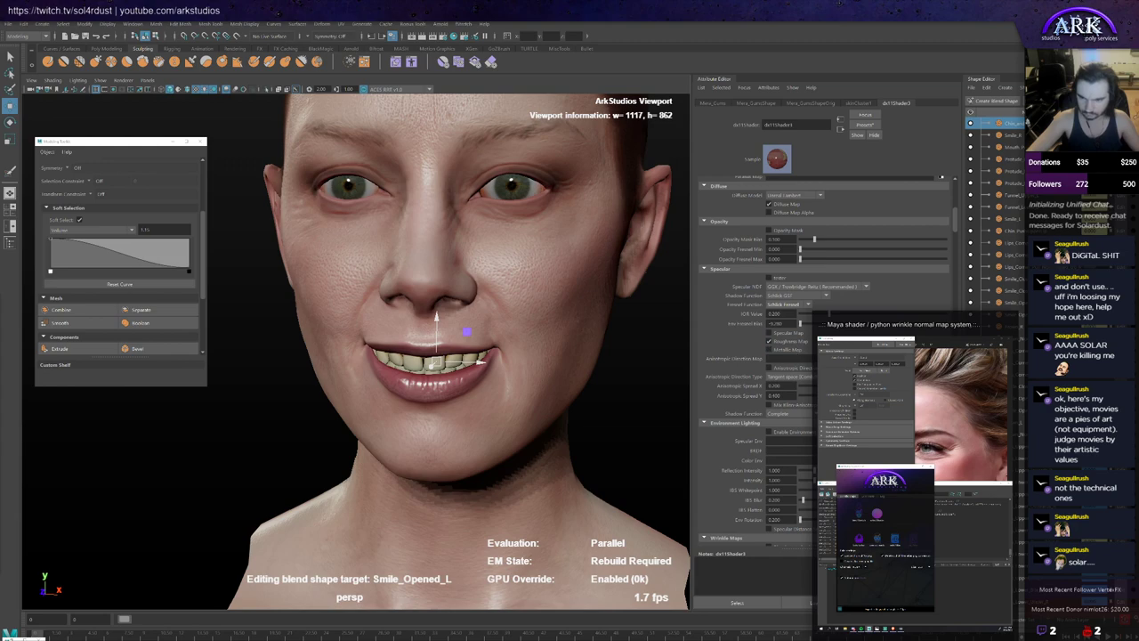
click(804, 343)
Step: Enable environment lighting on the teeth's shader and look over its remaining parameters
click(806, 433)
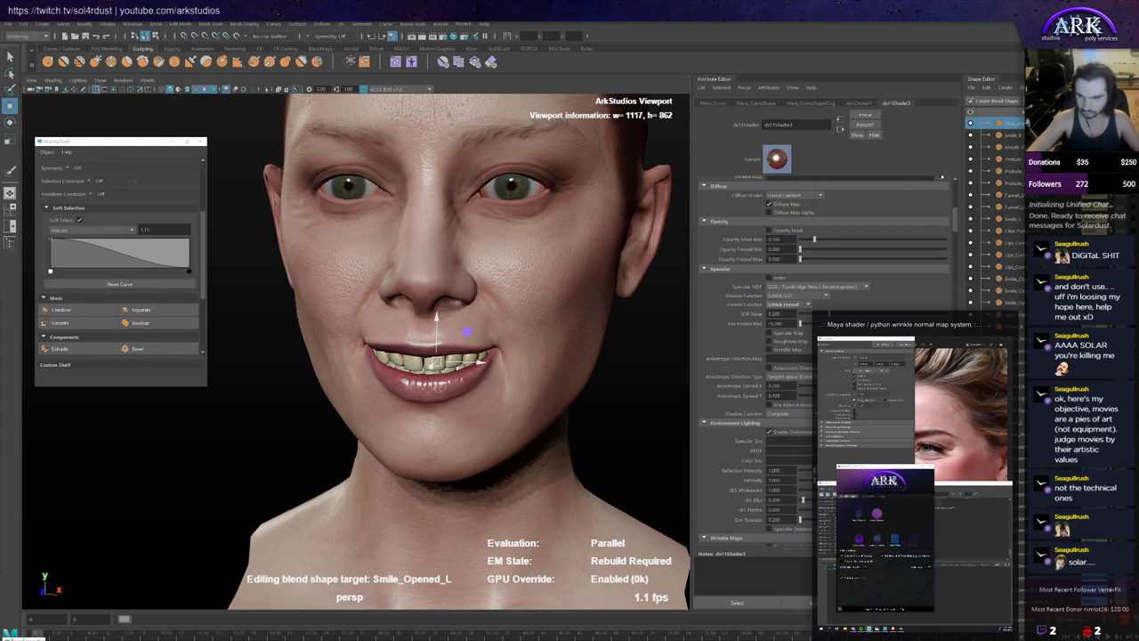
scroll(824, 356, down, 5)
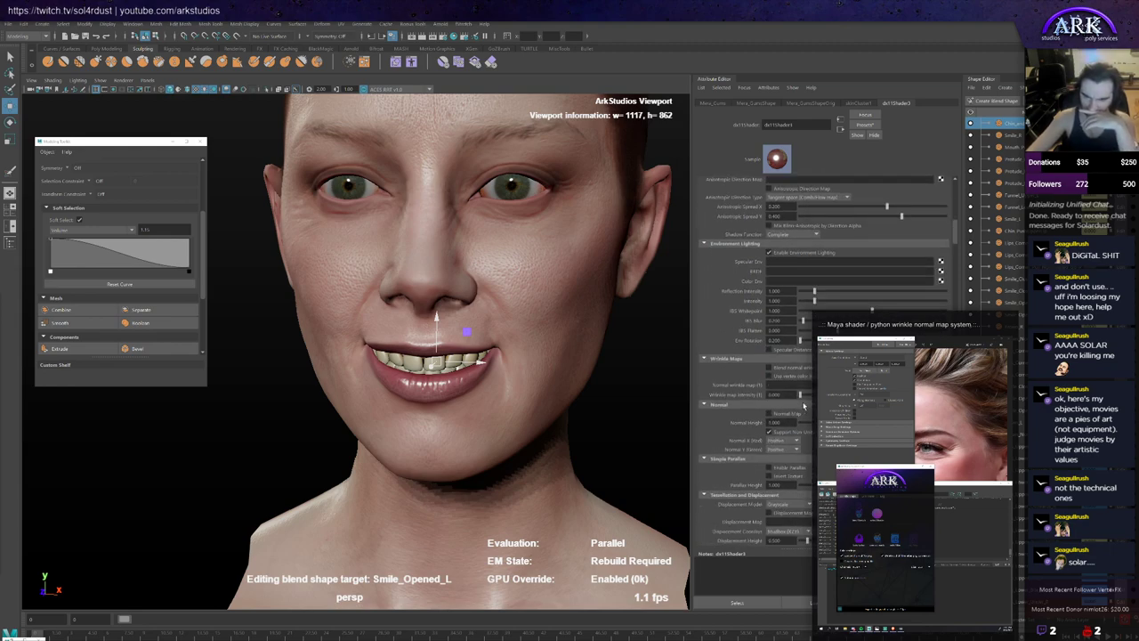
scroll(795, 415, up, 5)
scroll(787, 344, up, 2)
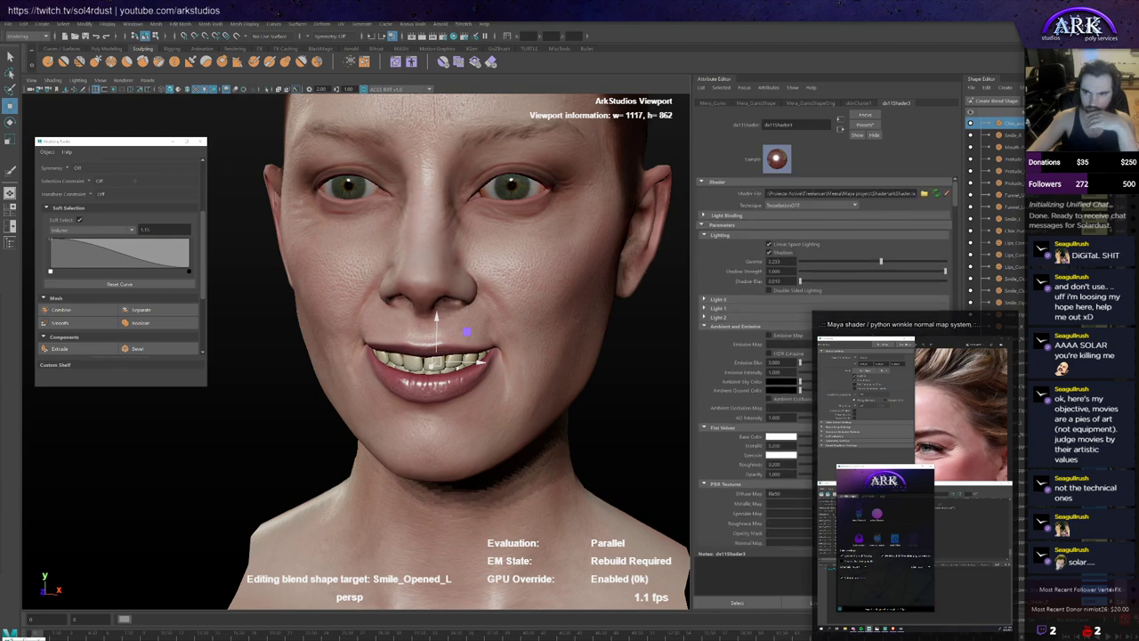
scroll(787, 344, up, 1)
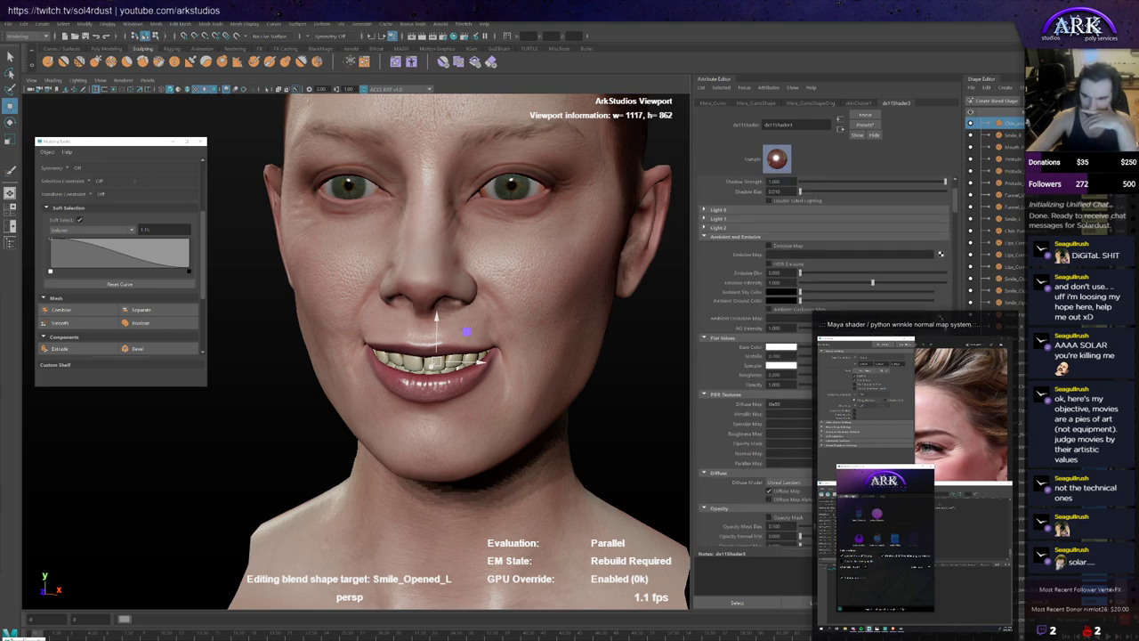
Step: Connect a file texture with TX_Mouth_Normal.png to the shader's Normal Map and reselect the teeth mesh
scroll(824, 361, down, 2)
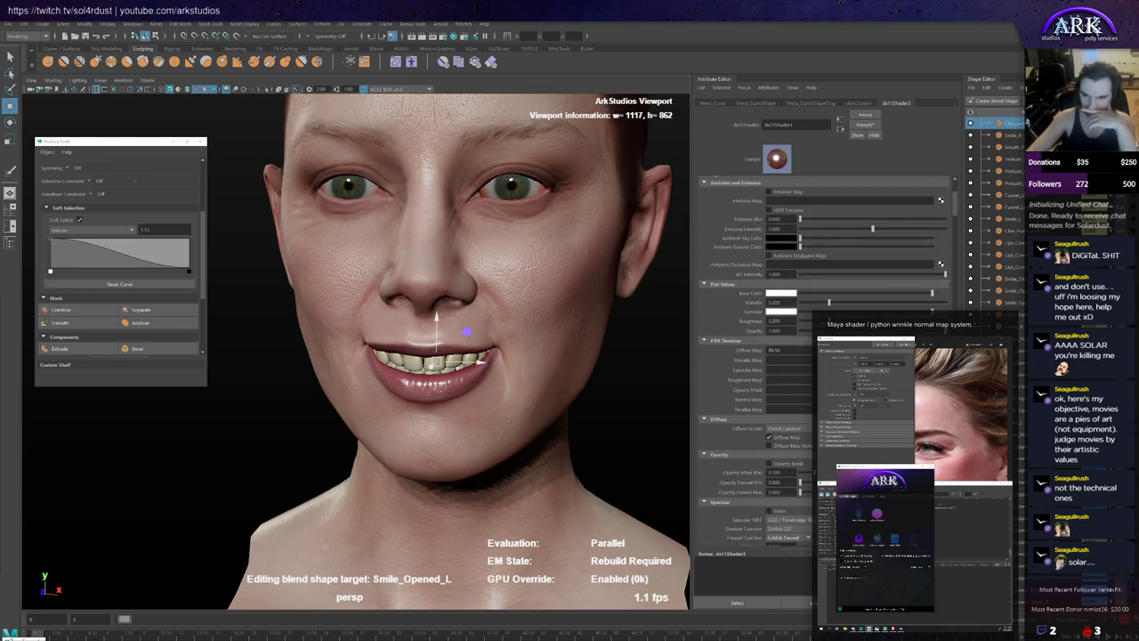
scroll(824, 361, down, 3)
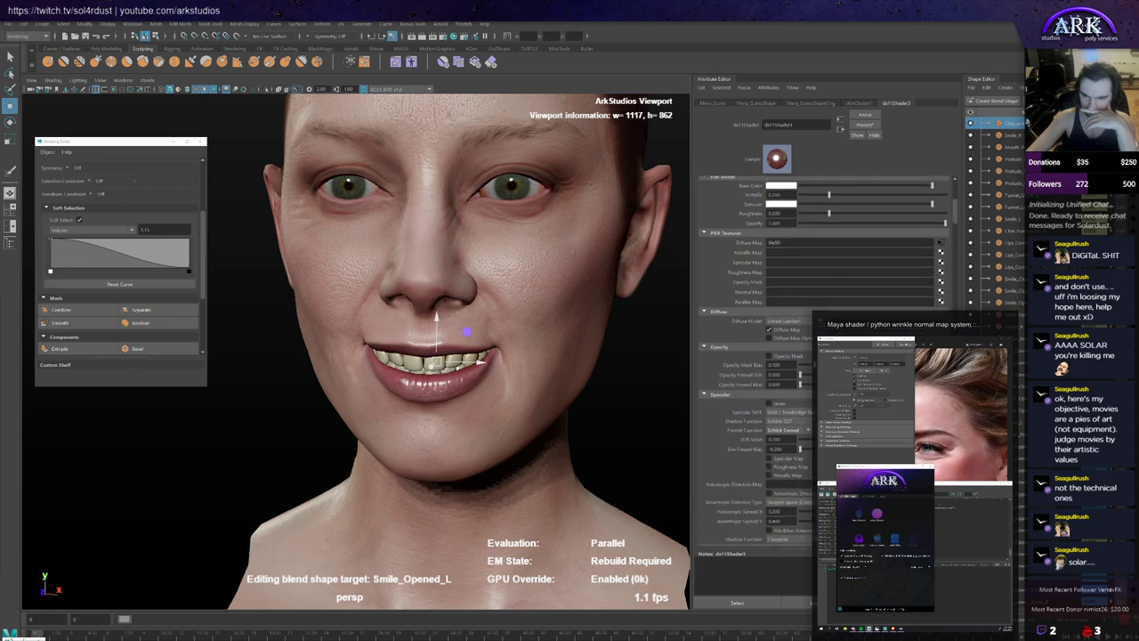
click(941, 292)
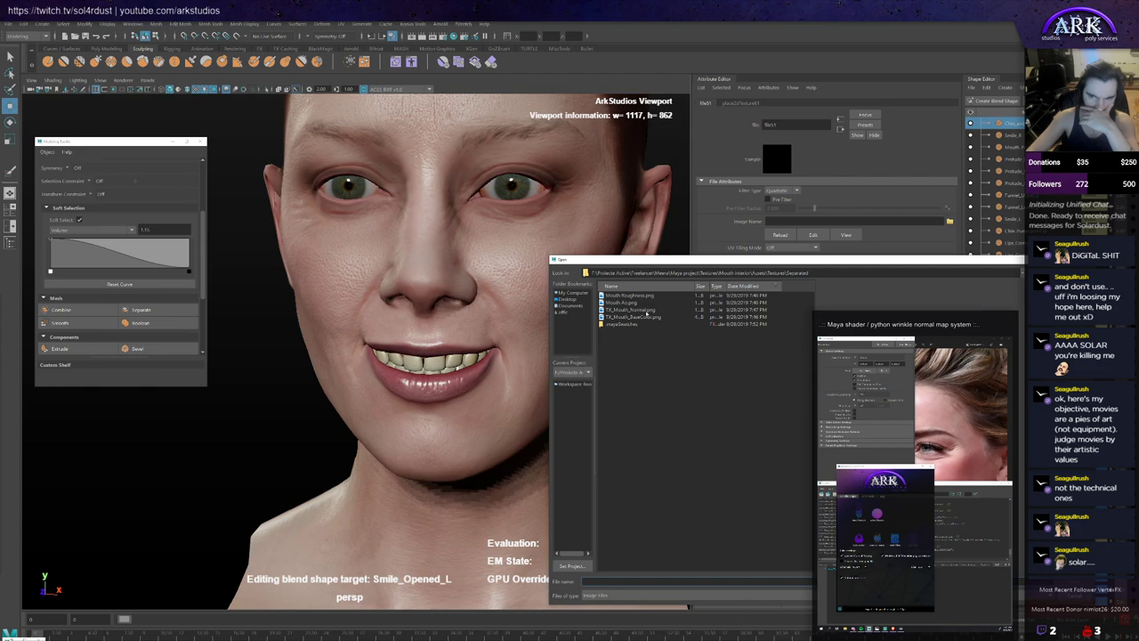
click(640, 310)
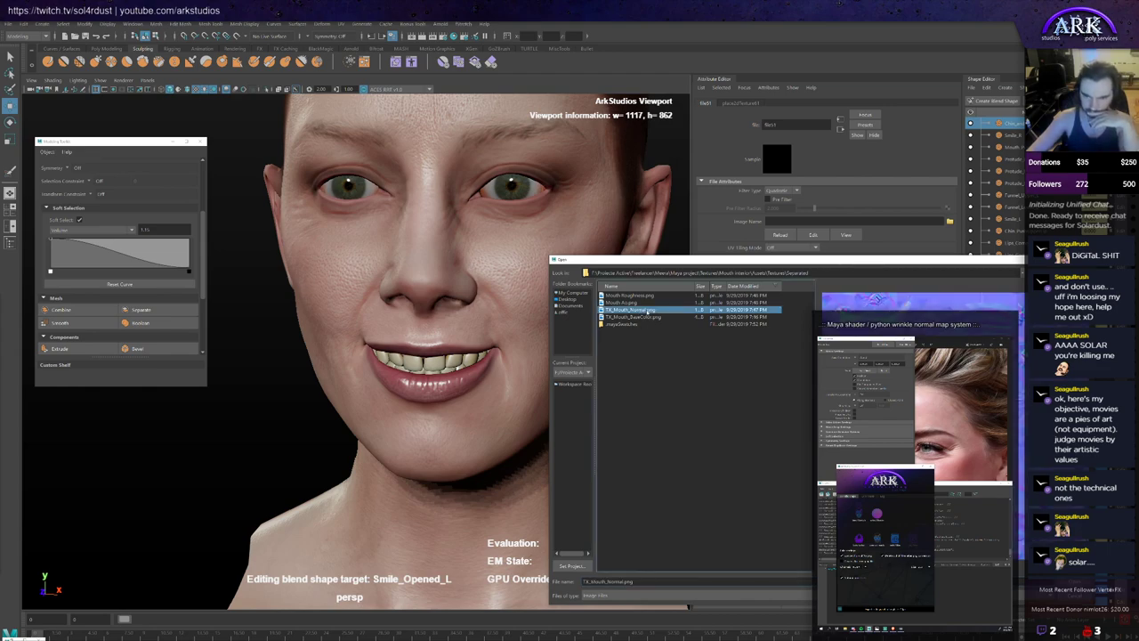
double_click(649, 311)
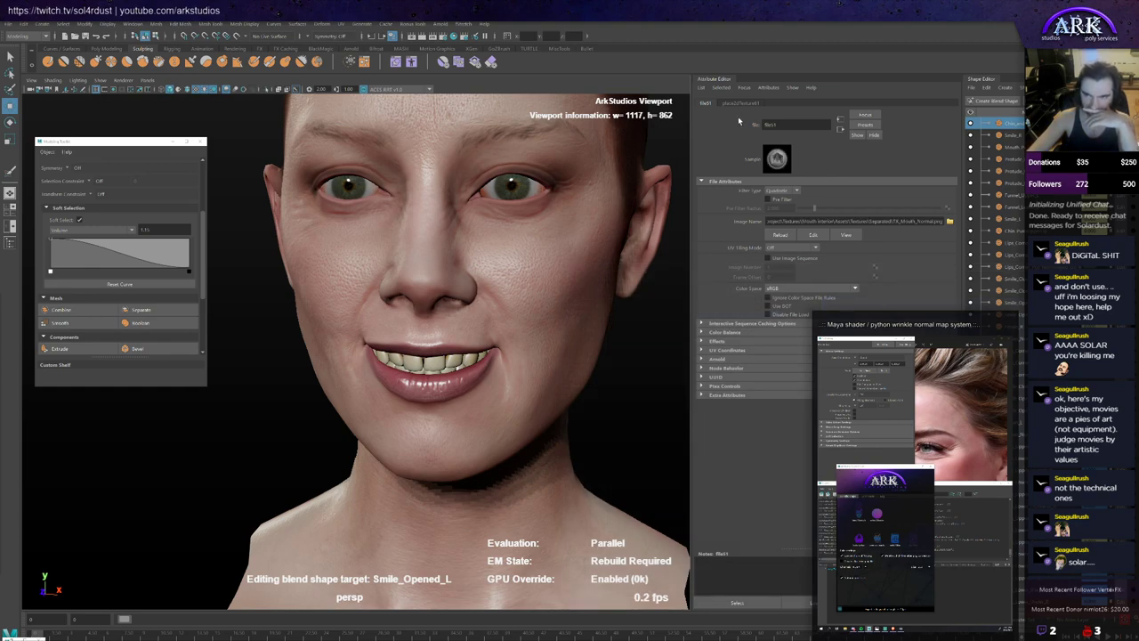
click(443, 356)
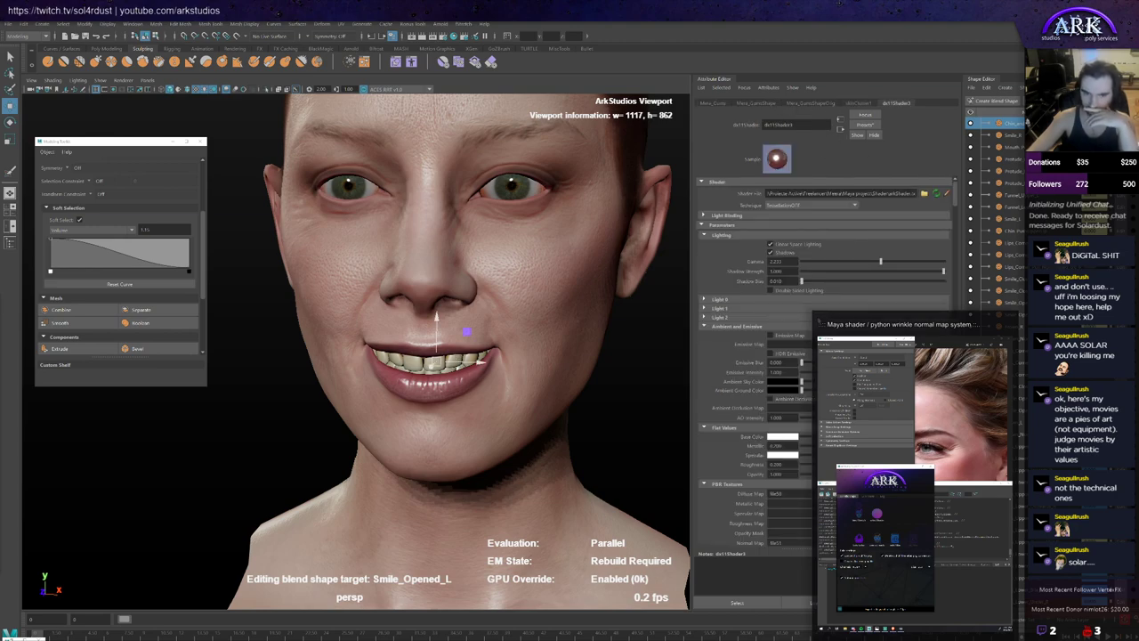
Step: Connect a file texture with Mouth Roughness.png to the shader's Roughness Map and reselect the teeth mesh
scroll(939, 254, down, 3)
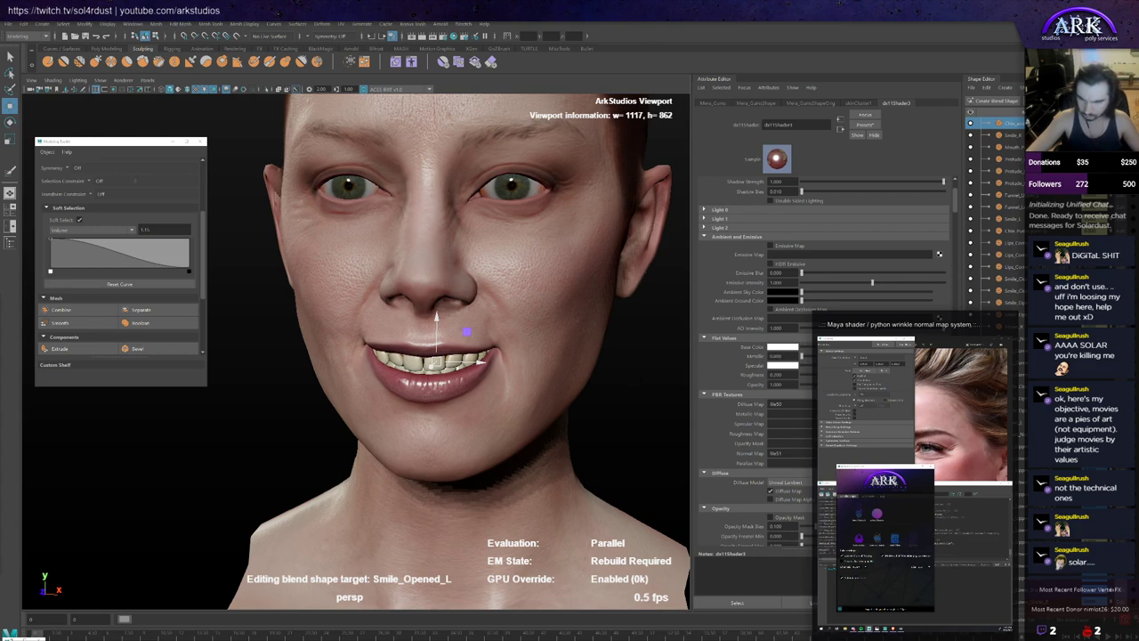
click(939, 254)
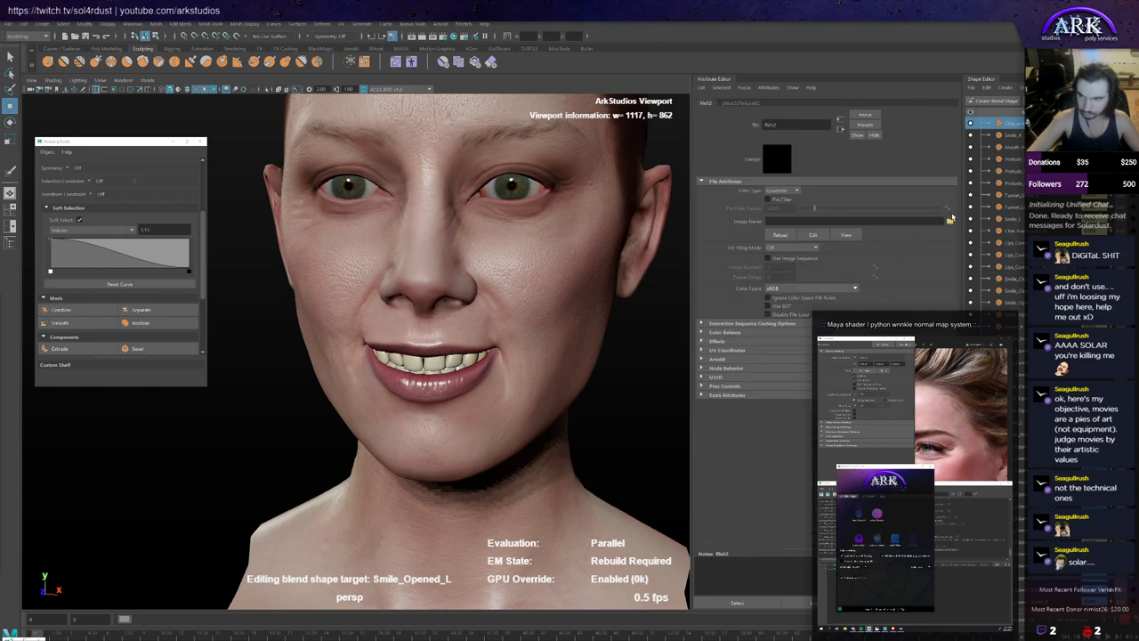
click(950, 223)
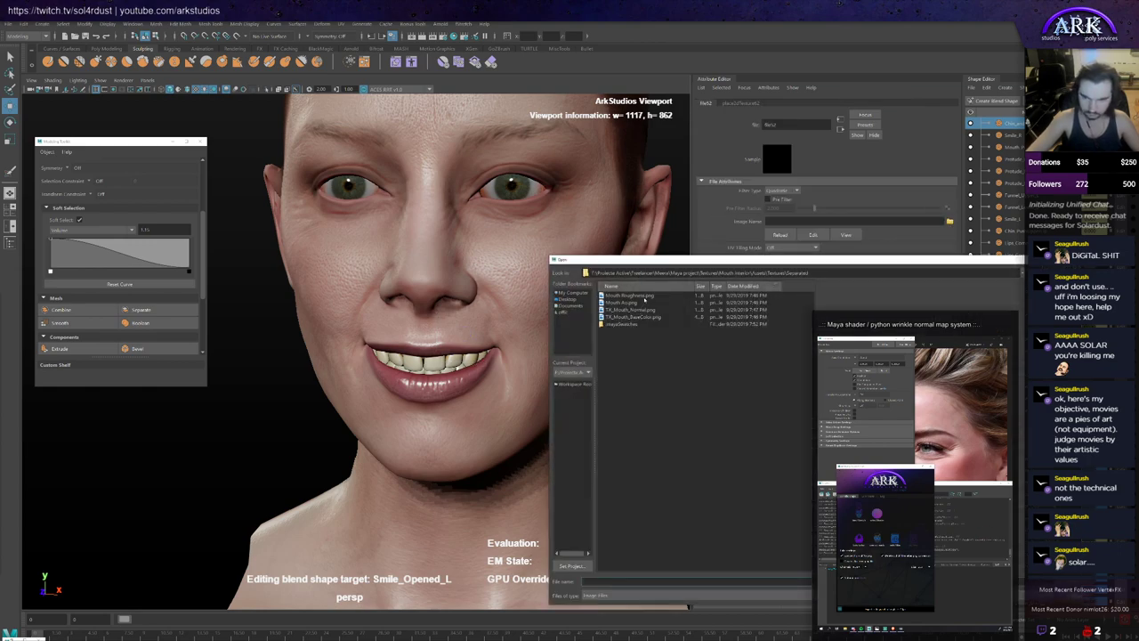
click(641, 296)
double_click(650, 298)
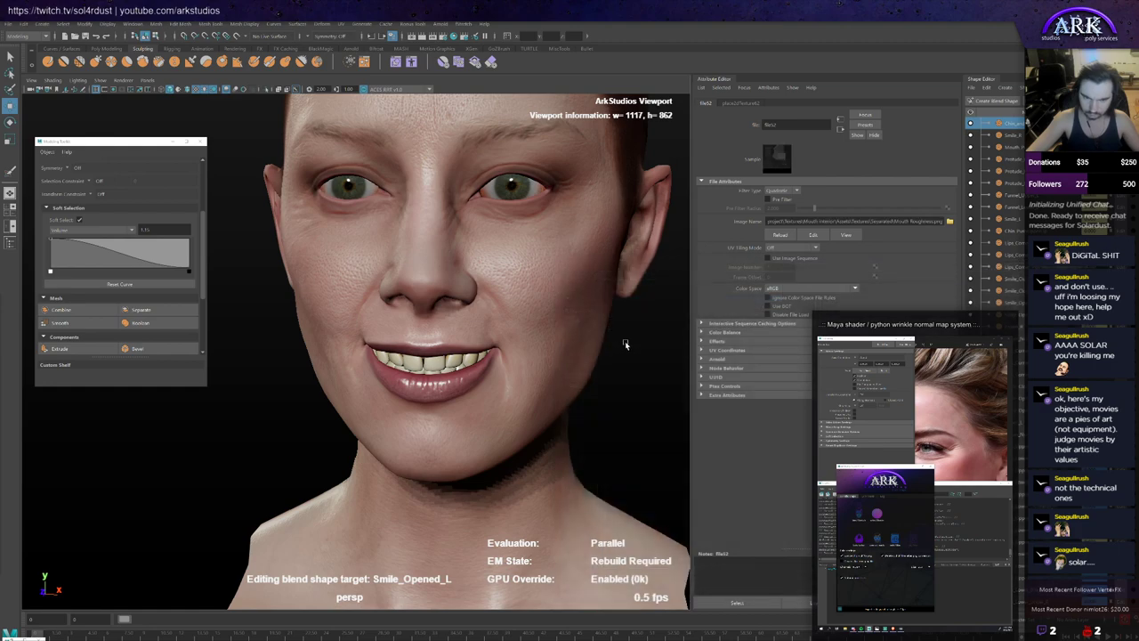
alt+drag(607, 344, 577, 371)
click(460, 354)
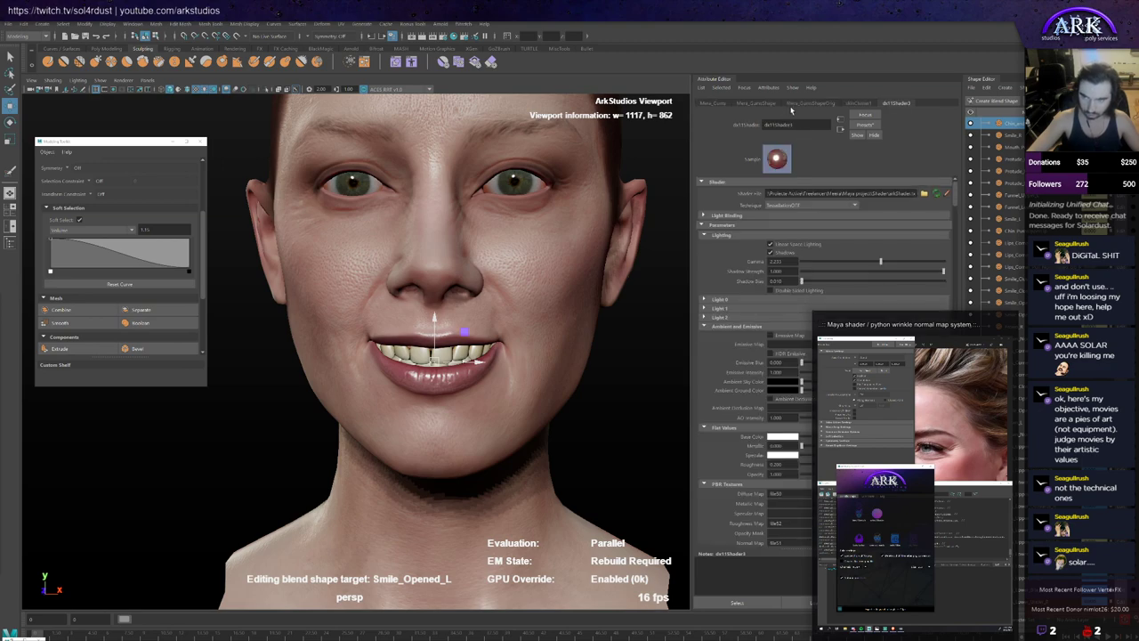
Step: Enable the Roughness Map option on the teeth's shader and try the Specular Map option
scroll(797, 393, down, 4)
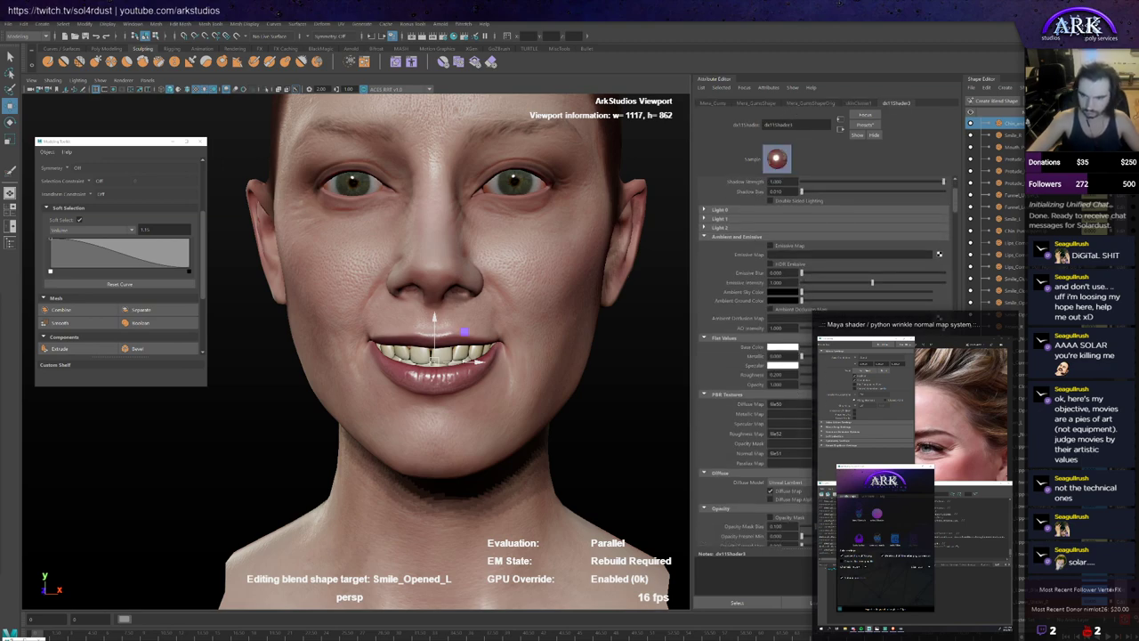
scroll(808, 407, down, 4)
scroll(796, 422, down, 4)
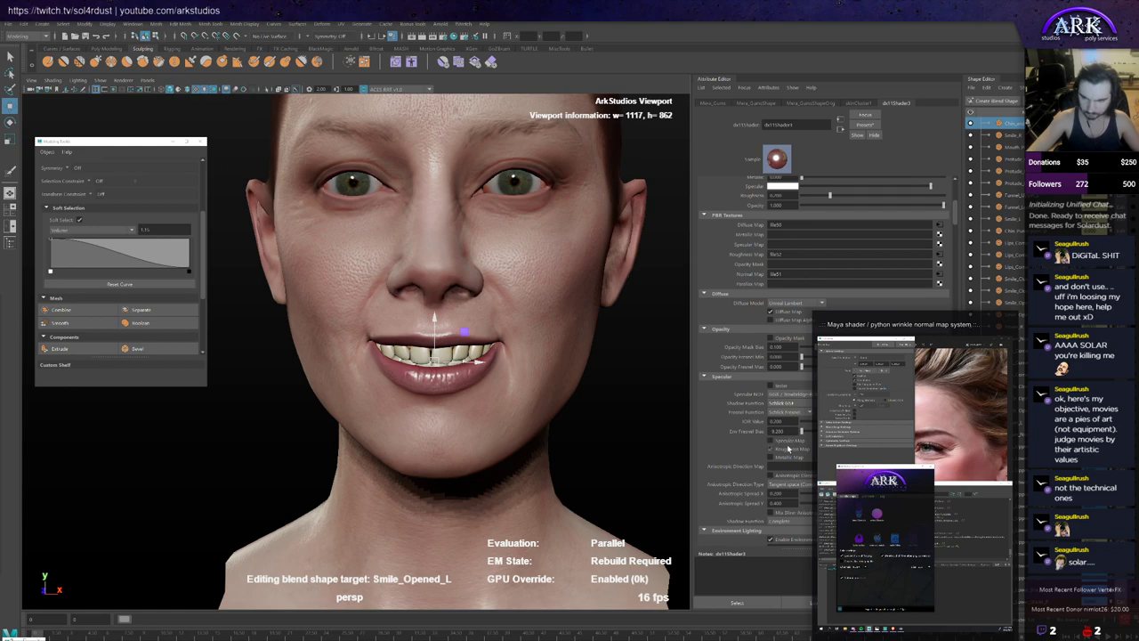
click(801, 441)
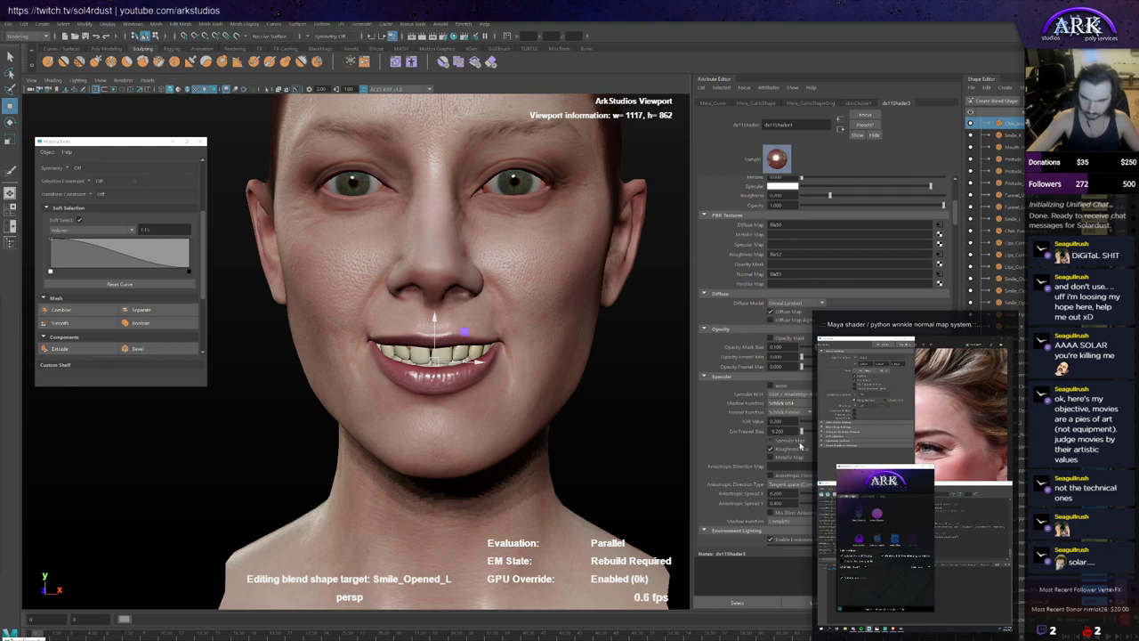
click(800, 442)
mouse_move(561, 327)
alt+mouse_down()
mouse_move(538, 327)
mouse_move(605, 311)
mouse_move(579, 330)
mouse_move(540, 322)
alt+mouse_up()
scroll(540, 322, up, 2)
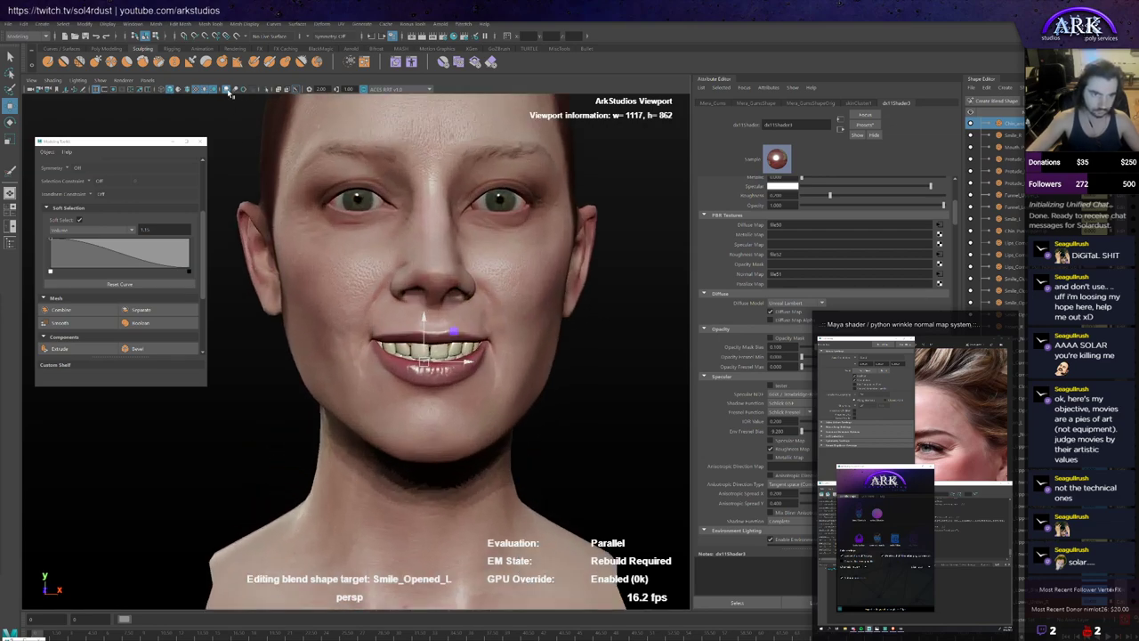
Step: Compare the teeth's look with viewport lighting and shading display options switched off and back on
click(228, 91)
click(228, 91)
click(206, 90)
click(206, 90)
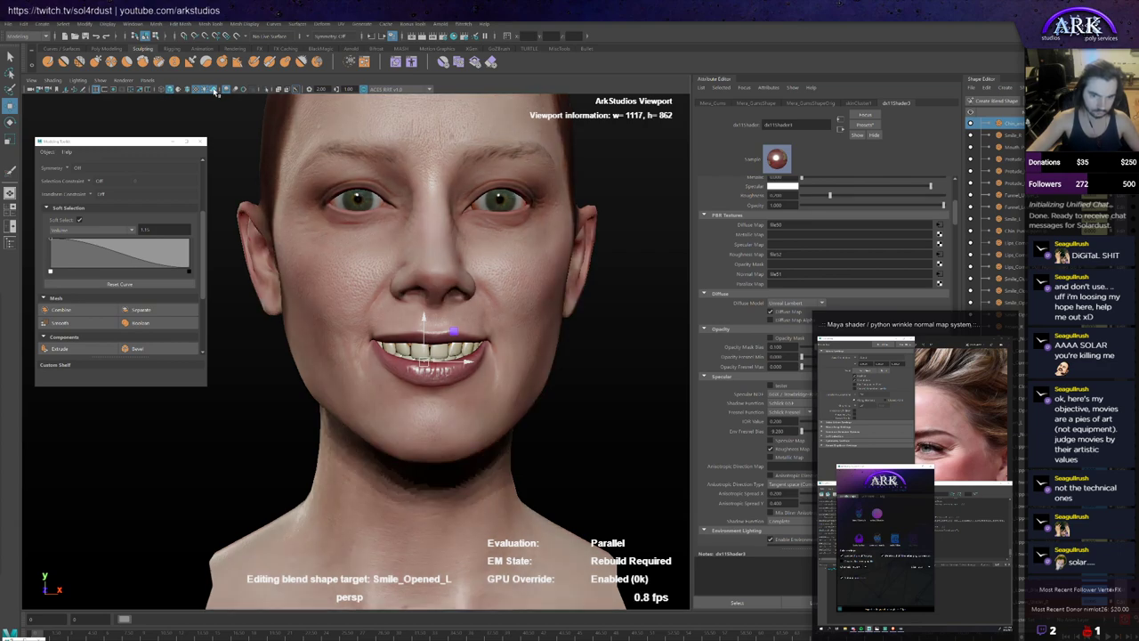
mouse_move(476, 283)
alt+mouse_down()
mouse_move(367, 283)
mouse_move(480, 287)
alt+mouse_up()
Step: Enable the blended normals option in the teeth shader's SSS settings, with Blur Intensity 0 and SSS 0.061
scroll(841, 327, up, 5)
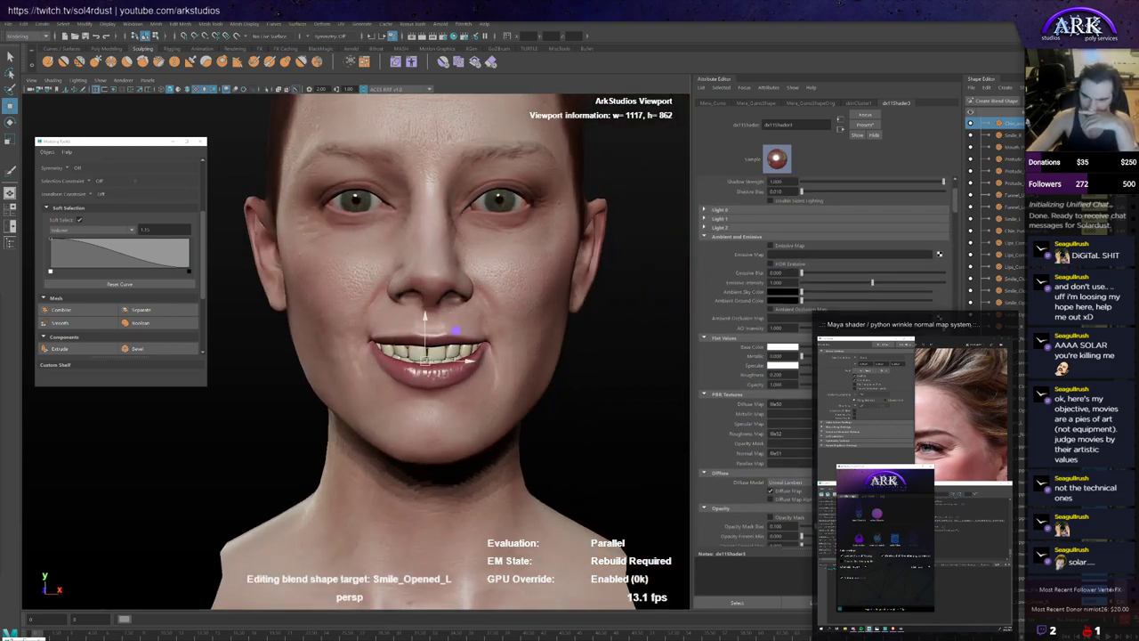
scroll(824, 356, down, 6)
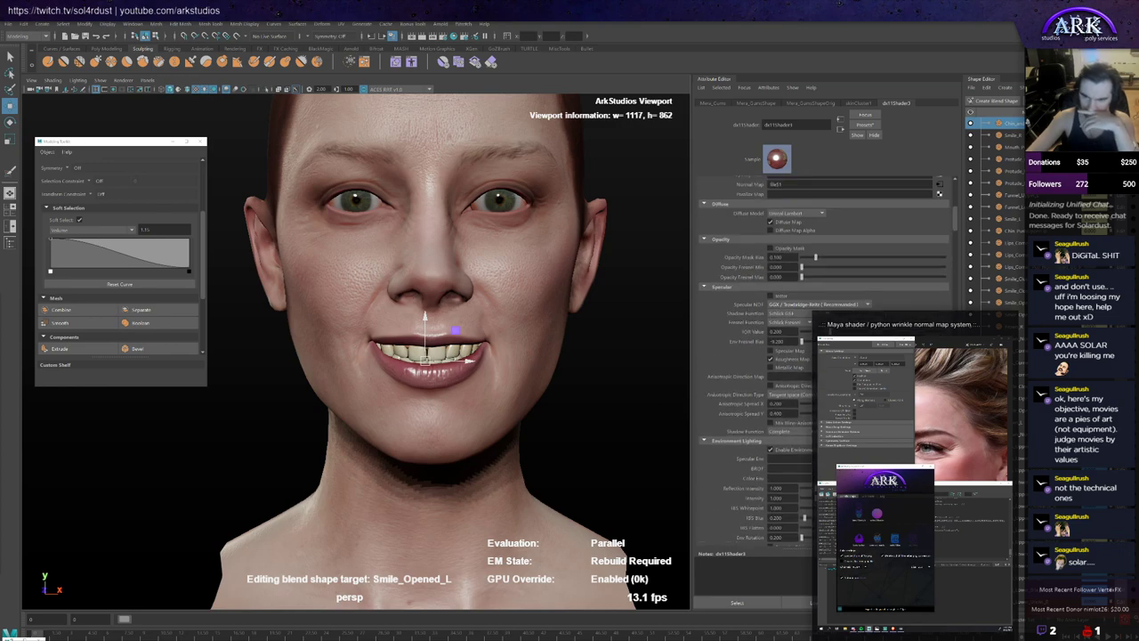
scroll(824, 356, down, 10)
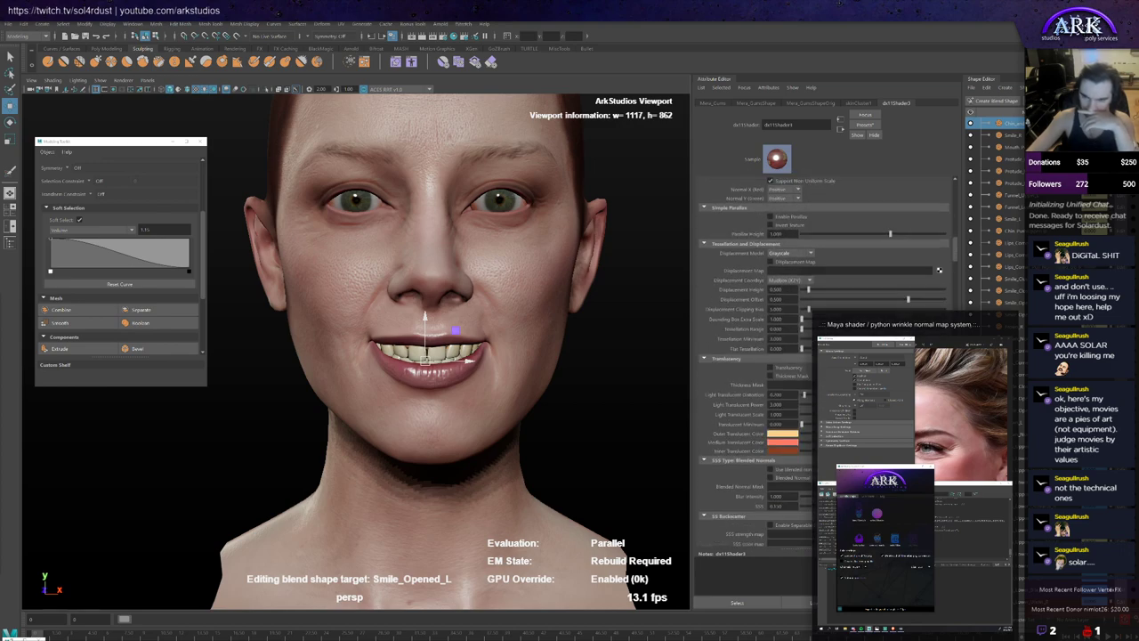
scroll(785, 455, down, 3)
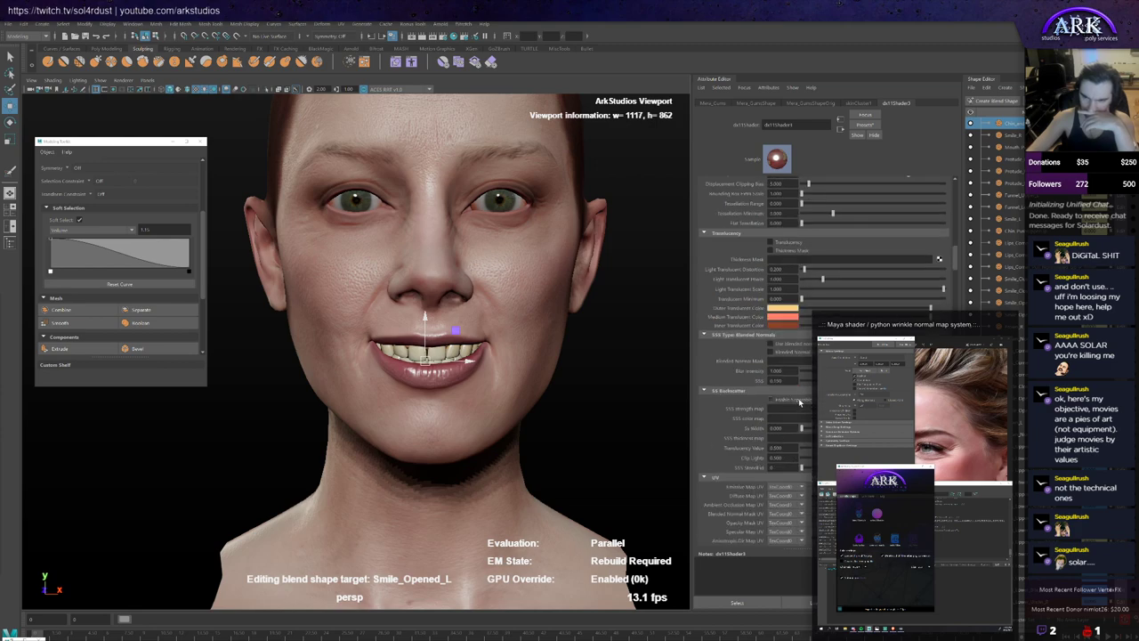
click(795, 347)
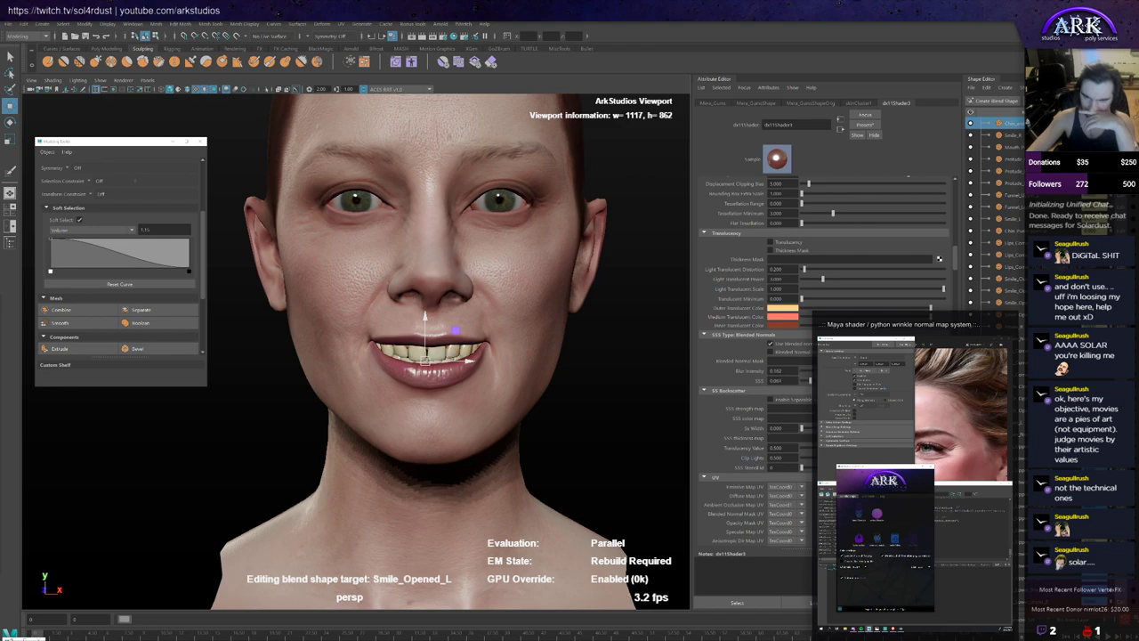
Step: Examine the teeth and smile from front and three-quarter angles against the smile reference photo
scroll(435, 411, down, 3)
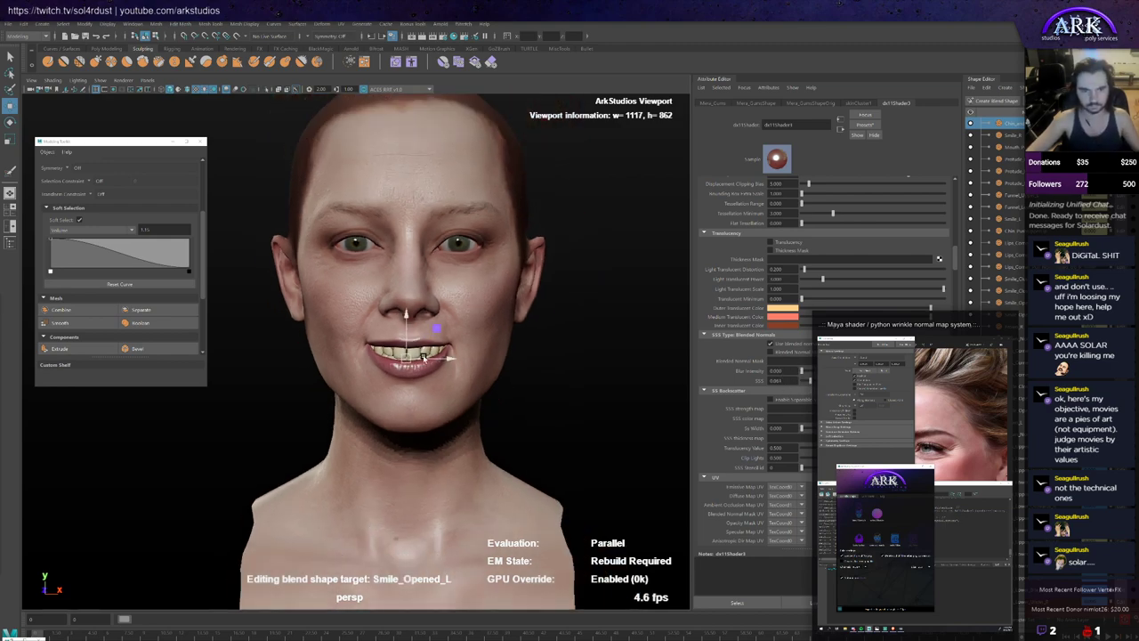
alt+drag(424, 359, 432, 327)
scroll(433, 331, up, 3)
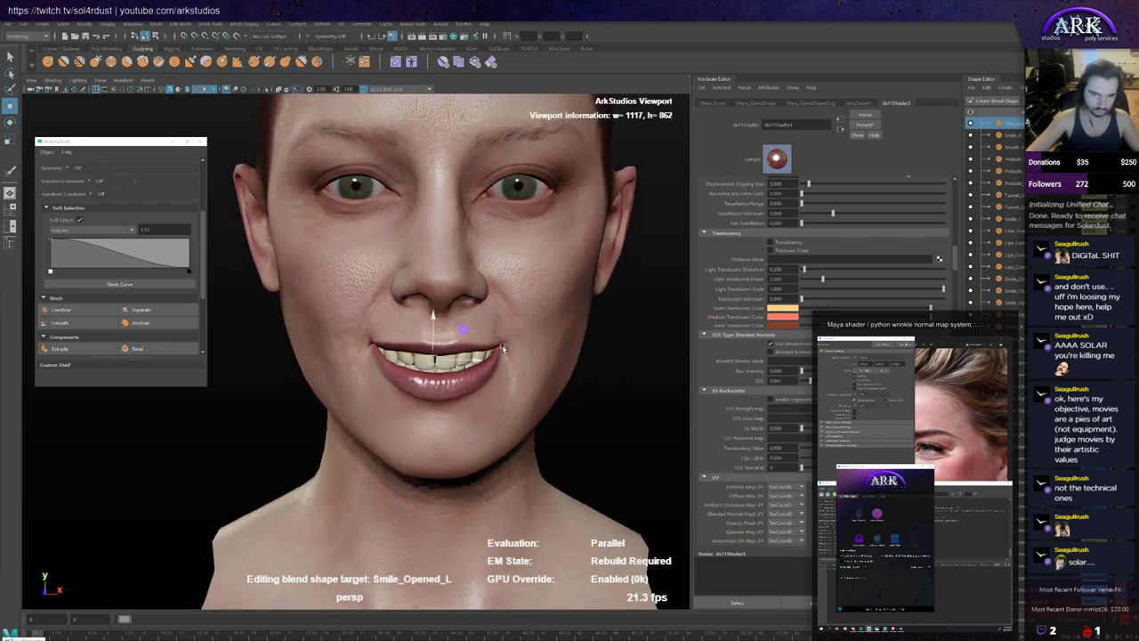
scroll(504, 357, down, 2)
mouse_move(530, 359)
alt+mouse_down()
mouse_move(506, 360)
mouse_move(516, 358)
alt+mouse_up()
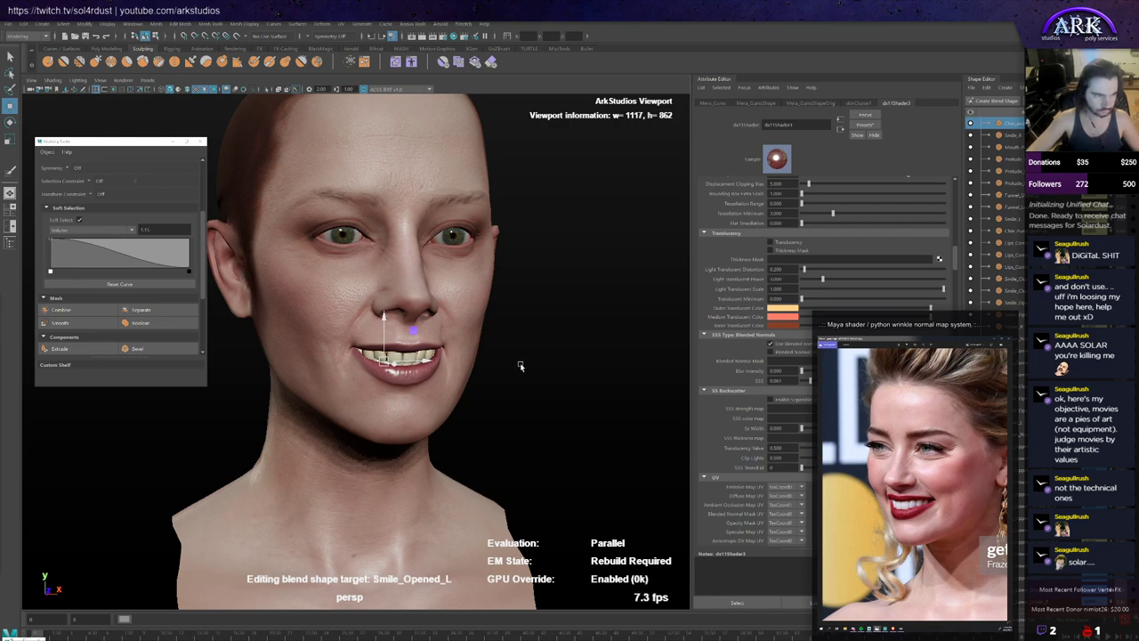
mouse_move(522, 366)
alt+mouse_down()
mouse_move(534, 367)
mouse_move(504, 365)
alt+mouse_up()
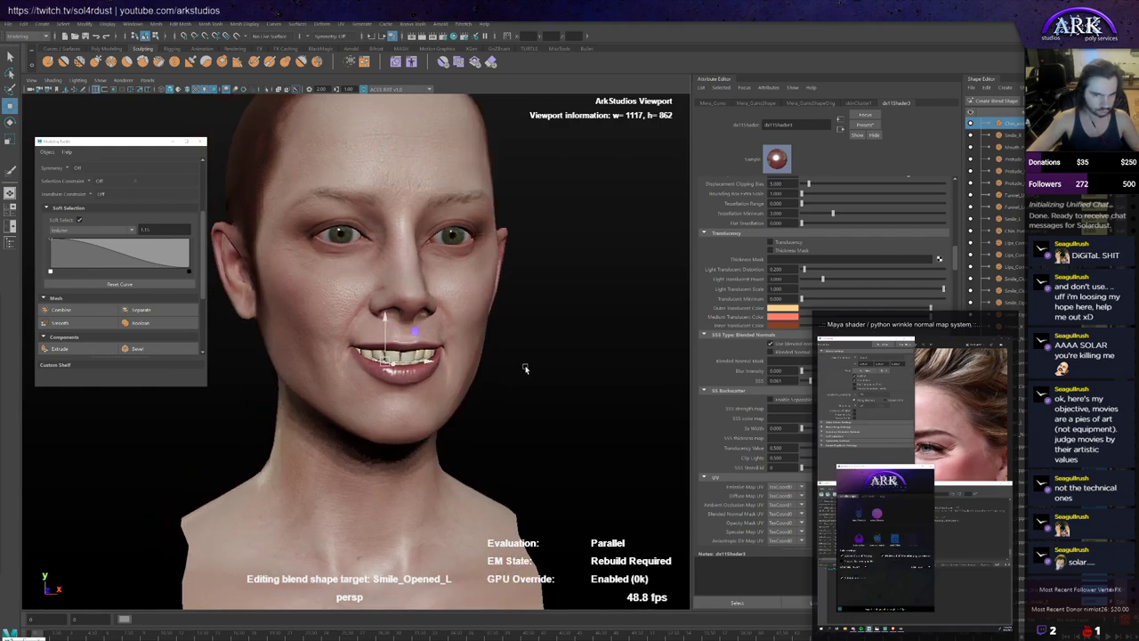
alt+right_drag(526, 369, 565, 379)
mouse_move(564, 379)
alt+mouse_down()
mouse_move(521, 380)
mouse_move(554, 379)
alt+mouse_up()
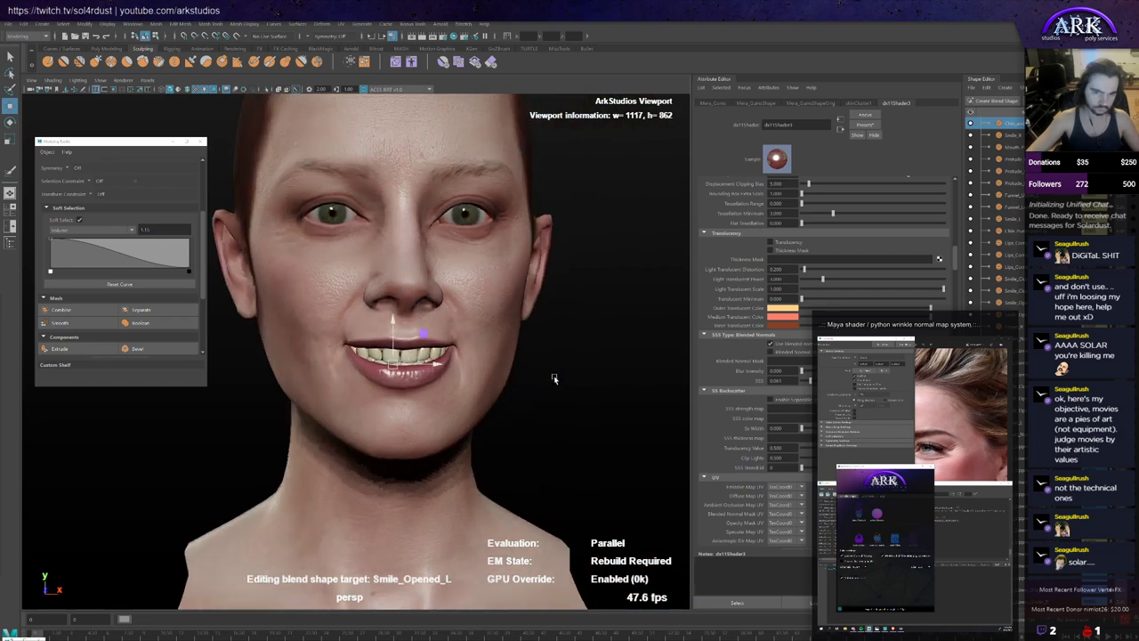
scroll(550, 378, up, 1)
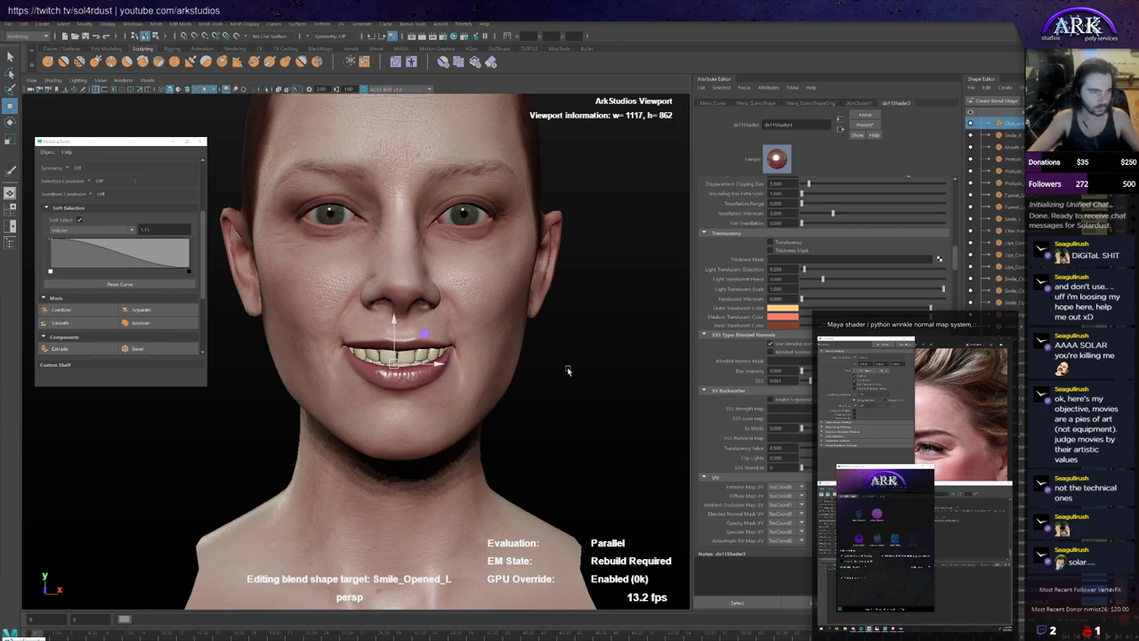
alt+drag(534, 309, 509, 338)
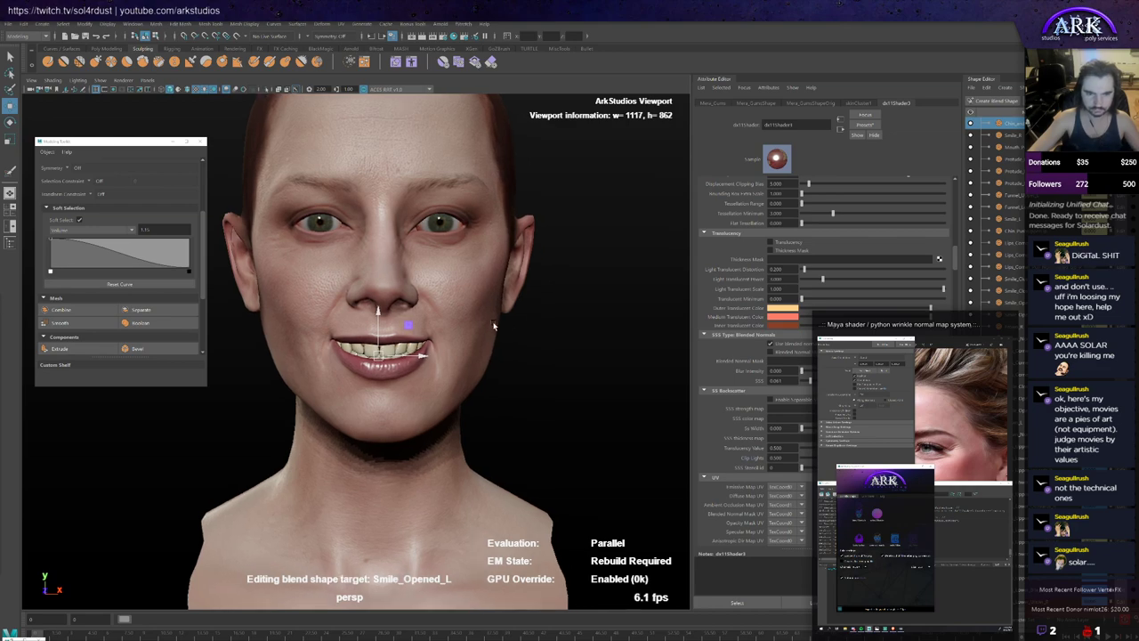
Step: Show the NURBS surface face controls and adjust the control beneath the character's left eye
click(100, 81)
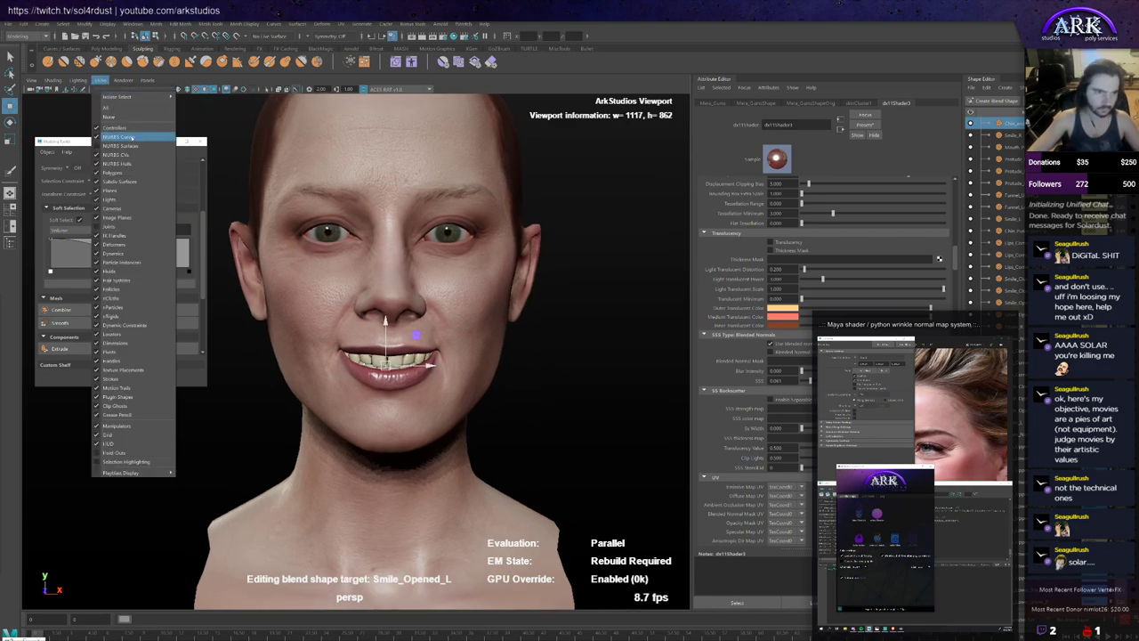
click(125, 146)
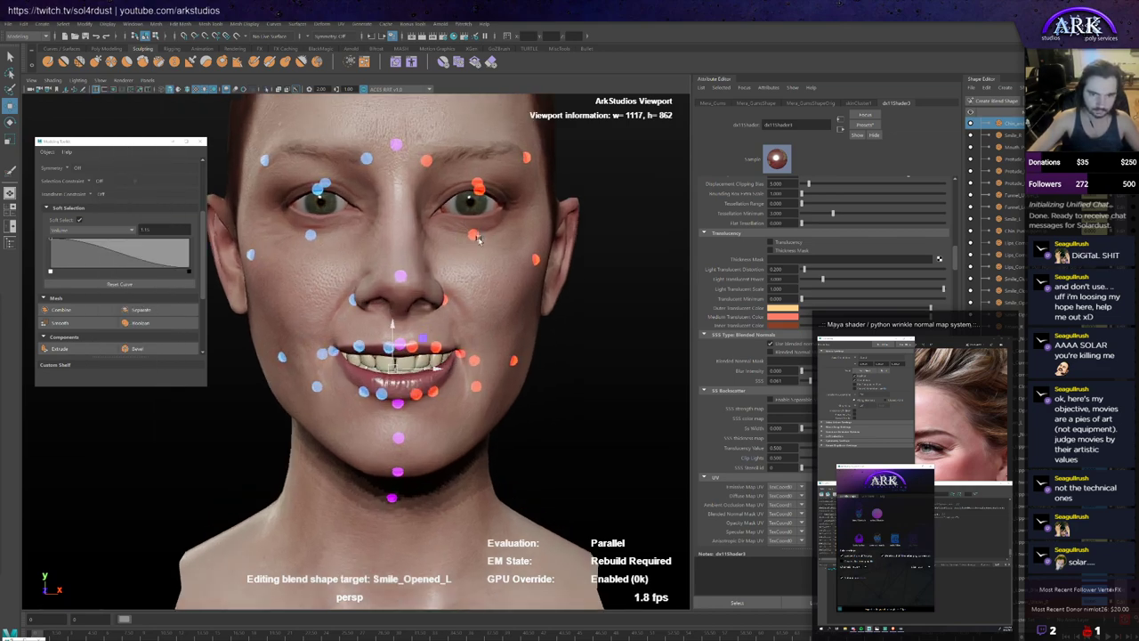
click(474, 234)
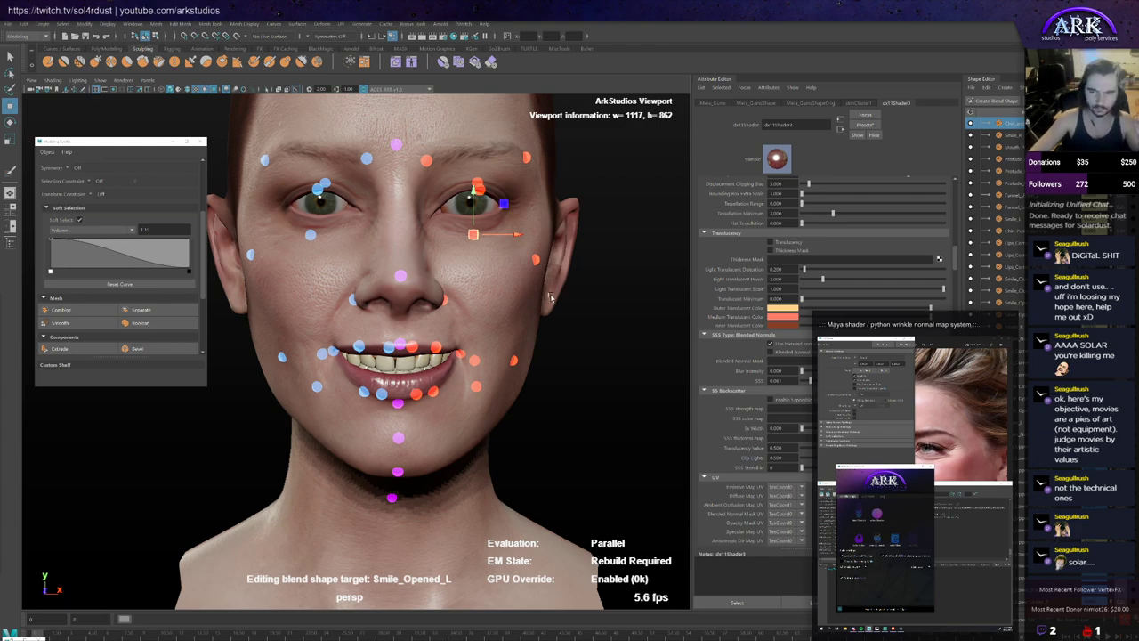
scroll(487, 310, down, 3)
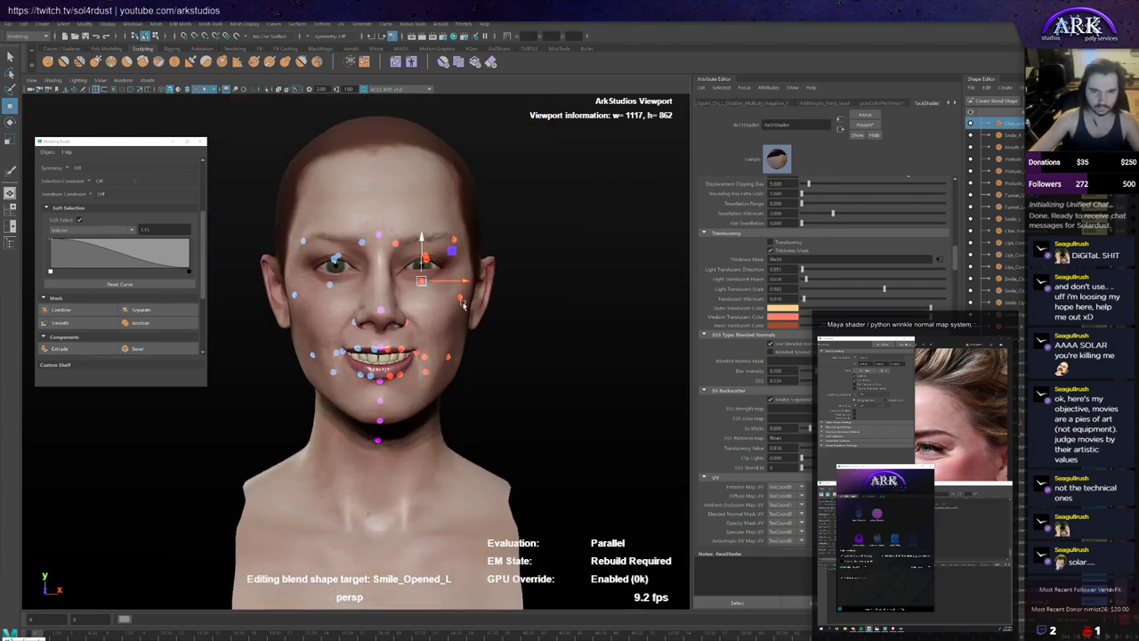
scroll(462, 305, up, 5)
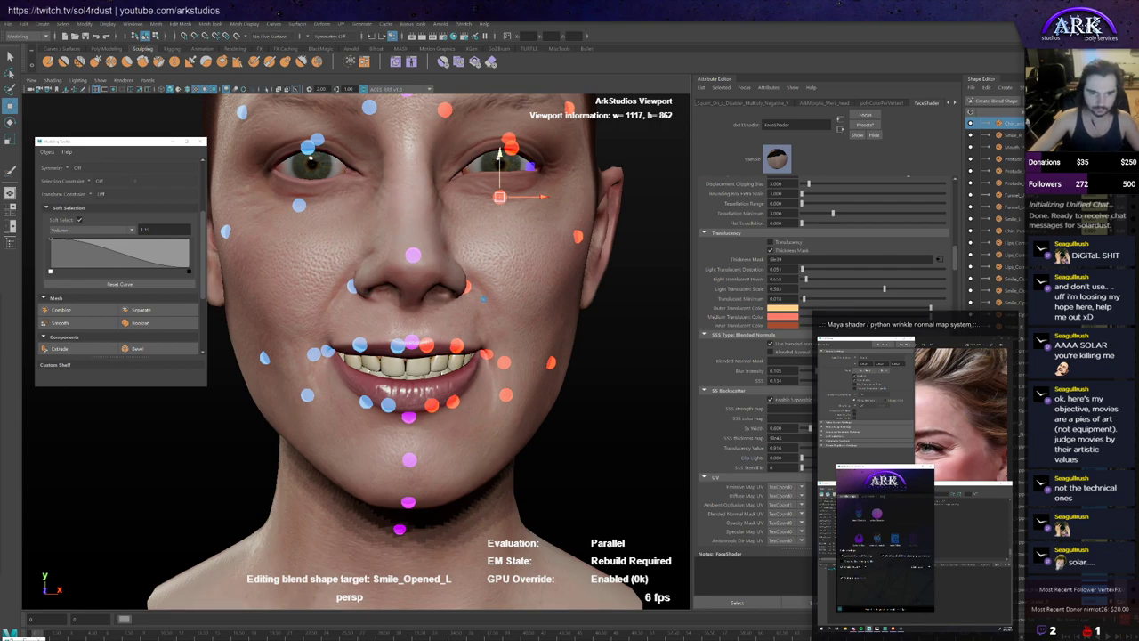
scroll(480, 291, down, 2)
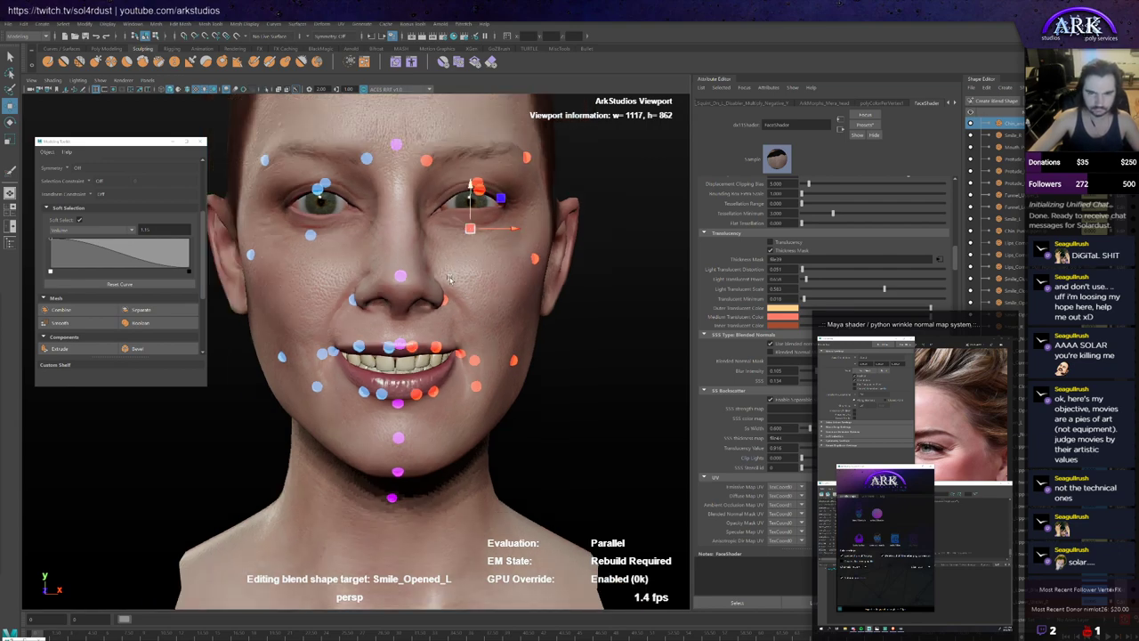
drag(470, 208, 481, 237)
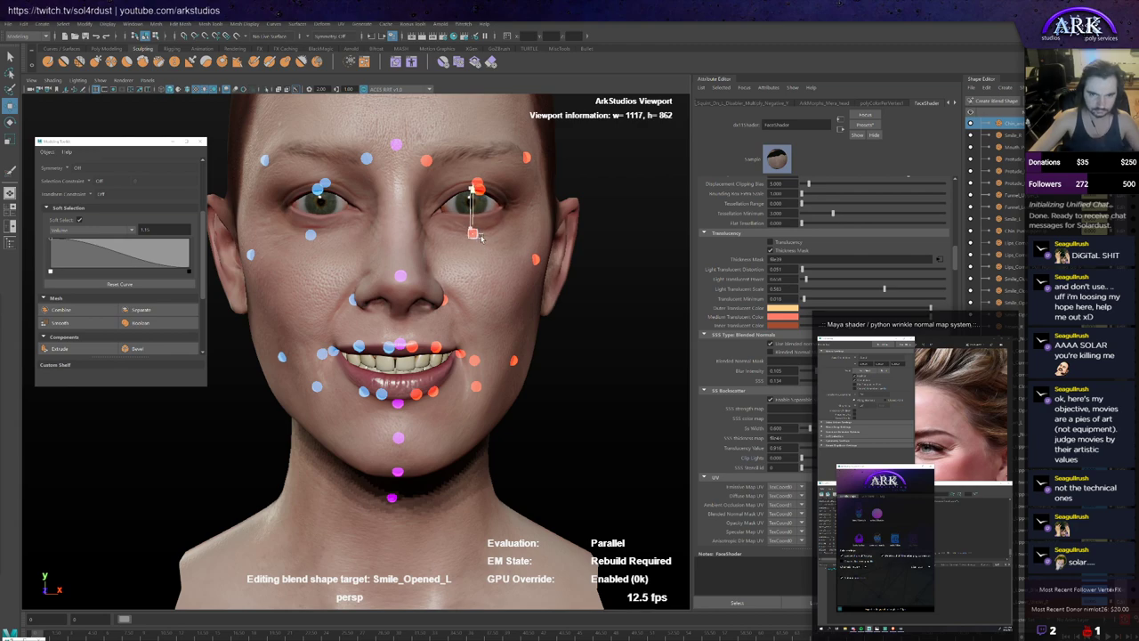
Step: Select the control beneath the character's right eye and inspect the smile around it
click(312, 234)
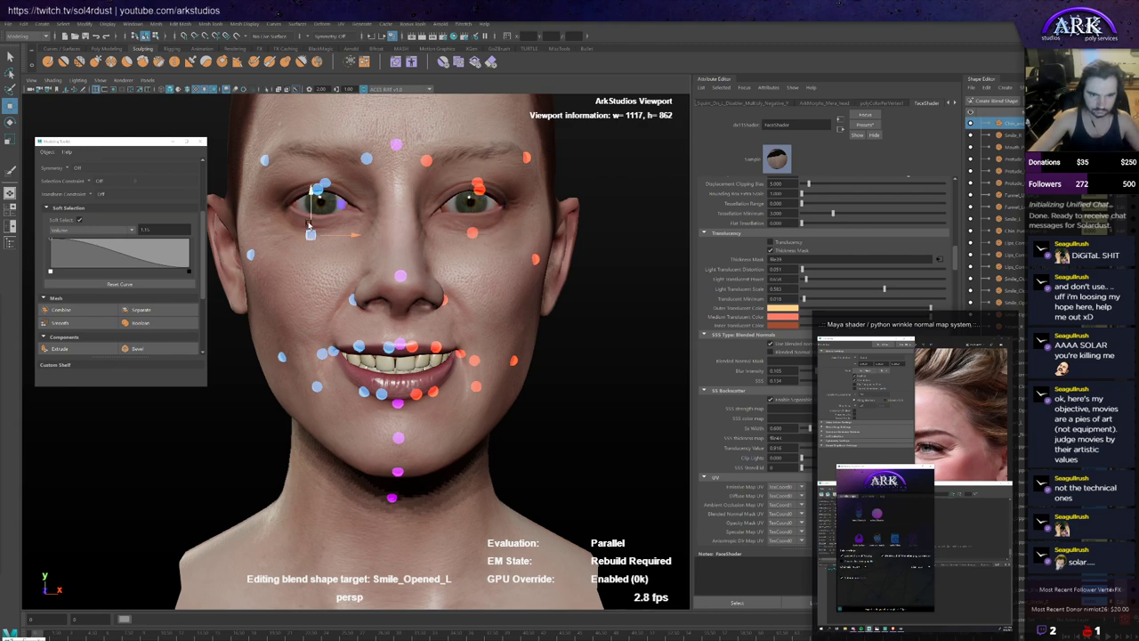
scroll(435, 301, down, 4)
mouse_move(435, 301)
alt+mouse_down()
mouse_move(423, 302)
mouse_move(525, 305)
mouse_move(425, 302)
alt+mouse_up()
scroll(452, 349, up, 4)
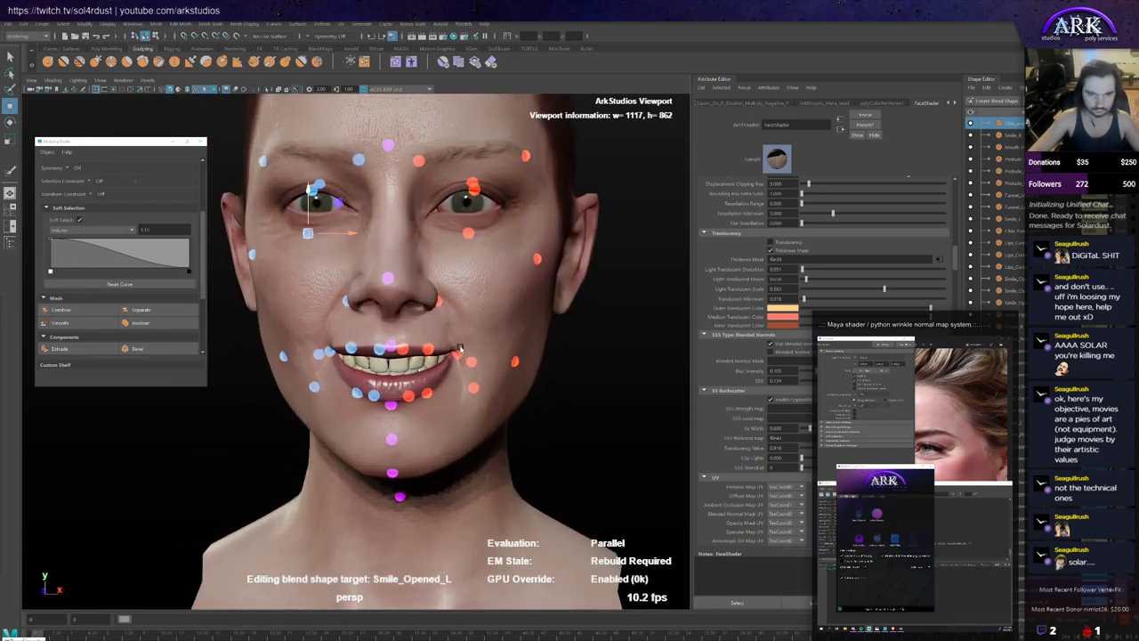
mouse_move(462, 350)
alt+mouse_down()
mouse_move(482, 361)
mouse_move(474, 337)
alt+mouse_up()
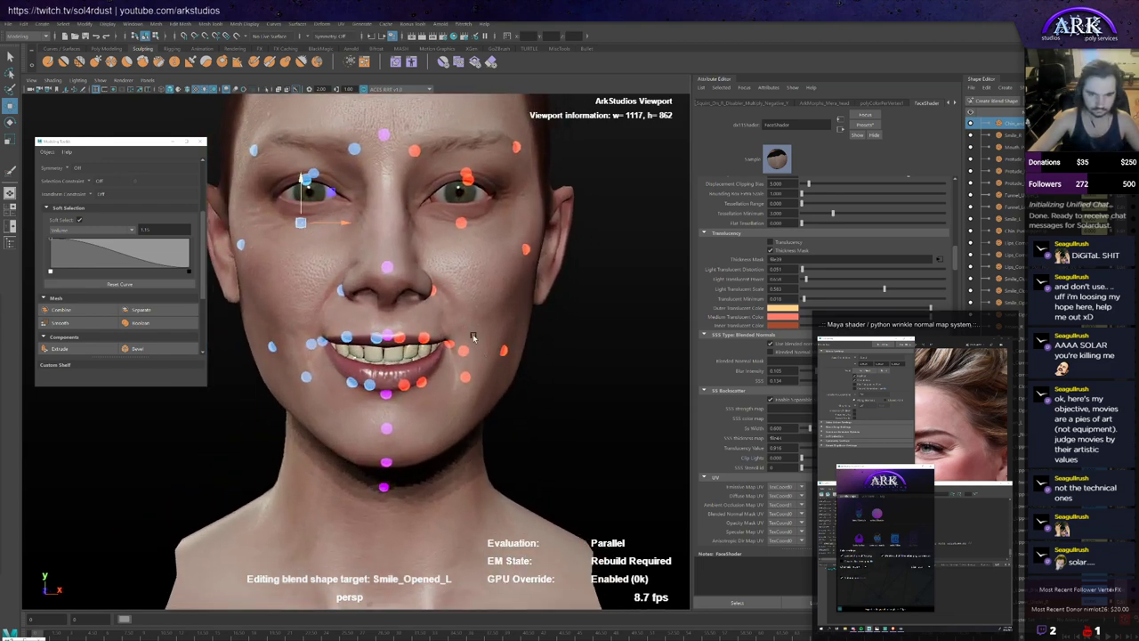
Step: Adjust the nostril control on the character's left side and clear the selection
click(435, 292)
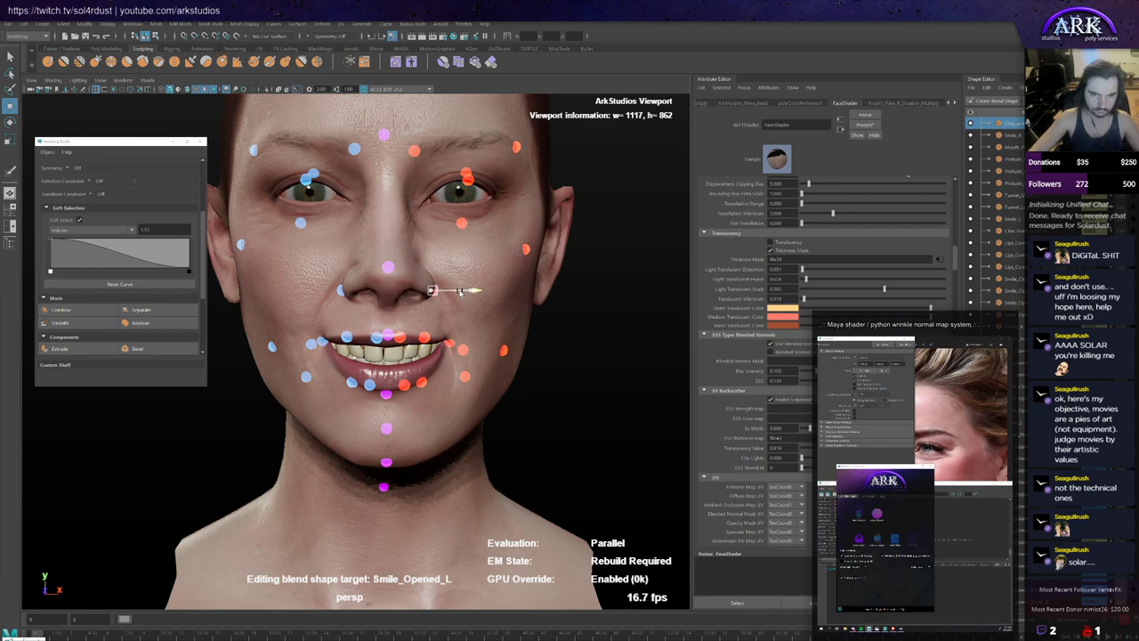
drag(458, 292, 435, 268)
scroll(549, 343, down, 2)
click(563, 300)
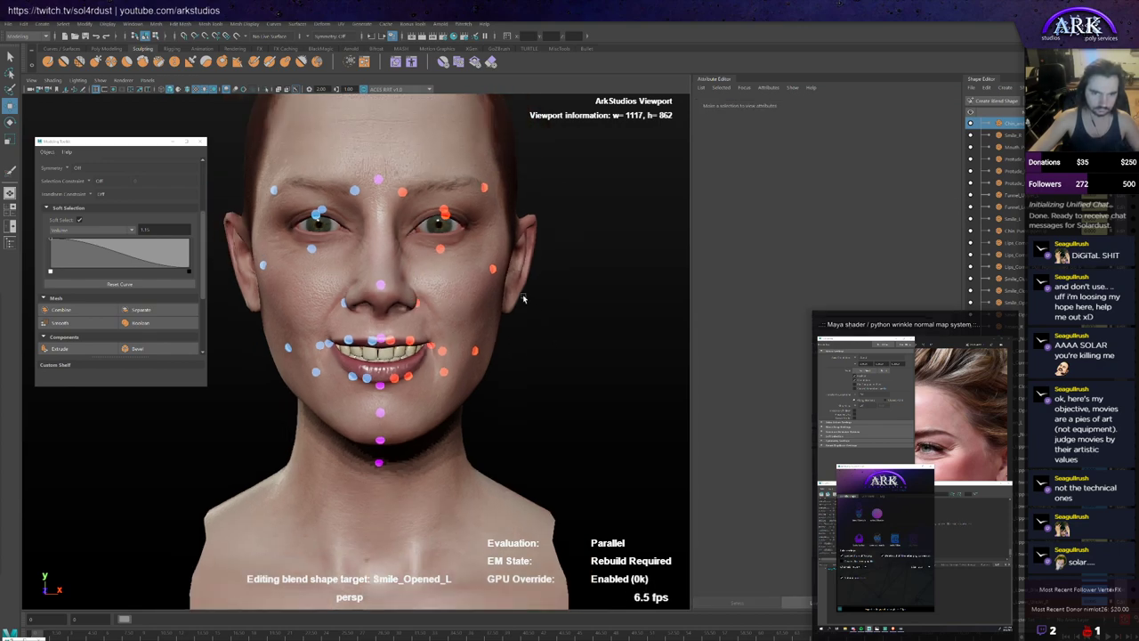
Step: Open the character's mouth by lowering the chin control of the facial rig
mouse_move(521, 310)
alt+mouse_down()
mouse_move(501, 327)
mouse_move(530, 330)
alt+mouse_up()
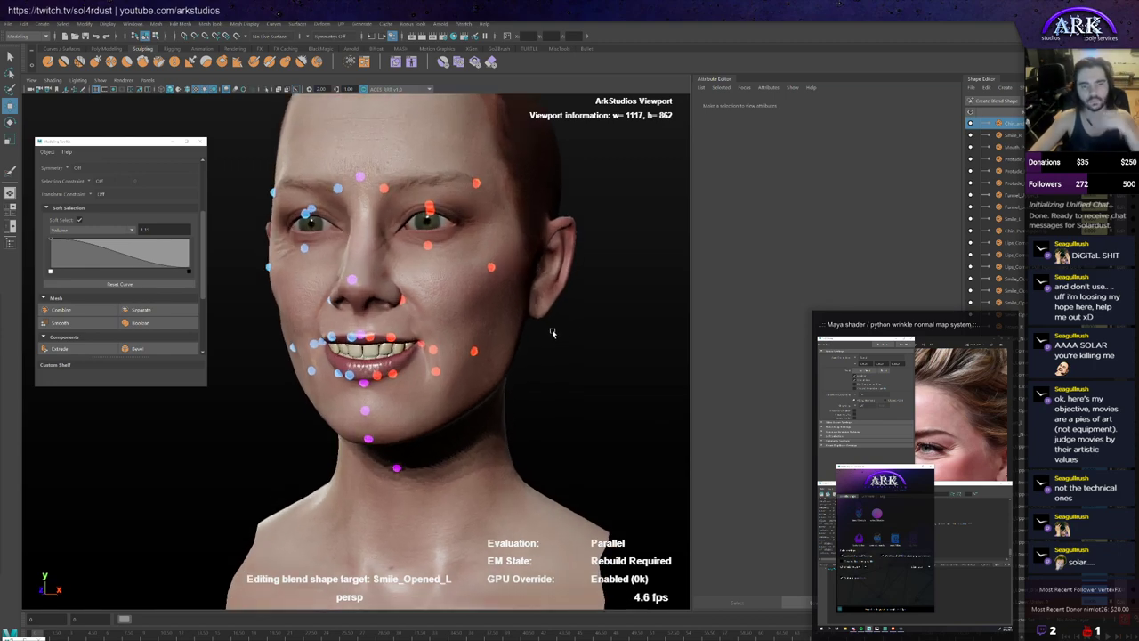
alt+drag(546, 318, 381, 433)
click(381, 433)
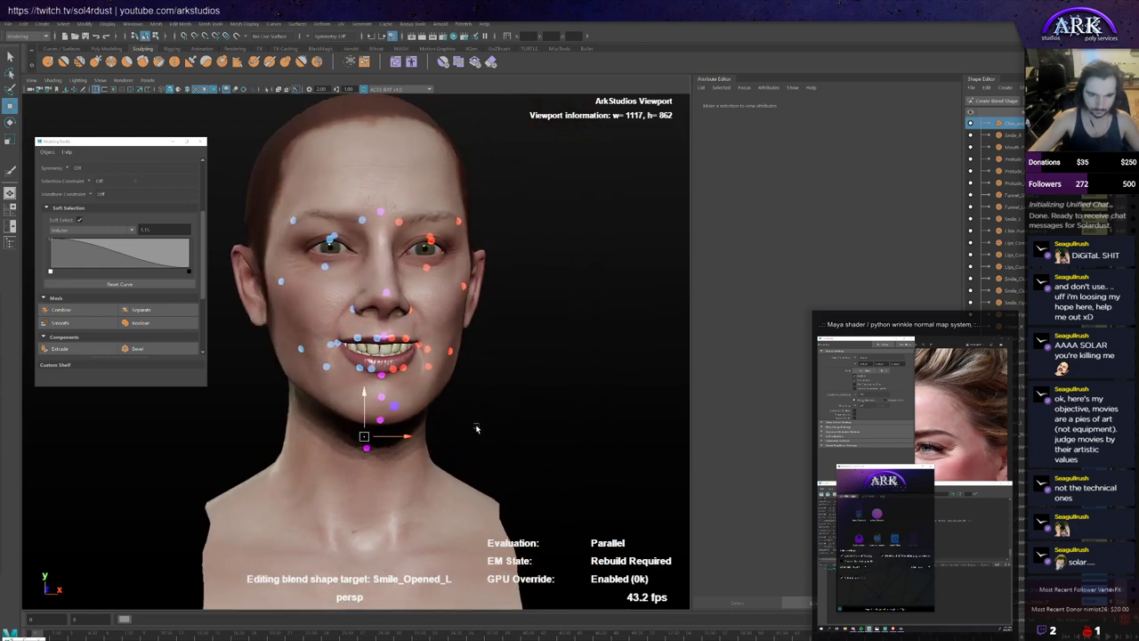
scroll(501, 424, up, 3)
alt+drag(466, 425, 415, 456)
mouse_move(462, 383)
alt+mouse_down()
mouse_move(394, 386)
mouse_move(475, 387)
mouse_move(457, 386)
alt+mouse_up()
Step: Pull the right and left lip corner controls to shape an open-mouth smile
click(338, 357)
drag(338, 358, 418, 374)
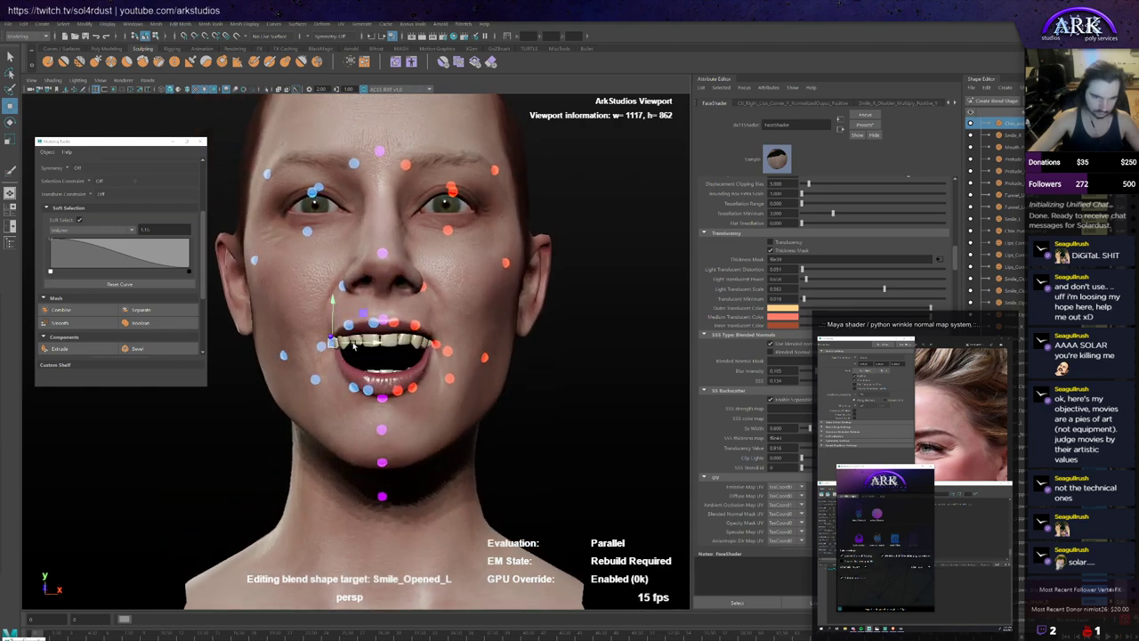
mouse_move(353, 346)
mouse_down()
mouse_move(337, 341)
mouse_move(356, 345)
mouse_up()
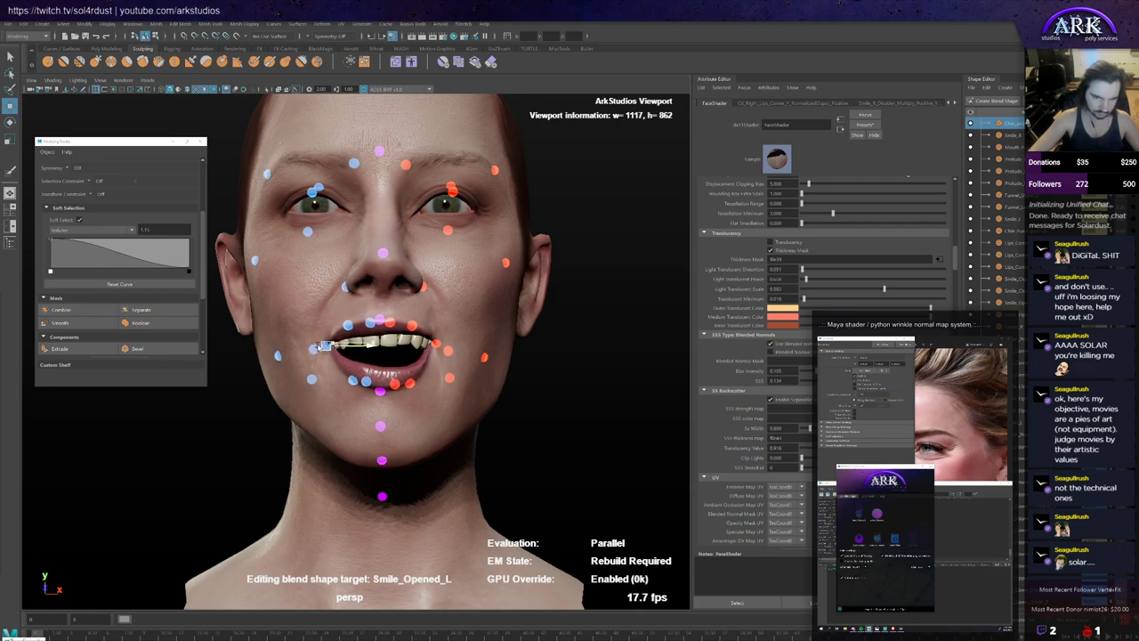
click(441, 344)
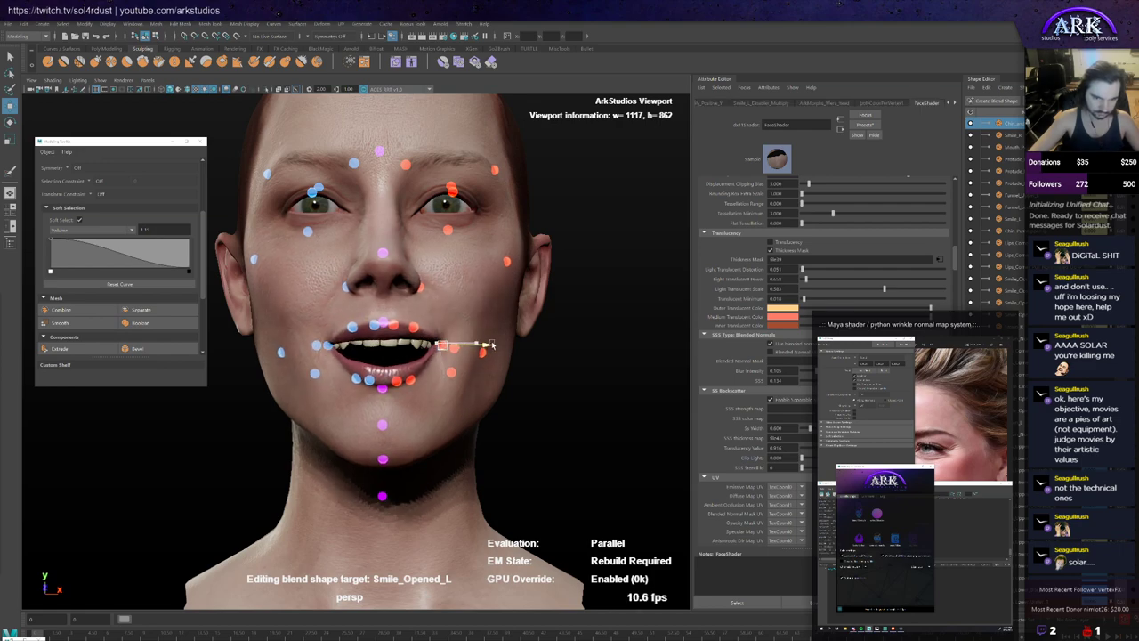
Step: Lower the chin control to open the jaw of the smiling face
alt+drag(493, 345, 403, 415)
click(382, 466)
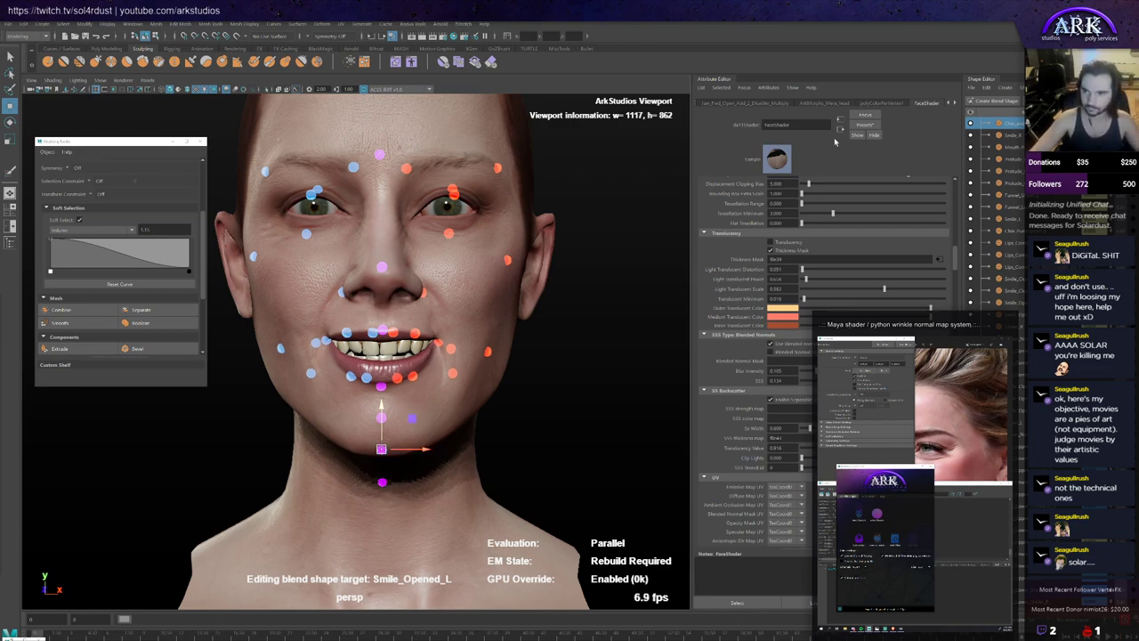
drag(382, 409, 384, 445)
alt+drag(418, 383, 400, 398)
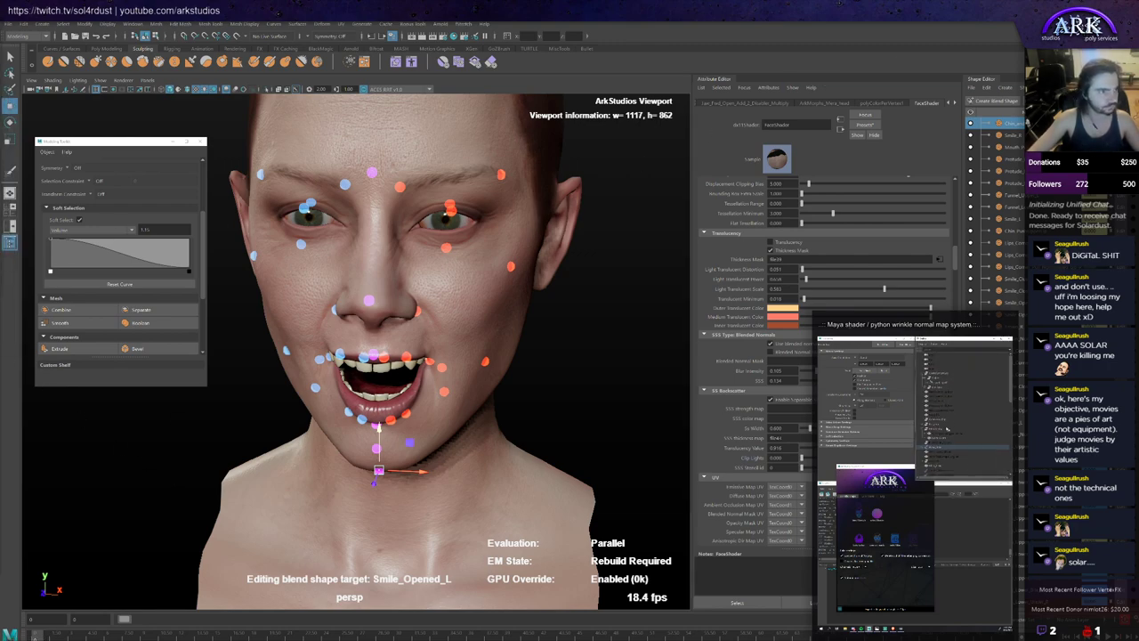
Step: Examine the teeth, tongue and lip corners of the open-mouth smile up close from several angles
click(942, 435)
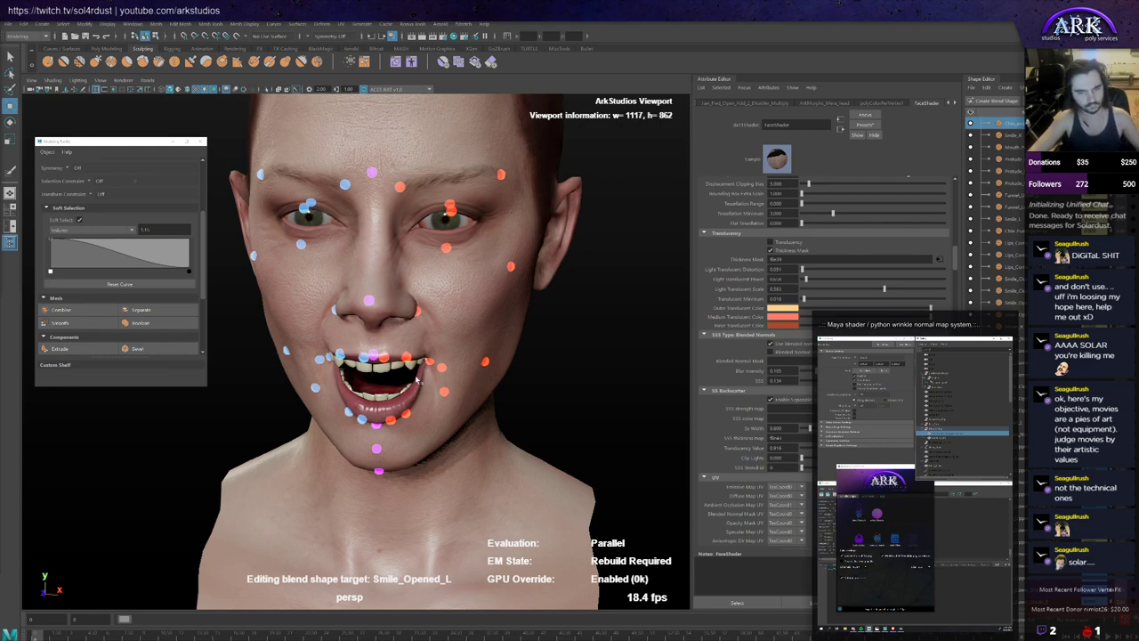
click(415, 379)
alt+drag(416, 379, 372, 360)
scroll(391, 396, up, 5)
scroll(363, 397, up, 1)
scroll(369, 360, down, 3)
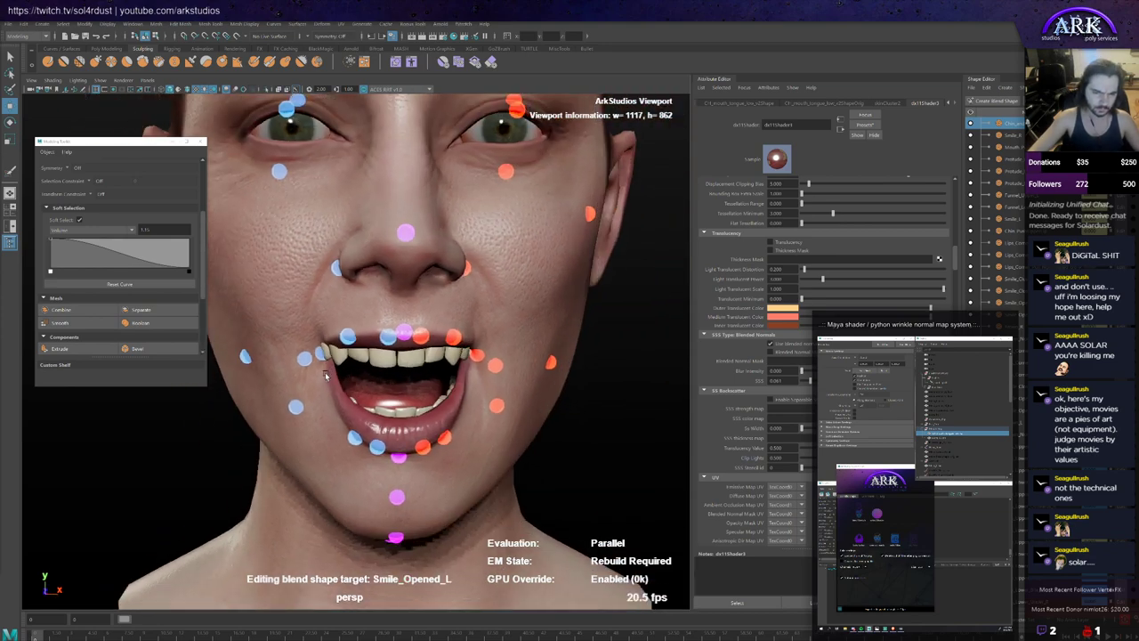
click(320, 350)
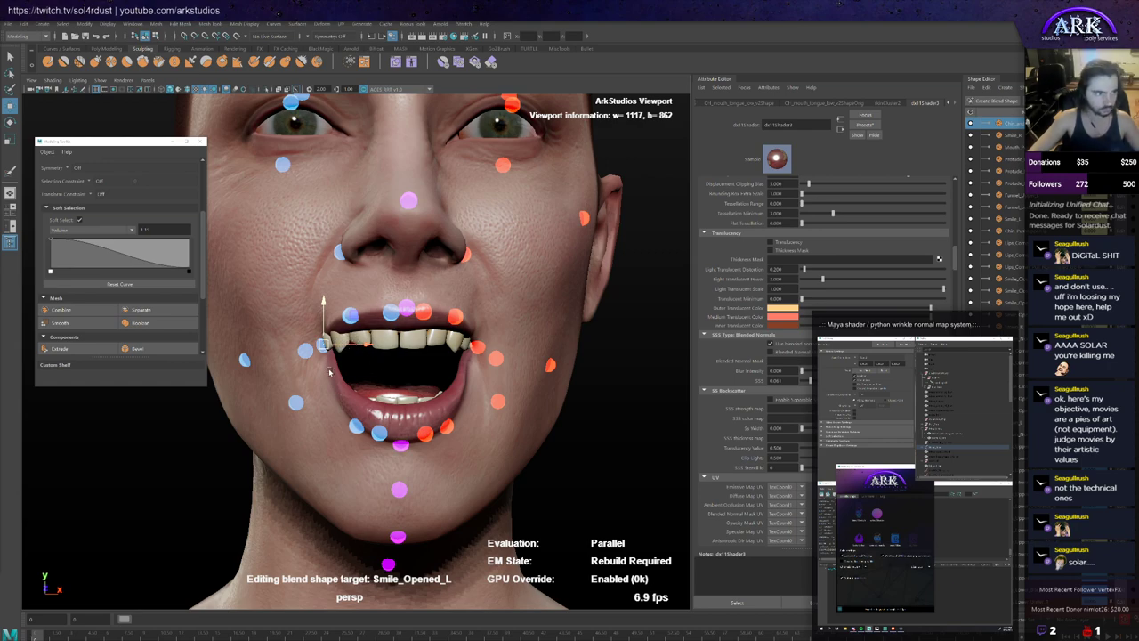
click(365, 328)
scroll(365, 328, down, 3)
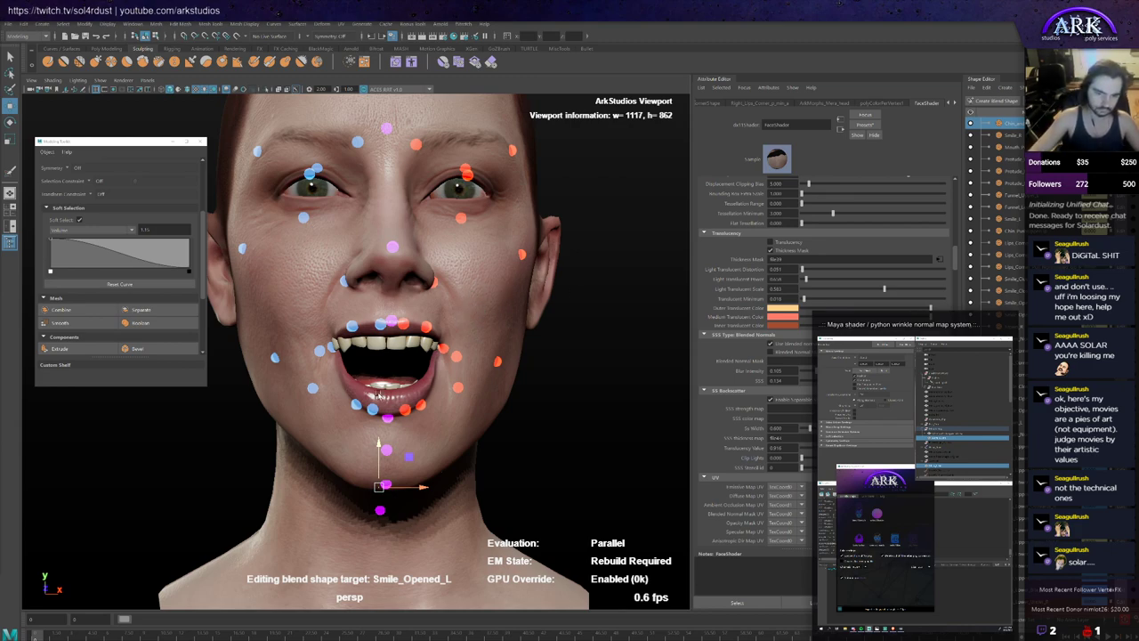
click(378, 394)
alt+drag(378, 395, 344, 455)
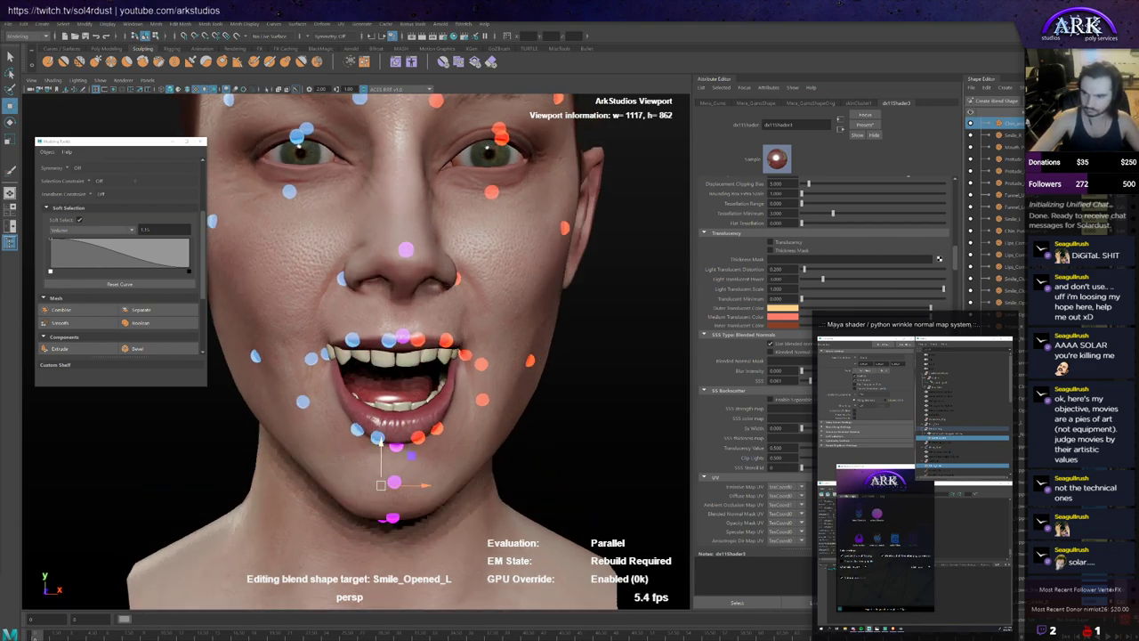
click(1082, 277)
alt+drag(409, 413, 360, 383)
Step: Undo the last change and set the right smile line control's vertical translation to 0
click(322, 356)
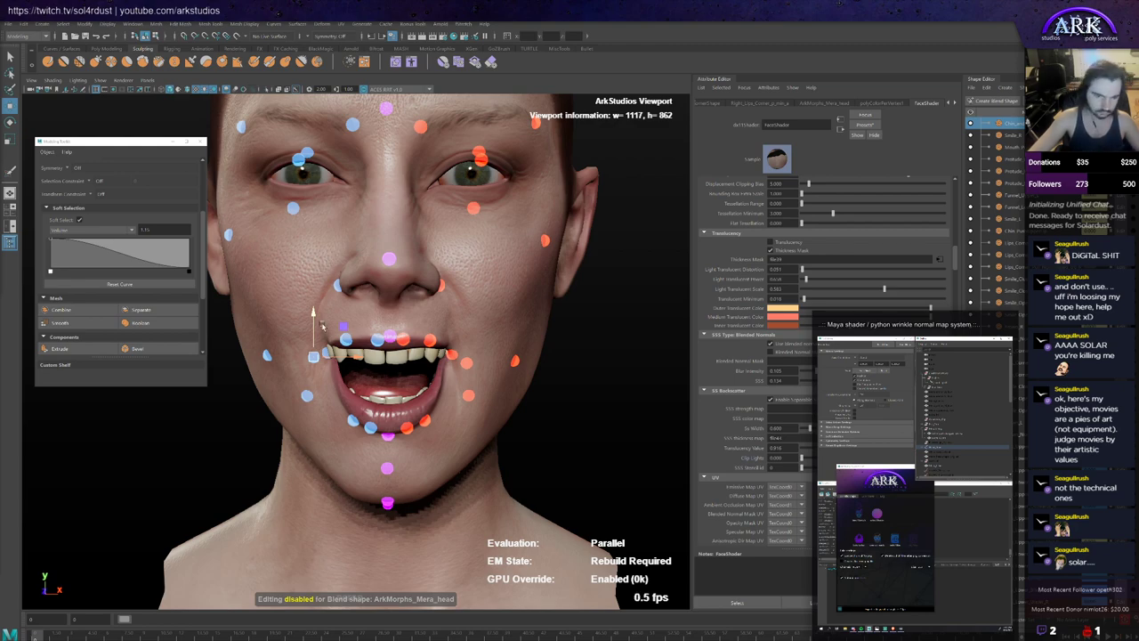
alt+drag(321, 324, 360, 343)
key(ctrl+z)
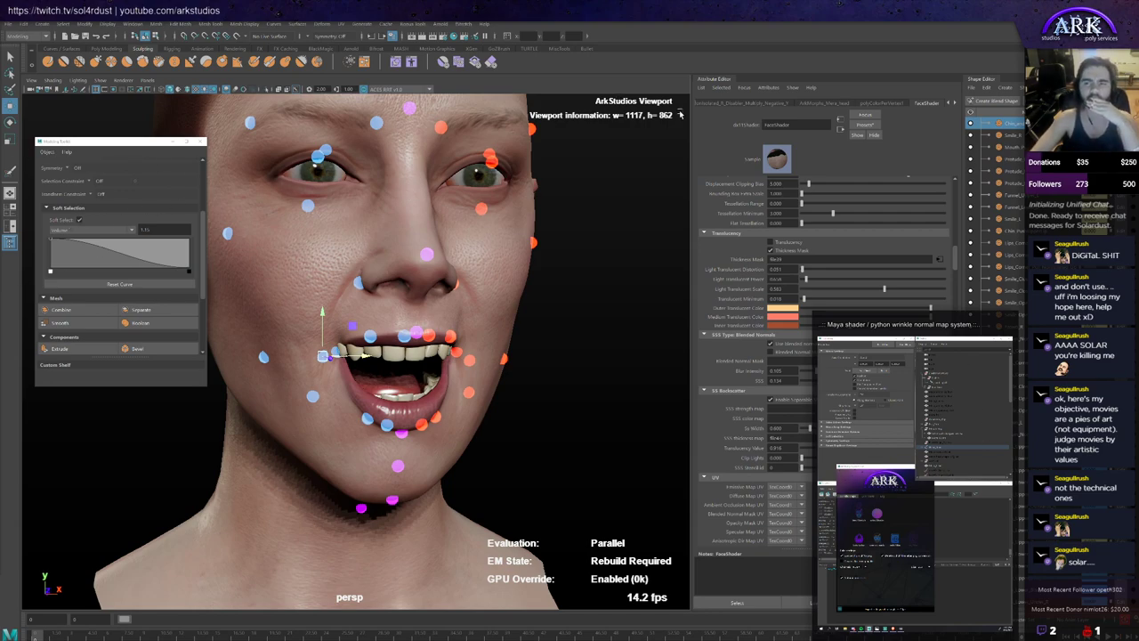
click(950, 104)
click(736, 105)
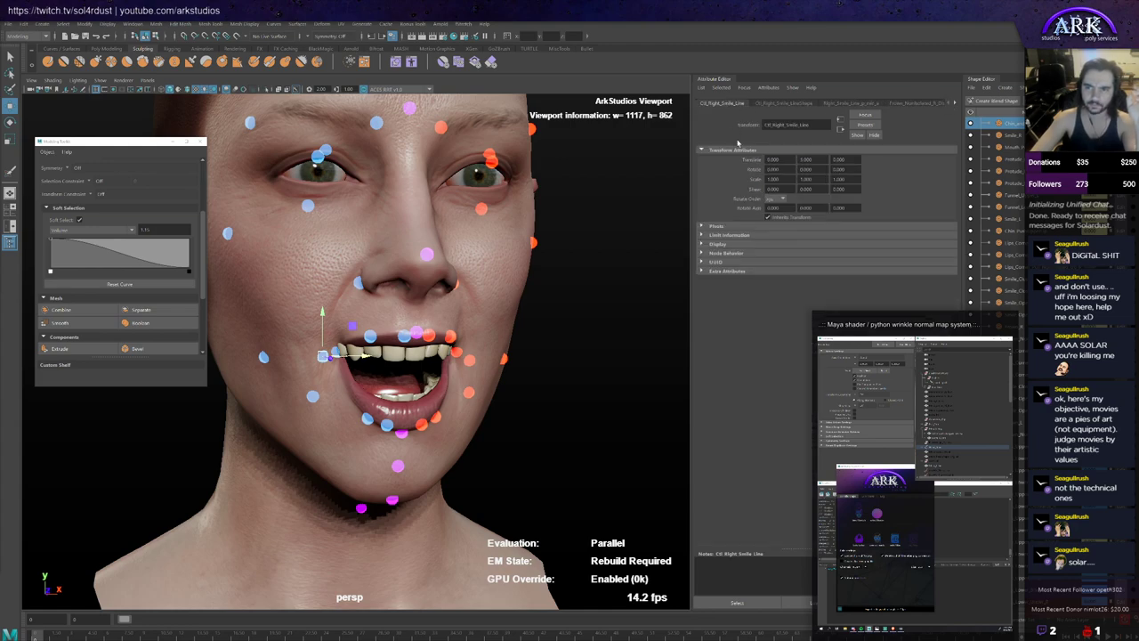
drag(820, 162, 738, 176)
text(0)
key(Return)
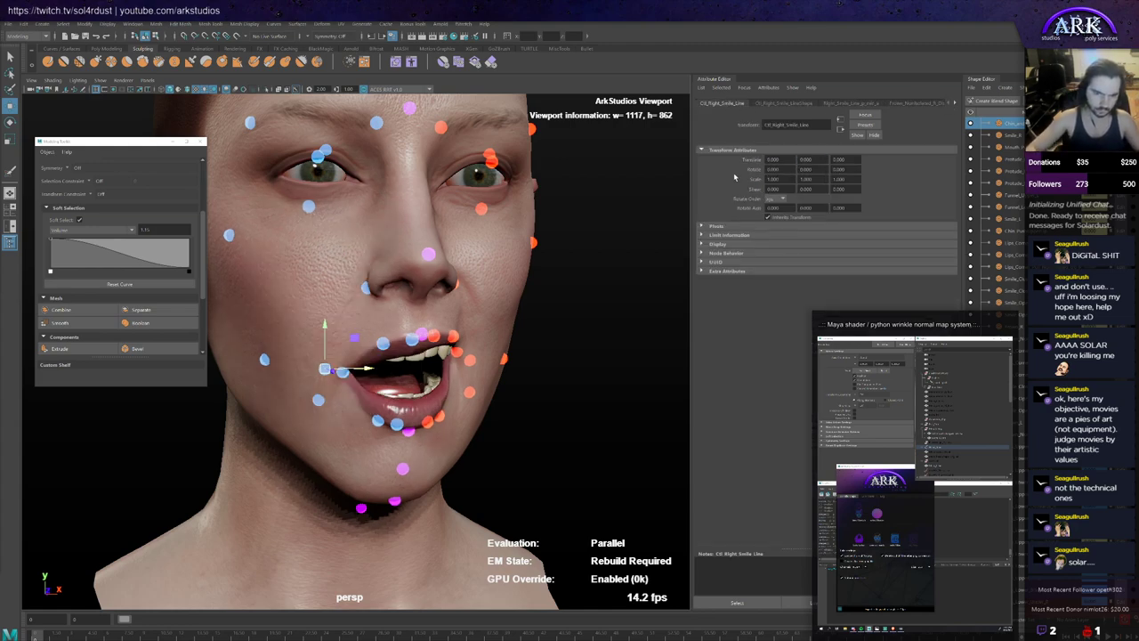
Step: Move the right smile line control outward, then try the same on the left one and undo that move
alt+drag(367, 375, 321, 366)
alt+drag(375, 400, 367, 367)
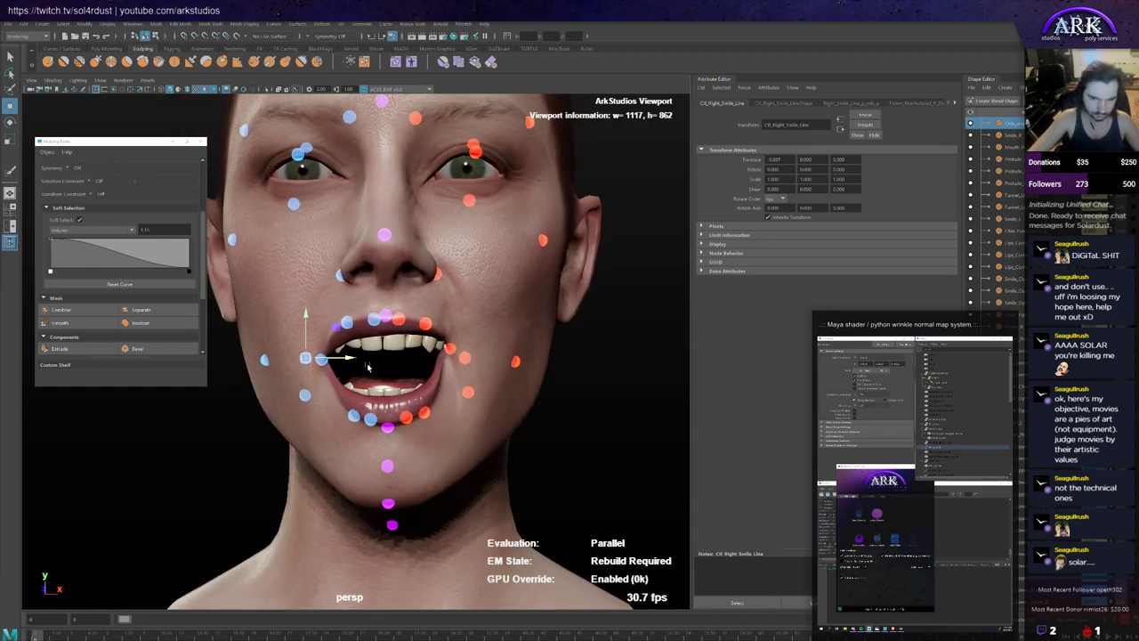
click(465, 358)
drag(490, 358, 542, 361)
key(ctrl+z)
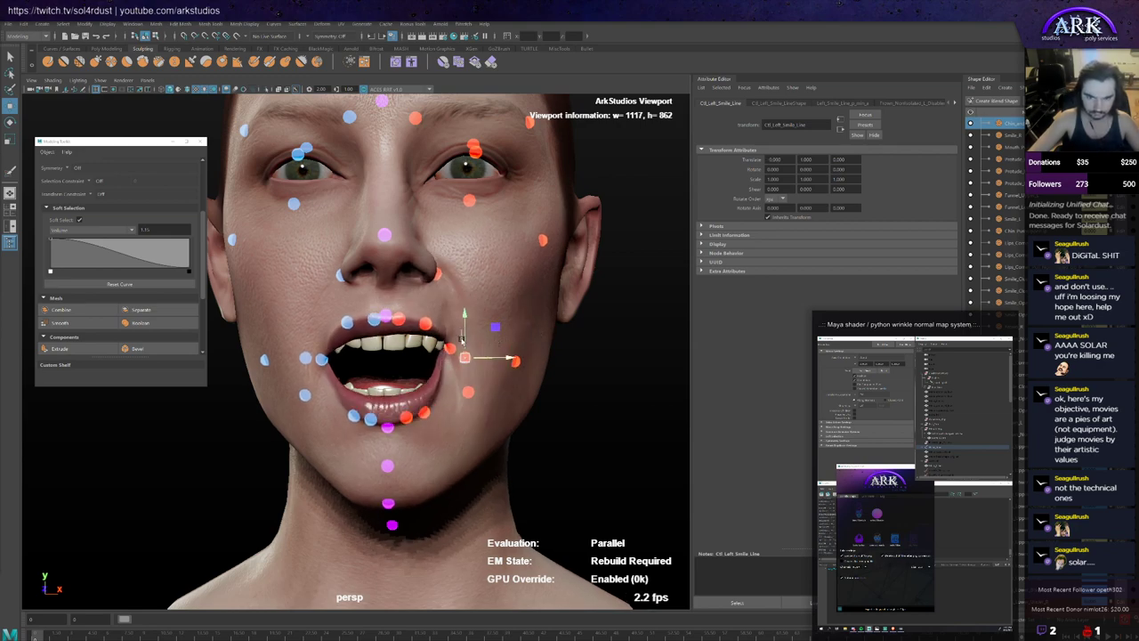
key(ctrl+z)
Step: Try raising the left smile line control beside the mouth
click(466, 357)
drag(464, 341, 465, 345)
alt+right_drag(465, 345, 431, 353)
alt+drag(431, 352, 458, 371)
Step: Set the left smile line control's Translate X, Y and Z to 0
double_click(775, 160)
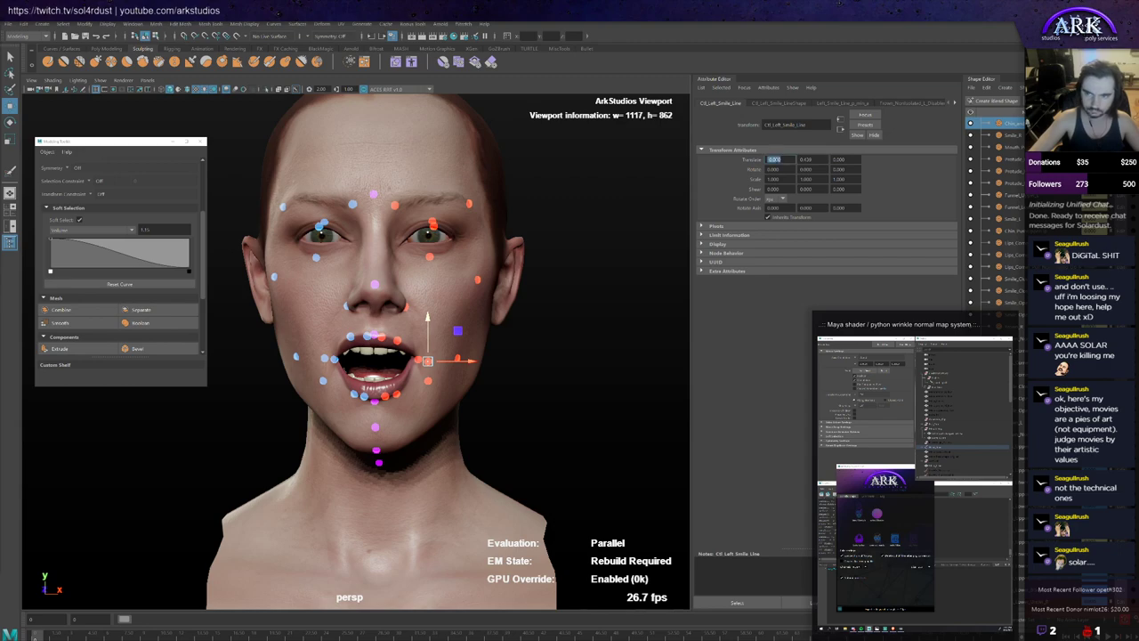
text(0)
key(Tab)
text(0)
key(Tab)
text(0)
key(Return)
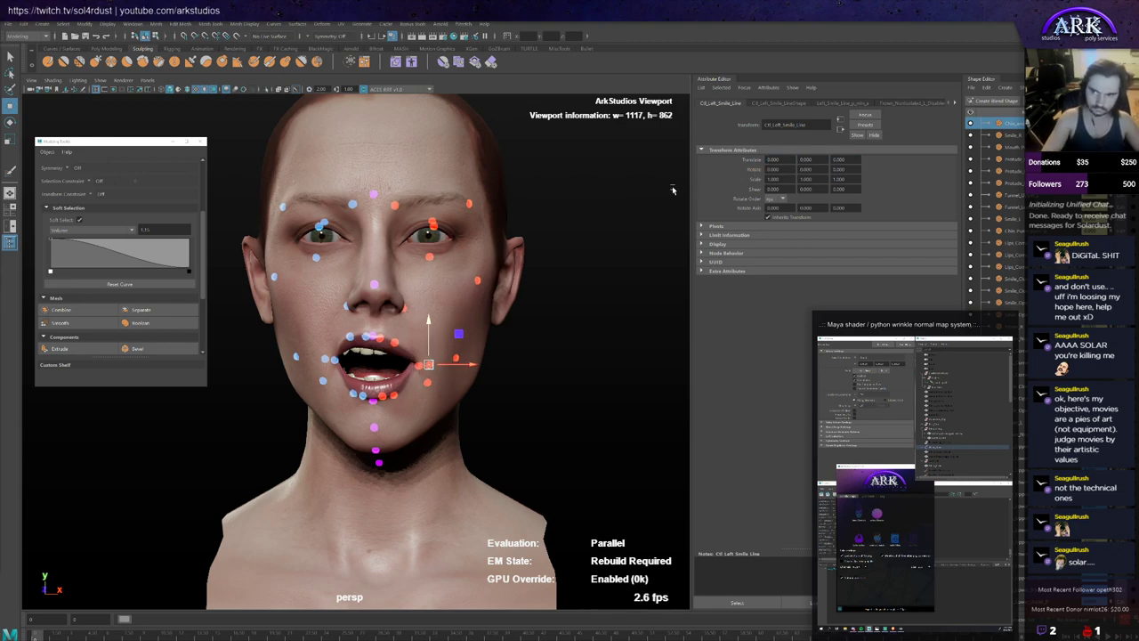
Step: Raise the left smile line control to match the opposite side of the mouth
scroll(446, 346, up, 2)
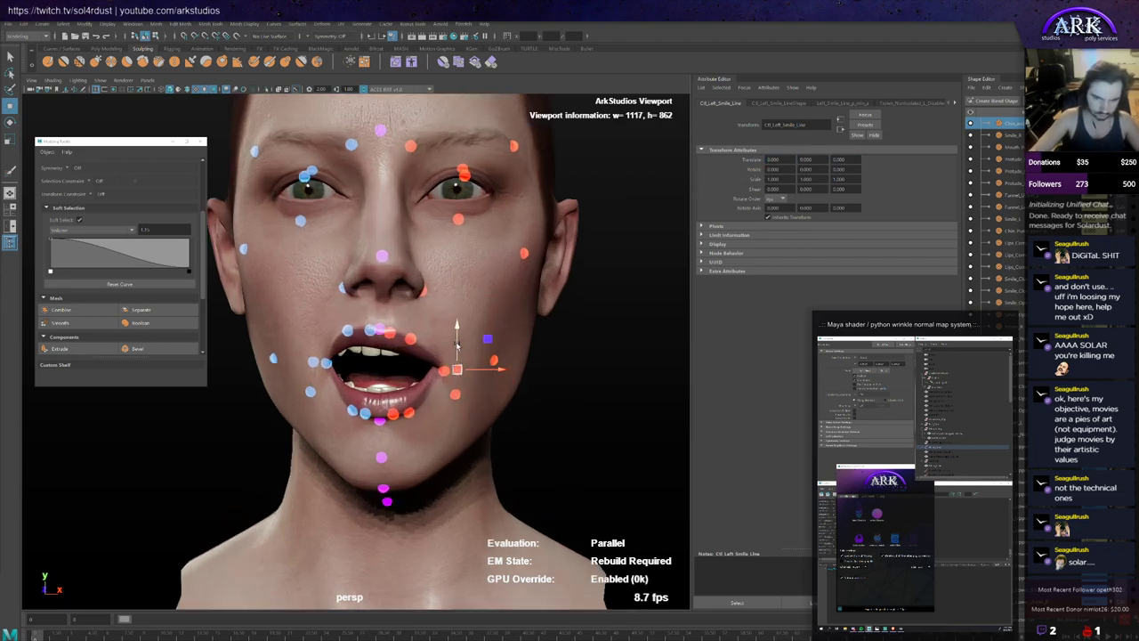
drag(457, 343, 360, 371)
scroll(461, 325, down, 4)
scroll(435, 372, up, 4)
Step: Select the right lip corner control and adjust the control at the left mouth corner
click(330, 355)
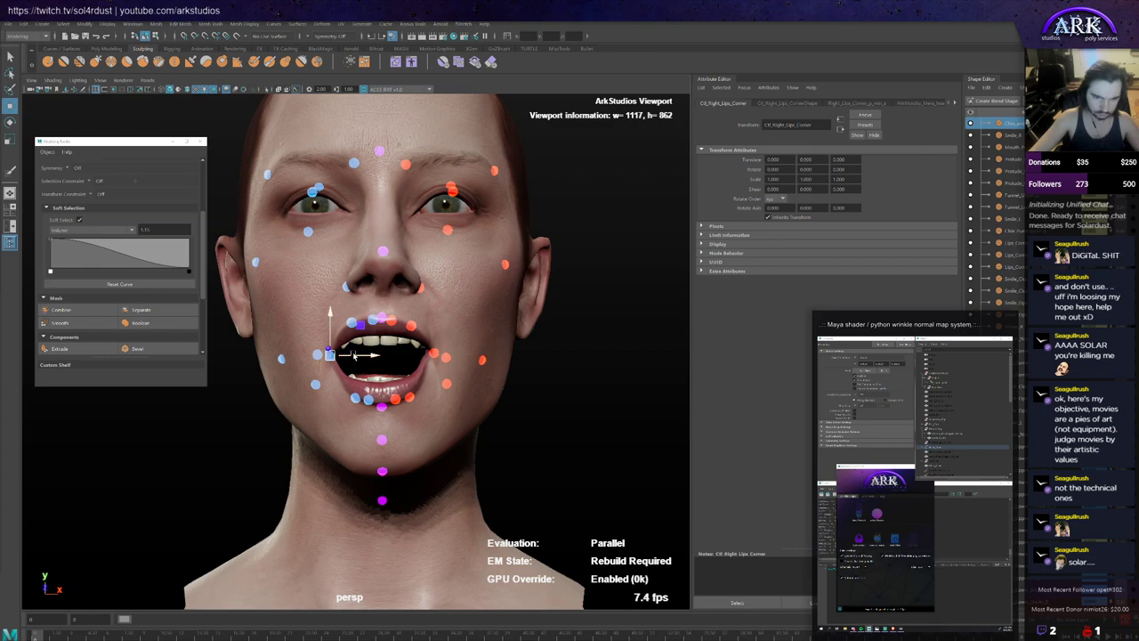
click(452, 356)
drag(465, 350, 470, 383)
scroll(471, 352, down, 2)
scroll(466, 374, up, 2)
Step: Adjust the jaw opening with the chin control and check the mouth from an angle
click(537, 399)
scroll(537, 399, down, 2)
alt+drag(537, 398, 383, 457)
scroll(490, 398, up, 2)
click(381, 461)
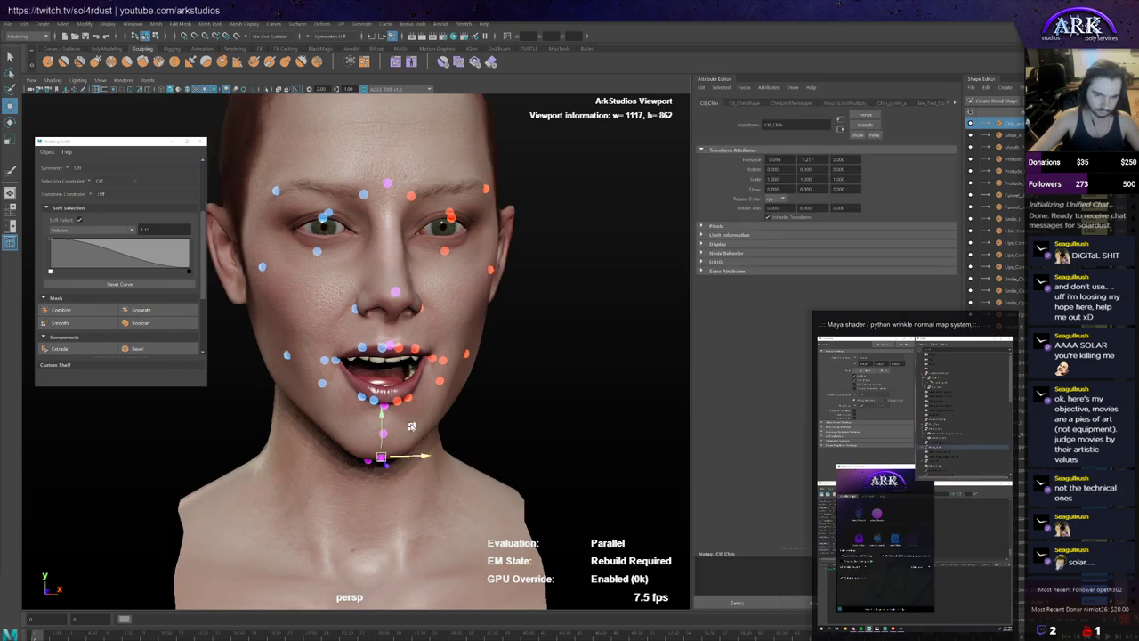
mouse_move(409, 454)
middle_down()
mouse_move(412, 414)
mouse_move(419, 426)
mouse_move(408, 415)
mouse_move(412, 436)
middle_up()
drag(411, 436, 412, 436)
alt+drag(412, 436, 385, 435)
Step: Adjust the spotlight's depth map shadow bias, then switch its depth map shadows off and on to compare
click(942, 383)
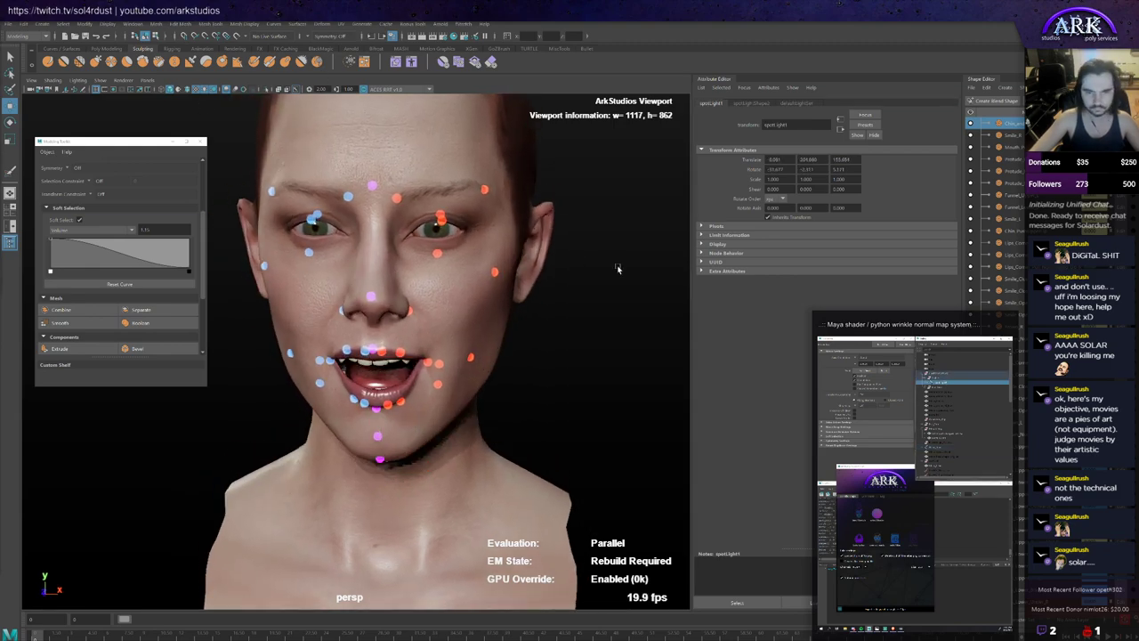
click(752, 103)
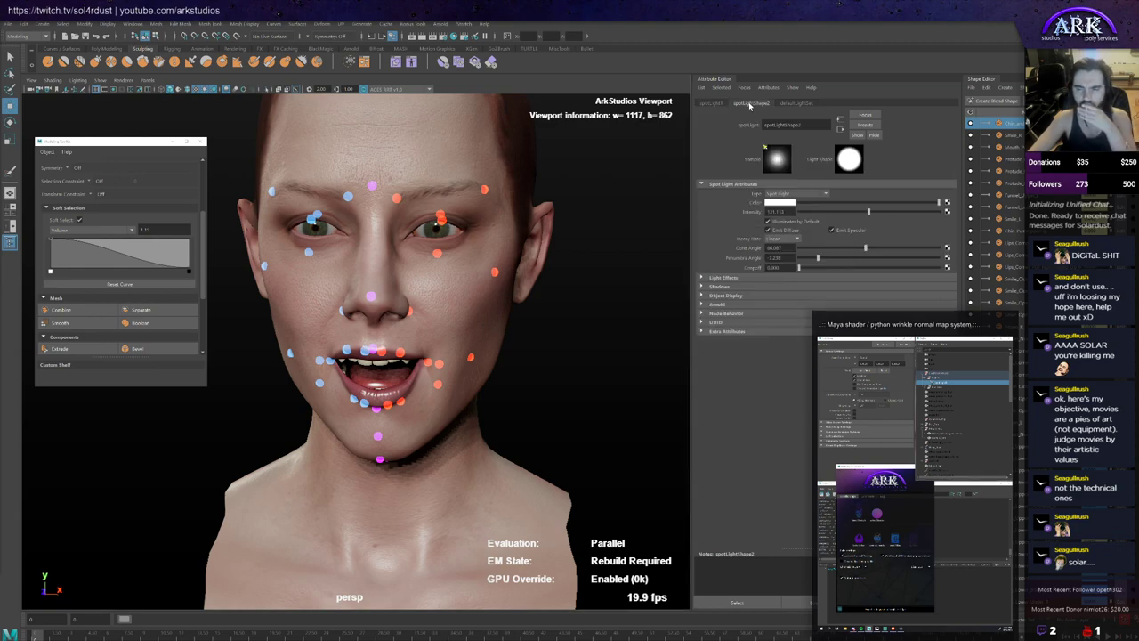
click(774, 286)
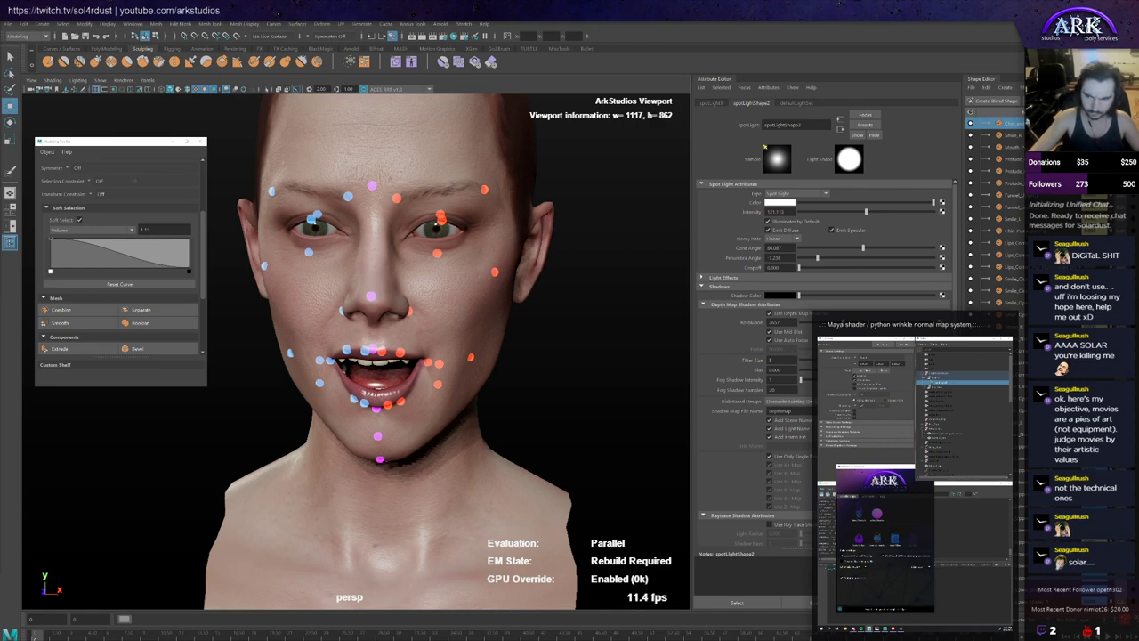
ctrl+drag(778, 369, 786, 369)
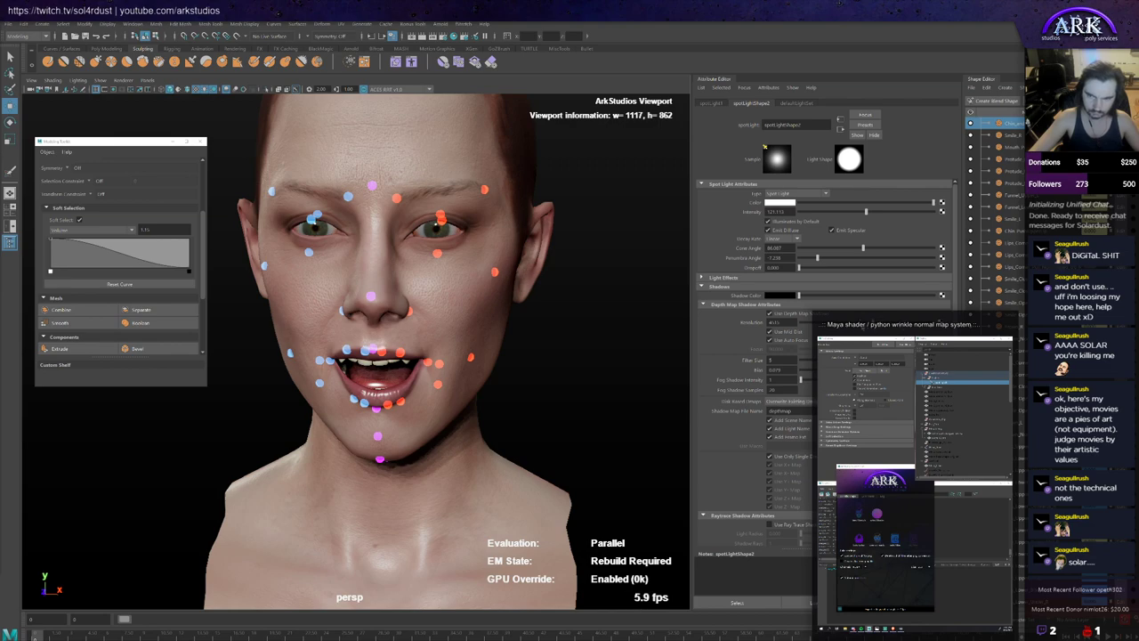
click(801, 315)
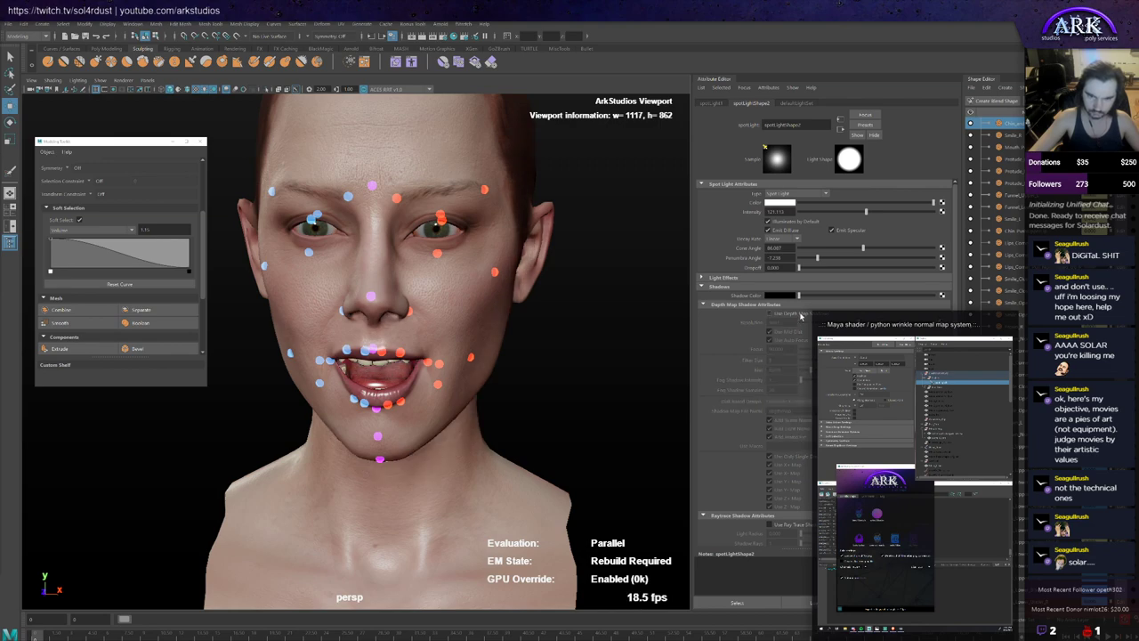
click(800, 315)
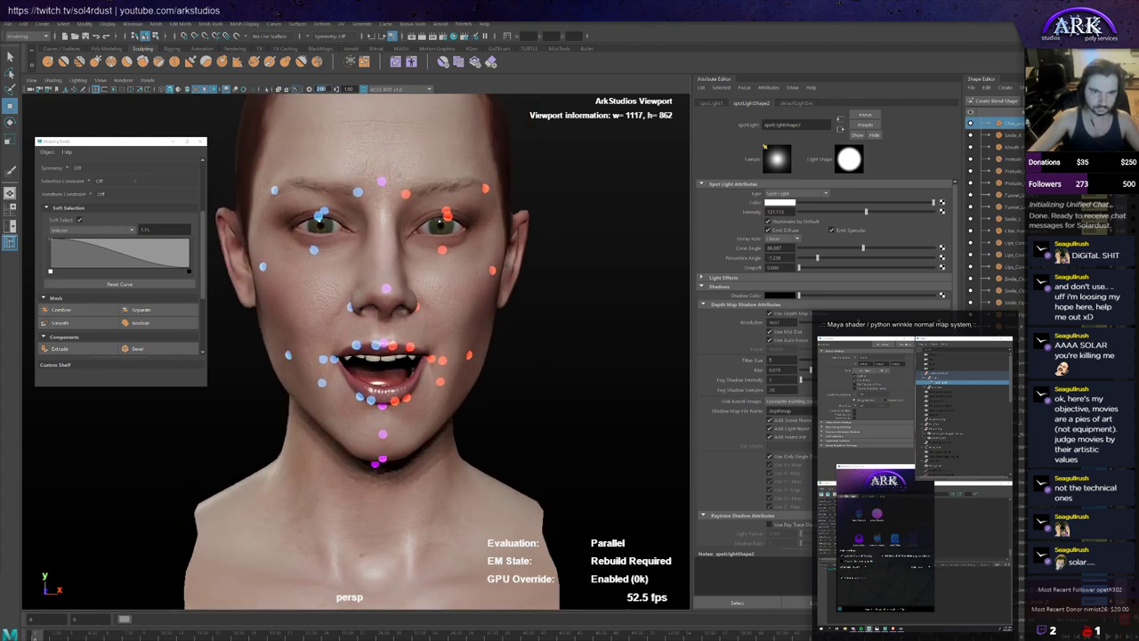
Step: Set the viewport exposure to 1 and raise the spotlight's intensity to about 242
text(1)
key(Tab)
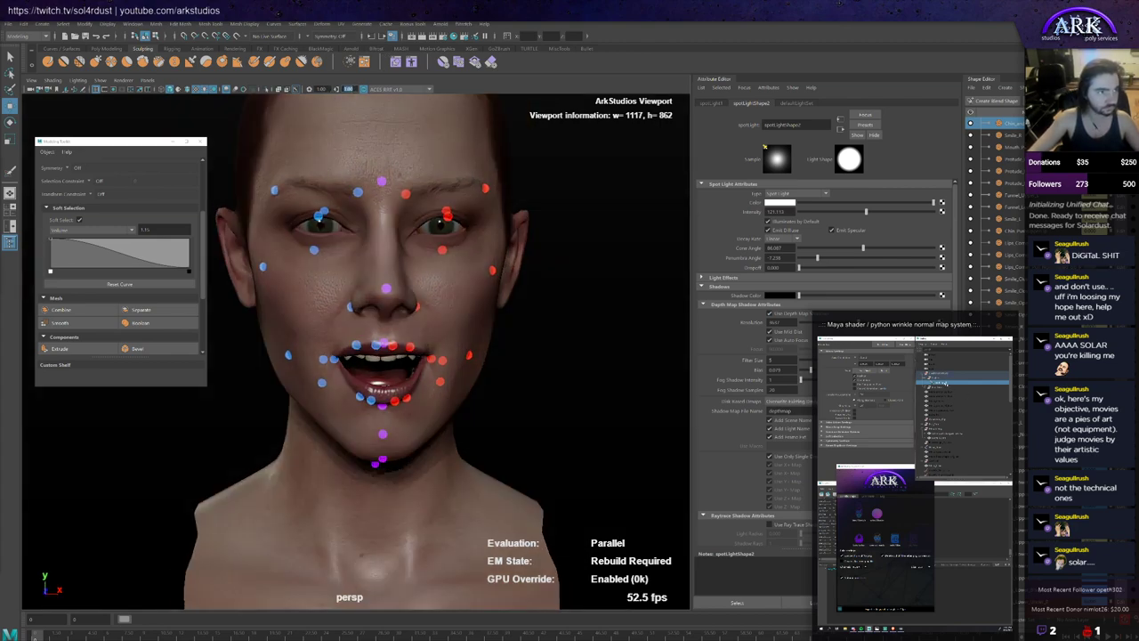
drag(866, 213, 936, 216)
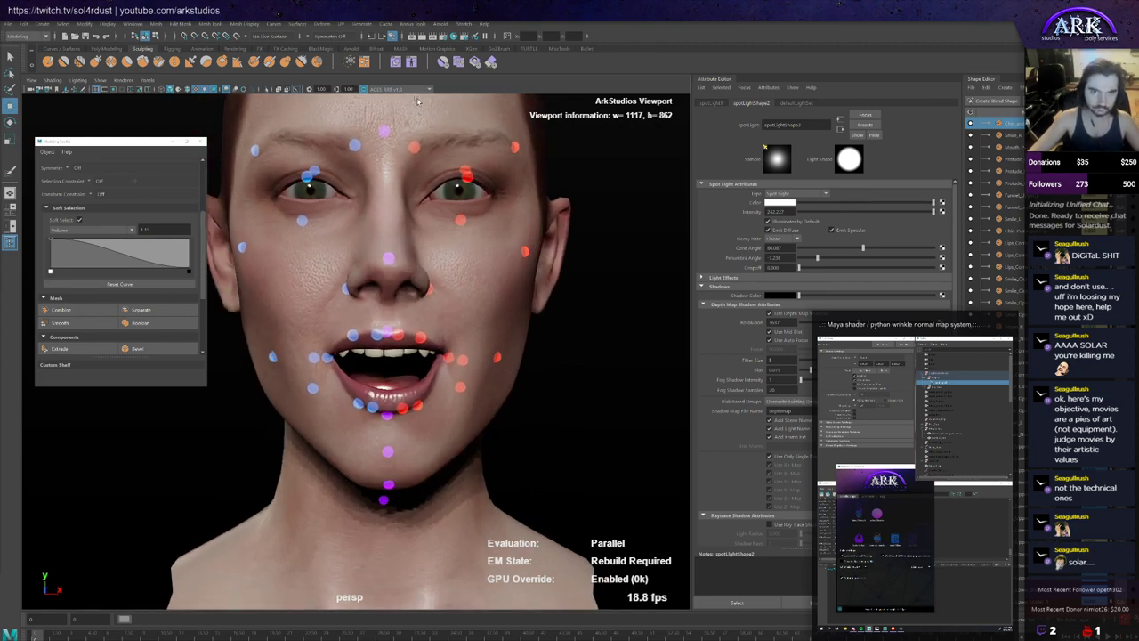
Step: Try the sRGB gamma view transform in the viewport, then restore ACES RRT v1.0
click(389, 91)
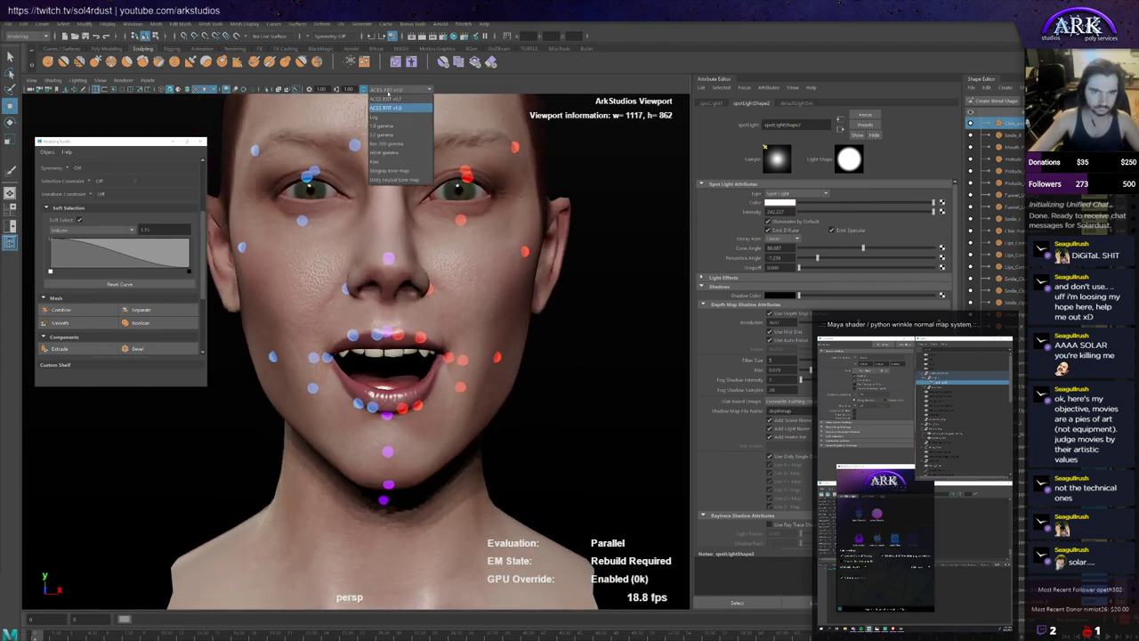
click(408, 148)
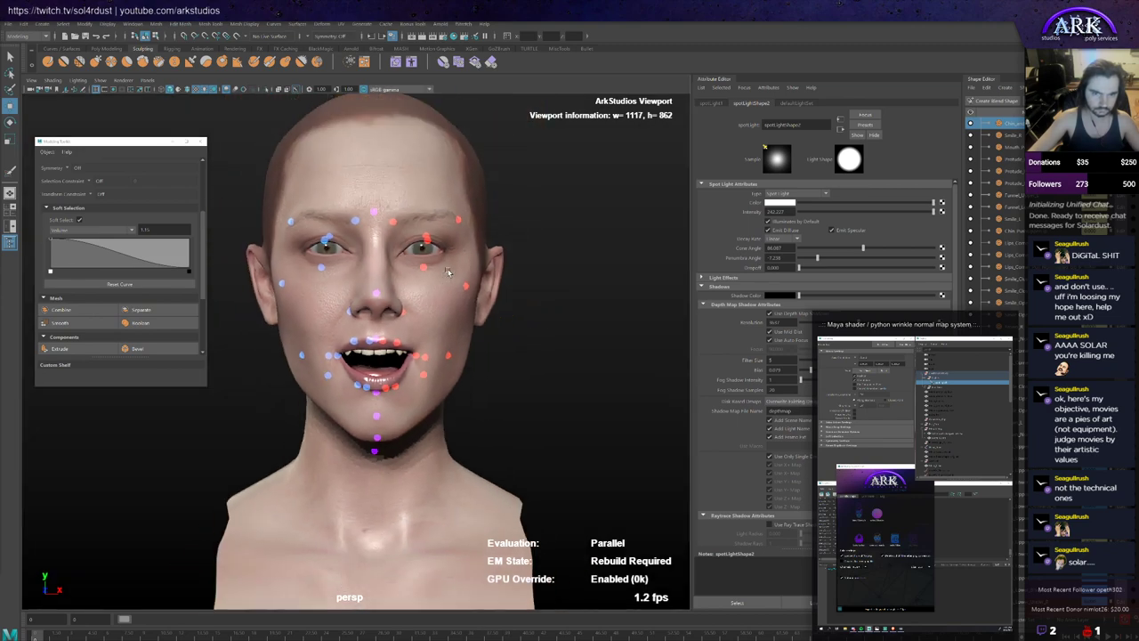
click(389, 90)
click(391, 108)
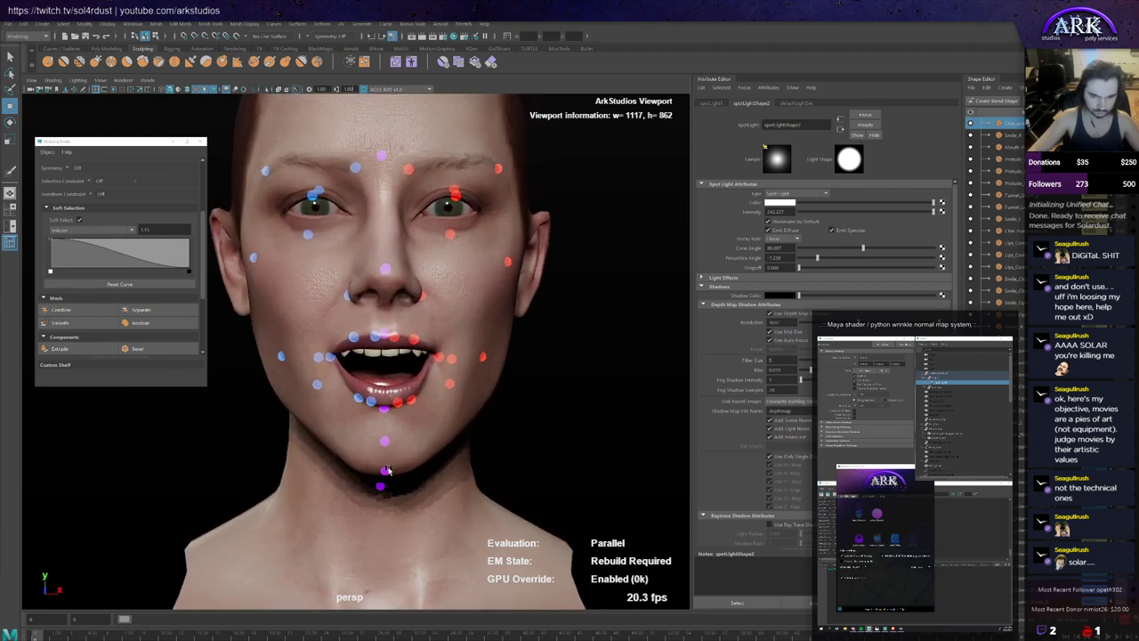
Step: Reset the chin control's X and Y translation to 0
click(385, 470)
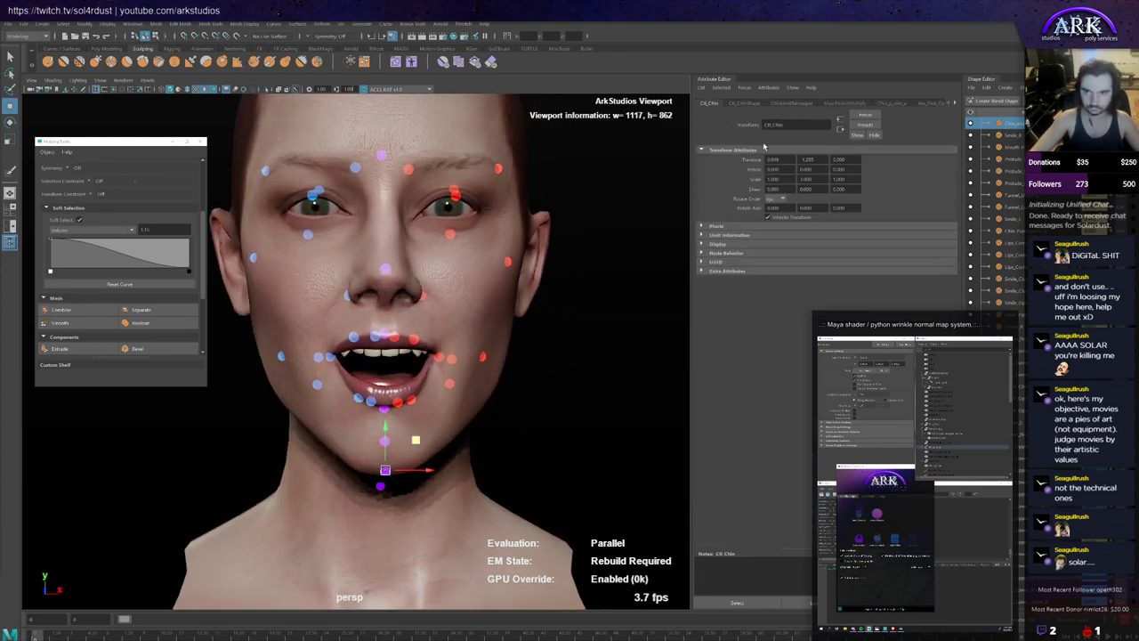
key(Tab)
text(0)
key(Tab)
text(0)
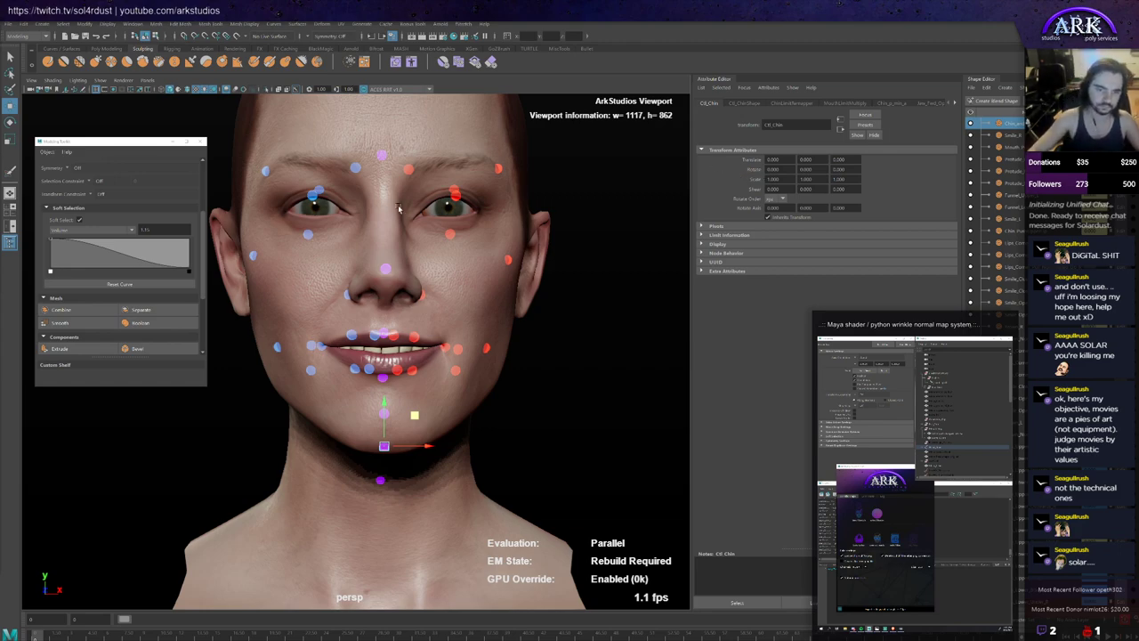
Step: Reset the right lip corner control's translation to 0 on all three axes
click(320, 346)
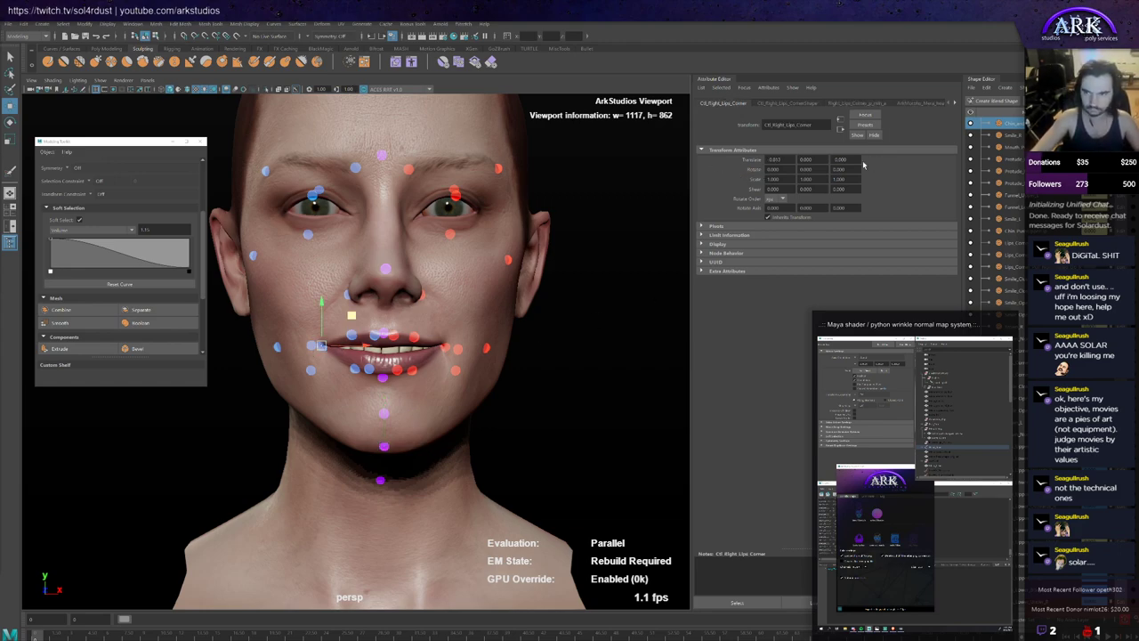
text(0)
key(Tab)
text(0)
key(Tab)
text(0)
key(Return)
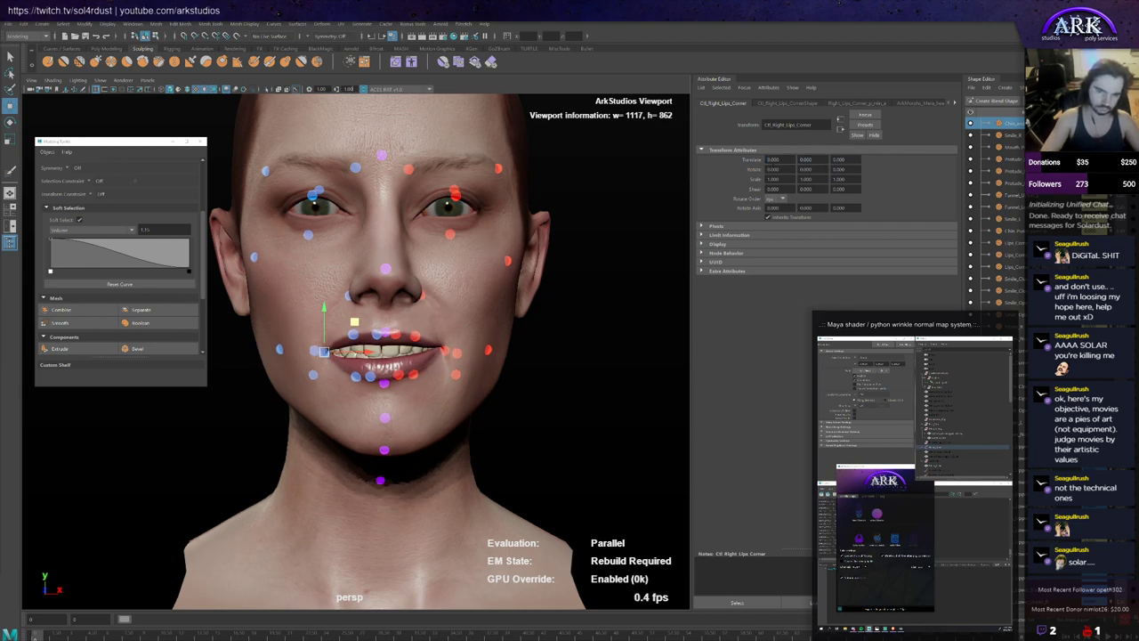
Step: Reset the left lip corner control's translation to 0
click(445, 352)
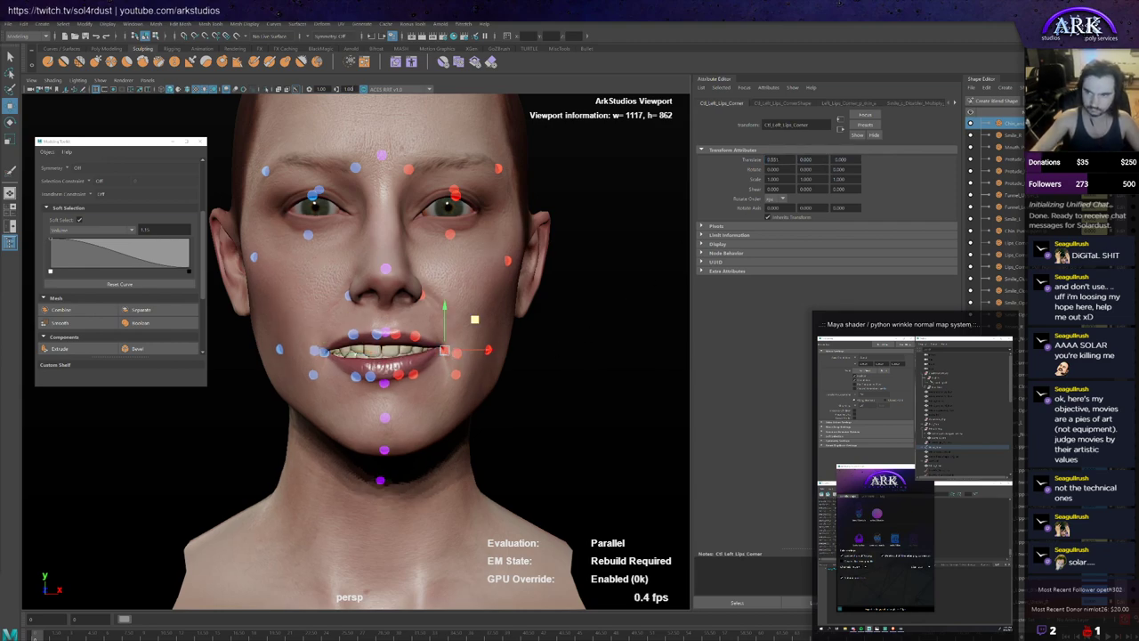
key(Tab)
text(0)
key(Tab)
text(0)
key(Return)
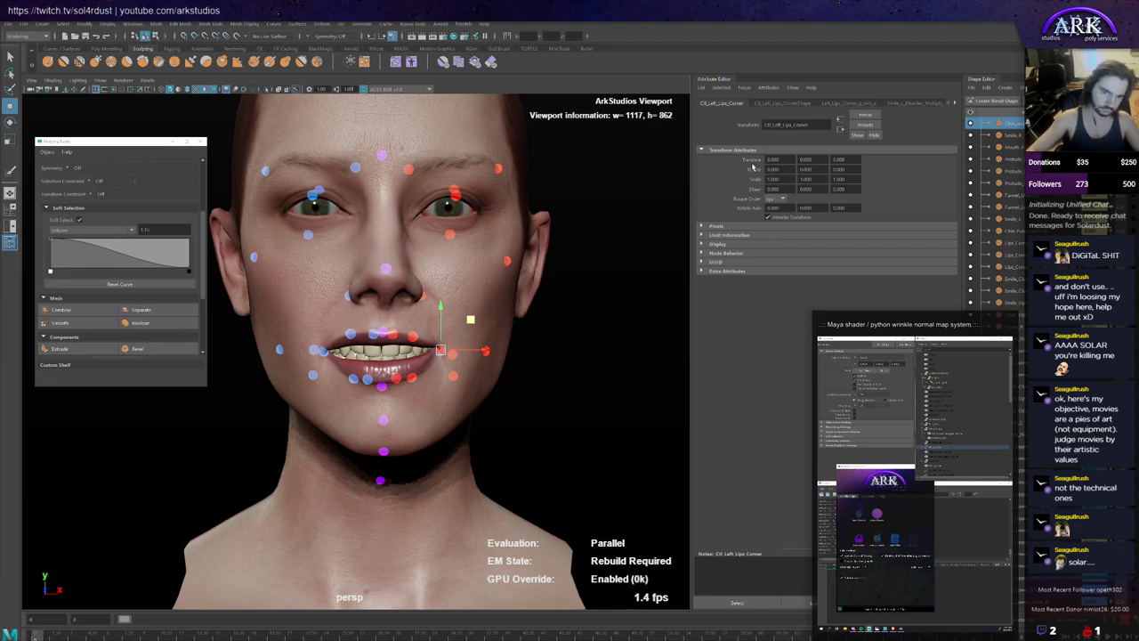
Step: Set the right smile line control's X translation to -1
click(314, 350)
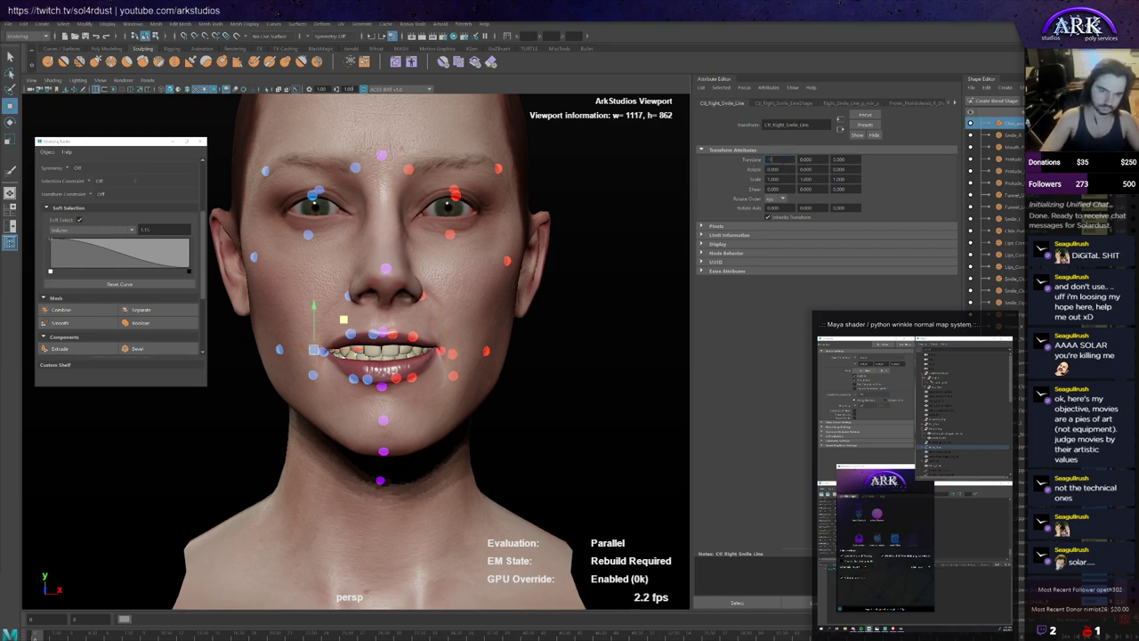
key(Return)
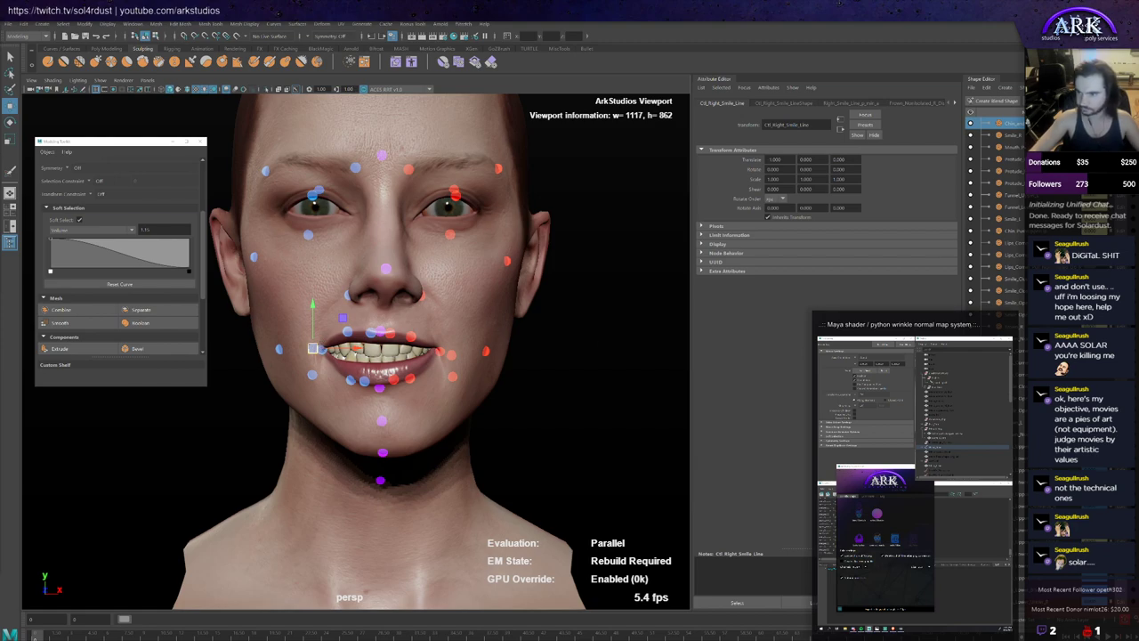
Step: Widen the Shape Editor and look through its list of blend shape targets
scroll(997, 214, down, 12)
scroll(997, 213, up, 7)
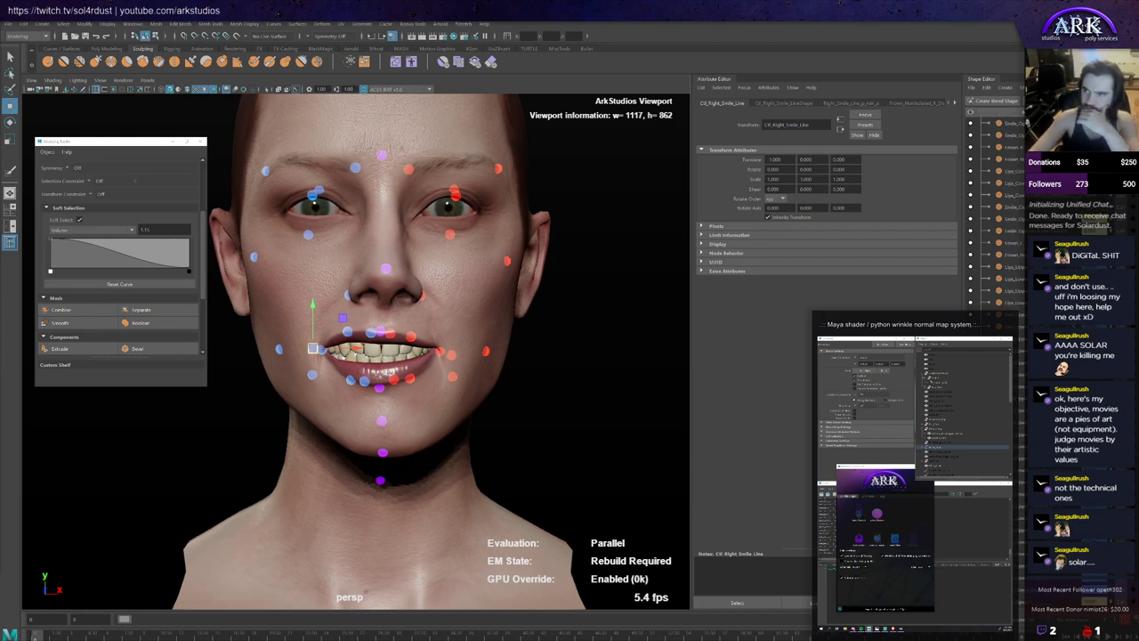
scroll(997, 223, up, 3)
drag(960, 271, 902, 272)
scroll(1015, 305, up, 1)
scroll(1015, 329, down, 6)
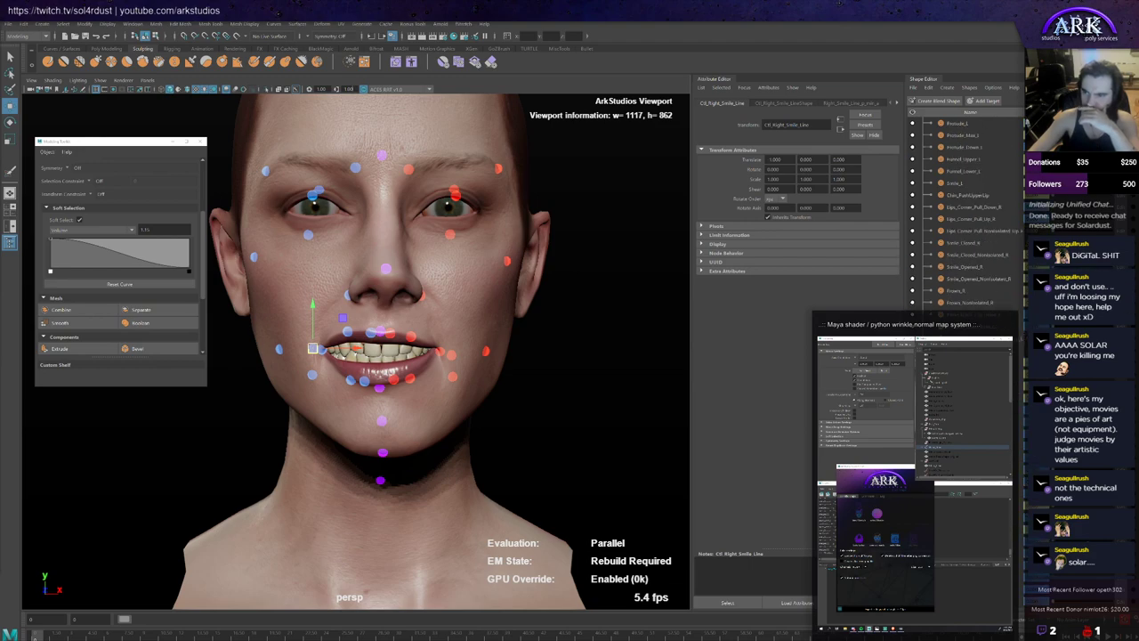
Step: Pull the left smile line control outward to X translation 1, and try pulling the right smile line control further outward
click(440, 354)
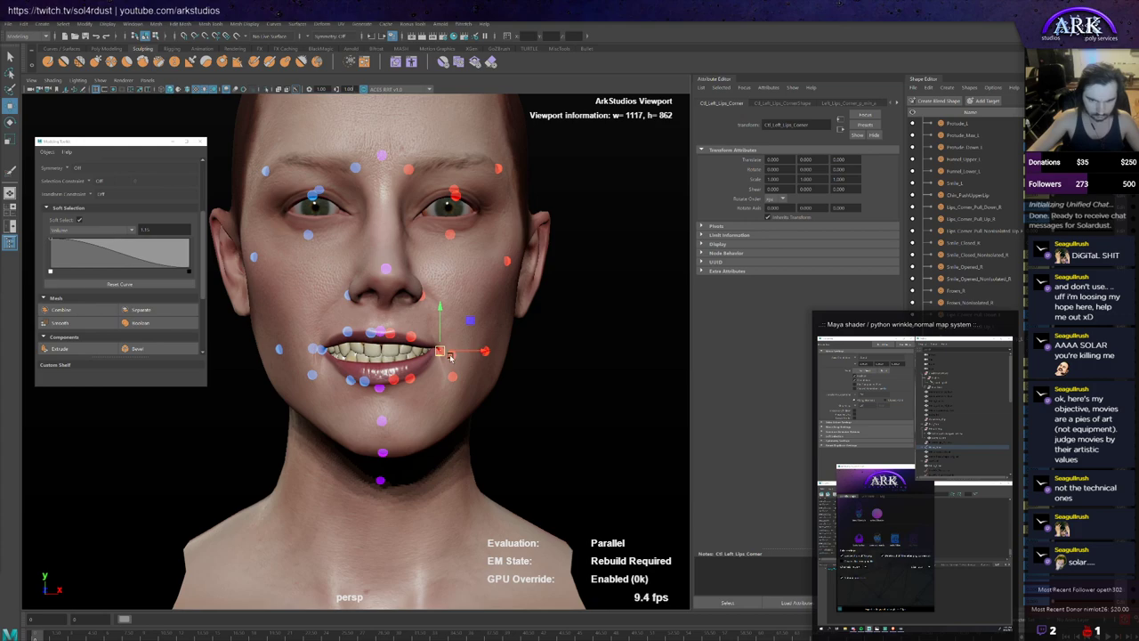
click(453, 355)
drag(473, 353, 518, 353)
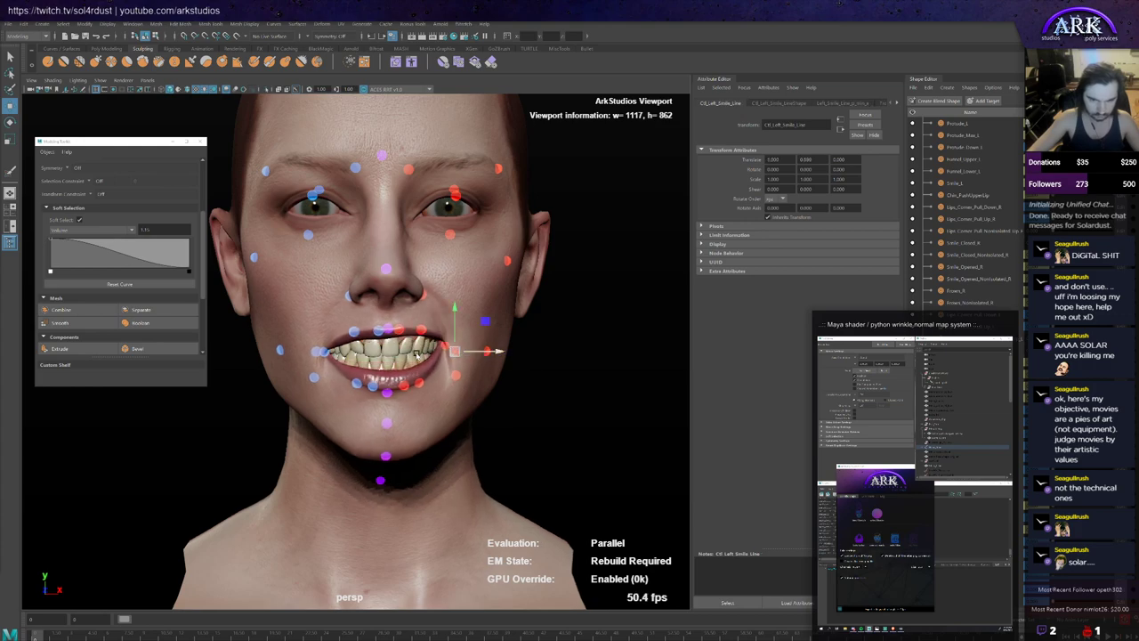
click(313, 353)
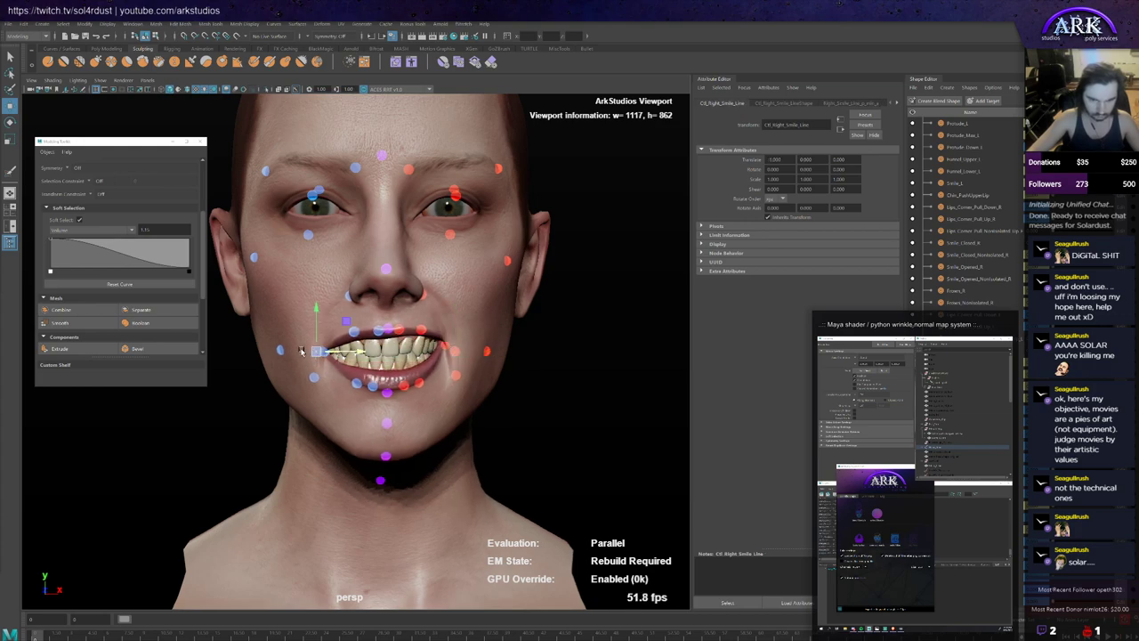
drag(330, 355, 238, 354)
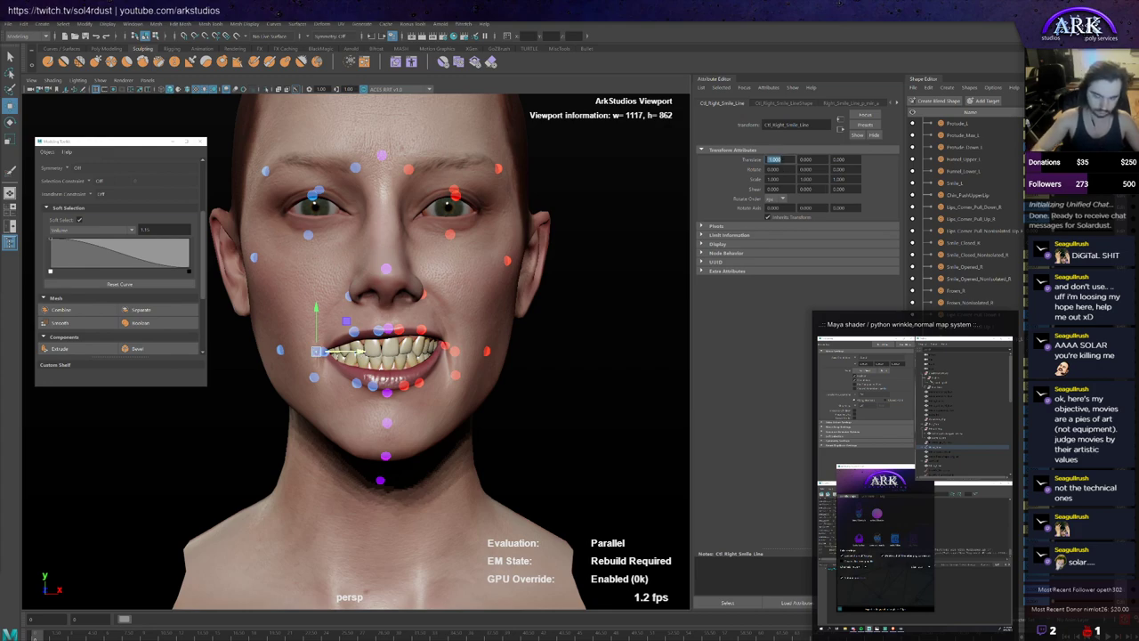
Step: Set the right smile line control's translation to 0 in X and 1 in Y
text(0)
key(Tab)
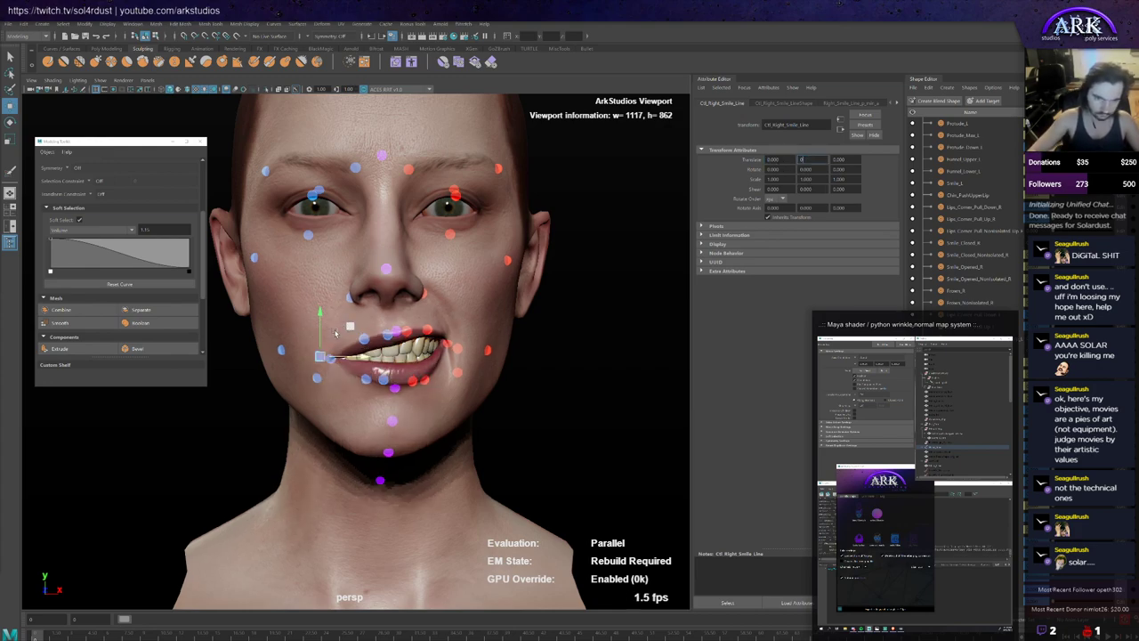
text(1)
key(Return)
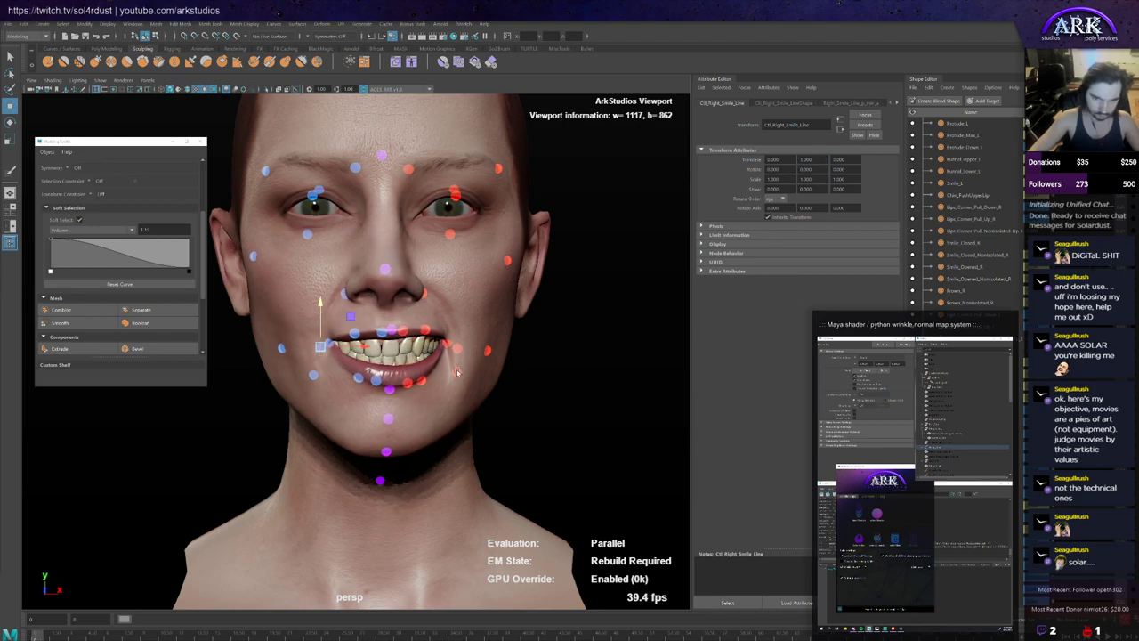
Step: Set the left smile line control's translation to 0 in X and 1 in Y
click(456, 347)
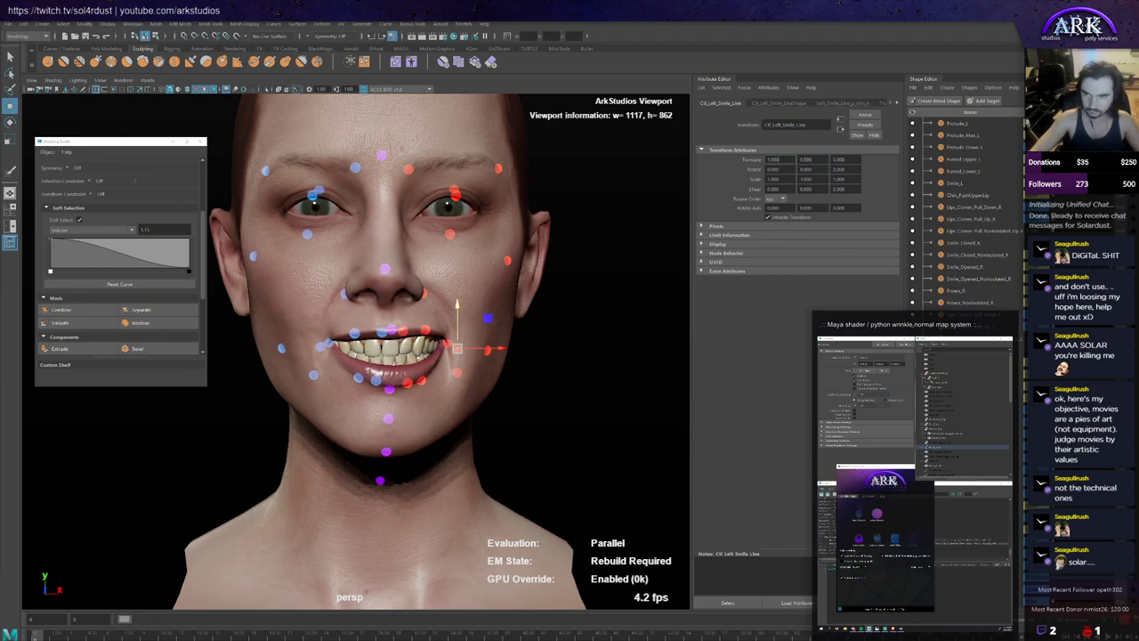
text(0)
key(Return)
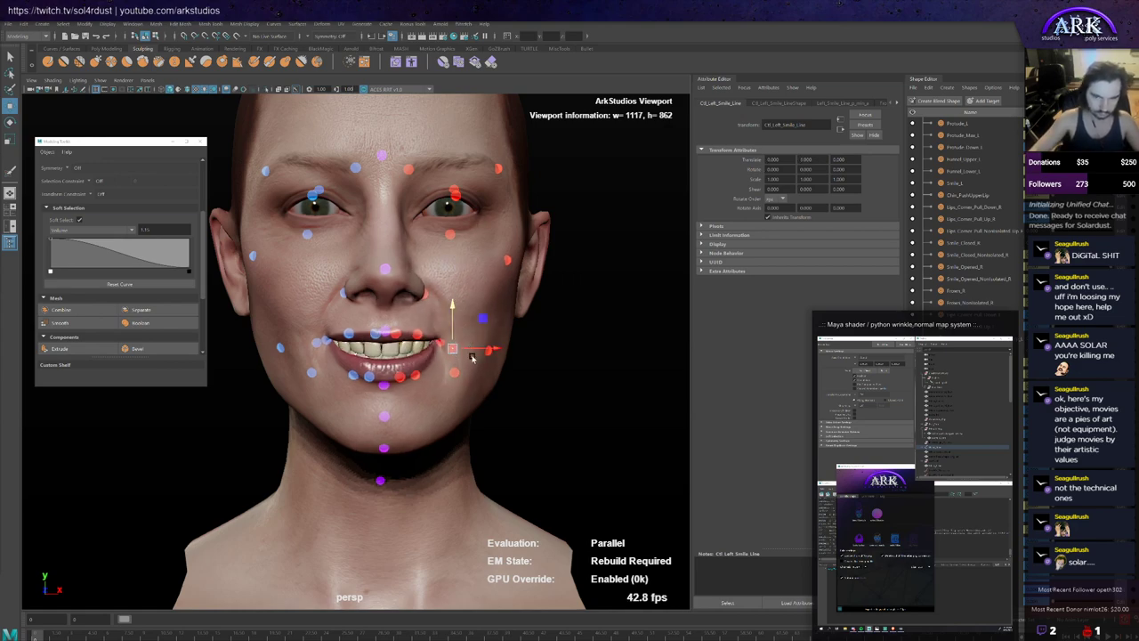
Step: Compare the head's open smile with the reference photo from the front, at an angle and close up
scroll(481, 411, down, 3)
mouse_move(481, 410)
alt+mouse_down()
mouse_move(485, 374)
mouse_move(469, 478)
mouse_move(436, 406)
mouse_move(479, 407)
alt+mouse_up()
scroll(476, 405, up, 5)
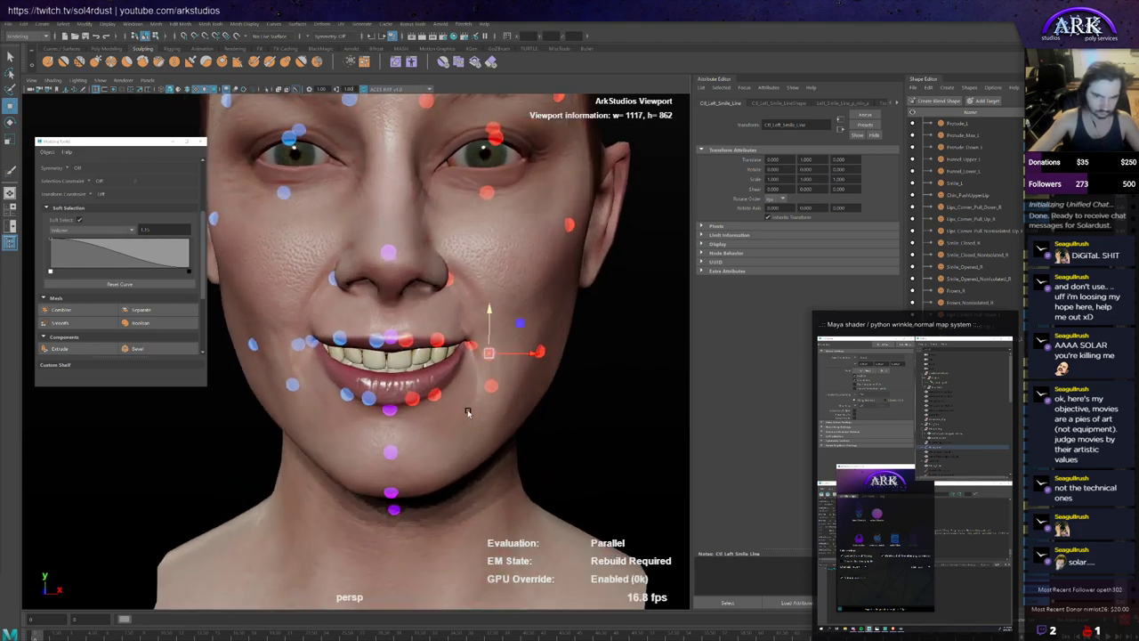
key(alt+Tab)
key(alt+Tab)
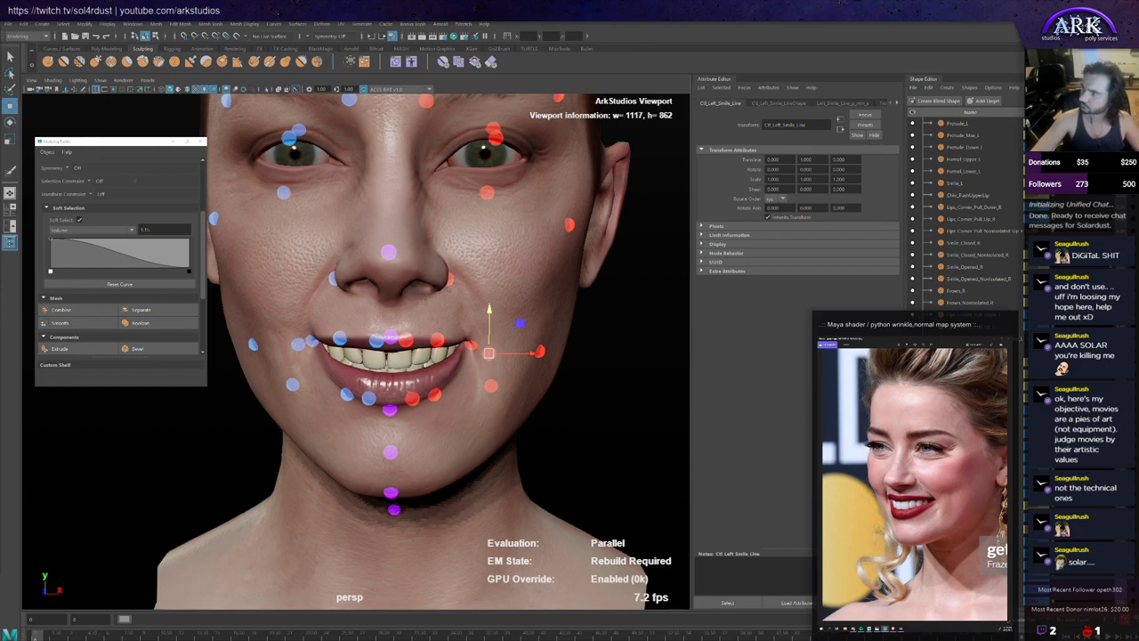
scroll(478, 374, down, 3)
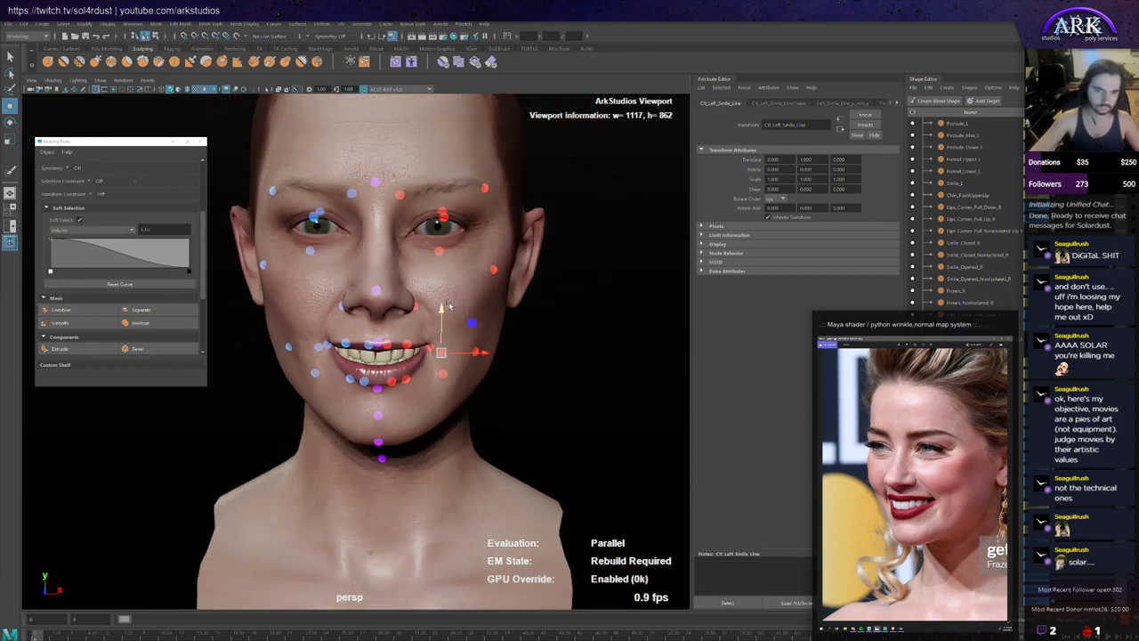
scroll(478, 374, down, 2)
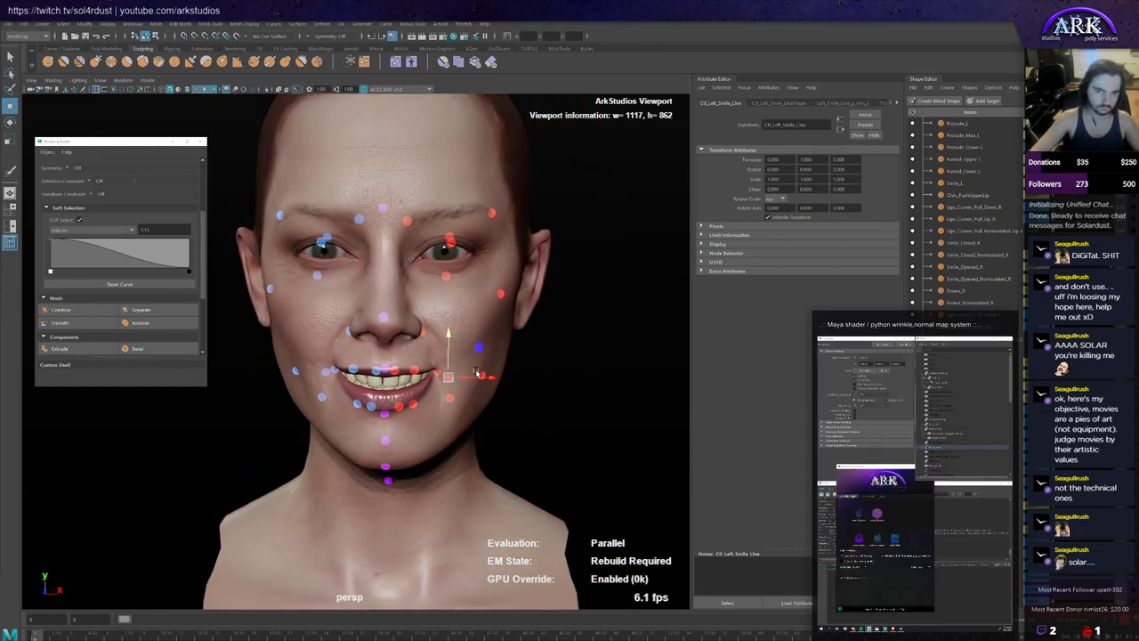
scroll(478, 374, down, 3)
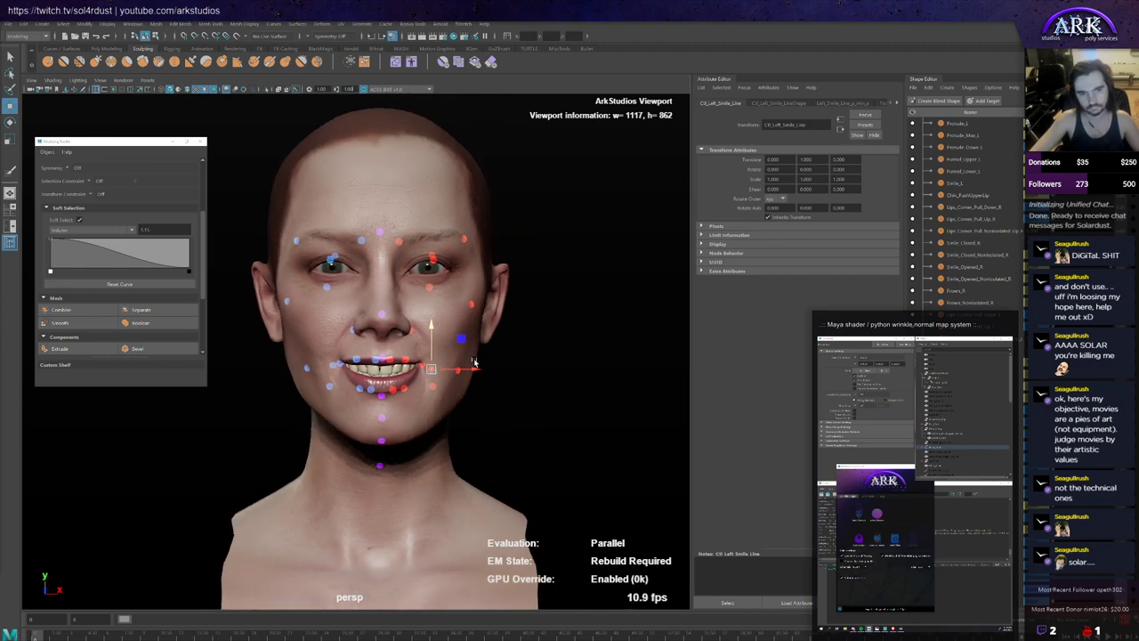
alt+drag(475, 361, 464, 358)
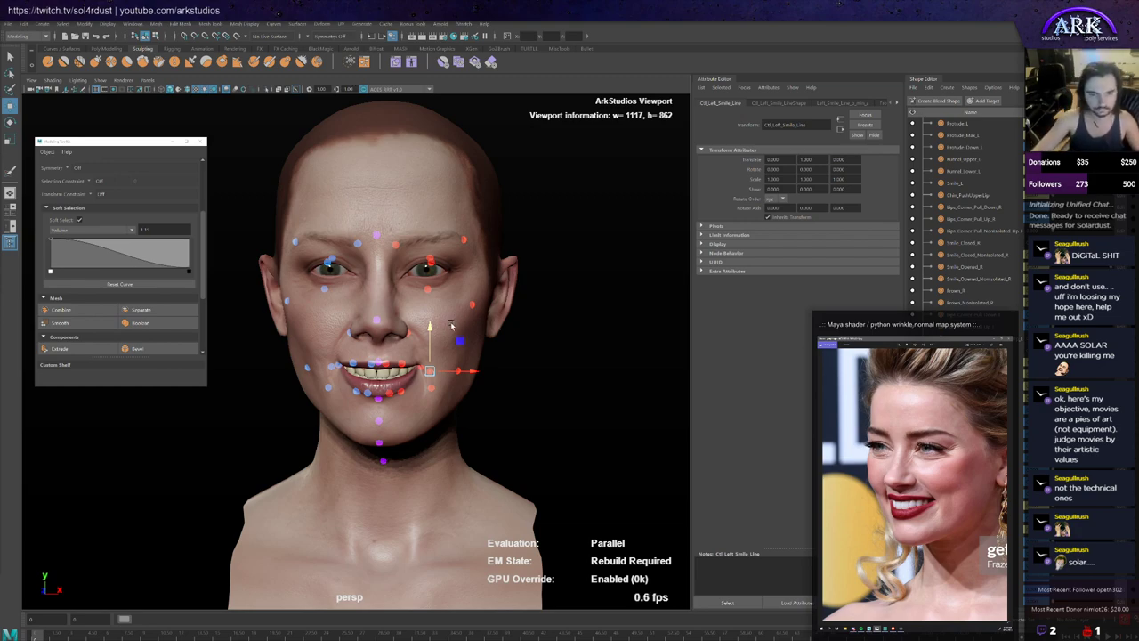
alt+drag(451, 326, 398, 419)
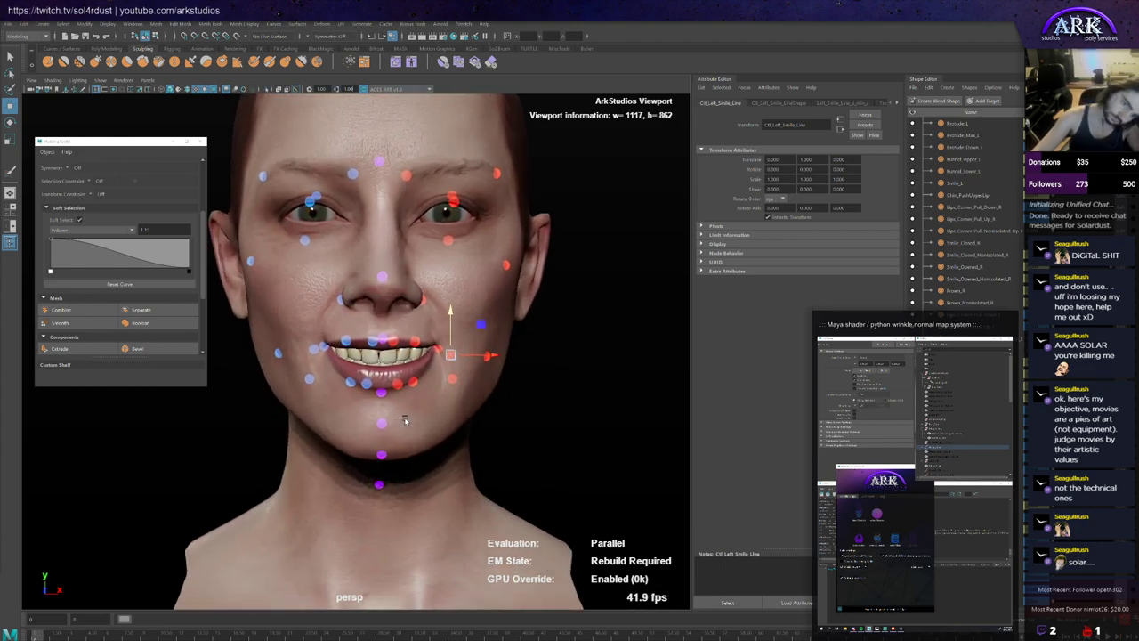
alt+drag(366, 382, 342, 389)
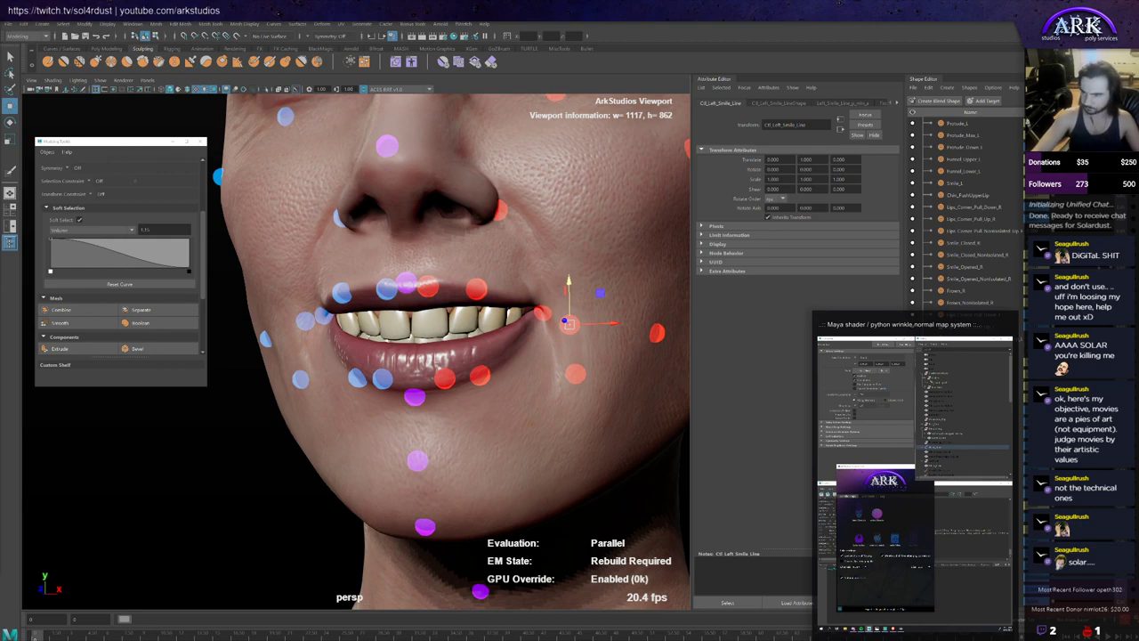
Step: Enable editing of the Smile_Opened_R blend shape target and activate the sculpting tool on the head mesh
alt+drag(338, 288, 351, 308)
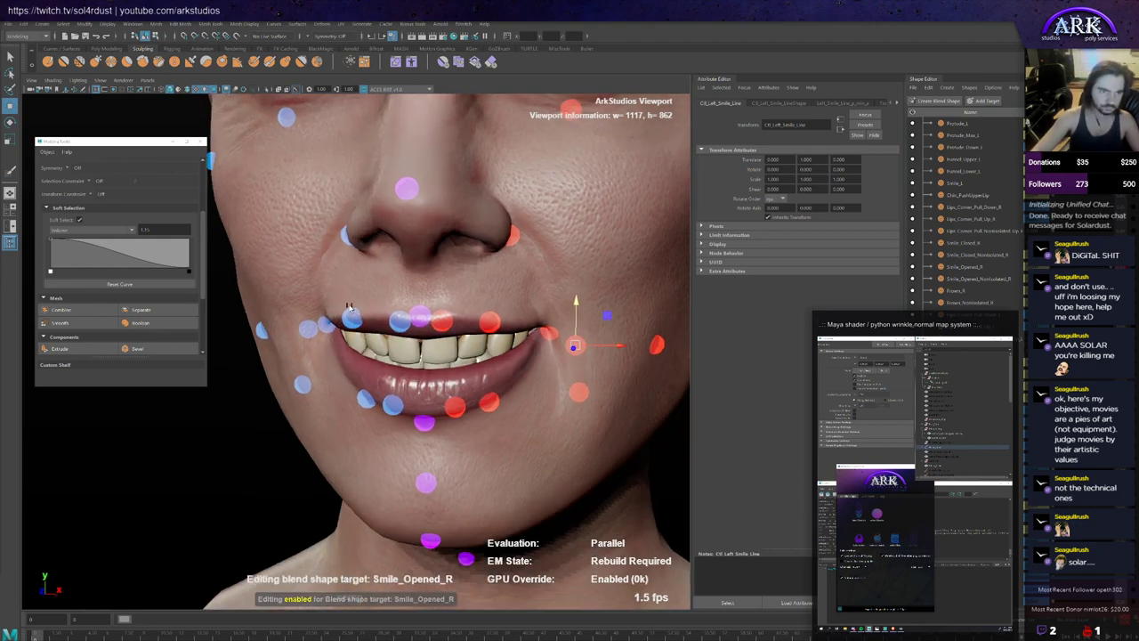
key(y)
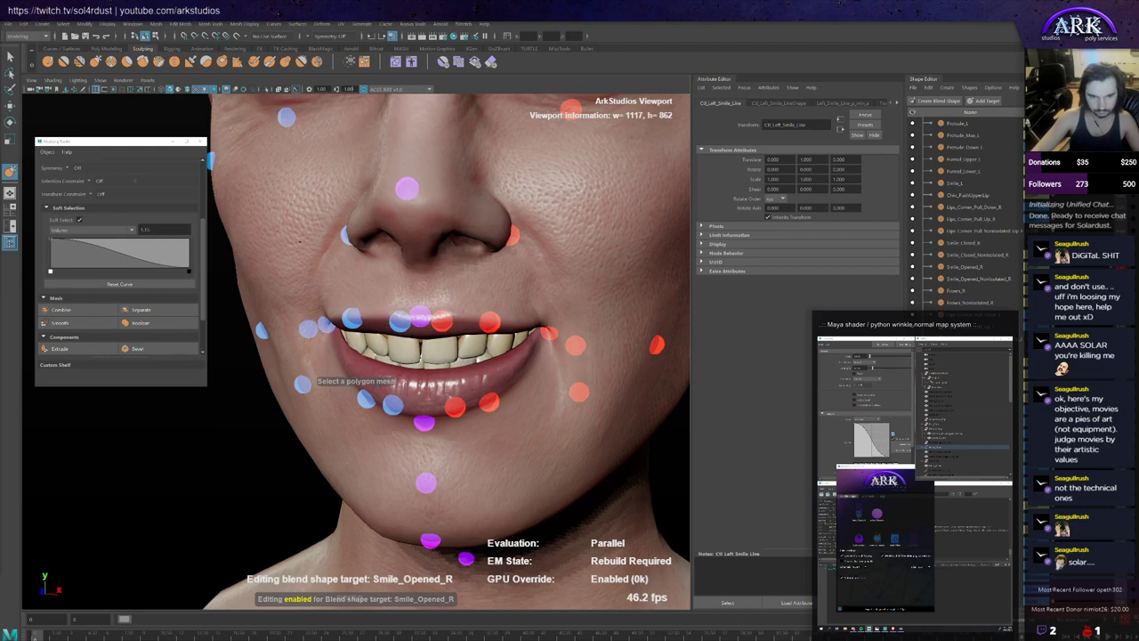
mouse_move(318, 333)
alt+mouse_down()
mouse_move(325, 372)
mouse_move(331, 365)
mouse_move(312, 344)
mouse_move(312, 317)
mouse_move(307, 347)
mouse_move(329, 348)
mouse_move(303, 370)
mouse_move(485, 378)
alt+mouse_up()
scroll(326, 363, up, 3)
Step: Switch to the reference photos, bring up another smiling shot, and compare the head's open smile with it from several angles
key(alt+Tab)
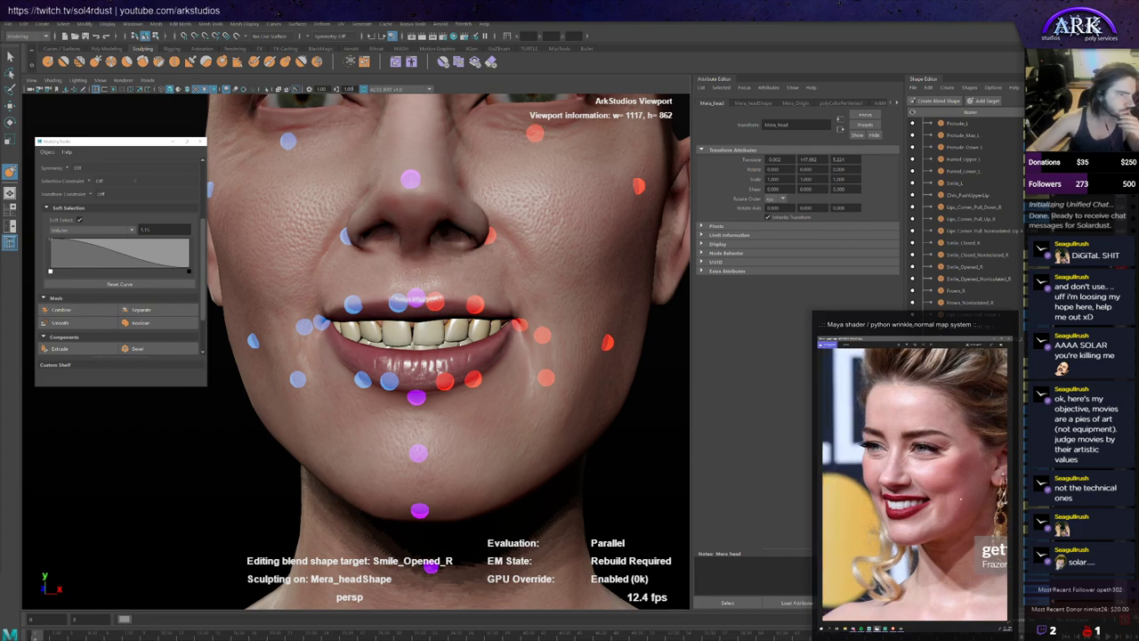
click(899, 345)
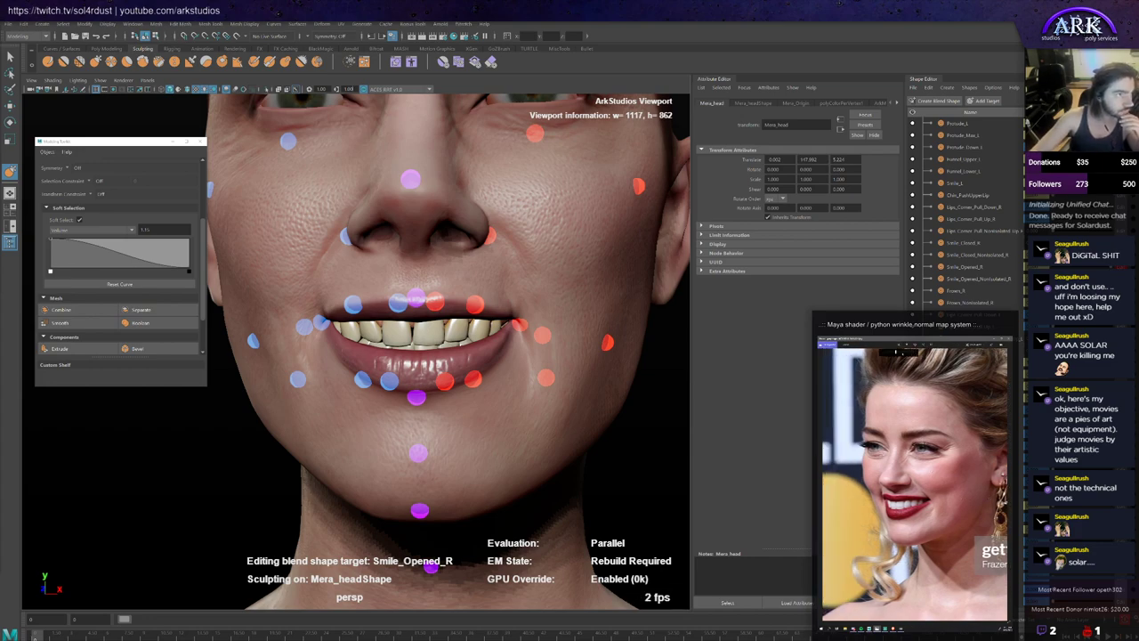
drag(895, 353, 867, 355)
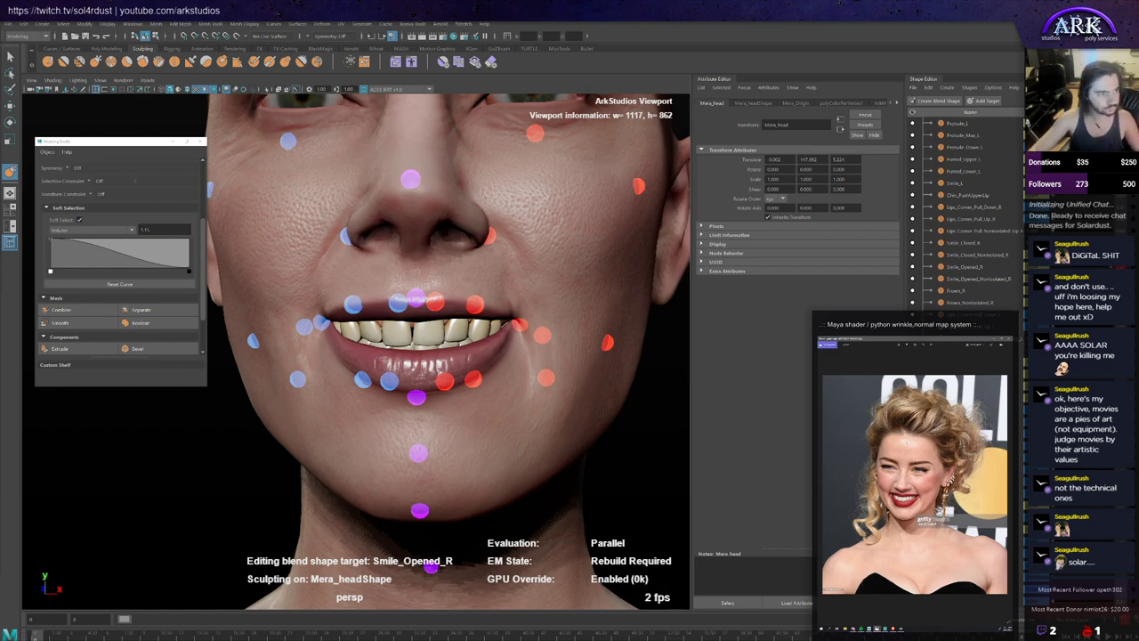
alt+drag(358, 368, 376, 383)
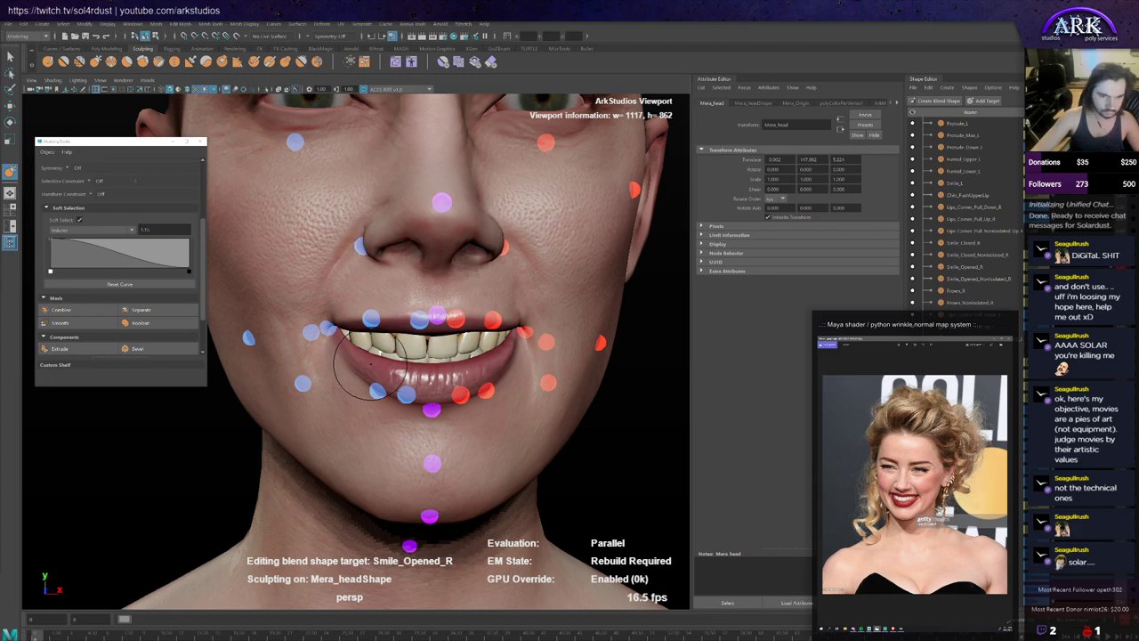
scroll(362, 380, down, 3)
mouse_move(361, 380)
alt+mouse_down()
mouse_move(411, 377)
mouse_move(364, 378)
alt+mouse_up()
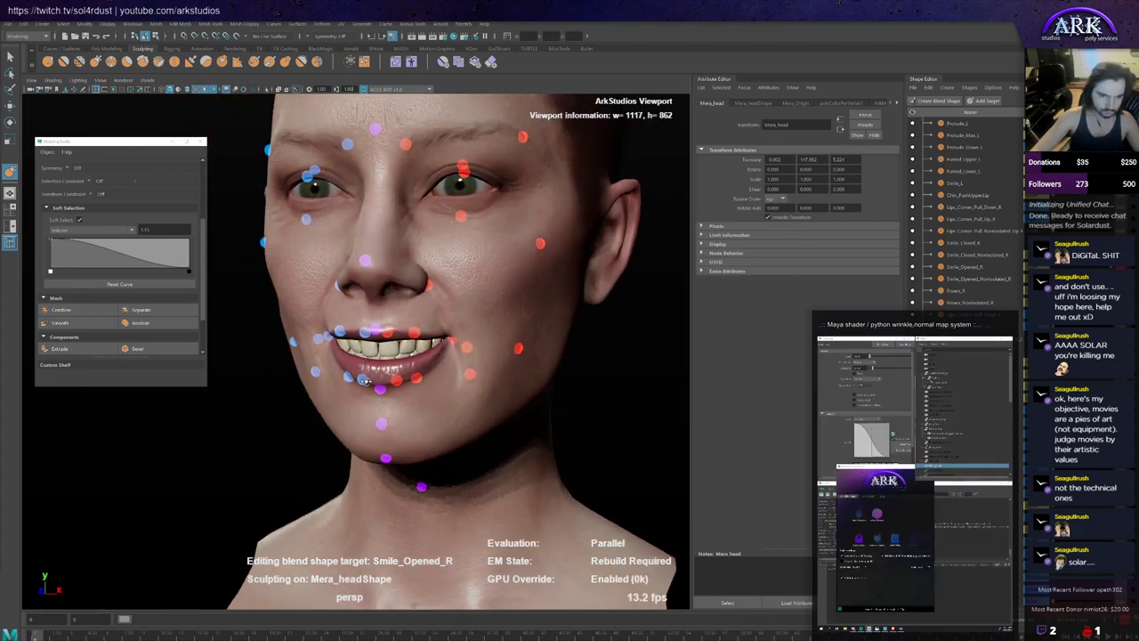
key(alt+Tab)
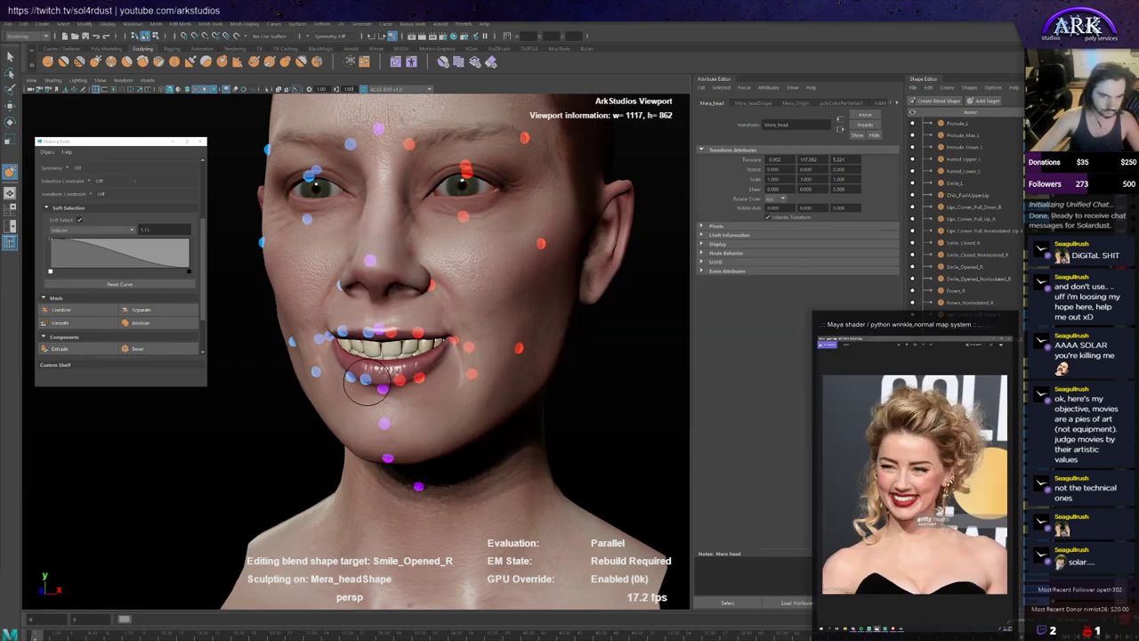
key(alt+Tab)
alt+drag(367, 383, 383, 380)
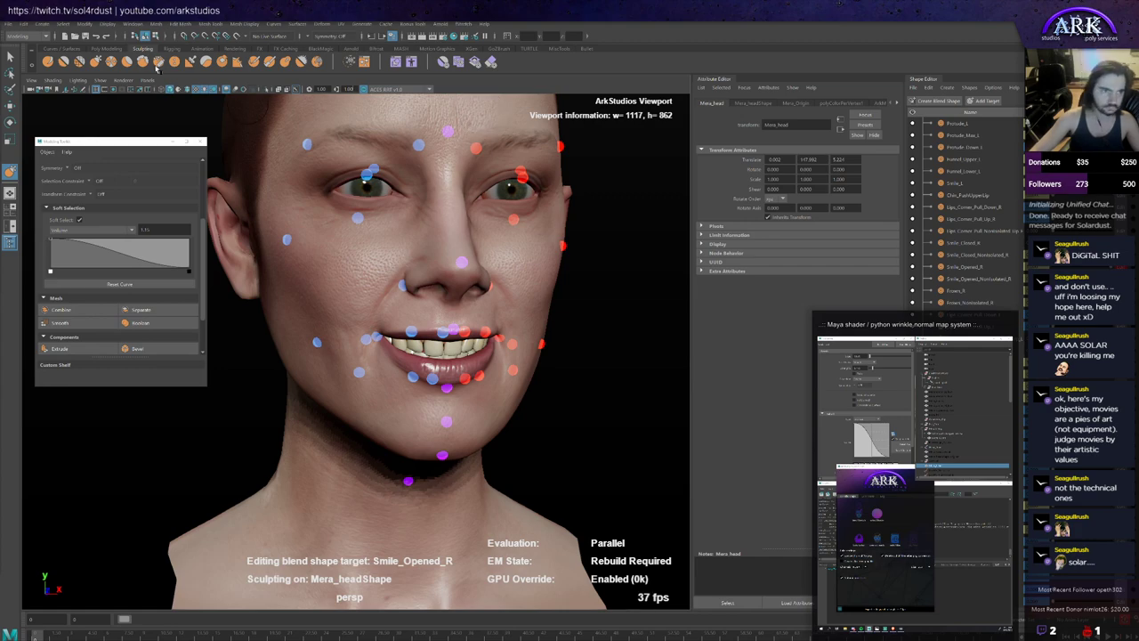
Step: Sculpt the cheek and right mouth corner of the Smile_Opened_R target, adjusting the brush size and working from front and side
alt+drag(333, 308, 344, 313)
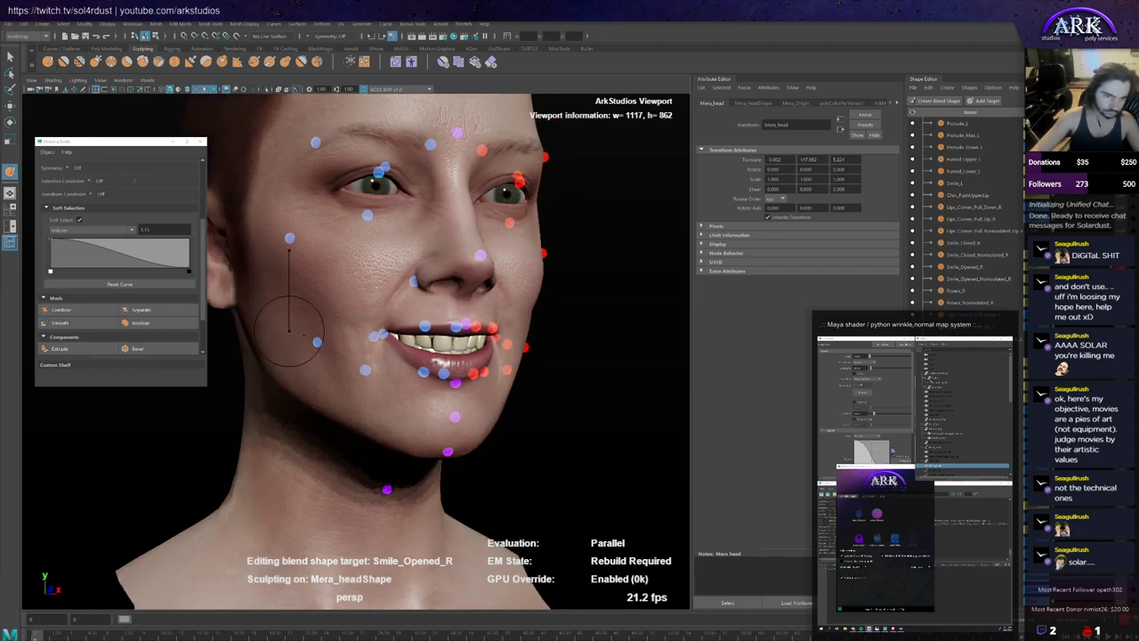
alt+drag(262, 334, 279, 332)
alt+drag(386, 339, 346, 338)
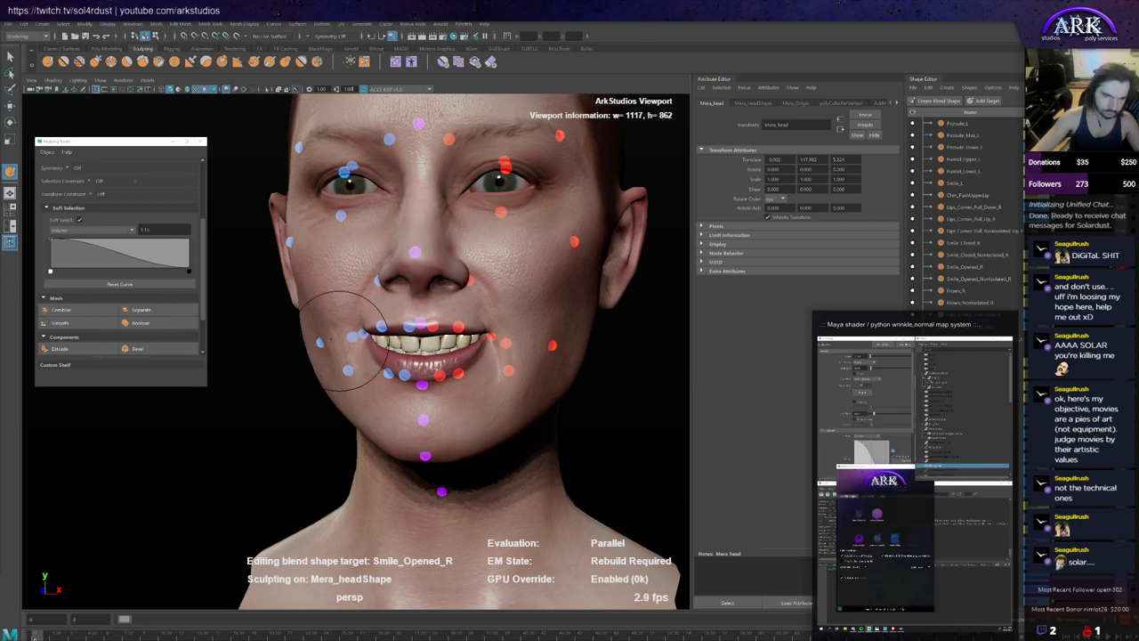
scroll(347, 336, up, 3)
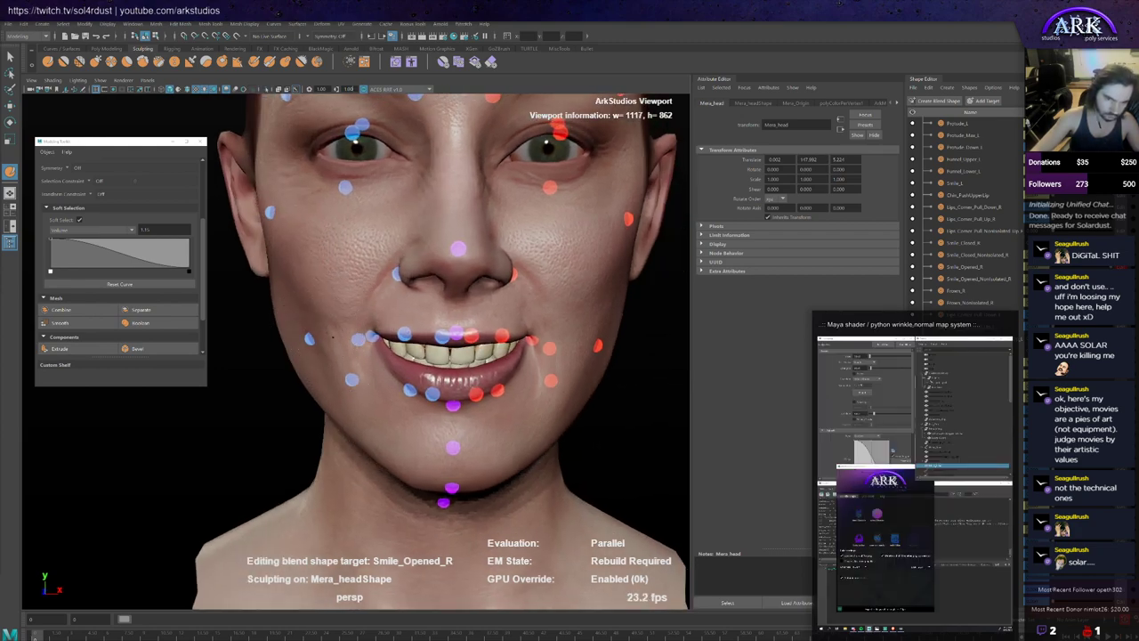
mouse_move(360, 340)
alt+mouse_down()
mouse_move(323, 325)
mouse_move(328, 365)
mouse_move(321, 335)
mouse_move(346, 335)
alt+mouse_up()
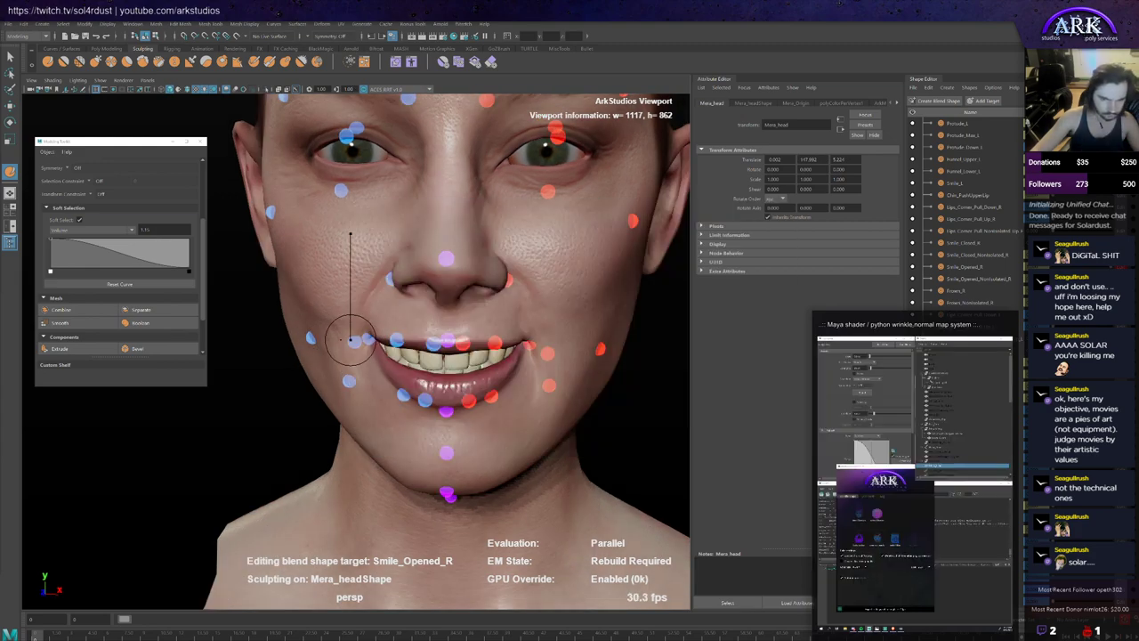
mouse_move(356, 340)
alt+mouse_down()
mouse_move(345, 351)
mouse_move(328, 336)
mouse_move(336, 380)
mouse_move(422, 357)
mouse_move(362, 357)
alt+mouse_up()
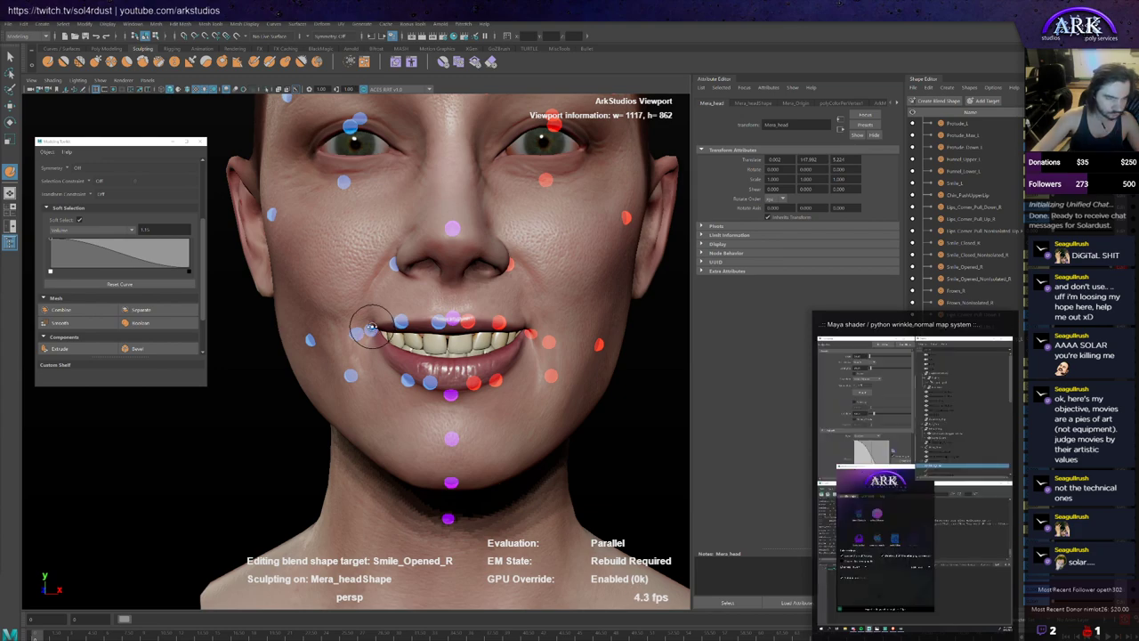
alt+drag(371, 332, 411, 330)
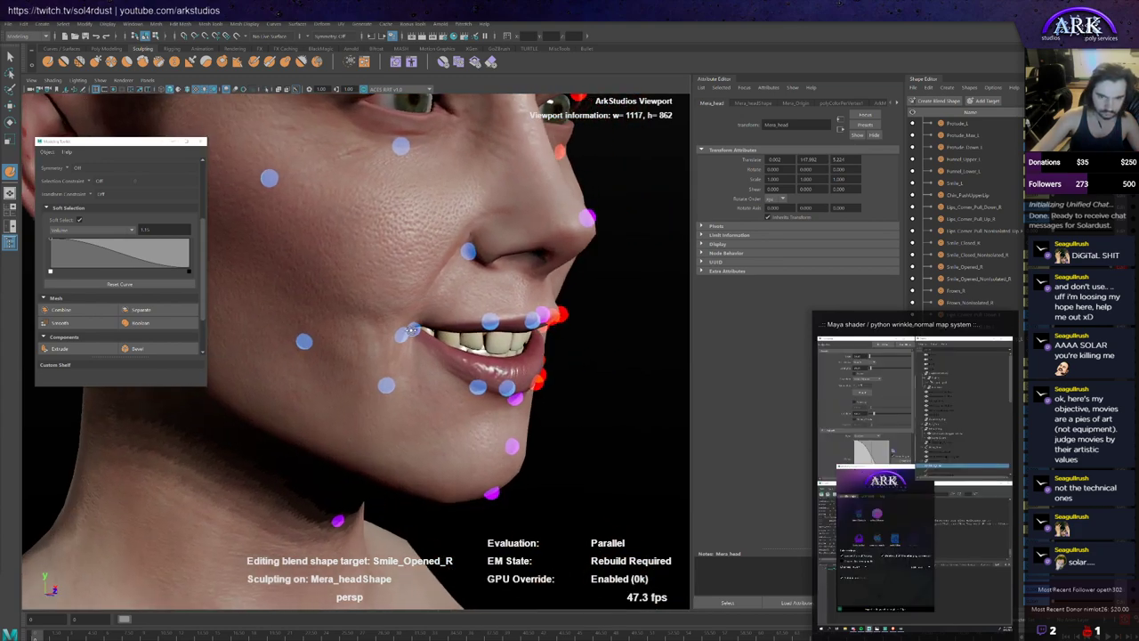
alt+drag(351, 400, 332, 350)
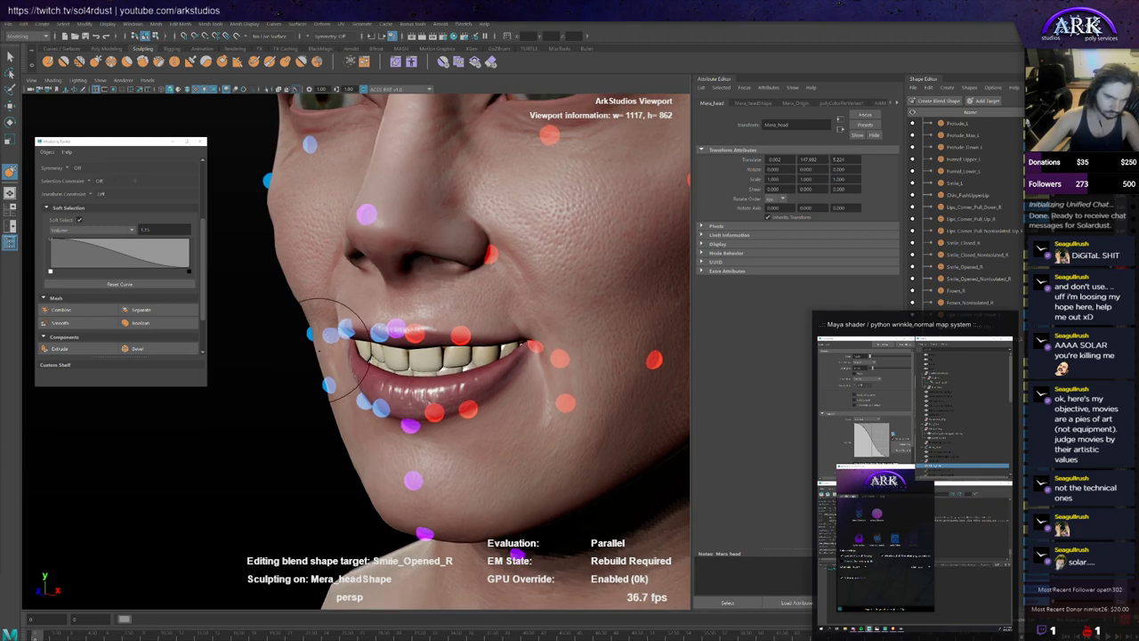
Step: Examine the sculpted open smile from several angles and distances against the smiling reference photo
alt+drag(614, 189, 636, 199)
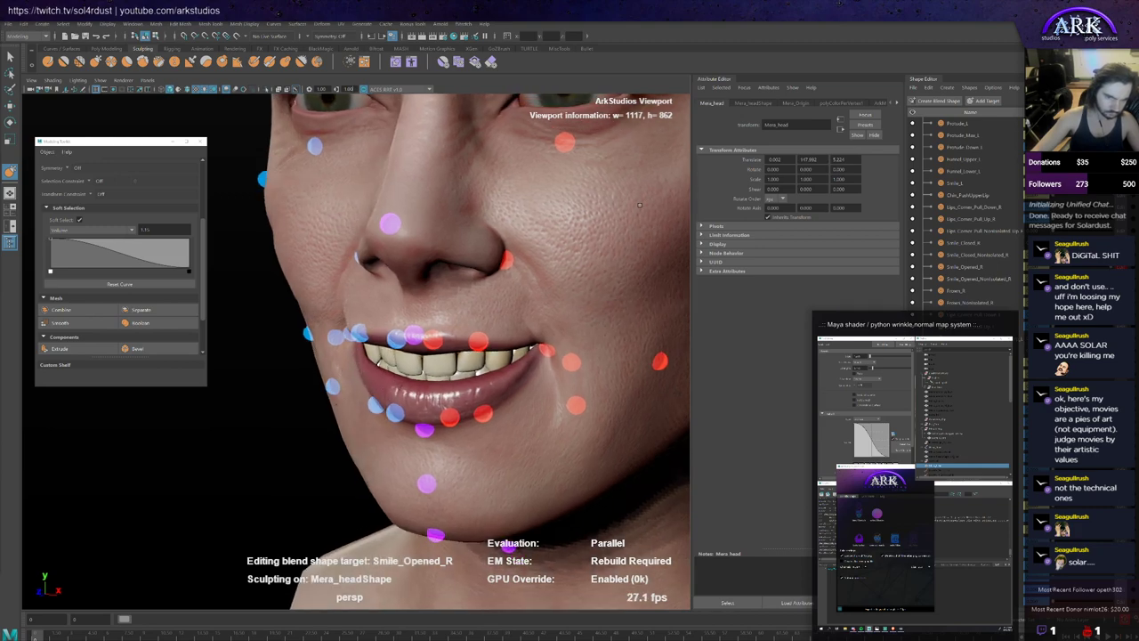
scroll(390, 436, down, 5)
alt+drag(390, 429, 443, 397)
scroll(508, 374, up, 4)
mouse_move(512, 372)
alt+mouse_down()
mouse_move(562, 364)
mouse_move(531, 366)
alt+mouse_up()
scroll(532, 366, down, 2)
alt+middle_drag(531, 367, 461, 367)
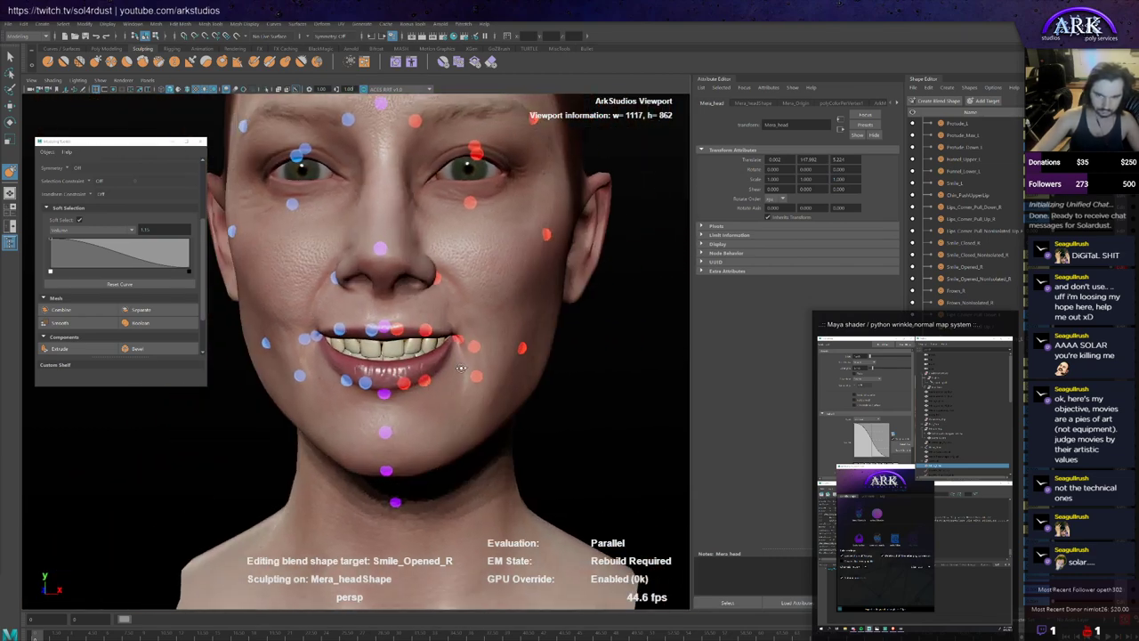
alt+drag(461, 368, 478, 376)
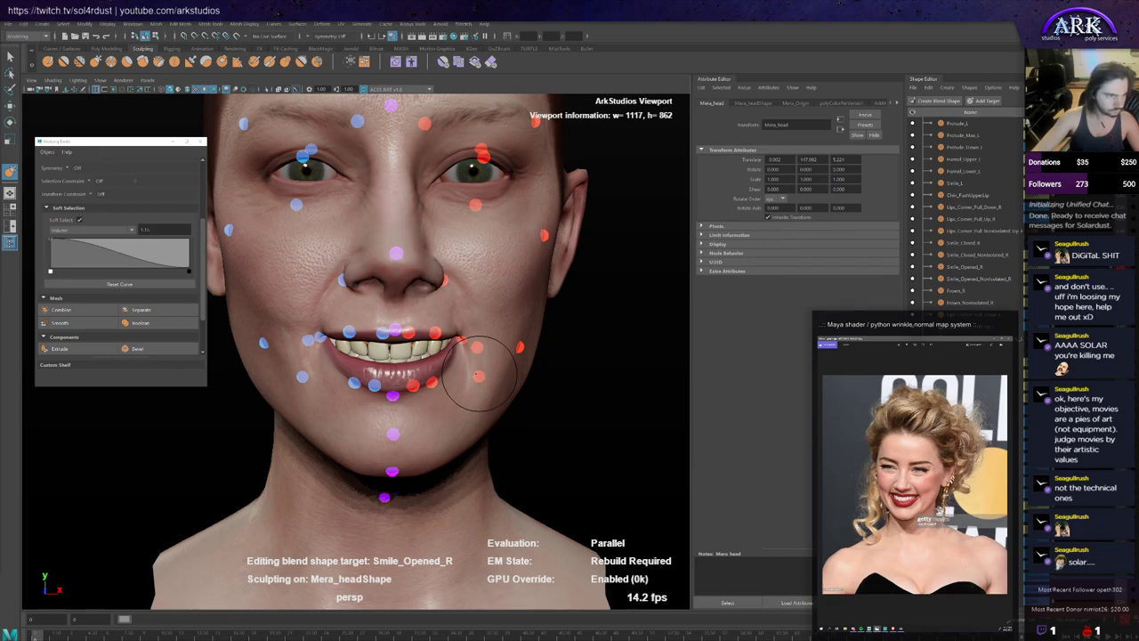
alt+middle_drag(523, 385, 489, 383)
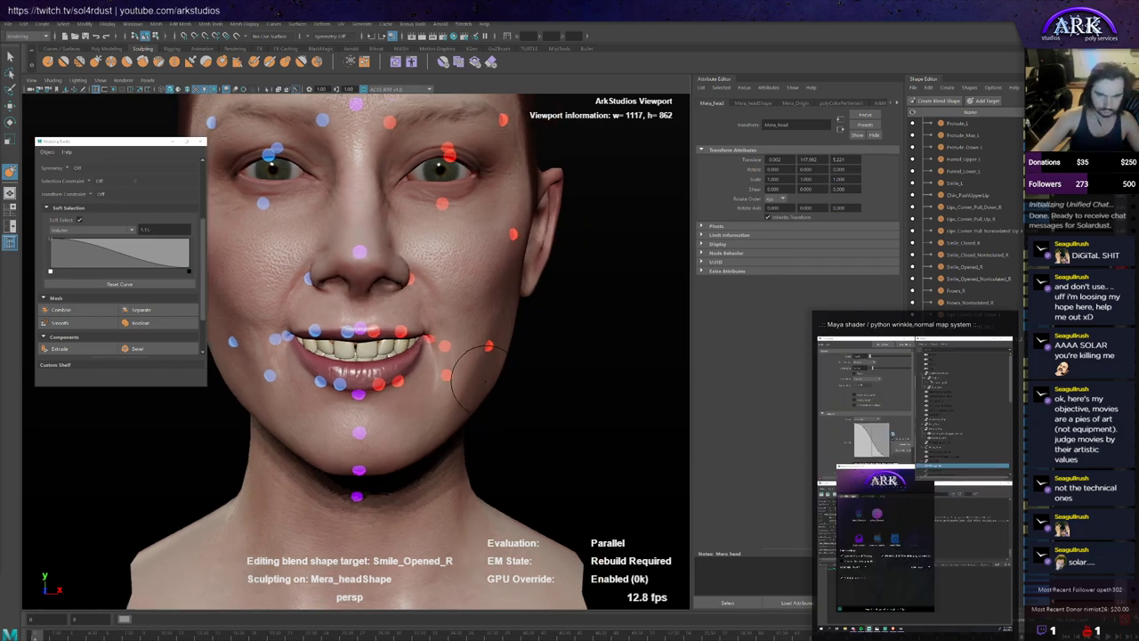
Step: Enable editing of the Smile_Opened_L blend shape target and check the left side of the mouth against the reference photo
key(ctrl+m)
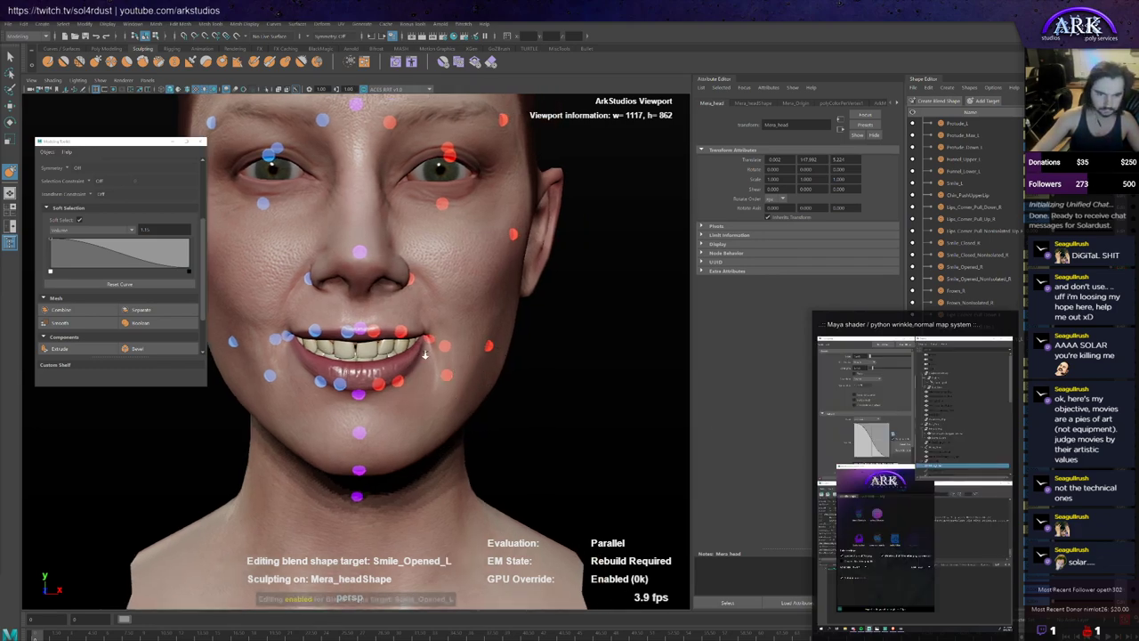
alt+right_drag(425, 354, 527, 346)
alt+drag(527, 345, 532, 335)
alt+middle_drag(531, 336, 496, 338)
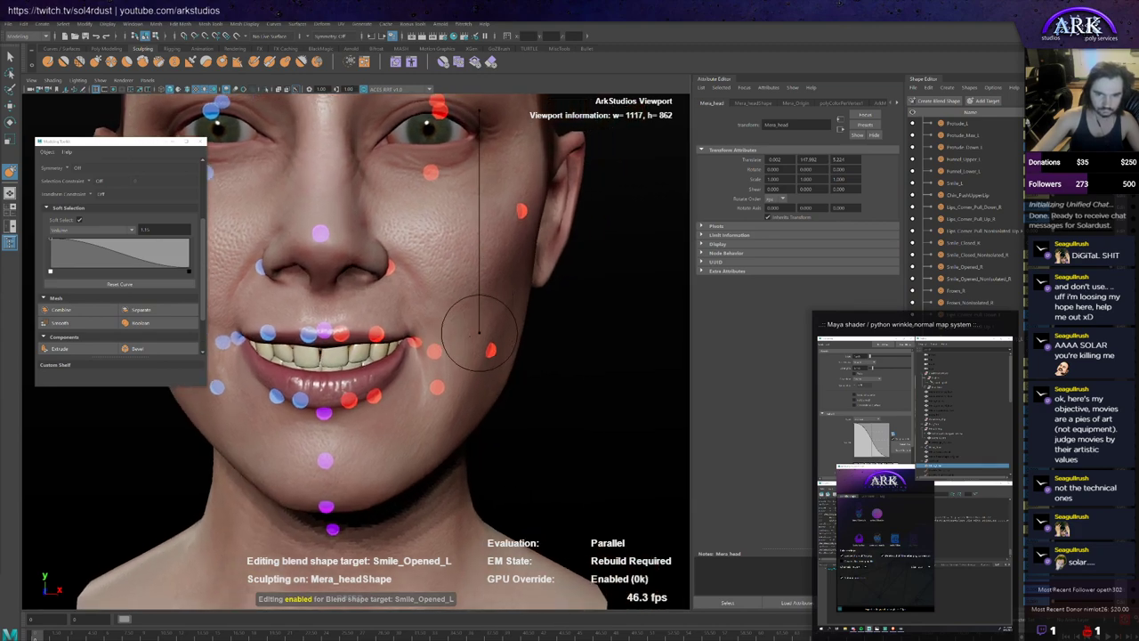
key(alt+Tab)
key(alt+Tab)
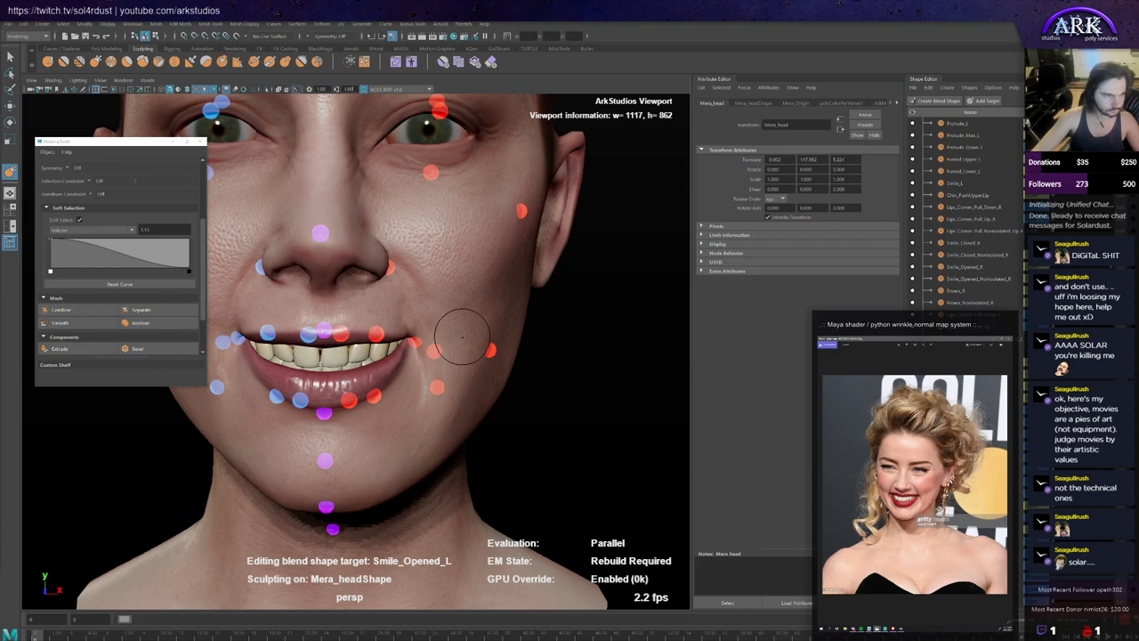
Step: Sculpt the cheek around the left mouth corner on the Smile_Opened_L target with the Sculpt tool
alt+drag(450, 339, 429, 316)
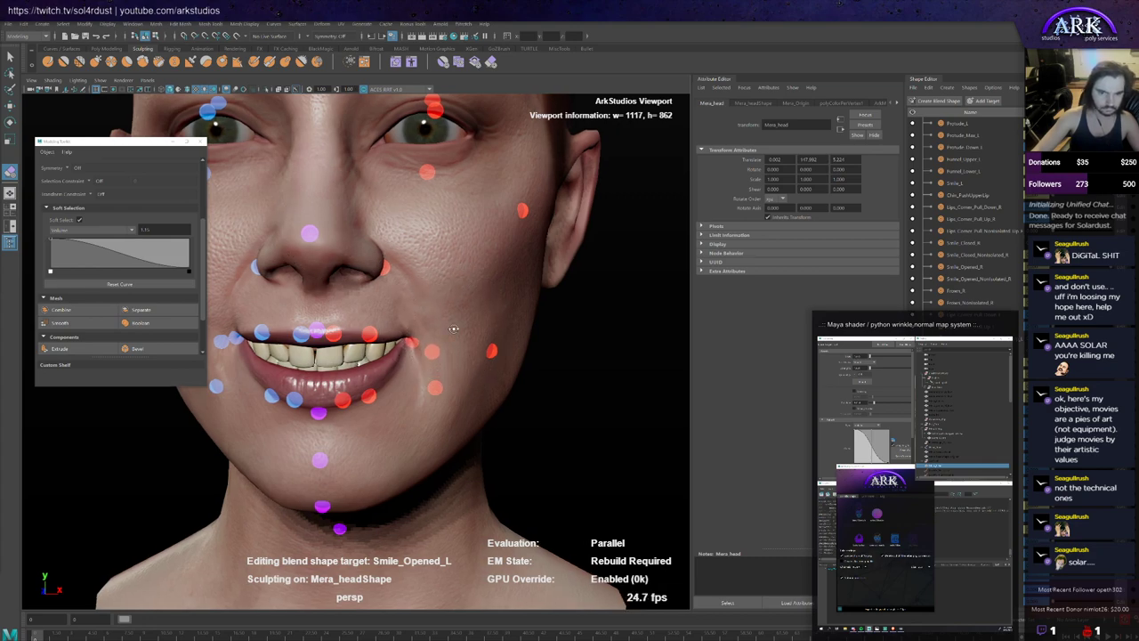
mouse_move(453, 330)
alt+mouse_down()
mouse_move(414, 334)
mouse_move(399, 318)
mouse_move(436, 336)
mouse_move(464, 313)
mouse_move(483, 336)
mouse_move(458, 338)
mouse_move(453, 356)
mouse_move(419, 326)
mouse_move(421, 353)
mouse_move(427, 262)
mouse_move(421, 276)
mouse_move(440, 303)
alt+mouse_up()
click(47, 67)
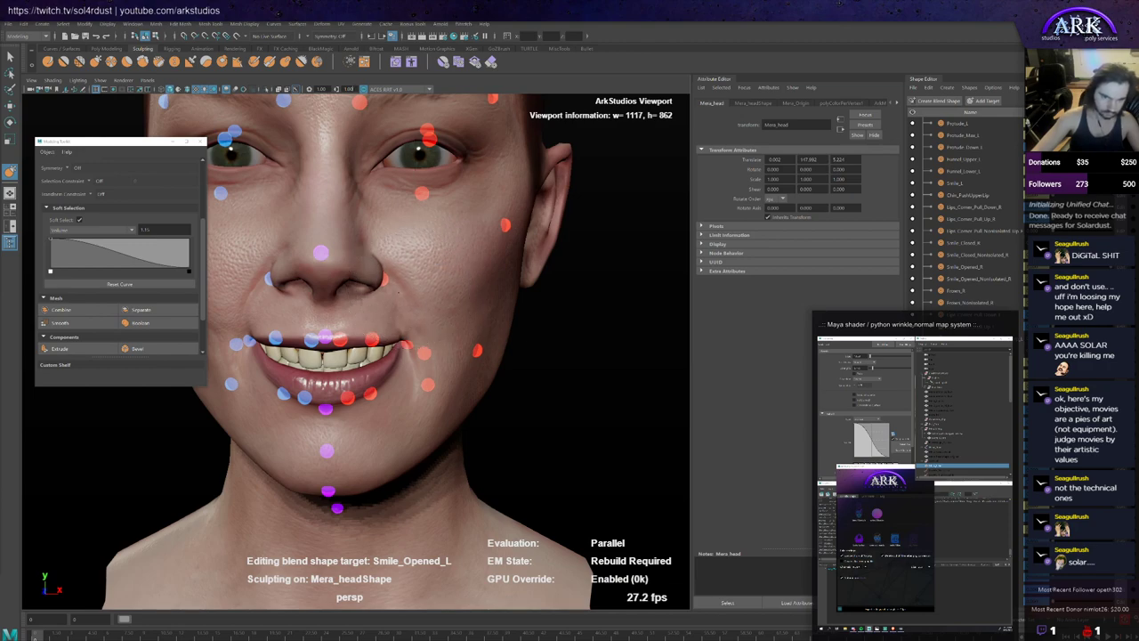
mouse_move(440, 302)
alt+mouse_down()
mouse_move(393, 303)
mouse_move(390, 270)
mouse_move(389, 300)
mouse_move(418, 294)
mouse_move(461, 318)
alt+mouse_up()
alt+right_drag(461, 319, 405, 322)
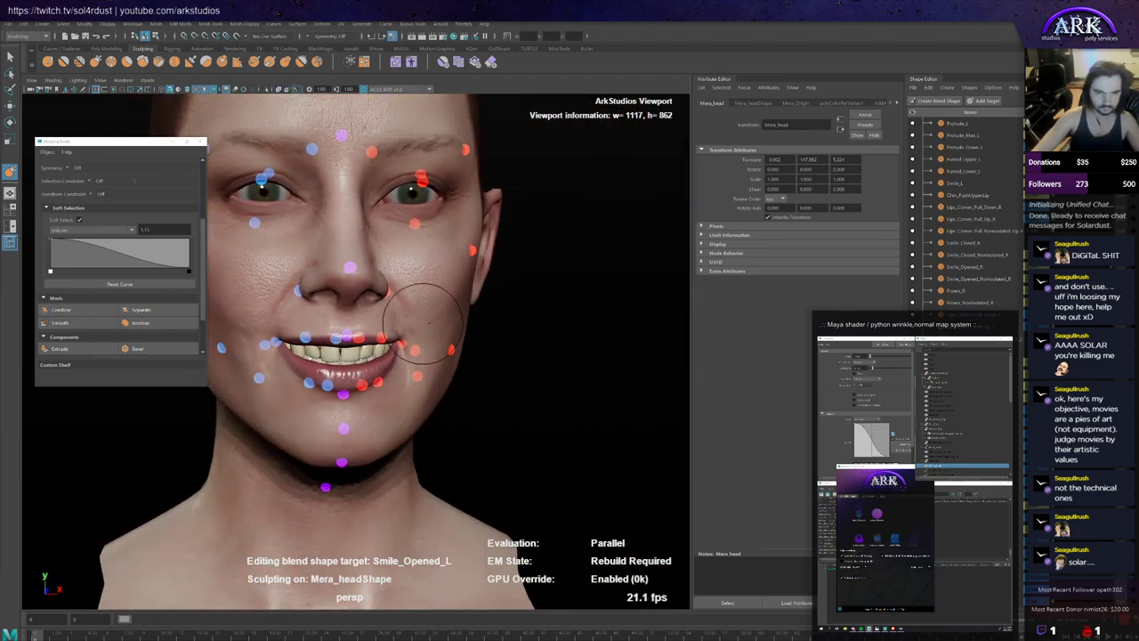
alt+drag(405, 322, 414, 327)
alt+right_drag(413, 327, 464, 368)
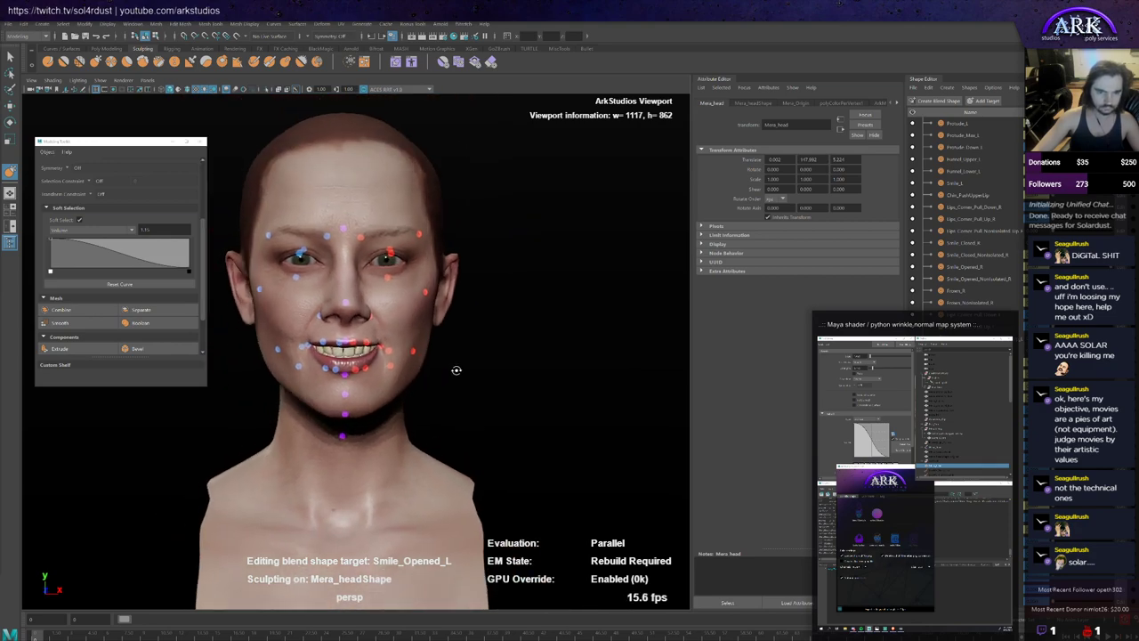
Step: Select the left mouth-corner vertex with soft selection, widen its falloff radius and adjust the corner on Smile_Opened_L with the Move tool
scroll(455, 372, up, 3)
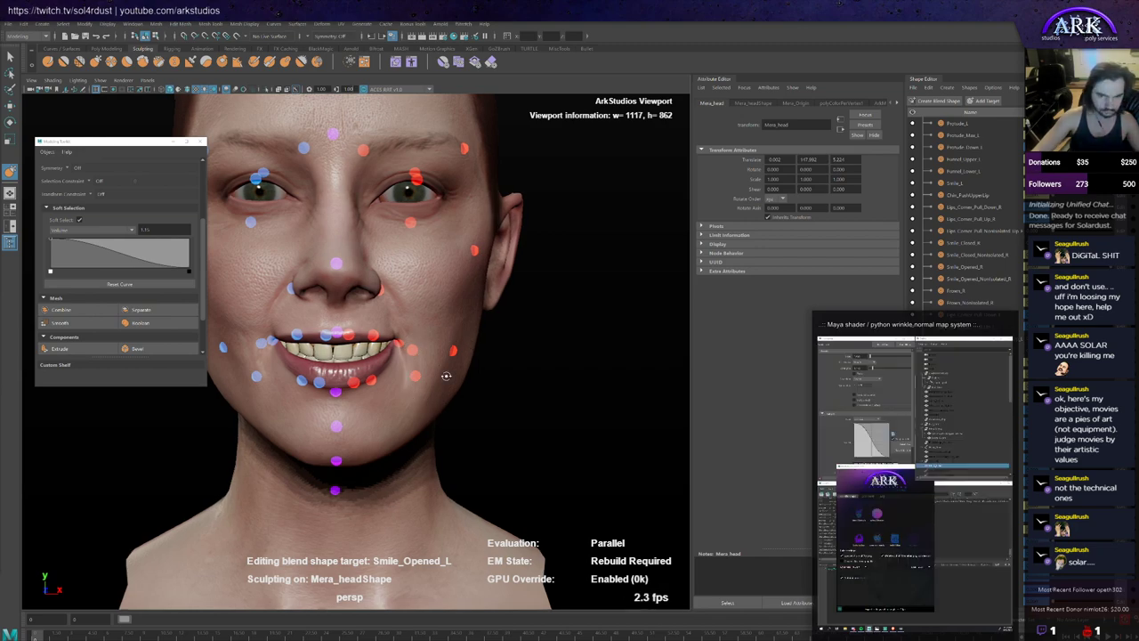
scroll(429, 372, up, 3)
alt+middle_drag(426, 375, 430, 376)
key(w)
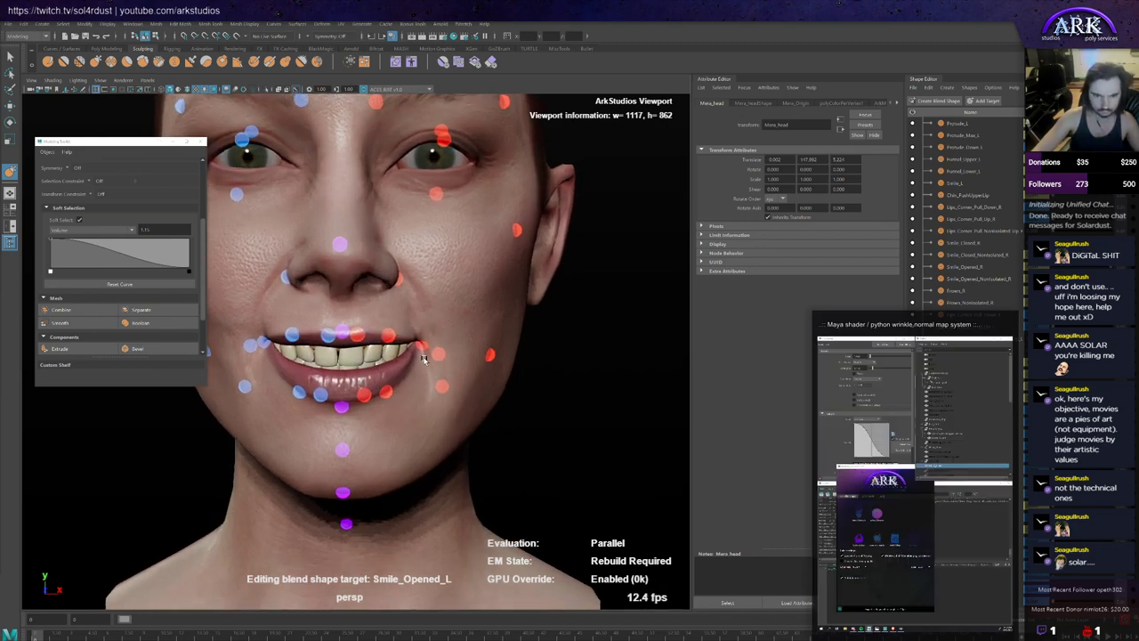
alt+drag(434, 348, 429, 352)
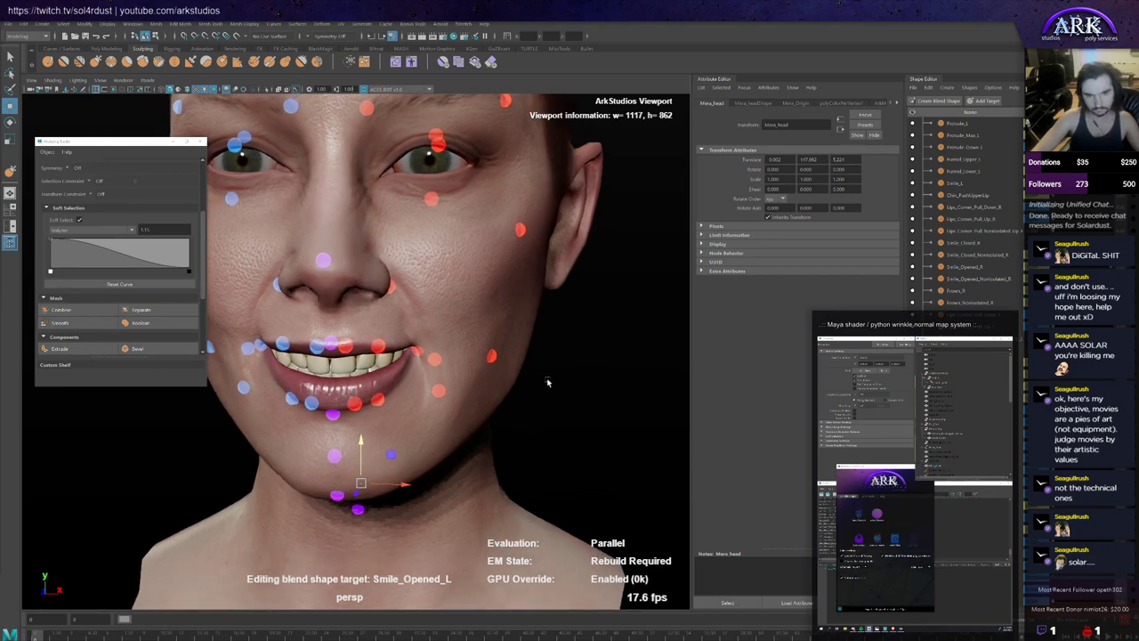
key(F9)
click(416, 340)
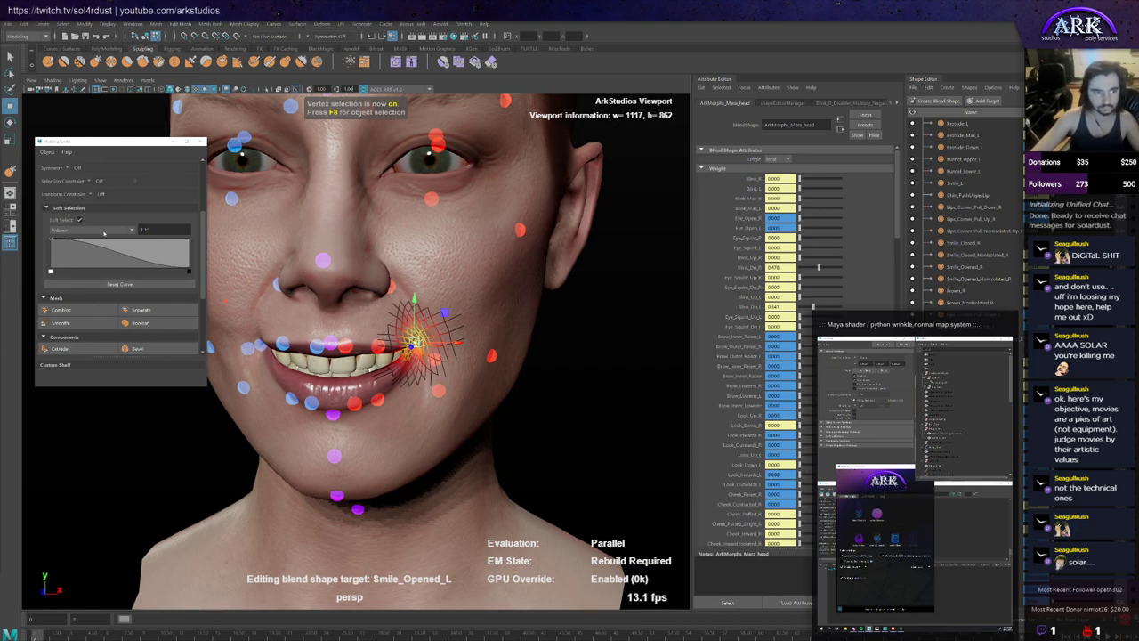
alt+drag(461, 305, 466, 354)
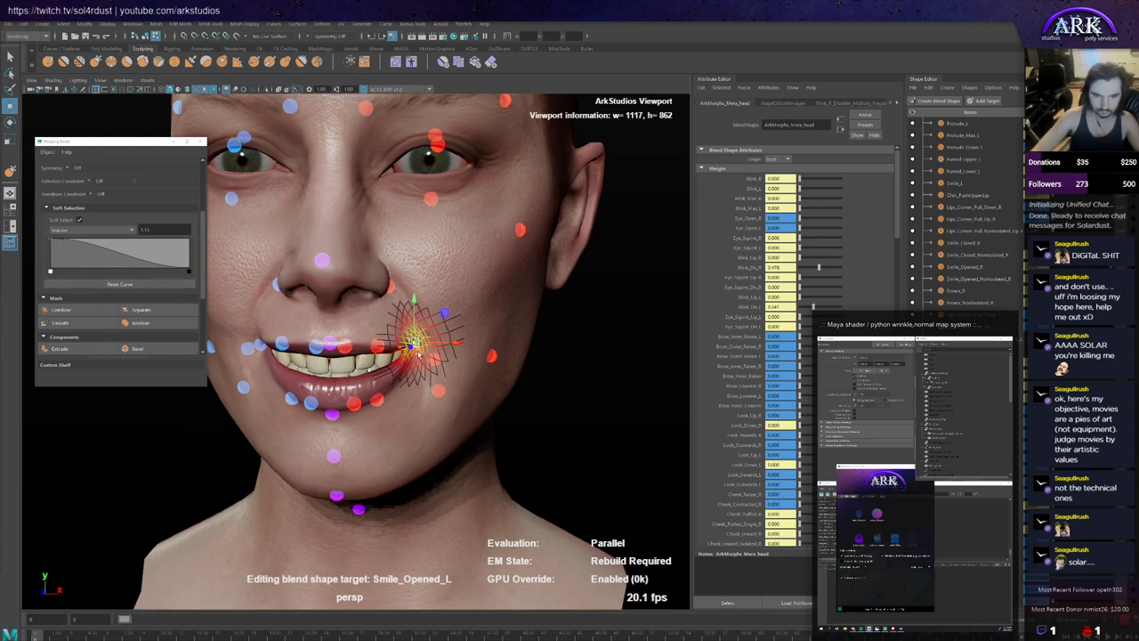
key(b)
drag(397, 351, 422, 356)
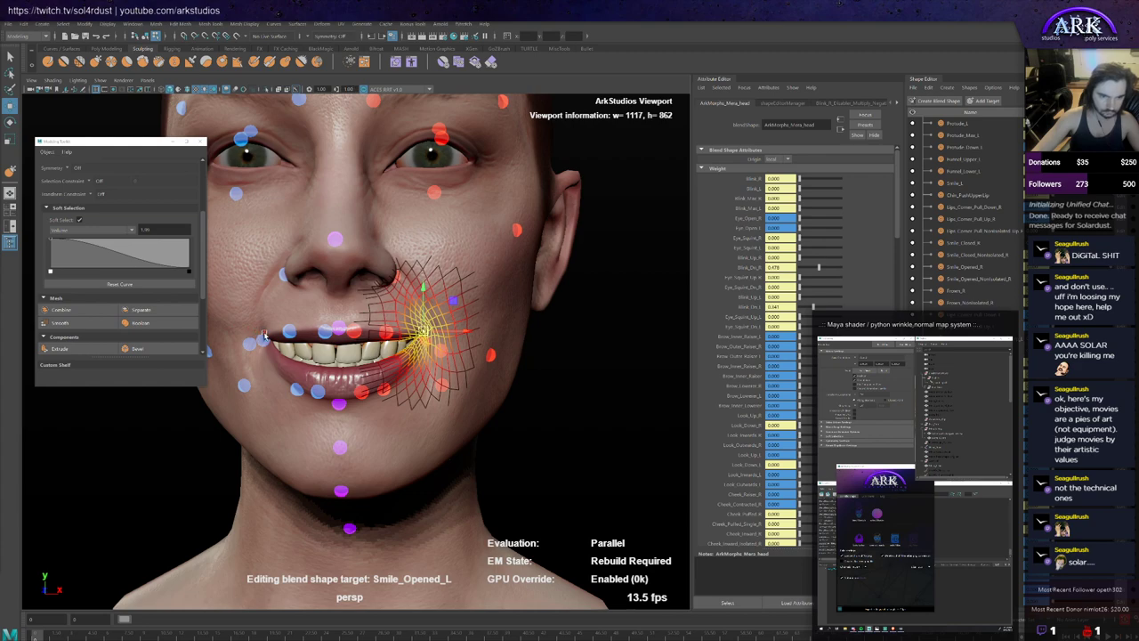
Step: Enable editing of the Smile_Opened_R target and adjust the right mouth-corner vertex using soft selection
click(1086, 267)
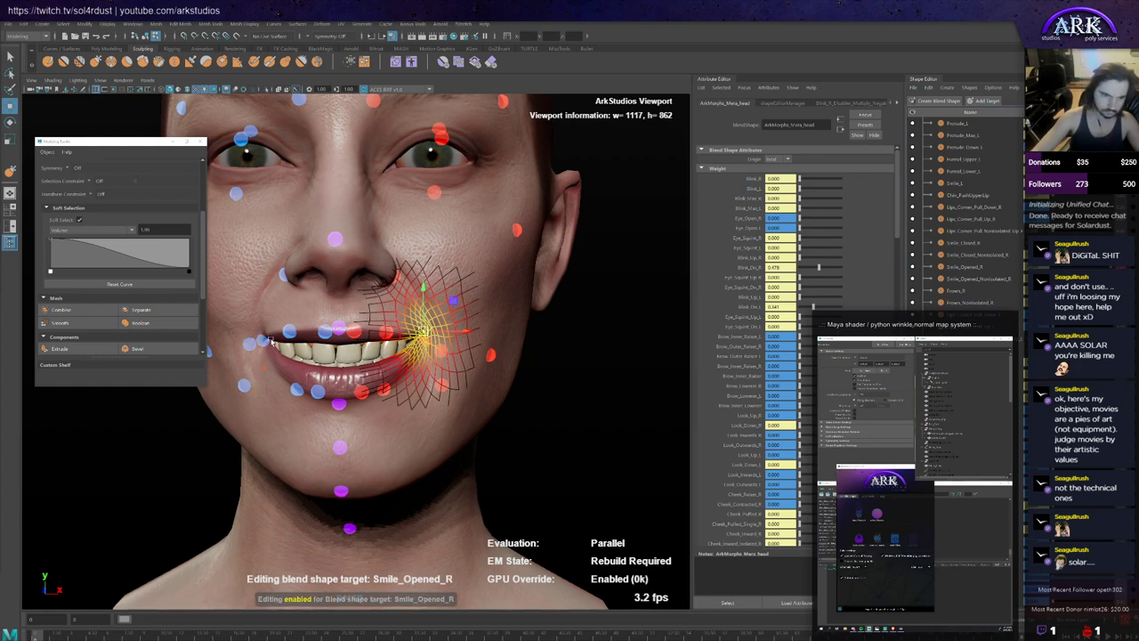
click(264, 329)
alt+middle_drag(264, 331, 316, 365)
alt+drag(315, 392, 313, 352)
scroll(322, 374, down, 3)
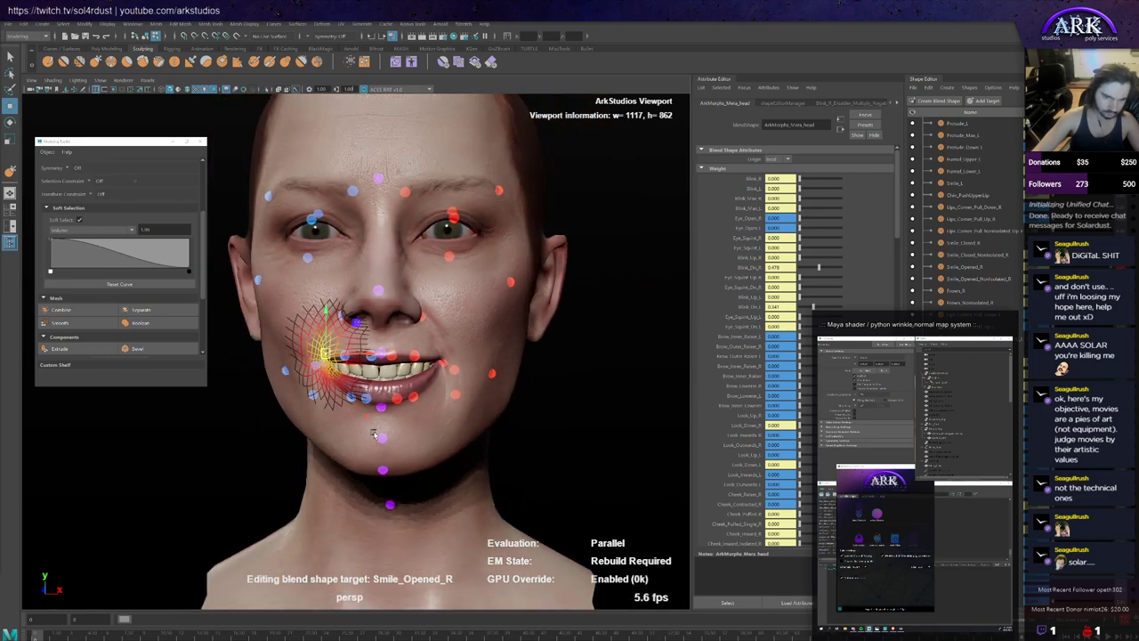
alt+drag(335, 419, 377, 434)
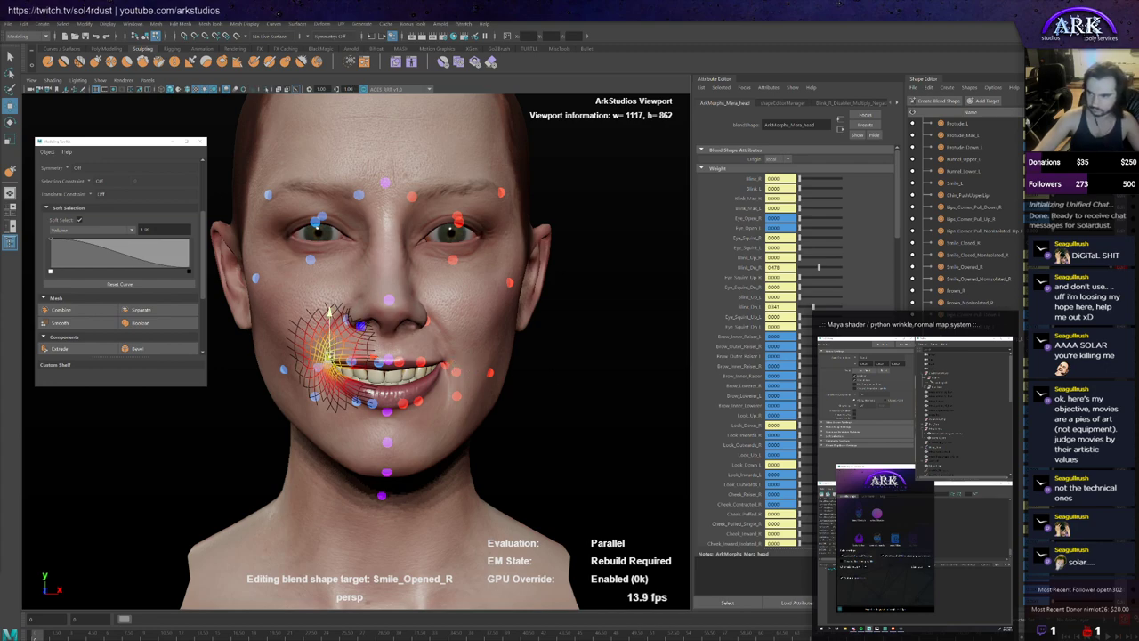
Step: Switch editing back to Smile_Opened_L, adjust the left mouth-corner vertex with soft selection and return to object selection
click(445, 356)
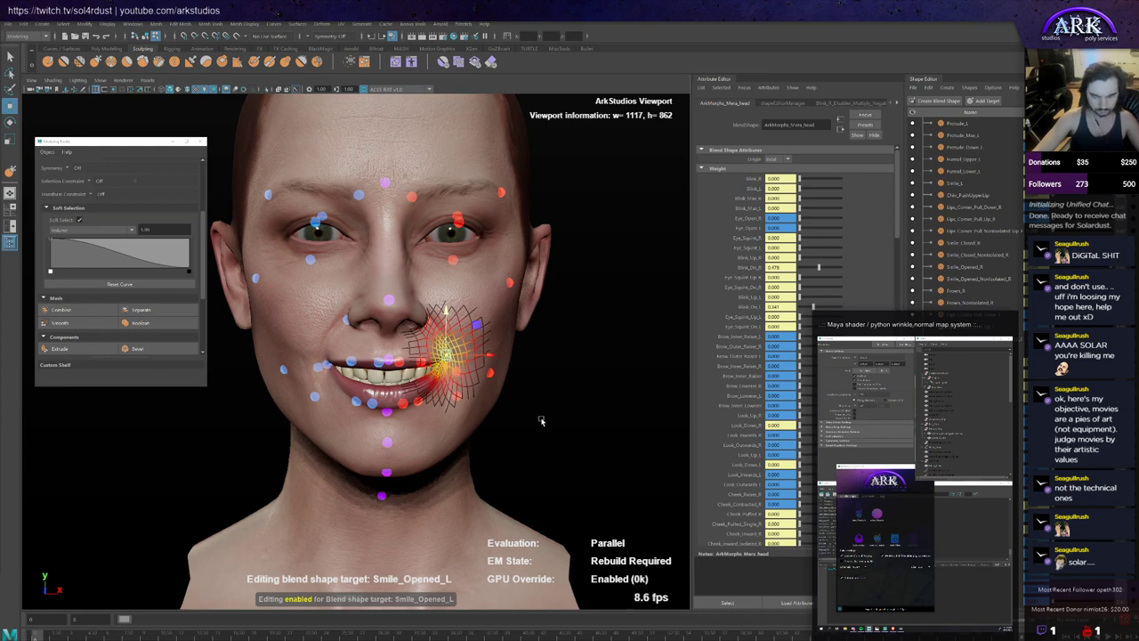
key(F8)
scroll(496, 472, down, 3)
alt+drag(511, 427, 495, 408)
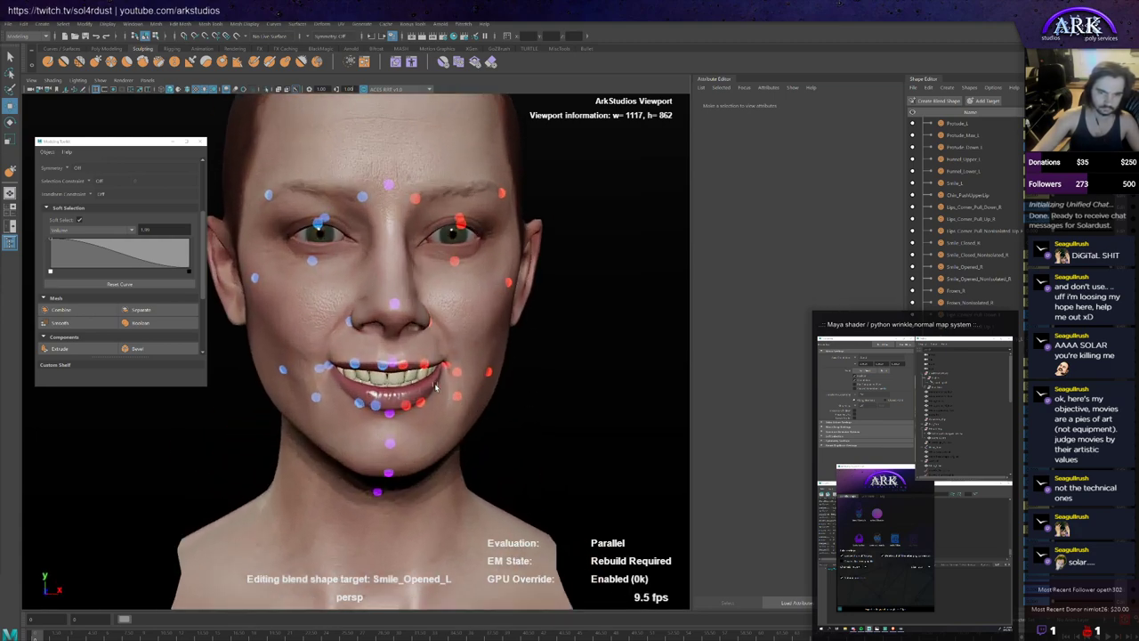
Step: Select the left and right smile line controls, test pulling the right one upward and inspect the smile
click(456, 372)
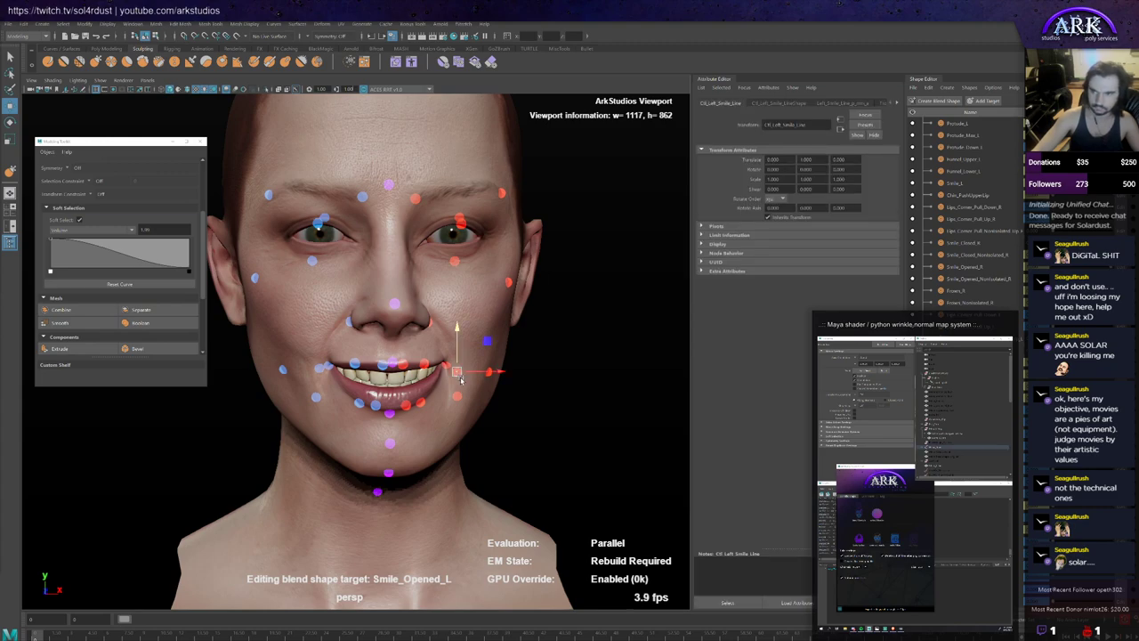
click(320, 369)
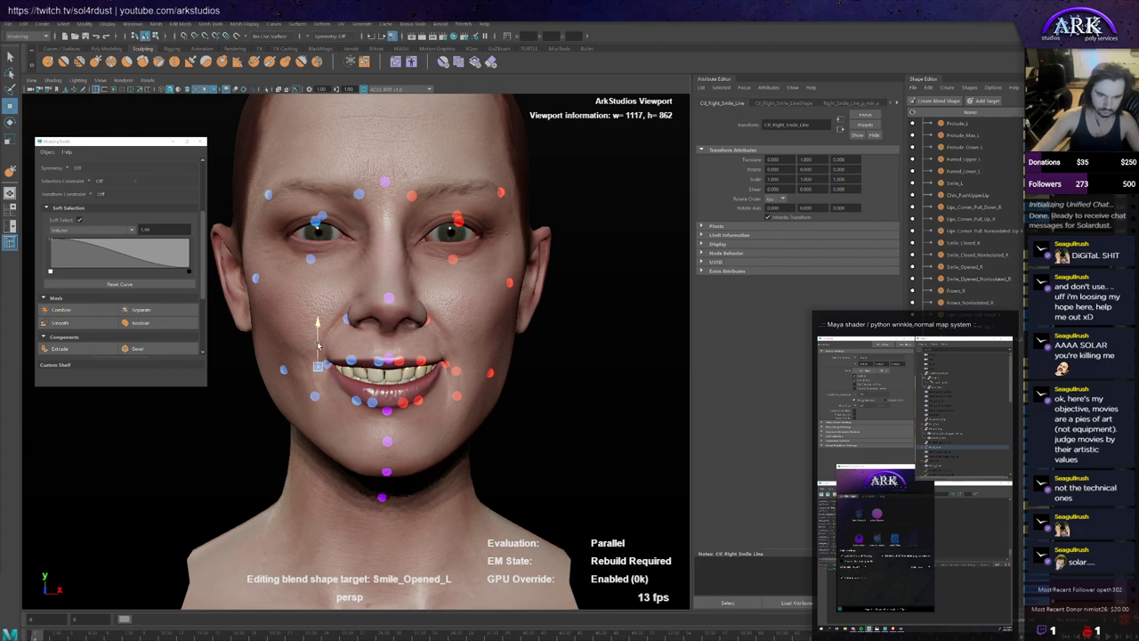
drag(318, 345, 318, 264)
scroll(400, 400, down, 3)
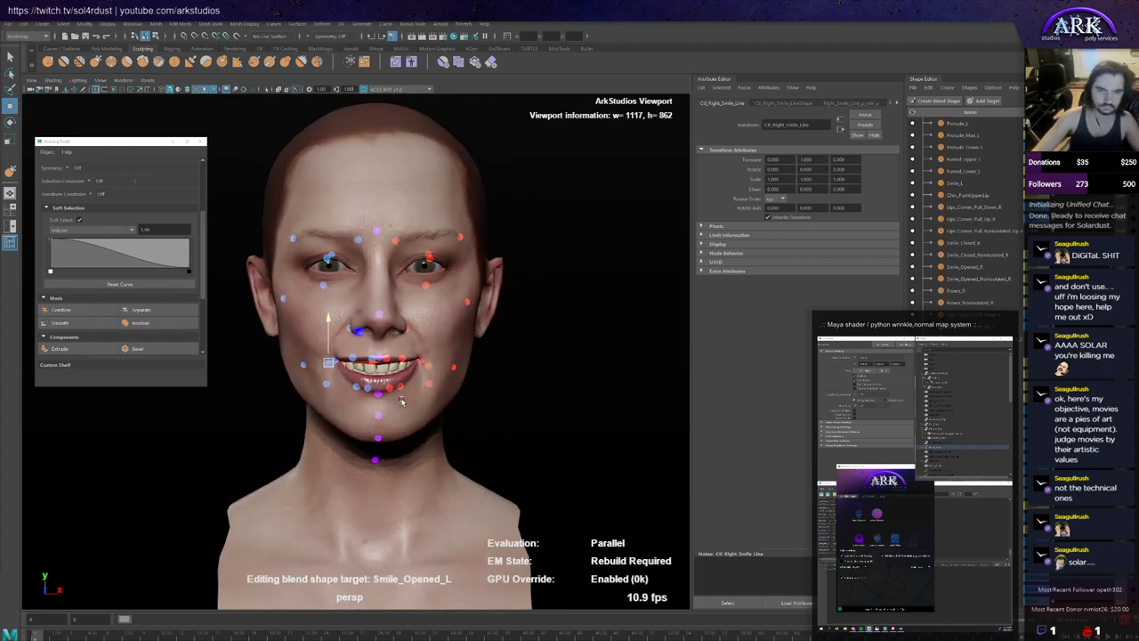
scroll(400, 403, up, 3)
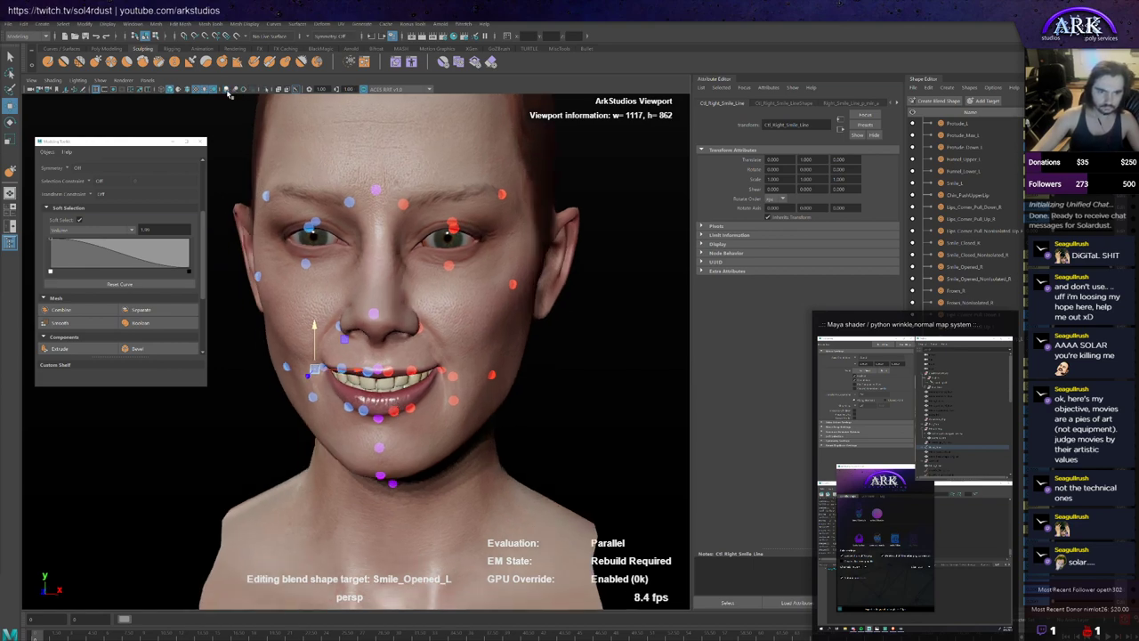
alt+drag(380, 333, 303, 216)
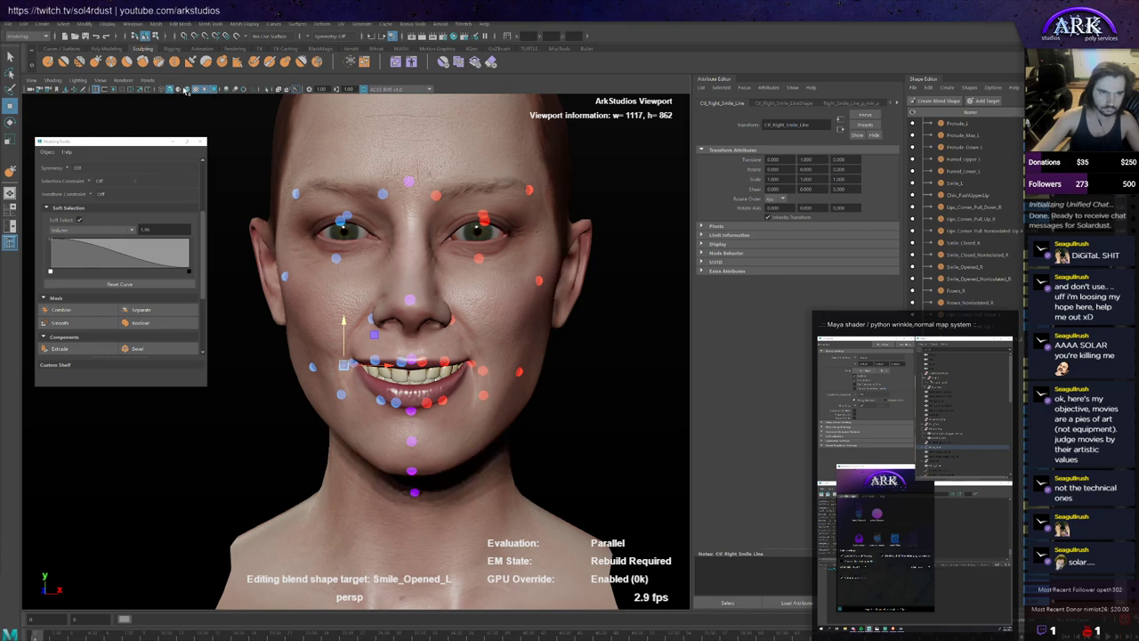
Step: Switch the viewport renderer to Viewport 2.0 and view the smile from the character's left side
click(129, 81)
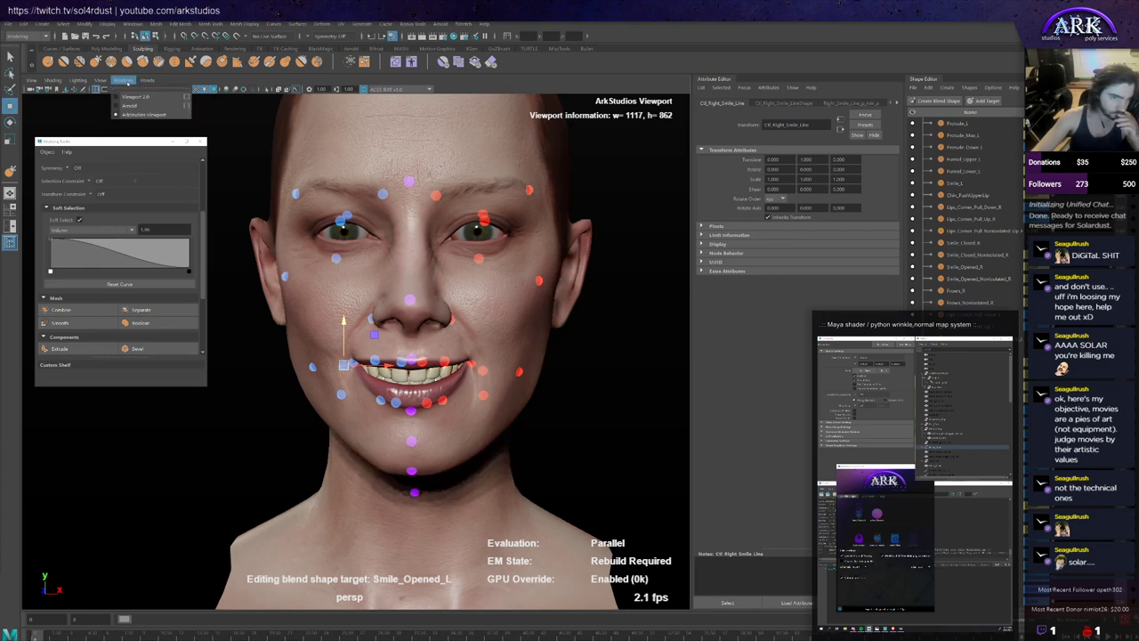
click(135, 95)
alt+drag(376, 331, 346, 289)
alt+middle_drag(523, 327, 471, 326)
alt+drag(471, 327, 442, 309)
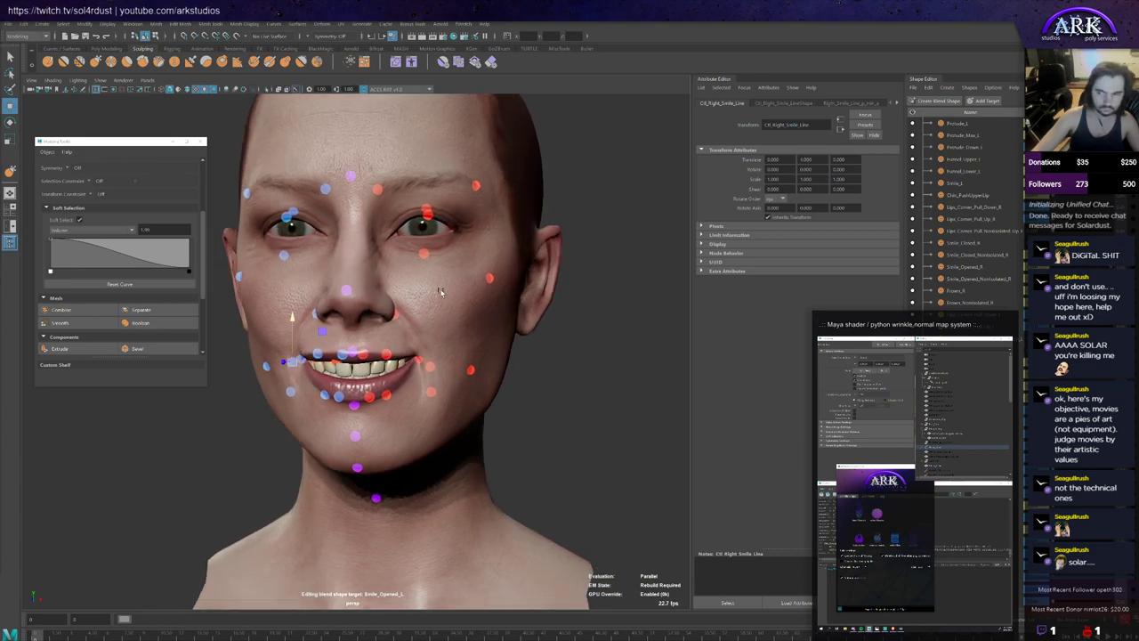
Step: Select the head mesh, activate a sculpting brush and set the viewport renderer to ArkStudios Viewport
click(439, 297)
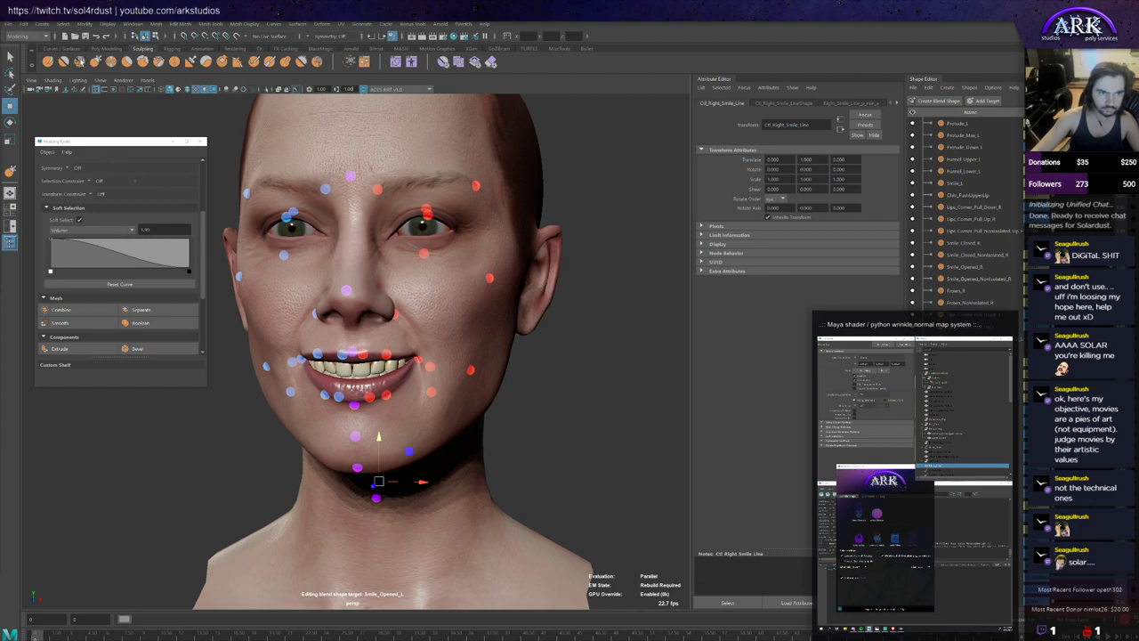
click(80, 61)
alt+drag(433, 322, 415, 323)
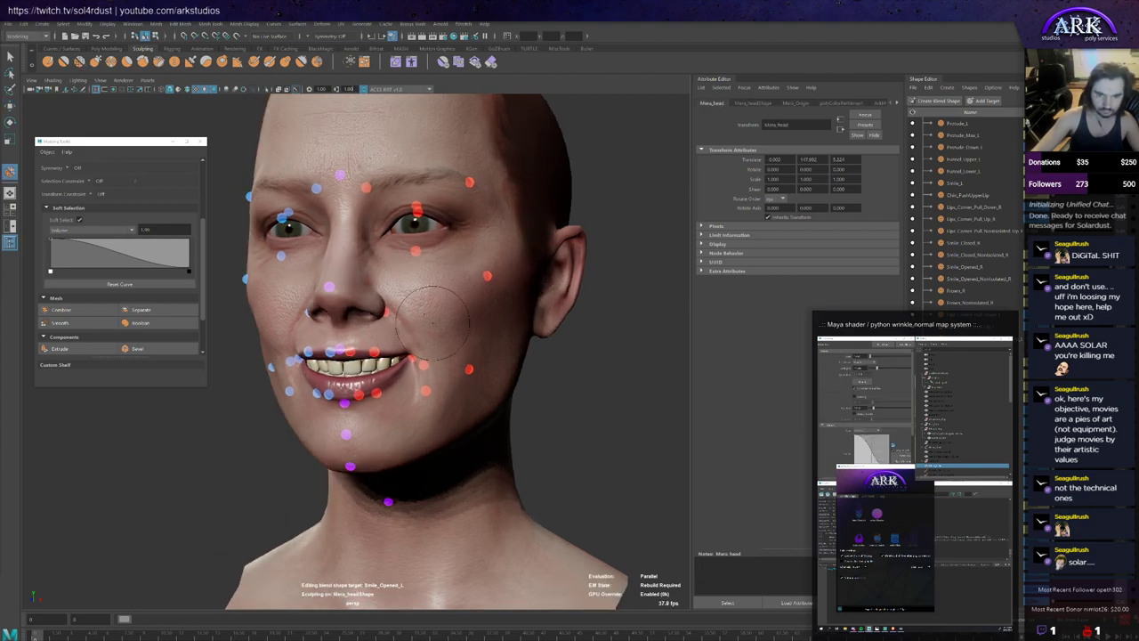
click(126, 81)
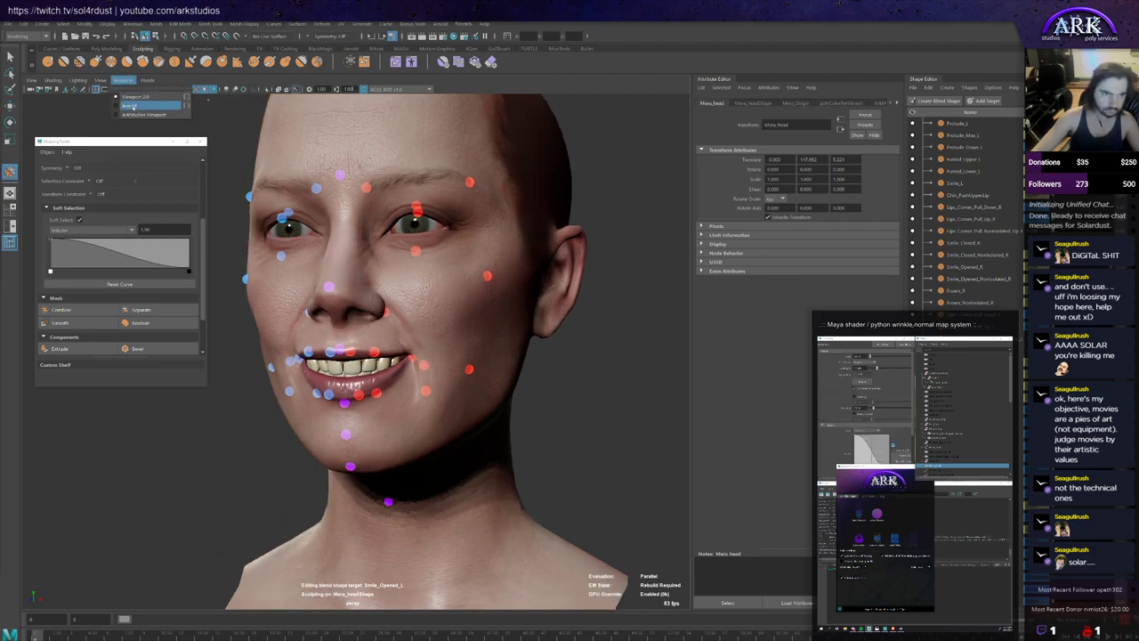
click(142, 115)
scroll(434, 297, up, 2)
mouse_move(436, 297)
alt+mouse_down()
mouse_move(443, 311)
mouse_move(425, 301)
alt+mouse_up()
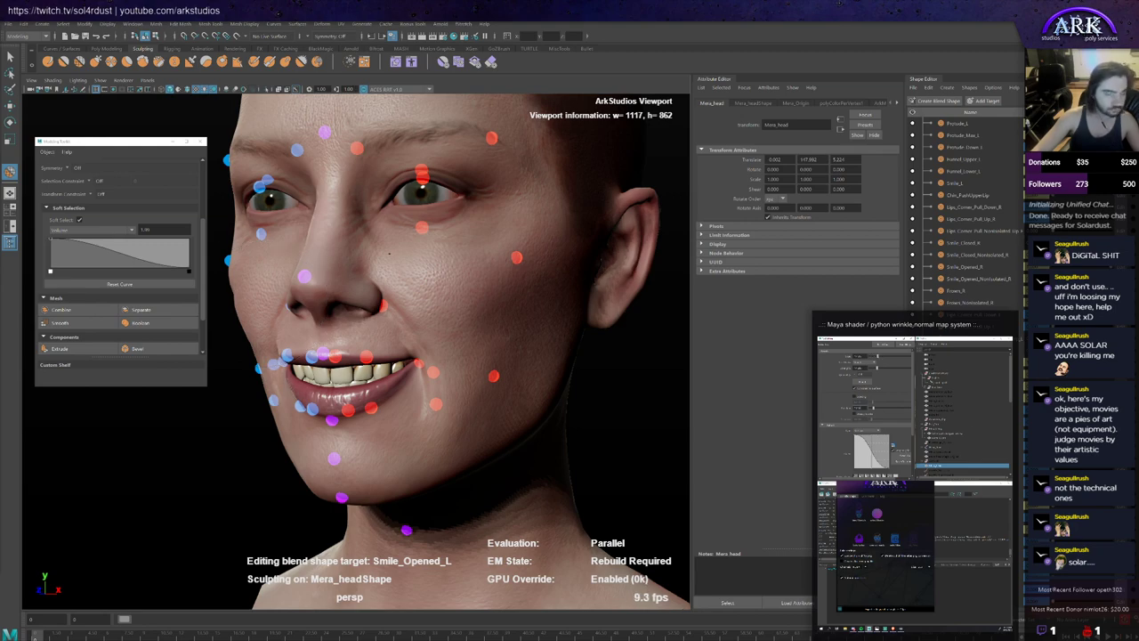
Step: Examine the left cheek and mouth corner of the Smile_Opened_L shape from several angles
alt+drag(334, 263, 442, 299)
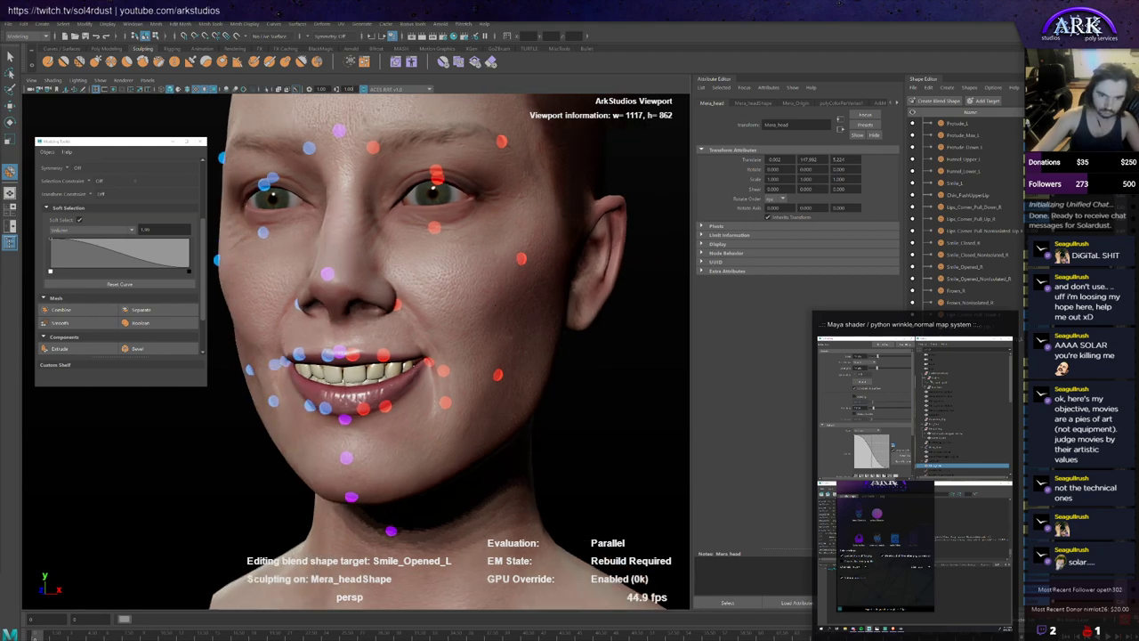
mouse_move(336, 391)
alt+mouse_down()
mouse_move(362, 397)
mouse_move(347, 397)
alt+mouse_up()
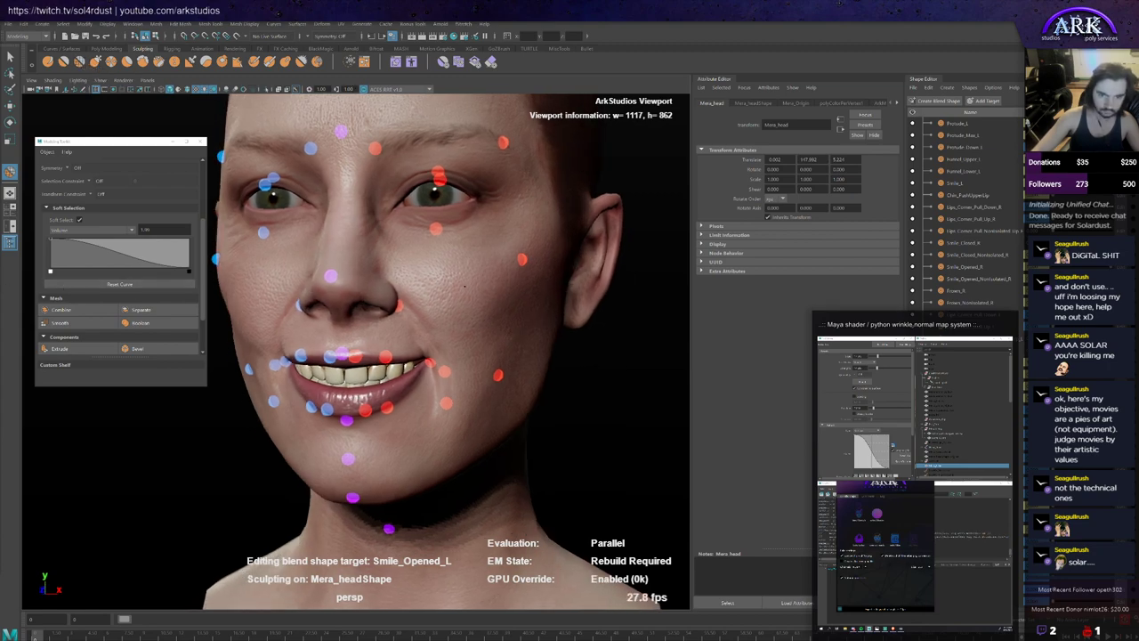
alt+drag(483, 290, 474, 294)
key(w)
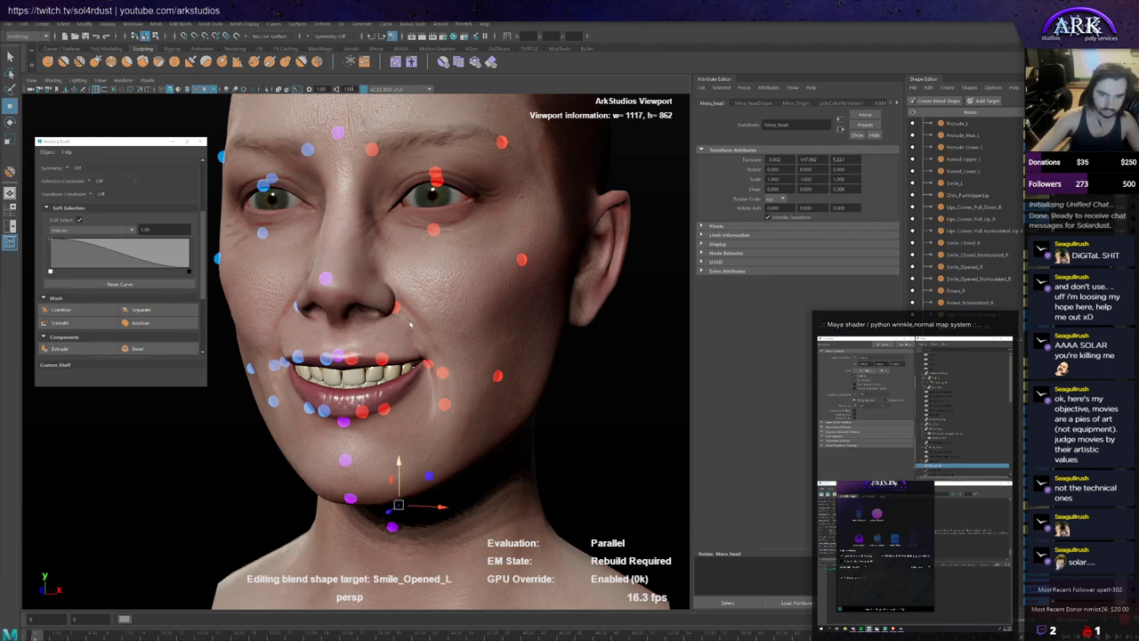
key(y)
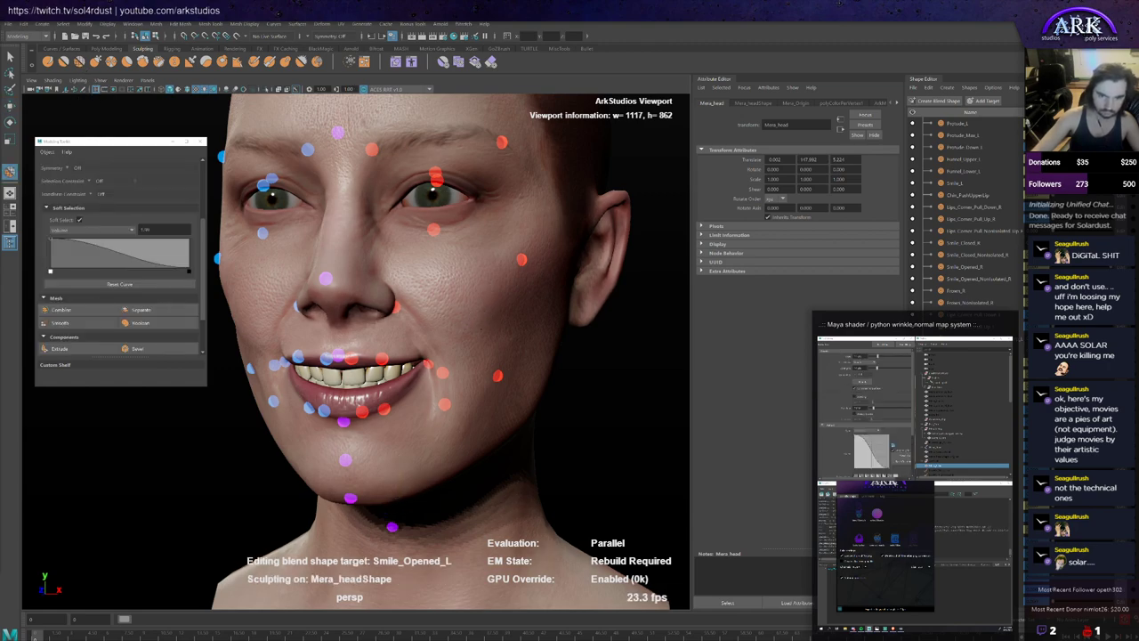
mouse_move(458, 333)
alt+mouse_down()
mouse_move(468, 320)
mouse_move(458, 326)
alt+mouse_up()
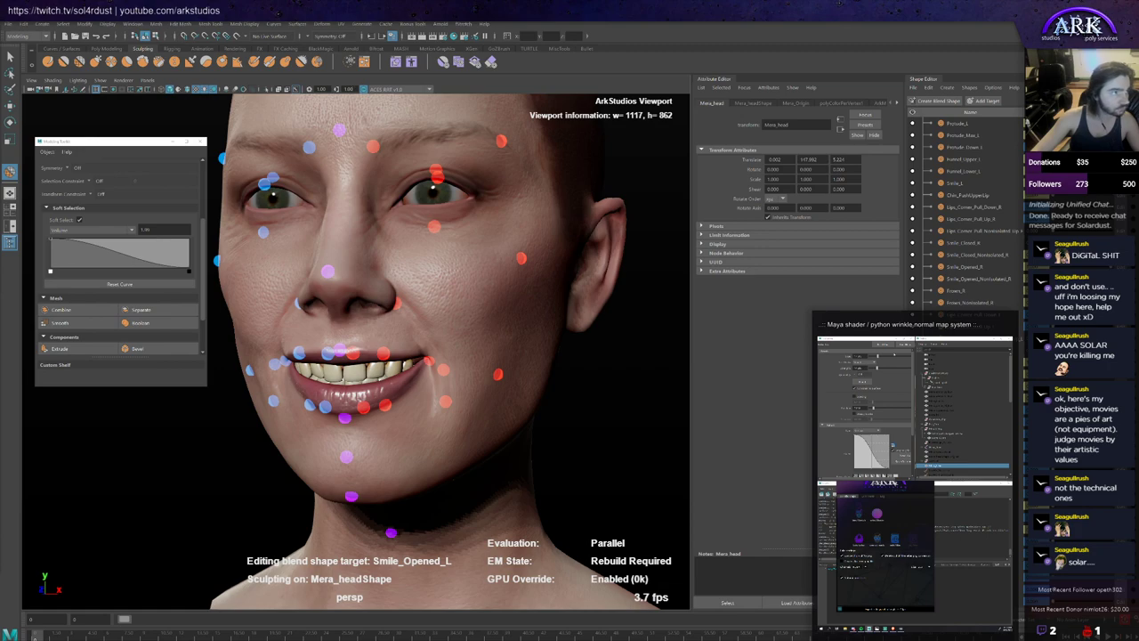
alt+drag(333, 314, 373, 322)
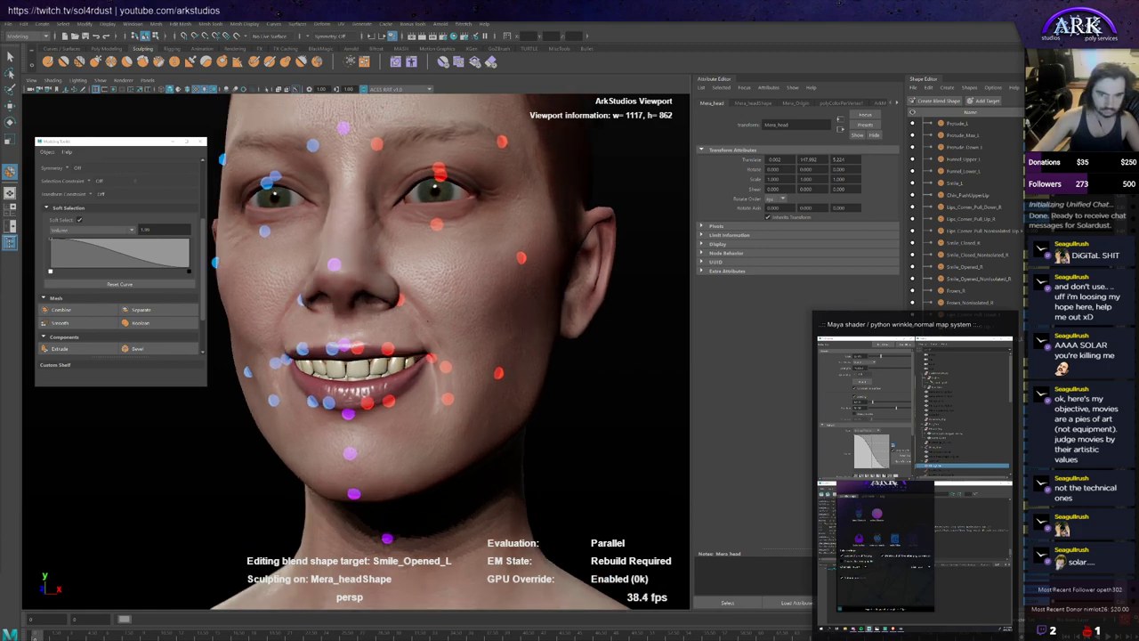
key(w)
scroll(437, 352, down, 4)
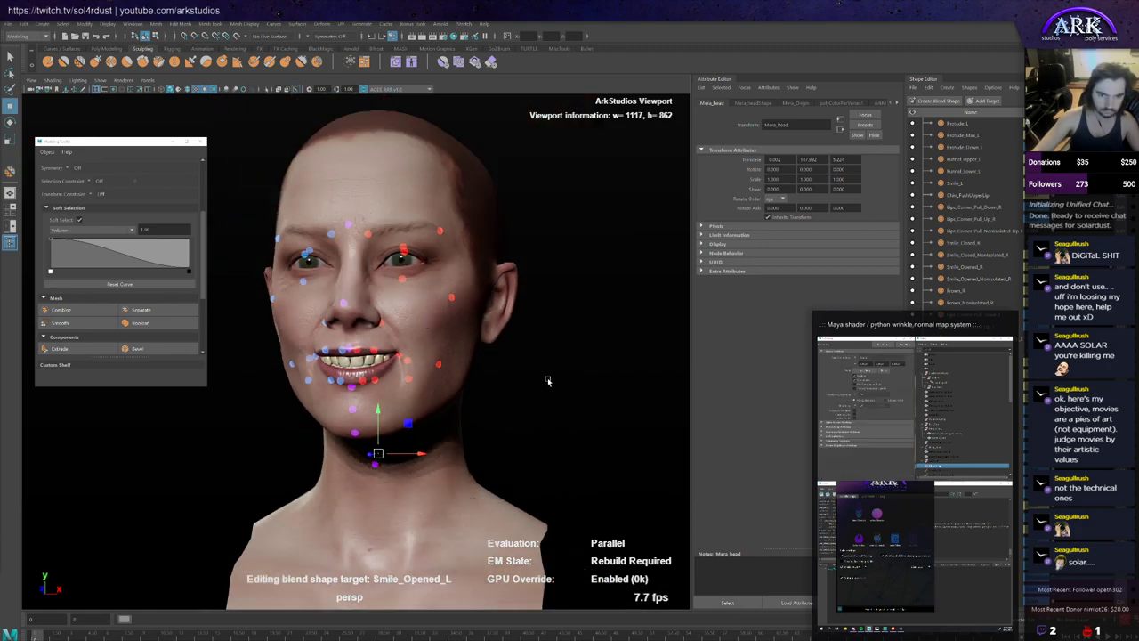
Step: Reactivate the sculpting brush and refine the left cheek on Smile_Opened_L with a large brush, checking it from the front and side
click(86, 63)
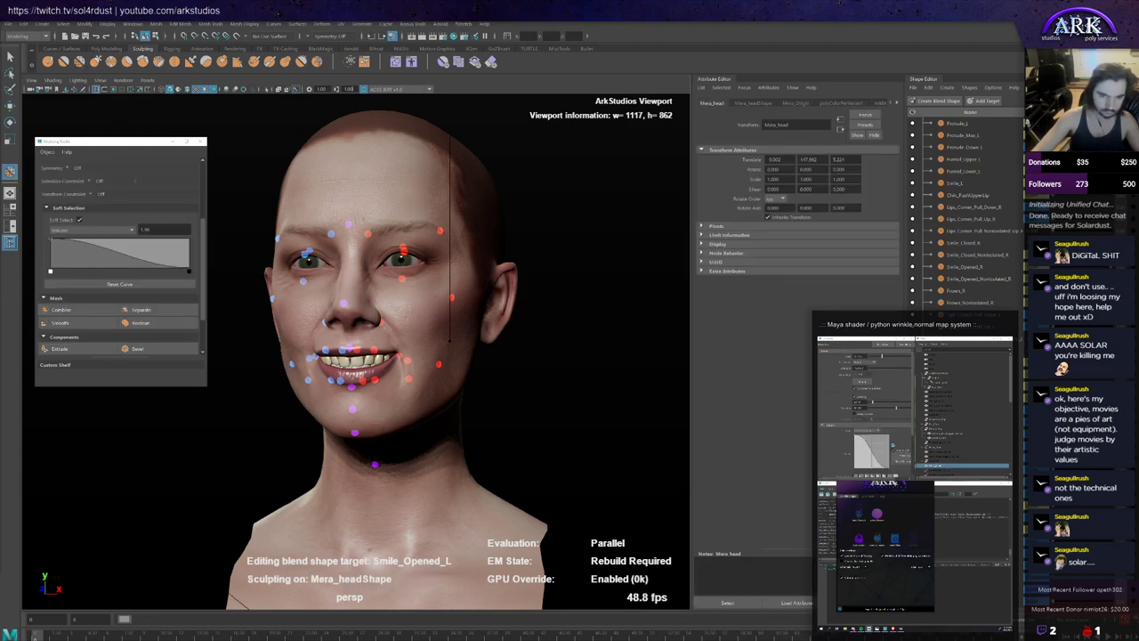
drag(450, 341, 191, 345)
scroll(191, 344, up, 2)
scroll(407, 348, up, 3)
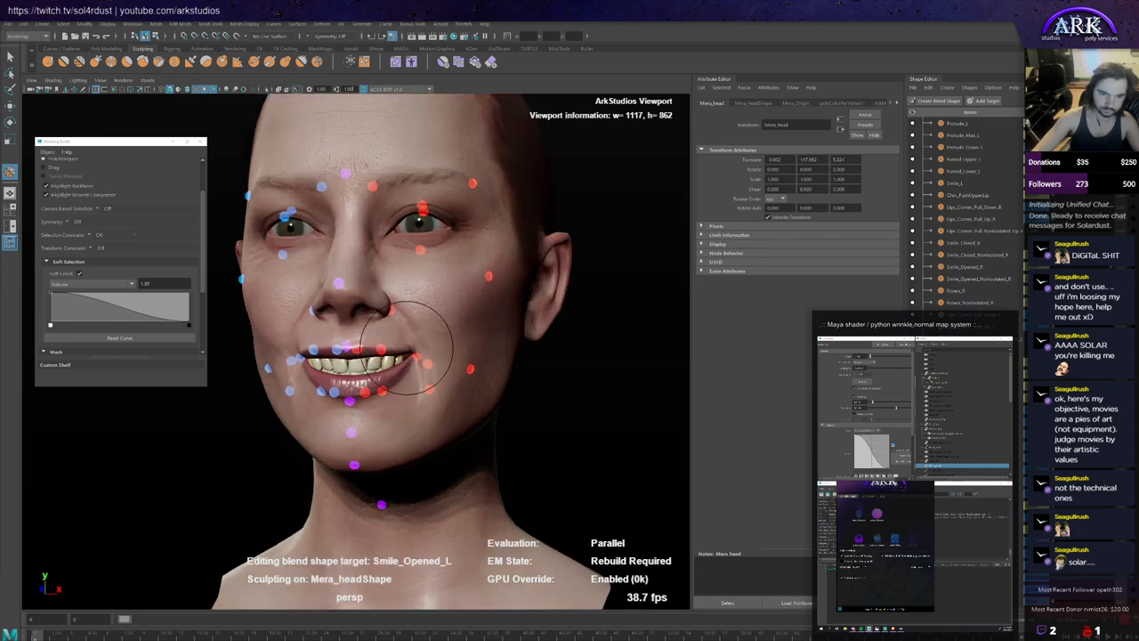
scroll(405, 342, up, 2)
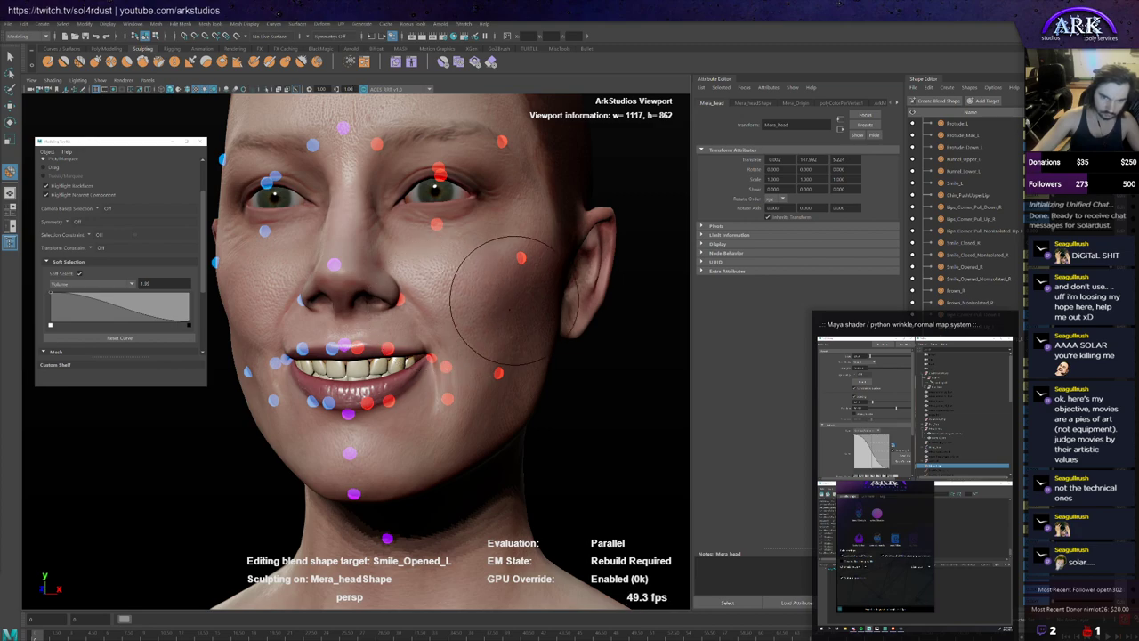
alt+drag(515, 344, 470, 342)
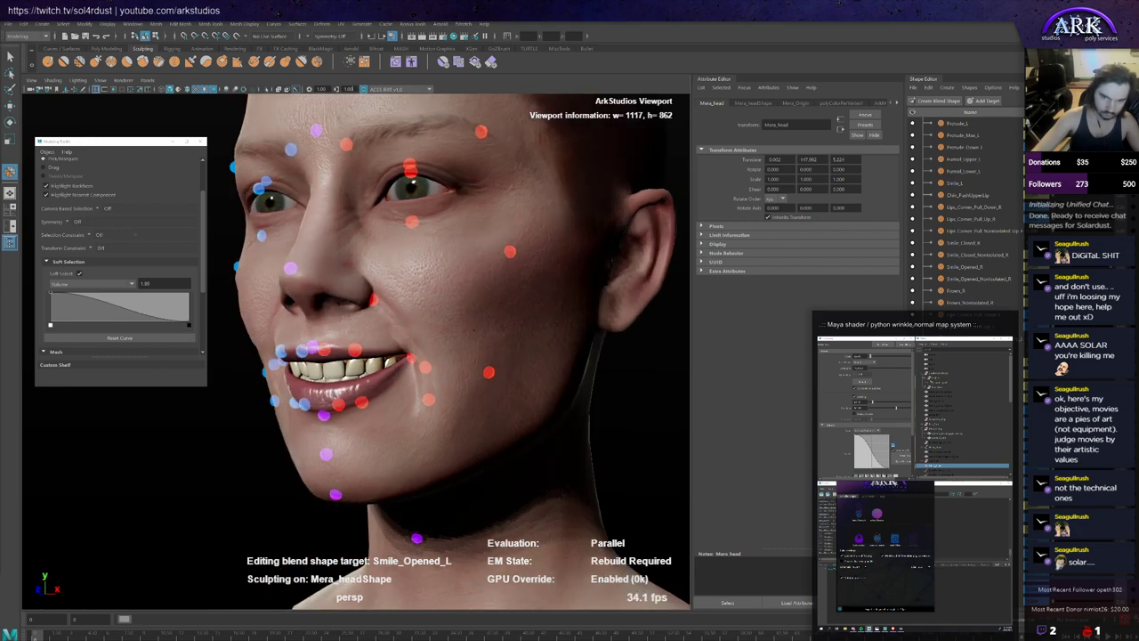
mouse_move(499, 254)
alt+mouse_down()
mouse_move(470, 224)
mouse_move(445, 275)
mouse_move(476, 321)
alt+mouse_up()
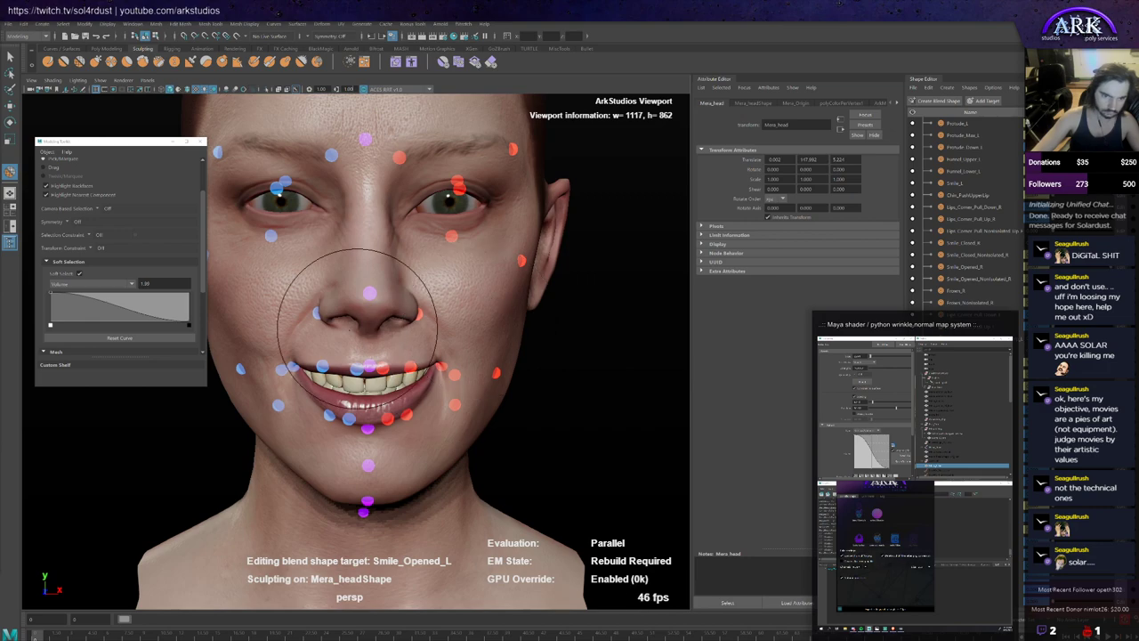
alt+middle_drag(338, 368, 381, 356)
alt+drag(485, 376, 493, 353)
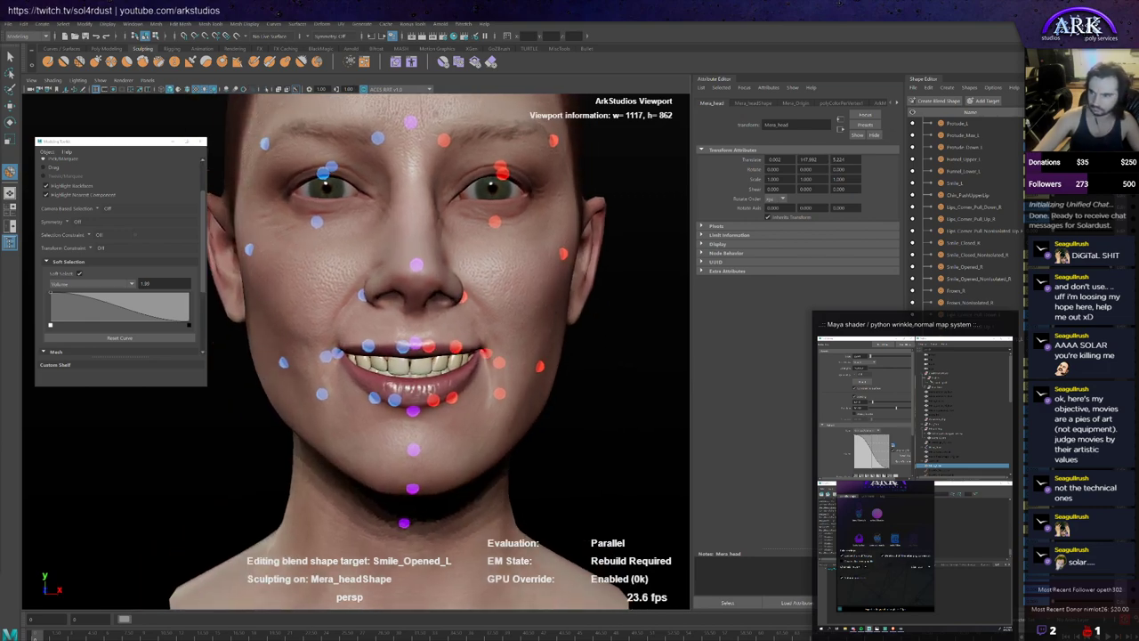
Step: Enable editing of the Smile_Opened_R target and sculpt the right cheek with the large brush
click(1108, 266)
alt+drag(379, 352, 427, 358)
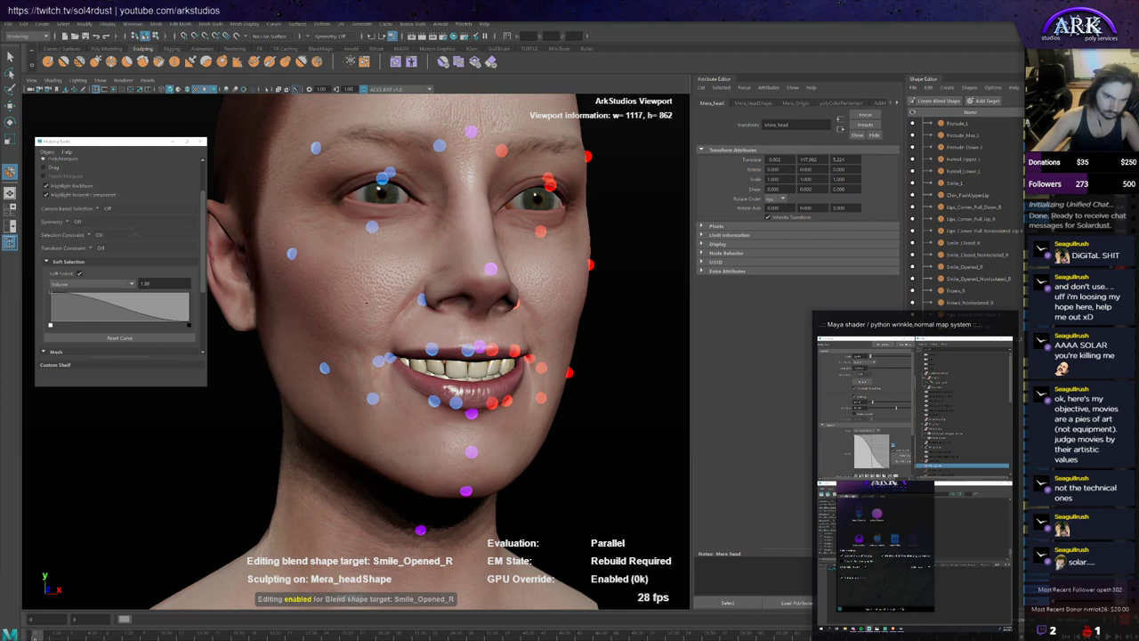
alt+drag(392, 283, 356, 272)
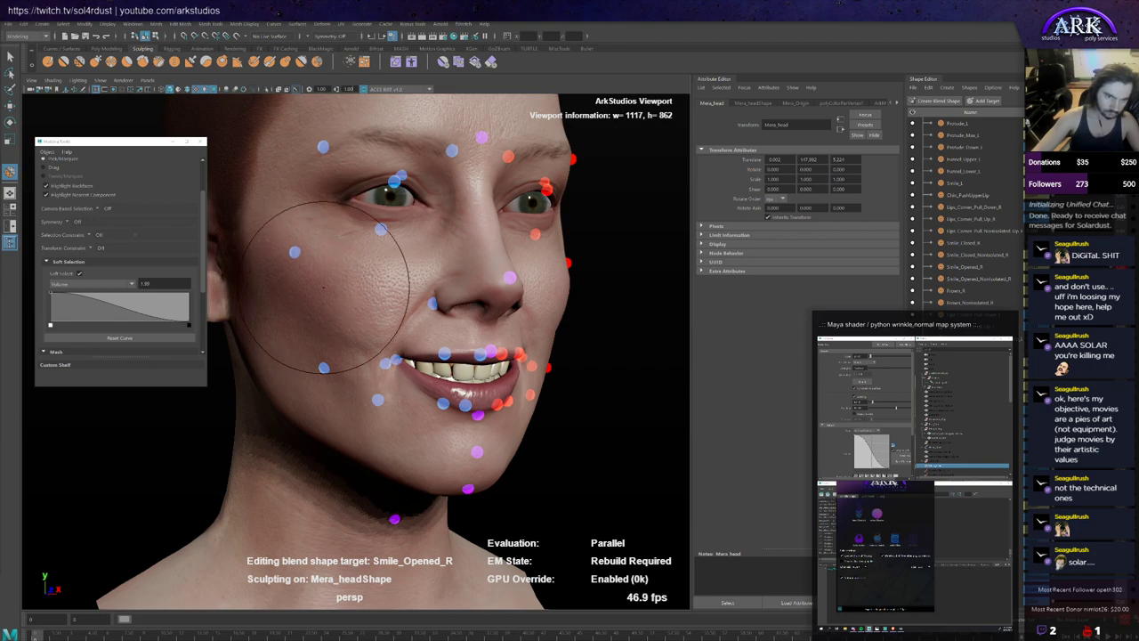
alt+drag(368, 407, 437, 364)
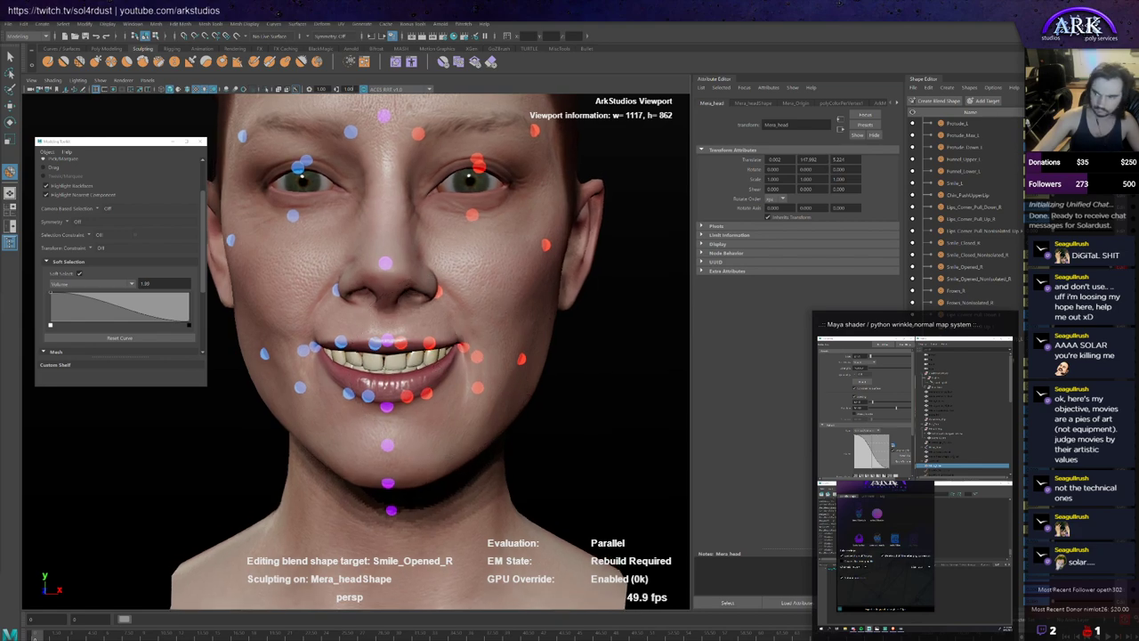
Step: Return editing to Smile_Opened_L, adjust the brush size and refine the left cheek beside the mouth corner
click(1090, 374)
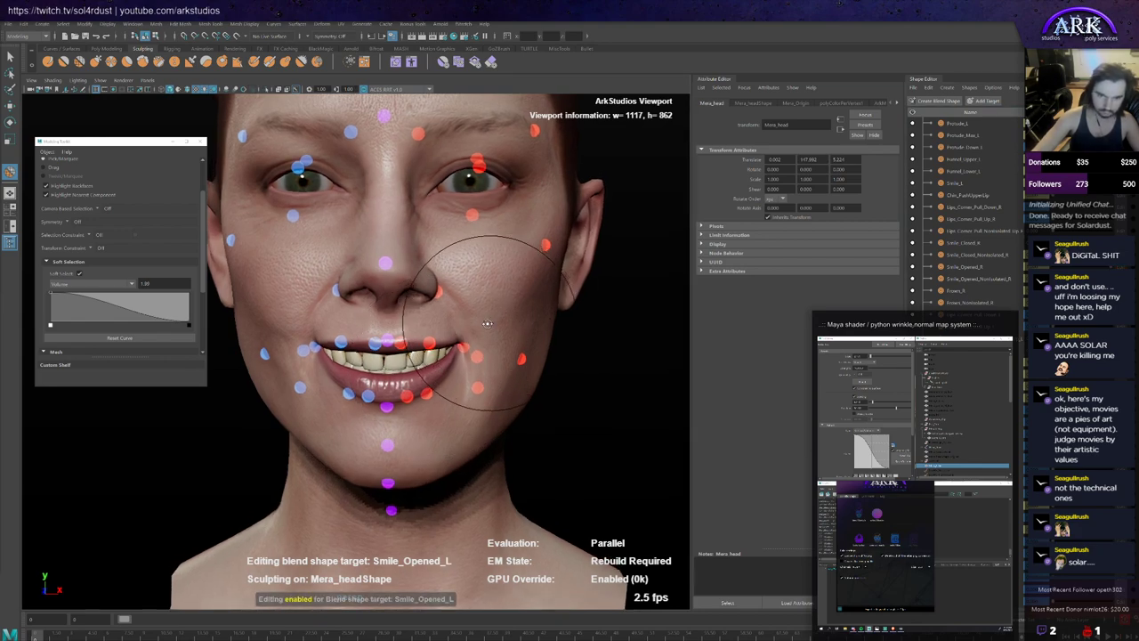
mouse_move(486, 323)
alt+mouse_down()
mouse_move(445, 305)
mouse_move(433, 318)
alt+mouse_up()
key(b)
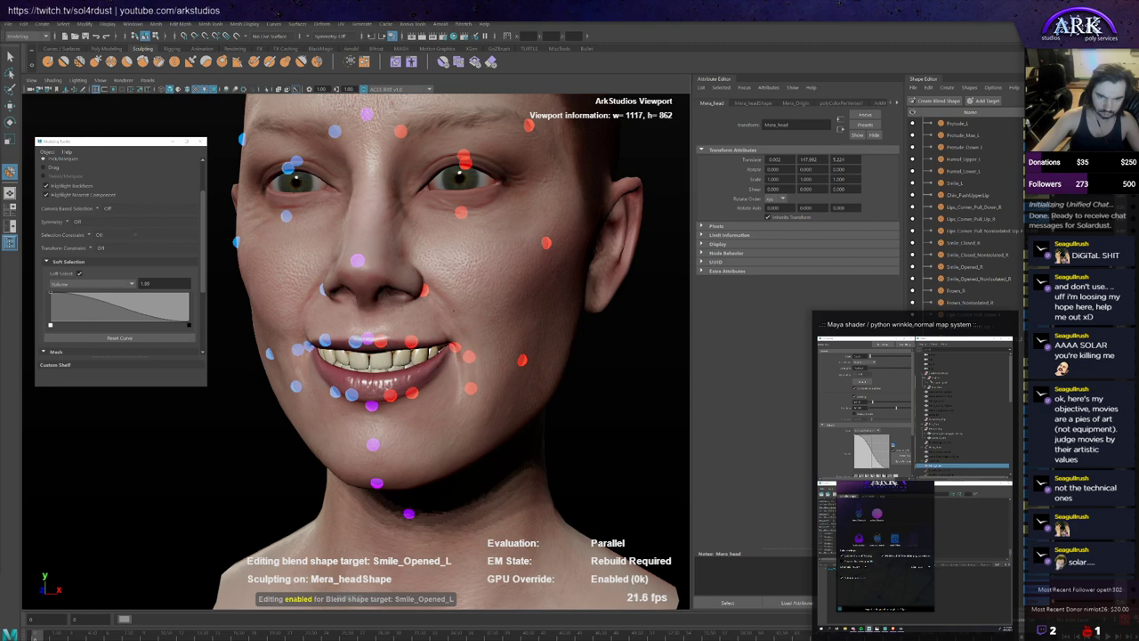
key(alt)
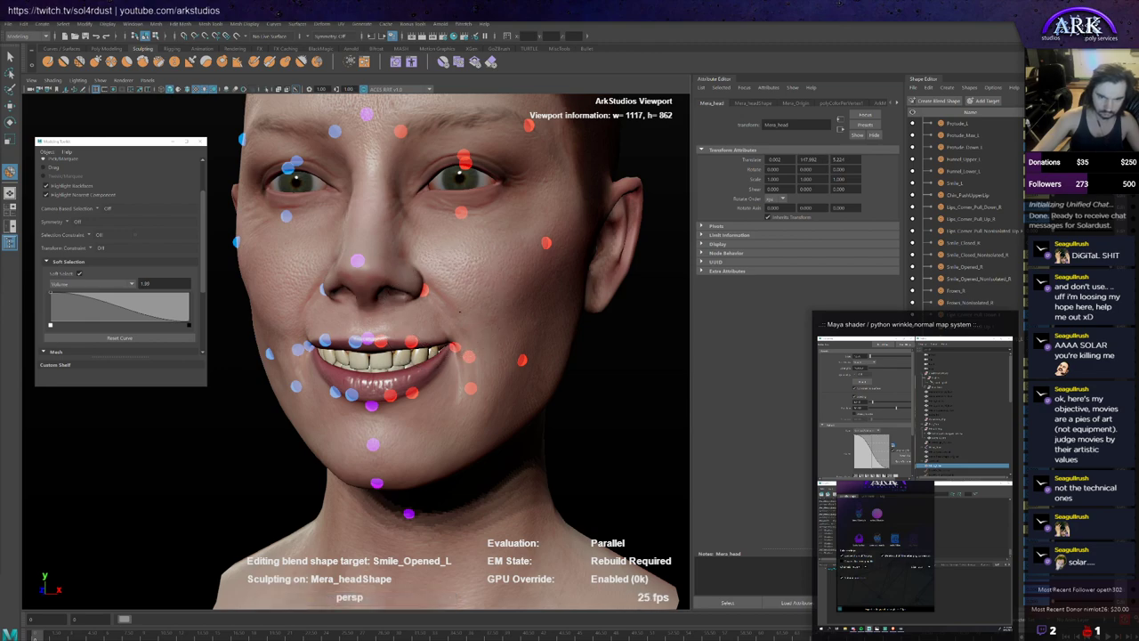
alt+drag(467, 321, 494, 326)
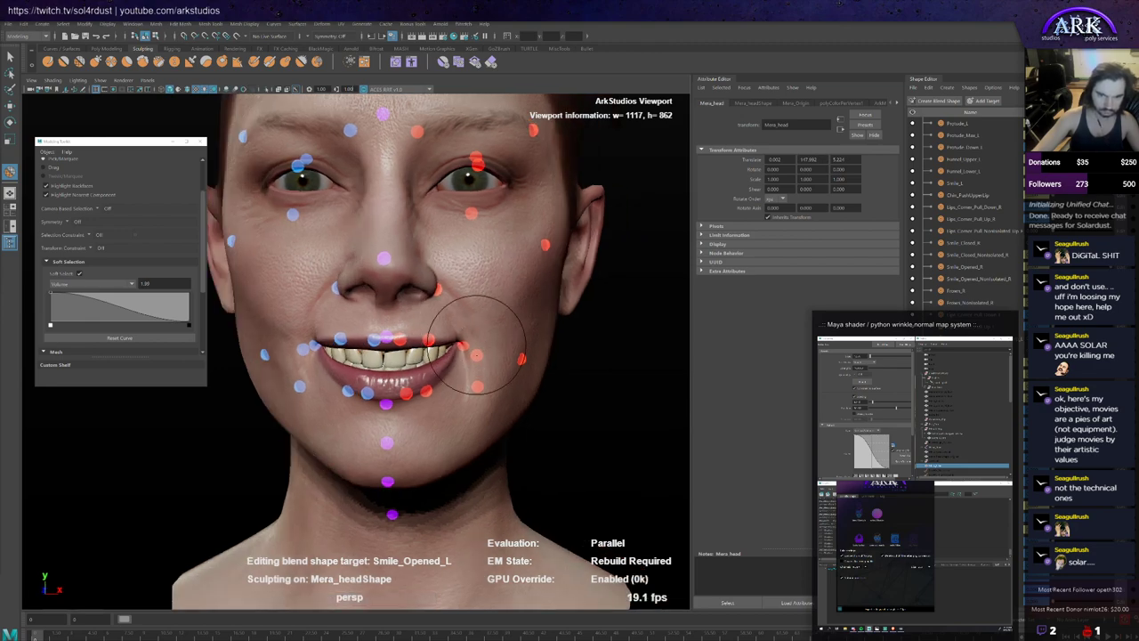
Step: Try to raise the right smile line control with the Move tool and compare the full-face smile with the reference photo
key(w)
click(476, 355)
click(303, 350)
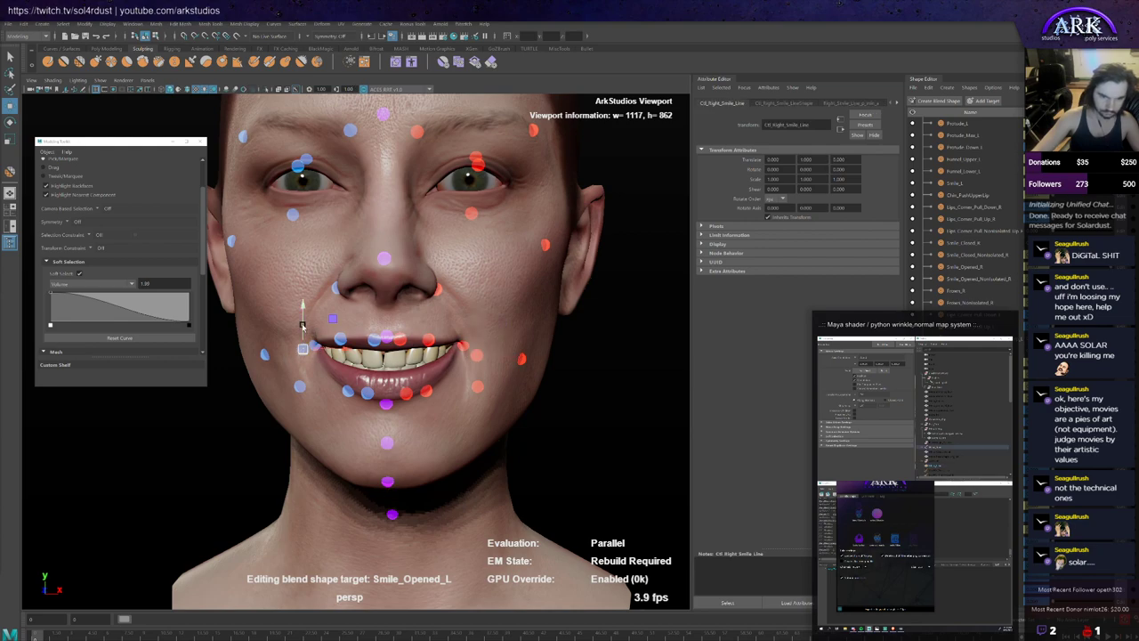
drag(305, 316, 323, 229)
alt+right_drag(465, 327, 410, 363)
alt+drag(410, 363, 430, 384)
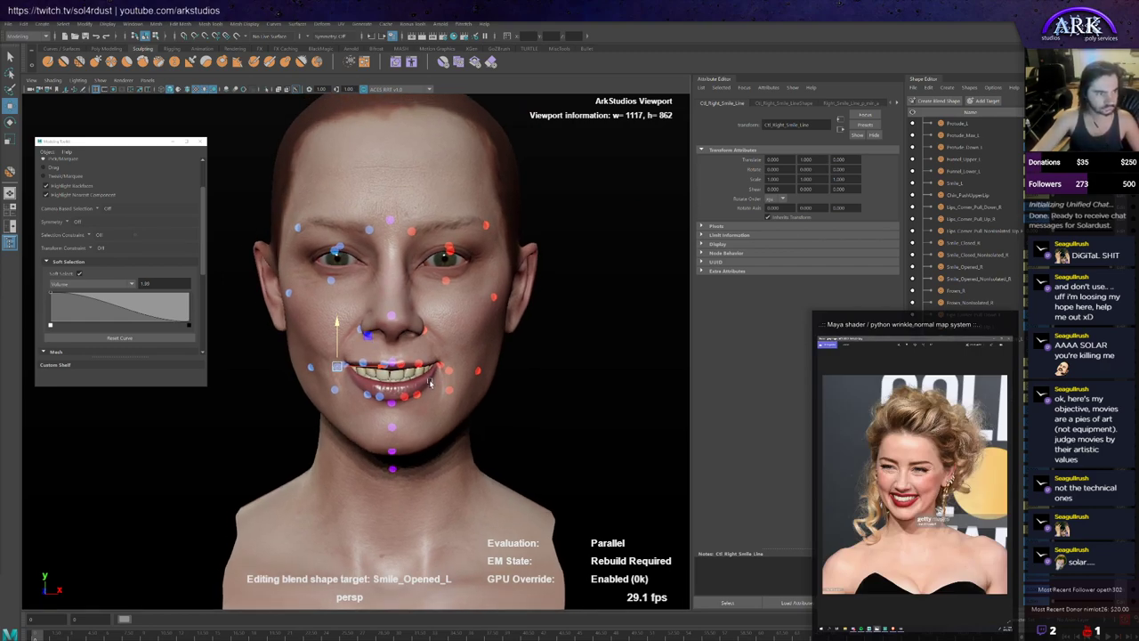
scroll(430, 383, up, 3)
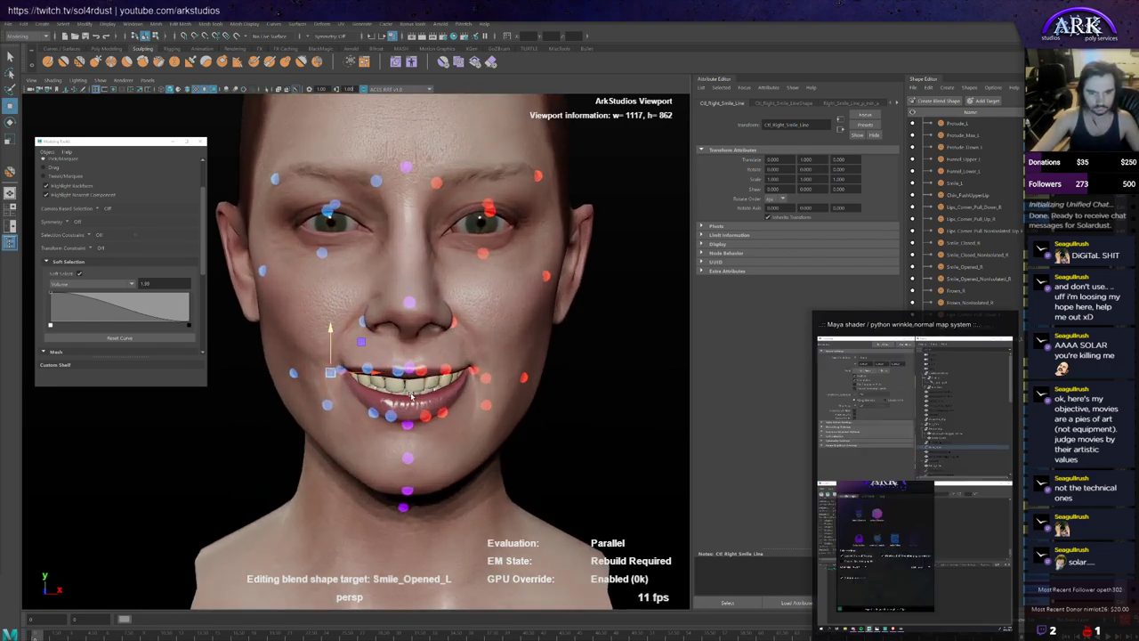
alt+drag(443, 412, 454, 415)
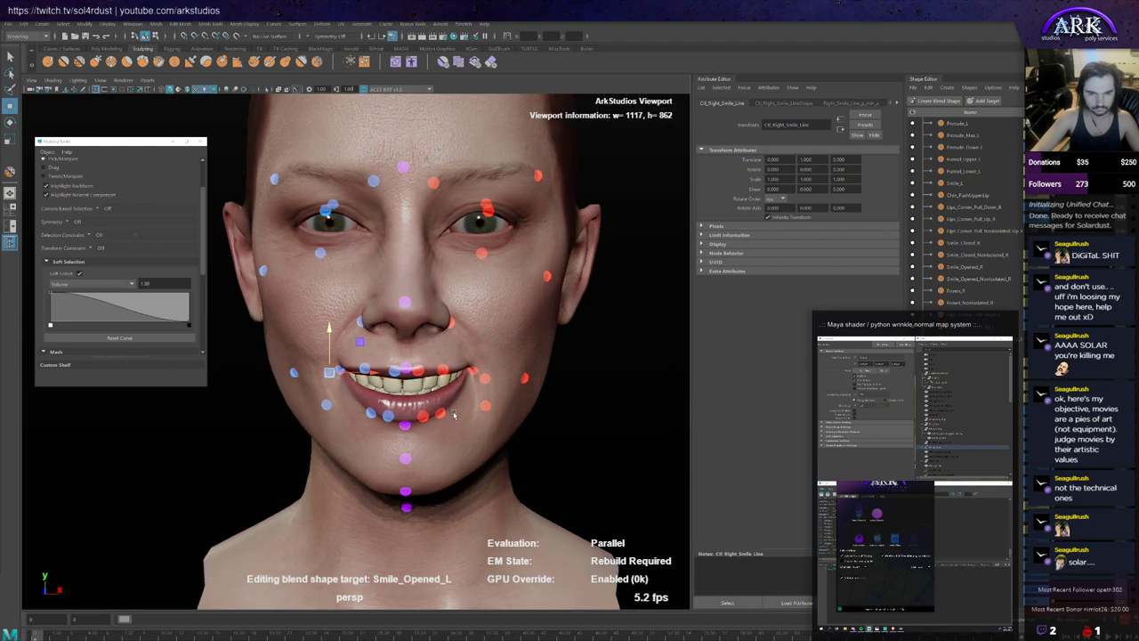
Step: Rename the shader assigned to the gums mesh as InnerMouth
click(413, 390)
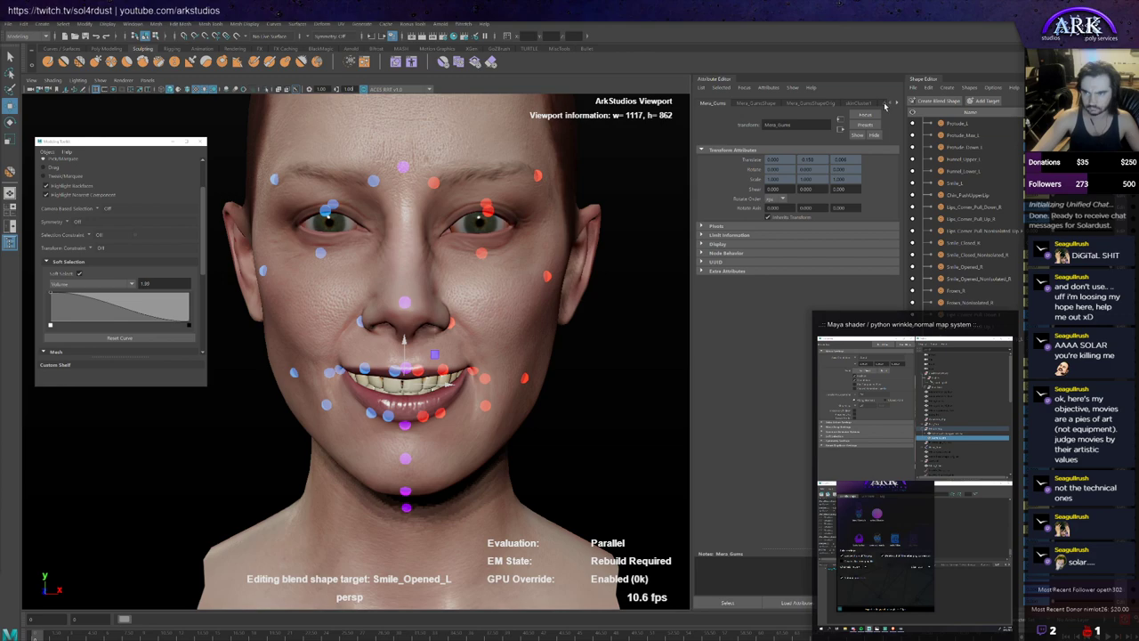
click(895, 102)
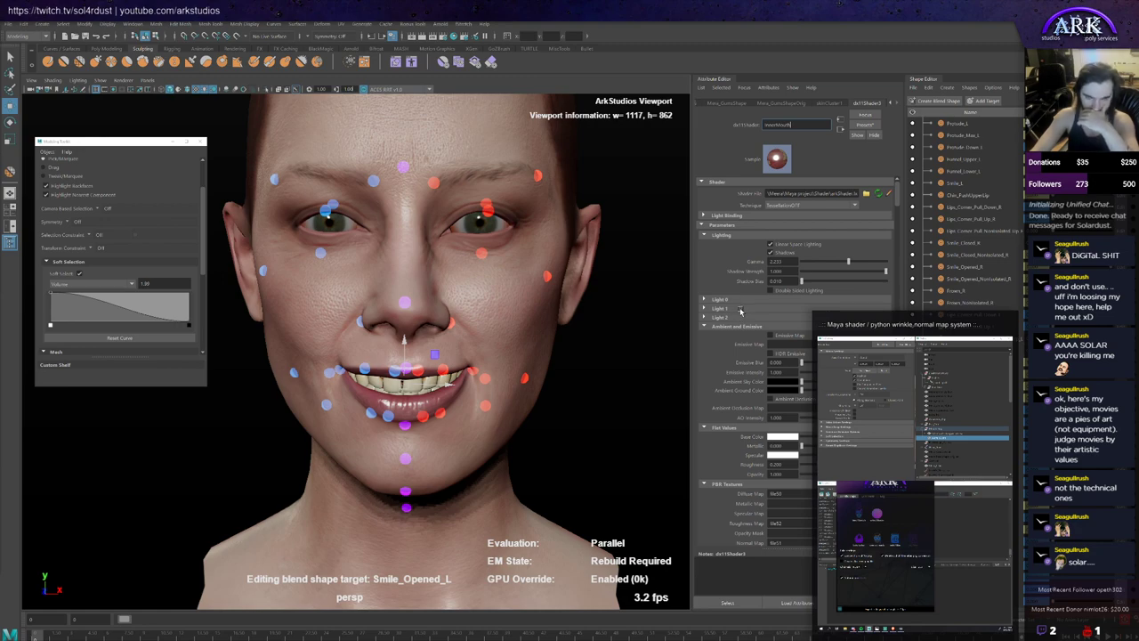
key(Return)
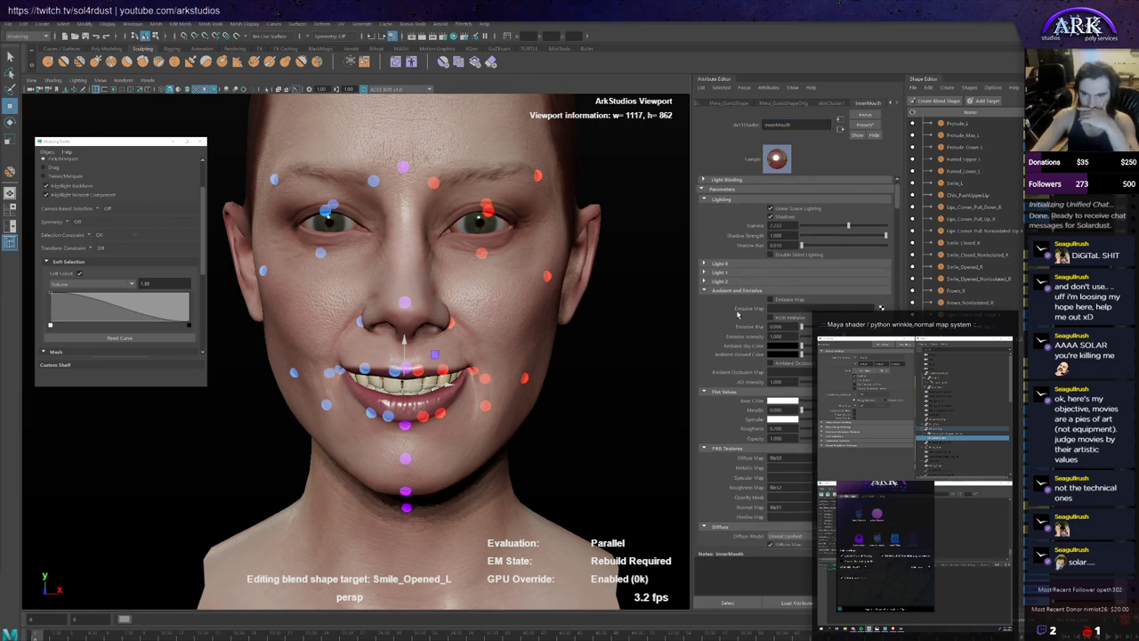
Step: Review the InnerMouth shader's lighting and texture settings and darken its Base Color from white to a light grey
scroll(748, 347, down, 2)
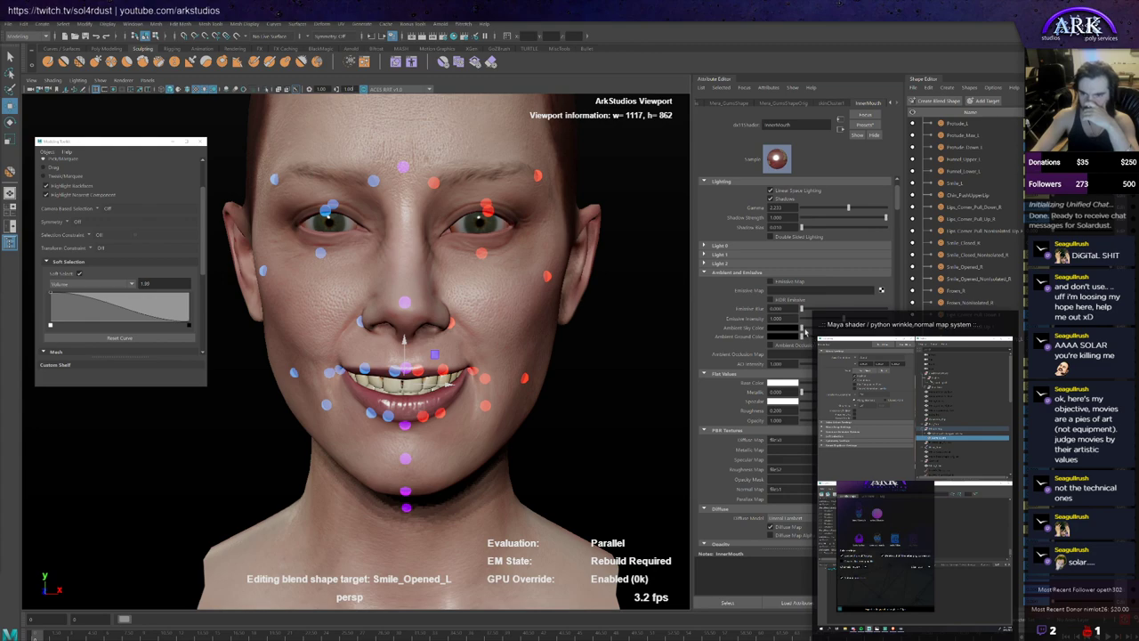
mouse_move(803, 328)
mouse_down()
mouse_move(847, 329)
mouse_move(791, 332)
mouse_up()
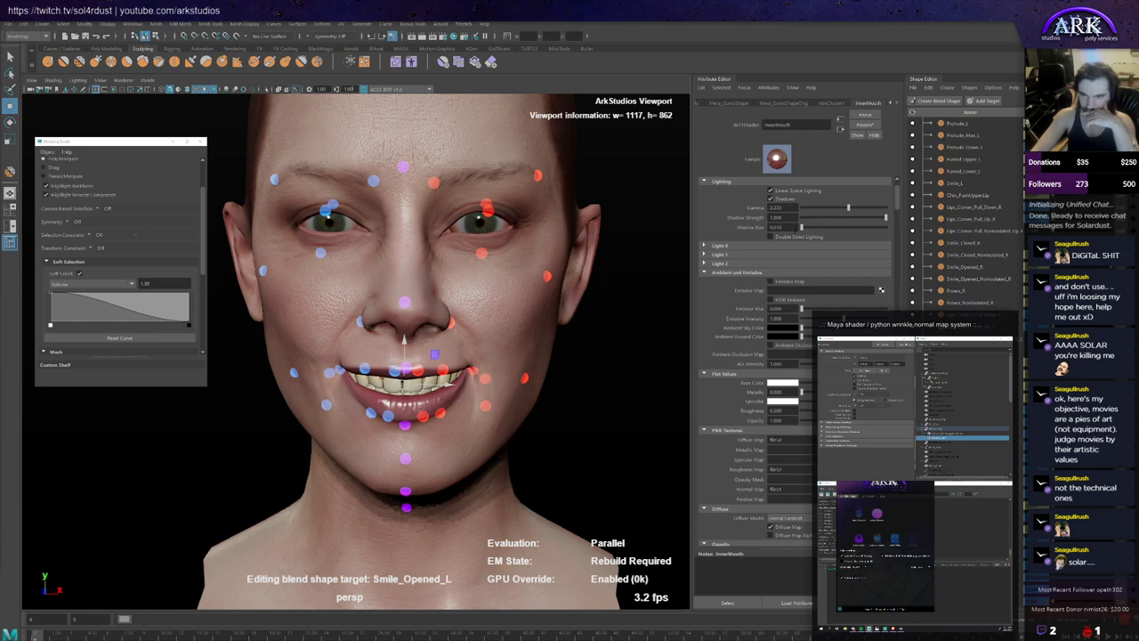
scroll(825, 269, down, 4)
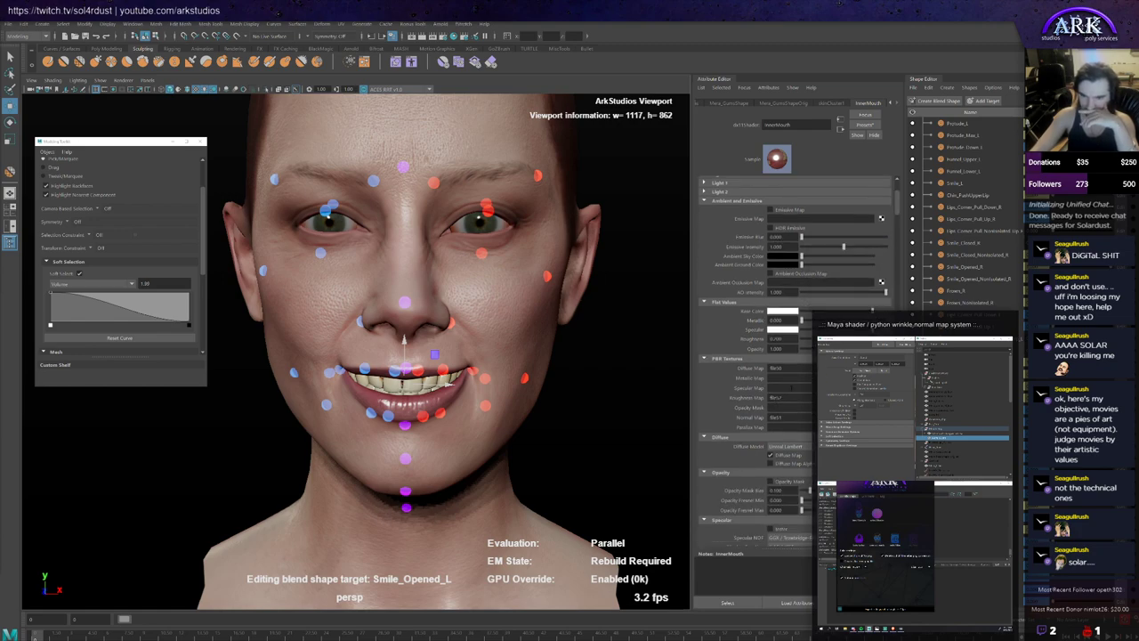
scroll(799, 313, down, 4)
scroll(799, 395, down, 16)
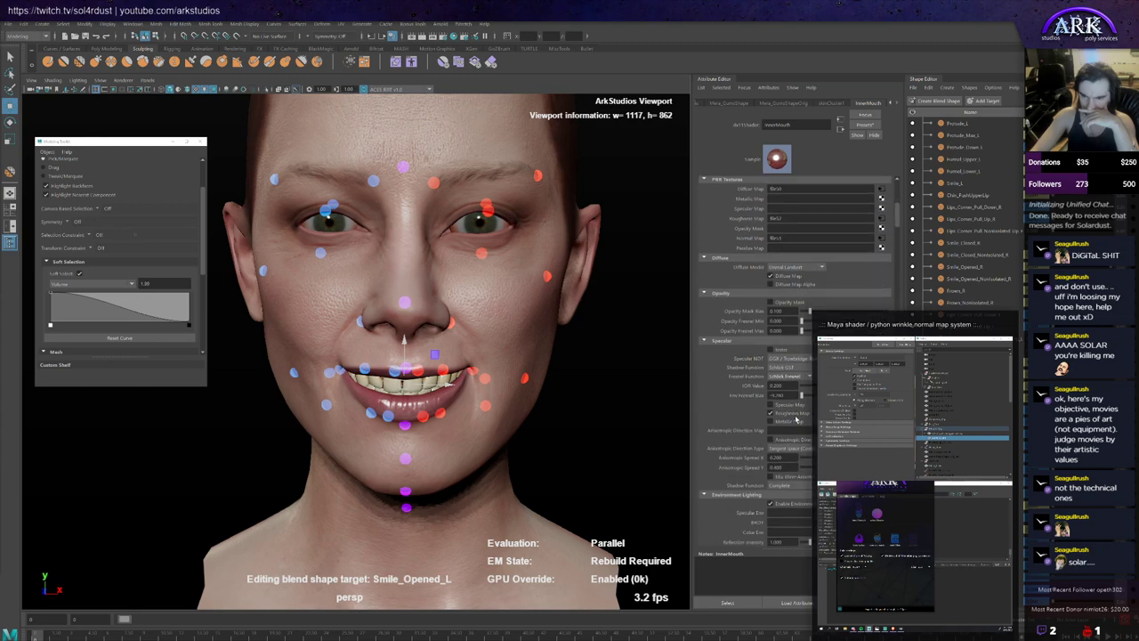
scroll(809, 393, up, 18)
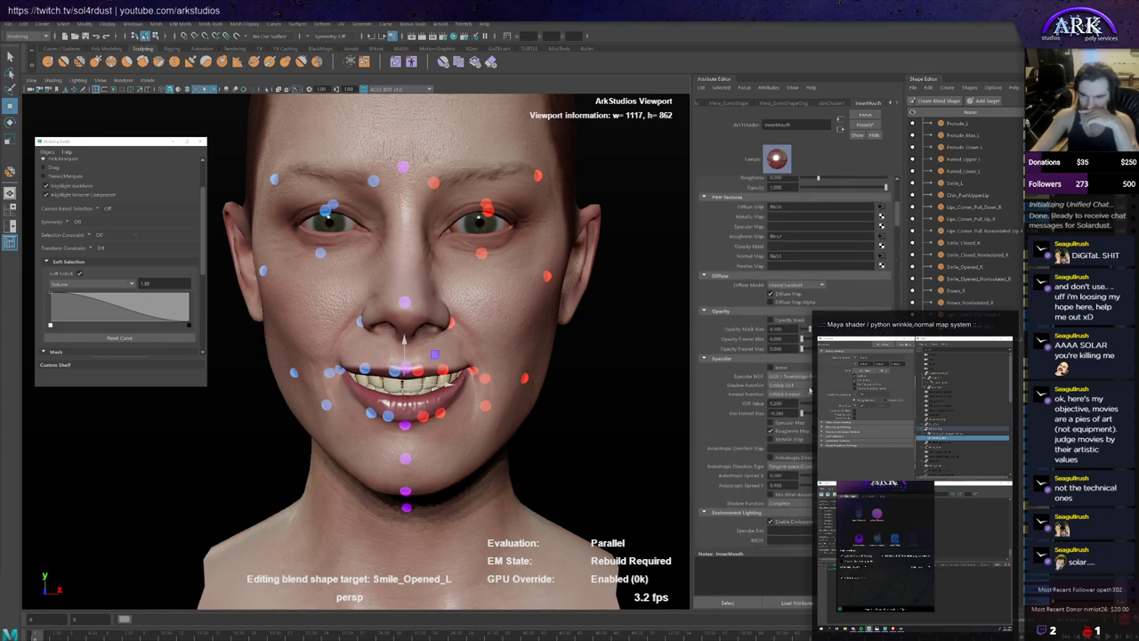
click(783, 277)
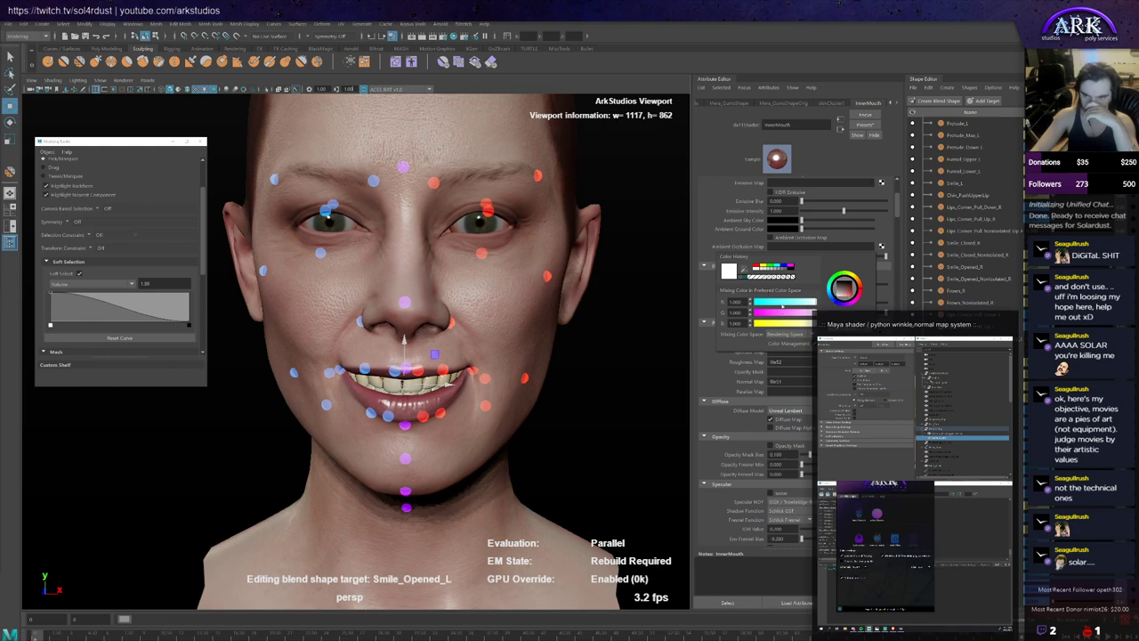
drag(782, 306, 821, 308)
mouse_move(814, 313)
mouse_down()
mouse_move(771, 314)
mouse_move(845, 317)
mouse_move(813, 308)
mouse_move(826, 308)
mouse_up()
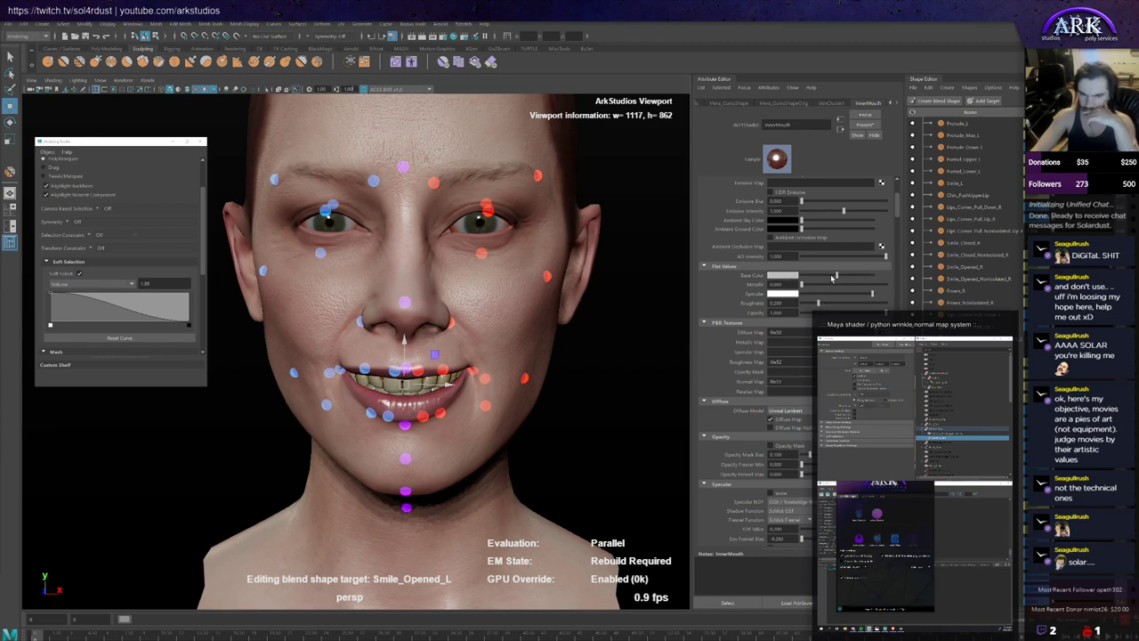
Step: Toggle InnerMouth's Diffuse Map off and on to compare the teeth, try other diffuse models and set the model to Diffuse Burley
scroll(804, 390, down, 3)
scroll(804, 390, down, 3)
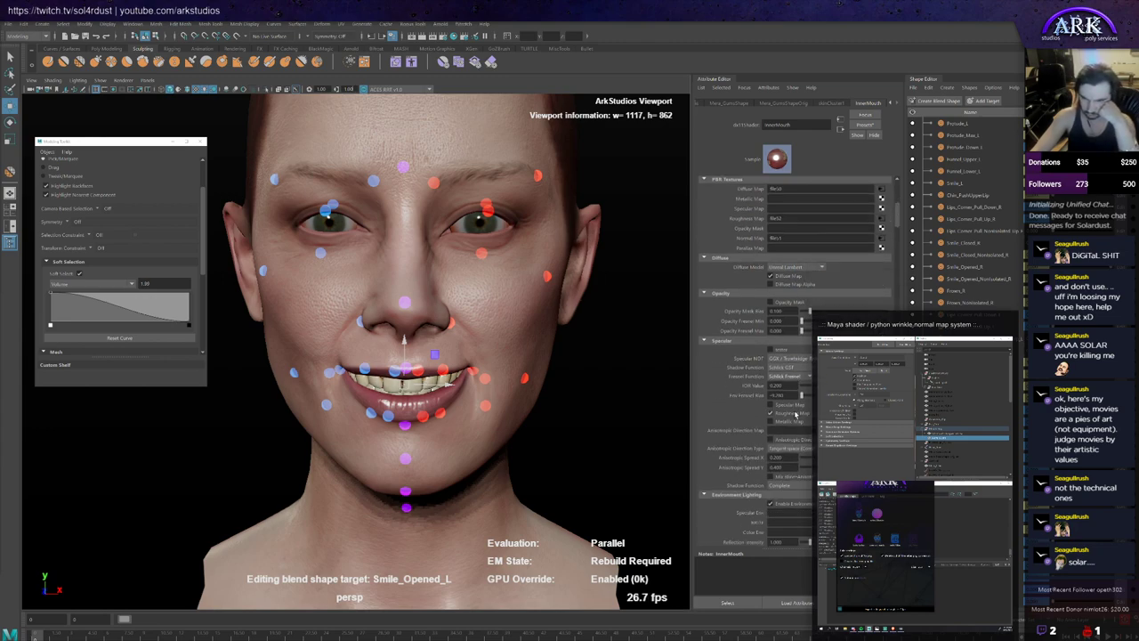
click(796, 278)
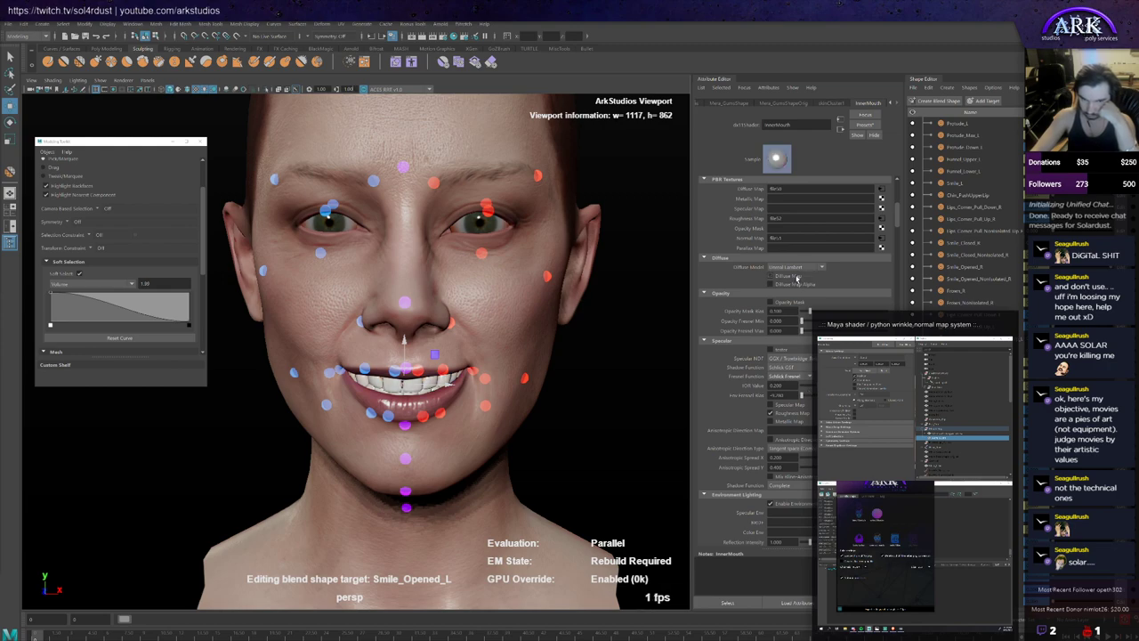
click(797, 278)
click(799, 269)
click(799, 283)
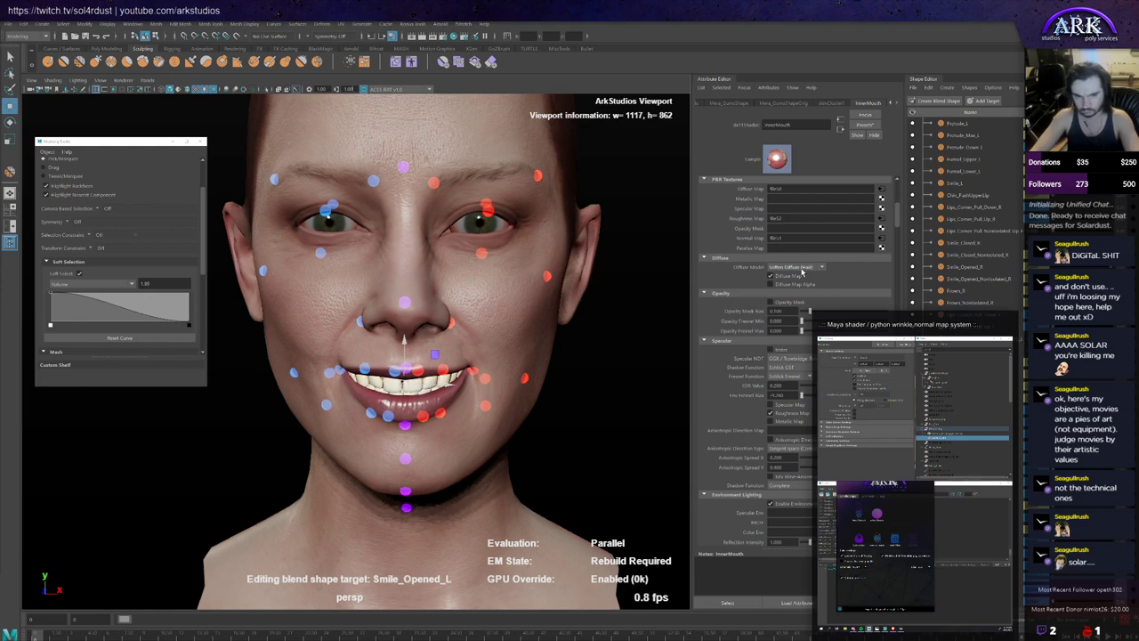
scroll(802, 273, down, 3)
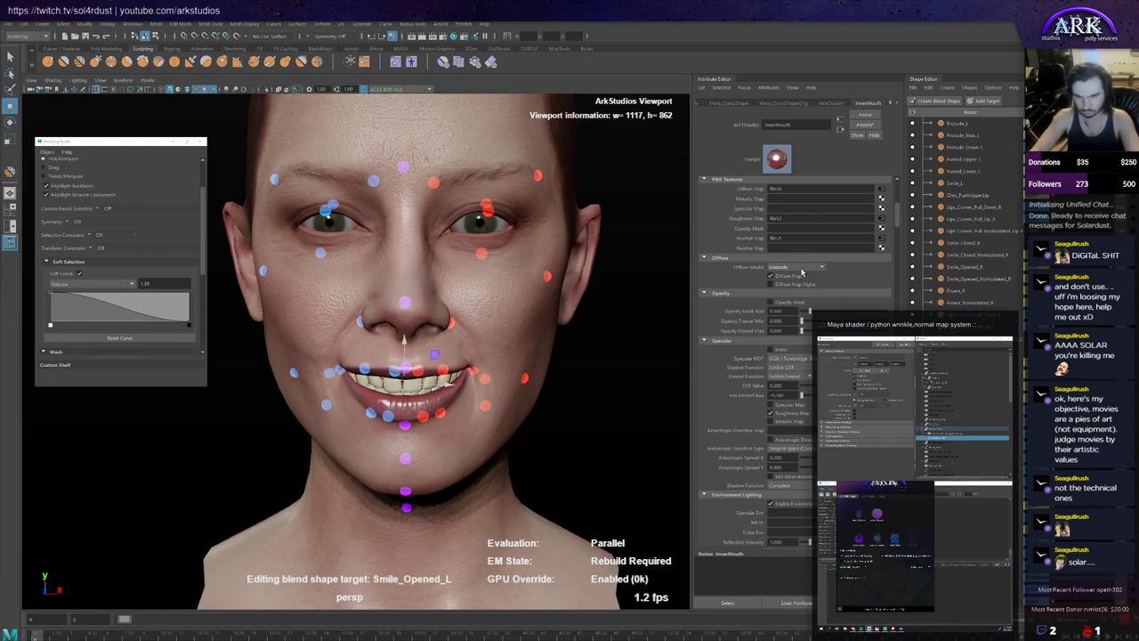
click(800, 268)
click(789, 302)
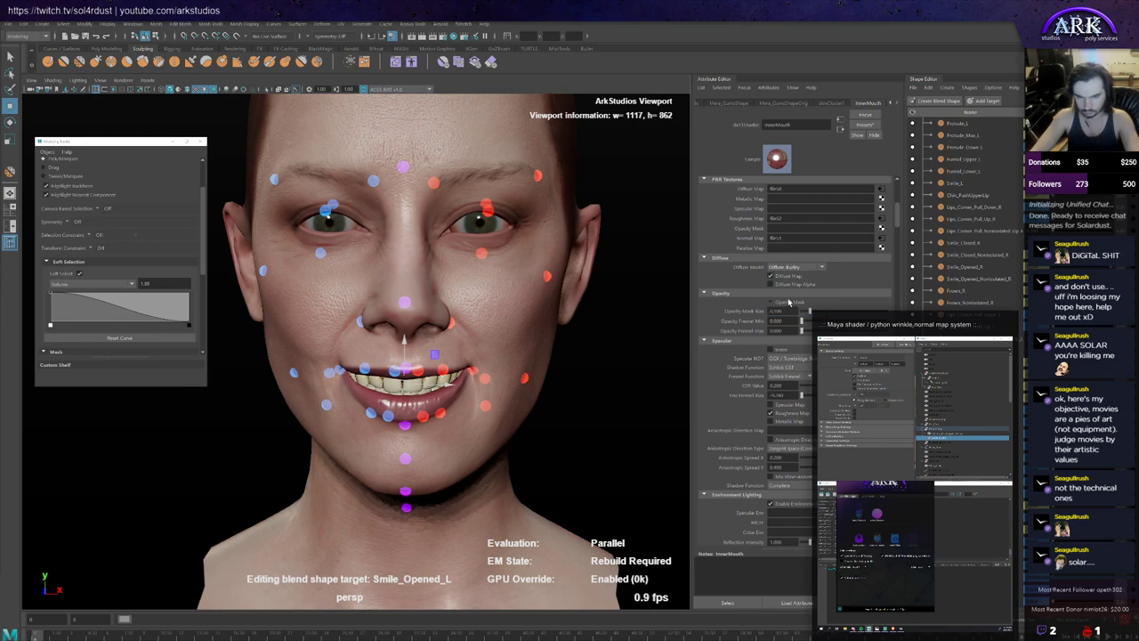
Step: Copy the Specular Env texture name from the face's shader into the InnerMouth shader's Specular Env setting
scroll(789, 302, down, 6)
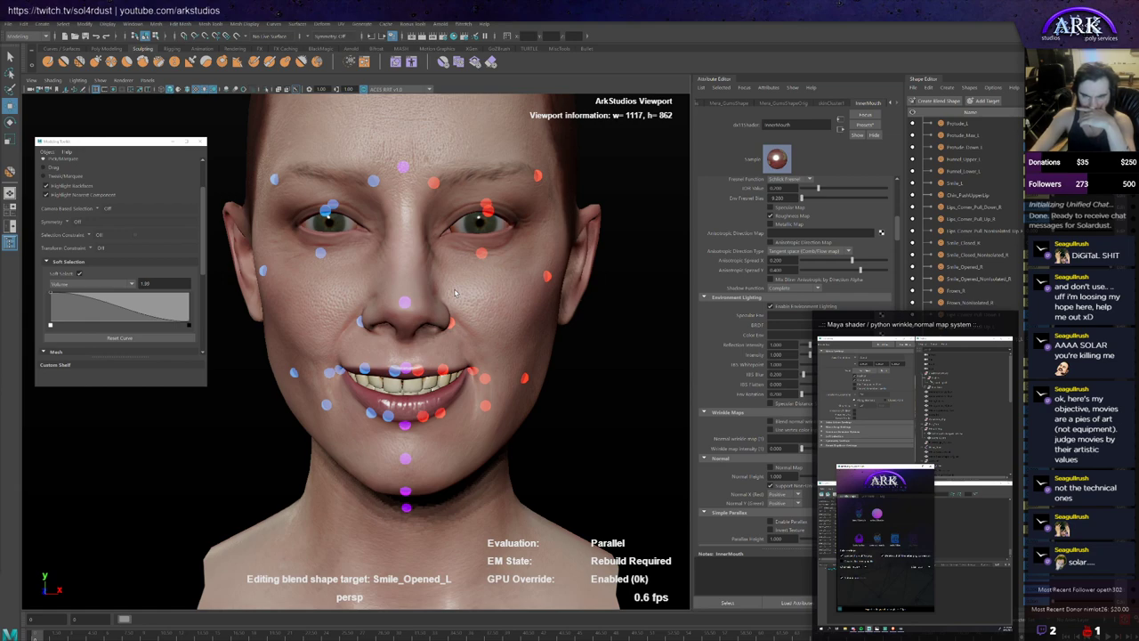
click(435, 350)
scroll(435, 351, down, 1)
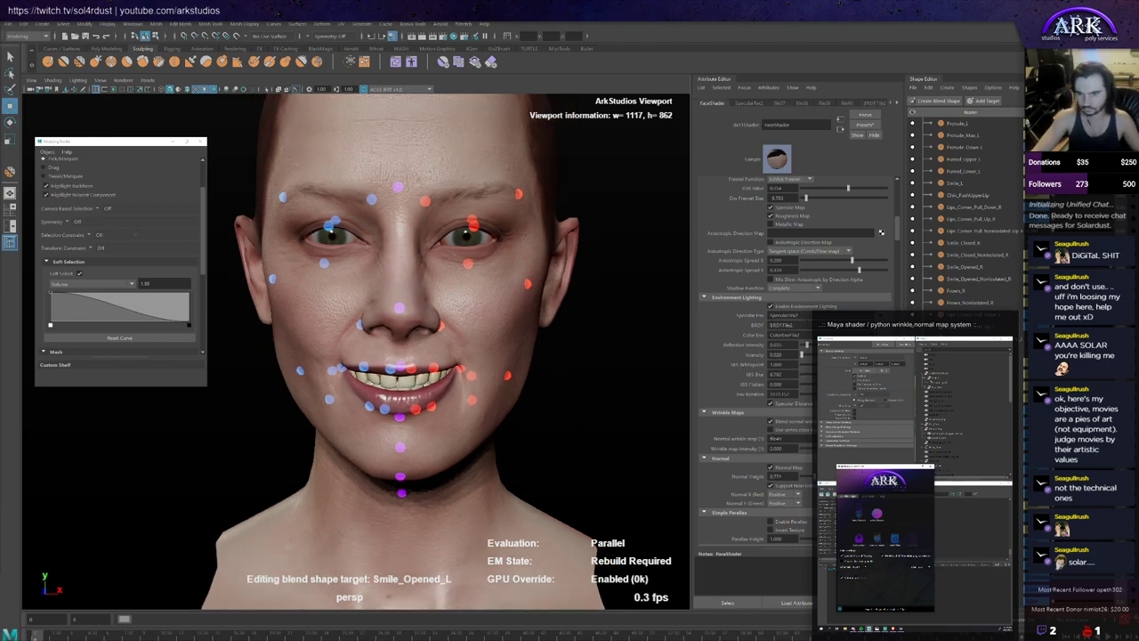
drag(807, 316, 735, 323)
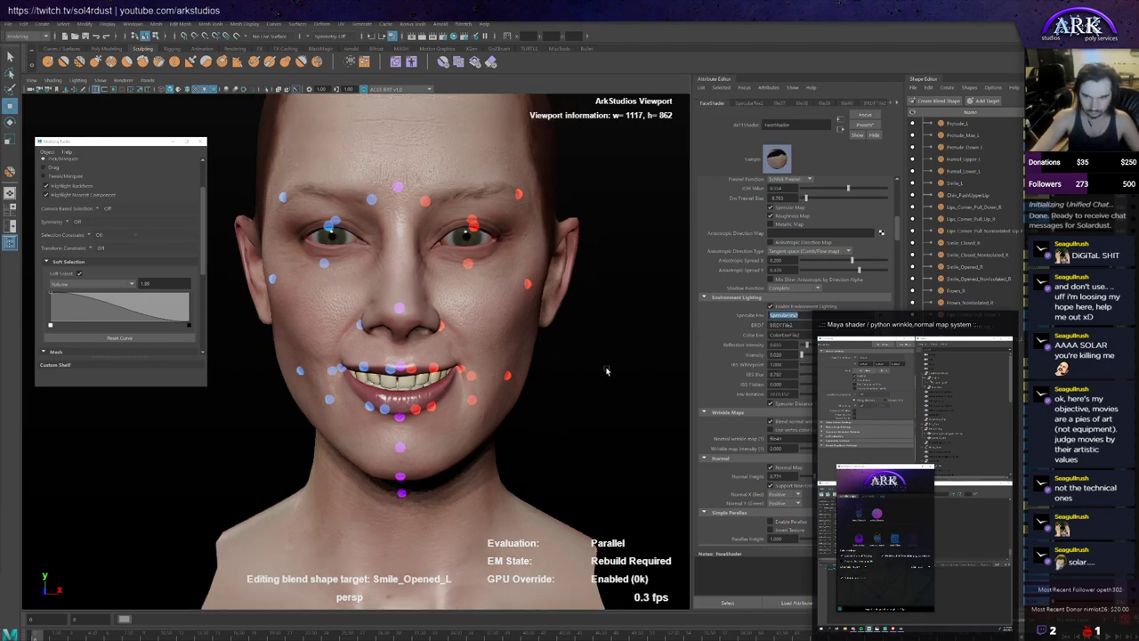
scroll(535, 365, up, 2)
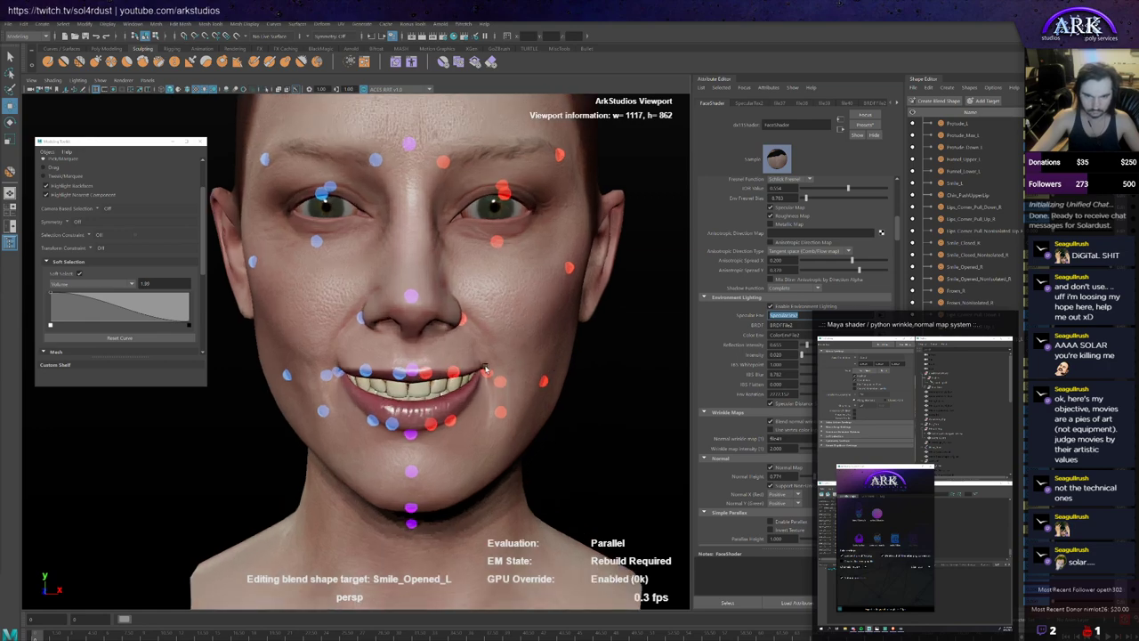
click(421, 389)
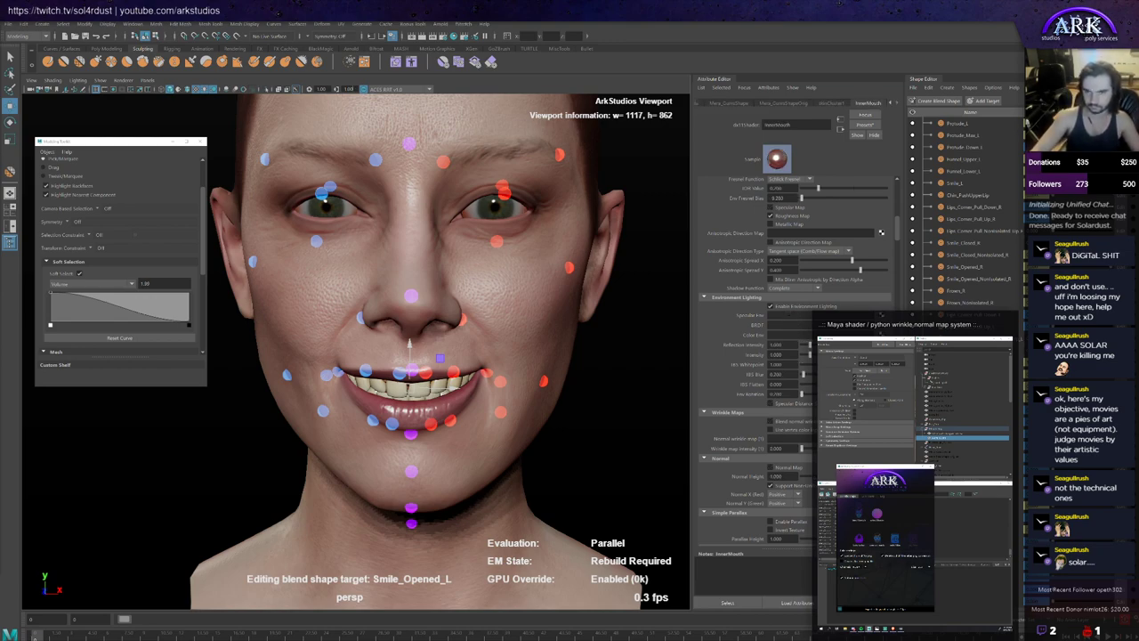
click(792, 314)
text(SpecularEnv2)
click(788, 325)
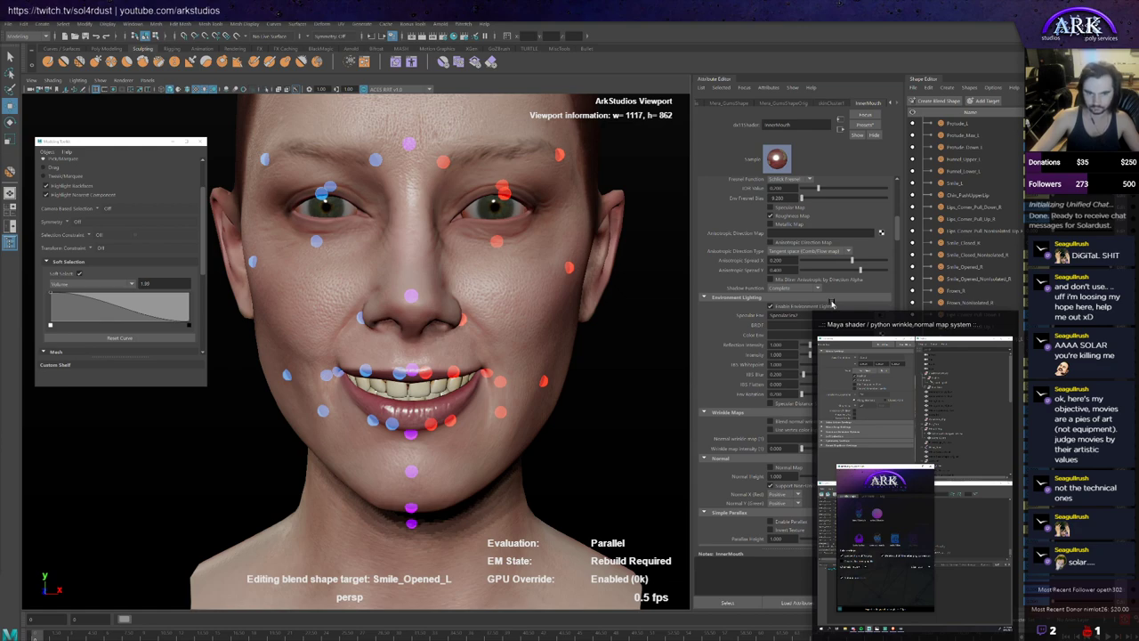
Step: Copy the BRDF texture name from the face's shader into the InnerMouth shader's BRDF setting
key(ctrl+z)
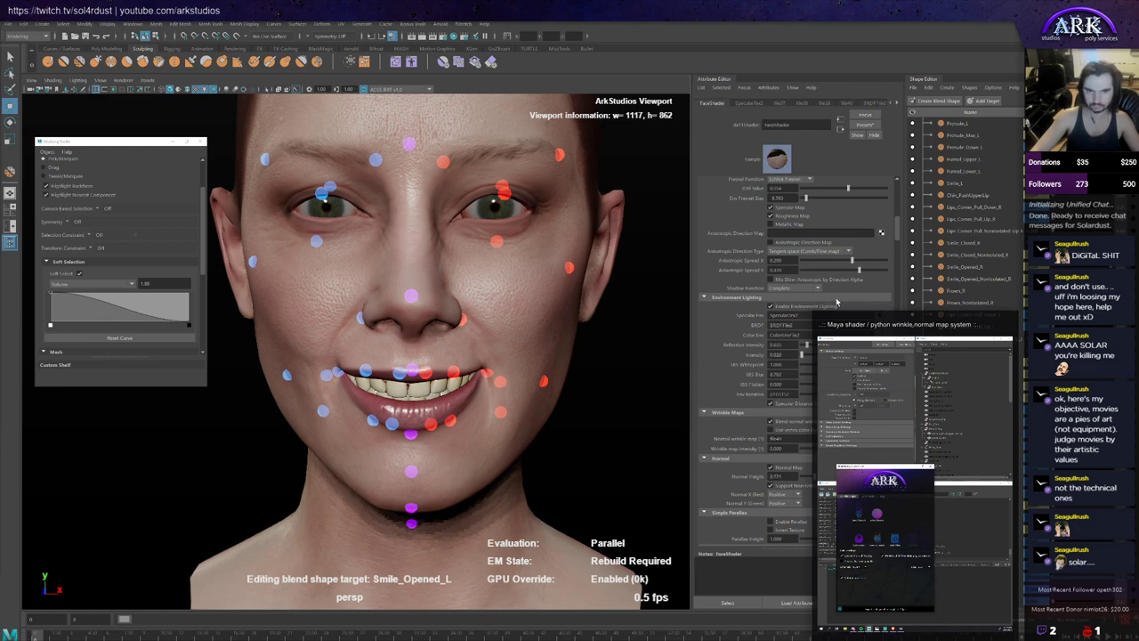
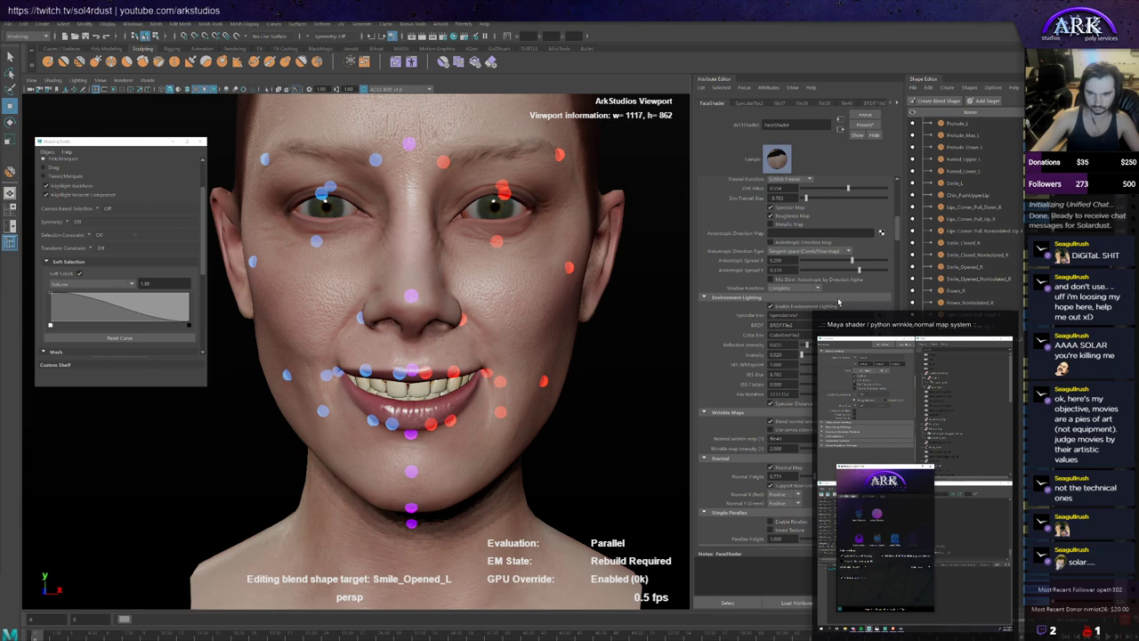
drag(800, 326, 743, 333)
key(ctrl+c)
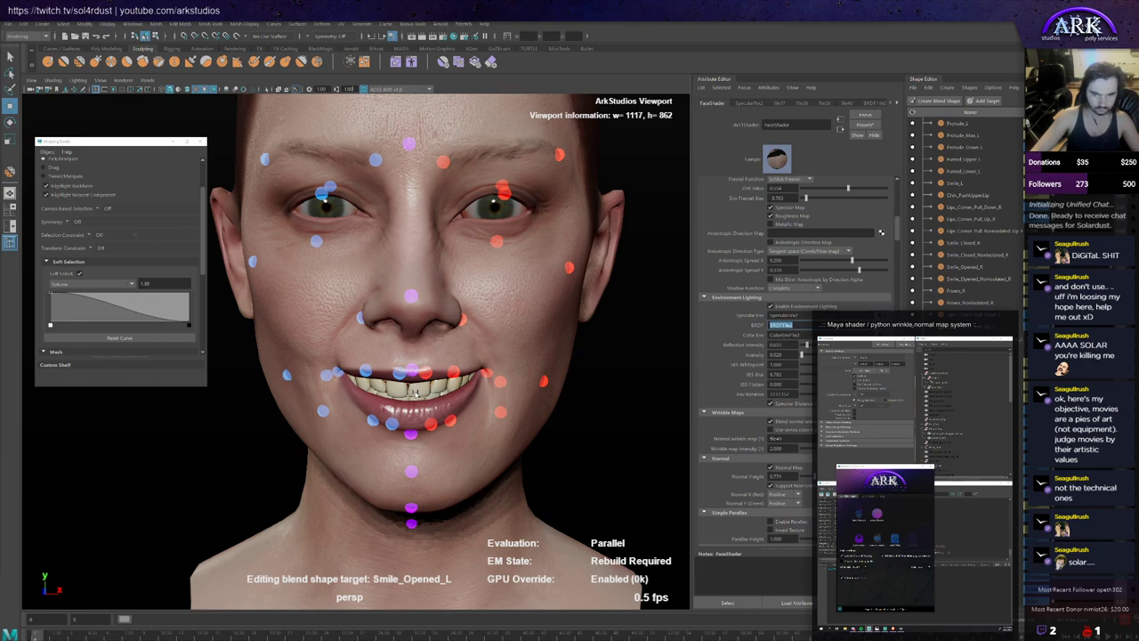
click(410, 370)
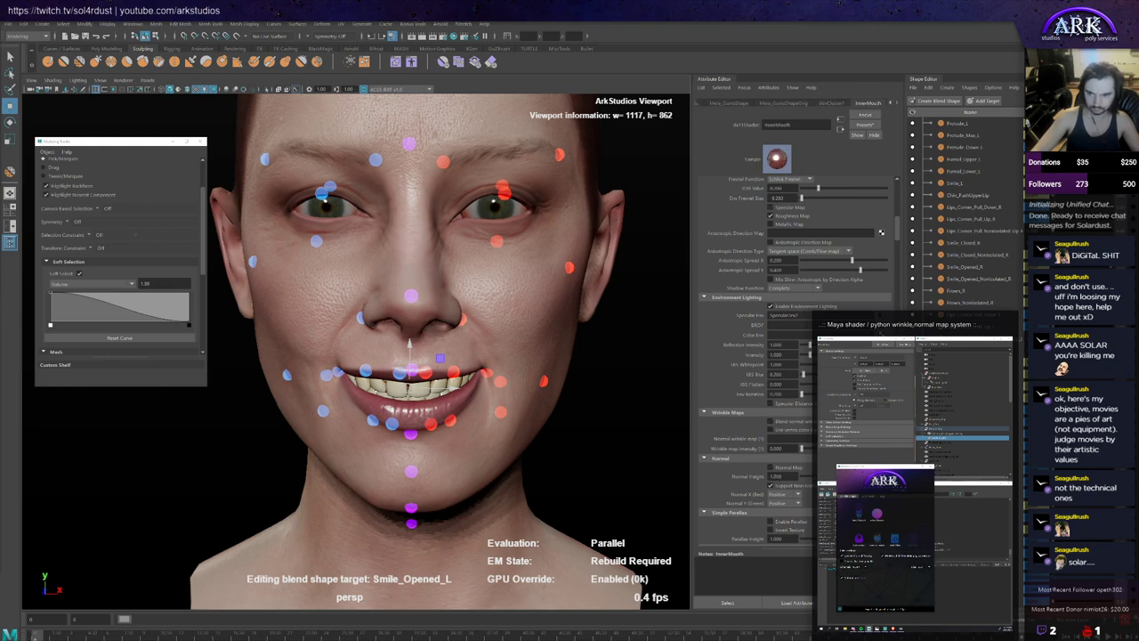
click(799, 327)
key(ctrl+v)
key(Return)
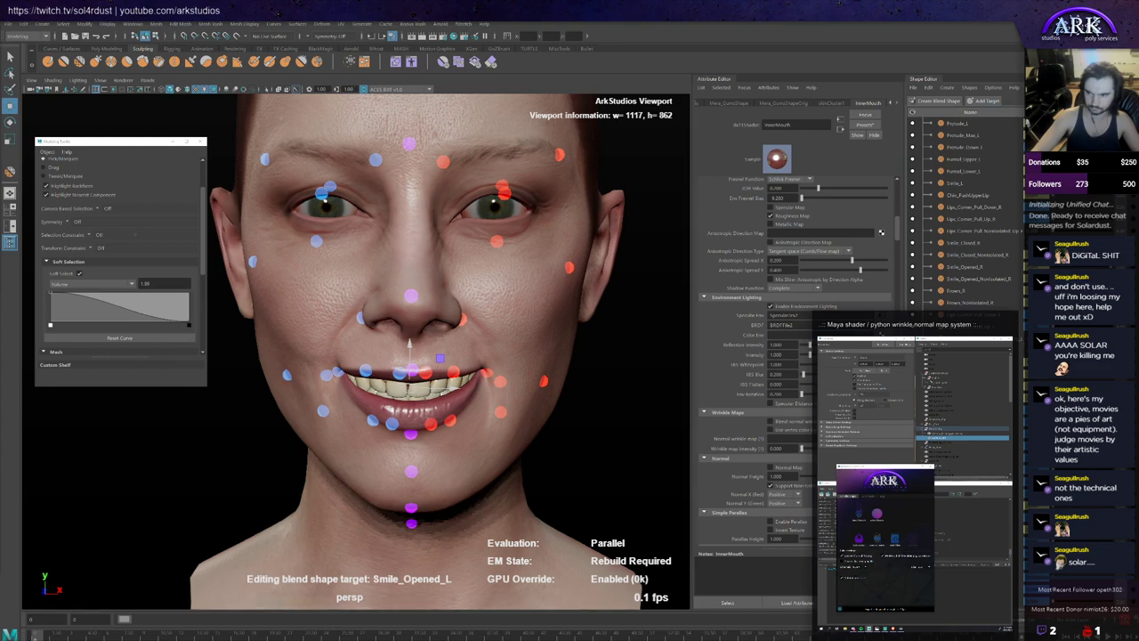
Step: Copy the Color Env texture name from the face's shader into the InnerMouth shader's Color Env setting
click(539, 321)
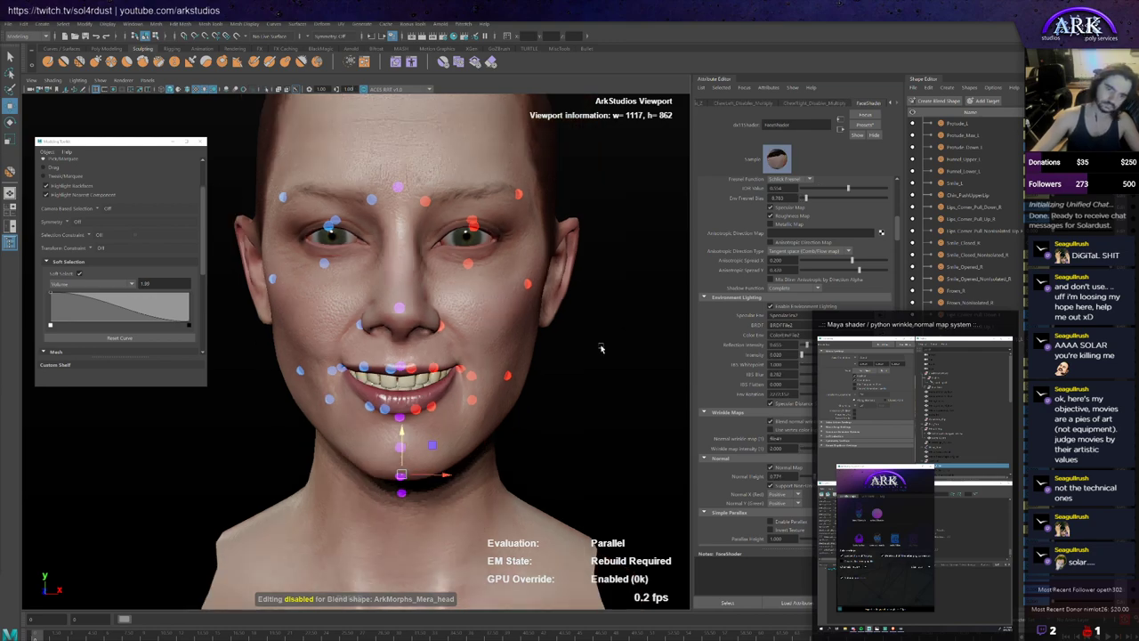
click(799, 334)
drag(799, 335, 740, 347)
key(ctrl+c)
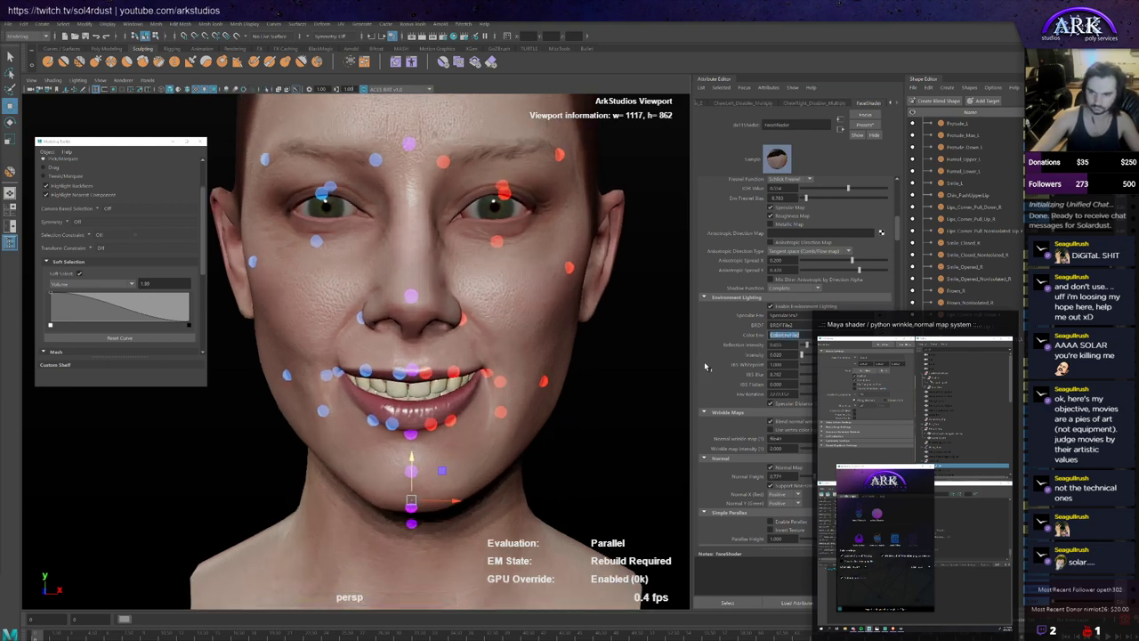
click(415, 387)
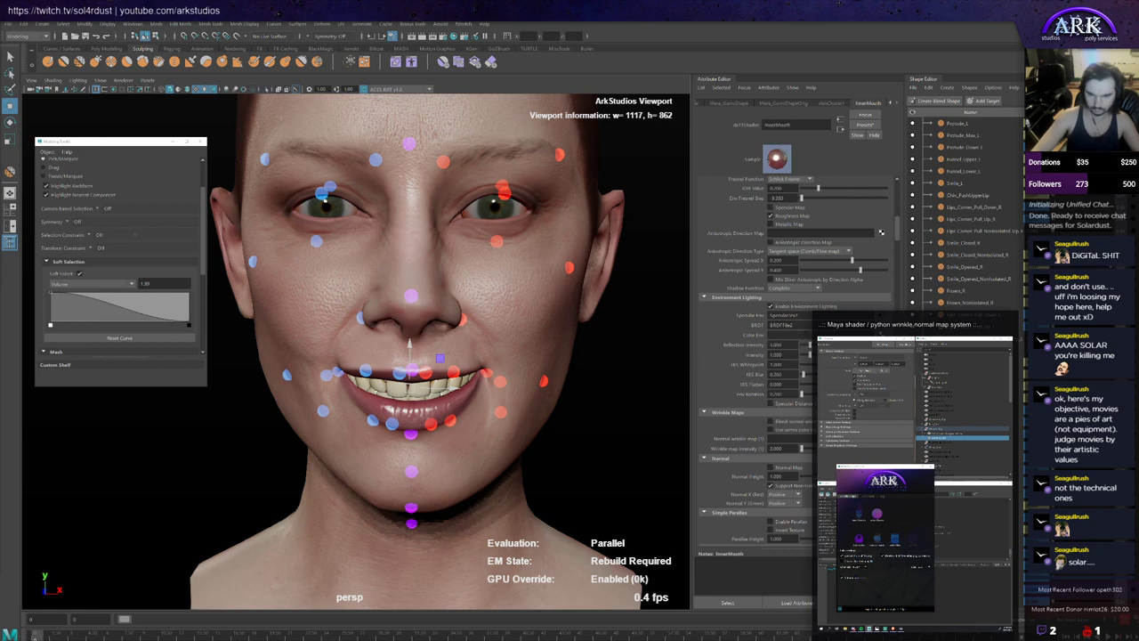
click(805, 335)
key(ctrl+v)
key(Return)
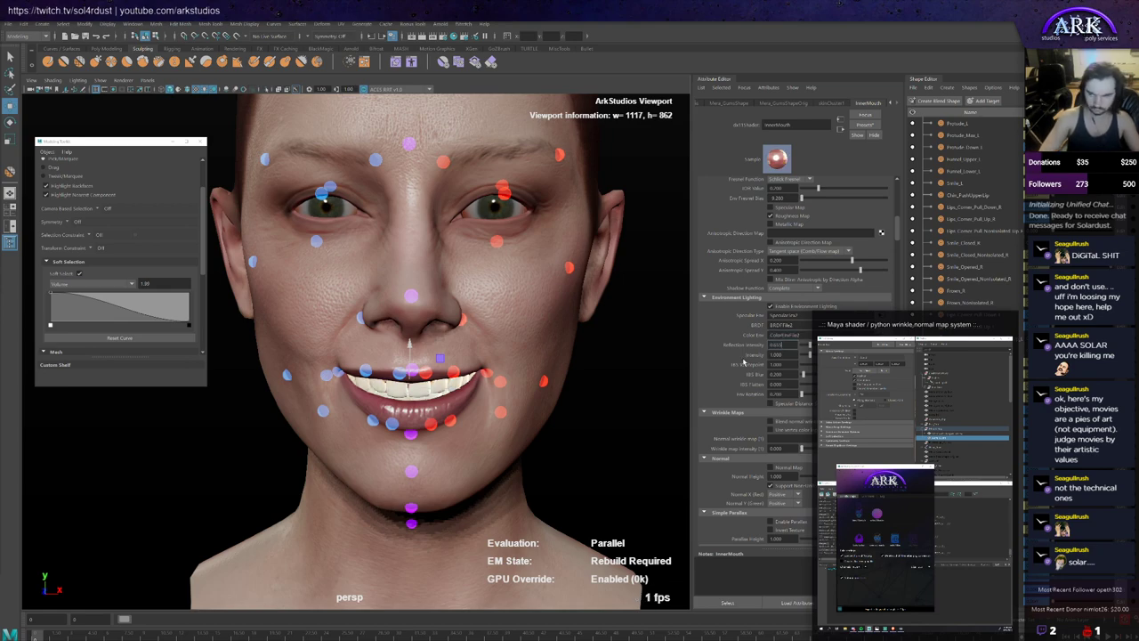
Step: Lower InnerMouth's environment Reflection Intensity and Intensity to about 0.035 each, checking the teeth from the front and from below
text(0.655)
click(804, 357)
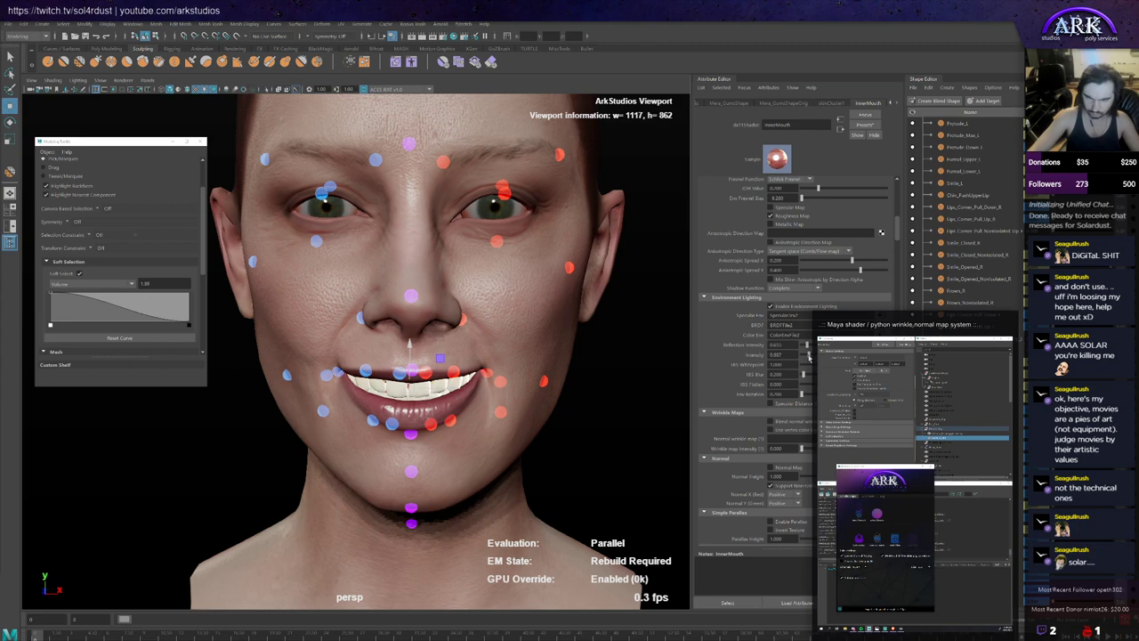
drag(803, 360, 802, 361)
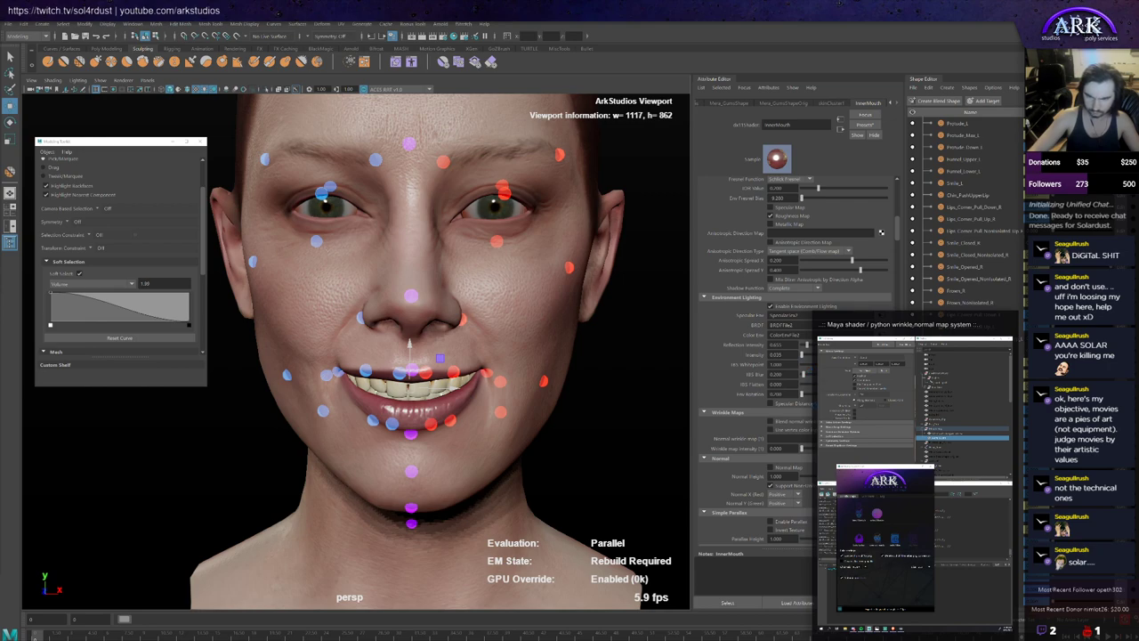
mouse_move(538, 413)
alt+right_down()
mouse_move(485, 413)
mouse_move(534, 413)
alt+right_up()
alt+drag(534, 413, 449, 399)
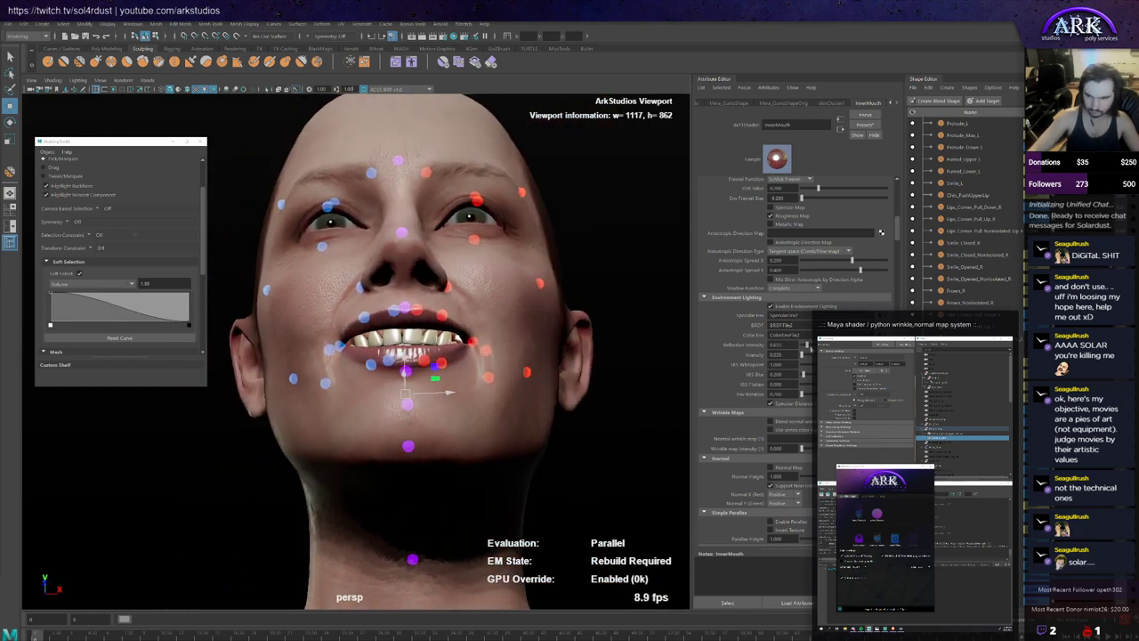
drag(806, 346, 806, 361)
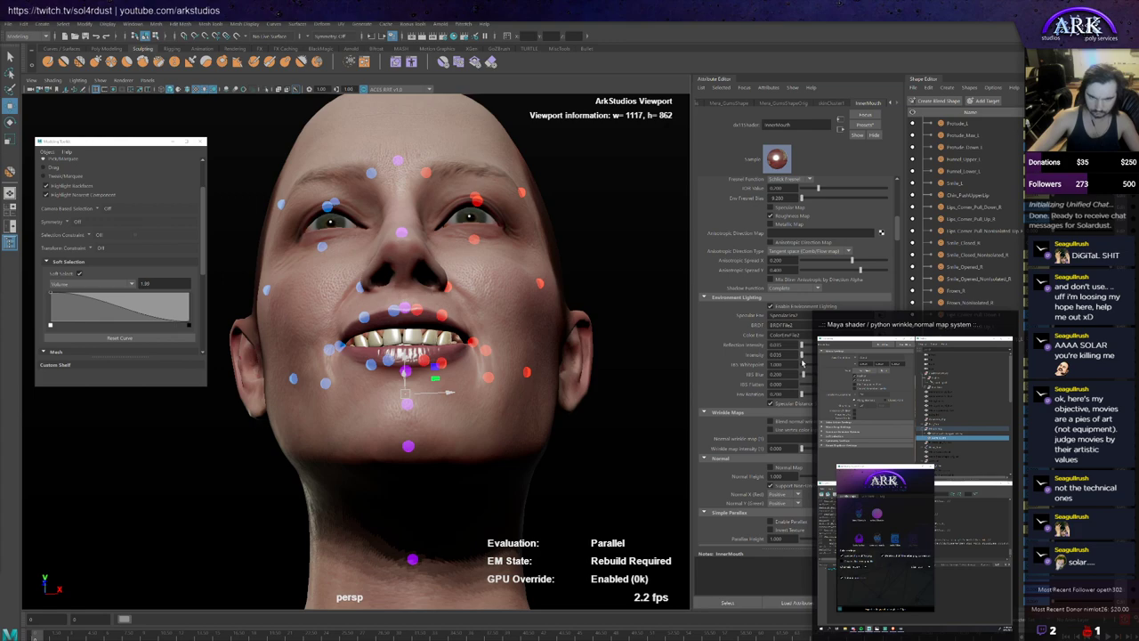
alt+drag(555, 341, 558, 366)
scroll(807, 302, down, 5)
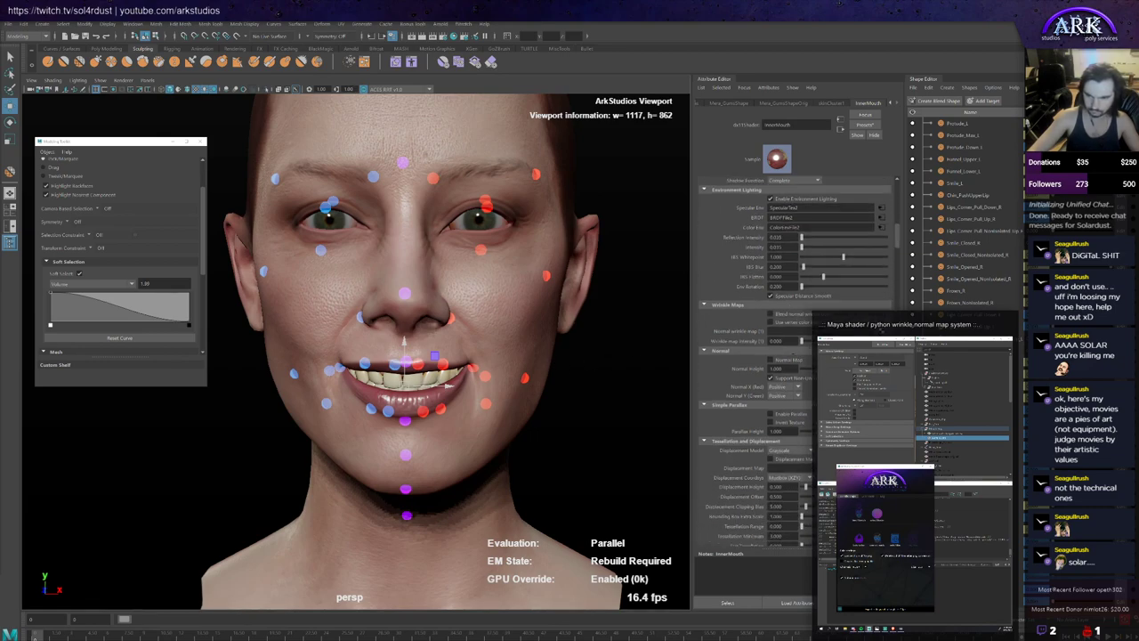
Step: Raise the InnerMouth shader's SSS value under SSS Type Blended Normals to about 0.19
scroll(815, 297, down, 4)
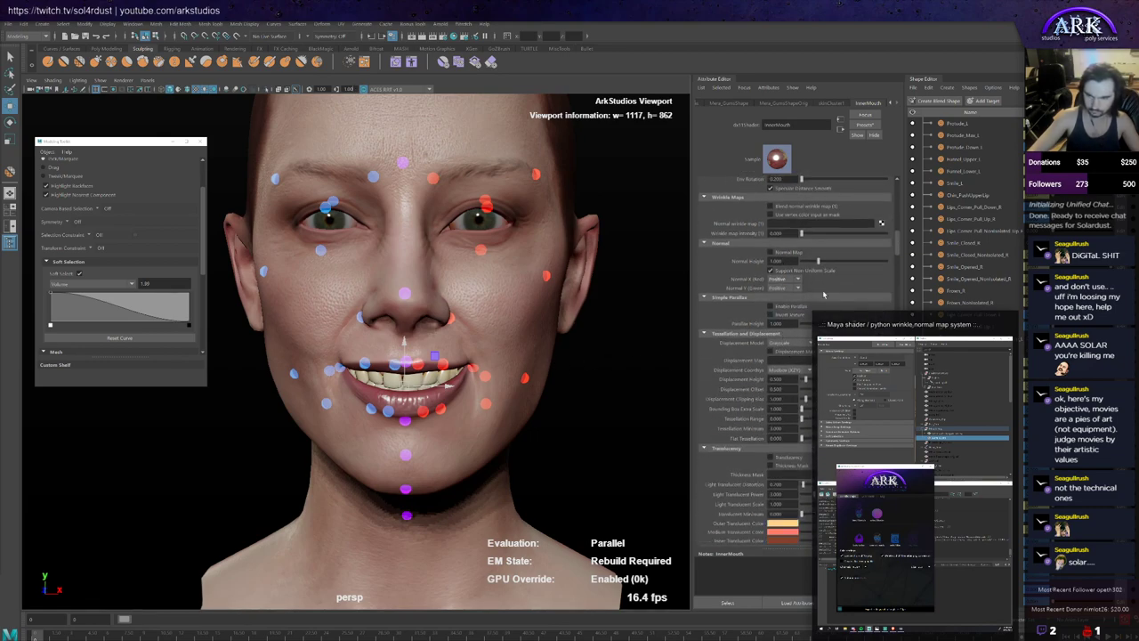
scroll(802, 254, down, 4)
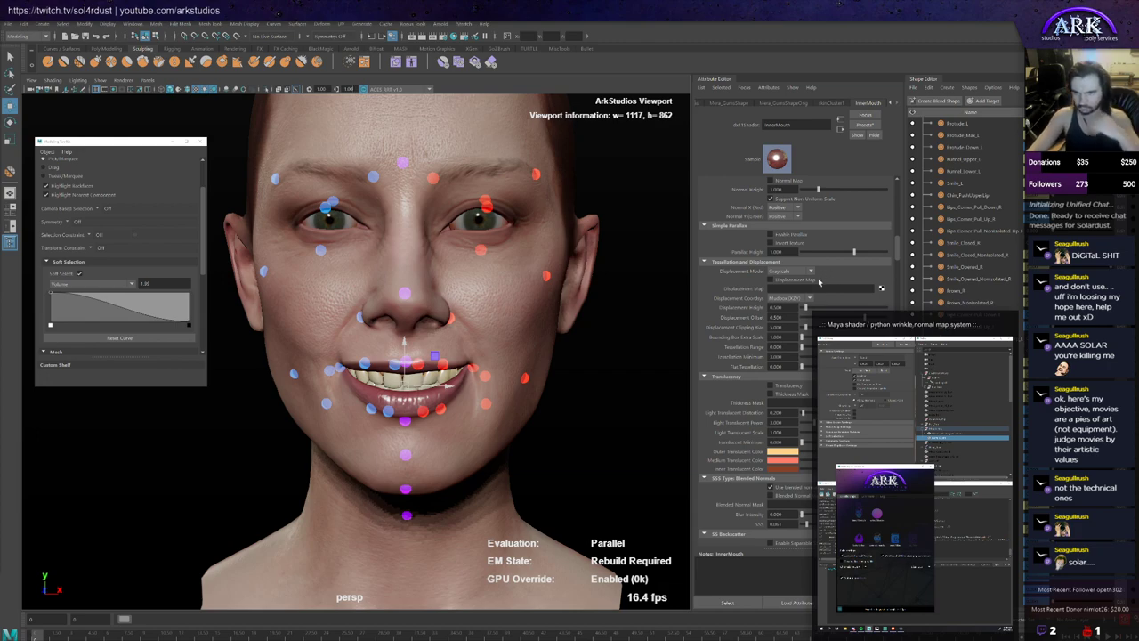
scroll(806, 271, down, 2)
scroll(808, 285, down, 4)
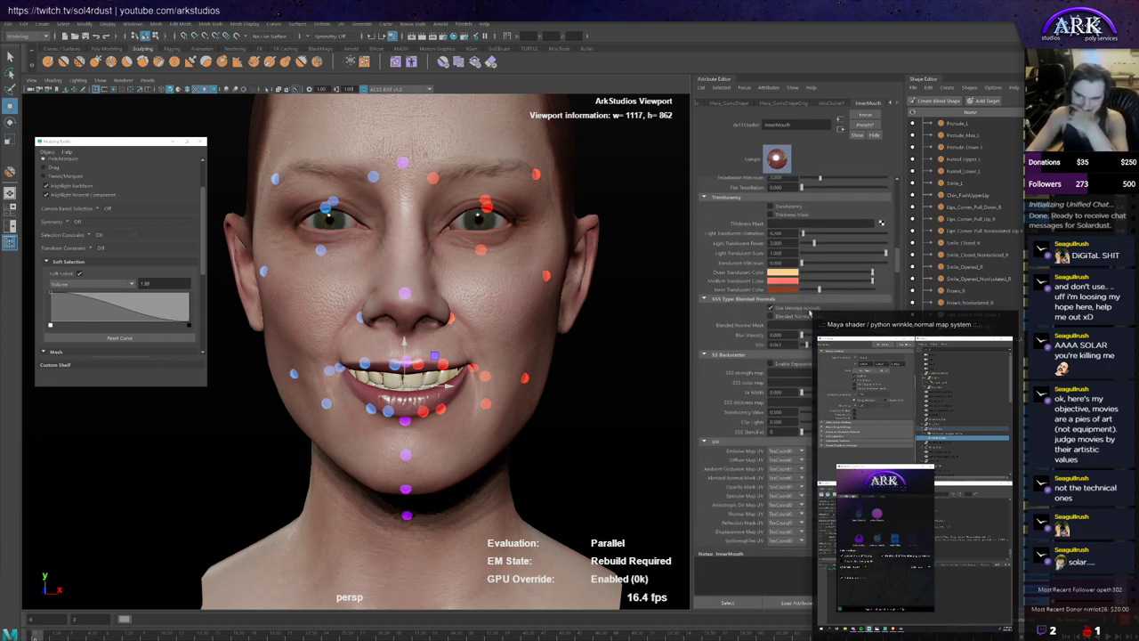
click(808, 309)
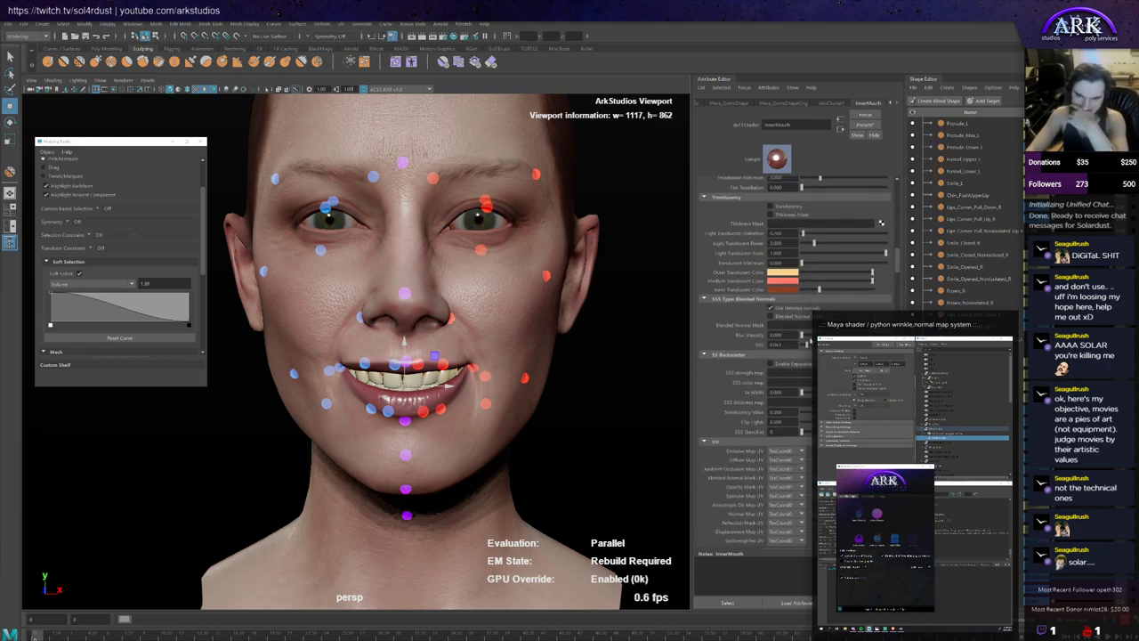
mouse_move(803, 336)
mouse_down()
mouse_move(837, 337)
mouse_move(775, 338)
mouse_move(796, 348)
mouse_up()
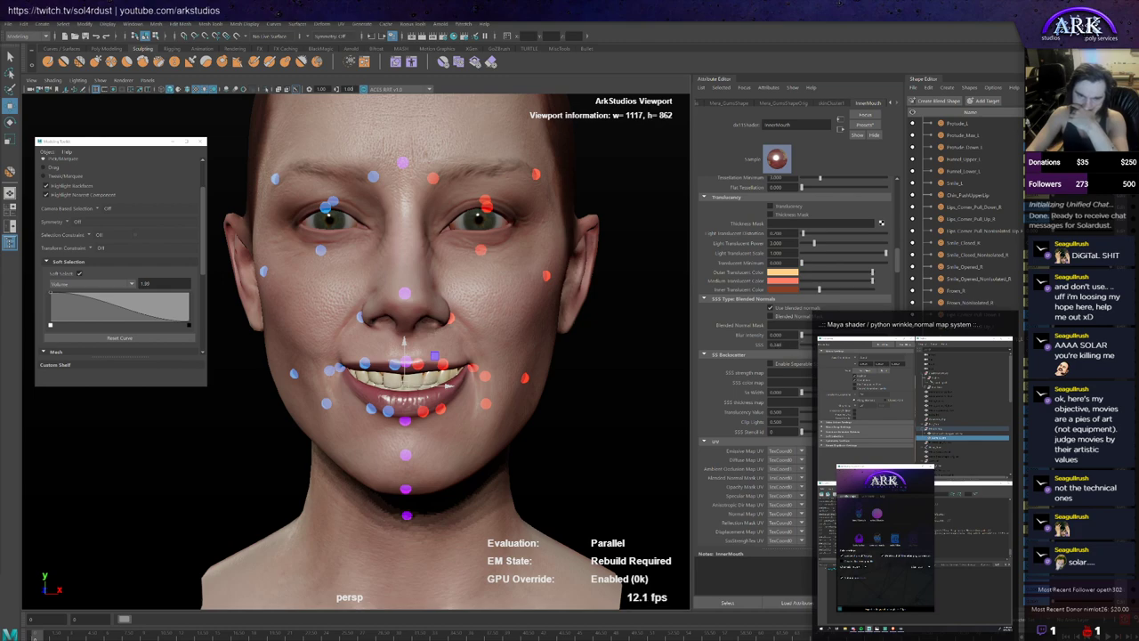
drag(832, 344, 825, 345)
Step: Collapse the Wrinkle Masks Atlas Tiles section in the InnerMouth shader's attributes
scroll(794, 356, down, 5)
scroll(787, 343, down, 5)
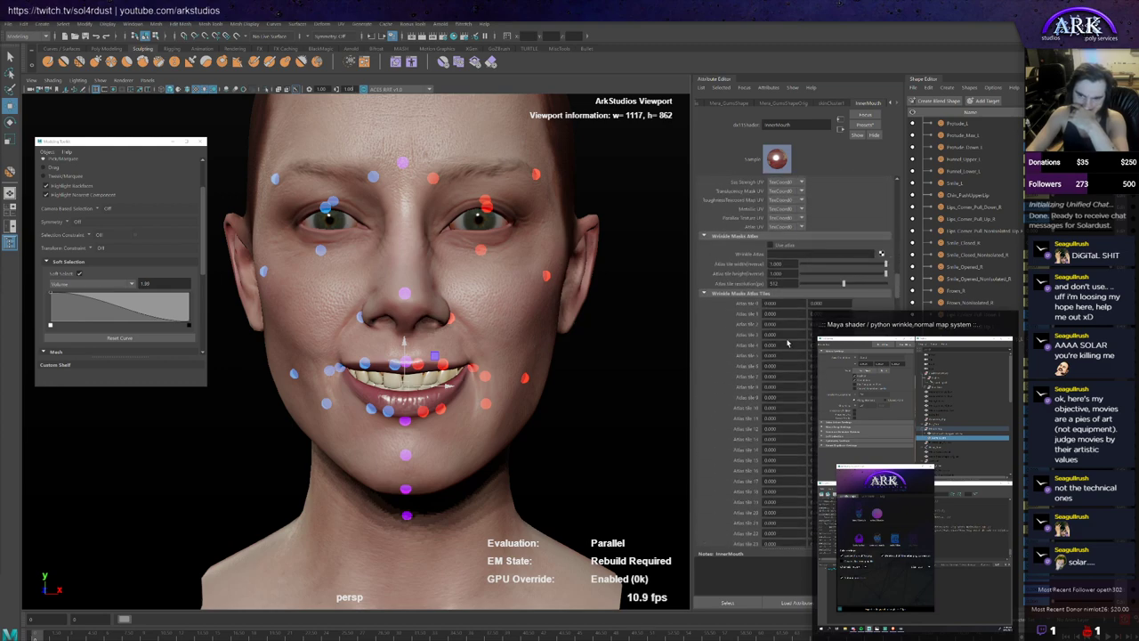
click(758, 292)
scroll(761, 319, up, 2)
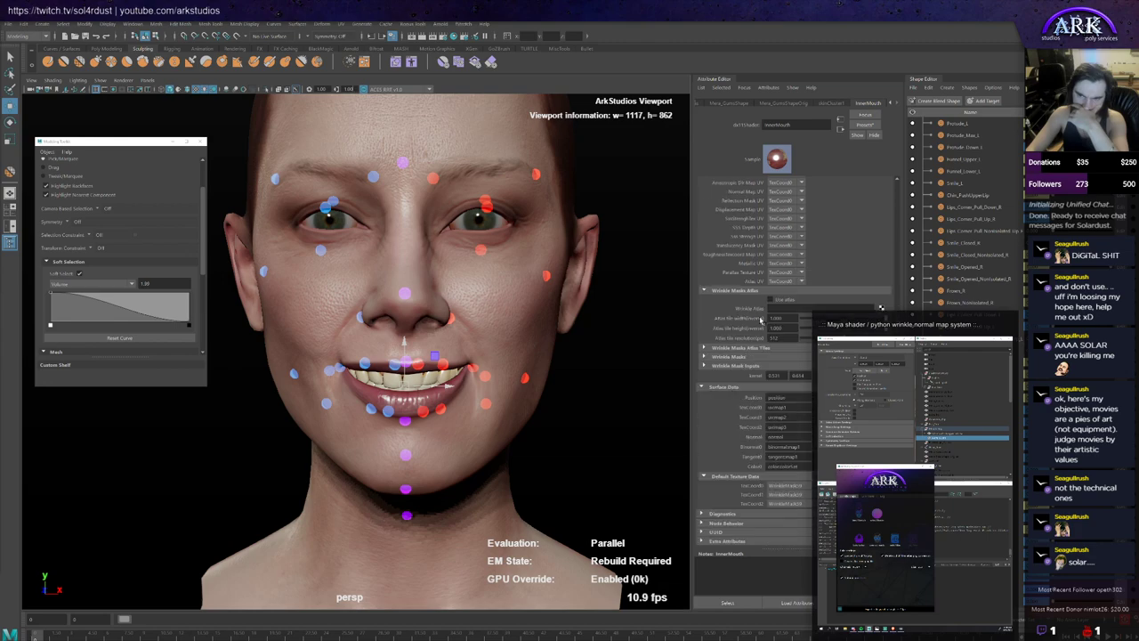
scroll(770, 394, up, 3)
scroll(763, 438, up, 6)
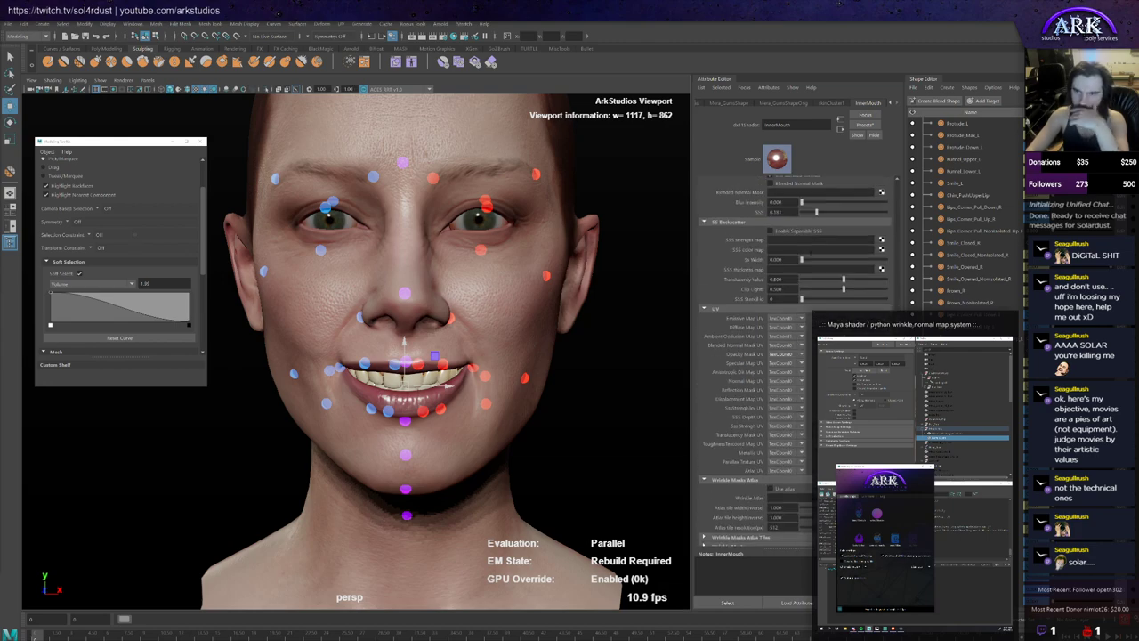
scroll(753, 230, down, 10)
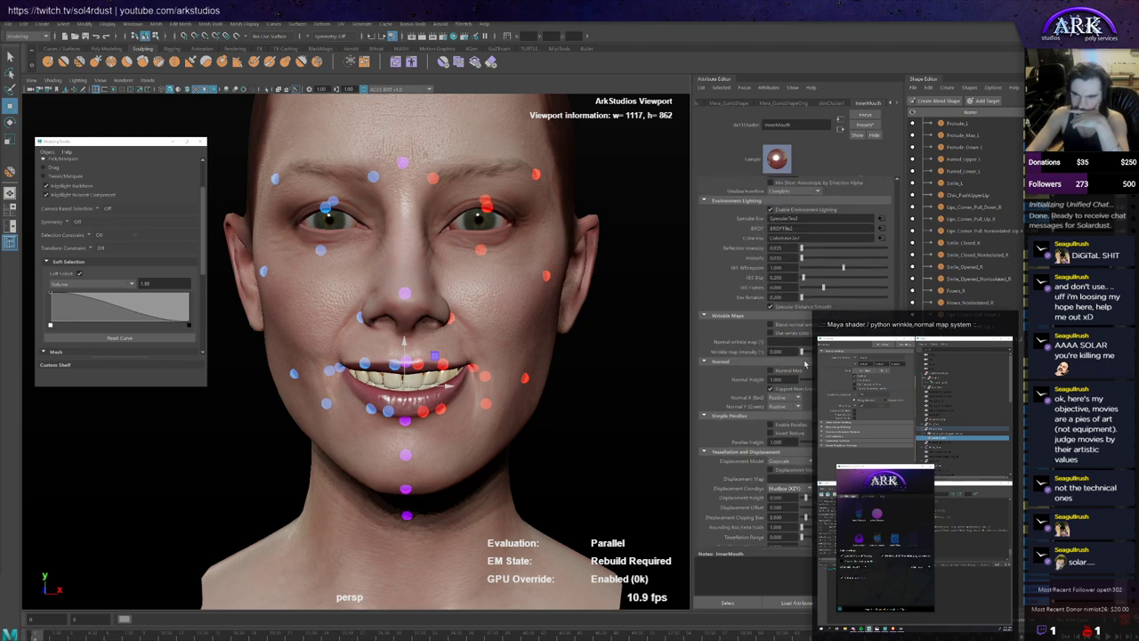
Step: Enable the Normal Map on the InnerMouth shader, try a lower Normal Height on the teeth, and set it to 1
click(805, 364)
click(805, 372)
click(804, 364)
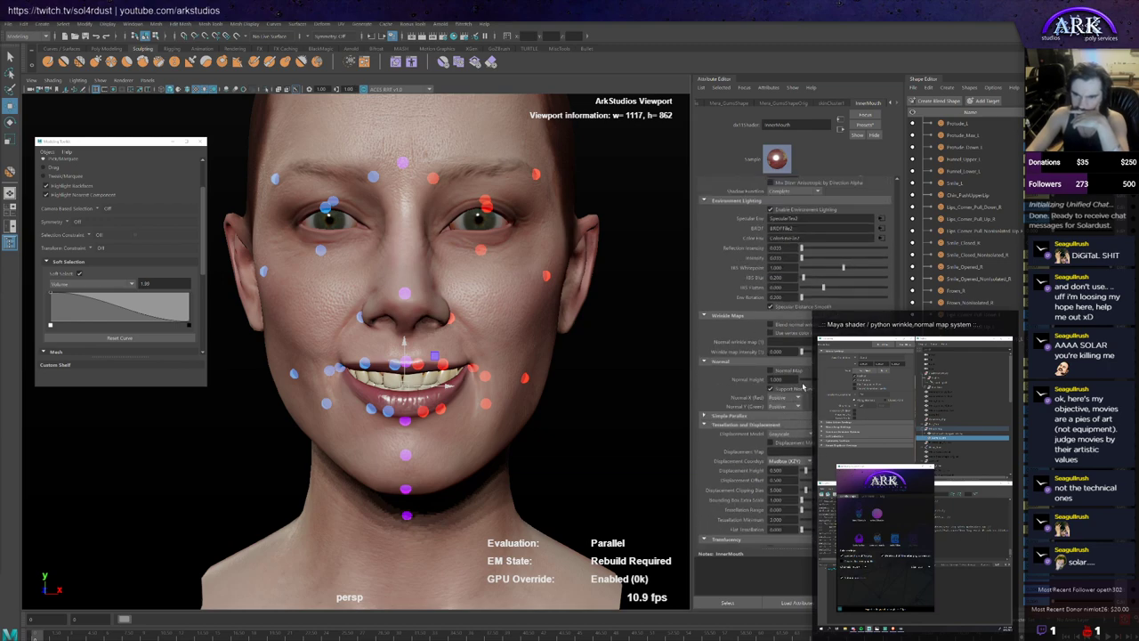
click(792, 373)
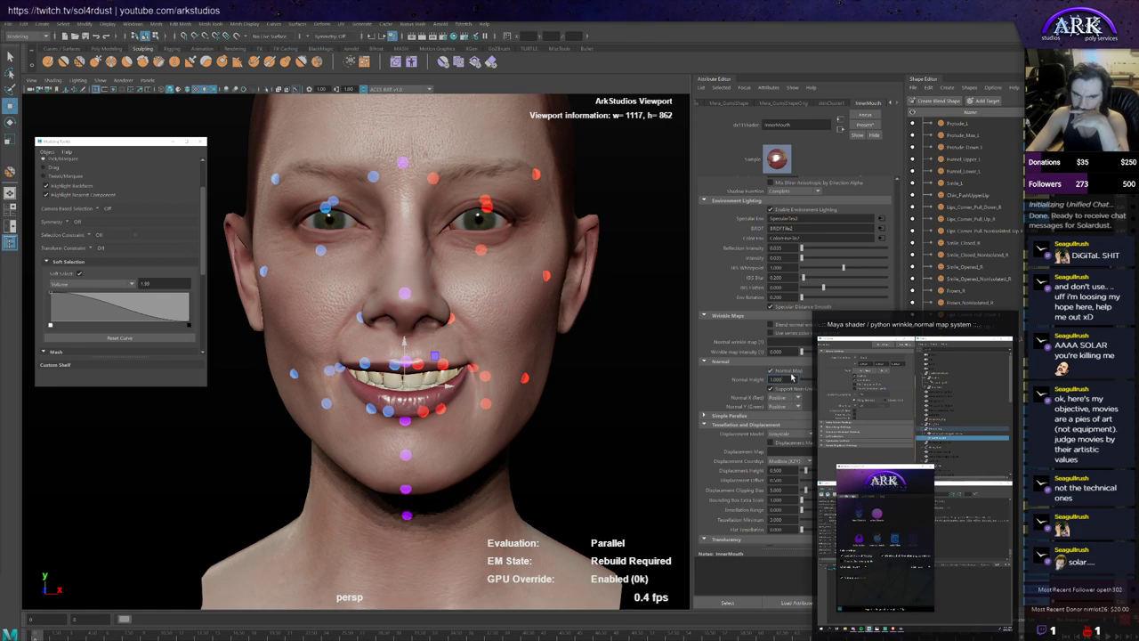
scroll(532, 413, up, 4)
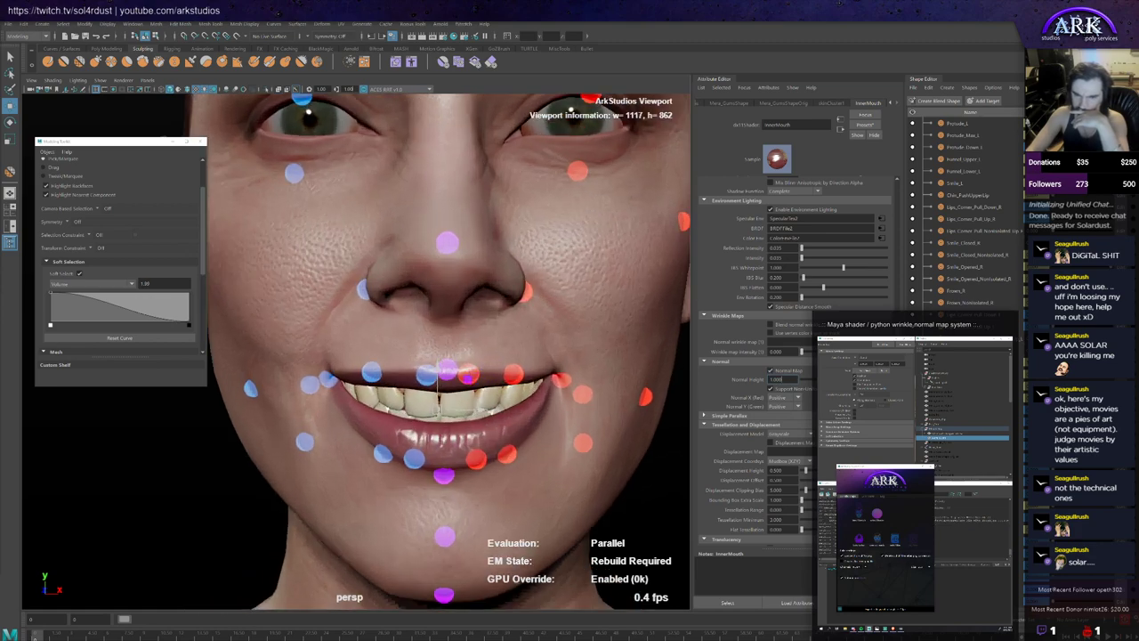
mouse_move(819, 381)
mouse_down()
mouse_move(842, 380)
mouse_move(722, 388)
mouse_up()
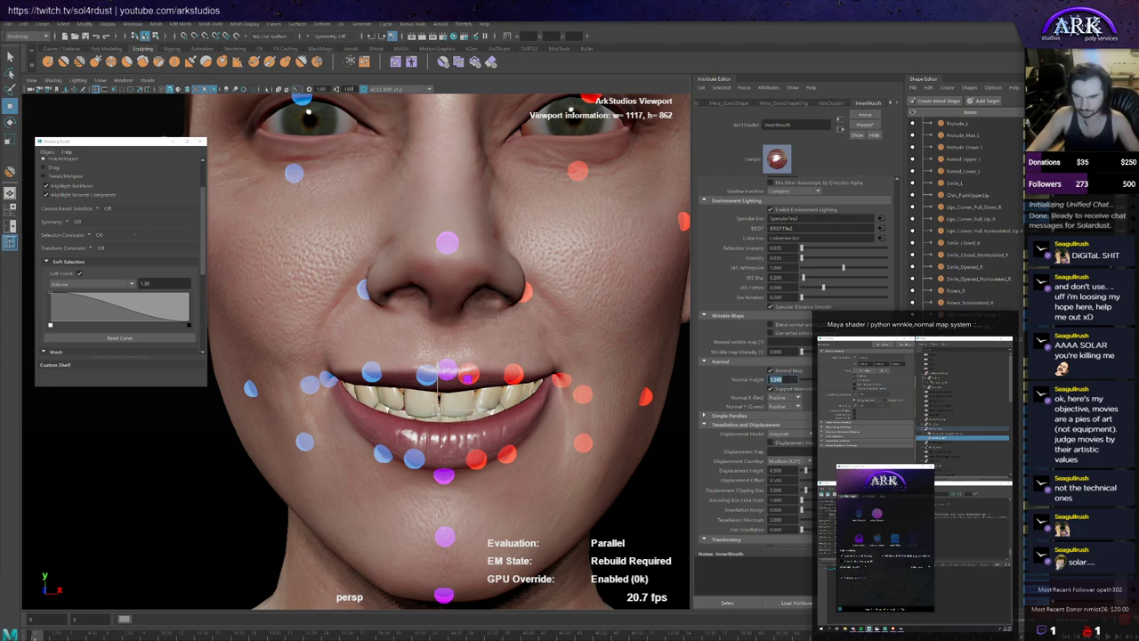
text(1)
key(Return)
Step: Lower the jaw control below the chin to open the smiling mouth and expose the inner mouth
scroll(559, 428, down, 4)
alt+drag(558, 428, 562, 407)
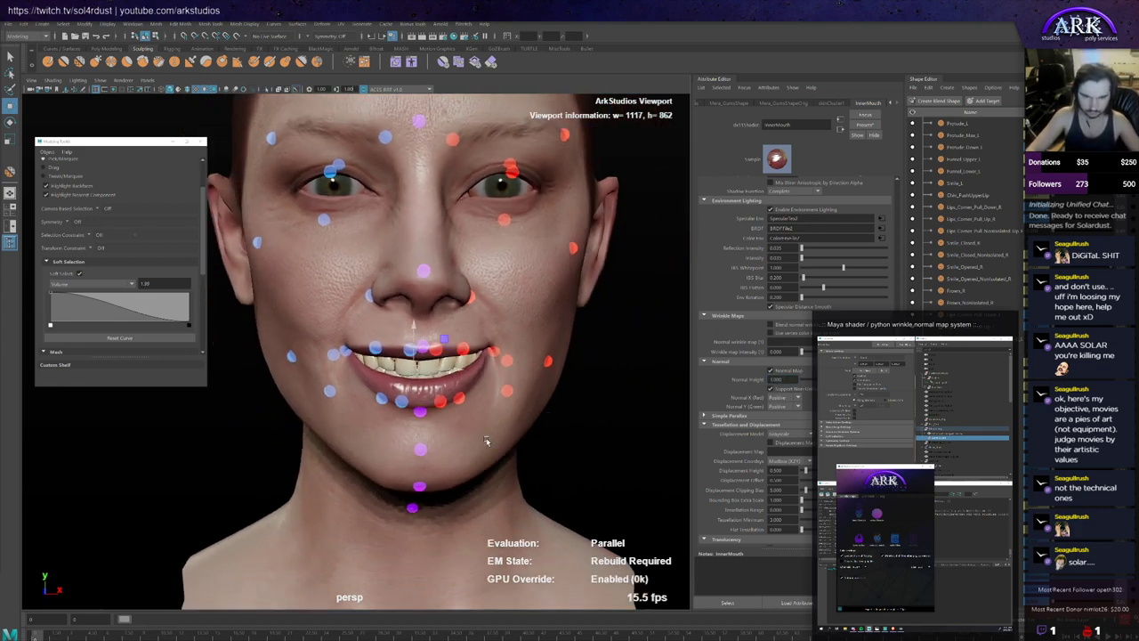
click(422, 486)
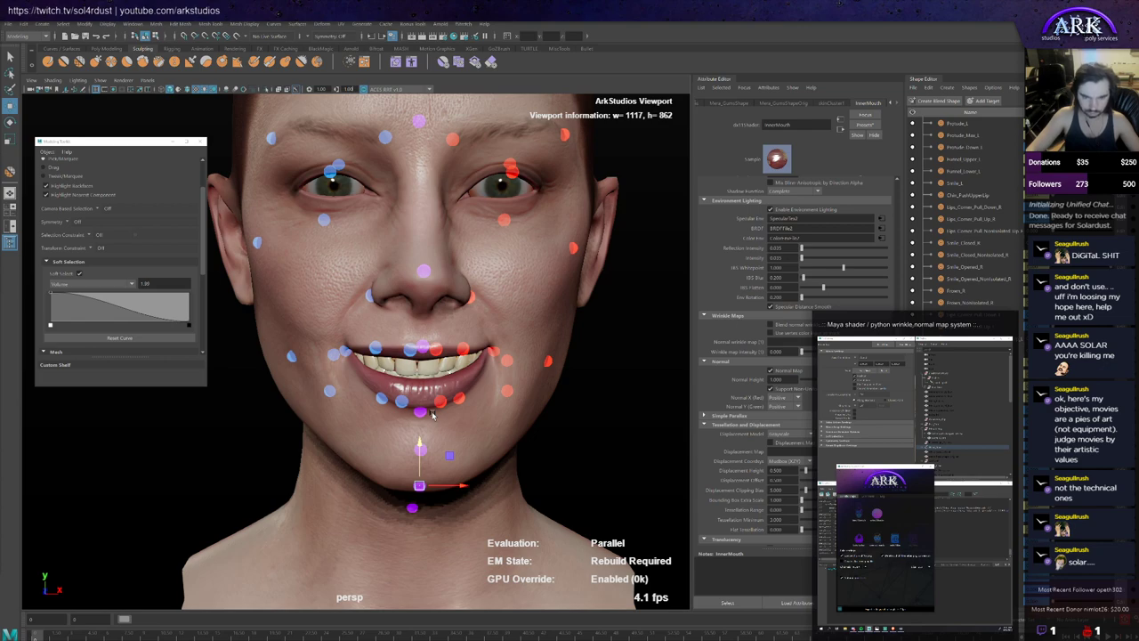
middle_drag(432, 414, 424, 444)
alt+drag(466, 410, 475, 405)
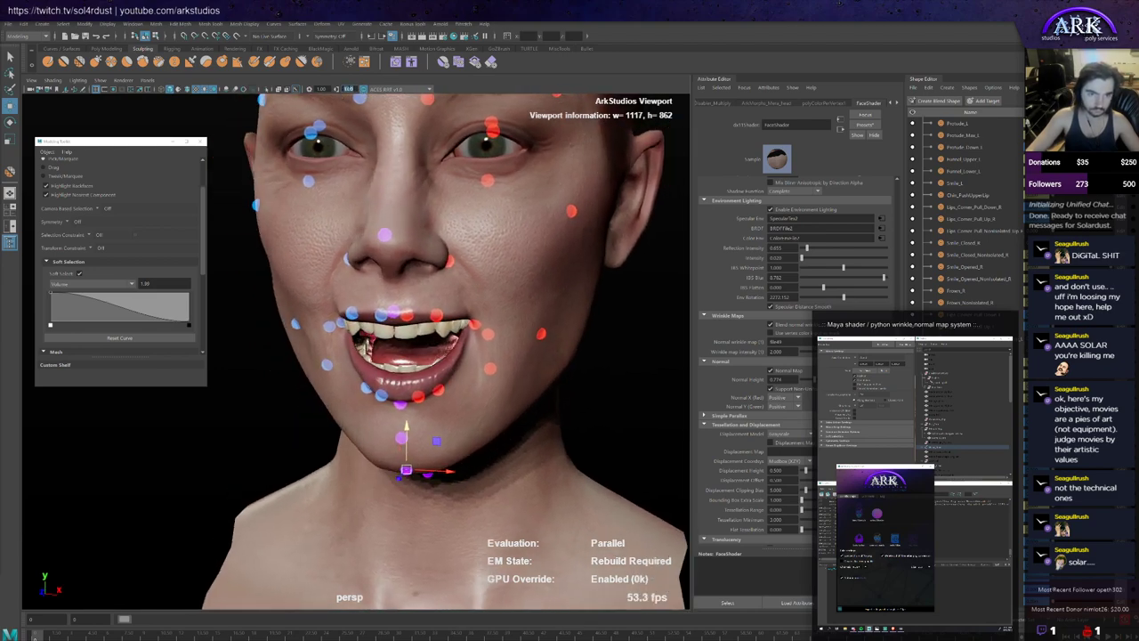
text(0)
key(Return)
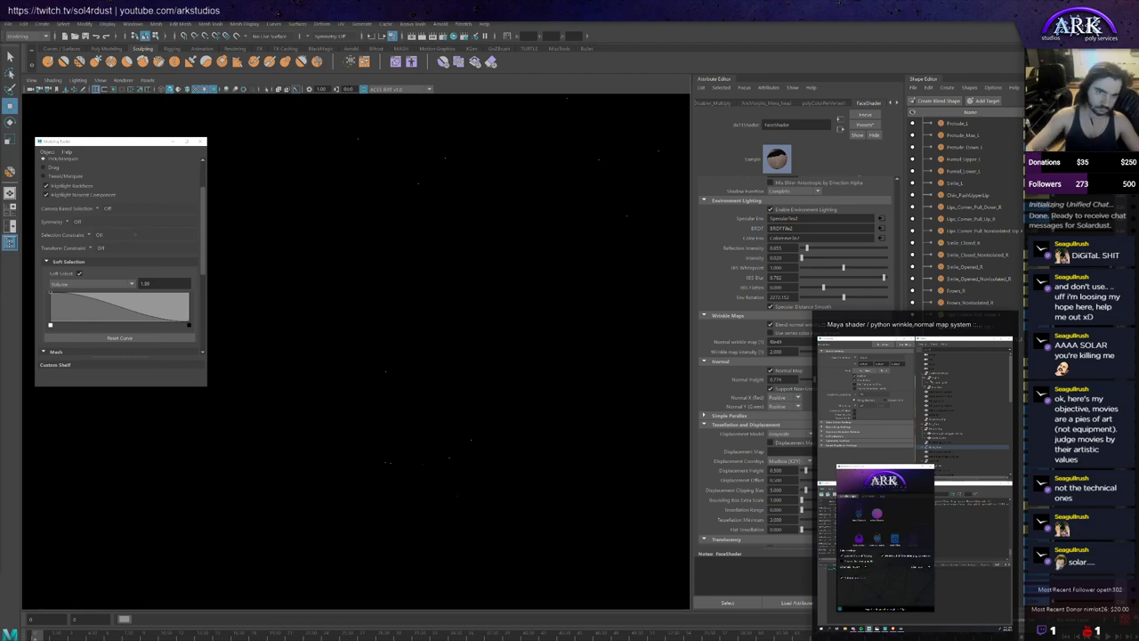
text(1)
key(Return)
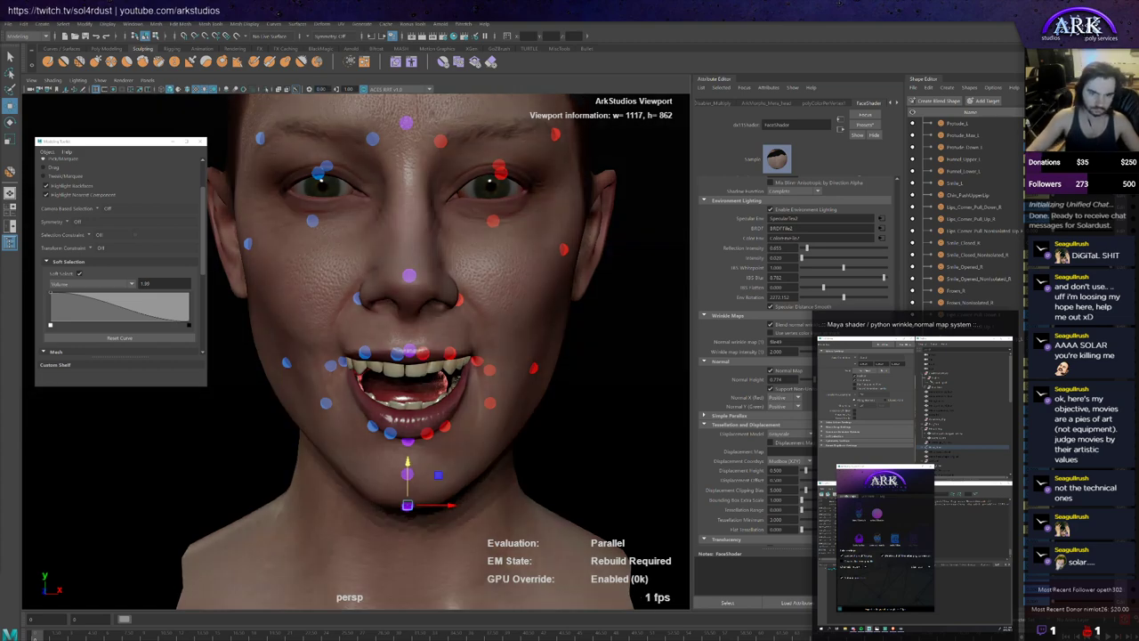
Step: Select the inner mouth mesh from a low close-up view and raise InnerMouth's environment Reflection Intensity to about 0.24
alt+drag(468, 276, 695, 342)
scroll(458, 299, down, 4)
scroll(469, 305, up, 4)
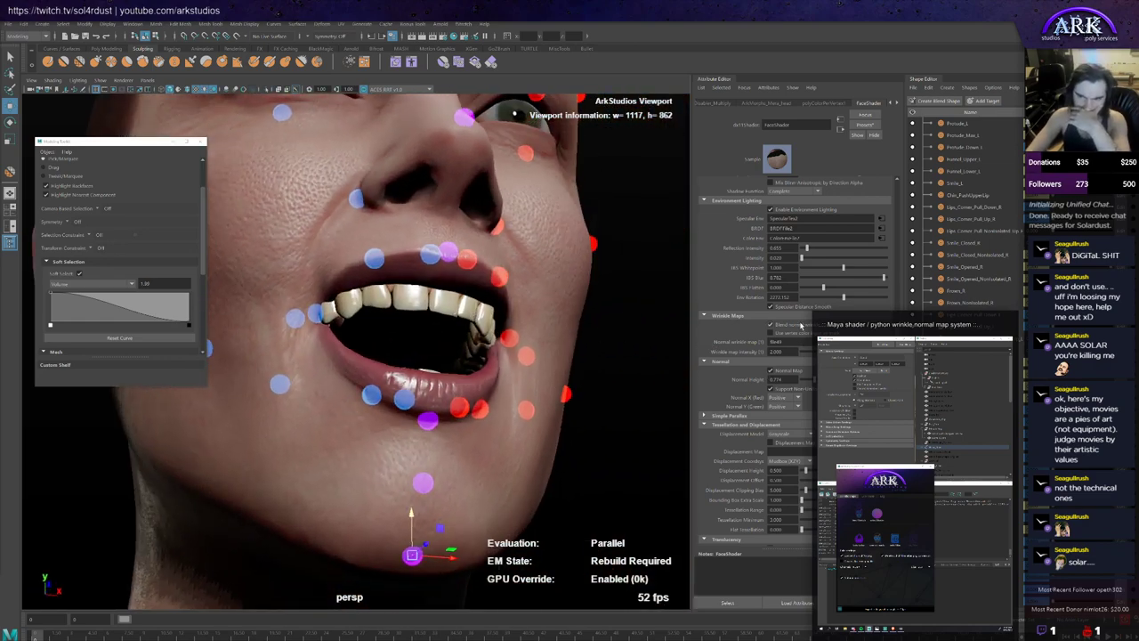
click(459, 345)
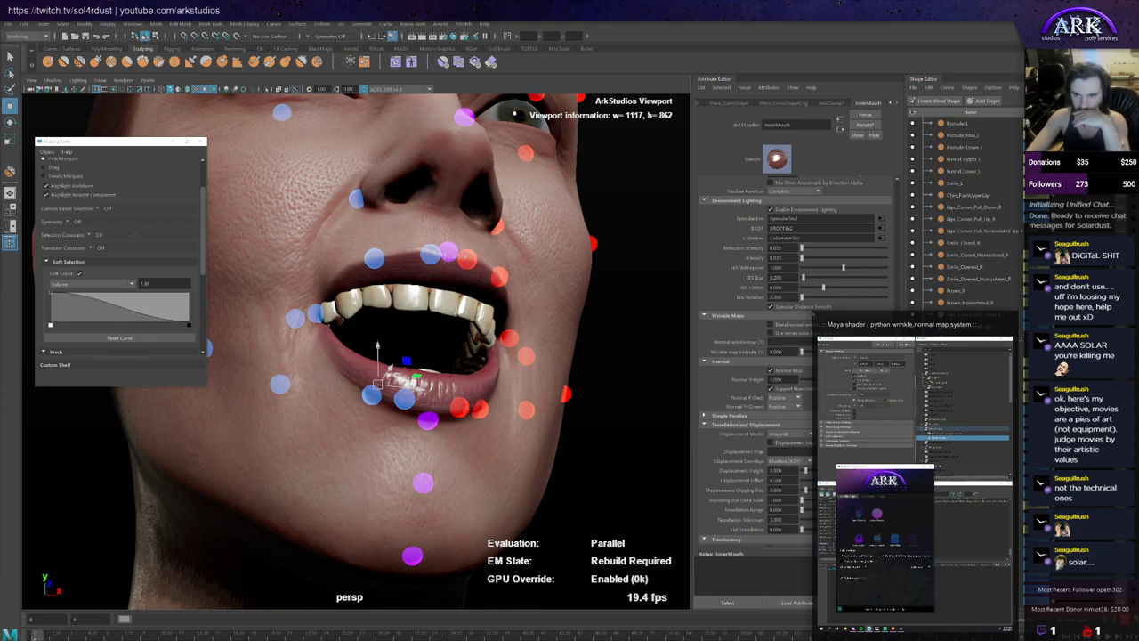
scroll(805, 322, up, 2)
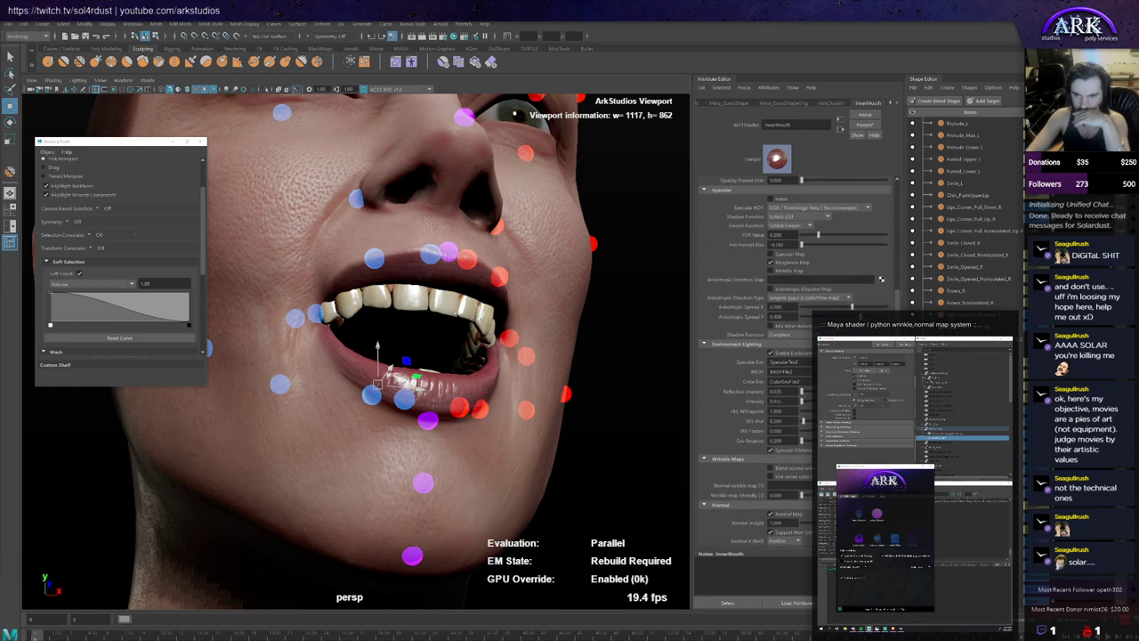
mouse_move(805, 394)
mouse_down()
mouse_move(821, 395)
mouse_move(794, 397)
mouse_move(805, 397)
mouse_up()
Step: Test InnerMouth's Base Color, Metallic and Specular flat values, and lower its Roughness to 0
scroll(810, 296, up, 6)
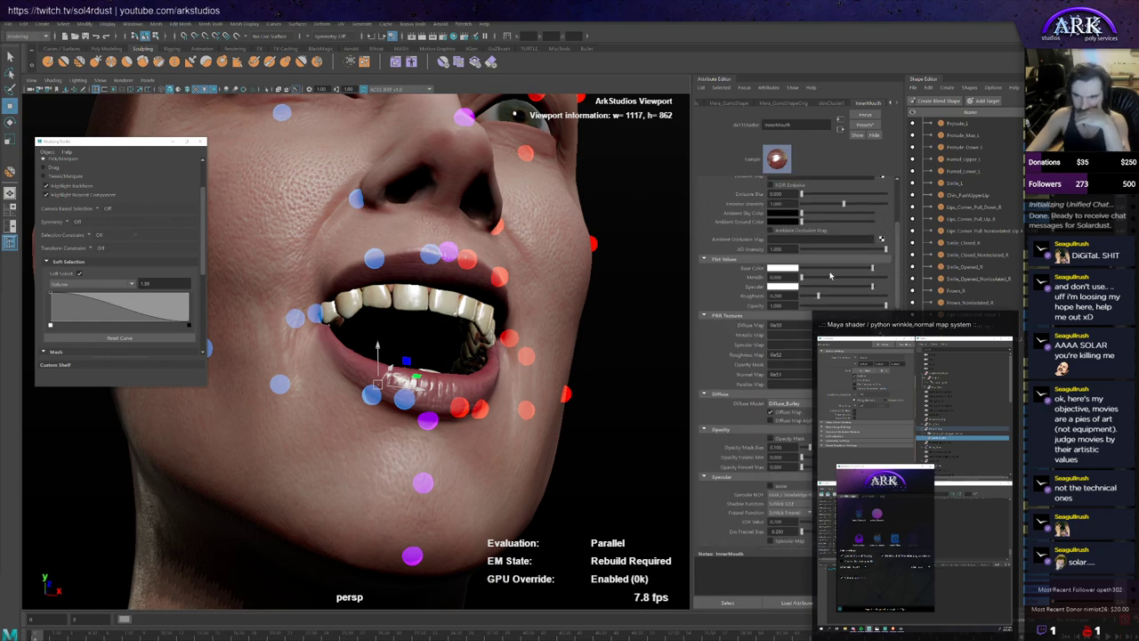
mouse_move(872, 268)
mouse_down()
mouse_move(805, 272)
mouse_move(874, 281)
mouse_up()
drag(803, 278, 759, 281)
drag(832, 289, 927, 292)
drag(819, 299, 843, 296)
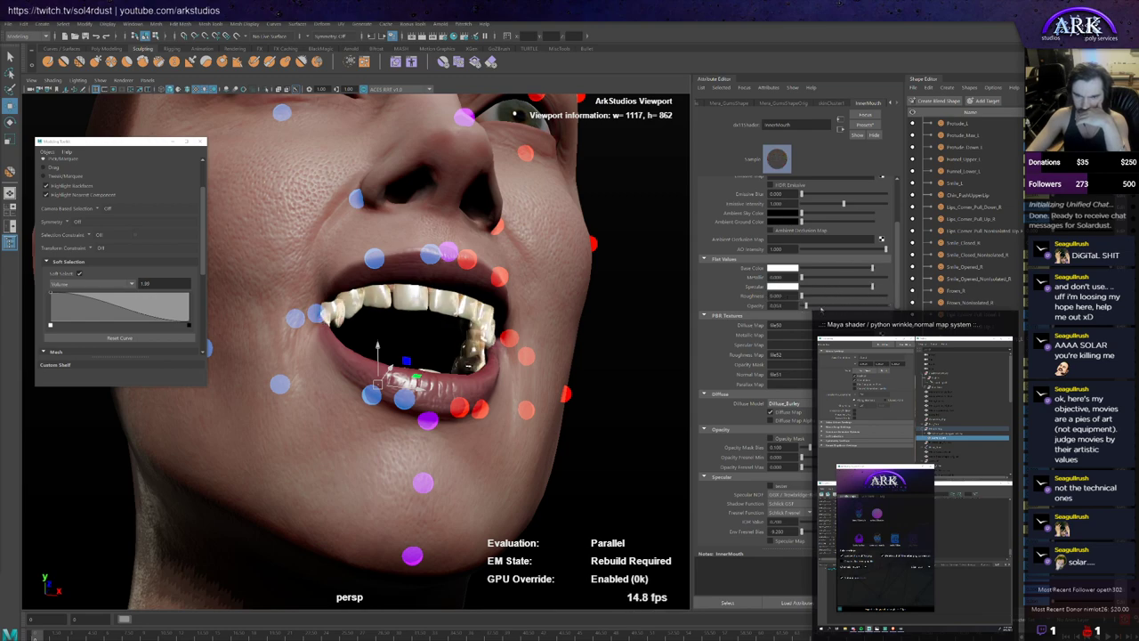
Step: Try a white Ambient Sky Color on InnerMouth, check the mouth from the front, and darken it to nearly black
scroll(810, 317, up, 3)
scroll(810, 317, up, 1)
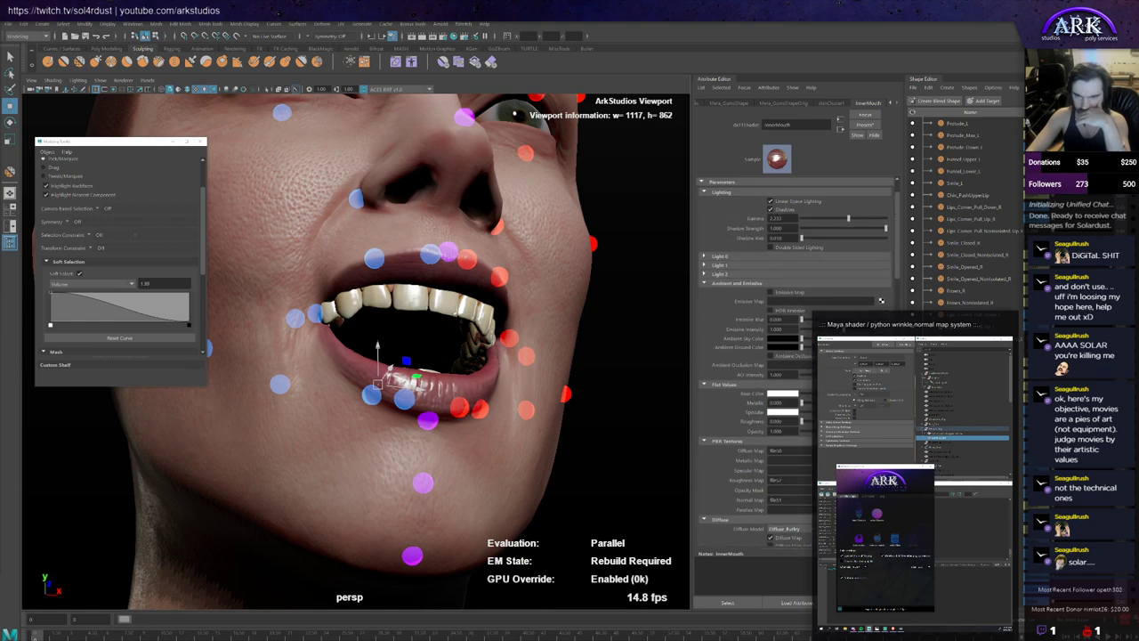
scroll(794, 296, up, 1)
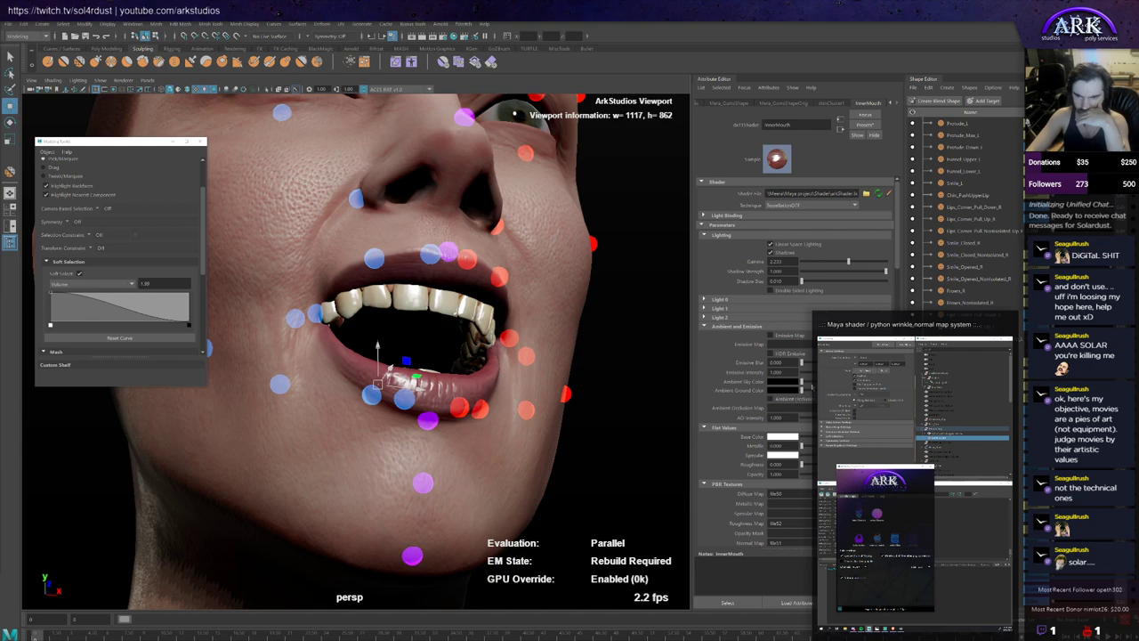
alt+drag(524, 321, 509, 371)
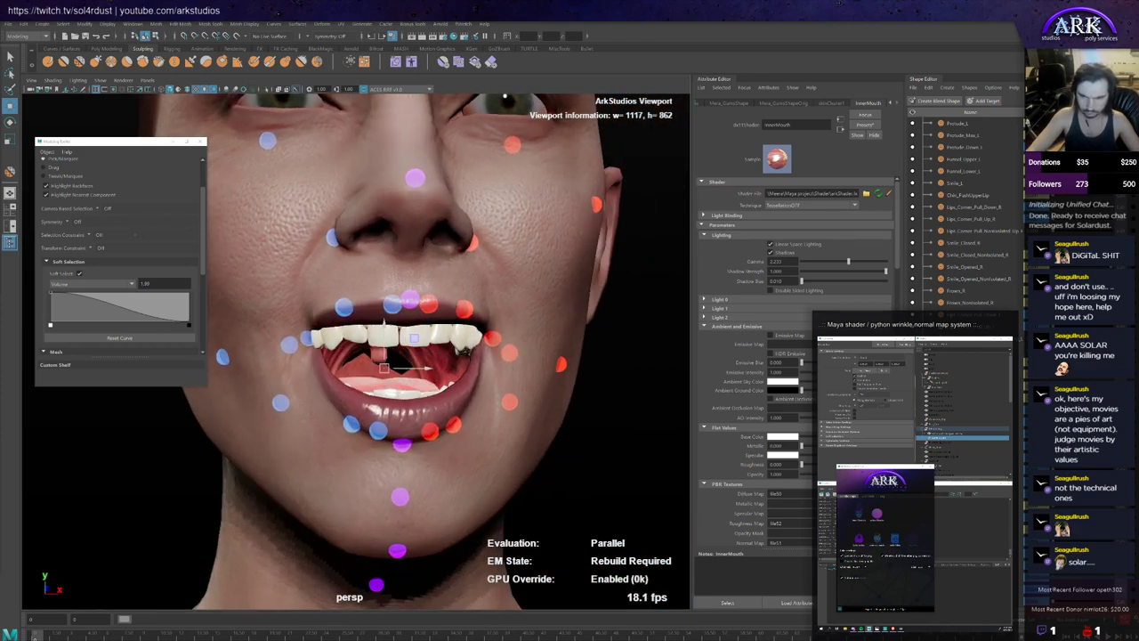
drag(885, 382, 804, 390)
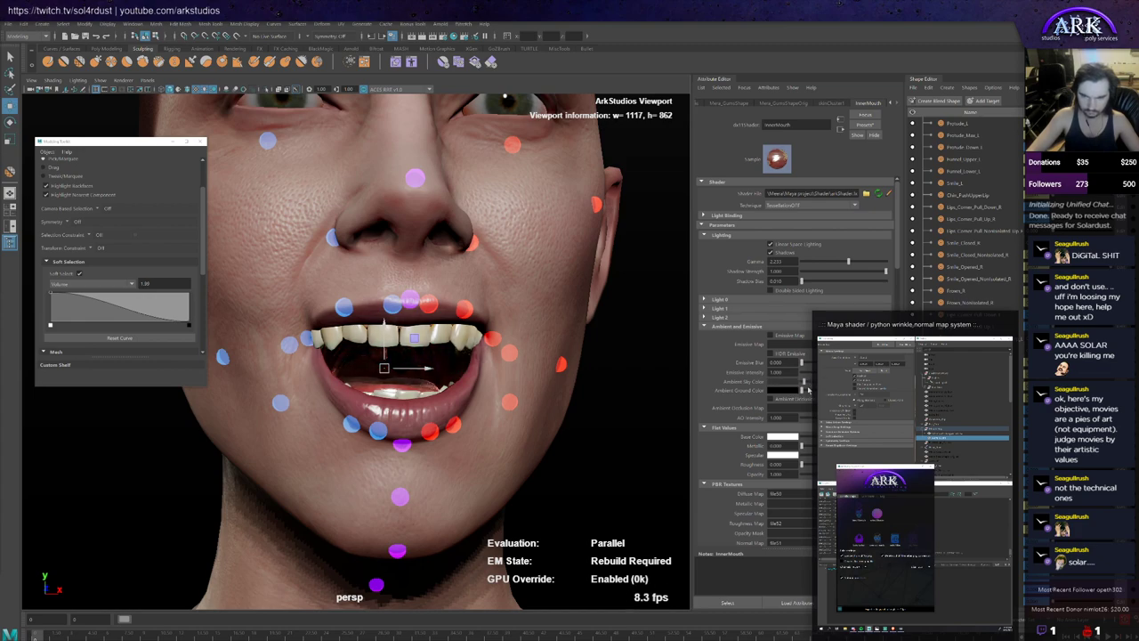
Step: Set InnerMouth's Diffuse Model to Unreal Lambert
scroll(808, 389, down, 5)
click(797, 356)
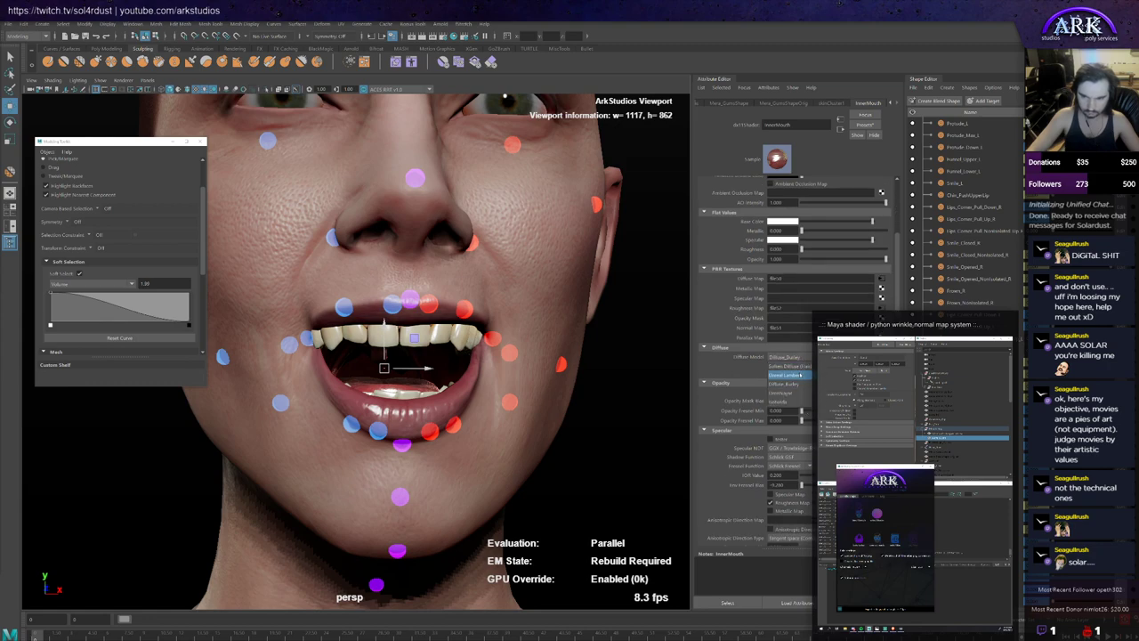
click(799, 374)
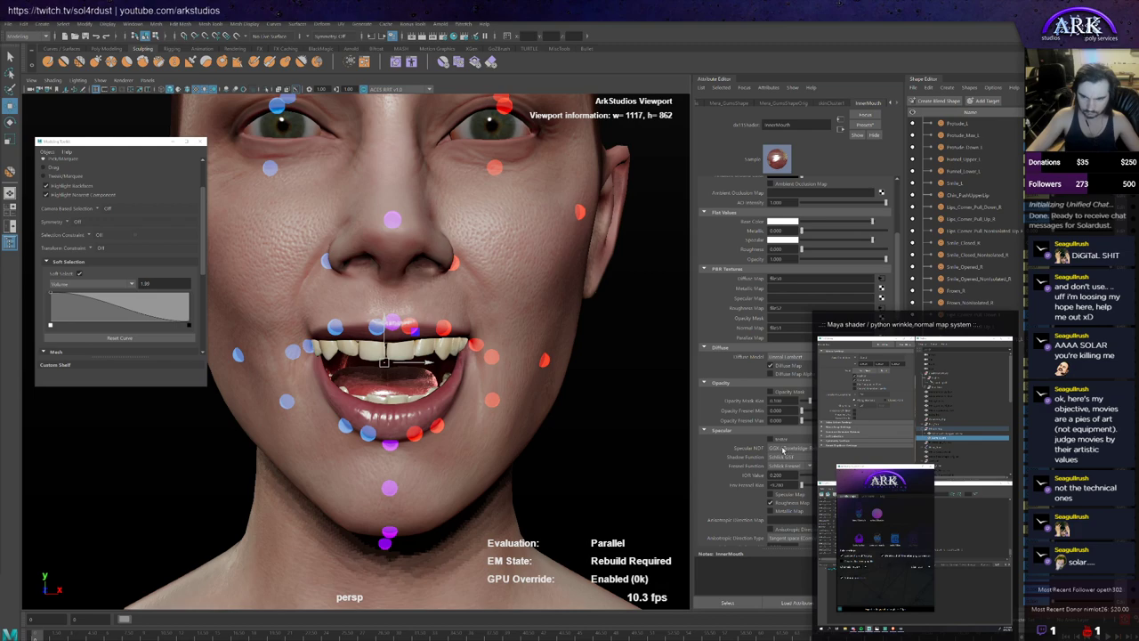
Step: Lower InnerMouth's specular IOR Value to about 0.017 and adjust its Fresnel bias
scroll(808, 465, down, 2)
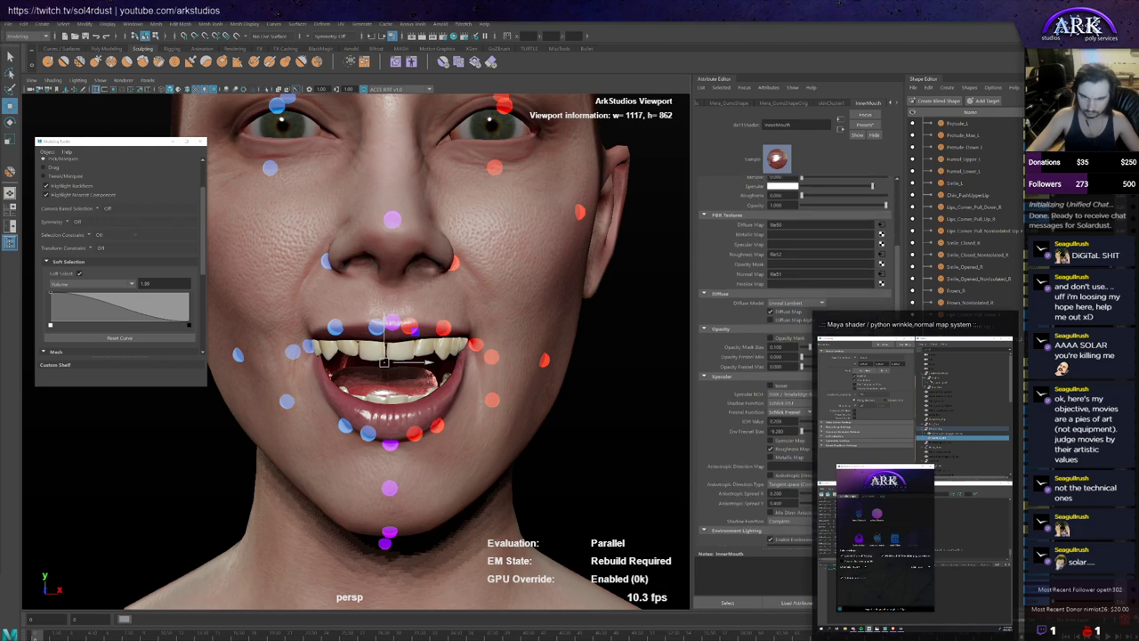
mouse_move(802, 422)
mouse_down()
mouse_move(842, 421)
mouse_move(790, 435)
mouse_move(809, 430)
mouse_up()
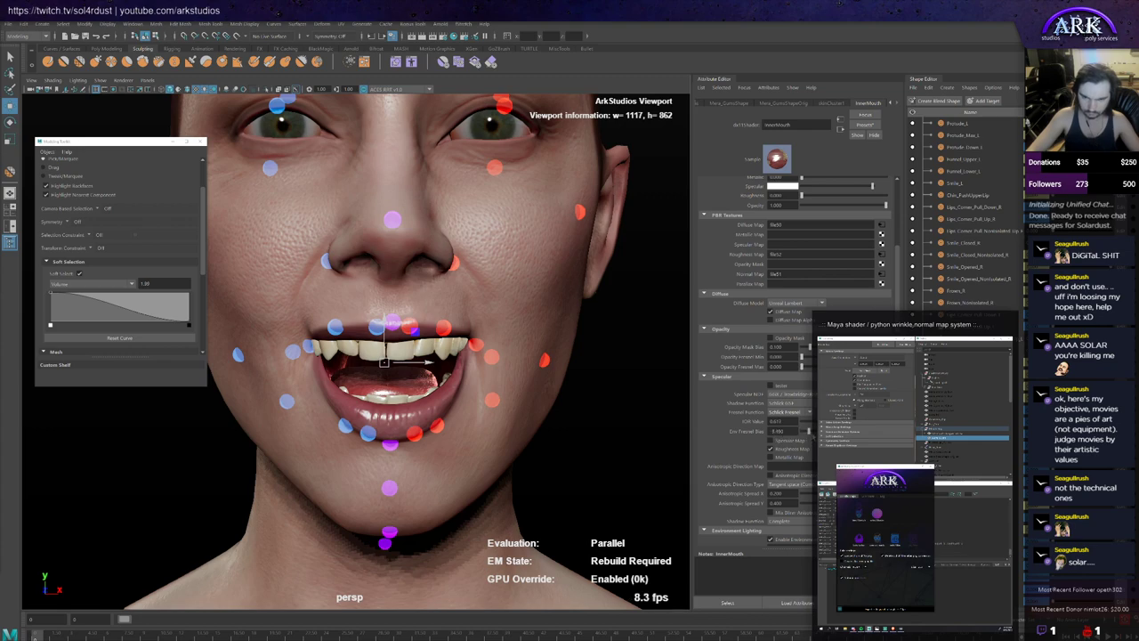
click(799, 444)
Step: Set InnerMouth's Fresnel Function to Unreal Fresnel and choose a different specular Shadow Function
scroll(801, 356, down, 3)
click(804, 315)
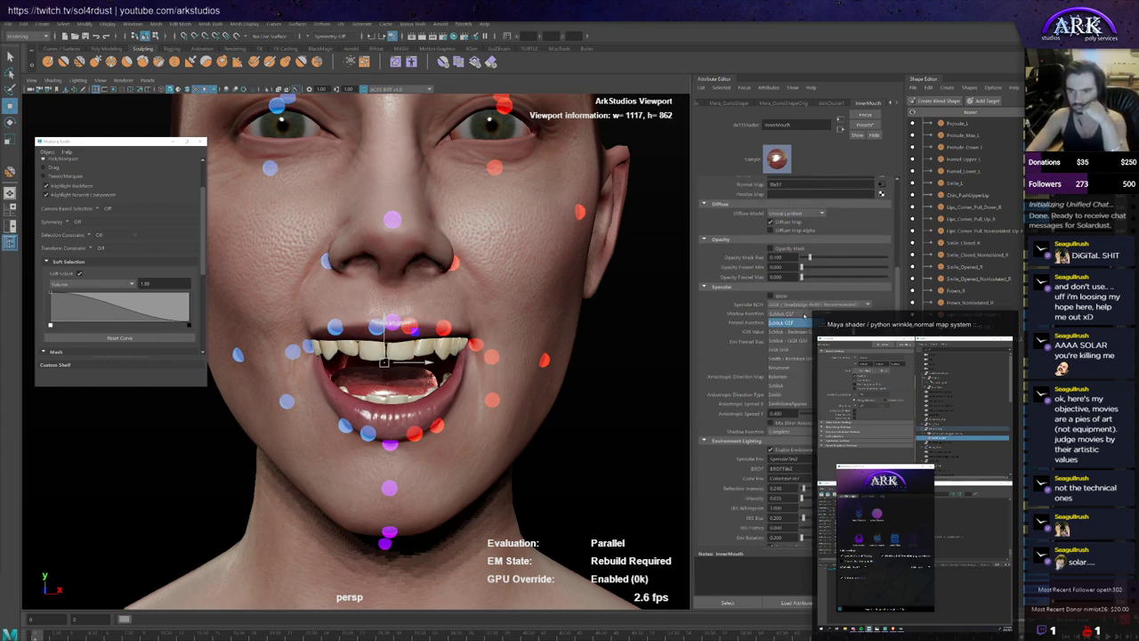
click(804, 317)
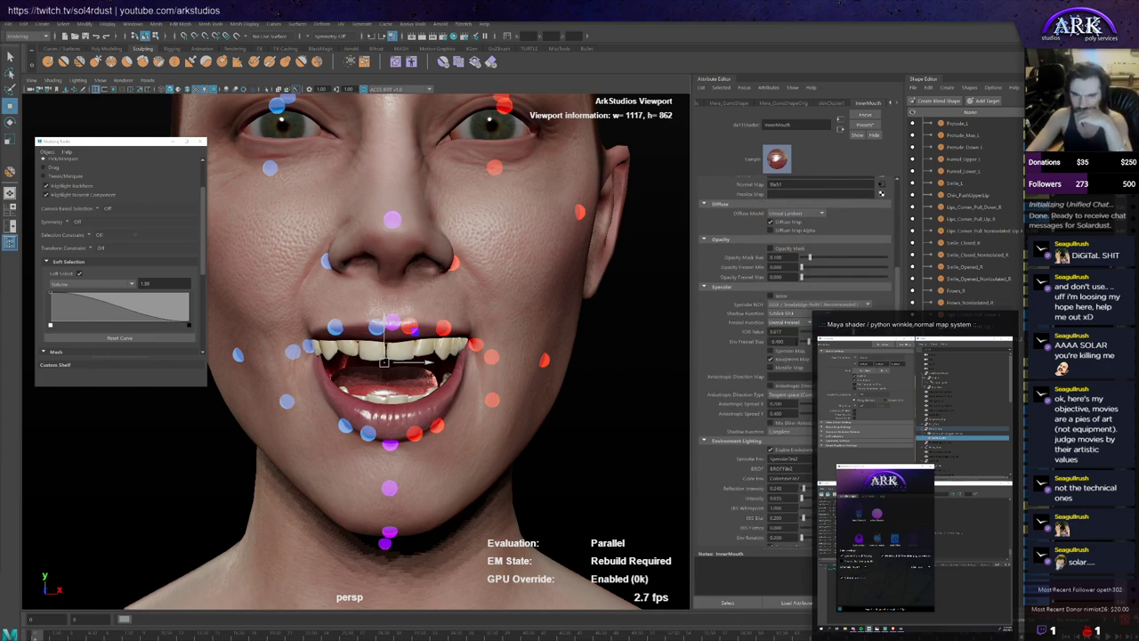
click(800, 315)
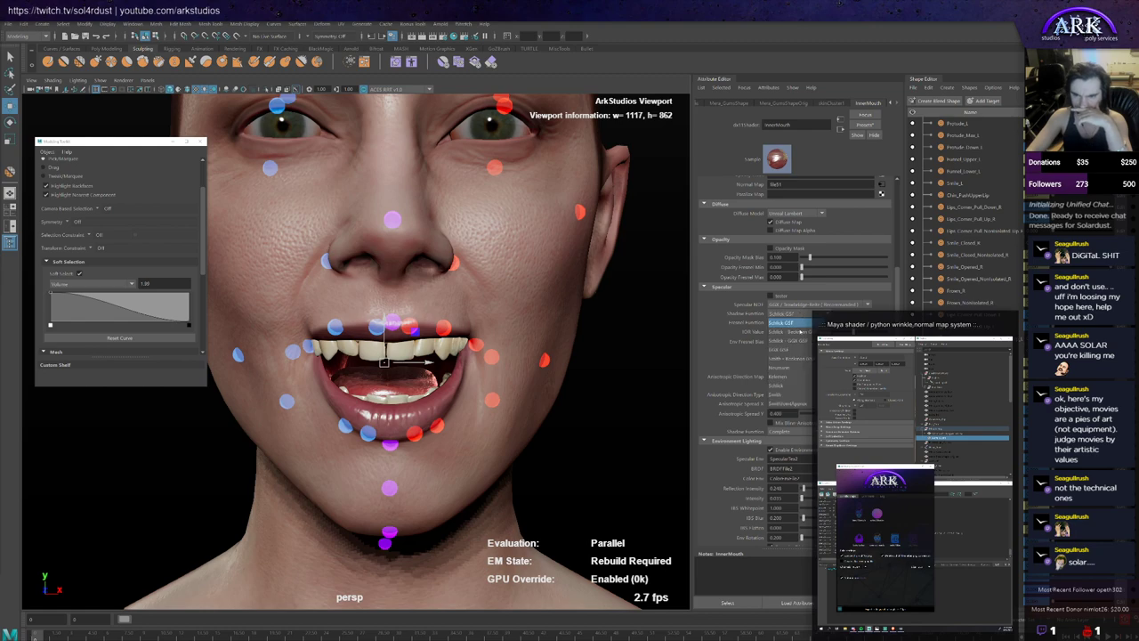
click(804, 395)
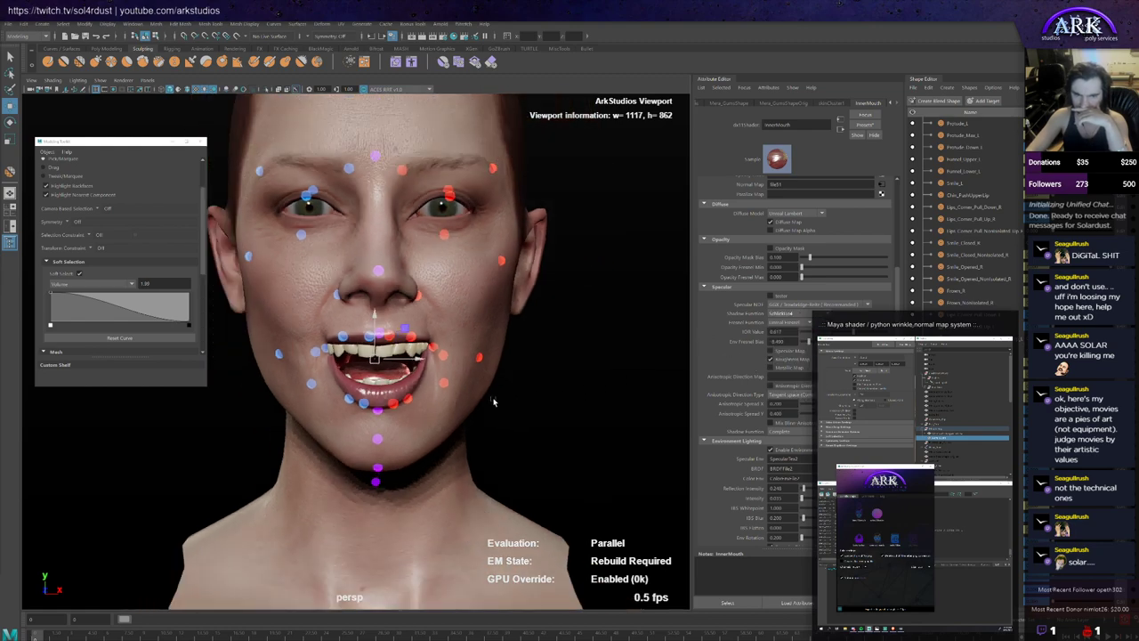
Step: Add a file texture to InnerMouth's Displacement Map and open the browser for its image
scroll(803, 415, down, 3)
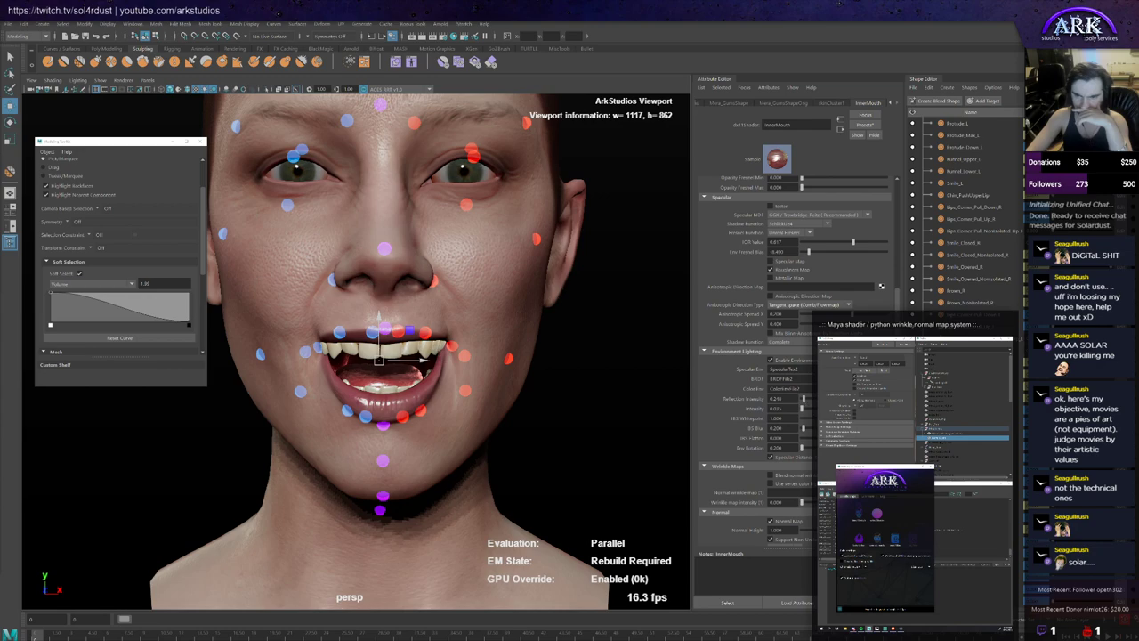
scroll(797, 374, down, 3)
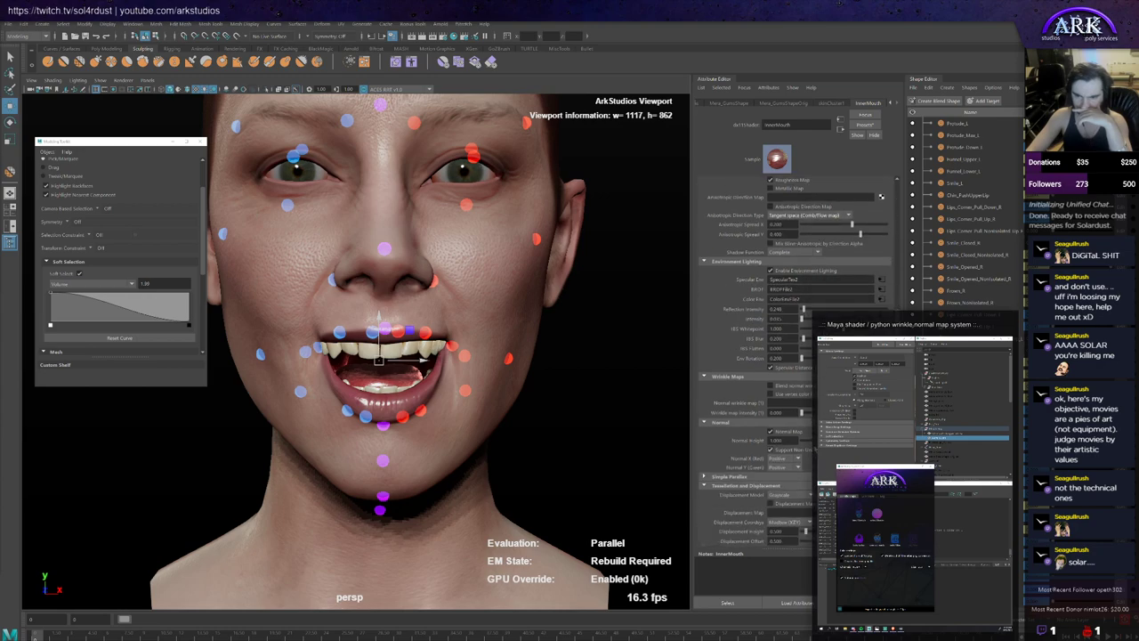
scroll(796, 356, down, 6)
scroll(797, 356, down, 3)
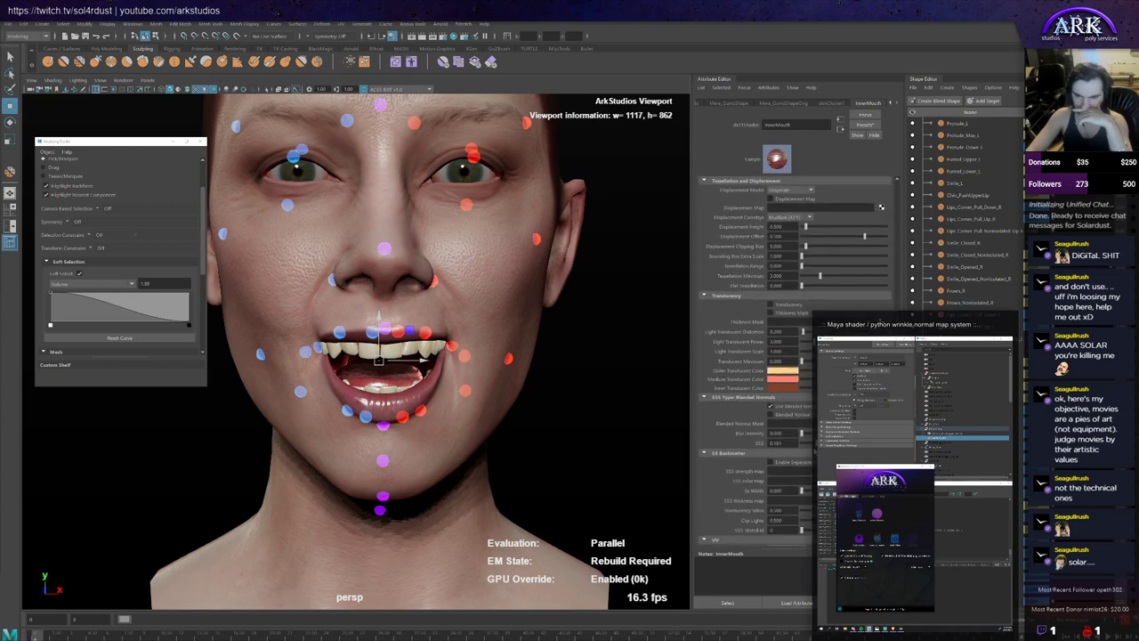
click(805, 411)
click(881, 206)
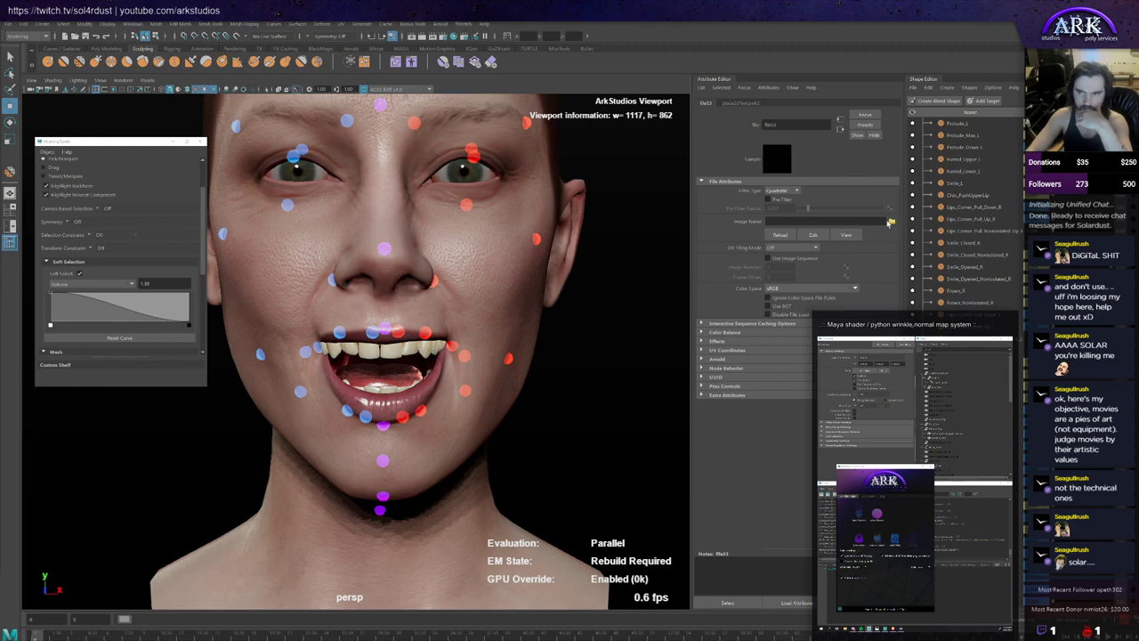
click(891, 221)
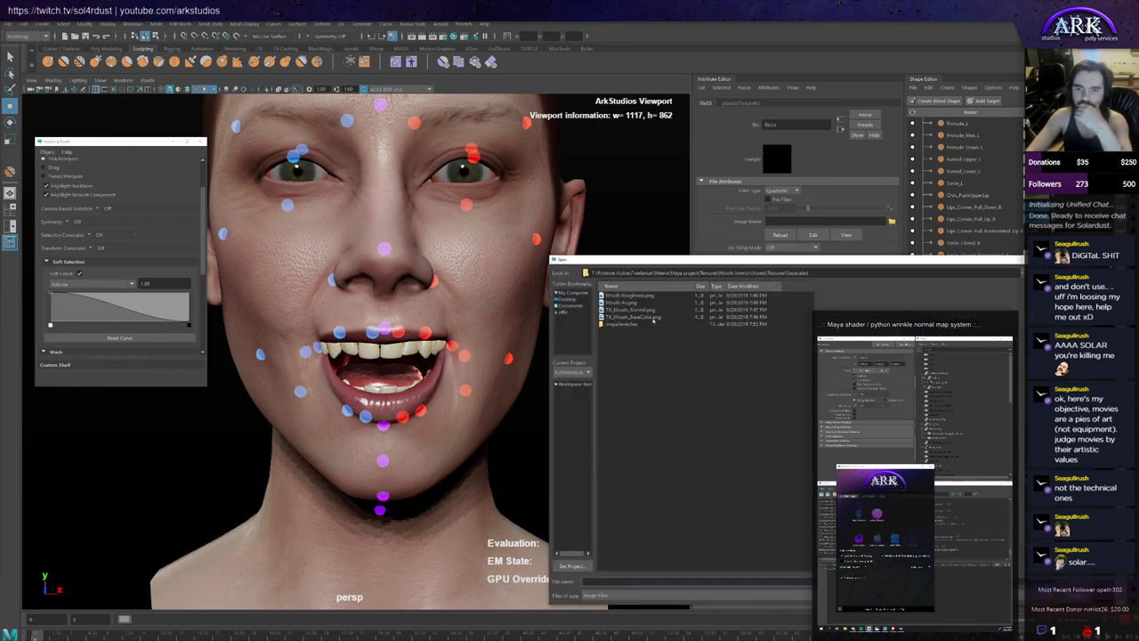
Step: Preview Mouth Ao.png, Mouth Roughness.png, TX_Mouth_SSS.tga and the occlusion-roughness-metallic texture, and leave the browser without choosing an image
click(640, 304)
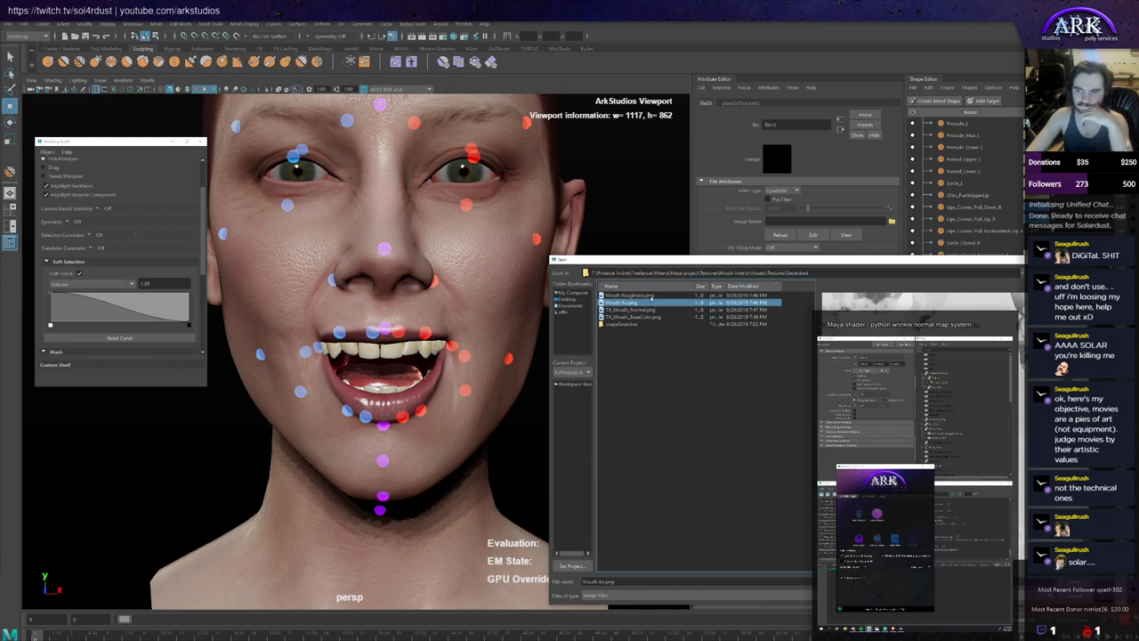
click(650, 296)
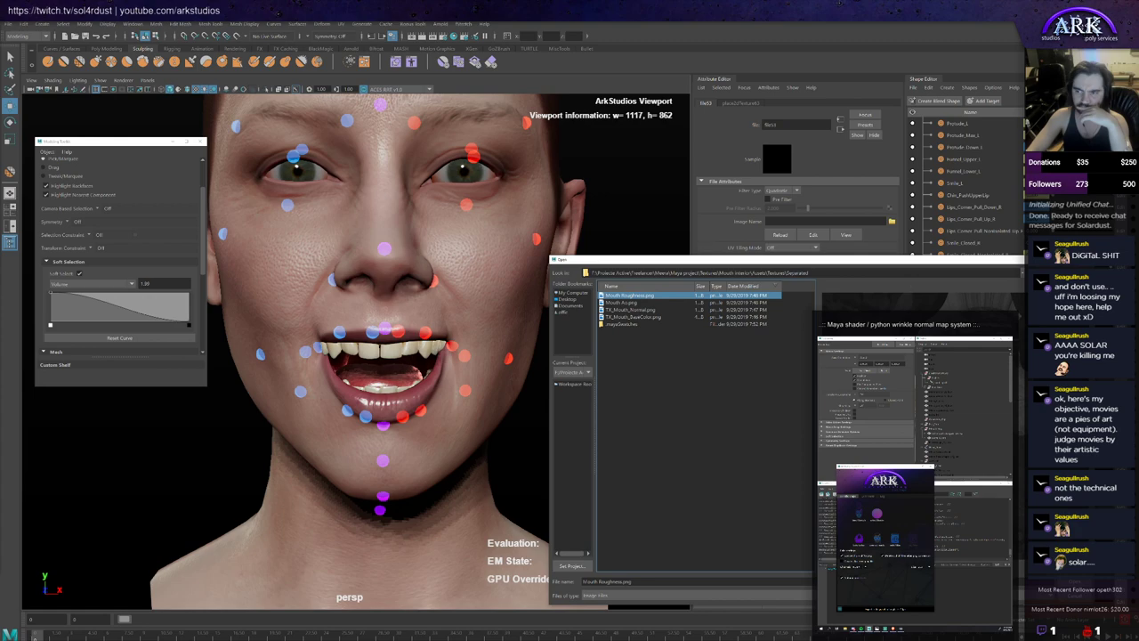
click(1057, 273)
click(641, 297)
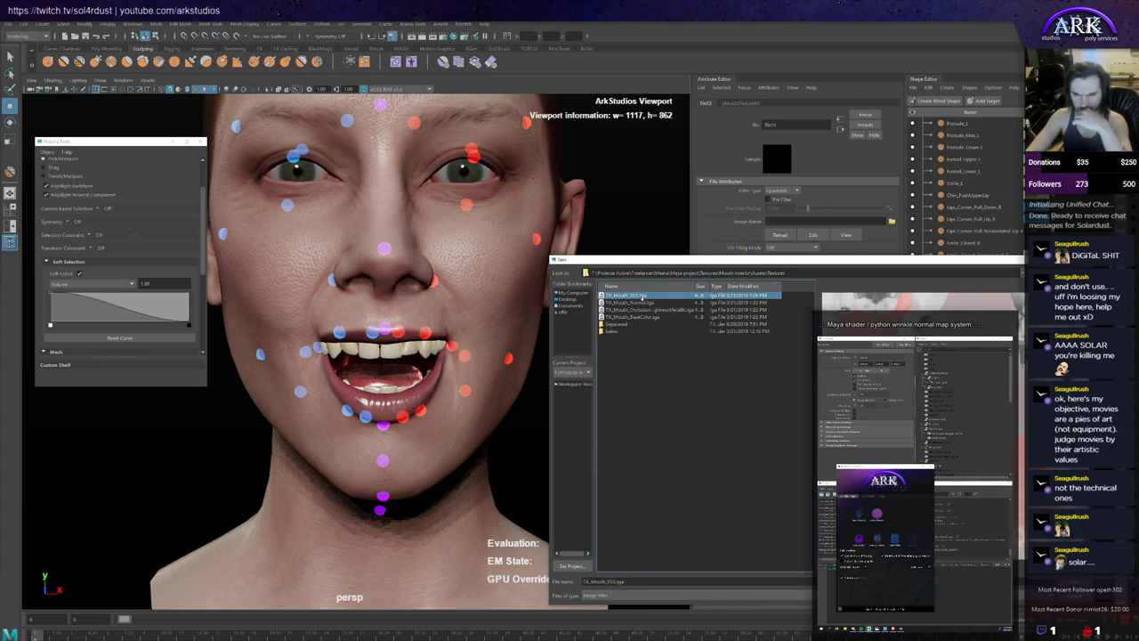
click(656, 309)
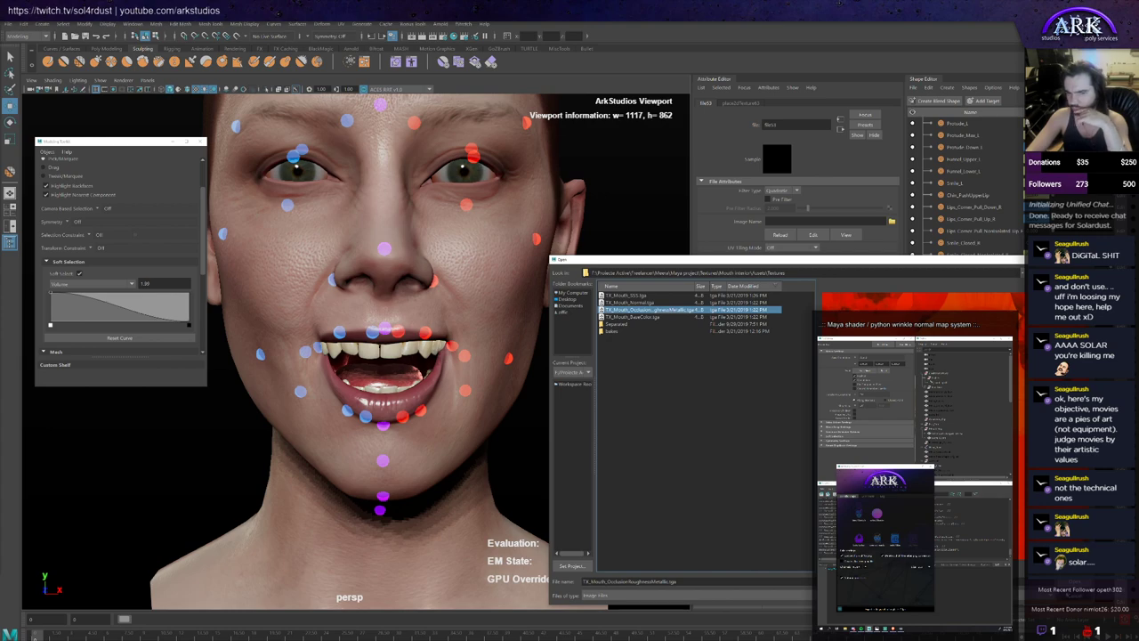
click(1075, 595)
Step: Try moving the red control beside the mouth corner to expose the teeth on that side
scroll(476, 367, down, 4)
alt+drag(476, 369, 467, 383)
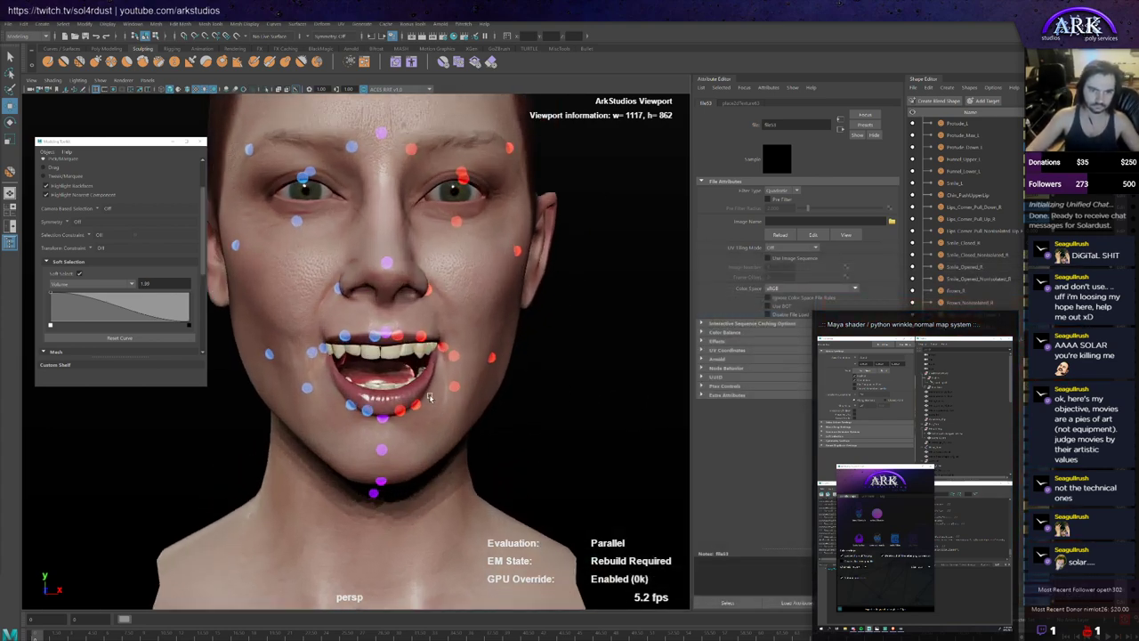
scroll(390, 438, up, 2)
click(452, 357)
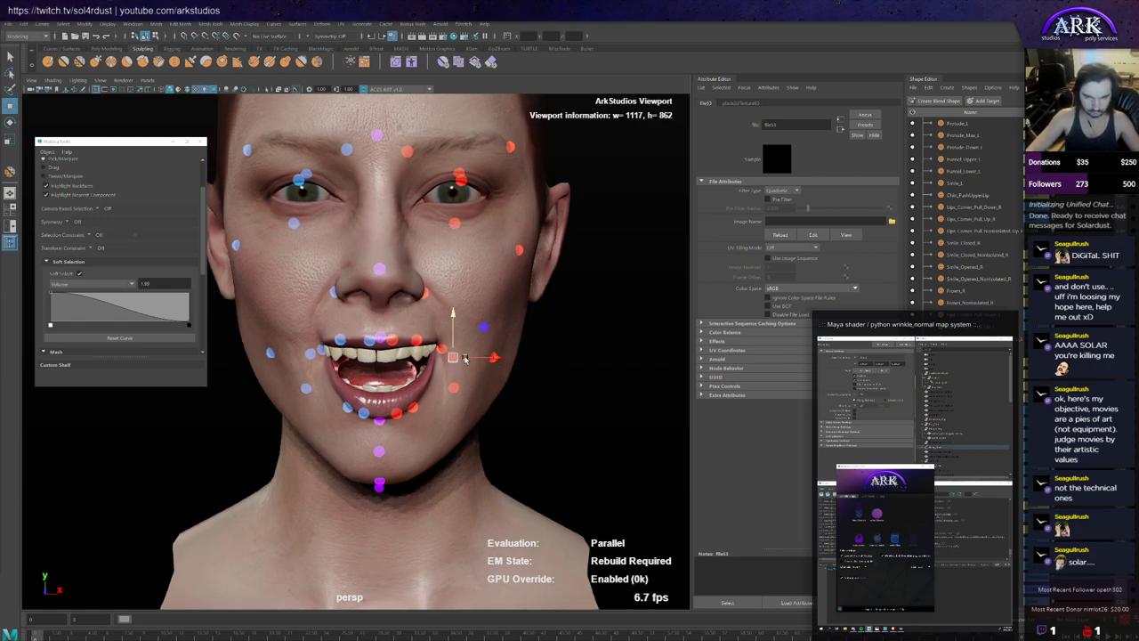
scroll(471, 383, down, 3)
scroll(472, 374, up, 3)
alt+drag(472, 360, 476, 353)
Step: Try pulling the blue control beside the mouth corner outward, and undo the latest mouth control changes
click(311, 353)
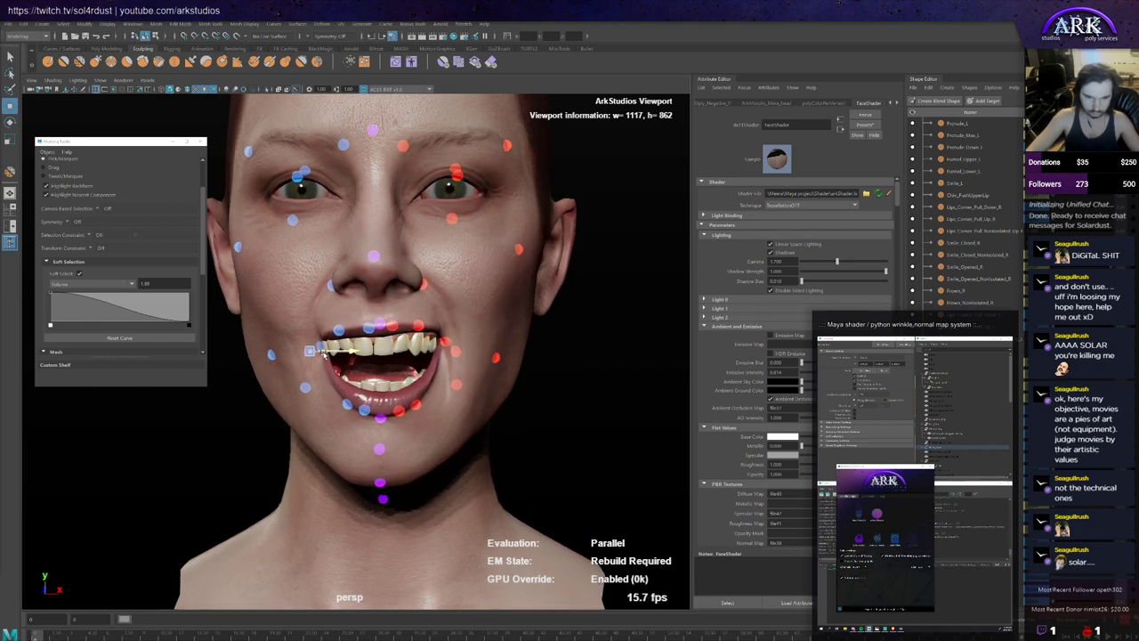
drag(324, 355, 290, 356)
scroll(331, 355, up, 3)
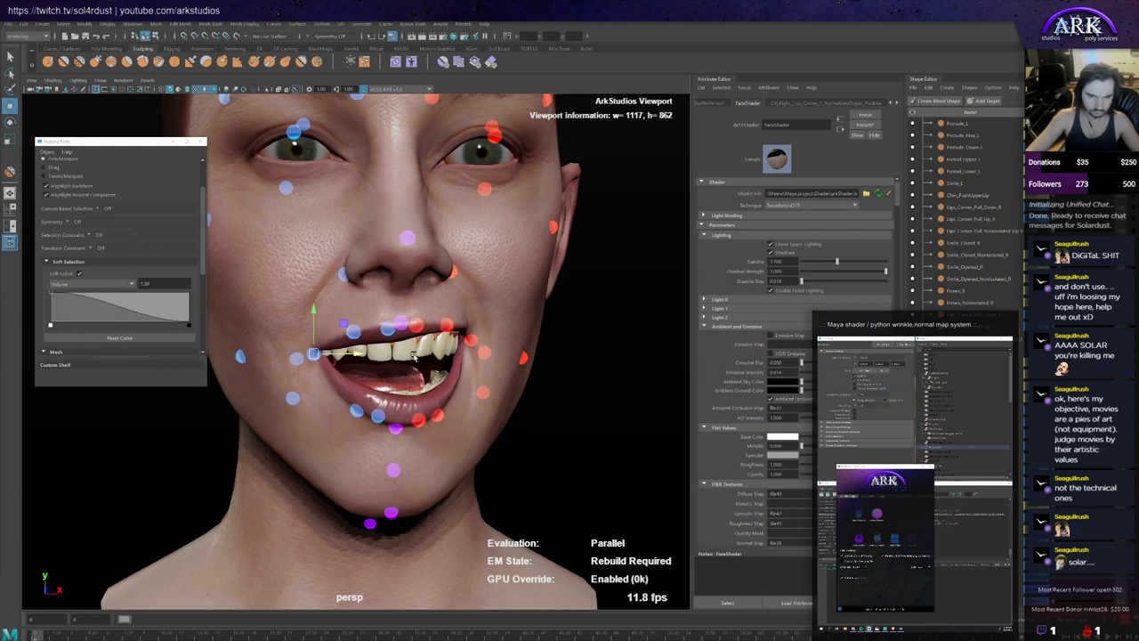
mouse_move(444, 367)
alt+mouse_down()
mouse_move(465, 361)
mouse_move(429, 381)
alt+mouse_up()
key(ctrl+z)
key(ctrl+z)
key(ctrl+z)
key(ctrl+z)
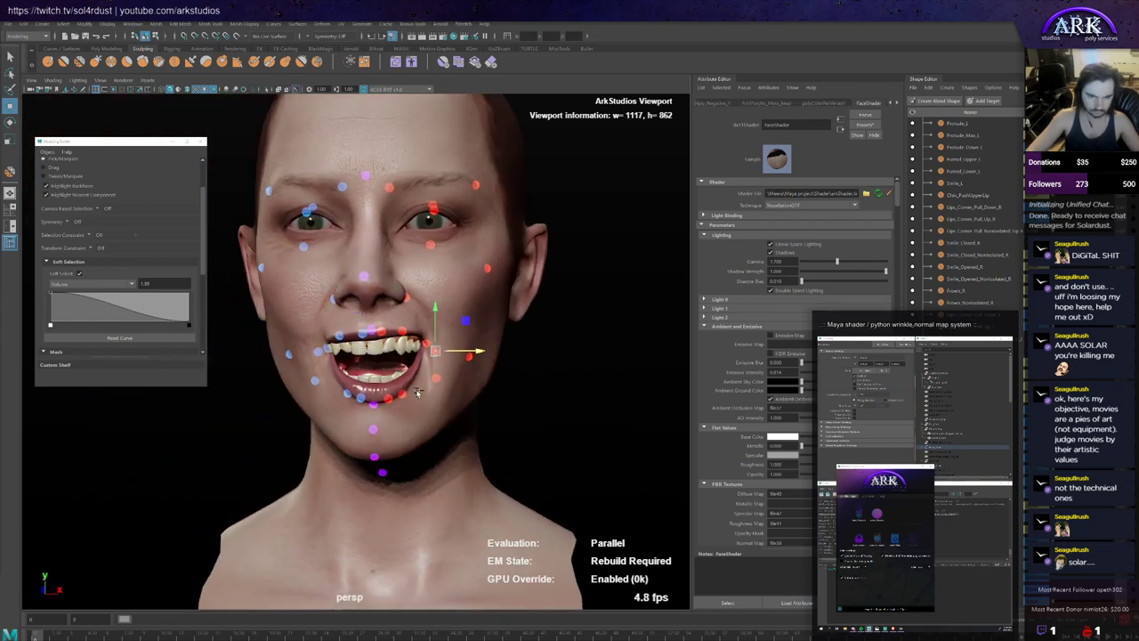
Step: Open the jaw wide with the chin control and bring it back to a slight opening
alt+drag(417, 392, 378, 459)
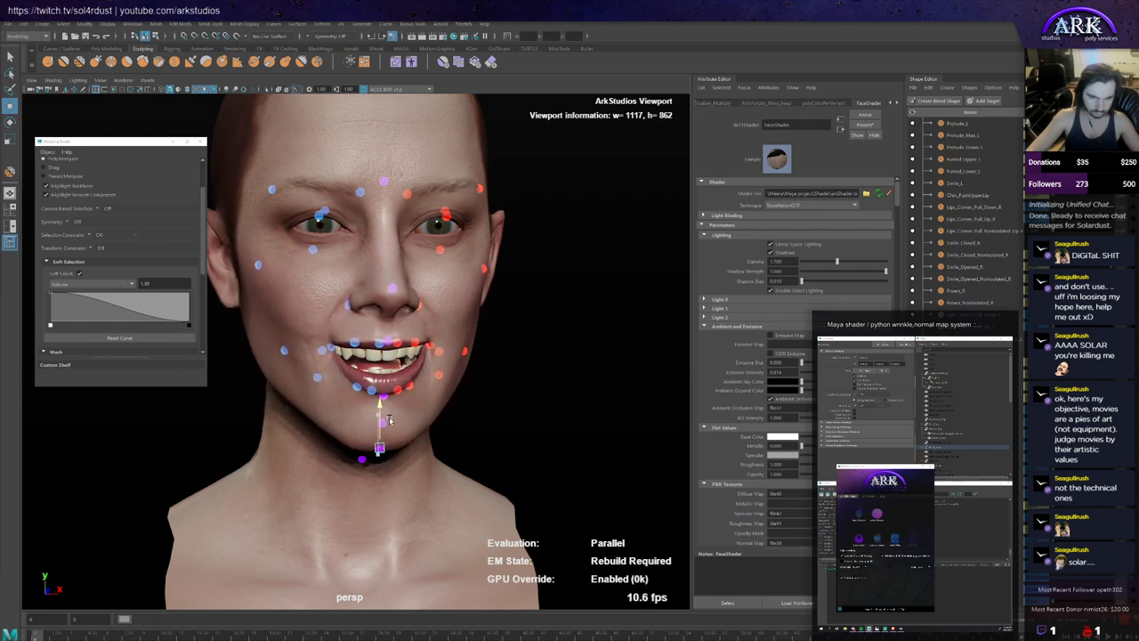
drag(385, 436, 391, 461)
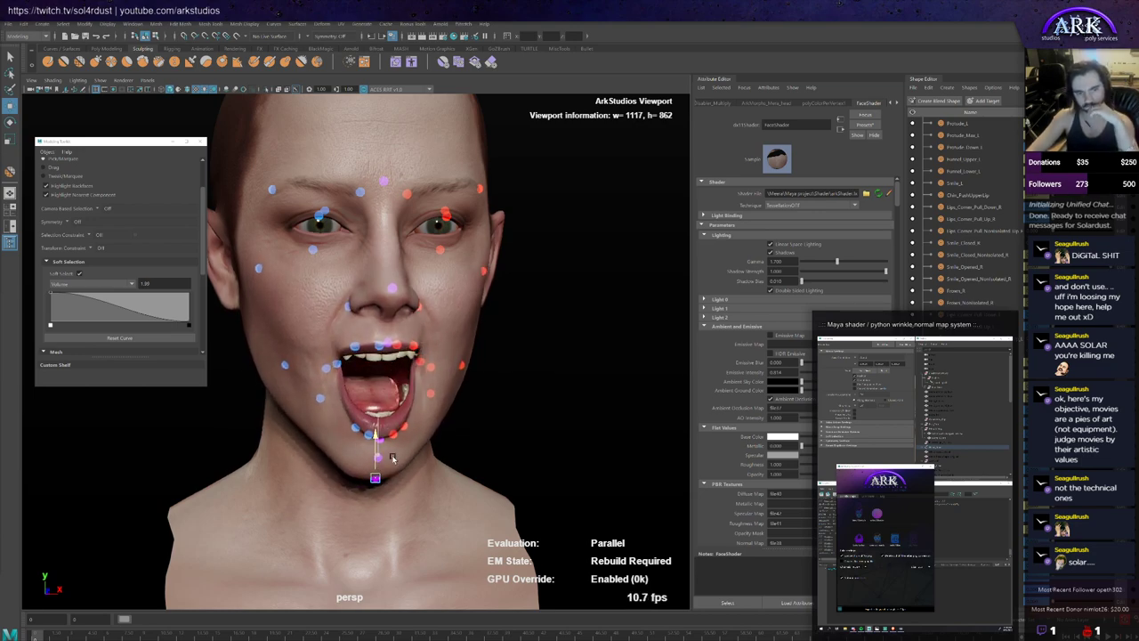
middle_drag(403, 422, 408, 447)
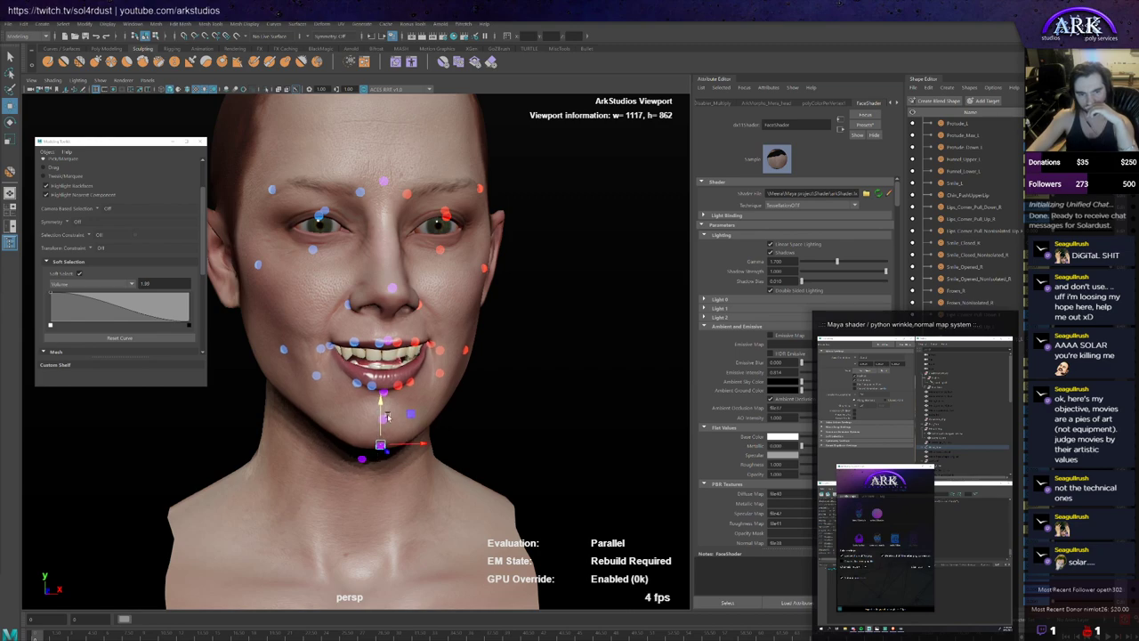
Step: Raise the blue mouth-corner control and pull it slightly outward to lift that side of the smile
scroll(388, 416, up, 5)
alt+drag(349, 375, 286, 361)
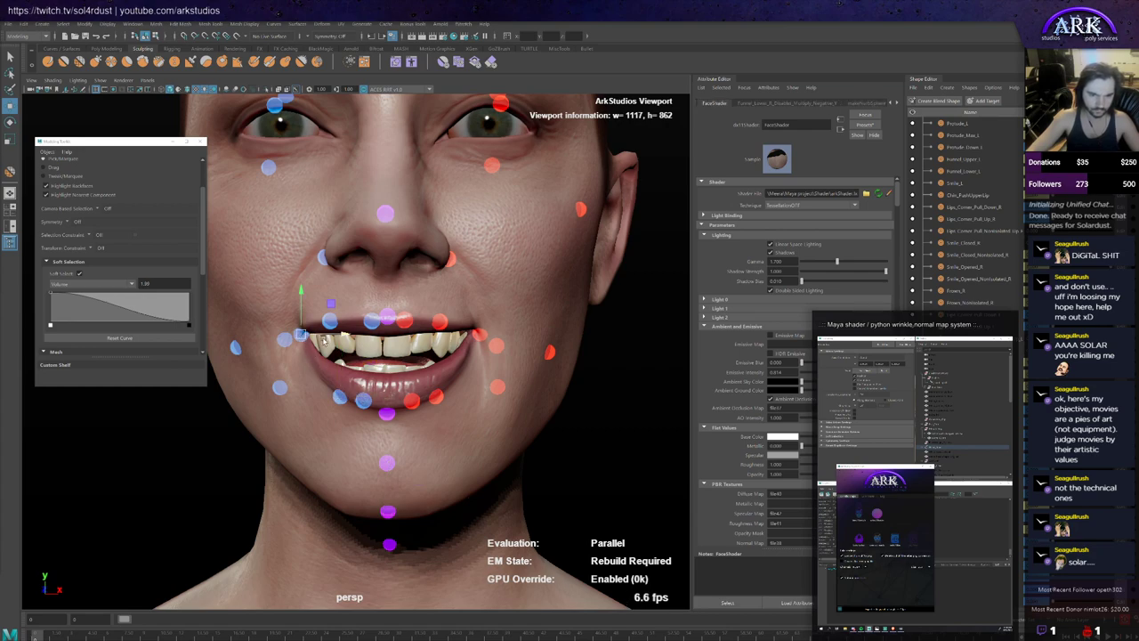
drag(320, 339, 276, 342)
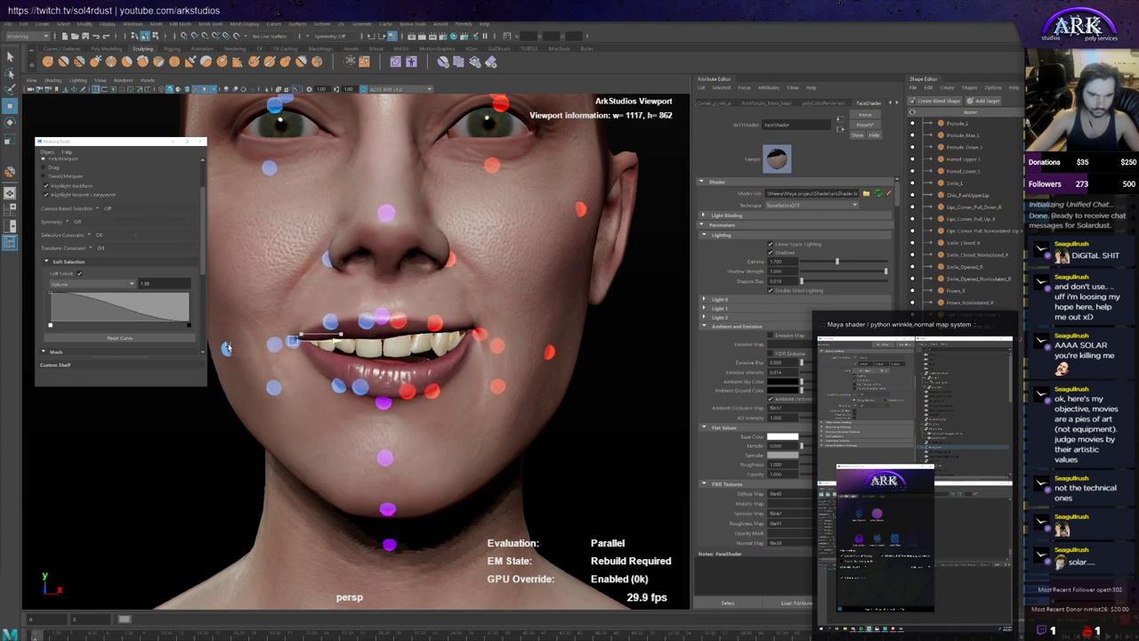
drag(226, 347, 309, 292)
key(ctrl+z)
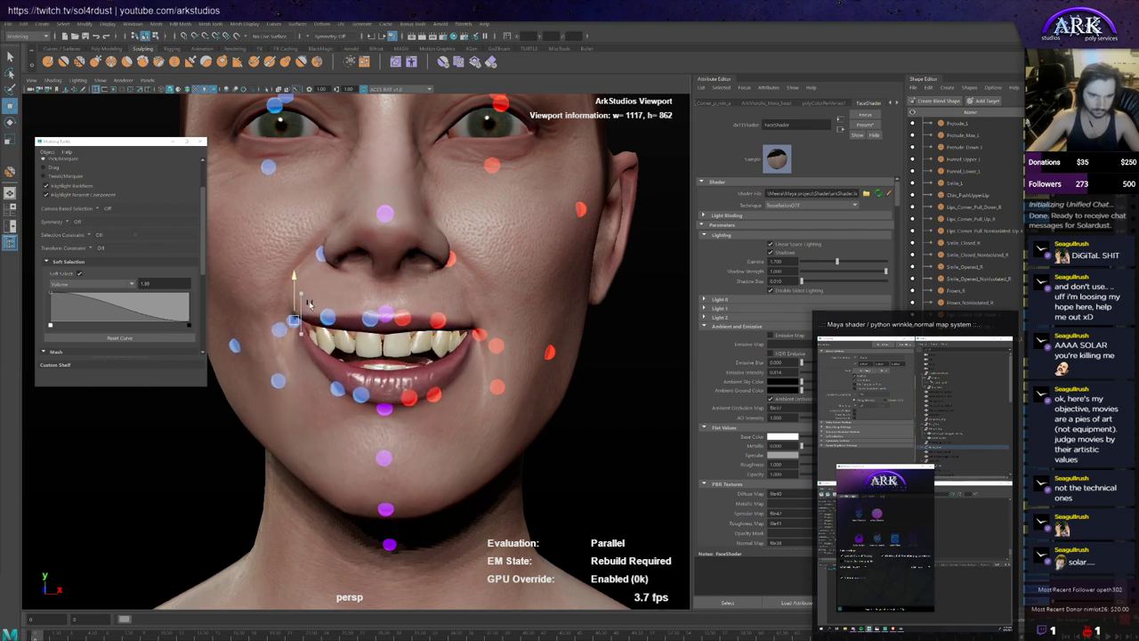
Step: Try raising the red mouth-corner control to match the other side, and undo the last corner adjustments
click(479, 328)
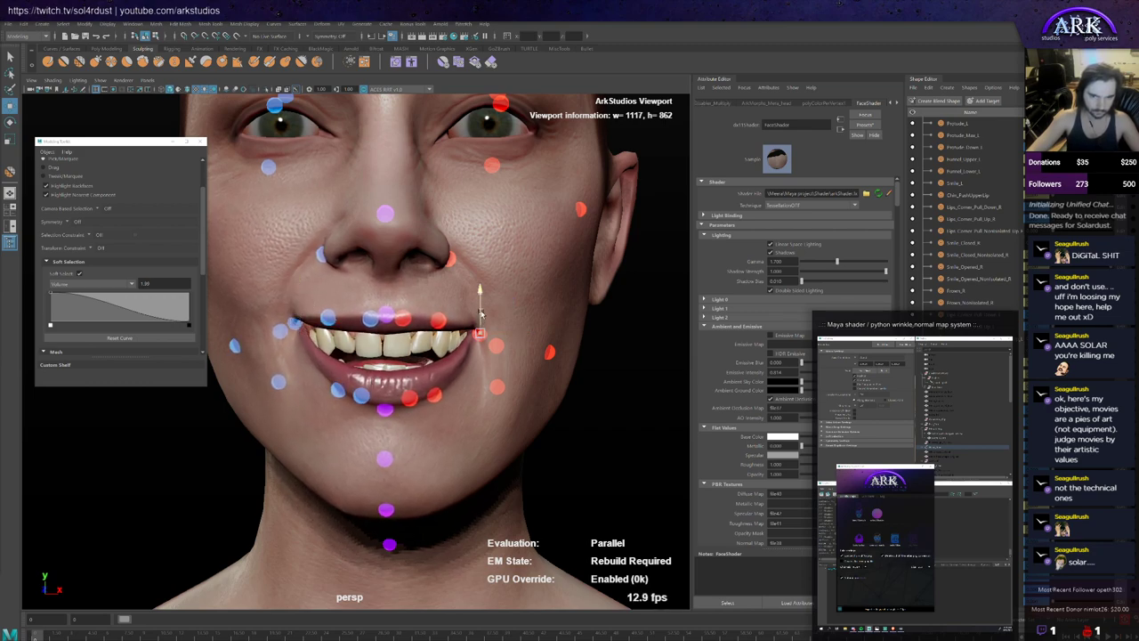
drag(481, 313, 483, 301)
alt+right_drag(483, 307, 392, 360)
alt+drag(392, 361, 482, 312)
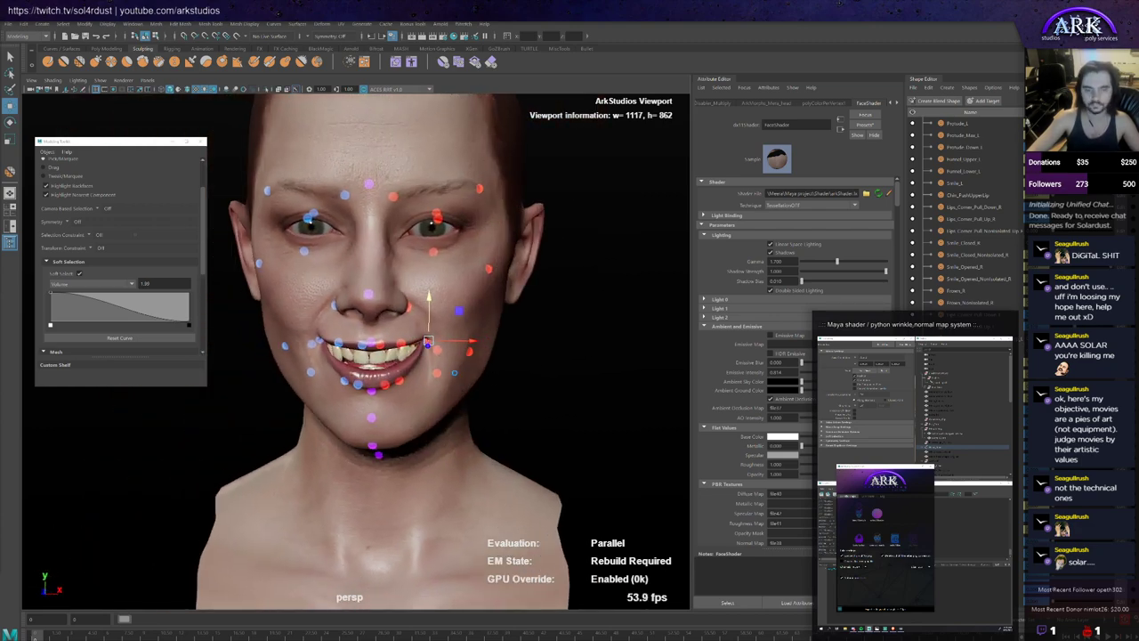
alt+right_drag(455, 373, 460, 368)
alt+drag(459, 368, 465, 363)
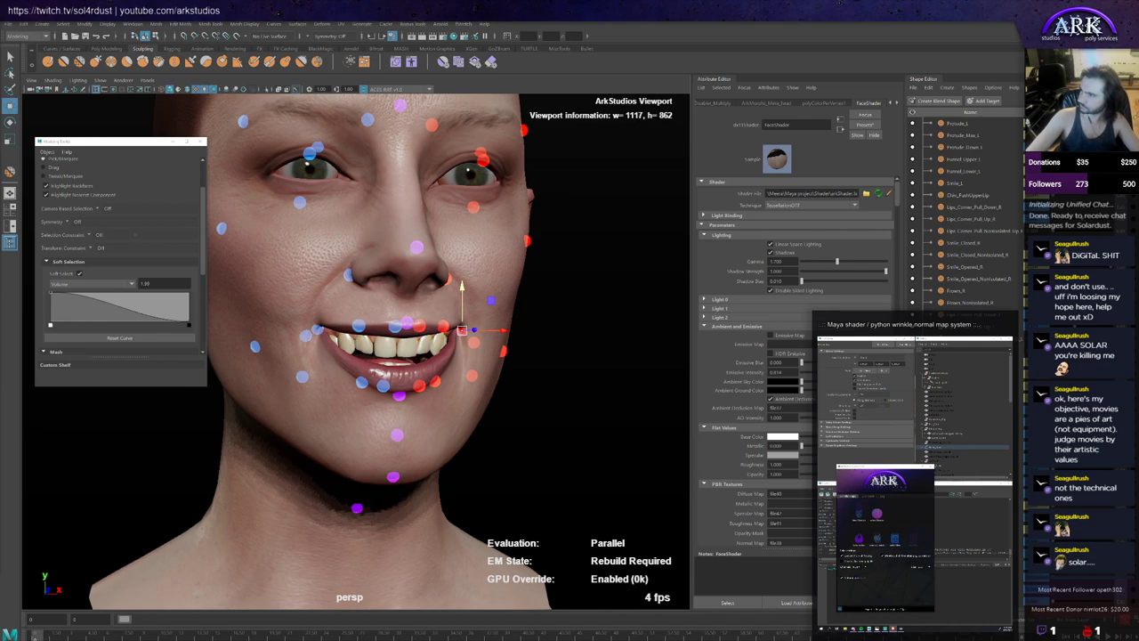
alt+drag(300, 267, 294, 264)
key(ctrl+z)
key(ctrl+z)
key(ctrl+z)
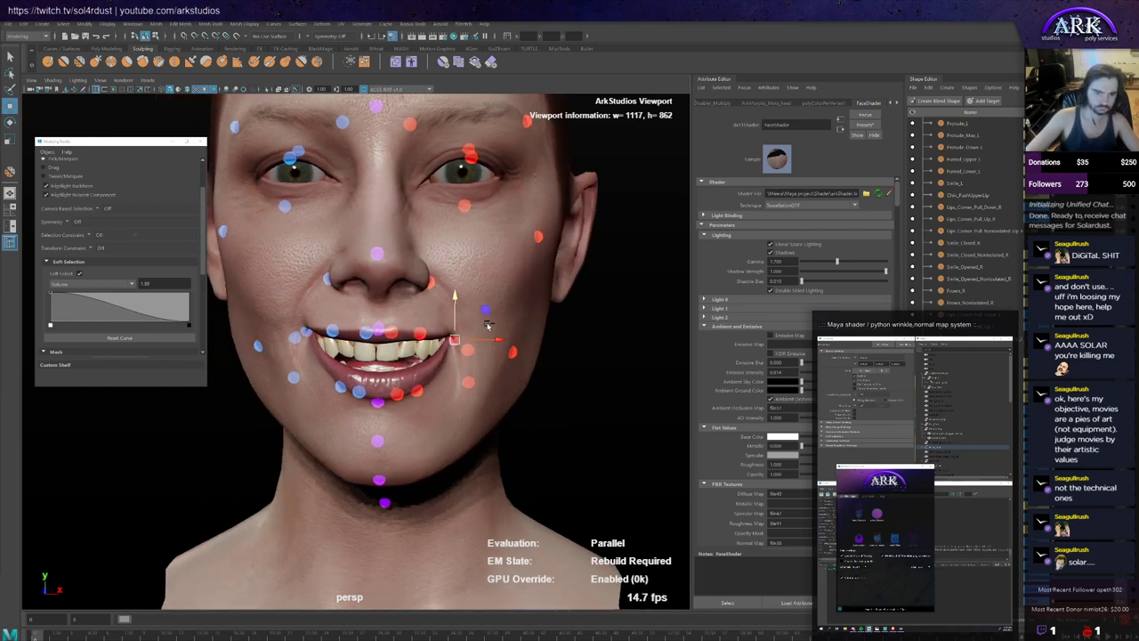
Step: Open the jaw slightly with the control under the chin to part the teeth
alt+drag(487, 309, 432, 480)
scroll(396, 440, up, 3)
scroll(407, 436, down, 4)
scroll(413, 392, up, 4)
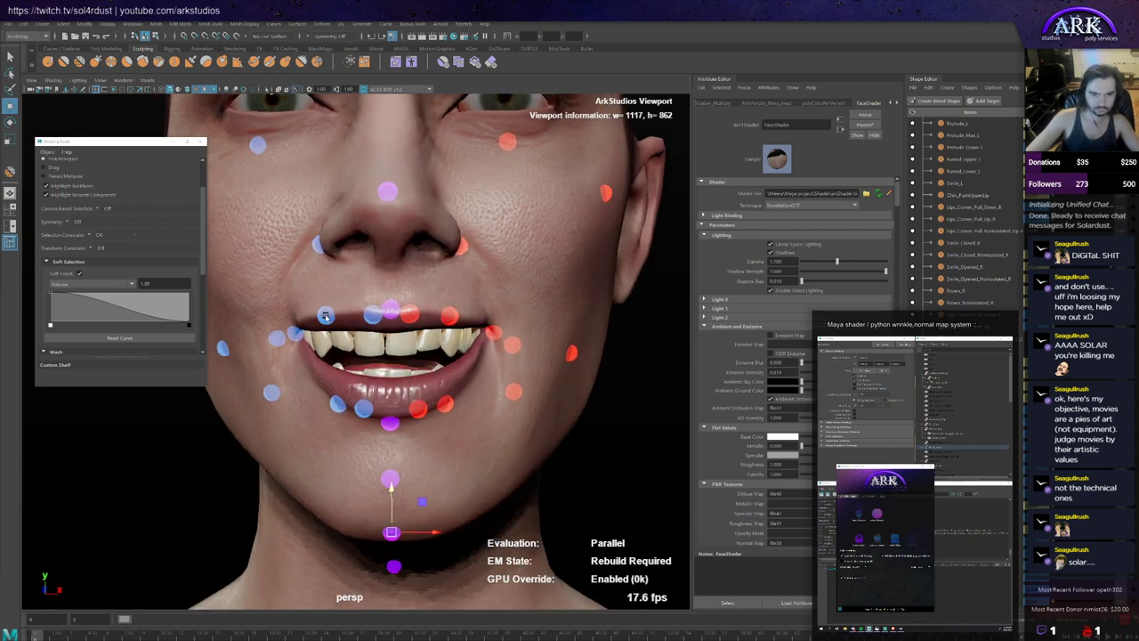
Step: Try pulling the blue and red controls beside both mouth corners outward to bare the teeth, and check the profile
click(325, 316)
drag(346, 317, 276, 338)
key(ctrl+z)
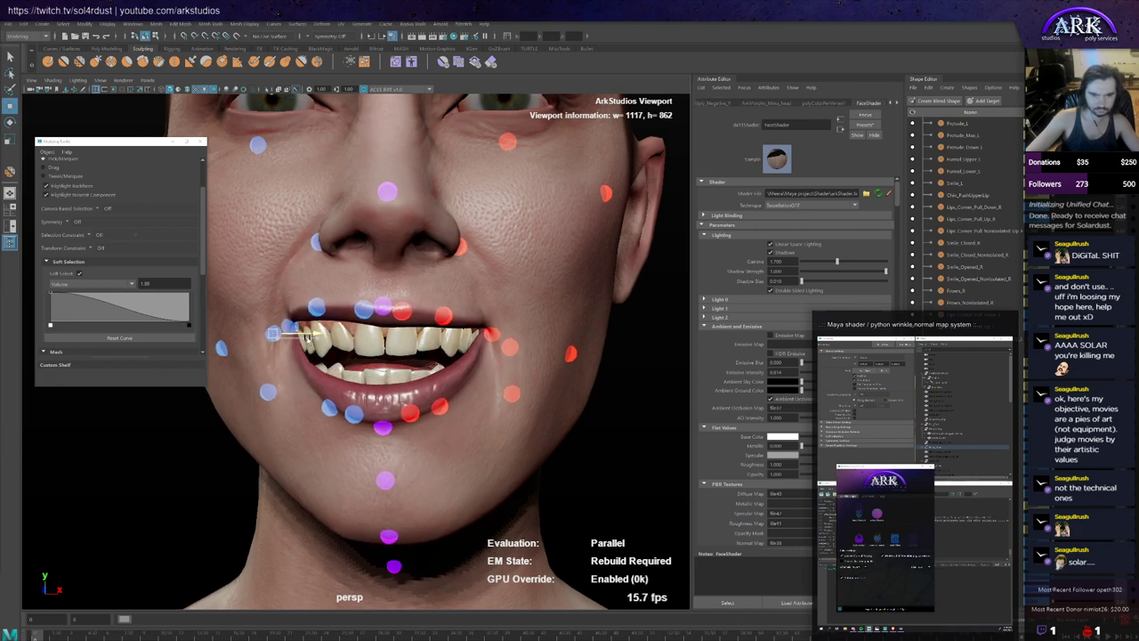
alt+drag(374, 348, 510, 357)
click(509, 345)
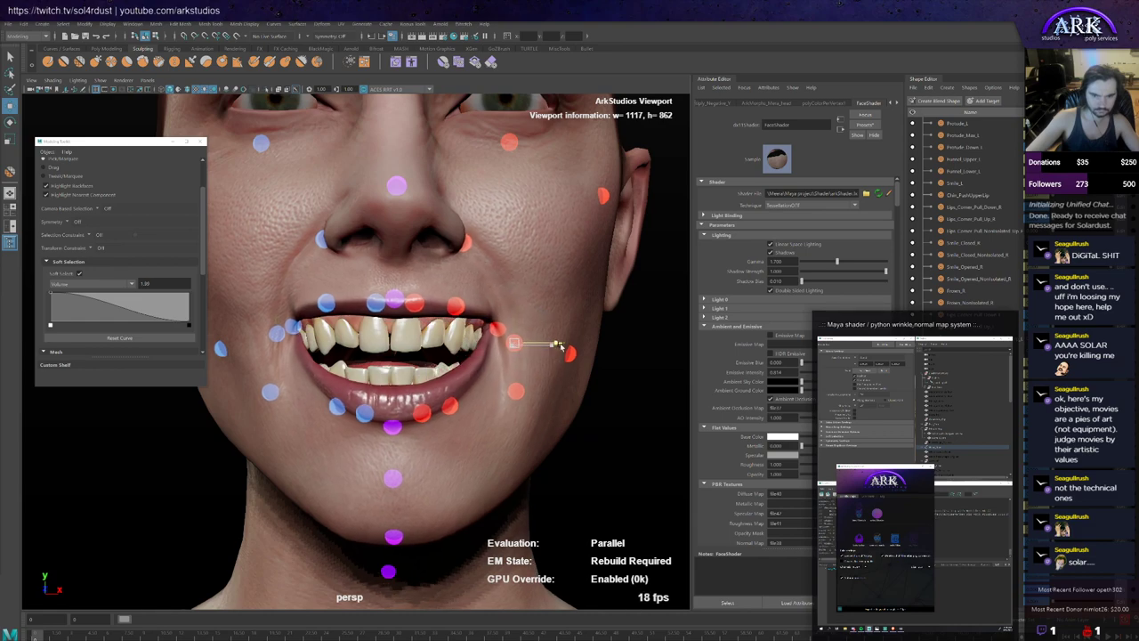
scroll(481, 409, down, 3)
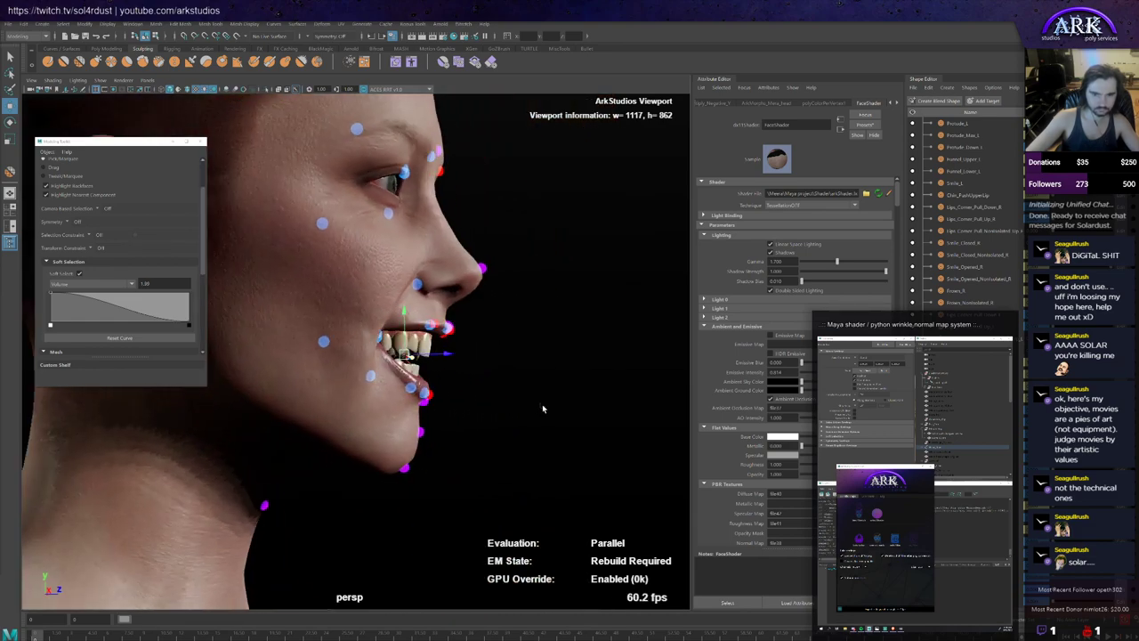
alt+drag(475, 409, 509, 423)
scroll(481, 414, down, 4)
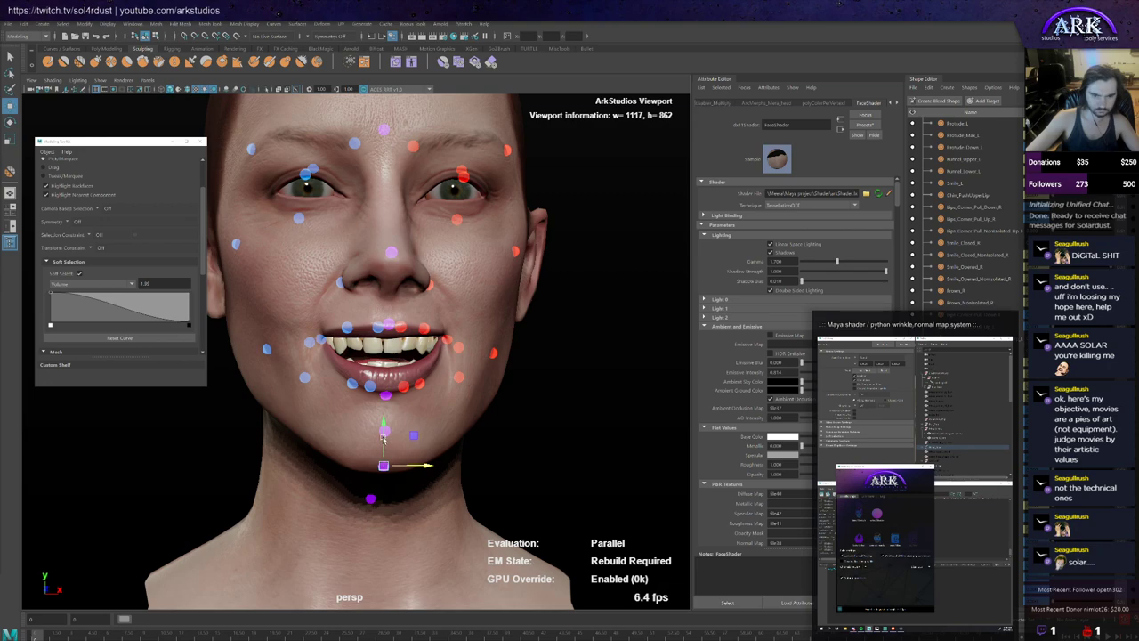
Step: Close the jaw slightly with the chin control to bring the upper and lower teeth closer together
drag(384, 424, 429, 399)
scroll(404, 425, down, 2)
scroll(431, 406, up, 2)
alt+middle_drag(433, 409, 444, 429)
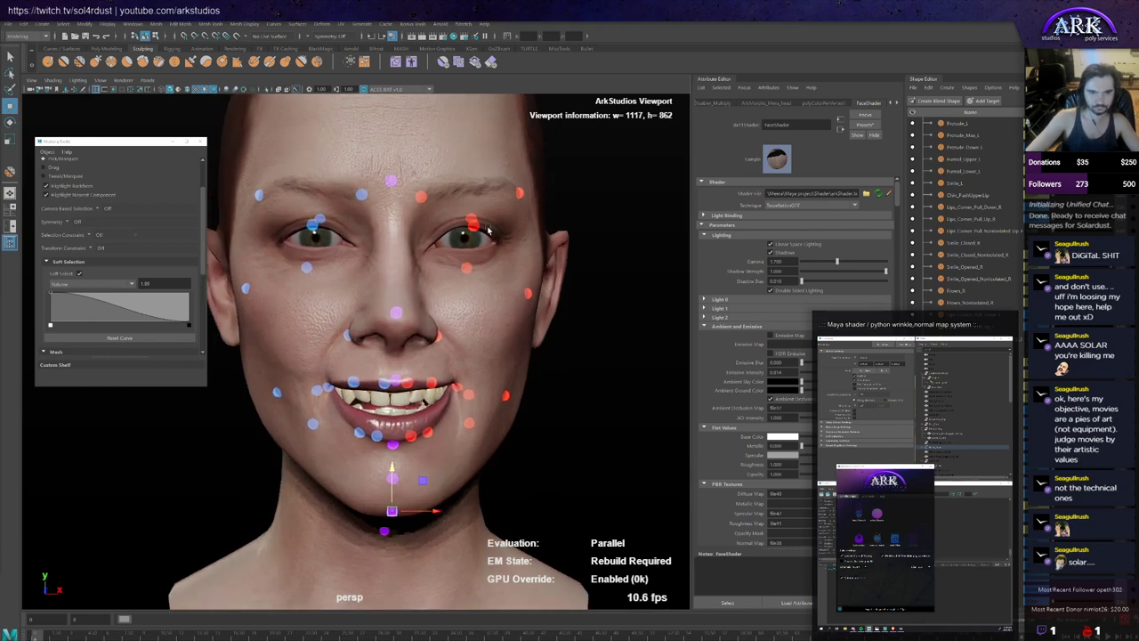
Step: Raise the blue inner-brow control slightly and clear the control selection
click(314, 228)
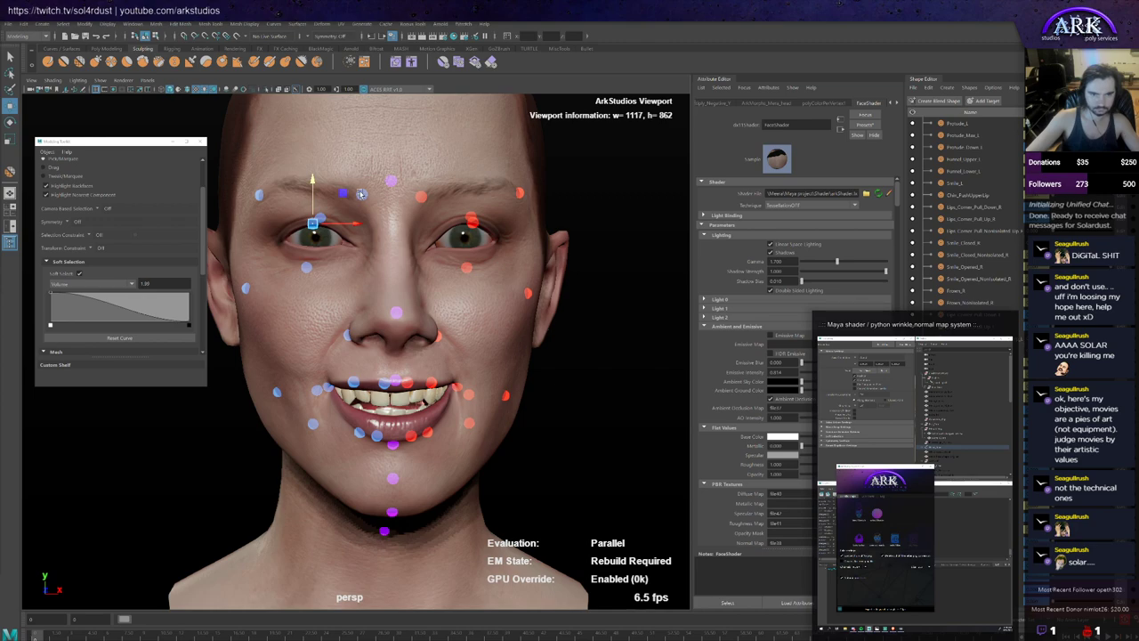
drag(362, 181, 362, 170)
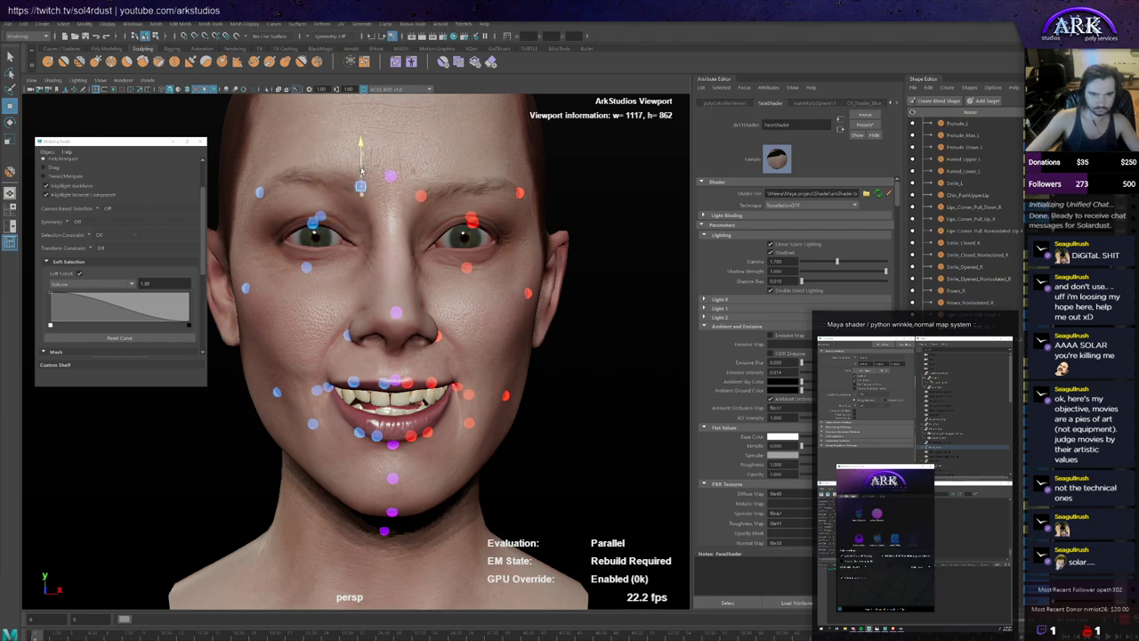
click(522, 193)
alt+drag(522, 193, 478, 341)
click(570, 364)
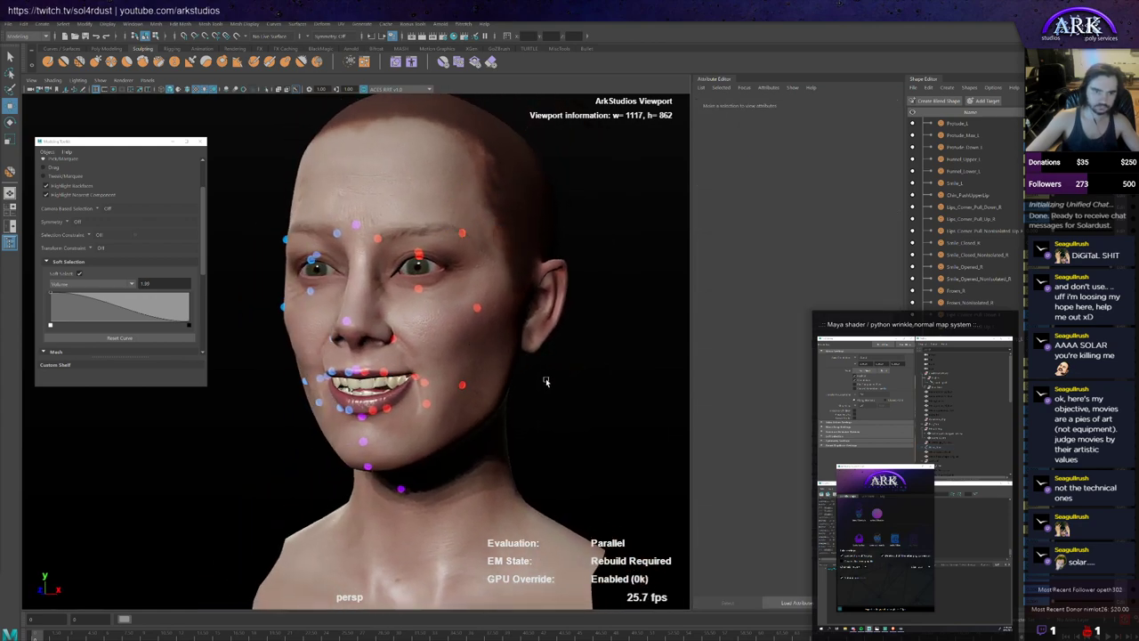
Step: Try raising the blue and red lower-eyelid controls slightly under both eyes
alt+drag(571, 364, 456, 335)
scroll(467, 354, up, 3)
key(alt+Tab)
key(alt+Tab)
scroll(387, 293, up, 1)
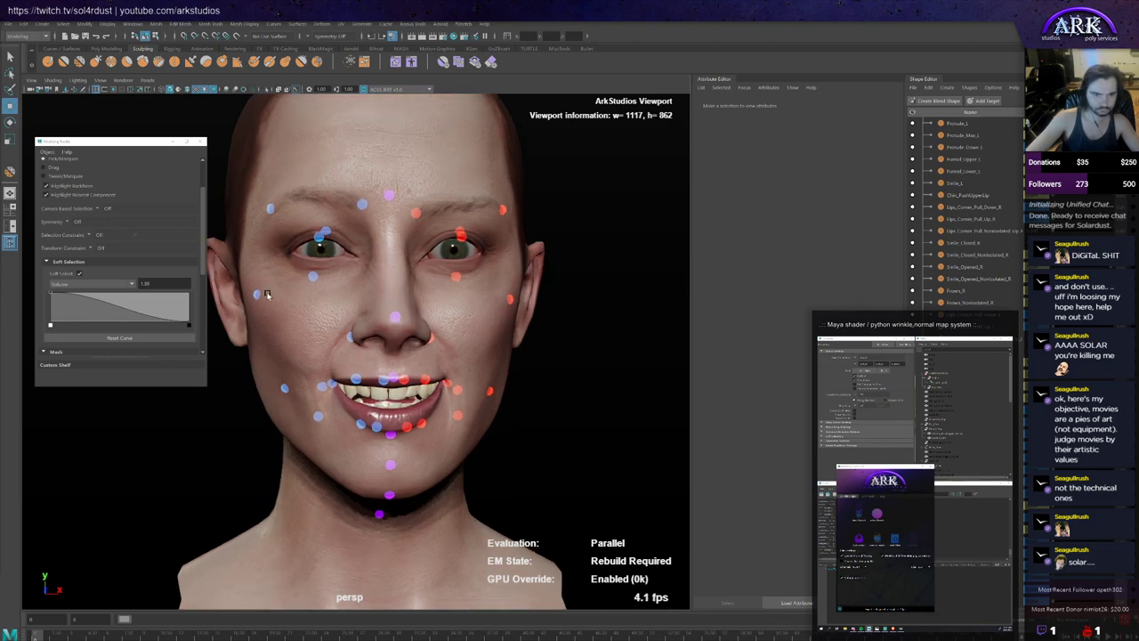
click(314, 247)
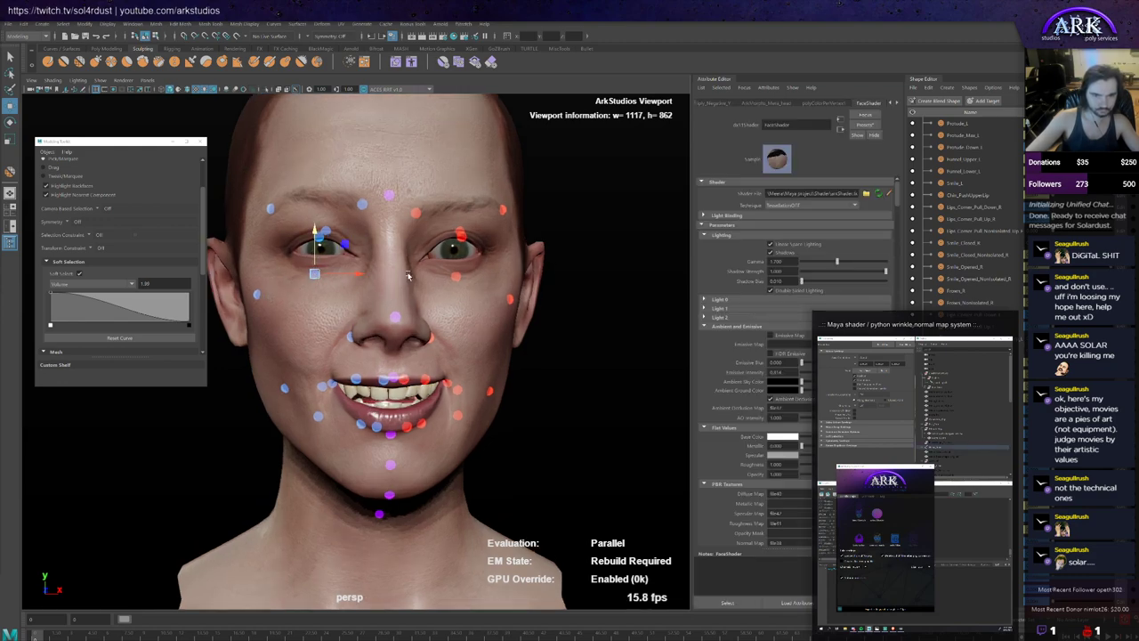
drag(456, 250, 455, 247)
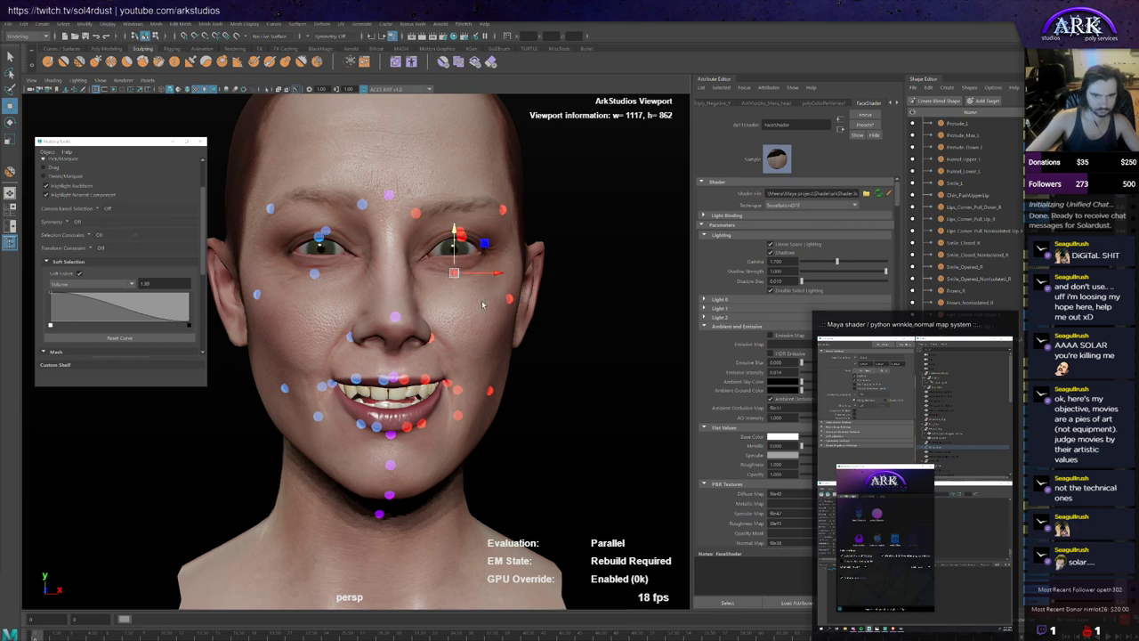
Step: Examine the smile and eyelids from the front and side, comparing them with the smiling reference photo
scroll(468, 284, down, 1)
alt+drag(472, 345, 496, 350)
key(alt+Tab)
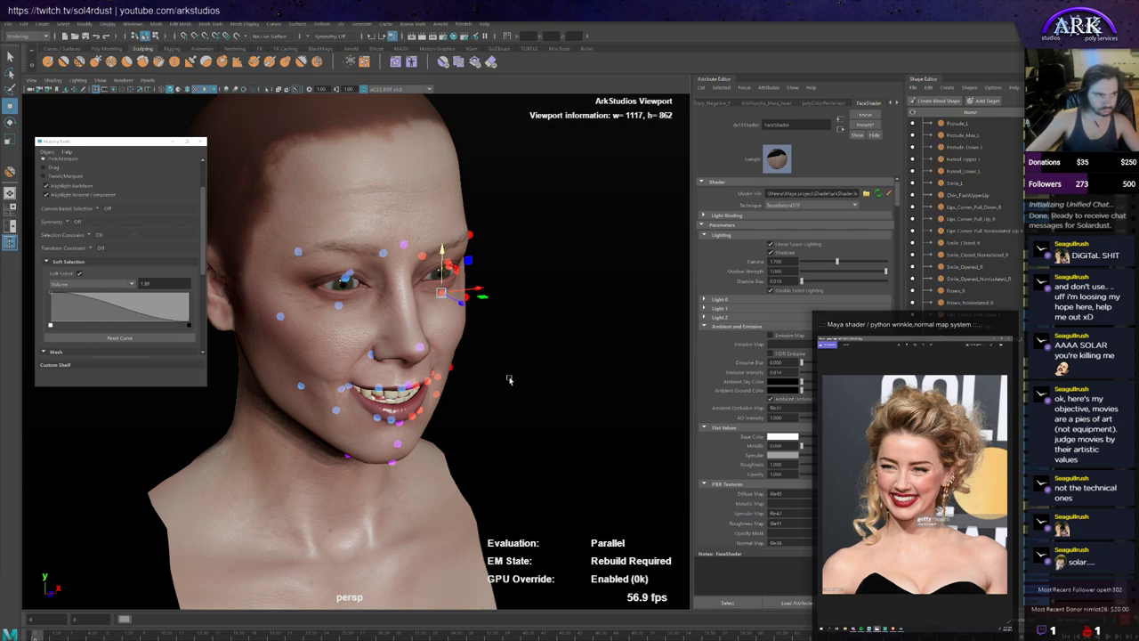
alt+drag(486, 404, 466, 398)
scroll(438, 399, up, 3)
alt+middle_drag(441, 401, 422, 363)
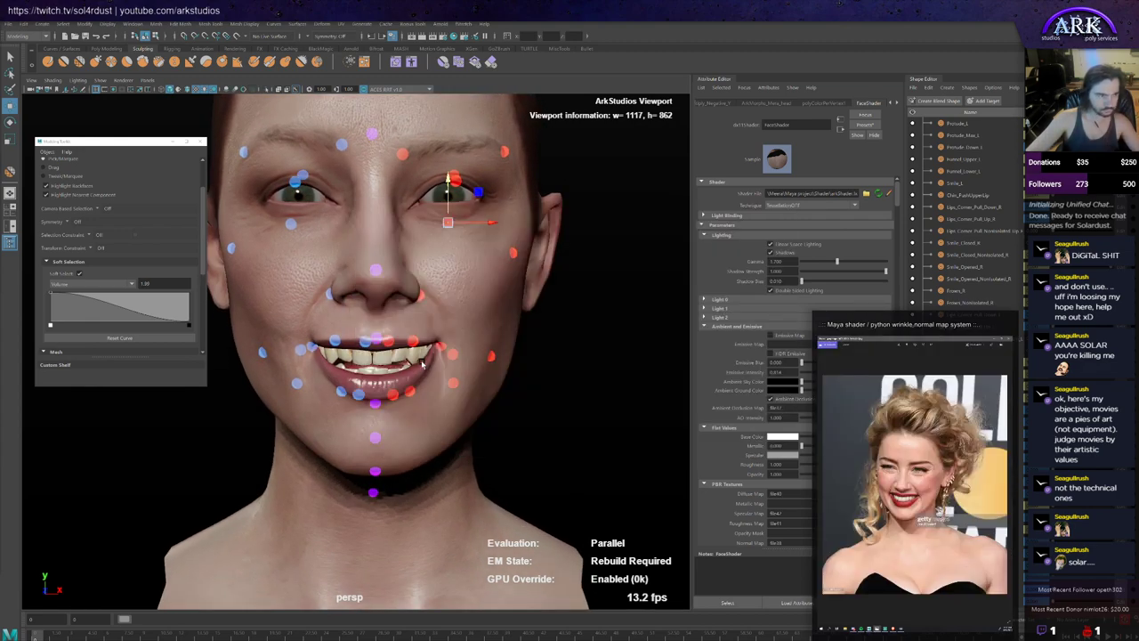
alt+drag(431, 395, 429, 395)
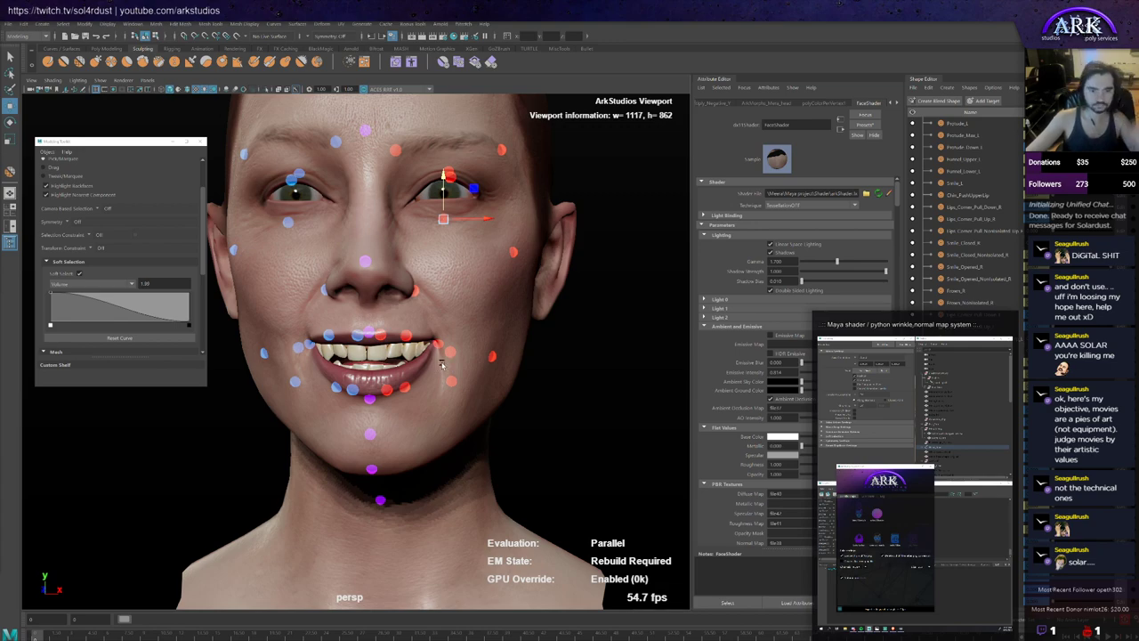
alt+drag(441, 362, 440, 365)
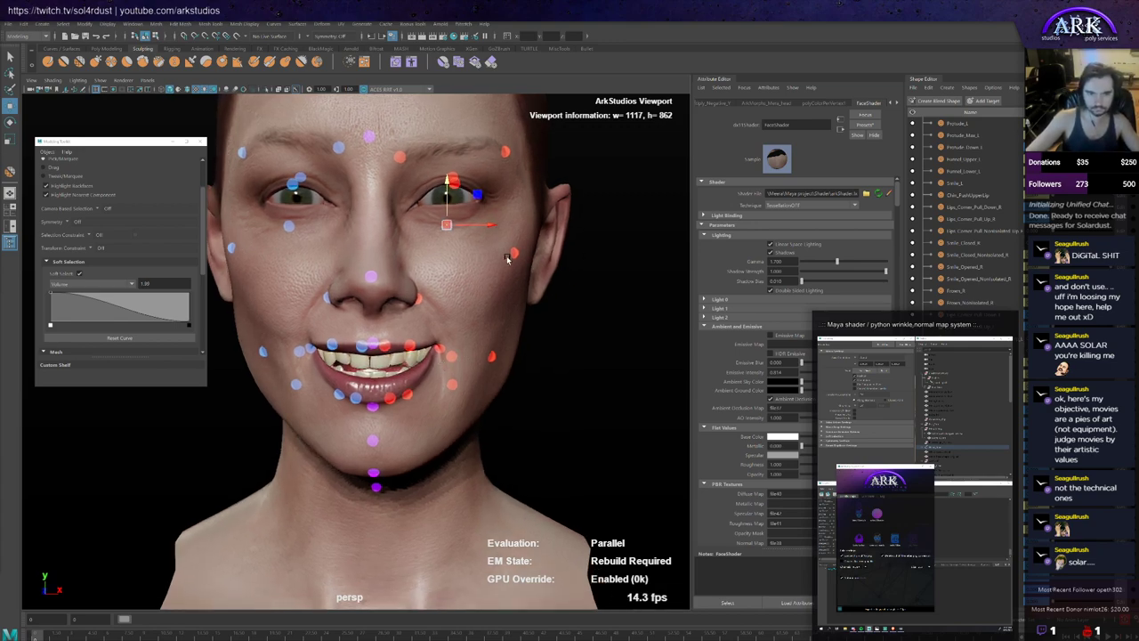
Step: Undo the recent eyelid, inner-brow and jaw changes, and close the jaw slightly with the chin control
key(ctrl+z)
key(ctrl+z)
key(ctrl+z)
key(ctrl+z)
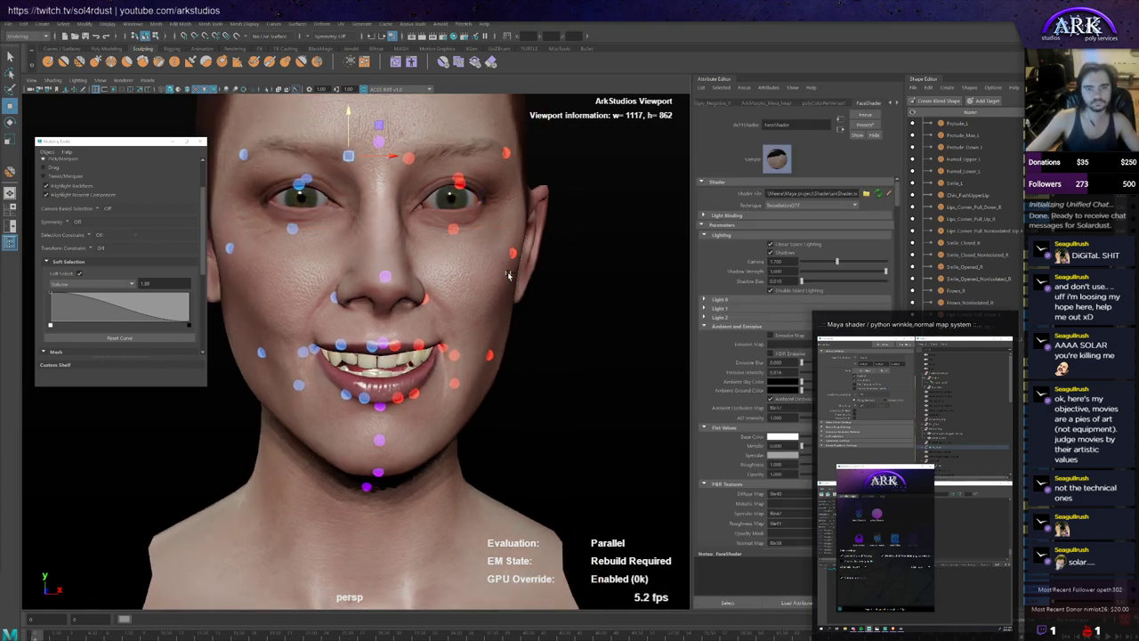
key(ctrl+z)
key(ctrl+z)
key(ctrl+z)
key(ctrl+z)
key(ctrl+z)
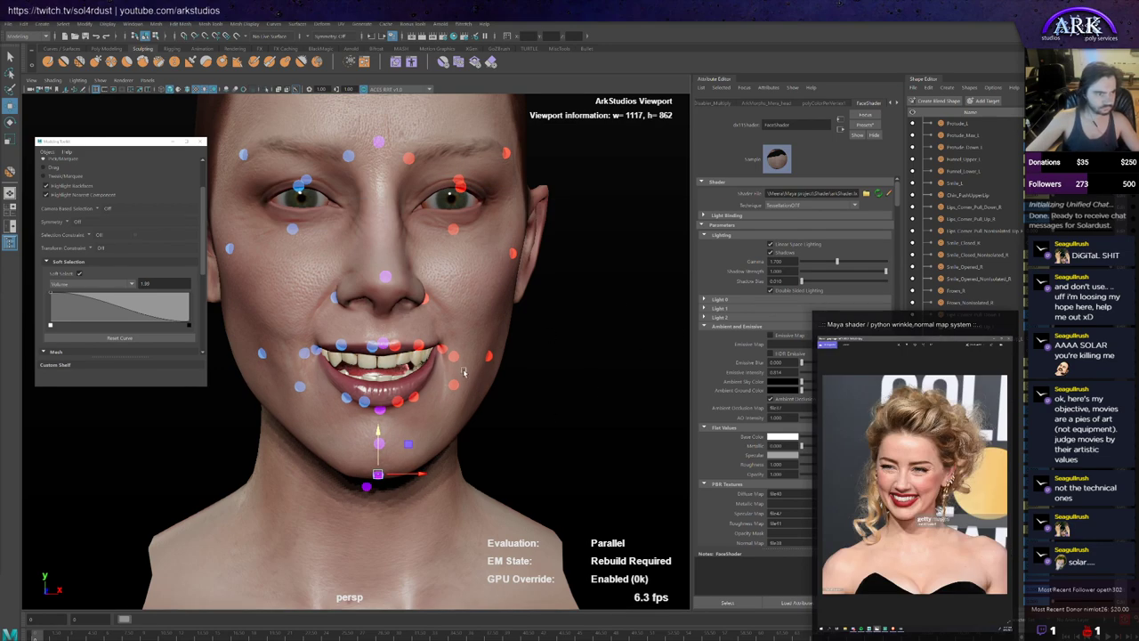
drag(377, 444, 379, 438)
key(alt+Tab)
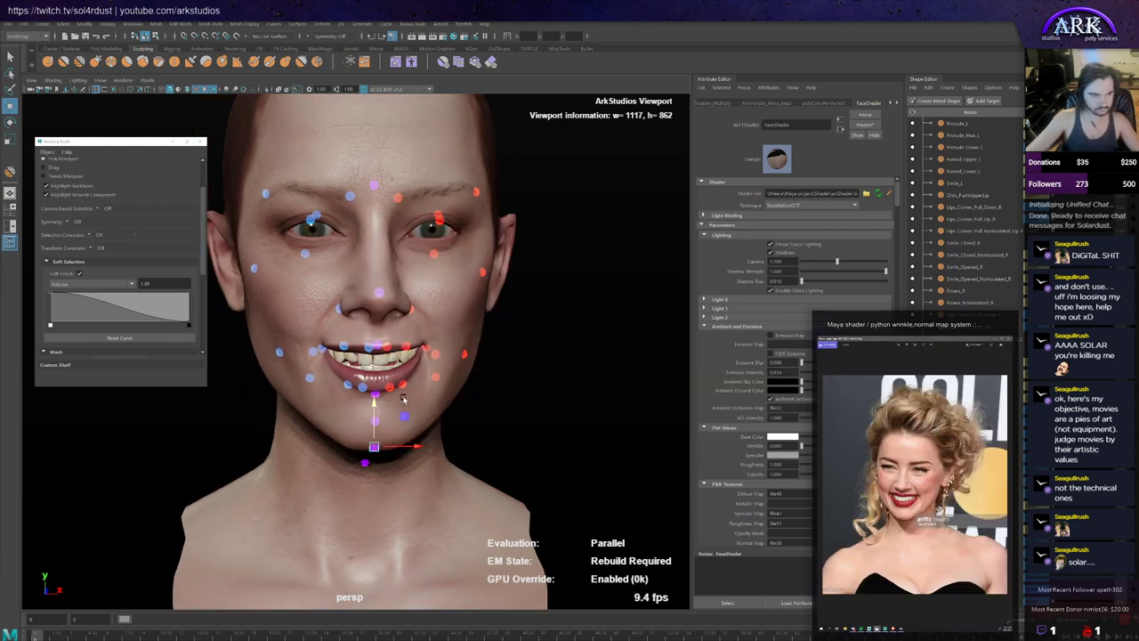
Step: Enable editing of the Smile_Opened_R target and adjust the mouth-corner vertices on the blue-control side with soft selection
click(1068, 267)
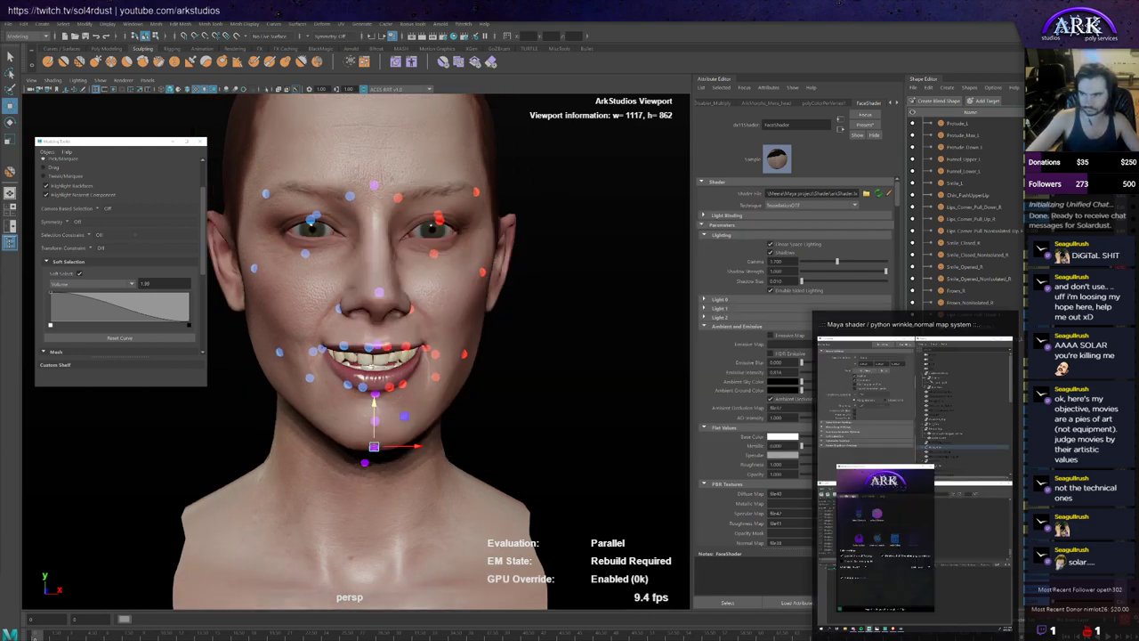
scroll(307, 361, up, 5)
alt+drag(307, 360, 284, 349)
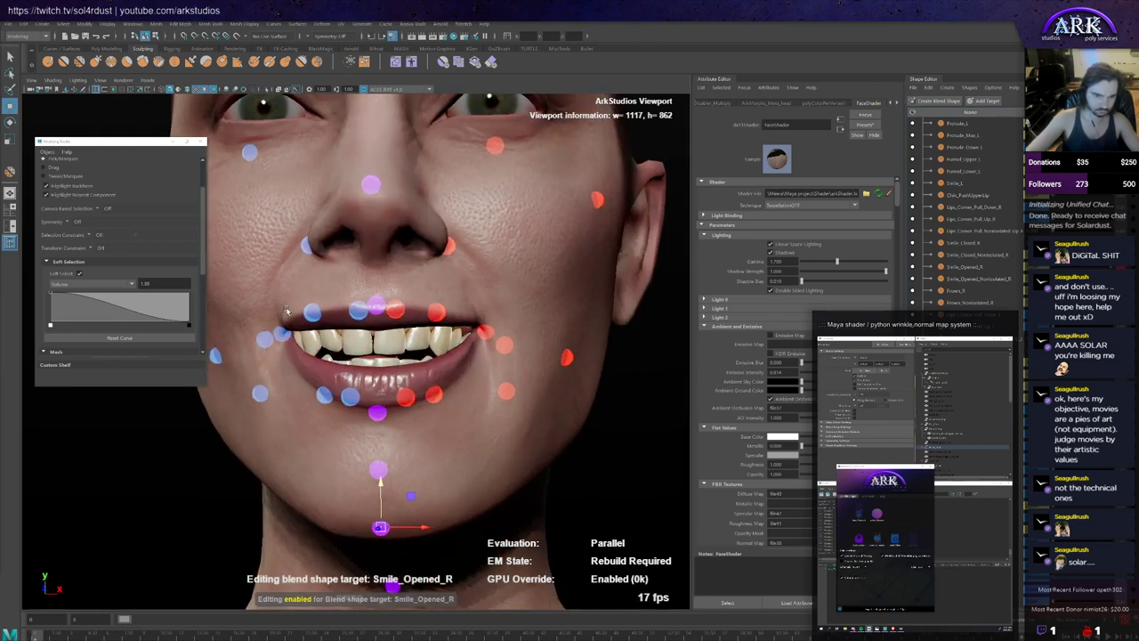
key(F8)
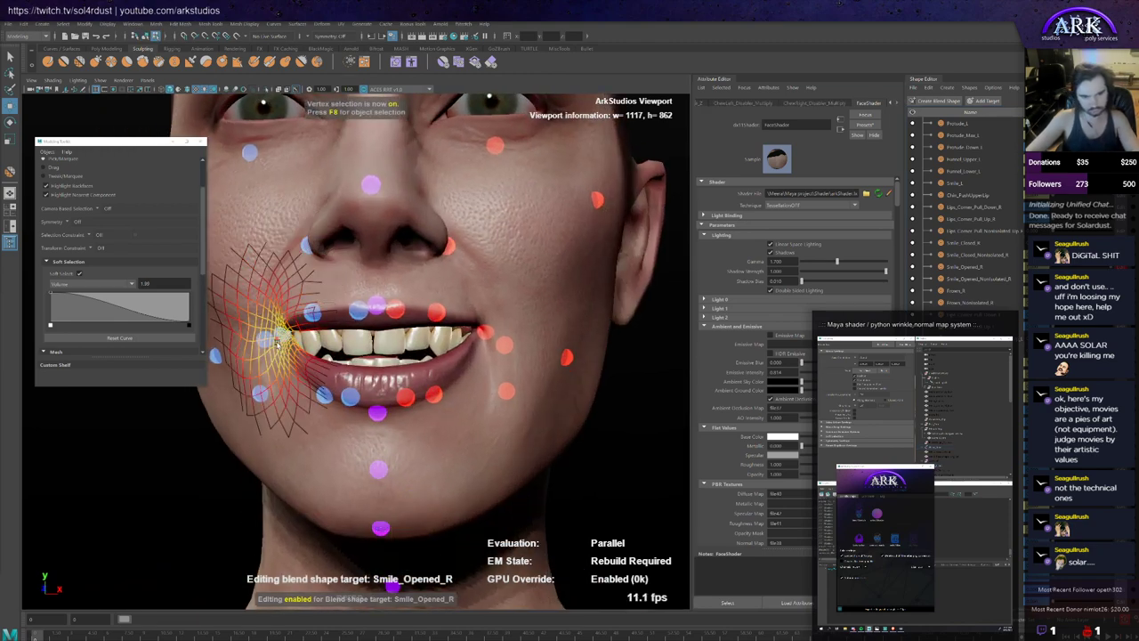
click(277, 335)
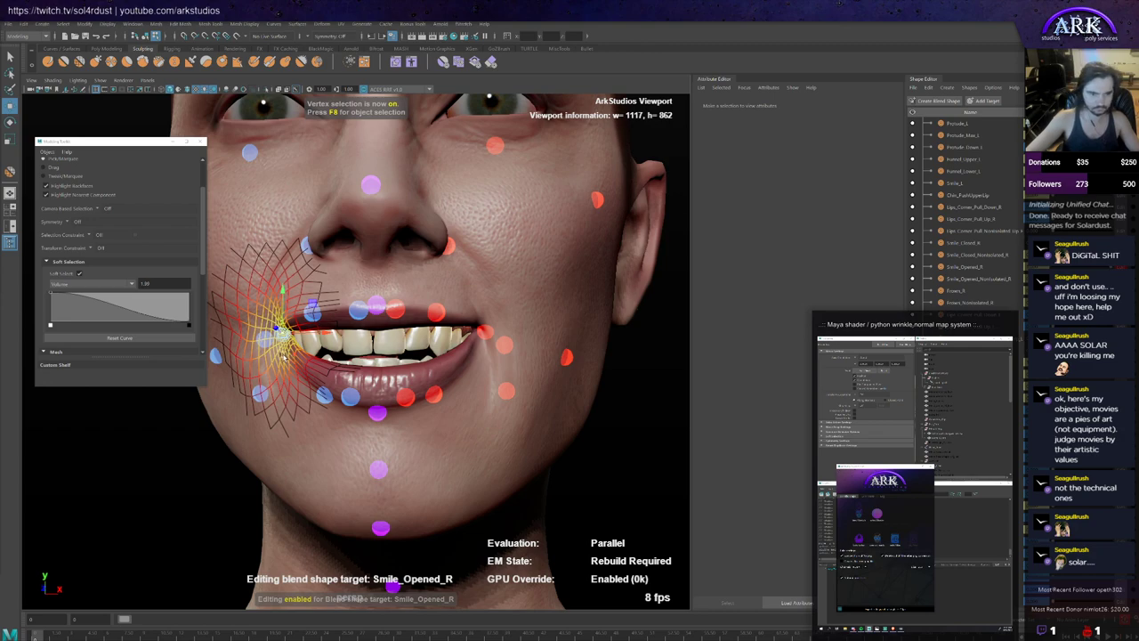
alt+drag(285, 358, 306, 348)
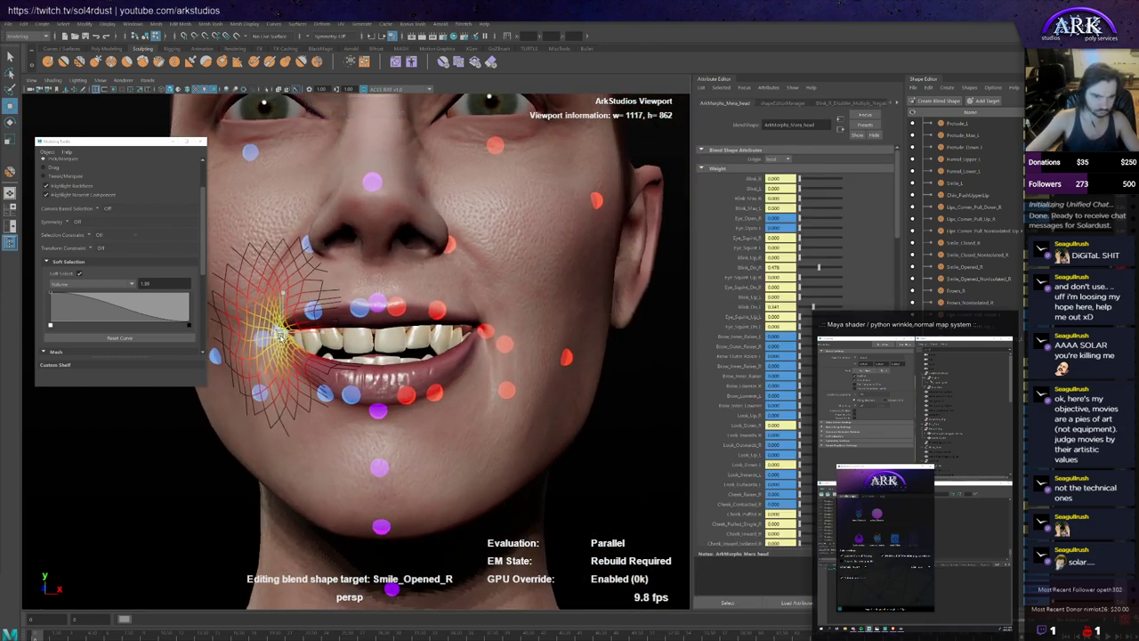
alt+drag(279, 333, 460, 336)
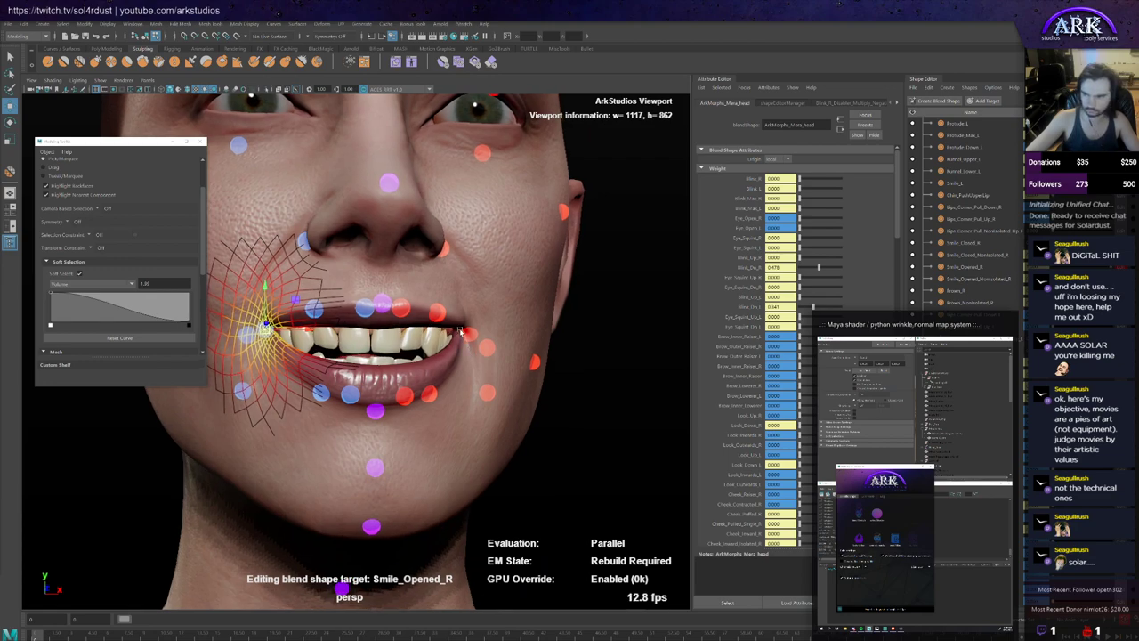
Step: Adjust the opposite mouth-corner vertices in the Smile_Opened_L target with soft selection and return to object selection
click(461, 332)
alt+drag(460, 332, 585, 370)
alt+drag(590, 369, 597, 370)
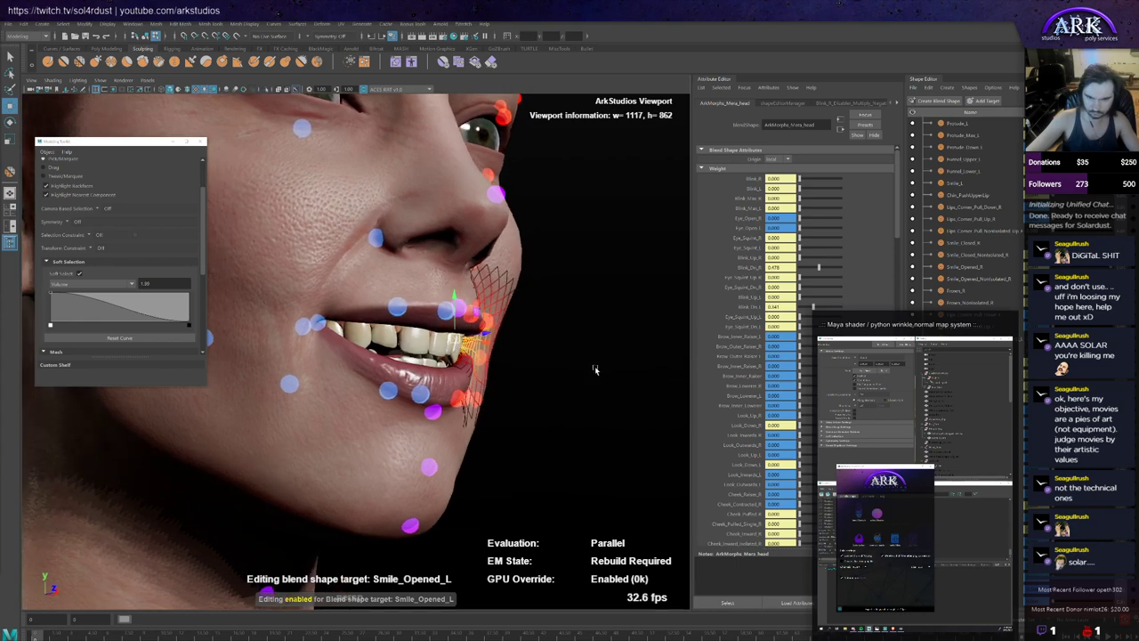
drag(459, 342, 467, 343)
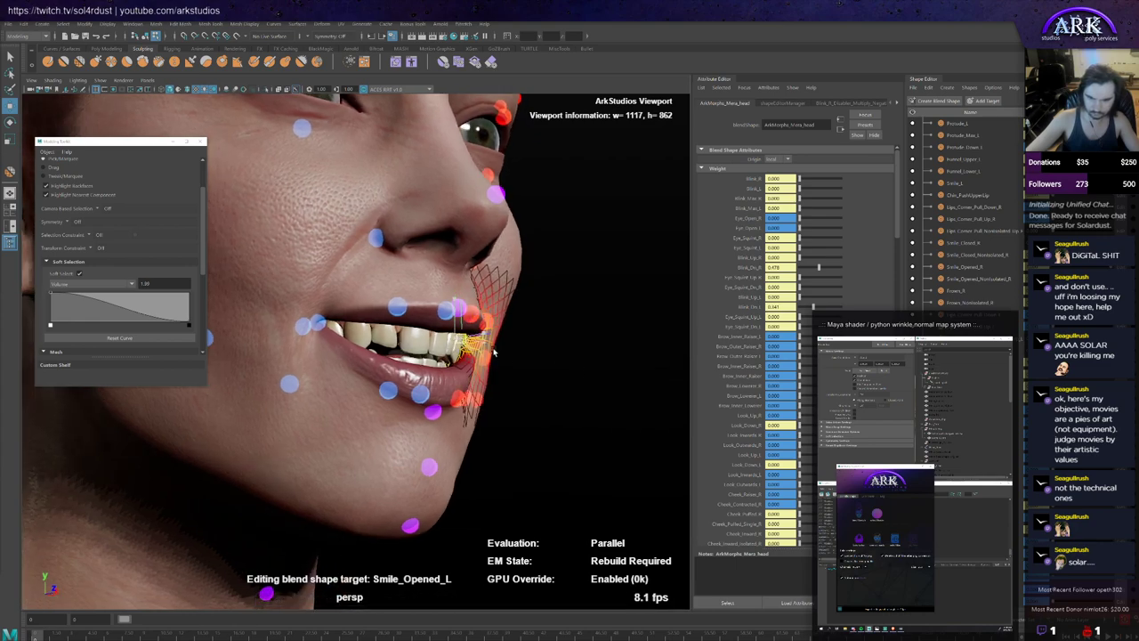
alt+drag(570, 353, 482, 361)
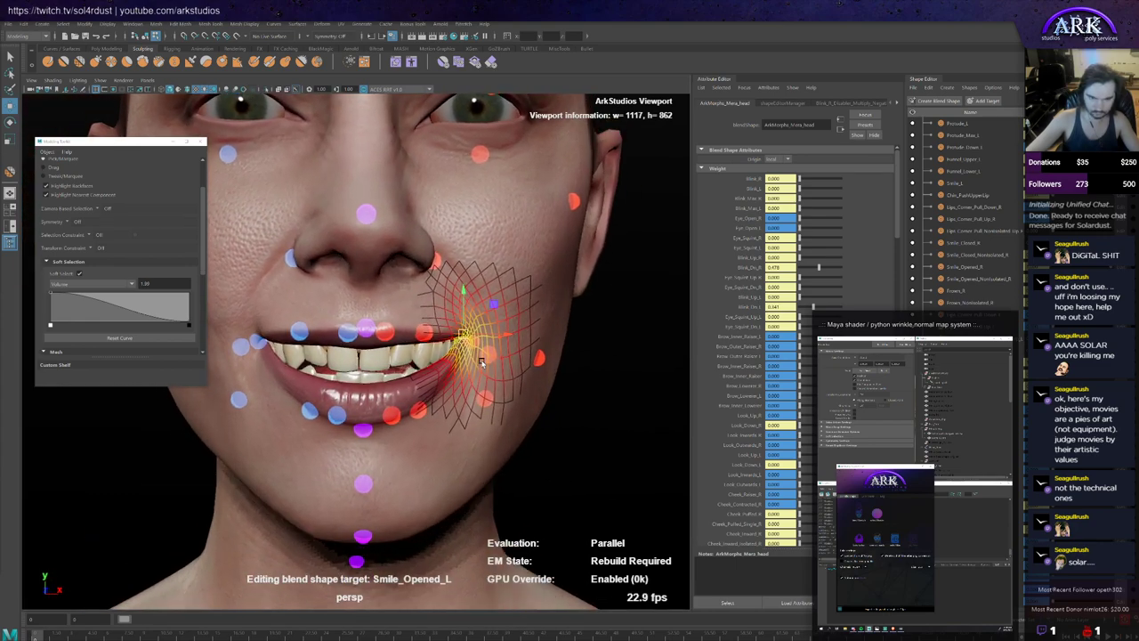
key(F8)
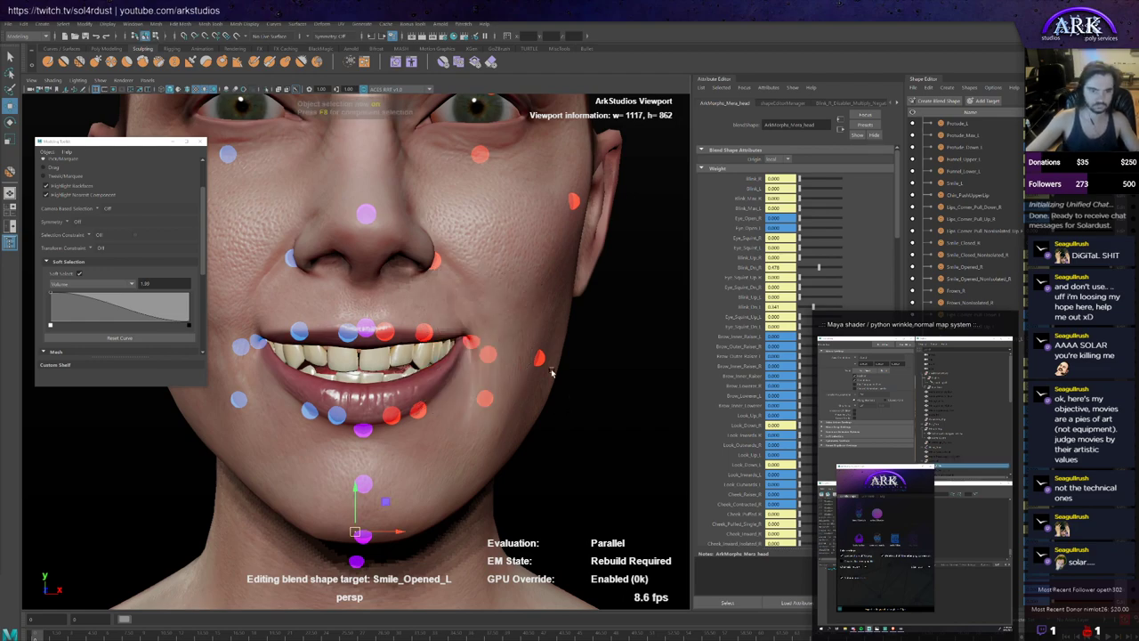
Step: Clear the selection and examine the edited mouth corners and whole smile against the reference photo
click(540, 400)
alt+right_drag(540, 399, 508, 386)
mouse_move(508, 386)
alt+mouse_down()
mouse_move(526, 376)
mouse_move(498, 370)
alt+mouse_up()
click(499, 371)
scroll(437, 397, up, 2)
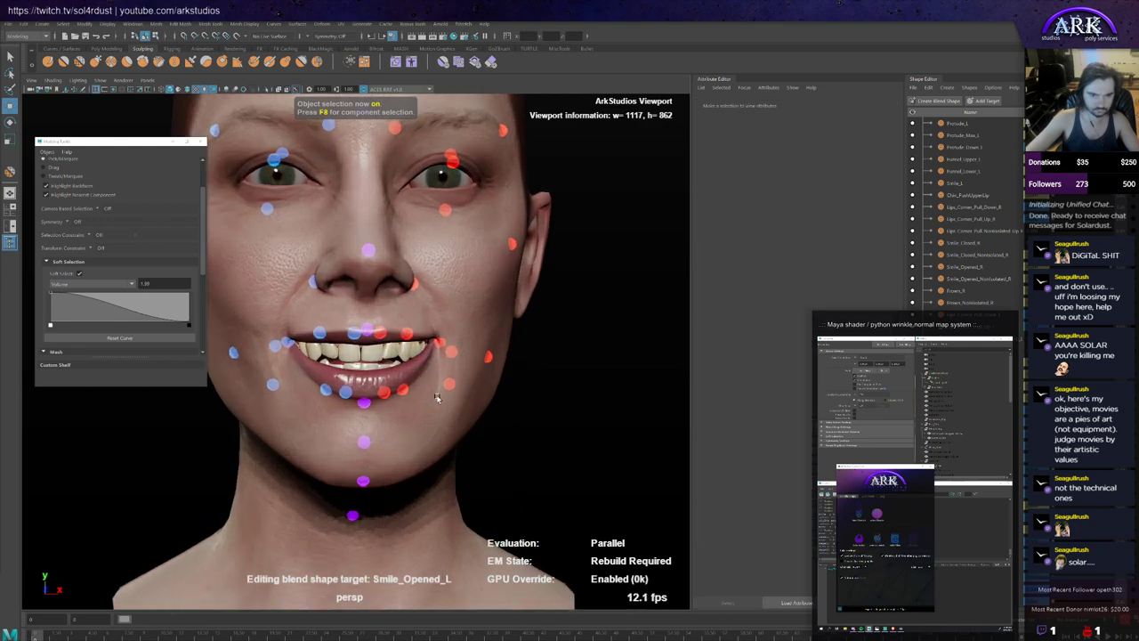
alt+drag(437, 397, 465, 399)
scroll(448, 403, down, 4)
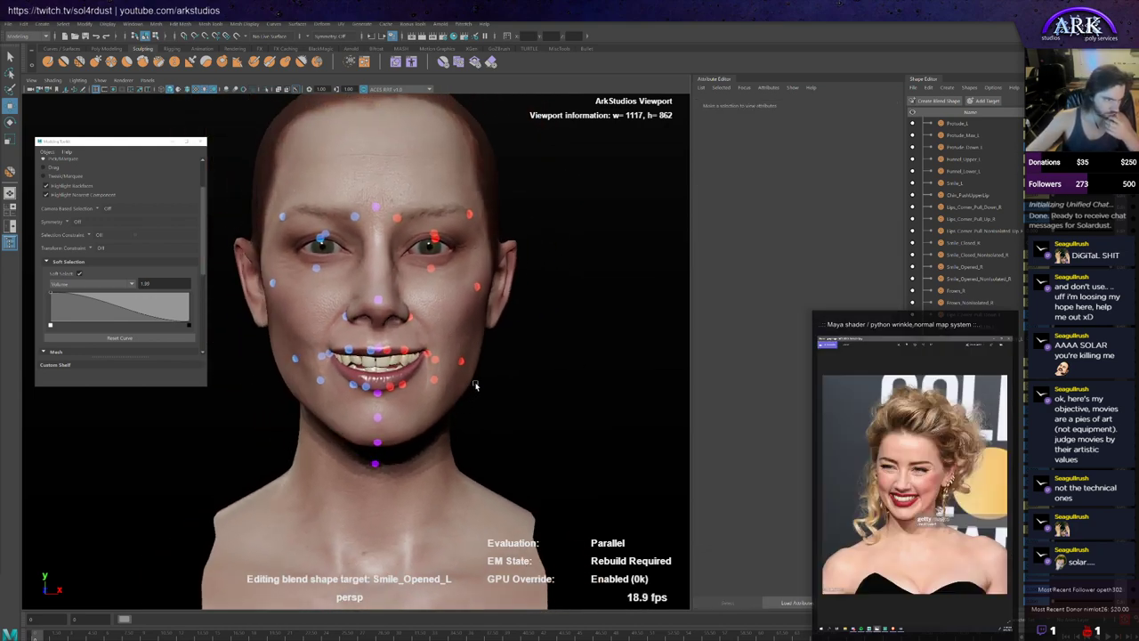
mouse_move(501, 368)
alt+mouse_down()
mouse_move(445, 359)
mouse_move(470, 343)
mouse_move(495, 342)
mouse_move(489, 353)
alt+mouse_up()
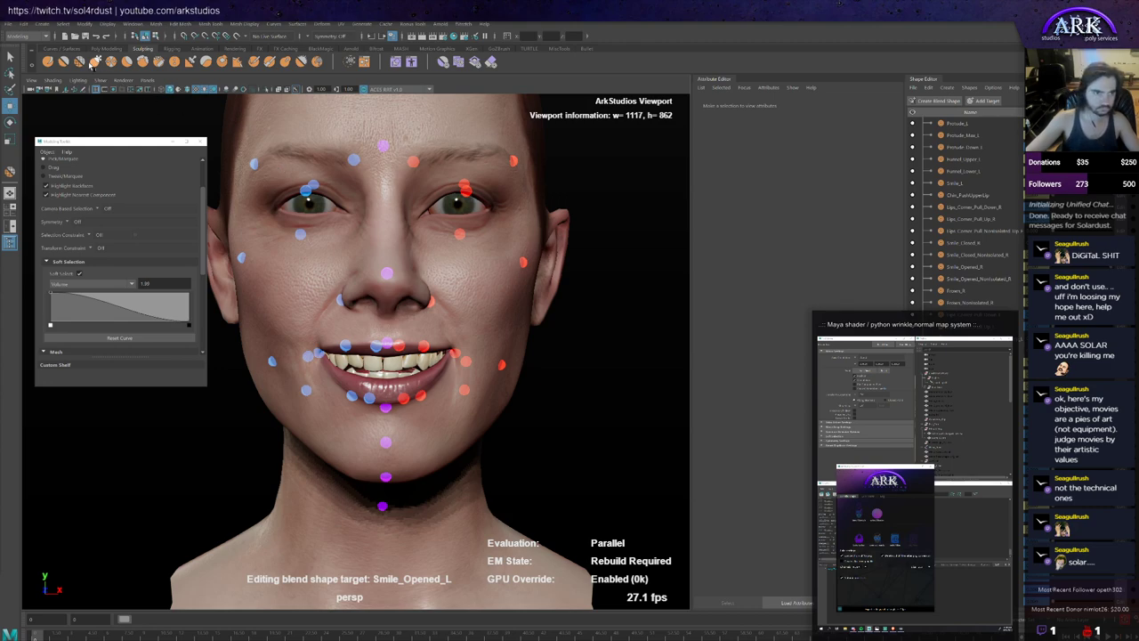
click(80, 61)
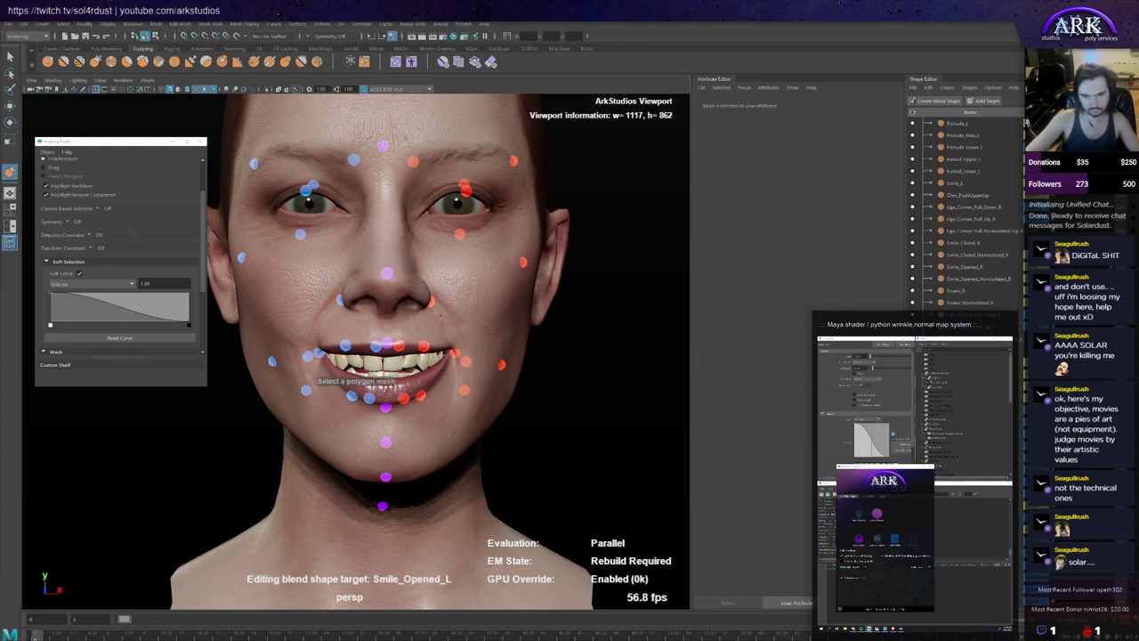
alt+drag(443, 322, 437, 350)
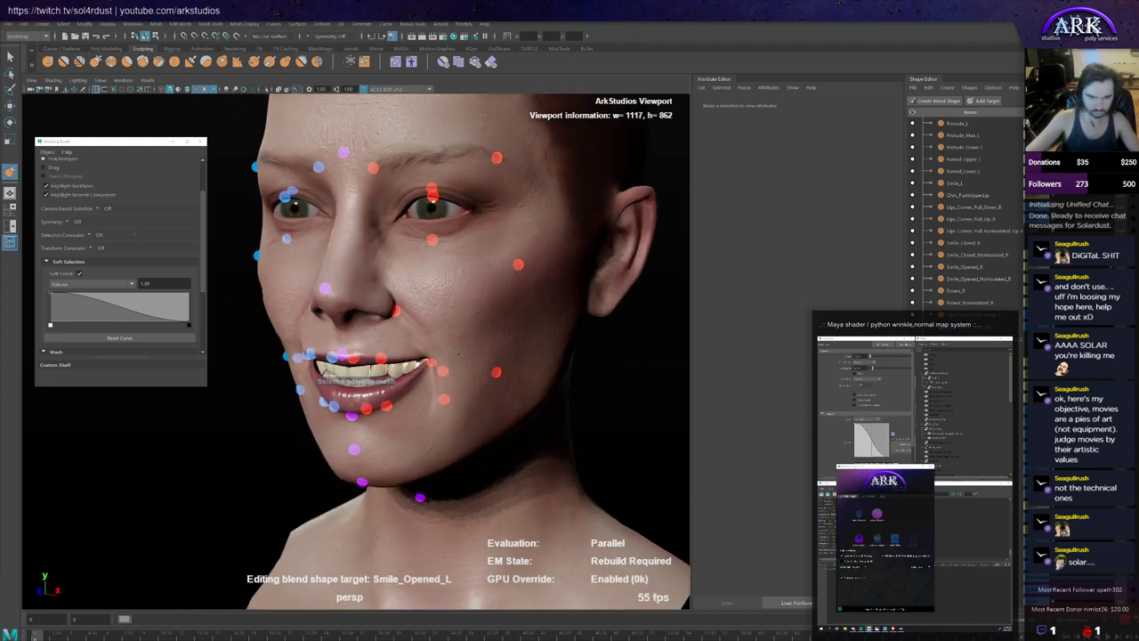
click(450, 347)
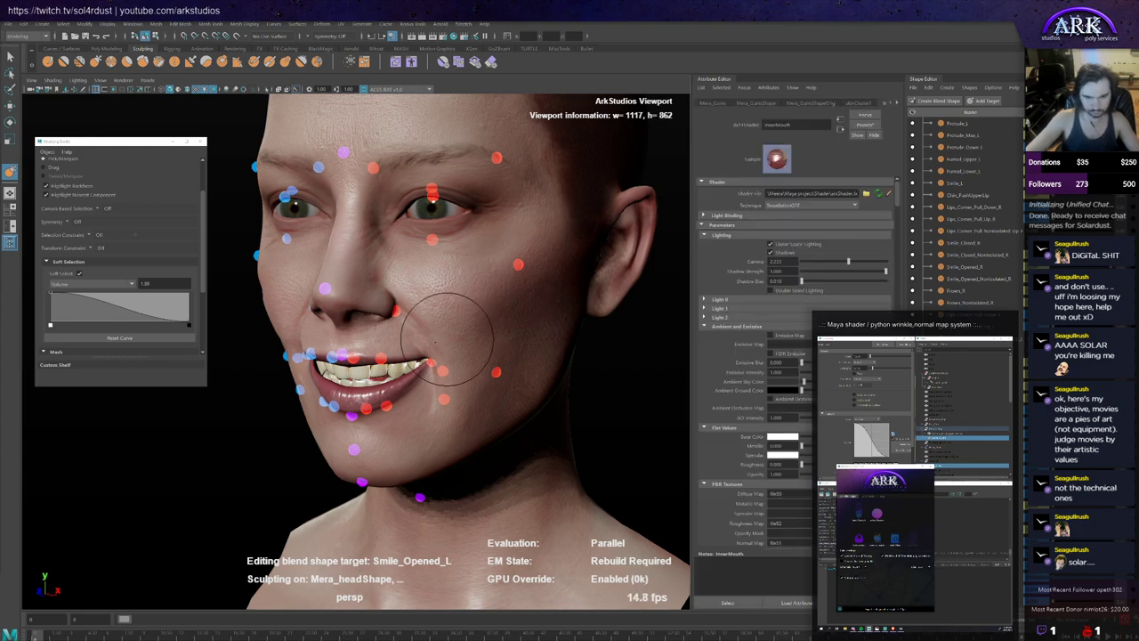
alt+drag(431, 342, 442, 342)
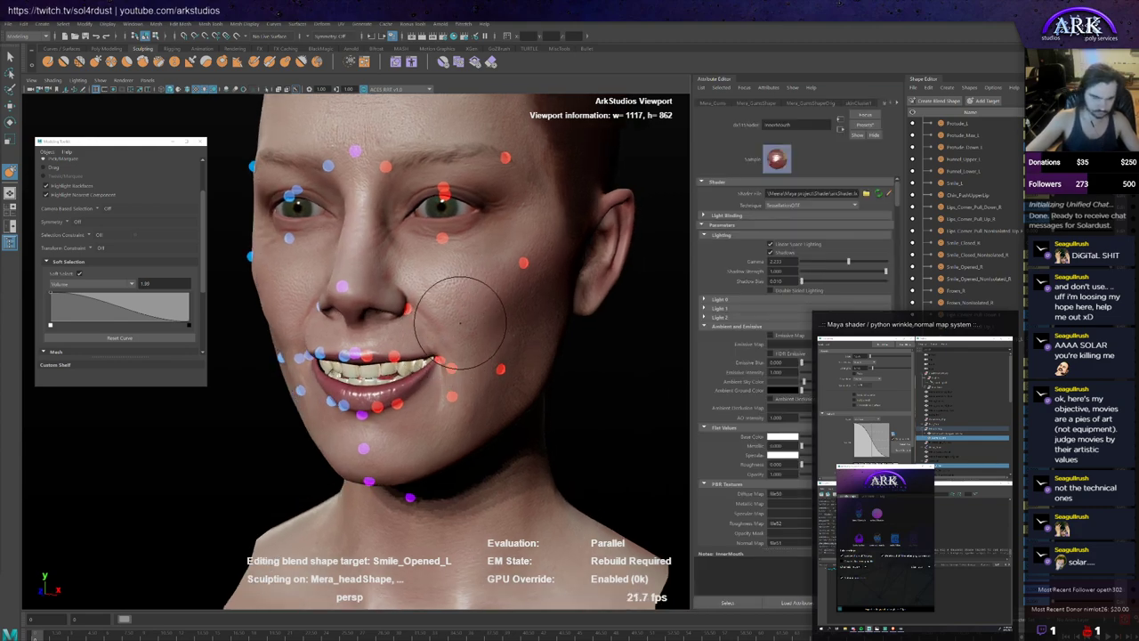
key(w)
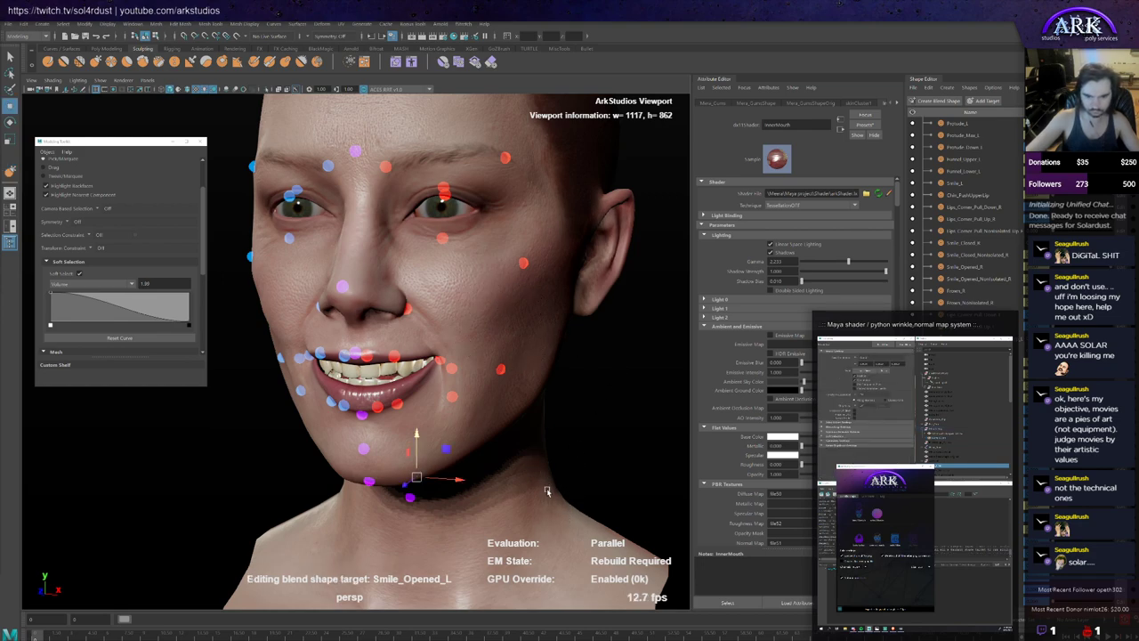
click(568, 442)
Step: Select only the head mesh and sculpt around the red-side mouth corner of the Smile_Opened_L target with the Grab tool
scroll(568, 441, down, 2)
scroll(559, 456, up, 2)
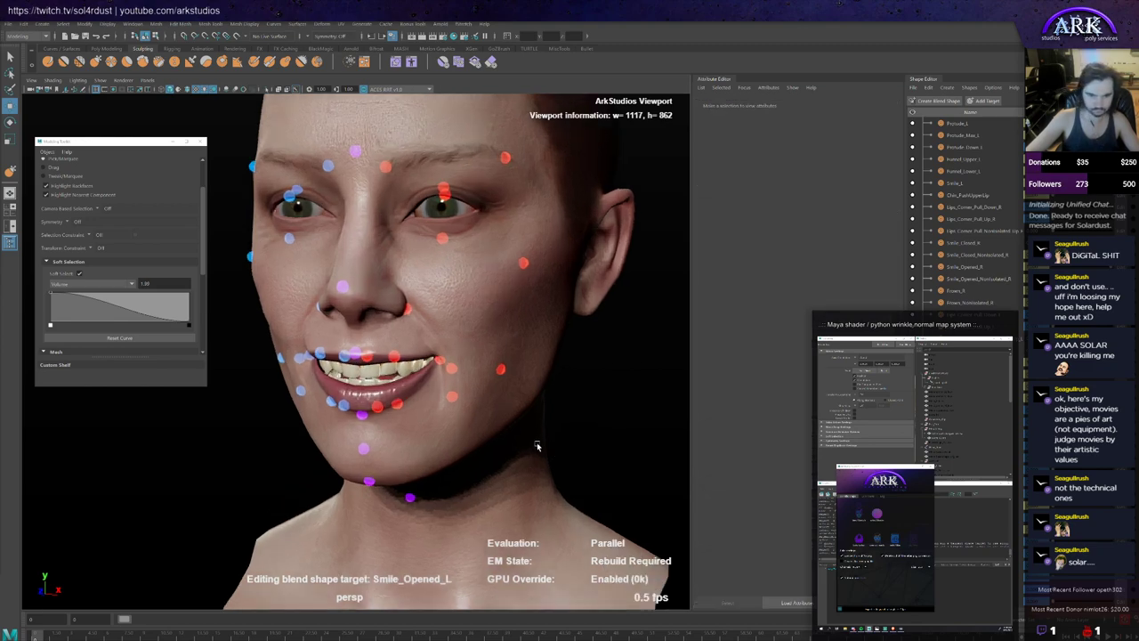
alt+drag(538, 445, 519, 457)
click(521, 455)
alt+drag(578, 388, 561, 383)
click(96, 60)
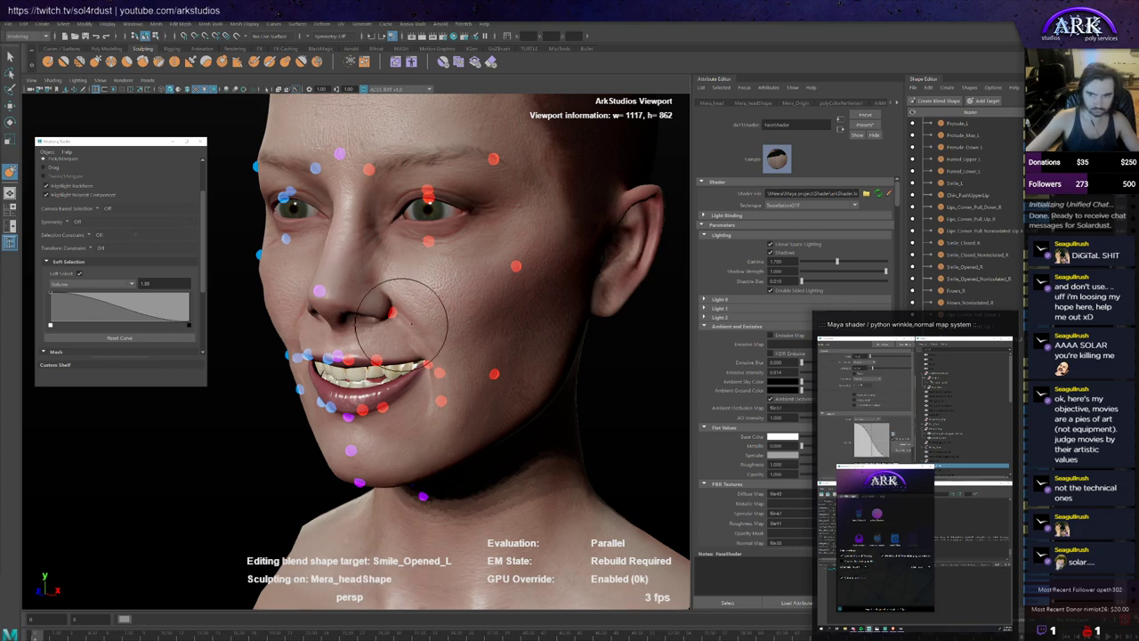
mouse_move(376, 351)
alt+mouse_down()
mouse_move(402, 318)
mouse_move(456, 332)
alt+mouse_up()
key(alt+Tab)
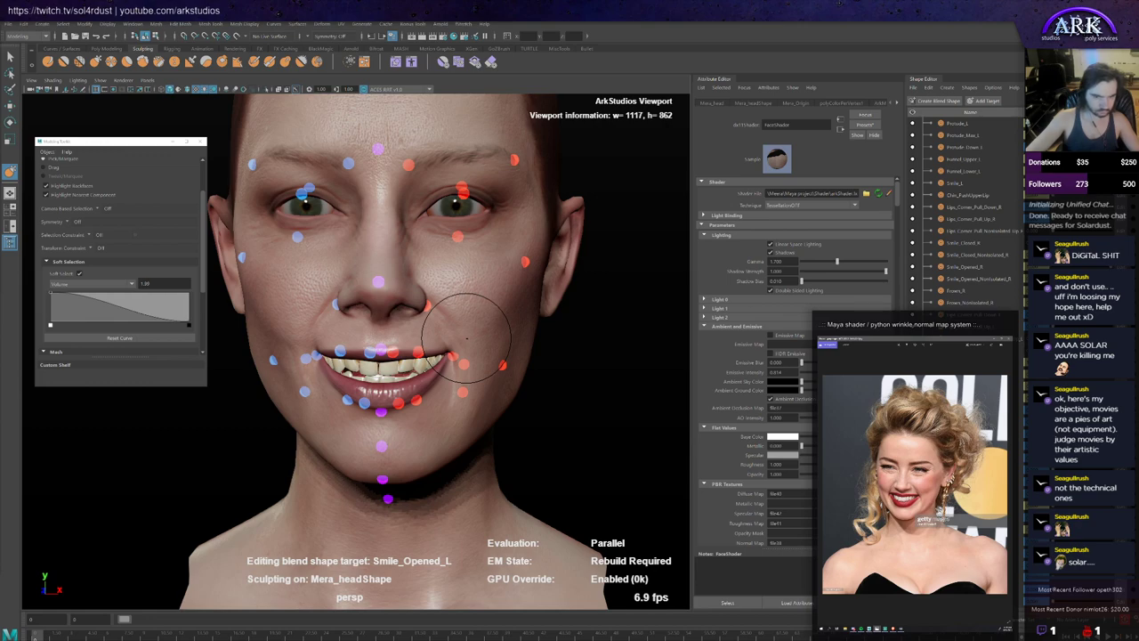
mouse_move(477, 337)
alt+mouse_down()
mouse_move(489, 339)
mouse_move(464, 332)
mouse_move(448, 348)
mouse_move(461, 315)
alt+mouse_up()
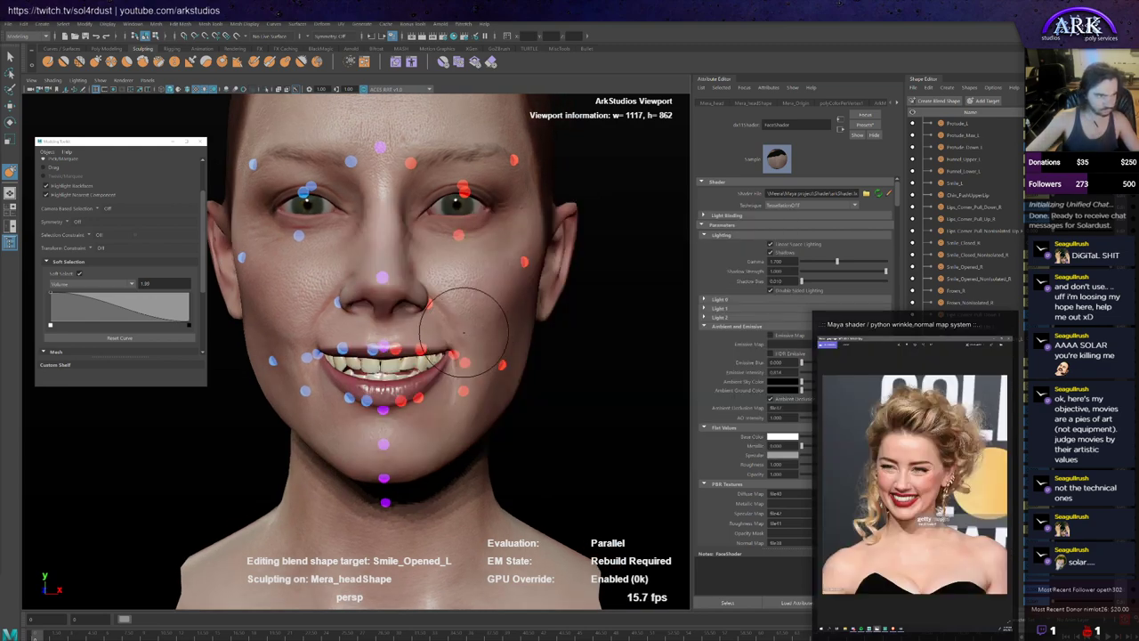
mouse_move(447, 313)
alt+mouse_down()
mouse_move(434, 331)
mouse_move(440, 356)
mouse_move(417, 363)
mouse_move(372, 349)
mouse_move(466, 385)
alt+mouse_up()
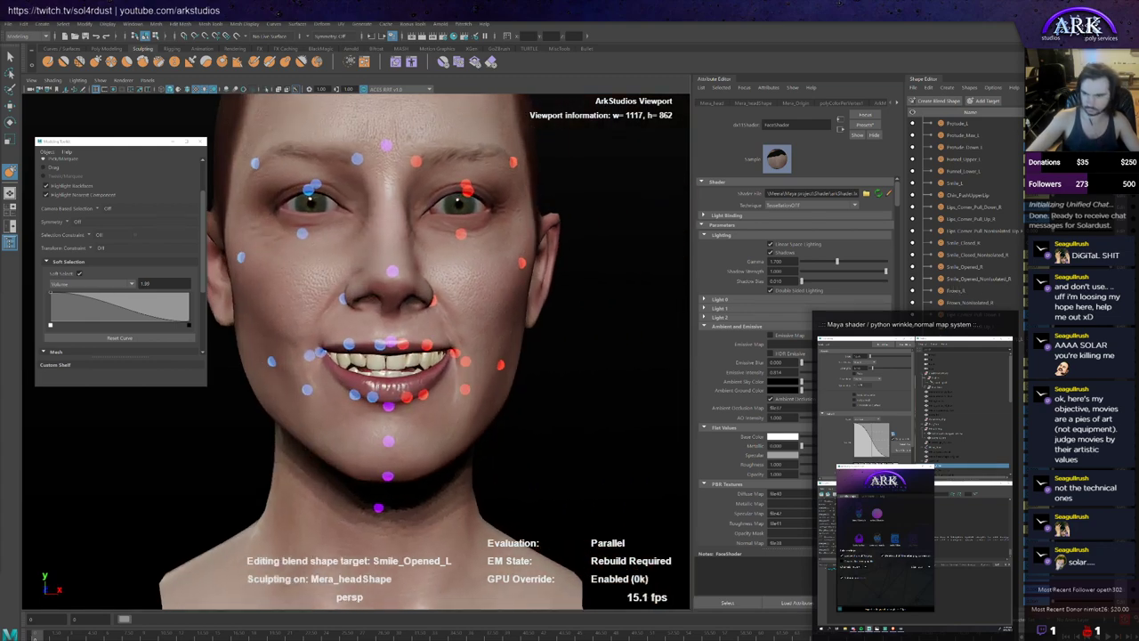
Step: Enable editing of Smile_Opened_R, return to Smile_Opened_L and refine the red-side mouth corner with the Grab tool
click(1099, 267)
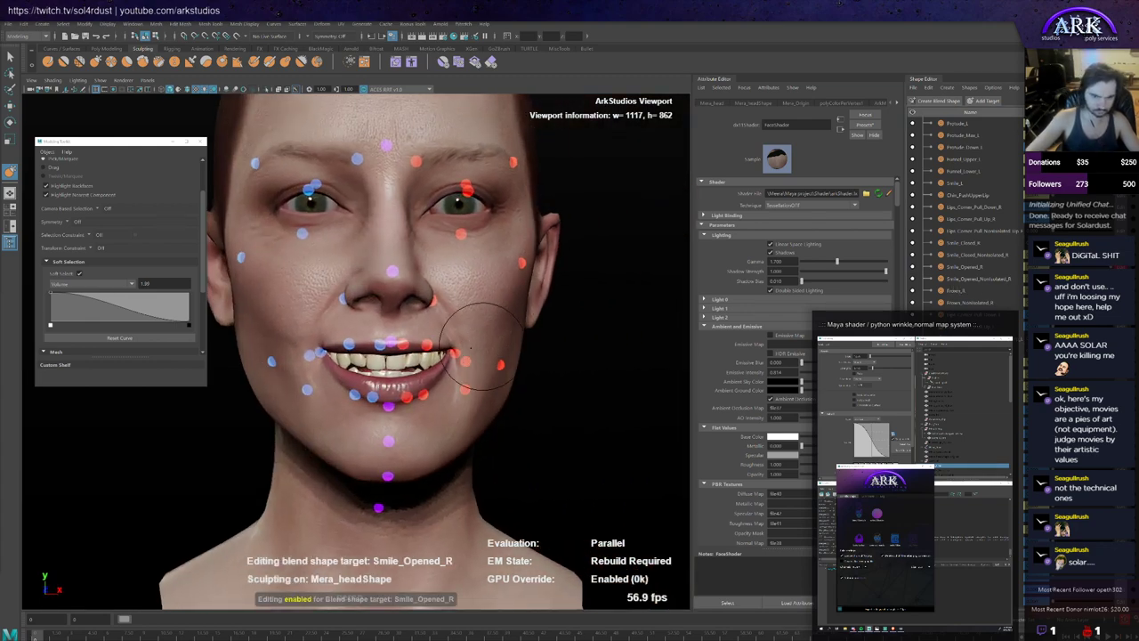
mouse_move(434, 342)
alt+mouse_down()
mouse_move(515, 350)
mouse_move(459, 343)
alt+mouse_up()
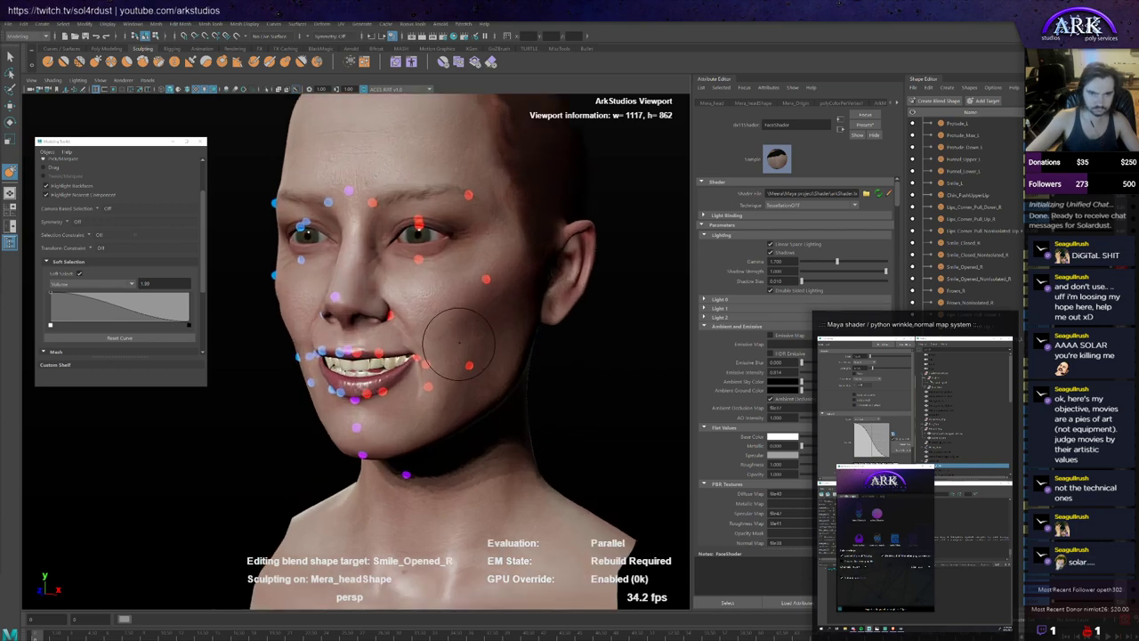
click(932, 266)
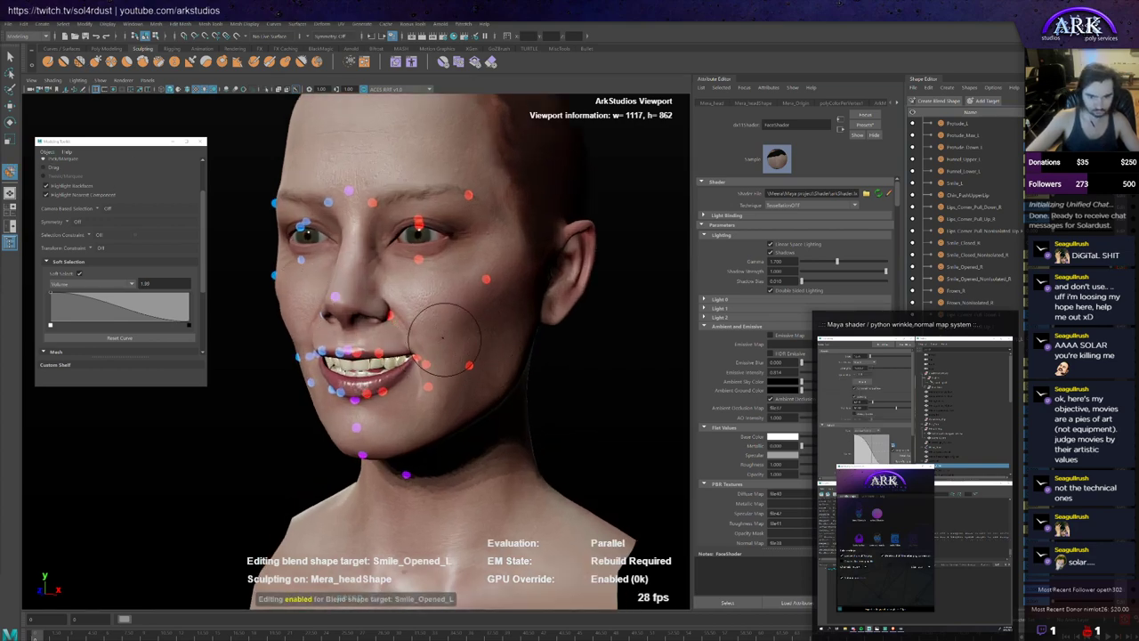
alt+drag(437, 347, 441, 347)
scroll(436, 355, up, 3)
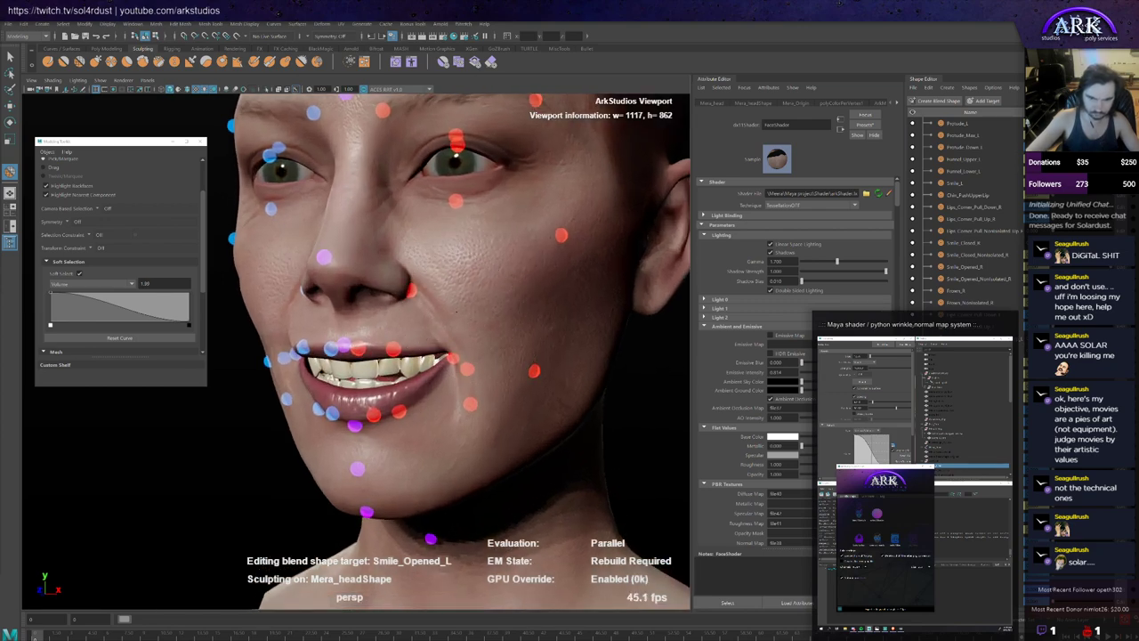
mouse_move(444, 287)
alt+mouse_down()
mouse_move(471, 354)
mouse_move(472, 392)
alt+mouse_up()
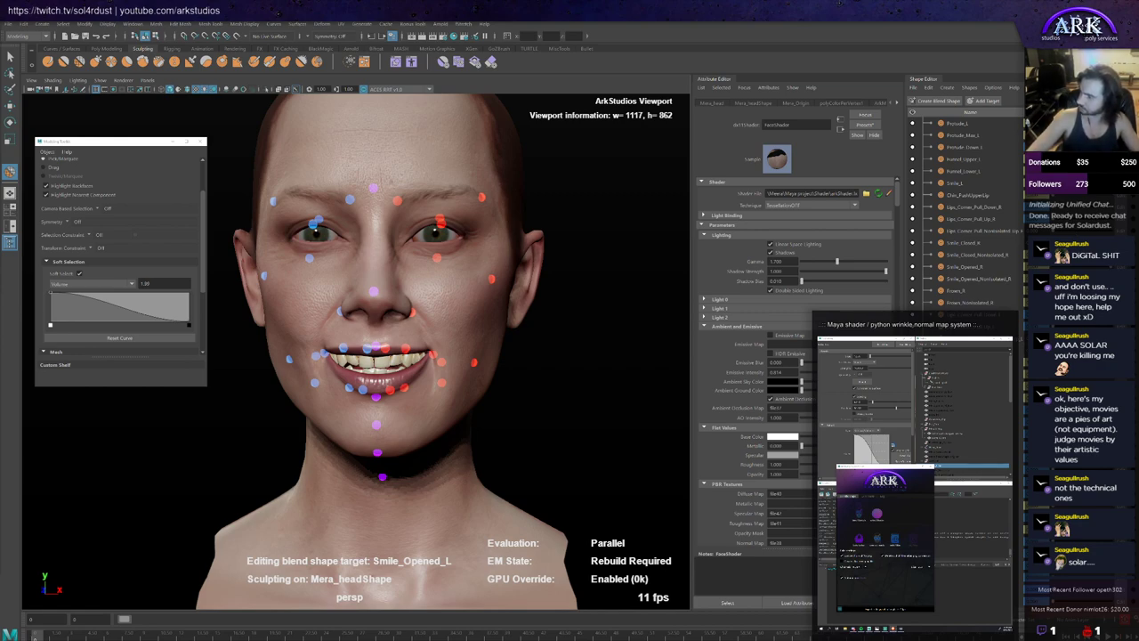
Step: Select the jaw control at the chin and move it to open the mouth, comparing both poses with undo and redo
scroll(422, 282, down, 2)
mouse_move(427, 291)
alt+mouse_down()
mouse_move(464, 292)
mouse_move(425, 291)
alt+mouse_up()
scroll(428, 295, up, 4)
key(w)
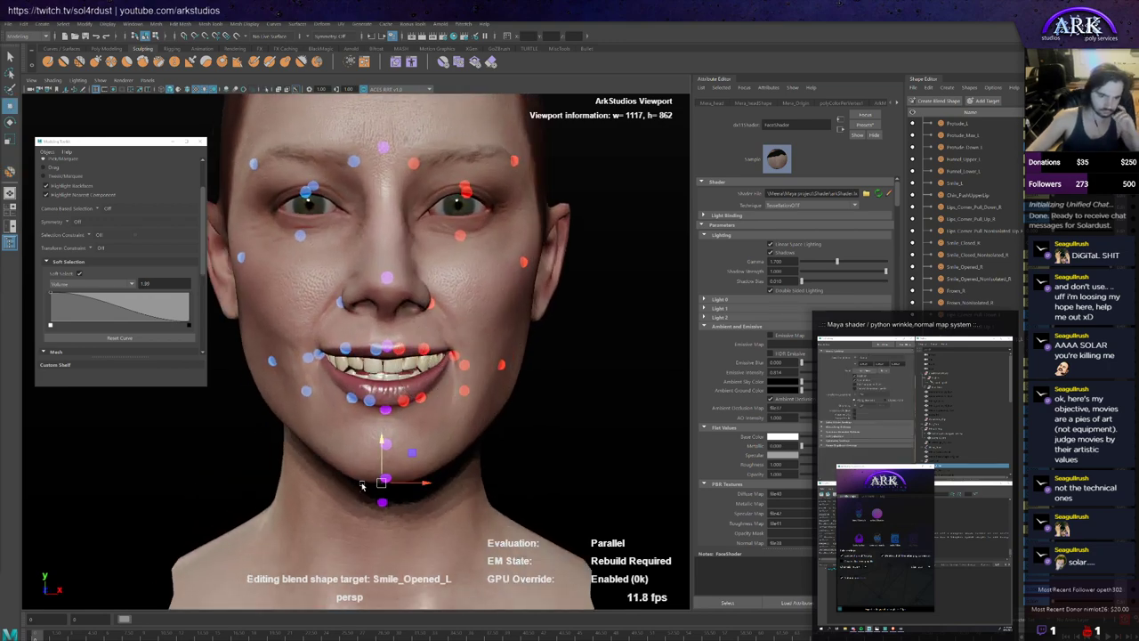
click(389, 479)
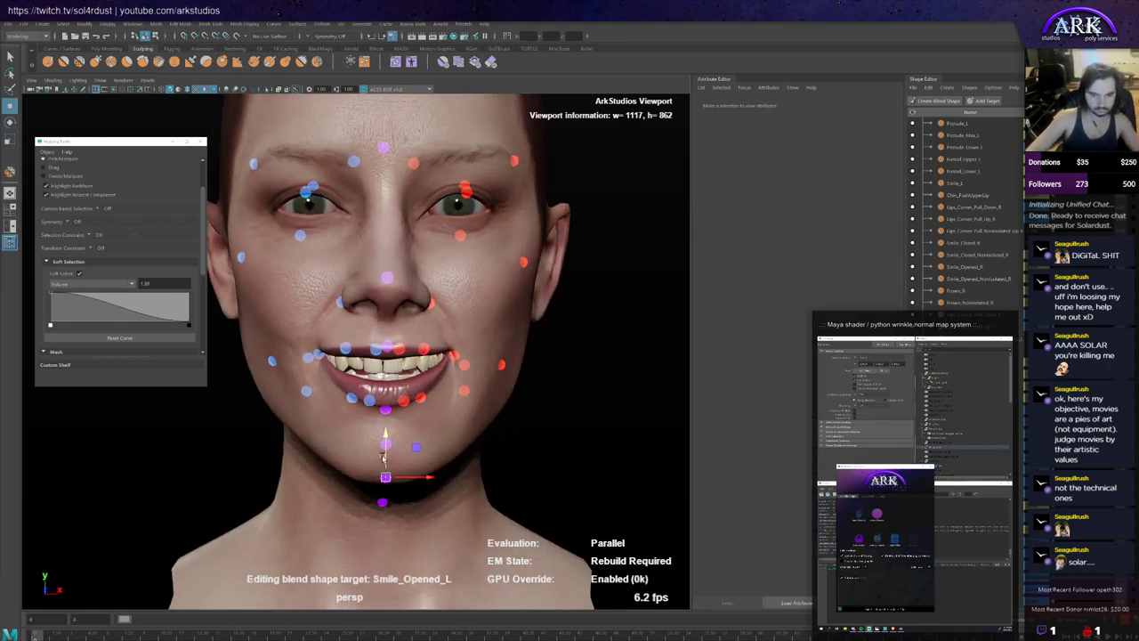
drag(384, 459, 428, 428)
key(ctrl+z)
key(ctrl+y)
key(ctrl+z)
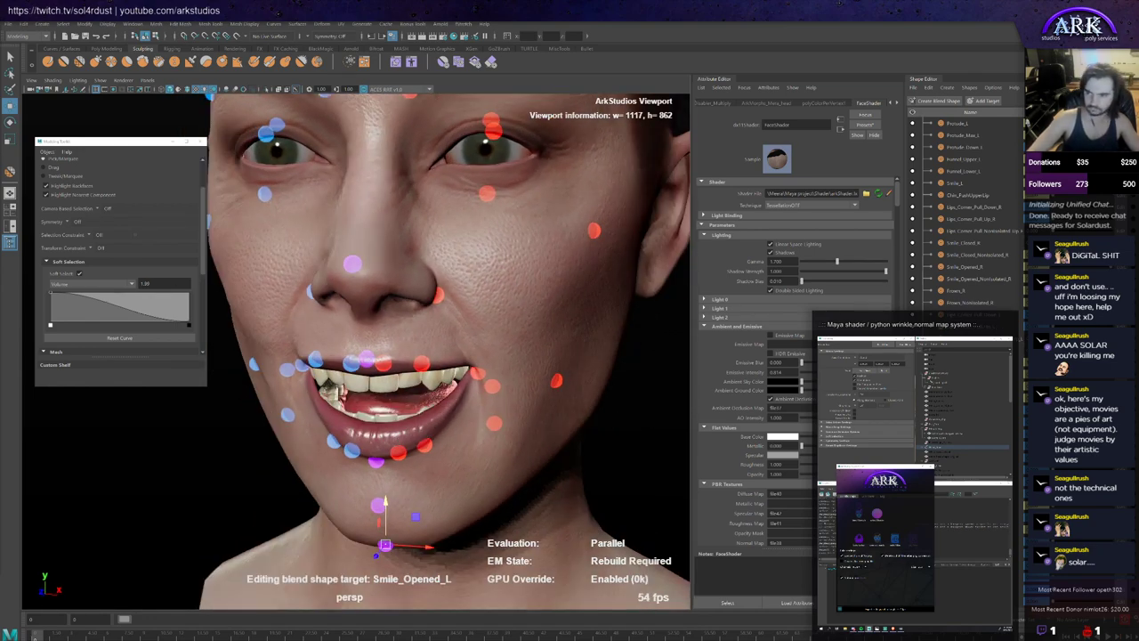
Step: Enable editing of the Smile_Opened_R target, select the head mesh and sculpt the blue-side mouth corner with a resized Grab brush
click(1104, 267)
key(y)
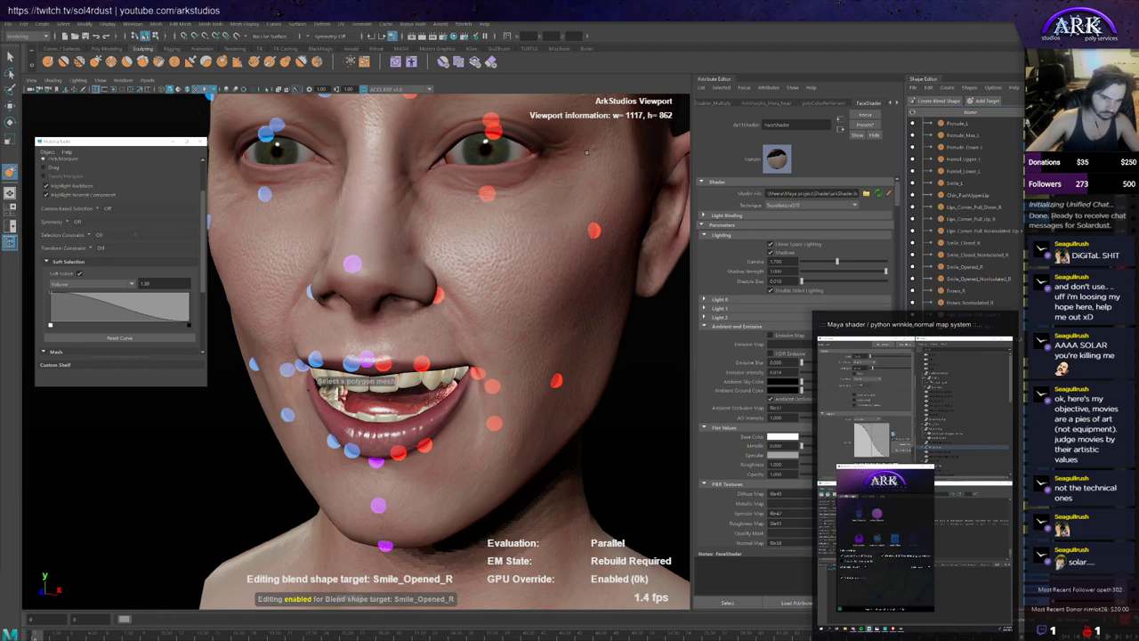
click(326, 381)
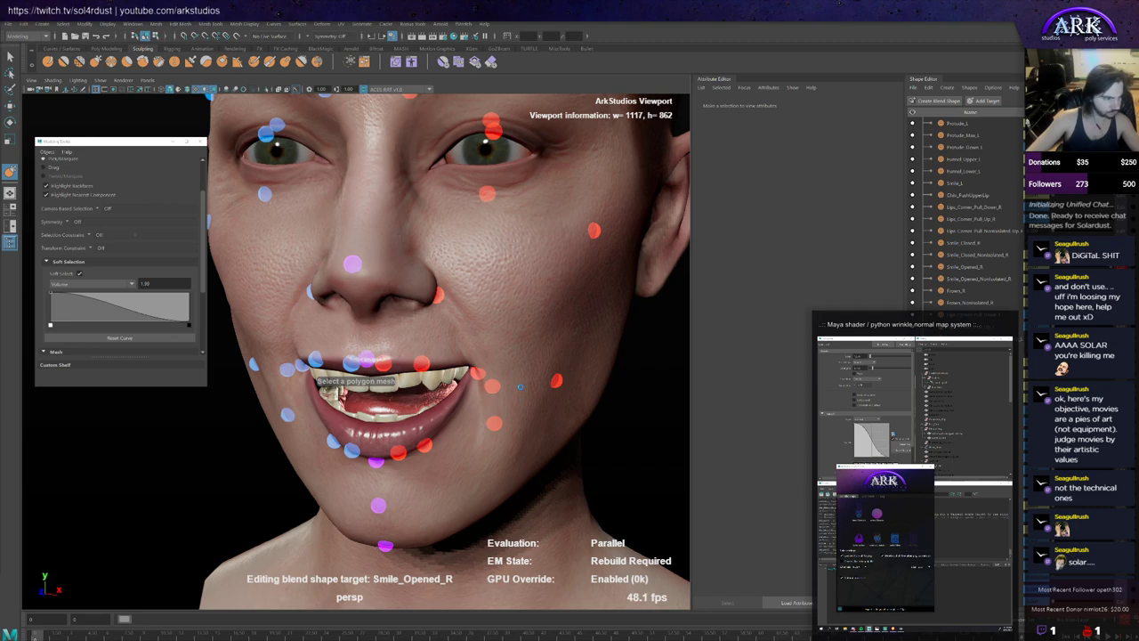
scroll(515, 398, down, 1)
scroll(514, 399, up, 1)
alt+drag(515, 399, 532, 388)
click(537, 370)
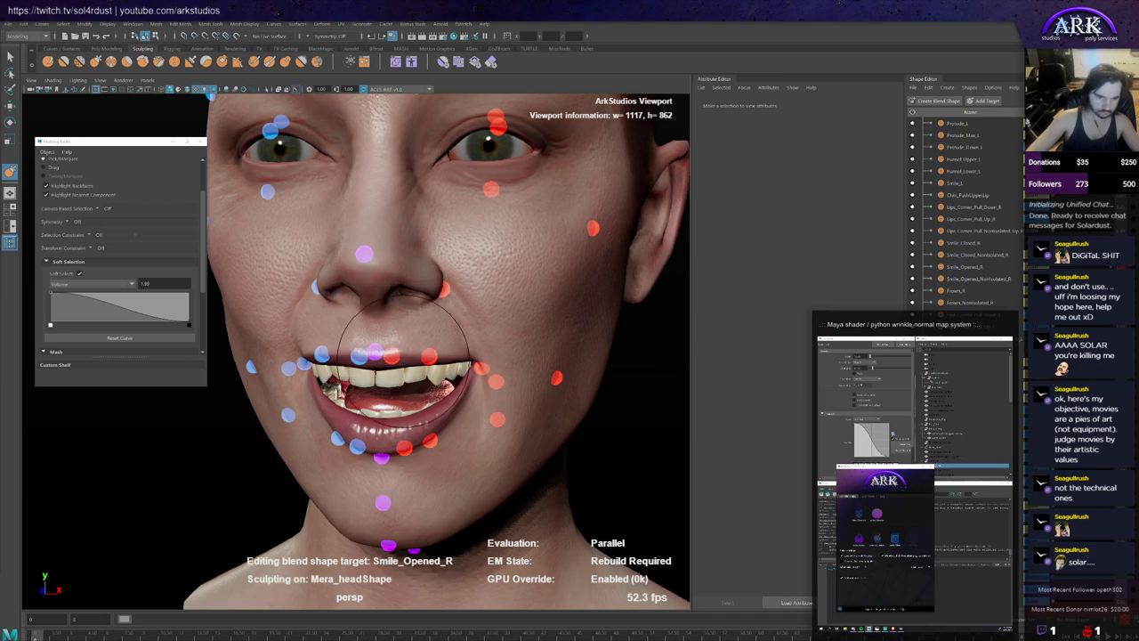
alt+drag(403, 360, 298, 375)
scroll(284, 401, up, 2)
mouse_move(267, 423)
alt+mouse_down()
mouse_move(307, 365)
mouse_move(270, 369)
mouse_move(485, 402)
alt+mouse_up()
key(b)
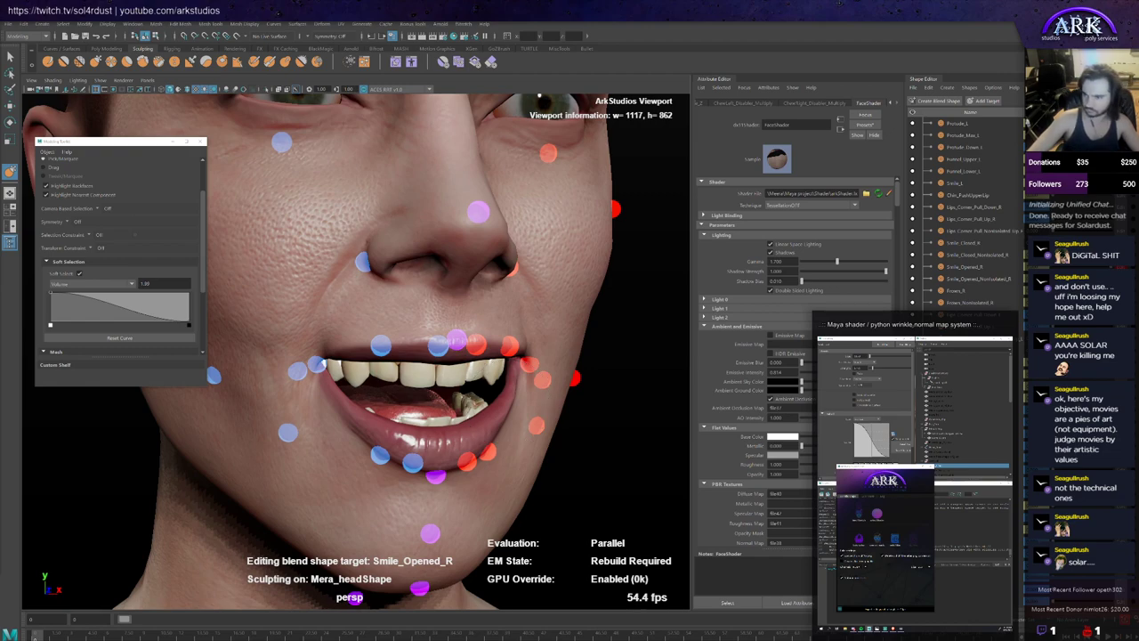
Step: Sculpt the red-side mouth corner and upper lip in the Smile_Opened_L target with the mouth open, adjusting the brush size
mouse_move(568, 415)
alt+mouse_down()
mouse_move(496, 418)
mouse_move(495, 405)
alt+mouse_up()
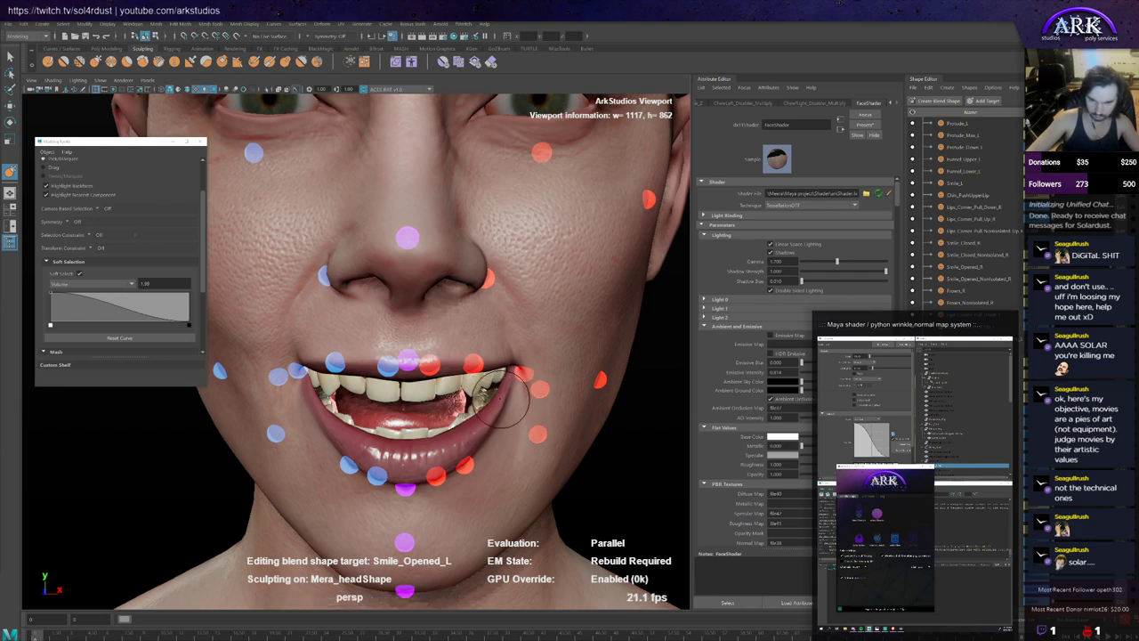
scroll(515, 416, down, 4)
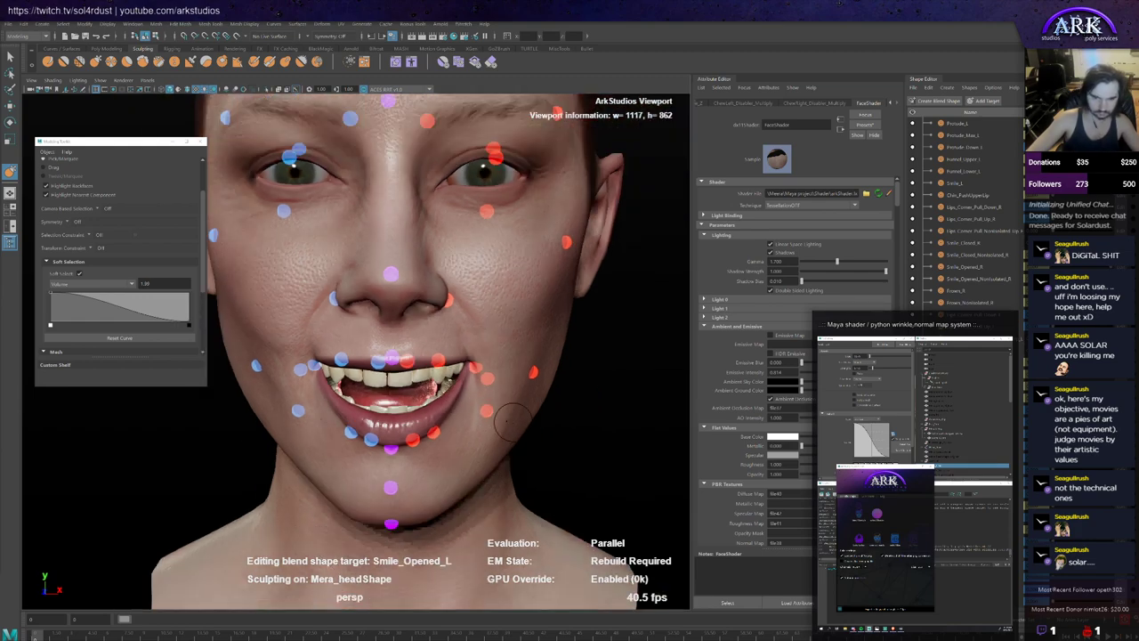
alt+drag(514, 423, 504, 415)
scroll(504, 416, up, 2)
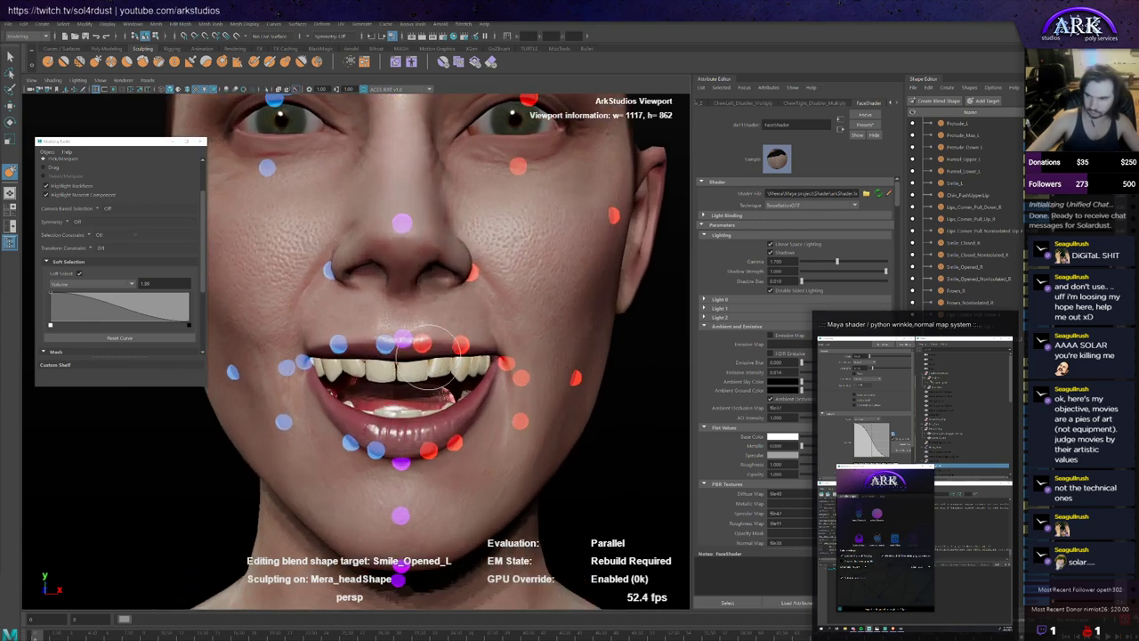
alt+drag(429, 357, 405, 360)
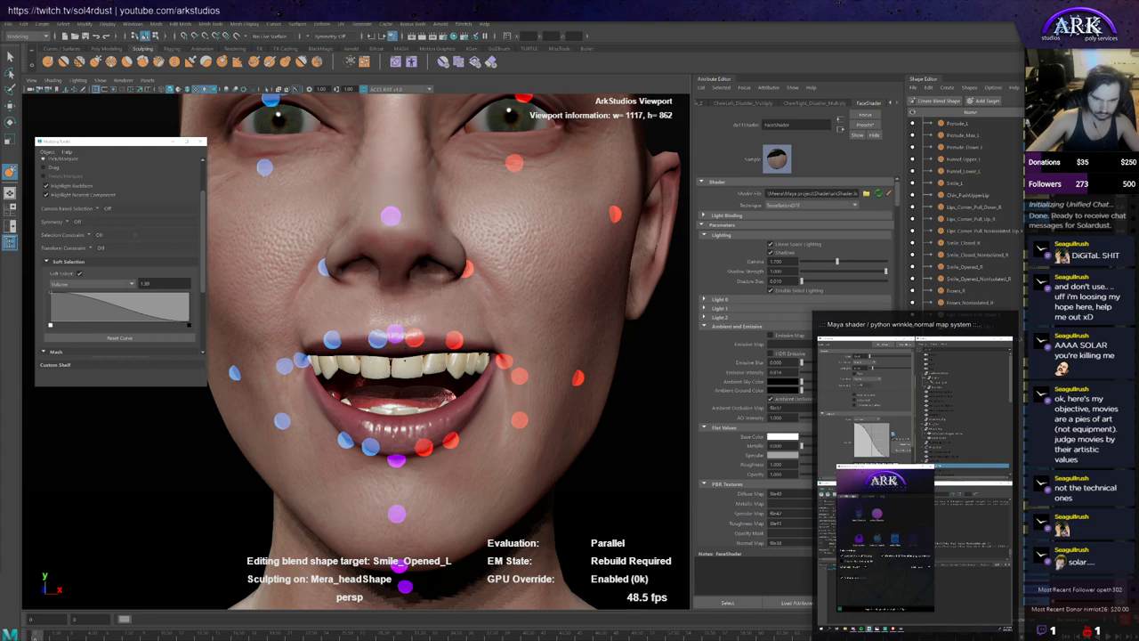
key(b)
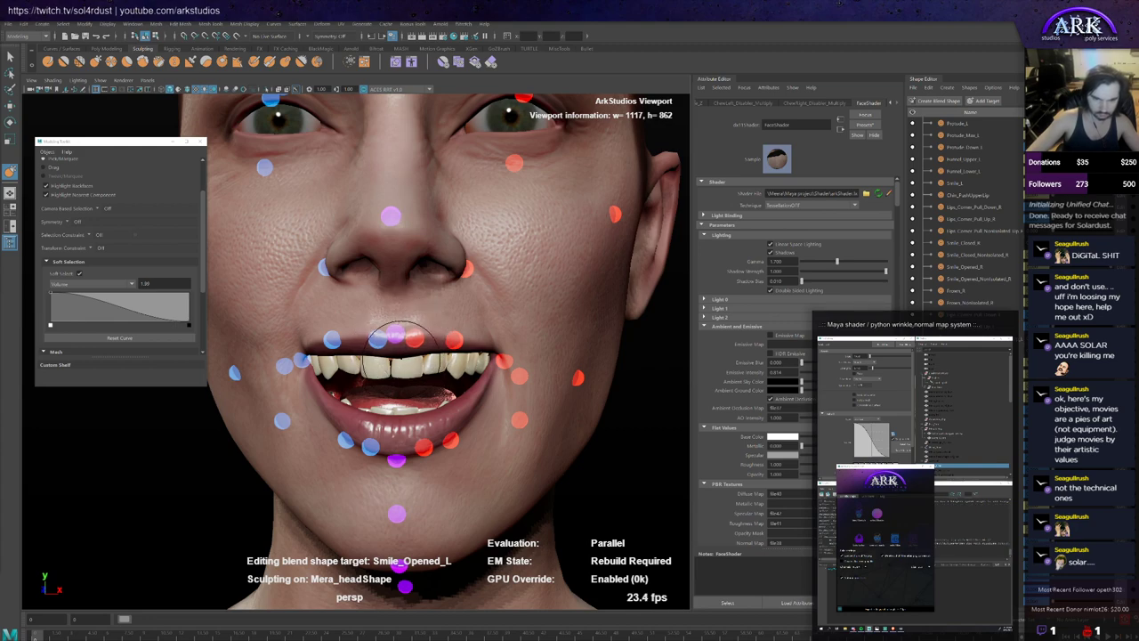
Step: Examine the whole open-mouth smile from a distance against the reference photo
scroll(432, 376, down, 5)
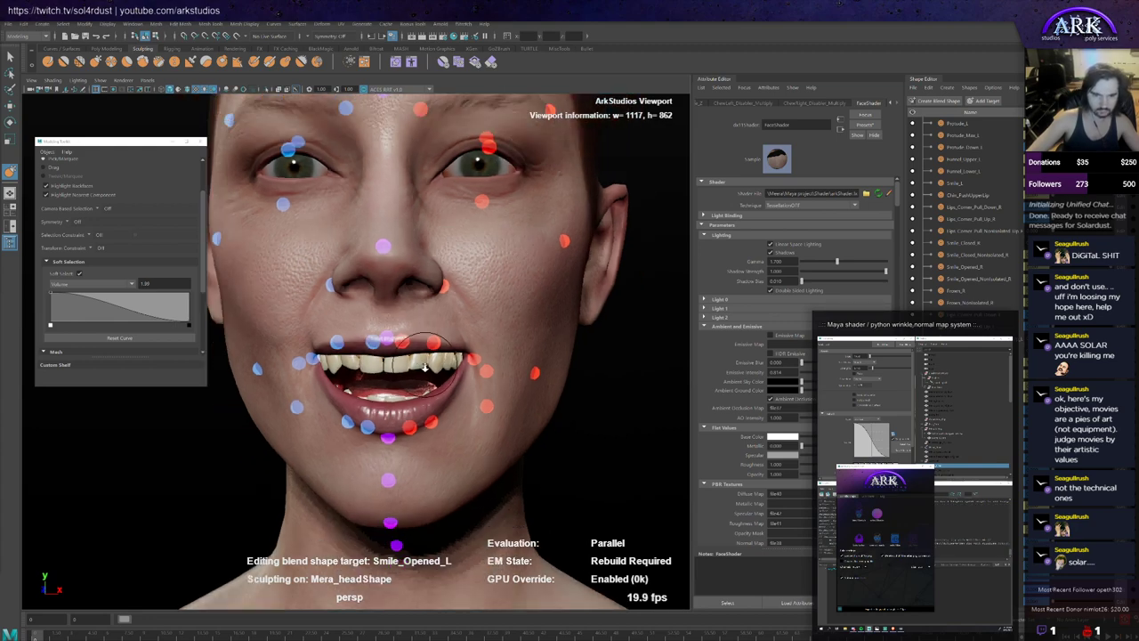
mouse_move(431, 376)
alt+mouse_down()
mouse_move(480, 378)
mouse_move(420, 374)
mouse_move(470, 379)
mouse_move(436, 388)
mouse_move(467, 394)
mouse_move(421, 397)
mouse_move(440, 399)
alt+mouse_up()
scroll(437, 391, down, 5)
key(alt+Tab)
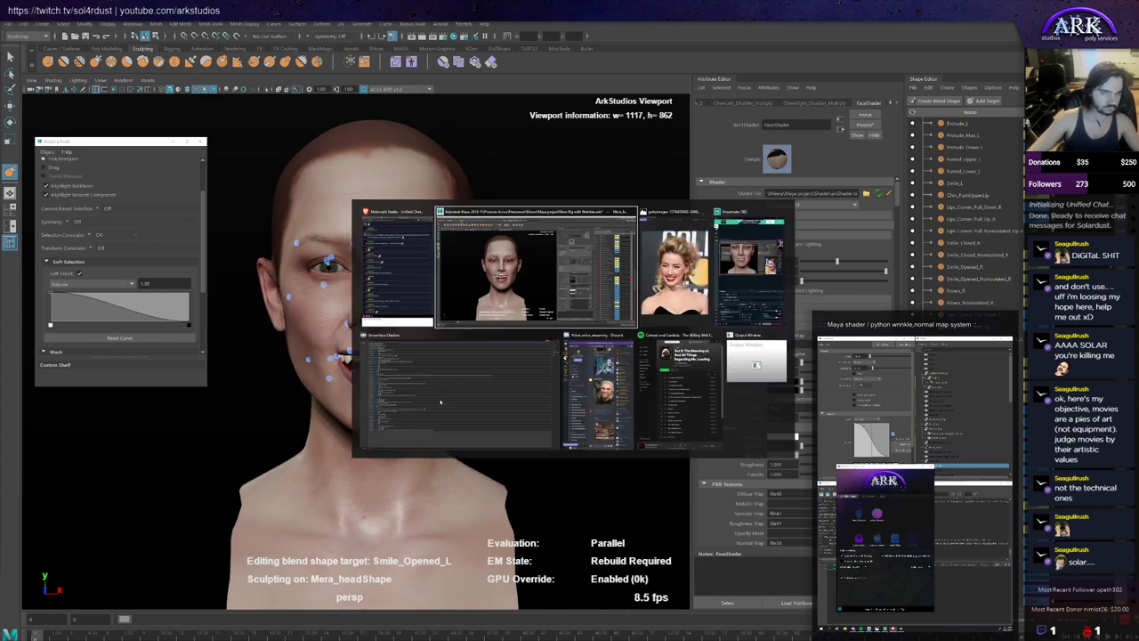
key(alt+Tab)
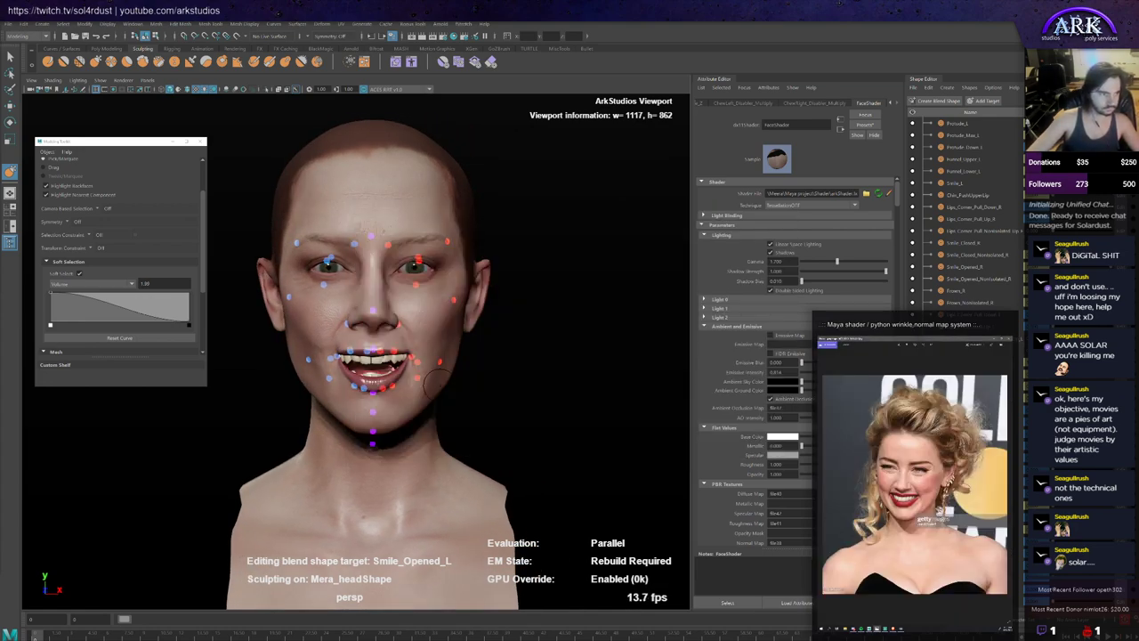
mouse_move(439, 388)
alt+mouse_down()
mouse_move(484, 387)
mouse_move(432, 388)
alt+mouse_up()
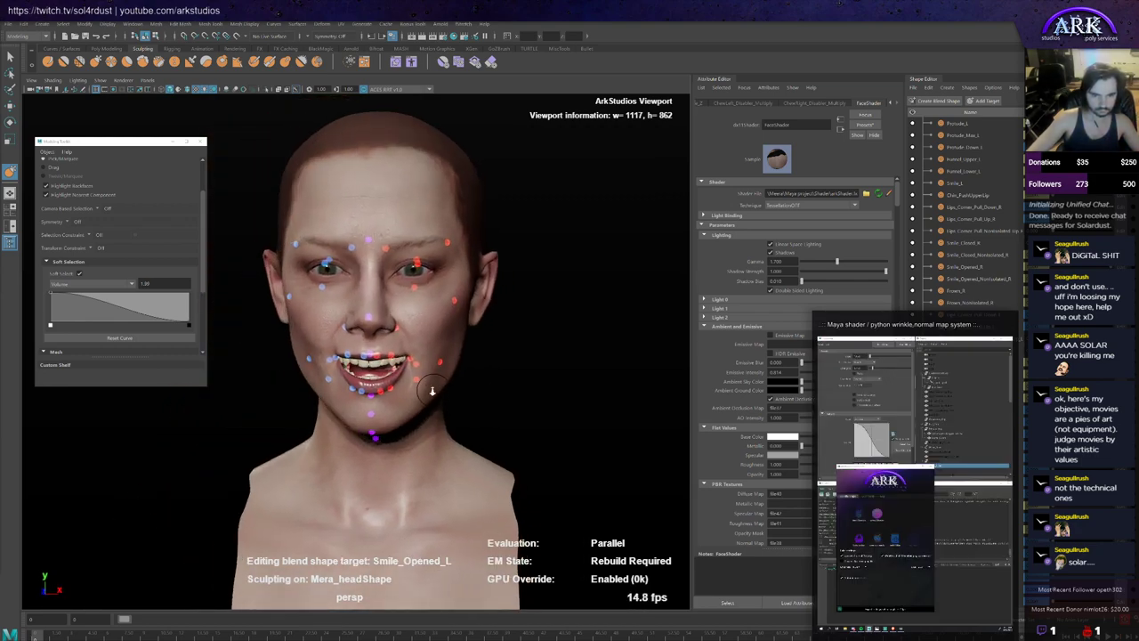
scroll(432, 388, up, 4)
Step: Select the jaw control, bring it back to the closed-jaw pose and check the smile against the reference photo
key(w)
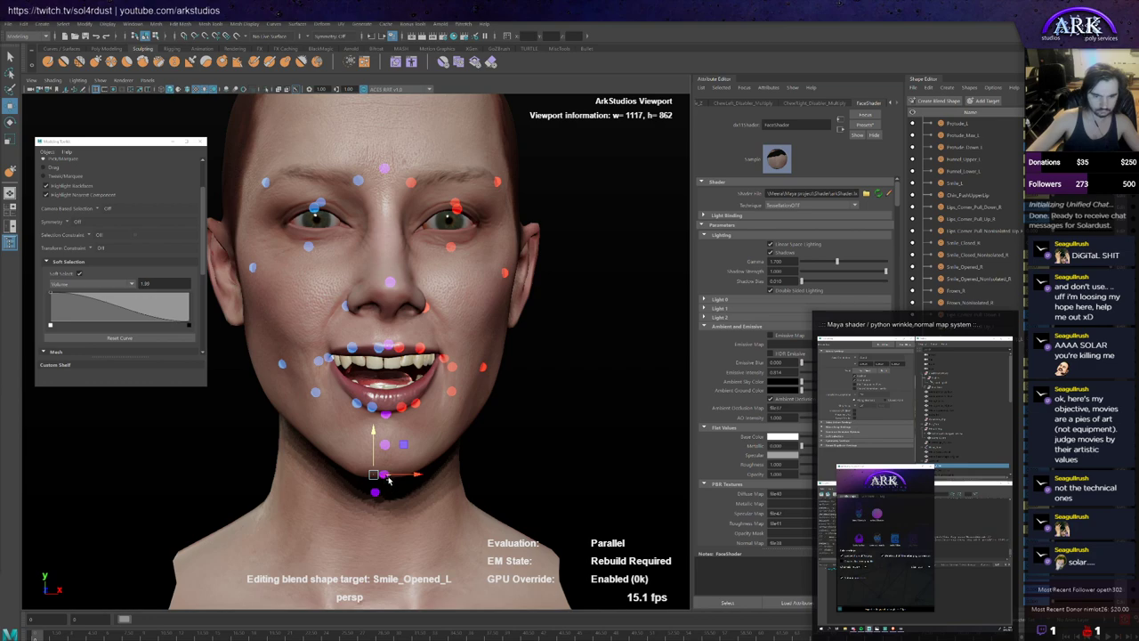
click(410, 476)
alt+drag(410, 494, 420, 433)
scroll(366, 437, down, 4)
scroll(422, 432, up, 5)
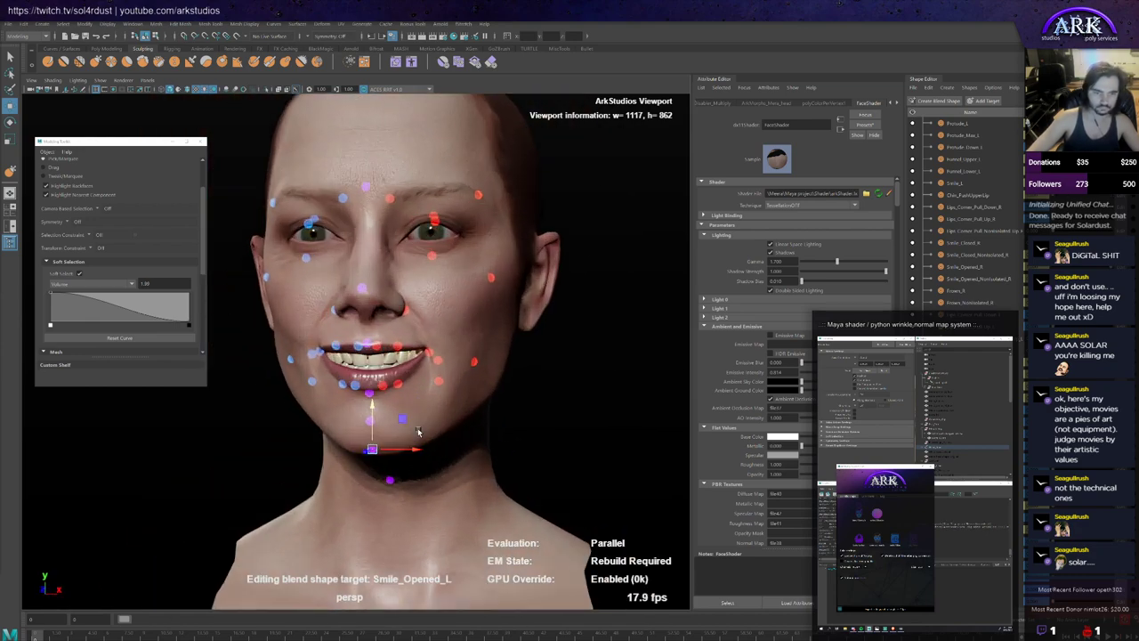
scroll(430, 435, down, 4)
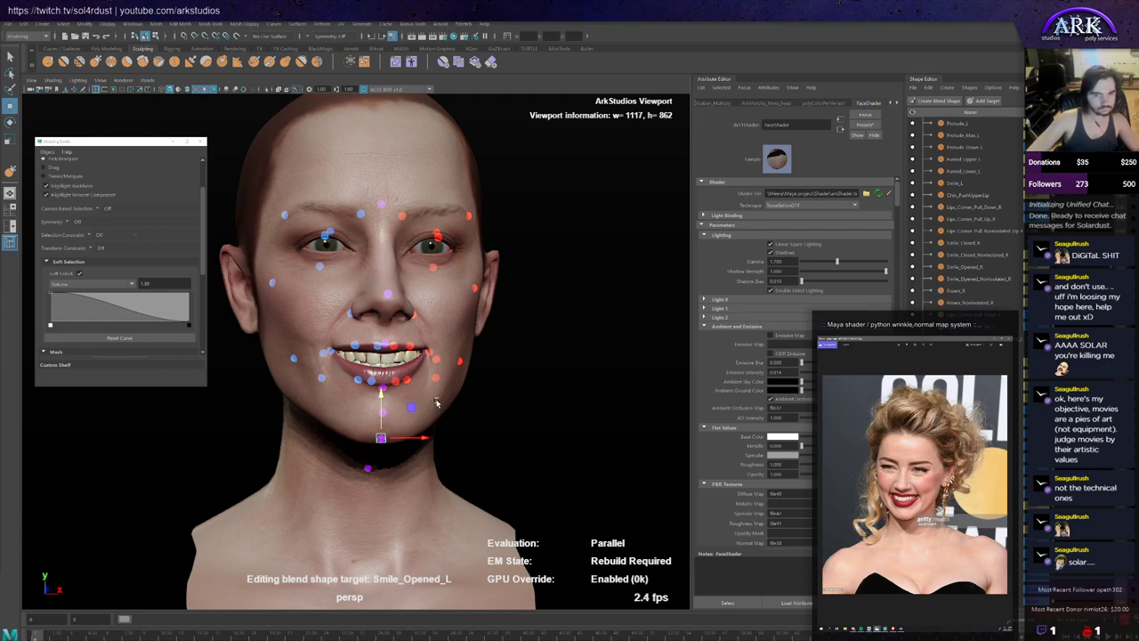
alt+drag(436, 404, 432, 402)
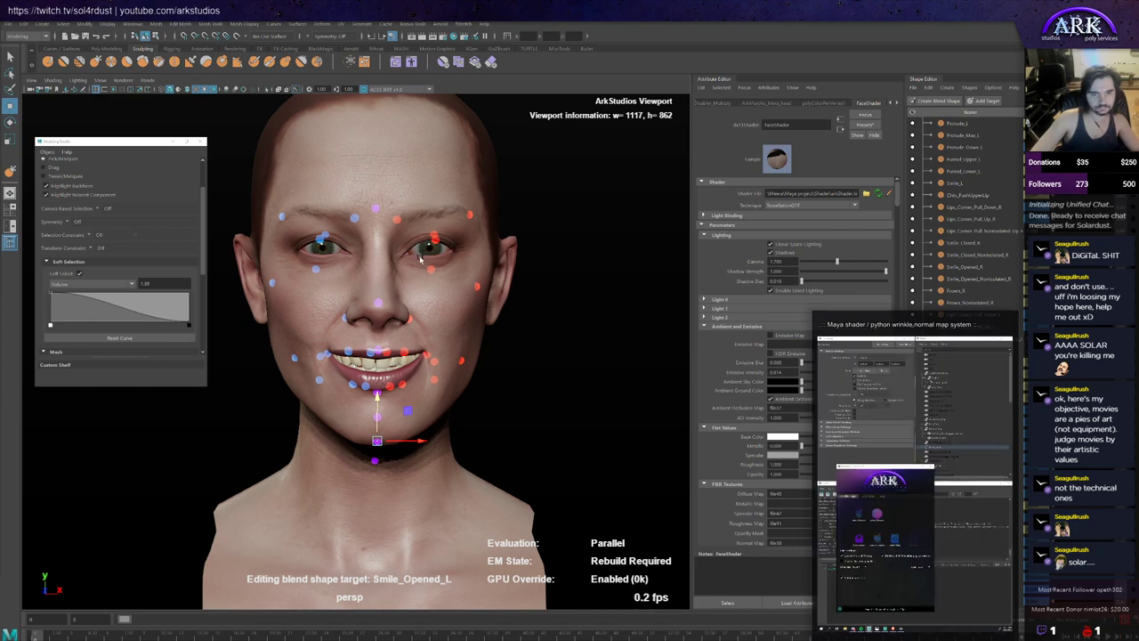
alt+drag(365, 415, 493, 328)
scroll(488, 378, up, 2)
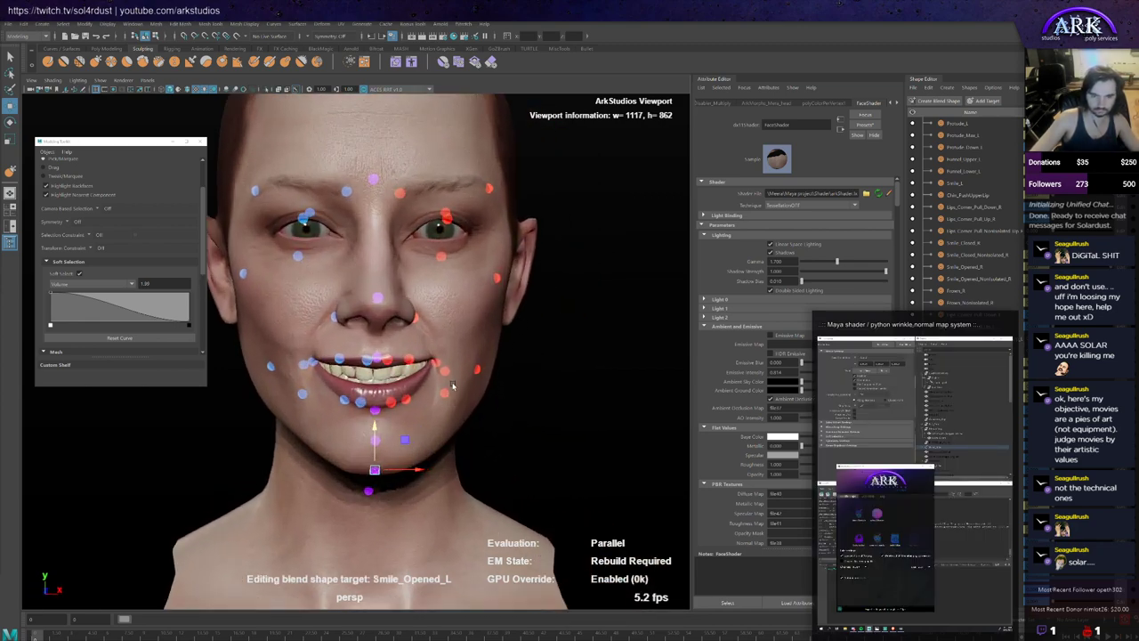
Step: Select both smile-line controls beside the mouth corners and move them vertically to test the smile's transition
click(445, 371)
click(304, 368)
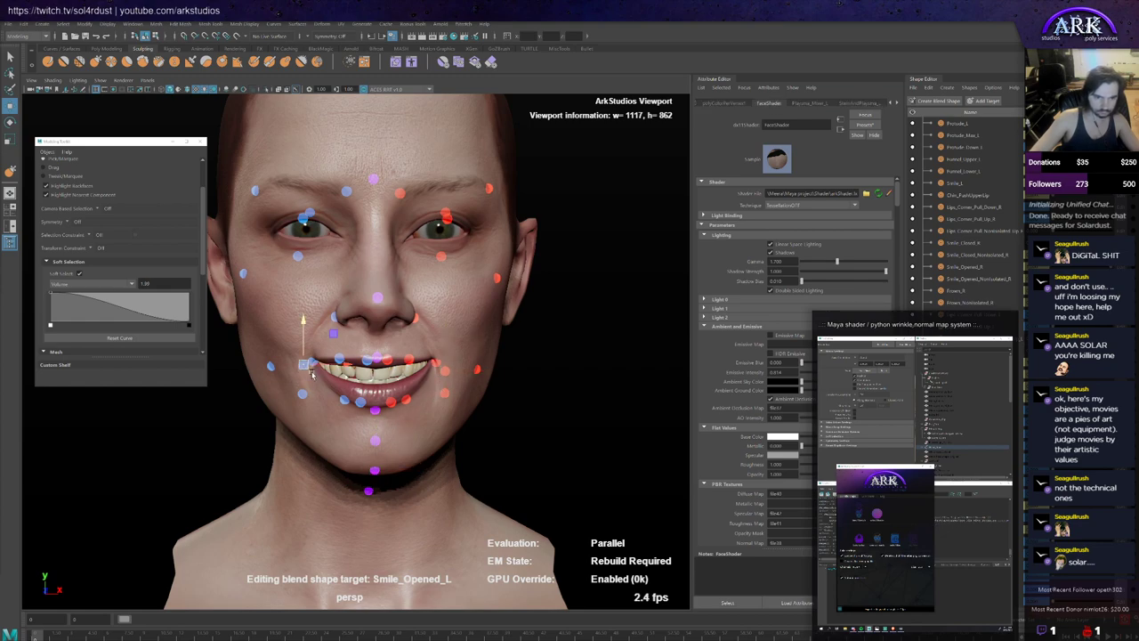
drag(303, 367, 307, 278)
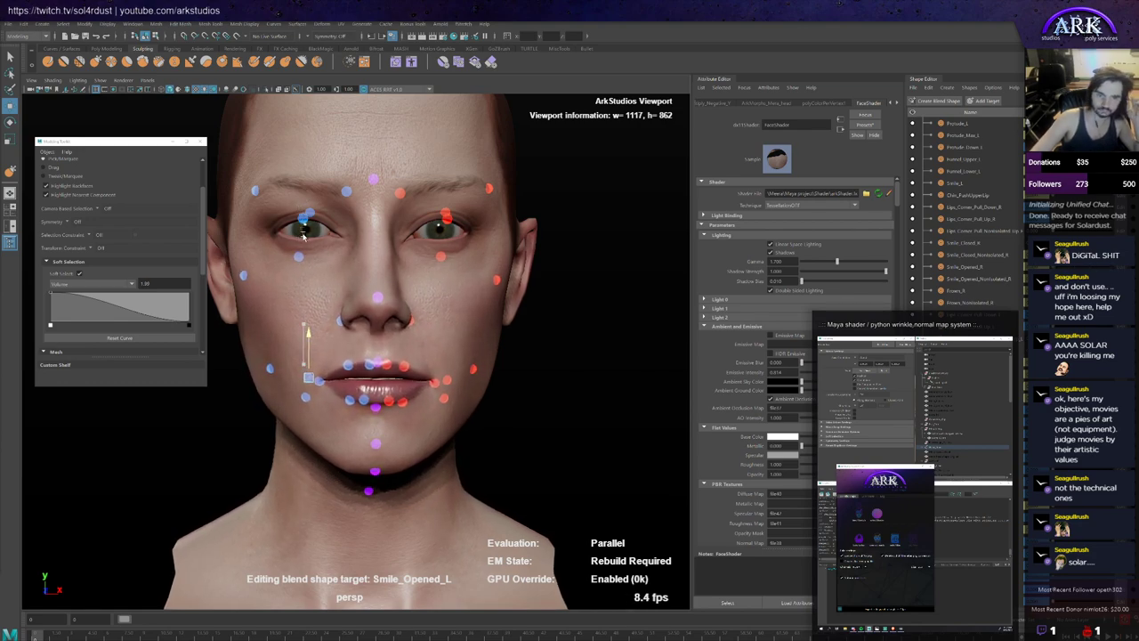
drag(303, 239, 304, 235)
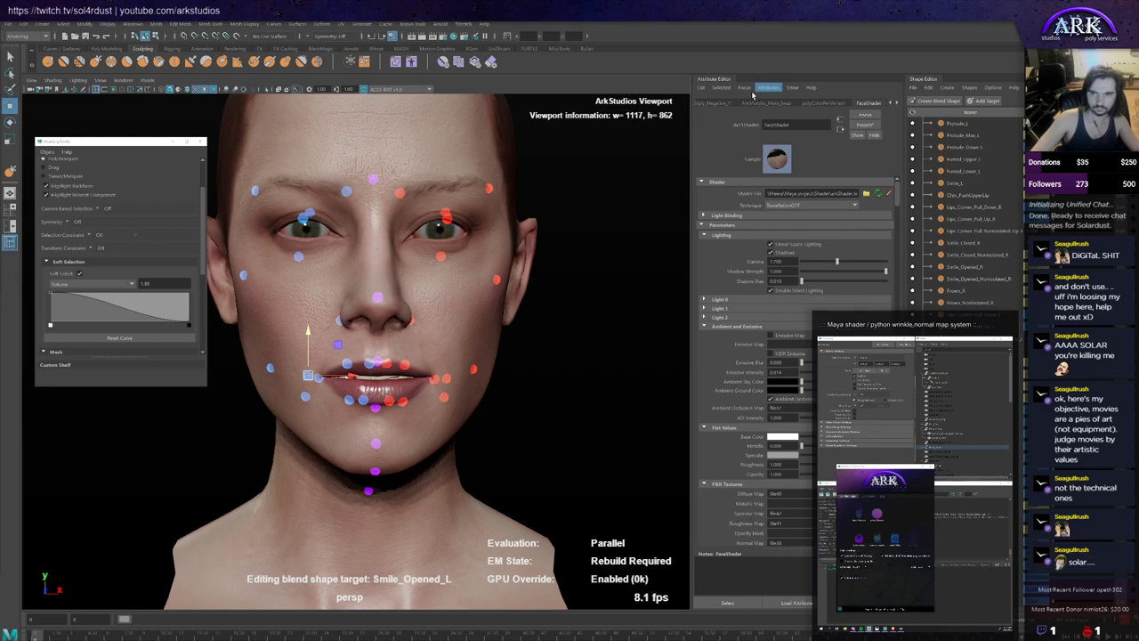
Step: Reset the right smile-line control by setting its X, Y and Z translation to 0
click(890, 104)
click(890, 104)
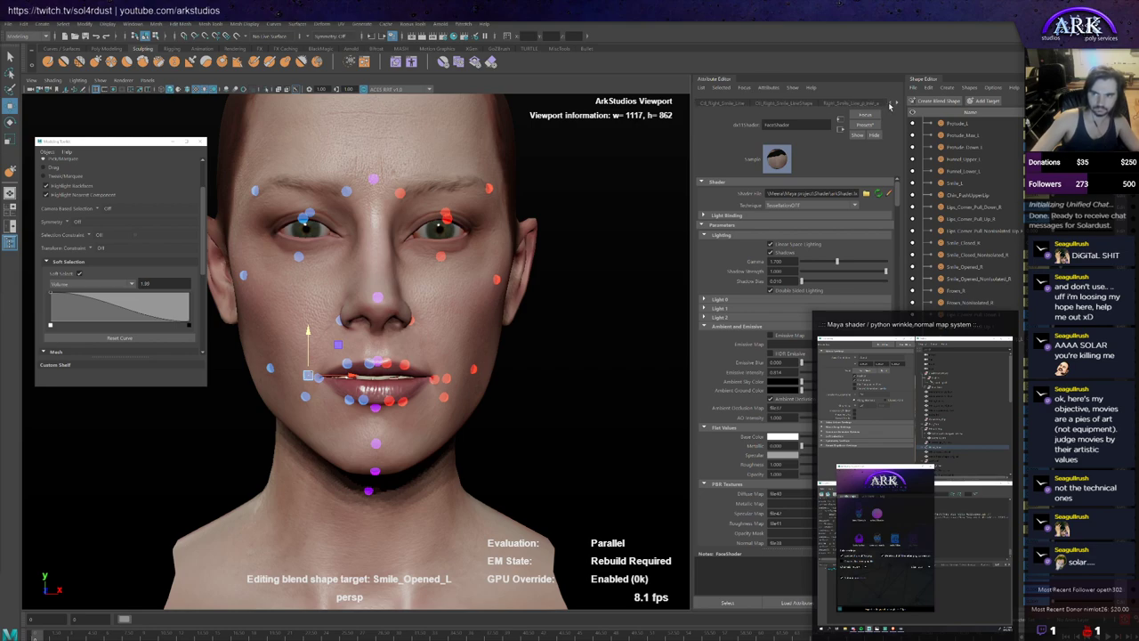
click(731, 104)
double_click(772, 160)
text(0)
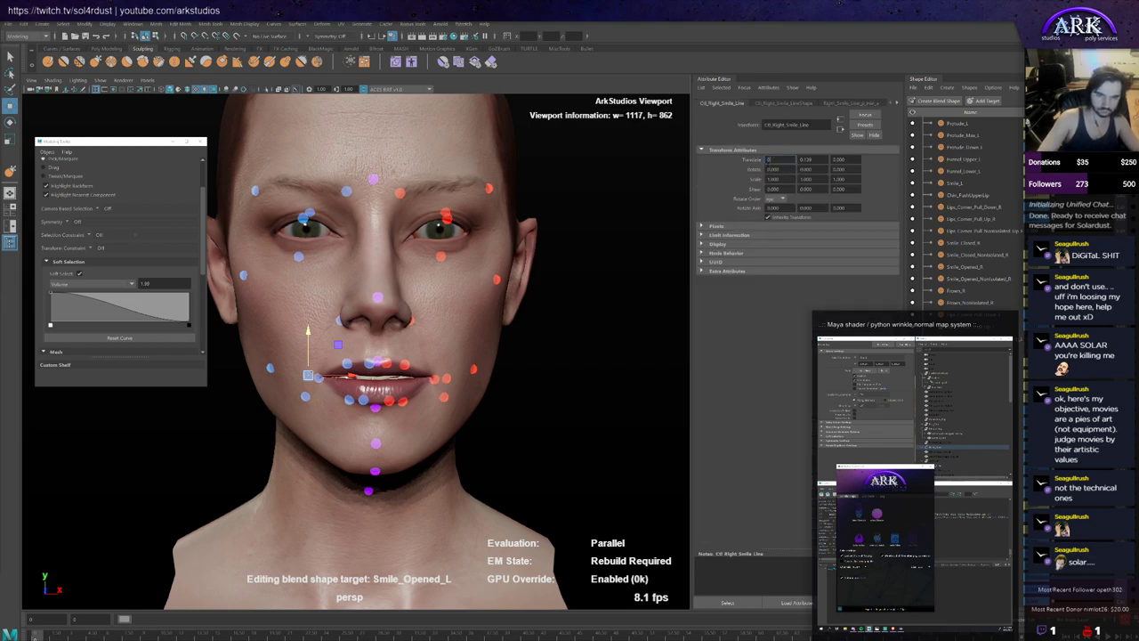
key(Tab)
text(0)
key(Tab)
text(00)
key(Return)
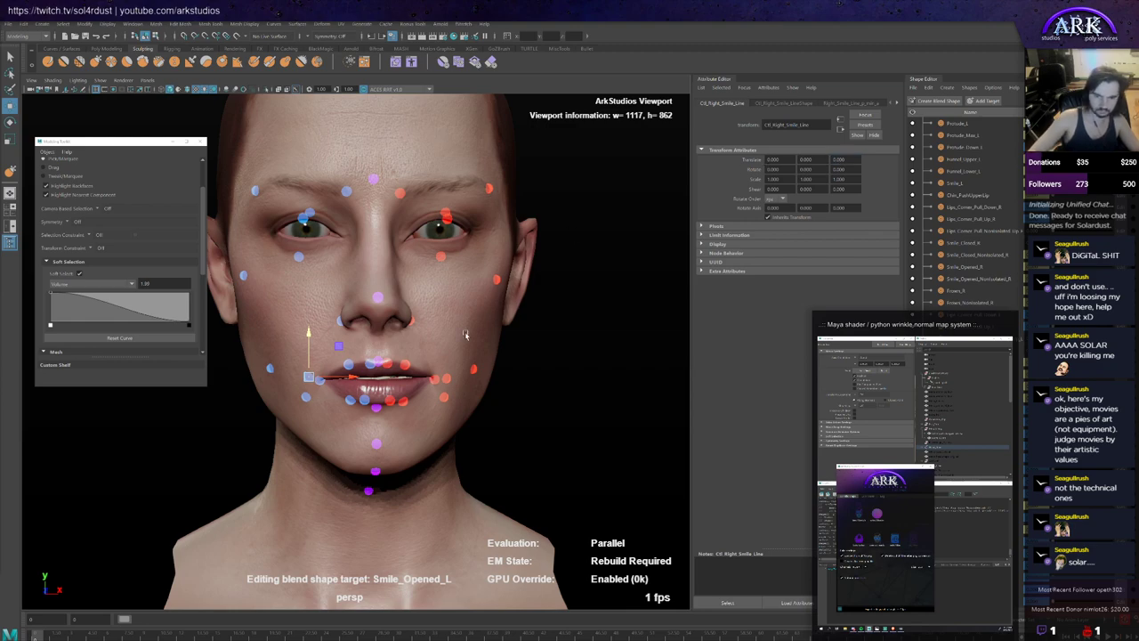
Step: Select the left smile-line control, set its X and Y translation to 0 and view the neutral face from the side
click(446, 378)
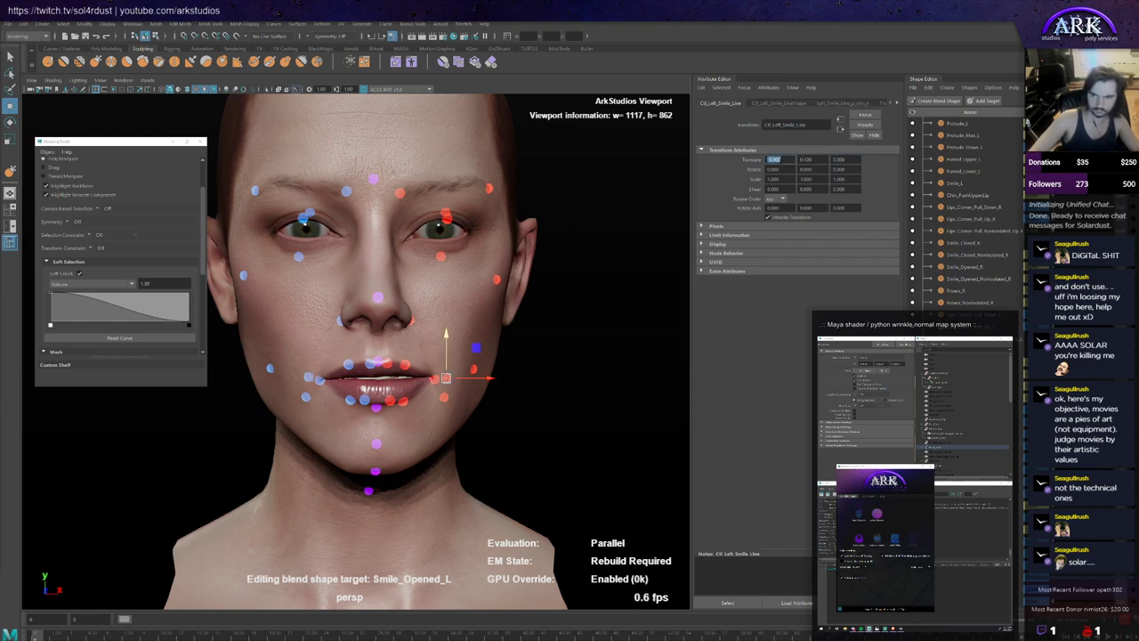
text(0)
key(Tab)
text(0)
key(Tab)
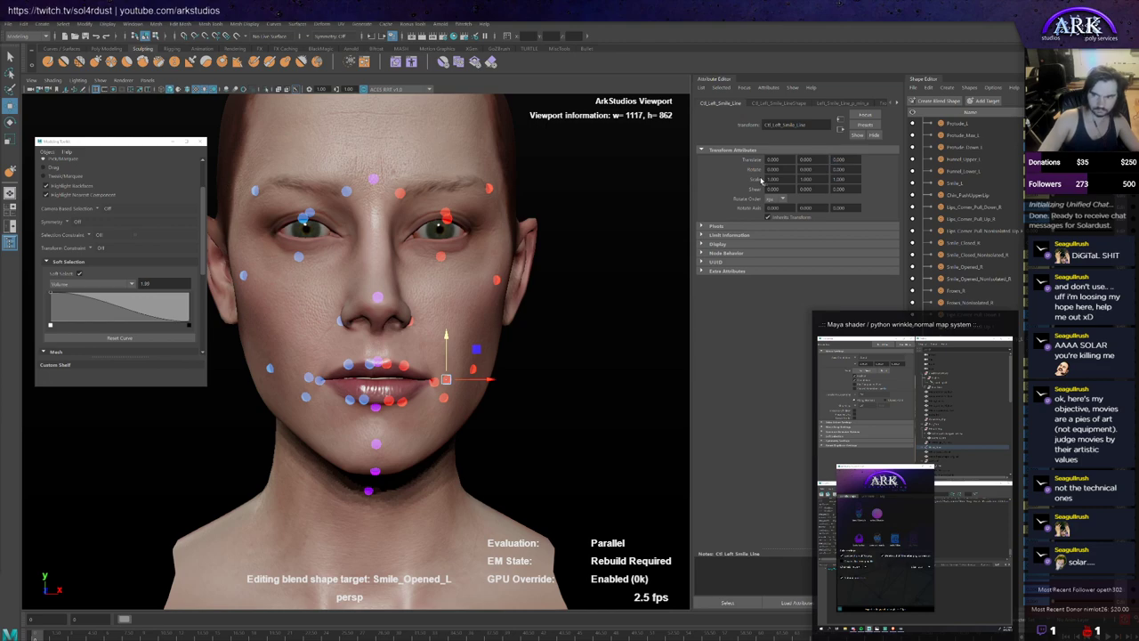
alt+drag(303, 512, 392, 476)
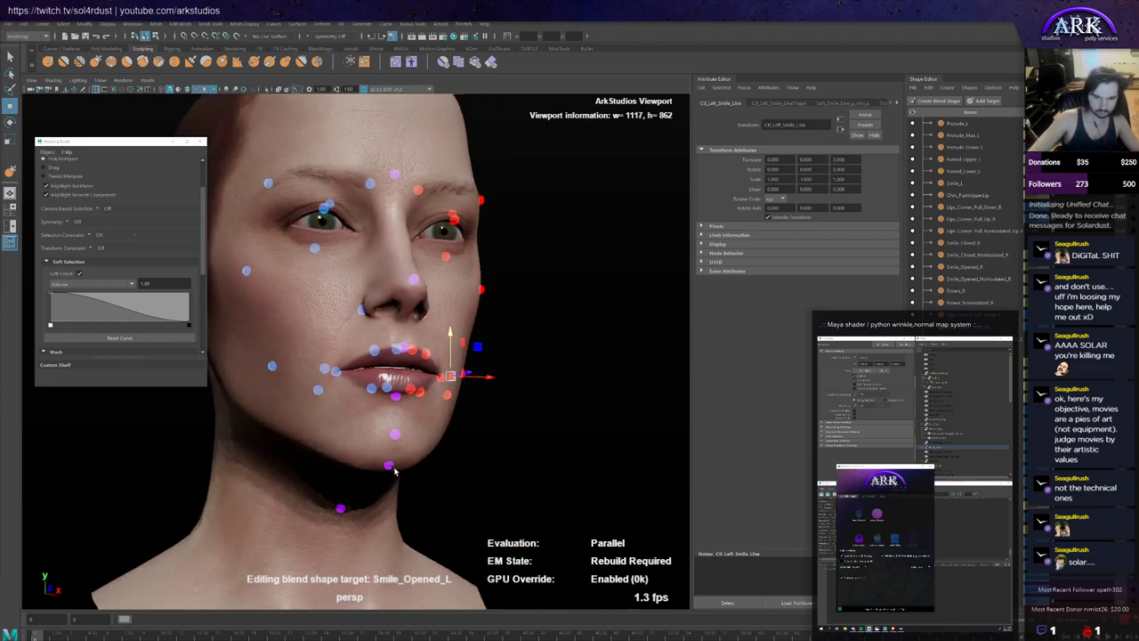
Step: Select the chin control and reset its Y translation to 0
click(390, 465)
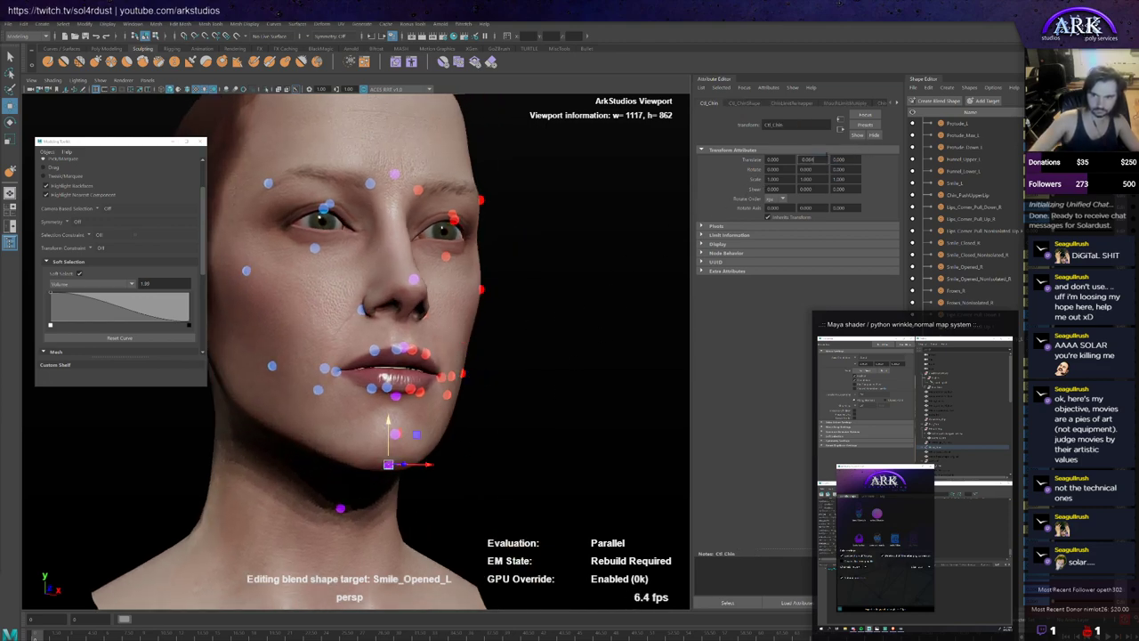
drag(827, 157, 799, 159)
text(0)
key(Return)
alt+drag(485, 392, 433, 409)
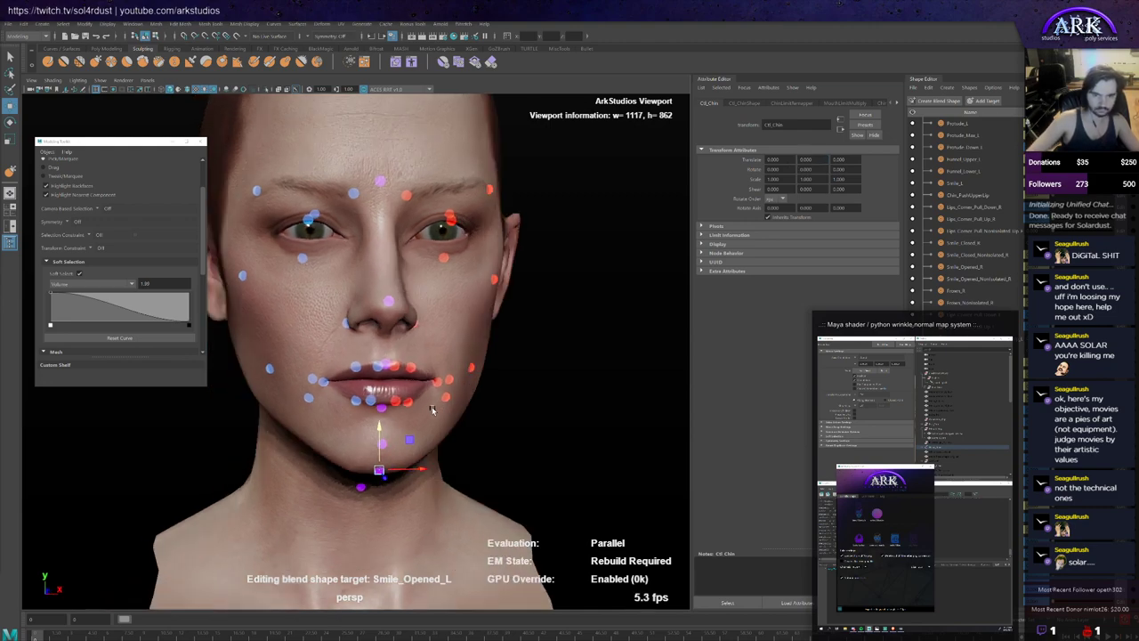
Step: Move the chin control downward to open the jaw wide and inspect the inside of the mouth
drag(402, 469, 471, 546)
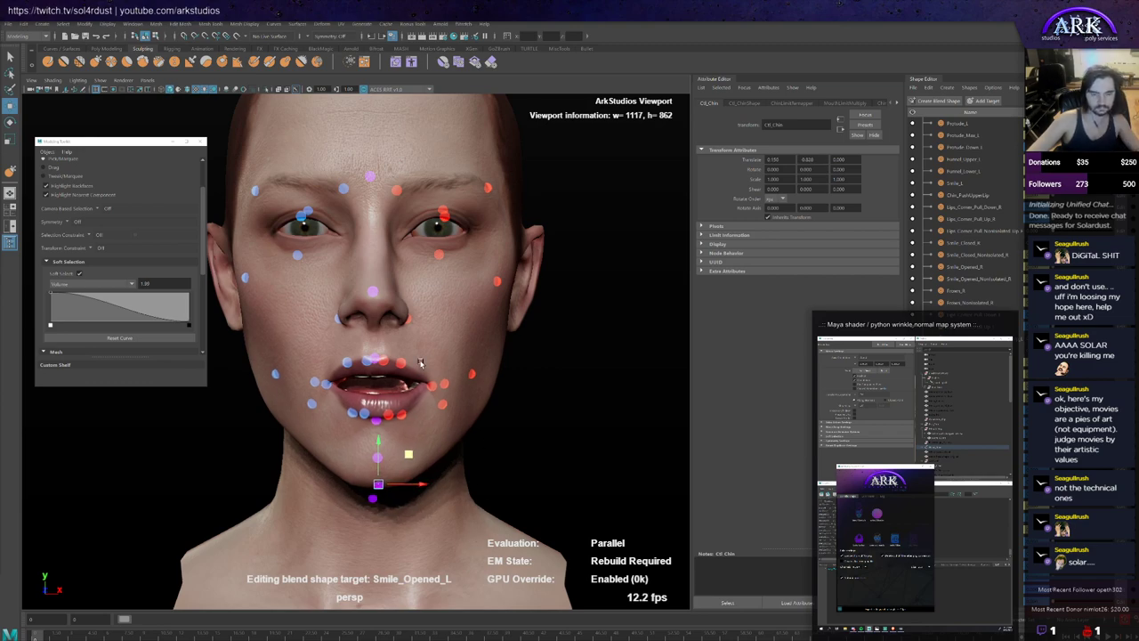
alt+drag(418, 328, 407, 360)
scroll(385, 415, up, 3)
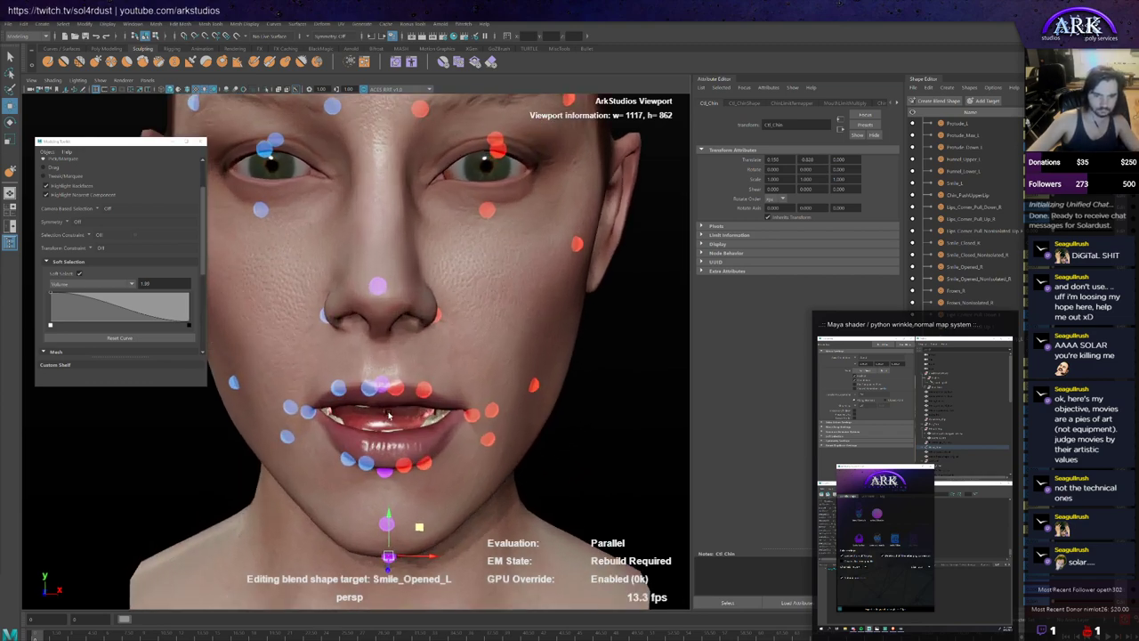
alt+drag(387, 416, 442, 470)
scroll(383, 414, down, 3)
middle_drag(441, 472, 451, 493)
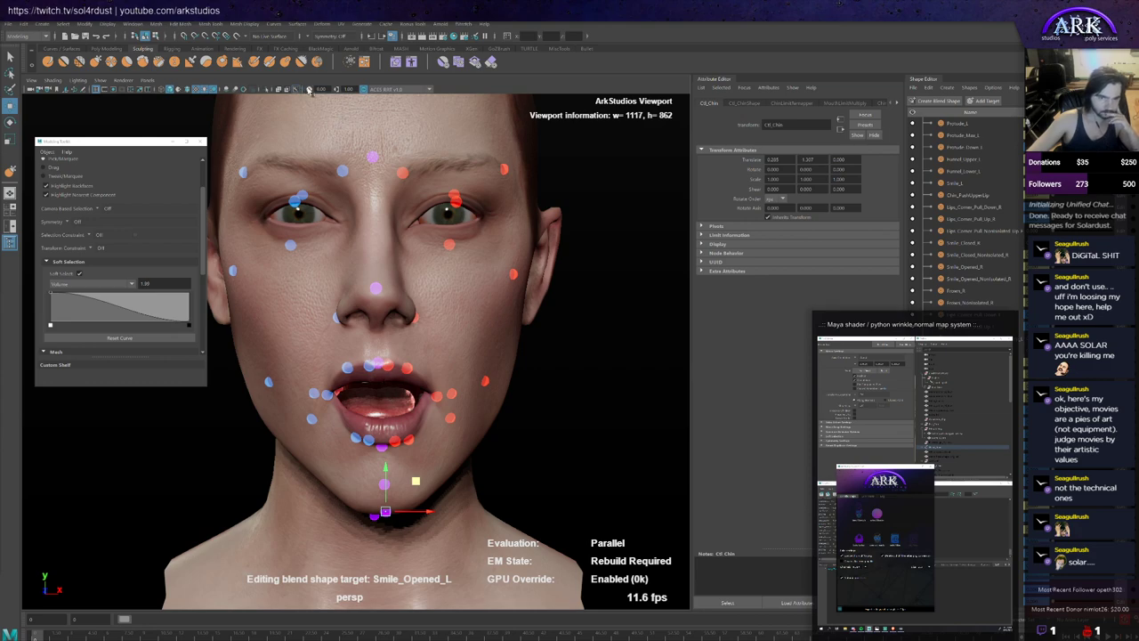
Step: Switch the viewport from the ArkStudios renderer to the standard one and raise the chin control slightly
click(309, 90)
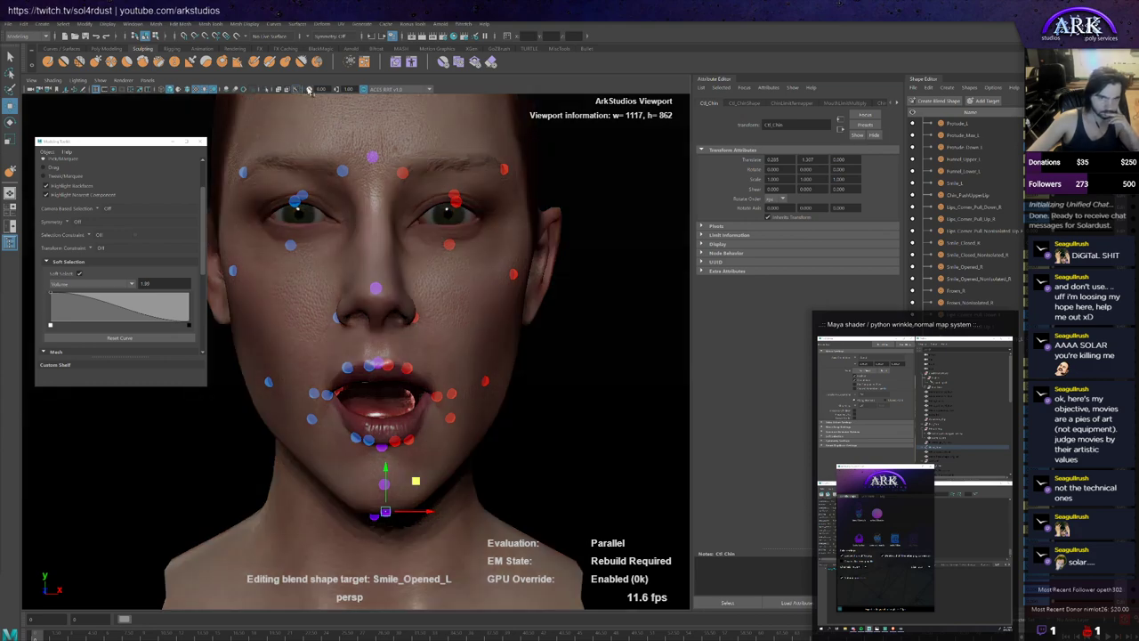
click(310, 91)
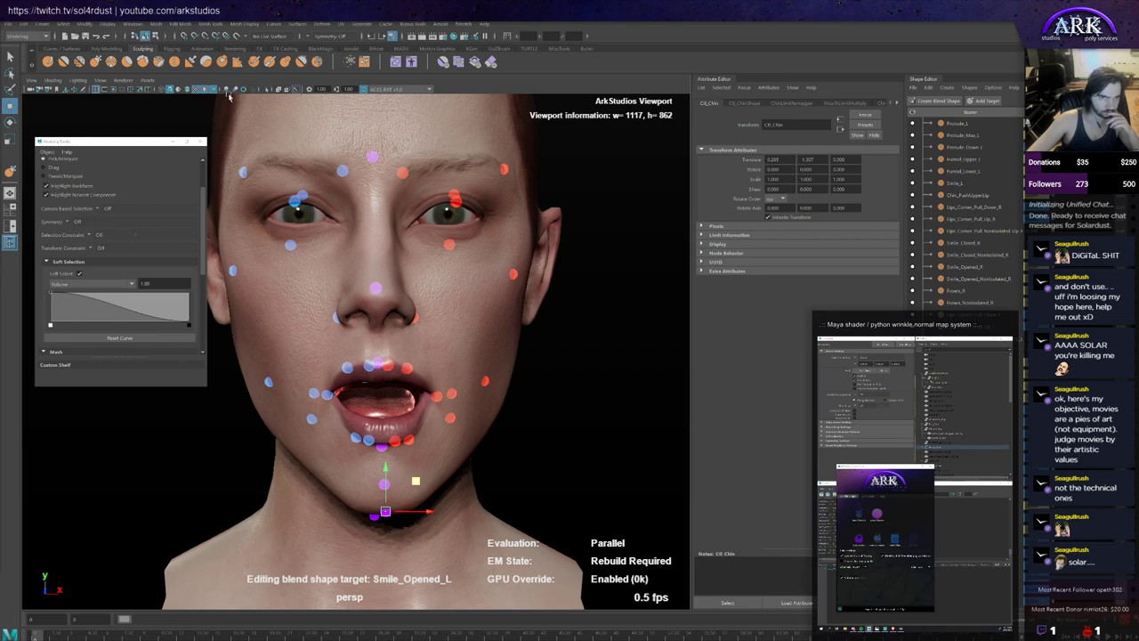
click(125, 82)
click(130, 97)
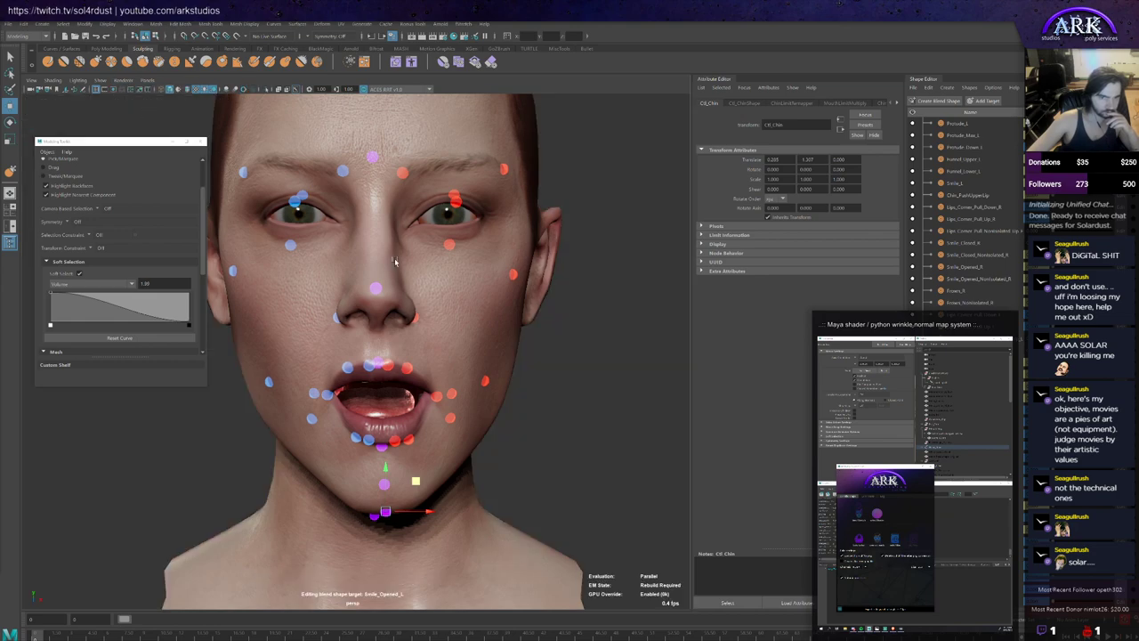
scroll(402, 330, down, 3)
scroll(403, 333, up, 2)
mouse_move(413, 466)
mouse_down()
mouse_move(400, 450)
mouse_move(411, 461)
mouse_up()
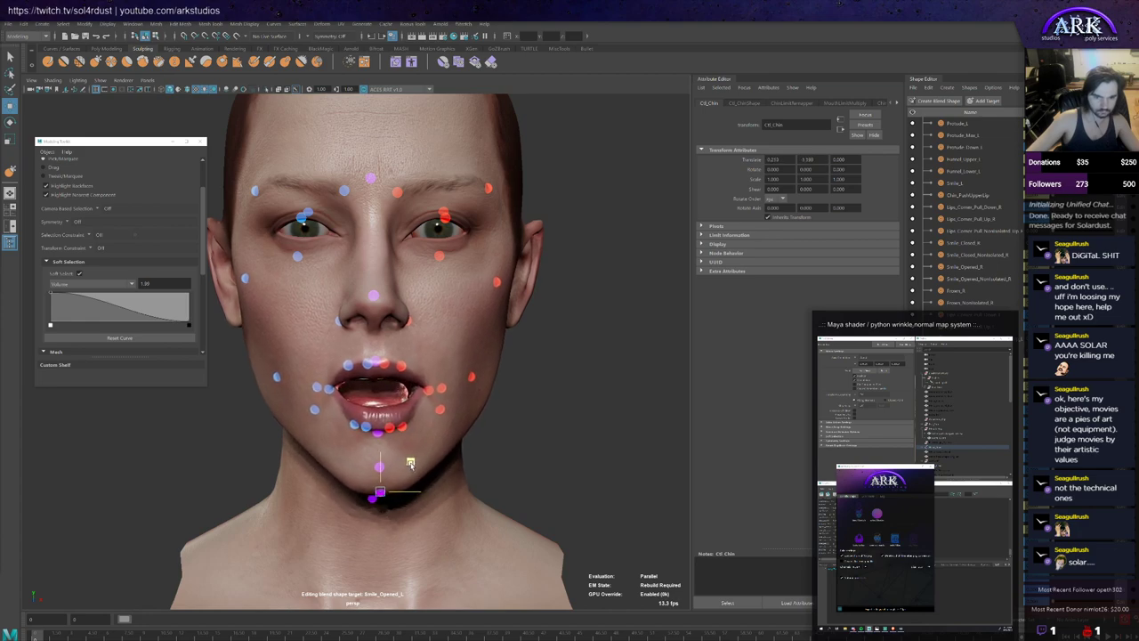
Step: Select the tongue mesh and, in its InnerMouth shader, set the reflection intensity to 0 and the environment rotation to about 85.5
click(386, 394)
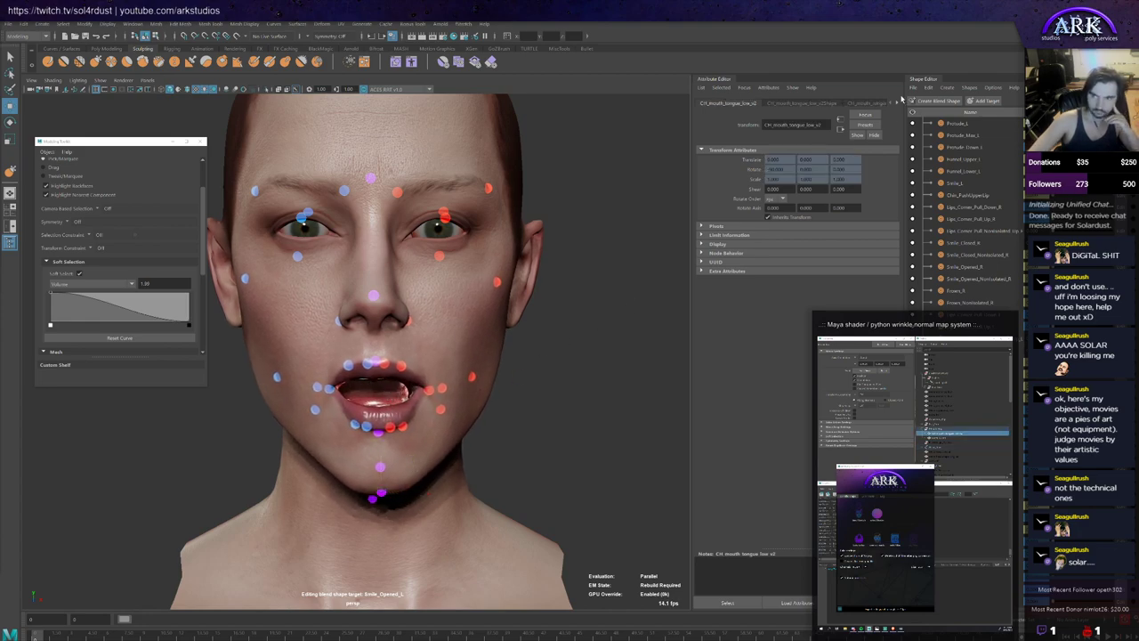
click(894, 104)
click(893, 104)
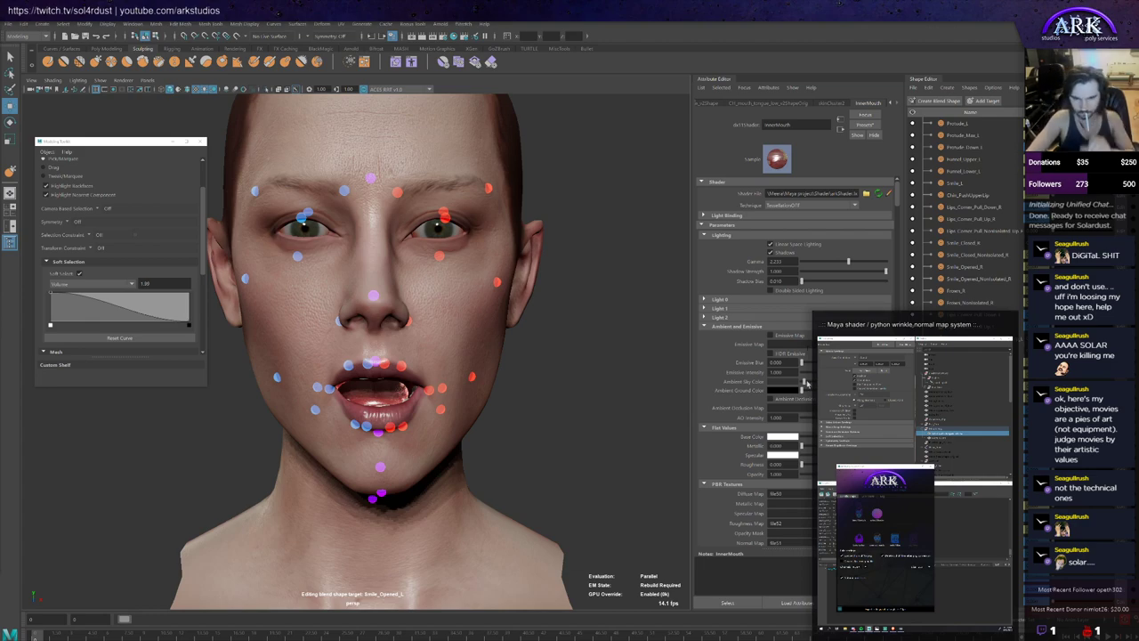
drag(806, 382, 772, 389)
scroll(811, 389, down, 10)
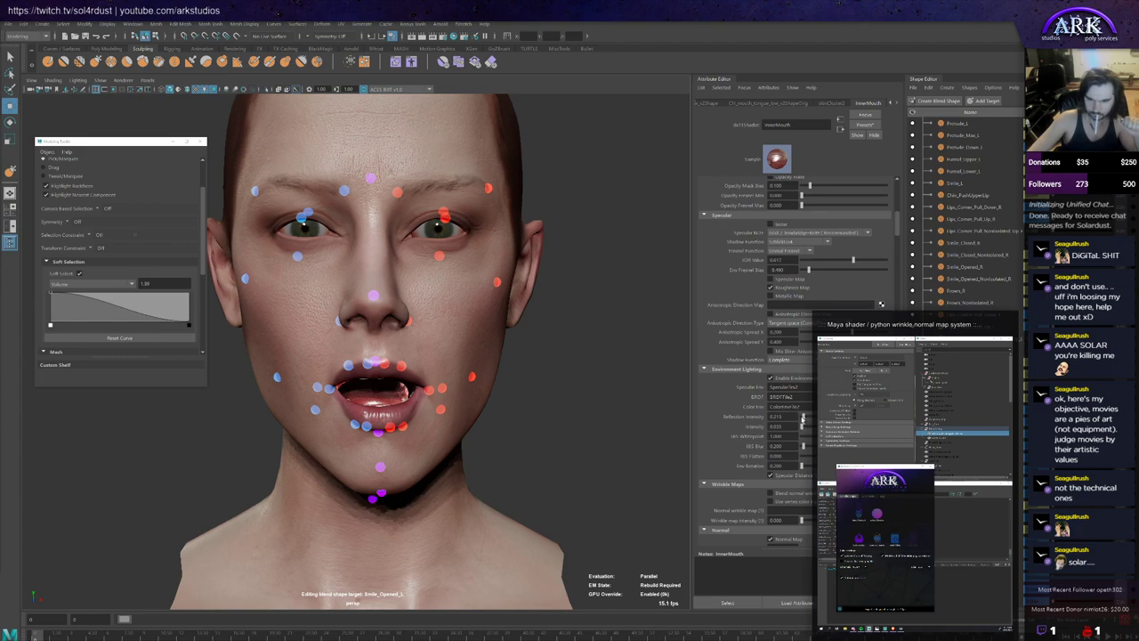
mouse_move(803, 467)
mouse_down()
mouse_move(828, 467)
mouse_move(814, 468)
mouse_up()
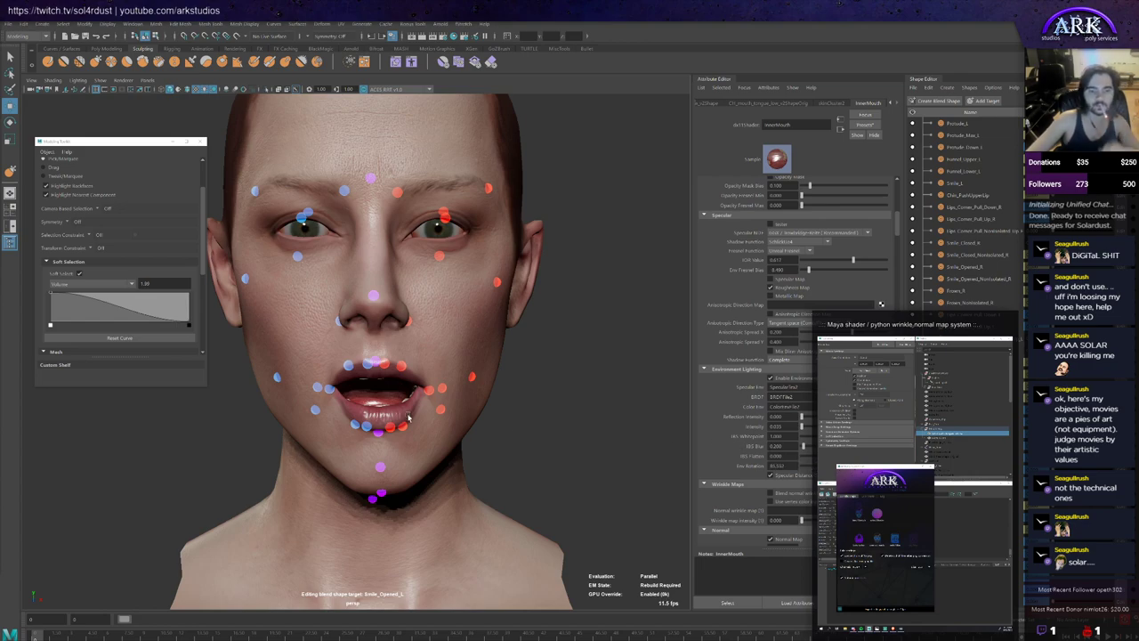
Step: Reduce the normal height of the InnerMouth shader while checking the mouth interior up close
scroll(408, 417, up, 2)
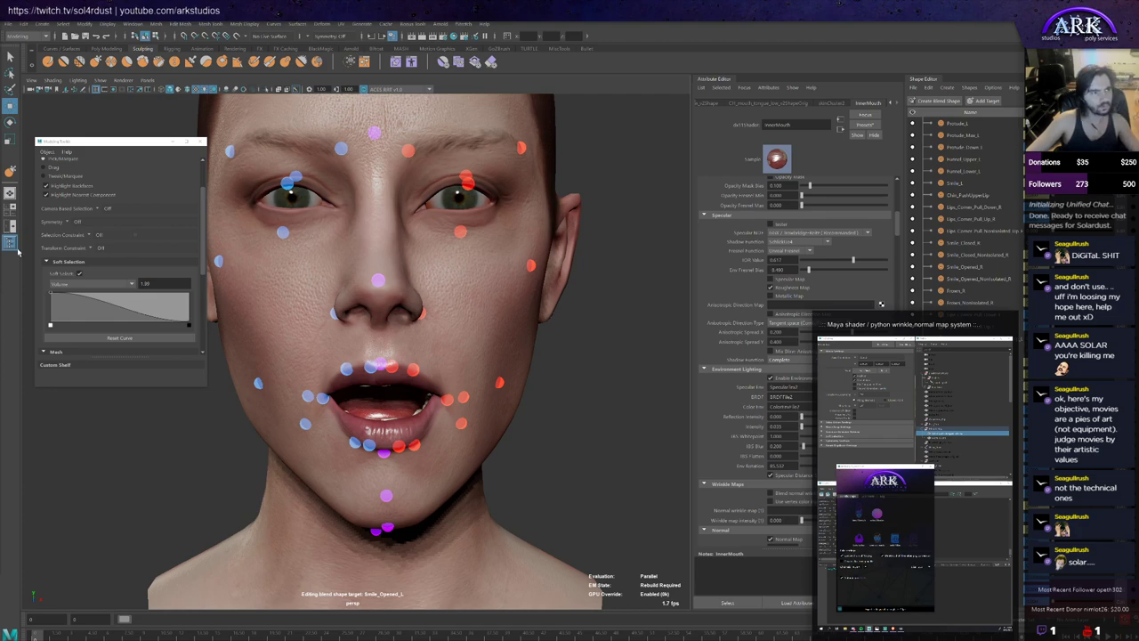
mouse_move(366, 313)
alt+mouse_down()
mouse_move(342, 308)
mouse_move(380, 314)
mouse_move(365, 314)
alt+mouse_up()
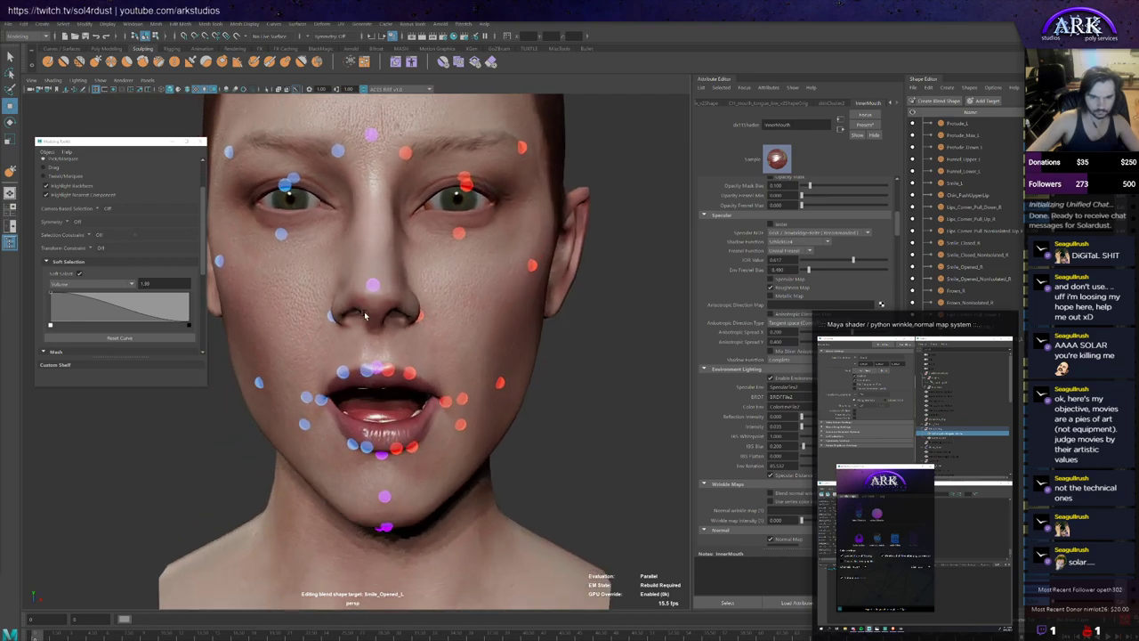
scroll(783, 470, down, 3)
scroll(789, 458, down, 4)
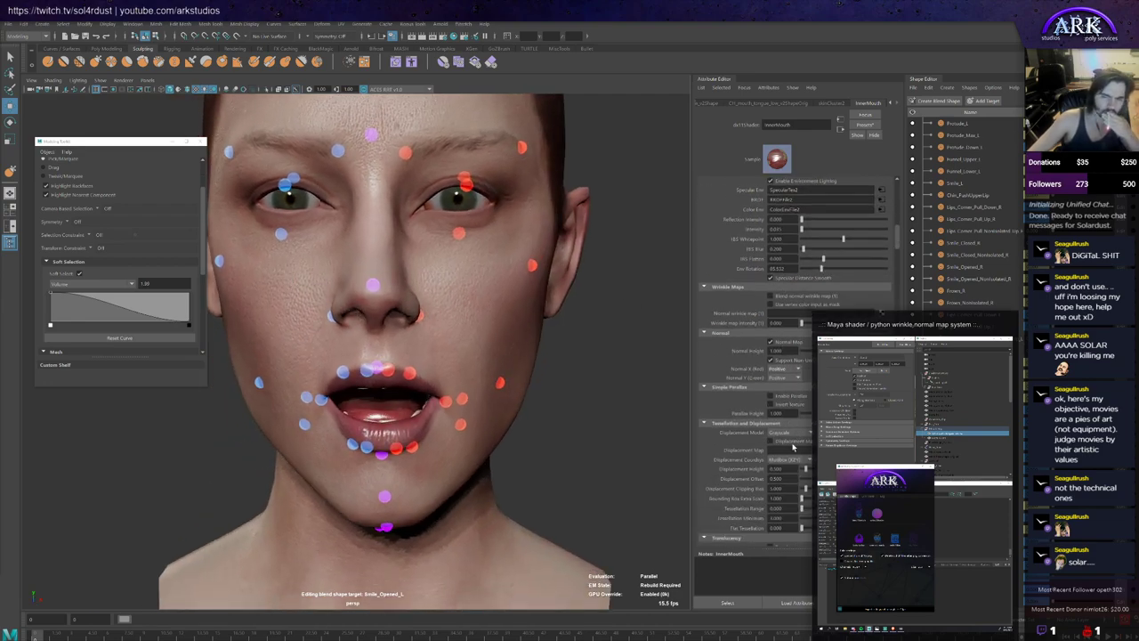
mouse_move(818, 350)
mouse_down()
mouse_move(797, 352)
mouse_move(812, 353)
mouse_up()
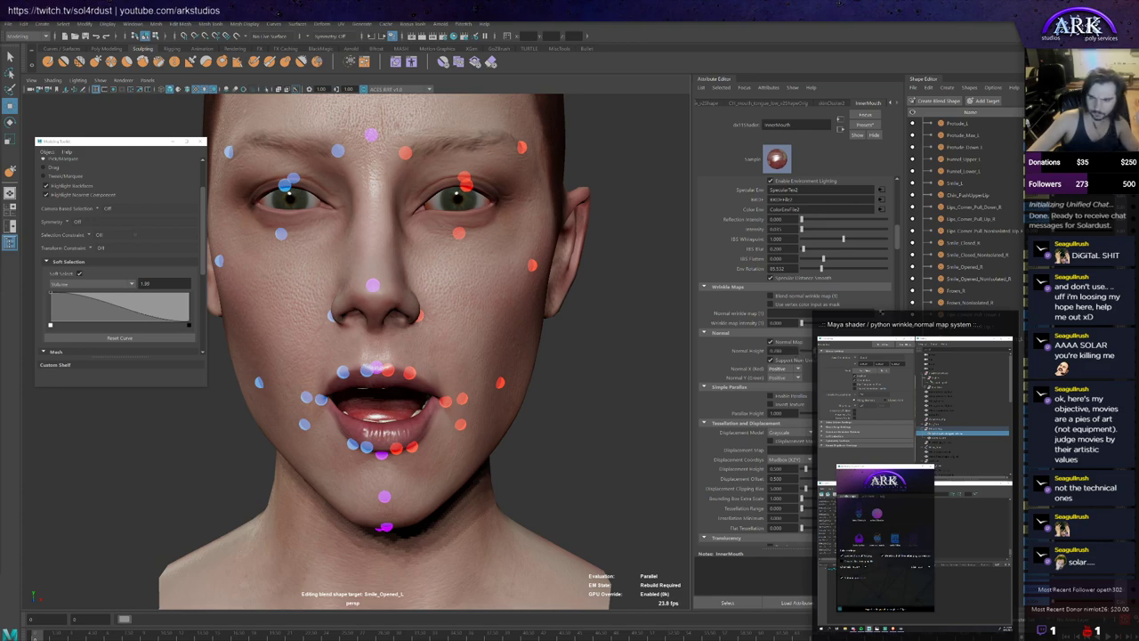
Step: Raise the SSS value of the InnerMouth shader's blended normals to about 0.48 and review its remaining parameters
scroll(792, 356, down, 10)
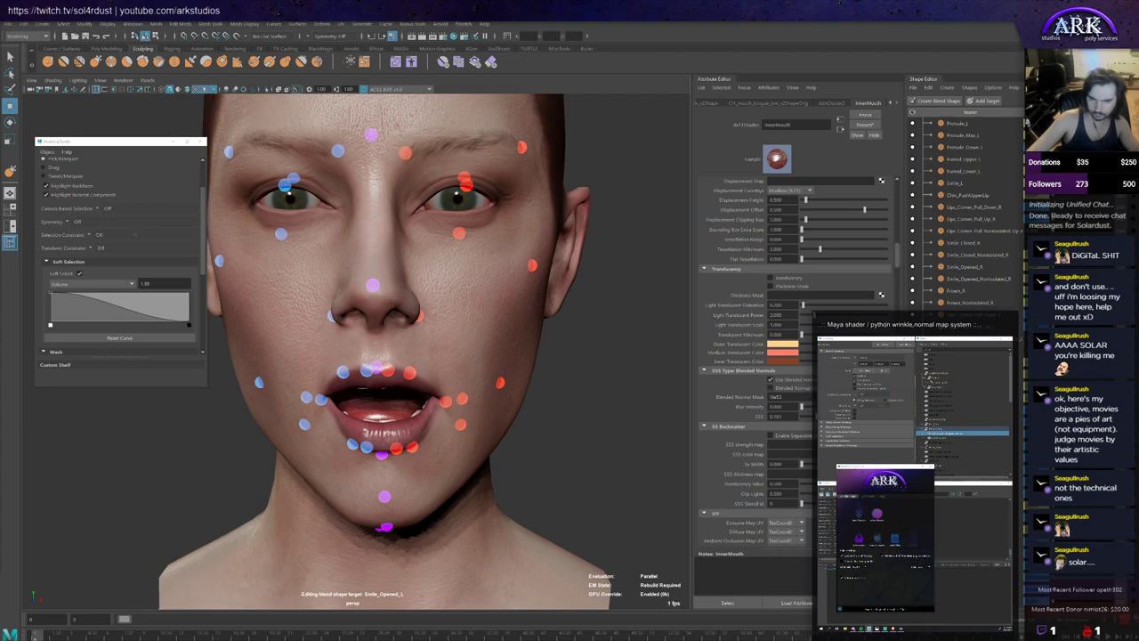
drag(800, 417, 839, 417)
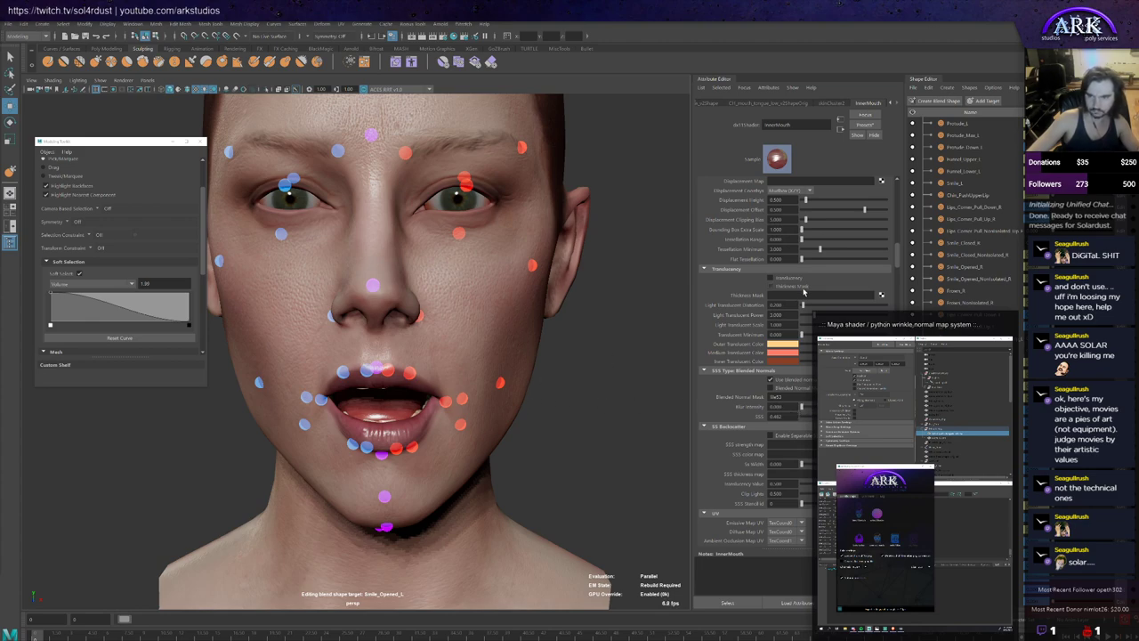
scroll(791, 408, down, 3)
scroll(807, 388, down, 2)
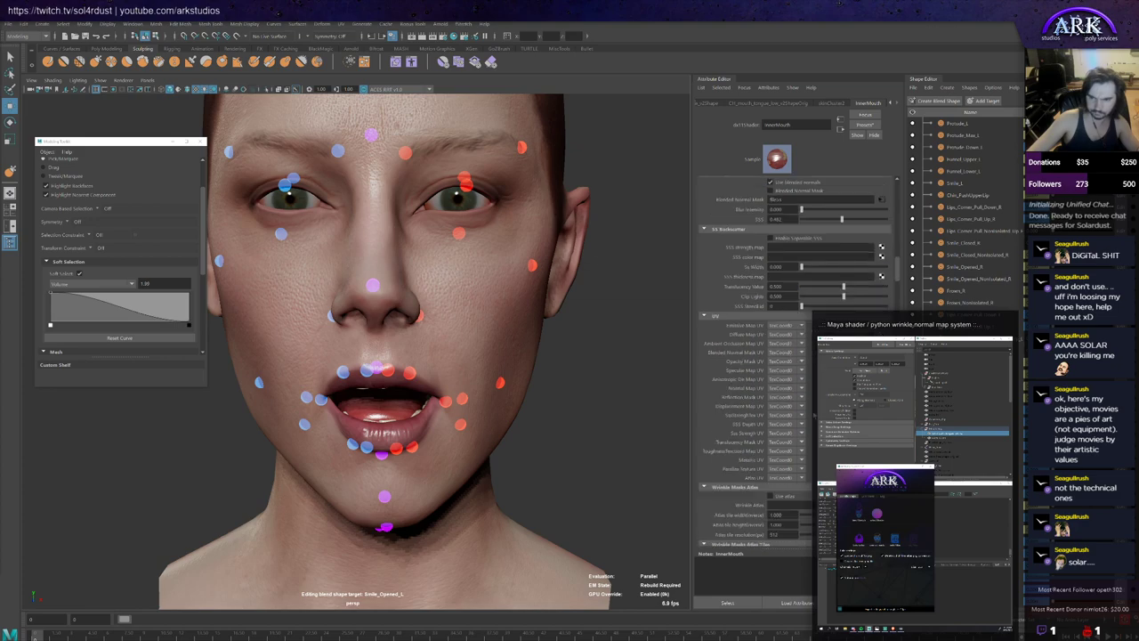
scroll(809, 392, up, 10)
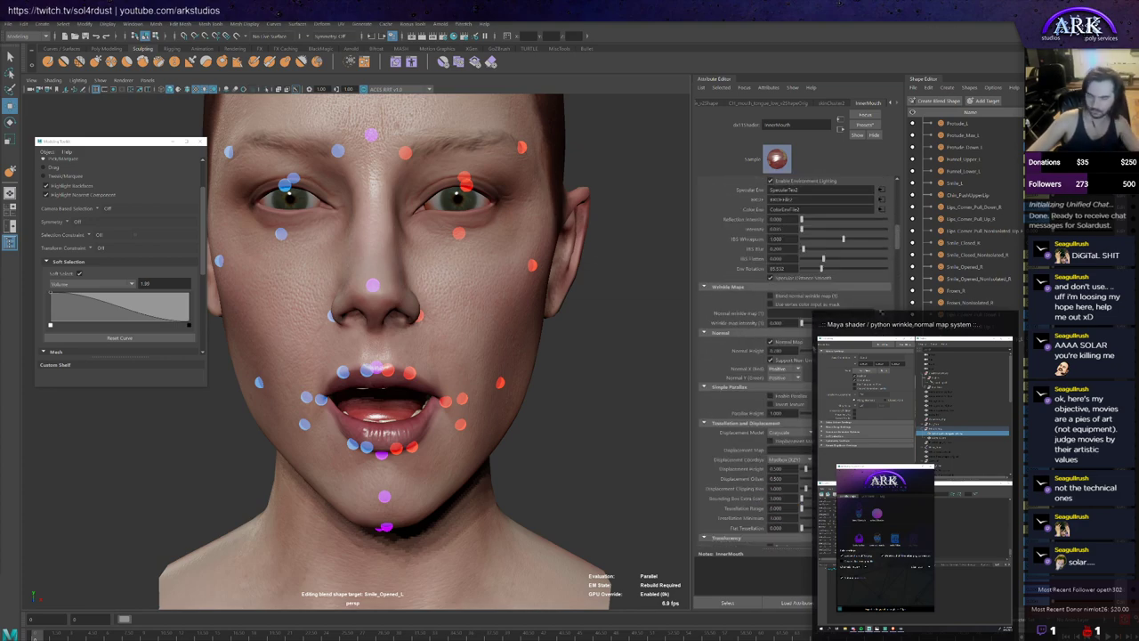
scroll(795, 321, up, 6)
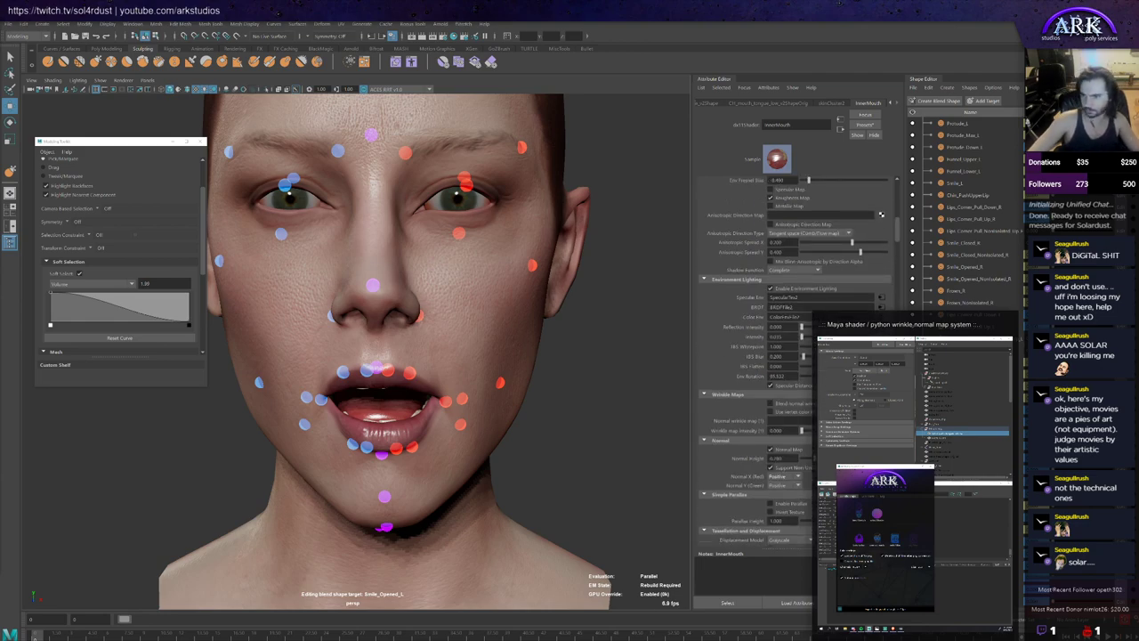
Step: Select the chin control again and move it upward to partly close the mouth
alt+drag(417, 378, 439, 451)
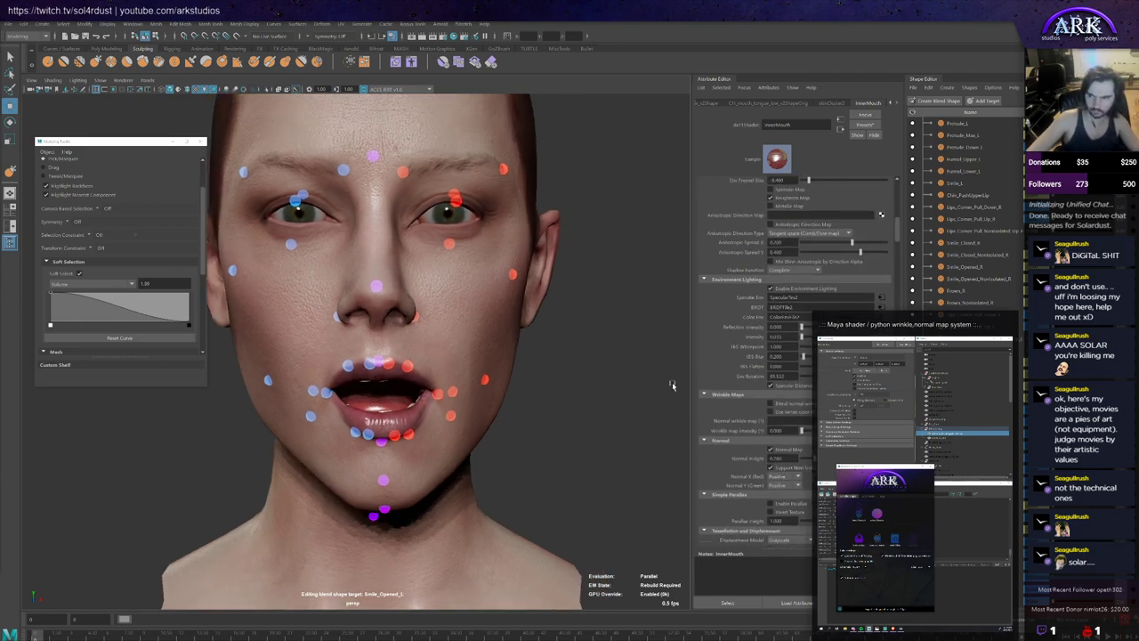
click(1094, 356)
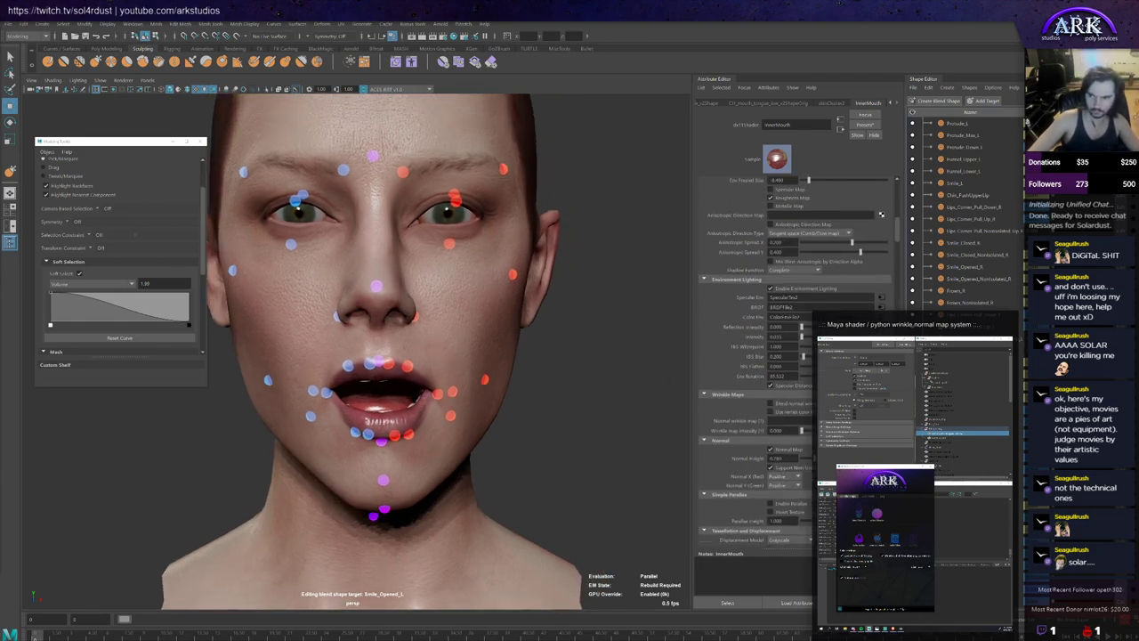
click(387, 514)
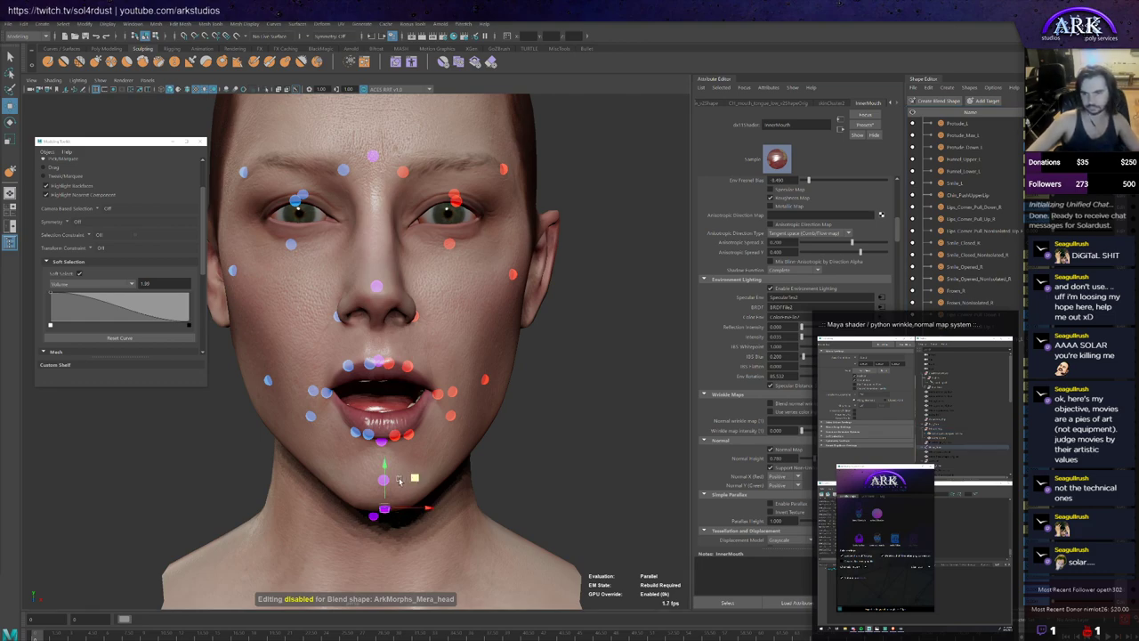
drag(399, 481, 407, 472)
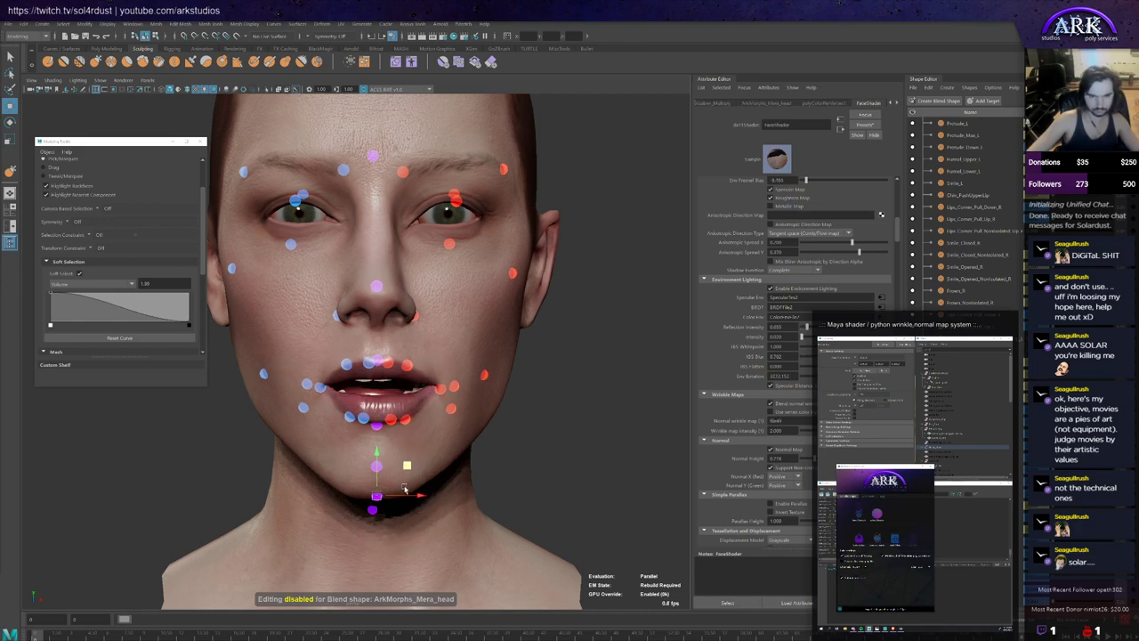
Step: Undo the accidental shift of the head and clear the selection
alt+middle_drag(407, 471, 411, 450)
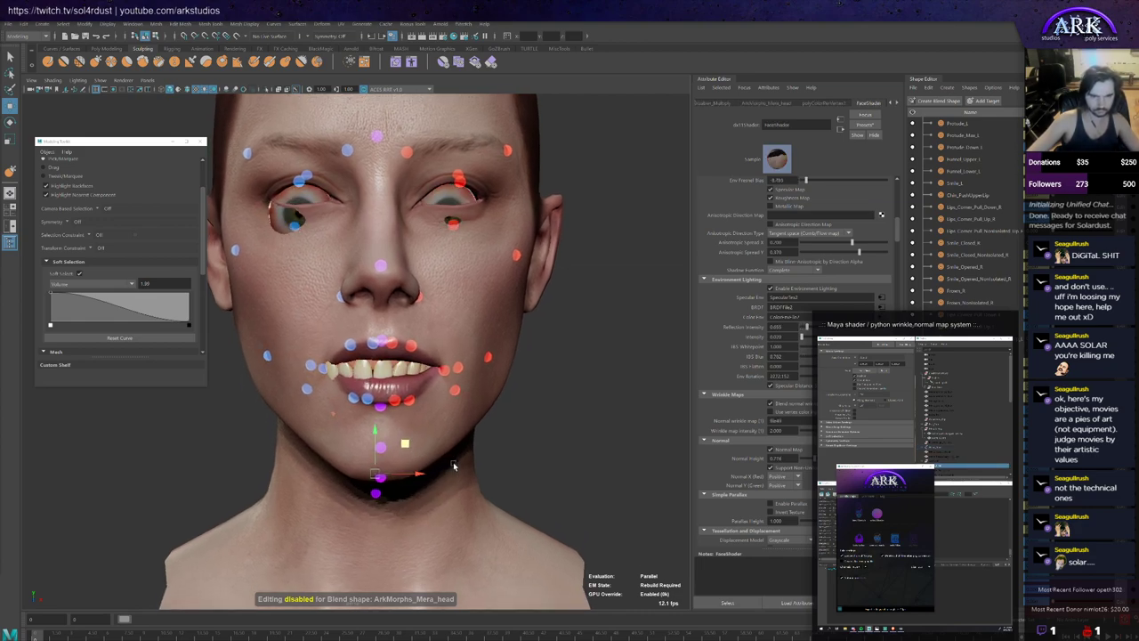
key(ctrl+z)
click(514, 453)
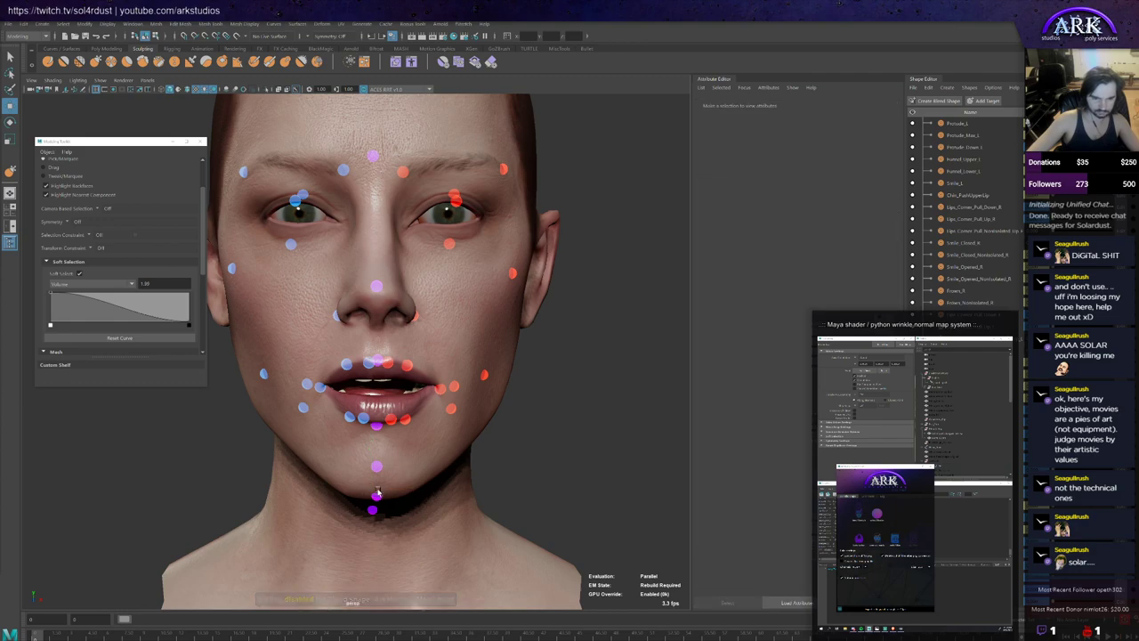
Step: Select the chin control and move it up and down to test the jaw, finishing with the lips closed
click(378, 497)
drag(407, 466, 403, 506)
drag(425, 488, 437, 517)
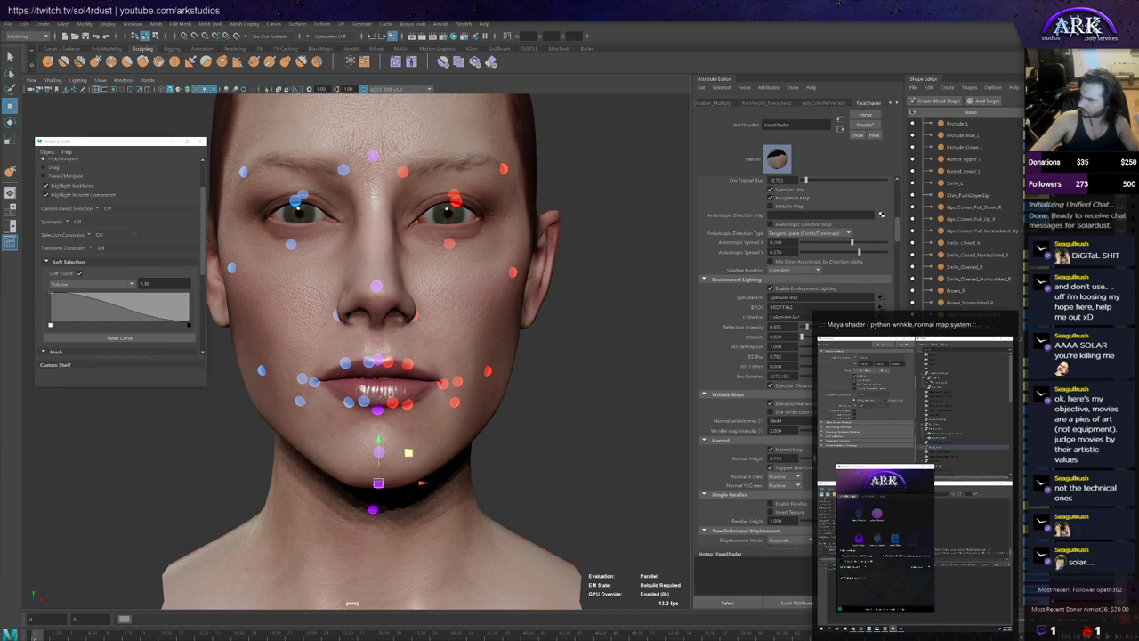
Step: Switch to the browser, enlarge the forum topic on reusing blendshape deltas in Maya and read its latest reply
key(alt+Tab)
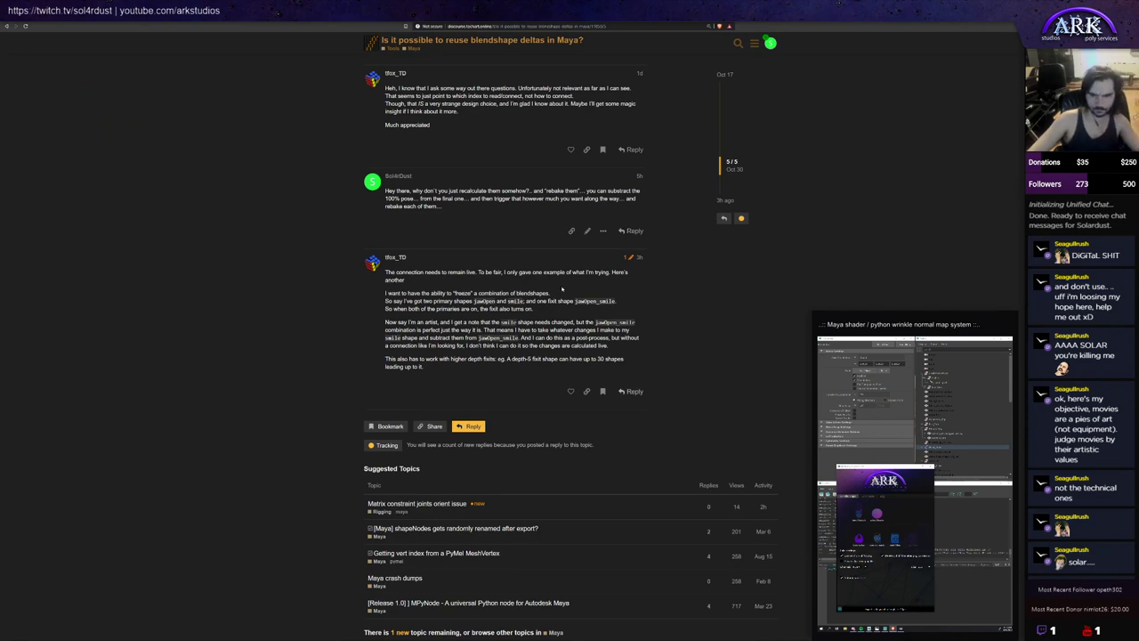
key(ctrl+plus)
key(ctrl+plus)
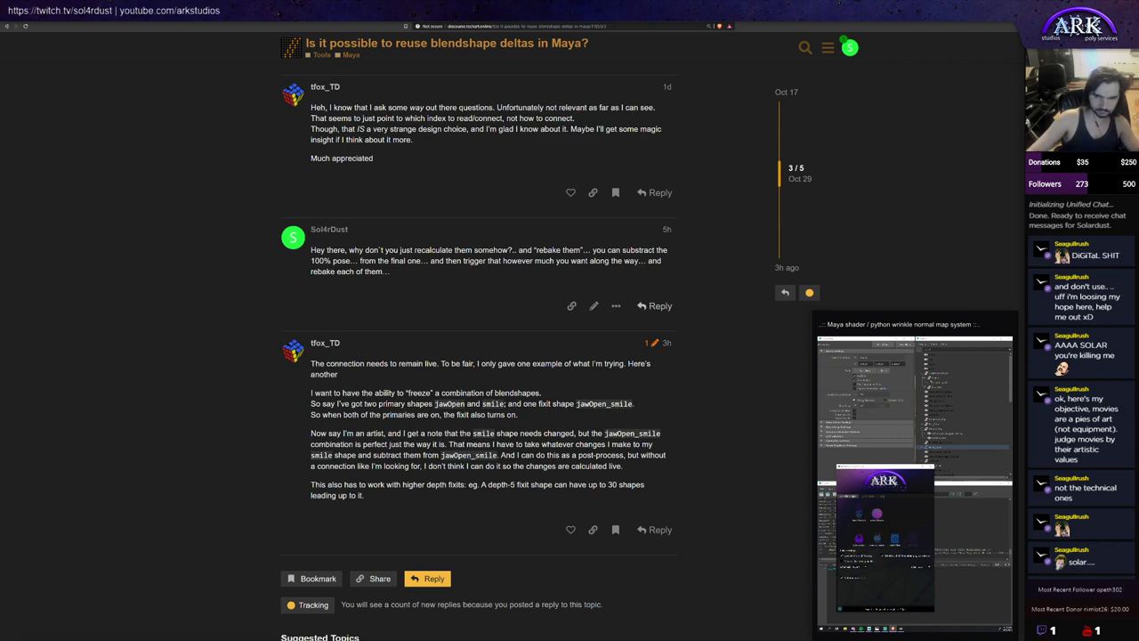
scroll(481, 356, down, 3)
scroll(505, 286, down, 1)
scroll(505, 286, up, 2)
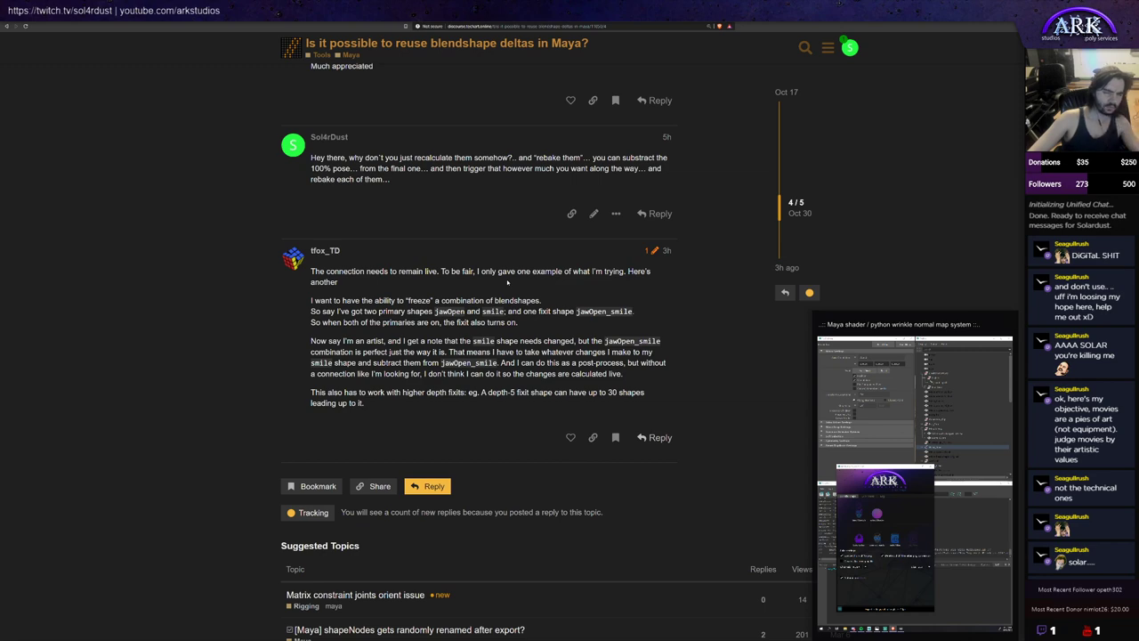
Step: Start a reply to the topic reading "Hmm.. can`t you disconnect them temporary... run the script... propagate the changes?"
click(429, 486)
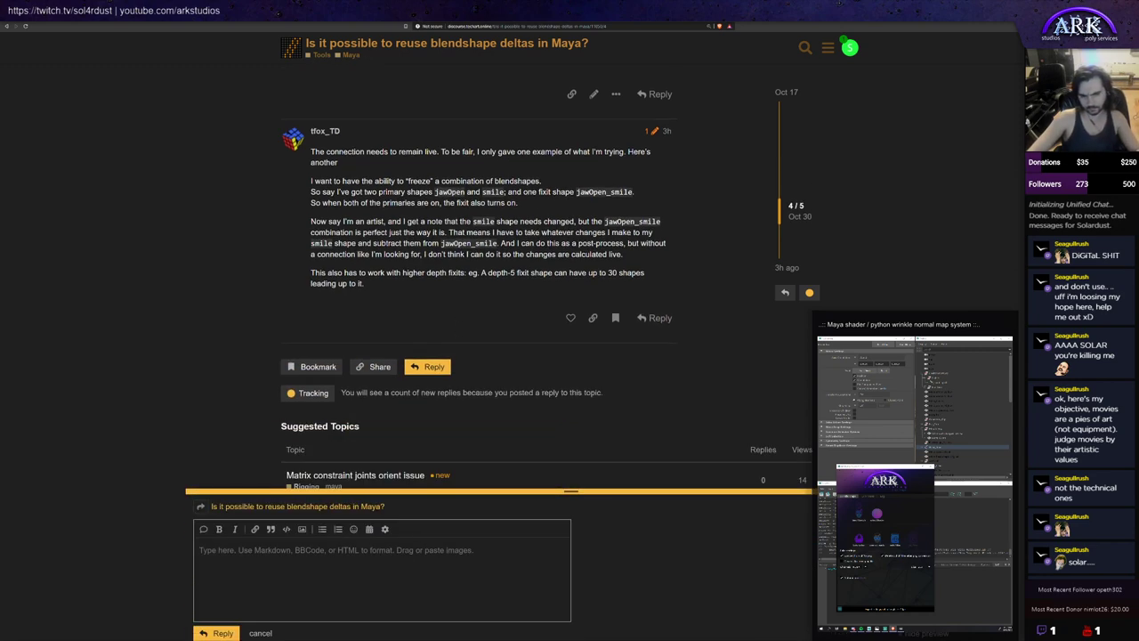
scroll(485, 405, up, 3)
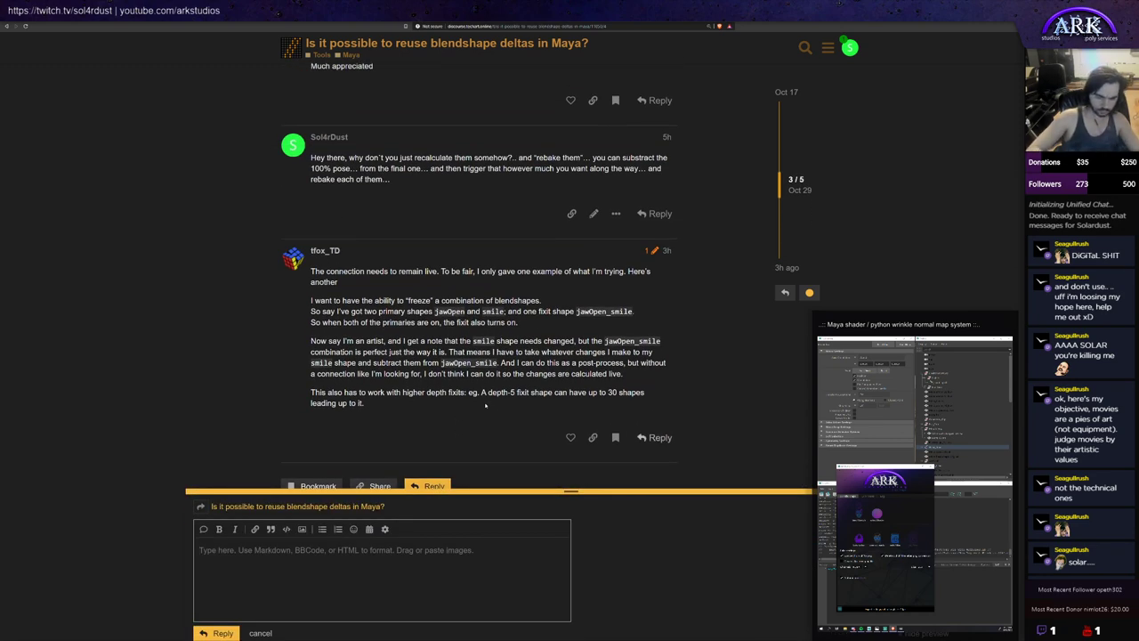
text(Hmm)
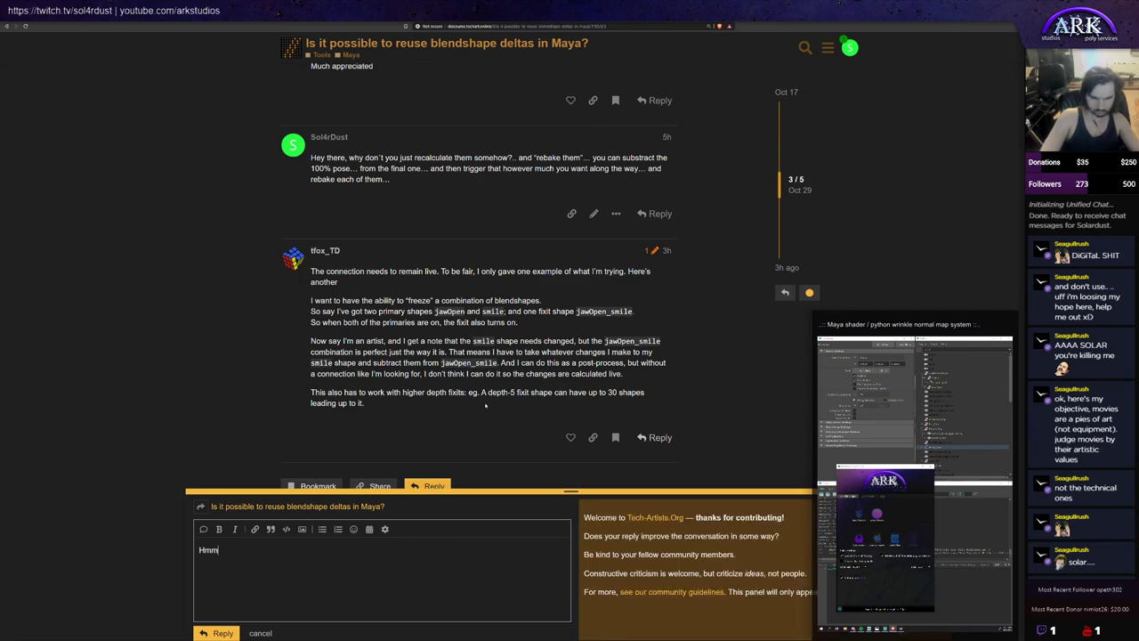
text(.. ca)
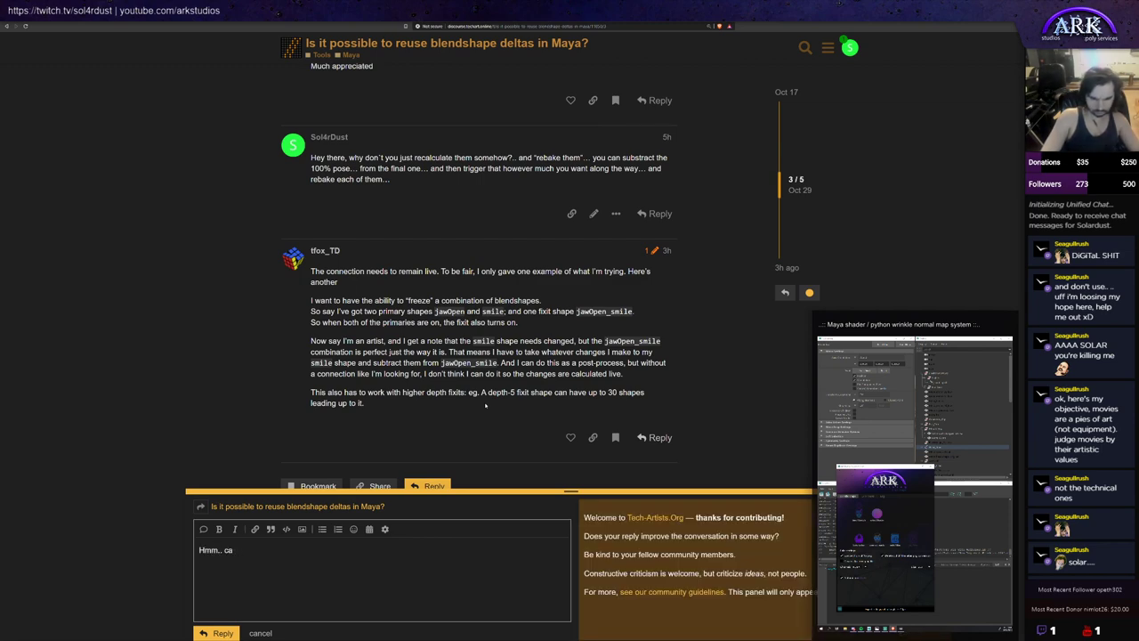
key(BackSpace)
key(BackSpace)
text(can't you disconnect them temporary)
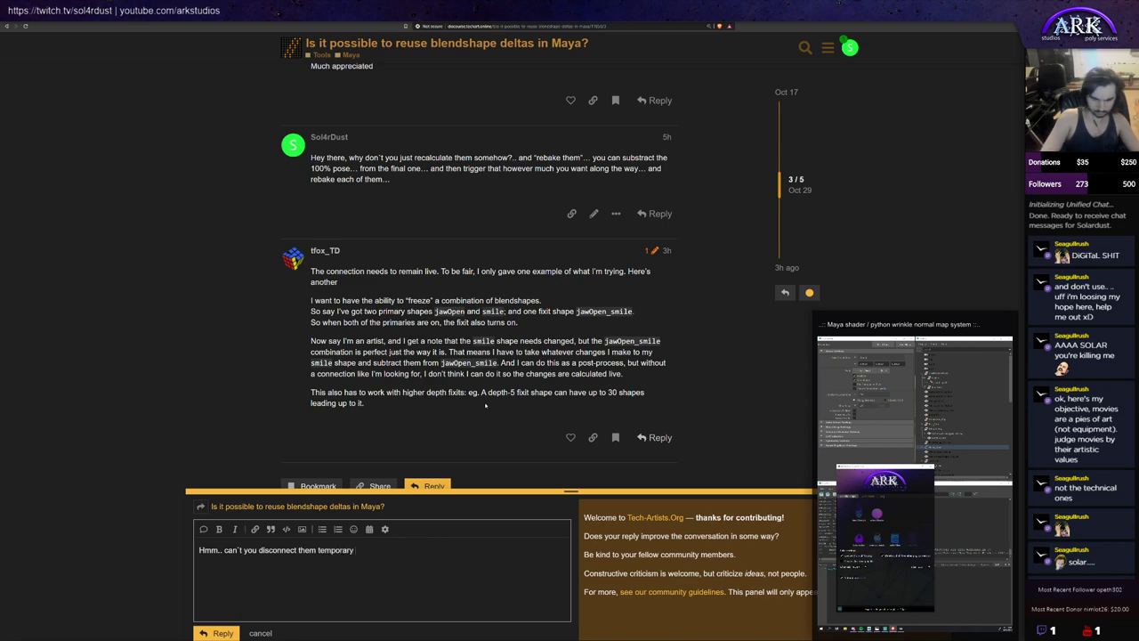
text( .run the script... propagate the changes?)
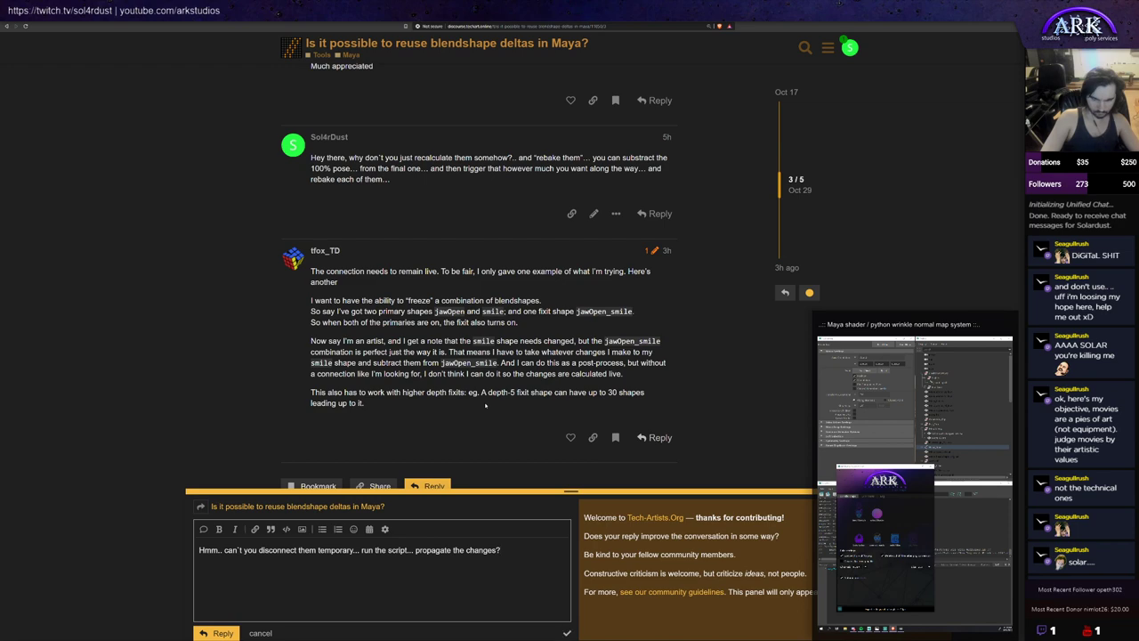
Step: Continue the reply with "... and for that combination... you can use some lerps... or remap nodes i guess"
text(... and for that co)
text(ation...)
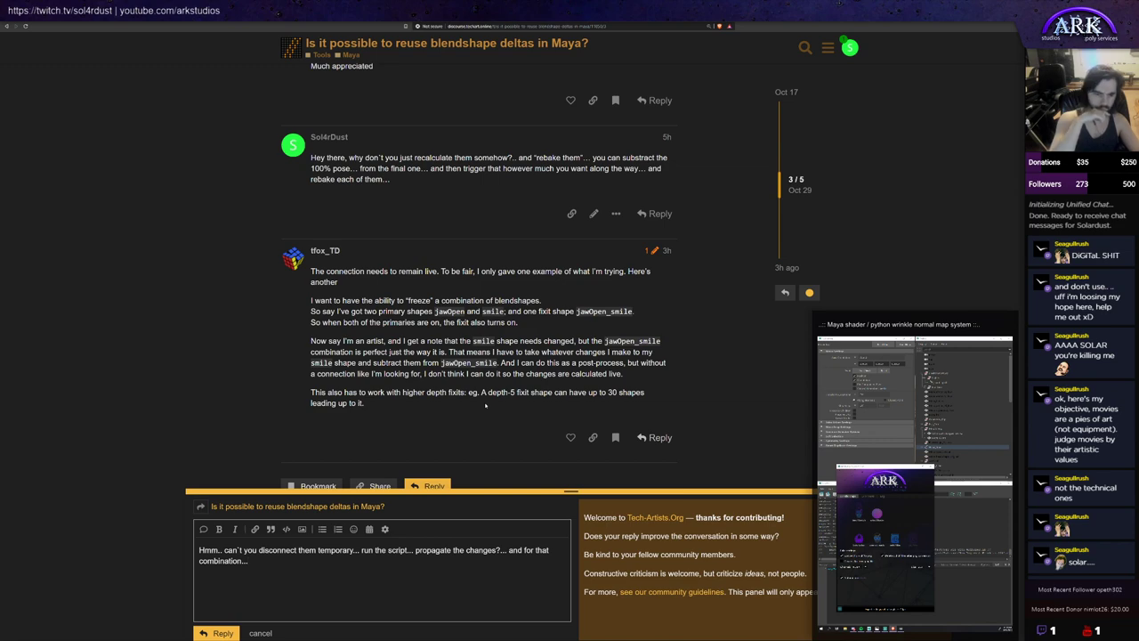
text(you can)
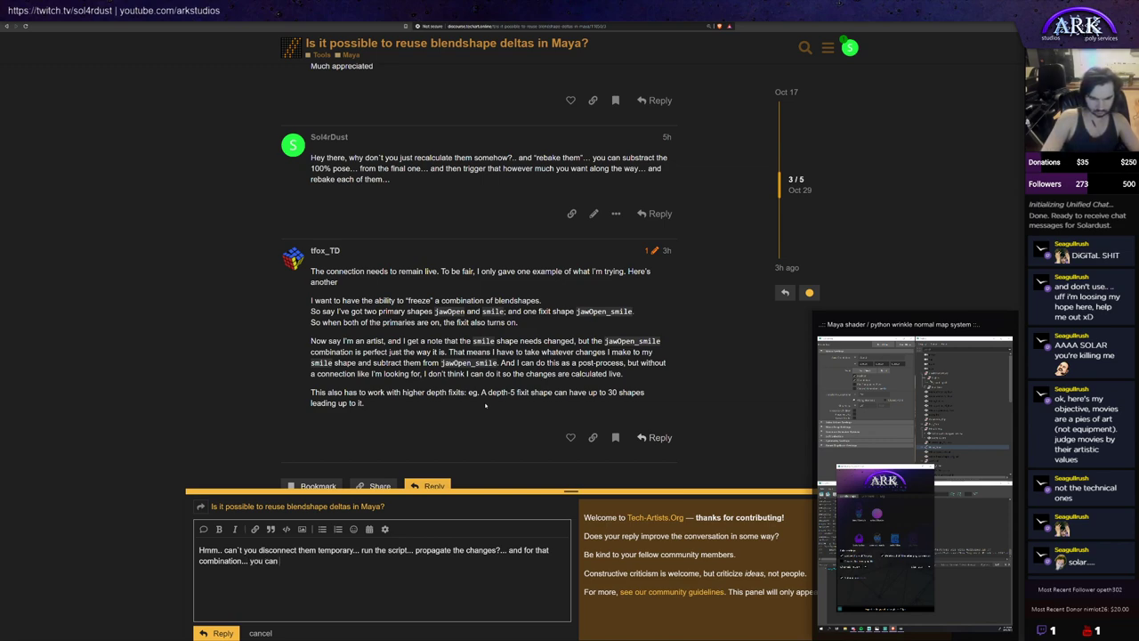
text( use some lerps...)
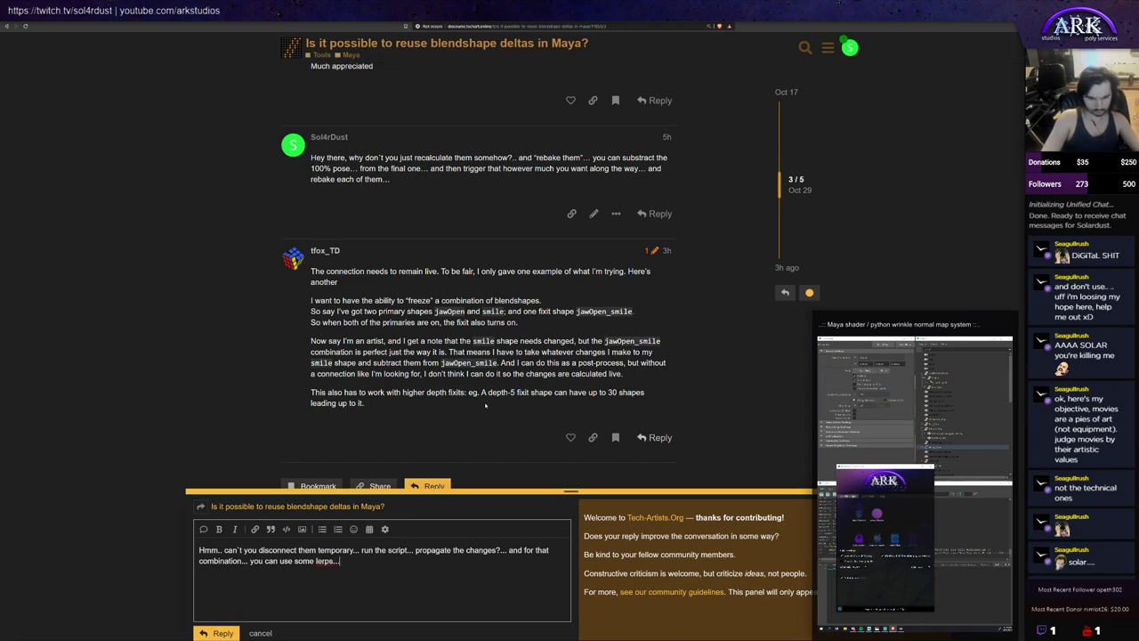
text( or)
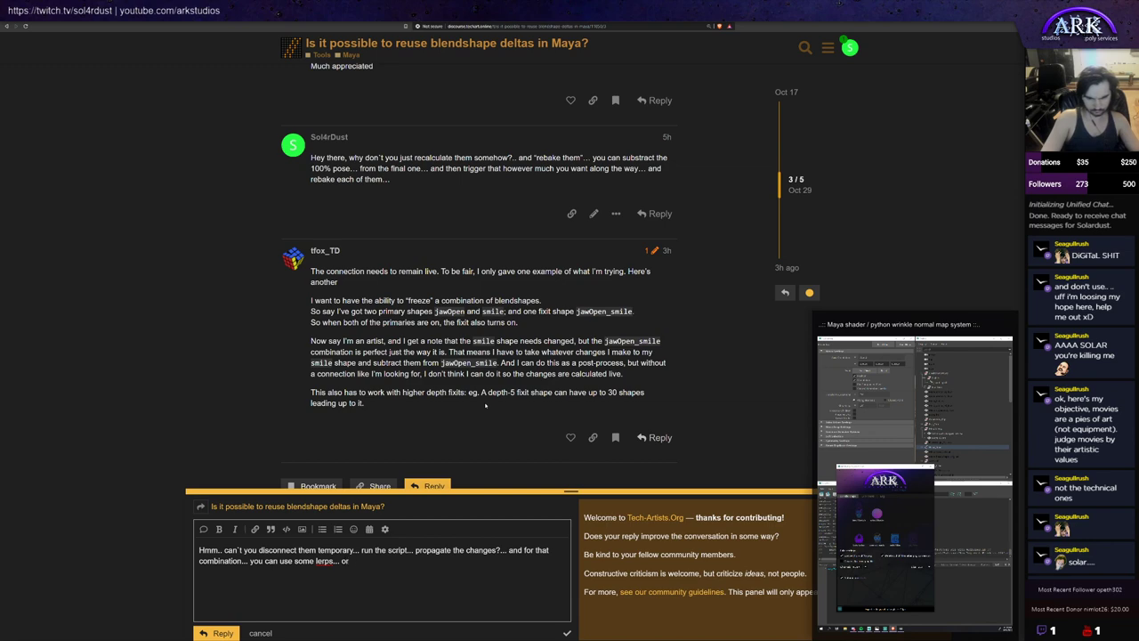
text( remap nodes)
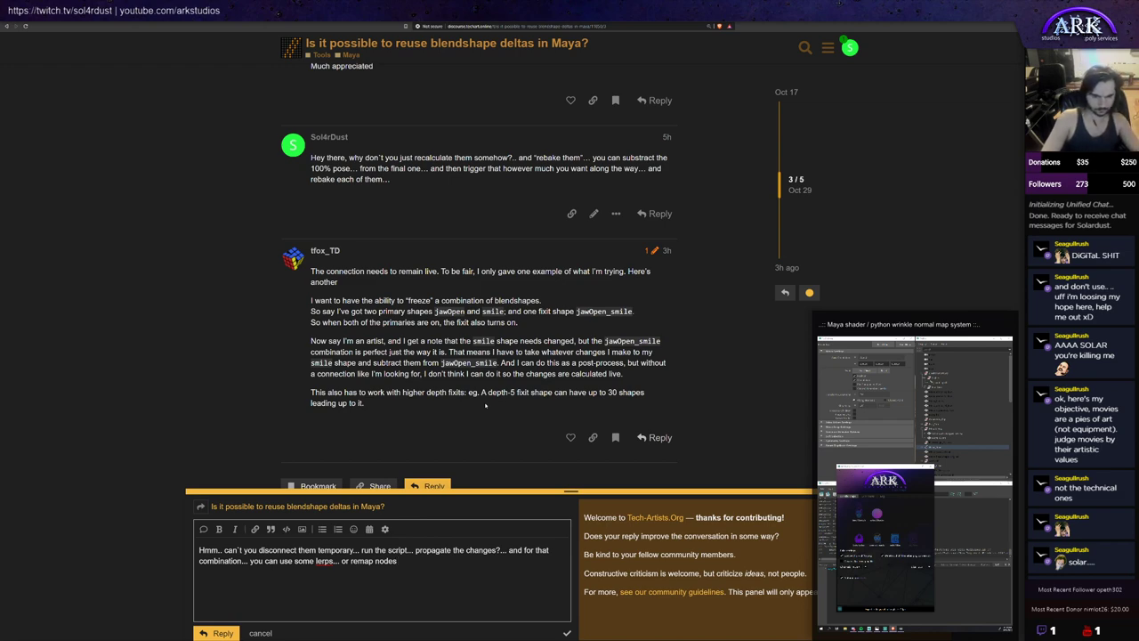
text(I guess.)
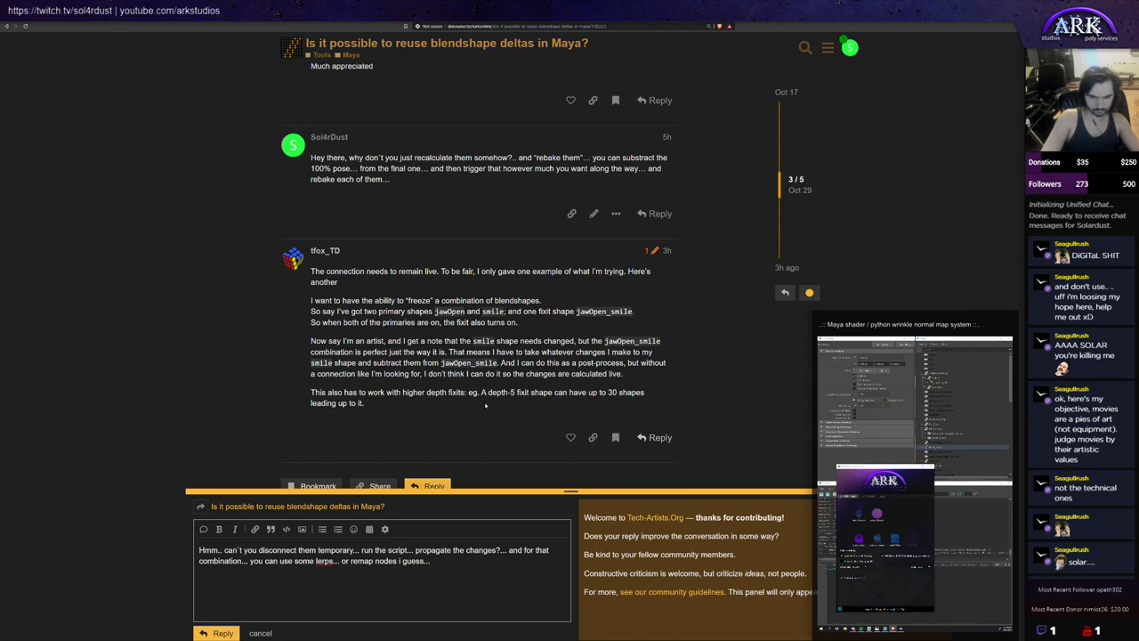
Step: Add "... create the logic so that when both of those are on... the fixit also turns on... thats how im doing stuff as well"
text(.. create the logic so that)
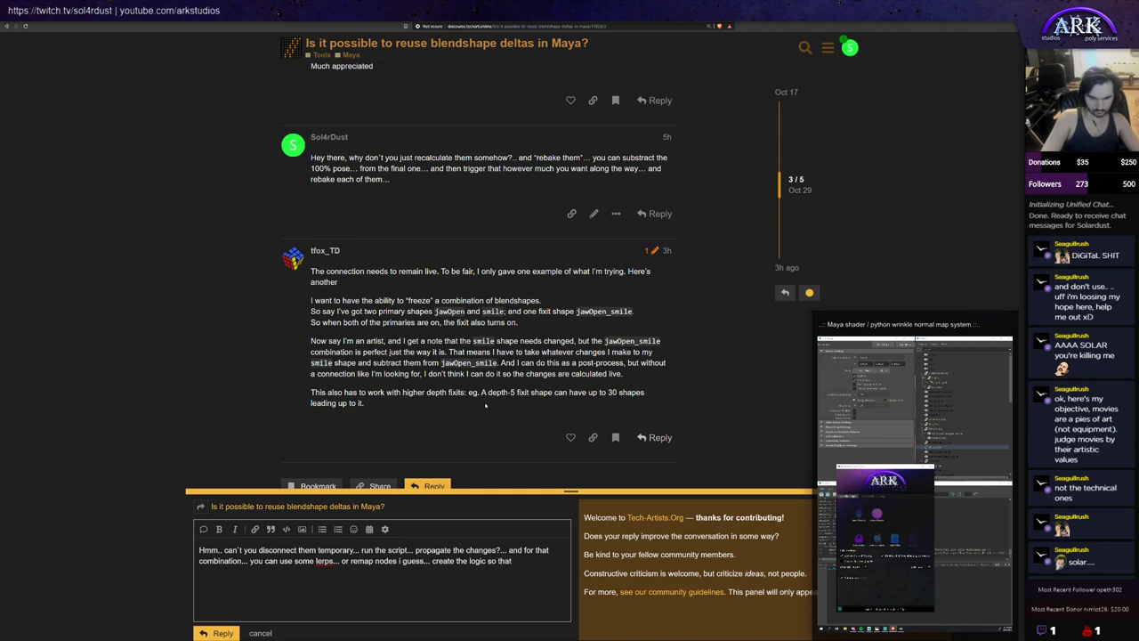
text( when both of those are)
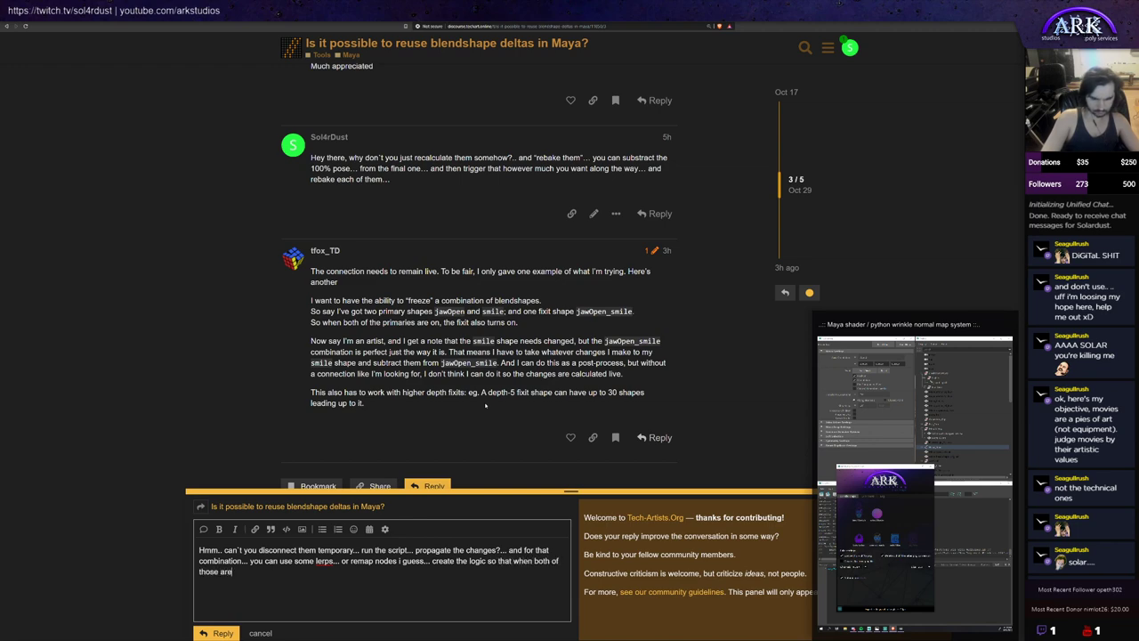
text( on...)
text(the)
text( third)
key(BackSpace)
key(BackSpace)
key(BackSpace)
key(BackSpace)
text(fixit also turns on... that)
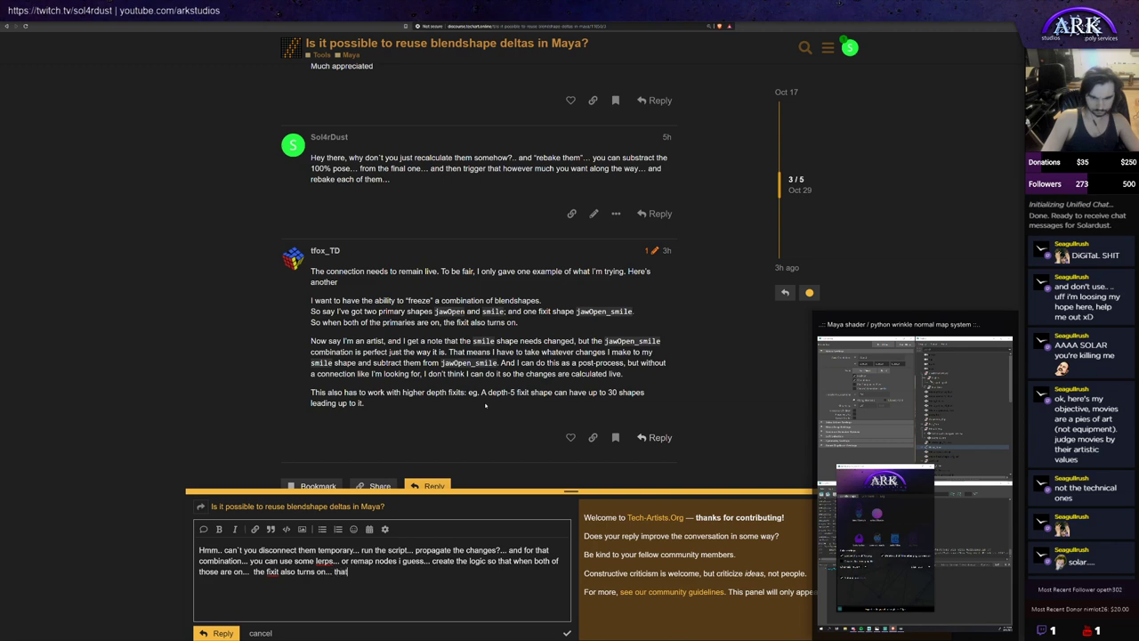
text(s how im doing stuff as well)
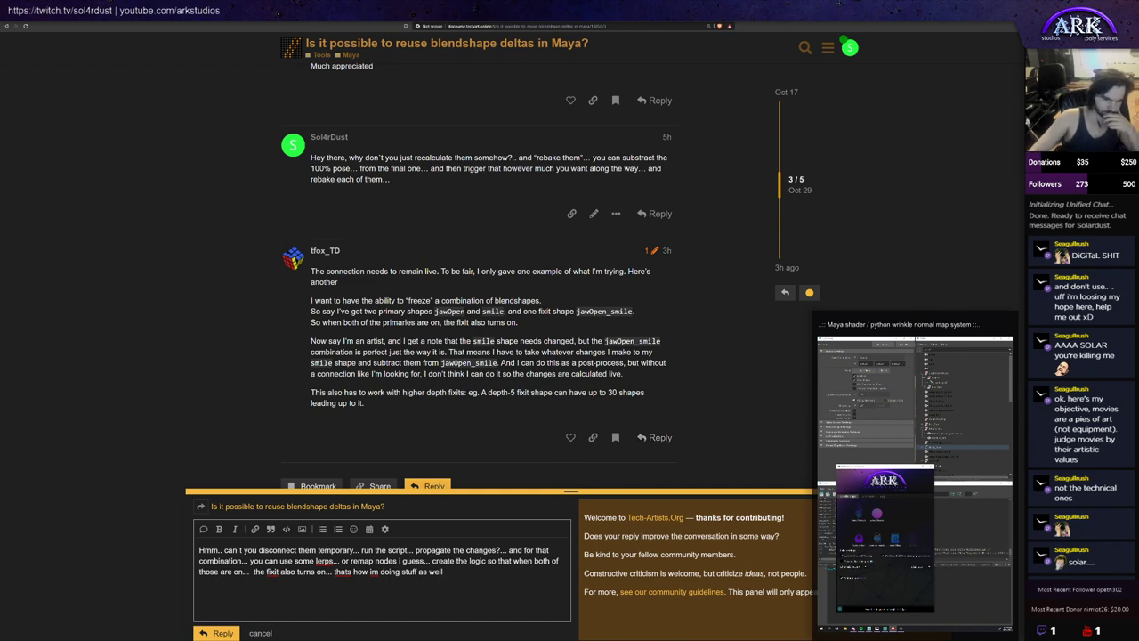
Step: After "propagate the changes", insert ", then reconnect, or you want to use as a sort of corrective blenshape"
scroll(443, 455, down, 2)
scroll(443, 455, up, 1)
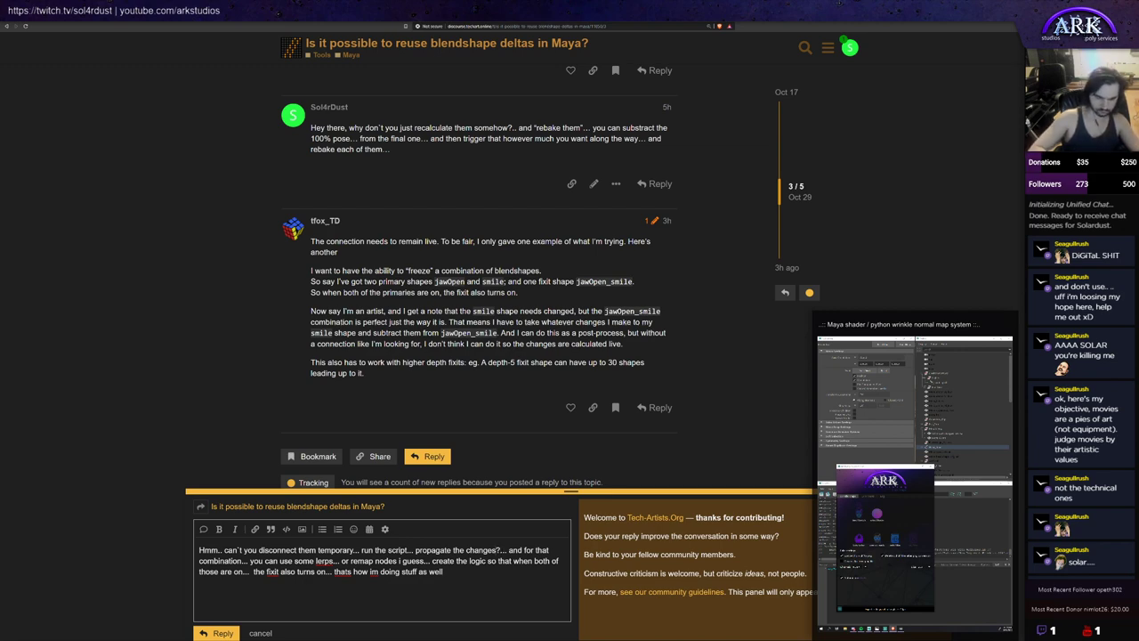
text(, then reconnect)
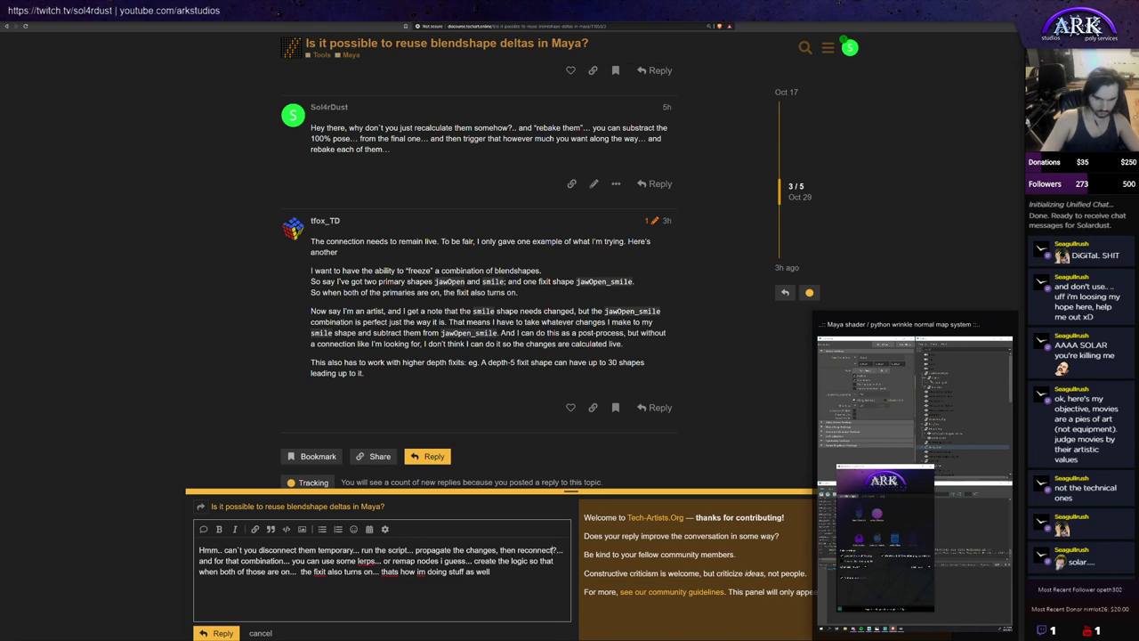
text(, or you want to use )
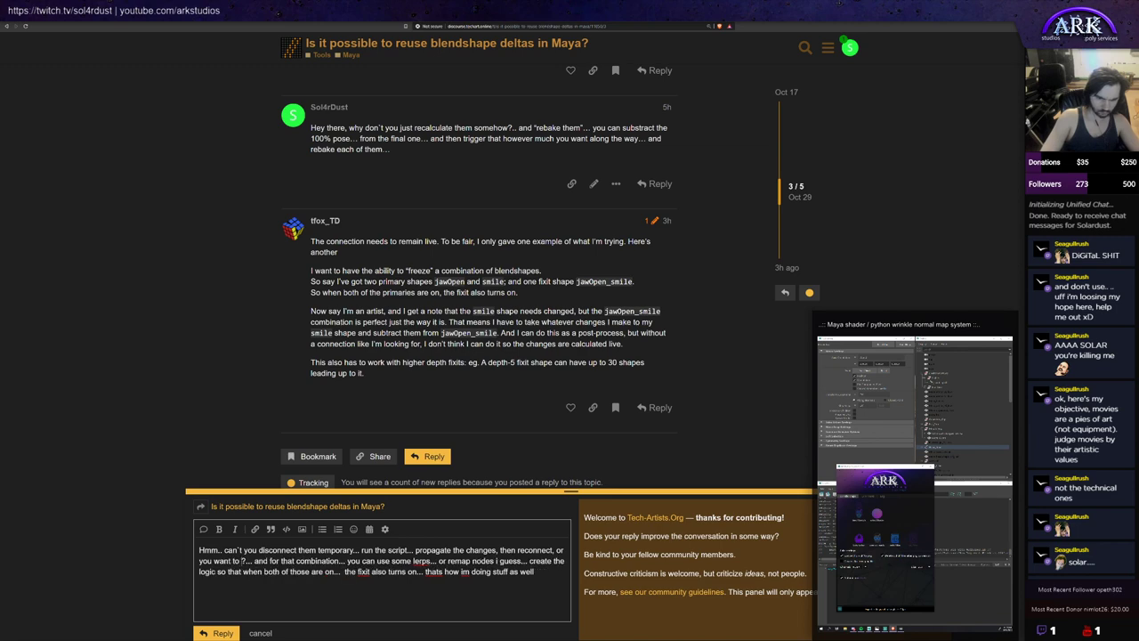
text(as a sort of corre)
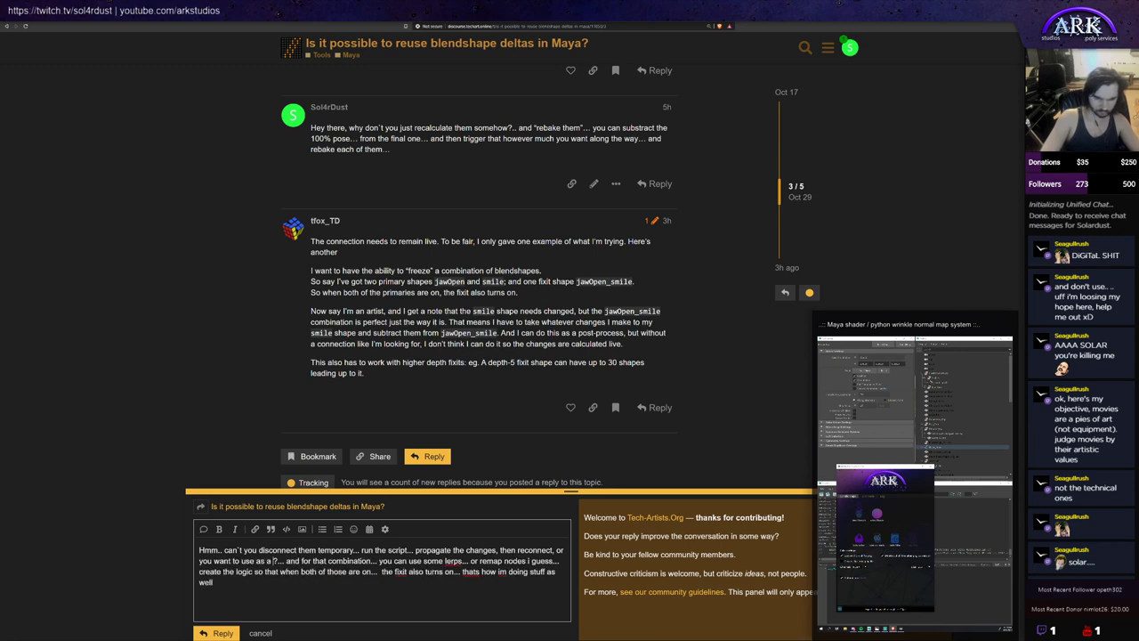
text(ctive blenshape)
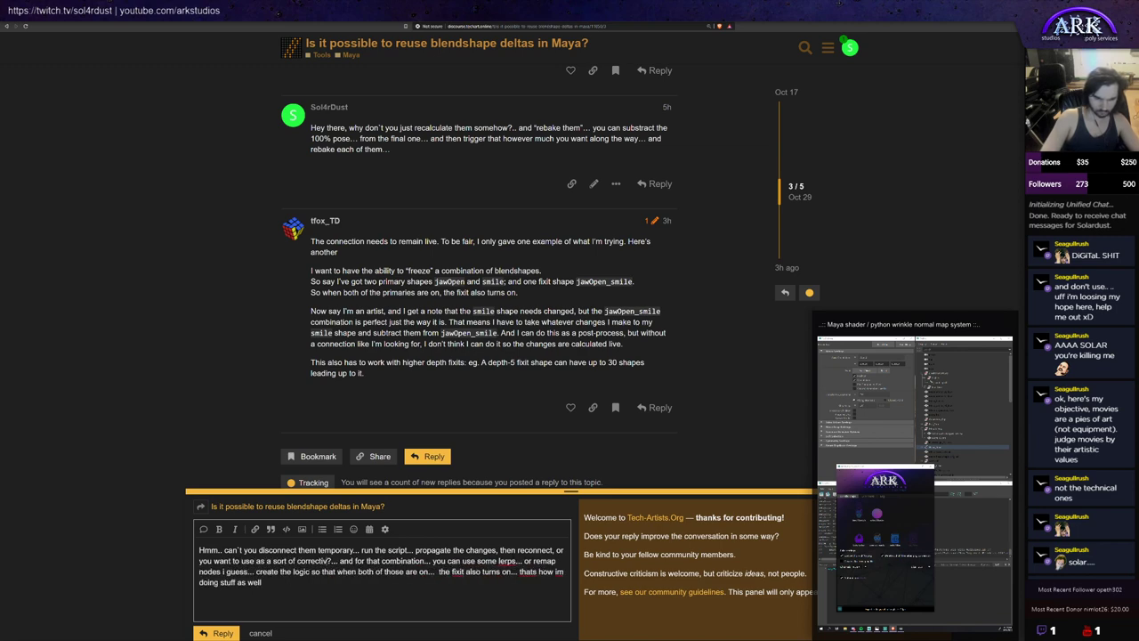
Step: Complete the inserted question with "... without baking" just before its question mark
text(... and tri)
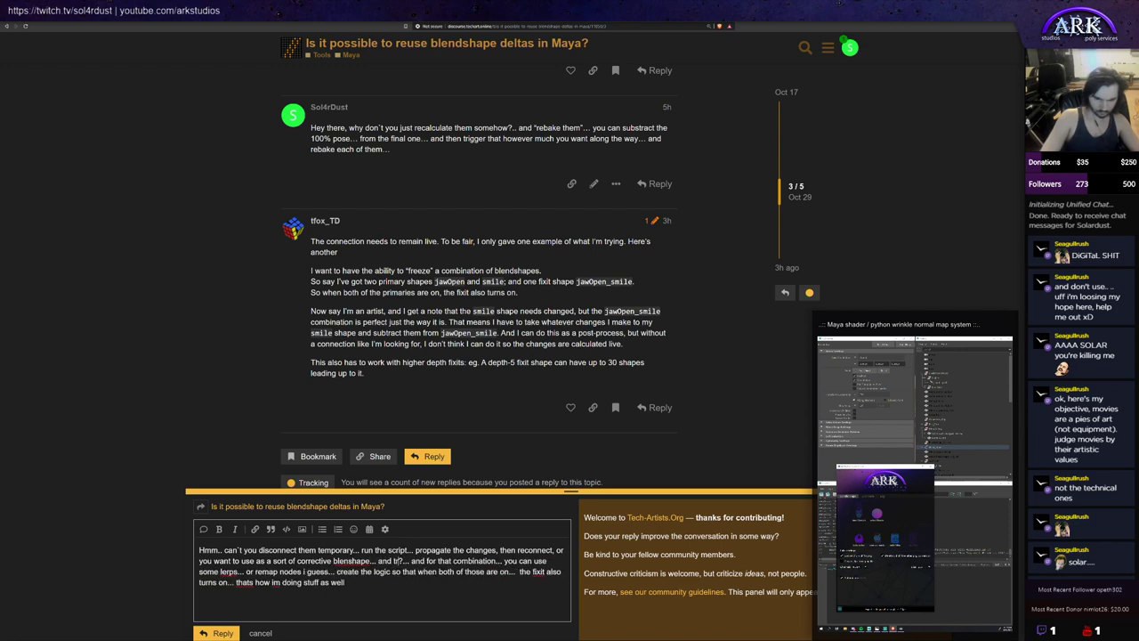
text(gger)
key(BackSpace)
key(BackSpace)
key(BackSpace)
key(BackSpace)
key(BackSpace)
key(BackSpace)
key(BackSpace)
key(BackSpace)
key(BackSpace)
key(BackSpace)
key(BackSpace)
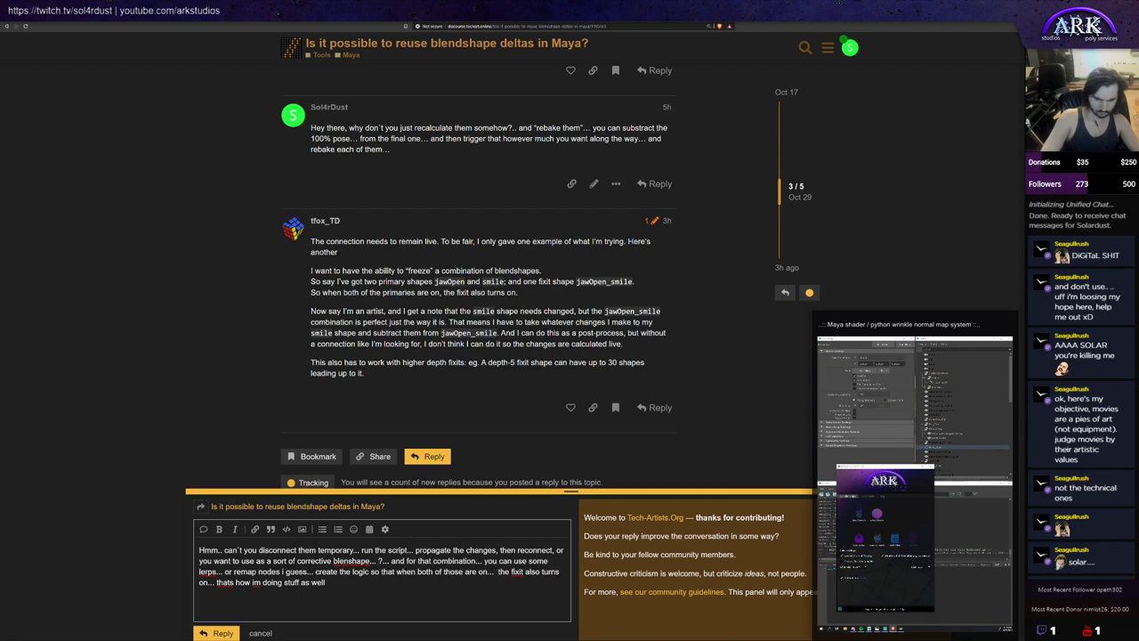
text(without baking)
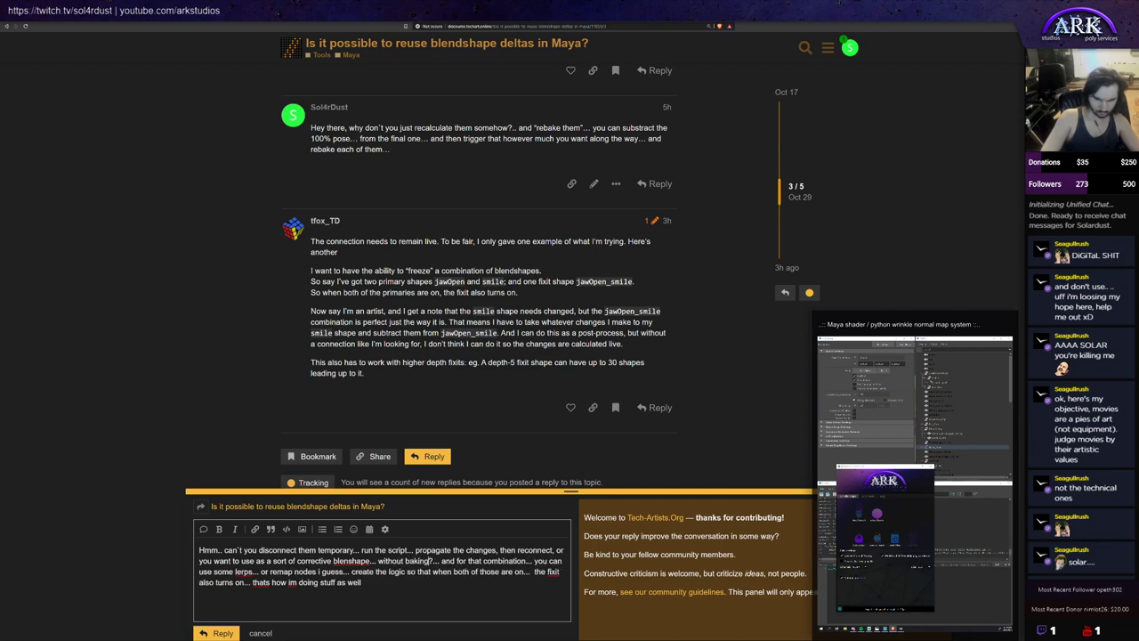
text(...)
key(BackSpace)
key(BackSpace)
key(BackSpace)
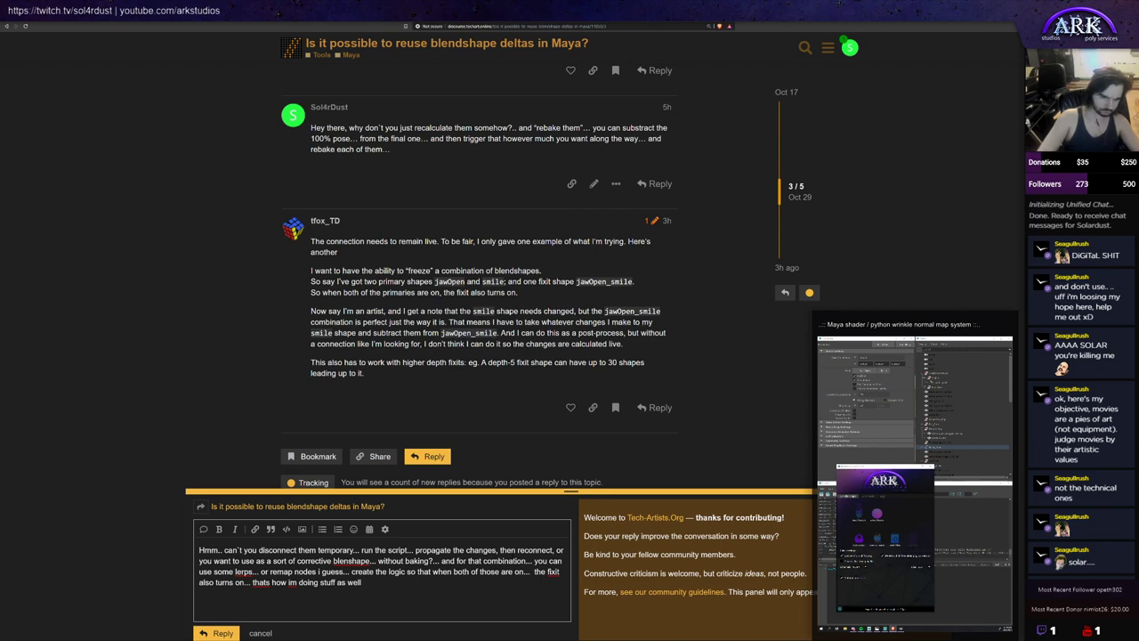
Step: Append ". And I guess that that would work for the first thing as well" and correct the spelling to "blendshape"
text(. And I)
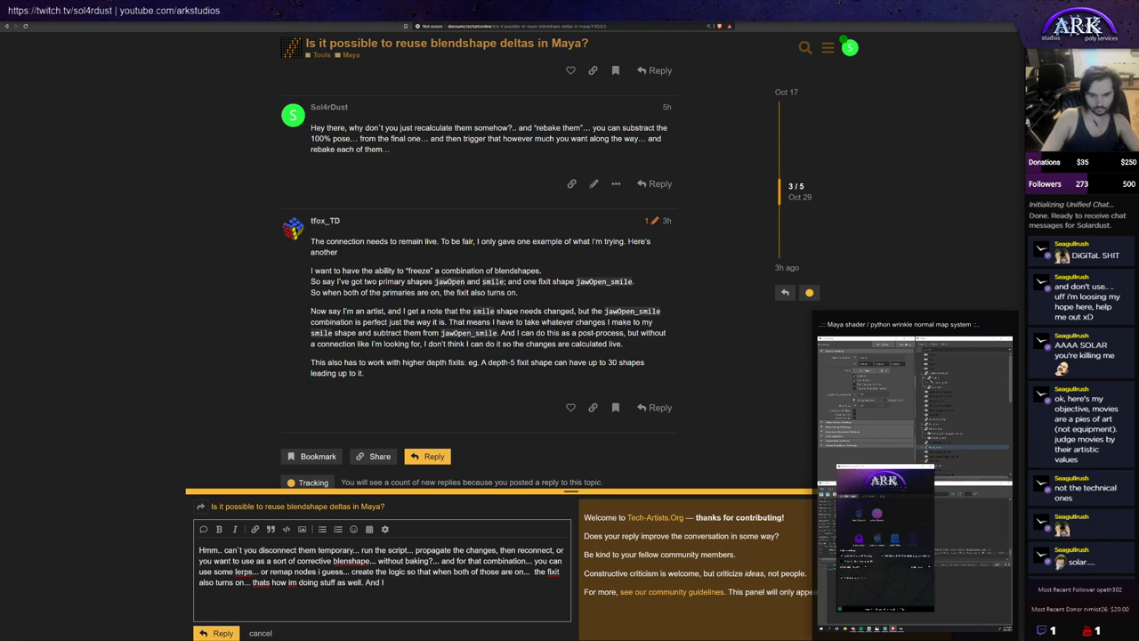
text( guess that)
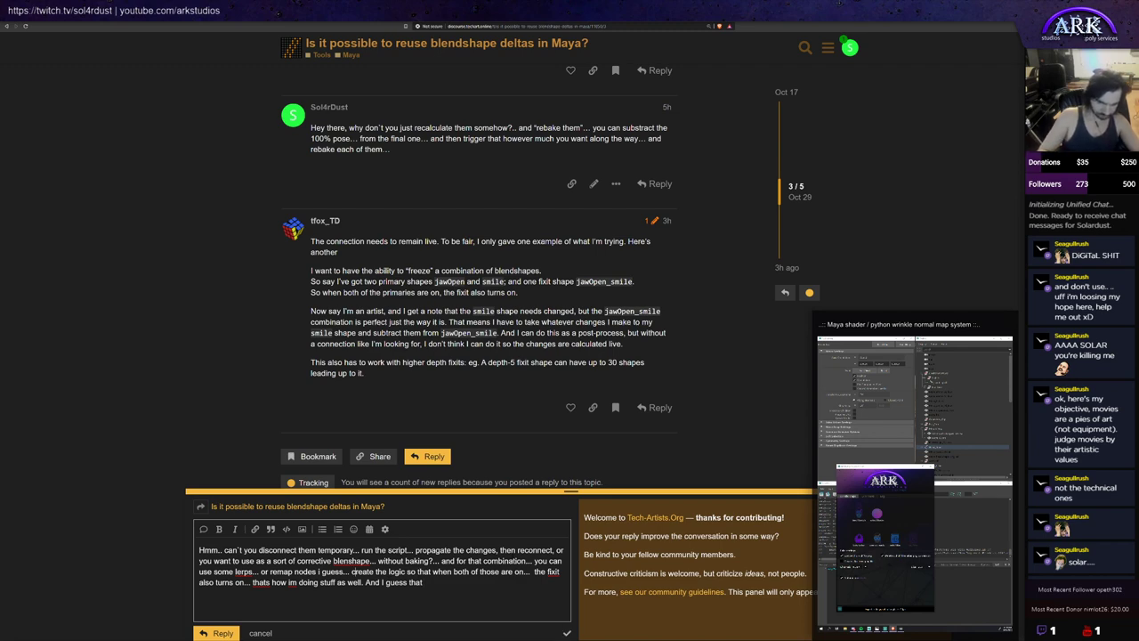
click(351, 562)
text(d)
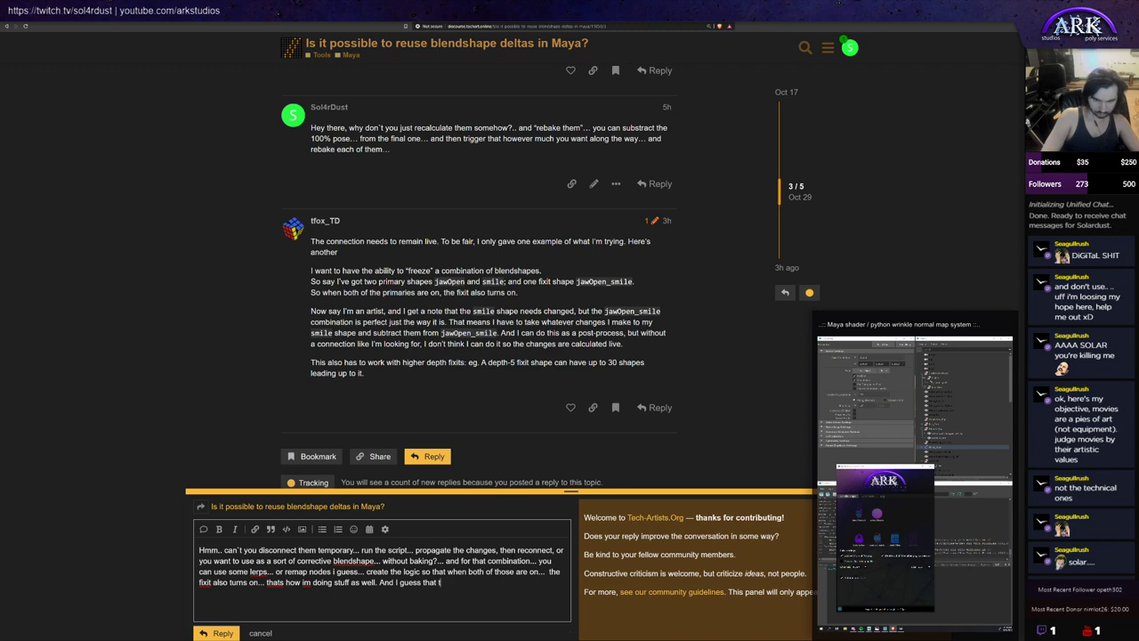
text(hat would work for the first thing)
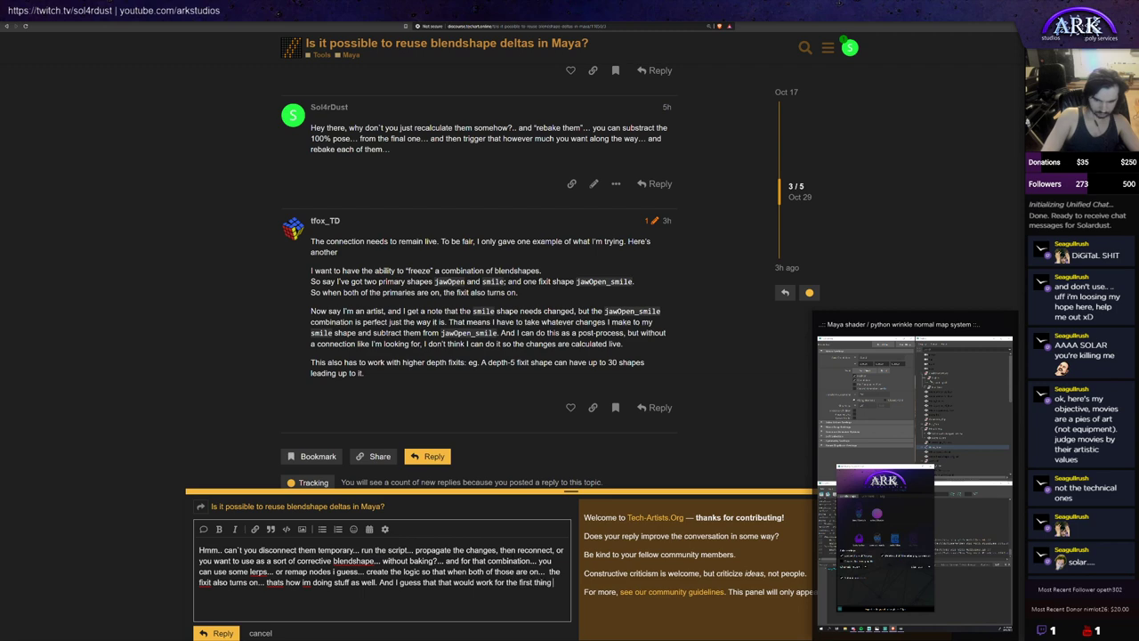
text( as well)
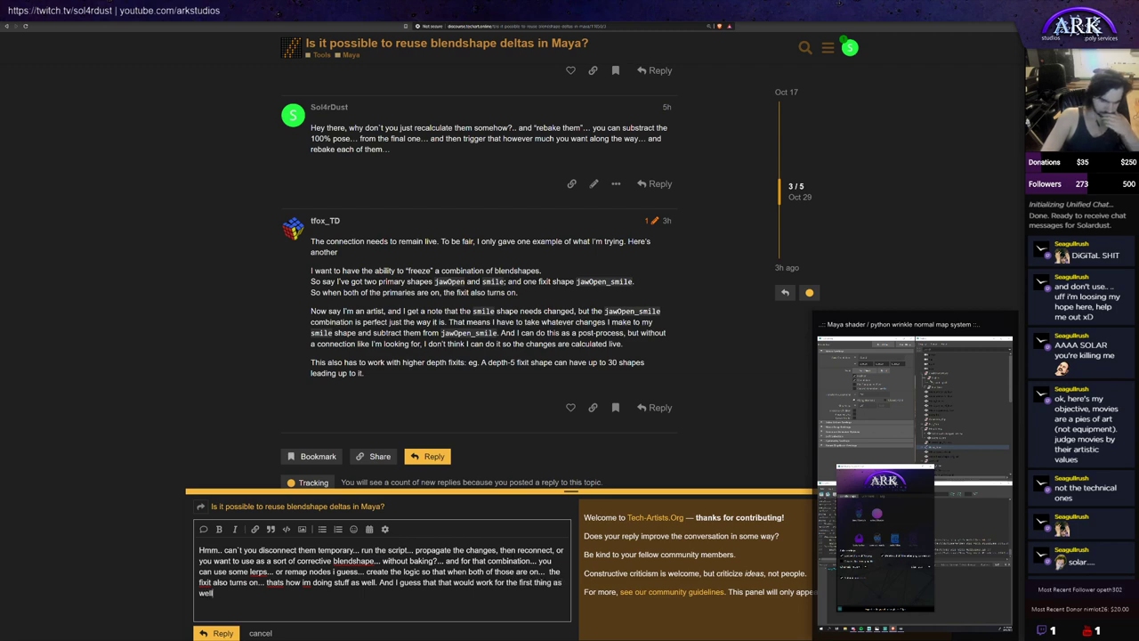
Step: Replace the doubled "that that" in the reply's last sentence with "this"
double_click(445, 582)
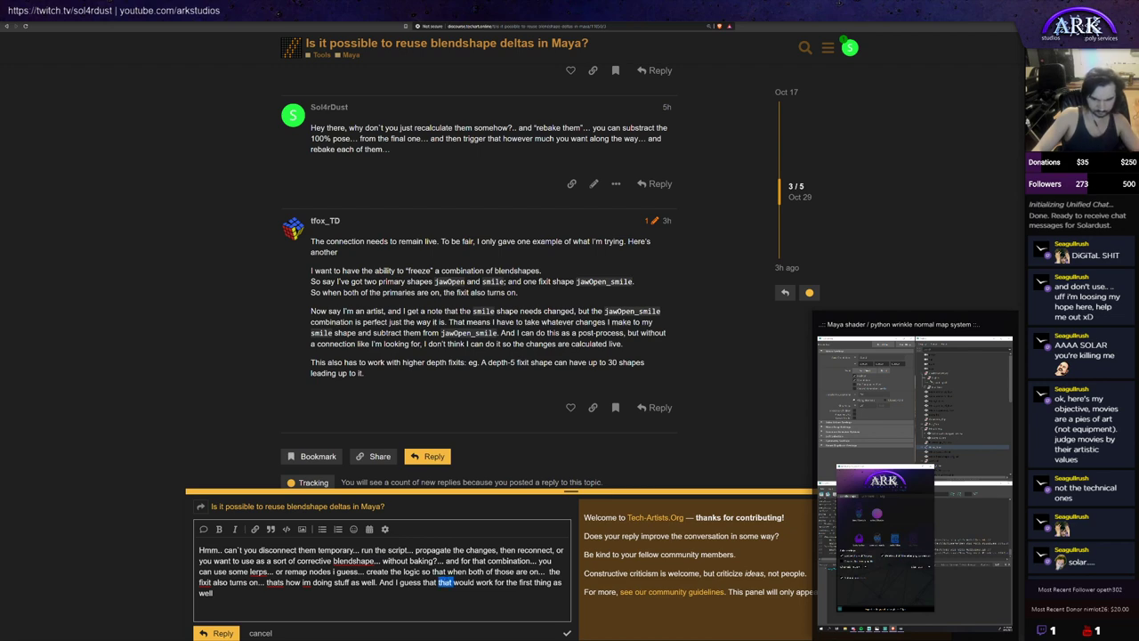
click(446, 582)
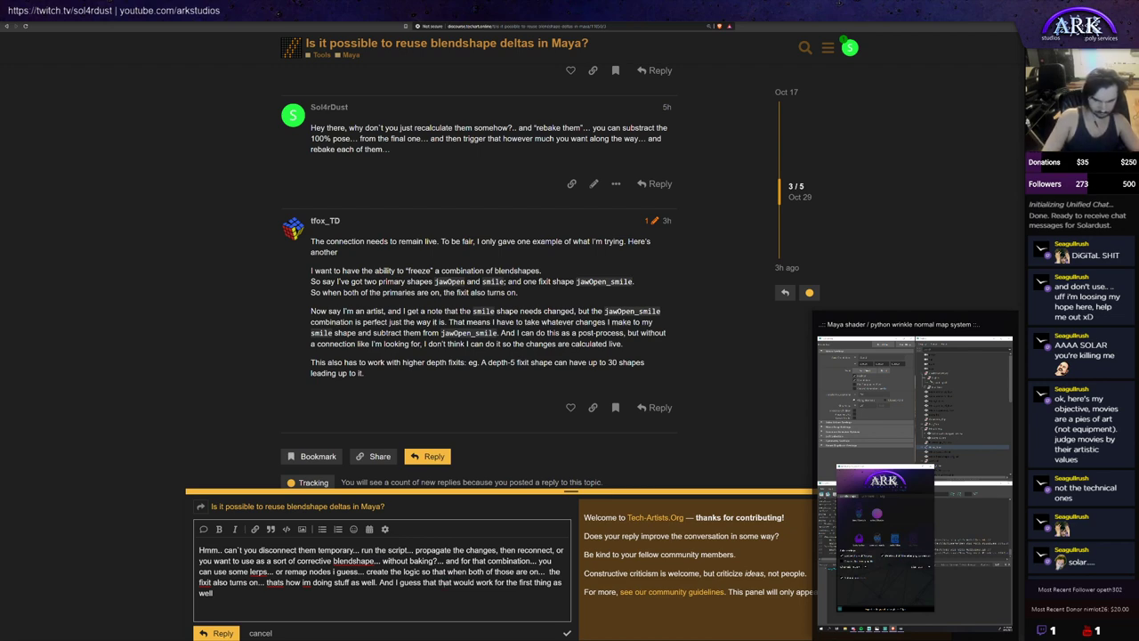
key(BackSpace)
key(BackSpace)
key(BackSpace)
key(BackSpace)
key(BackSpace)
key(BackSpace)
key(BackSpace)
key(BackSpace)
key(BackSpace)
text(this)
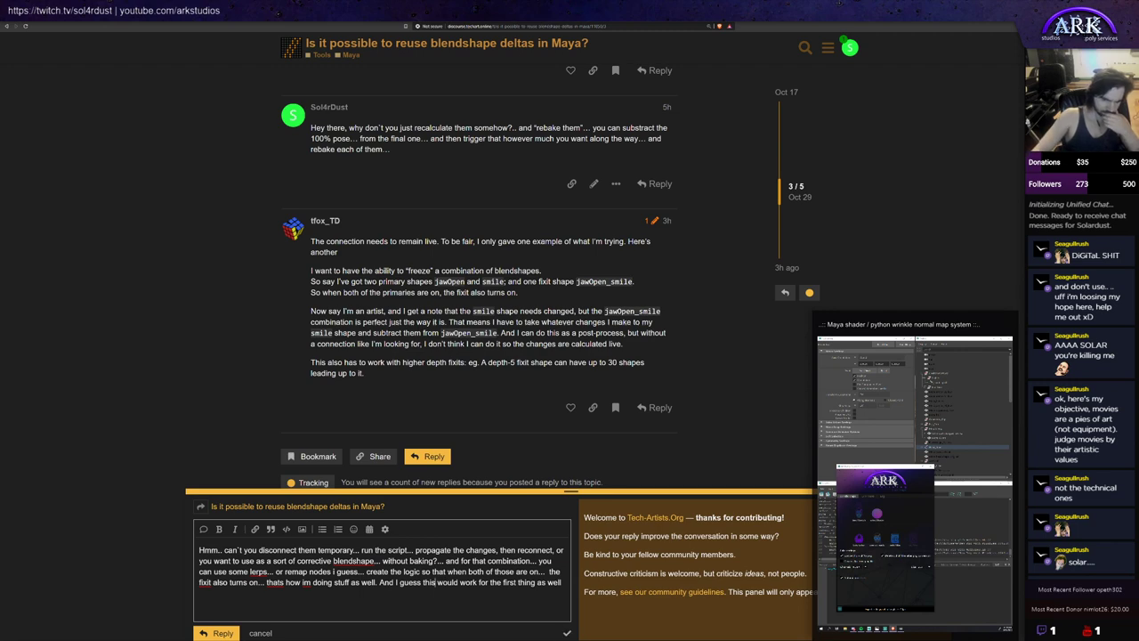
Step: End the reply with ".. anyway not sure I understand the whole situation :))"
scroll(547, 276, down, 1)
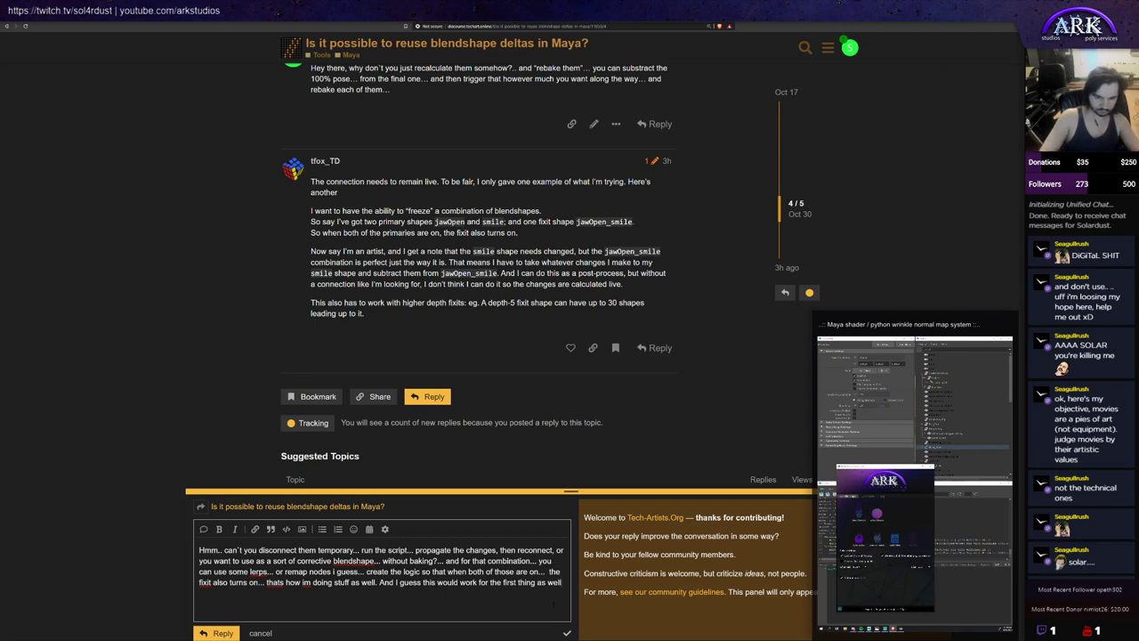
text(.. anyway not su)
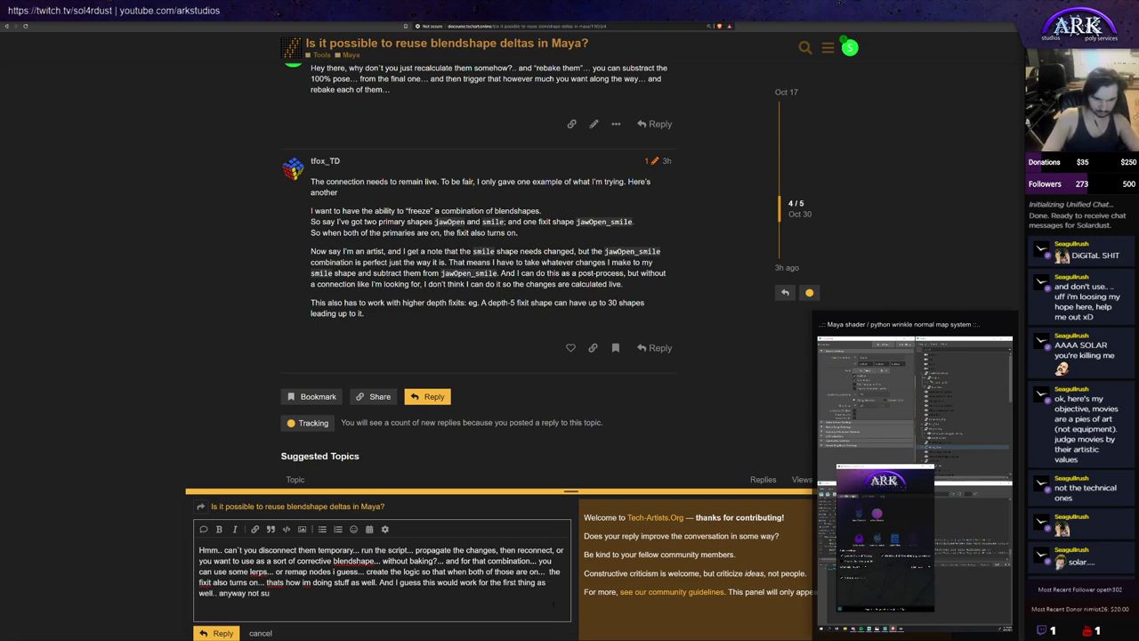
text(re I understand)
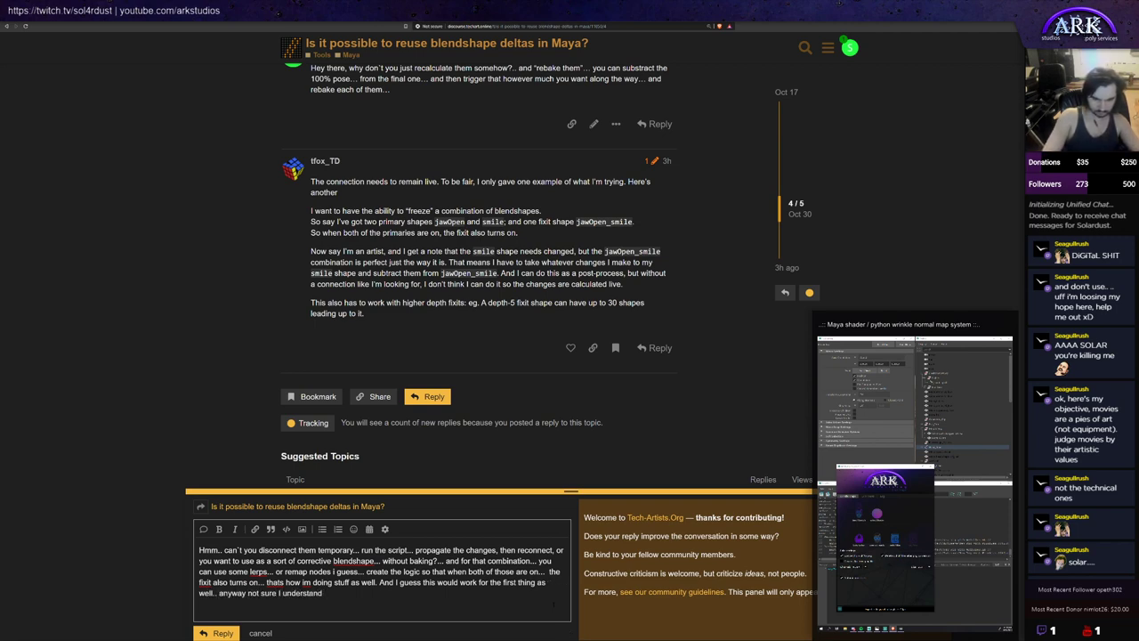
text( the whole situation :)
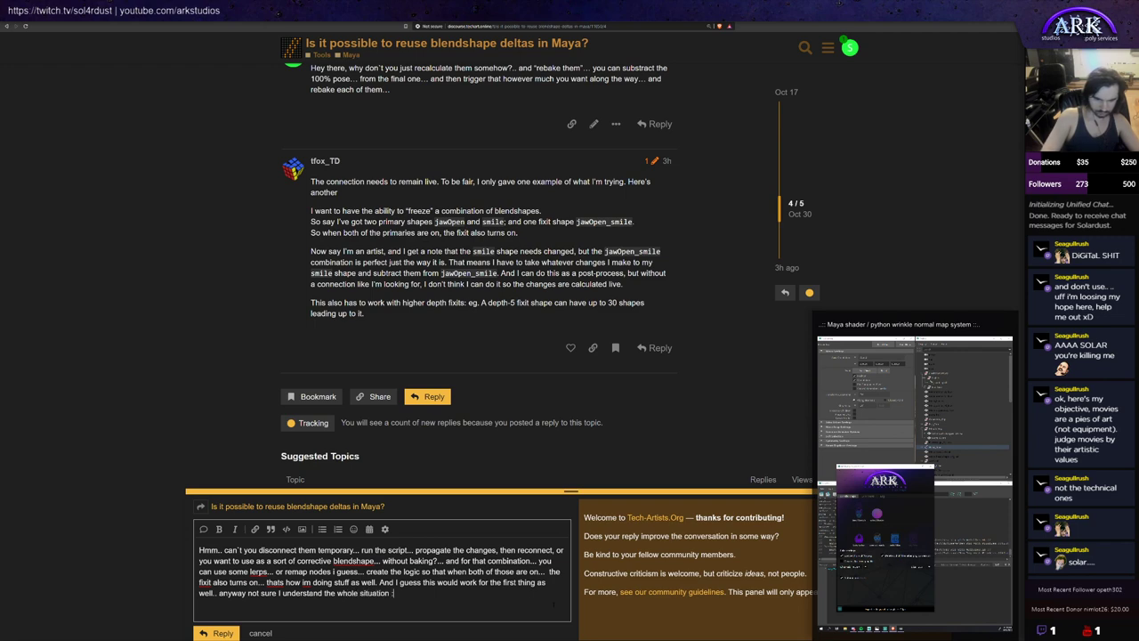
text()))
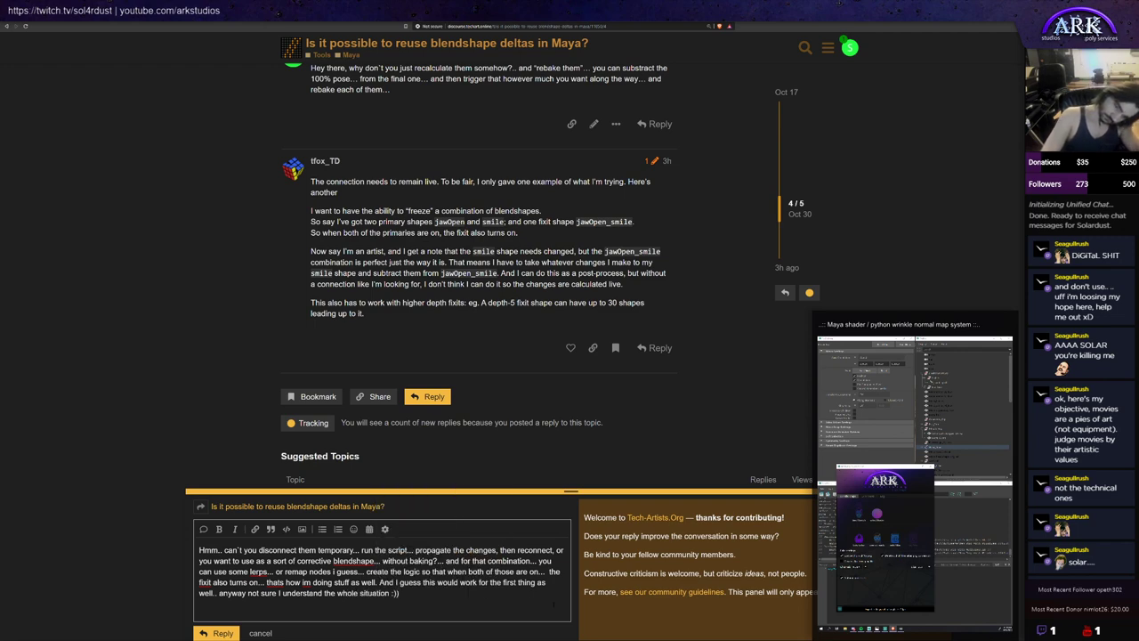
Step: Post the reply and switch back to the facial rig in Maya
click(210, 633)
key(alt+Tab)
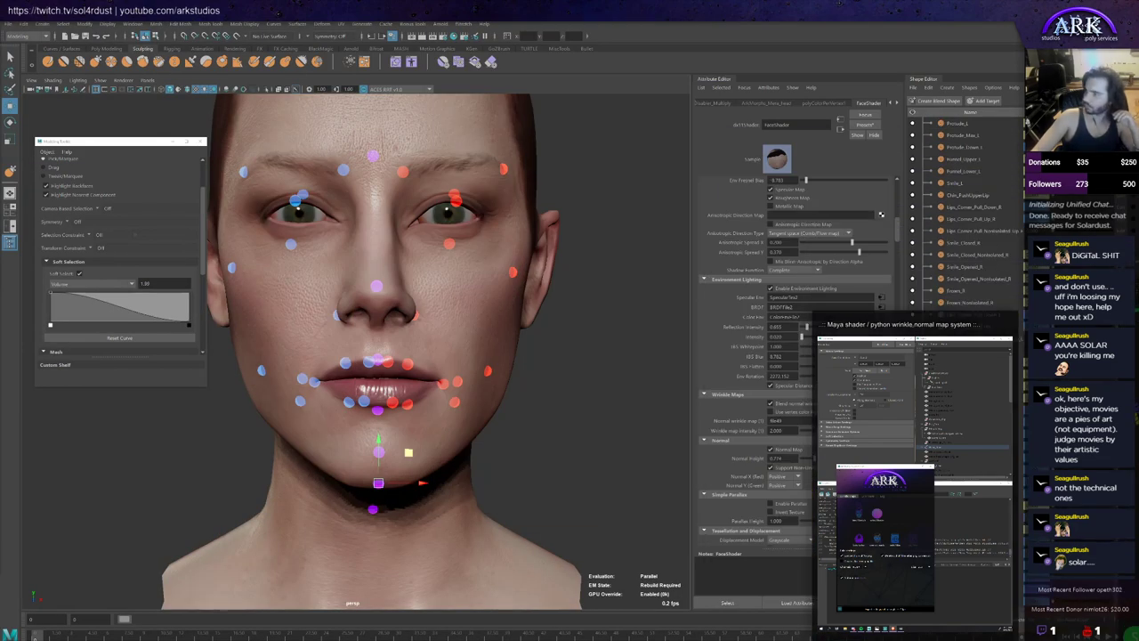